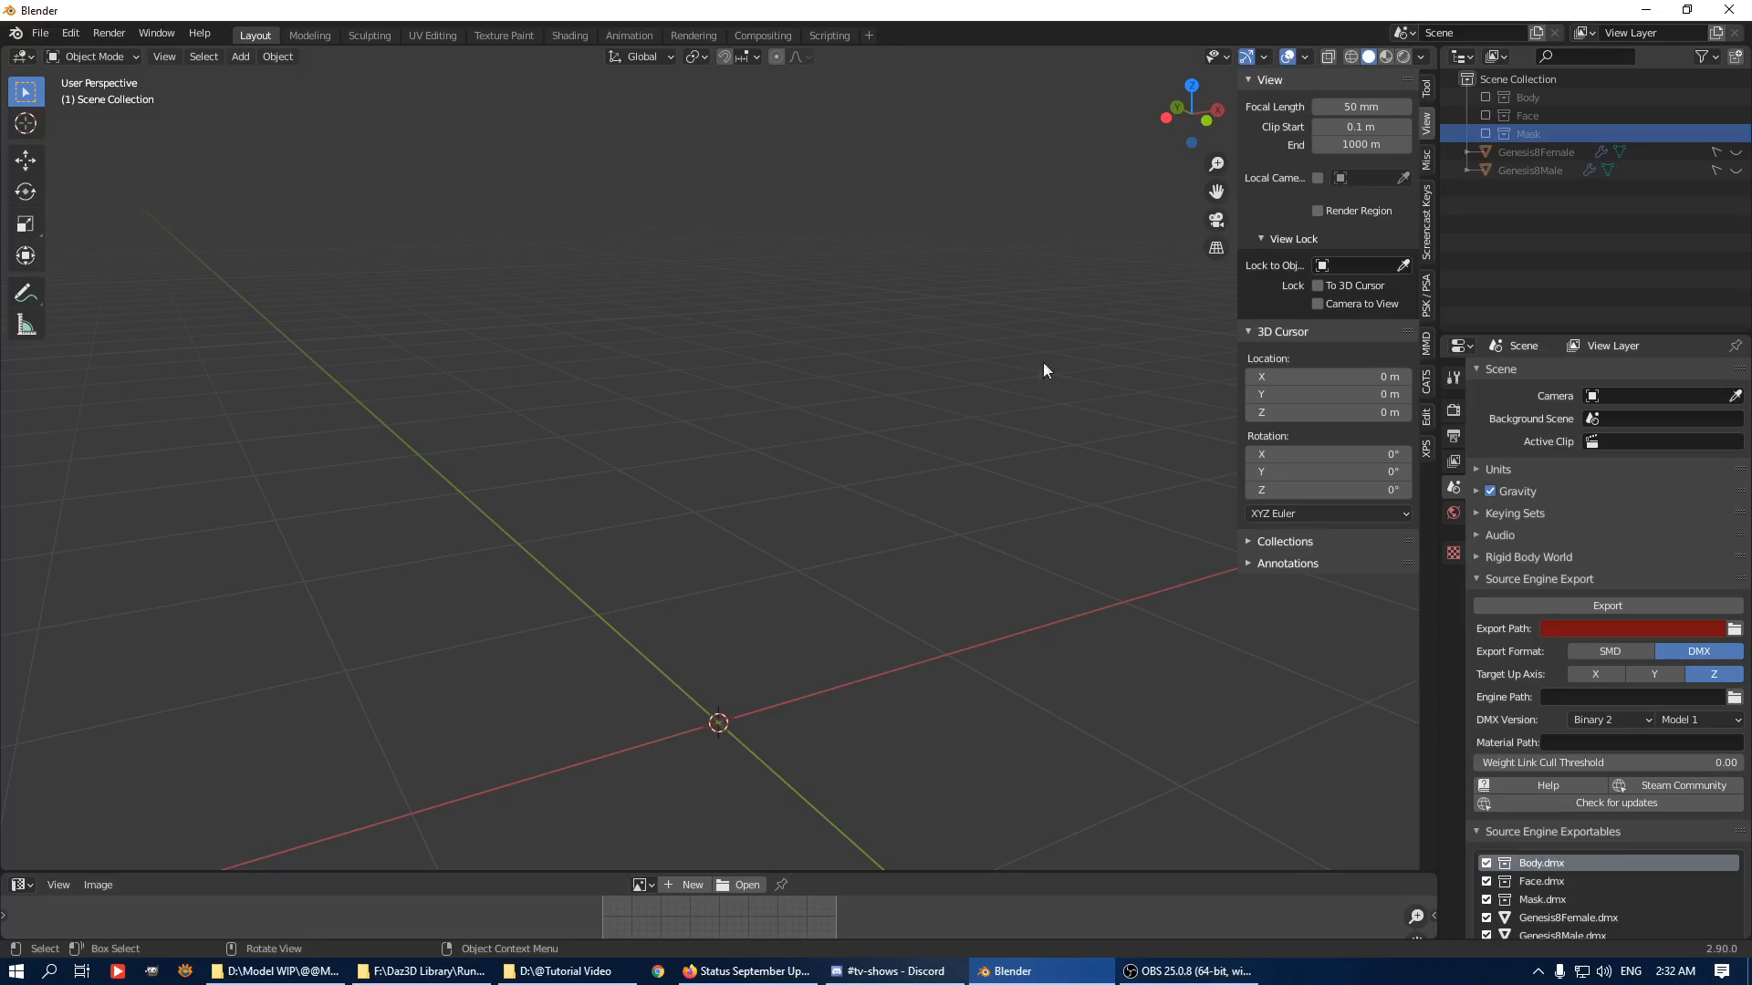
Enable the Body collection and collapse its contents in the scene hierarchy.
{"action": "left_click", "coordinate": [1486, 98]}
{"action": "key", "text": "alt+Tab"}
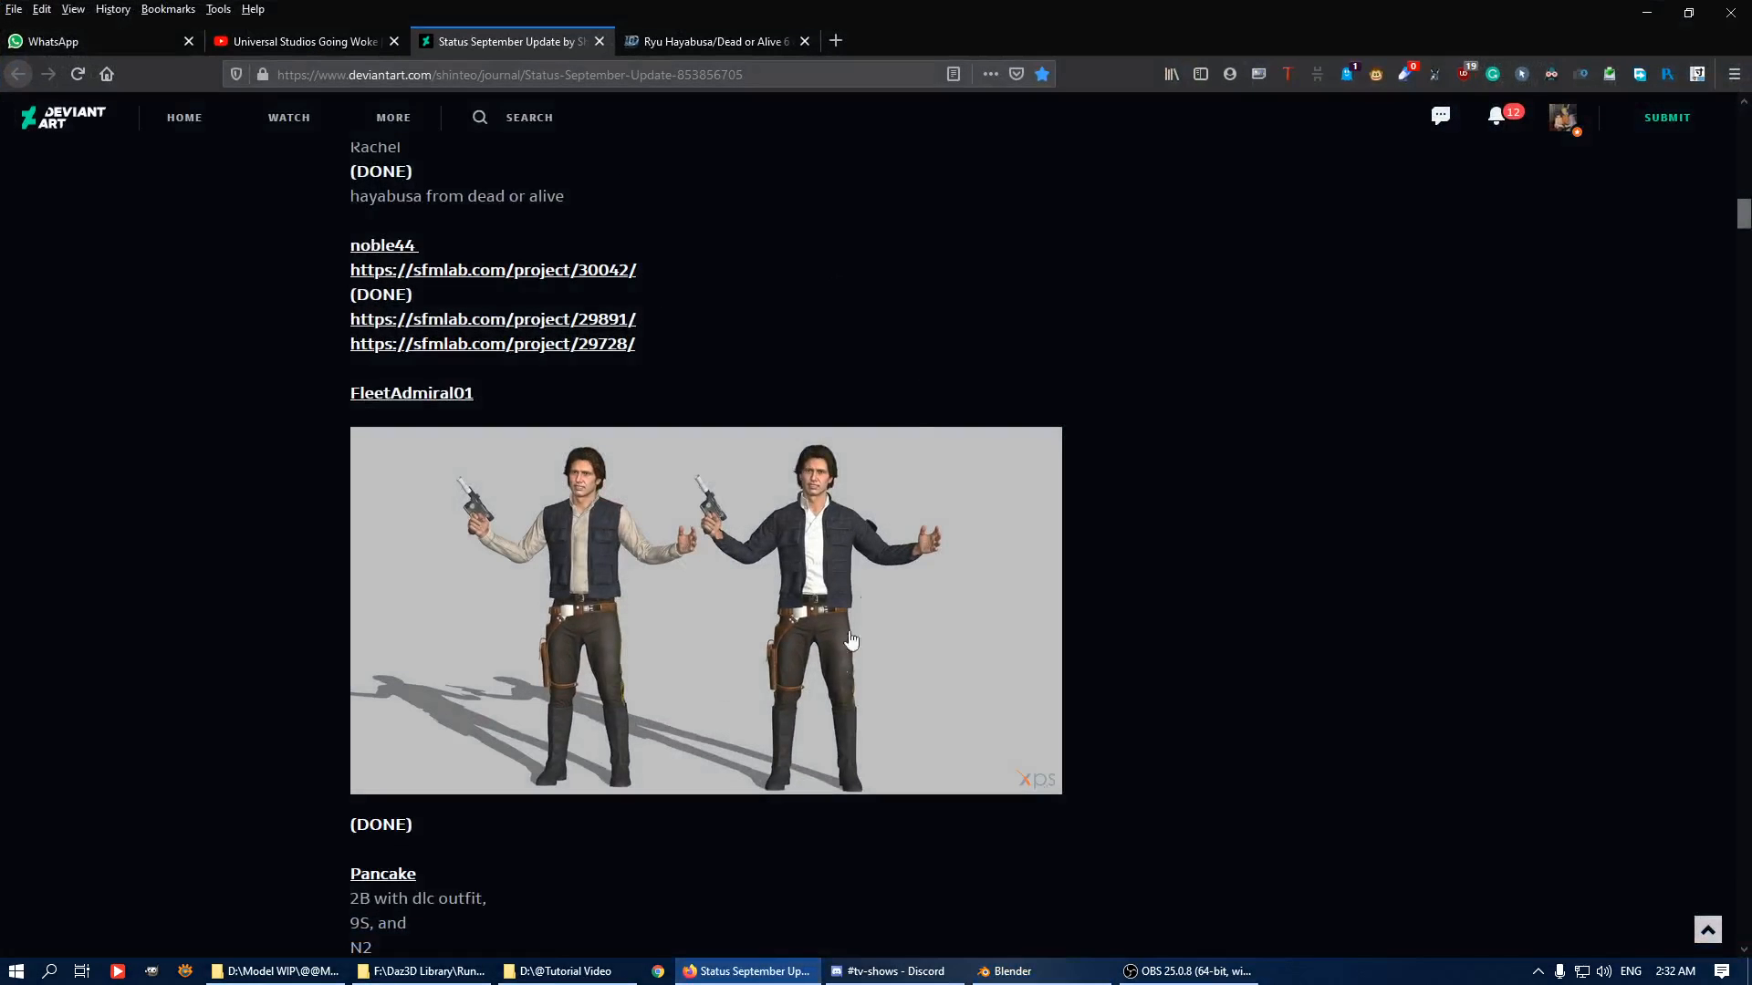
{"action": "key", "text": "alt+Tab"}
{"action": "middle_click_drag", "start_coordinate": [882, 518], "coordinate": [842, 401]}
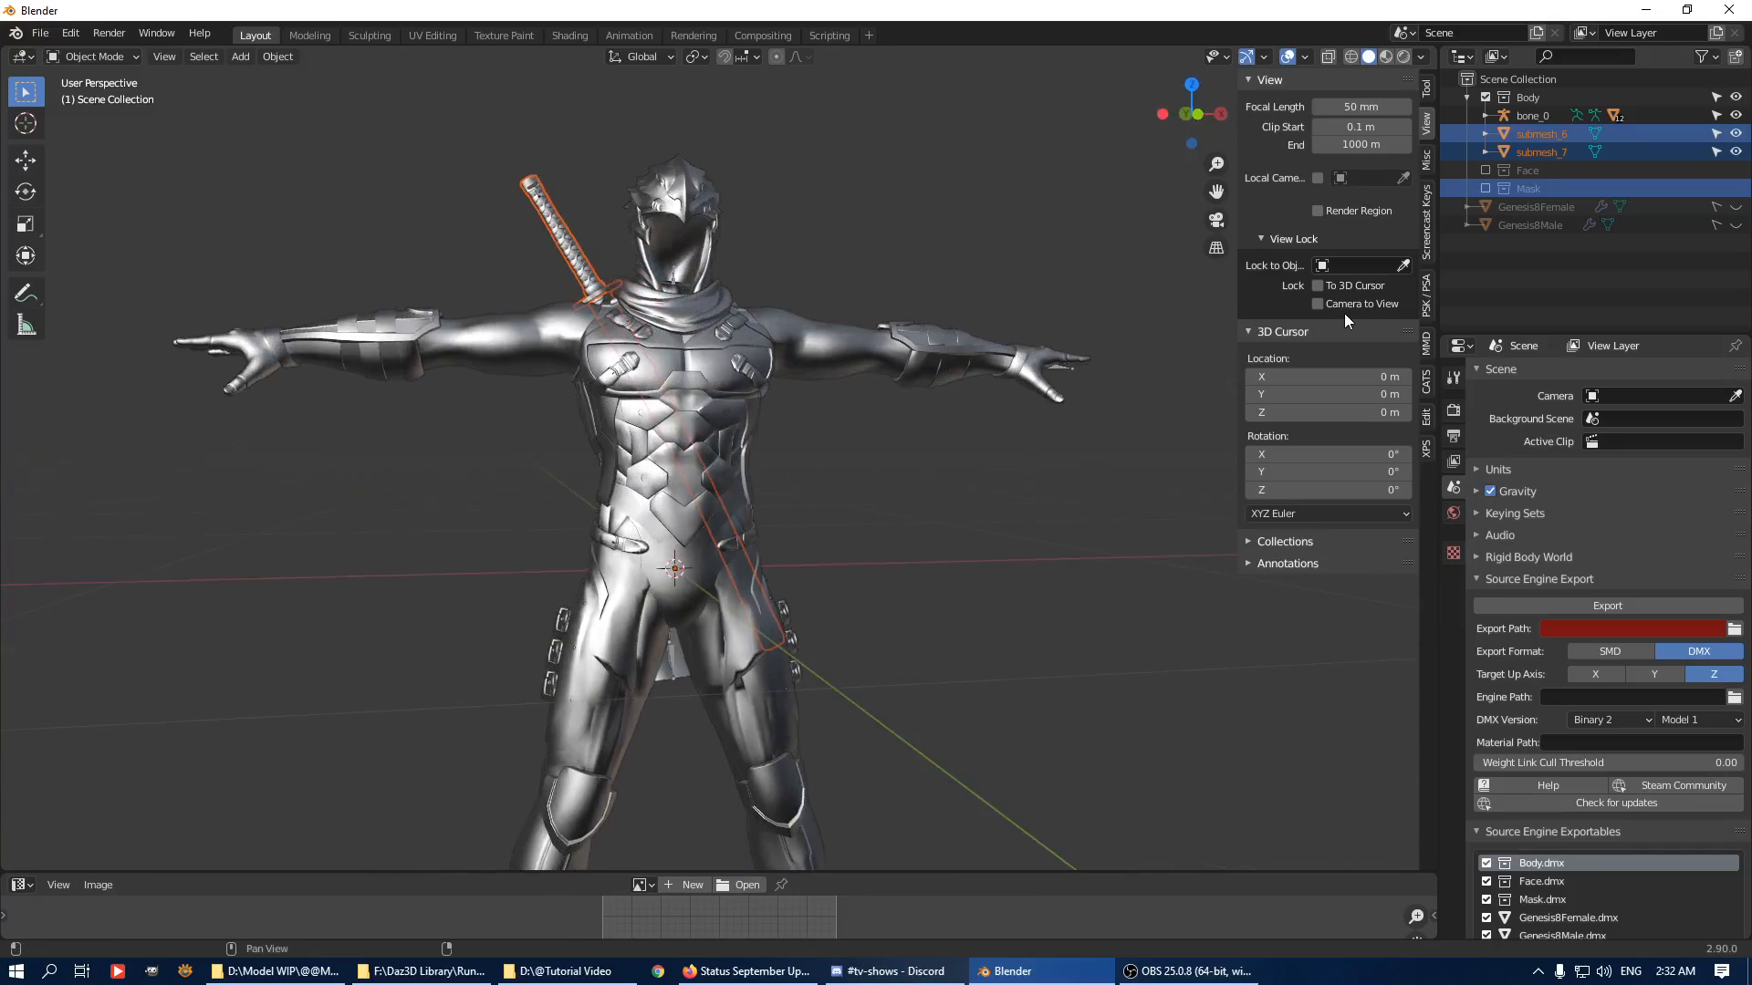
{"action": "middle_click_drag", "start_coordinate": [1084, 271], "coordinate": [1035, 298]}
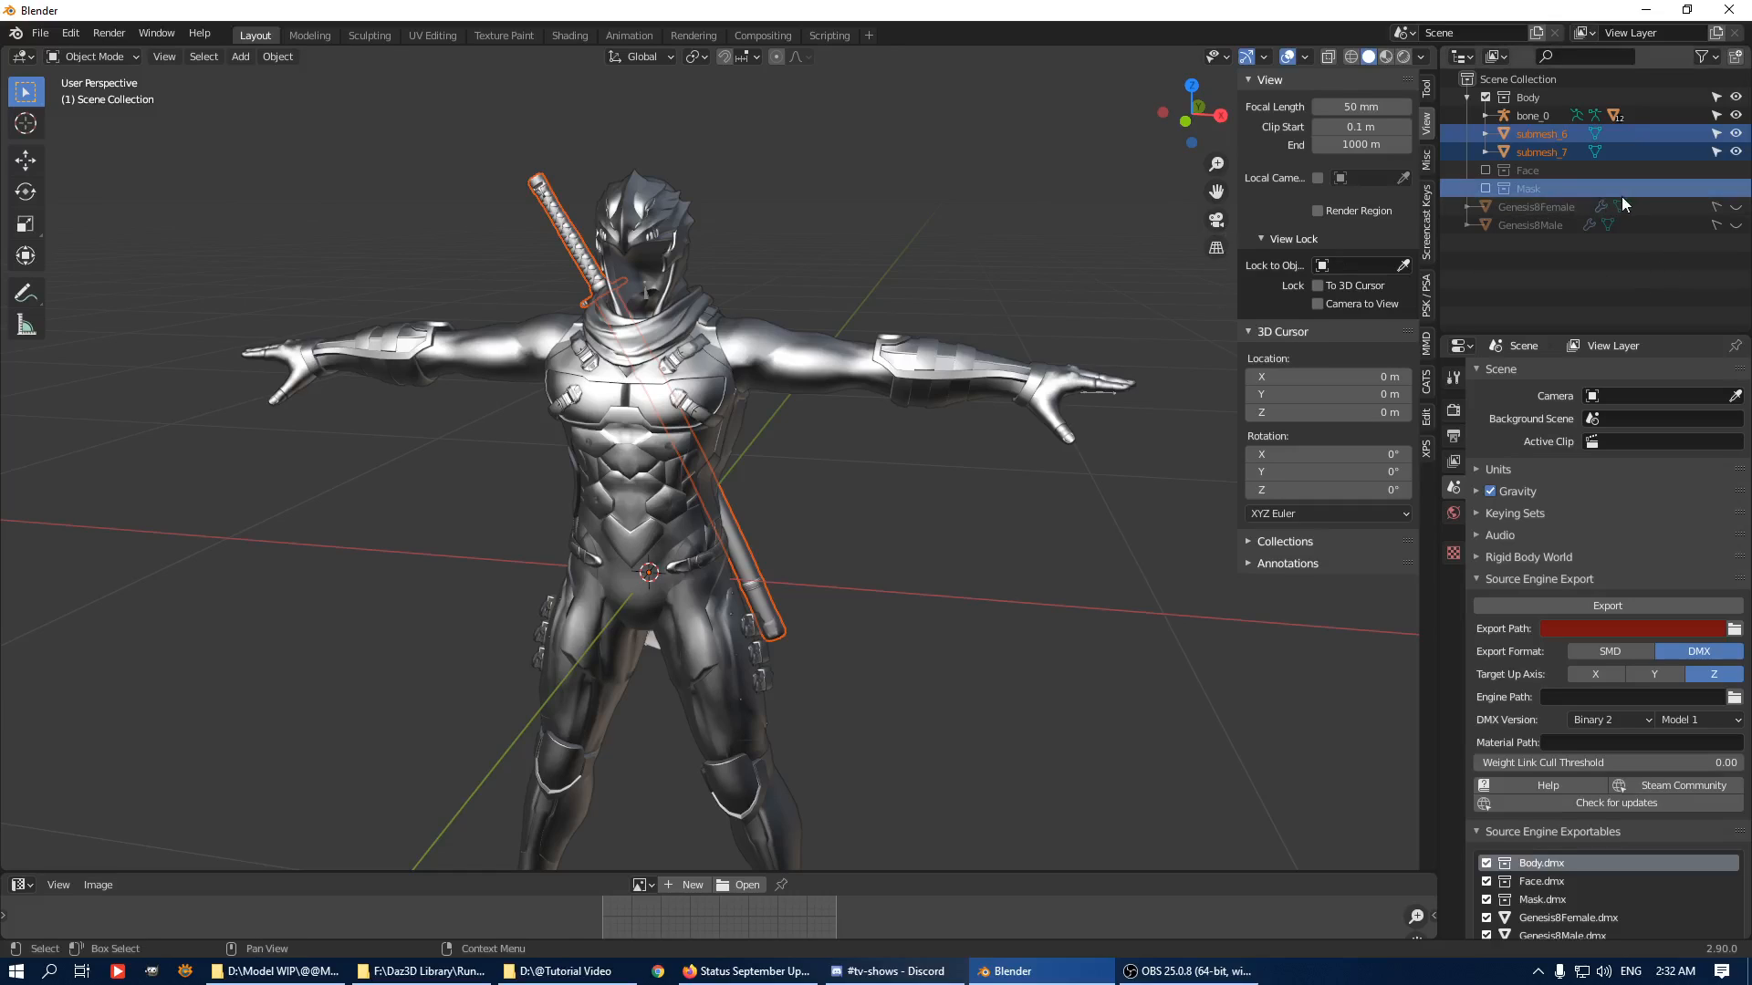
{"action": "left_click", "coordinate": [1468, 97]}
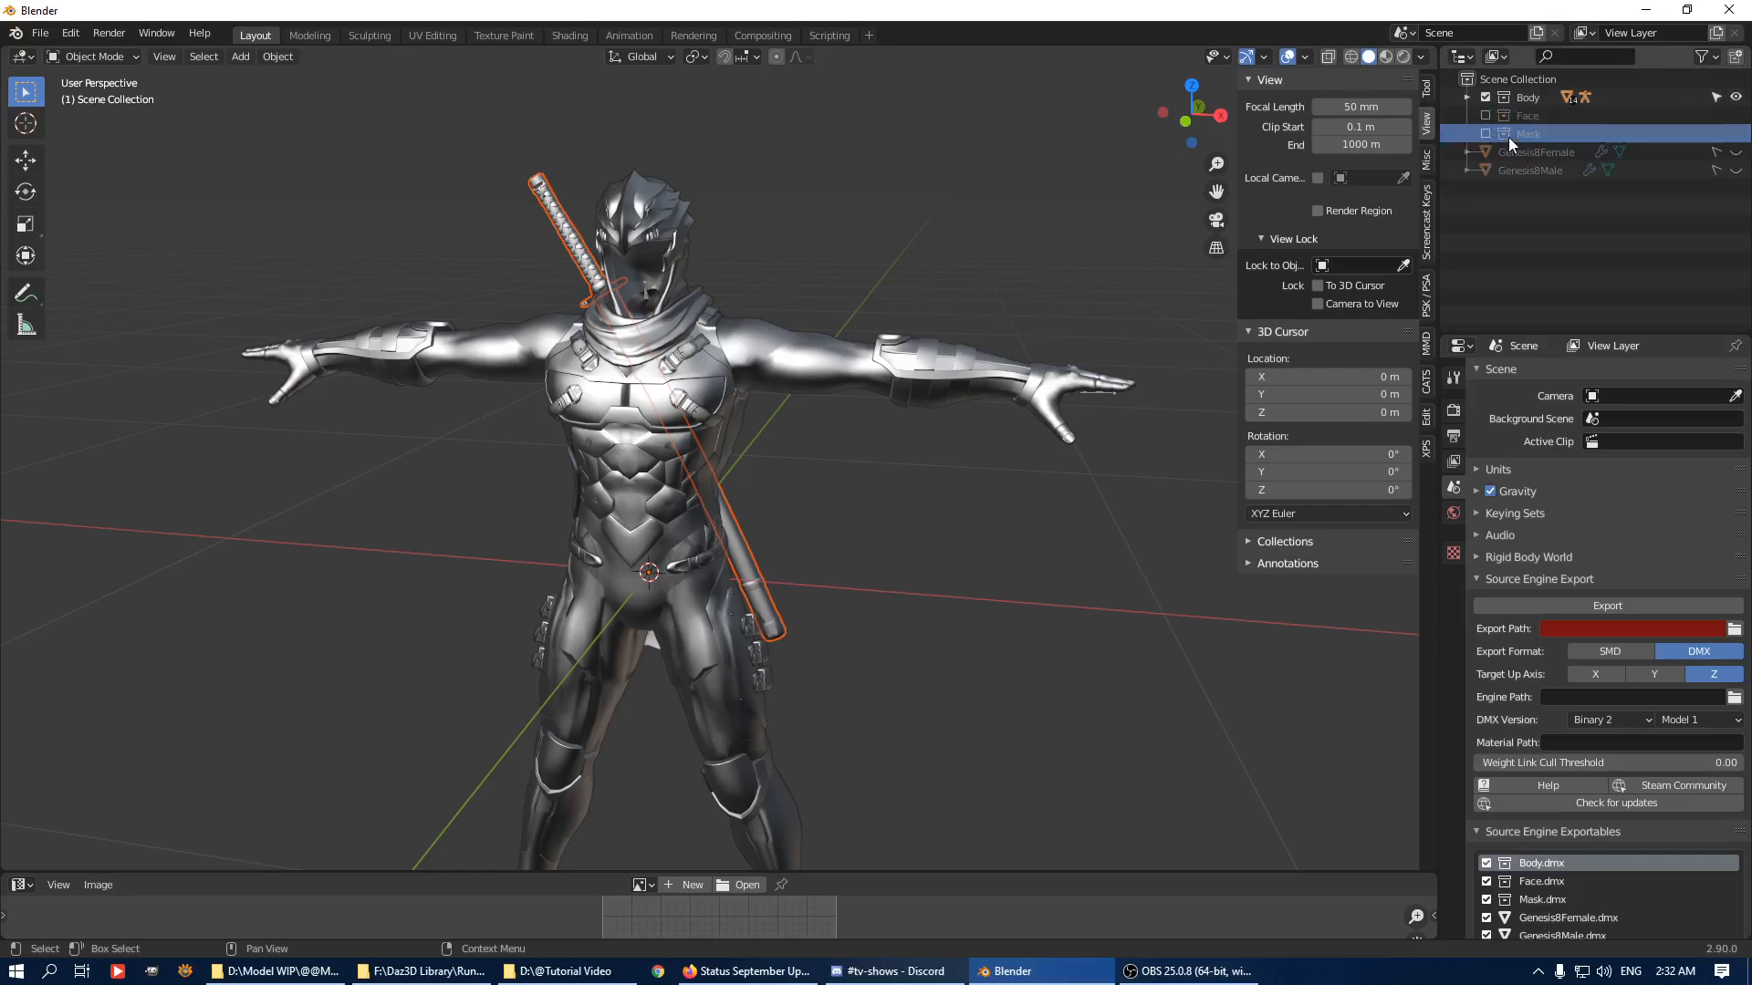
Enable the Face and Mask collections and collapse their contents.
{"action": "left_click", "coordinate": [1485, 116]}
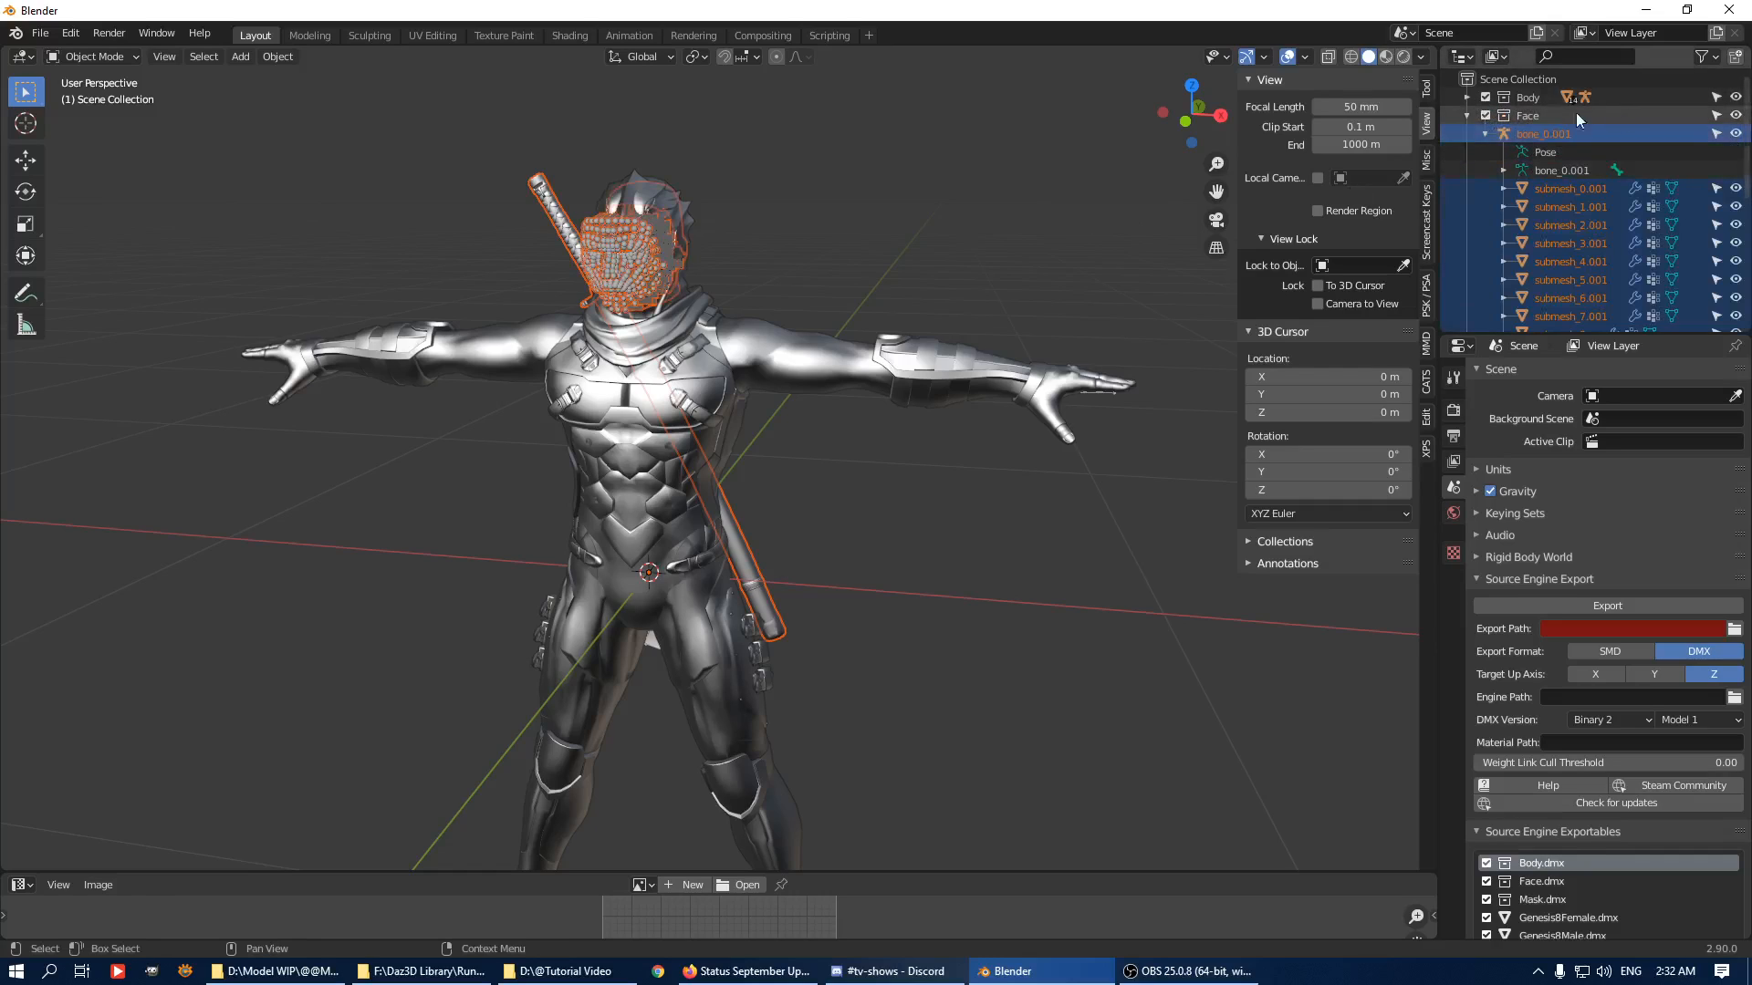
{"action": "left_click", "coordinate": [1467, 116]}
{"action": "left_click", "coordinate": [1485, 133]}
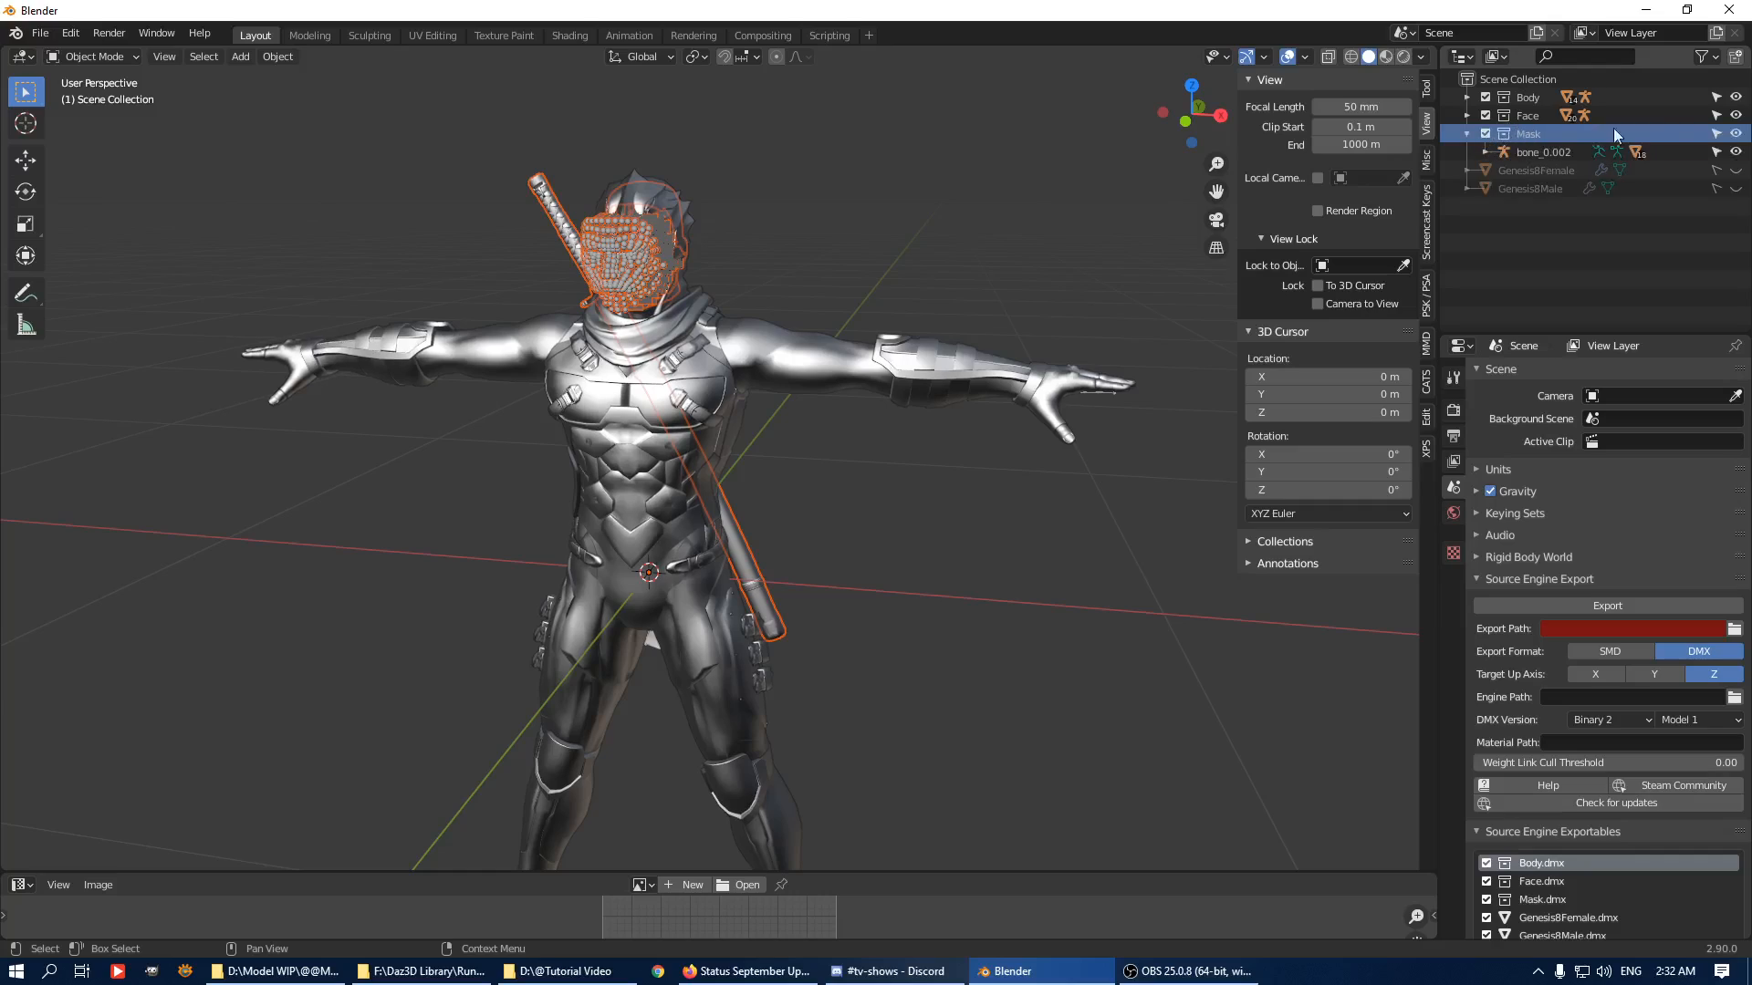
{"action": "left_click", "coordinate": [1467, 133]}
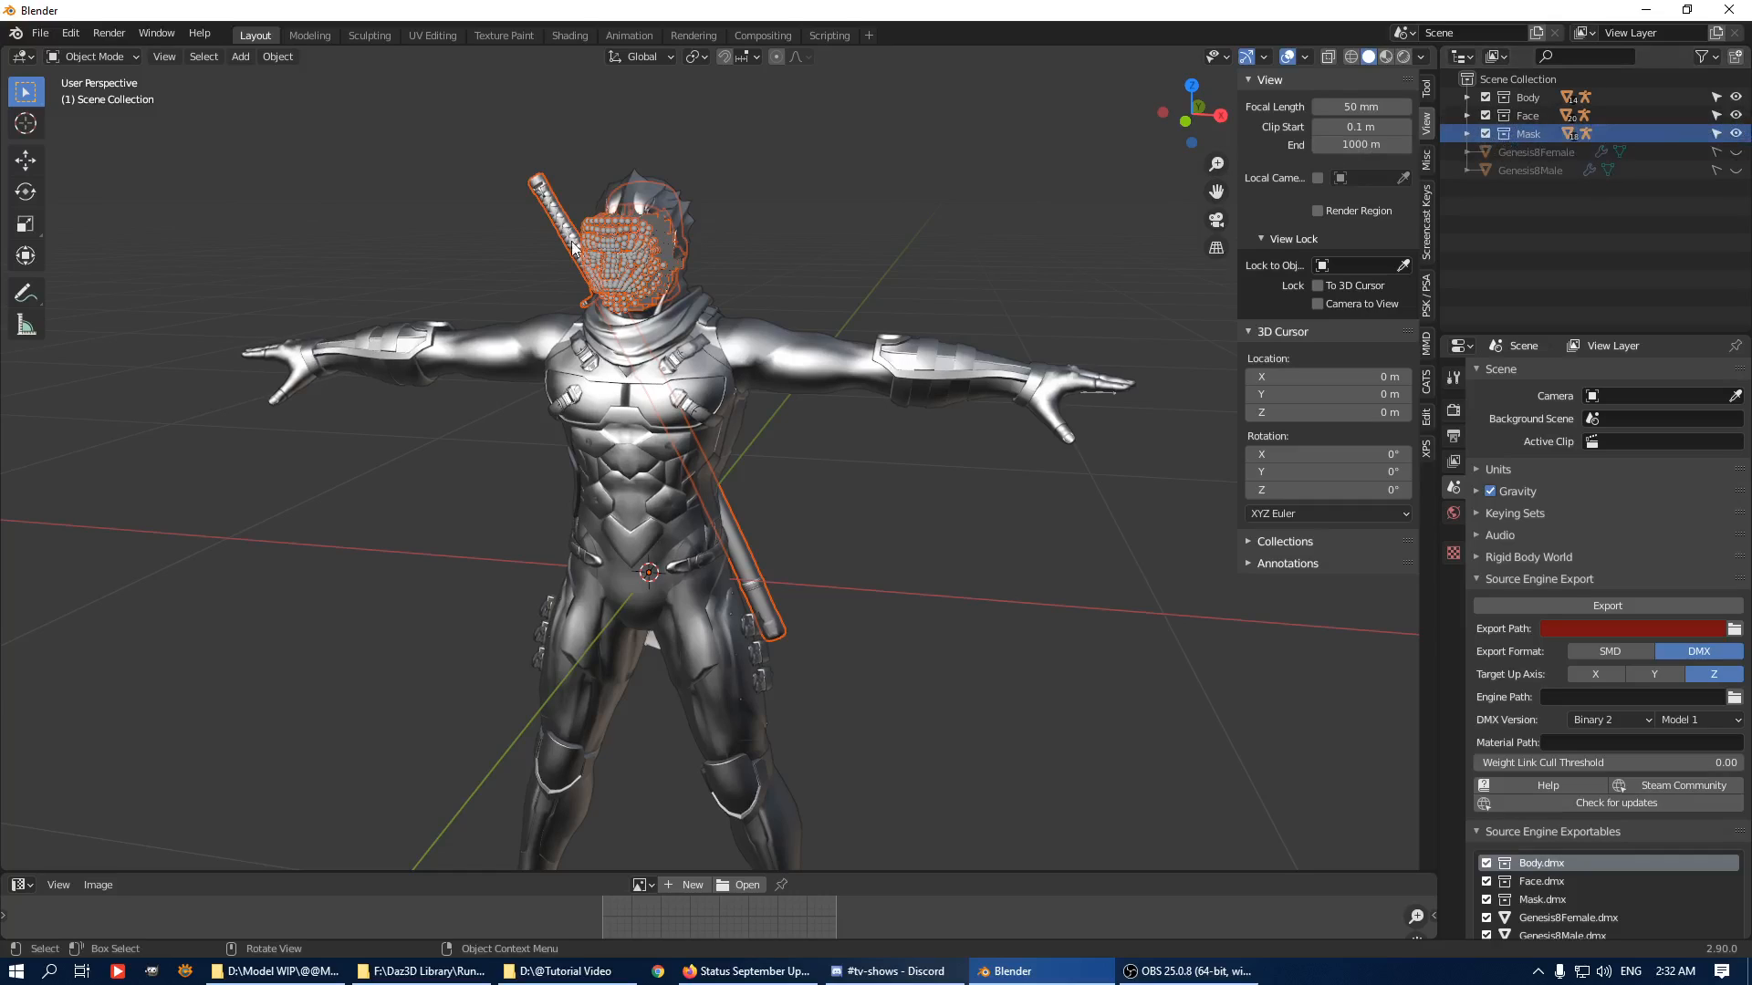
Hide the armatures covering the character's face and examine the uncovered head and full body.
{"action": "left_click", "coordinate": [630, 278]}
{"action": "key", "text": "h"}
{"action": "left_click", "coordinate": [638, 255]}
{"action": "key", "text": "h"}
{"action": "middle_click_drag", "start_coordinate": [765, 193], "coordinate": [815, 282], "text": "shift"}
{"action": "scroll", "coordinate": [852, 361], "scroll_direction": "up", "scroll_amount": 6}
{"action": "middle_click_drag", "start_coordinate": [853, 362], "coordinate": [954, 501]}
{"action": "scroll", "coordinate": [940, 514], "scroll_direction": "down", "scroll_amount": 7}
{"action": "middle_click_drag", "start_coordinate": [1004, 442], "coordinate": [912, 441]}
{"action": "scroll", "coordinate": [912, 441], "scroll_direction": "down", "scroll_amount": 3}
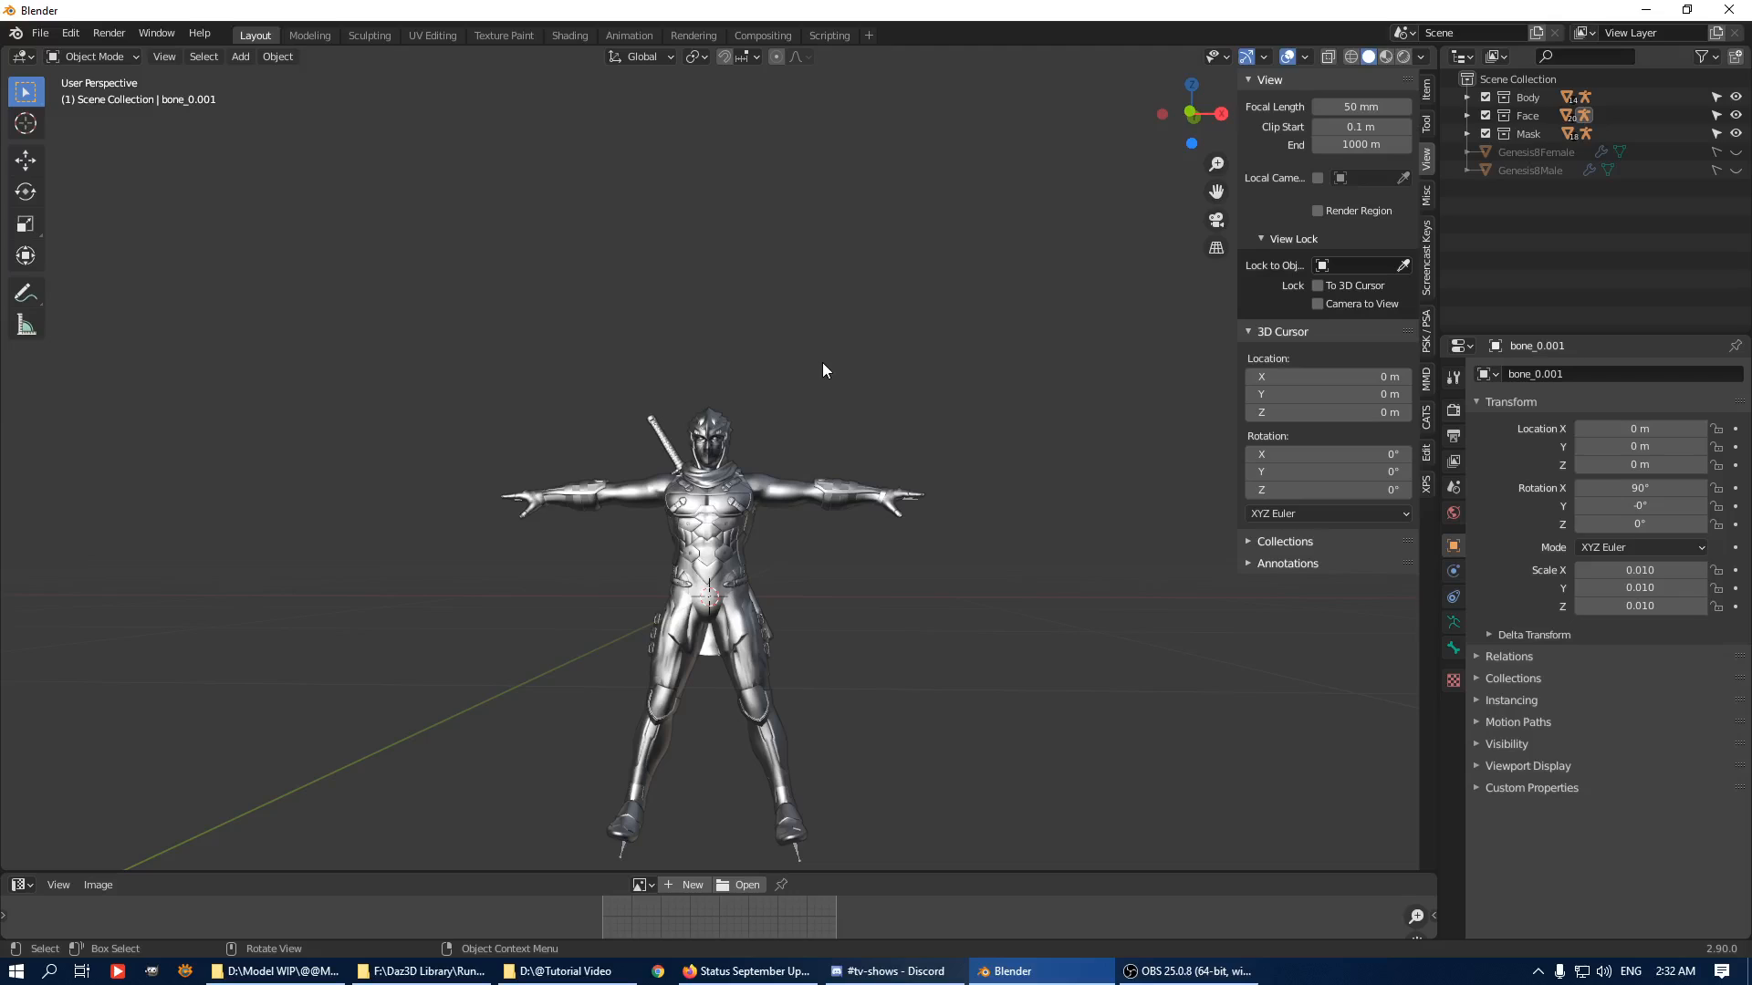
Reveal all hidden objects and delete the Genesis8Female mesh from the scene.
{"action": "key", "text": "alt+h"}
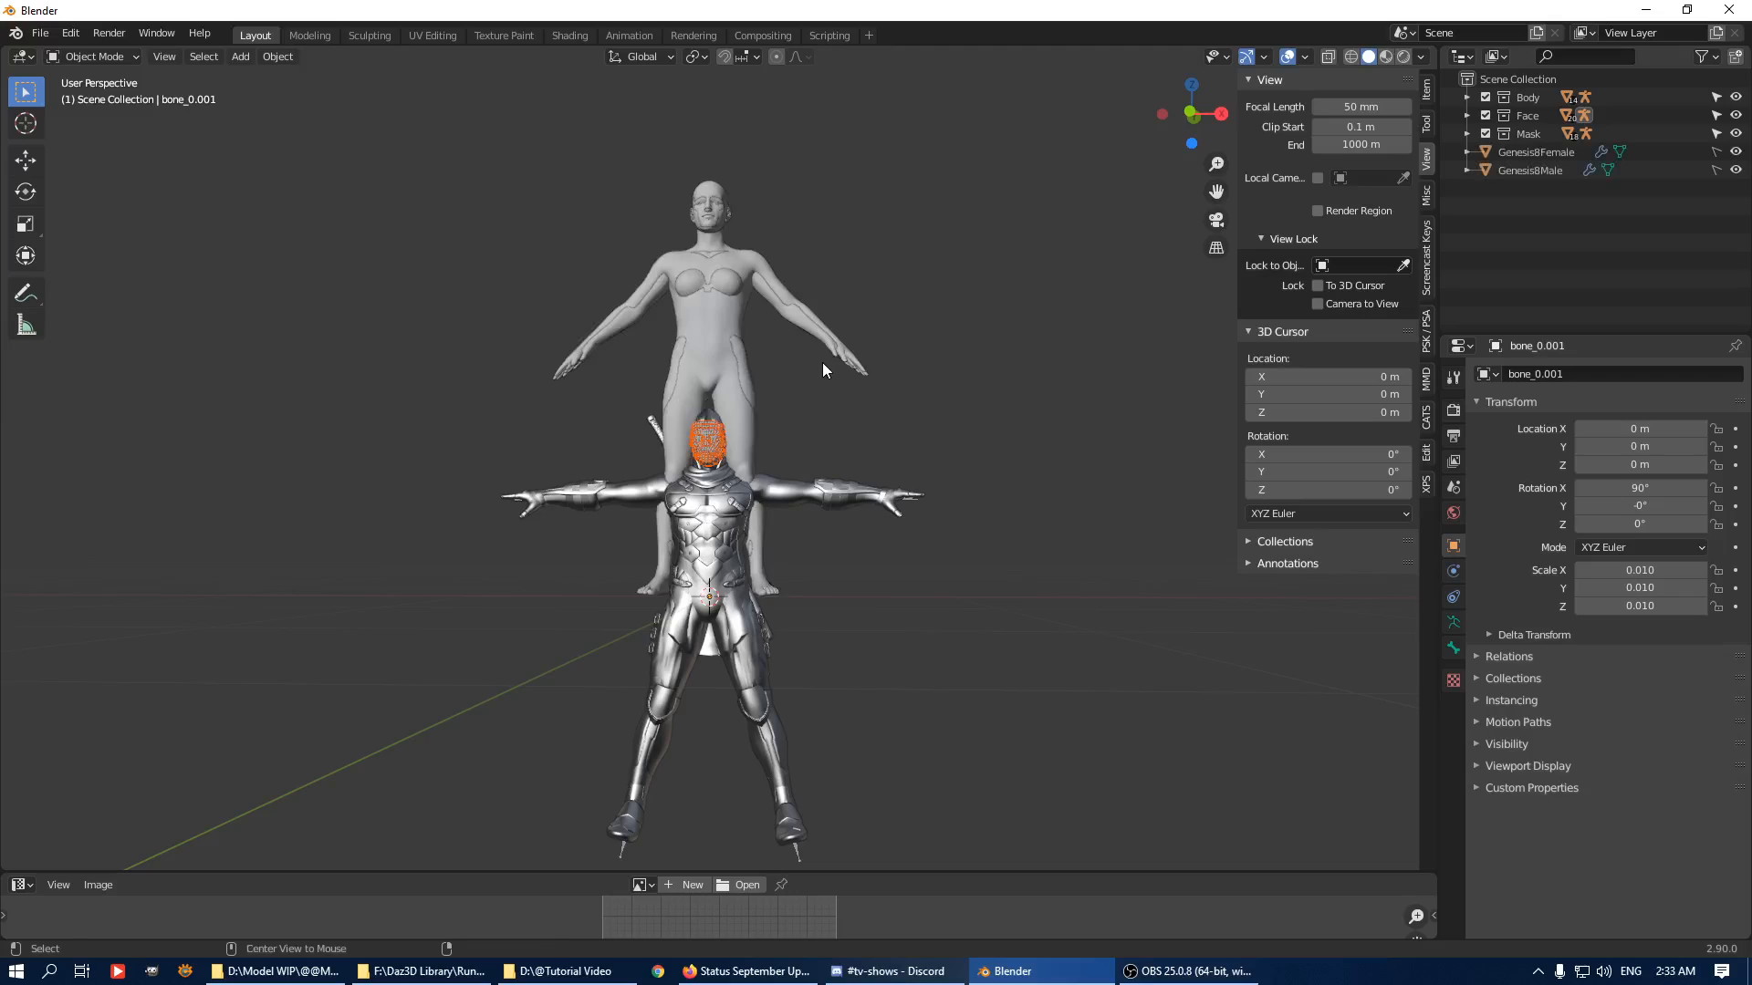
{"action": "left_click", "coordinate": [1533, 170]}
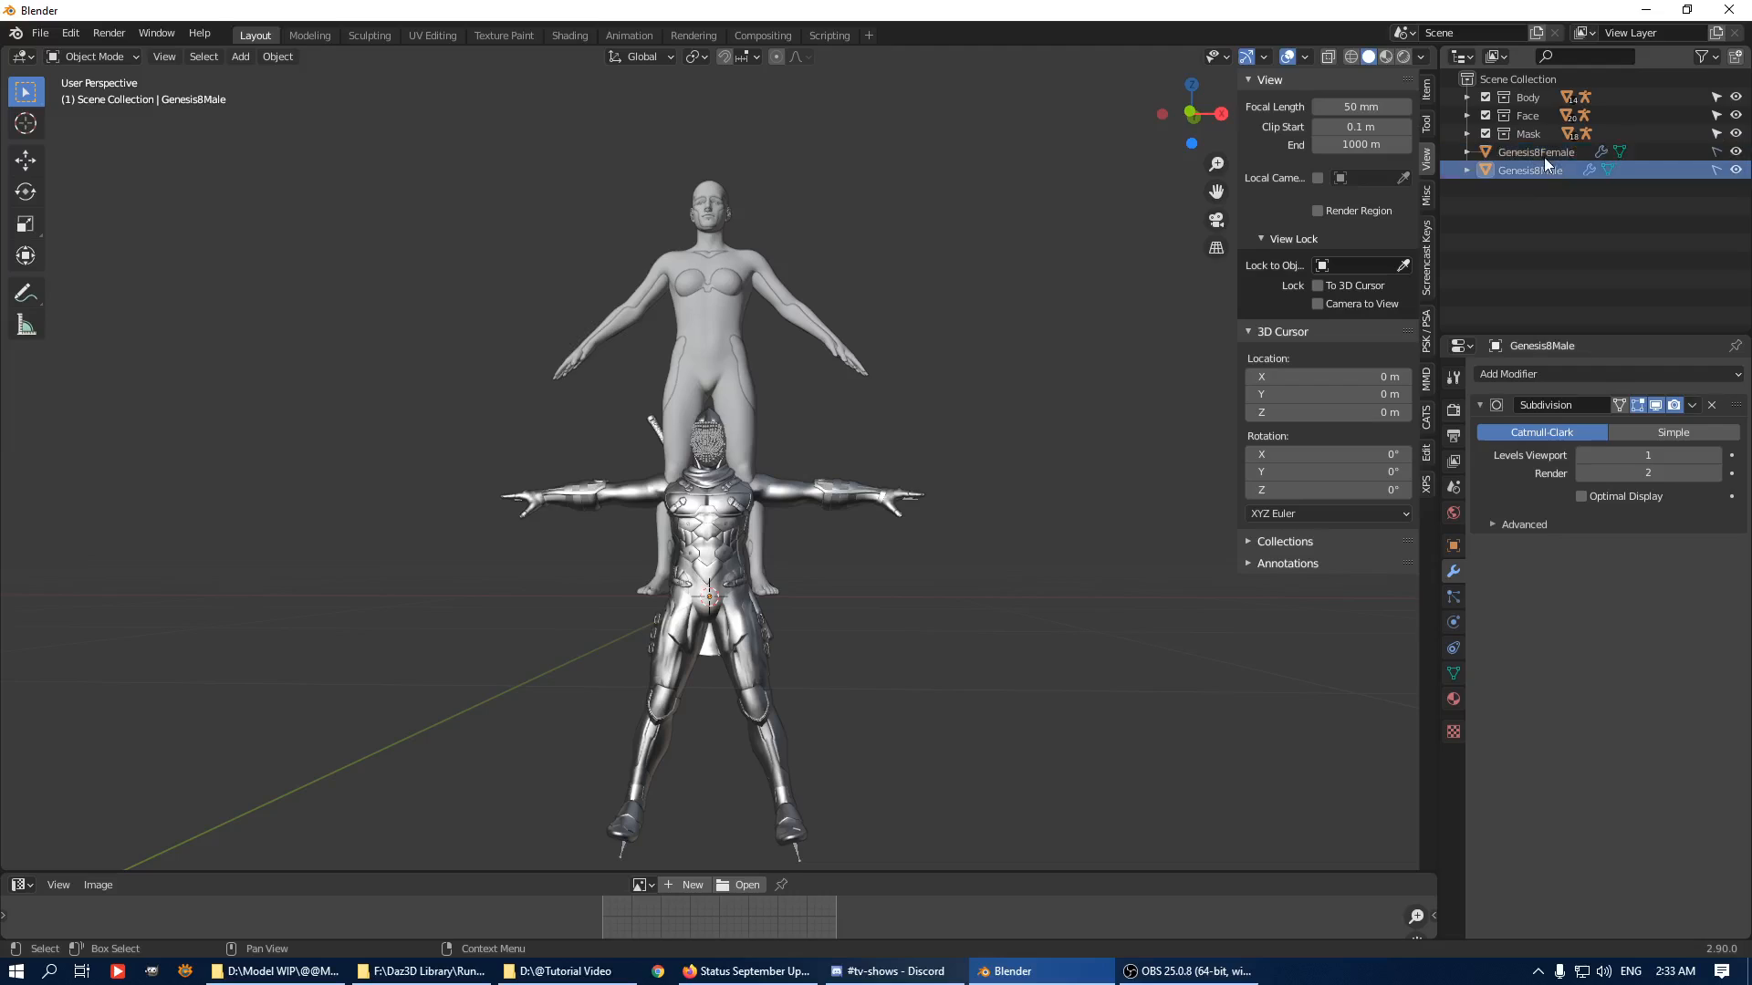
{"action": "left_click", "coordinate": [1535, 152]}
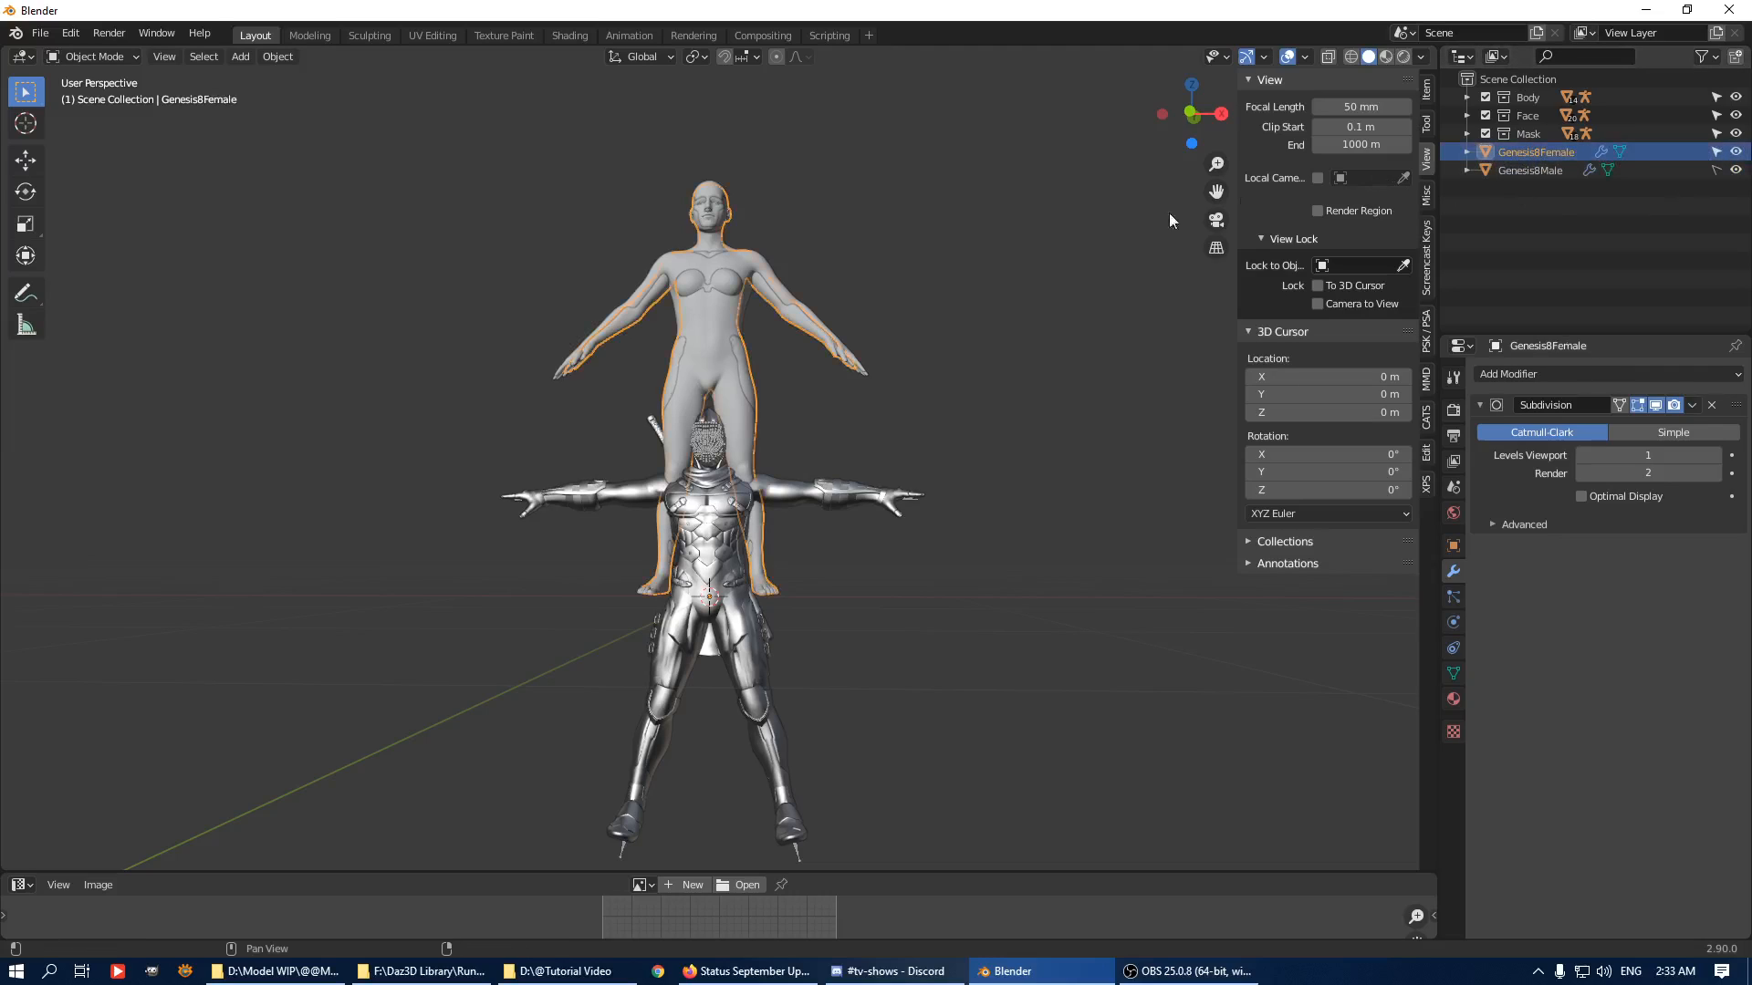
{"action": "key", "text": "Delete"}
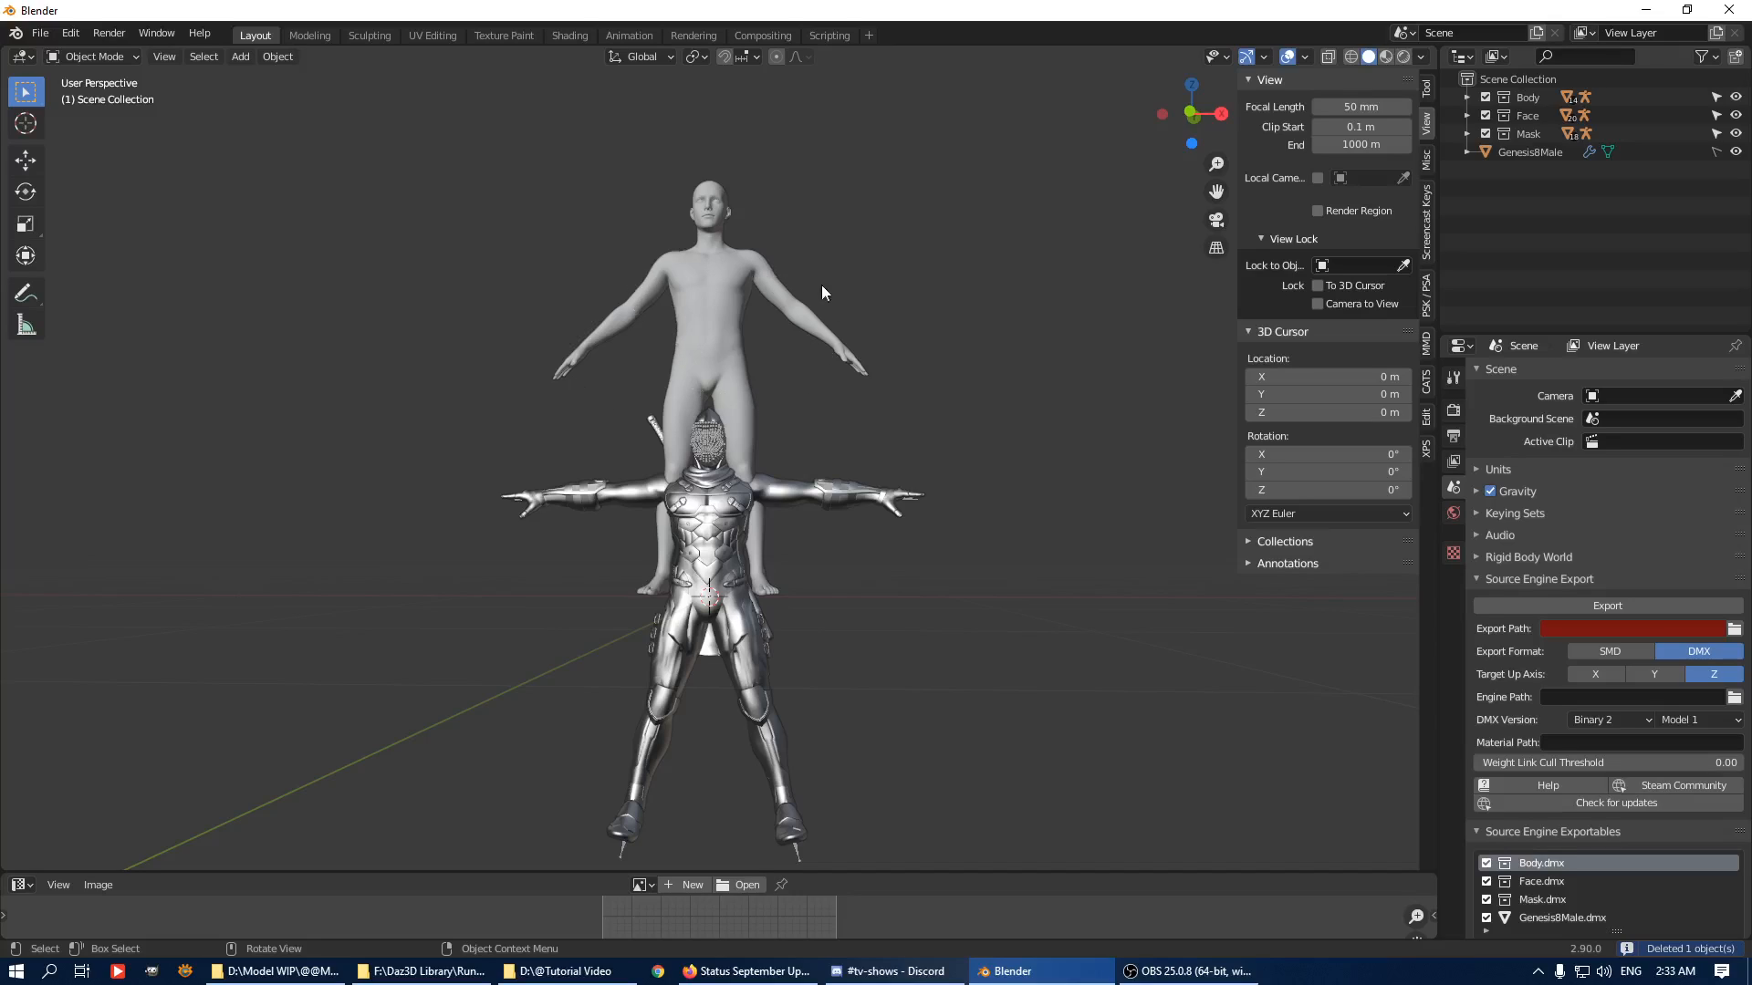
Select the Genesis8Male mesh, find the DAZ Studio 4.12 shortcut on the desktop, and return to Blender.
{"action": "left_click", "coordinate": [1551, 153]}
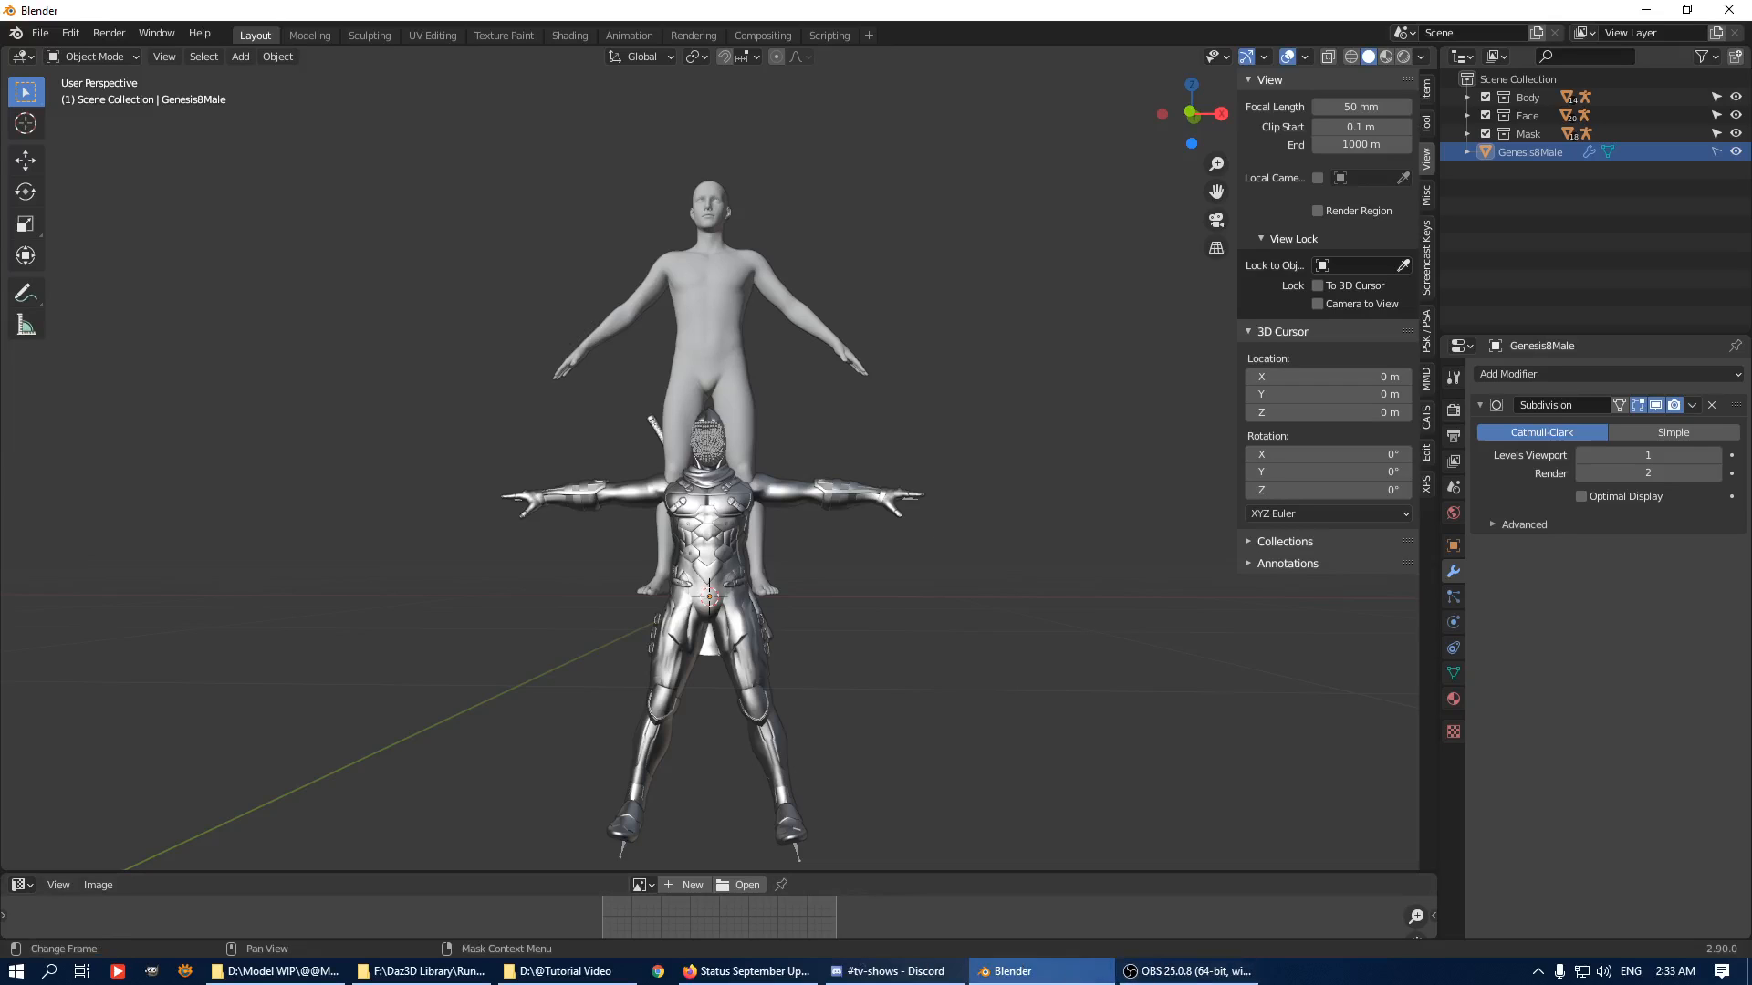
{"action": "left_click", "coordinate": [1746, 971]}
{"action": "left_click", "coordinate": [1629, 598]}
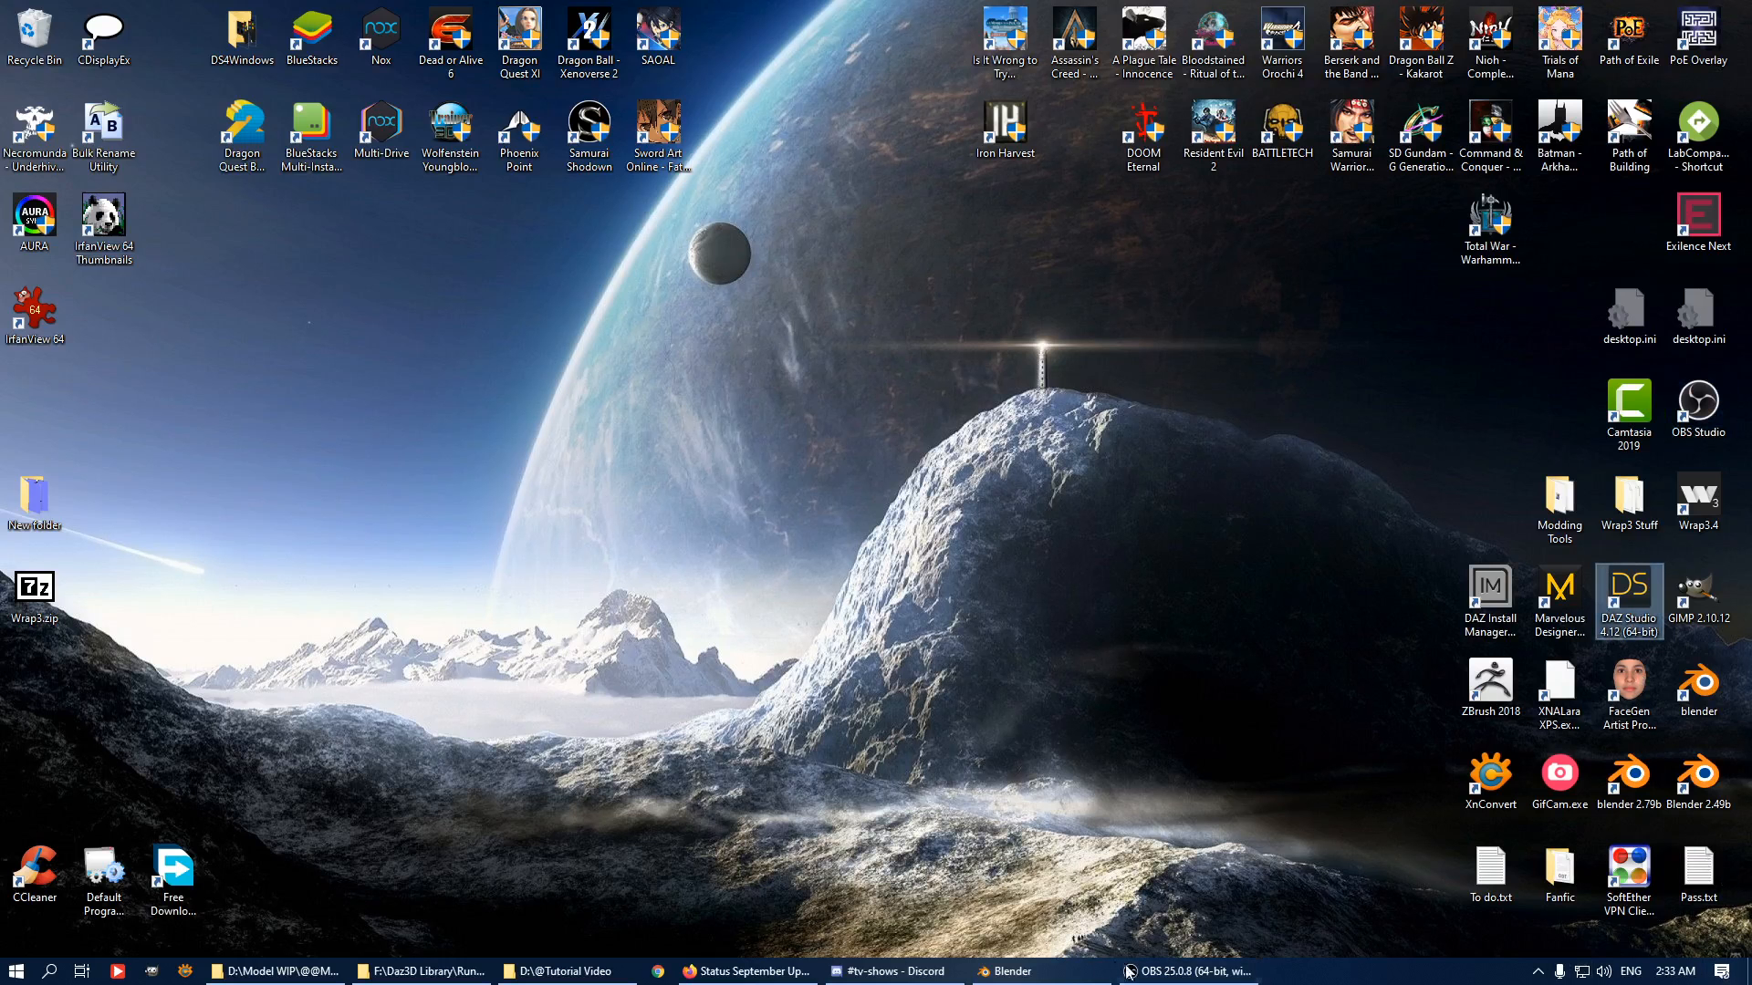
{"action": "left_click", "coordinate": [1059, 972]}
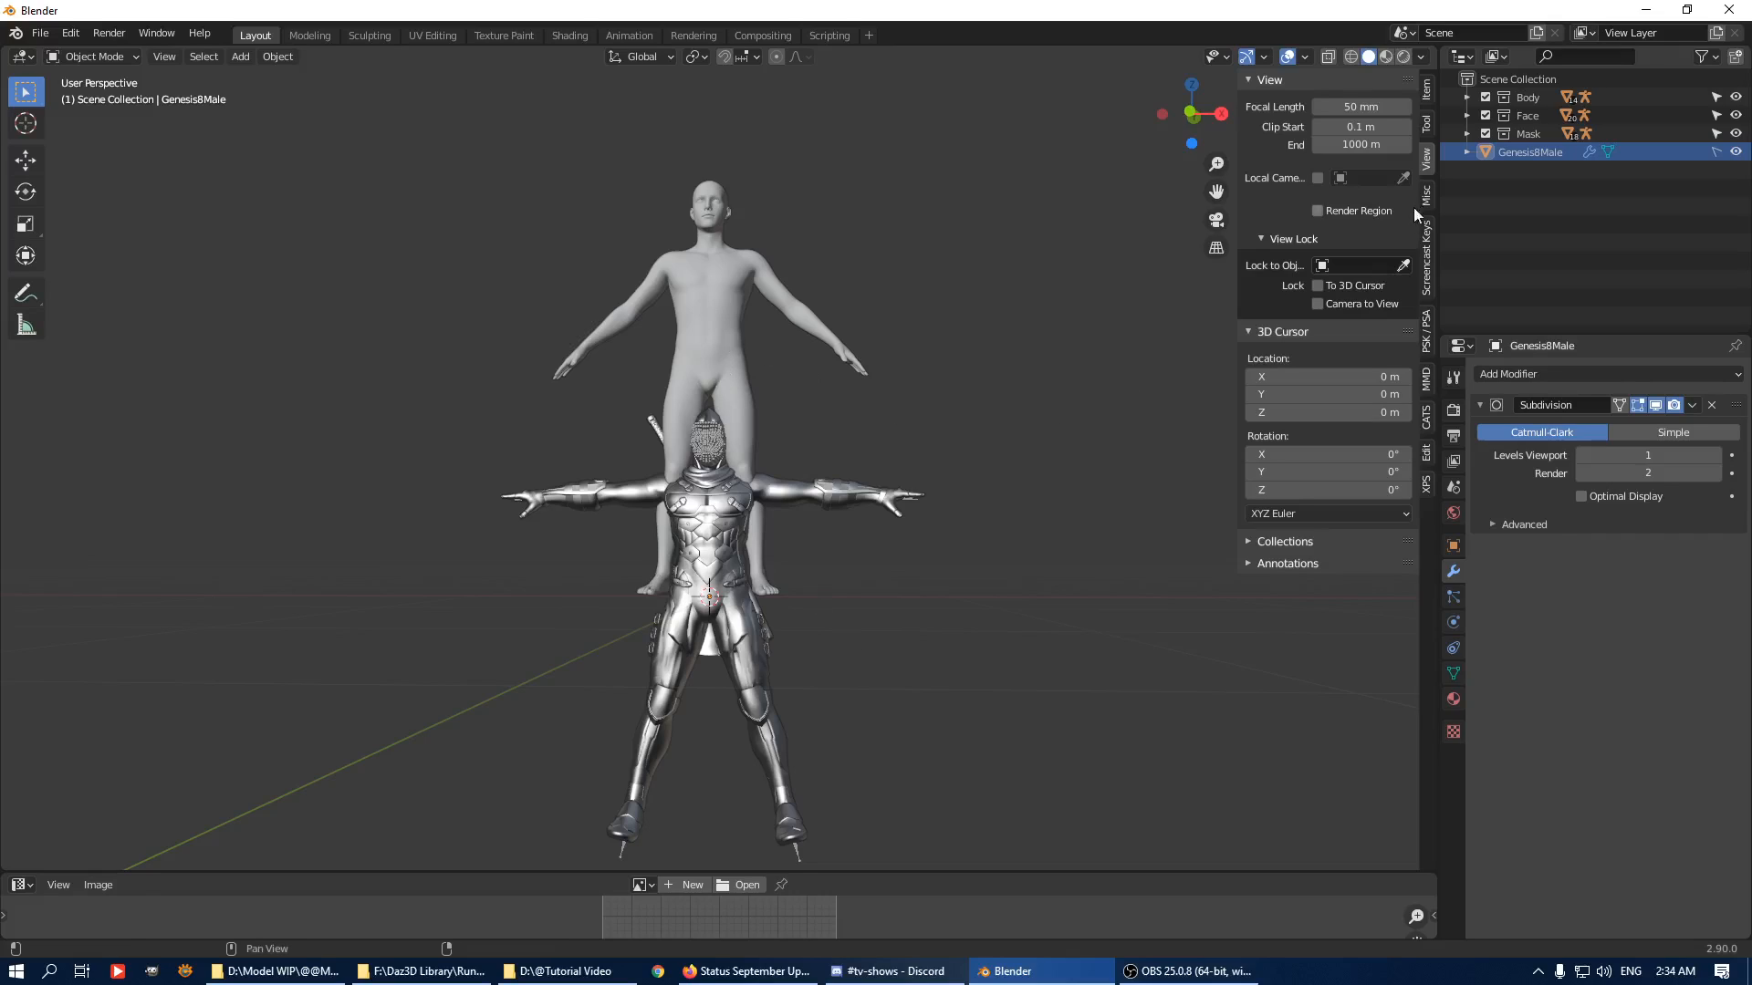
Turn on the Screencast Keys display for the viewport.
{"action": "left_click", "coordinate": [1427, 482]}
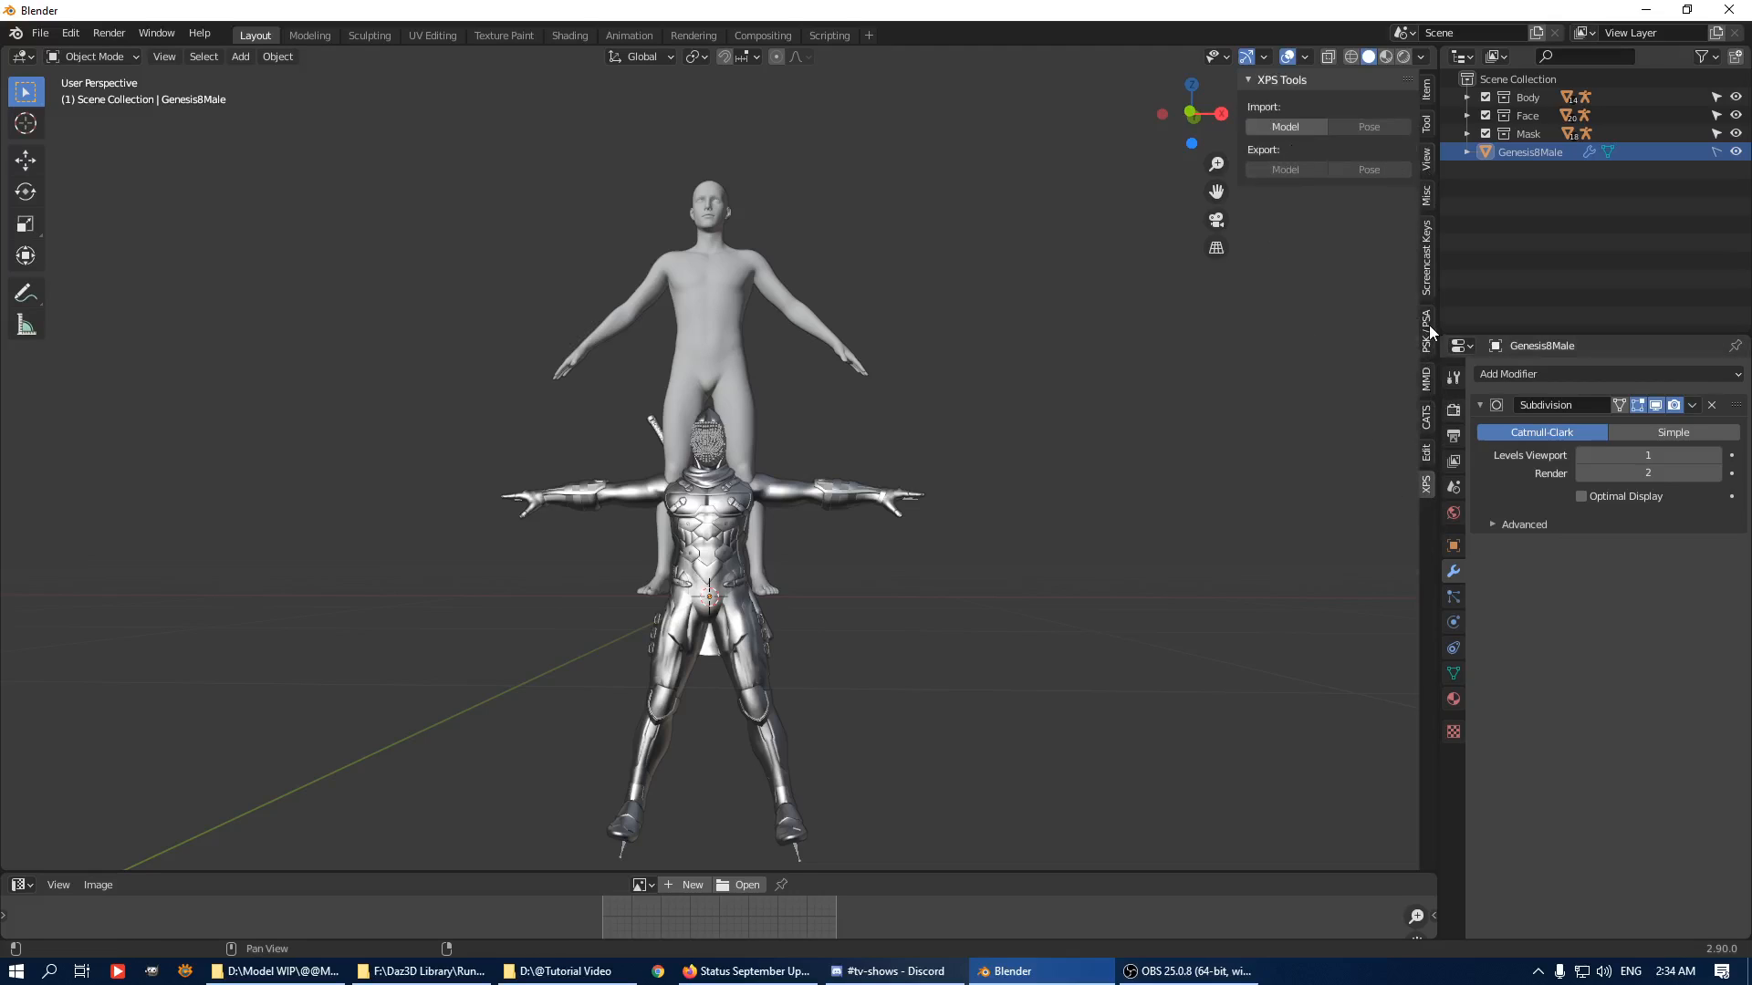
{"action": "left_click", "coordinate": [1427, 263]}
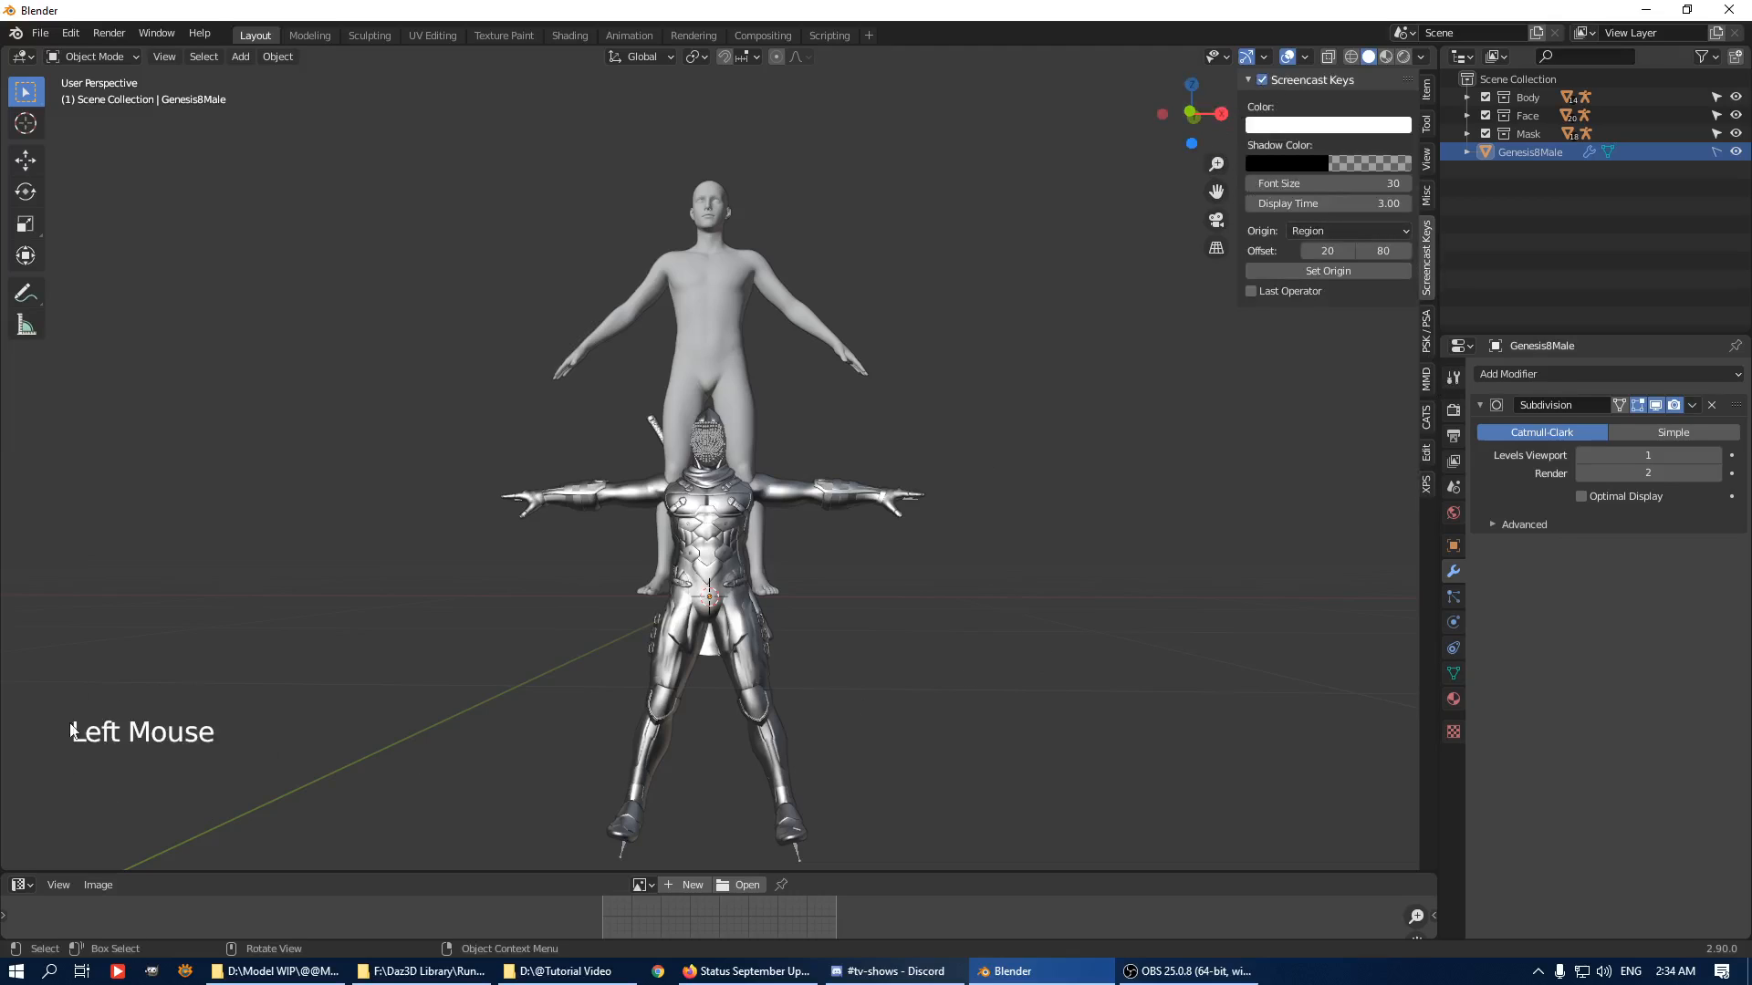
{"action": "left_click", "coordinate": [863, 564]}
Select the whole armored character with its armatures and raise it about 0.92 m along Z to line up with the Genesis8Male figure.
{"action": "key", "text": "a"}
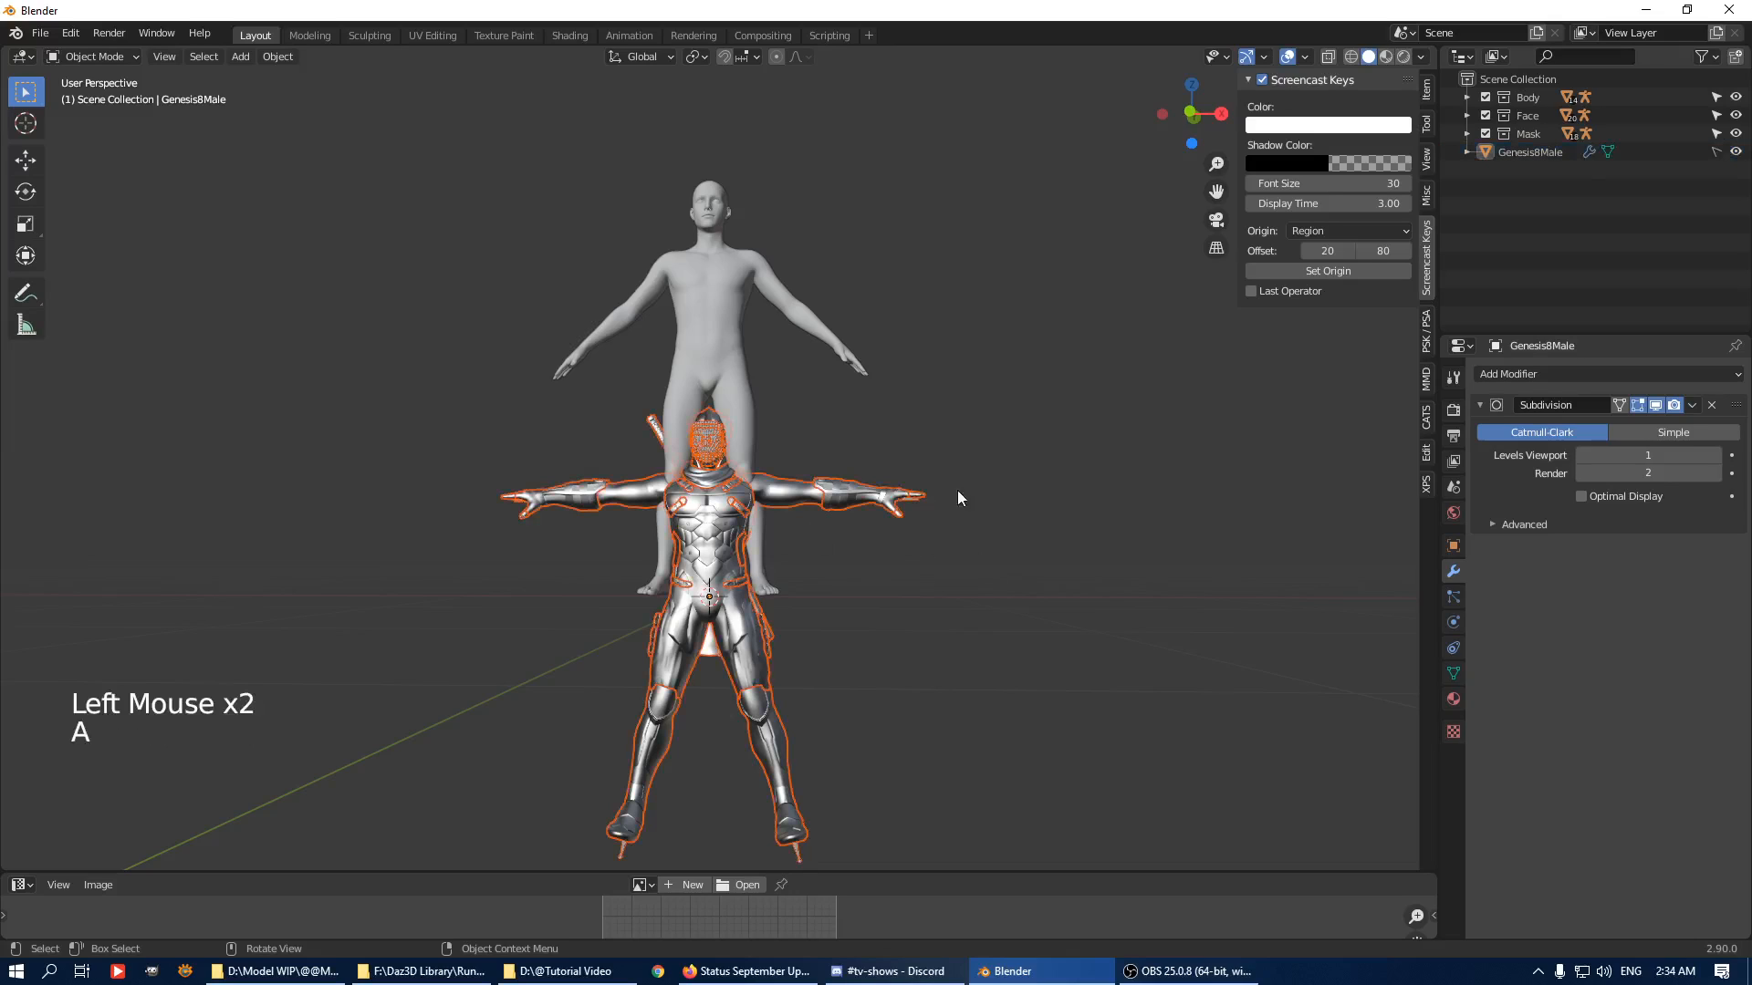
{"action": "left_click", "coordinate": [41, 34]}
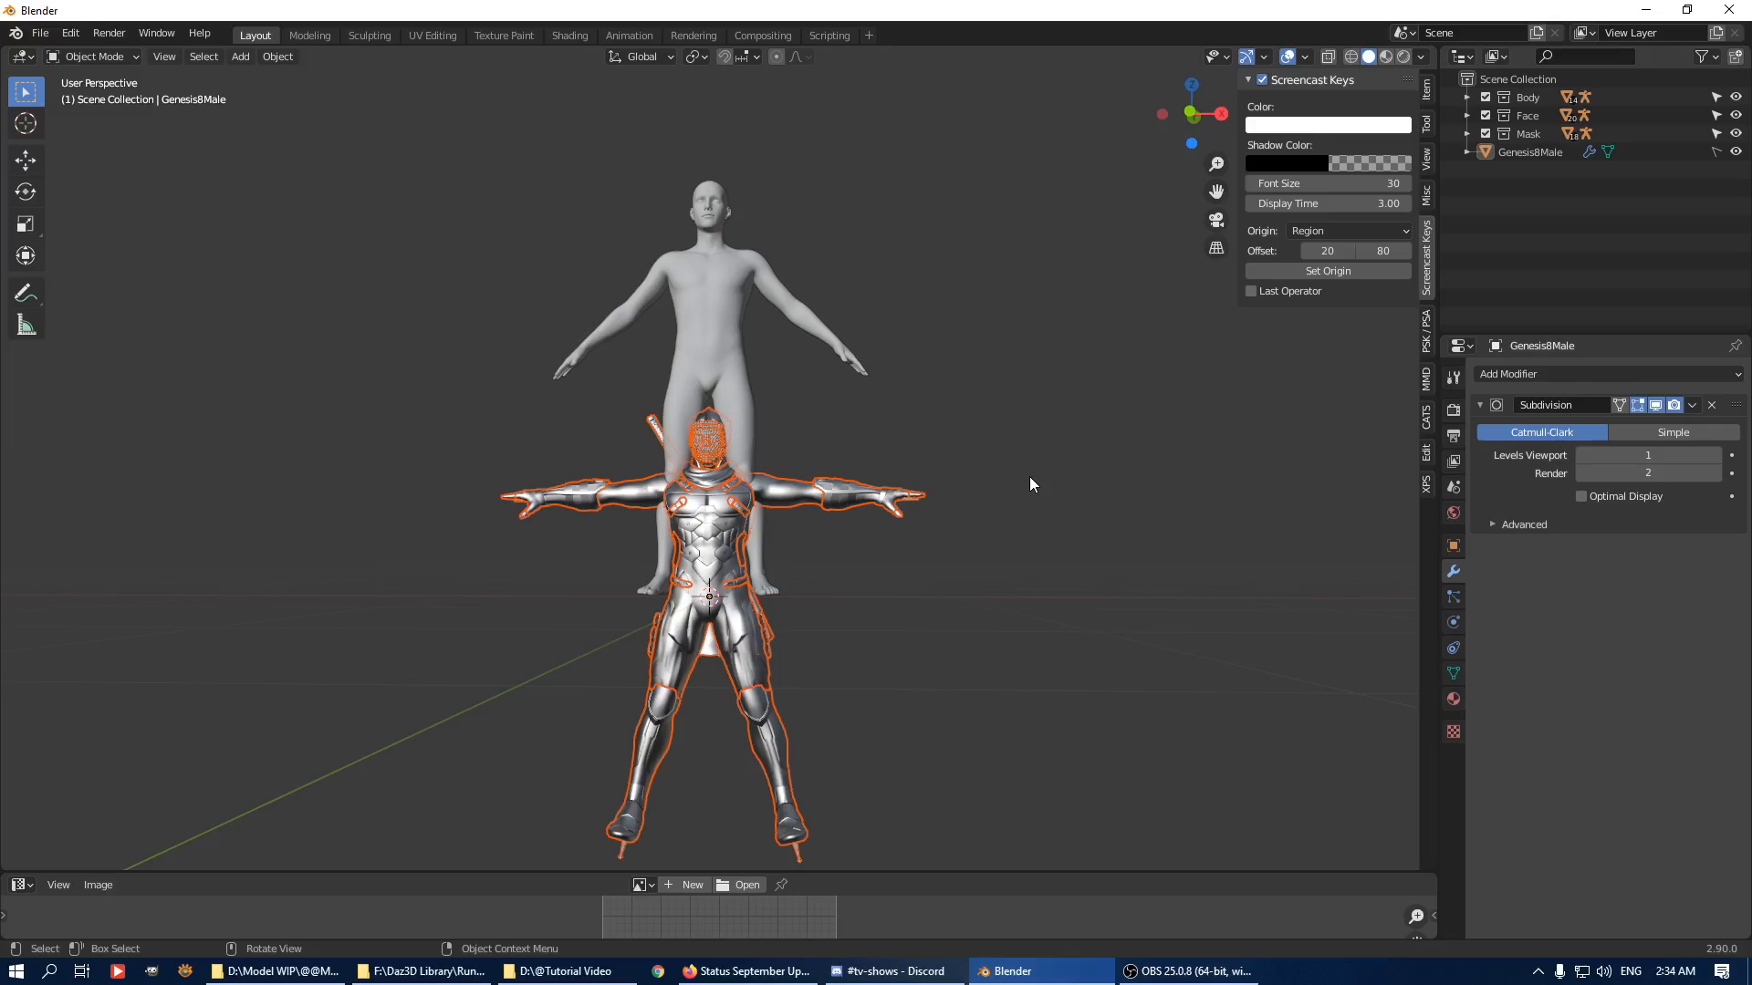
{"action": "mouse_move", "coordinate": [989, 301]}
{"action": "middle_mouse_down"}
{"action": "mouse_move", "coordinate": [763, 310]}
{"action": "mouse_move", "coordinate": [971, 318]}
{"action": "mouse_move", "coordinate": [991, 334]}
{"action": "middle_mouse_up"}
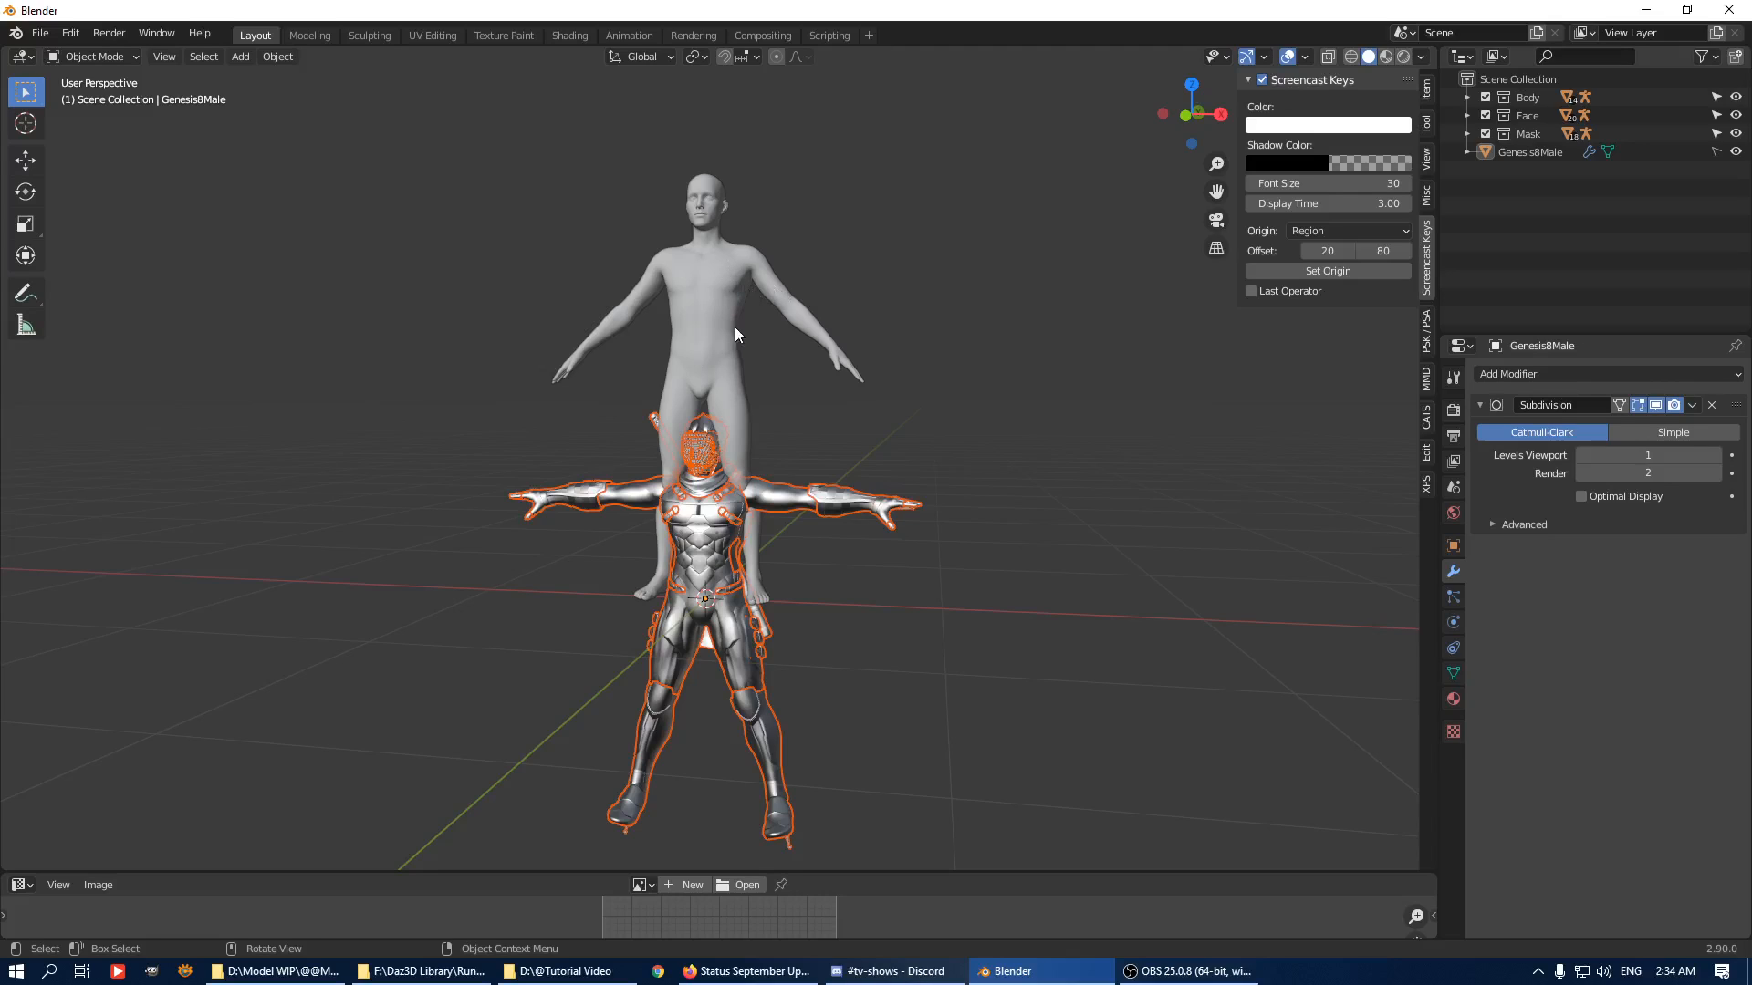
{"action": "key", "text": "g"}
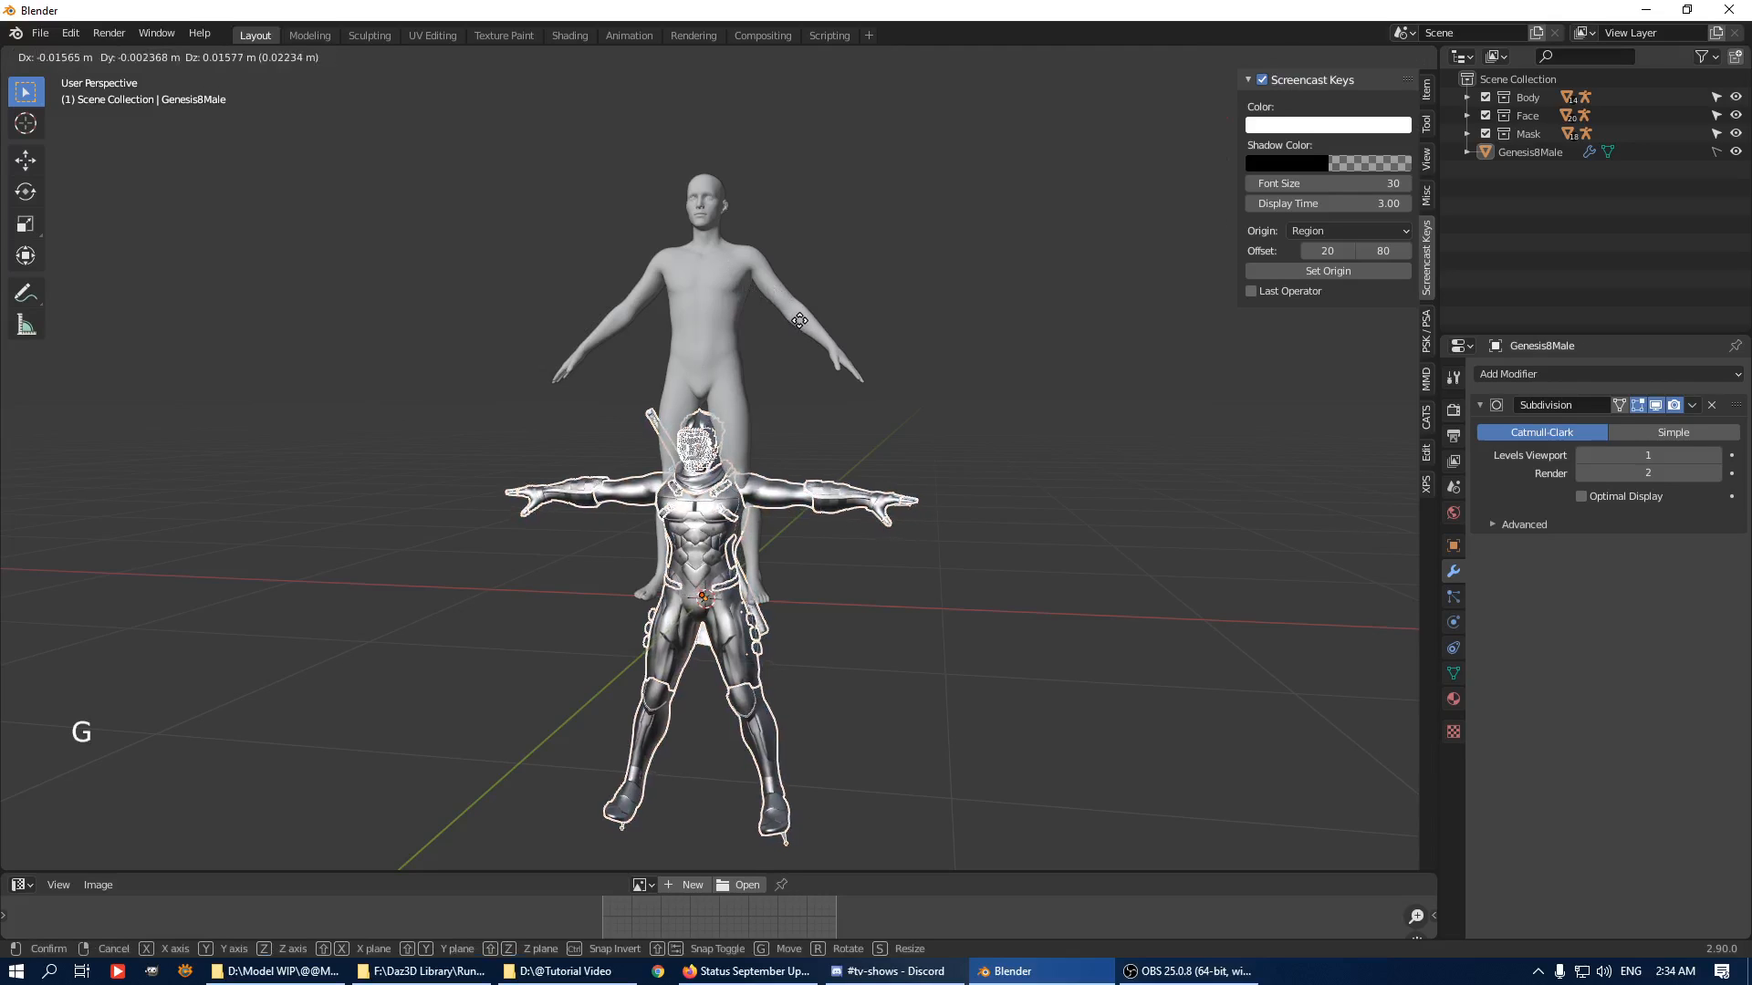
{"action": "key", "text": "z"}
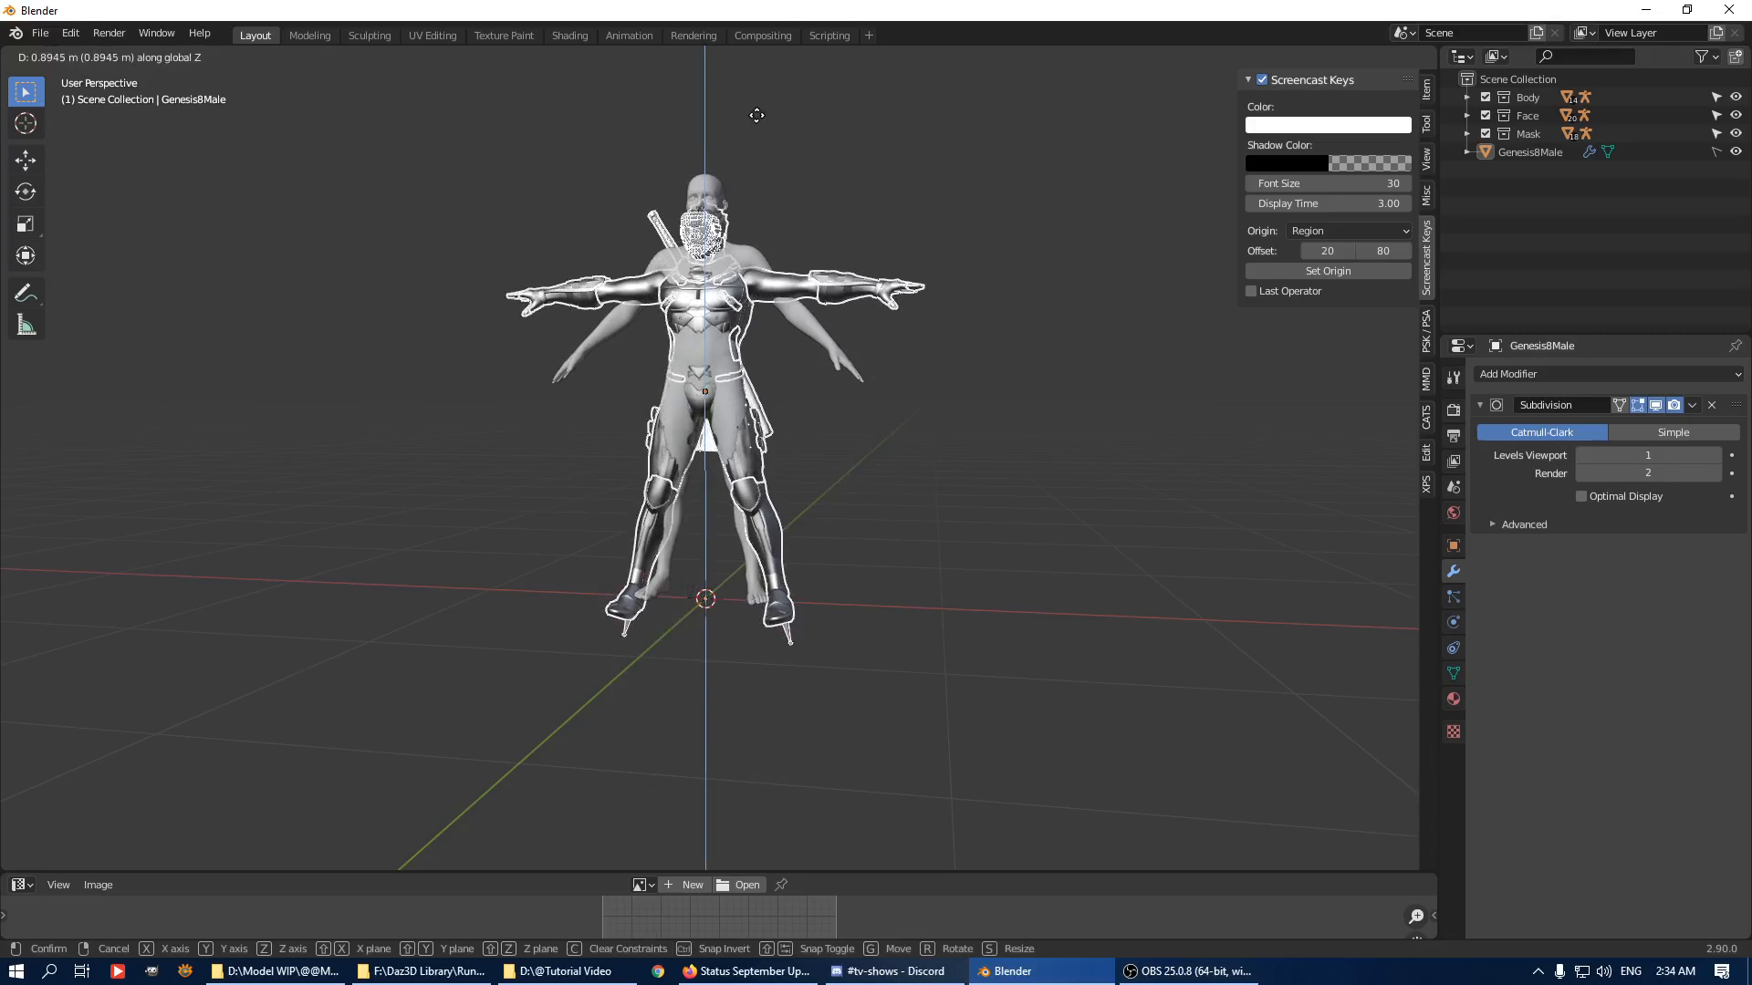
{"action": "left_click", "coordinate": [757, 117]}
{"action": "middle_click_drag", "start_coordinate": [712, 377], "coordinate": [801, 369]}
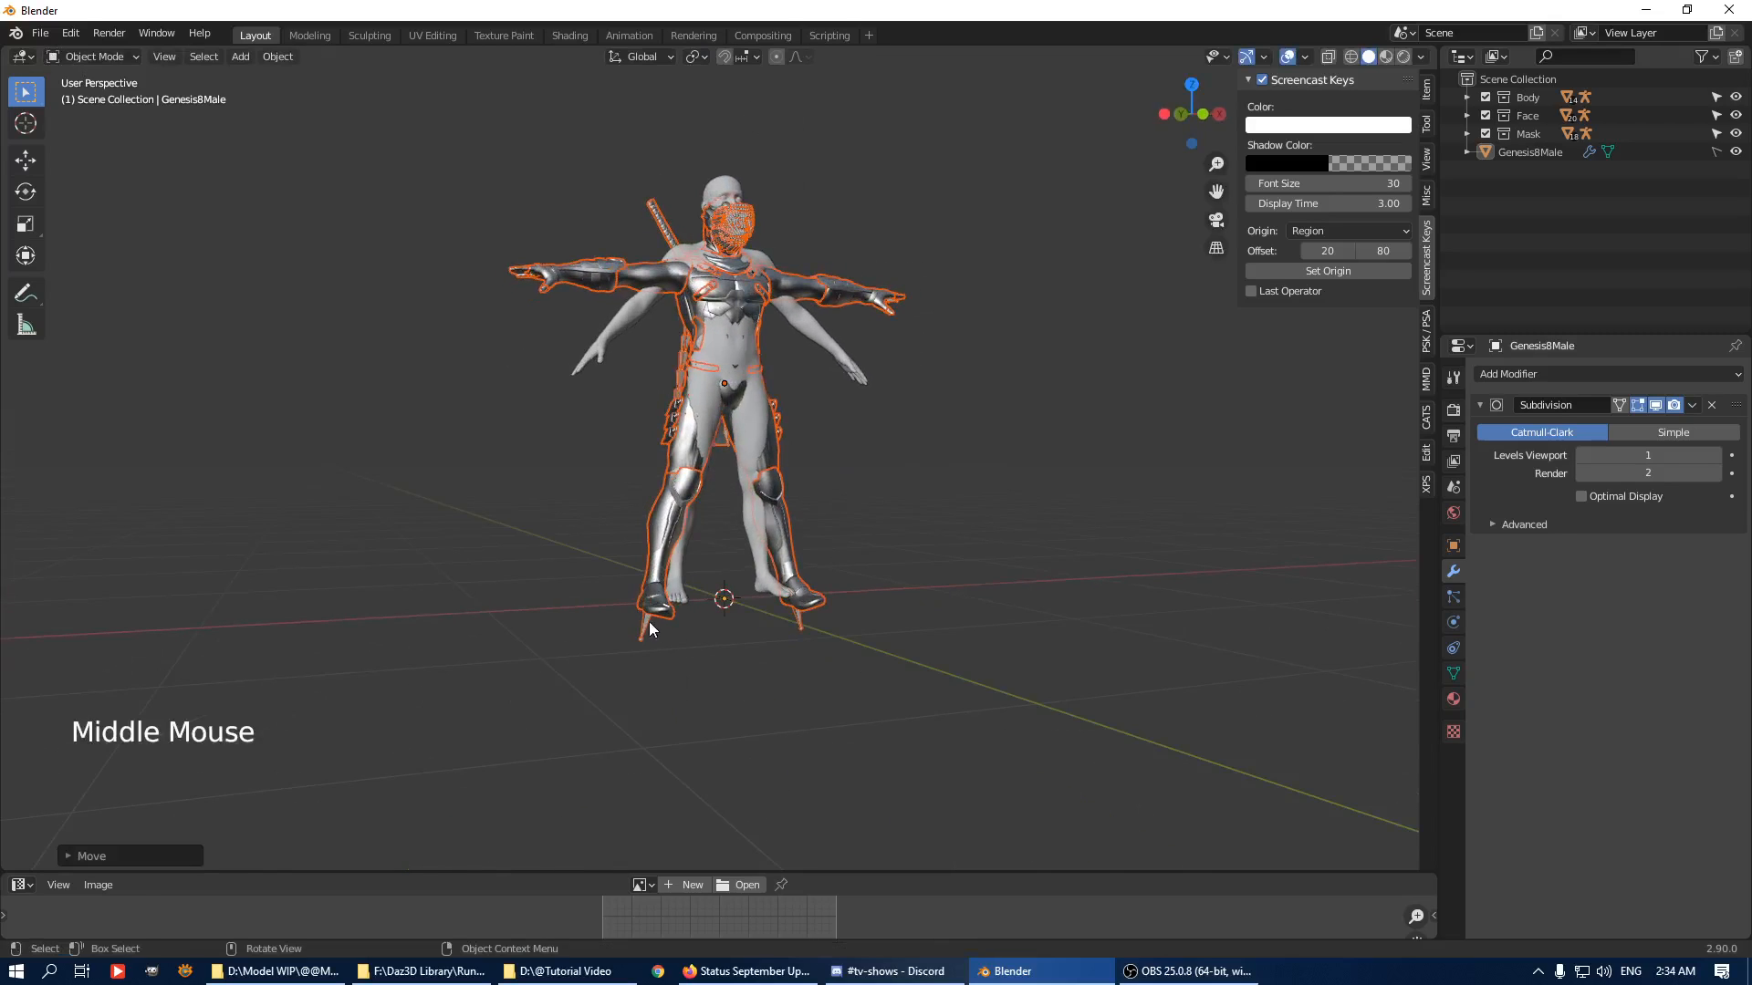
Select the body armature bone_0 and enter Edit Mode on it.
{"action": "left_click", "coordinate": [639, 684]}
{"action": "key", "text": "Tab"}
{"action": "middle_click_drag", "start_coordinate": [639, 688], "coordinate": [958, 417]}
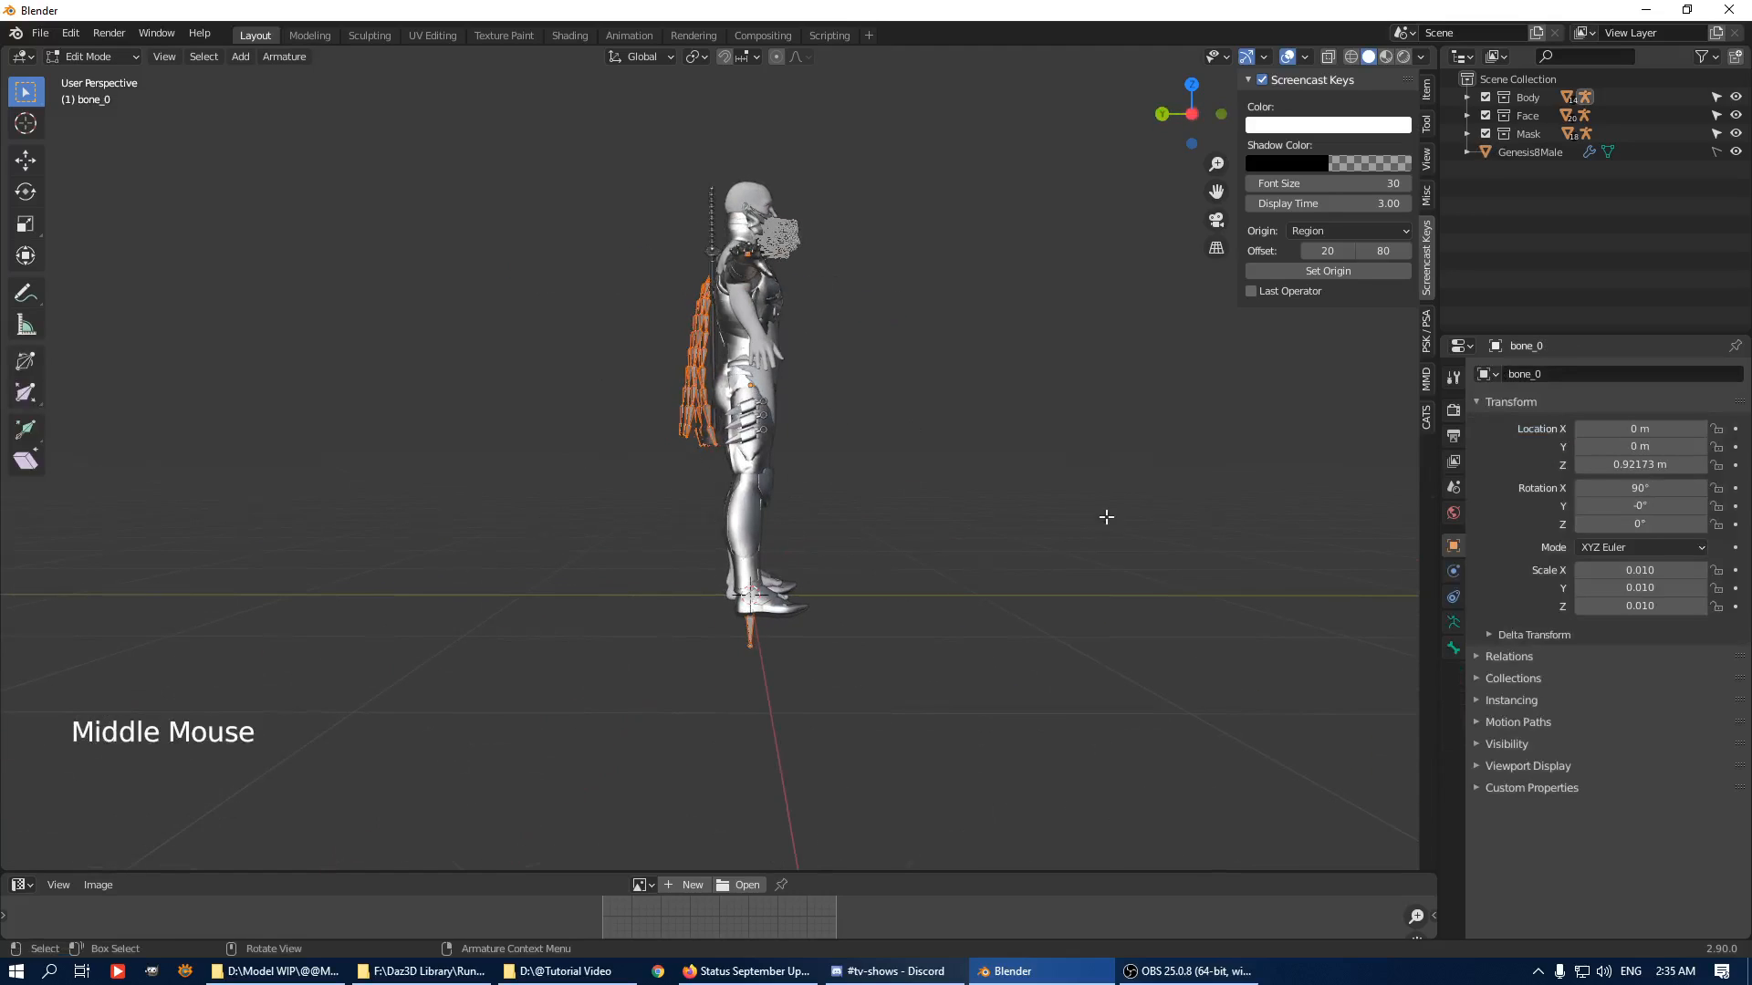
{"action": "middle_click_drag", "start_coordinate": [1064, 469], "coordinate": [874, 465]}
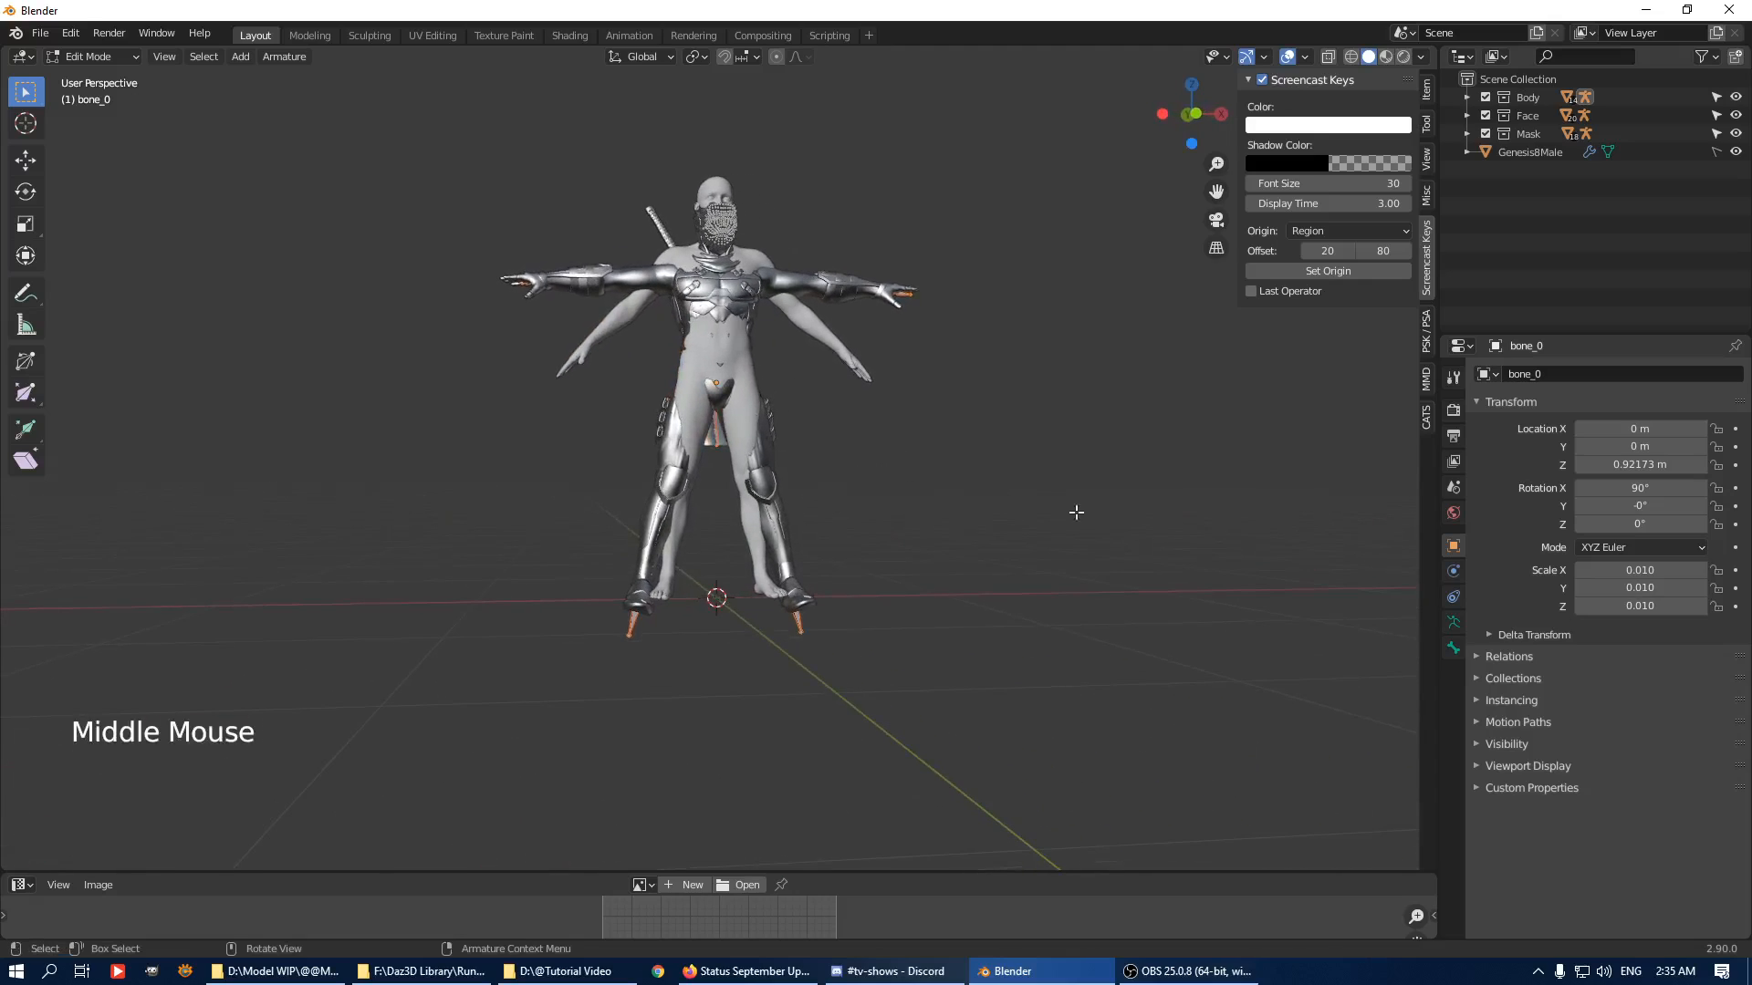
Display the bone_0 armature's bones as Stick and In Front, and return to Object Mode.
{"action": "left_click", "coordinate": [1550, 765]}
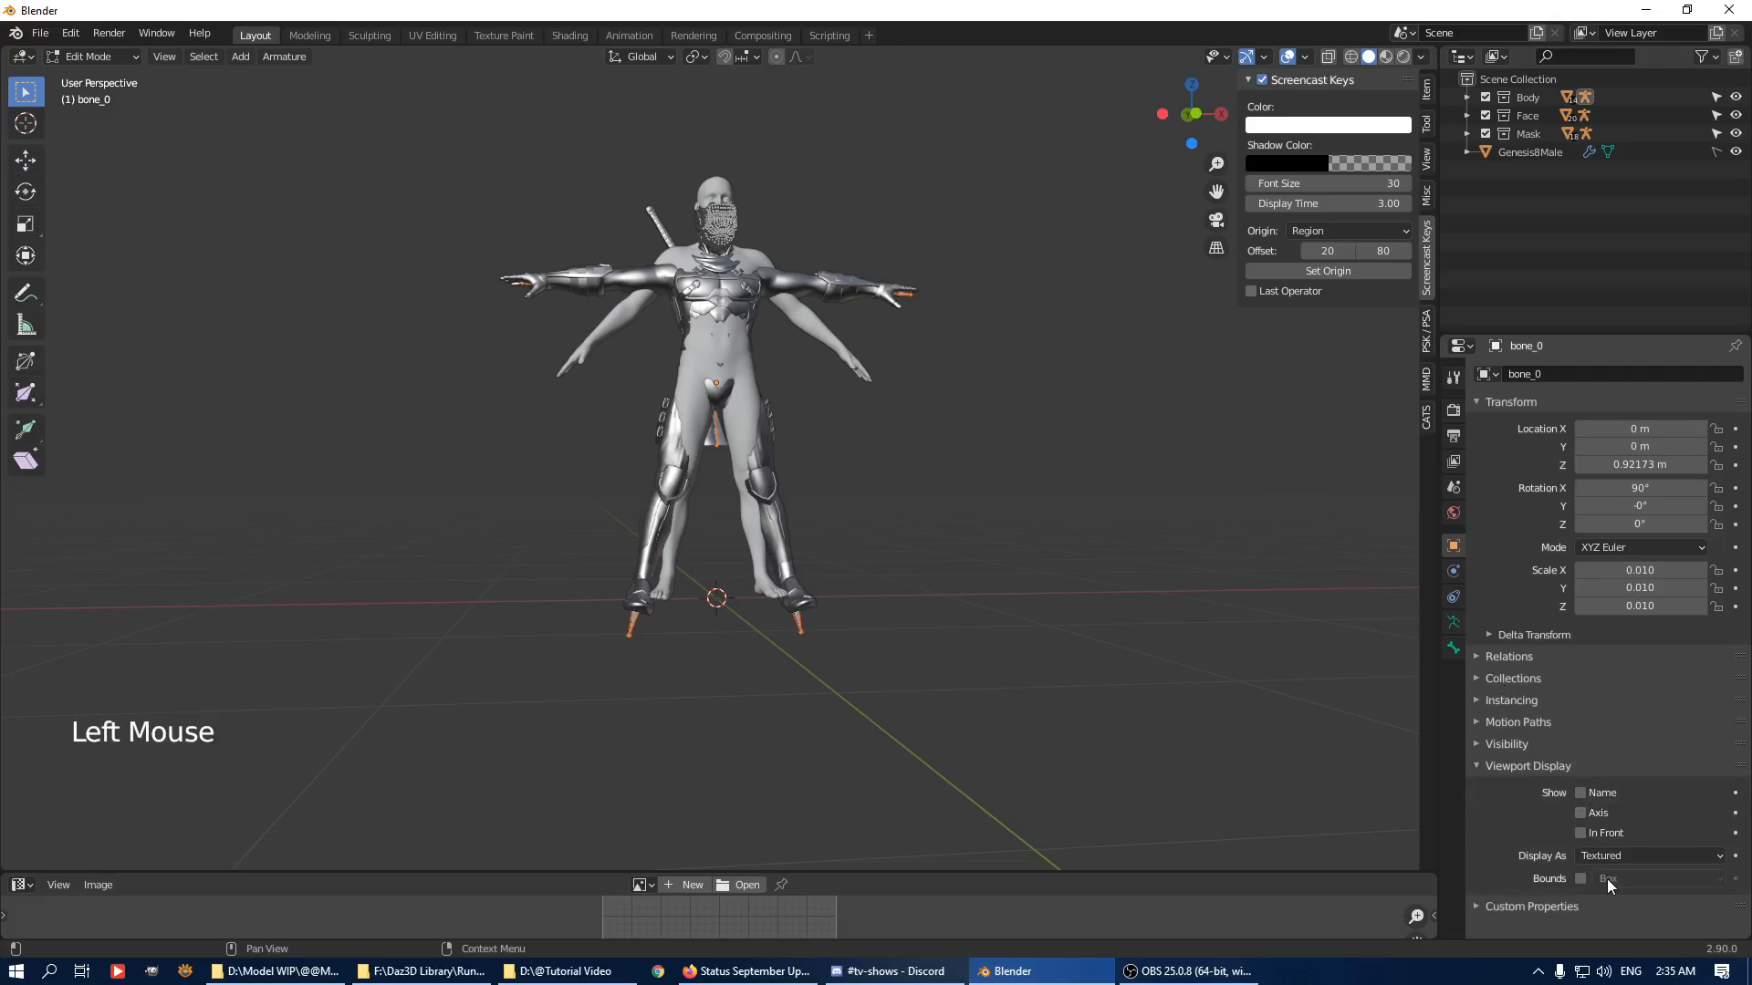
{"action": "left_click", "coordinate": [1522, 765]}
{"action": "left_click", "coordinate": [1492, 745]}
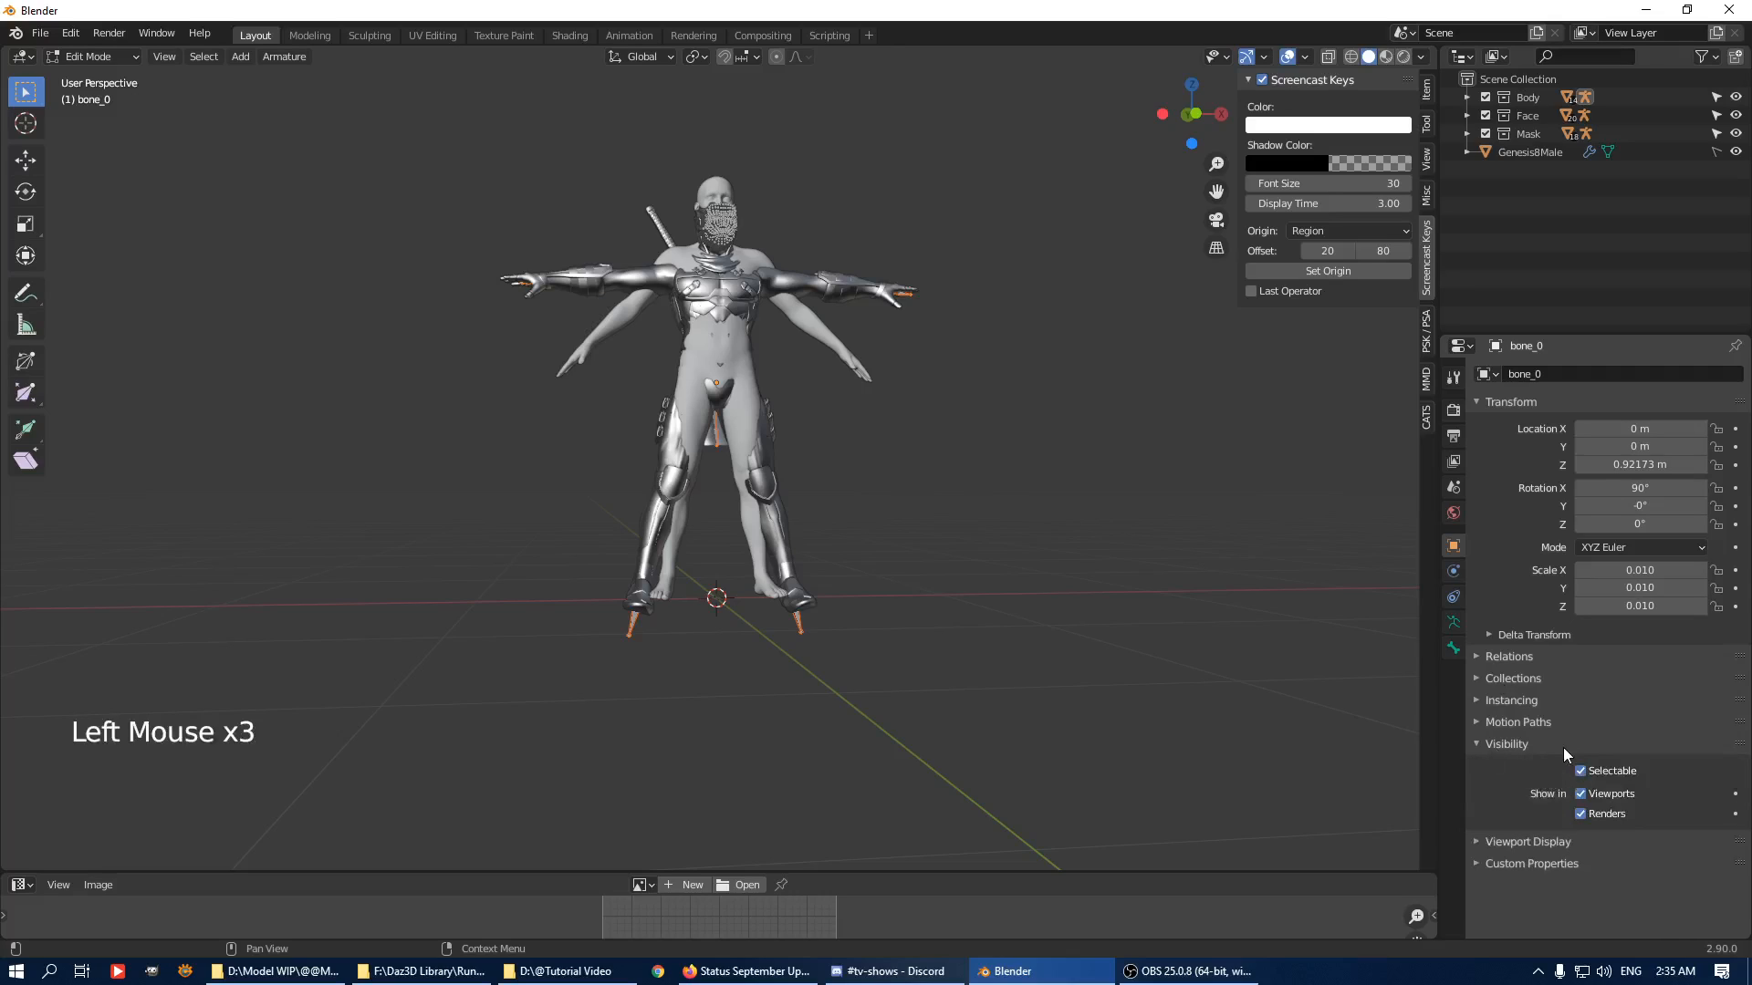
{"action": "left_click", "coordinate": [1515, 743]}
{"action": "left_click", "coordinate": [1451, 624]}
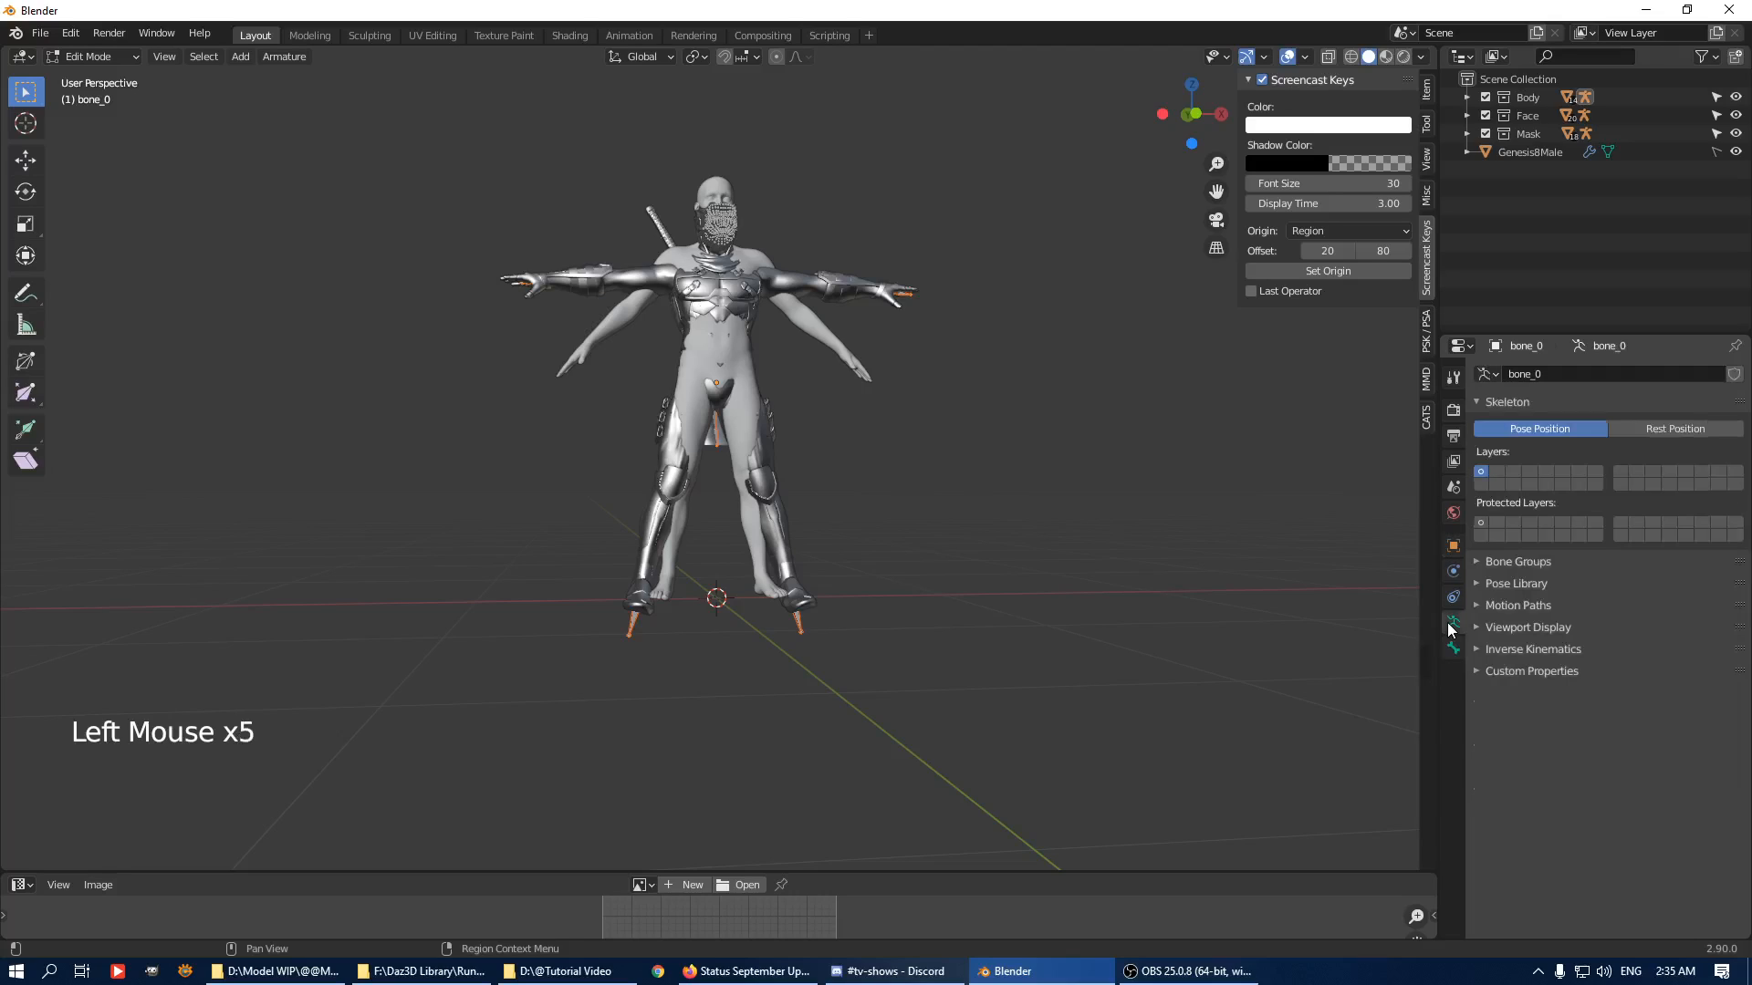
{"action": "left_click", "coordinate": [1489, 627]}
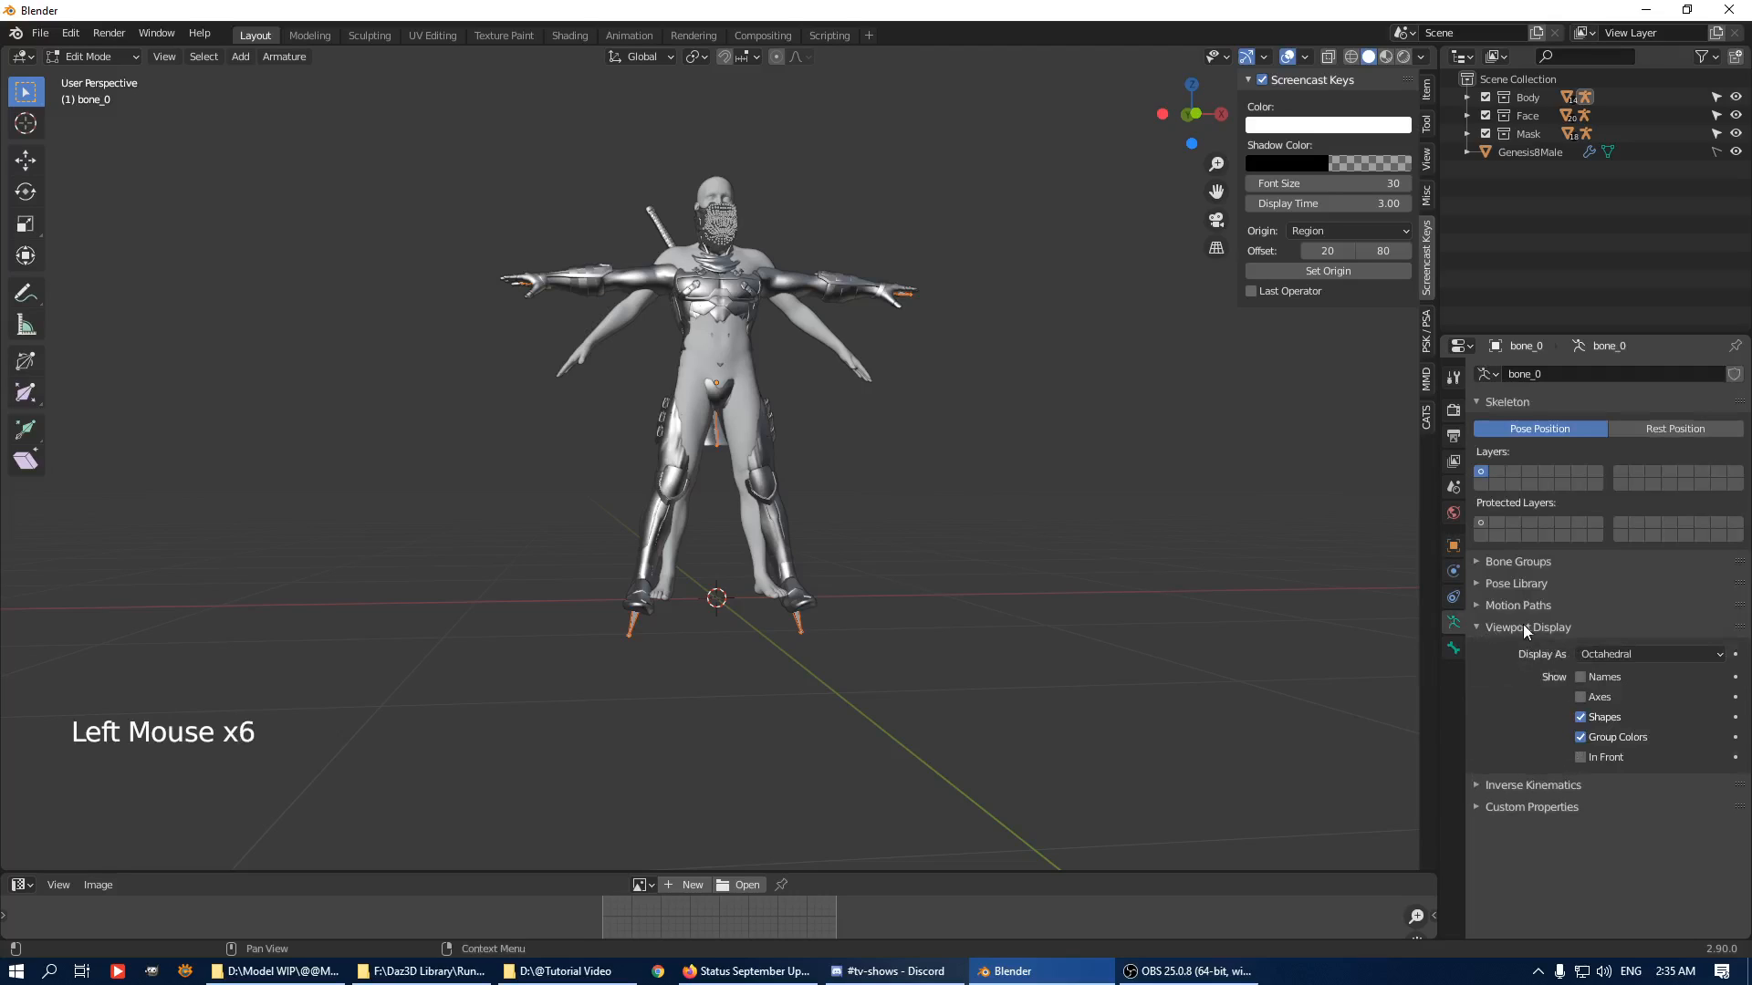
{"action": "left_click", "coordinate": [1606, 653]}
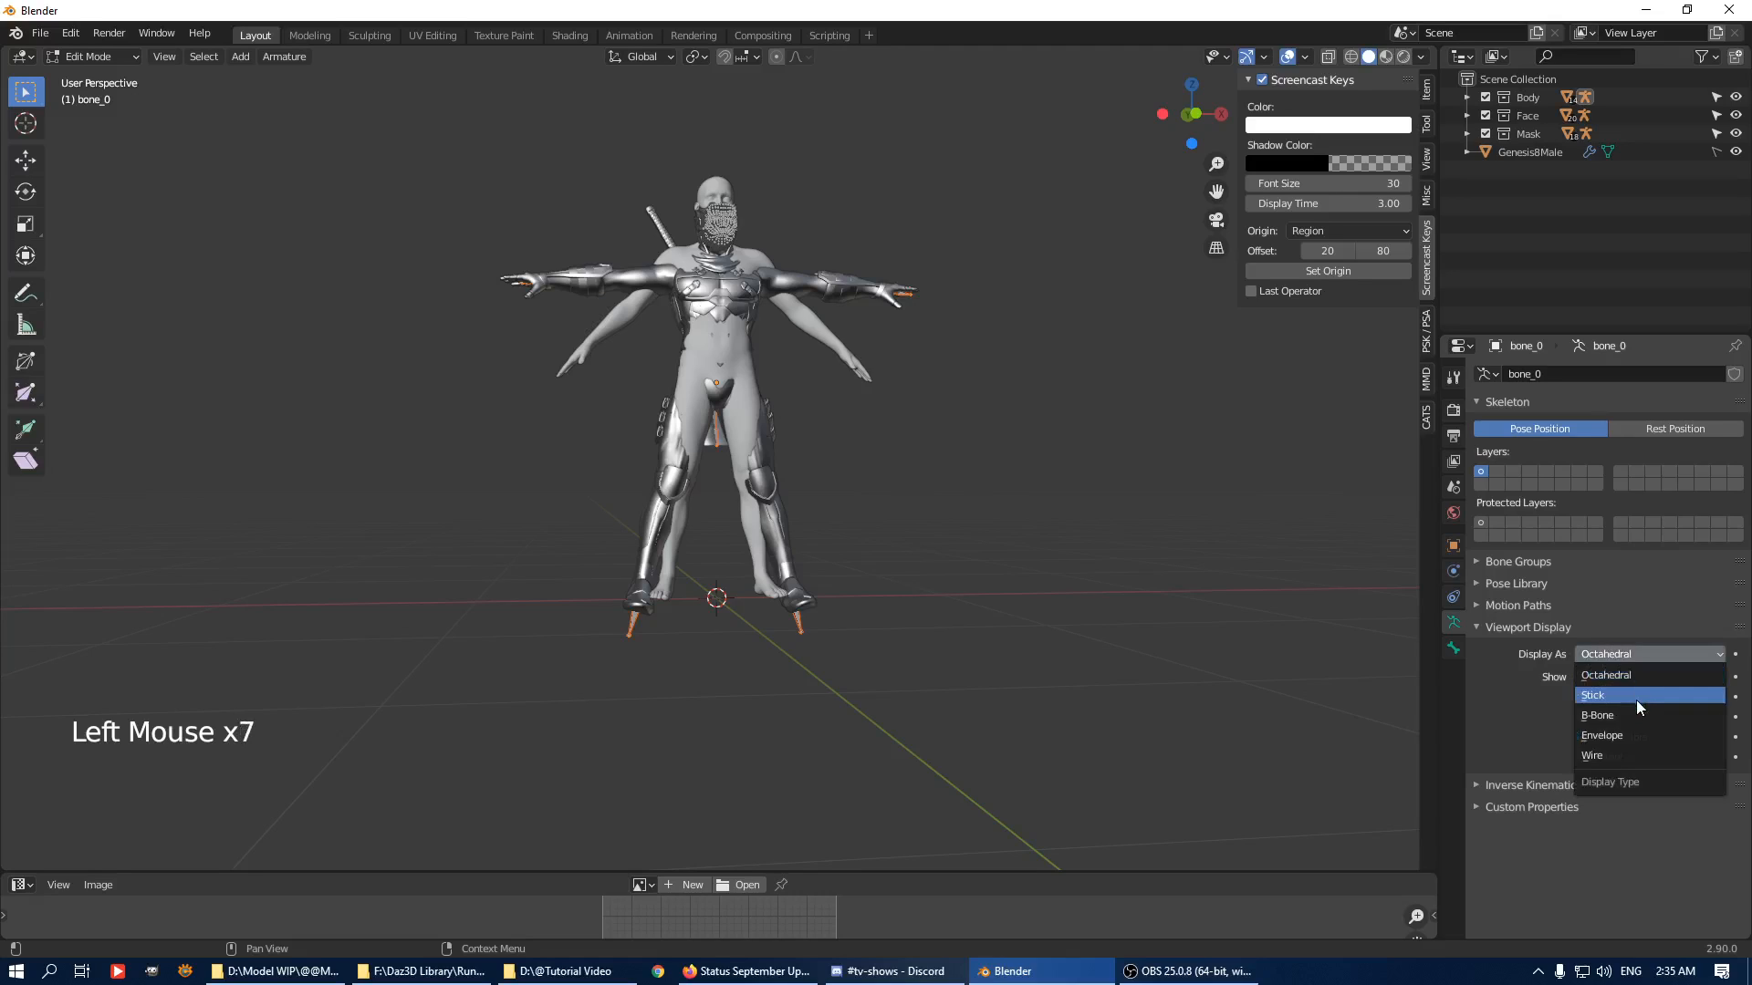
{"action": "left_click", "coordinate": [1635, 699]}
{"action": "left_click", "coordinate": [1580, 756]}
{"action": "scroll", "coordinate": [927, 547], "scroll_direction": "up", "scroll_amount": 3}
{"action": "mouse_move", "coordinate": [927, 547]}
{"action": "middle_mouse_down"}
{"action": "mouse_move", "coordinate": [994, 520]}
{"action": "mouse_move", "coordinate": [808, 509]}
{"action": "middle_mouse_up"}
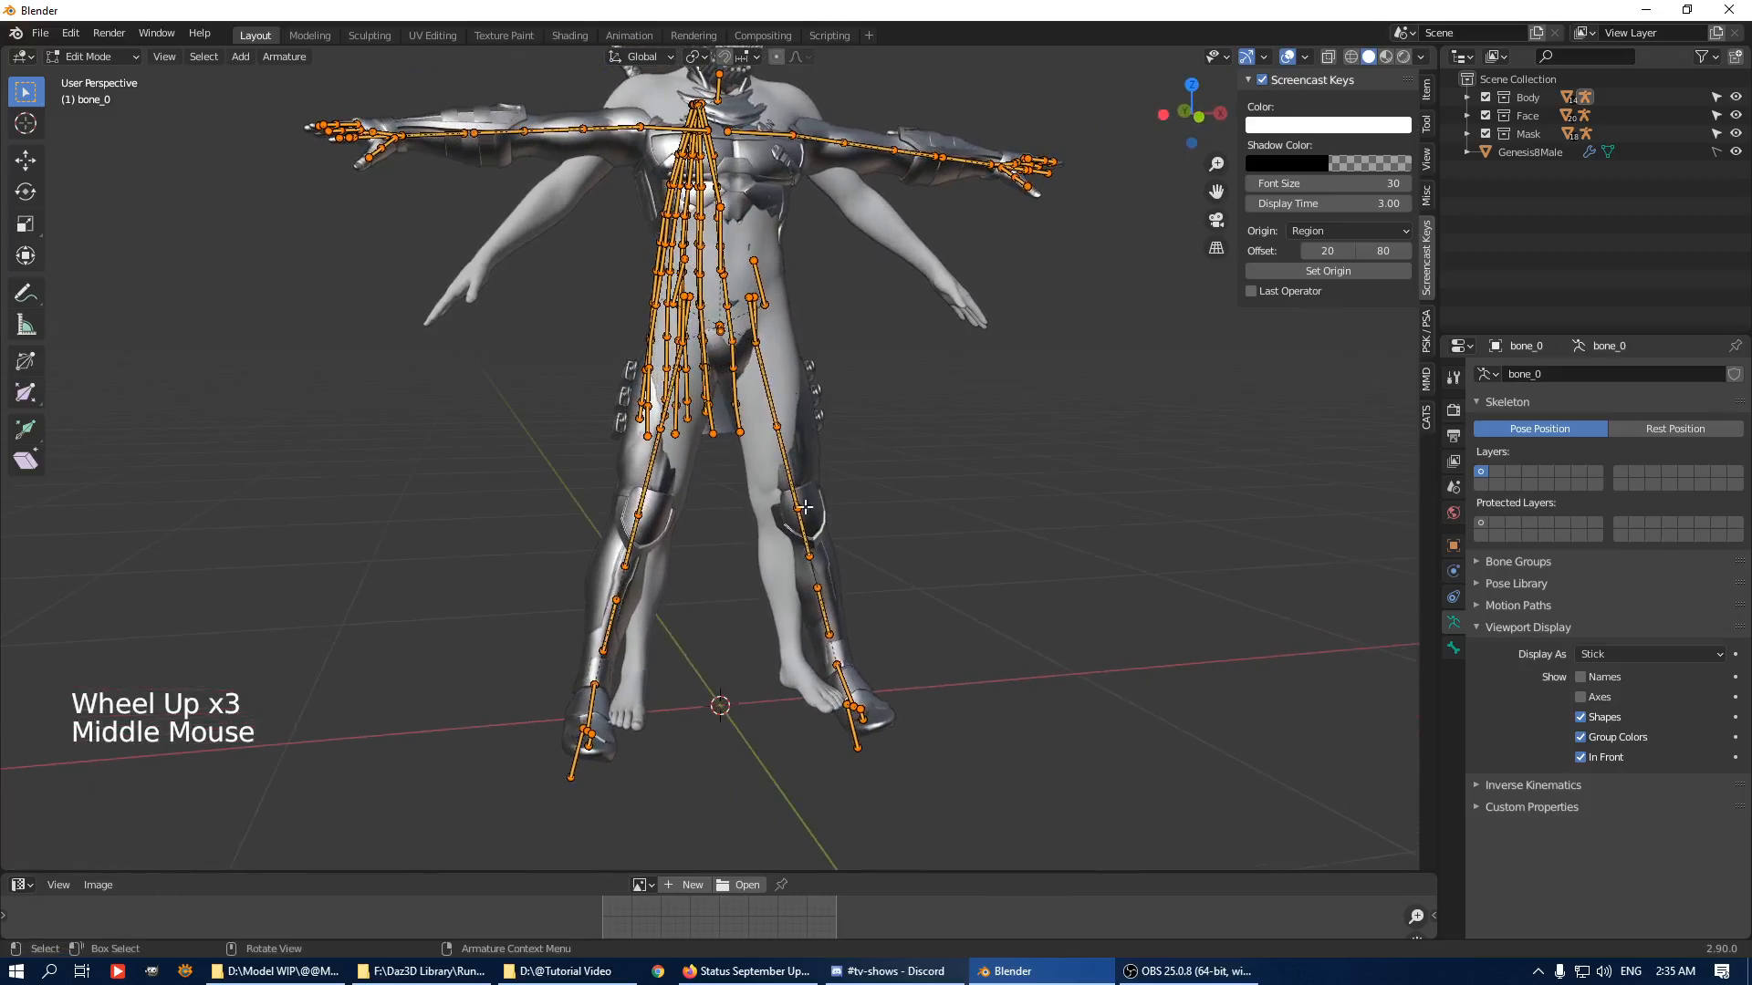
{"action": "key", "text": "Tab"}
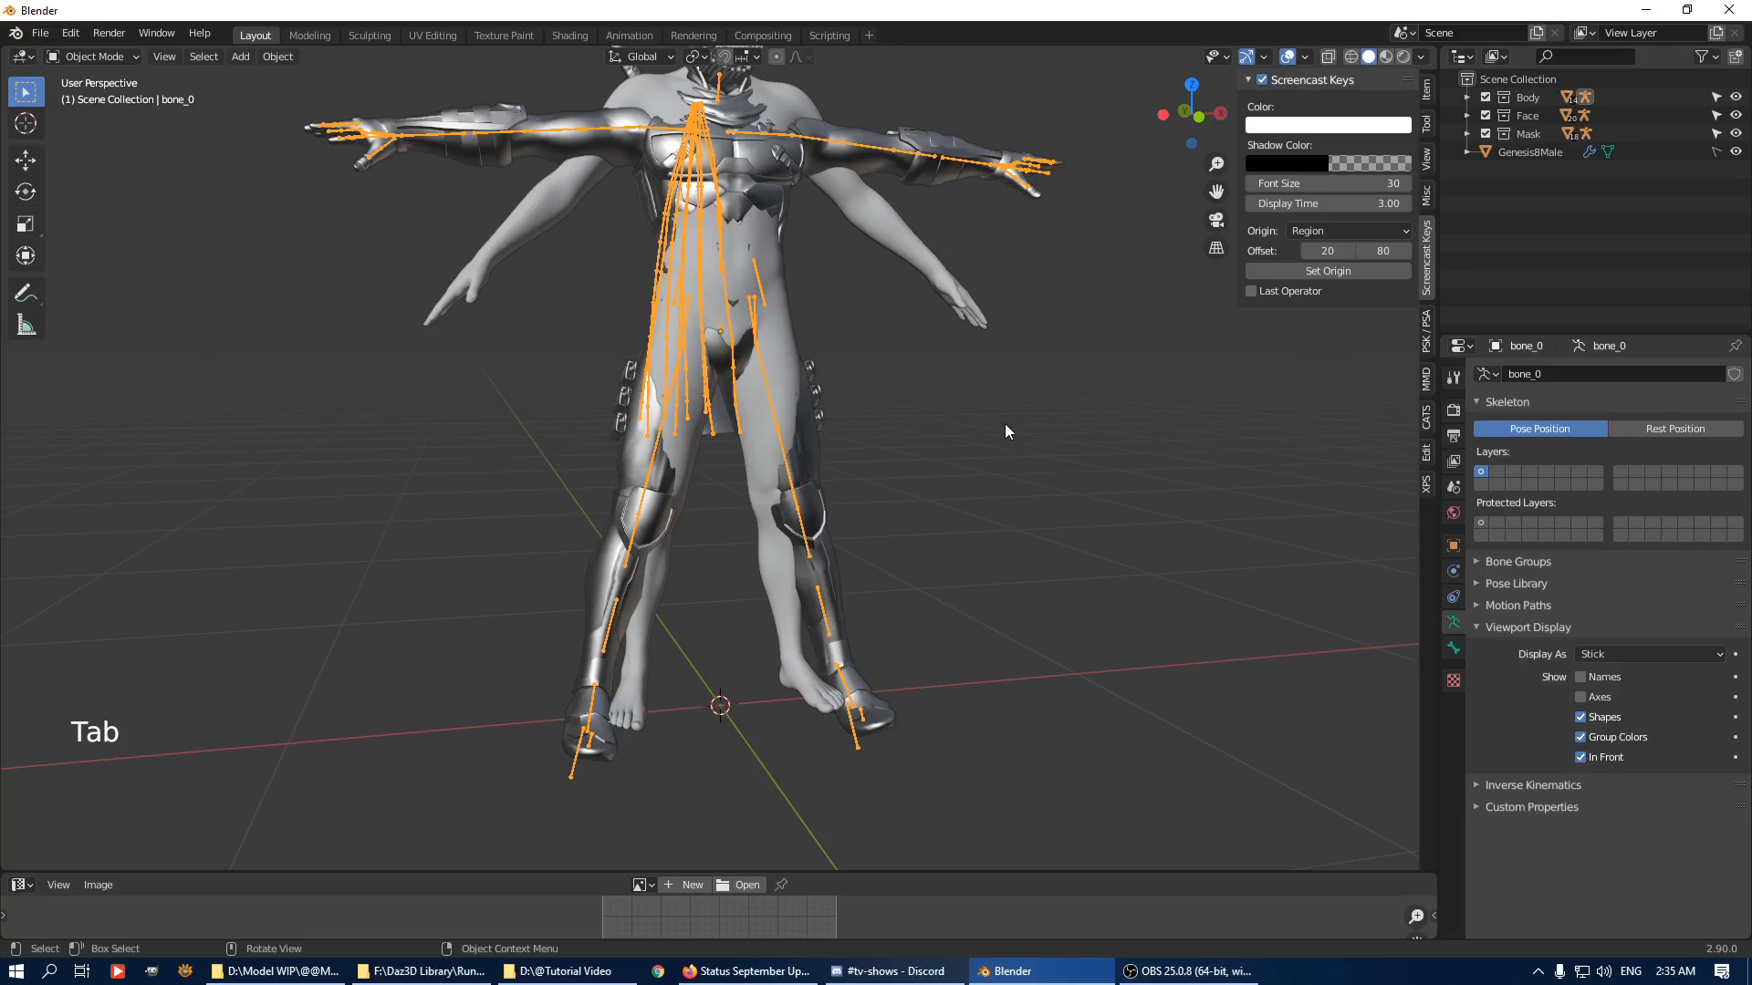
Nudge the bone_0 armature along the Z axis to fine-tune its height against the Genesis8Male figure.
{"action": "middle_click_drag", "start_coordinate": [901, 427], "coordinate": [754, 451]}
{"action": "middle_click_drag", "start_coordinate": [823, 361], "coordinate": [976, 499], "text": "shift"}
{"action": "scroll", "coordinate": [976, 499], "scroll_direction": "up", "scroll_amount": 1, "text": "shift"}
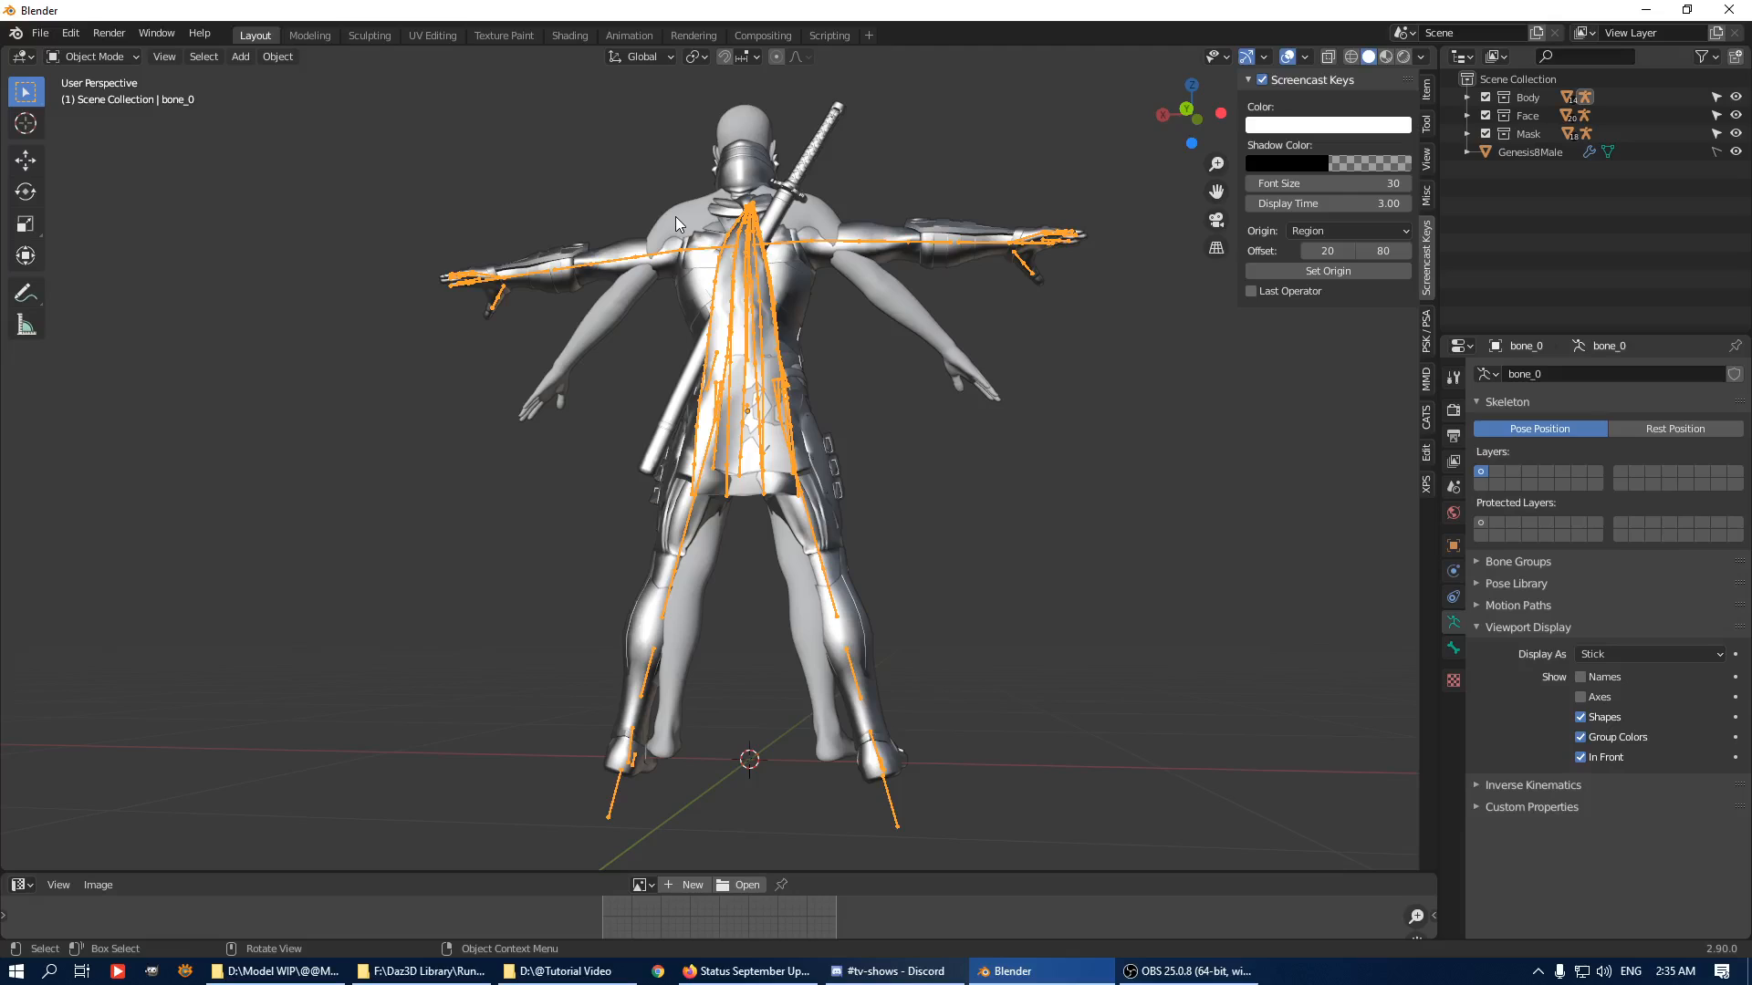
{"action": "middle_click_drag", "start_coordinate": [836, 347], "coordinate": [989, 555]}
{"action": "key", "text": "g"}
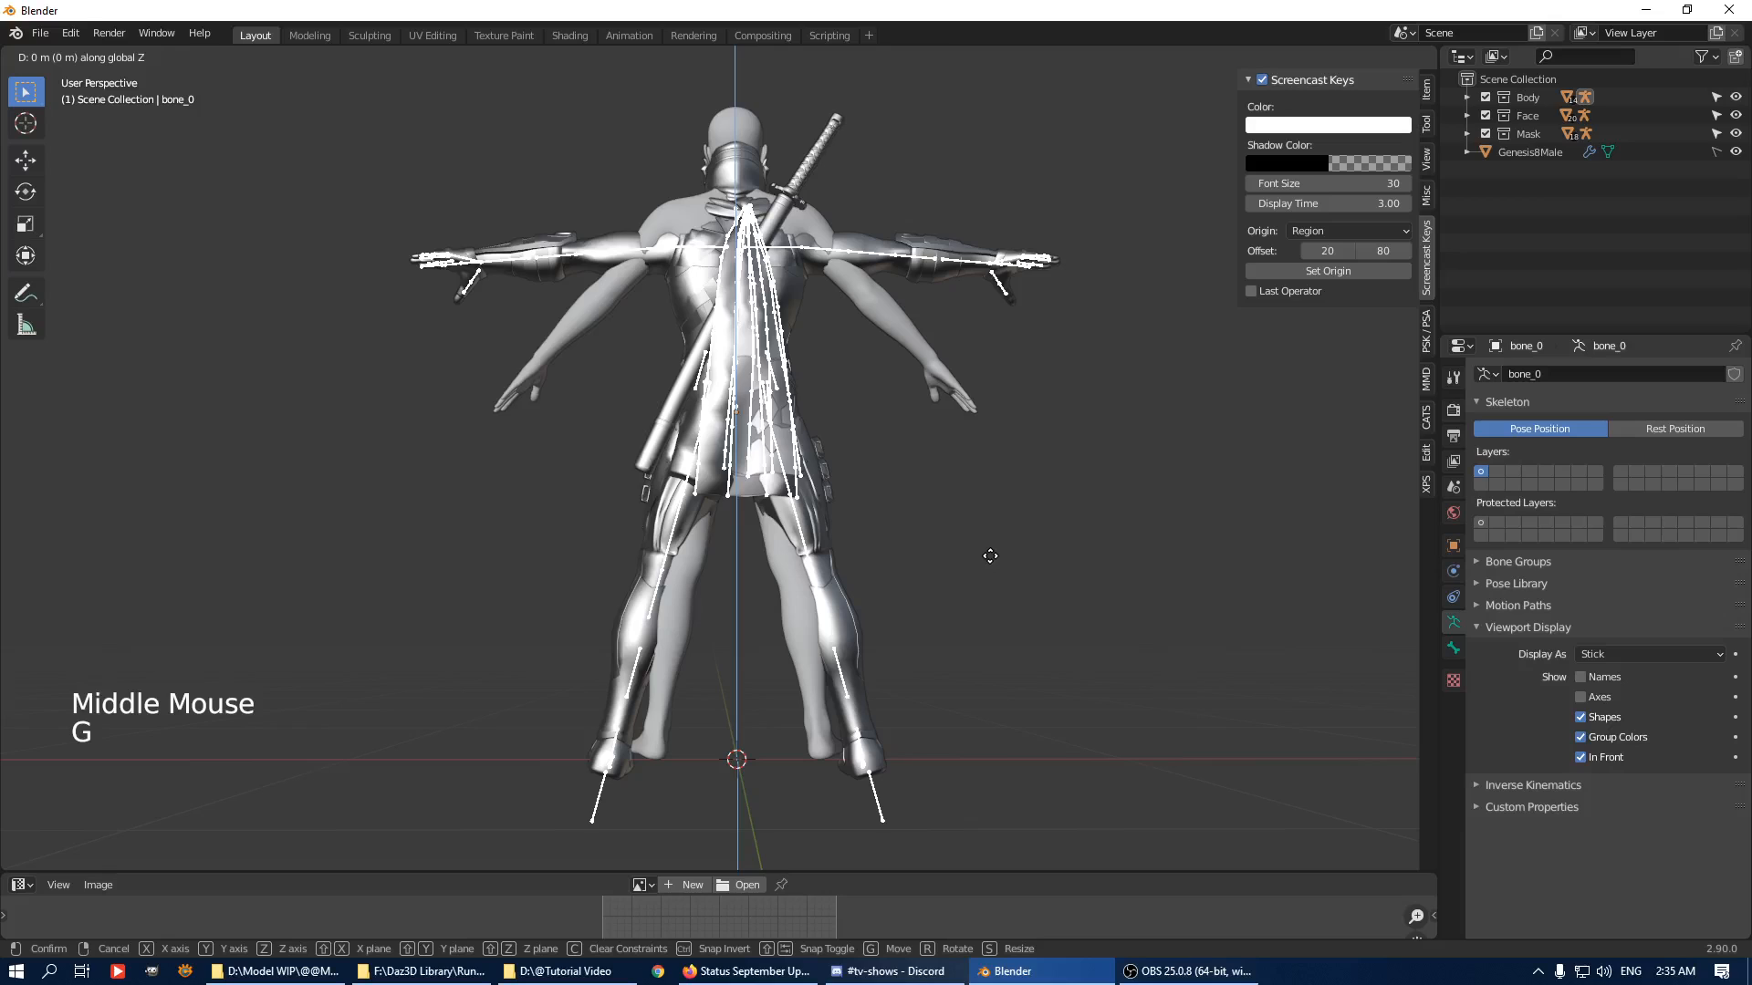
{"action": "left_click", "coordinate": [975, 556]}
{"action": "middle_click_drag", "start_coordinate": [973, 549], "coordinate": [768, 473]}
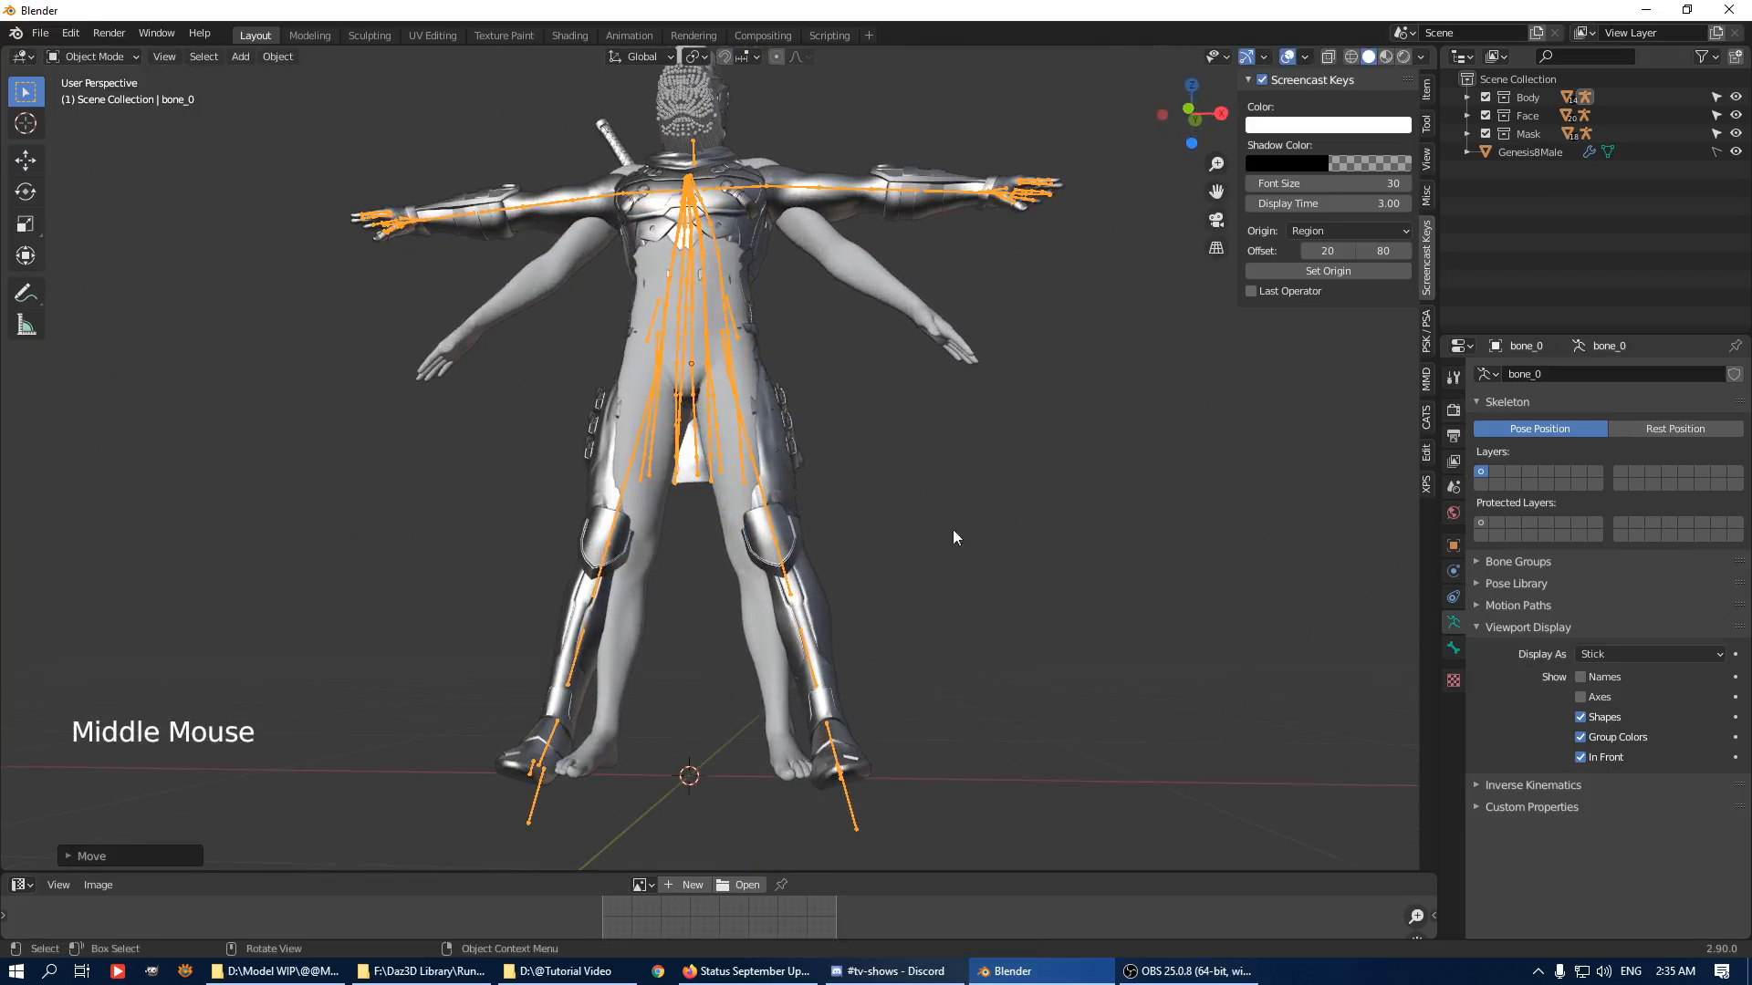
Switch the bone_0 armature to Pose Mode and select bone_77 at the character's left thigh.
{"action": "left_click", "coordinate": [754, 457]}
{"action": "left_click", "coordinate": [785, 456]}
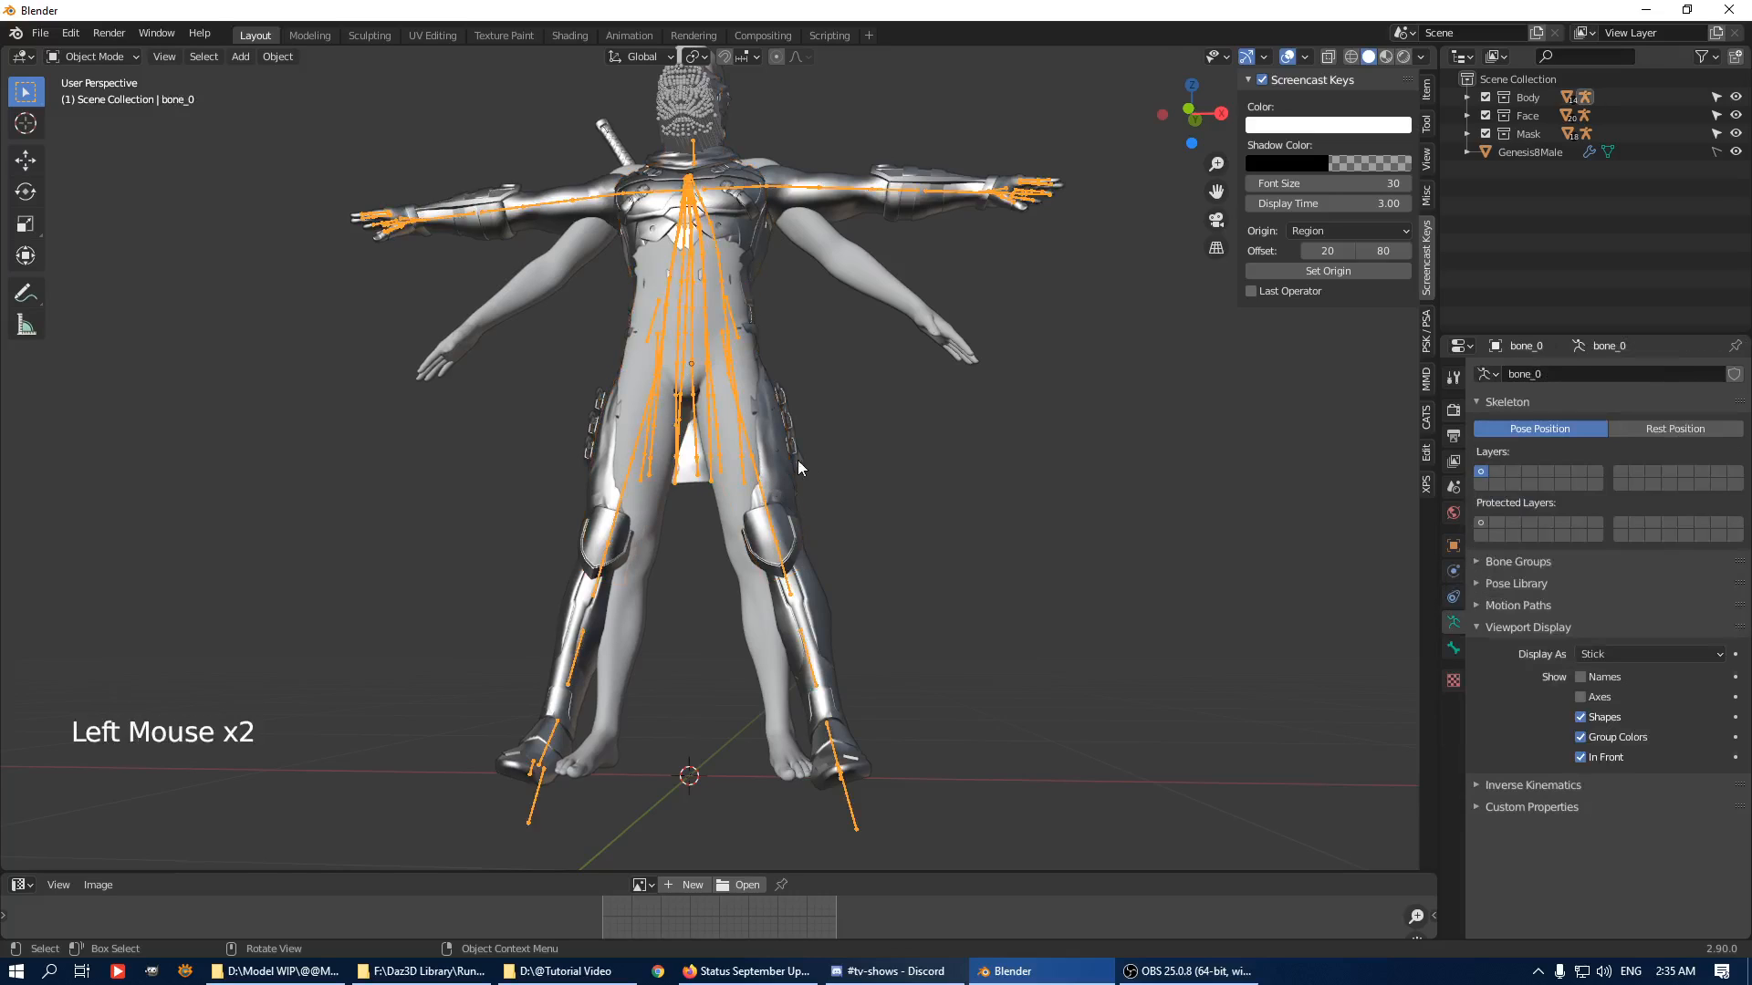
{"action": "key", "text": "ctrl+Tab"}
{"action": "left_click", "coordinate": [756, 449]}
{"action": "middle_click", "coordinate": [862, 475]}
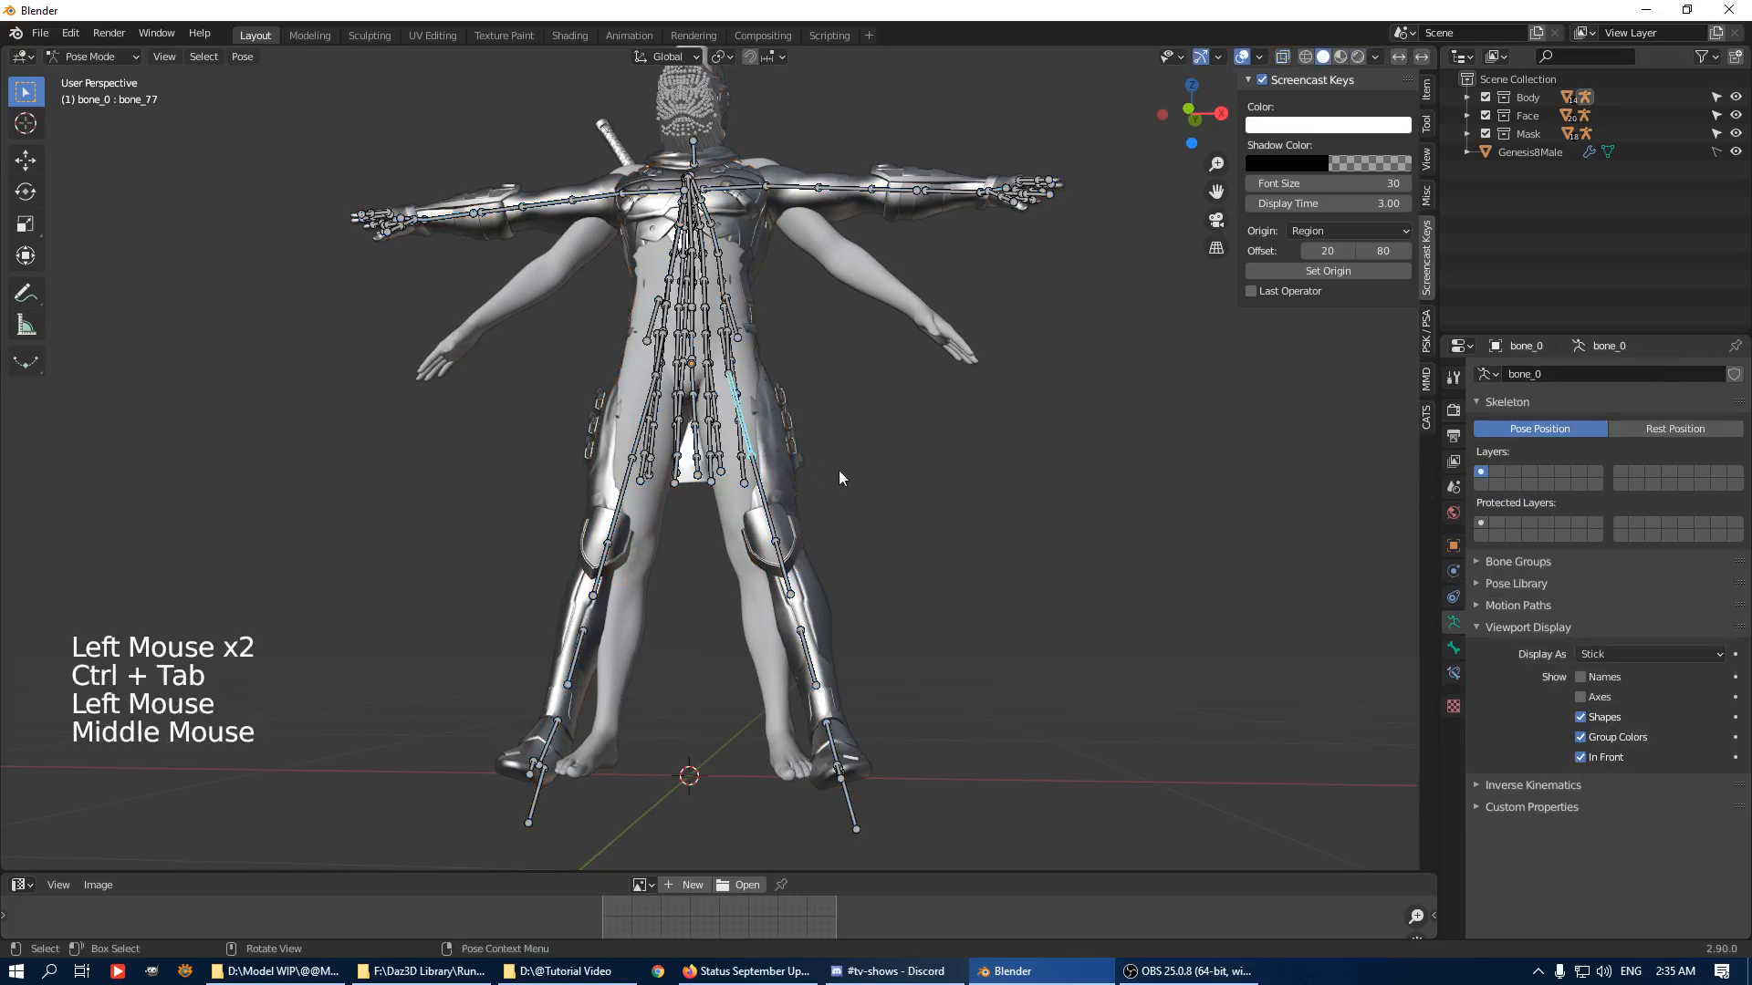
{"action": "middle_click_drag", "start_coordinate": [851, 427], "coordinate": [865, 448]}
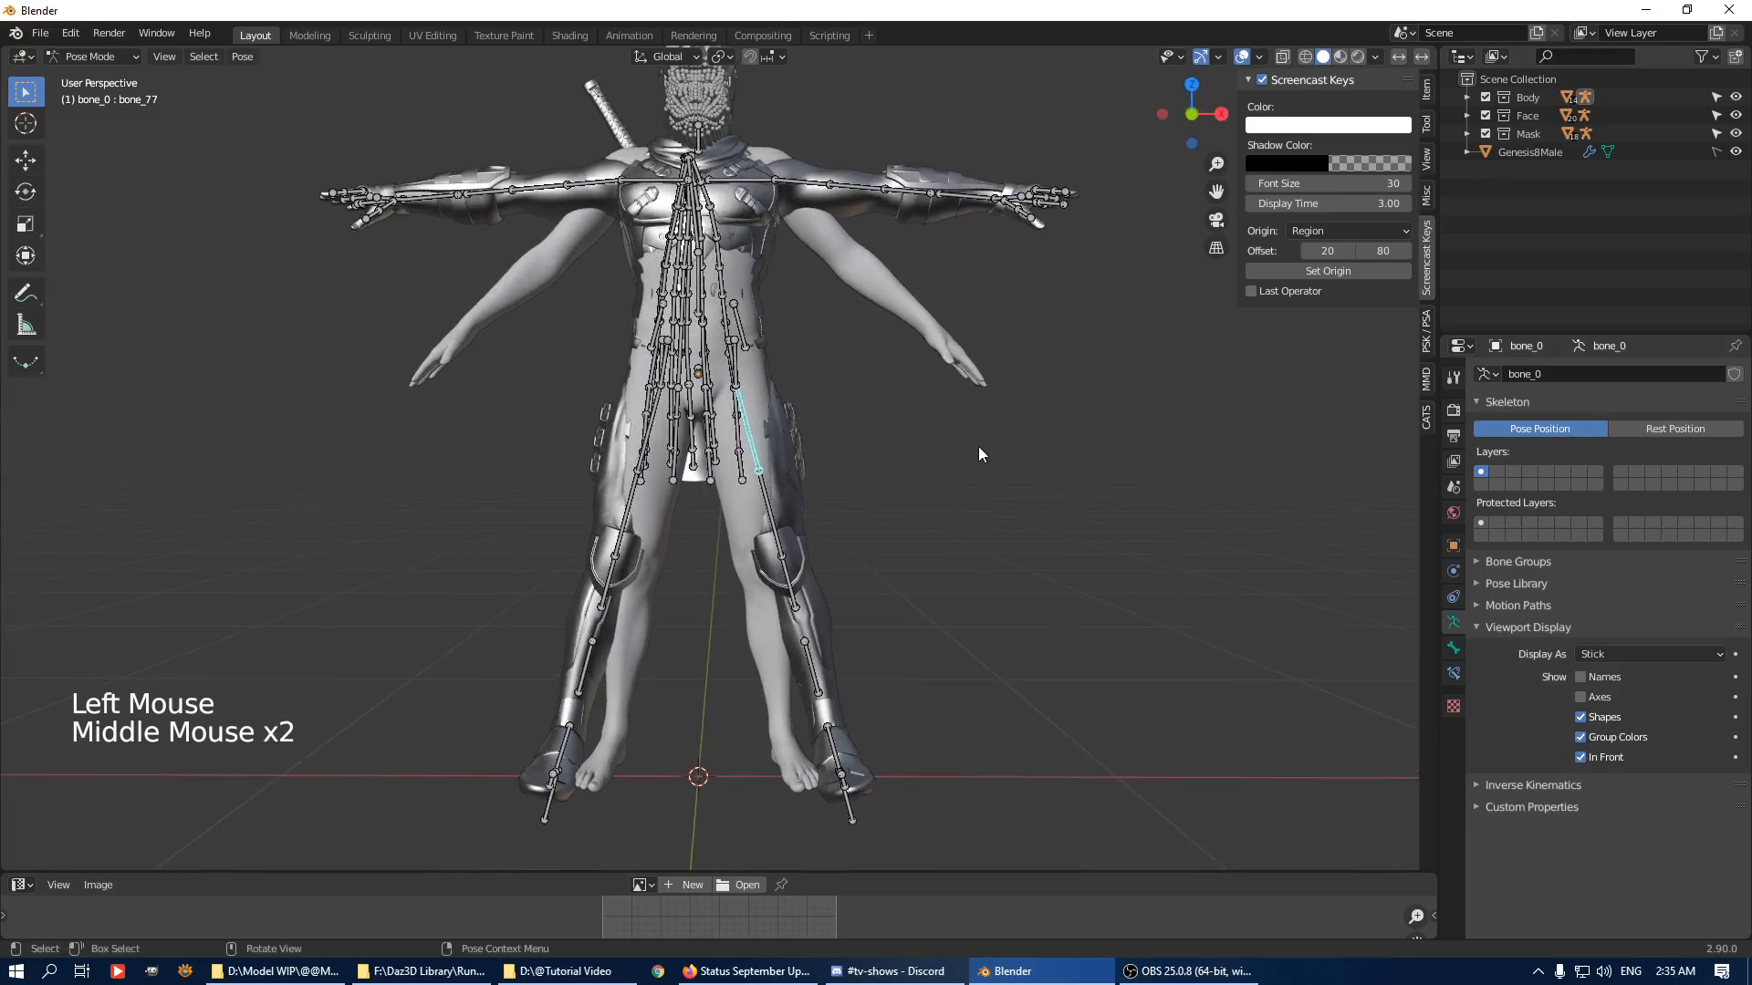
{"action": "key", "text": "r"}
{"action": "key", "text": "y"}
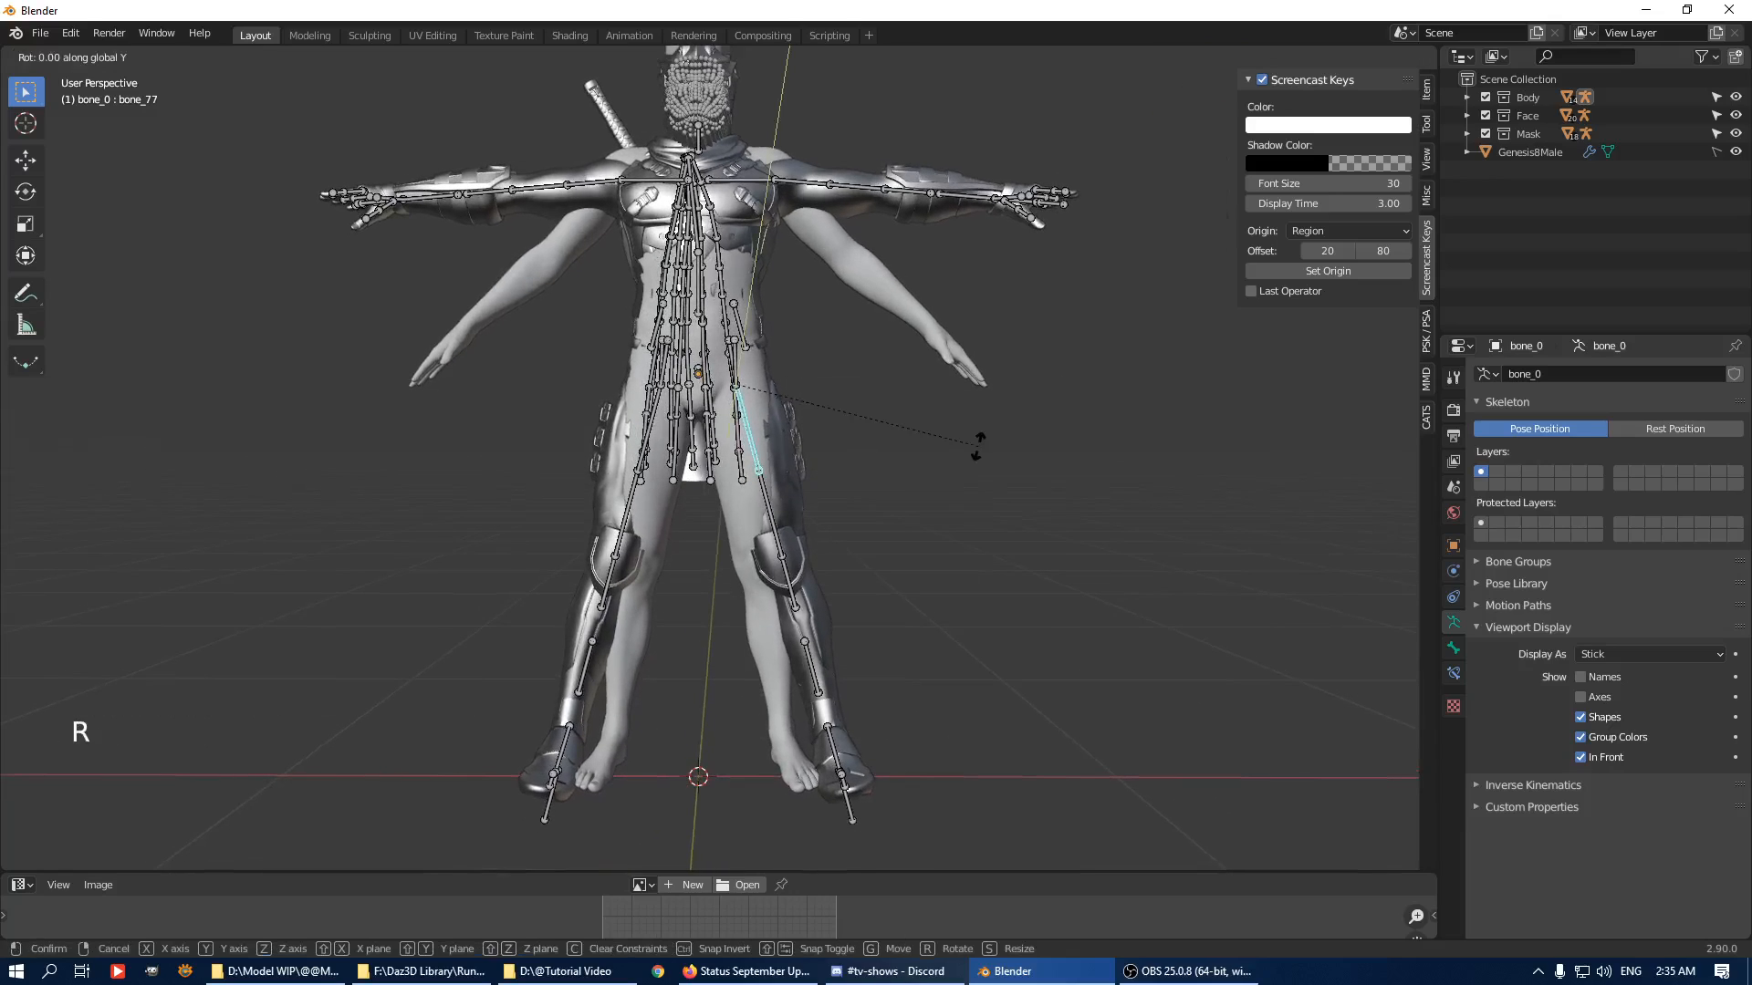
{"action": "right_click", "coordinate": [971, 449]}
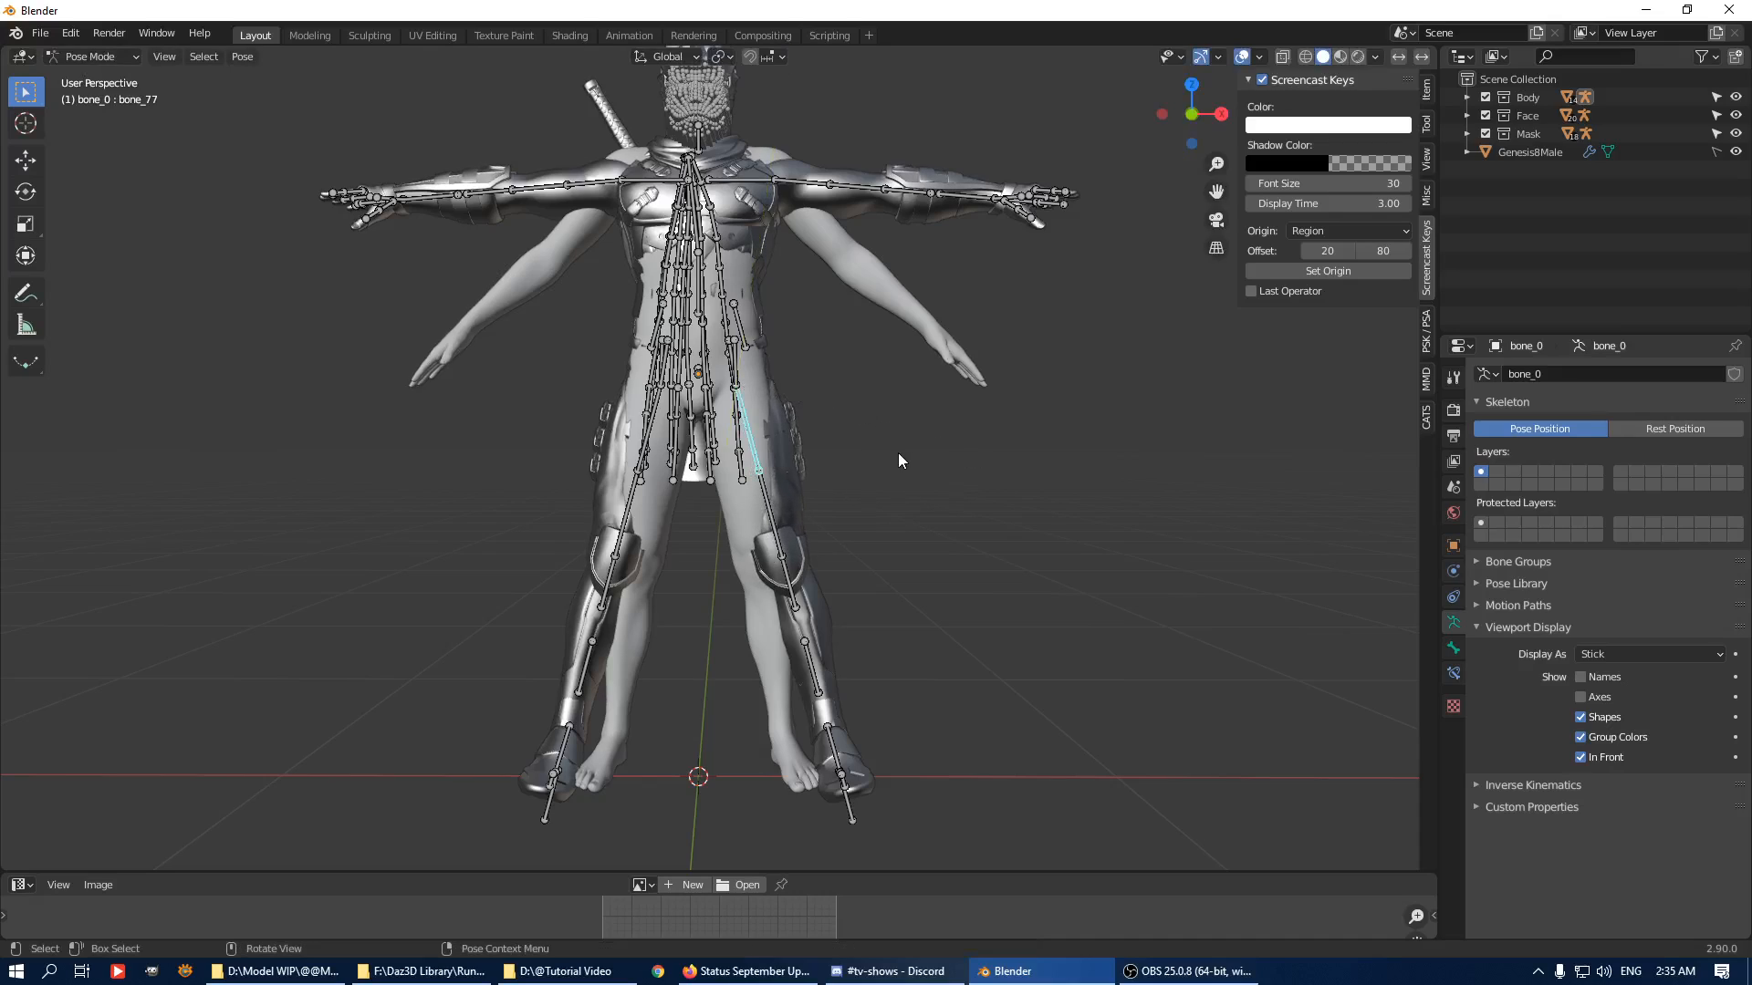
Rotate the character's left thigh bone, bone_3, by 7° about the global Y axis.
{"action": "left_click", "coordinate": [754, 451]}
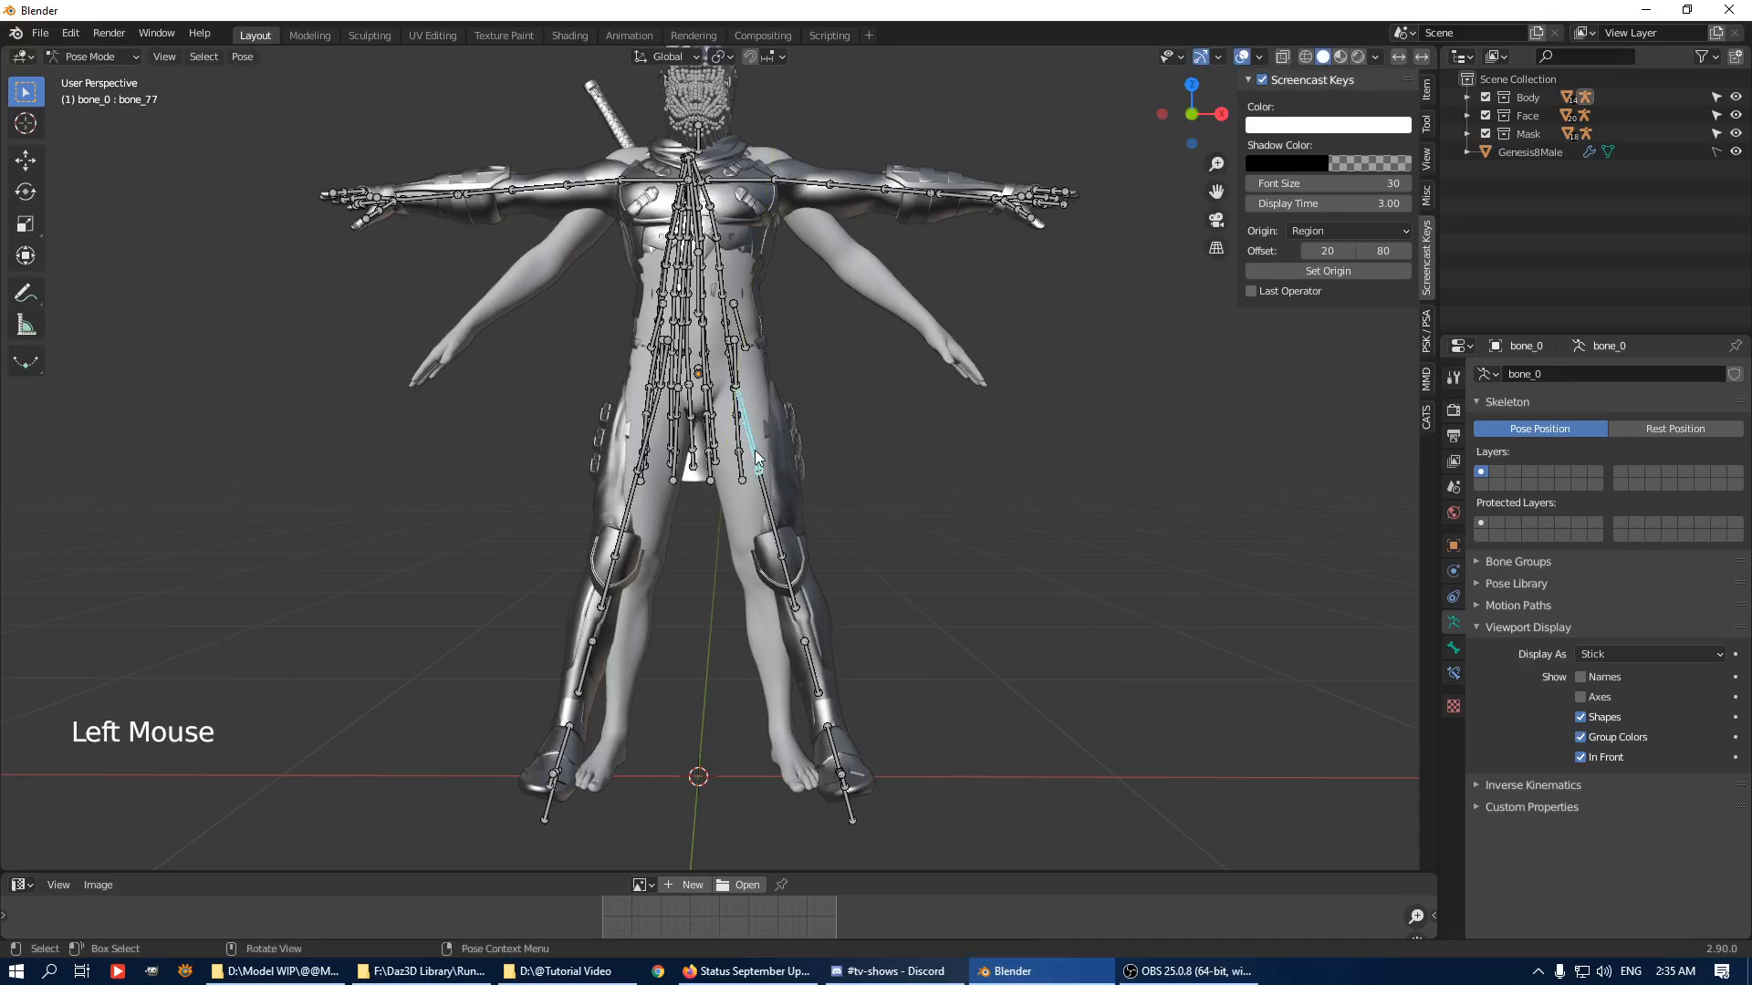
{"action": "key", "text": "r"}
{"action": "key", "text": "y"}
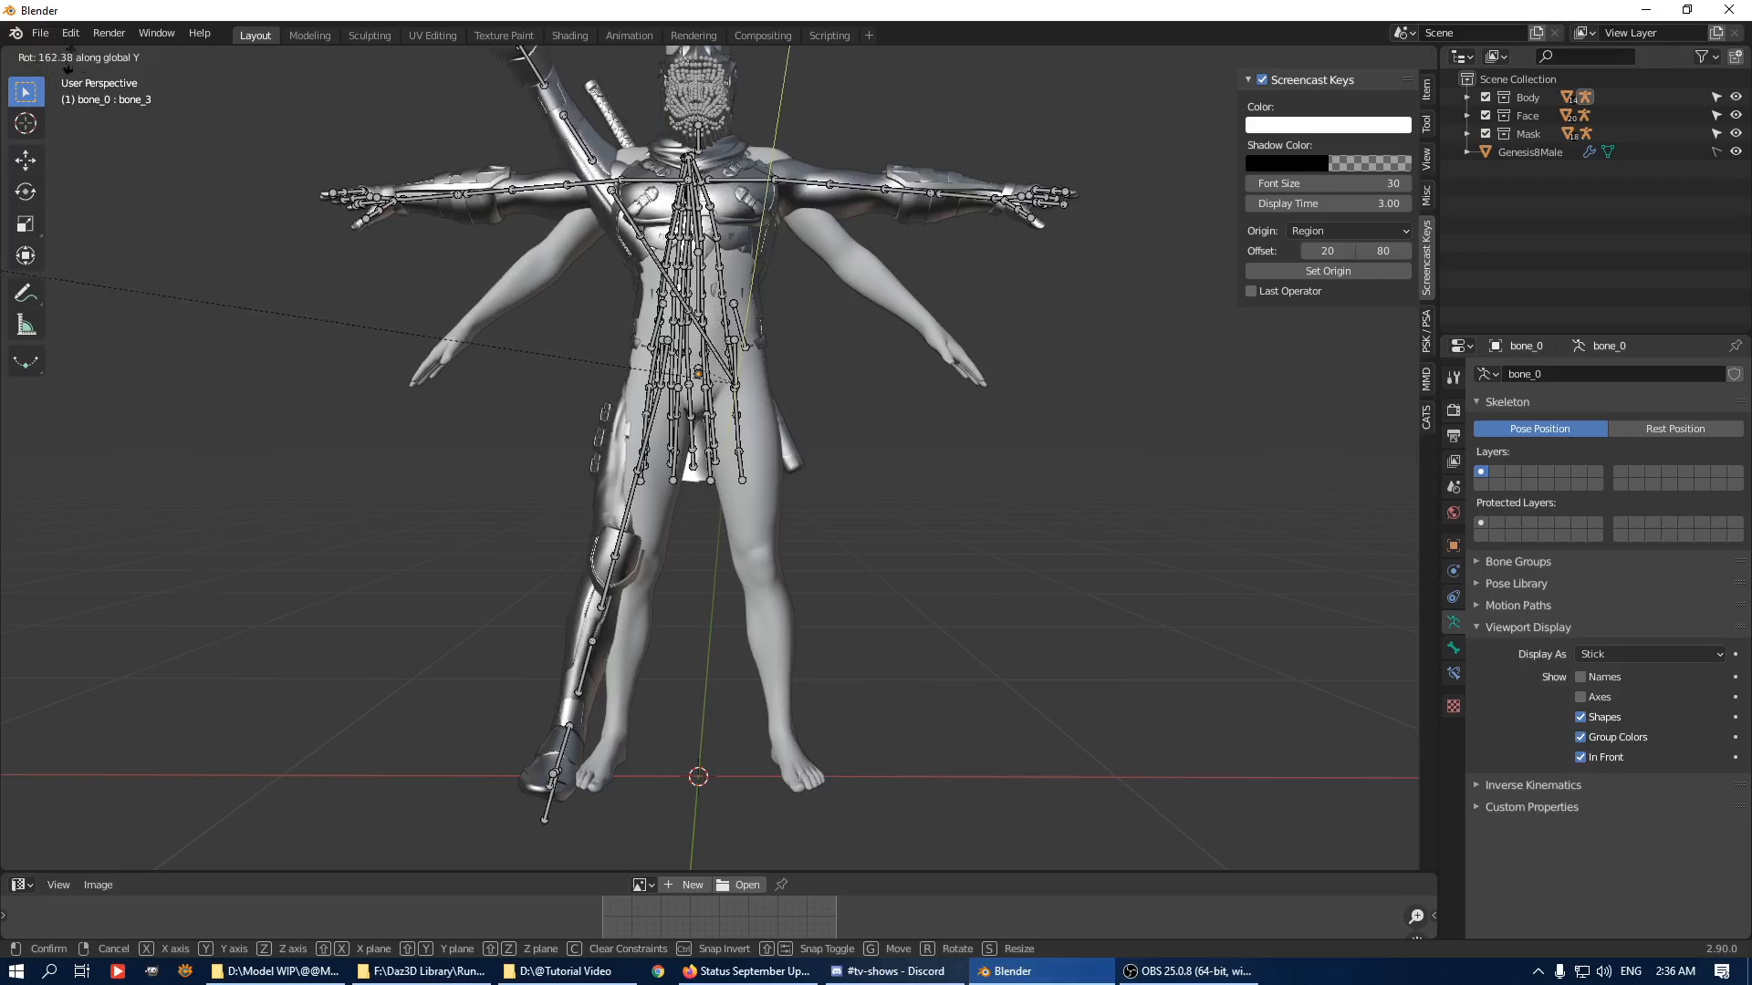
{"action": "right_click", "coordinate": [1087, 638]}
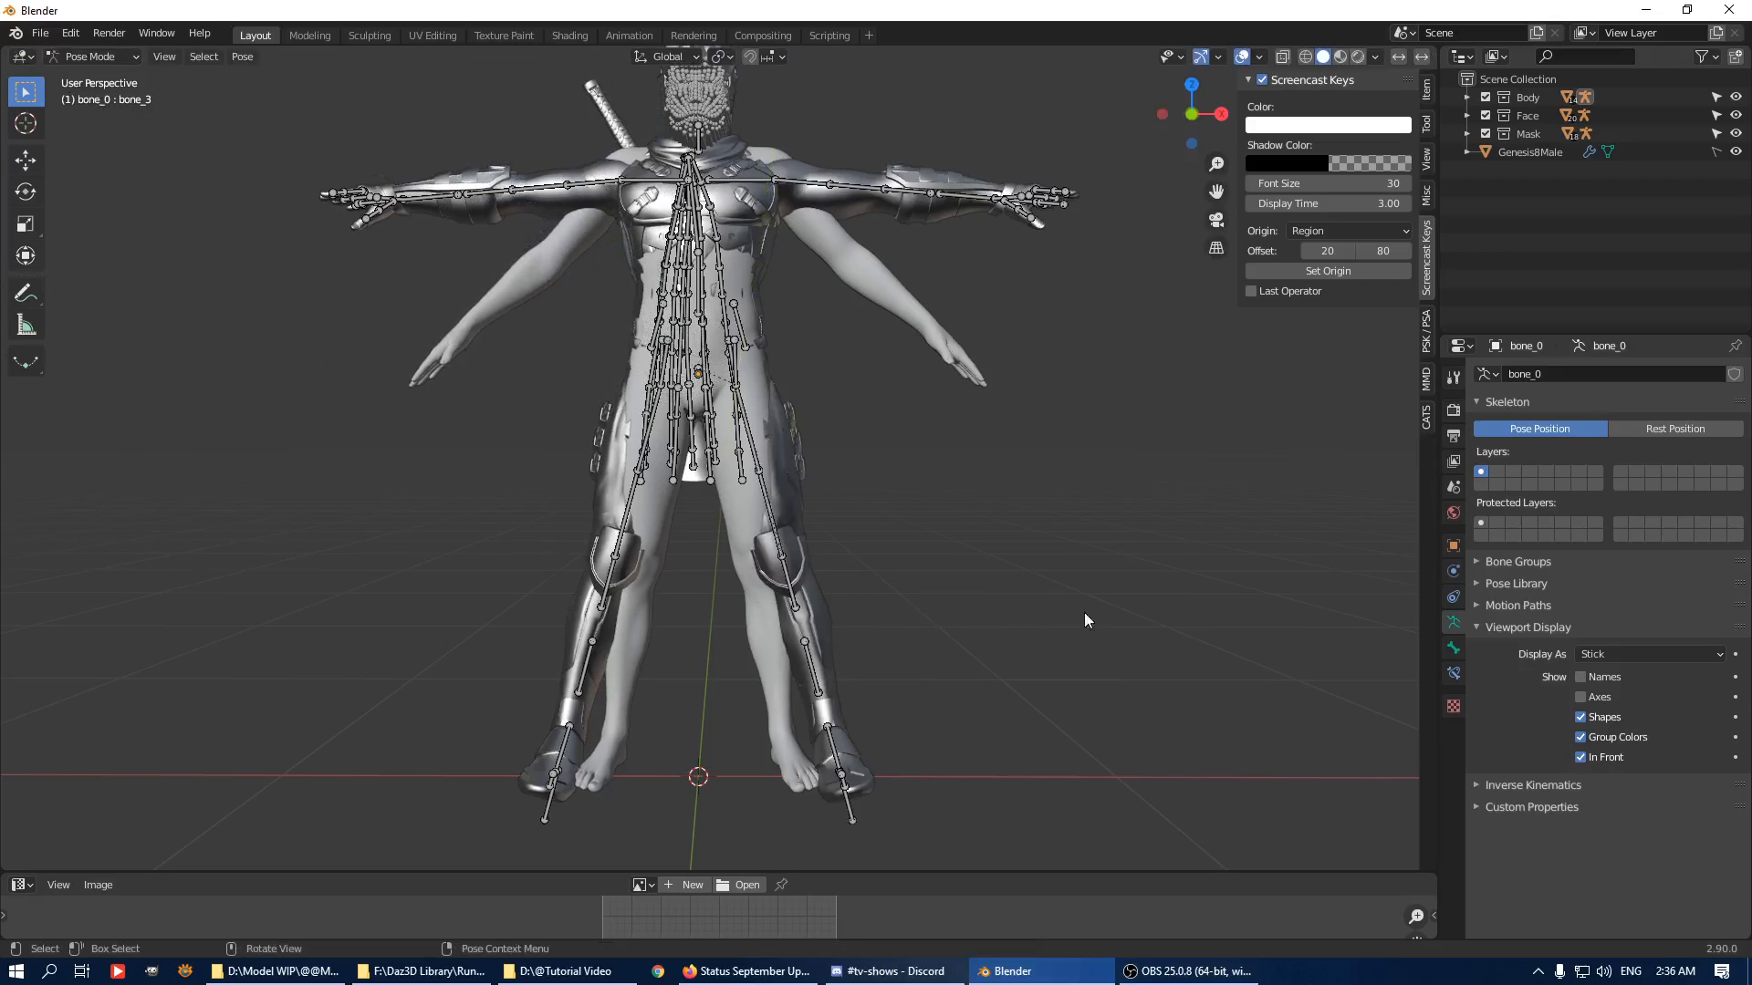
{"action": "key", "text": "r"}
{"action": "key", "text": "y"}
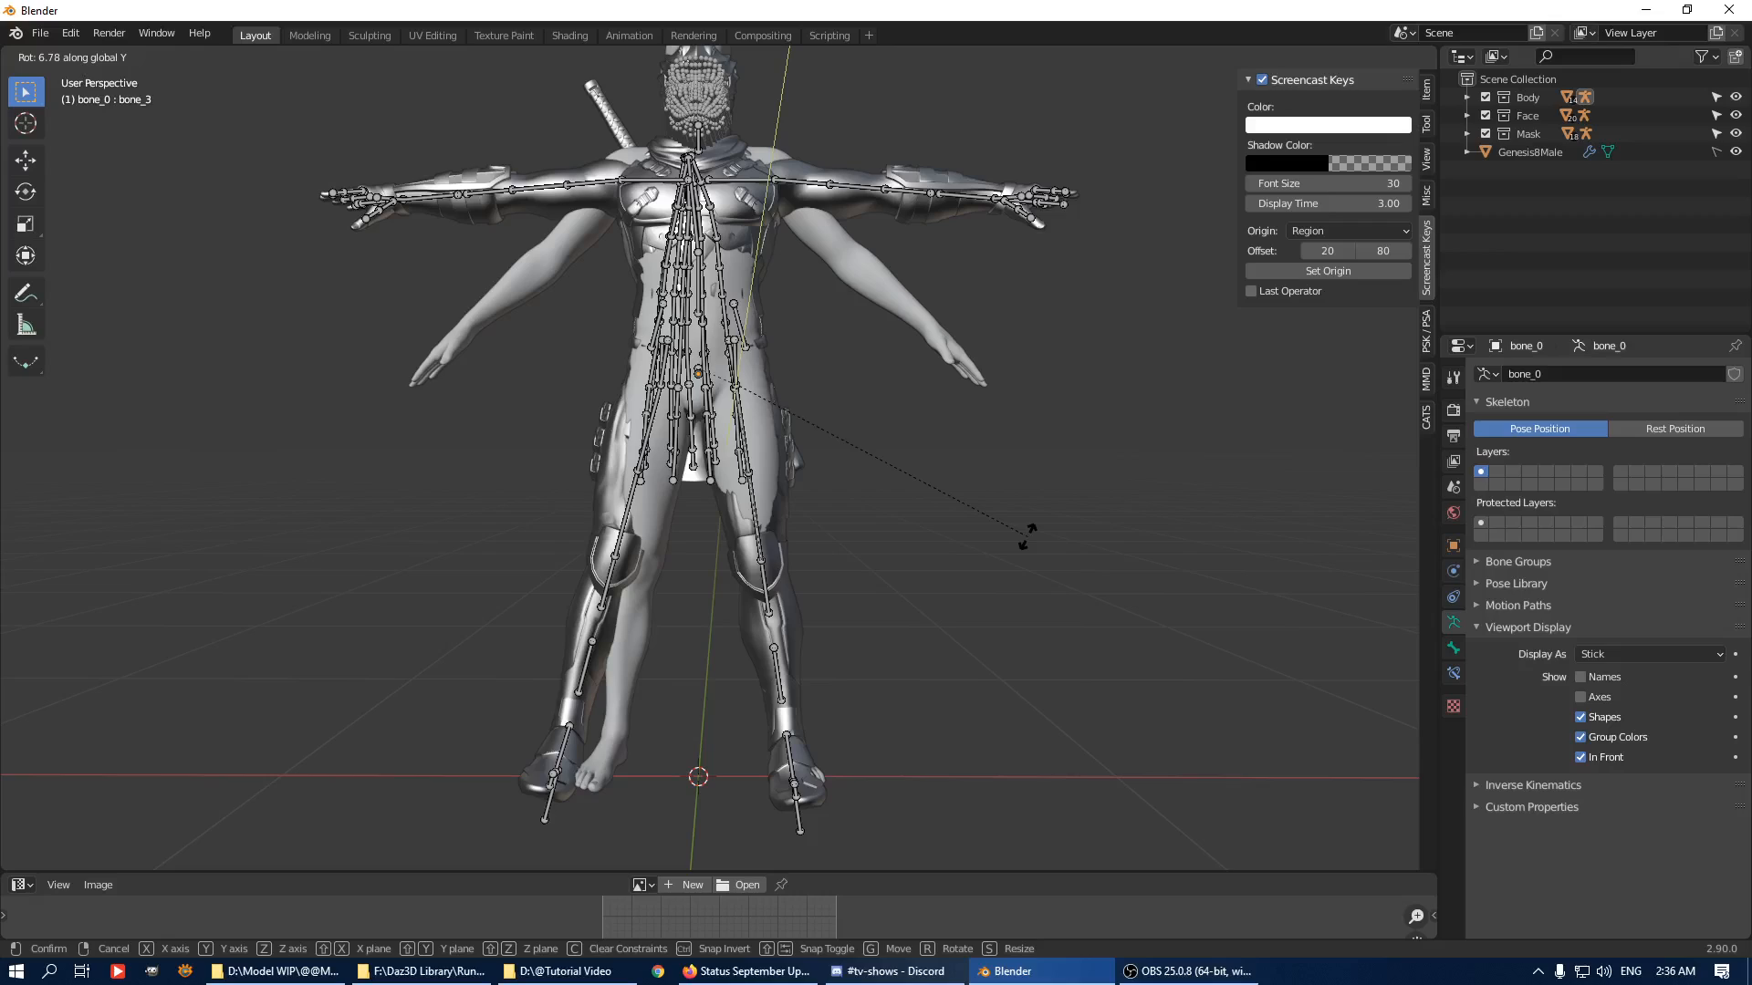
{"action": "type", "text": "7"}
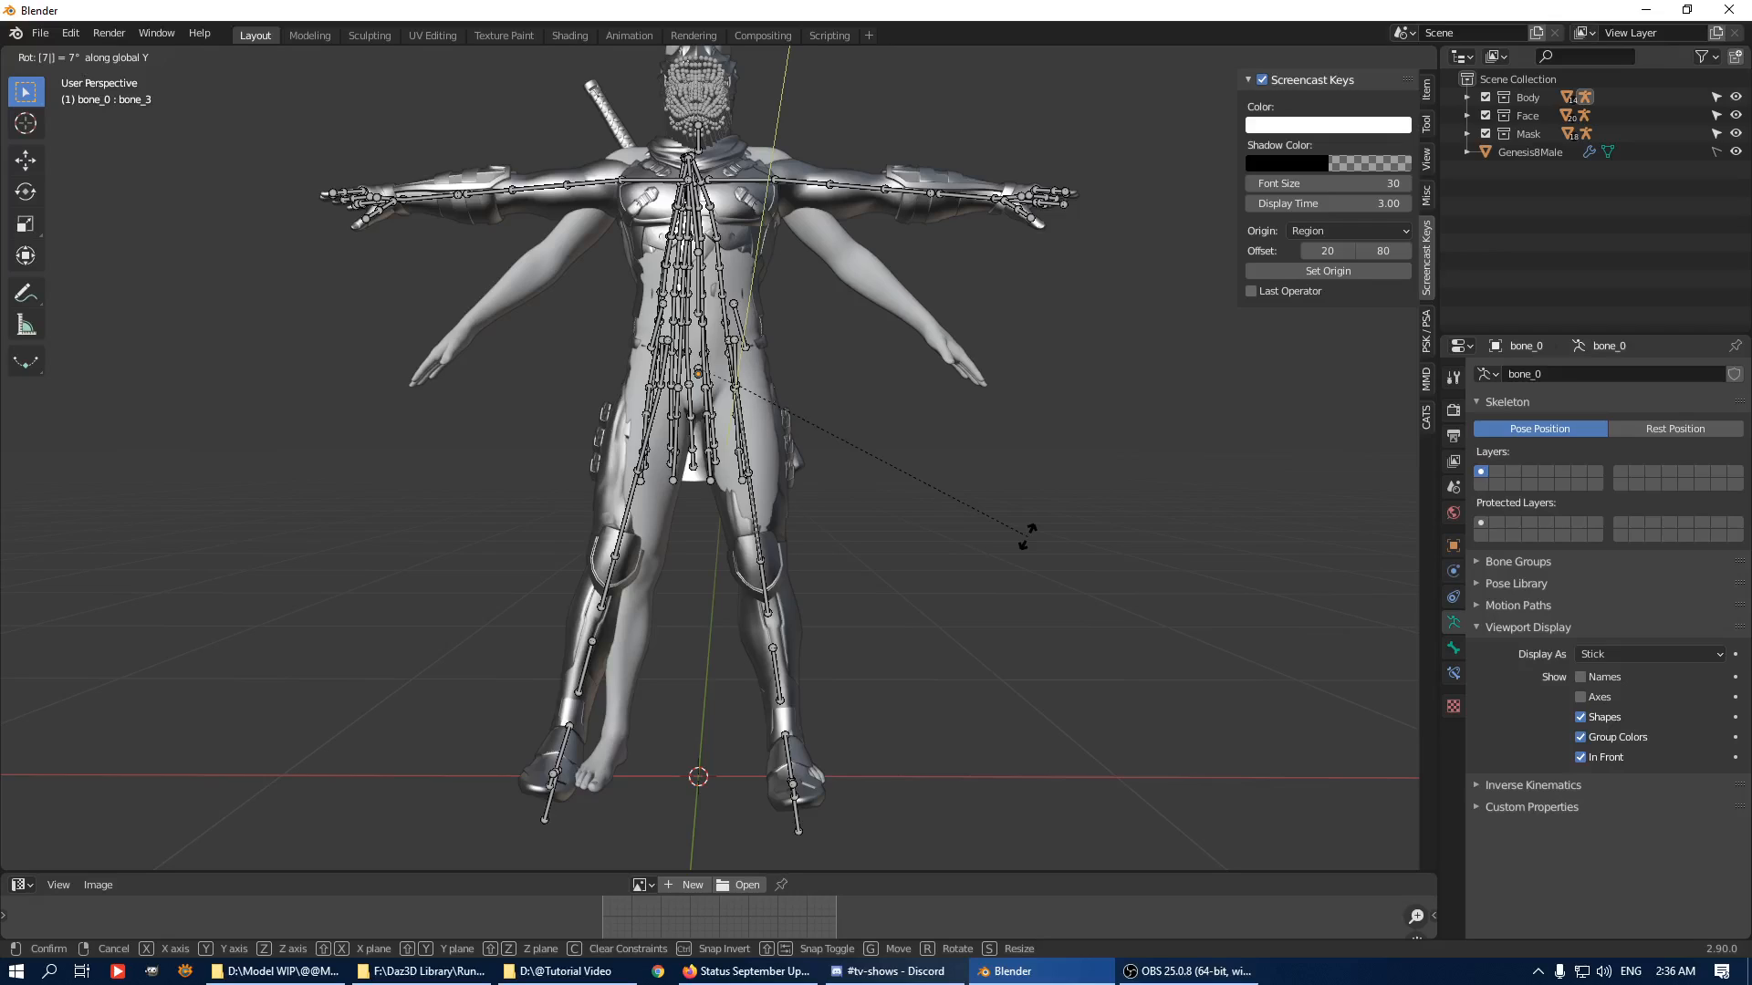
{"action": "key", "text": "Return"}
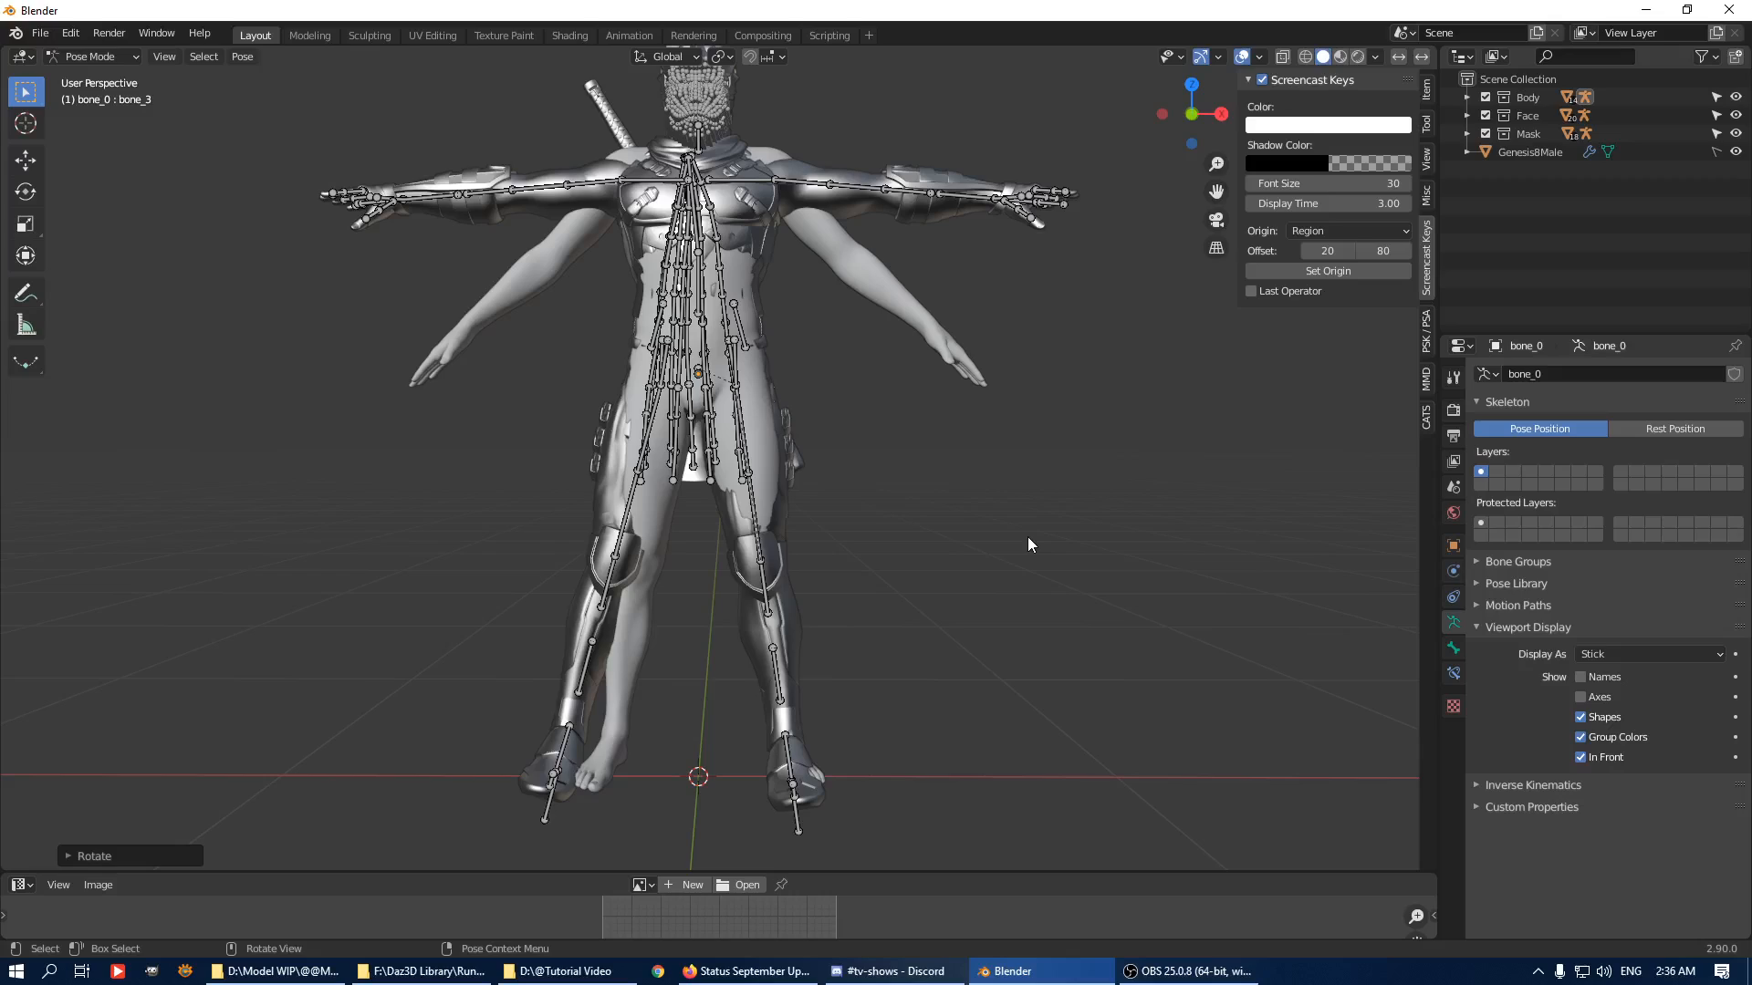
{"action": "left_click", "coordinate": [631, 519]}
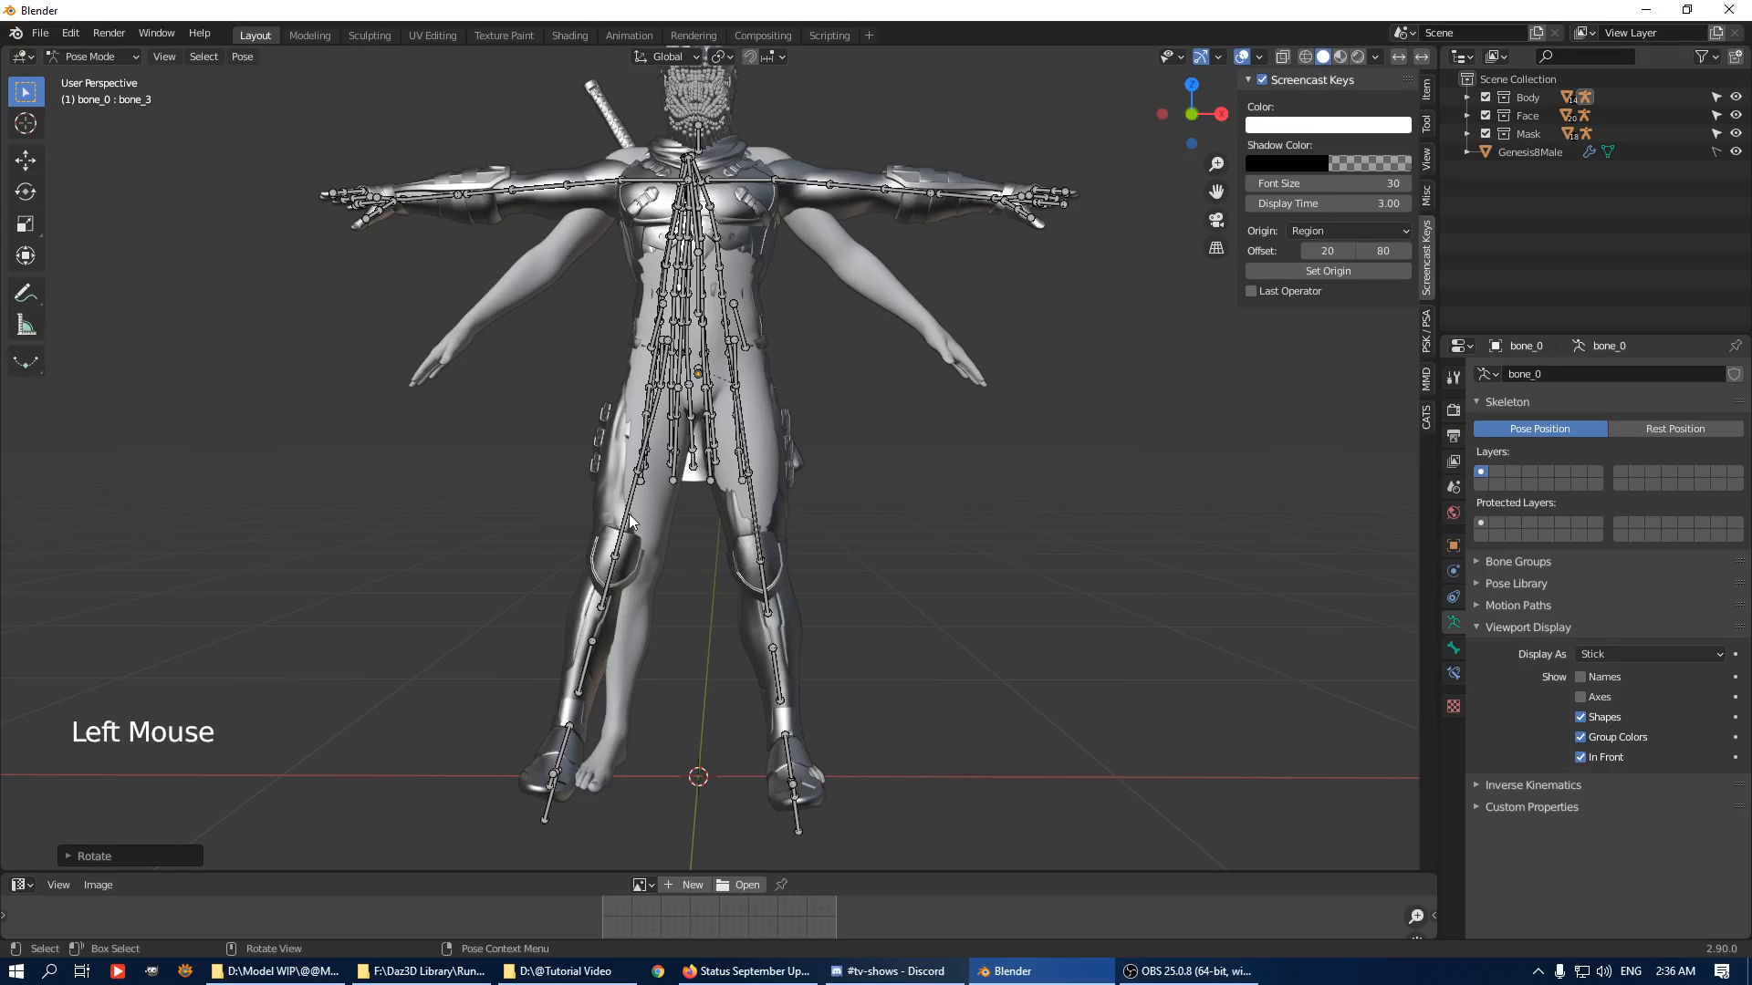
{"action": "left_click", "coordinate": [630, 520]}
{"action": "left_click", "coordinate": [630, 520]}
{"action": "key", "text": "r"}
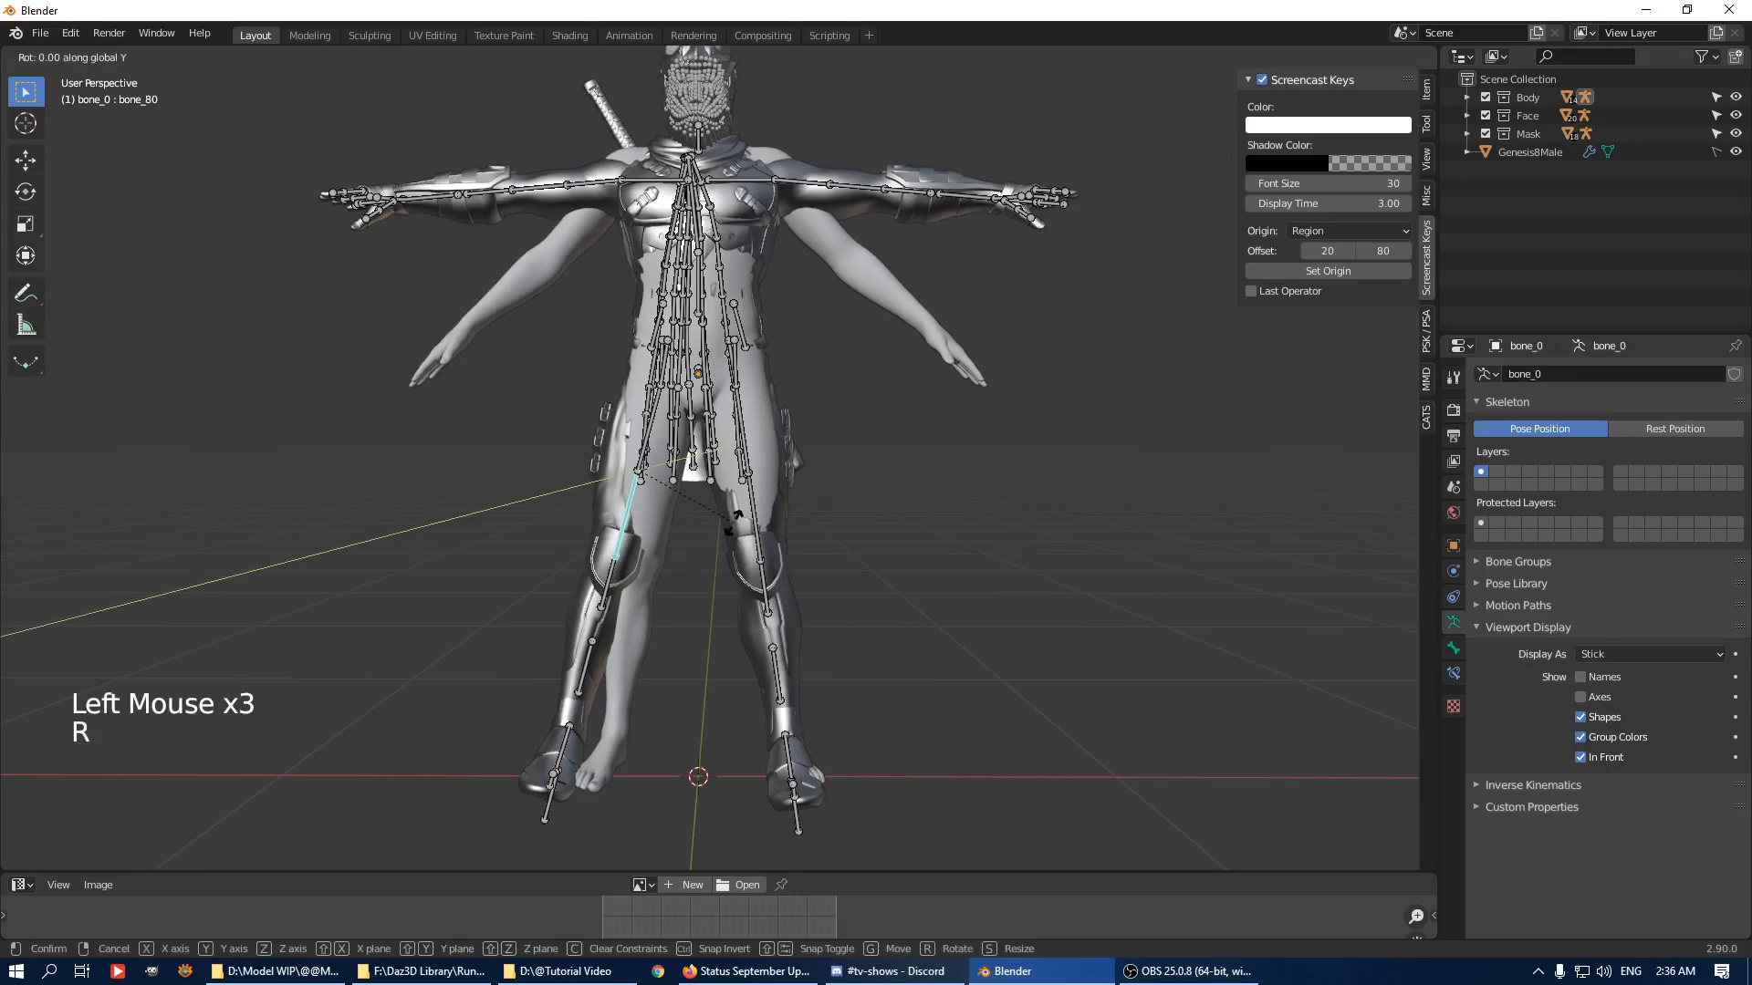
{"action": "left_click", "coordinate": [630, 506]}
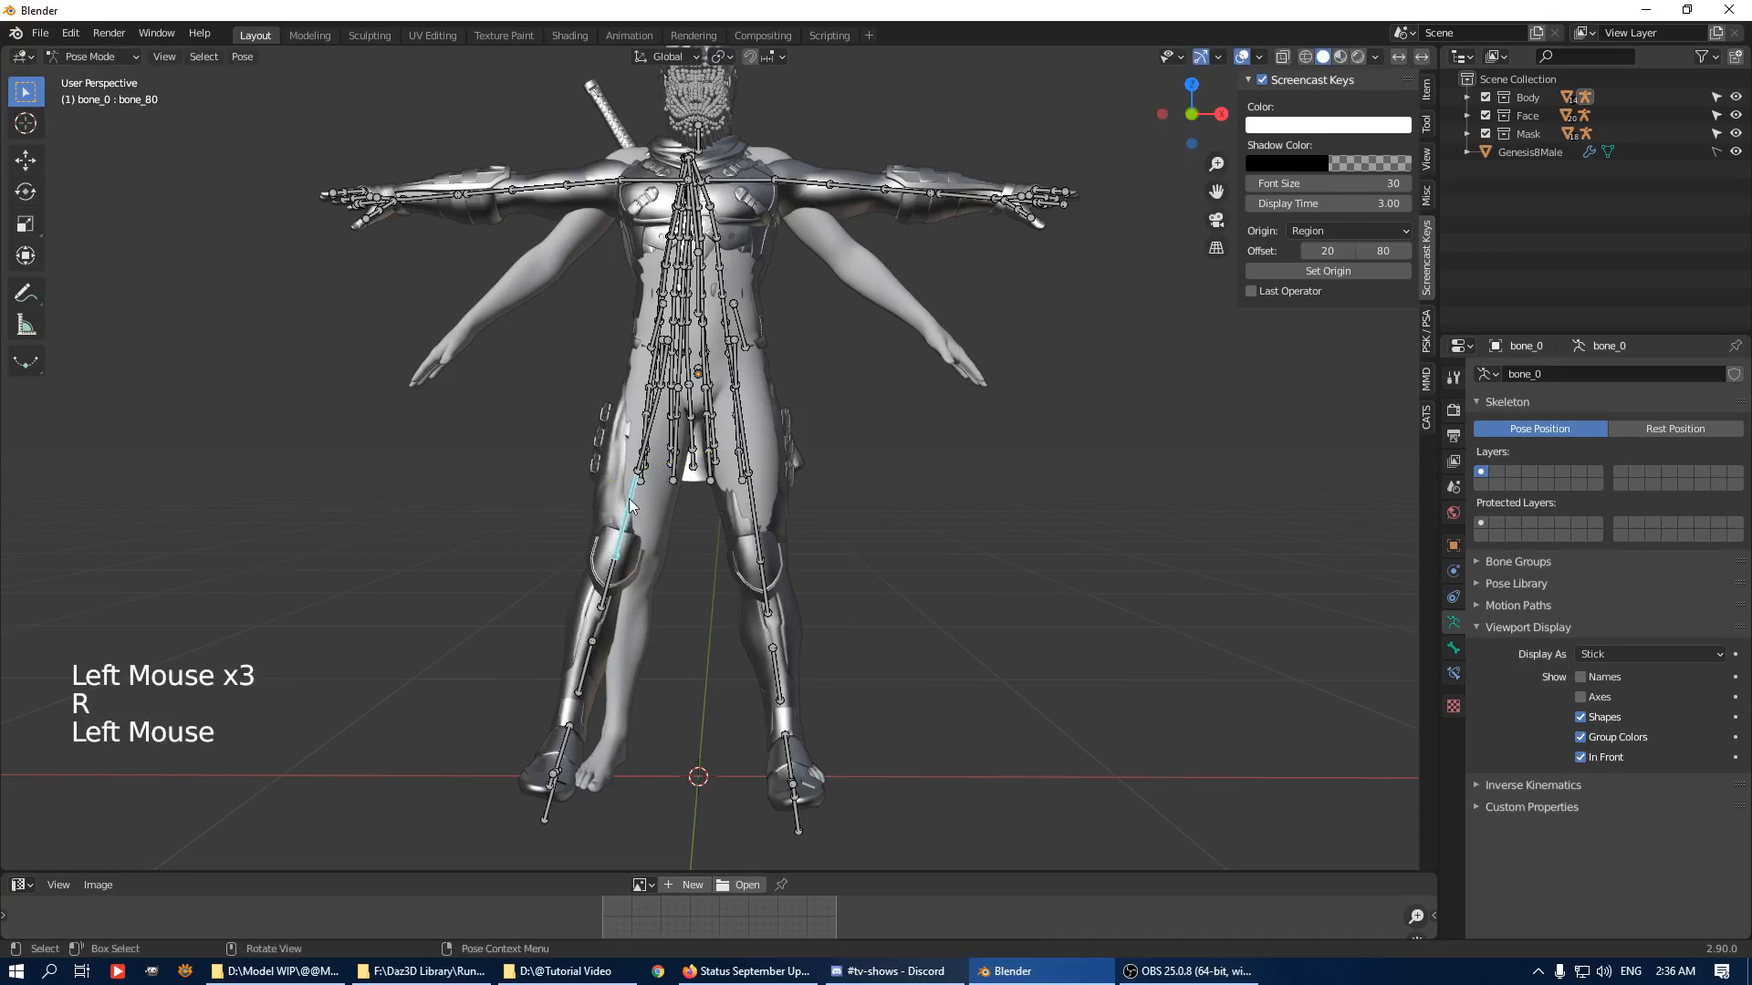
{"action": "key", "text": "r"}
{"action": "left_click", "coordinate": [636, 508]}
{"action": "left_click", "coordinate": [632, 511]}
{"action": "left_click", "coordinate": [632, 511]}
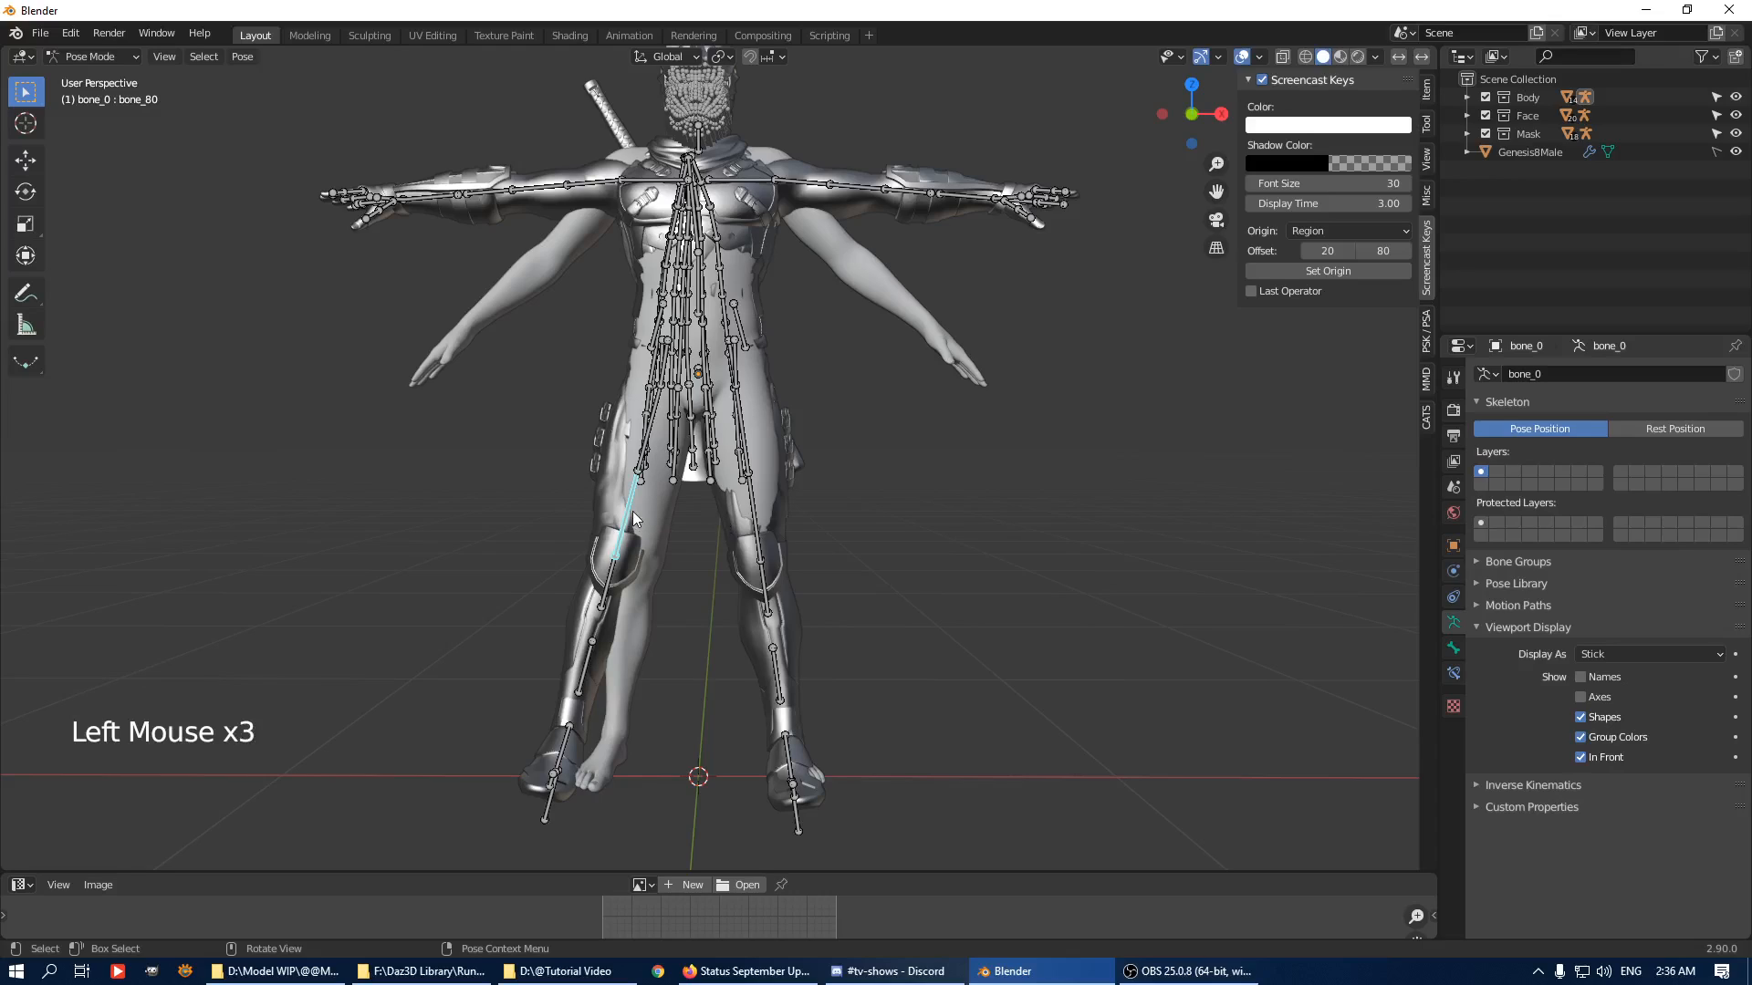
{"action": "left_click", "coordinate": [632, 511]}
{"action": "left_click", "coordinate": [626, 518]}
{"action": "left_click", "coordinate": [626, 518]}
{"action": "left_click", "coordinate": [593, 654]}
{"action": "left_click", "coordinate": [594, 657]}
{"action": "left_click", "coordinate": [593, 661]}
{"action": "left_click", "coordinate": [593, 664]}
{"action": "left_click", "coordinate": [593, 665]}
{"action": "left_click", "coordinate": [593, 664]}
{"action": "left_click", "coordinate": [593, 665]}
{"action": "left_click", "coordinate": [625, 536]}
{"action": "left_click", "coordinate": [625, 518]}
{"action": "left_click", "coordinate": [626, 518]}
Select the character's right thigh bone, bone_4, and rotate it by -7° about the global Y axis.
{"action": "middle_click_drag", "start_coordinate": [664, 506], "coordinate": [633, 522]}
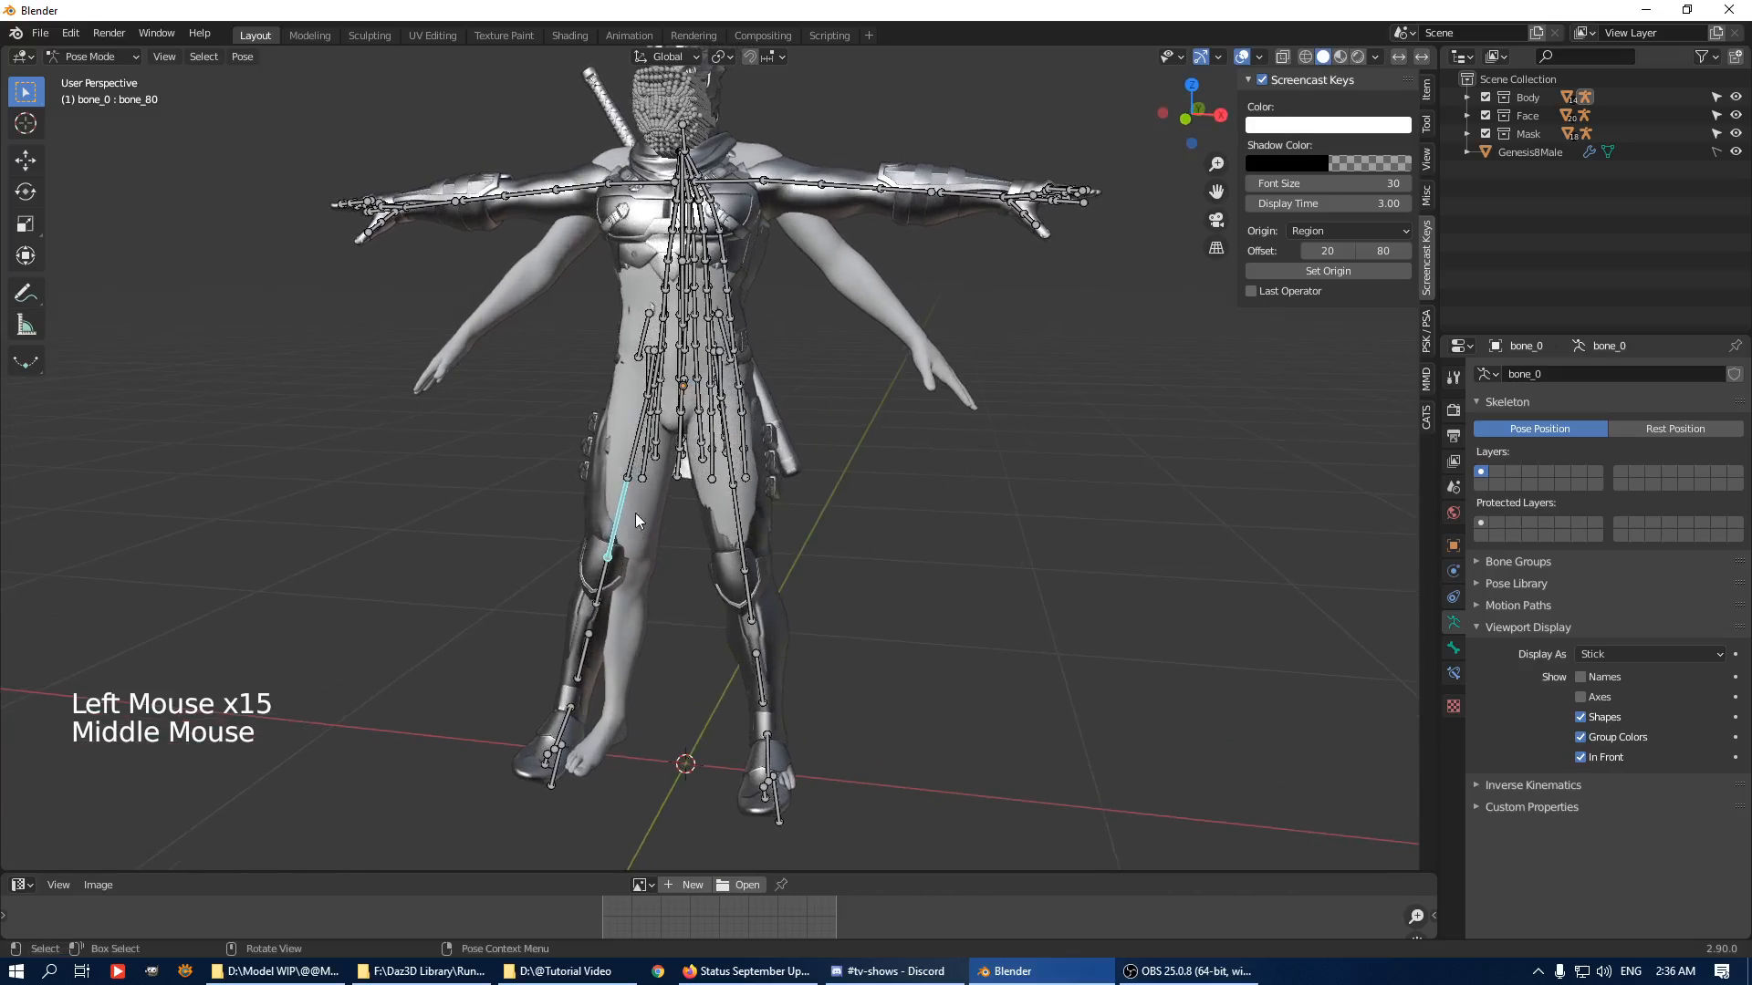
{"action": "left_click", "coordinate": [622, 467]}
{"action": "left_click", "coordinate": [628, 462]}
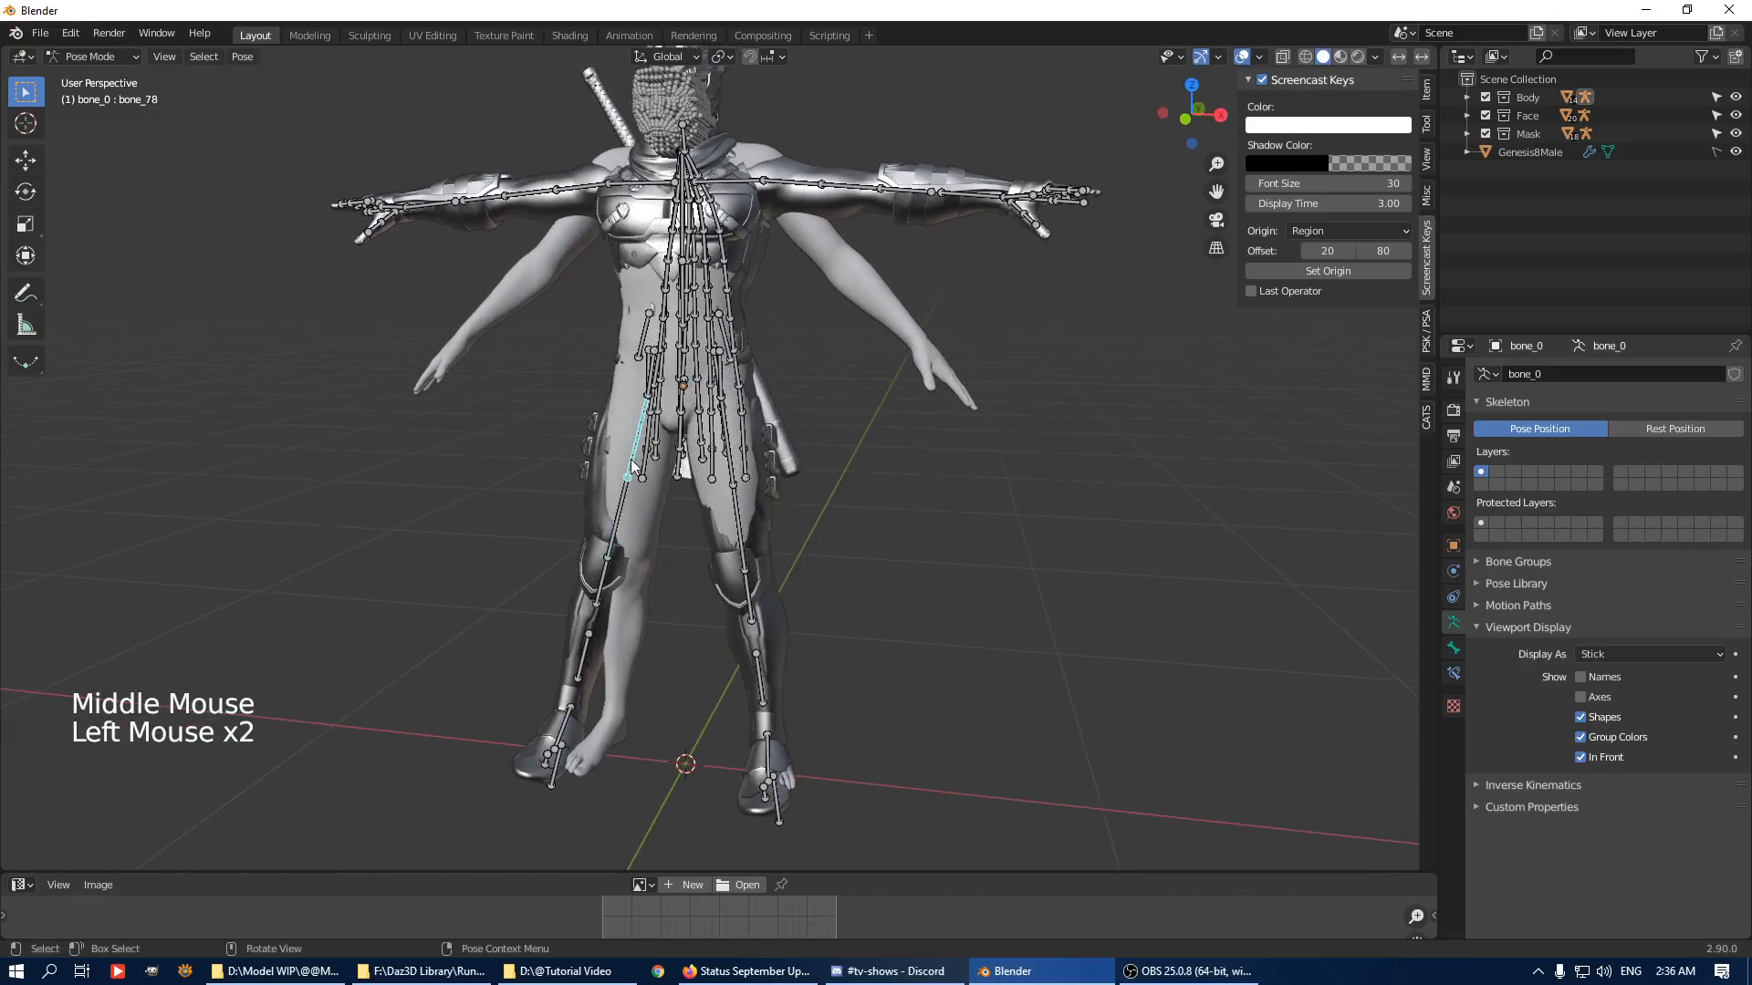
{"action": "middle_click_drag", "start_coordinate": [734, 530], "coordinate": [856, 498]}
{"action": "key", "text": "r"}
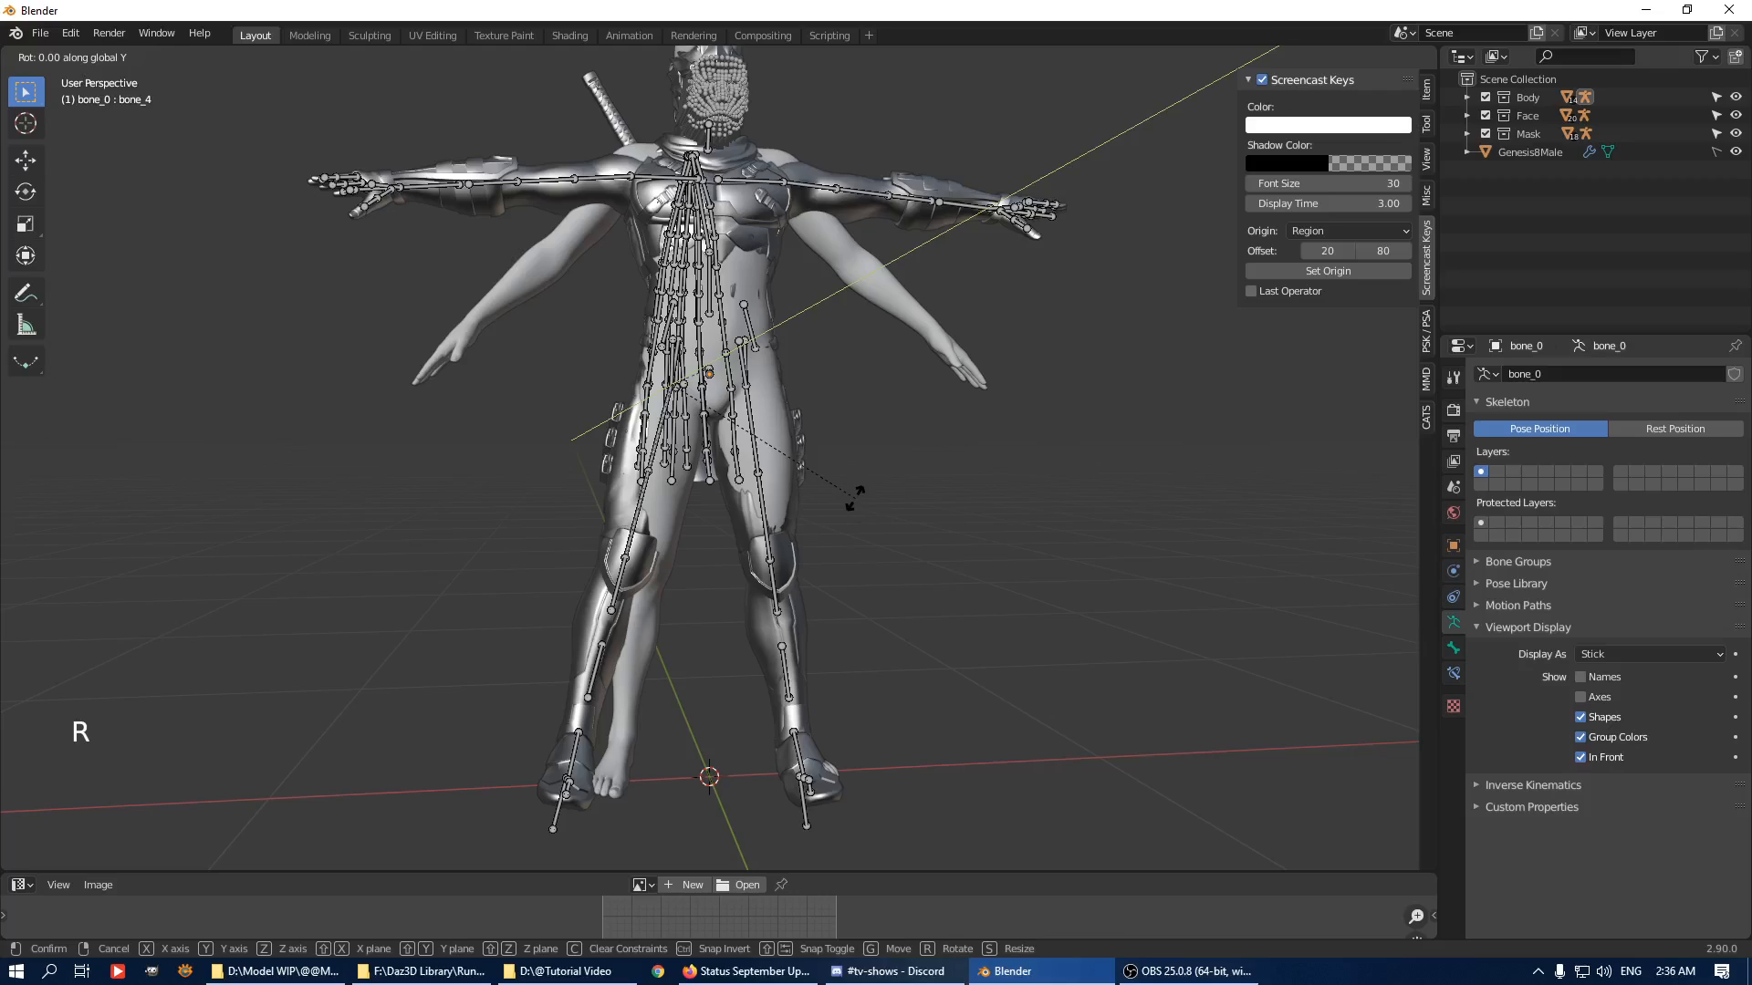
{"action": "type", "text": "-7"}
{"action": "key", "text": "Return"}
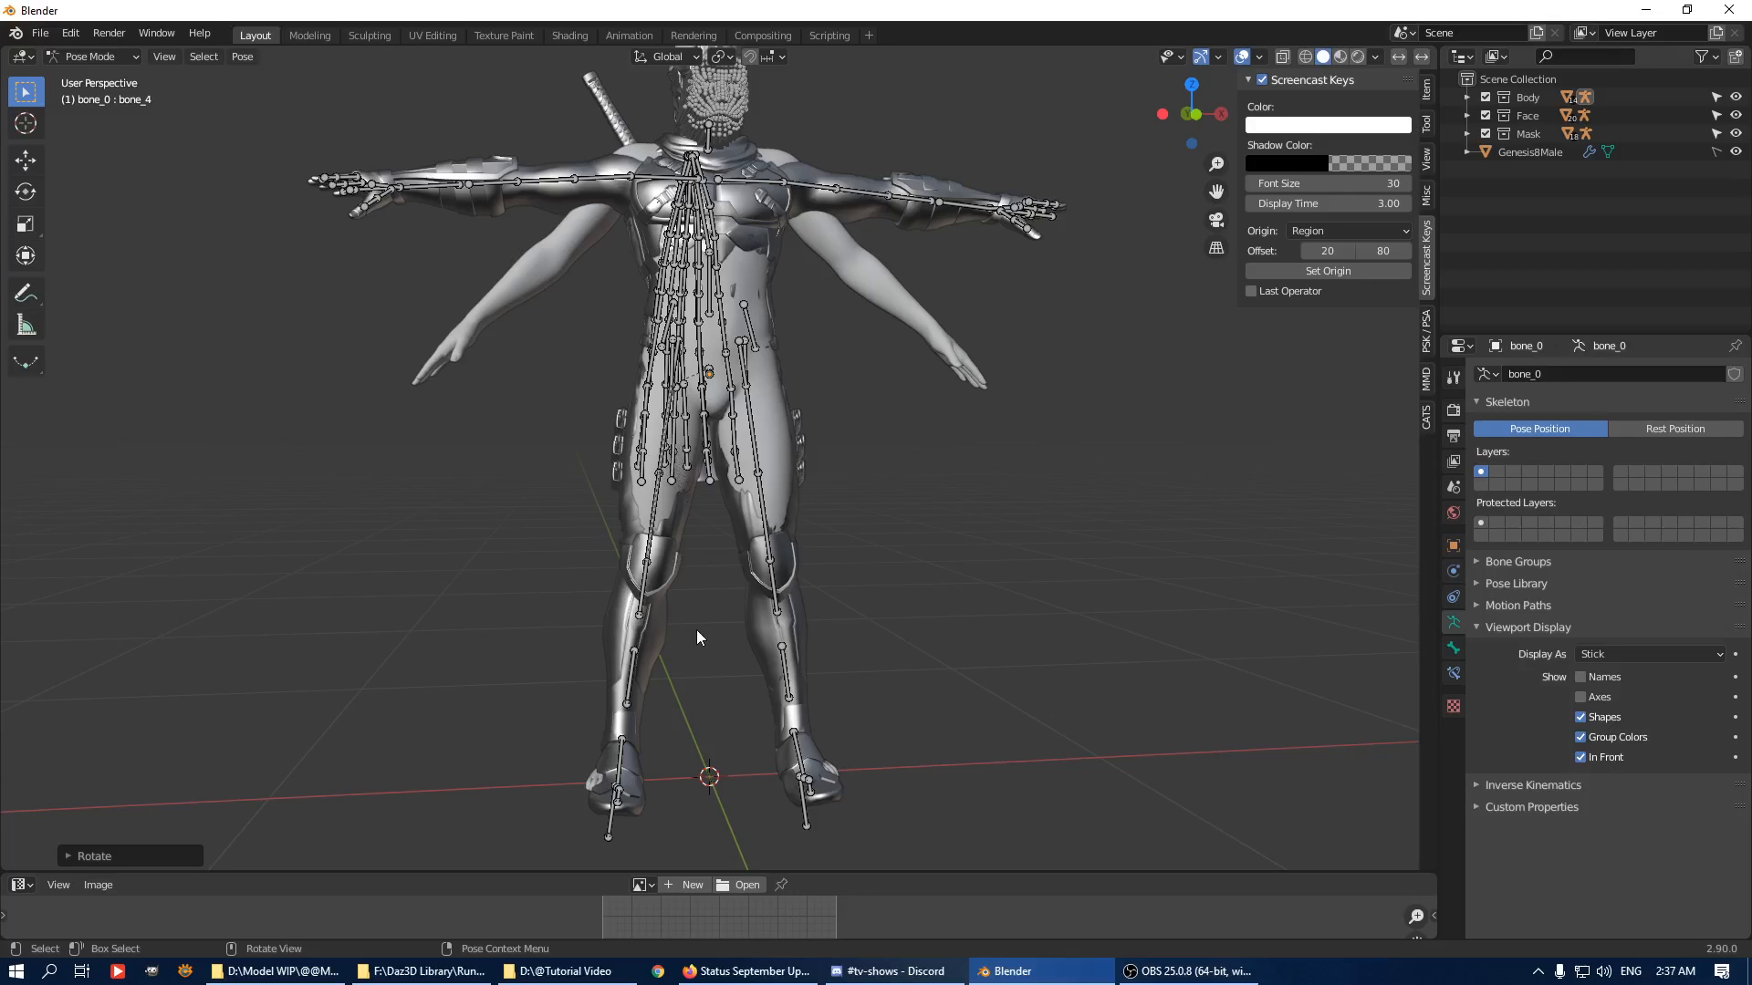
Check the posed legs from the side and return the bone_0 armature to Object Mode.
{"action": "middle_click_drag", "start_coordinate": [924, 547], "coordinate": [646, 587]}
{"action": "left_click", "coordinate": [645, 587]}
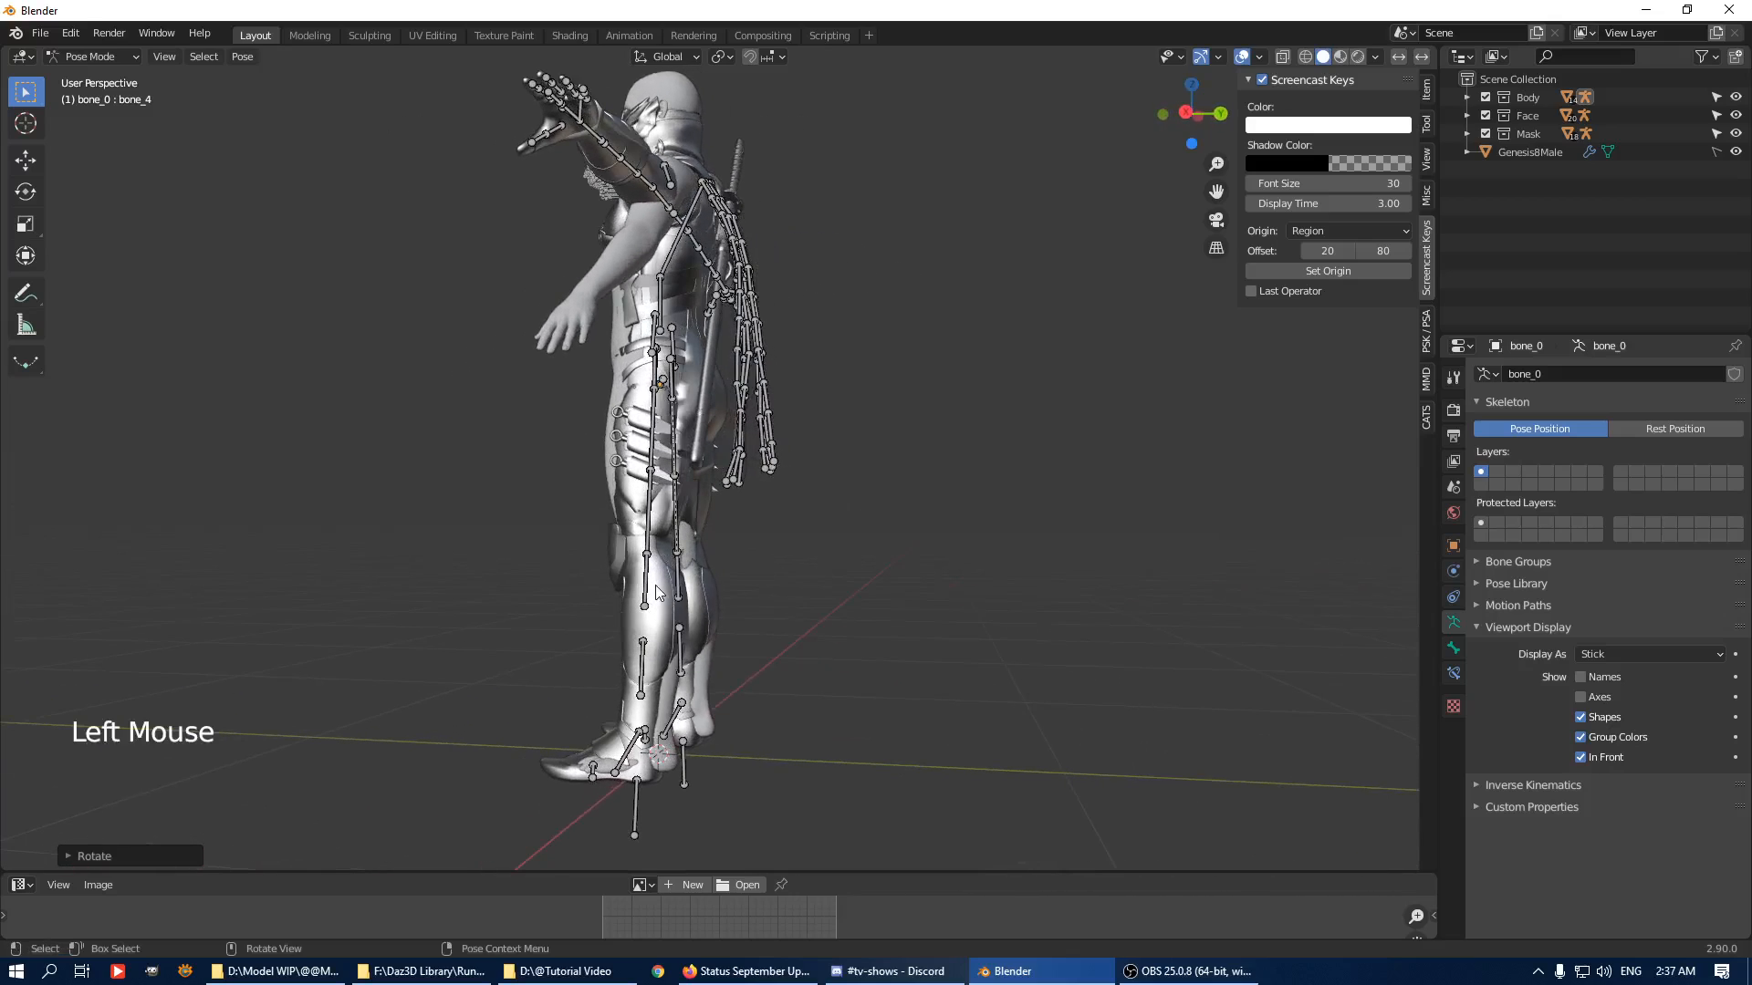
{"action": "left_click", "coordinate": [646, 589]}
{"action": "key", "text": "ctrl+Tab"}
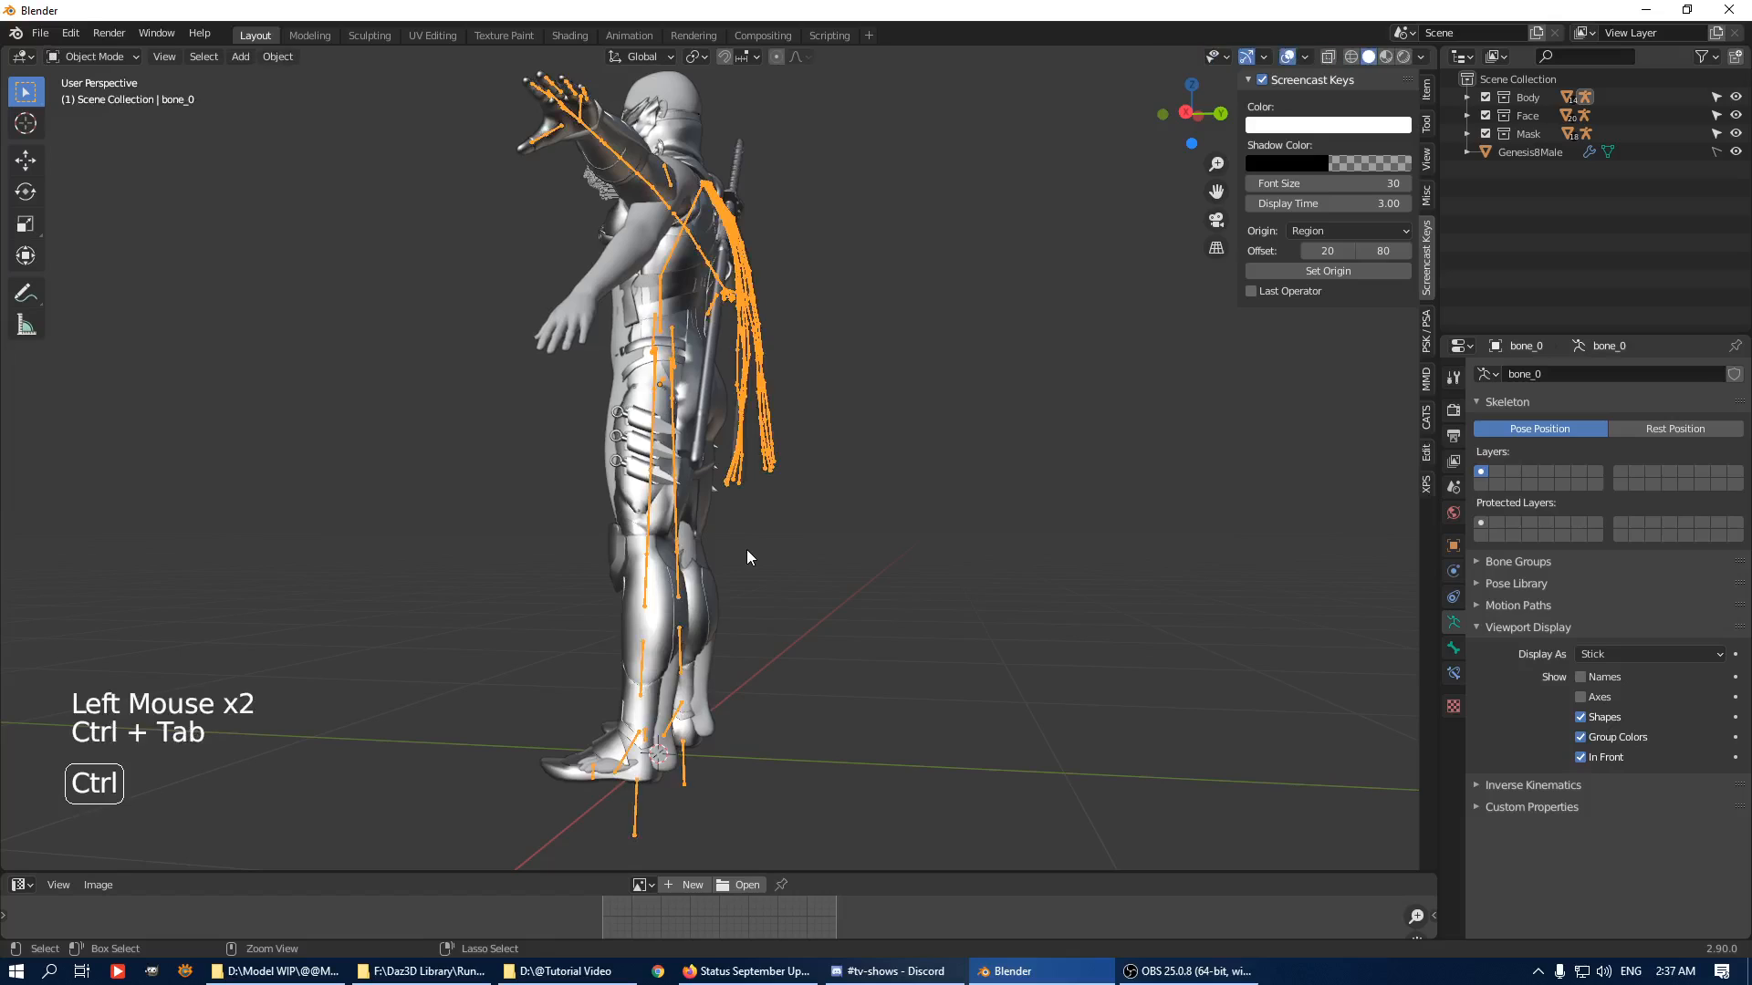
Enter Edit Mode on the bone_0 armature and select all of its bones.
{"action": "key", "text": "a"}
{"action": "left_click", "coordinate": [760, 398]}
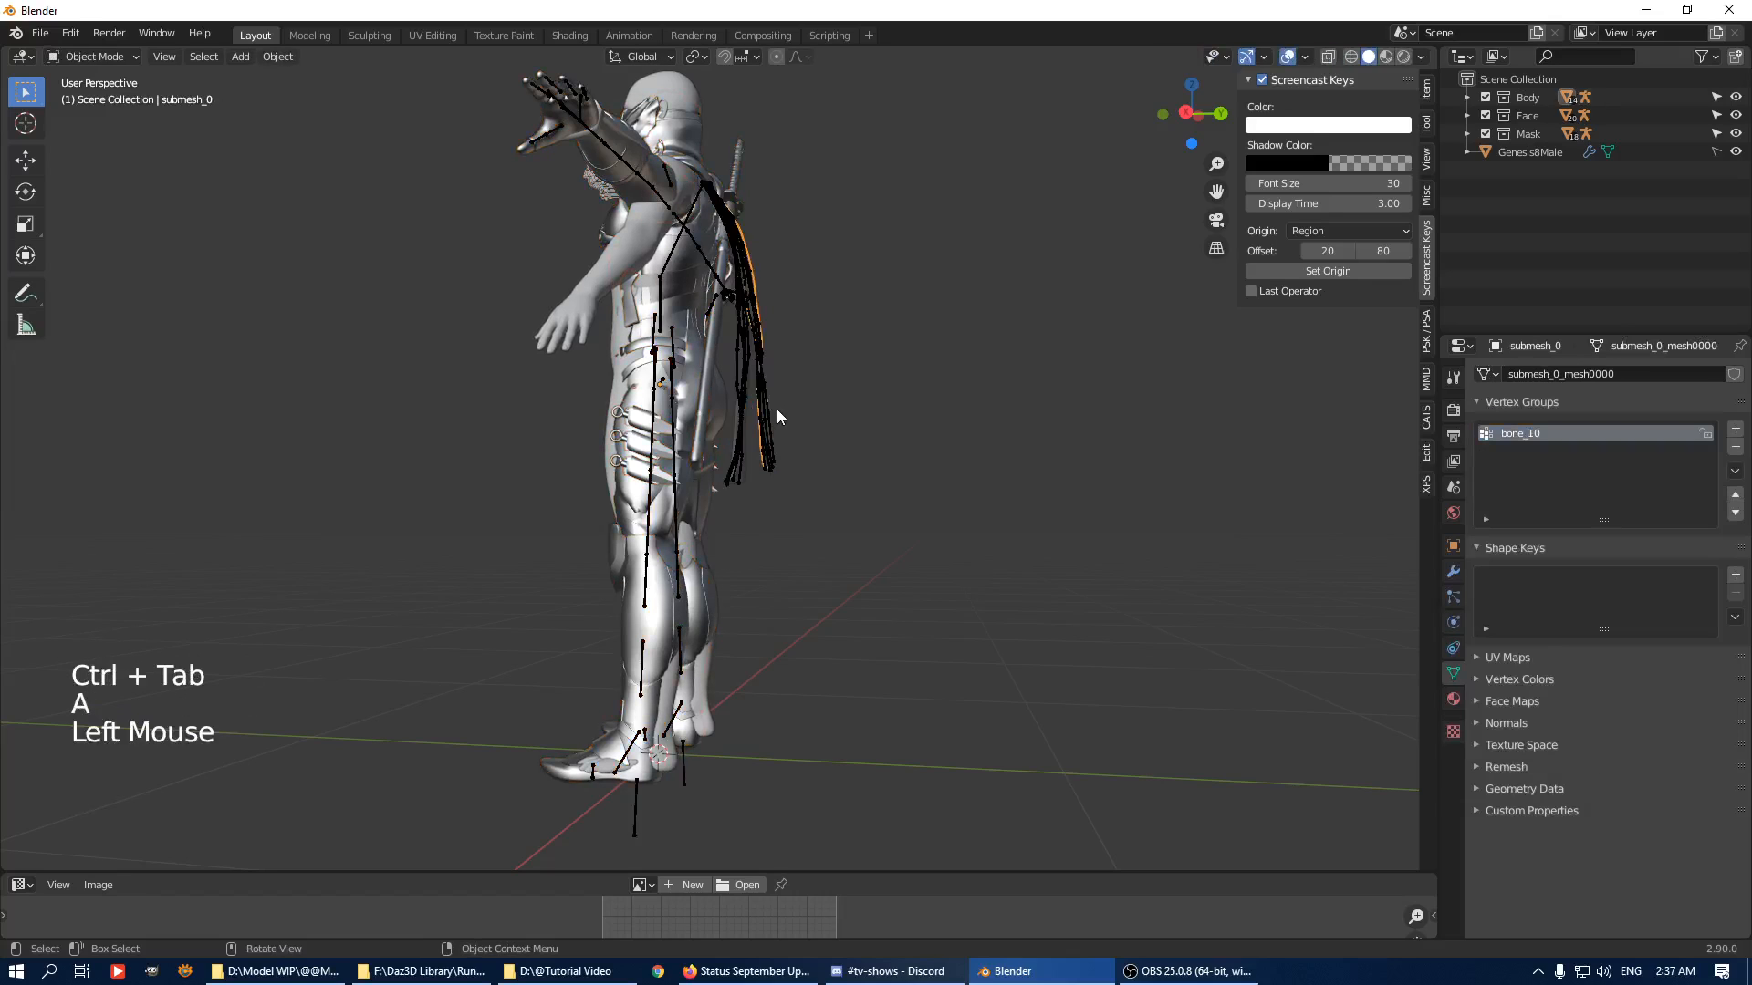
{"action": "middle_click_drag", "start_coordinate": [863, 356], "coordinate": [721, 347]}
{"action": "key", "text": "a"}
{"action": "key", "text": "a"}
{"action": "left_click", "coordinate": [692, 466]}
{"action": "key", "text": "Tab"}
{"action": "key", "text": "a"}
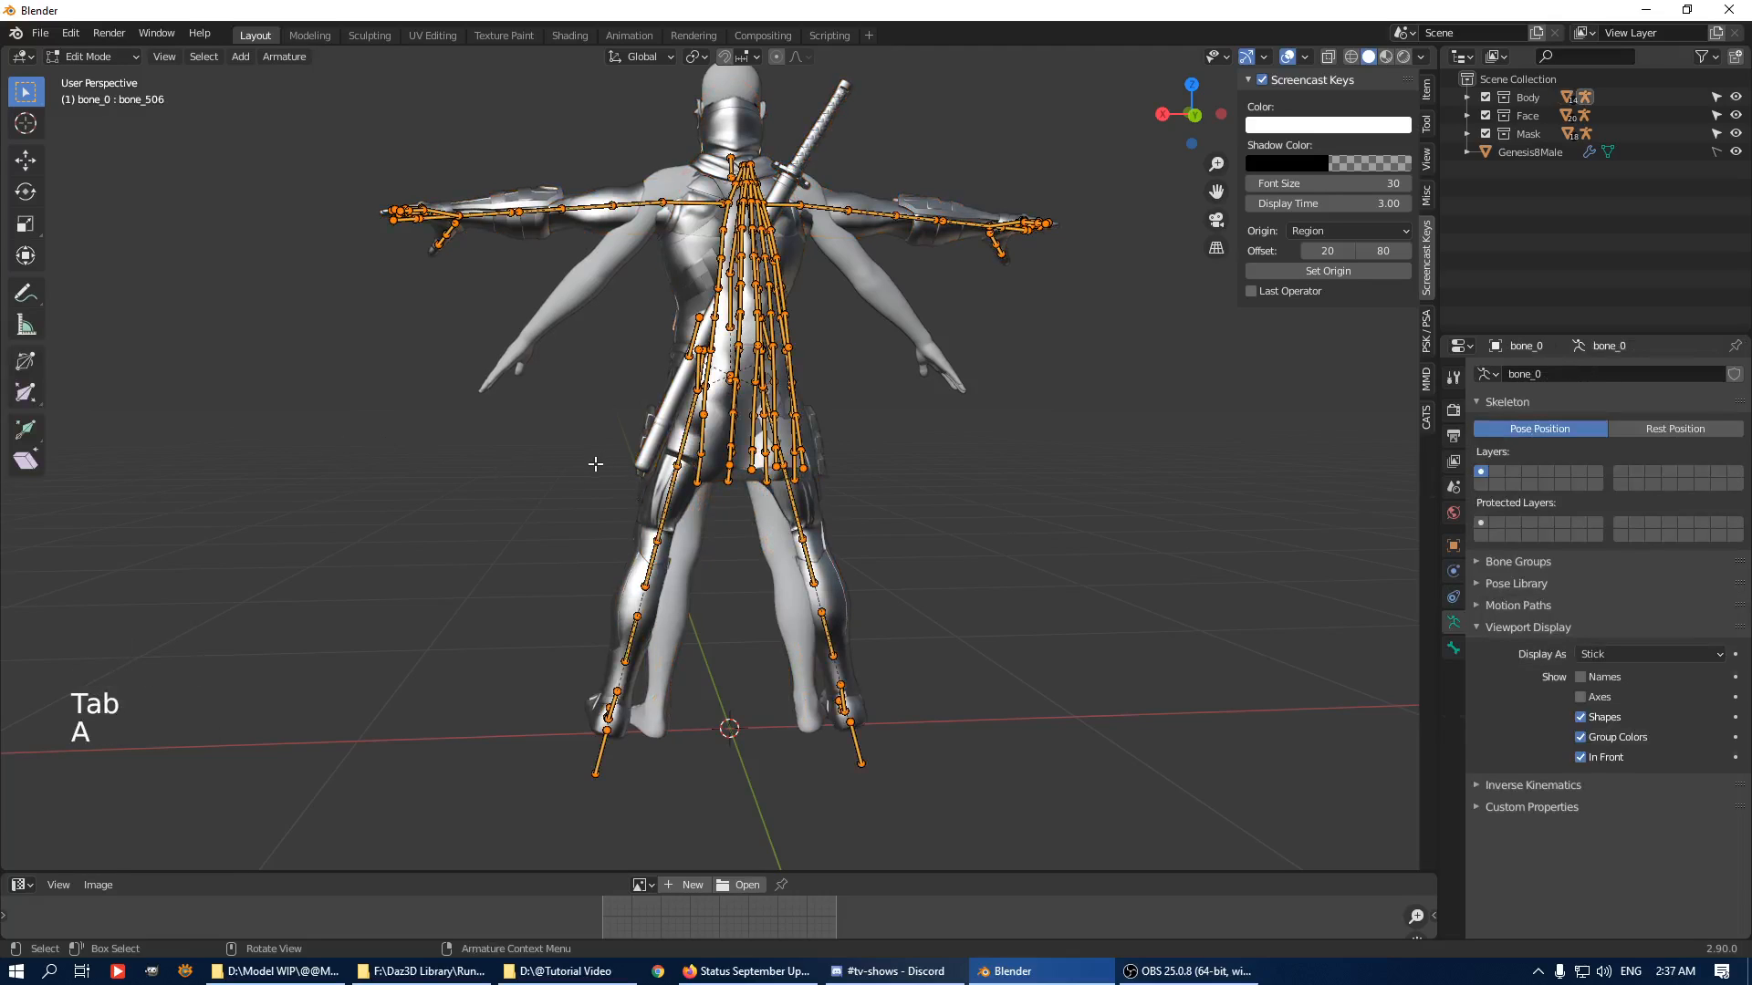
Examine the Set Name methods offered by Batch Rename.
{"action": "key", "text": "ctrl+F2"}
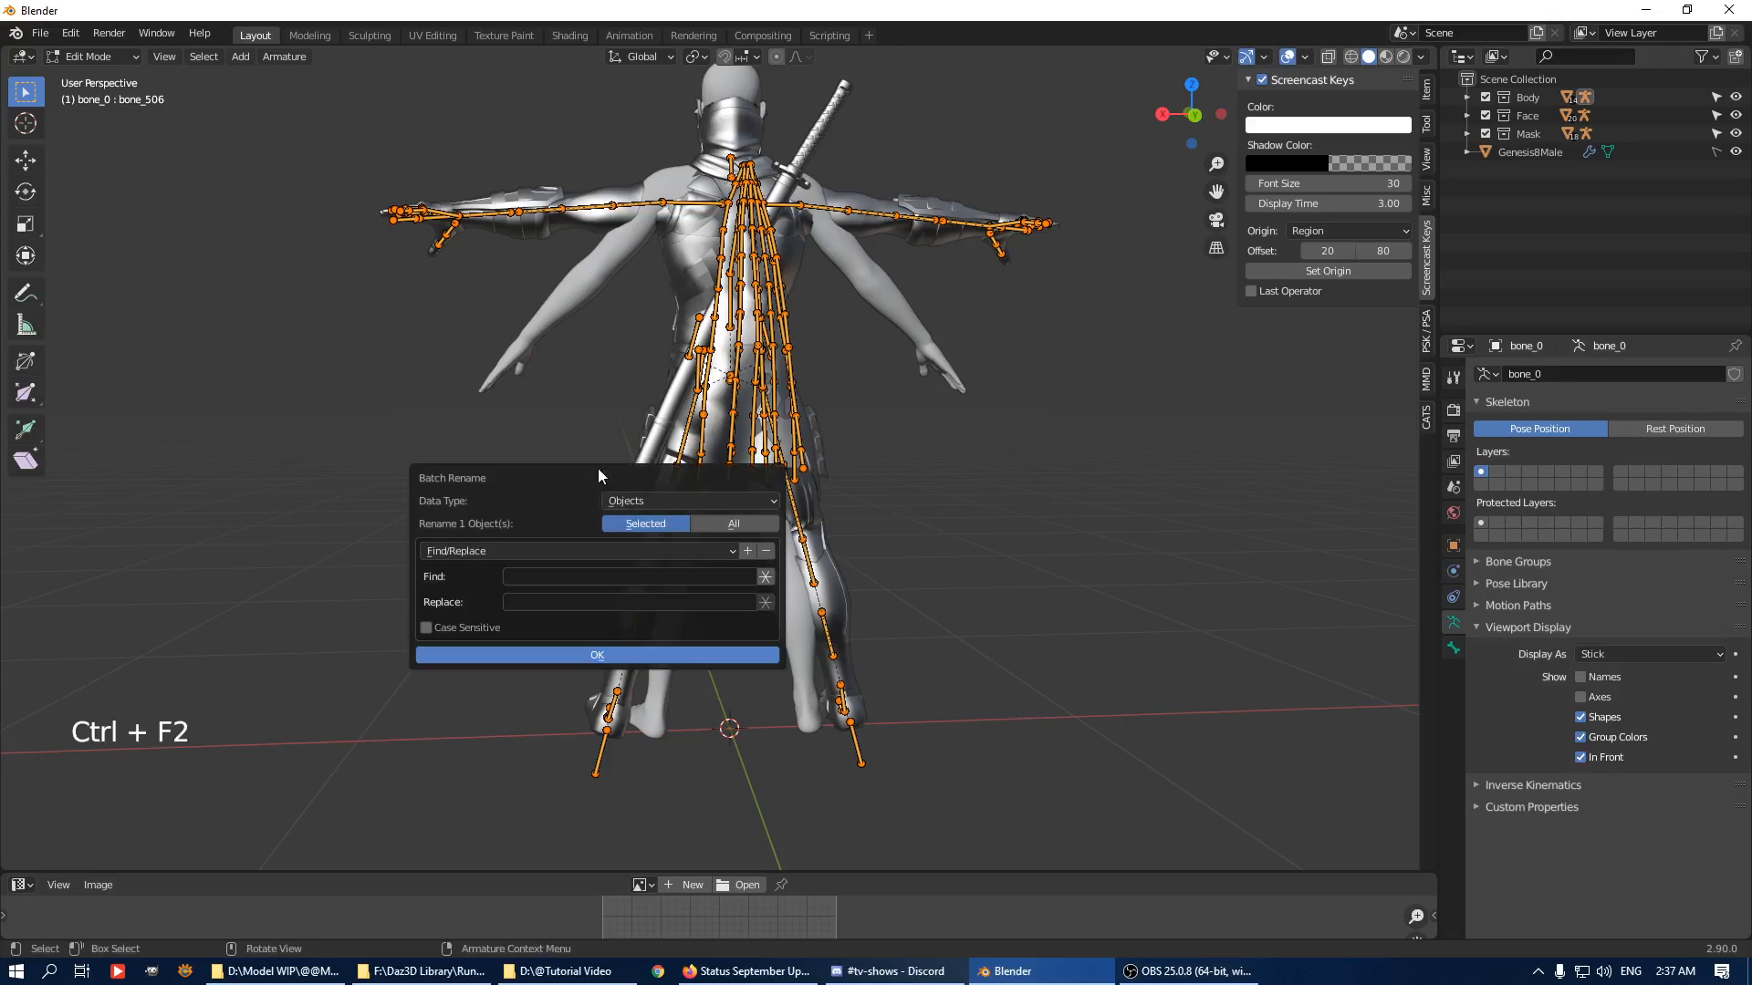
{"action": "left_click", "coordinate": [577, 550]}
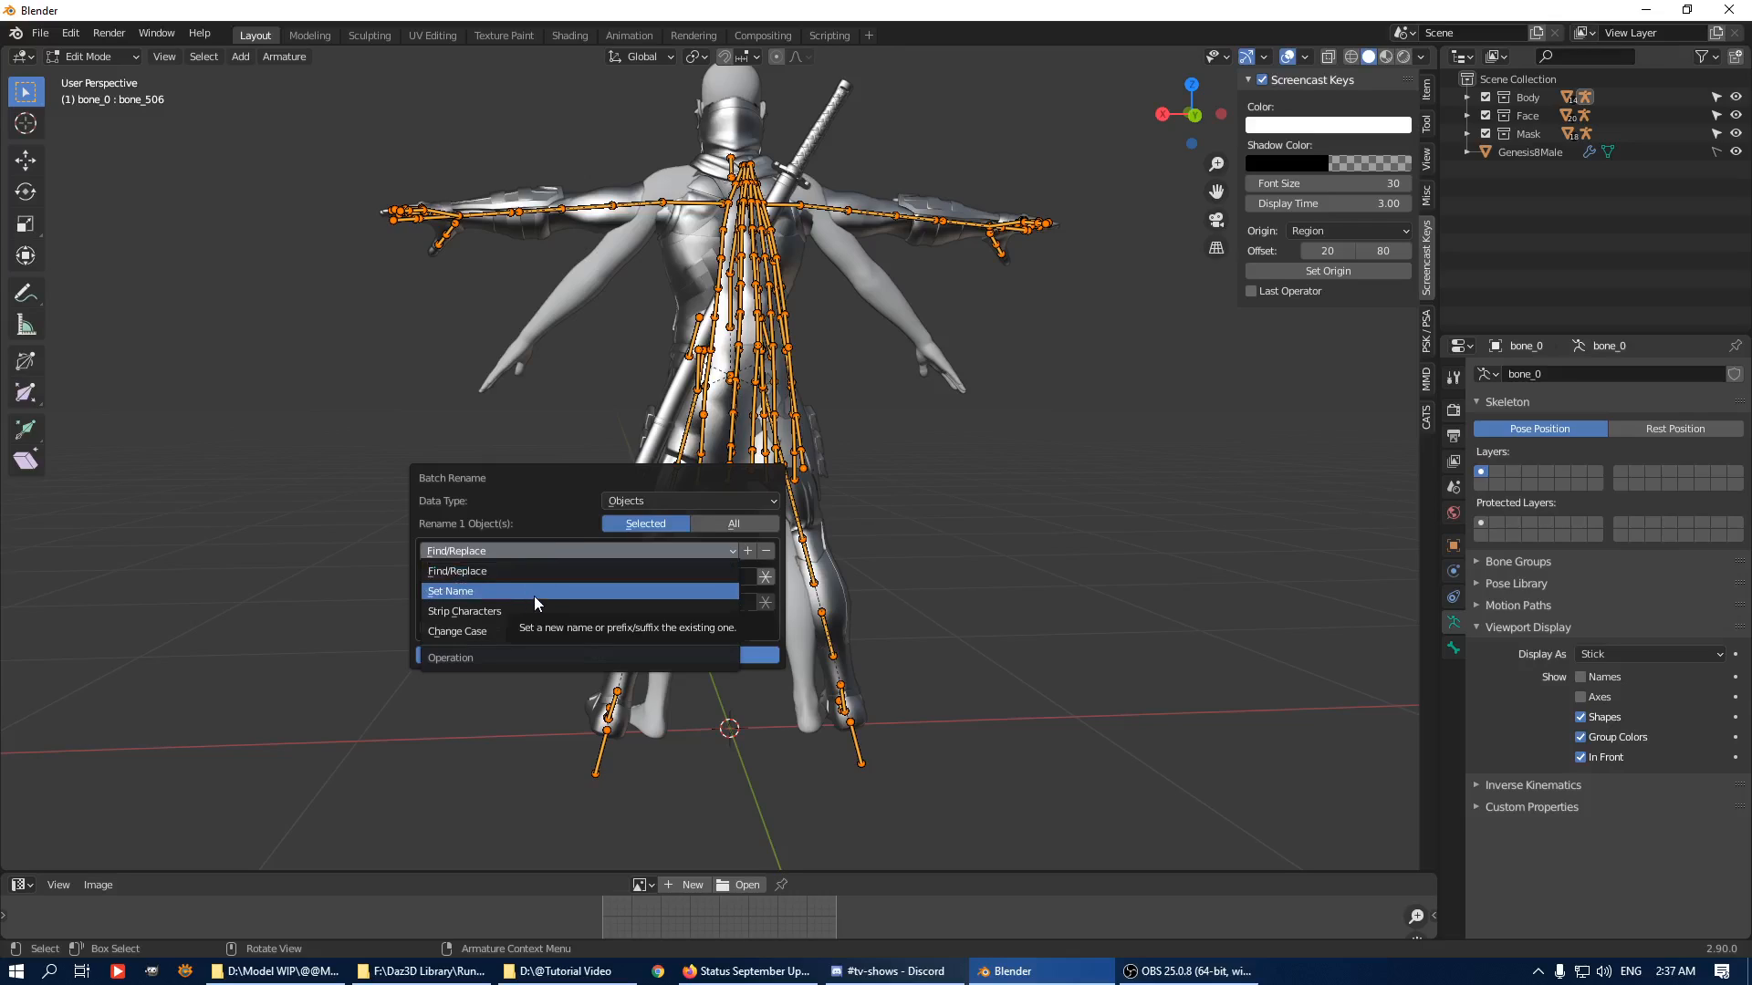
{"action": "left_click", "coordinate": [534, 595]}
{"action": "left_click", "coordinate": [561, 574]}
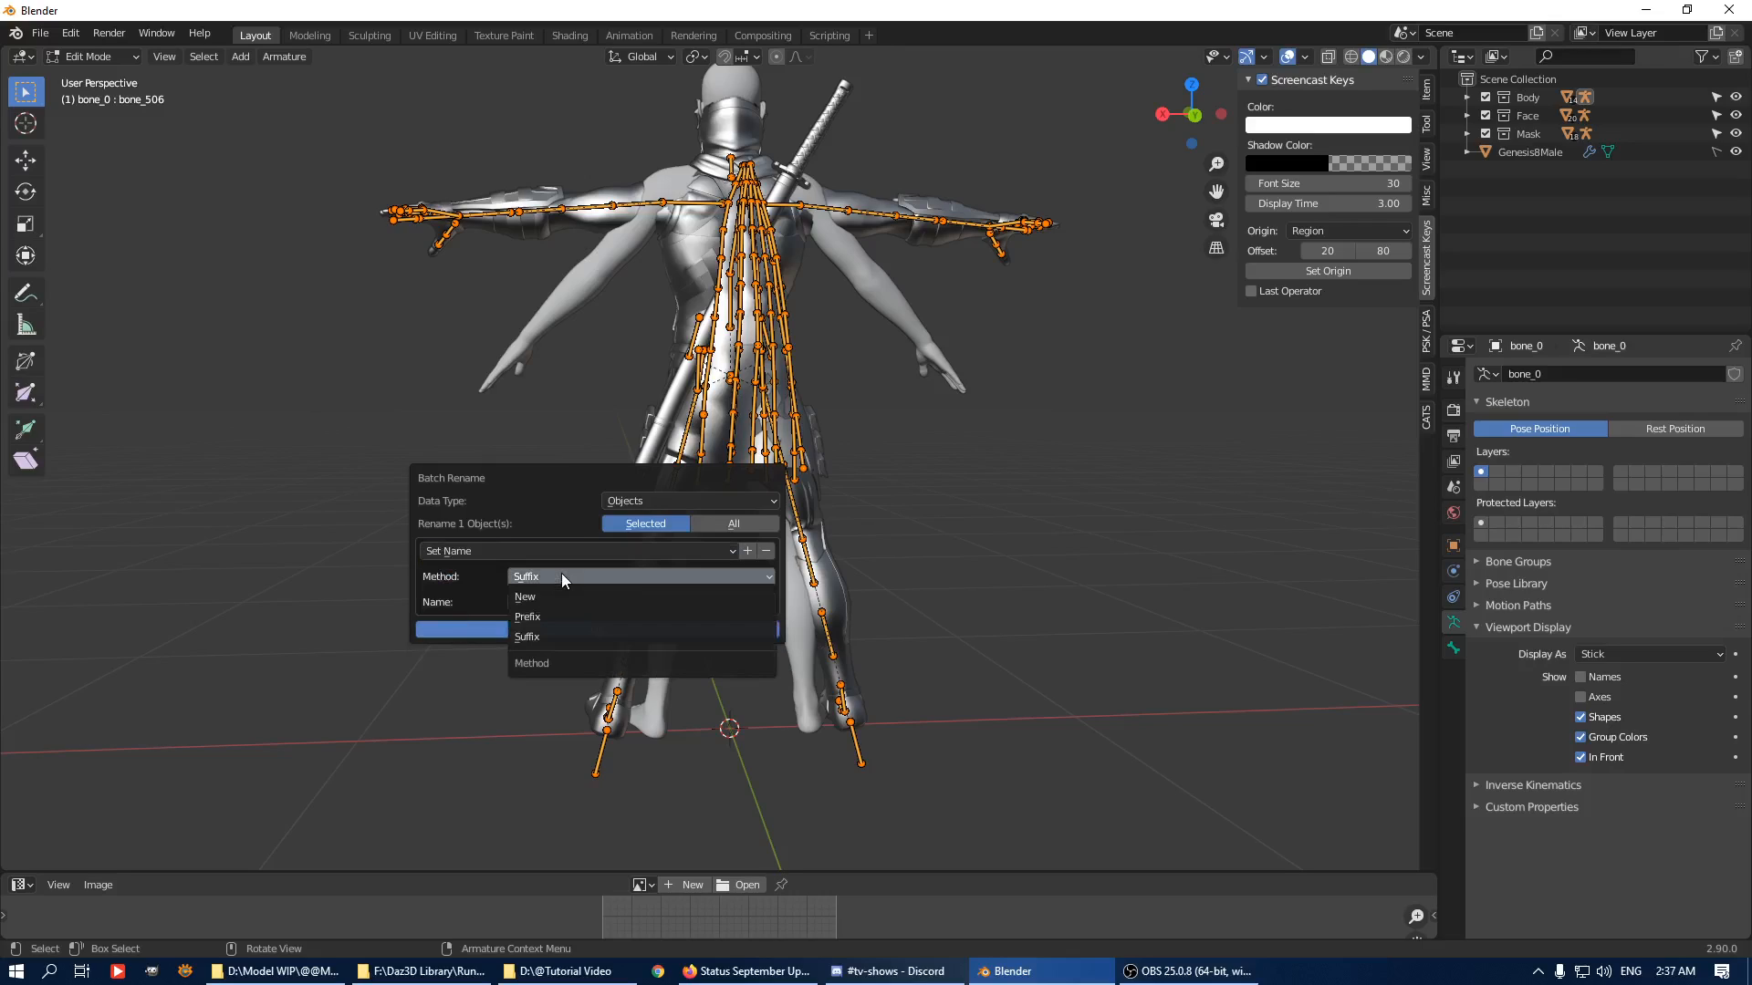
{"action": "left_click", "coordinate": [561, 573]}
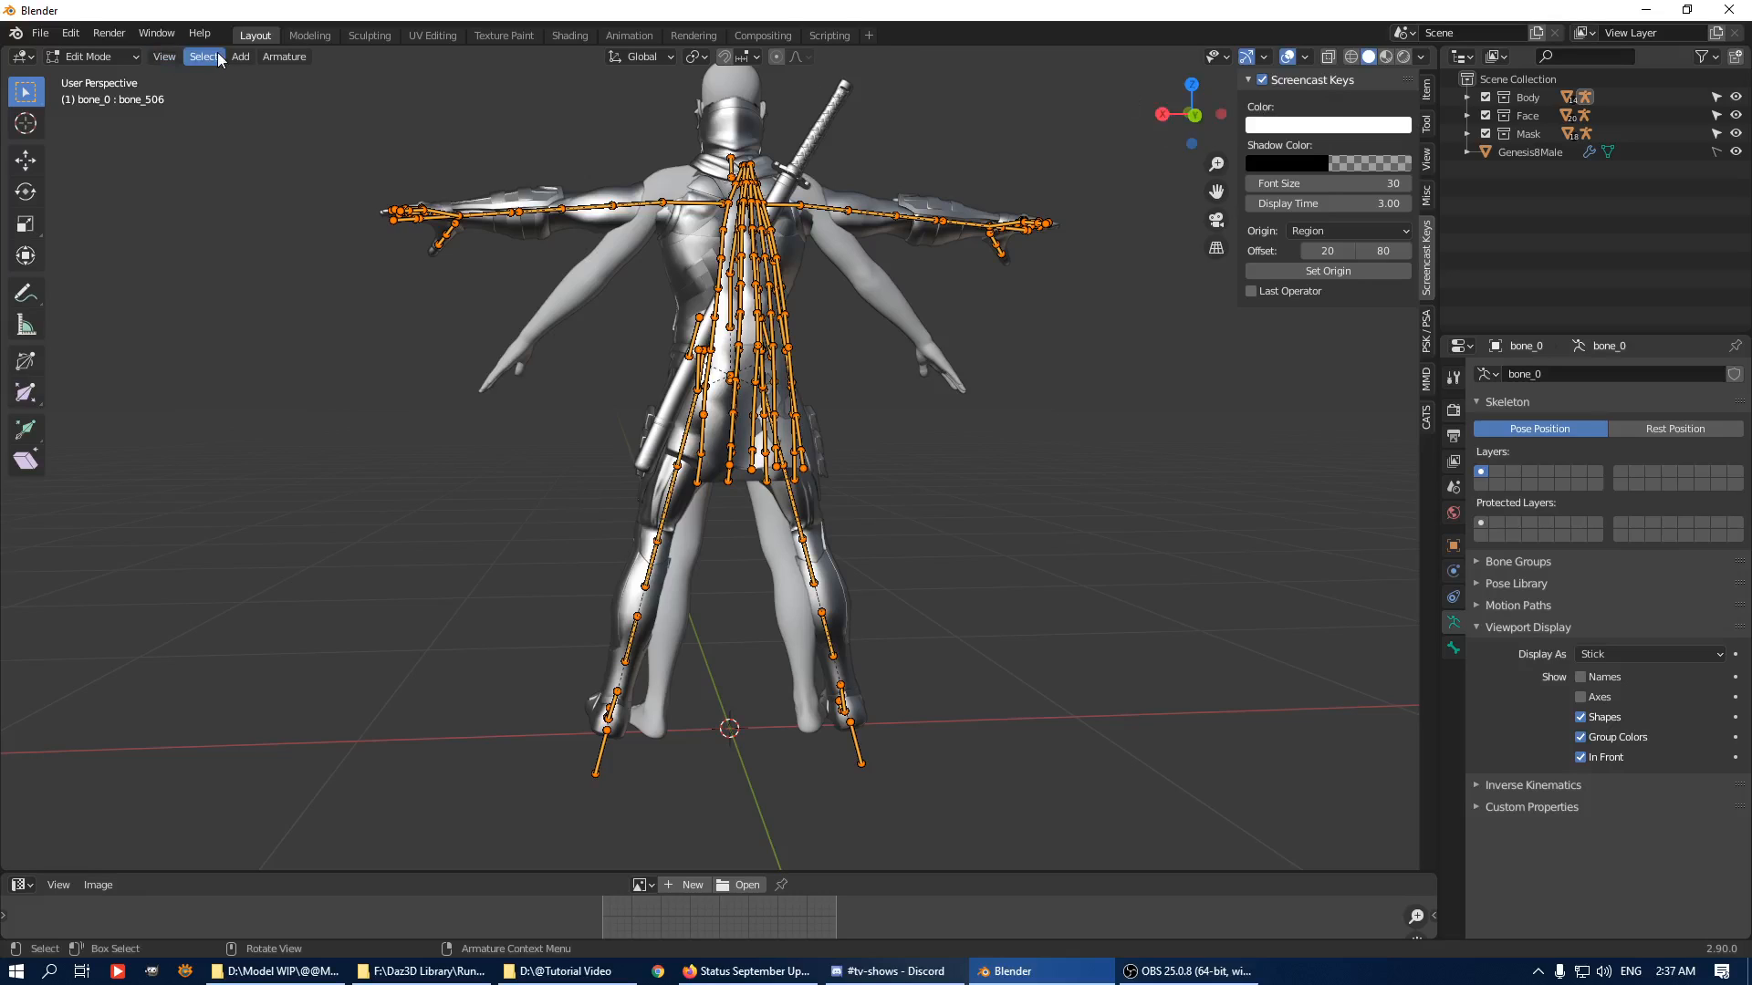
Switch to Firefox and search the web for "autorename blender" in a new tab.
{"action": "left_click", "coordinate": [746, 971]}
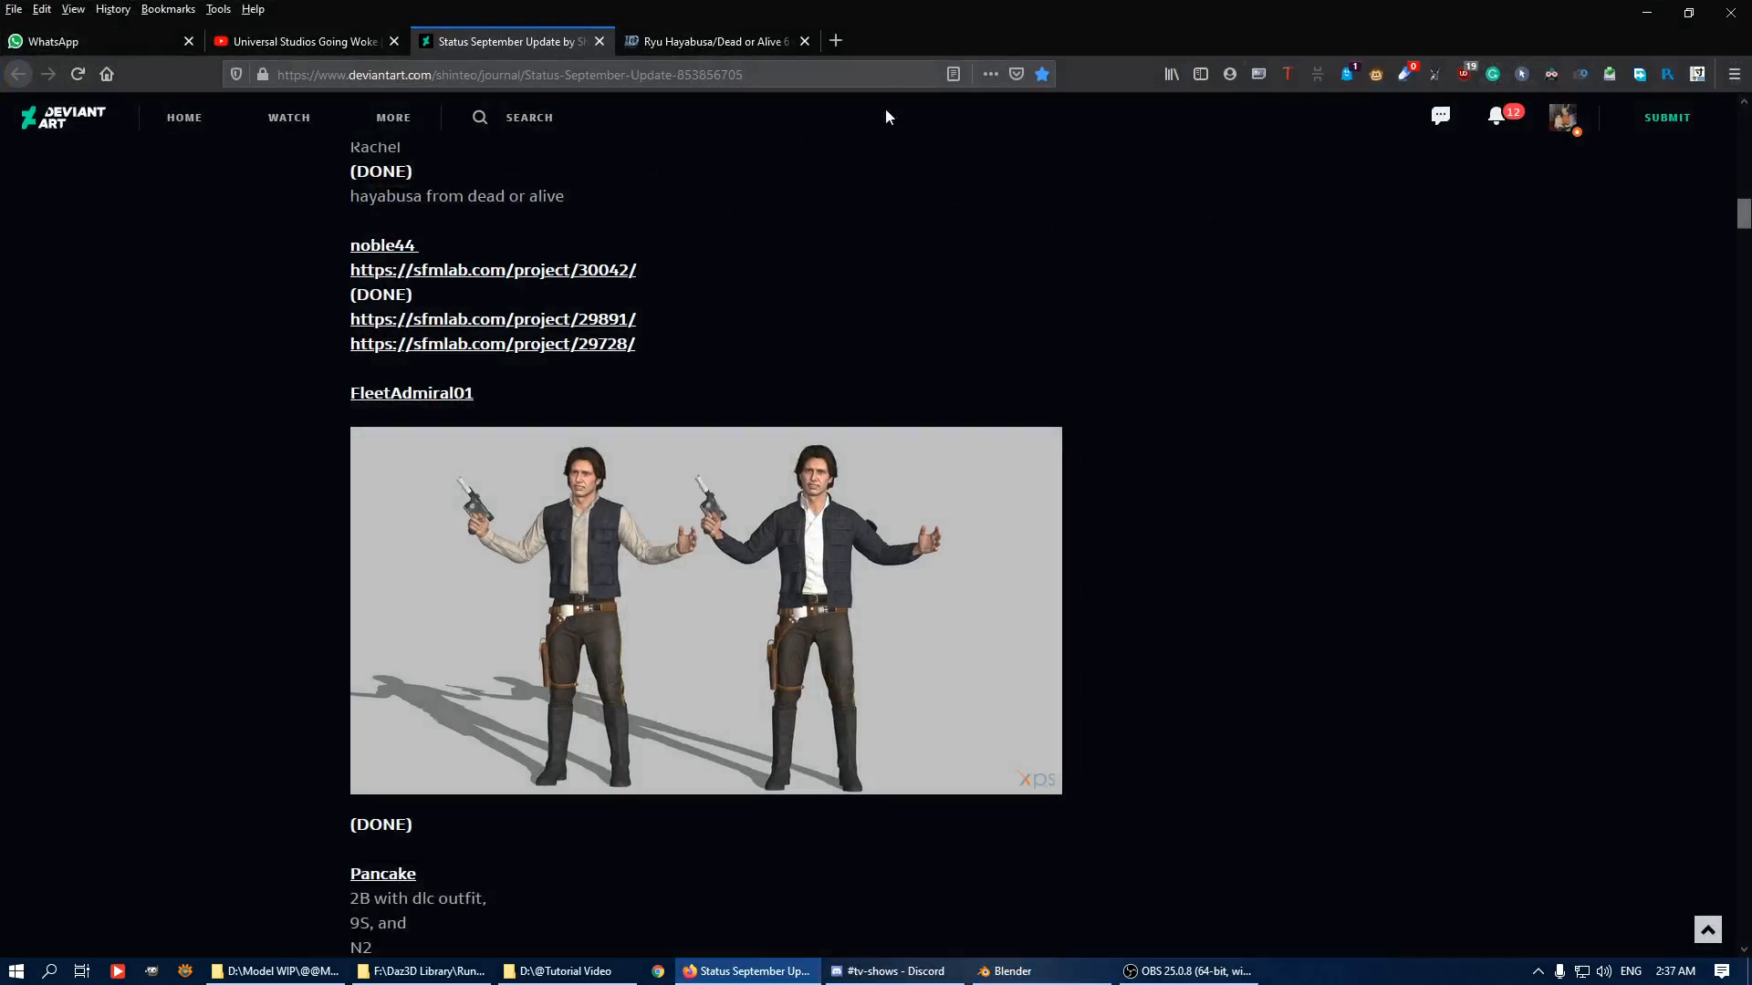
{"action": "left_click", "coordinate": [837, 42]}
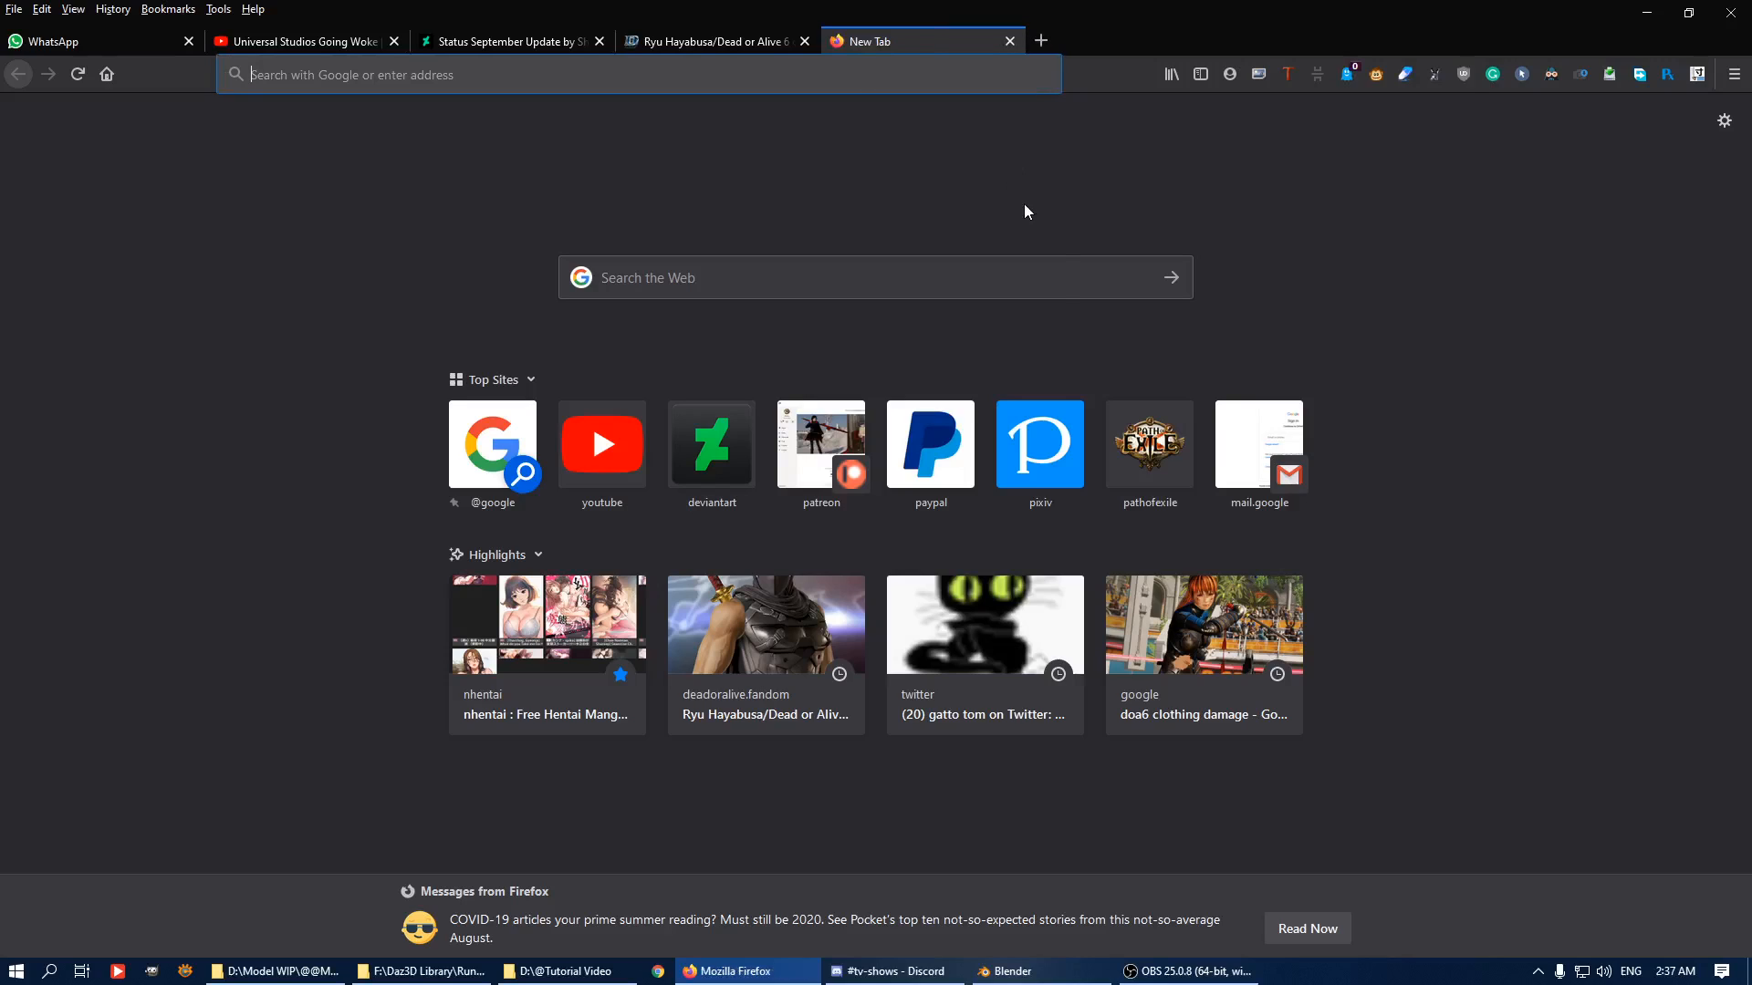
{"action": "type", "text": "autoren"}
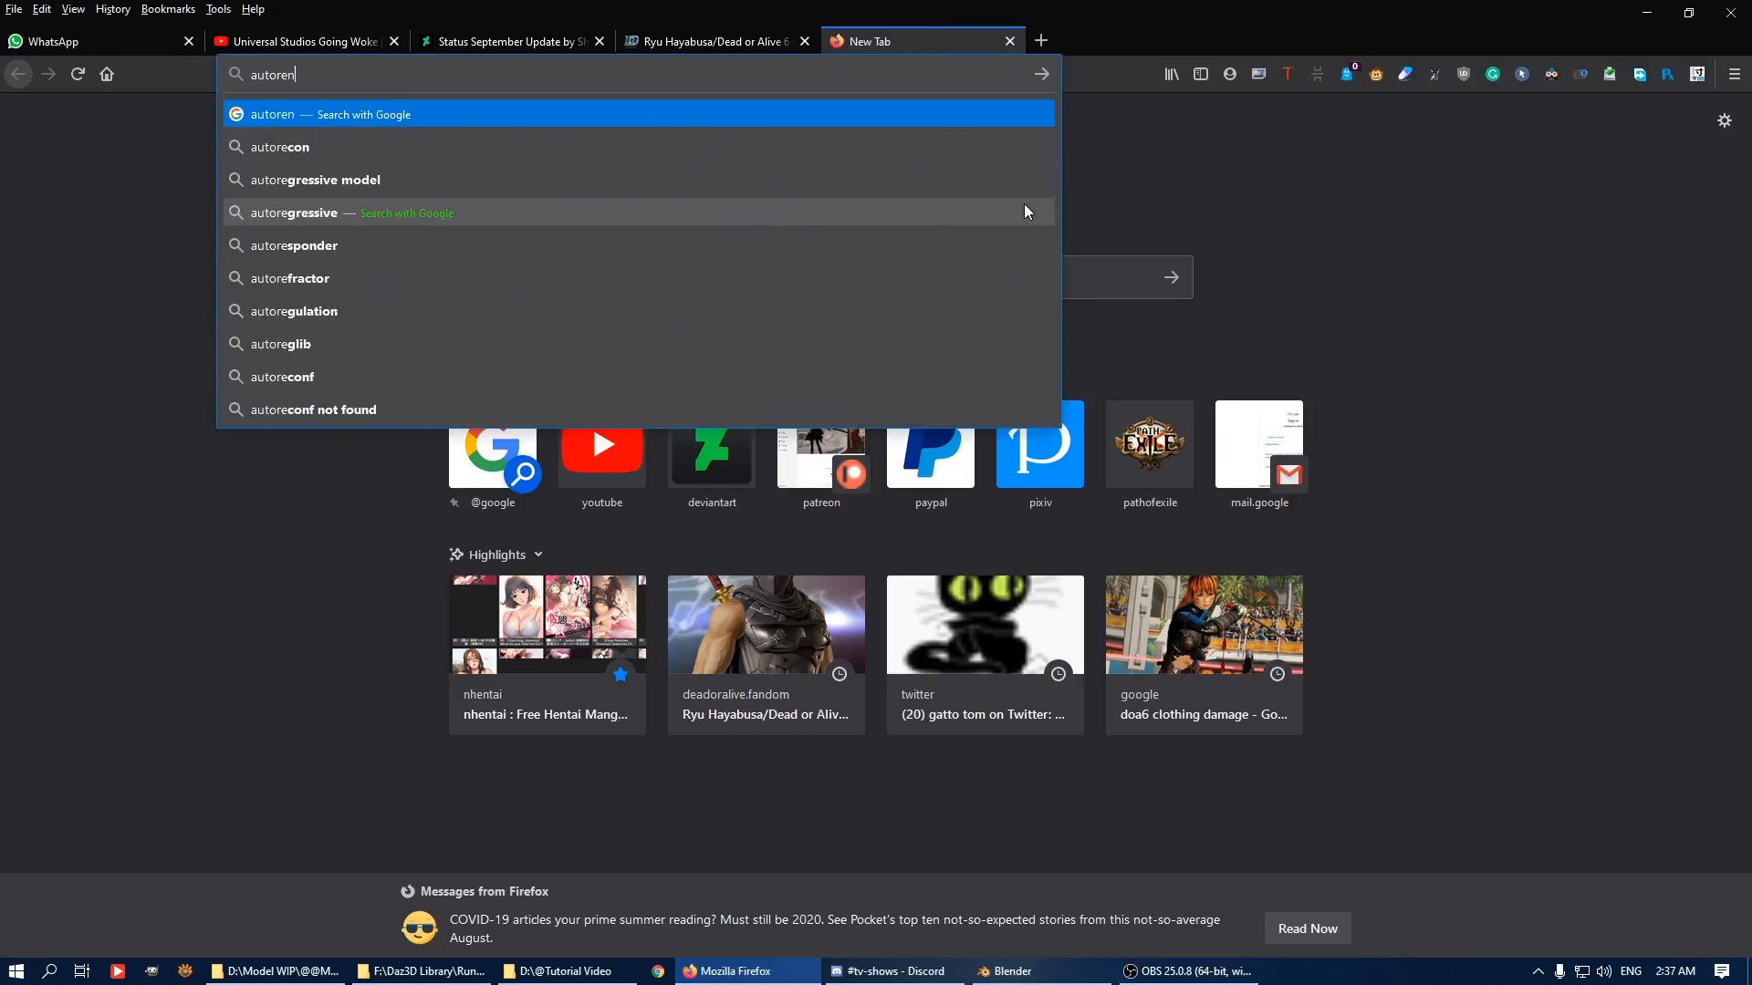
{"action": "type", "text": "ame blender"}
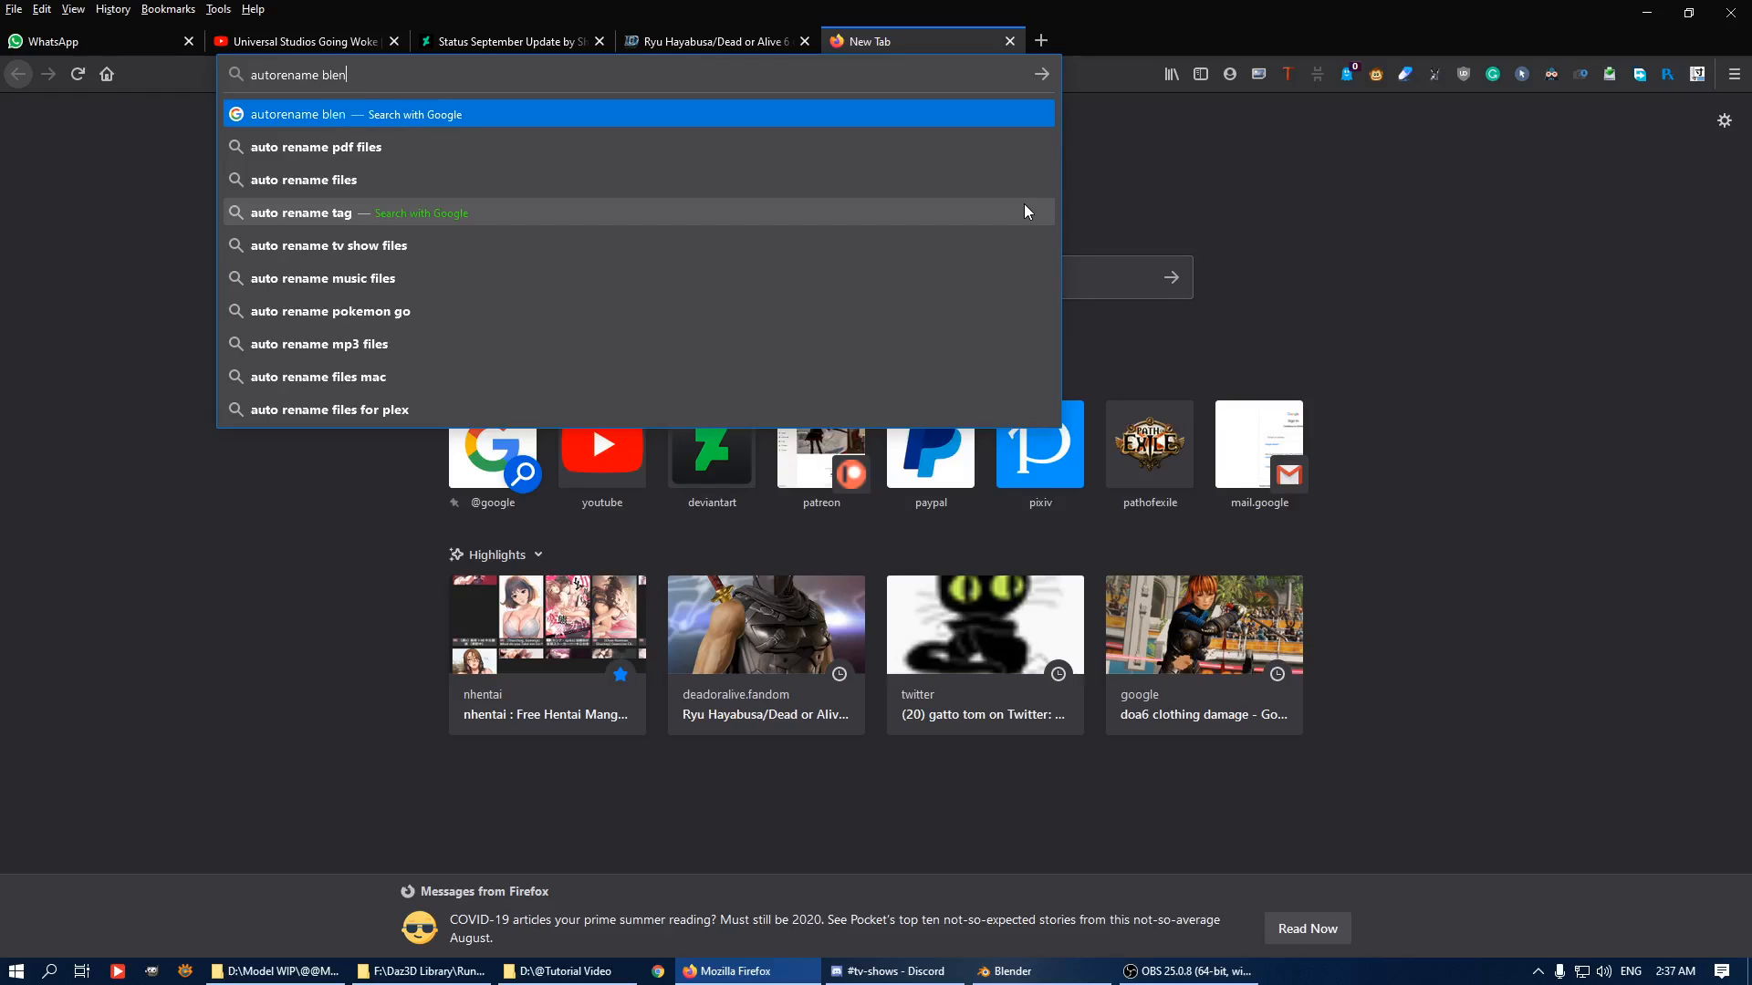
{"action": "key", "text": "Return"}
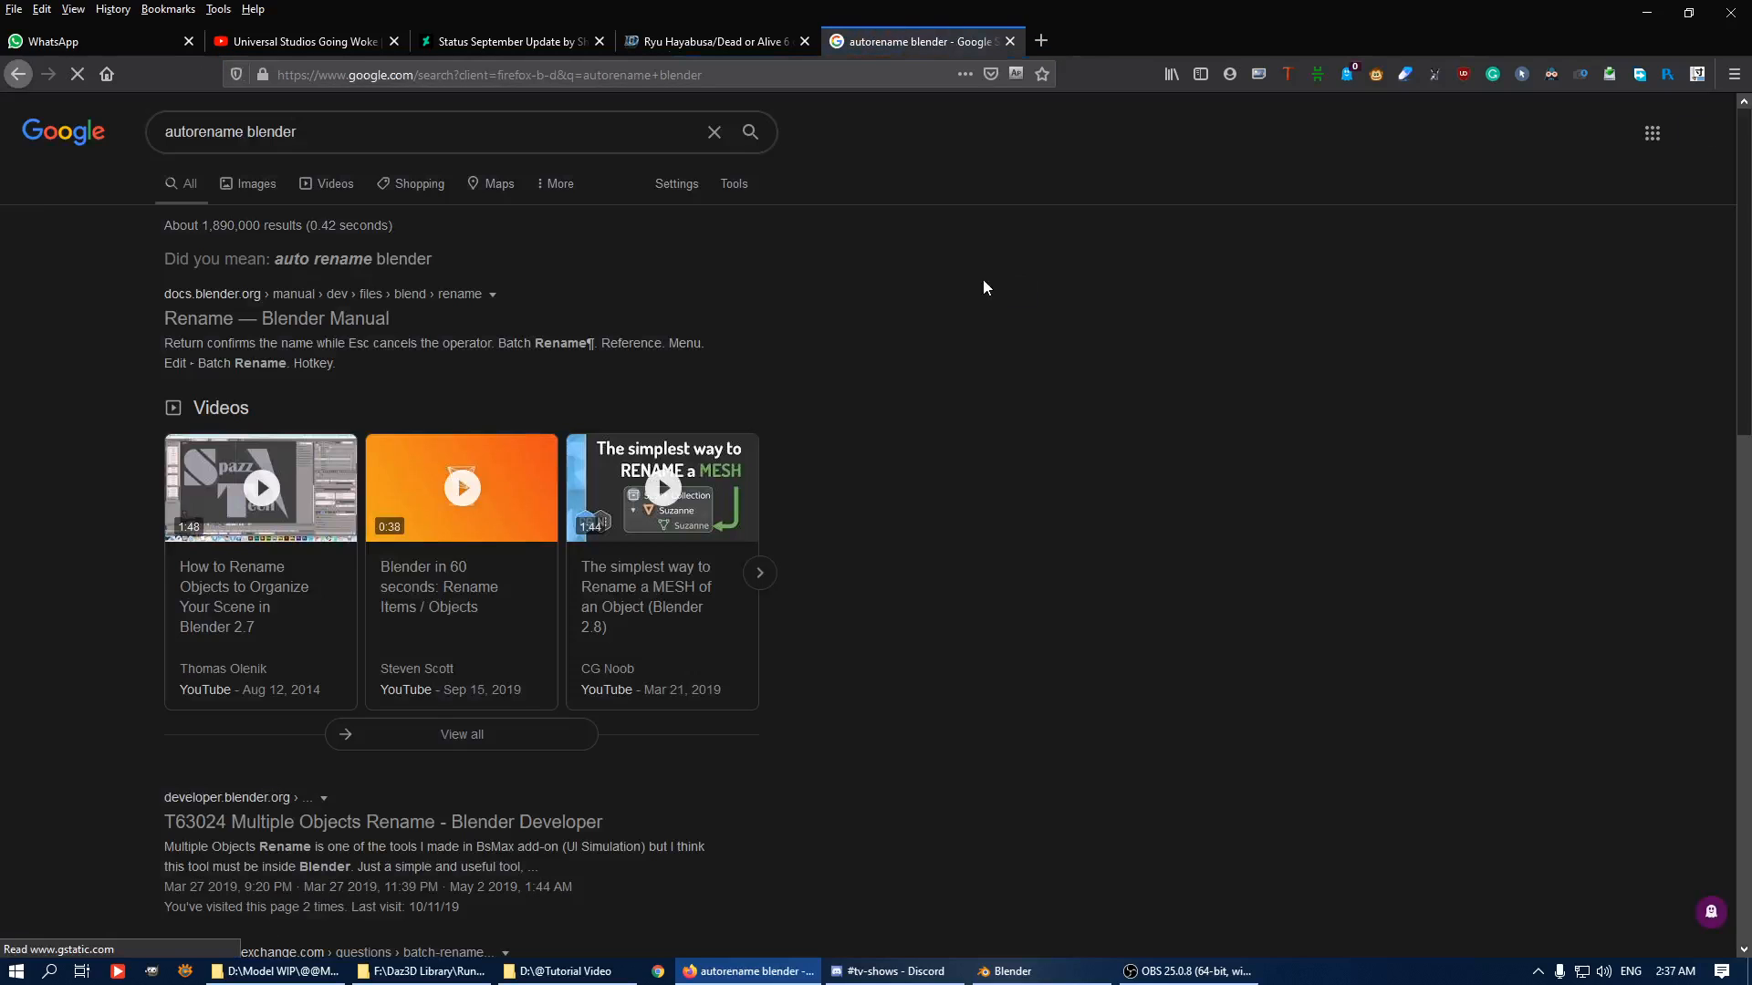
Open the Blender Manual's Rename page and read through the Batch Rename operations.
{"action": "left_click", "coordinate": [276, 329]}
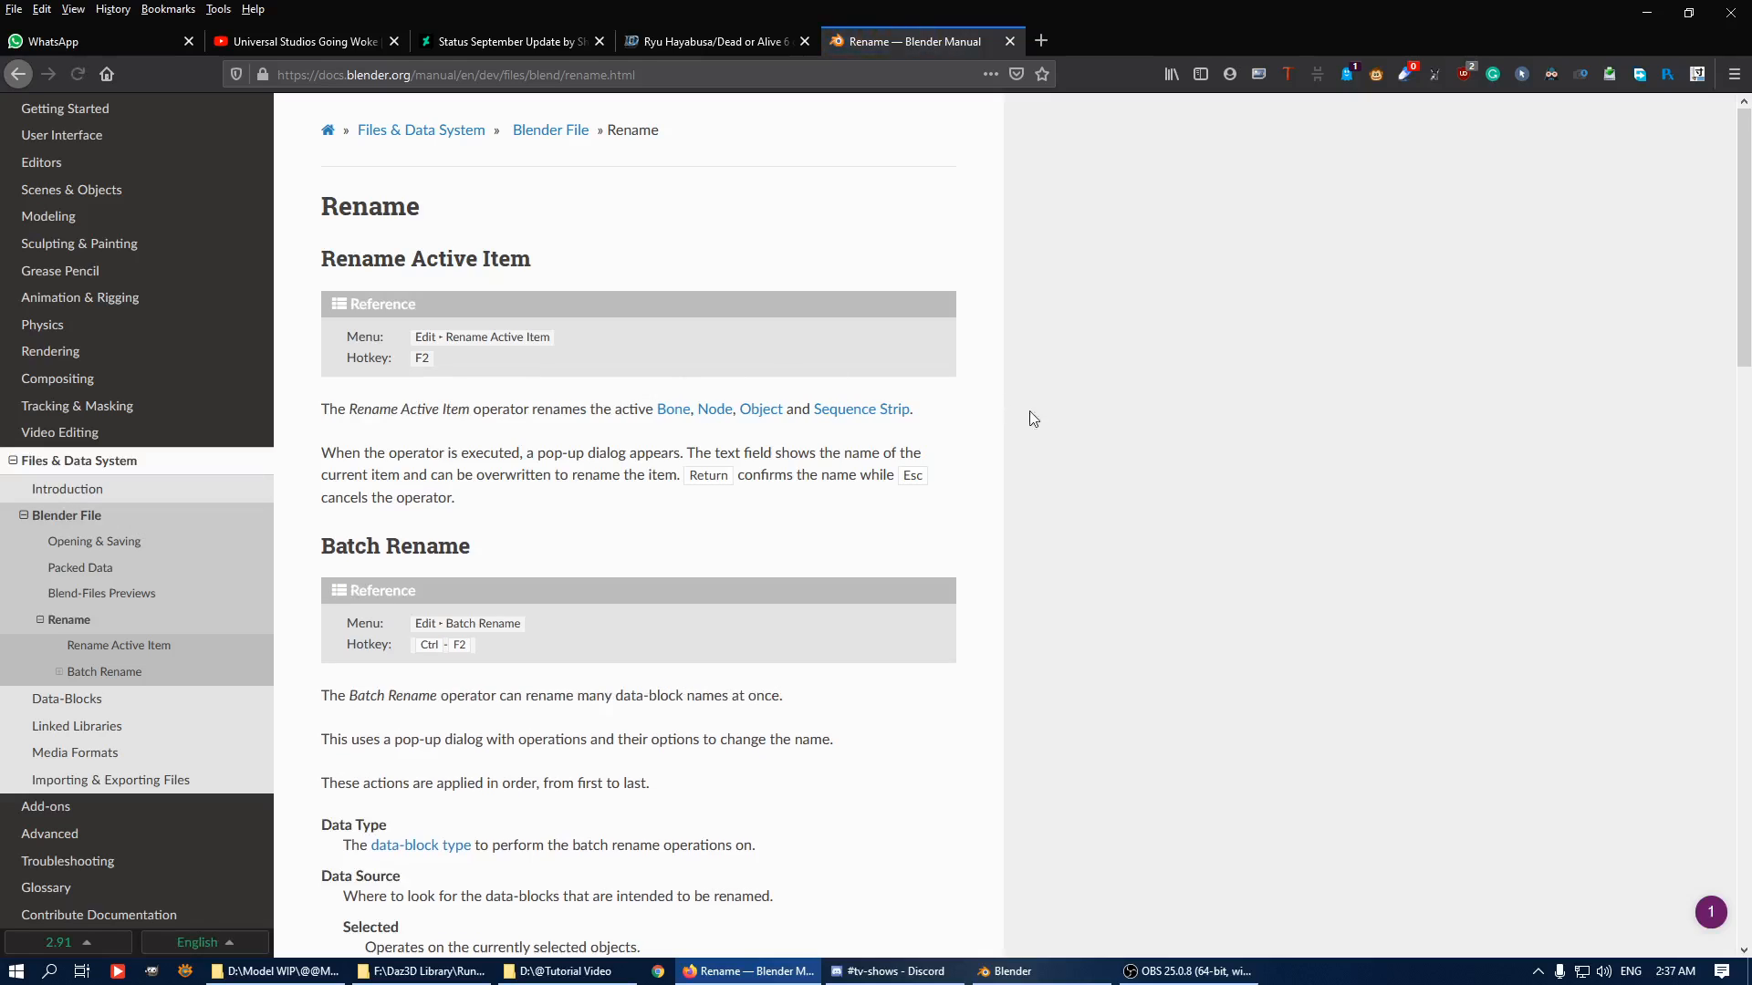
{"action": "scroll", "coordinate": [934, 461], "scroll_direction": "down", "scroll_amount": 7}
{"action": "scroll", "coordinate": [383, 422], "scroll_direction": "down", "scroll_amount": 8}
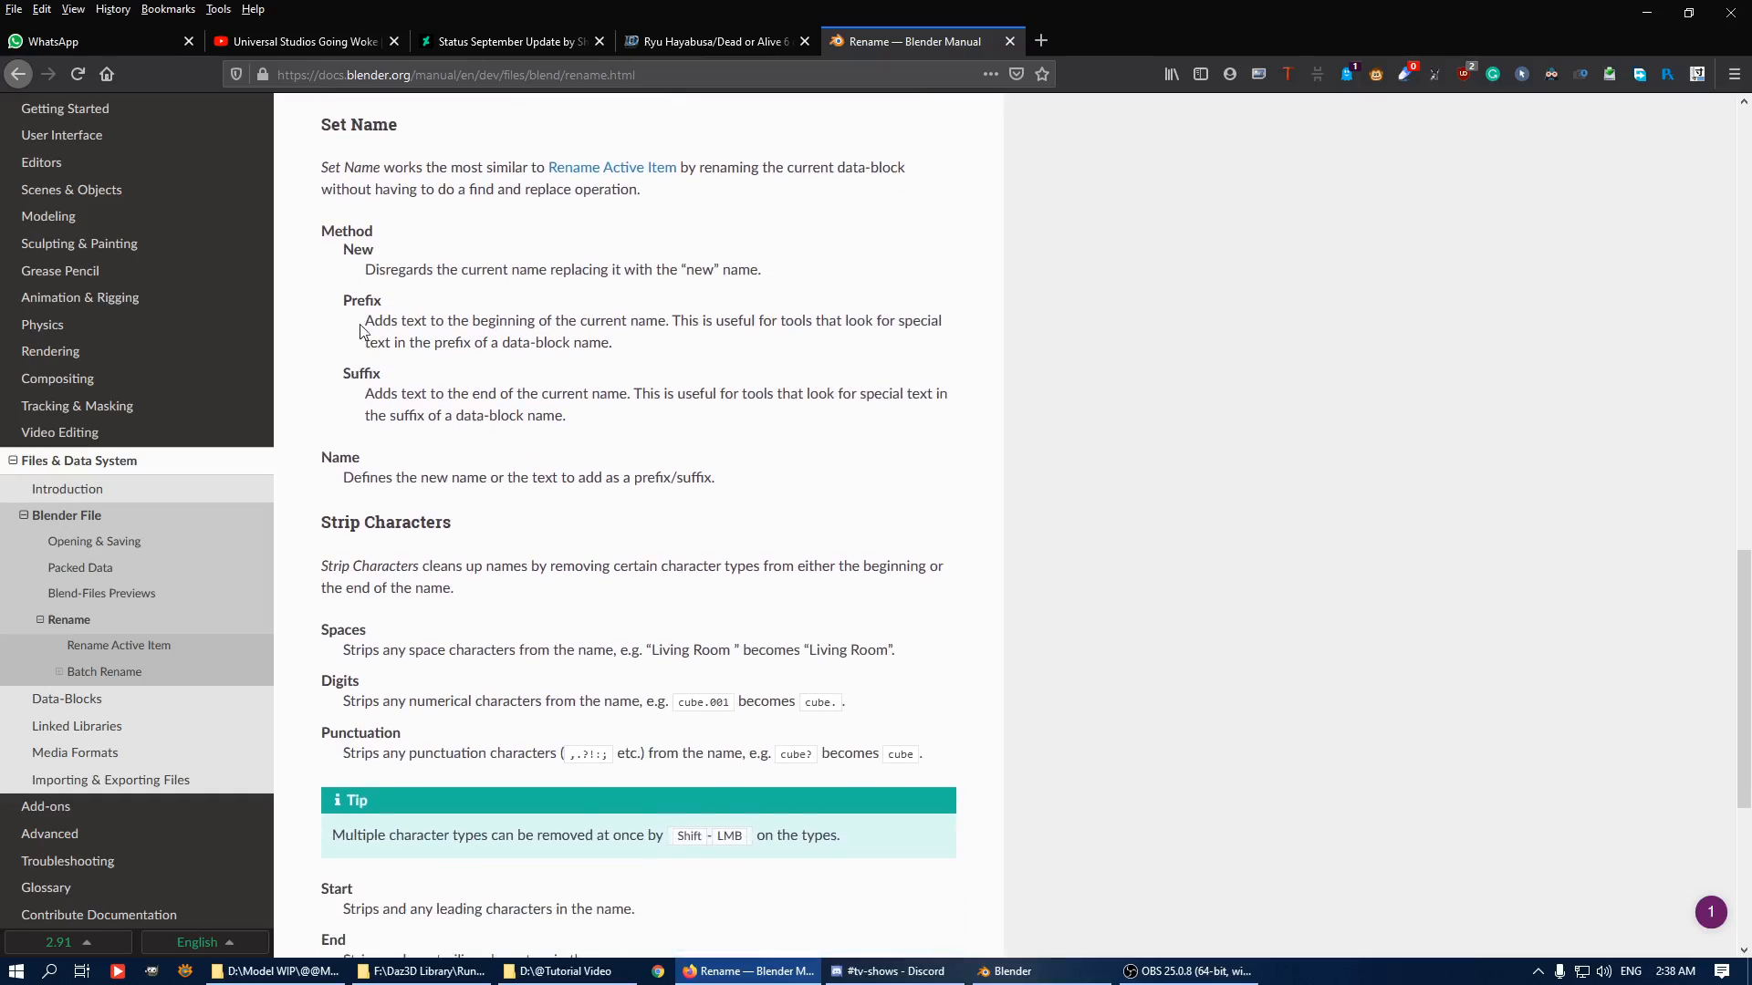
{"action": "scroll", "coordinate": [310, 593], "scroll_direction": "down", "scroll_amount": 4}
{"action": "scroll", "coordinate": [286, 593], "scroll_direction": "down", "scroll_amount": 3}
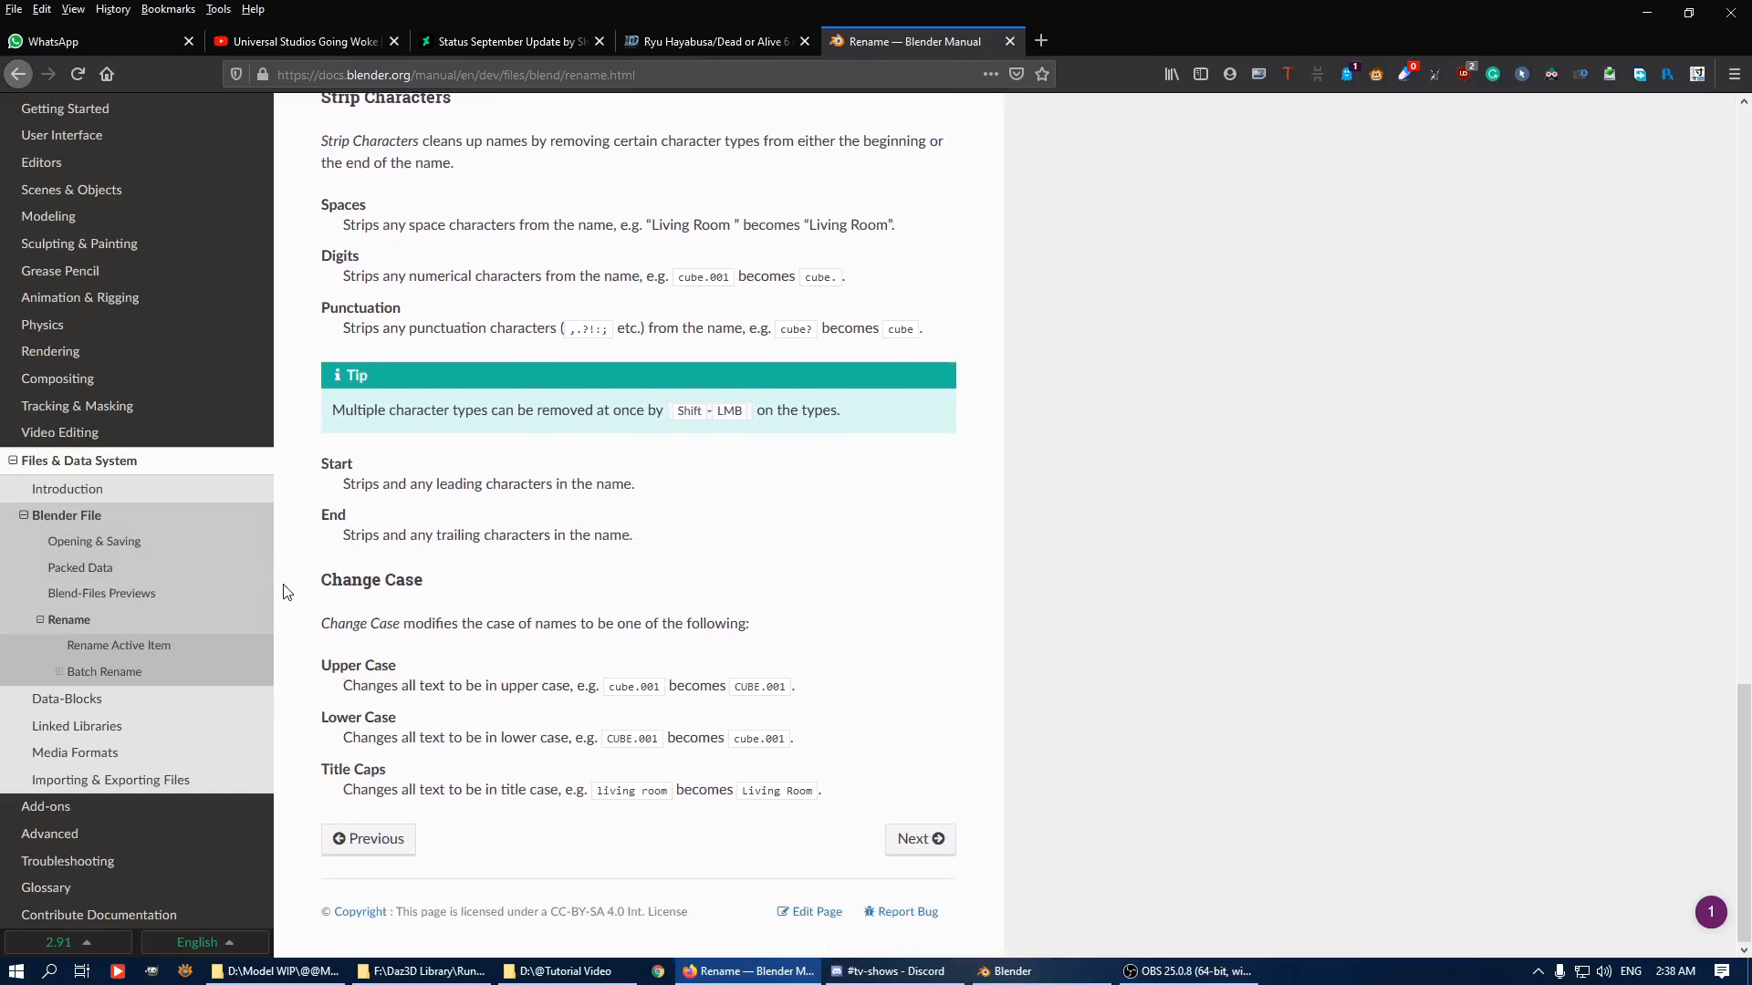
Return to the web results, search for "blender auto rename" instead, and check the Blender Manual's Rename result.
{"action": "key", "text": "alt+Left"}
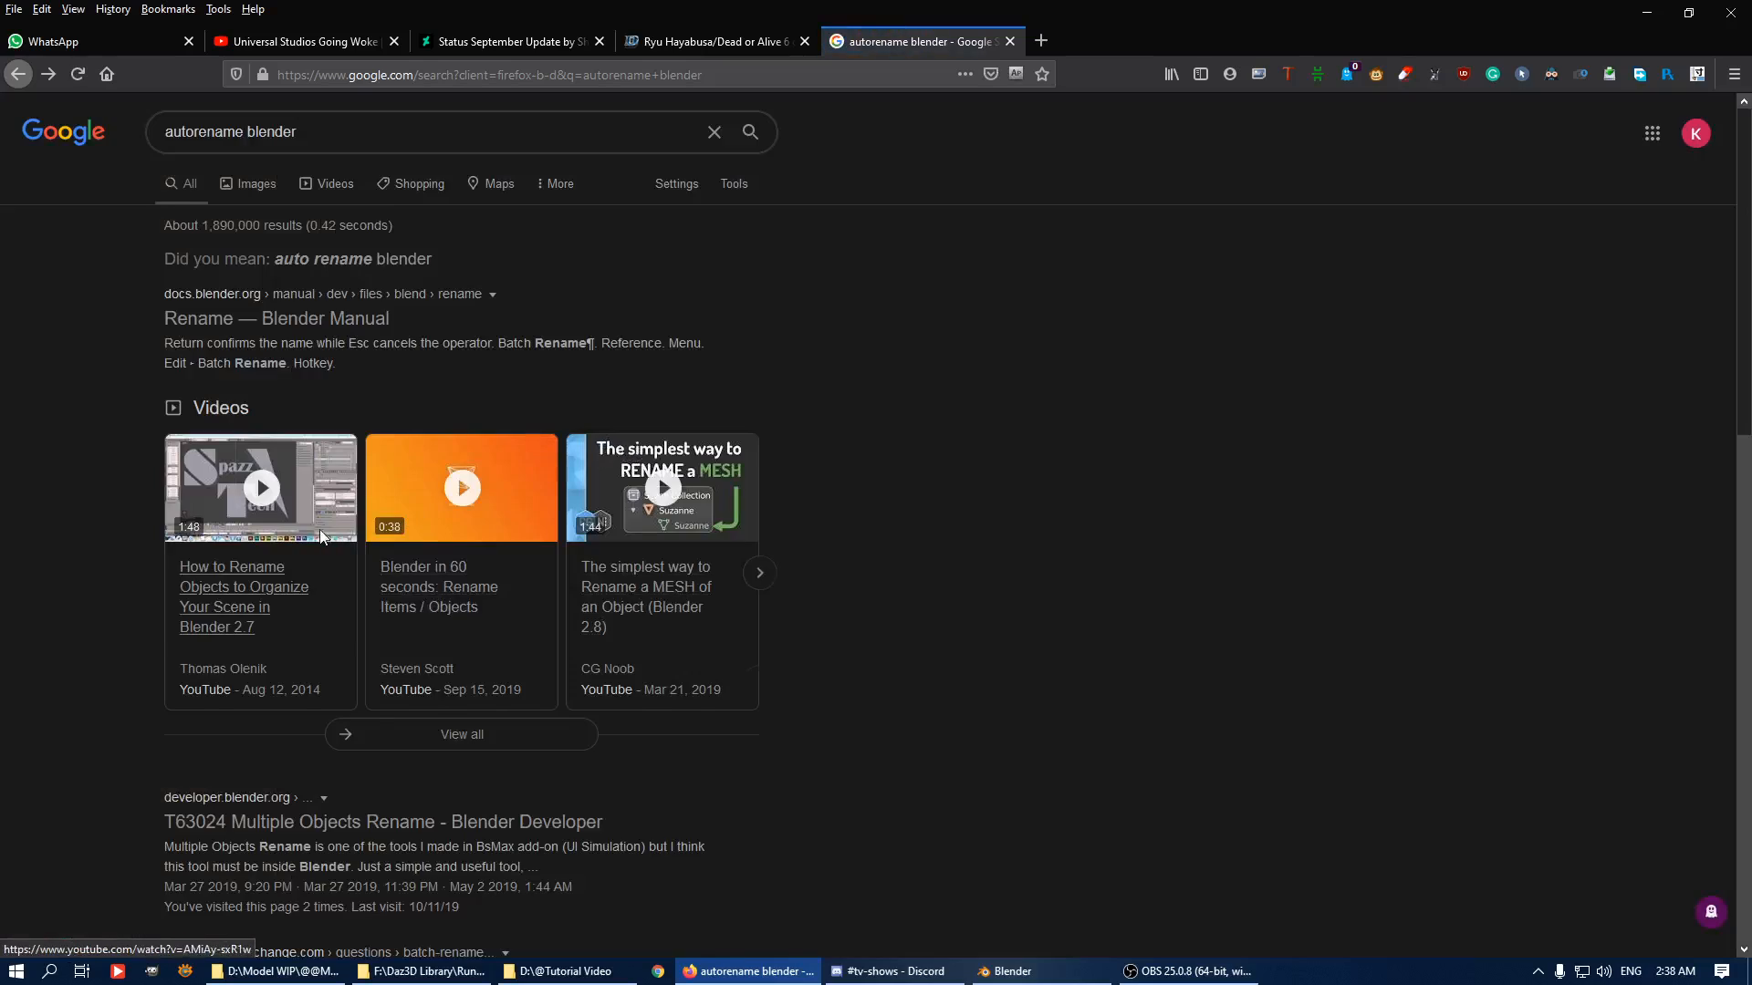
{"action": "scroll", "coordinate": [319, 529], "scroll_direction": "down", "scroll_amount": 5}
{"action": "scroll", "coordinate": [320, 538], "scroll_direction": "down", "scroll_amount": 2}
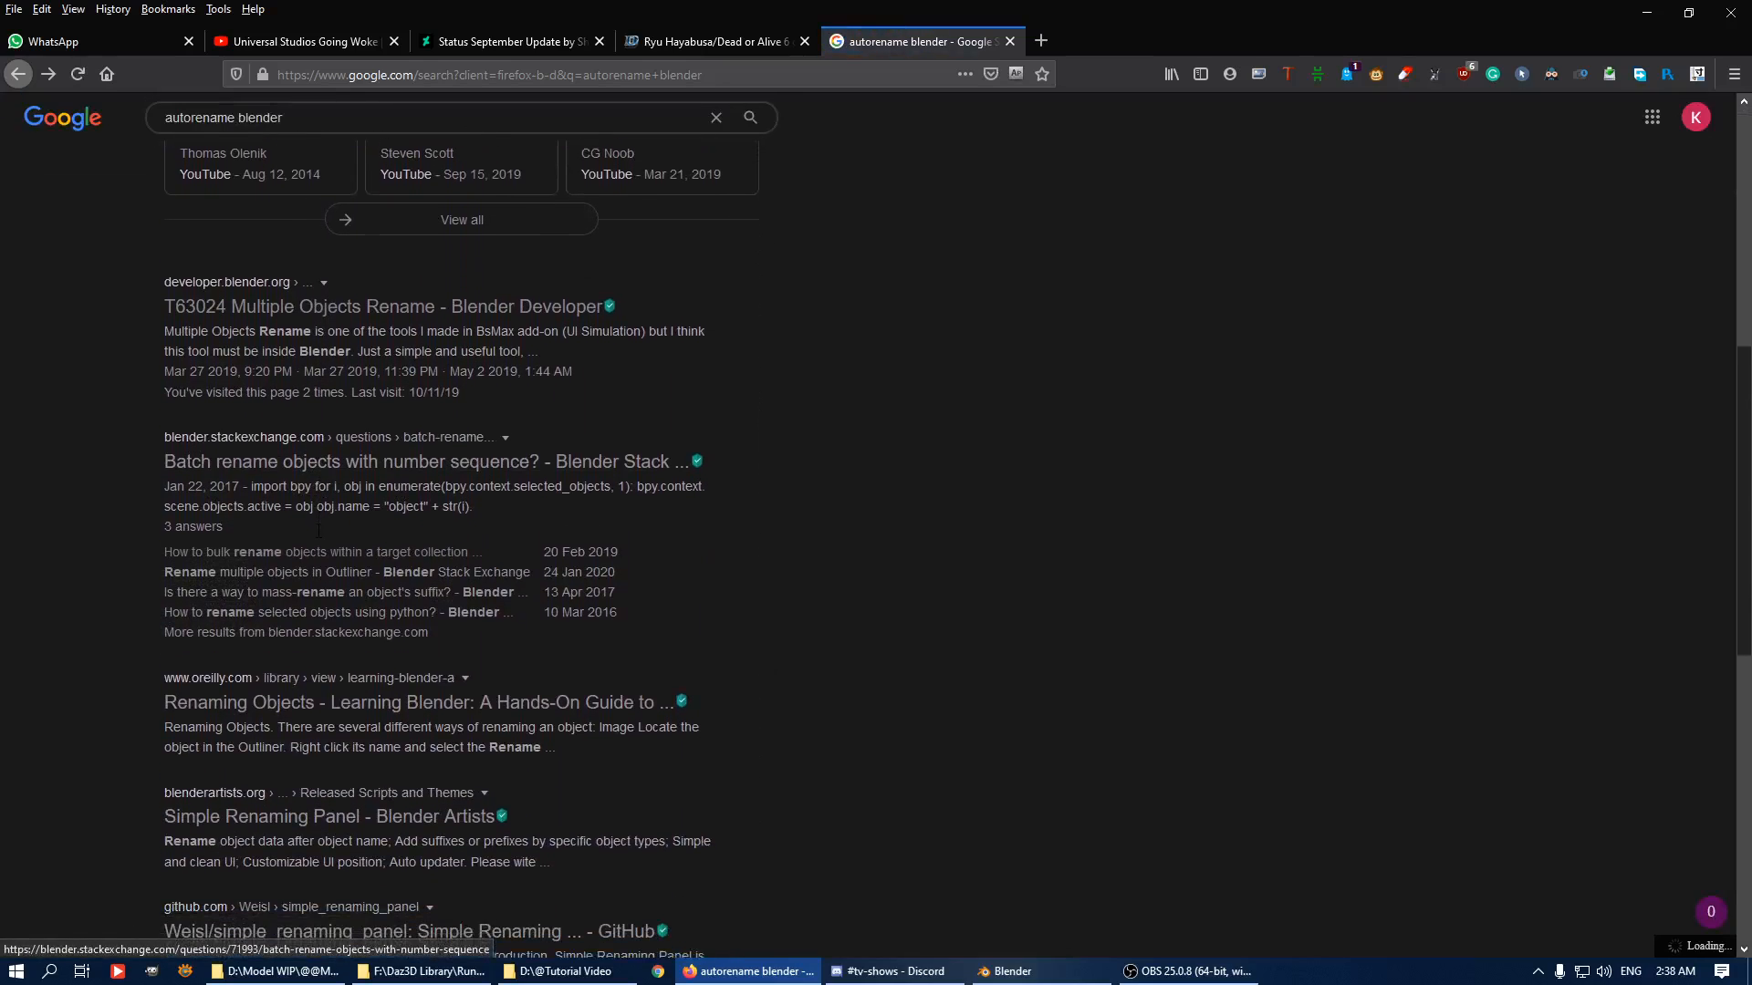
{"action": "scroll", "coordinate": [372, 139], "scroll_direction": "up", "scroll_amount": 7}
{"action": "left_click", "coordinate": [373, 139]}
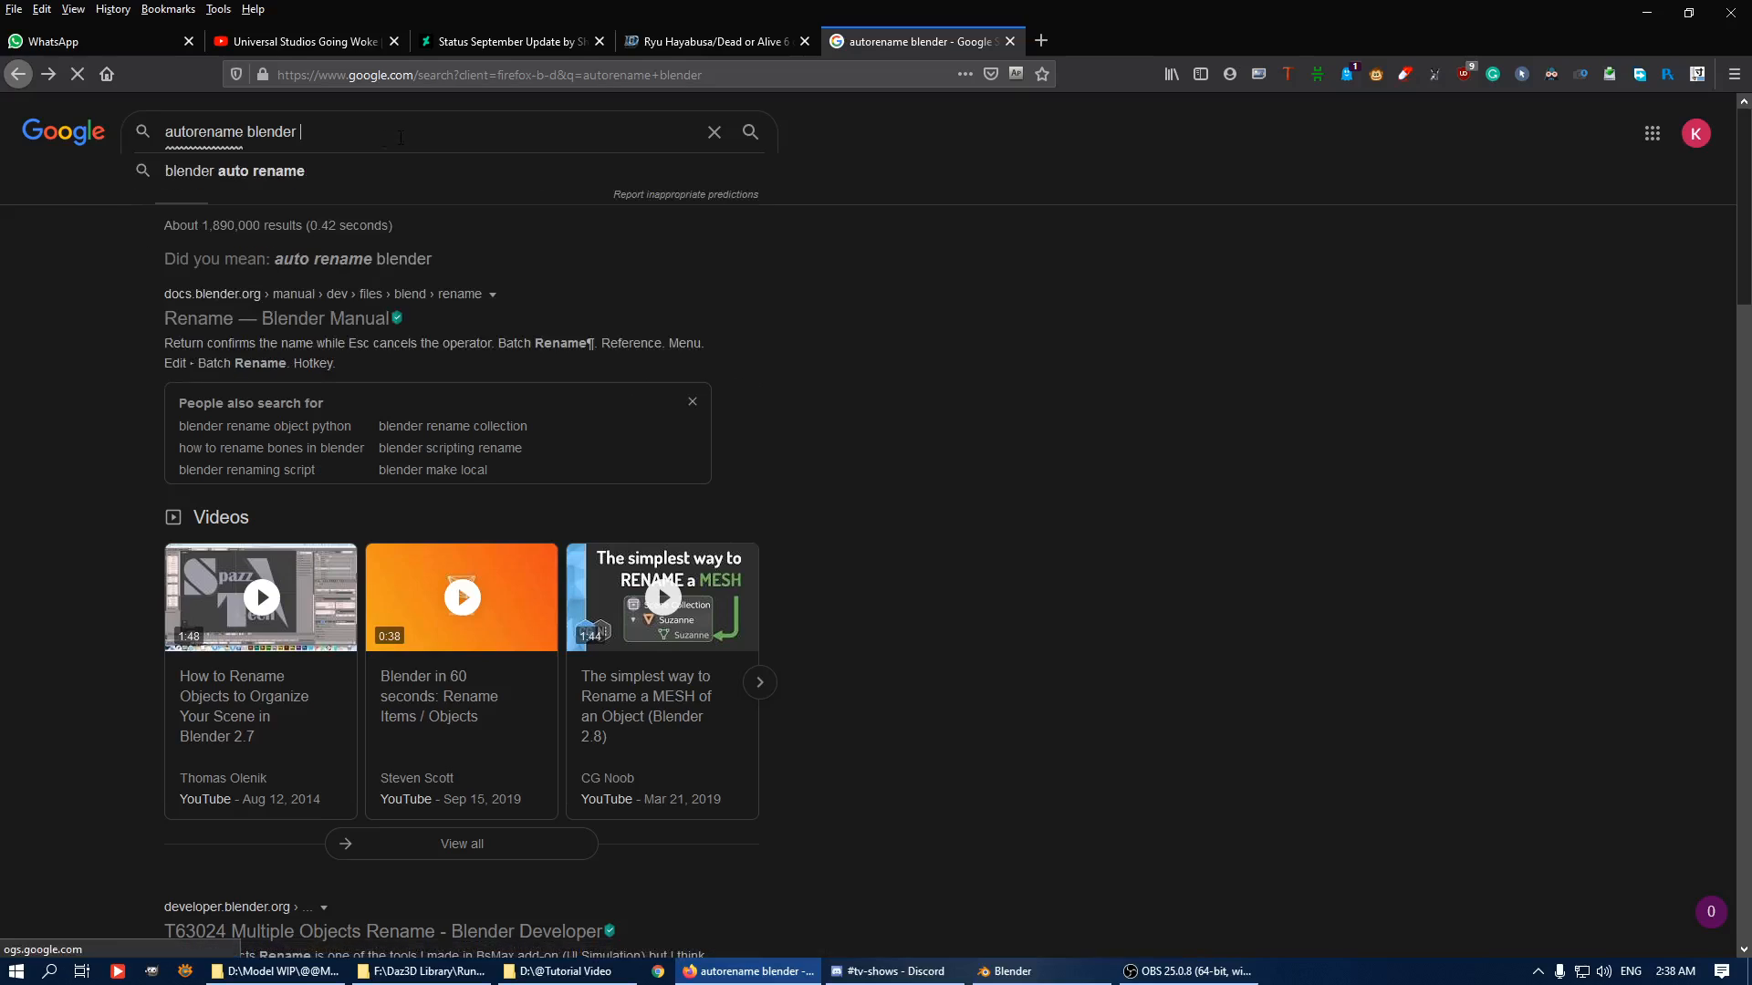
{"action": "left_click", "coordinate": [274, 171]}
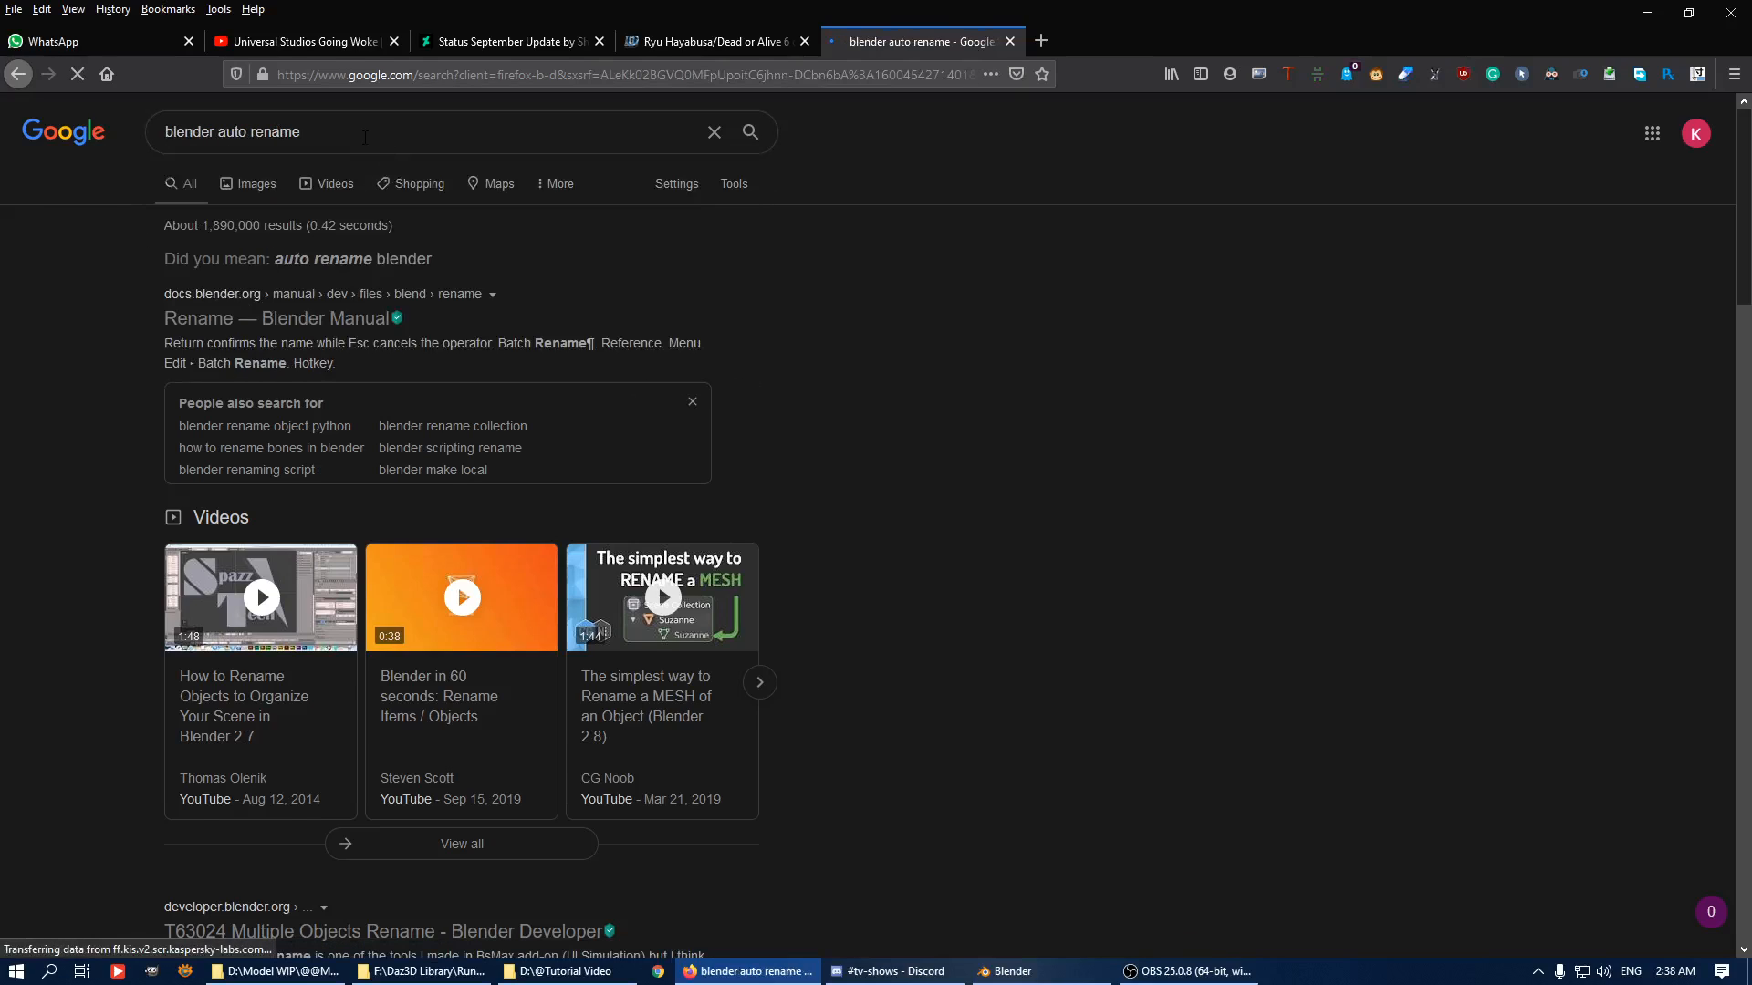
{"action": "left_click", "coordinate": [390, 136]}
{"action": "left_click", "coordinate": [1033, 248]}
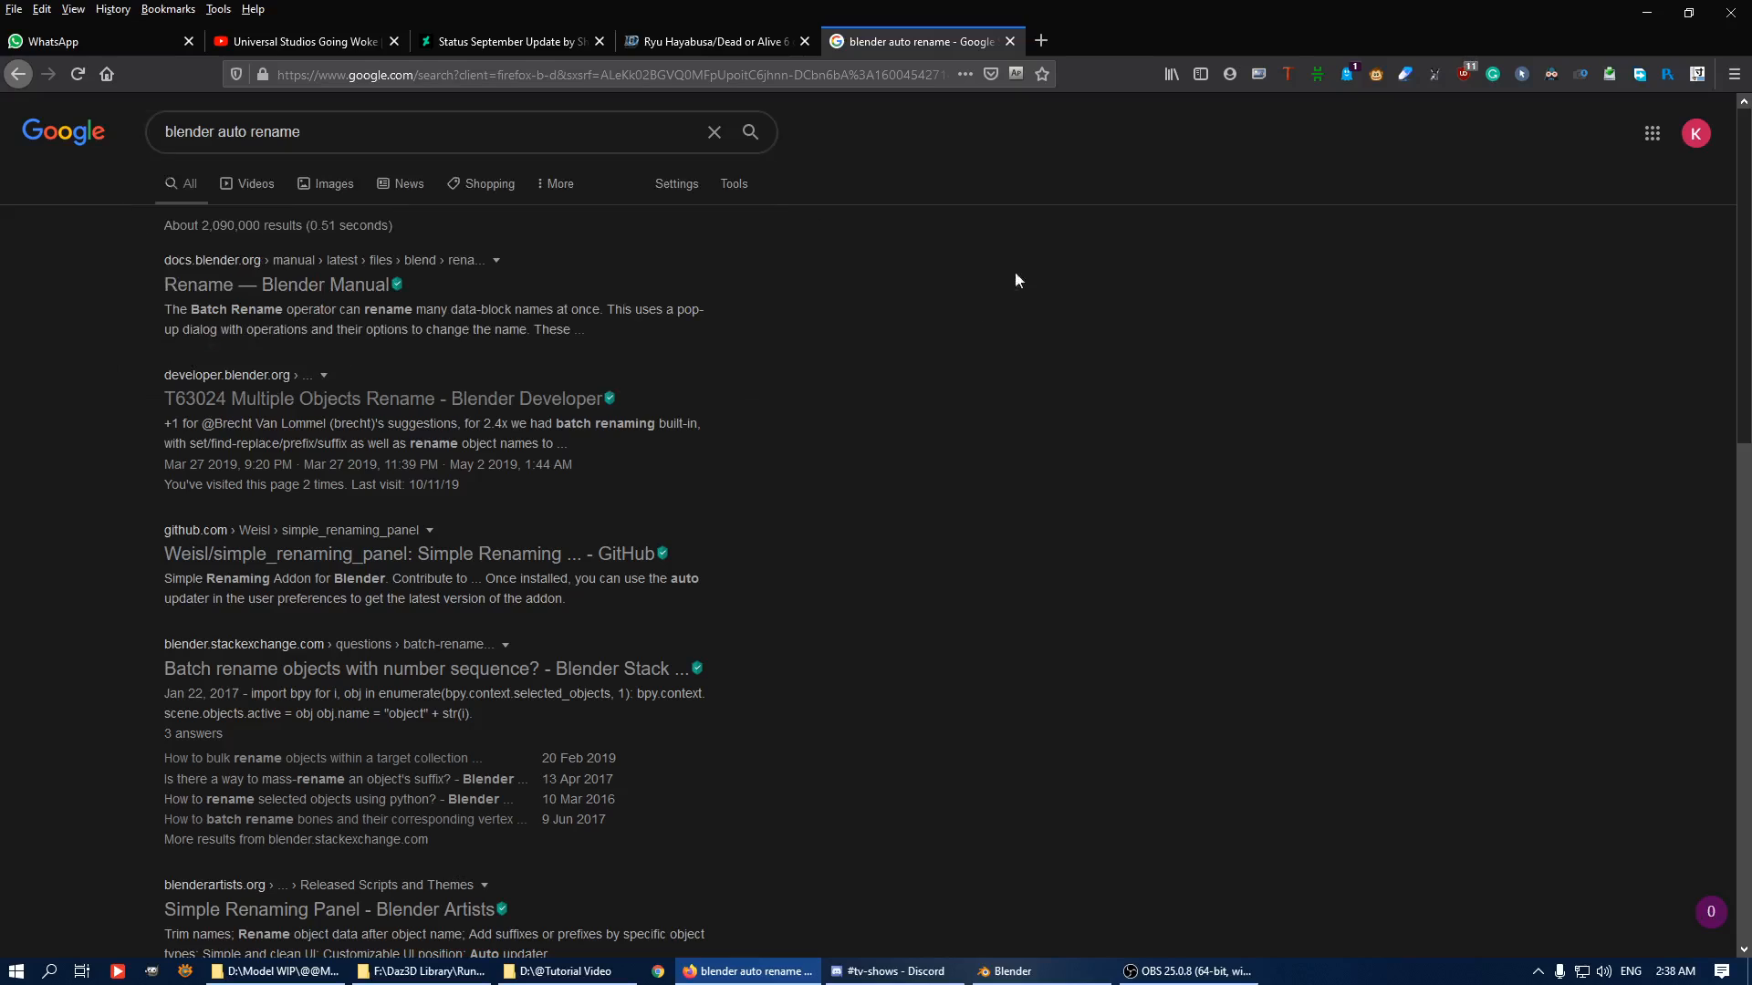
{"action": "left_click", "coordinate": [292, 284]}
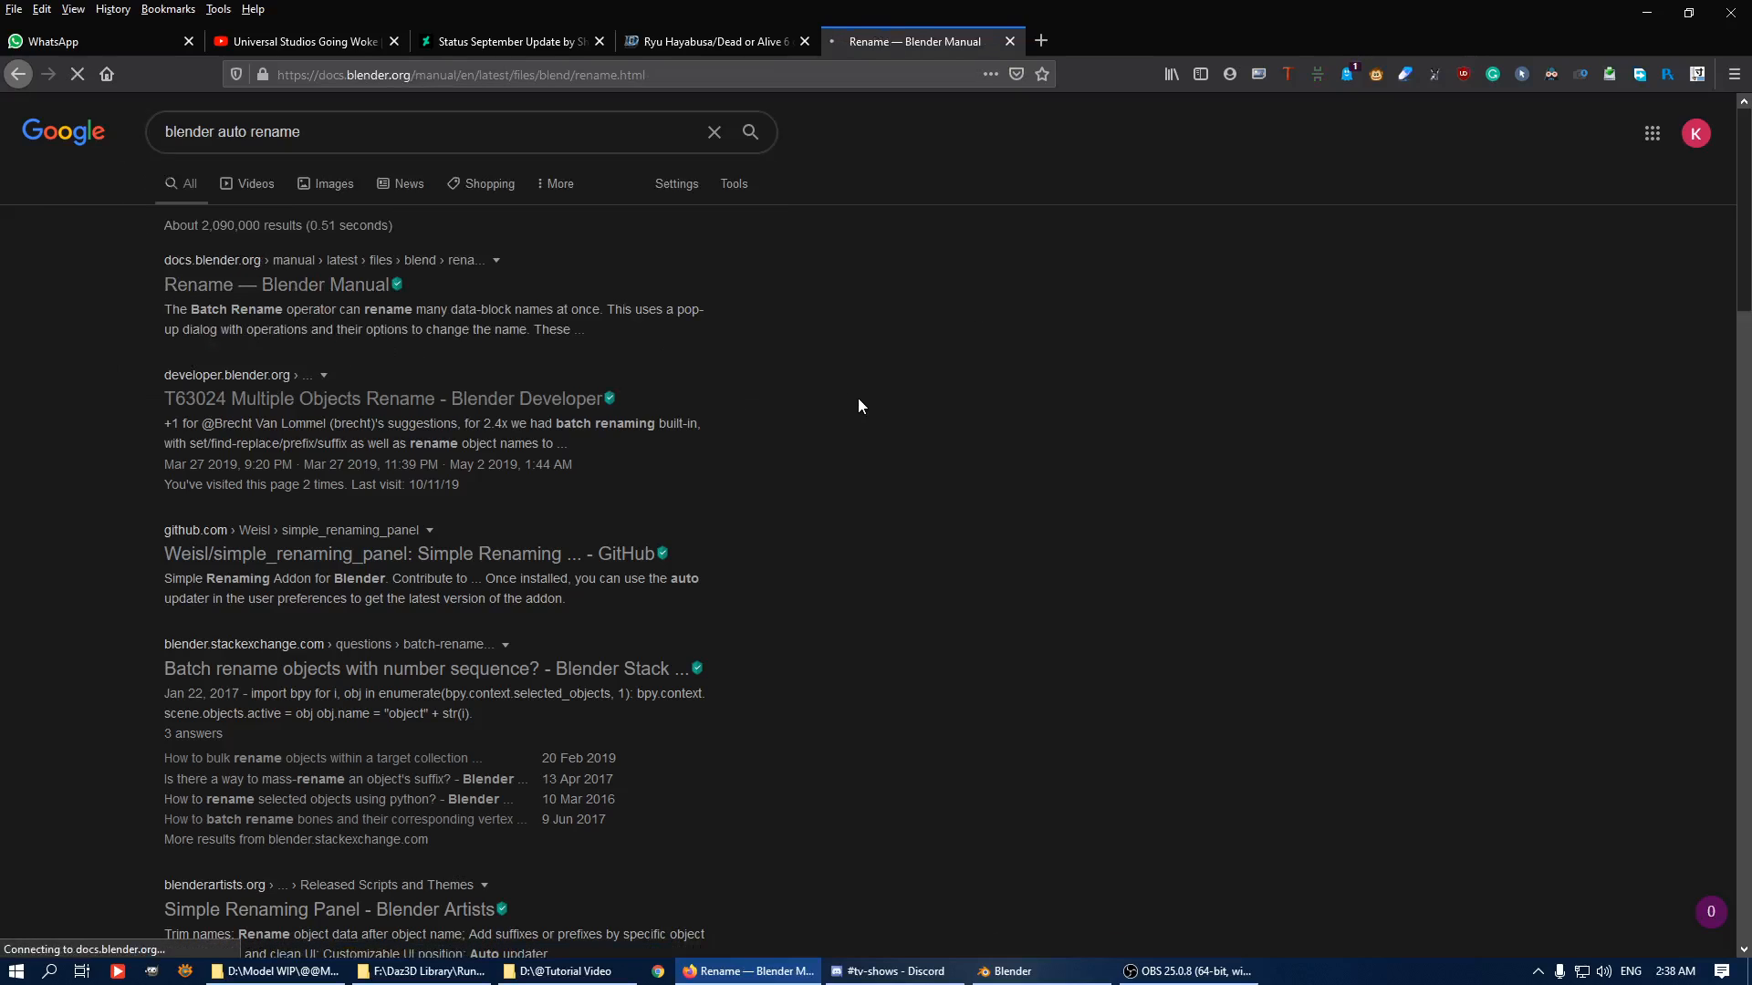
{"action": "key", "text": "alt+Left"}
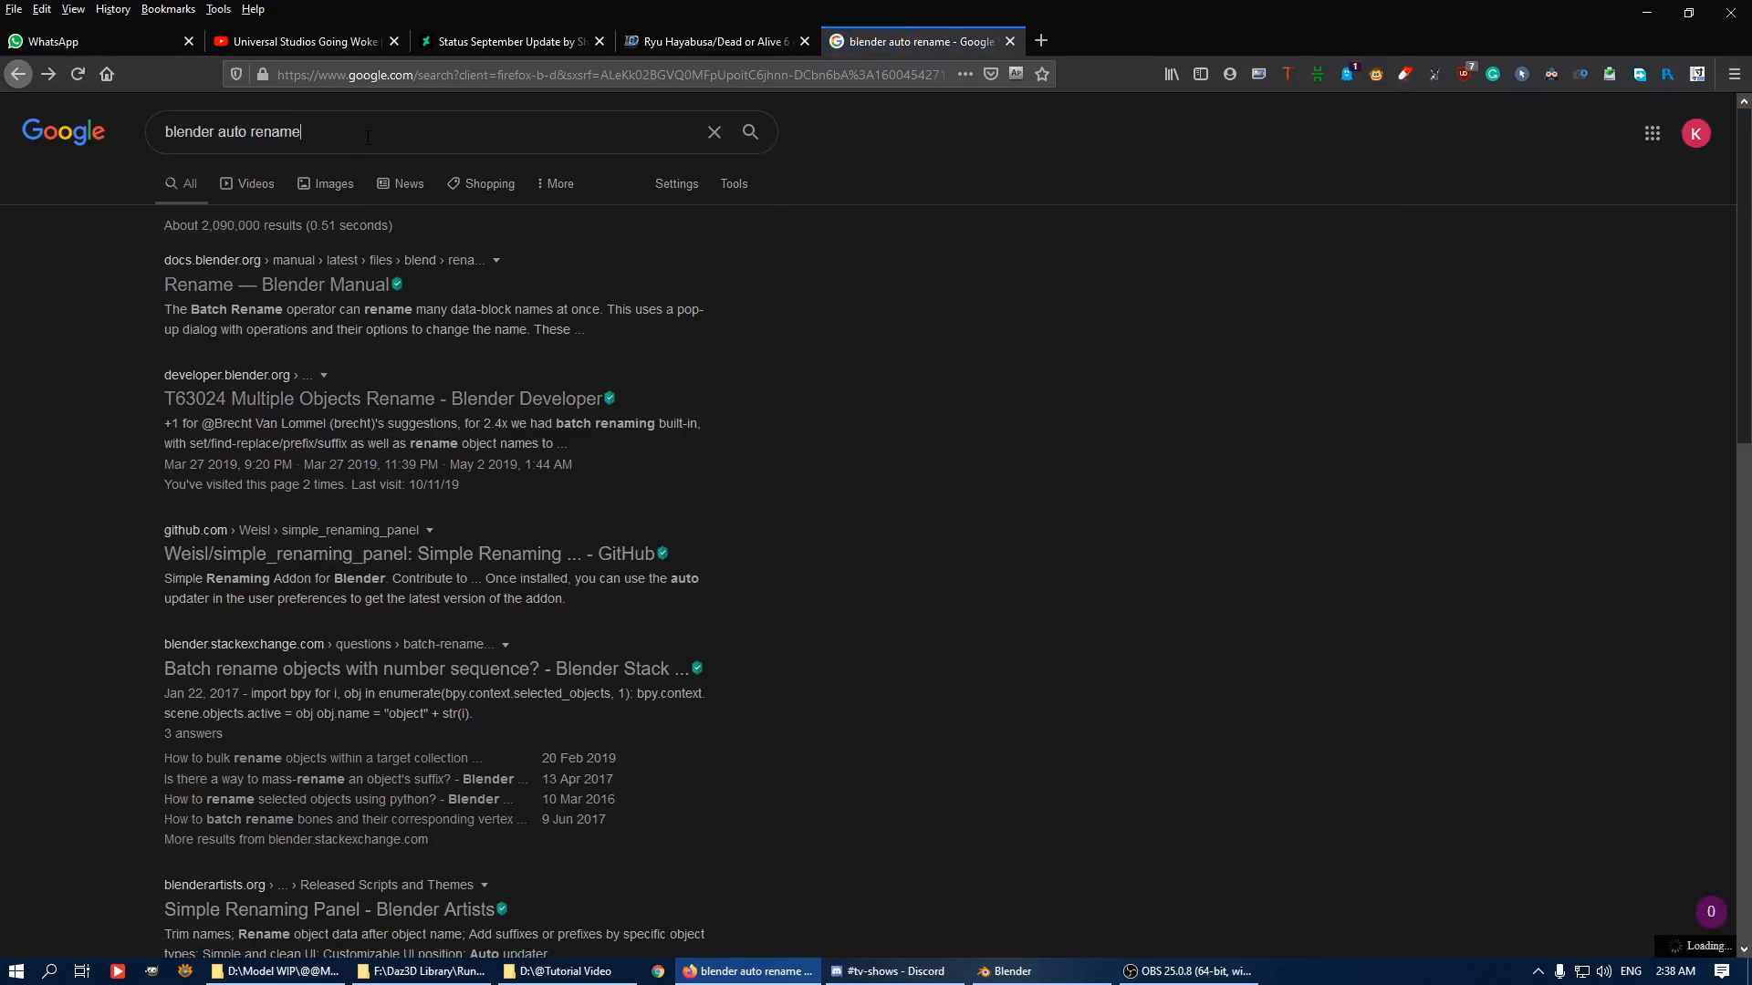
Refine the web search to "blender auto rename left right".
{"action": "left_click", "coordinate": [418, 135]}
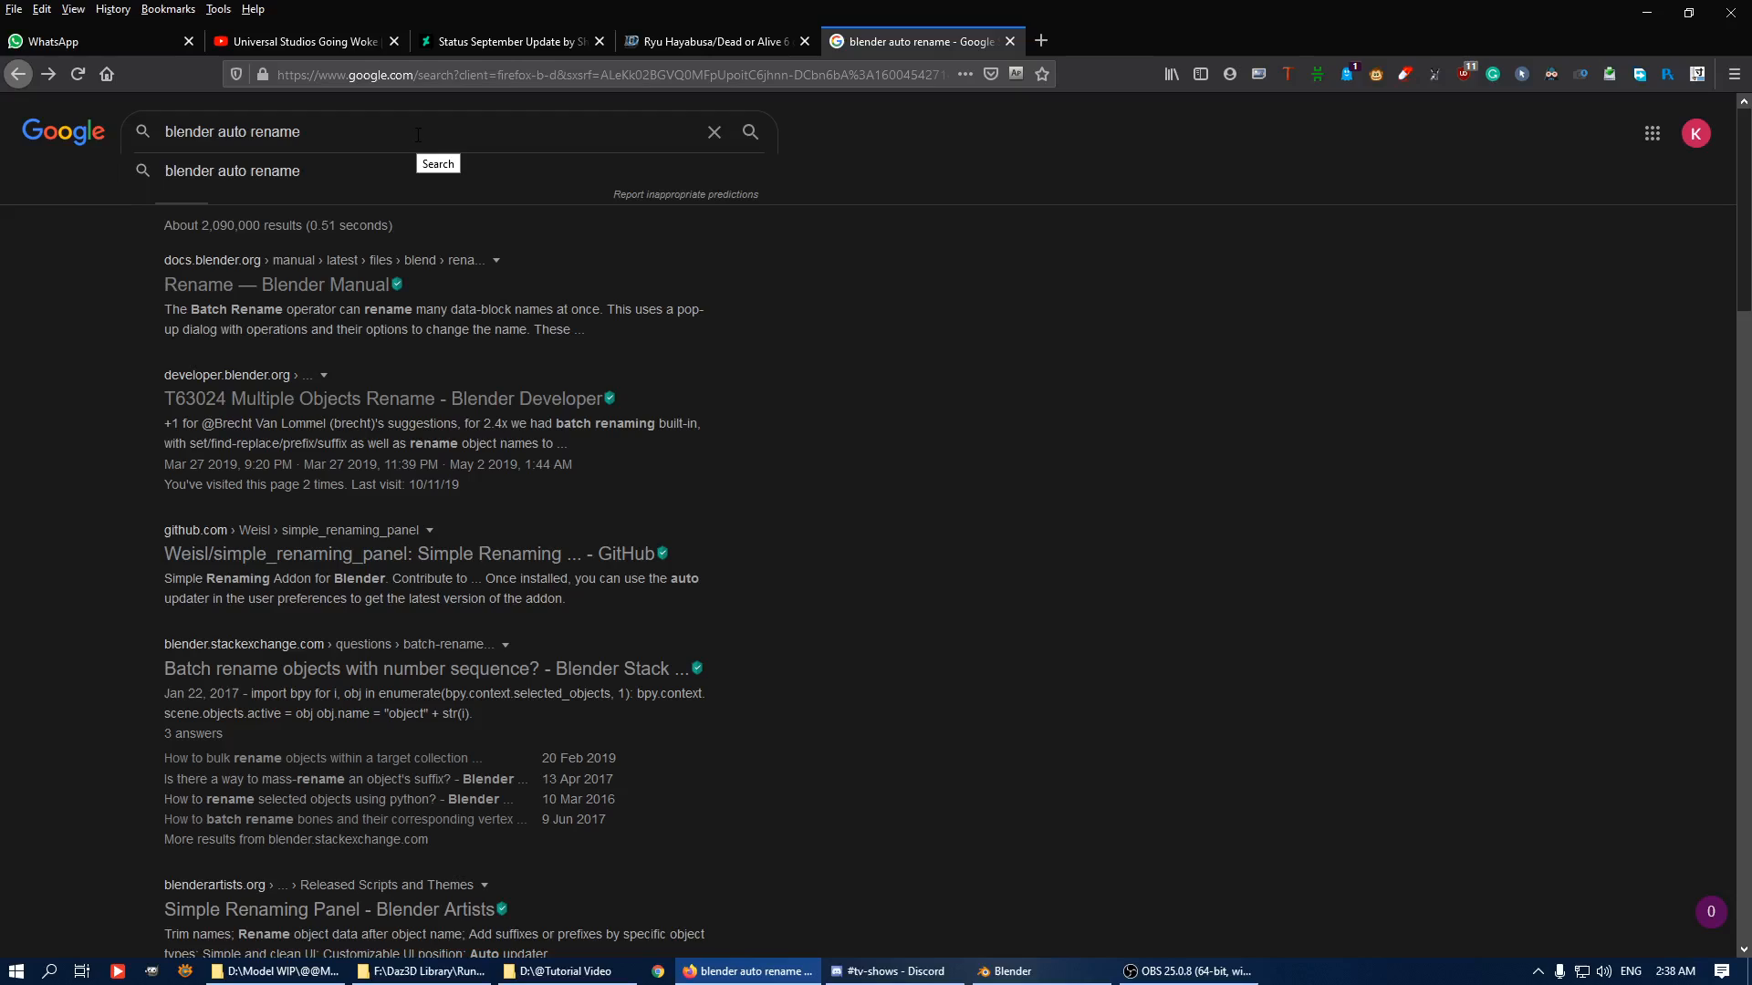
{"action": "type", "text": "l r"}
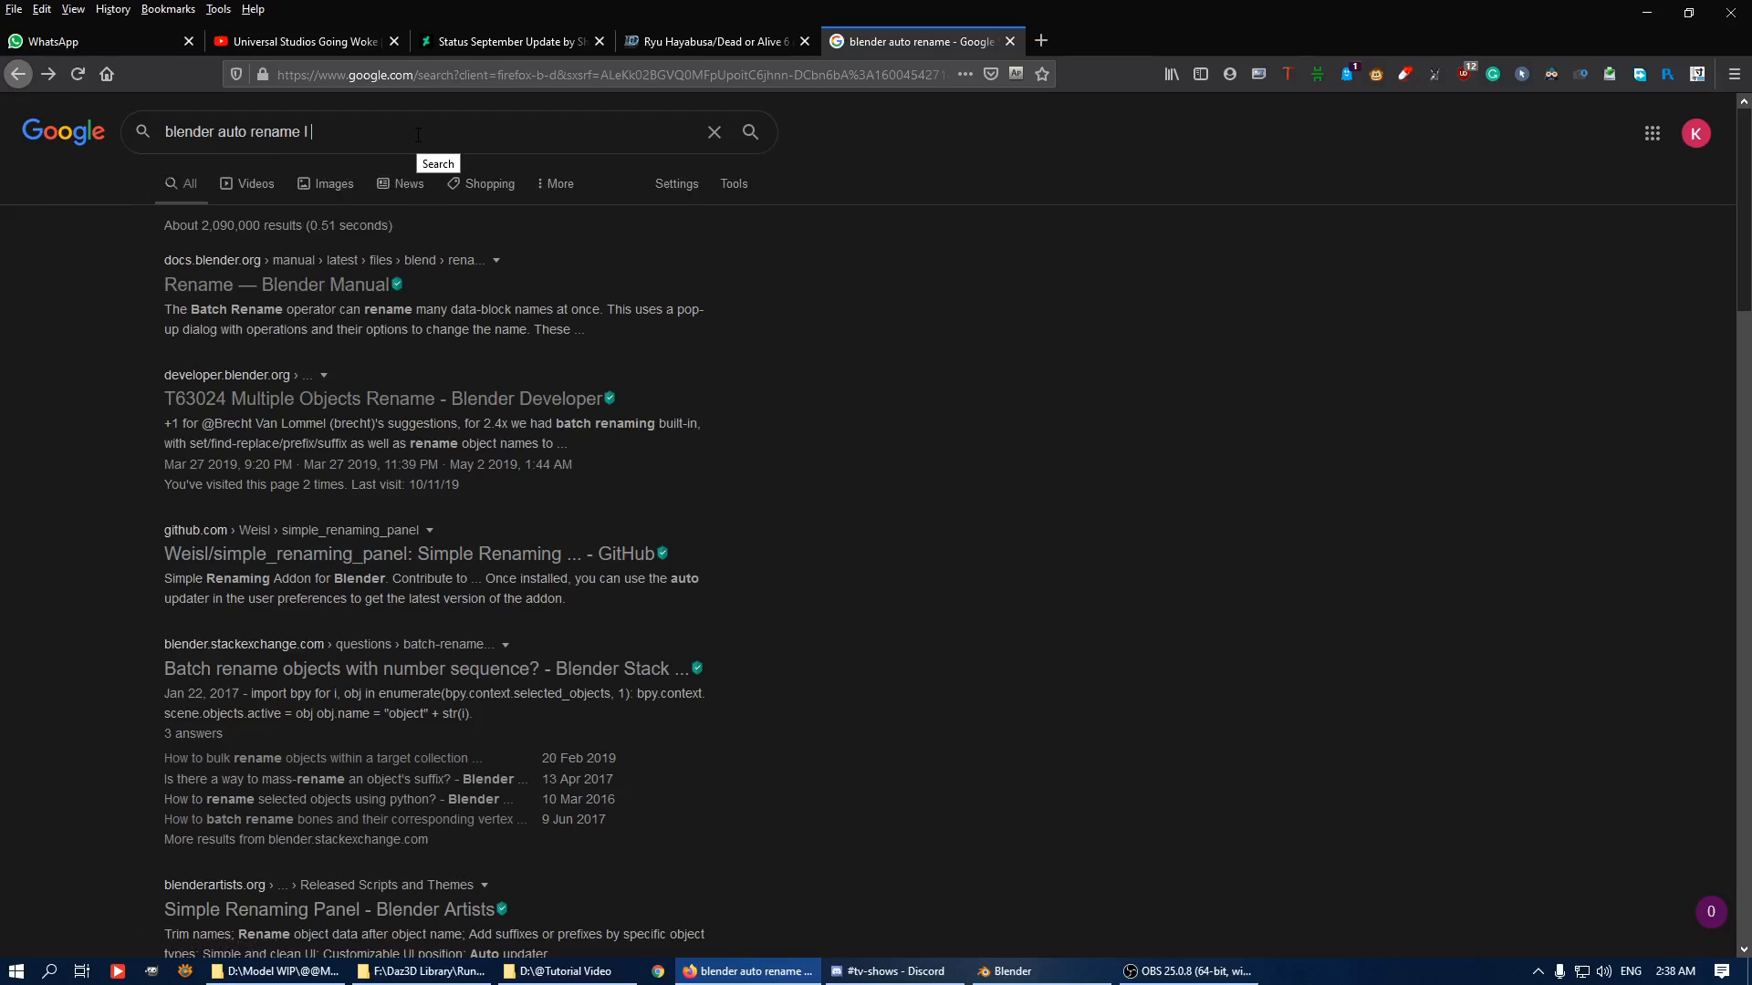
{"action": "key", "text": "BackSpace"}
{"action": "key", "text": "BackSpace"}
{"action": "type", "text": "eft right"}
{"action": "key", "text": "Return"}
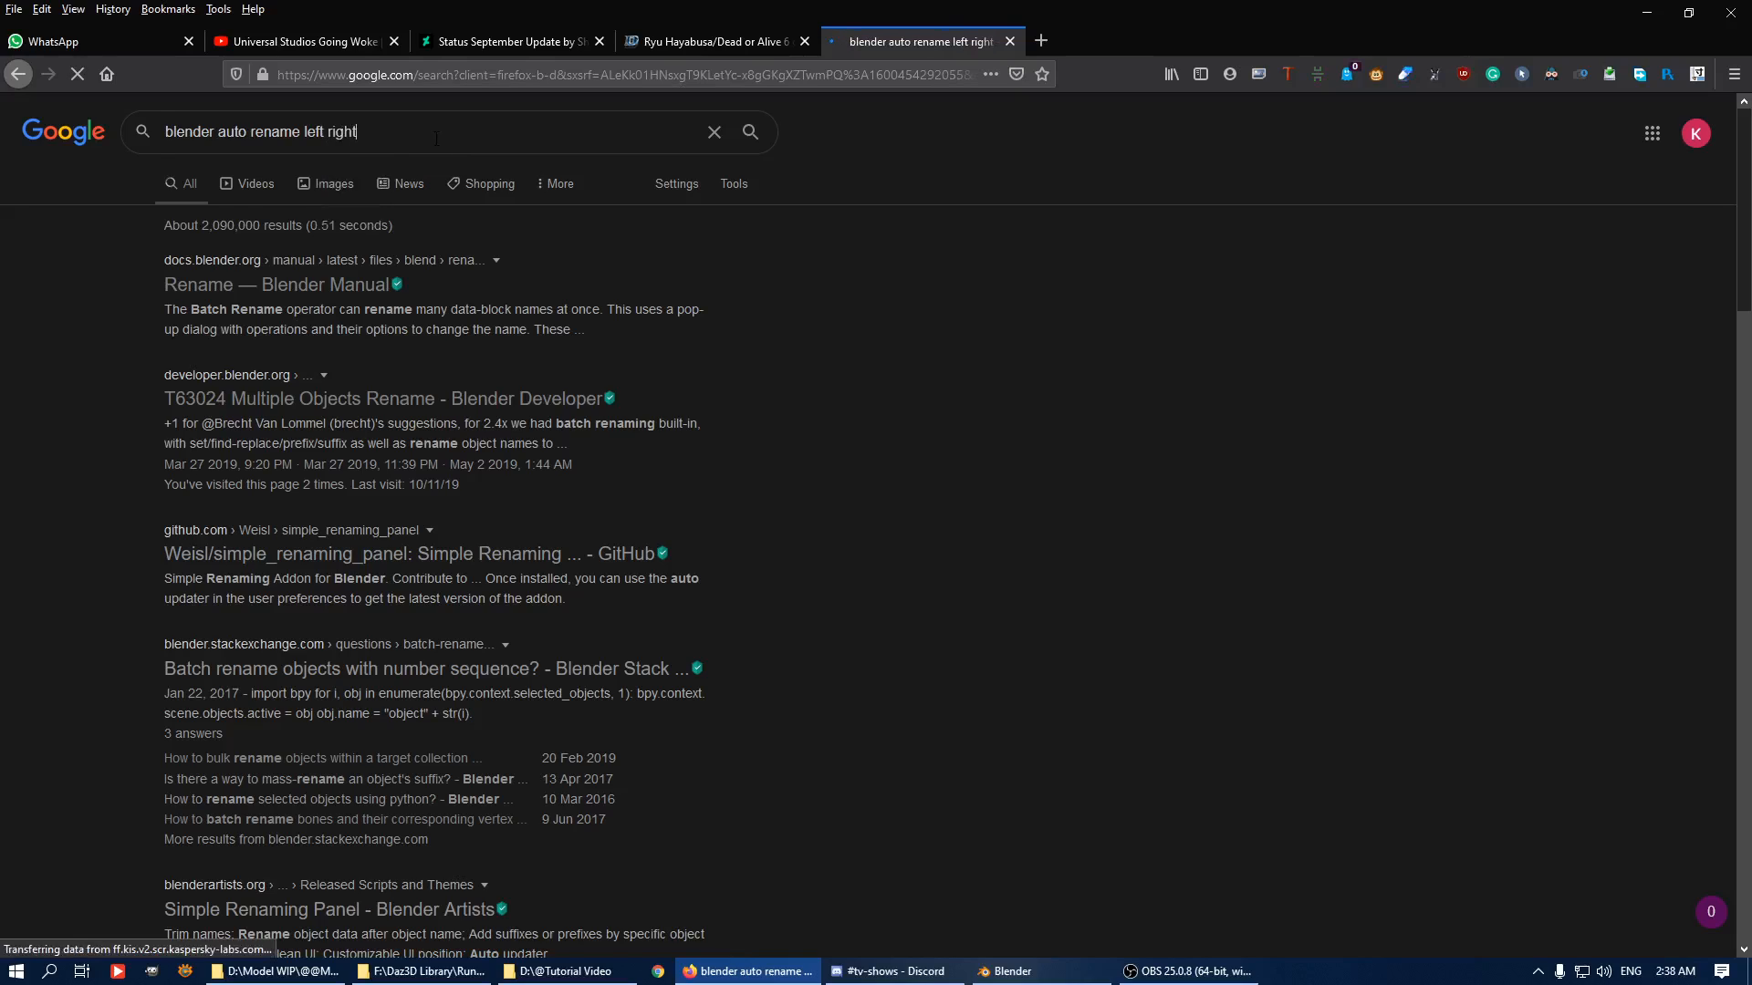
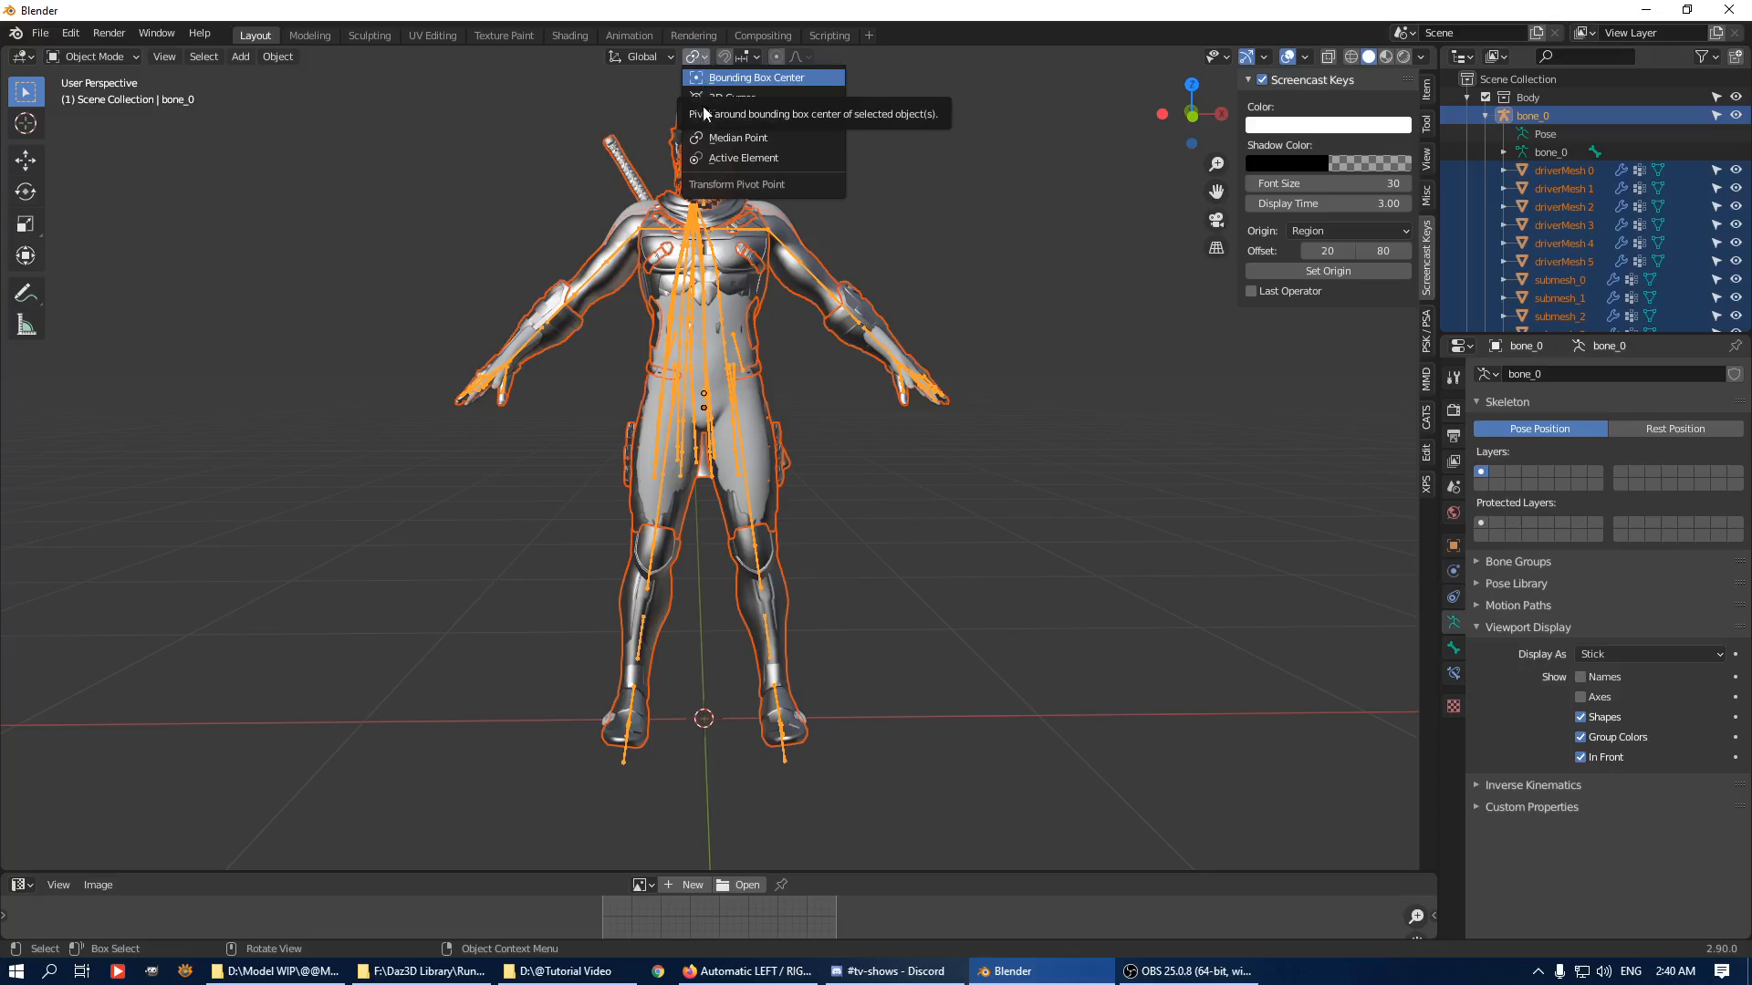
In Blender, set the transform pivot to 3D Cursor and scale the Ryu armature and meshes up slightly to match the Genesis figure.
{"action": "left_click", "coordinate": [735, 101]}
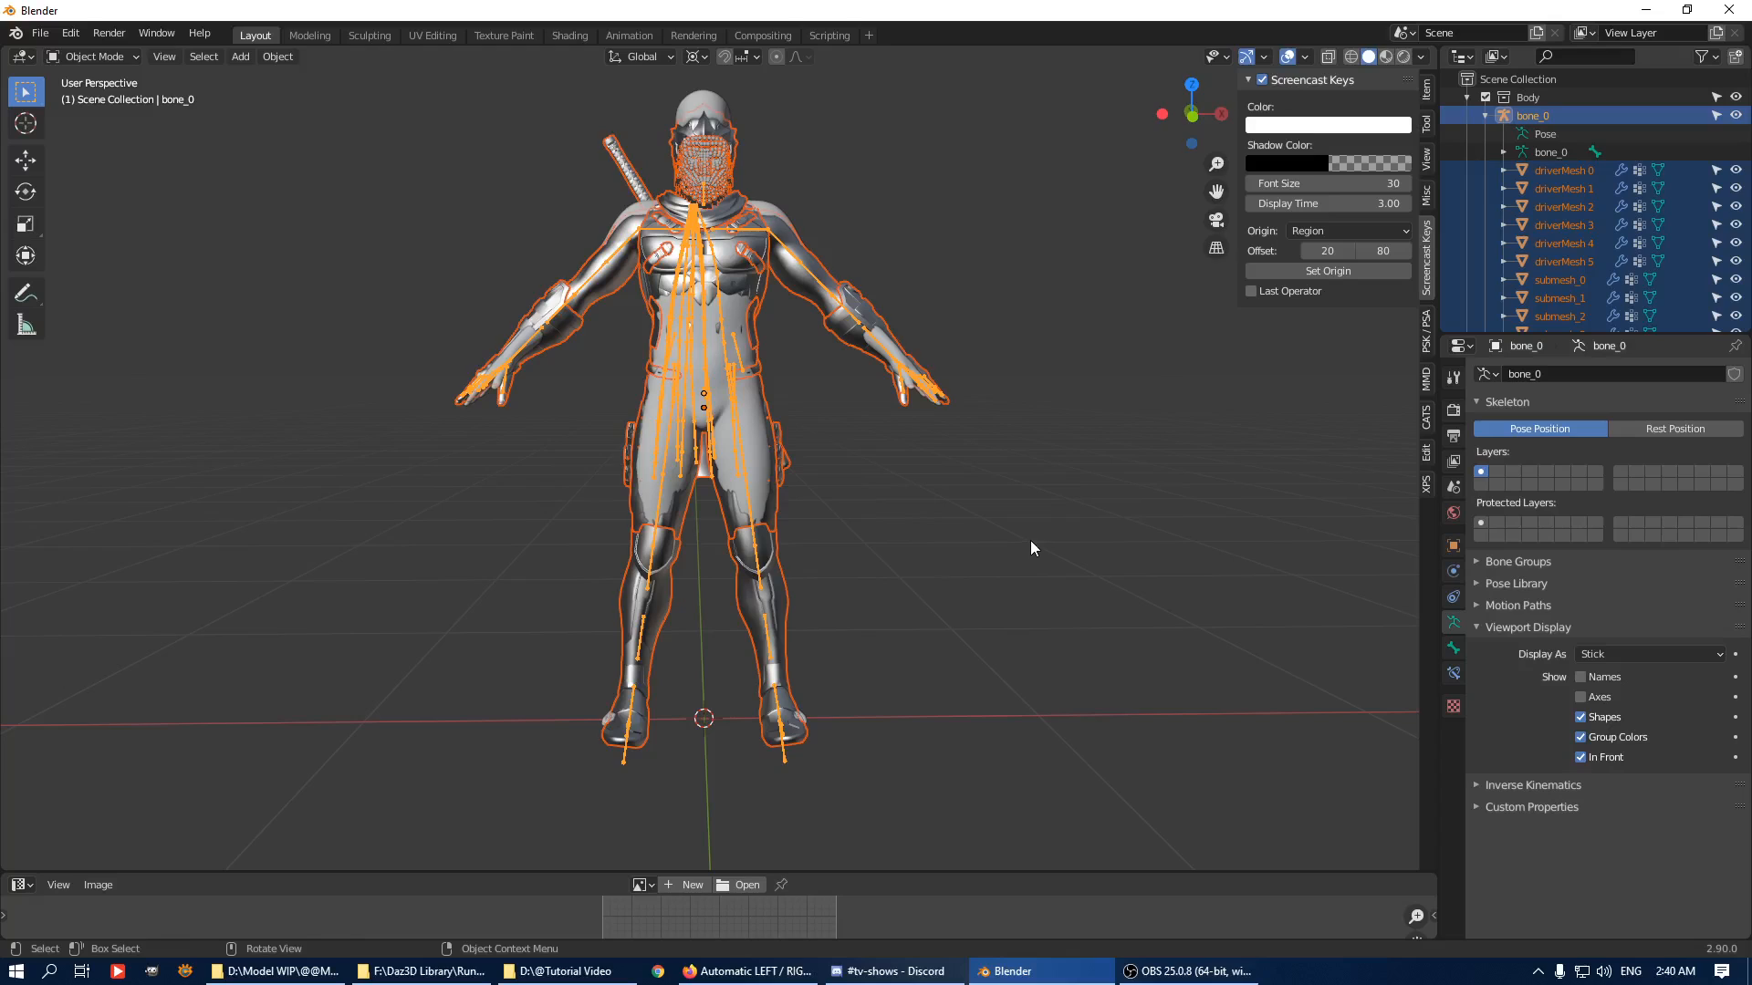
{"action": "key", "text": "s"}
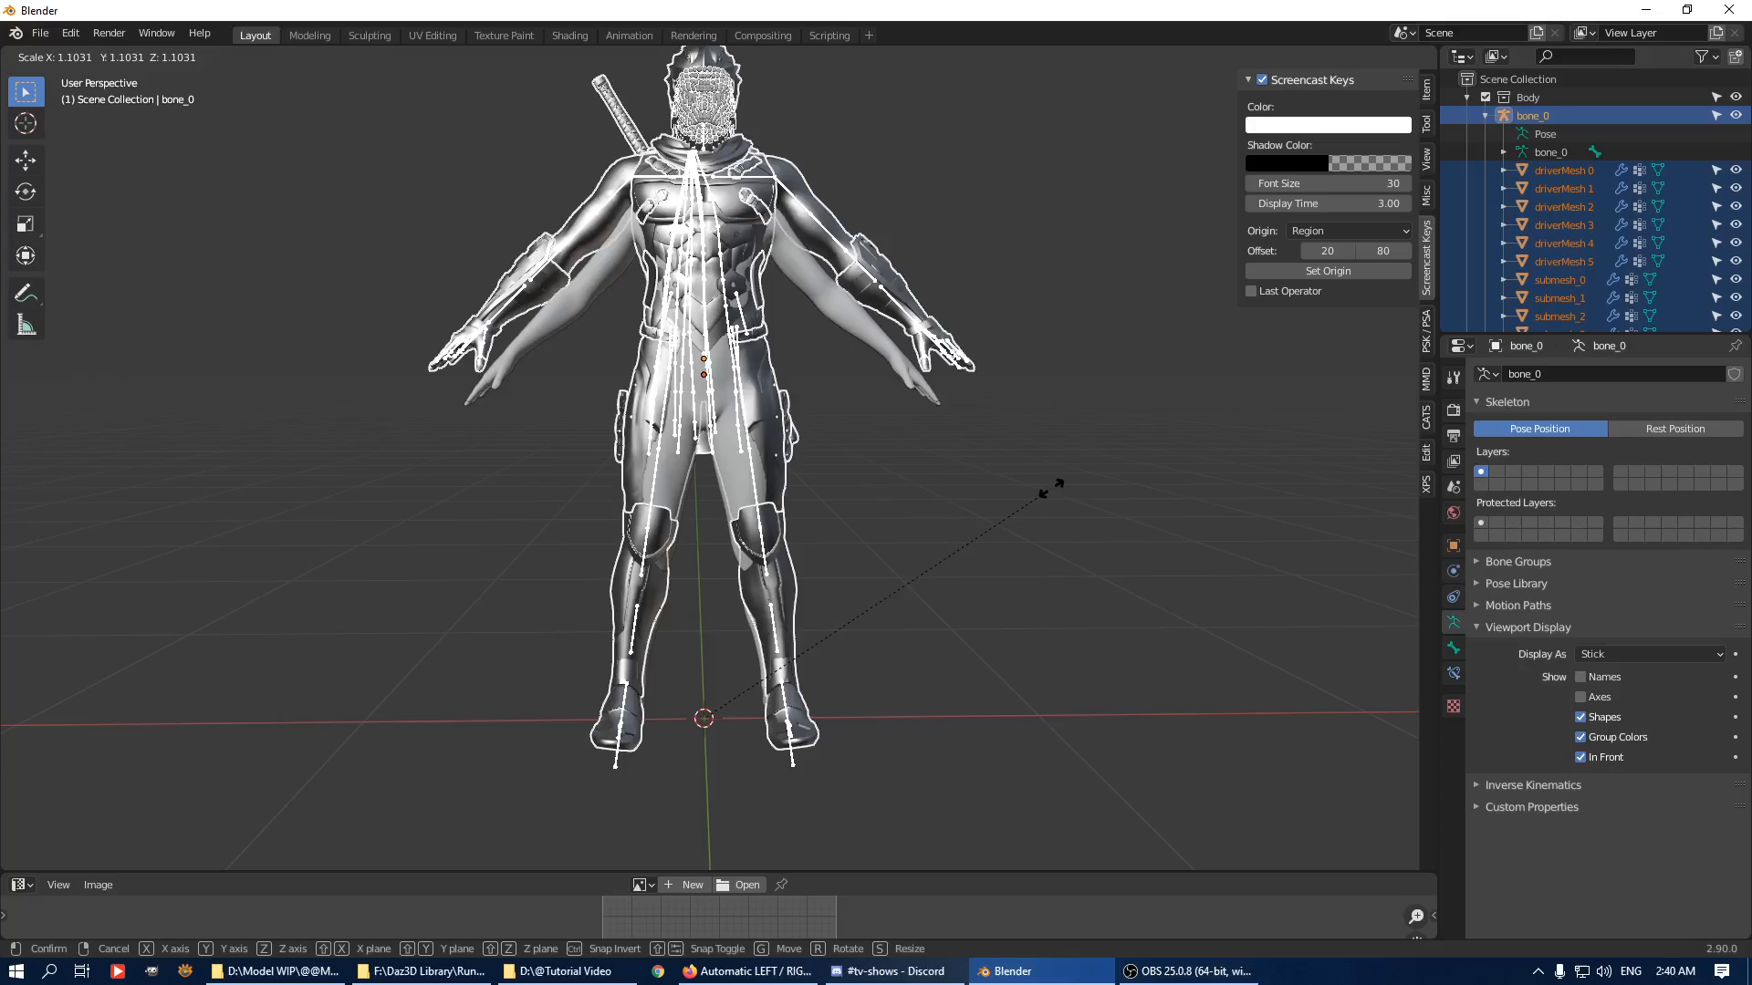
{"action": "left_click", "coordinate": [967, 503]}
{"action": "key", "text": "s"}
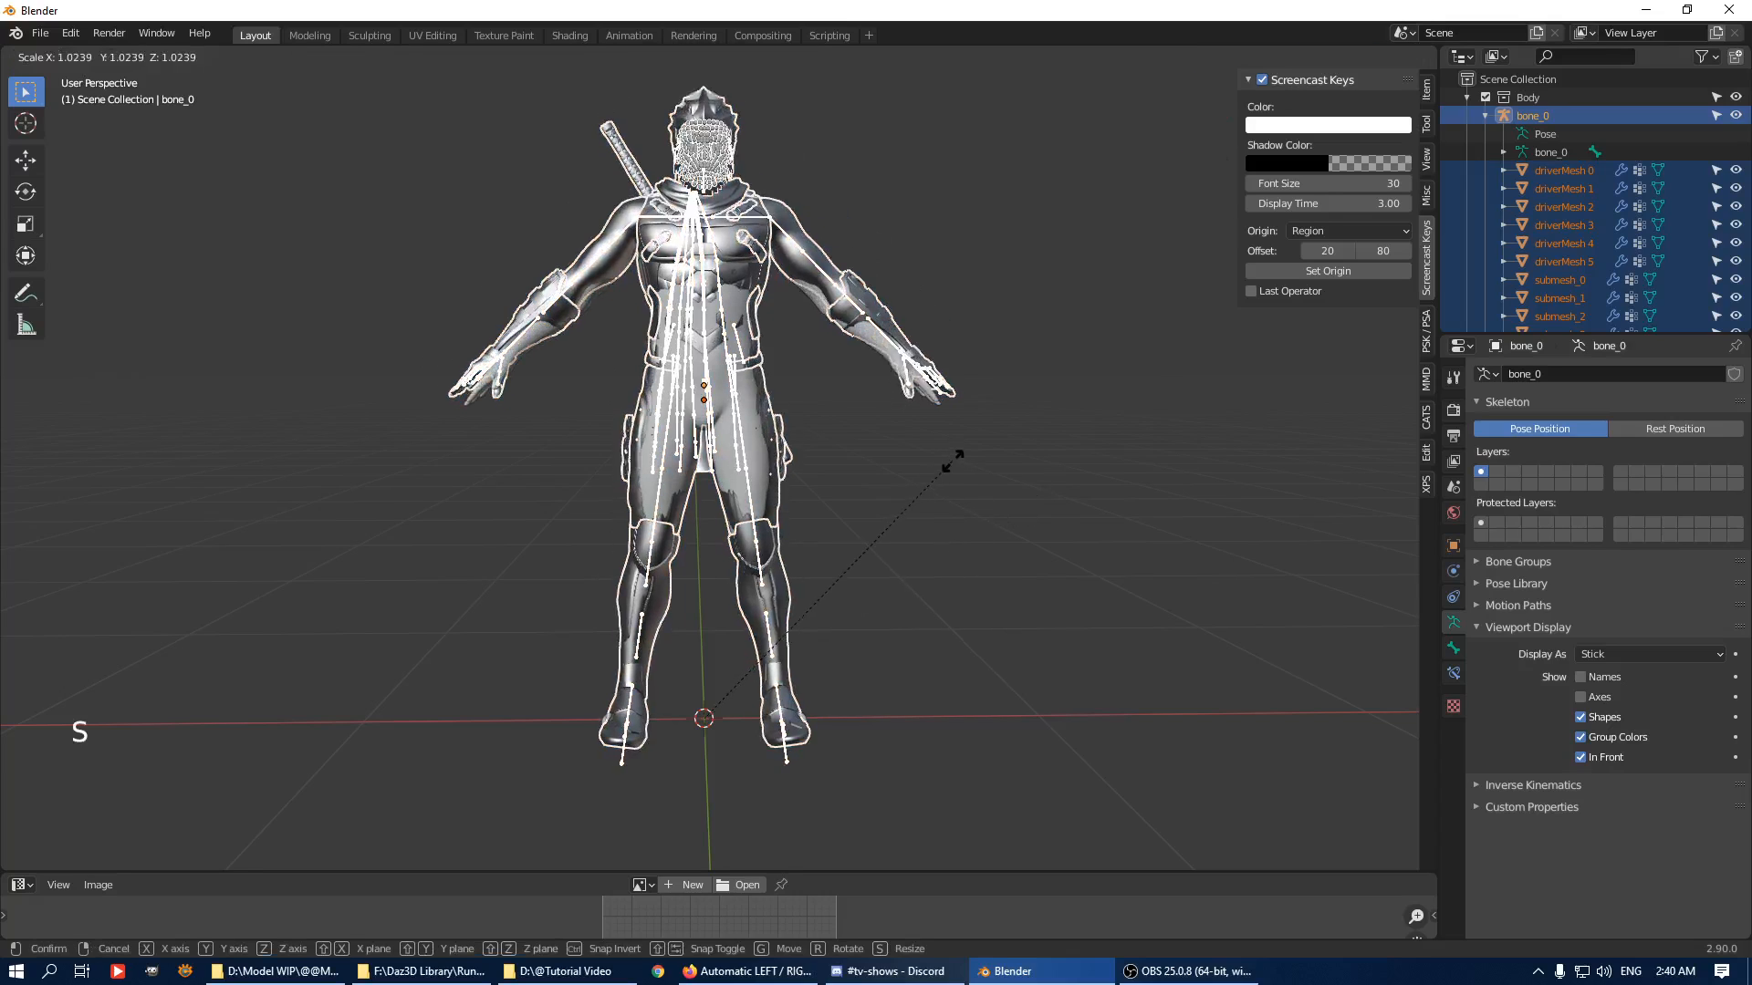
{"action": "left_click", "coordinate": [949, 462]}
{"action": "middle_click_drag", "start_coordinate": [949, 462], "coordinate": [863, 354]}
{"action": "scroll", "coordinate": [814, 361], "scroll_direction": "up", "scroll_amount": 1}
{"action": "key", "text": "s"}
{"action": "scroll", "coordinate": [861, 485], "scroll_direction": "up", "scroll_amount": 1}
{"action": "middle_click_drag", "start_coordinate": [862, 486], "coordinate": [849, 411], "text": "shift"}
{"action": "middle_click_drag", "start_coordinate": [849, 411], "coordinate": [852, 353]}
{"action": "scroll", "coordinate": [822, 347], "scroll_direction": "down", "scroll_amount": 3}
Move the Ryu armature and meshes about -0.007 m along the global Y axis to line up with the Genesis figure.
{"action": "key", "text": "g"}
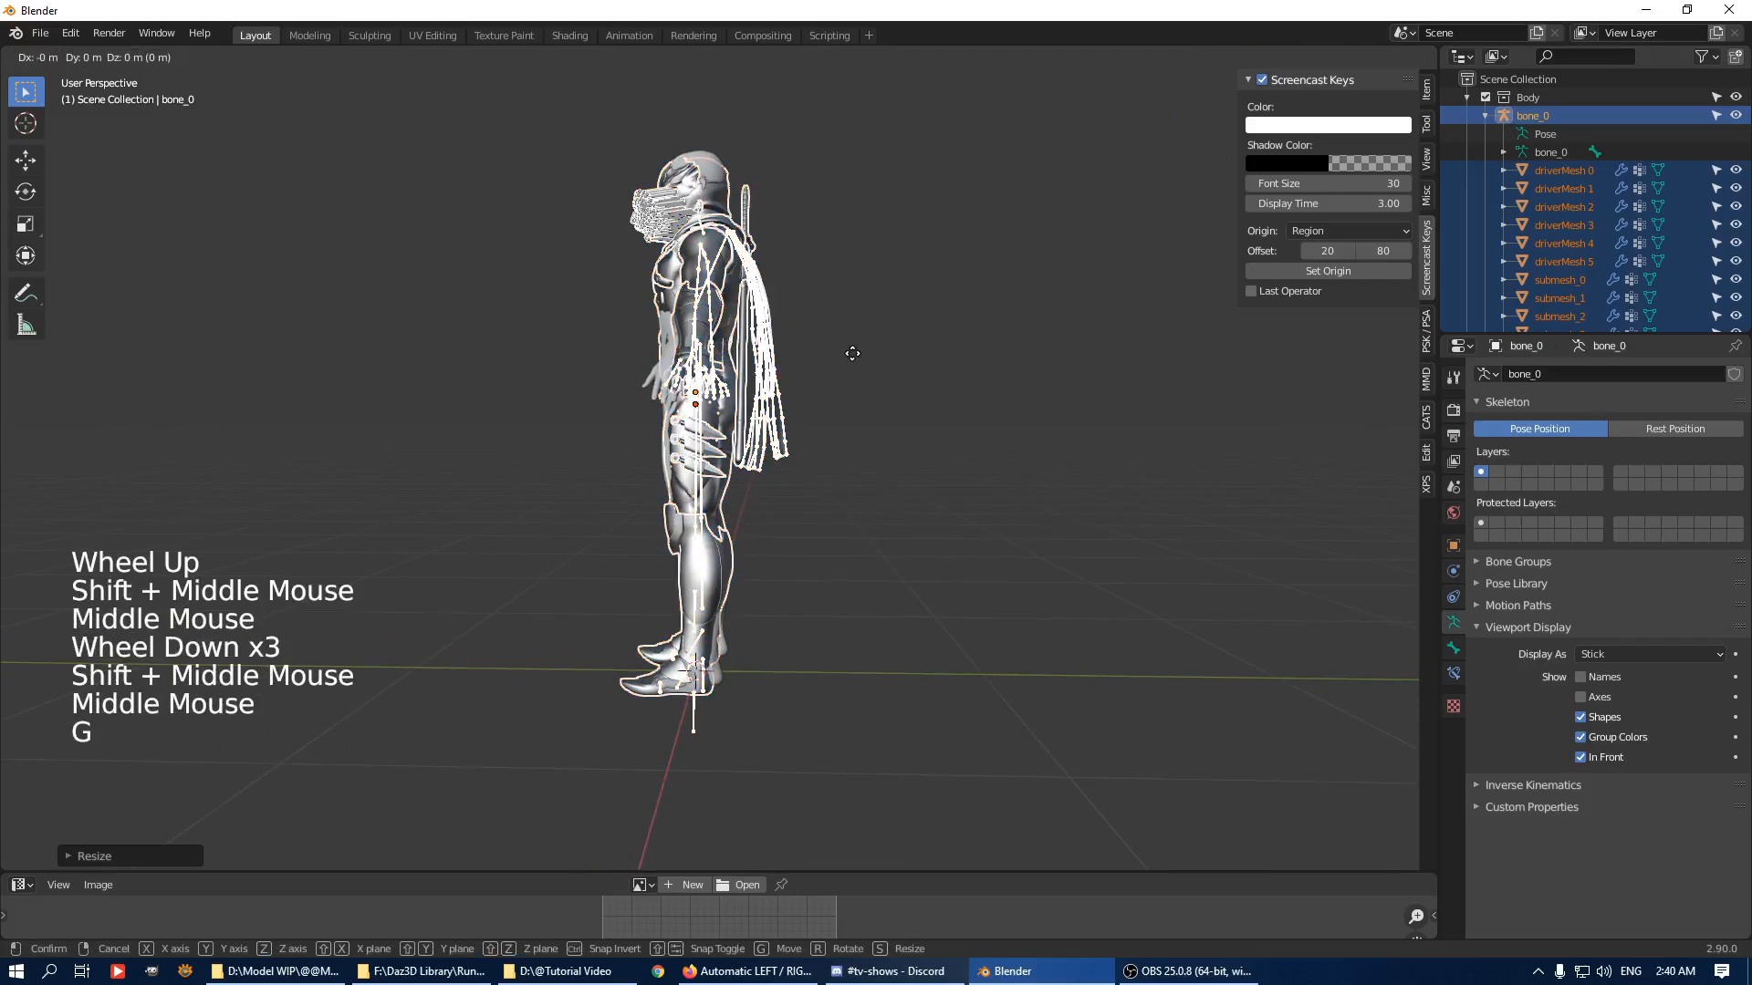
{"action": "key", "text": "y"}
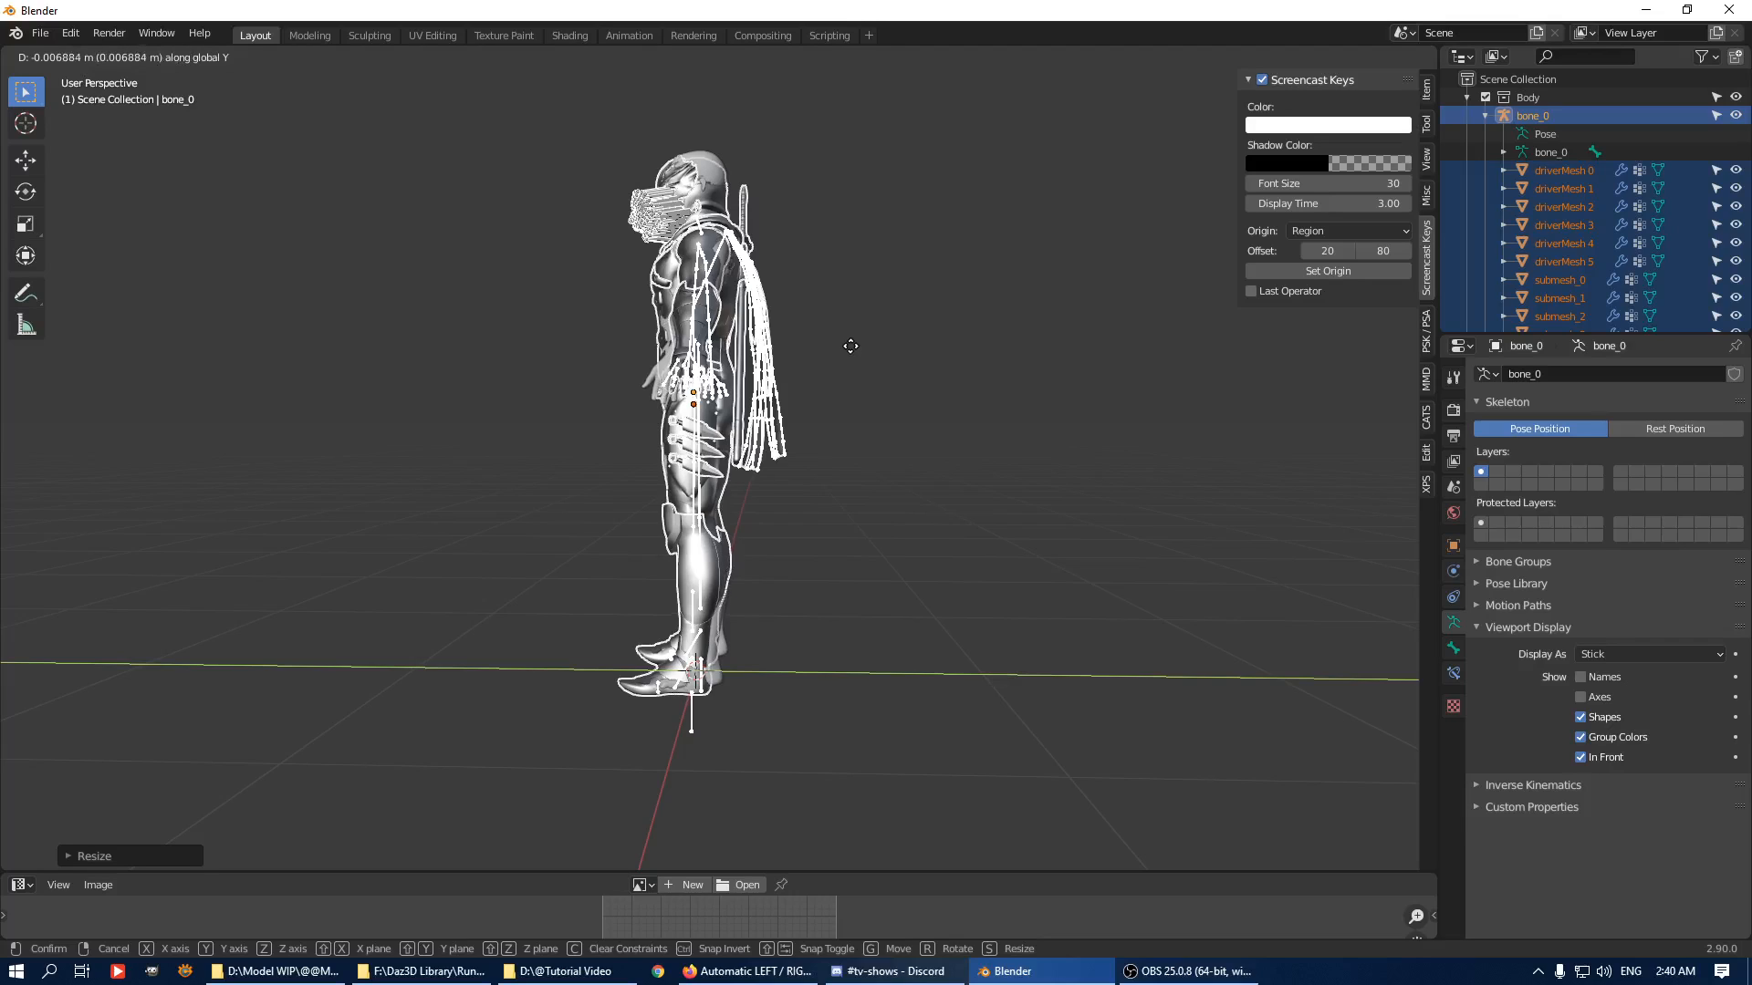
{"action": "left_click", "coordinate": [851, 346]}
Select only the bone_0 armature from a rear three-quarter view and switch it to Pose Mode.
{"action": "middle_click_drag", "start_coordinate": [850, 345], "coordinate": [638, 522]}
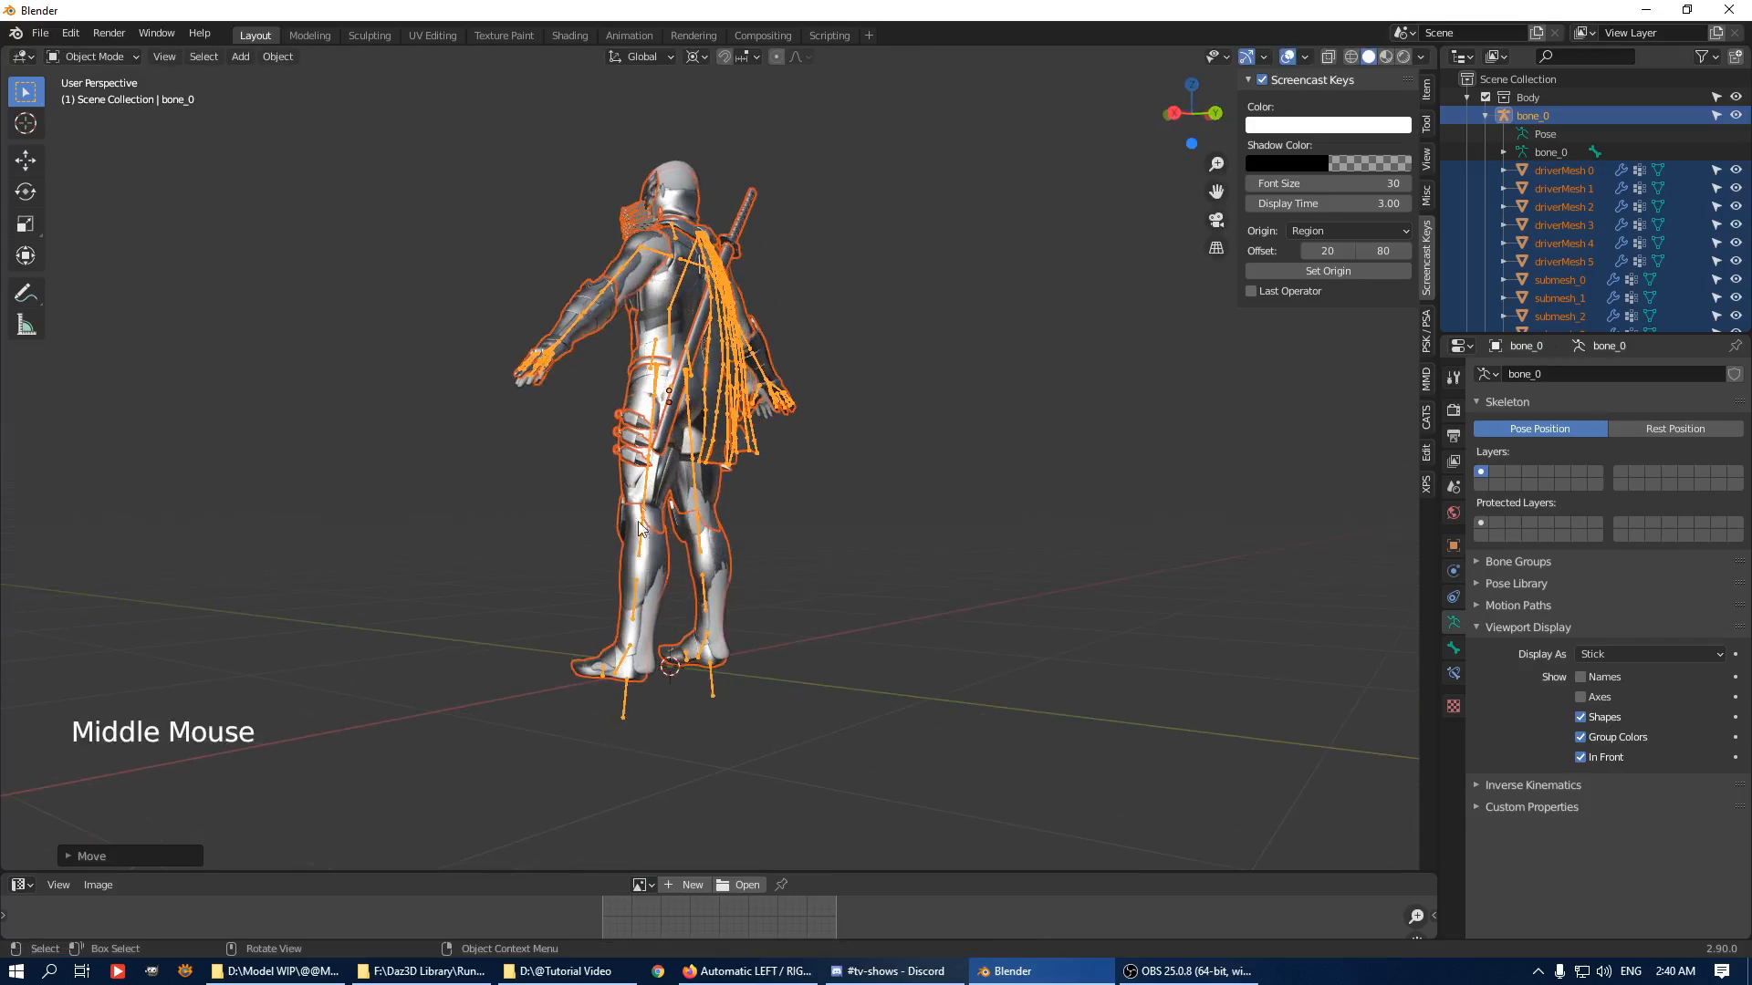
{"action": "left_click", "coordinate": [644, 540]}
{"action": "left_click", "coordinate": [644, 541]}
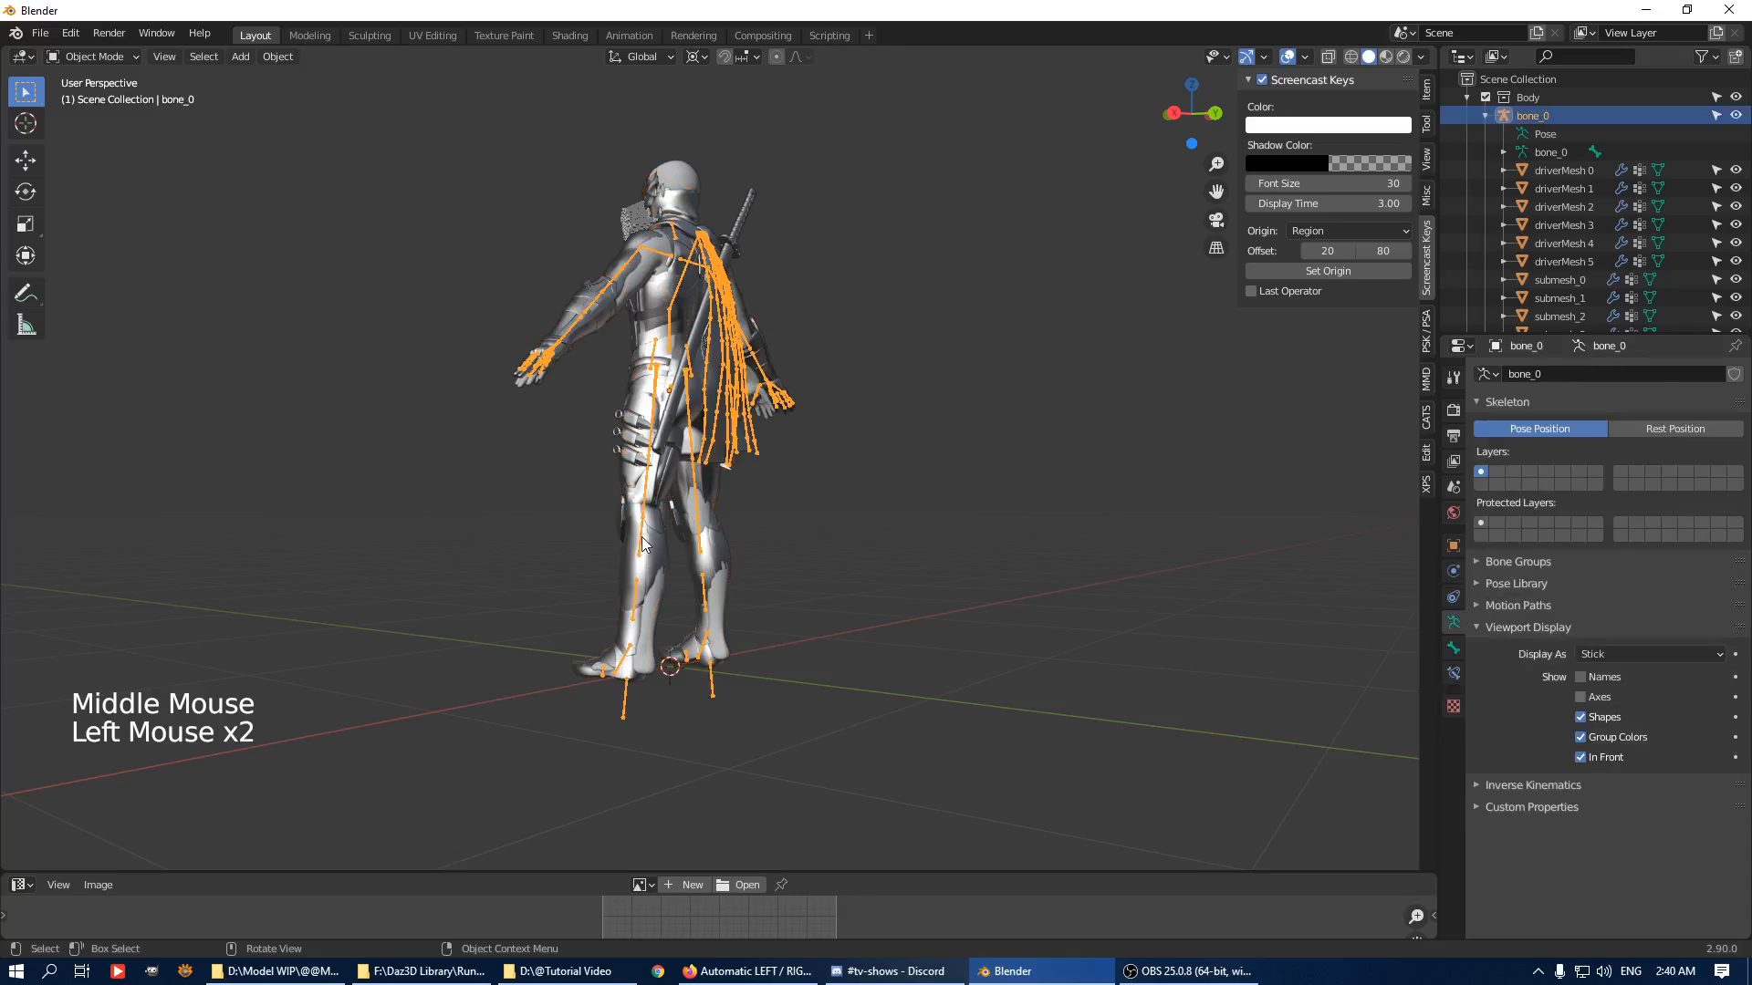
{"action": "left_click", "coordinate": [642, 542]}
{"action": "left_click", "coordinate": [643, 542]}
{"action": "key", "text": "Tab"}
{"action": "key", "text": "Tab"}
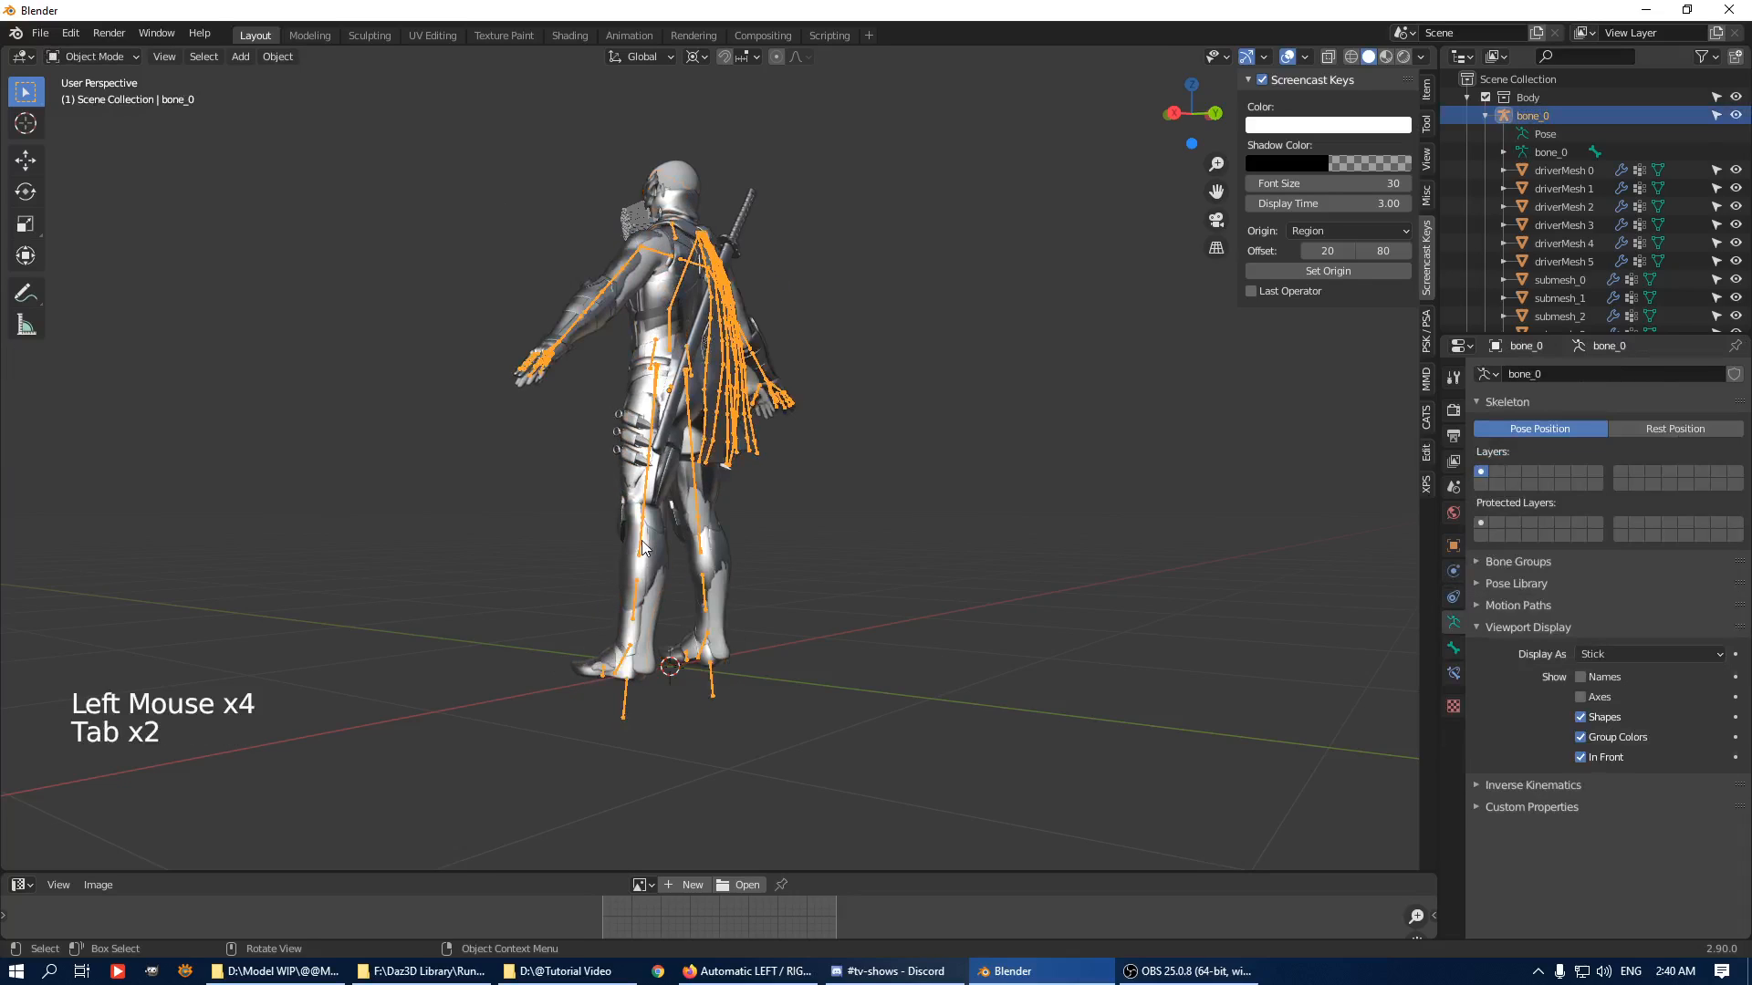
{"action": "key", "text": "ctrl+Tab"}
Try rotating leg bone bone_83, cancel the rotation, and set the transform pivot point to Active Element.
{"action": "left_click", "coordinate": [642, 542]}
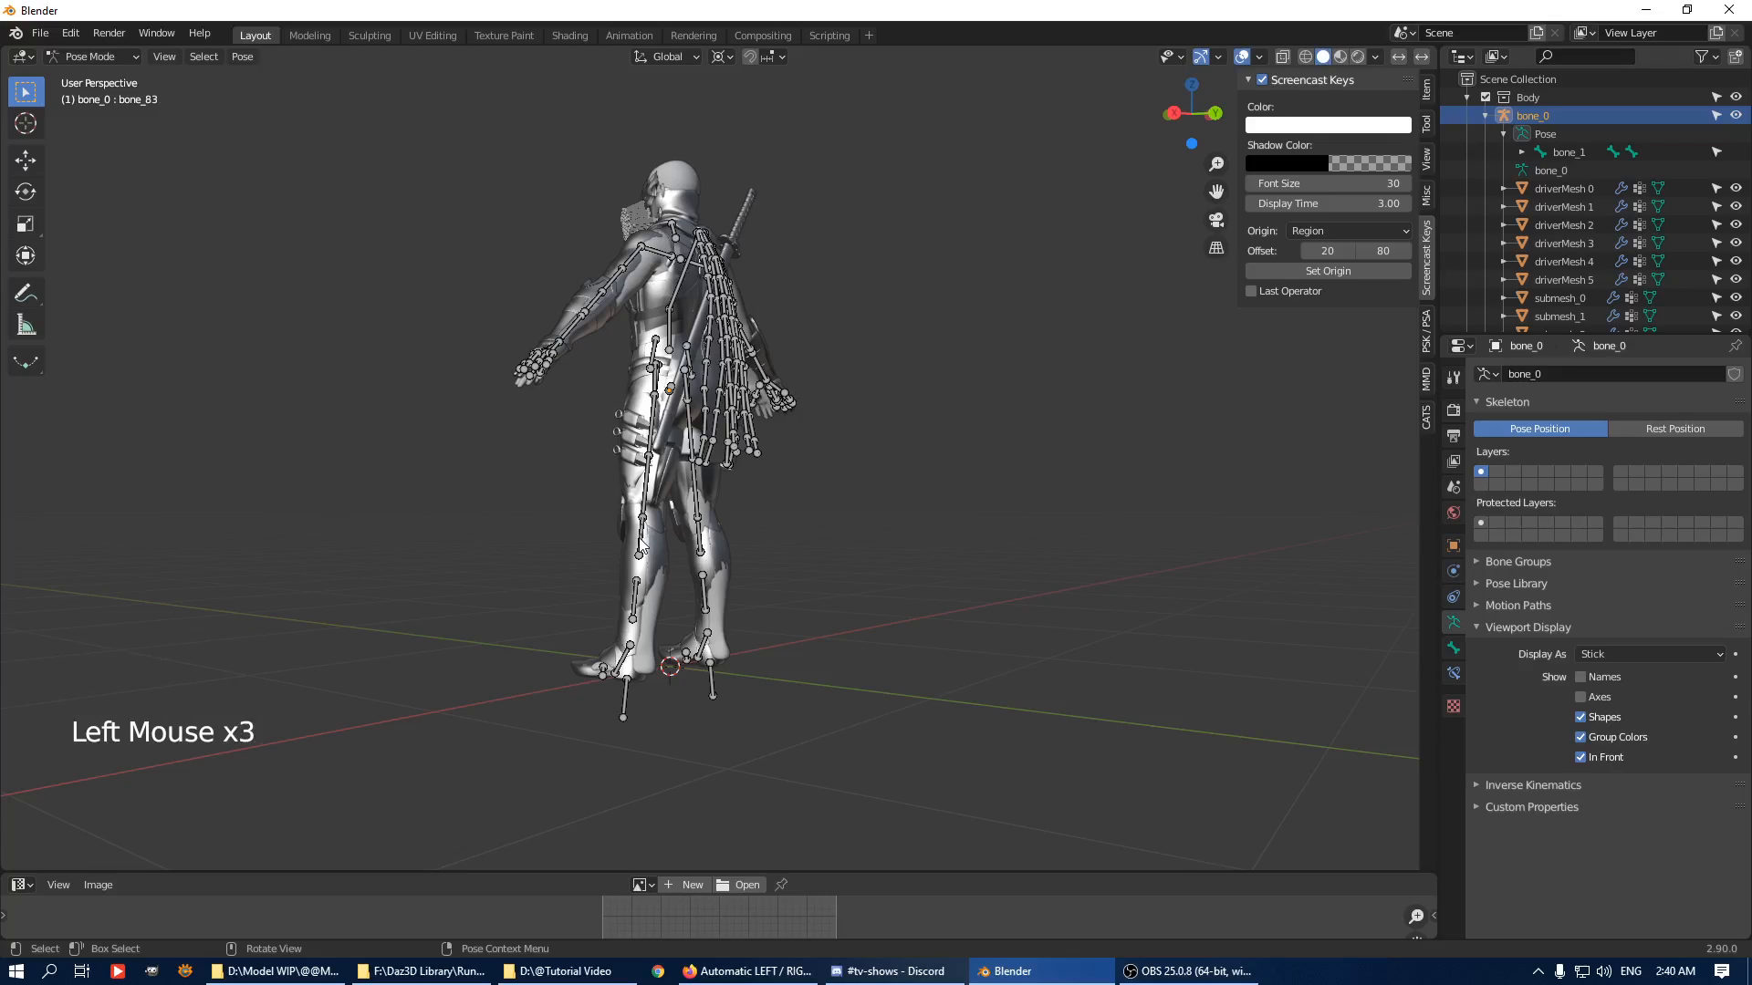
{"action": "key", "text": "r"}
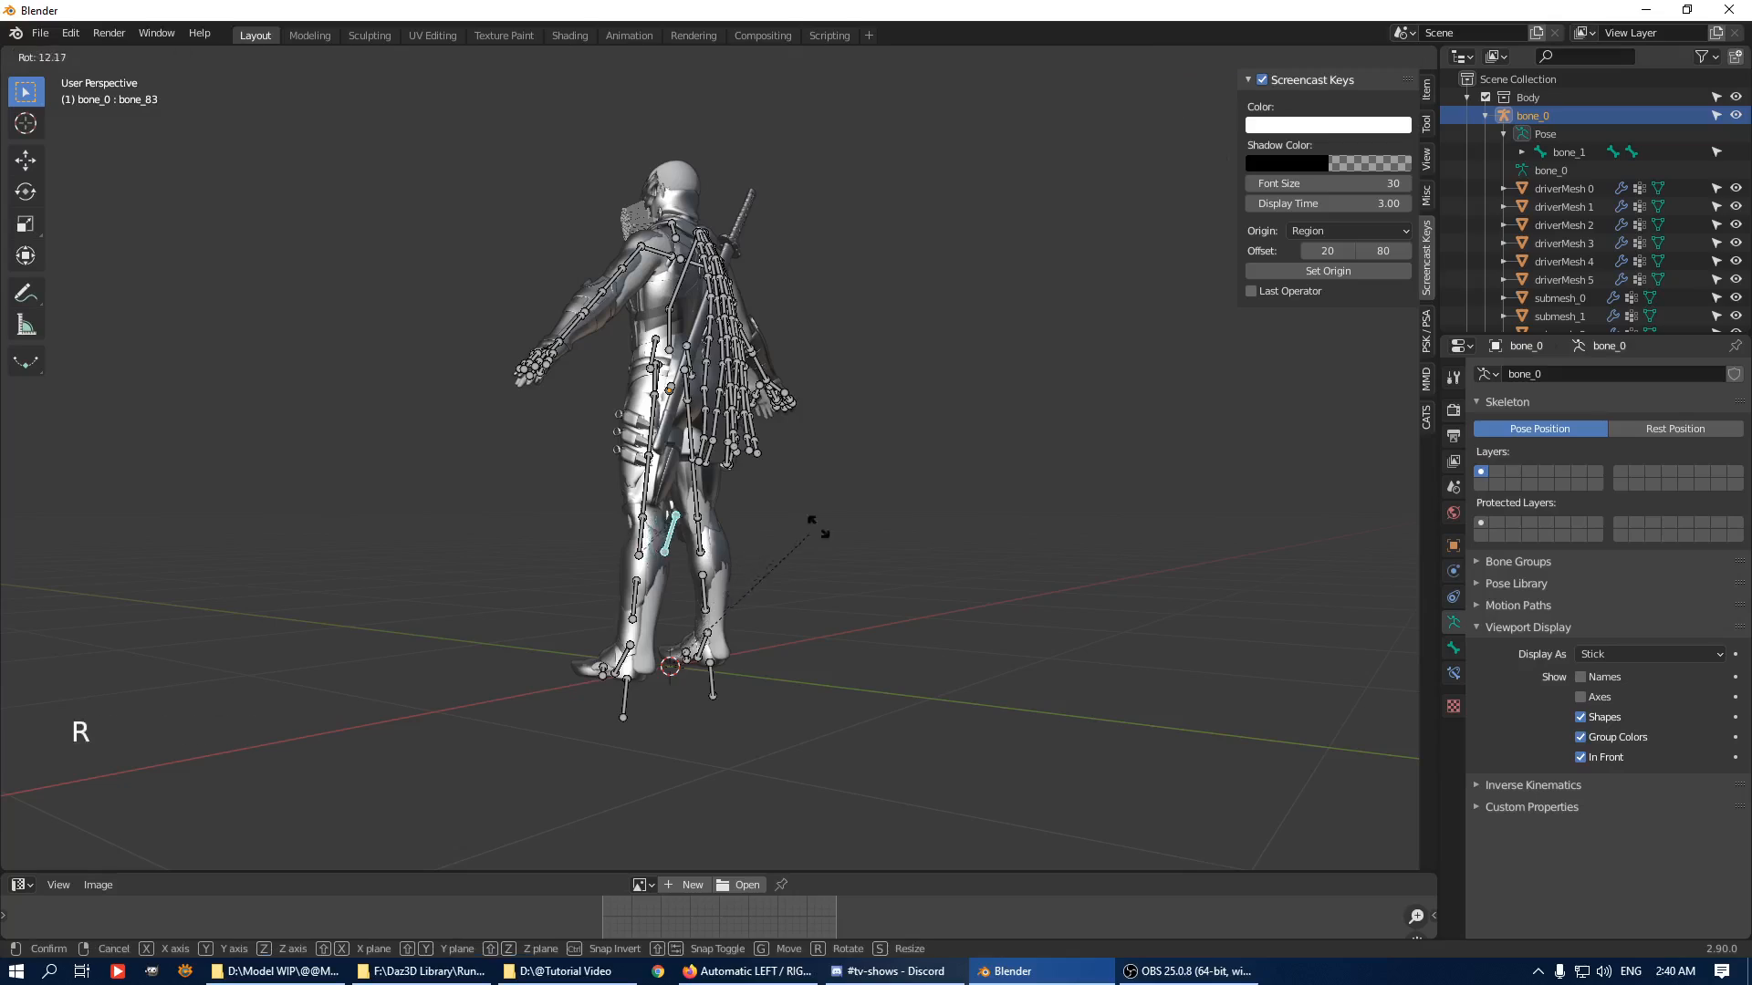
{"action": "right_click", "coordinate": [832, 474]}
{"action": "left_click", "coordinate": [727, 61]}
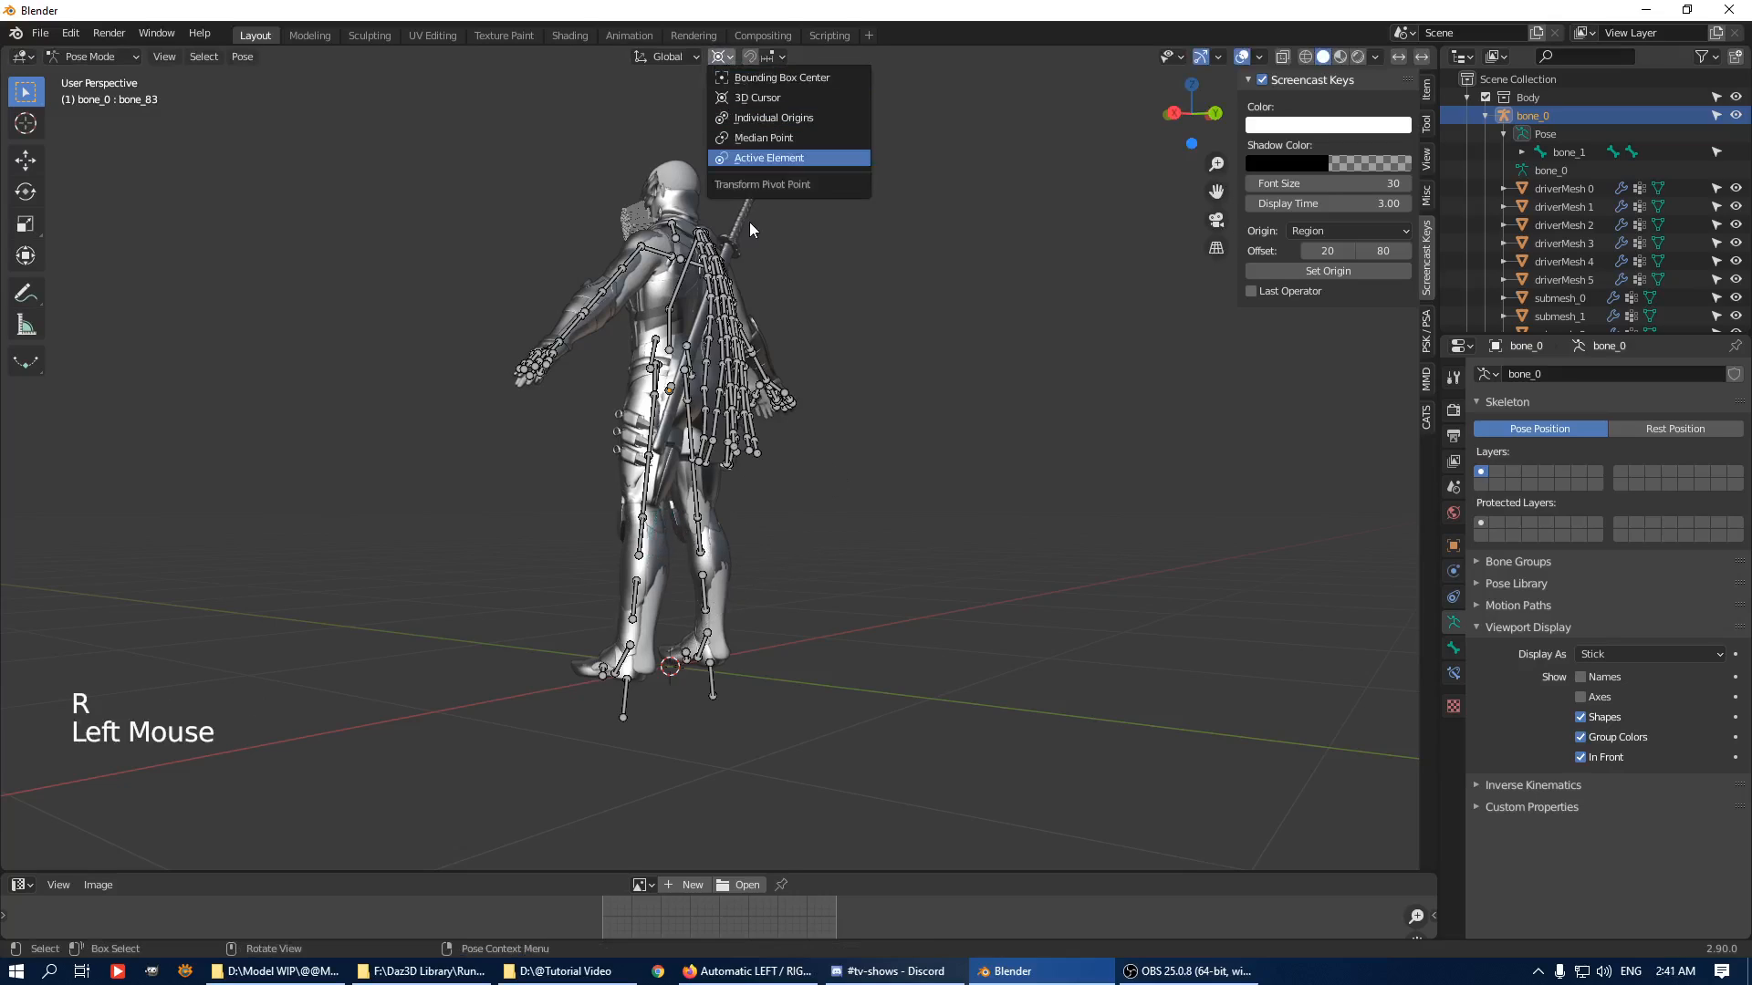
{"action": "left_click", "coordinate": [774, 157]}
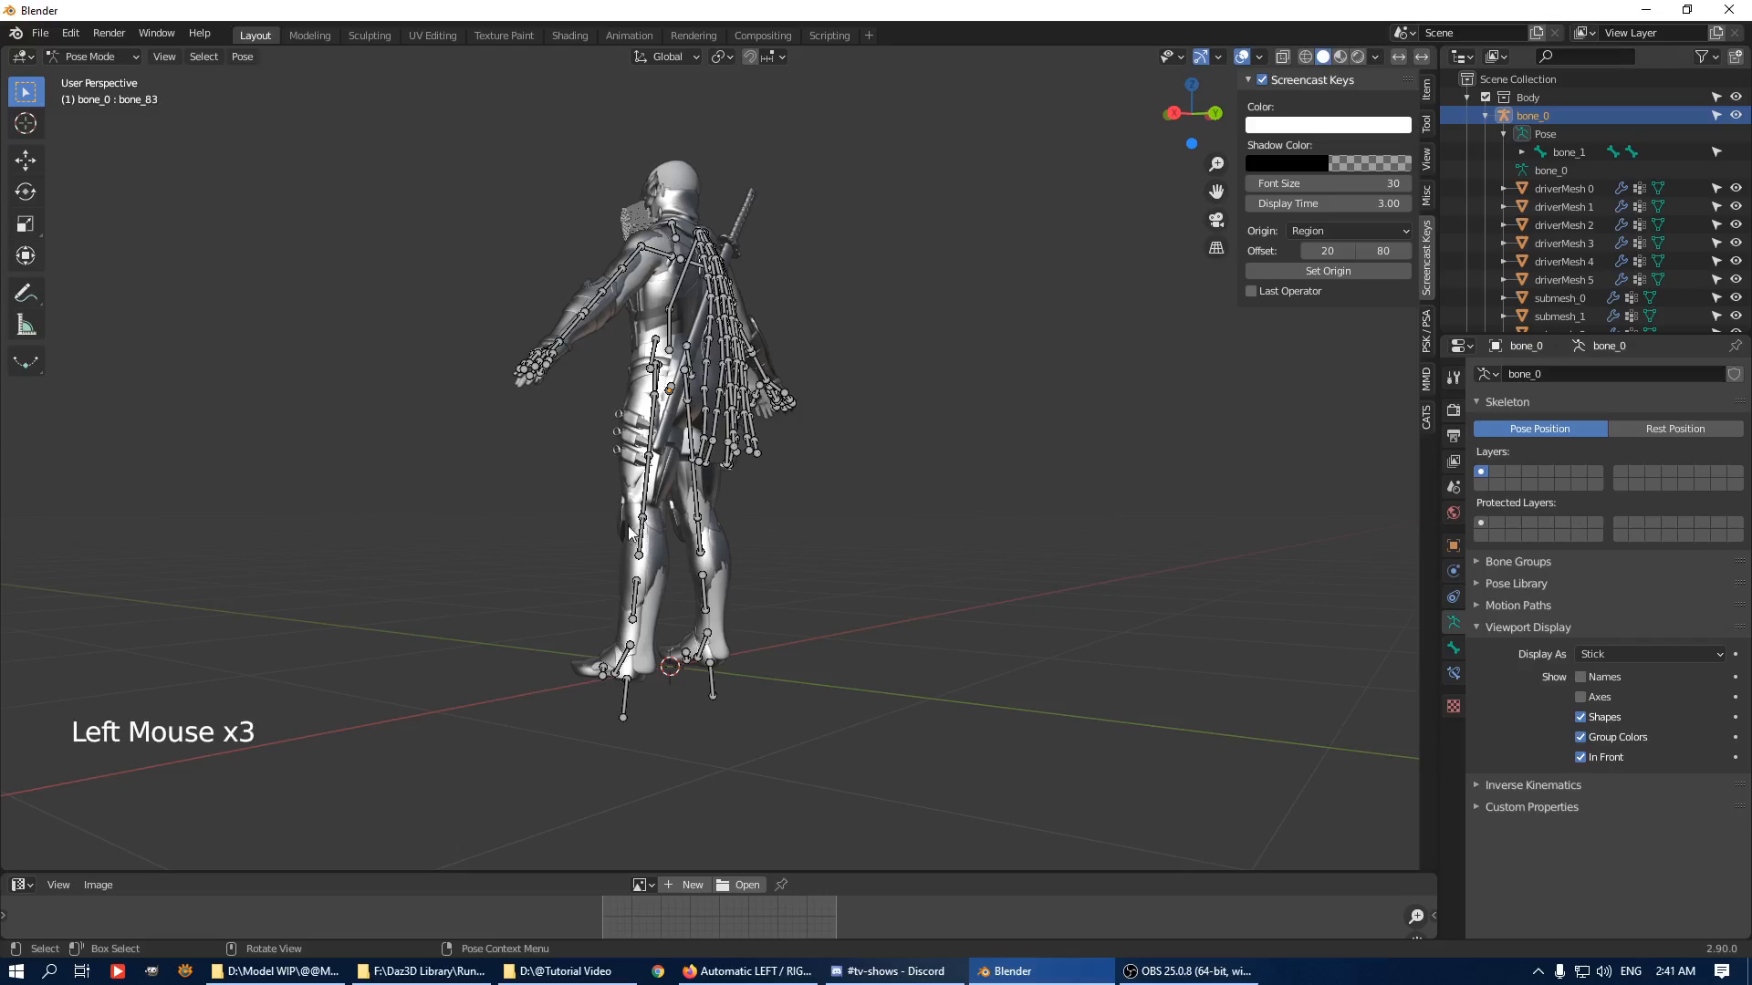
Test-rotate the overlapping leg bones, including bone_79 and bone_83, to check which one bends the leg mesh.
{"action": "key", "text": "r"}
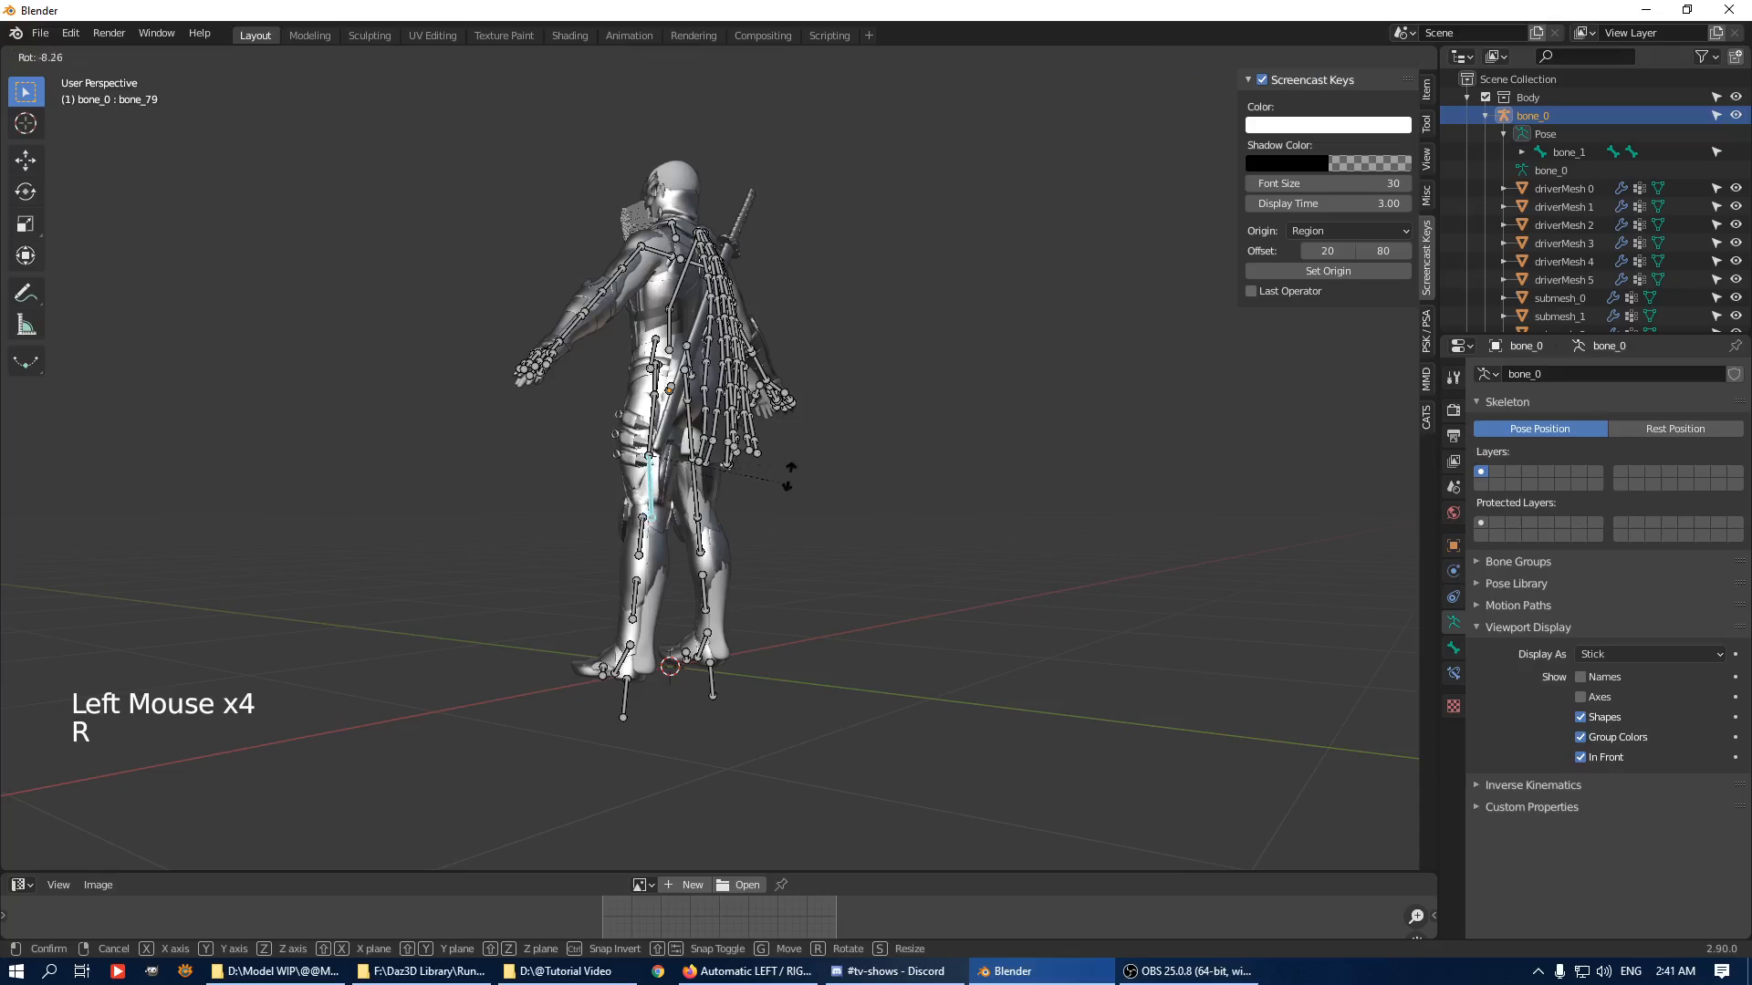
{"action": "middle_click_drag", "start_coordinate": [805, 429], "coordinate": [889, 425], "text": "shift"}
{"action": "scroll", "coordinate": [774, 507], "scroll_direction": "up", "scroll_amount": 6}
{"action": "left_click", "coordinate": [672, 471]}
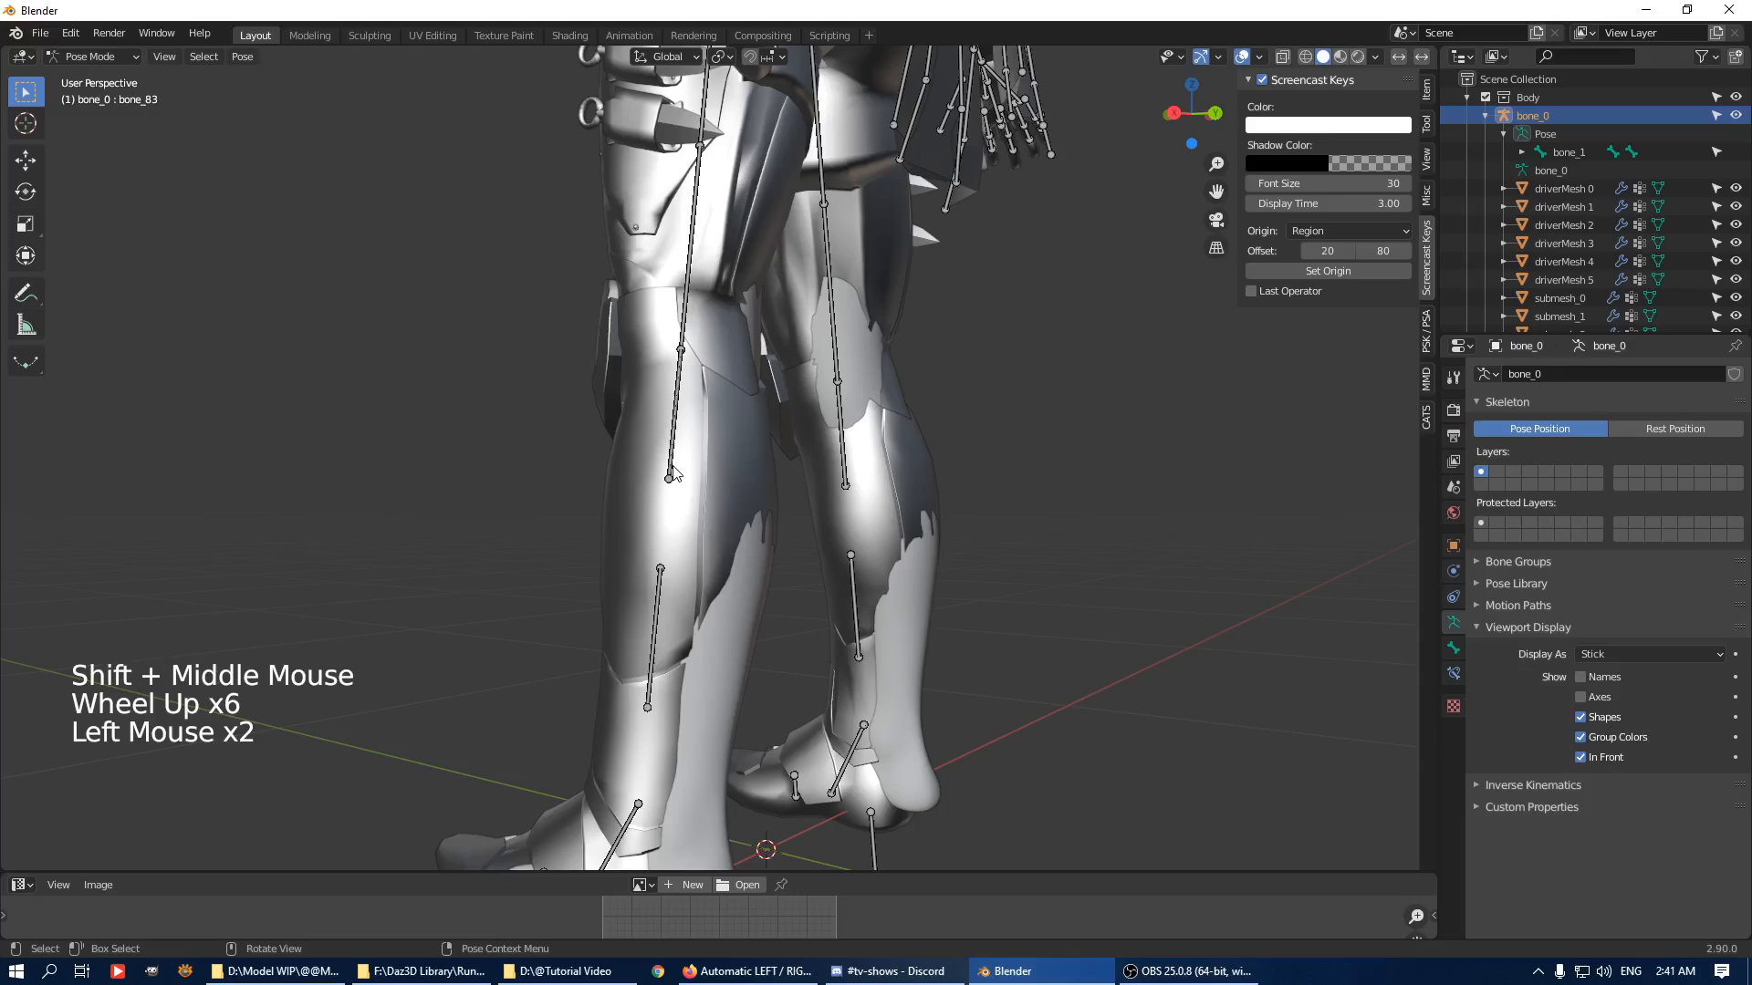
{"action": "key", "text": "r"}
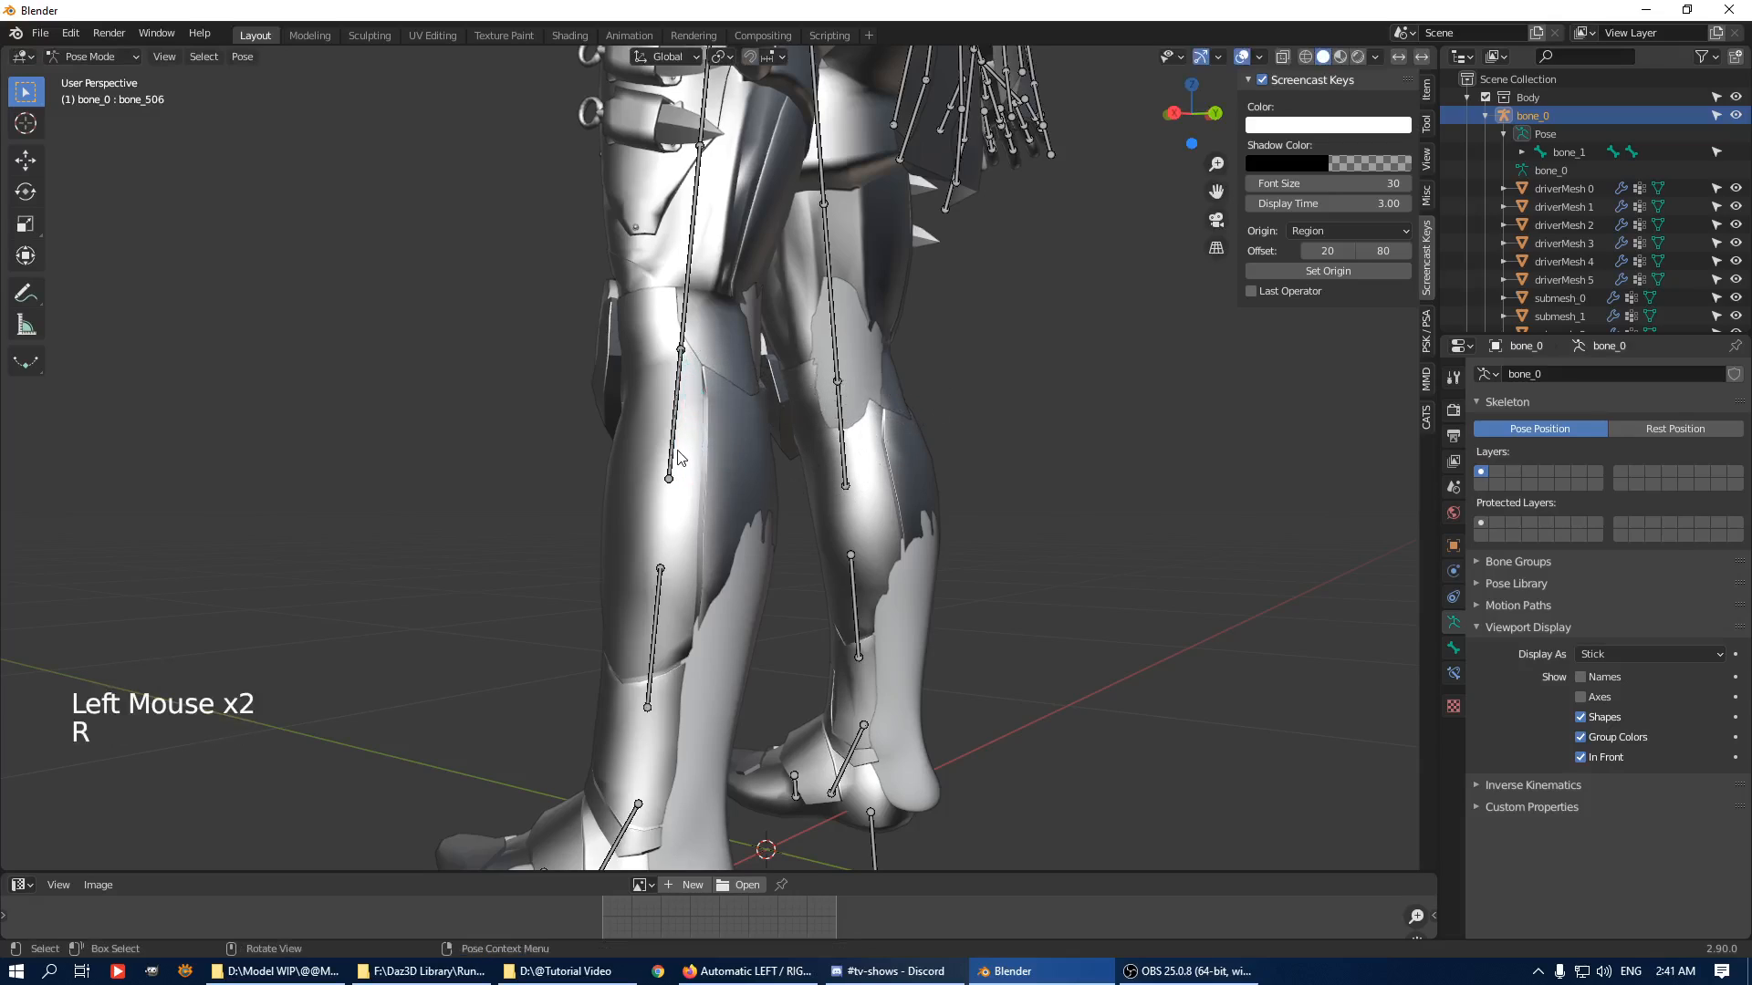
{"action": "left_click", "coordinate": [677, 456]}
{"action": "key", "text": "r"}
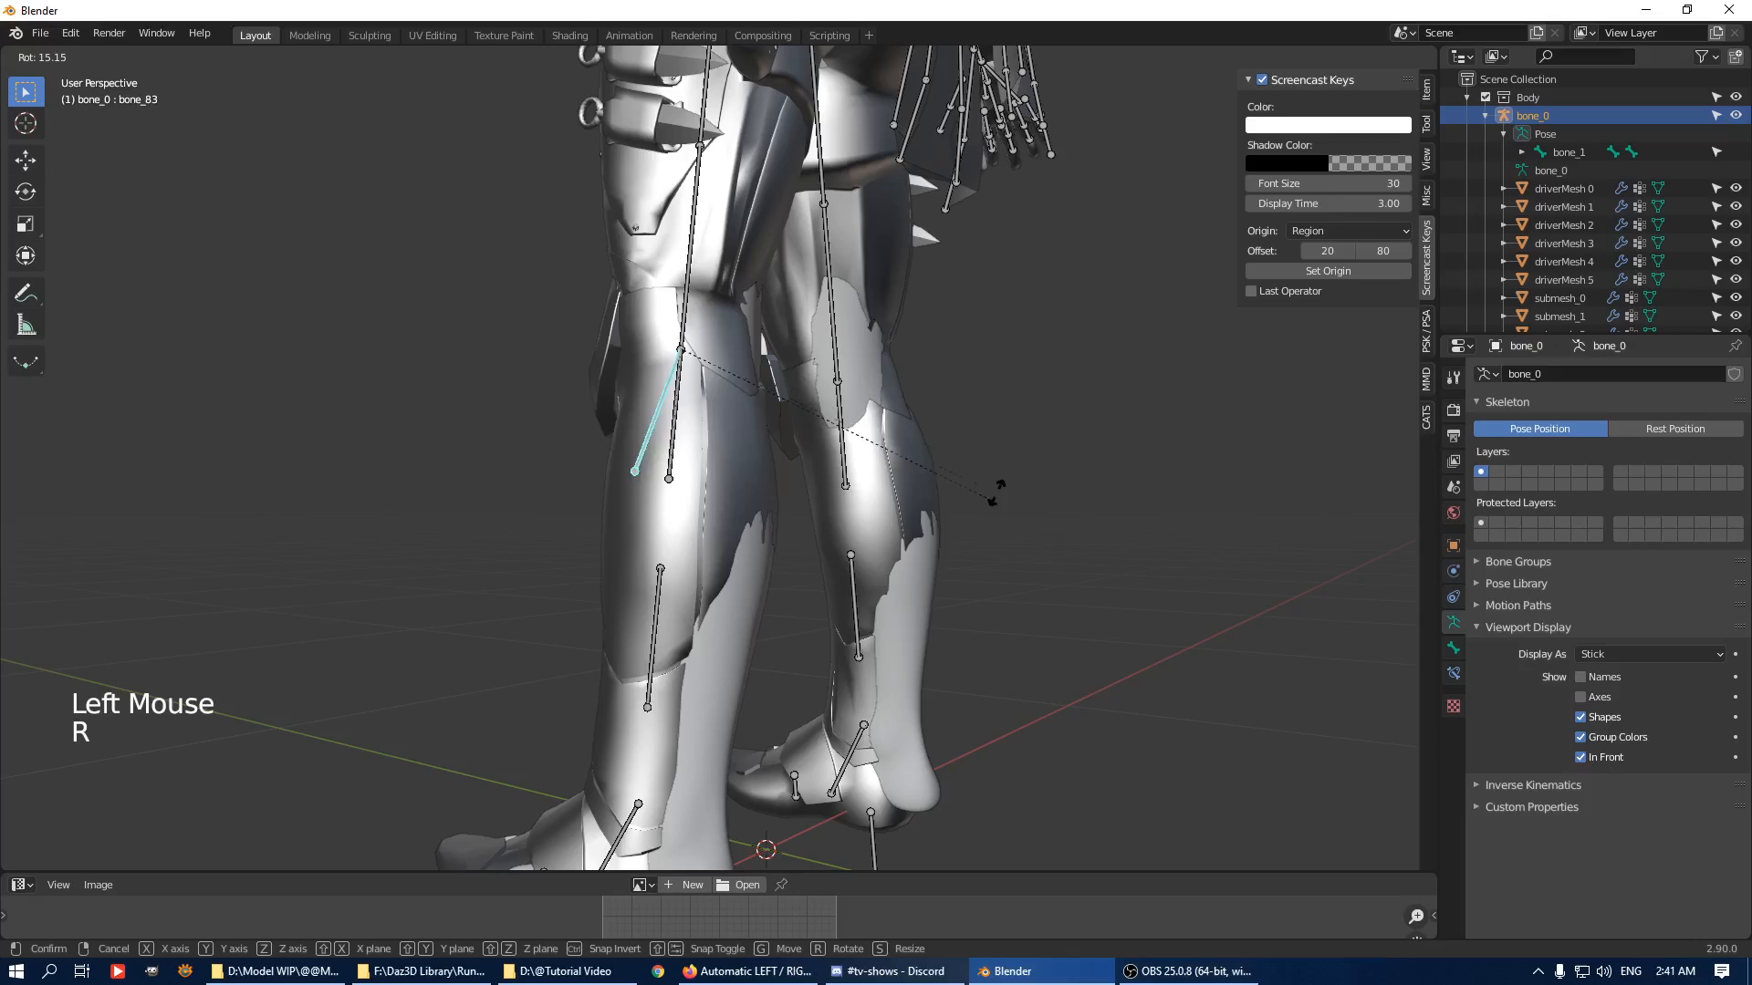
{"action": "right_click", "coordinate": [997, 492]}
{"action": "left_click", "coordinate": [670, 475]}
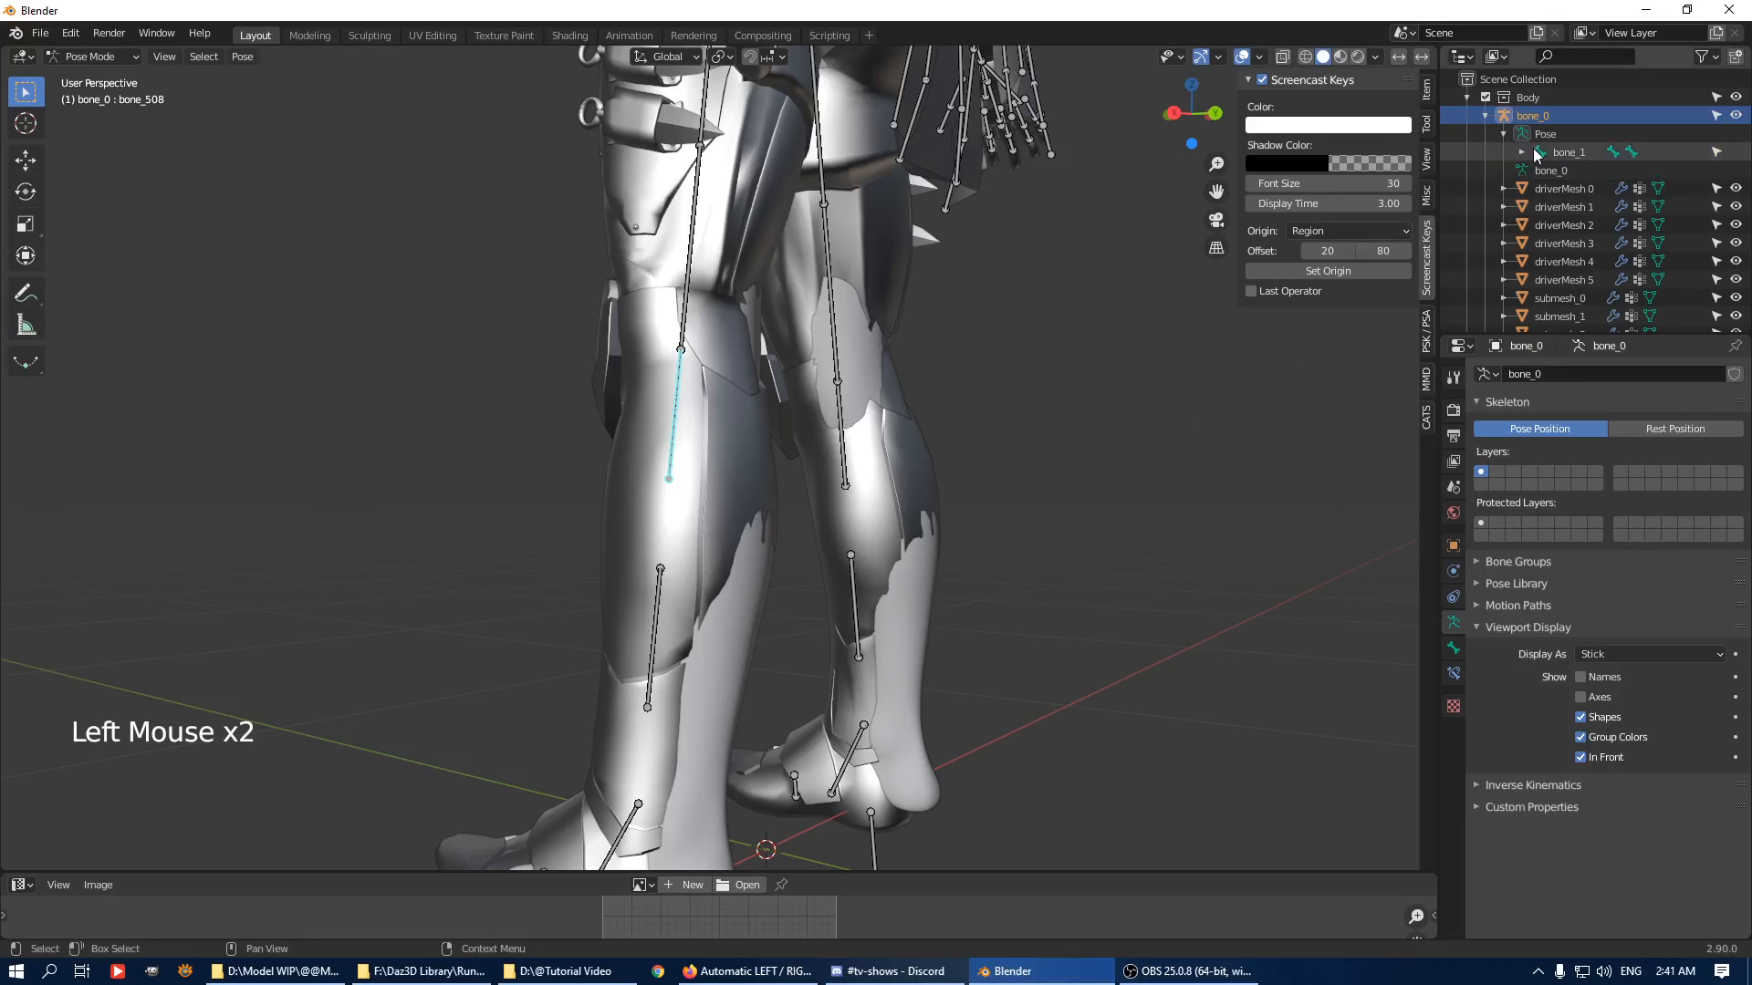
Select bone_1 in the outliner and expand its full bone hierarchy.
{"action": "left_click", "coordinate": [1565, 153]}
{"action": "key", "text": "shift+Right"}
{"action": "scroll", "coordinate": [1605, 196], "scroll_direction": "down", "scroll_amount": 1}
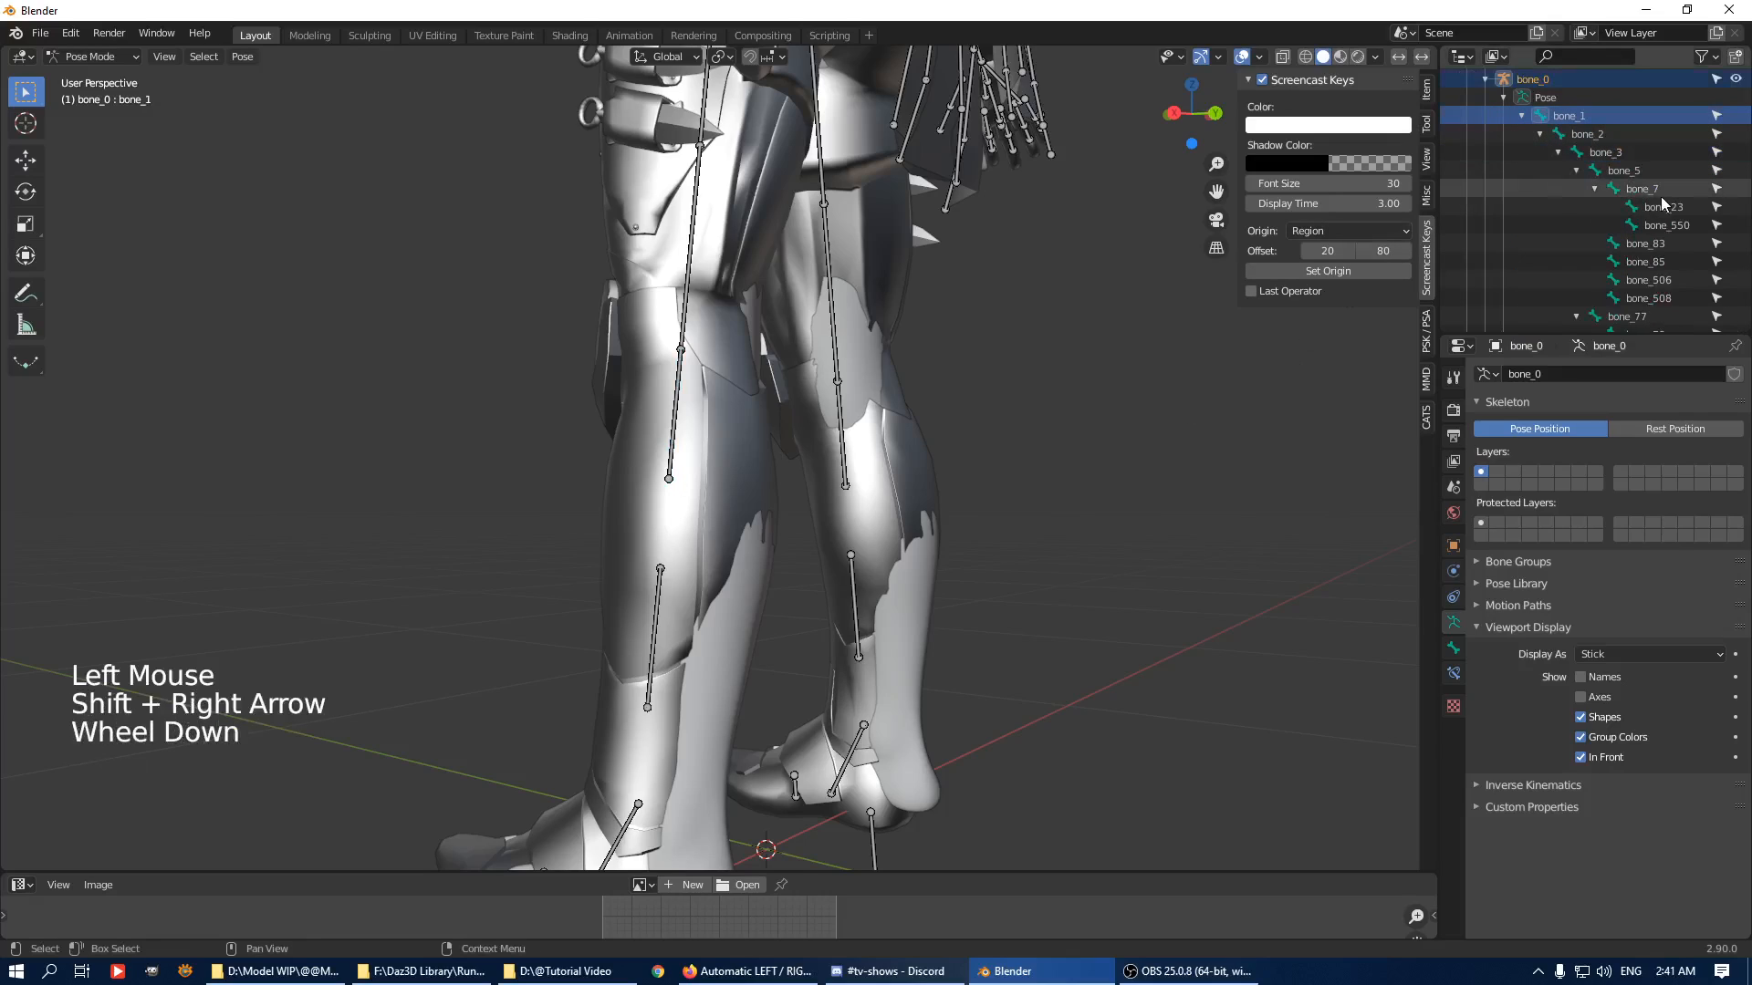
Select calf bone bone_85 and test its rotation, cancelling the transform.
{"action": "left_click", "coordinate": [680, 396]}
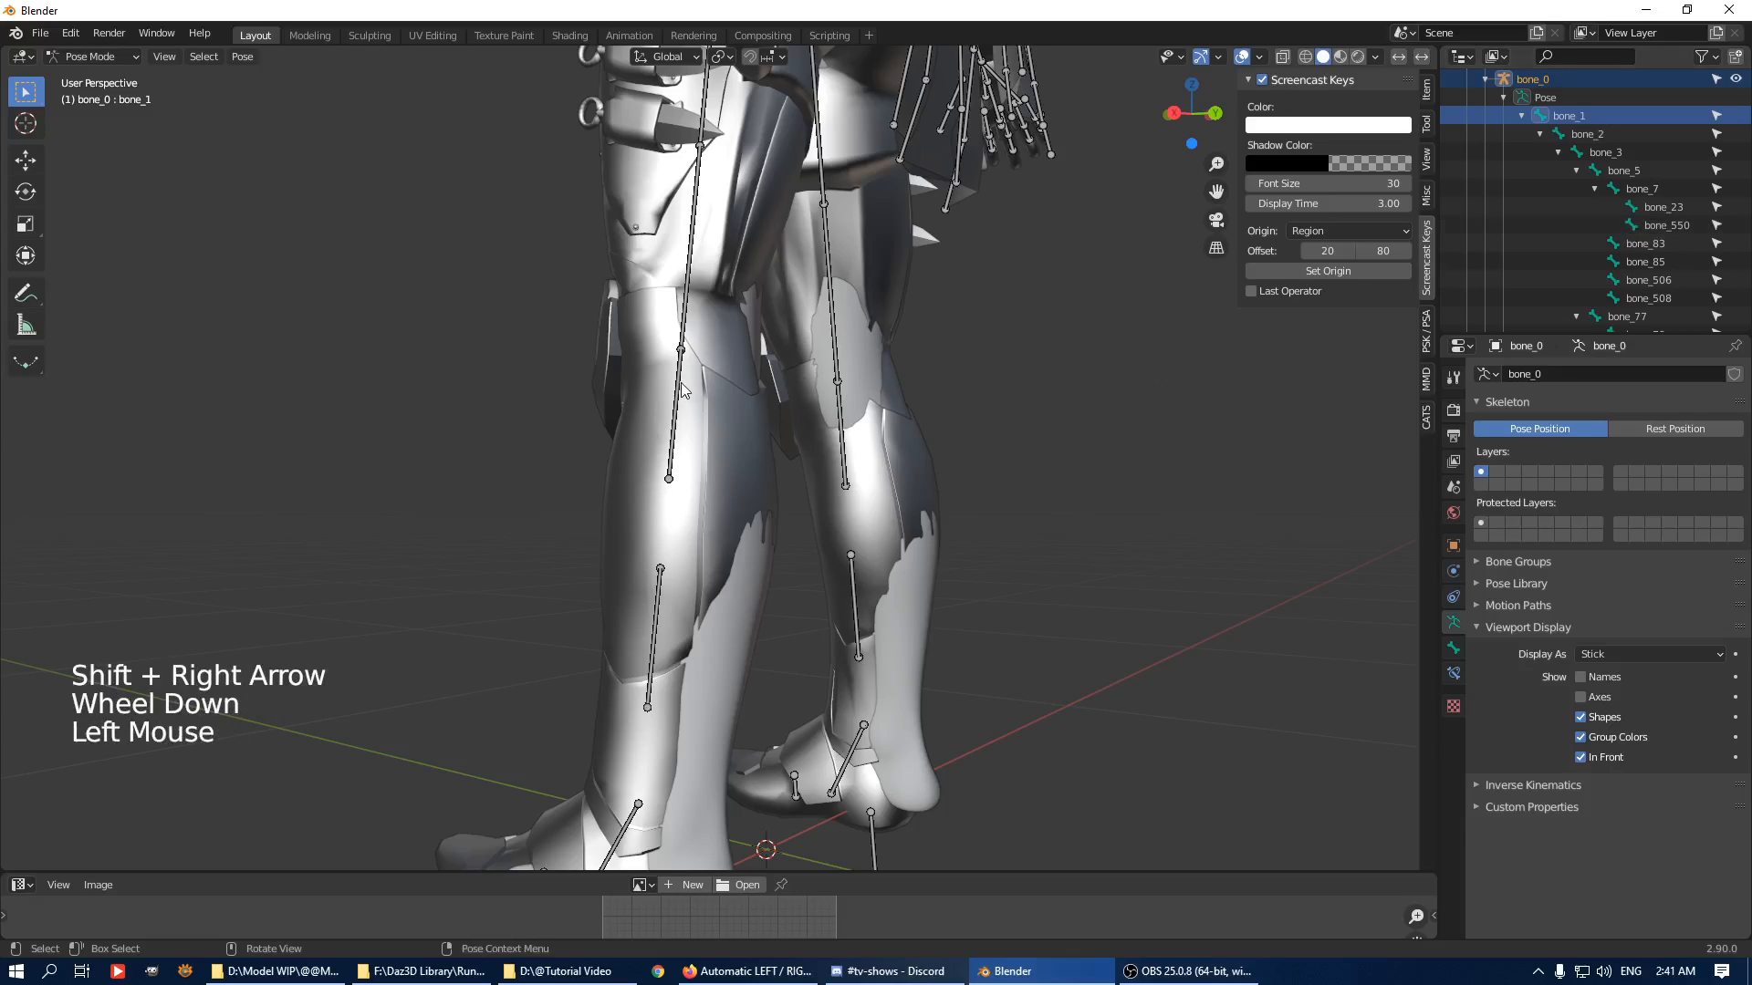
{"action": "left_click", "coordinate": [653, 615]}
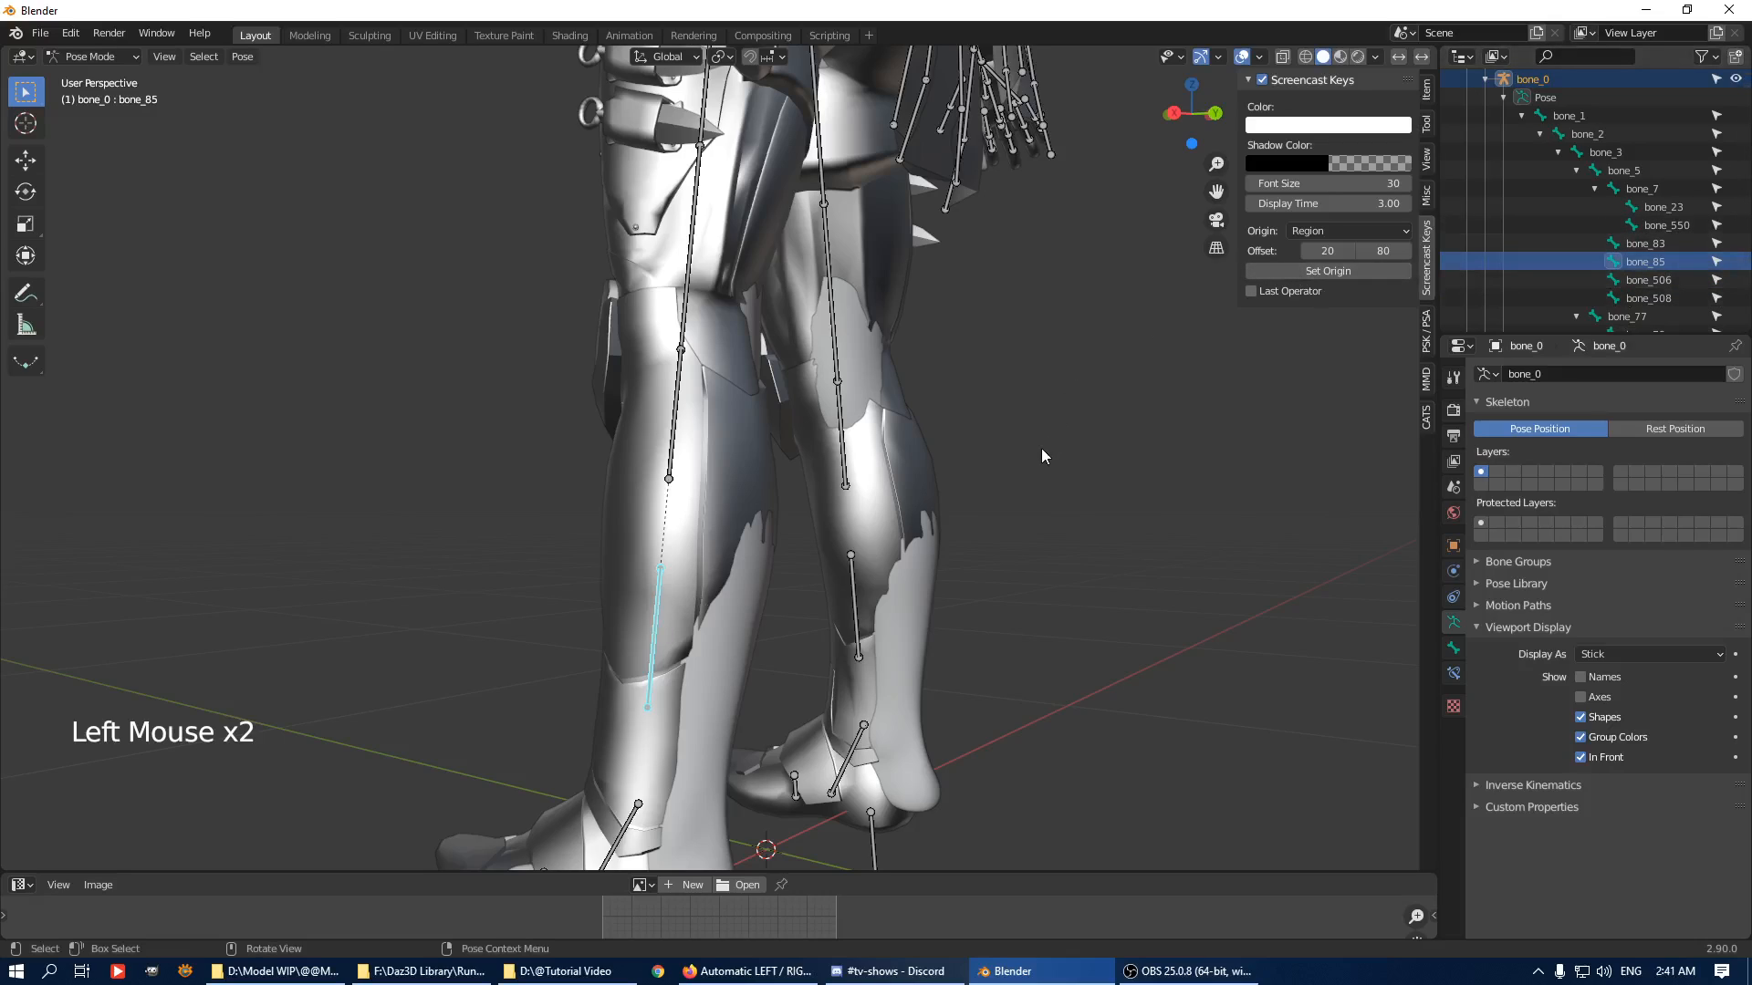
{"action": "key", "text": "r"}
{"action": "right_click", "coordinate": [947, 529]}
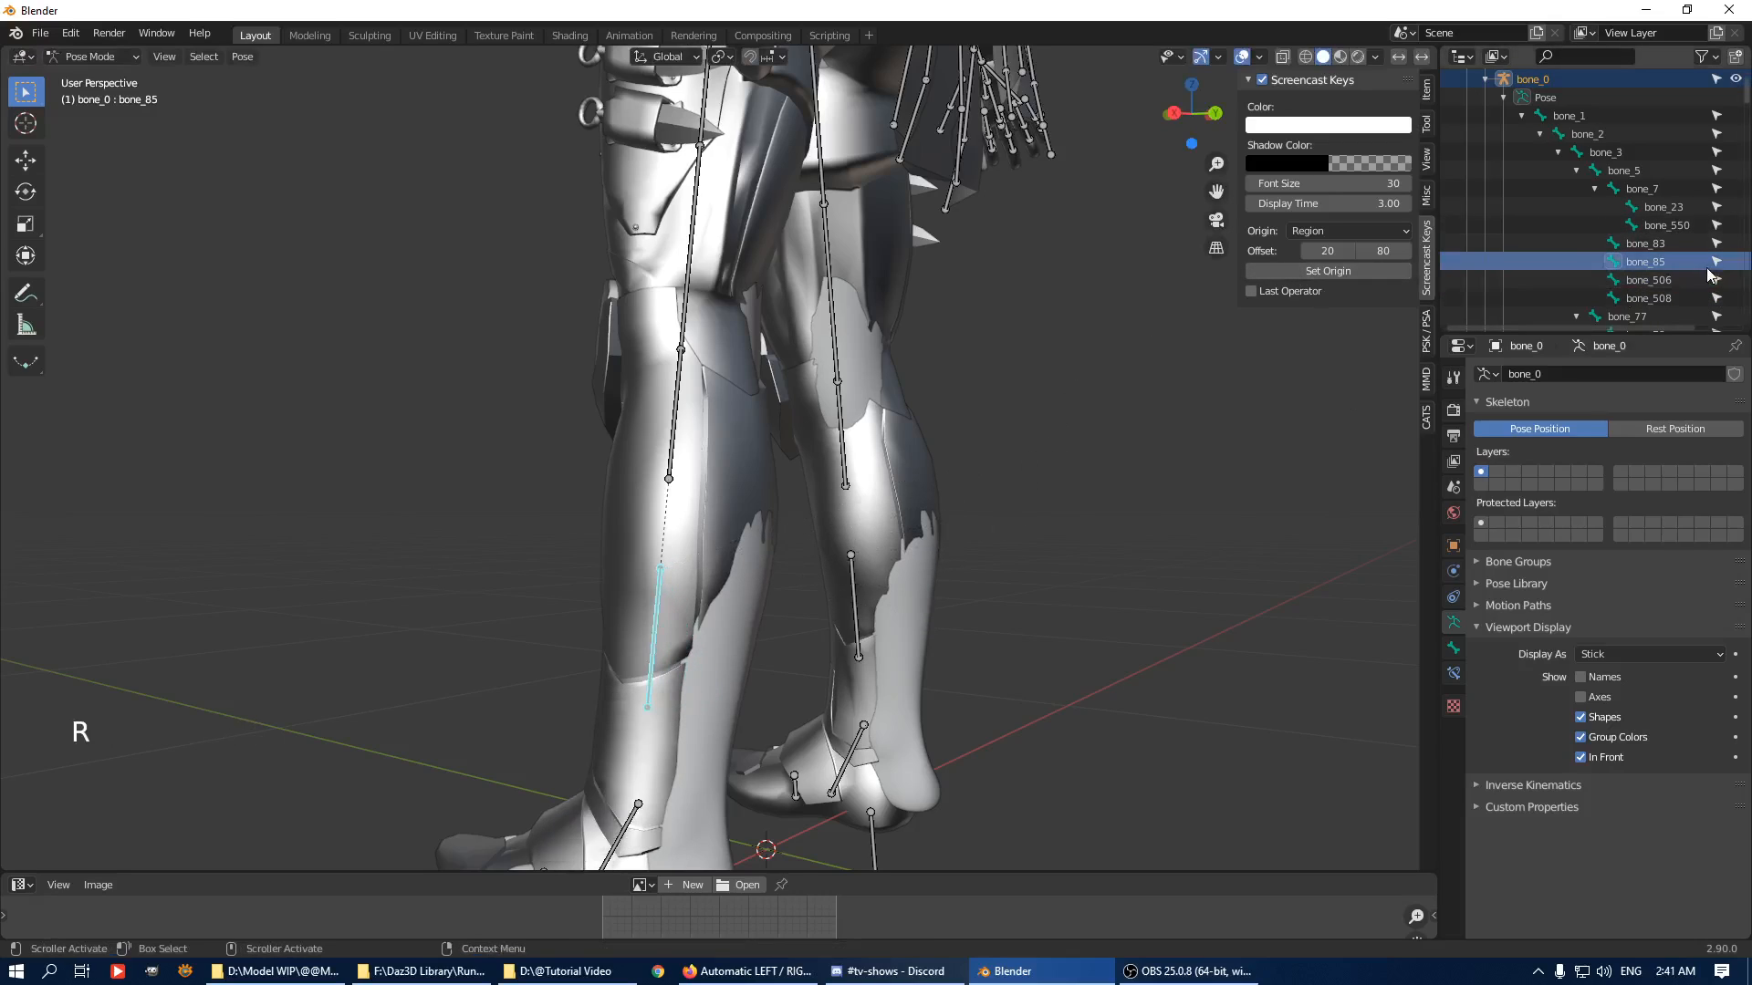
Test-rotate foot bone bone_7 and knee bone bone_5 to check which parts of the leg mesh each one moves.
{"action": "left_click", "coordinate": [1596, 189]}
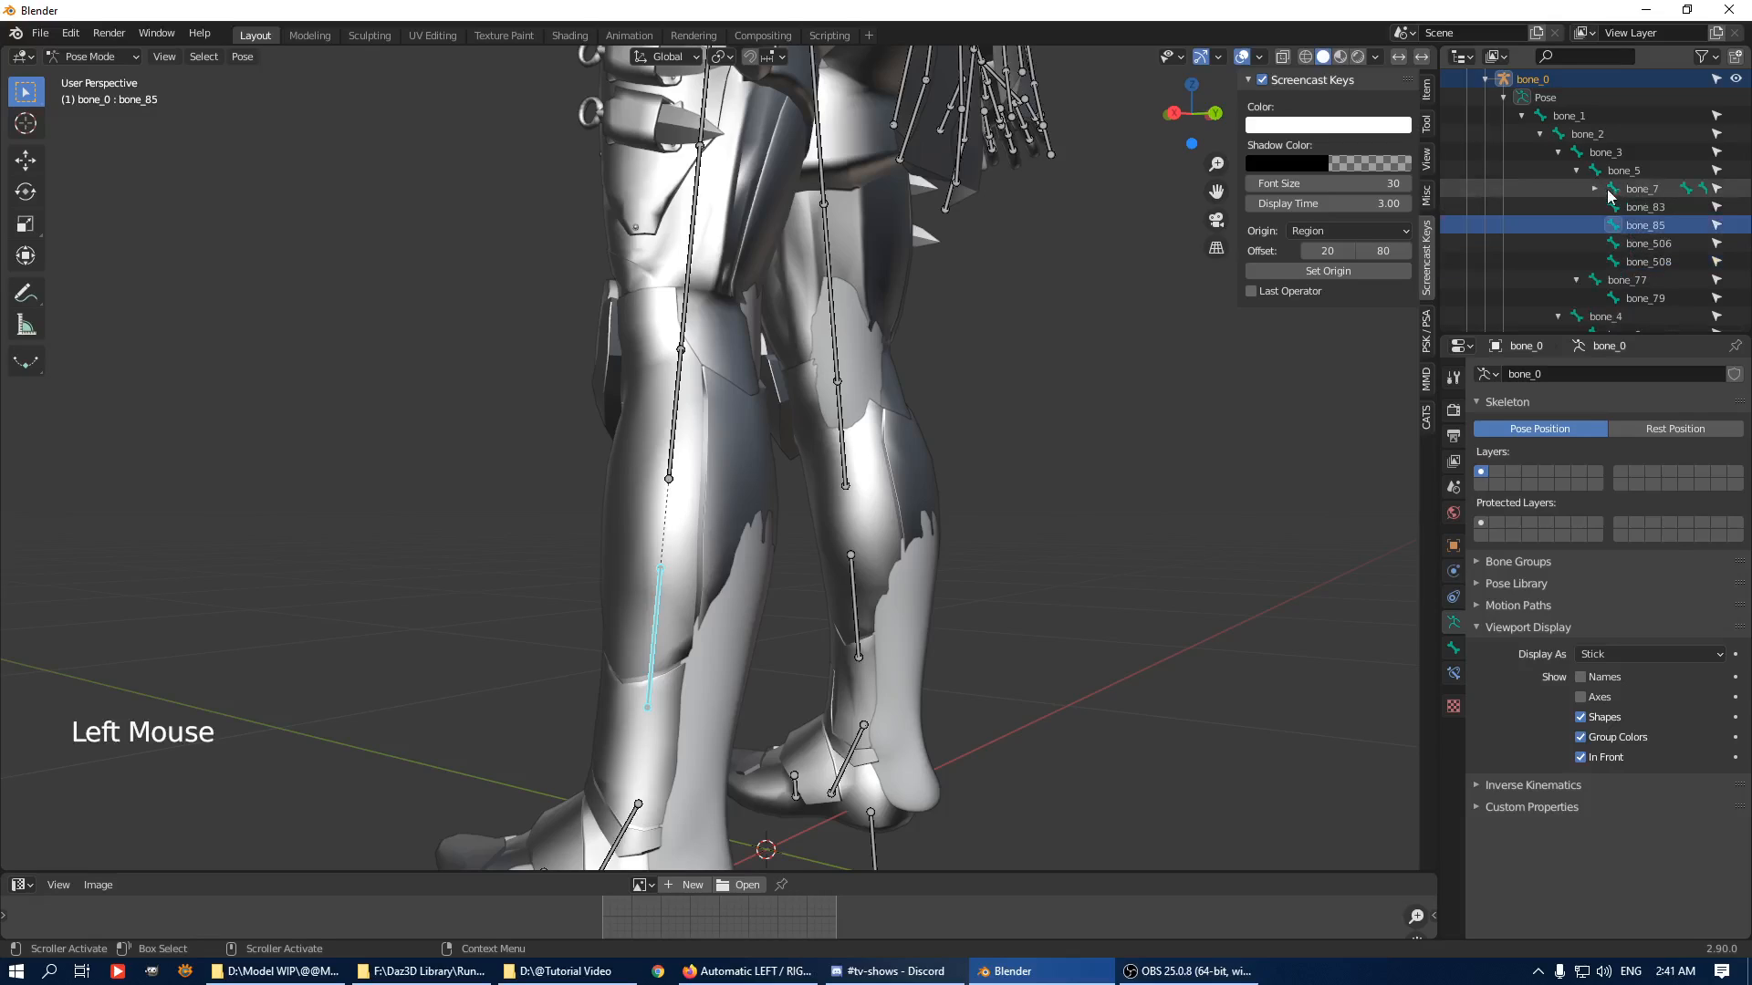
{"action": "left_click", "coordinate": [1643, 189]}
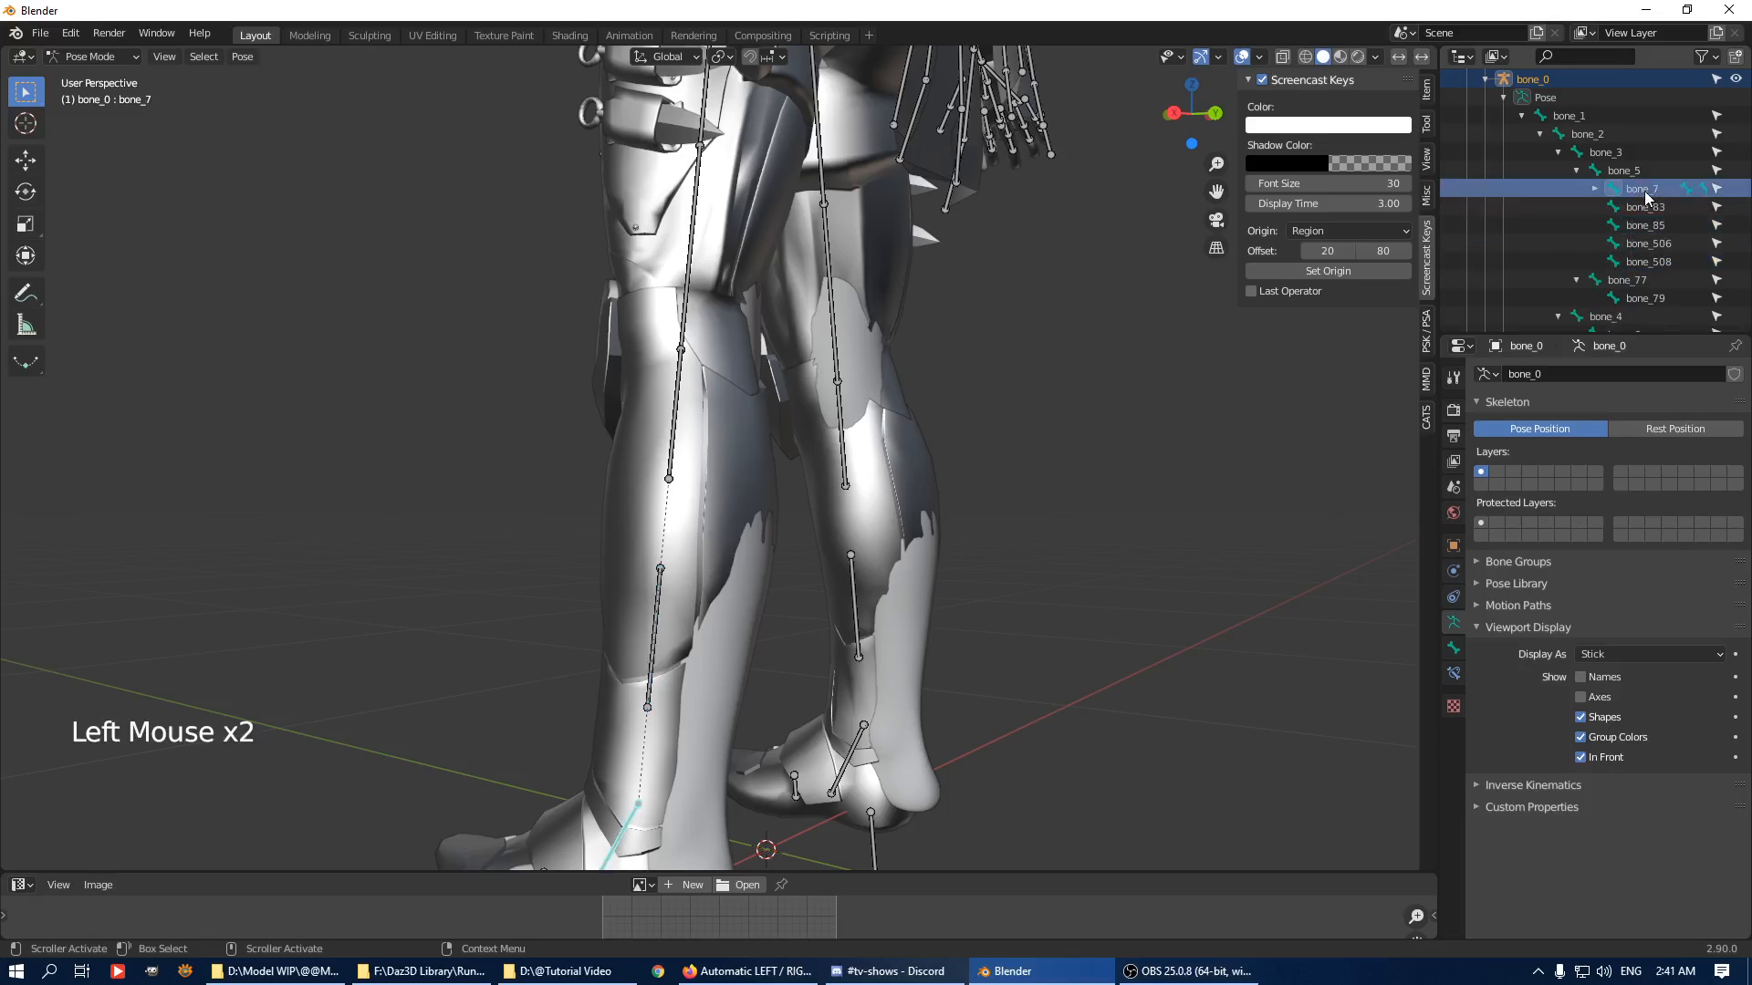
{"action": "key", "text": "r"}
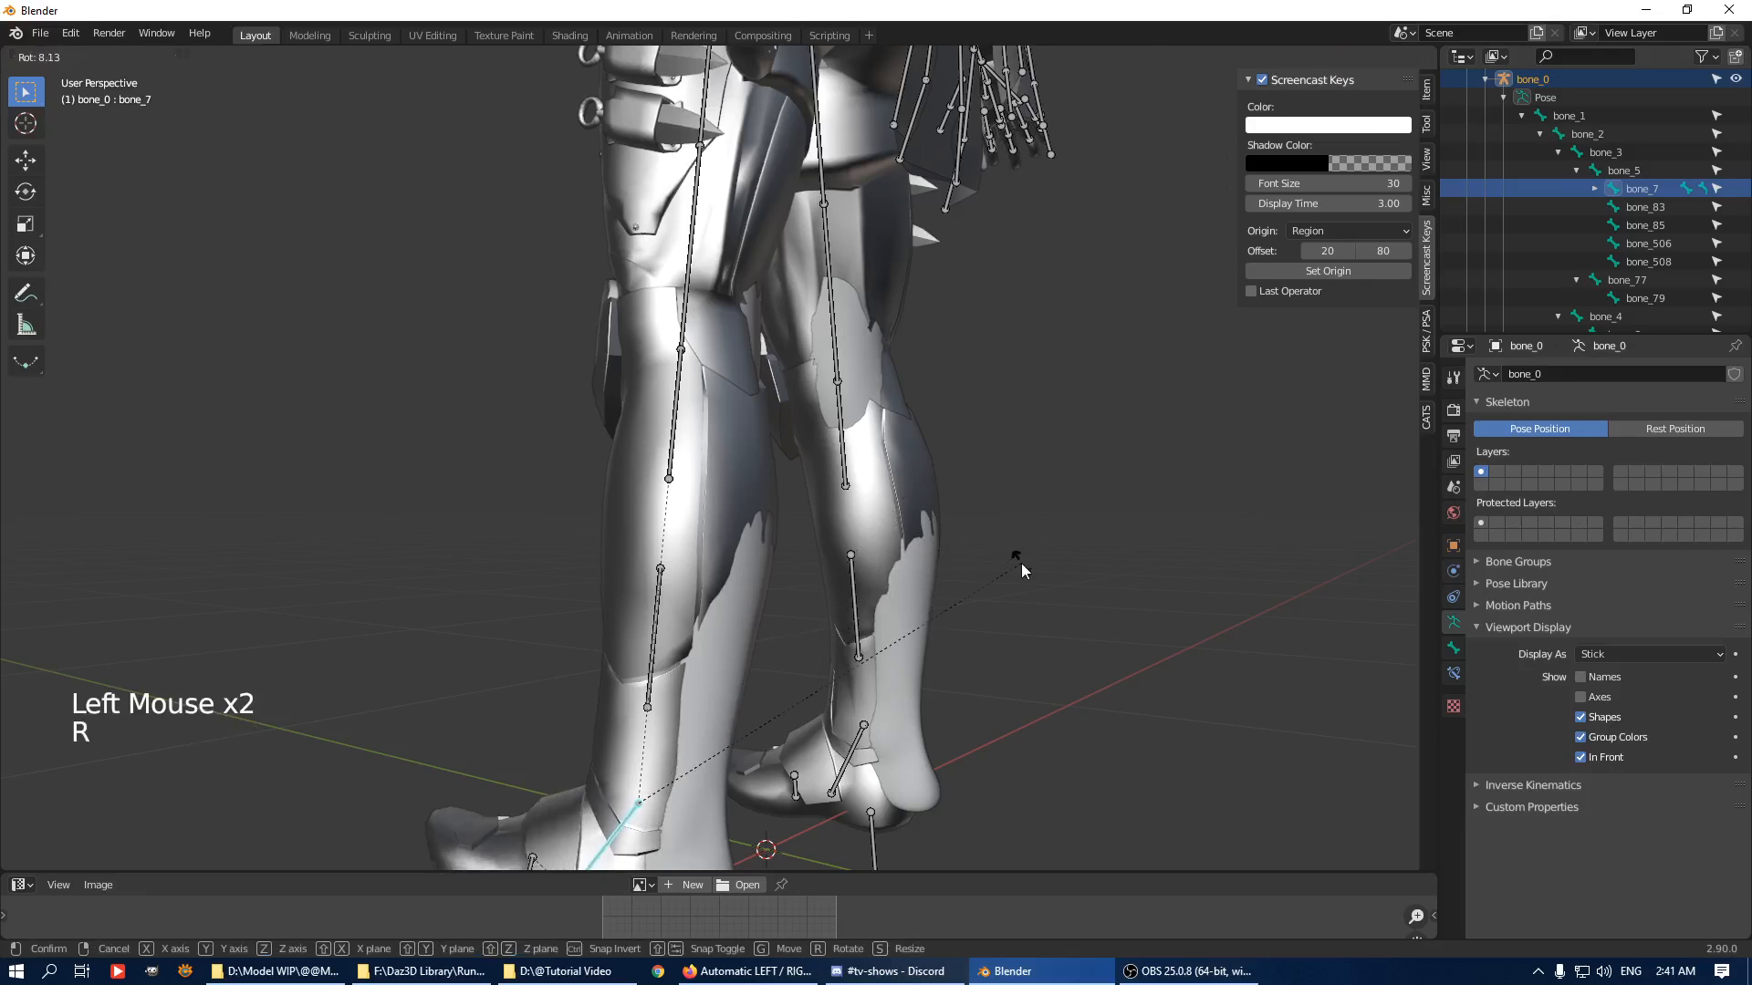
{"action": "left_click", "coordinate": [1017, 557]}
{"action": "key", "text": "r"}
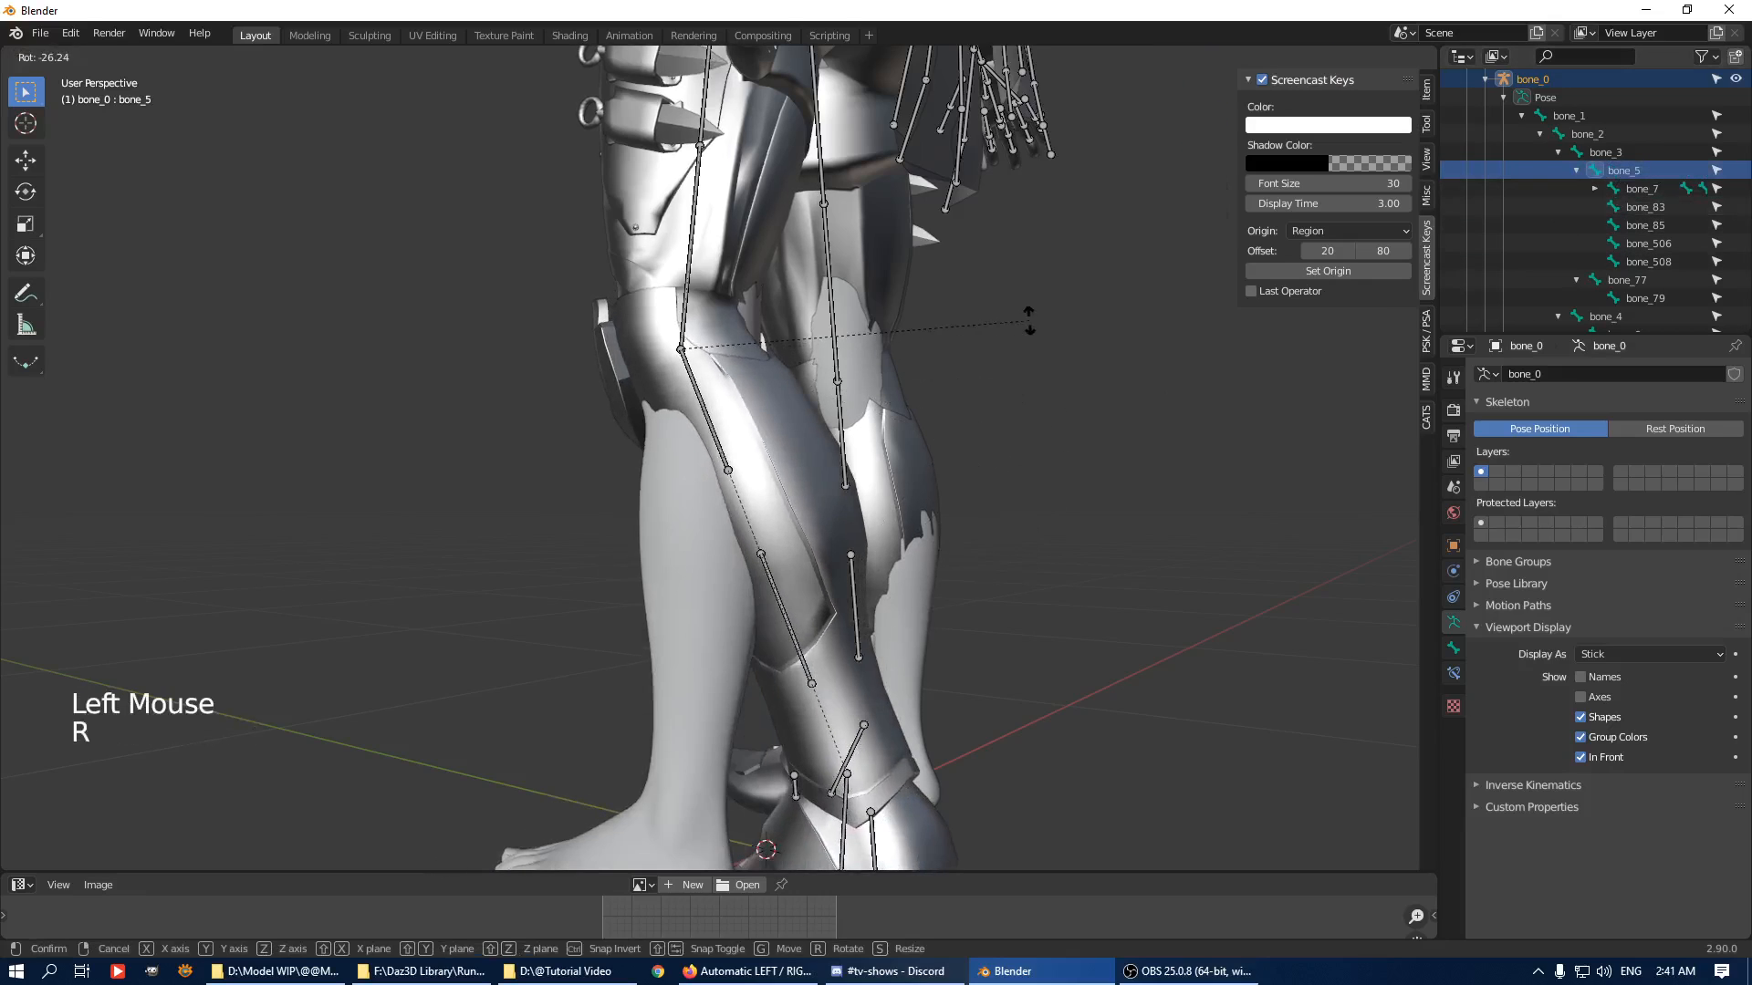
{"action": "scroll", "coordinate": [992, 441], "scroll_direction": "down", "scroll_amount": 3}
{"action": "middle_click_drag", "start_coordinate": [993, 441], "coordinate": [1040, 361]}
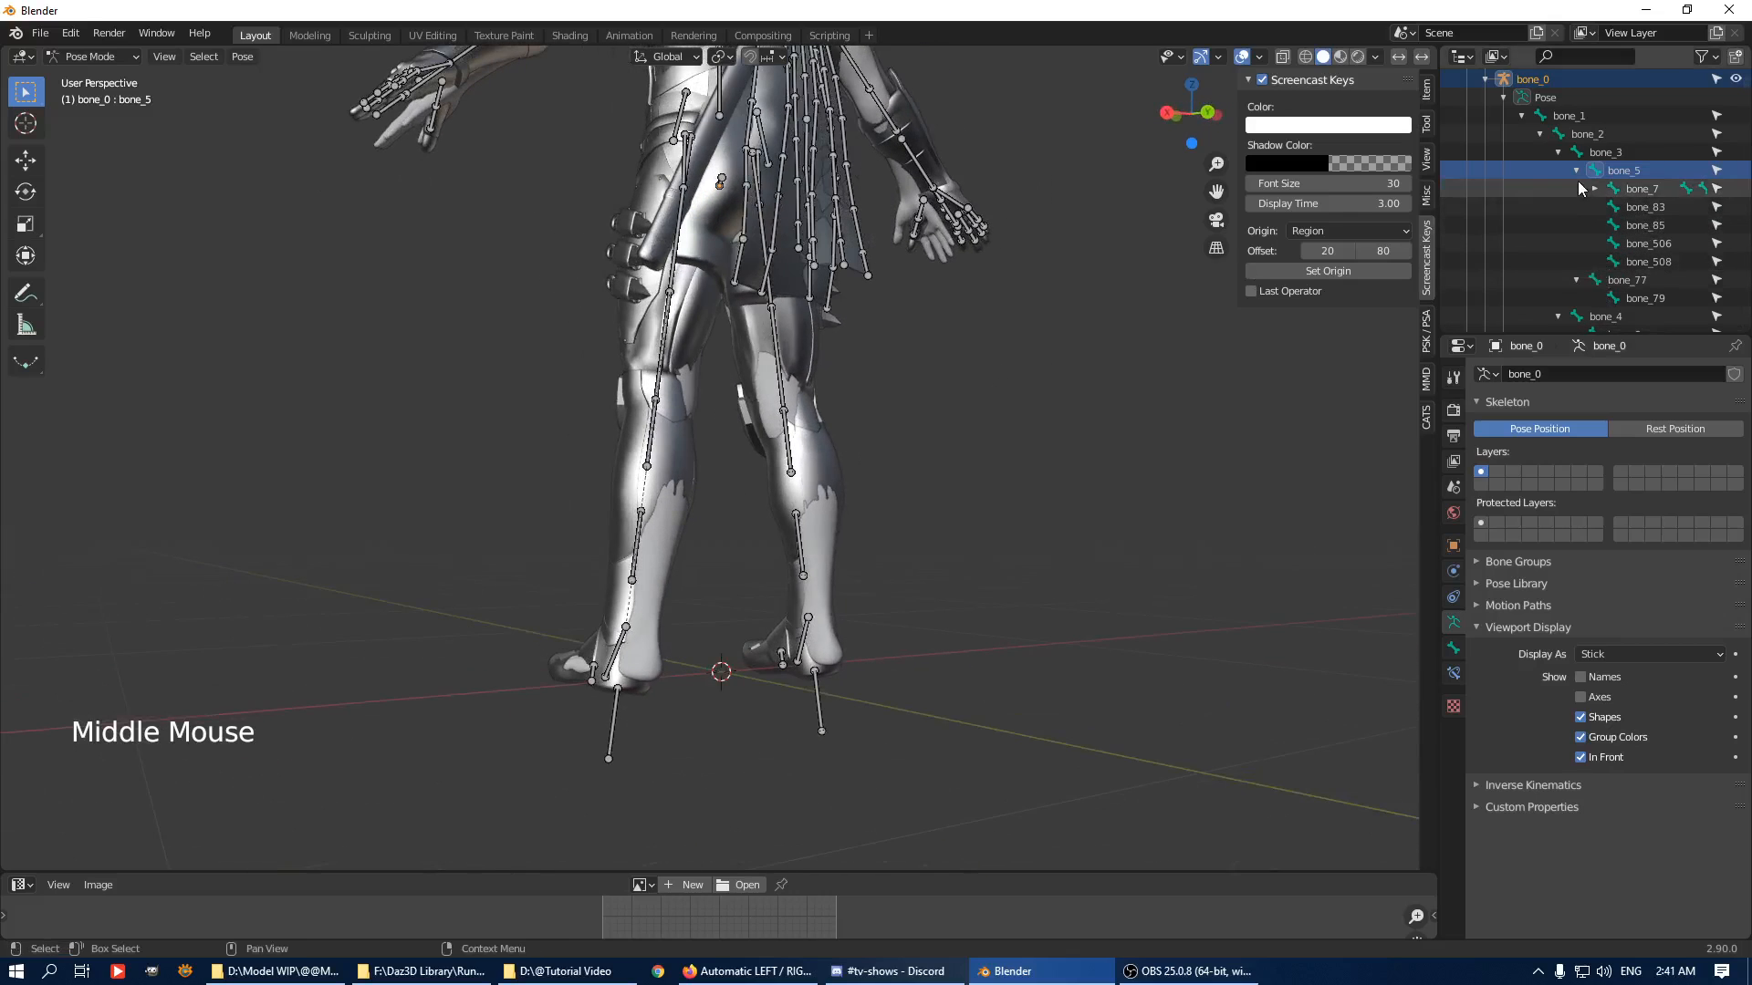
Add bone_6 to the bone_5 selection and rotate both knee bones about 5° around the global X axis.
{"action": "left_click", "coordinate": [1577, 280]}
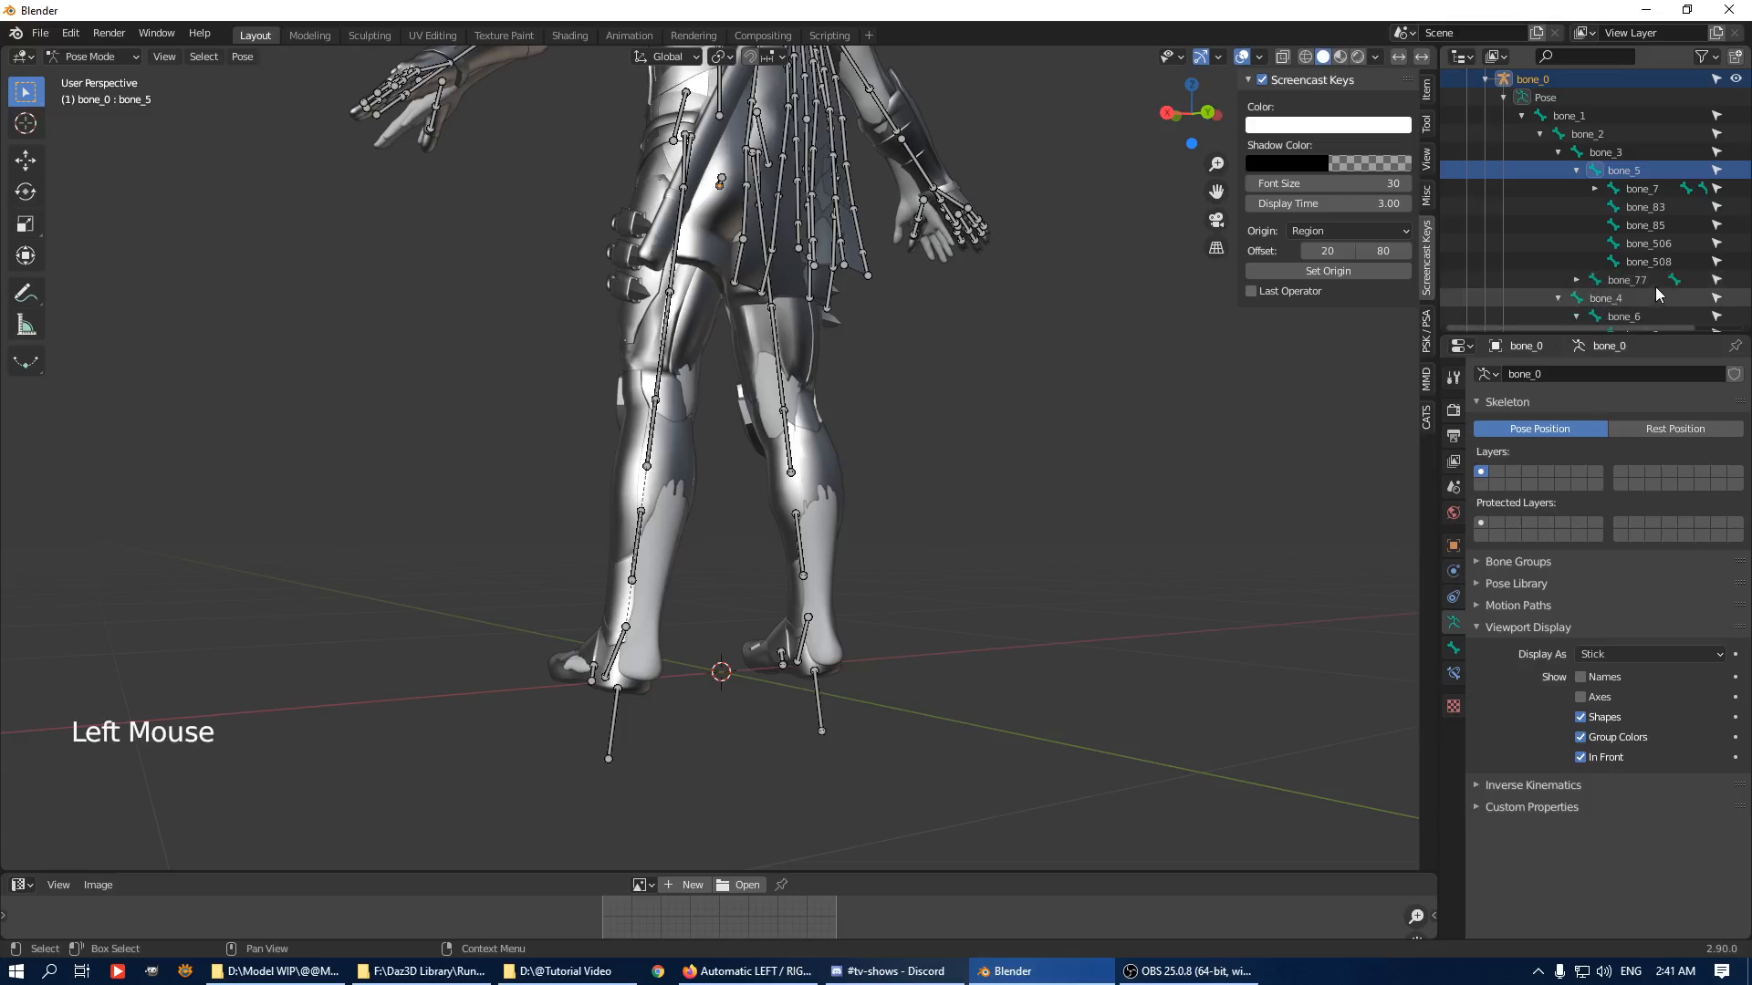
{"action": "left_click", "coordinate": [1618, 317], "text": "ctrl"}
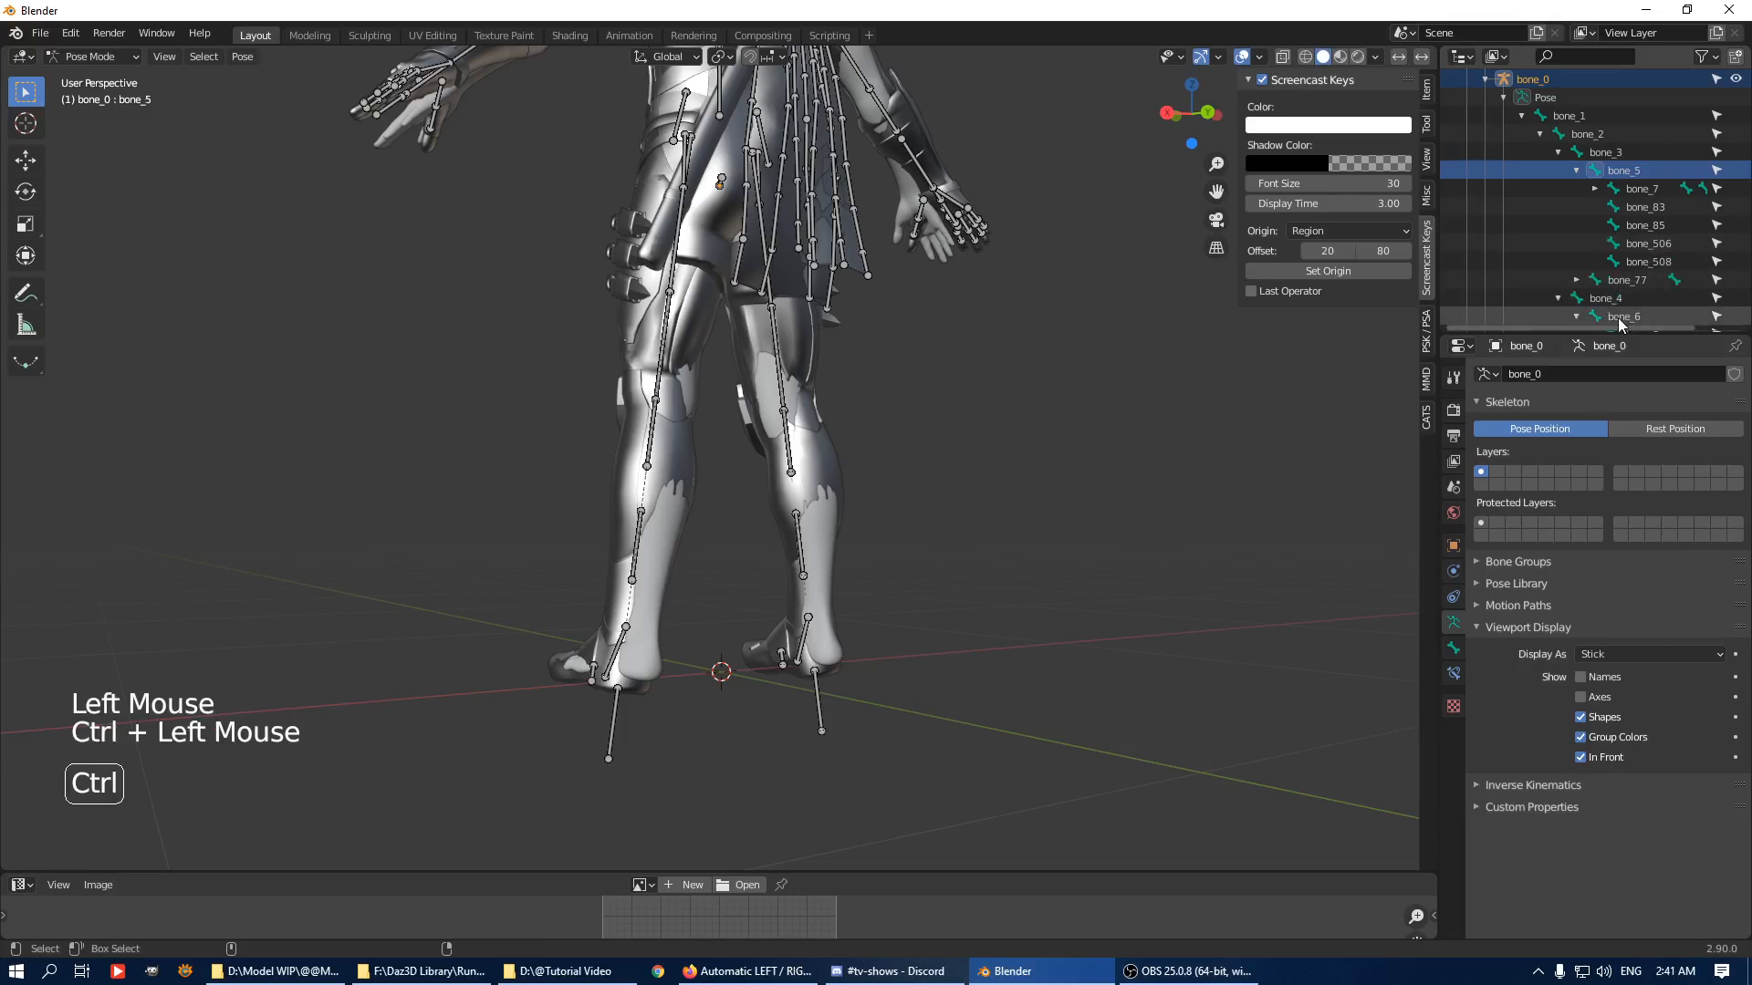
{"action": "middle_click_drag", "start_coordinate": [975, 485], "coordinate": [1059, 451]}
{"action": "key", "text": "r"}
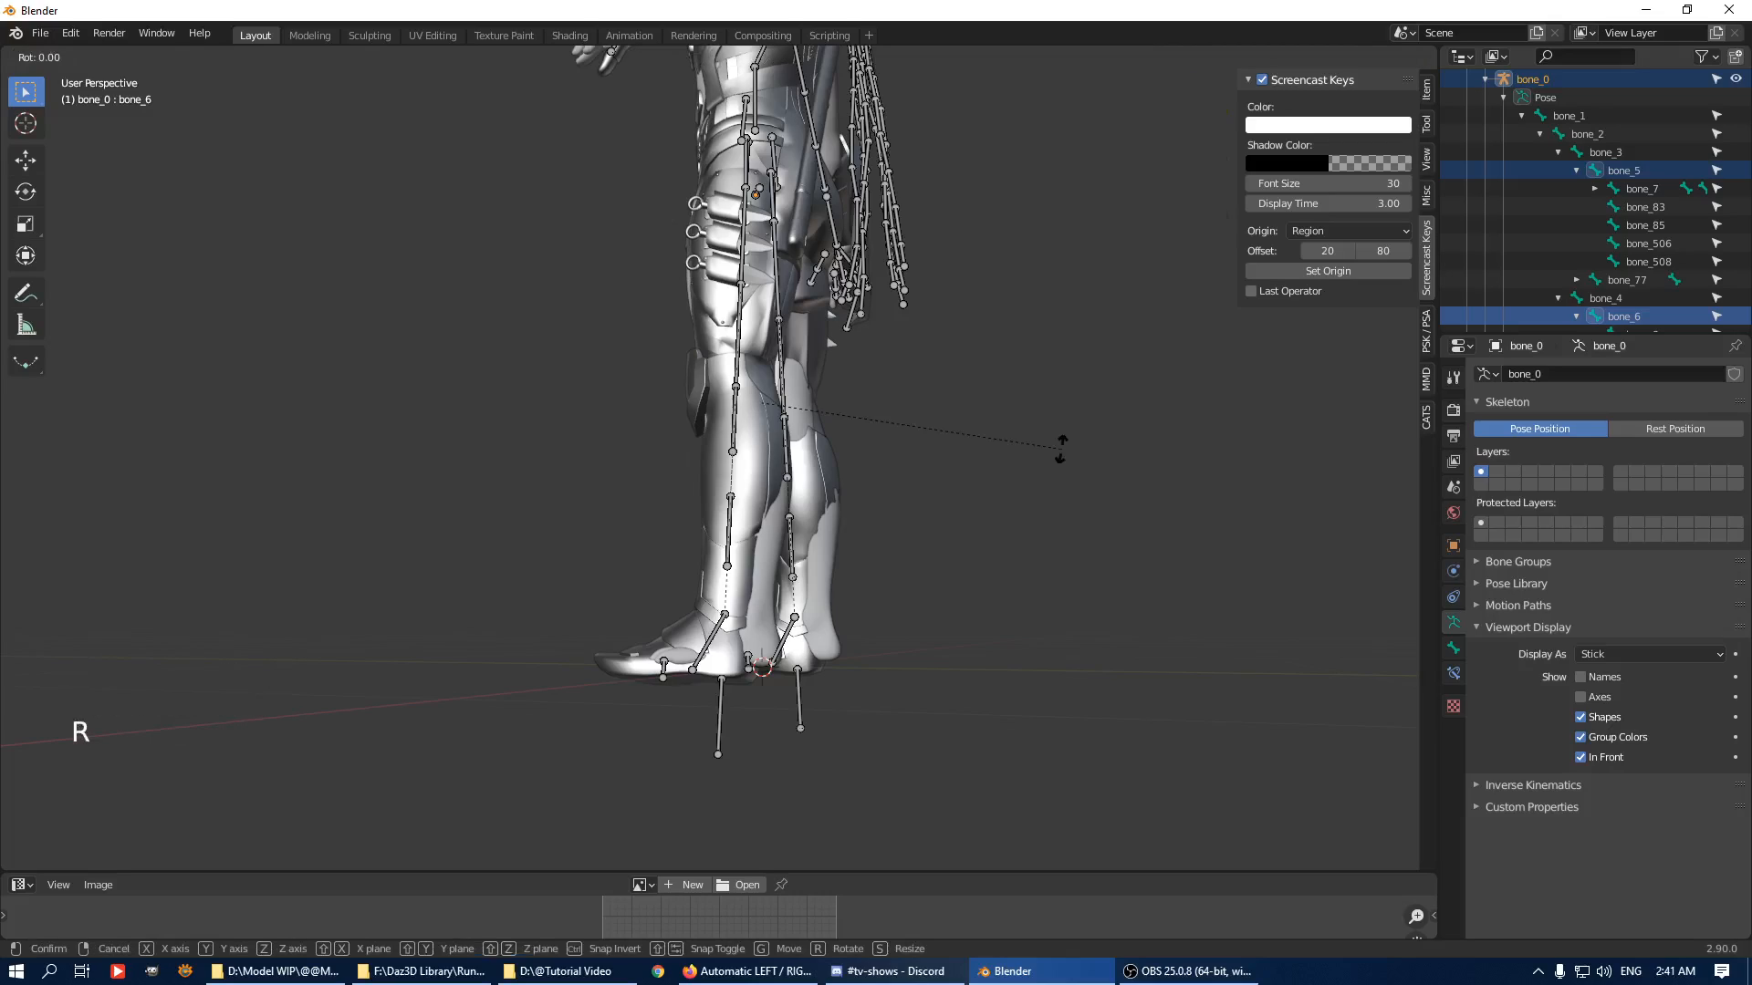
{"action": "key", "text": "x"}
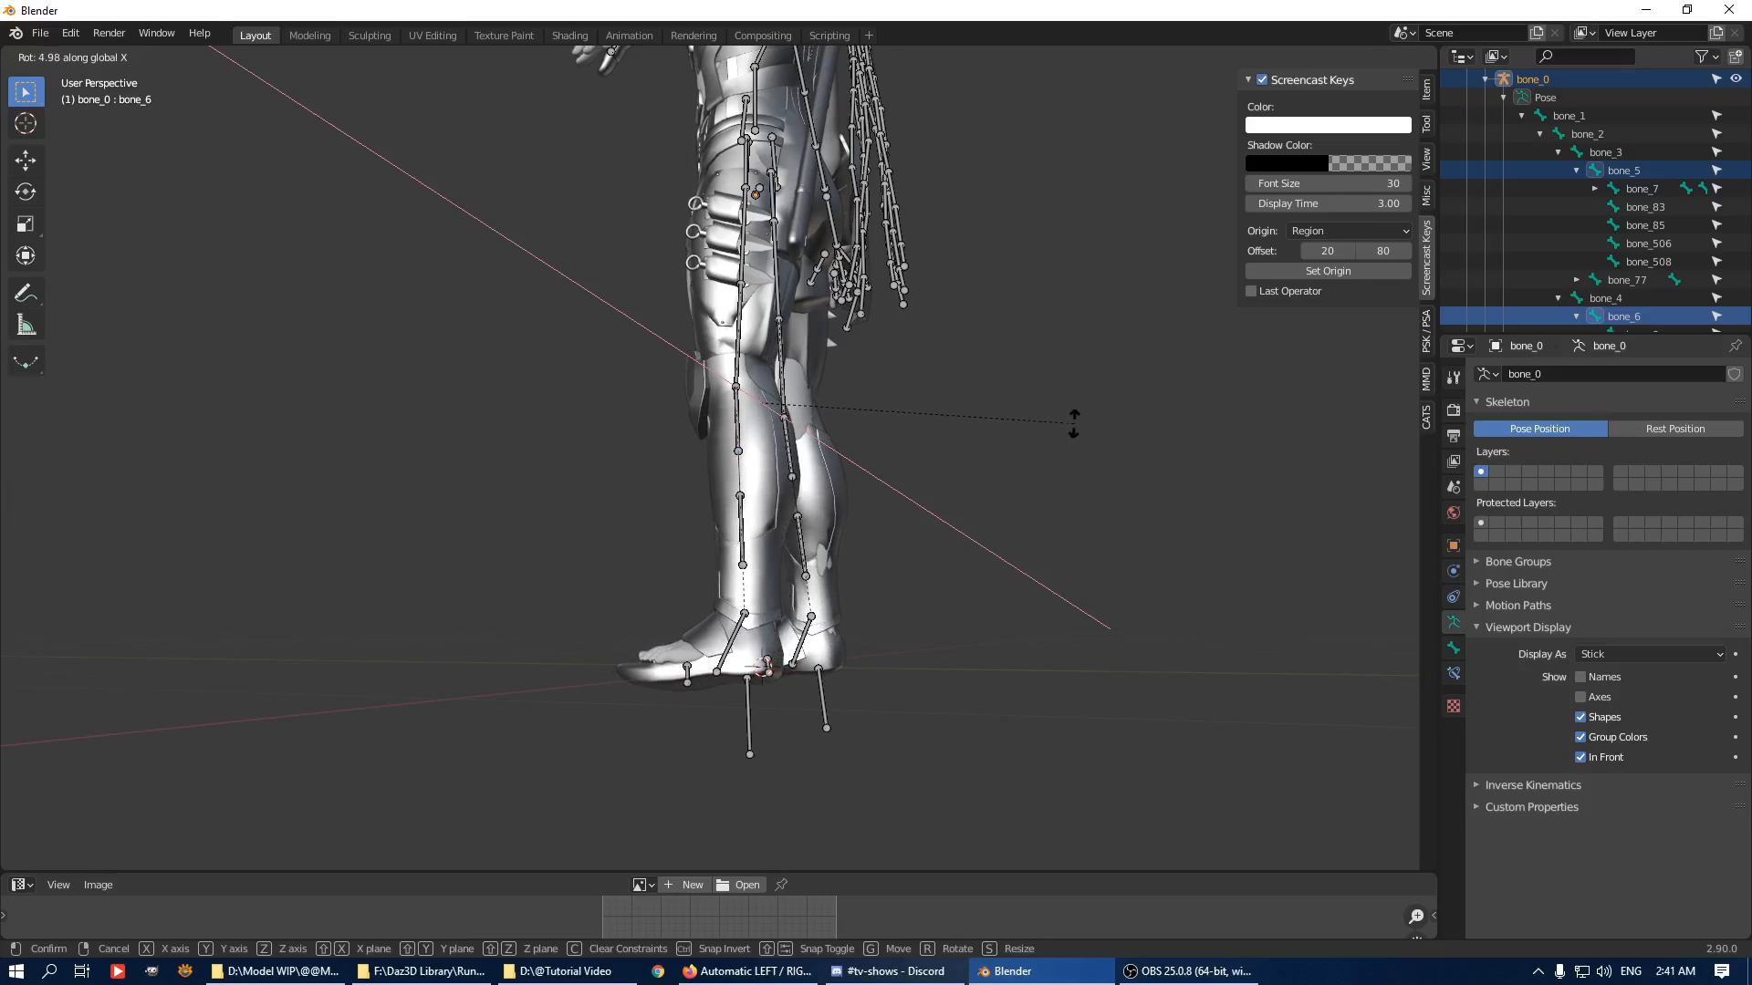
{"action": "left_click", "coordinate": [1075, 424]}
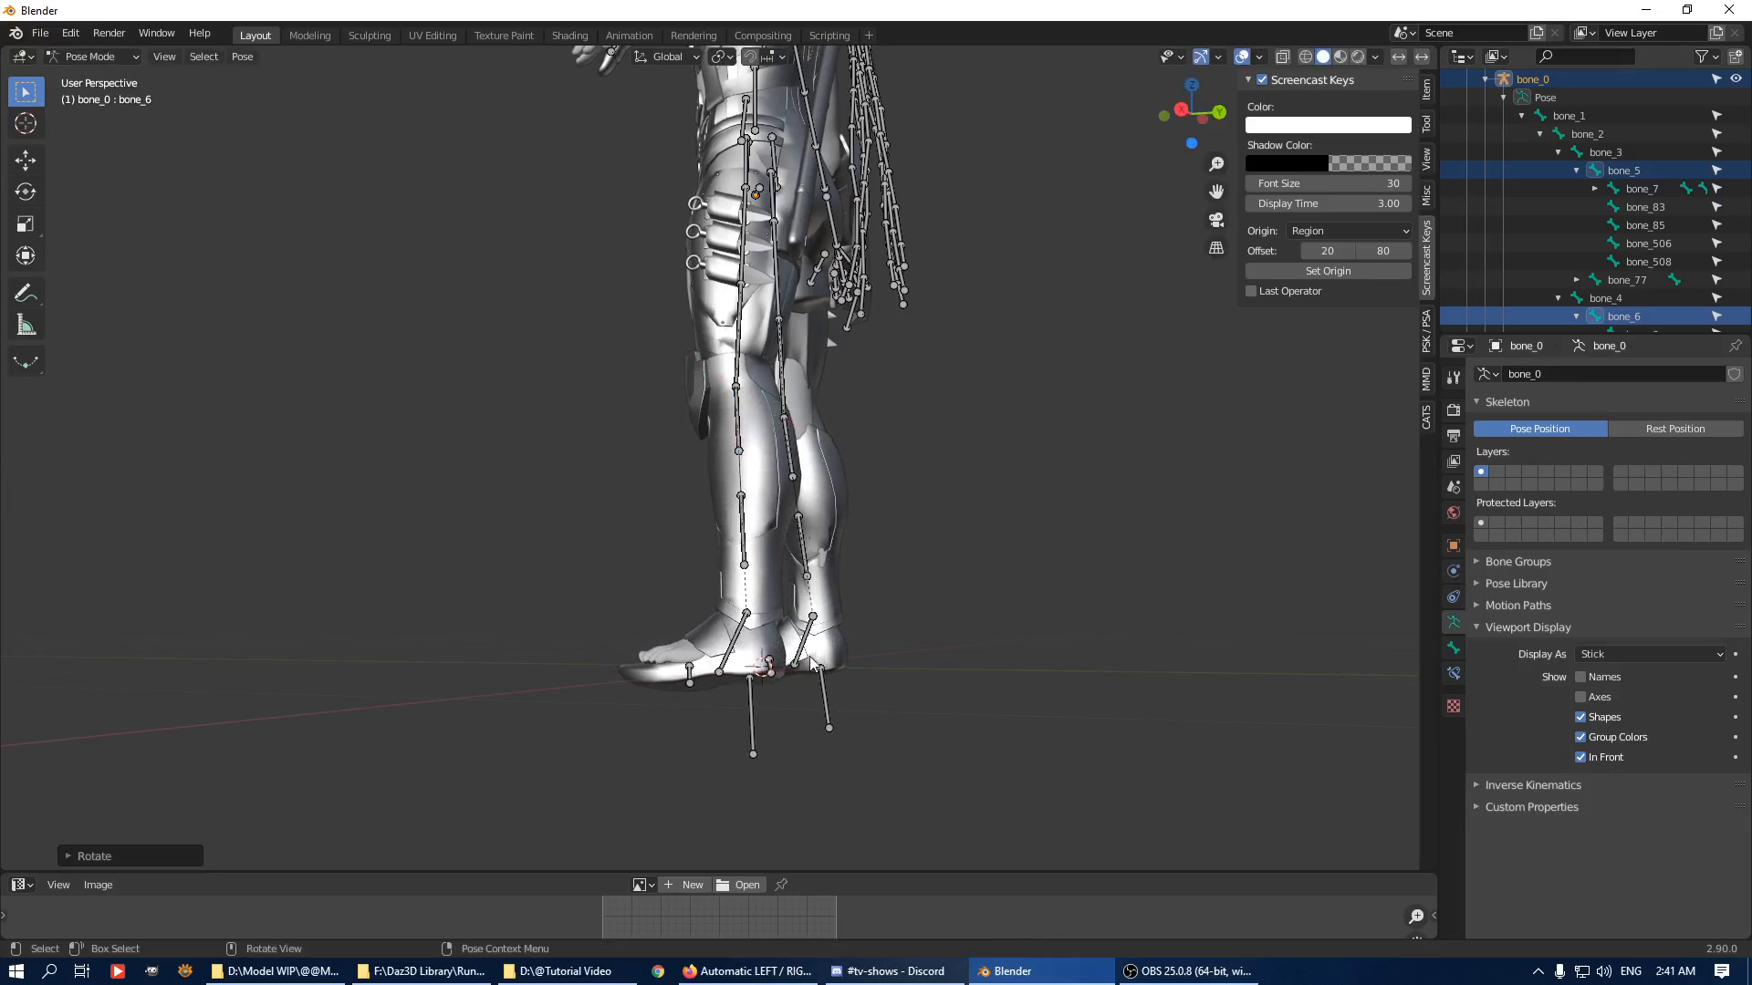
Select both foot bones, bone_7 and bone_8, and rotate them slightly in the negative direction around the global X axis.
{"action": "left_click", "coordinate": [741, 643]}
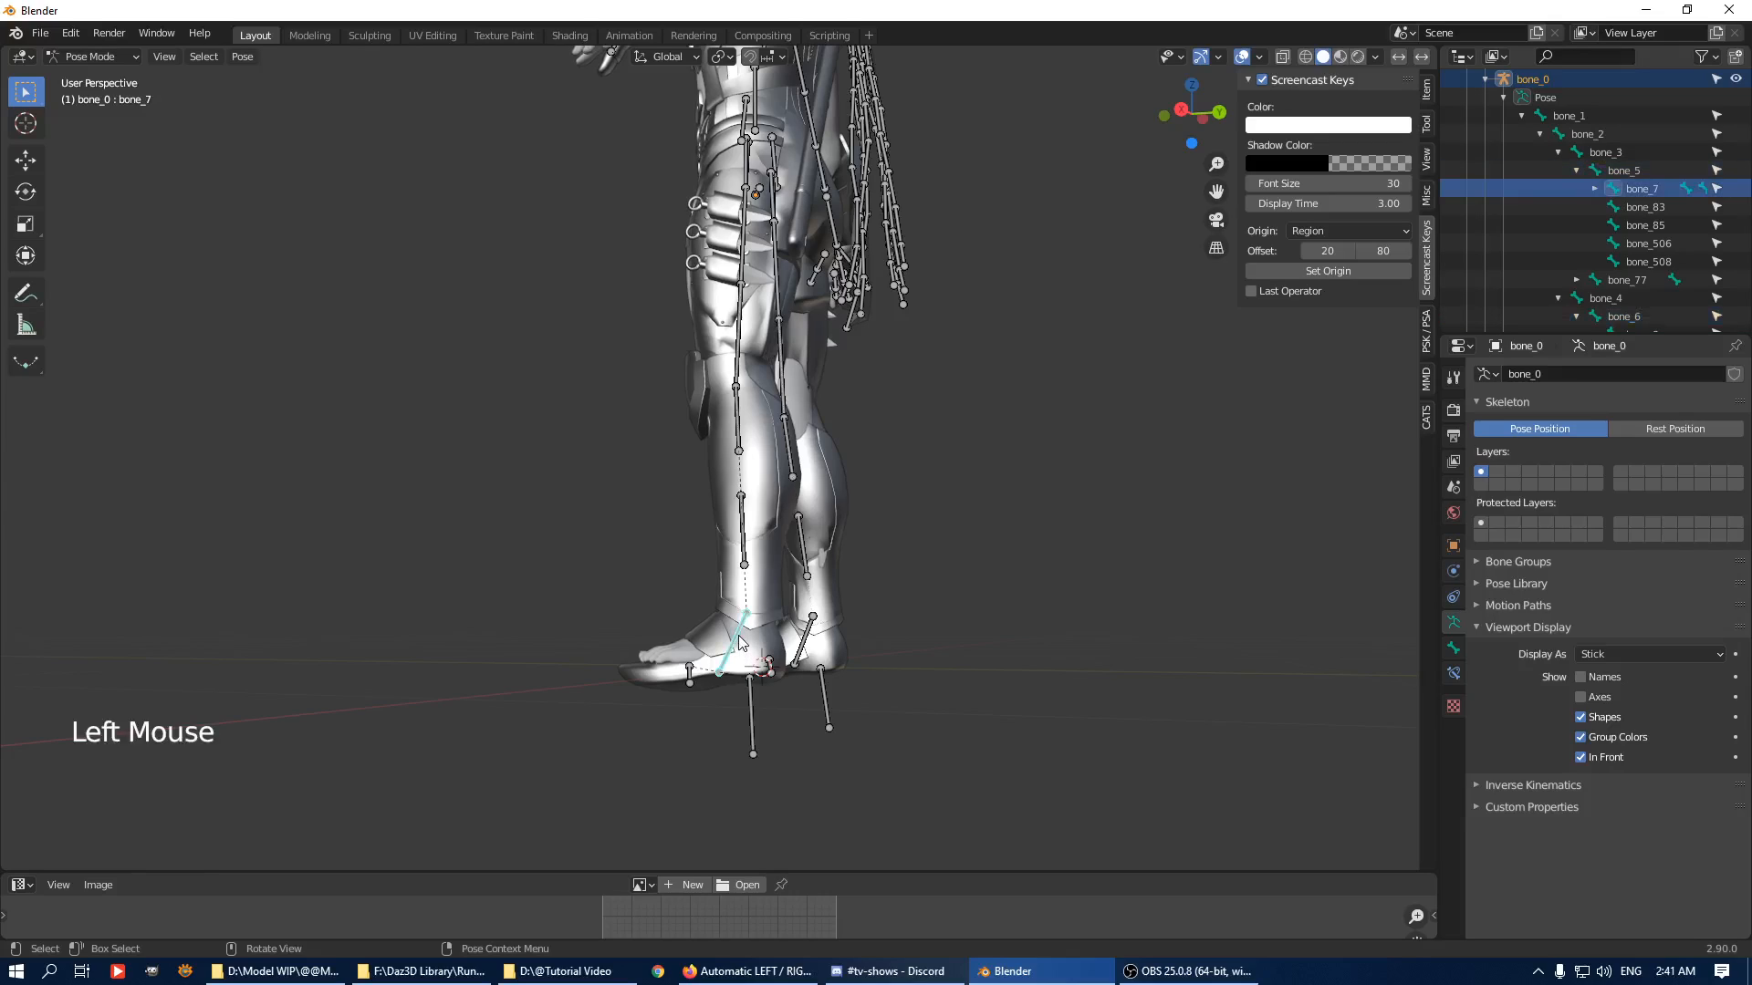
{"action": "left_click", "coordinate": [805, 643], "text": "shift"}
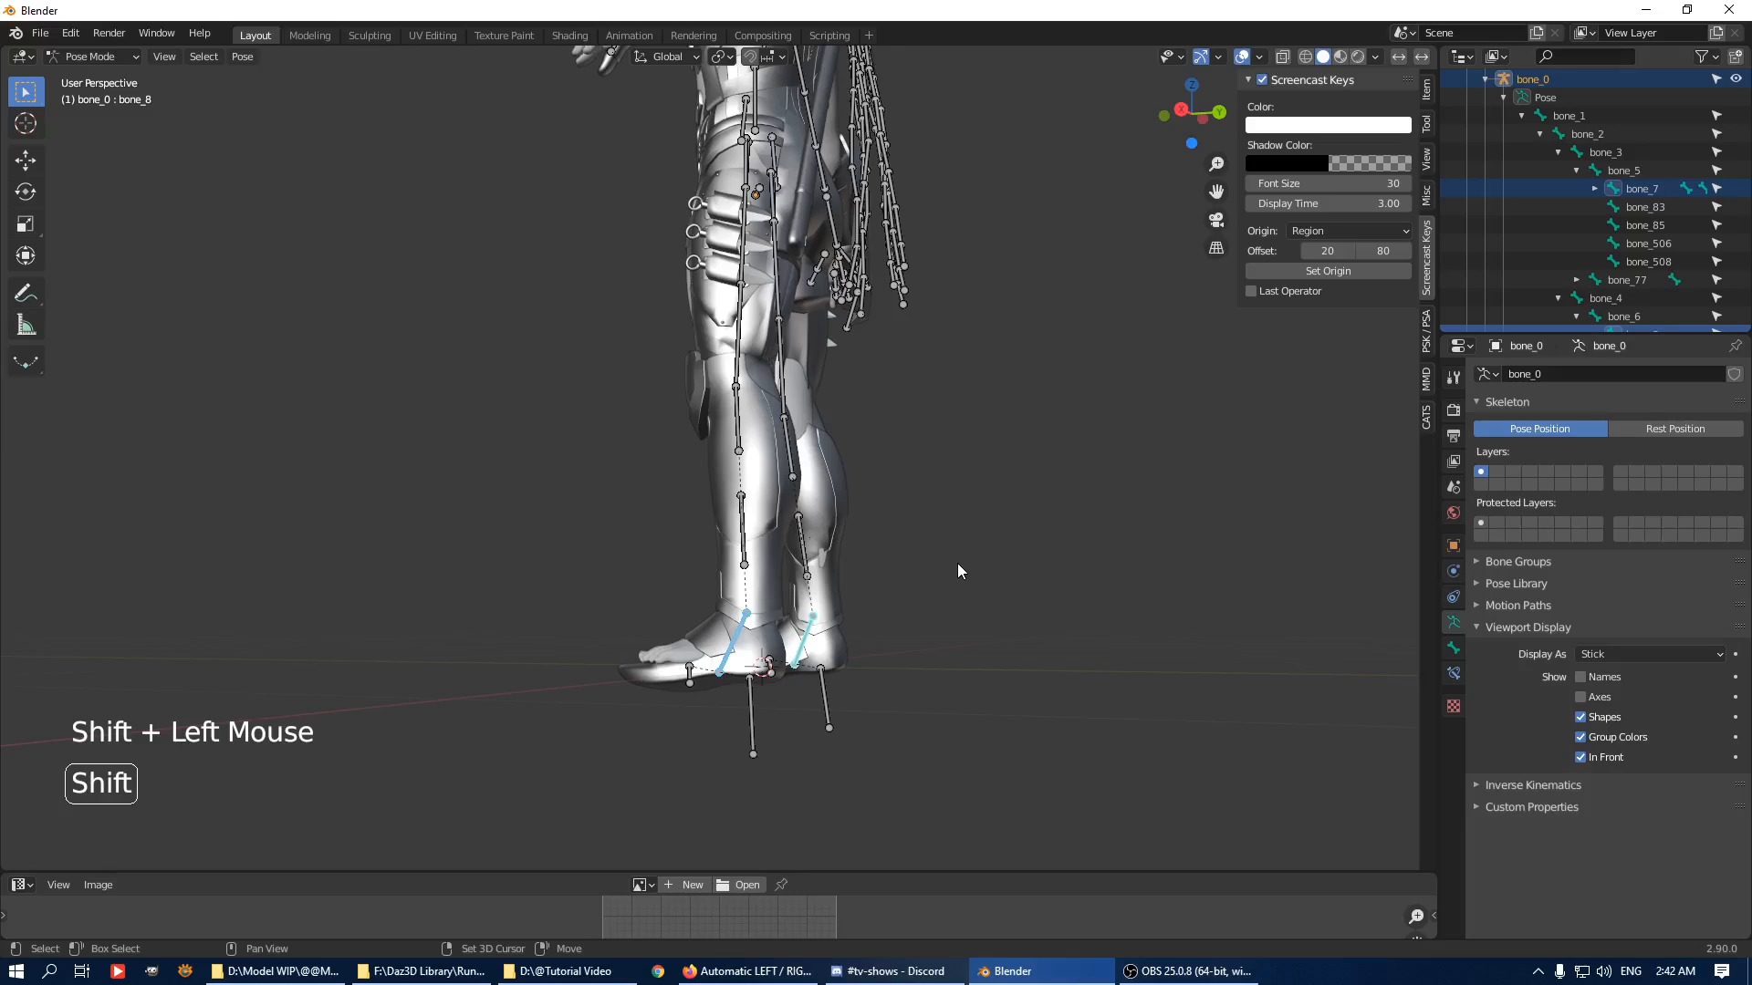
{"action": "key", "text": "r"}
{"action": "key", "text": "x"}
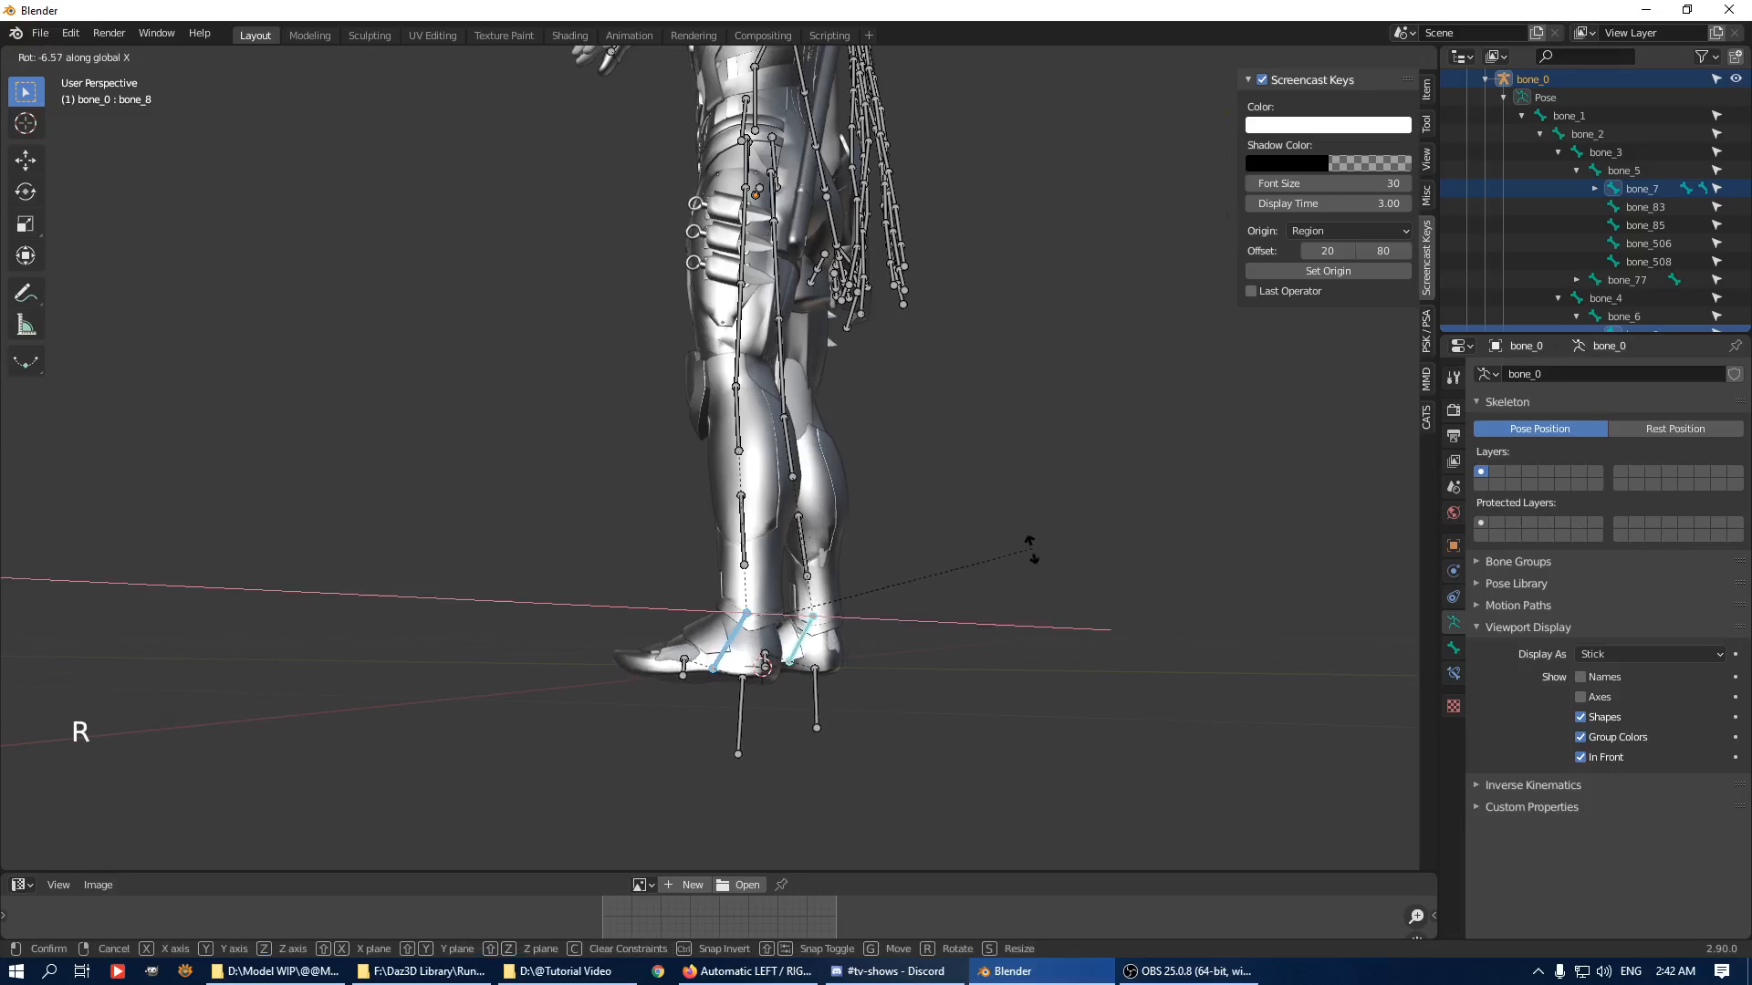
{"action": "left_click", "coordinate": [1031, 541]}
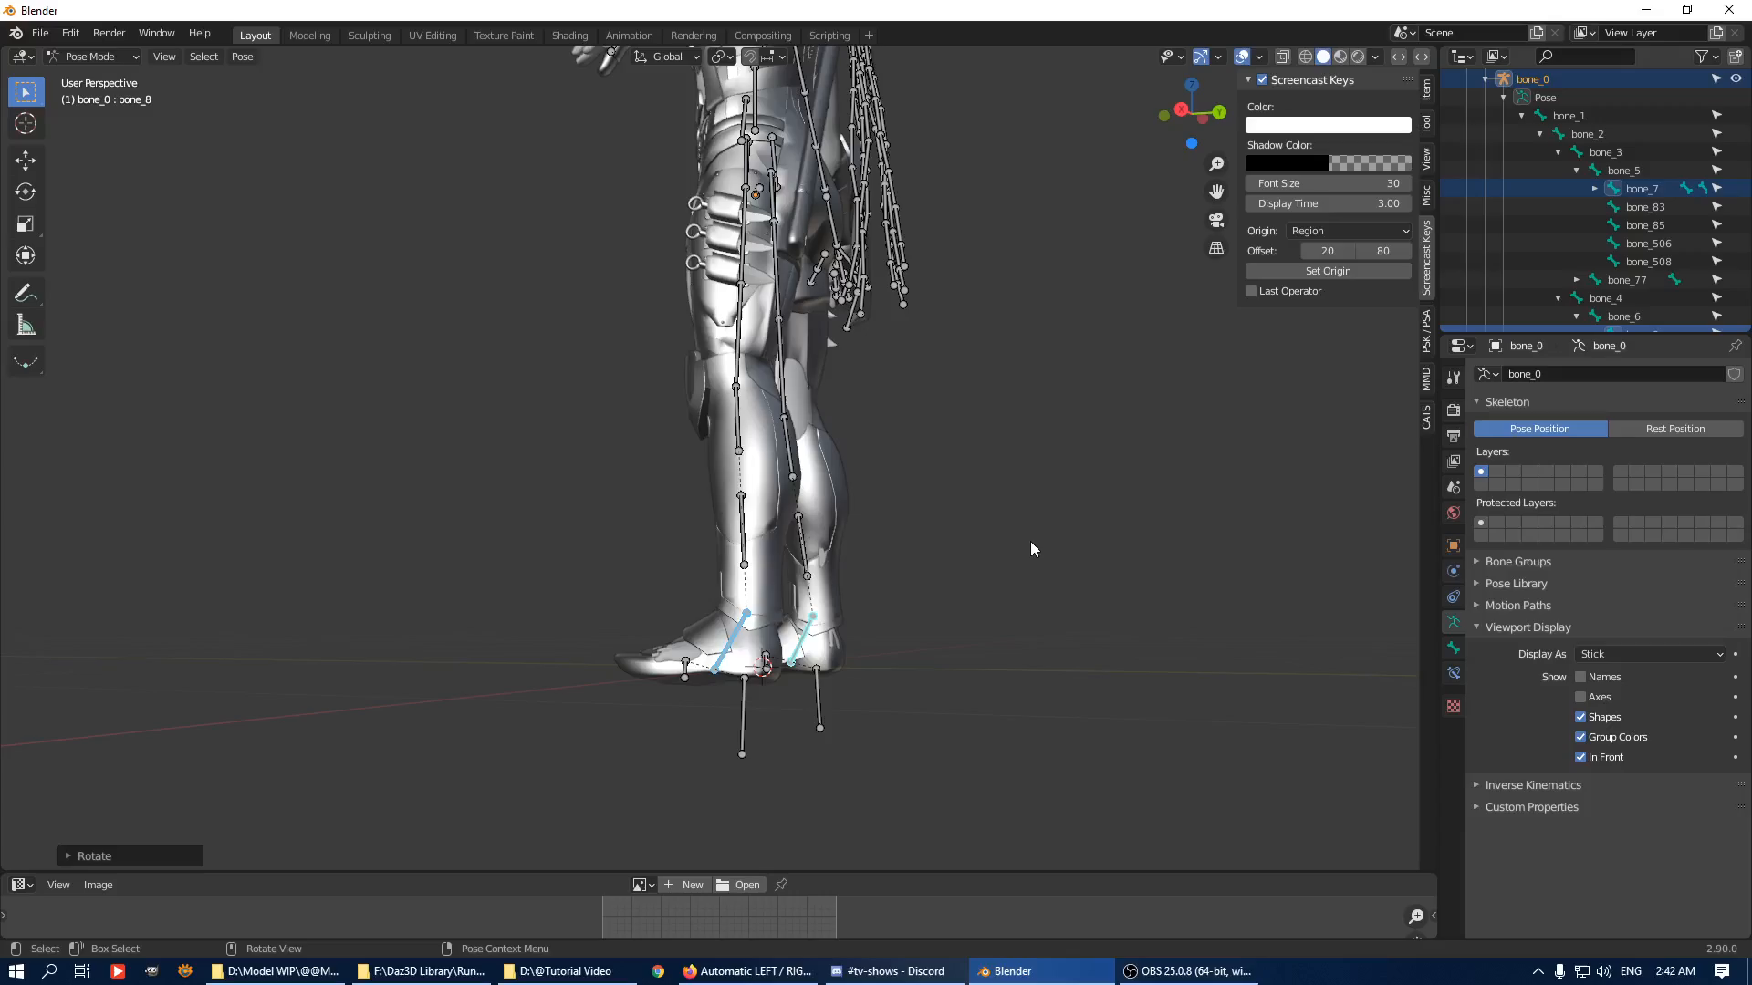
Try rotating foot bone bone_7 around its local Y axis, and undo that rotation.
{"action": "middle_click_drag", "start_coordinate": [1031, 540], "coordinate": [950, 533]}
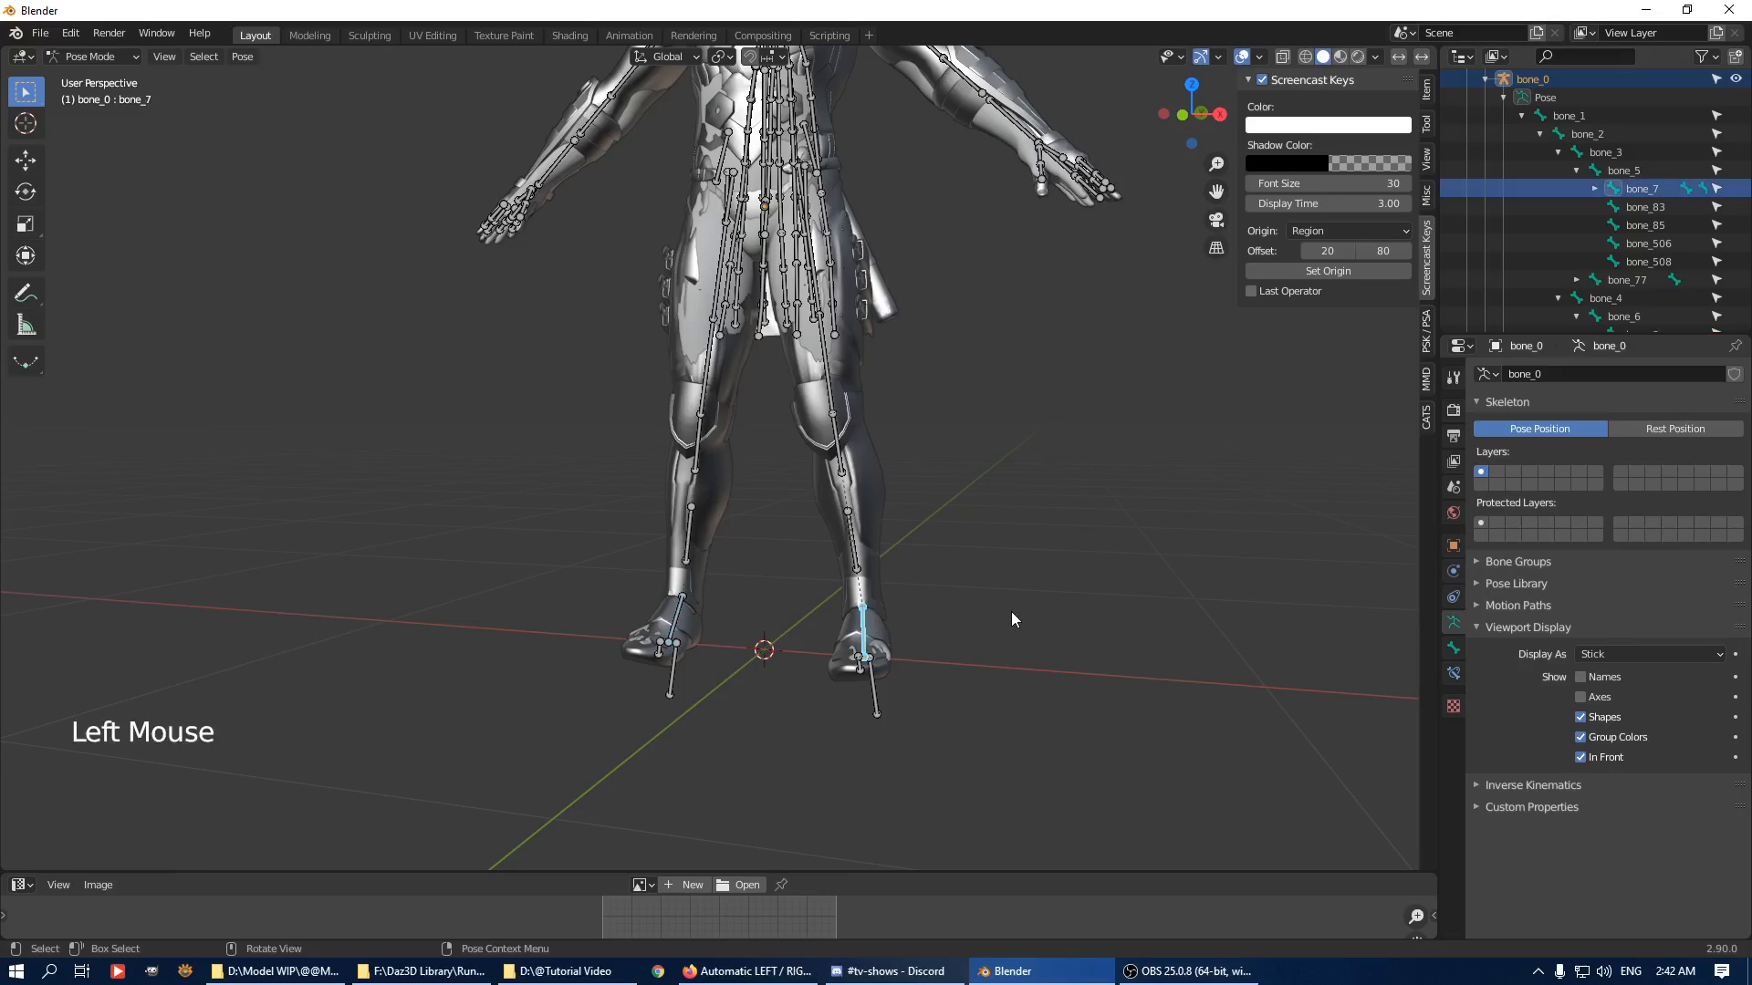
{"action": "key", "text": "r"}
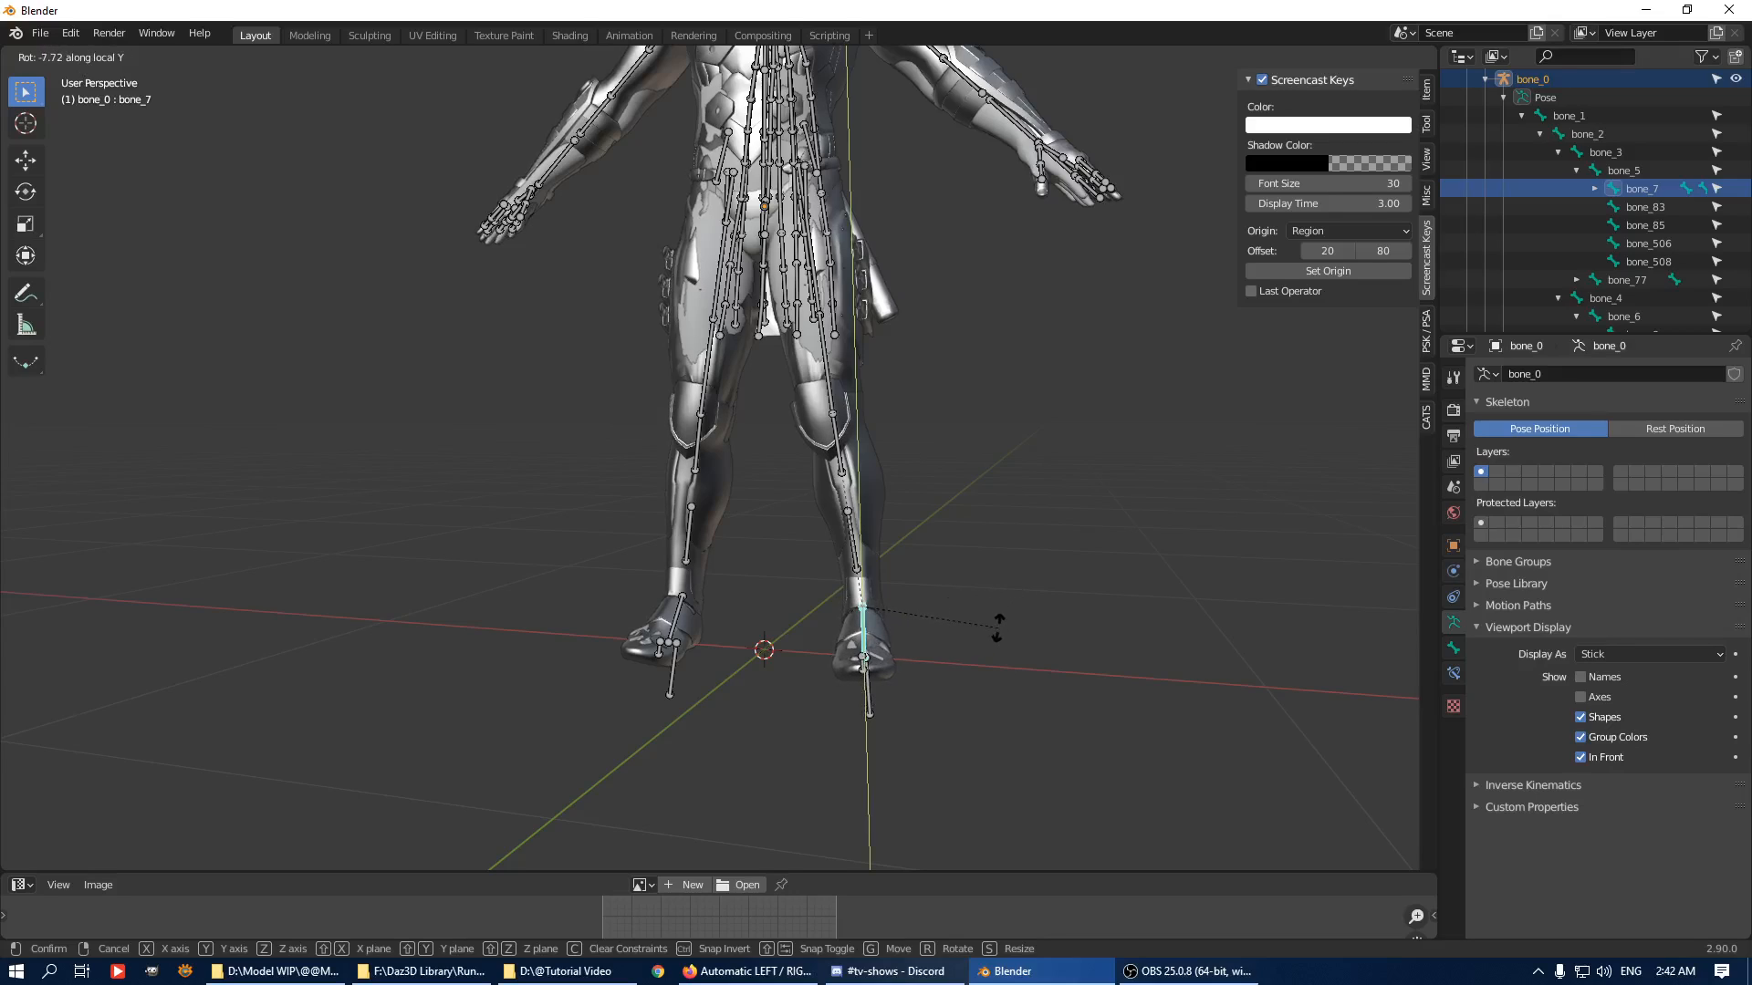
{"action": "left_click", "coordinate": [996, 630]}
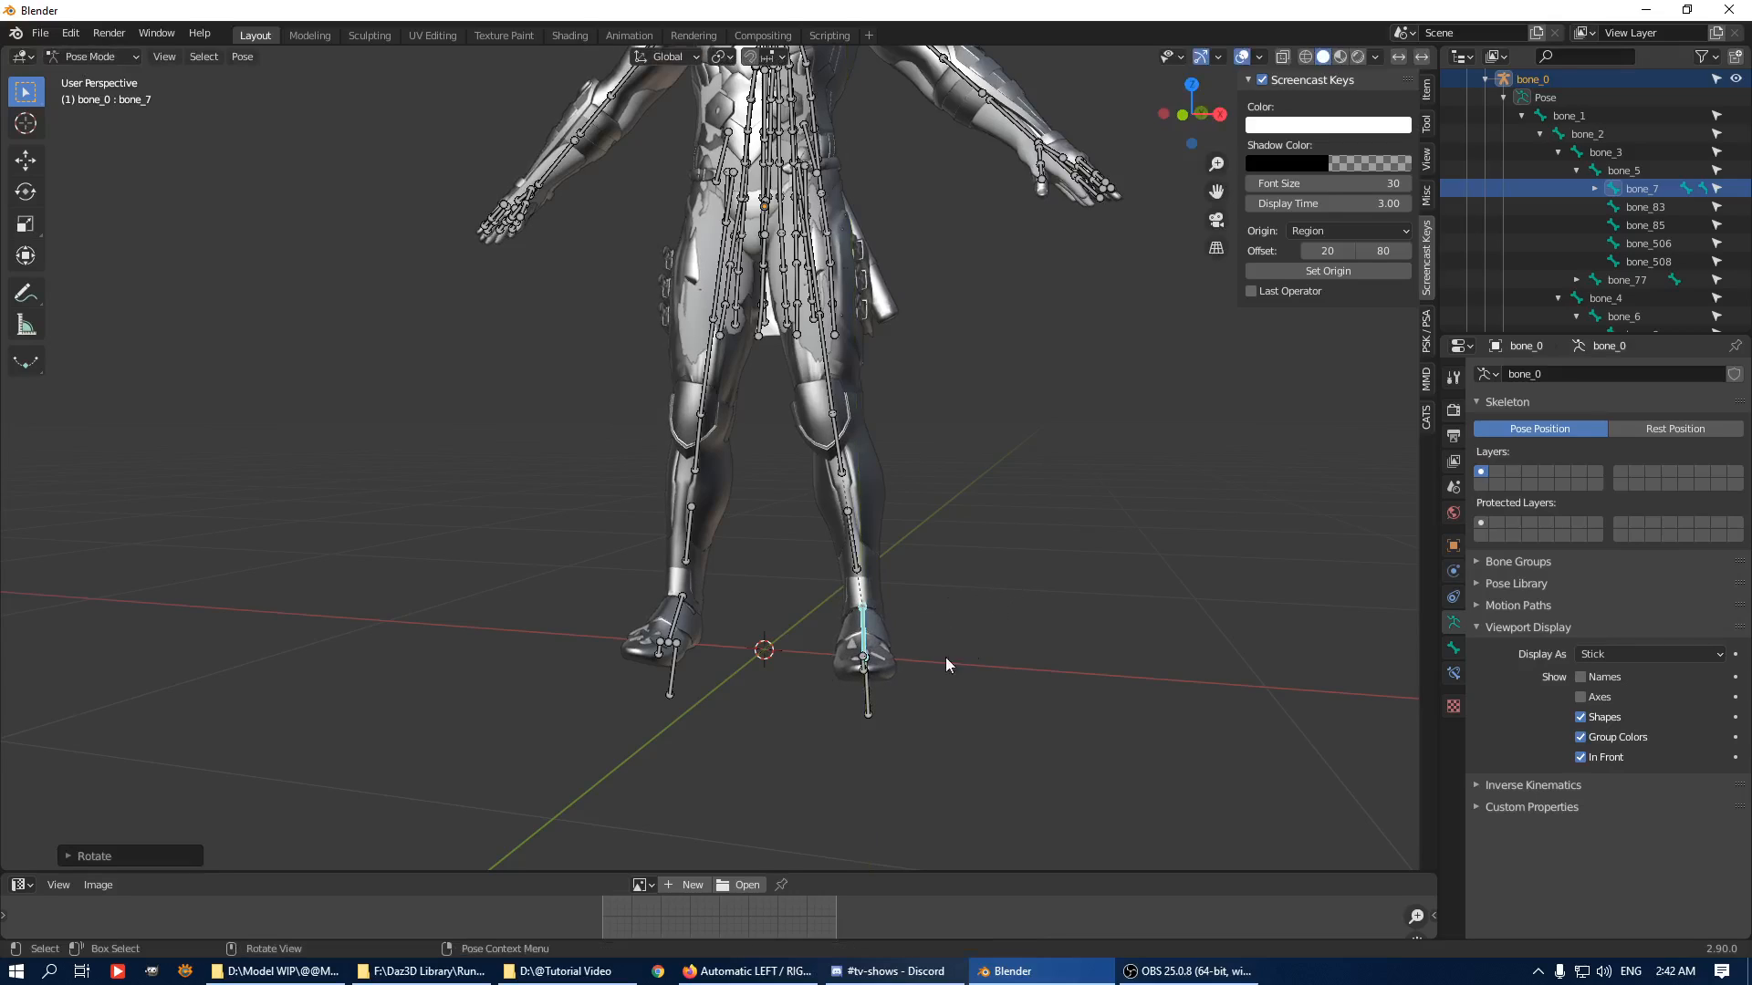
{"action": "left_click", "coordinate": [677, 619]}
{"action": "key", "text": "r"}
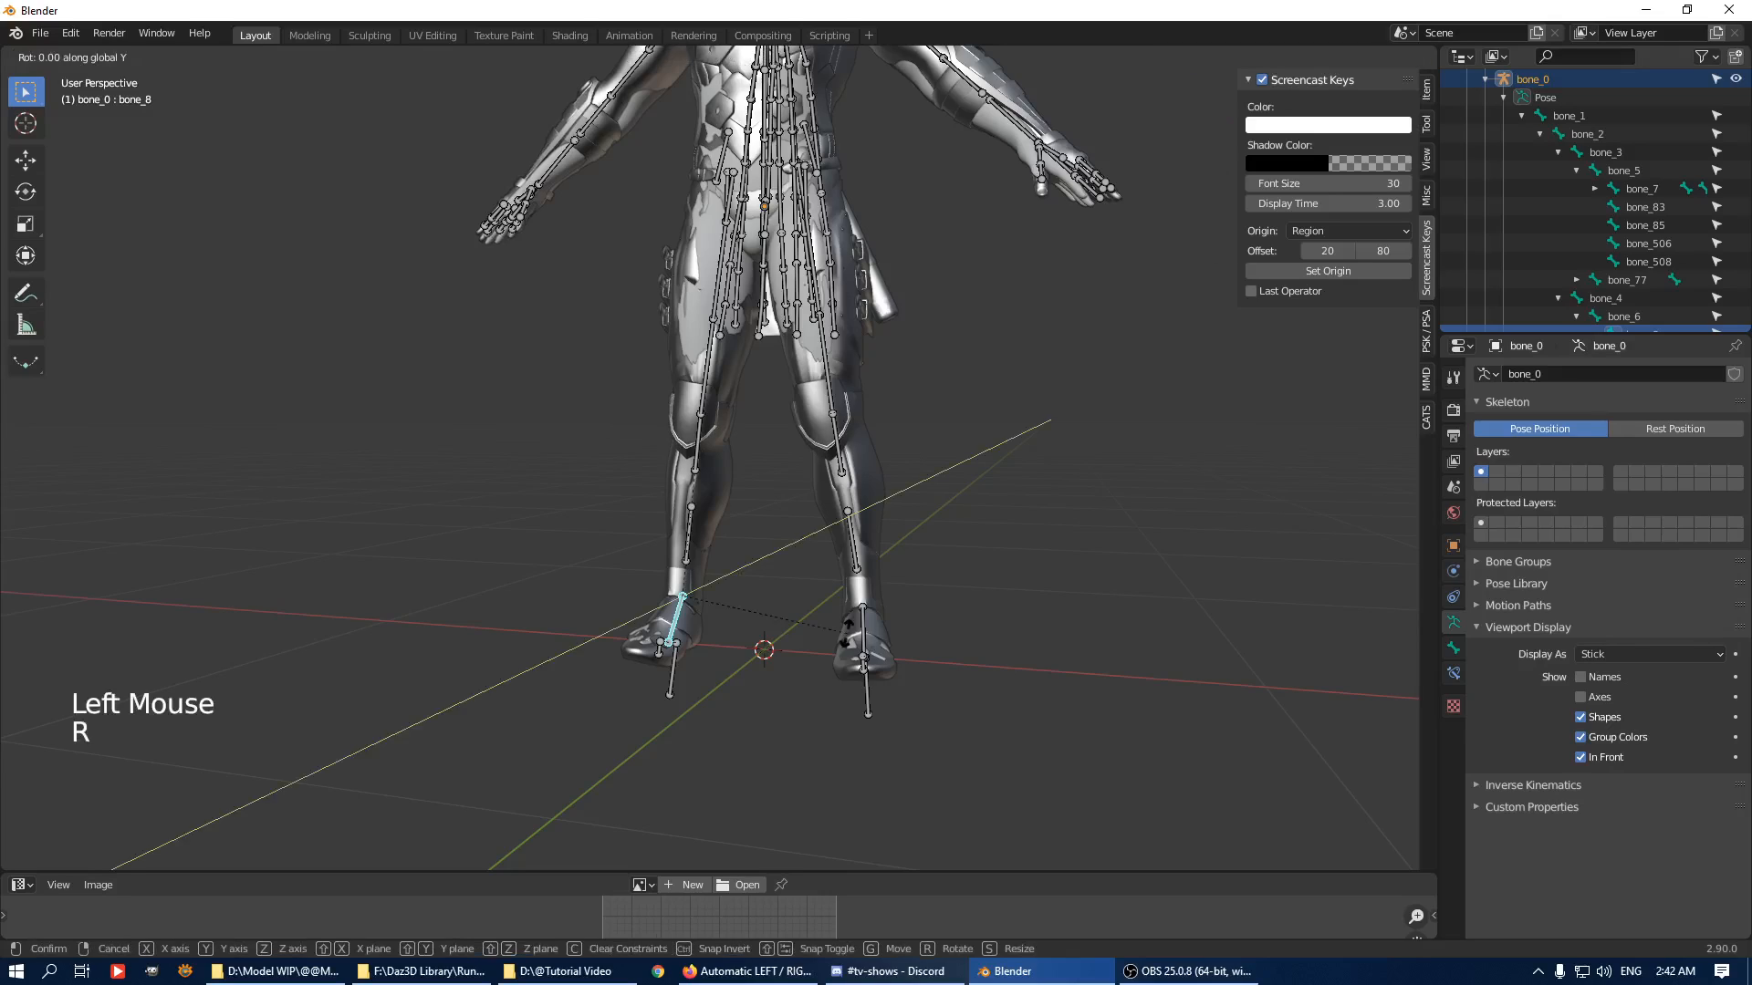
{"action": "right_click", "coordinate": [836, 665]}
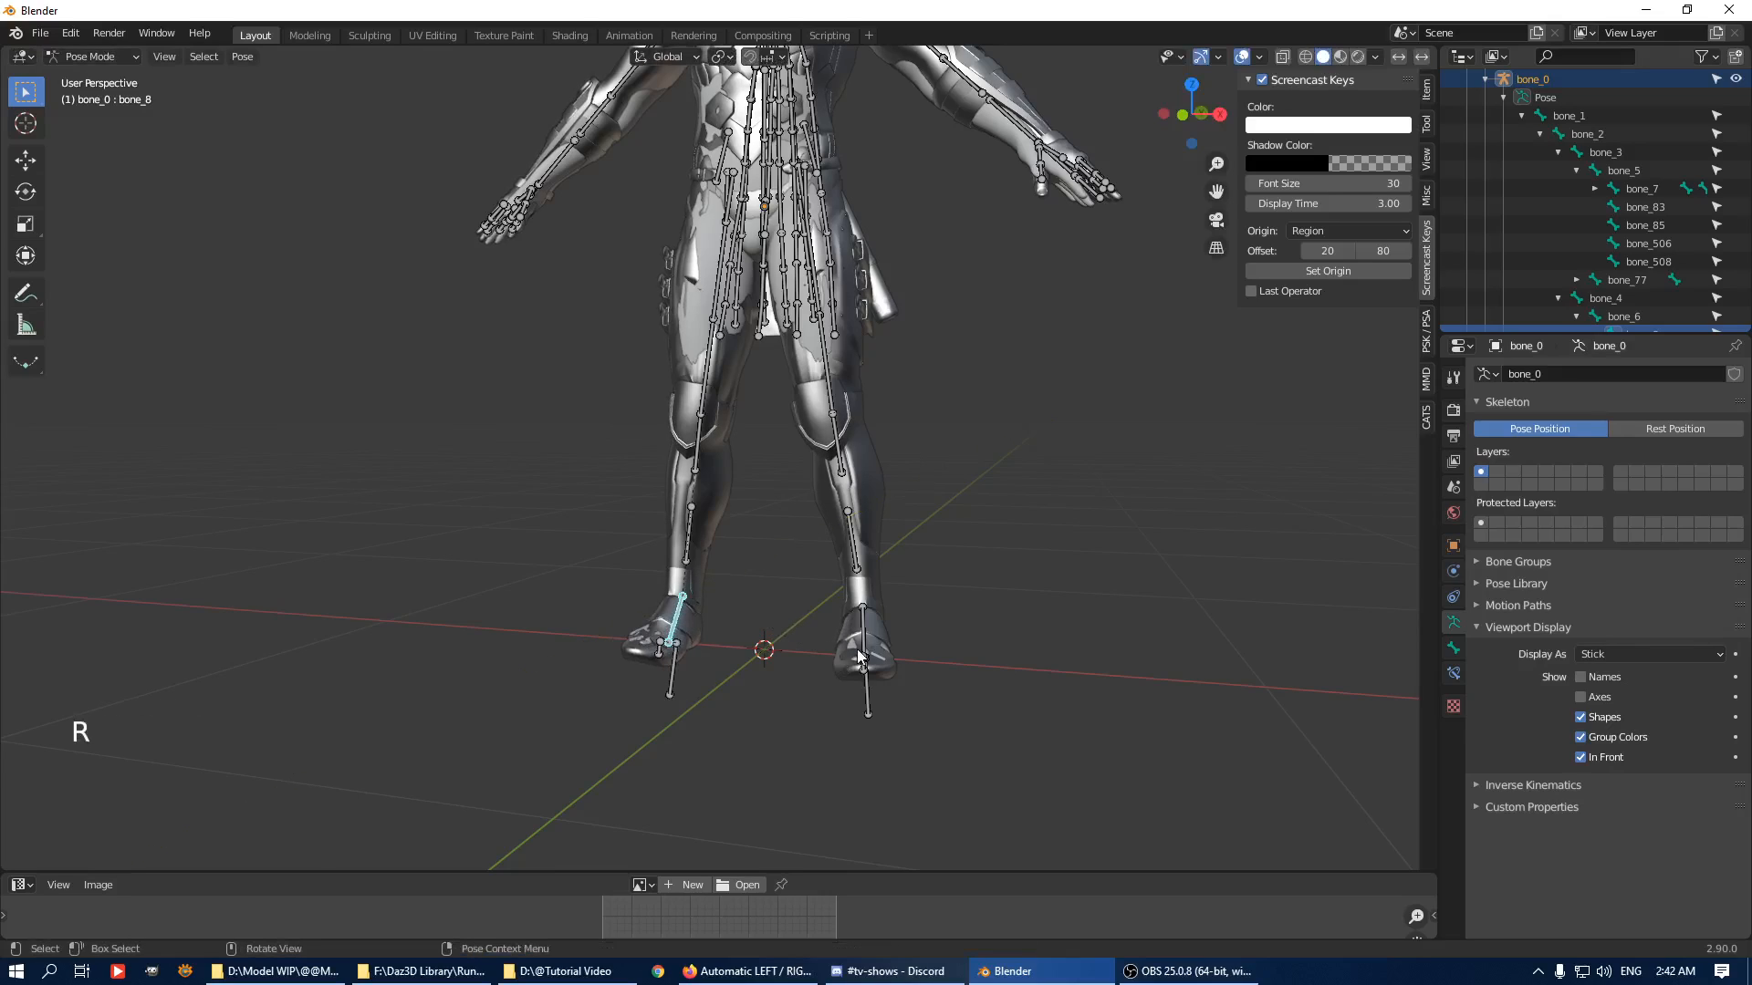
{"action": "key", "text": "ctrl+z"}
{"action": "key", "text": "ctrl+z"}
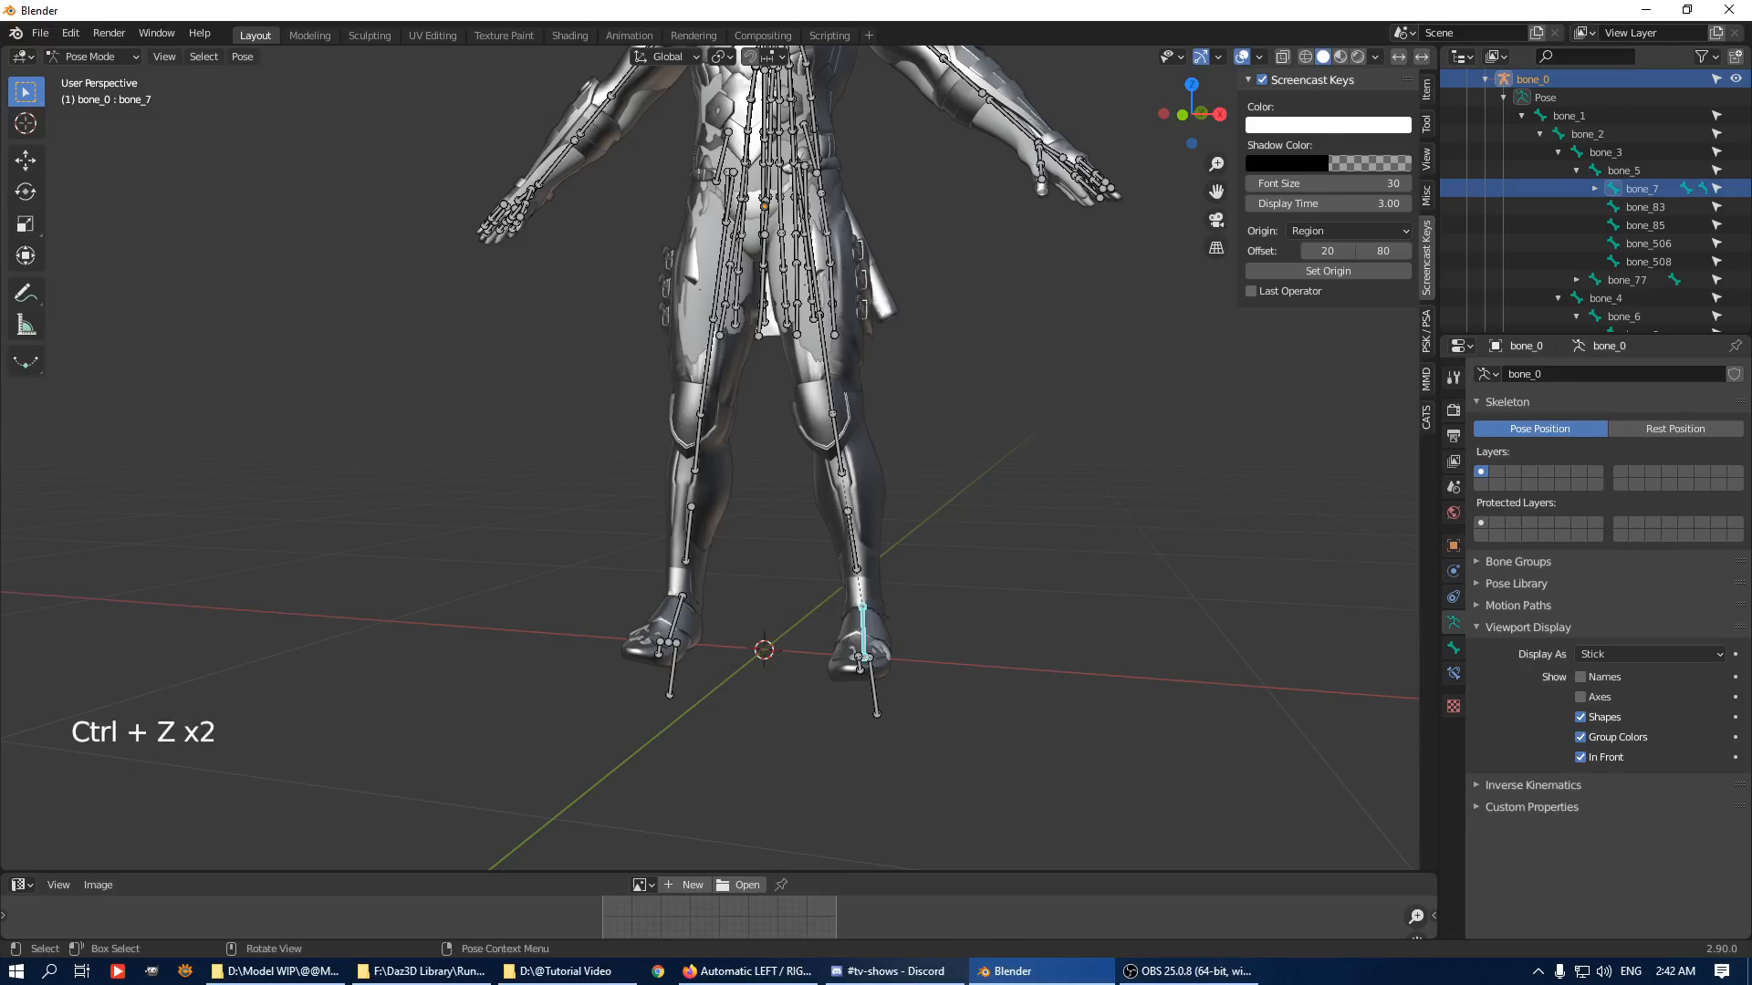
Rotate foot bone bone_7 about -5° around the global Y axis and turn bone_8 outward around the same axis.
{"action": "key", "text": "r"}
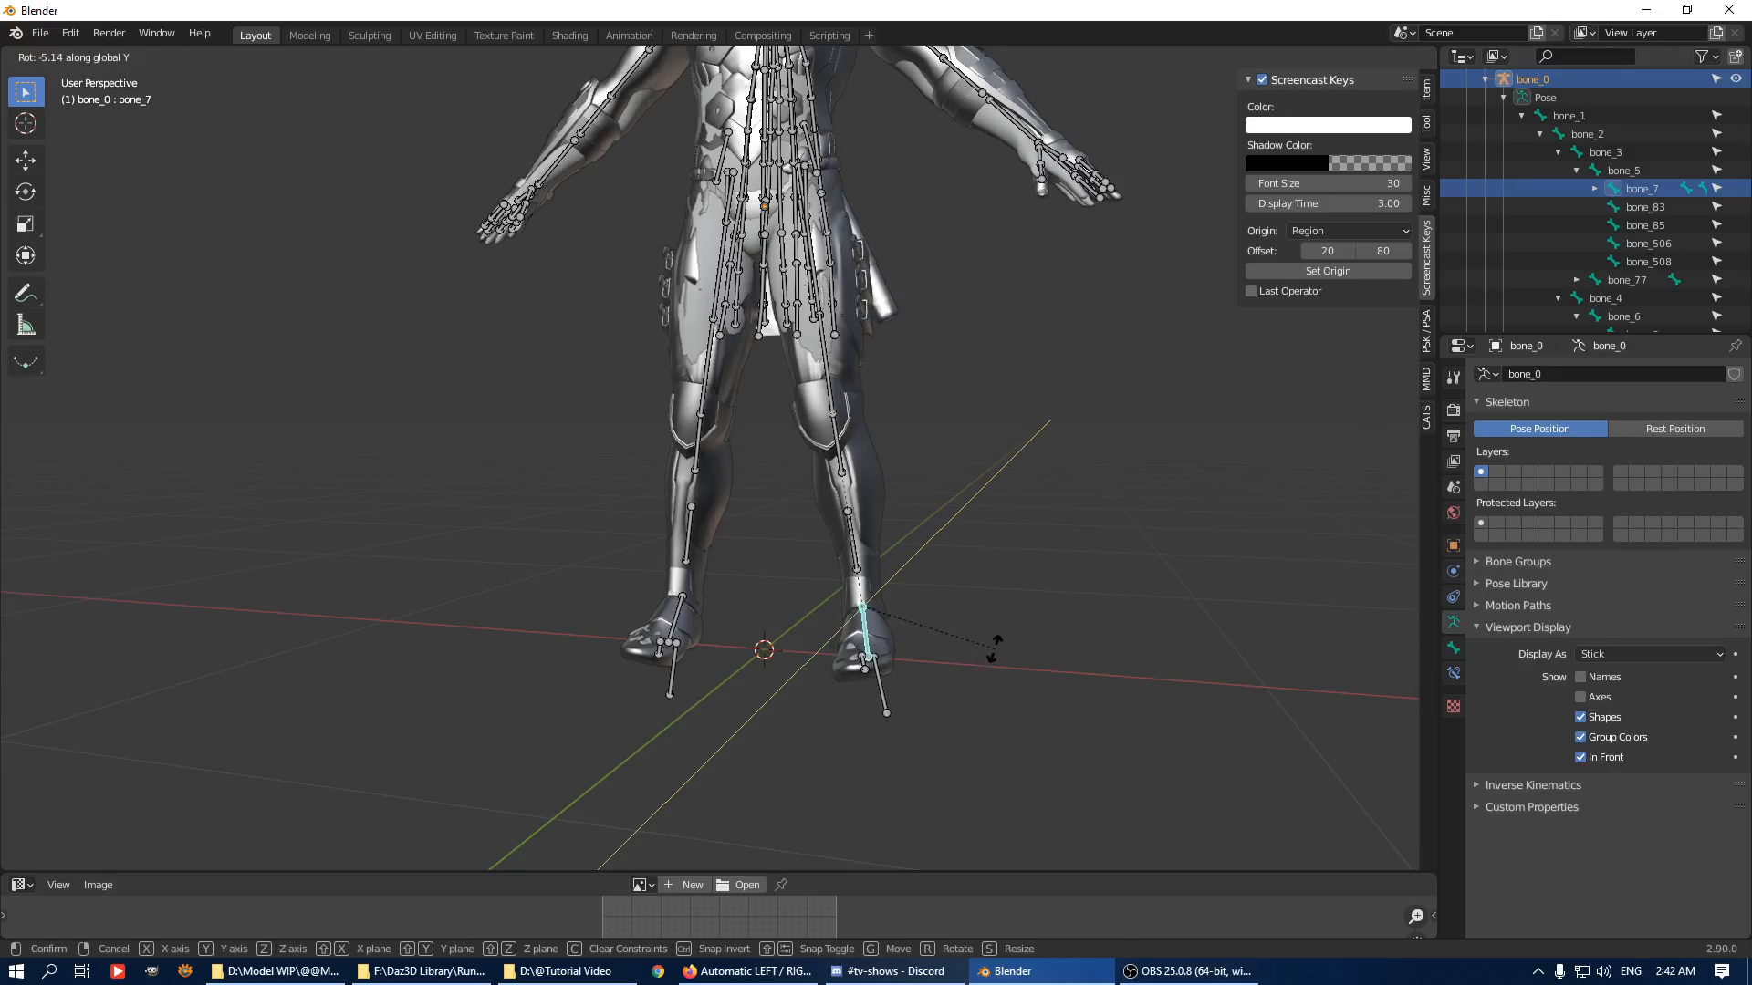
{"action": "left_click", "coordinate": [994, 648]}
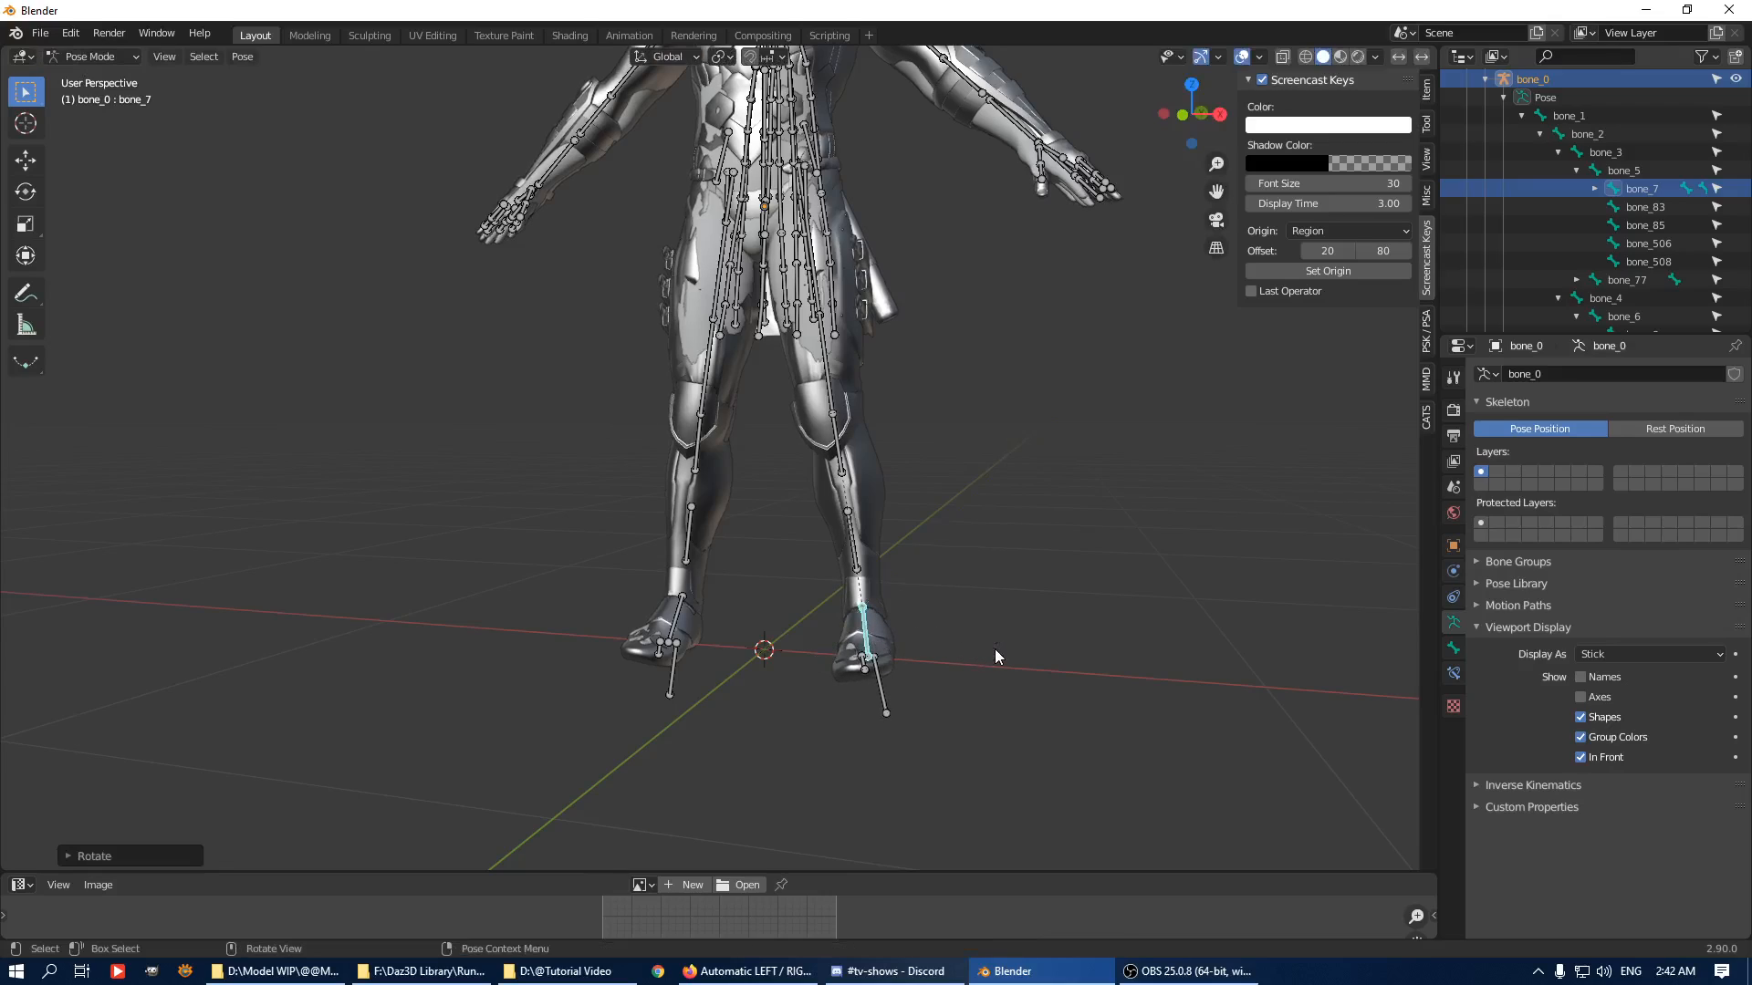
{"action": "left_click", "coordinate": [681, 616]}
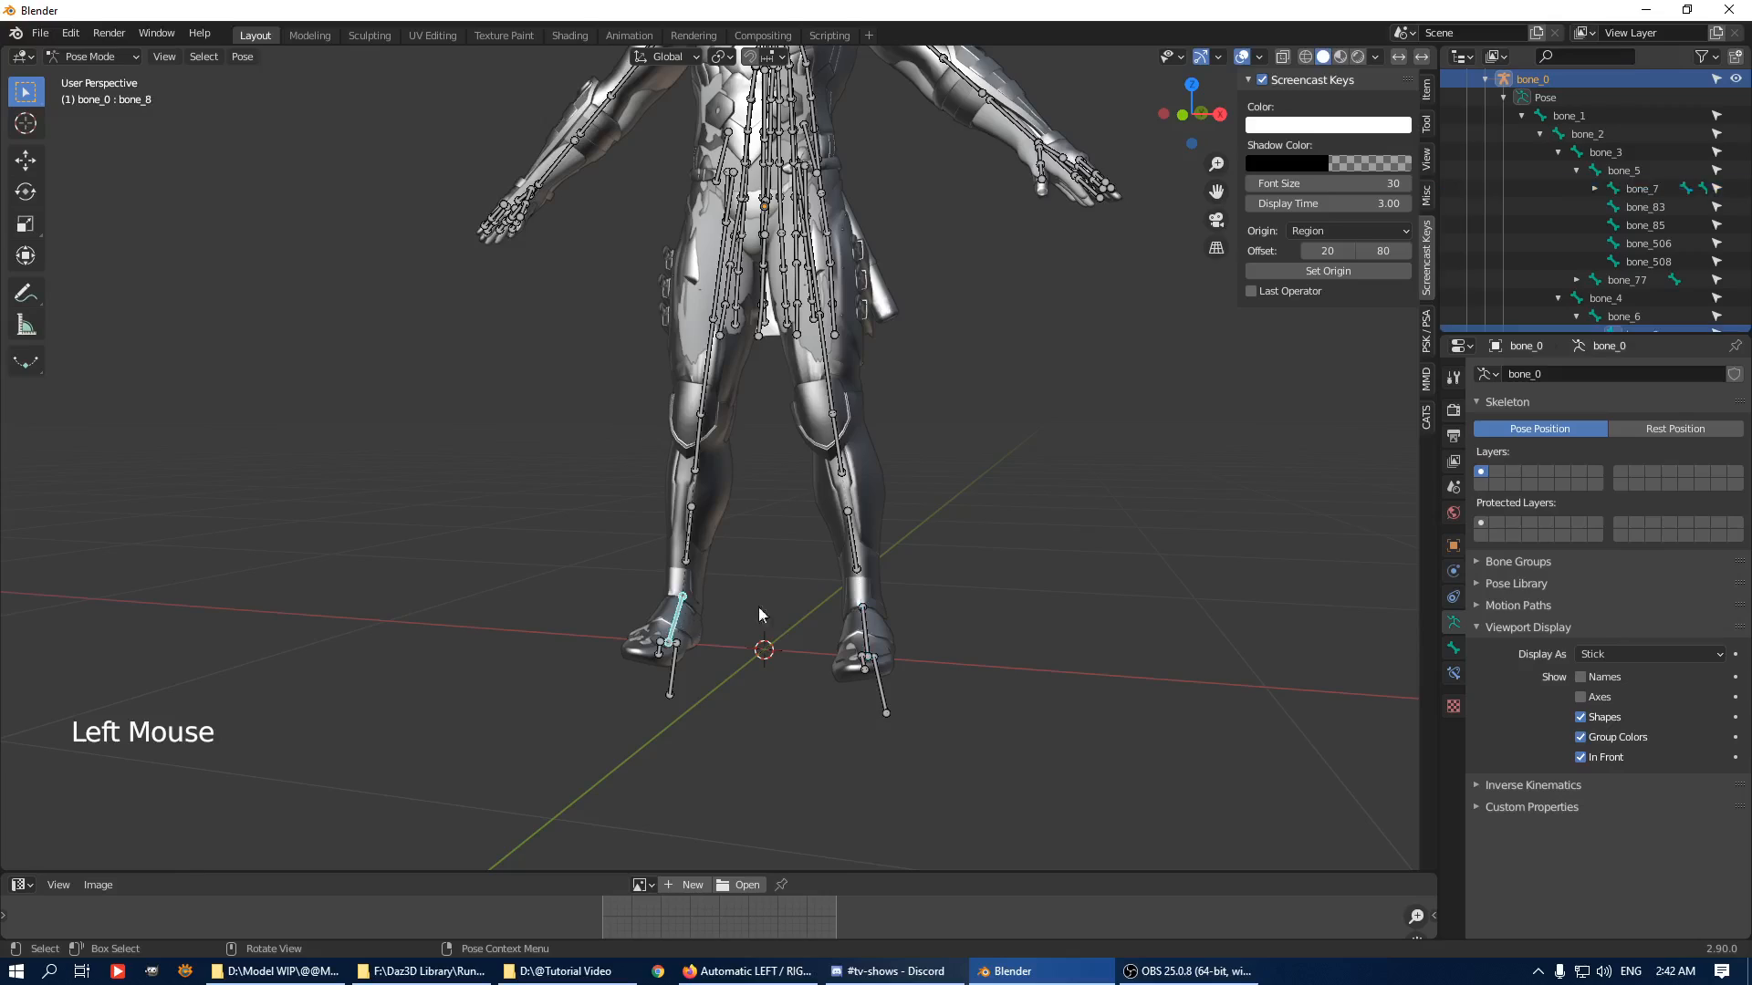
{"action": "key", "text": "r"}
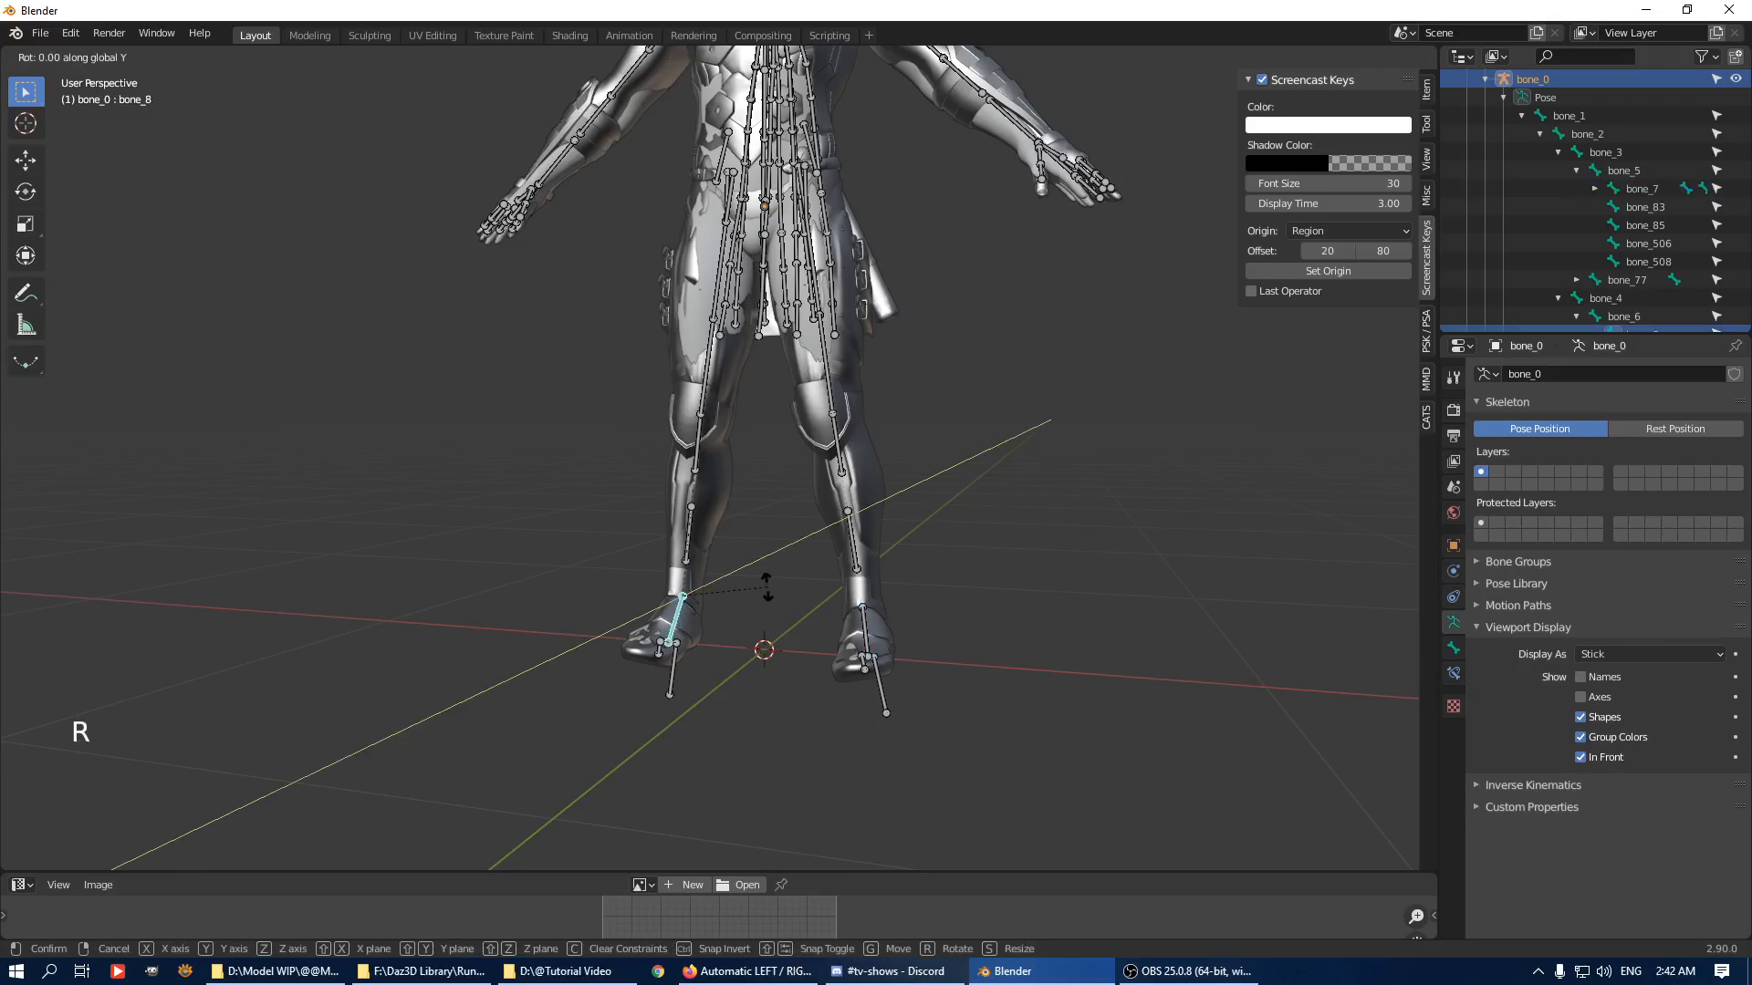
{"action": "left_click", "coordinate": [768, 587]}
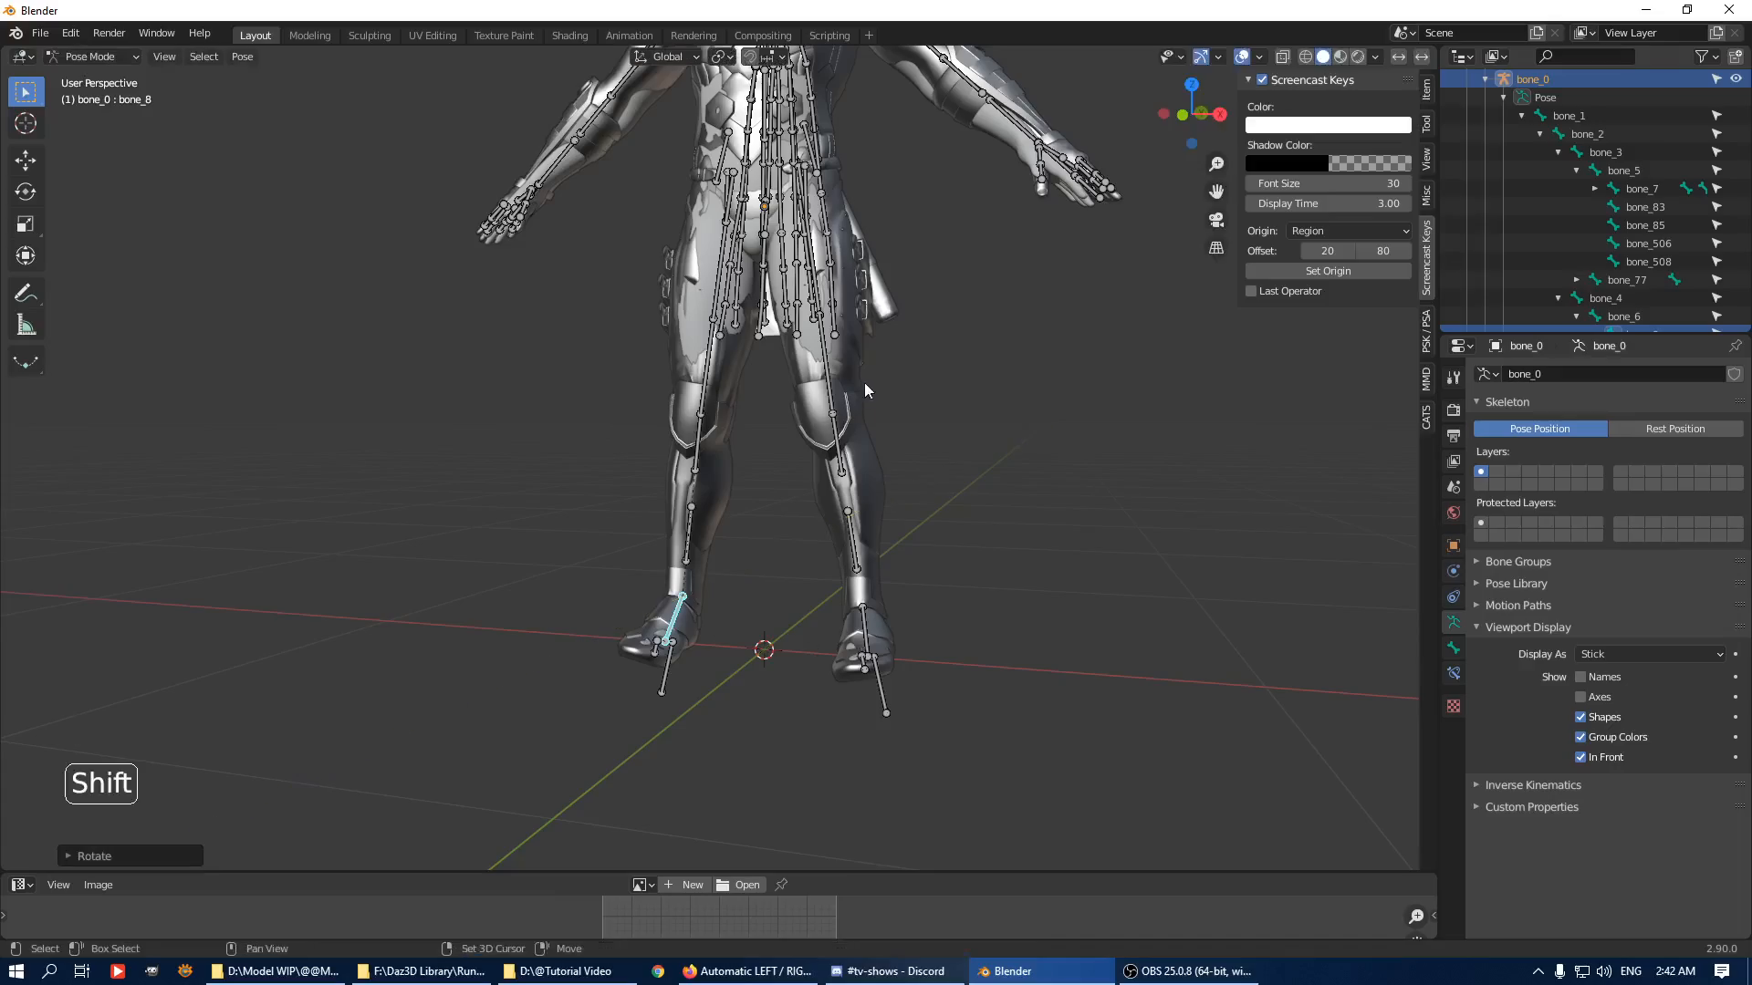
Switch to Object Mode and hide the two facial armatures, bone_0.002 and bone_0.001, covering the head.
{"action": "middle_click_drag", "start_coordinate": [863, 381], "coordinate": [776, 484], "text": "shift"}
{"action": "scroll", "coordinate": [851, 533], "scroll_direction": "up", "scroll_amount": 2}
{"action": "middle_click_drag", "start_coordinate": [775, 484], "coordinate": [918, 303]}
{"action": "scroll", "coordinate": [850, 456], "scroll_direction": "up", "scroll_amount": 4}
{"action": "left_click", "coordinate": [867, 314]}
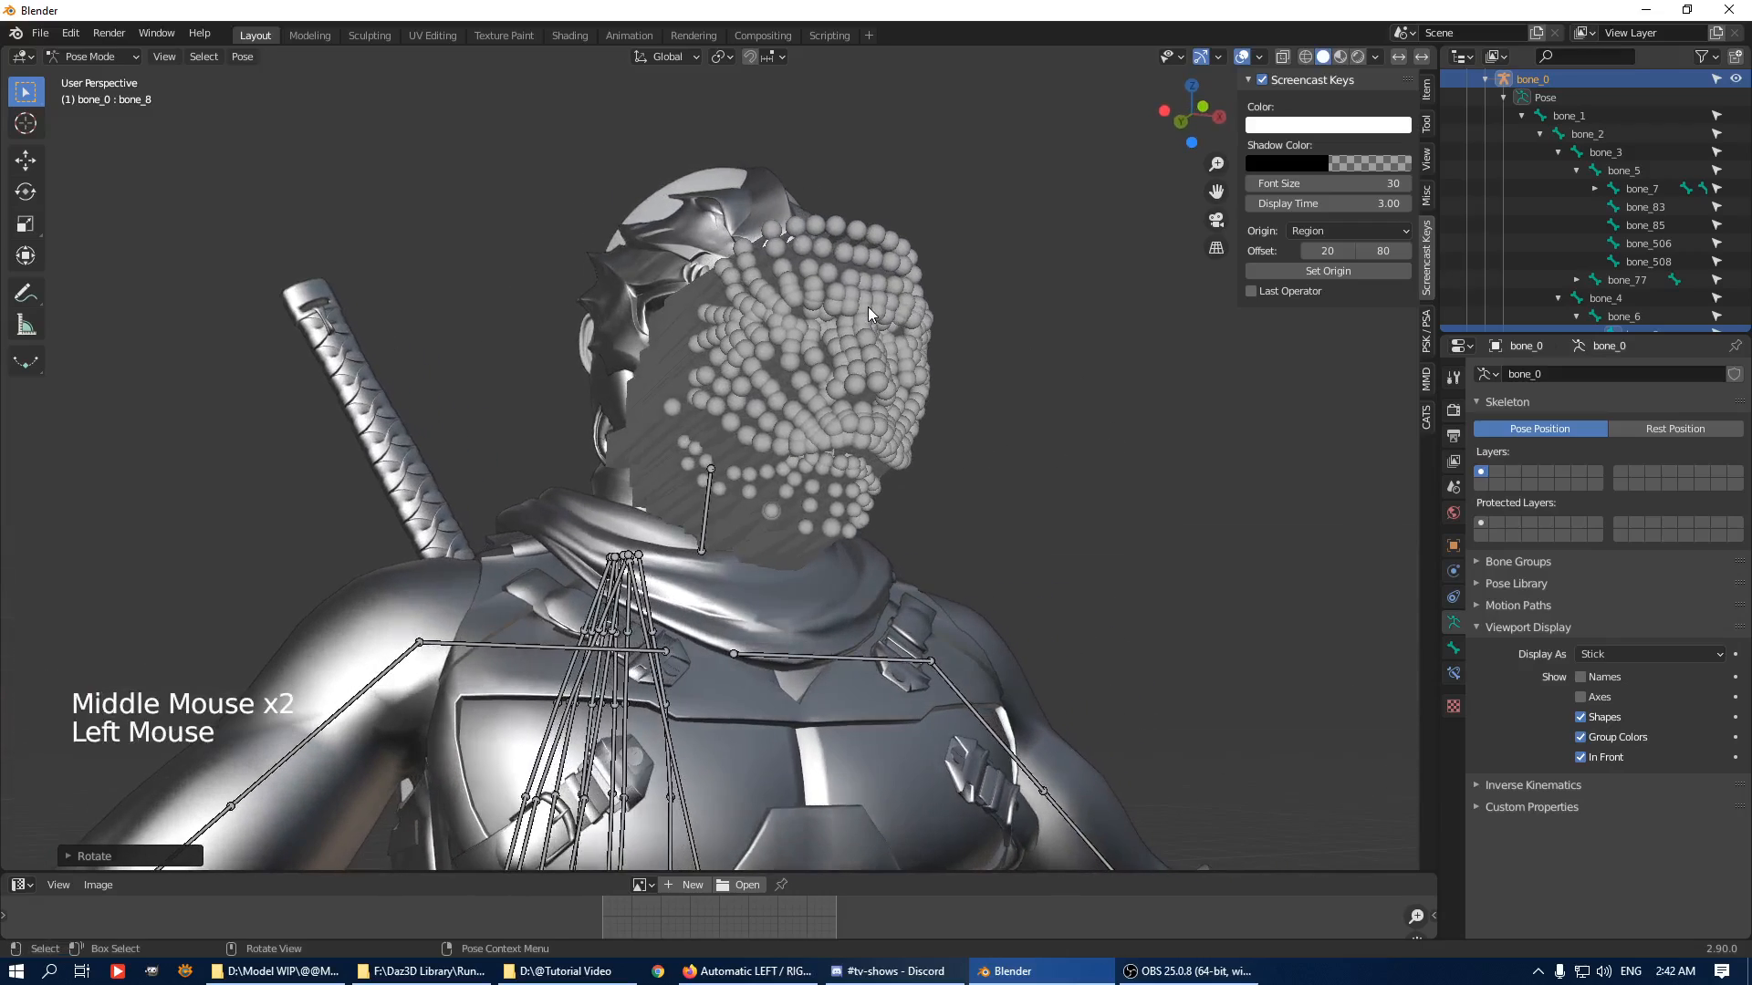
{"action": "key", "text": "ctrl+Tab"}
{"action": "left_click", "coordinate": [796, 408]}
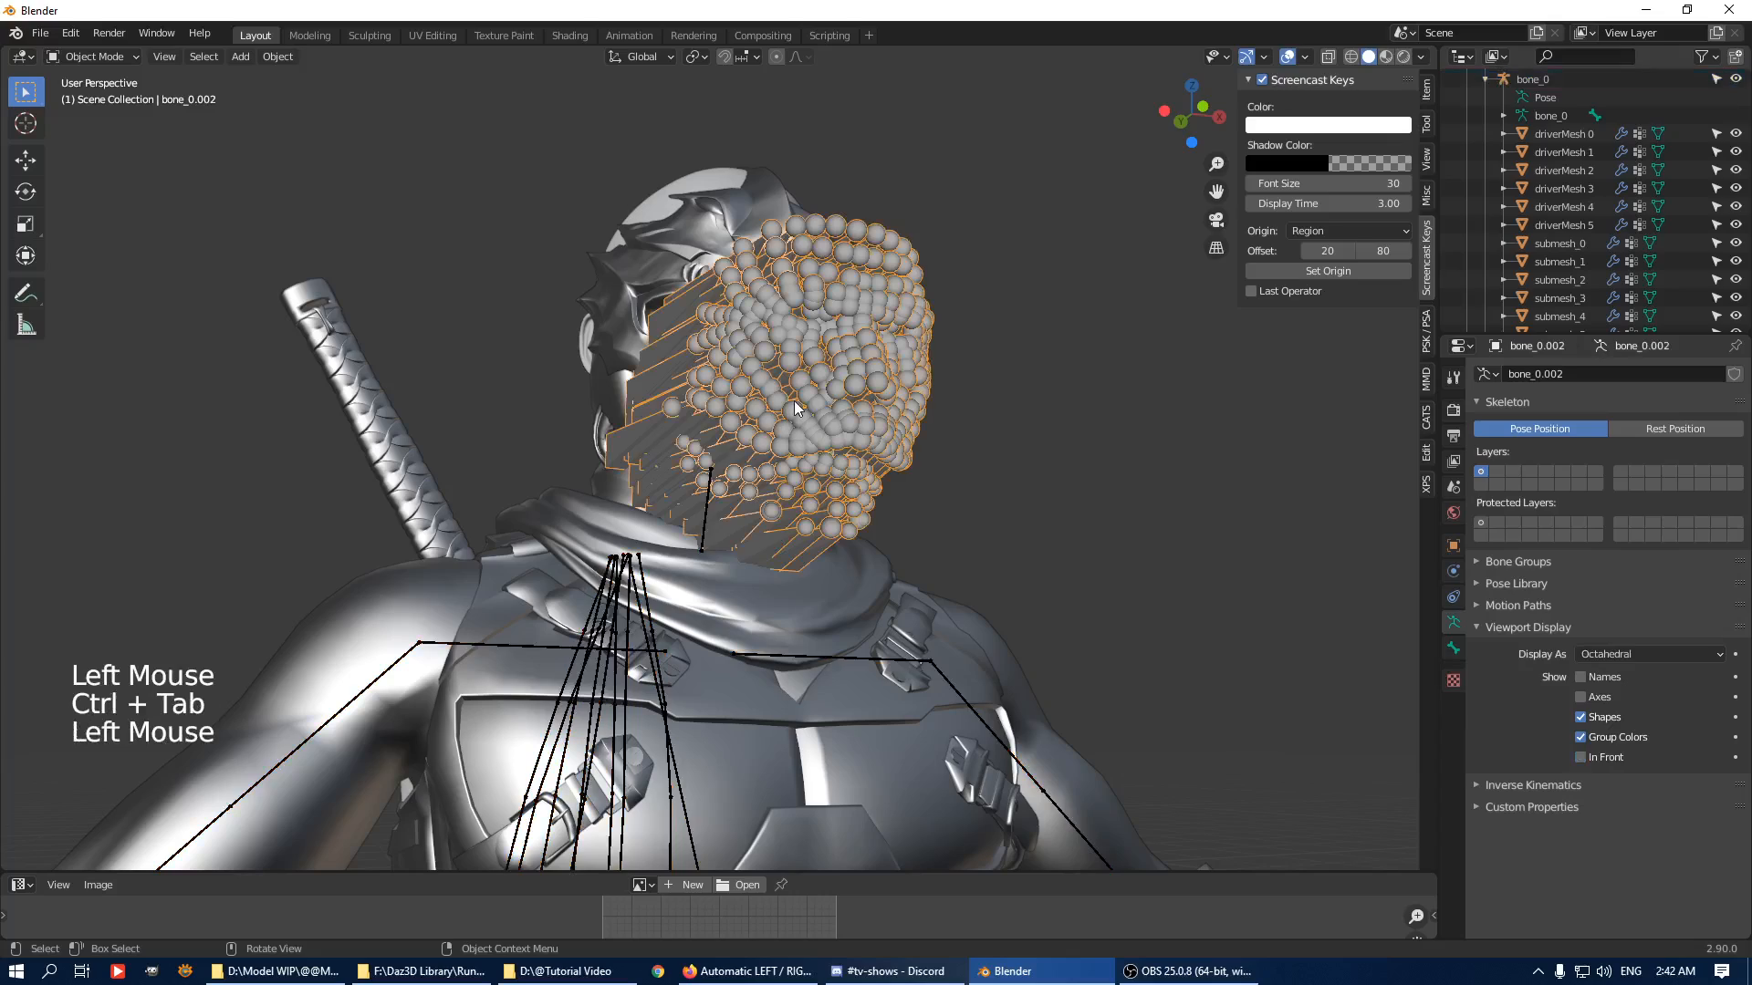
{"action": "key", "text": "h"}
{"action": "left_click", "coordinate": [876, 415]}
{"action": "key", "text": "h"}
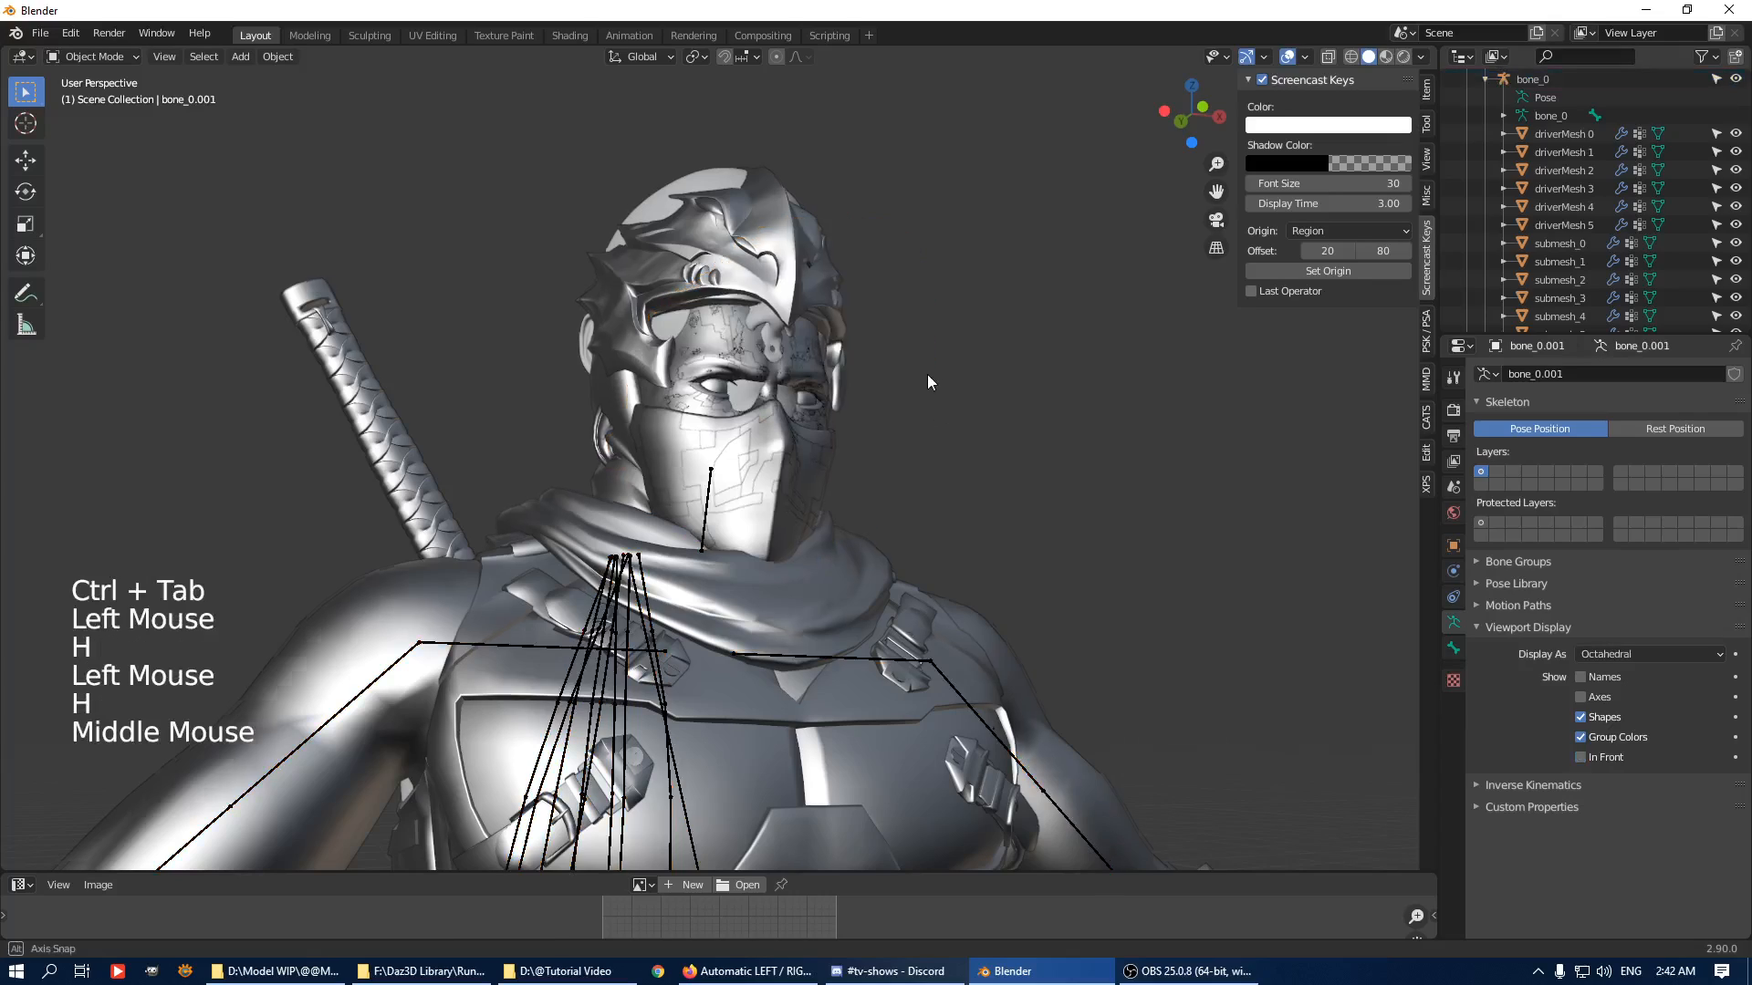
Hide the Genesis8Male figure and select the mesh submesh_5.002 on the face mask.
{"action": "middle_click_drag", "start_coordinate": [927, 374], "coordinate": [772, 513]}
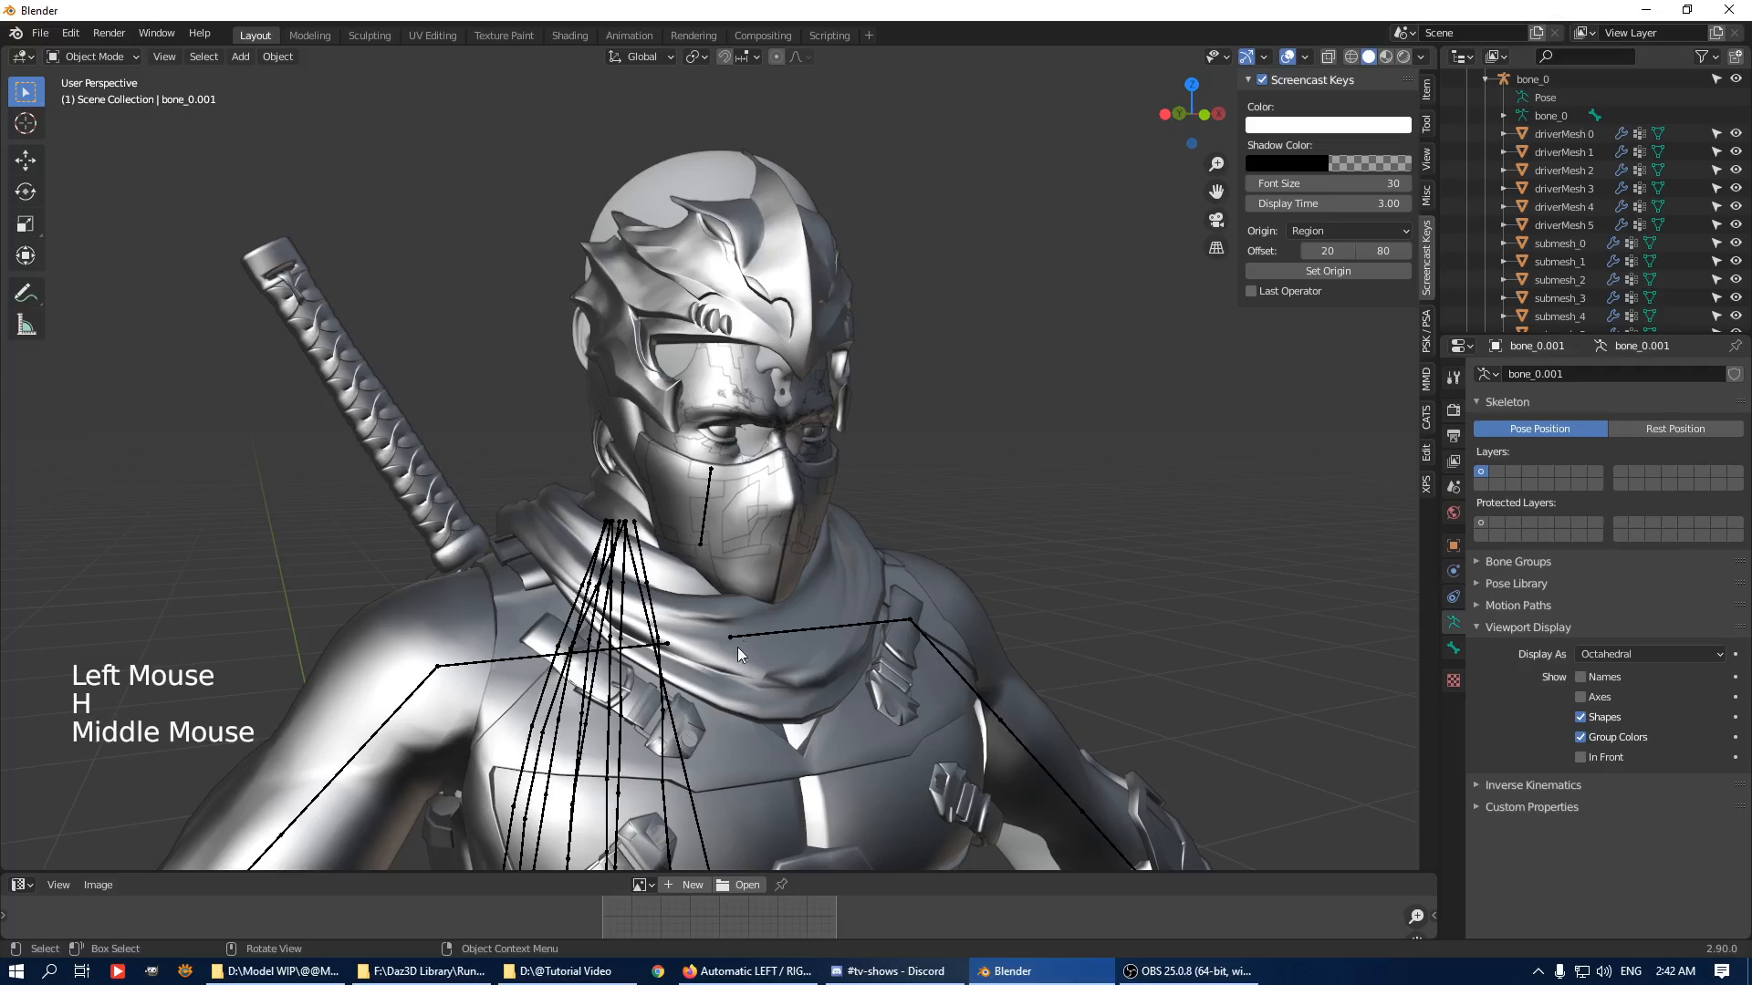
{"action": "scroll", "coordinate": [1597, 228], "scroll_direction": "down", "scroll_amount": 10}
{"action": "left_click", "coordinate": [1737, 315]}
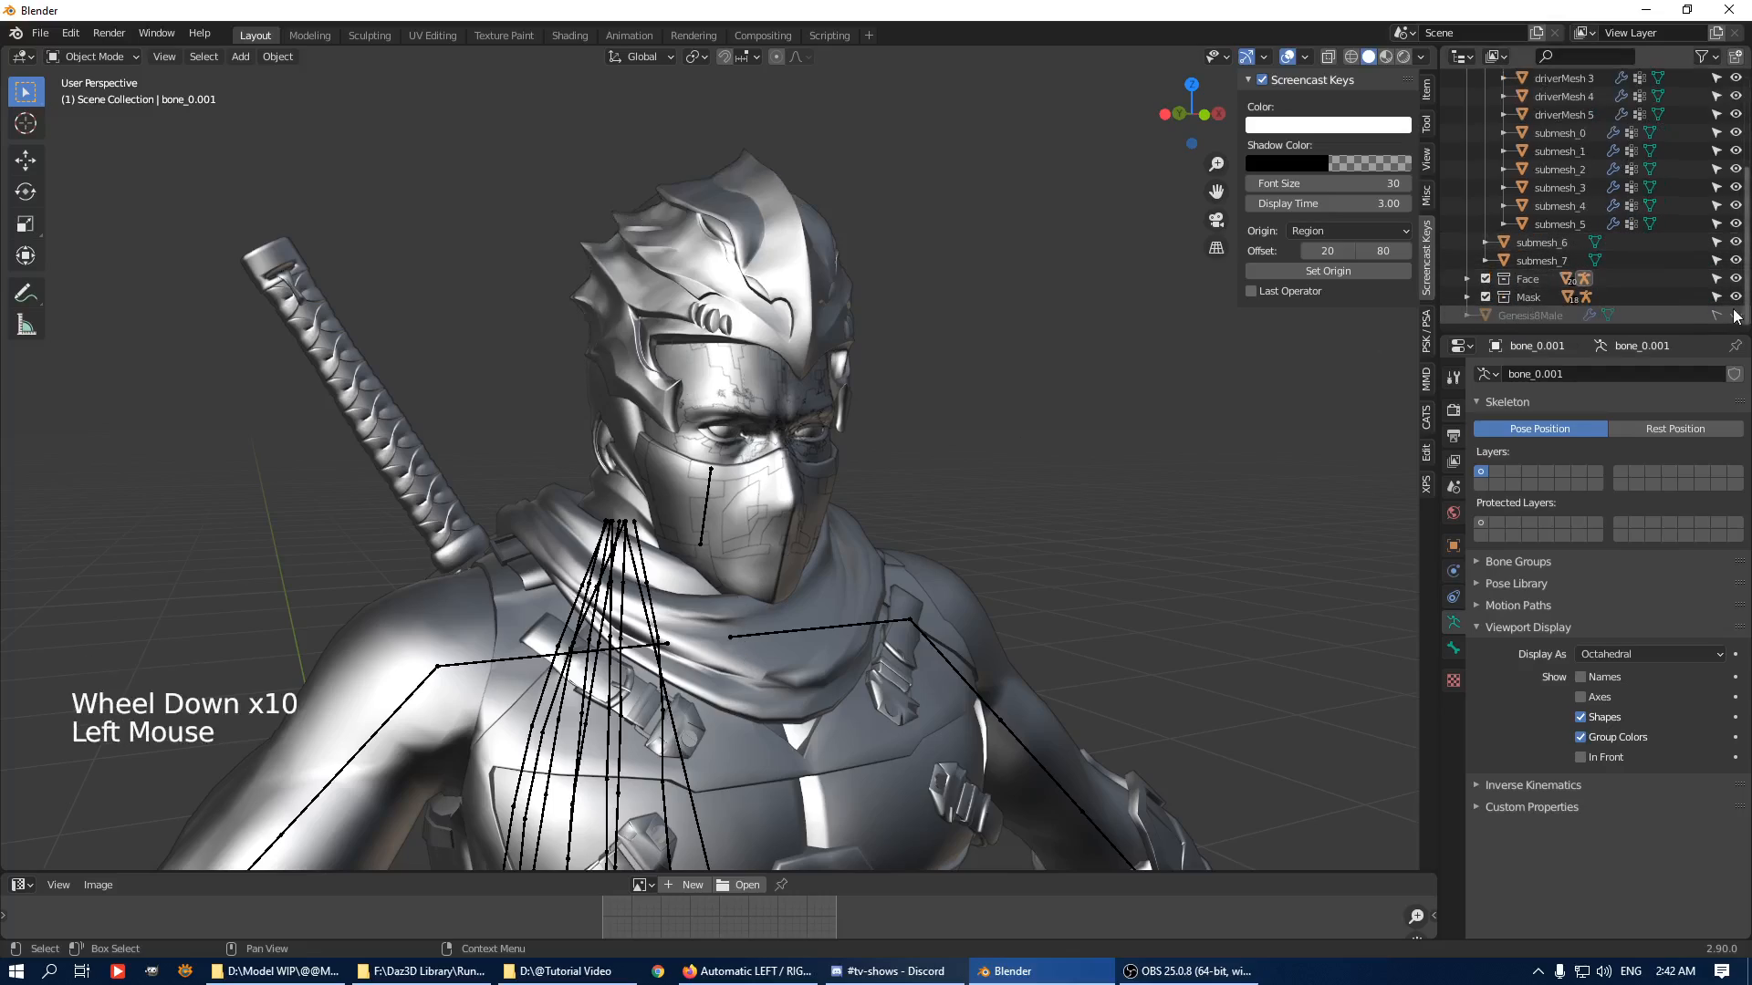
{"action": "middle_click_drag", "start_coordinate": [1140, 342], "coordinate": [863, 420]}
{"action": "left_click", "coordinate": [779, 545]}
Select all objects in the Face and Mask collections and try moving them.
{"action": "scroll", "coordinate": [1570, 242], "scroll_direction": "up", "scroll_amount": 9}
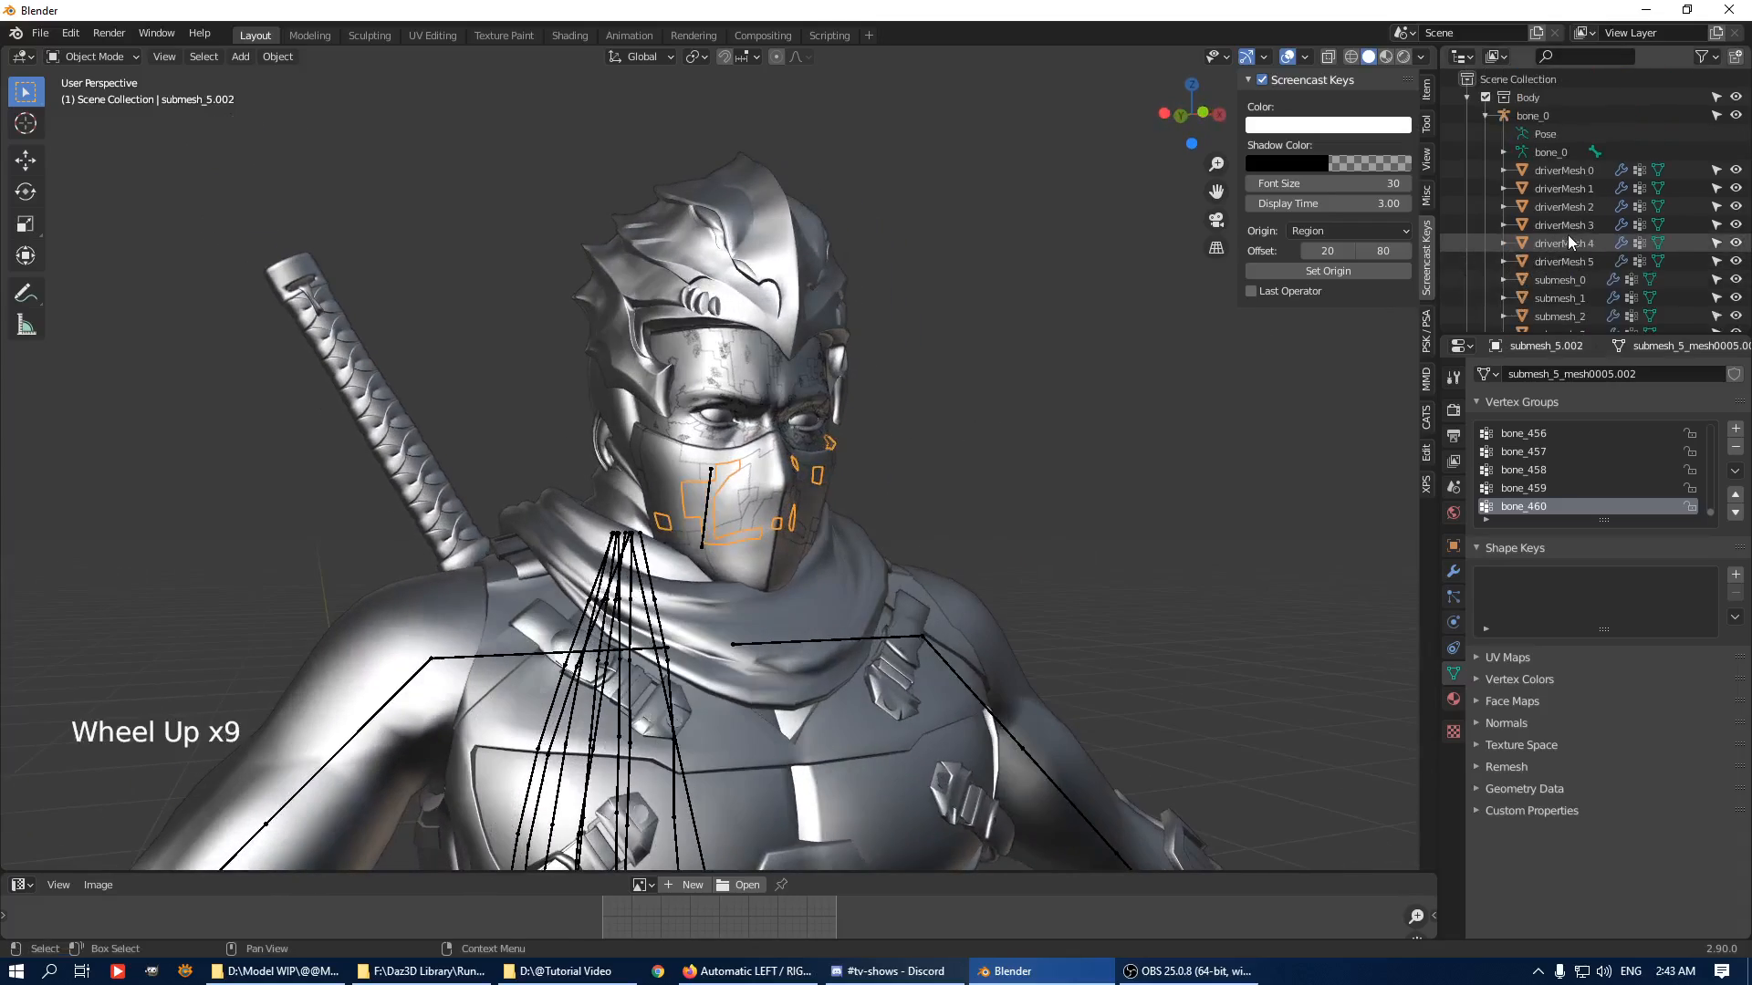
{"action": "scroll", "coordinate": [1569, 241], "scroll_direction": "down", "scroll_amount": 4}
{"action": "left_click", "coordinate": [1520, 280]}
{"action": "left_click", "coordinate": [1512, 299], "text": "shift"}
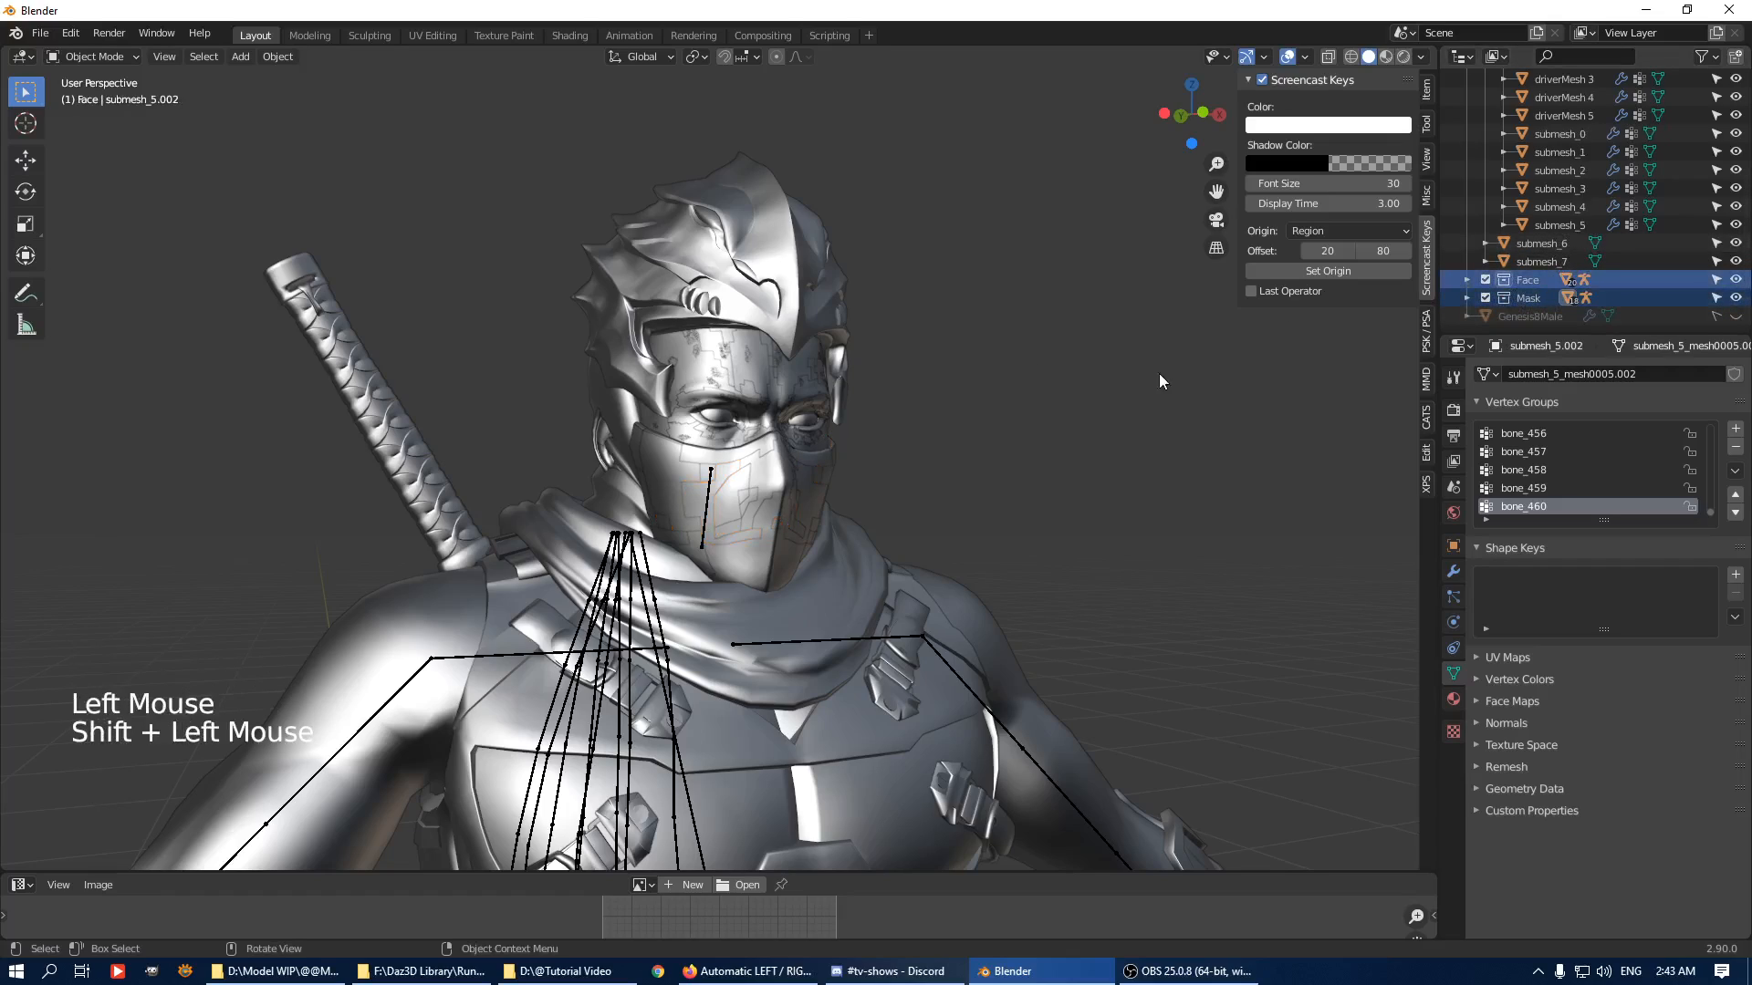
{"action": "right_click", "coordinate": [1513, 277]}
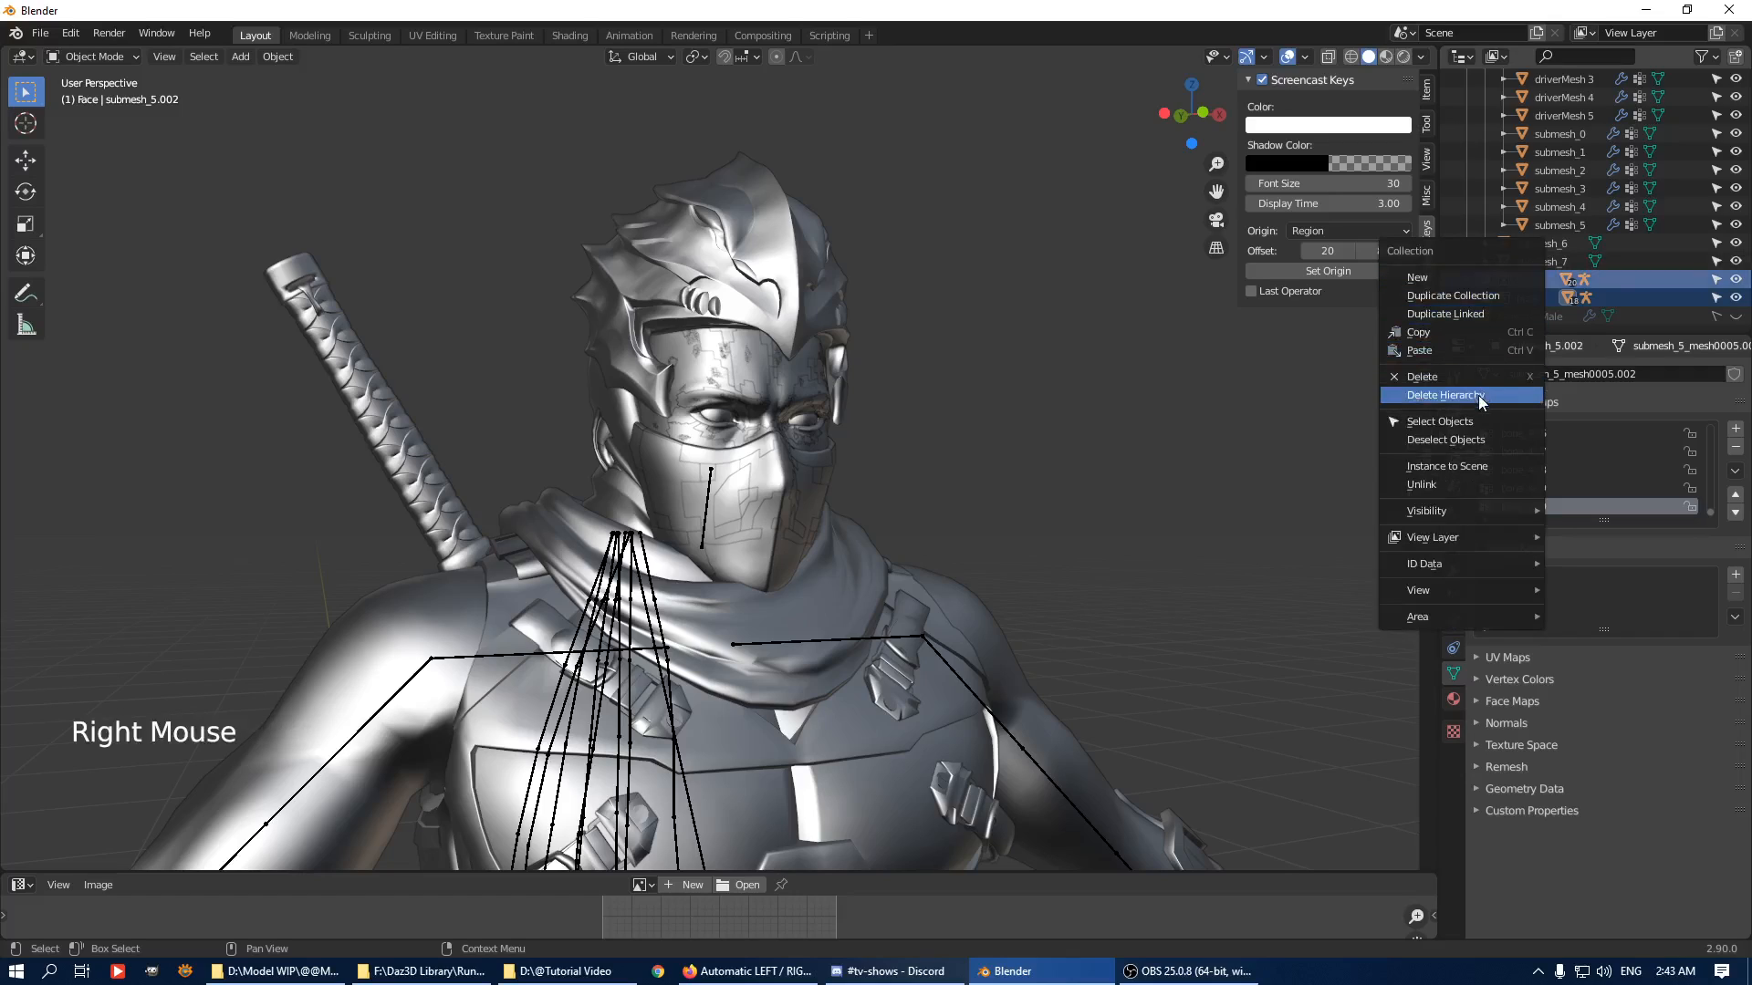
{"action": "left_click", "coordinate": [1451, 421]}
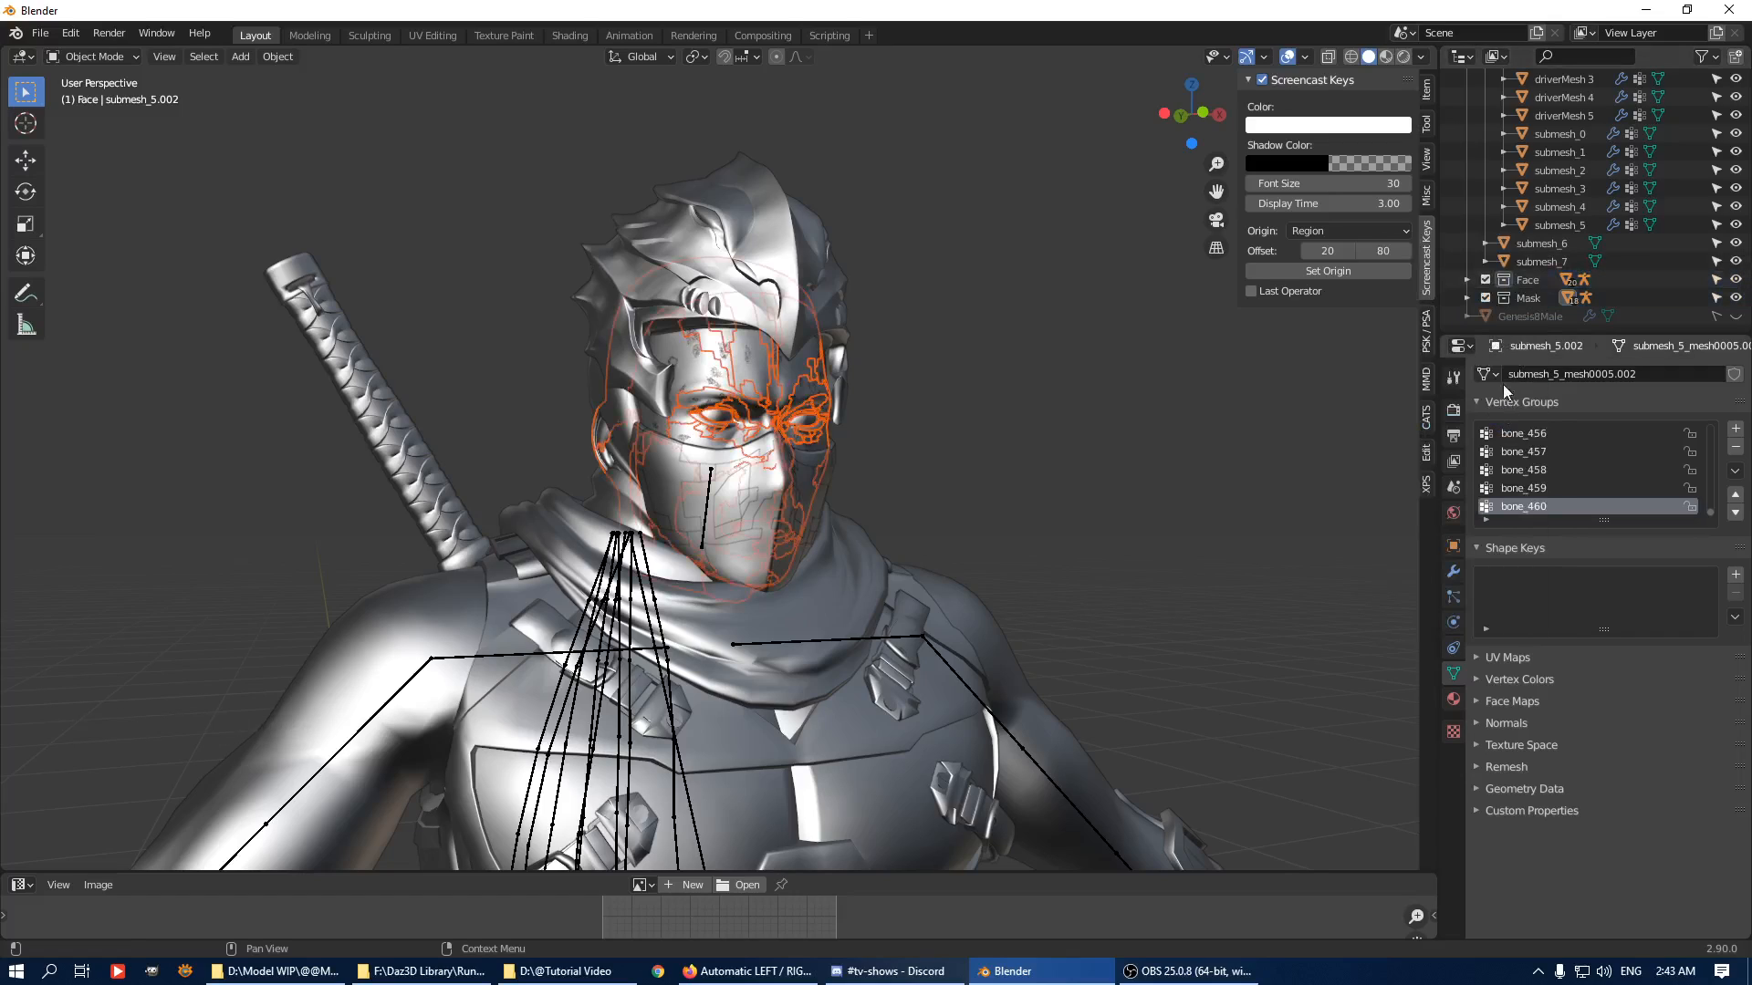
{"action": "right_click", "coordinate": [1520, 303]}
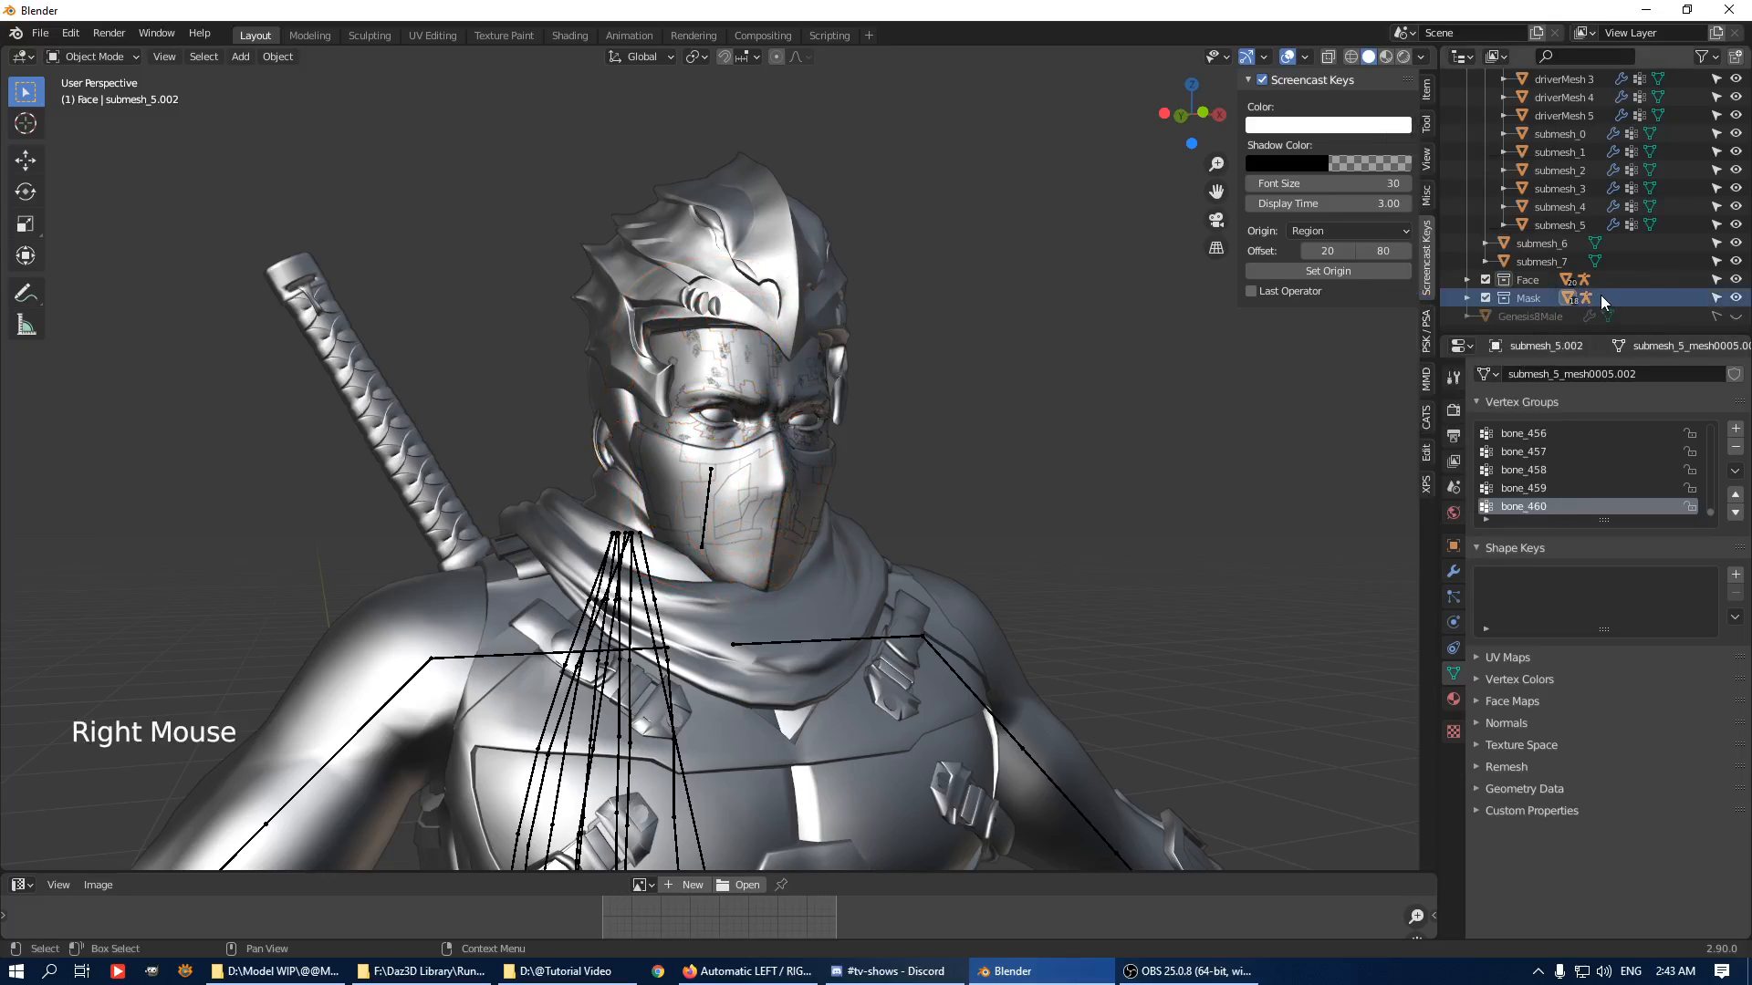
{"action": "left_click", "coordinate": [1510, 282]}
{"action": "left_click", "coordinate": [1509, 297], "text": "shift"}
{"action": "right_click", "coordinate": [1509, 298]}
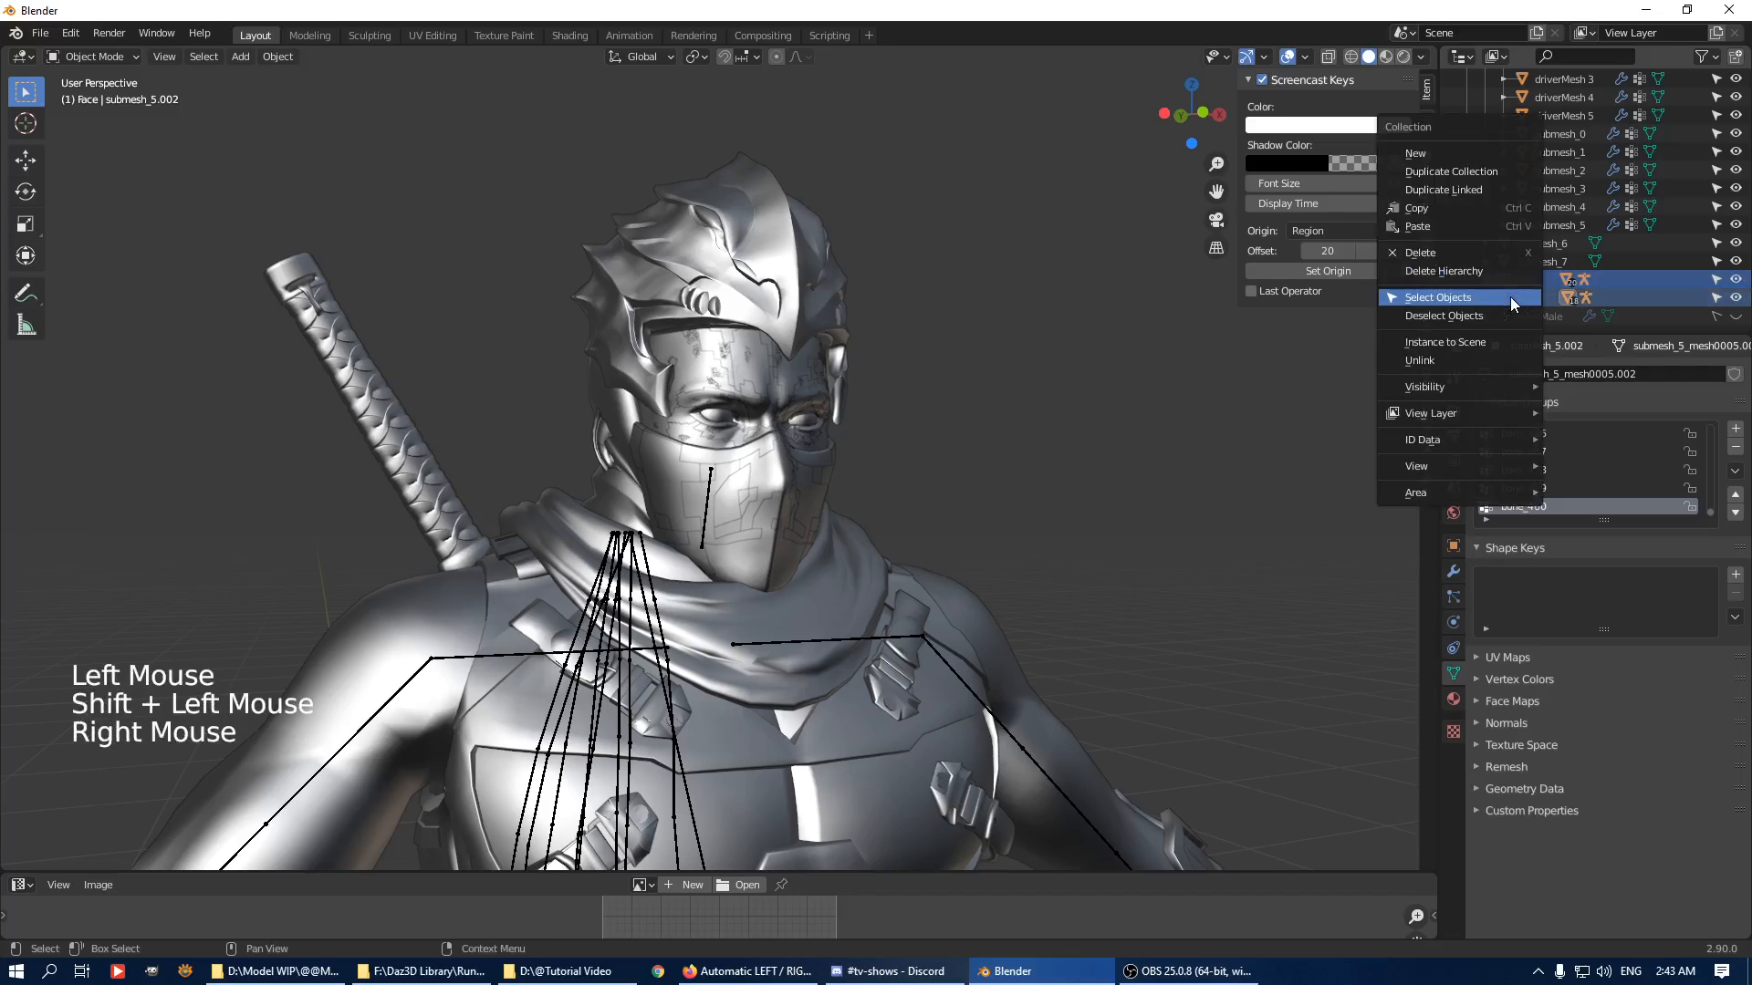
{"action": "left_click", "coordinate": [1513, 297]}
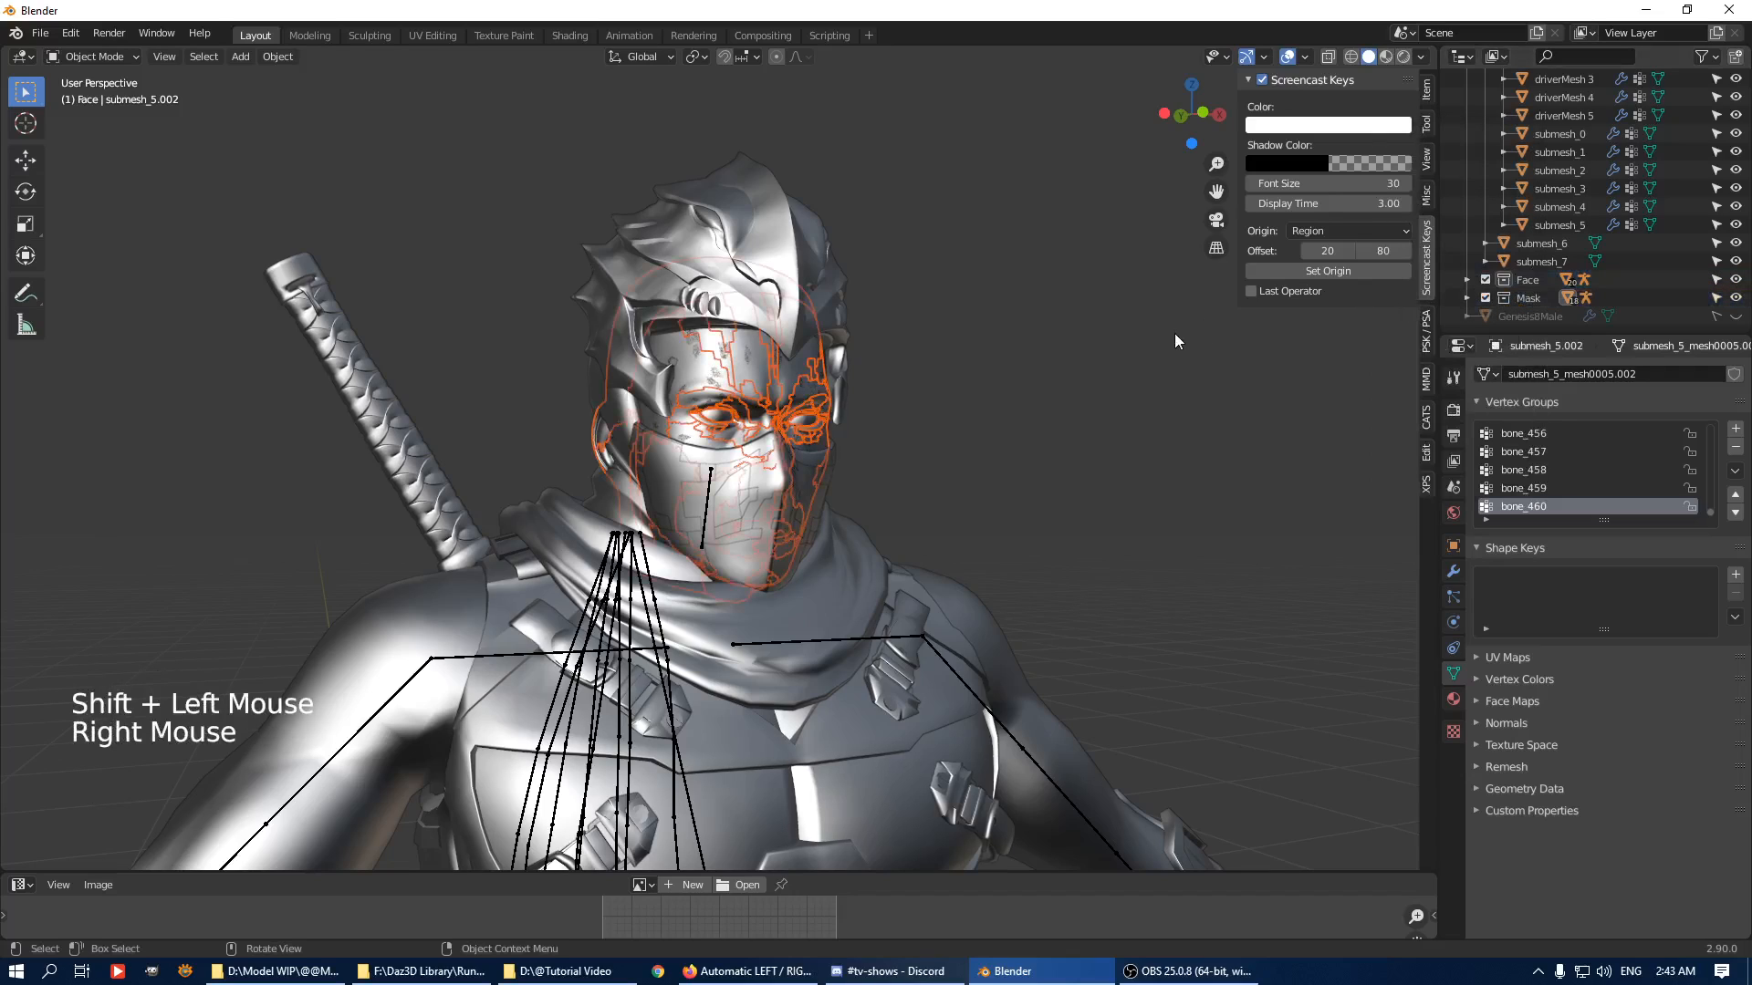
{"action": "key", "text": "g"}
{"action": "right_click", "coordinate": [886, 328]}
Show the Genesis8Male figure again and exclude the Face and Mask collections from the view layer.
{"action": "scroll", "coordinate": [886, 327], "scroll_direction": "down", "scroll_amount": 4}
{"action": "middle_click_drag", "start_coordinate": [885, 328], "coordinate": [825, 327]}
{"action": "scroll", "coordinate": [1693, 285], "scroll_direction": "down", "scroll_amount": 3}
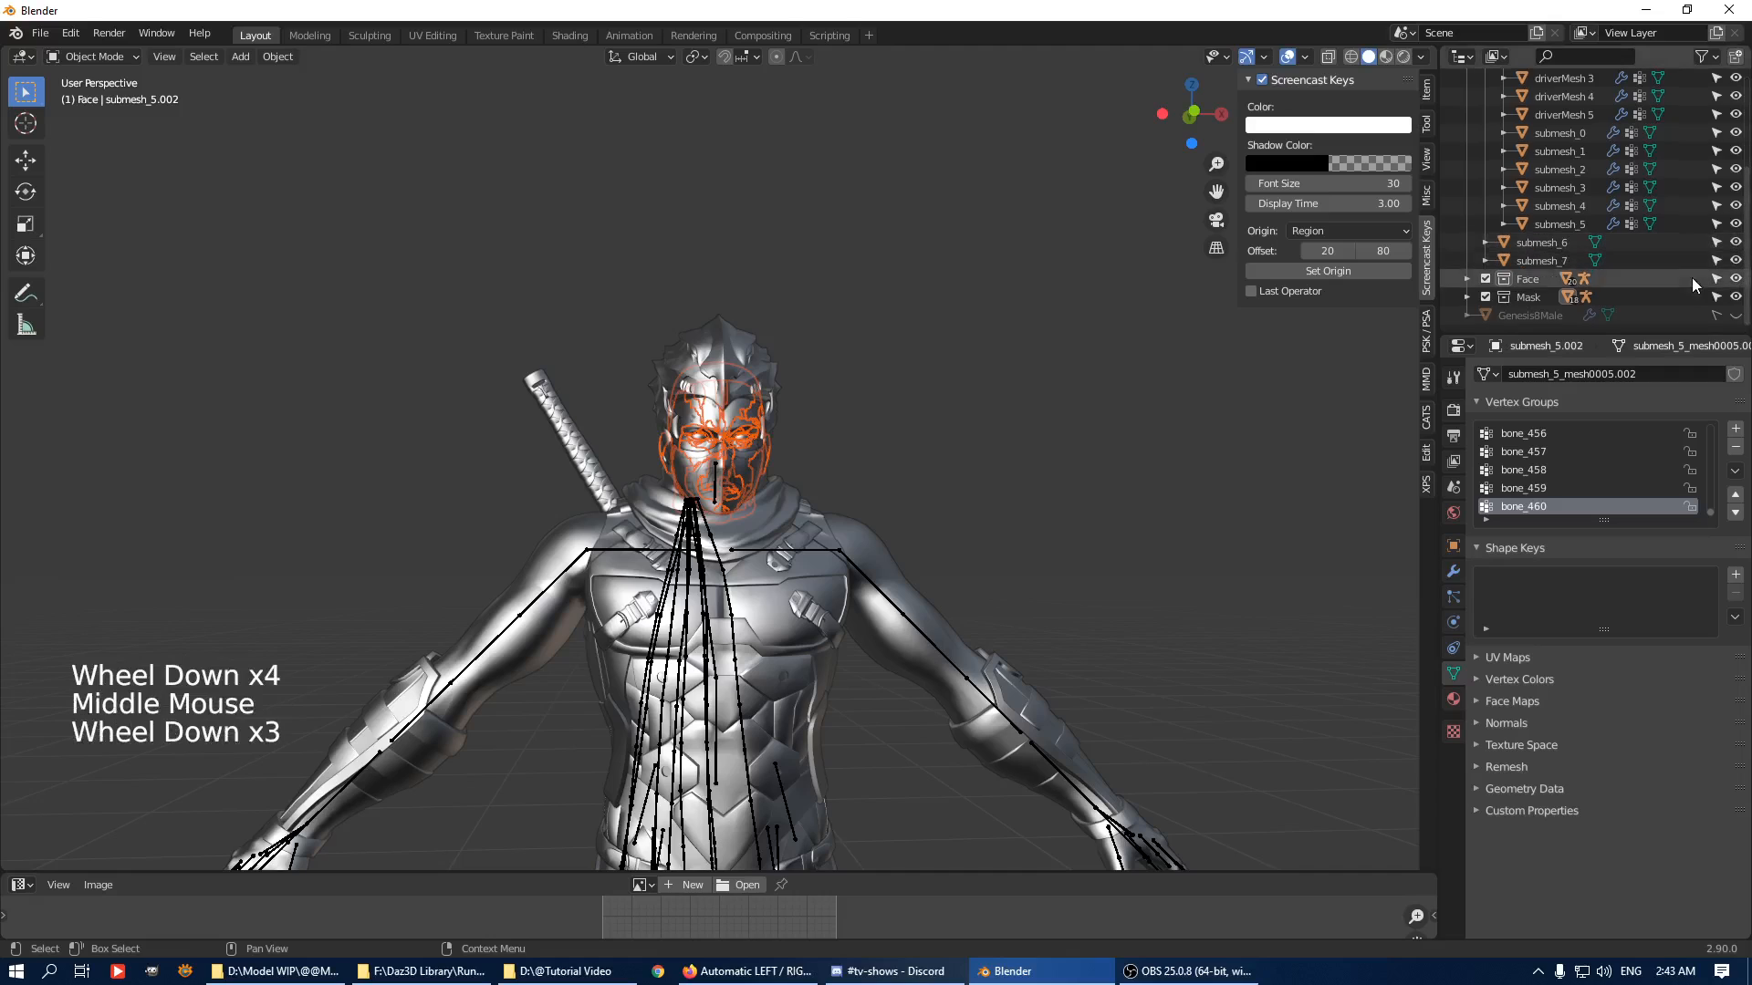
{"action": "left_click", "coordinate": [1736, 316]}
{"action": "middle_click_drag", "start_coordinate": [922, 301], "coordinate": [757, 344]}
{"action": "left_click", "coordinate": [1486, 278]}
{"action": "left_click", "coordinate": [1485, 296]}
Examine how the Genesis8Male head and body fit inside the helmet, scarf and armour from several angles.
{"action": "scroll", "coordinate": [868, 364], "scroll_direction": "up", "scroll_amount": 5}
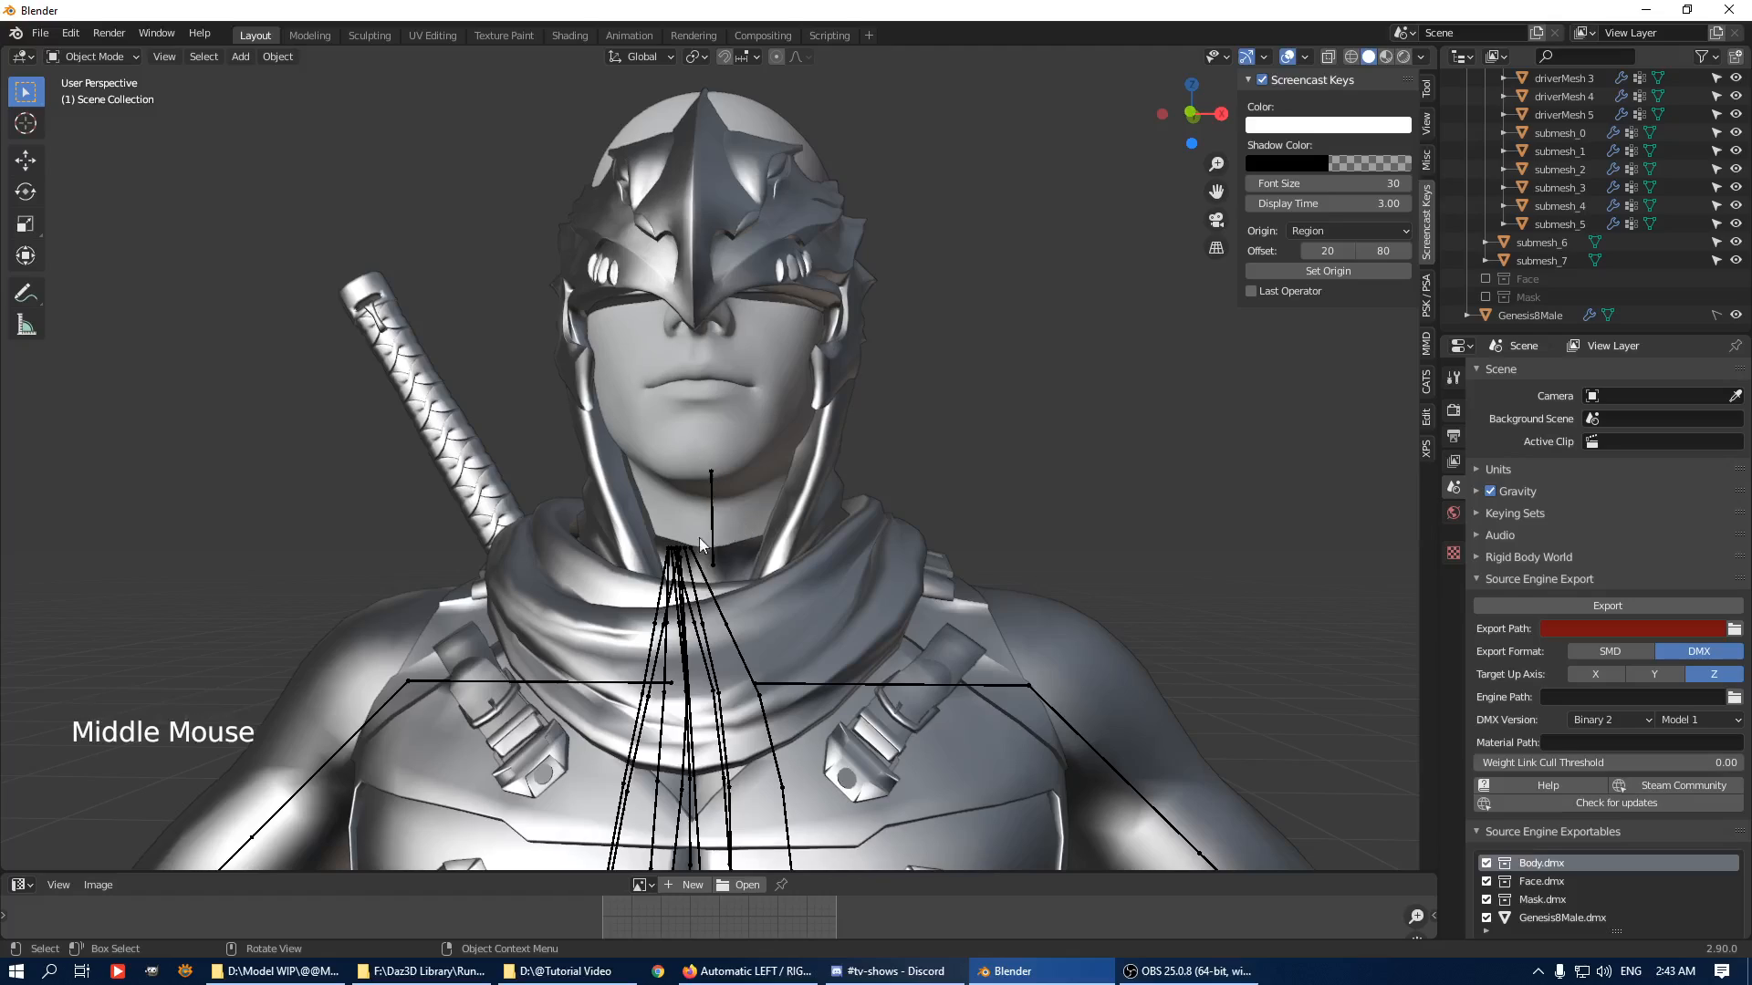
{"action": "scroll", "coordinate": [689, 533], "scroll_direction": "down", "scroll_amount": 4}
{"action": "middle_click_drag", "start_coordinate": [693, 529], "coordinate": [717, 466]}
{"action": "scroll", "coordinate": [824, 329], "scroll_direction": "down", "scroll_amount": 4}
{"action": "middle_click_drag", "start_coordinate": [865, 491], "coordinate": [802, 352], "text": "shift"}
{"action": "middle_click_drag", "start_coordinate": [947, 633], "coordinate": [841, 418], "text": "shift"}
{"action": "scroll", "coordinate": [864, 433], "scroll_direction": "up", "scroll_amount": 4}
{"action": "middle_click_drag", "start_coordinate": [963, 268], "coordinate": [779, 326], "text": "shift"}
Select the armour mesh submesh_4 and hide the bone_0 armature.
{"action": "left_click", "coordinate": [779, 327]}
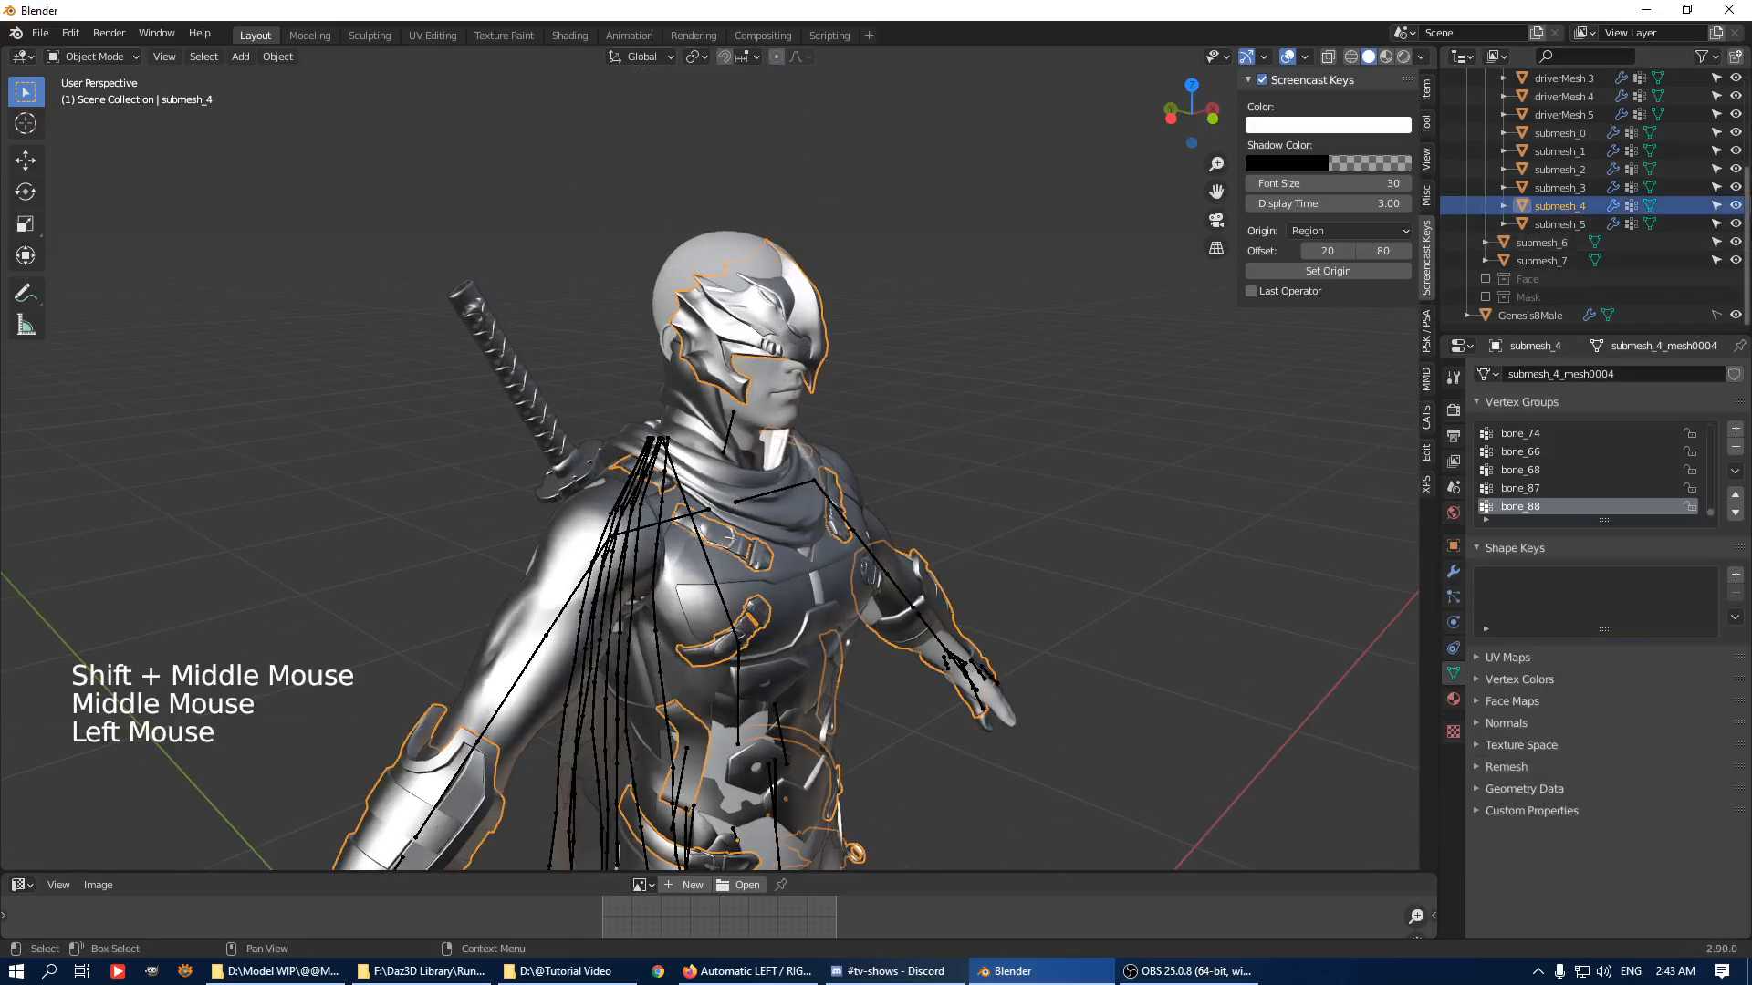
{"action": "scroll", "coordinate": [1684, 240], "scroll_direction": "up", "scroll_amount": 5}
{"action": "left_click", "coordinate": [1734, 116]}
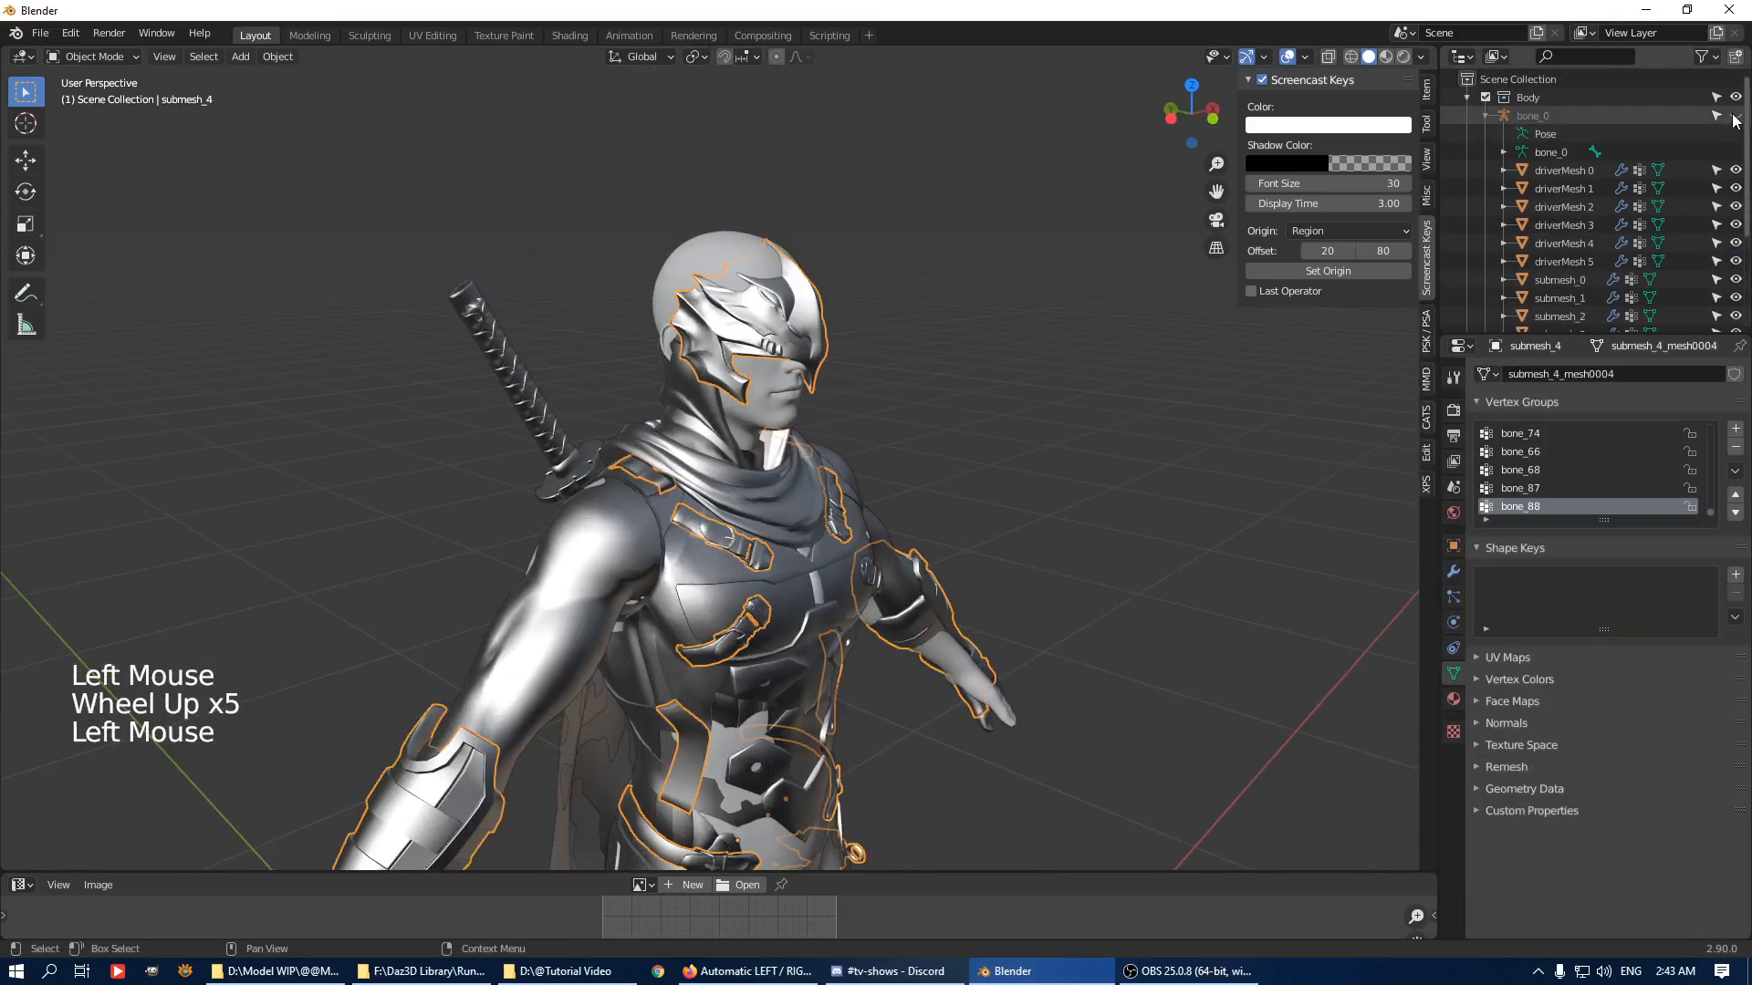
{"action": "left_click", "coordinate": [1734, 116]}
{"action": "left_click", "coordinate": [1734, 116]}
Select the suit mesh submesh_3 and inspect its geometry around the head in Edit Mode.
{"action": "scroll", "coordinate": [912, 383], "scroll_direction": "up", "scroll_amount": 1}
{"action": "left_click", "coordinate": [802, 383]}
{"action": "key", "text": "Tab"}
{"action": "middle_click_drag", "start_coordinate": [967, 383], "coordinate": [794, 383]}
{"action": "scroll", "coordinate": [848, 279], "scroll_direction": "up", "scroll_amount": 1}
{"action": "key", "text": "Tab"}
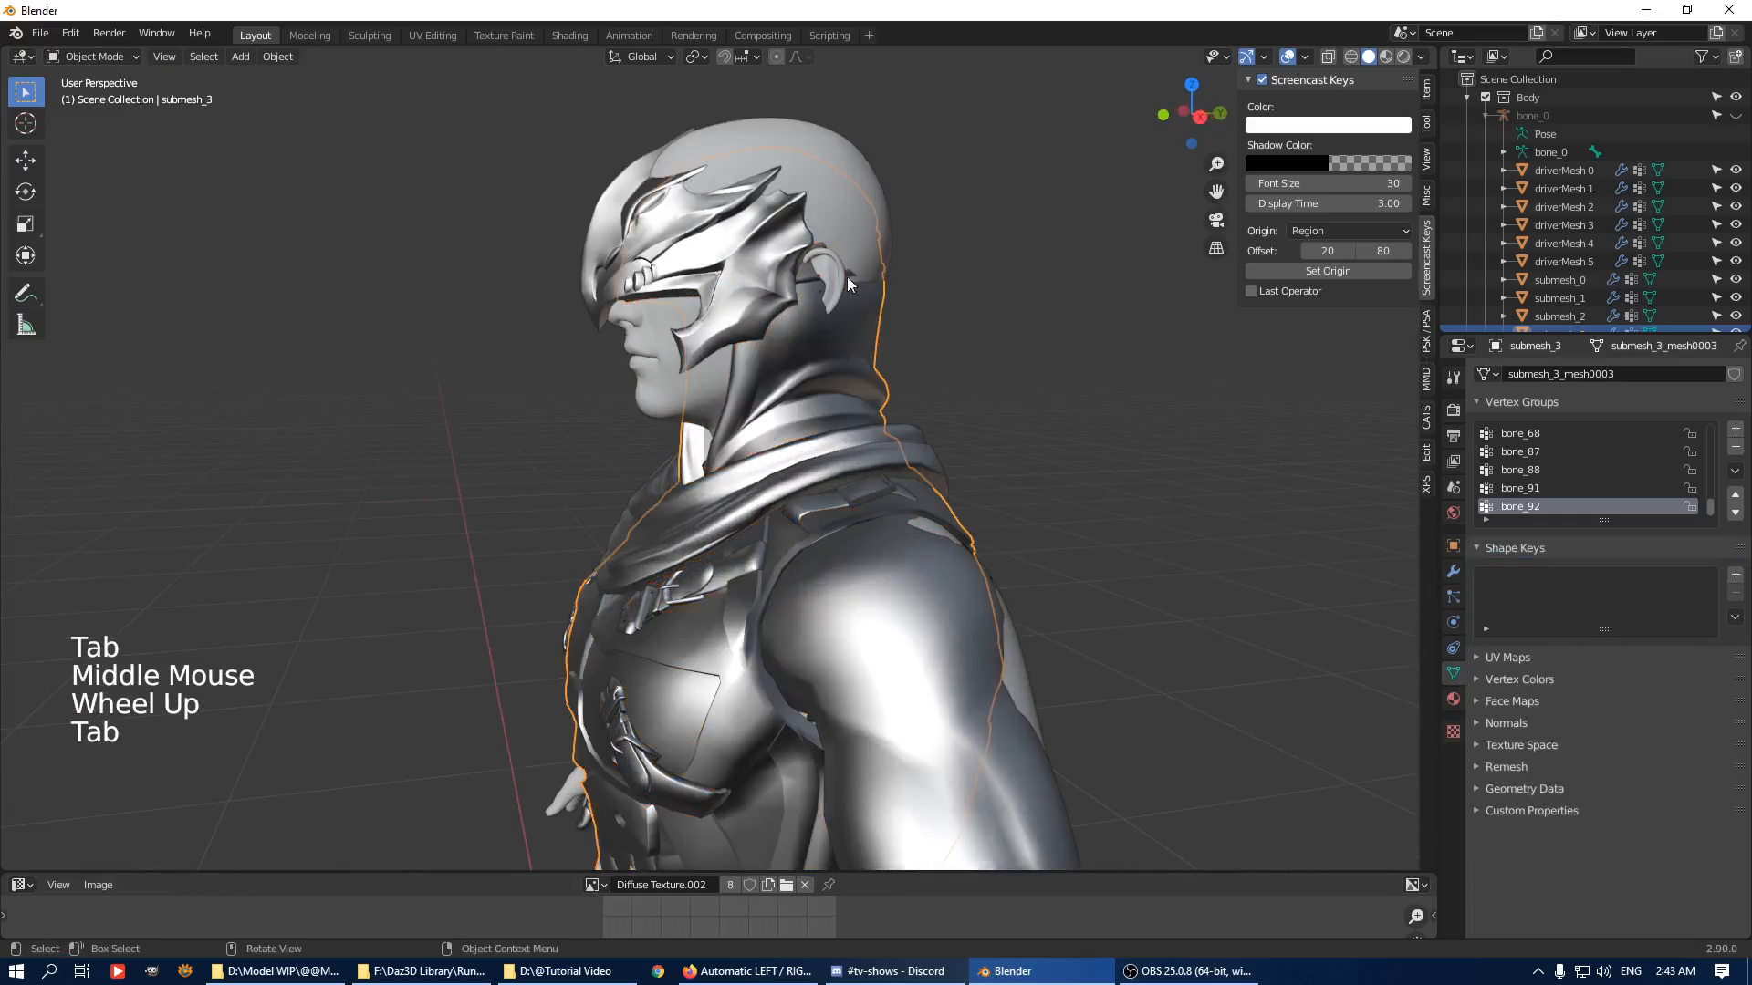
Hide the Genesis8Male figure and open the suit mesh submesh_3 in Edit Mode.
{"action": "scroll", "coordinate": [1597, 228], "scroll_direction": "down", "scroll_amount": 12}
{"action": "left_click", "coordinate": [1486, 278]}
{"action": "middle_click_drag", "start_coordinate": [829, 274], "coordinate": [1064, 454], "text": "shift"}
{"action": "scroll", "coordinate": [810, 373], "scroll_direction": "up", "scroll_amount": 3}
{"action": "left_click", "coordinate": [876, 372]}
{"action": "key", "text": "Tab"}
{"action": "scroll", "coordinate": [876, 372], "scroll_direction": "down", "scroll_amount": 2}
{"action": "key", "text": "Tab"}
{"action": "left_click", "coordinate": [823, 411]}
{"action": "key", "text": "Tab"}
{"action": "scroll", "coordinate": [823, 410], "scroll_direction": "down", "scroll_amount": 4}
Select the hood geometry of submesh_3 with all its linked vertices and examine the extent of that piece.
{"action": "left_click", "coordinate": [697, 457]}
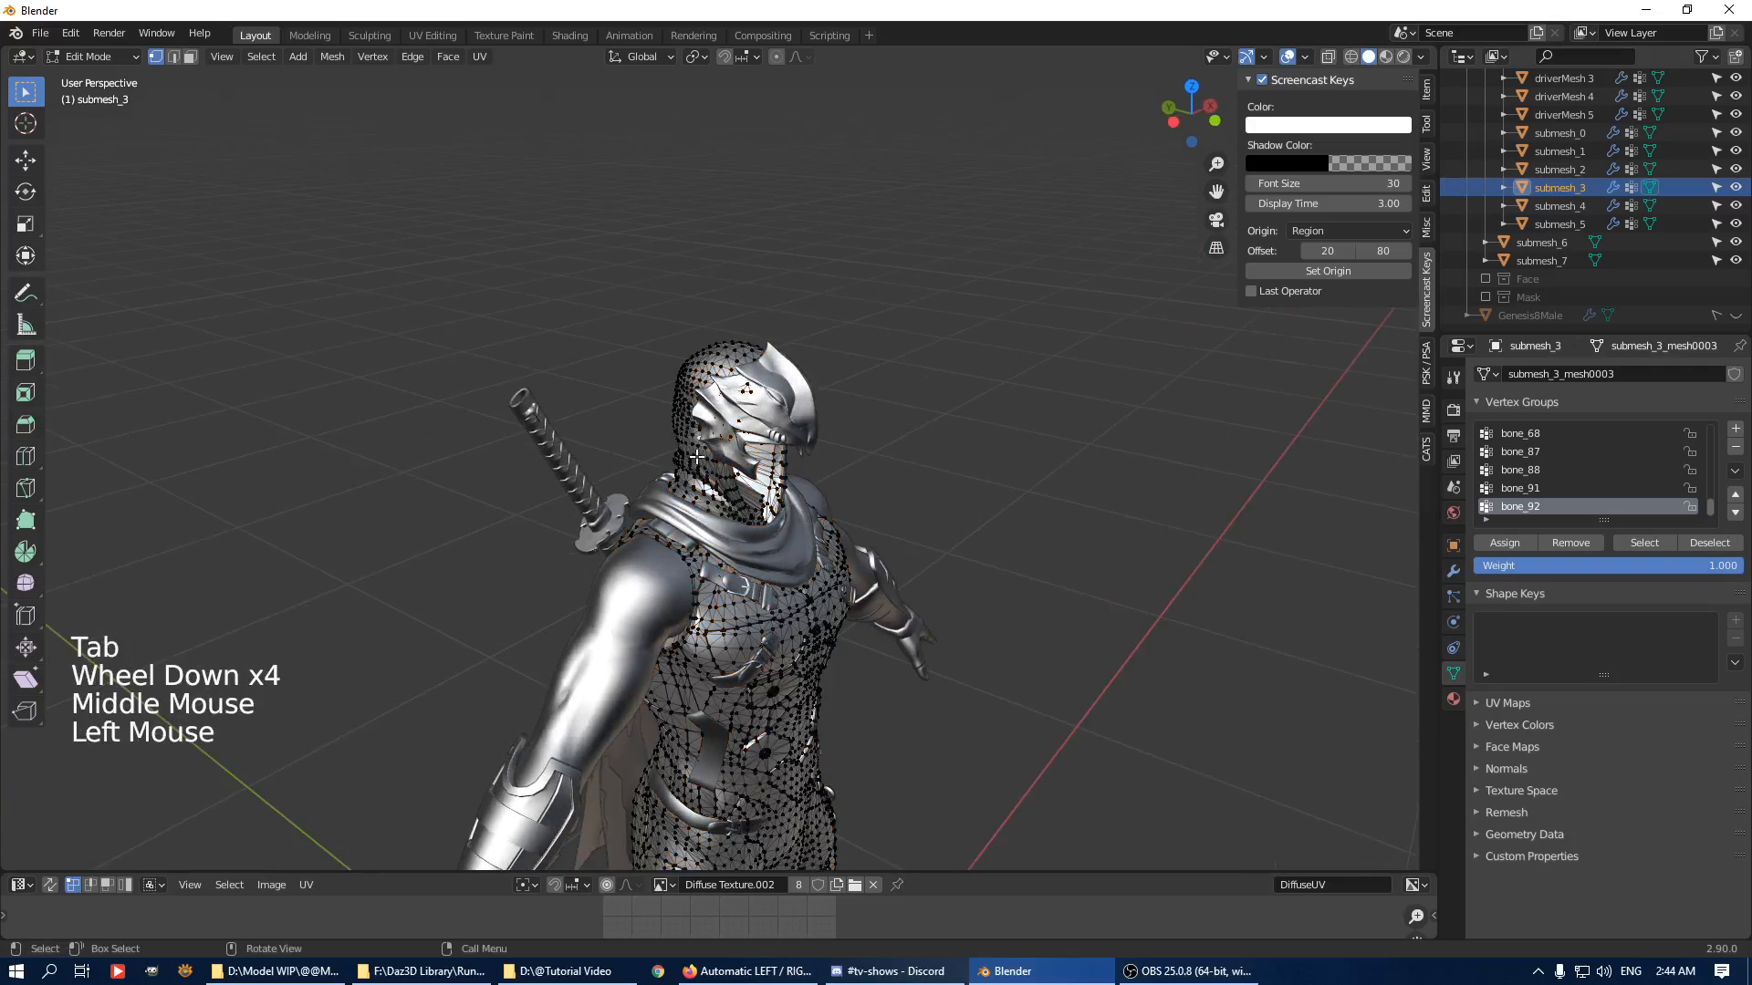
{"action": "key", "text": "ctrl+l"}
{"action": "scroll", "coordinate": [748, 419], "scroll_direction": "up", "scroll_amount": 4}
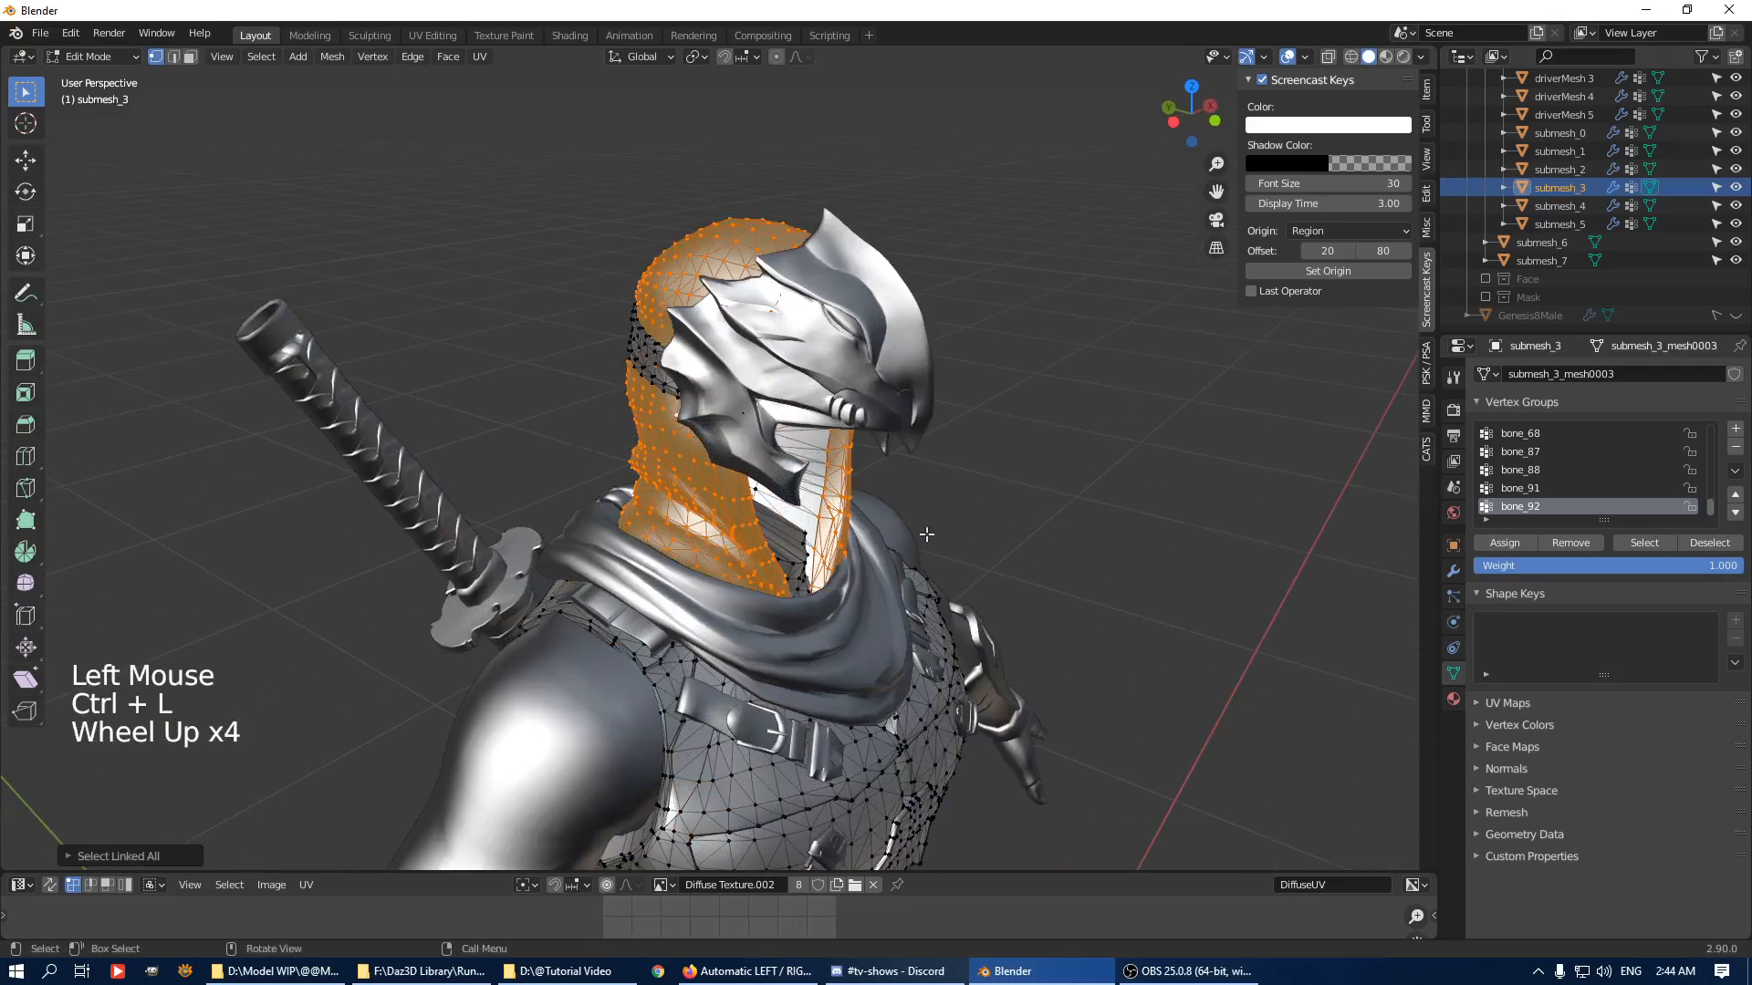
{"action": "middle_click_drag", "start_coordinate": [748, 419], "coordinate": [900, 593]}
{"action": "left_click", "coordinate": [900, 547], "text": "shift"}
{"action": "key", "text": "ctrl+l"}
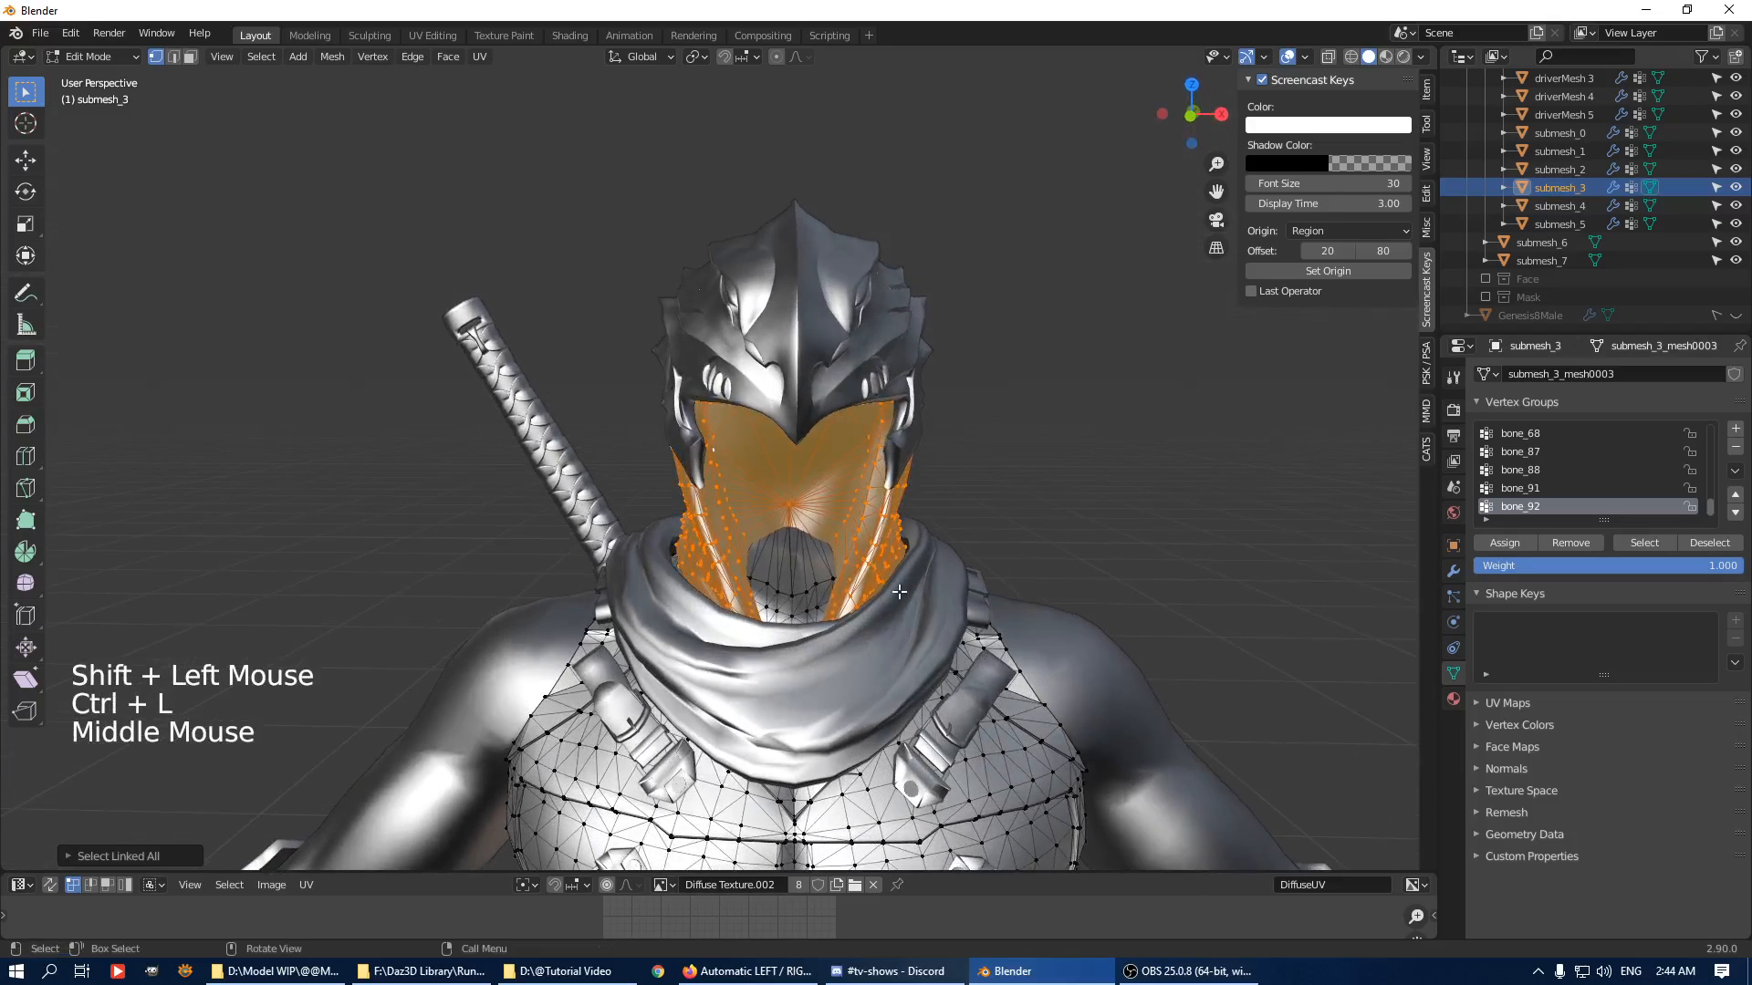
Check the linked geometry of the inner neck piece, clear the selection and return to Object Mode.
{"action": "left_click", "coordinate": [794, 598]}
{"action": "key", "text": "ctrl+l"}
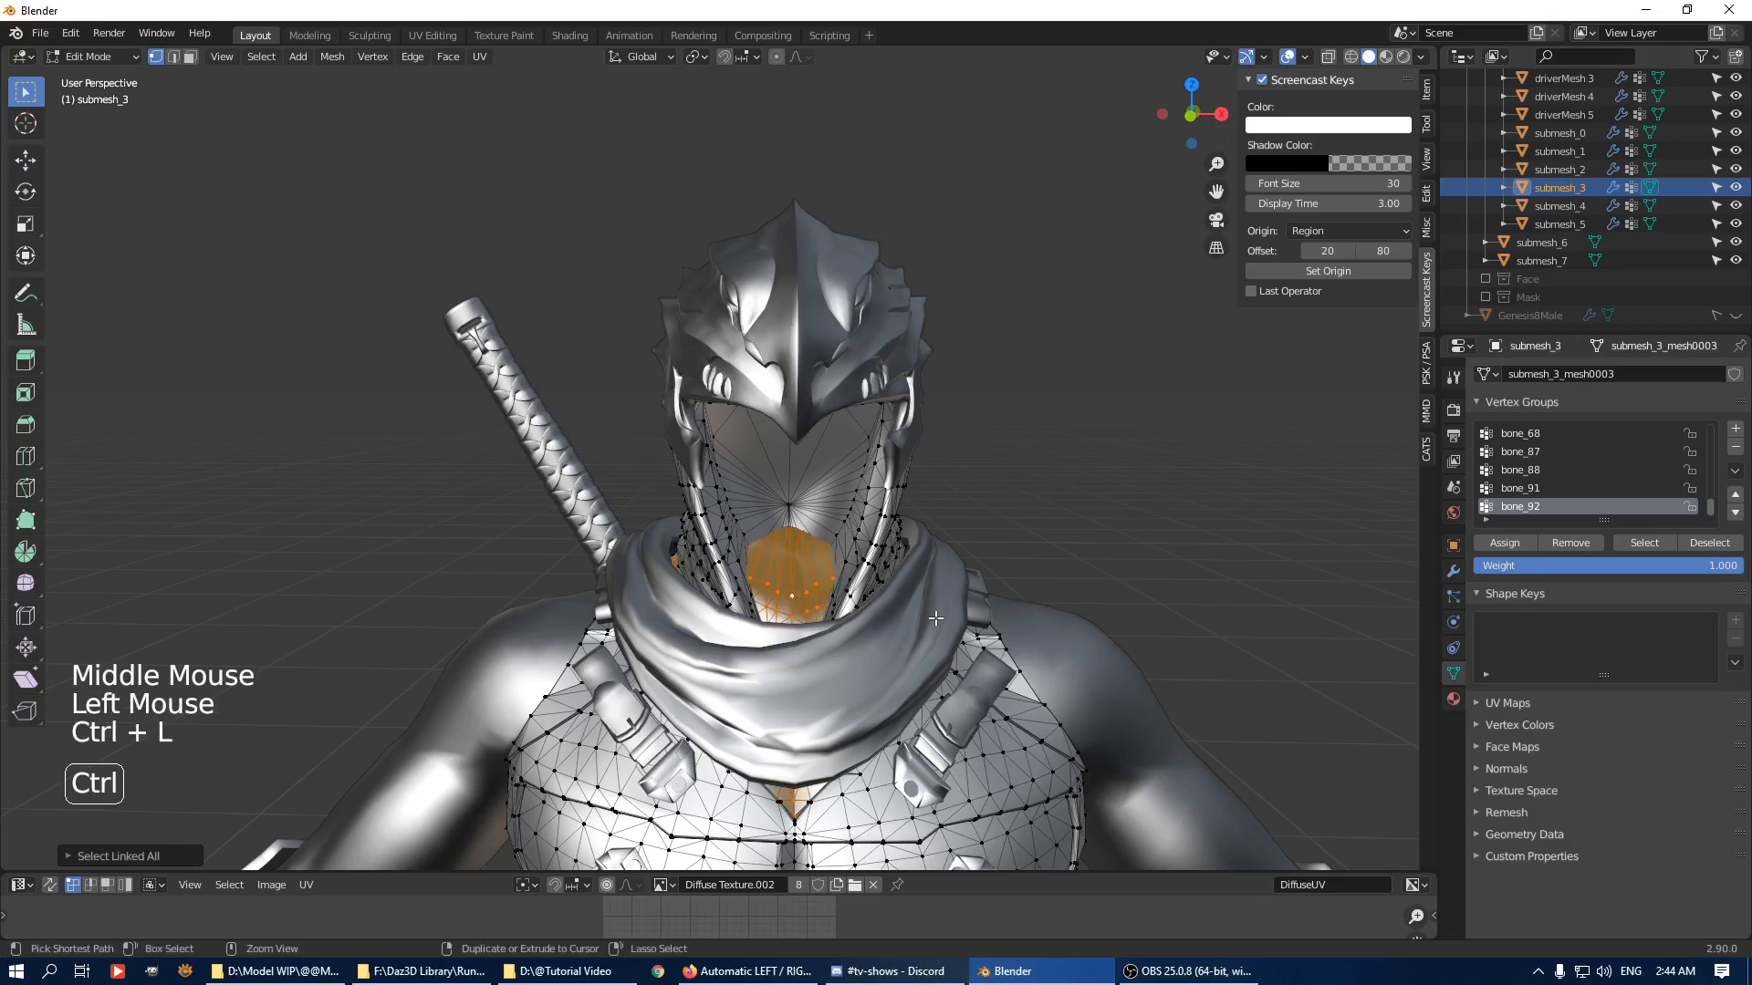
{"action": "middle_click_drag", "start_coordinate": [954, 591], "coordinate": [981, 576]}
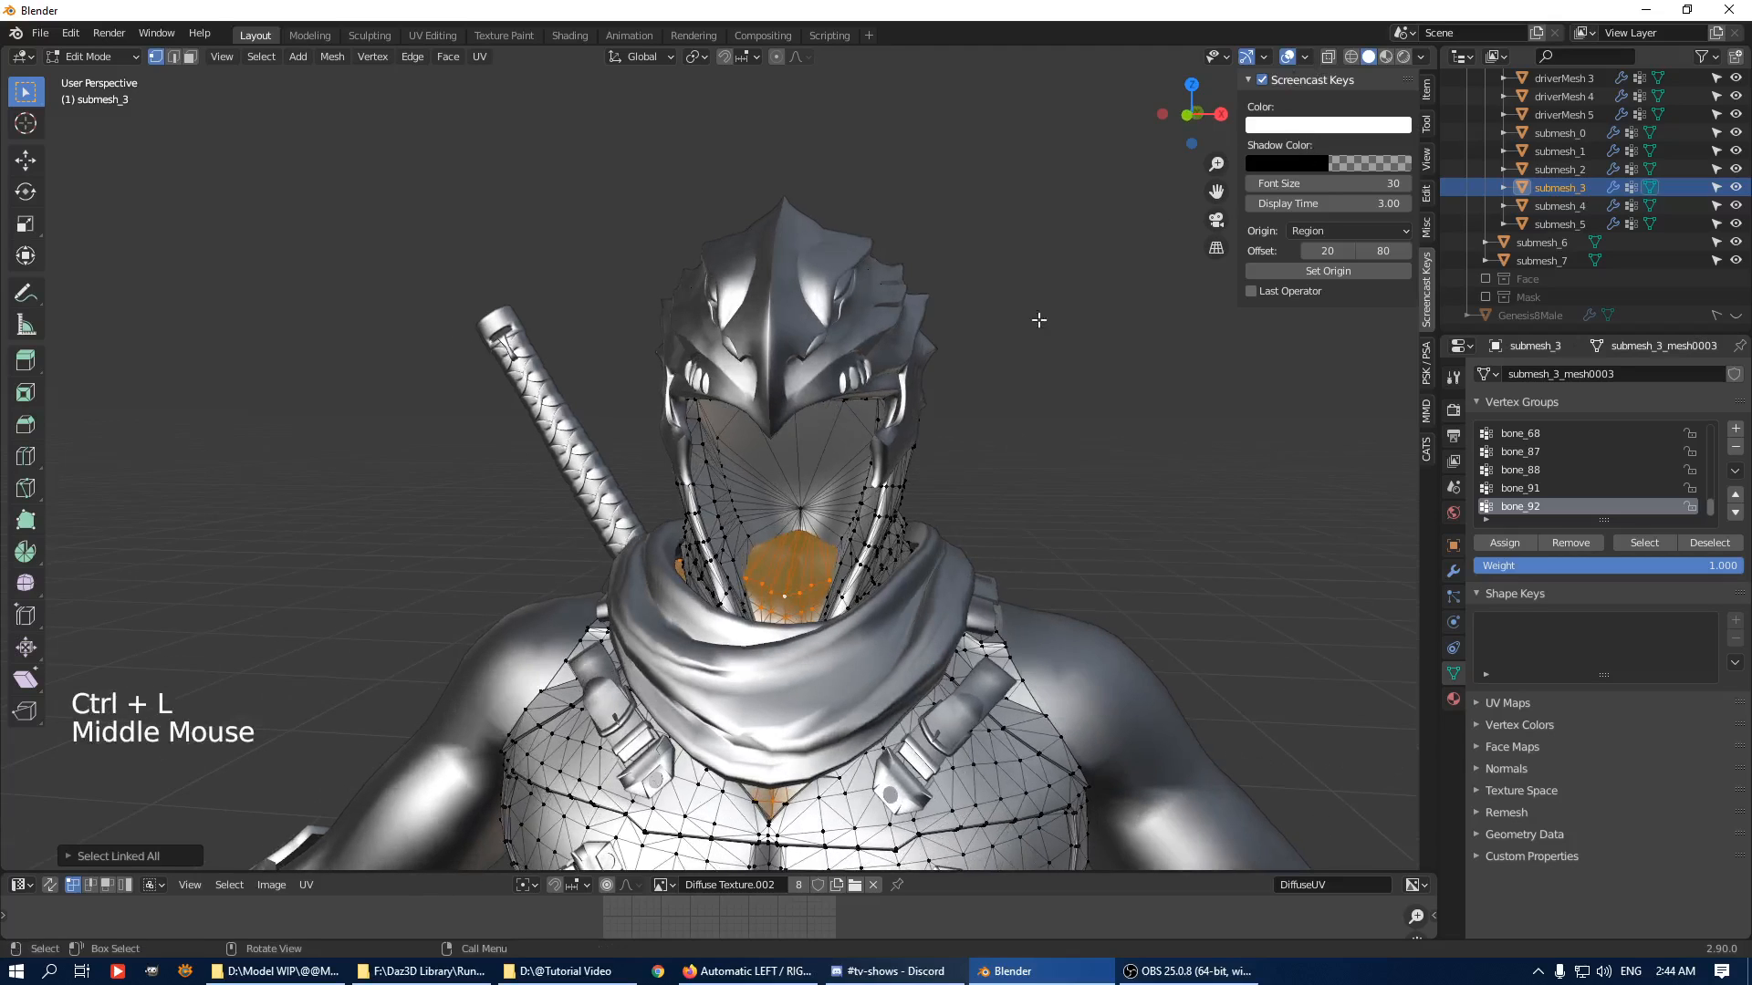
{"action": "key", "text": "a"}
{"action": "key", "text": "a"}
{"action": "key", "text": "a"}
{"action": "key", "text": "Tab"}
Select the armour mesh submesh_4 and open the file browser for its material's Base Color image texture.
{"action": "scroll", "coordinate": [956, 453], "scroll_direction": "down", "scroll_amount": 4}
{"action": "middle_click_drag", "start_coordinate": [863, 469], "coordinate": [839, 438], "text": "shift"}
{"action": "scroll", "coordinate": [840, 438], "scroll_direction": "up", "scroll_amount": 1}
{"action": "middle_click_drag", "start_coordinate": [840, 438], "coordinate": [768, 392]}
{"action": "left_click", "coordinate": [757, 319]}
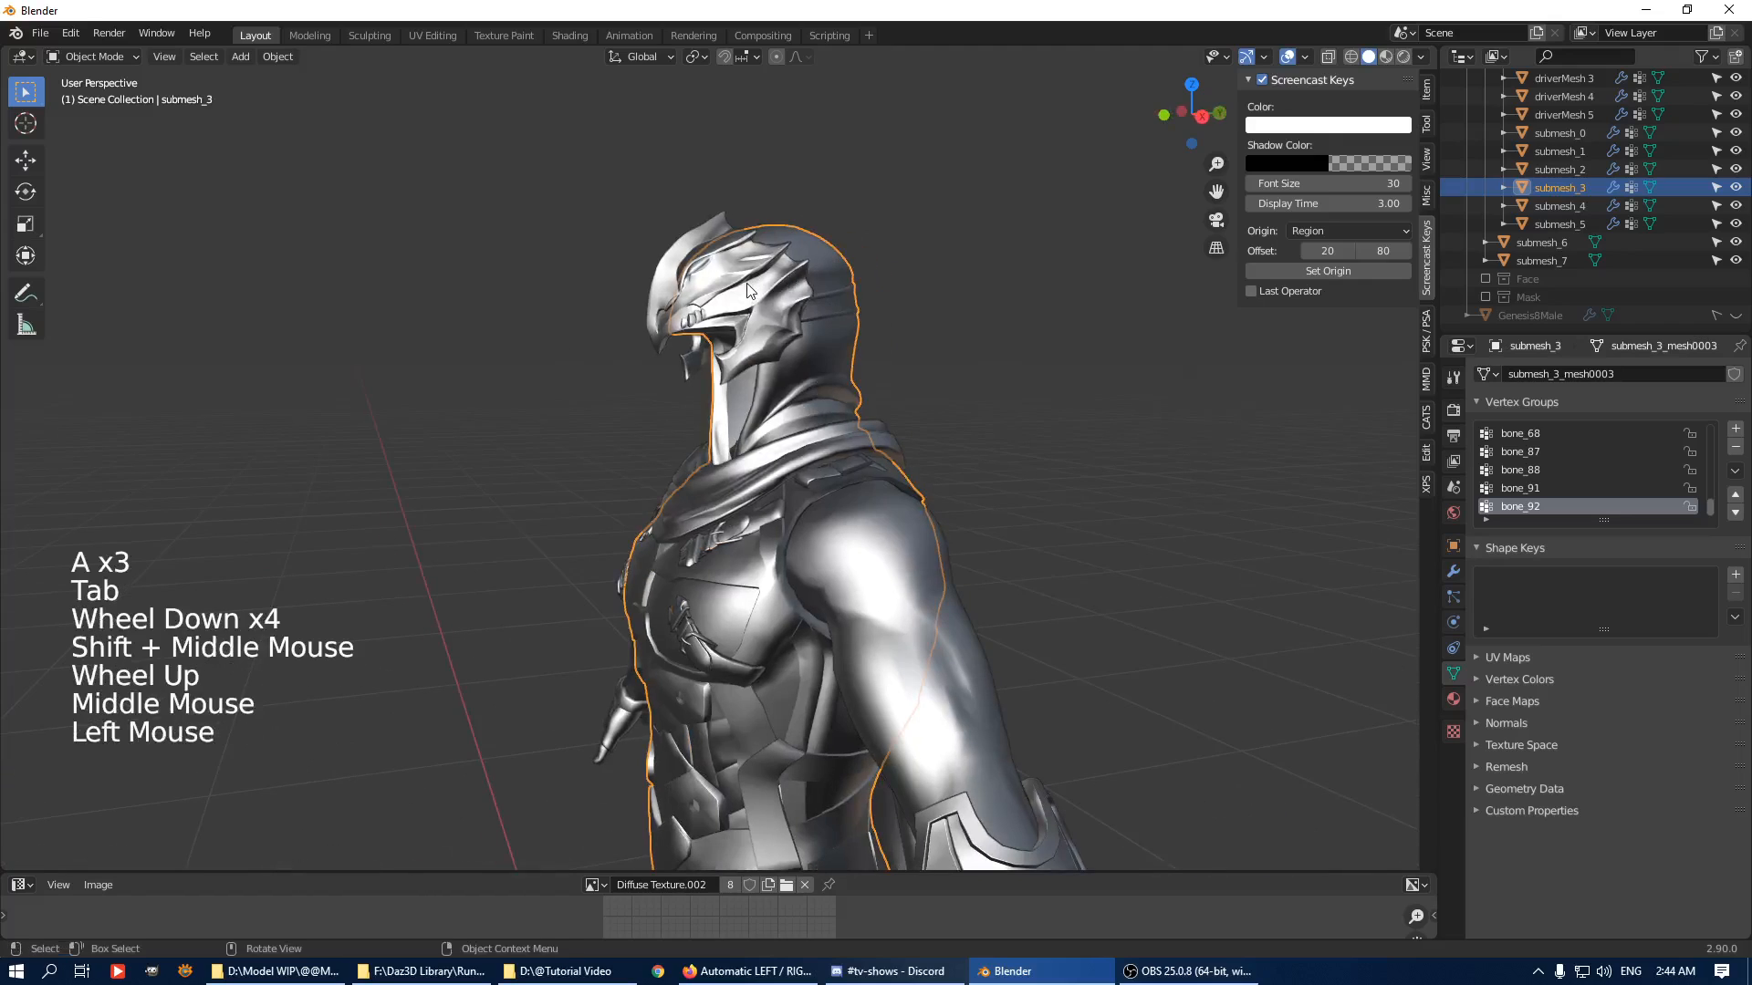
{"action": "left_click", "coordinate": [1453, 732]}
{"action": "left_click", "coordinate": [1454, 699]}
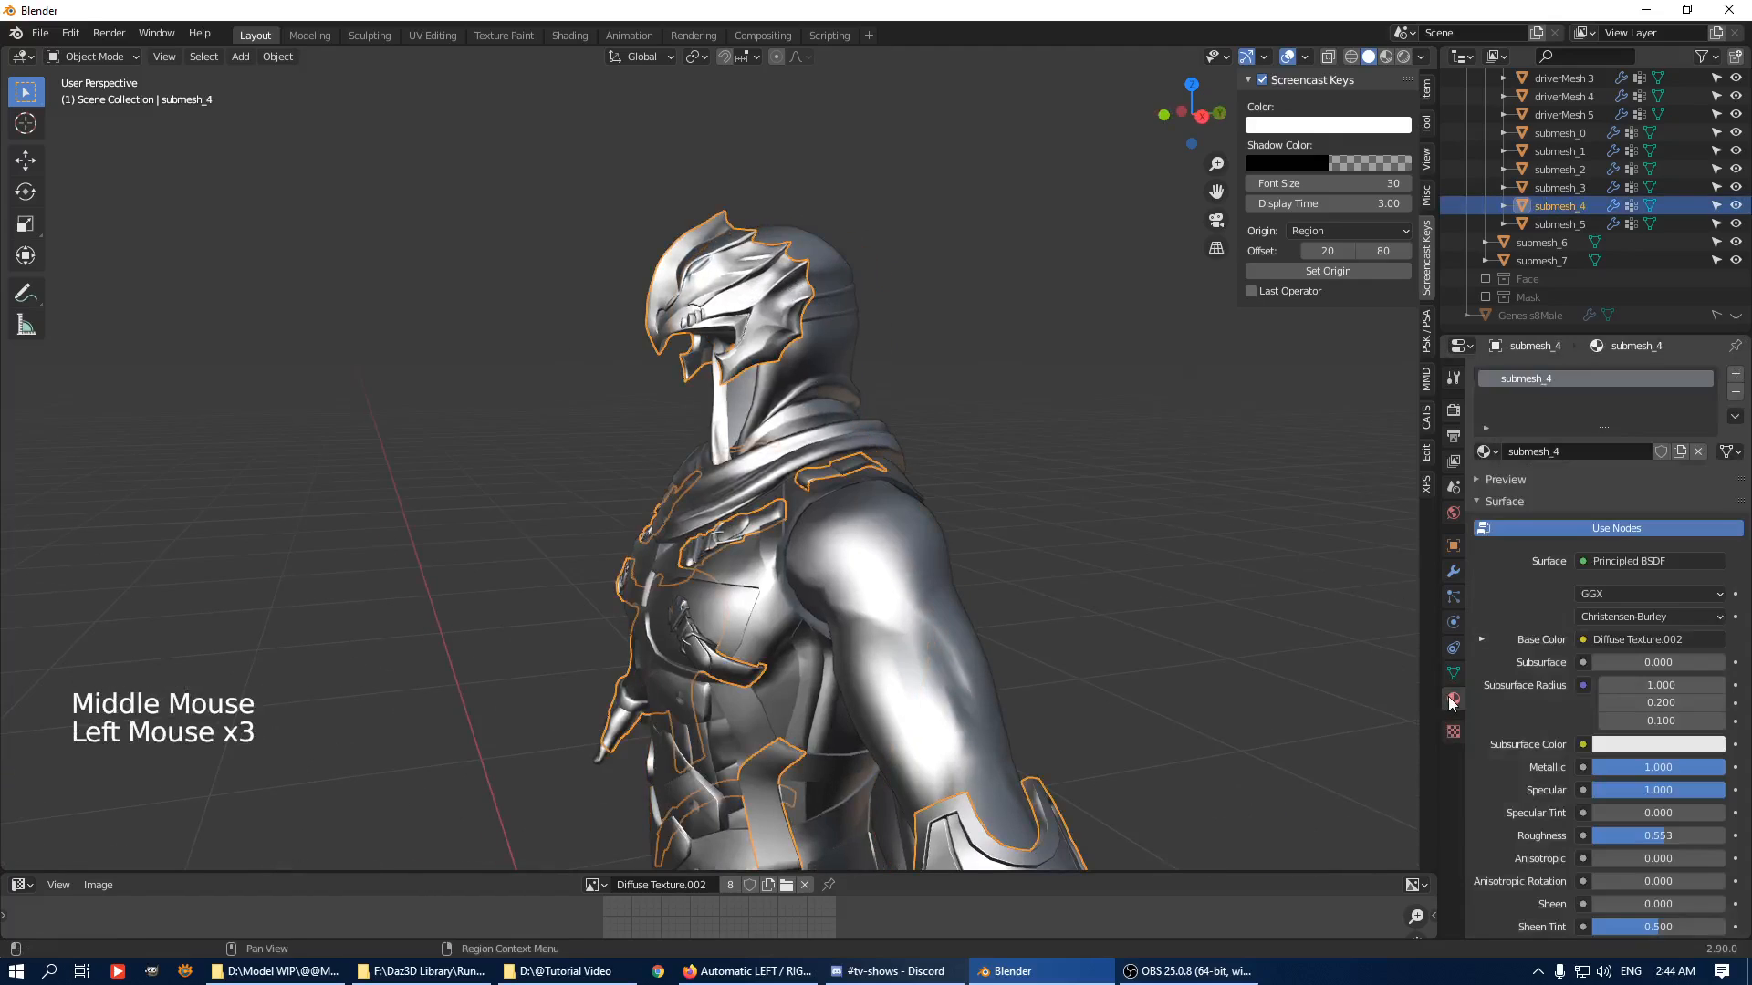
{"action": "left_click", "coordinate": [1481, 640]}
{"action": "left_click", "coordinate": [1710, 670]}
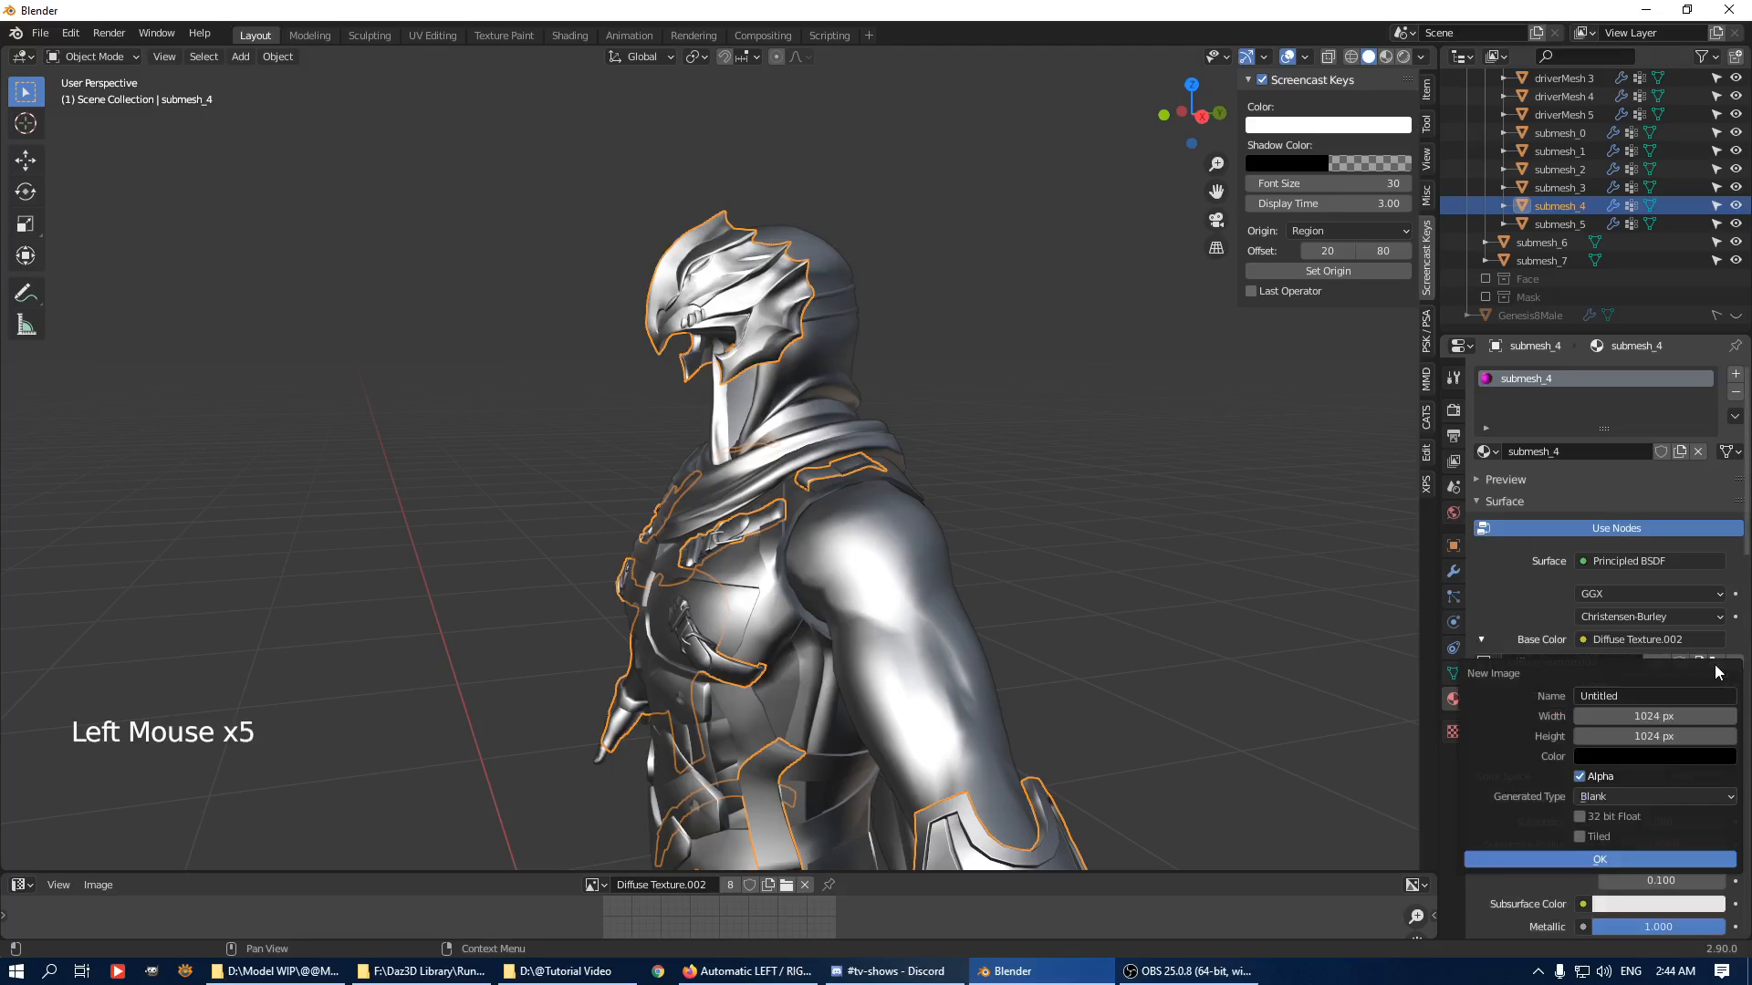
{"action": "left_click", "coordinate": [1716, 662]}
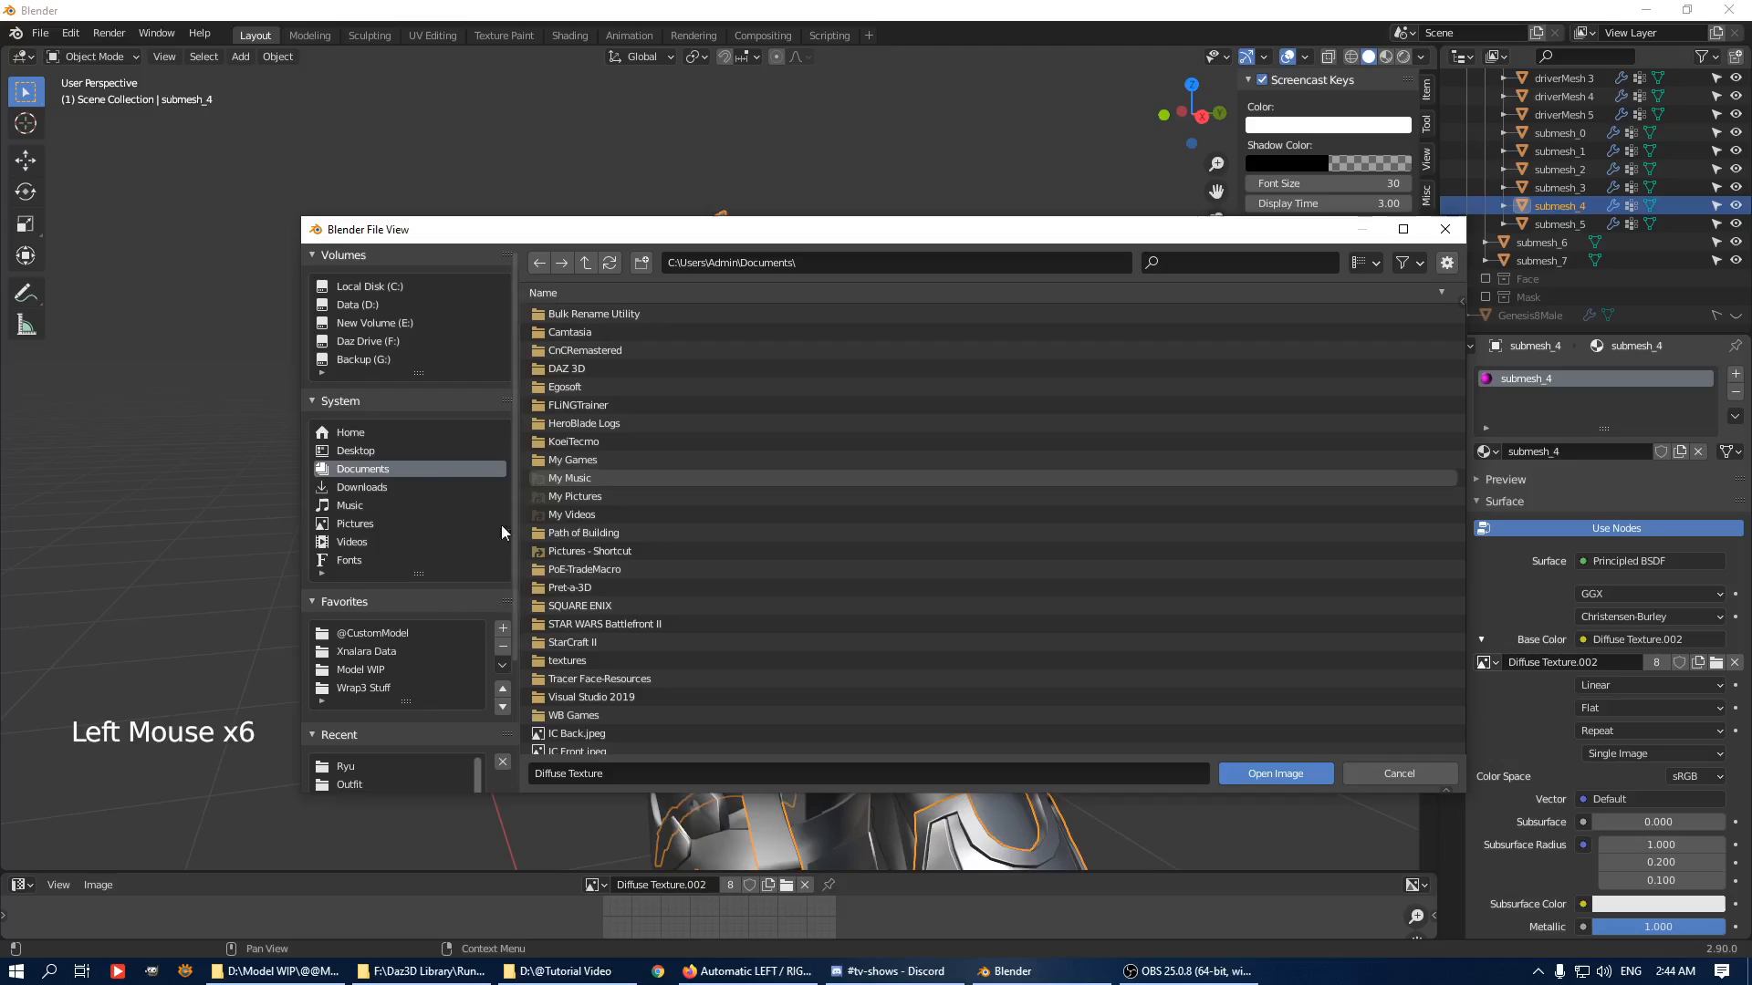
{"action": "left_click", "coordinate": [369, 650]}
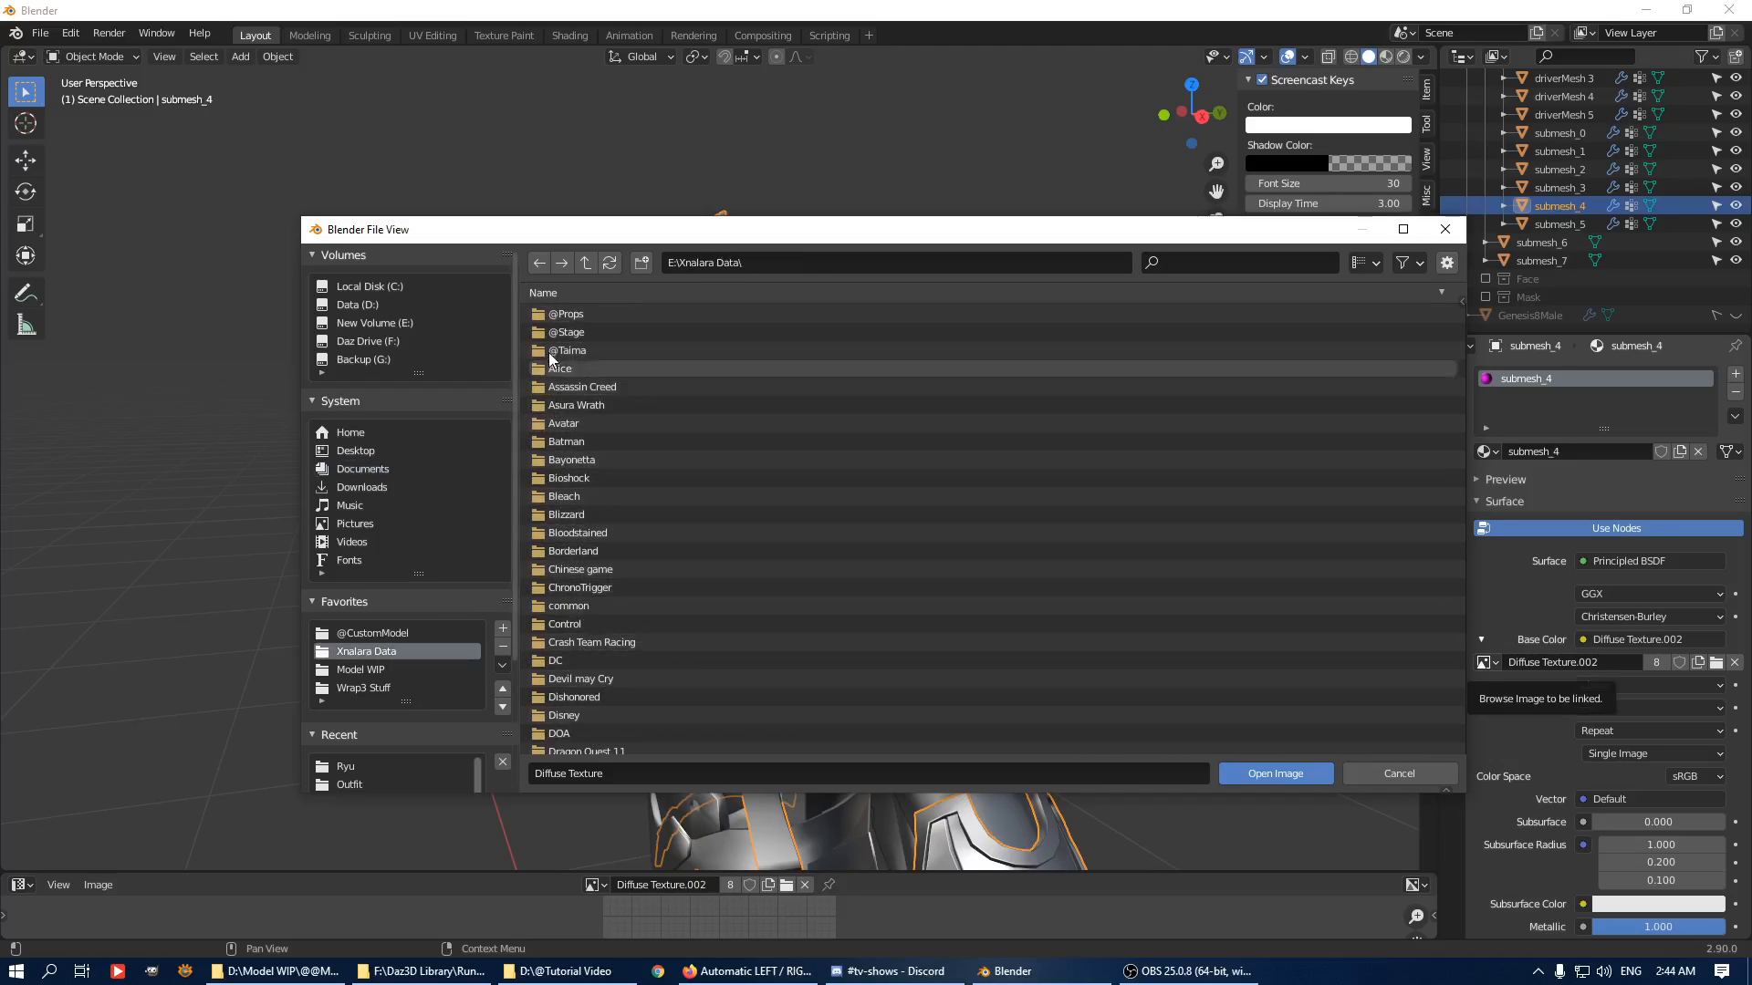
{"action": "scroll", "coordinate": [577, 461], "scroll_direction": "down", "scroll_amount": 10}
{"action": "left_click", "coordinate": [374, 632]}
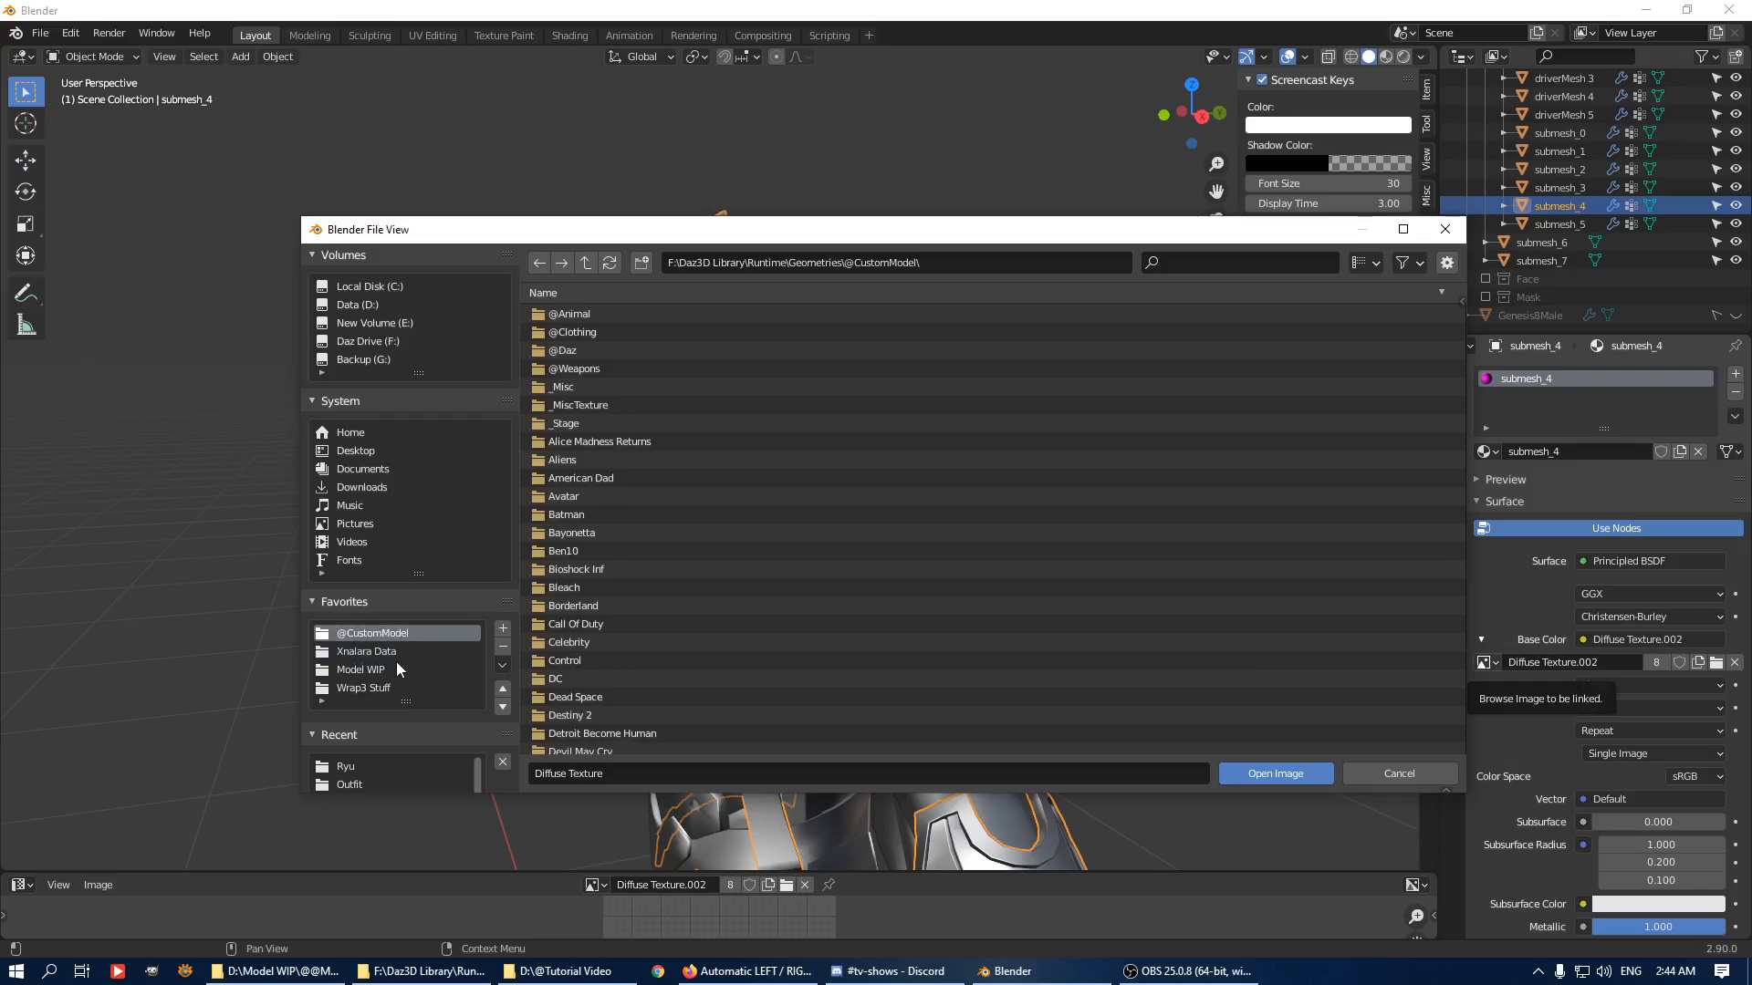
{"action": "left_click", "coordinate": [394, 671]}
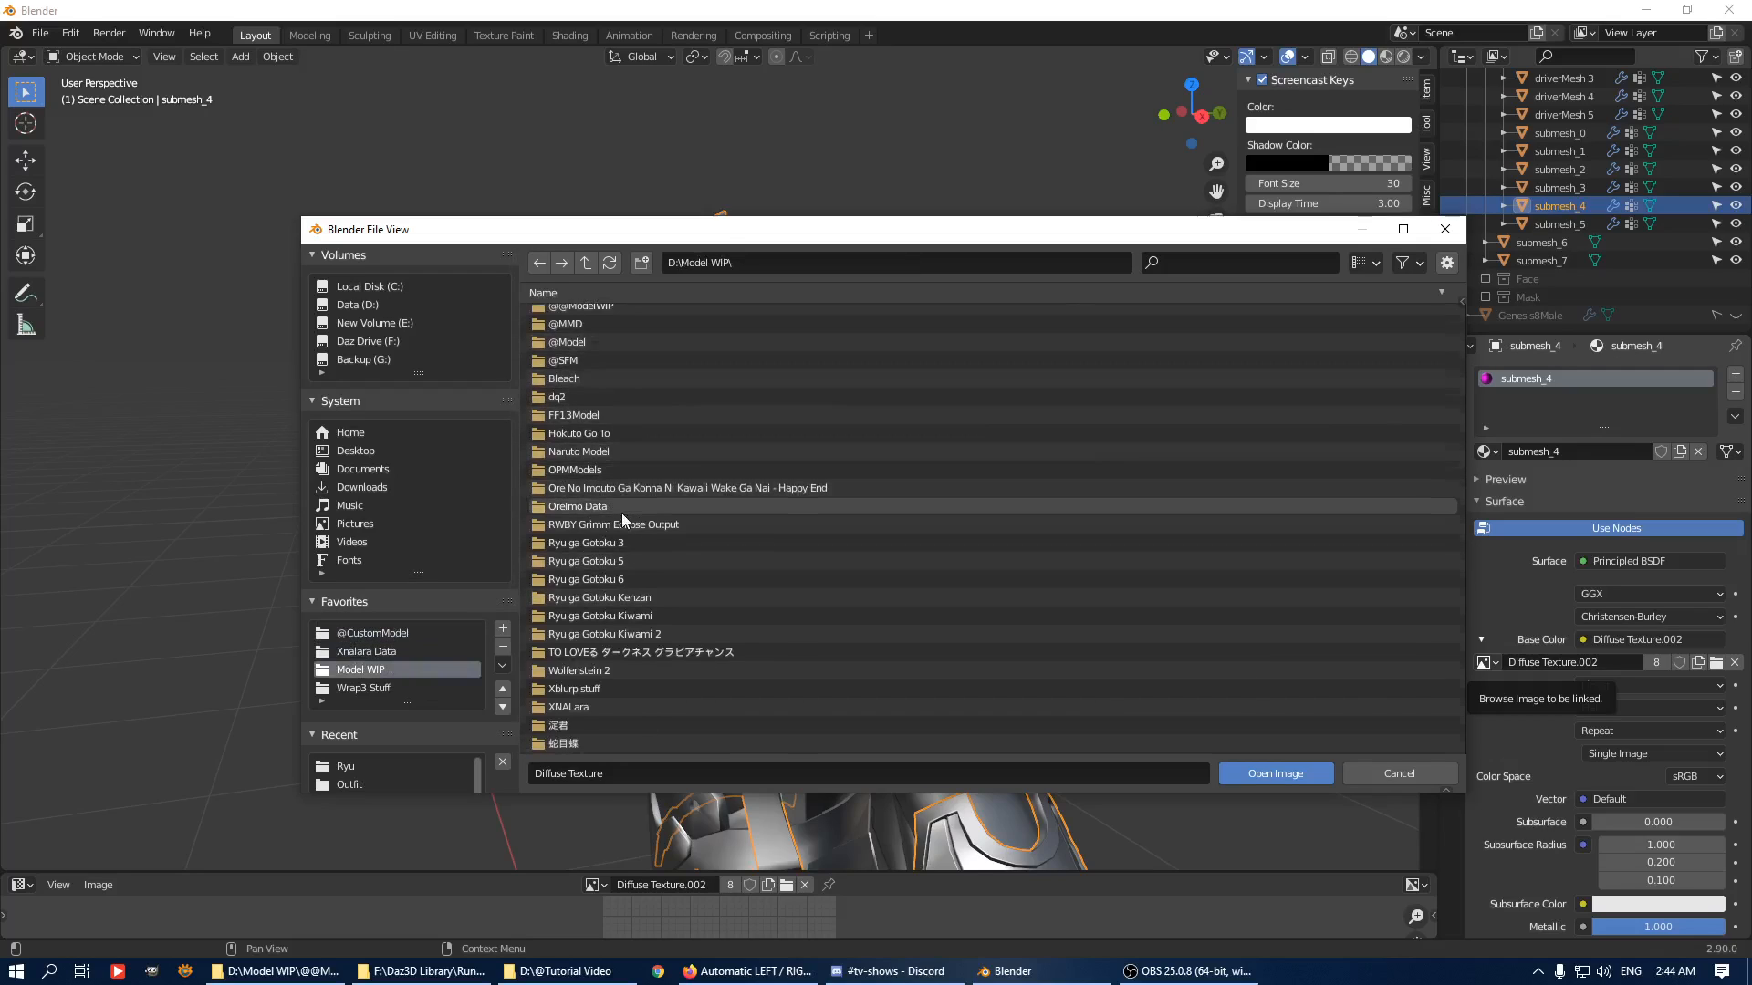
{"action": "left_click", "coordinate": [569, 315]}
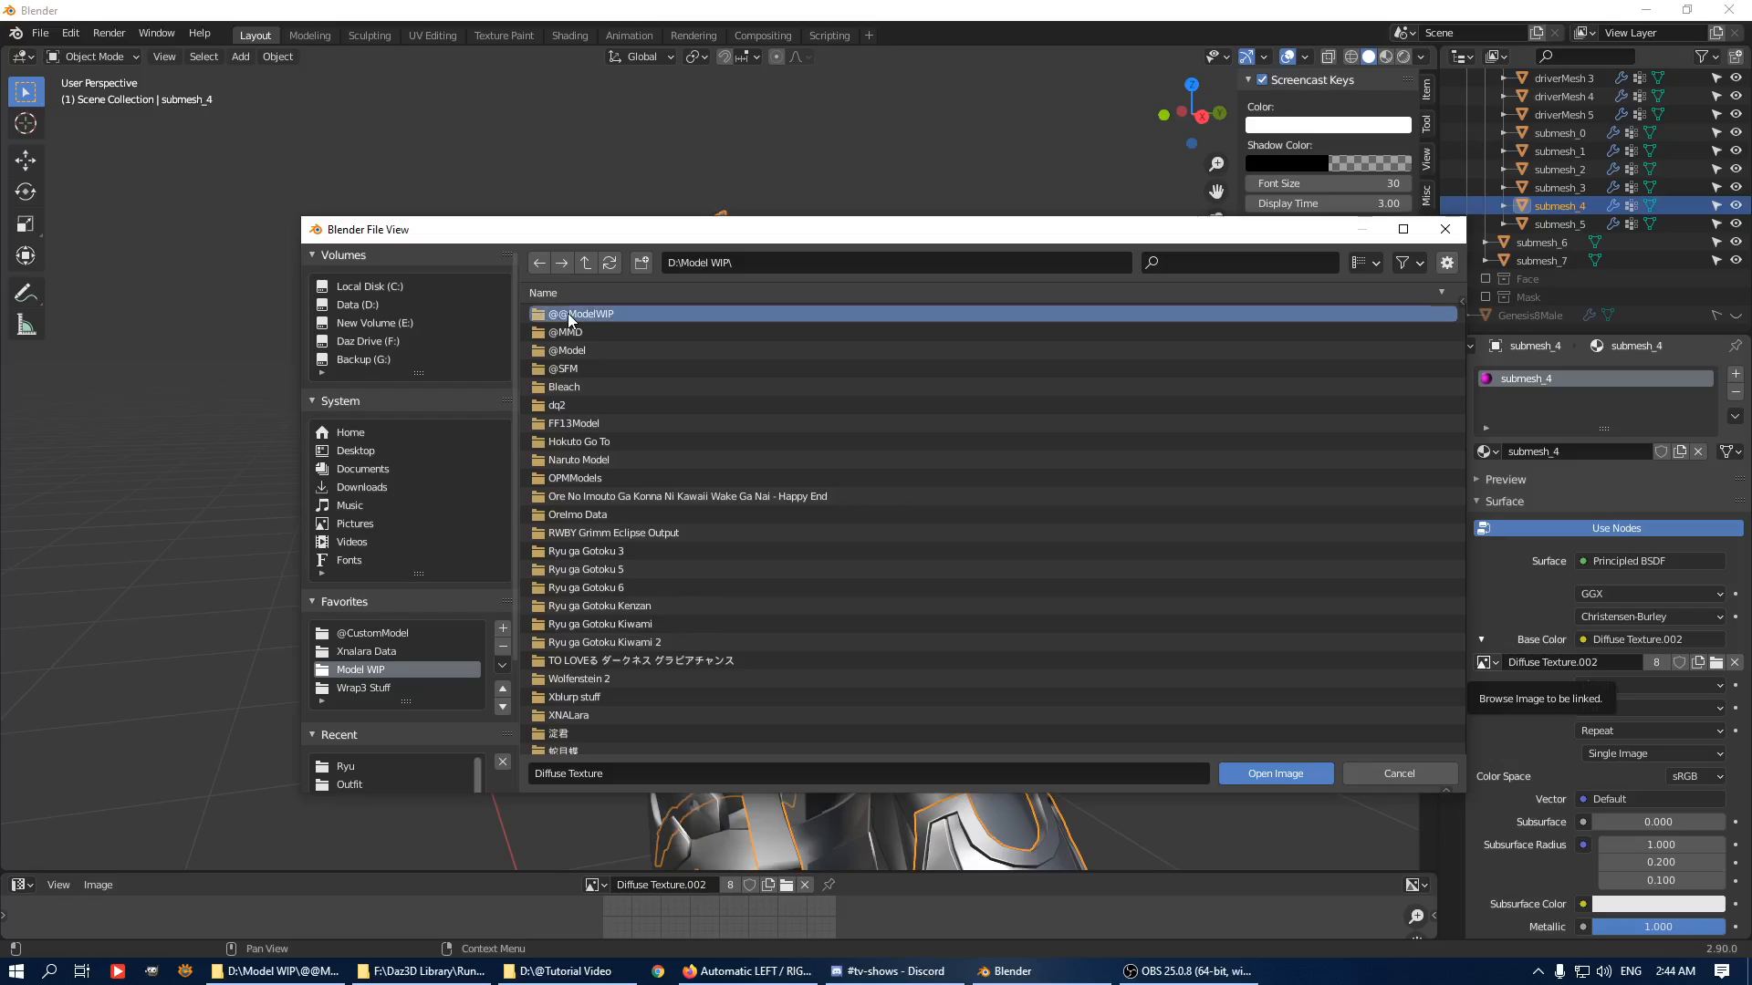
{"action": "double_click", "coordinate": [569, 315]}
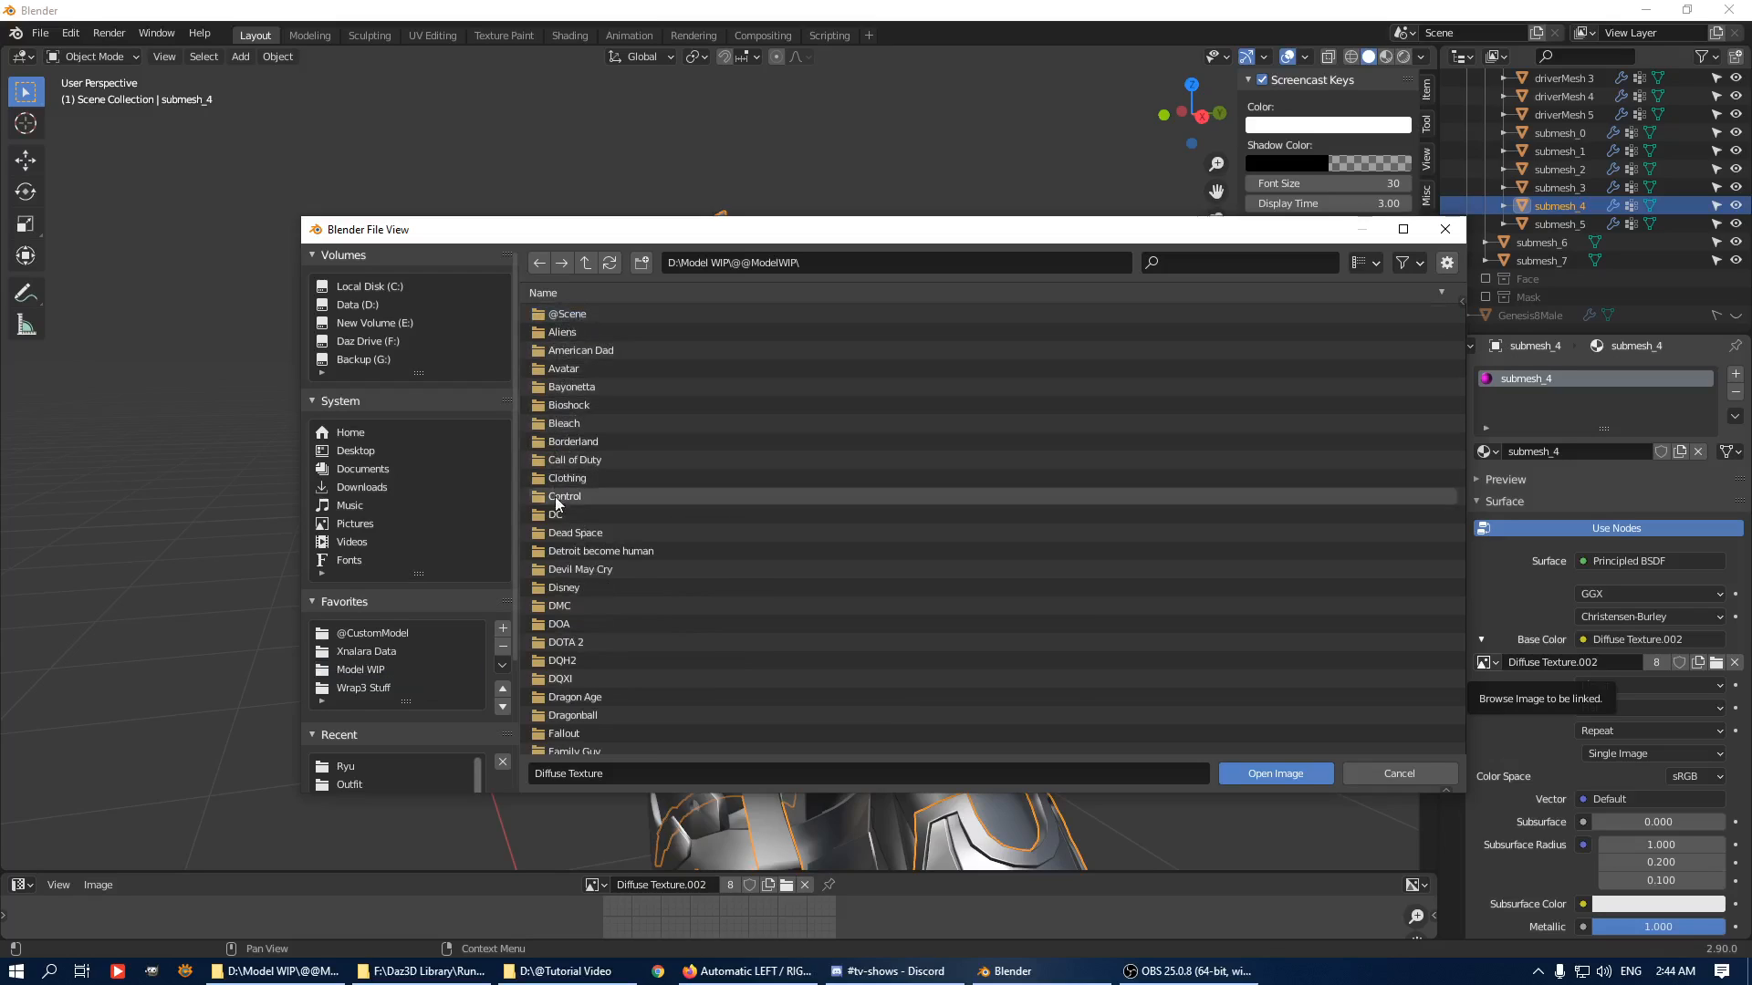
{"action": "double_click", "coordinate": [573, 623]}
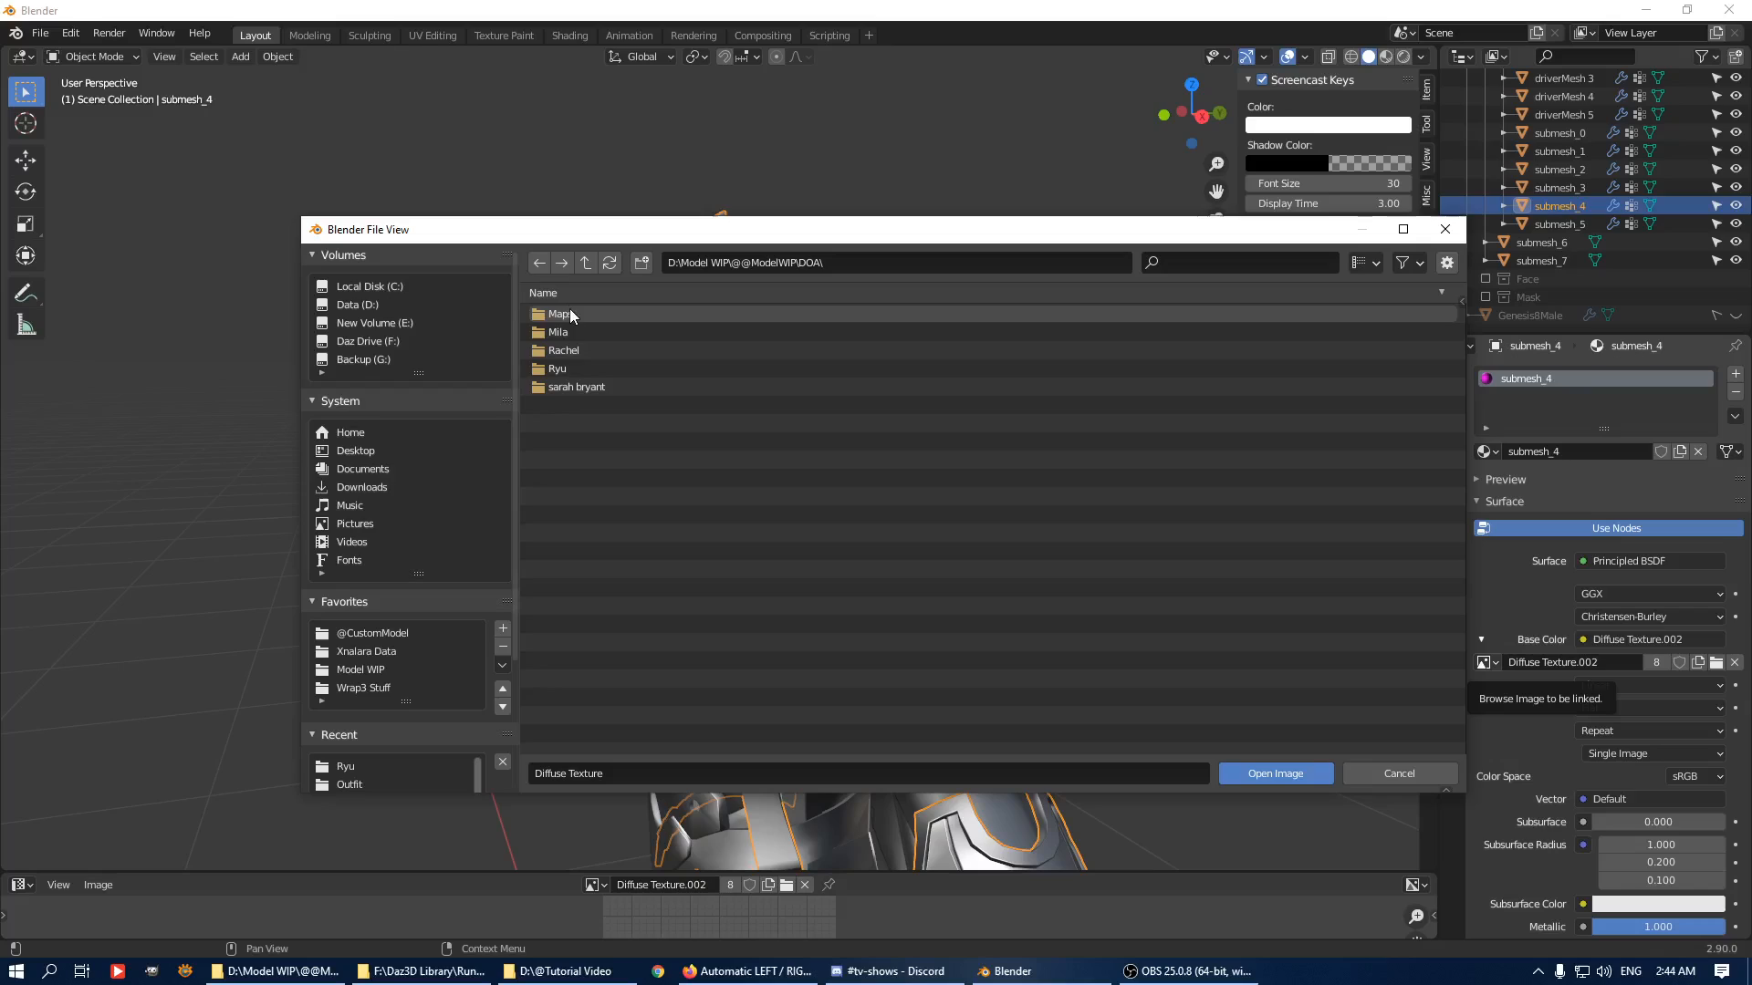
Open the Rachel\texture\Costume 1 folder, display its files as thumbnails and look through the images.
{"action": "double_click", "coordinate": [558, 352]}
{"action": "double_click", "coordinate": [564, 314]}
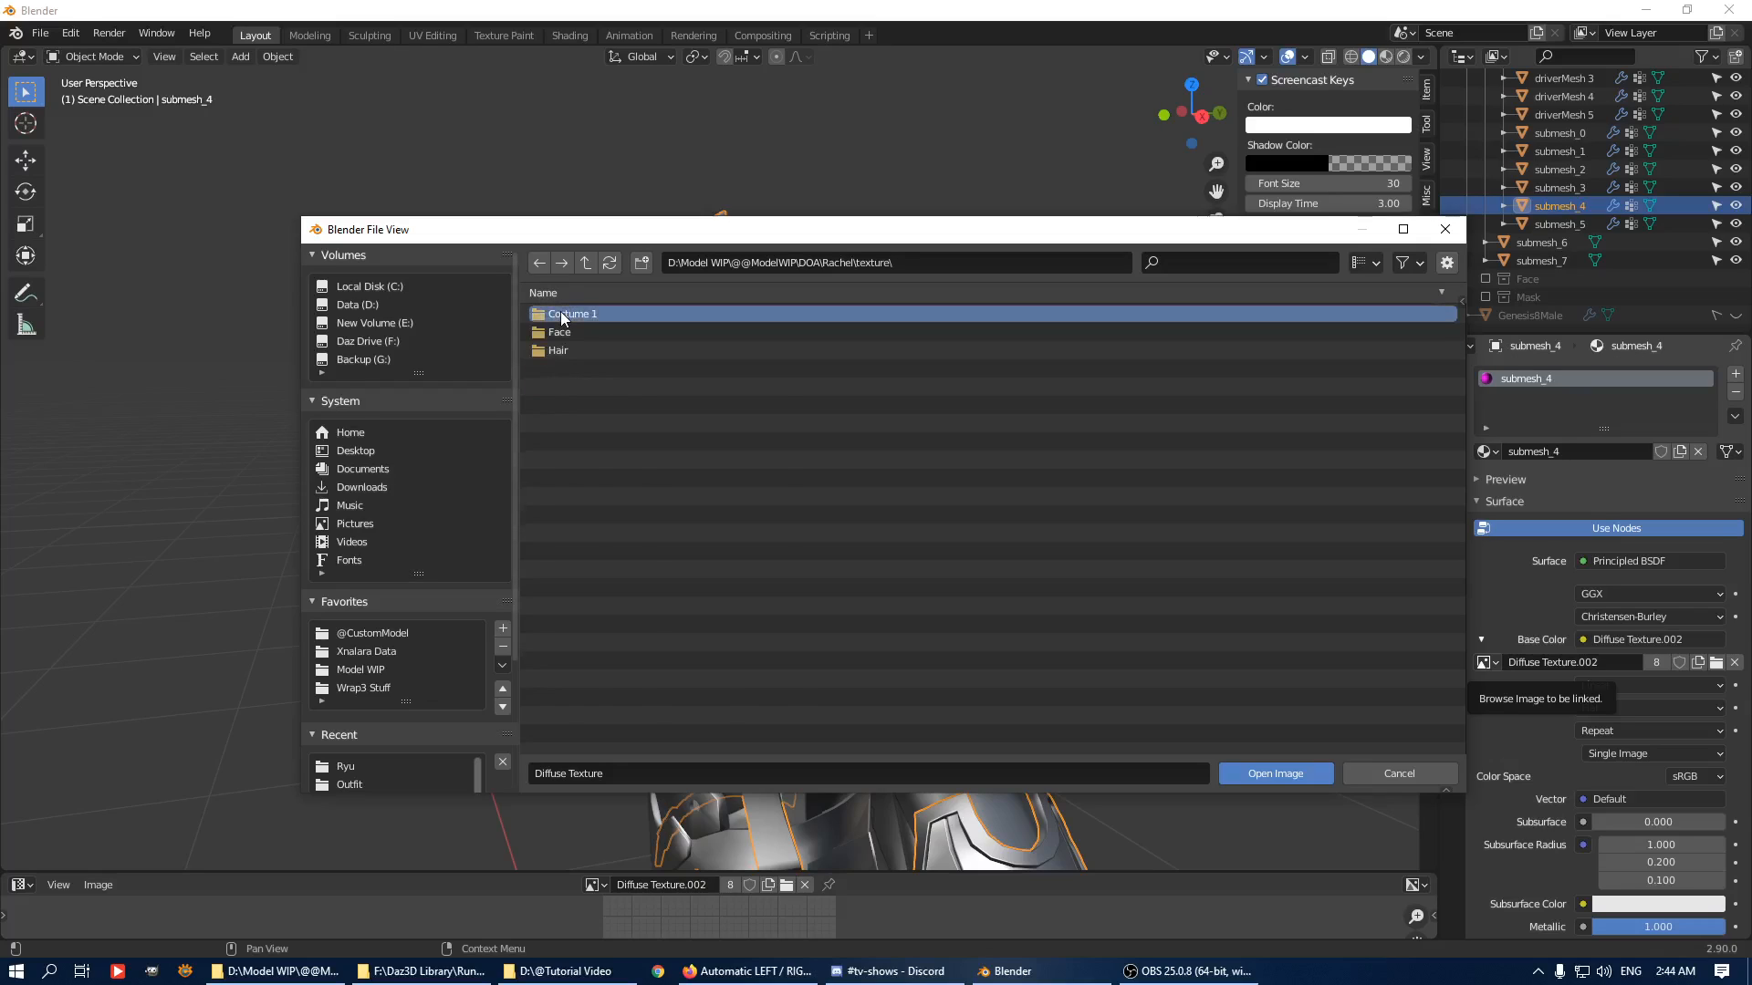
{"action": "double_click", "coordinate": [561, 314]}
{"action": "left_click", "coordinate": [1373, 264]}
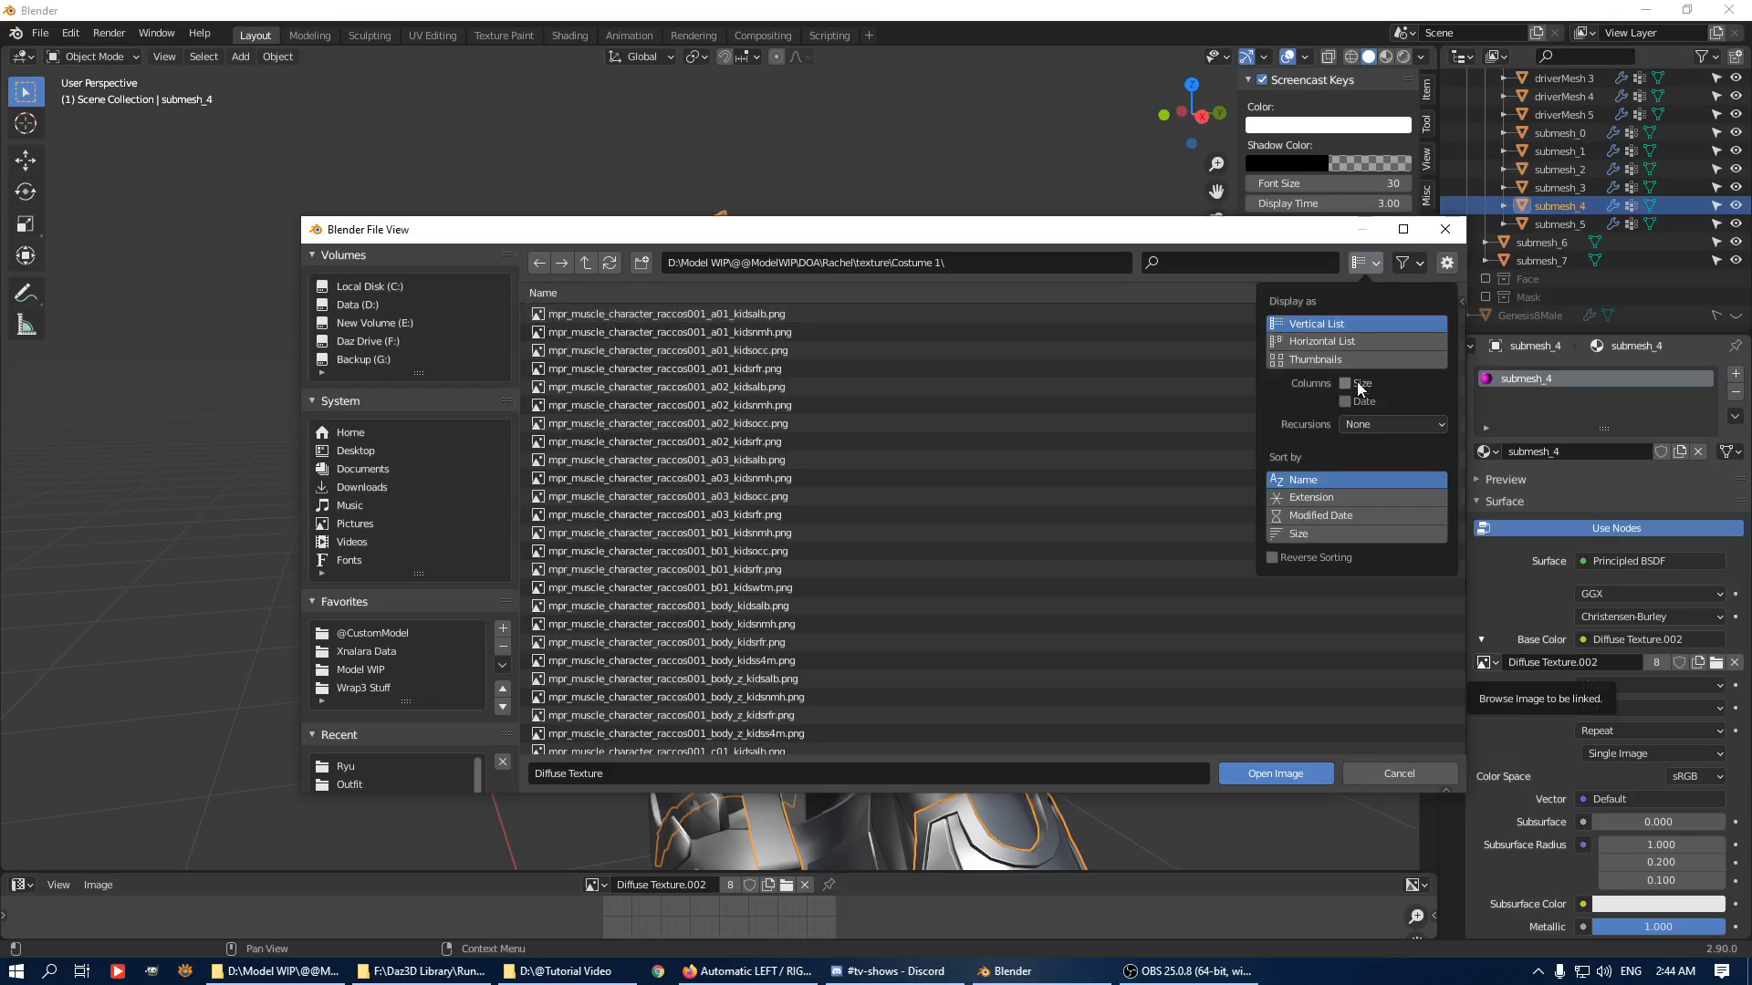
{"action": "left_click", "coordinate": [1354, 362]}
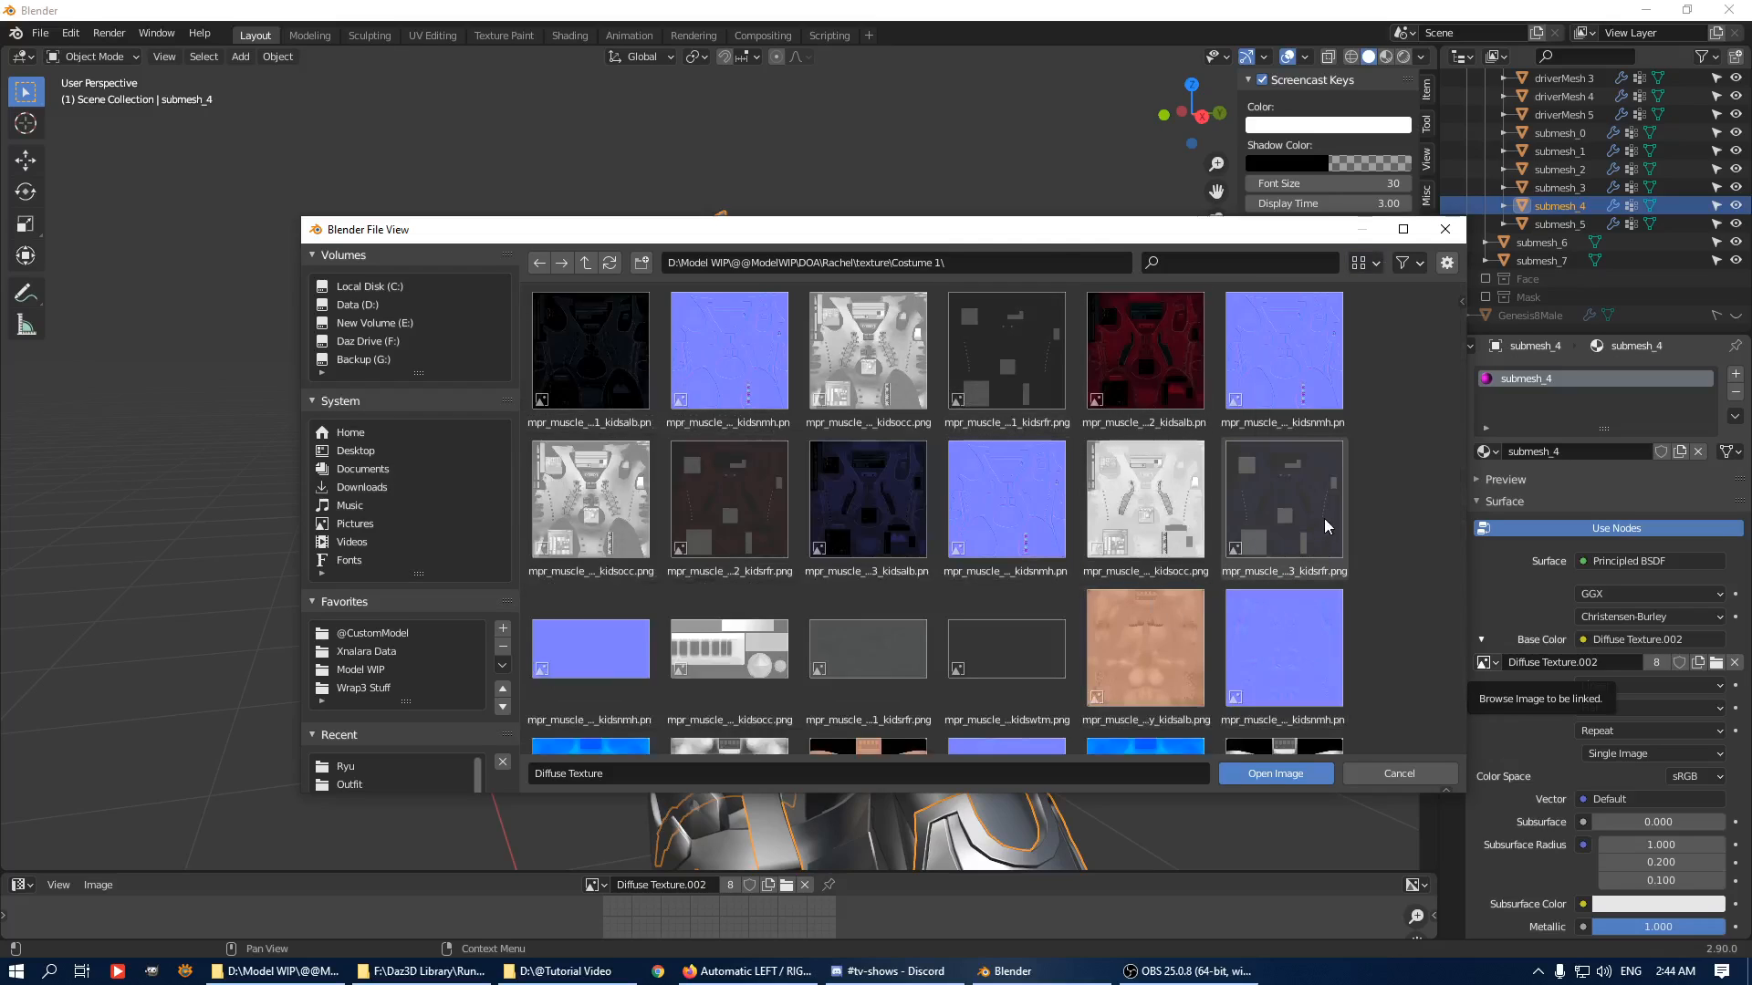
{"action": "scroll", "coordinate": [1325, 515], "scroll_direction": "down", "scroll_amount": 3}
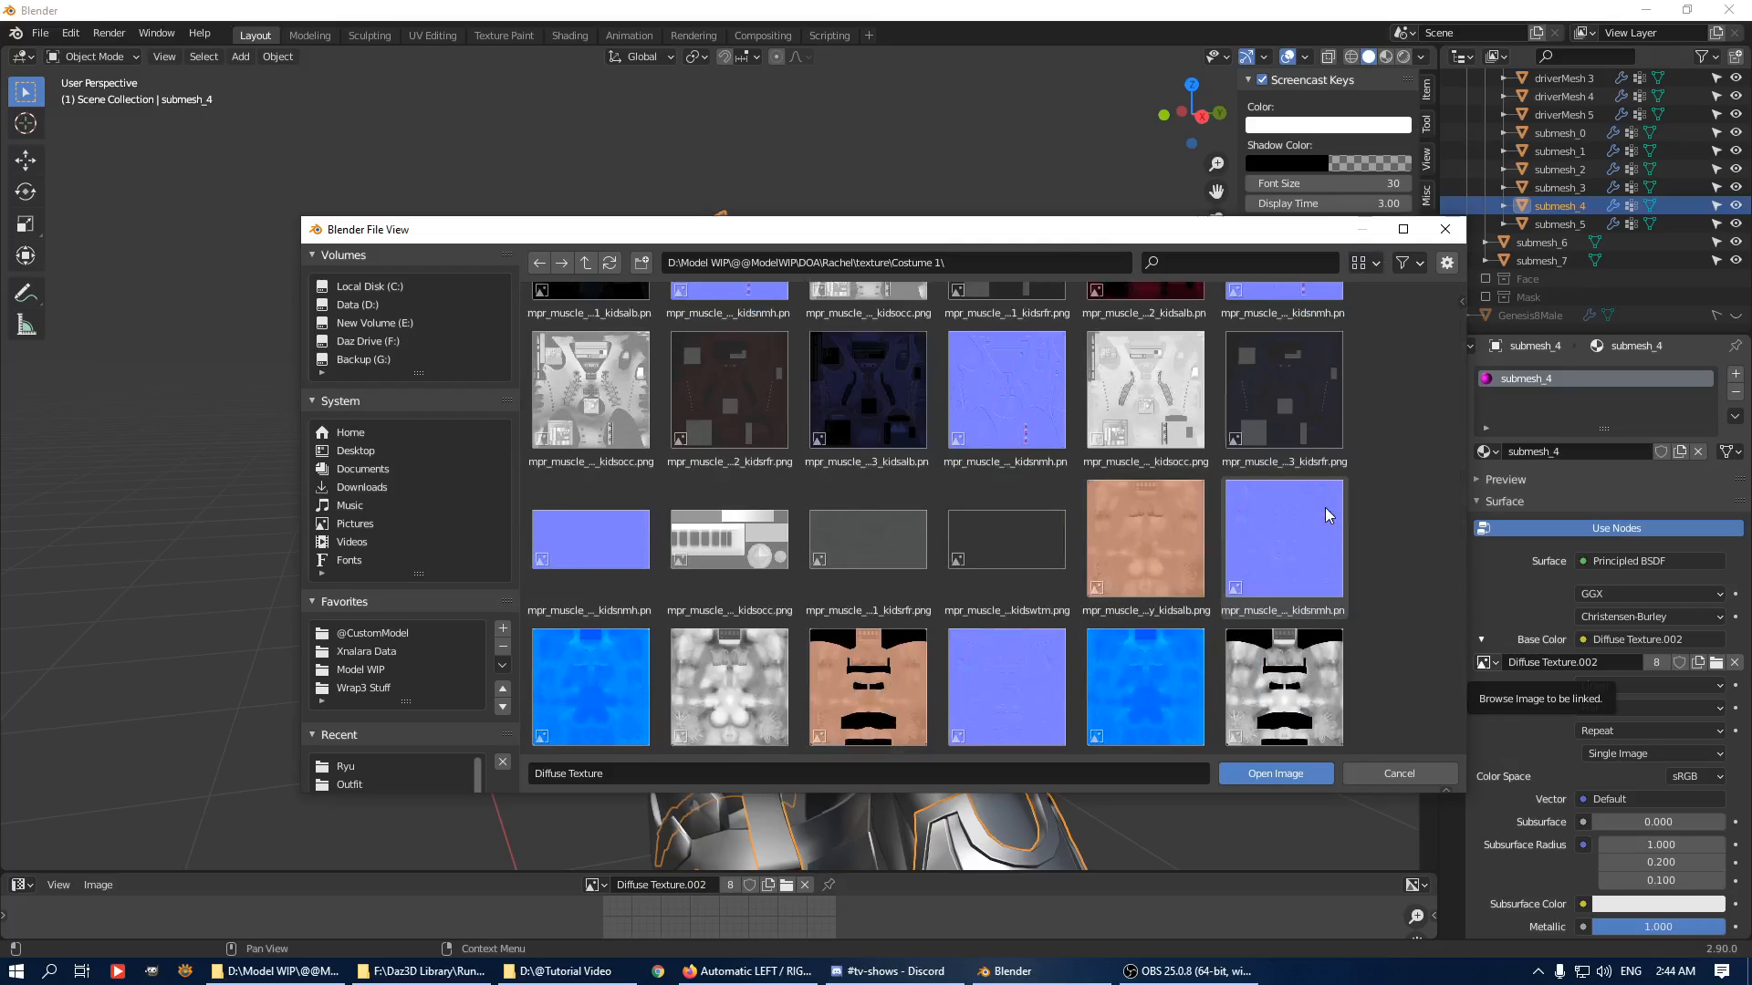
{"action": "scroll", "coordinate": [1325, 515], "scroll_direction": "up", "scroll_amount": 3}
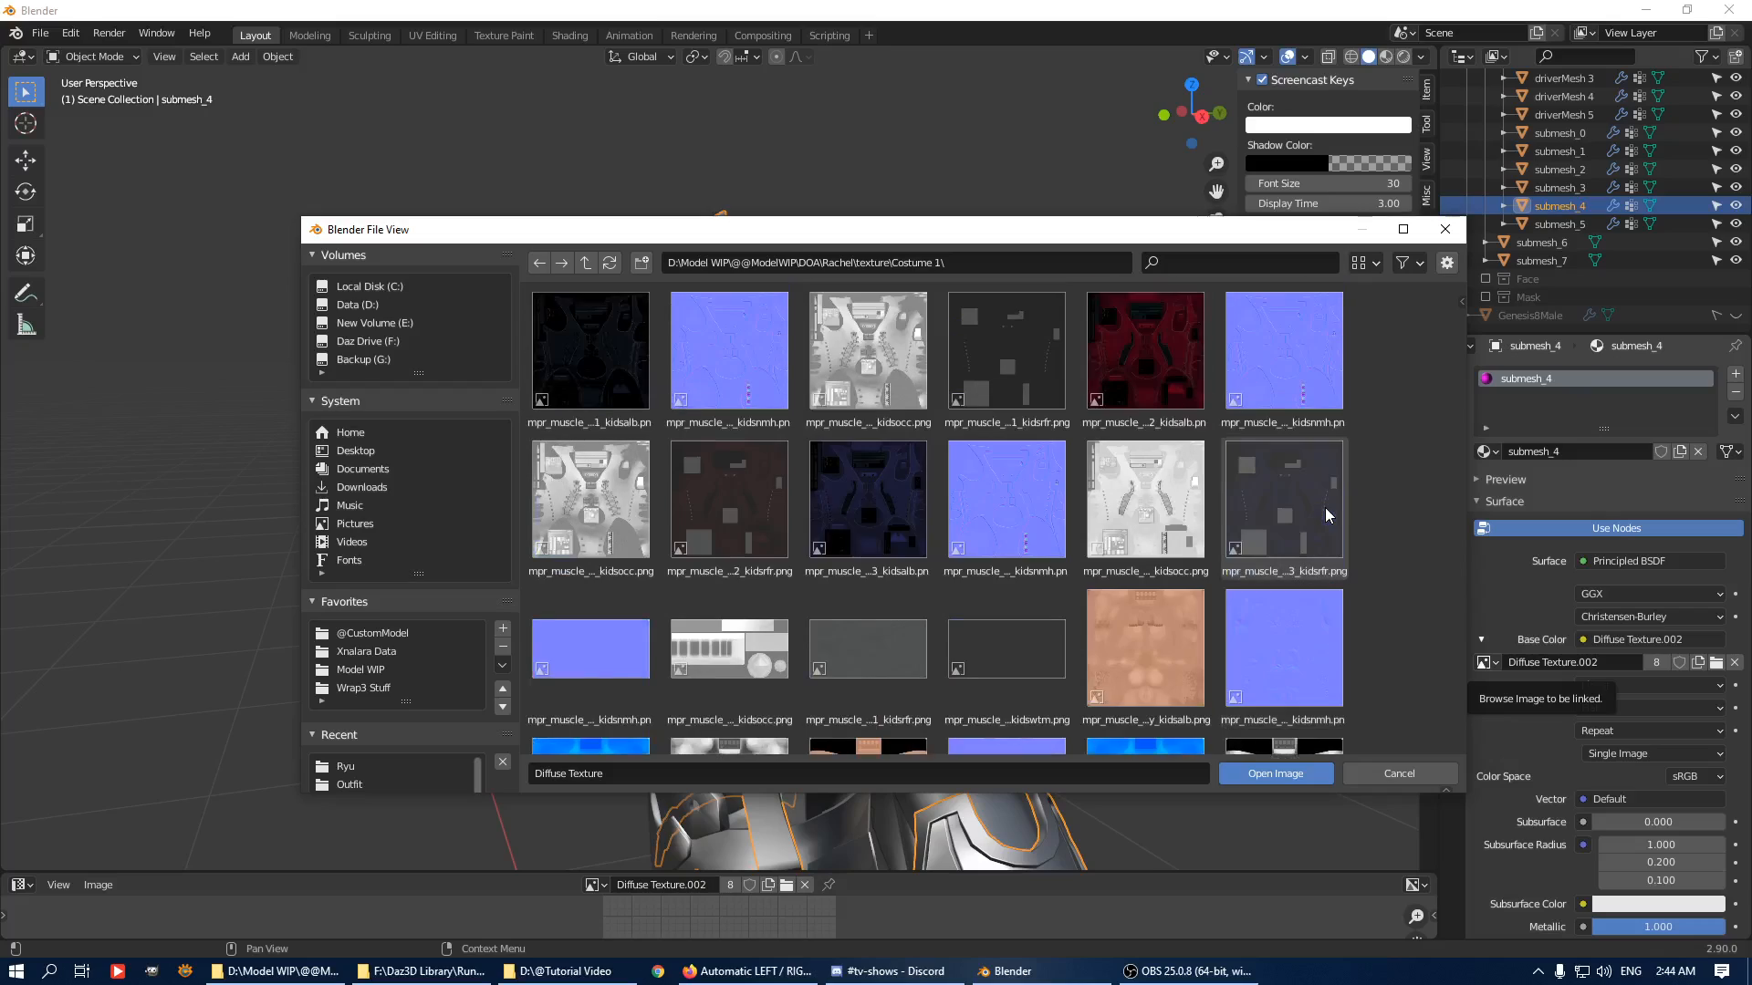
{"action": "left_click", "coordinate": [584, 263]}
{"action": "left_click", "coordinate": [583, 263]}
{"action": "left_click", "coordinate": [584, 263]}
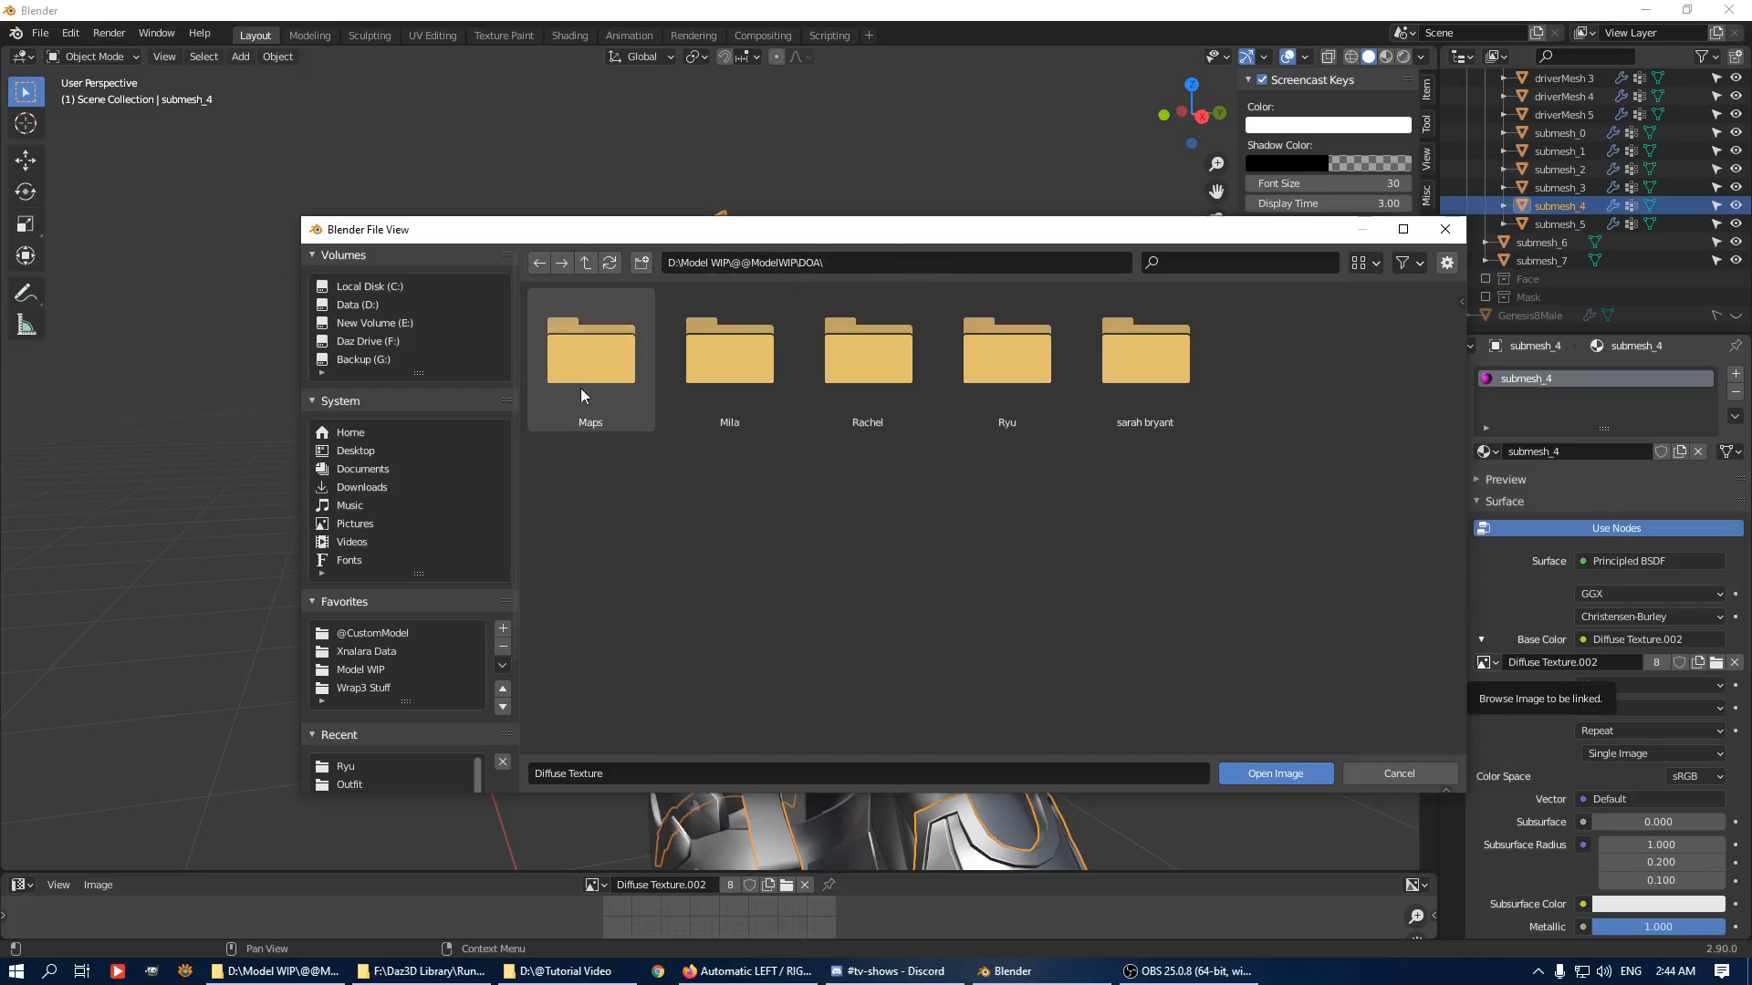
{"action": "left_click", "coordinate": [363, 631]}
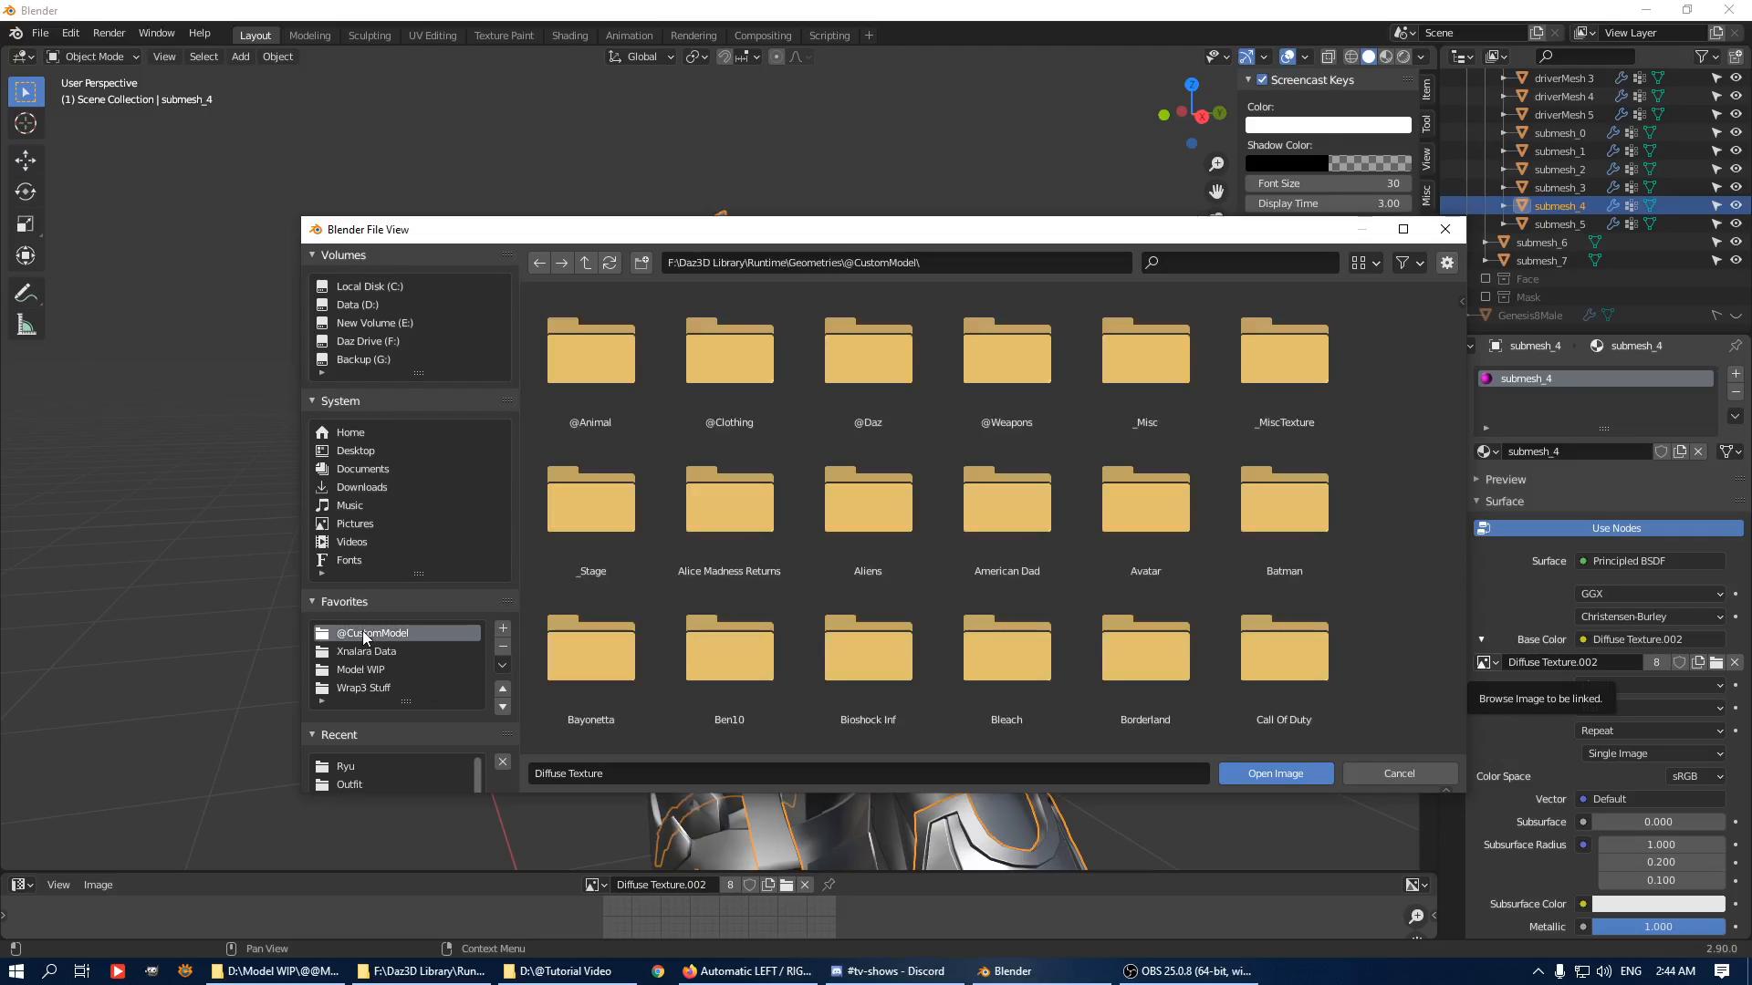
{"action": "left_click", "coordinate": [363, 665]}
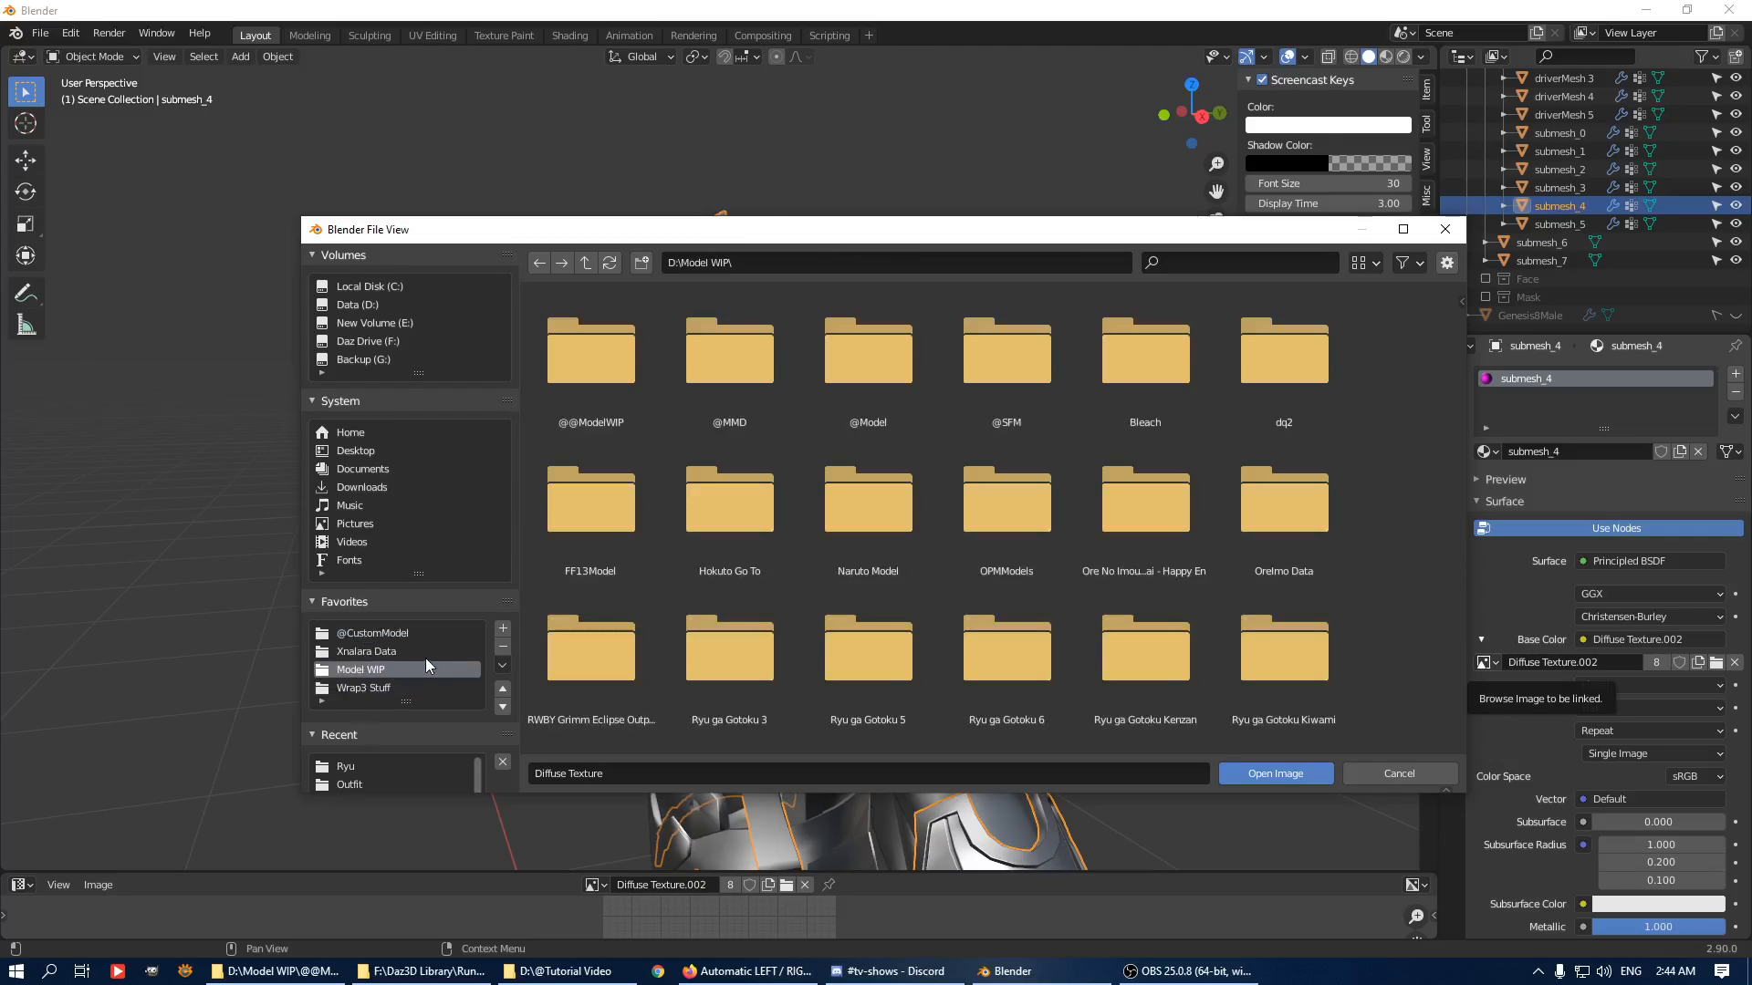
{"action": "left_click", "coordinate": [622, 381]}
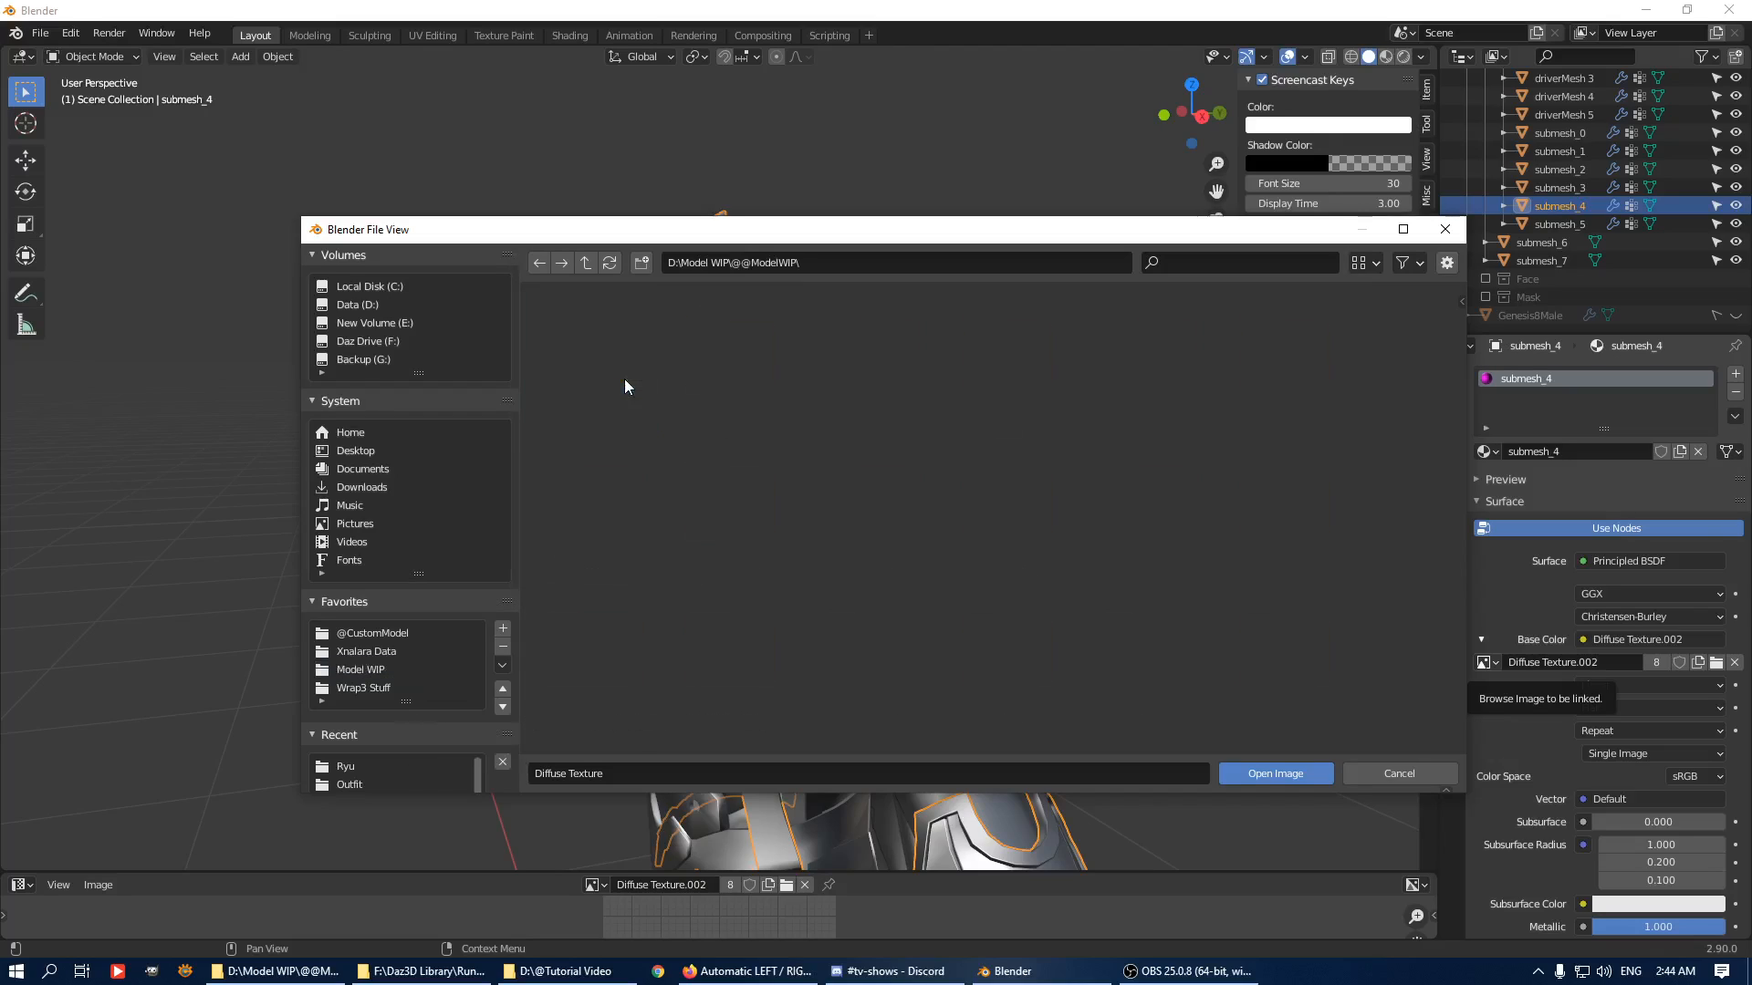
{"action": "left_click", "coordinate": [1248, 691]}
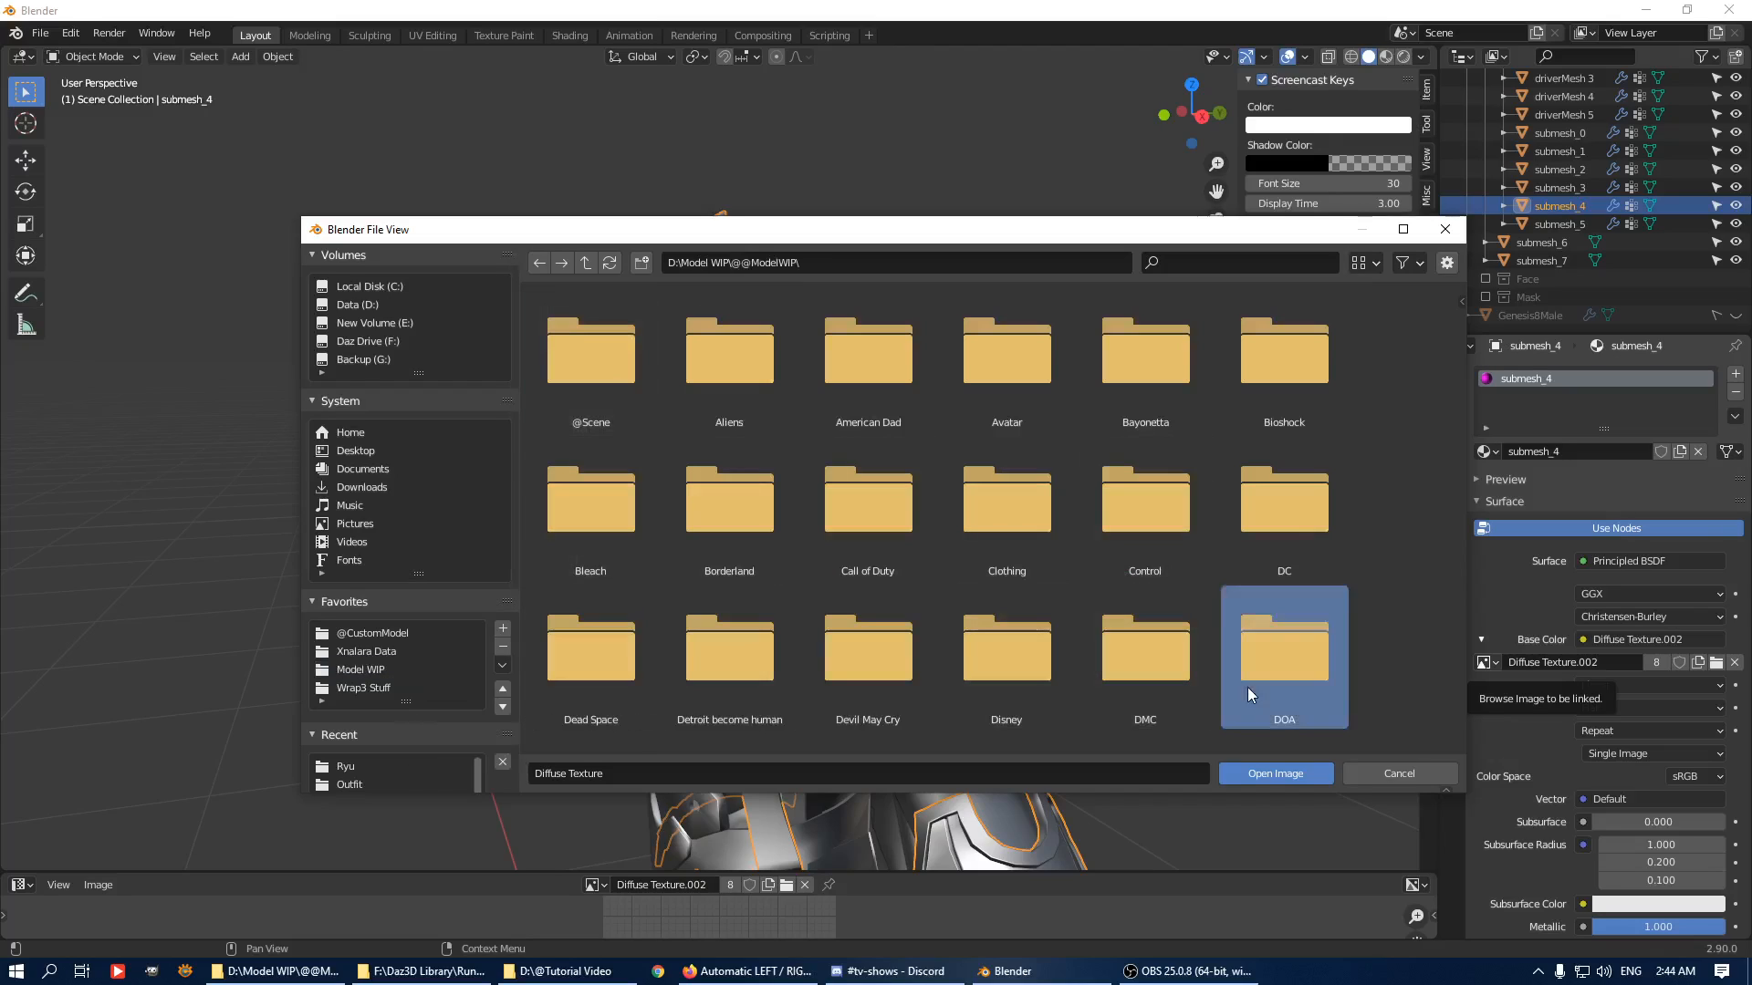
{"action": "double_click", "coordinate": [1247, 687]}
{"action": "double_click", "coordinate": [993, 373]}
{"action": "double_click", "coordinate": [618, 401]}
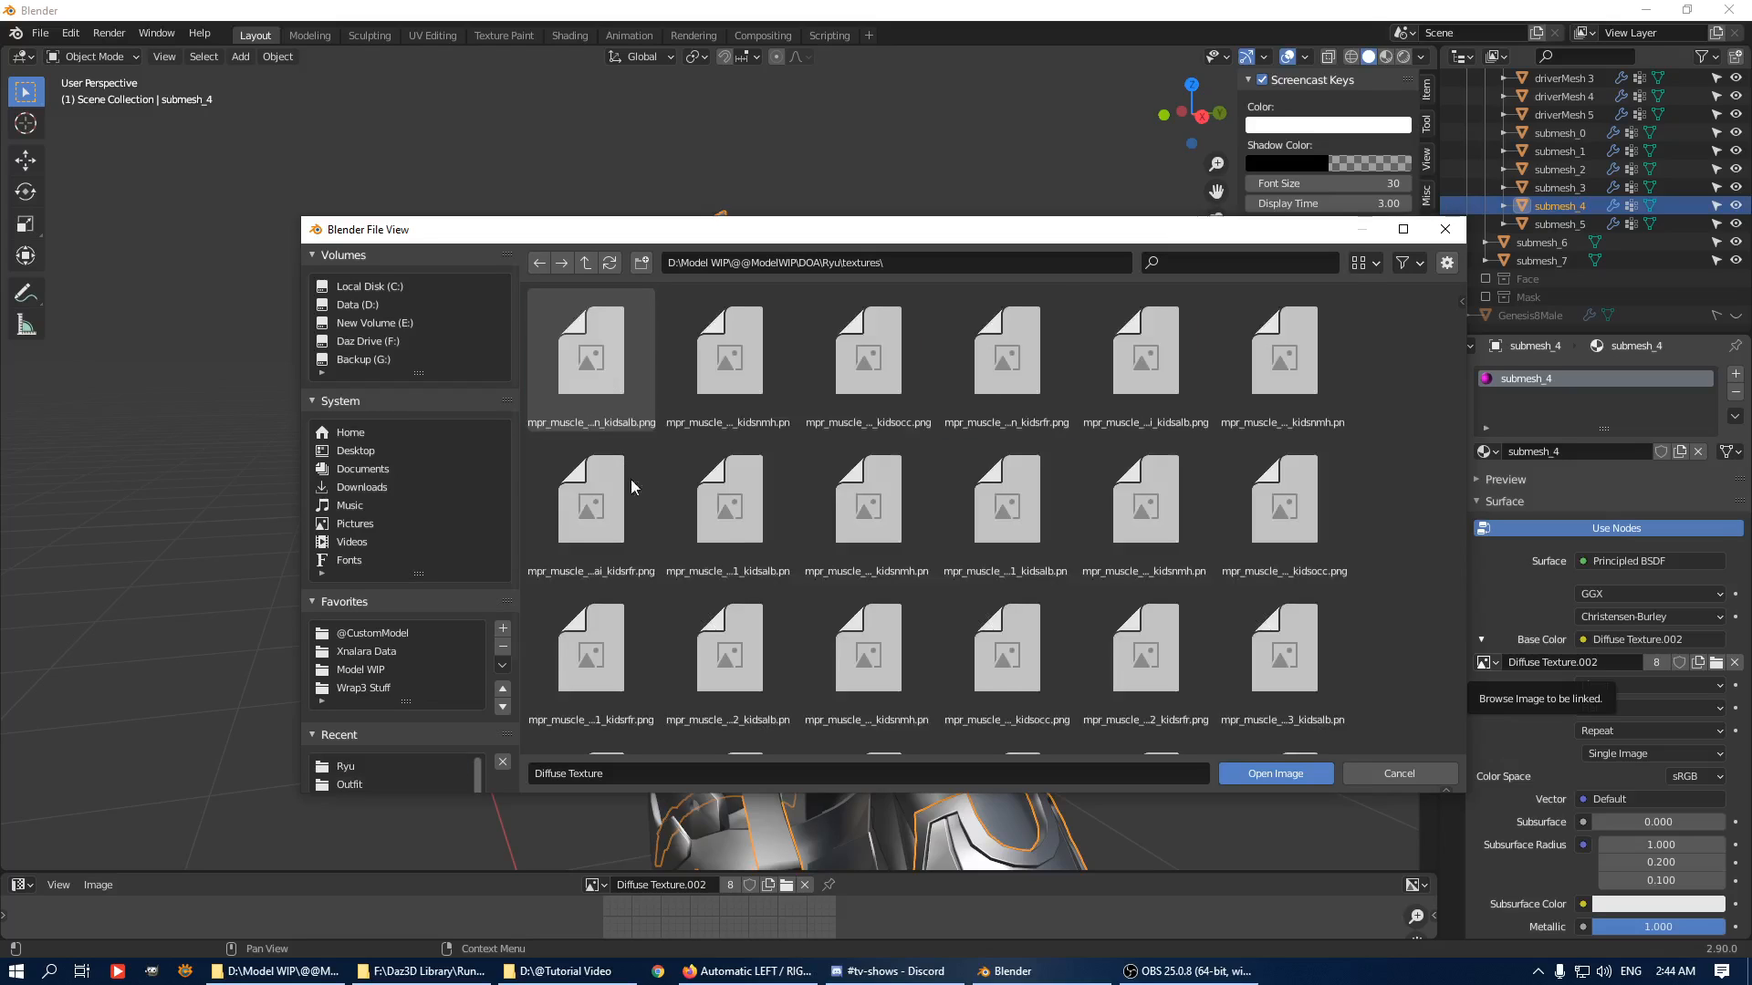
Look through the Ryu texture thumbnails and load mpr_muscle_character_ryucos004_a01_kidsalb.png as submesh_4's Base Color image.
{"action": "scroll", "coordinate": [1361, 506], "scroll_direction": "down", "scroll_amount": 5}
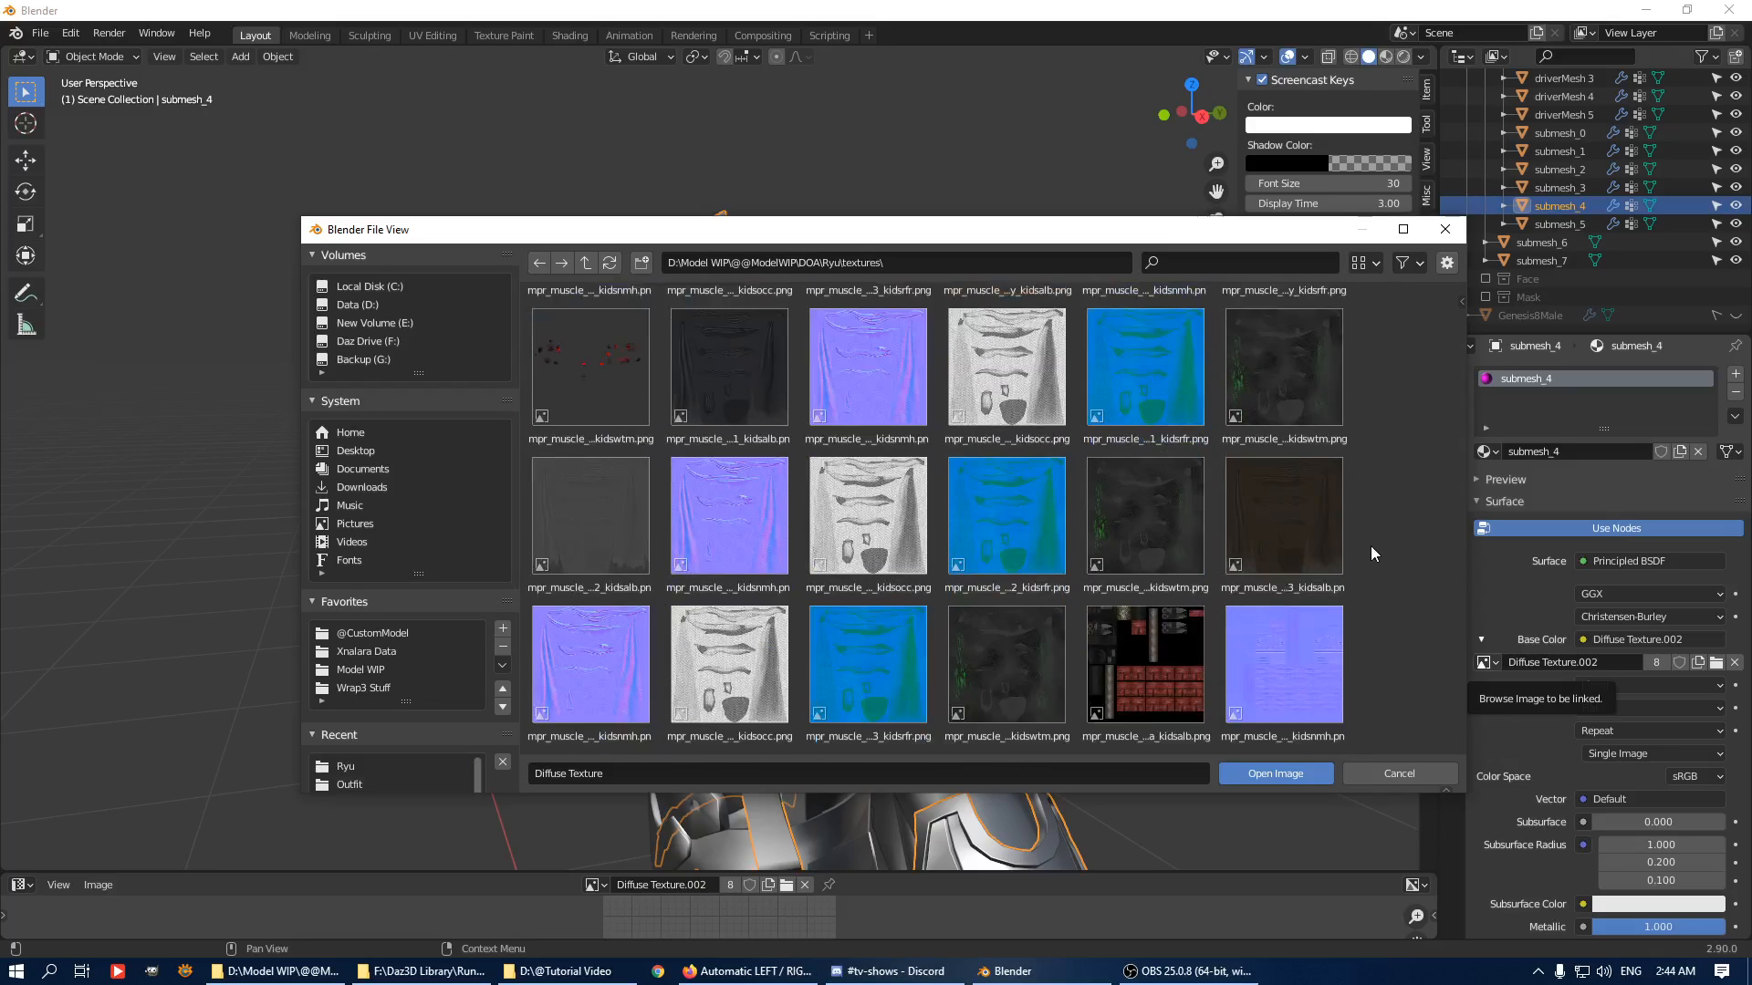
{"action": "scroll", "coordinate": [1371, 557], "scroll_direction": "up", "scroll_amount": 4}
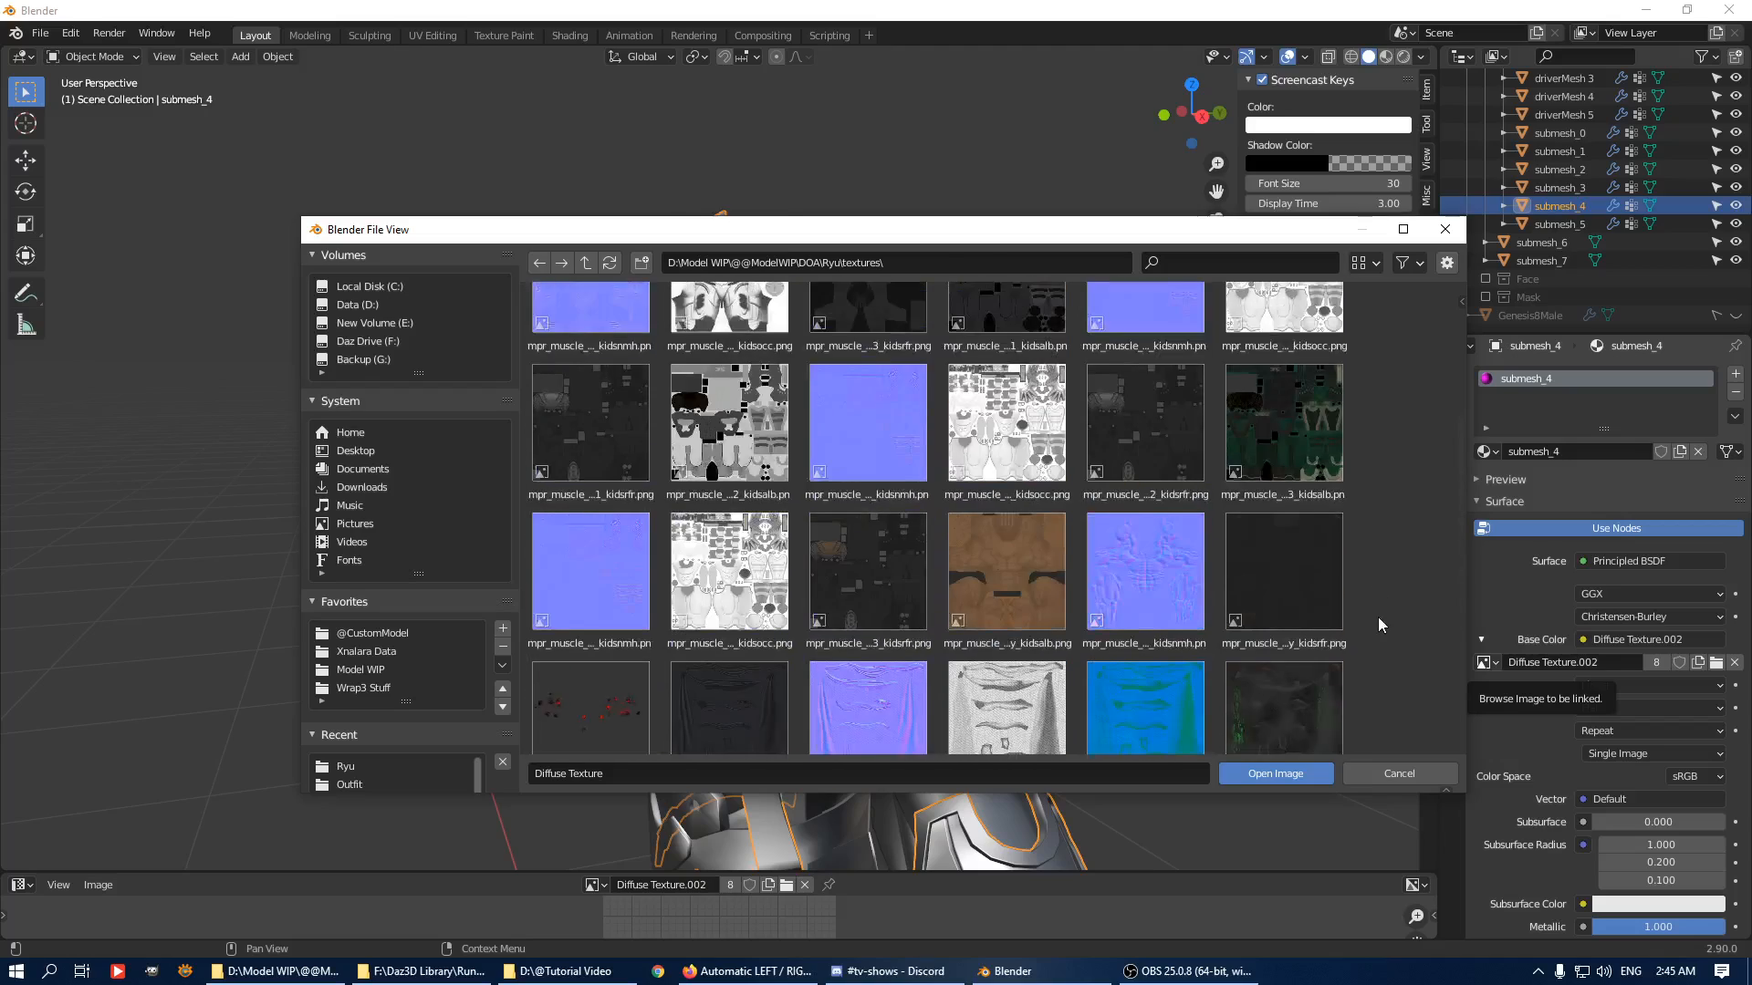
{"action": "scroll", "coordinate": [1376, 620], "scroll_direction": "up", "scroll_amount": 3}
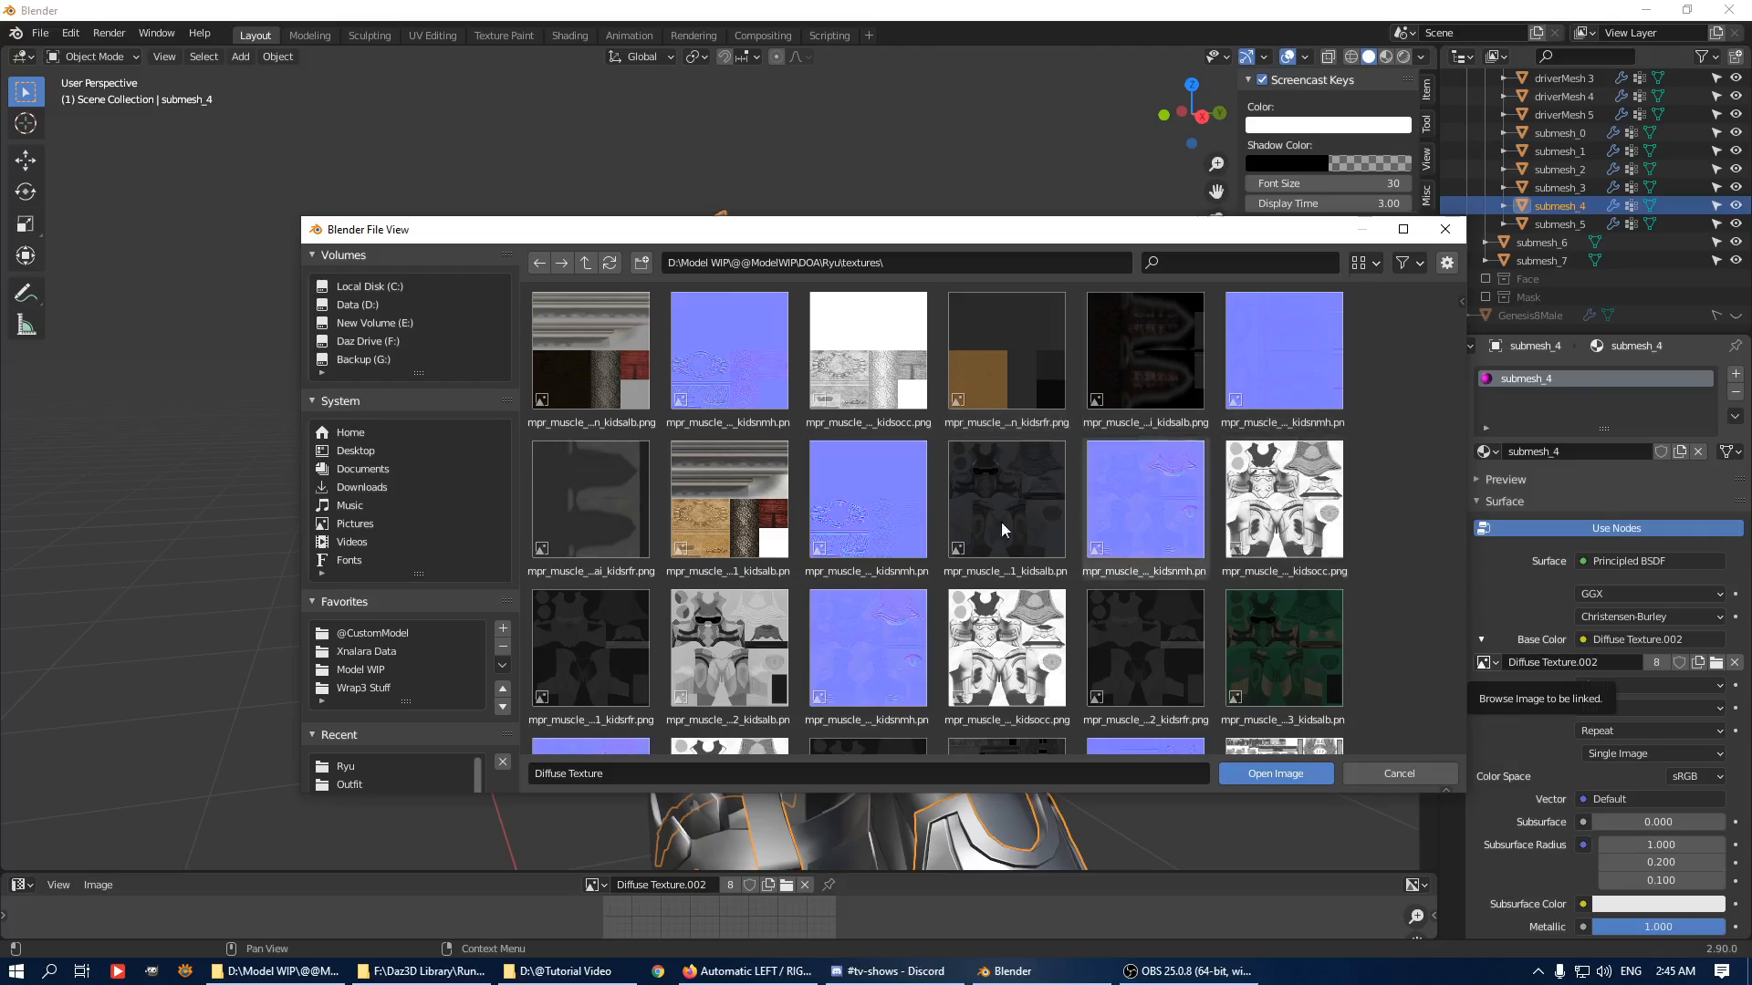
{"action": "left_click", "coordinate": [1032, 499]}
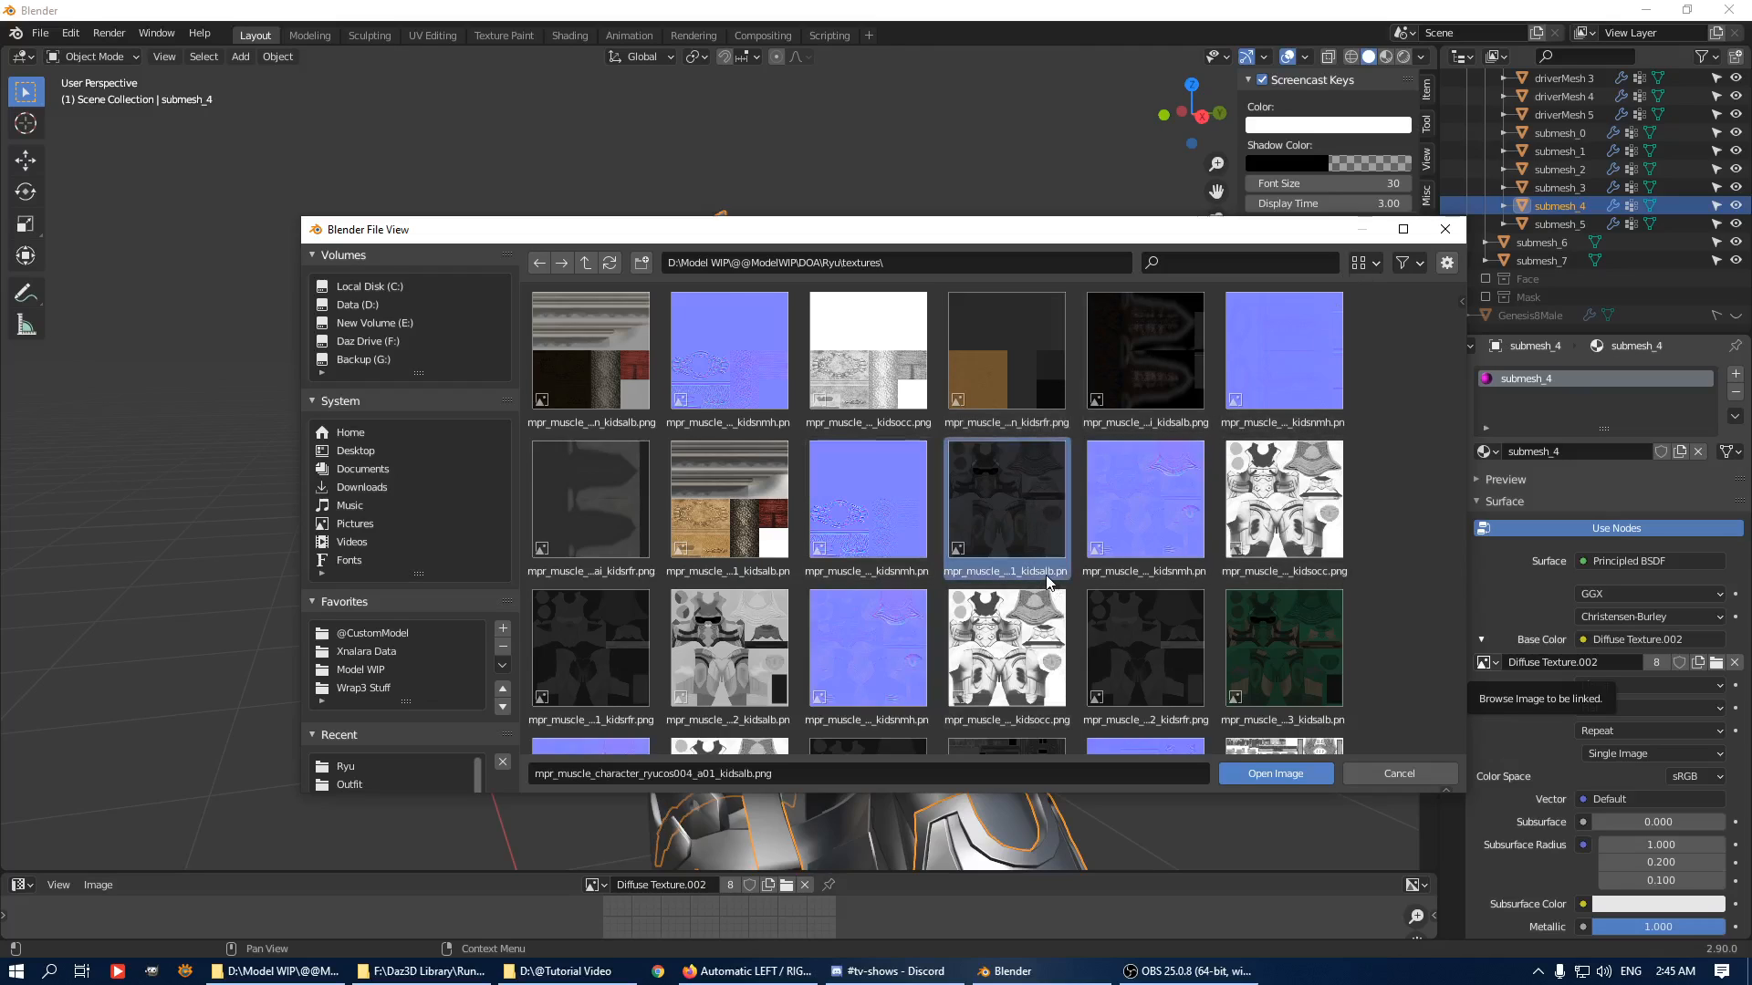
{"action": "double_click", "coordinate": [1043, 568]}
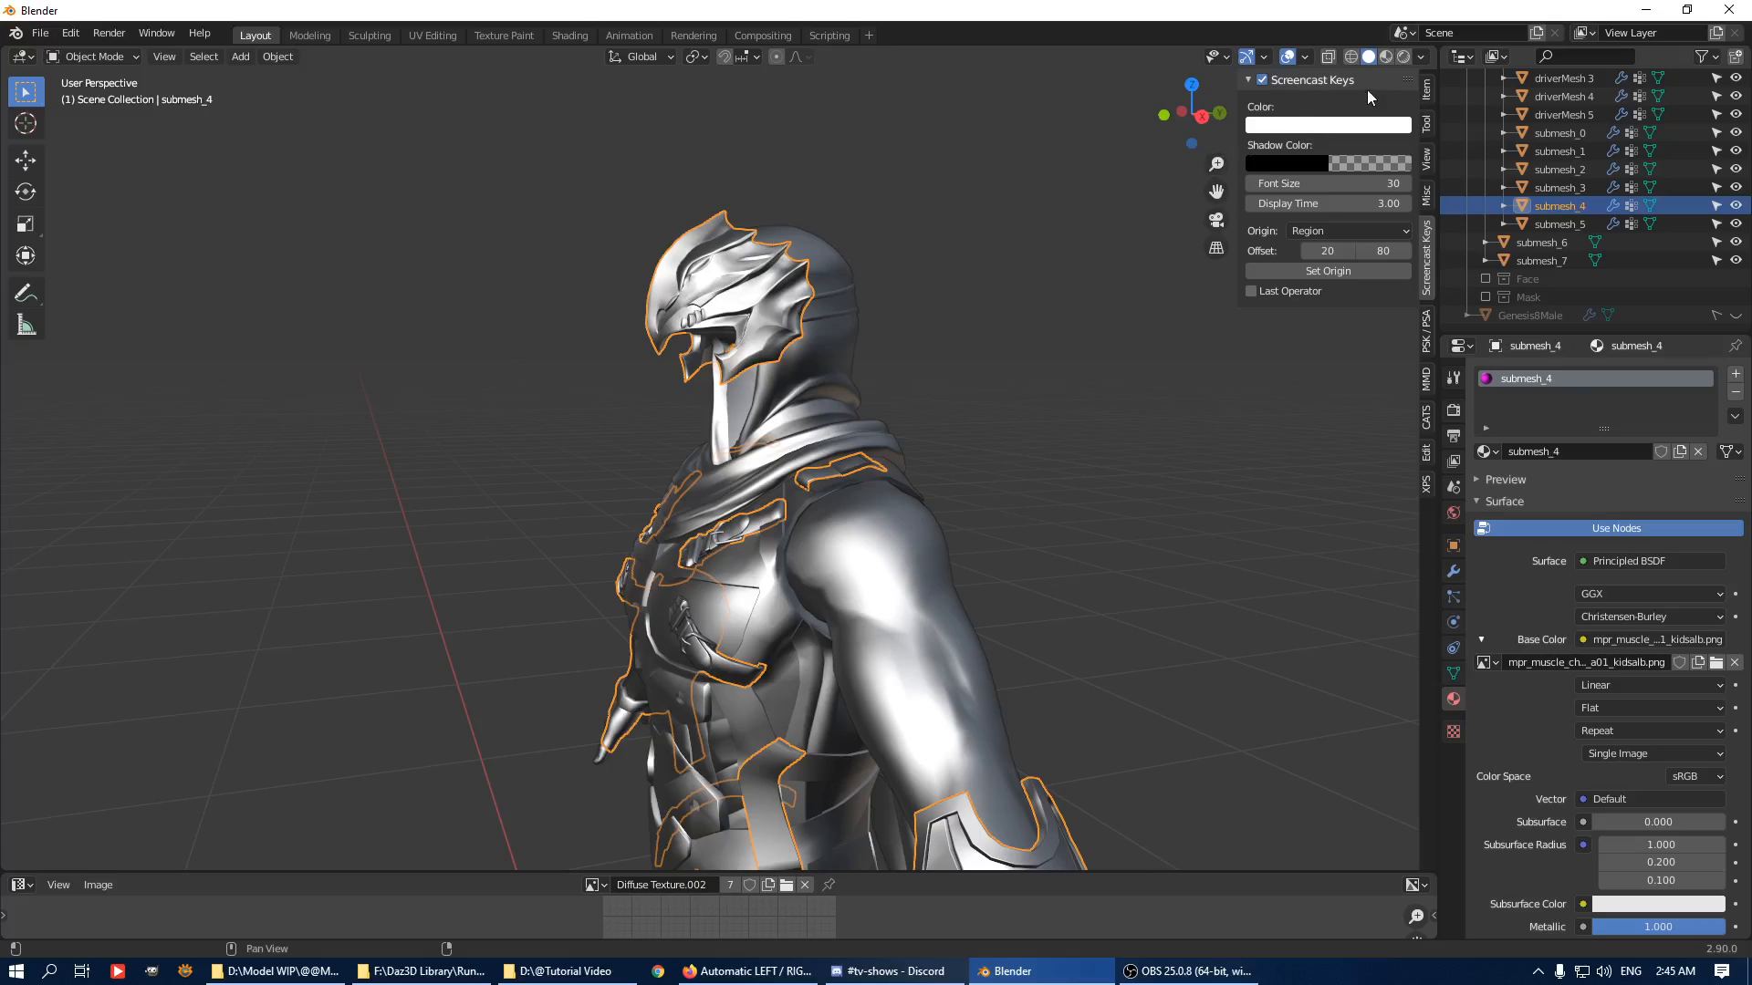
Switch the viewport to Material Preview shading and inspect the texture on the helmet from the front and side.
{"action": "left_click", "coordinate": [1386, 59]}
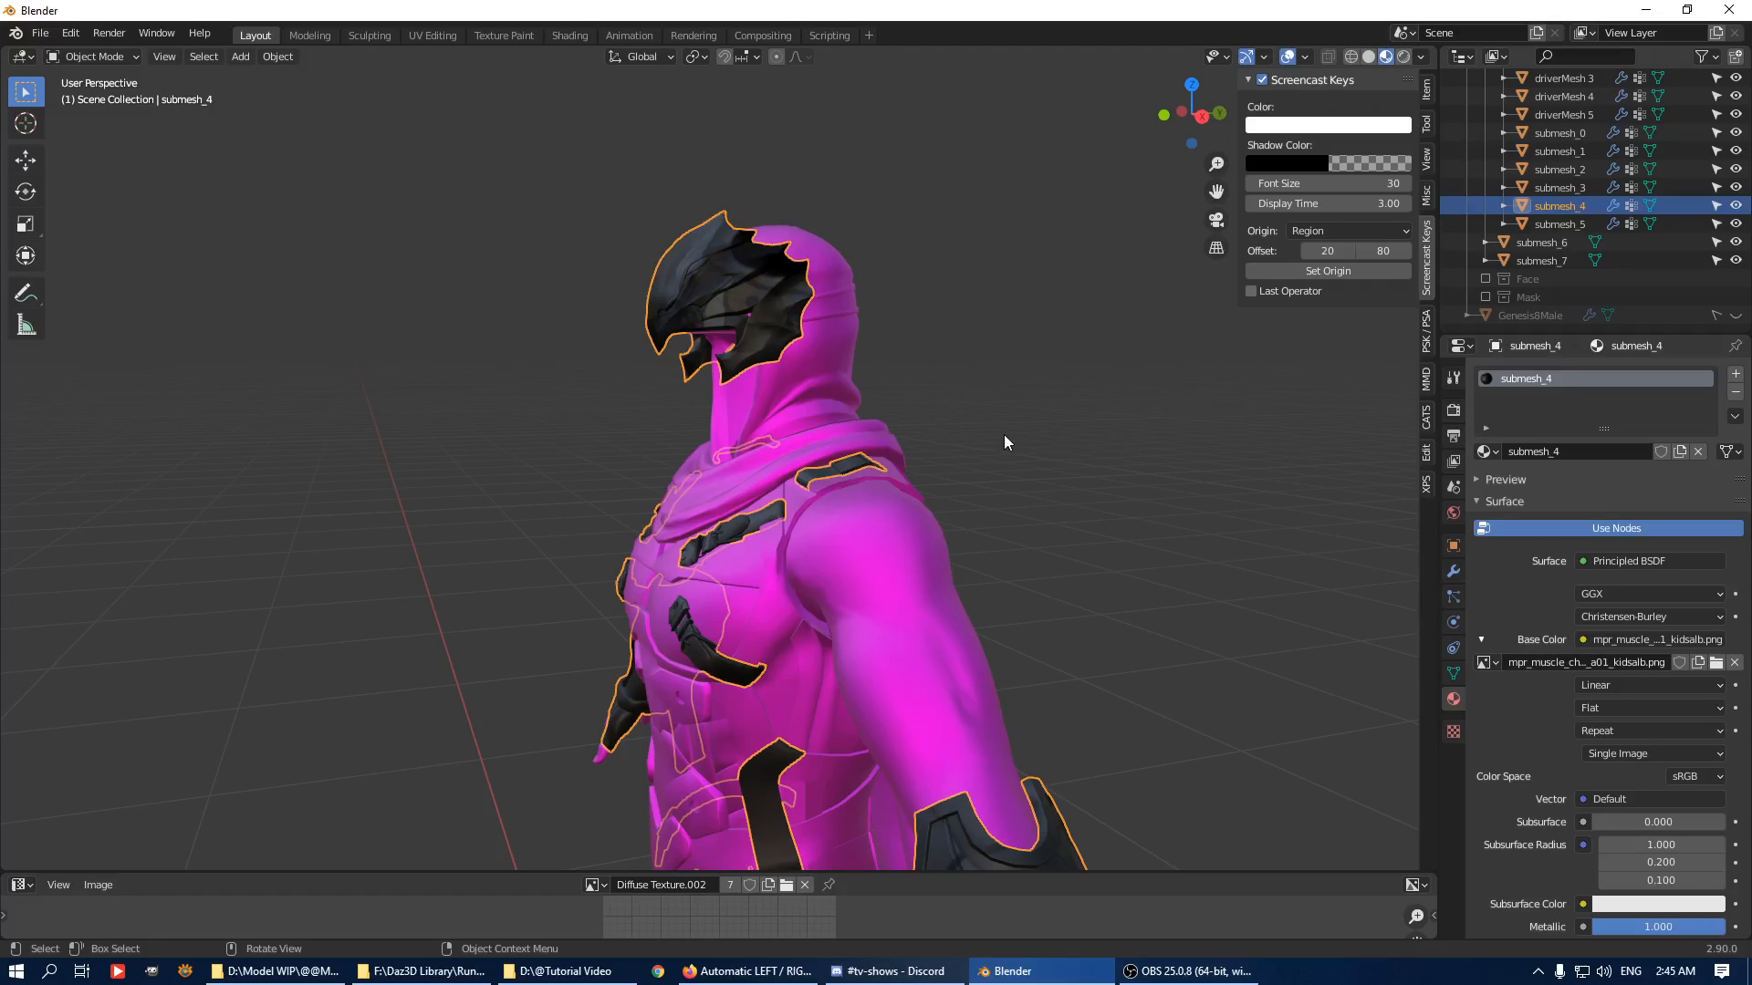
{"action": "middle_click_drag", "start_coordinate": [950, 351], "coordinate": [1042, 280]}
{"action": "scroll", "coordinate": [1080, 392], "scroll_direction": "up", "scroll_amount": 4}
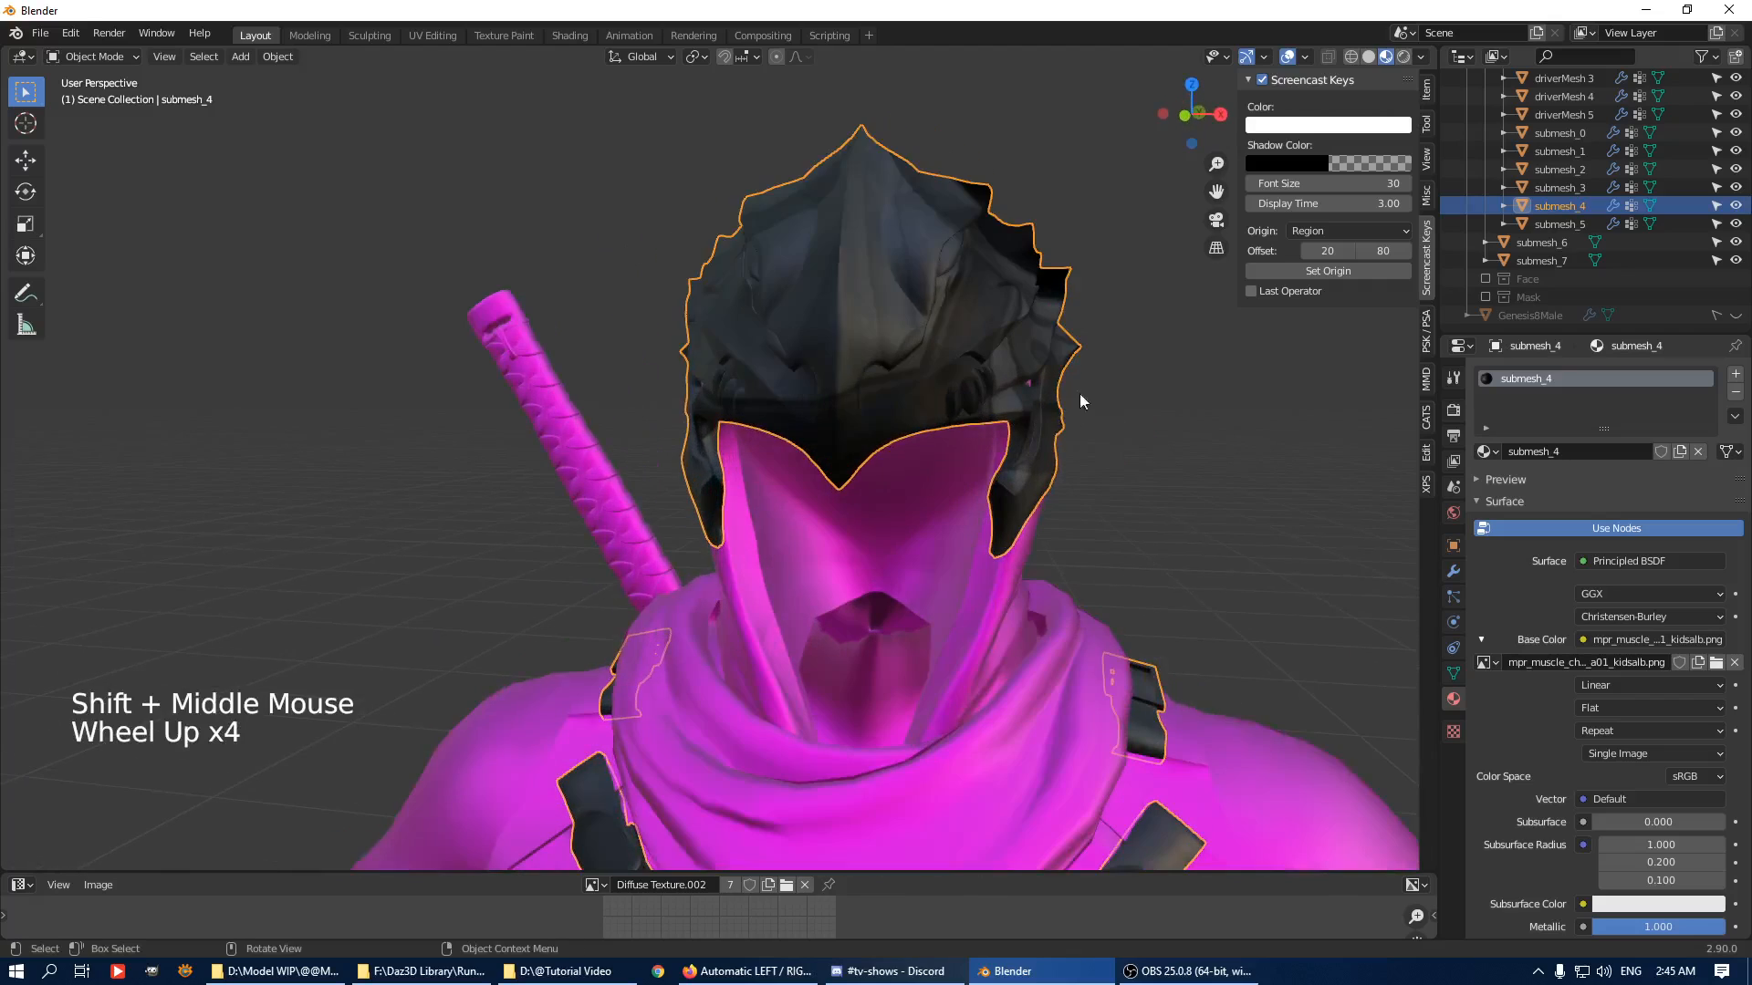
{"action": "middle_click_drag", "start_coordinate": [1080, 392], "coordinate": [1042, 396]}
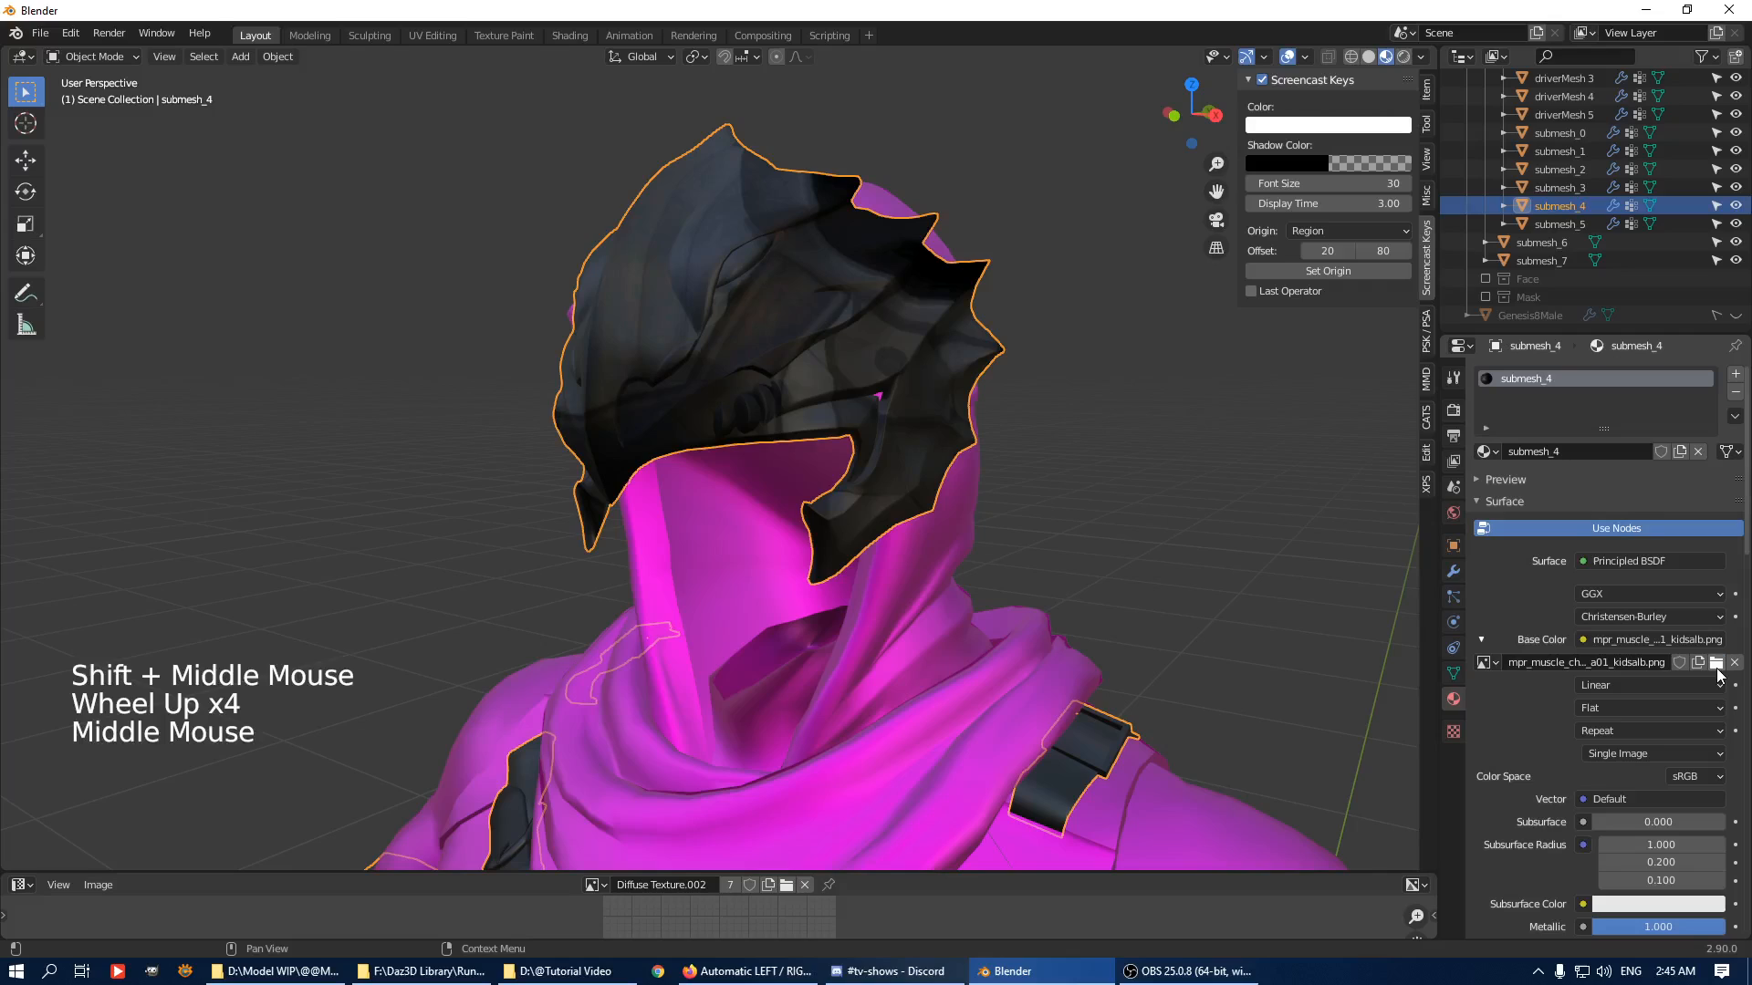
Replace submesh_4's Base Color image with mpr_muscle_character_ryucos004_b01_kidsalb.png from the Ryu textures folder.
{"action": "left_click", "coordinate": [1716, 663]}
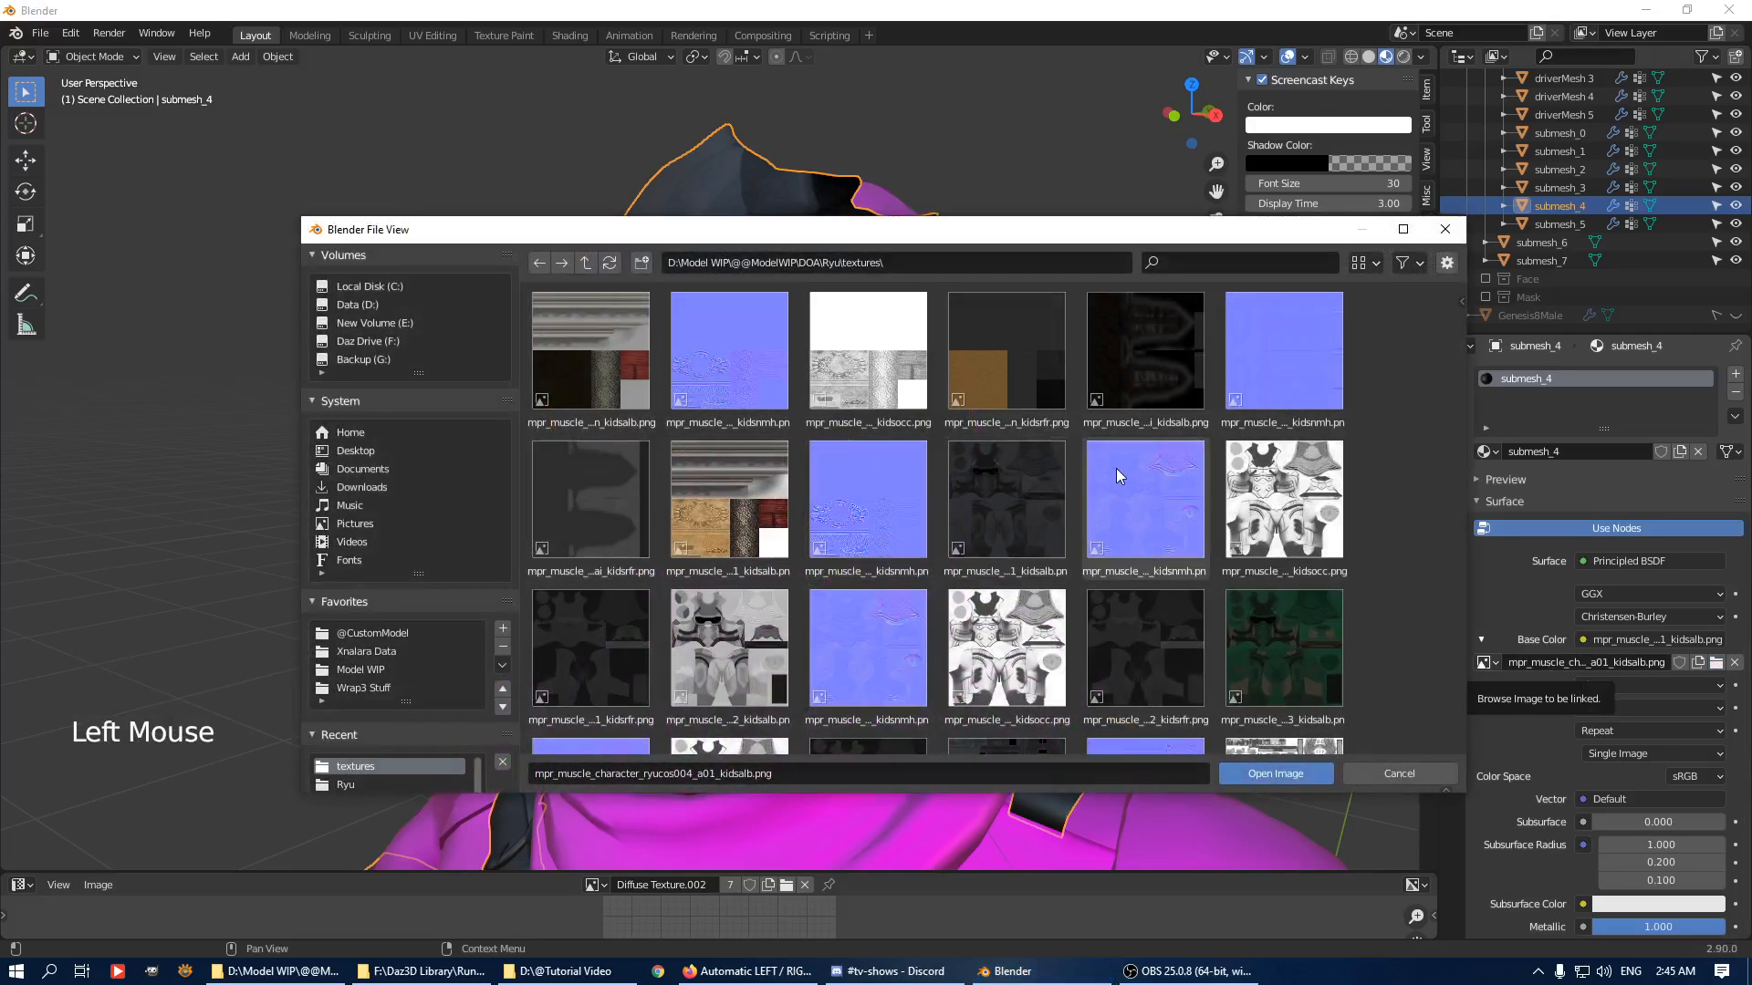
{"action": "left_click", "coordinate": [1001, 501]}
{"action": "scroll", "coordinate": [1023, 503], "scroll_direction": "down", "scroll_amount": 2}
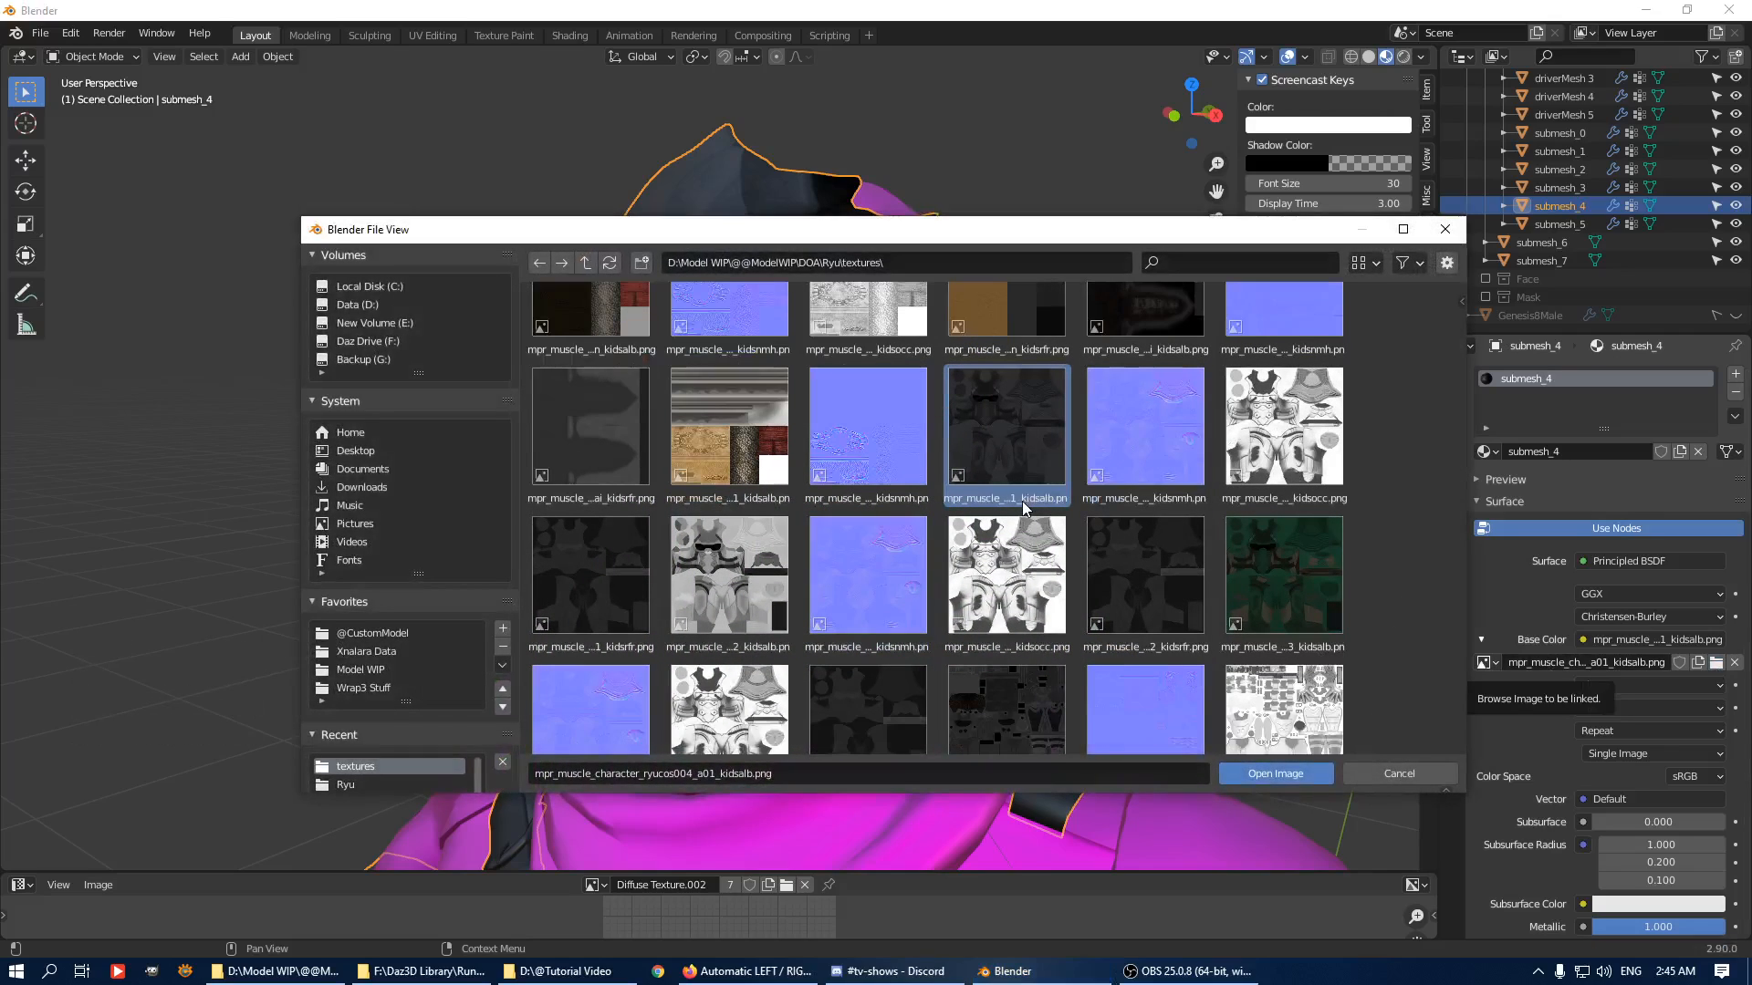
{"action": "left_click", "coordinate": [1306, 564]}
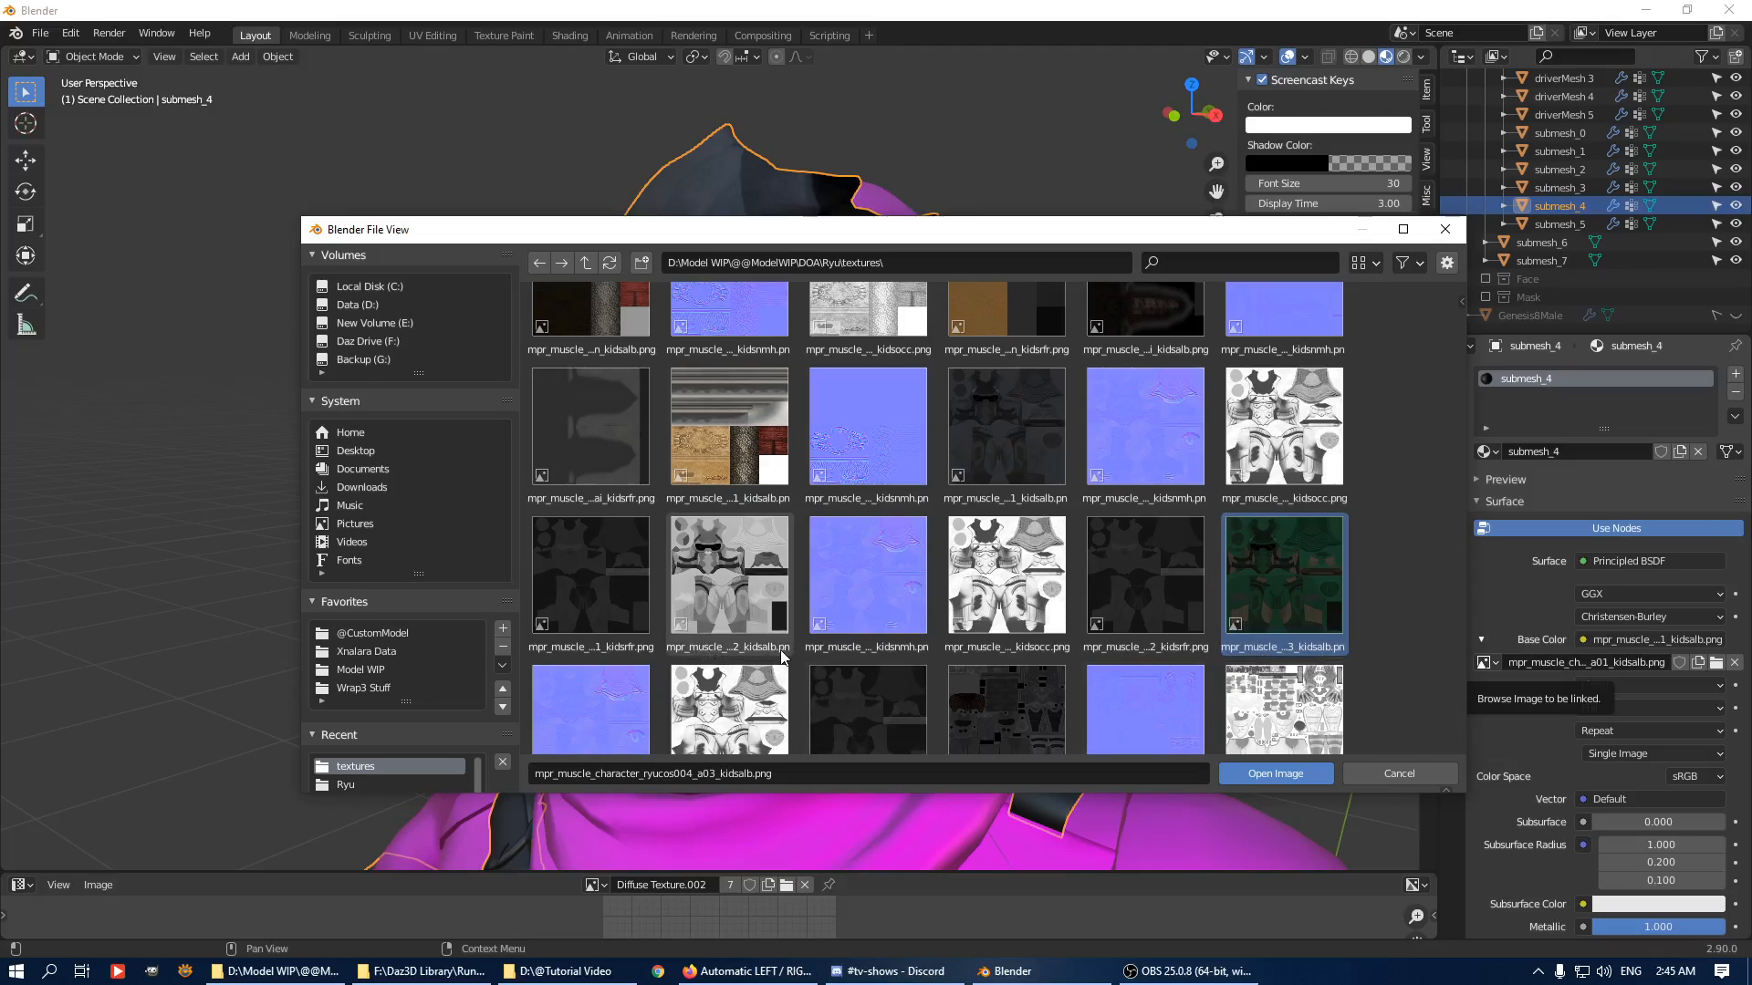
{"action": "scroll", "coordinate": [781, 655], "scroll_direction": "down", "scroll_amount": 2}
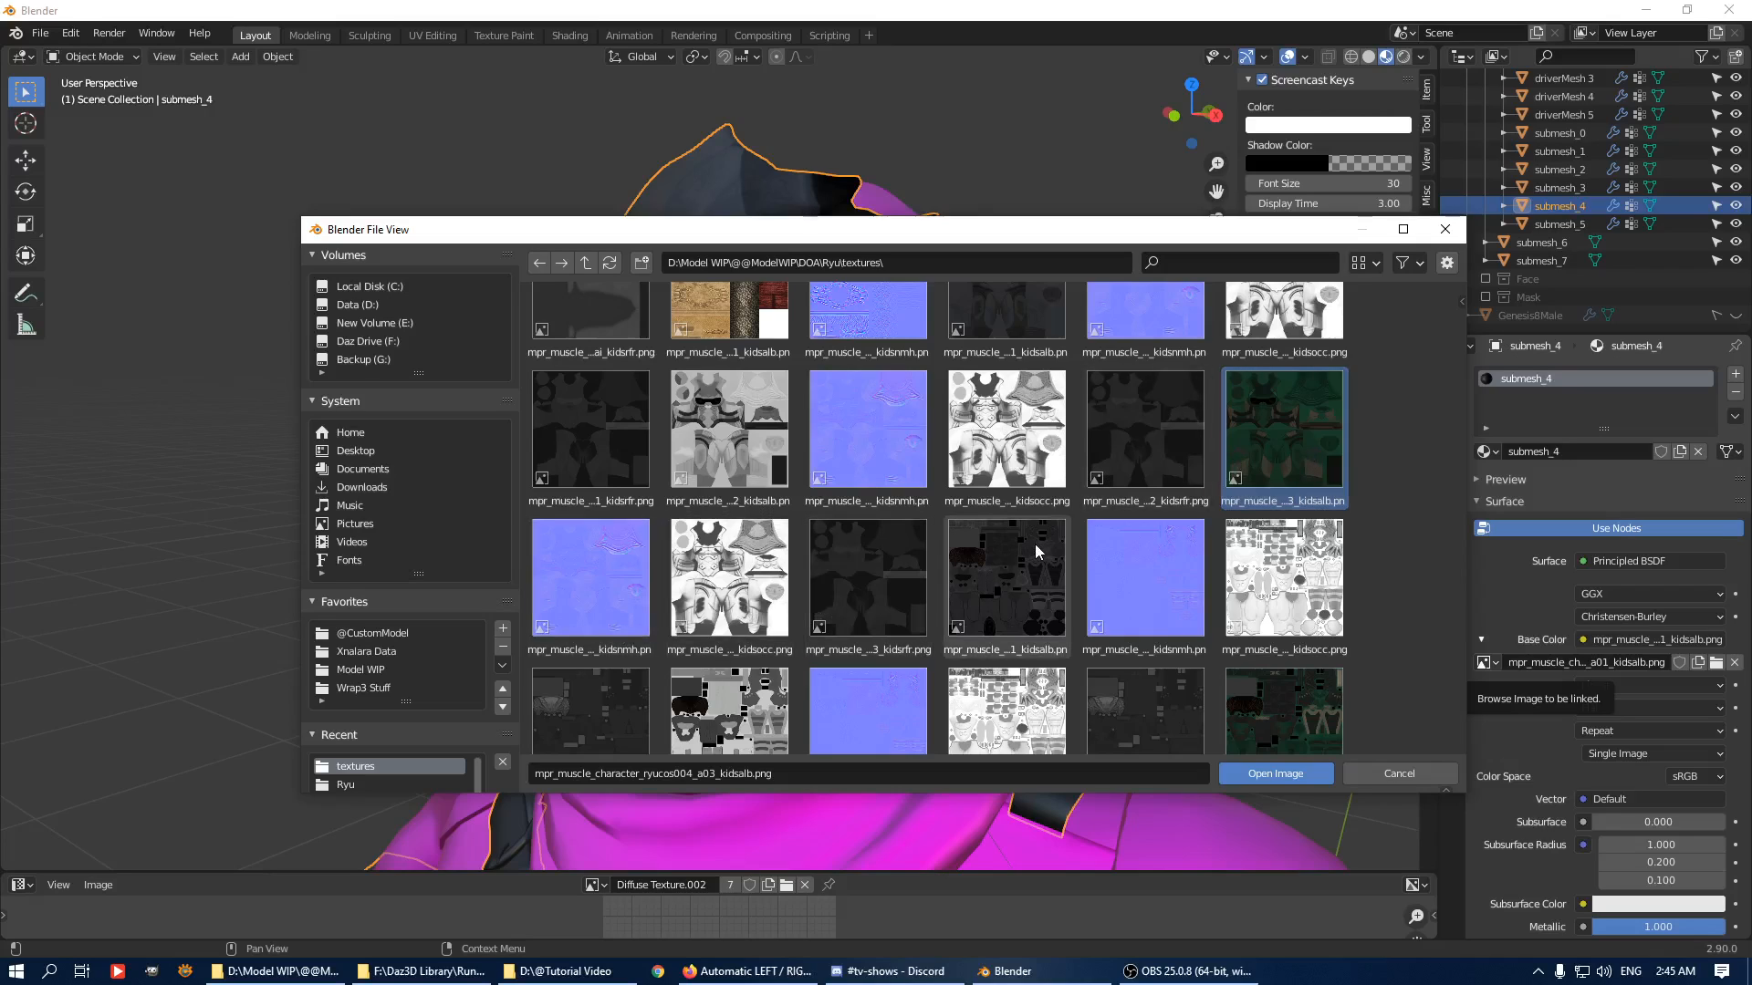
{"action": "double_click", "coordinate": [1011, 594]}
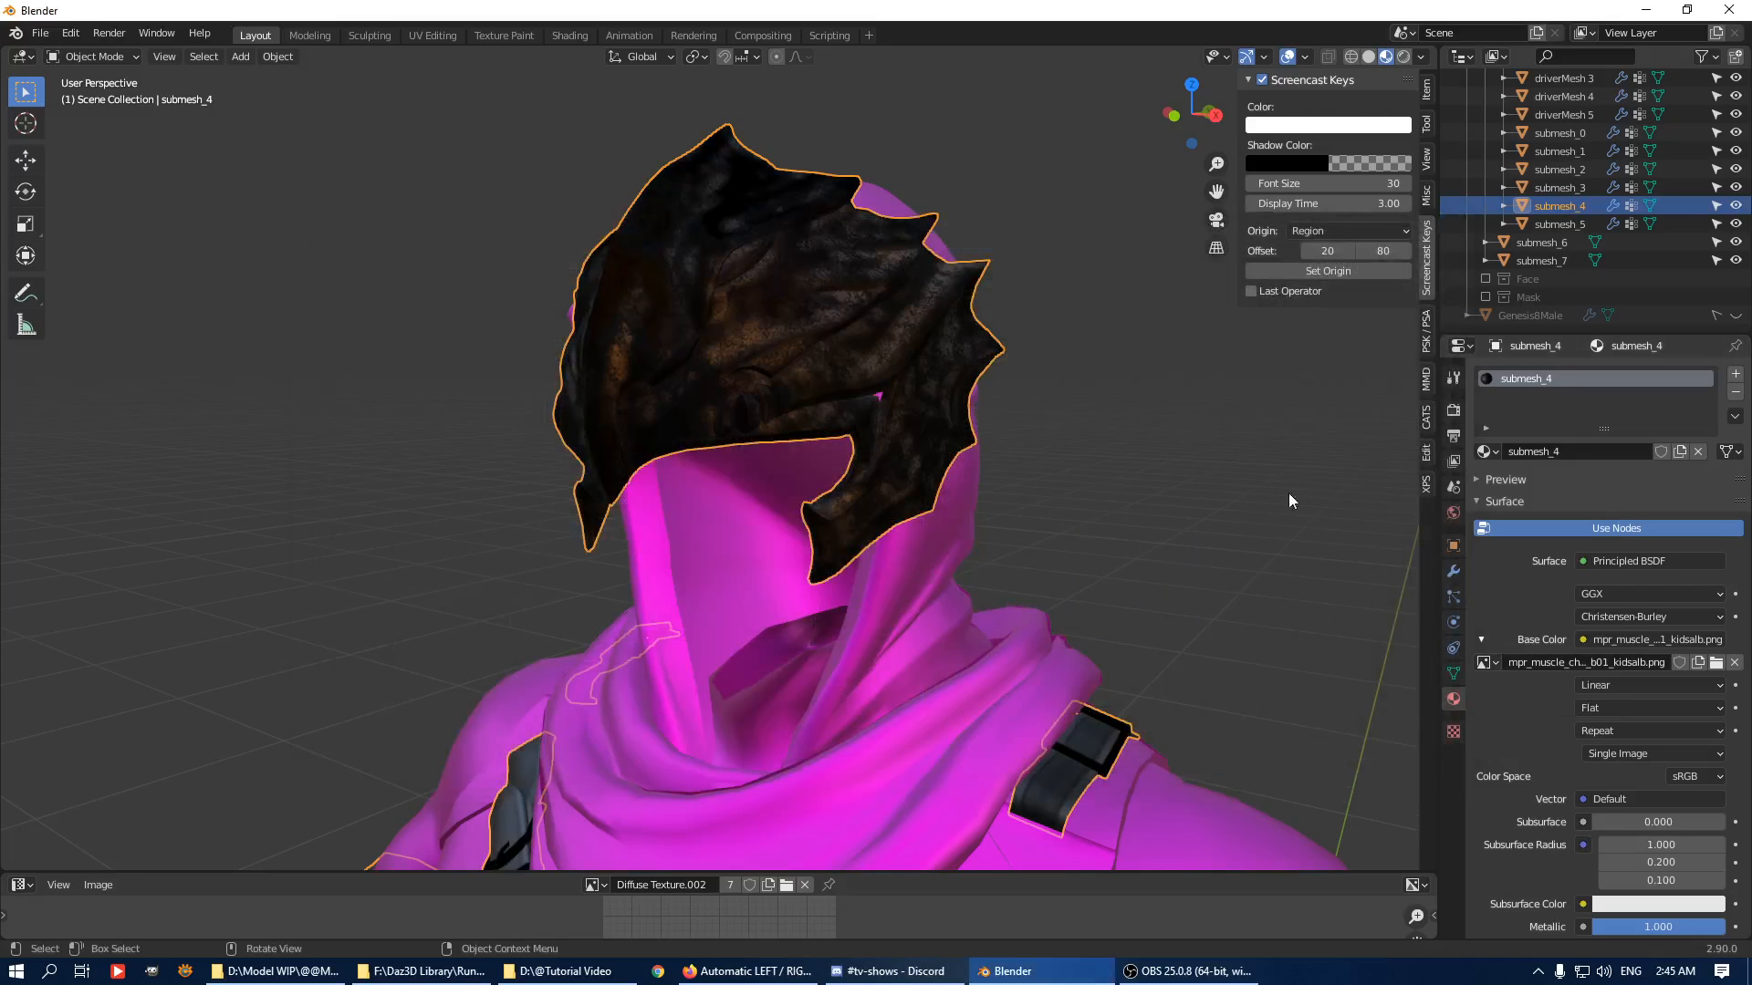
Replace submesh_4's Base Color image with mpr_muscle_character_ryucos004_body_kidsrfr.png and inspect it on the arm armour.
{"action": "left_click", "coordinate": [1718, 664]}
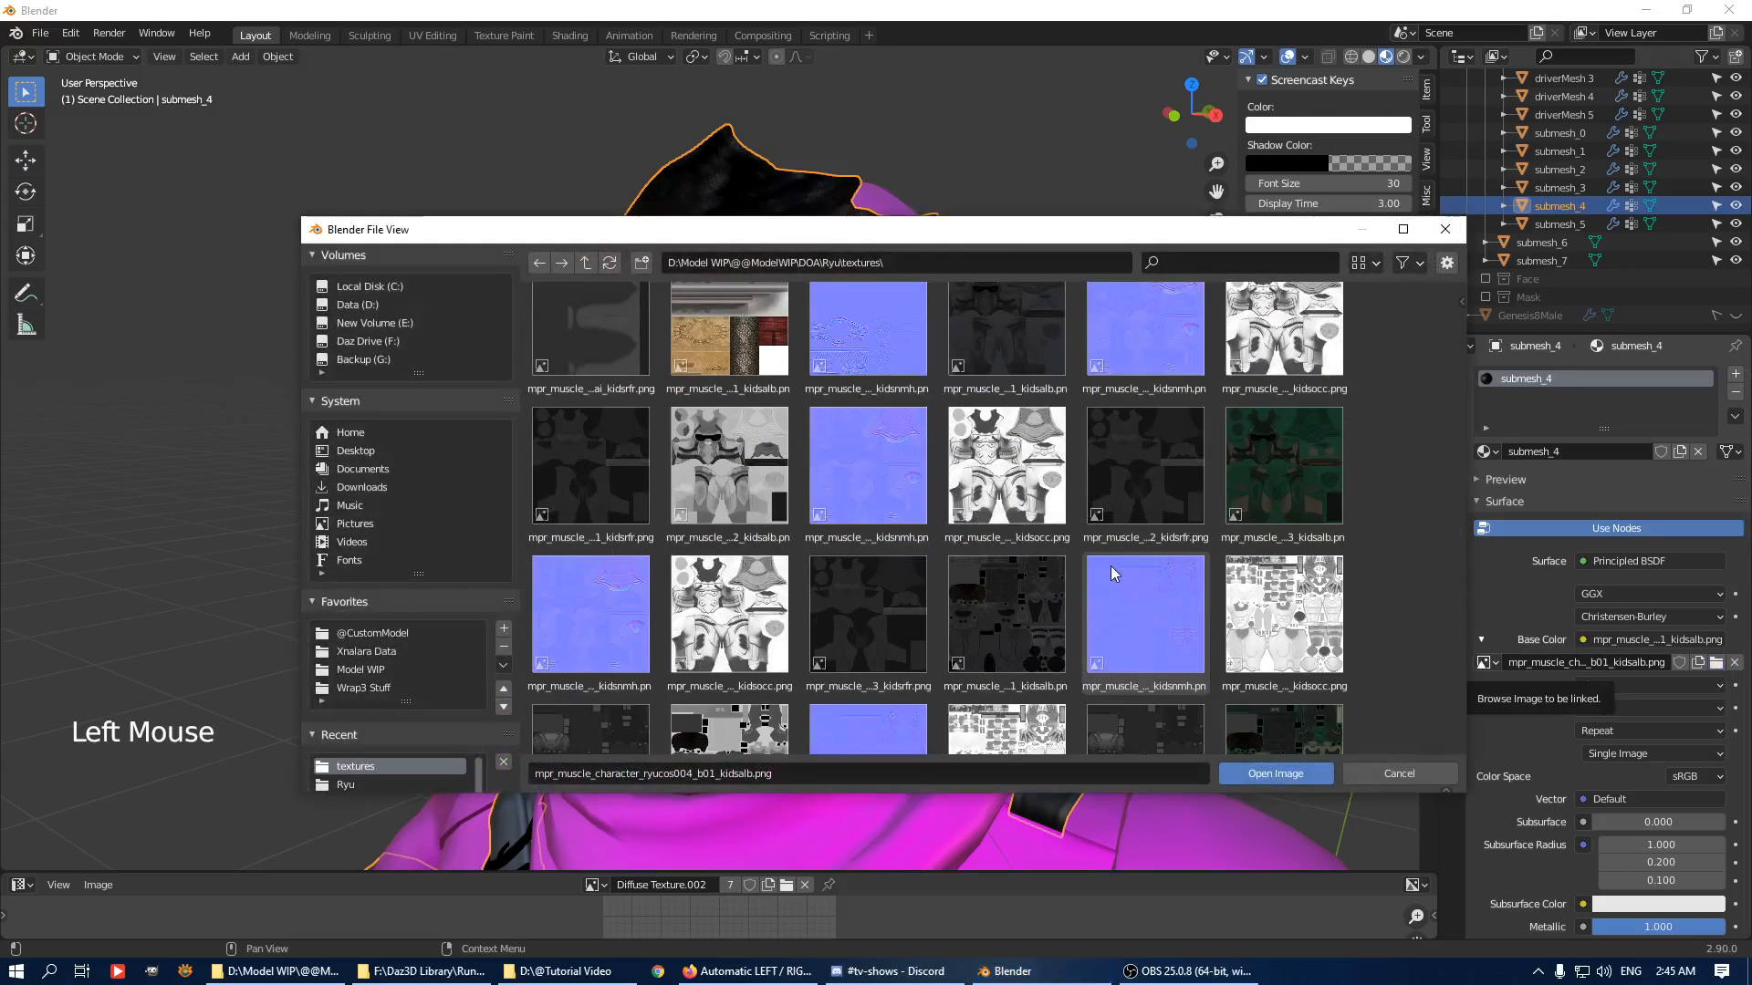
{"action": "scroll", "coordinate": [1024, 478], "scroll_direction": "down", "scroll_amount": 5}
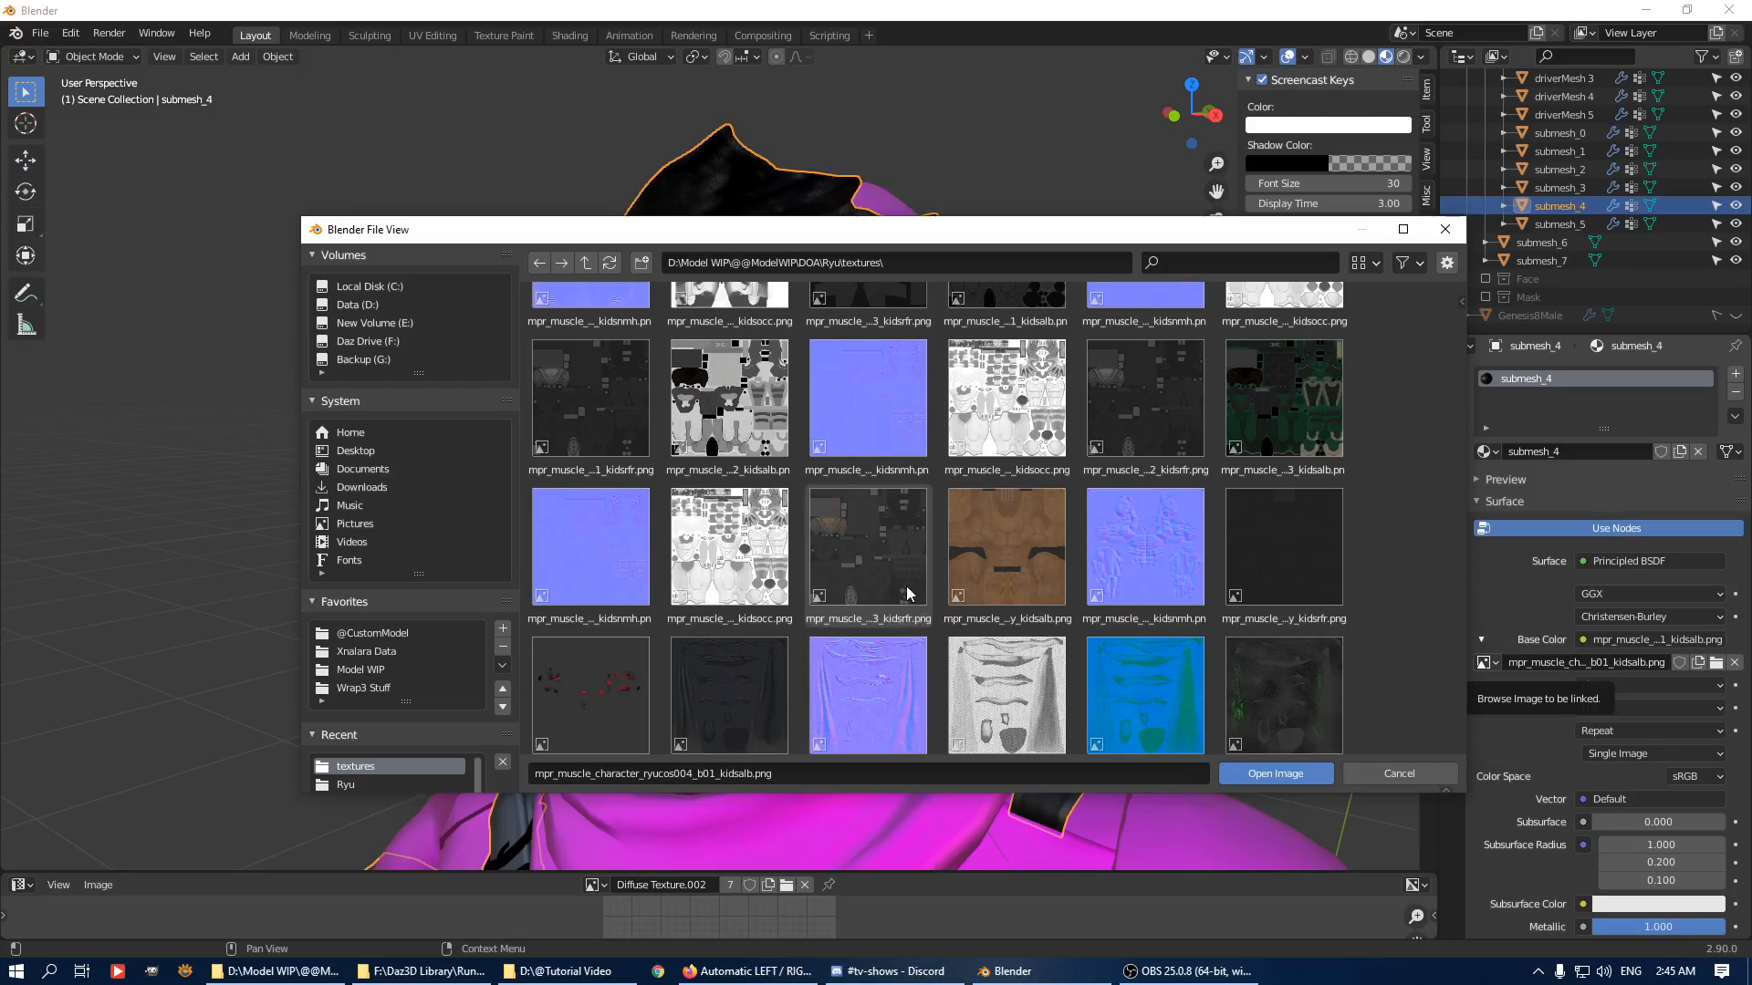
{"action": "left_click", "coordinate": [1279, 576]}
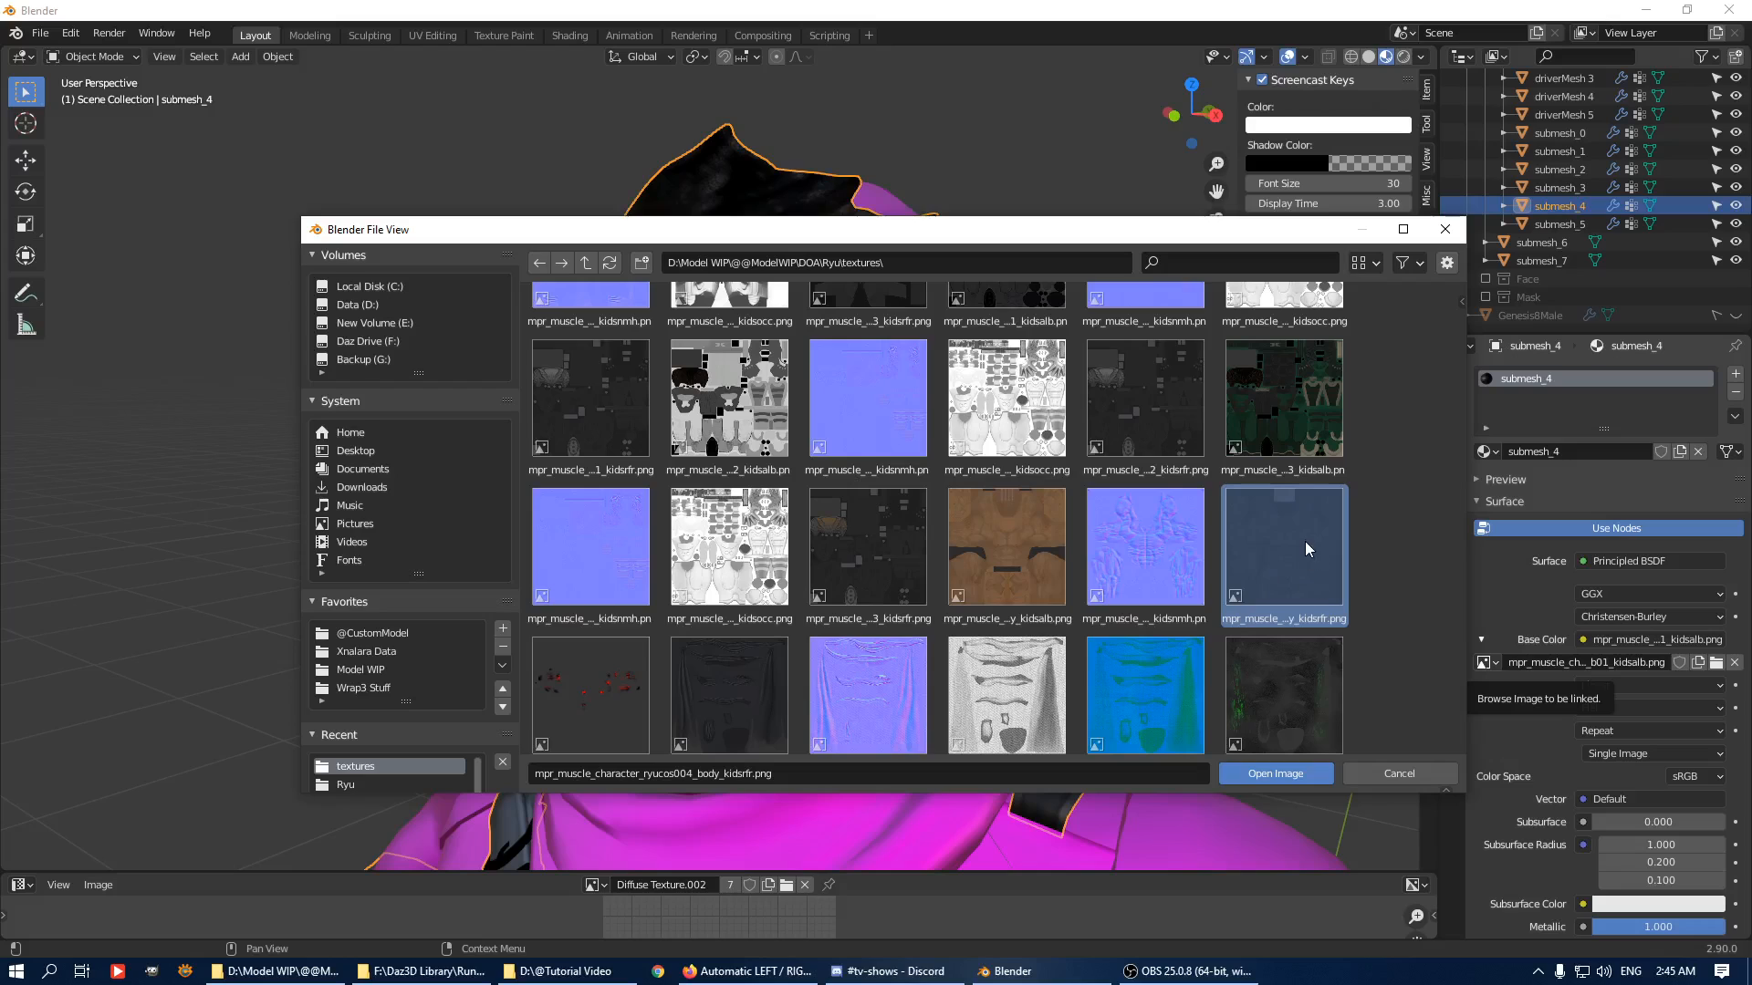
{"action": "double_click", "coordinate": [1305, 547]}
{"action": "scroll", "coordinate": [1119, 501], "scroll_direction": "down", "scroll_amount": 3}
{"action": "scroll", "coordinate": [1119, 501], "scroll_direction": "down", "scroll_amount": 1, "text": "shift"}
{"action": "middle_click_drag", "start_coordinate": [1118, 501], "coordinate": [981, 447], "text": "shift"}
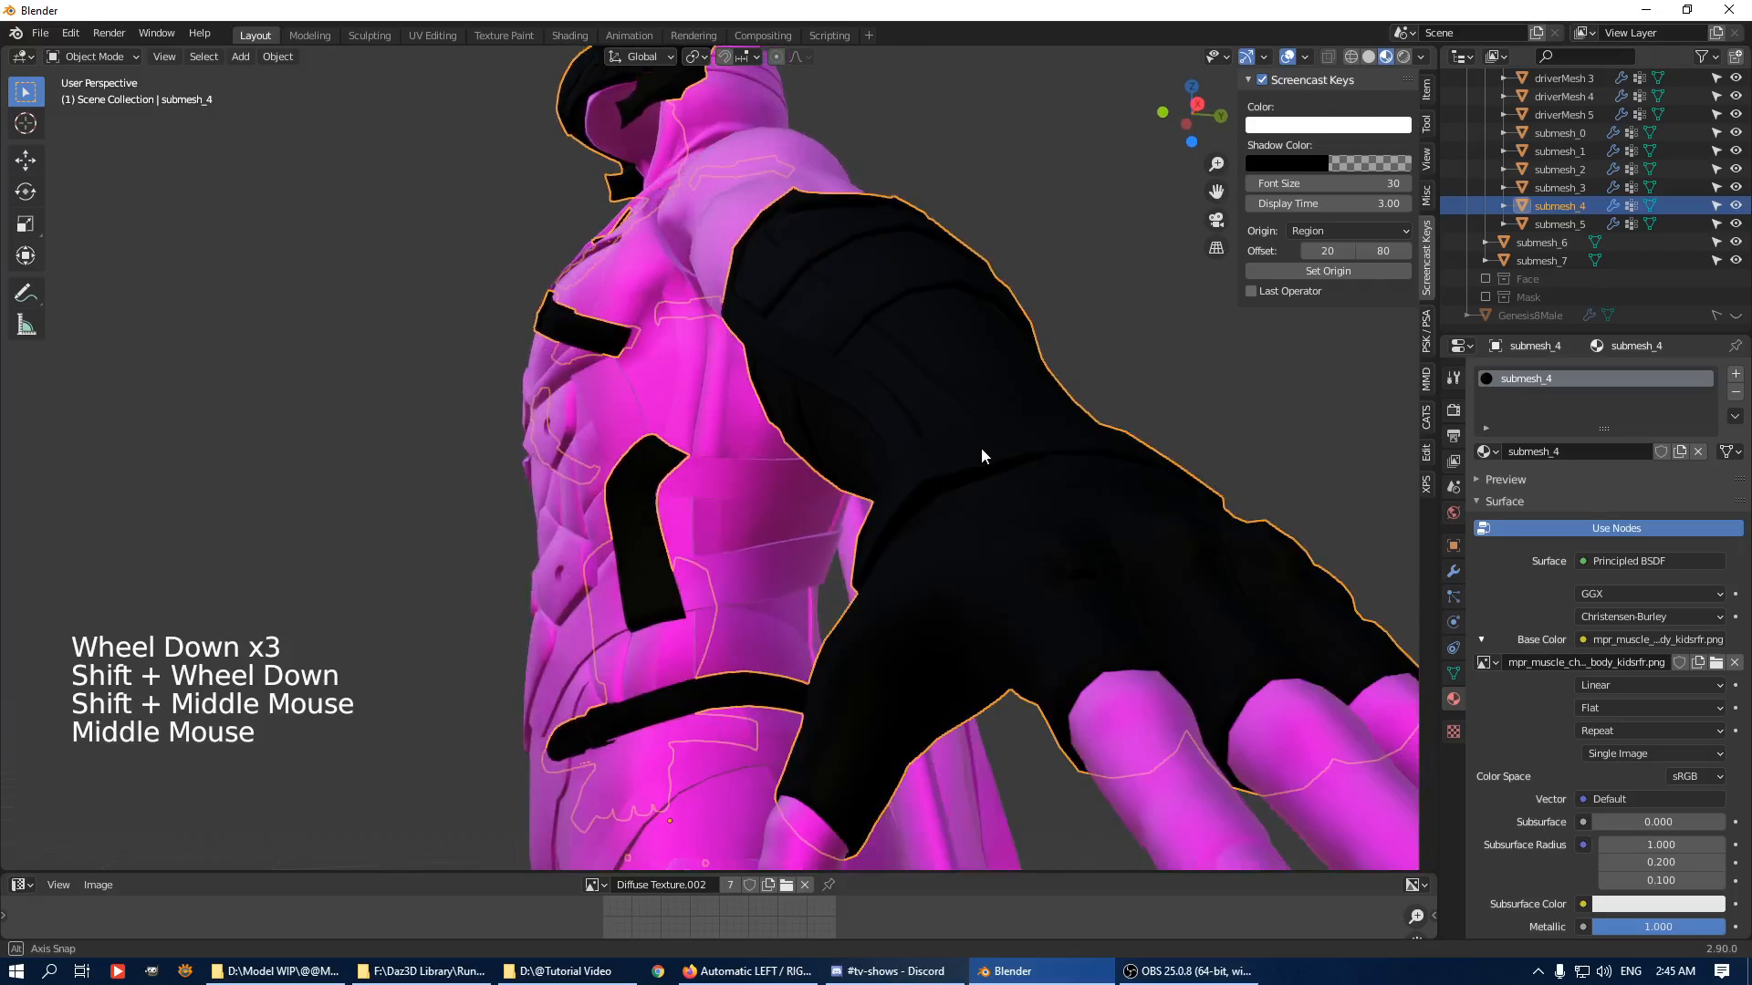
Examine submesh_4's UV layout over the loaded texture in an enlarged UV editor and return to Object Mode.
{"action": "key", "text": "Tab"}
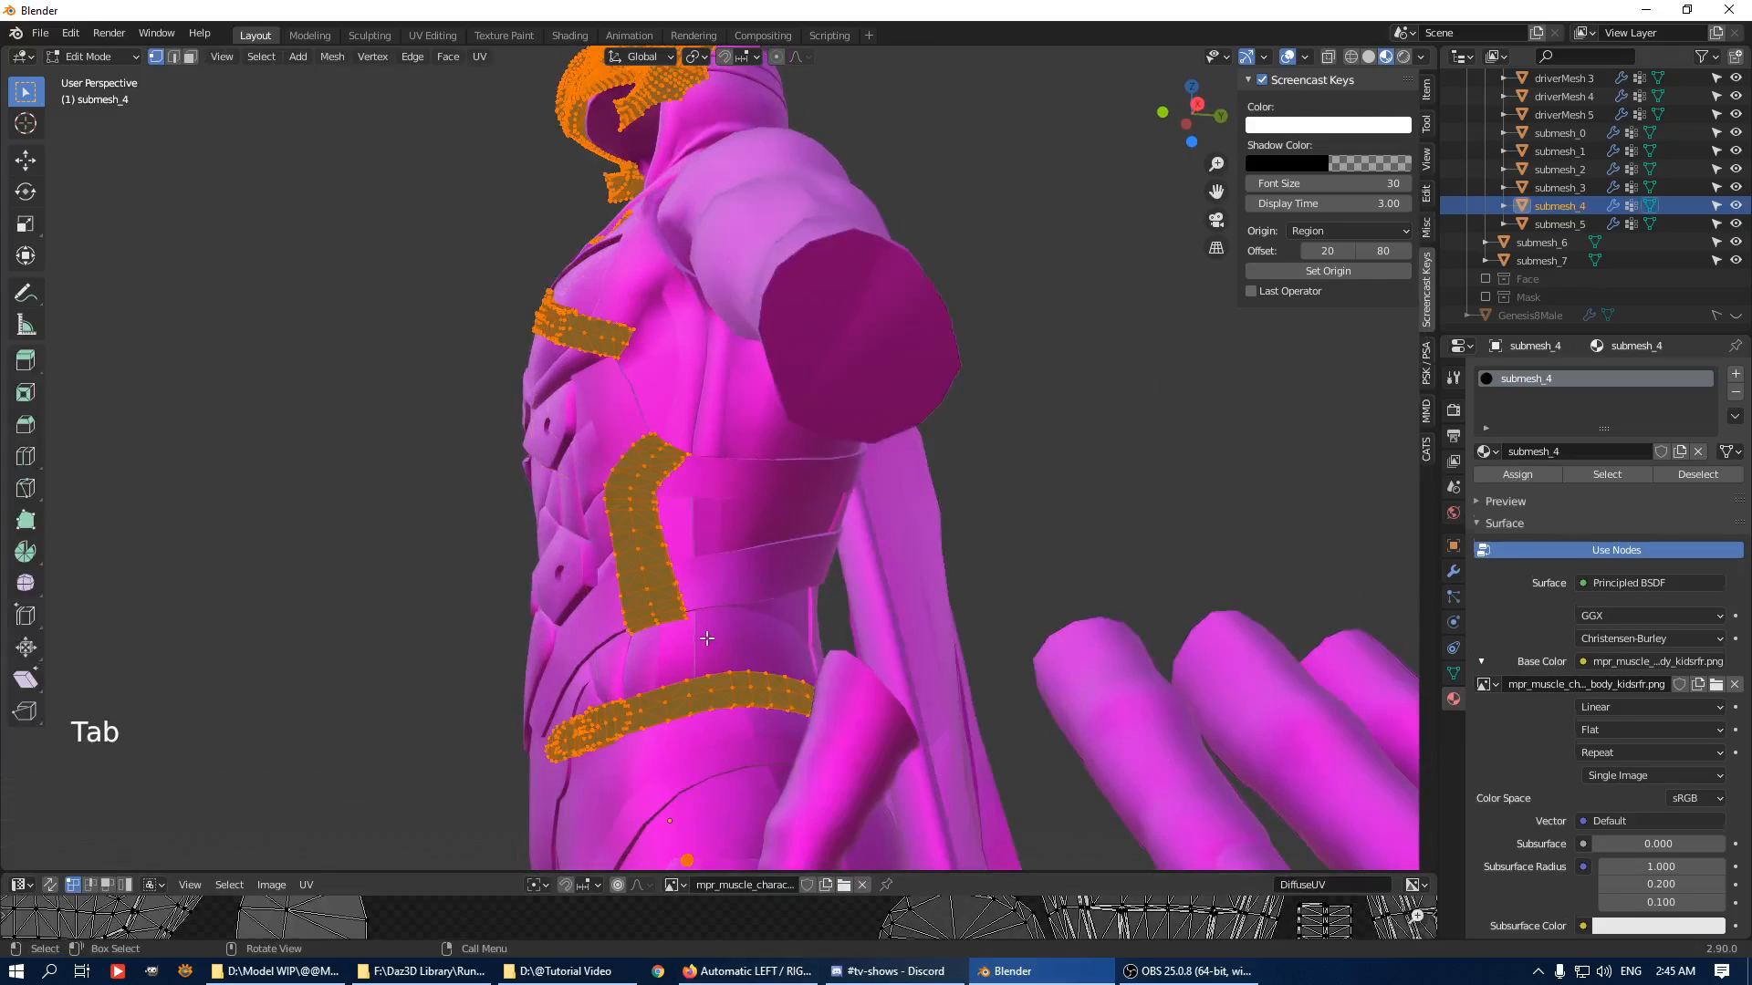
{"action": "left_click_drag", "start_coordinate": [718, 869], "coordinate": [758, 315]}
{"action": "scroll", "coordinate": [802, 586], "scroll_direction": "down", "scroll_amount": 7}
{"action": "scroll", "coordinate": [817, 600], "scroll_direction": "up", "scroll_amount": 3}
{"action": "scroll", "coordinate": [794, 582], "scroll_direction": "down", "scroll_amount": 1}
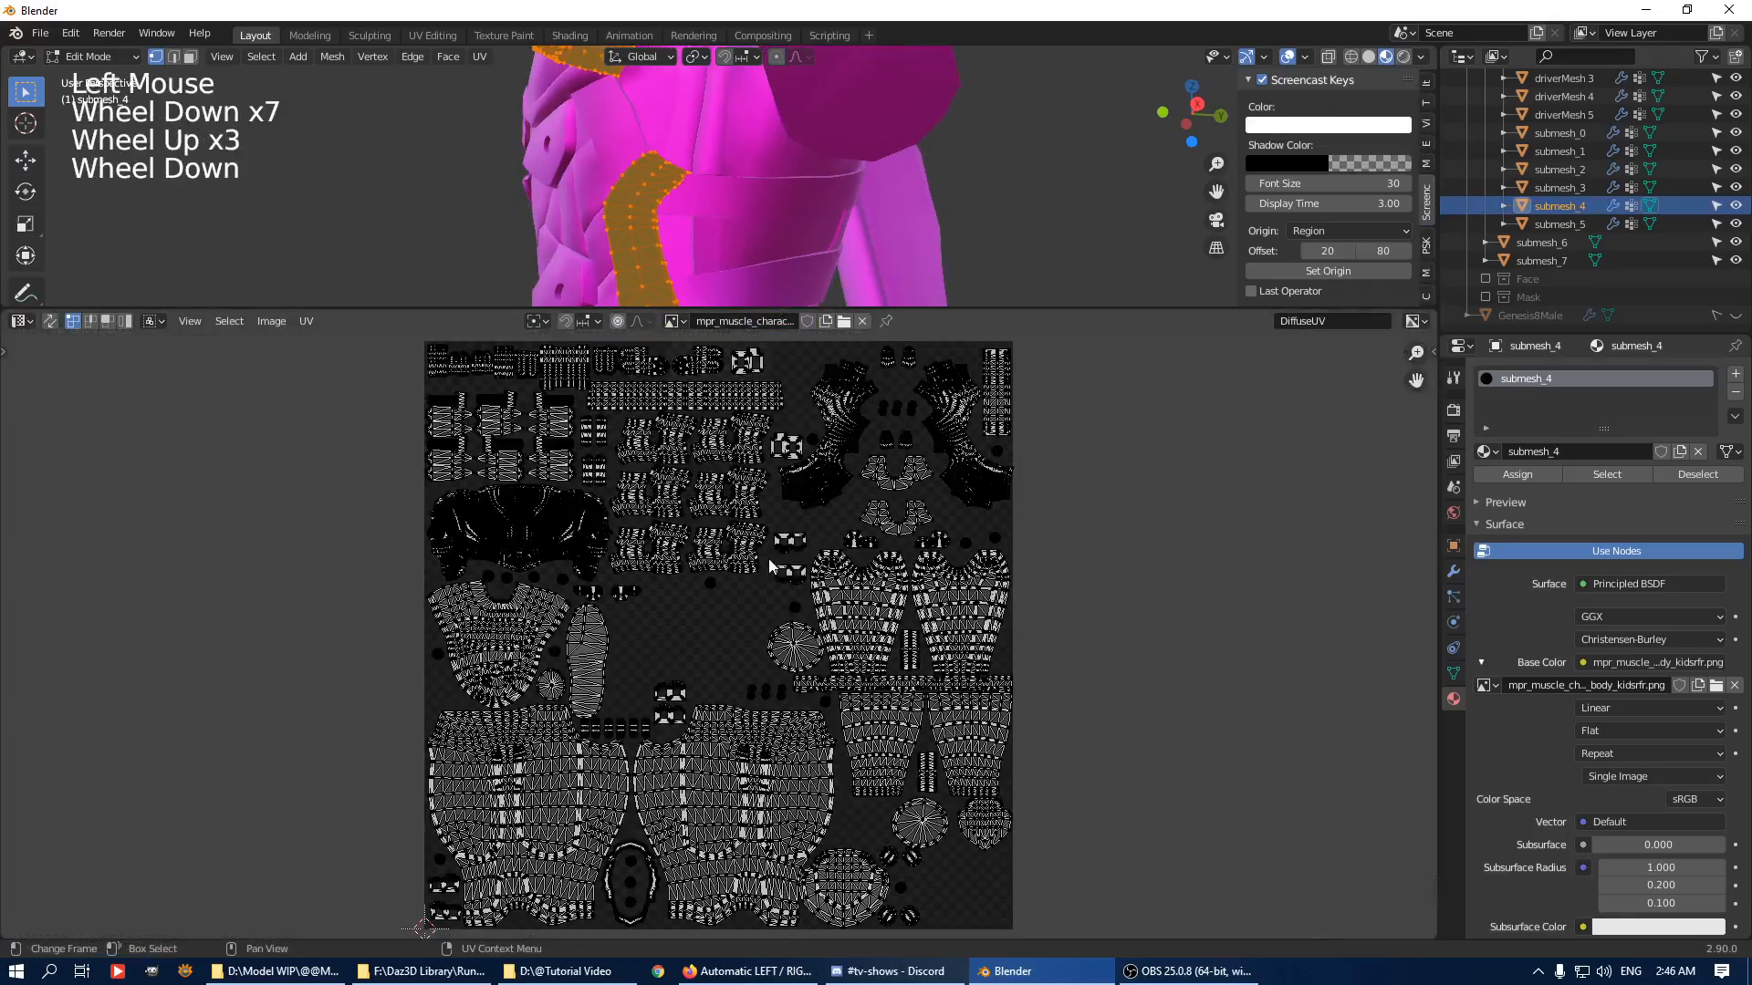
{"action": "scroll", "coordinate": [771, 569], "scroll_direction": "down", "scroll_amount": 4}
{"action": "scroll", "coordinate": [785, 575], "scroll_direction": "up", "scroll_amount": 3}
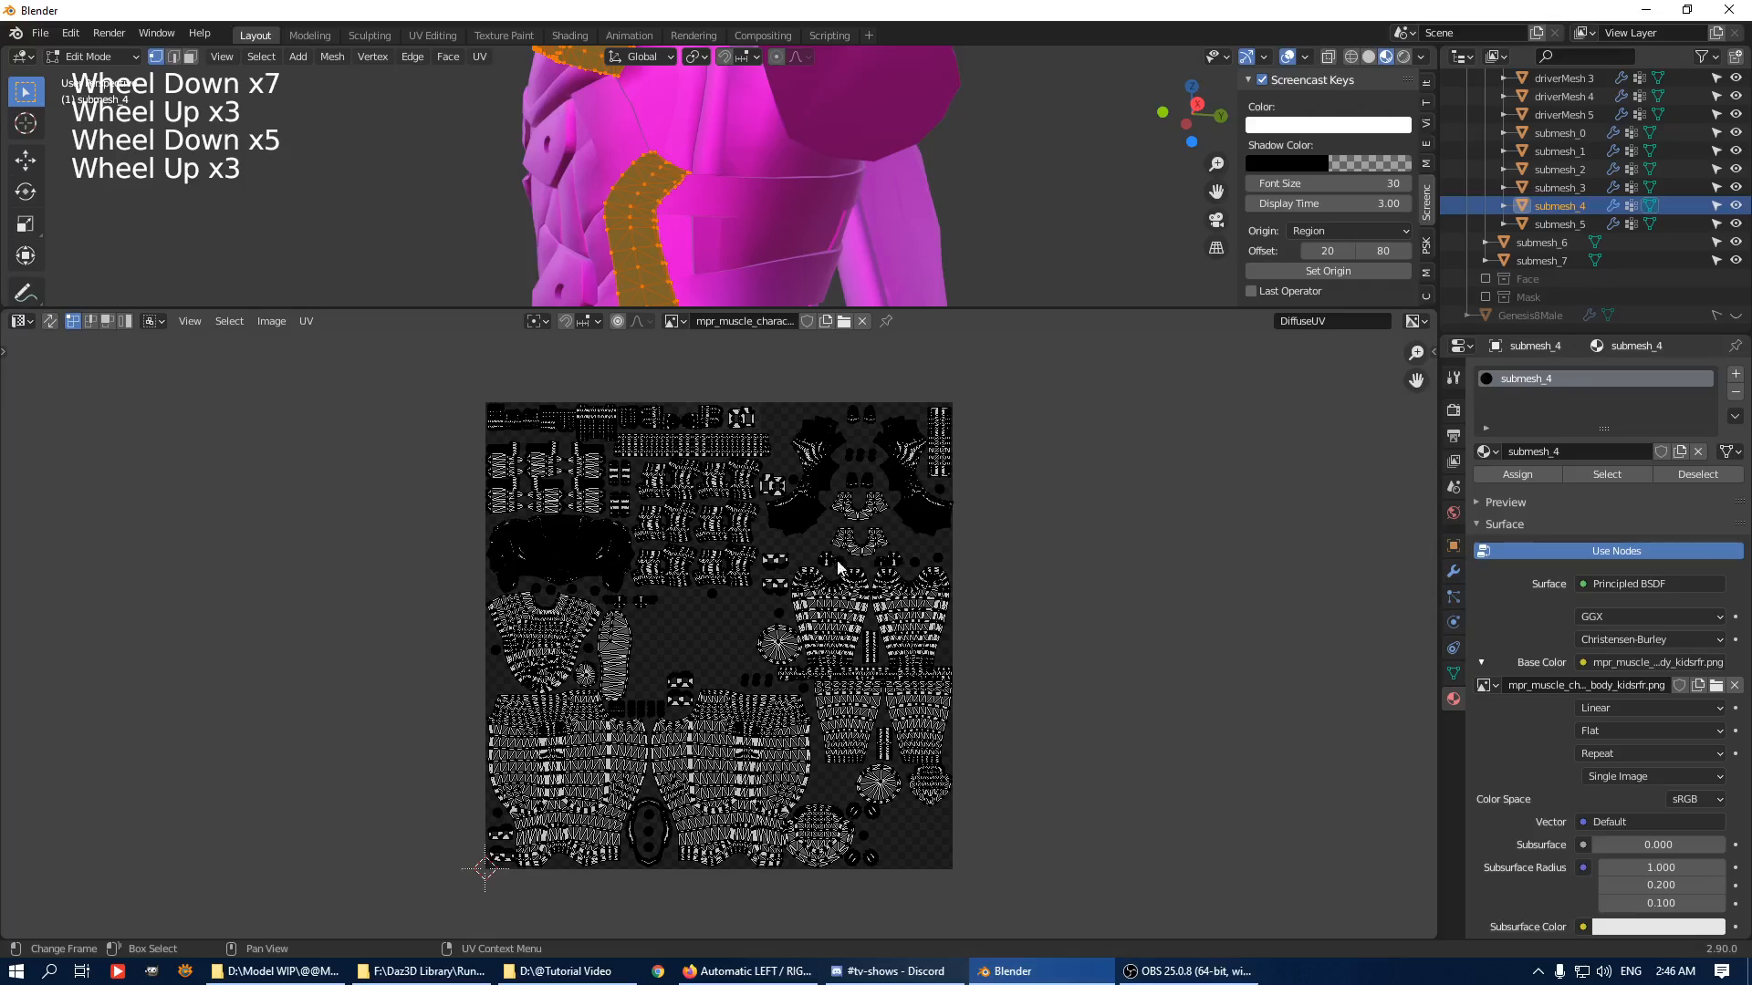
{"action": "key", "text": "Tab"}
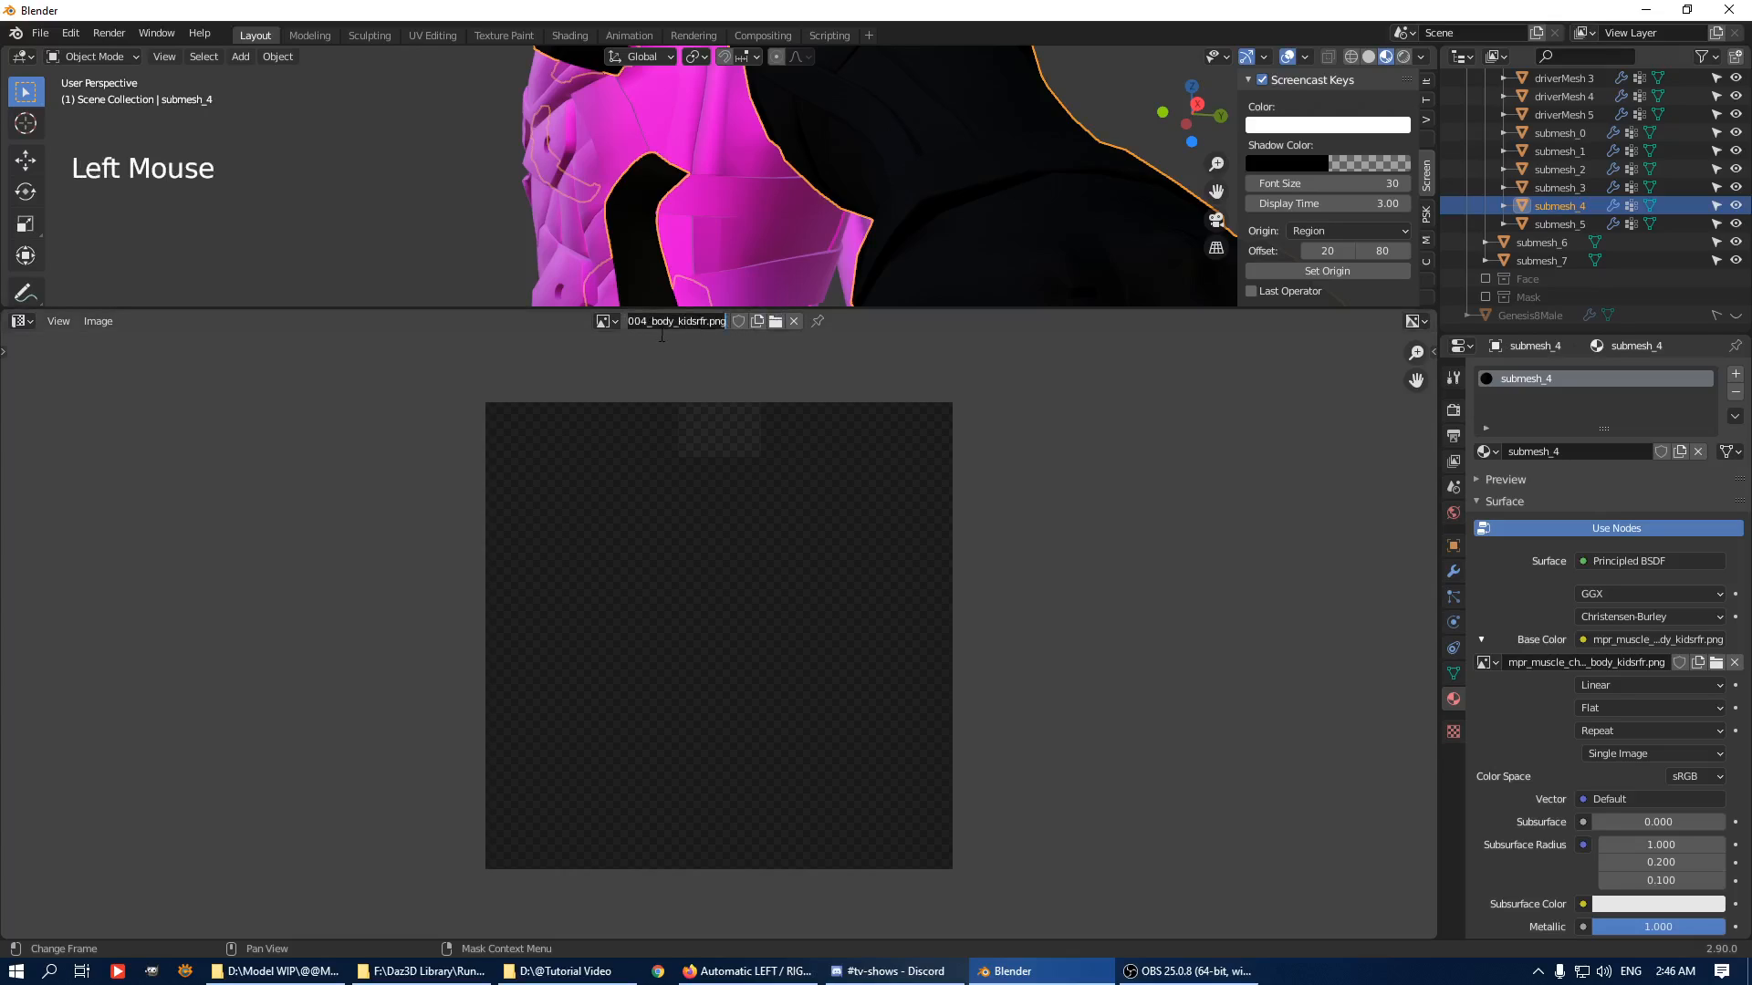
{"action": "left_click", "coordinate": [1716, 663]}
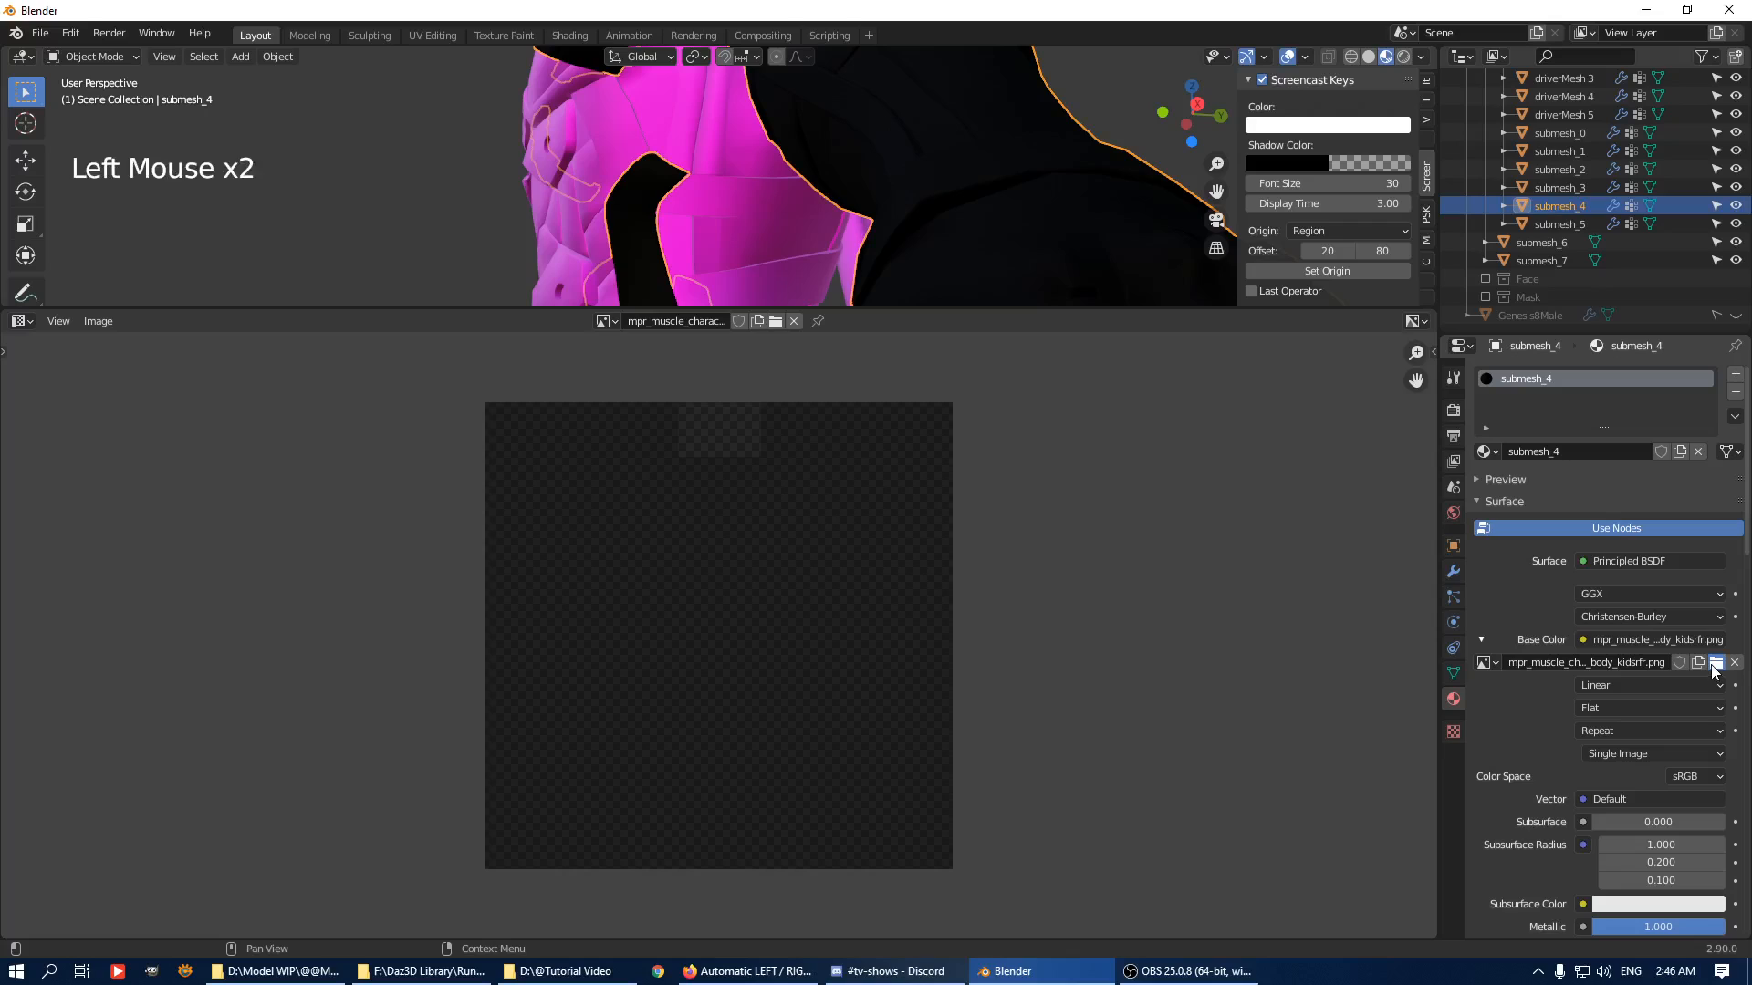
{"action": "scroll", "coordinate": [1259, 589], "scroll_direction": "down", "scroll_amount": 5}
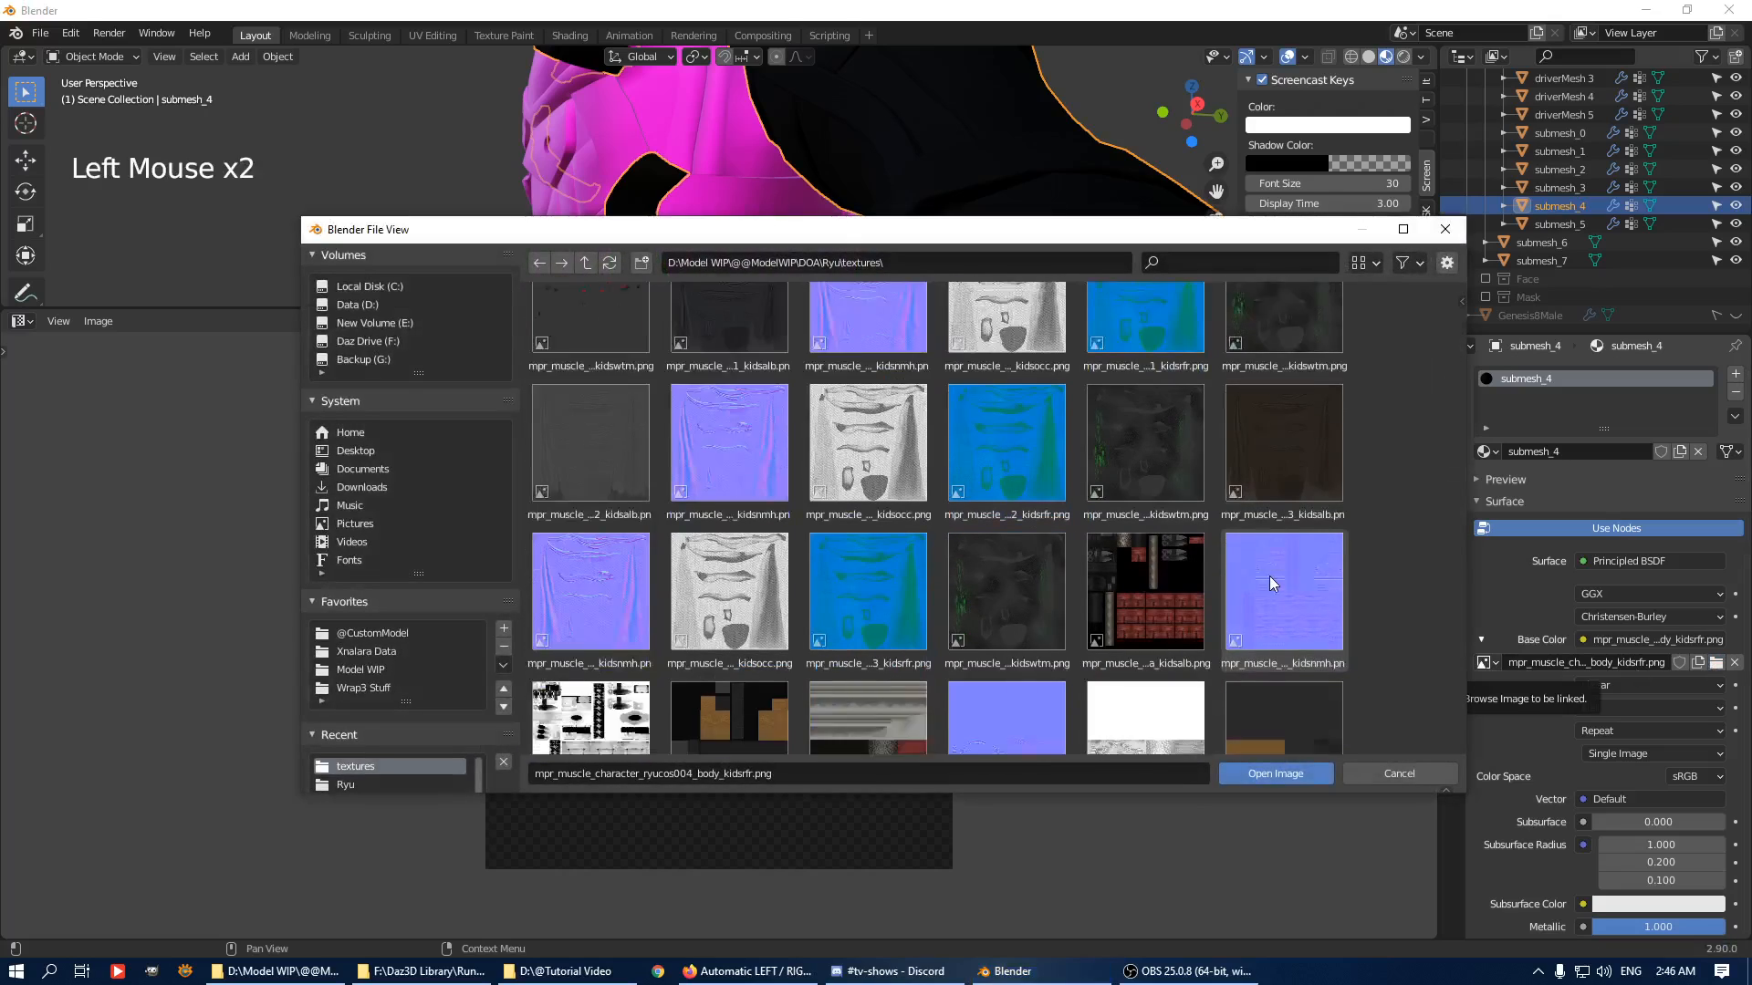
{"action": "scroll", "coordinate": [1300, 529], "scroll_direction": "up", "scroll_amount": 2}
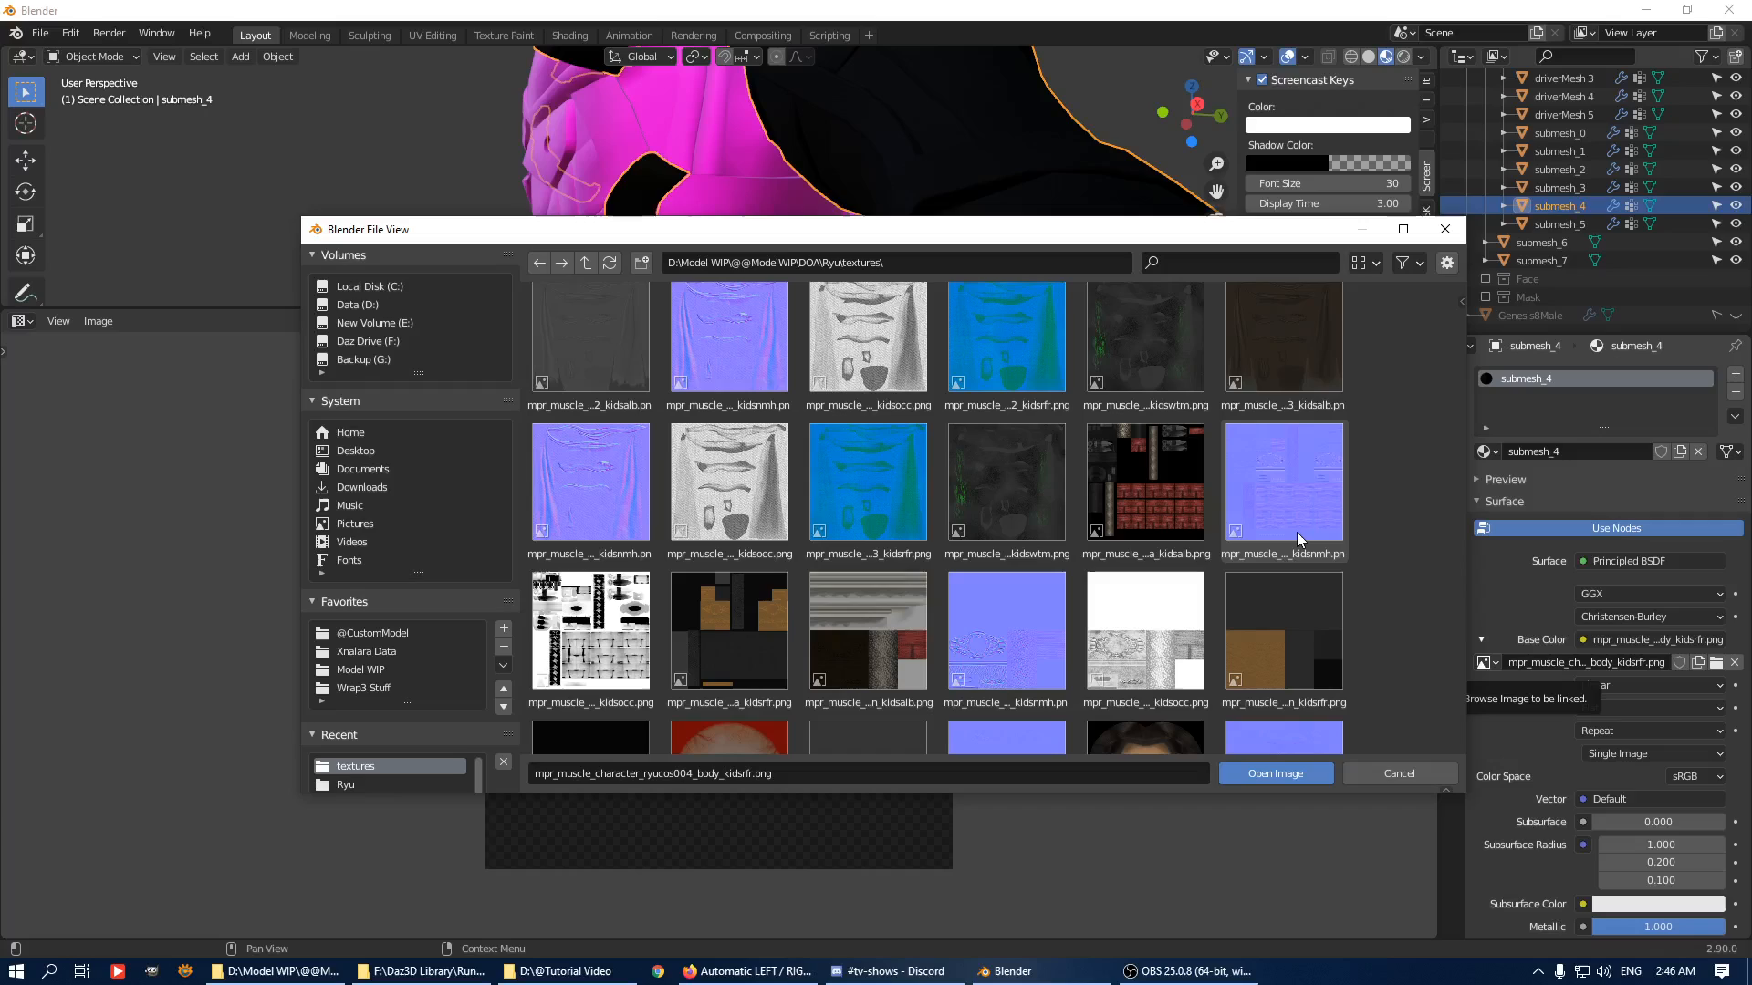
{"action": "scroll", "coordinate": [1167, 552], "scroll_direction": "up", "scroll_amount": 3}
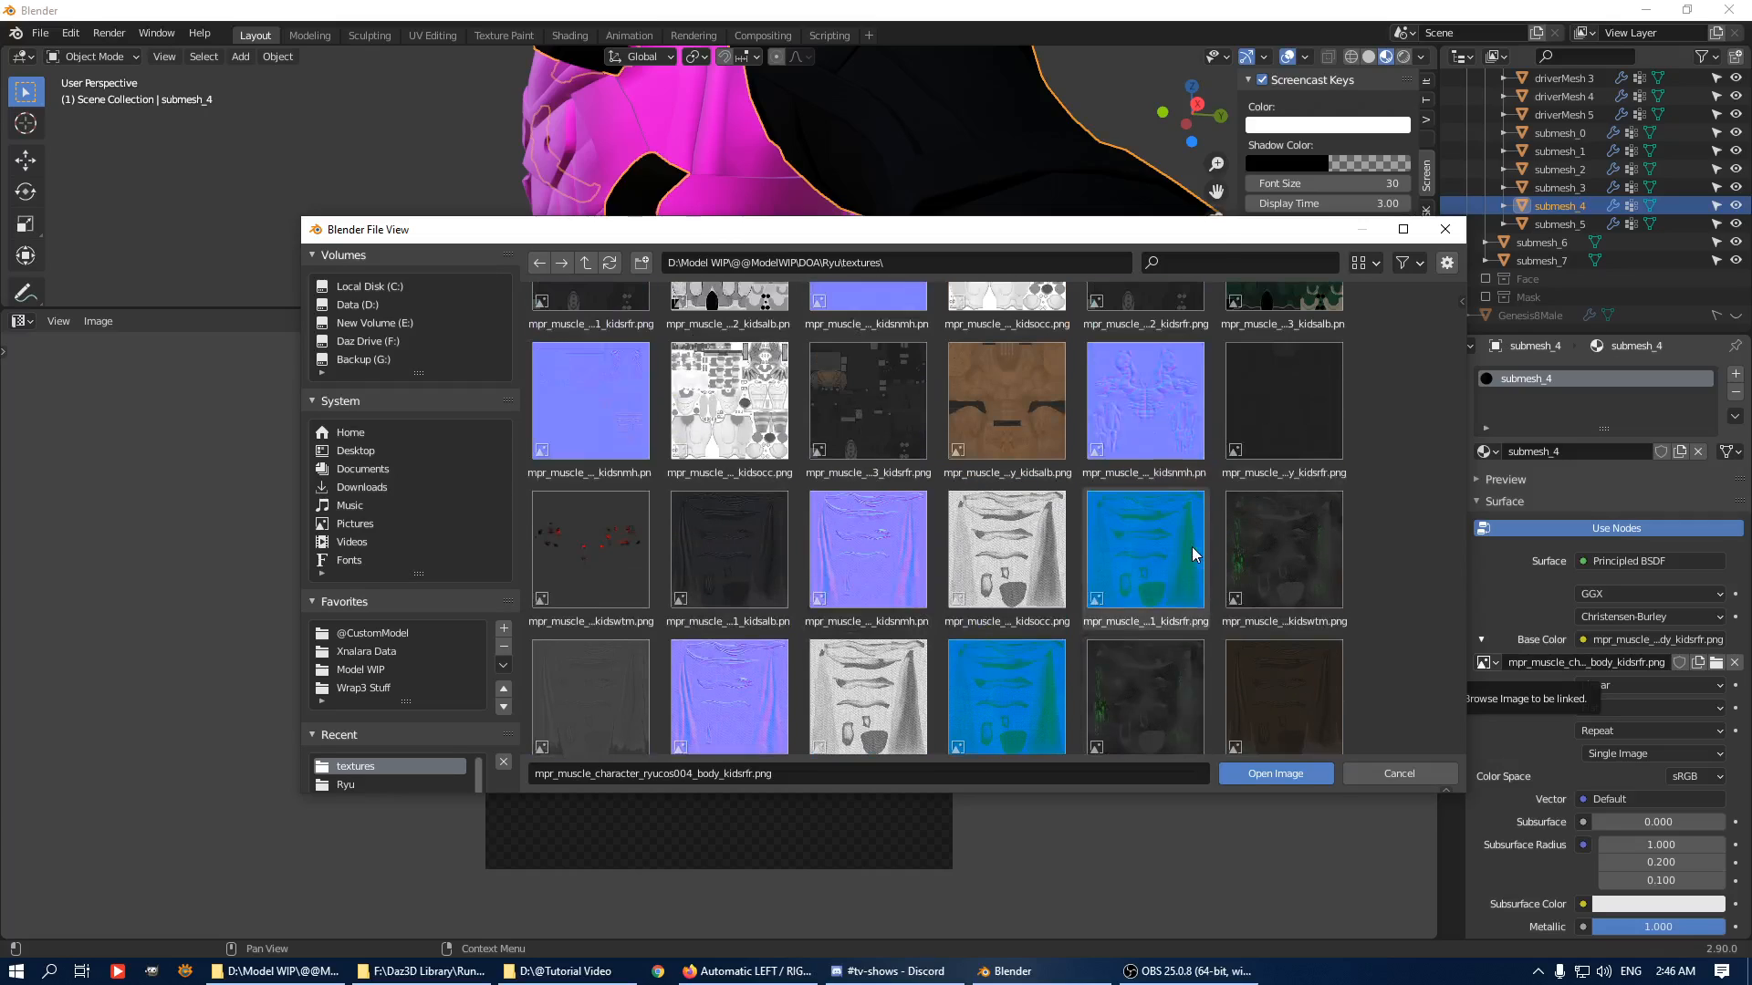
{"action": "left_click", "coordinate": [1263, 402]}
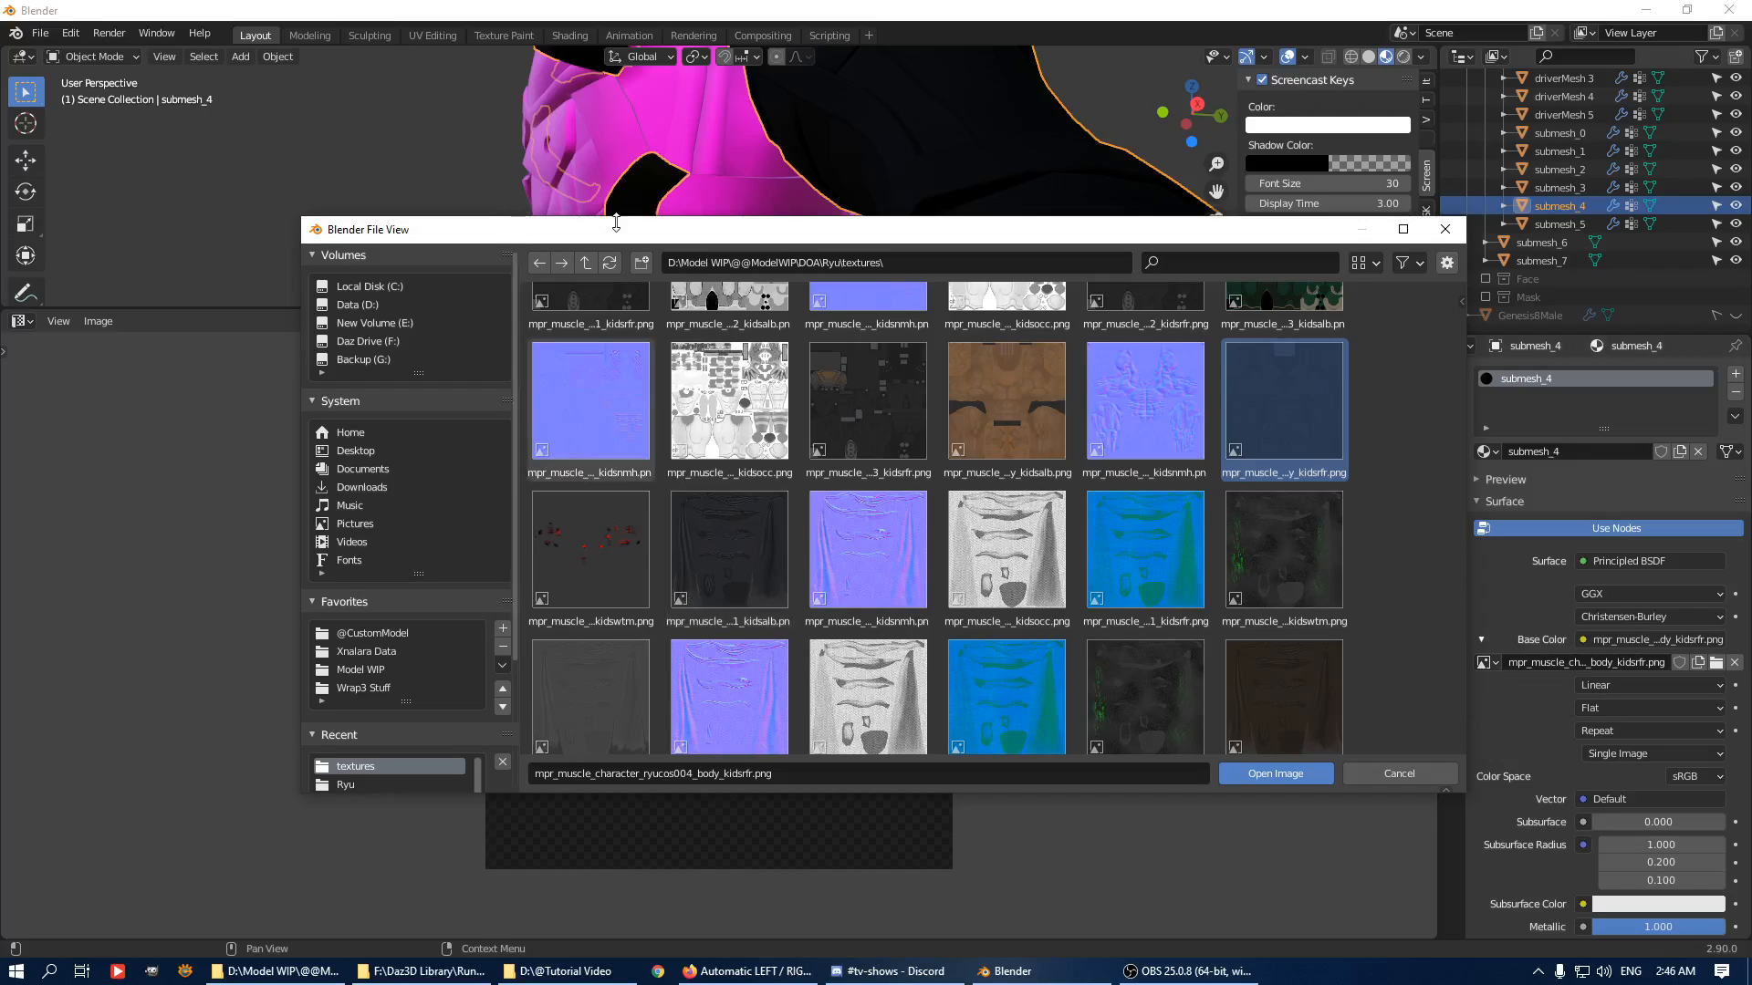
{"action": "left_click", "coordinate": [1445, 229]}
Shrink the image editor to restore the tall 3D viewport and select the scarf mesh submesh_2.
{"action": "scroll", "coordinate": [831, 276], "scroll_direction": "down", "scroll_amount": 4}
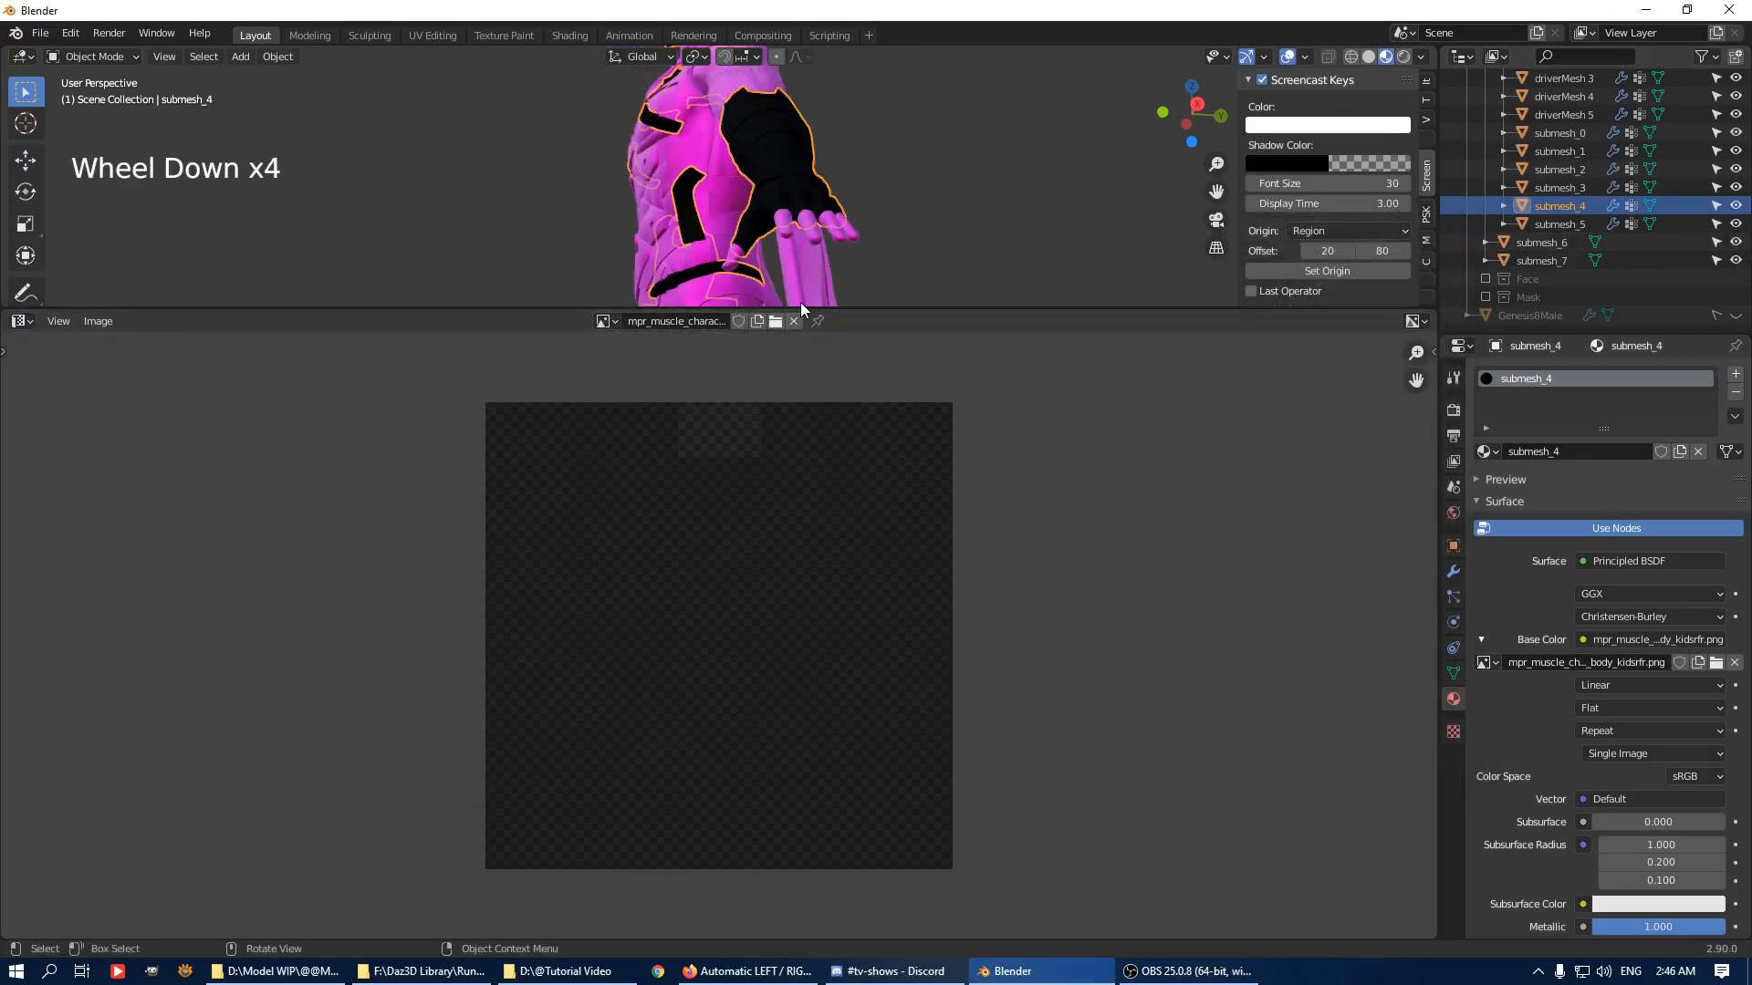
{"action": "left_click_drag", "start_coordinate": [801, 308], "coordinate": [821, 865]}
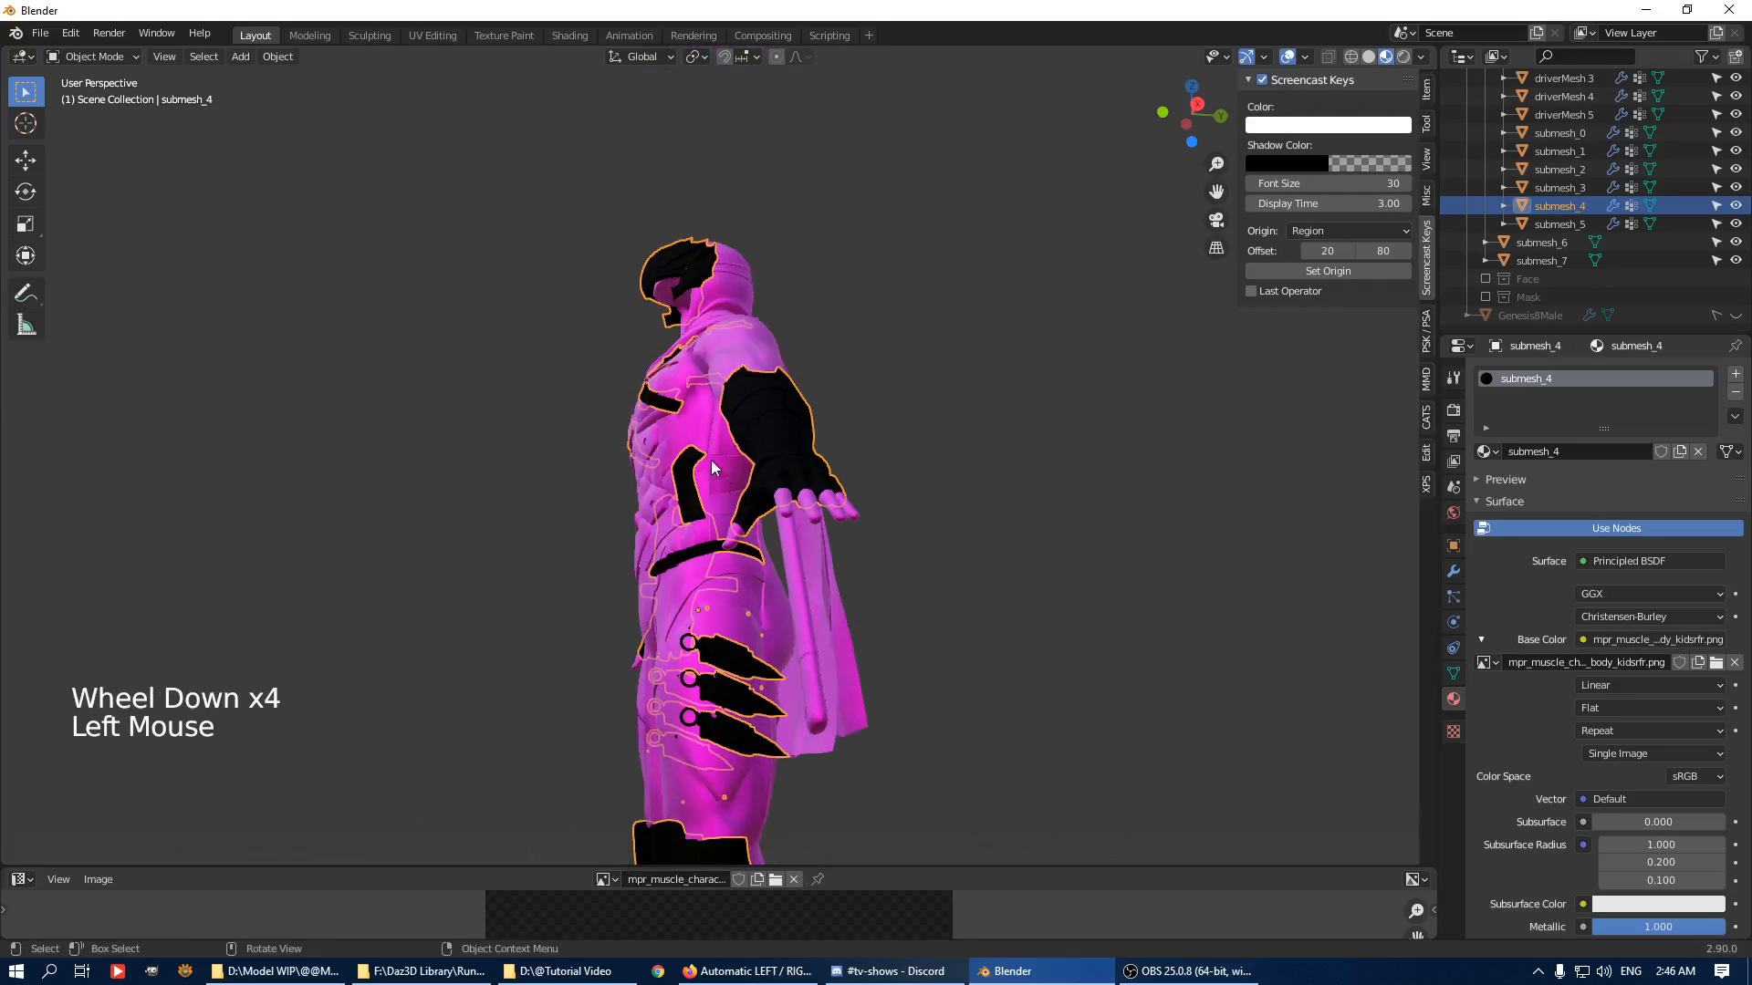
{"action": "middle_click_drag", "start_coordinate": [693, 538], "coordinate": [766, 351]}
{"action": "scroll", "coordinate": [815, 541], "scroll_direction": "up", "scroll_amount": 3}
{"action": "scroll", "coordinate": [766, 350], "scroll_direction": "up", "scroll_amount": 1}
{"action": "left_click", "coordinate": [742, 310]}
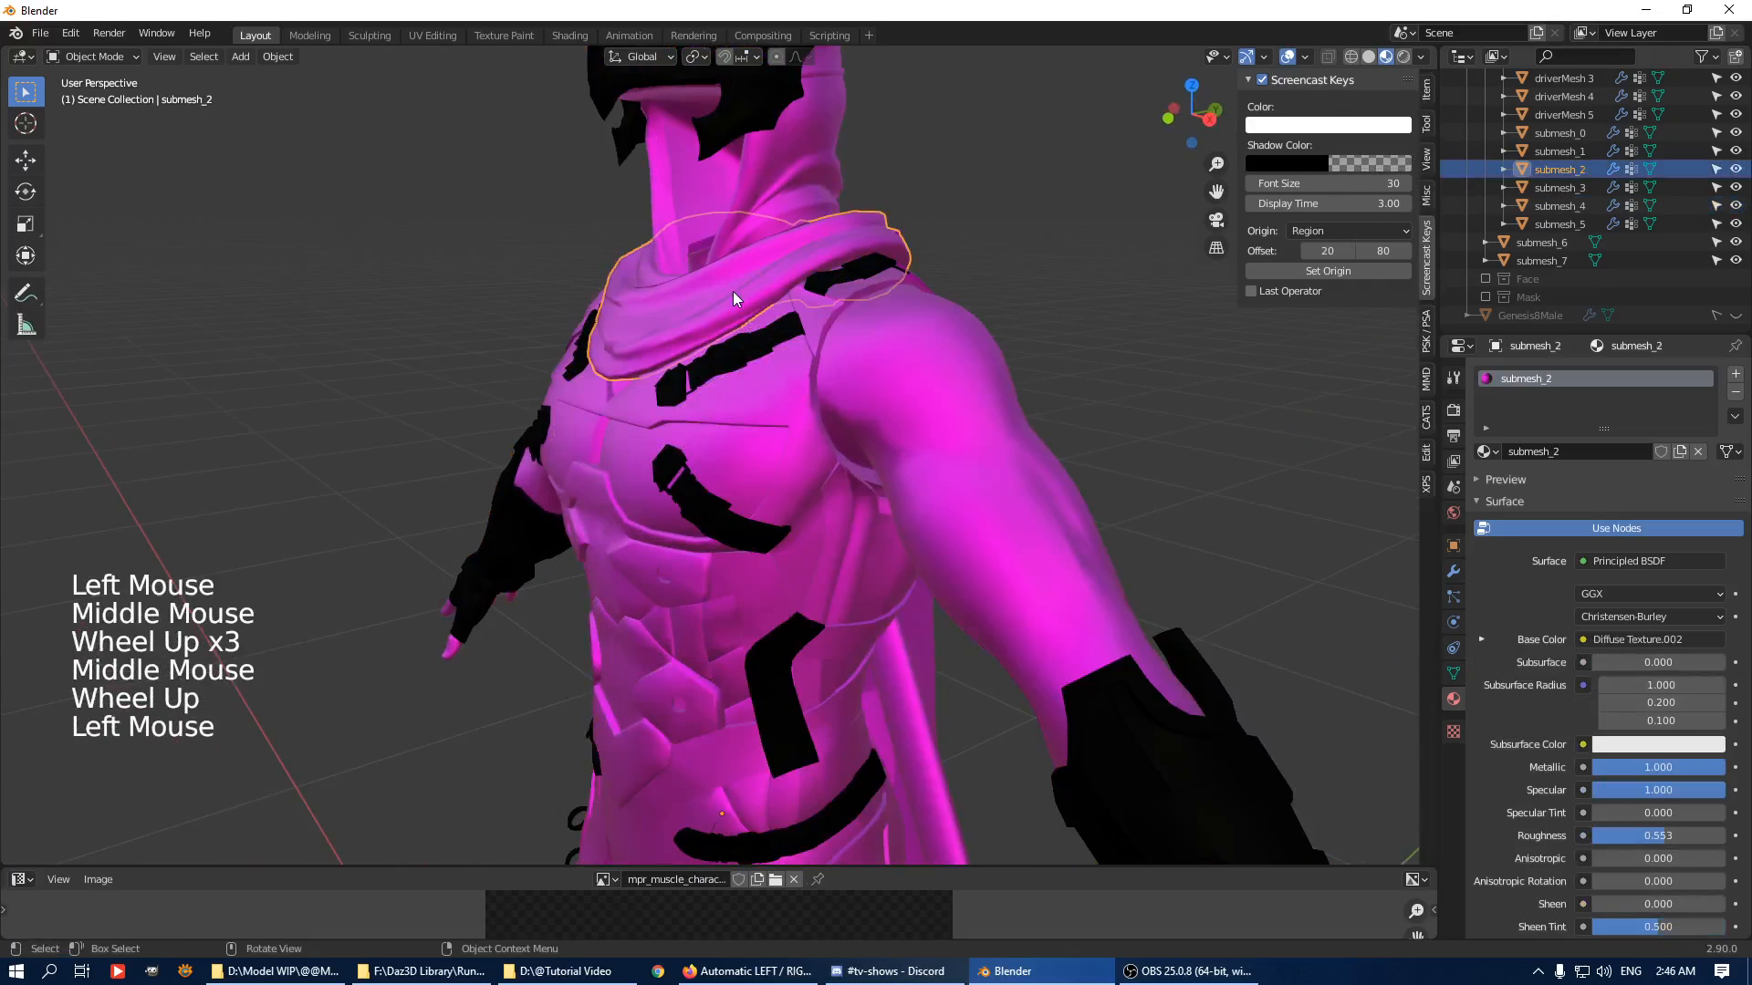
Check submesh_2 and the two hanging scarf tails from behind, finishing with only the collar mesh submesh_2 selected.
{"action": "key", "text": "Tab"}
{"action": "scroll", "coordinate": [978, 331], "scroll_direction": "down", "scroll_amount": 3}
{"action": "middle_click_drag", "start_coordinate": [978, 330], "coordinate": [677, 386]}
{"action": "key", "text": "Tab"}
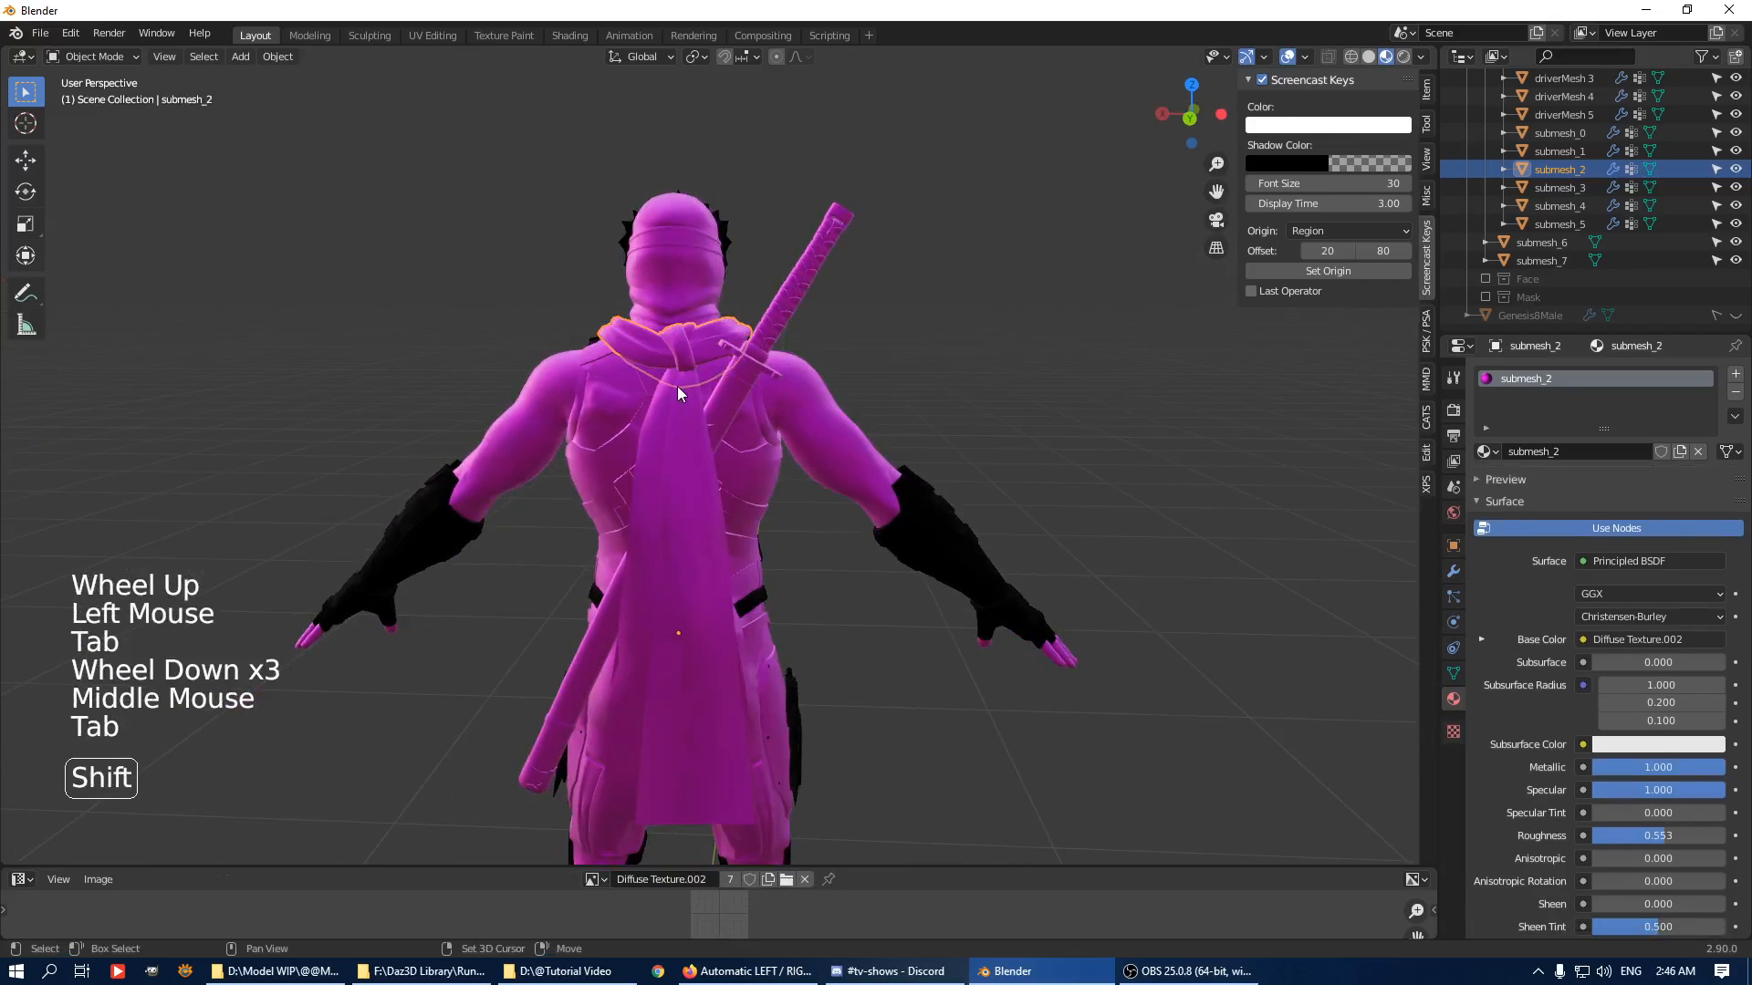
{"action": "left_click", "coordinate": [687, 408], "text": "shift"}
{"action": "left_click", "coordinate": [661, 407], "text": "shift"}
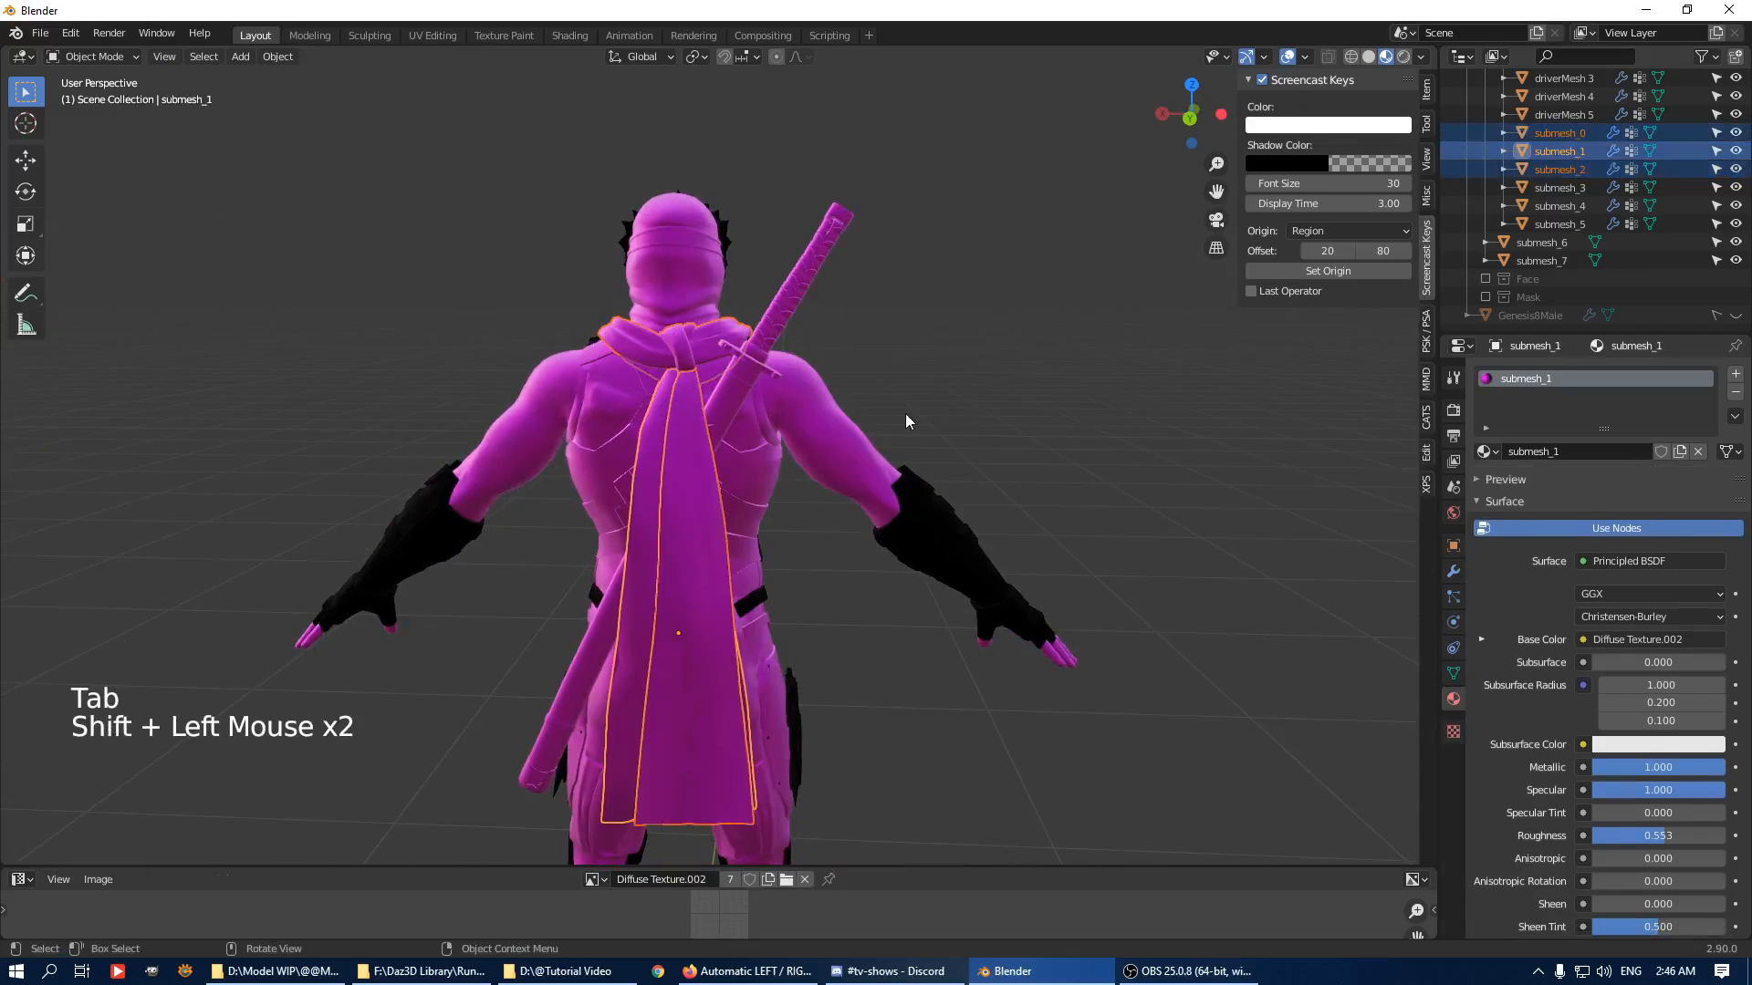
{"action": "left_click", "coordinate": [720, 363]}
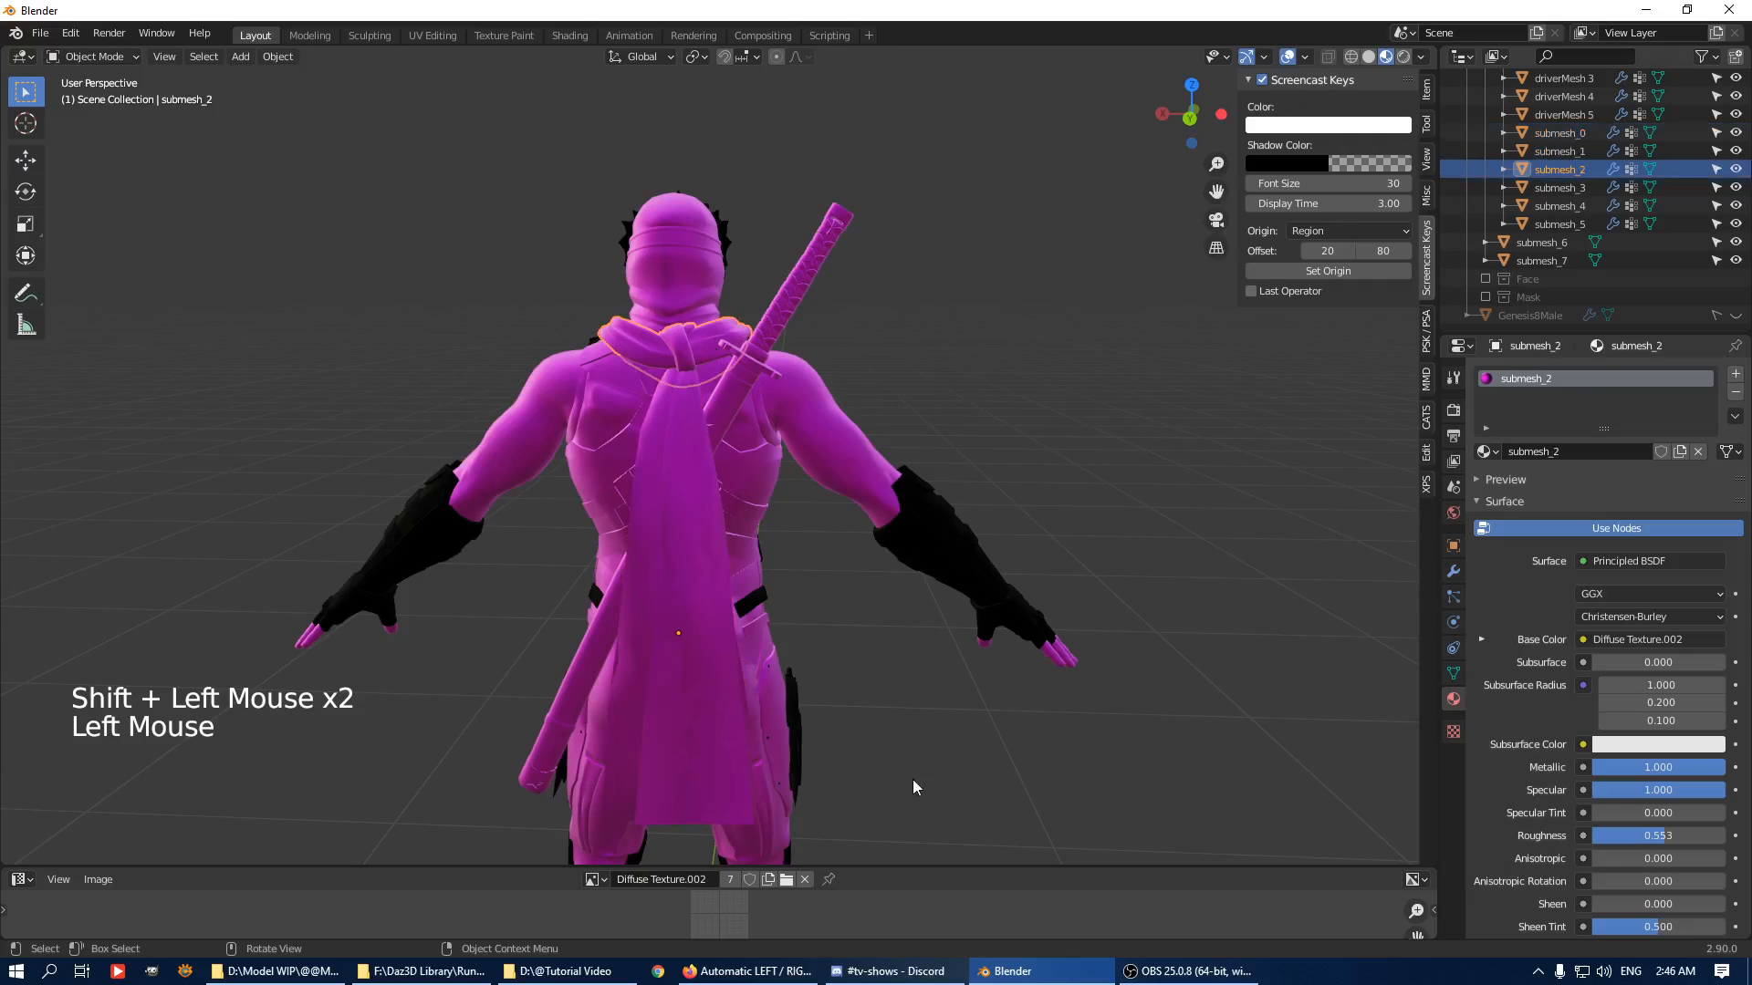
Replace submesh_2's Base Color image with the c01_kidsalb.png texture from the Ryu textures folder.
{"action": "left_click", "coordinate": [1480, 640]}
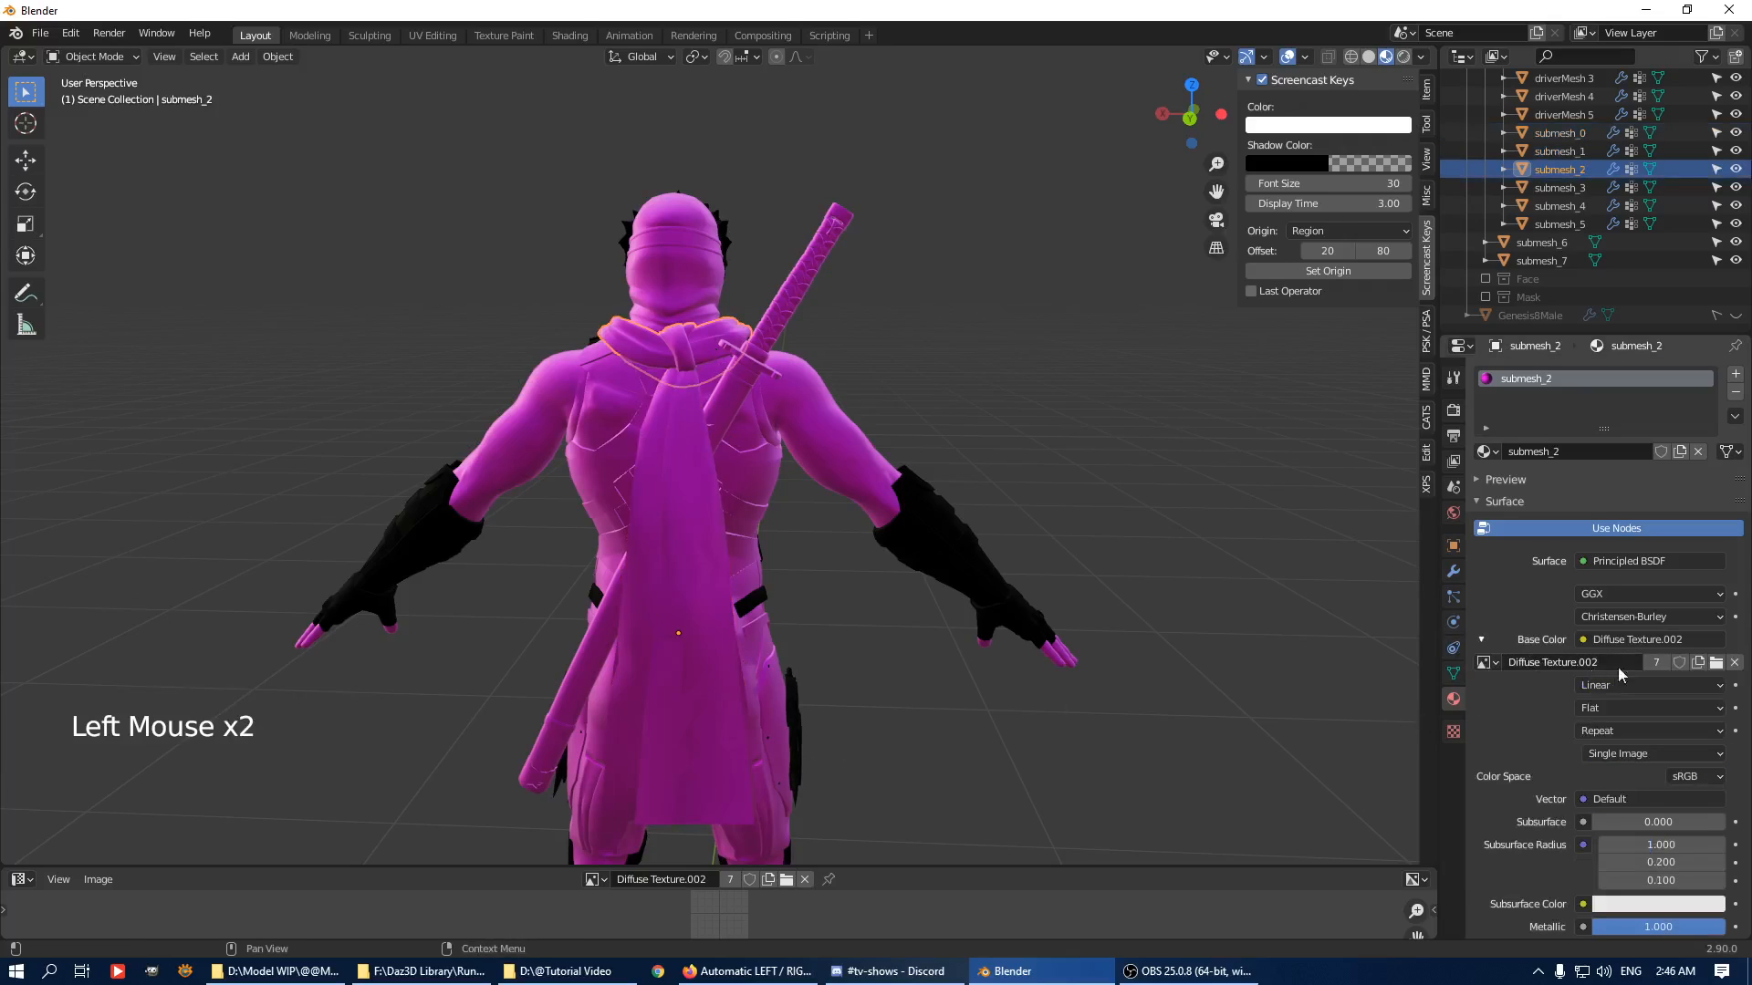
{"action": "left_click", "coordinate": [1716, 663]}
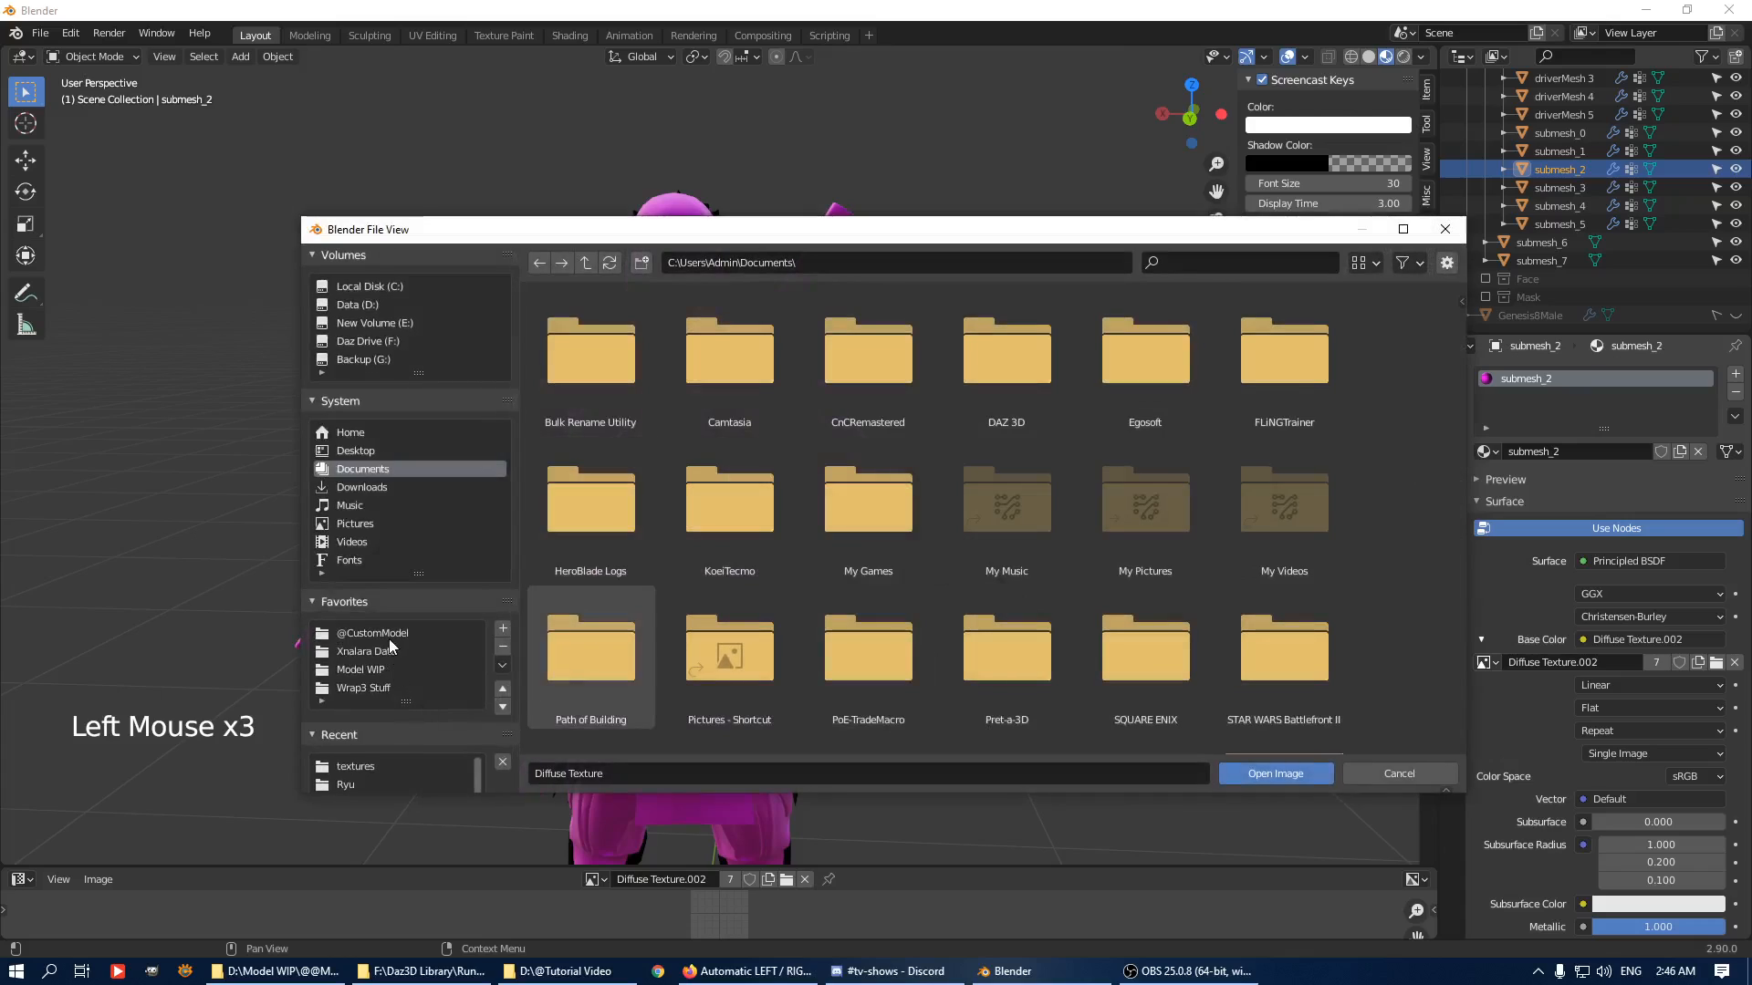
{"action": "left_click", "coordinate": [341, 771]}
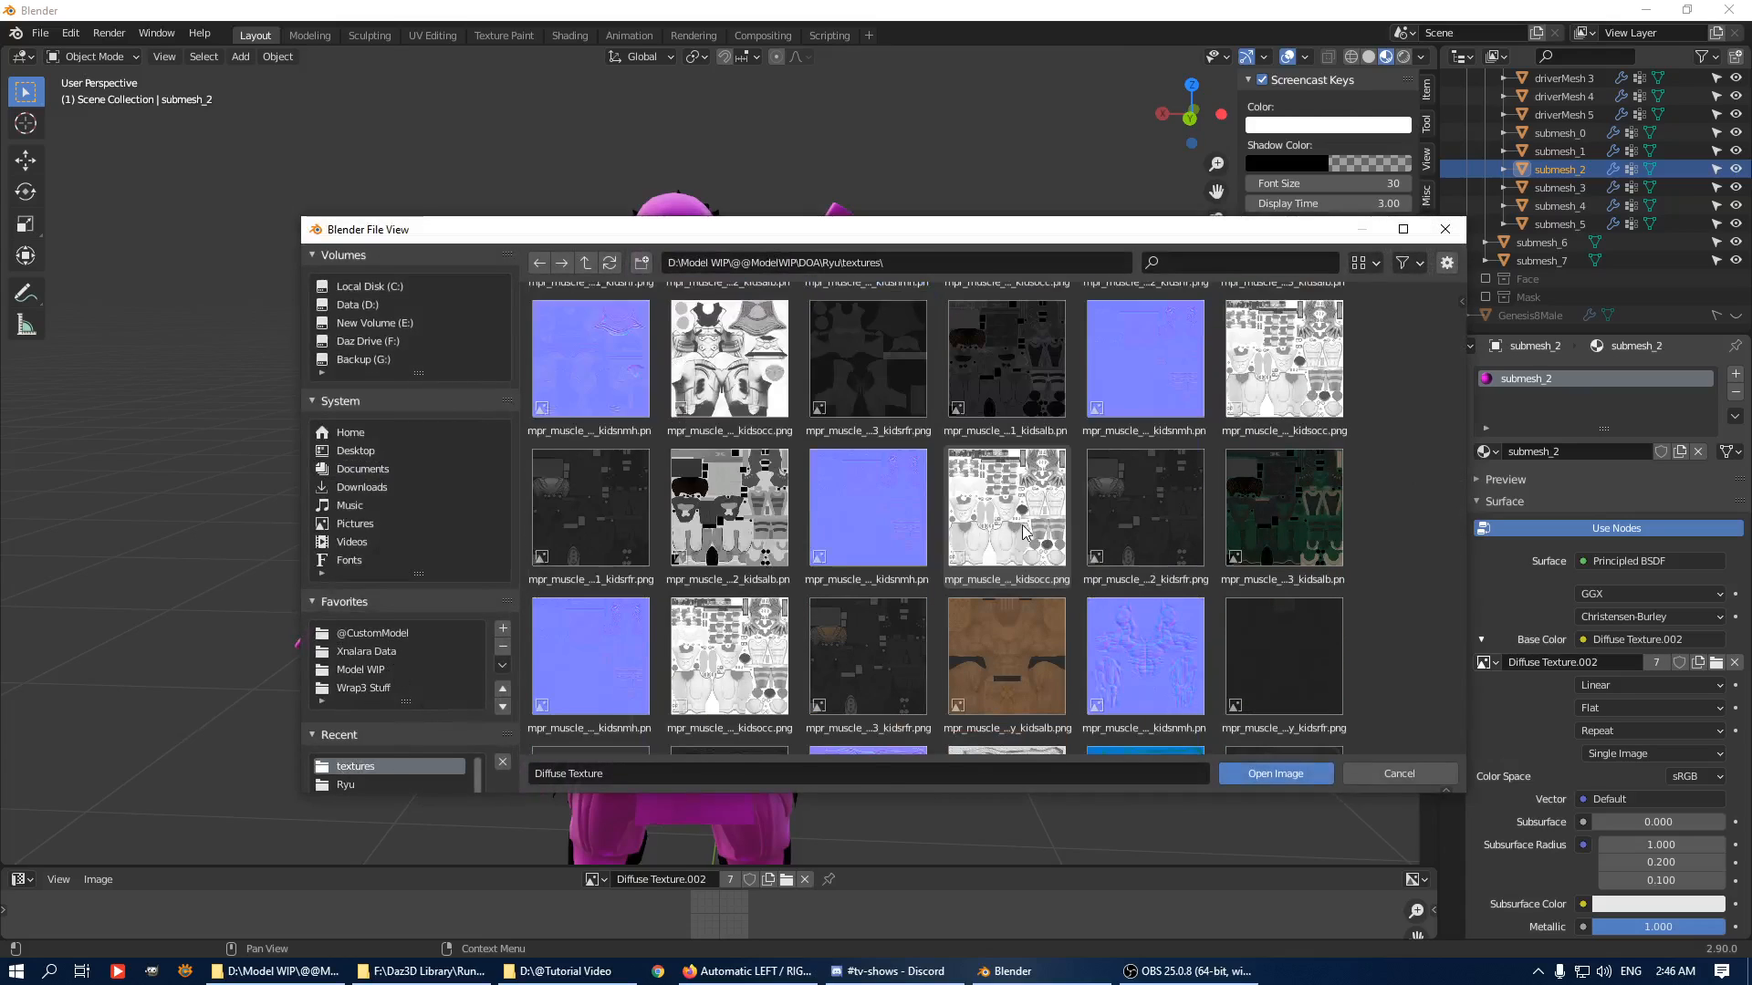
{"action": "scroll", "coordinate": [992, 528], "scroll_direction": "down", "scroll_amount": 5}
{"action": "double_click", "coordinate": [726, 441]}
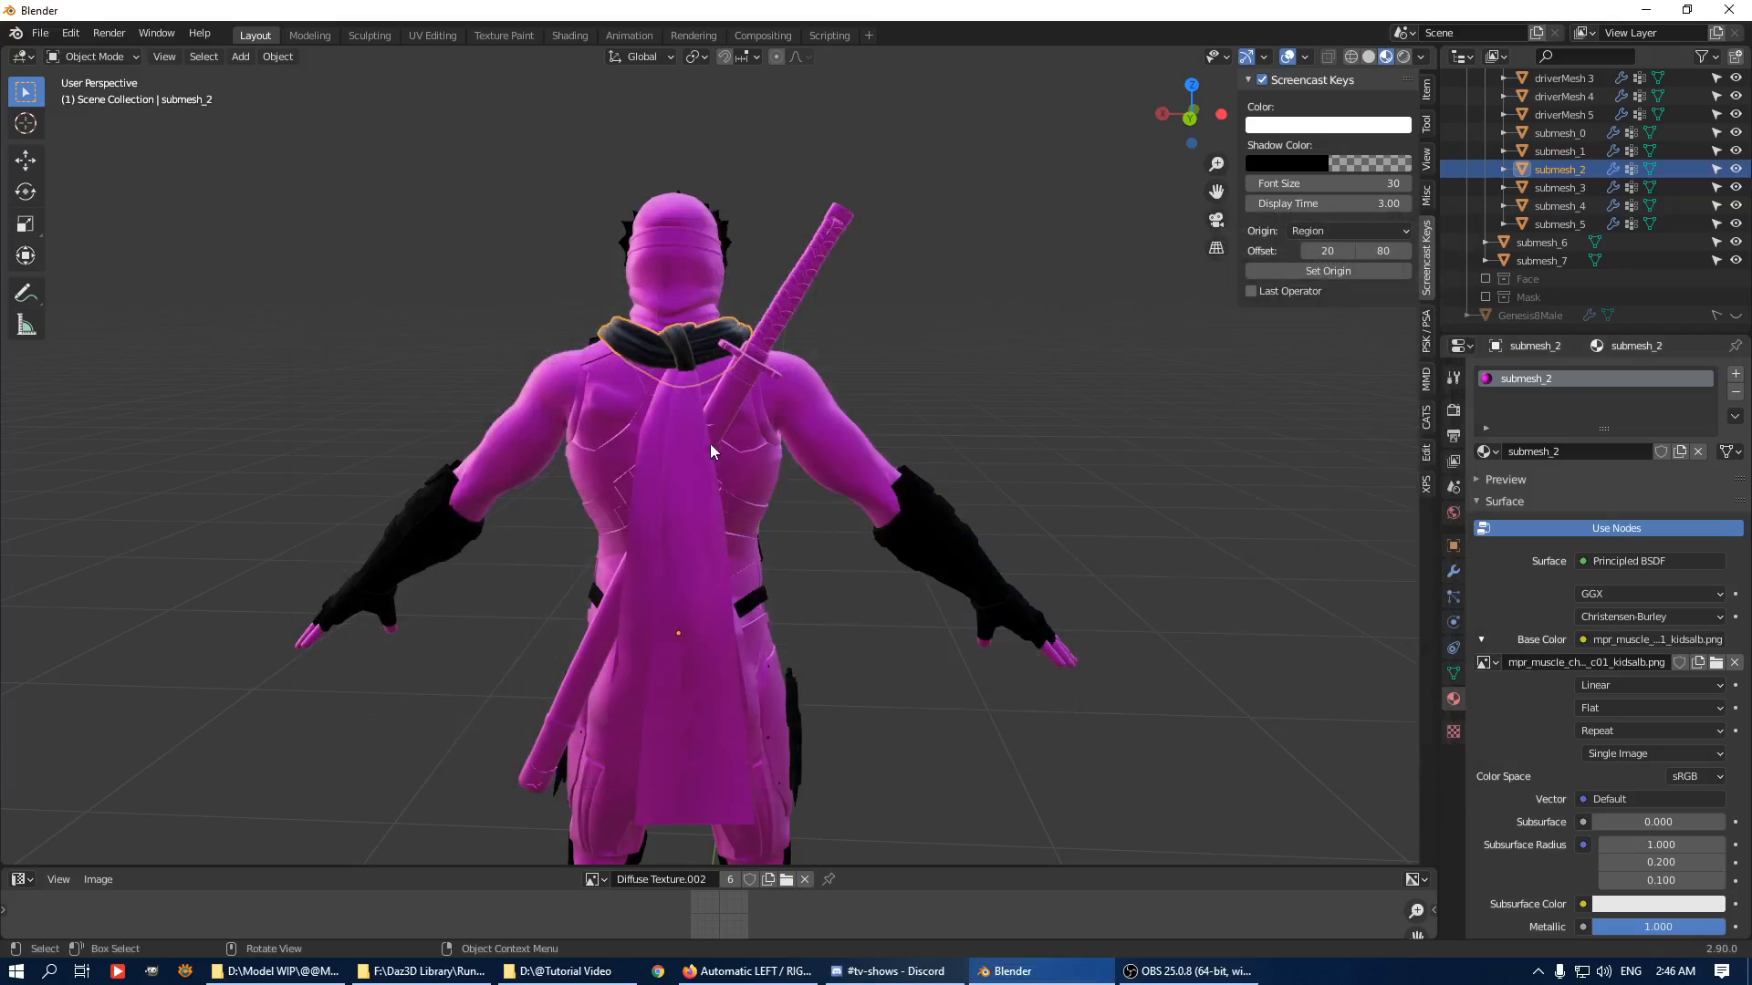
Copy the scarf collar material of submesh_2 and paste it onto the scarf tail submesh_0.
{"action": "left_click", "coordinate": [693, 439]}
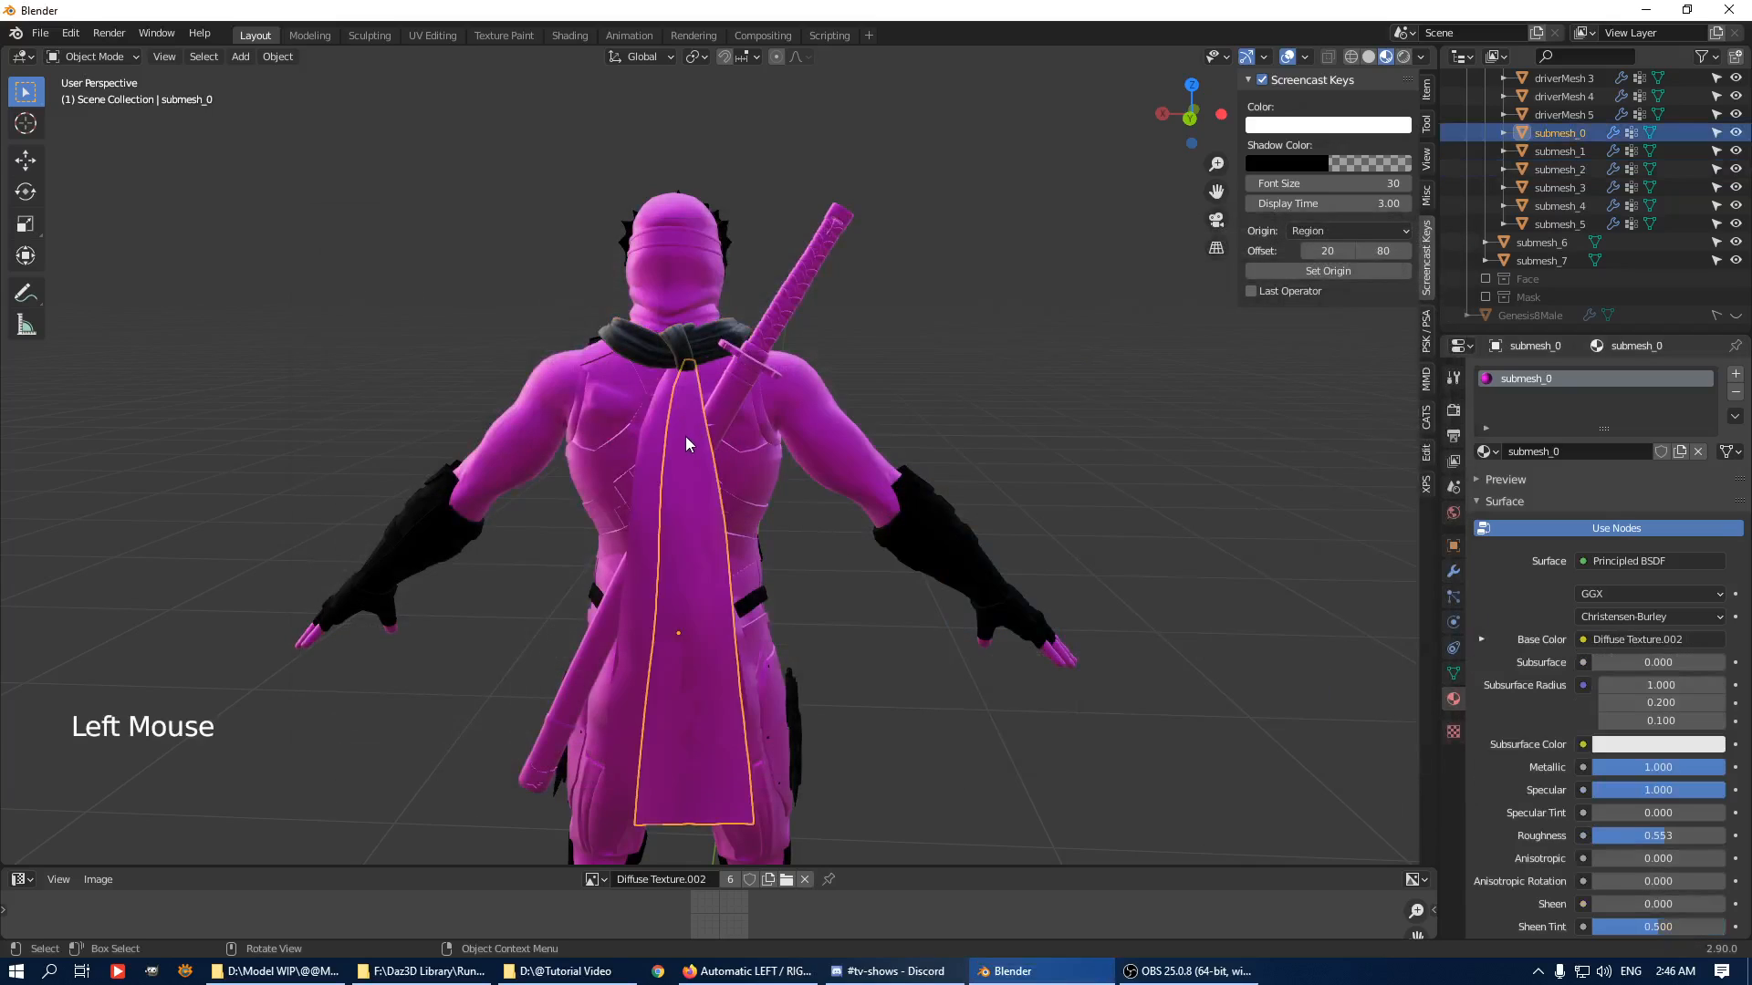
{"action": "left_click", "coordinate": [686, 359]}
{"action": "left_click", "coordinate": [1736, 415]}
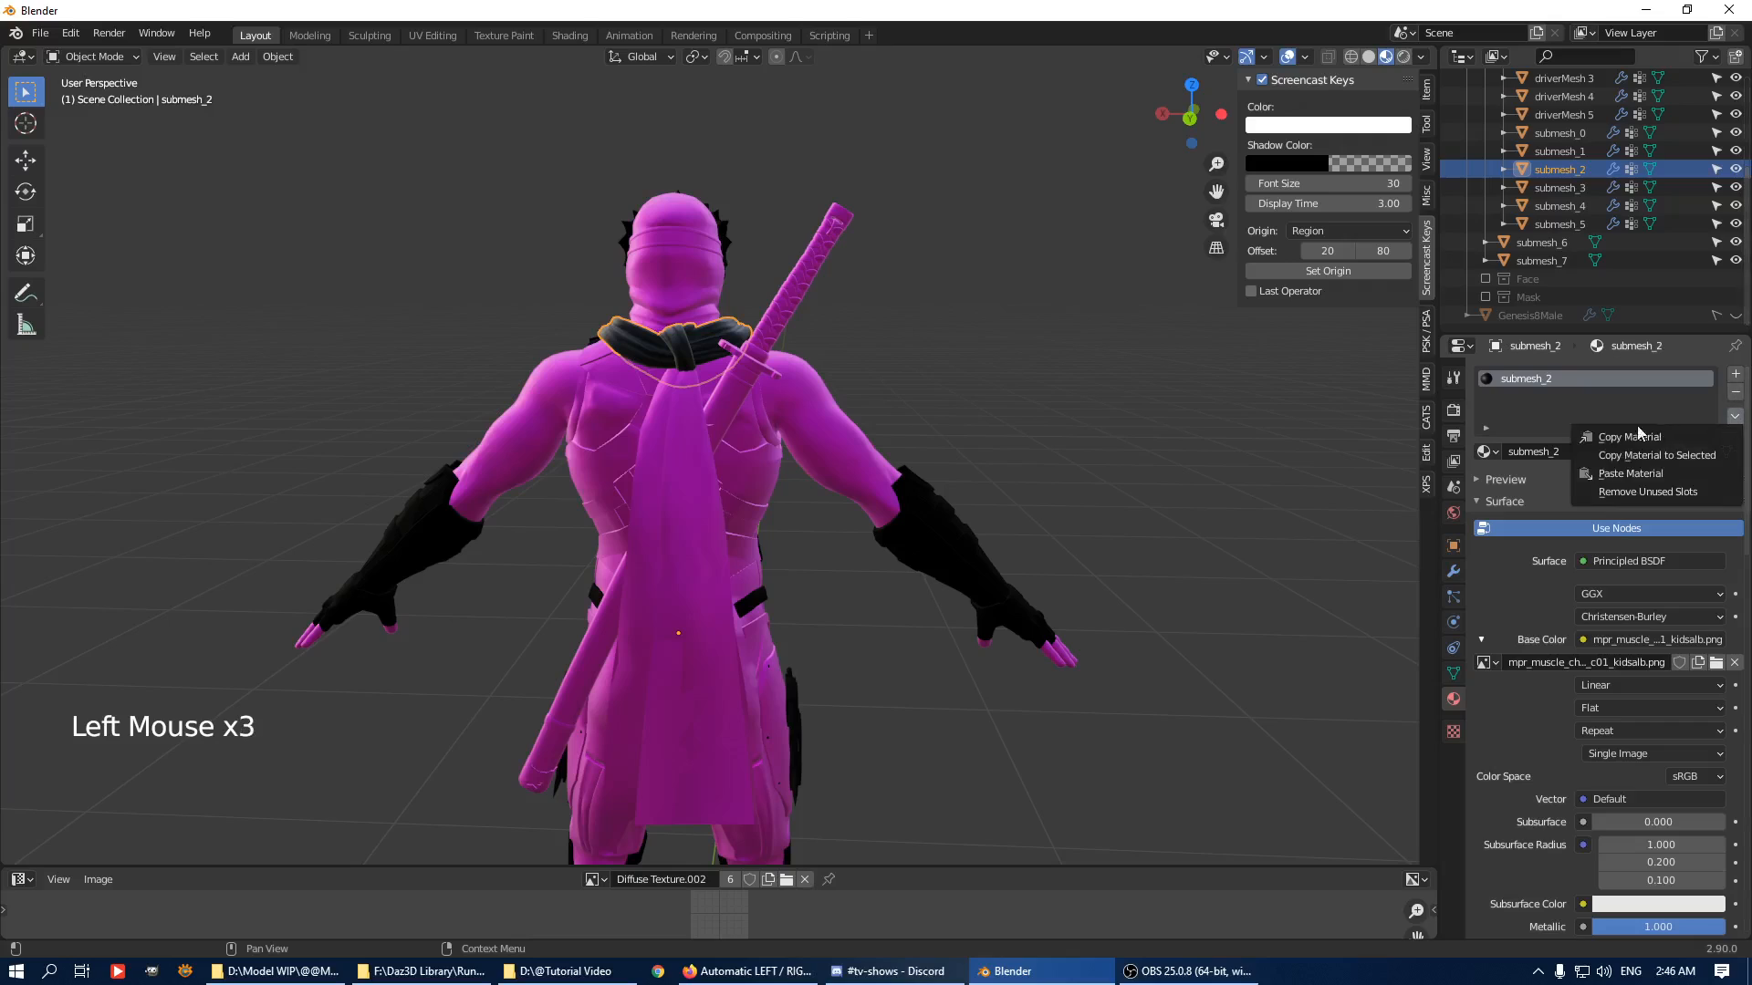
{"action": "left_click", "coordinate": [1557, 186]}
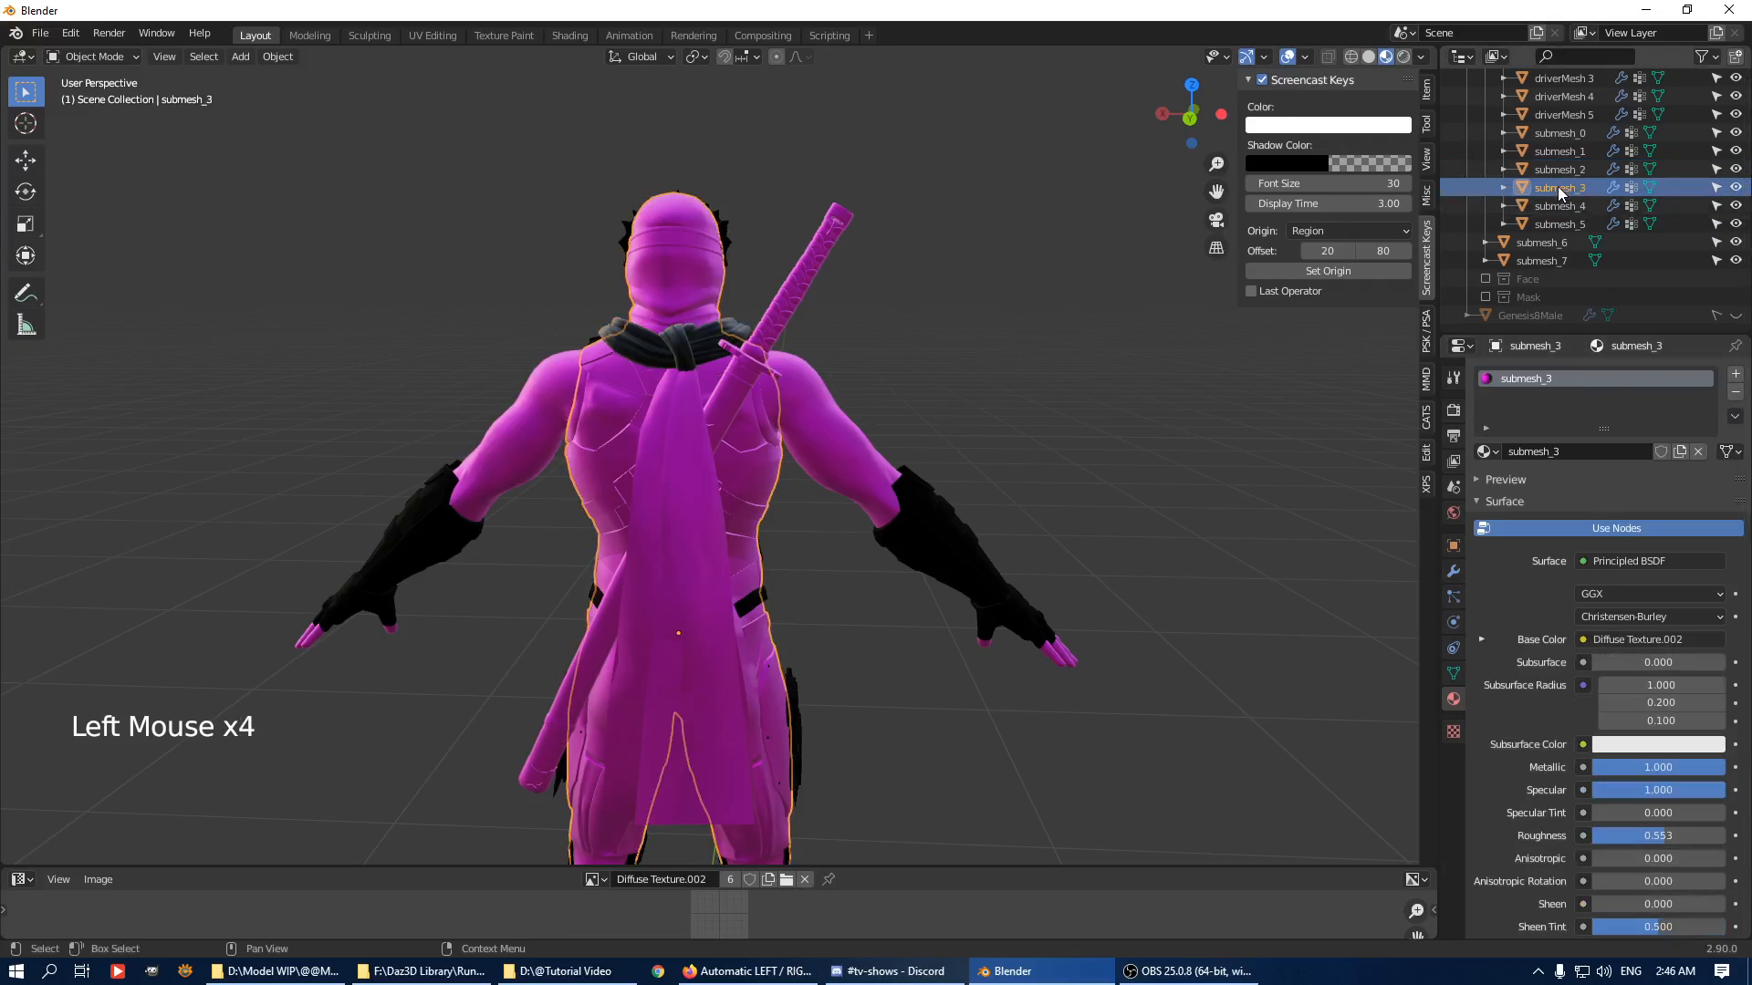
{"action": "left_click", "coordinate": [687, 418]}
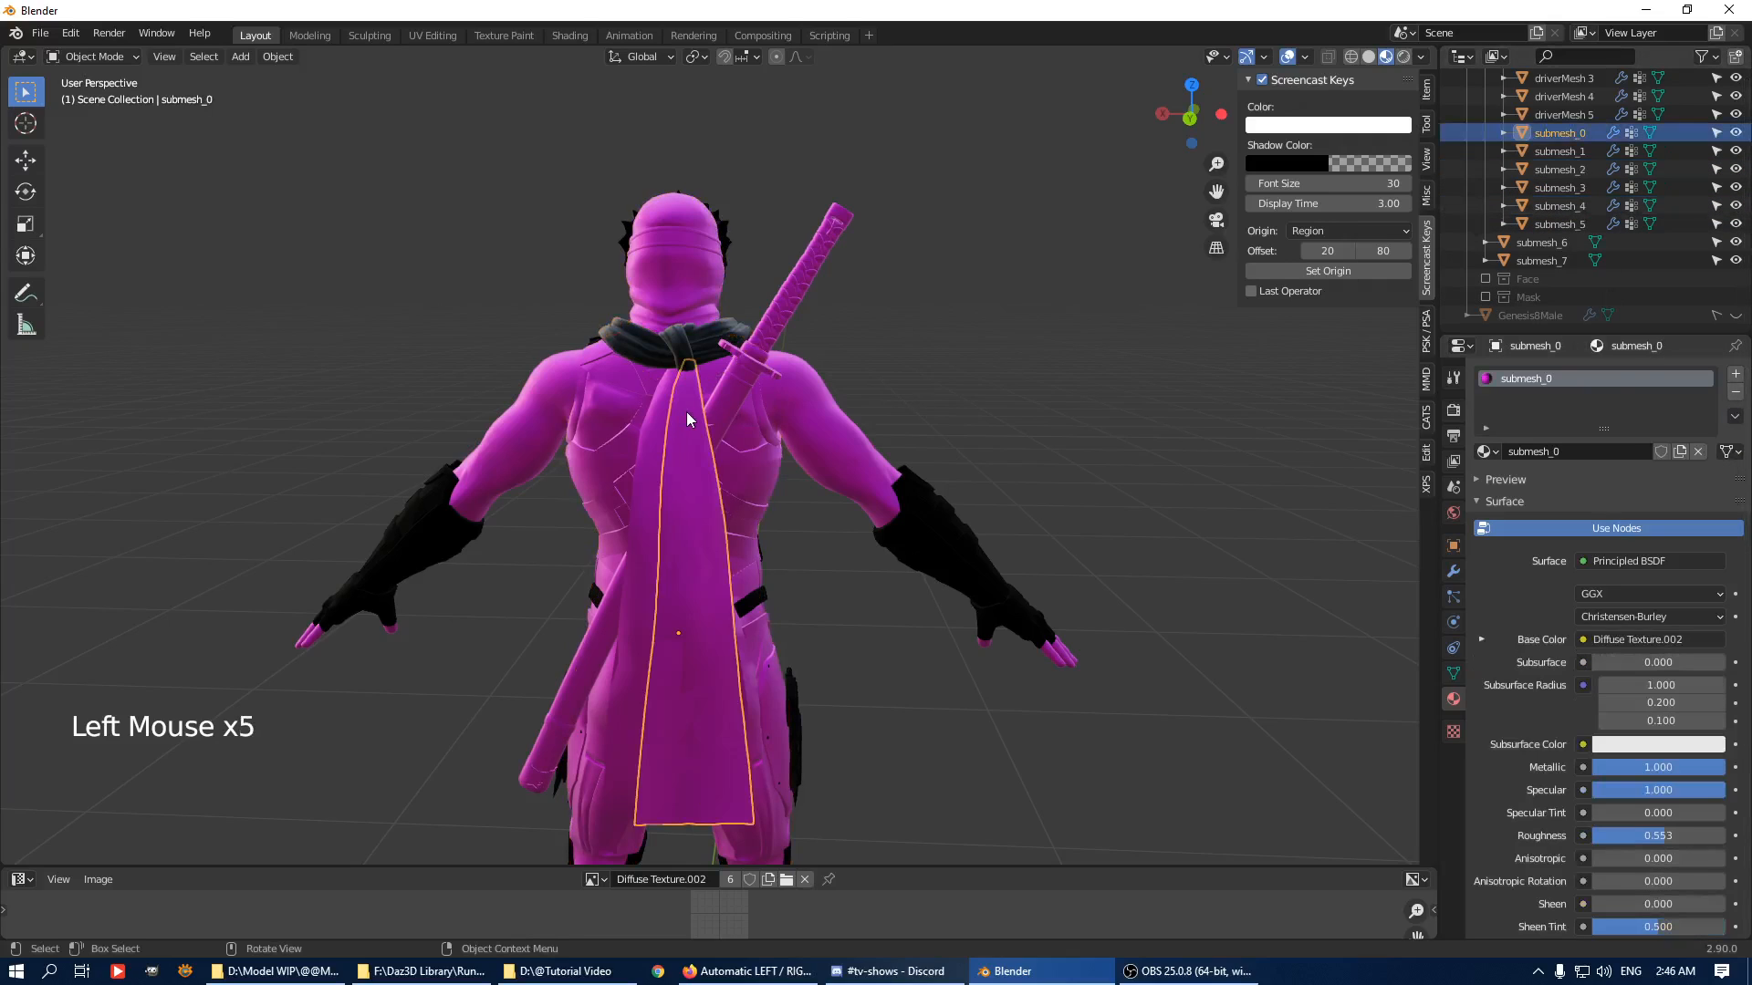
{"action": "left_click", "coordinate": [1735, 415]}
{"action": "left_click", "coordinate": [1633, 474]}
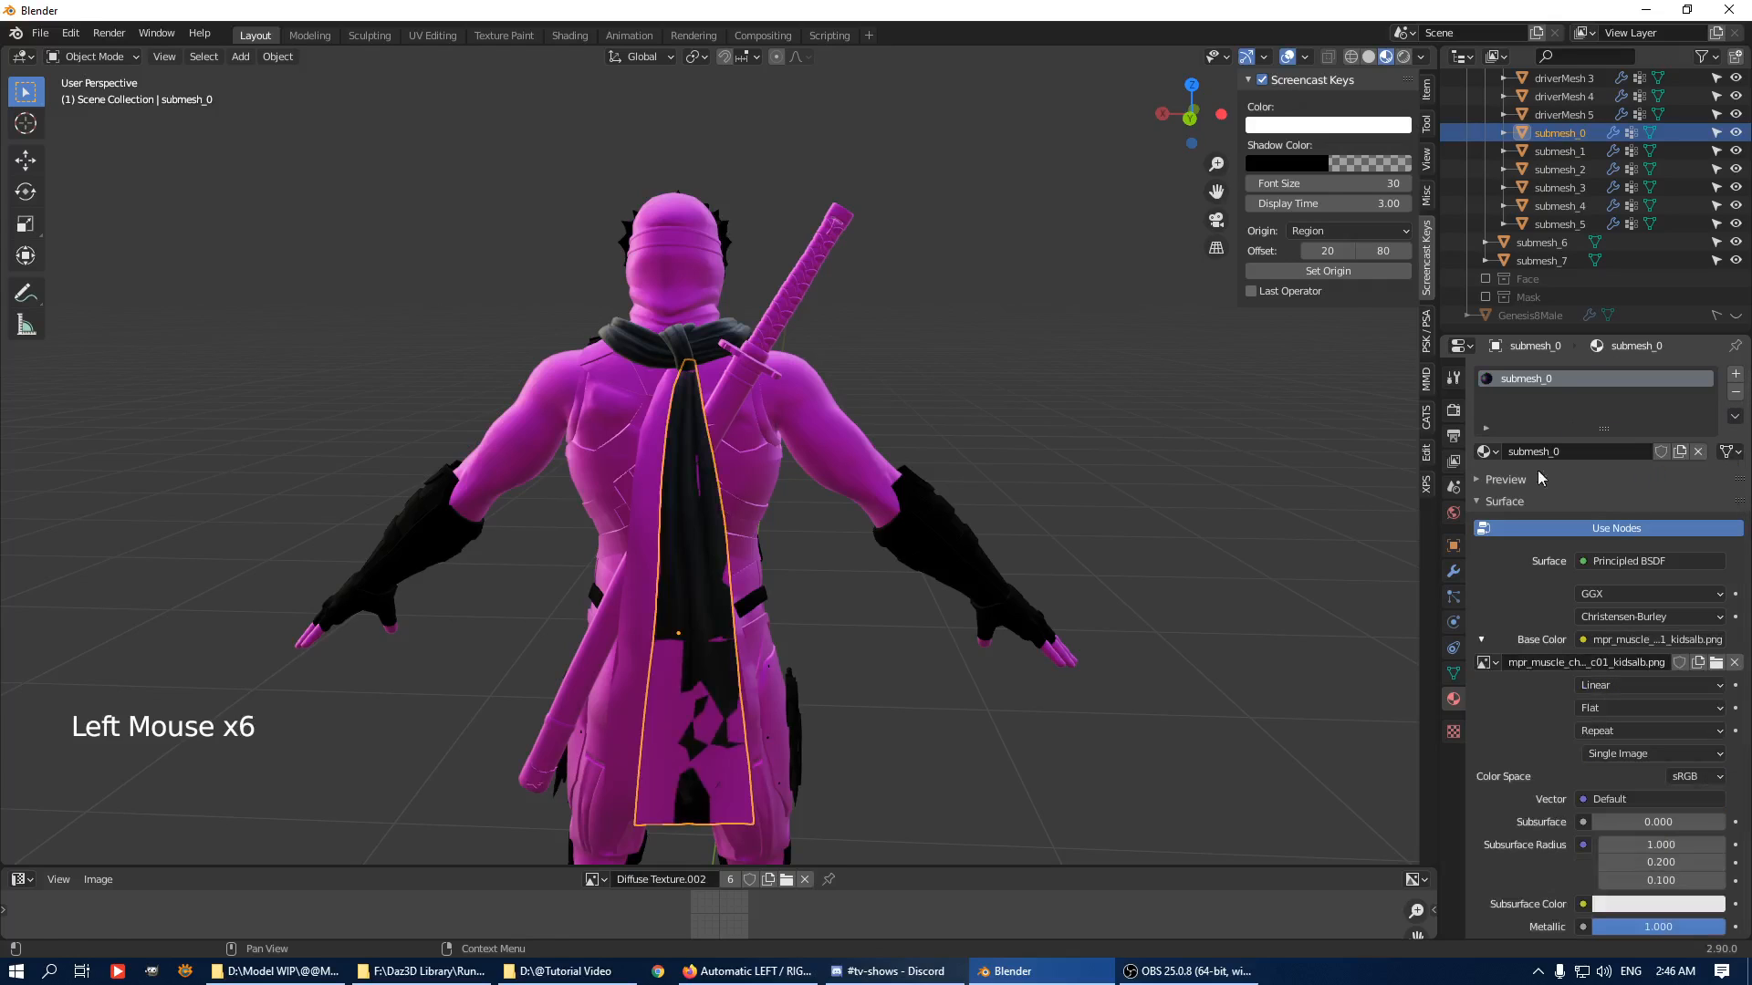
Paste the copied scarf material onto the other scarf tail, submesh_1.
{"action": "middle_click_drag", "start_coordinate": [721, 604], "coordinate": [705, 539]}
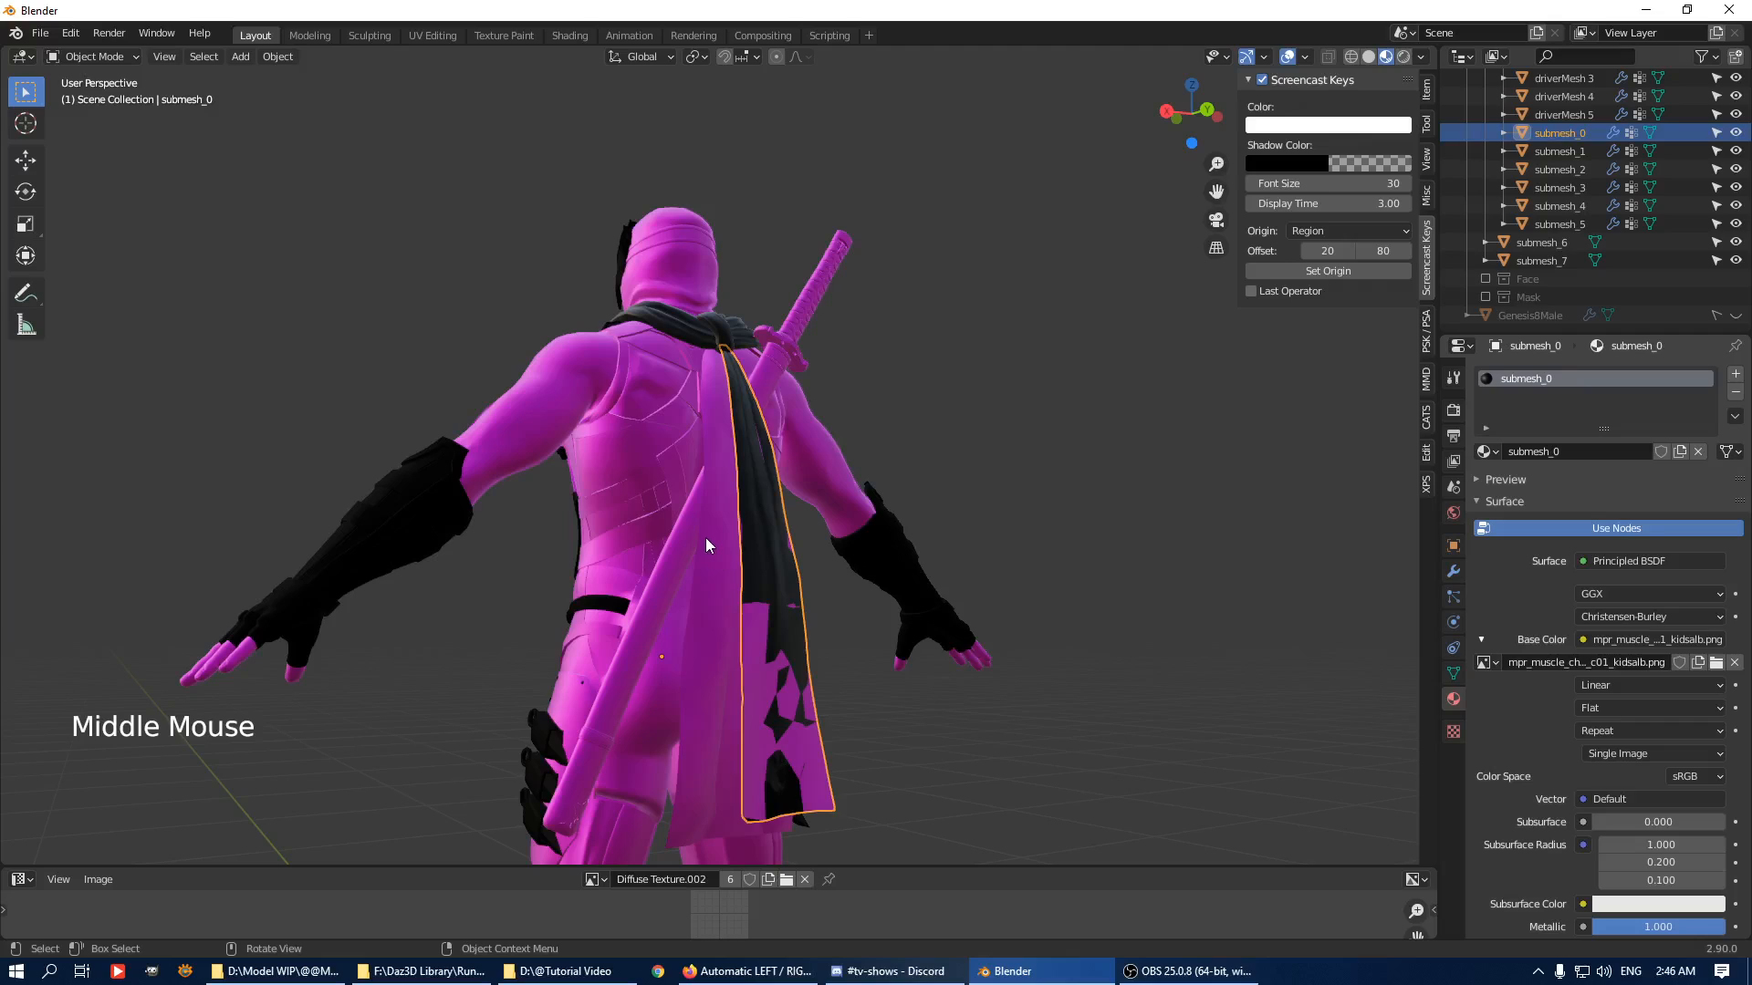
{"action": "left_click", "coordinate": [710, 533]}
{"action": "left_click", "coordinate": [1735, 415]}
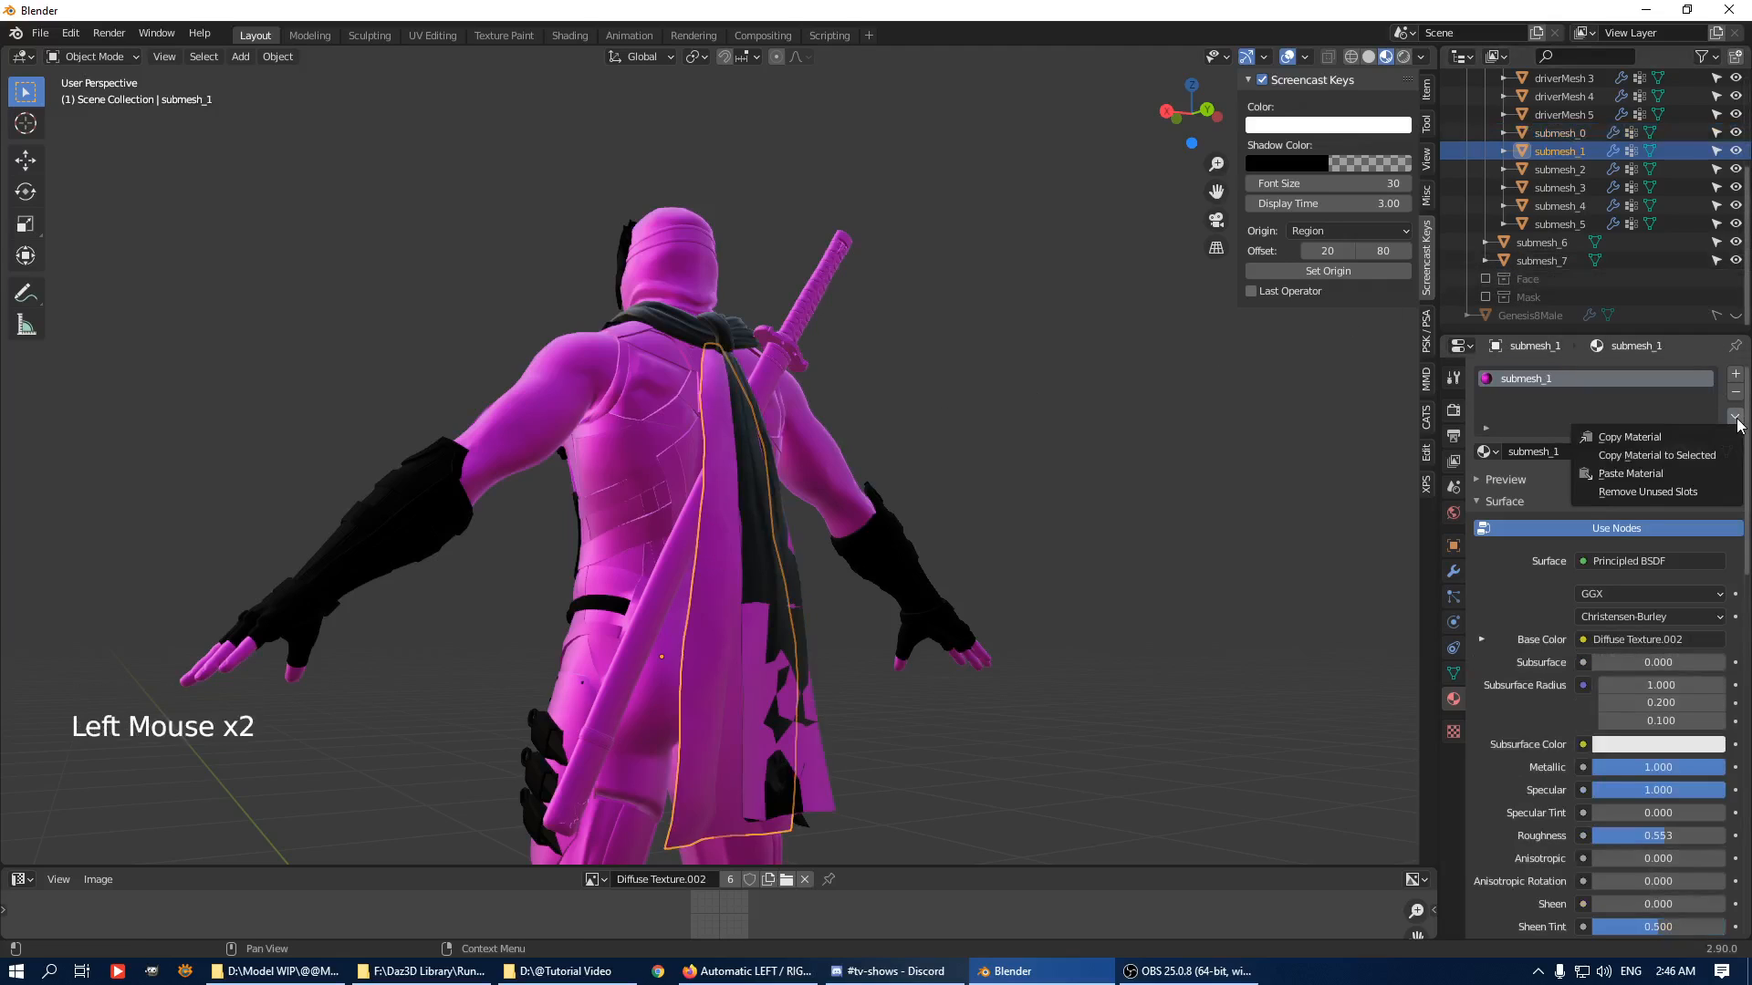
{"action": "left_click", "coordinate": [1675, 473]}
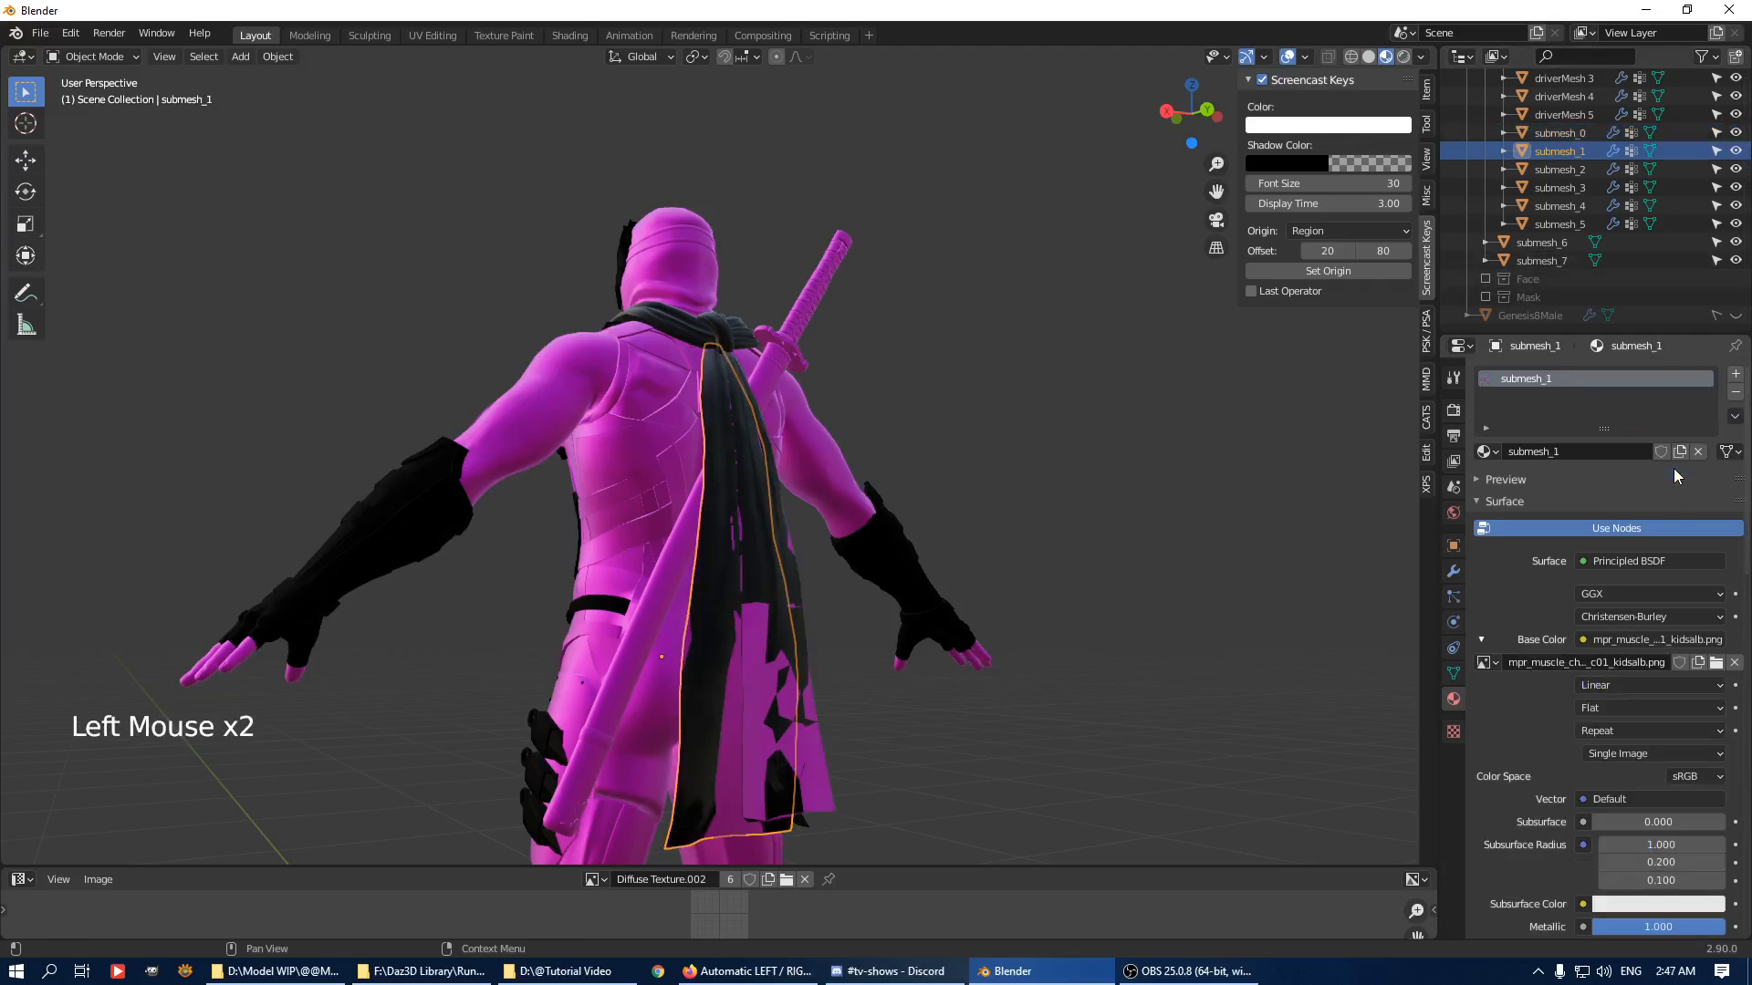
Delete the six driver meshes, driverMesh 0 through driverMesh 5, that overlap the scarf tails.
{"action": "left_click", "coordinate": [762, 751]}
{"action": "scroll", "coordinate": [1610, 155], "scroll_direction": "up", "scroll_amount": 3}
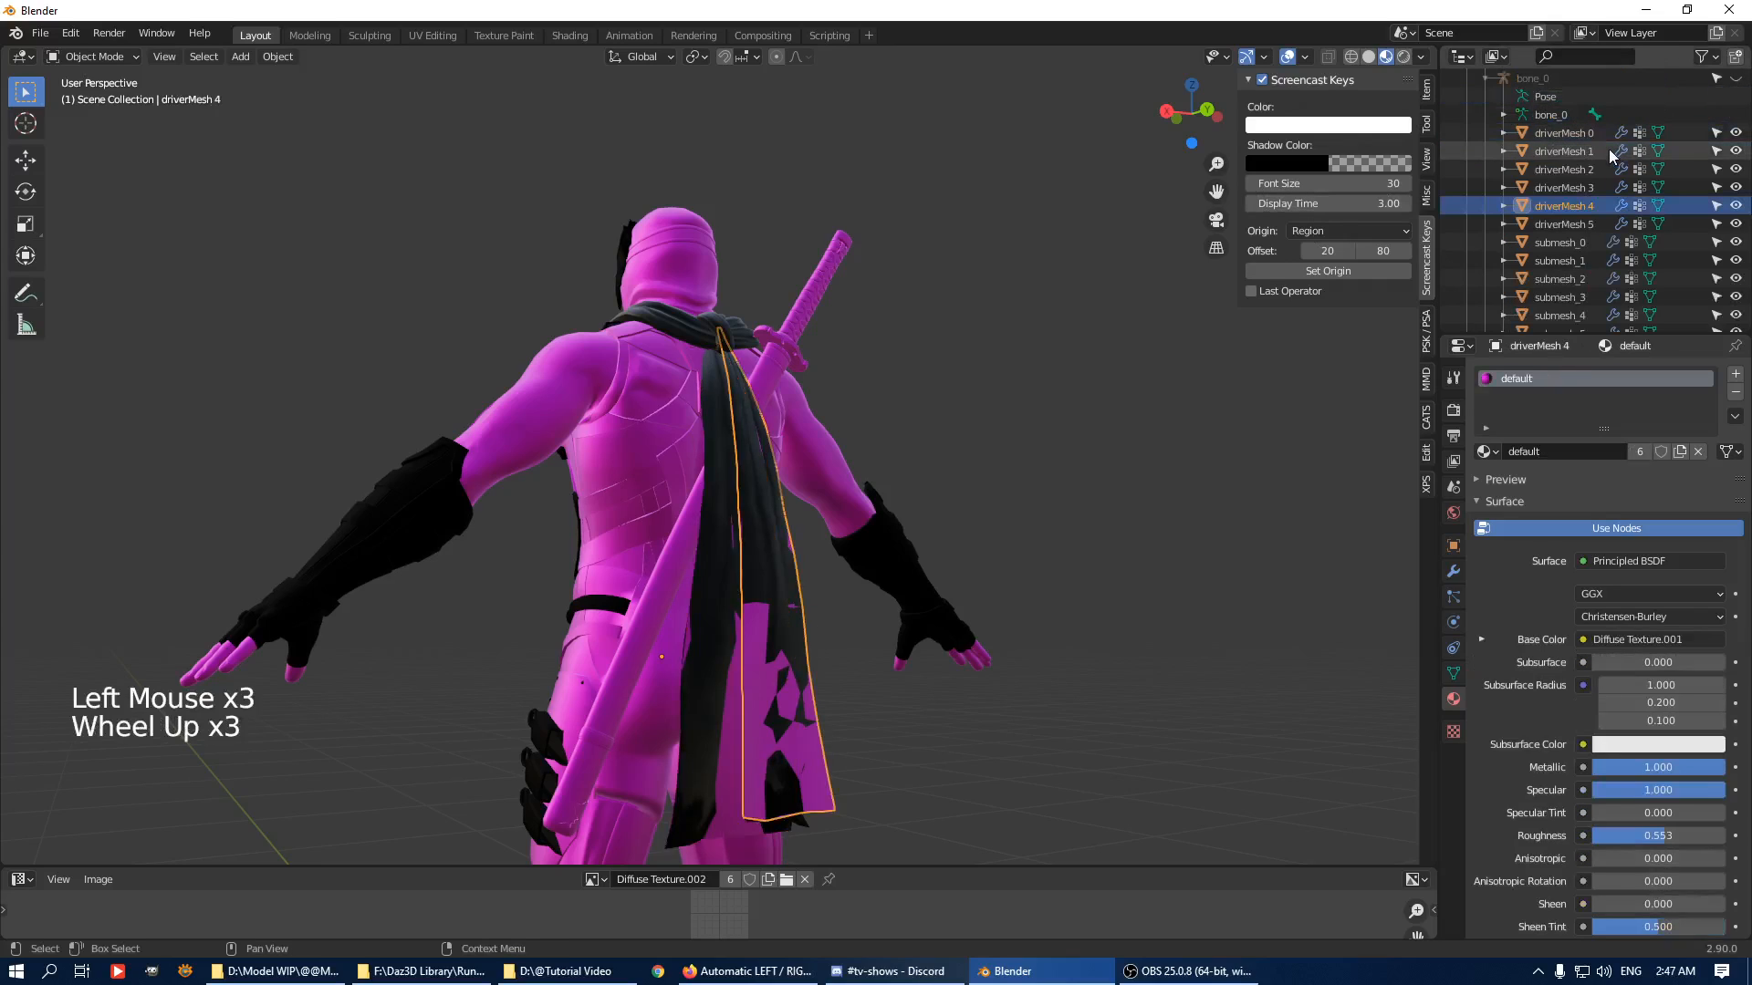
{"action": "left_click", "coordinate": [1562, 133]}
{"action": "left_click", "coordinate": [1562, 225], "text": "shift"}
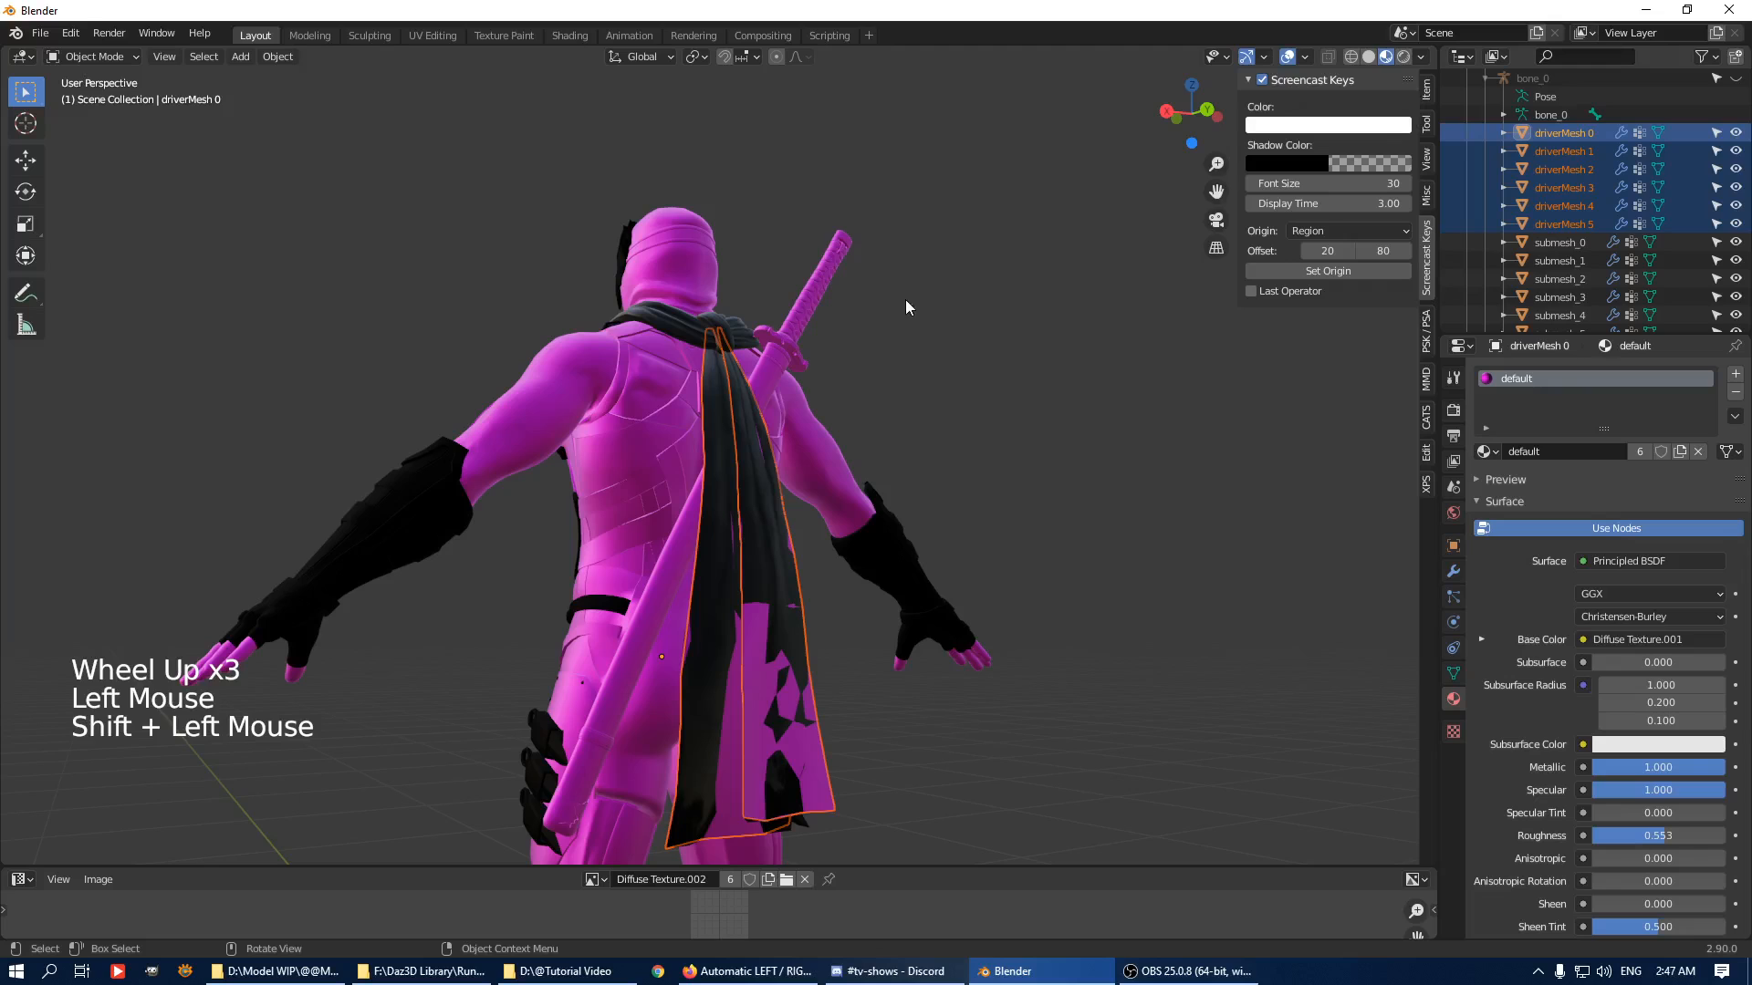
{"action": "key", "text": "Delete"}
Replace the Base Color image of the body suit submesh_3 with the a01_kidsalb.png texture from the Ryu textures folder.
{"action": "middle_click_drag", "start_coordinate": [1049, 298], "coordinate": [1324, 301]}
{"action": "scroll", "coordinate": [1001, 365], "scroll_direction": "up", "scroll_amount": 1}
{"action": "left_click", "coordinate": [840, 451]}
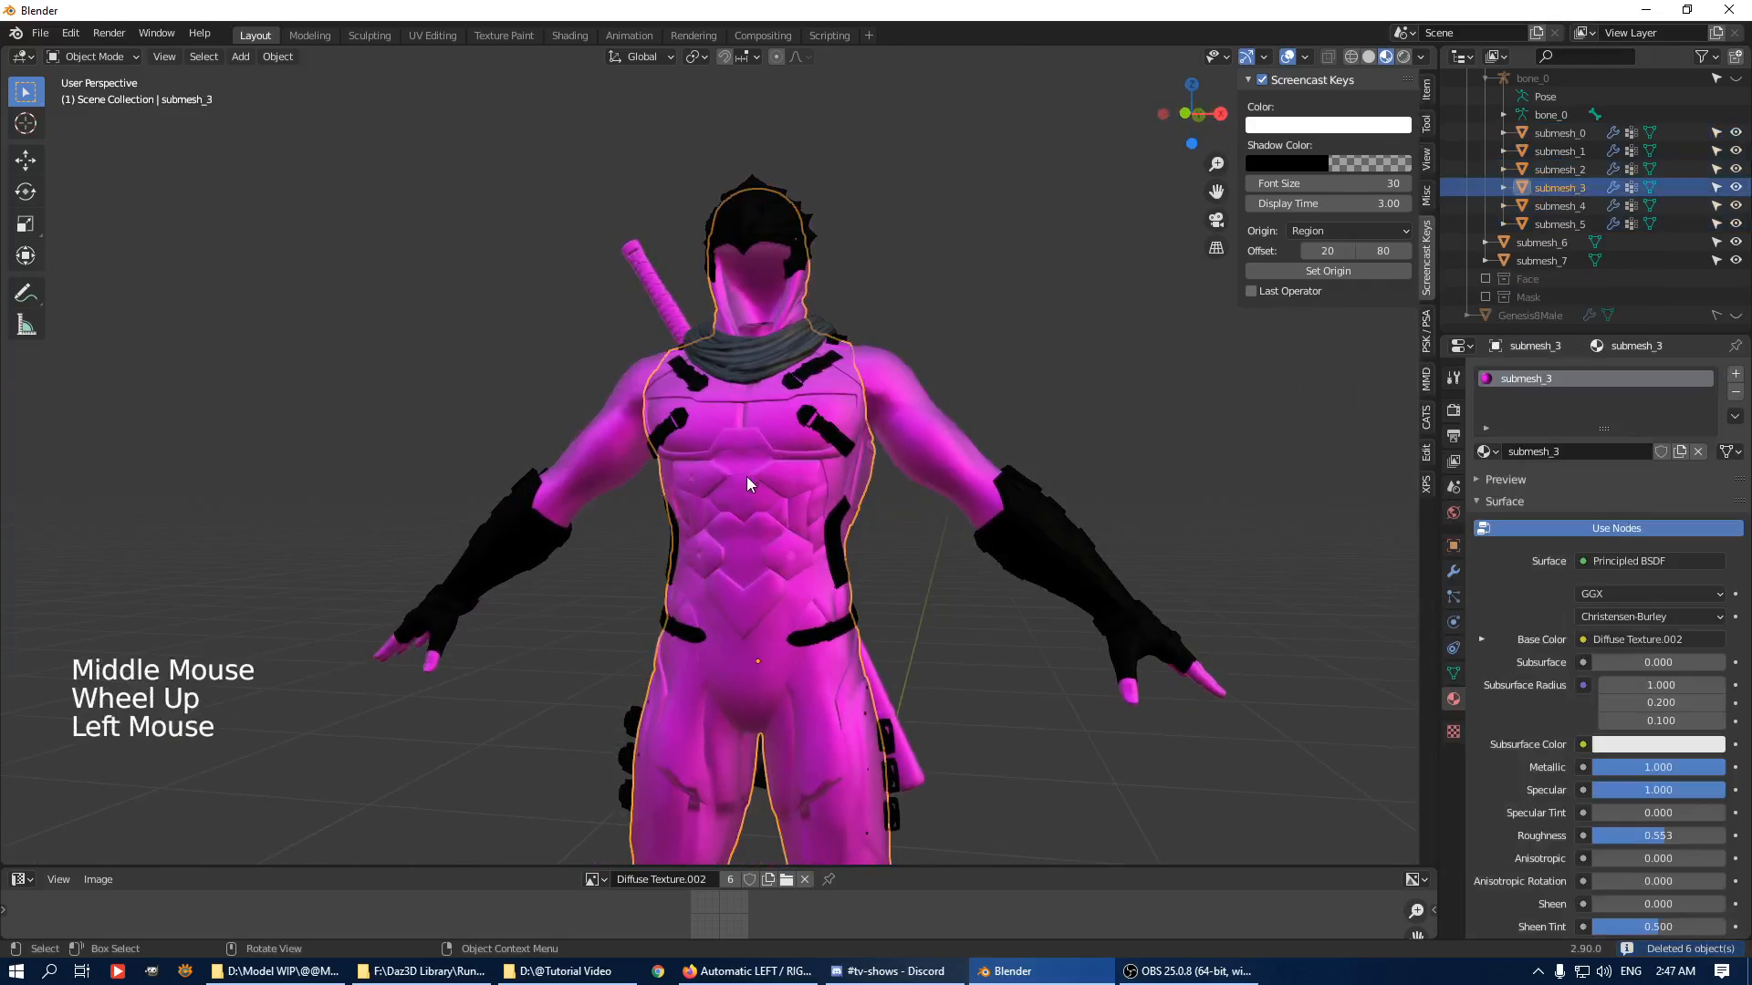
{"action": "left_click", "coordinate": [1480, 641]}
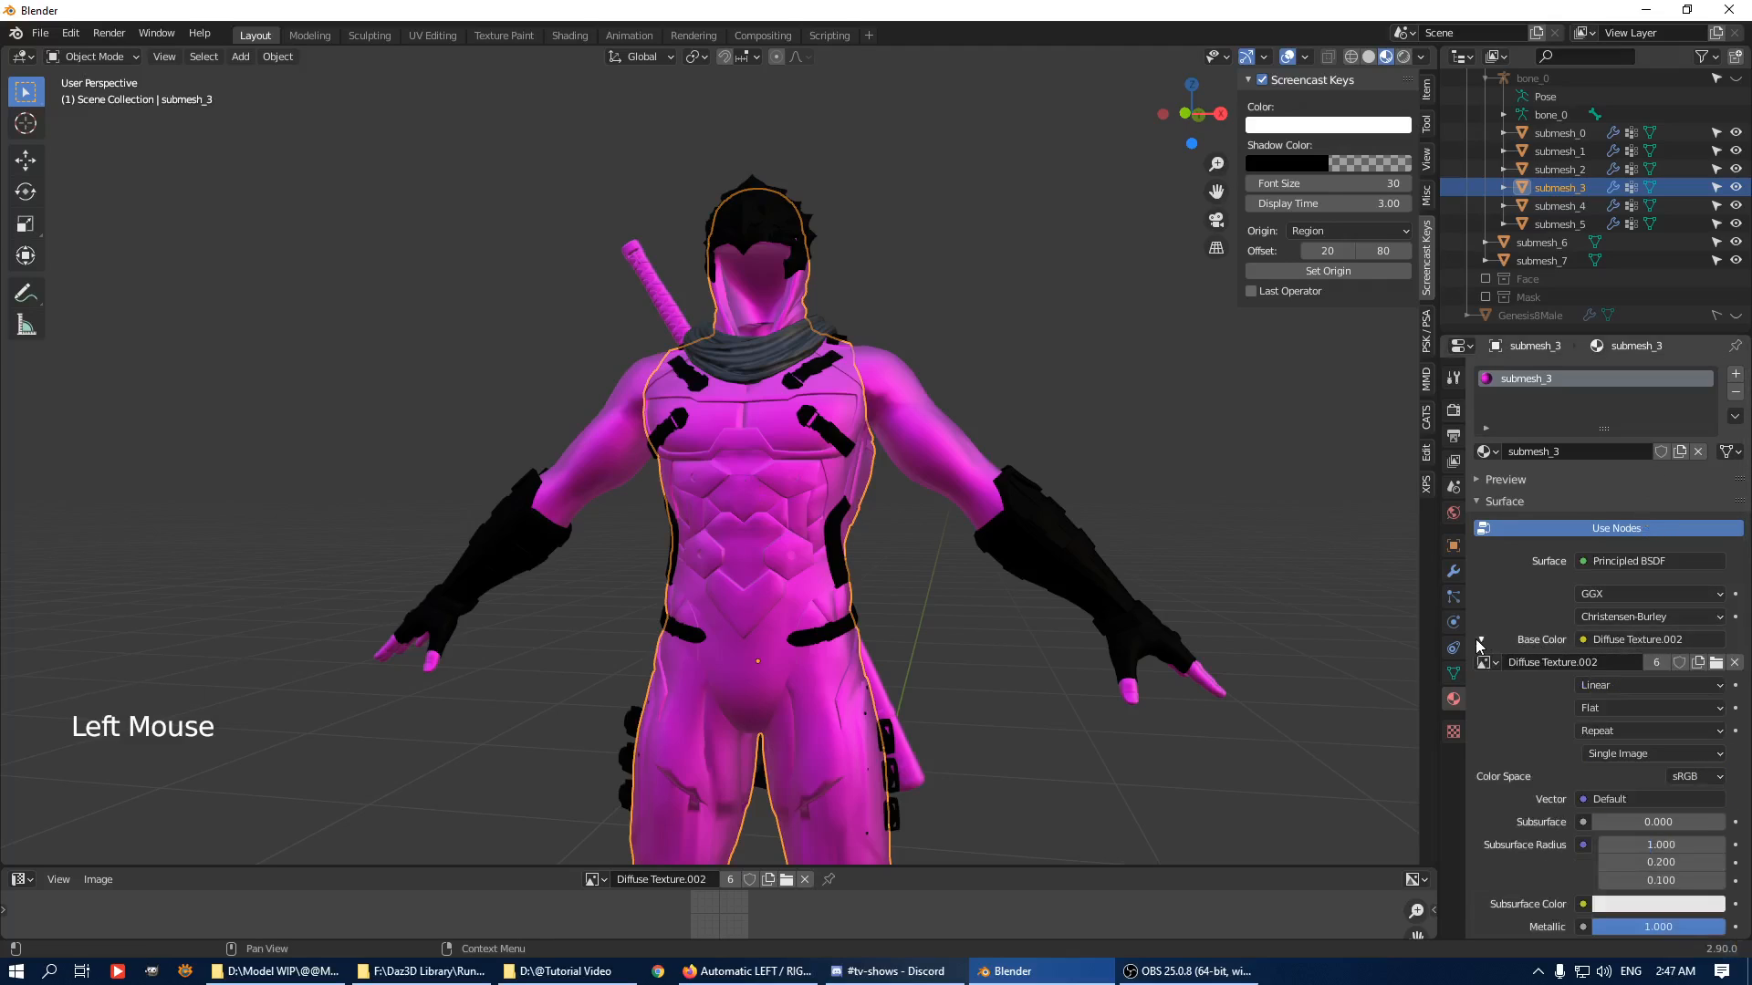
{"action": "left_click", "coordinate": [1716, 664]}
{"action": "double_click", "coordinate": [730, 643]}
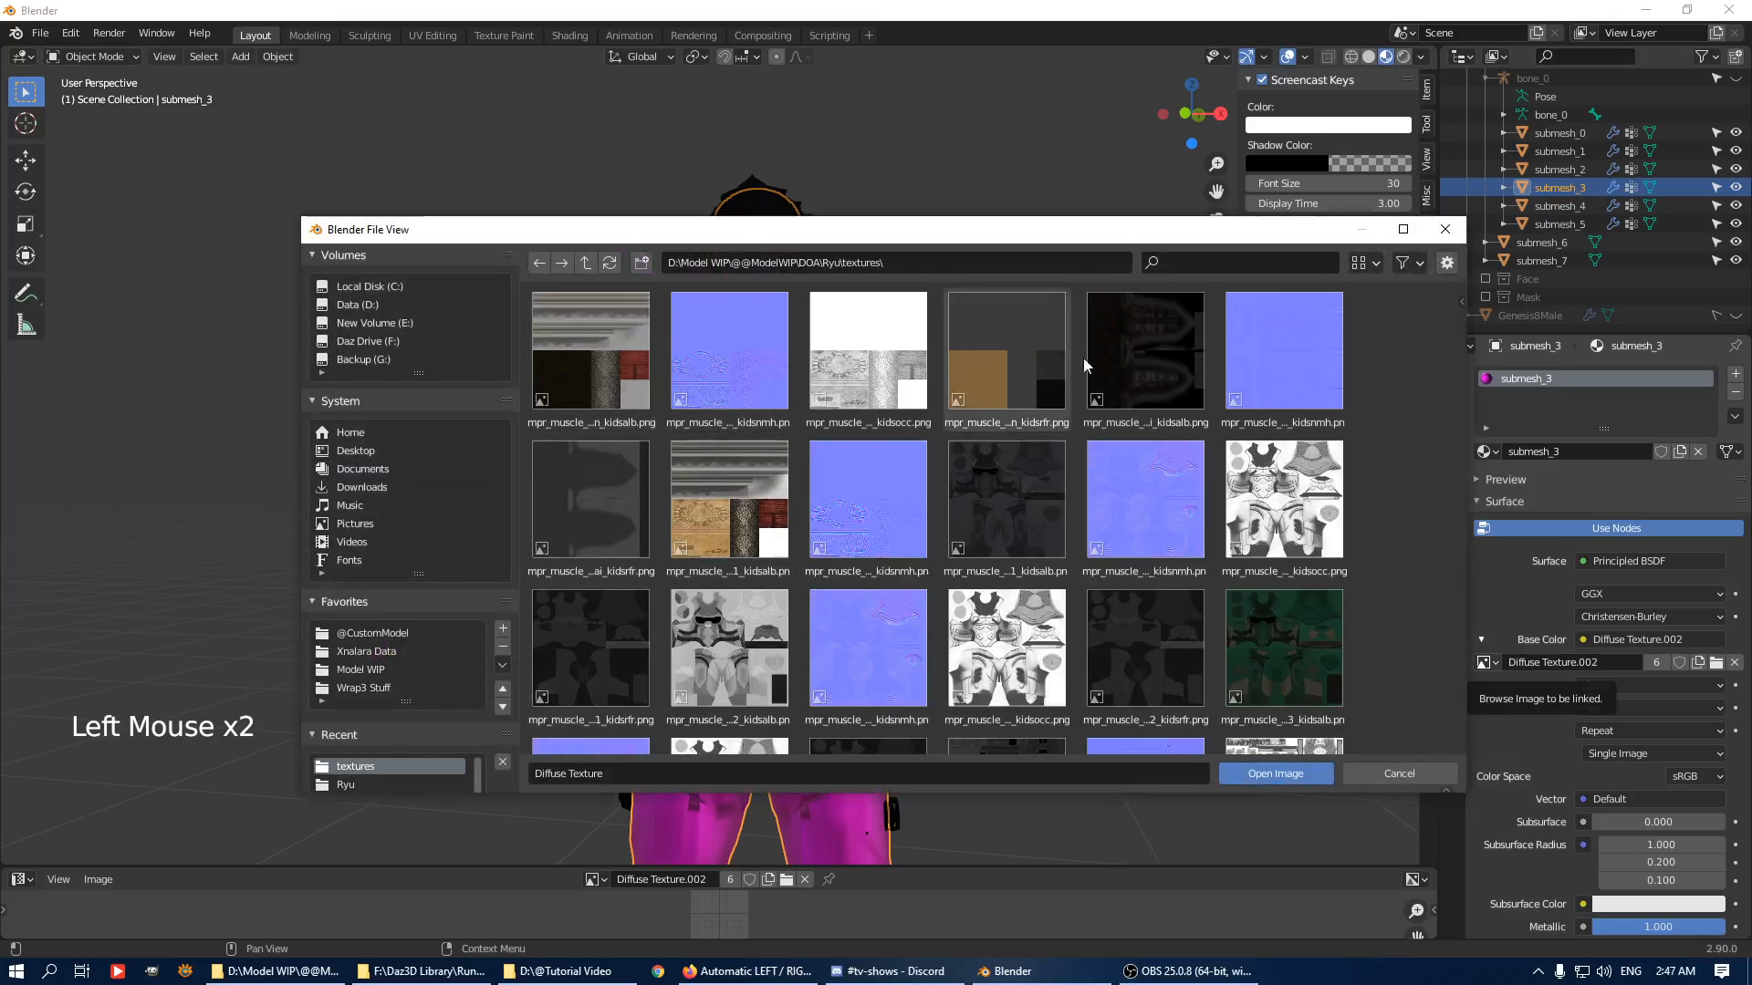
{"action": "double_click", "coordinate": [1027, 507]}
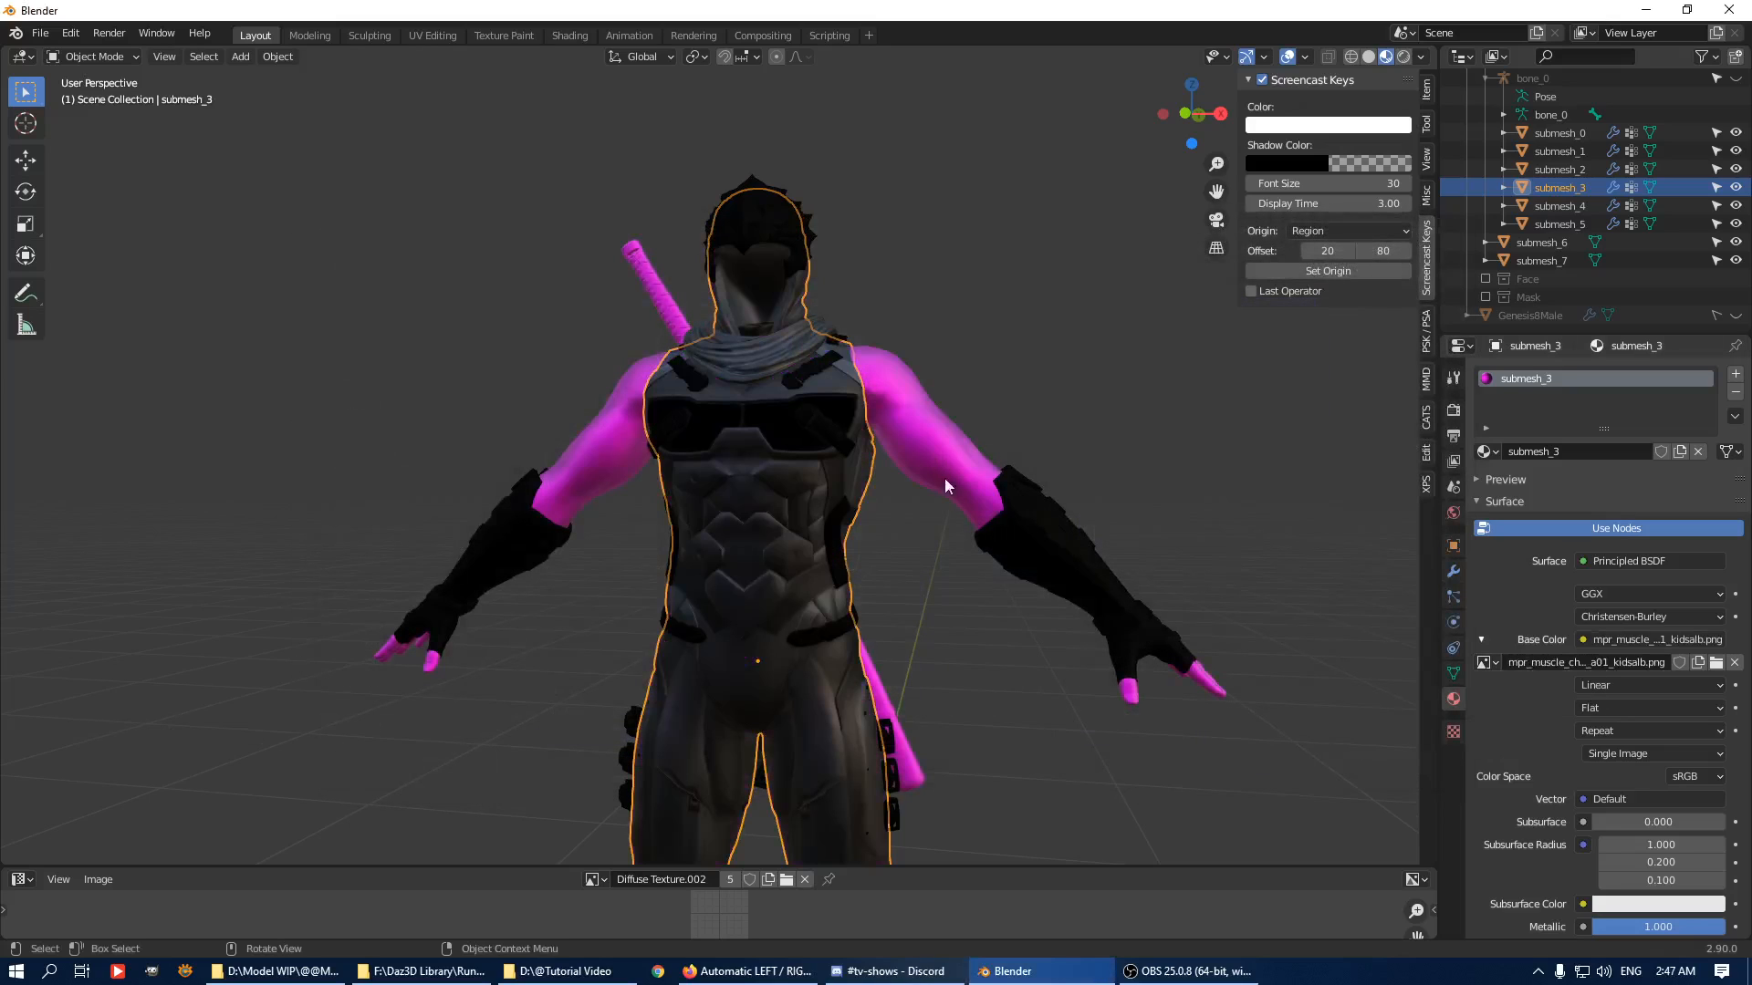
Inspect the textured suit from the front and back and hide the sword meshes submesh_6 and submesh_7.
{"action": "middle_click_drag", "start_coordinate": [947, 485], "coordinate": [955, 312], "text": "shift"}
{"action": "scroll", "coordinate": [927, 385], "scroll_direction": "down", "scroll_amount": 2}
{"action": "middle_click_drag", "start_coordinate": [927, 385], "coordinate": [1179, 503]}
{"action": "scroll", "coordinate": [922, 529], "scroll_direction": "up", "scroll_amount": 3}
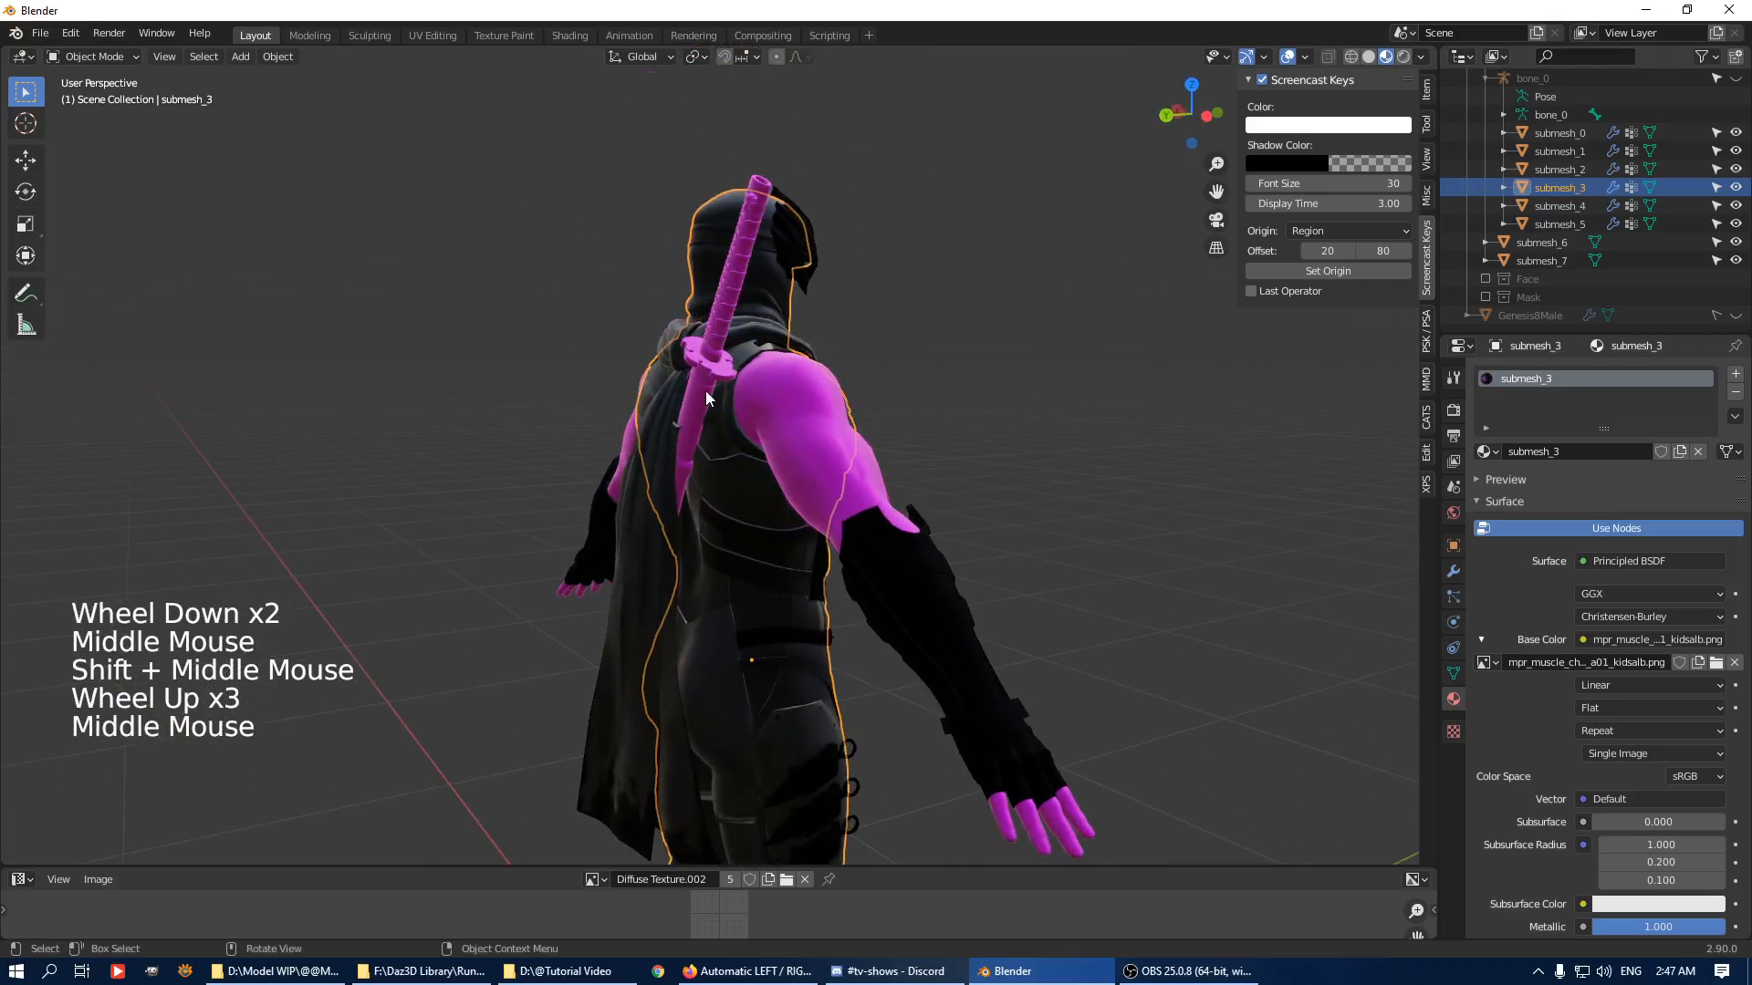
{"action": "left_click", "coordinate": [1551, 261]}
{"action": "left_click", "coordinate": [1736, 260]}
{"action": "left_click", "coordinate": [1735, 242]}
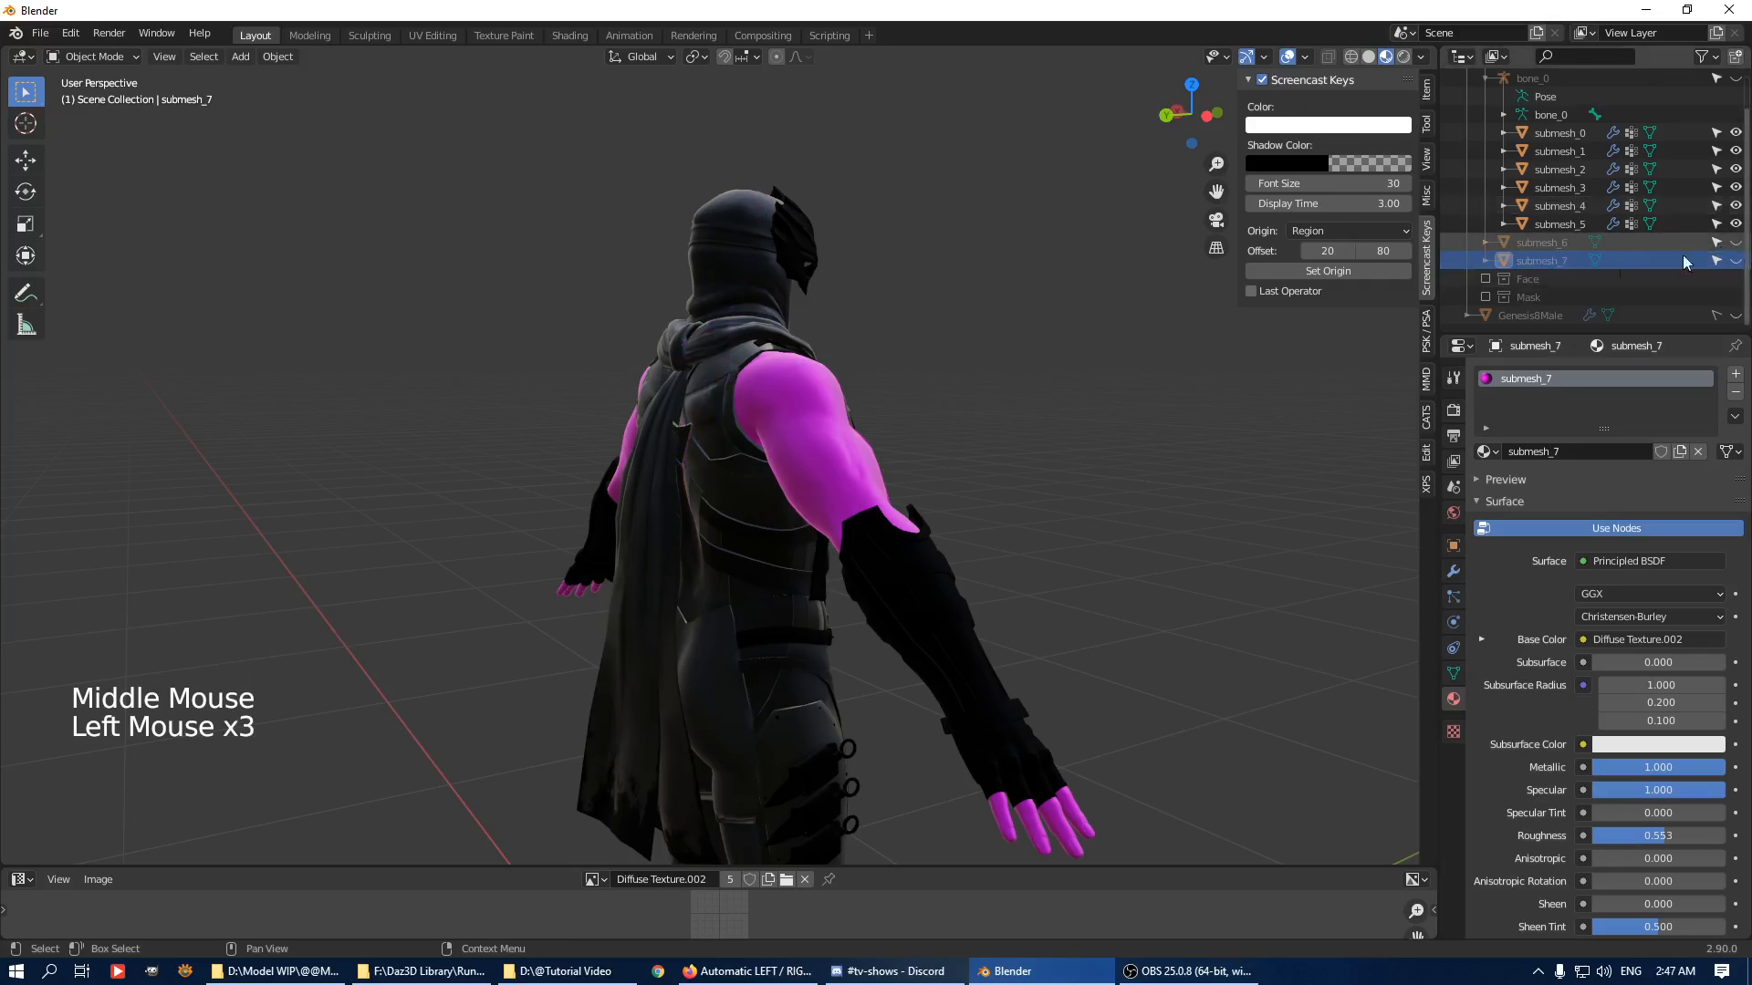
Replace the Base Color image of the arm skin mesh submesh_5 with the body_kidsalb.png texture from the Ryu textures folder.
{"action": "middle_click_drag", "start_coordinate": [913, 402], "coordinate": [1013, 411]}
{"action": "left_click", "coordinate": [1082, 534]}
{"action": "scroll", "coordinate": [1068, 463], "scroll_direction": "down", "scroll_amount": 3}
{"action": "middle_click_drag", "start_coordinate": [1013, 410], "coordinate": [967, 408]}
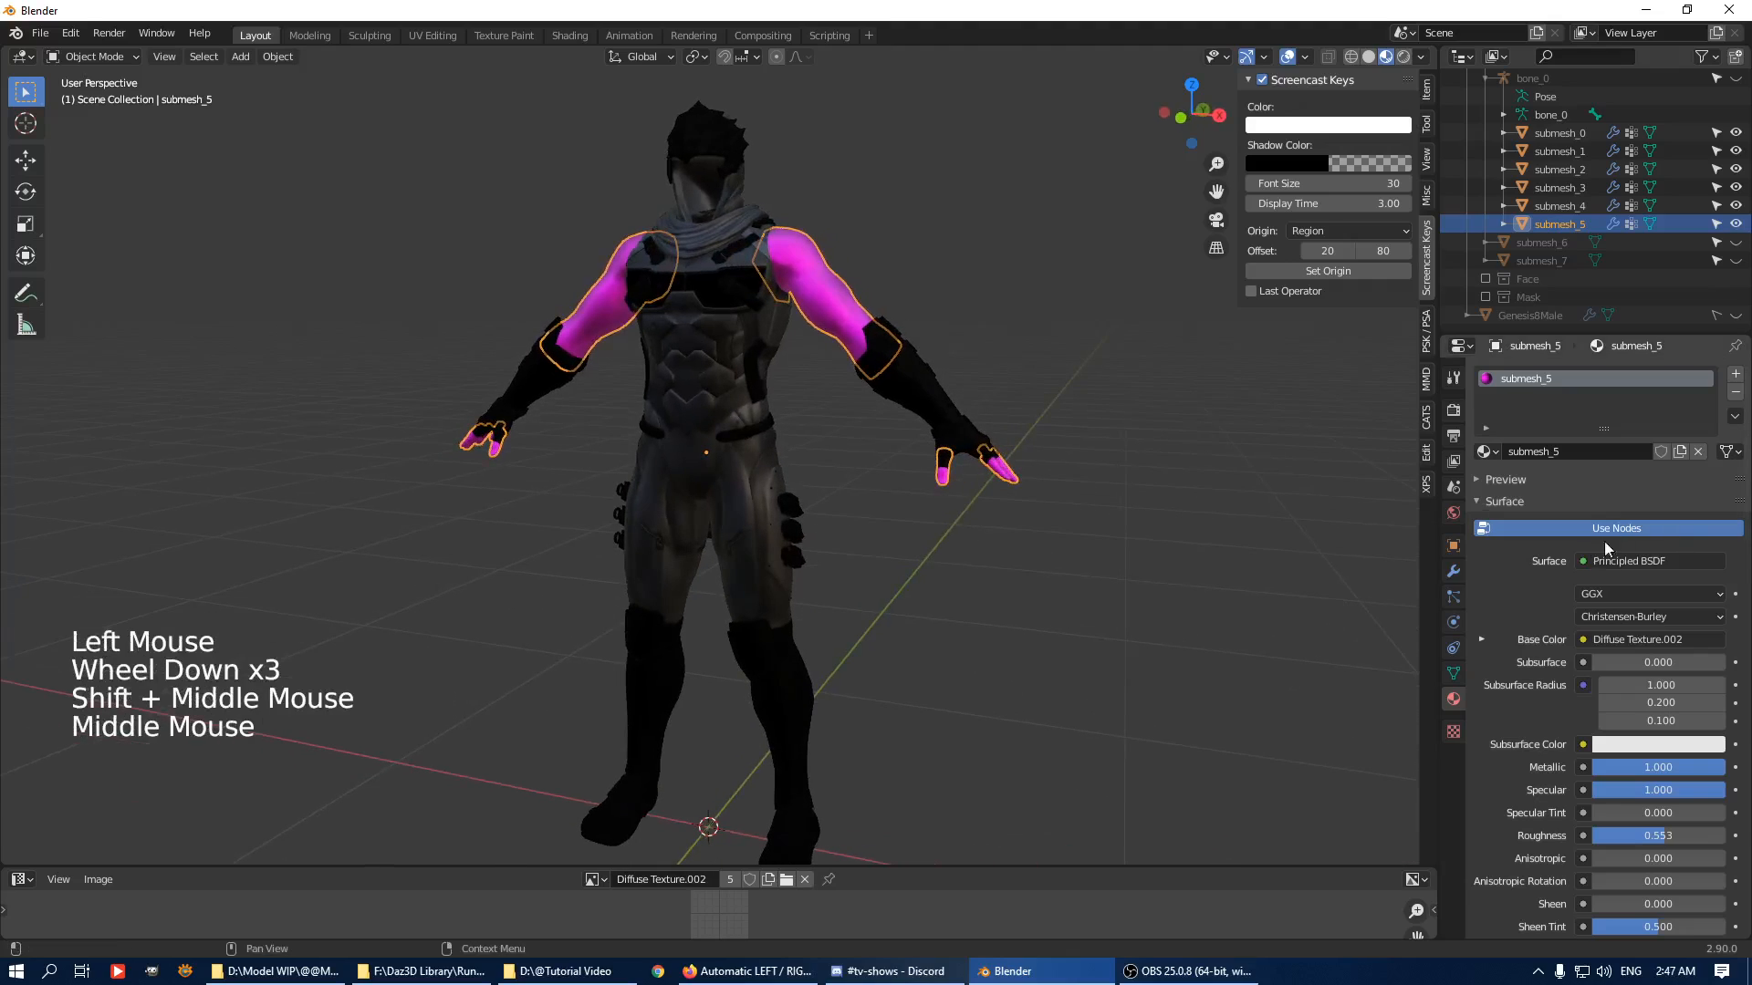
{"action": "left_click", "coordinate": [1481, 640]}
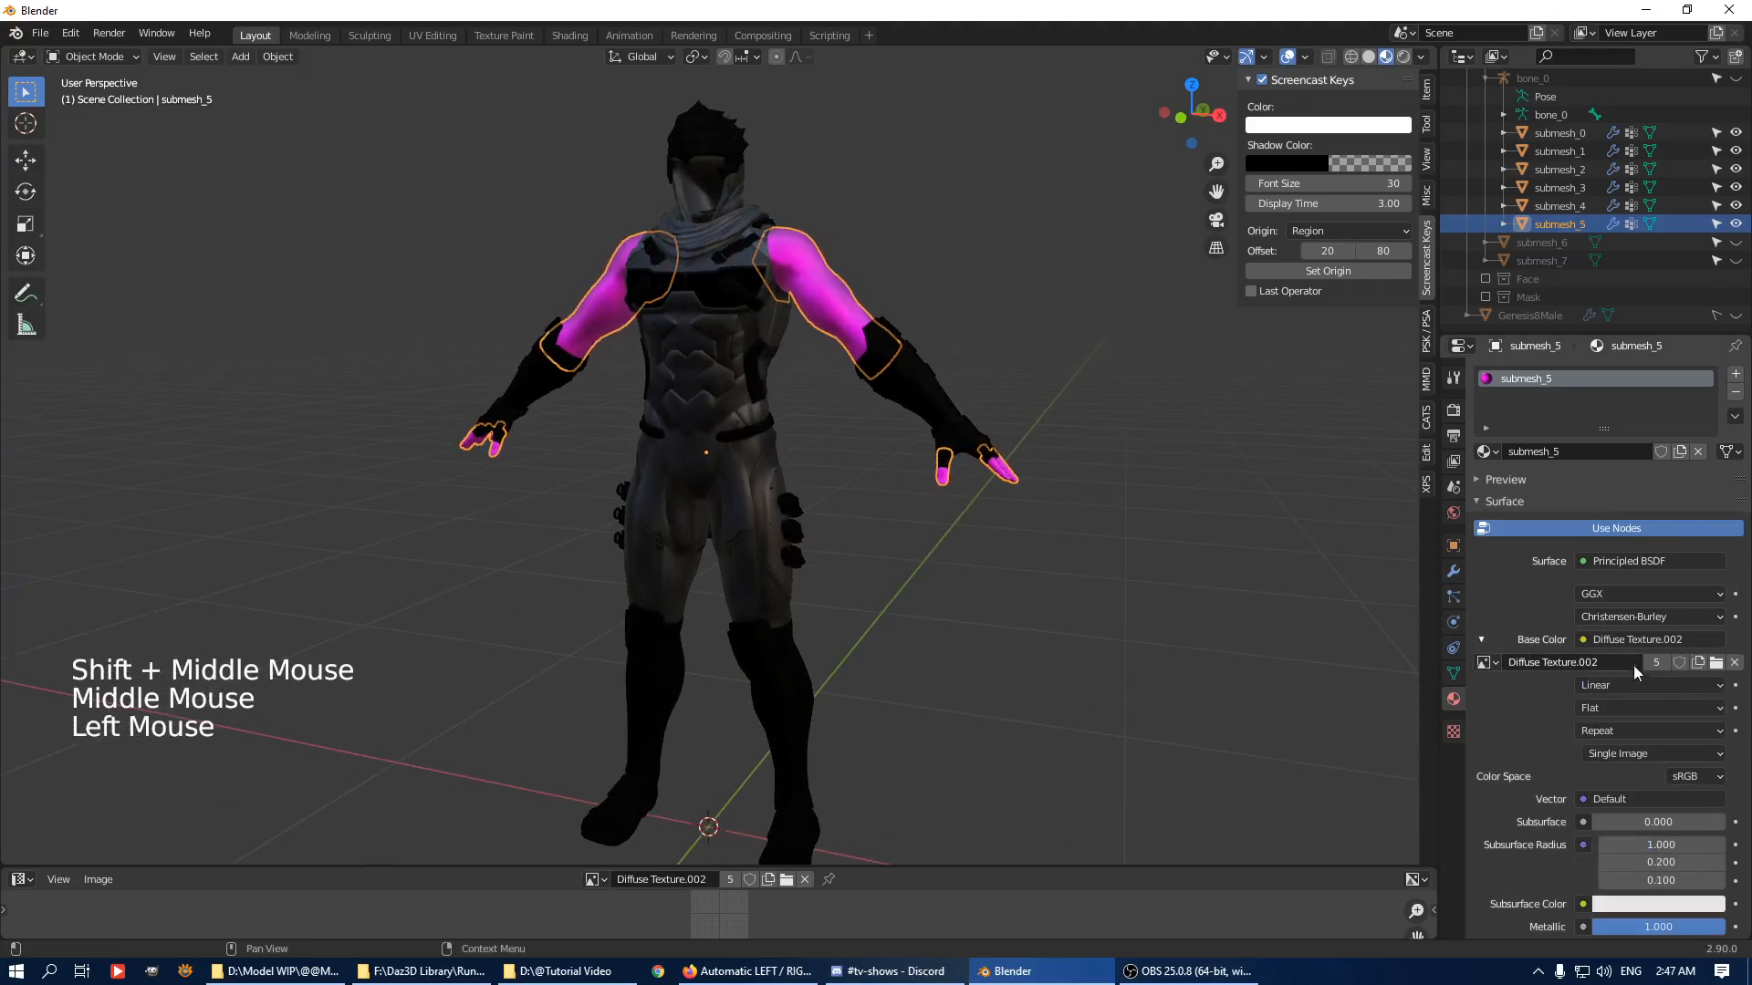
{"action": "left_click", "coordinate": [1716, 662]}
{"action": "left_click", "coordinate": [358, 770]}
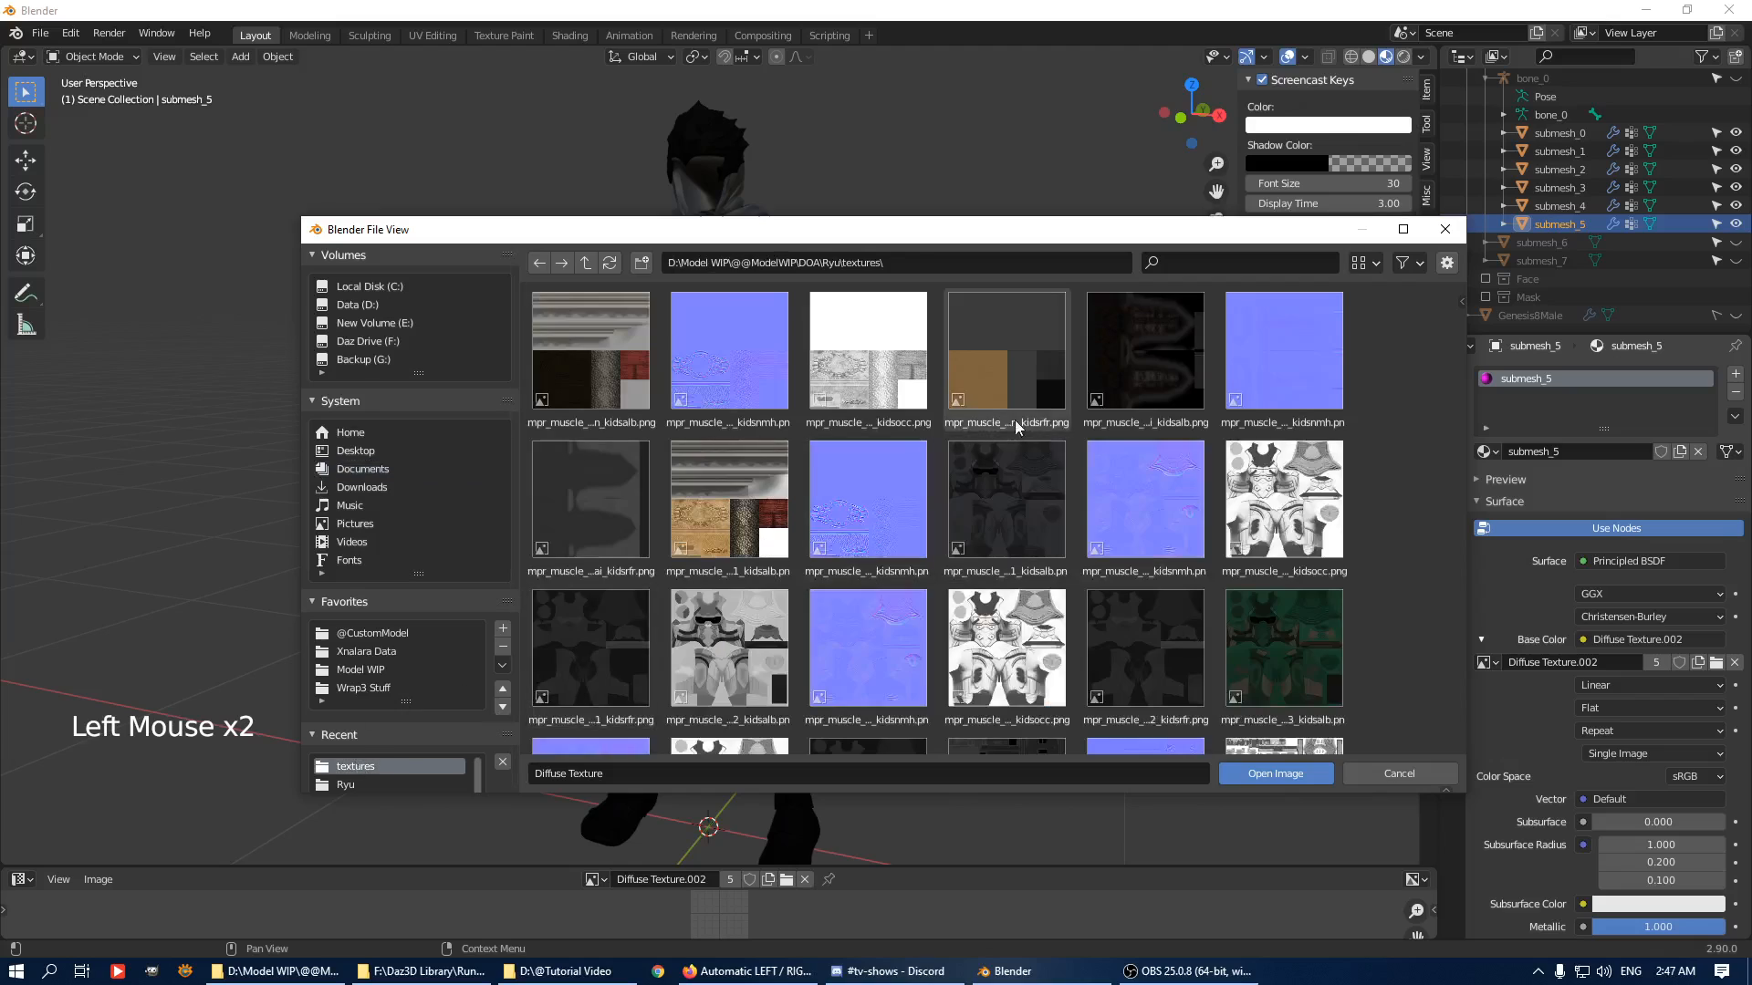
{"action": "scroll", "coordinate": [1001, 545], "scroll_direction": "down", "scroll_amount": 2}
{"action": "left_click", "coordinate": [1001, 545]}
{"action": "double_click", "coordinate": [1001, 546]}
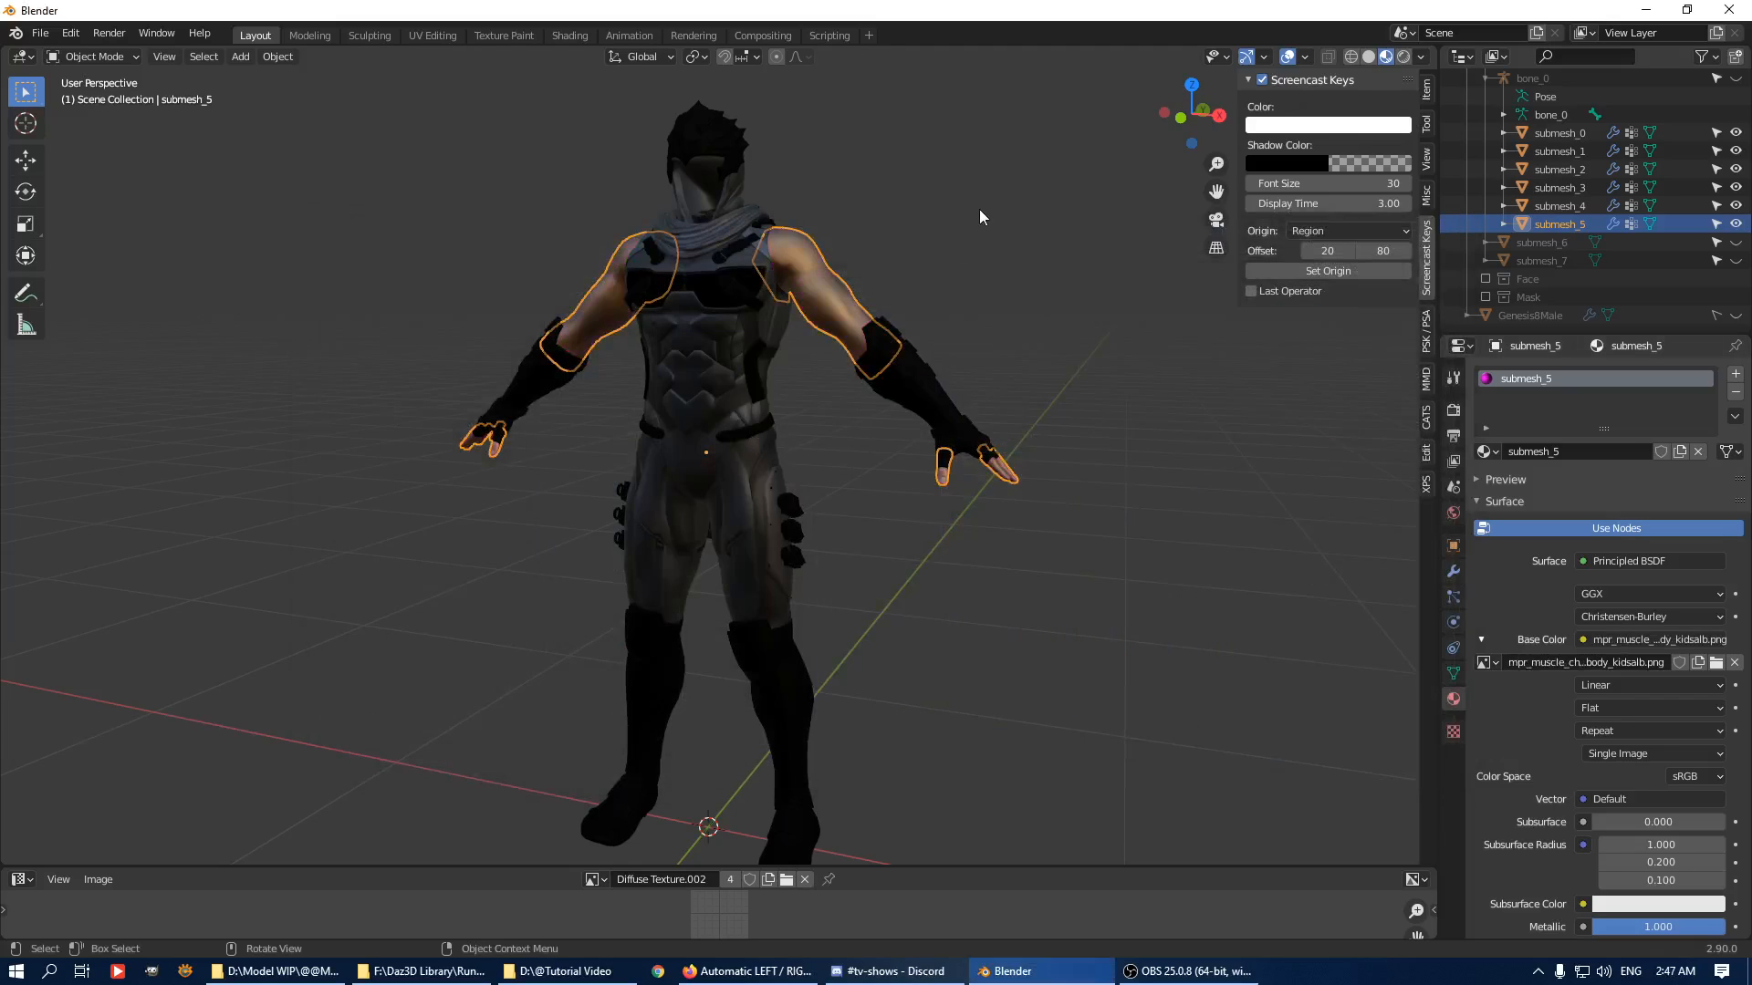
Examine the textured arms of submesh_5 up close and from the front.
{"action": "key", "text": "Tab"}
{"action": "key", "text": "Tab"}
{"action": "left_click", "coordinate": [954, 178]}
{"action": "middle_click_drag", "start_coordinate": [956, 163], "coordinate": [965, 240], "text": "shift"}
{"action": "scroll", "coordinate": [965, 241], "scroll_direction": "up", "scroll_amount": 4}
{"action": "middle_click_drag", "start_coordinate": [999, 347], "coordinate": [1053, 160]}
{"action": "scroll", "coordinate": [1059, 327], "scroll_direction": "down", "scroll_amount": 5}
{"action": "middle_click_drag", "start_coordinate": [1059, 326], "coordinate": [1019, 376]}
Delete the arm skin mesh submesh_5 and unhide the Genesis8Male figure.
{"action": "left_click", "coordinate": [835, 391]}
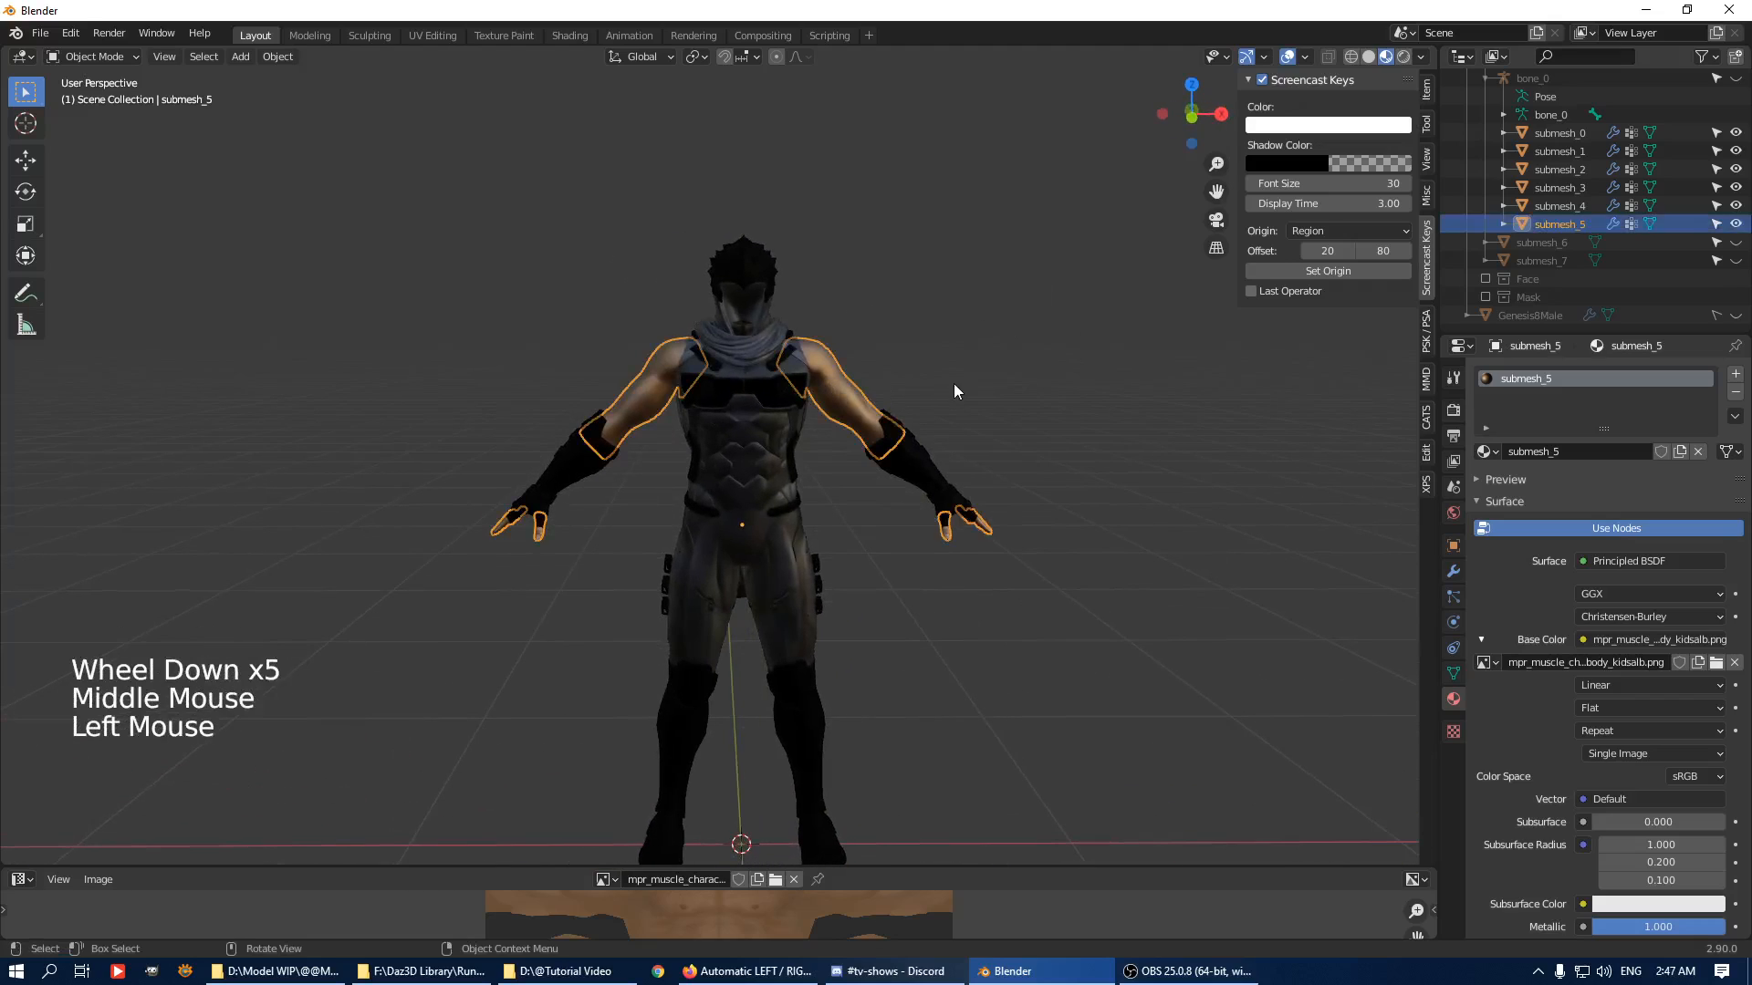
{"action": "key", "text": "Delete"}
{"action": "middle_click_drag", "start_coordinate": [924, 334], "coordinate": [1003, 338]}
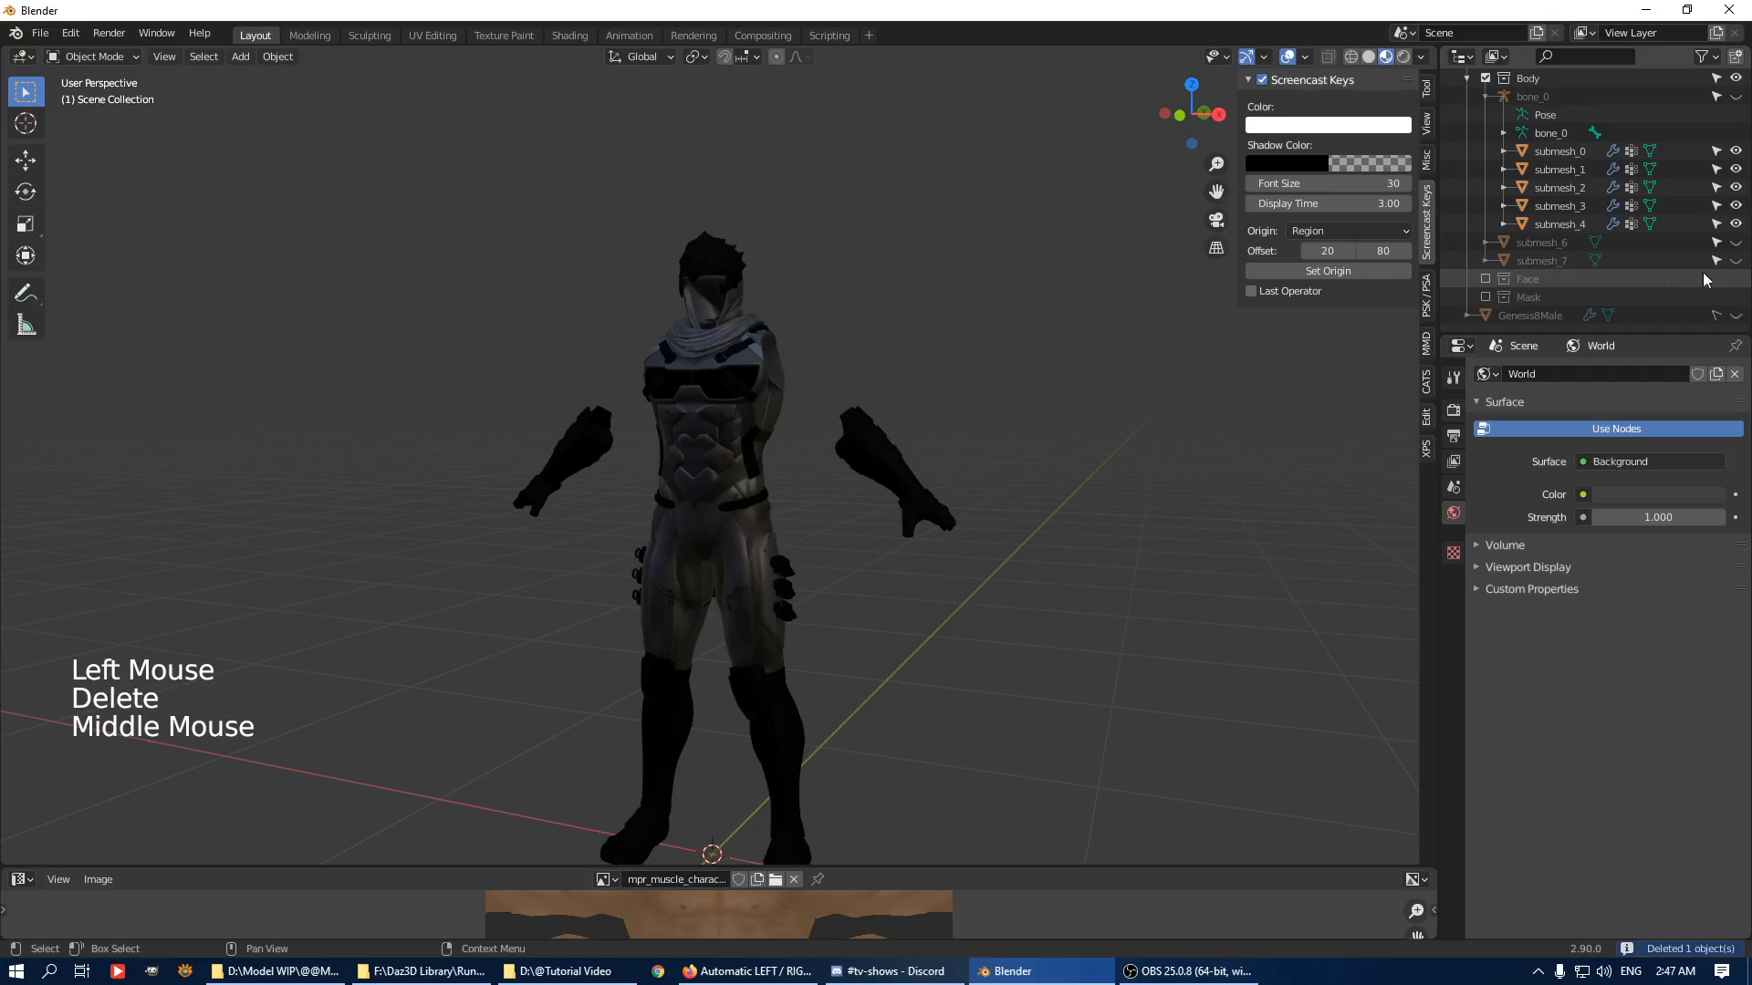
{"action": "left_click", "coordinate": [1735, 315]}
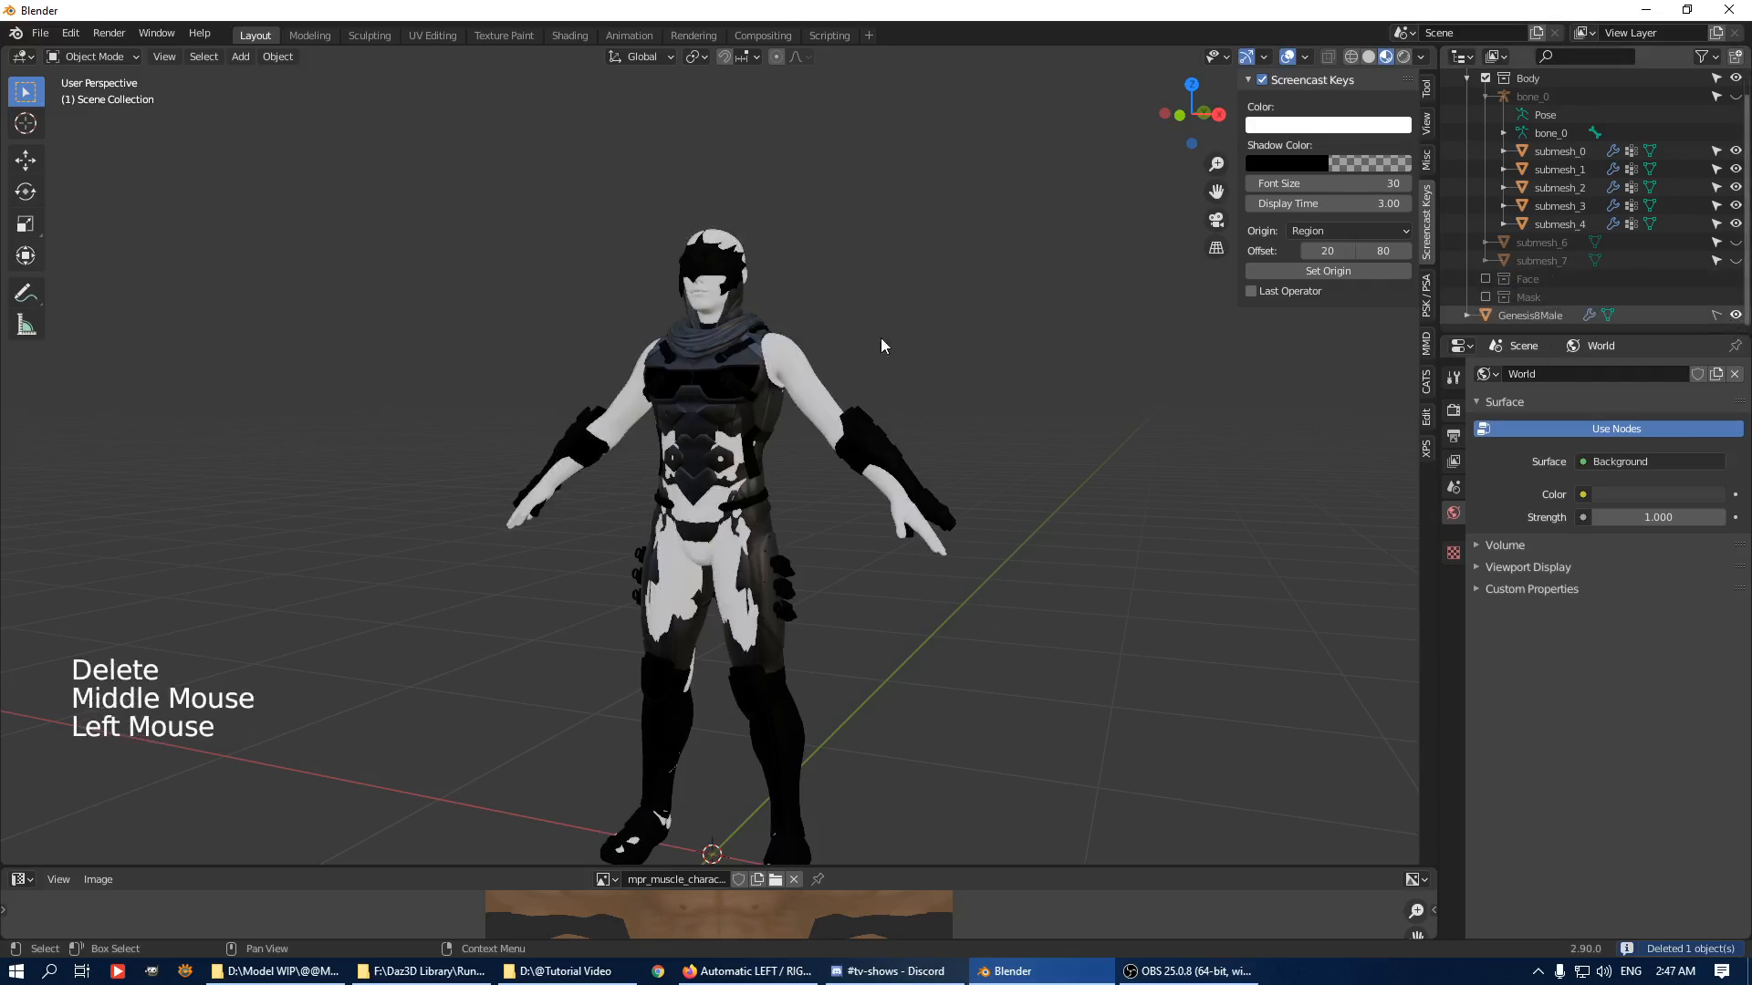
Examine how the outfit fits the Genesis8Male figure from several sides, selecting the armour mesh submesh_4 and checking it in Edit Mode.
{"action": "middle_click_drag", "start_coordinate": [834, 309], "coordinate": [630, 310]}
{"action": "left_click_drag", "start_coordinate": [630, 303], "coordinate": [927, 338], "text": "shift"}
{"action": "scroll", "coordinate": [912, 383], "scroll_direction": "up", "scroll_amount": 6}
{"action": "middle_click_drag", "start_coordinate": [891, 430], "coordinate": [1003, 457]}
{"action": "left_click", "coordinate": [989, 531]}
{"action": "key", "text": "Tab"}
{"action": "scroll", "coordinate": [988, 536], "scroll_direction": "down", "scroll_amount": 4}
{"action": "key", "text": "Tab"}
{"action": "middle_click_drag", "start_coordinate": [1003, 456], "coordinate": [919, 469]}
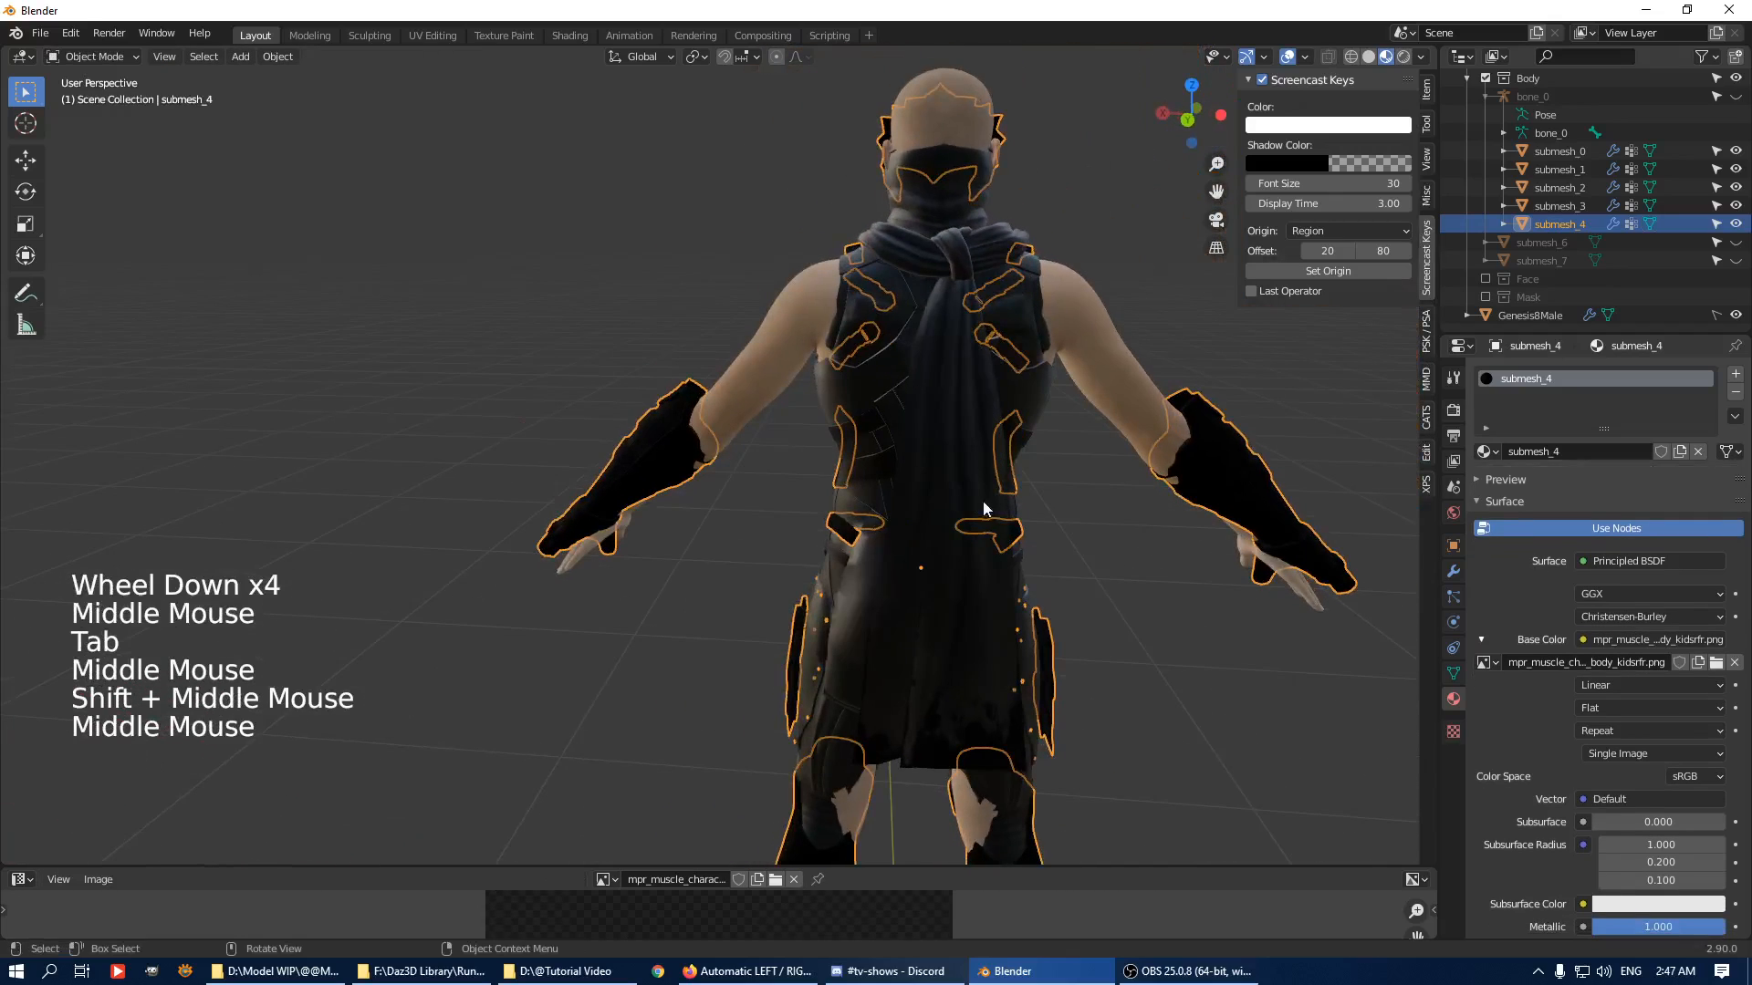
Enter Edit Mode on submesh_4, reduce the selection to one vertex on a forearm guard and turn on X-ray.
{"action": "left_click", "coordinate": [656, 450]}
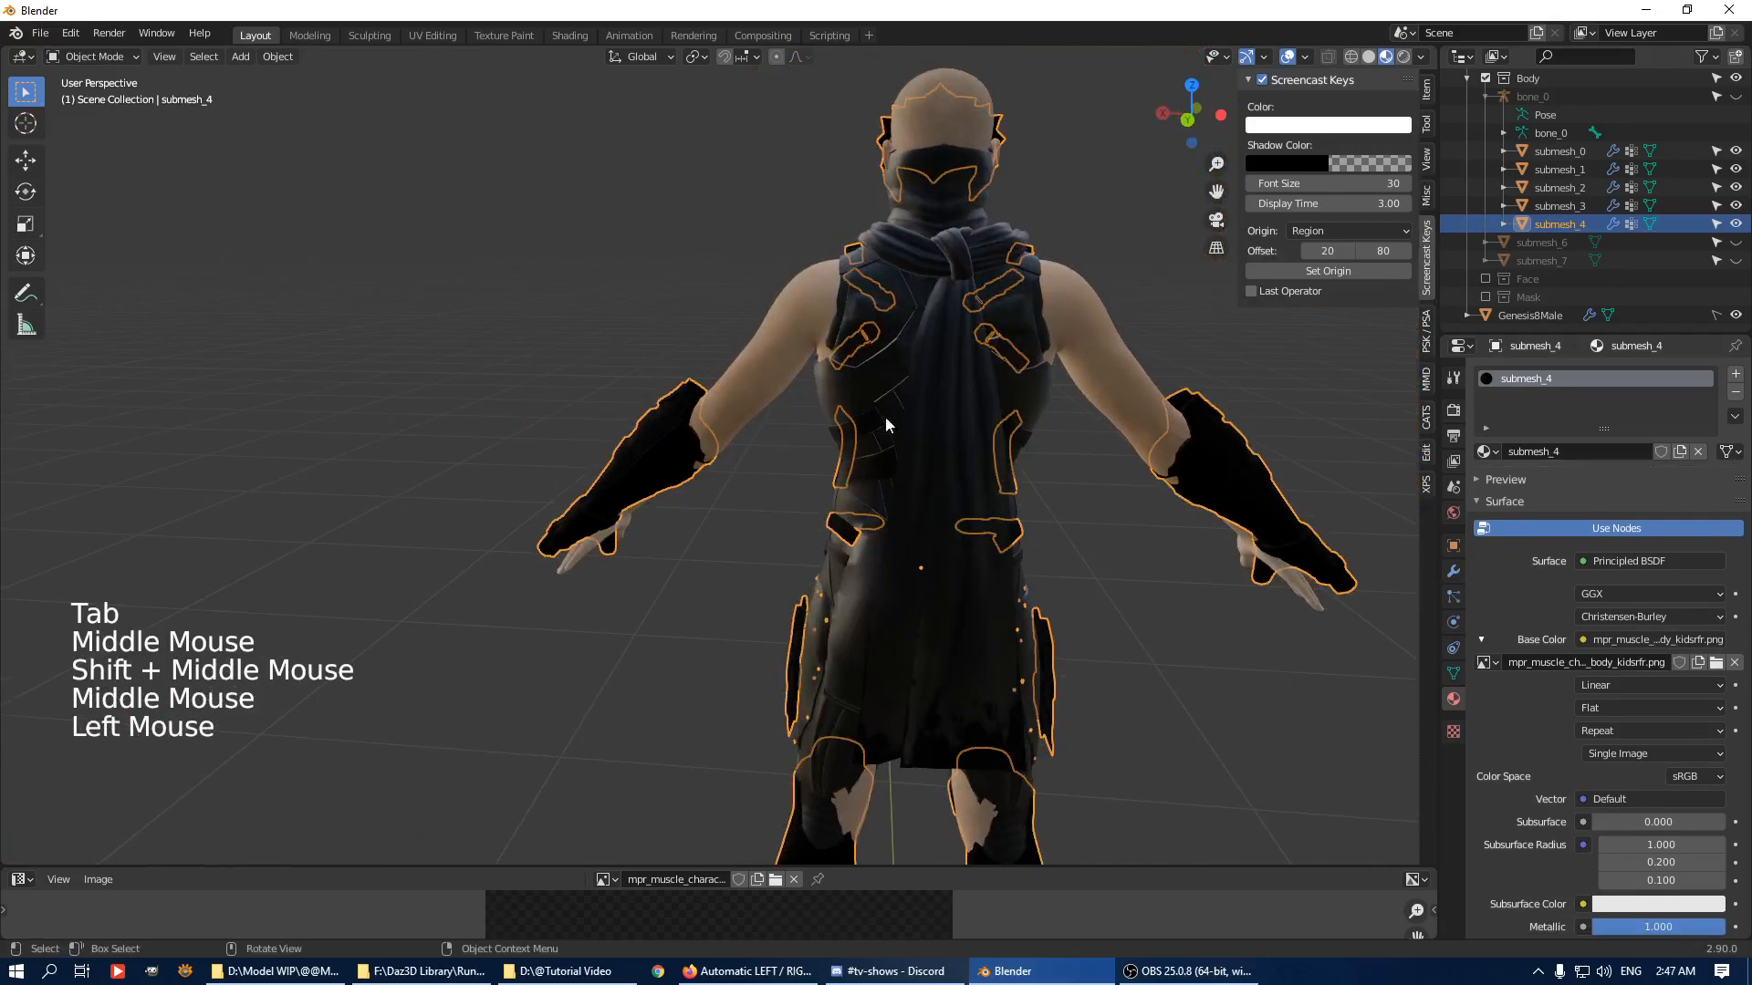
{"action": "left_click", "coordinate": [1244, 469]}
{"action": "key", "text": "Tab"}
{"action": "scroll", "coordinate": [847, 500], "scroll_direction": "down", "scroll_amount": 6}
{"action": "left_click", "coordinate": [661, 425]}
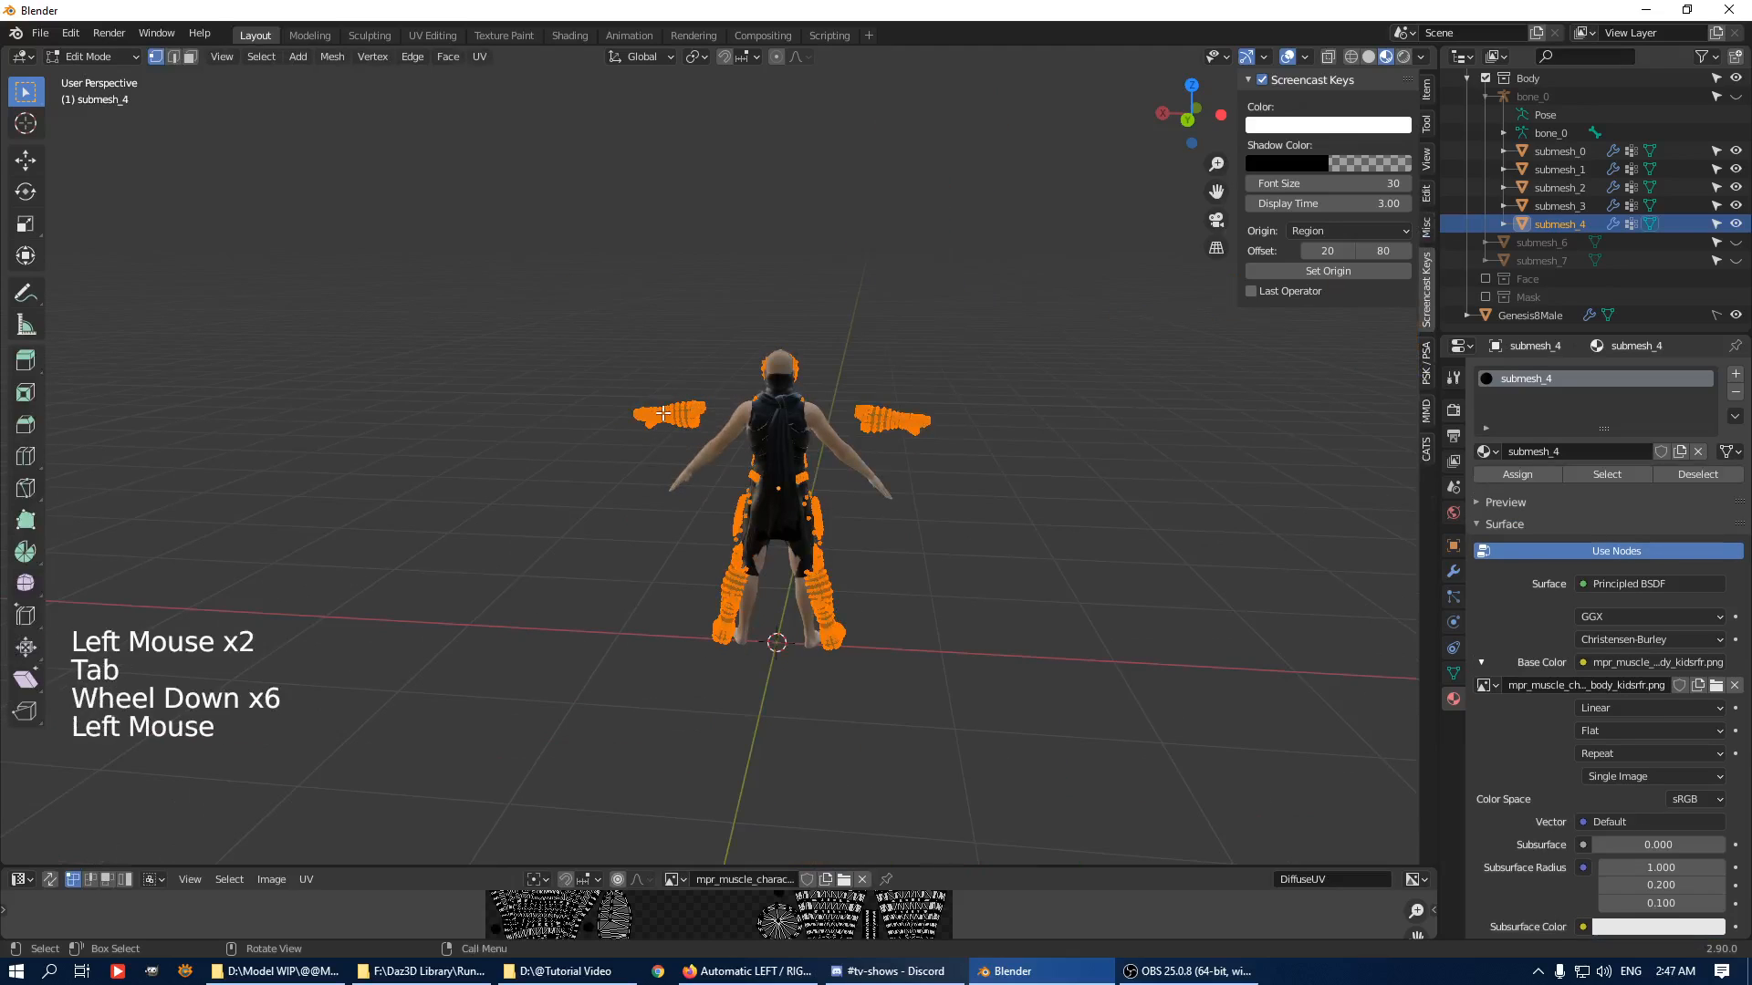
{"action": "left_click", "coordinate": [1328, 57]}
Select both forearm guards with their gloves in submesh_4 and separate them into a new object.
{"action": "middle_click", "coordinate": [917, 350]}
{"action": "scroll", "coordinate": [917, 351], "scroll_direction": "up", "scroll_amount": 4}
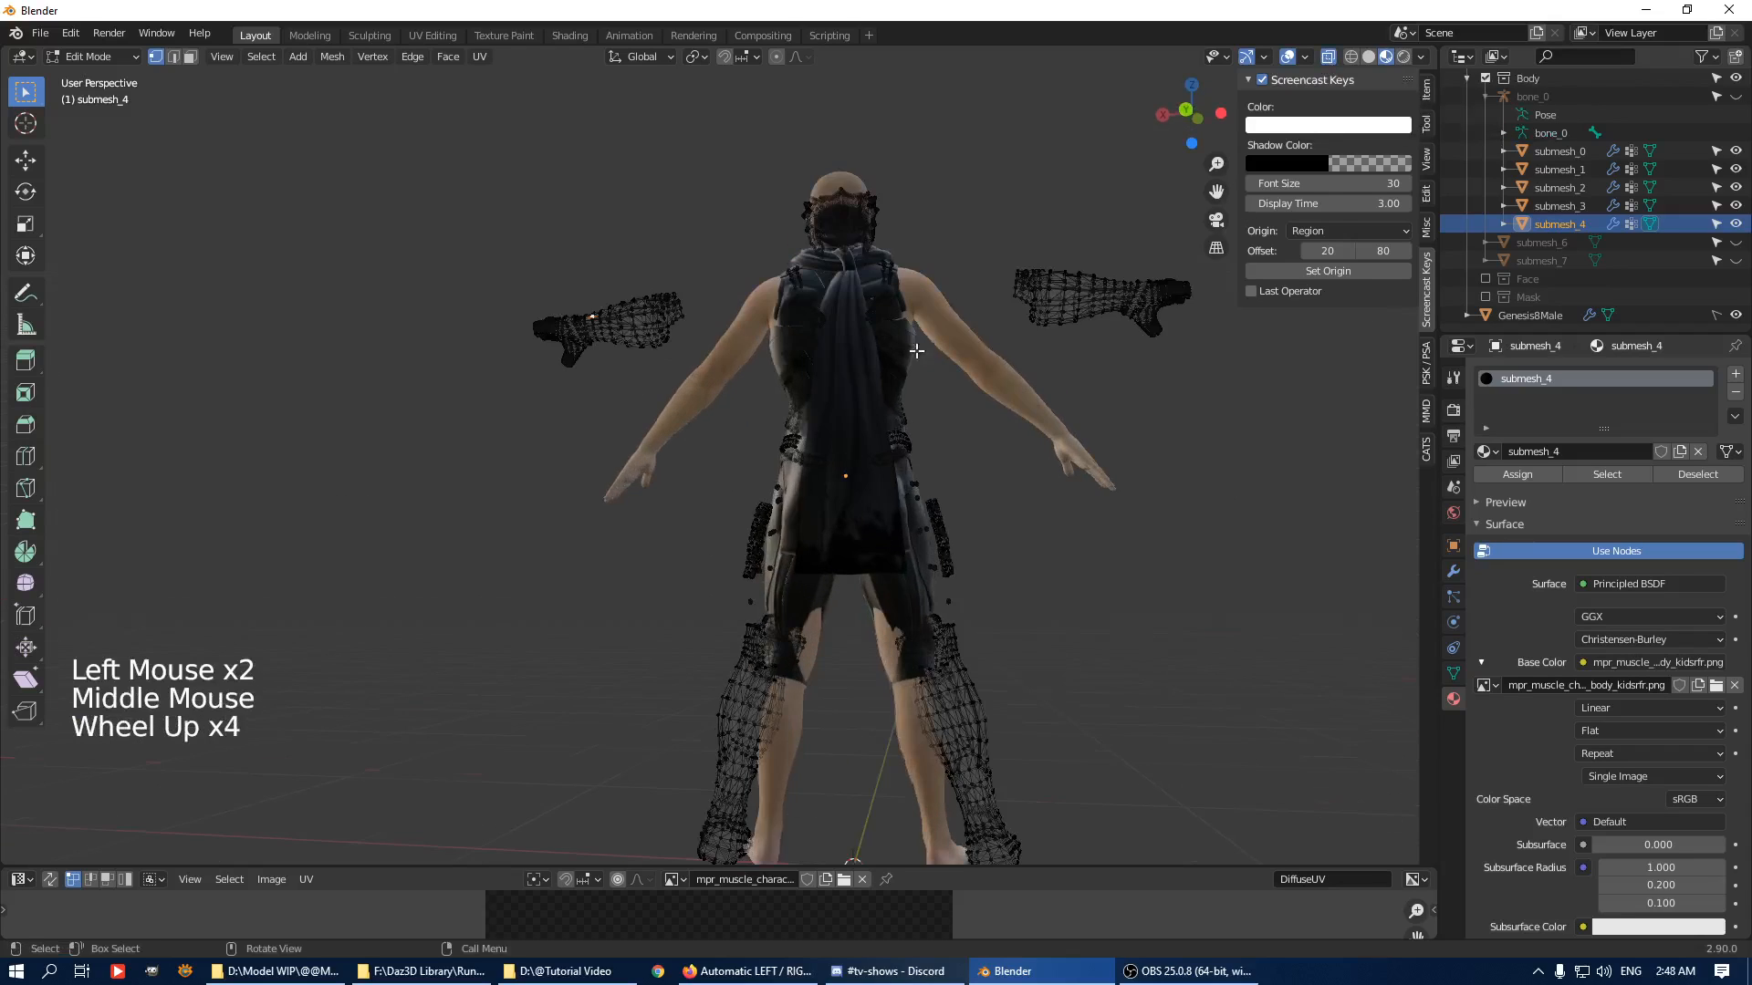
{"action": "middle_click_drag", "start_coordinate": [917, 350], "coordinate": [995, 410], "text": "shift"}
{"action": "middle_click_drag", "start_coordinate": [995, 411], "coordinate": [1040, 391]}
{"action": "scroll", "coordinate": [1048, 457], "scroll_direction": "down", "scroll_amount": 2}
{"action": "key", "text": "b"}
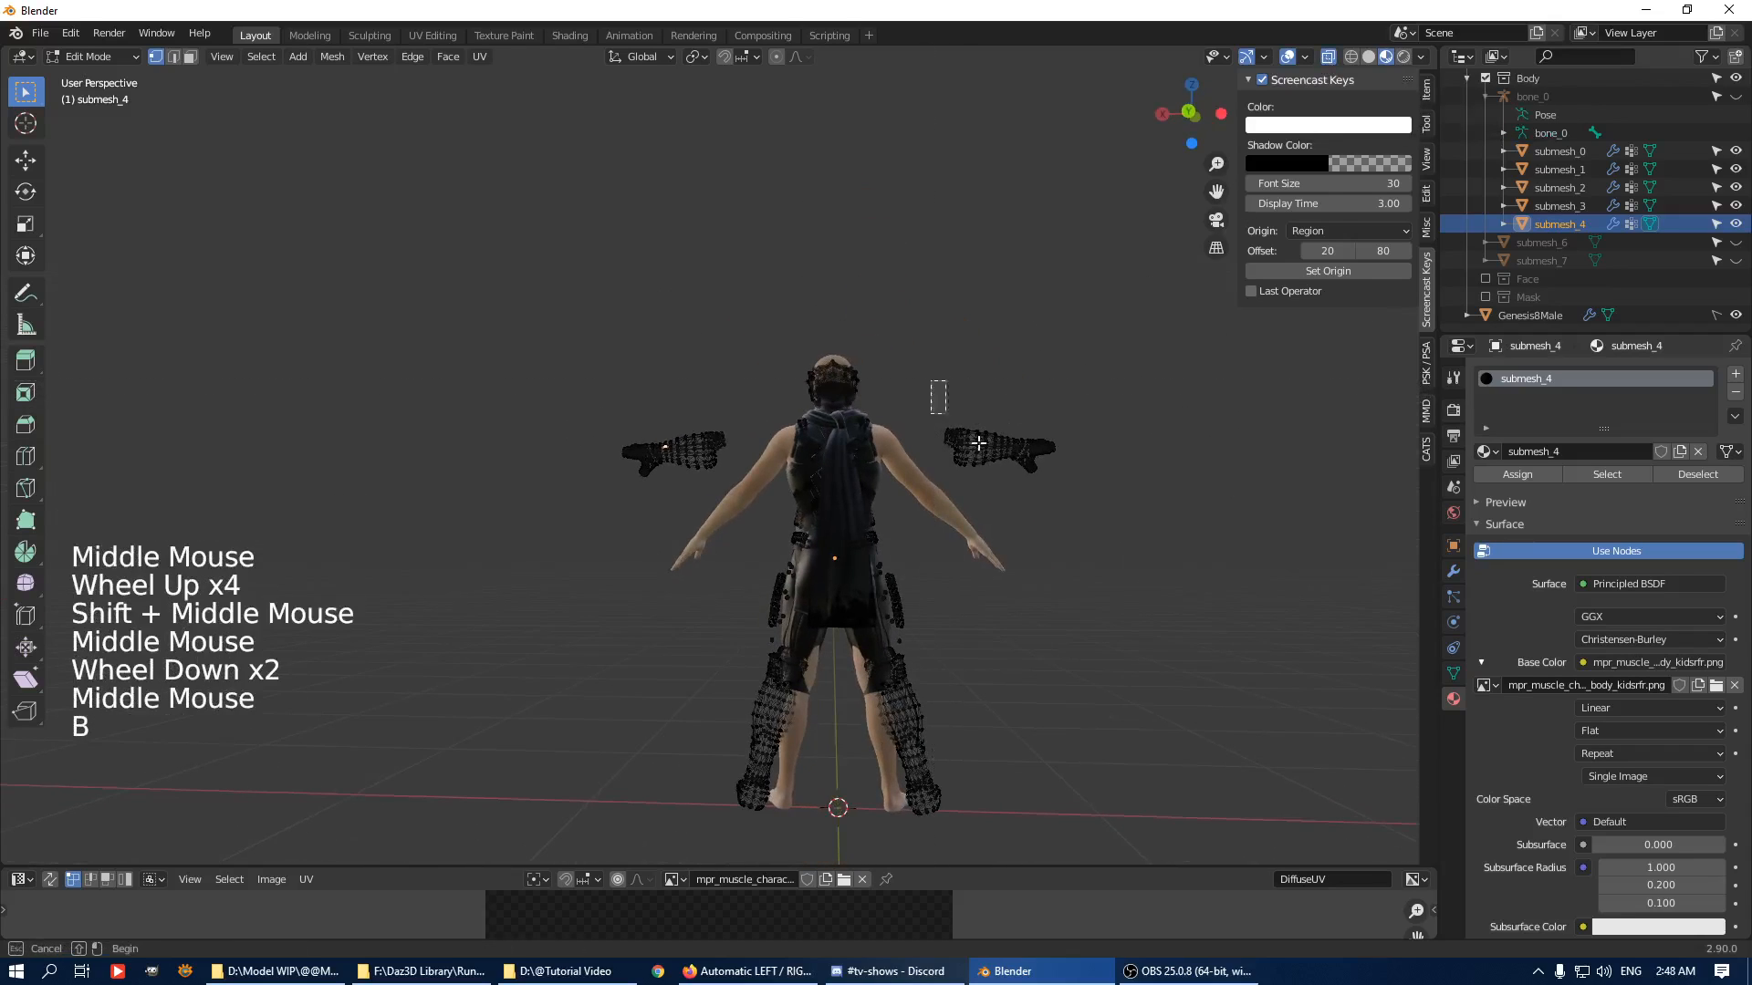
{"action": "left_click_drag", "start_coordinate": [930, 380], "coordinate": [1149, 545]}
{"action": "key", "text": "b"}
{"action": "left_click_drag", "start_coordinate": [553, 329], "coordinate": [766, 520]}
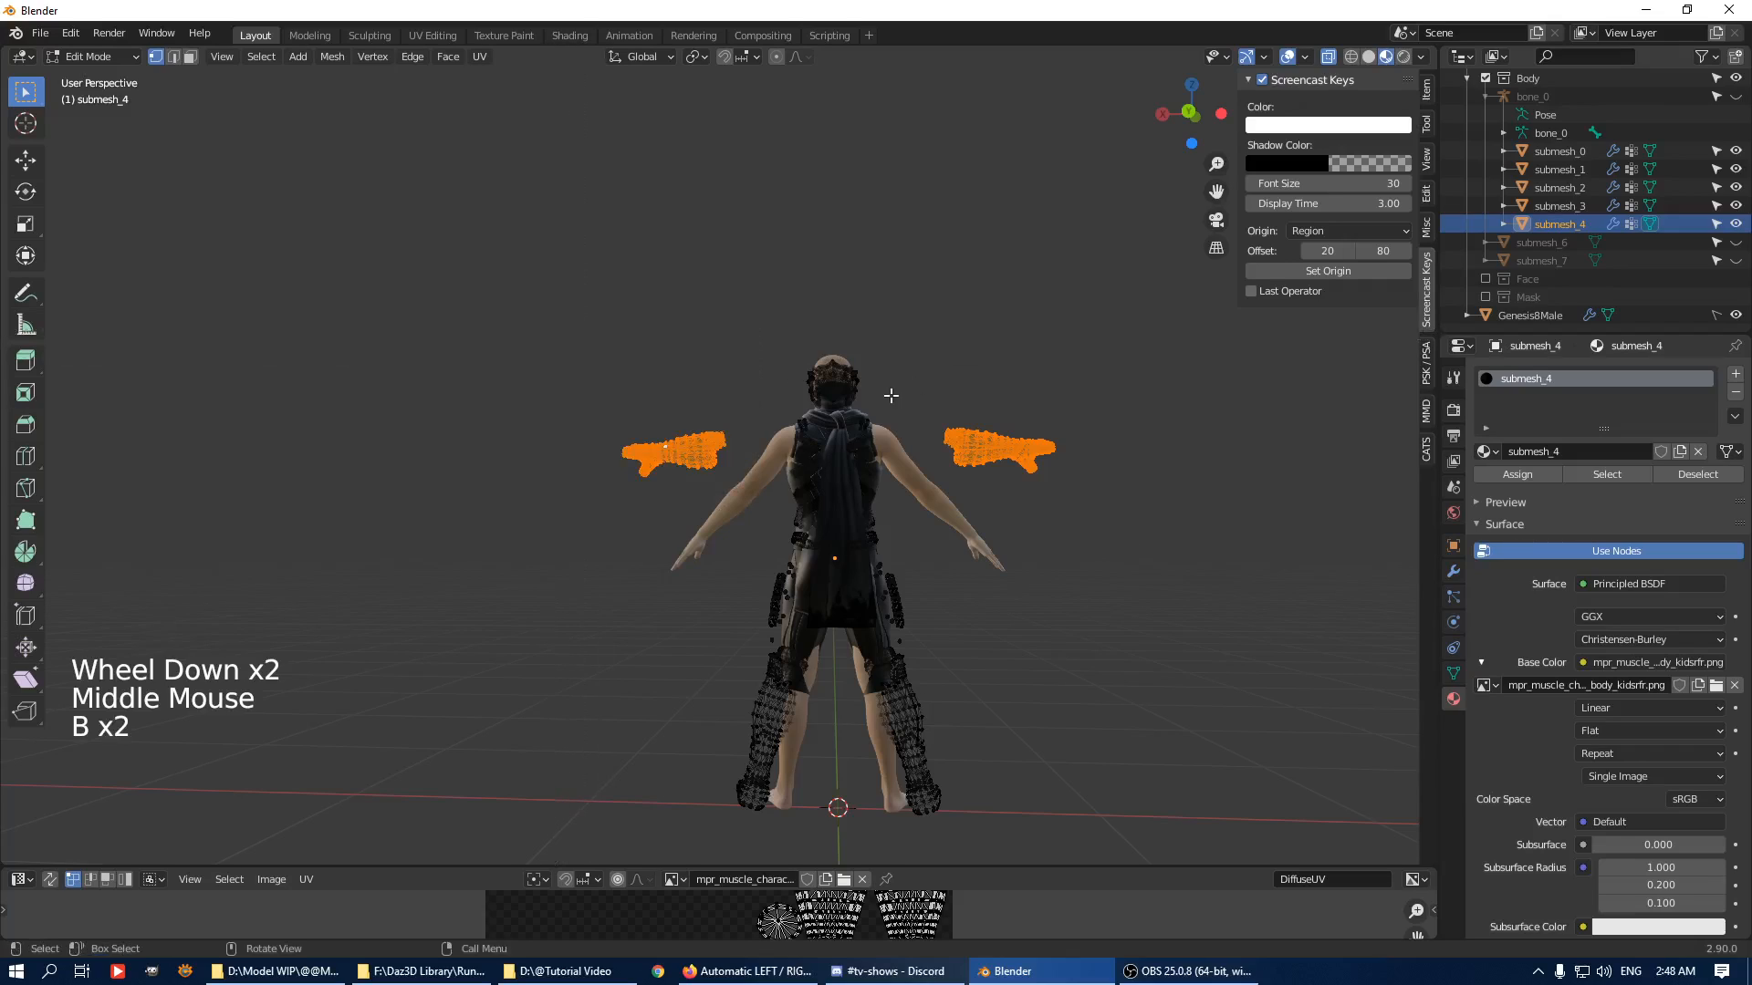
{"action": "key", "text": "p"}
{"action": "left_click", "coordinate": [1286, 418]}
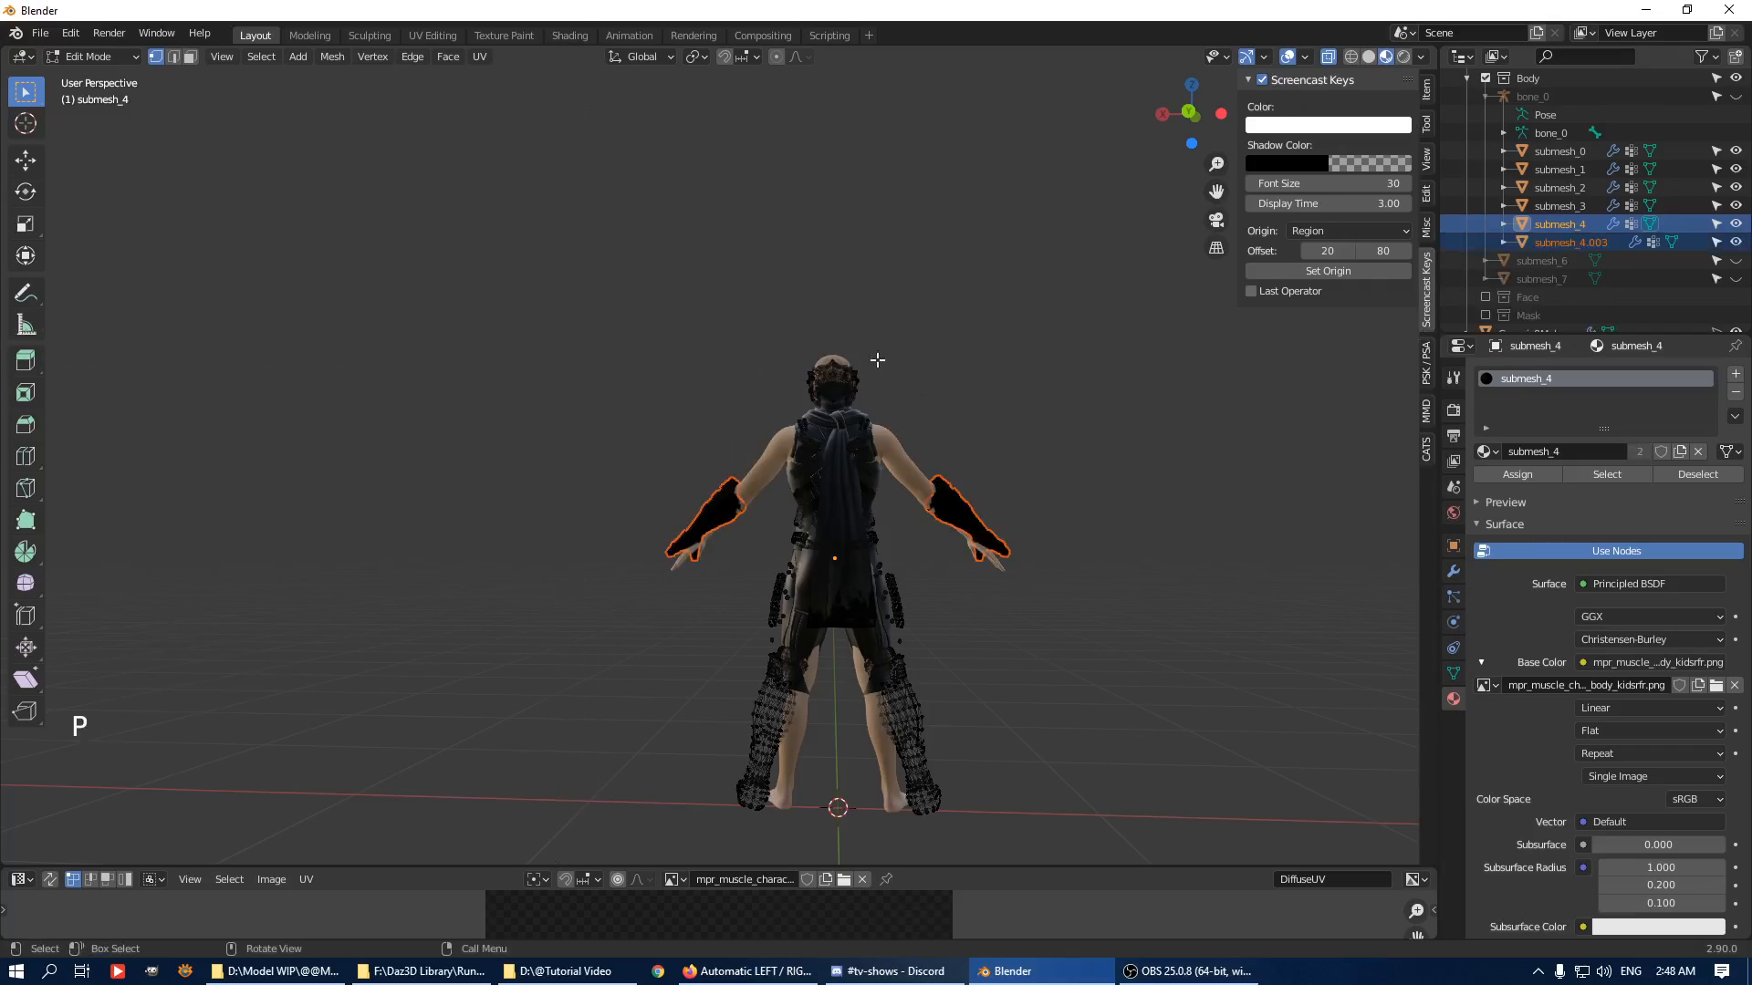
Hide the other outfit meshes and select the separated arm mesh submesh_4.003.
{"action": "left_click_drag", "start_coordinate": [1736, 231], "coordinate": [1736, 150]}
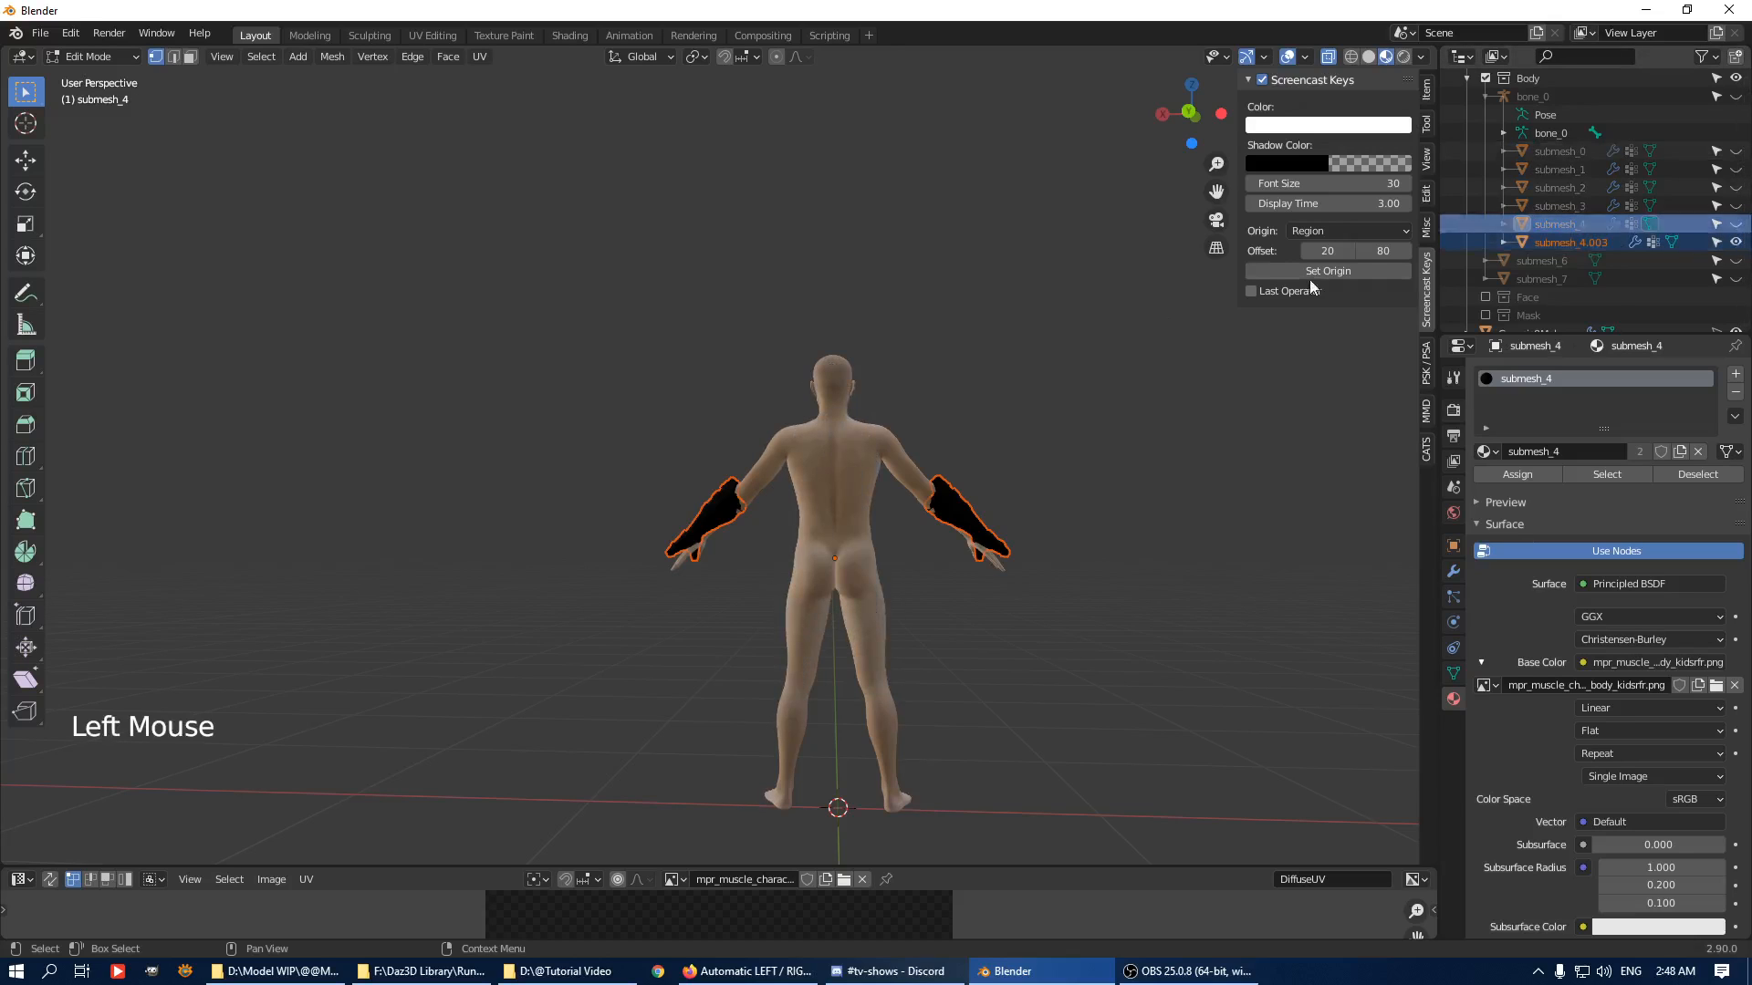
{"action": "middle_click_drag", "start_coordinate": [1314, 287], "coordinate": [981, 461]}
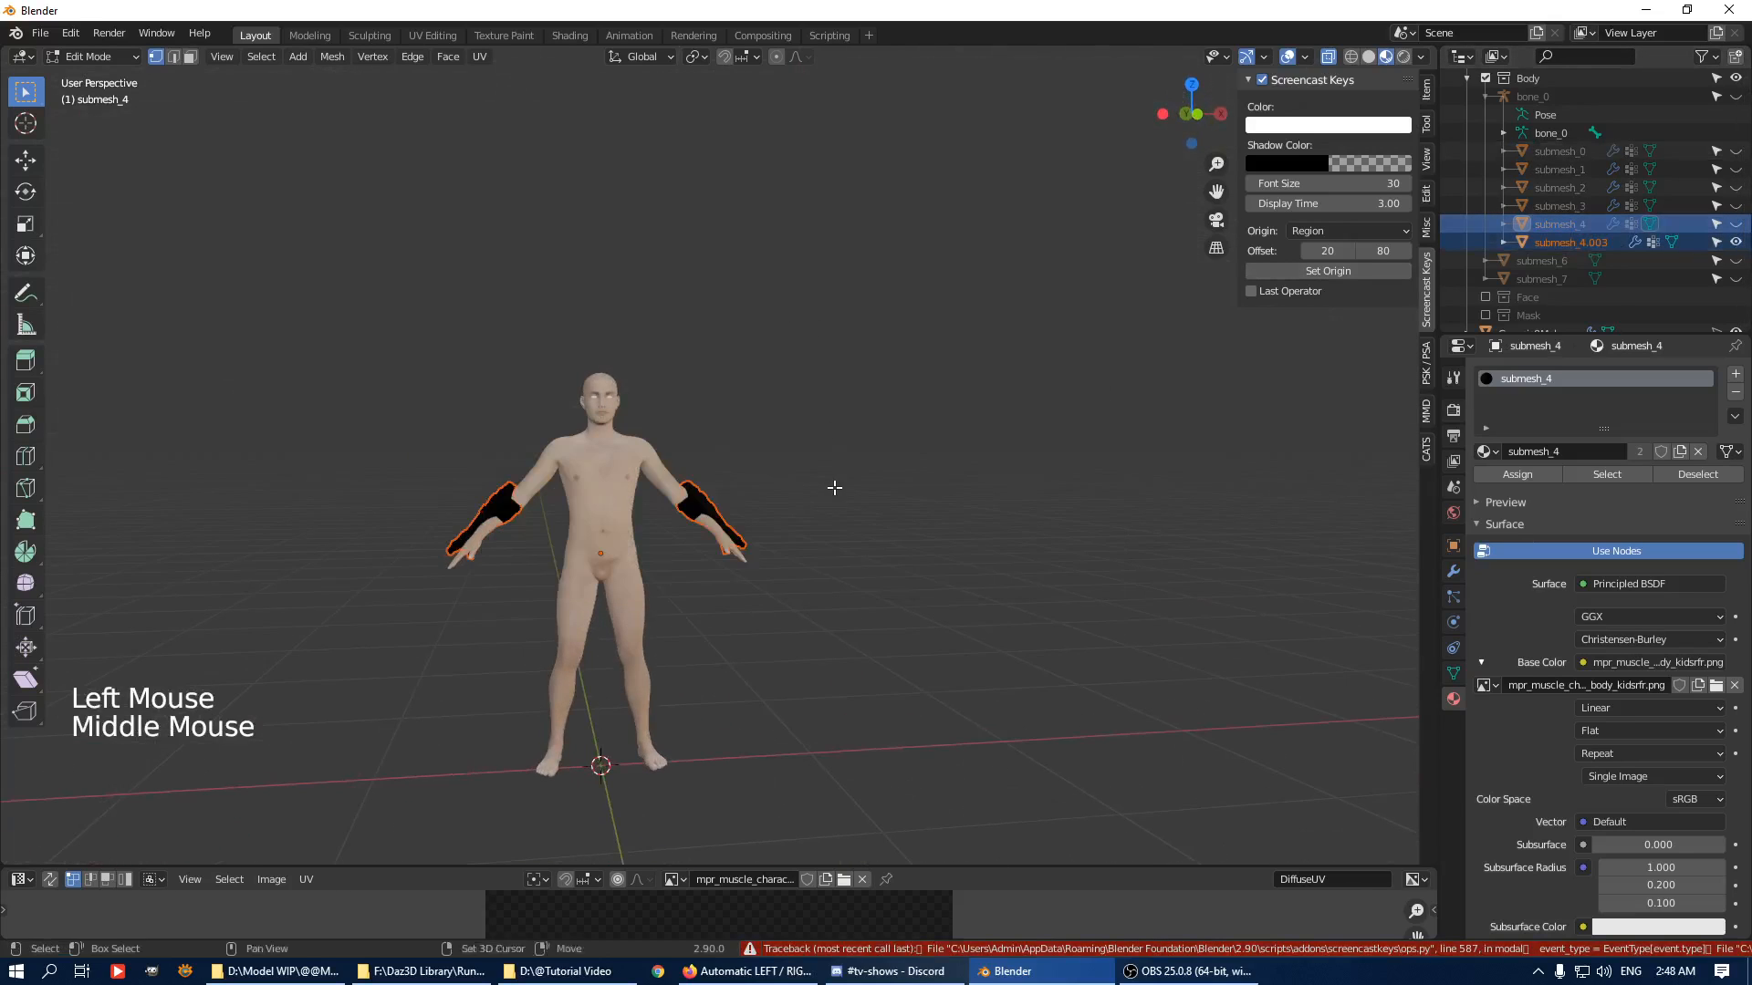
{"action": "scroll", "coordinate": [833, 485], "scroll_direction": "up", "scroll_amount": 5}
{"action": "middle_click_drag", "start_coordinate": [899, 639], "coordinate": [658, 355], "text": "shift"}
{"action": "key", "text": "Tab"}
{"action": "left_click", "coordinate": [822, 337]}
{"action": "scroll", "coordinate": [928, 467], "scroll_direction": "up", "scroll_amount": 2}
Delete the faces of the guard and glove for the figure's right arm in submesh_4.003.
{"action": "key", "text": "Tab"}
{"action": "scroll", "coordinate": [928, 467], "scroll_direction": "down", "scroll_amount": 6}
{"action": "key", "text": "b"}
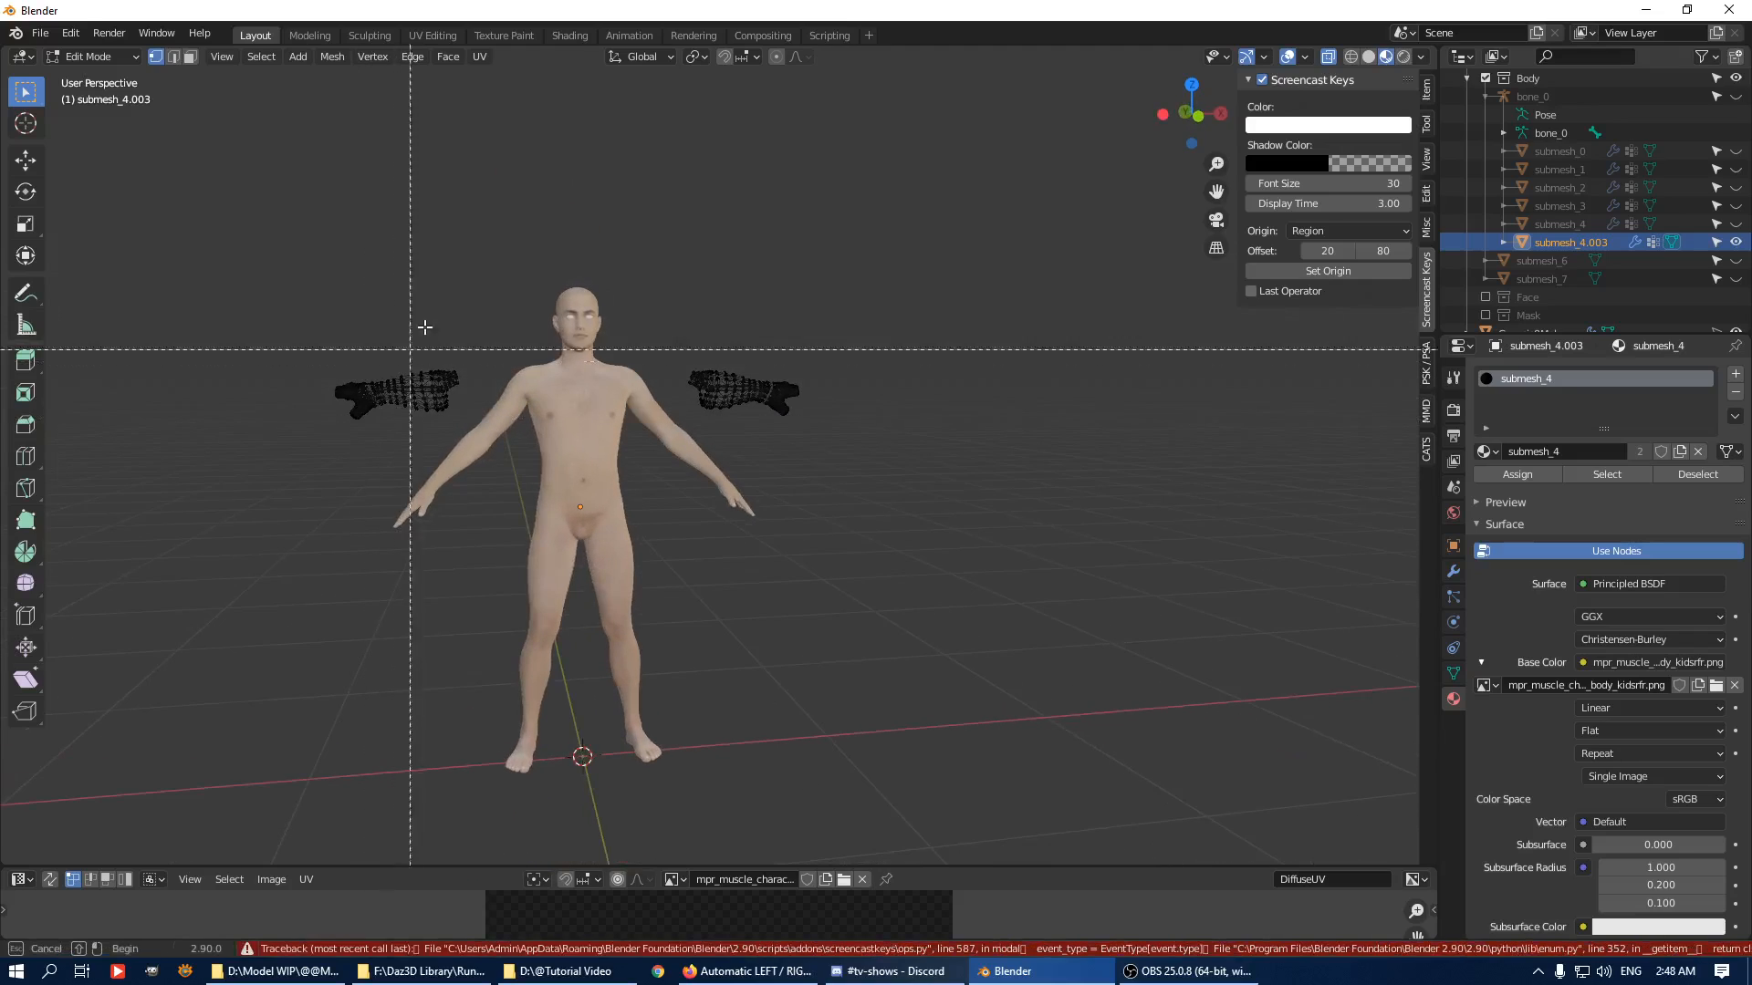
{"action": "left_click_drag", "start_coordinate": [474, 319], "coordinate": [78, 540]}
{"action": "key", "text": "x"}
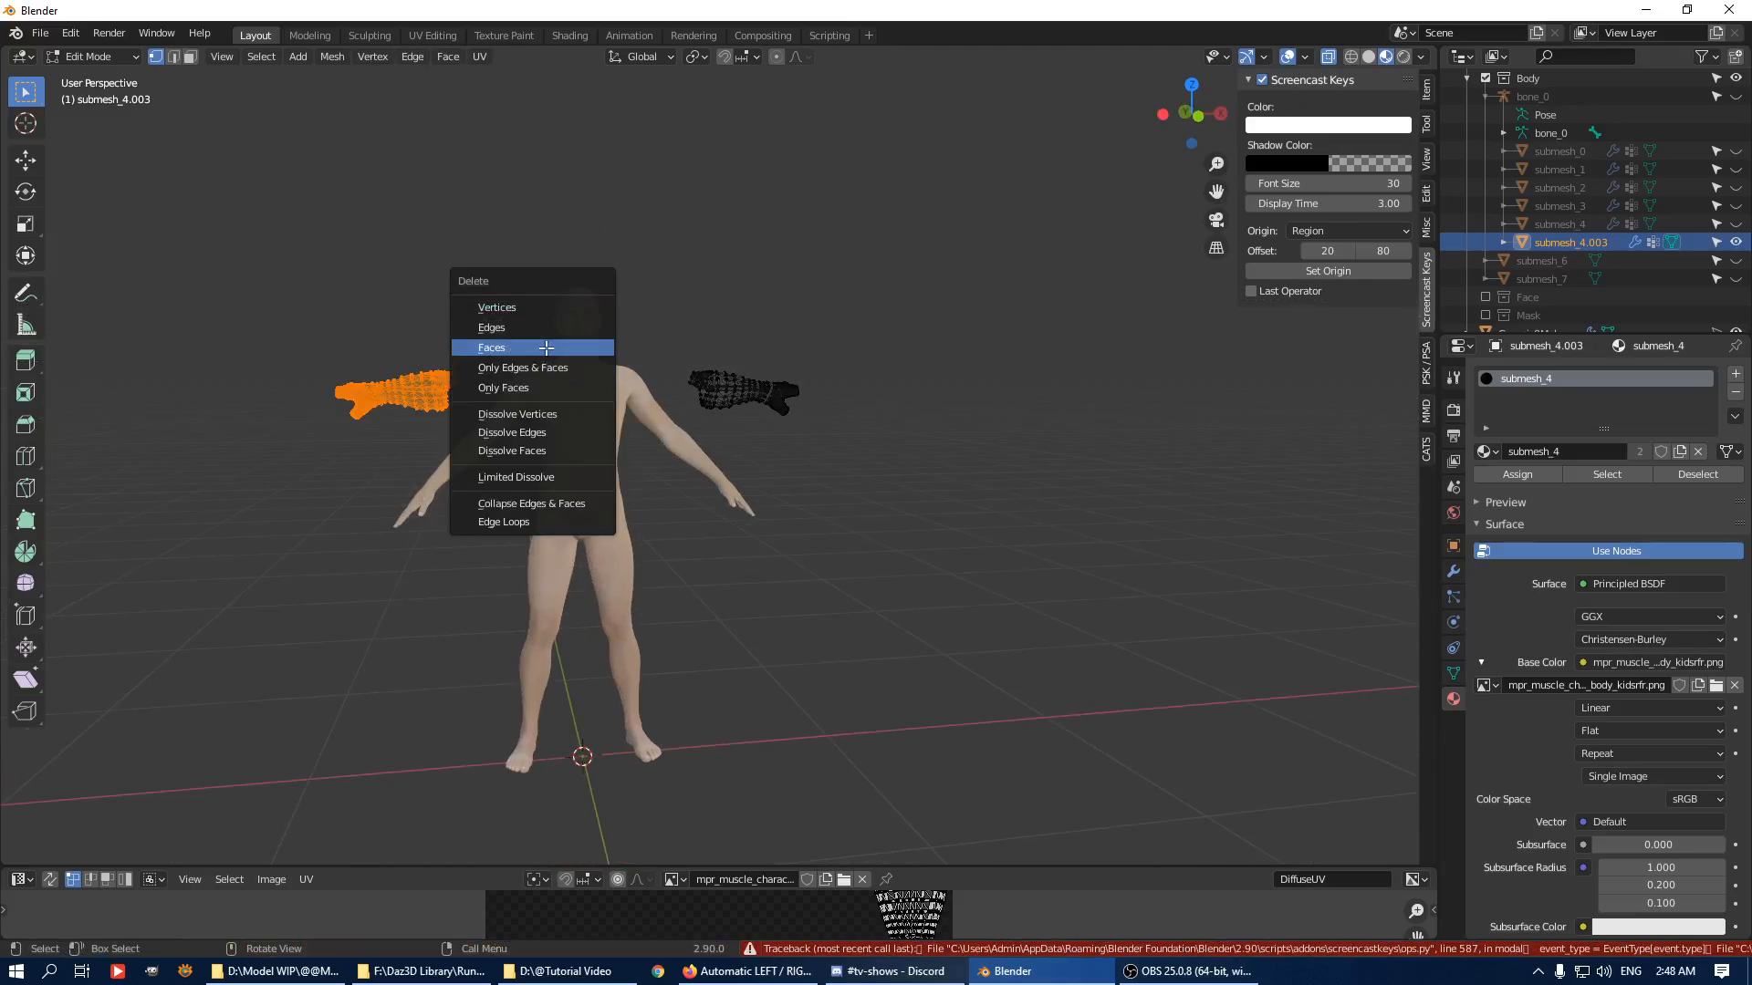
{"action": "left_click", "coordinate": [549, 349]}
Add a Mirror modifier on the X axis to submesh_4.003 and check the mirrored arm pieces on the figure.
{"action": "key", "text": "a"}
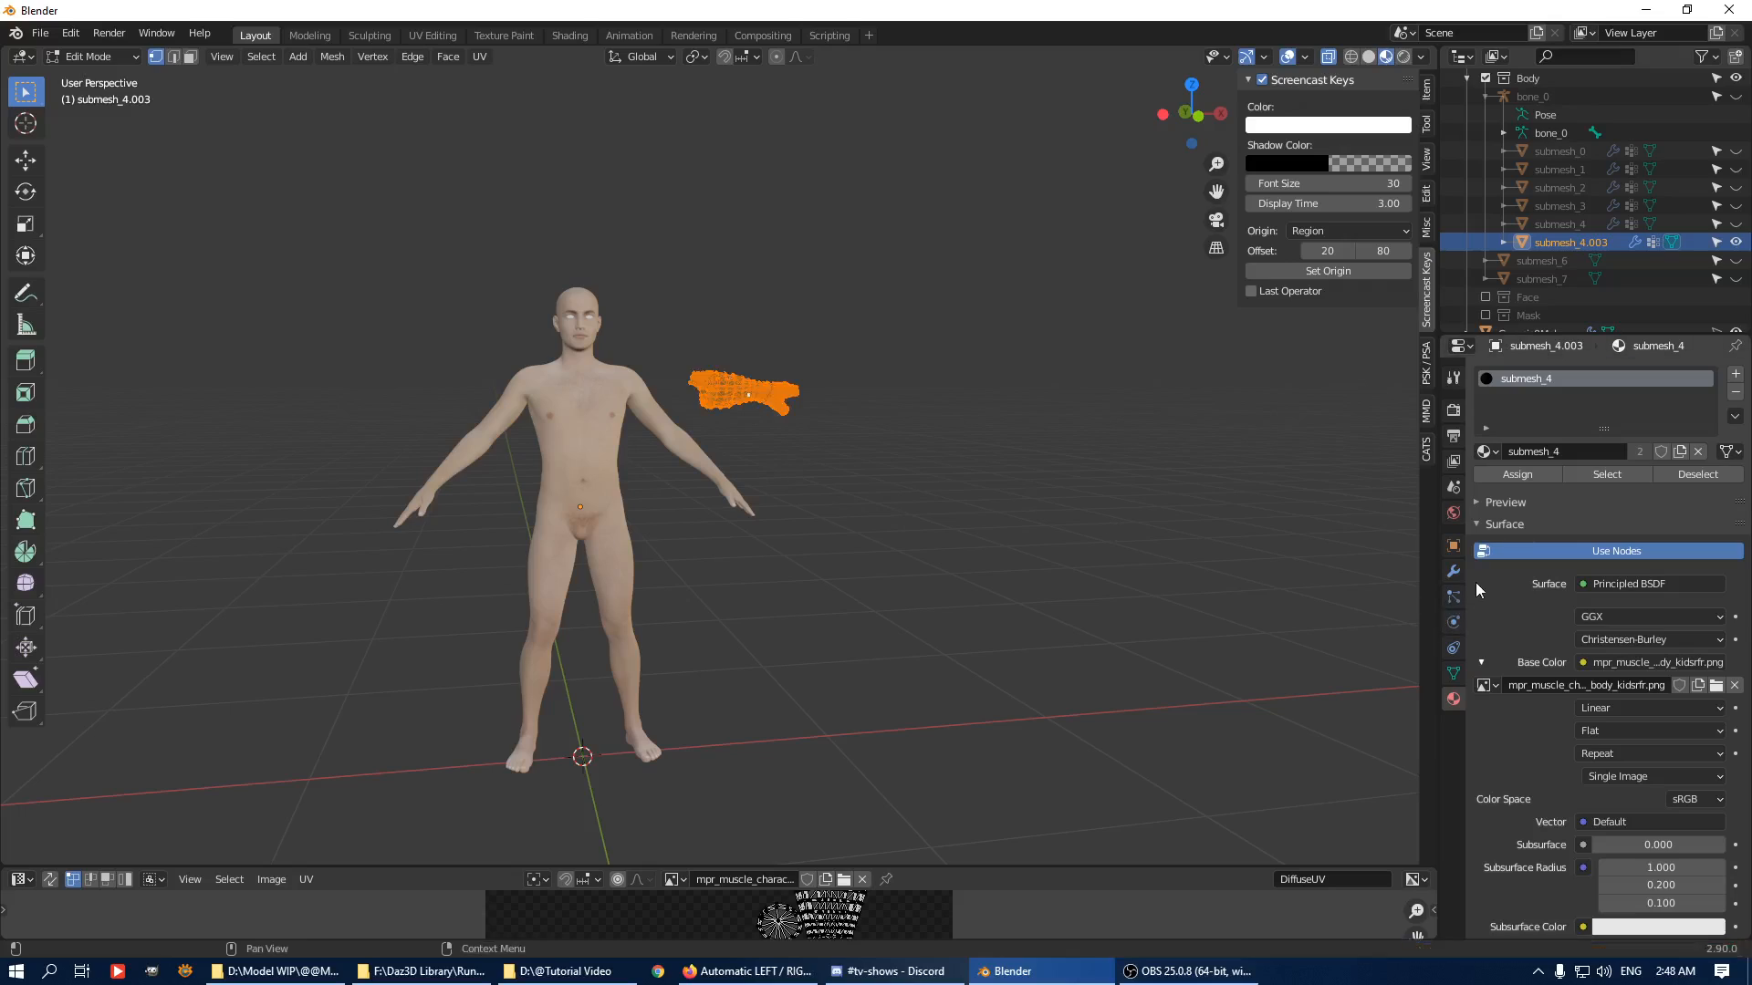
{"action": "left_click", "coordinate": [1454, 572]}
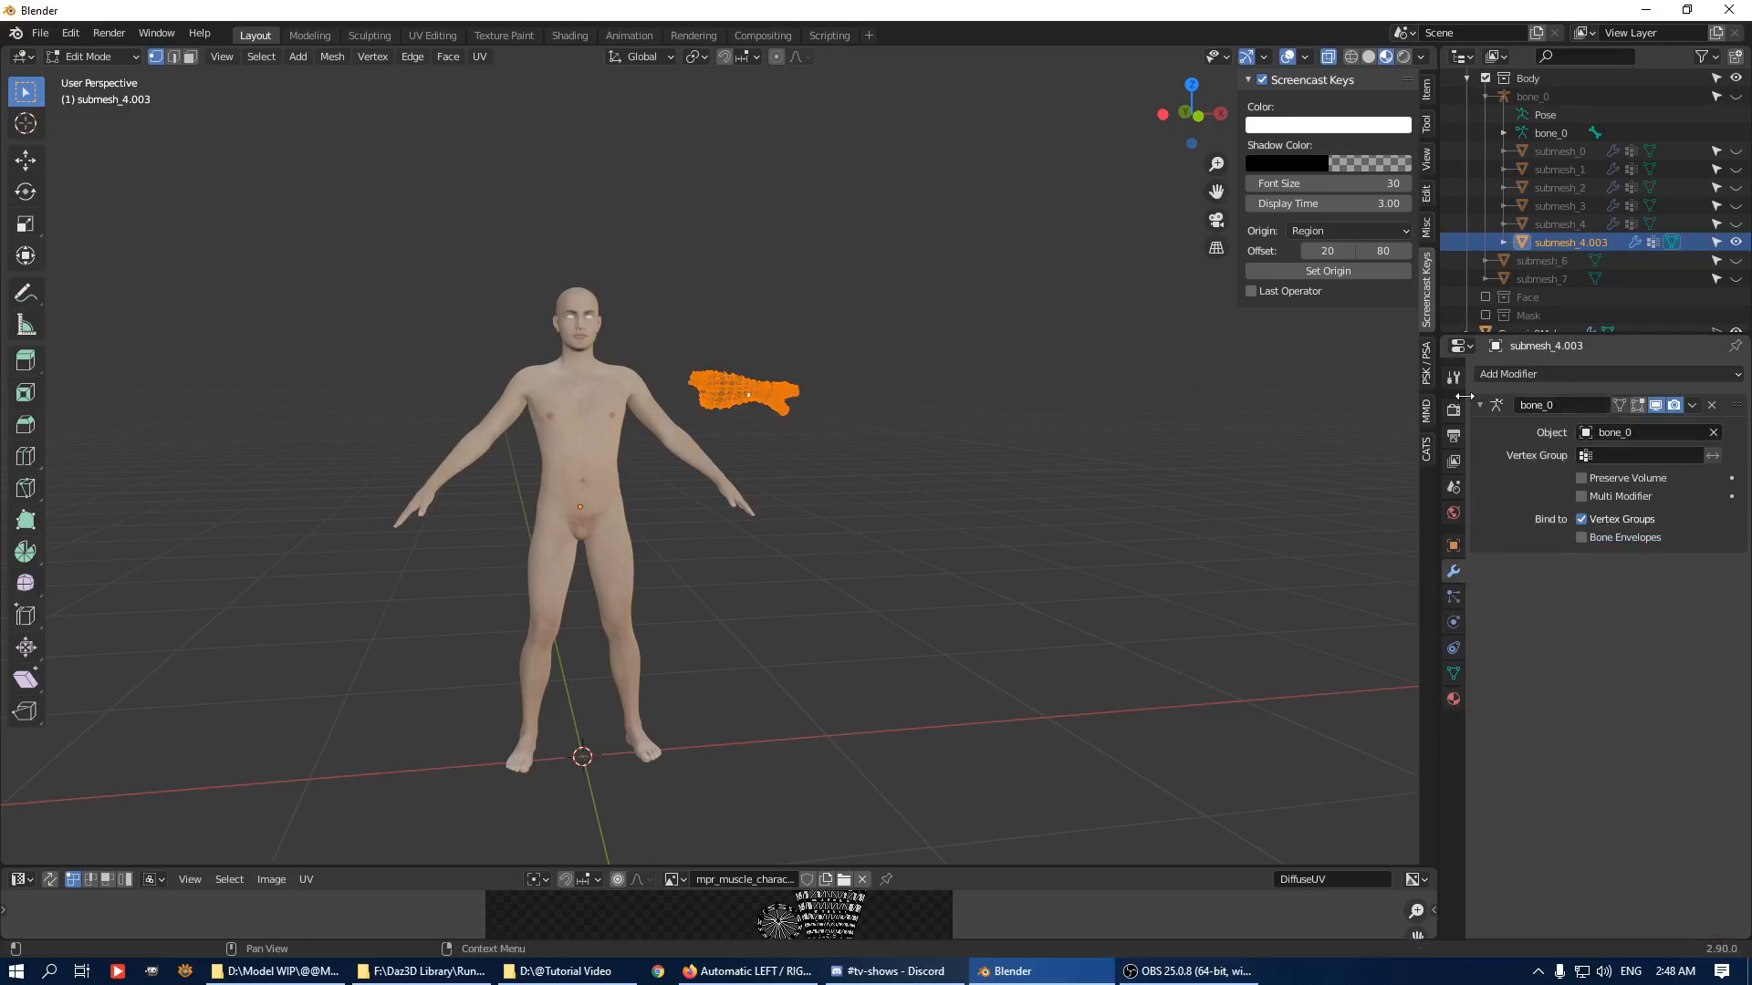
{"action": "left_click", "coordinate": [1522, 376]}
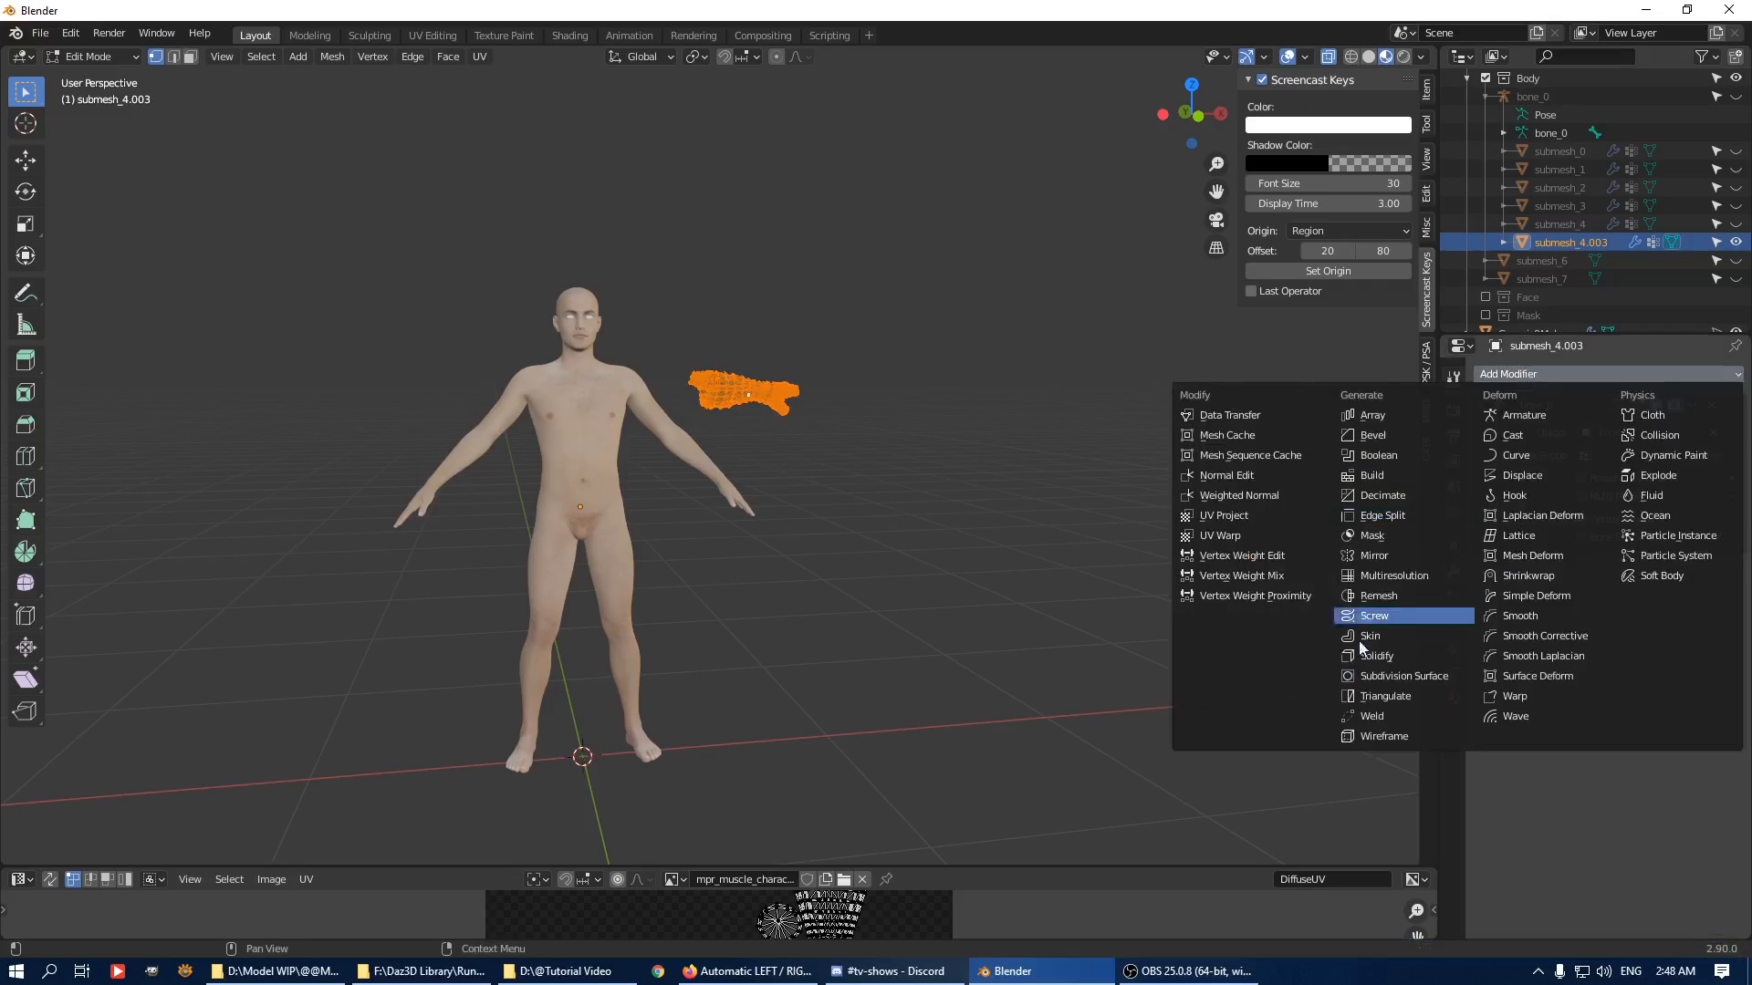
{"action": "left_click", "coordinate": [1360, 556]}
{"action": "key", "text": "Tab"}
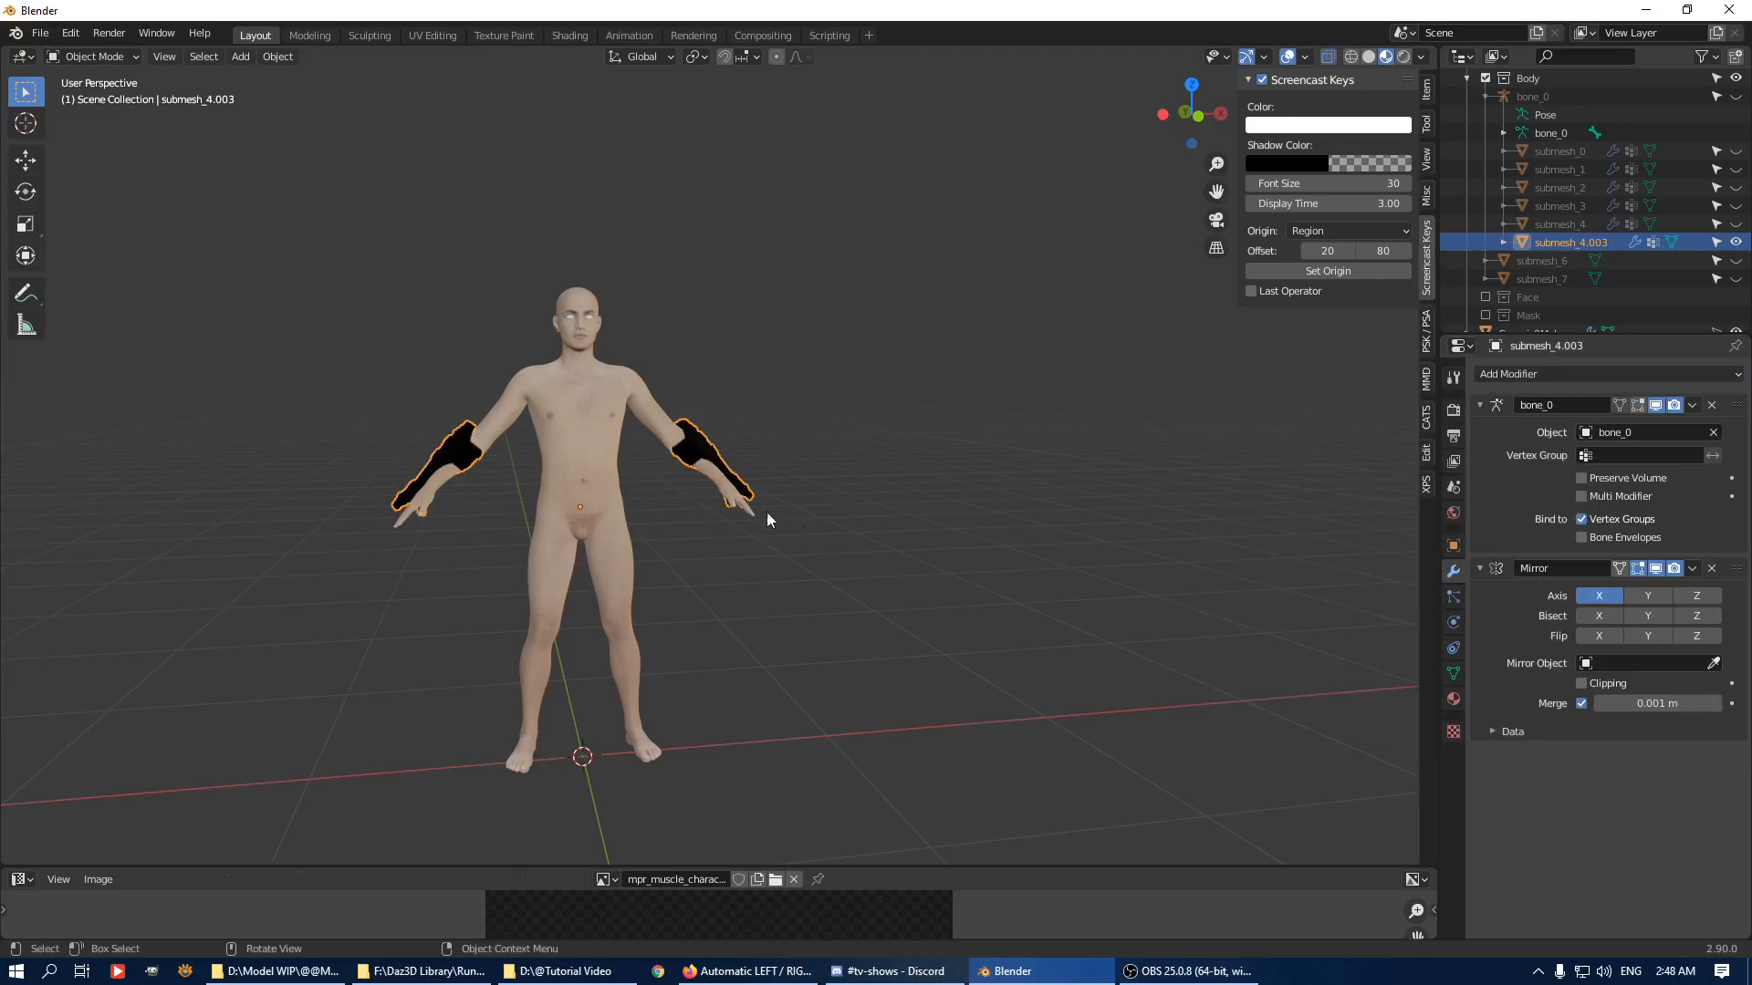
{"action": "middle_click_drag", "start_coordinate": [767, 512], "coordinate": [694, 495]}
{"action": "scroll", "coordinate": [879, 442], "scroll_direction": "up", "scroll_amount": 3}
{"action": "key", "text": "Tab"}
{"action": "key", "text": "Tab"}
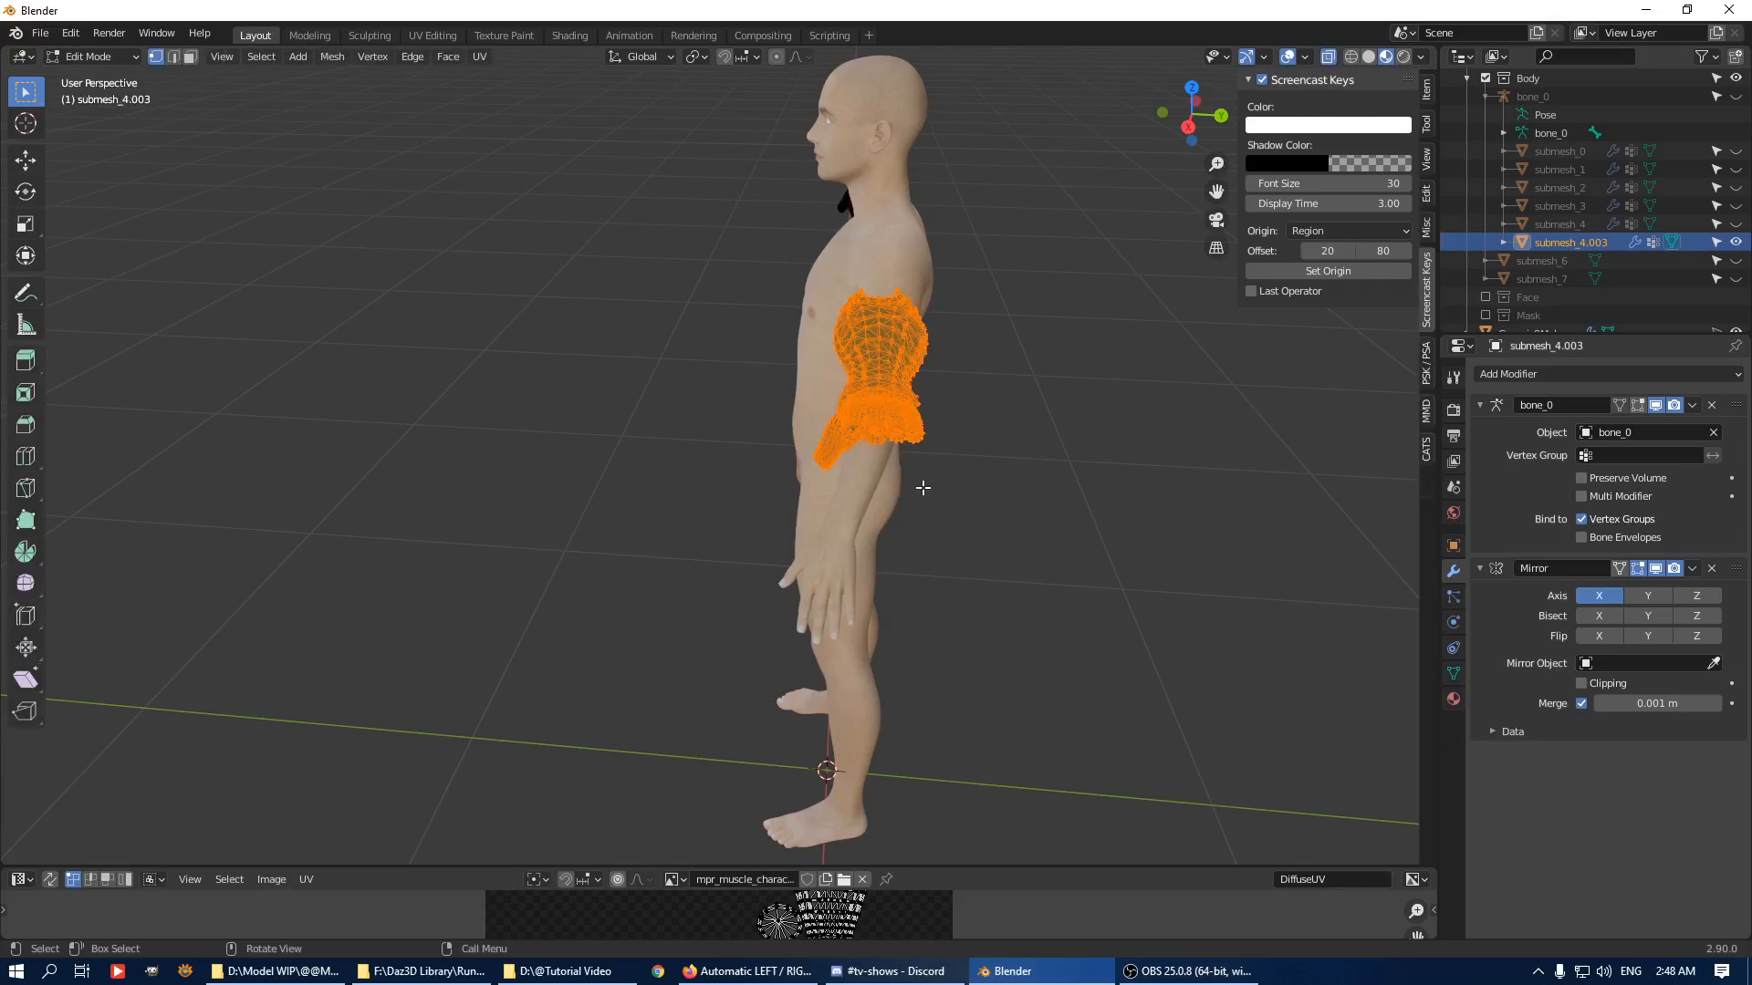
{"action": "middle_click_drag", "start_coordinate": [923, 488], "coordinate": [1024, 497]}
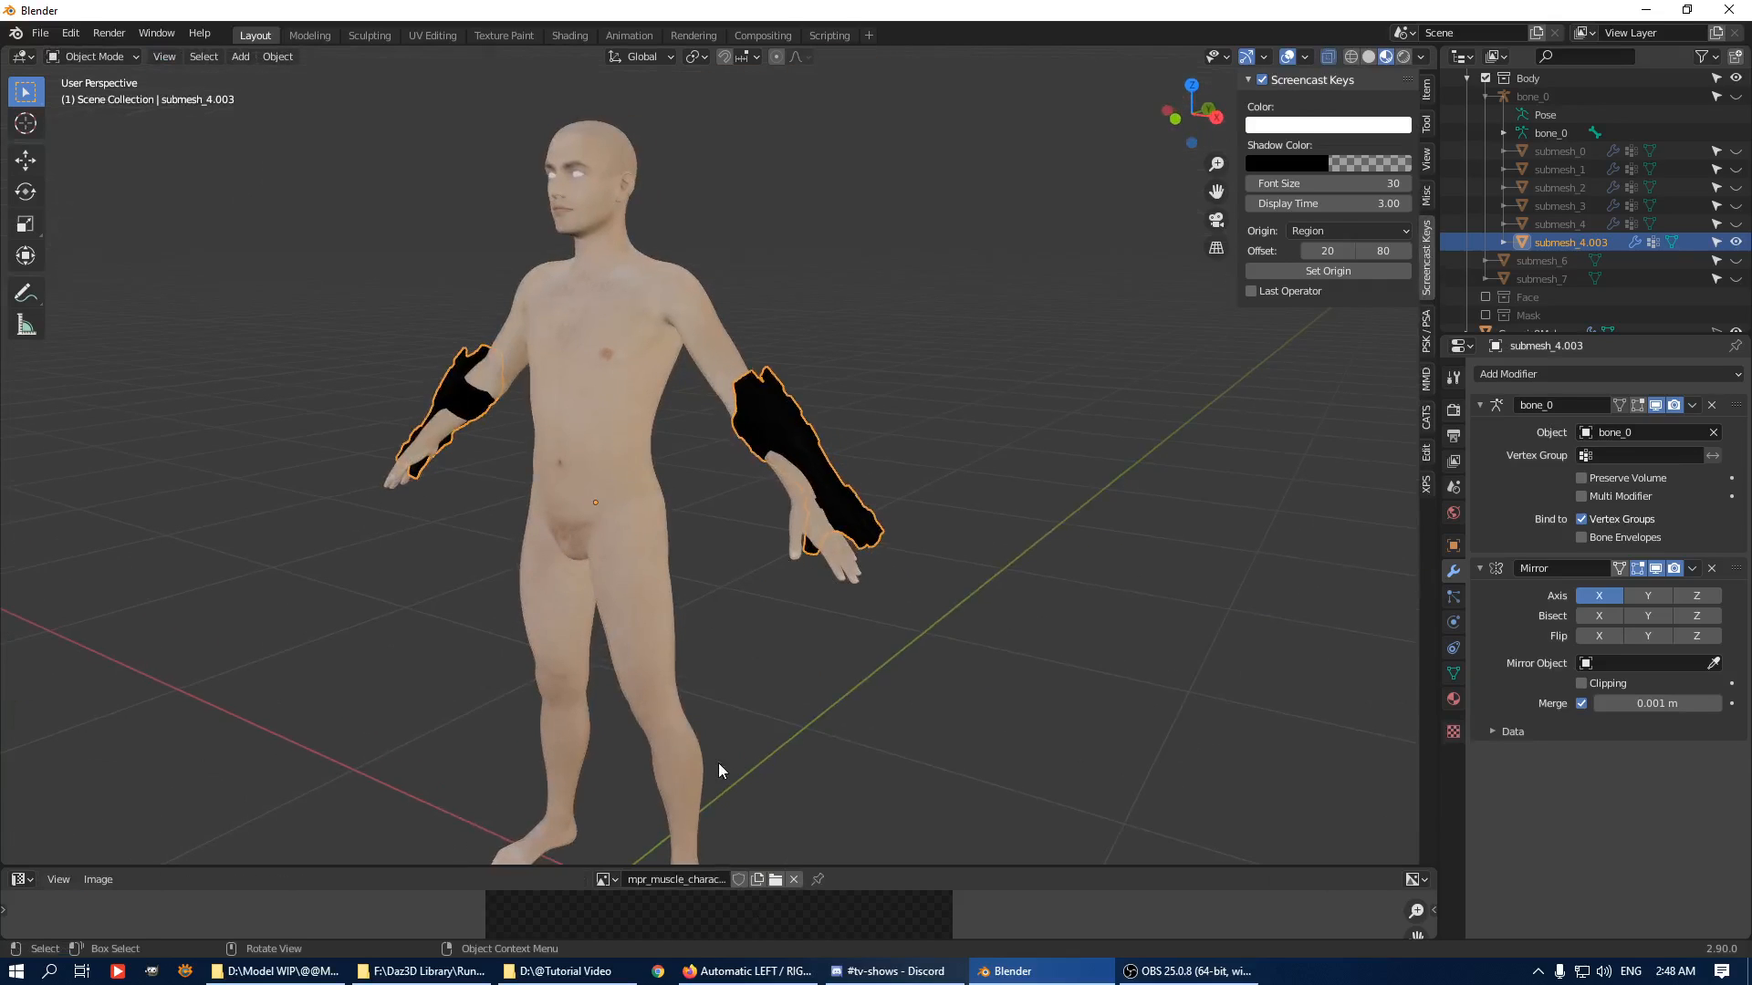
{"action": "scroll", "coordinate": [807, 495], "scroll_direction": "up", "scroll_amount": 5}
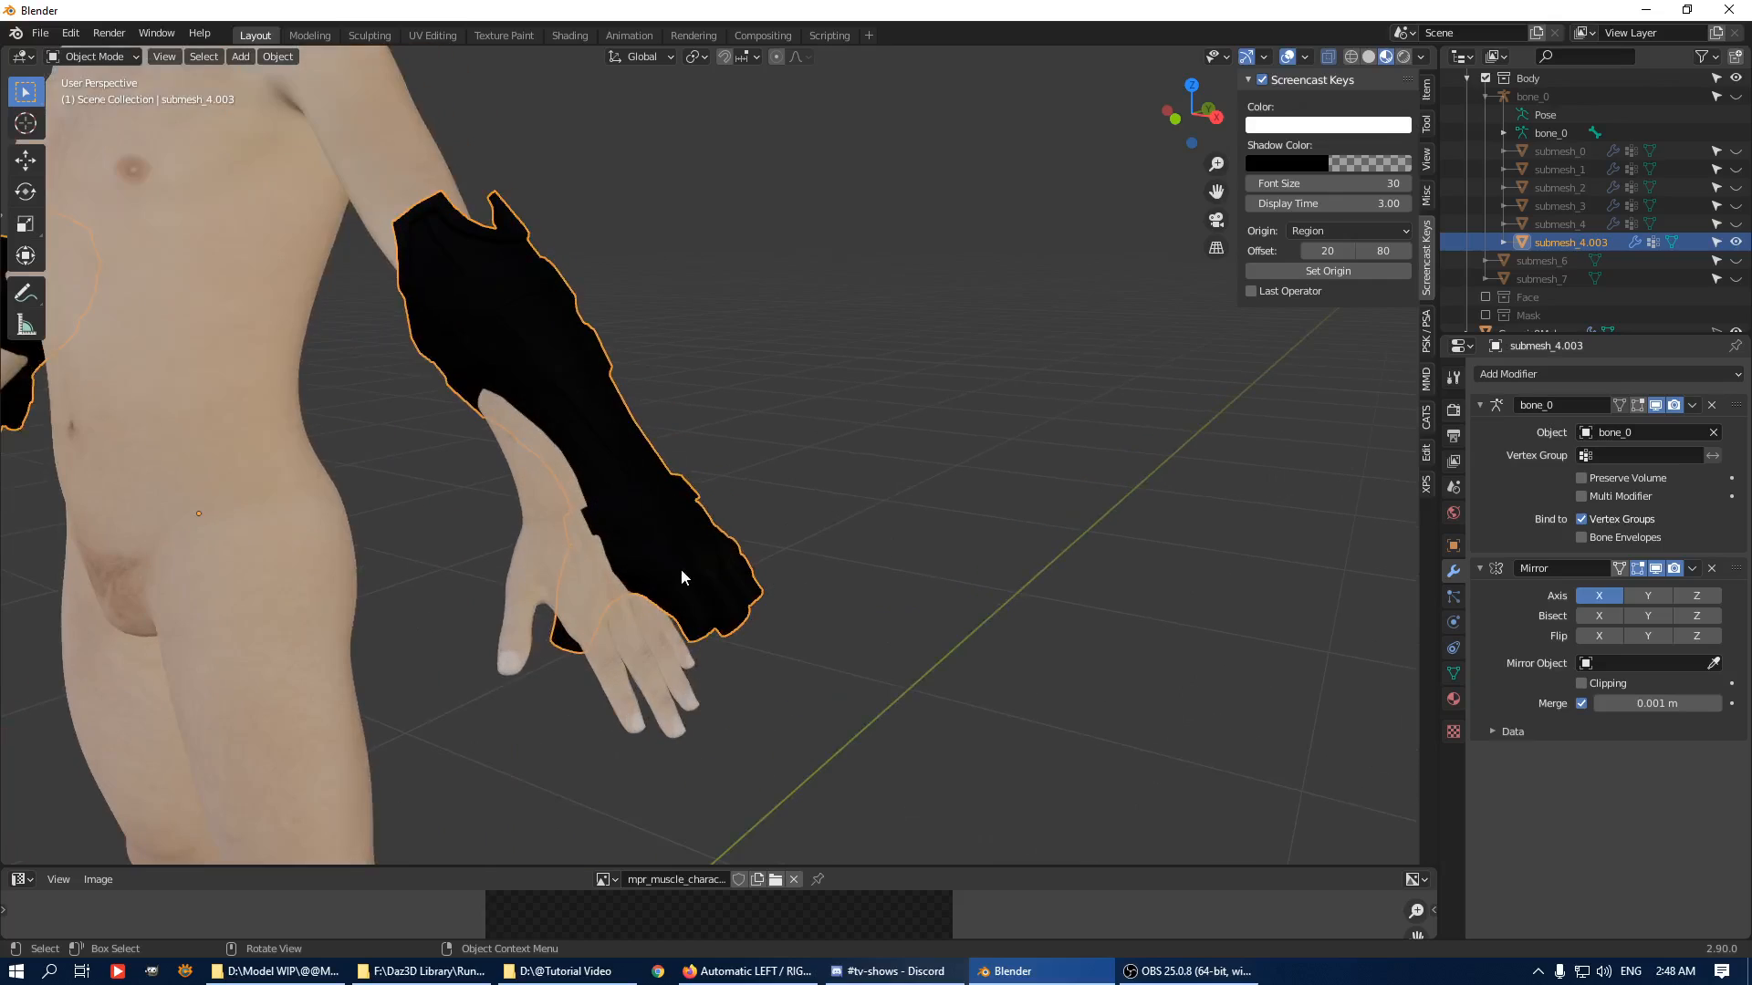
Try to isolate the glove part of submesh_4.003 by selecting its linked geometry.
{"action": "key", "text": "Tab"}
{"action": "scroll", "coordinate": [800, 261], "scroll_direction": "down", "scroll_amount": 3}
{"action": "left_click", "coordinate": [1003, 316]}
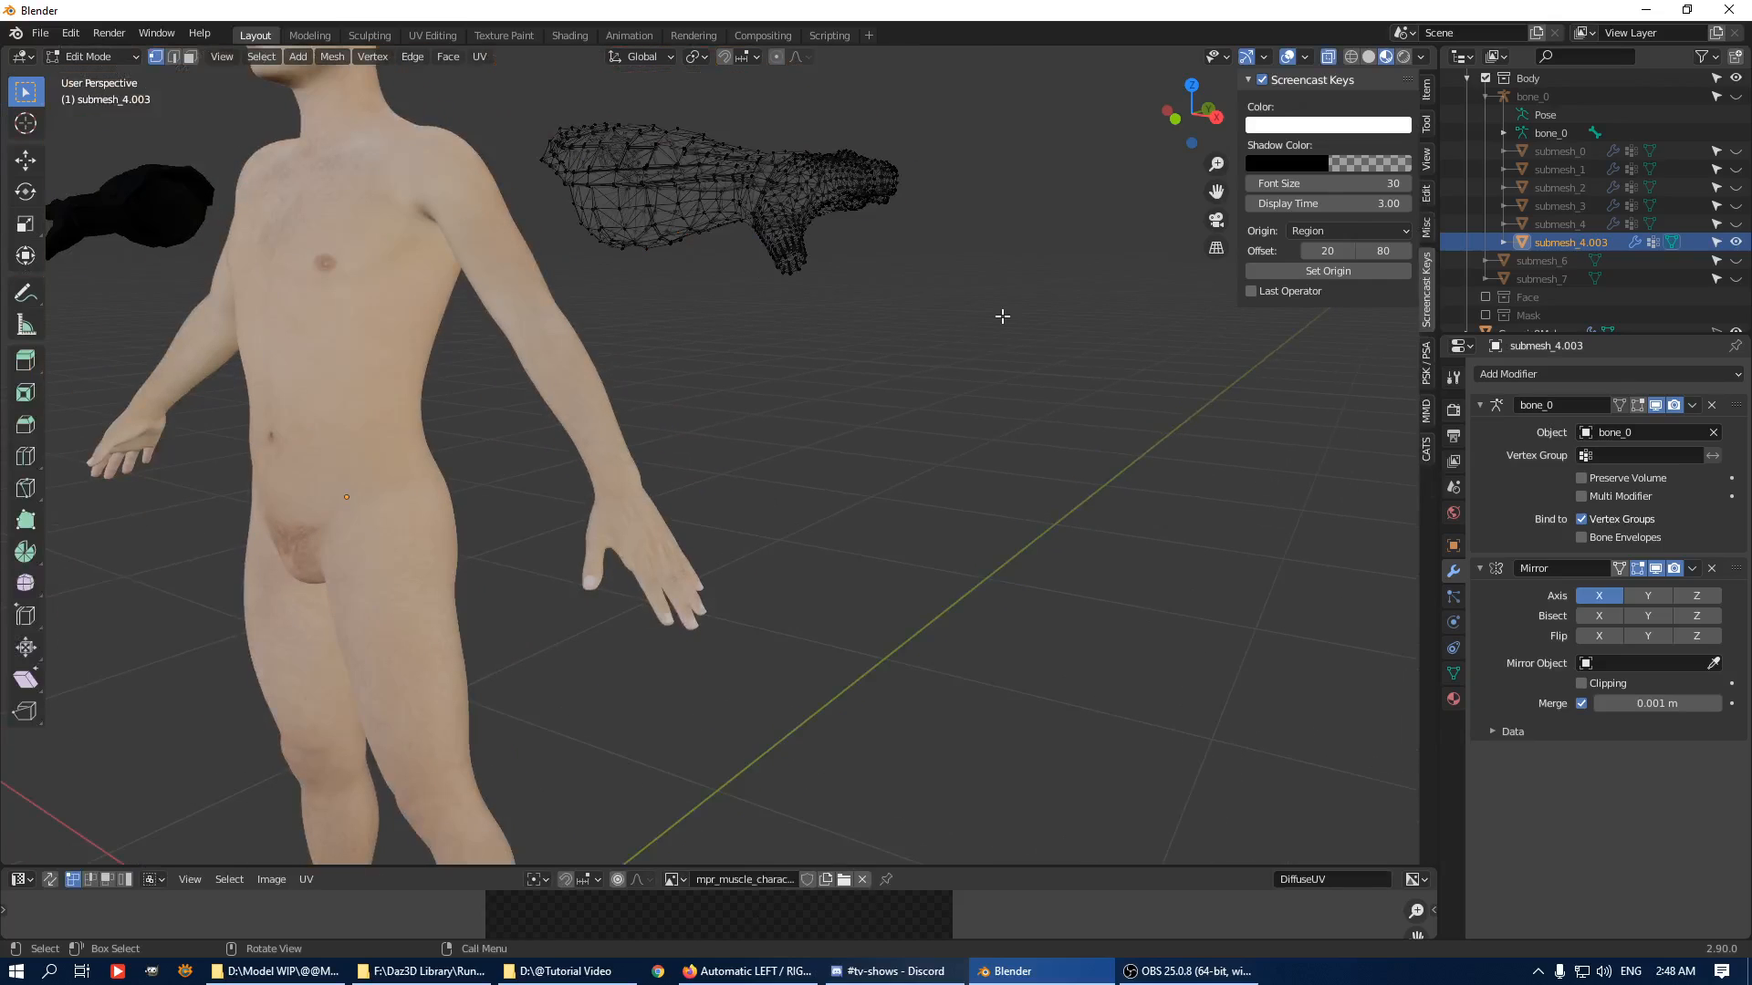
{"action": "key", "text": "ctrl+l"}
{"action": "scroll", "coordinate": [708, 630], "scroll_direction": "up", "scroll_amount": 5}
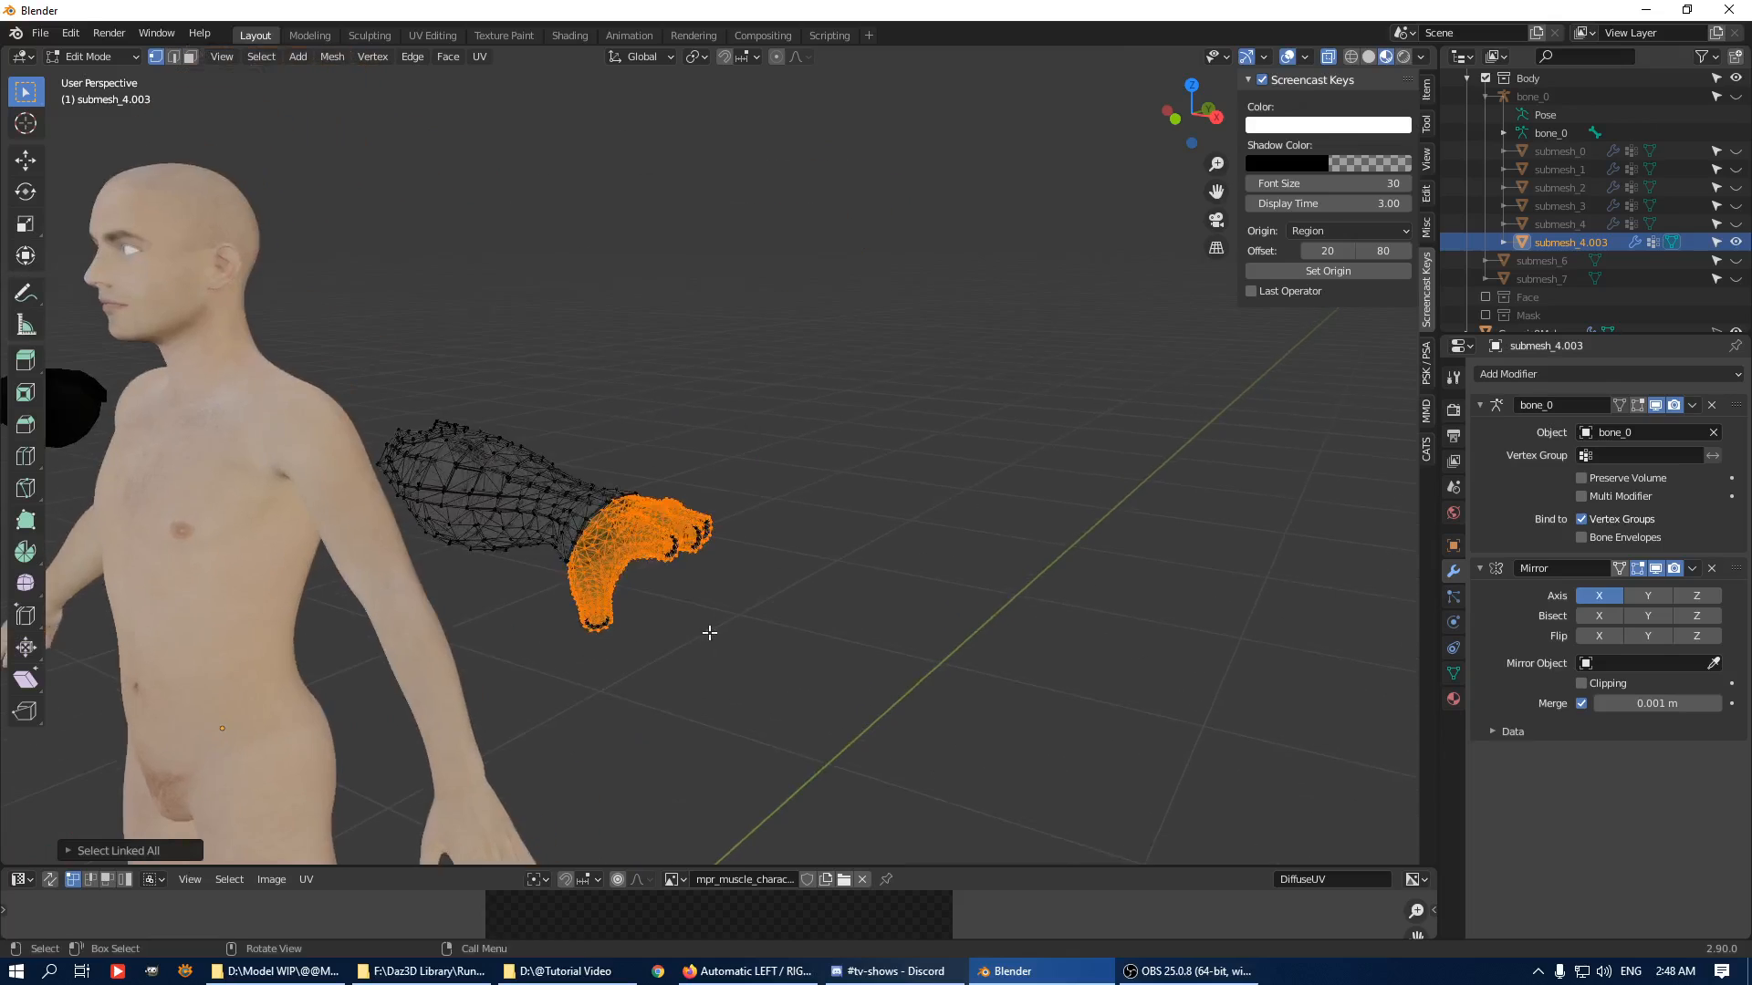
Select the whole arm mesh, run Multi Select Loops on it and merge its vertices by distance.
{"action": "key", "text": "a"}
{"action": "key", "text": "q"}
{"action": "left_click", "coordinate": [776, 563]}
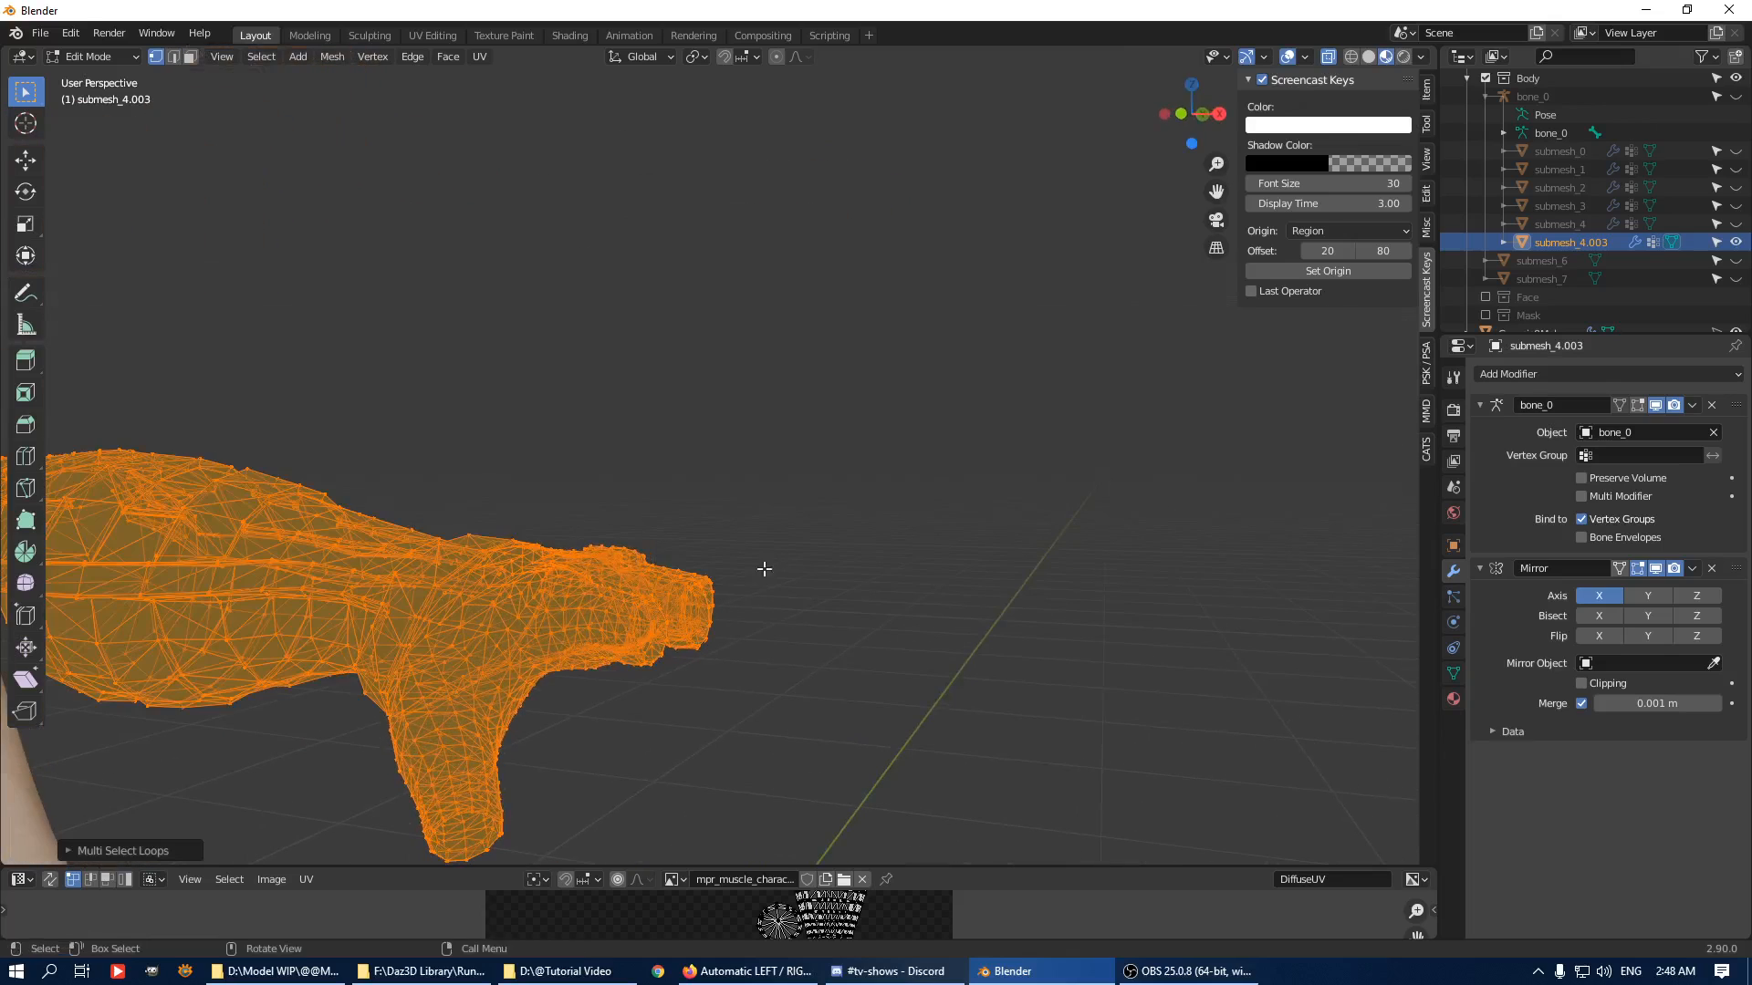
{"action": "middle_click_drag", "start_coordinate": [763, 571], "coordinate": [858, 492]}
{"action": "key", "text": "q"}
{"action": "left_click", "coordinate": [849, 467]}
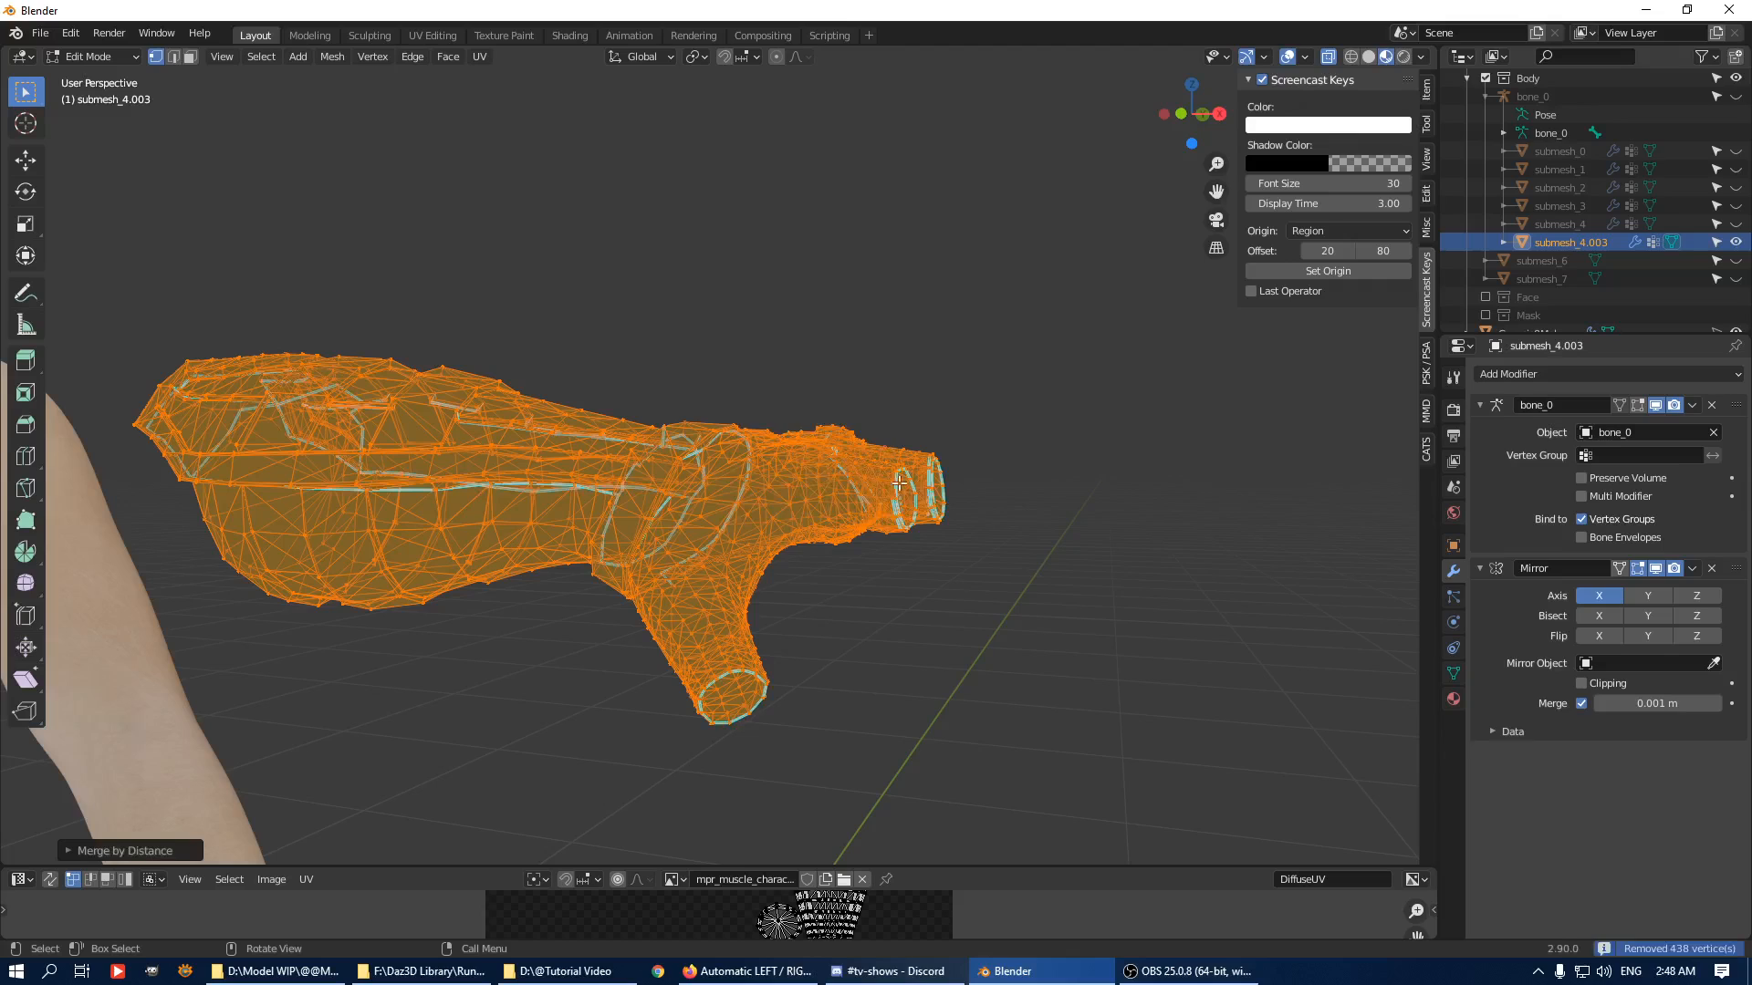
Clear the selection and select the linked geometry of the glove at the hand end of submesh_4.003.
{"action": "key", "text": "alt+a"}
{"action": "key", "text": "ctrl+l"}
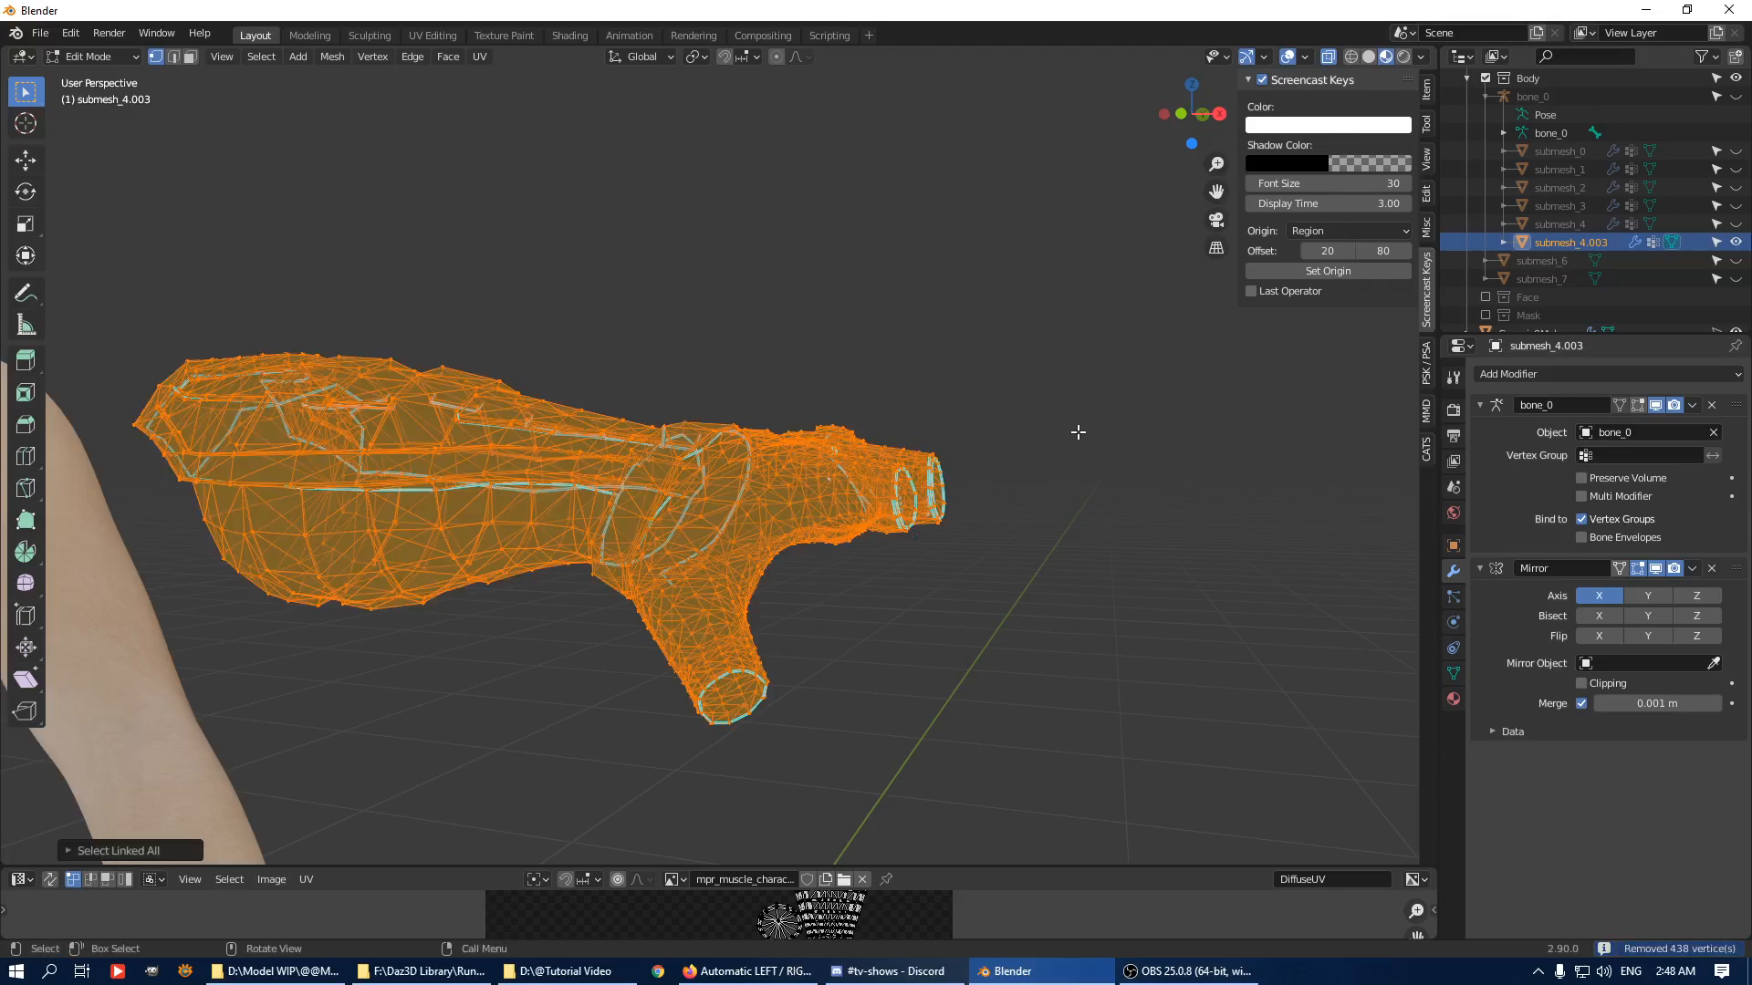
{"action": "middle_click_drag", "start_coordinate": [1078, 432], "coordinate": [917, 490]}
{"action": "key", "text": "alt+a"}
{"action": "key", "text": "ctrl+l"}
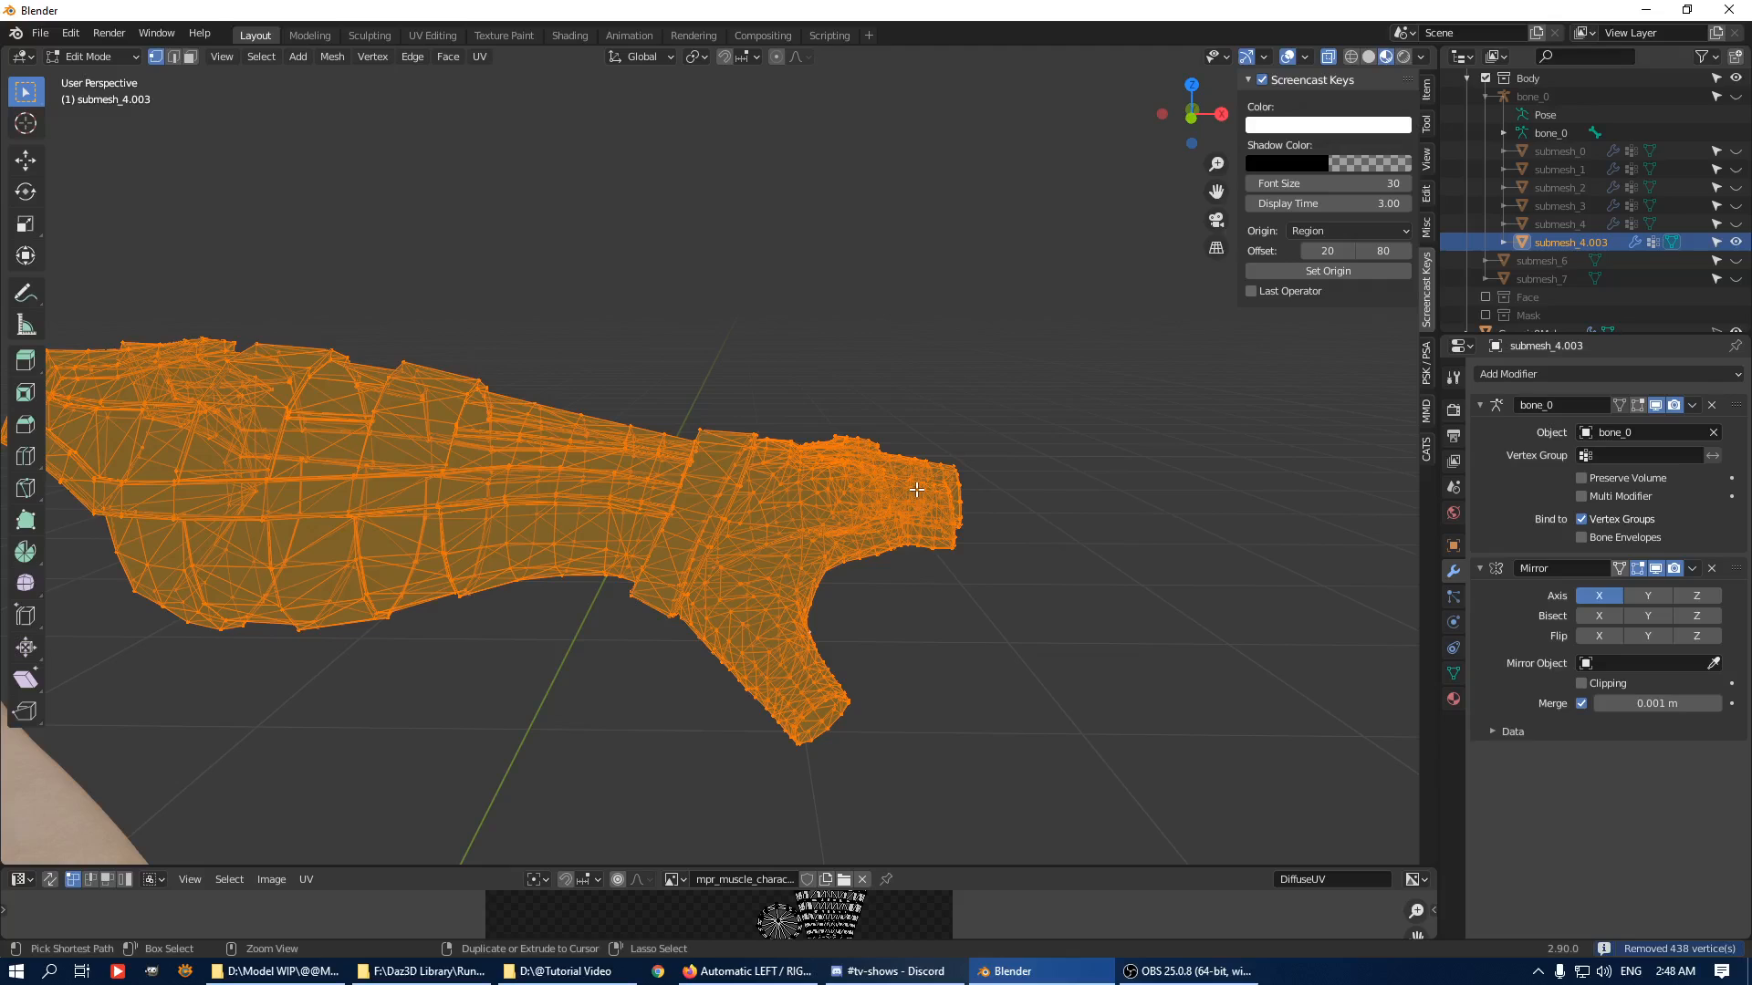
{"action": "key", "text": "alt+a"}
{"action": "left_click", "coordinate": [917, 534]}
{"action": "key", "text": "ctrl+l"}
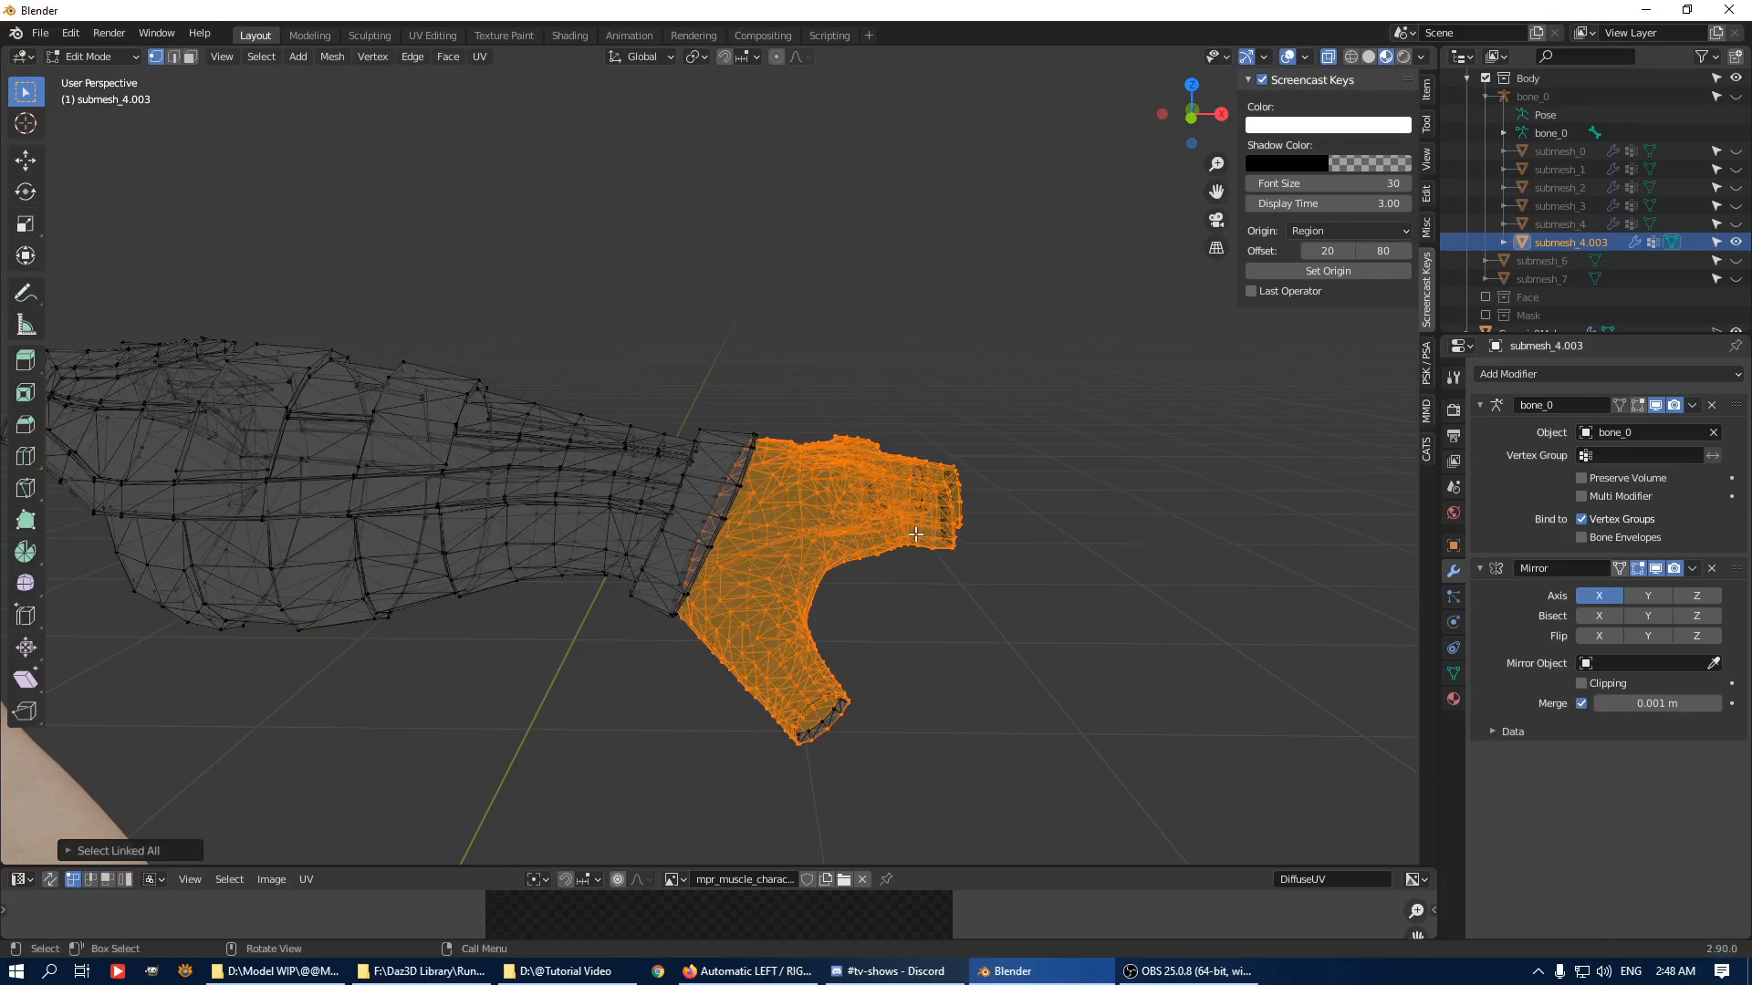
Extend the glove selection to the leftover rims at the finger and thumb openings and separate it into its own object.
{"action": "middle_click_drag", "start_coordinate": [916, 534], "coordinate": [966, 563]}
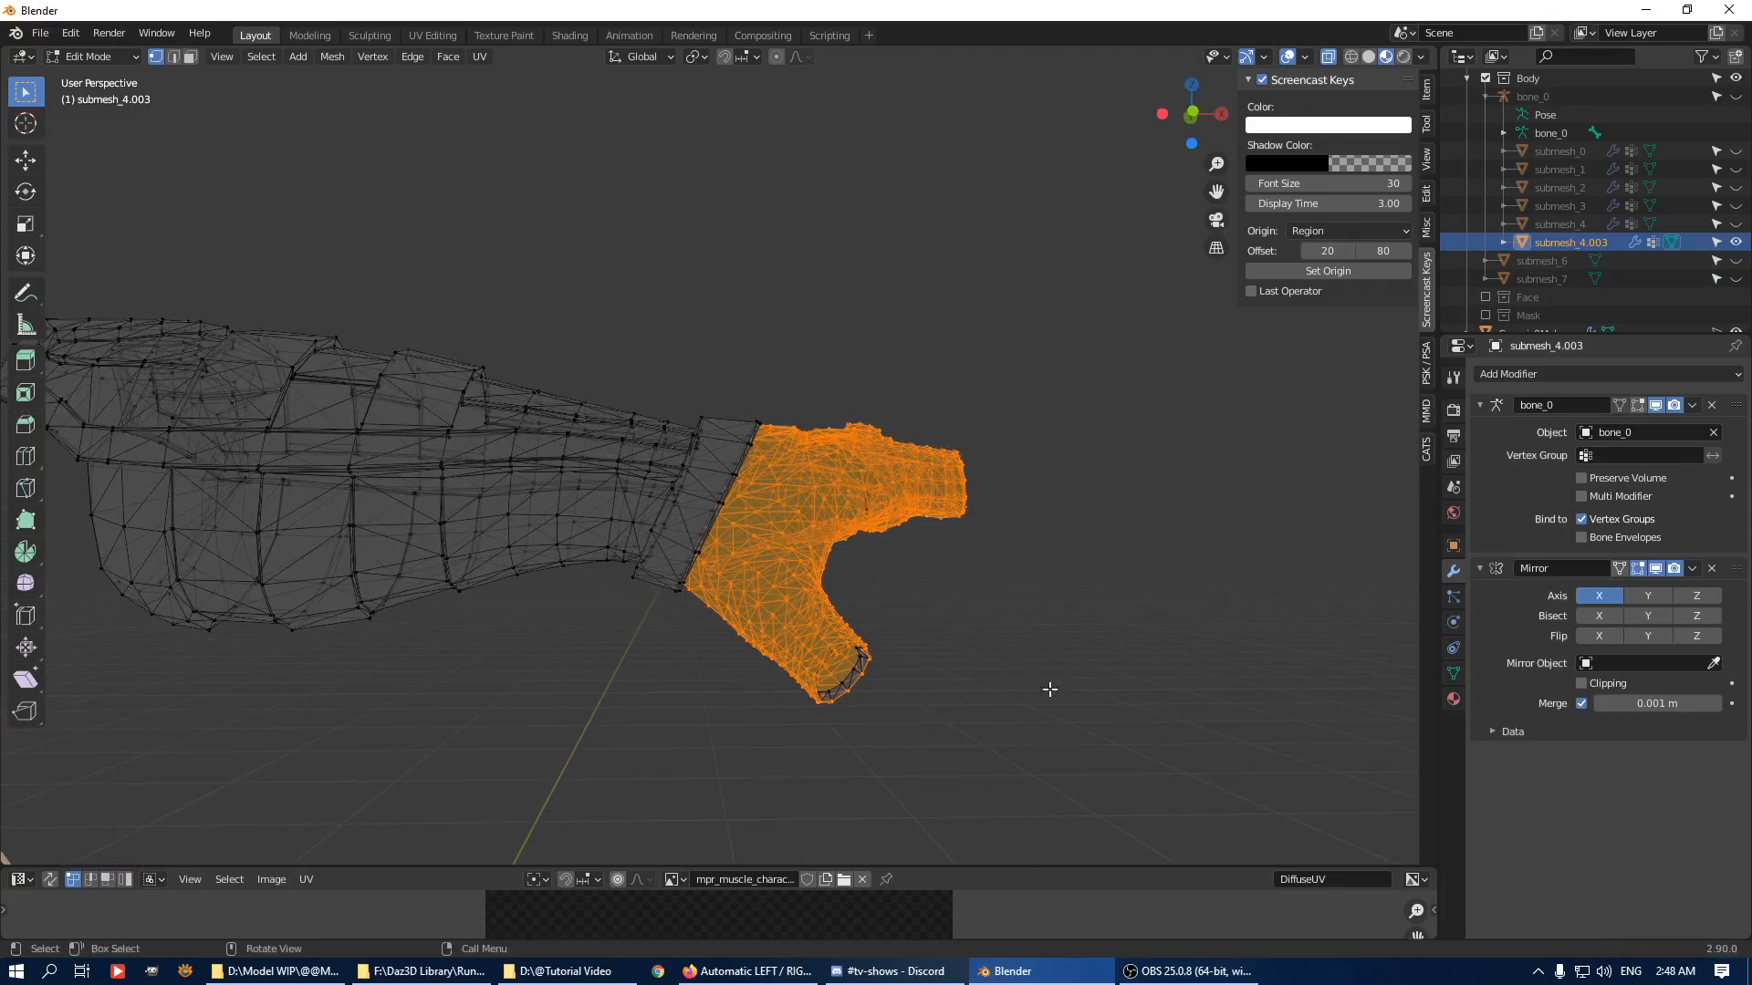
{"action": "middle_click_drag", "start_coordinate": [1048, 693], "coordinate": [940, 488]}
{"action": "key", "text": "b"}
{"action": "key", "text": "Escape"}
{"action": "middle_click_drag", "start_coordinate": [899, 615], "coordinate": [788, 733]}
{"action": "key", "text": "ctrl+l"}
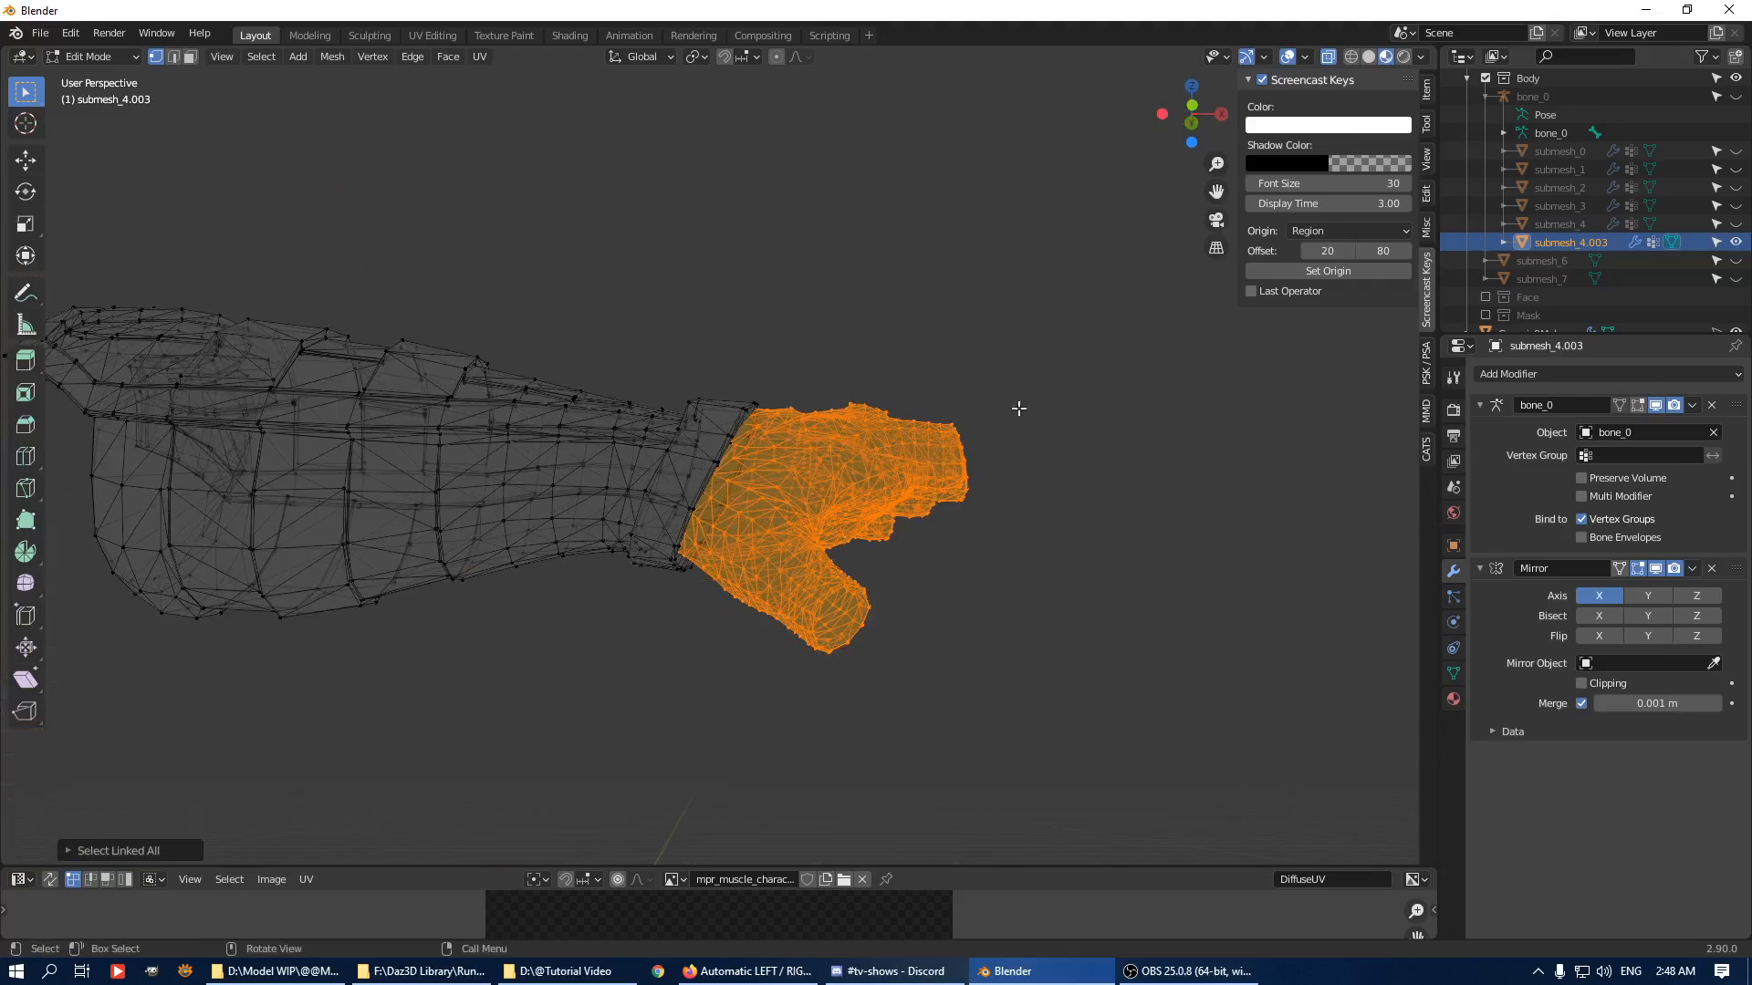
{"action": "middle_click_drag", "start_coordinate": [1019, 408], "coordinate": [869, 554]}
{"action": "key", "text": "p"}
{"action": "left_click", "coordinate": [1025, 552]}
{"action": "key", "text": "Tab"}
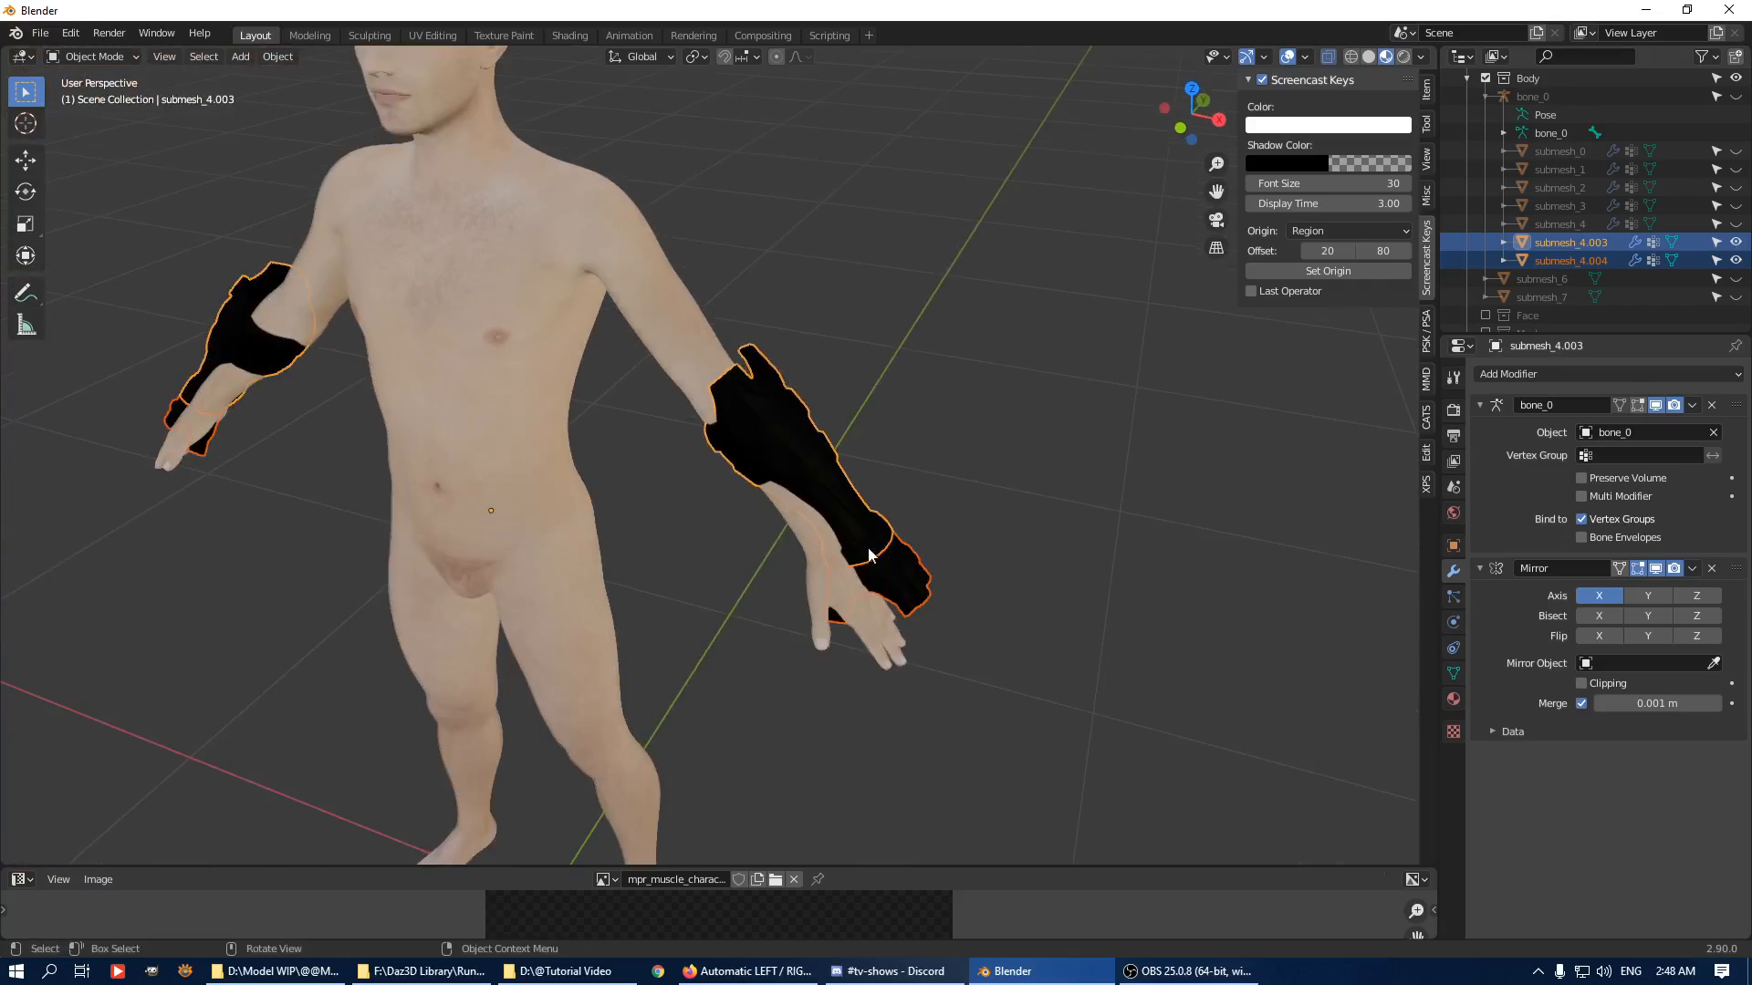
Select the forearm guard submesh_4.003 and rename it Bracer.
{"action": "left_click", "coordinate": [915, 567]}
{"action": "left_click", "coordinate": [819, 509]}
{"action": "middle_click_drag", "start_coordinate": [1068, 595], "coordinate": [805, 491]}
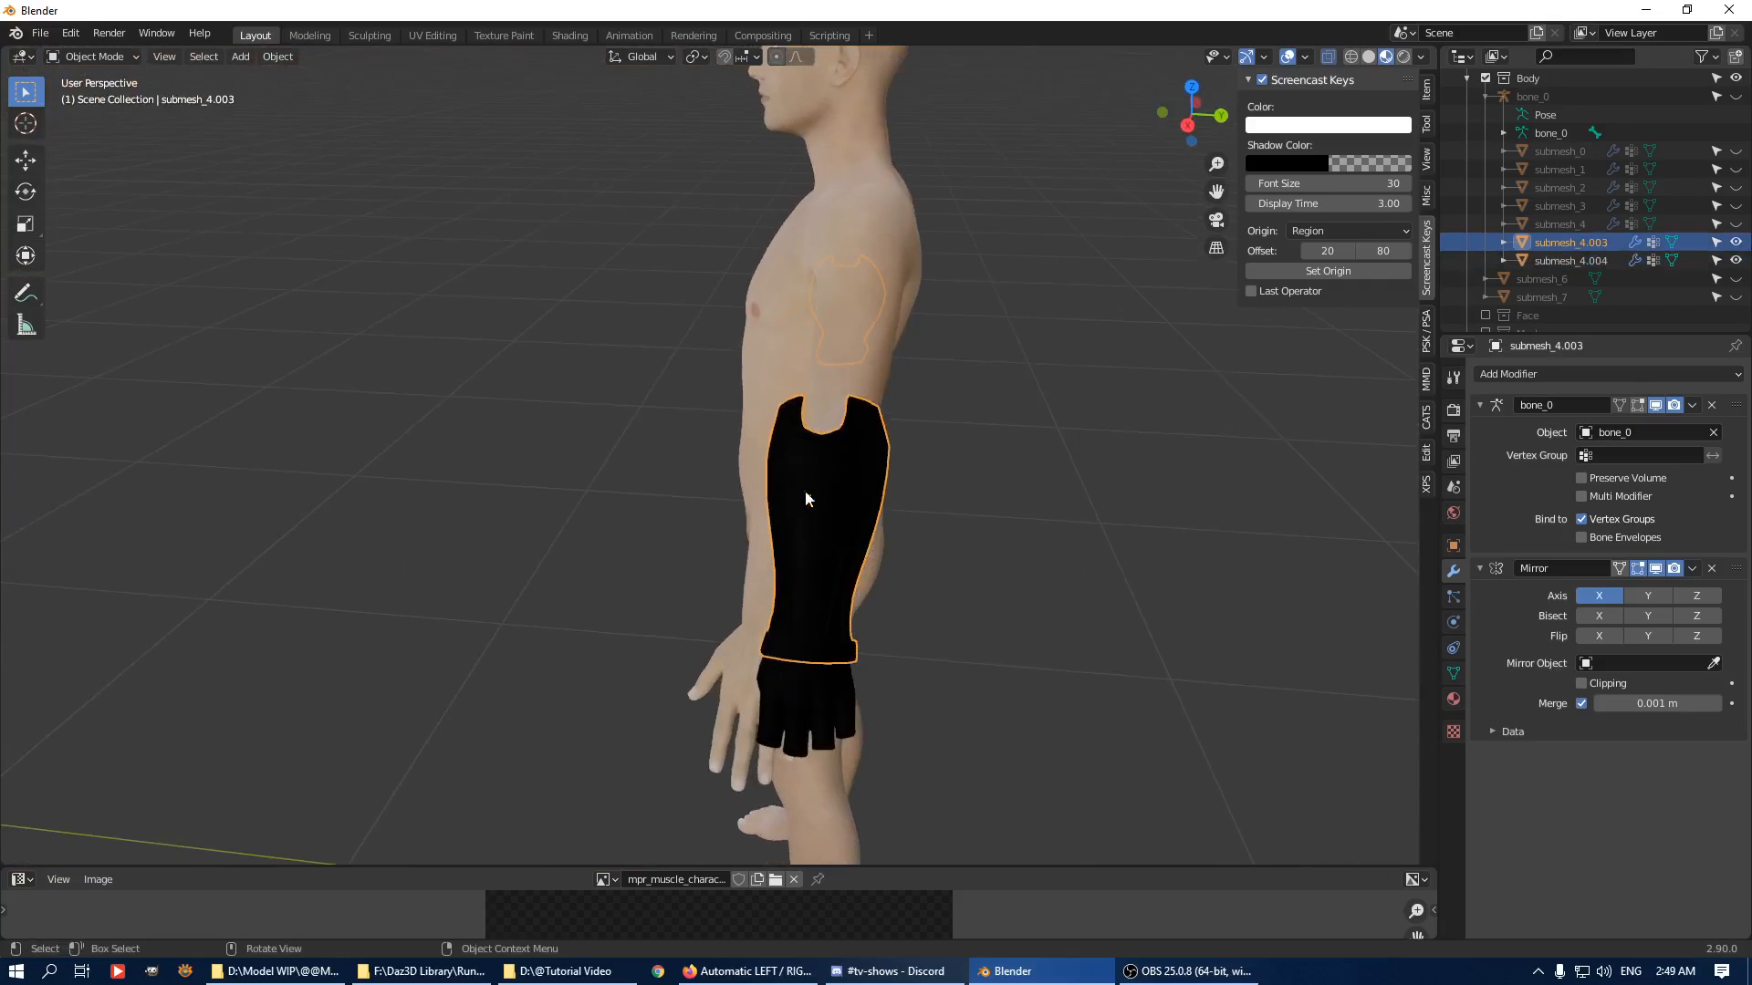
{"action": "double_click", "coordinate": [1569, 242]}
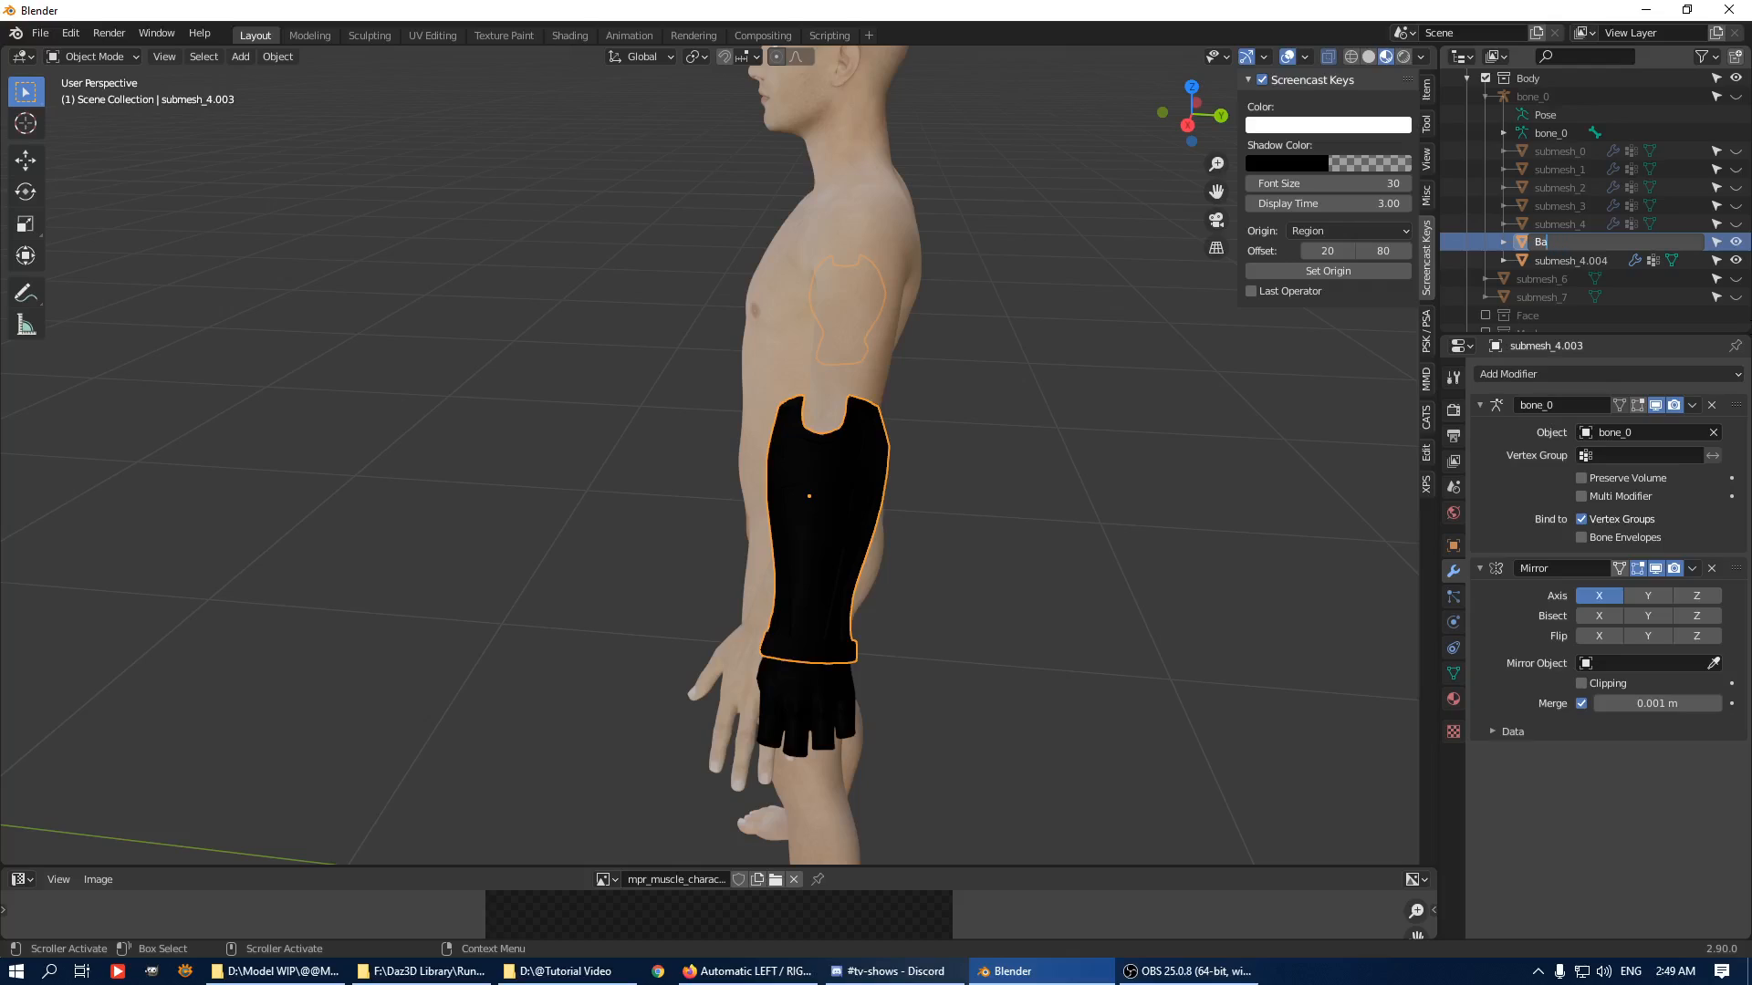
{"action": "key", "text": "Return"}
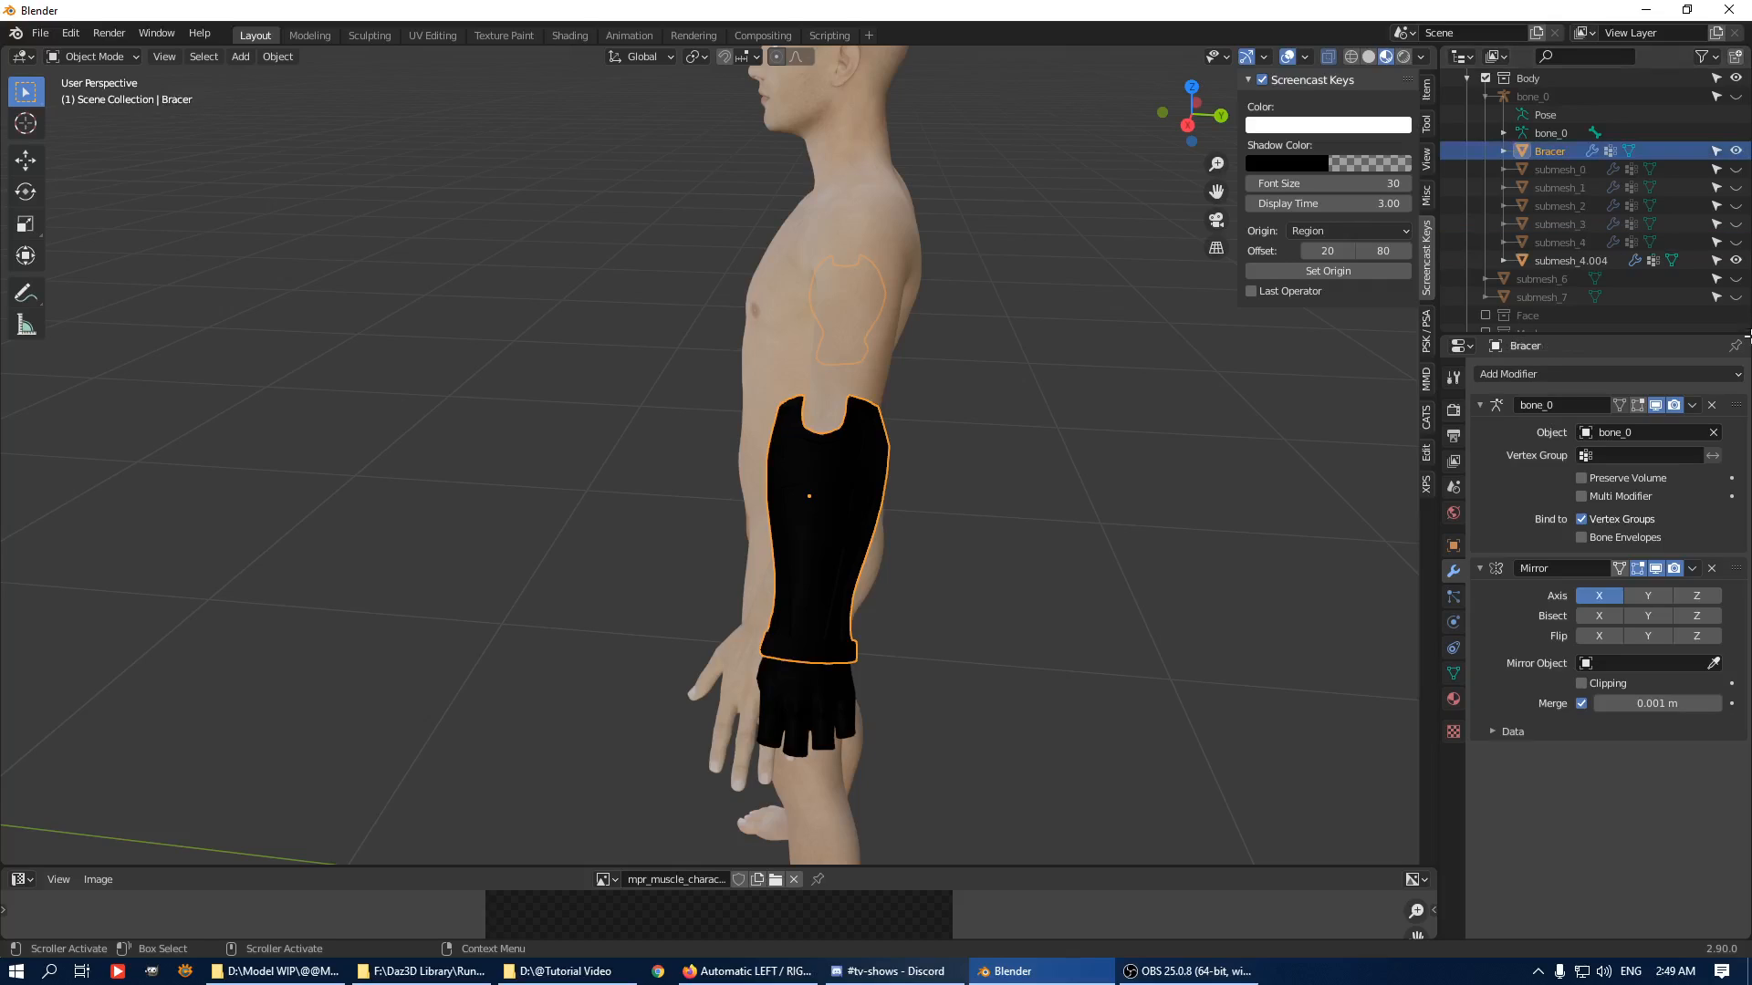
Rename the hand piece submesh_4.004 as Glove.
{"action": "left_click", "coordinate": [1562, 257]}
{"action": "double_click", "coordinate": [1562, 257]}
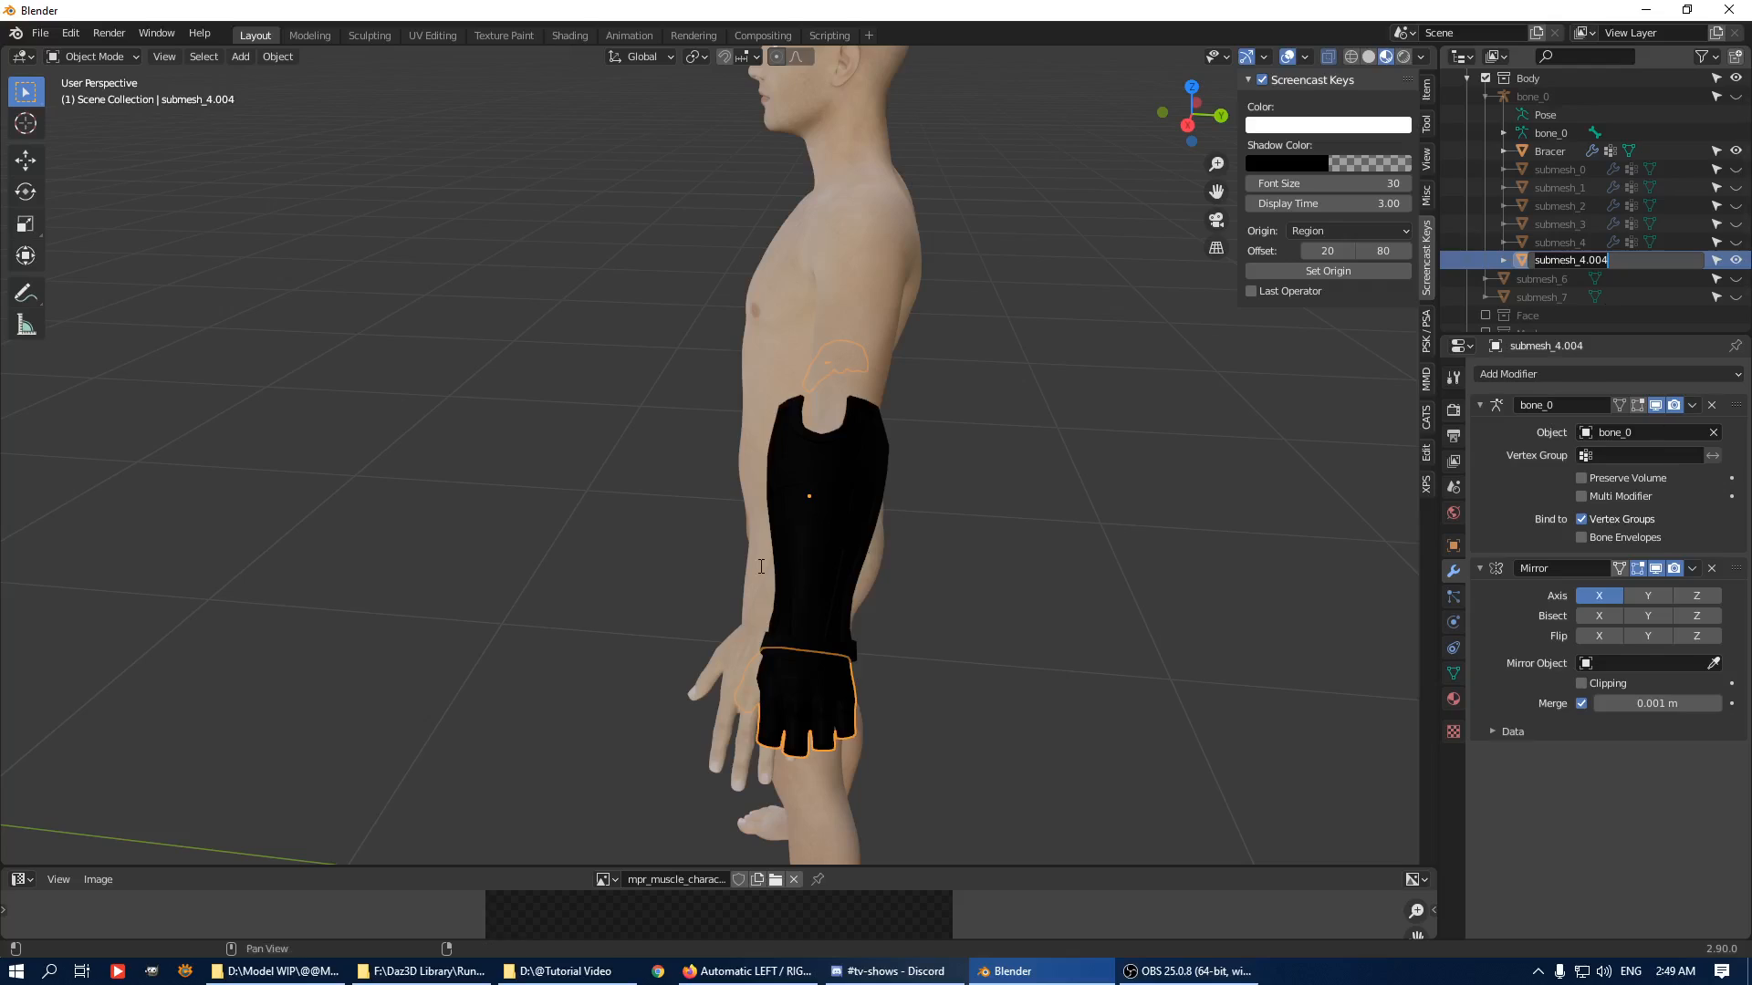
{"action": "type", "text": "Glove"}
{"action": "key", "text": "Return"}
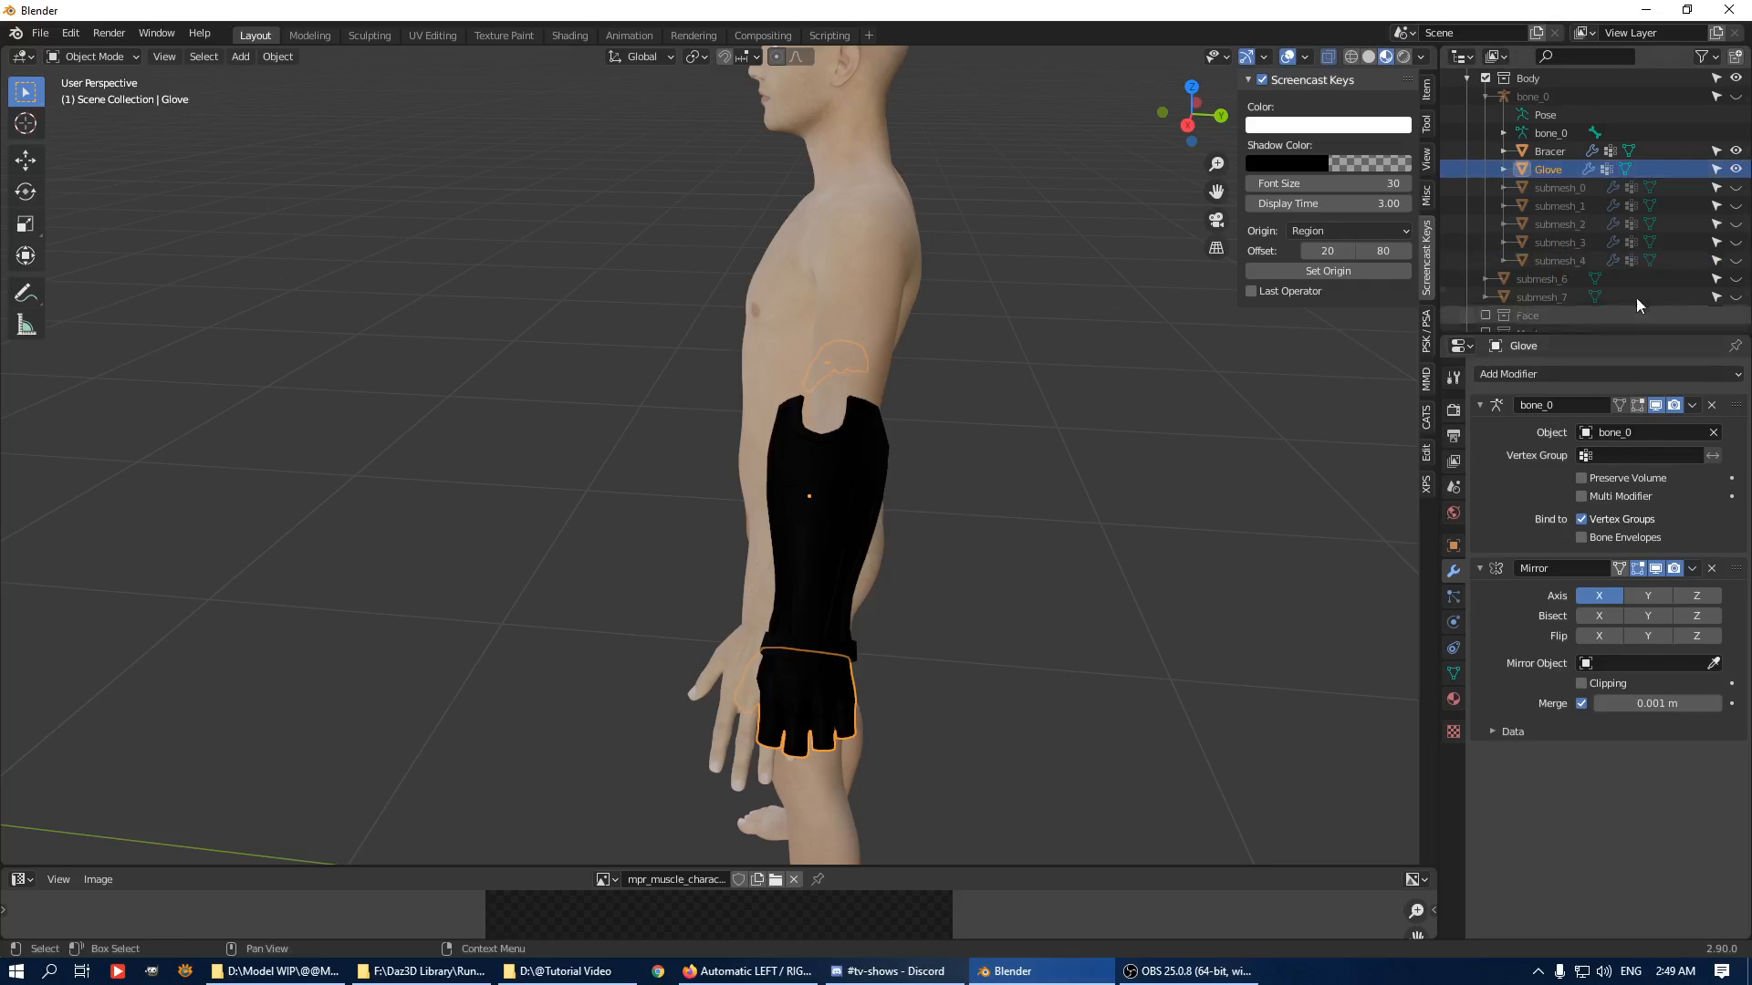
Hide Bracer and Glove, and unhide submesh_0 through submesh_4.
{"action": "left_click", "coordinate": [1735, 152]}
{"action": "left_click", "coordinate": [1735, 169]}
{"action": "left_click_drag", "start_coordinate": [1735, 188], "coordinate": [1736, 262]}
{"action": "middle_click_drag", "start_coordinate": [847, 310], "coordinate": [1051, 376]}
Join the scarf pieces submesh_0, submesh_1 and submesh_2 into one object with submesh_2 as the active mesh.
{"action": "left_click", "coordinate": [1054, 468]}
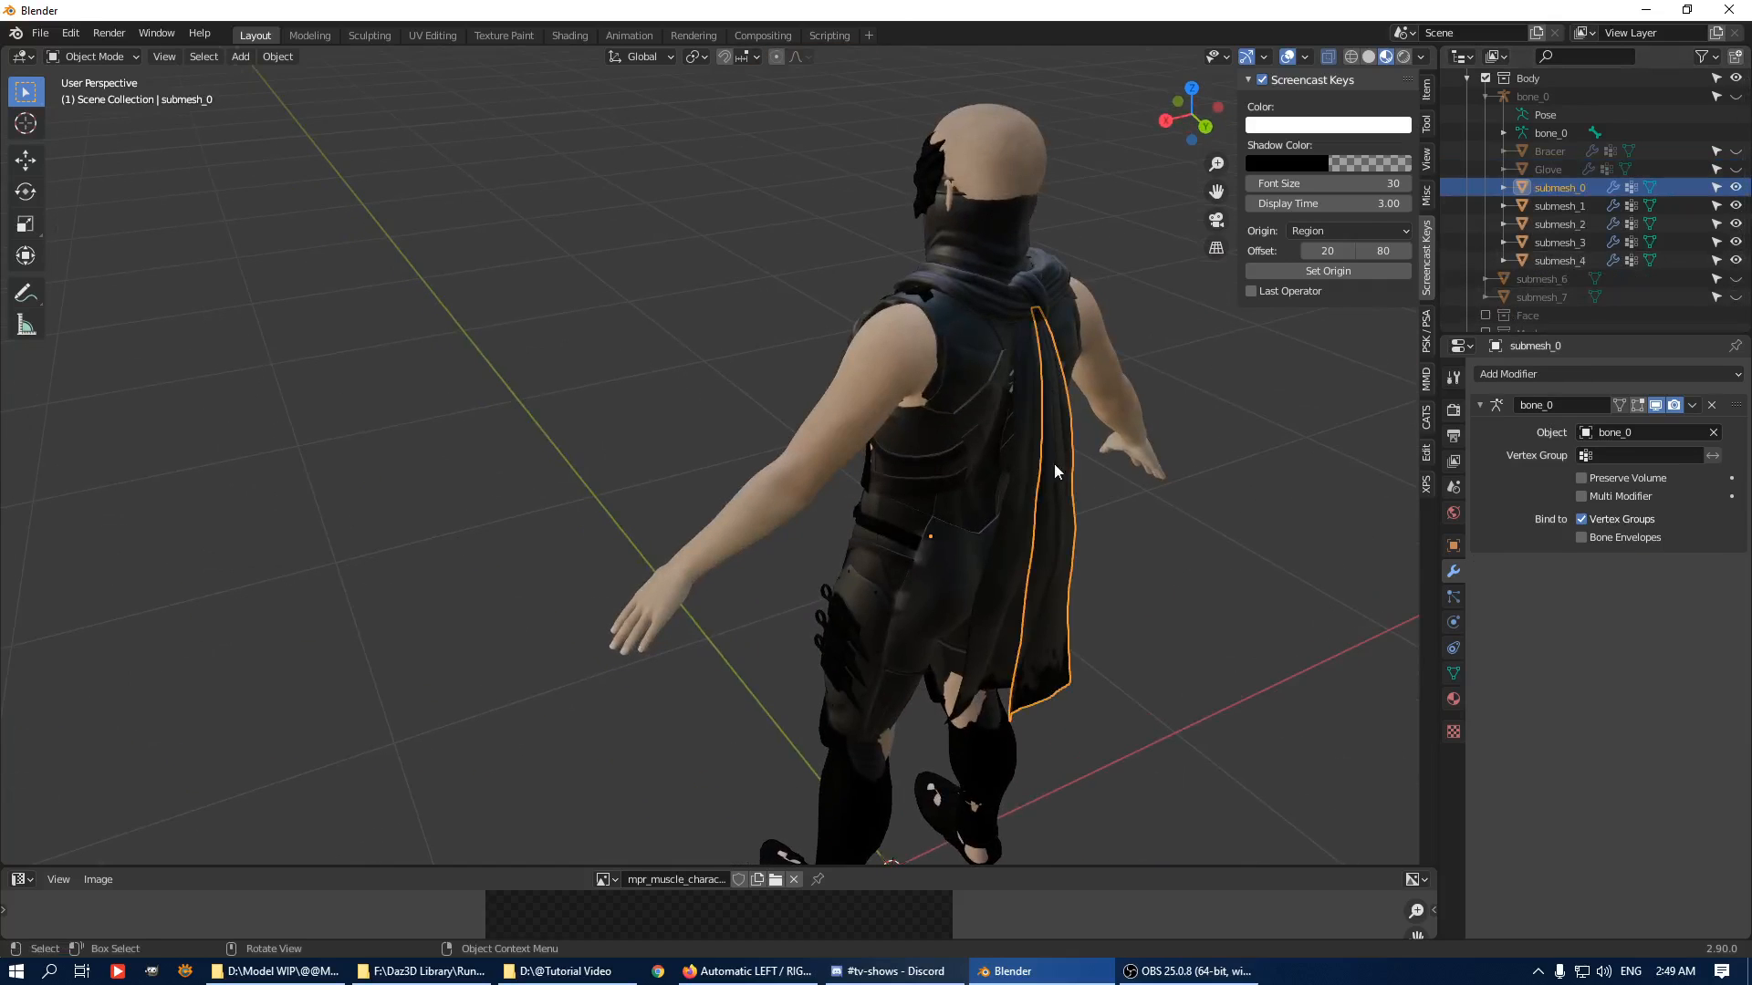
{"action": "left_click", "coordinate": [1019, 495], "text": "shift"}
{"action": "middle_click_drag", "start_coordinate": [1019, 495], "coordinate": [1021, 356]}
{"action": "left_click", "coordinate": [1077, 385], "text": "shift"}
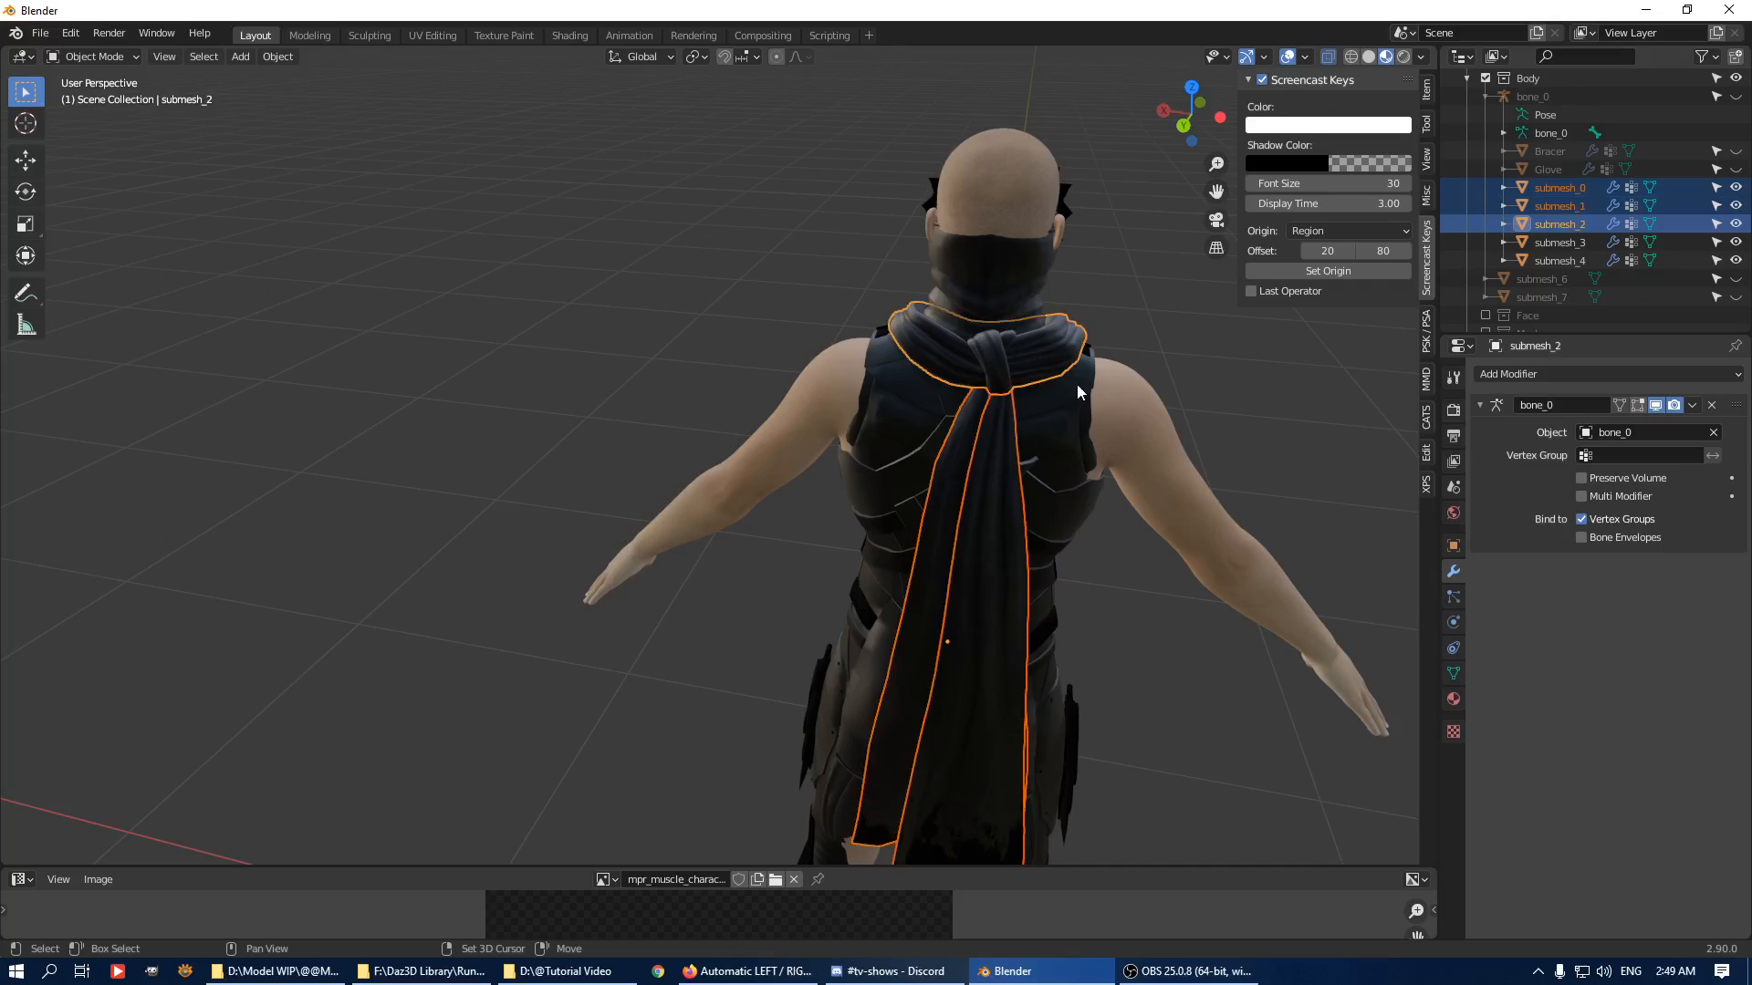
{"action": "key", "text": "ctrl+j"}
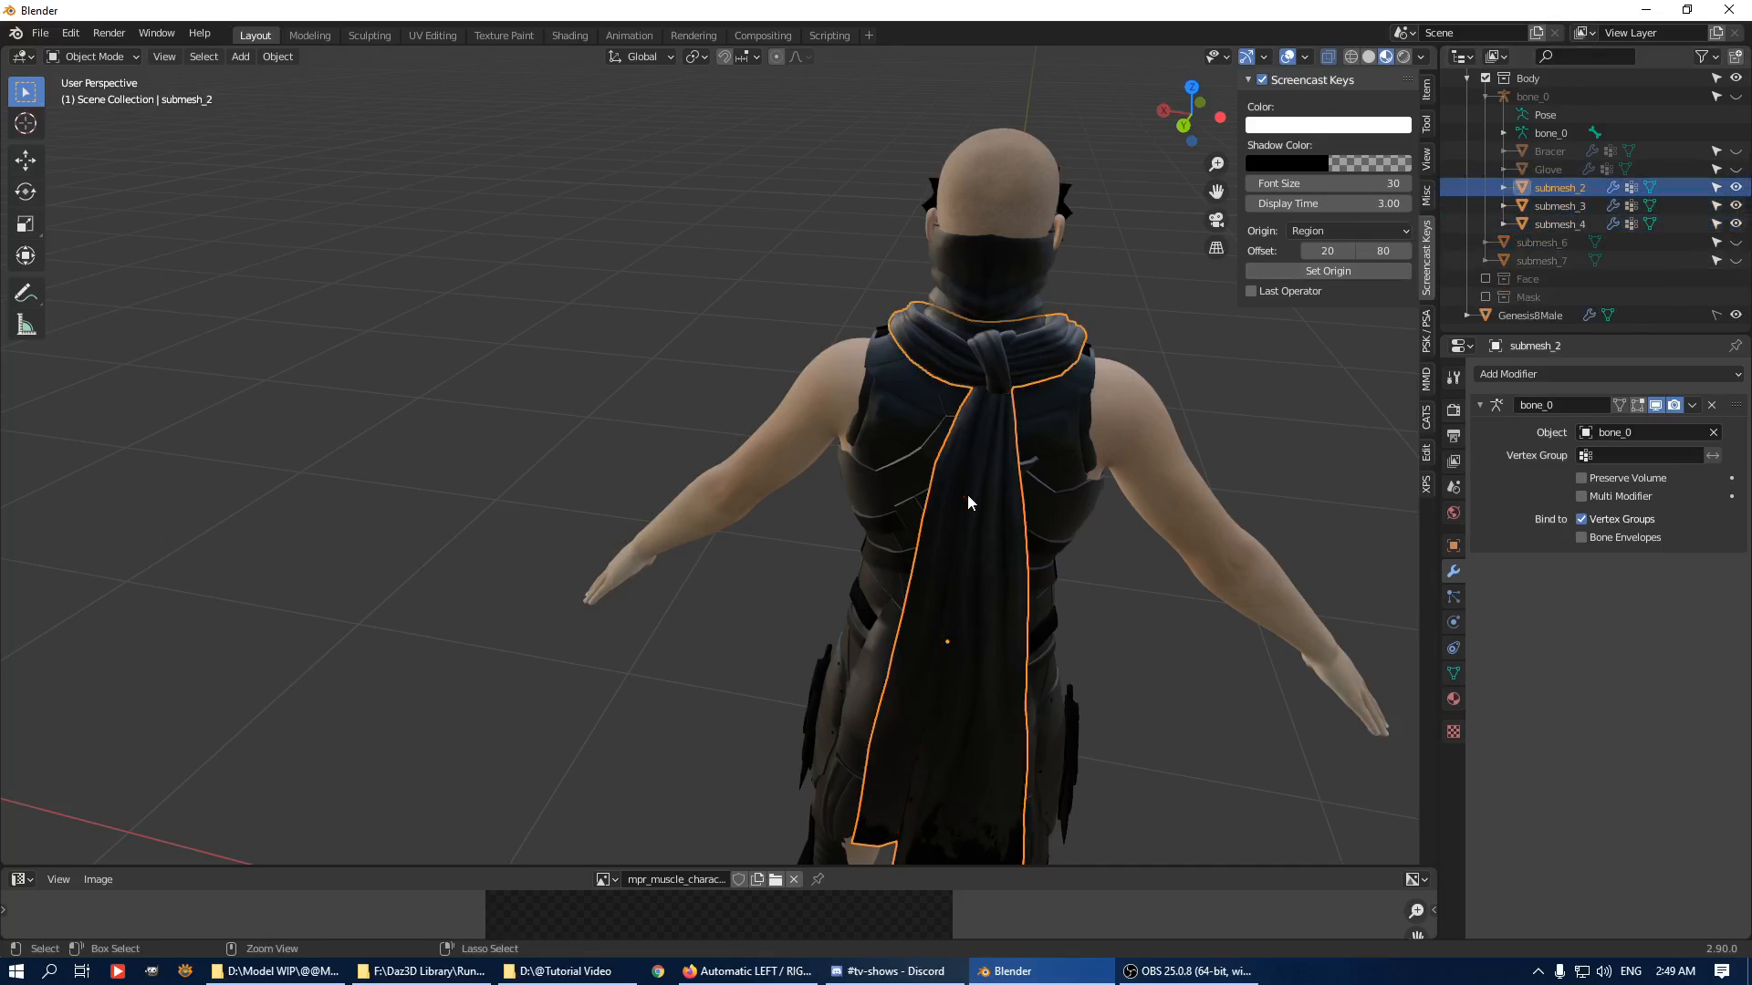
Run Multi Select Loops on the joined scarf mesh in Edit Mode and merge its vertices by distance.
{"action": "key", "text": "Tab"}
{"action": "key", "text": "q"}
{"action": "left_click", "coordinate": [971, 499]}
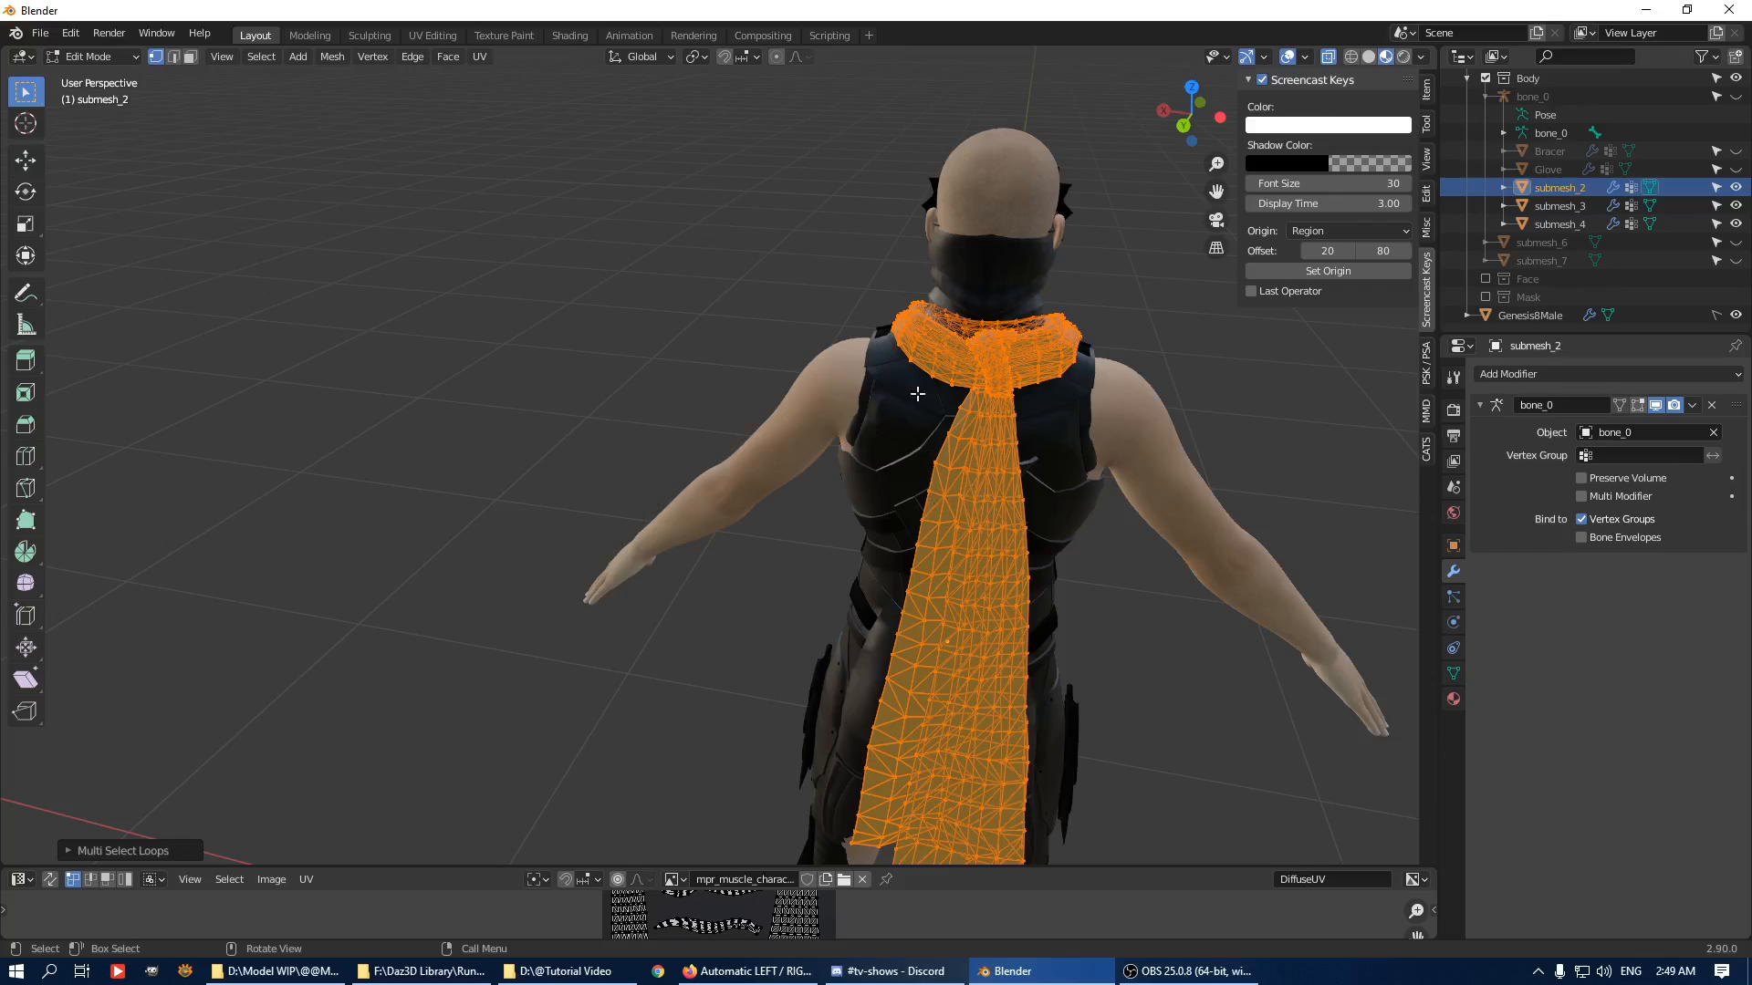
{"action": "key", "text": "q"}
{"action": "left_click", "coordinate": [1083, 405]}
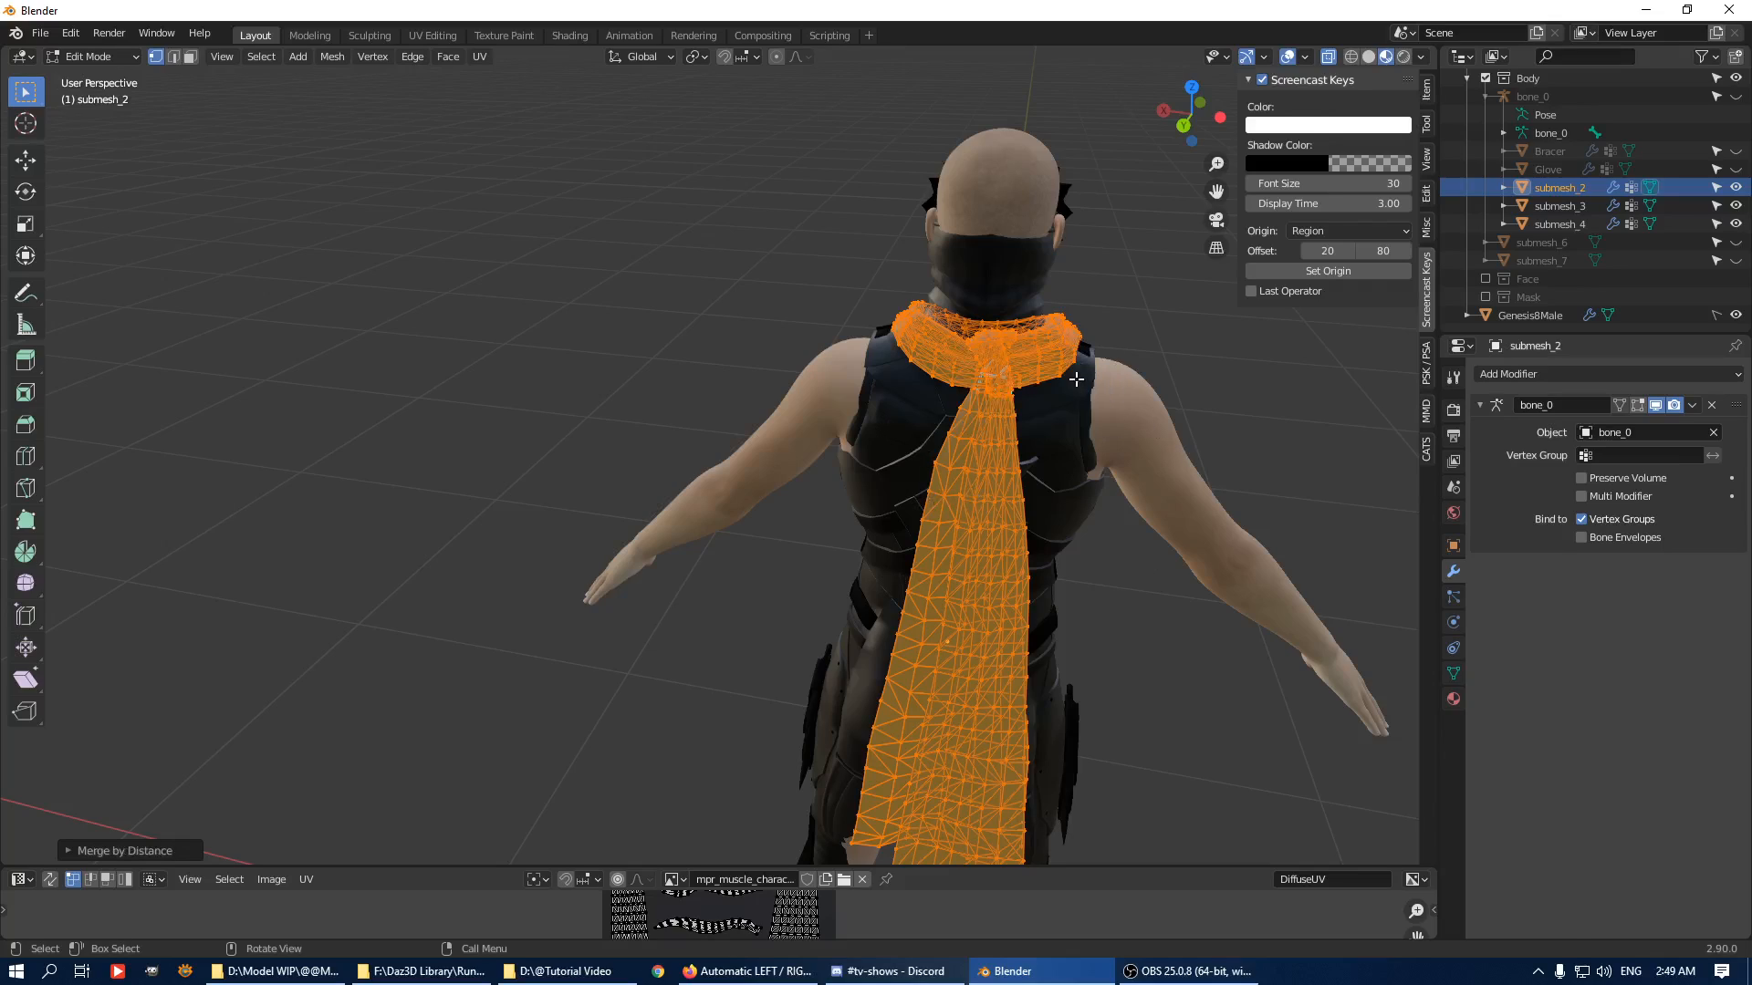
Rename the joined scarf mesh submesh_2 as Scarf, leave Edit Mode and hide it.
{"action": "double_click", "coordinate": [1548, 189]}
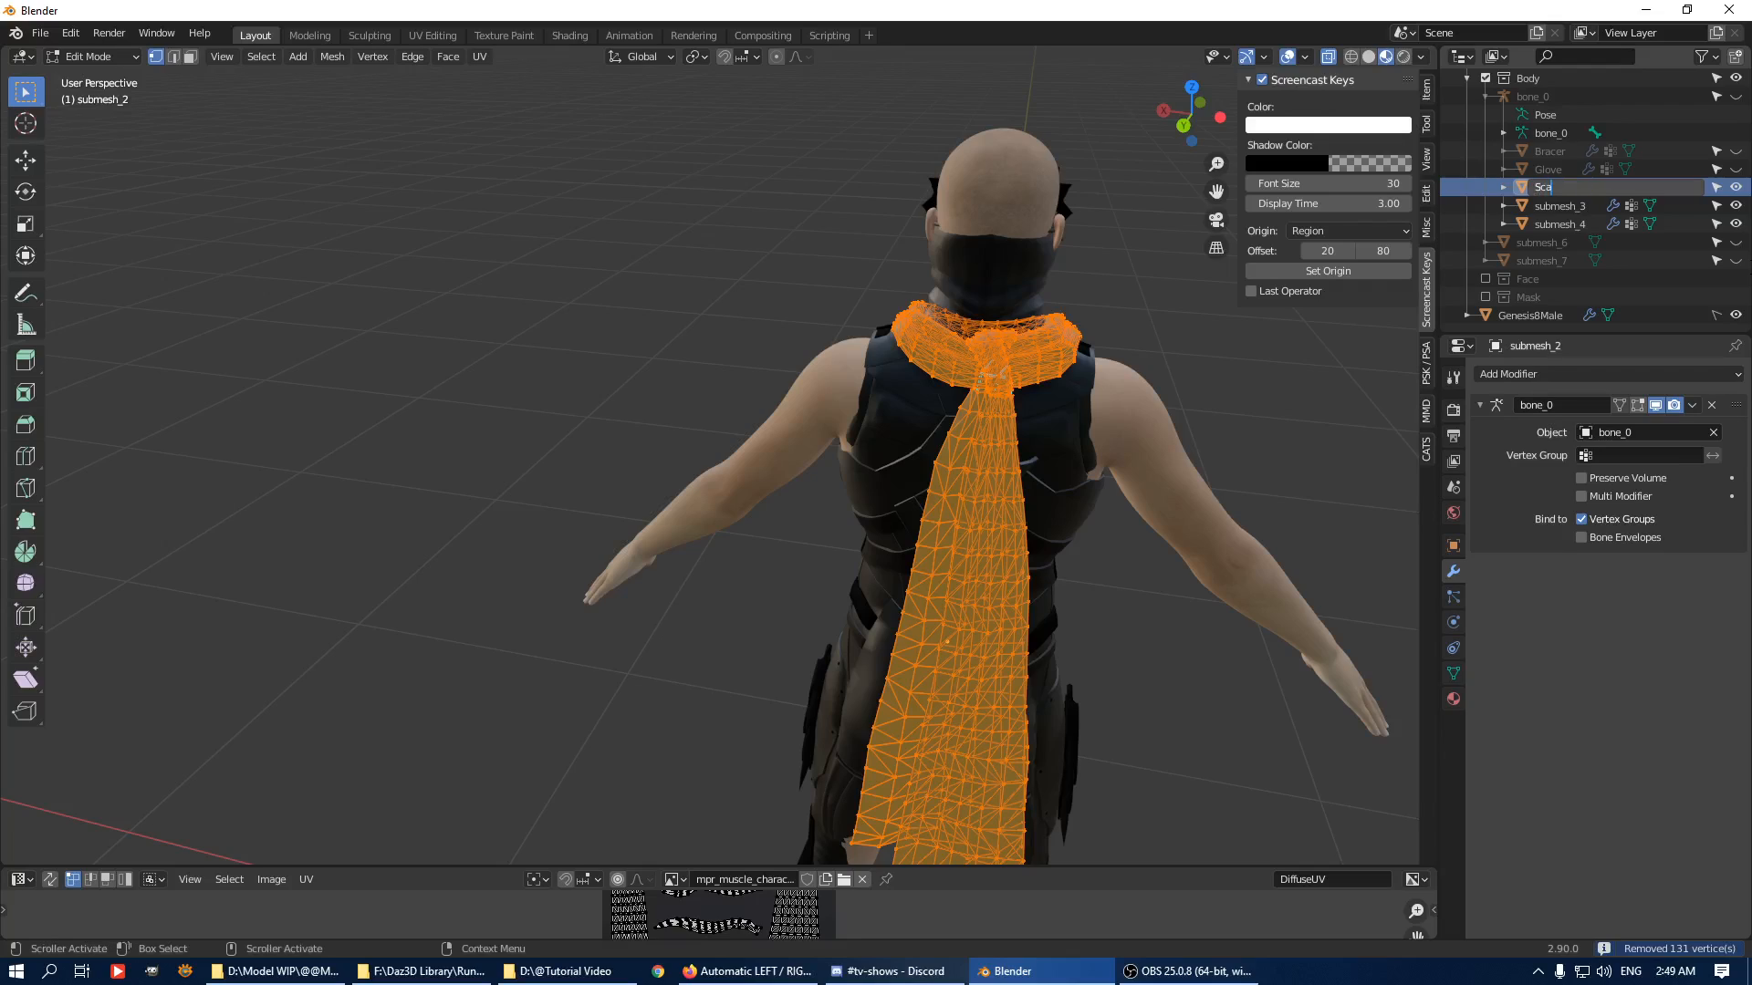
{"action": "type", "text": "Scarf"}
{"action": "key", "text": "Return"}
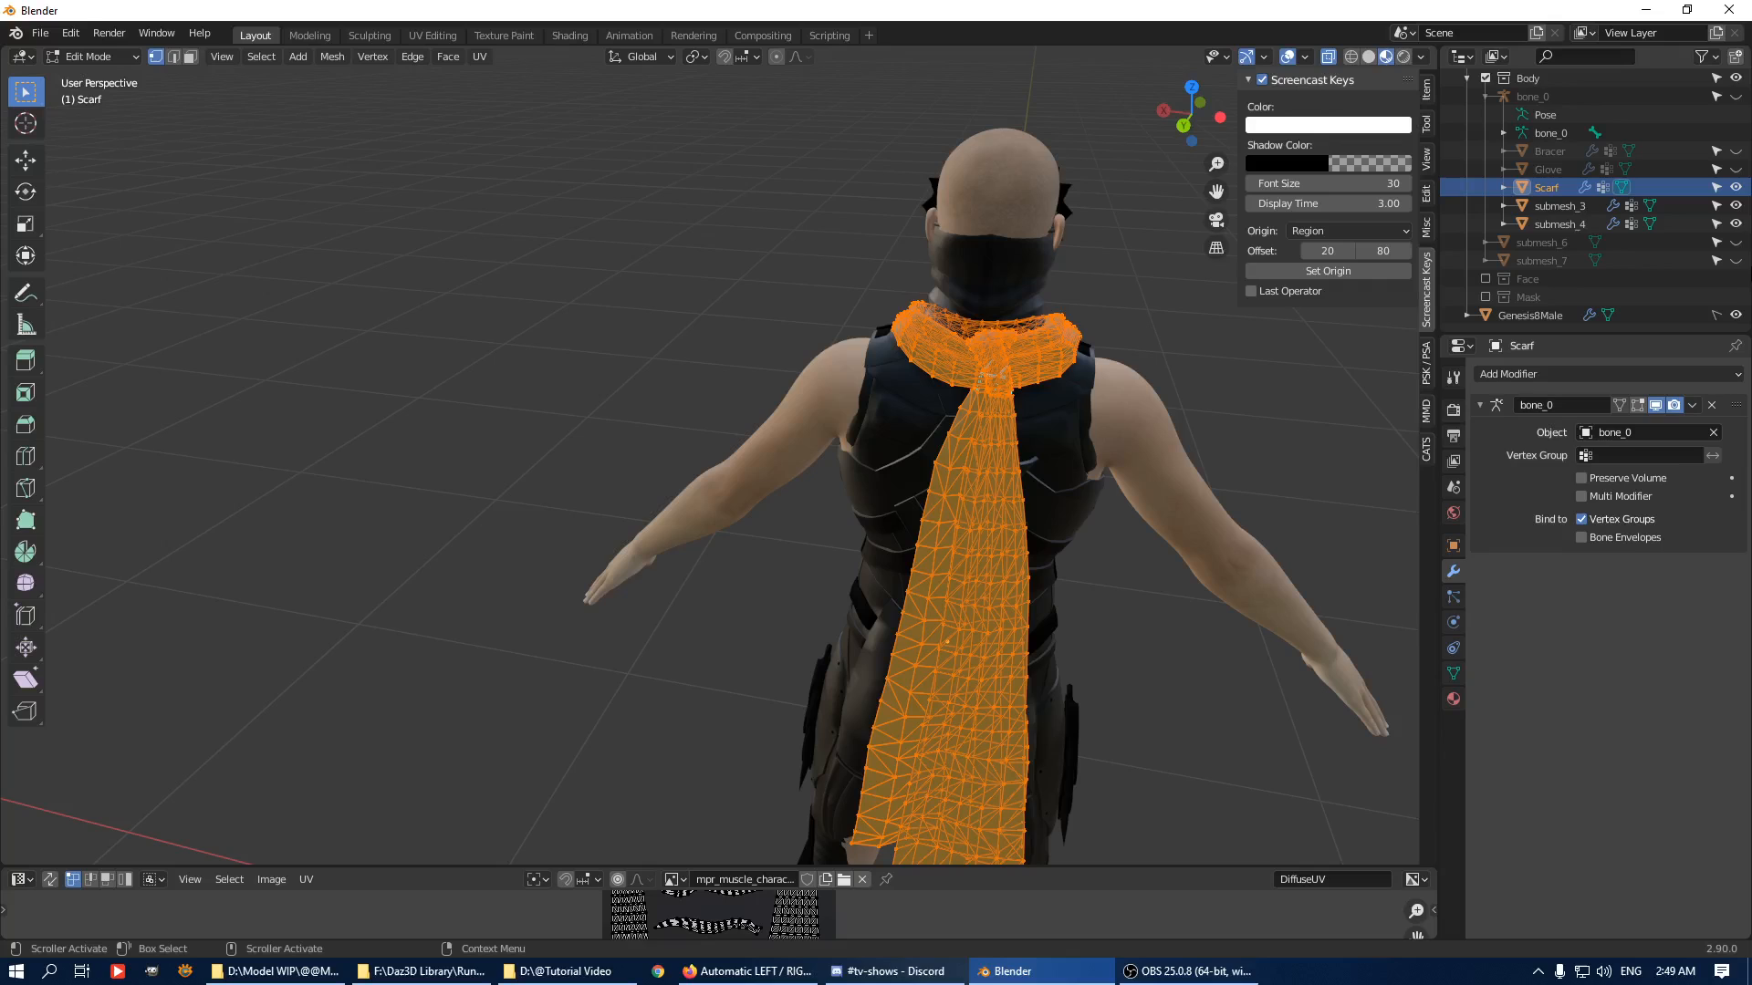
{"action": "key", "text": "Tab"}
{"action": "left_click", "coordinate": [1736, 187]}
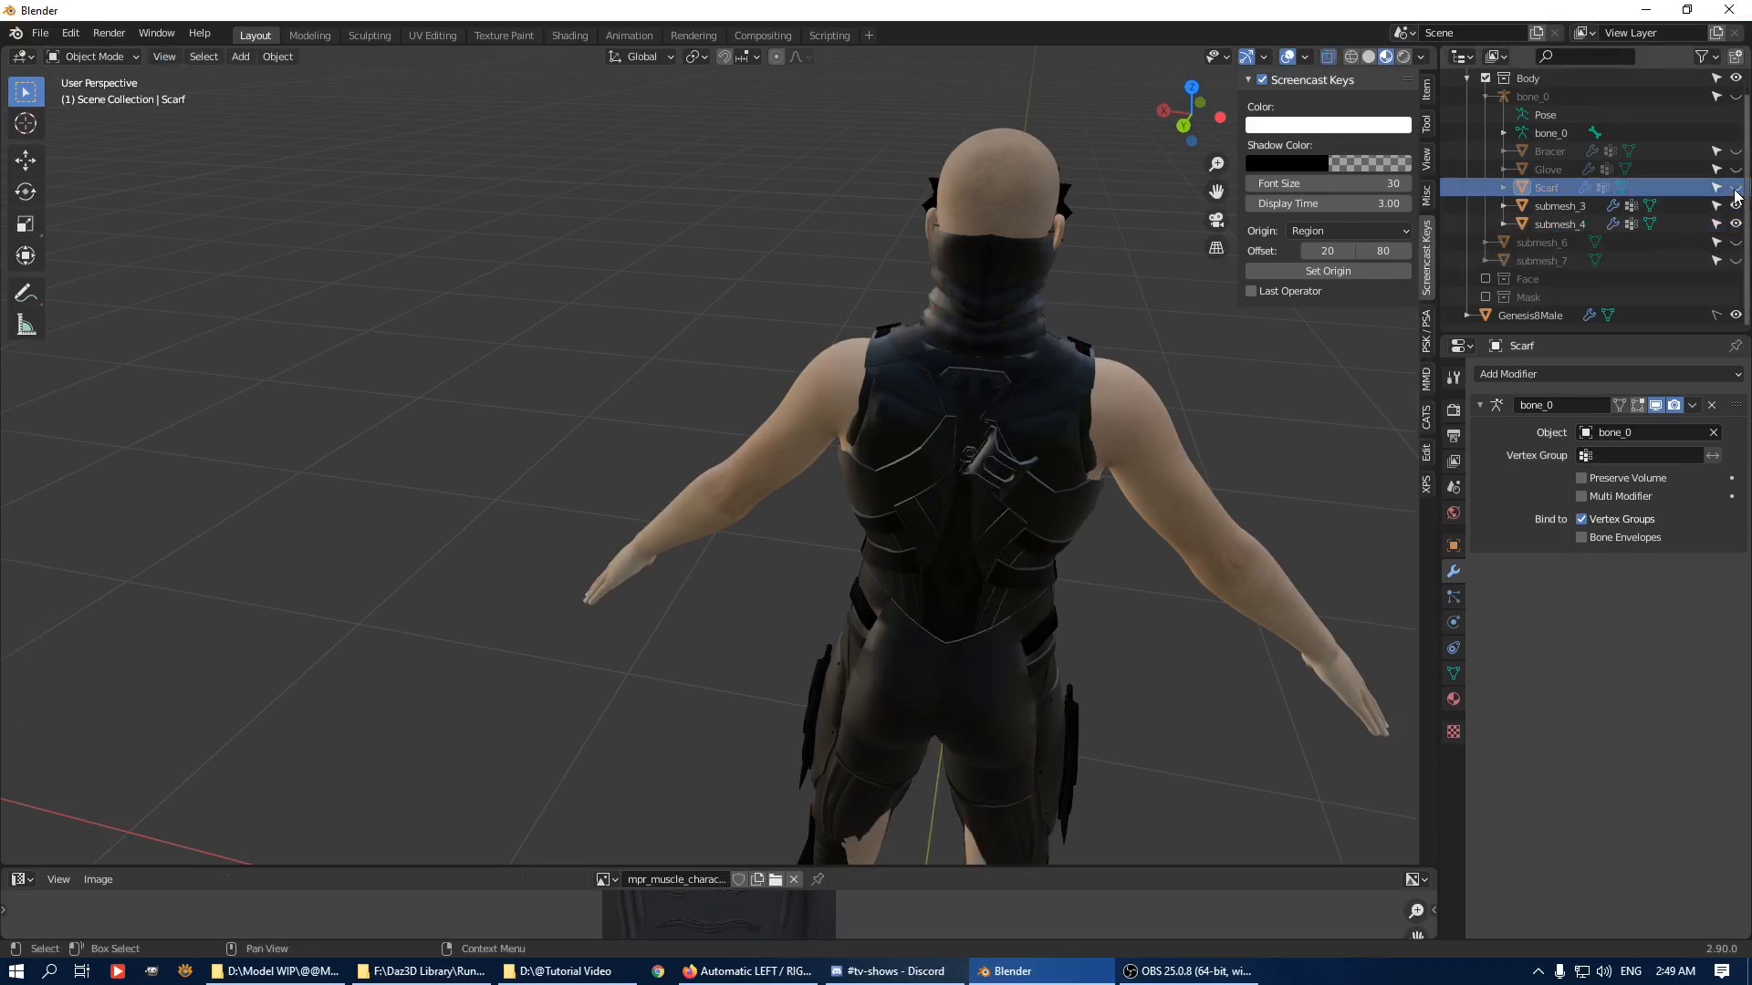
Enter Edit Mode on the torso mesh submesh_3, hide the Genesis8Male figure and turn off X-ray.
{"action": "scroll", "coordinate": [561, 443], "scroll_direction": "down", "scroll_amount": 2}
{"action": "middle_click_drag", "start_coordinate": [563, 444], "coordinate": [725, 616]}
{"action": "scroll", "coordinate": [725, 615], "scroll_direction": "up", "scroll_amount": 4}
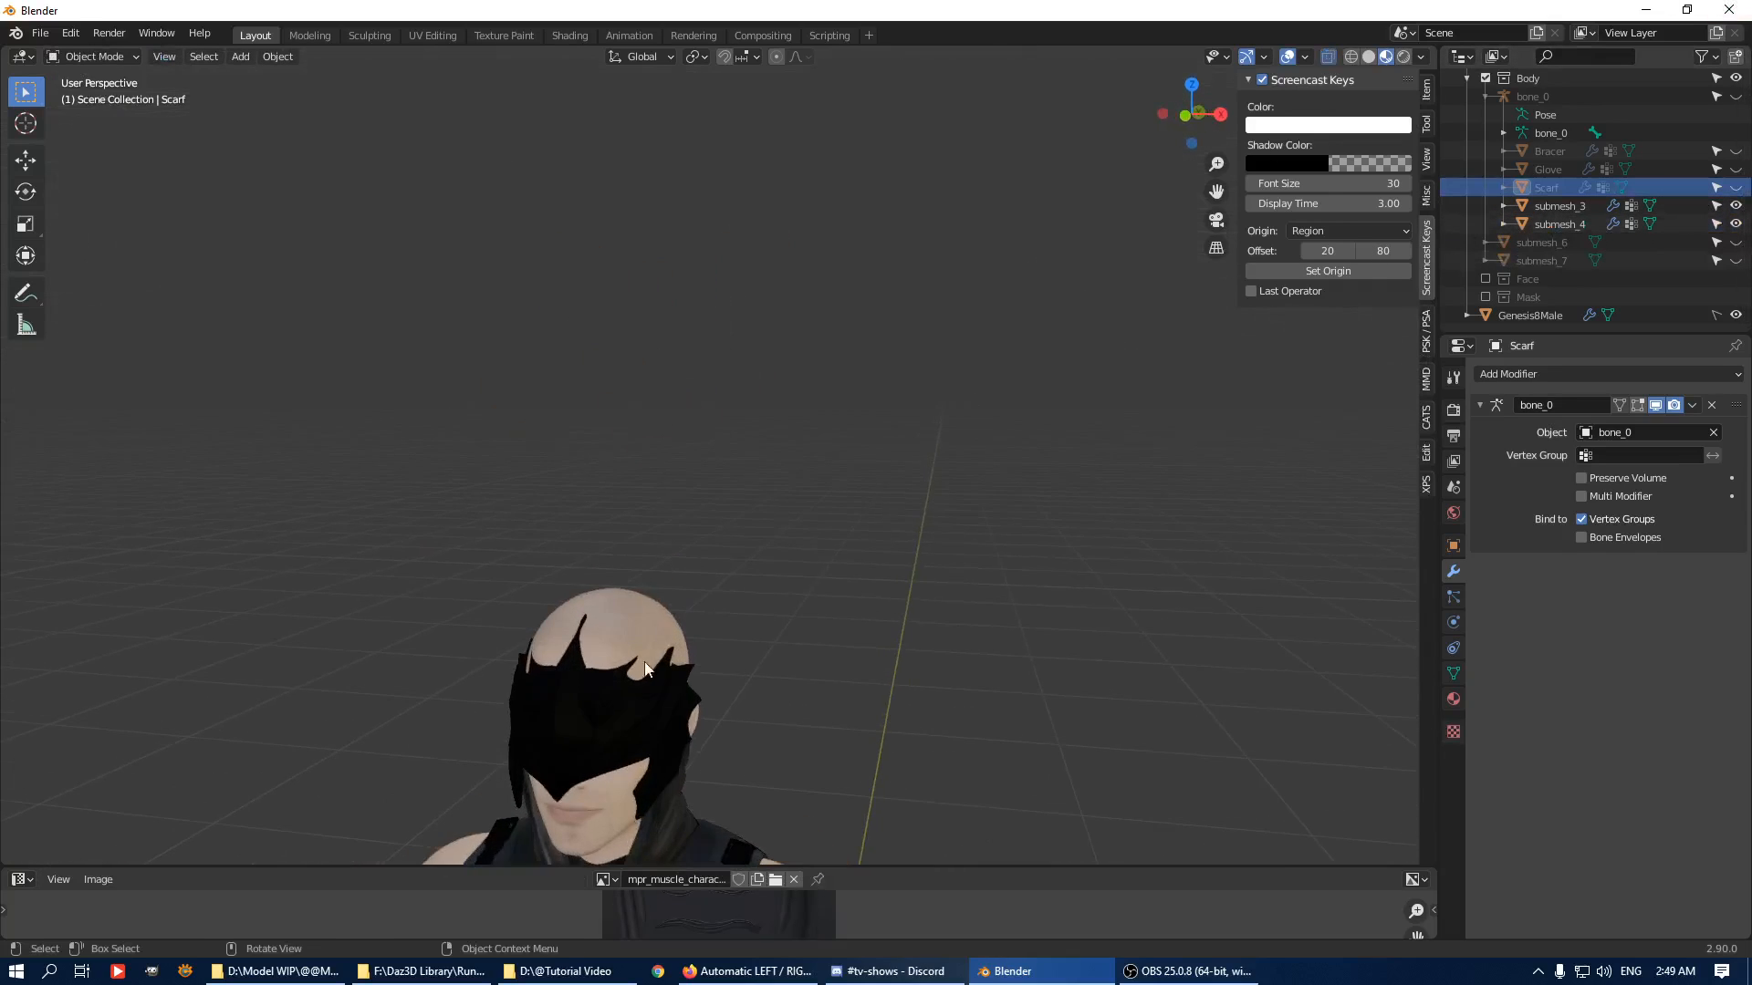
{"action": "middle_click_drag", "start_coordinate": [644, 660], "coordinate": [861, 266], "text": "shift"}
{"action": "left_click", "coordinate": [780, 393]}
{"action": "key", "text": "Tab"}
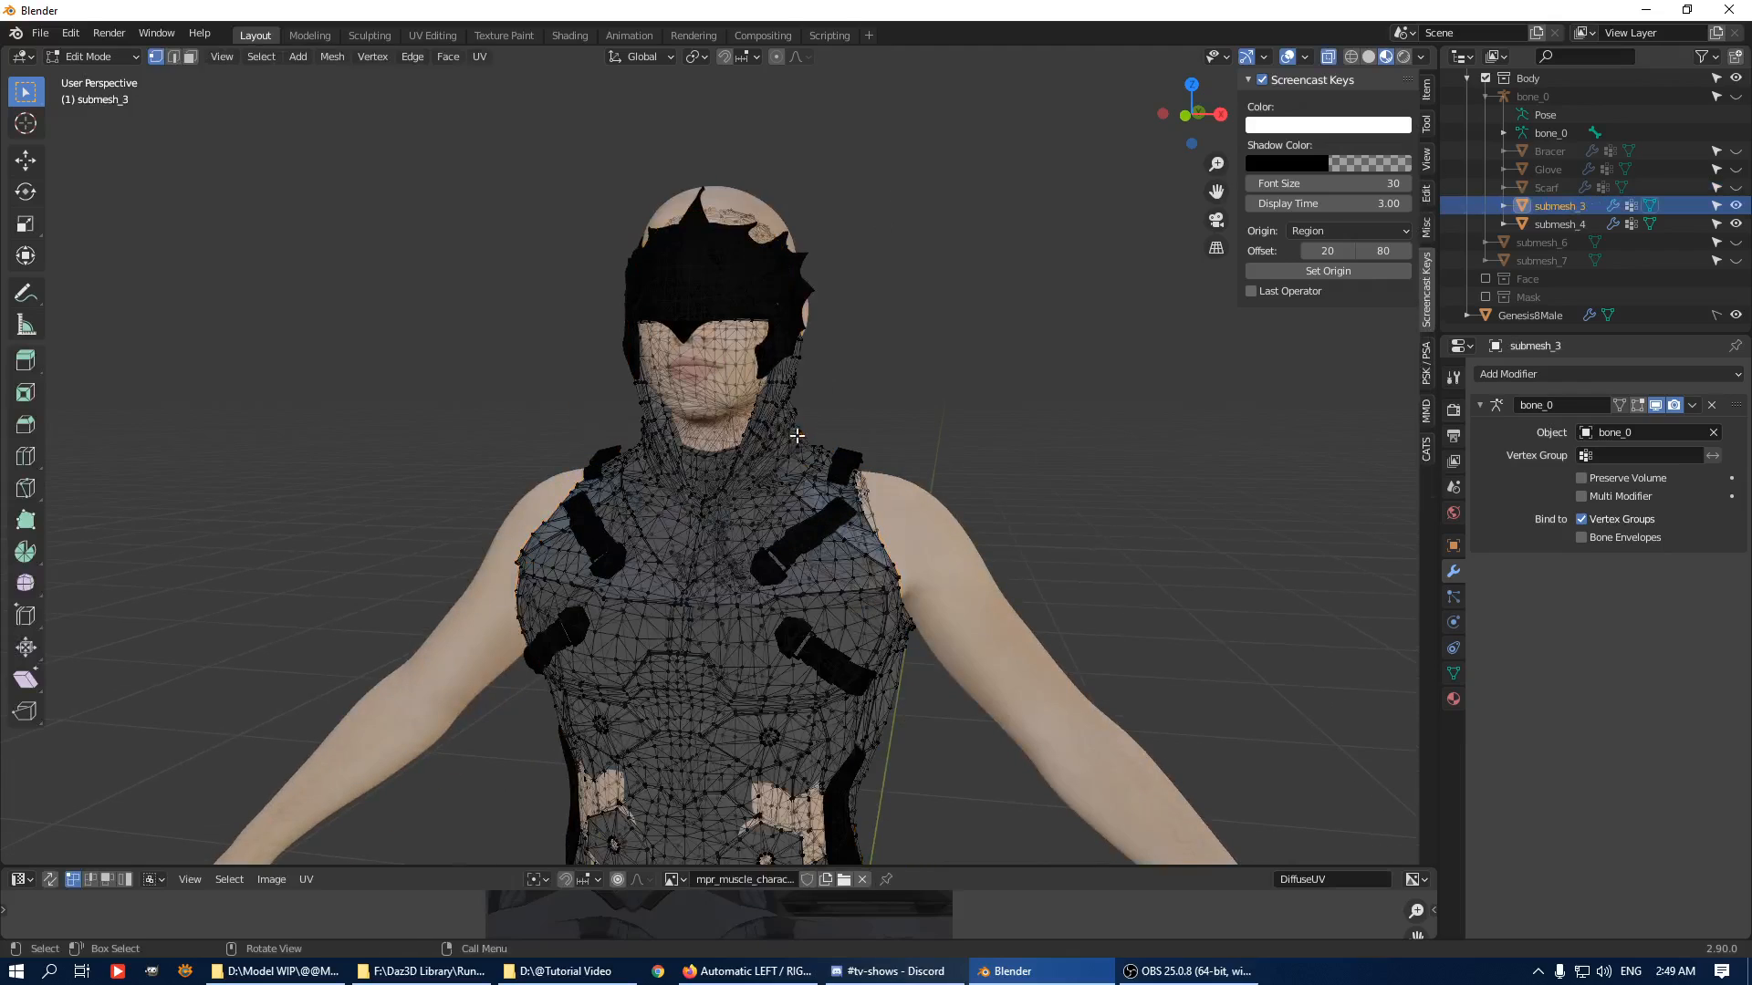
{"action": "left_click", "coordinate": [1736, 315]}
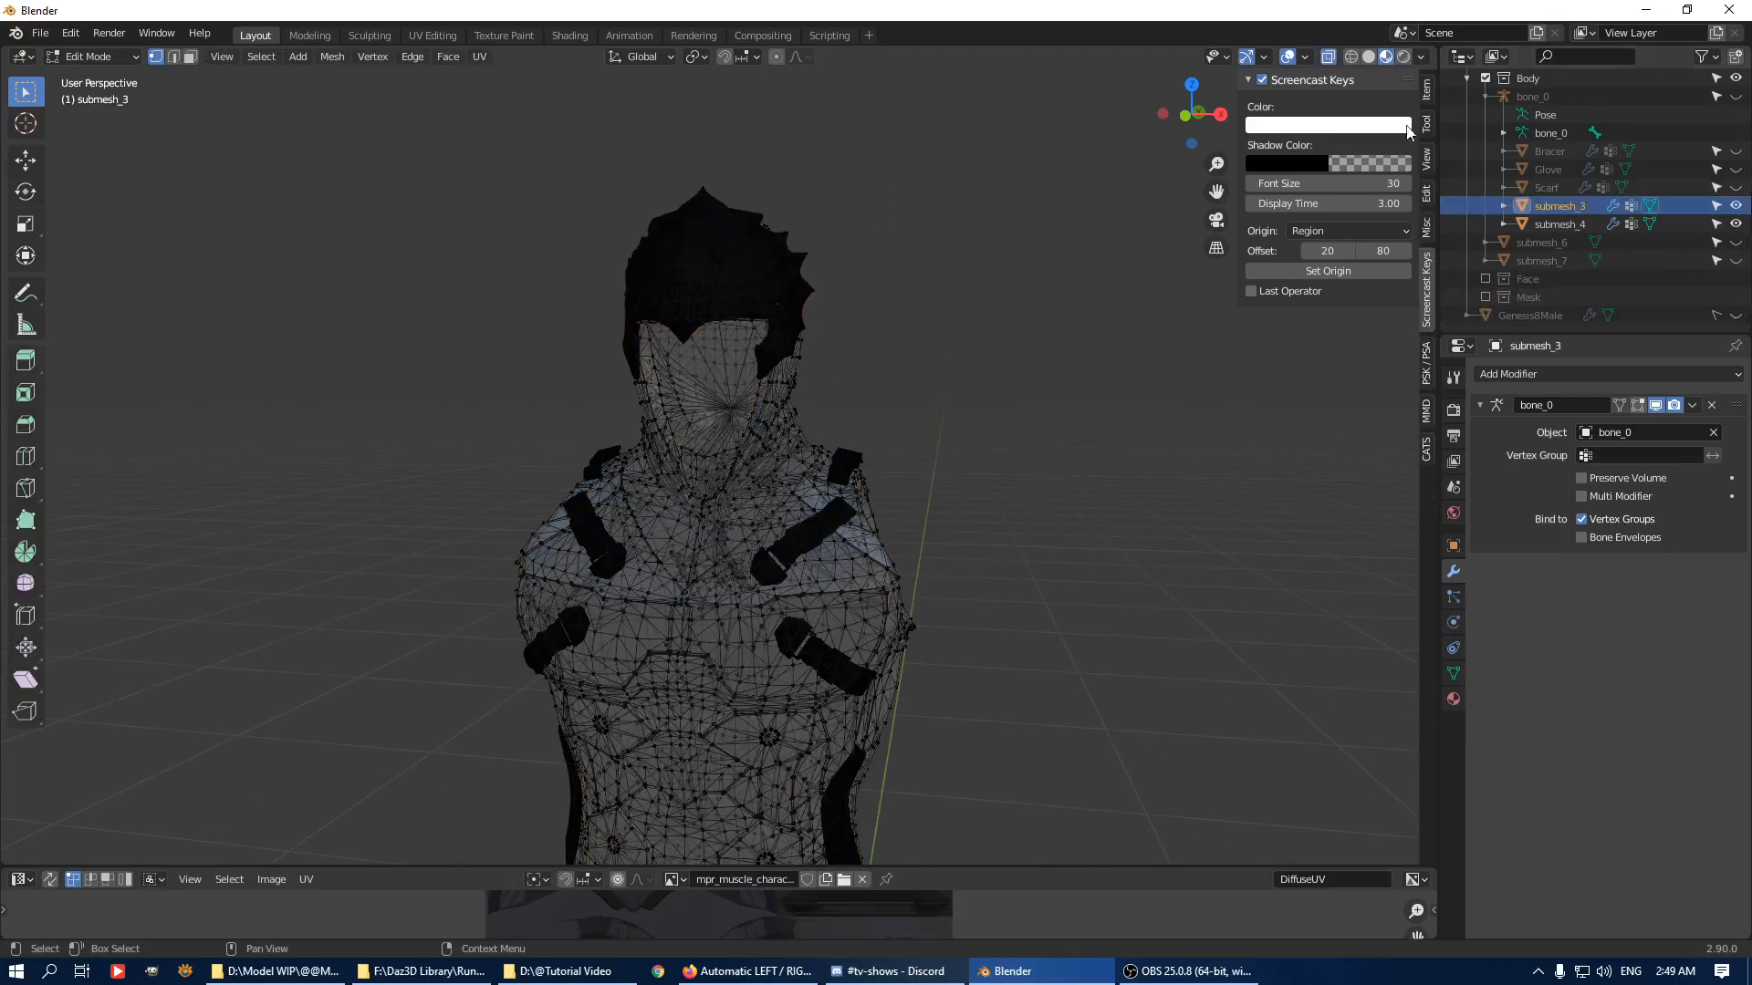
{"action": "left_click", "coordinate": [1327, 58]}
Switch to editing submesh_4 and select the linked geometry of the spiked headpiece.
{"action": "middle_click_drag", "start_coordinate": [912, 365], "coordinate": [694, 365]}
{"action": "scroll", "coordinate": [738, 299], "scroll_direction": "up", "scroll_amount": 3}
{"action": "middle_click_drag", "start_coordinate": [739, 219], "coordinate": [738, 374], "text": "shift"}
{"action": "key", "text": "Tab"}
{"action": "left_click", "coordinate": [738, 300]}
{"action": "key", "text": "Tab"}
{"action": "key", "text": "ctrl+l"}
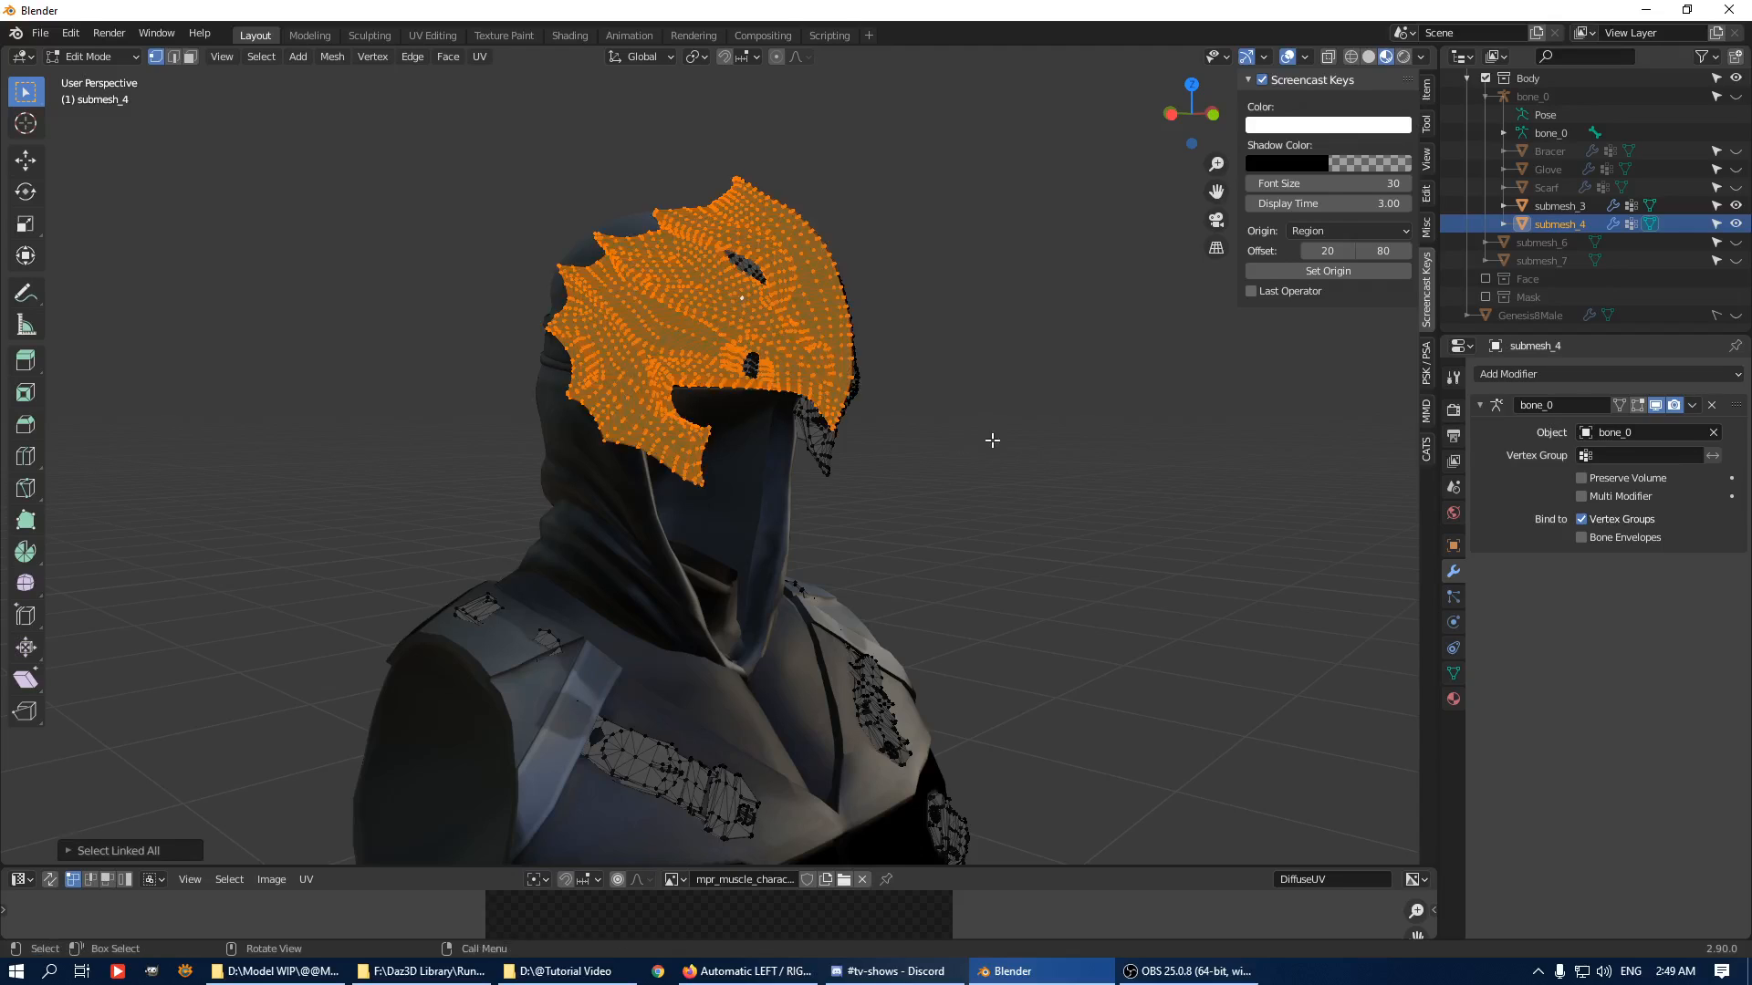
Select all of submesh_4 and run Multi Select Loops on it.
{"action": "middle_click_drag", "start_coordinate": [911, 414], "coordinate": [775, 403]}
{"action": "scroll", "coordinate": [1056, 435], "scroll_direction": "down", "scroll_amount": 2}
{"action": "key", "text": "a"}
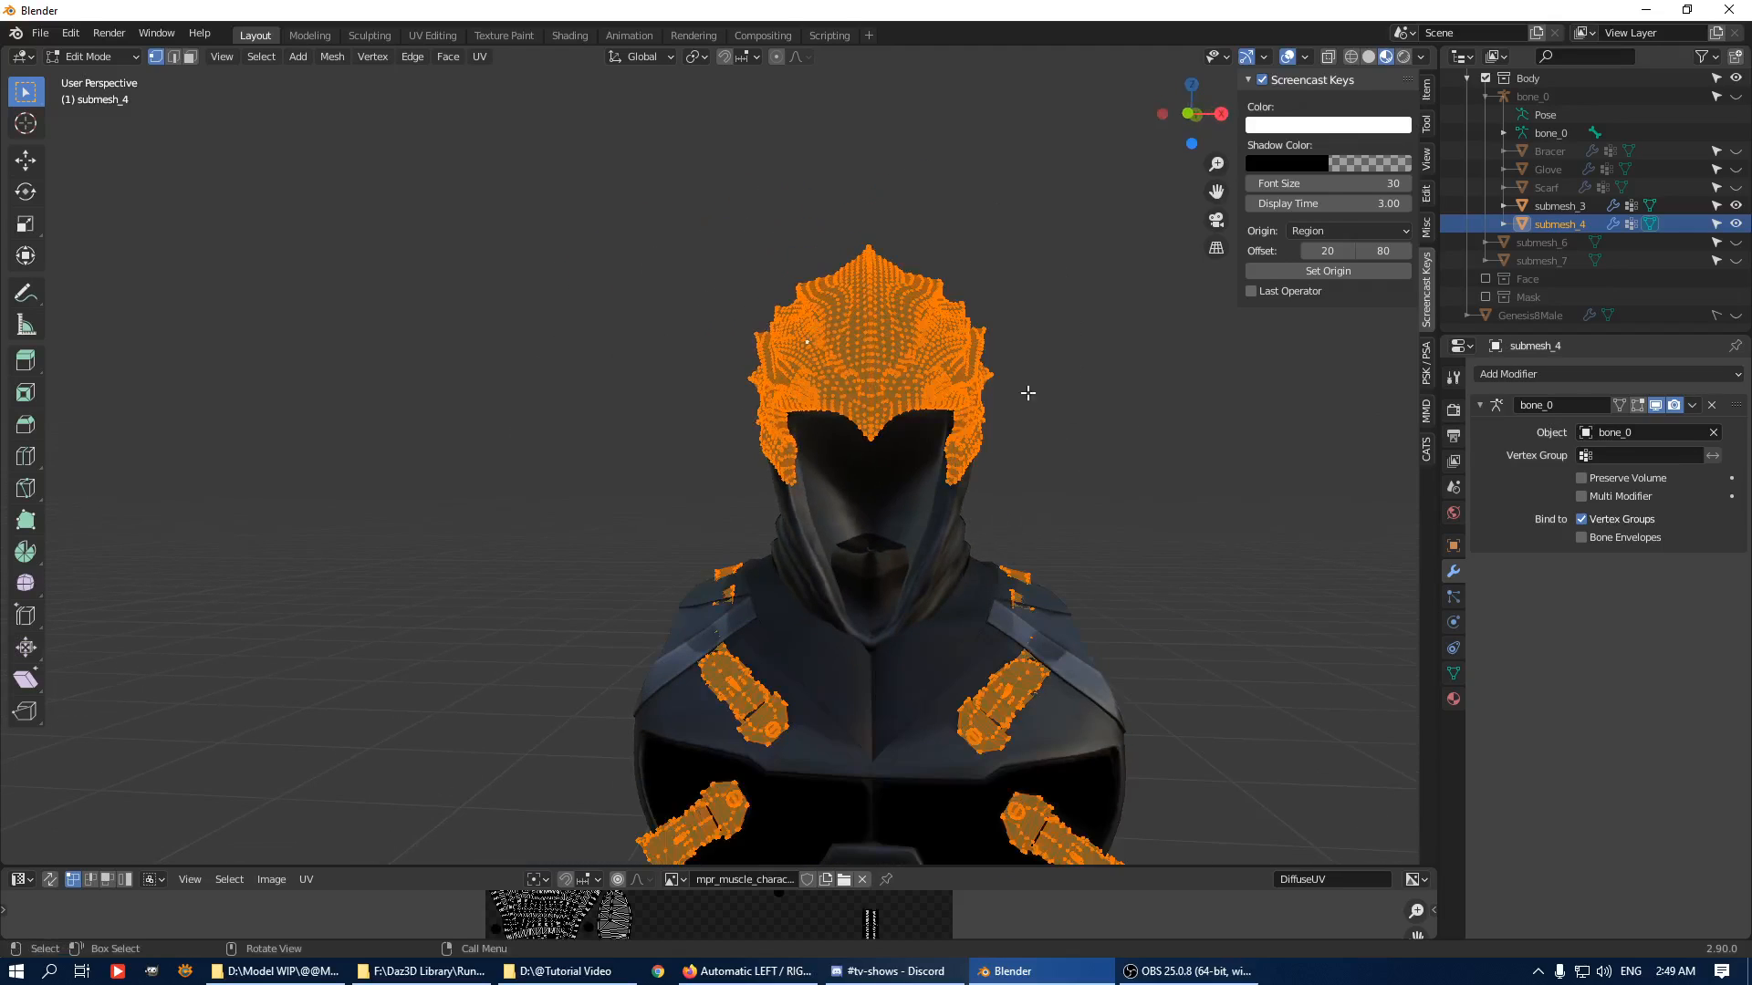
{"action": "key", "text": "q"}
{"action": "left_click", "coordinate": [1040, 398]}
{"action": "scroll", "coordinate": [1046, 406], "scroll_direction": "down", "scroll_amount": 2}
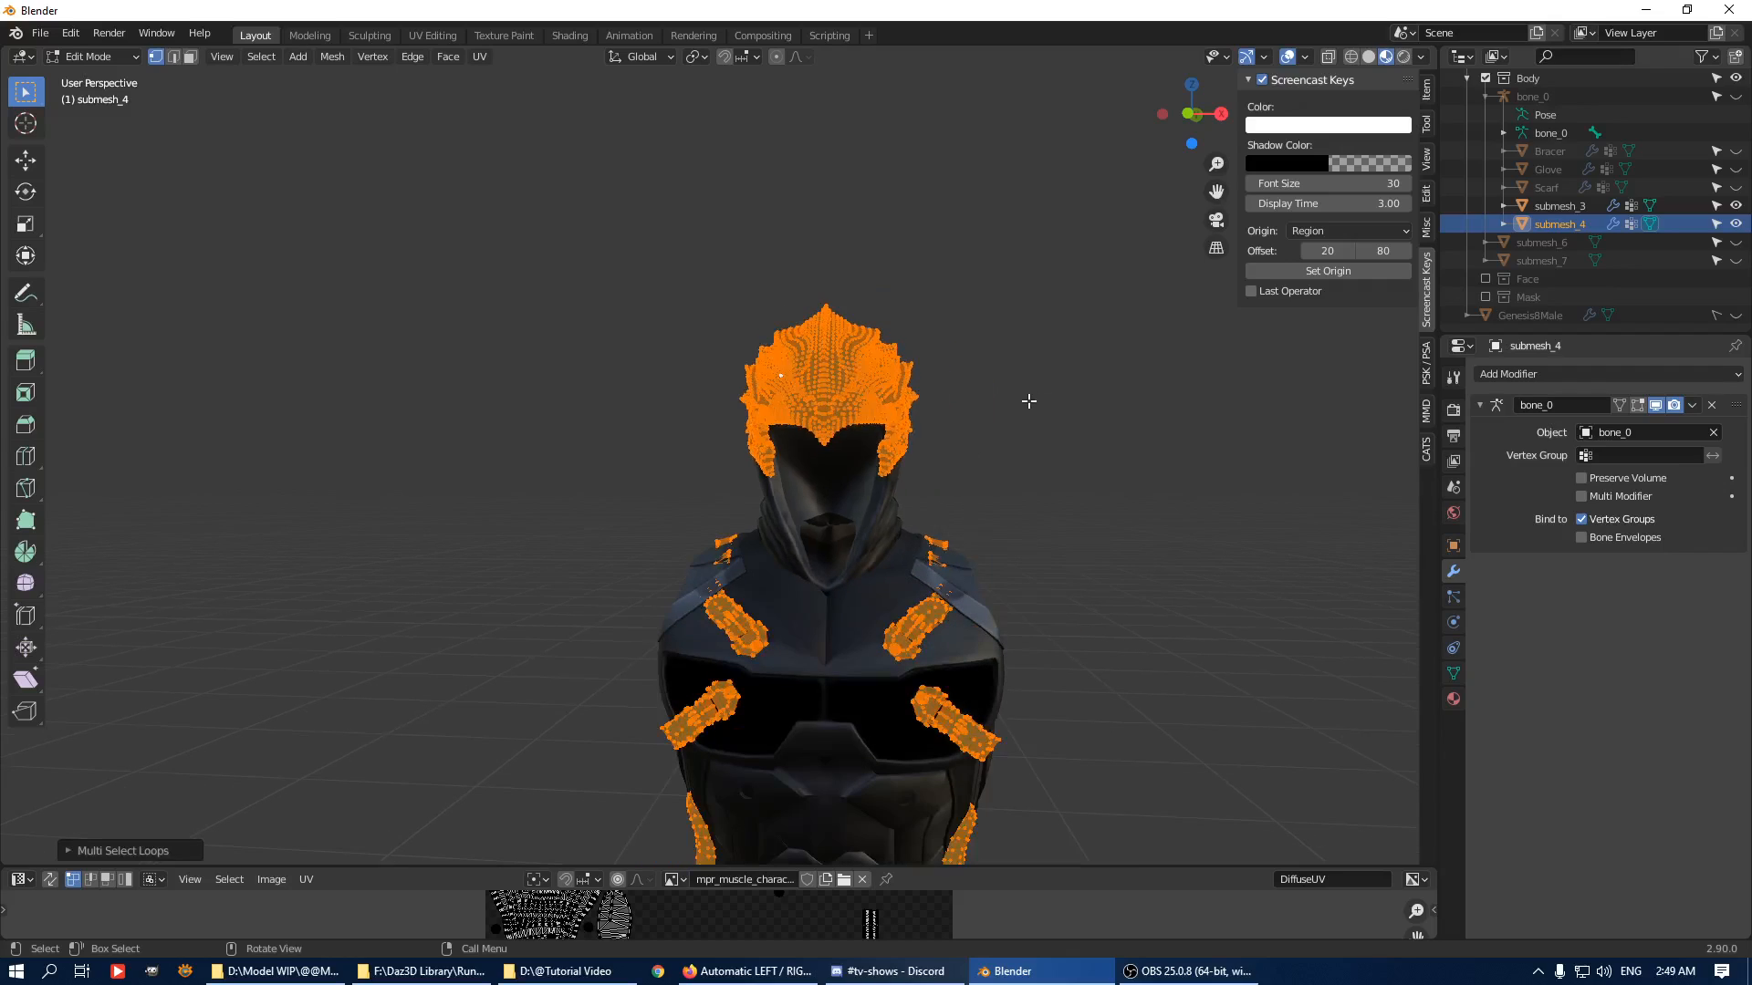
Select only the headpiece of submesh_4 with X-ray on and separate the selection into its own object.
{"action": "key", "text": "alt+a"}
{"action": "key", "text": "b"}
{"action": "left_click_drag", "start_coordinate": [1038, 189], "coordinate": [644, 485]}
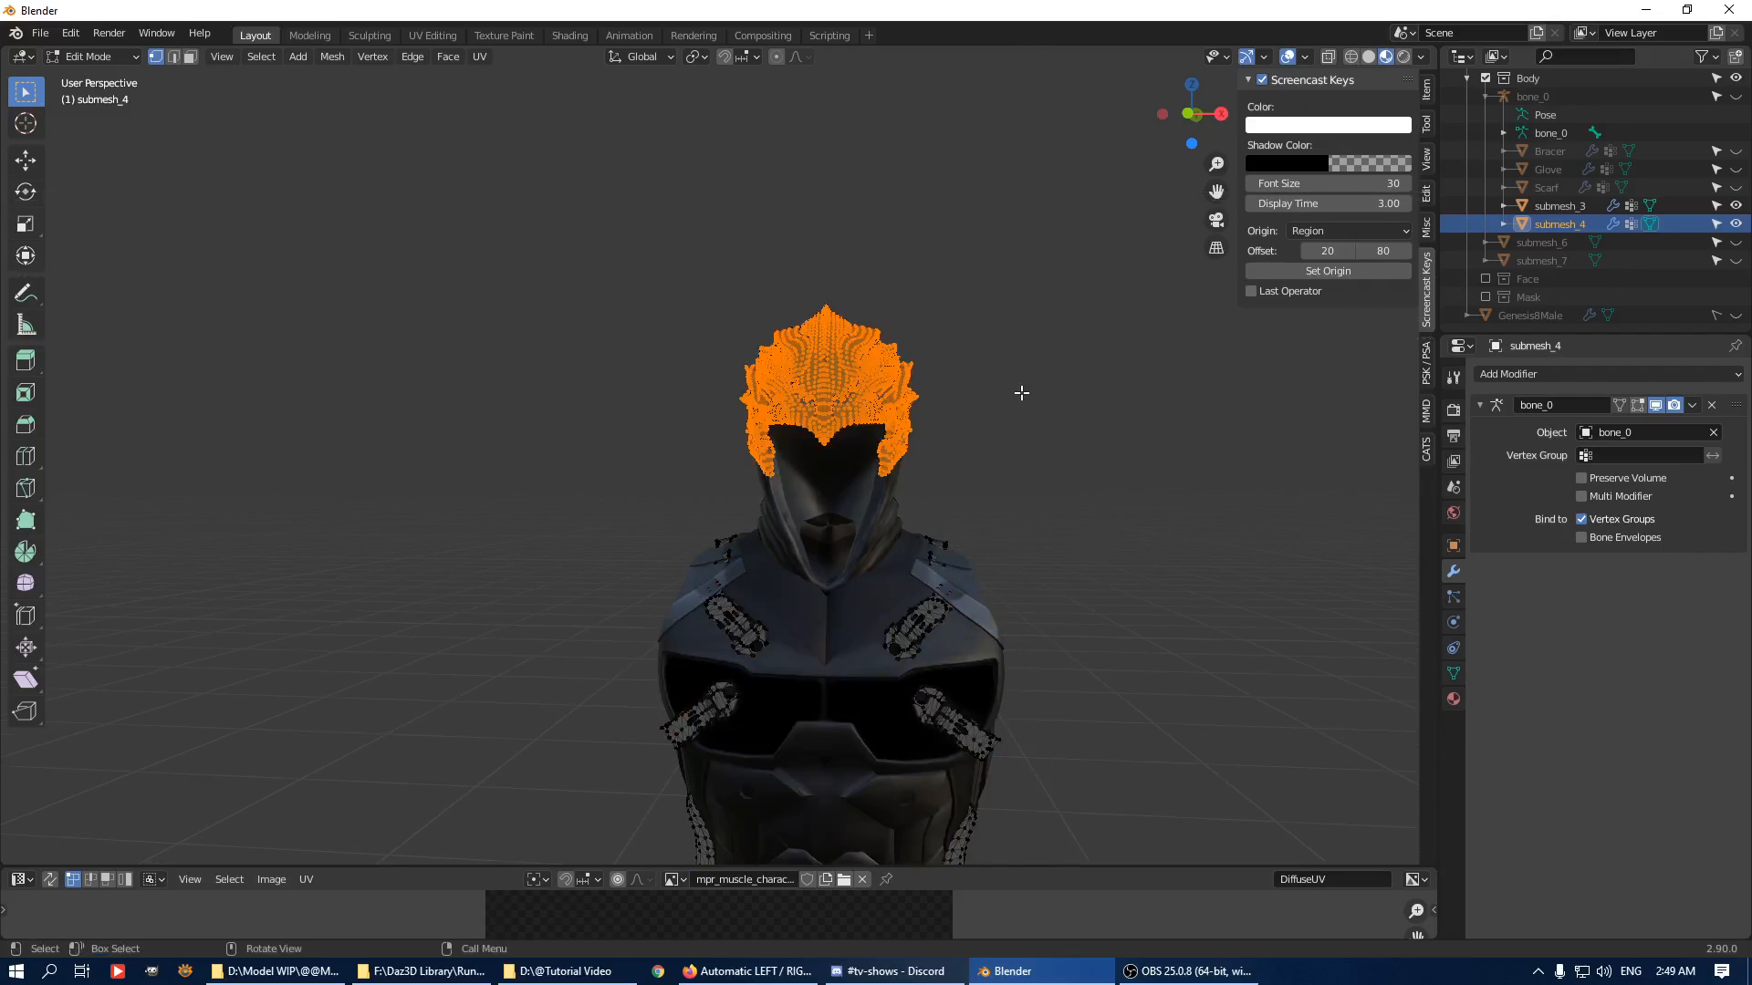
{"action": "key", "text": "ctrl+l"}
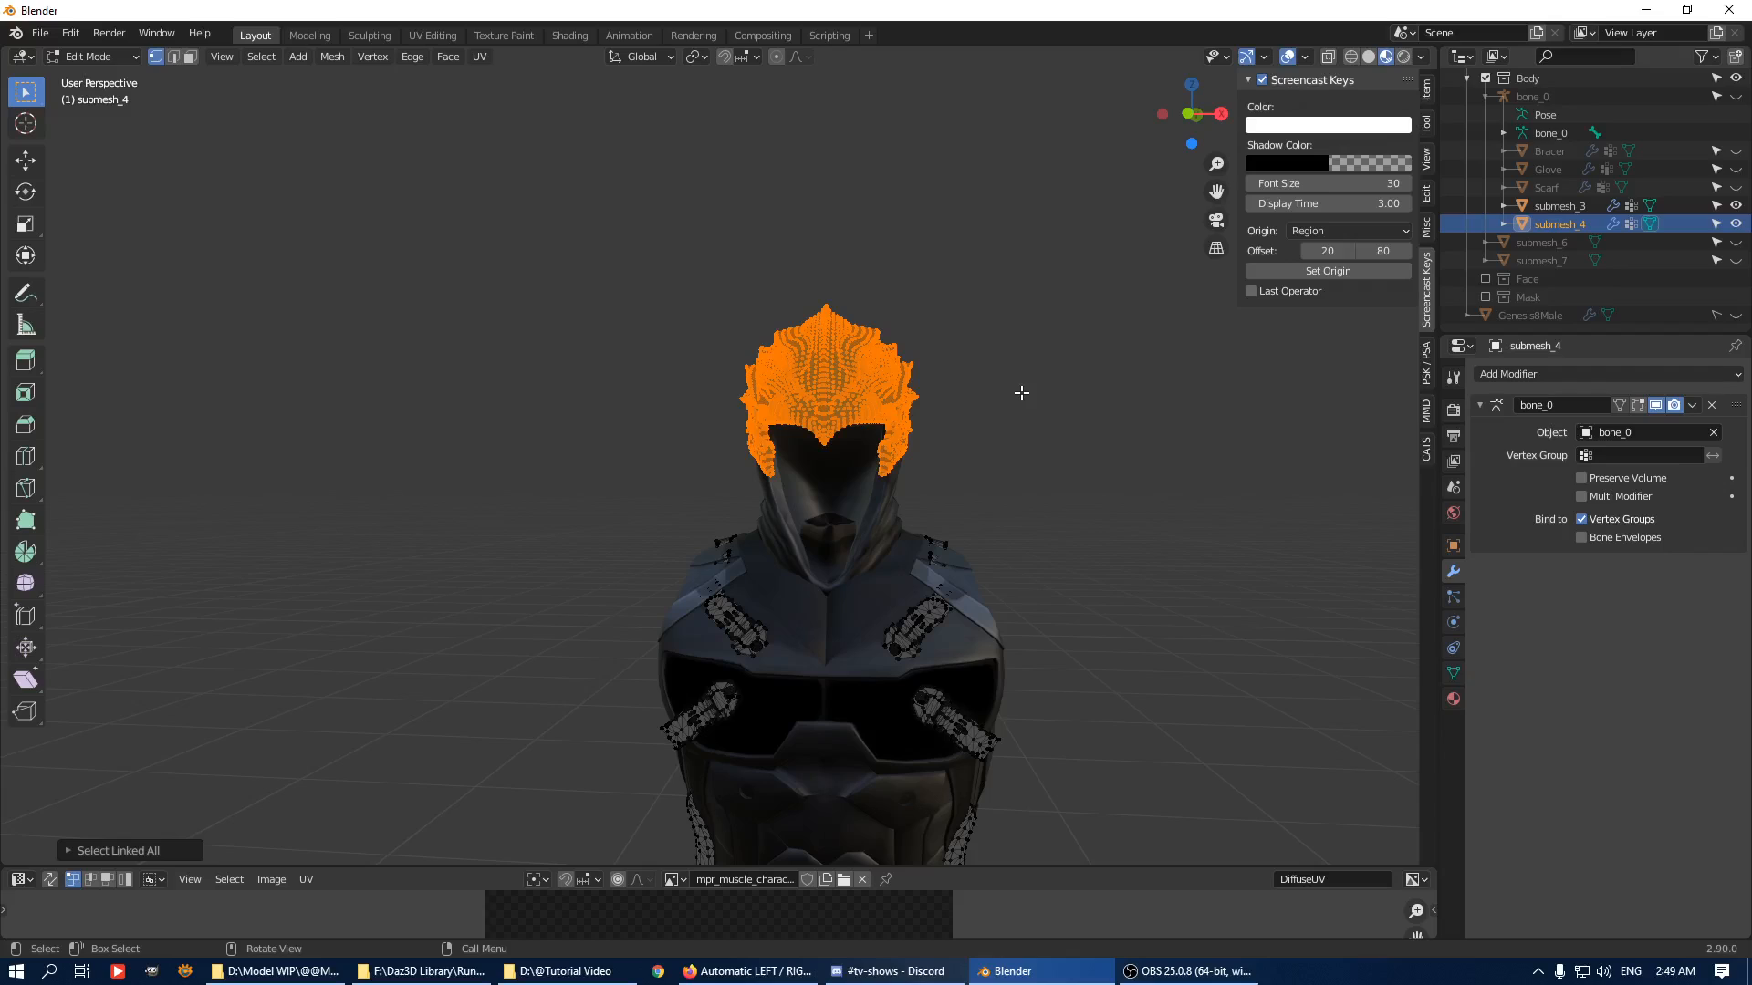
{"action": "left_click", "coordinate": [1328, 57]}
{"action": "key", "text": "b"}
{"action": "left_click_drag", "start_coordinate": [1024, 254], "coordinate": [676, 488]}
{"action": "key", "text": "p"}
{"action": "left_click", "coordinate": [1096, 397]}
{"action": "key", "text": "Tab"}
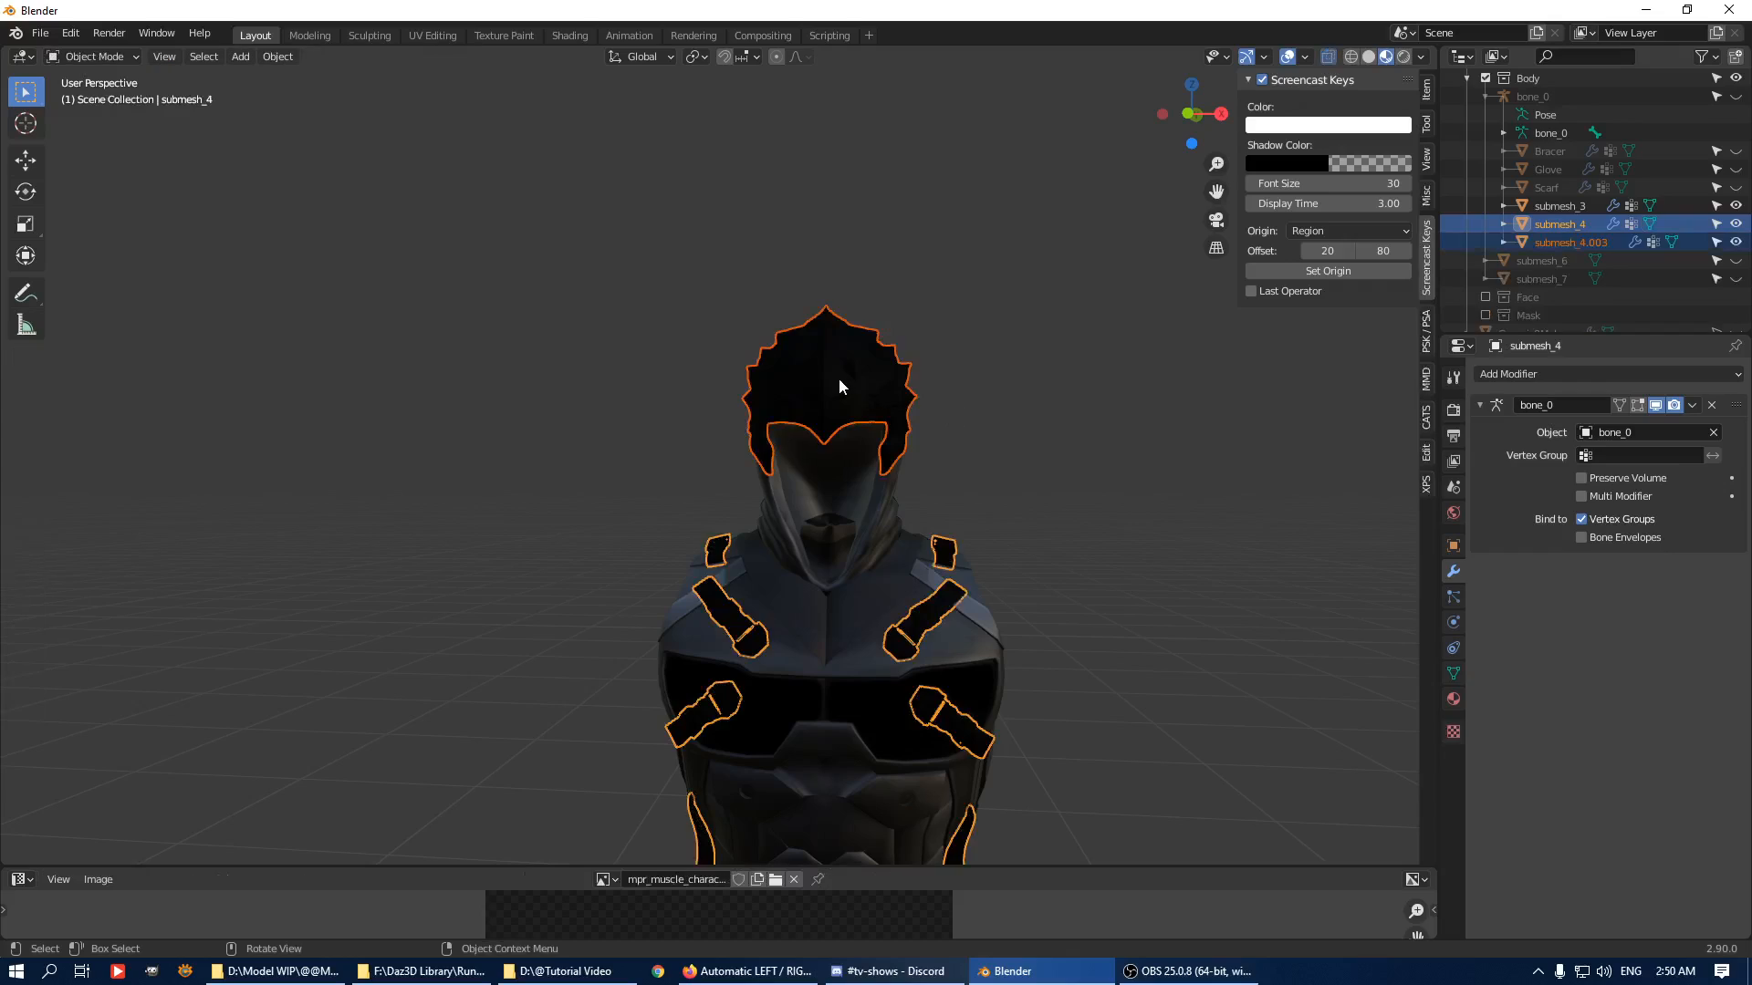
Rename the separated headpiece submesh_4.003 as Headgear, hide it and select the torso mesh submesh_3.
{"action": "left_click", "coordinate": [1569, 244]}
{"action": "double_click", "coordinate": [1569, 245]}
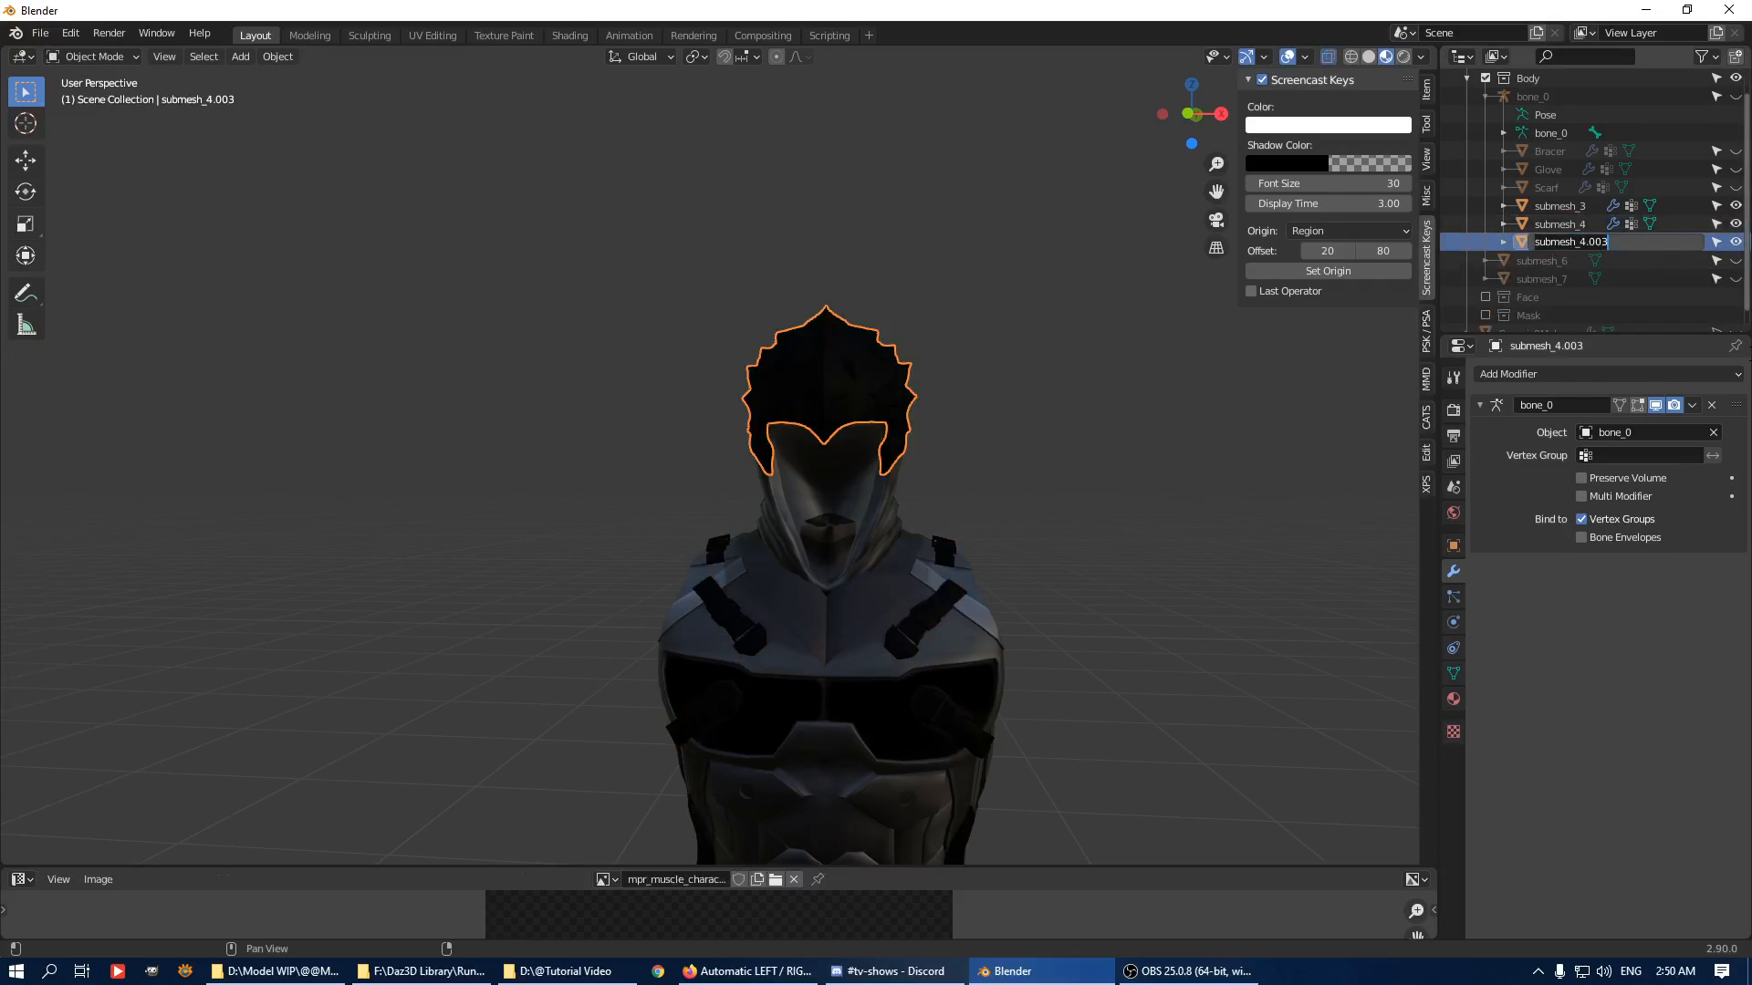
{"action": "key", "text": "Return"}
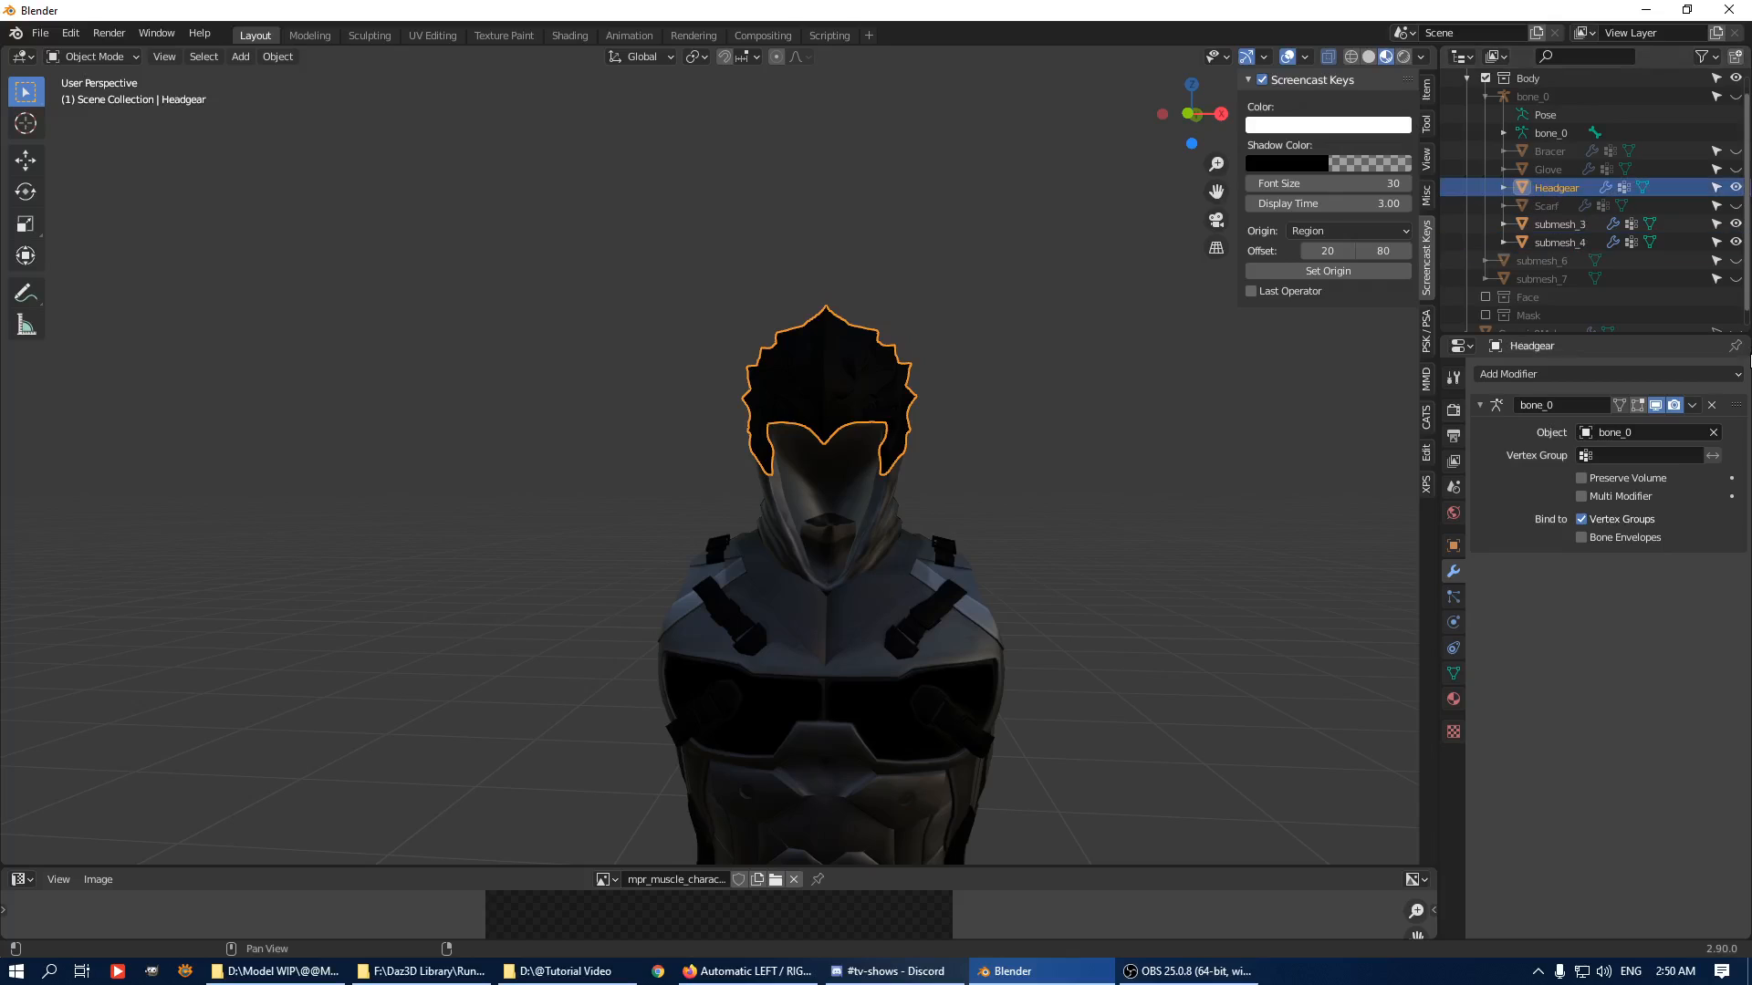
{"action": "left_click", "coordinate": [1735, 187]}
{"action": "left_click", "coordinate": [864, 412]}
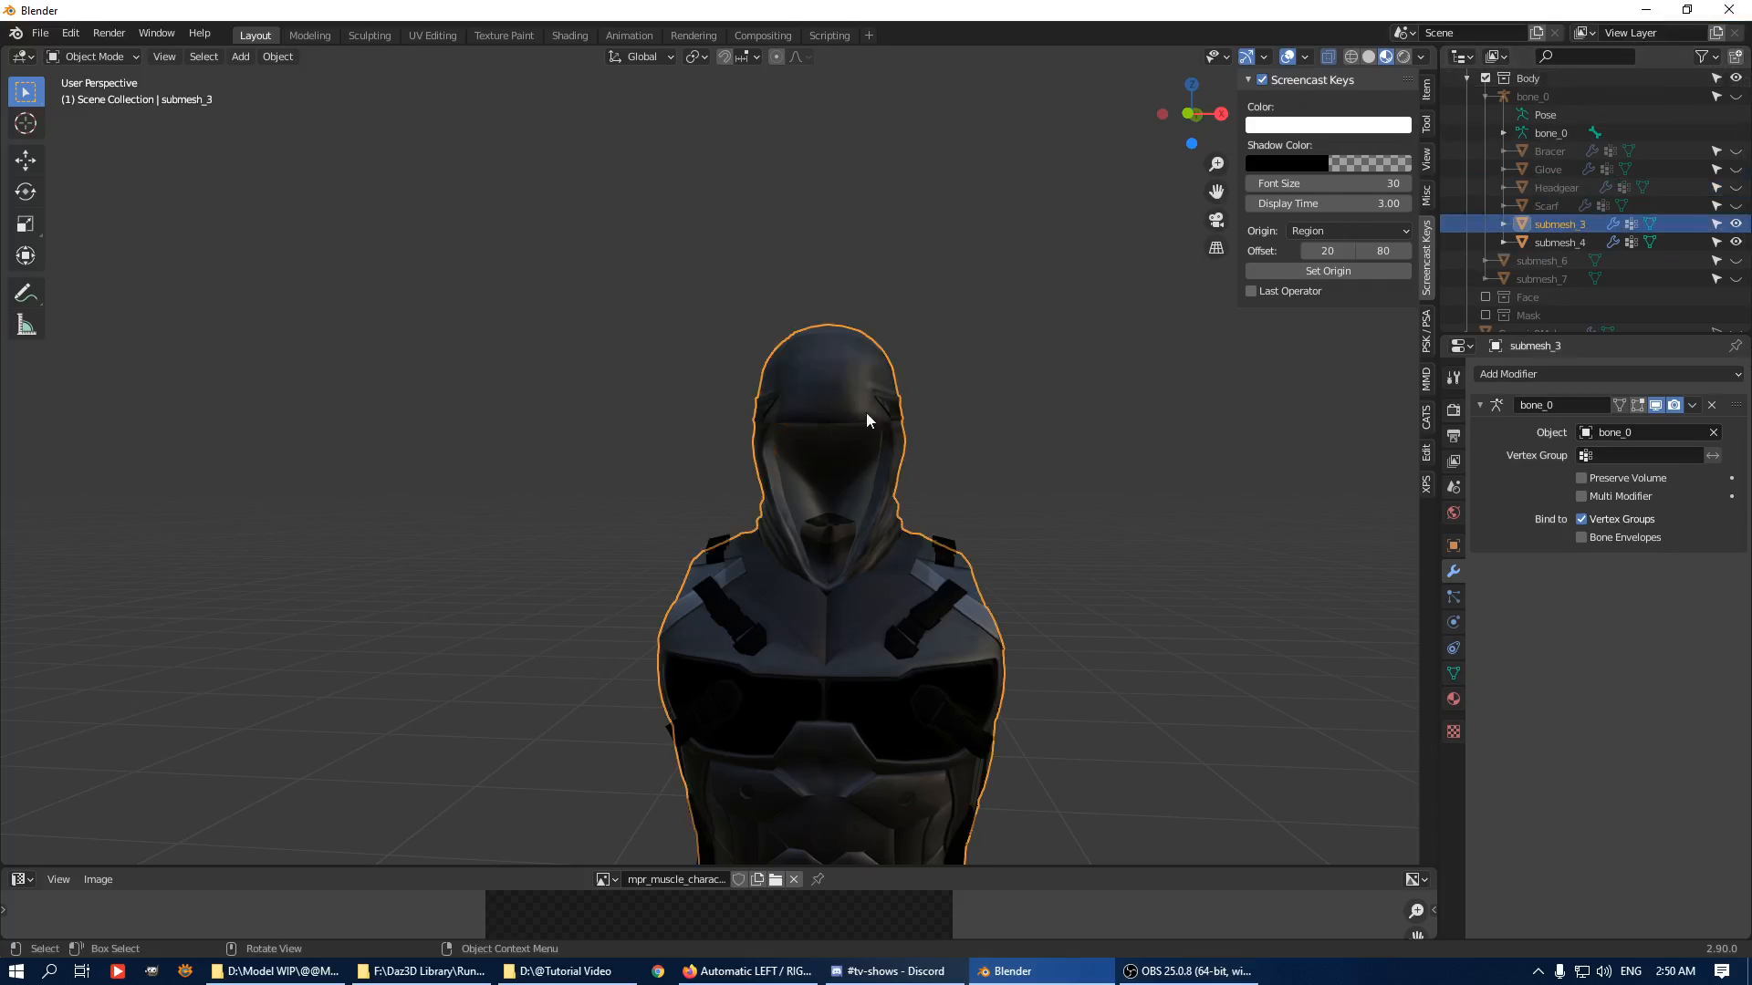
Select all linked parts of the head hood in submesh_3 and separate them into their own object.
{"action": "key", "text": "Tab"}
{"action": "middle_click_drag", "start_coordinate": [867, 412], "coordinate": [689, 396]}
{"action": "key", "text": "ctrl+l"}
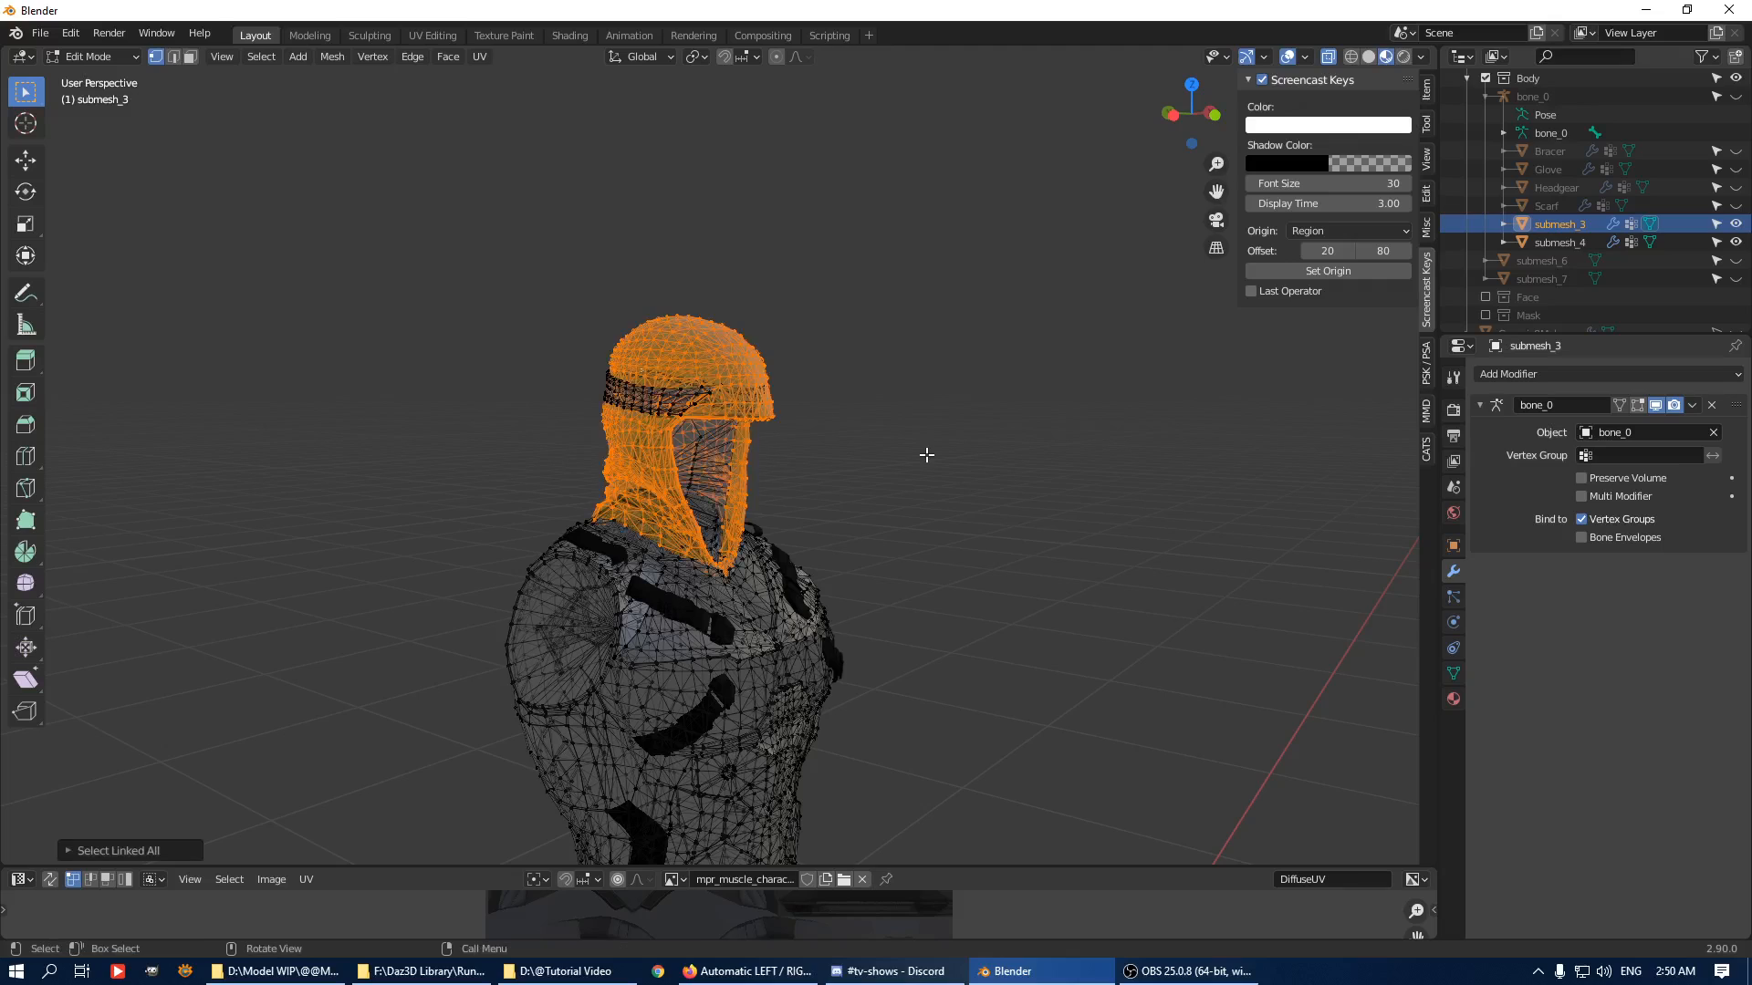
{"action": "scroll", "coordinate": [718, 362], "scroll_direction": "up", "scroll_amount": 2}
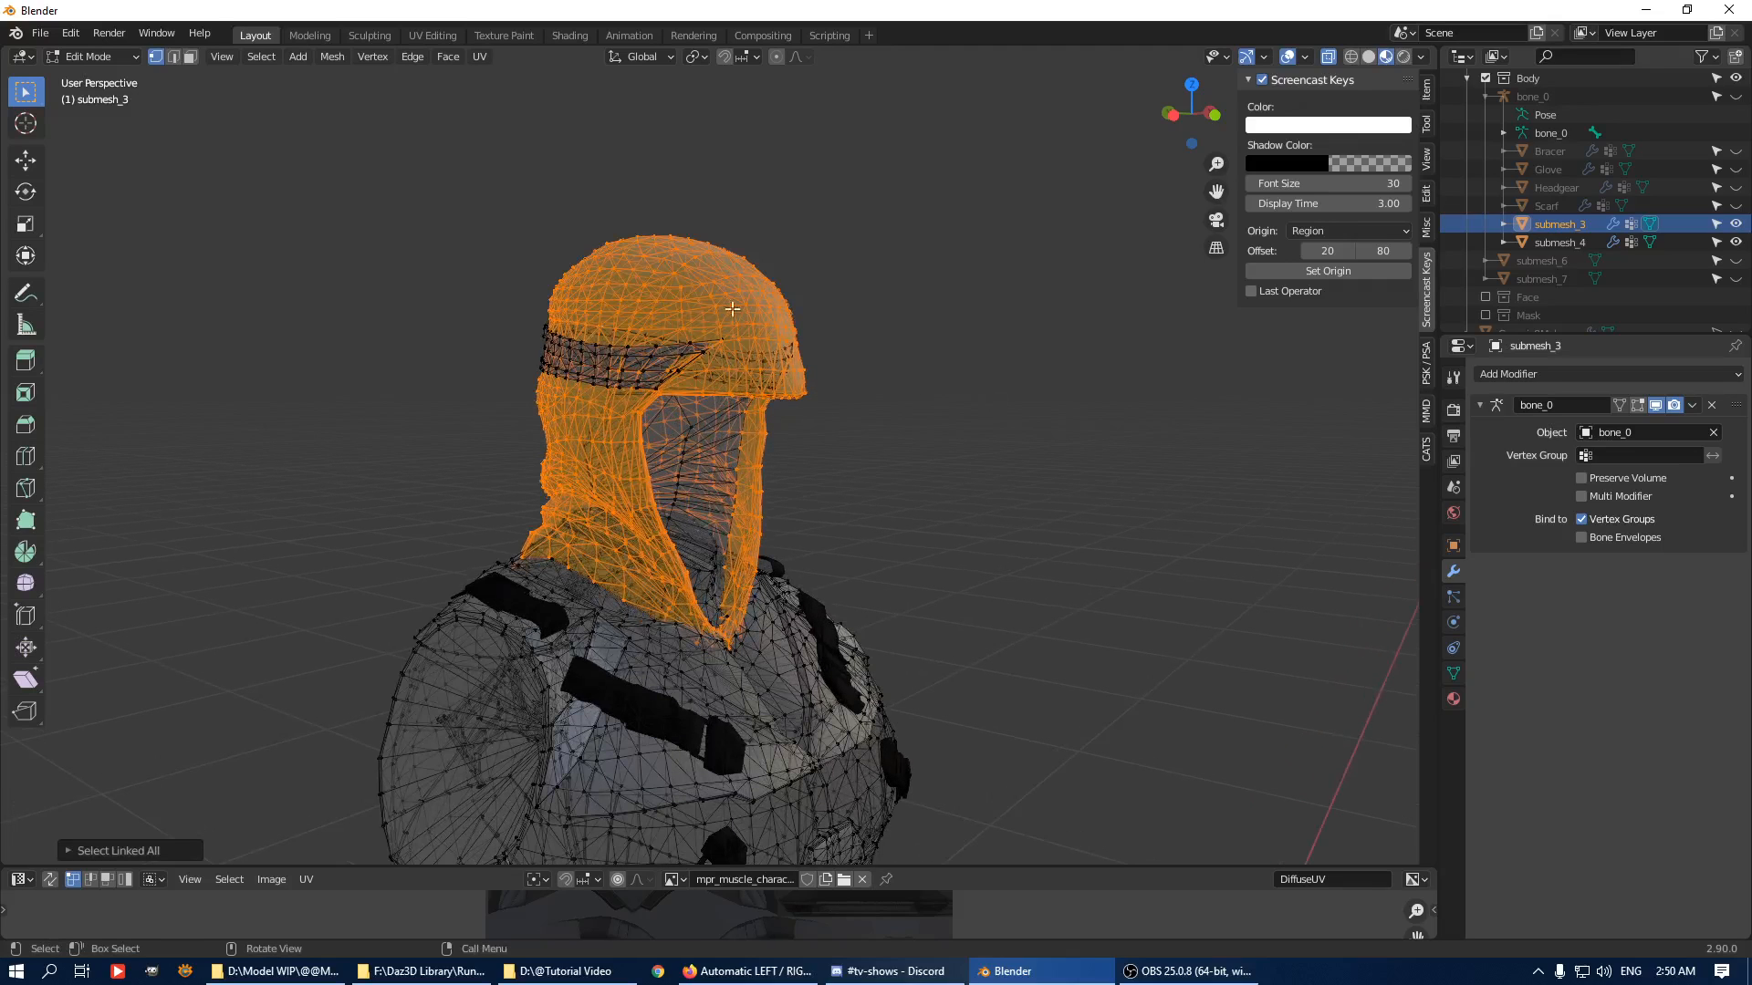
{"action": "key", "text": "b"}
{"action": "left_click_drag", "start_coordinate": [745, 225], "coordinate": [548, 394]}
{"action": "left_click_drag", "start_coordinate": [869, 232], "coordinate": [469, 475]}
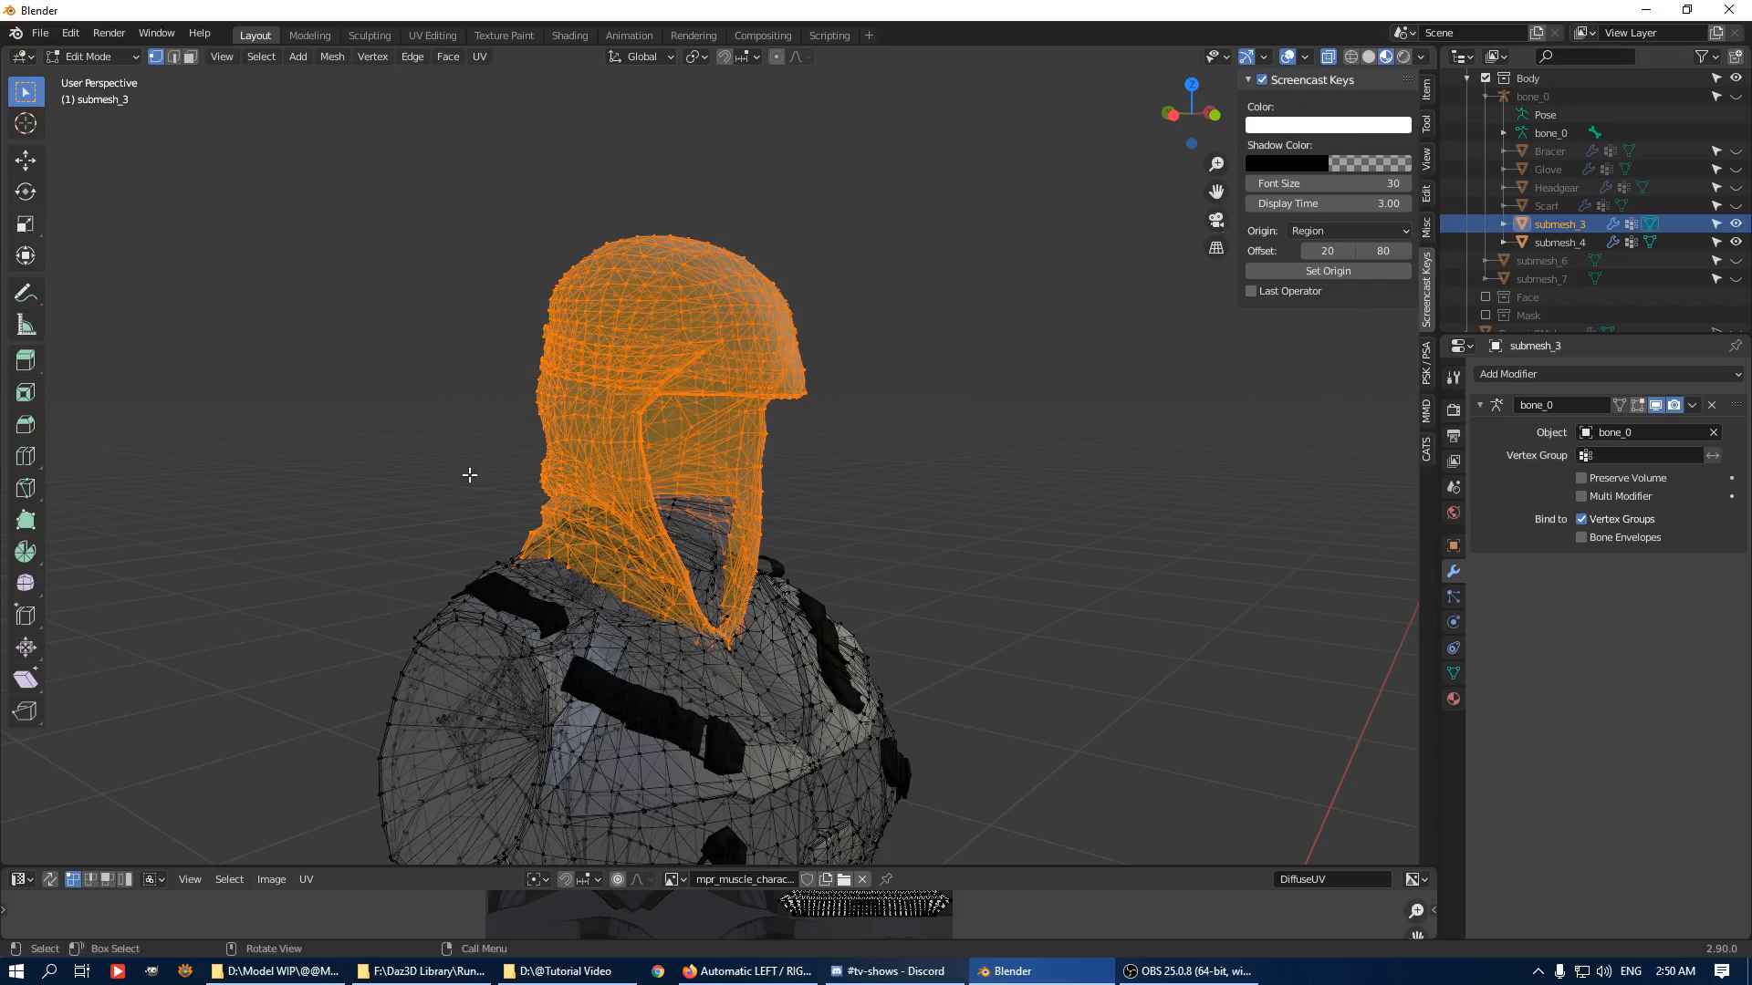
{"action": "key", "text": "ctrl+l"}
{"action": "middle_click_drag", "start_coordinate": [480, 469], "coordinate": [1064, 399]}
{"action": "key", "text": "p"}
{"action": "left_click", "coordinate": [1061, 397]}
{"action": "key", "text": "Tab"}
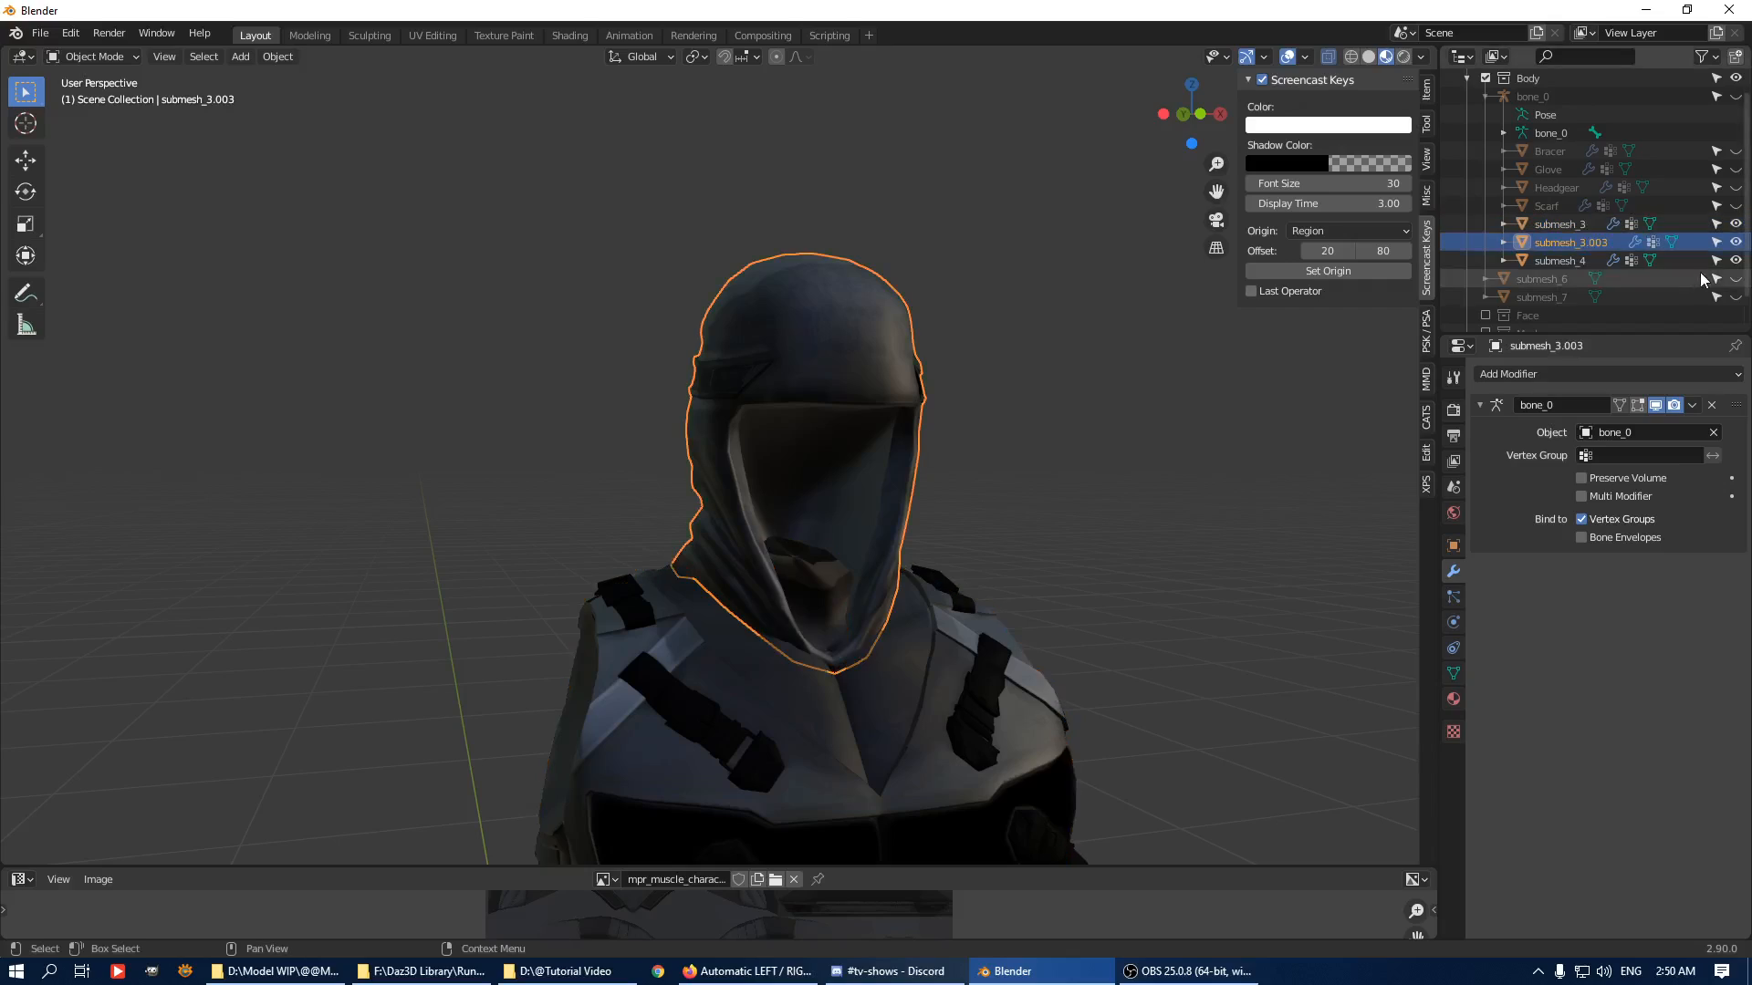
Rename the separated hood object to Head Hood and toggle its visibility to check it.
{"action": "left_click", "coordinate": [1595, 242]}
{"action": "double_click", "coordinate": [1600, 242]}
{"action": "type", "text": "Head"}
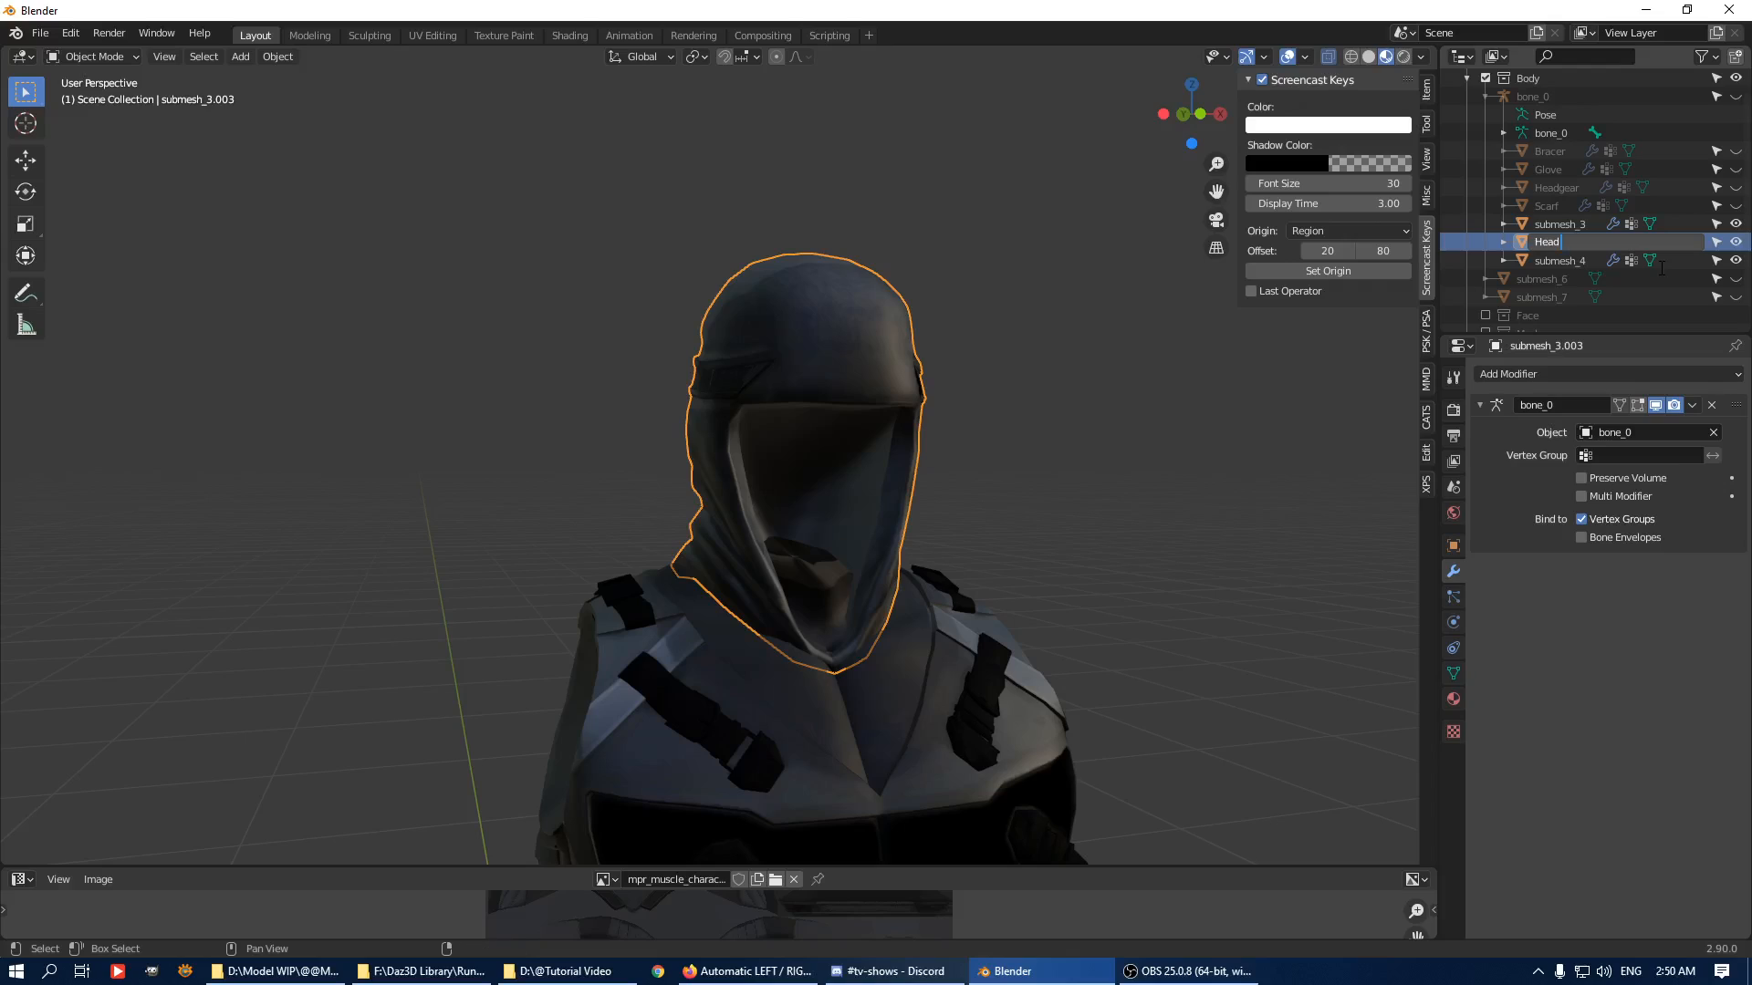
{"action": "type", "text": " Hood"}
{"action": "key", "text": "Return"}
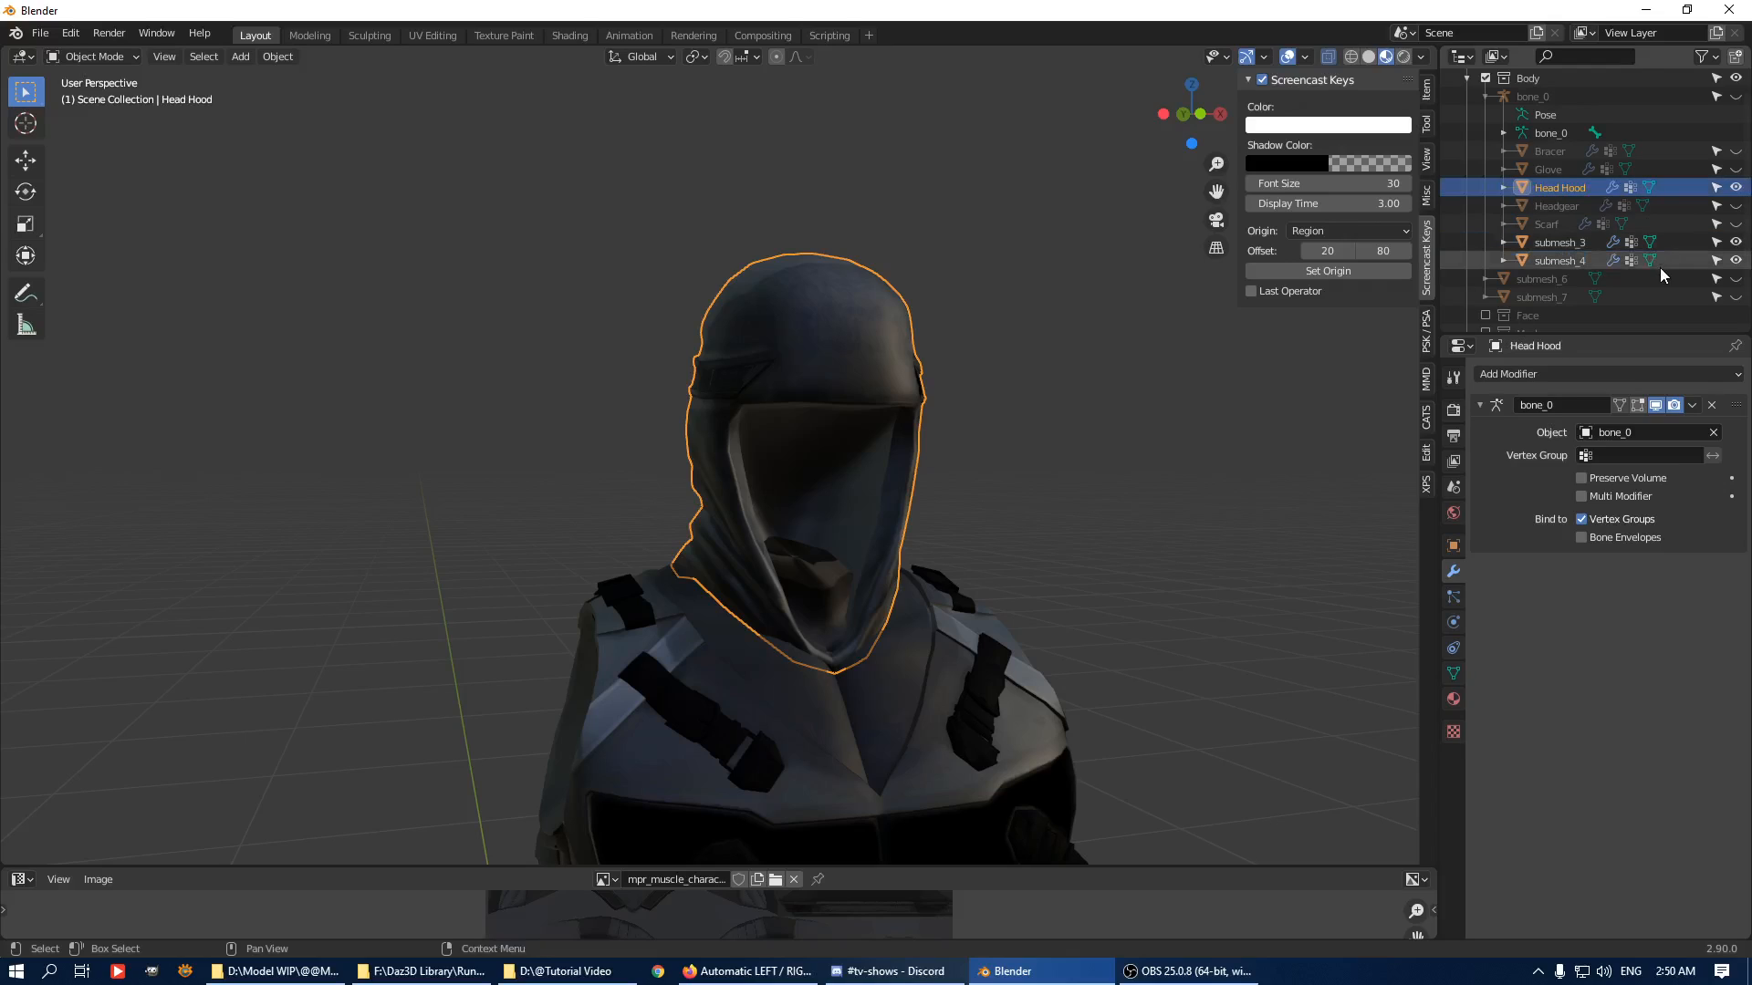
{"action": "left_click", "coordinate": [1736, 188]}
{"action": "left_click", "coordinate": [1736, 189]}
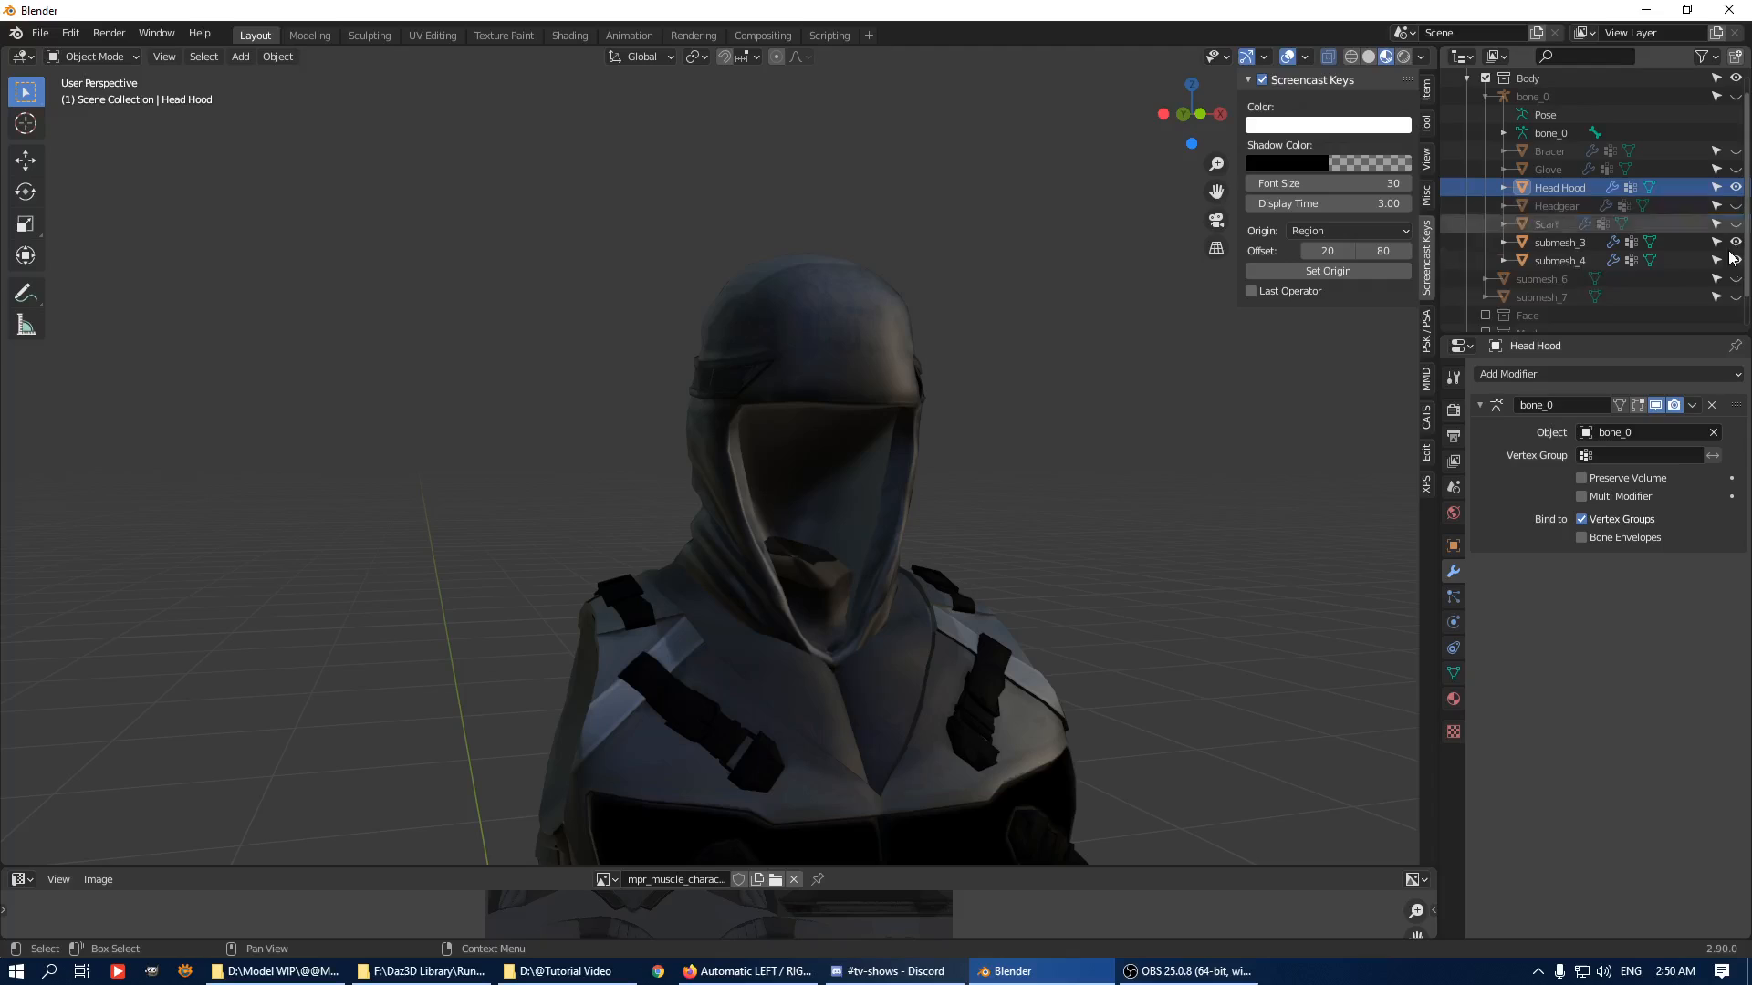
Show the Genesis8Male body and the Headgear to compare them with the head hood.
{"action": "scroll", "coordinate": [1701, 299], "scroll_direction": "down", "scroll_amount": 2}
{"action": "scroll", "coordinate": [1701, 299], "scroll_direction": "up", "scroll_amount": 2}
{"action": "scroll", "coordinate": [1690, 305], "scroll_direction": "down", "scroll_amount": 2}
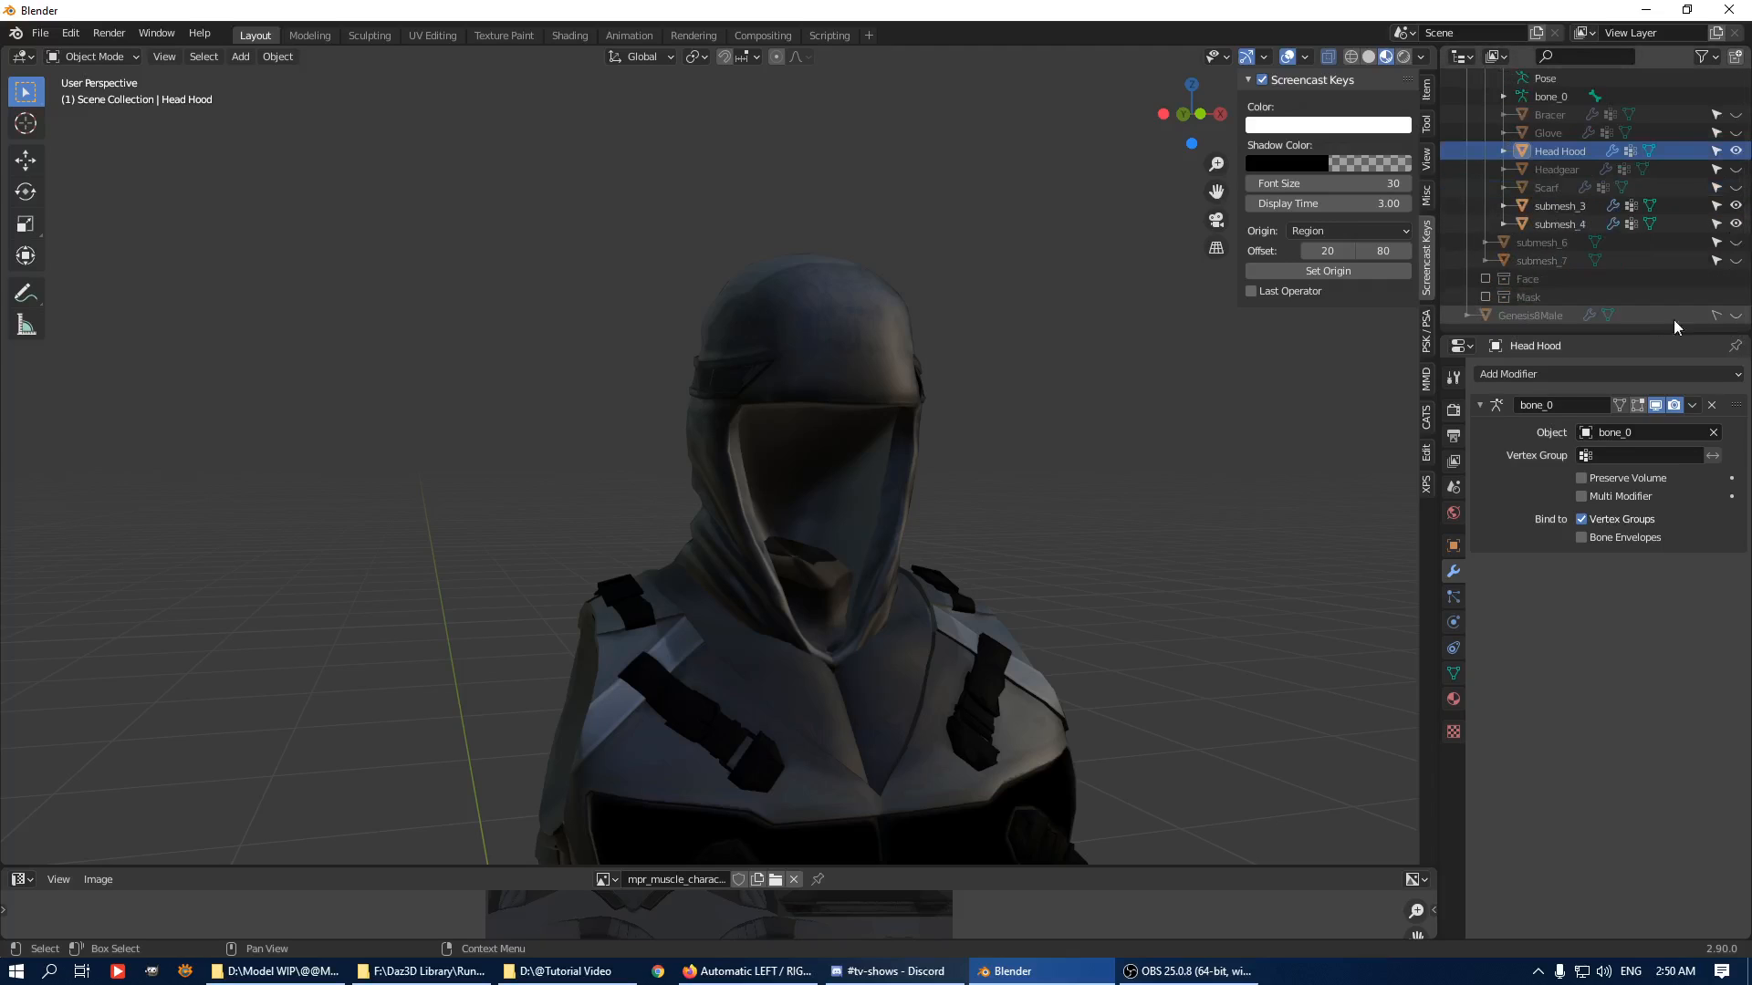
{"action": "left_click", "coordinate": [1736, 315]}
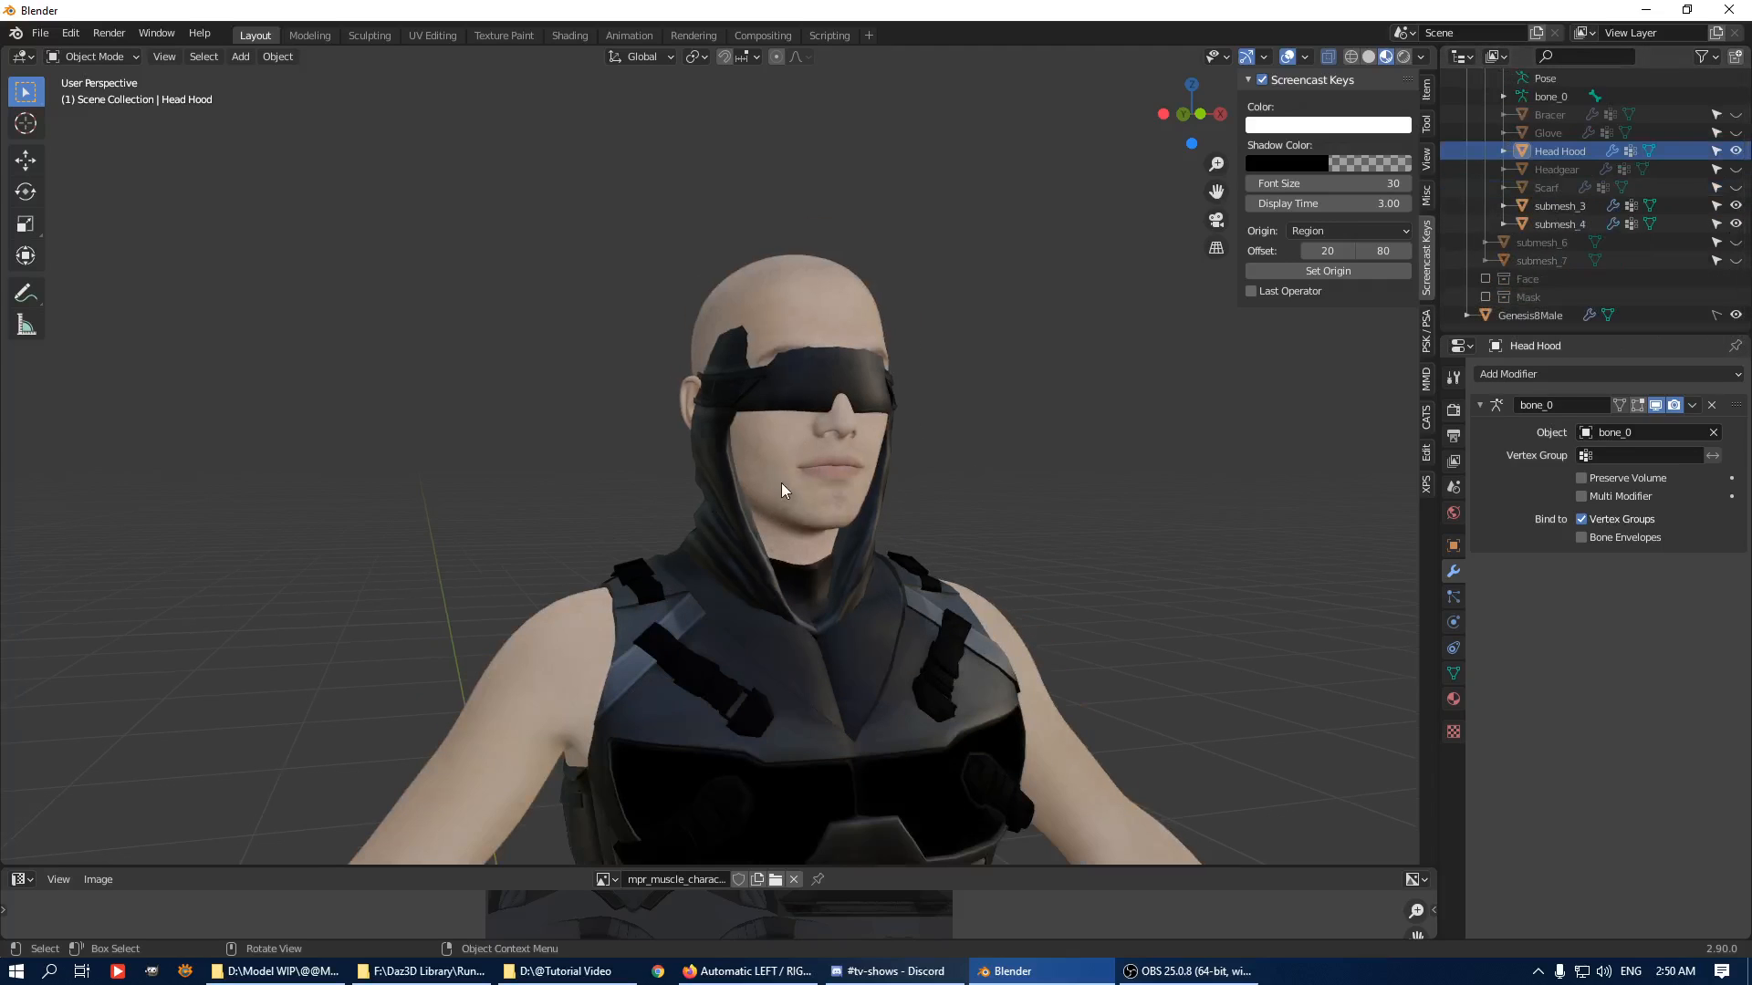
{"action": "left_click", "coordinate": [1559, 168]}
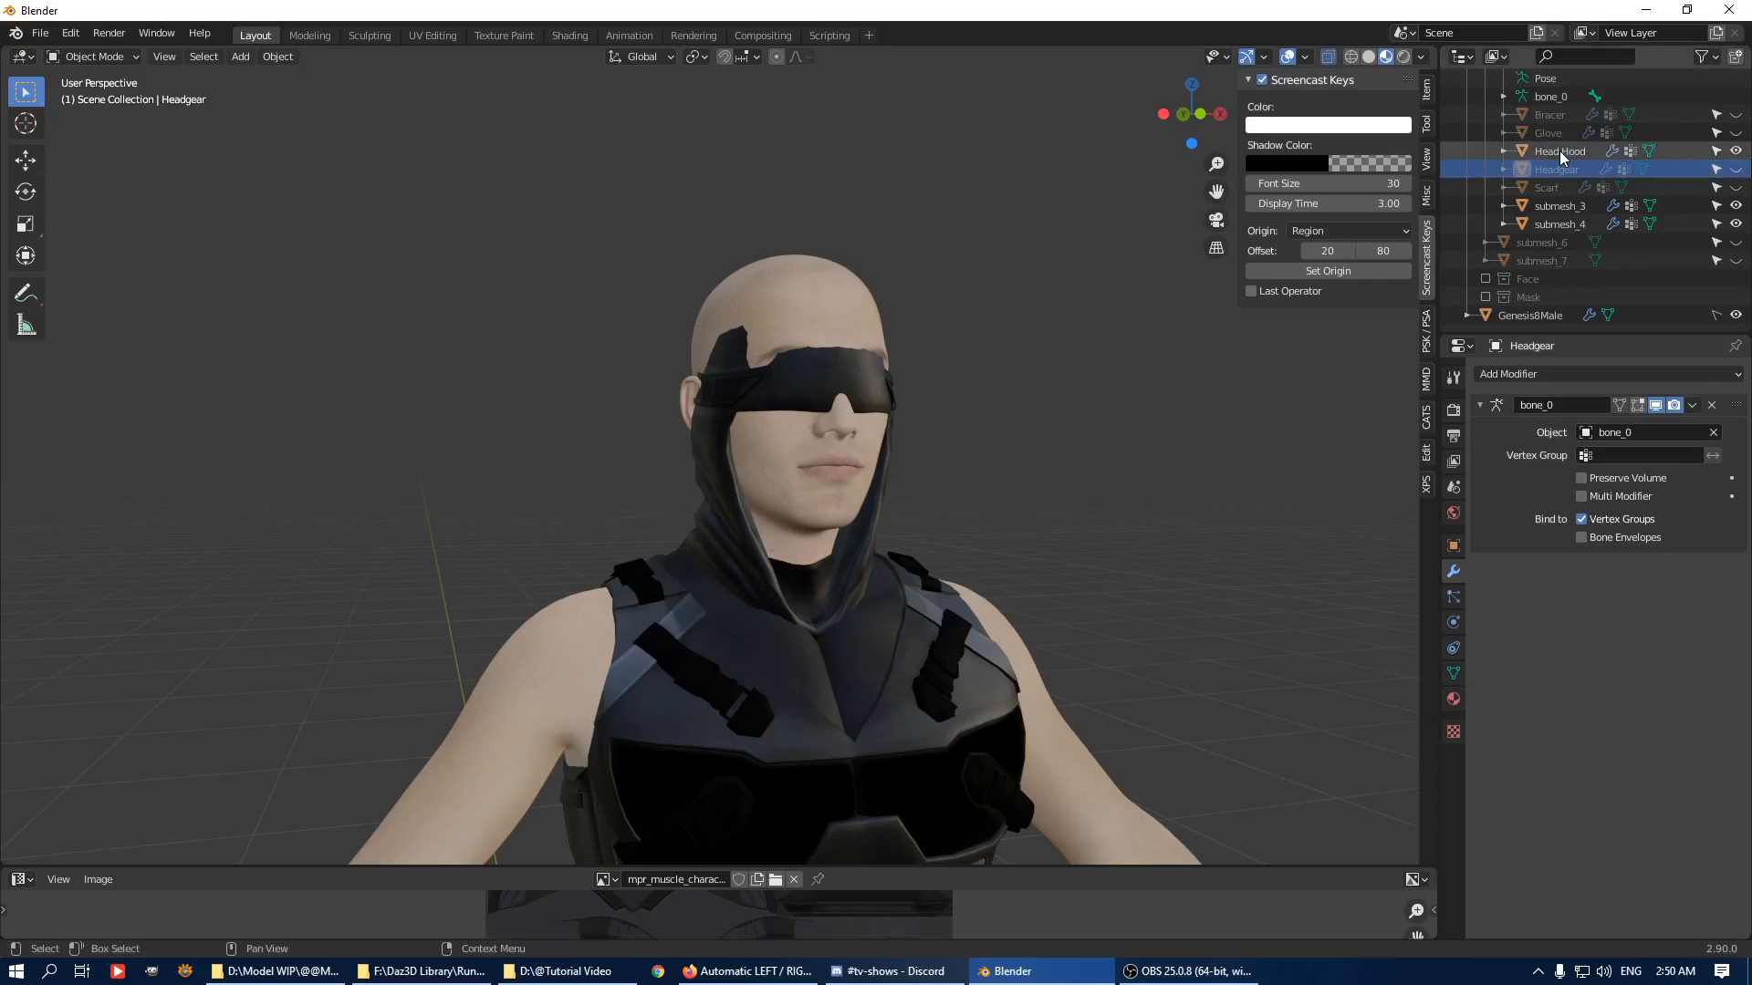
{"action": "left_click", "coordinate": [1736, 169]}
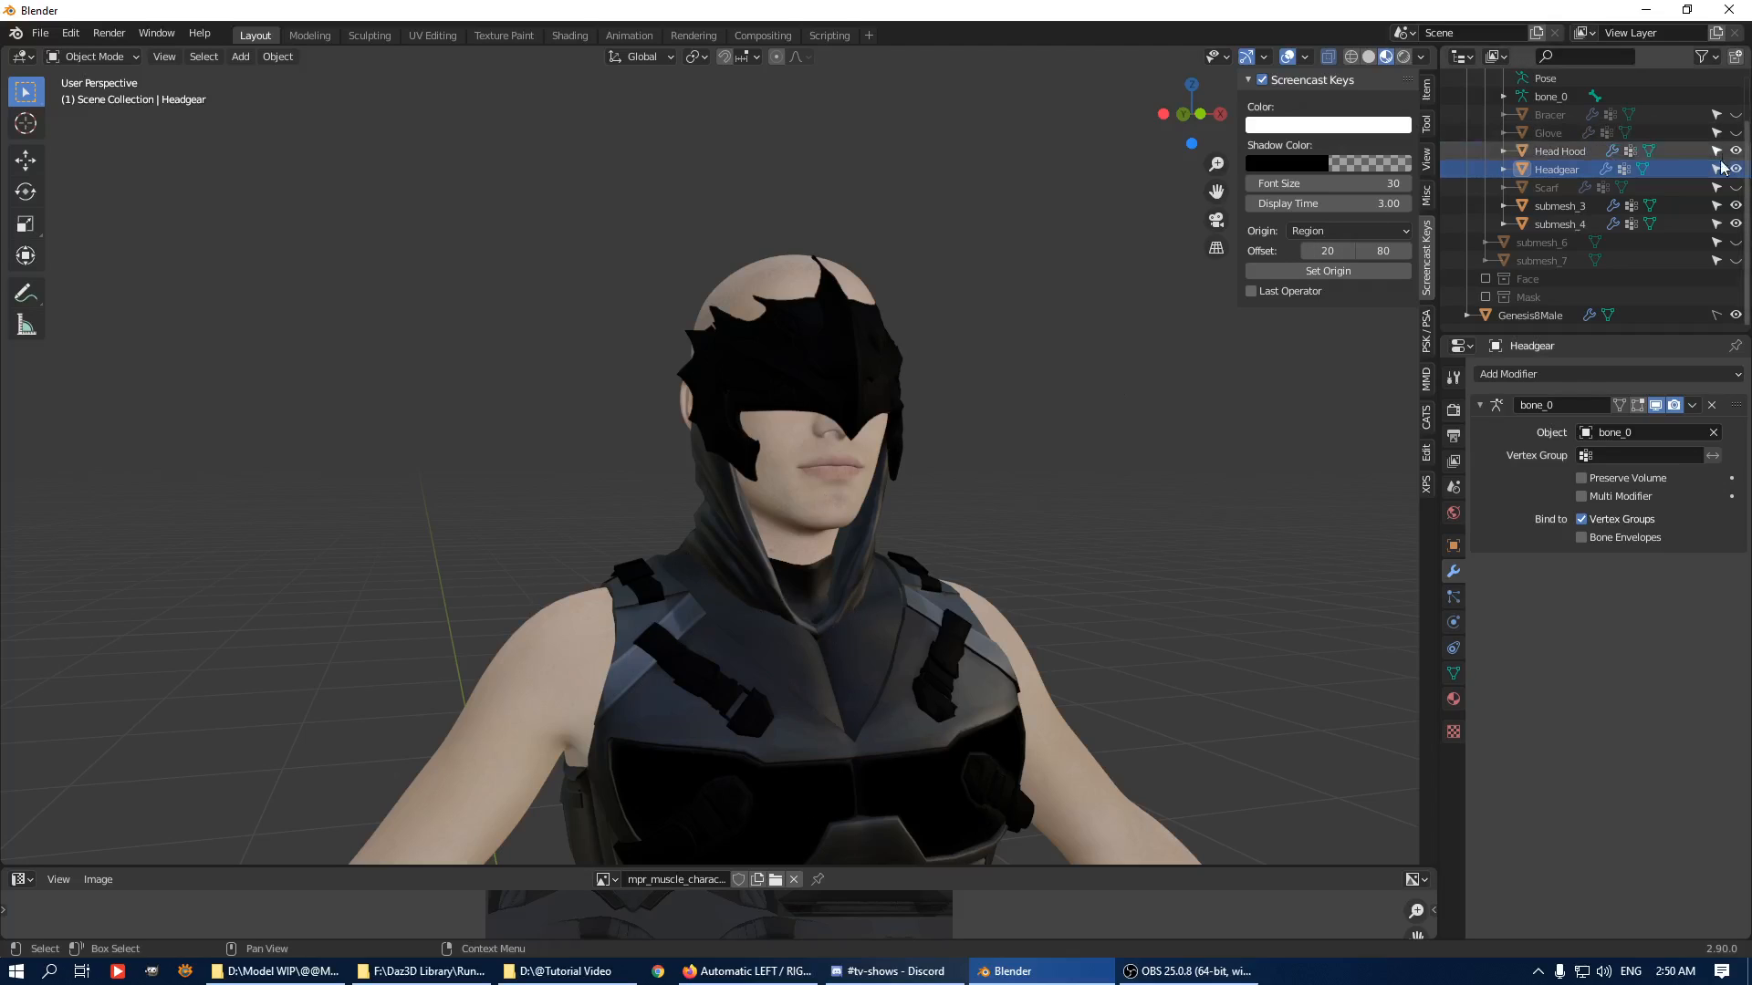
Hide the Head Hood and Headgear, check the suit's fit on the body, and hide Genesis8Male.
{"action": "left_click_drag", "start_coordinate": [1735, 150], "coordinate": [1735, 169]}
{"action": "middle_click_drag", "start_coordinate": [1093, 394], "coordinate": [985, 406]}
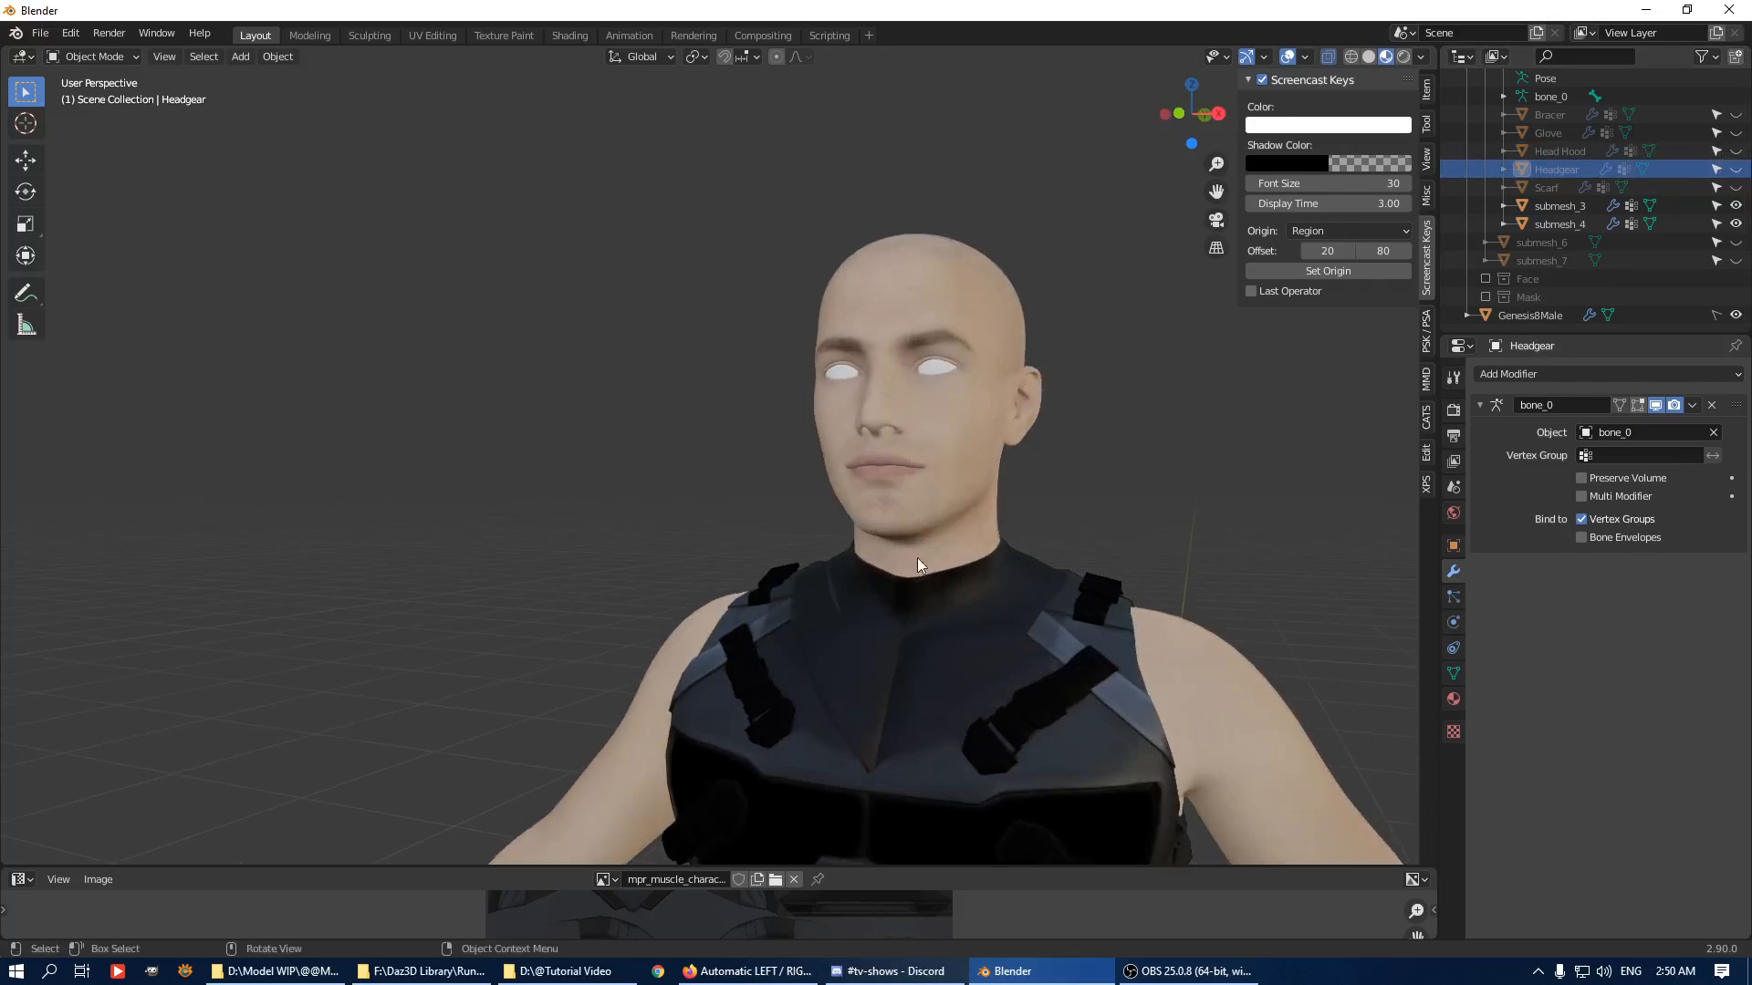
{"action": "middle_click_drag", "start_coordinate": [917, 557], "coordinate": [839, 314], "text": "shift"}
{"action": "scroll", "coordinate": [840, 313], "scroll_direction": "down", "scroll_amount": 4}
{"action": "middle_click_drag", "start_coordinate": [999, 314], "coordinate": [1077, 314]}
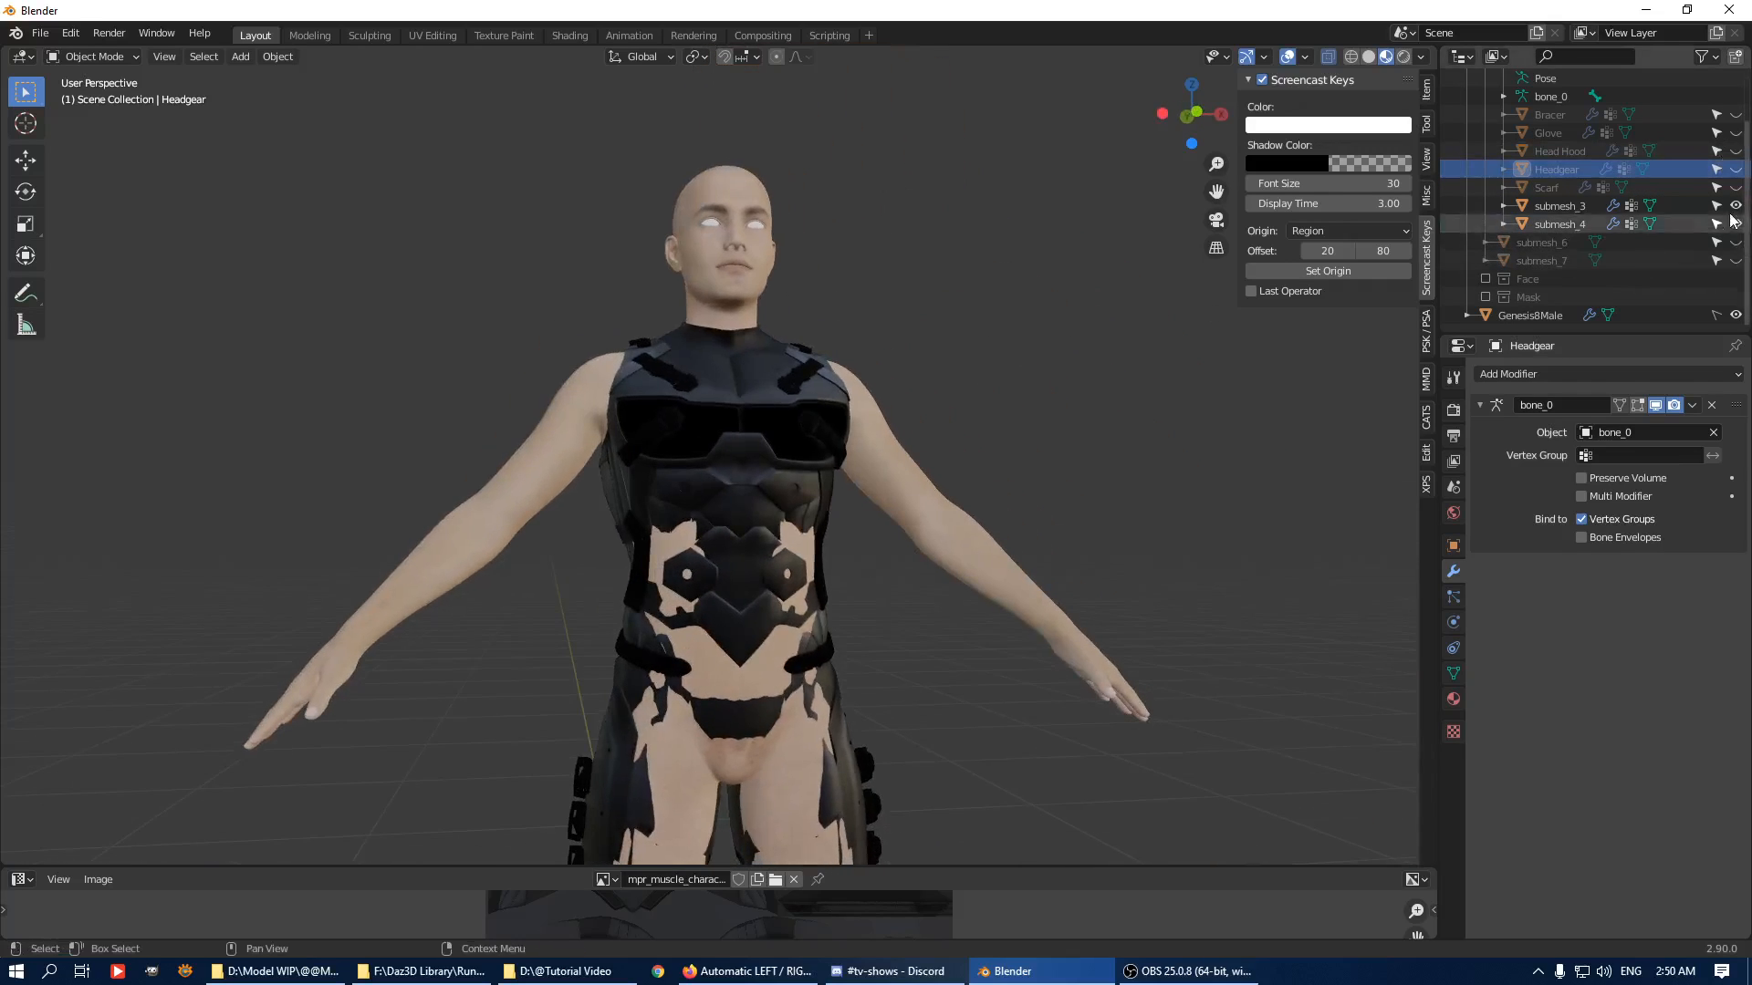
{"action": "left_click", "coordinate": [1736, 316]}
Select both boots with their linked geometry in submesh_4 and separate them into their own object.
{"action": "scroll", "coordinate": [721, 599], "scroll_direction": "down", "scroll_amount": 4}
{"action": "middle_click_drag", "start_coordinate": [721, 599], "coordinate": [841, 434], "text": "shift"}
{"action": "scroll", "coordinate": [526, 399], "scroll_direction": "up", "scroll_amount": 4}
{"action": "left_click", "coordinate": [525, 399]}
{"action": "key", "text": "Tab"}
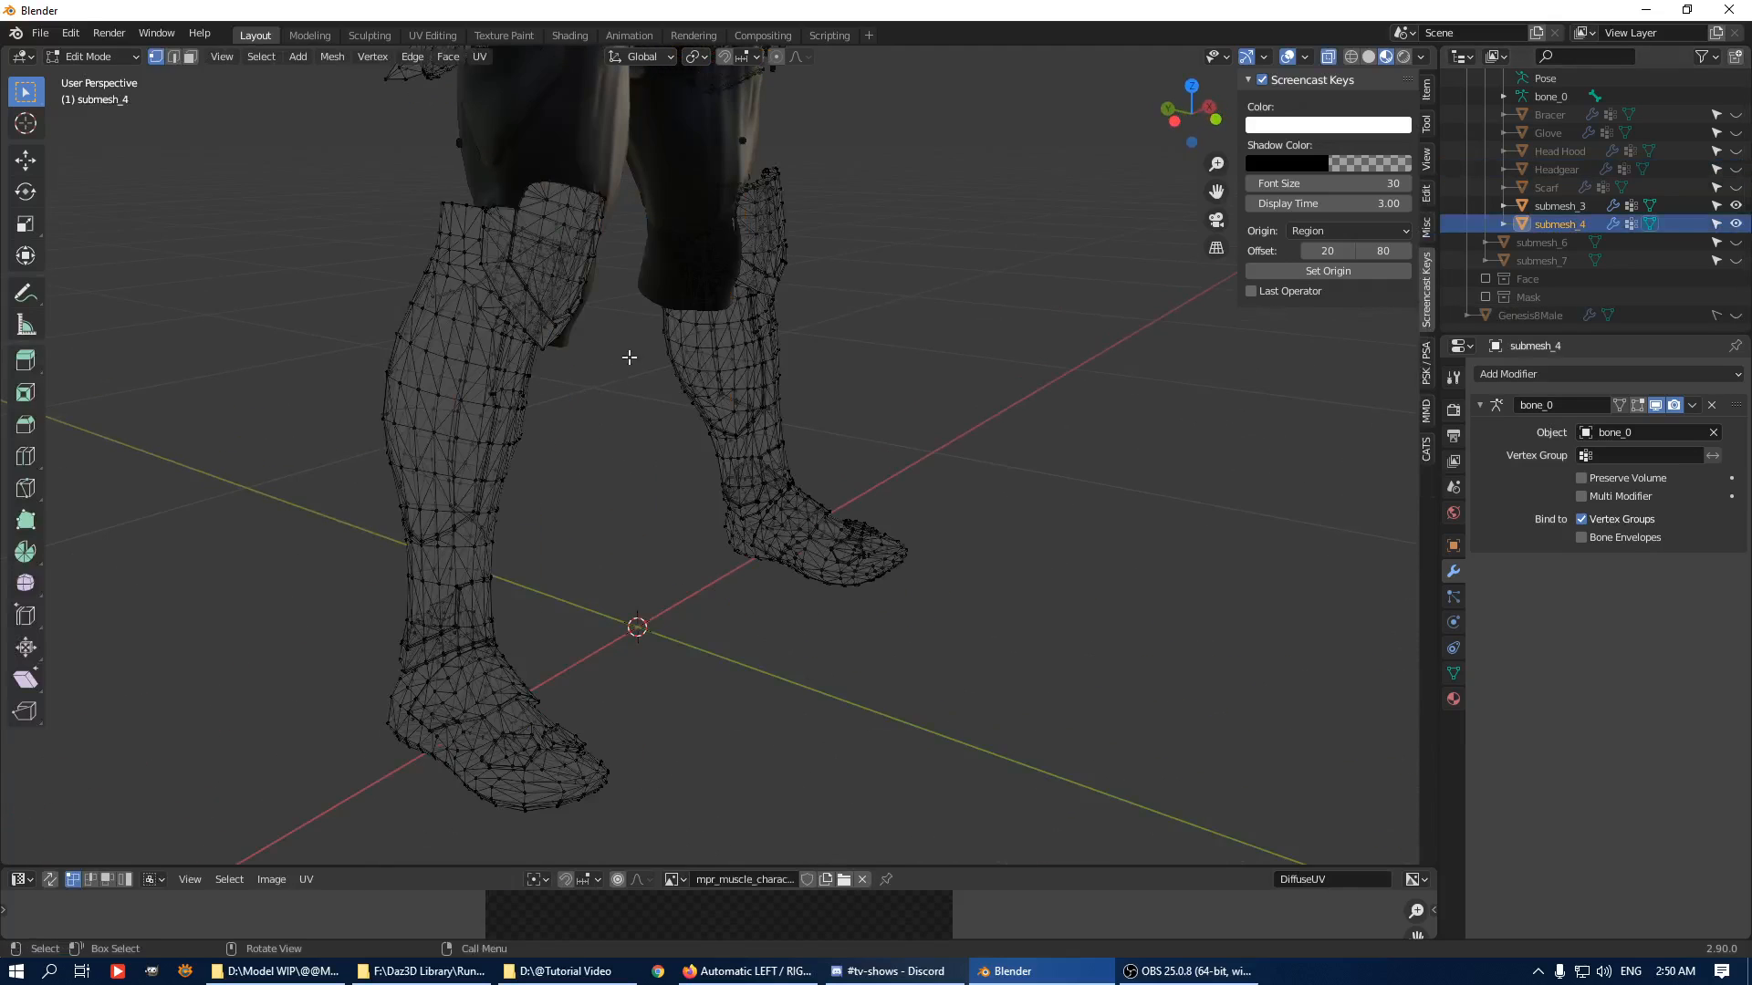
{"action": "scroll", "coordinate": [626, 360], "scroll_direction": "down", "scroll_amount": 3}
{"action": "middle_click_drag", "start_coordinate": [868, 320], "coordinate": [960, 414]}
{"action": "key", "text": "Tab"}
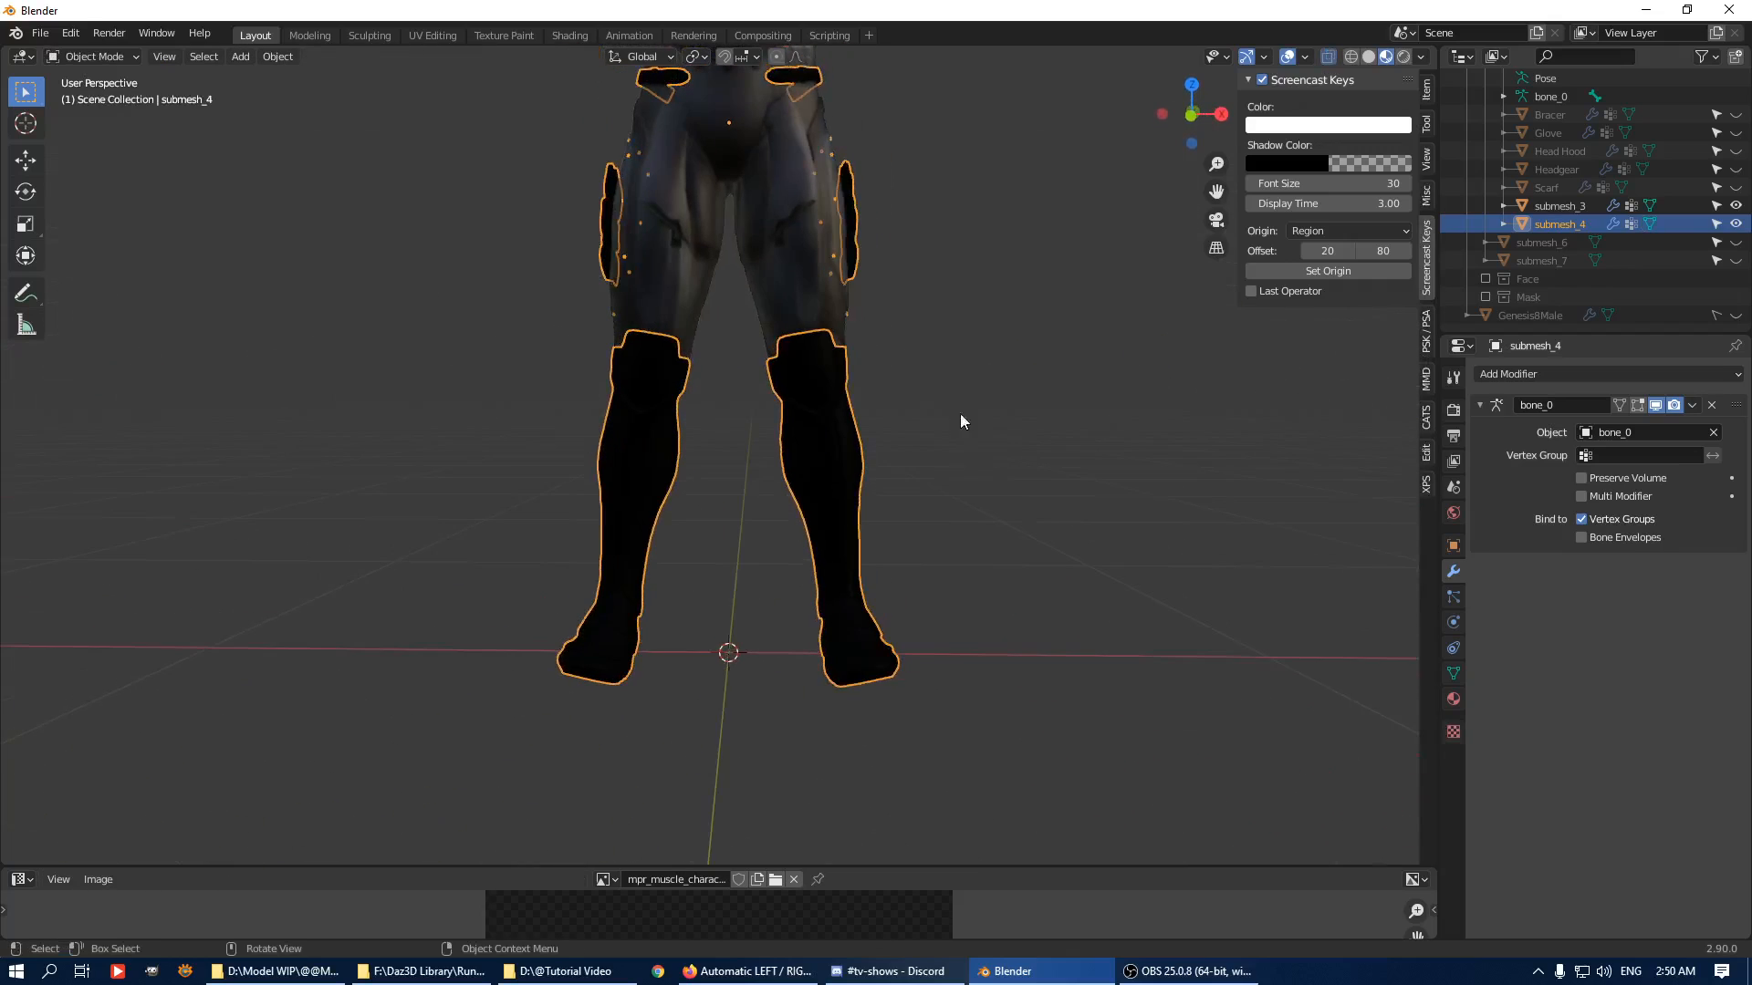
{"action": "key", "text": "Tab"}
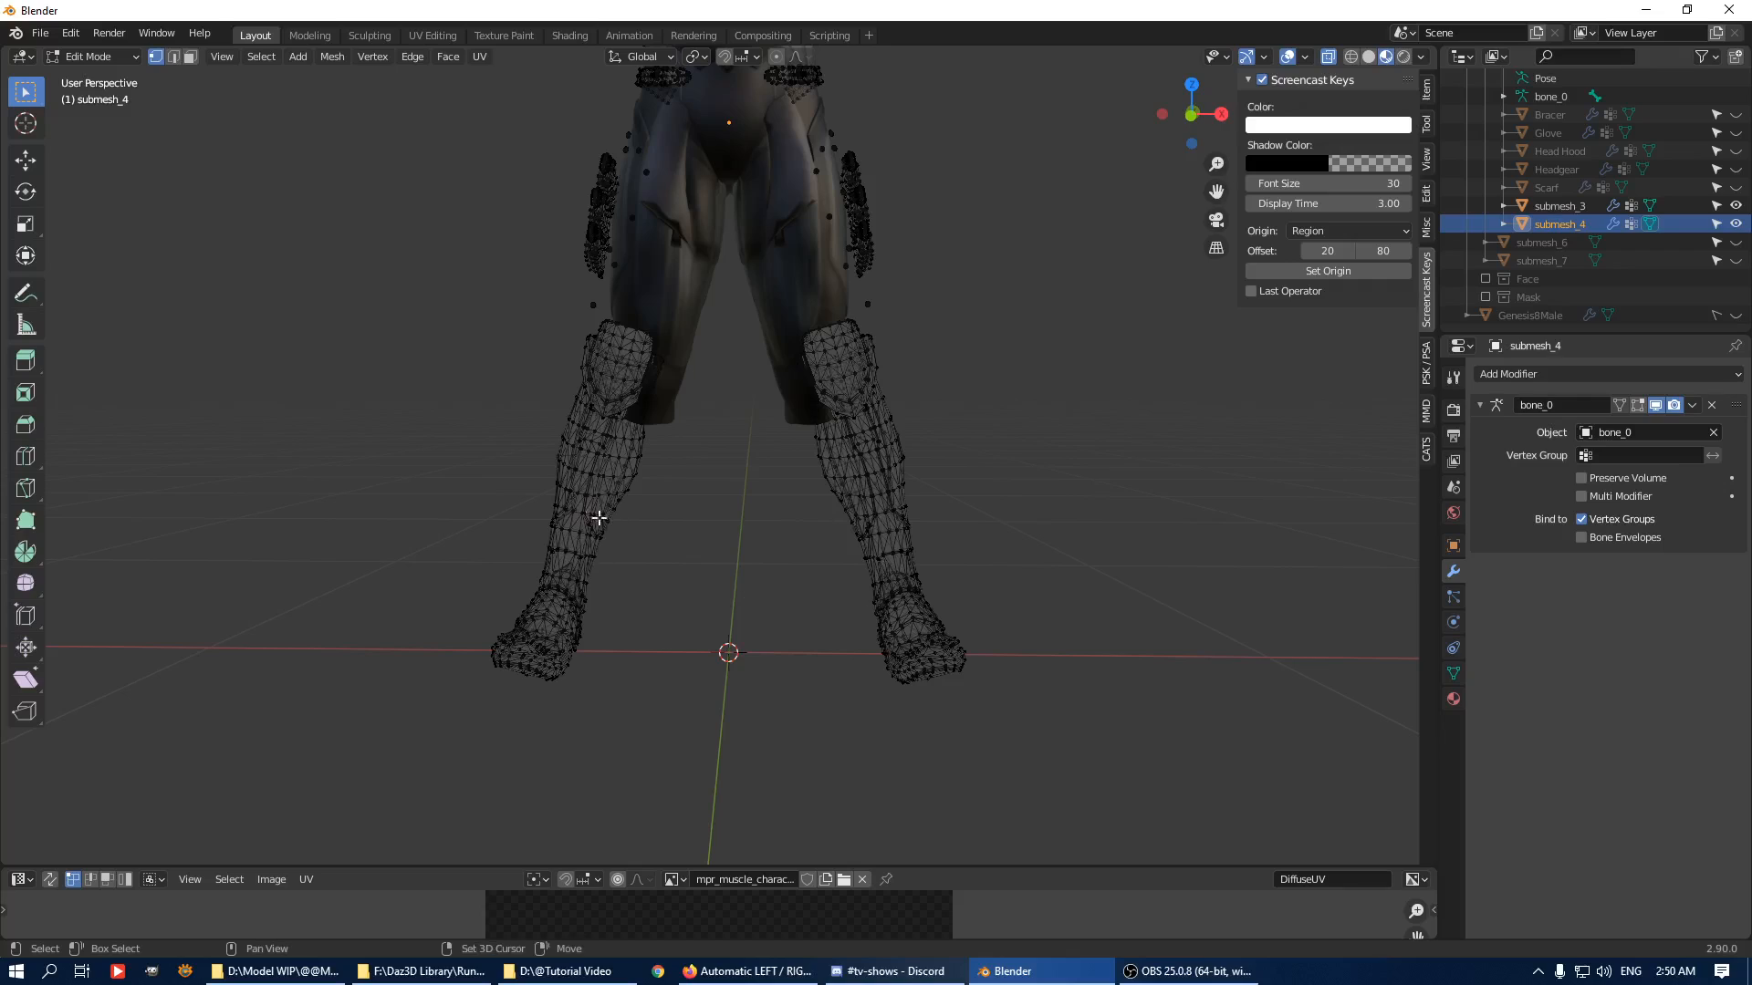
{"action": "scroll", "coordinate": [594, 509], "scroll_direction": "down", "scroll_amount": 4}
{"action": "key", "text": "b"}
{"action": "left_click_drag", "start_coordinate": [522, 408], "coordinate": [955, 665]}
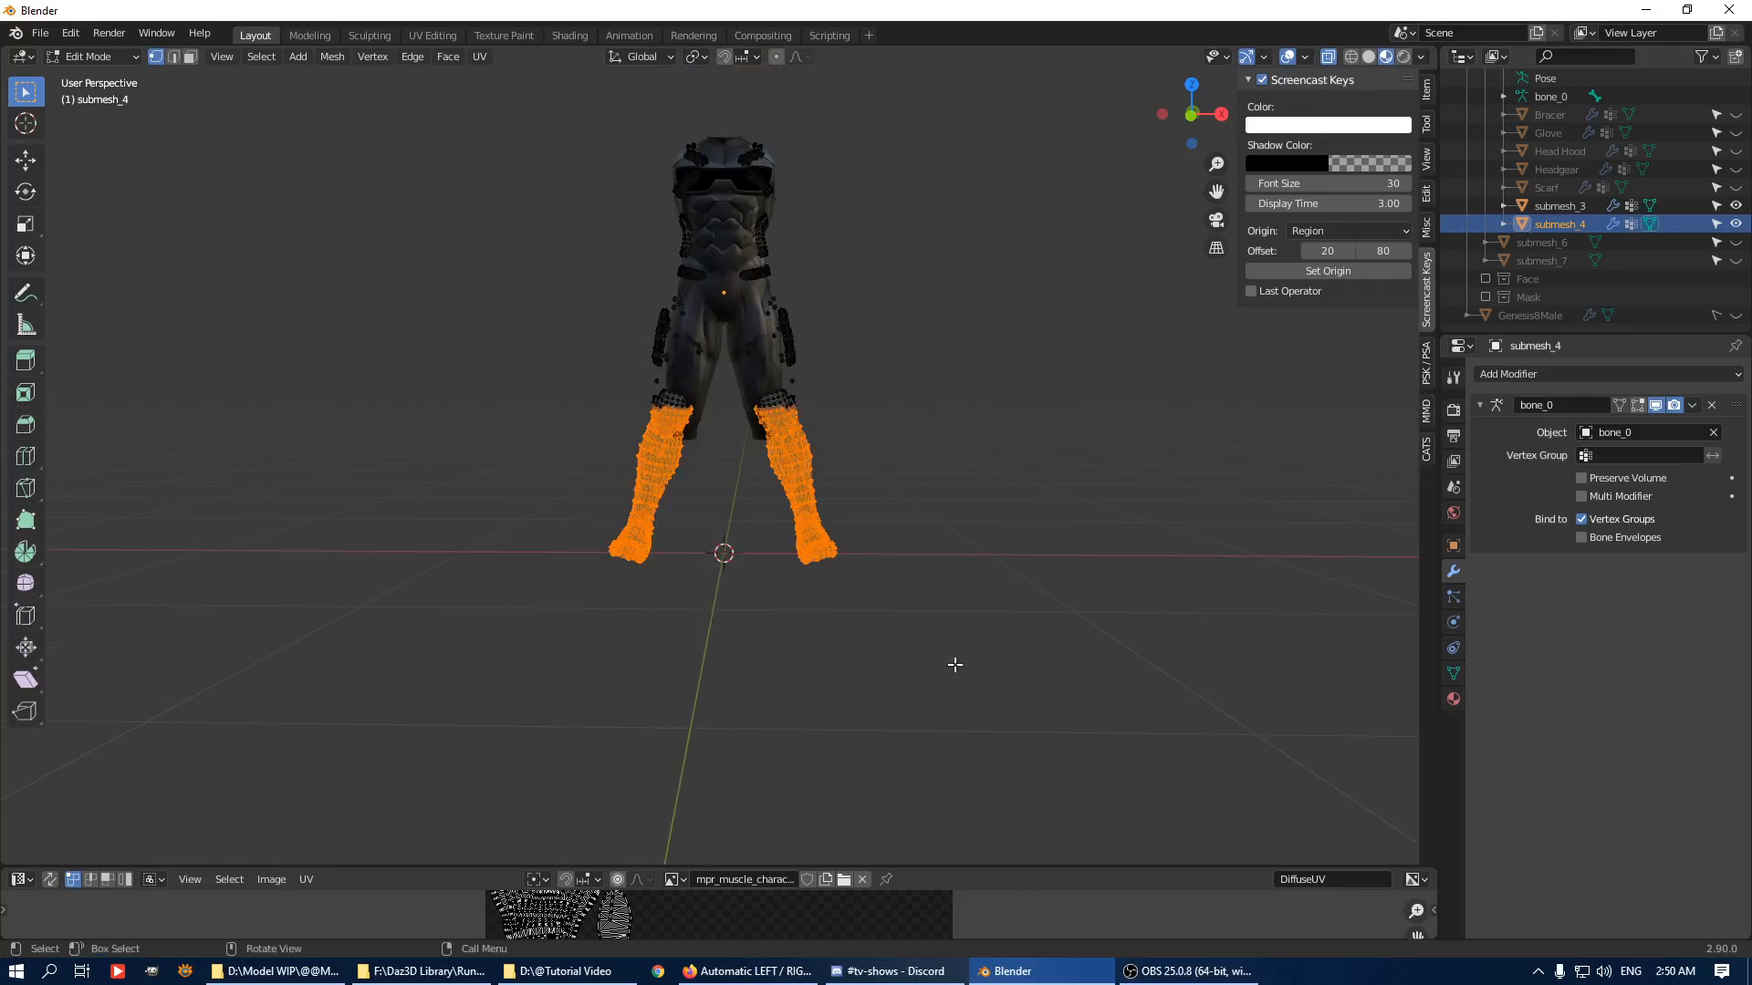
{"action": "key", "text": "ctrl+l"}
{"action": "scroll", "coordinate": [1016, 492], "scroll_direction": "up", "scroll_amount": 5}
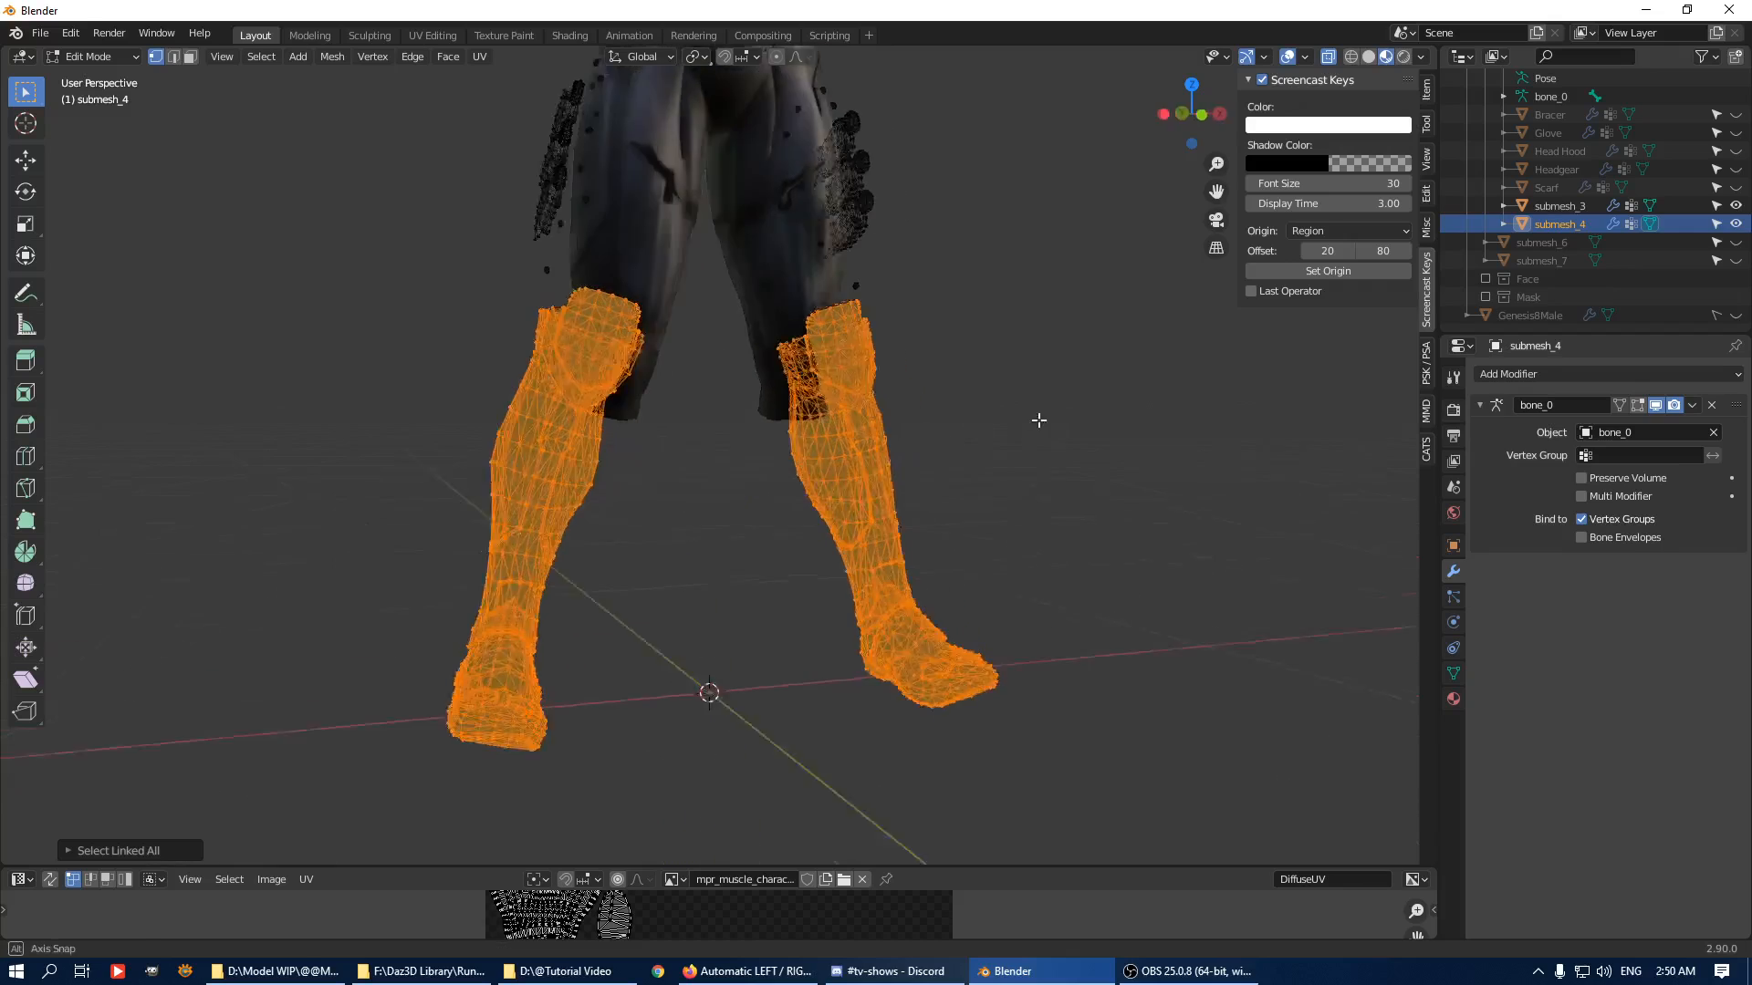
{"action": "key", "text": "p"}
{"action": "left_click", "coordinate": [1071, 396]}
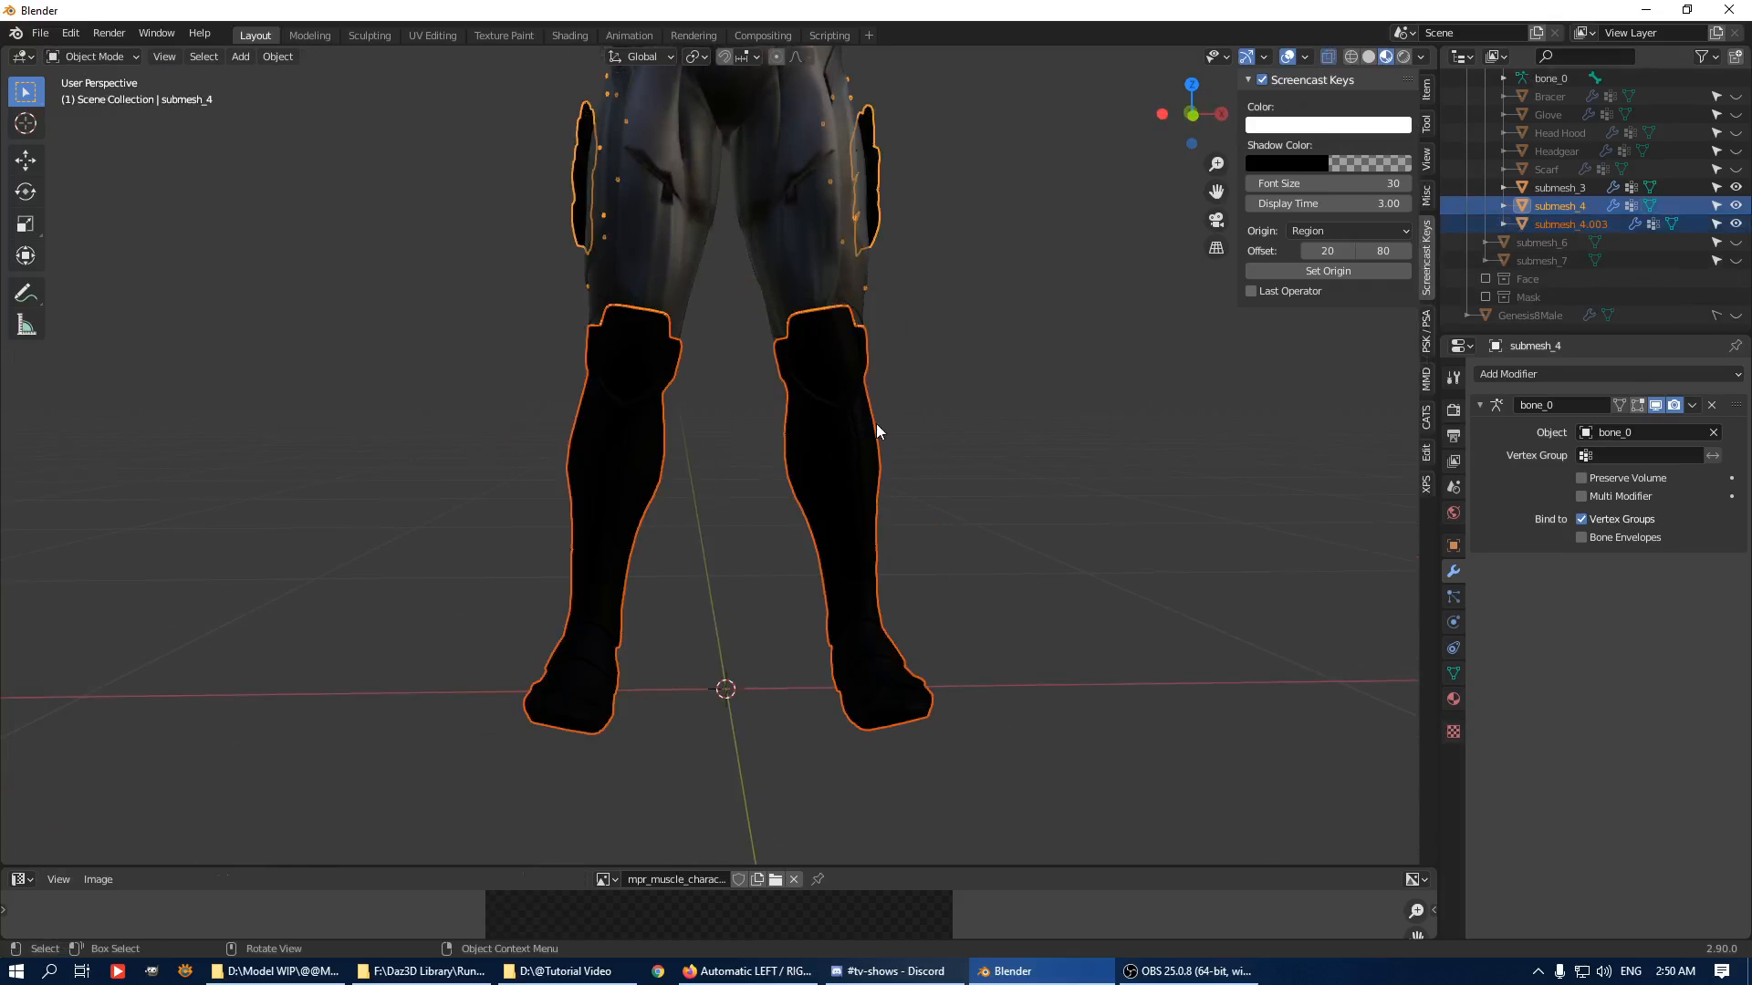
Return to Object Mode and hide the separated boots object.
{"action": "middle_click_drag", "start_coordinate": [884, 477], "coordinate": [1036, 379]}
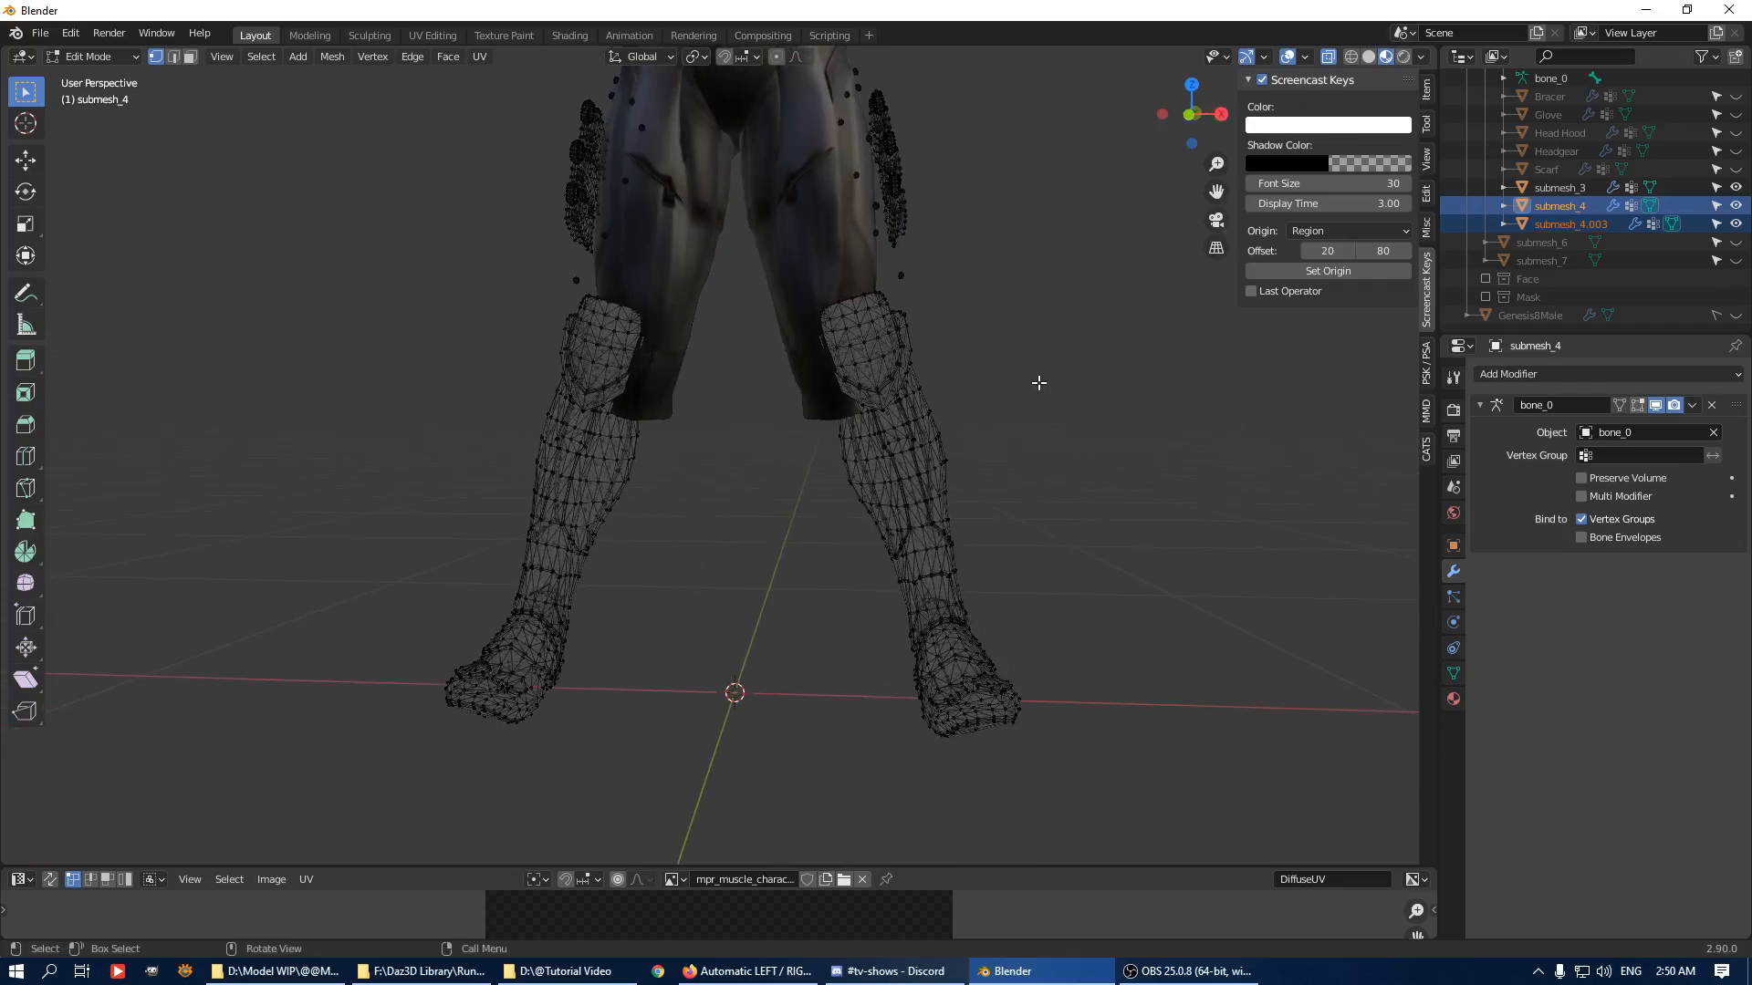
{"action": "key", "text": "Tab"}
{"action": "left_click", "coordinate": [1735, 224]}
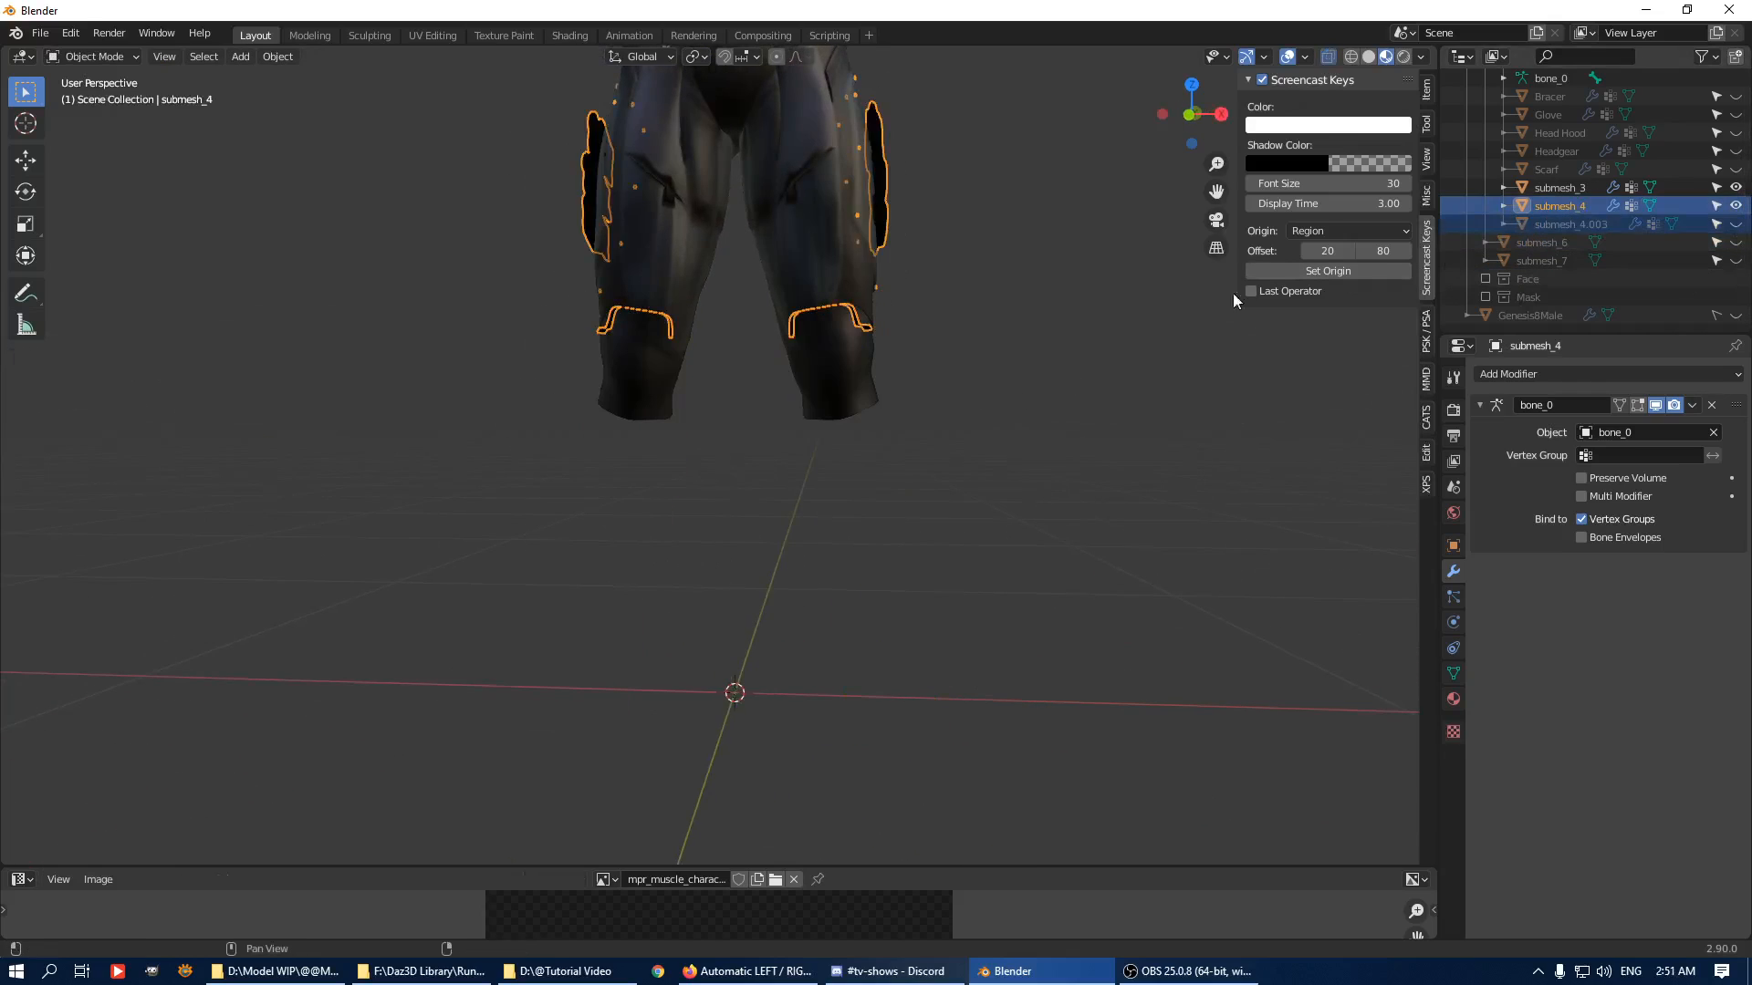
Separate the leftover boot-top trim pieces around both knees from submesh_4.
{"action": "key", "text": "Tab"}
{"action": "middle_click_drag", "start_coordinate": [924, 292], "coordinate": [961, 514], "text": "shift"}
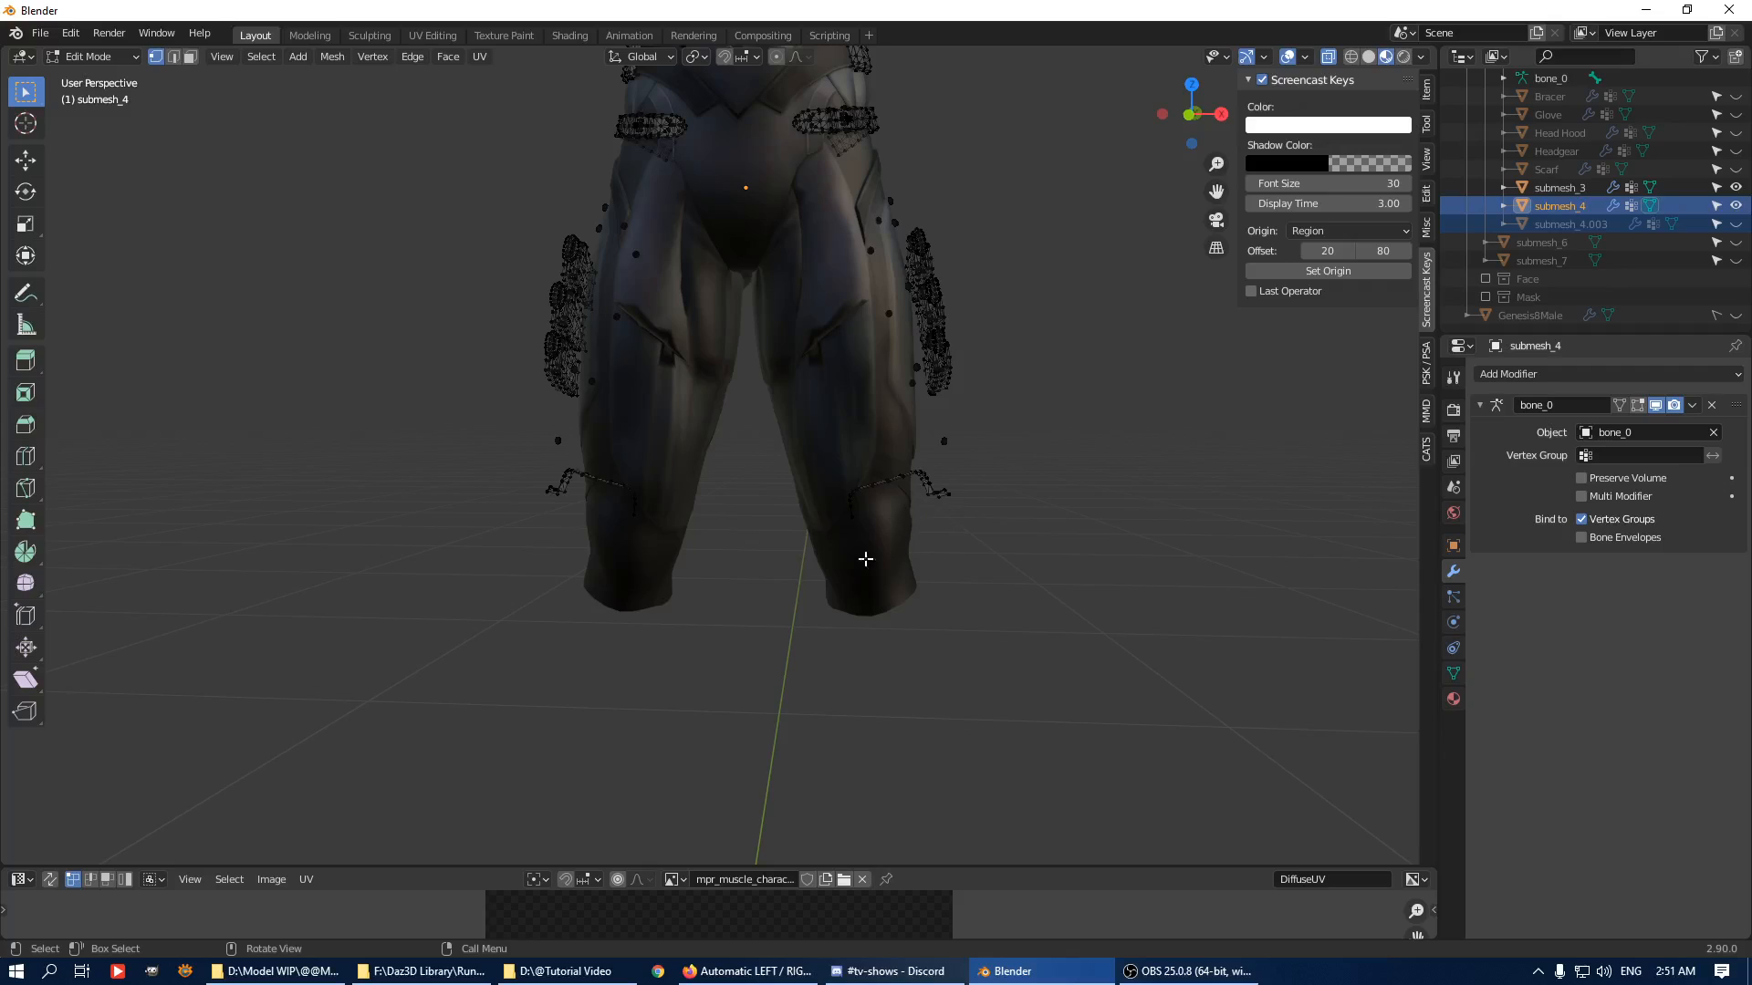
{"action": "key", "text": "b"}
{"action": "left_click_drag", "start_coordinate": [535, 484], "coordinate": [986, 606]}
{"action": "key", "text": "p"}
{"action": "left_click", "coordinate": [1070, 650]}
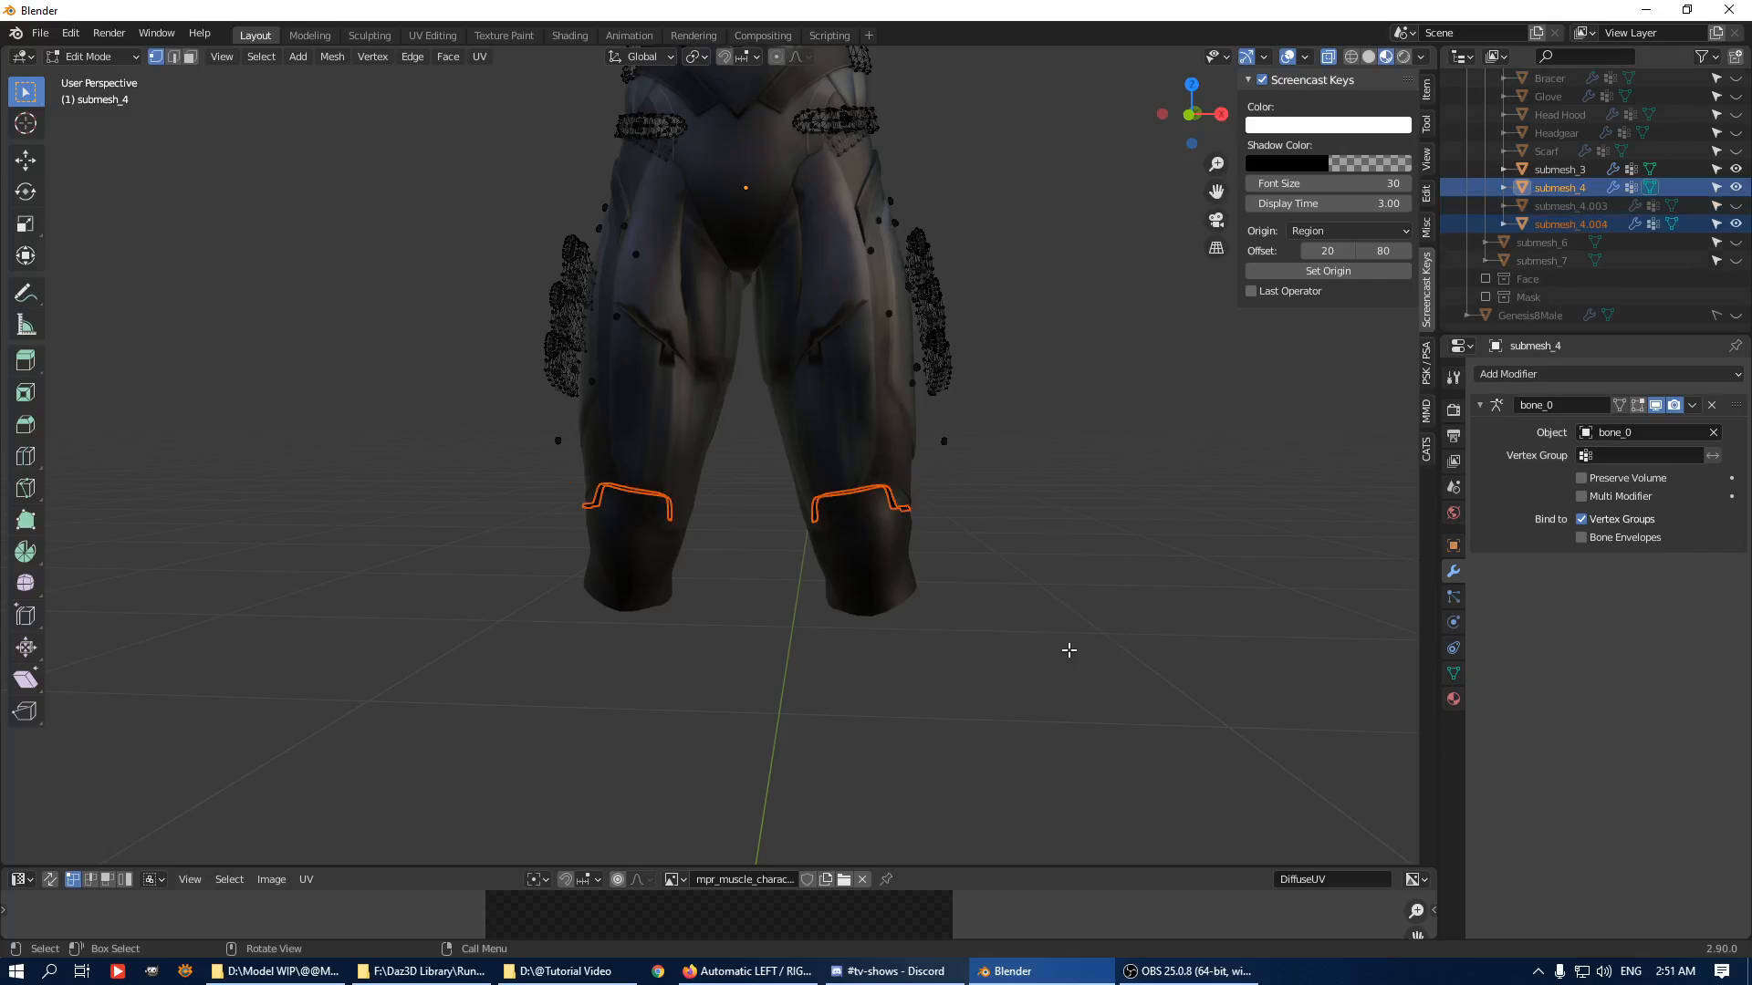
Show the hidden boots again and join the knee trim pieces into the boots object.
{"action": "key", "text": "Tab"}
{"action": "left_click", "coordinate": [893, 509]}
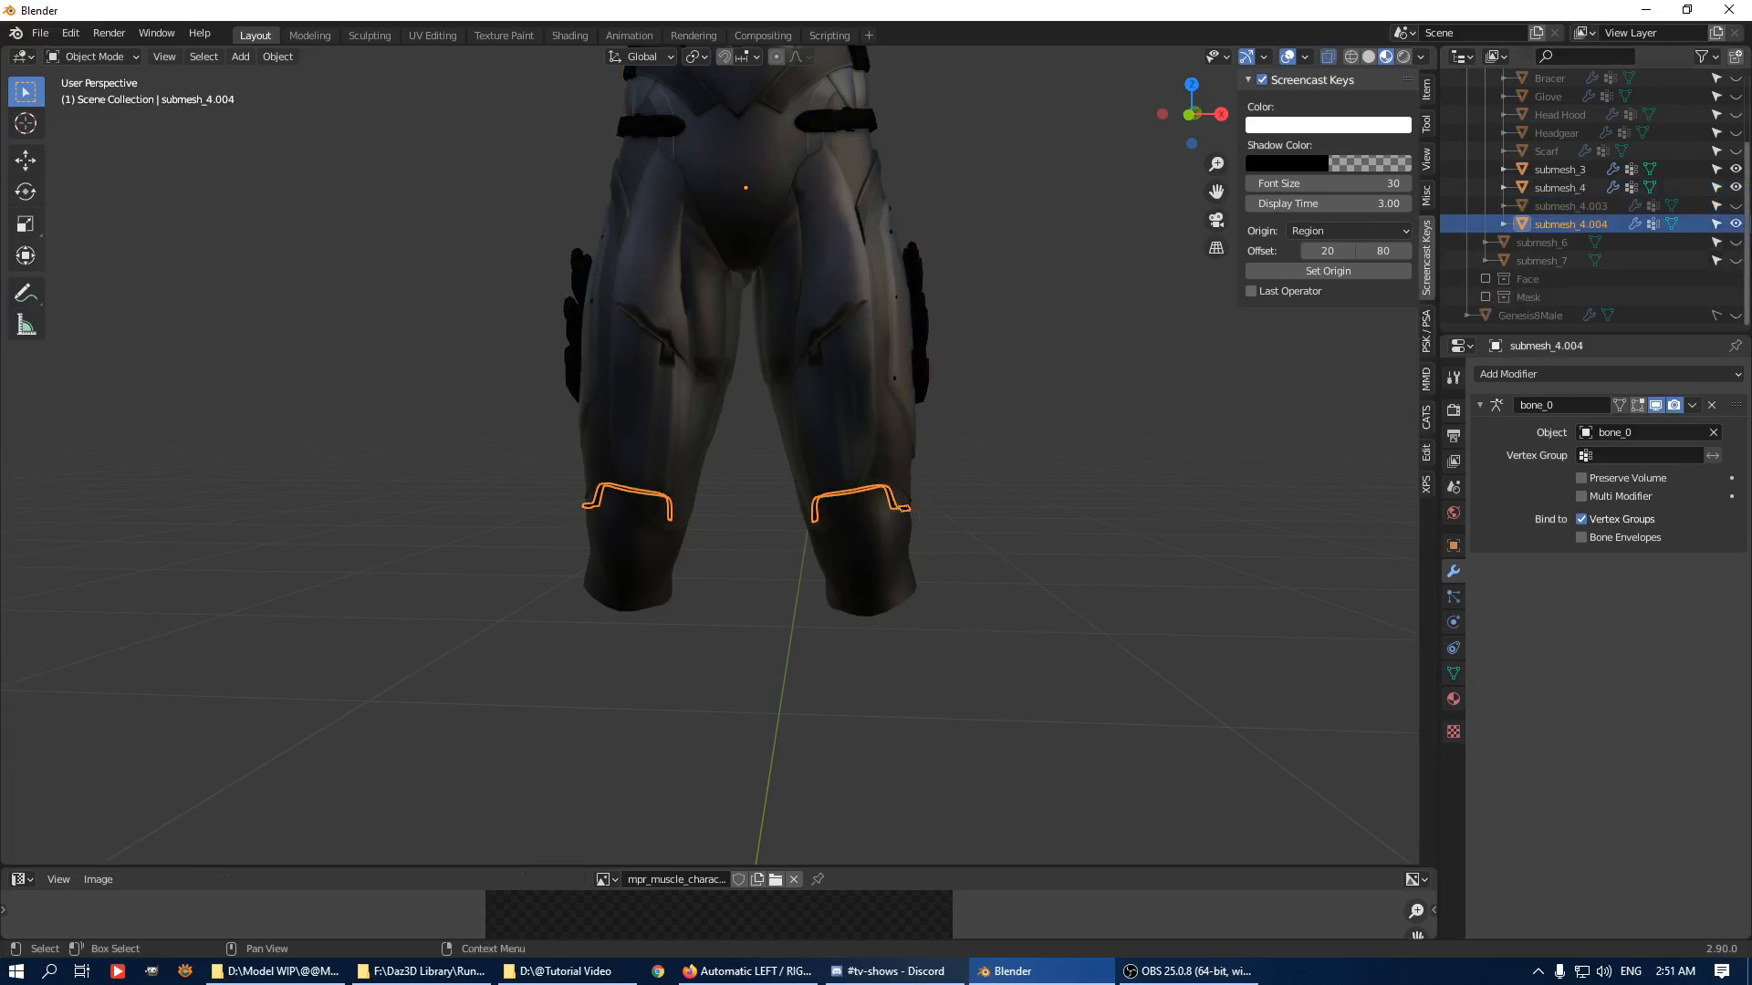
{"action": "left_click", "coordinate": [1735, 205]}
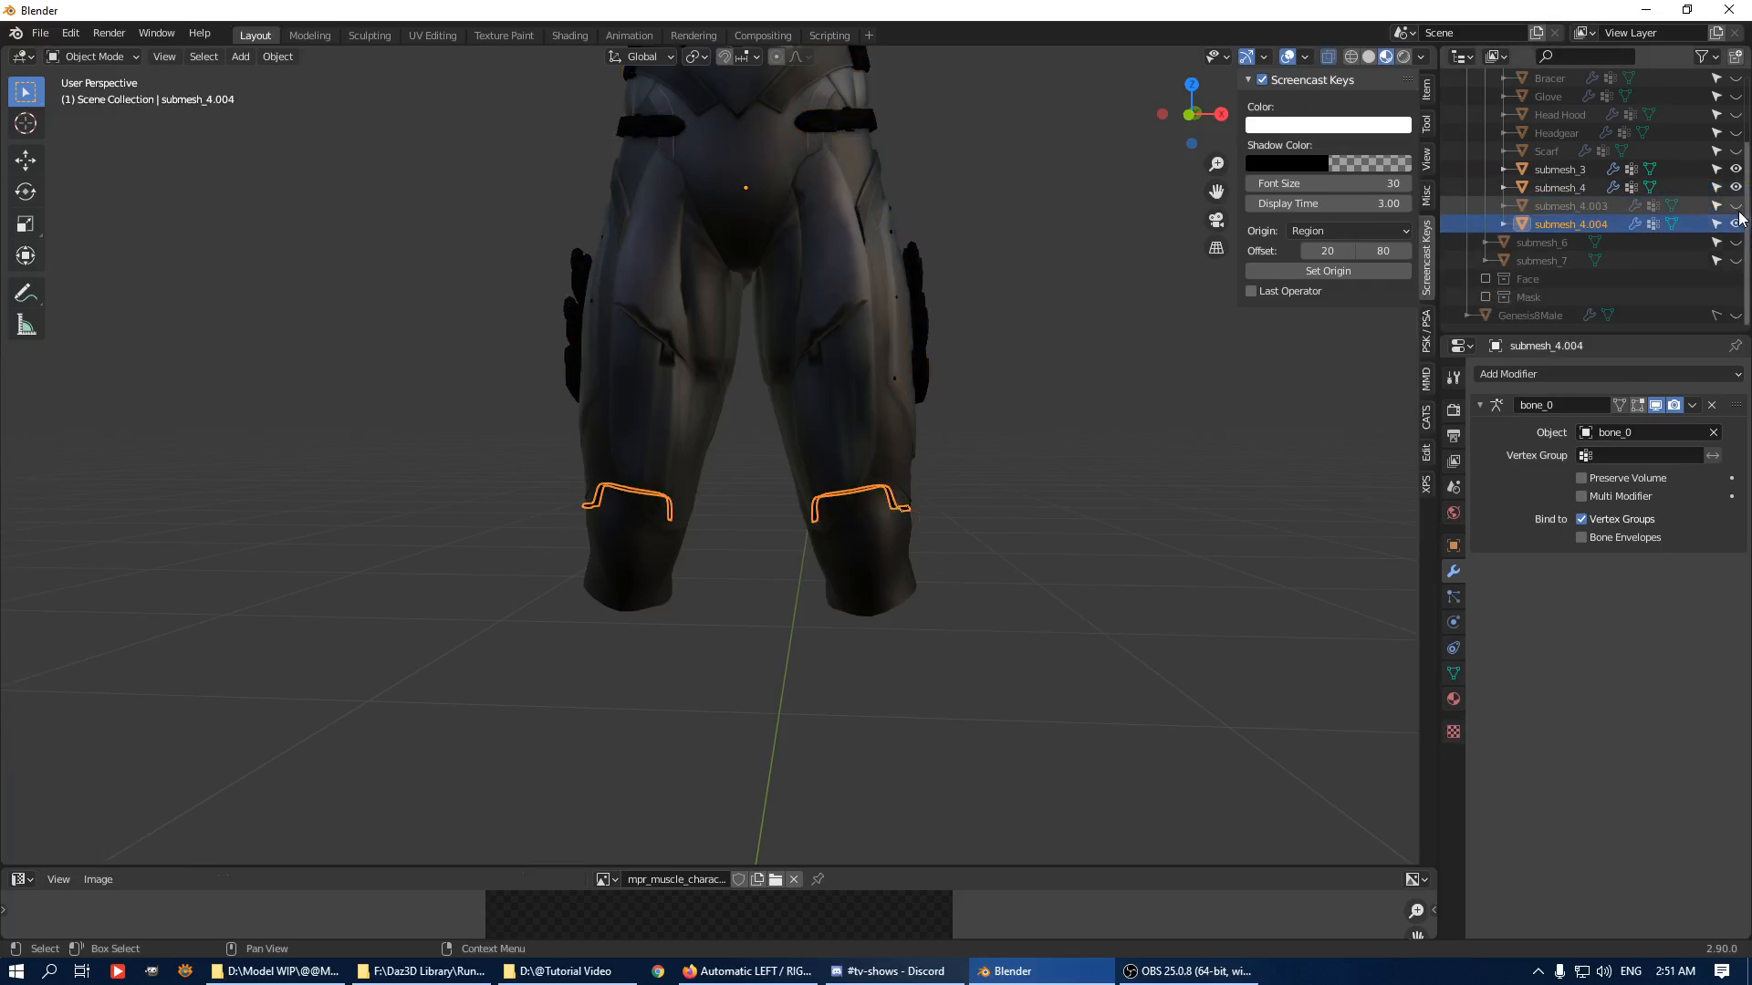
{"action": "left_click", "coordinate": [1565, 206], "text": "ctrl"}
{"action": "key", "text": "ctrl+j"}
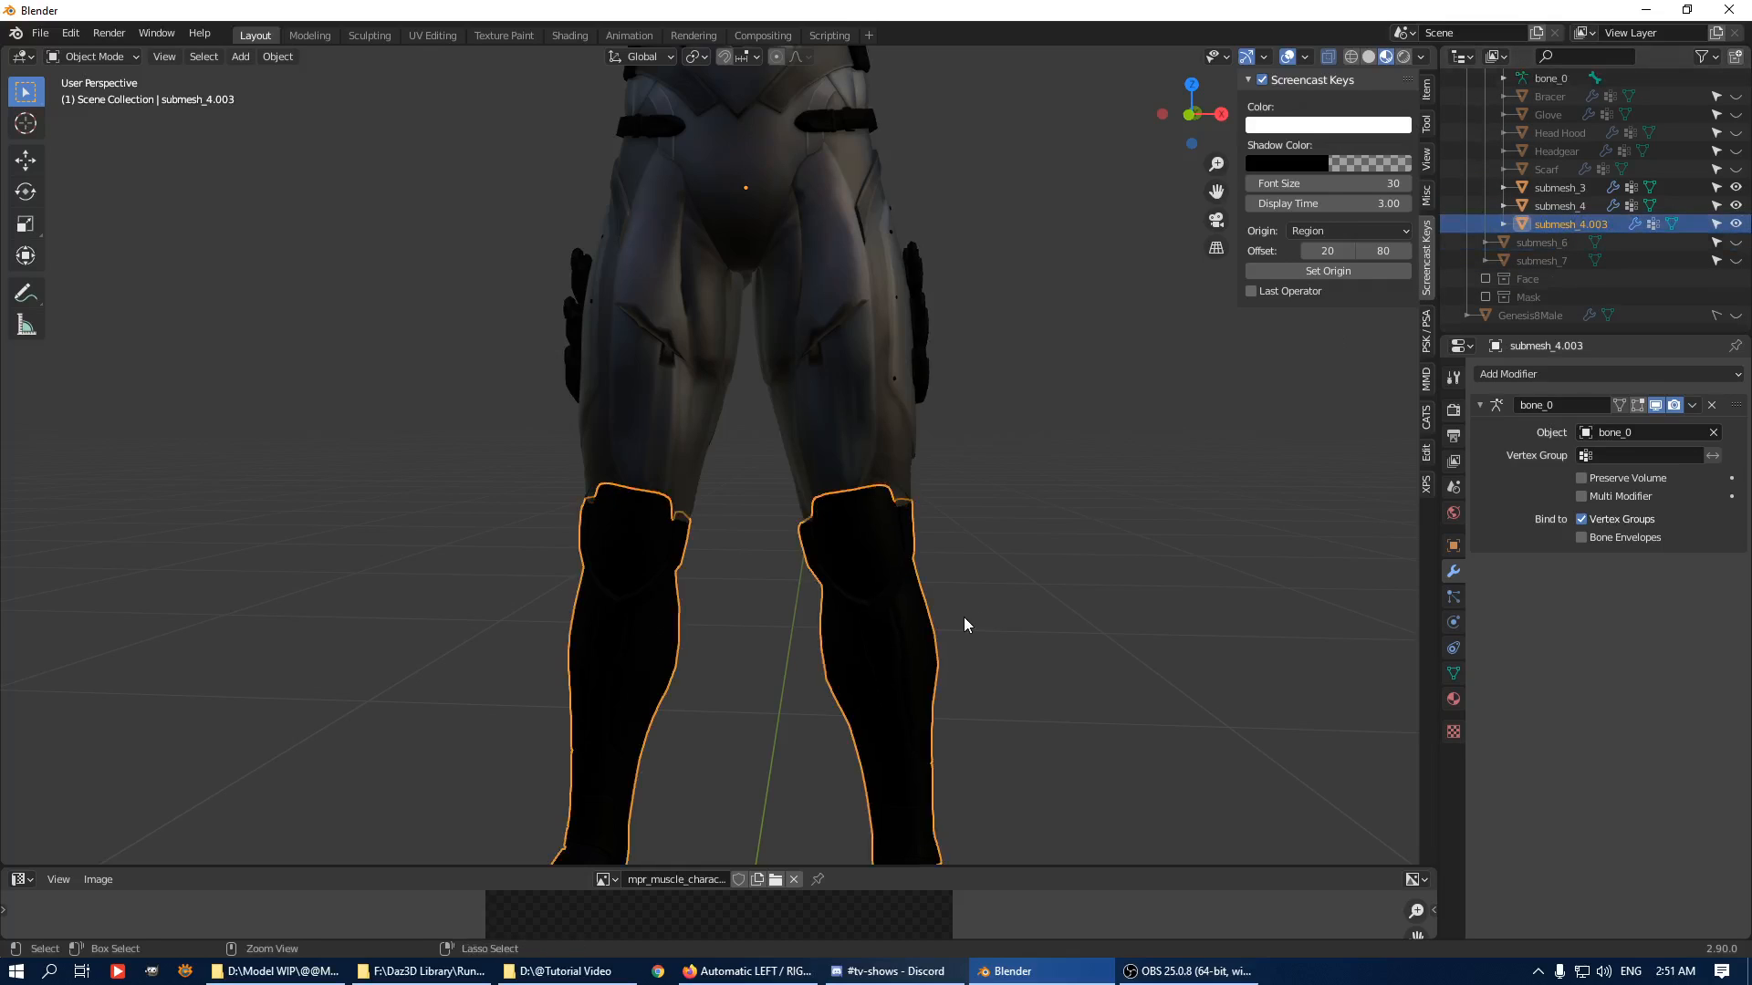
Select the character's entire right boot in the boots mesh and separate it into its own object.
{"action": "key", "text": "Tab"}
{"action": "key", "text": "q"}
{"action": "left_click", "coordinate": [964, 618]}
{"action": "scroll", "coordinate": [680, 675], "scroll_direction": "down", "scroll_amount": 3}
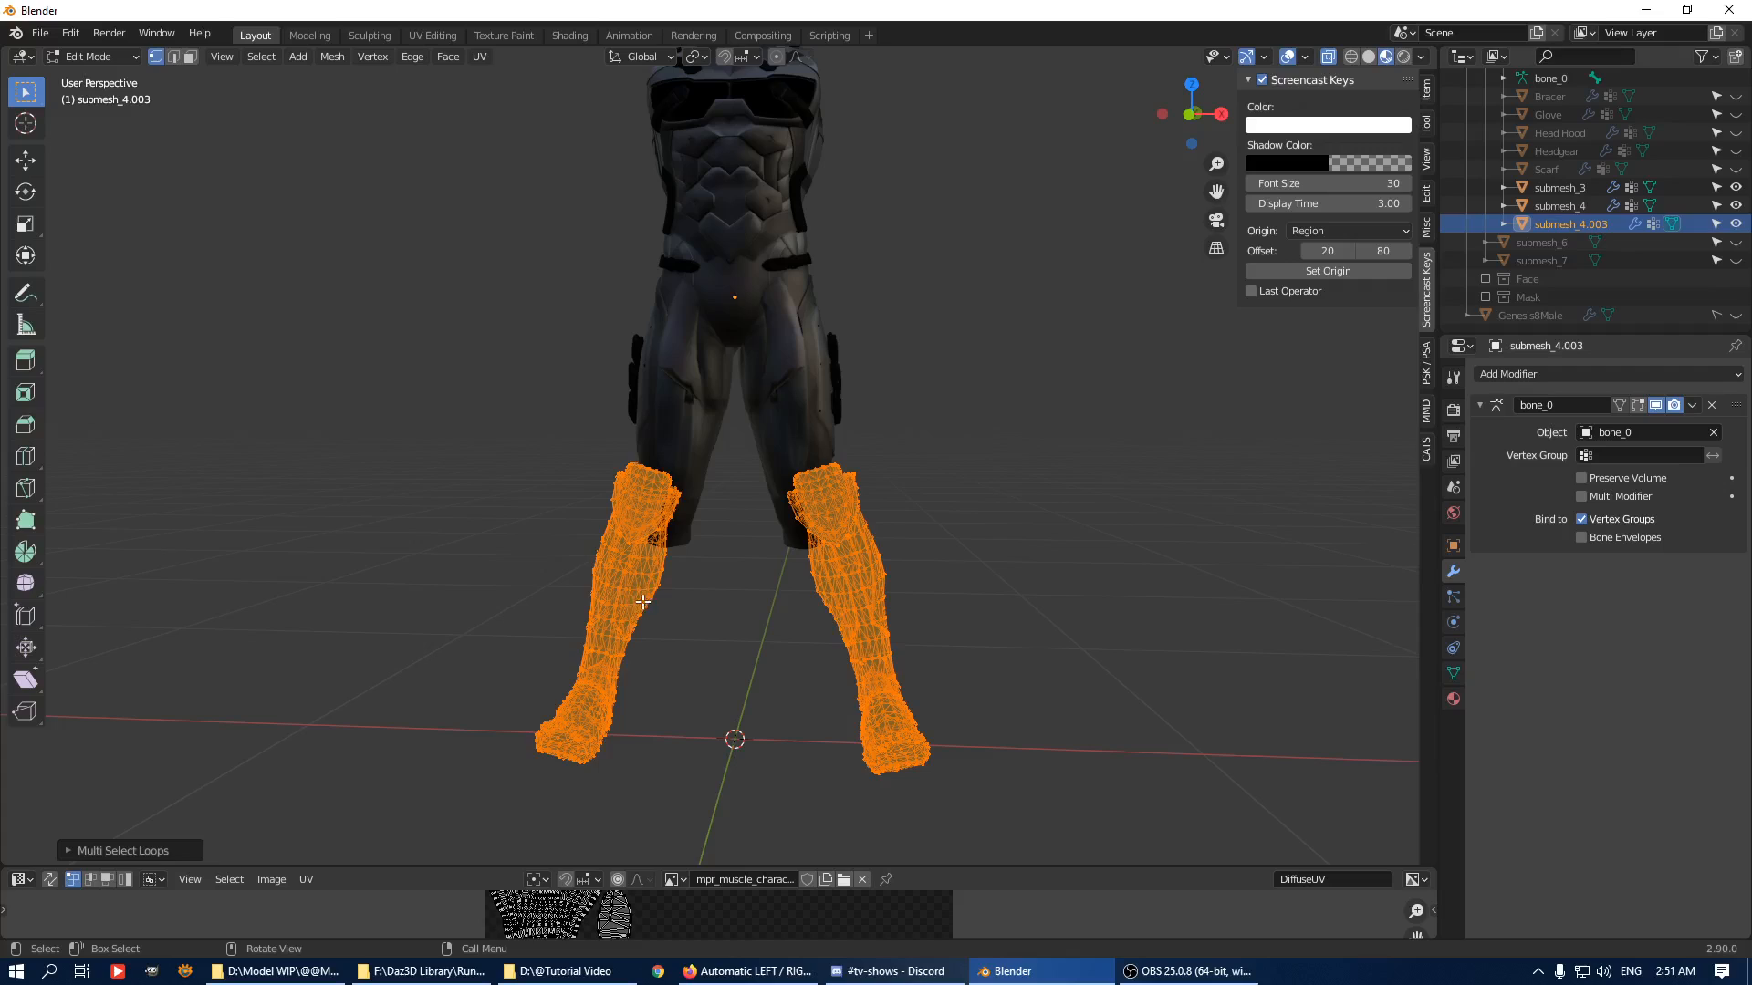
{"action": "left_click", "coordinate": [643, 602]}
{"action": "key", "text": "ctrl+l"}
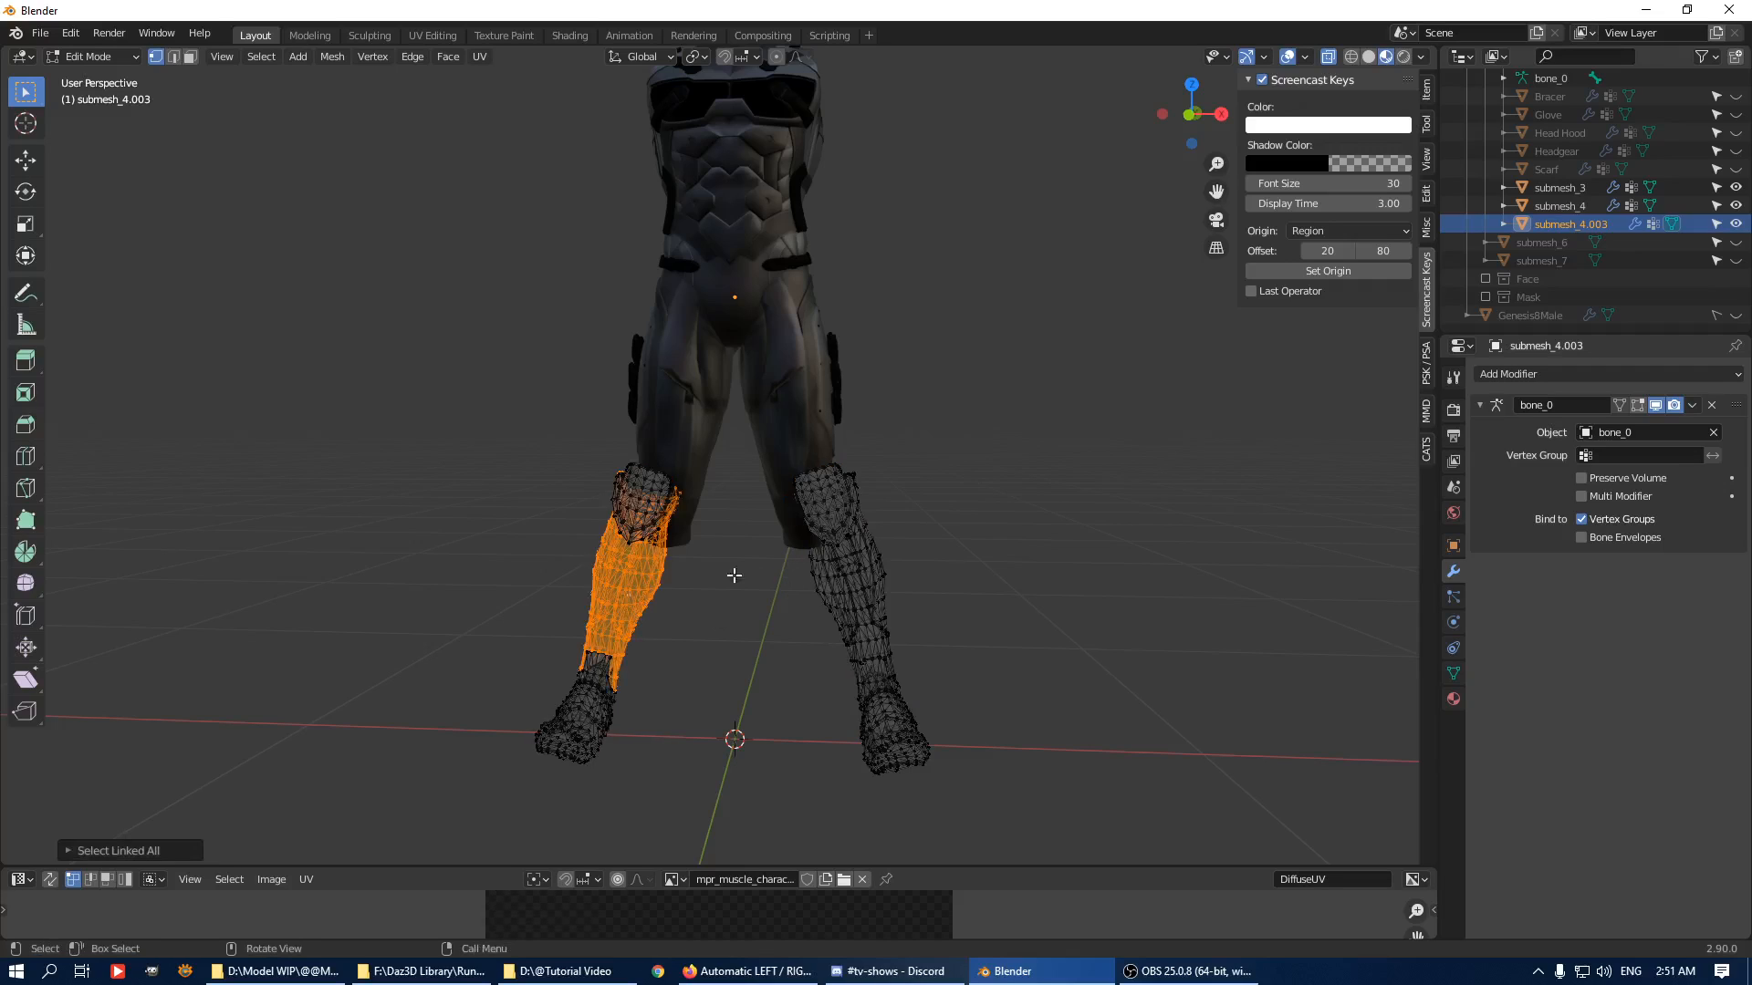
{"action": "left_click_drag", "start_coordinate": [453, 462], "coordinate": [684, 813]}
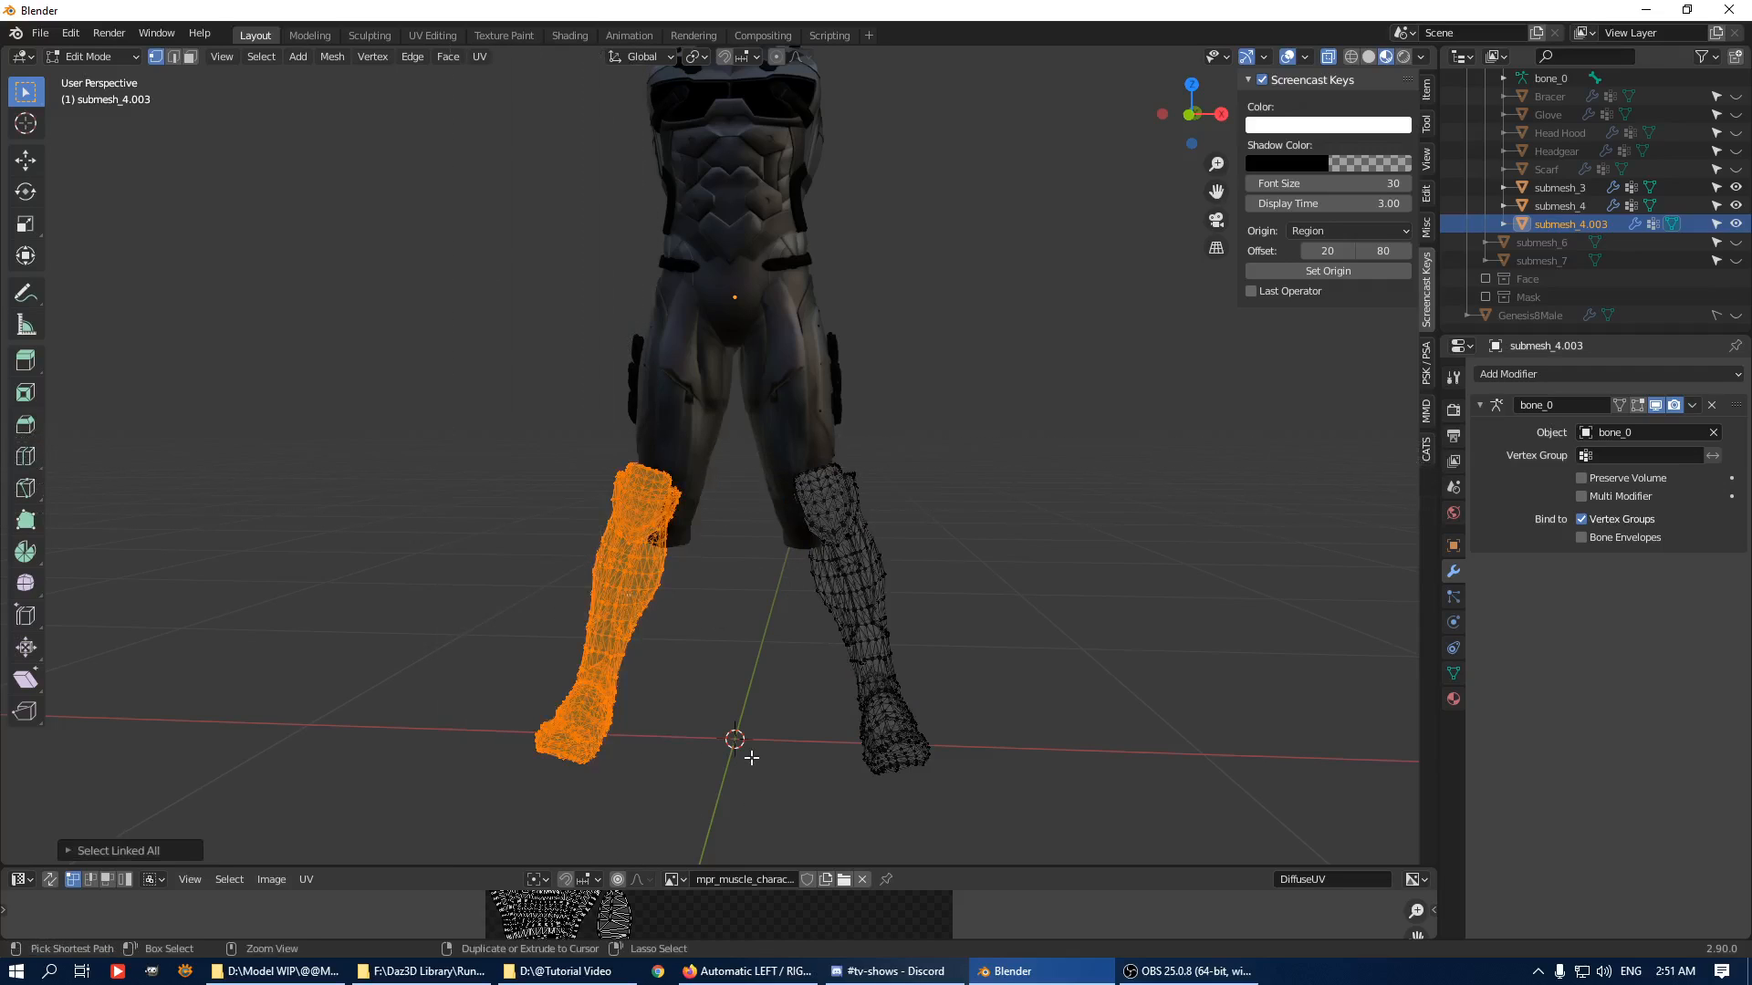
{"action": "key", "text": "p"}
{"action": "left_click", "coordinate": [970, 523]}
{"action": "key", "text": "Tab"}
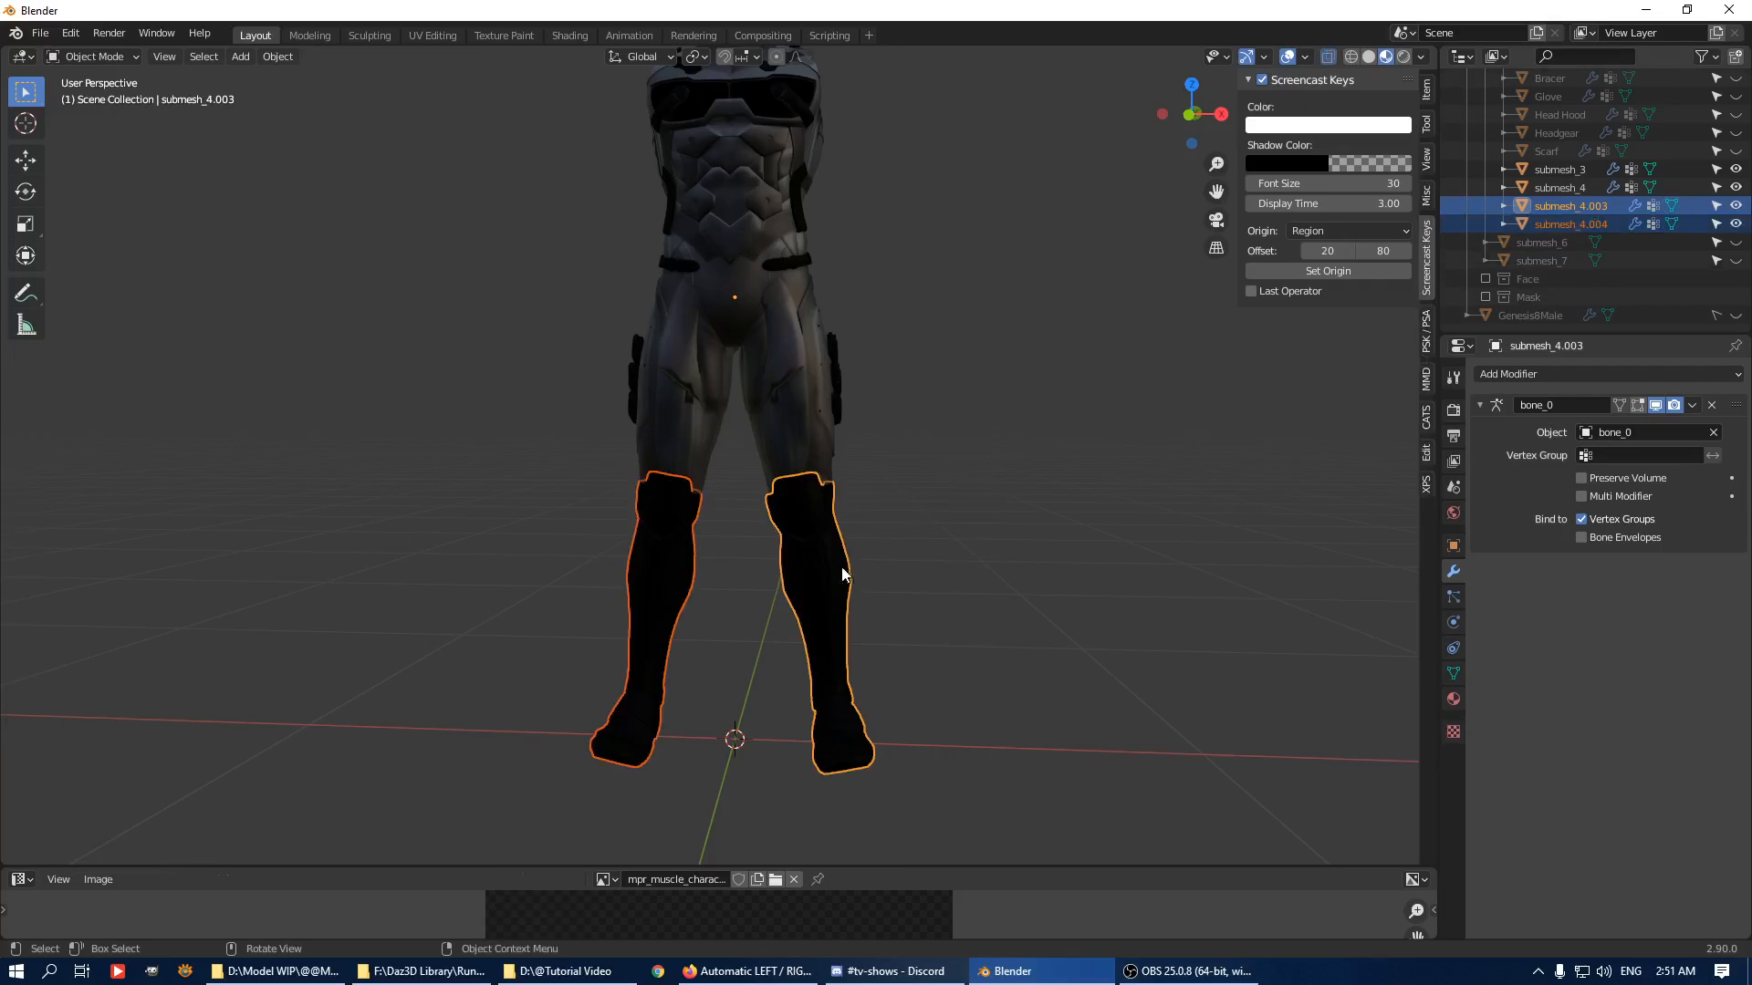
Delete the separated right boot and add a Mirror modifier on the X axis to the remaining boot.
{"action": "left_click", "coordinate": [698, 596]}
{"action": "key", "text": "Delete"}
{"action": "left_click", "coordinate": [790, 549]}
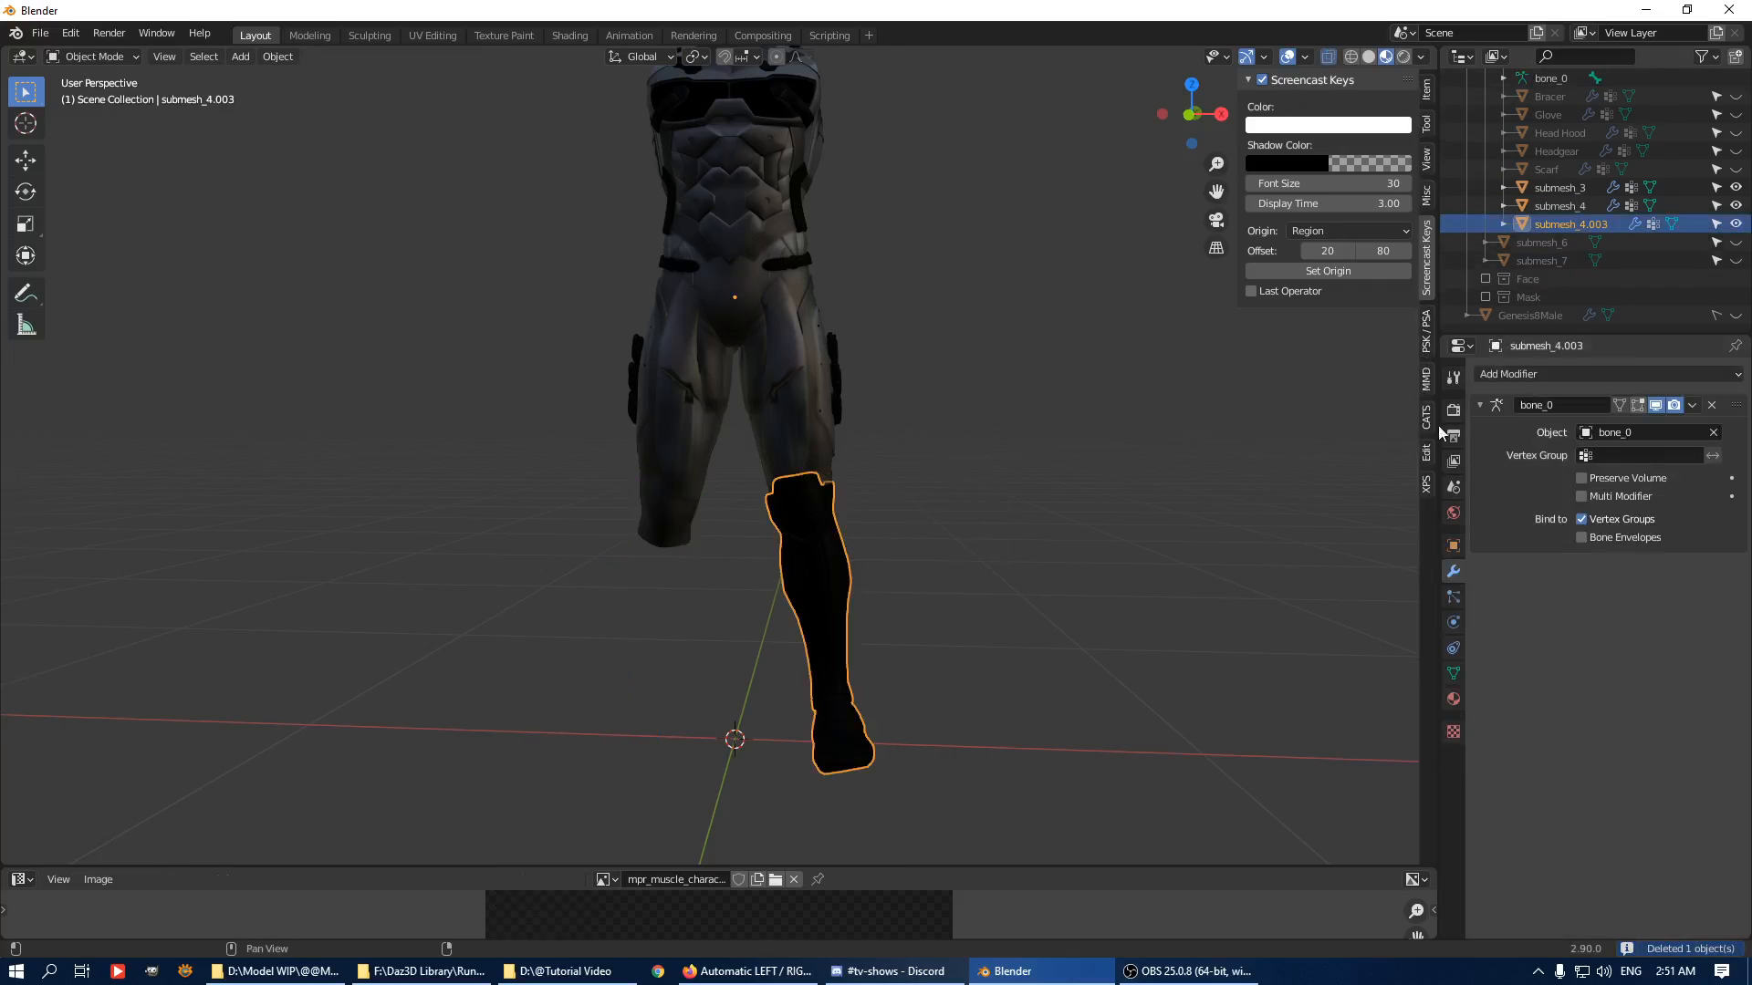
{"action": "left_click", "coordinate": [1513, 373]}
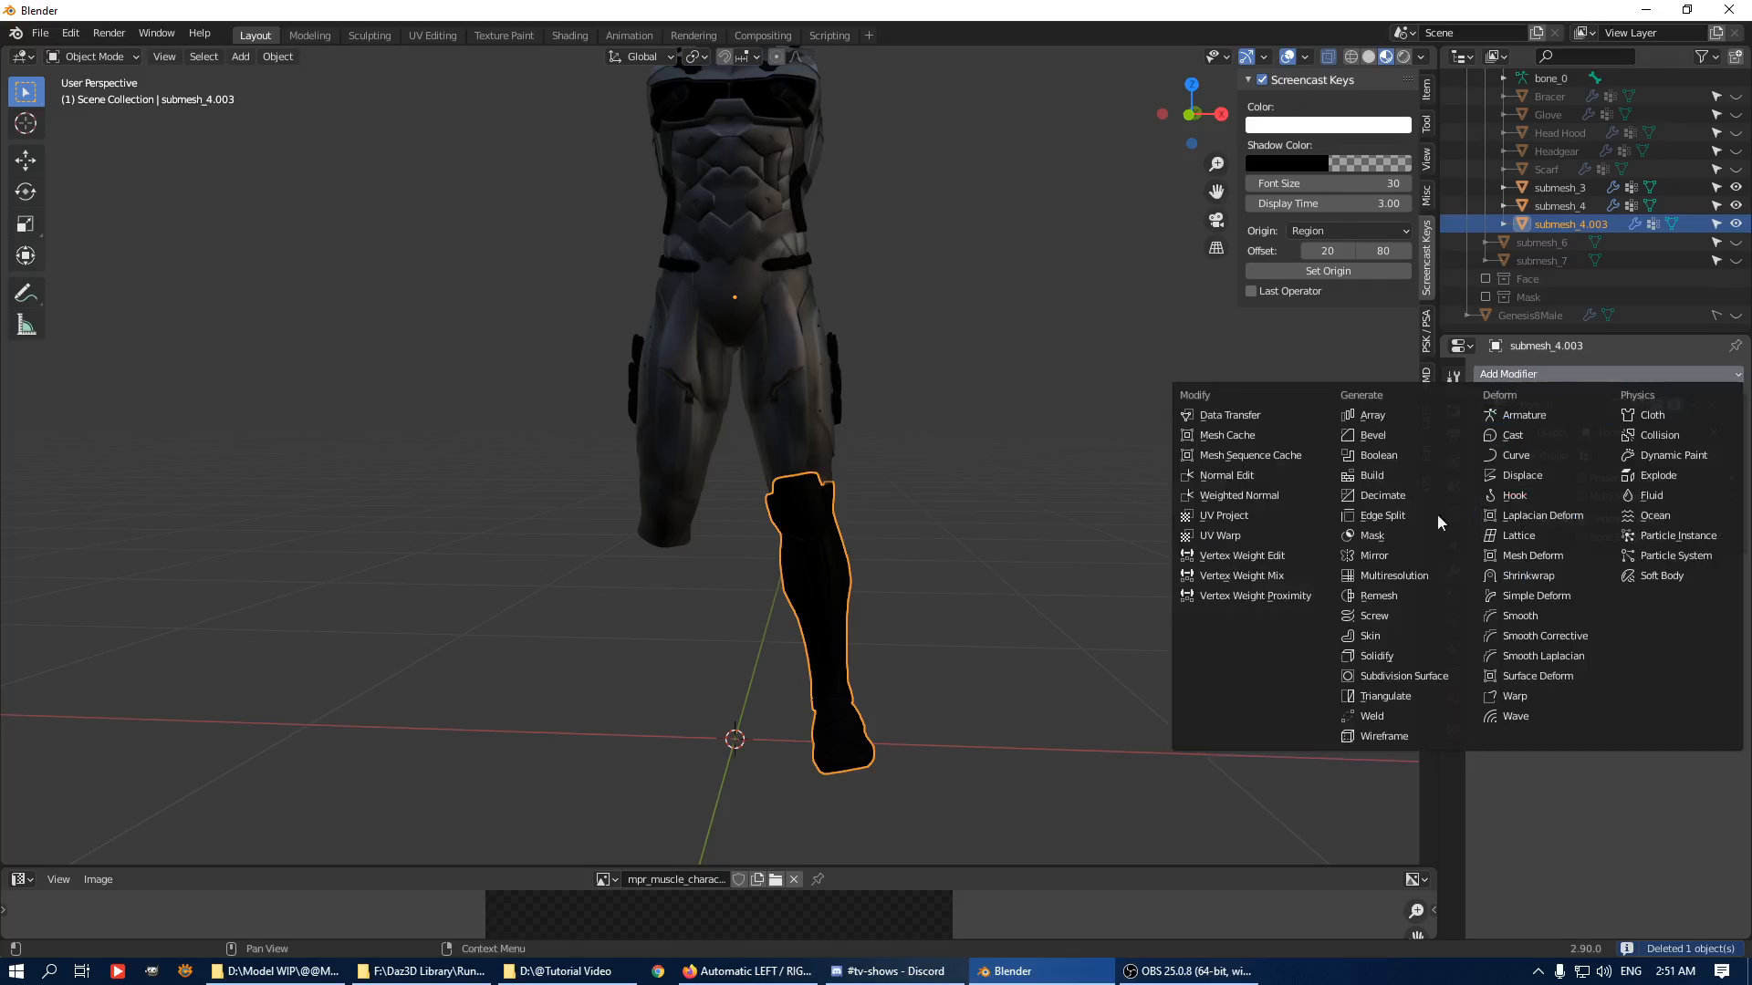
{"action": "left_click", "coordinate": [1388, 560]}
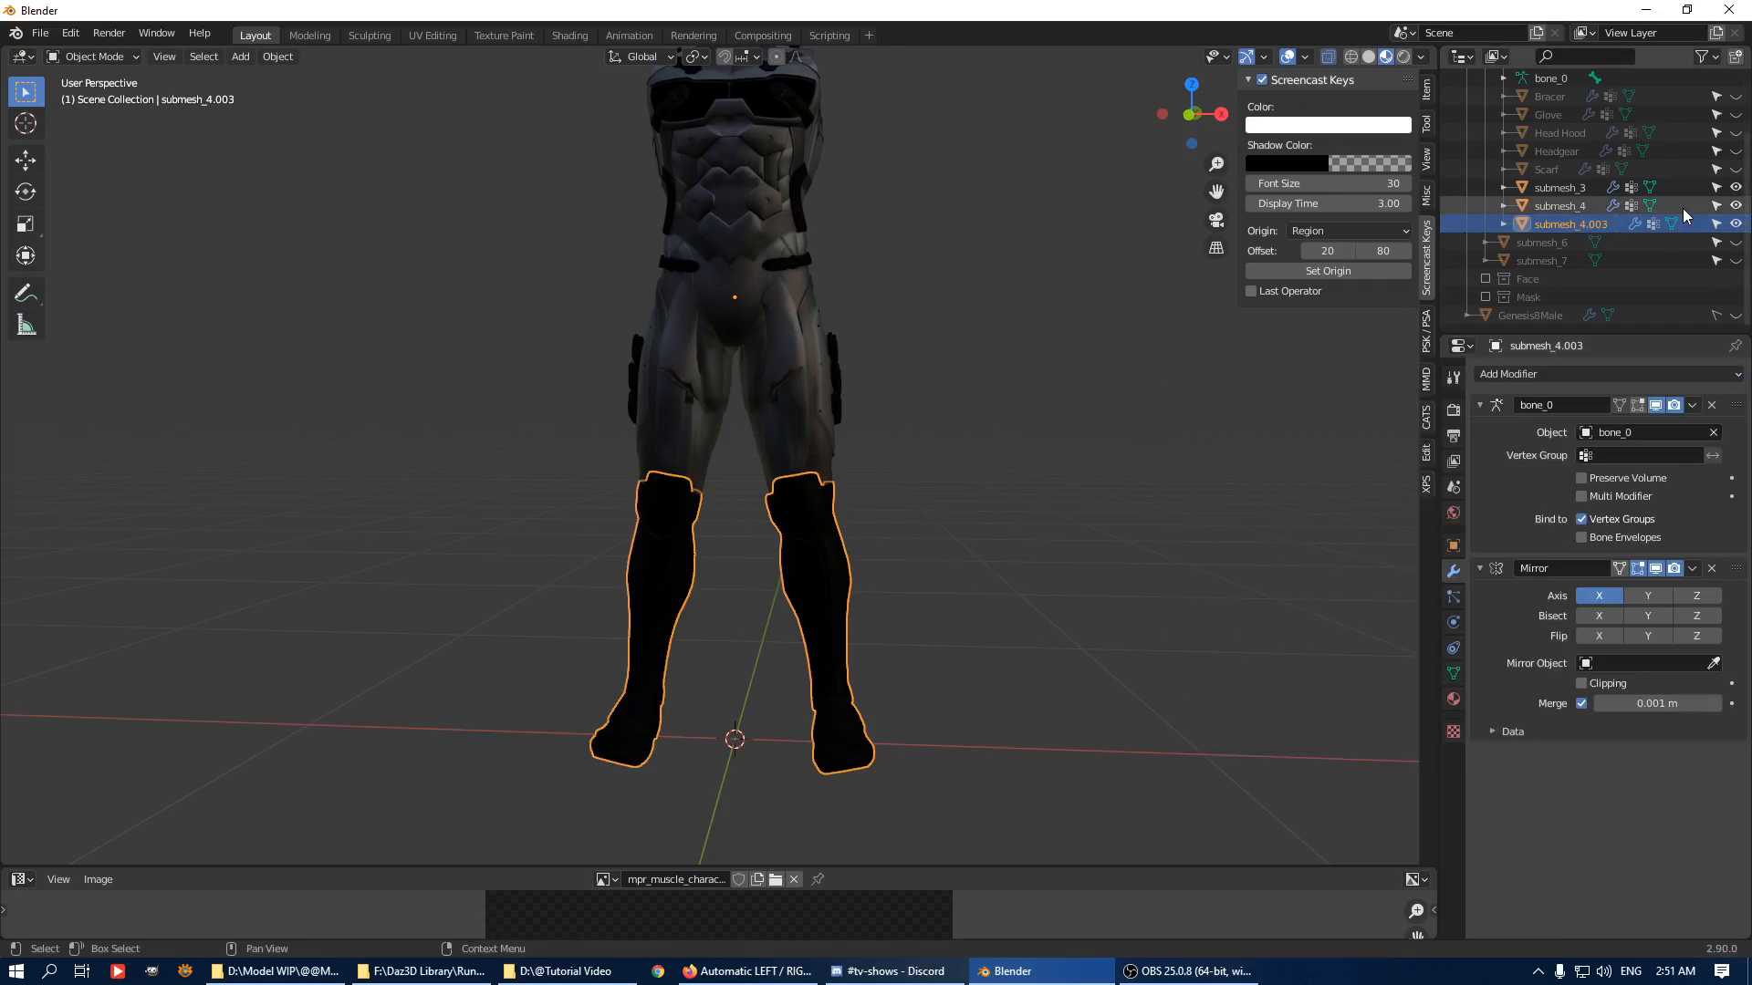
Rename the mirrored boot object to Boots and hide it.
{"action": "double_click", "coordinate": [1612, 222]}
{"action": "type", "text": "Bo"}
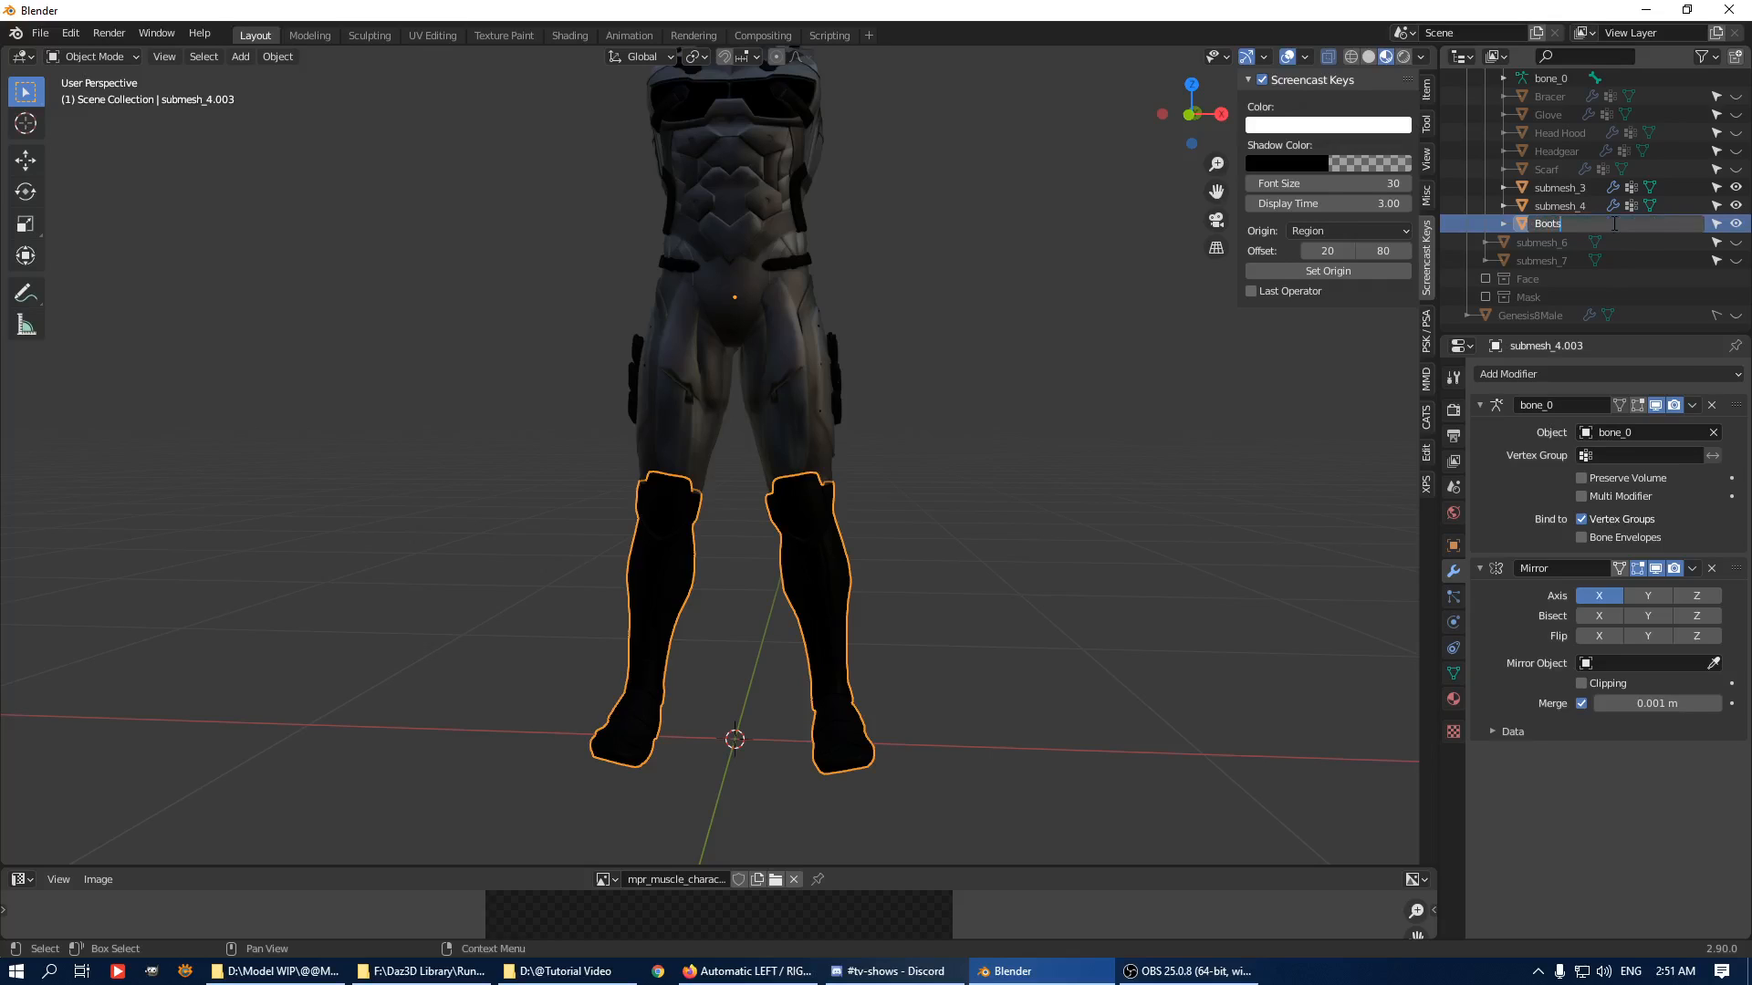
{"action": "type", "text": "ots"}
{"action": "key", "text": "Return"}
{"action": "left_click", "coordinate": [1735, 96]}
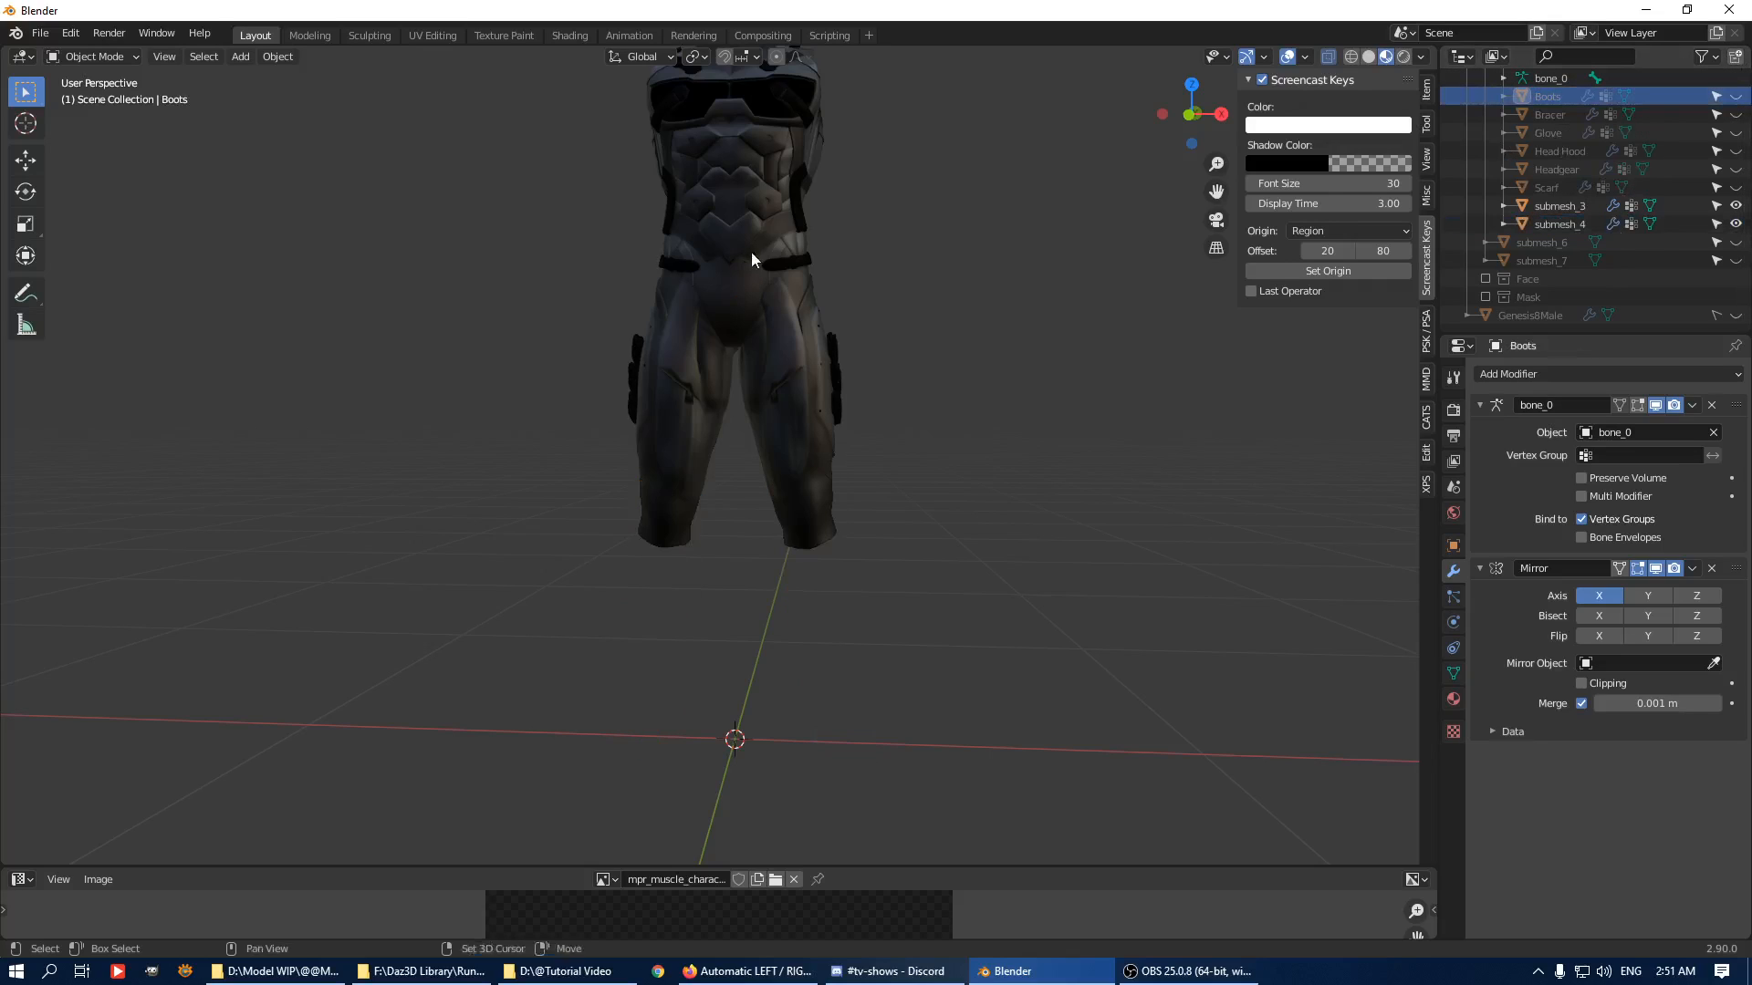
Select the two visible suit pieces, submesh_3 and submesh_4, and join them into one object.
{"action": "middle_click_drag", "start_coordinate": [752, 252], "coordinate": [666, 401]}
{"action": "left_click", "coordinate": [741, 531]}
{"action": "middle_click_drag", "start_coordinate": [741, 531], "coordinate": [1015, 522]}
{"action": "key", "text": "a"}
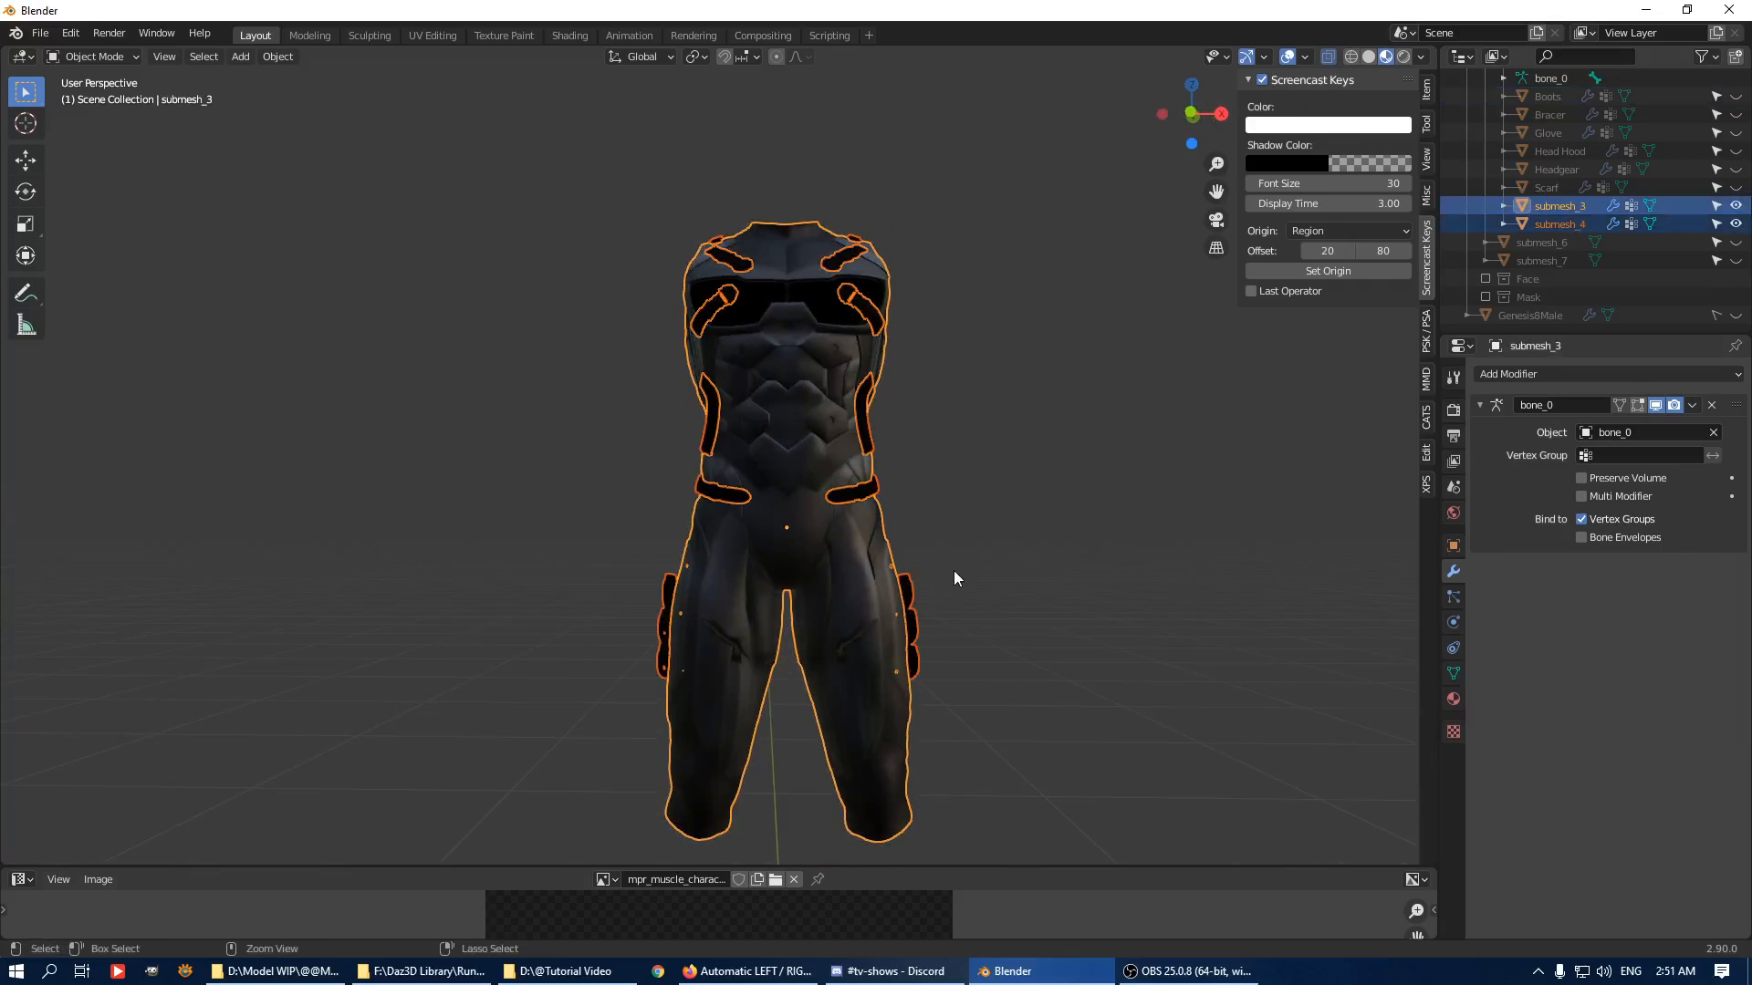
{"action": "key", "text": "ctrl+j"}
Apply Smooth Vertices to the whole joined suit mesh and return to Object Mode.
{"action": "key", "text": "Tab"}
{"action": "key", "text": "q"}
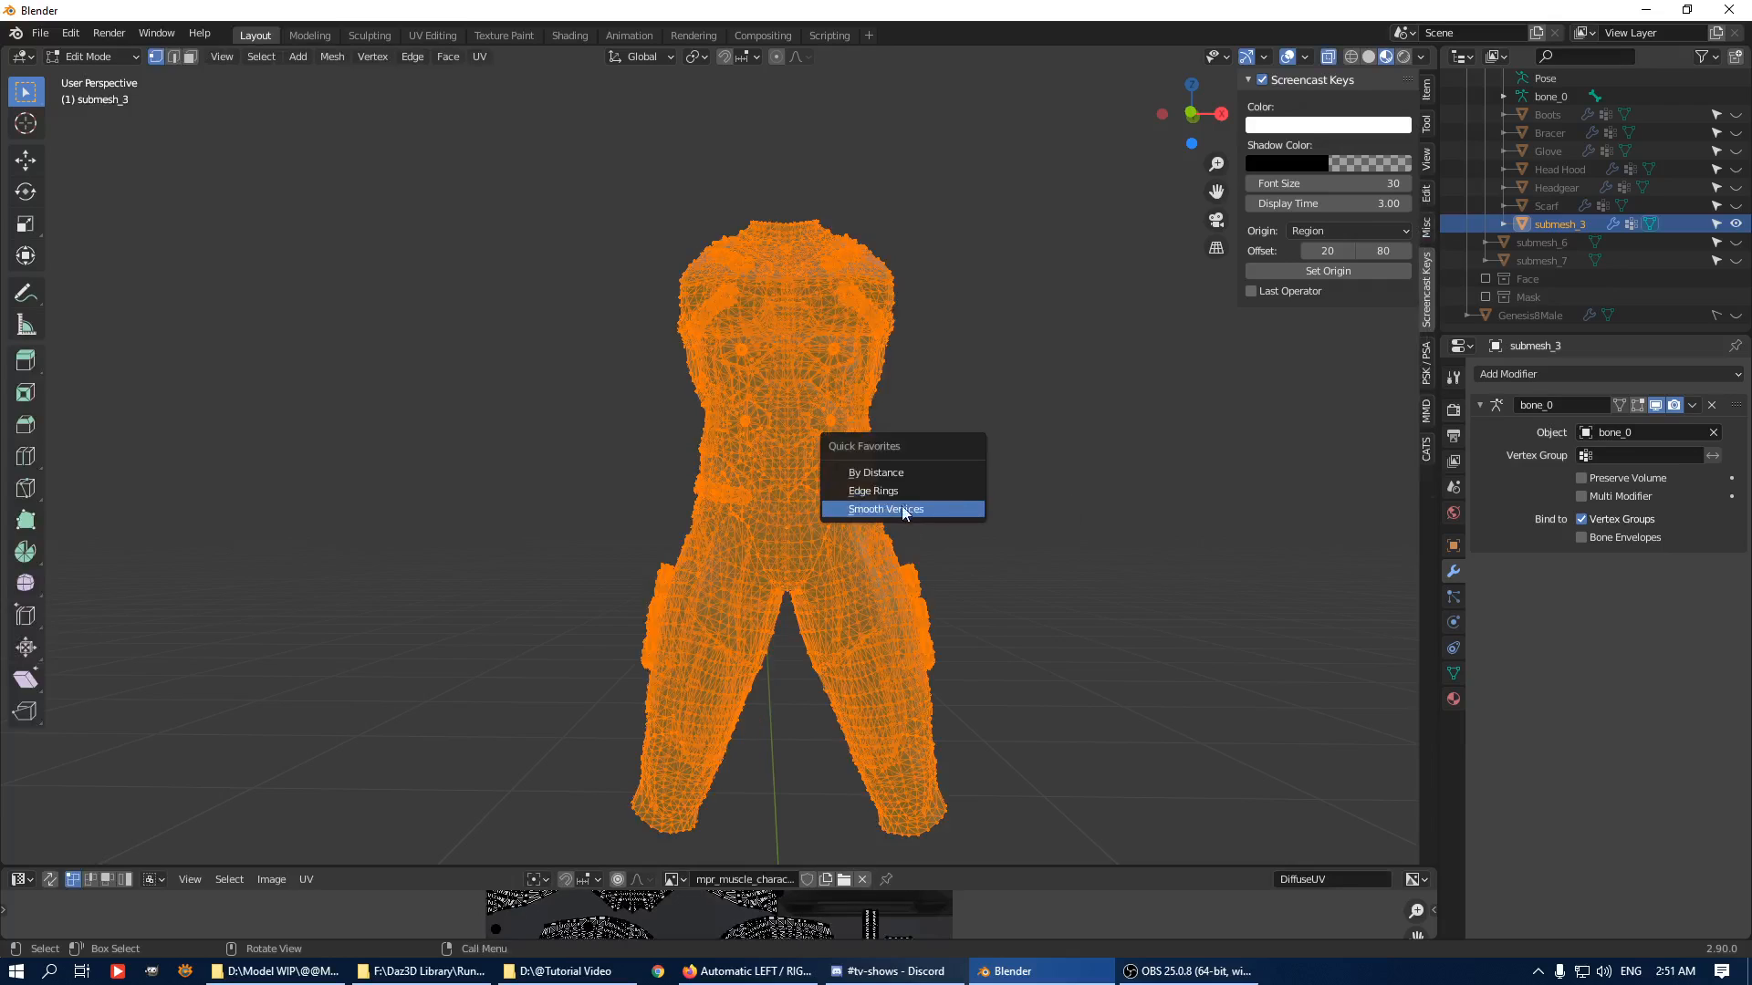
{"action": "left_click", "coordinate": [902, 509]}
{"action": "key", "text": "Tab"}
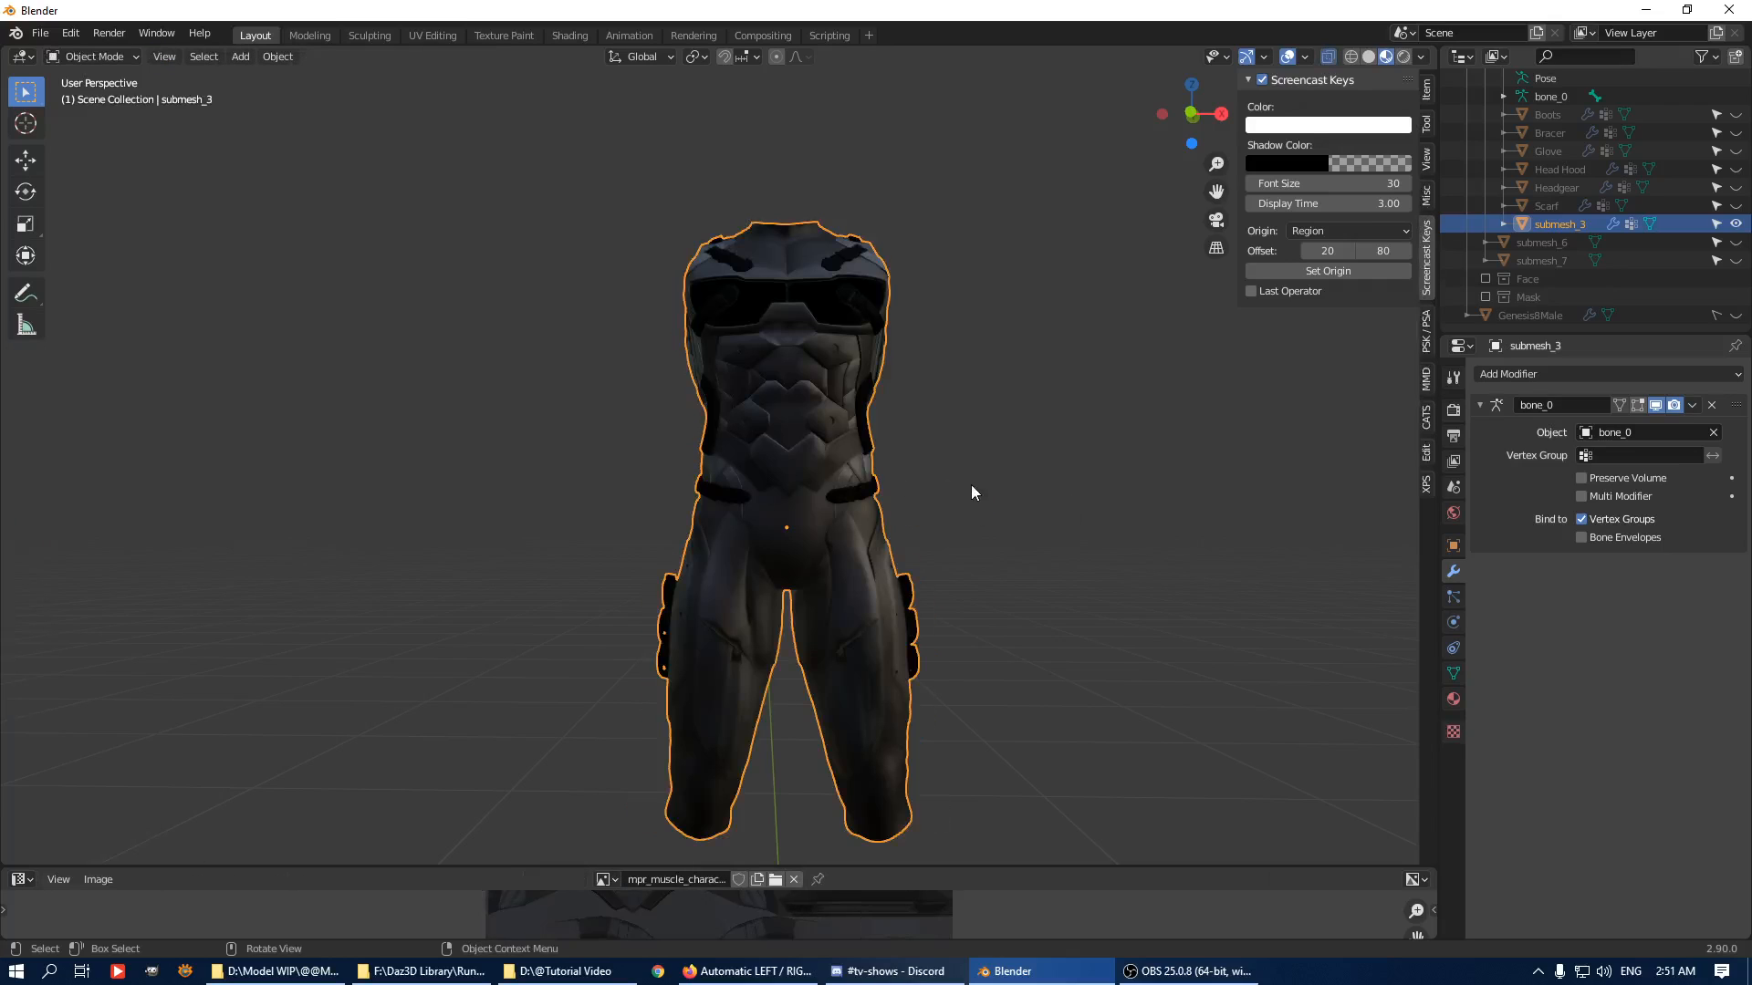
Rename the joined suit object to Bodysuit and hide it.
{"action": "double_click", "coordinate": [1573, 228]}
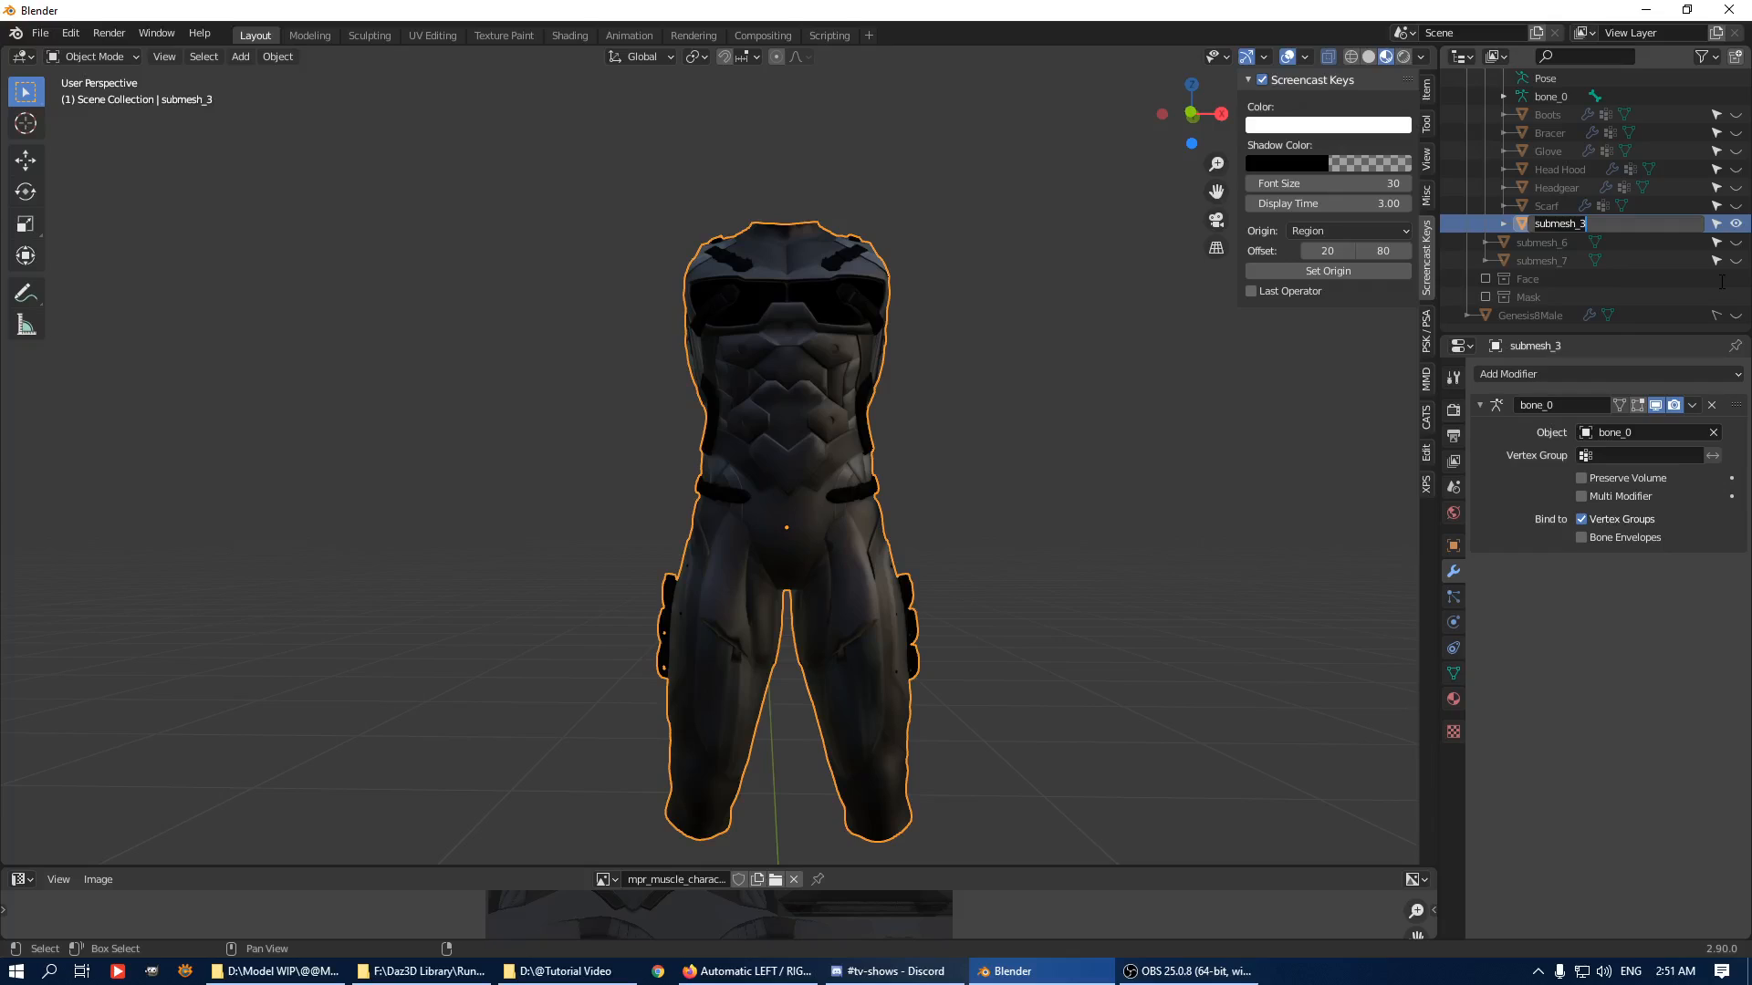
{"action": "type", "text": "Bodysuit"}
{"action": "key", "text": "Return"}
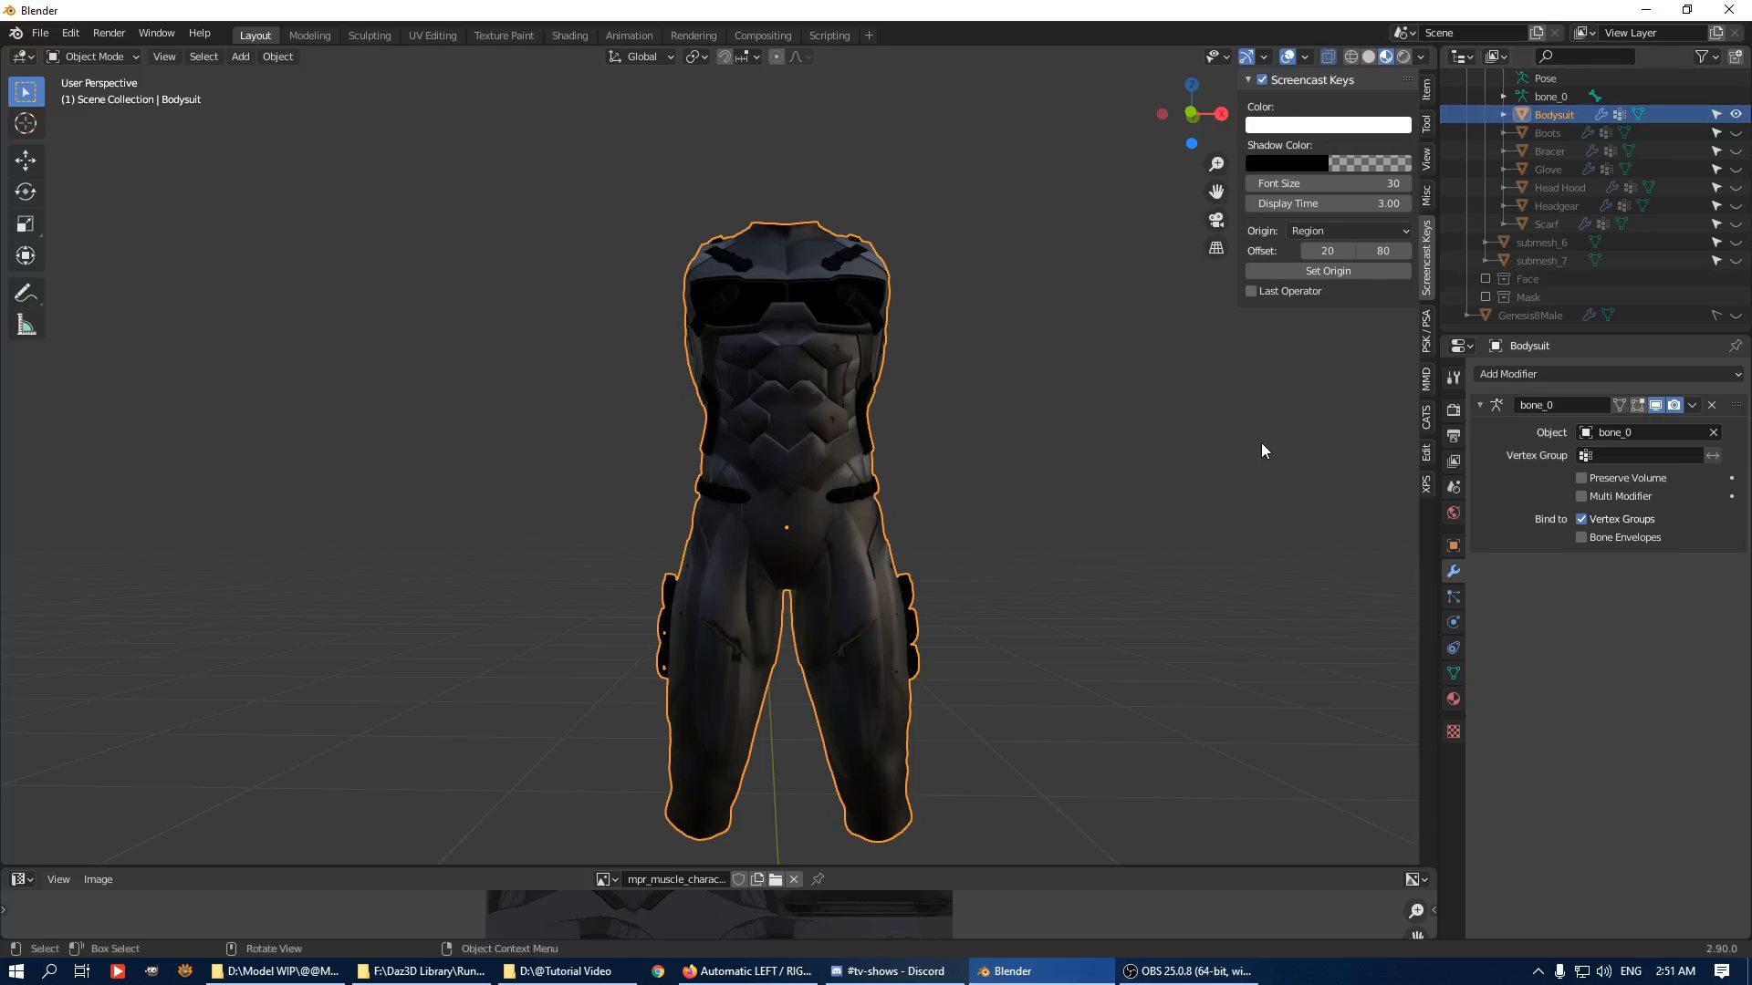
{"action": "middle_click_drag", "start_coordinate": [876, 461], "coordinate": [803, 438]}
{"action": "key", "text": "h"}
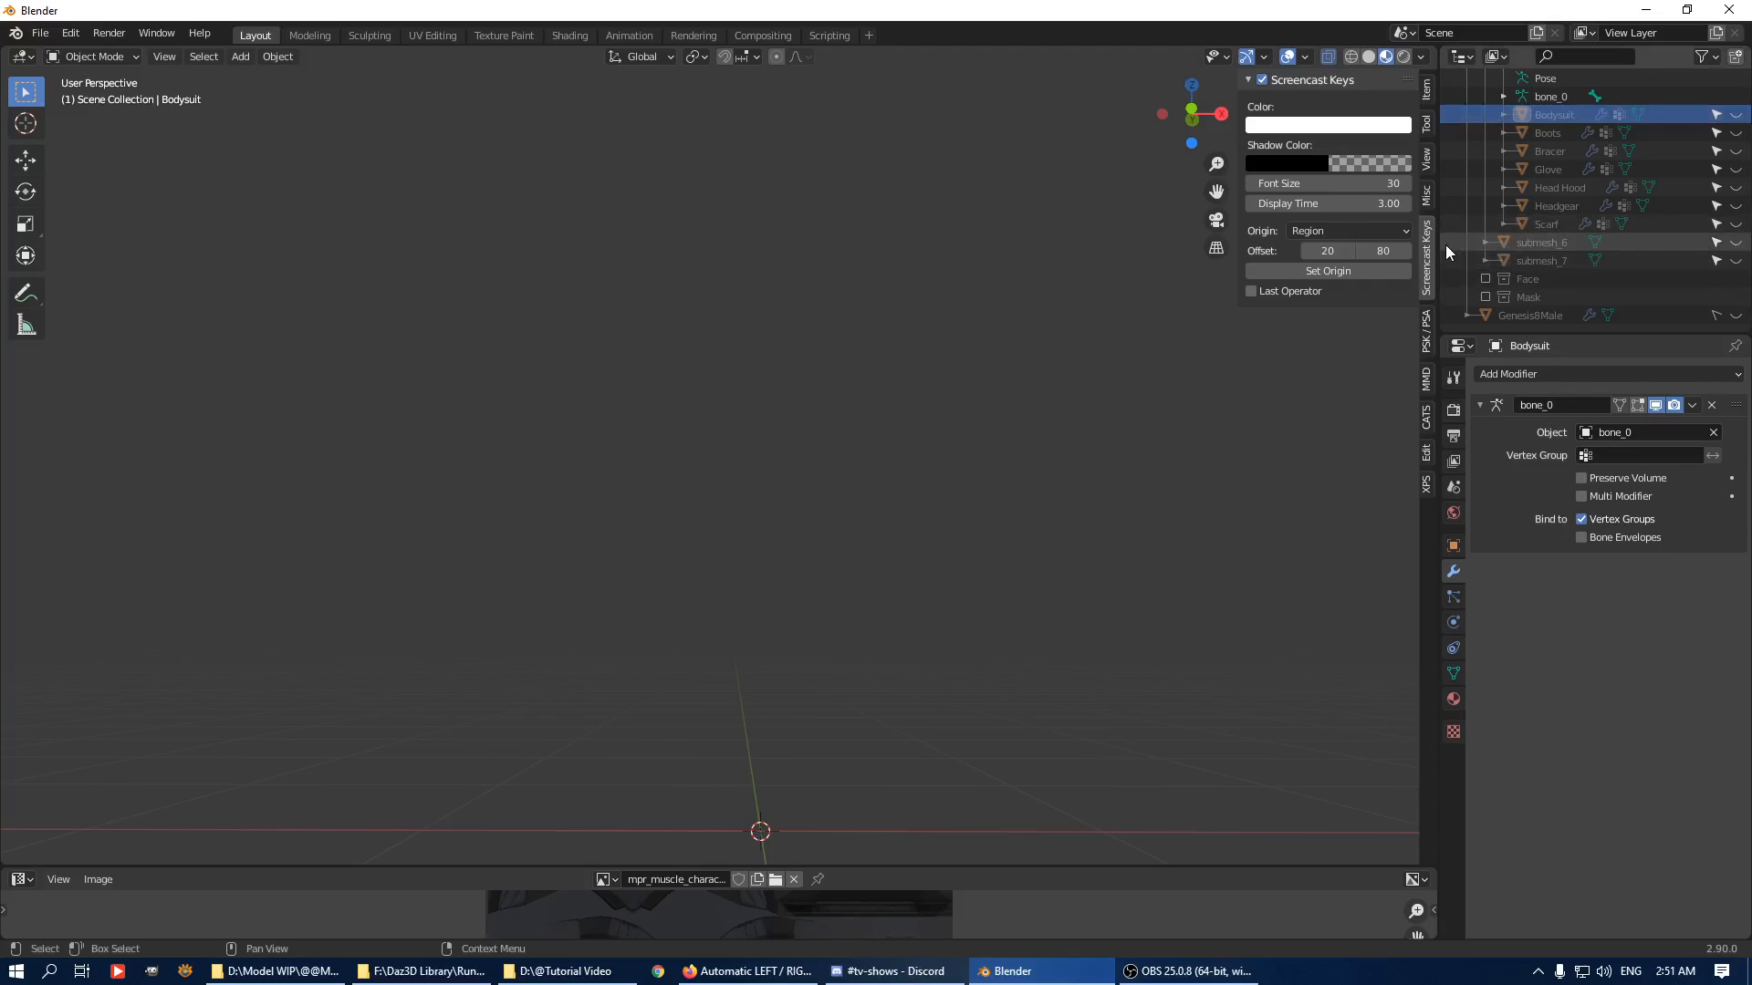
Show the Genesis8Male figure together with the Bodysuit and open the Bodysuit mesh for editing.
{"action": "left_click", "coordinate": [1735, 315]}
{"action": "left_click", "coordinate": [1736, 114]}
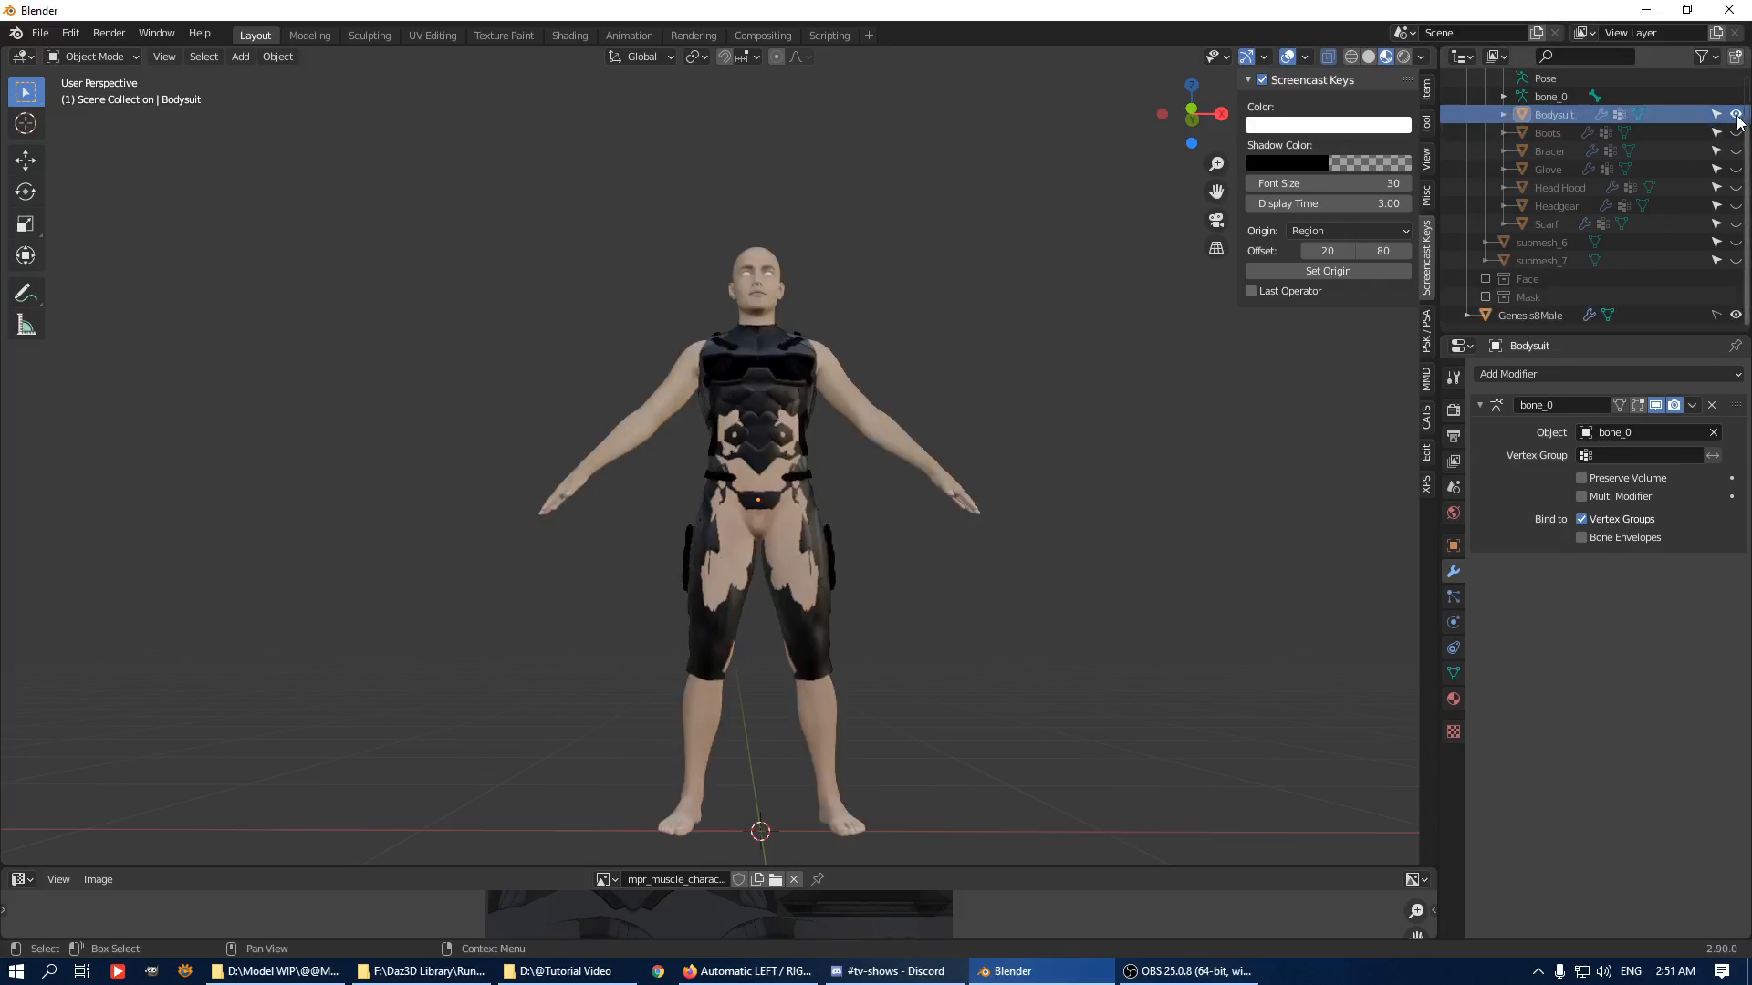
{"action": "middle_click_drag", "start_coordinate": [876, 415], "coordinate": [802, 398]}
{"action": "scroll", "coordinate": [715, 288], "scroll_direction": "up", "scroll_amount": 3}
{"action": "key", "text": "Tab"}
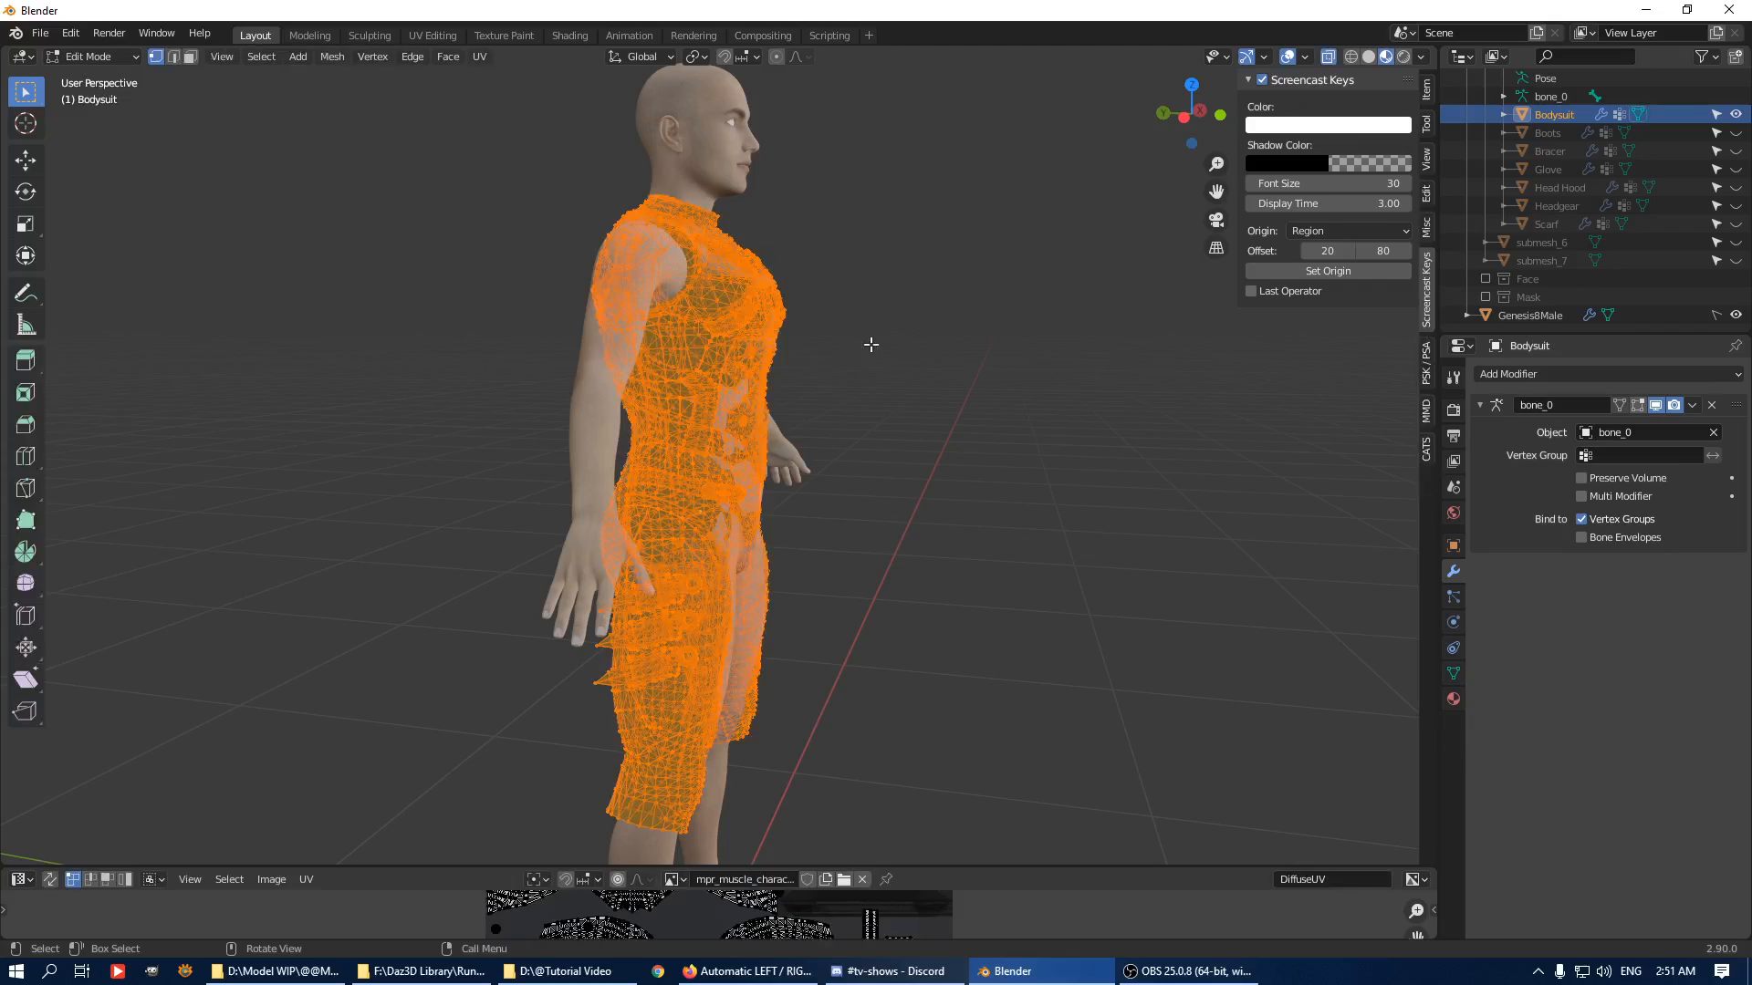
{"action": "middle_click_drag", "start_coordinate": [867, 344], "coordinate": [1317, 171]}
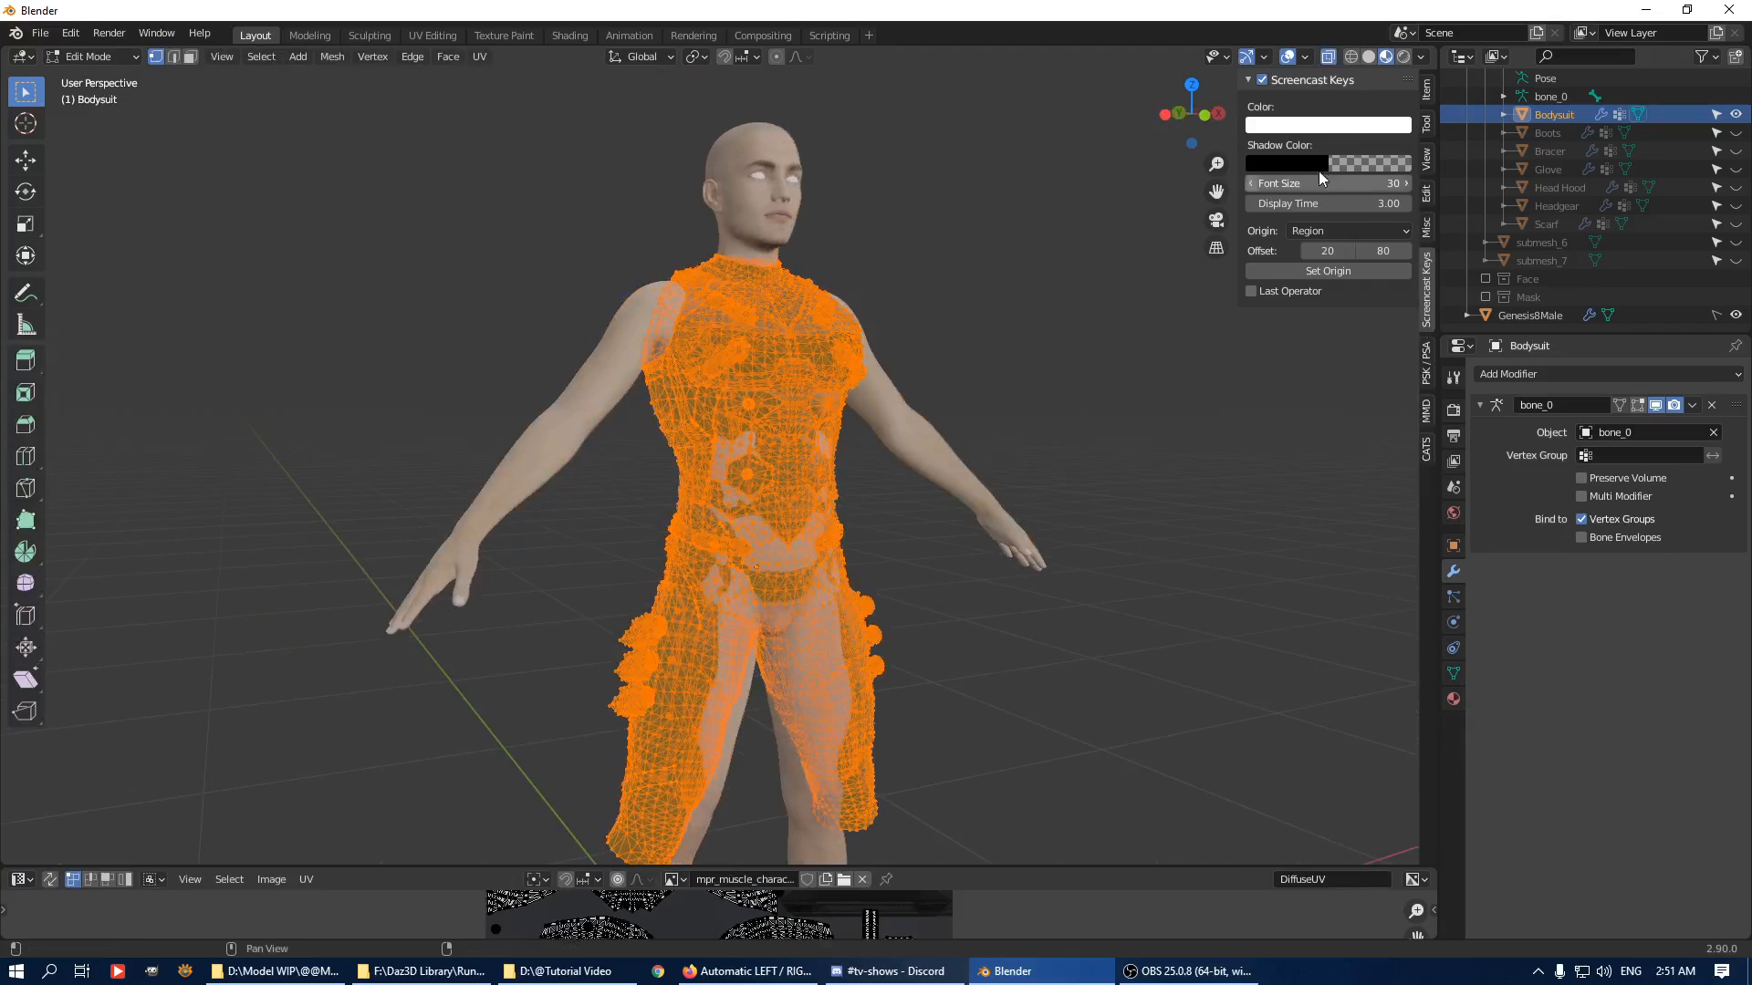
Turn off X-ray display, check the suit around the arm, and hide the Genesis8Male figure.
{"action": "left_click", "coordinate": [1332, 55]}
{"action": "mouse_move", "coordinate": [826, 399]}
{"action": "middle_mouse_down"}
{"action": "mouse_move", "coordinate": [883, 457]}
{"action": "mouse_move", "coordinate": [1036, 431]}
{"action": "mouse_move", "coordinate": [818, 380]}
{"action": "middle_mouse_up"}
{"action": "scroll", "coordinate": [927, 403], "scroll_direction": "up", "scroll_amount": 3}
{"action": "middle_click_drag", "start_coordinate": [927, 402], "coordinate": [584, 470]}
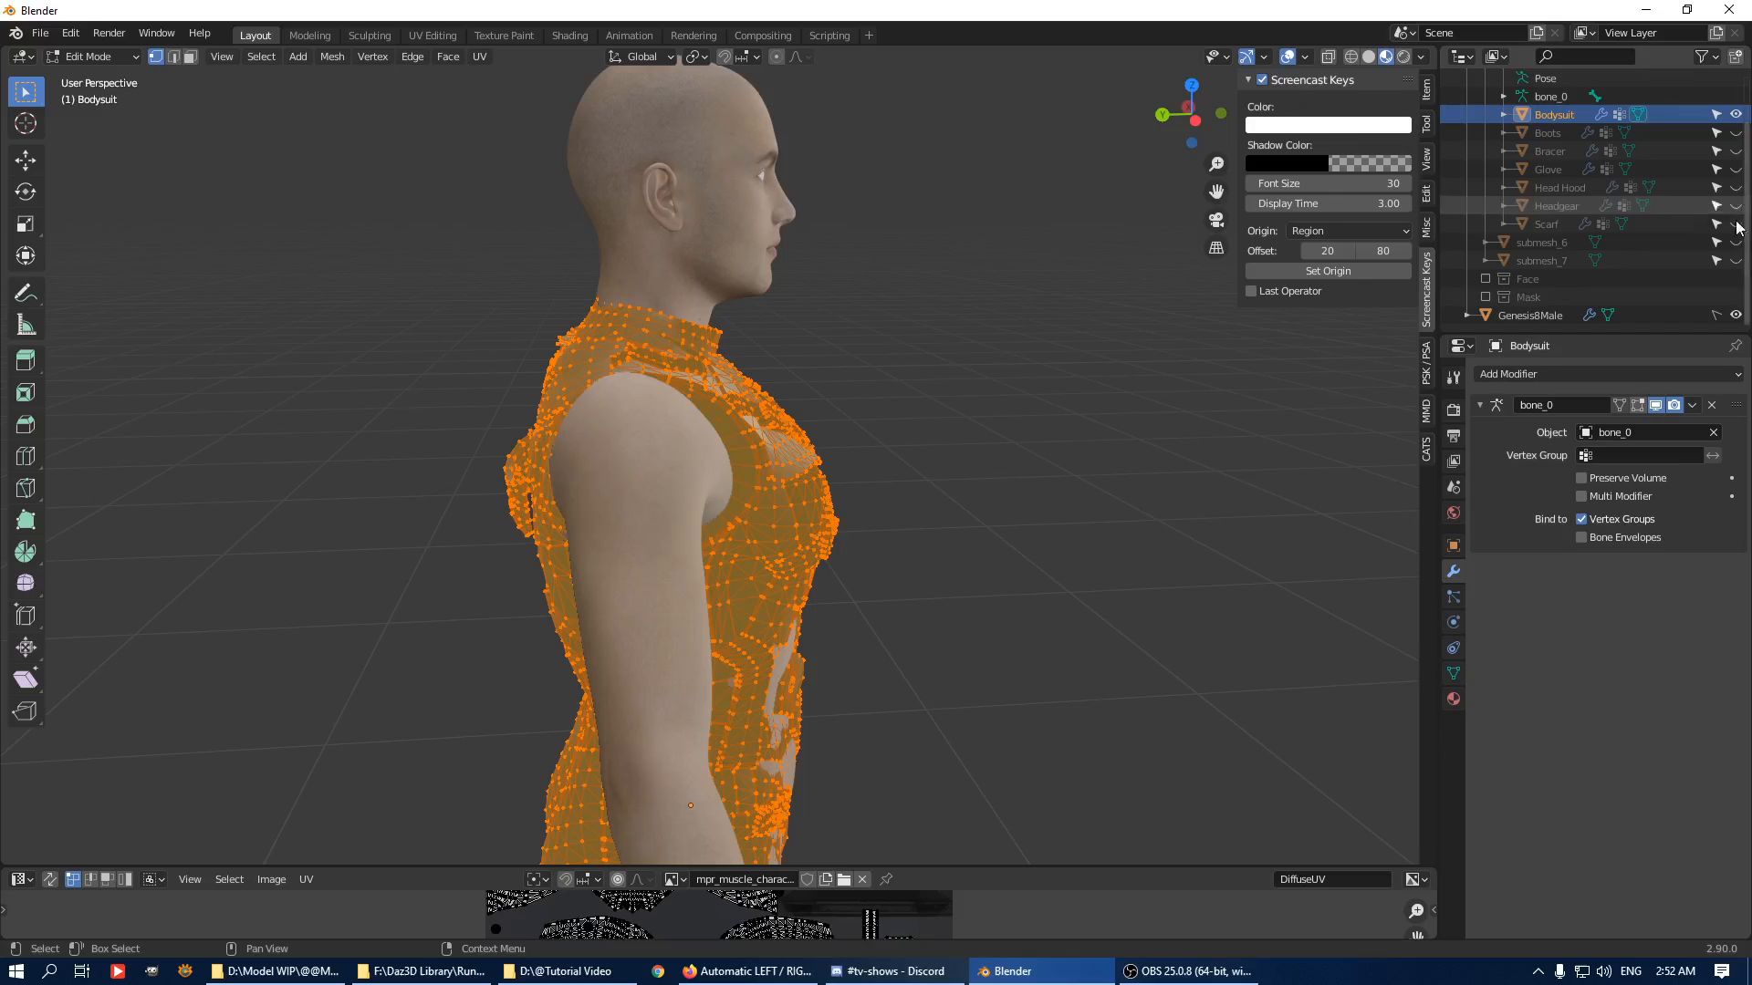
{"action": "left_click", "coordinate": [1735, 315]}
Select the fan-shaped caps closing both arm openings of the Bodysuit and delete their faces.
{"action": "left_click", "coordinate": [666, 460]}
{"action": "middle_click_drag", "start_coordinate": [1015, 487], "coordinate": [842, 466]}
{"action": "key", "text": "ctrl+KP_Subtract"}
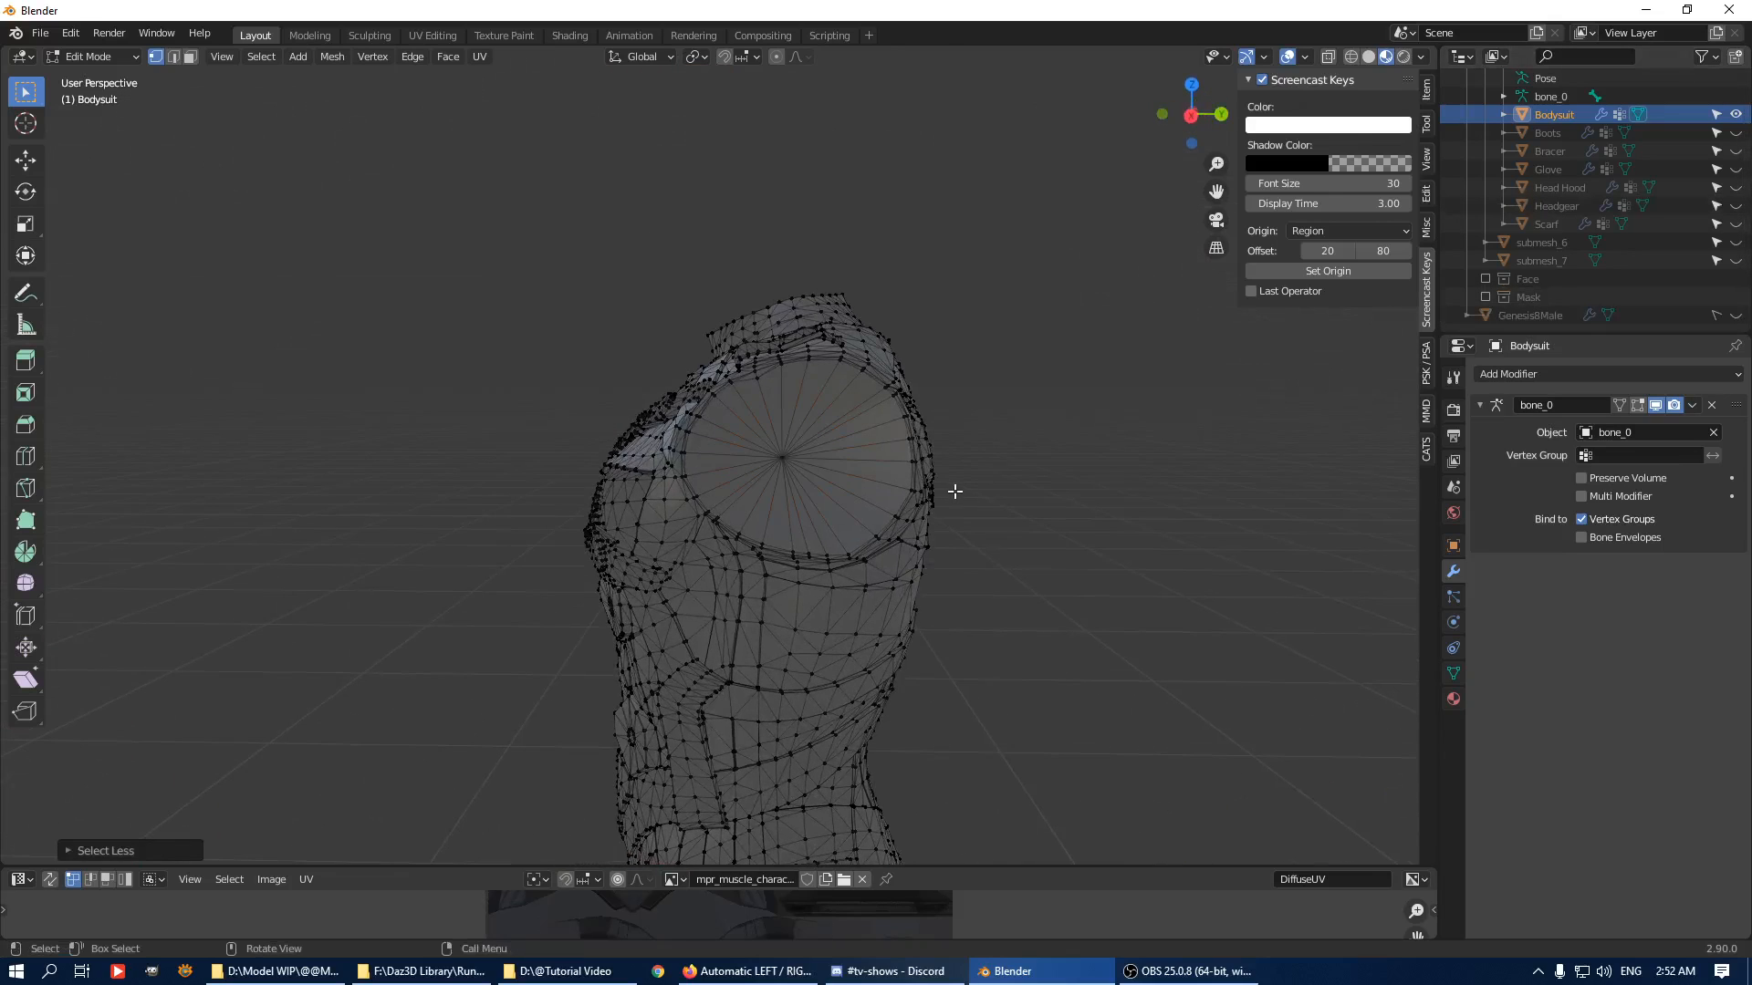
{"action": "left_click", "coordinate": [787, 461]}
{"action": "middle_click_drag", "start_coordinate": [301, 472], "coordinate": [632, 473]}
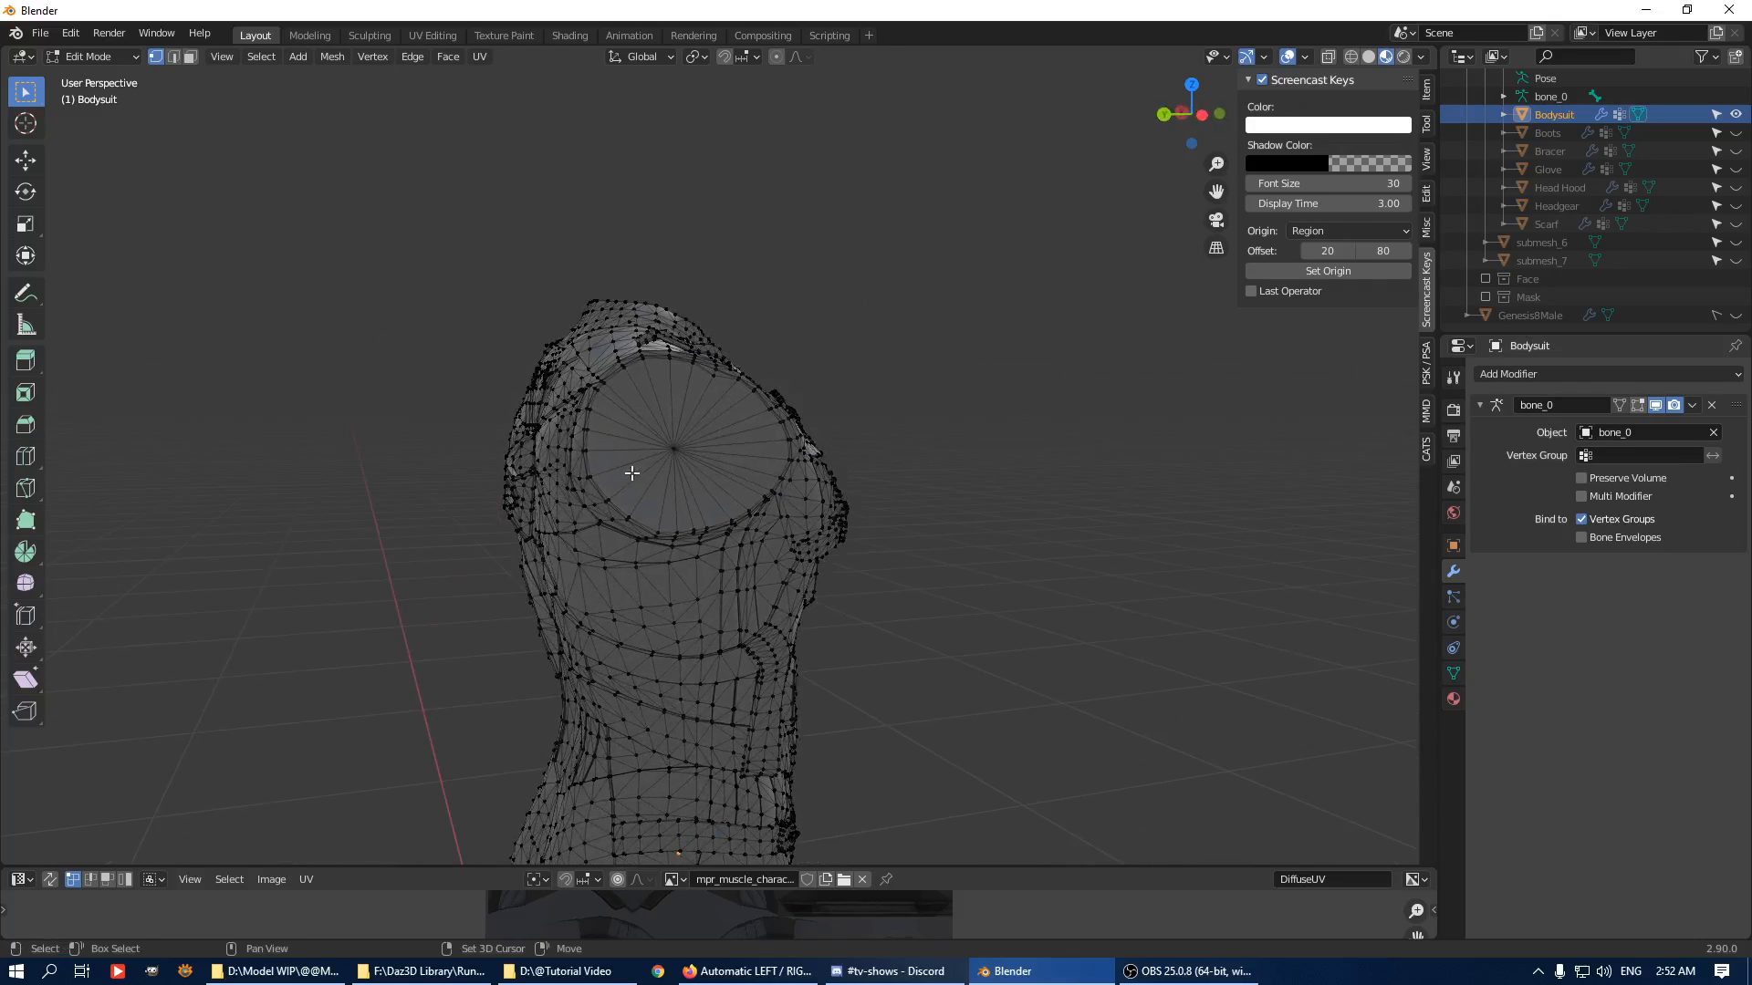
{"action": "left_click", "coordinate": [684, 454], "text": "shift"}
{"action": "key", "text": "ctrl+KP_Add"}
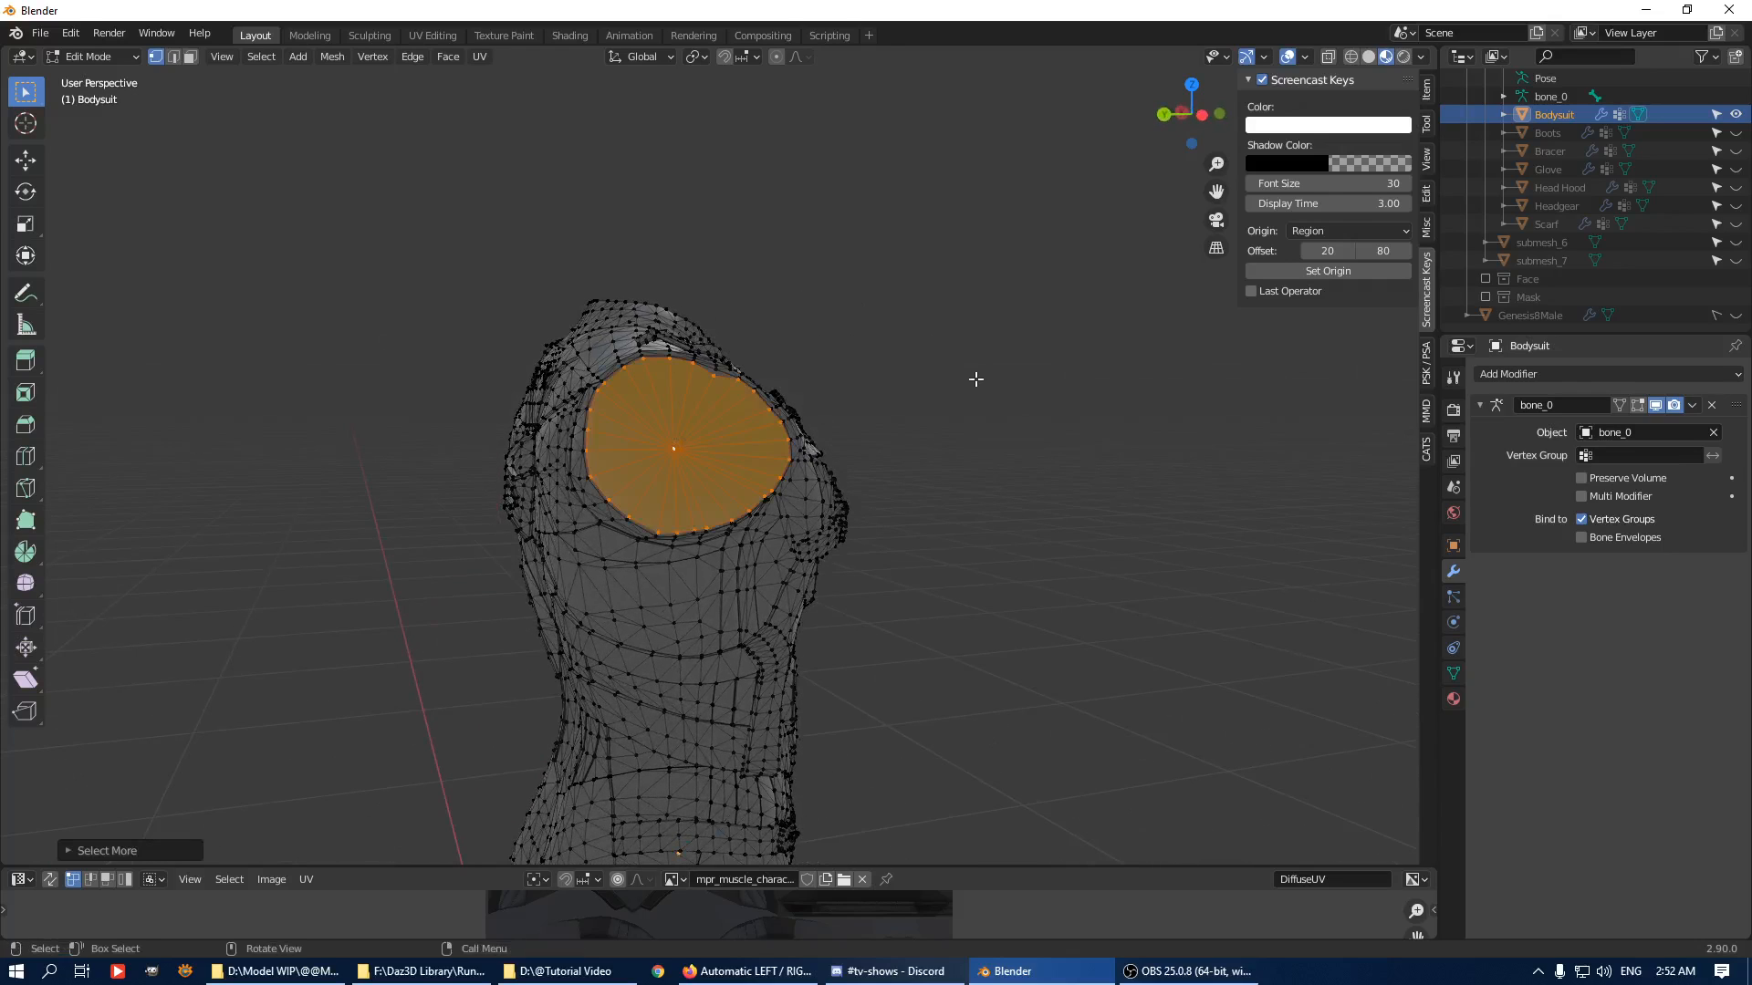
{"action": "key", "text": "x"}
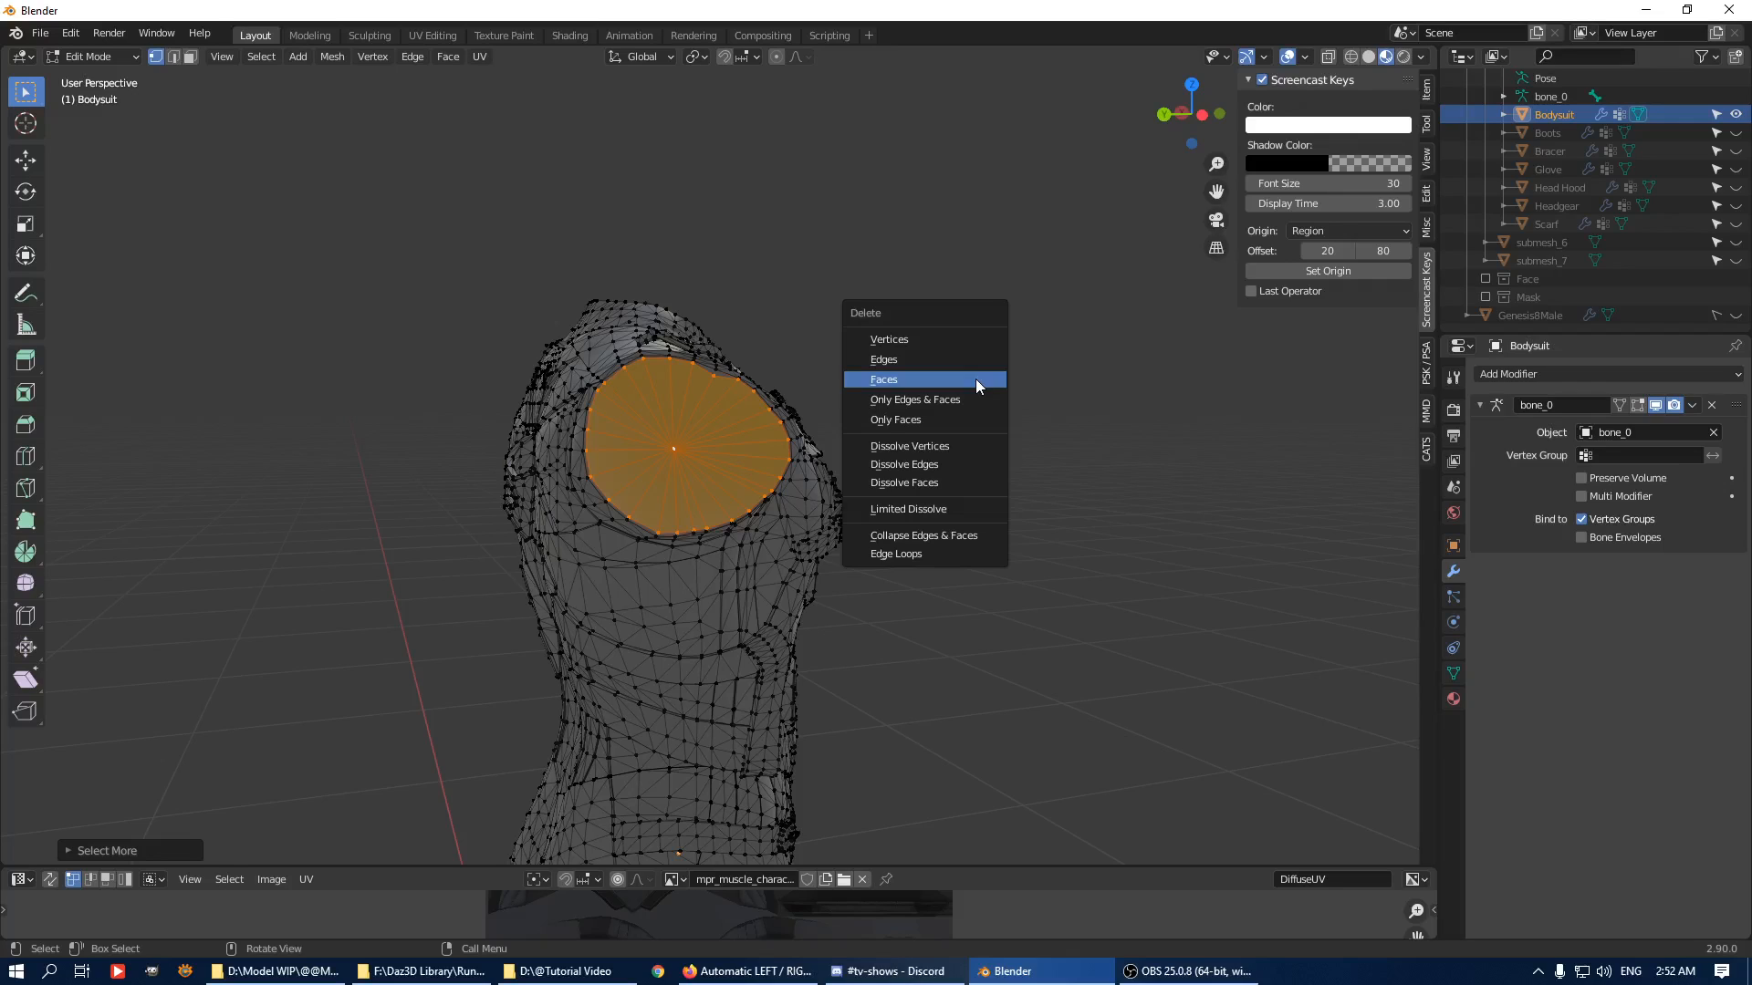
{"action": "left_click", "coordinate": [976, 380]}
Separate the remaining fan-shaped cap inside the Bodysuit's neck into its own object and hide it.
{"action": "middle_click_drag", "start_coordinate": [547, 407], "coordinate": [648, 388]}
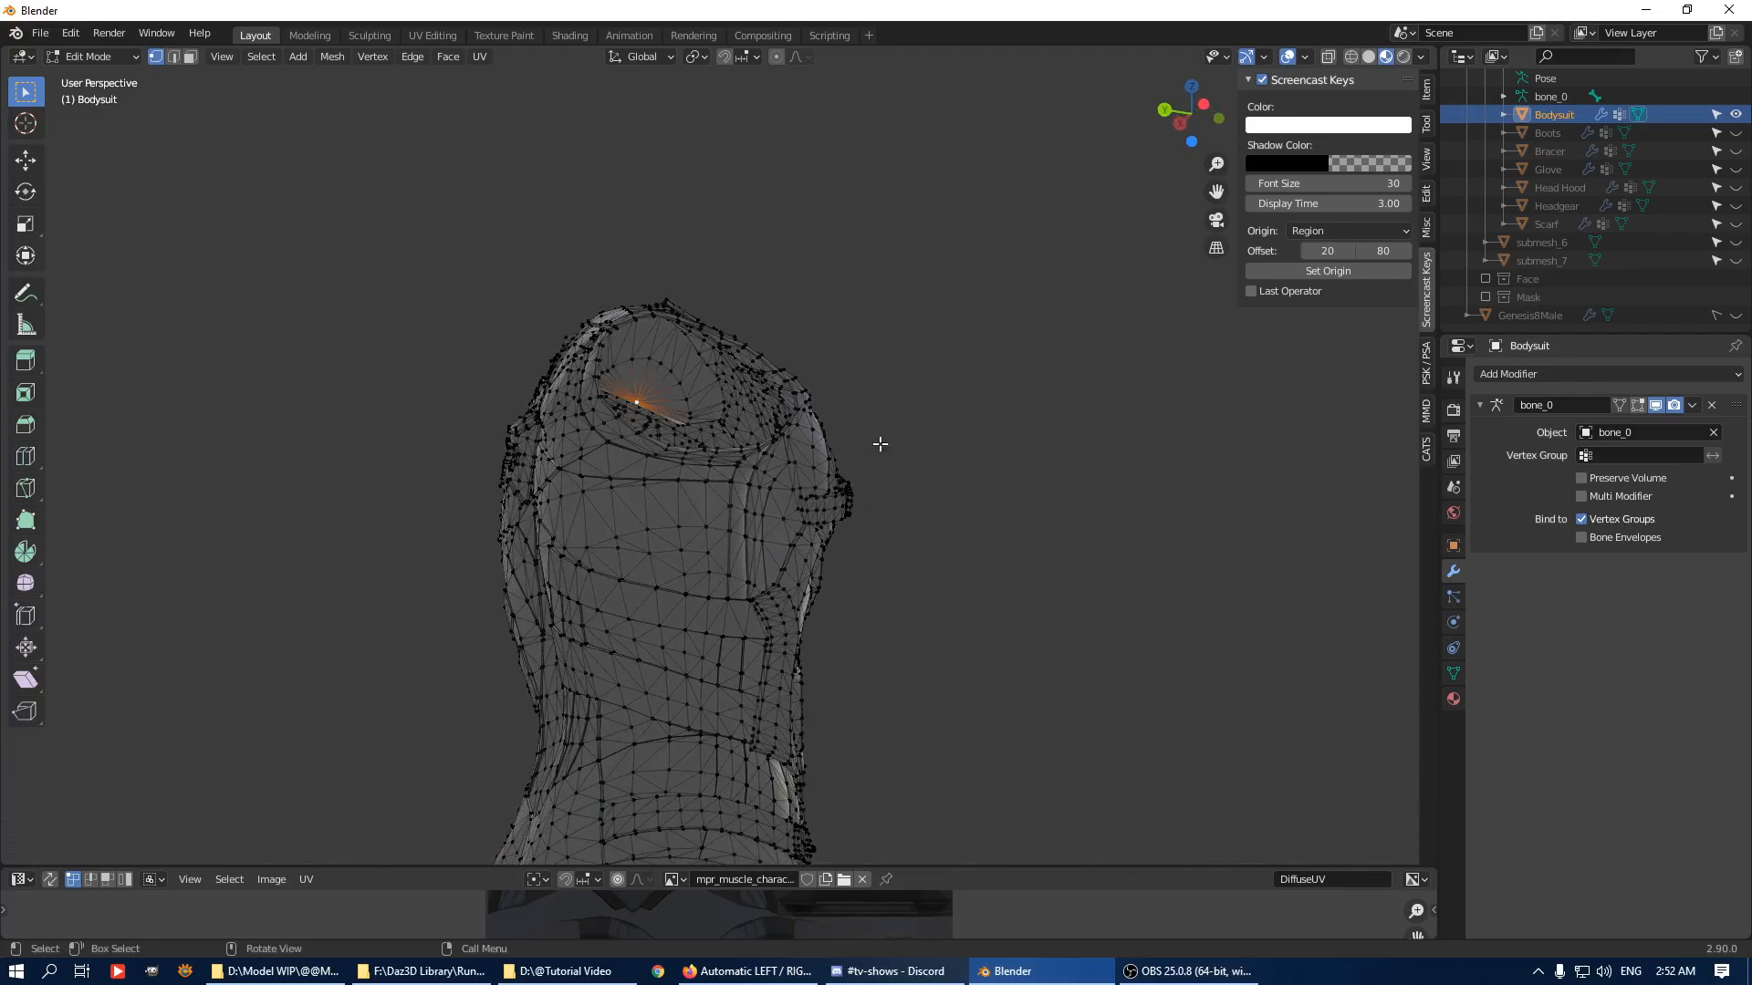
{"action": "middle_click_drag", "start_coordinate": [880, 443], "coordinate": [1251, 423]}
{"action": "key", "text": "ctrl+KP_Add"}
{"action": "scroll", "coordinate": [1071, 579], "scroll_direction": "up", "scroll_amount": 5}
{"action": "key", "text": "p"}
{"action": "left_click", "coordinate": [1251, 411]}
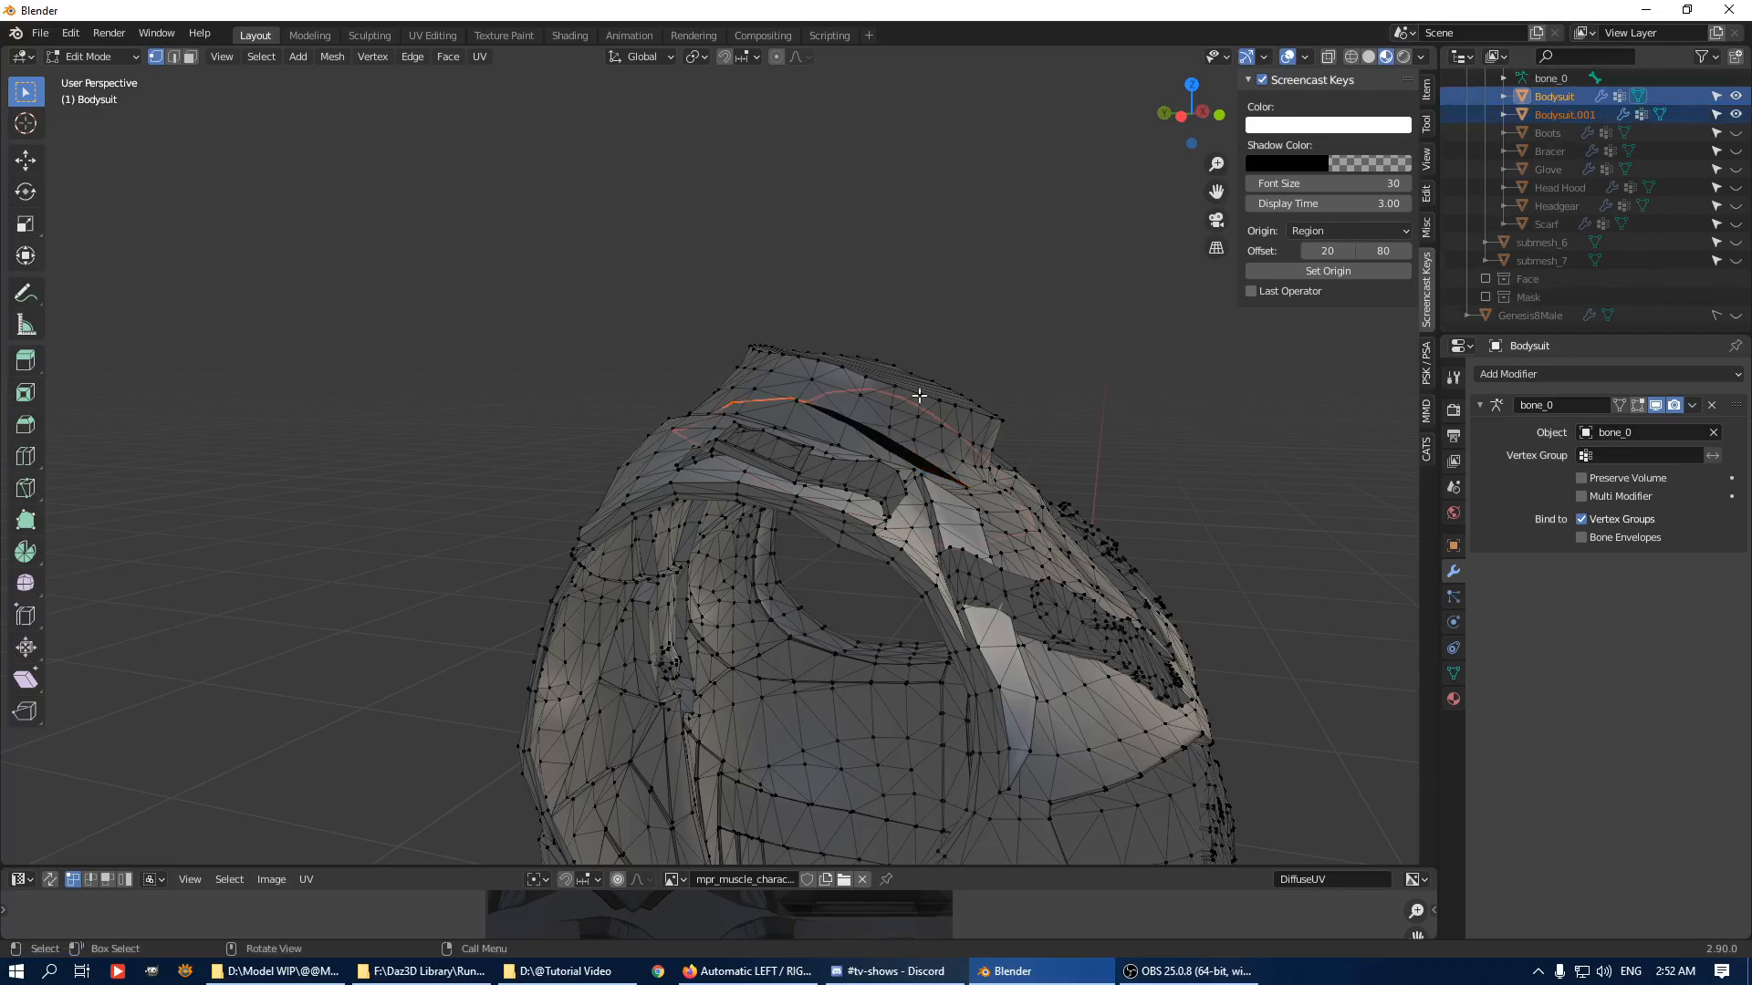
{"action": "key", "text": "Tab"}
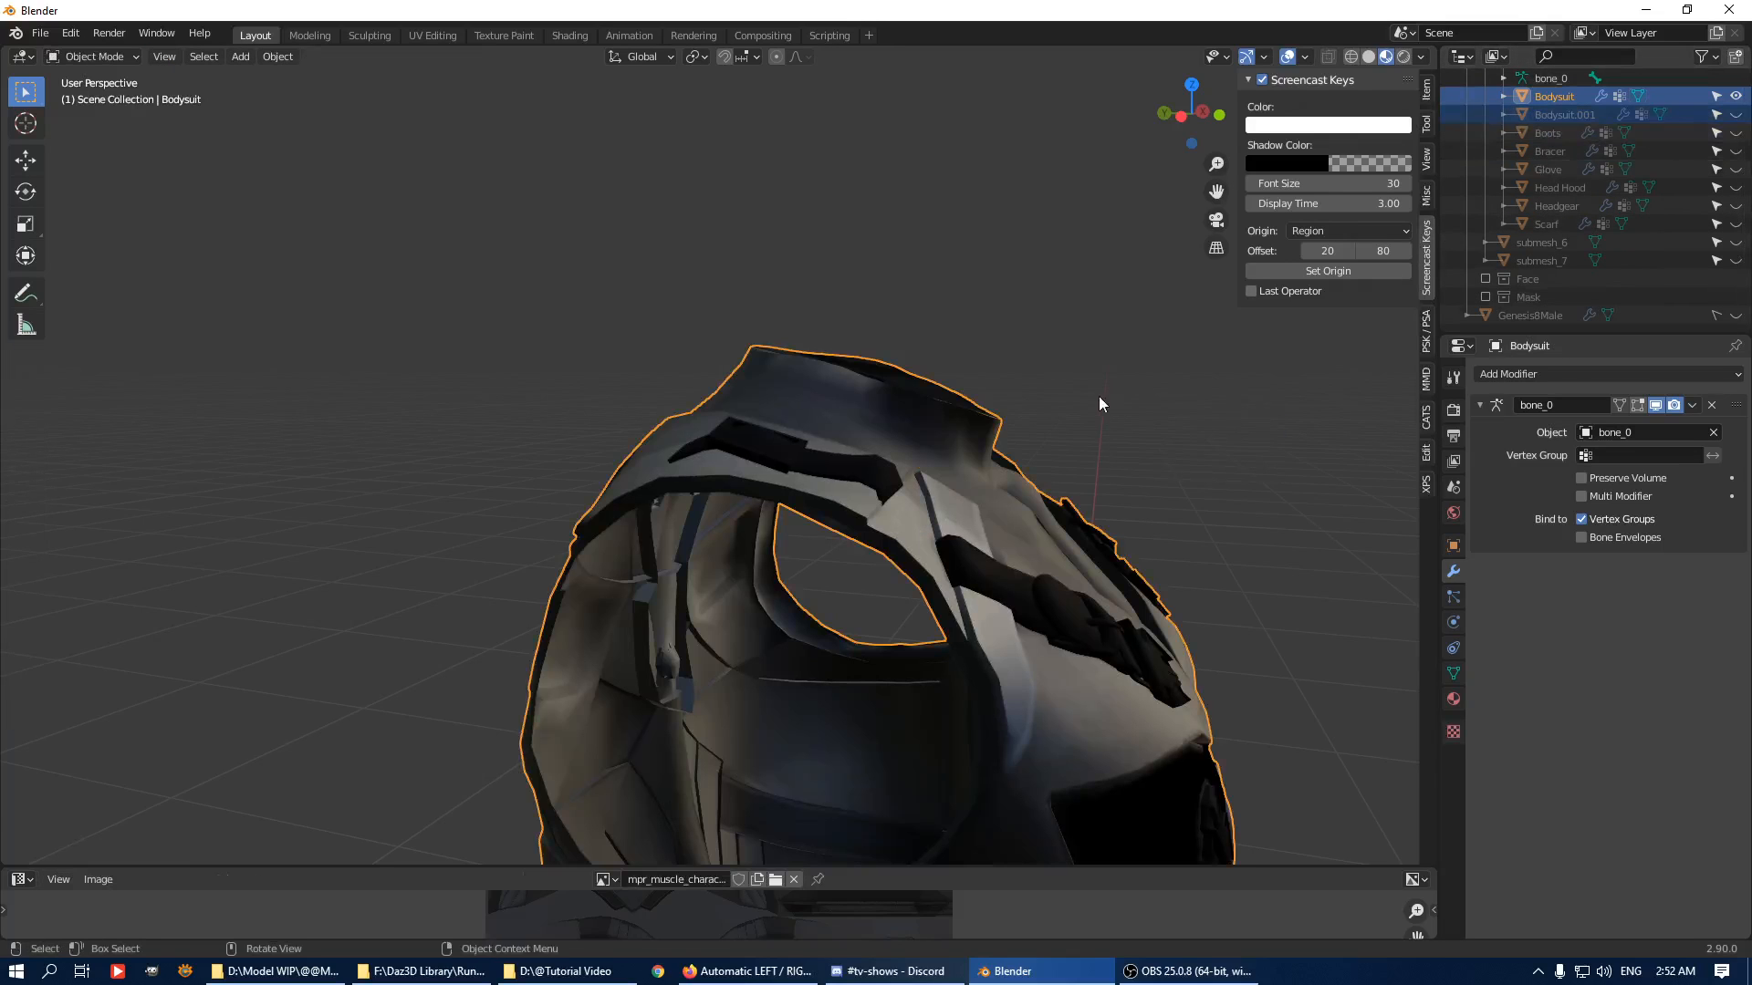
Open the Bodysuit mesh for editing again and switch to face selection above the neck opening.
{"action": "middle_click_drag", "start_coordinate": [1098, 396], "coordinate": [861, 476]}
{"action": "left_click", "coordinate": [861, 476]}
{"action": "key", "text": "Tab"}
{"action": "middle_click_drag", "start_coordinate": [821, 367], "coordinate": [739, 448]}
{"action": "key", "text": "2"}
{"action": "key", "text": "3"}
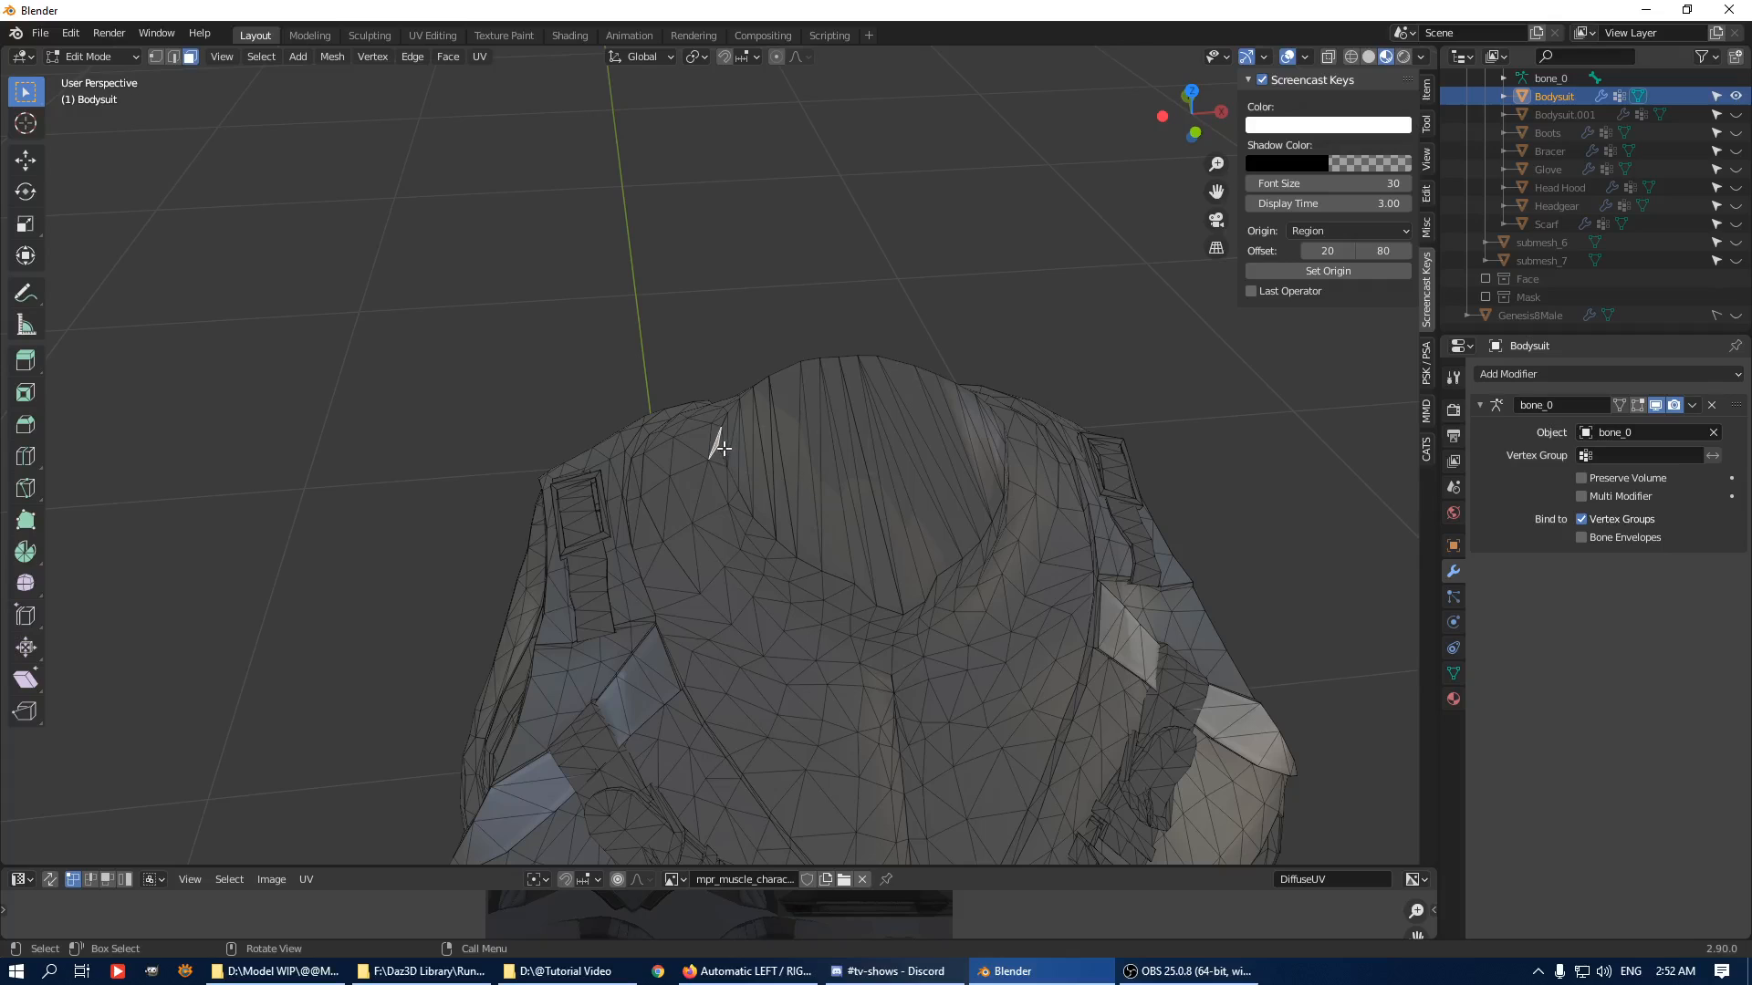
Try a shortest-path face selection across the strips closing the Bodysuit's neck, then undo it.
{"action": "middle_click_drag", "start_coordinate": [751, 466], "coordinate": [711, 501]}
{"action": "left_click", "coordinate": [823, 502], "text": "ctrl"}
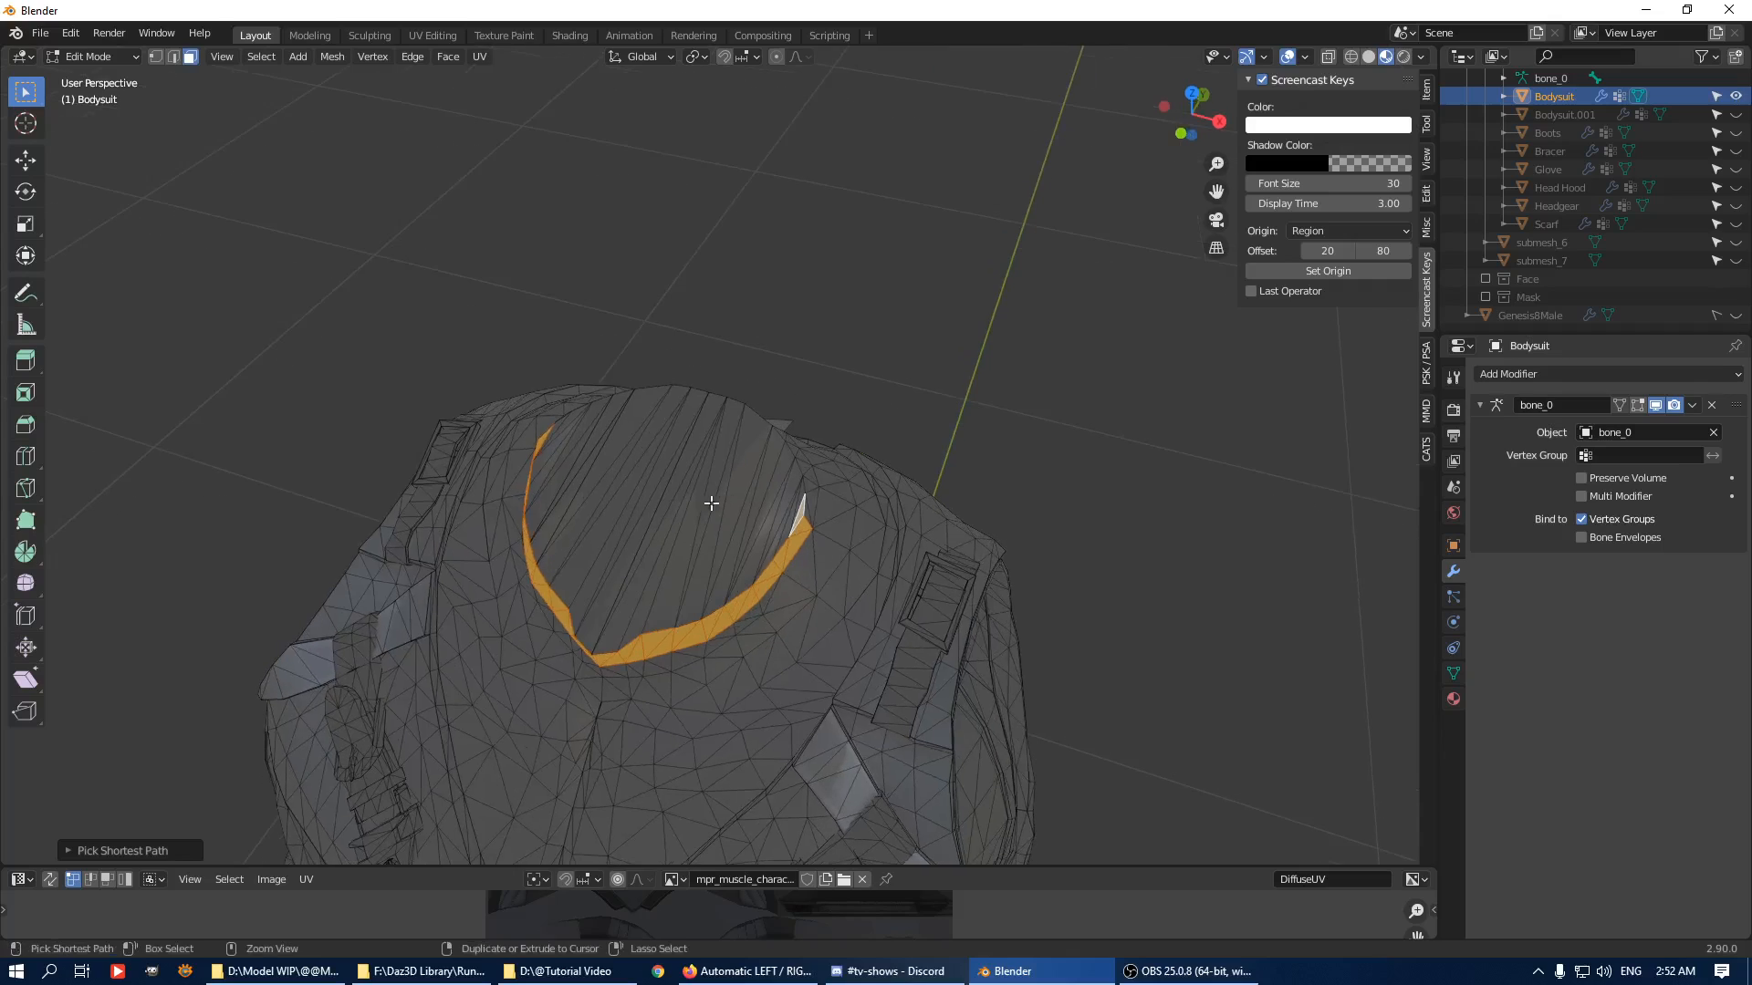
{"action": "key", "text": "ctrl+z"}
Try selecting the strips closing the neck opening with Edge Rings, starting from one strip face.
{"action": "left_click", "coordinate": [669, 500], "text": "ctrl"}
{"action": "key", "text": "alt+a"}
{"action": "key", "text": "a"}
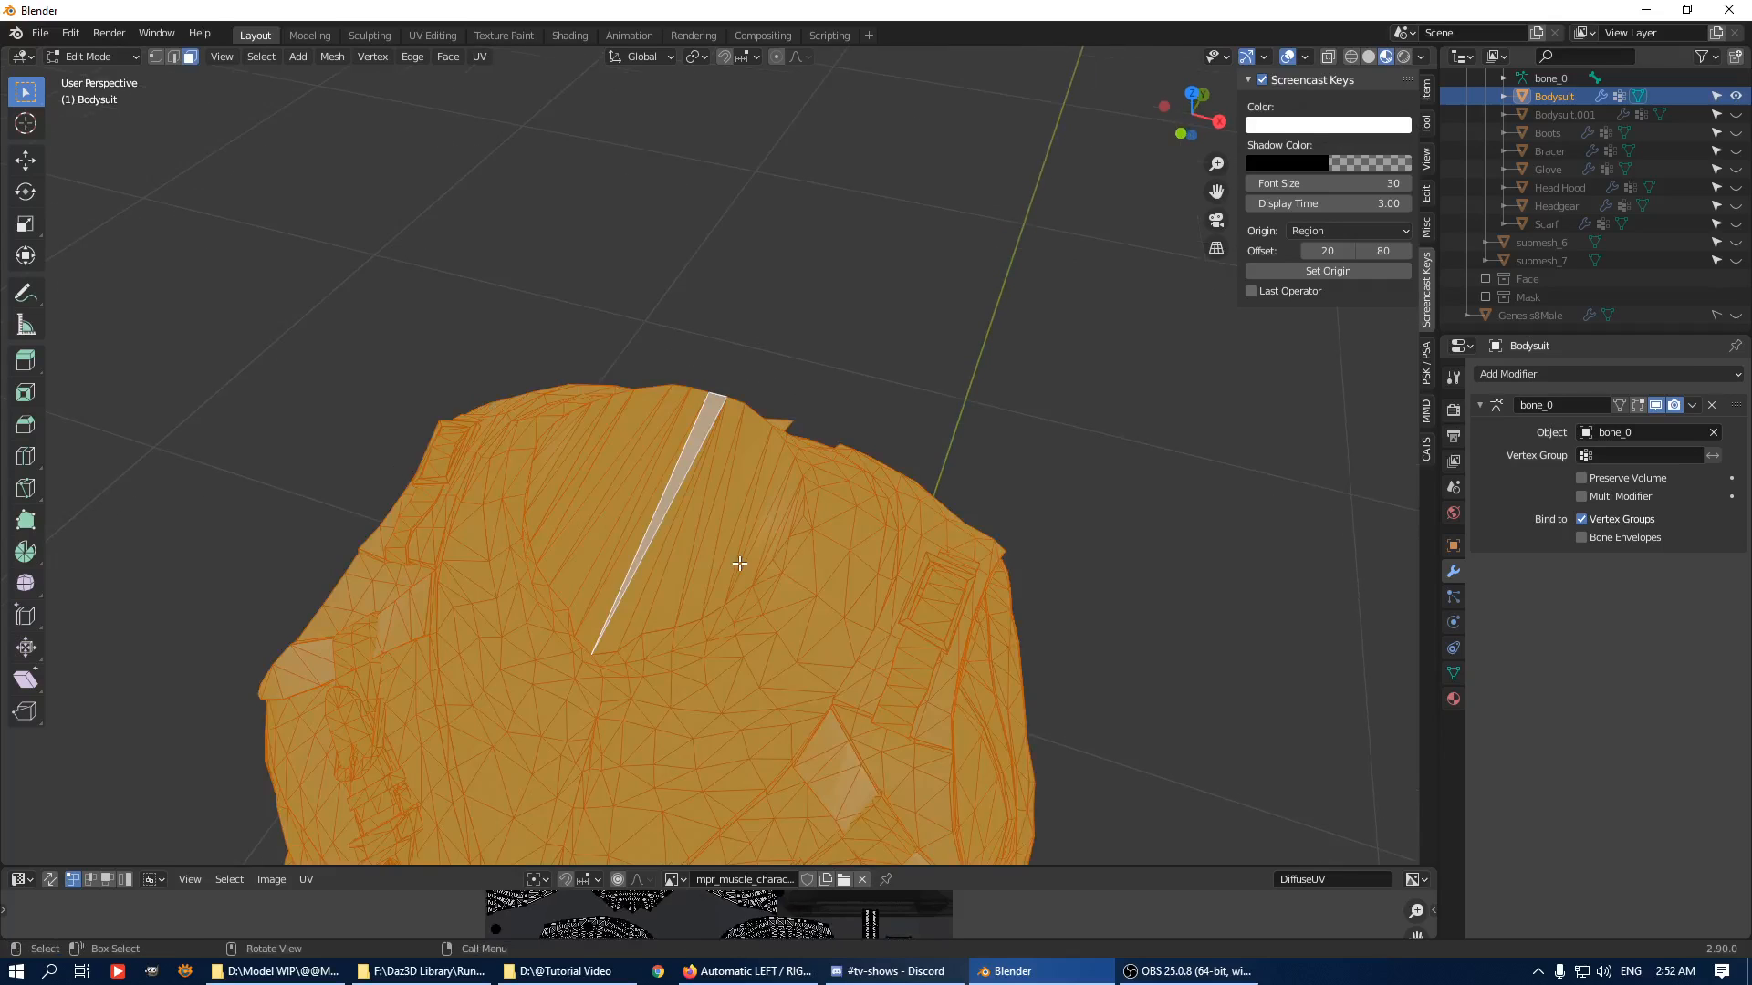
{"action": "key", "text": "q"}
{"action": "left_click", "coordinate": [739, 562]}
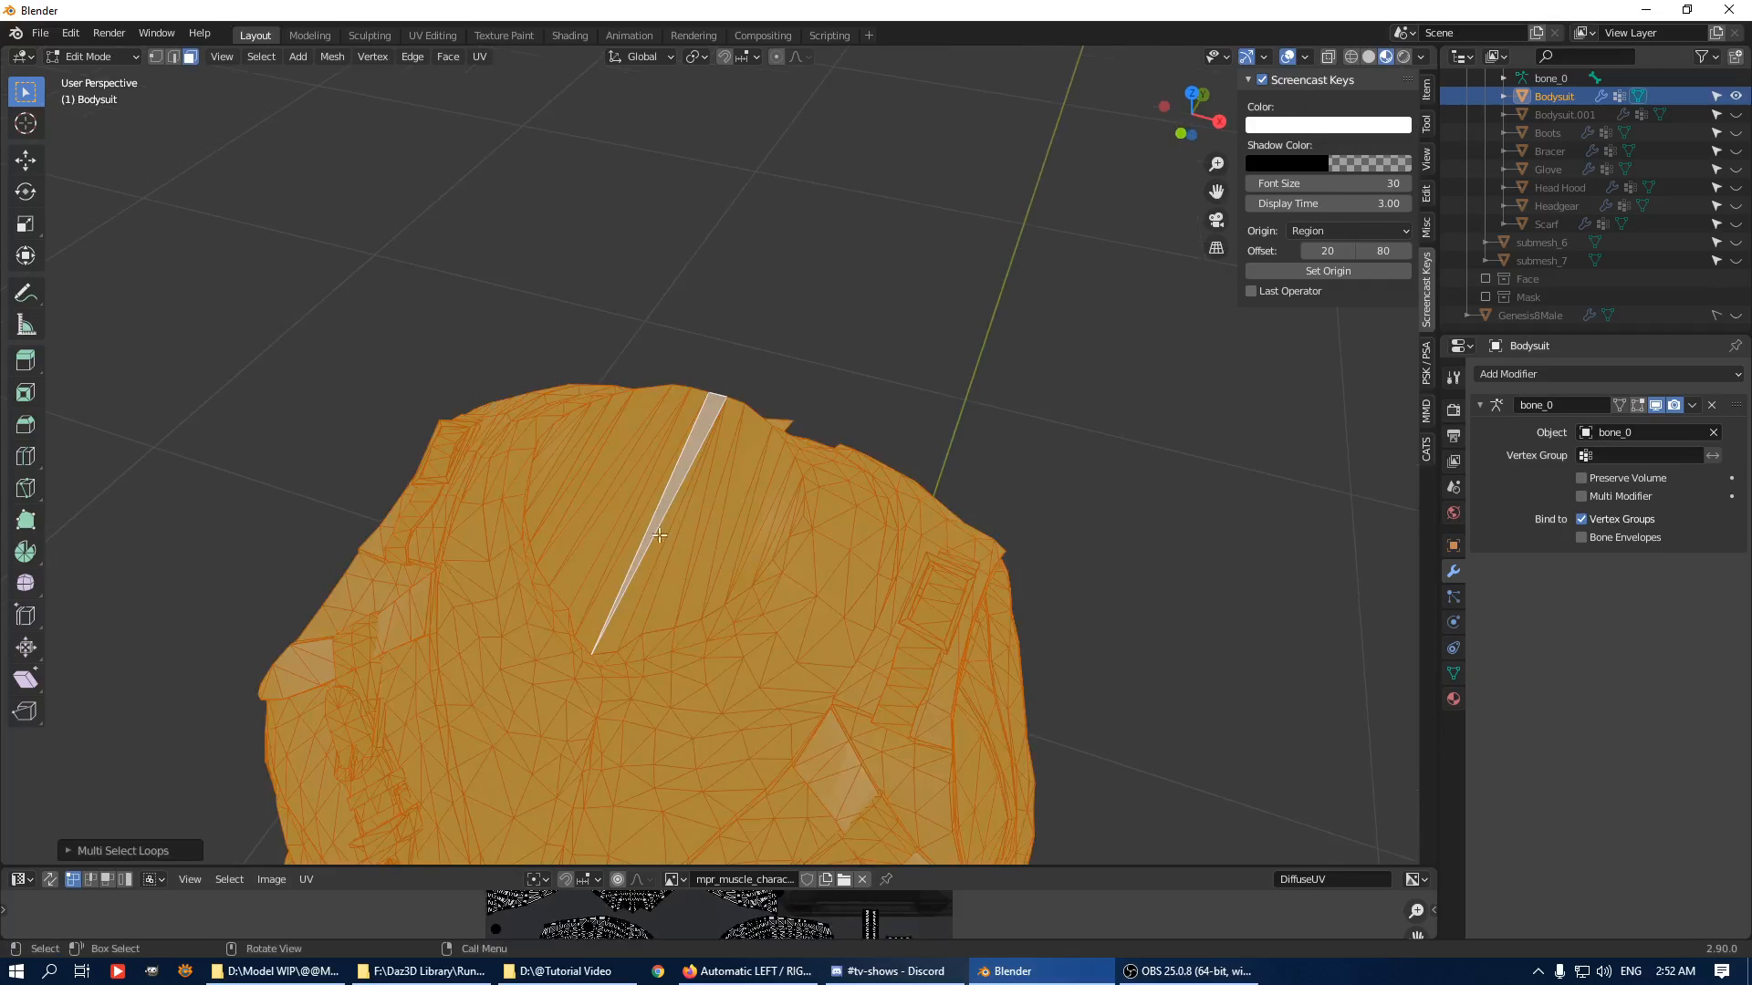
Retry the shortest-path selection of the neck strips from different end faces and undo the stray path.
{"action": "left_click", "coordinate": [541, 443]}
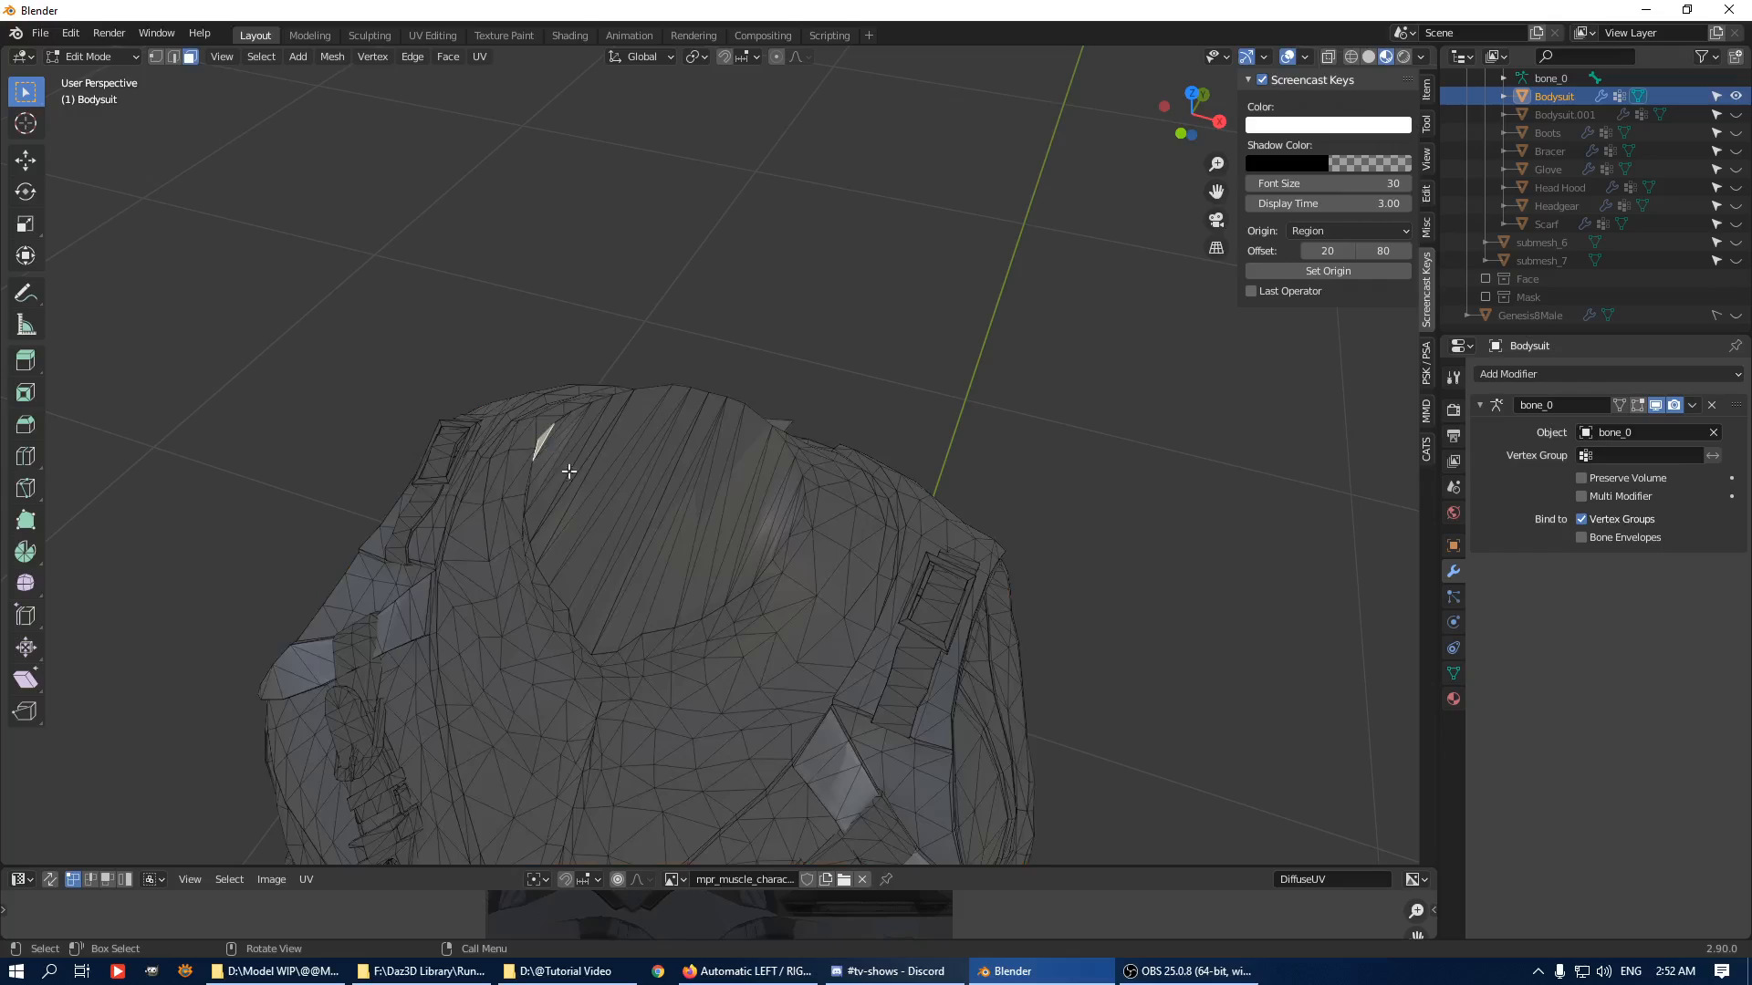
{"action": "left_click", "coordinate": [803, 508], "text": "ctrl"}
{"action": "mouse_move", "coordinate": [684, 517]}
{"action": "middle_mouse_down"}
{"action": "mouse_move", "coordinate": [657, 458]}
{"action": "mouse_move", "coordinate": [711, 477]}
{"action": "mouse_move", "coordinate": [652, 511]}
{"action": "middle_mouse_up"}
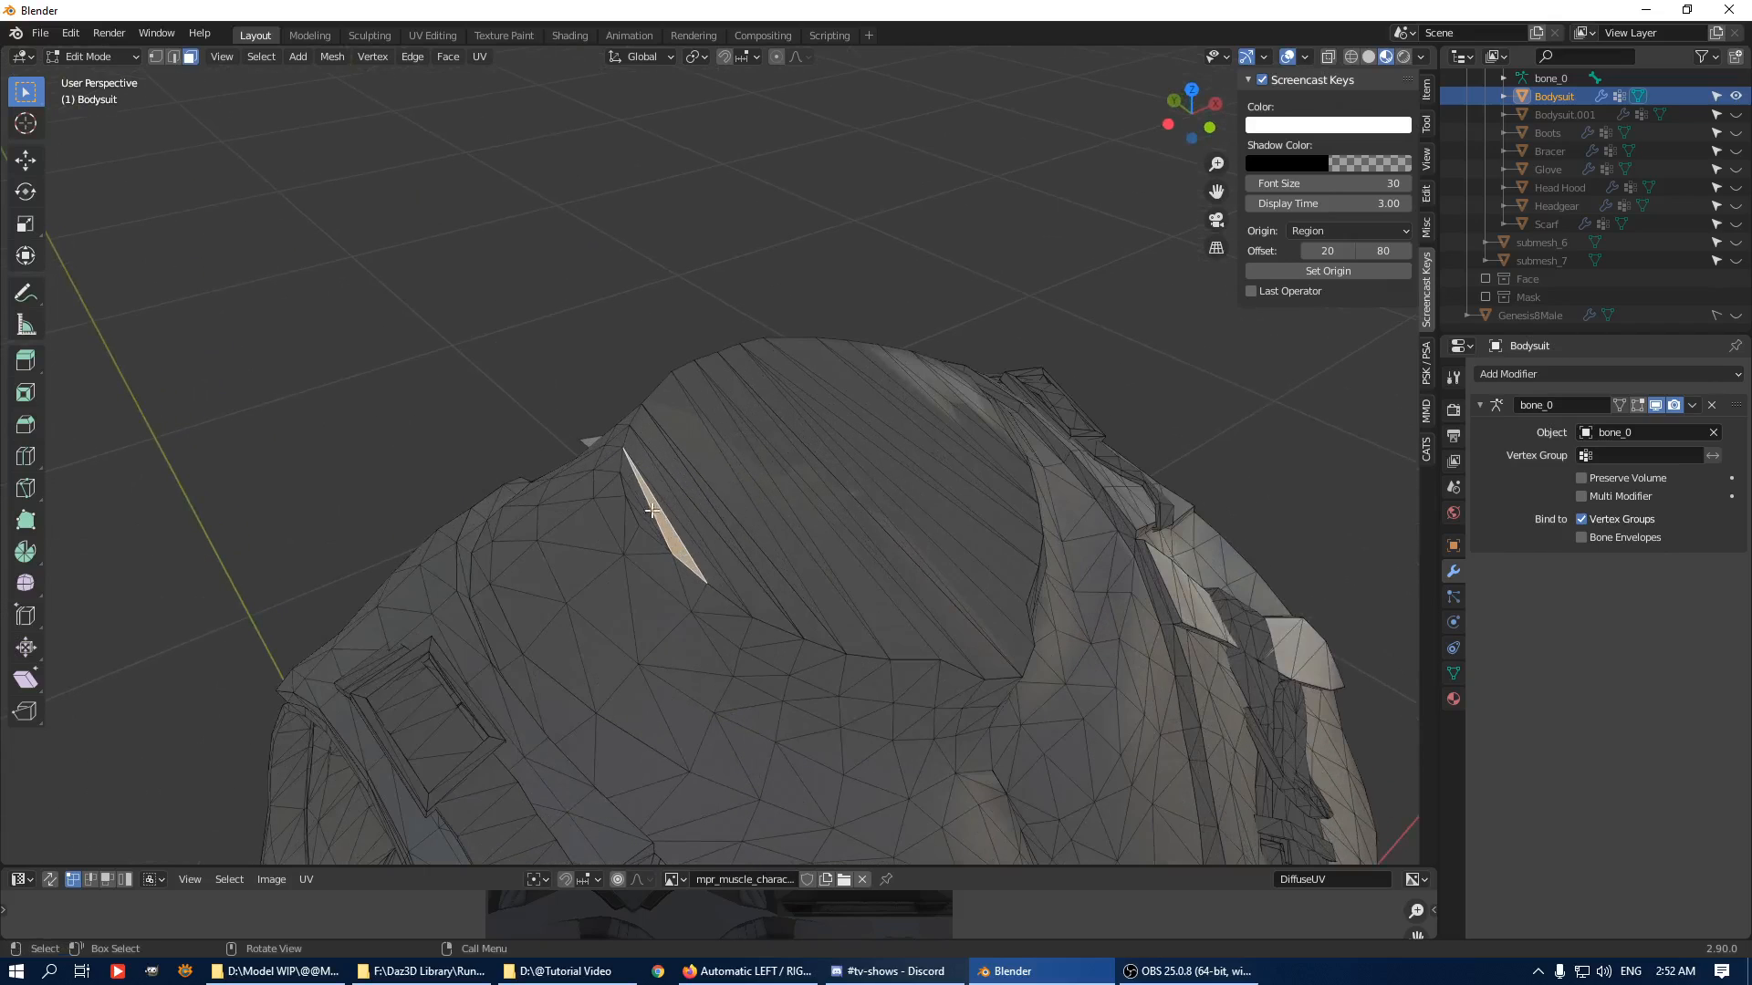
{"action": "left_click", "coordinate": [646, 527]}
{"action": "left_click", "coordinate": [723, 483], "text": "ctrl"}
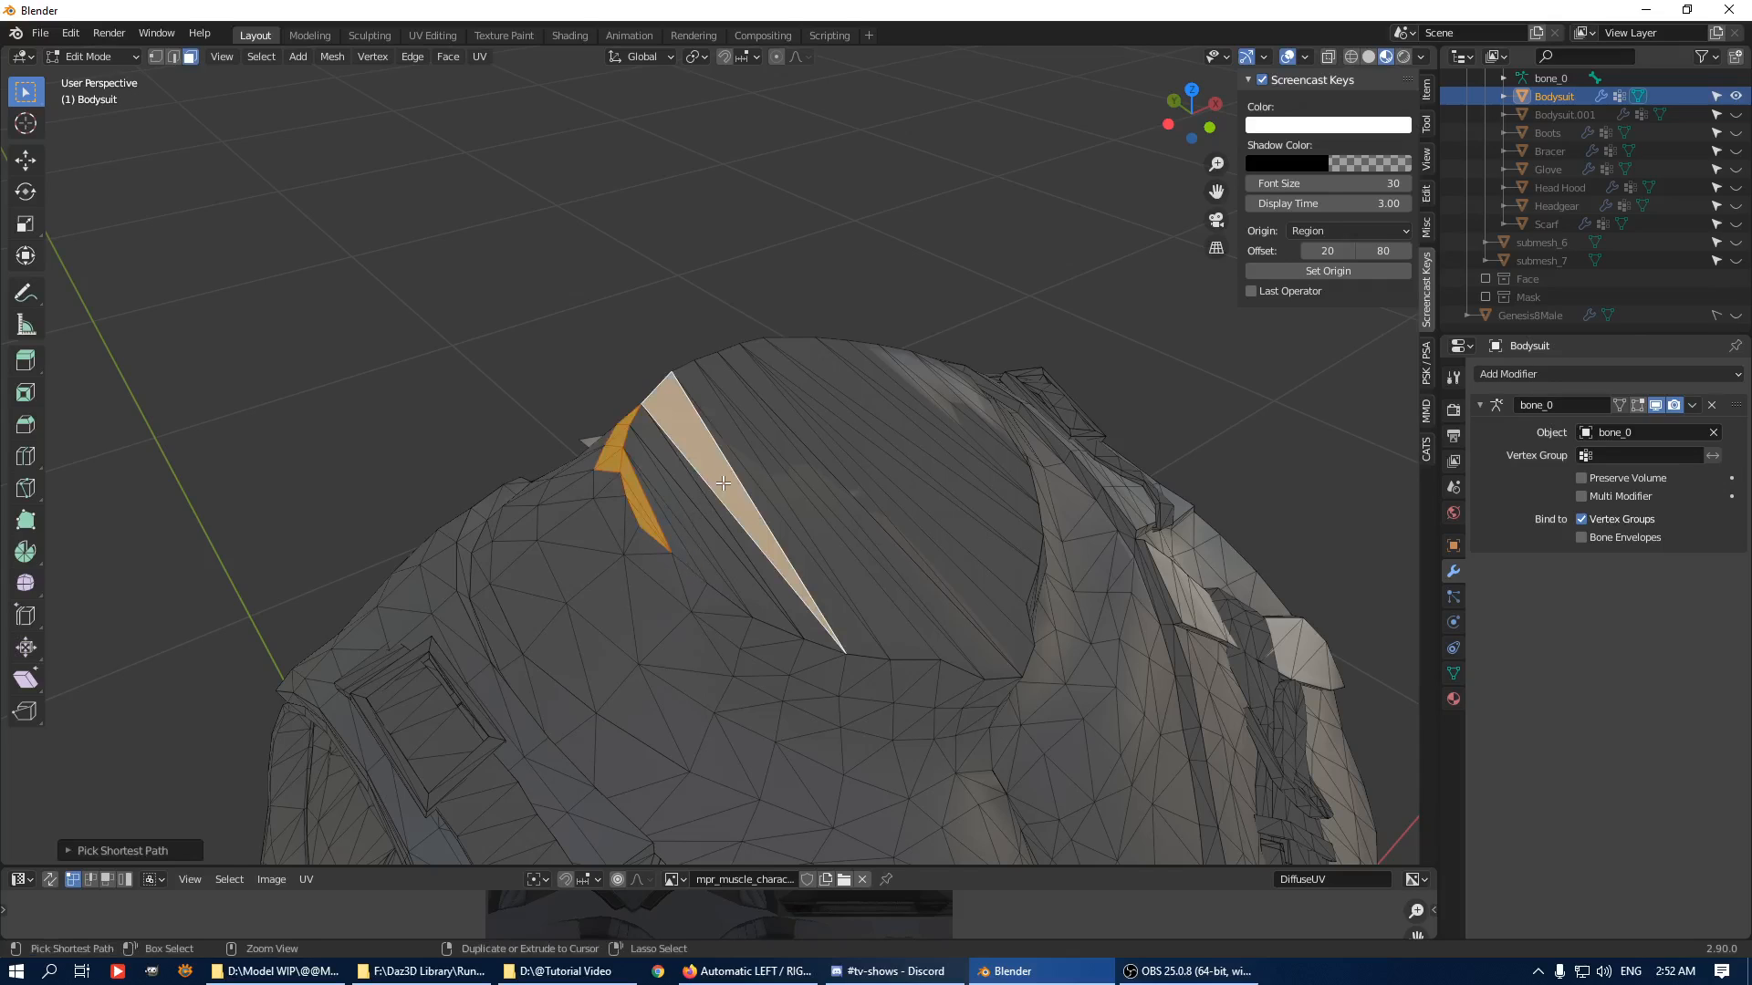
{"action": "key", "text": "ctrl+z"}
Circle-select all strip faces closing the Bodysuit's neck opening from above and delete them.
{"action": "middle_click_drag", "start_coordinate": [740, 523], "coordinate": [931, 425]}
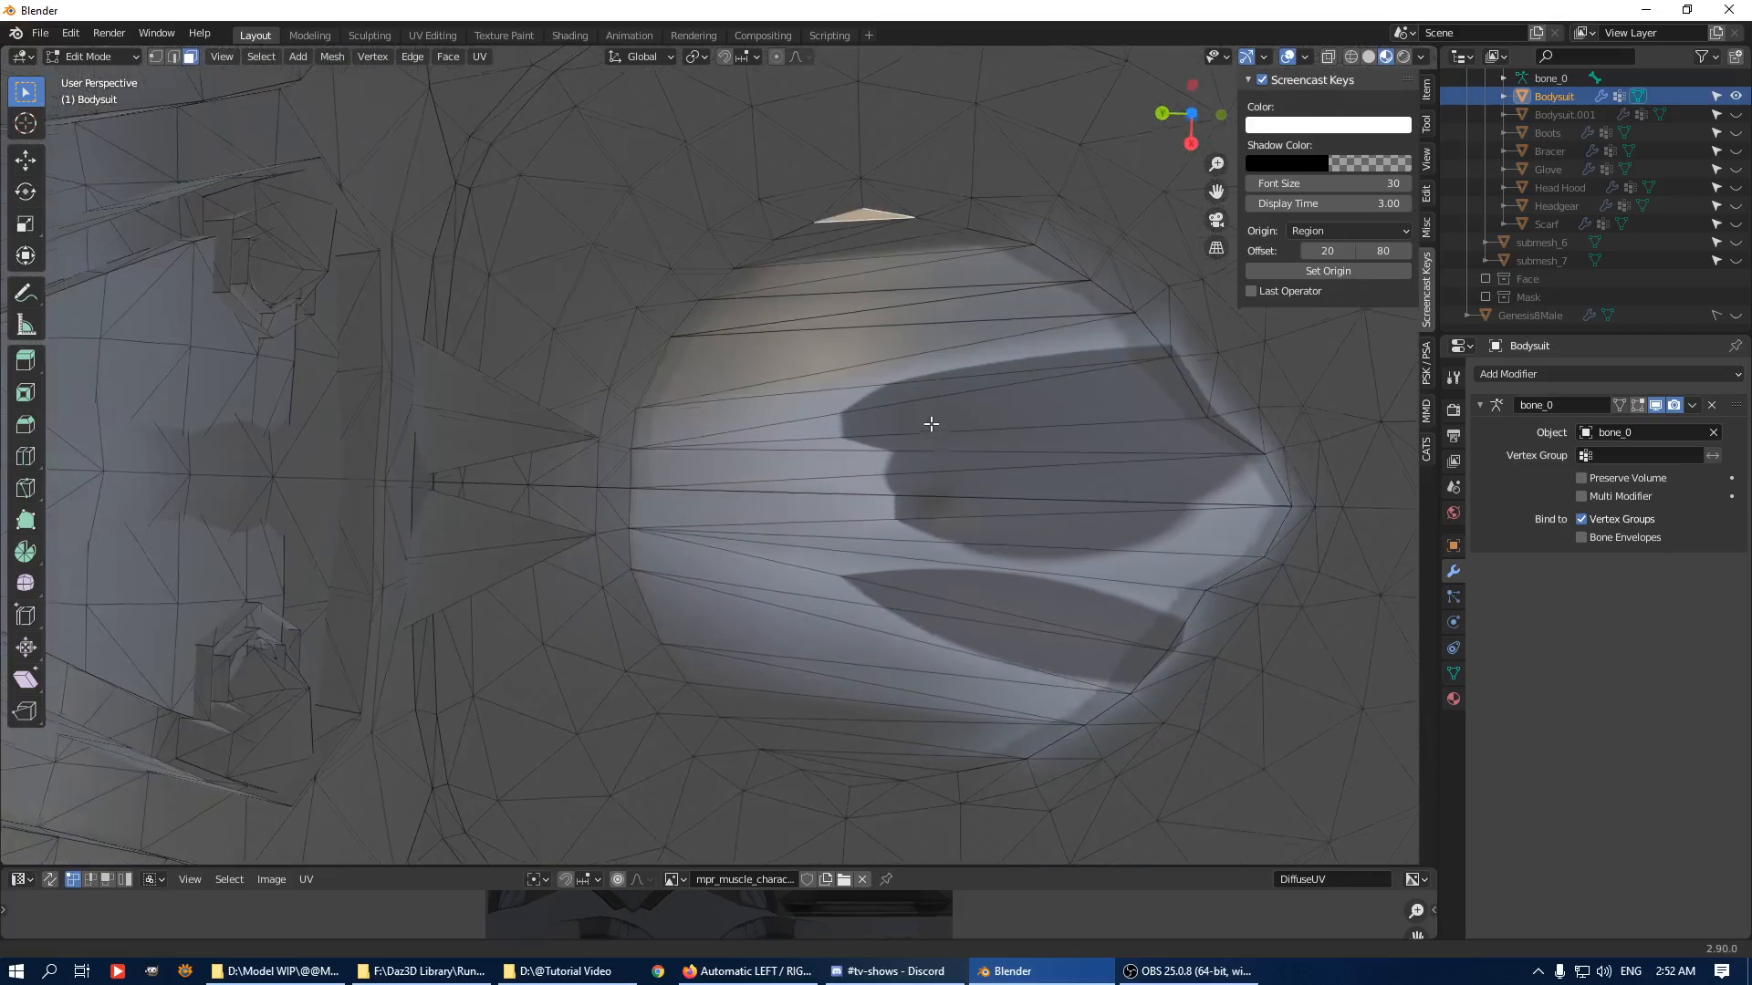
{"action": "key", "text": "c"}
{"action": "left_click_drag", "start_coordinate": [852, 235], "coordinate": [848, 757]}
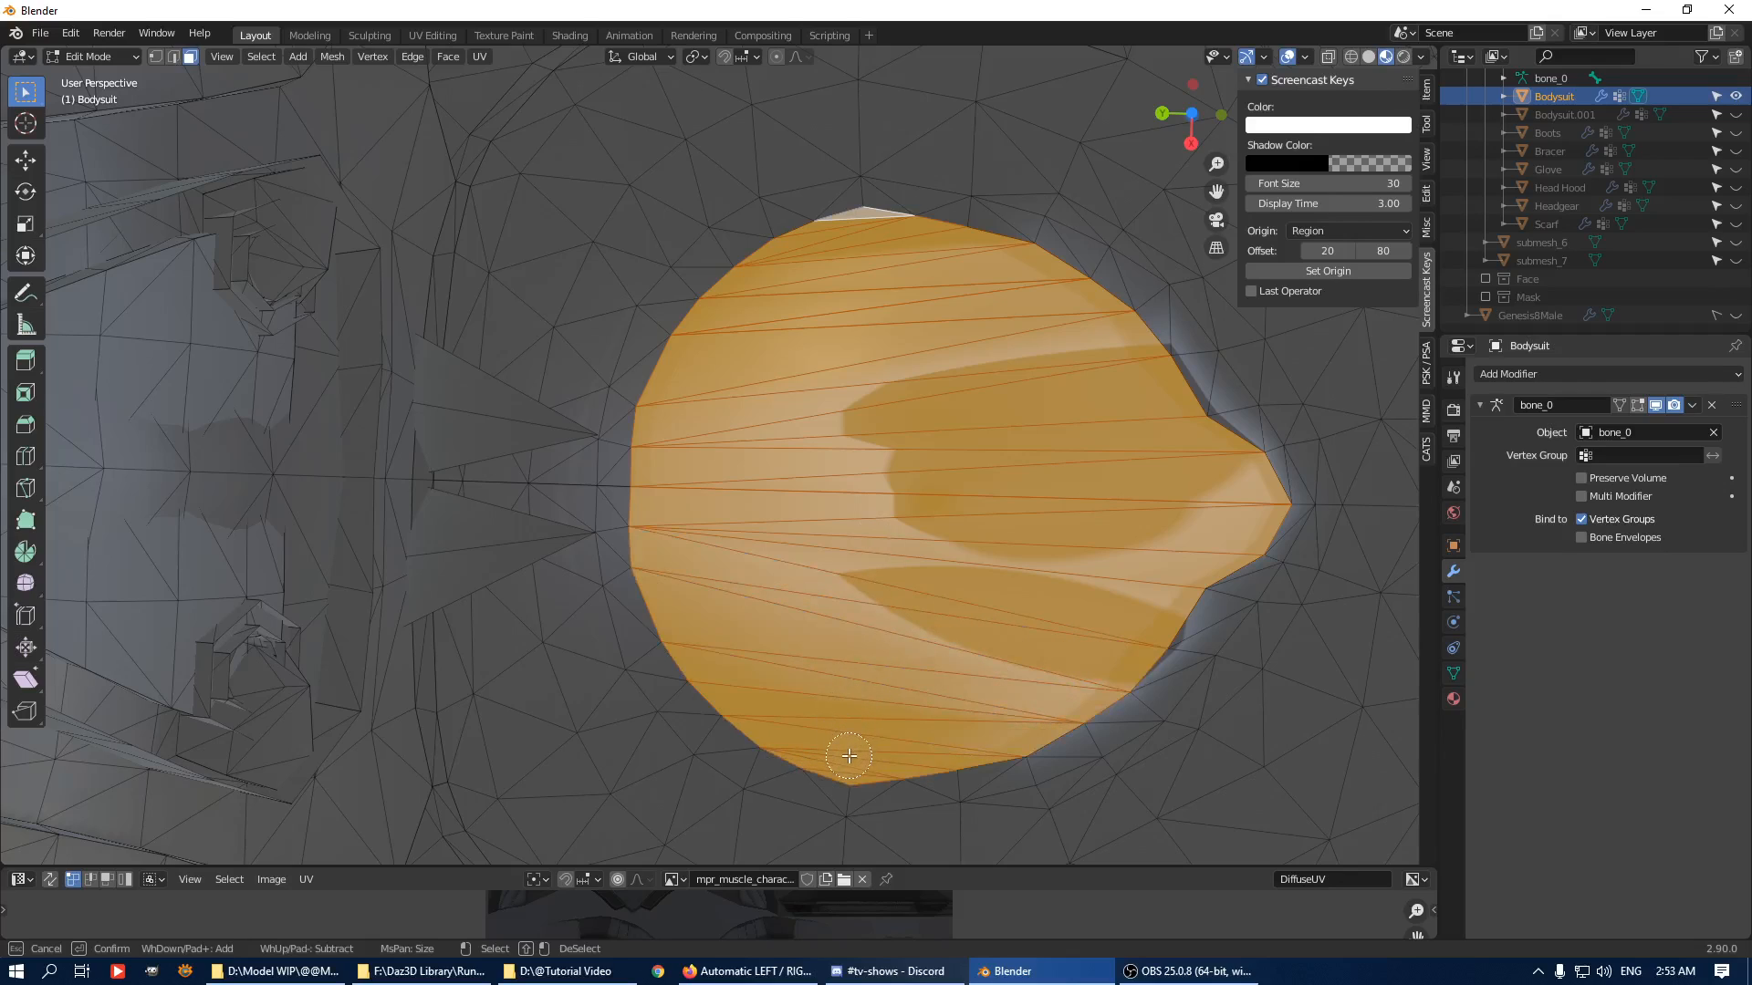
{"action": "key", "text": "Escape"}
{"action": "key", "text": "x"}
{"action": "left_click", "coordinate": [868, 555]}
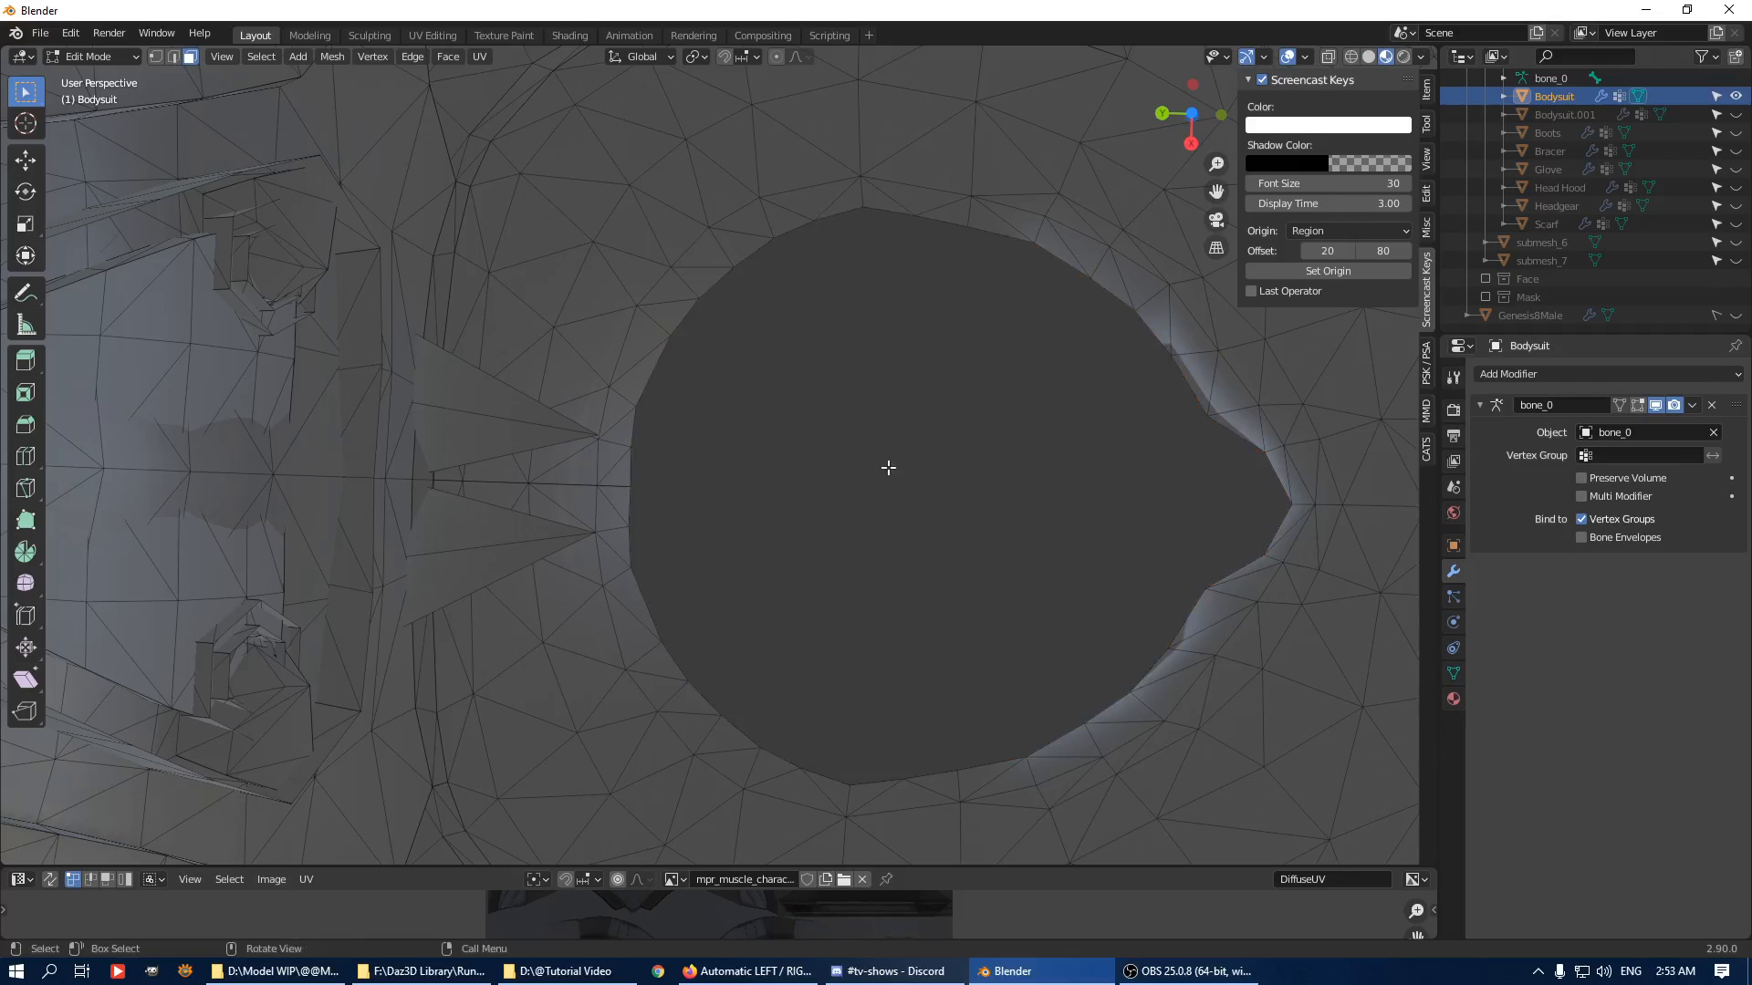
Inspect the whole Bodysuit, comparing its leg pose in Object Mode and Edit Mode.
{"action": "scroll", "coordinate": [888, 465], "scroll_direction": "down", "scroll_amount": 5}
{"action": "middle_click_drag", "start_coordinate": [888, 465], "coordinate": [900, 313]}
{"action": "scroll", "coordinate": [900, 313], "scroll_direction": "down", "scroll_amount": 6}
{"action": "middle_click_drag", "start_coordinate": [840, 410], "coordinate": [868, 435]}
{"action": "scroll", "coordinate": [836, 433], "scroll_direction": "up", "scroll_amount": 4}
{"action": "key", "text": "Tab"}
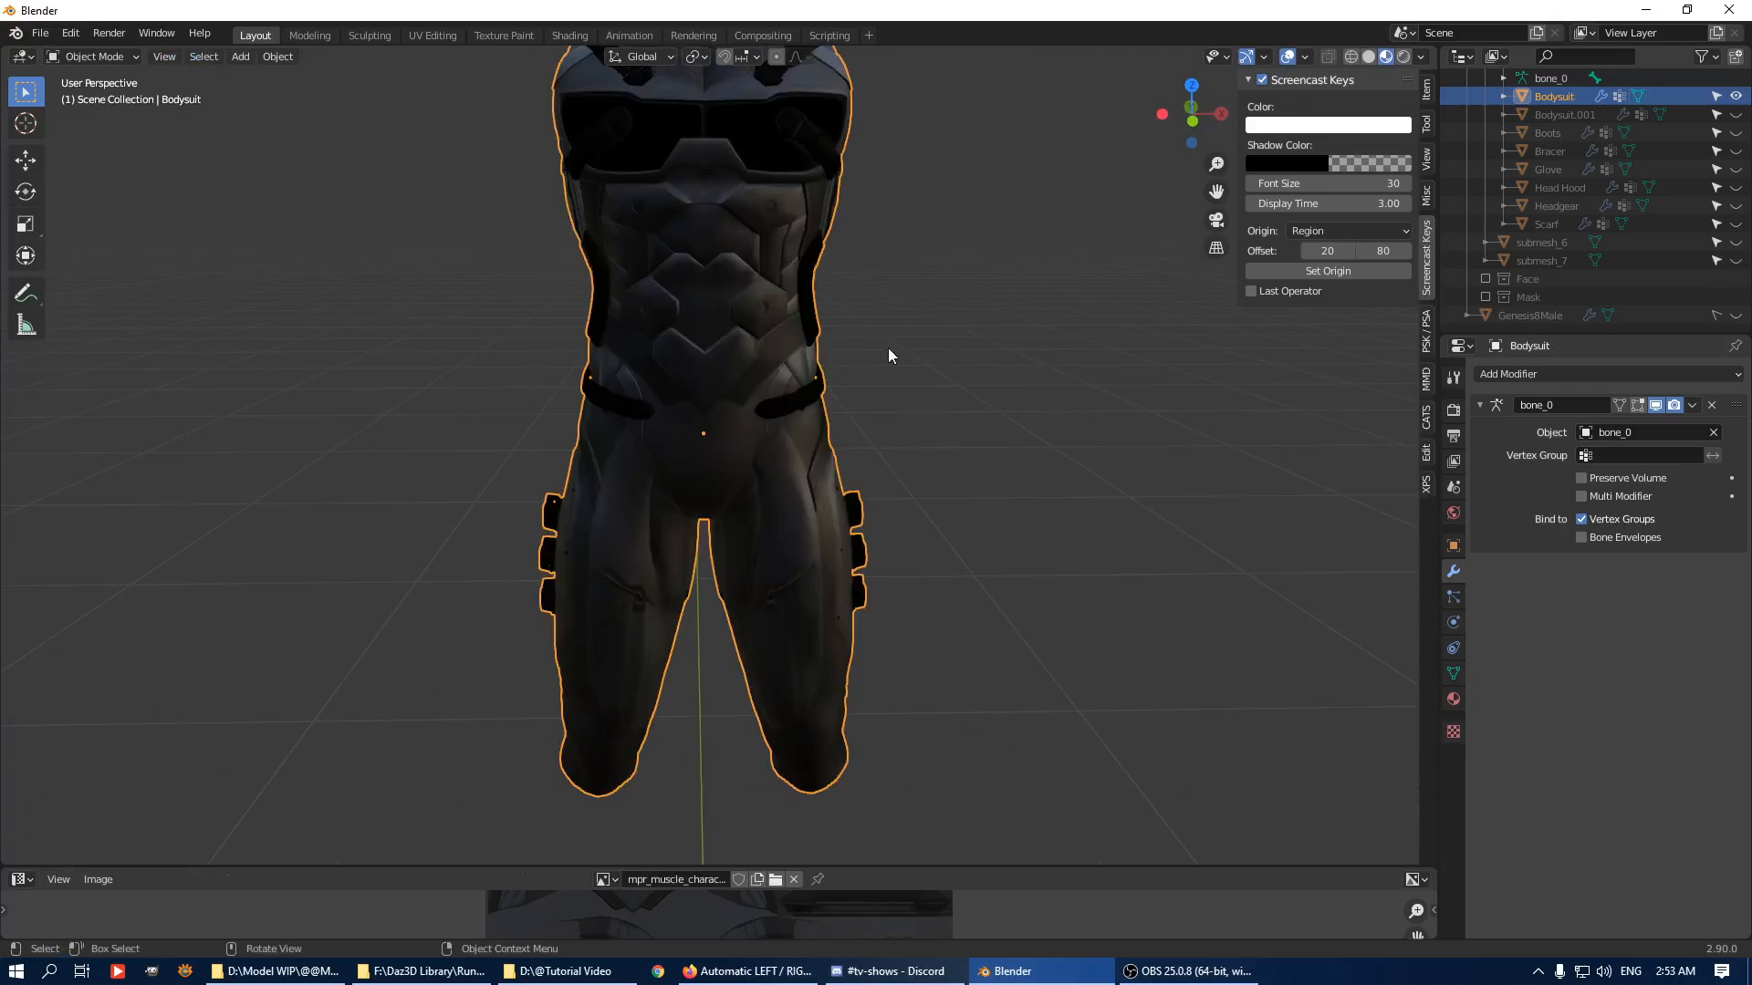
{"action": "key", "text": "Tab"}
{"action": "key", "text": "Tab"}
{"action": "scroll", "coordinate": [809, 385], "scroll_direction": "down", "scroll_amount": 4}
{"action": "key", "text": "Tab"}
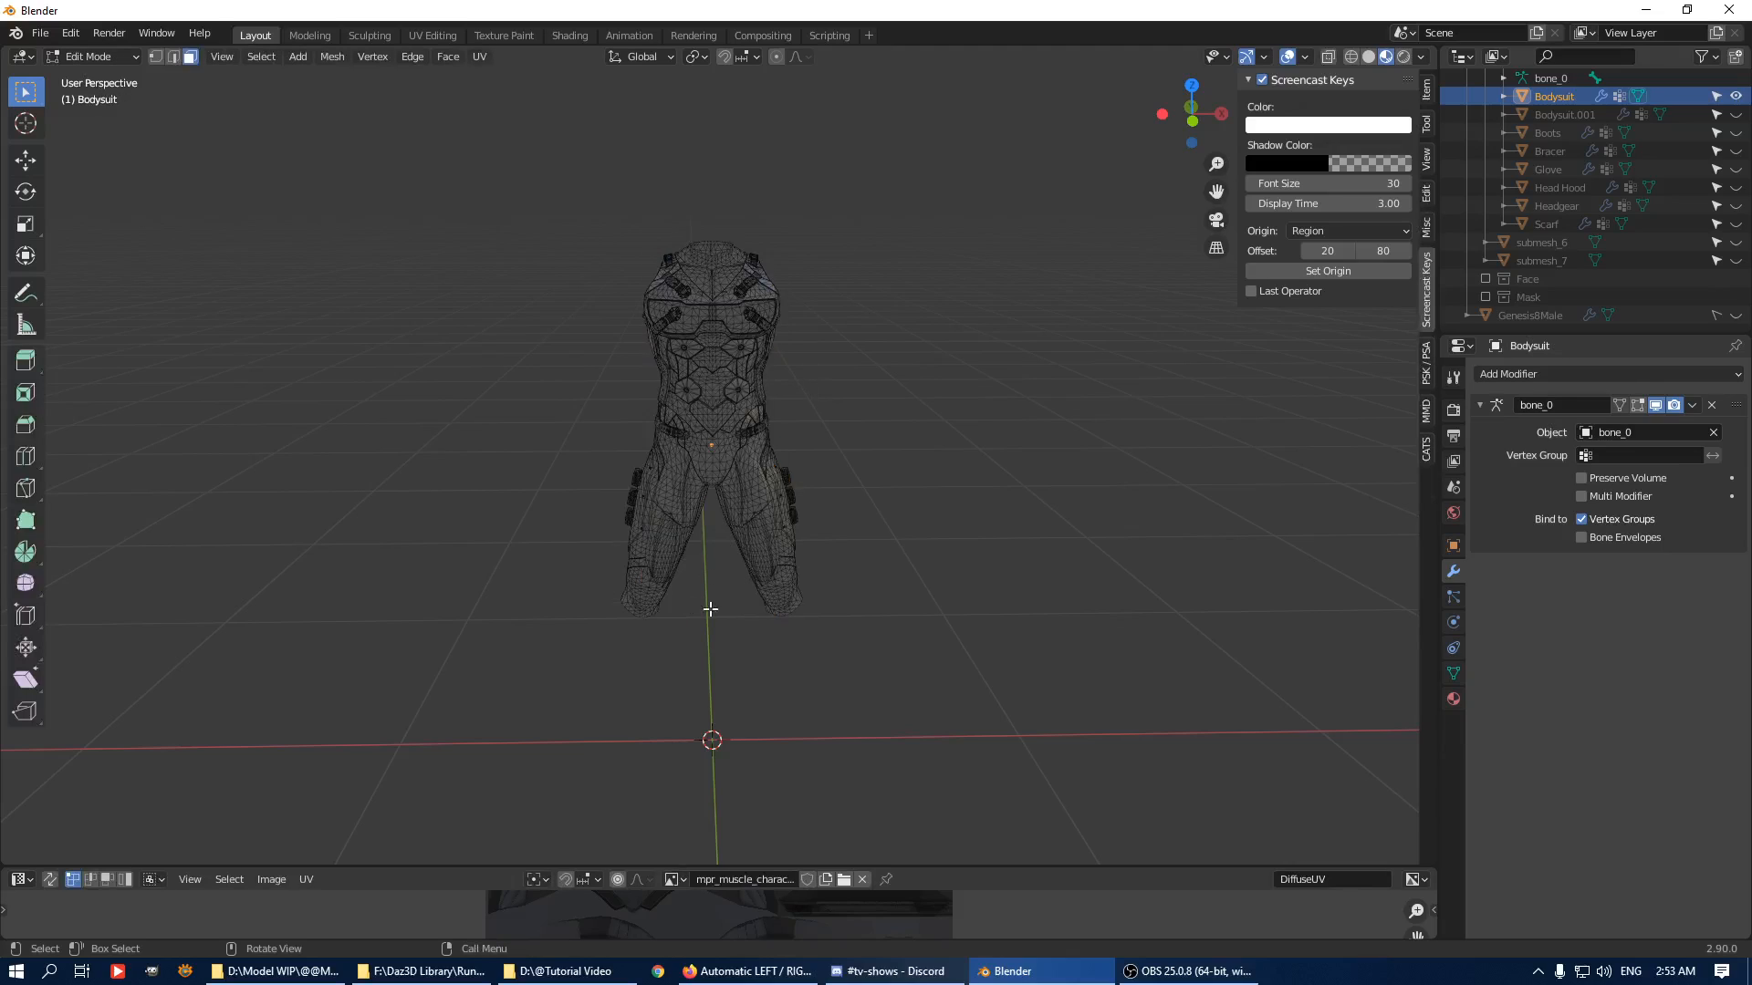
{"action": "key", "text": "Tab"}
{"action": "key", "text": "Tab"}
Show the Genesis8Male figure and apply the bone_0 armature modifier to the Bodysuit in Object Mode.
{"action": "left_click", "coordinate": [1735, 315]}
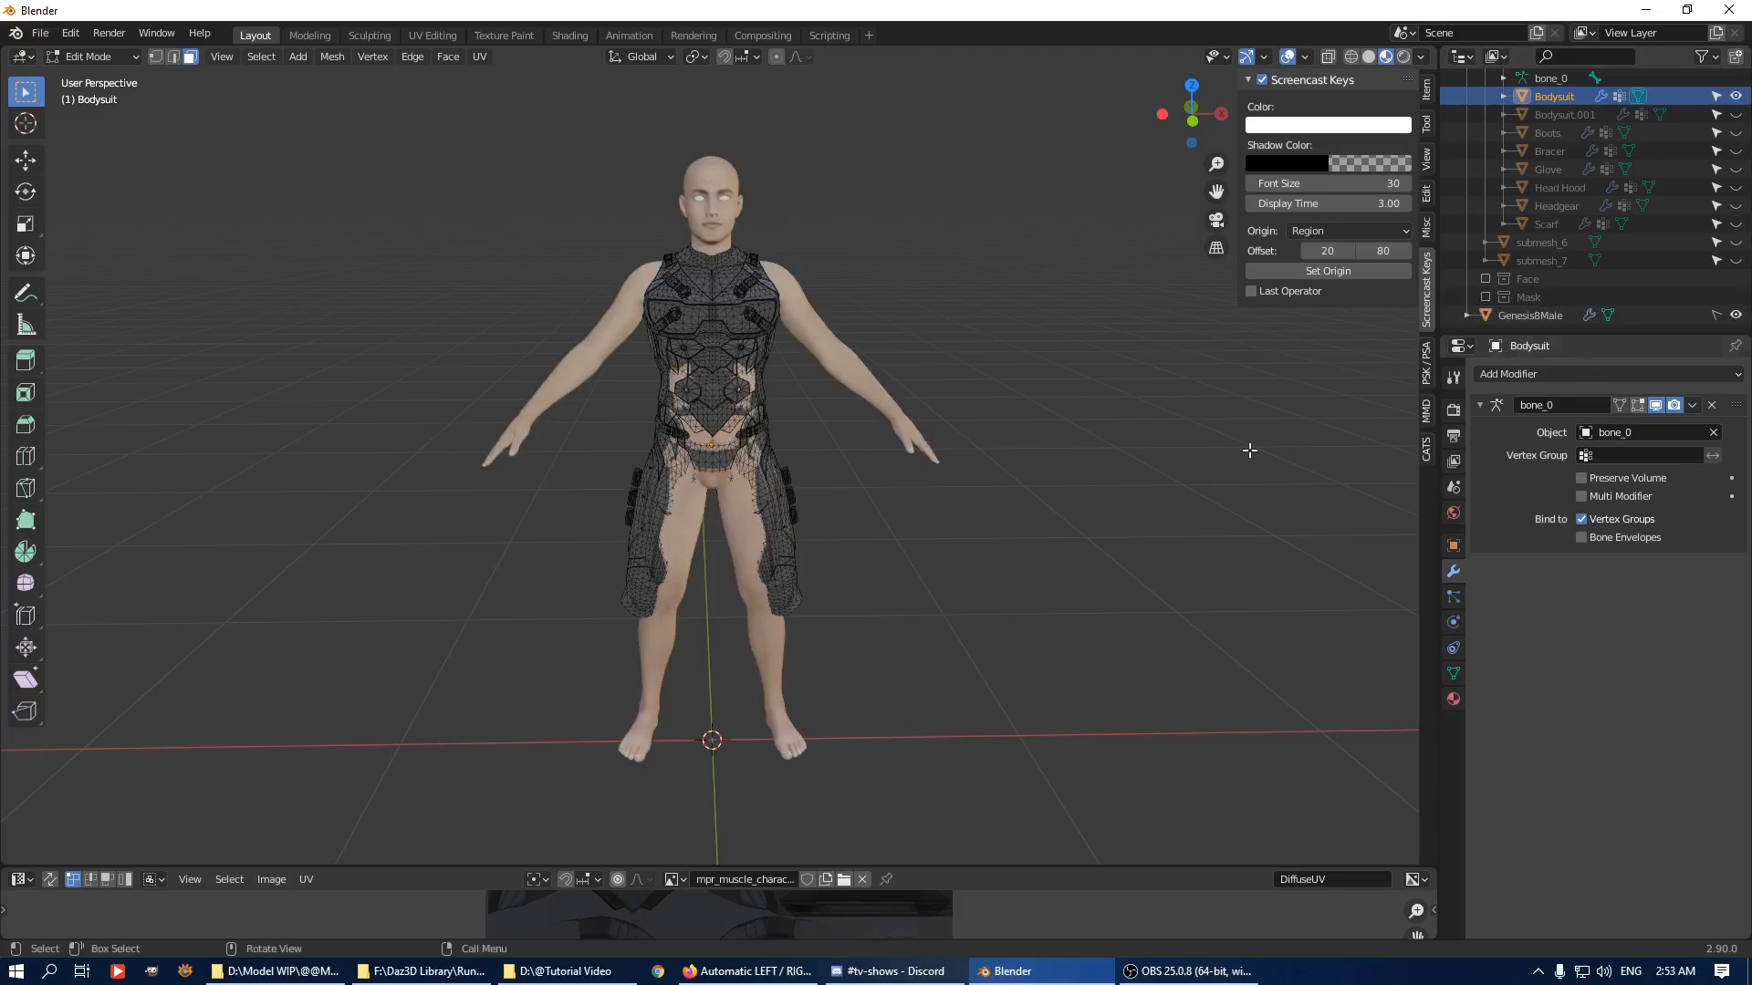
{"action": "middle_click_drag", "start_coordinate": [851, 476], "coordinate": [822, 441]}
{"action": "key", "text": "Tab"}
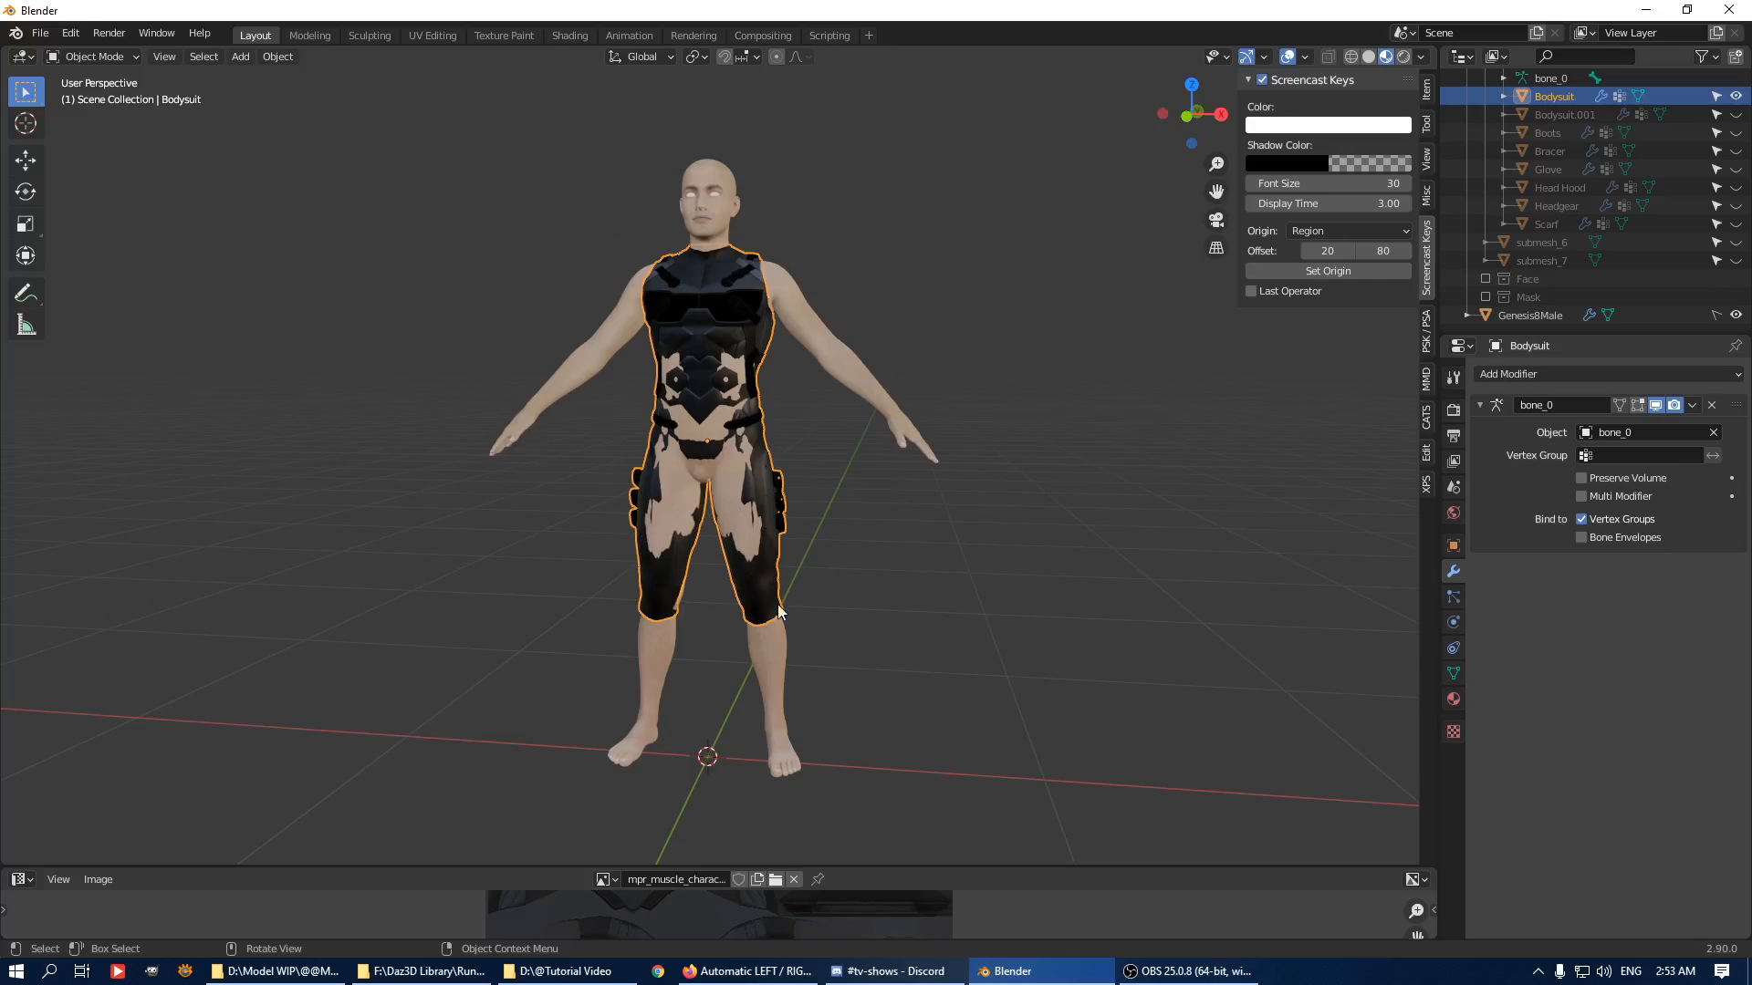
{"action": "middle_click_drag", "start_coordinate": [910, 314], "coordinate": [826, 342]}
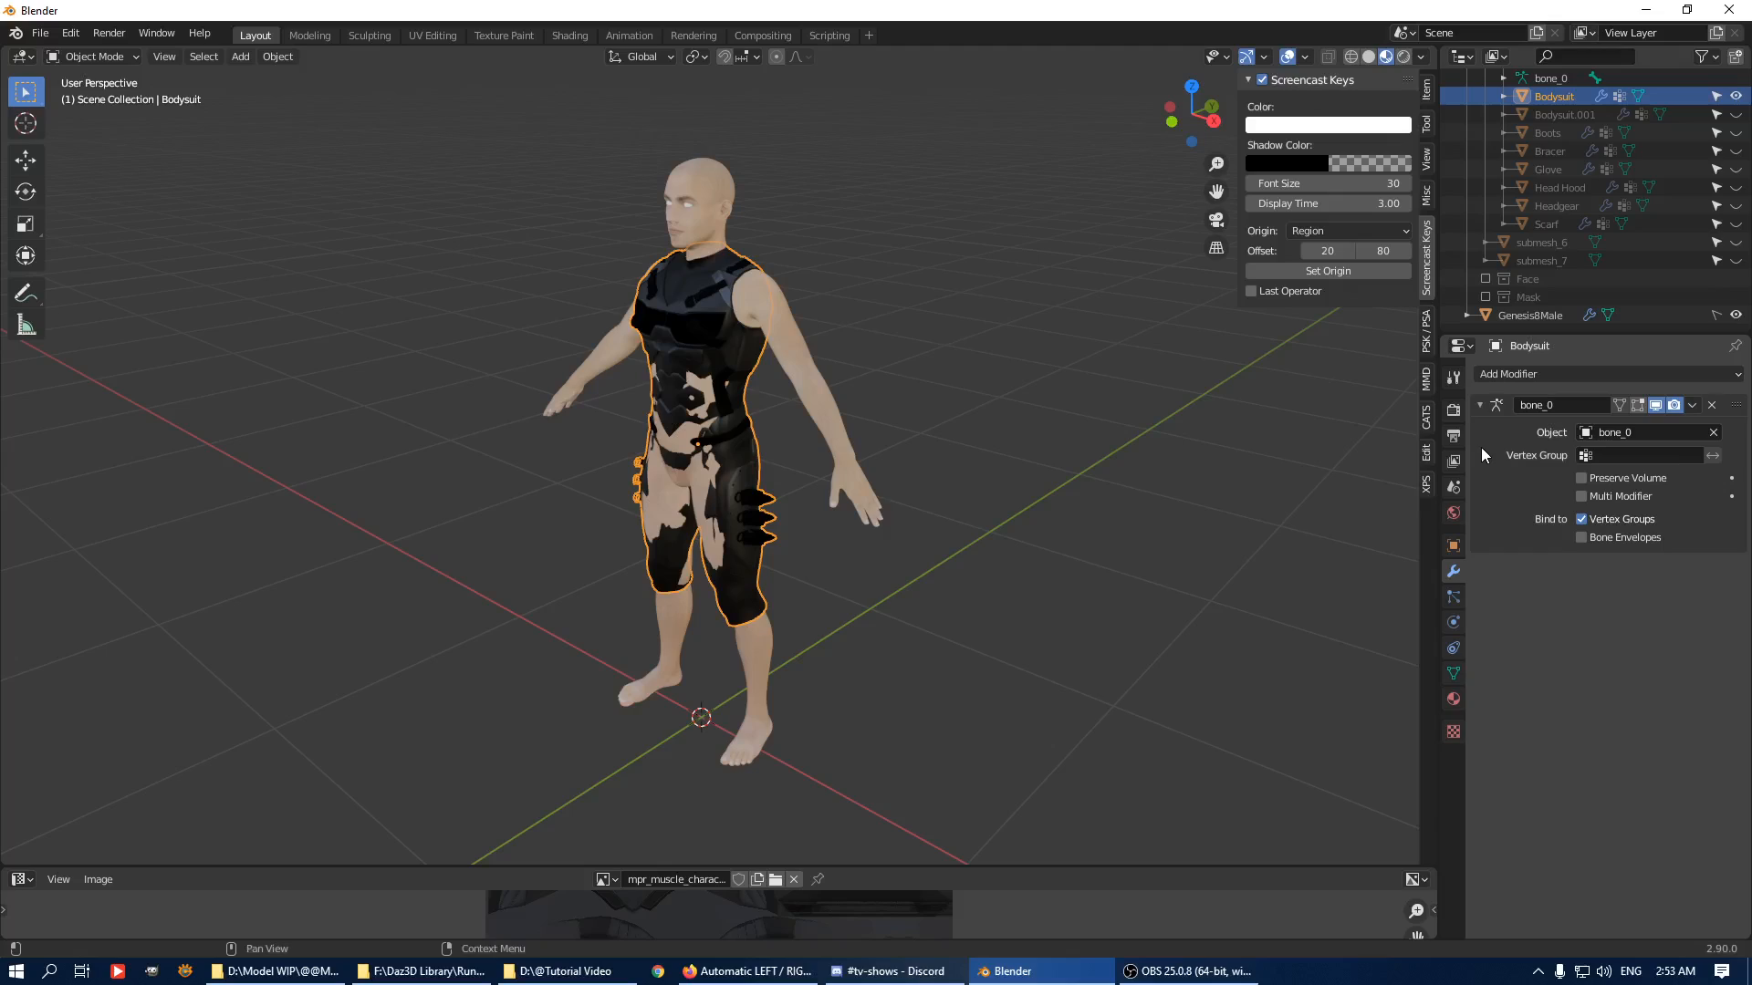
{"action": "key", "text": "ctrl+a"}
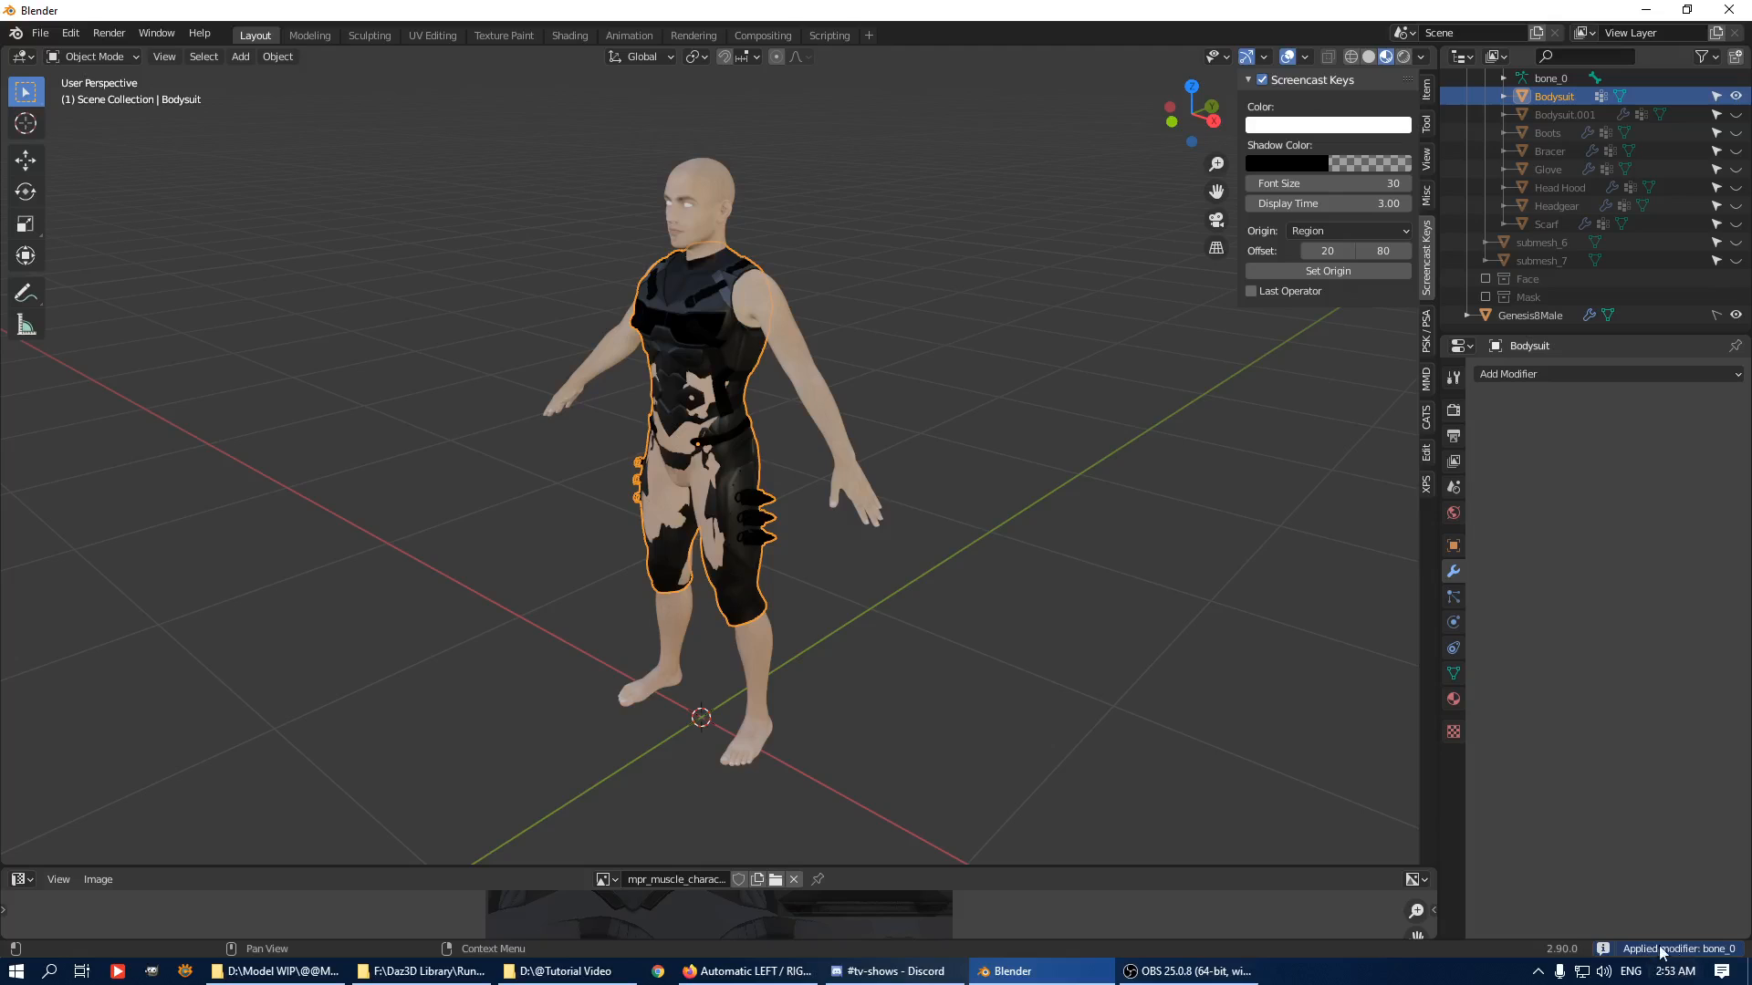
Put the Bodysuit in Edit Mode and move its seat area along global Y with proportional editing.
{"action": "middle_click_drag", "start_coordinate": [772, 451], "coordinate": [954, 398]}
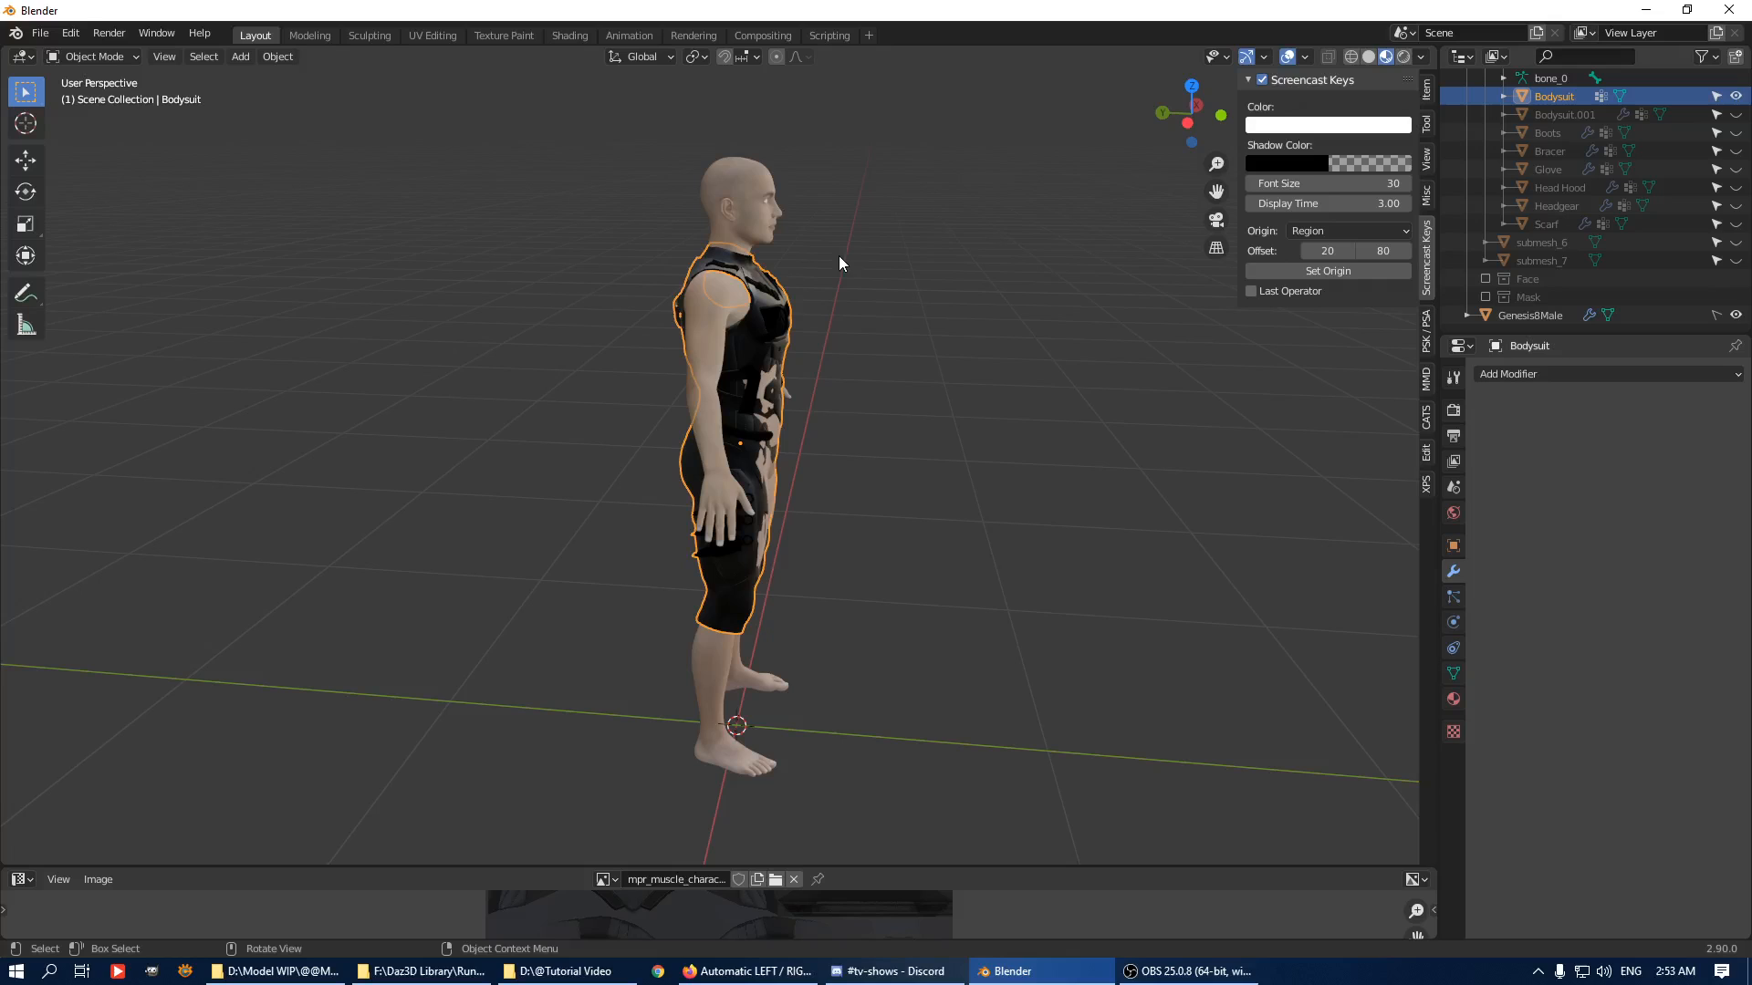
{"action": "middle_click_drag", "start_coordinate": [821, 299], "coordinate": [757, 499]}
{"action": "scroll", "coordinate": [847, 533], "scroll_direction": "up", "scroll_amount": 5}
{"action": "key", "text": "Tab"}
{"action": "left_click", "coordinate": [28, 160]}
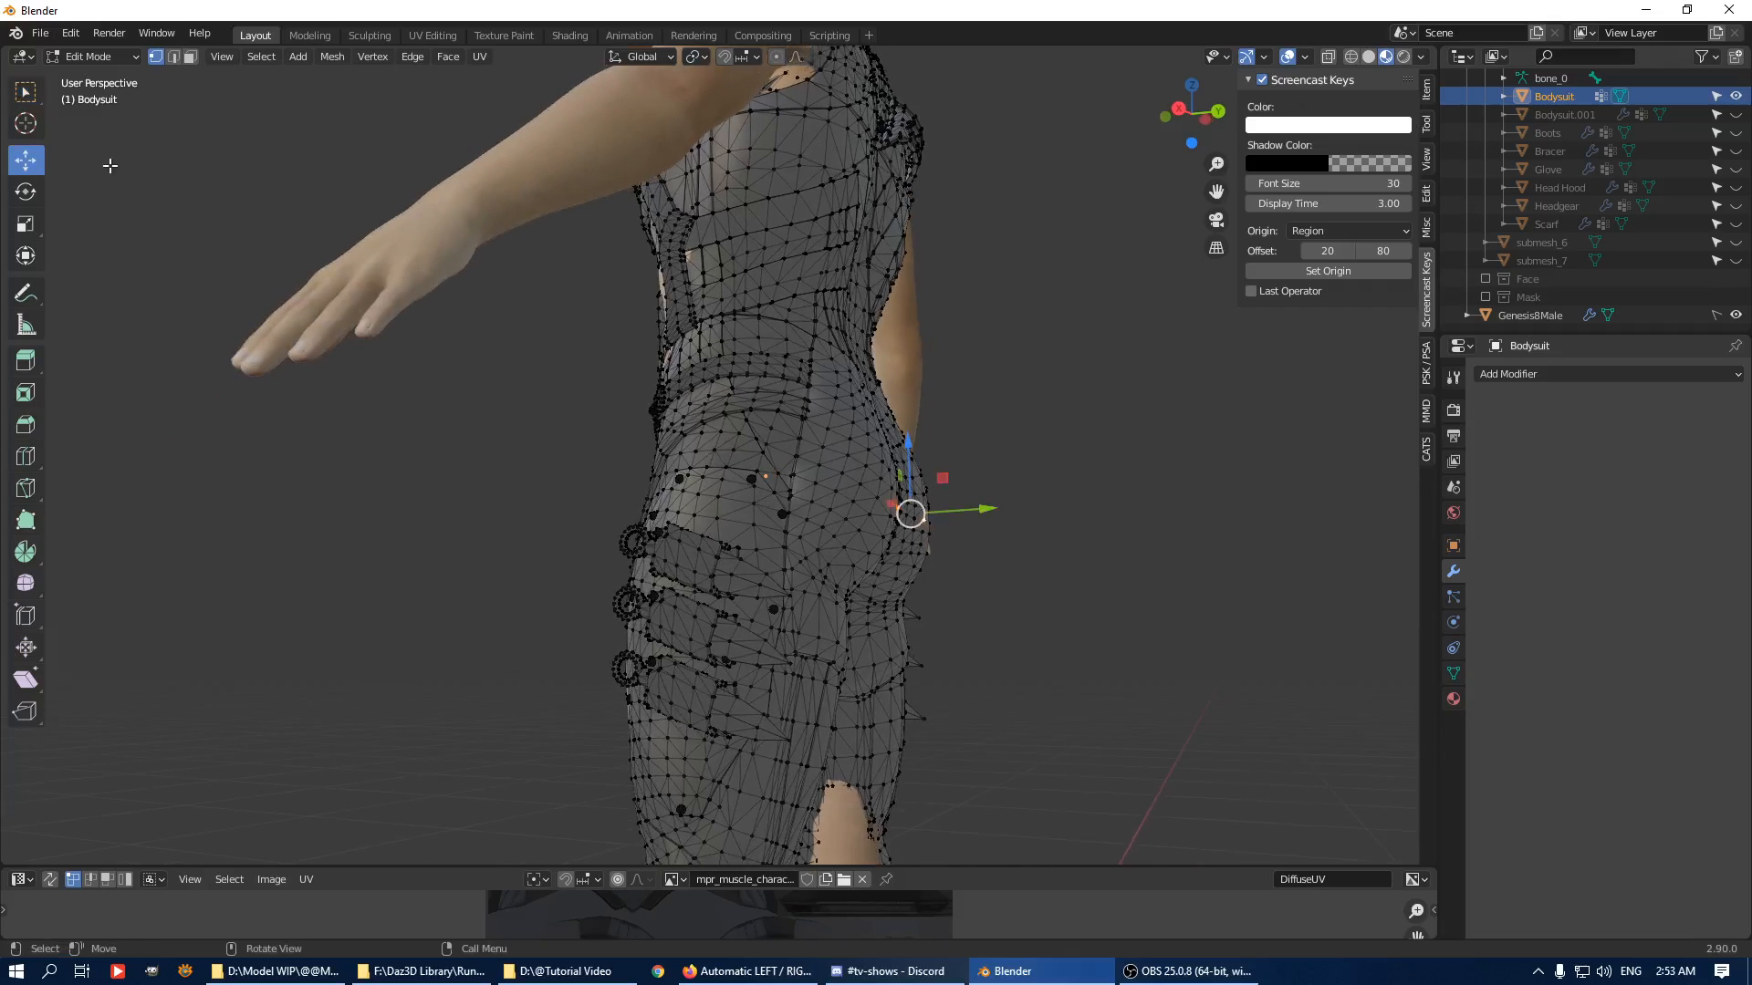
{"action": "left_click_drag", "start_coordinate": [983, 507], "coordinate": [972, 511]}
{"action": "left_click_drag", "start_coordinate": [983, 509], "coordinate": [941, 503]}
Lower the Bodysuit's seat area slightly along global Z to fit the figure.
{"action": "scroll", "coordinate": [944, 509], "scroll_direction": "up", "scroll_amount": 2}
{"action": "middle_click_drag", "start_coordinate": [941, 504], "coordinate": [664, 431]}
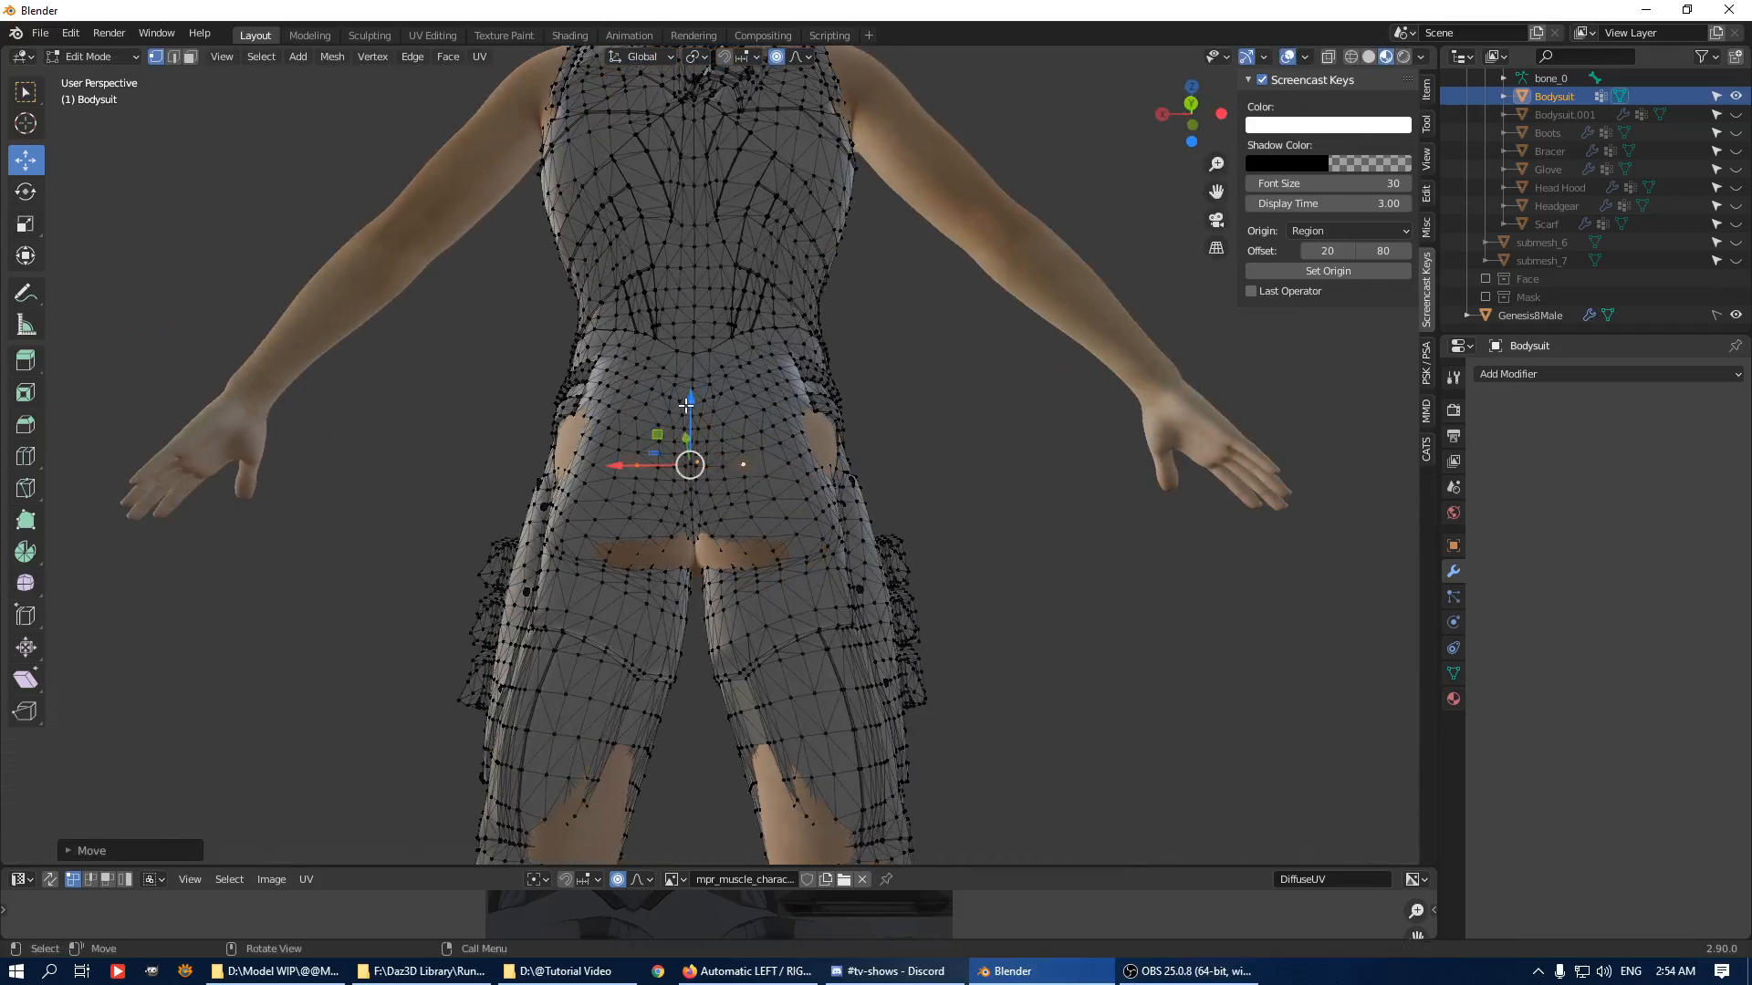
{"action": "left_click_drag", "start_coordinate": [686, 405], "coordinate": [688, 424]}
{"action": "middle_click_drag", "start_coordinate": [688, 424], "coordinate": [1169, 318]}
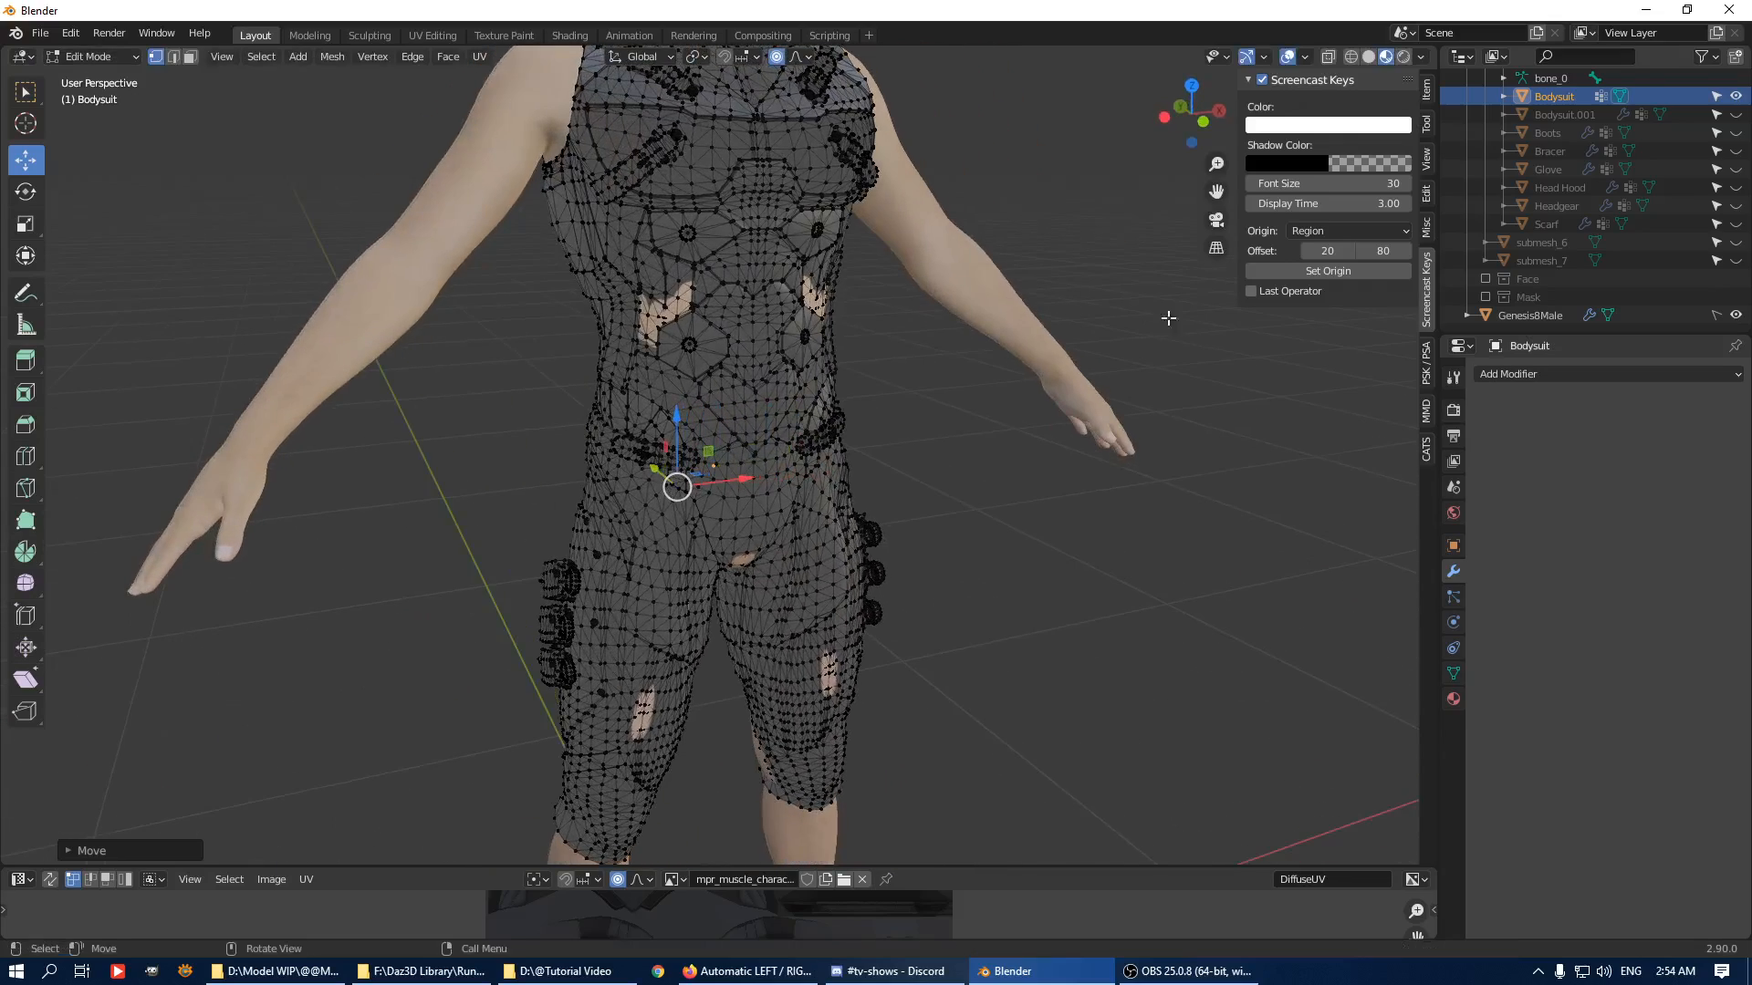
Set the transform orientation to Normal and move a front chest vertex along its normal with smooth proportional editing of size 0.32.
{"action": "middle_click_drag", "start_coordinate": [795, 298], "coordinate": [728, 407]}
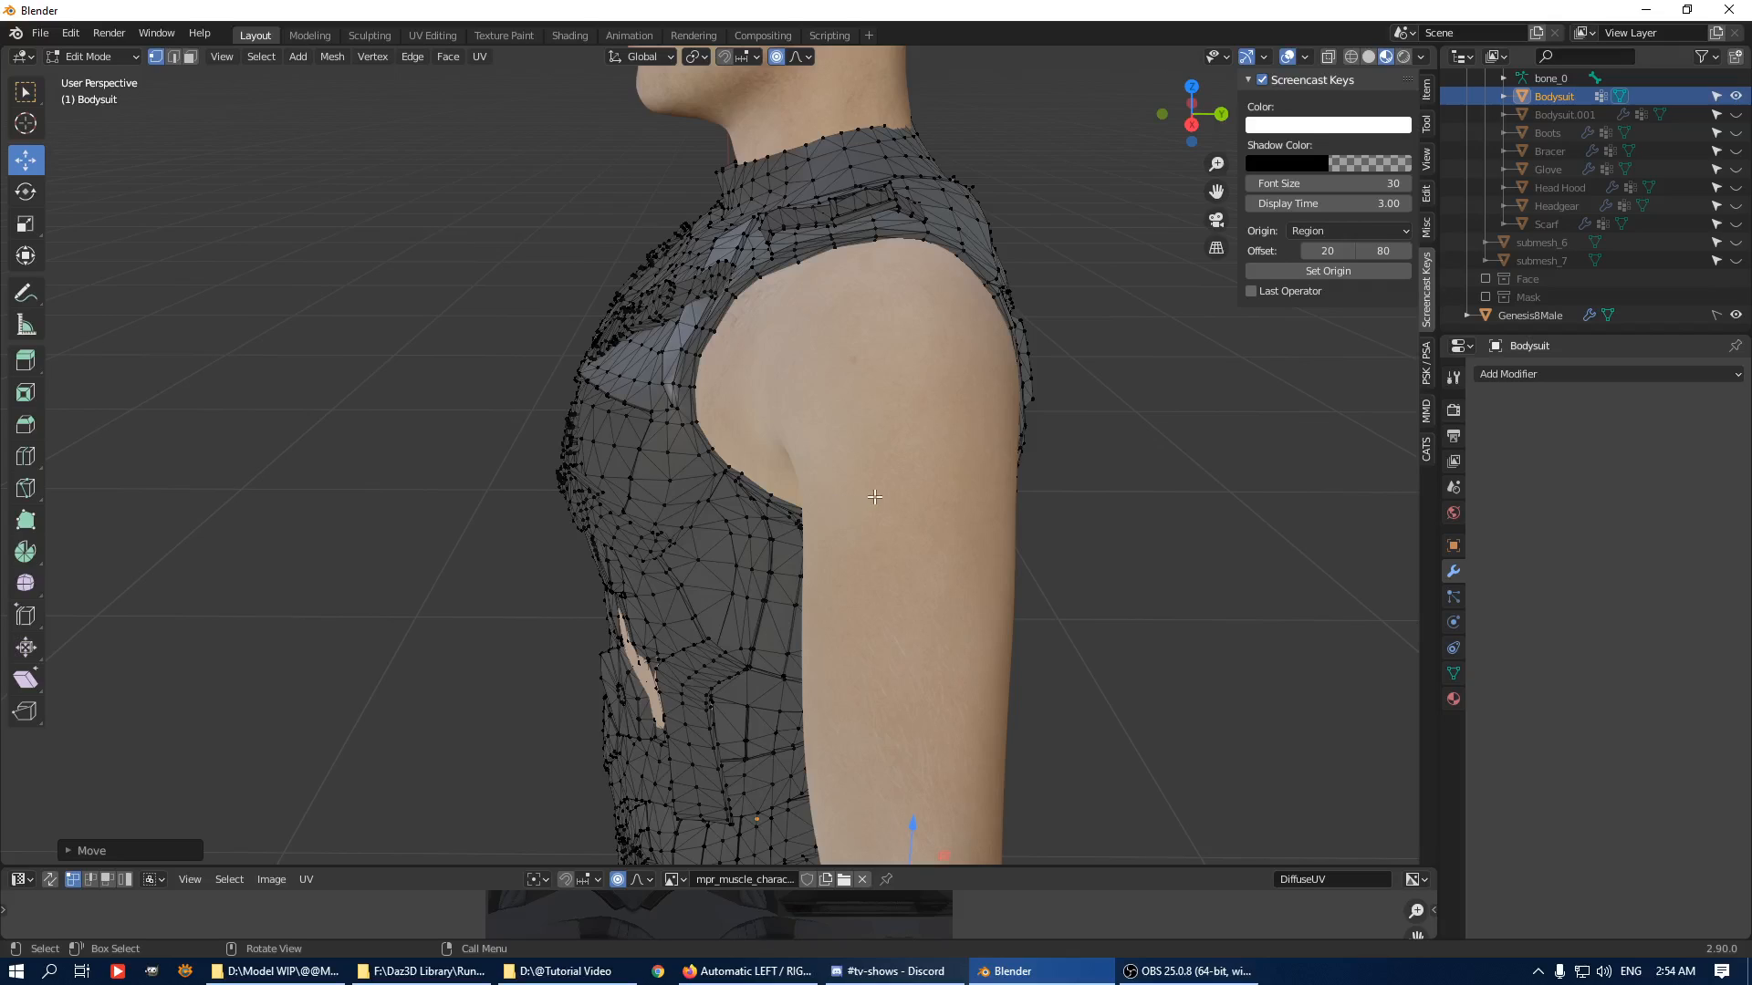
{"action": "scroll", "coordinate": [818, 501], "scroll_direction": "down", "scroll_amount": 3}
{"action": "middle_click_drag", "start_coordinate": [817, 507], "coordinate": [1031, 459]}
{"action": "middle_click_drag", "start_coordinate": [847, 469], "coordinate": [758, 457]}
{"action": "scroll", "coordinate": [816, 442], "scroll_direction": "up", "scroll_amount": 4}
{"action": "left_click", "coordinate": [637, 447]}
{"action": "left_click", "coordinate": [621, 59]}
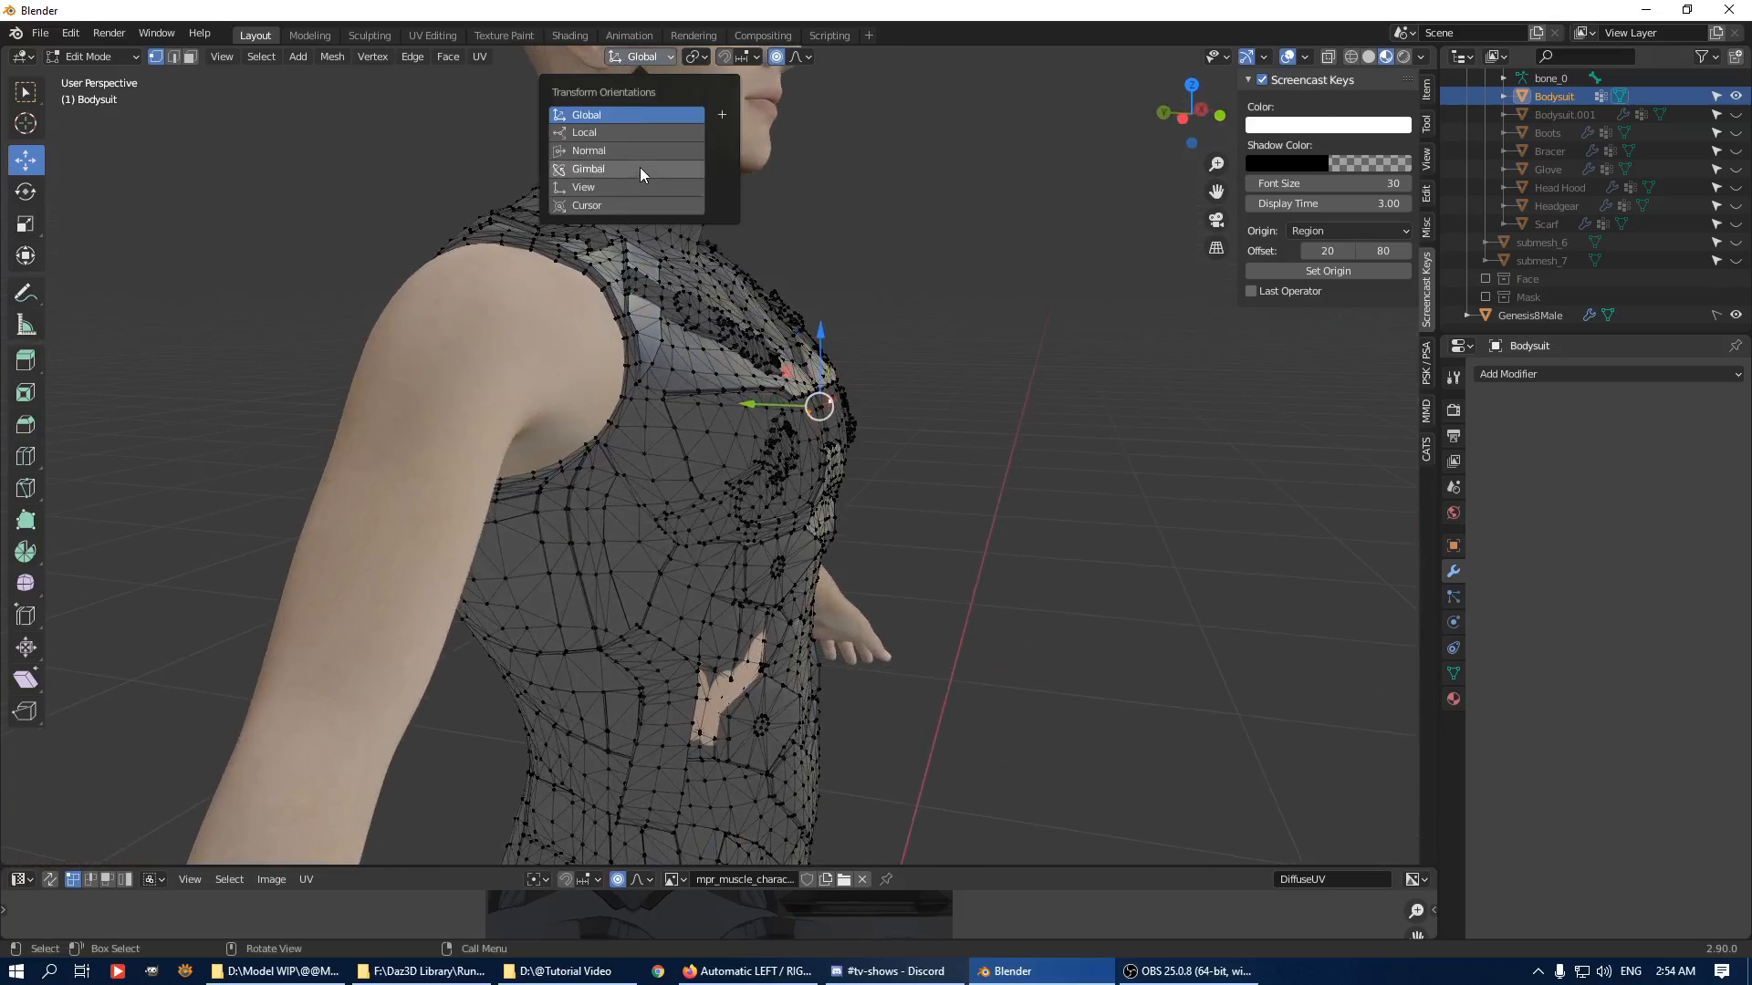
{"action": "left_click", "coordinate": [629, 151]}
{"action": "middle_click_drag", "start_coordinate": [858, 404], "coordinate": [899, 407]}
{"action": "key", "text": "g"}
{"action": "key", "text": "z"}
{"action": "scroll", "coordinate": [890, 405], "scroll_direction": "up", "scroll_amount": 4}
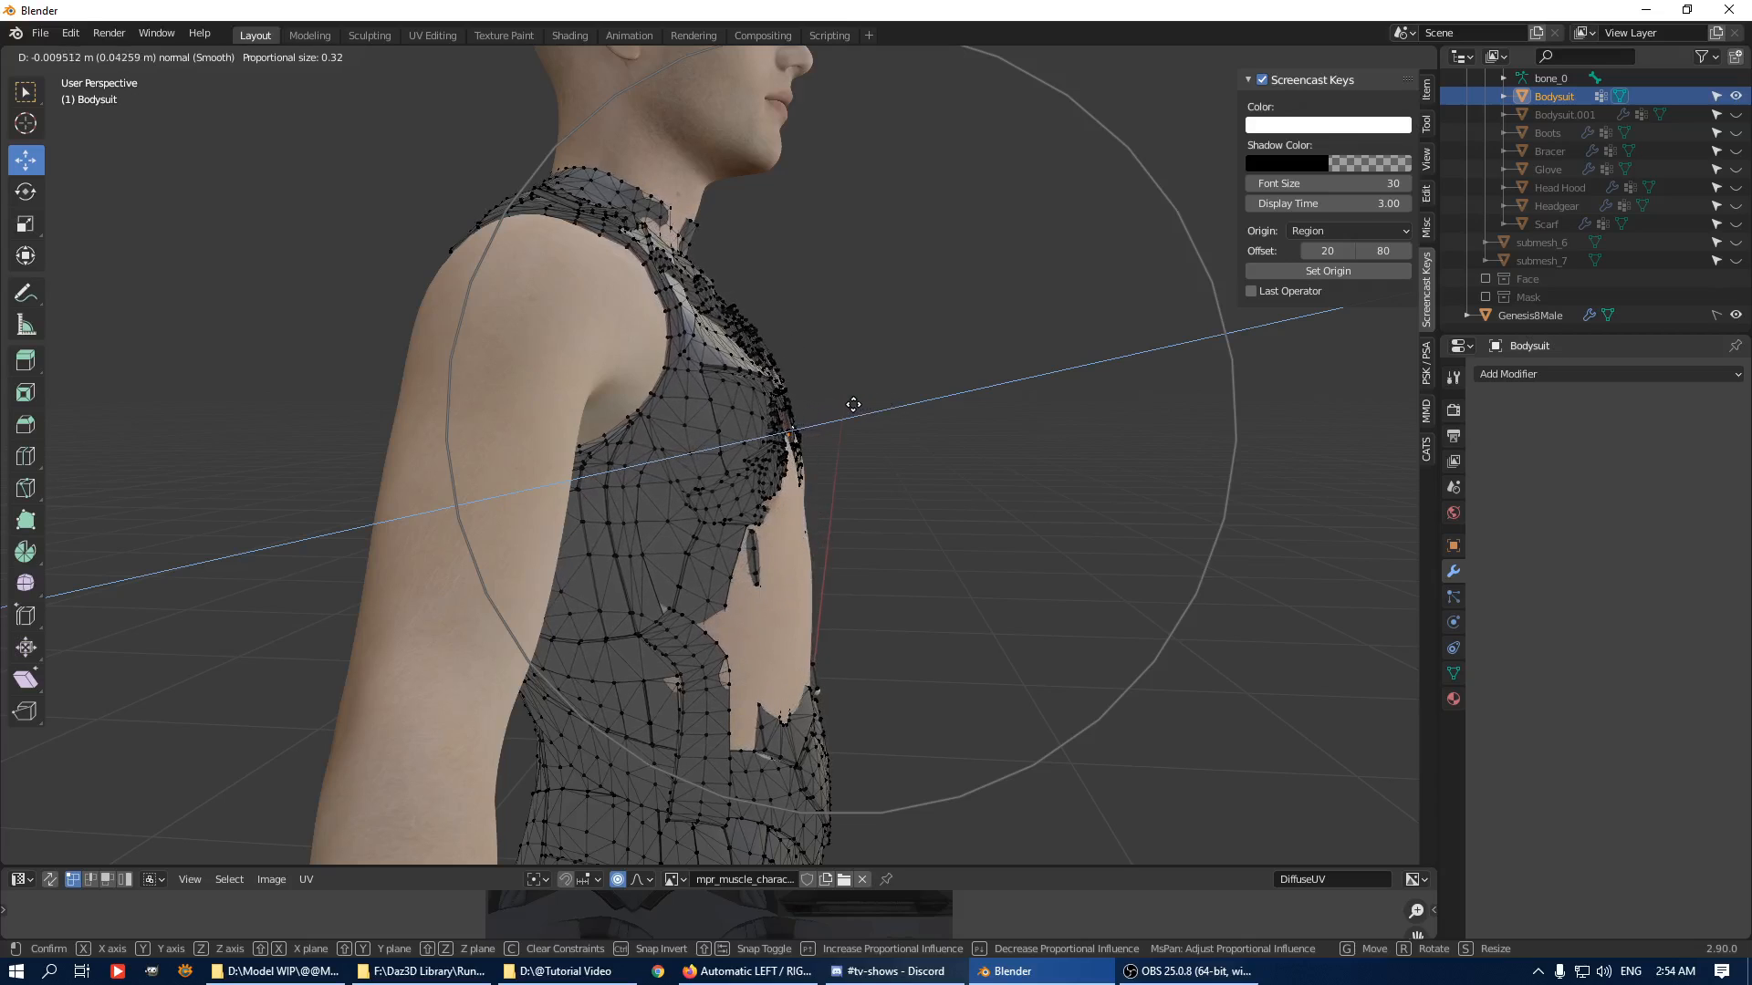
{"action": "left_click", "coordinate": [868, 406]}
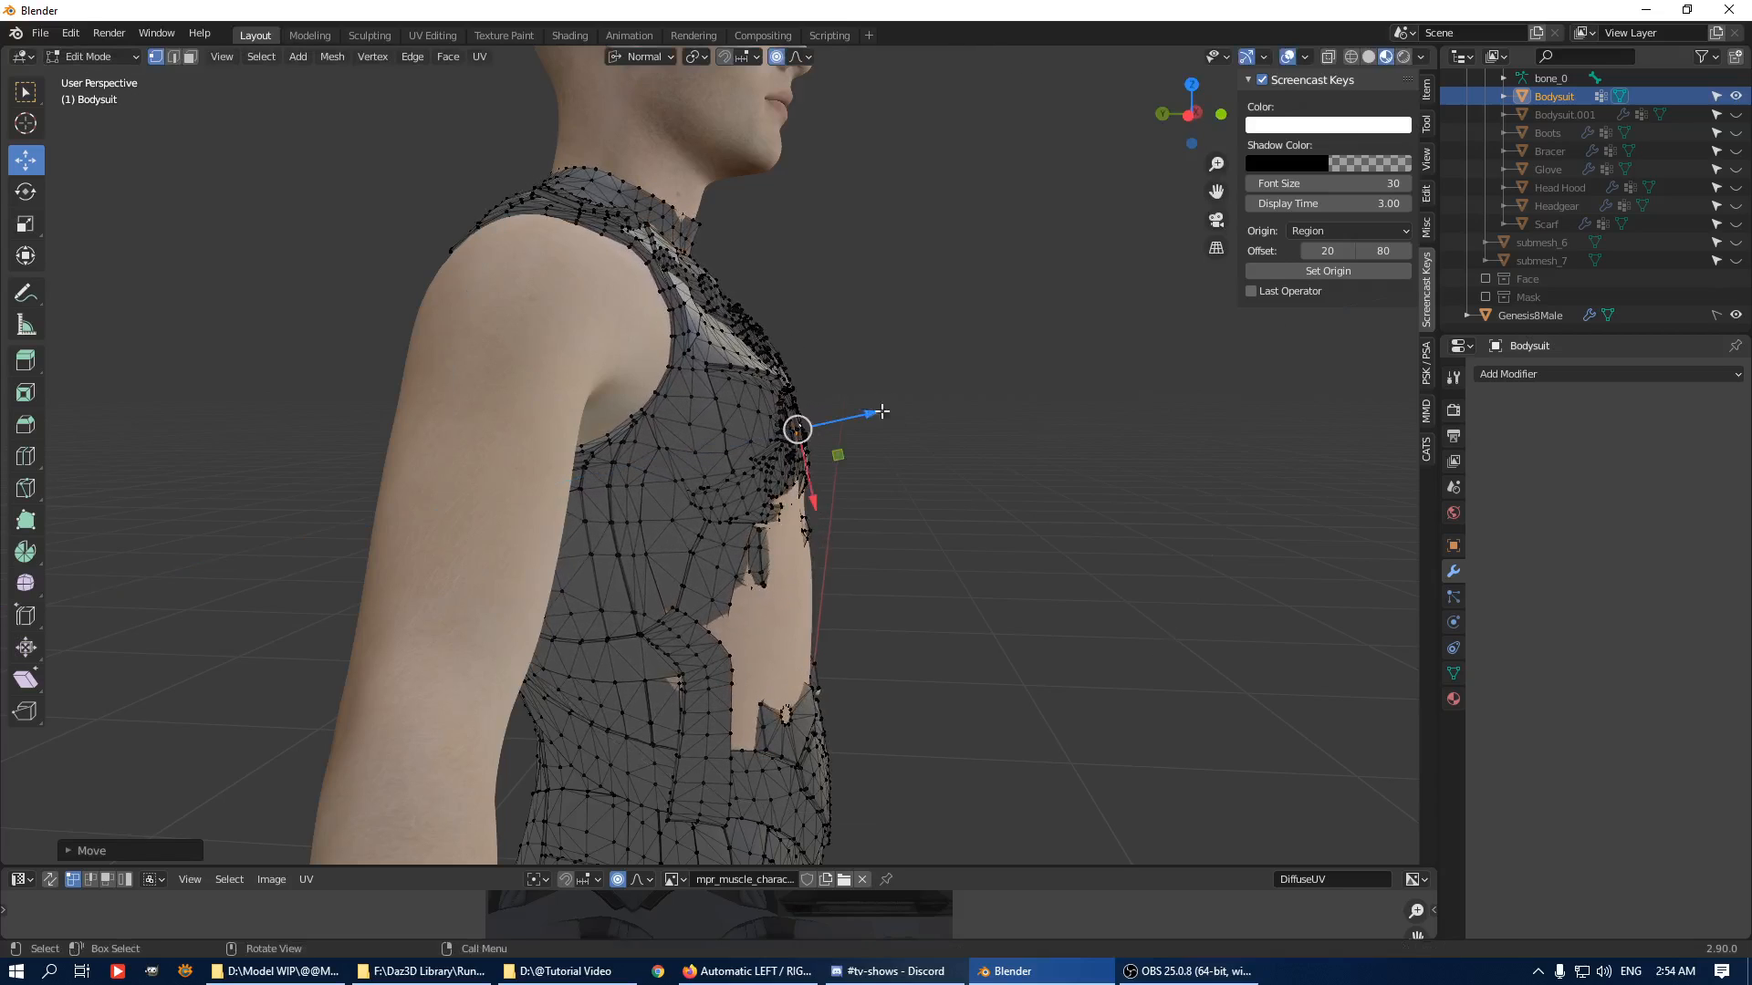
Enable X mirroring with Topology Mirror in the Move tool's options.
{"action": "mouse_move", "coordinate": [869, 406]}
{"action": "middle_mouse_down"}
{"action": "mouse_move", "coordinate": [843, 390]}
{"action": "mouse_move", "coordinate": [876, 385]}
{"action": "middle_mouse_up"}
{"action": "left_click", "coordinate": [1507, 374]}
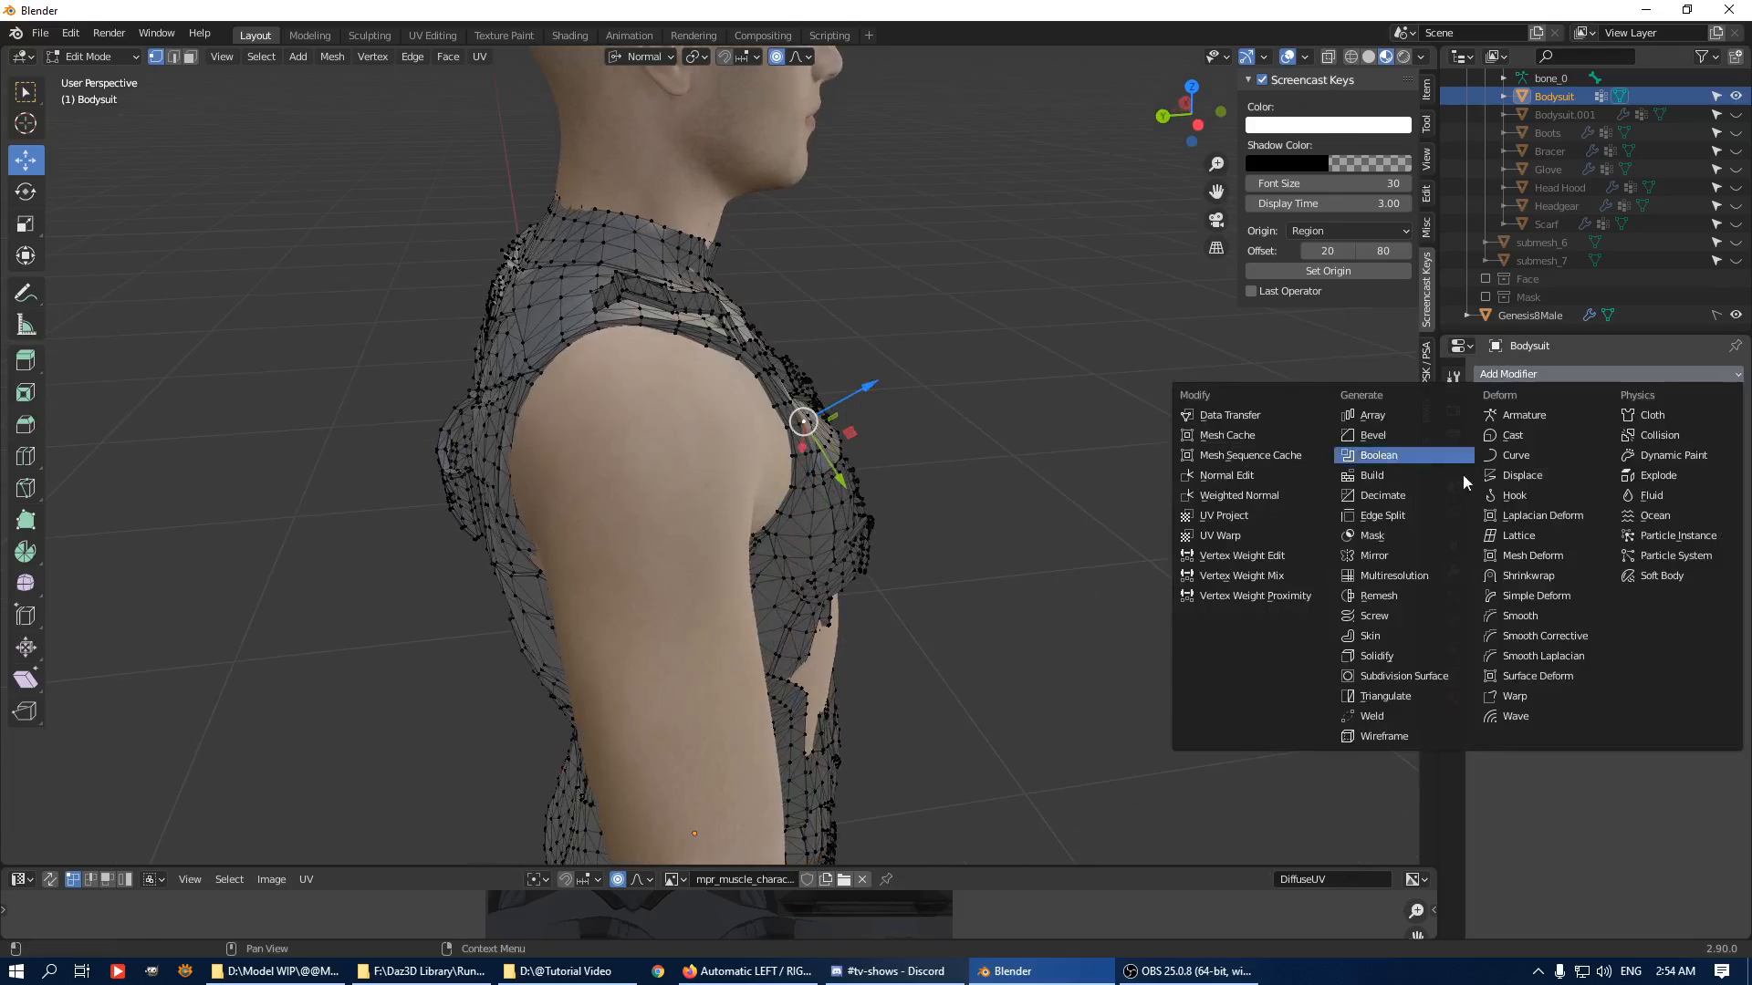
{"action": "left_click", "coordinate": [1454, 378]}
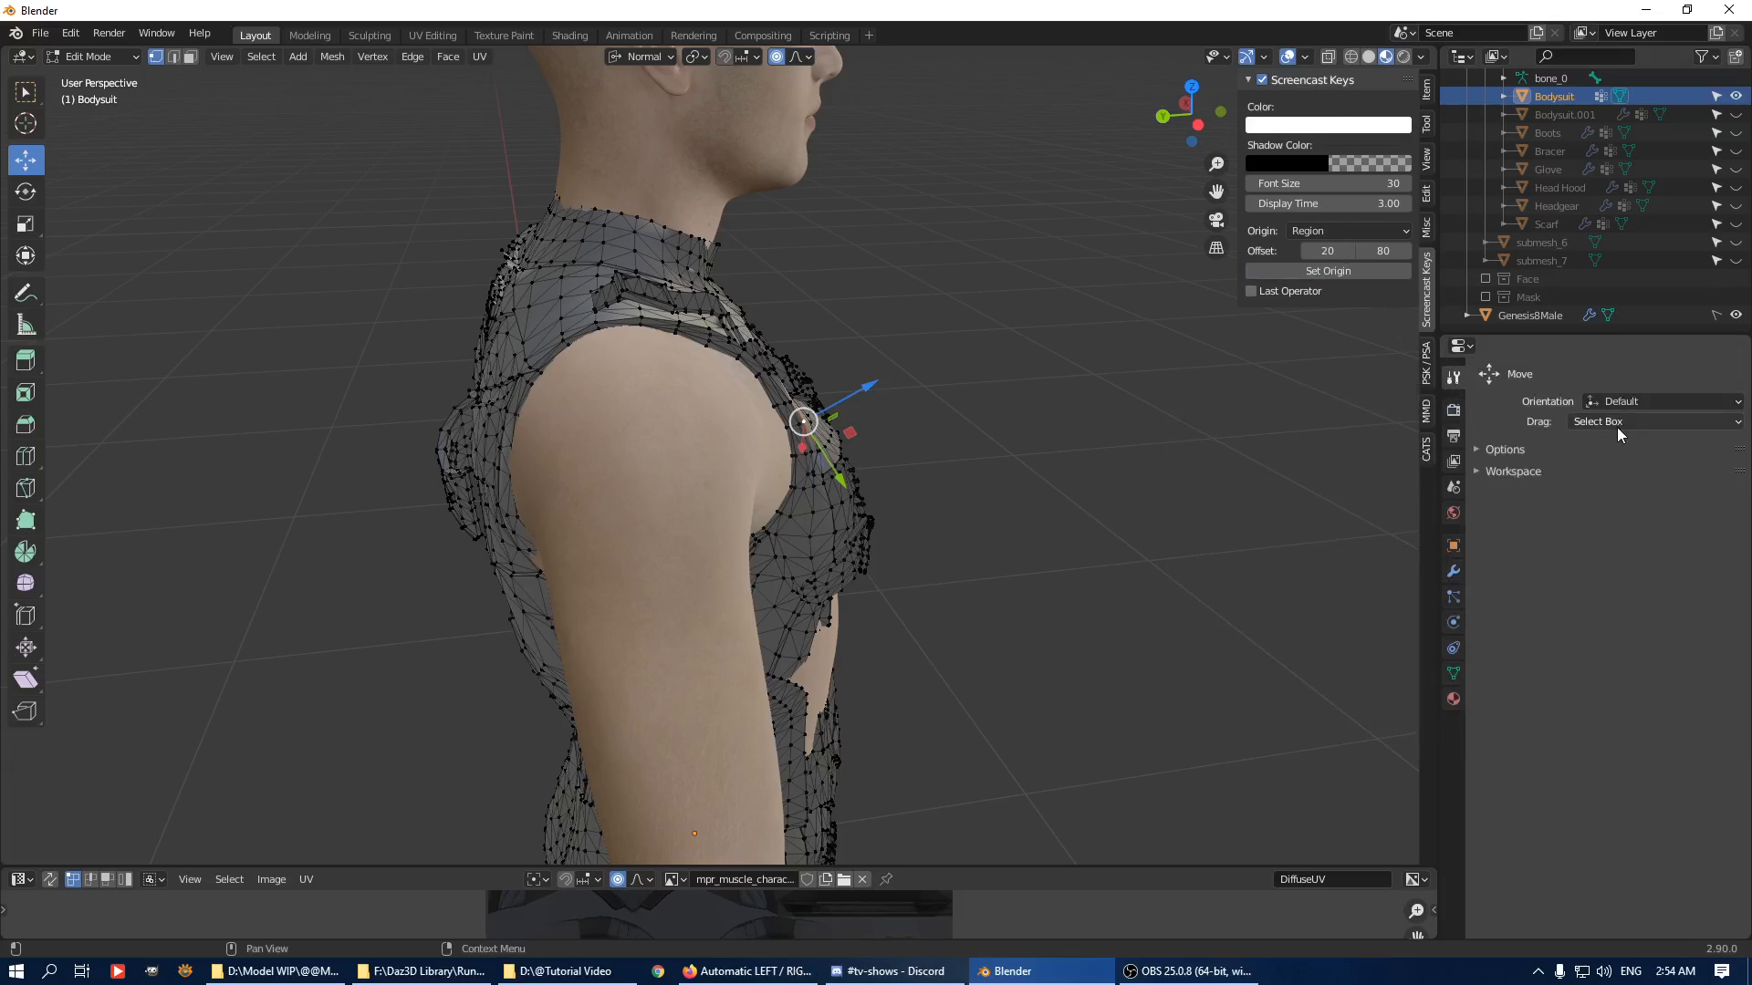
{"action": "left_click", "coordinate": [1503, 450]}
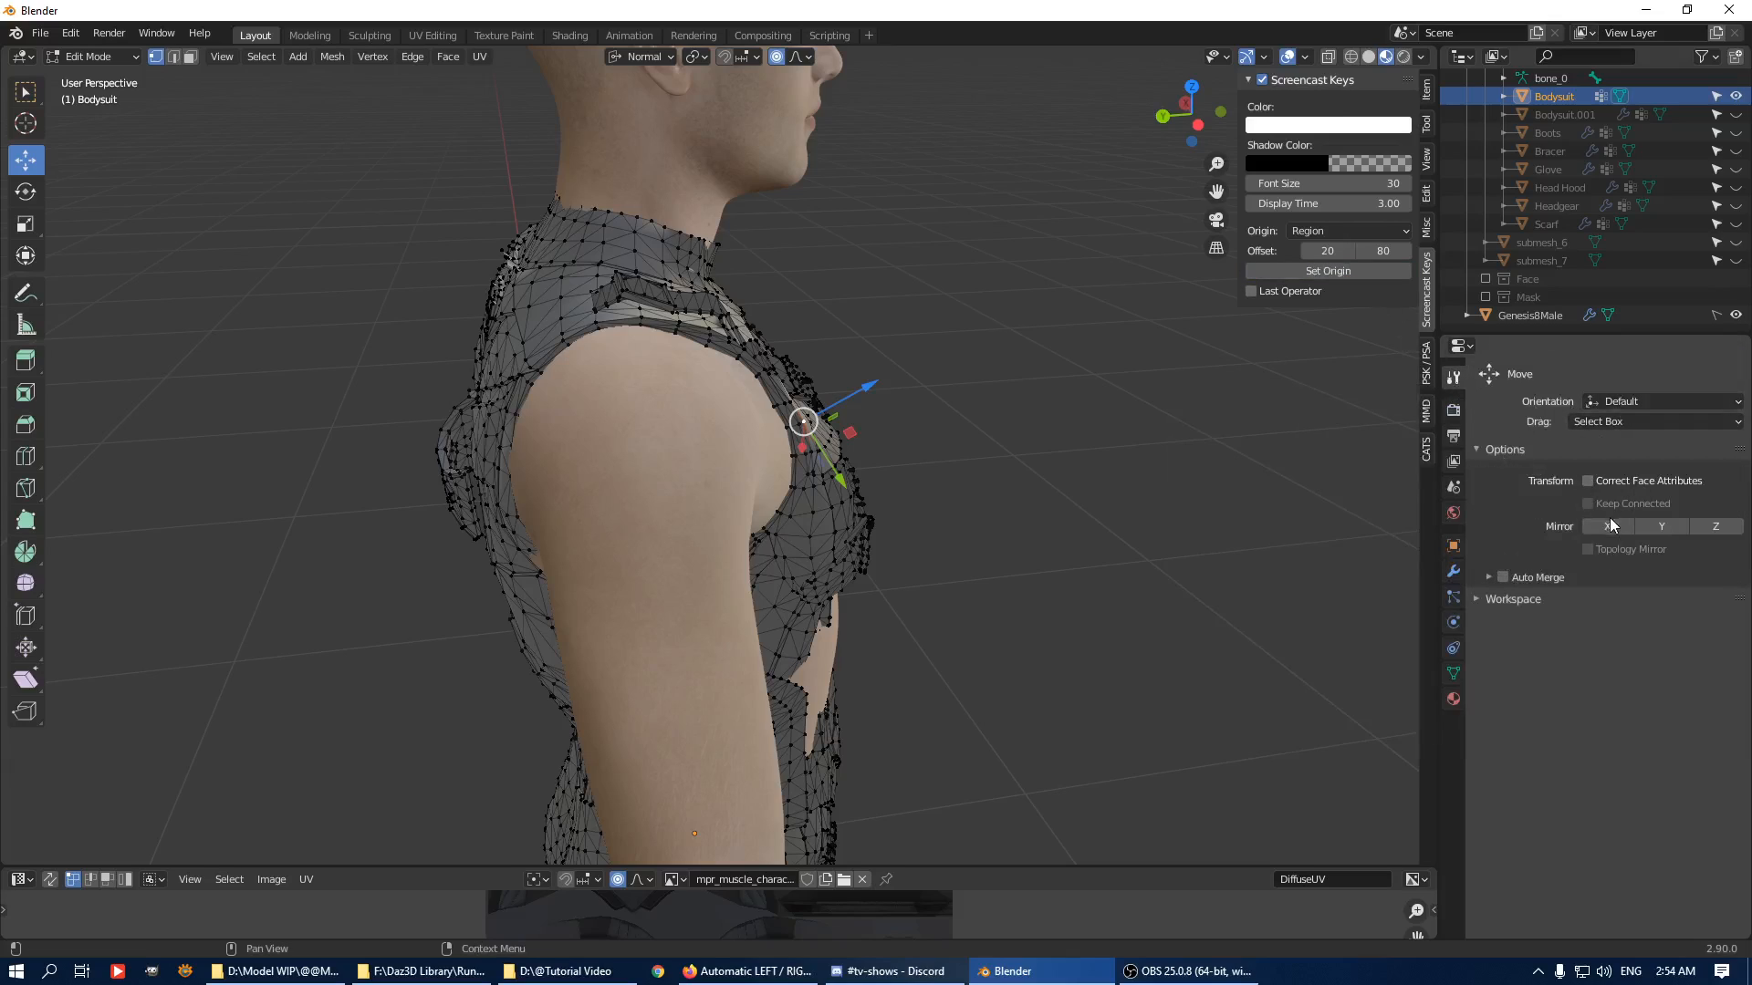
{"action": "left_click", "coordinate": [1616, 551]}
{"action": "middle_click_drag", "start_coordinate": [1095, 410], "coordinate": [901, 264]}
Try moving the shoulder edge in edge selection mode with Topology Mirror off and on, and undo the move.
{"action": "key", "text": "2"}
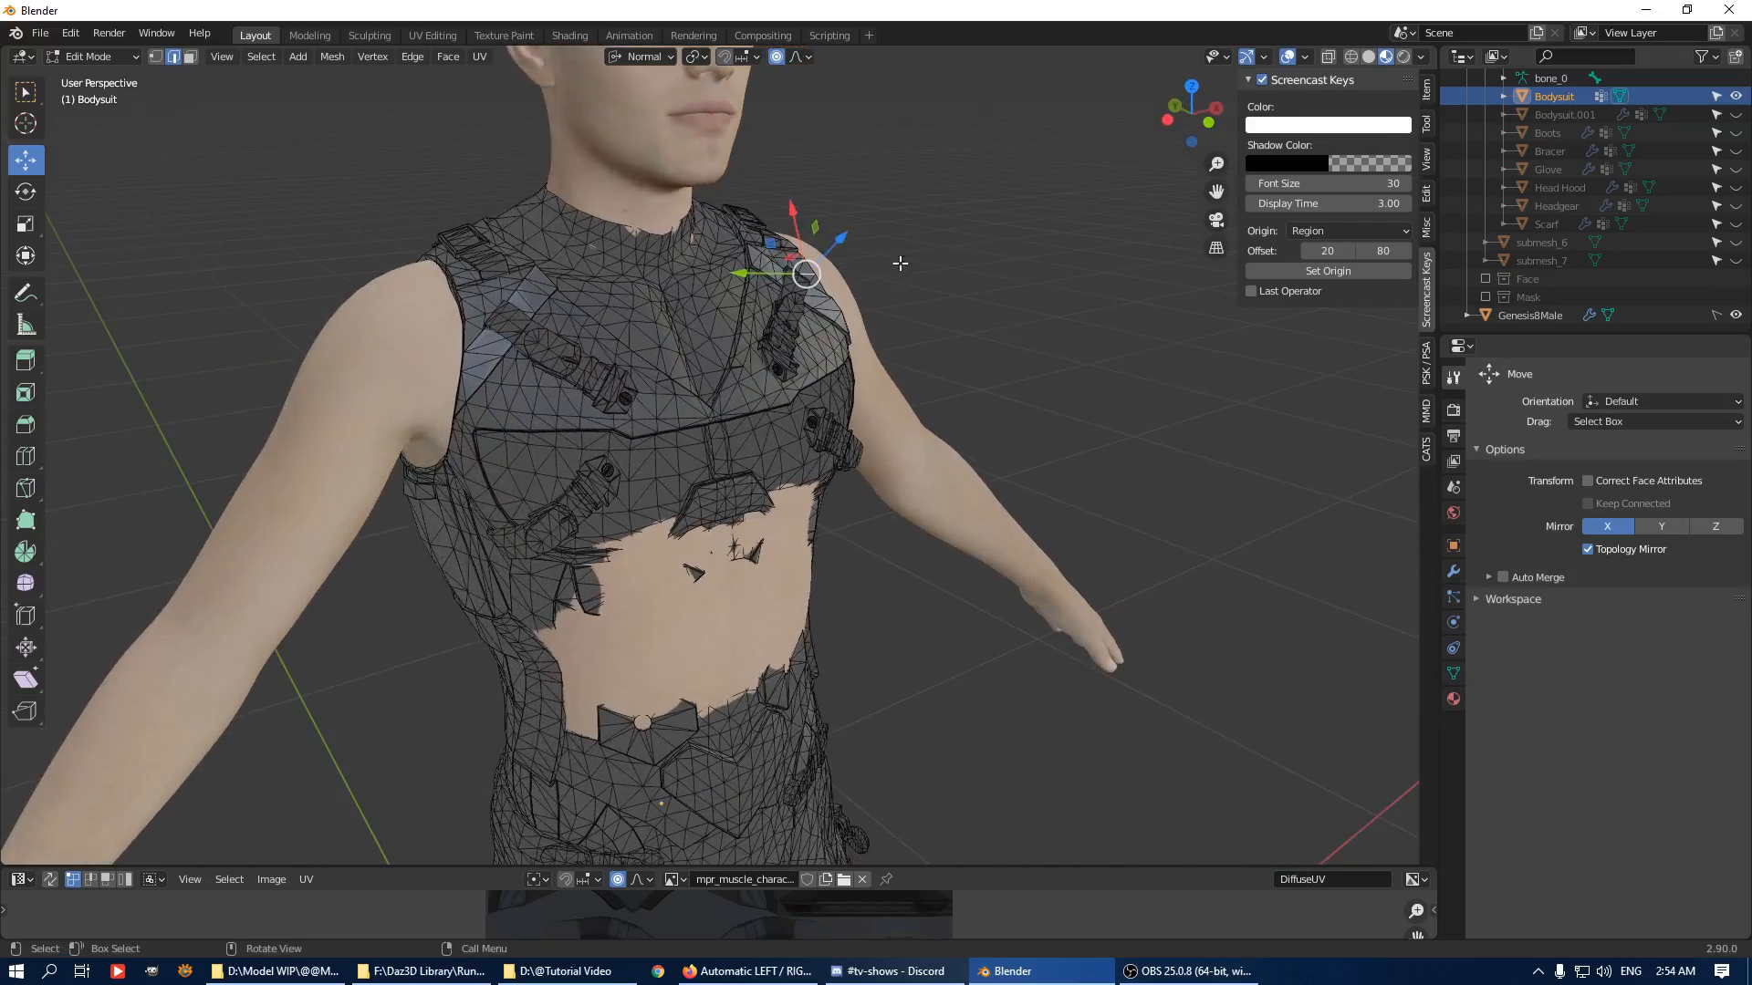
{"action": "left_click_drag", "start_coordinate": [841, 244], "coordinate": [854, 244]}
{"action": "right_click", "coordinate": [848, 249]}
{"action": "left_click", "coordinate": [1588, 549]}
{"action": "right_click", "coordinate": [854, 244]}
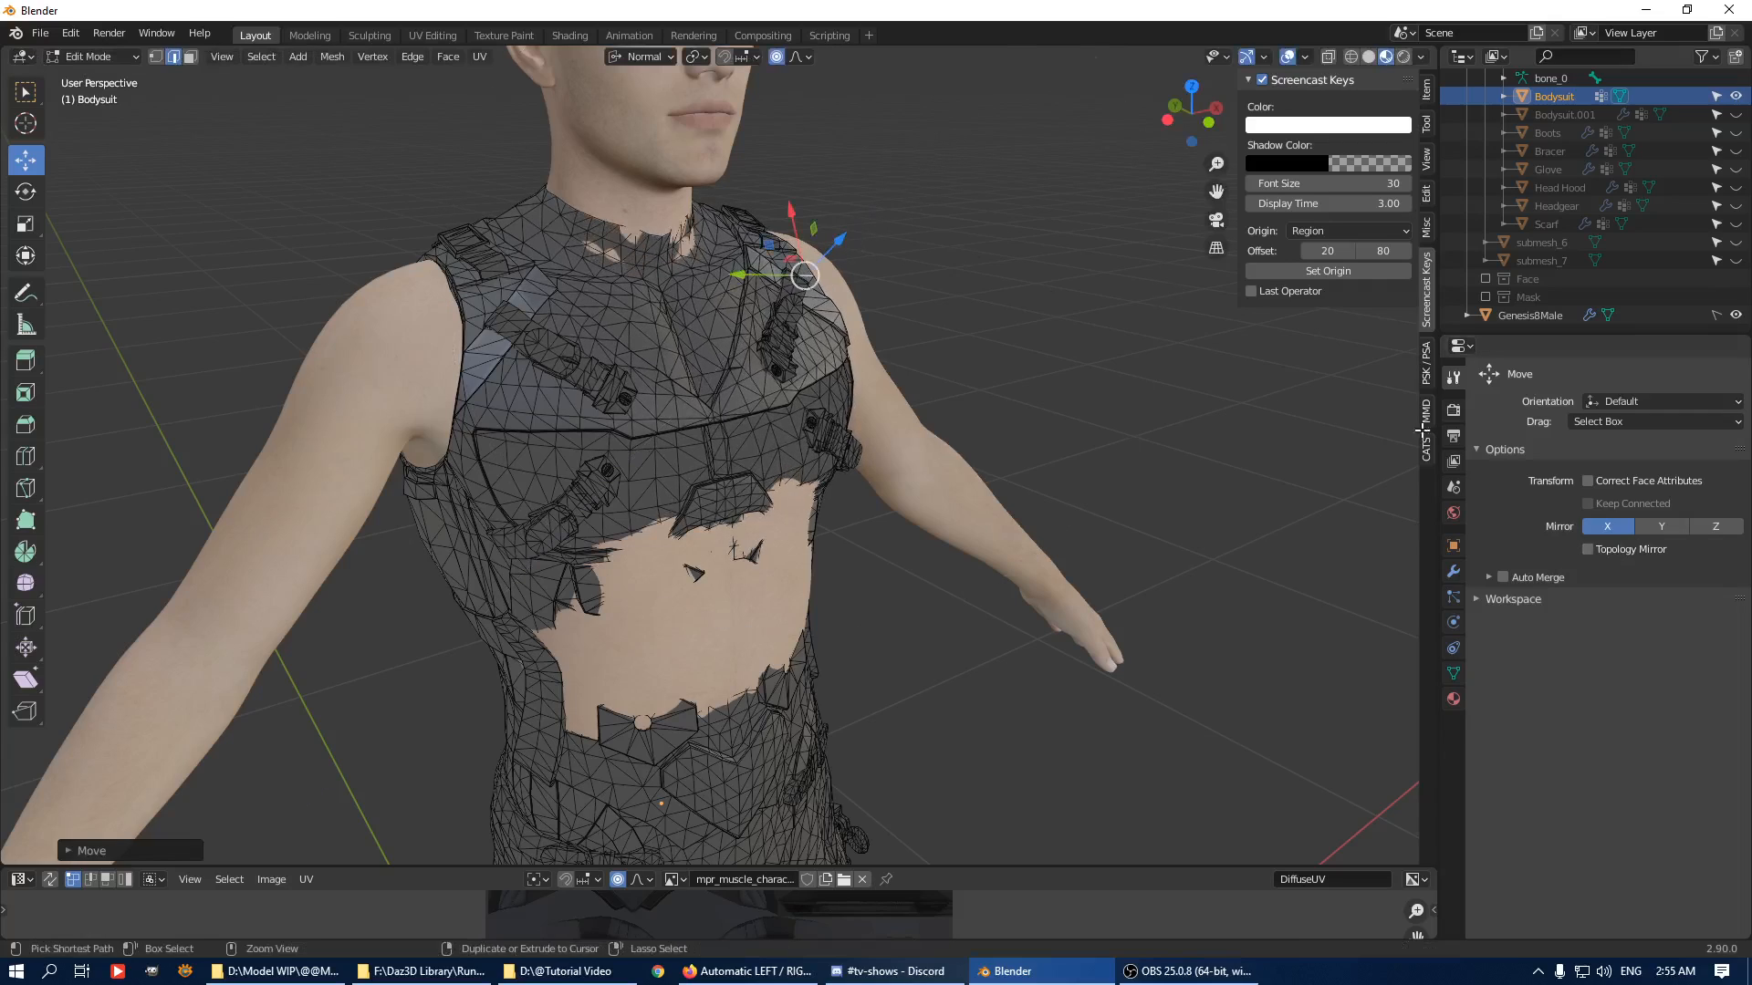
{"action": "left_click", "coordinate": [1611, 551]}
{"action": "left_click_drag", "start_coordinate": [836, 236], "coordinate": [862, 241]}
{"action": "key", "text": "ctrl+z"}
Select the entire Bodysuit mesh and merge its vertices by distance.
{"action": "key", "text": "a"}
{"action": "key", "text": "q"}
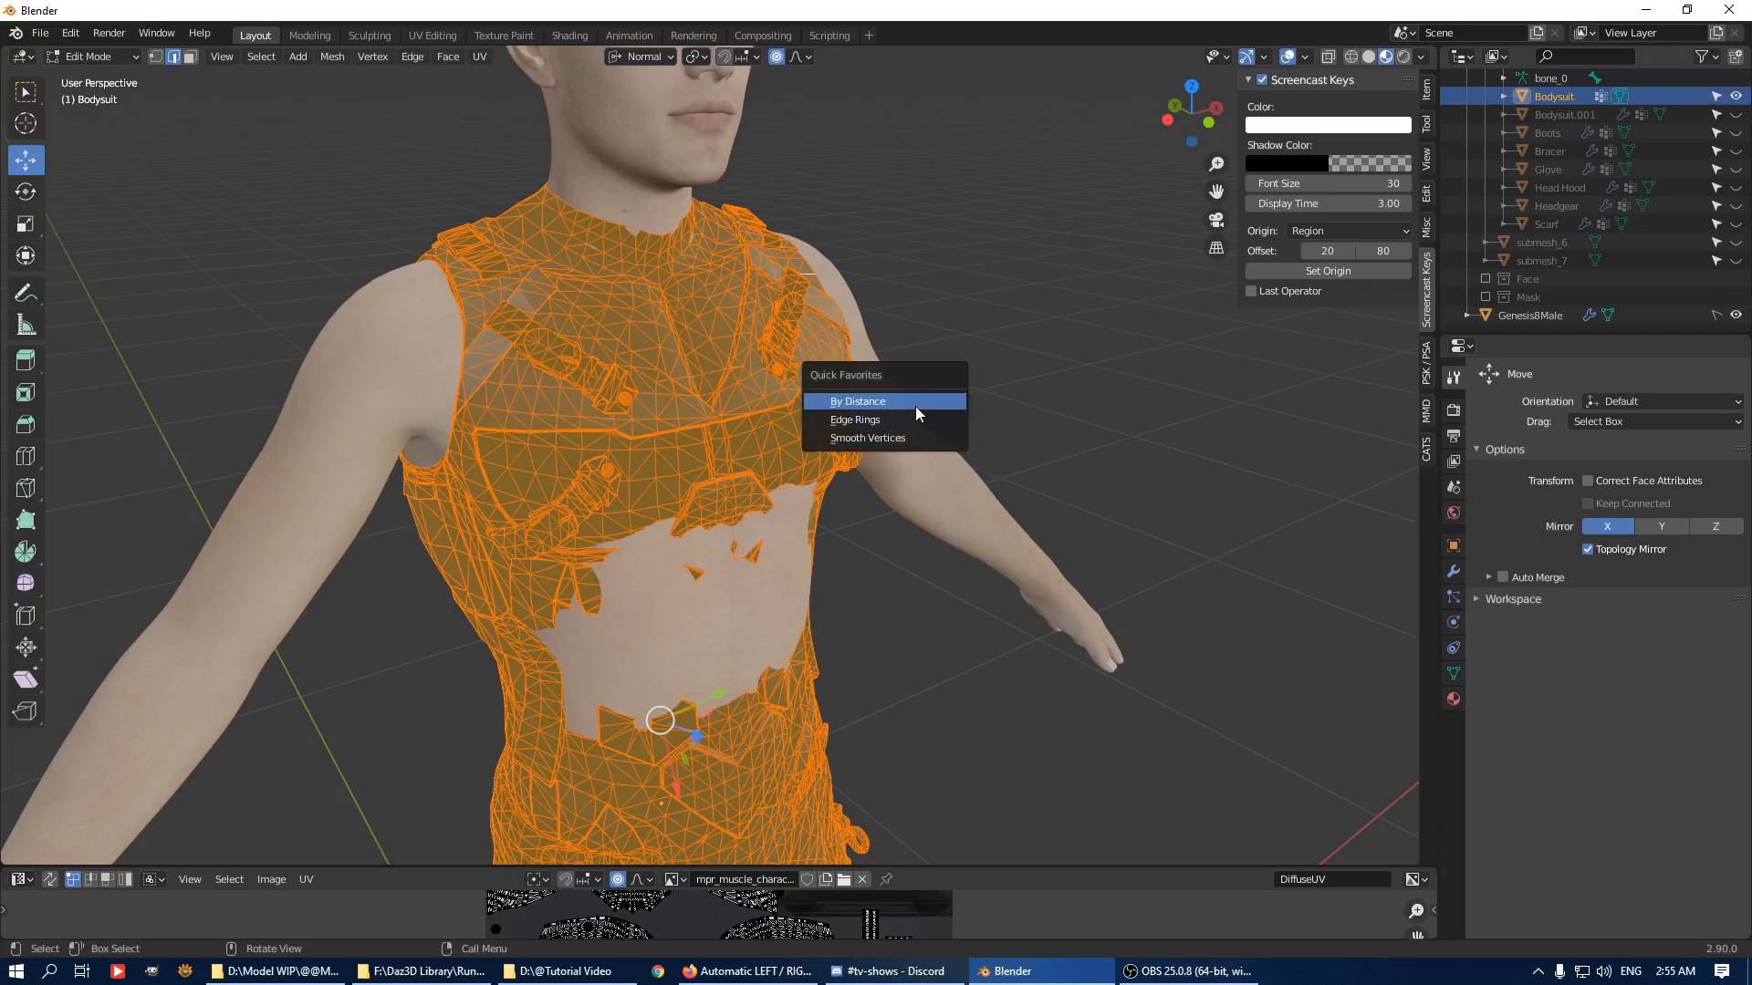
{"action": "left_click", "coordinate": [818, 399]}
{"action": "middle_click_drag", "start_coordinate": [940, 351], "coordinate": [873, 345]}
{"action": "scroll", "coordinate": [873, 345], "scroll_direction": "down", "scroll_amount": 3}
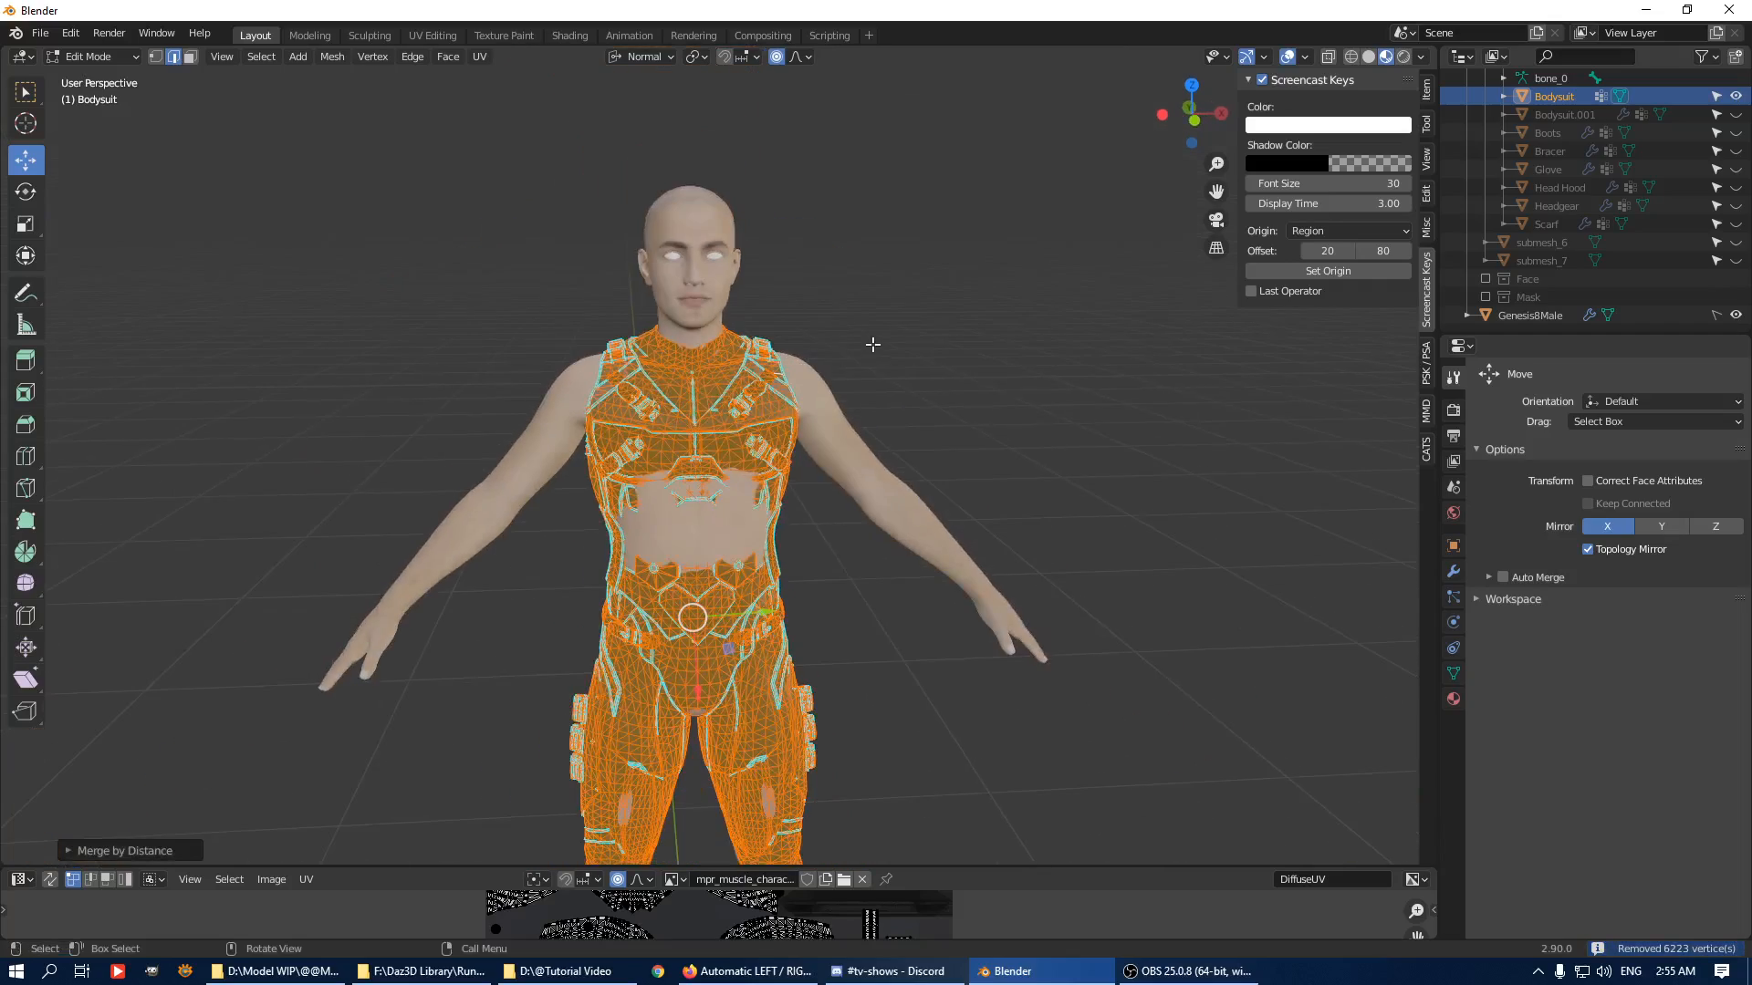
{"action": "scroll", "coordinate": [873, 345], "scroll_direction": "up", "scroll_amount": 6}
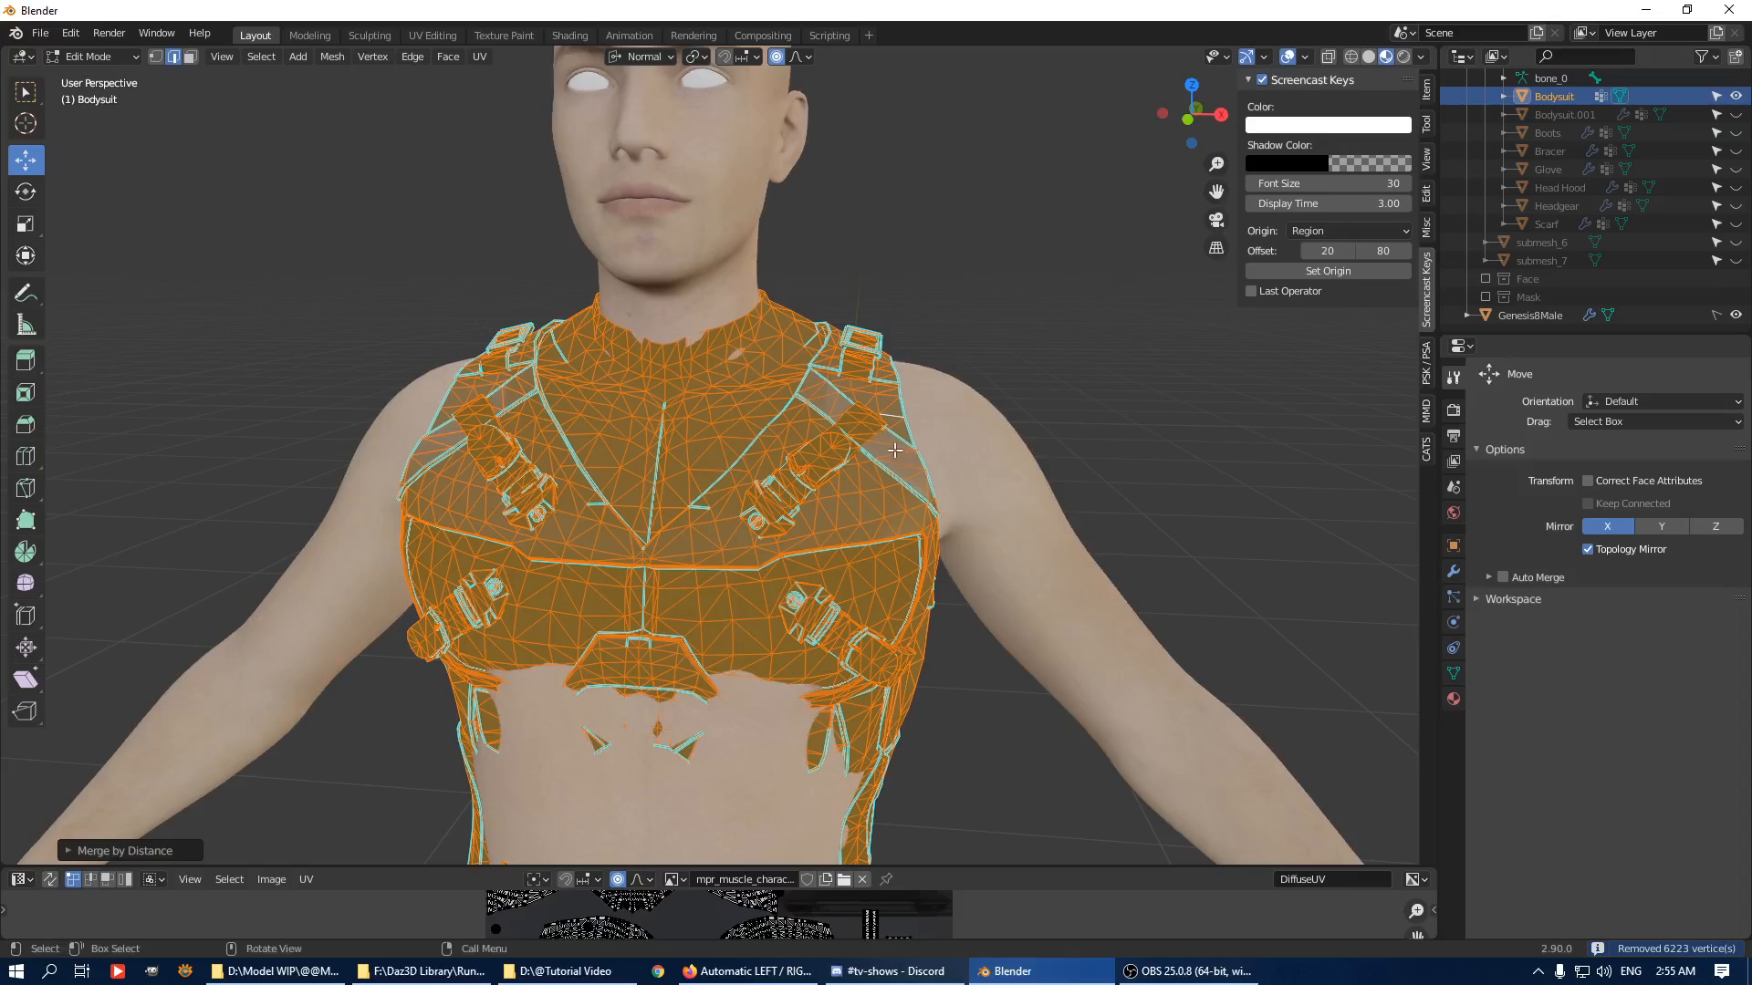
Try an X-mirrored move of a front shoulder edge on the merged mesh and undo it.
{"action": "left_click", "coordinate": [894, 415]}
{"action": "middle_click_drag", "start_coordinate": [894, 415], "coordinate": [945, 369]}
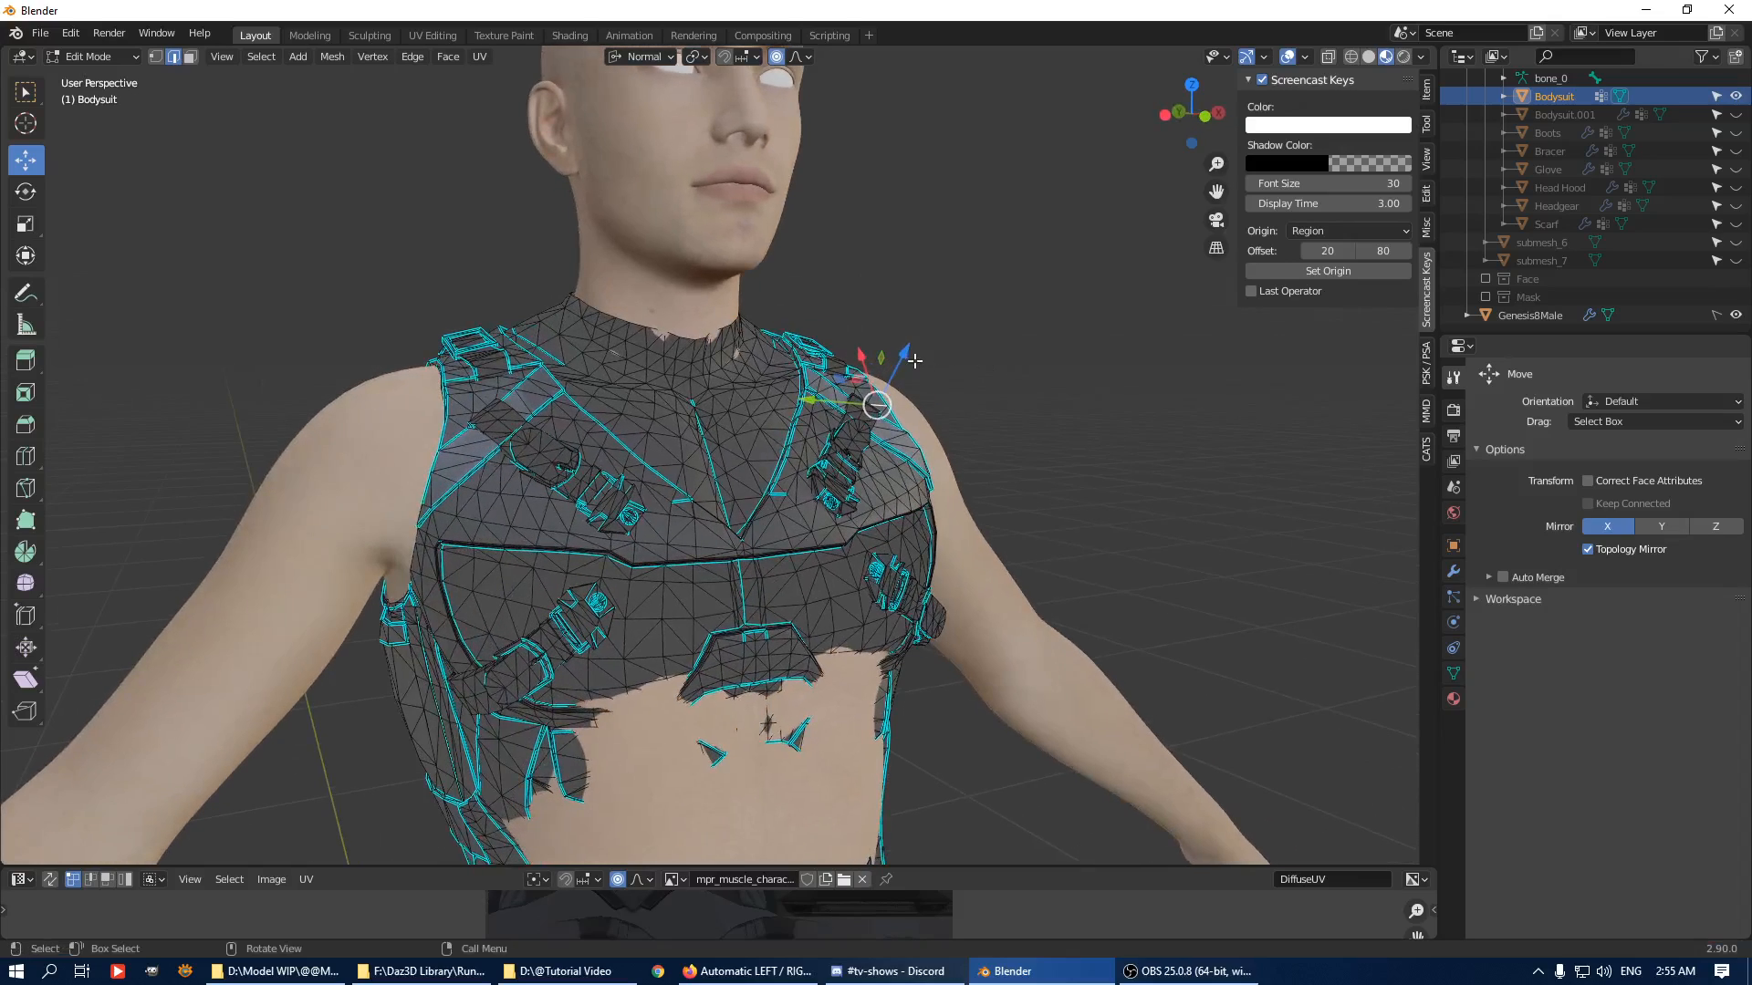
{"action": "left_click_drag", "start_coordinate": [903, 358], "coordinate": [903, 355]}
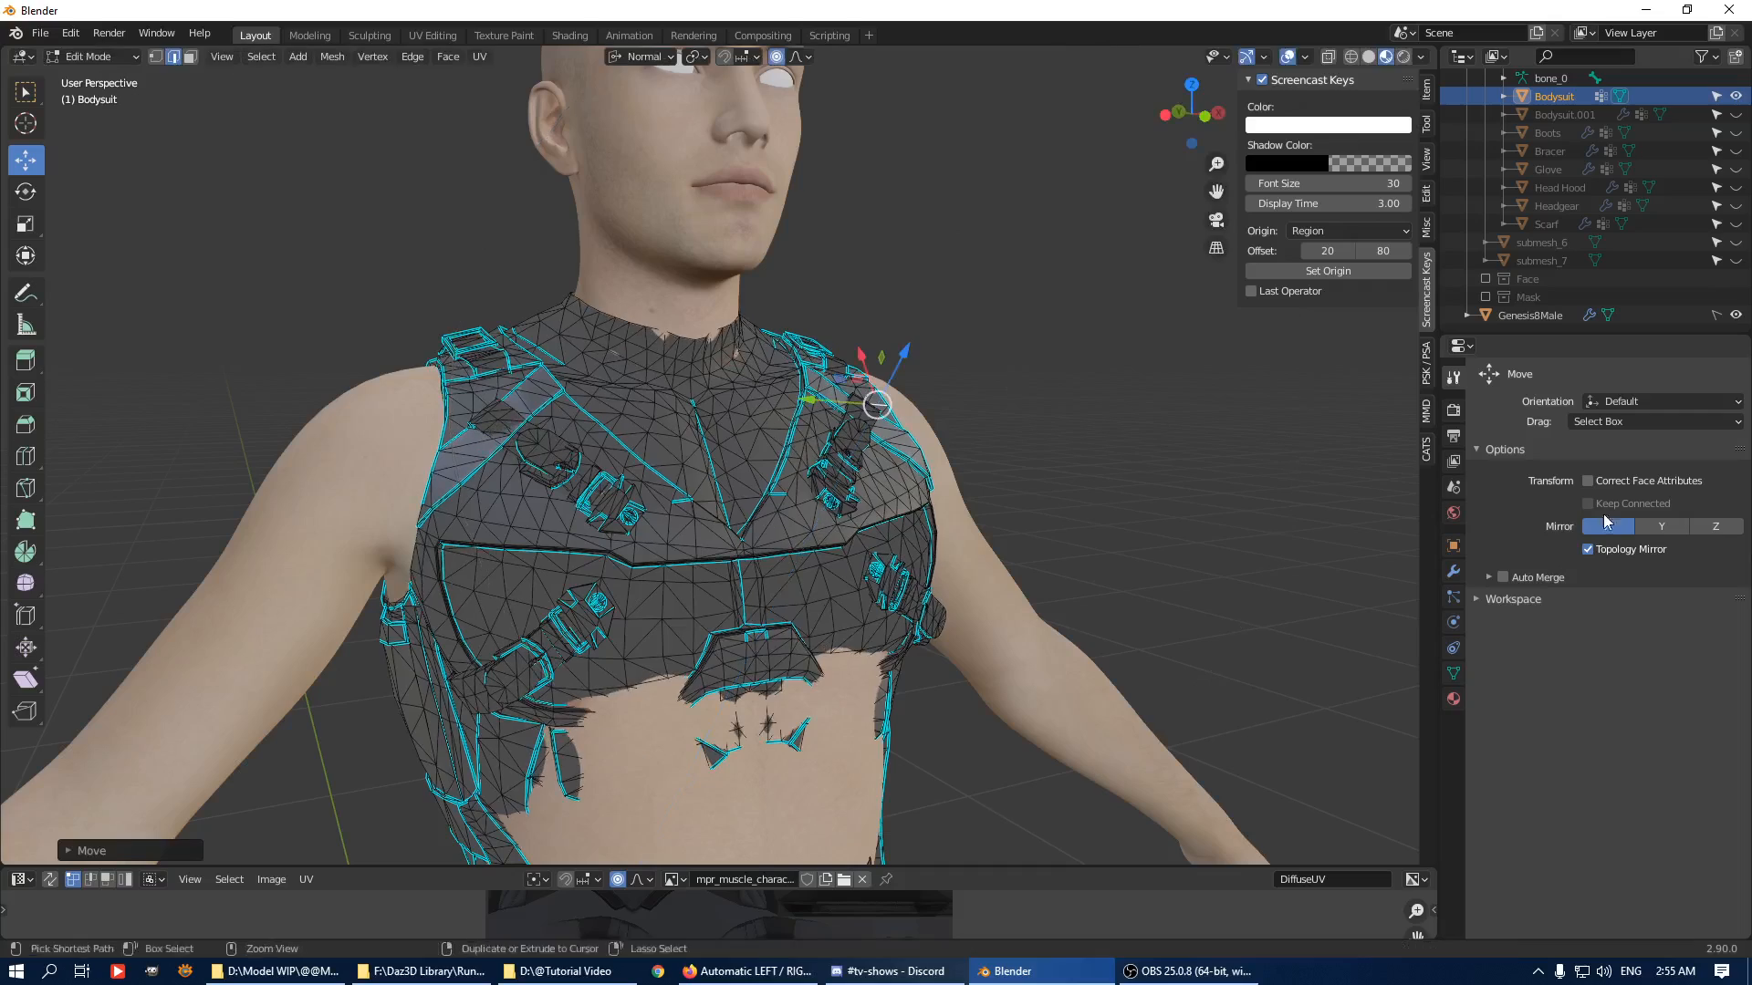
{"action": "key", "text": "ctrl+z"}
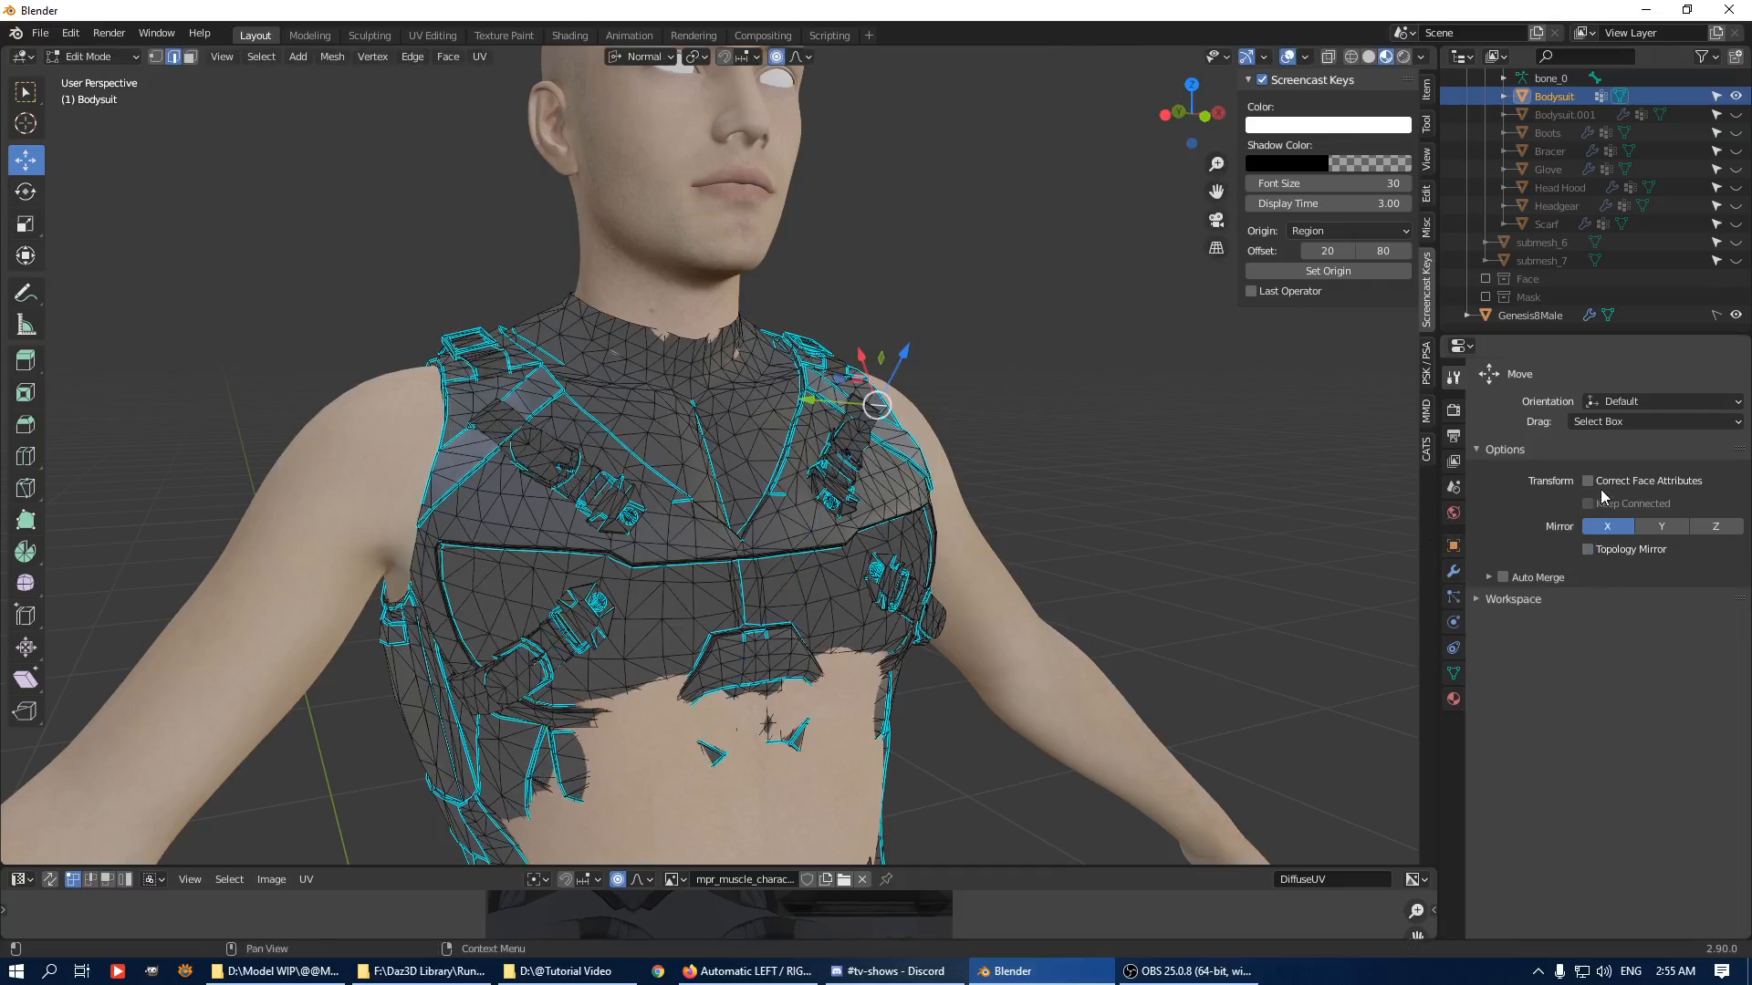
Test mirrored shoulder moves with Correct Face Attributes and Keep Connected enabled, undo them, and switch the mirror and attribute options off.
{"action": "left_click", "coordinate": [1599, 484]}
{"action": "left_click_drag", "start_coordinate": [900, 352], "coordinate": [903, 361]}
{"action": "key", "text": "ctrl+z"}
{"action": "left_click", "coordinate": [1589, 550]}
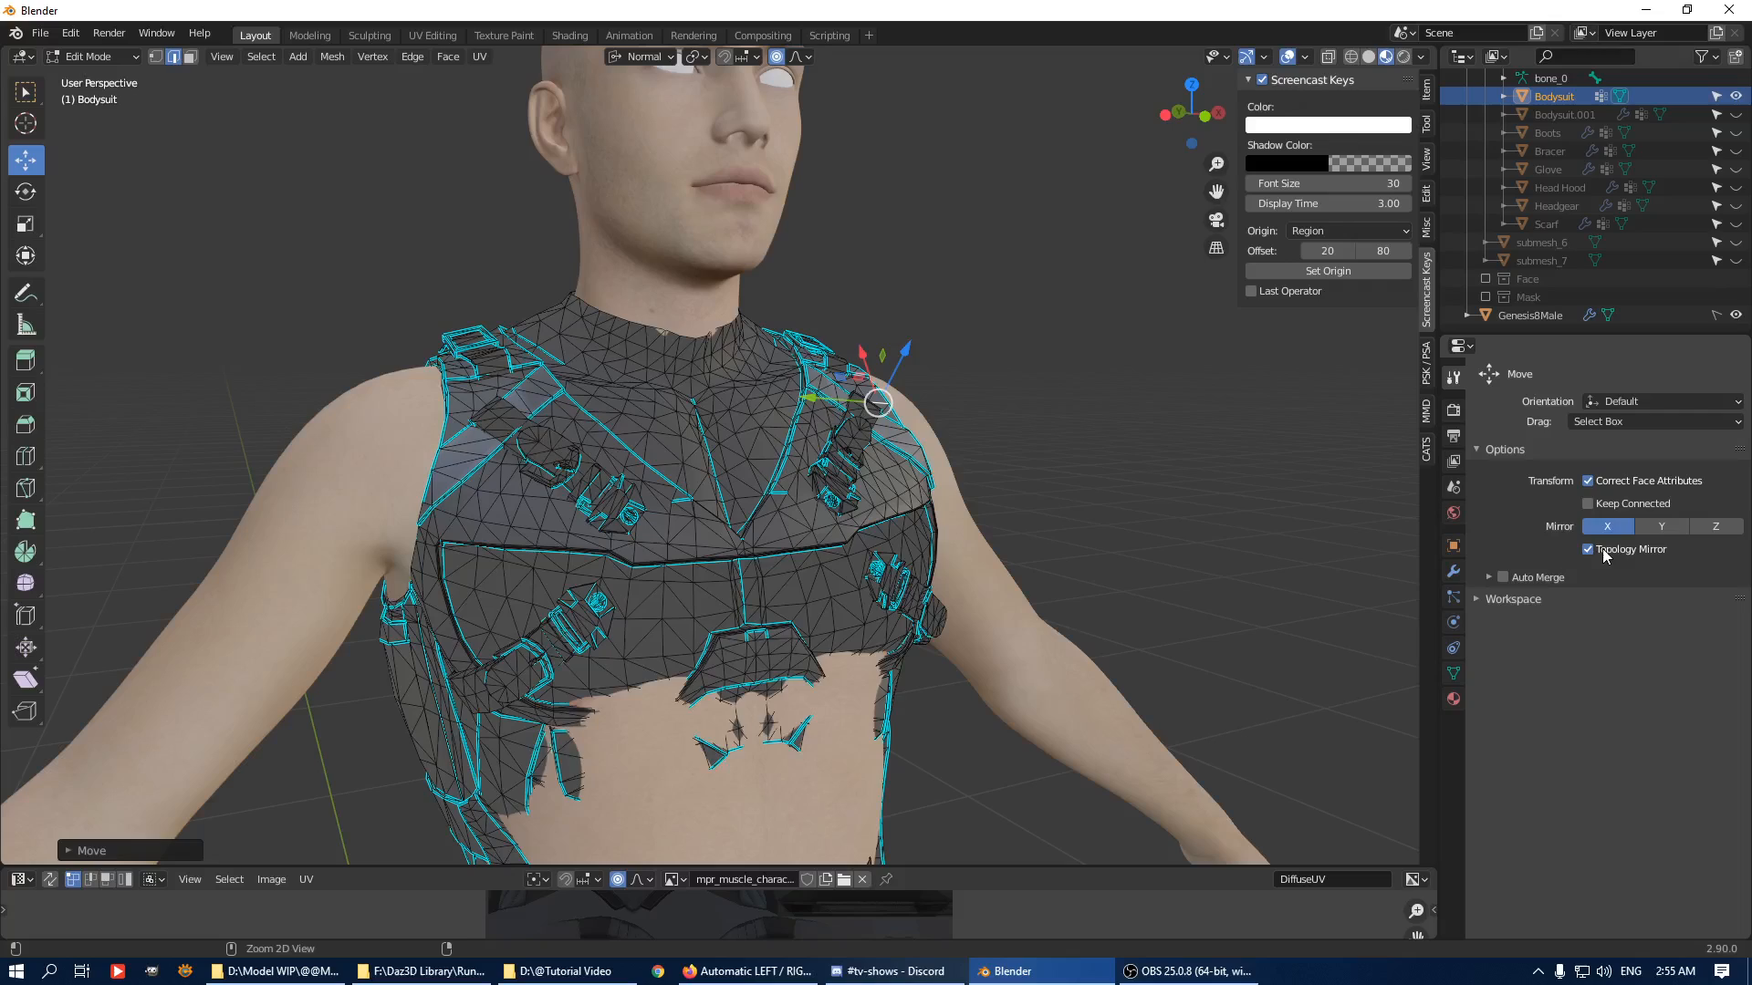
{"action": "key", "text": "ctrl+z"}
{"action": "left_click", "coordinate": [1589, 504]}
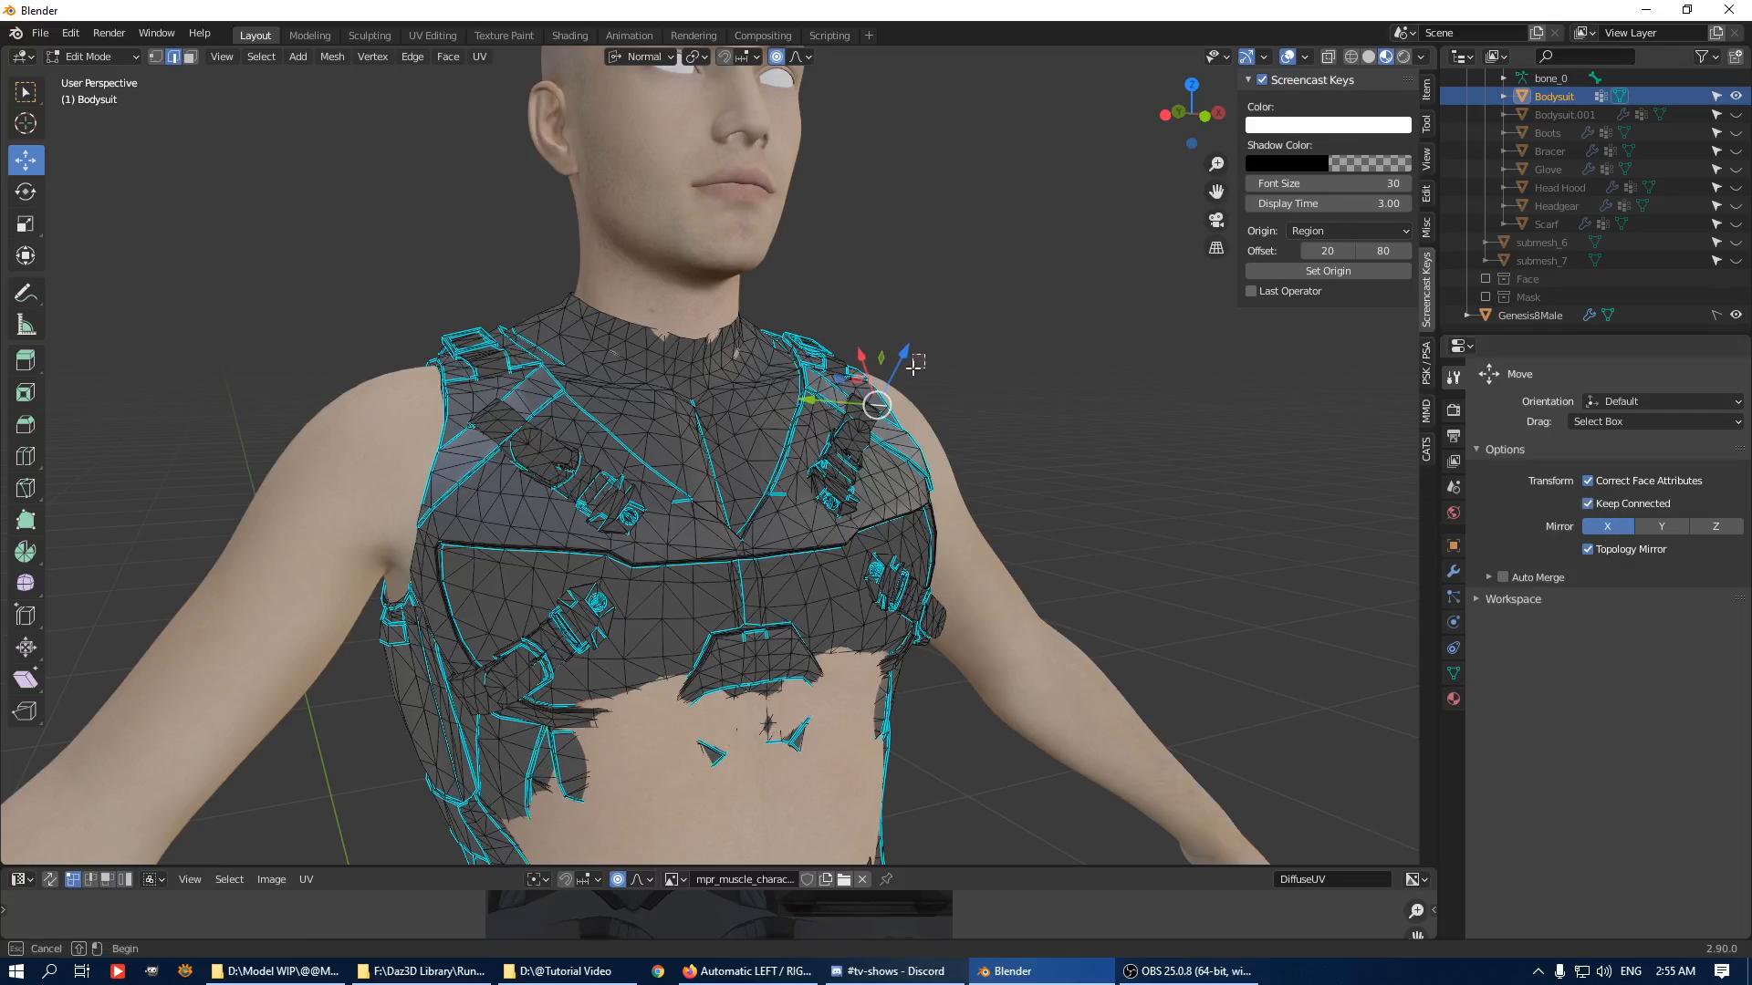
{"action": "left_click_drag", "start_coordinate": [902, 378], "coordinate": [915, 334]}
{"action": "key", "text": "ctrl+z"}
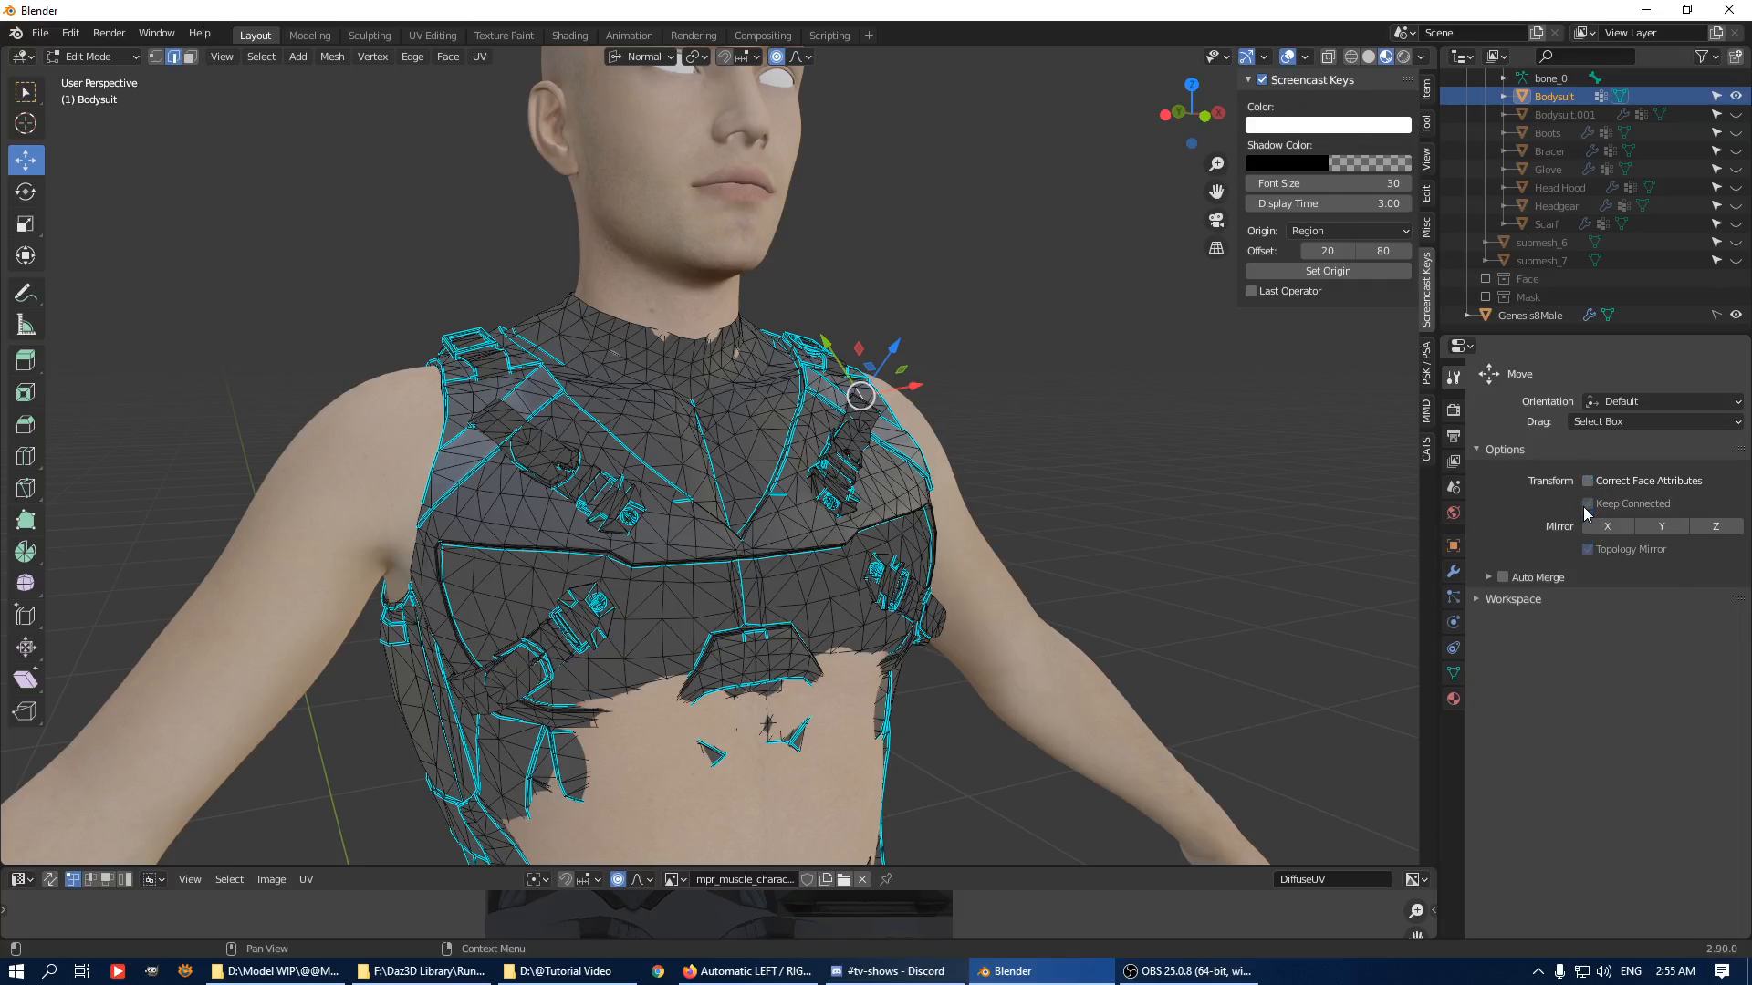
Move the Bodysuit's front shoulder edge closer to the figure's shoulder with proportional editing.
{"action": "middle_click_drag", "start_coordinate": [989, 441], "coordinate": [780, 443]}
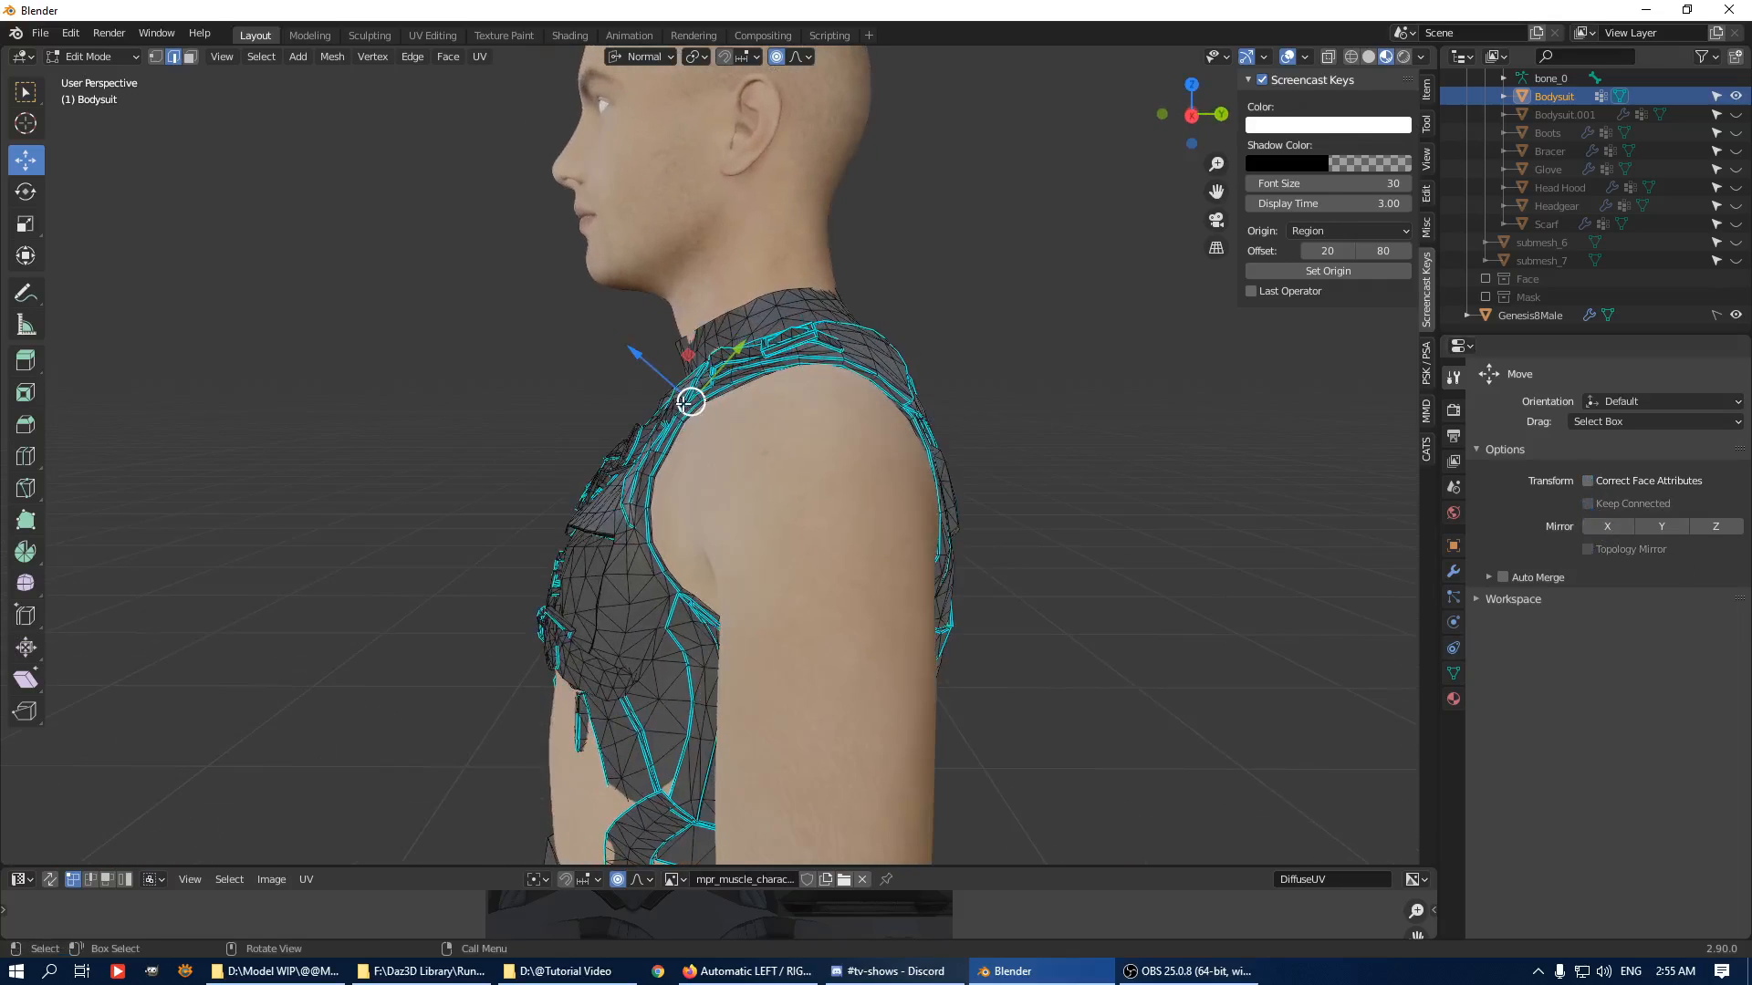
{"action": "scroll", "coordinate": [779, 444], "scroll_direction": "up", "scroll_amount": 2}
{"action": "scroll", "coordinate": [779, 443], "scroll_direction": "up", "scroll_amount": 3}
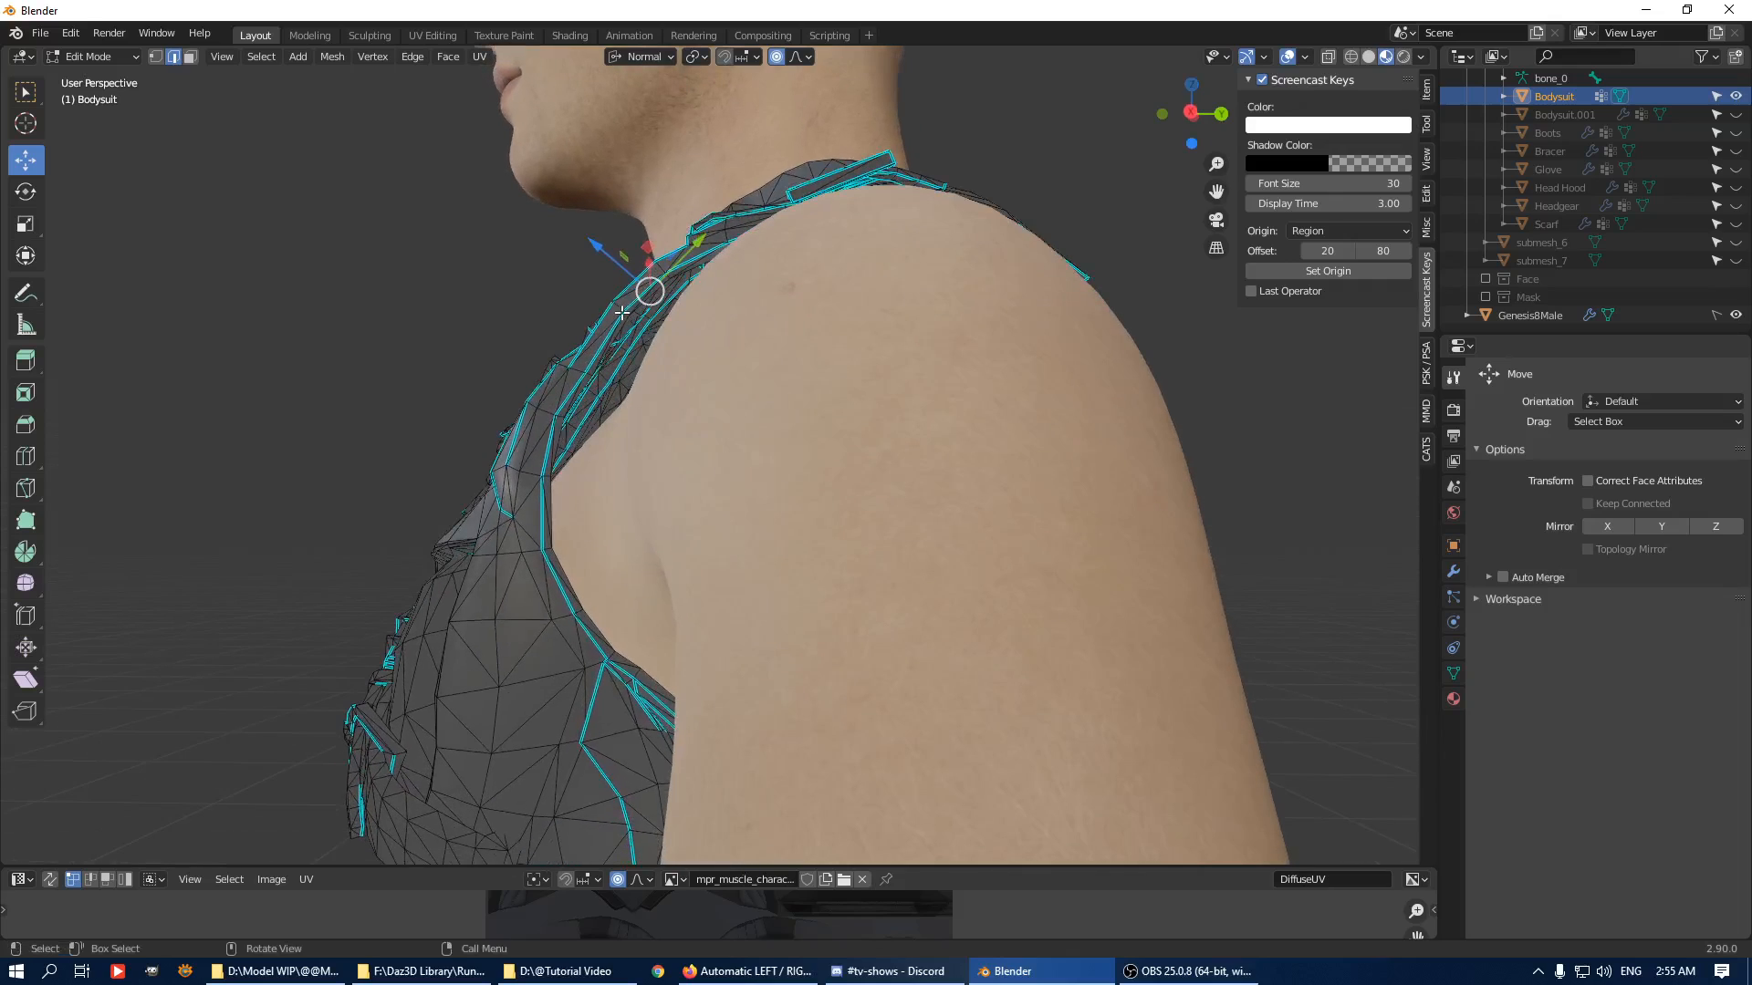
{"action": "left_click_drag", "start_coordinate": [662, 349], "coordinate": [657, 423]}
{"action": "scroll", "coordinate": [653, 402], "scroll_direction": "up", "scroll_amount": 7}
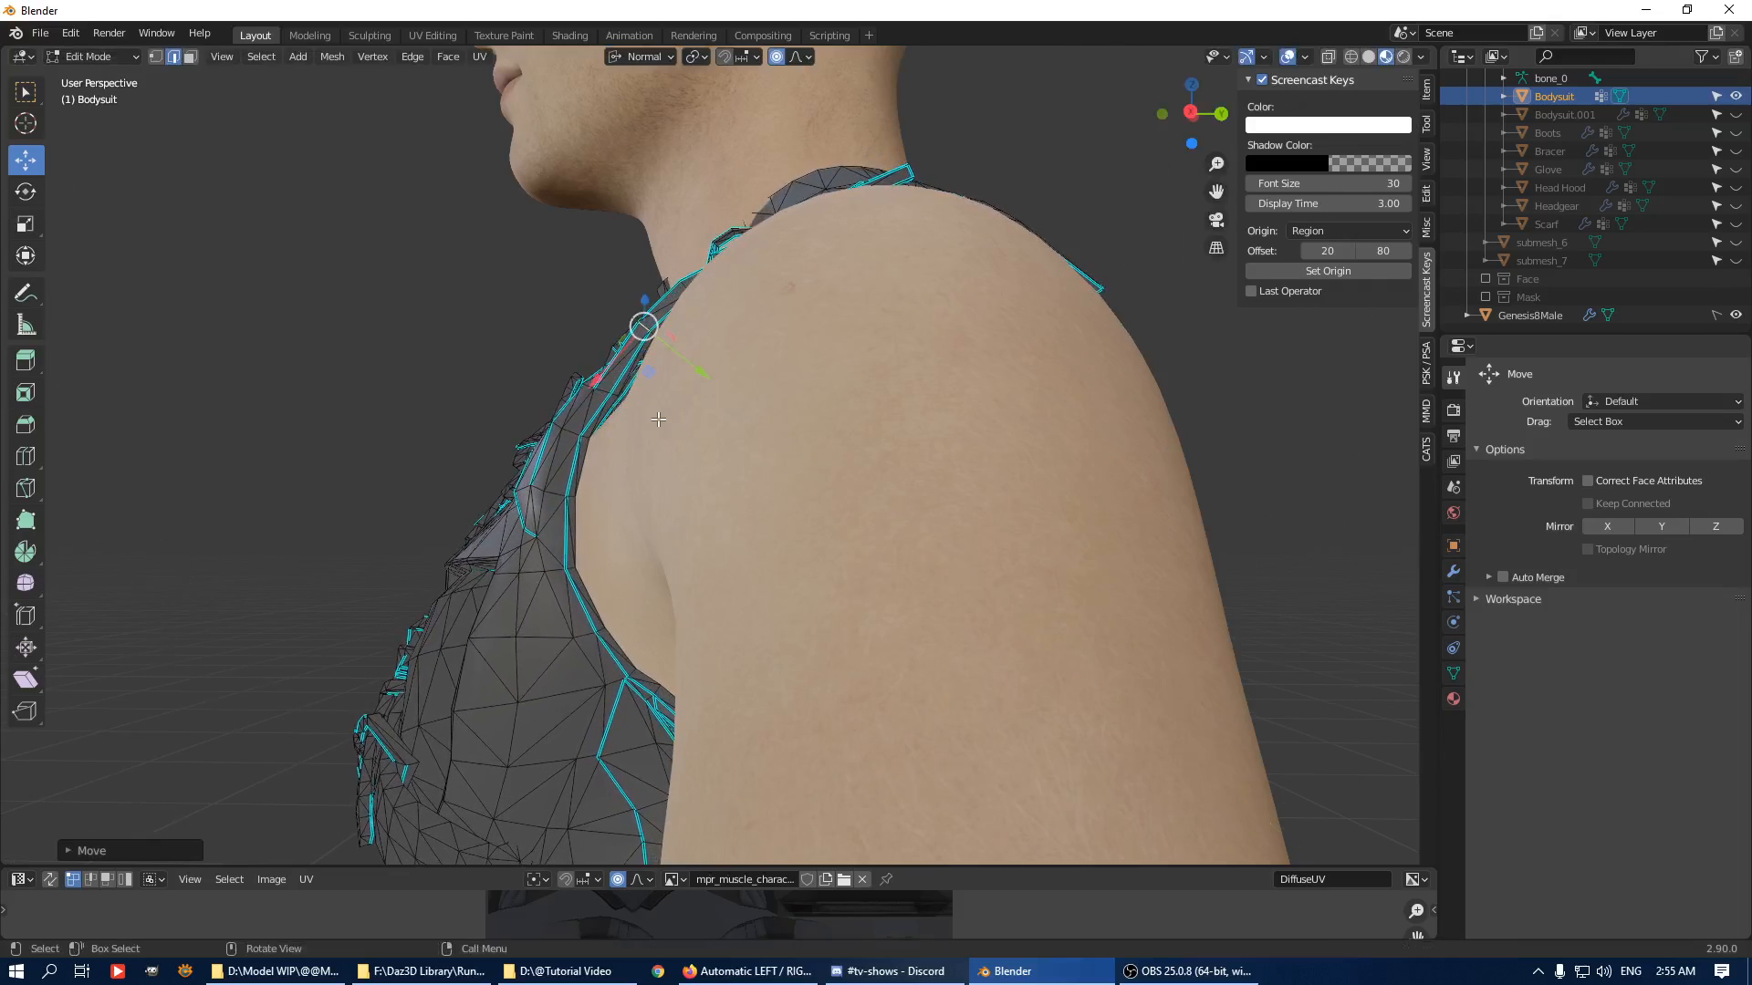
Adjust the front edge of the armhole along its local Y axis.
{"action": "middle_click_drag", "start_coordinate": [657, 423], "coordinate": [527, 605]}
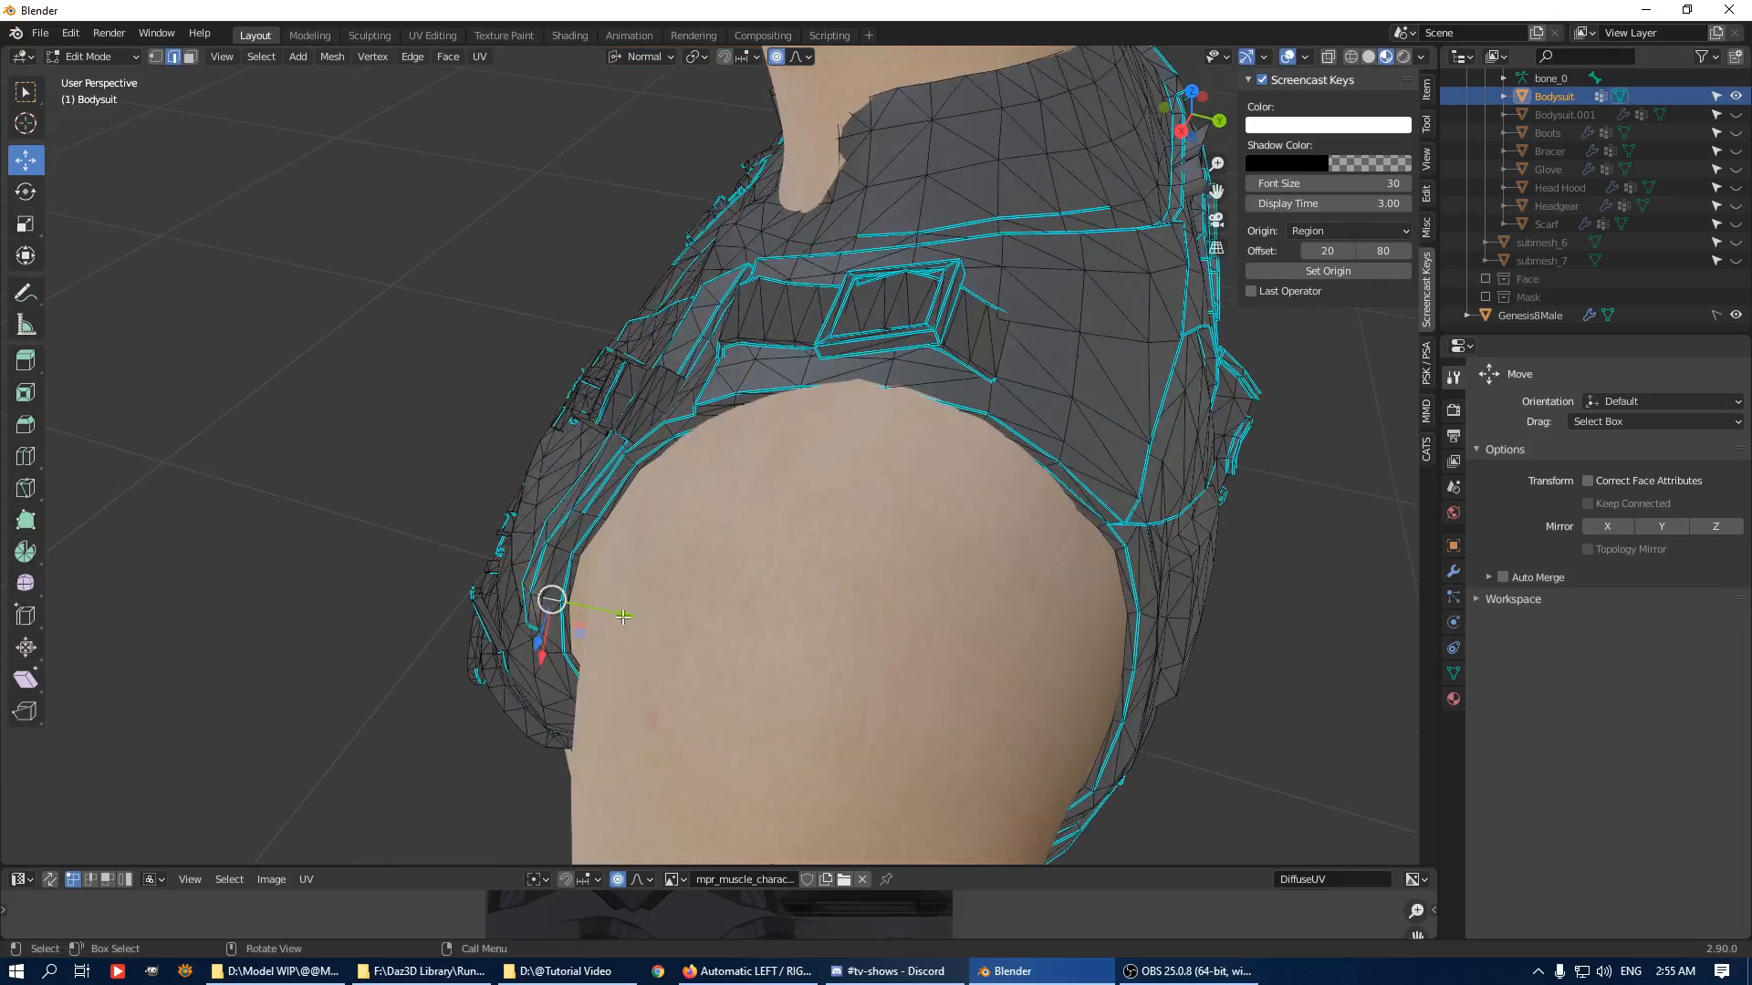
{"action": "left_click_drag", "start_coordinate": [623, 617], "coordinate": [654, 605]}
{"action": "scroll", "coordinate": [642, 606], "scroll_direction": "down", "scroll_amount": 9}
In vertex selection mode, move vertices around the Bodysuit's underarm along the Z axis with proportional editing.
{"action": "middle_click_drag", "start_coordinate": [653, 605], "coordinate": [1153, 573]}
{"action": "key", "text": "1"}
{"action": "key", "text": "g"}
{"action": "key", "text": "z"}
{"action": "key", "text": "z"}
{"action": "left_click", "coordinate": [1085, 689]}
{"action": "left_click", "coordinate": [1099, 574]}
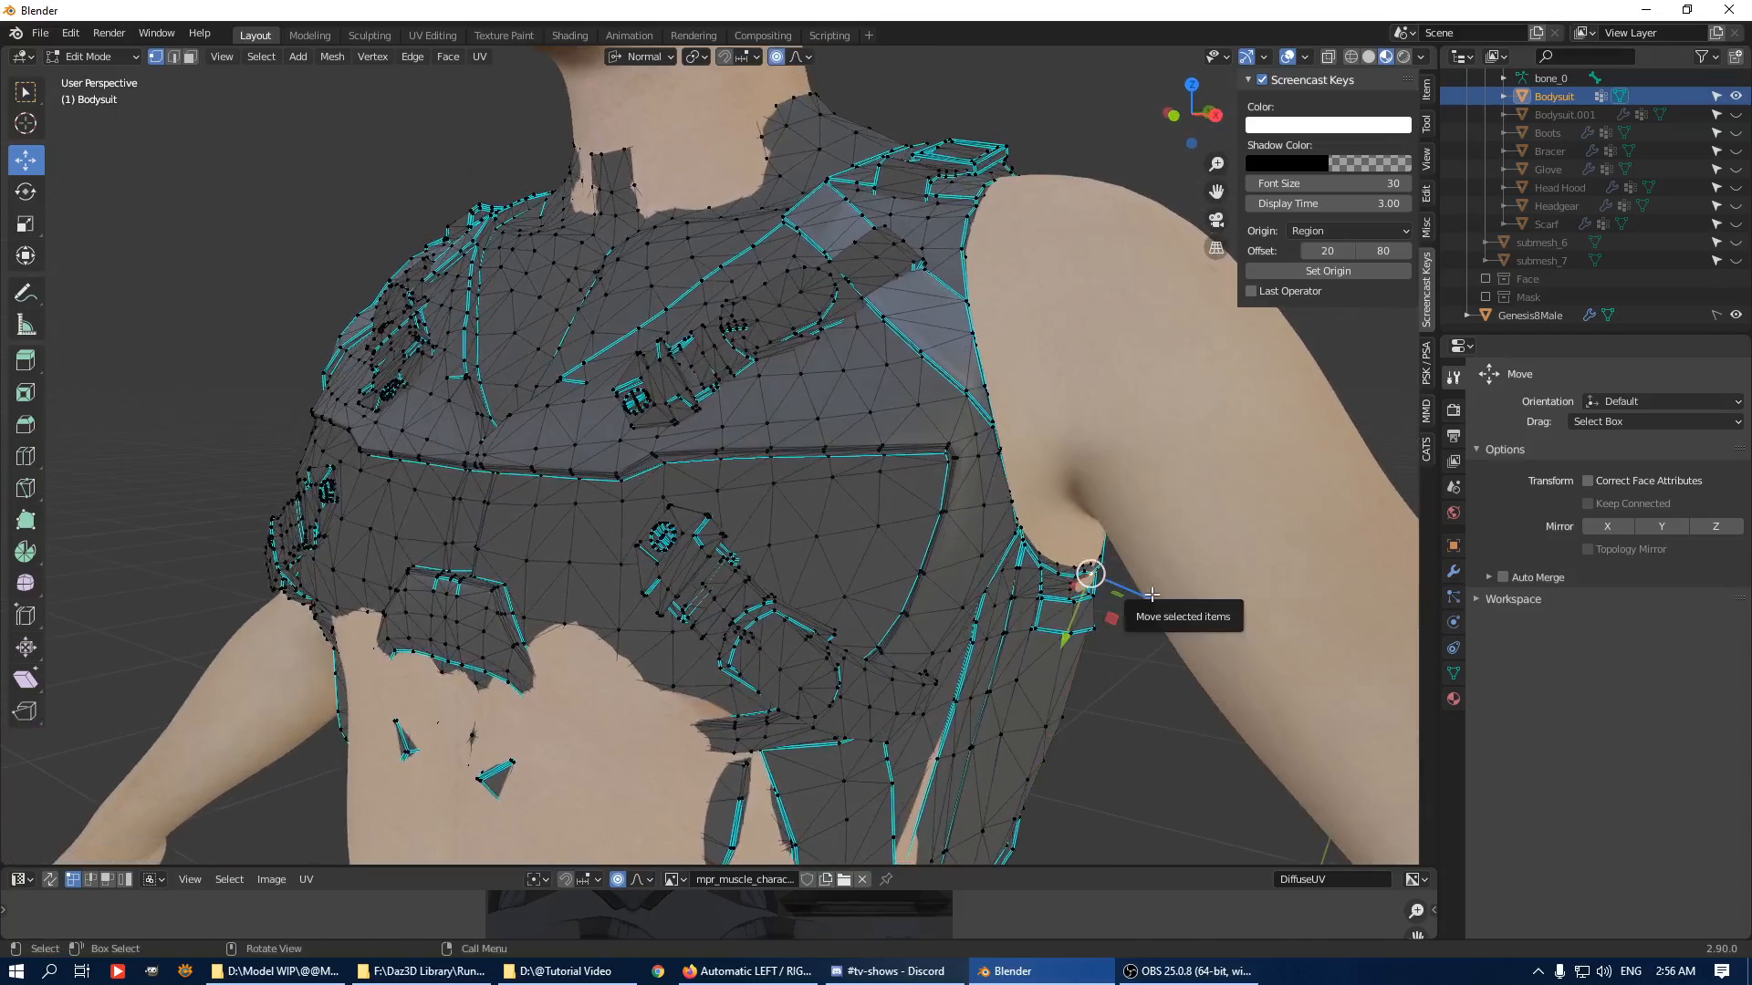
{"action": "key", "text": "g"}
{"action": "key", "text": "z"}
{"action": "key", "text": "z"}
{"action": "left_click", "coordinate": [1156, 596]}
Move a vertex on the side of the Bodysuit's lower back along Z with a proportional size of 0.29.
{"action": "middle_click_drag", "start_coordinate": [1156, 596], "coordinate": [871, 483]}
{"action": "middle_click_drag", "start_coordinate": [794, 590], "coordinate": [985, 516]}
{"action": "middle_click_drag", "start_coordinate": [745, 575], "coordinate": [905, 578]}
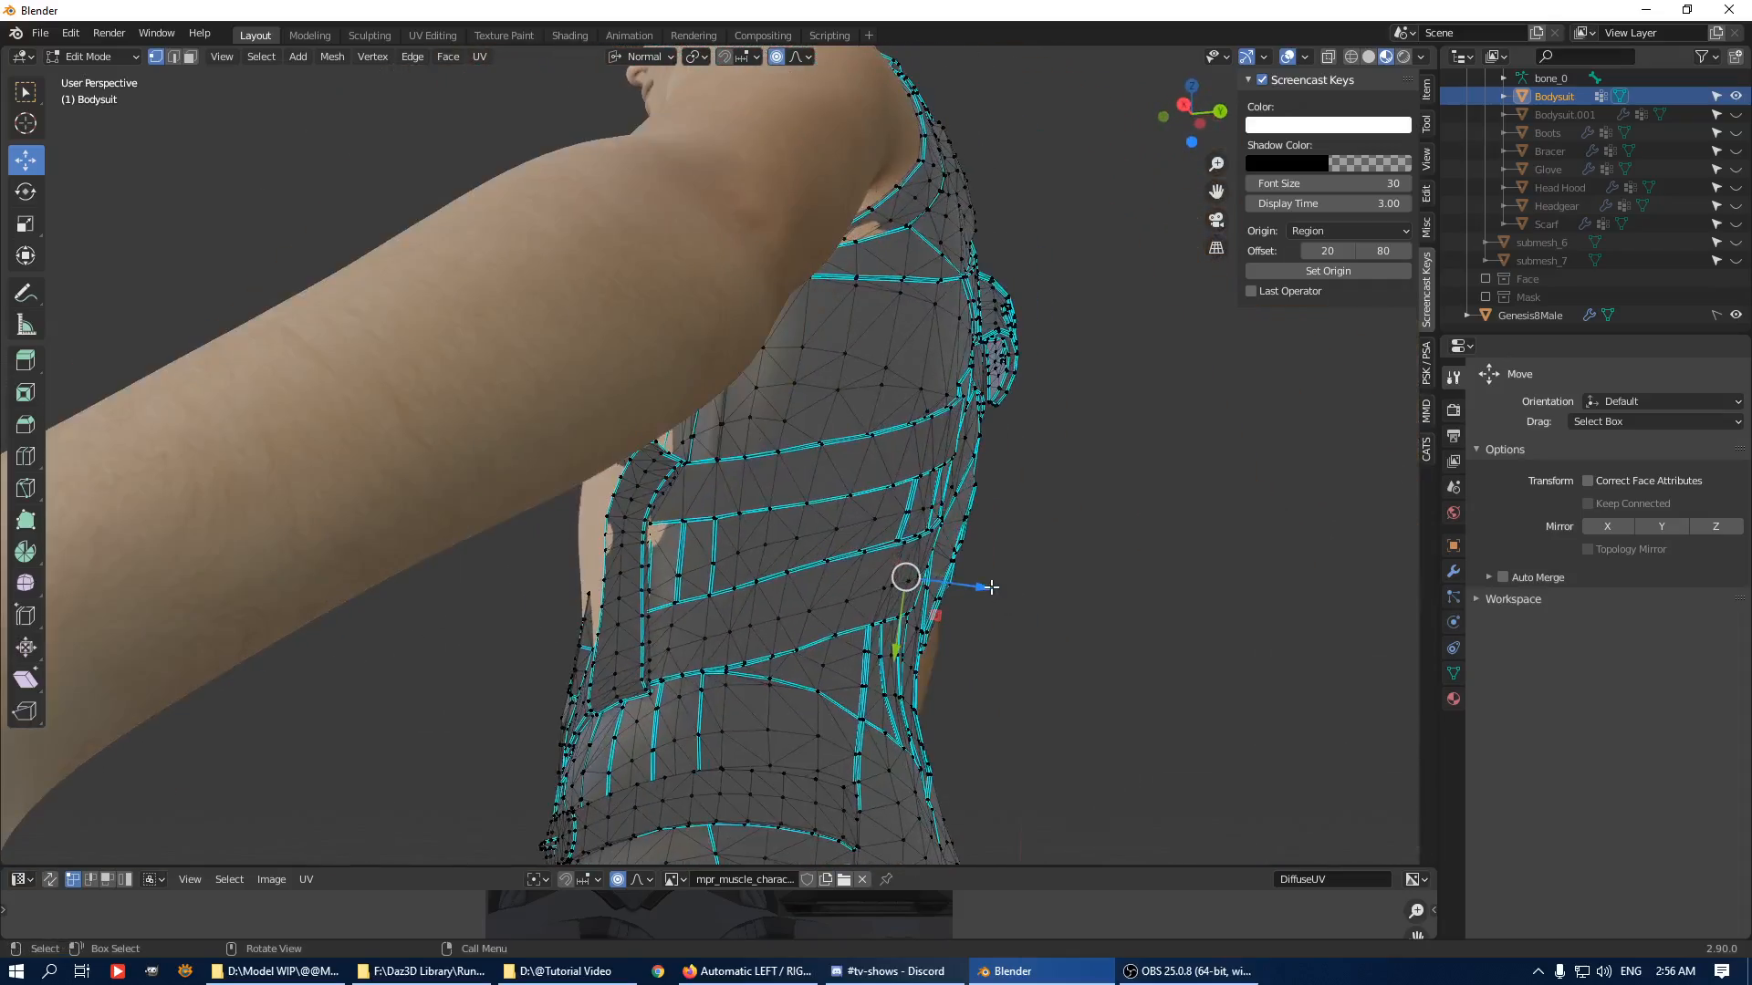
{"action": "key", "text": "g"}
{"action": "key", "text": "z"}
{"action": "key", "text": "z"}
{"action": "scroll", "coordinate": [976, 590], "scroll_direction": "down", "scroll_amount": 9}
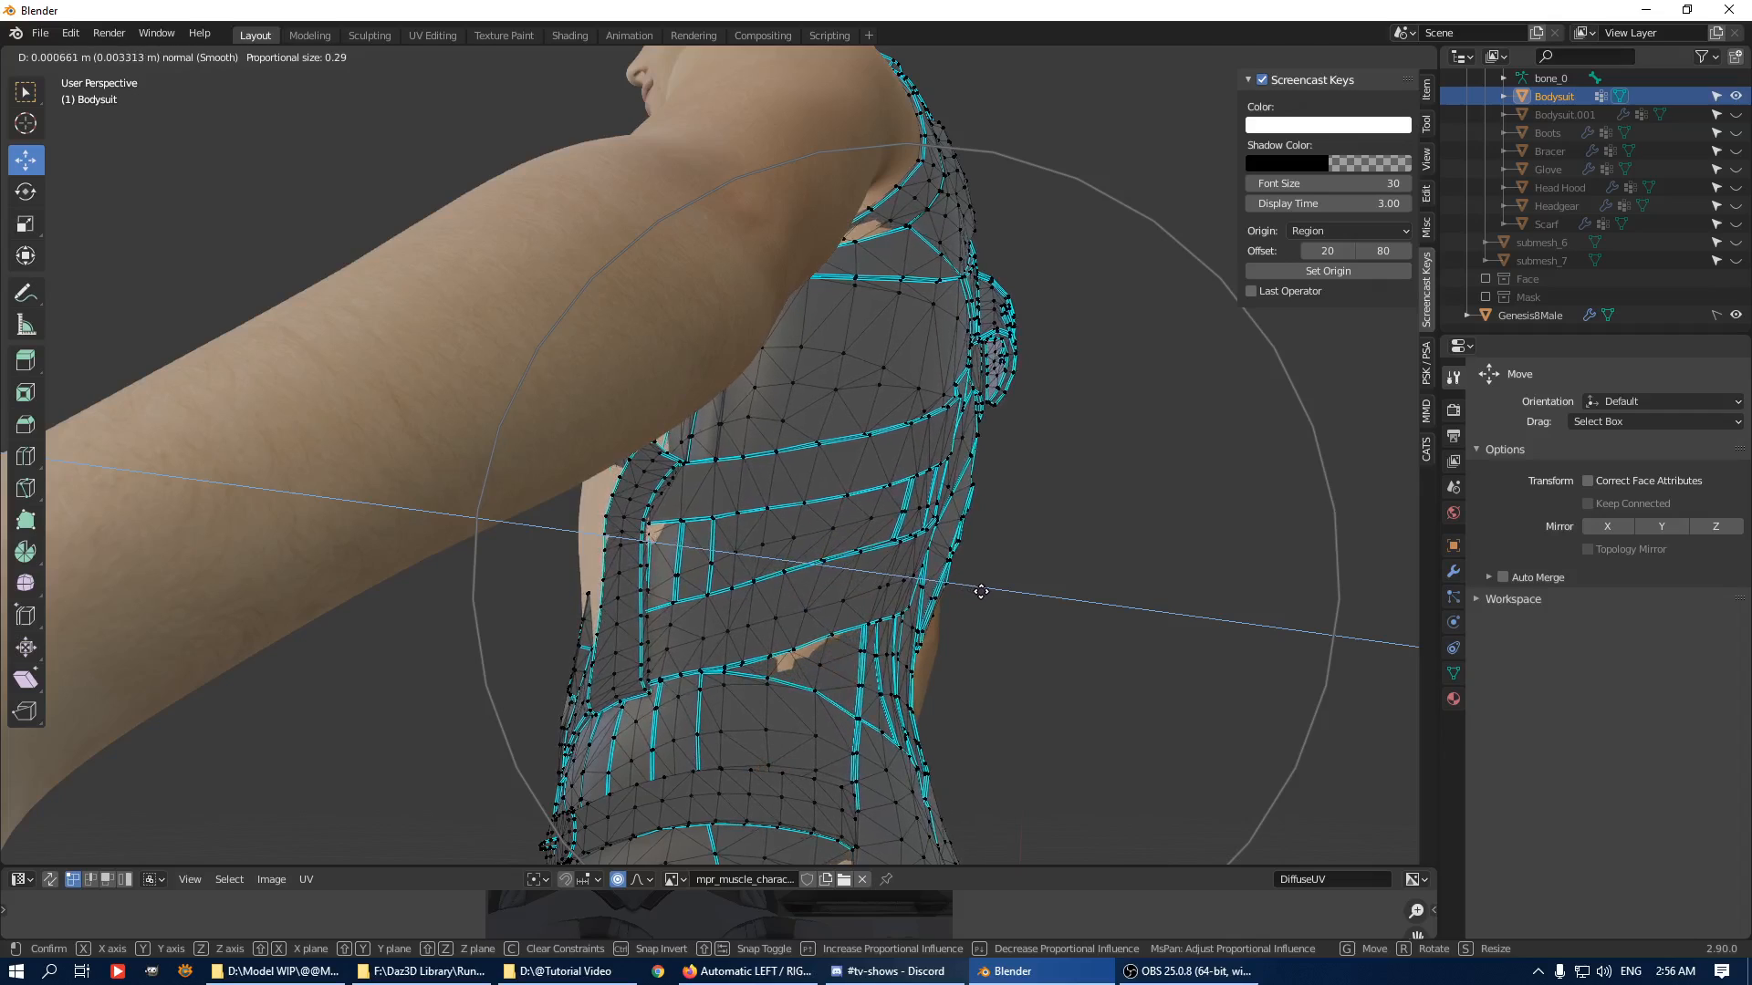
{"action": "left_click", "coordinate": [975, 587]}
Push the vertices around the skin gap on the waist's side outward along their normals.
{"action": "middle_click_drag", "start_coordinate": [974, 588], "coordinate": [938, 625]}
{"action": "middle_click_drag", "start_coordinate": [740, 644], "coordinate": [946, 595]}
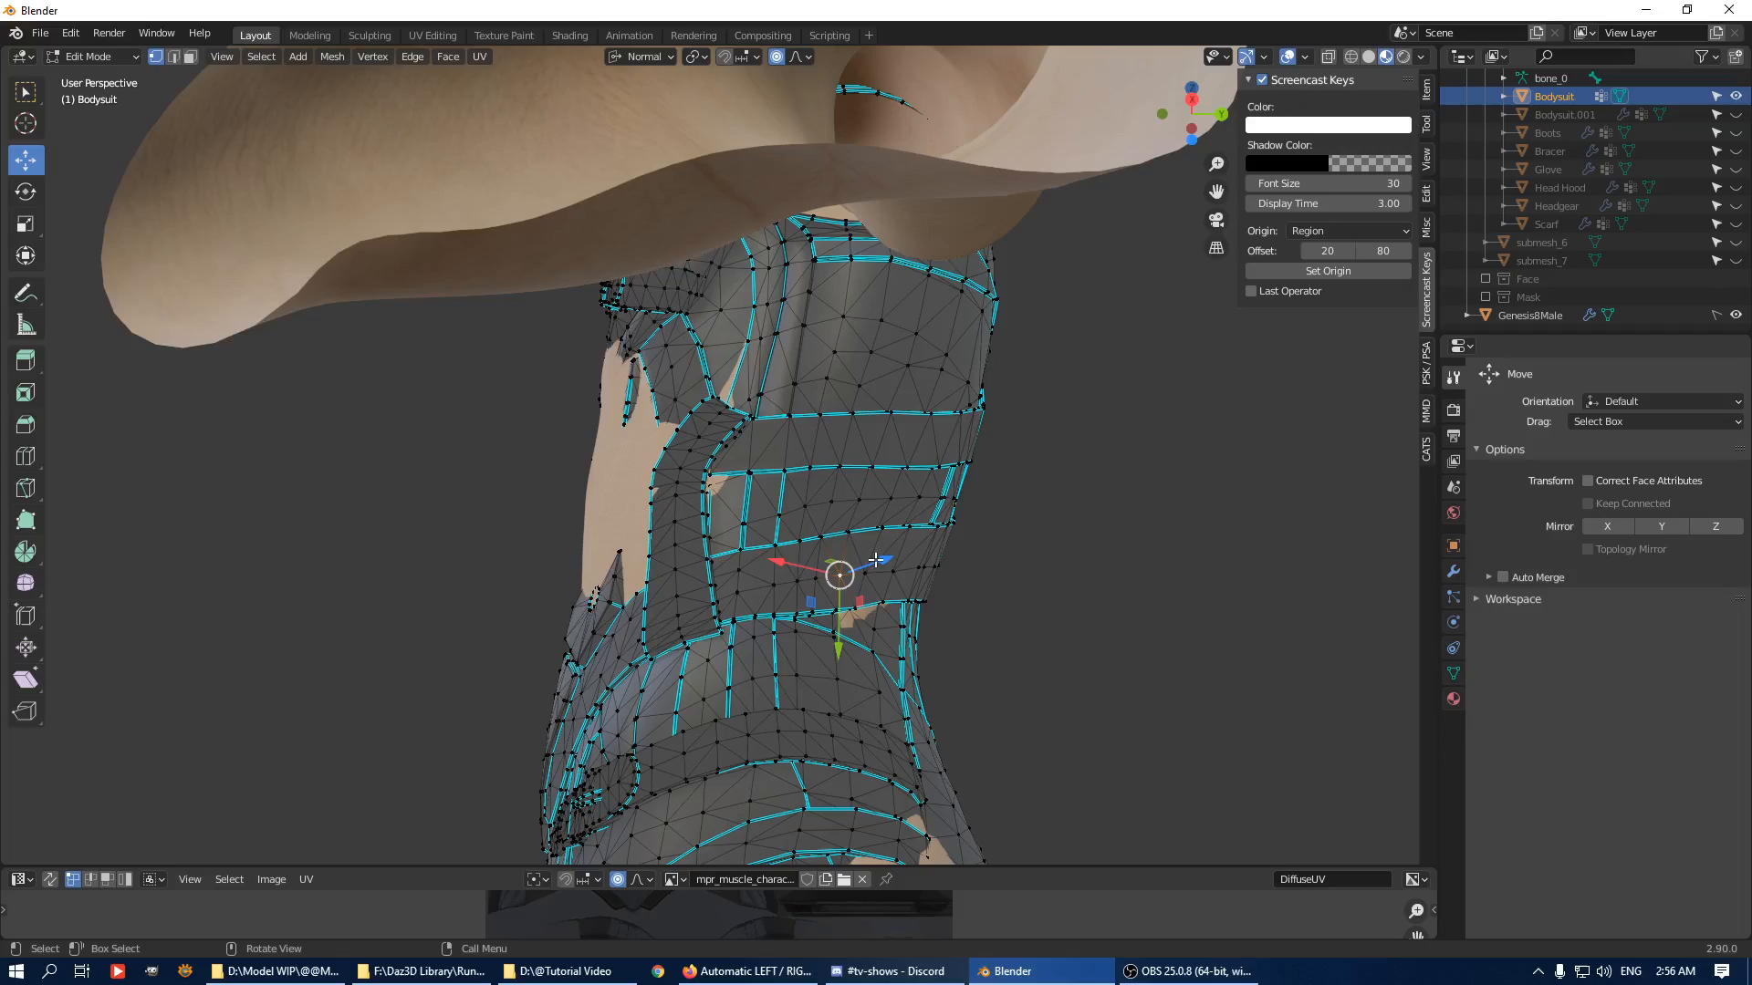
{"action": "left_click_drag", "start_coordinate": [876, 559], "coordinate": [881, 560]}
{"action": "middle_click_drag", "start_coordinate": [882, 560], "coordinate": [922, 656]}
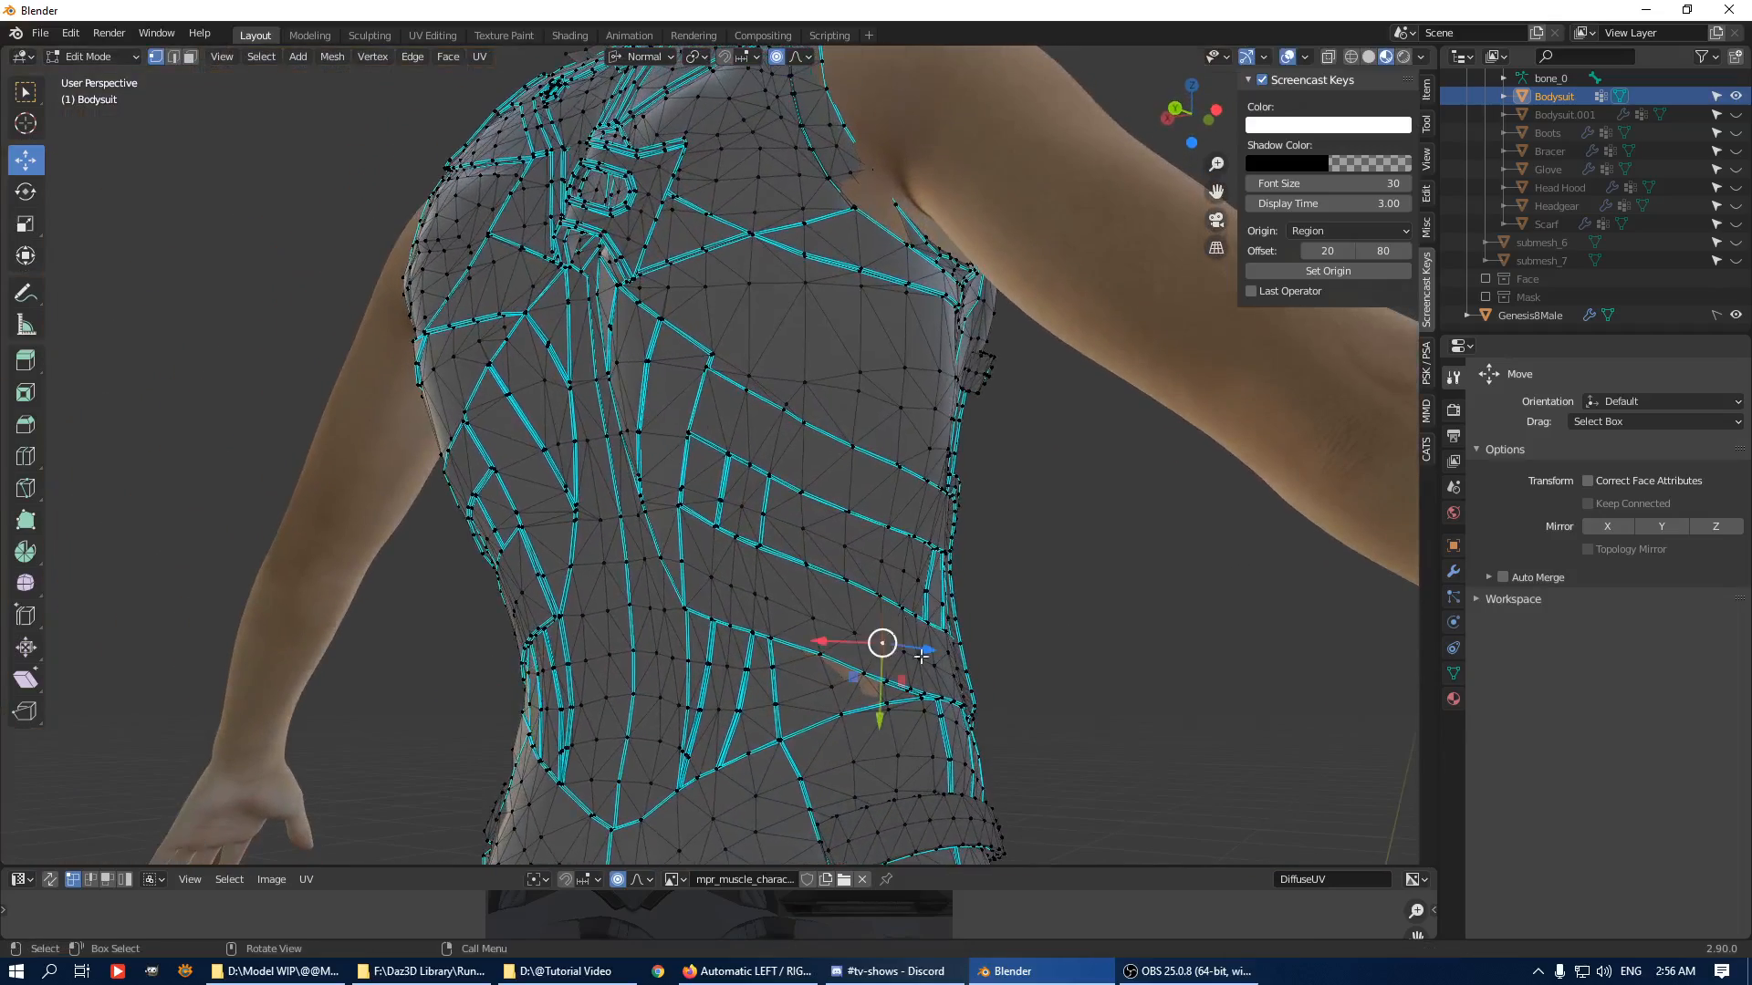
{"action": "left_click_drag", "start_coordinate": [928, 650], "coordinate": [947, 653]}
Reshape the Bodysuit's side below the chest by moving a vertex with proportional editing.
{"action": "middle_click_drag", "start_coordinate": [1013, 584], "coordinate": [653, 676]}
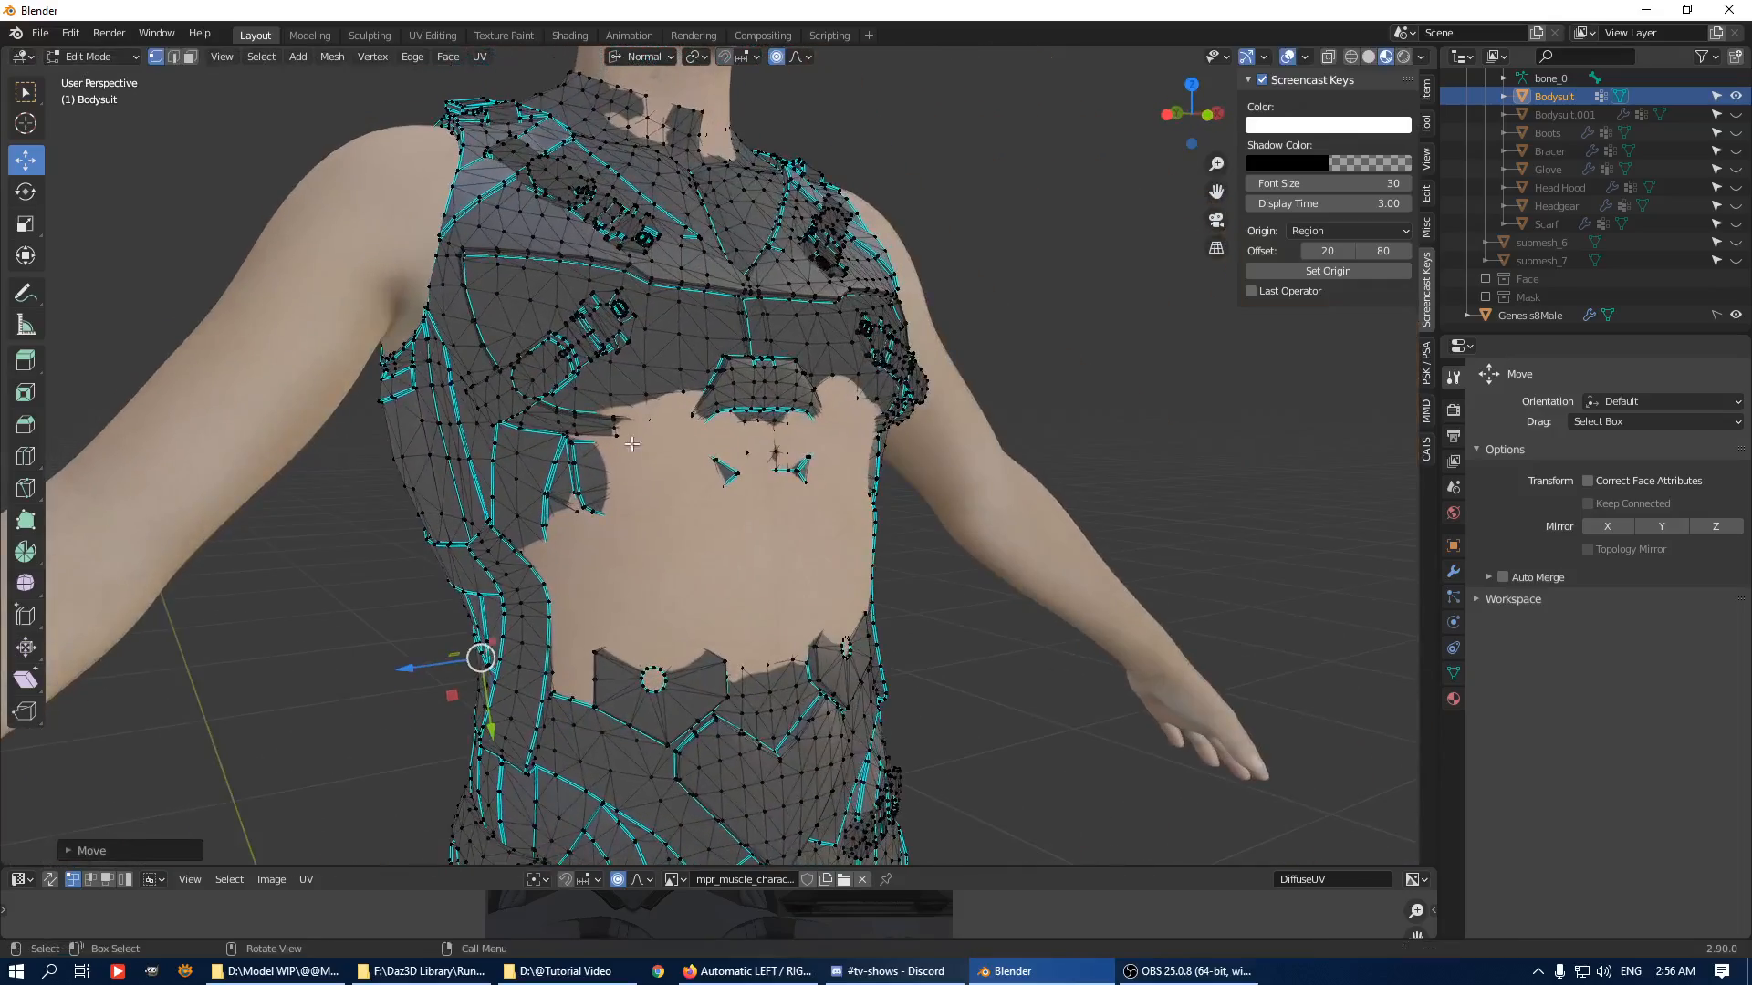
{"action": "middle_click_drag", "start_coordinate": [602, 365], "coordinate": [547, 657], "text": "shift"}
{"action": "left_click_drag", "start_coordinate": [490, 689], "coordinate": [515, 679]}
{"action": "scroll", "coordinate": [500, 678], "scroll_direction": "up", "scroll_amount": 7}
Move the vertices behind the armhole near the armpit to fit the Bodysuit around the figure's upper back.
{"action": "middle_click_drag", "start_coordinate": [548, 666], "coordinate": [908, 518]}
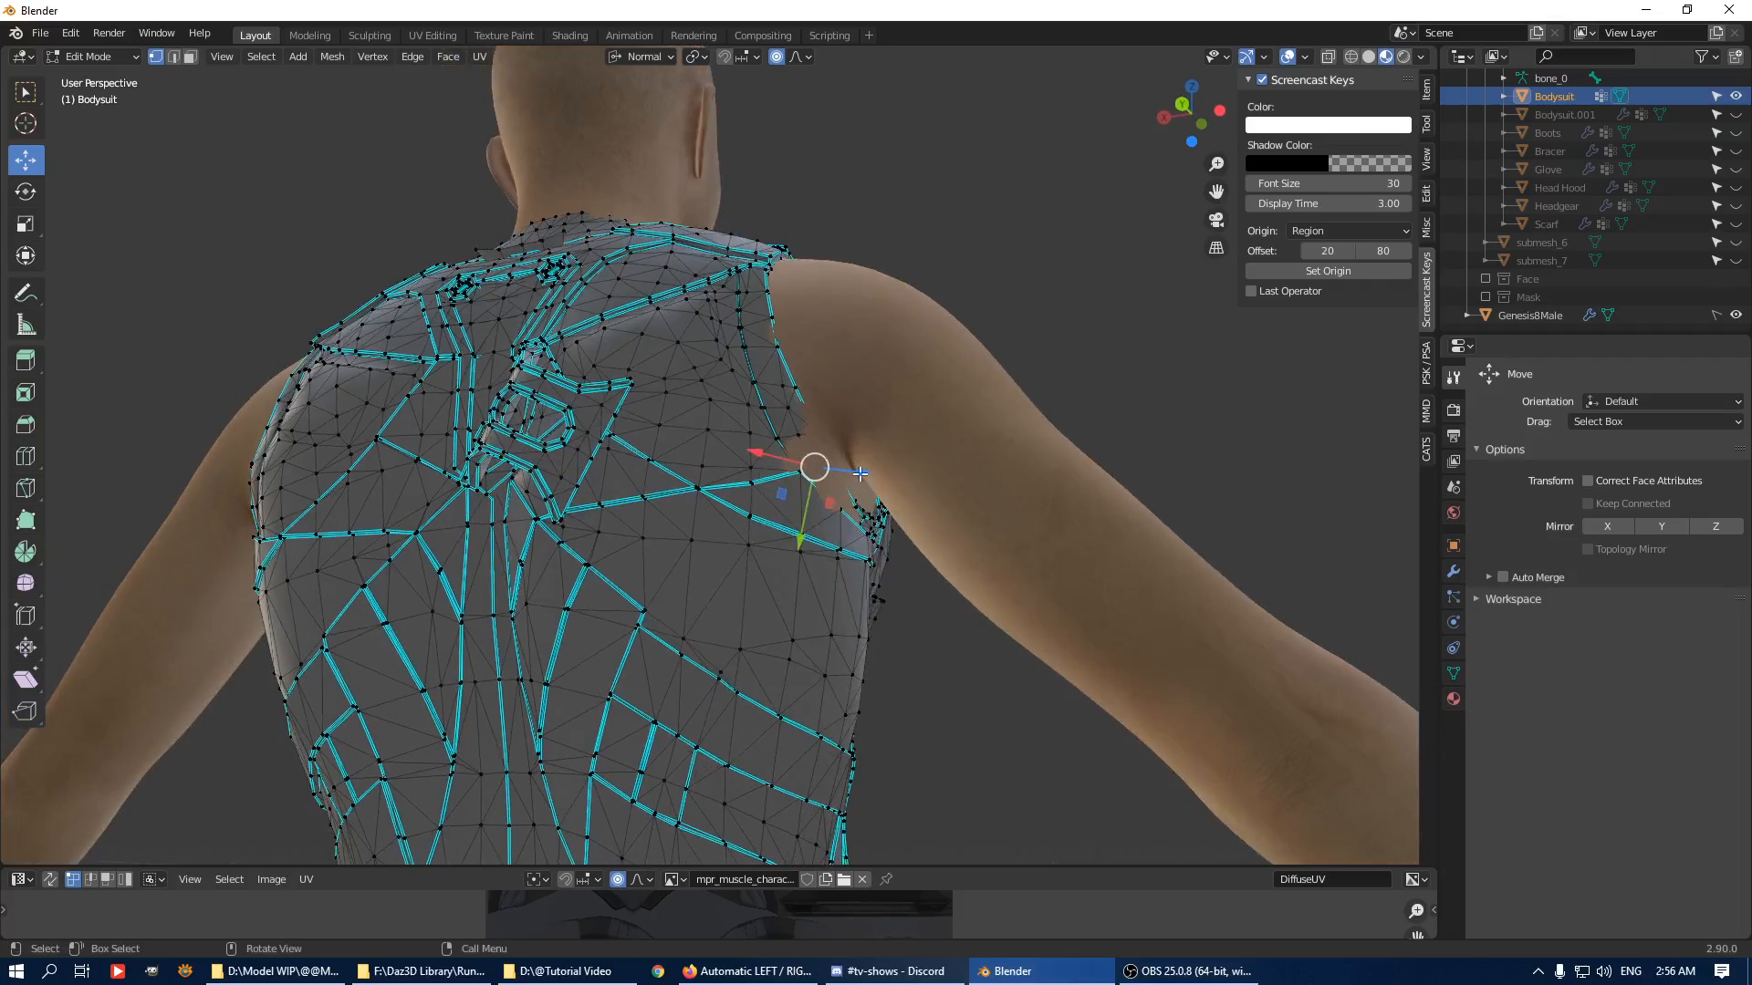
{"action": "left_click_drag", "start_coordinate": [861, 473], "coordinate": [864, 380]}
{"action": "middle_click_drag", "start_coordinate": [864, 380], "coordinate": [904, 469]}
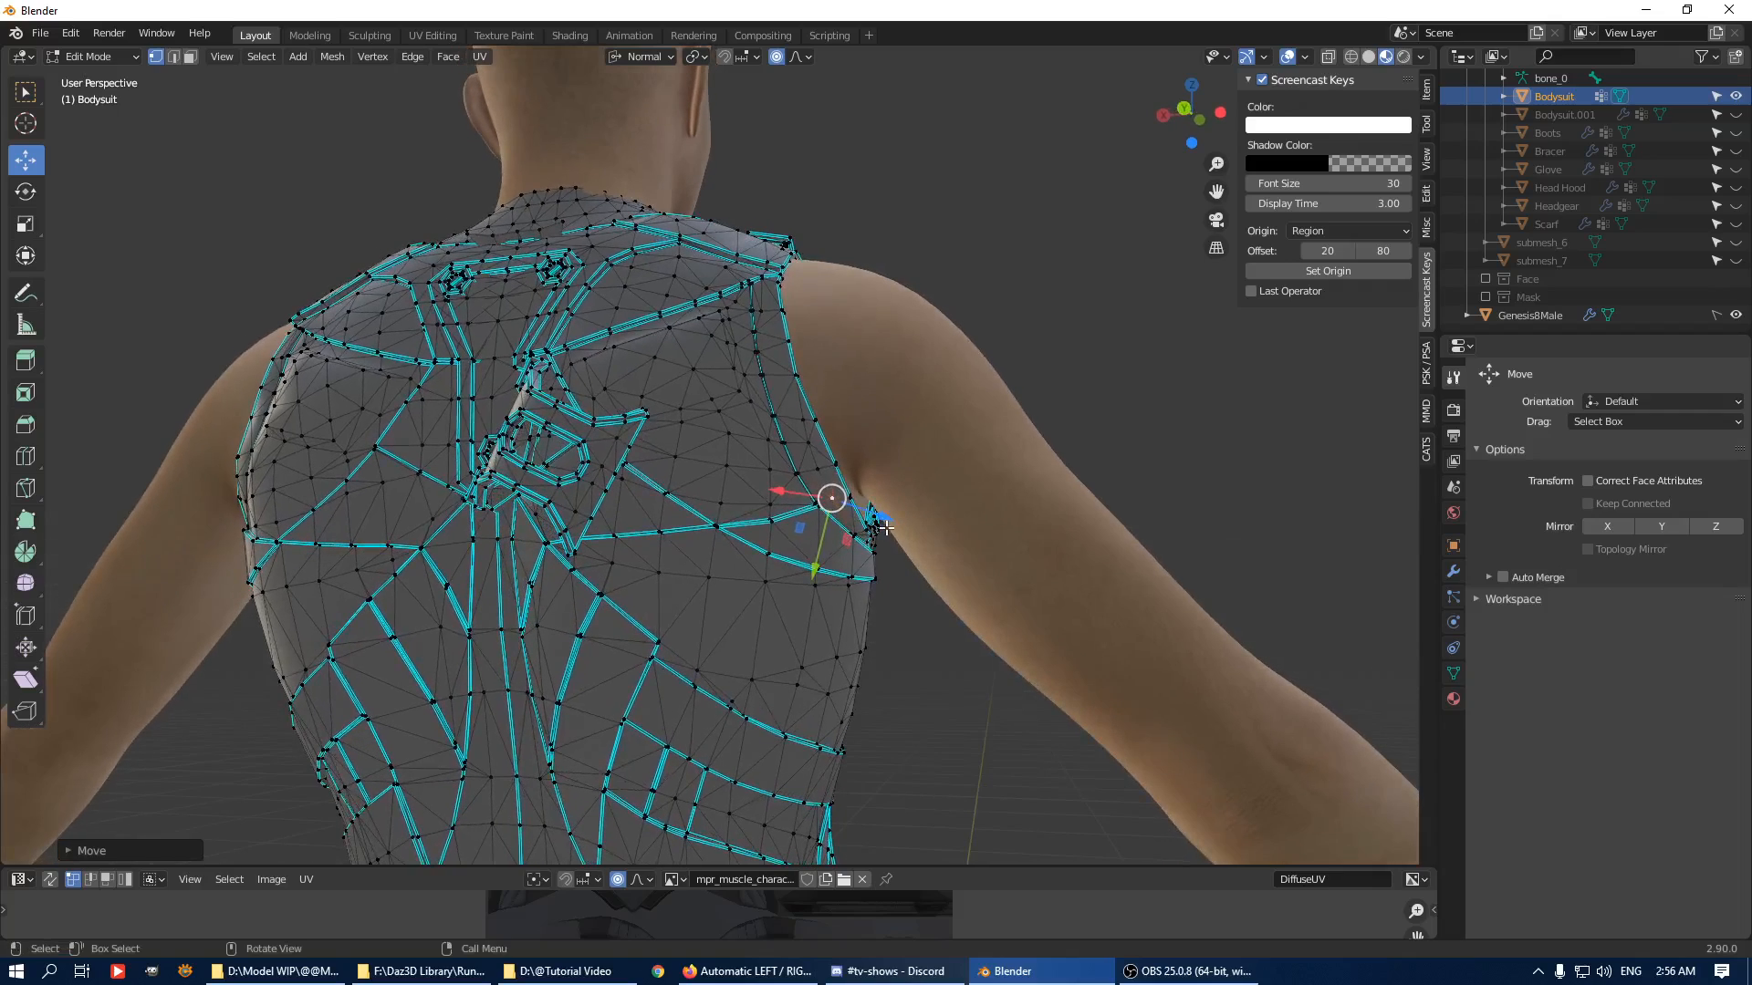
{"action": "left_click_drag", "start_coordinate": [917, 548], "coordinate": [936, 552]}
{"action": "middle_click_drag", "start_coordinate": [936, 552], "coordinate": [818, 402]}
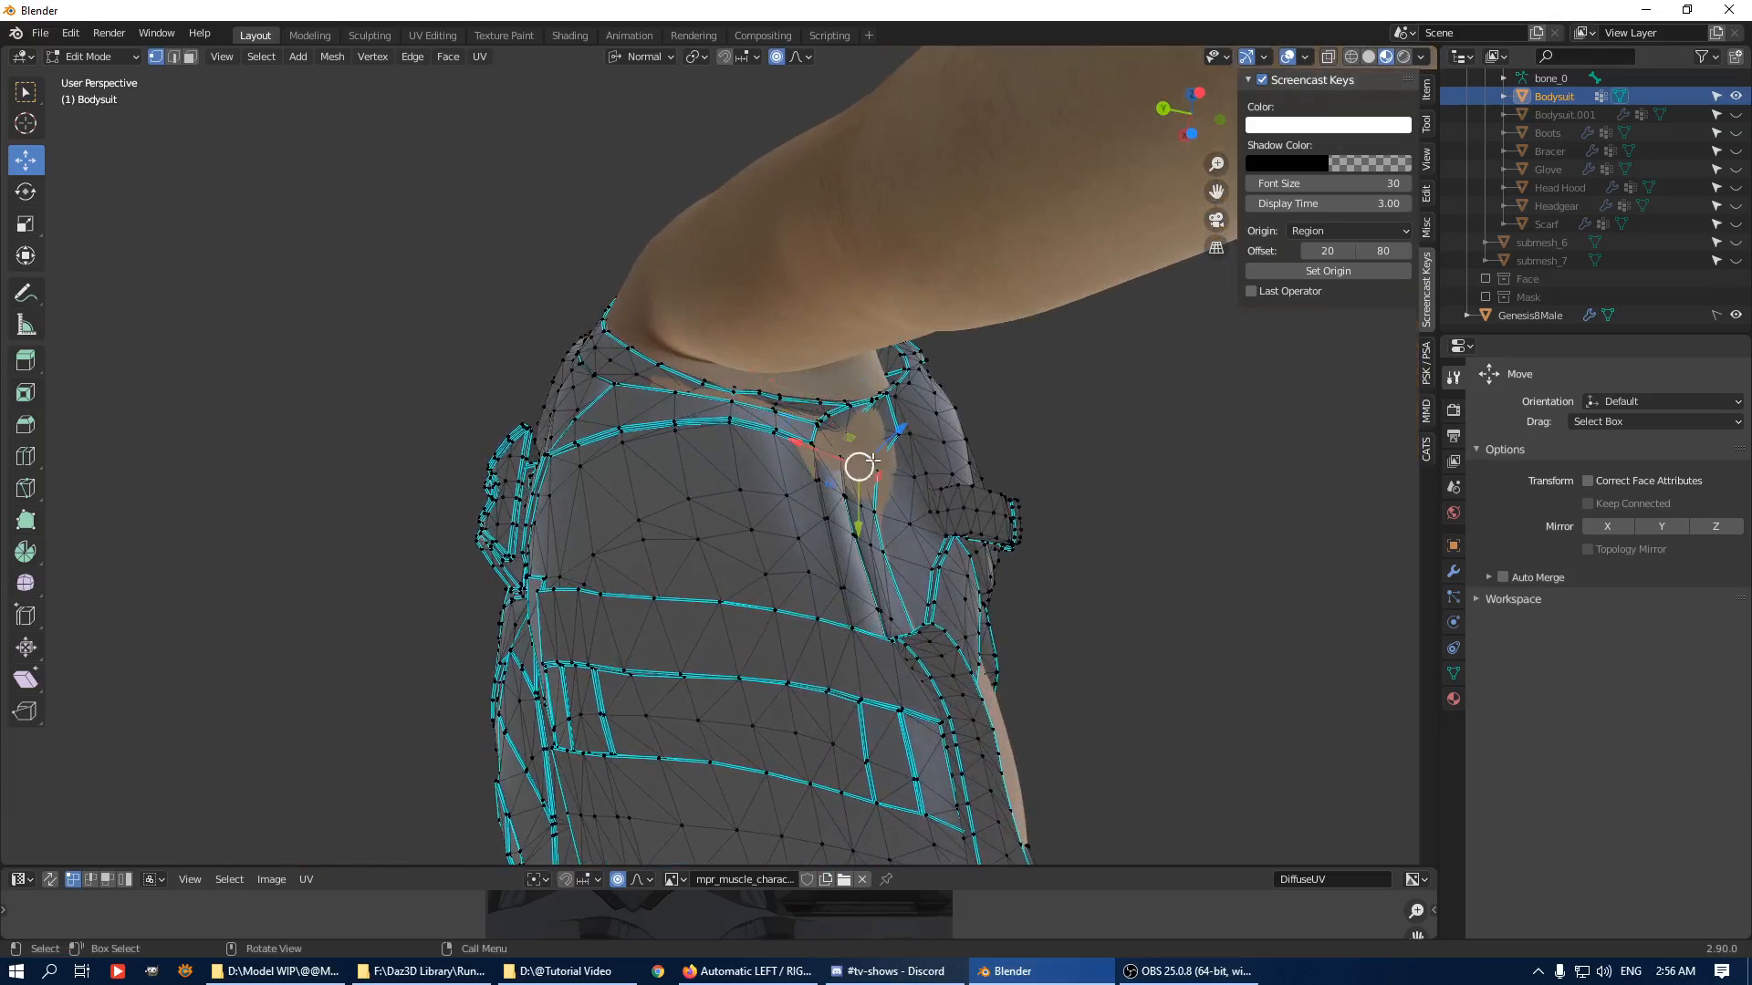
Push the Bodysuit vertex just below the armpit outward along its normal to cover the exposed skin.
{"action": "left_click_drag", "start_coordinate": [903, 438], "coordinate": [913, 434]}
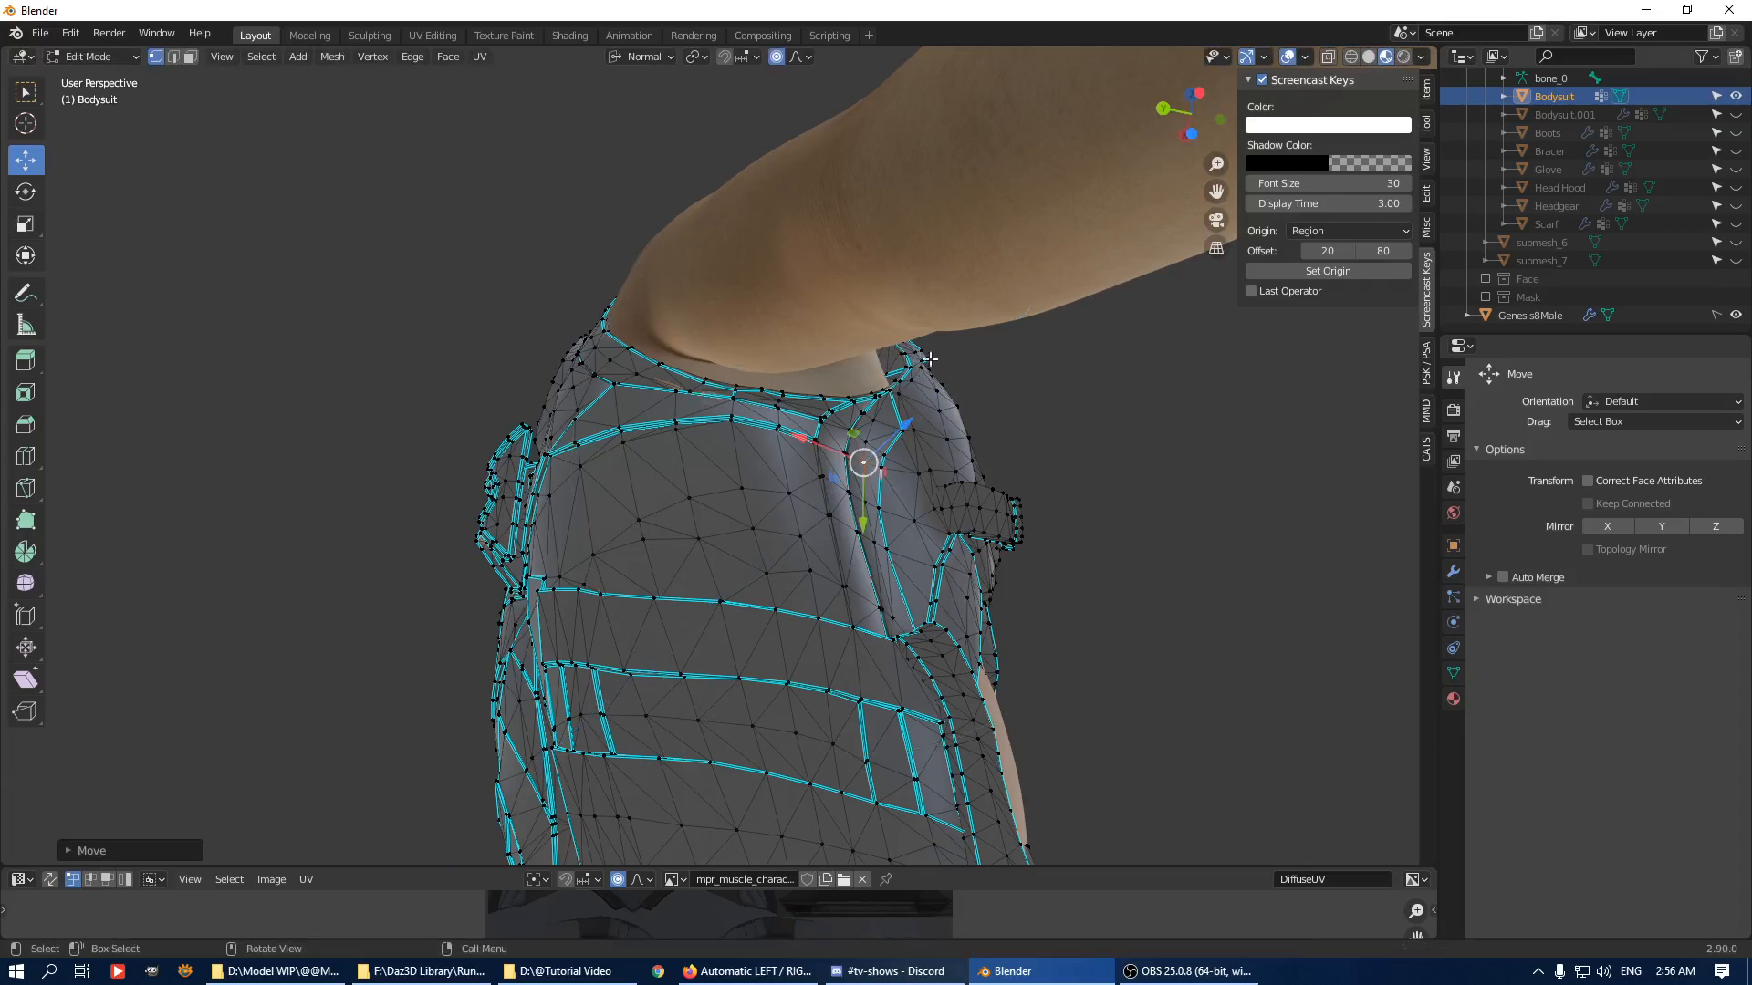
{"action": "middle_click_drag", "start_coordinate": [929, 359], "coordinate": [879, 401]}
{"action": "left_click", "coordinate": [876, 311]}
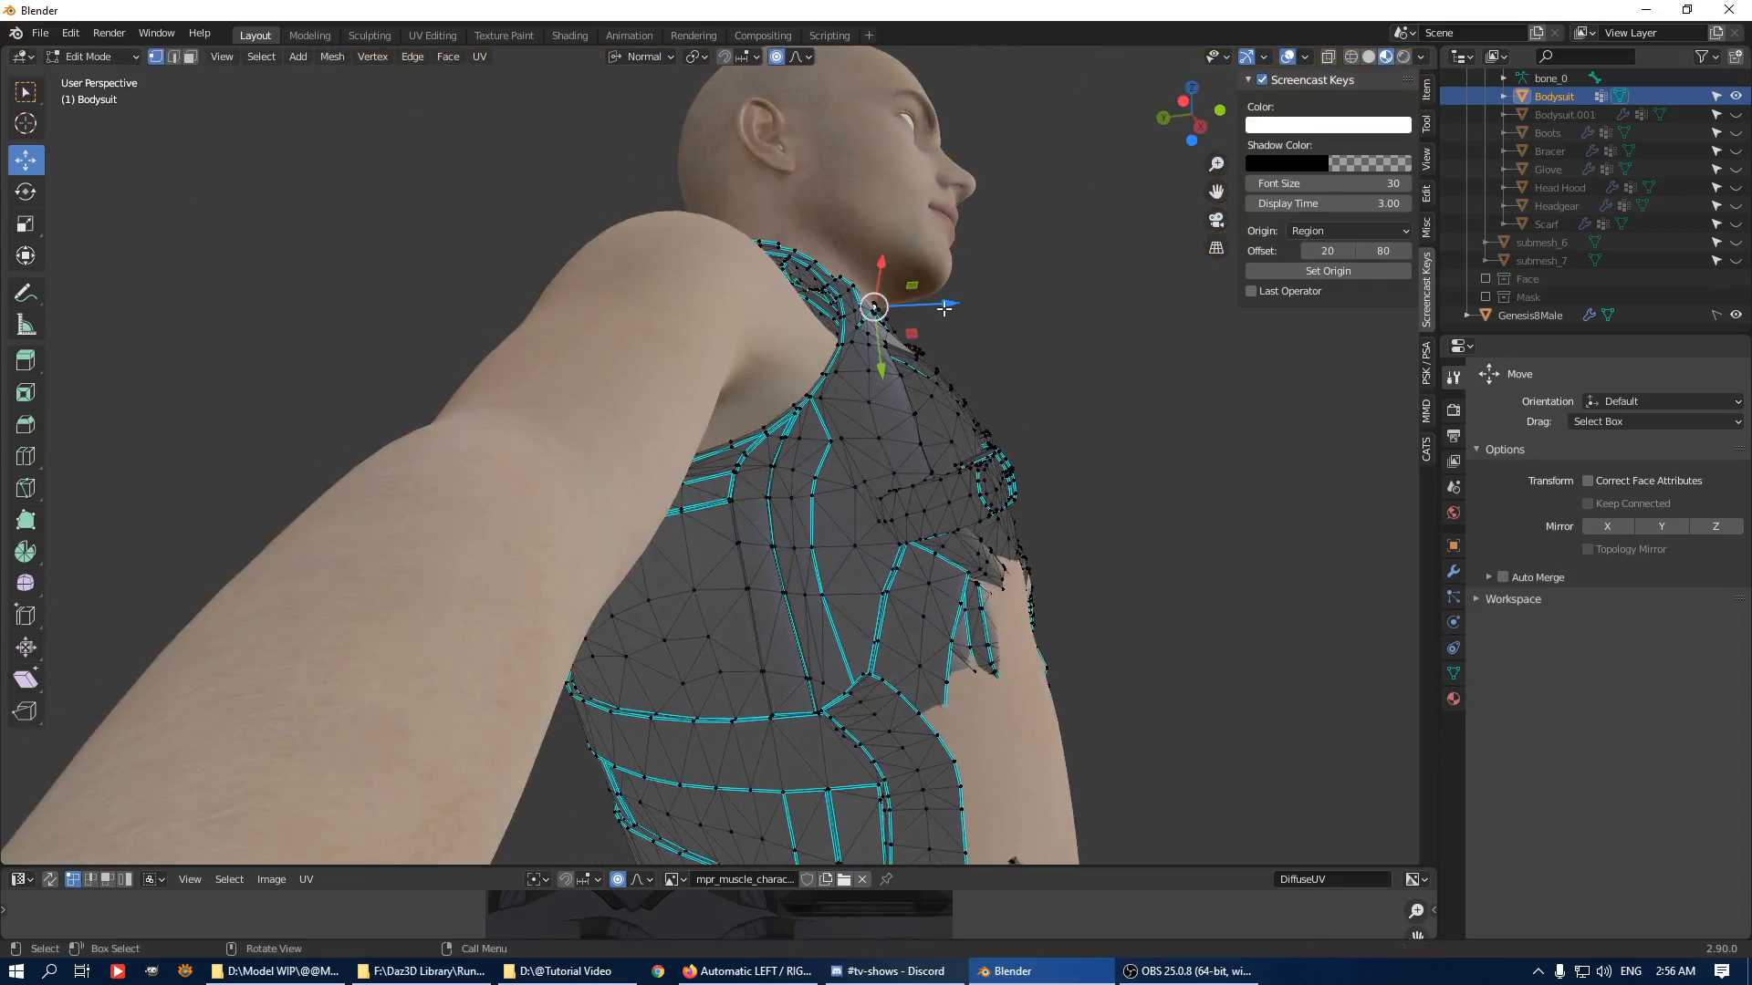
{"action": "middle_click_drag", "start_coordinate": [881, 301], "coordinate": [906, 361]}
{"action": "key", "text": "ctrl+z"}
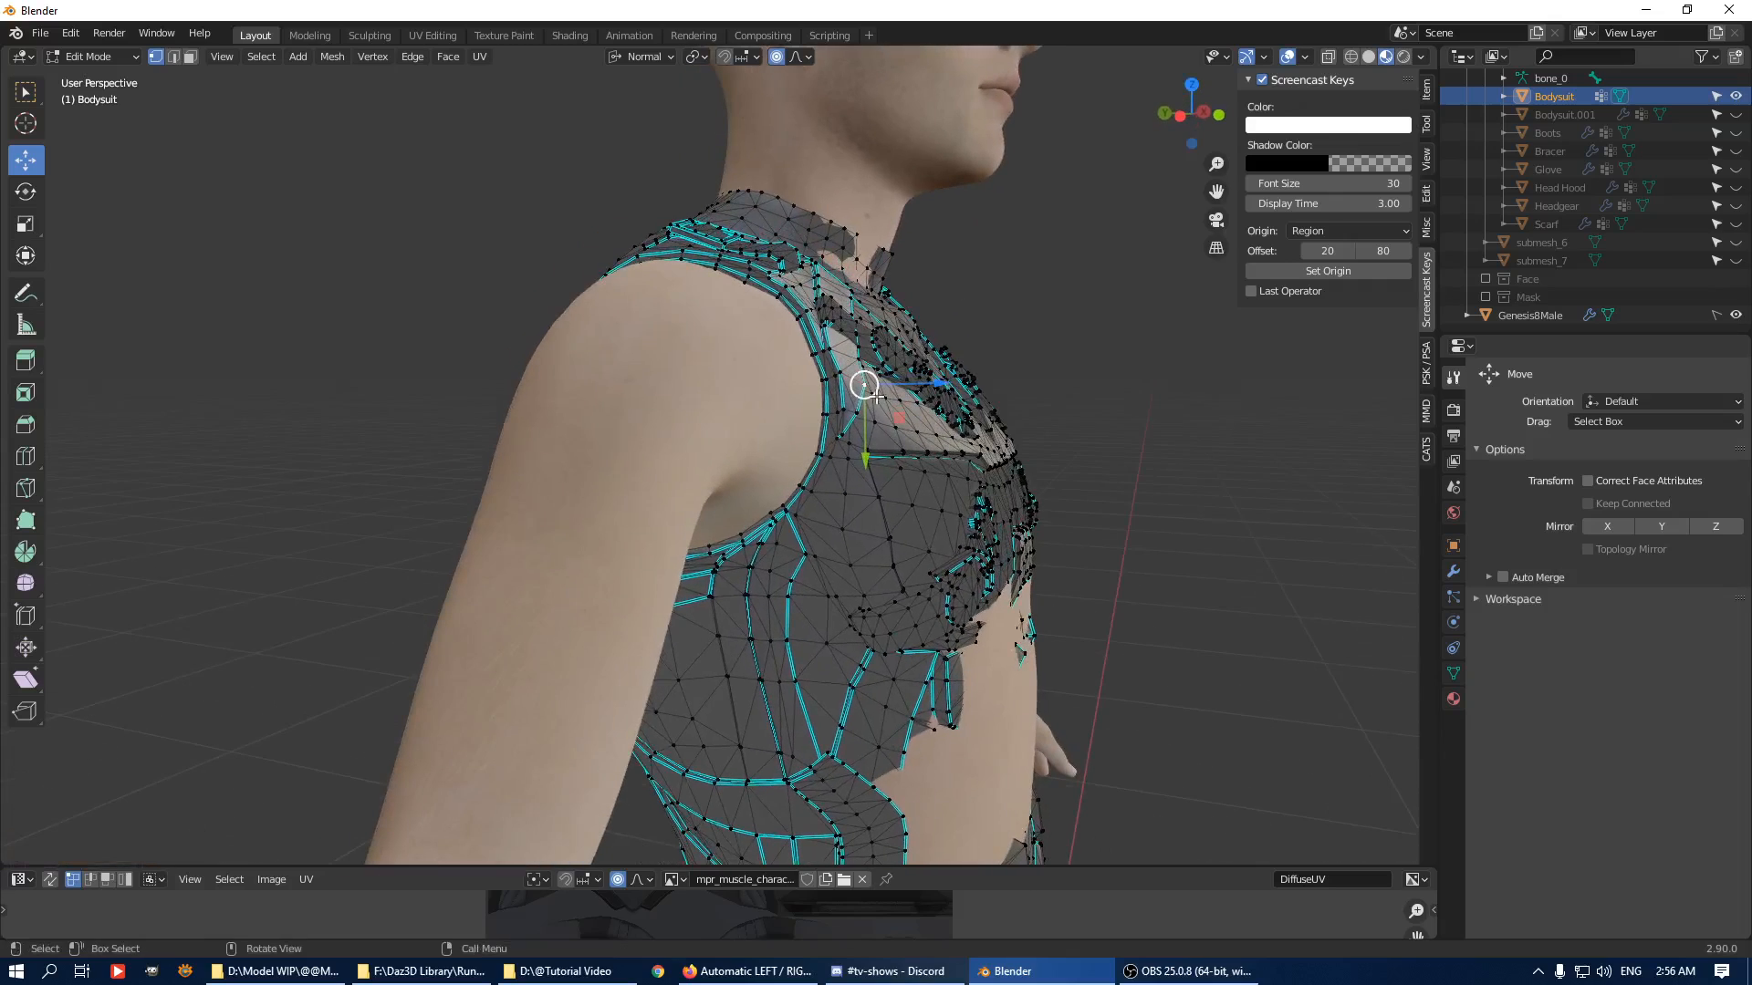
Move an edge at the front of the armhole and another on the upper chest to refit the Bodysuit.
{"action": "key", "text": "2"}
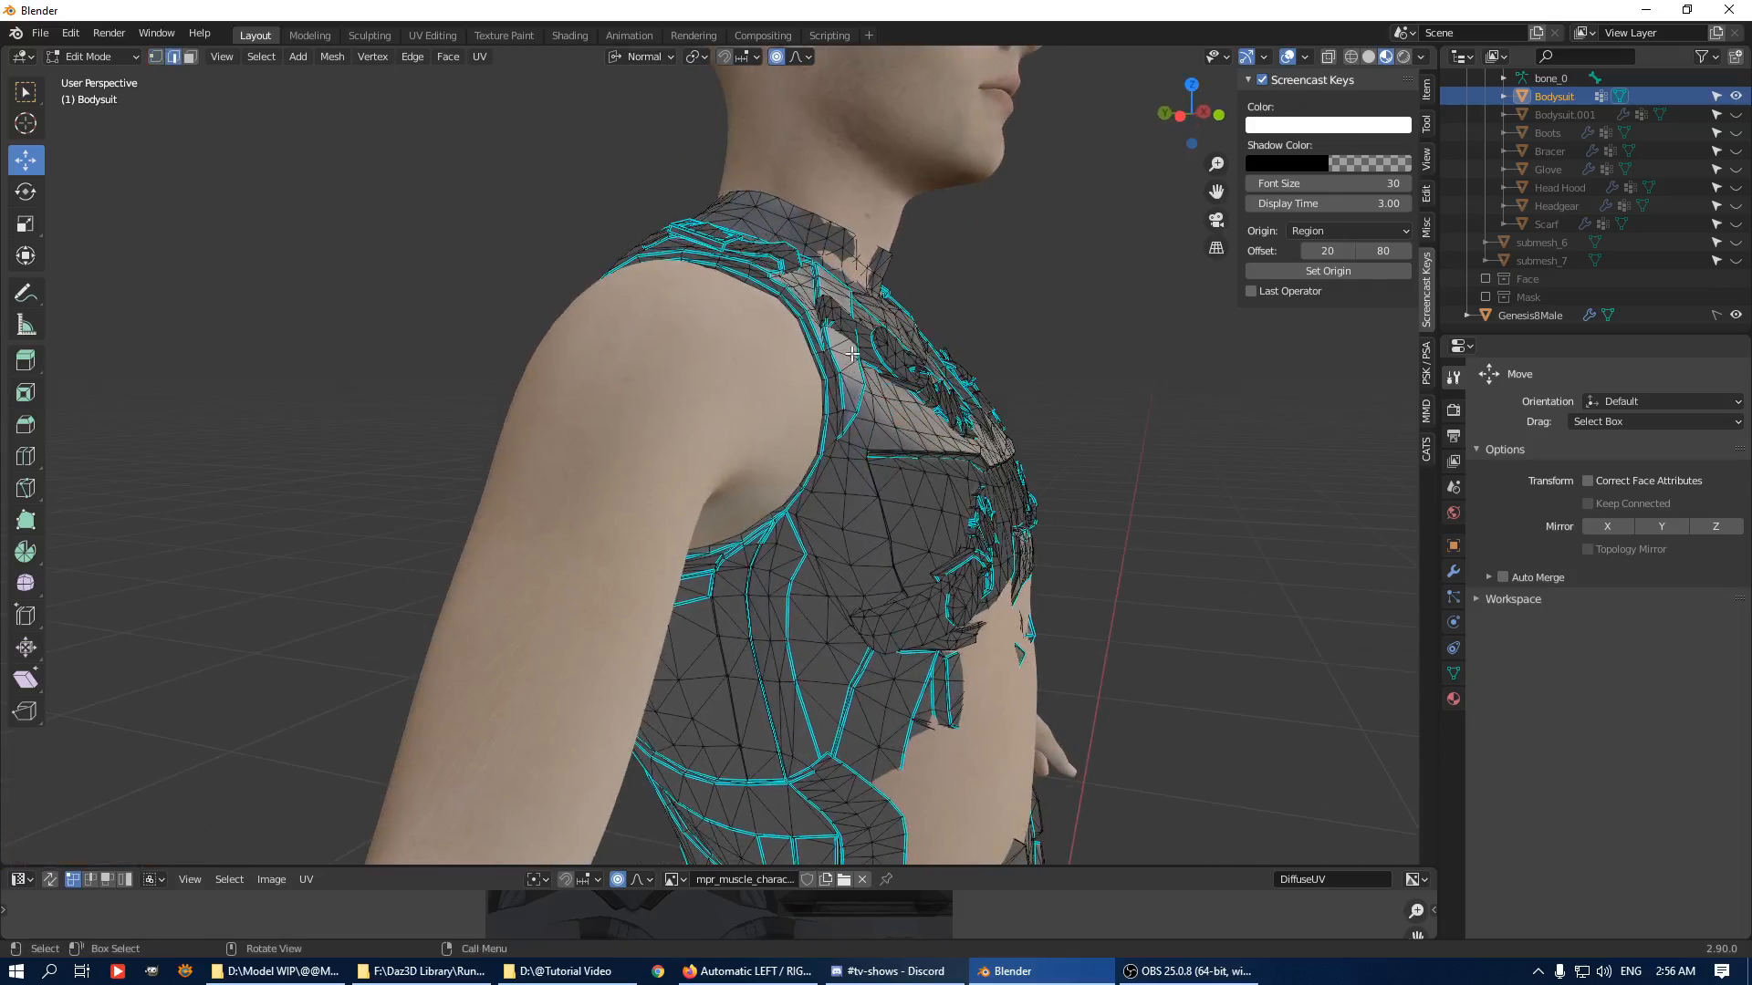
{"action": "middle_click_drag", "start_coordinate": [937, 331], "coordinate": [945, 280]}
{"action": "left_click_drag", "start_coordinate": [894, 259], "coordinate": [863, 267]}
{"action": "middle_click_drag", "start_coordinate": [862, 268], "coordinate": [901, 394]}
{"action": "left_click", "coordinate": [956, 474]}
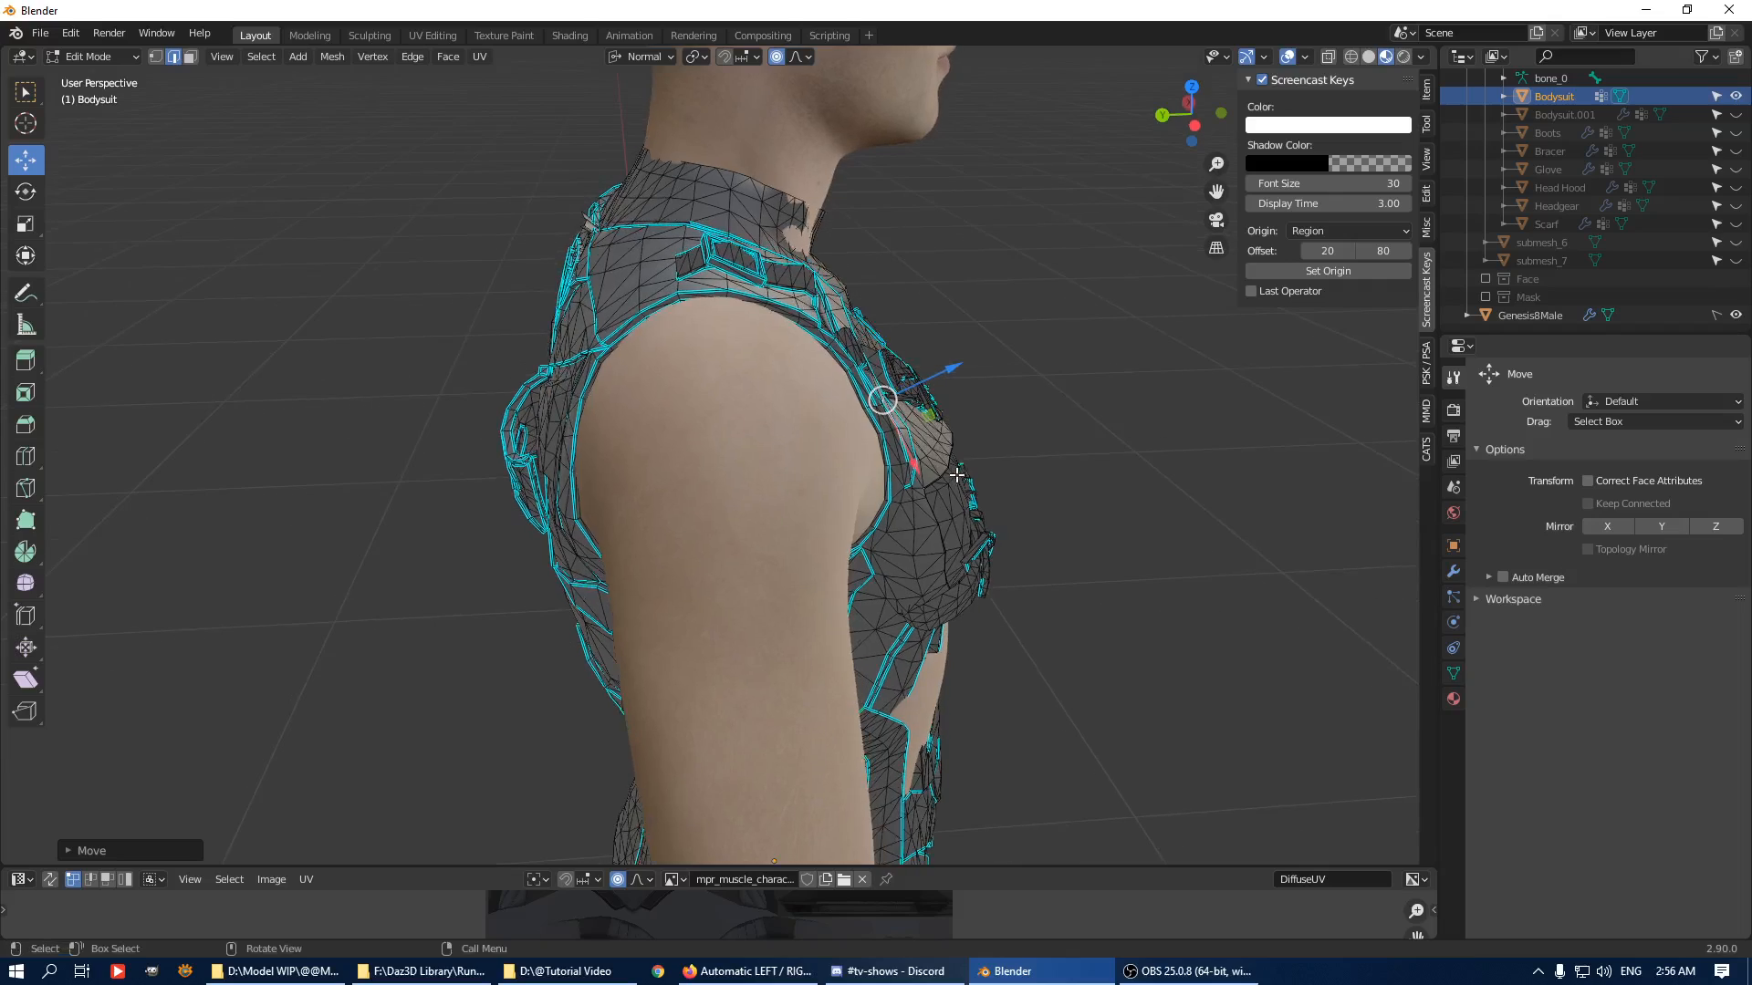
{"action": "middle_click_drag", "start_coordinate": [920, 500], "coordinate": [1015, 521]}
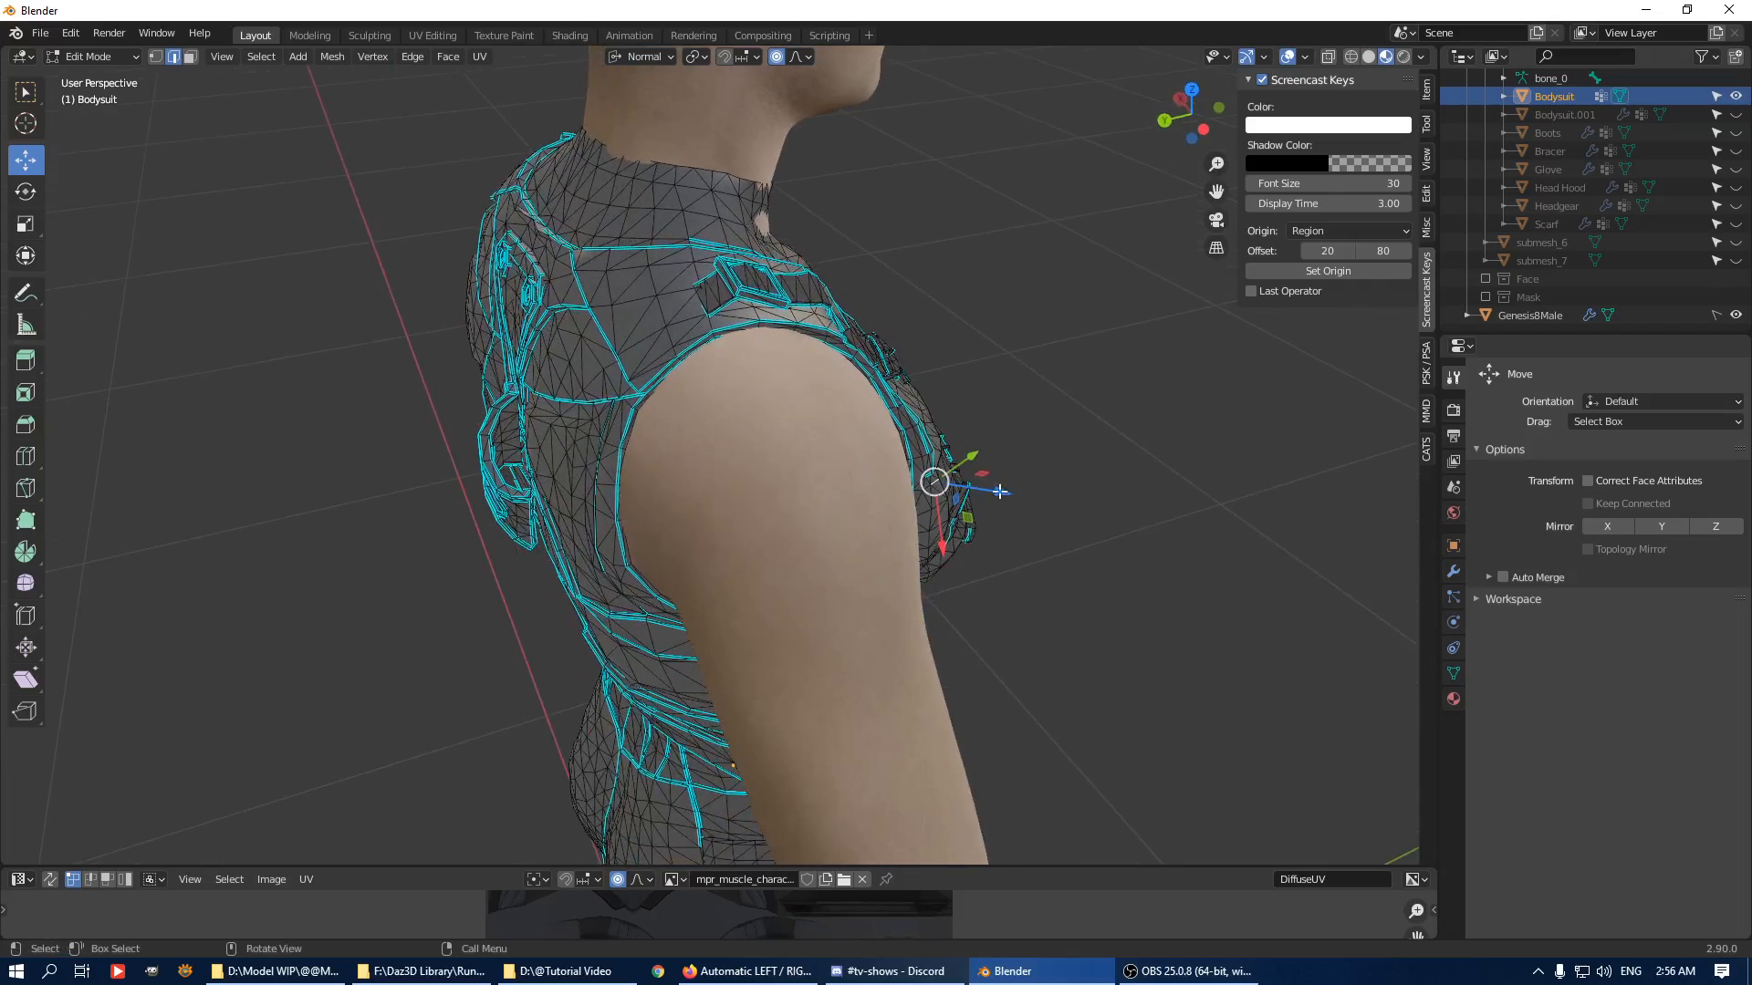
{"action": "left_click_drag", "start_coordinate": [1000, 491], "coordinate": [1000, 492]}
Adjust the vertex under the armpit along its normal with a smaller proportional editing radius.
{"action": "middle_click_drag", "start_coordinate": [1000, 492], "coordinate": [837, 409]}
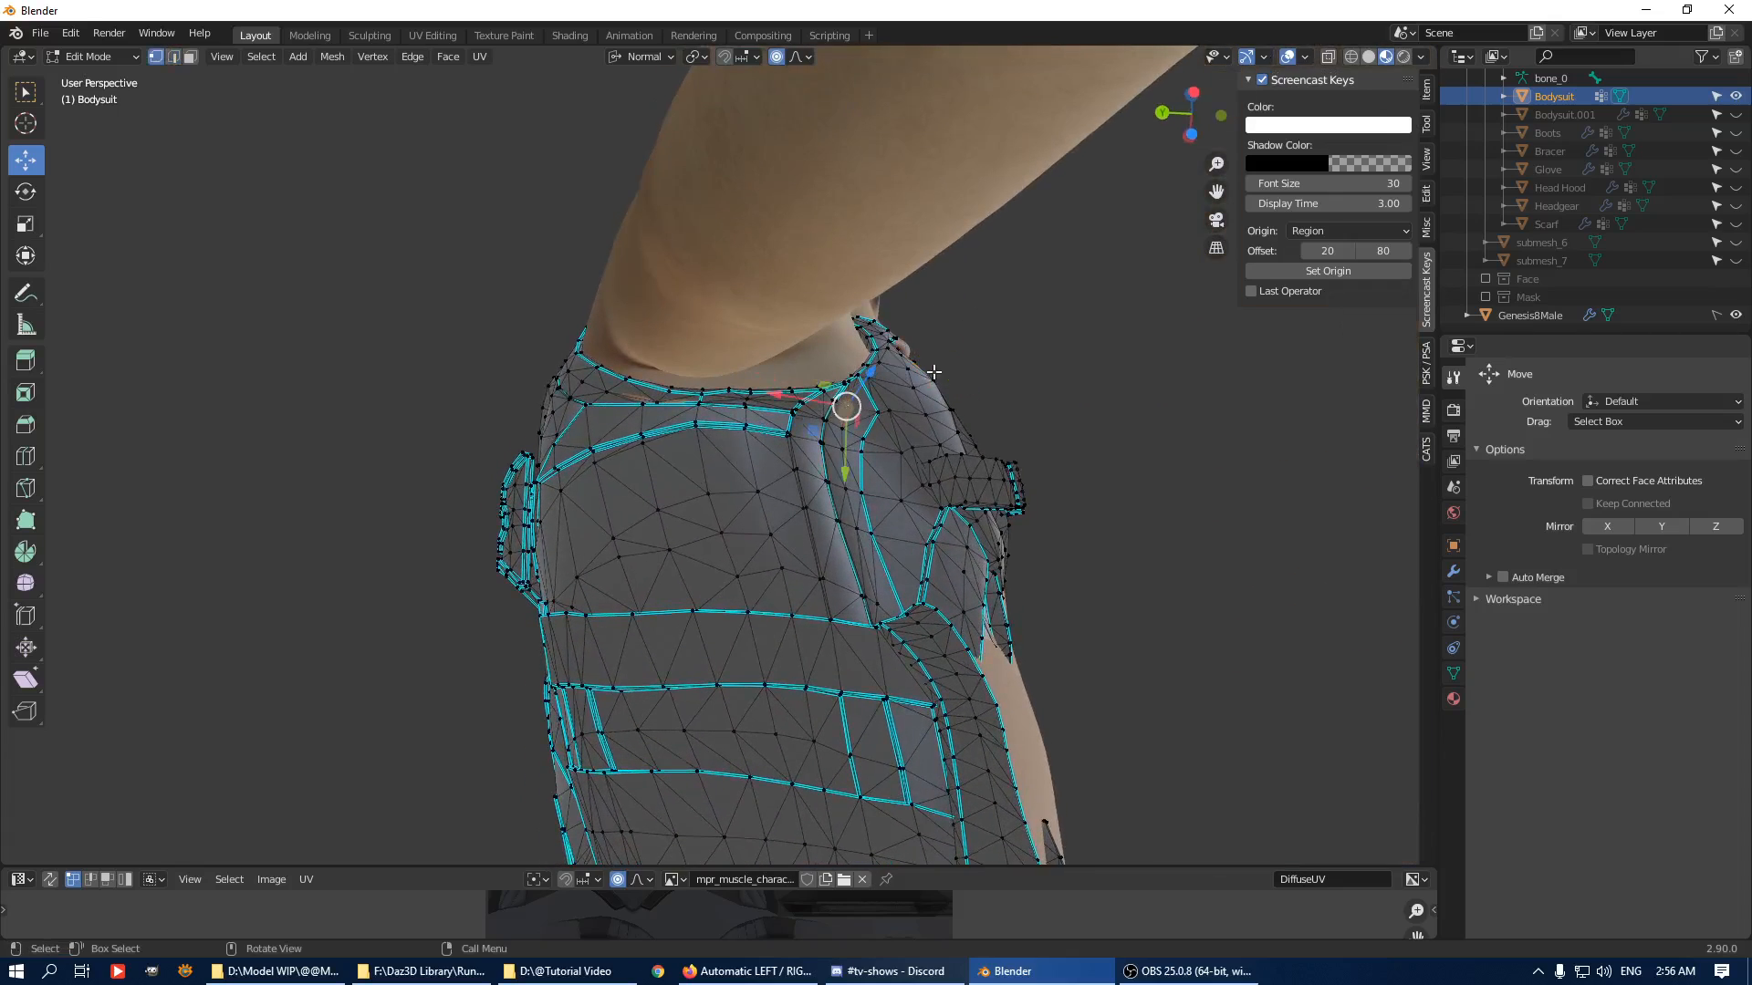
{"action": "middle_click_drag", "start_coordinate": [933, 371], "coordinate": [899, 395]}
{"action": "left_click_drag", "start_coordinate": [910, 409], "coordinate": [912, 409]}
{"action": "scroll", "coordinate": [912, 409], "scroll_direction": "up", "scroll_amount": 6}
Shift an edge on the front rim of the armhole and a nearby vertex to follow the figure's shoulder.
{"action": "middle_click_drag", "start_coordinate": [974, 395], "coordinate": [979, 516]}
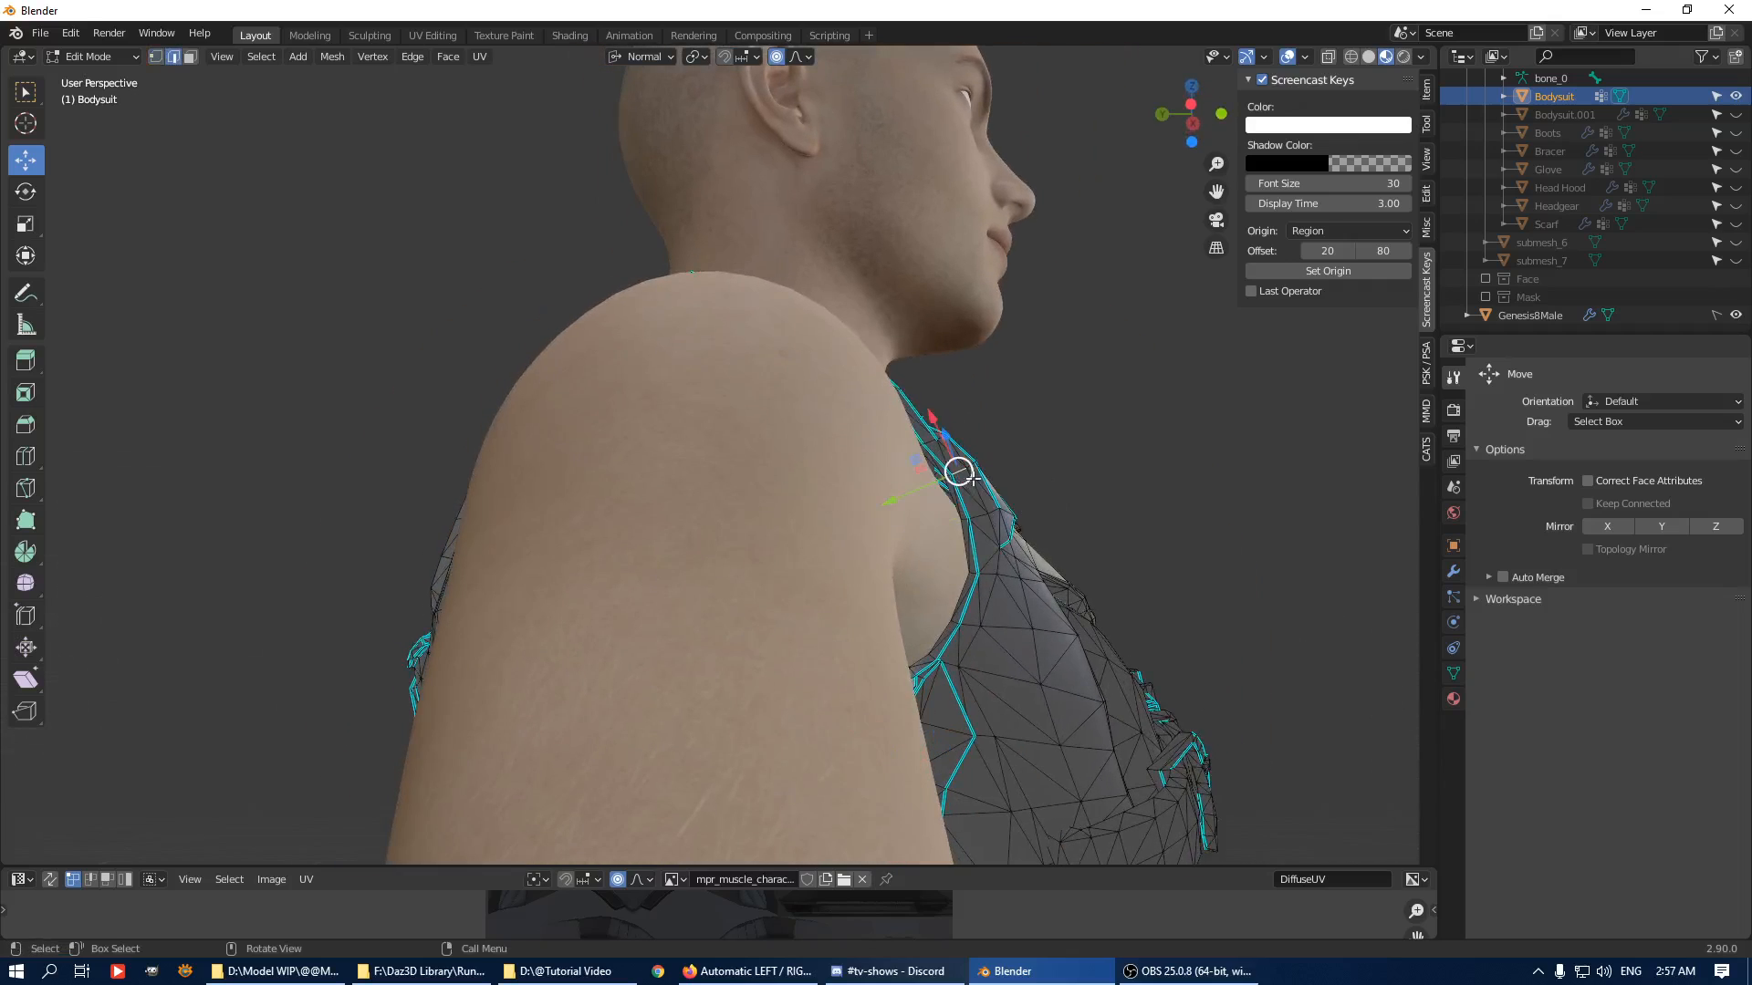
{"action": "left_click_drag", "start_coordinate": [911, 495], "coordinate": [899, 495]}
{"action": "middle_click_drag", "start_coordinate": [900, 495], "coordinate": [1011, 429]}
{"action": "key", "text": "1"}
{"action": "left_click_drag", "start_coordinate": [1003, 432], "coordinate": [1007, 440]}
Push a vertex at the front of the collar outward to close the skin gap in the neckline.
{"action": "middle_click_drag", "start_coordinate": [1264, 429], "coordinate": [1130, 379]}
{"action": "left_click", "coordinate": [1140, 367]}
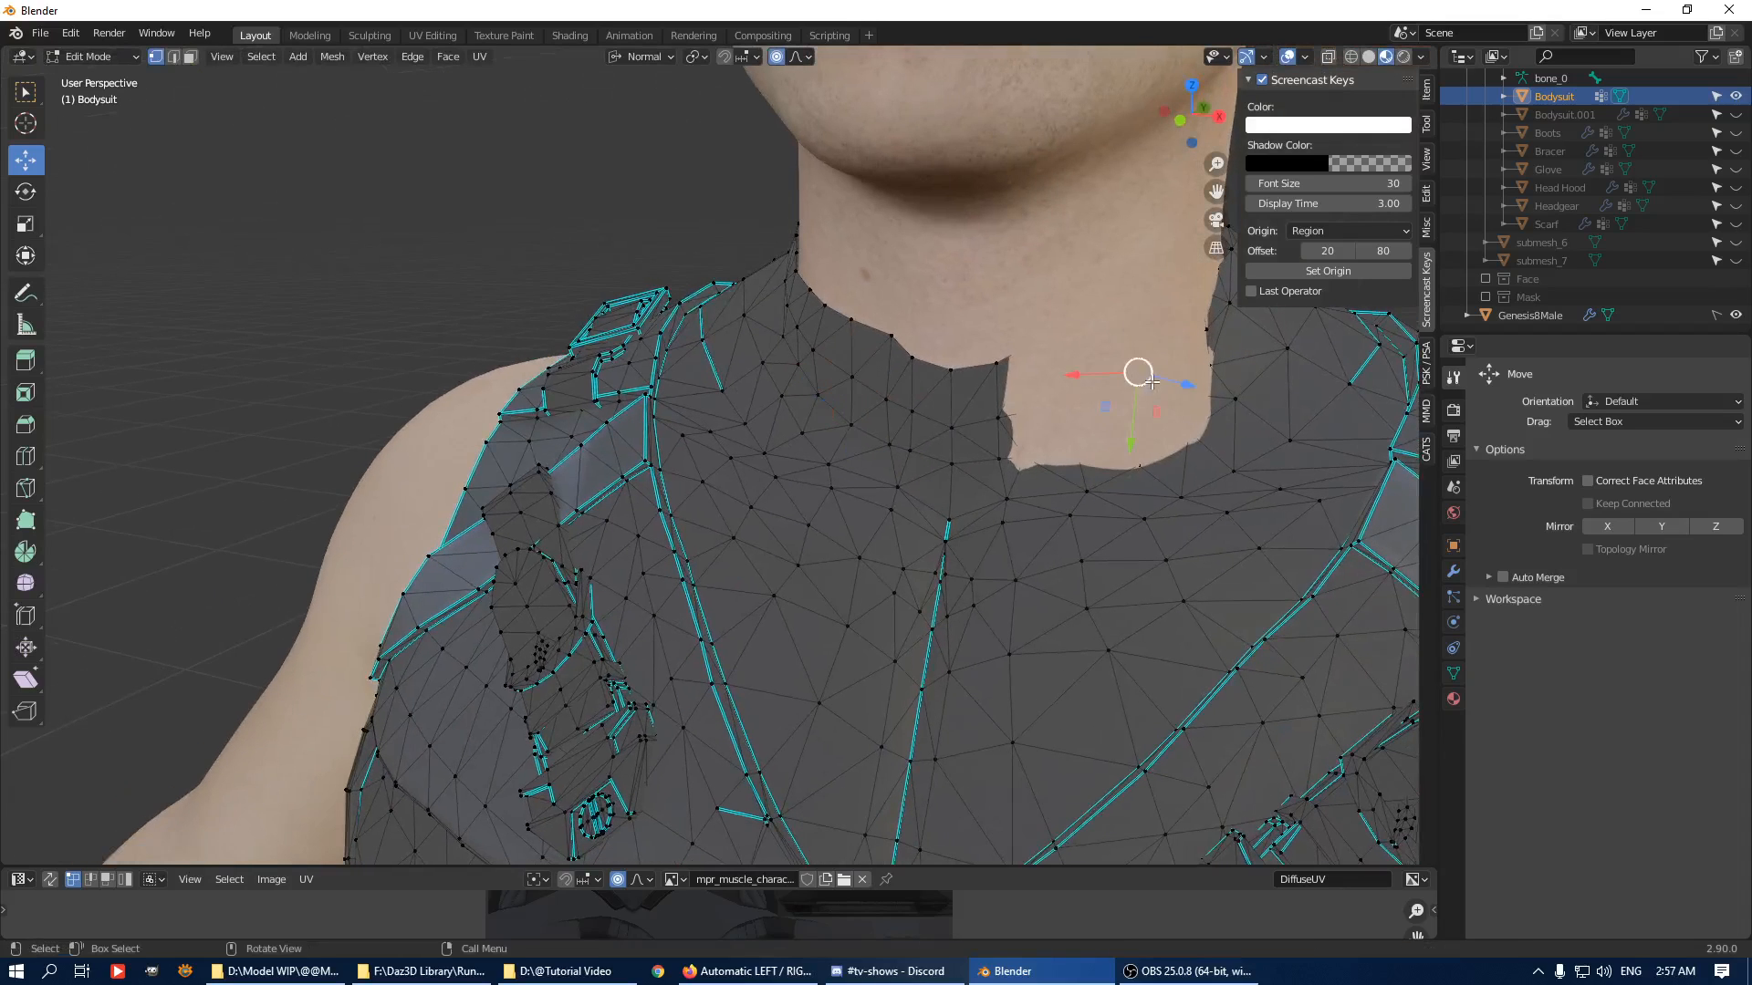
{"action": "scroll", "coordinate": [1172, 383], "scroll_direction": "down", "scroll_amount": 1}
{"action": "left_click_drag", "start_coordinate": [1098, 400], "coordinate": [1112, 405]}
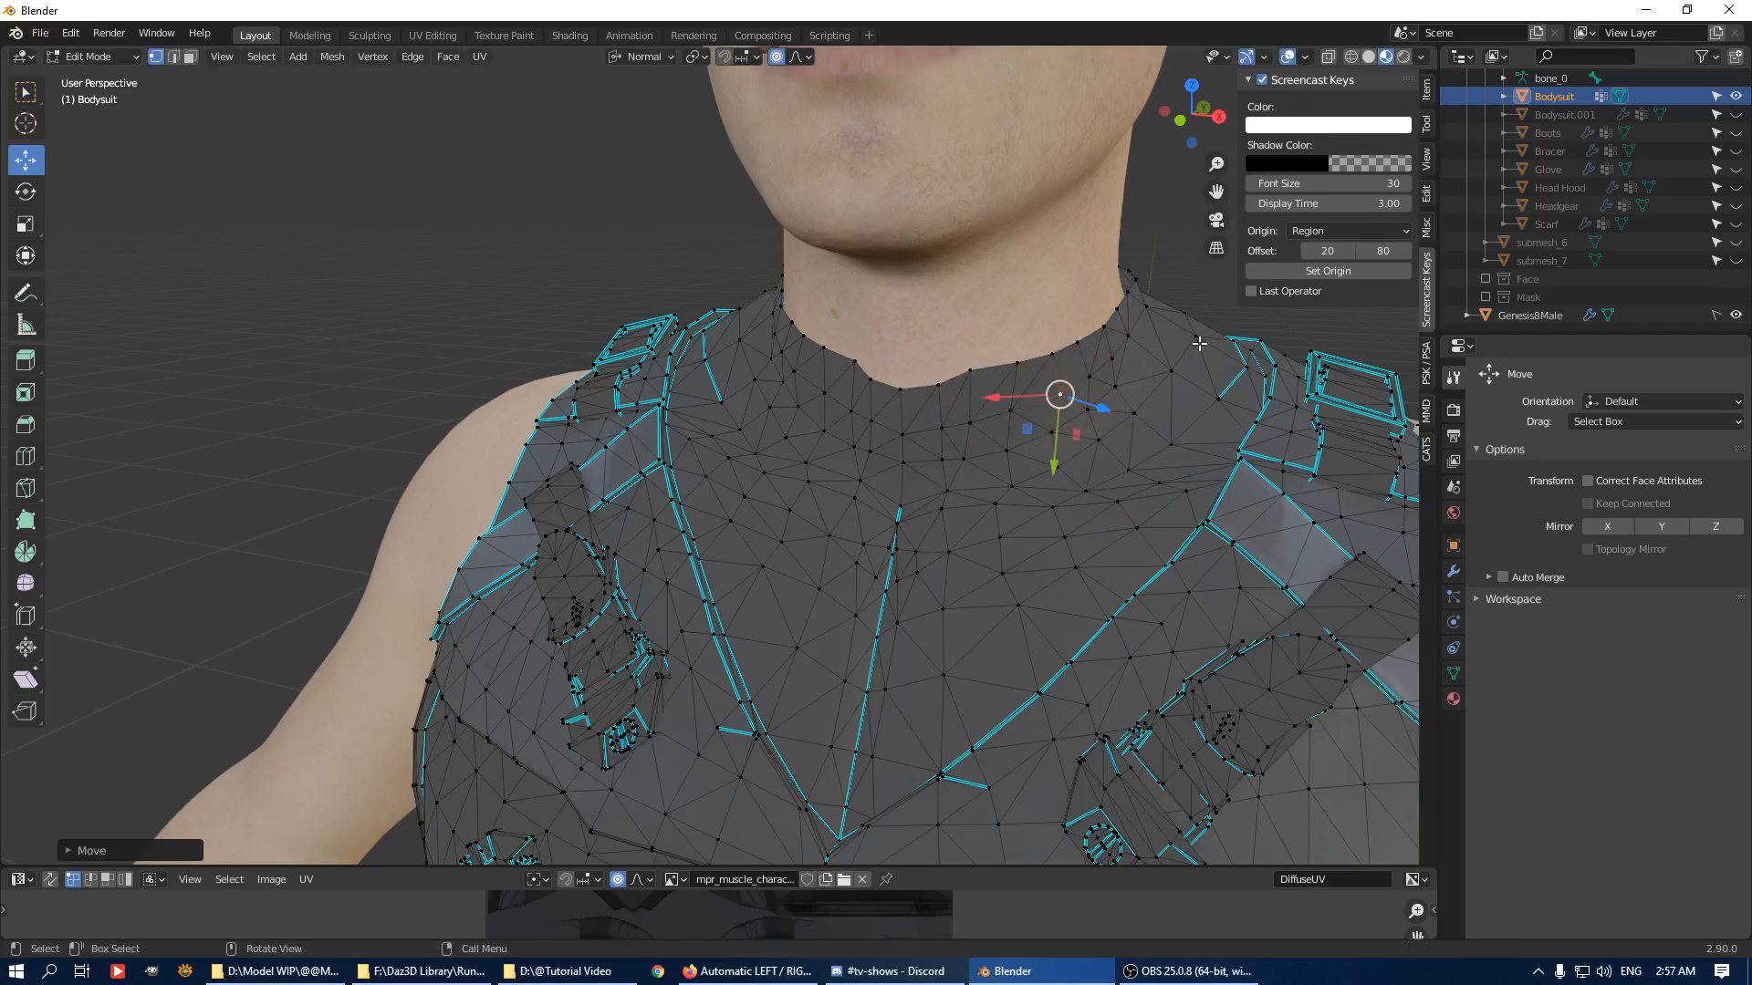
{"action": "middle_click_drag", "start_coordinate": [1196, 344], "coordinate": [1188, 336]}
Pull the collar vertices along the front and side of the neck outward so the neckline clears the skin.
{"action": "left_click", "coordinate": [1141, 278]}
{"action": "left_click_drag", "start_coordinate": [1189, 253], "coordinate": [1106, 322]}
{"action": "middle_click_drag", "start_coordinate": [1106, 322], "coordinate": [1043, 474]}
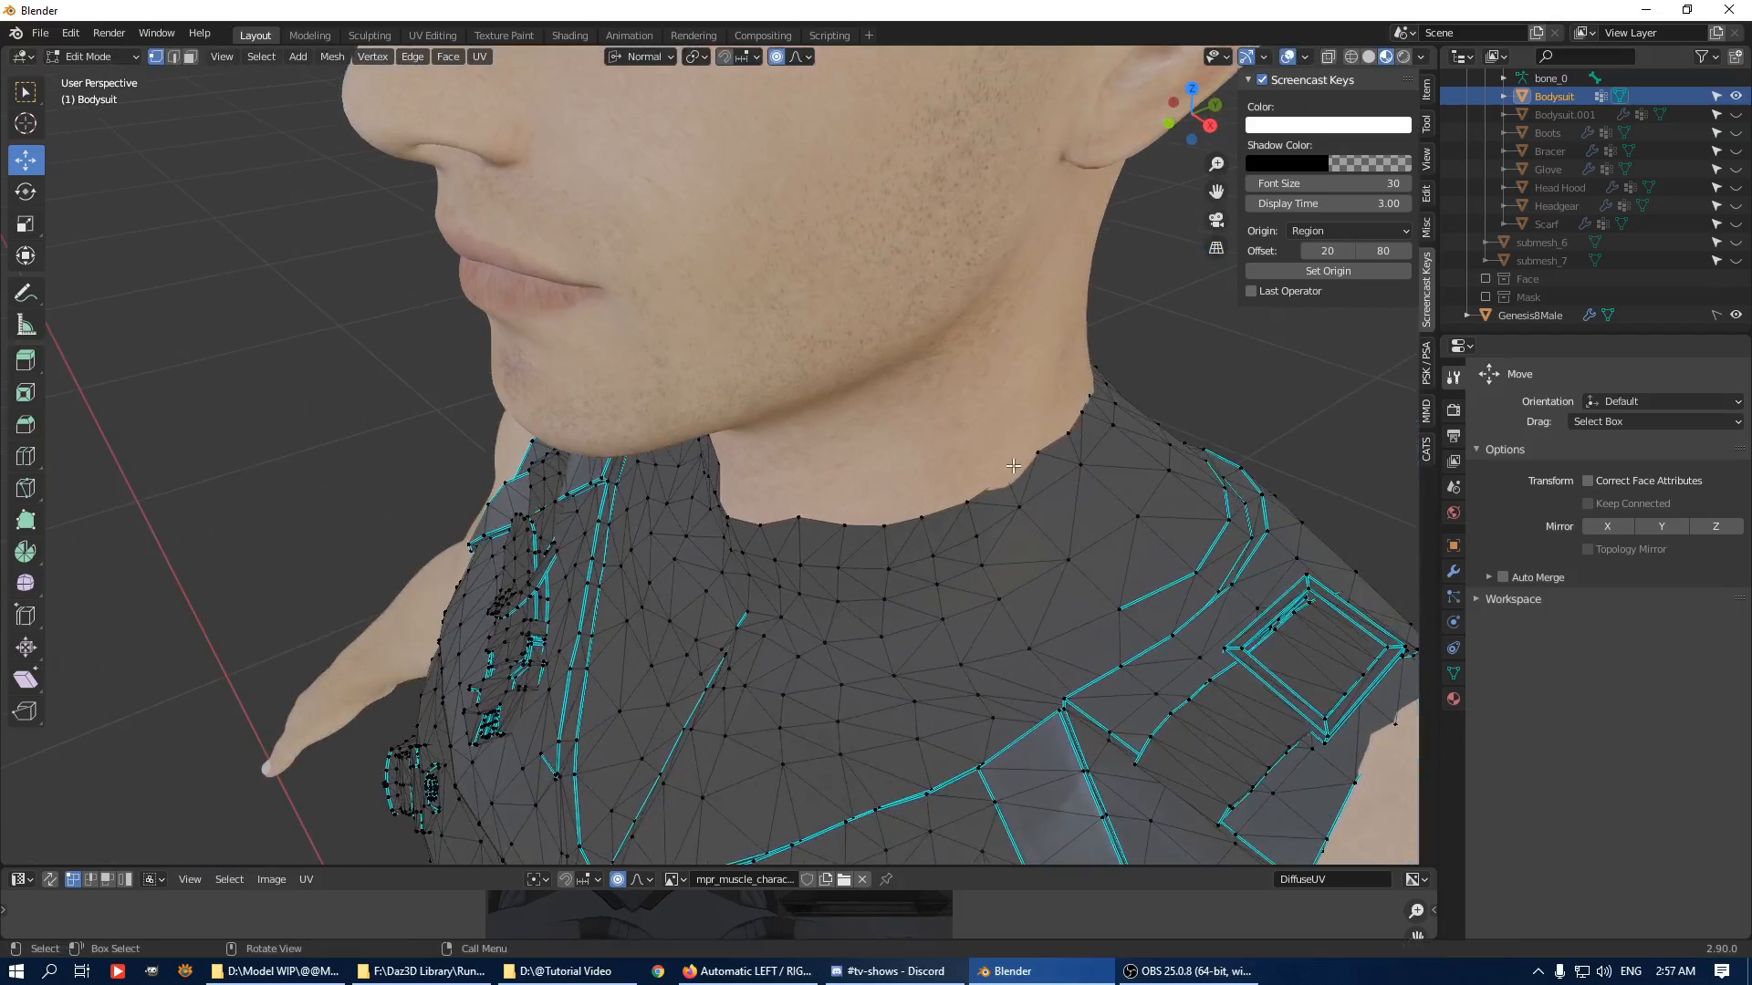
{"action": "left_click_drag", "start_coordinate": [1045, 485], "coordinate": [1058, 431]}
{"action": "middle_click_drag", "start_coordinate": [1059, 431], "coordinate": [990, 438]}
{"action": "left_click", "coordinate": [950, 413]}
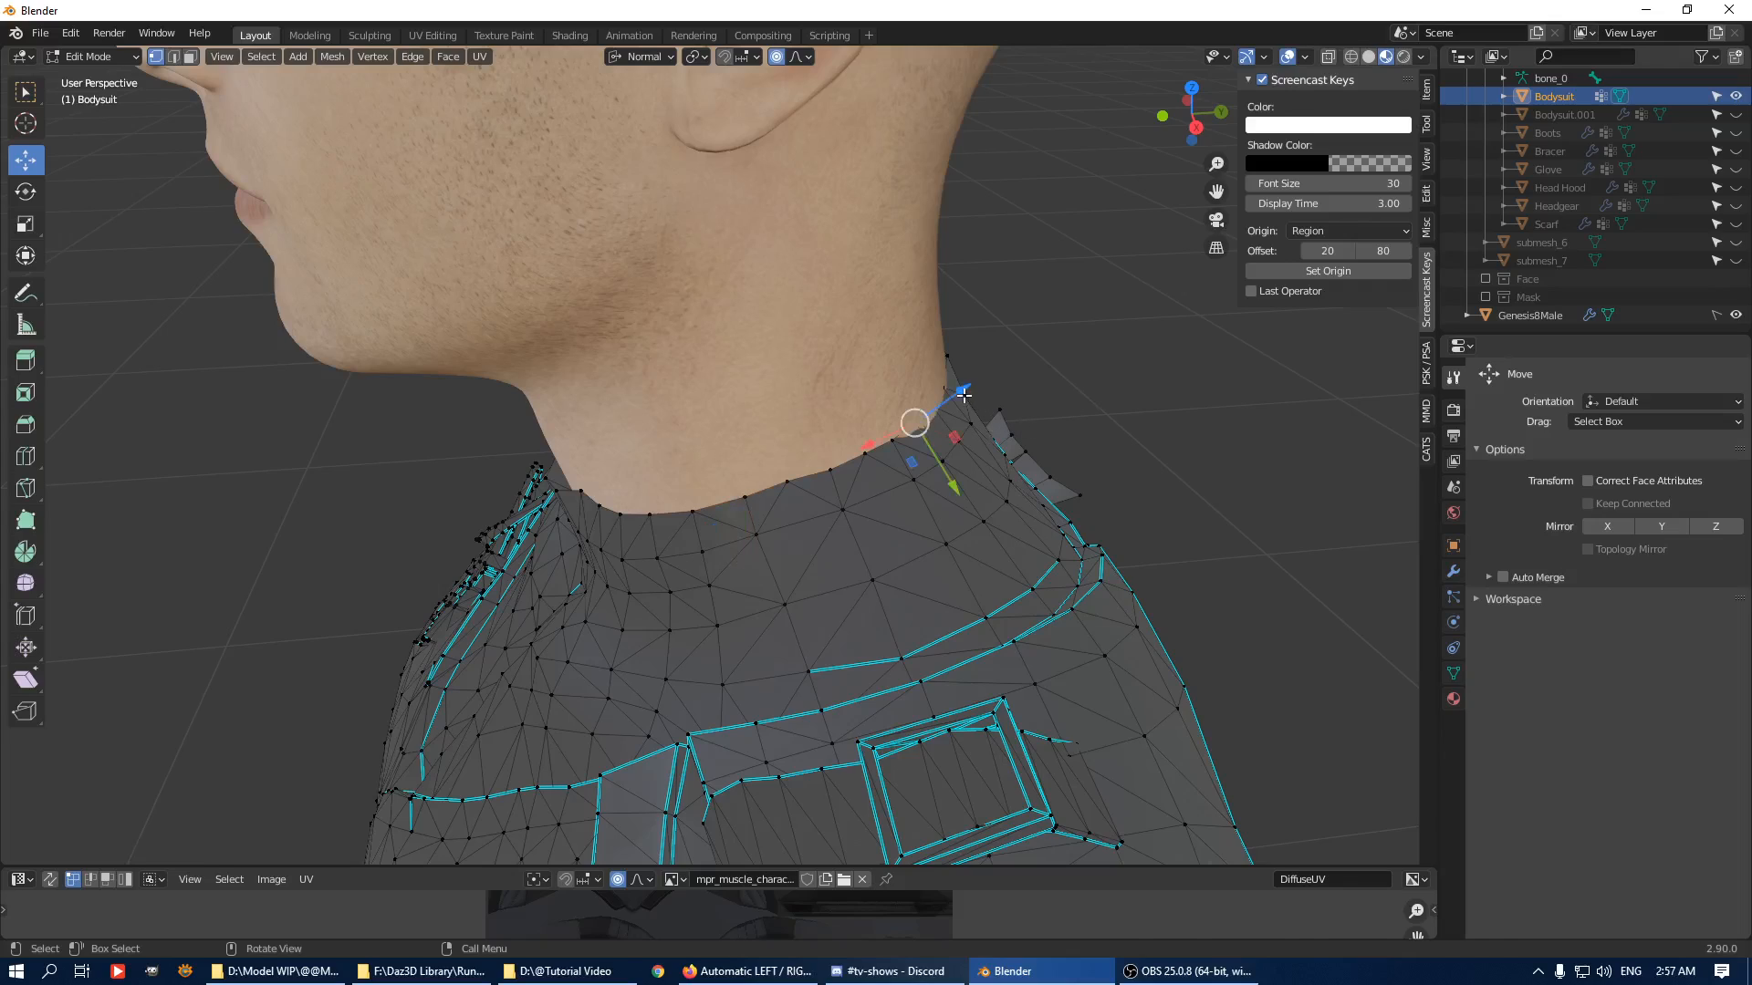
{"action": "left_click_drag", "start_coordinate": [968, 402], "coordinate": [979, 394]}
Move the collar vertices at the back corner of the neck outward along their normals.
{"action": "middle_click_drag", "start_coordinate": [980, 394], "coordinate": [662, 306]}
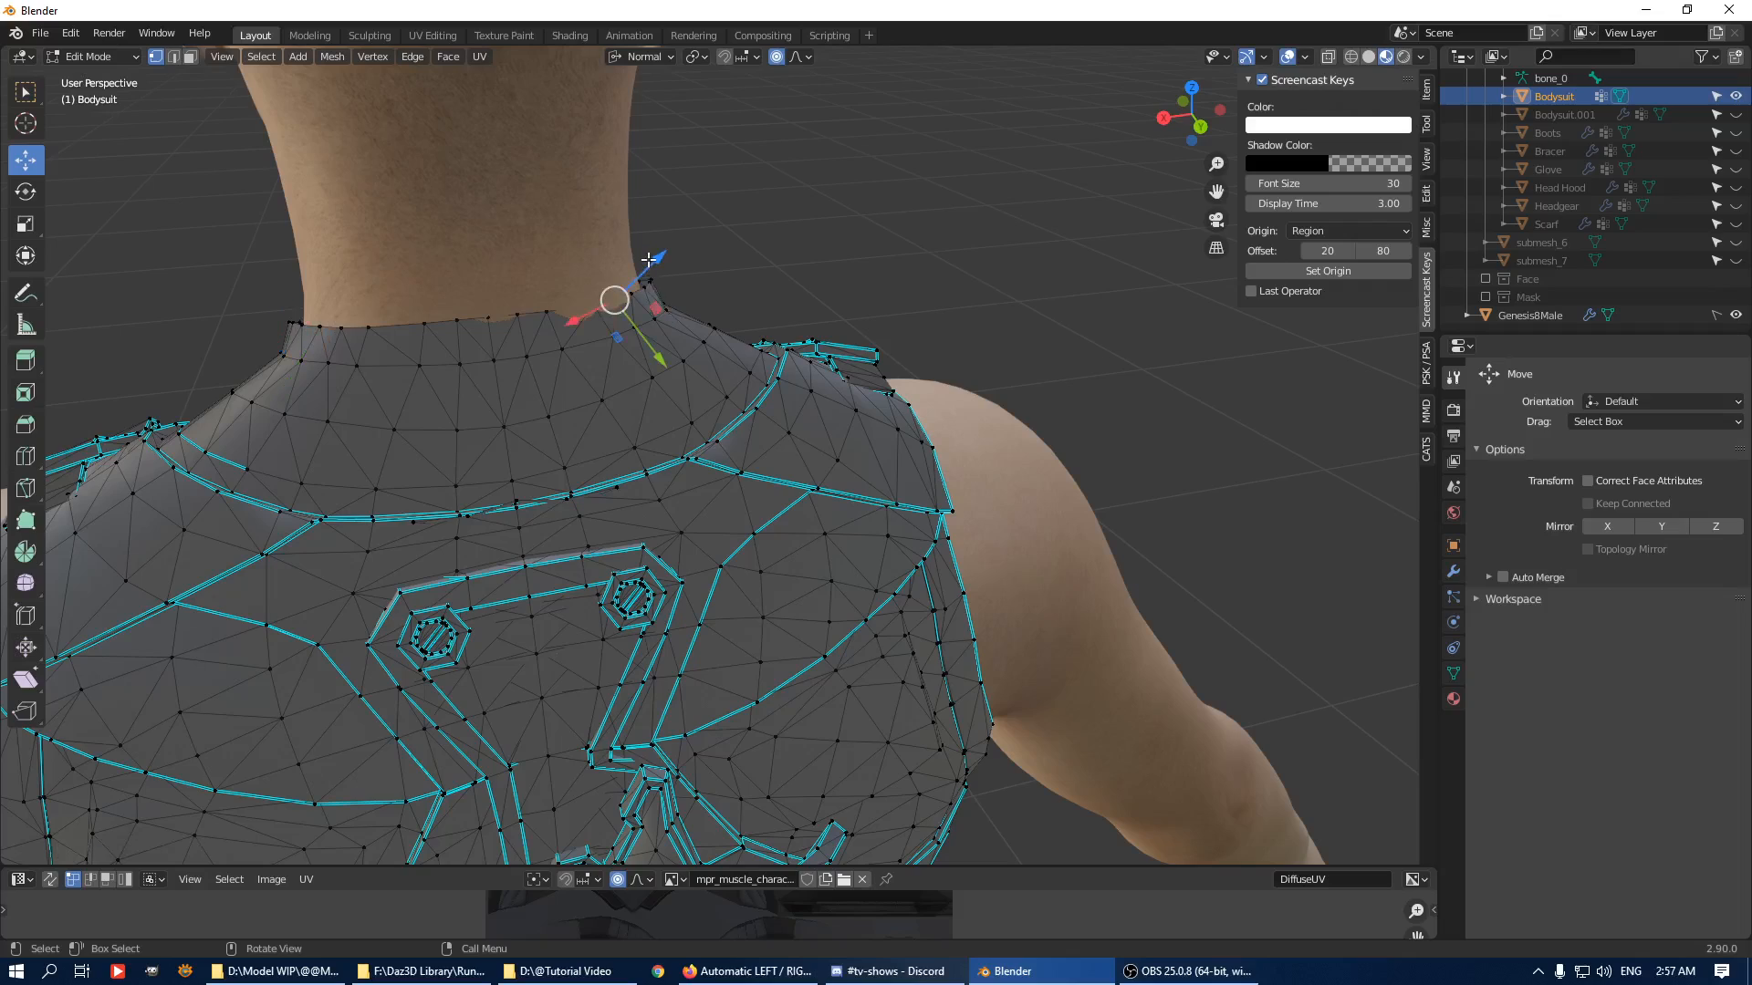
{"action": "left_click_drag", "start_coordinate": [648, 259], "coordinate": [729, 254]}
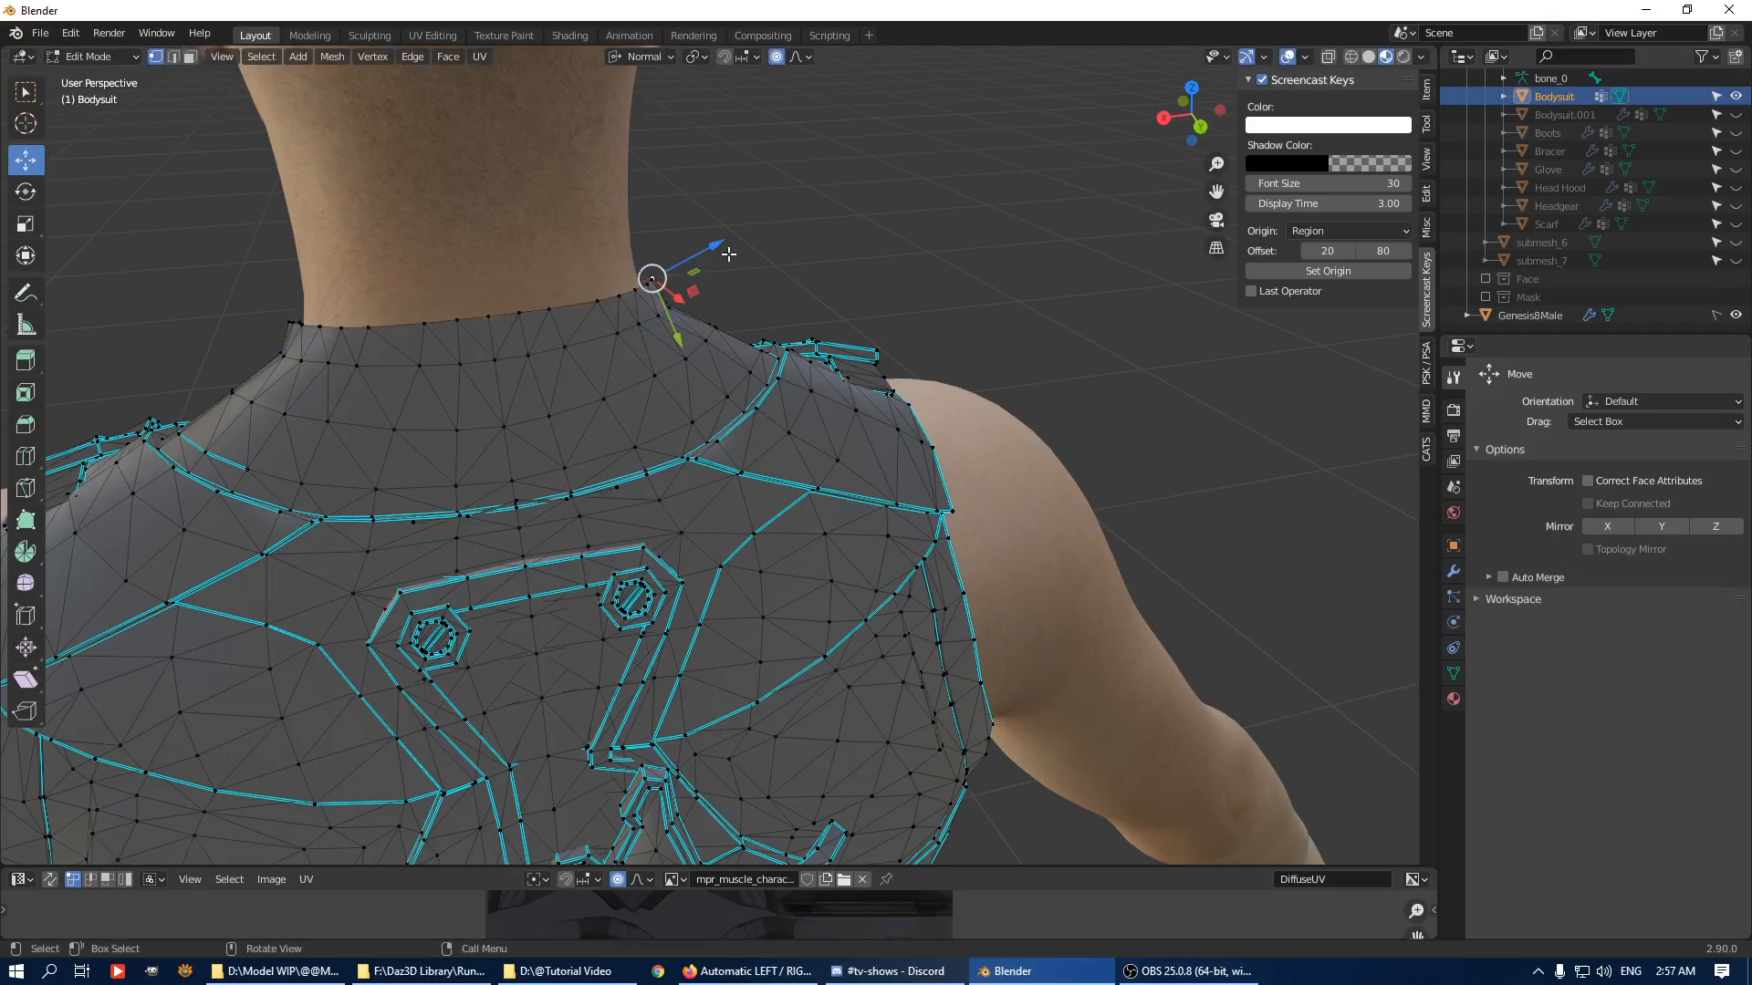
{"action": "left_click", "coordinate": [712, 245]}
{"action": "left_click_drag", "start_coordinate": [701, 250], "coordinate": [699, 256]}
Move the edge on top of the shoulder at the armhole rim to fit the figure's shoulder.
{"action": "middle_click_drag", "start_coordinate": [699, 255], "coordinate": [799, 415]}
{"action": "key", "text": "2"}
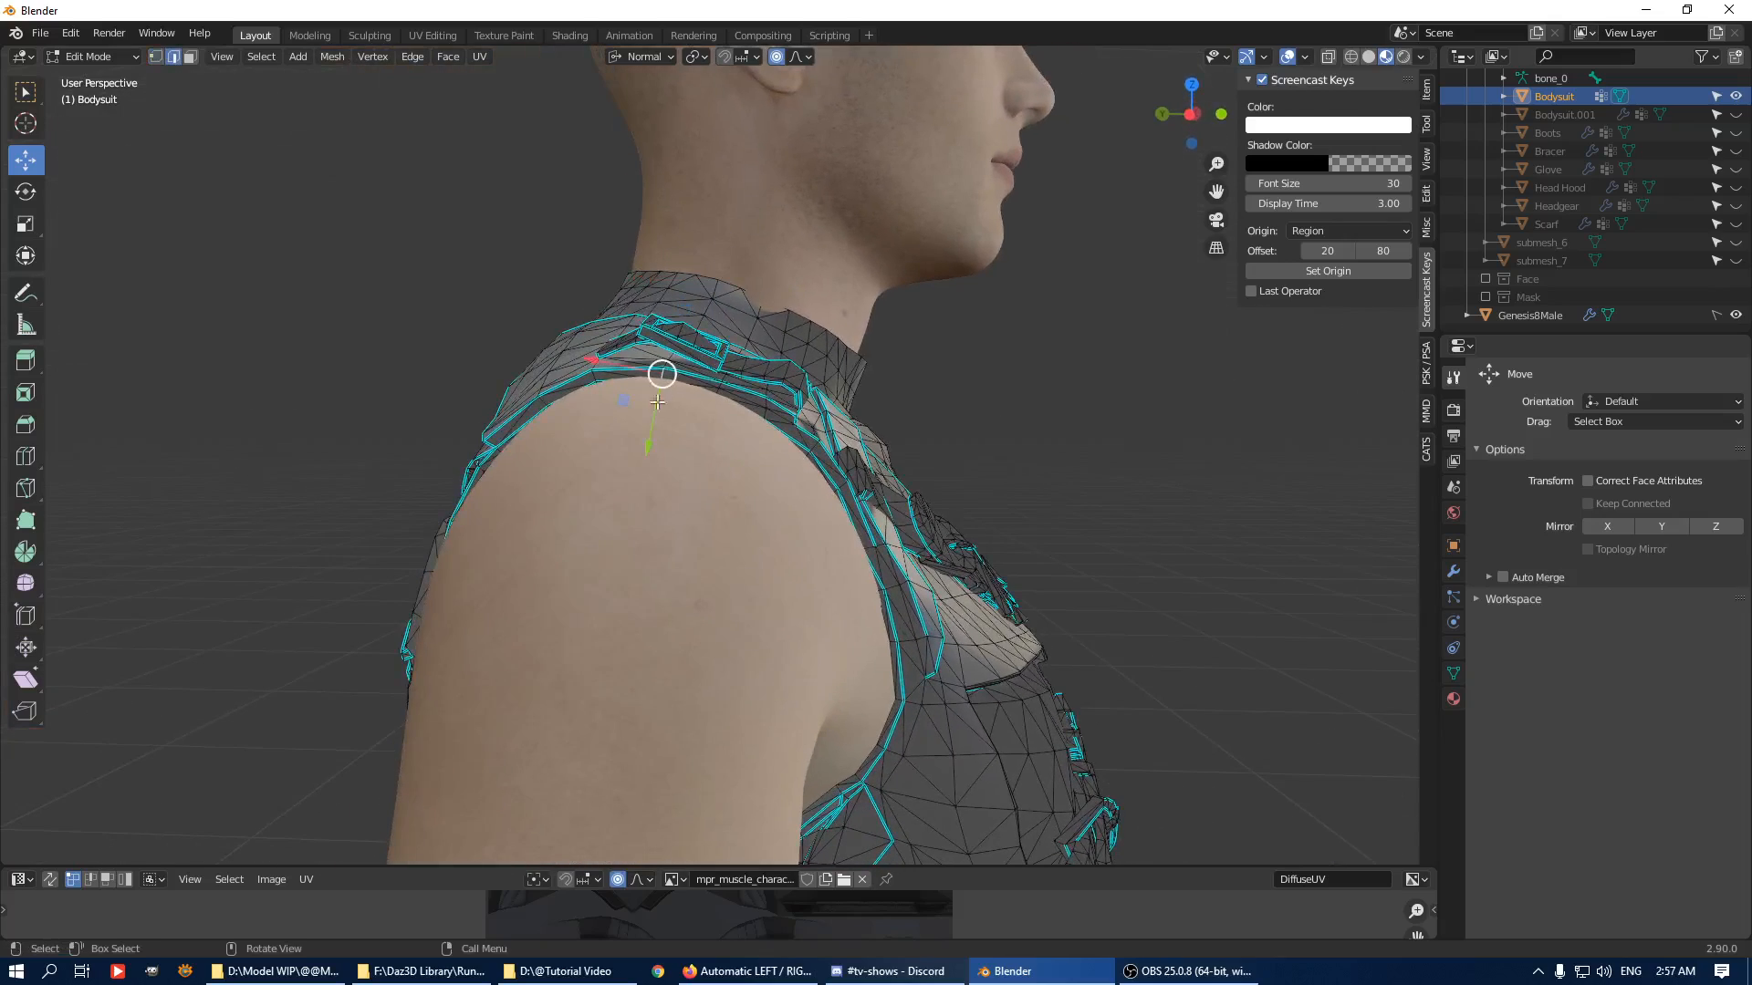
{"action": "left_click_drag", "start_coordinate": [656, 403], "coordinate": [645, 434]}
{"action": "scroll", "coordinate": [645, 435], "scroll_direction": "down", "scroll_amount": 2}
Move the collar vertex on one side of the neck along its normal with a proportional size of 0.04.
{"action": "middle_click_drag", "start_coordinate": [949, 431], "coordinate": [825, 337]}
{"action": "key", "text": "1"}
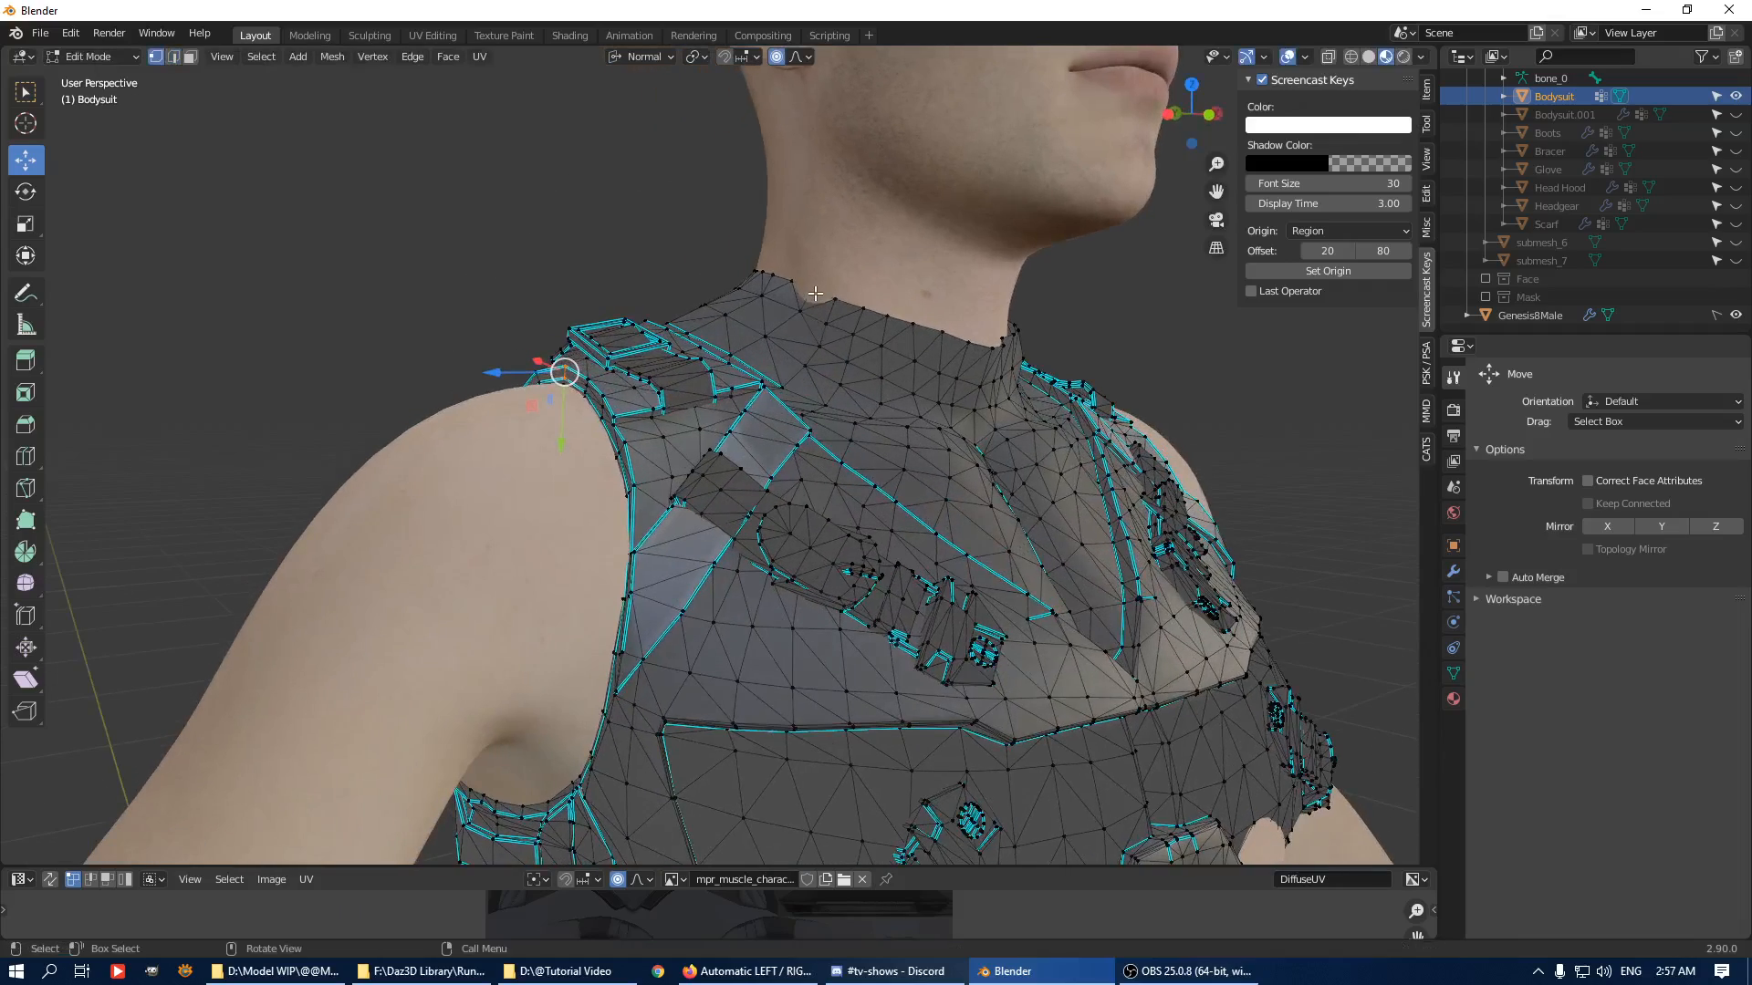
{"action": "left_click", "coordinate": [794, 282]}
{"action": "middle_click_drag", "start_coordinate": [860, 282], "coordinate": [782, 251]}
{"action": "left_click_drag", "start_coordinate": [746, 254], "coordinate": [741, 252]}
{"action": "scroll", "coordinate": [740, 253], "scroll_direction": "up", "scroll_amount": 7}
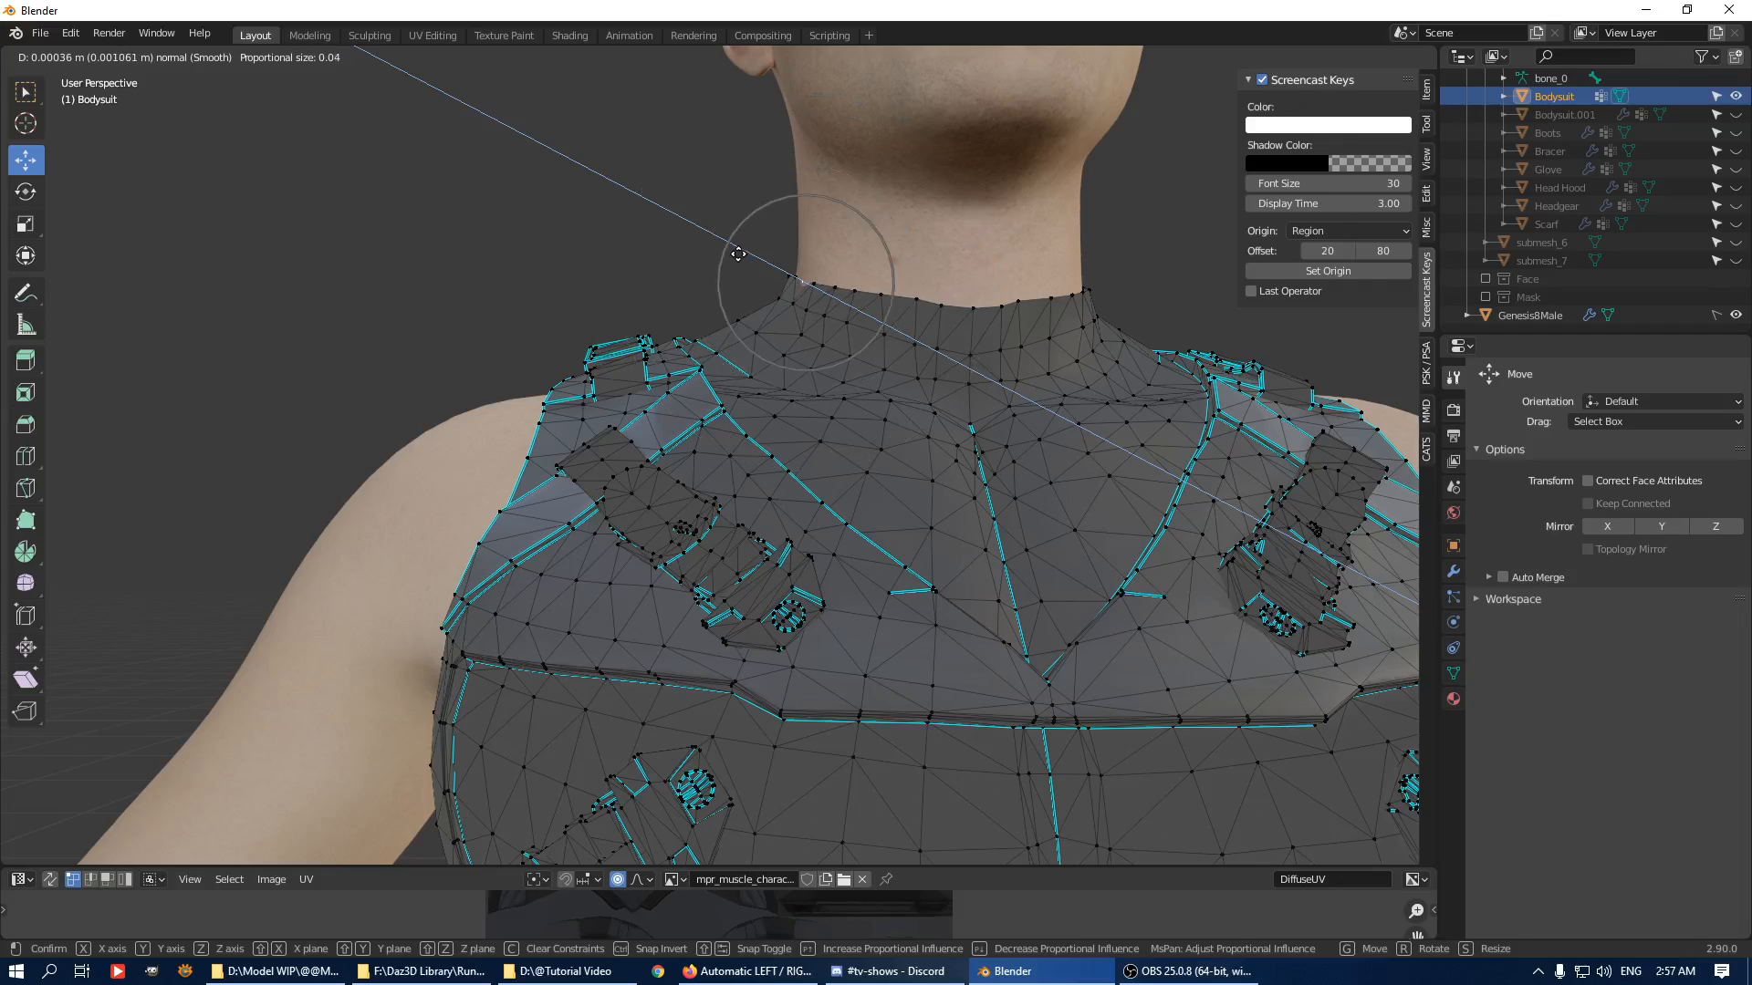
{"action": "left_click_drag", "start_coordinate": [735, 259], "coordinate": [727, 277]}
Adjust the collar's upper corner vertices on both sides of the neck along their normals.
{"action": "middle_click_drag", "start_coordinate": [727, 276], "coordinate": [1056, 305]}
{"action": "left_click", "coordinate": [1131, 258]}
{"action": "left_click_drag", "start_coordinate": [1164, 233], "coordinate": [1159, 231]}
{"action": "middle_click_drag", "start_coordinate": [624, 356], "coordinate": [654, 369]}
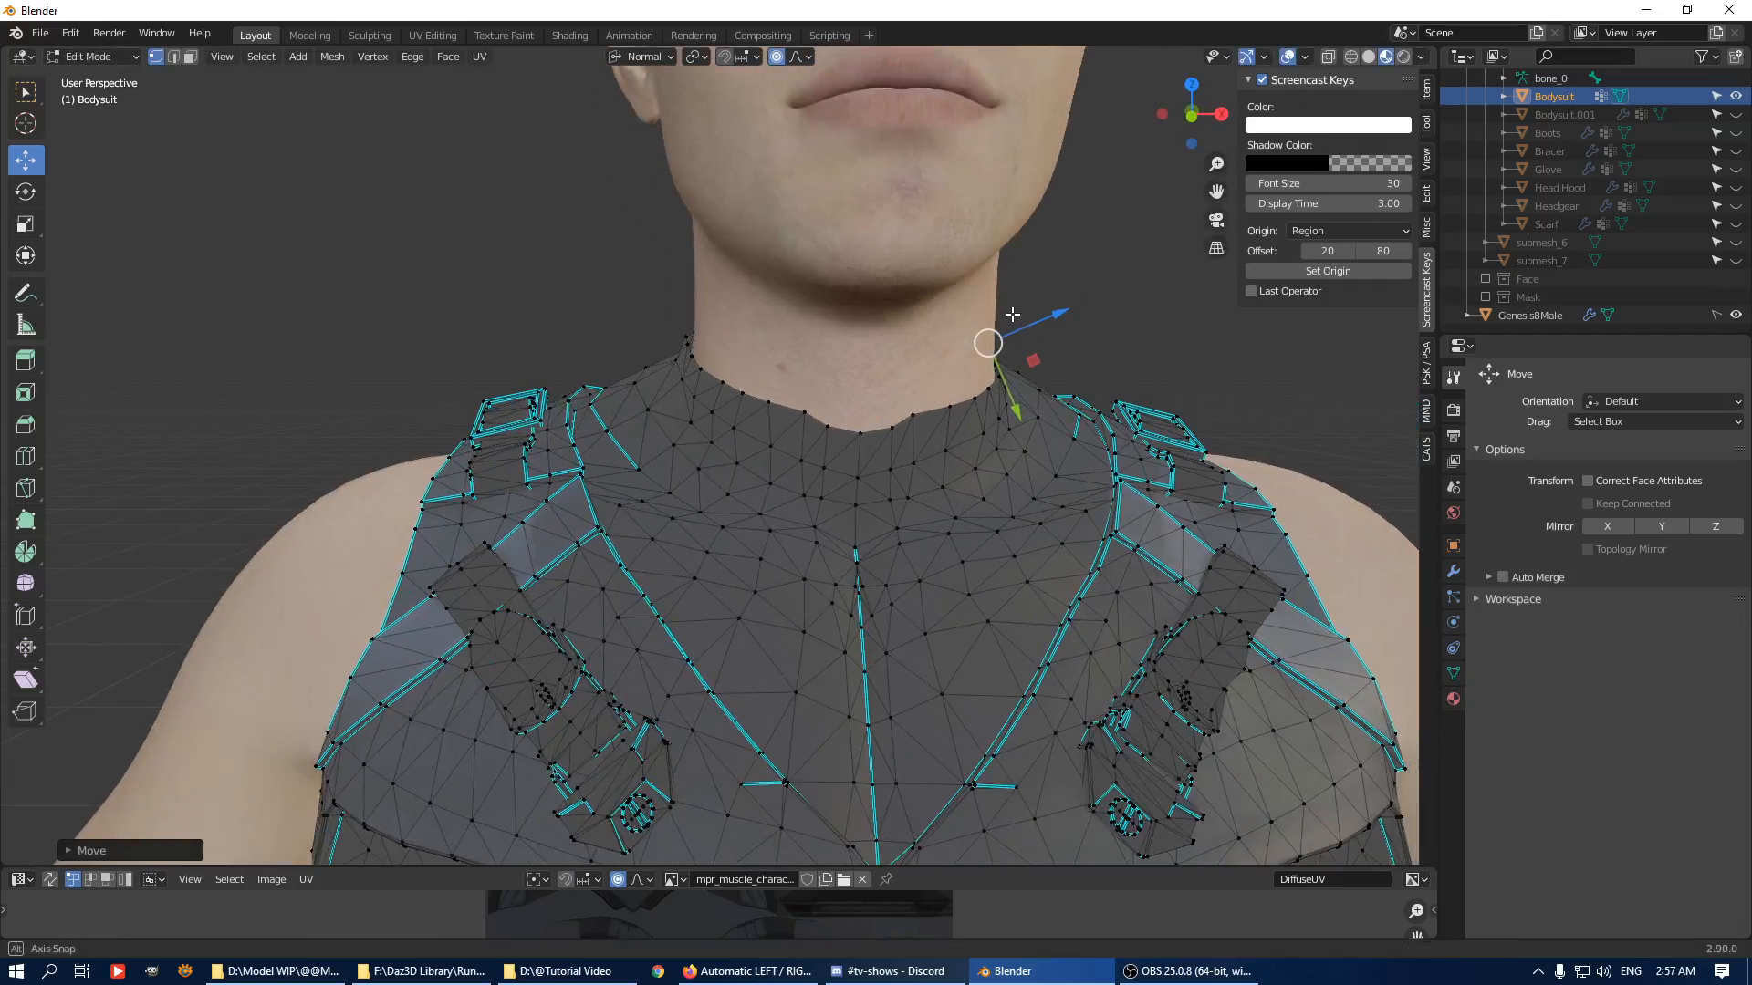
{"action": "left_click", "coordinate": [675, 335]}
{"action": "left_click_drag", "start_coordinate": [613, 311], "coordinate": [620, 310]}
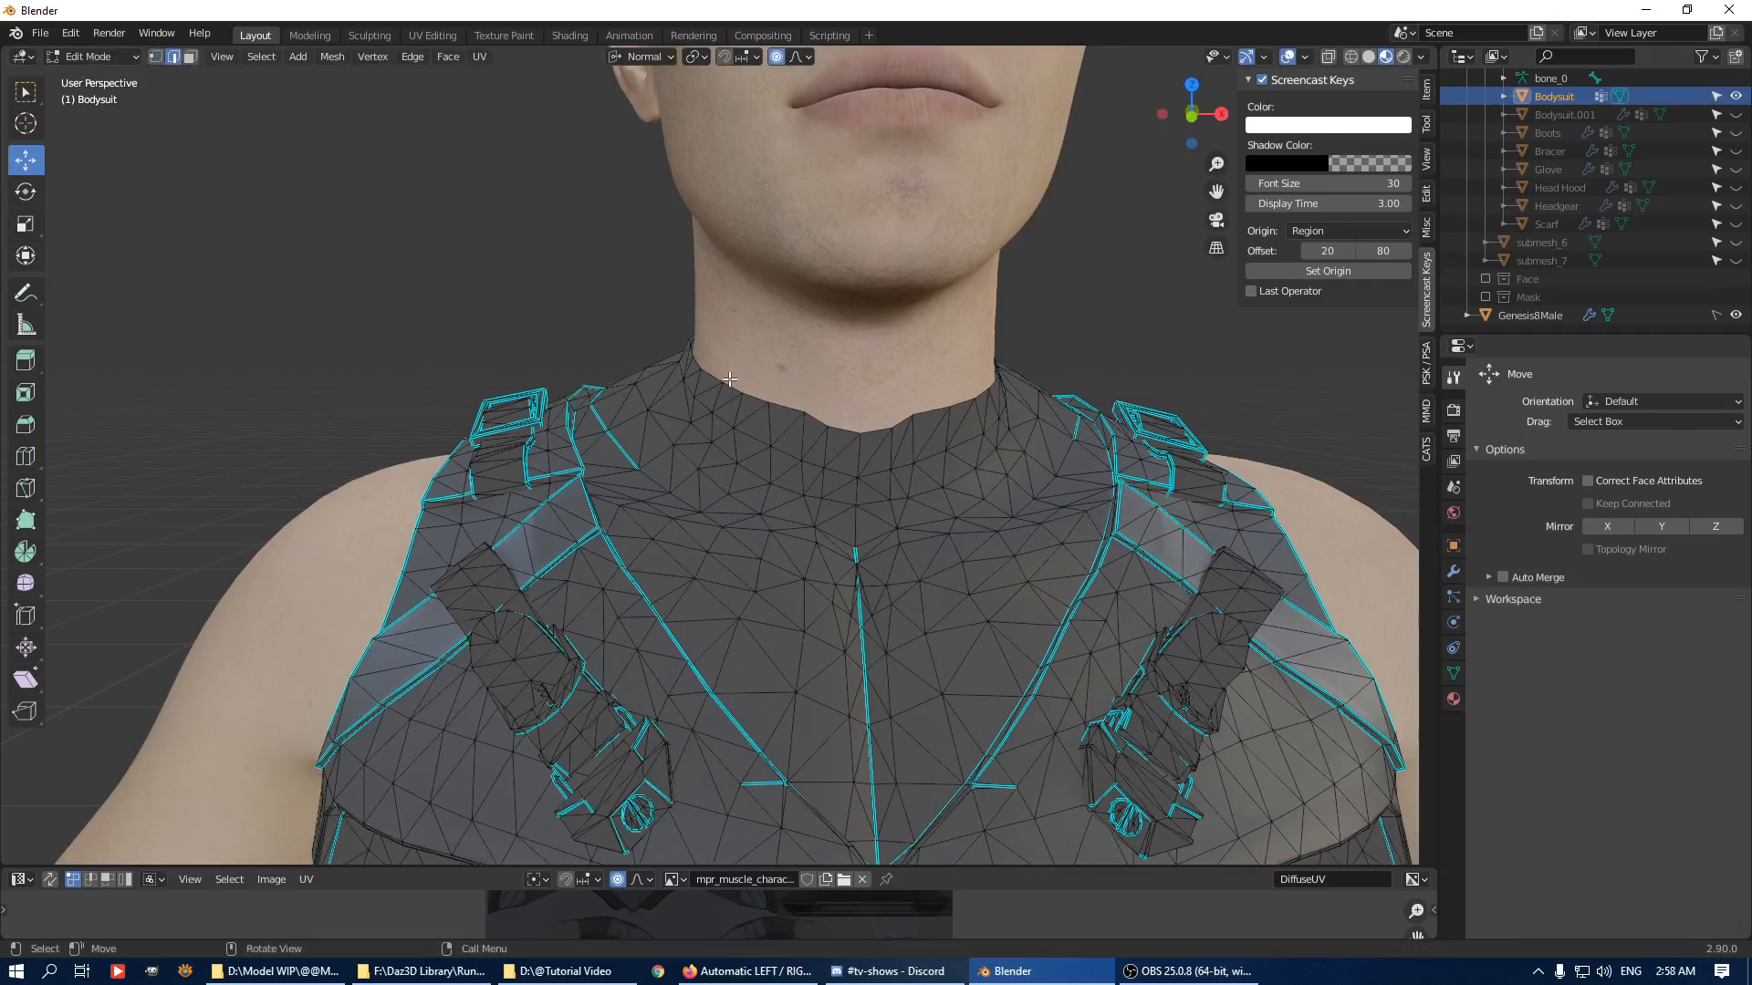
Extrude the neckline's edge loop and try scaling it inward toward the neck.
{"action": "left_click", "coordinate": [880, 385], "text": "alt"}
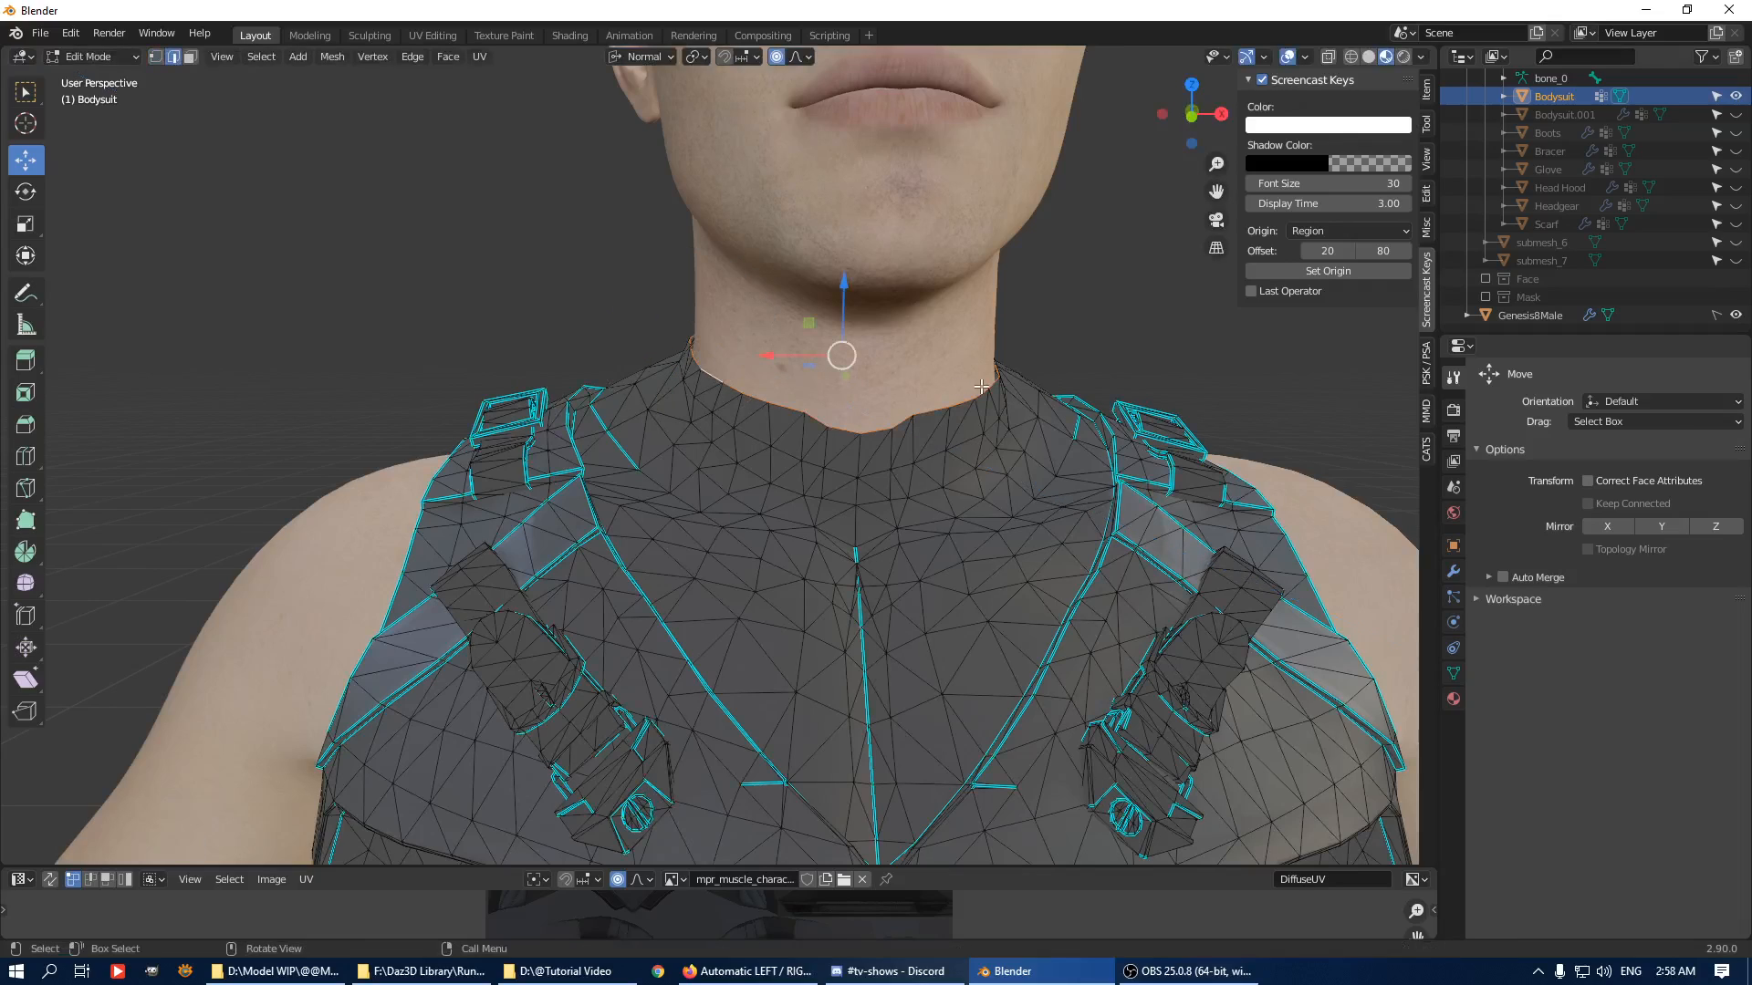
{"action": "middle_click_drag", "start_coordinate": [1019, 370], "coordinate": [955, 428]}
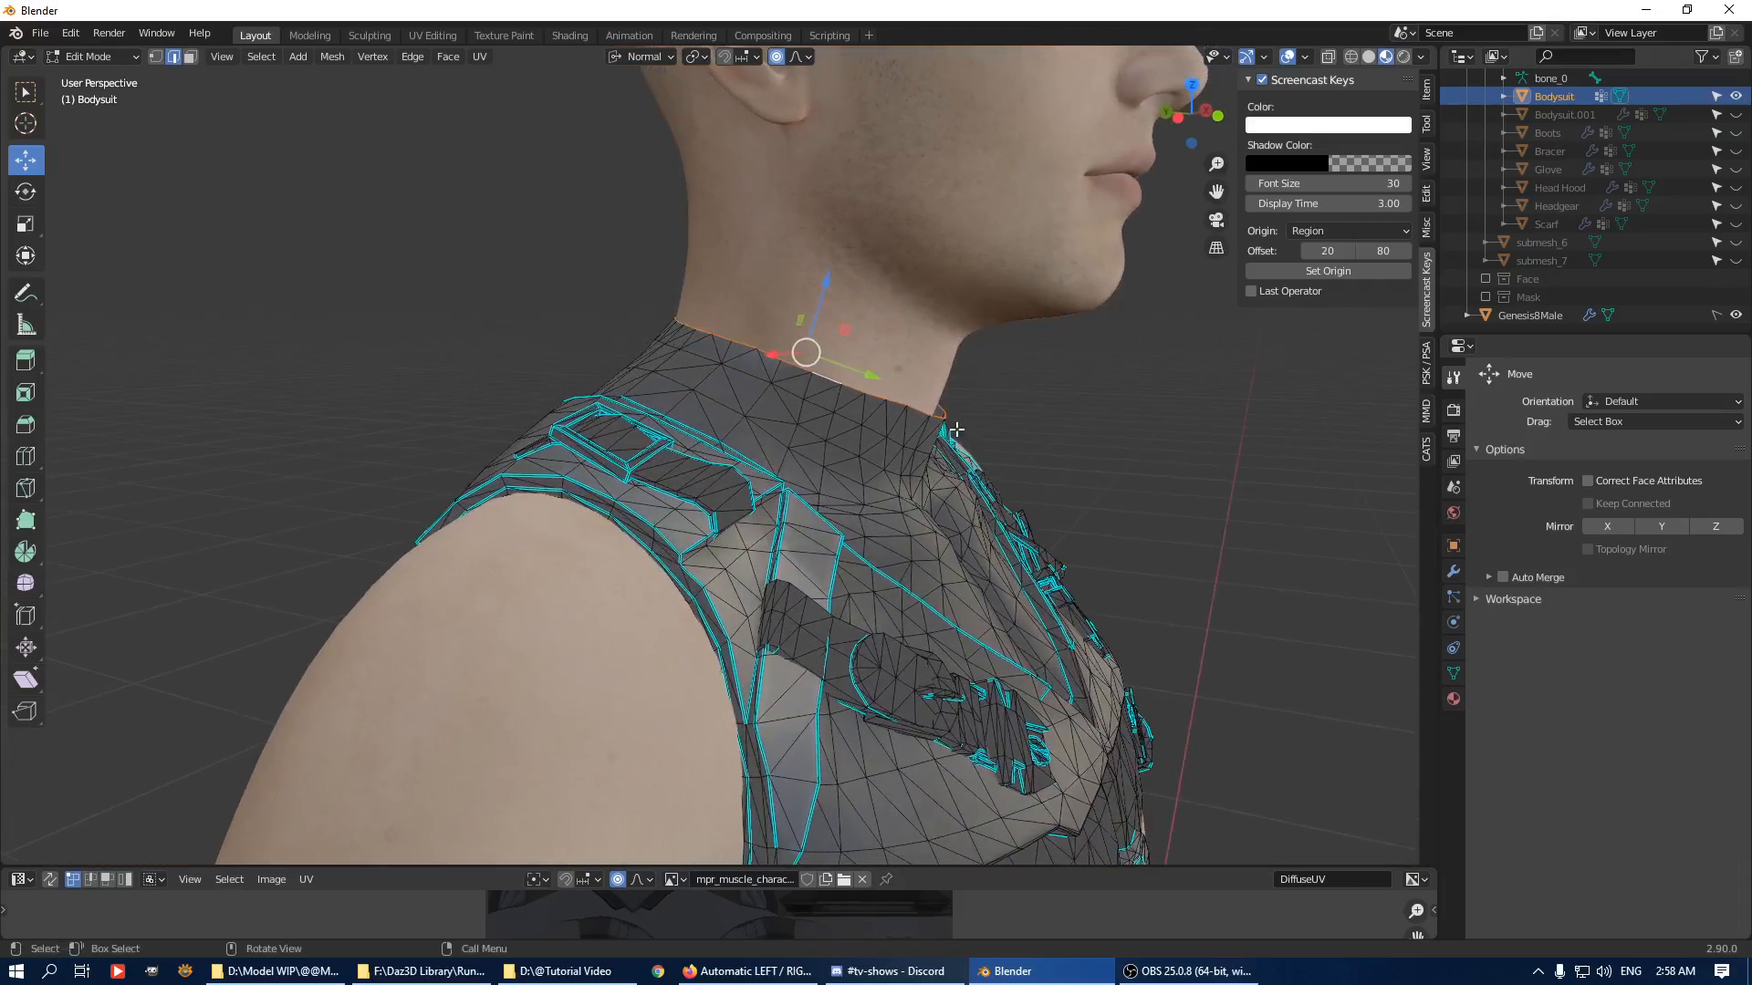
{"action": "middle_click_drag", "start_coordinate": [1062, 340], "coordinate": [892, 336]}
{"action": "key", "text": "o"}
{"action": "key", "text": "s"}
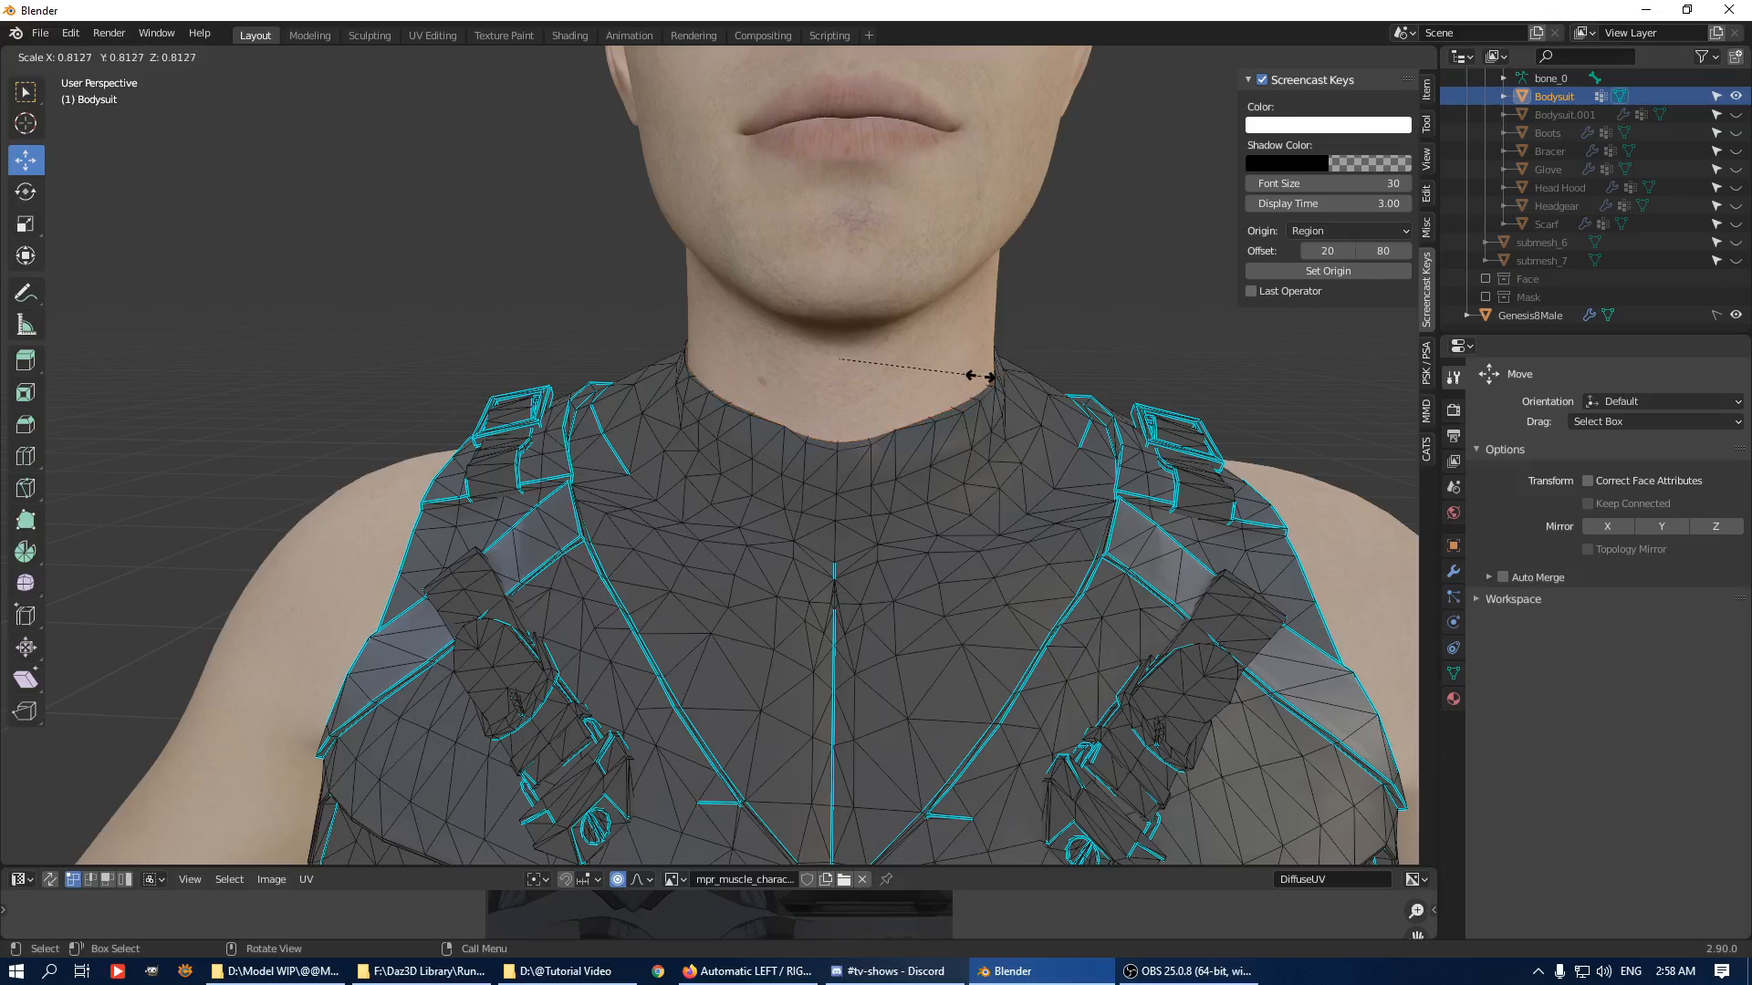
{"action": "key", "text": "Escape"}
{"action": "middle_click_drag", "start_coordinate": [990, 376], "coordinate": [961, 442]}
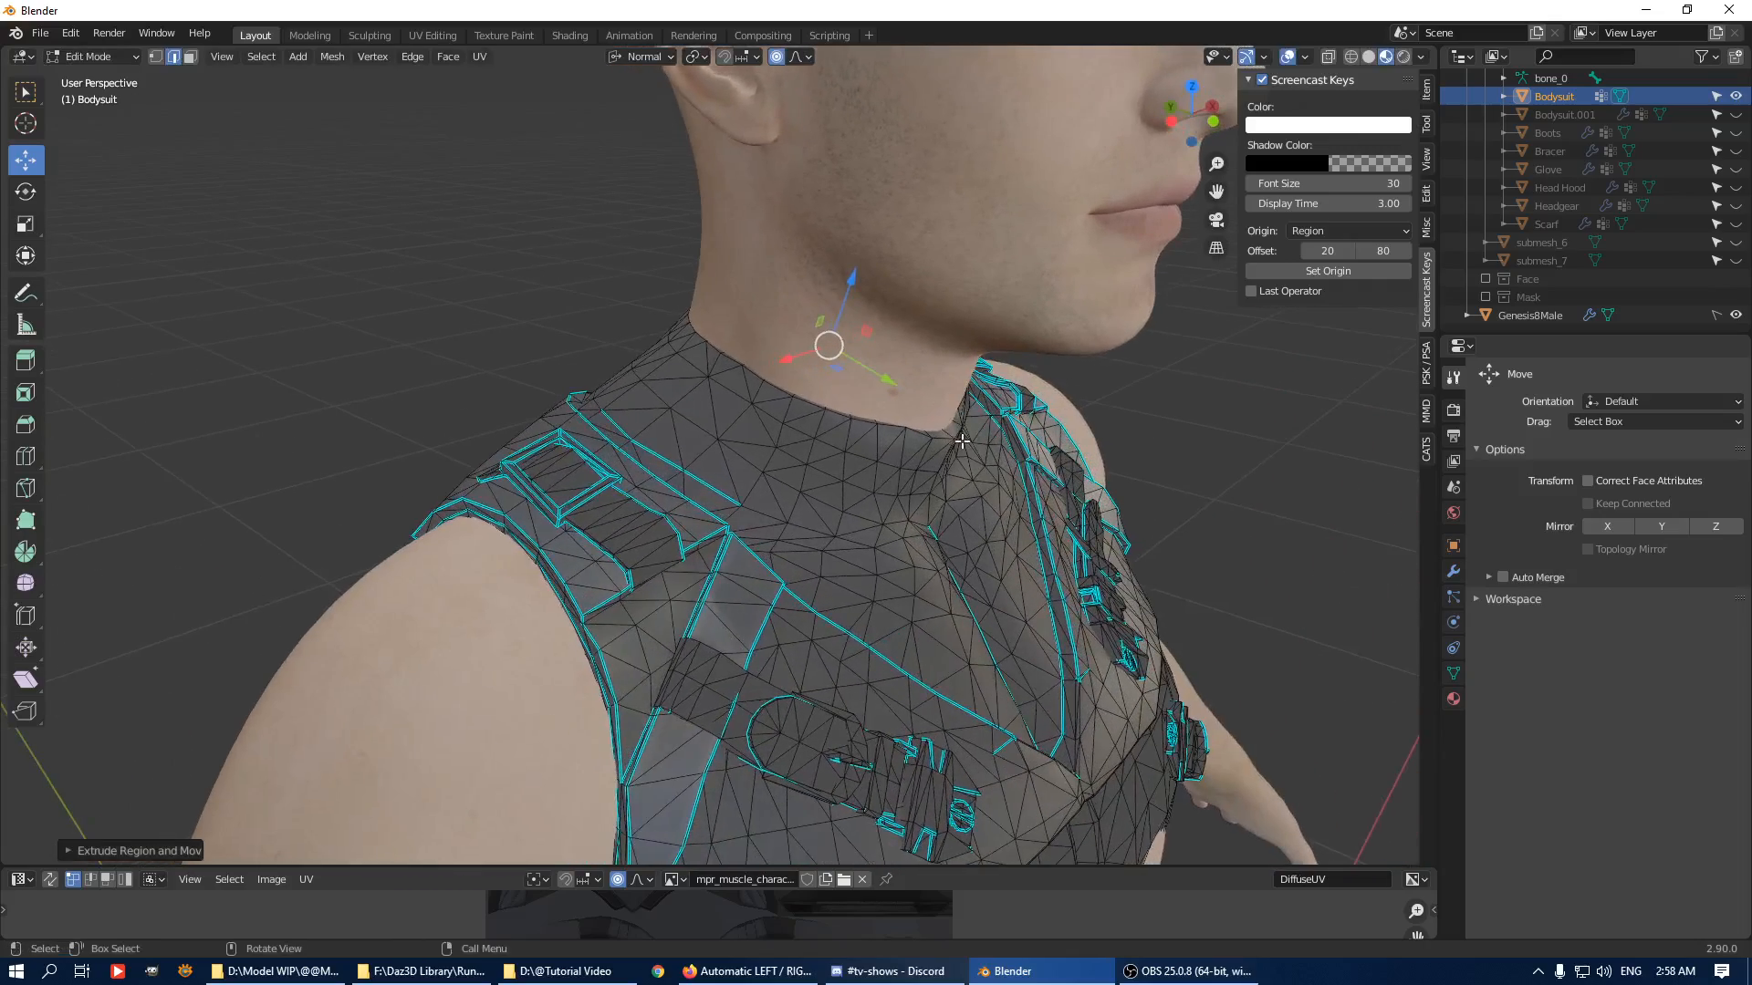
Move the edge at the front of the neckline outward to clear the figure's throat.
{"action": "left_click", "coordinate": [946, 438]}
{"action": "left_click_drag", "start_coordinate": [999, 466], "coordinate": [994, 463]}
{"action": "middle_click_drag", "start_coordinate": [994, 463], "coordinate": [909, 85]}
{"action": "left_click", "coordinate": [848, 458]}
{"action": "key", "text": "g"}
{"action": "left_click", "coordinate": [574, 466]}
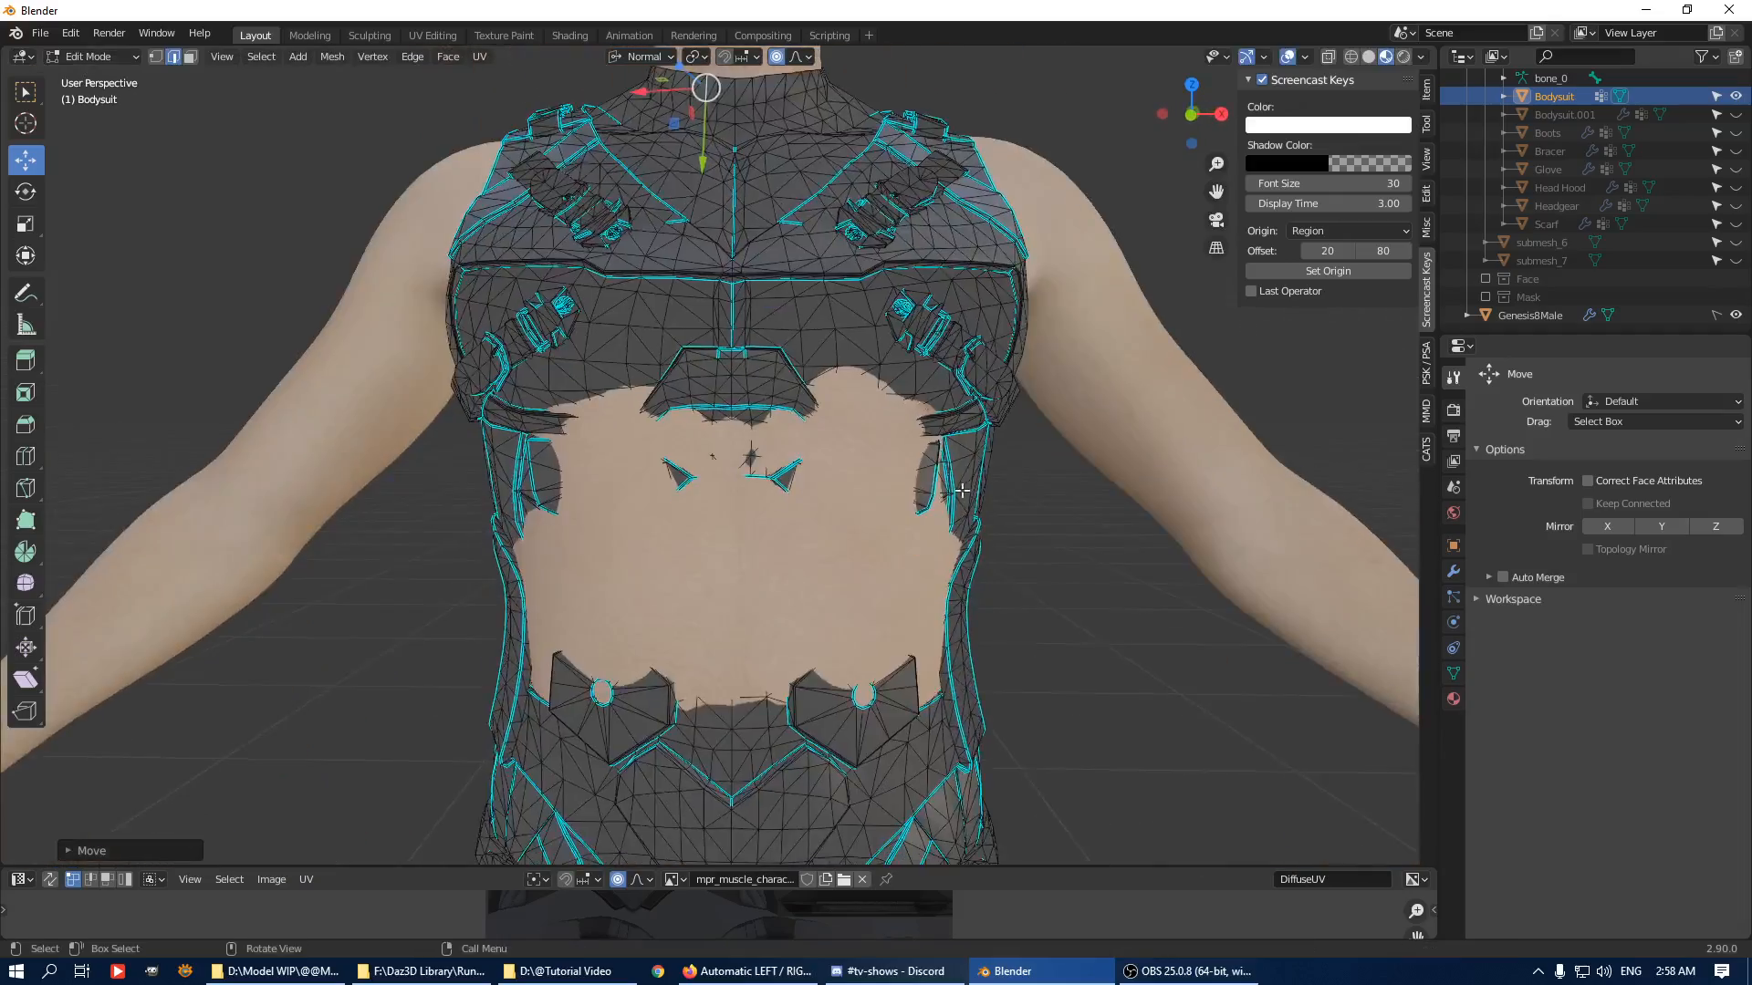
{"action": "scroll", "coordinate": [909, 85], "scroll_direction": "up", "scroll_amount": 1}
Working from inside the torso, push the centres of the two upper circular abdomen details outward with a larger proportional radius.
{"action": "key", "text": "1"}
{"action": "left_click", "coordinate": [801, 620]}
{"action": "middle_click_drag", "start_coordinate": [878, 757], "coordinate": [871, 449], "text": "shift"}
{"action": "middle_click_drag", "start_coordinate": [871, 449], "coordinate": [919, 455]}
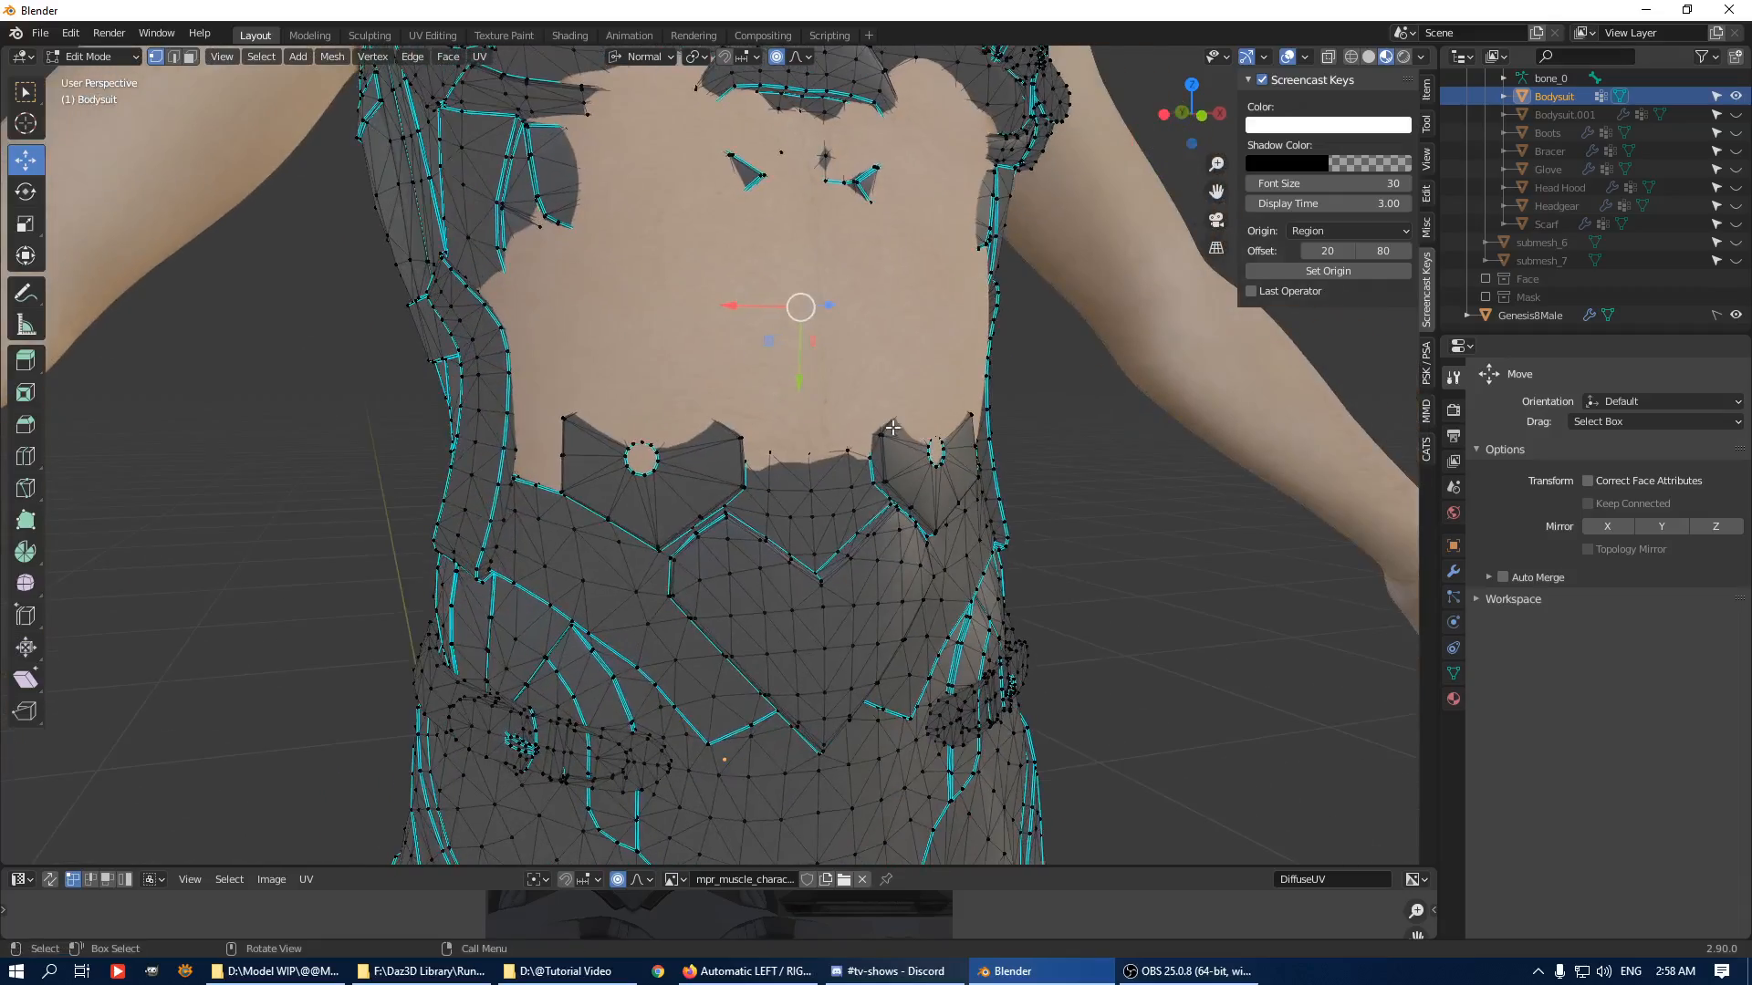
{"action": "key", "text": "KP_Decimal"}
{"action": "middle_click_drag", "start_coordinate": [1296, 328], "coordinate": [892, 365]}
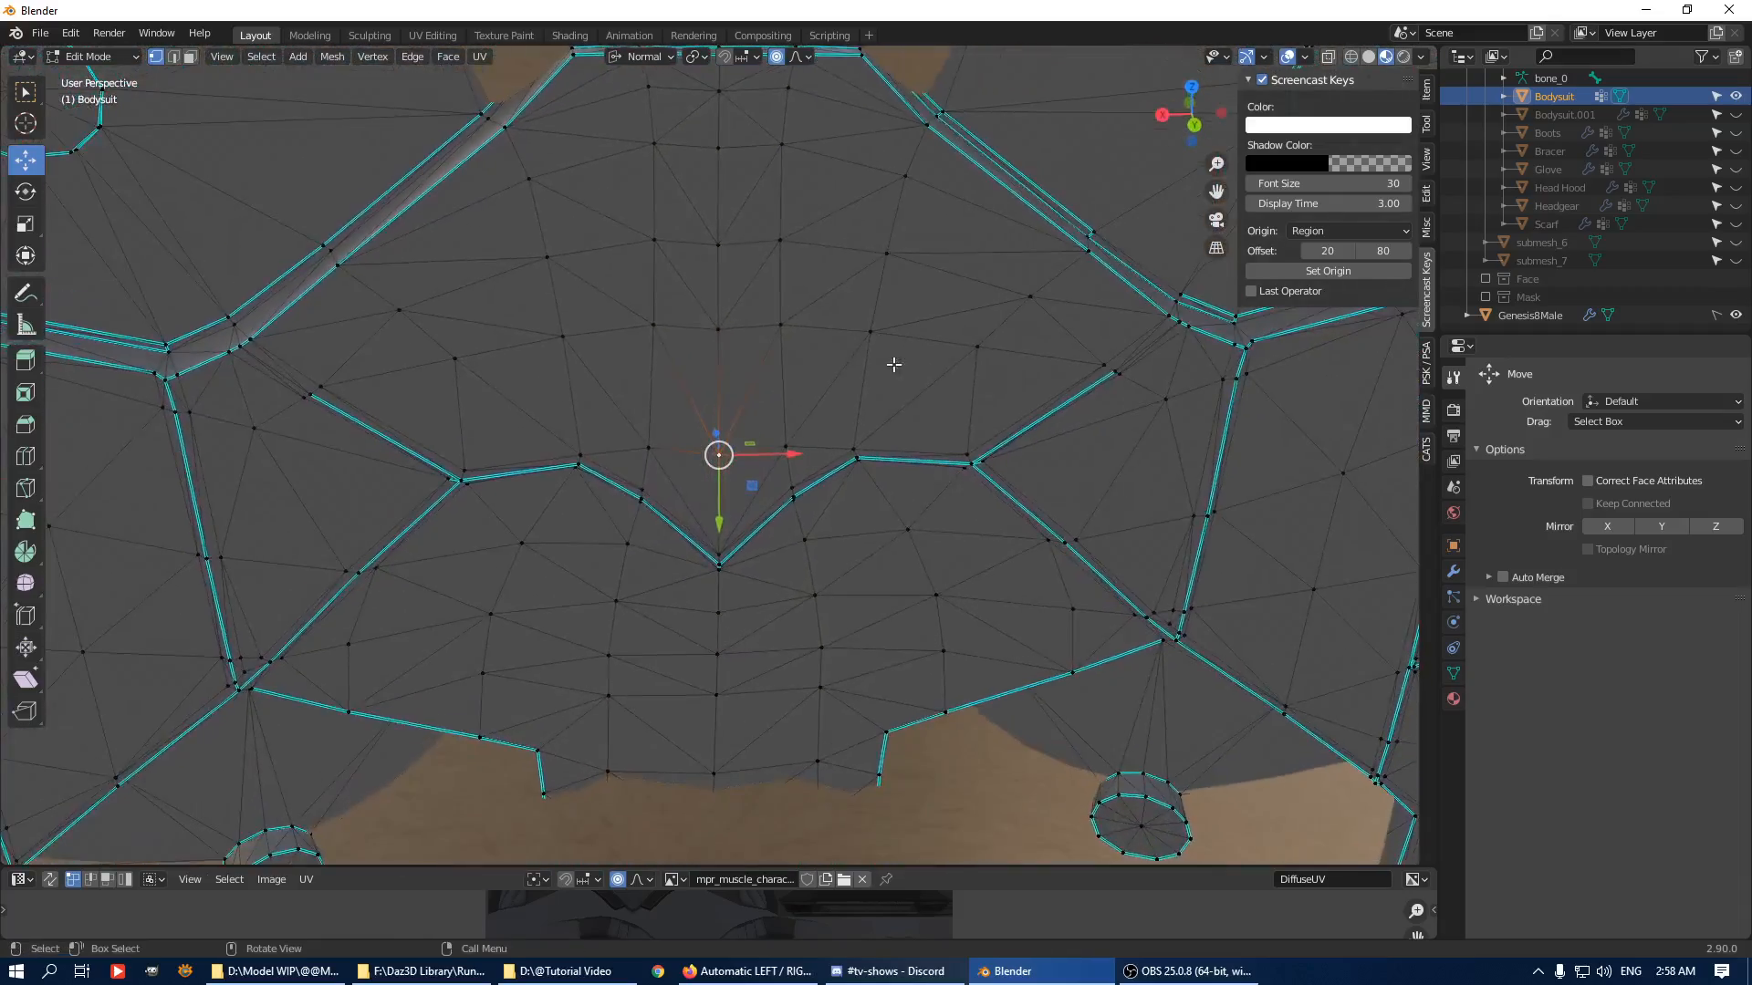
{"action": "scroll", "coordinate": [838, 428], "scroll_direction": "down", "scroll_amount": 4}
{"action": "scroll", "coordinate": [837, 428], "scroll_direction": "down", "scroll_amount": 1}
{"action": "scroll", "coordinate": [847, 440], "scroll_direction": "up", "scroll_amount": 1}
{"action": "middle_click_drag", "start_coordinate": [783, 416], "coordinate": [826, 426]}
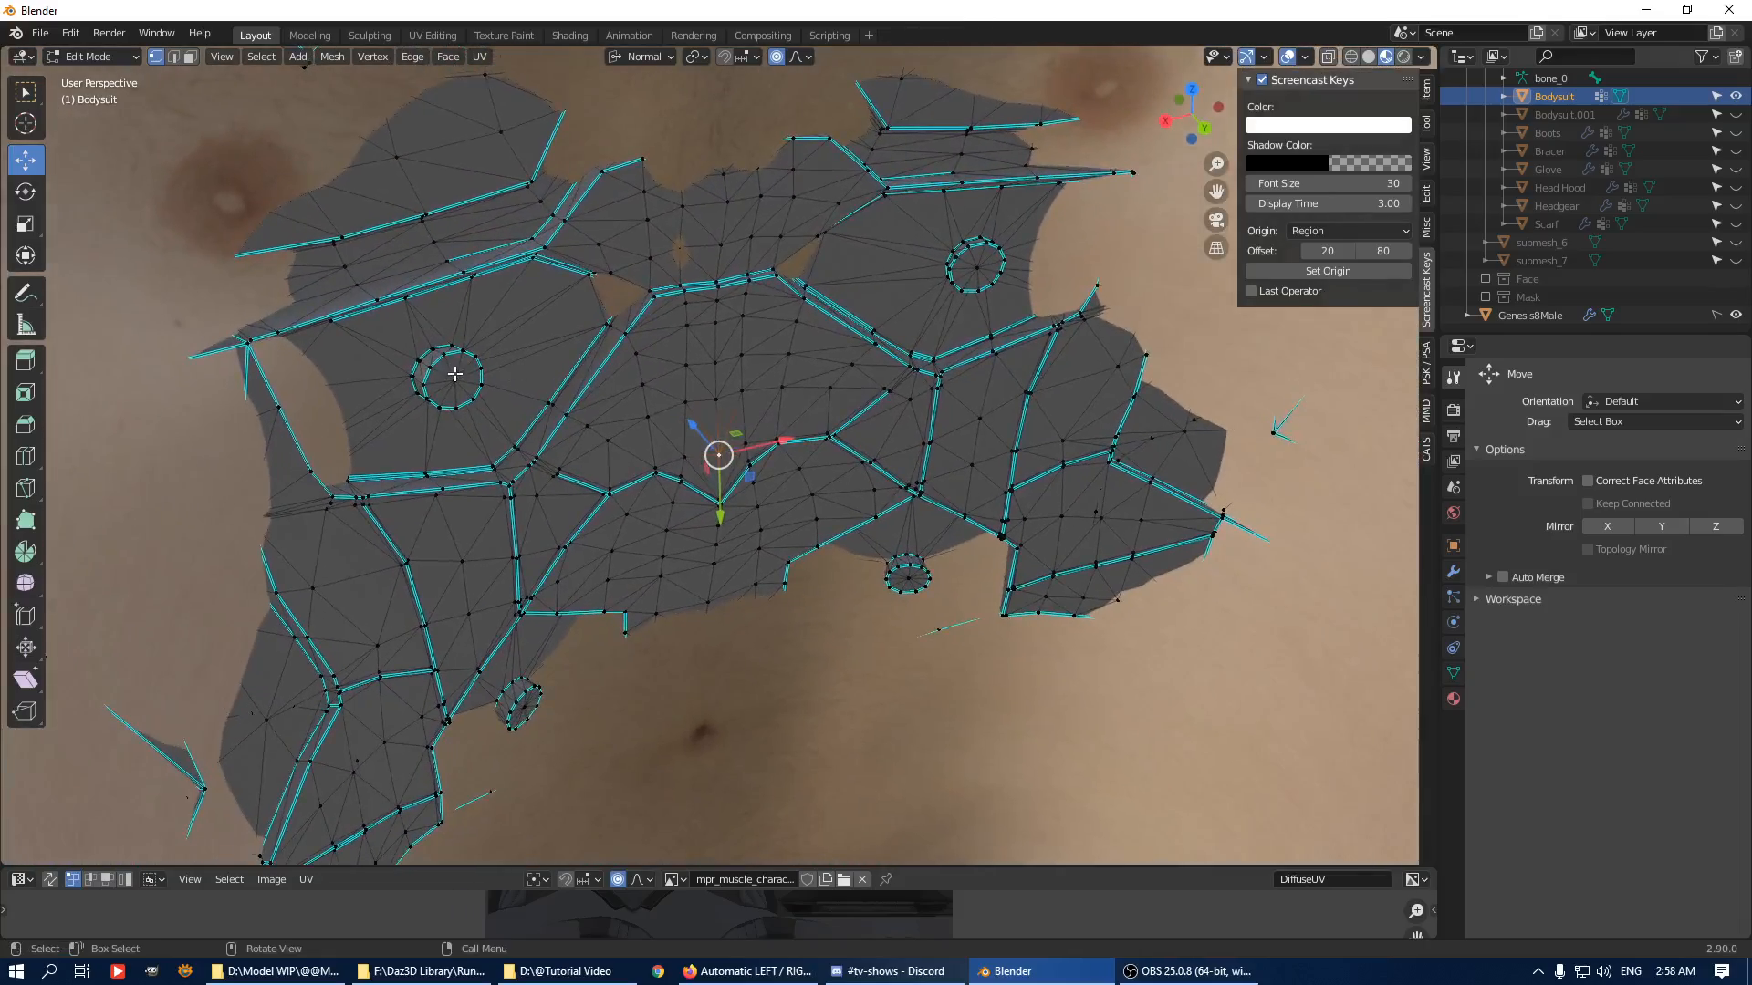
{"action": "left_click", "coordinate": [453, 380]}
{"action": "left_click", "coordinate": [979, 271], "text": "shift"}
{"action": "middle_click_drag", "start_coordinate": [979, 271], "coordinate": [753, 394]}
{"action": "left_click_drag", "start_coordinate": [750, 389], "coordinate": [721, 385]}
{"action": "scroll", "coordinate": [739, 386], "scroll_direction": "down", "scroll_amount": 7}
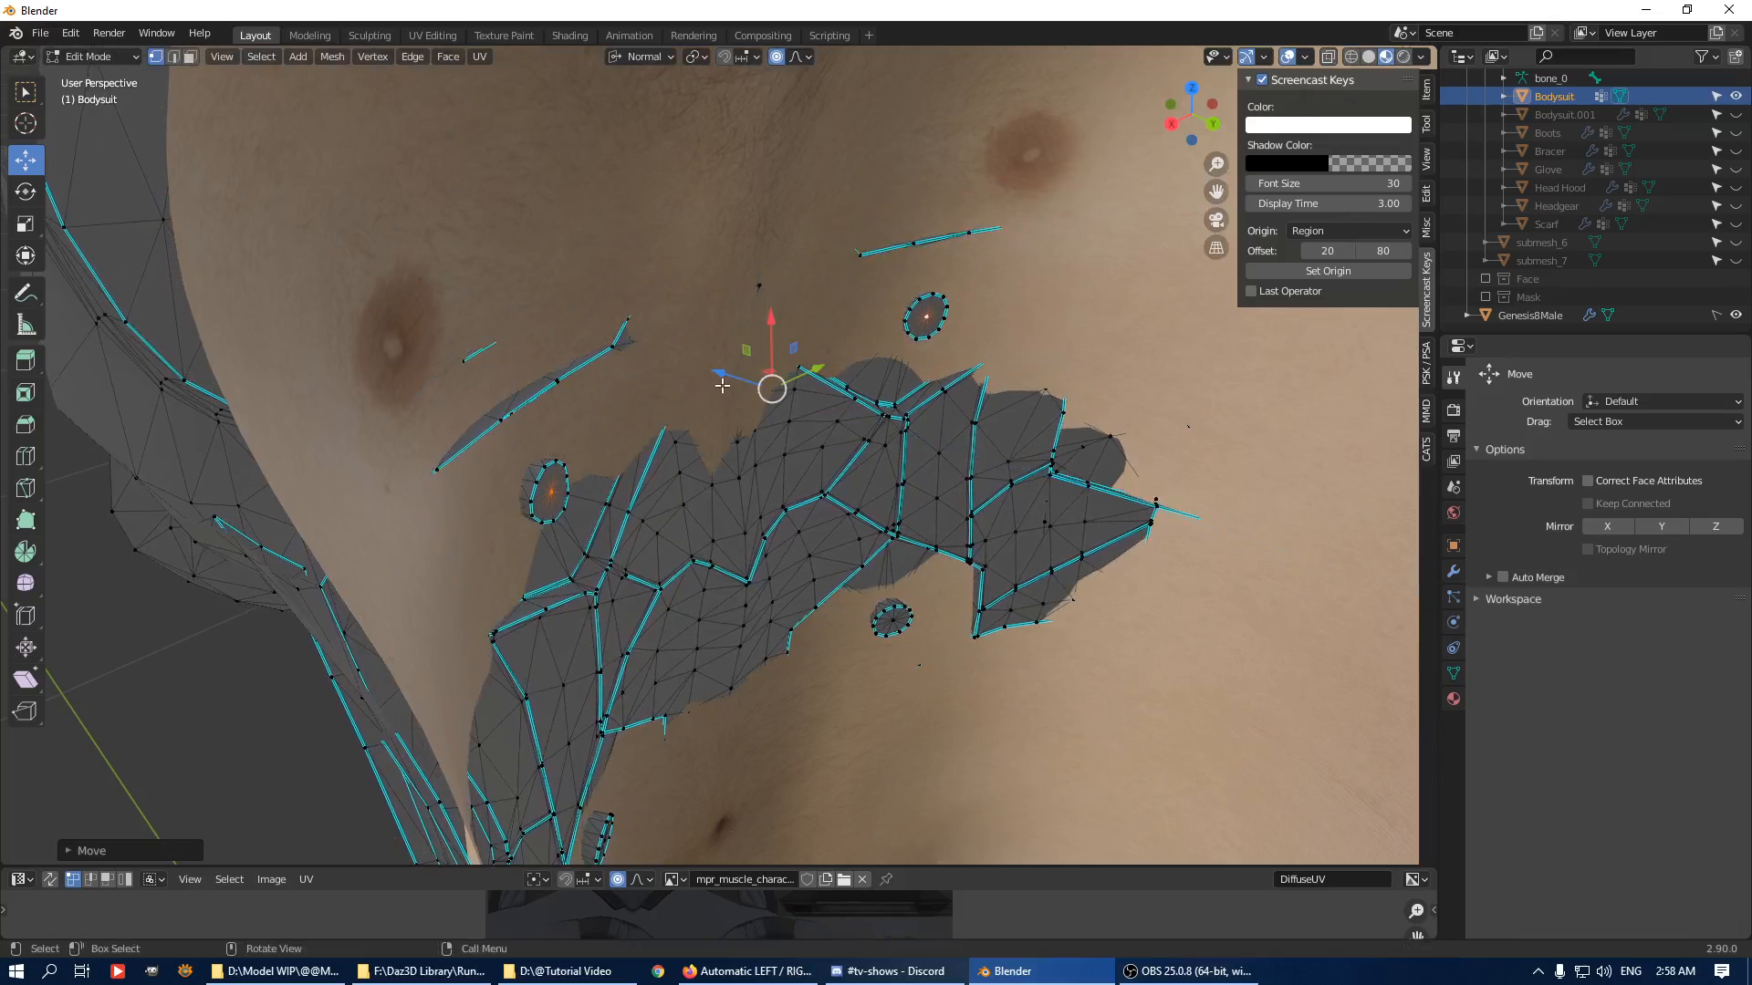
Push the vertices in the middle and on one side of the abdomen outward through the figure's skin.
{"action": "left_click", "coordinate": [751, 616]}
{"action": "left_click_drag", "start_coordinate": [713, 584], "coordinate": [689, 569]}
{"action": "middle_click_drag", "start_coordinate": [933, 493], "coordinate": [974, 554]}
{"action": "left_click", "coordinate": [1013, 502]}
{"action": "left_click", "coordinate": [973, 562]}
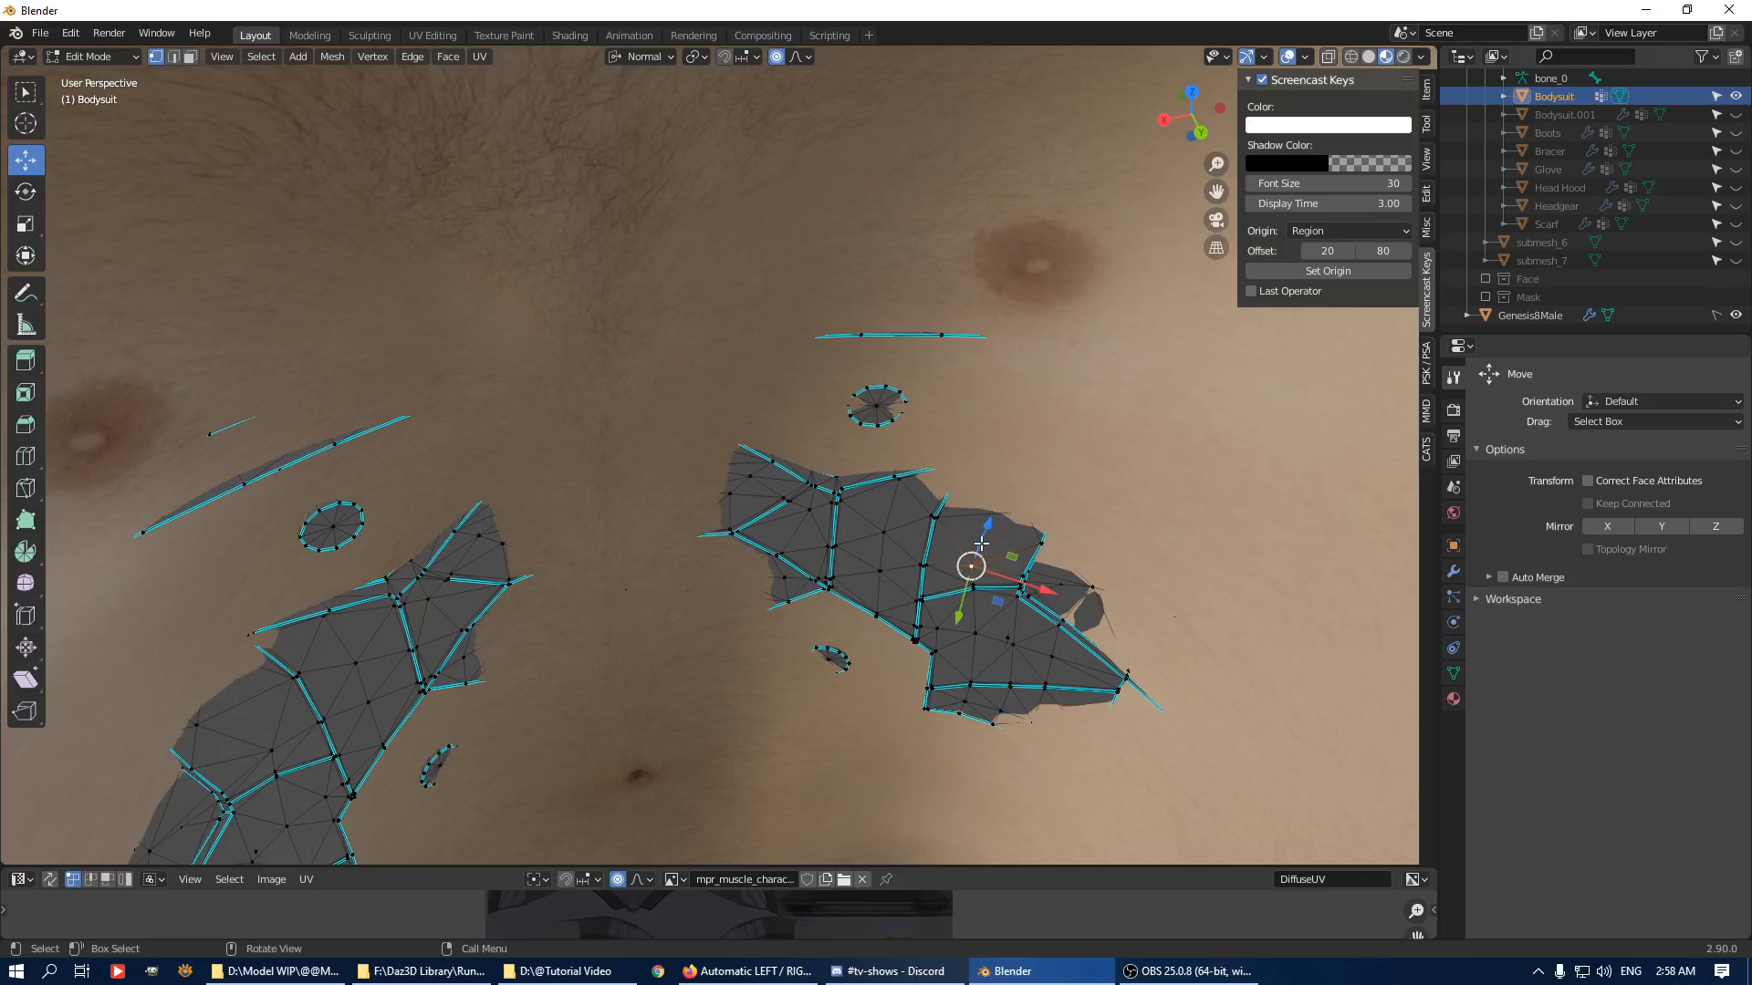
{"action": "left_click_drag", "start_coordinate": [984, 535], "coordinate": [1003, 515]}
Push the remaining sunken vertices on the opposite side of the abdomen outward along their normals.
{"action": "middle_click_drag", "start_coordinate": [465, 597], "coordinate": [397, 619]}
{"action": "left_click", "coordinate": [277, 658]}
{"action": "left_click_drag", "start_coordinate": [274, 631], "coordinate": [293, 585]}
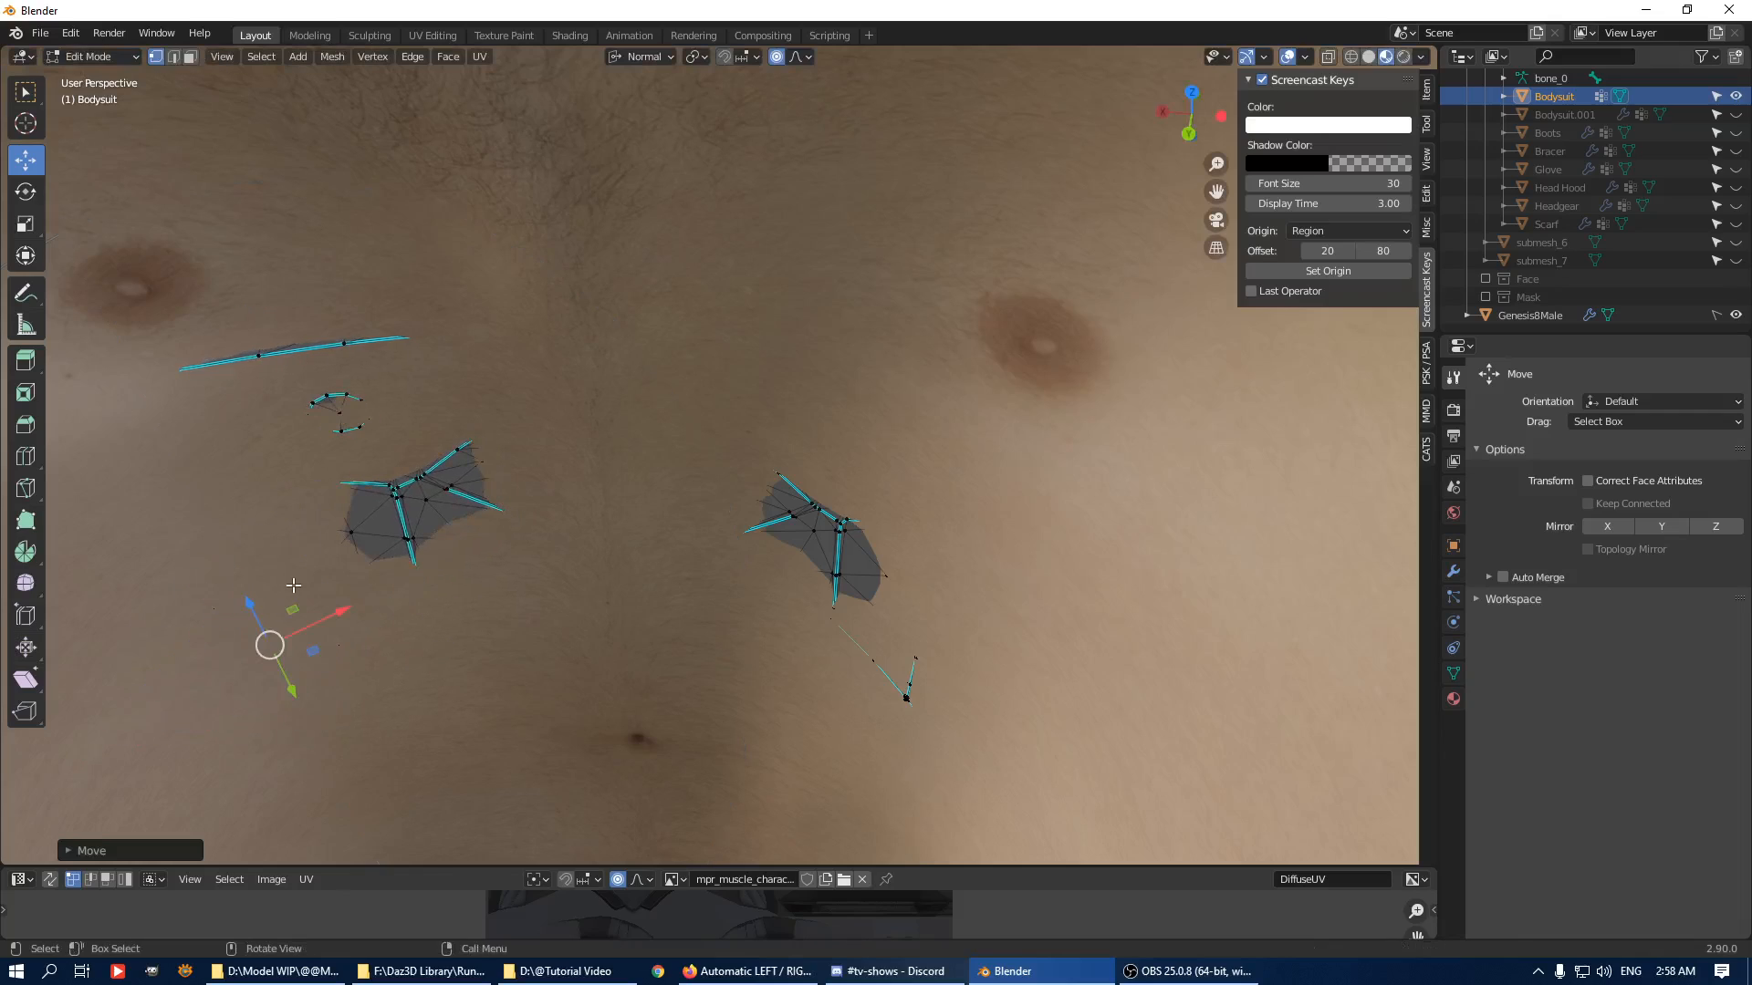
{"action": "left_click", "coordinate": [397, 541]}
{"action": "left_click", "coordinate": [414, 542], "text": "shift"}
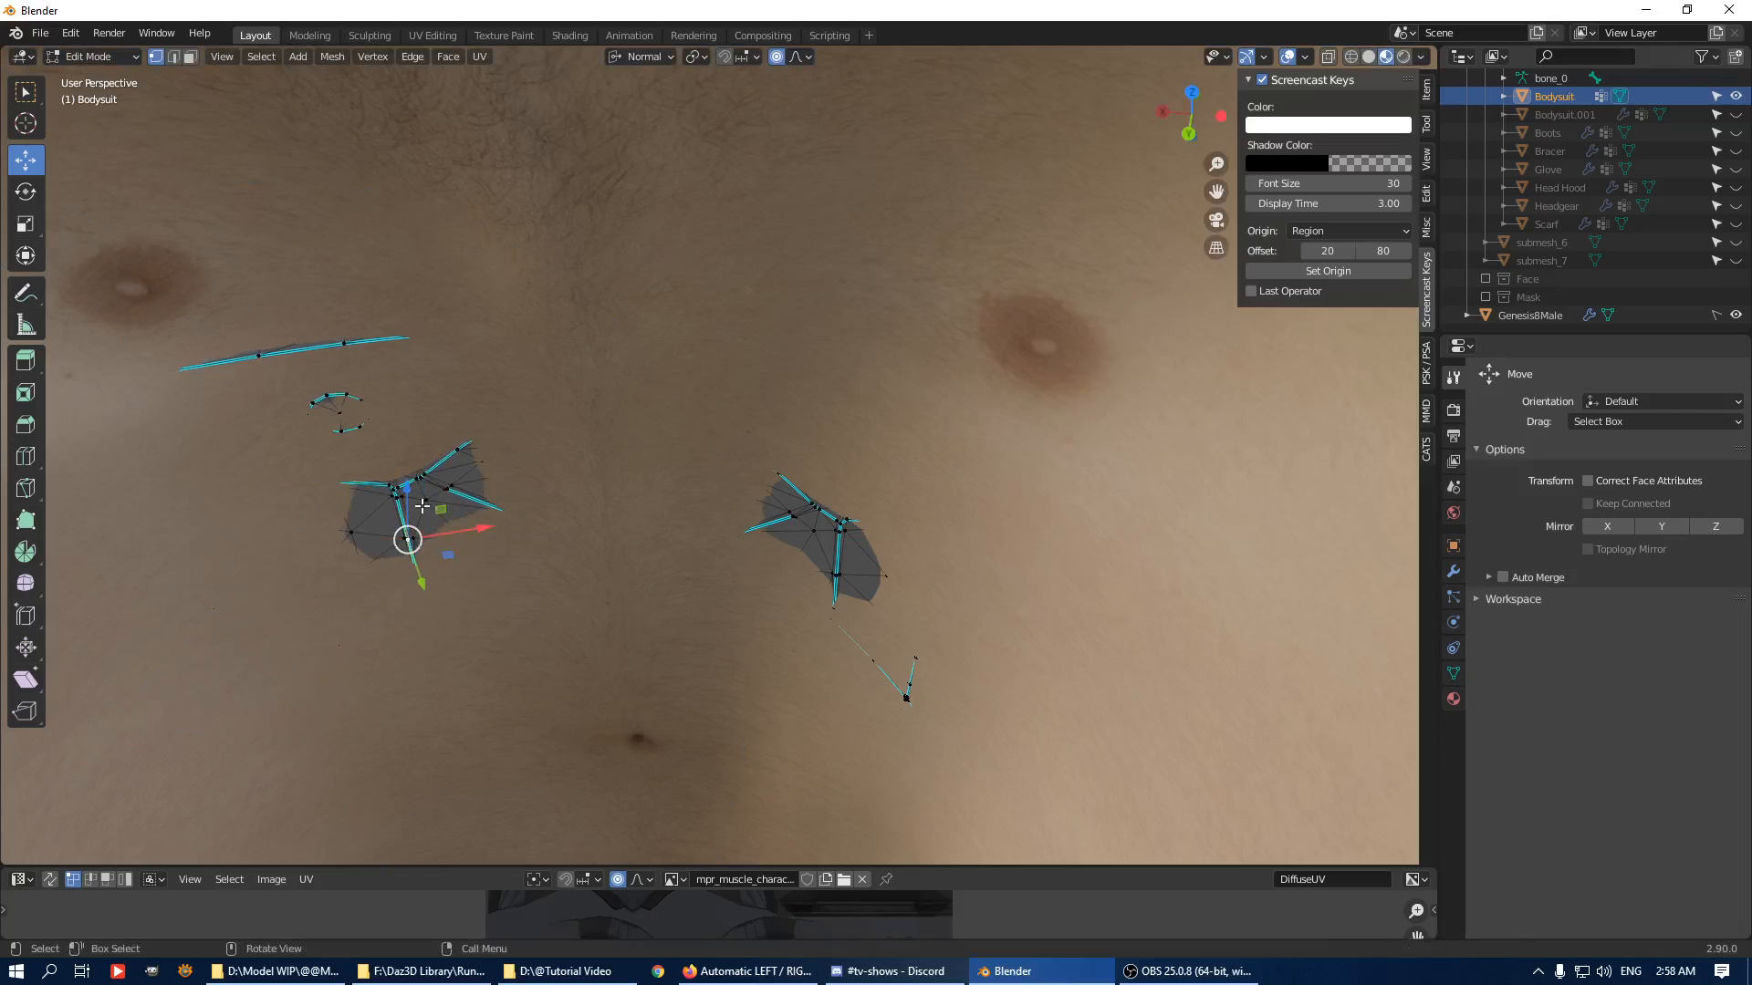
{"action": "left_click_drag", "start_coordinate": [412, 496], "coordinate": [417, 482]}
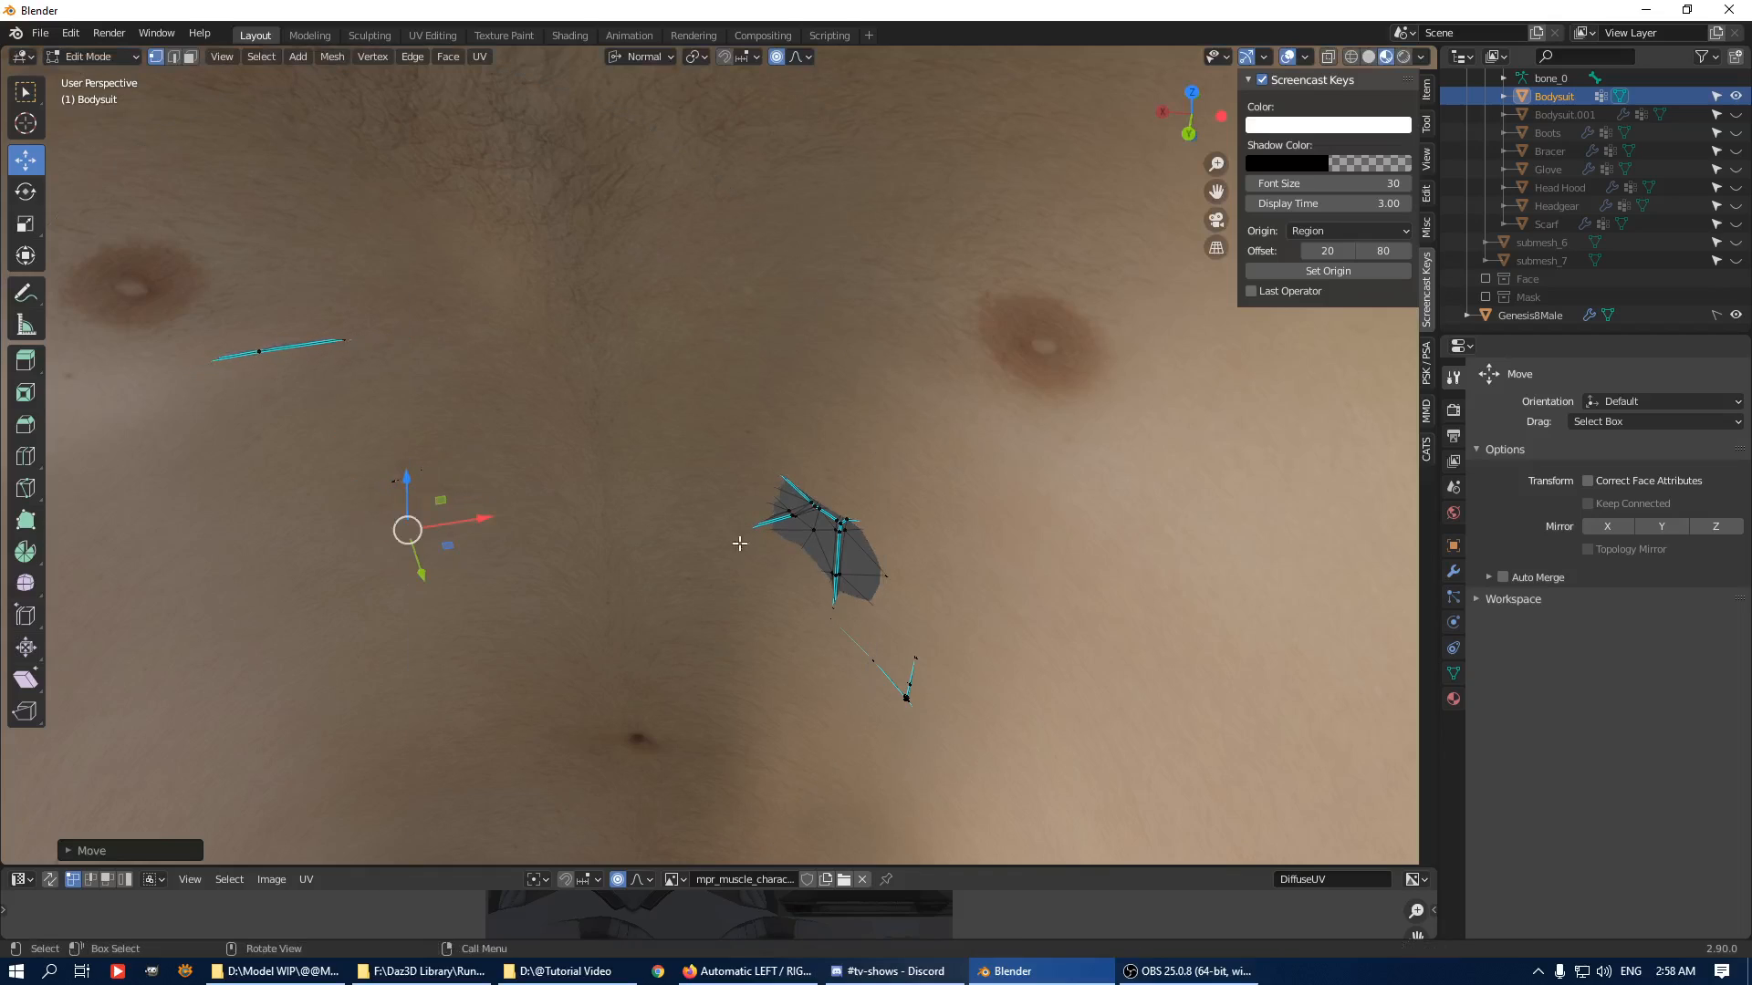
Push the last mesh patches still inside the torso, on the abdomen and under the chest, outward through the skin.
{"action": "left_click", "coordinate": [836, 576]}
{"action": "left_click_drag", "start_coordinate": [854, 544], "coordinate": [867, 530]}
{"action": "left_click", "coordinate": [262, 325]}
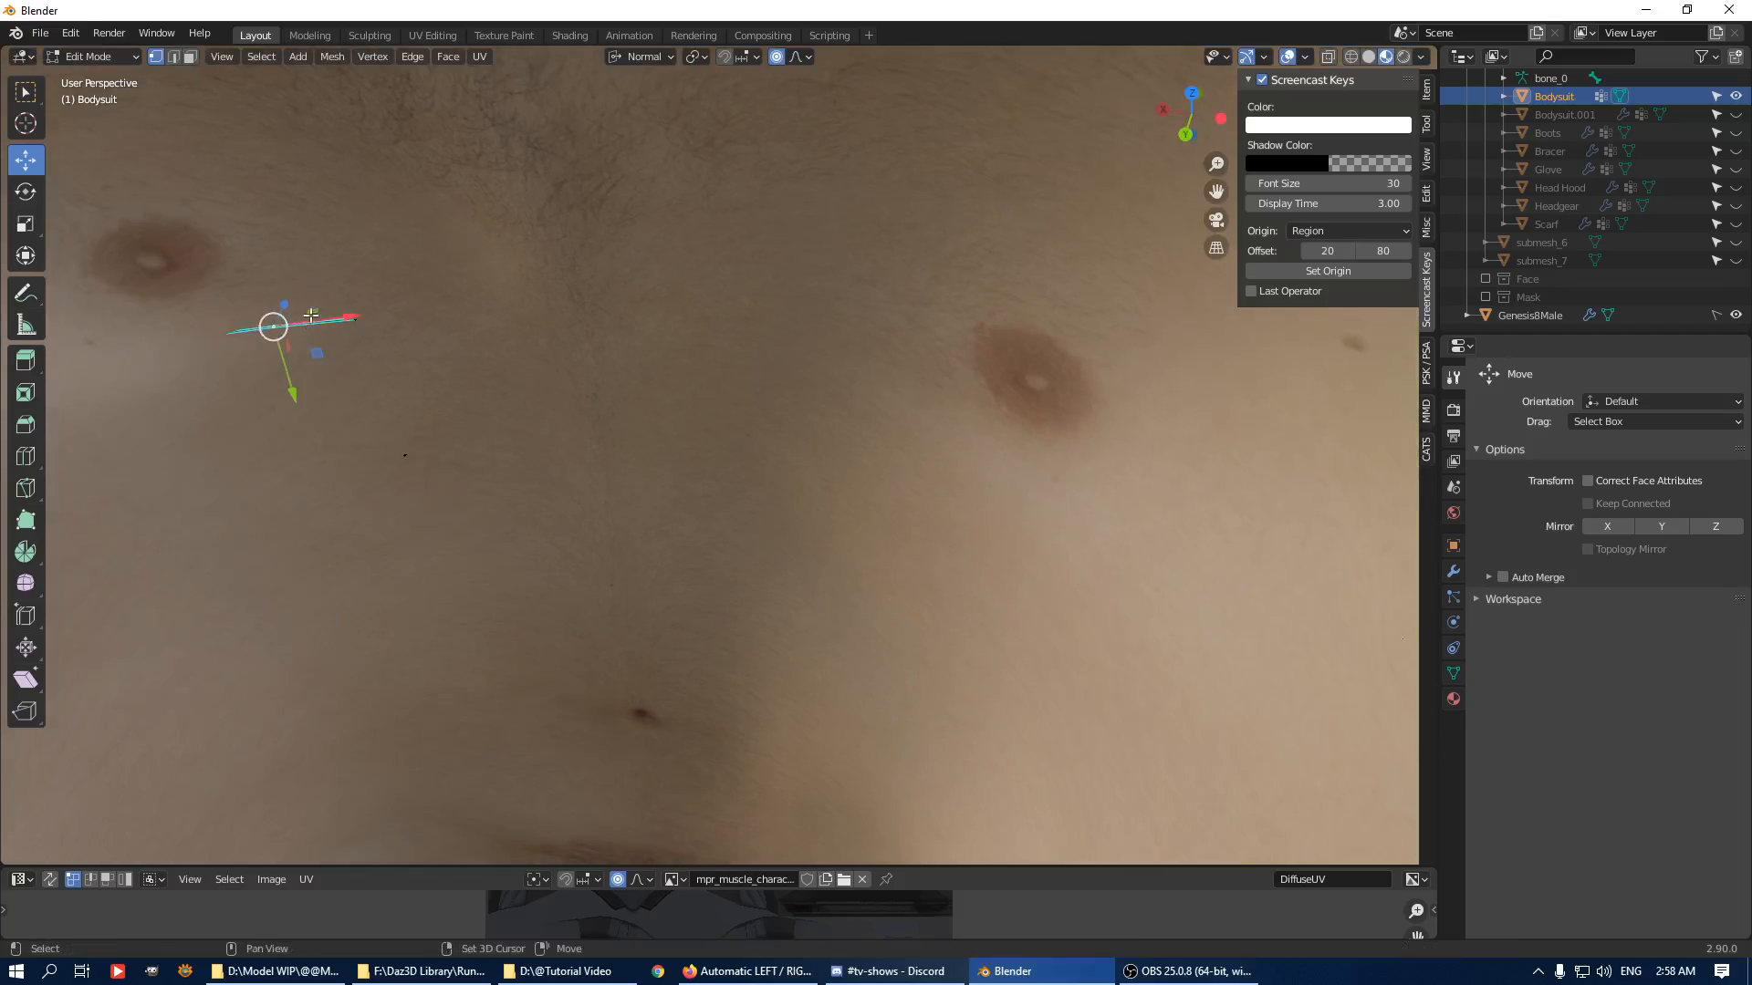
{"action": "middle_click_drag", "start_coordinate": [261, 326], "coordinate": [512, 366]}
{"action": "left_click_drag", "start_coordinate": [385, 389], "coordinate": [381, 387]}
{"action": "scroll", "coordinate": [382, 387], "scroll_direction": "down", "scroll_amount": 4}
{"action": "middle_click_drag", "start_coordinate": [556, 411], "coordinate": [947, 332]}
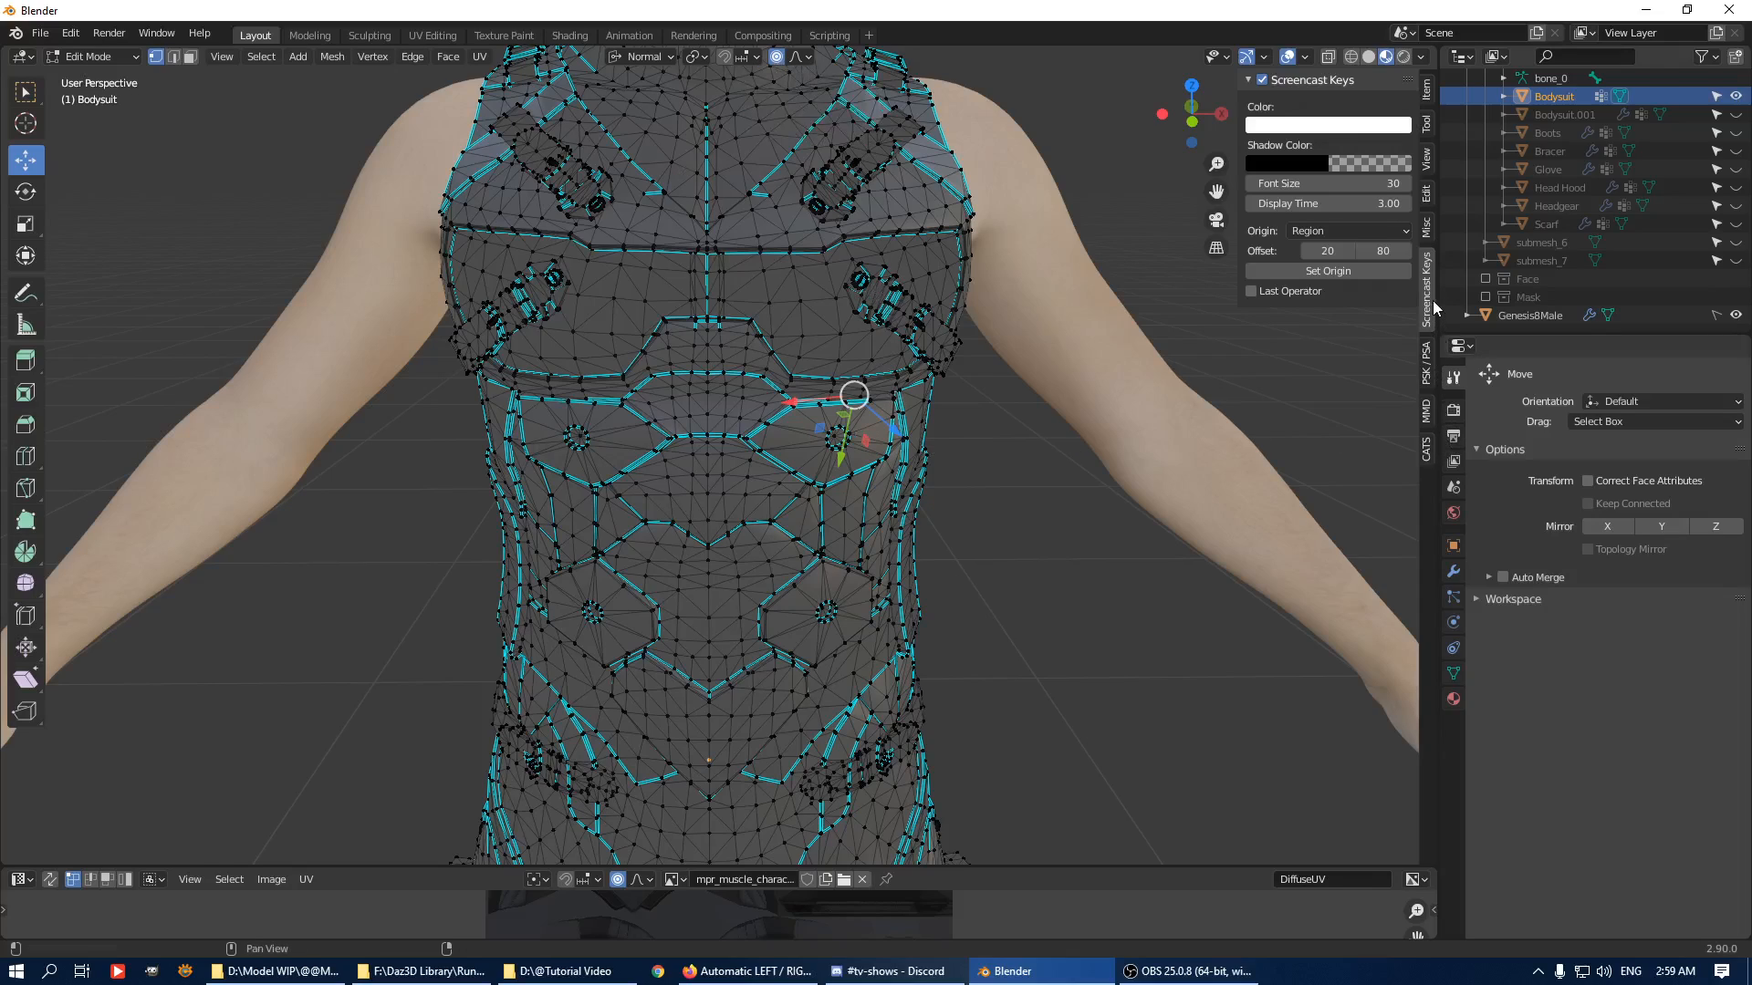
Toggle connected-only proportional editing on and off.
{"action": "key", "text": "alt+o"}
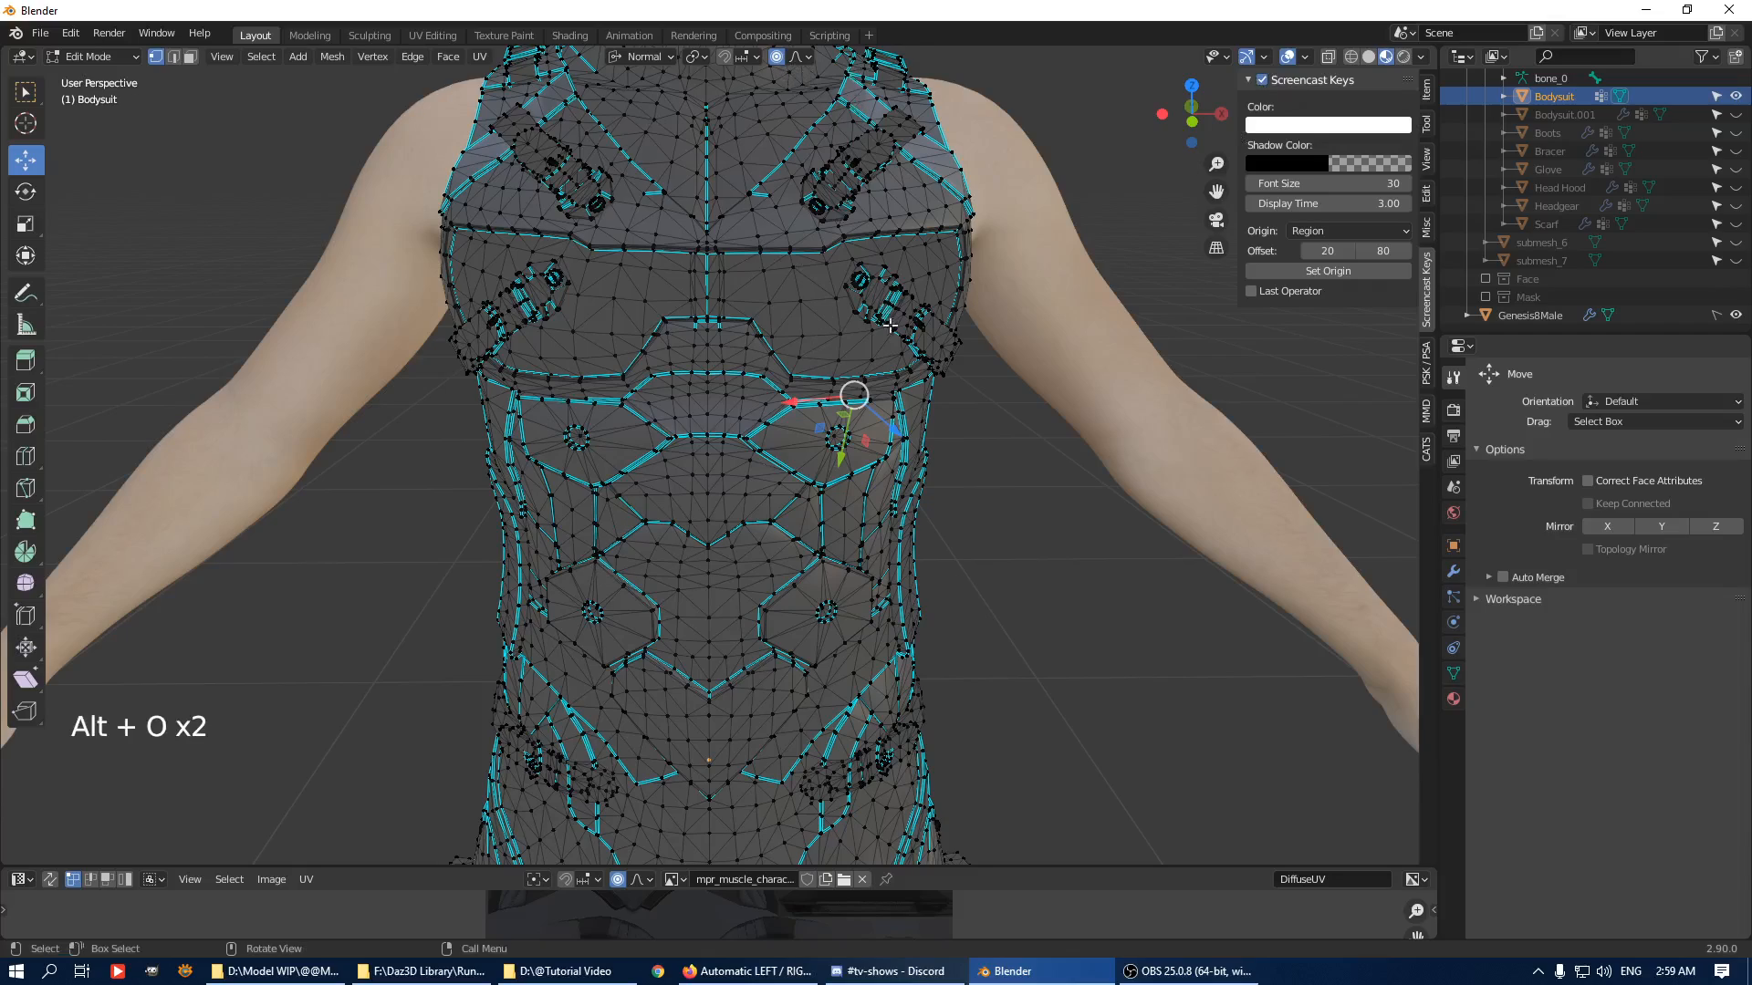
Push the sunken Bodysuit vertices around the hip and outer buttock outward along their normals.
{"action": "scroll", "coordinate": [889, 326], "scroll_direction": "down", "scroll_amount": 4}
{"action": "middle_click_drag", "start_coordinate": [890, 325], "coordinate": [884, 286]}
{"action": "scroll", "coordinate": [815, 314], "scroll_direction": "up", "scroll_amount": 2}
{"action": "left_click", "coordinate": [830, 301]}
{"action": "mouse_move", "coordinate": [884, 286]}
{"action": "left_mouse_down"}
{"action": "mouse_move", "coordinate": [869, 281]}
{"action": "mouse_move", "coordinate": [890, 276]}
{"action": "left_mouse_up"}
{"action": "middle_click_drag", "start_coordinate": [891, 276], "coordinate": [552, 282]}
{"action": "left_click_drag", "start_coordinate": [552, 282], "coordinate": [534, 281]}
{"action": "middle_click_drag", "start_coordinate": [535, 282], "coordinate": [985, 350]}
{"action": "left_click", "coordinate": [821, 334]}
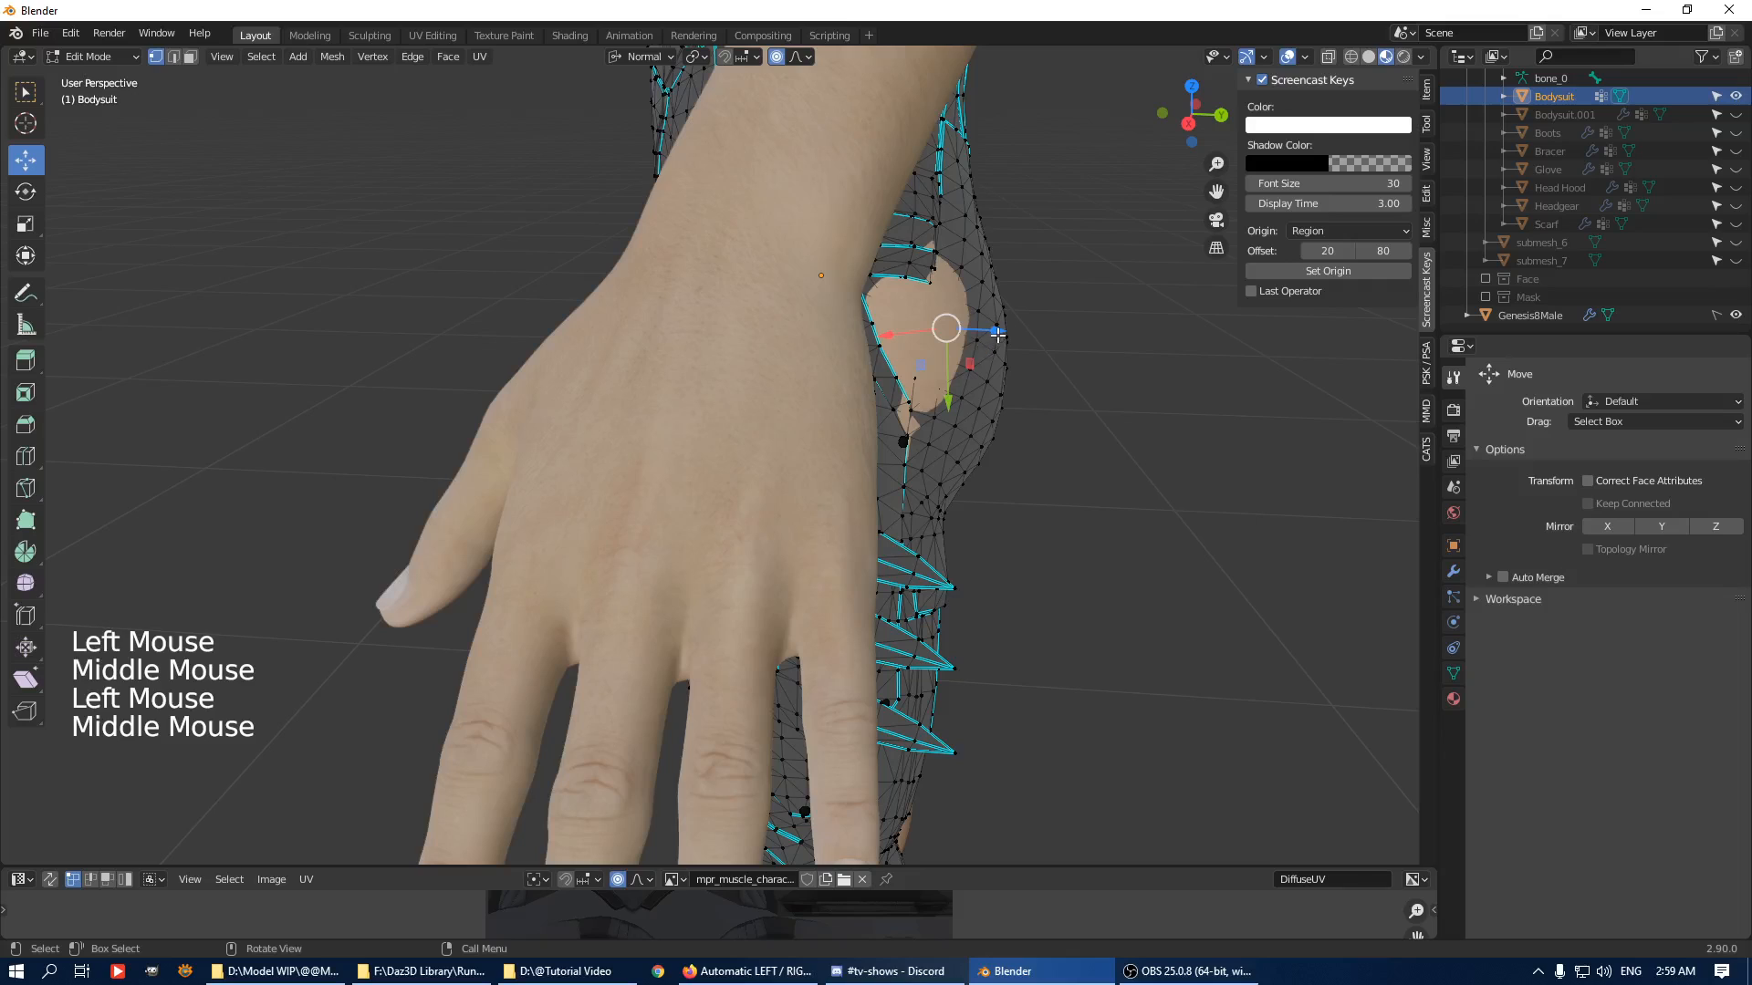
{"action": "left_click_drag", "start_coordinate": [998, 335], "coordinate": [1008, 335]}
Push the seam vertex beside the remaining hole on the side of the hip outward over the skin.
{"action": "middle_click_drag", "start_coordinate": [1009, 335], "coordinate": [970, 331]}
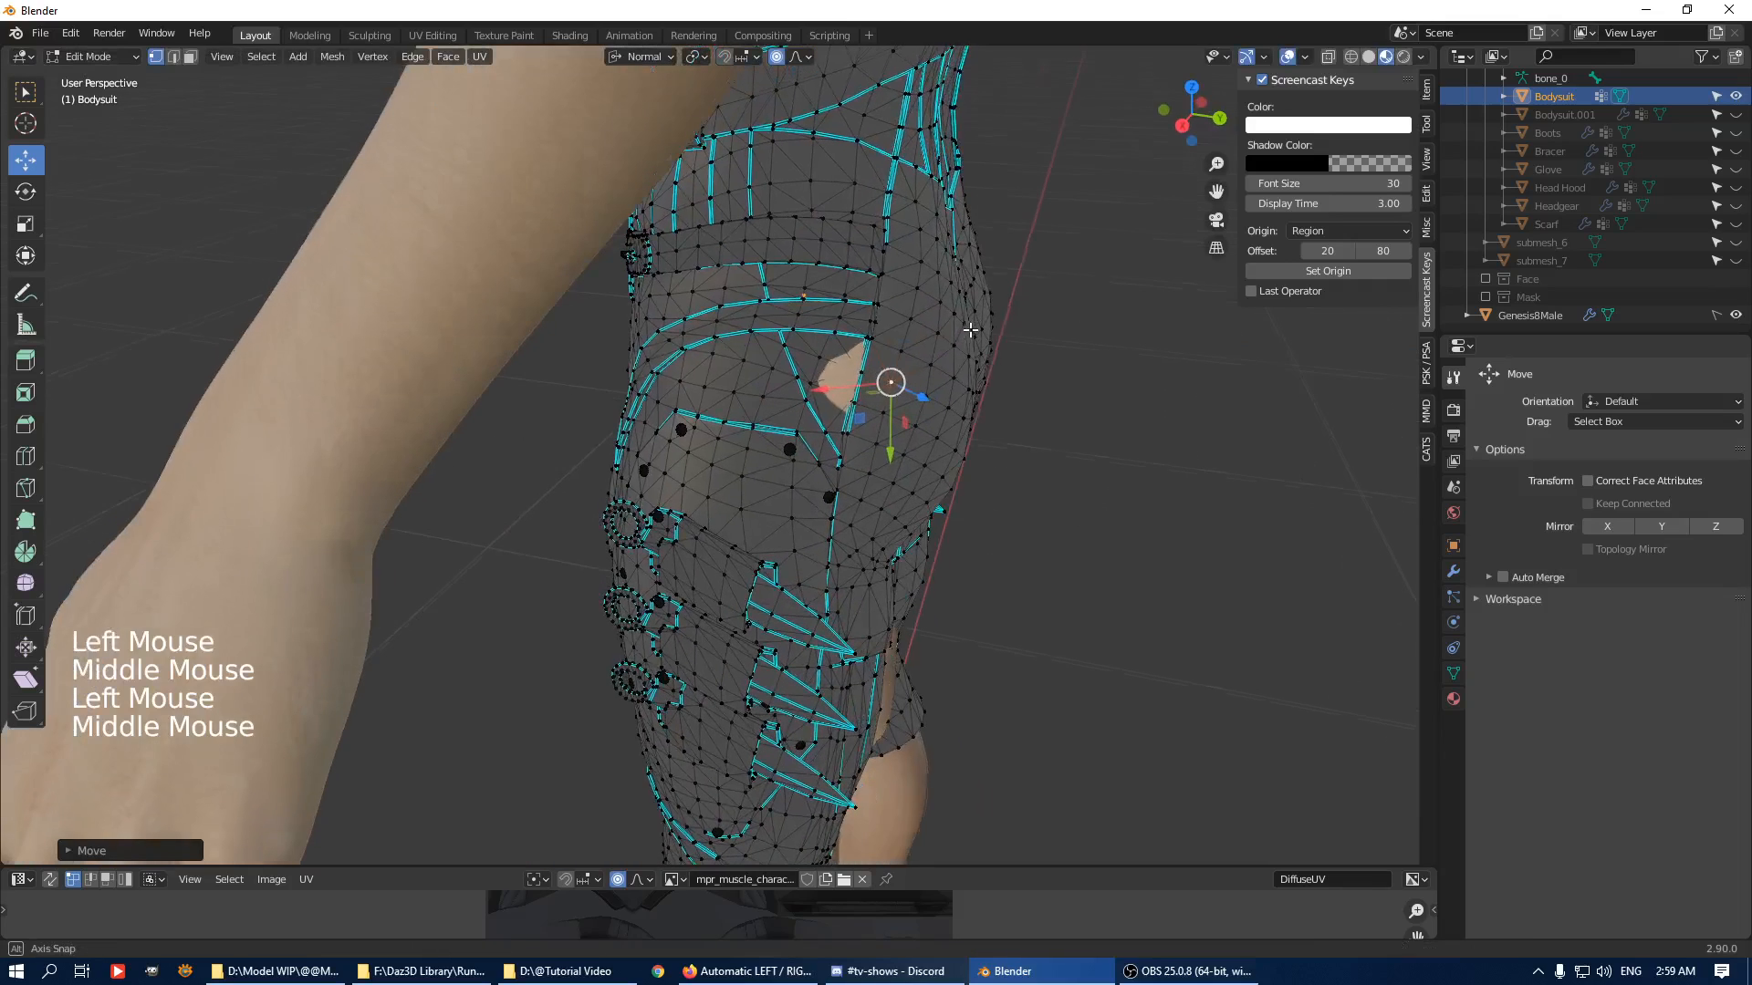
{"action": "left_click", "coordinate": [819, 358]}
{"action": "left_click", "coordinate": [819, 358]}
{"action": "left_click", "coordinate": [820, 357]}
{"action": "left_click", "coordinate": [849, 397]}
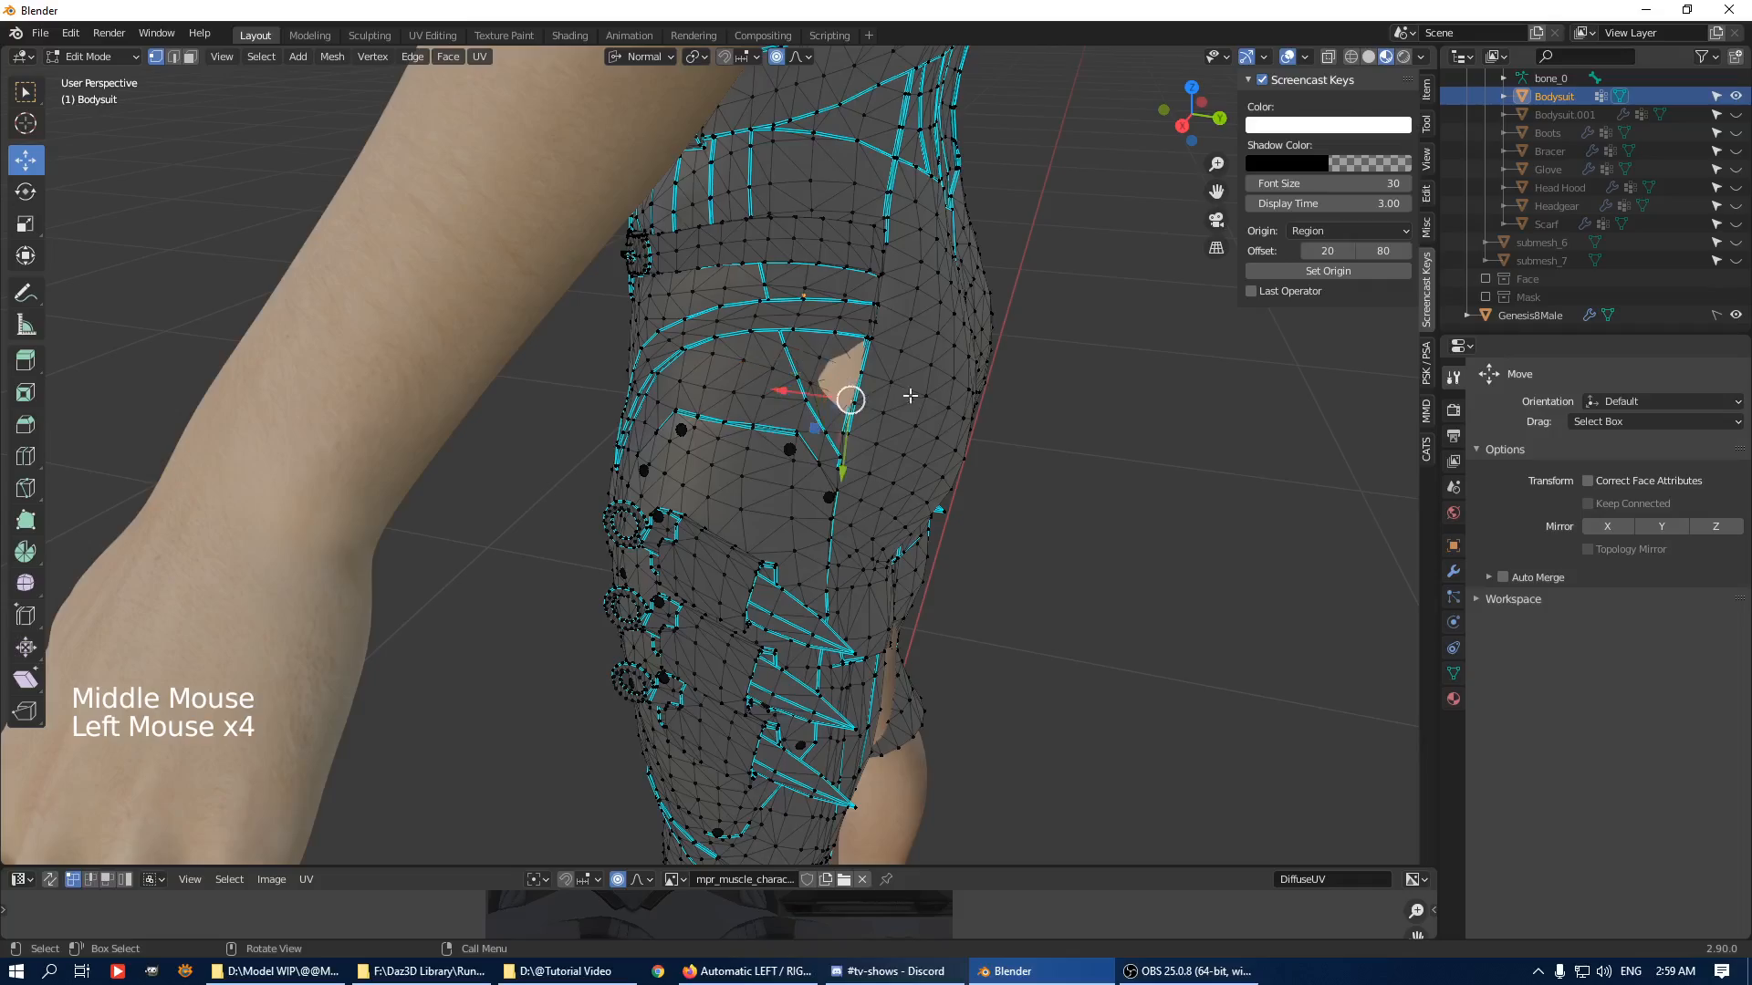
{"action": "middle_click_drag", "start_coordinate": [910, 395], "coordinate": [1054, 444]}
{"action": "left_click_drag", "start_coordinate": [1070, 368], "coordinate": [1076, 364]}
Try to push the inner-thigh vertex below the crotch outward.
{"action": "middle_click_drag", "start_coordinate": [1076, 364], "coordinate": [802, 493]}
{"action": "scroll", "coordinate": [885, 320], "scroll_direction": "up", "scroll_amount": 3}
{"action": "left_click", "coordinate": [792, 576]}
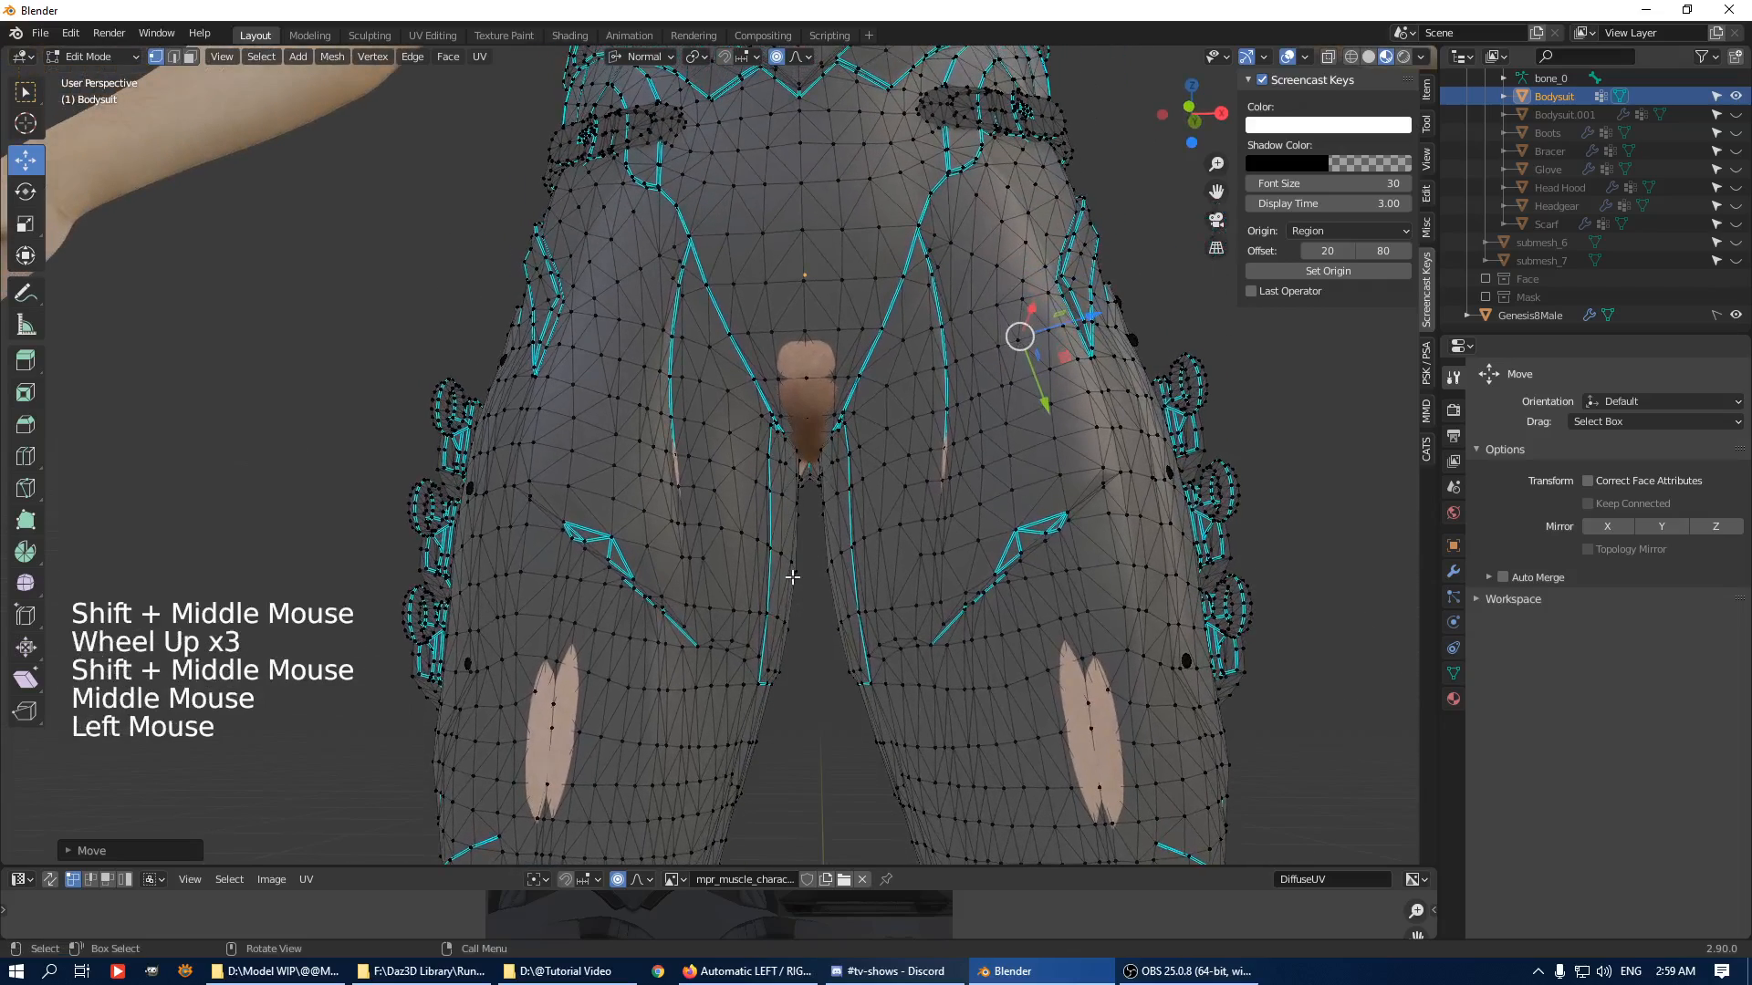
{"action": "left_click_drag", "start_coordinate": [873, 579], "coordinate": [861, 579]}
{"action": "key", "text": "ctrl+z"}
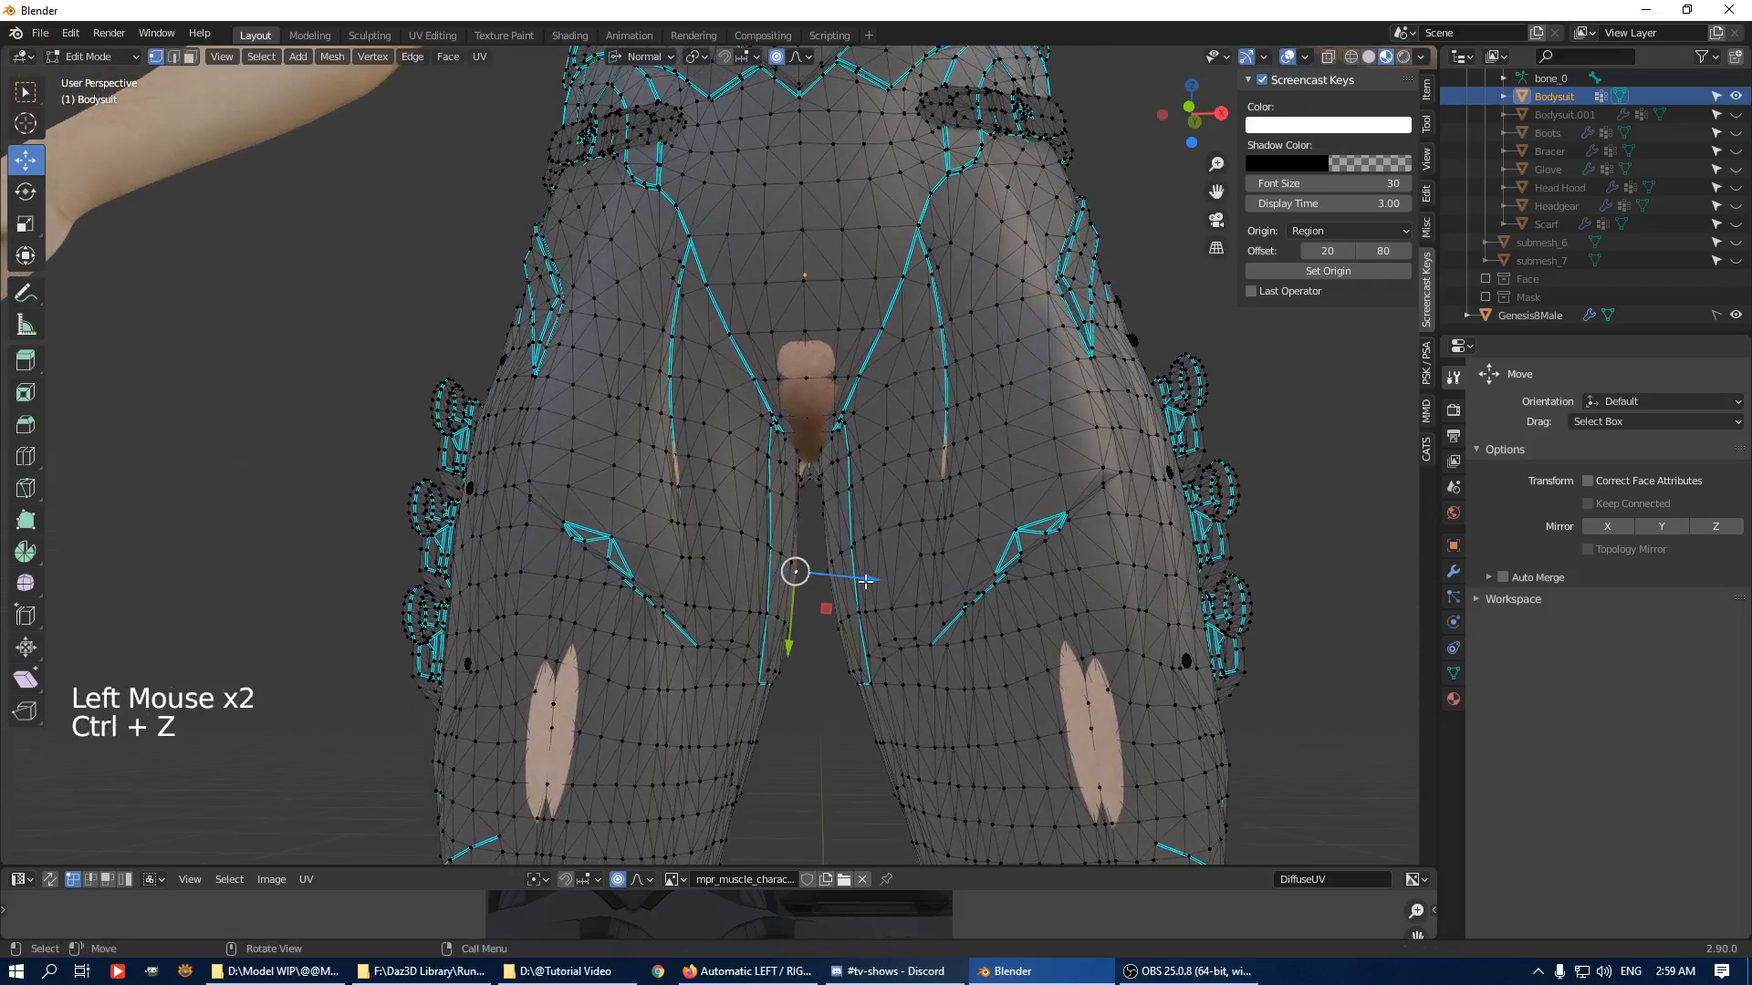
Toggle connected-only proportional editing and move the inner-thigh vertex below the crotch outward along its normal.
{"action": "key", "text": "alt+o"}
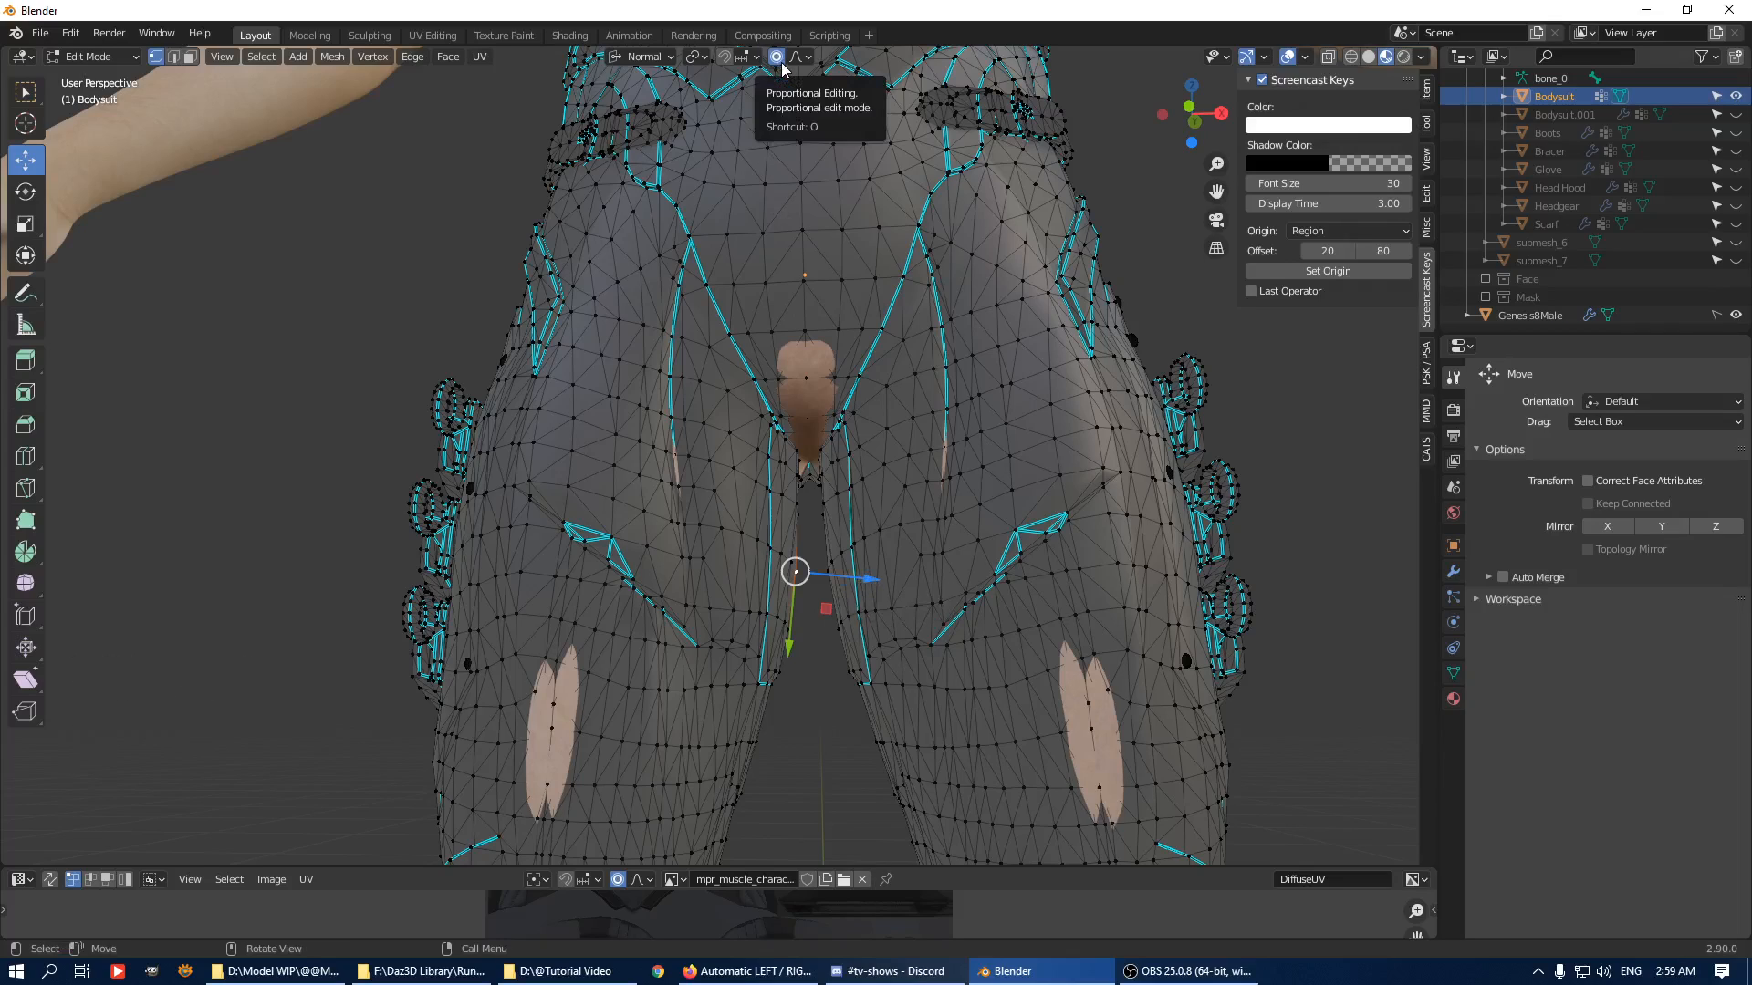
{"action": "left_click_drag", "start_coordinate": [876, 581], "coordinate": [786, 580]}
{"action": "left_click", "coordinate": [782, 578]}
{"action": "middle_click_drag", "start_coordinate": [786, 580], "coordinate": [835, 437]}
Push the crotch vertices forward and down until the mesh covers the exposed skin between the legs.
{"action": "left_click", "coordinate": [805, 403]}
{"action": "left_click", "coordinate": [813, 417]}
{"action": "left_click_drag", "start_coordinate": [813, 417], "coordinate": [819, 464]}
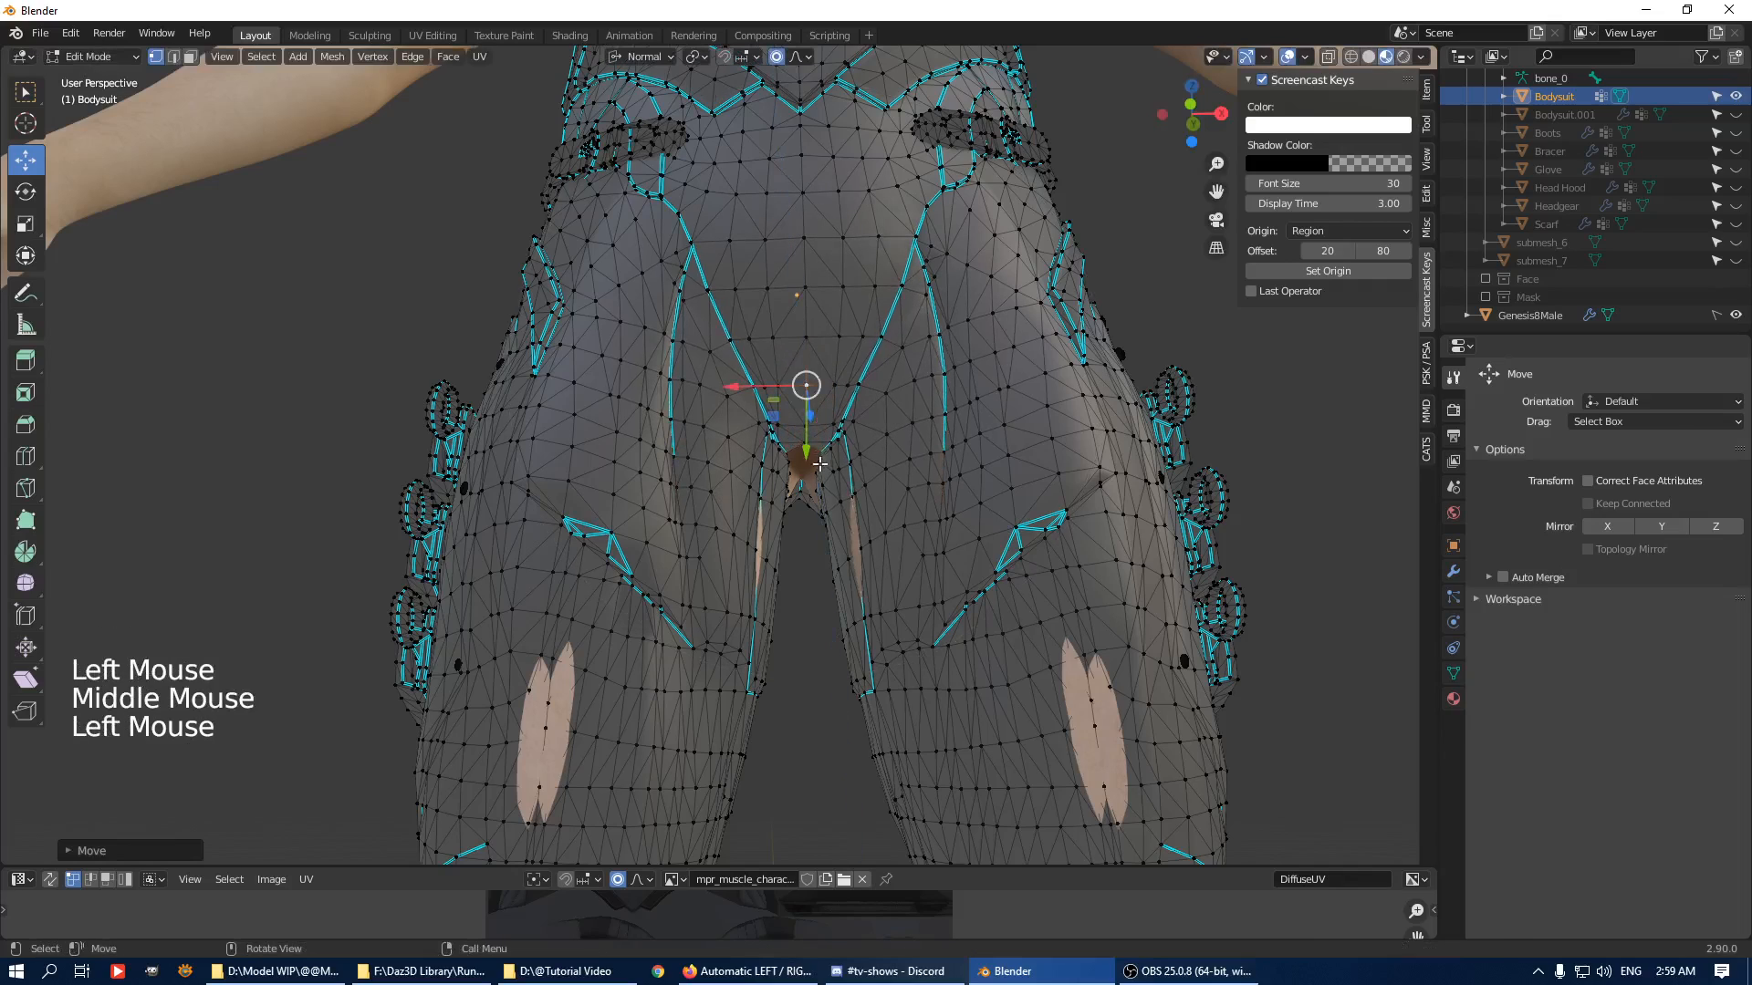
{"action": "left_click", "coordinate": [807, 473]}
{"action": "left_click_drag", "start_coordinate": [806, 544], "coordinate": [816, 561]}
Push the seam vertices on both inner thighs outward to cover the skin showing along the seams.
{"action": "middle_click_drag", "start_coordinate": [817, 561], "coordinate": [779, 539]}
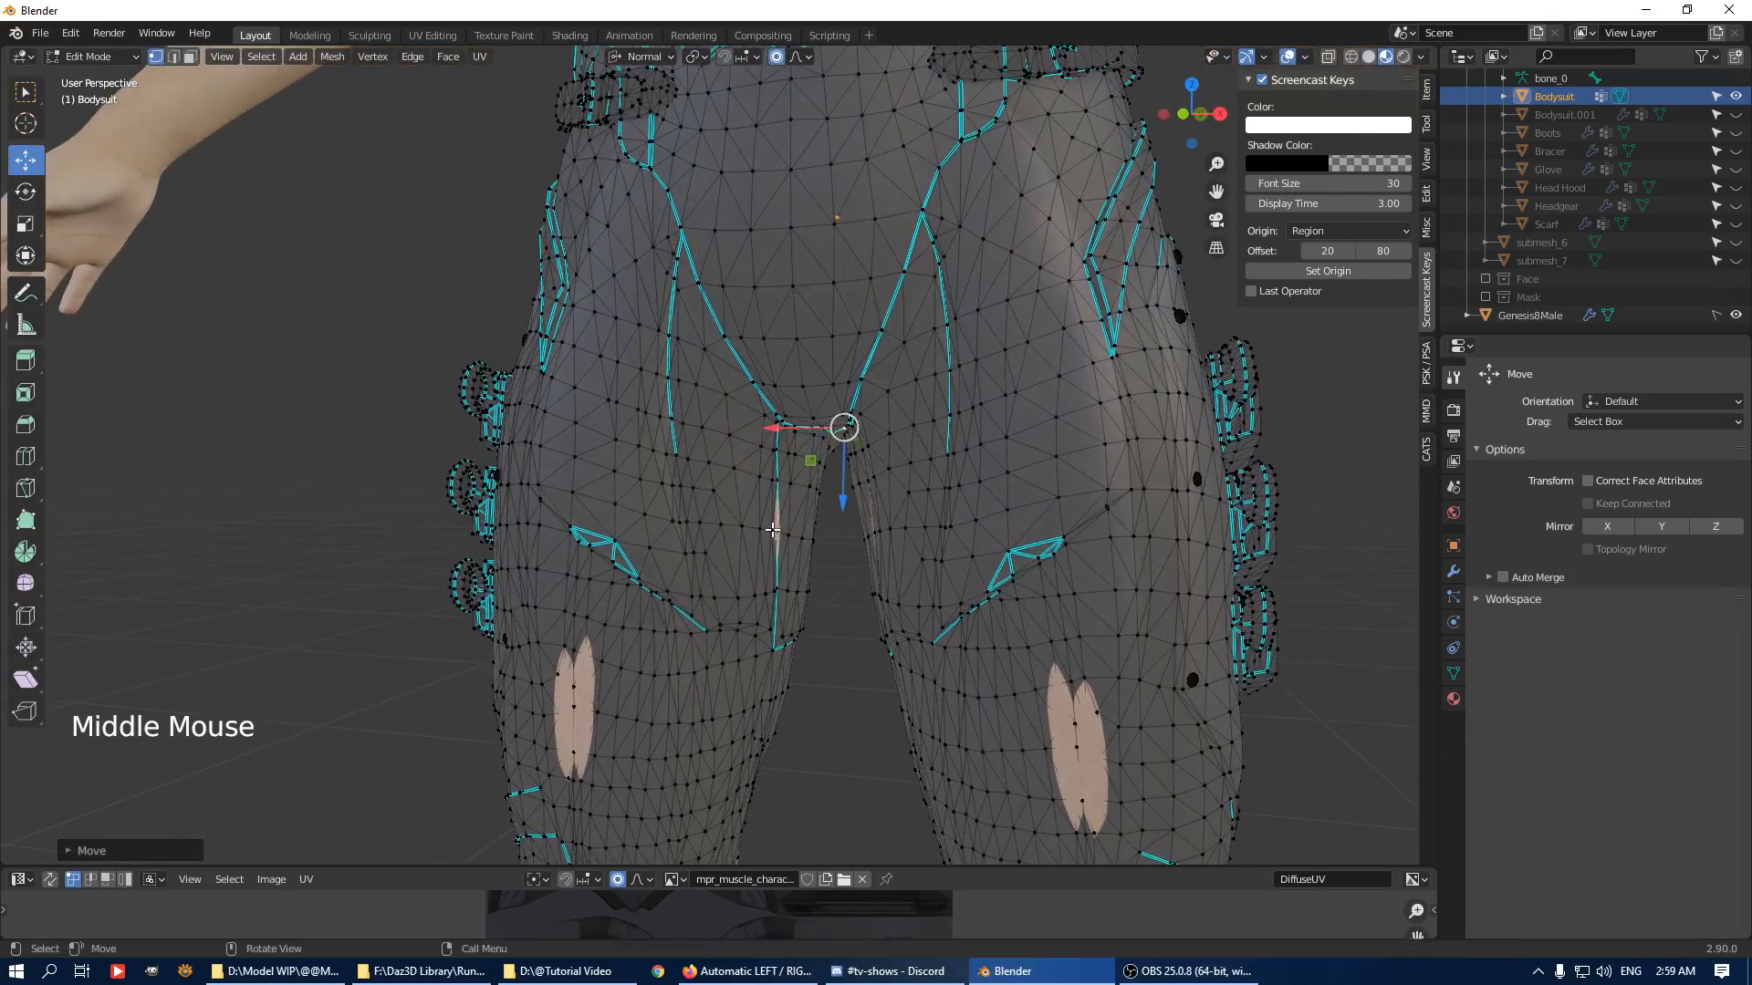
{"action": "left_click", "coordinate": [773, 530]}
{"action": "left_click_drag", "start_coordinate": [772, 528], "coordinate": [773, 530]}
{"action": "middle_click_drag", "start_coordinate": [772, 530], "coordinate": [918, 546]}
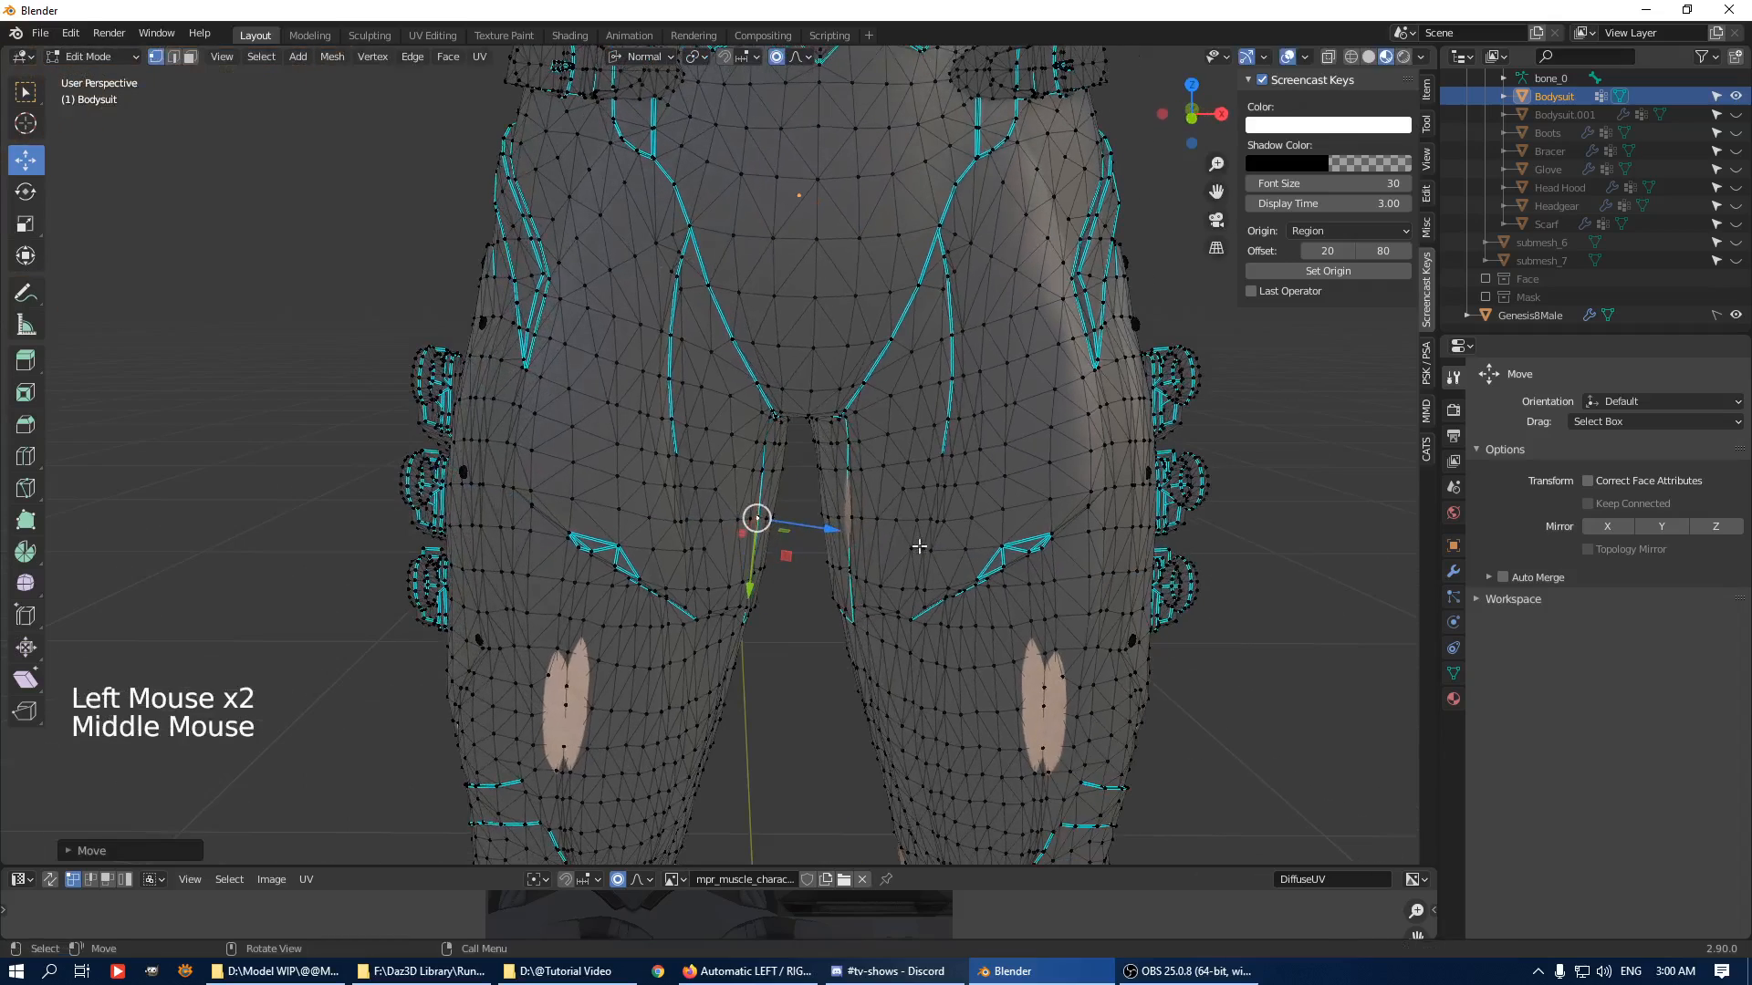
{"action": "left_click", "coordinate": [858, 525]}
{"action": "left_click_drag", "start_coordinate": [790, 528], "coordinate": [784, 529]}
Try to push the sunken vertex on the front of one lower thigh outward.
{"action": "scroll", "coordinate": [947, 599], "scroll_direction": "down", "scroll_amount": 3}
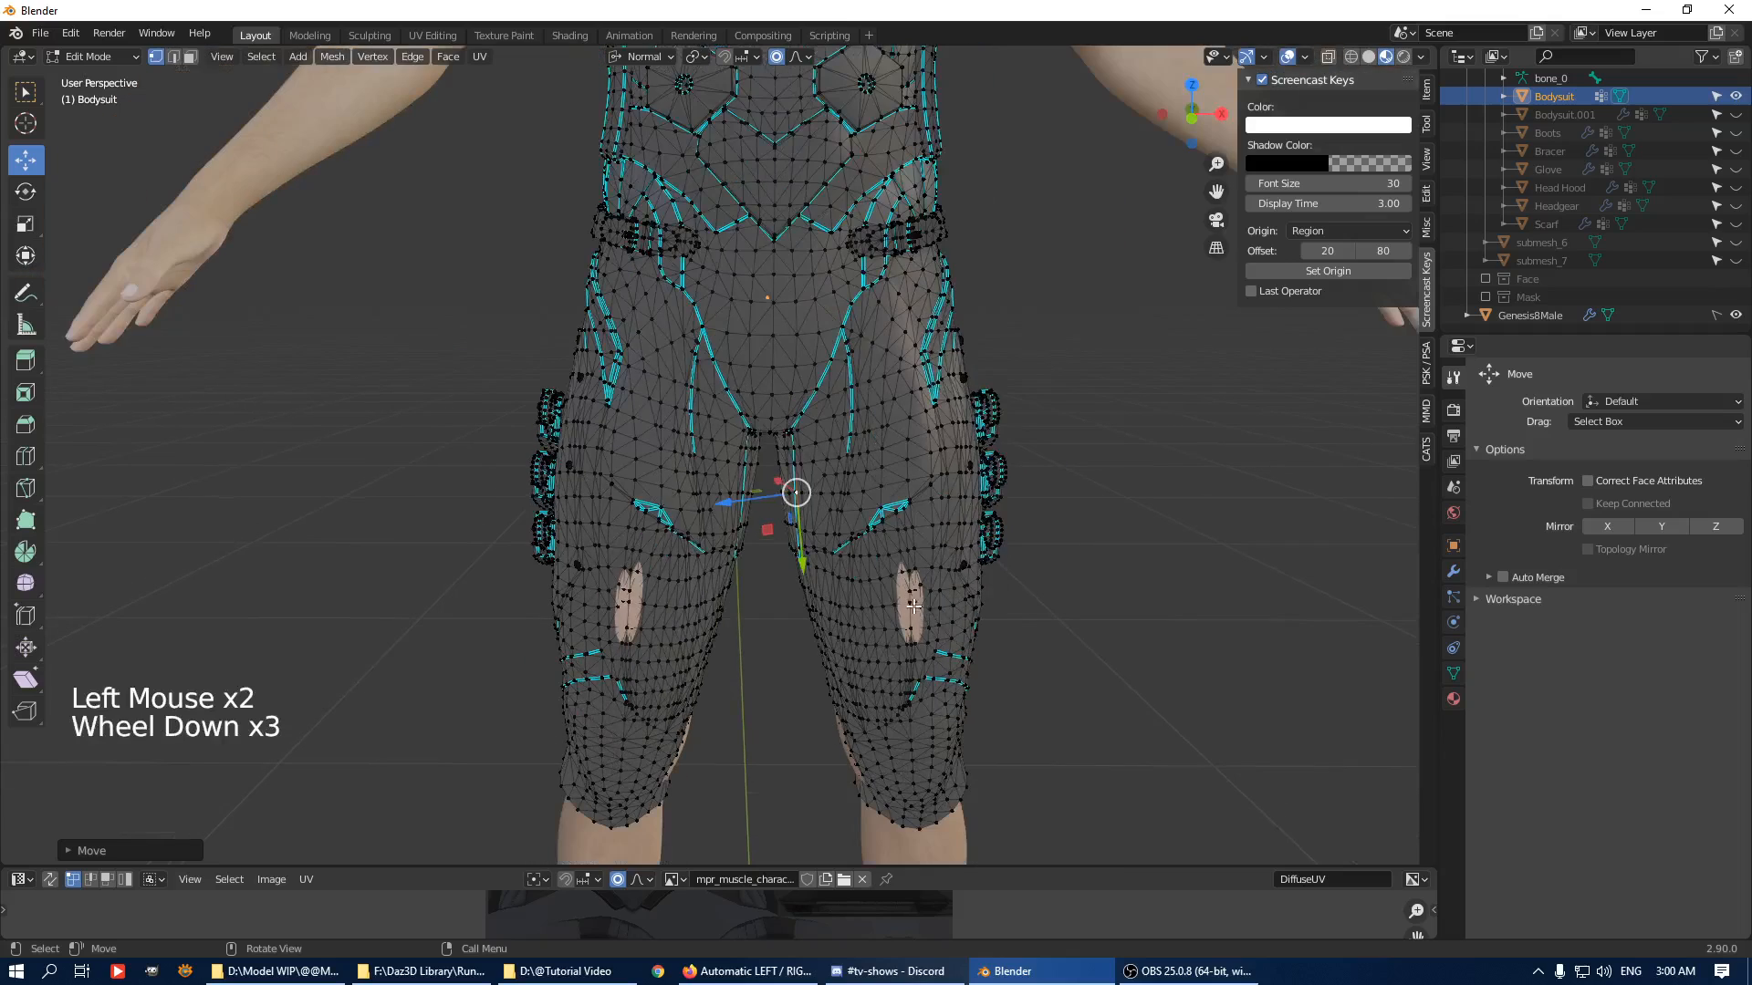
{"action": "left_click", "coordinate": [912, 603]}
{"action": "left_click_drag", "start_coordinate": [917, 636], "coordinate": [920, 639]}
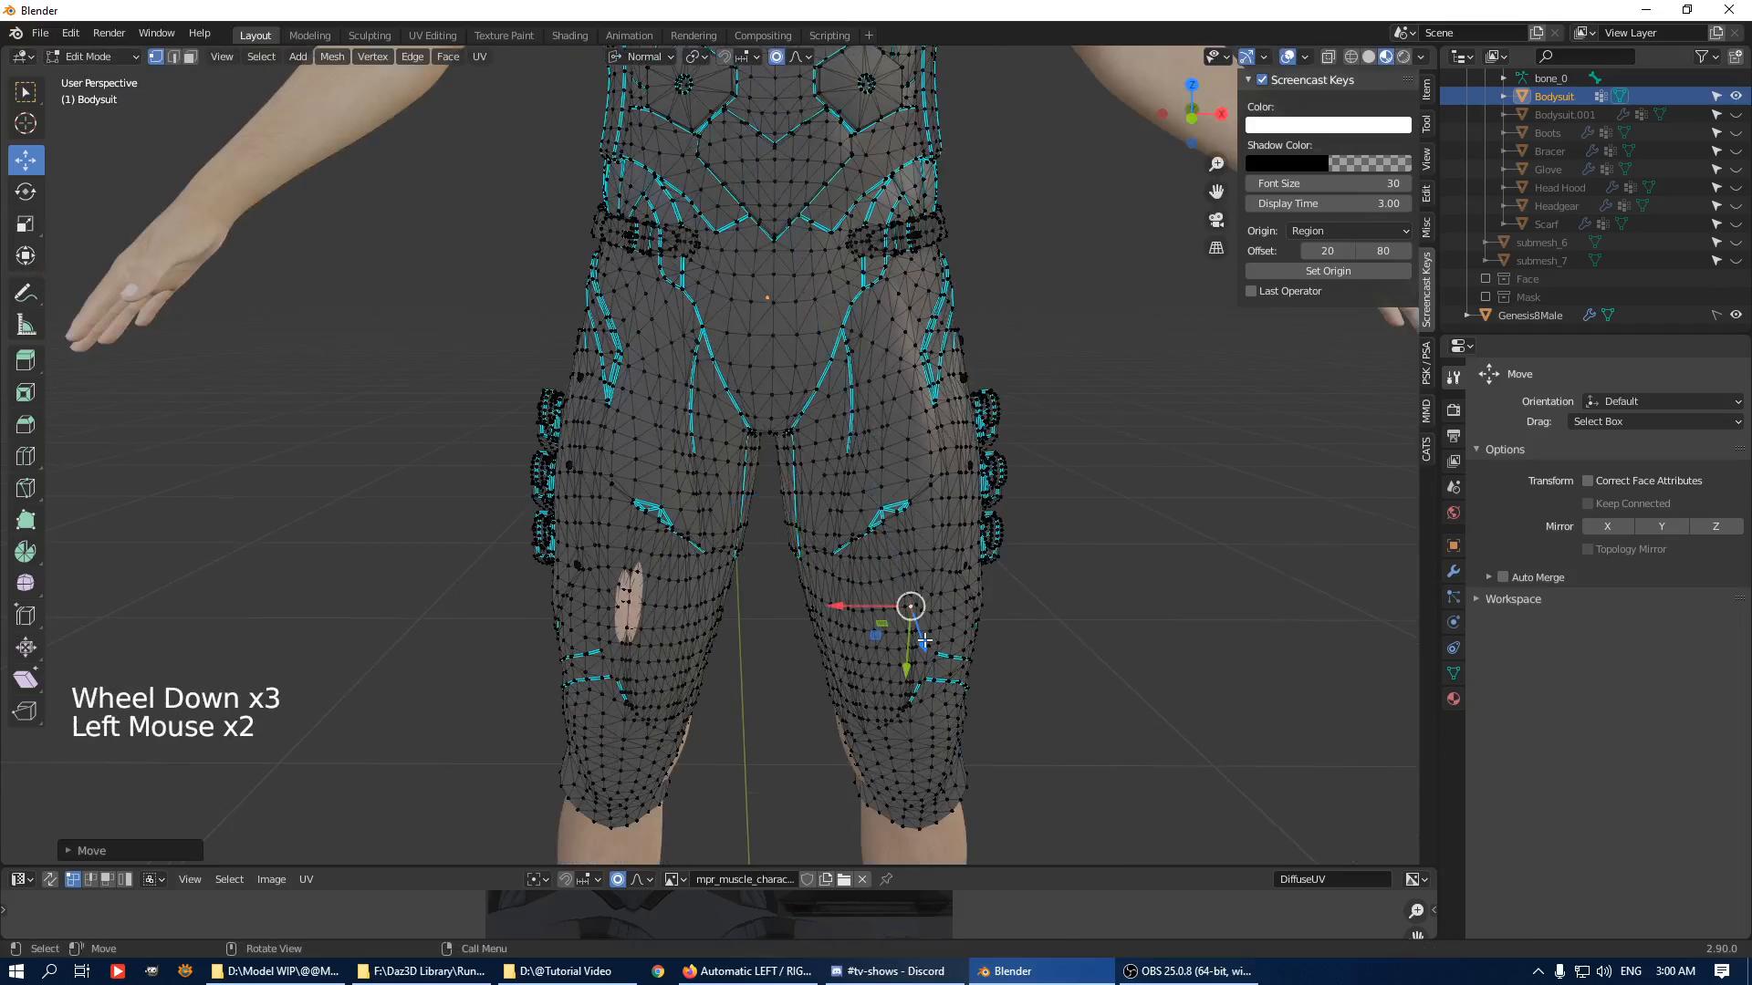
{"action": "key", "text": "ctrl+z"}
{"action": "scroll", "coordinate": [995, 627], "scroll_direction": "up", "scroll_amount": 3}
{"action": "middle_click_drag", "start_coordinate": [995, 627], "coordinate": [1081, 654]}
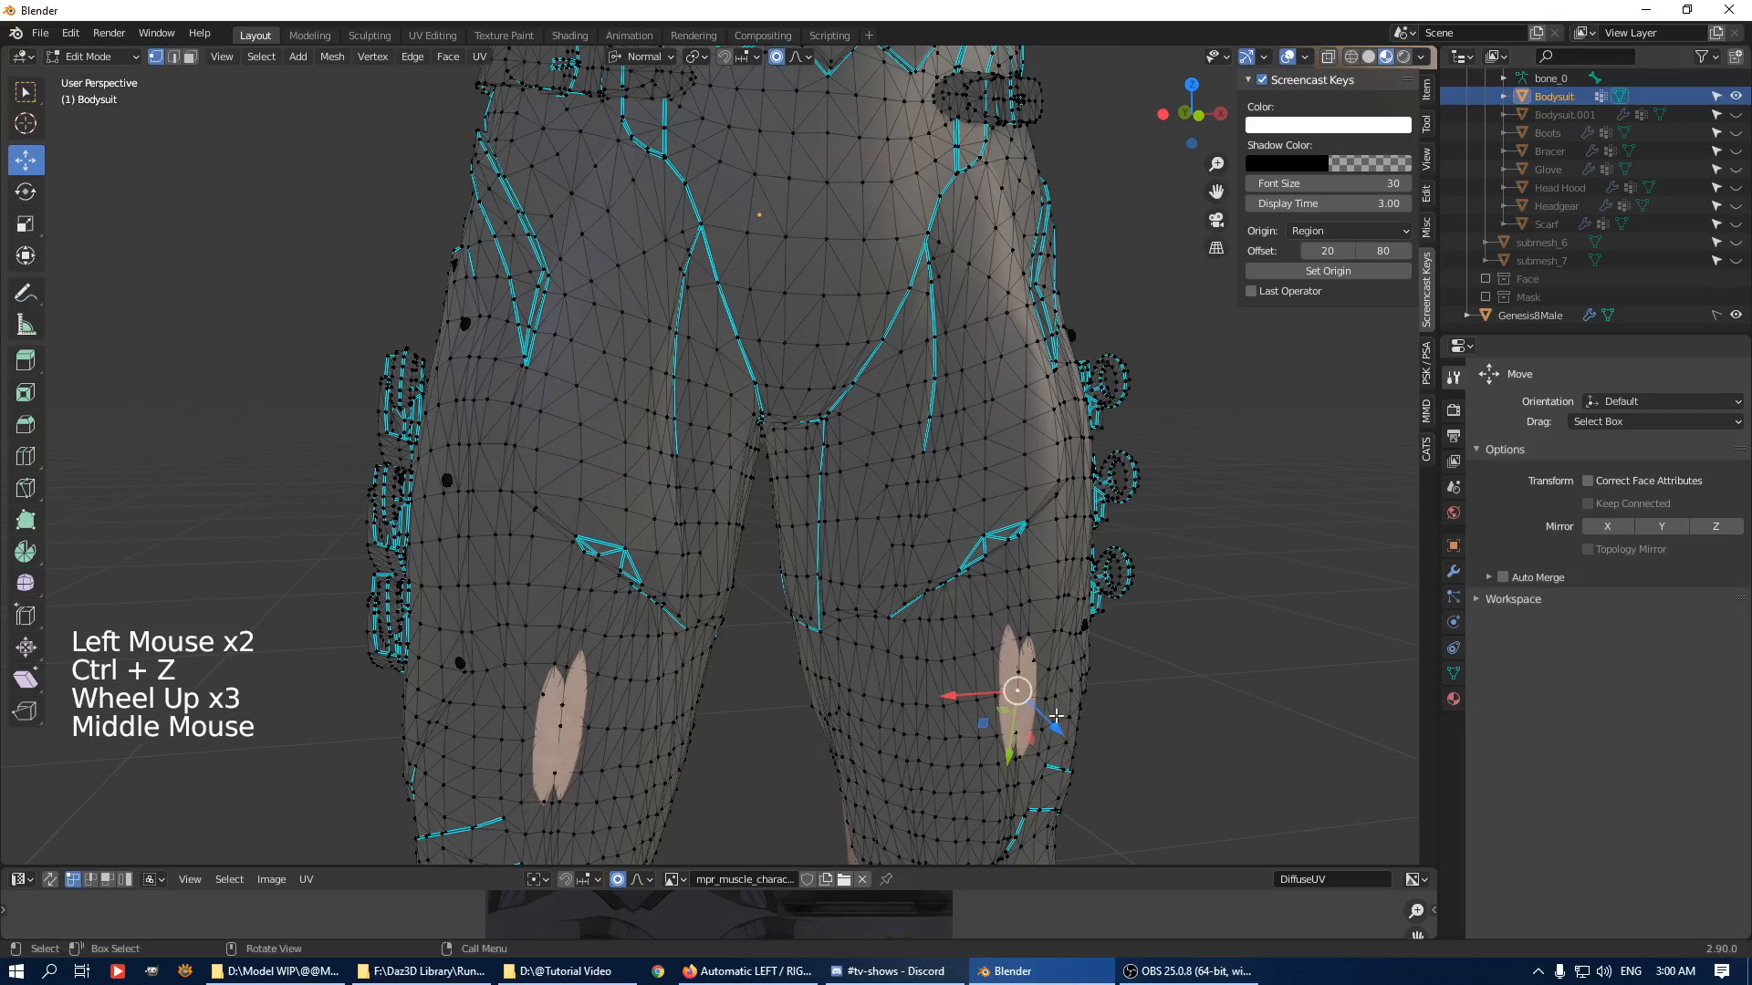
{"action": "middle_click_drag", "start_coordinate": [1056, 716], "coordinate": [1022, 639]}
{"action": "middle_click_drag", "start_coordinate": [1021, 639], "coordinate": [997, 548]}
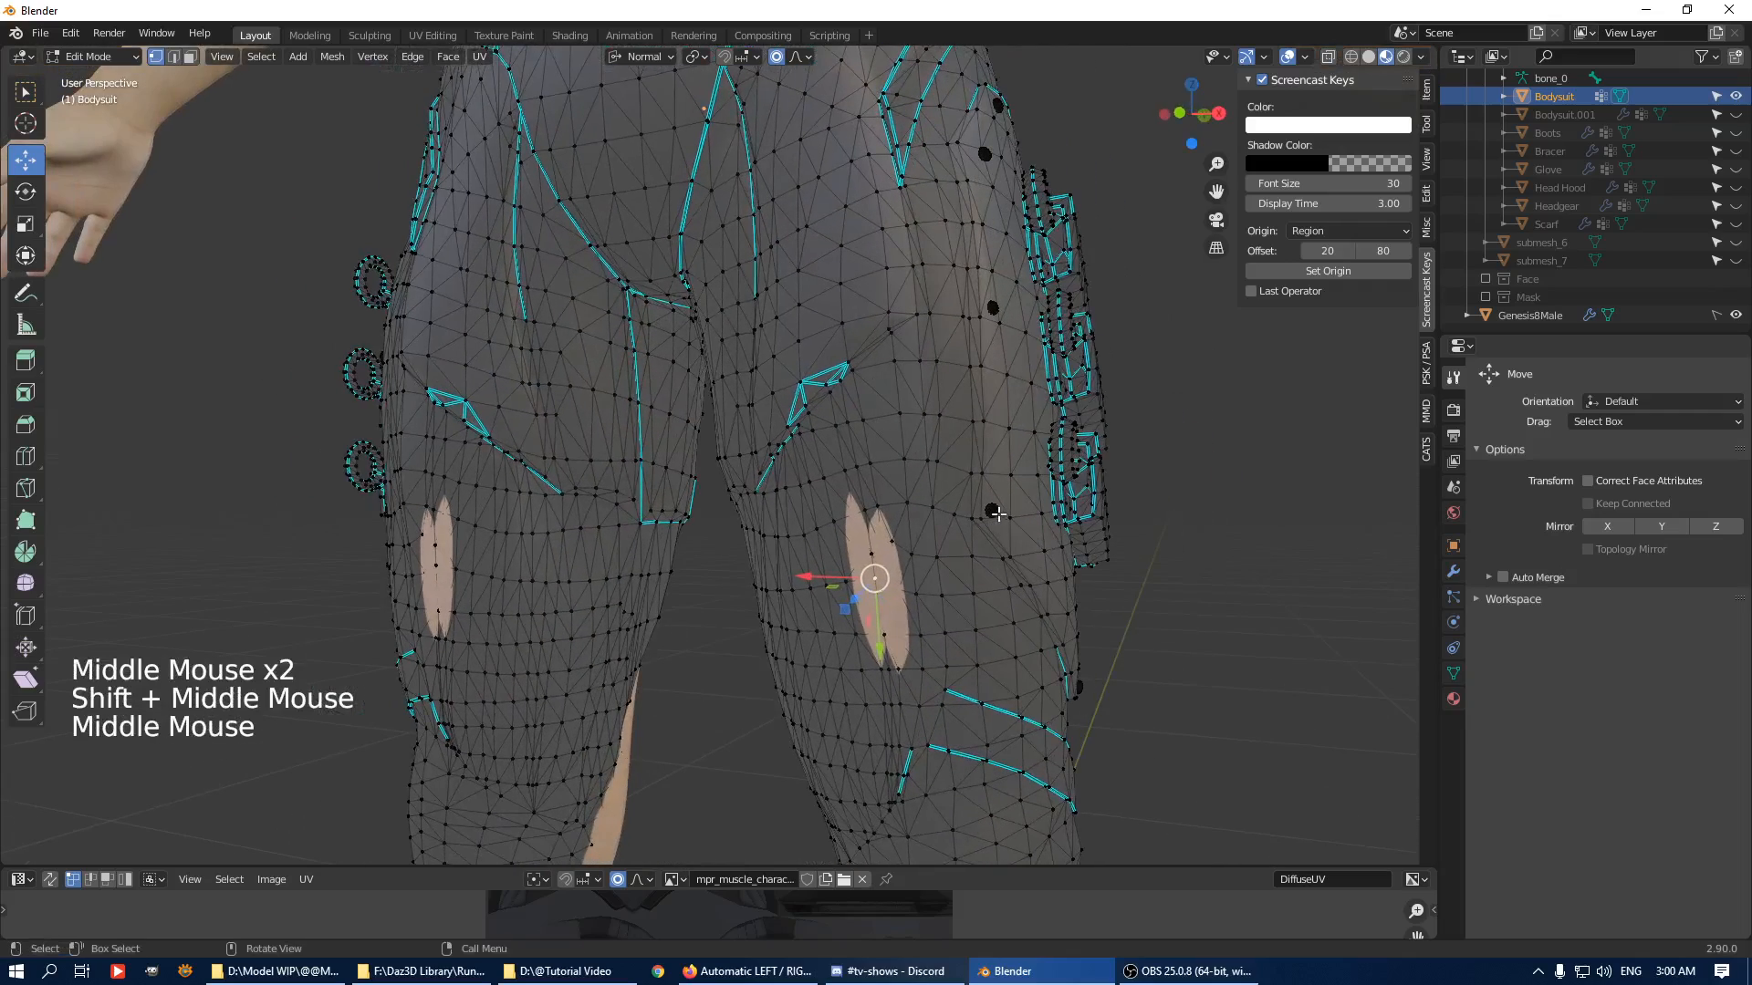
{"action": "left_click_drag", "start_coordinate": [853, 594], "coordinate": [846, 140]}
{"action": "key", "text": "ctrl+z"}
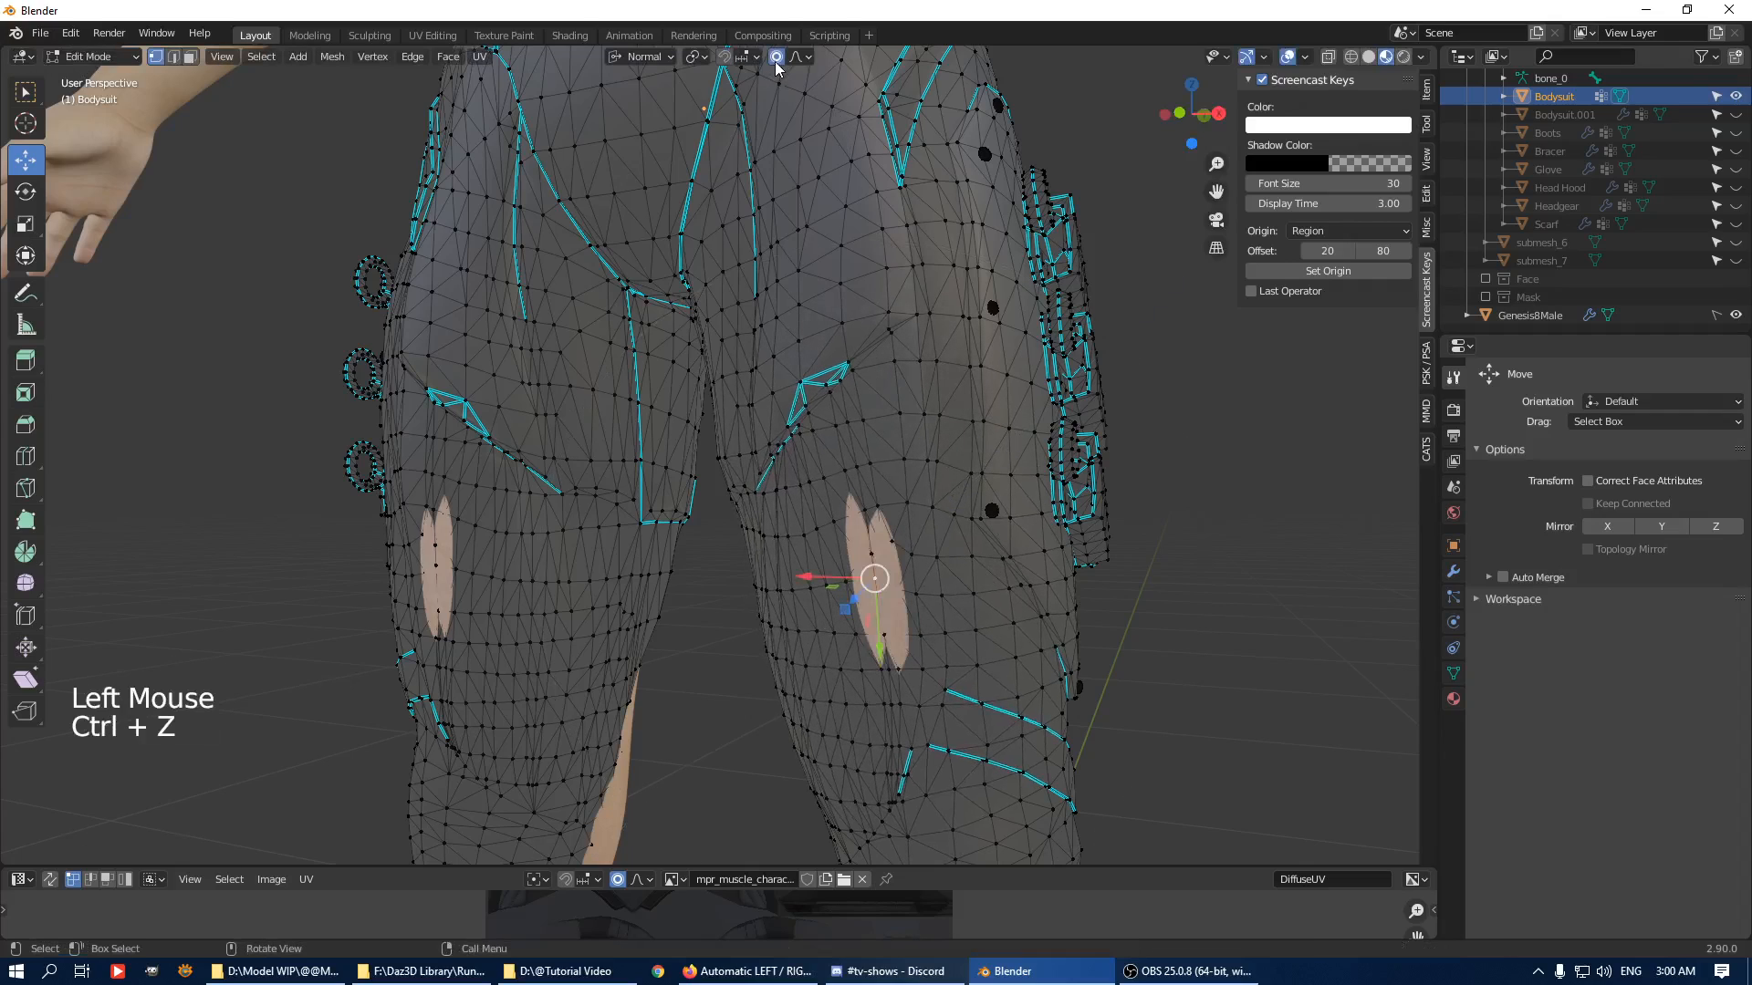
Toggle connected-only proportional editing and push the sunken vertices on the front of both lower thighs outward.
{"action": "key", "text": "alt+o"}
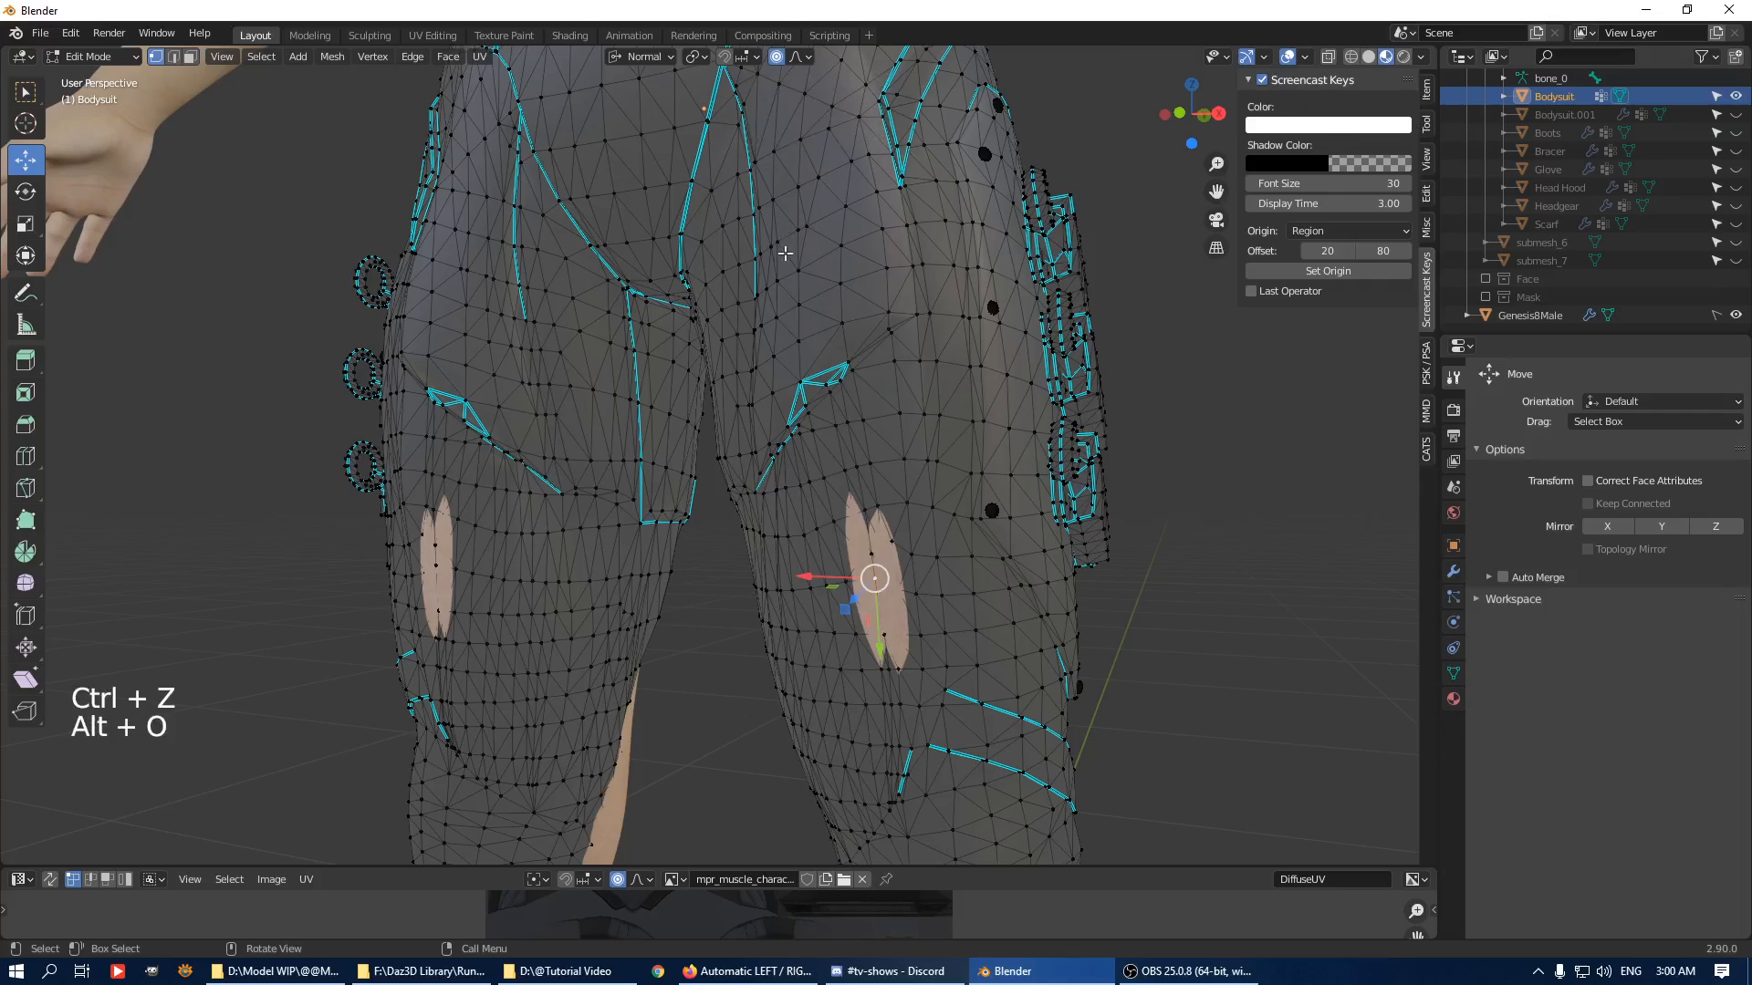
{"action": "left_click_drag", "start_coordinate": [856, 598], "coordinate": [850, 597]}
{"action": "middle_click_drag", "start_coordinate": [351, 598], "coordinate": [643, 653]}
{"action": "left_click", "coordinate": [594, 605]}
{"action": "left_click_drag", "start_coordinate": [643, 652], "coordinate": [647, 652]}
Push the remaining sunken vertices on the Bodysuit's legs outward over the skin.
{"action": "scroll", "coordinate": [650, 646], "scroll_direction": "down", "scroll_amount": 3}
{"action": "middle_click_drag", "start_coordinate": [704, 525], "coordinate": [950, 580]}
{"action": "middle_click_drag", "start_coordinate": [950, 580], "coordinate": [923, 595]}
{"action": "left_click", "coordinate": [861, 615]}
{"action": "left_click_drag", "start_coordinate": [931, 601], "coordinate": [911, 591]}
{"action": "left_click_drag", "start_coordinate": [865, 393], "coordinate": [915, 411]}
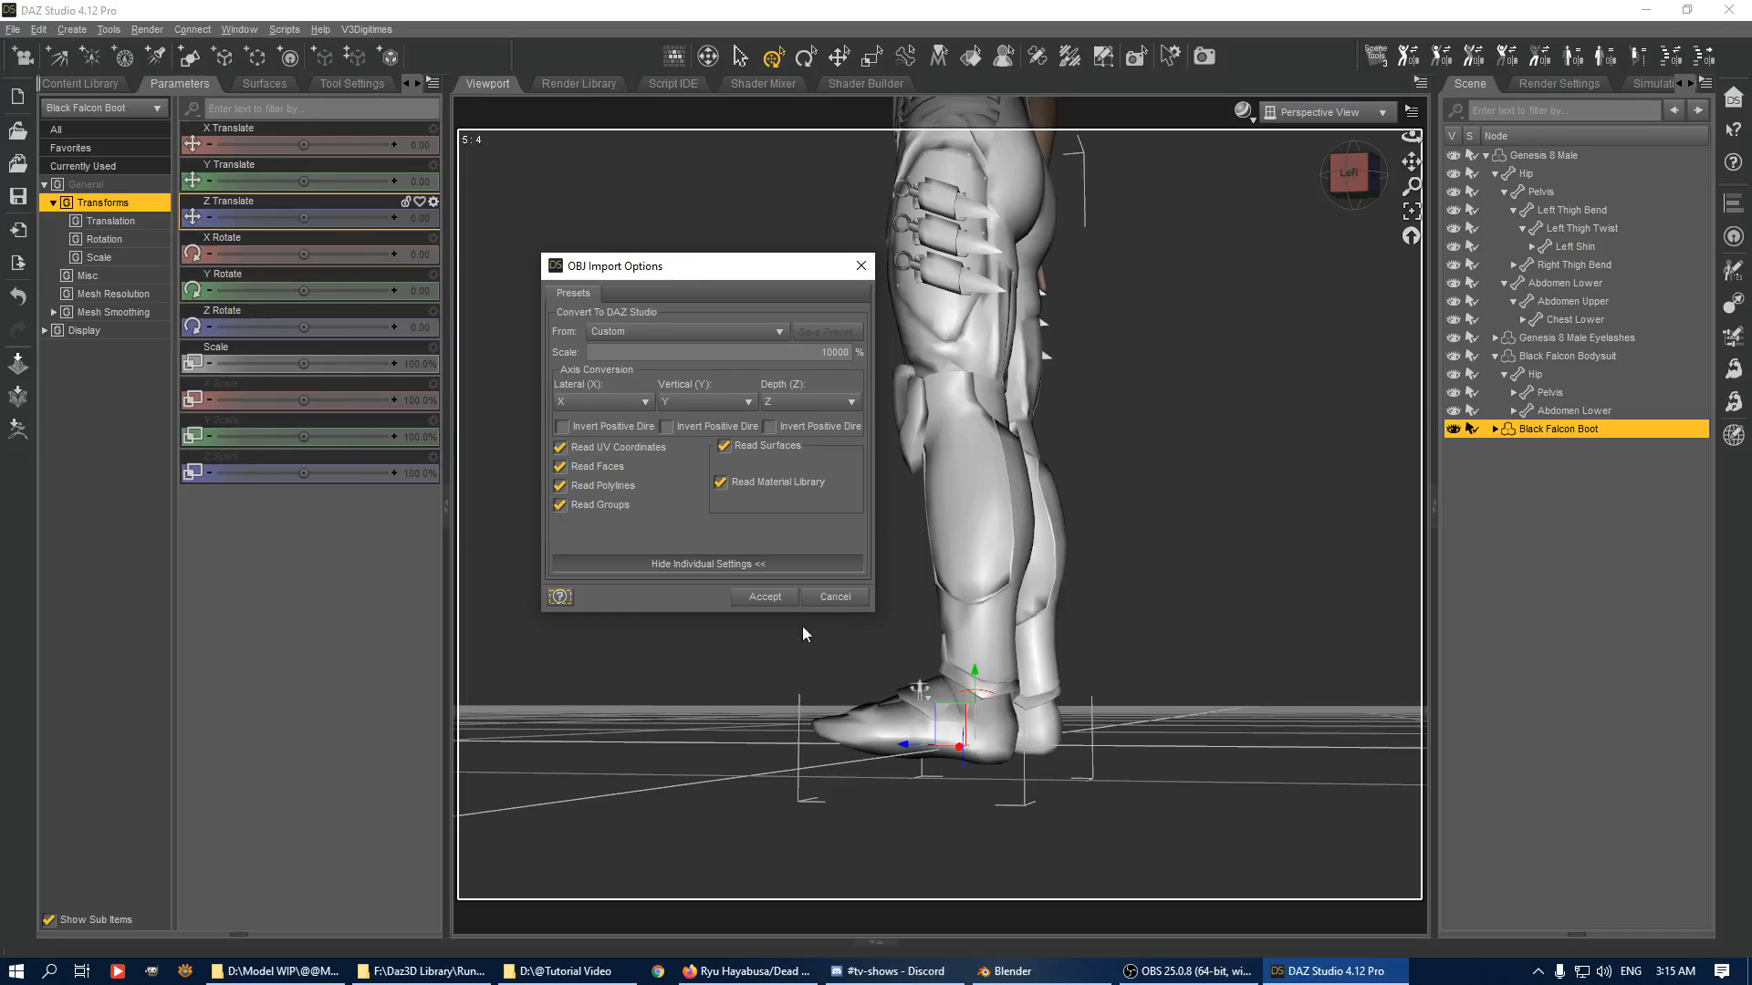
Update the Black Falcon Boot's base geometry in DAZ Studio with the Custom OBJ import preset at 10000% scale, and deselect the boot.
{"action": "left_click", "coordinate": [763, 597]}
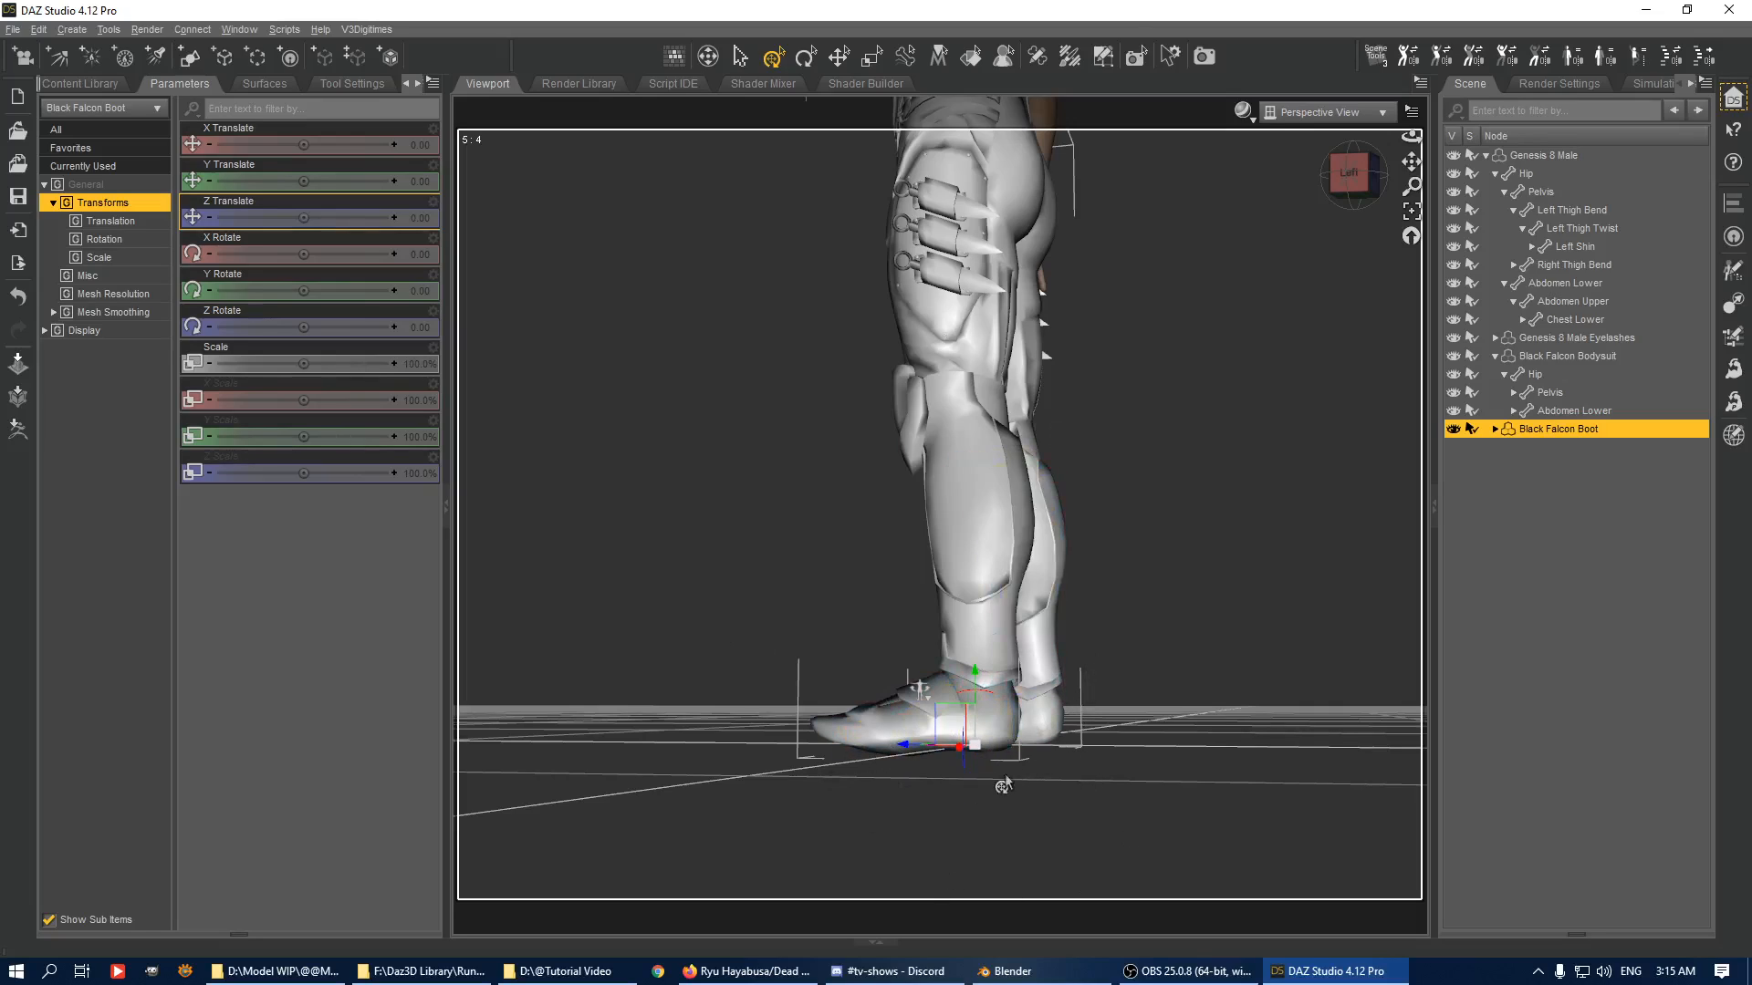
{"action": "left_click", "coordinate": [1705, 82]}
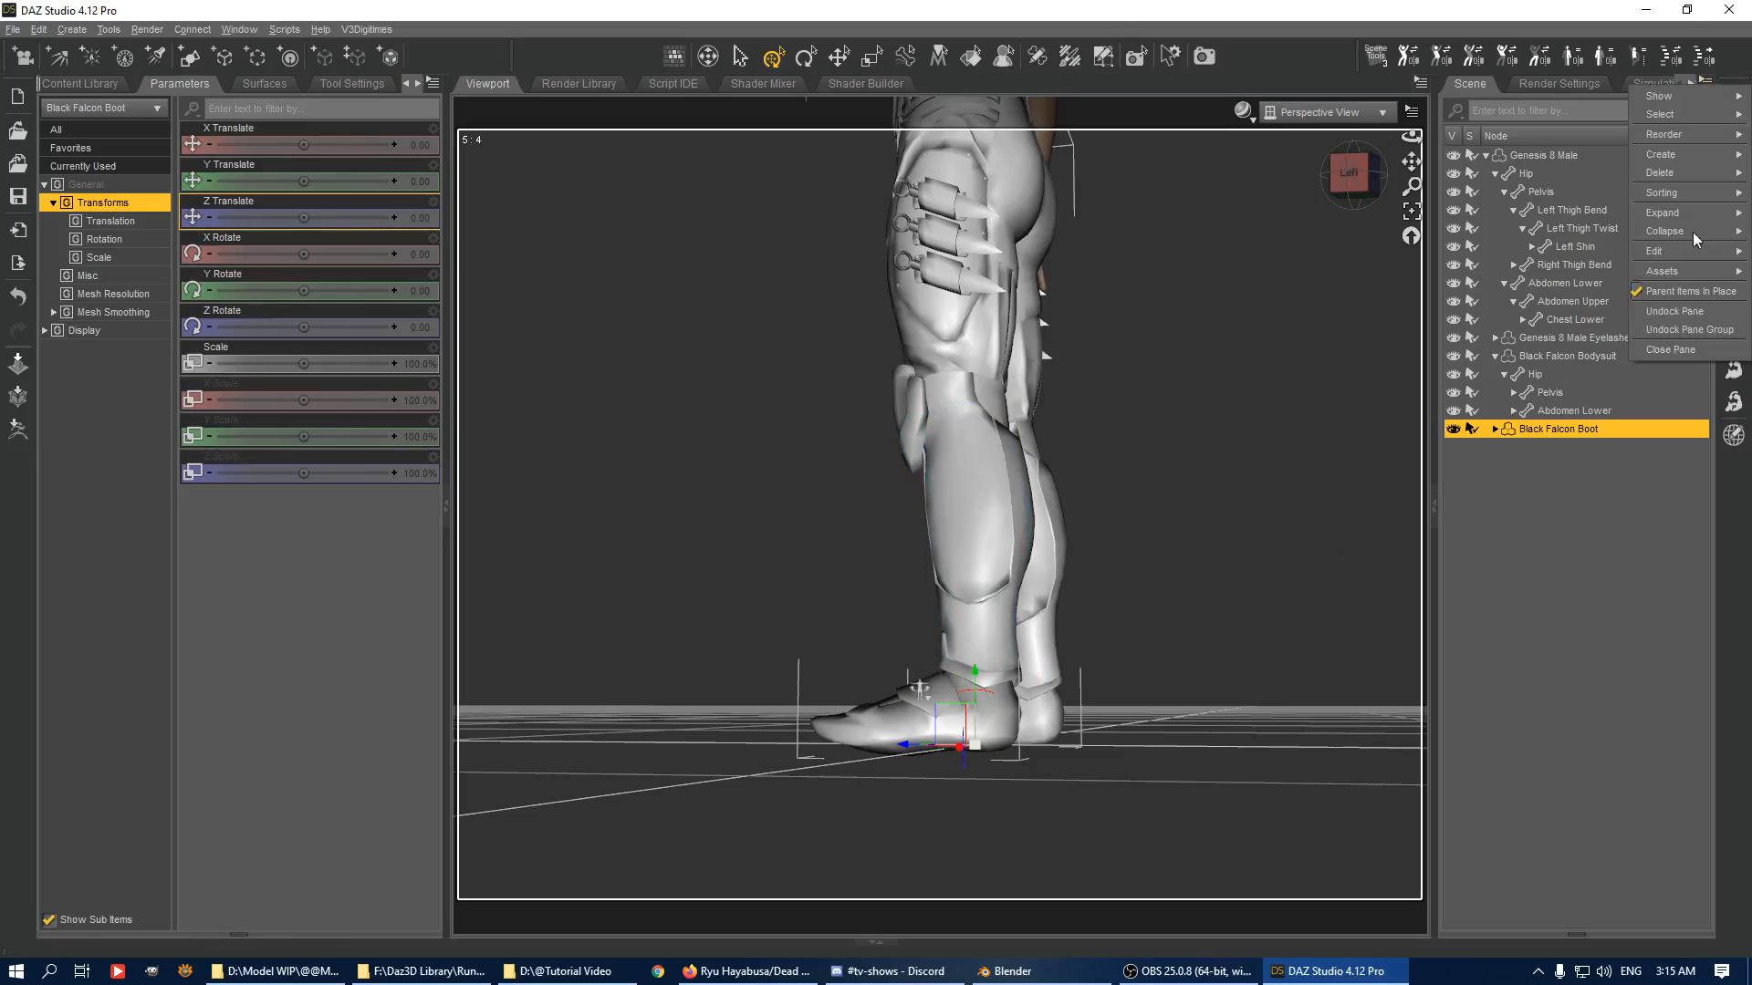
{"action": "mouse_move", "coordinate": [1666, 250]}
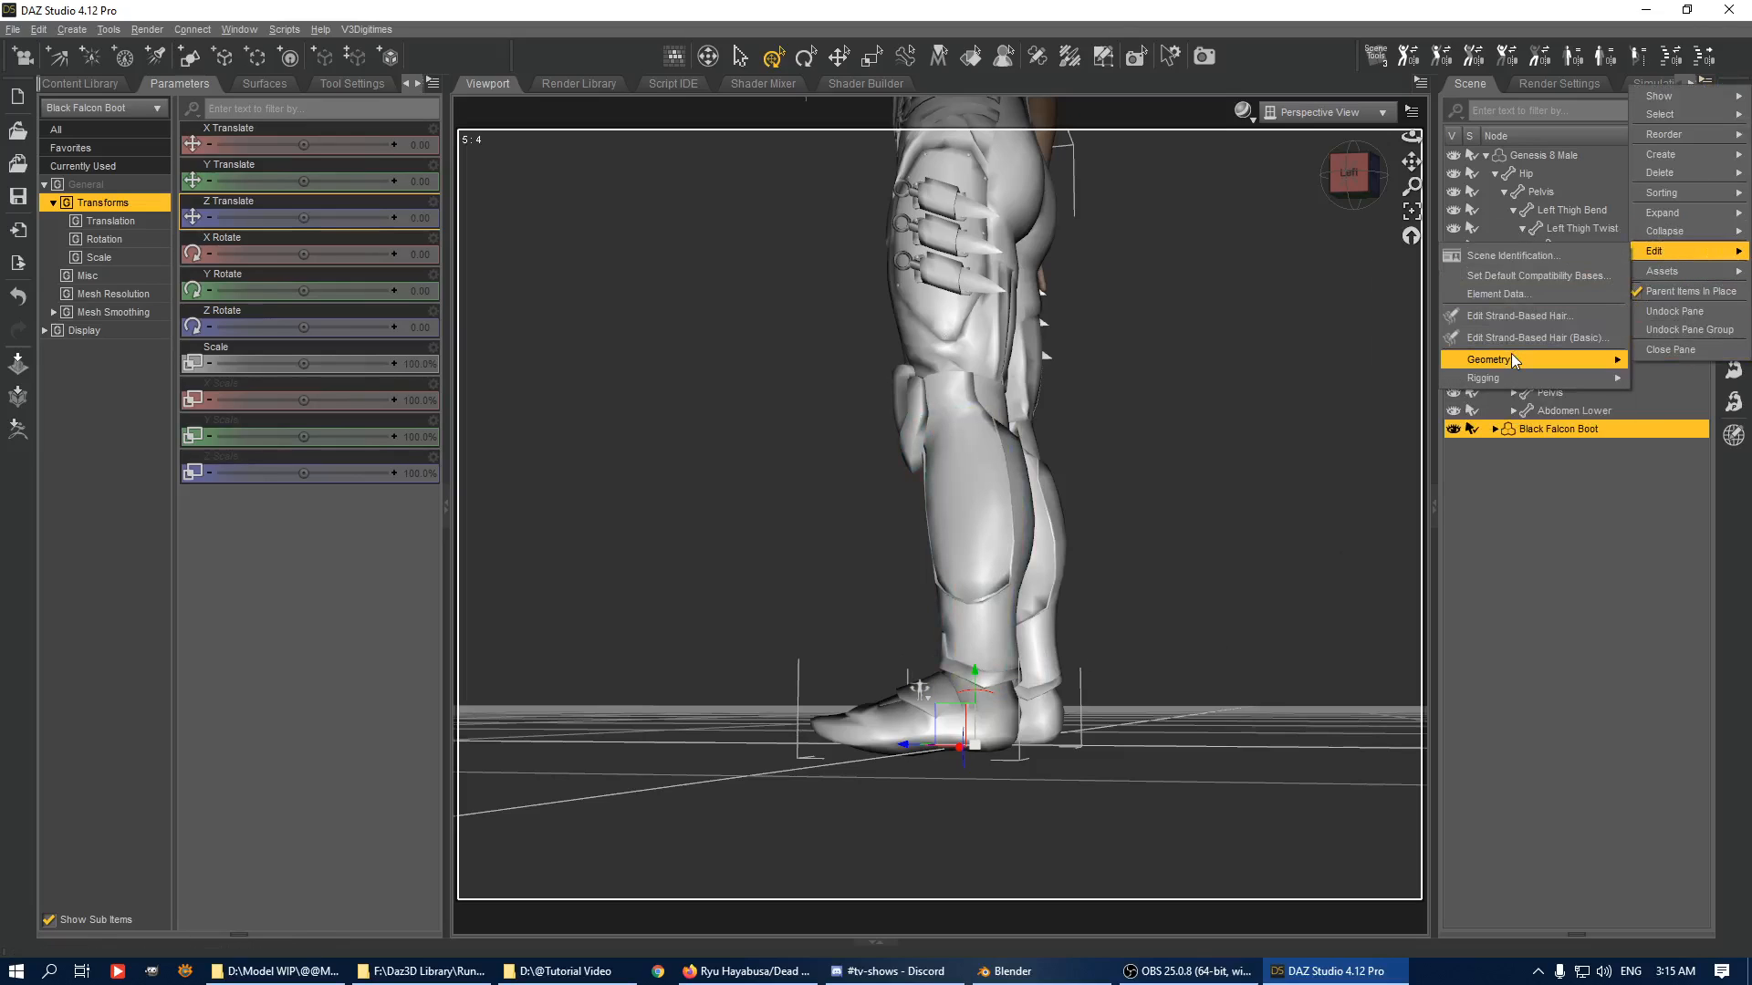
{"action": "mouse_move", "coordinate": [1514, 359]}
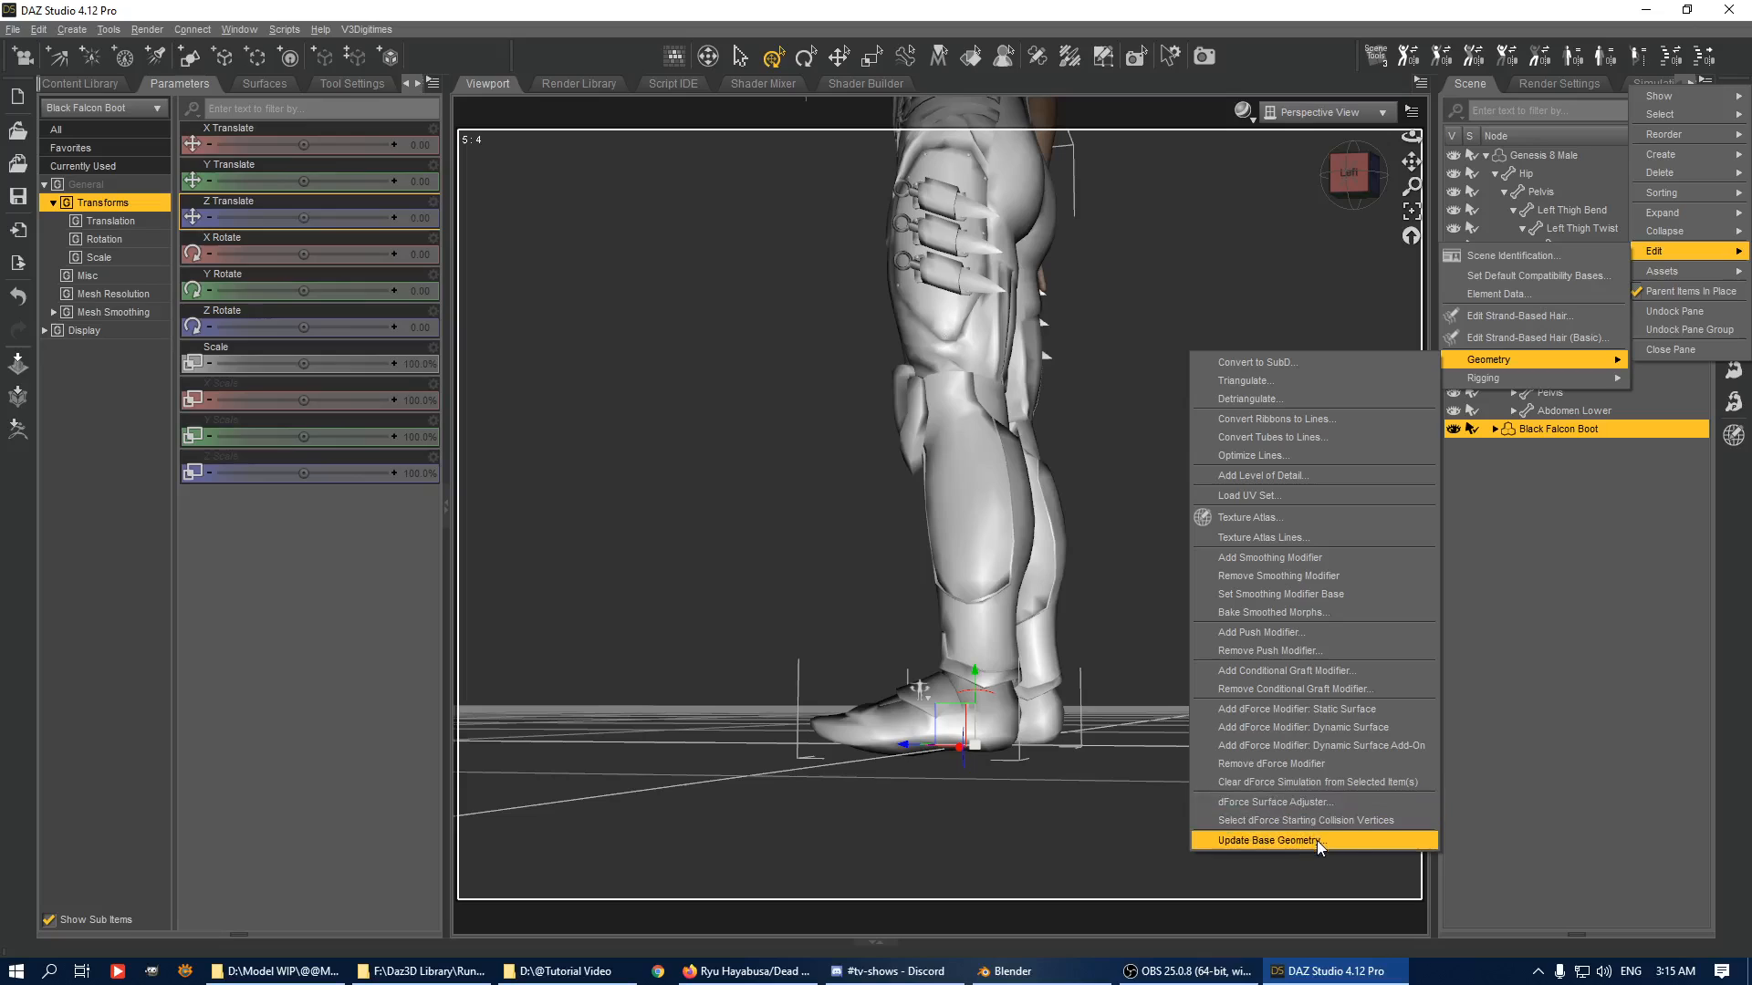
{"action": "left_click", "coordinate": [1077, 467]}
Inspect the updated boots on the figure from the side and from behind.
{"action": "scroll", "coordinate": [925, 626], "scroll_direction": "up", "scroll_amount": 3}
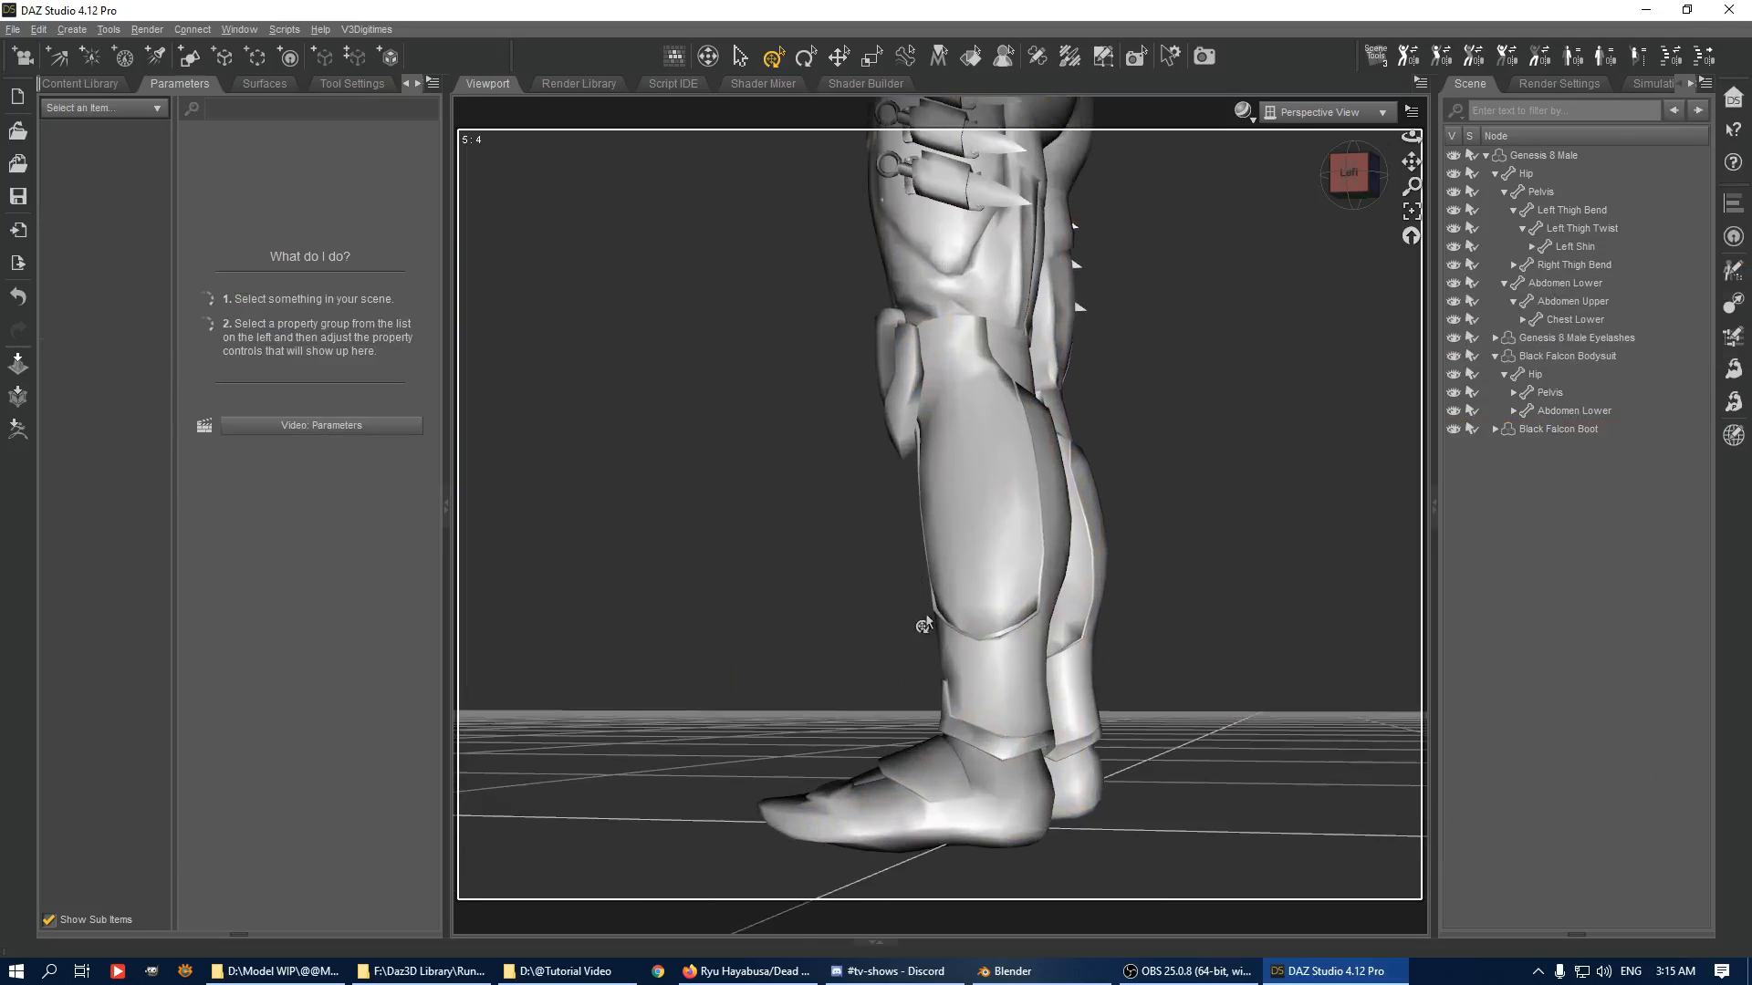
{"action": "left_click", "coordinate": [1332, 177]}
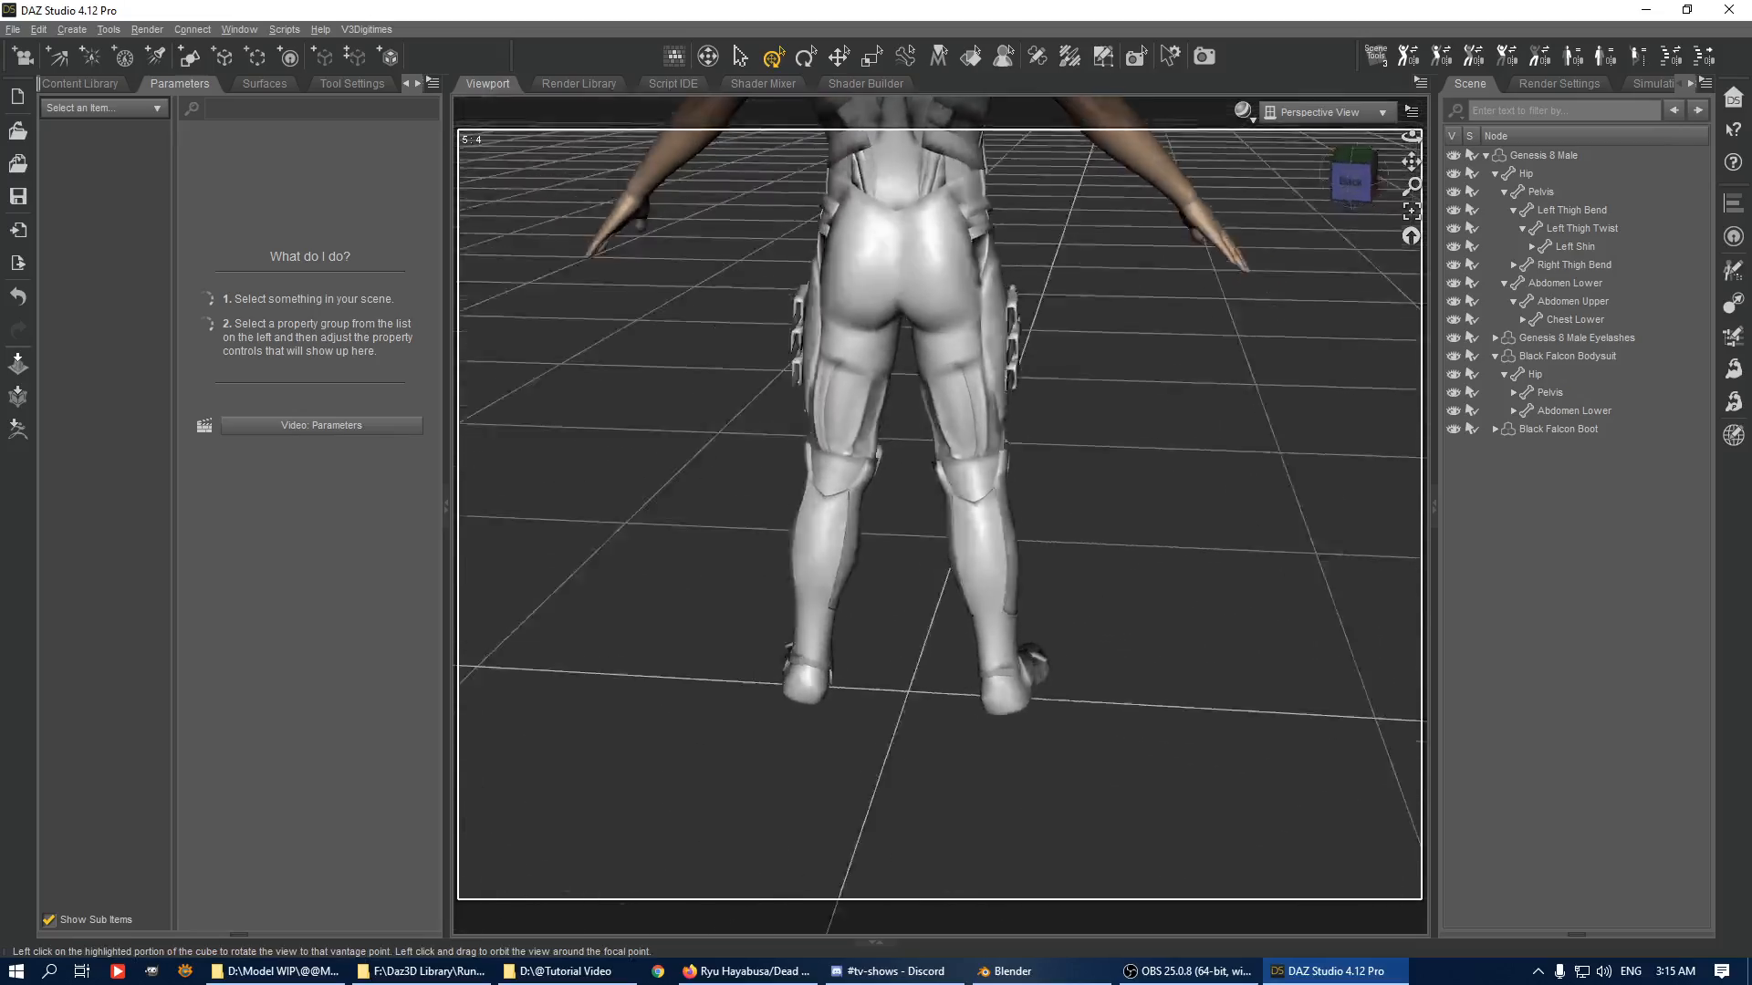
{"action": "mouse_move", "coordinate": [1355, 178]}
{"action": "left_mouse_down"}
{"action": "mouse_move", "coordinate": [1264, 146]}
{"action": "mouse_move", "coordinate": [1323, 165]}
{"action": "left_mouse_up"}
Switch to Blender, check Bodysuit.001 and Bracer by showing and hiding them, then hide Boots and show Glove.
{"action": "left_click", "coordinate": [1040, 971]}
{"action": "scroll", "coordinate": [930, 200], "scroll_direction": "down", "scroll_amount": 3}
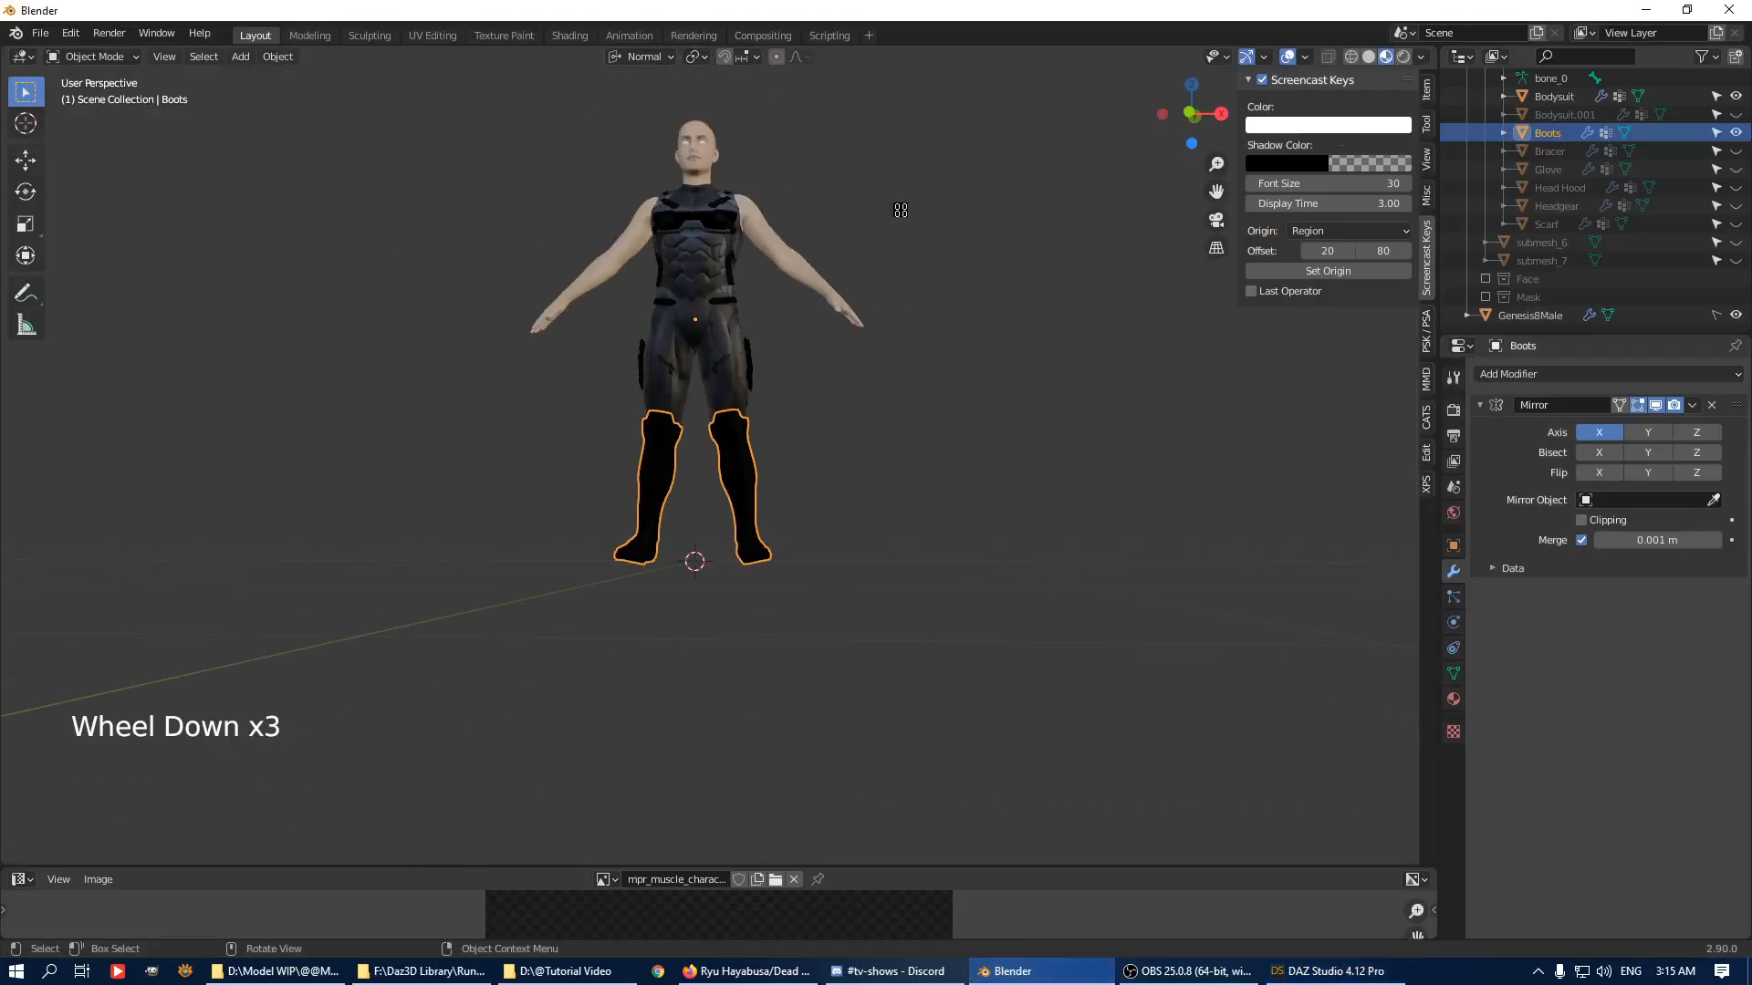
{"action": "middle_click_drag", "start_coordinate": [903, 206], "coordinate": [946, 363], "text": "shift"}
{"action": "scroll", "coordinate": [947, 363], "scroll_direction": "up", "scroll_amount": 2}
{"action": "left_click", "coordinate": [1735, 114]}
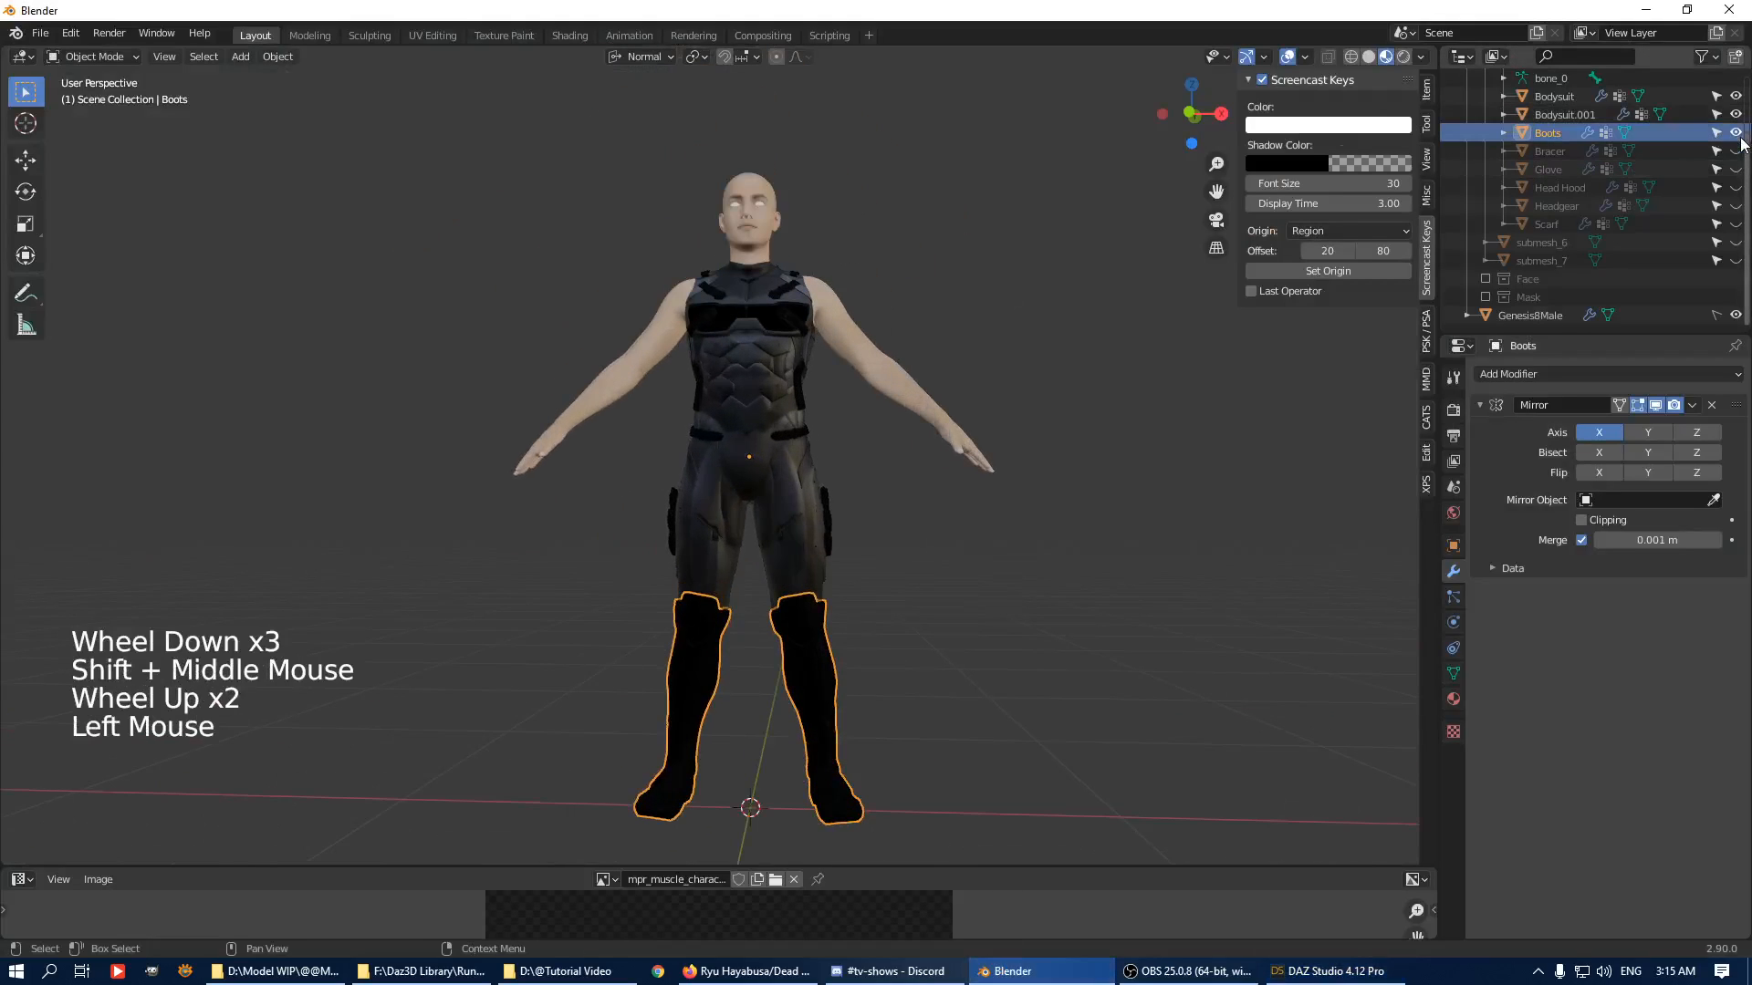
{"action": "left_click", "coordinate": [1736, 114]}
{"action": "left_click", "coordinate": [1736, 132]}
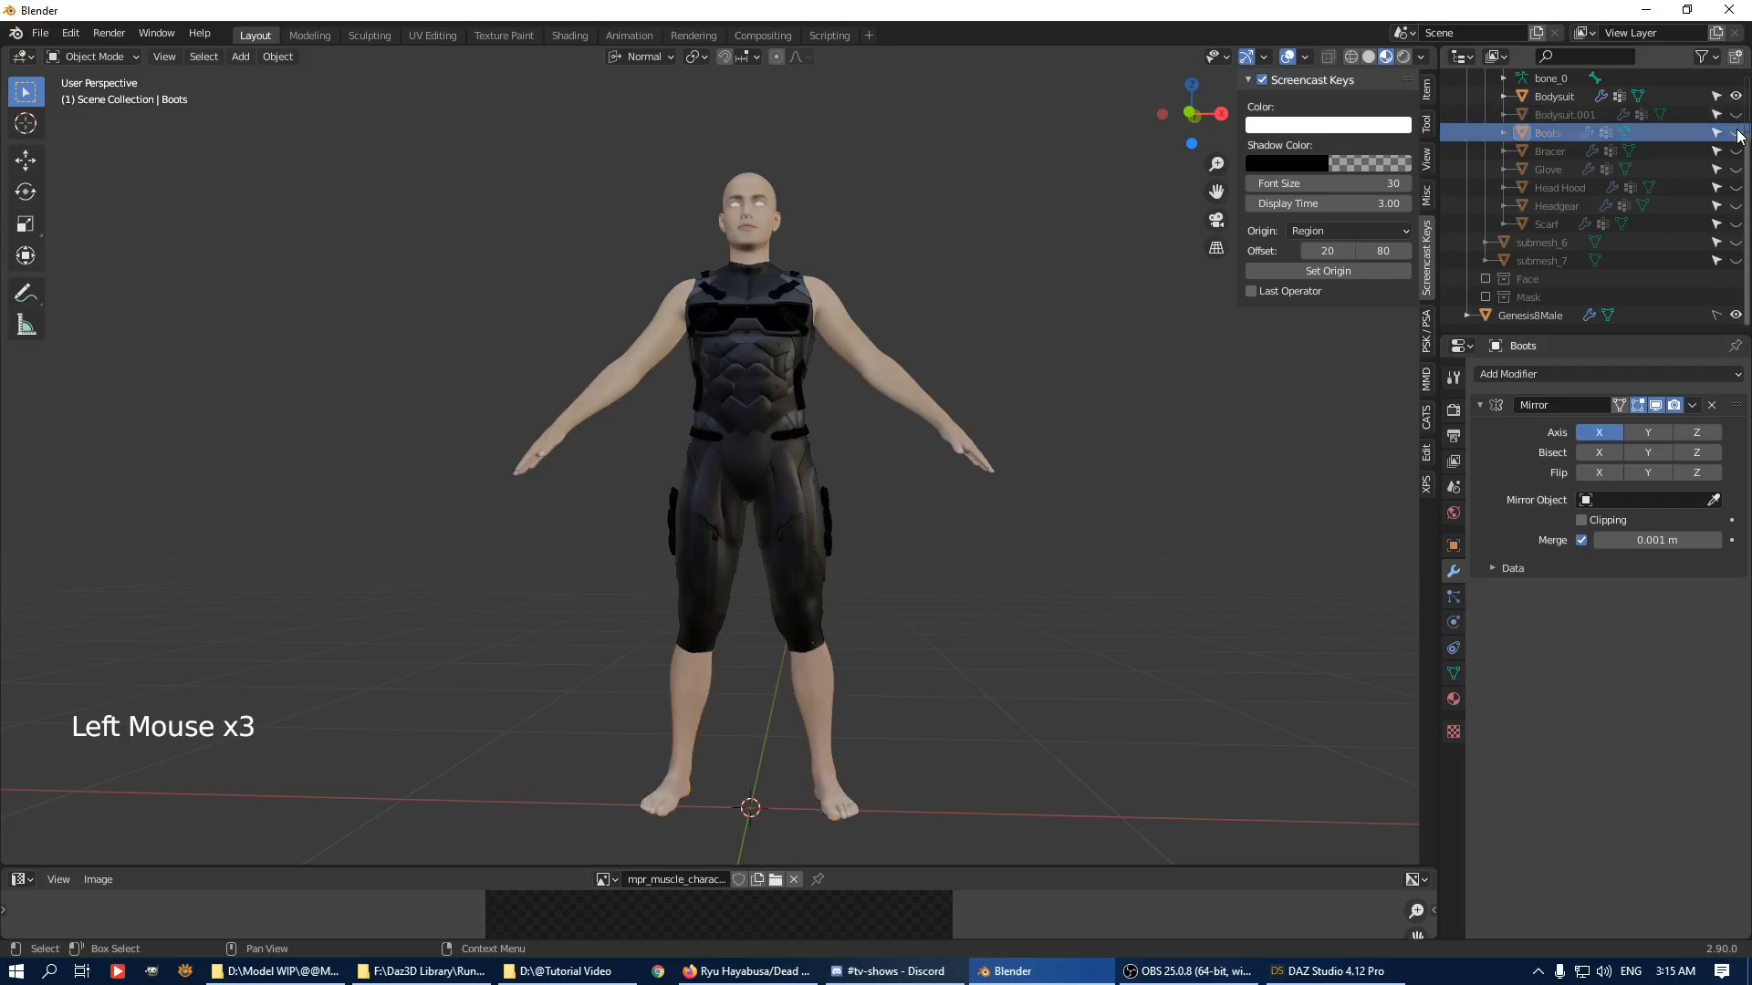
{"action": "left_click", "coordinate": [1735, 151]}
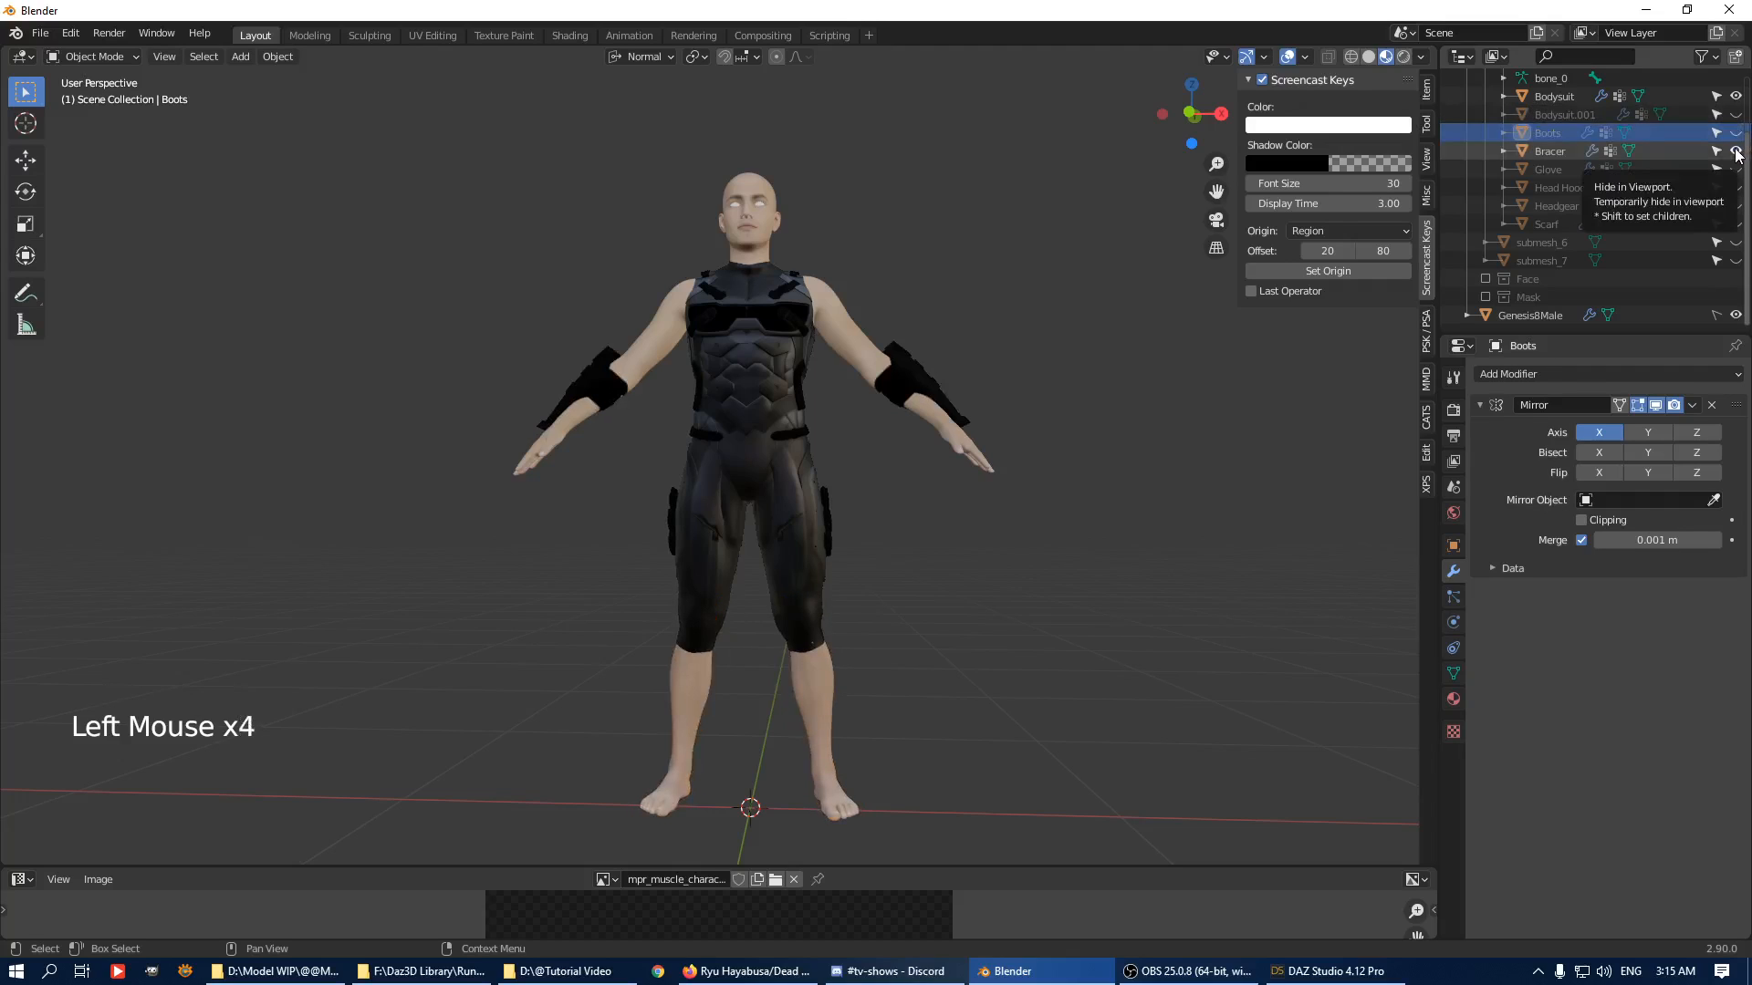
{"action": "left_click", "coordinate": [1736, 151]}
Select the Glove, compare its unposed mesh in Edit Mode, and apply its bone_0 Armature modifier.
{"action": "middle_click_drag", "start_coordinate": [958, 368], "coordinate": [817, 421]}
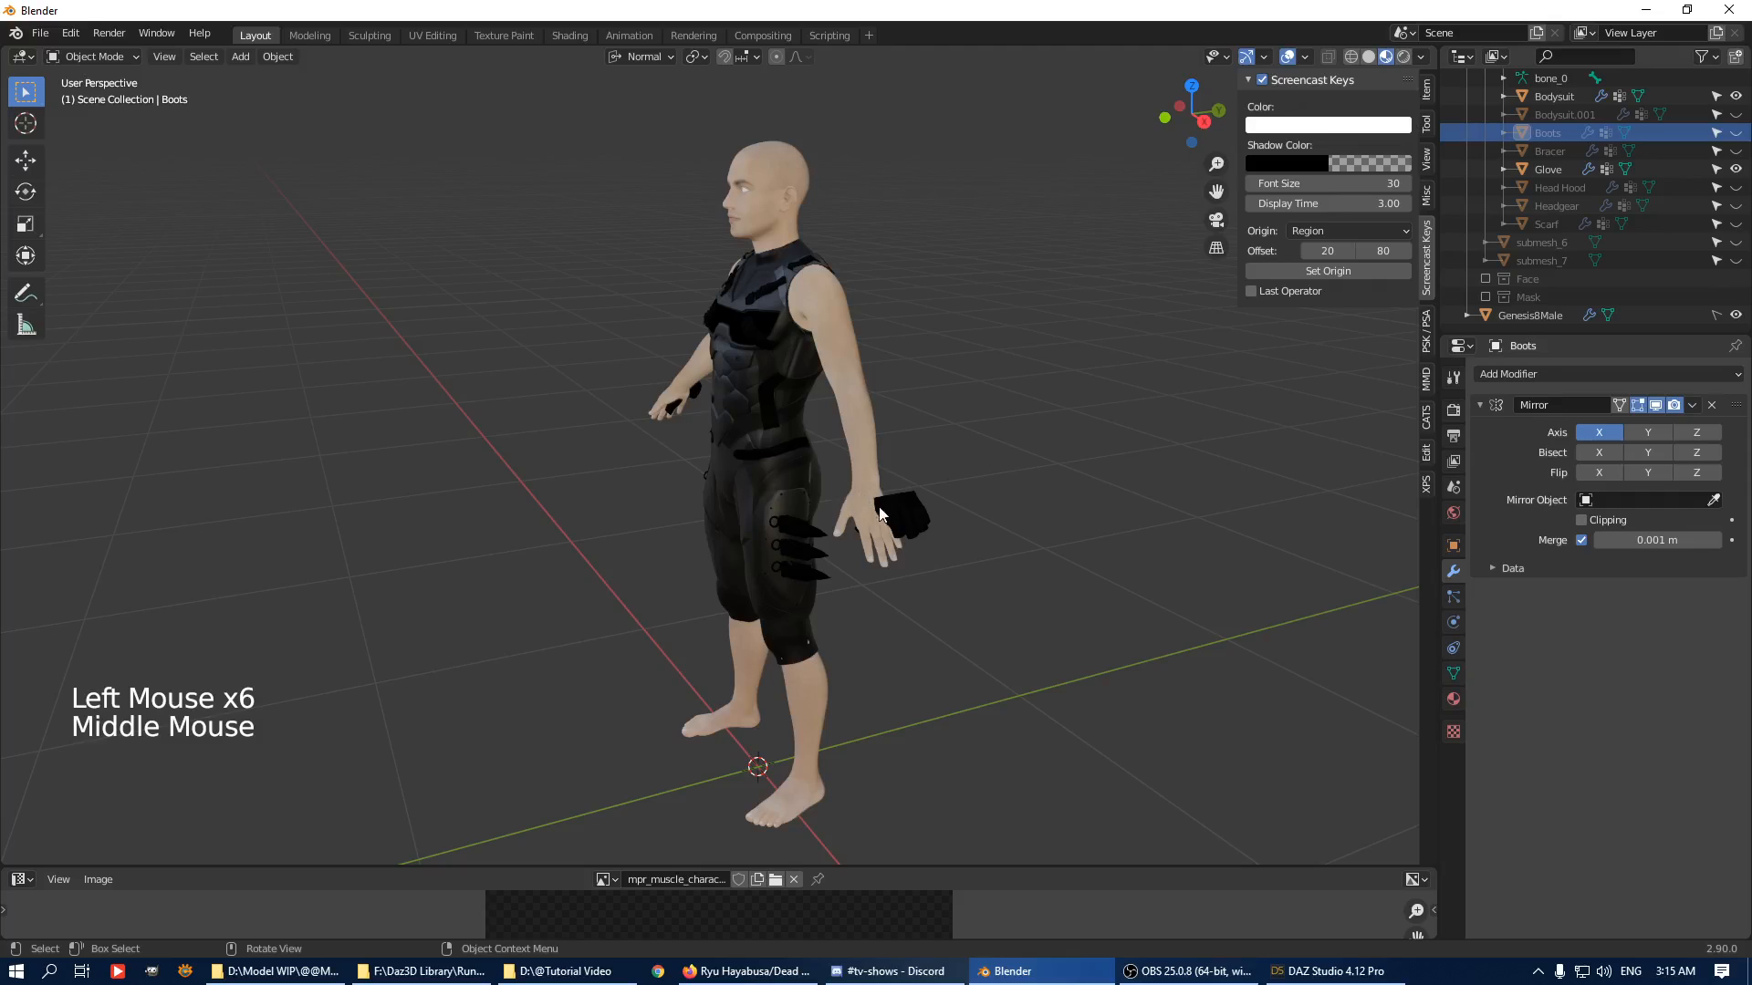
{"action": "left_click", "coordinate": [889, 508]}
{"action": "key", "text": "Tab"}
{"action": "middle_click_drag", "start_coordinate": [342, 403], "coordinate": [467, 404]}
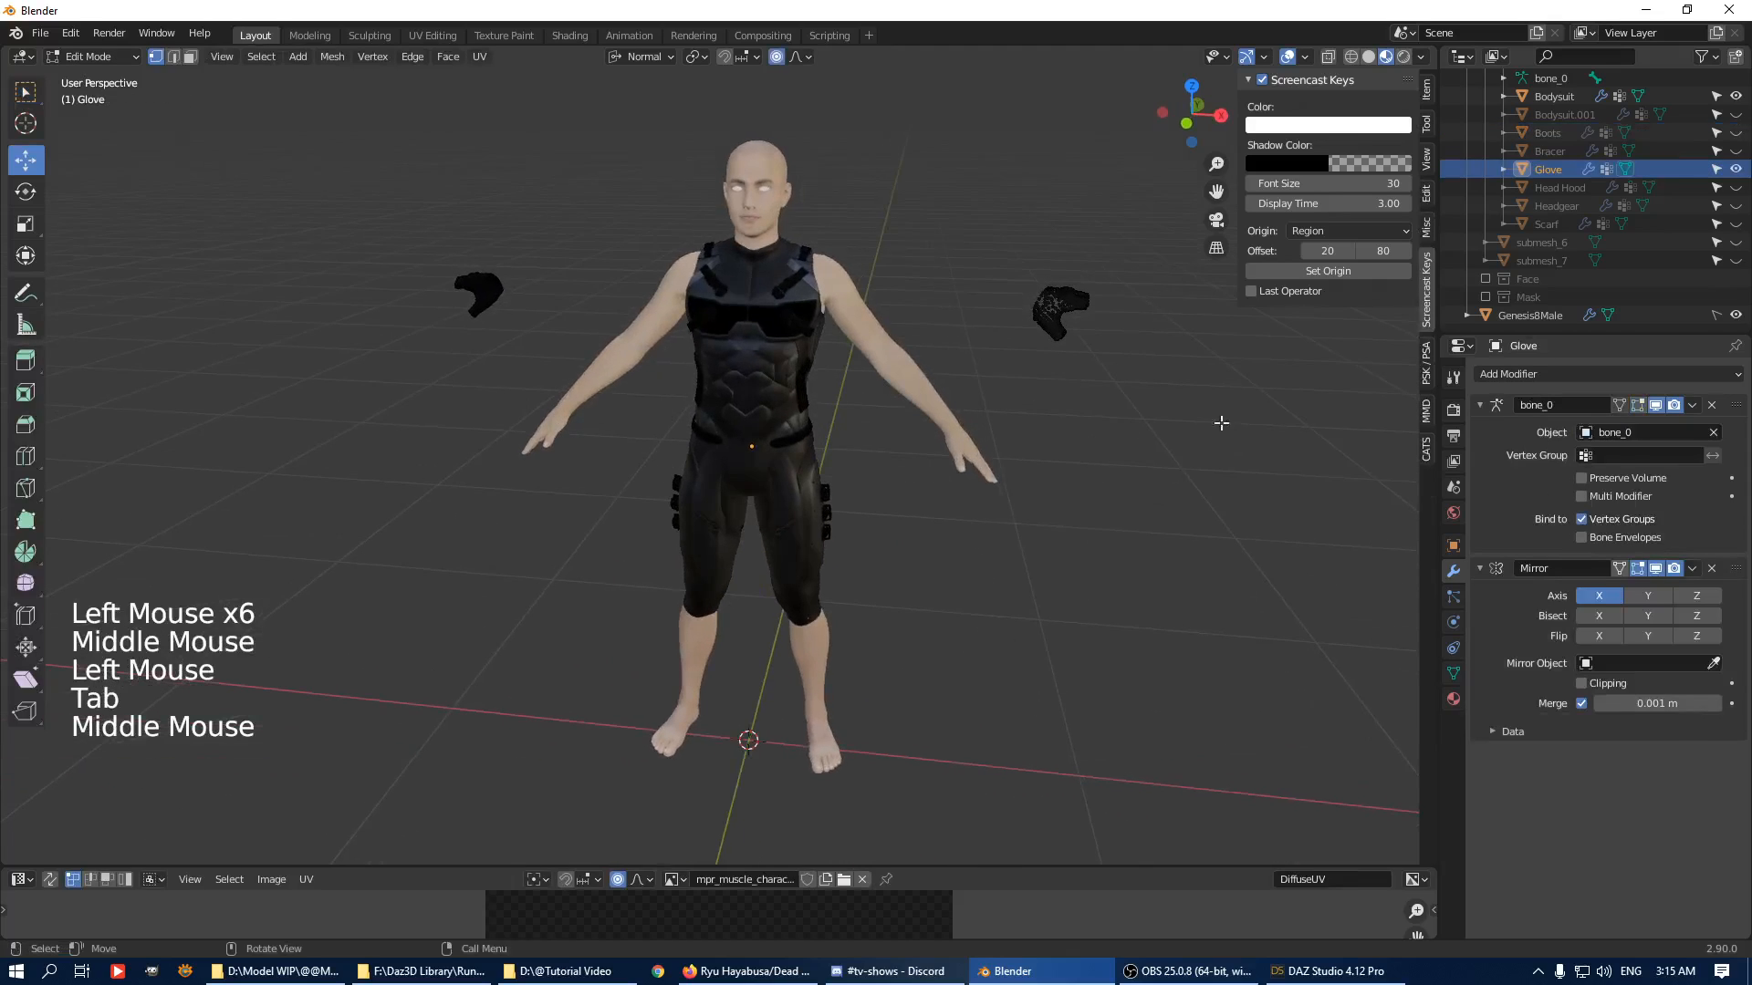
{"action": "middle_click_drag", "start_coordinate": [1076, 419], "coordinate": [1174, 469]}
{"action": "key", "text": "Tab"}
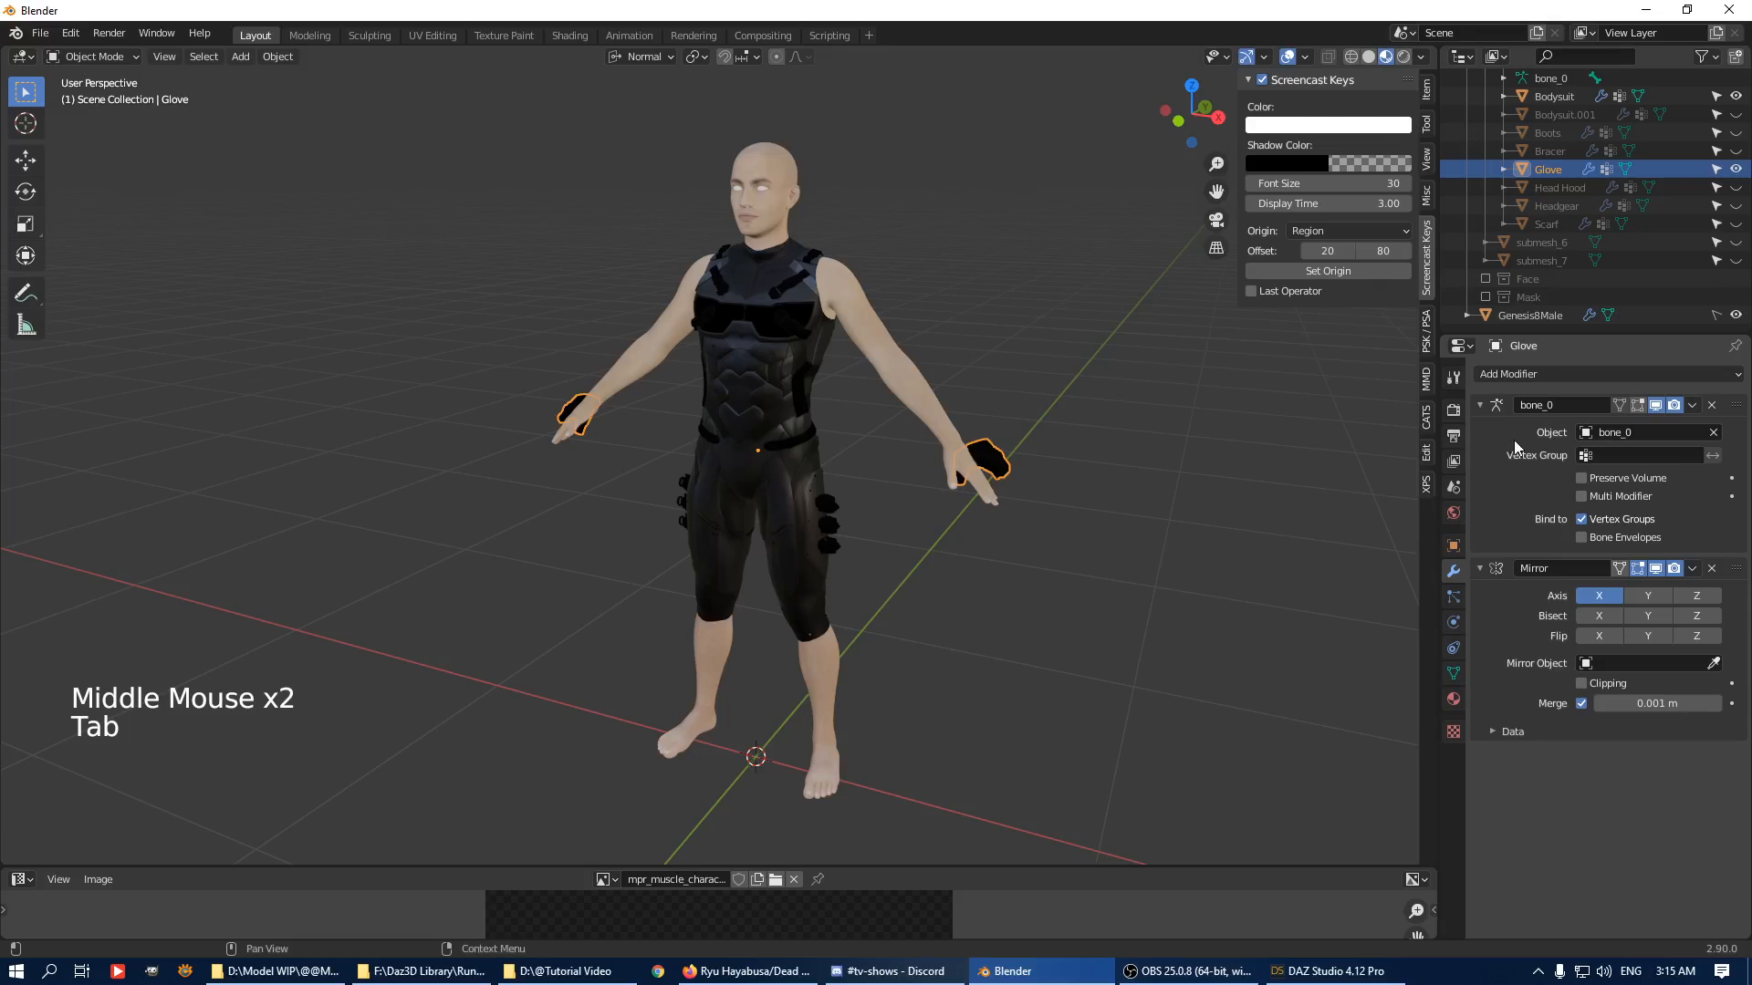
{"action": "key", "text": "ctrl+a"}
Try to rotate the whole glove mesh around its Z axis in Edit Mode.
{"action": "middle_click_drag", "start_coordinate": [1013, 504], "coordinate": [985, 271], "text": "shift"}
{"action": "scroll", "coordinate": [903, 457], "scroll_direction": "up", "scroll_amount": 5}
{"action": "scroll", "coordinate": [912, 447], "scroll_direction": "down", "scroll_amount": 1}
{"action": "key", "text": "Tab"}
{"action": "key", "text": "a"}
{"action": "mouse_move", "coordinate": [1108, 233]}
{"action": "middle_mouse_down"}
{"action": "mouse_move", "coordinate": [1083, 286]}
{"action": "mouse_move", "coordinate": [1082, 255]}
{"action": "middle_mouse_up"}
{"action": "key", "text": "r"}
{"action": "key", "text": "z"}
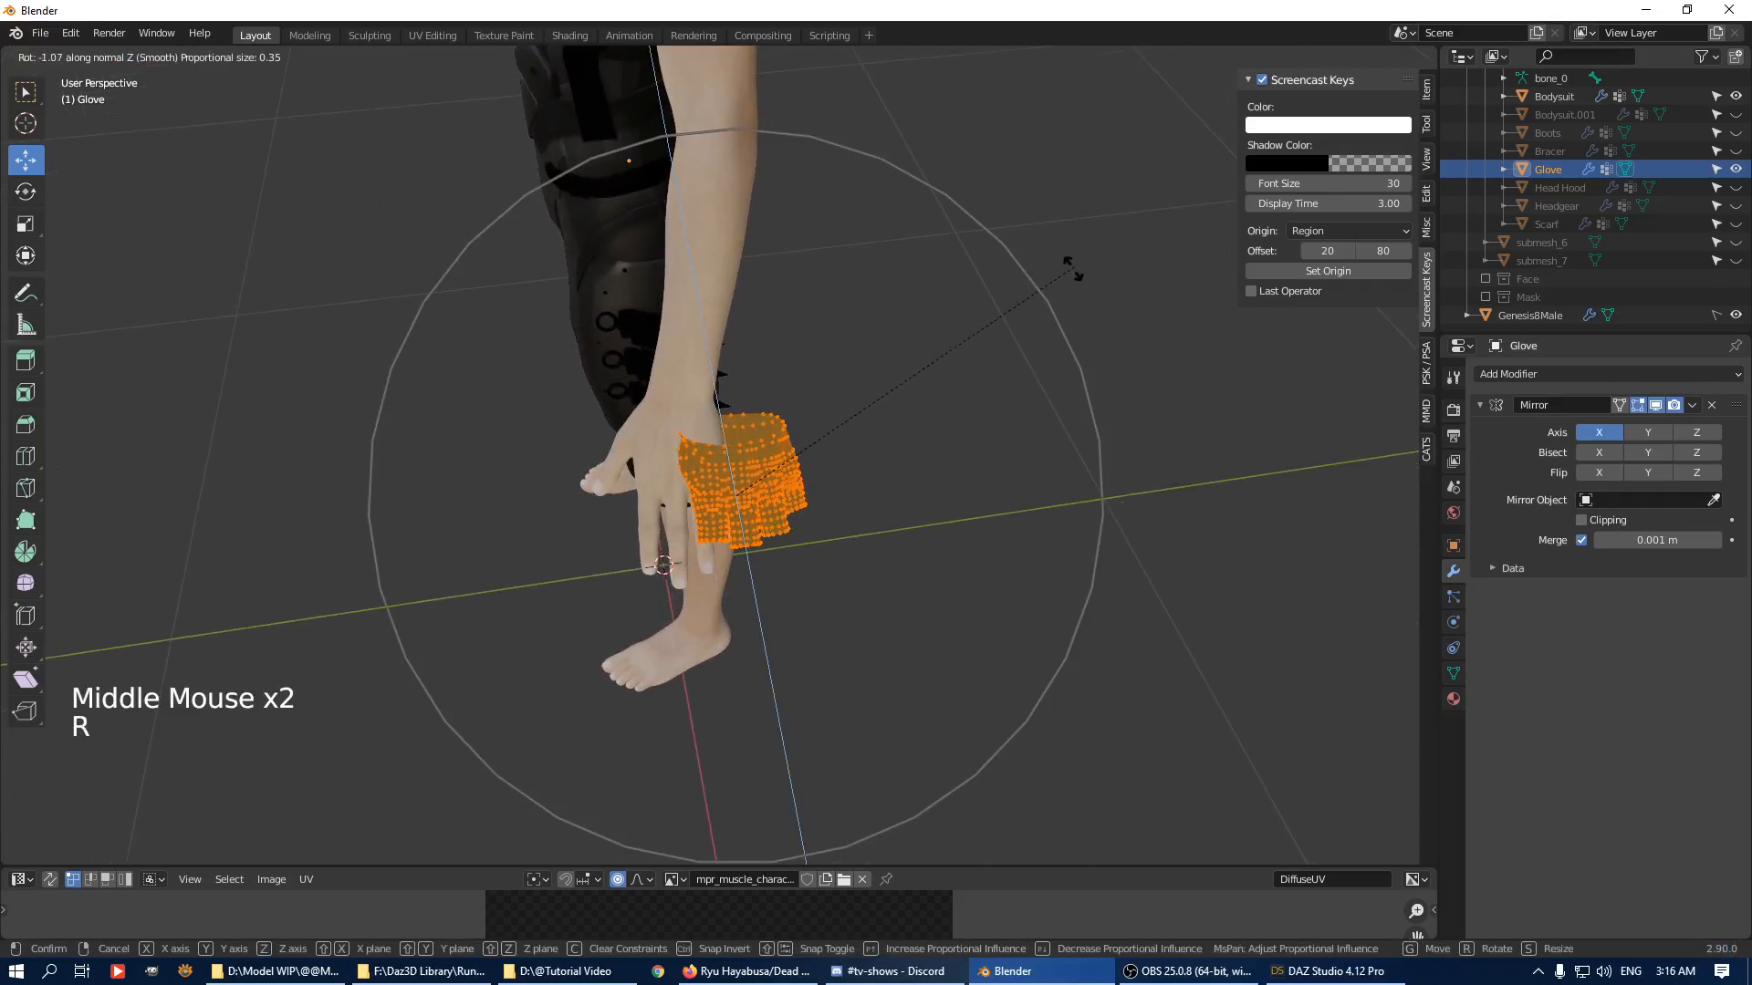
{"action": "left_click", "coordinate": [1067, 274]}
{"action": "key", "text": "Tab"}
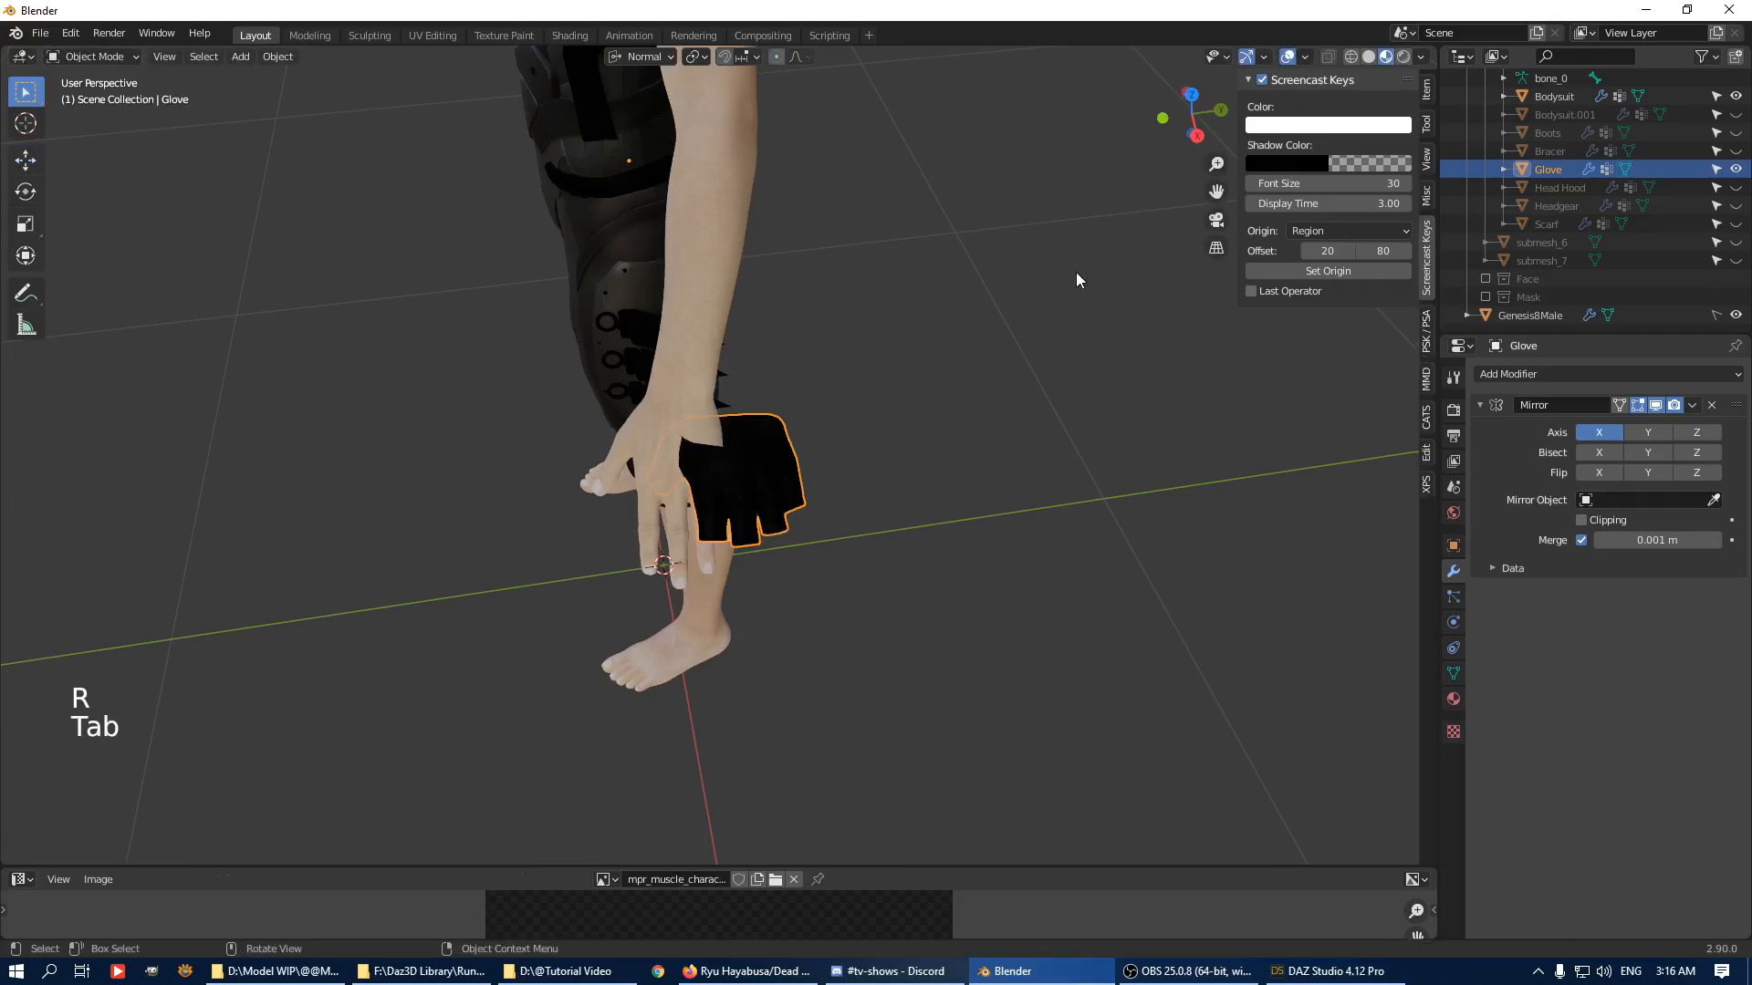
Try to rotate the Glove object around the global Z axis toward the figure's hand, and undo the rotation.
{"action": "key", "text": "r"}
{"action": "key", "text": "z"}
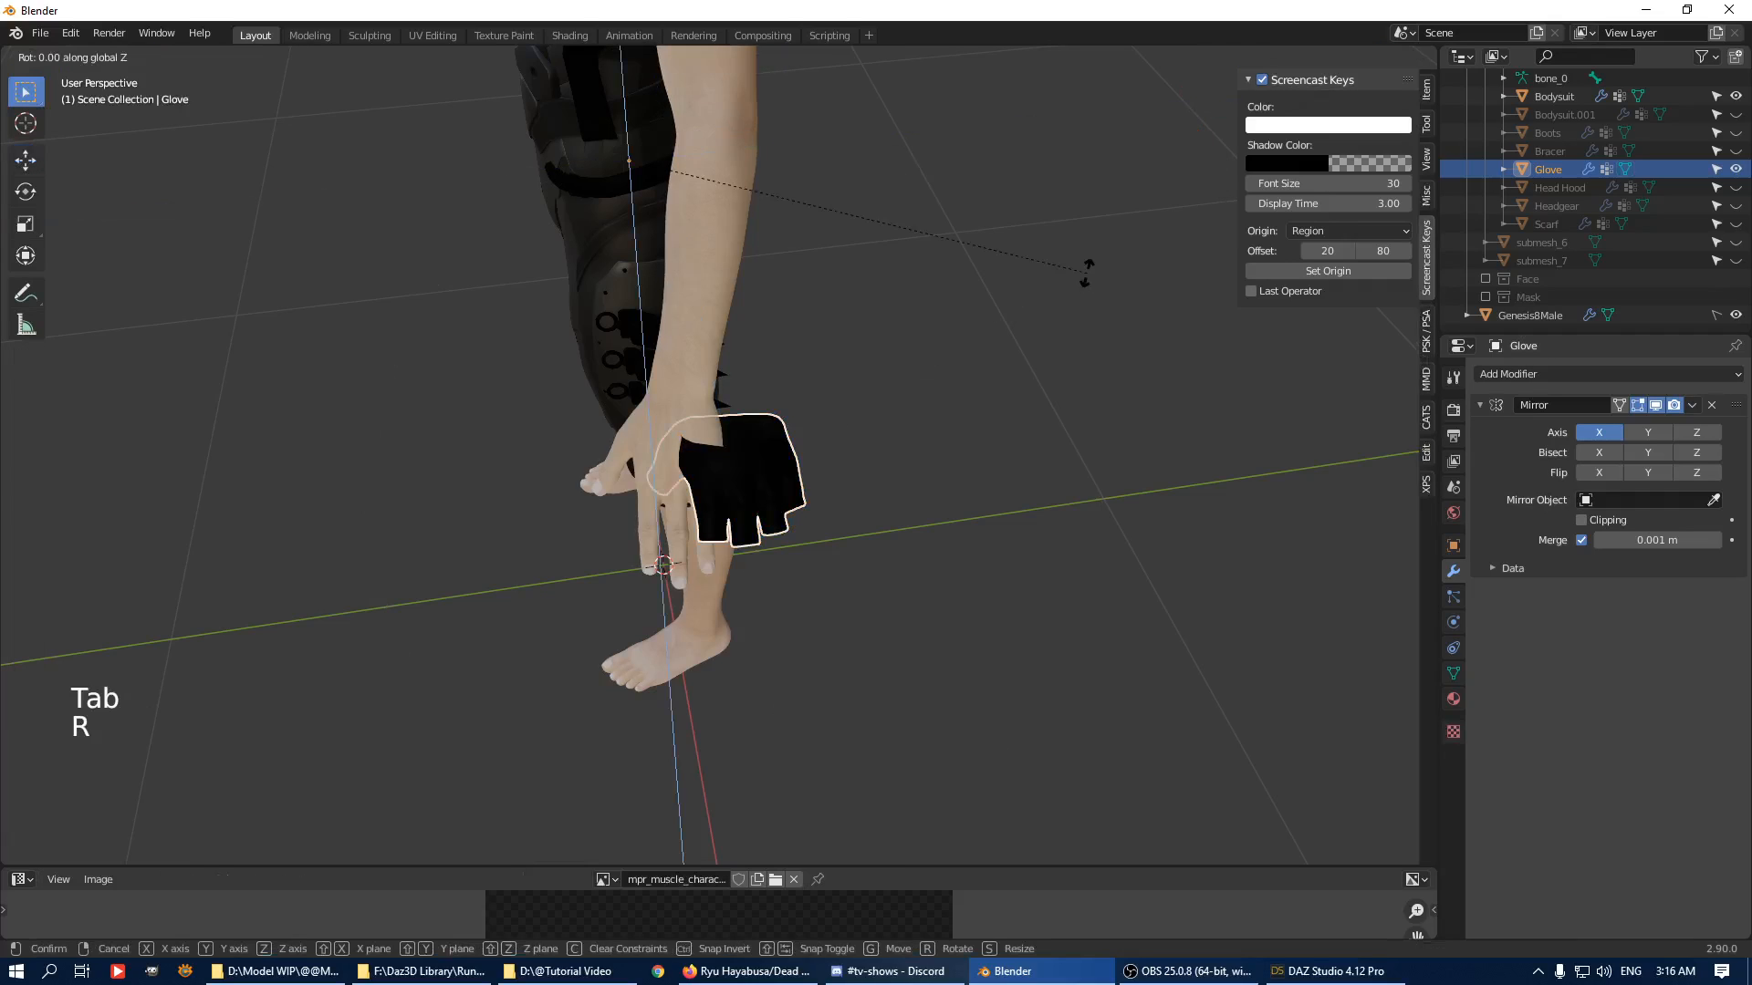
{"action": "left_click", "coordinate": [1048, 306]}
{"action": "middle_click_drag", "start_coordinate": [1048, 306], "coordinate": [998, 223]}
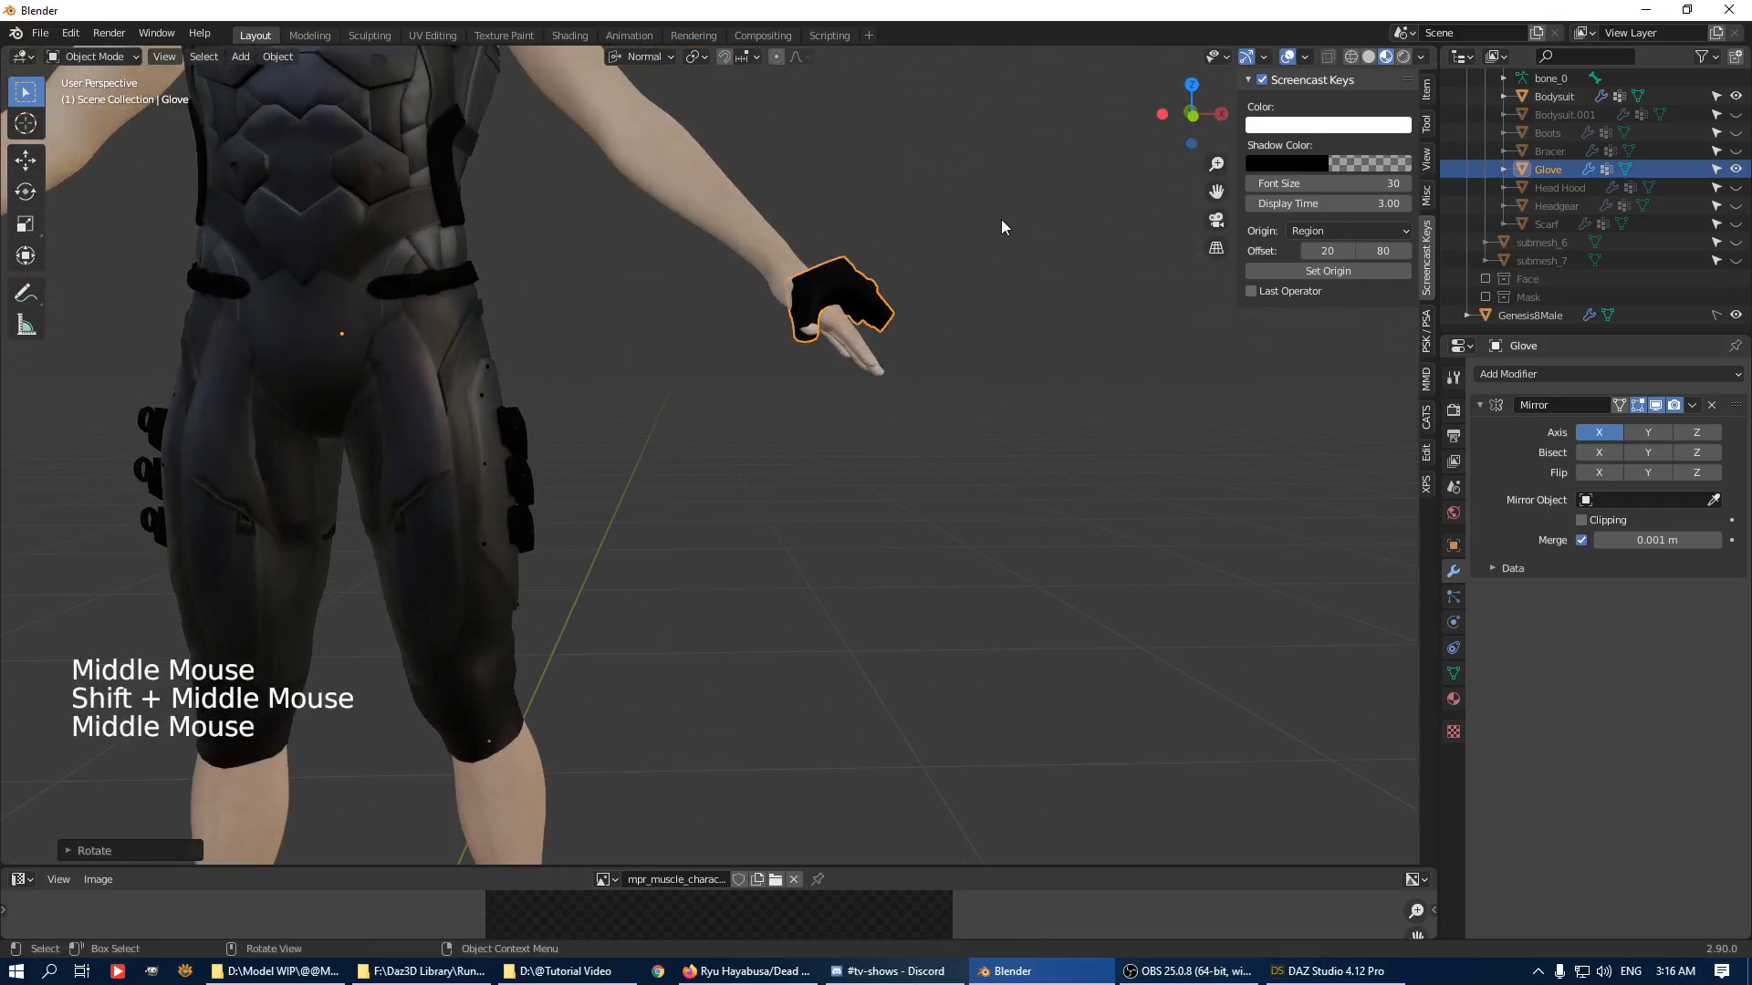
{"action": "key", "text": "r"}
{"action": "left_click", "coordinate": [993, 231]}
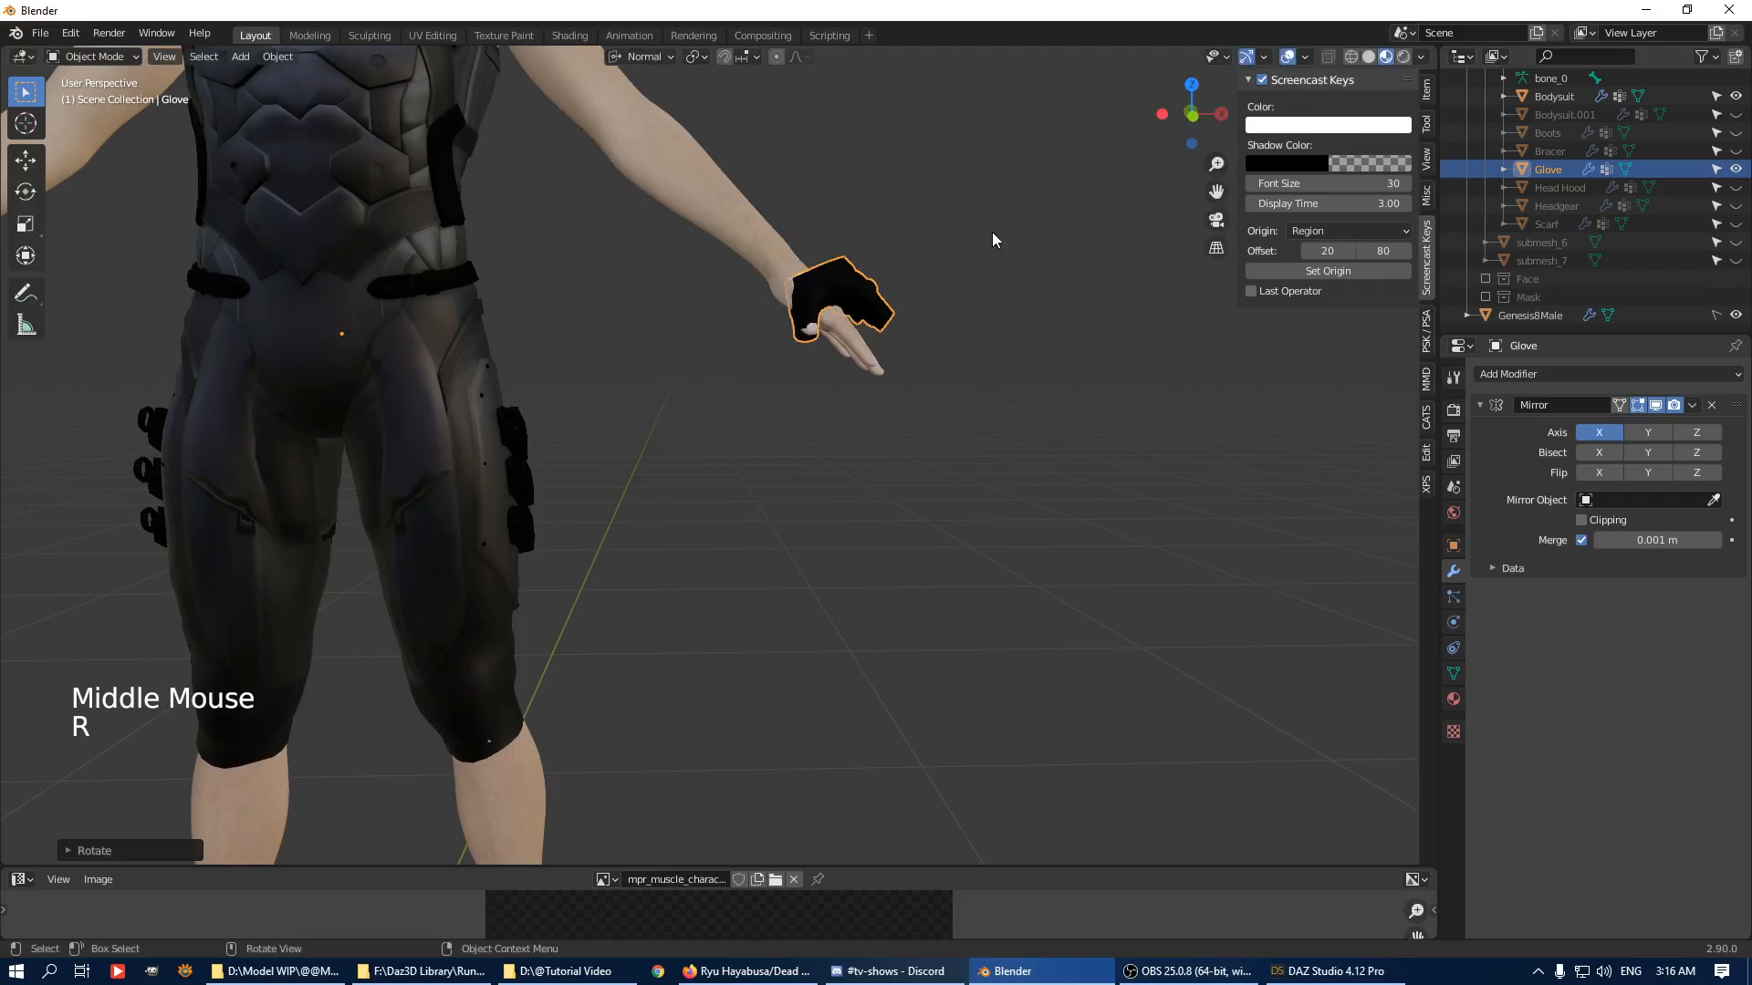
{"action": "middle_click", "coordinate": [1055, 172]}
{"action": "middle_click_drag", "start_coordinate": [1055, 172], "coordinate": [956, 194]}
{"action": "key", "text": "ctrl+z"}
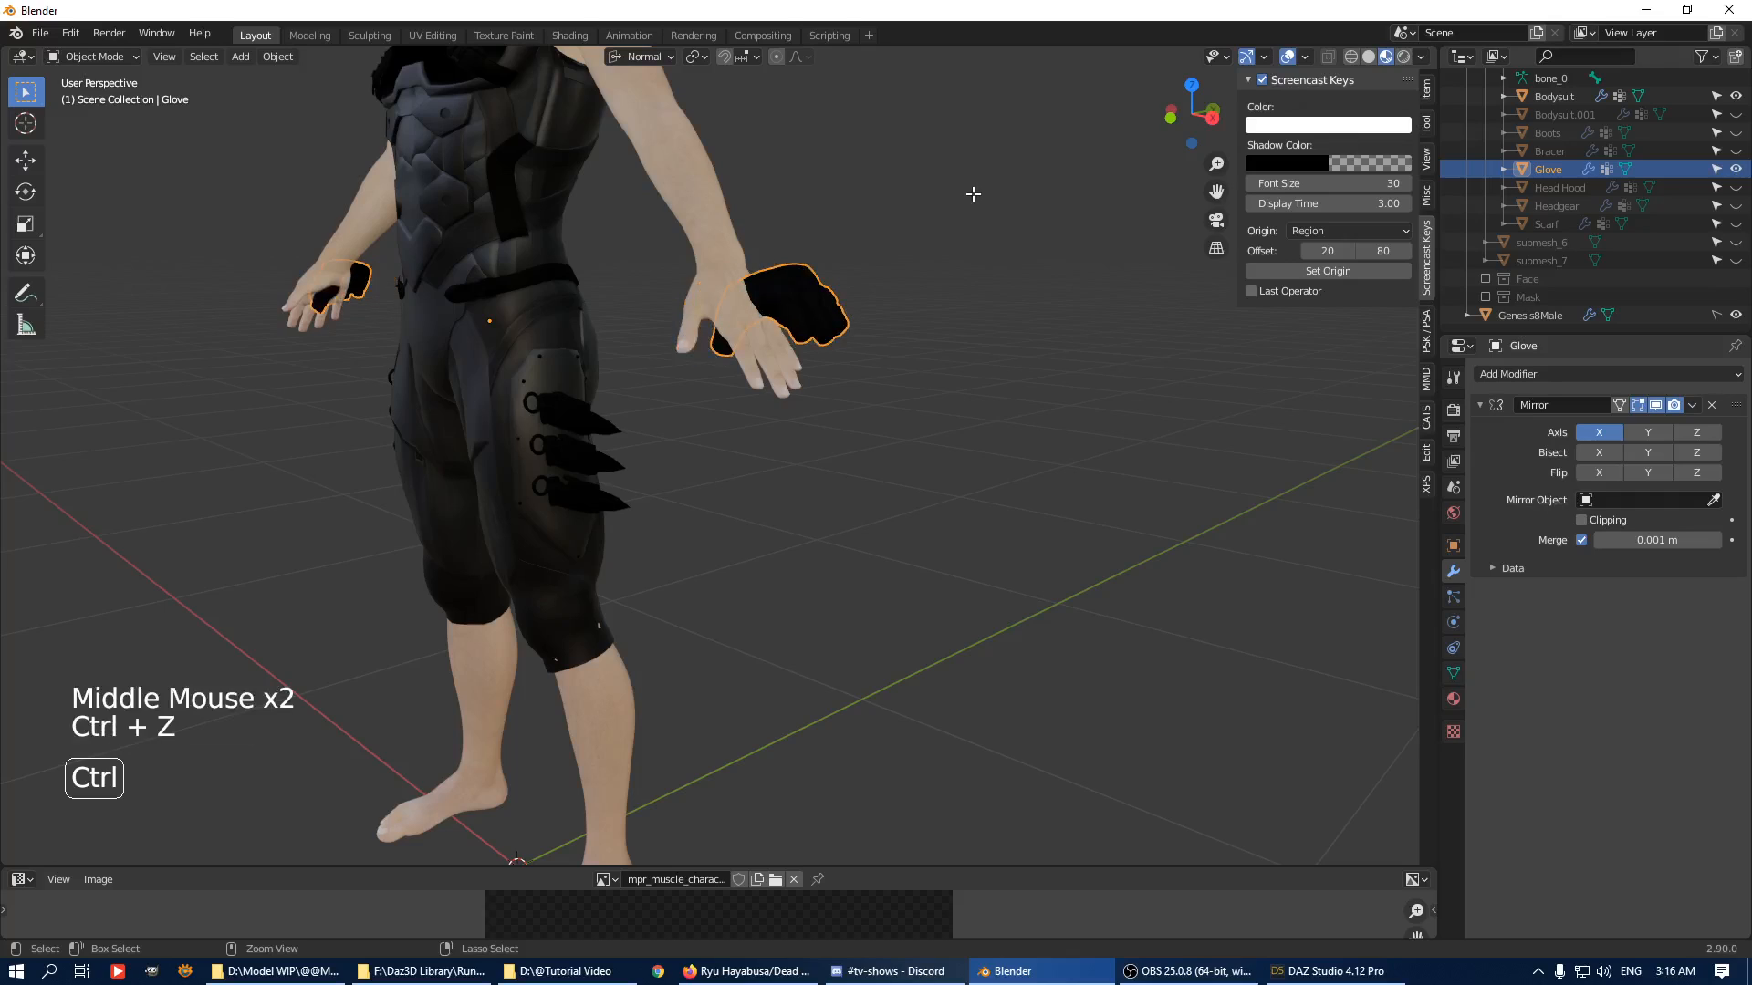
Undo the Glove edits back to before its bone_0 Armature modifier was applied and return to Object Mode.
{"action": "key", "text": "ctrl+z"}
{"action": "key", "text": "ctrl+z"}
{"action": "key", "text": "ctrl+z"}
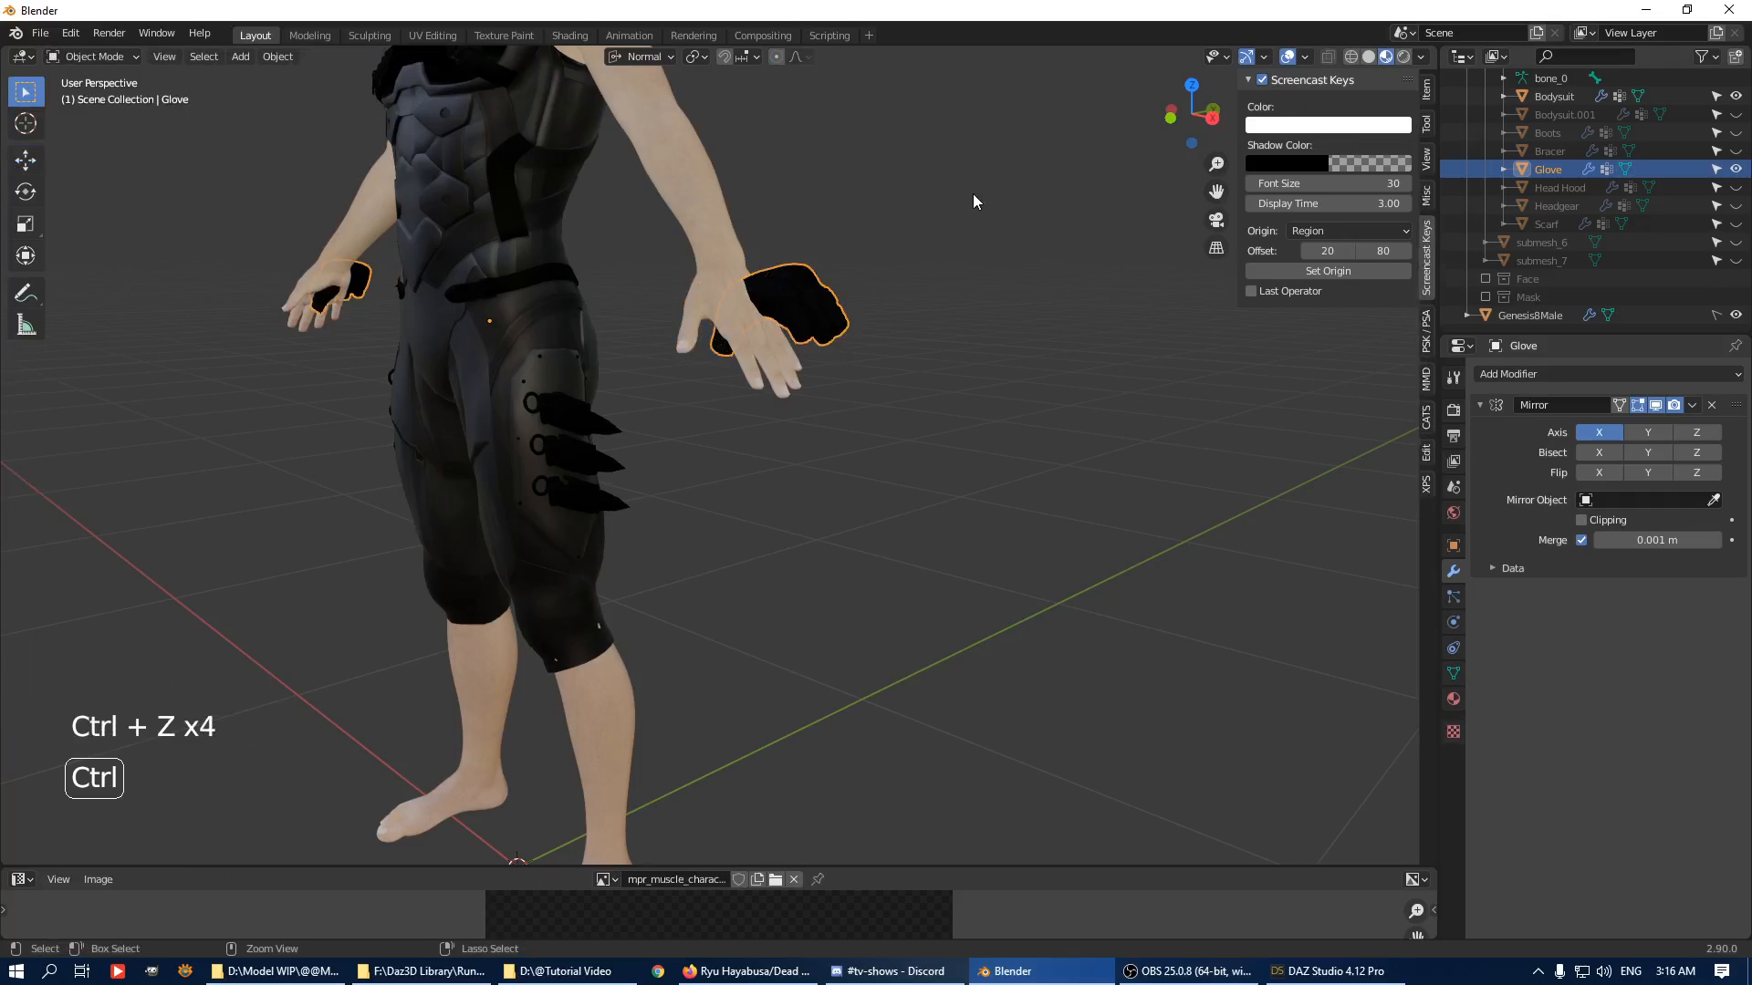
{"action": "key", "text": "ctrl+z"}
{"action": "key", "text": "ctrl+z"}
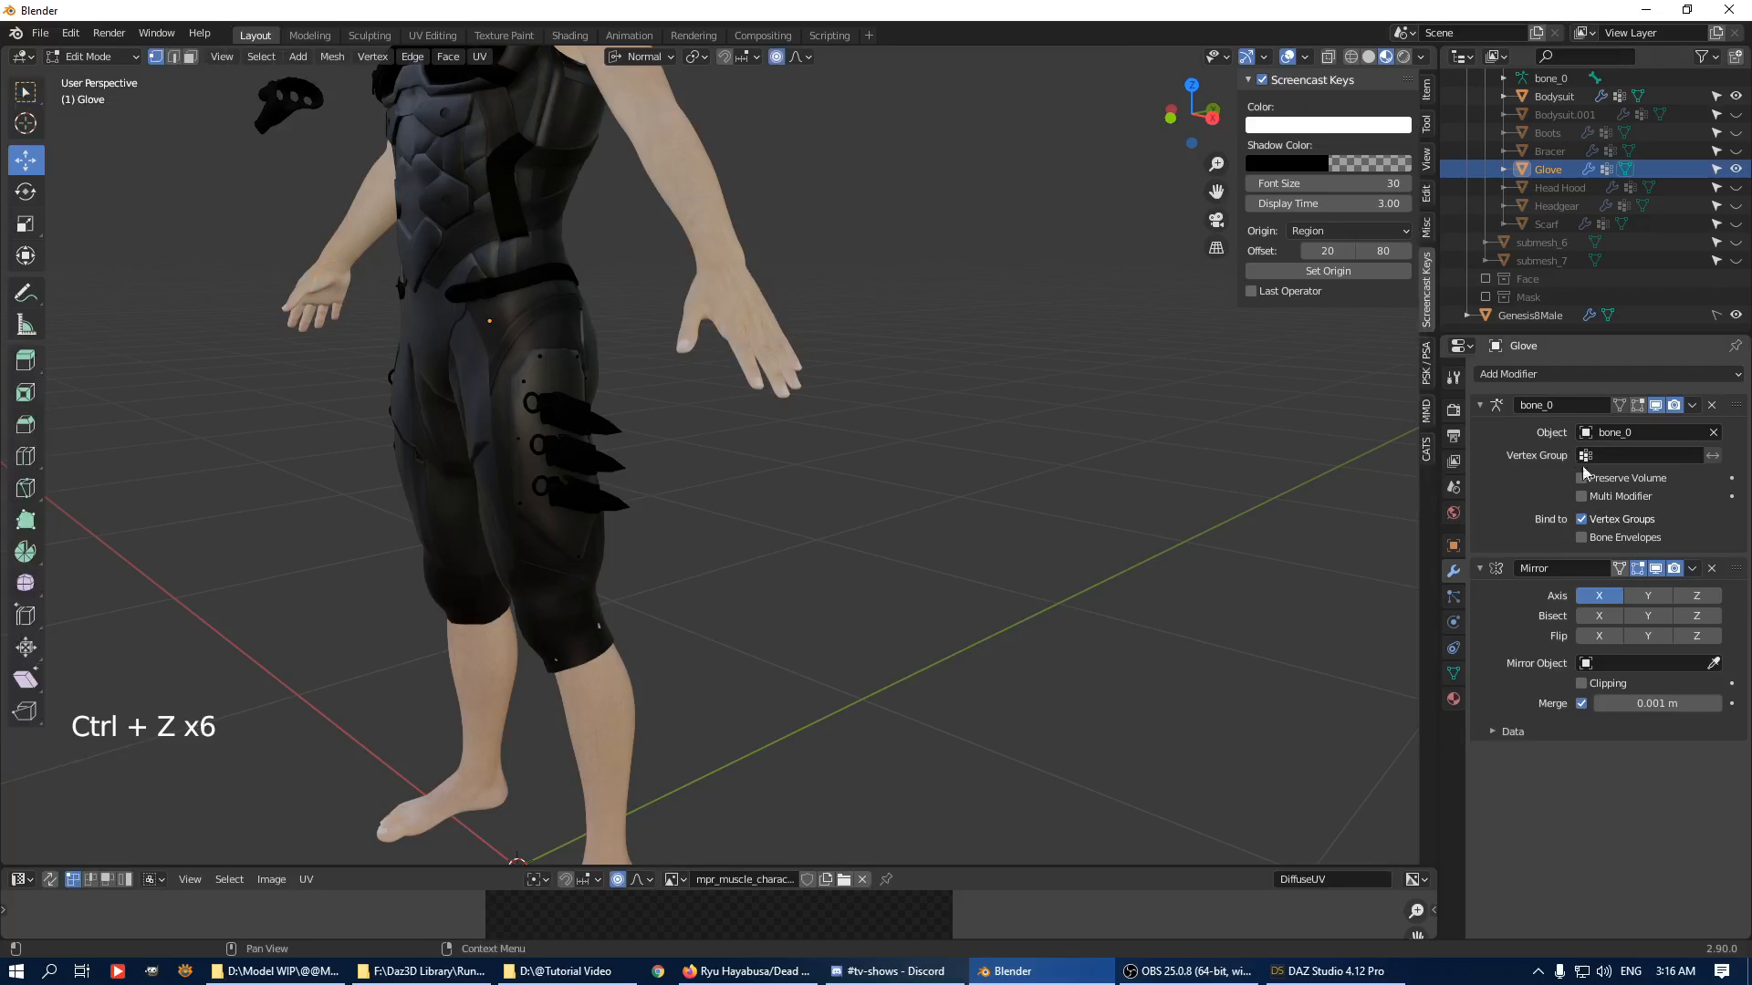
{"action": "key", "text": "Tab"}
Show the bone_0 armature, select it near the gloved arm, and switch it to Pose Mode.
{"action": "scroll", "coordinate": [1072, 328], "scroll_direction": "down", "scroll_amount": 3}
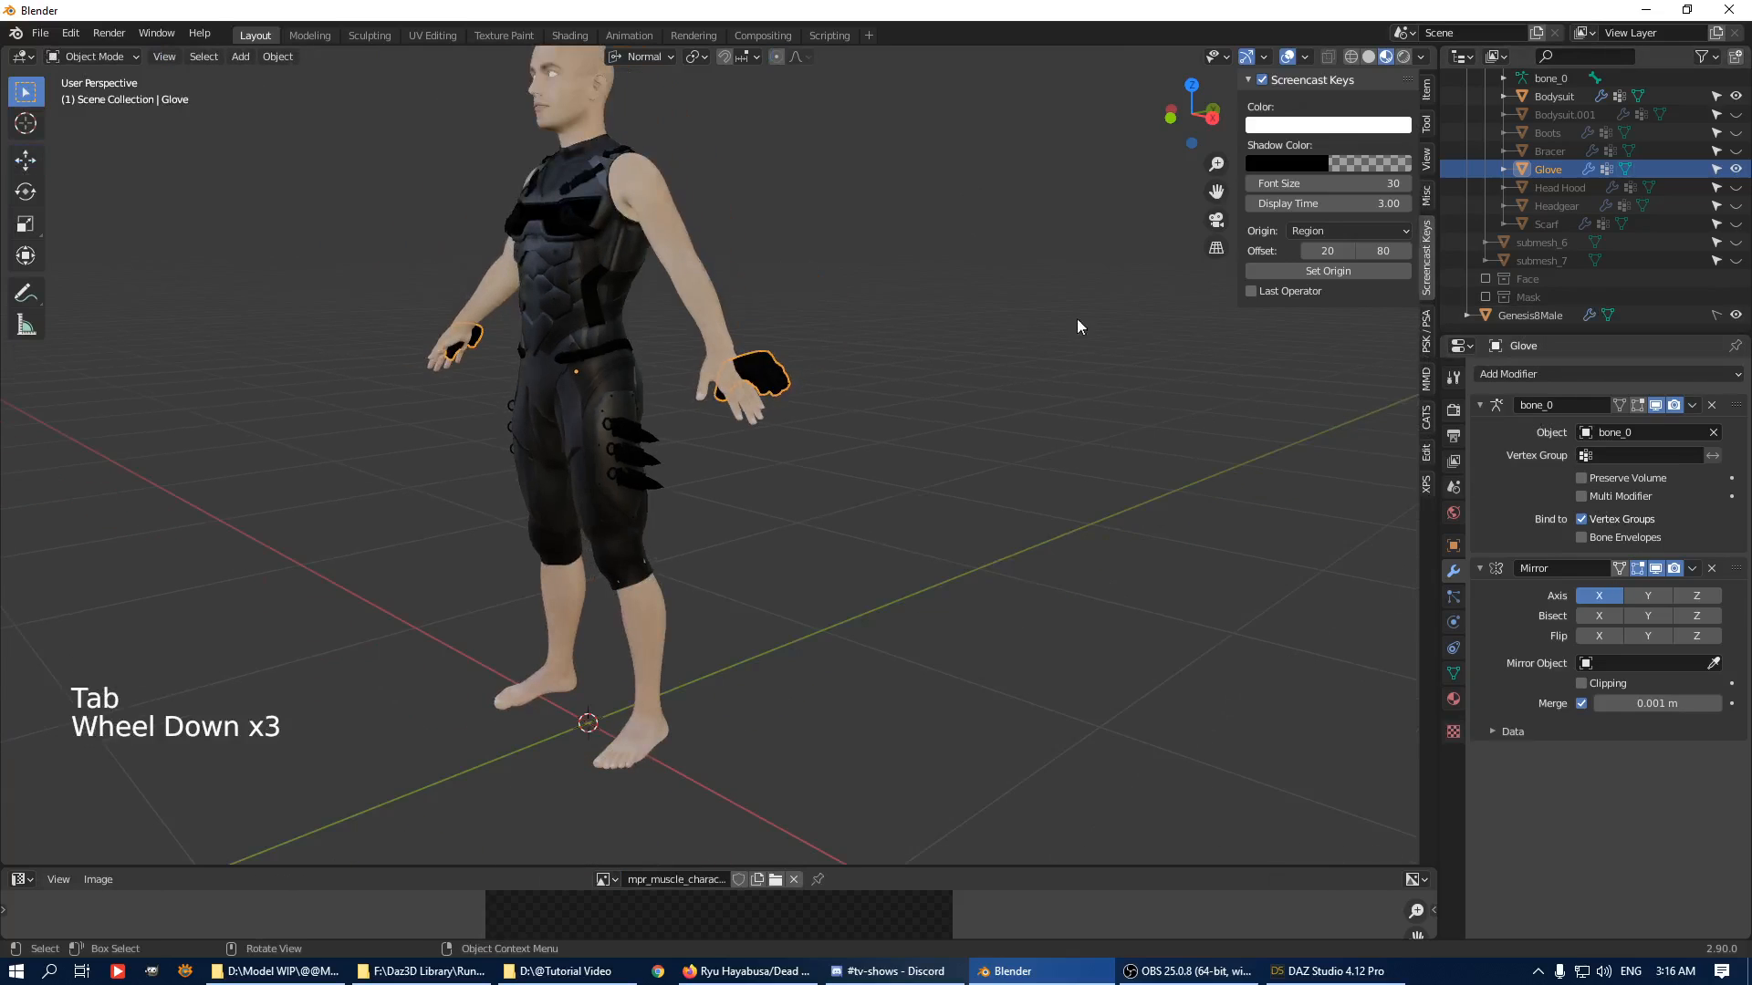
{"action": "scroll", "coordinate": [1688, 167], "scroll_direction": "up", "scroll_amount": 4}
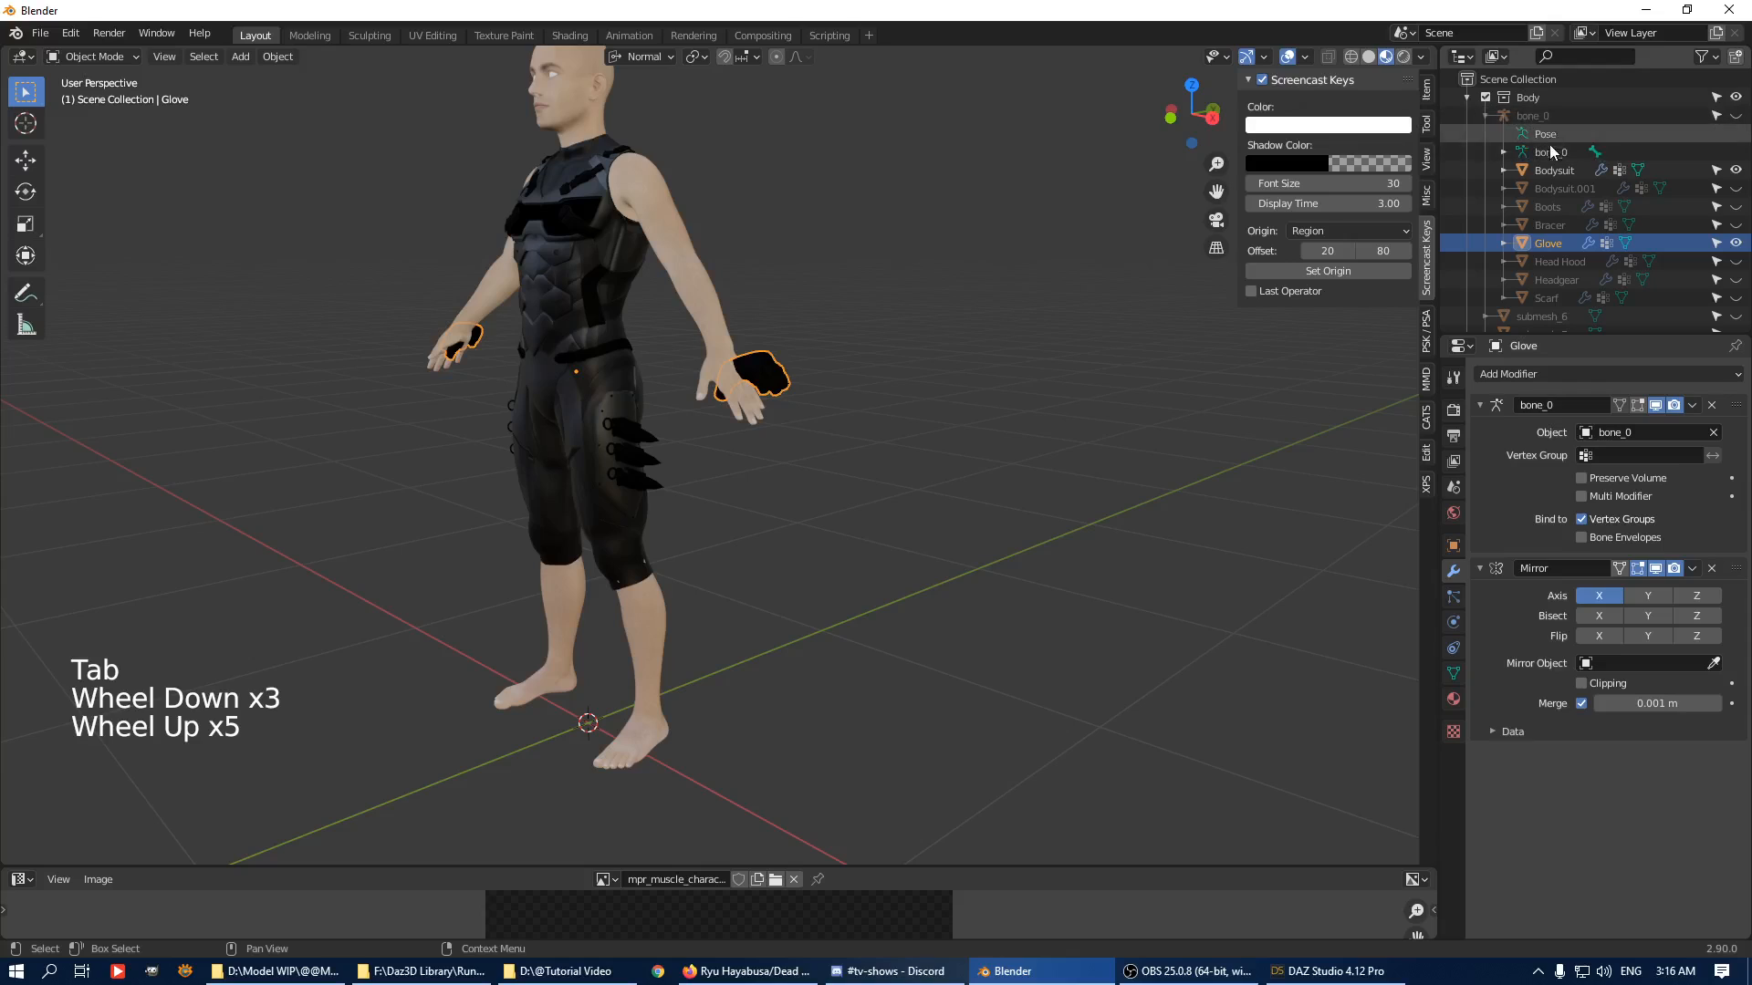
{"action": "left_click", "coordinate": [1737, 116]}
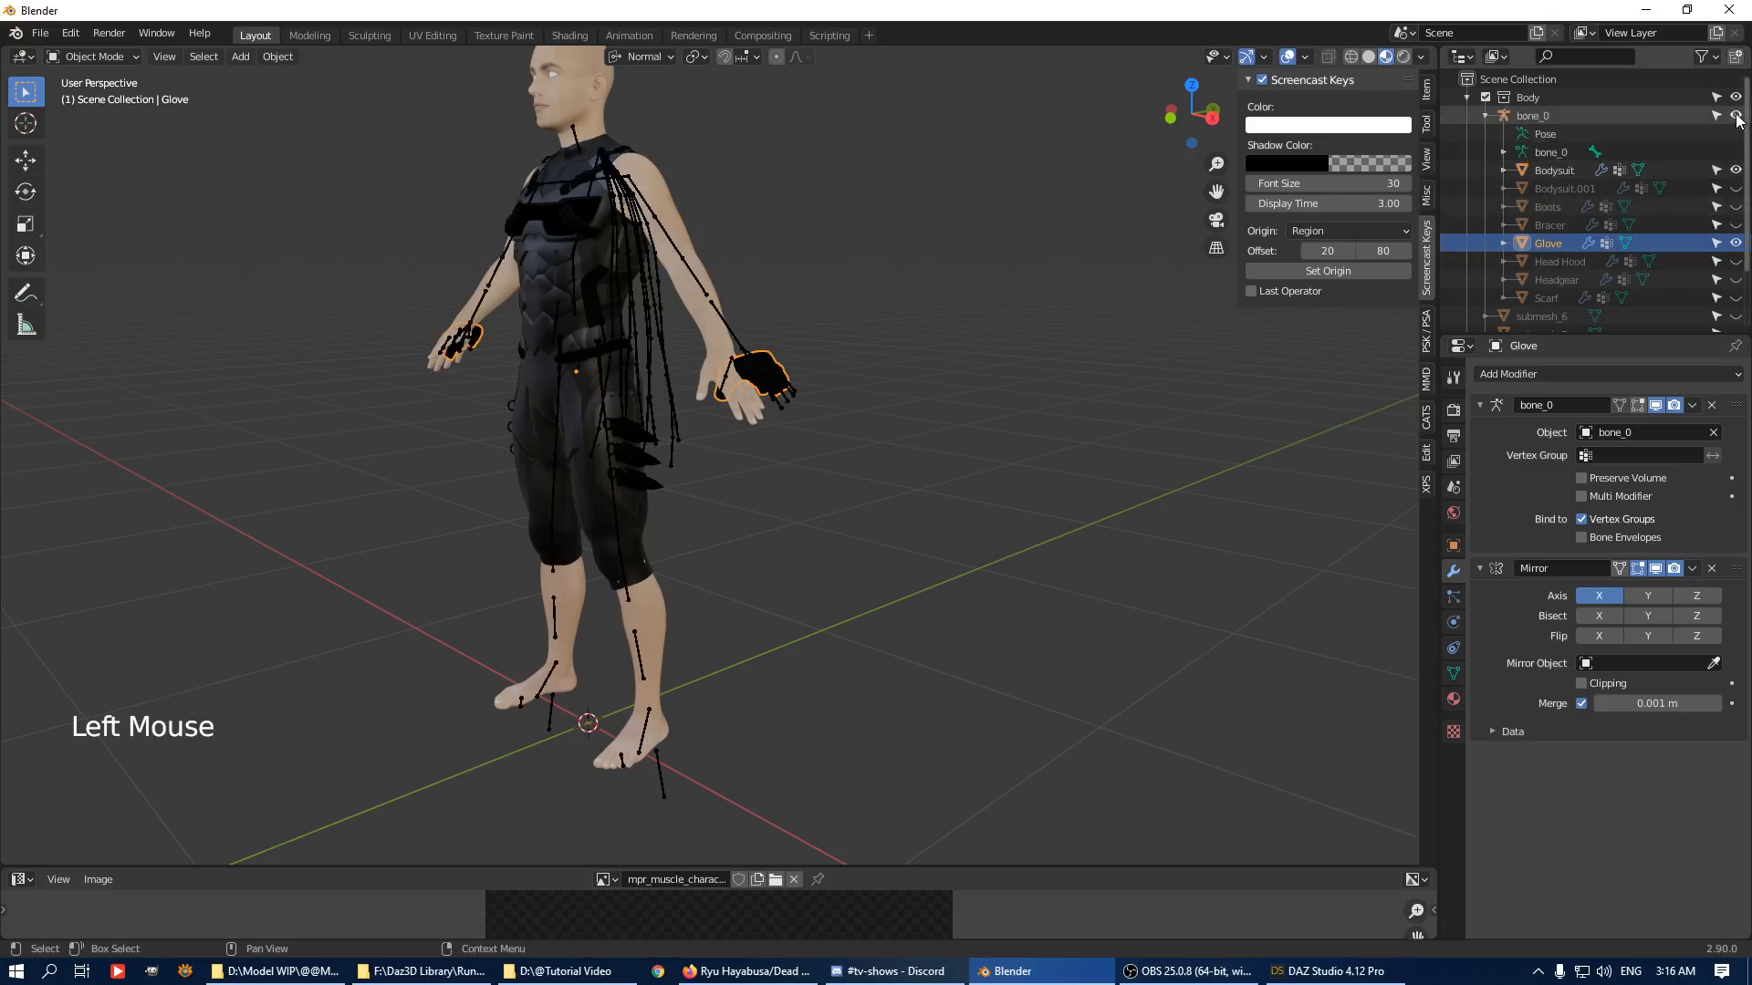
{"action": "middle_click_drag", "start_coordinate": [639, 315], "coordinate": [959, 319]}
{"action": "left_click", "coordinate": [727, 325]}
{"action": "key", "text": "ctrl+Tab"}
{"action": "left_click", "coordinate": [730, 325]}
{"action": "middle_click_drag", "start_coordinate": [960, 319], "coordinate": [977, 336], "text": "shift"}
{"action": "scroll", "coordinate": [986, 347], "scroll_direction": "up", "scroll_amount": 2}
{"action": "middle_click_drag", "start_coordinate": [985, 346], "coordinate": [1006, 361]}
{"action": "key", "text": "r"}
{"action": "right_click", "coordinate": [771, 440]}
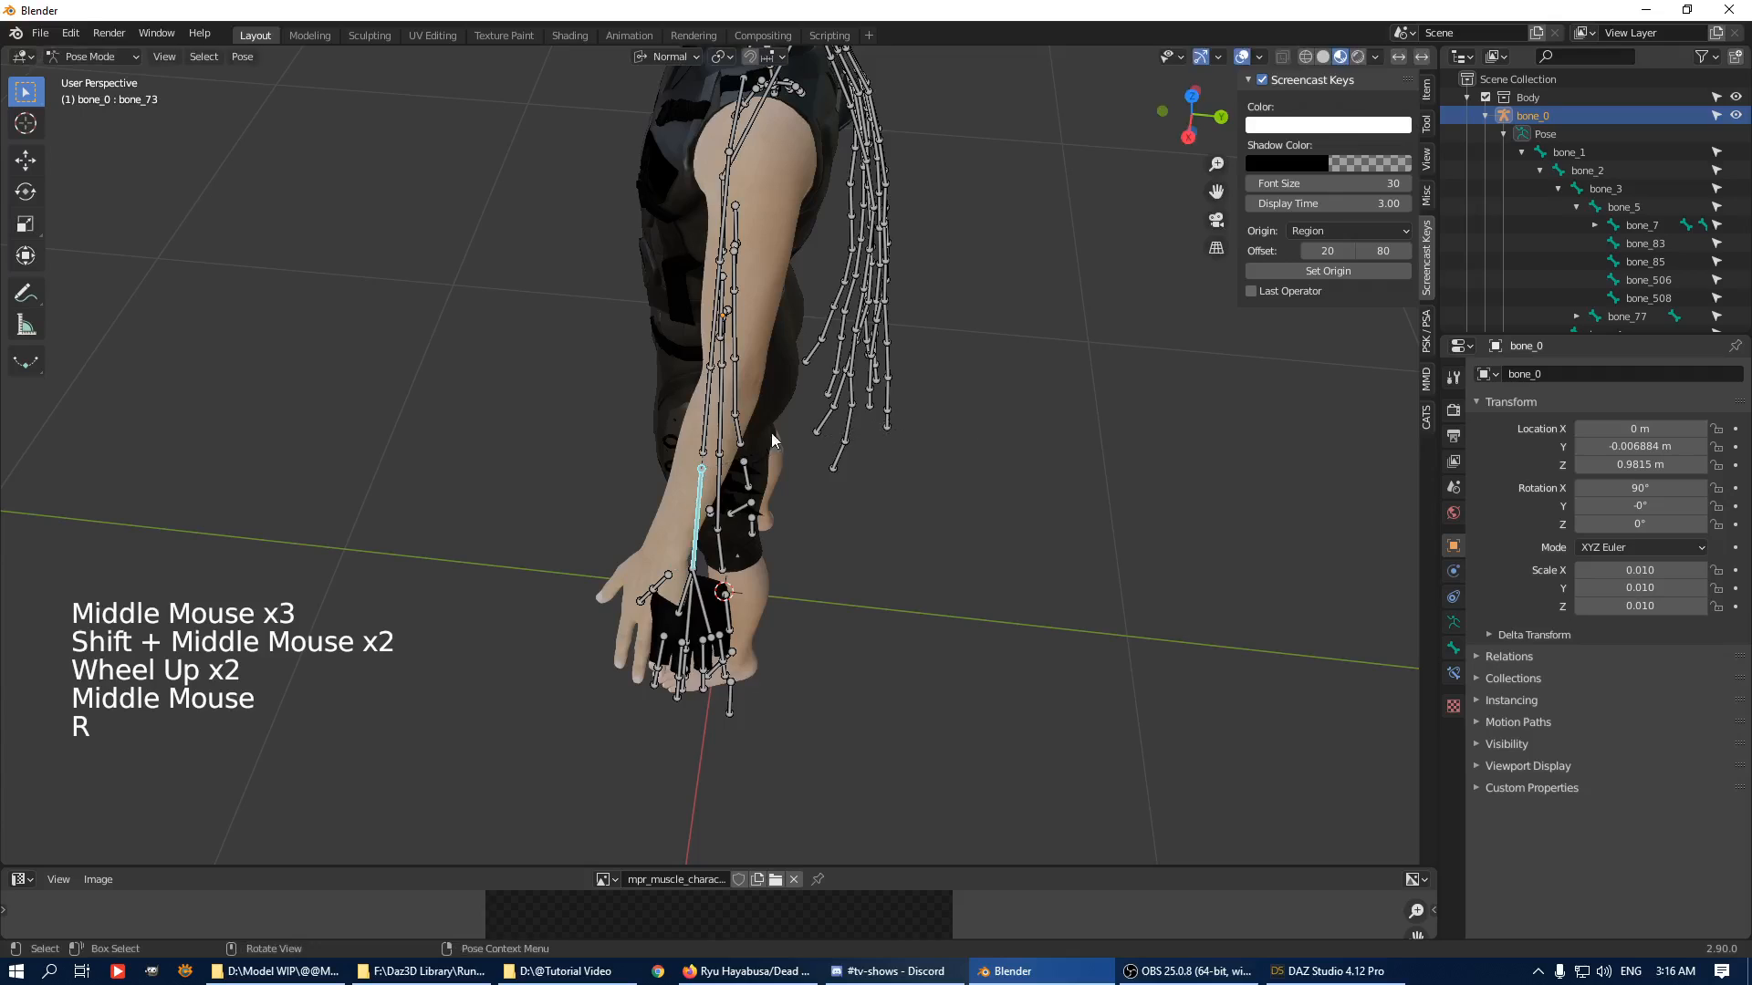
{"action": "middle_click_drag", "start_coordinate": [783, 521], "coordinate": [708, 460]}
{"action": "left_click", "coordinate": [682, 403]}
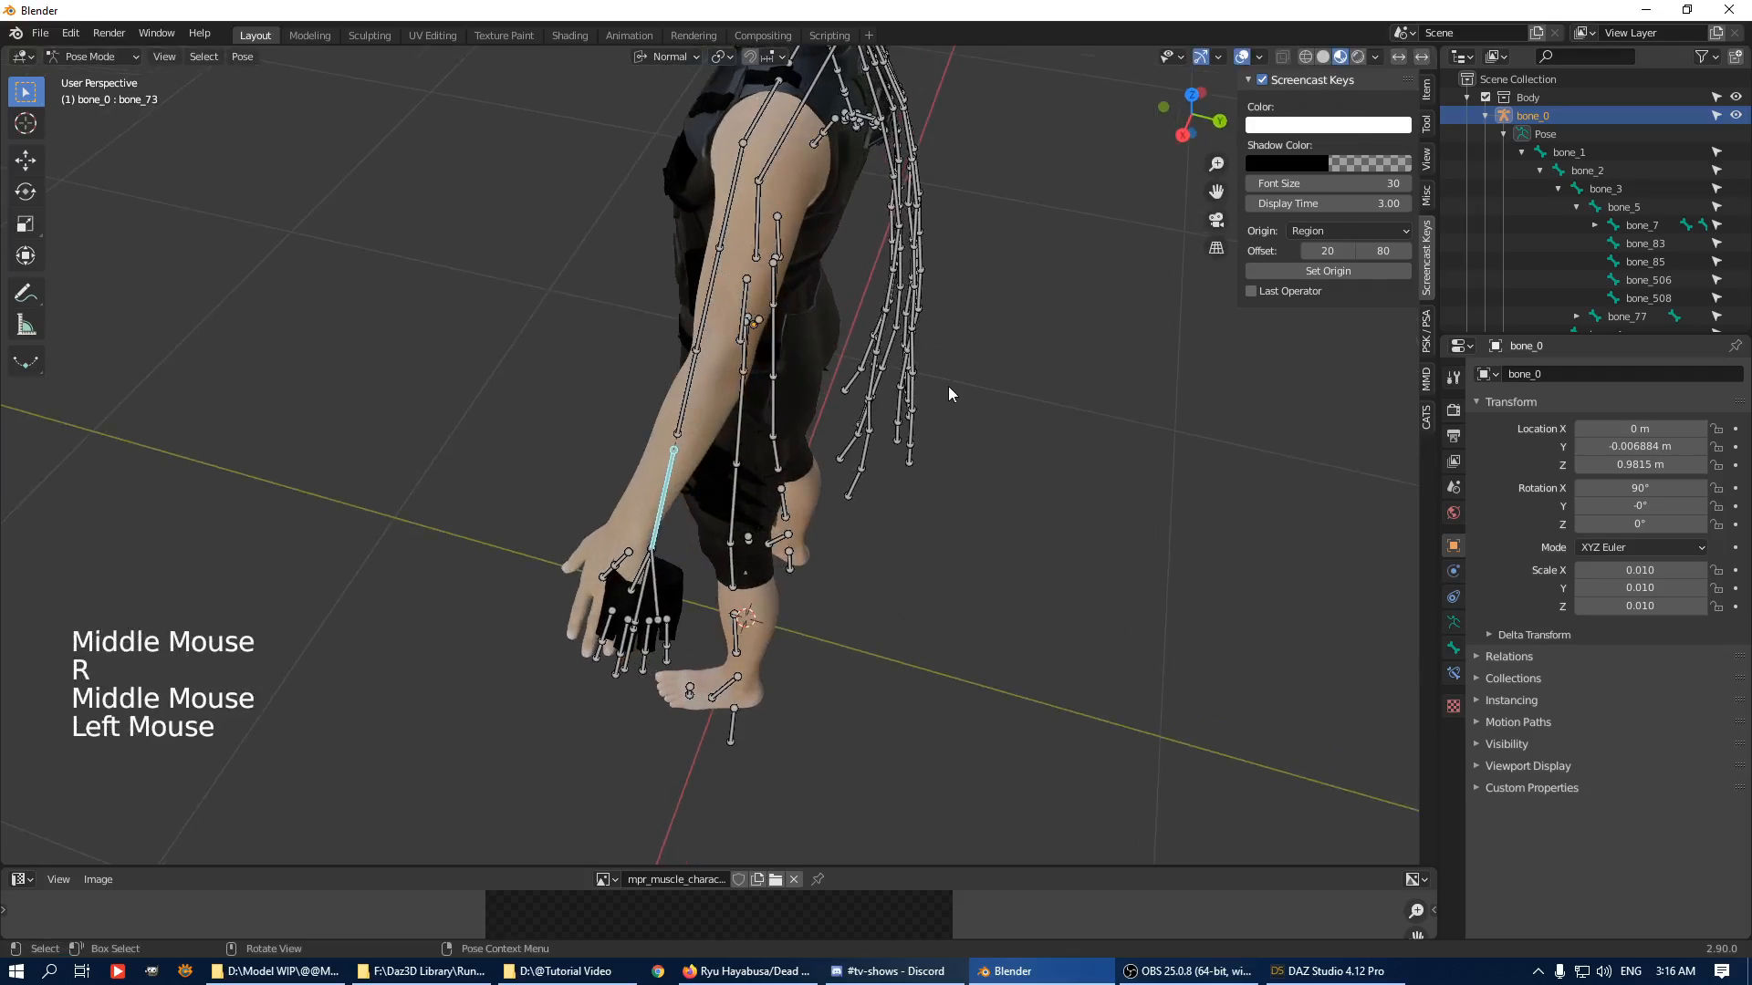
{"action": "middle_click_drag", "start_coordinate": [949, 386], "coordinate": [1070, 380]}
{"action": "key", "text": "r"}
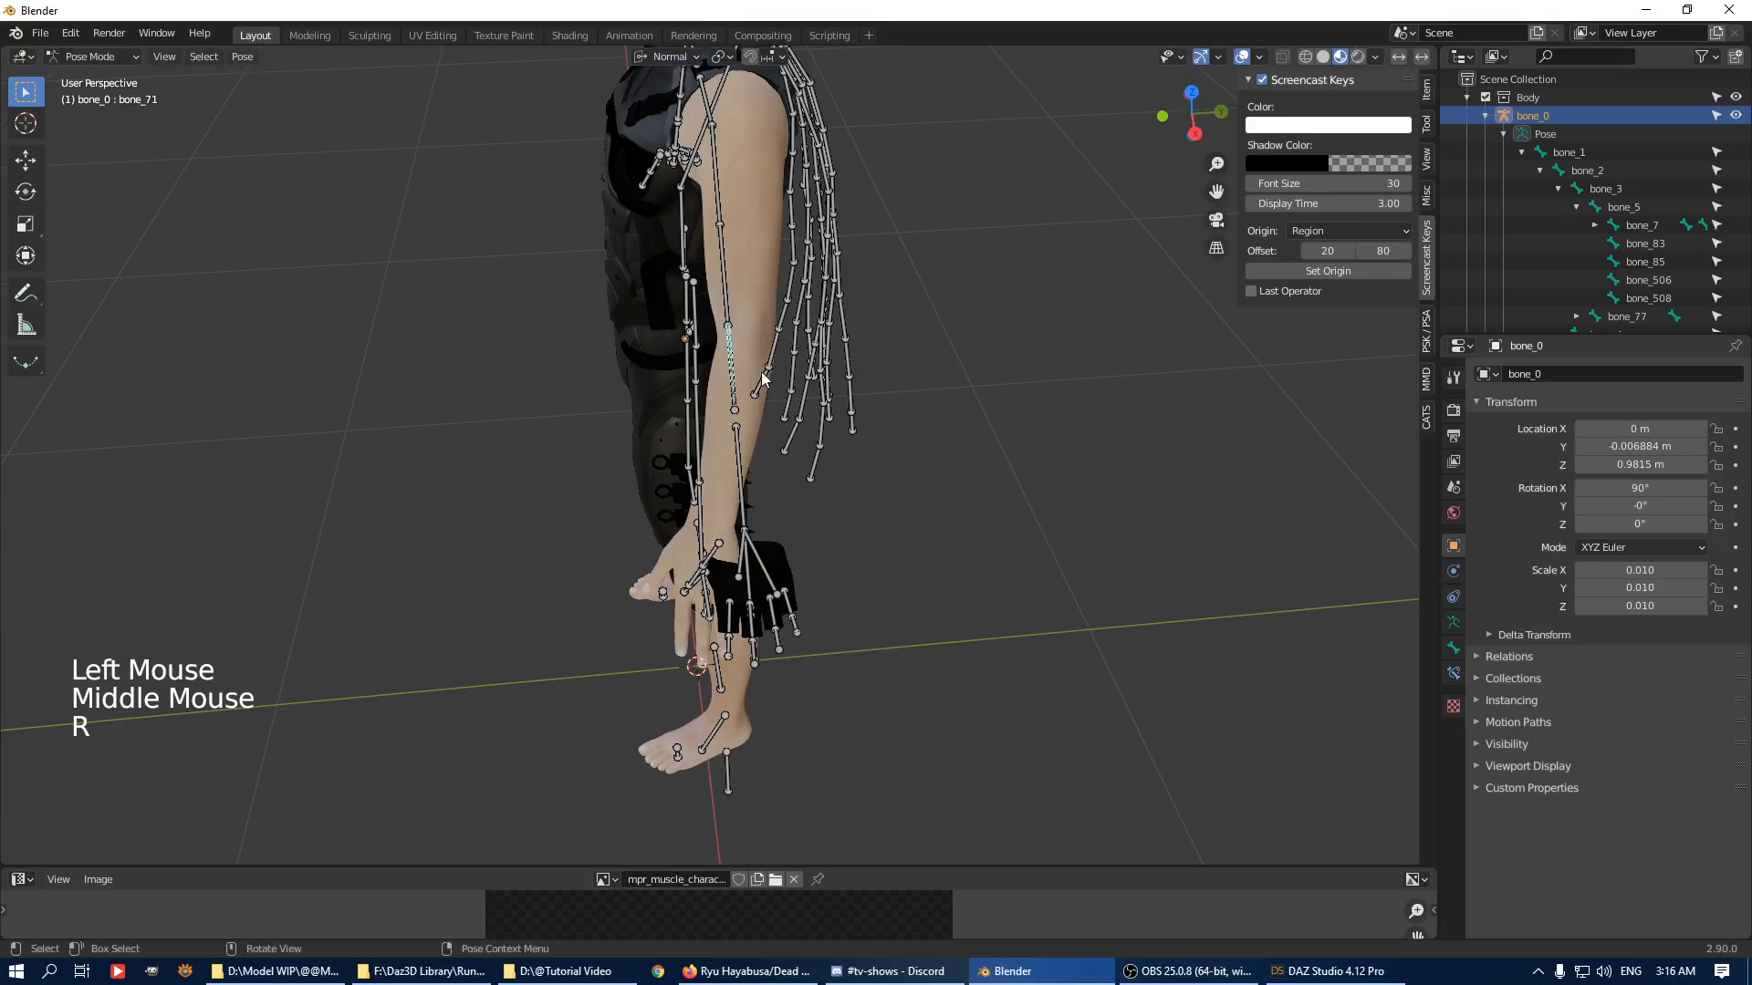
Rotate the forearm bone bone_17 about 10° in the side view, and adjust it from another angle so the glove covers the figure's hand.
{"action": "left_click", "coordinate": [730, 363]}
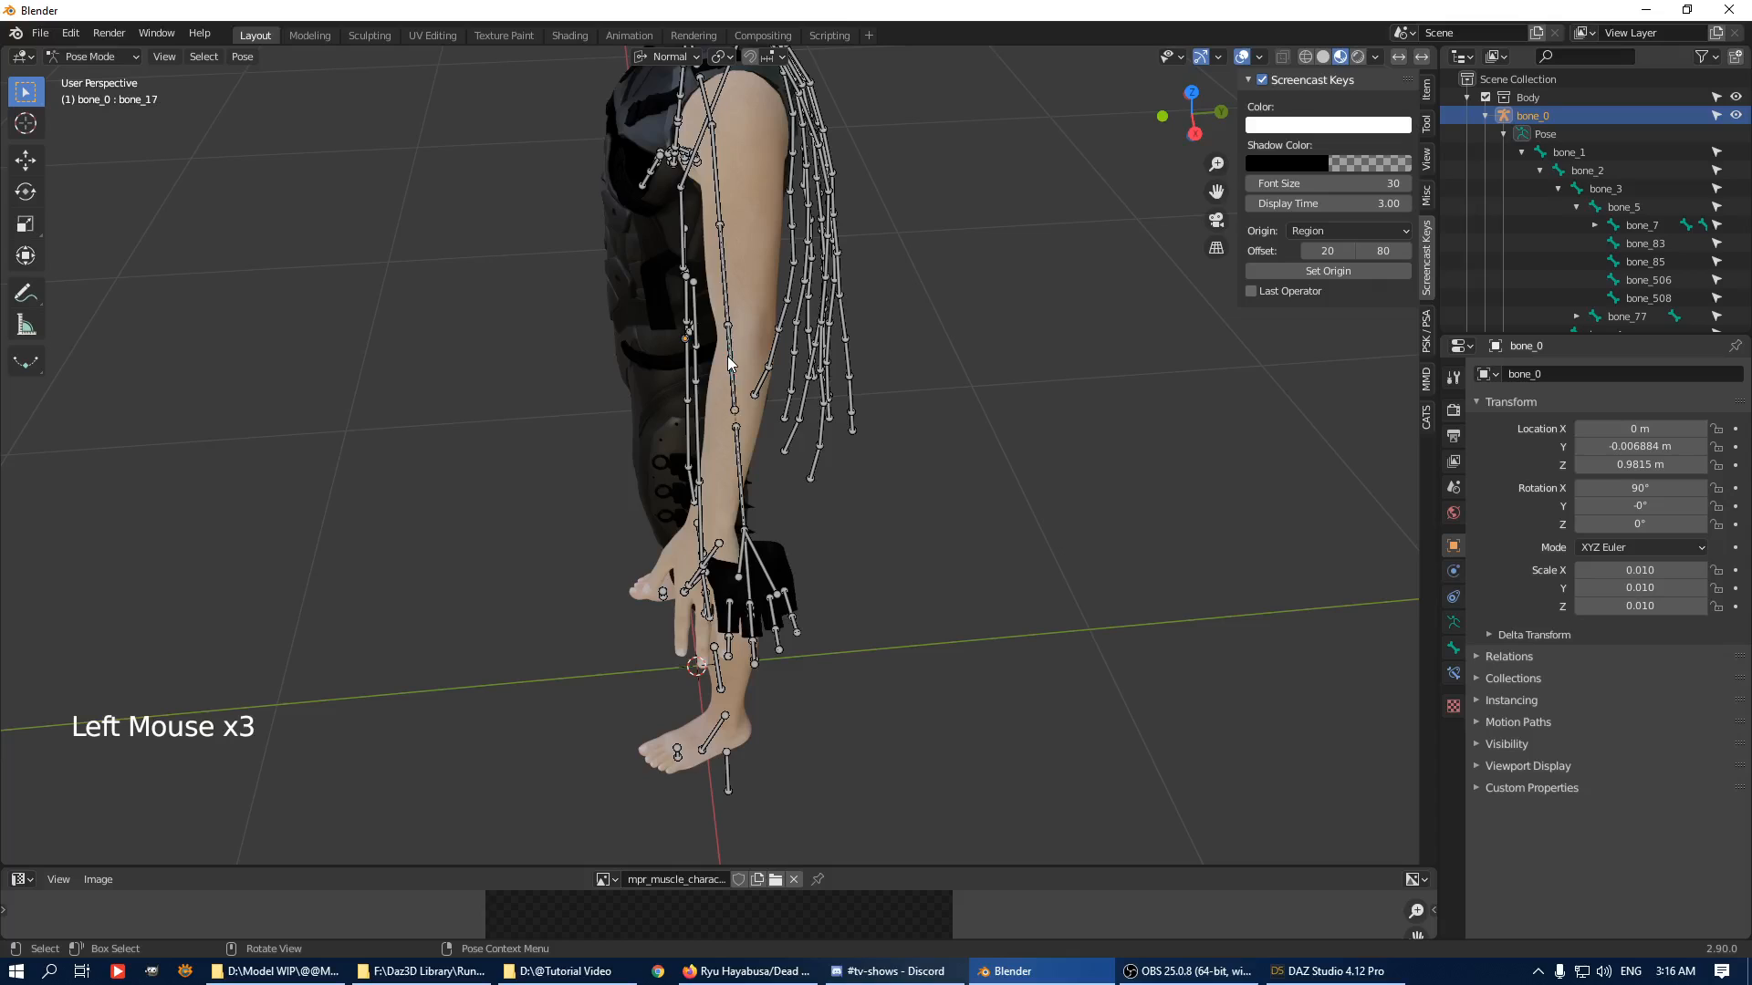
{"action": "key", "text": "r"}
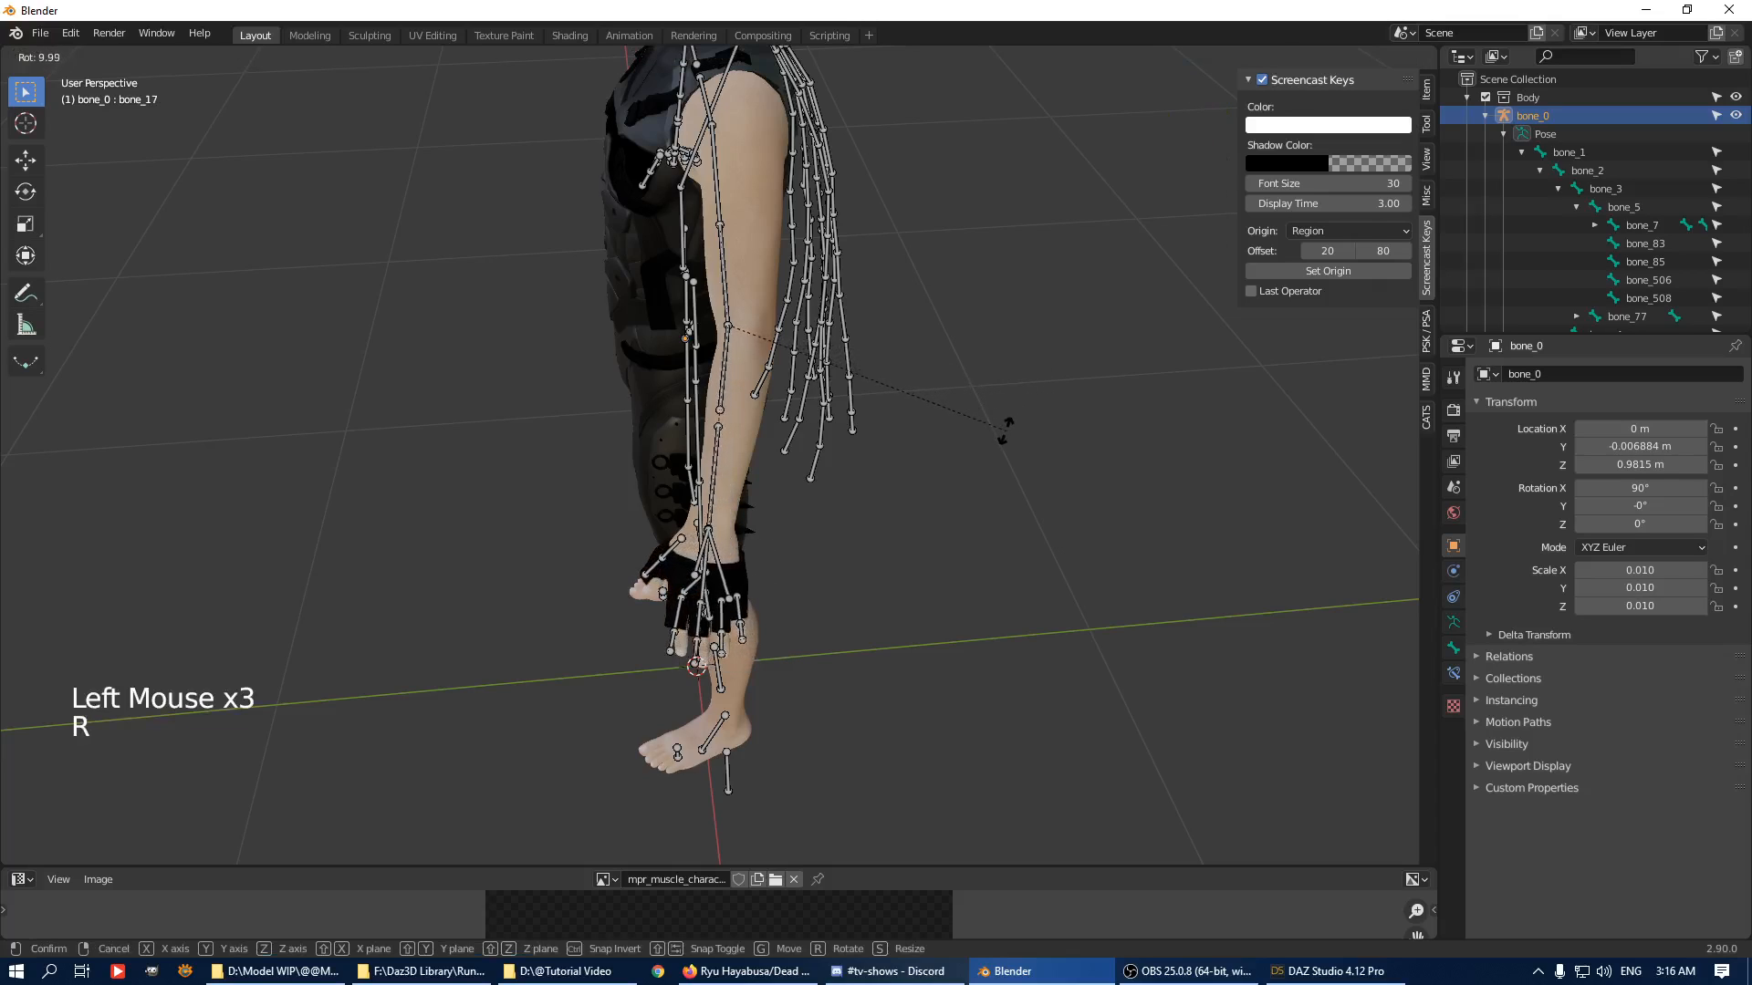
{"action": "left_click", "coordinate": [1004, 422]}
{"action": "middle_click_drag", "start_coordinate": [1011, 517], "coordinate": [803, 364]}
{"action": "key", "text": "r"}
{"action": "left_click", "coordinate": [1070, 388]}
{"action": "scroll", "coordinate": [896, 332], "scroll_direction": "up", "scroll_amount": 5}
{"action": "middle_click_drag", "start_coordinate": [896, 331], "coordinate": [885, 424]}
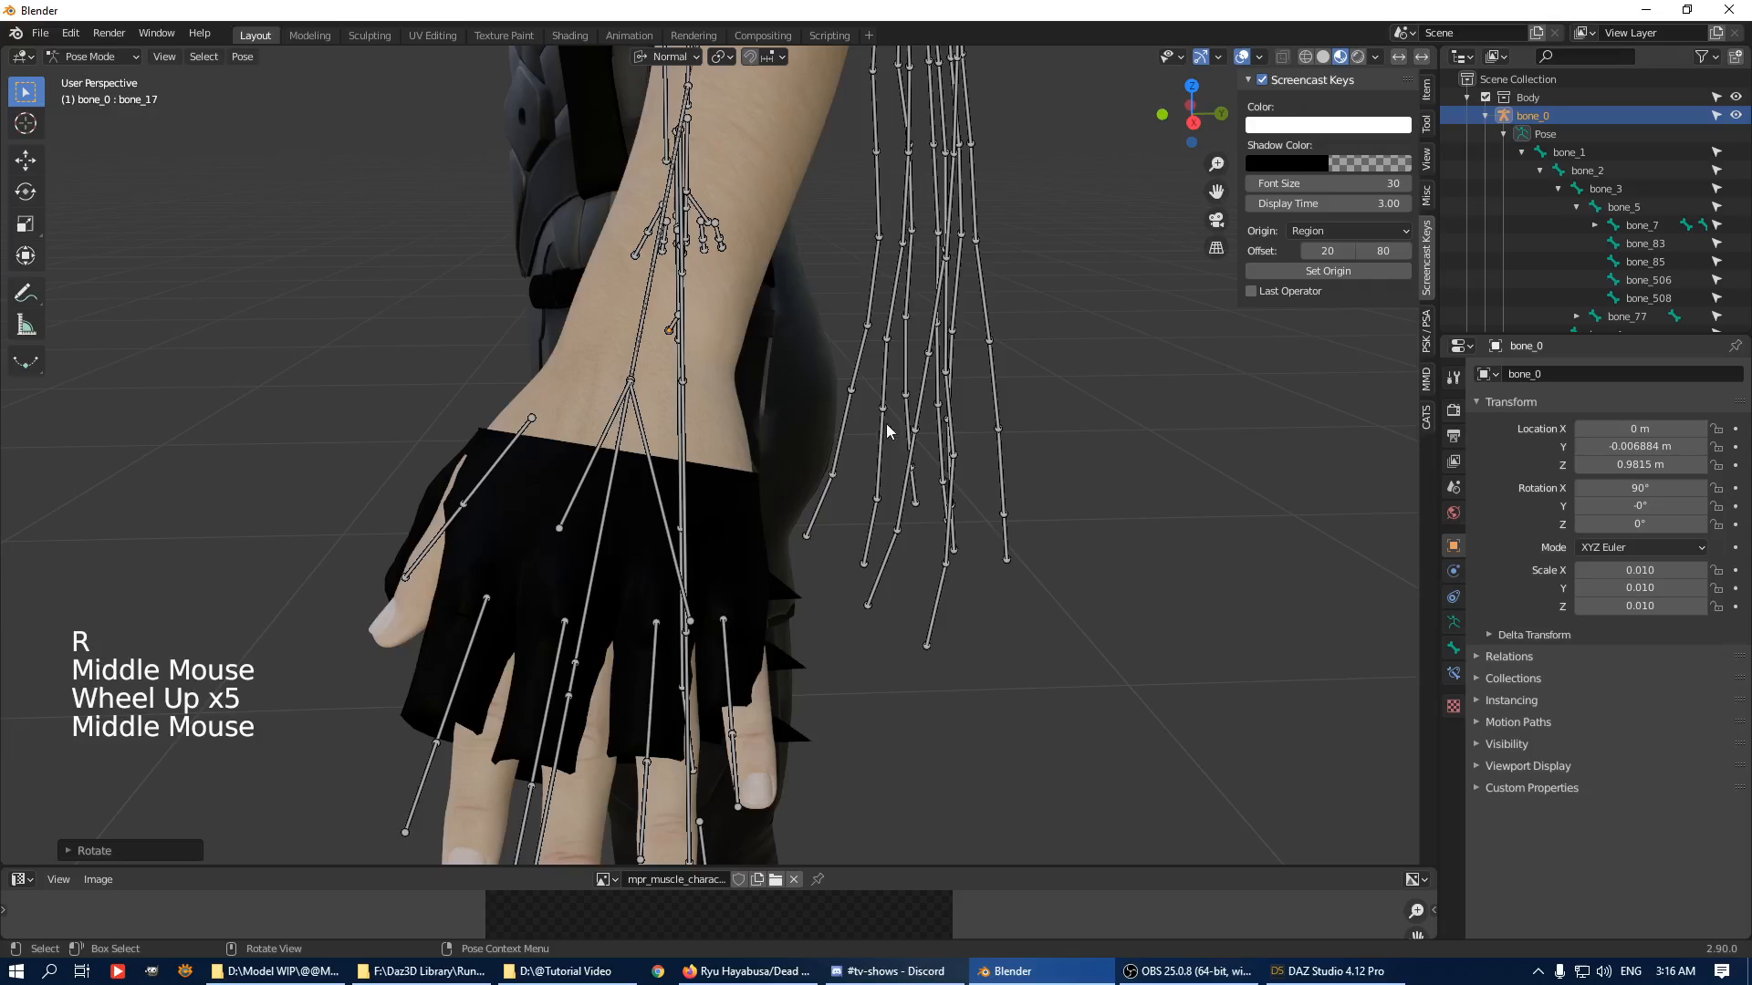
{"action": "left_click", "coordinate": [610, 496]}
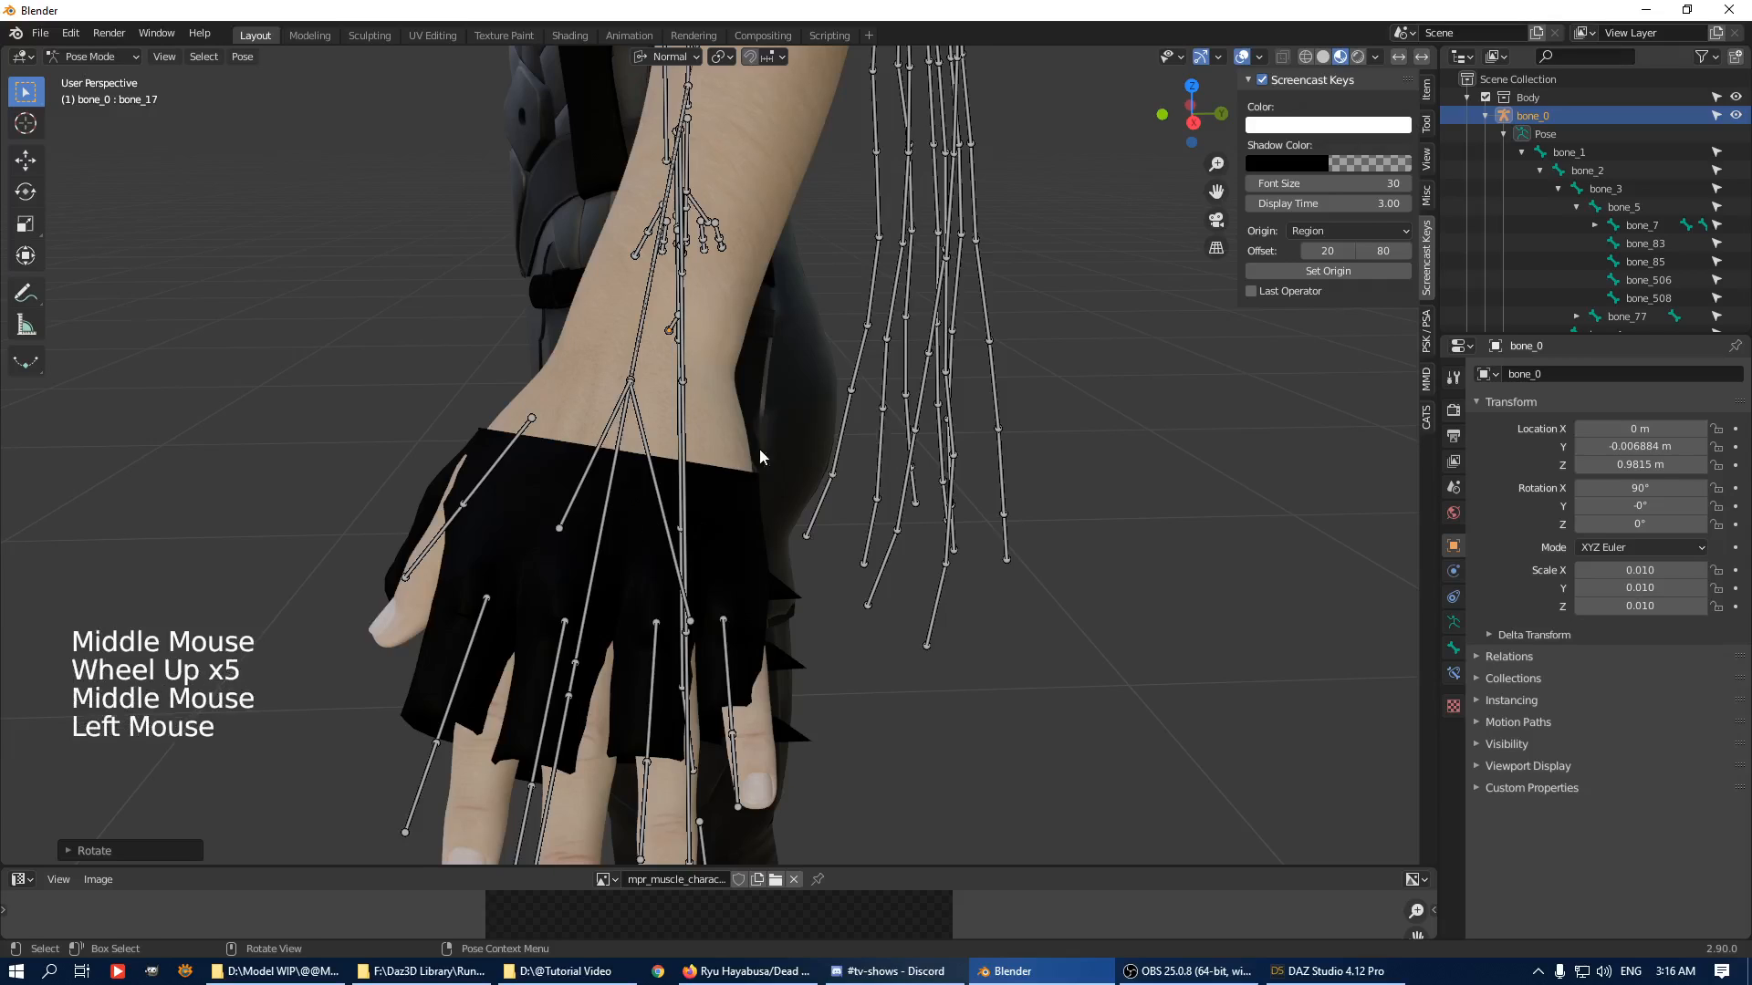
{"action": "middle_click_drag", "start_coordinate": [759, 449], "coordinate": [787, 333], "text": "shift"}
{"action": "key", "text": "r"}
{"action": "left_click", "coordinate": [942, 381]}
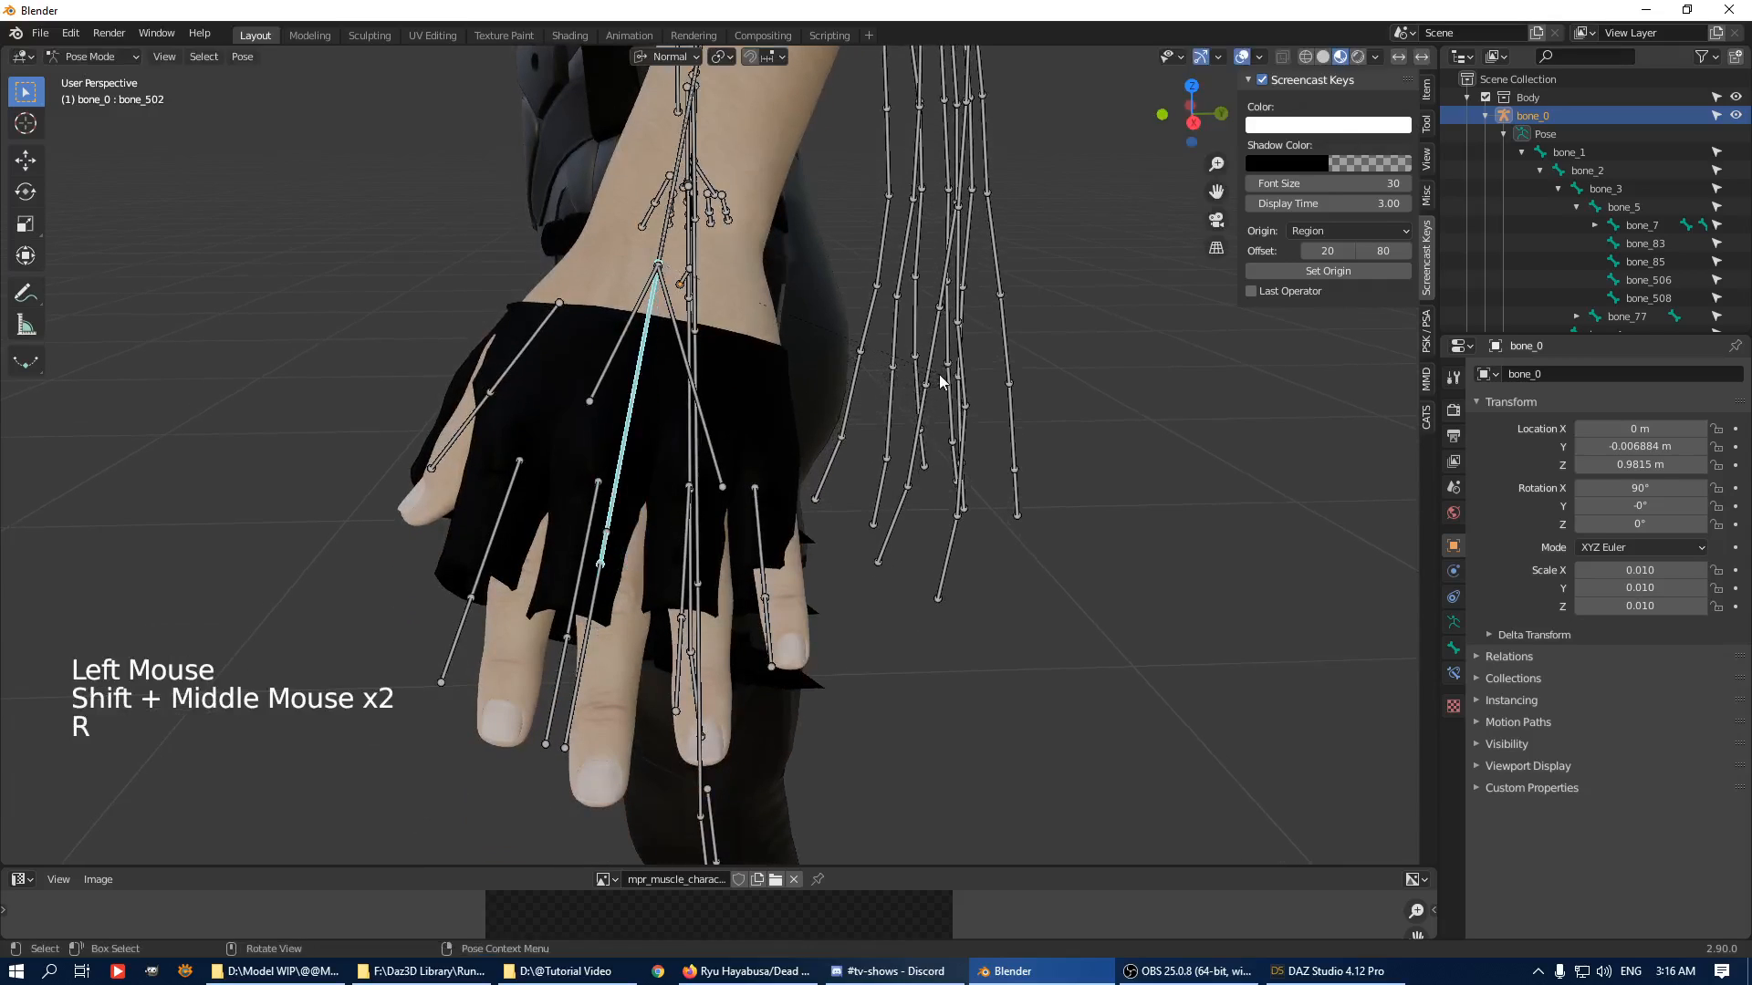
{"action": "left_click", "coordinate": [682, 347]}
{"action": "key", "text": "r"}
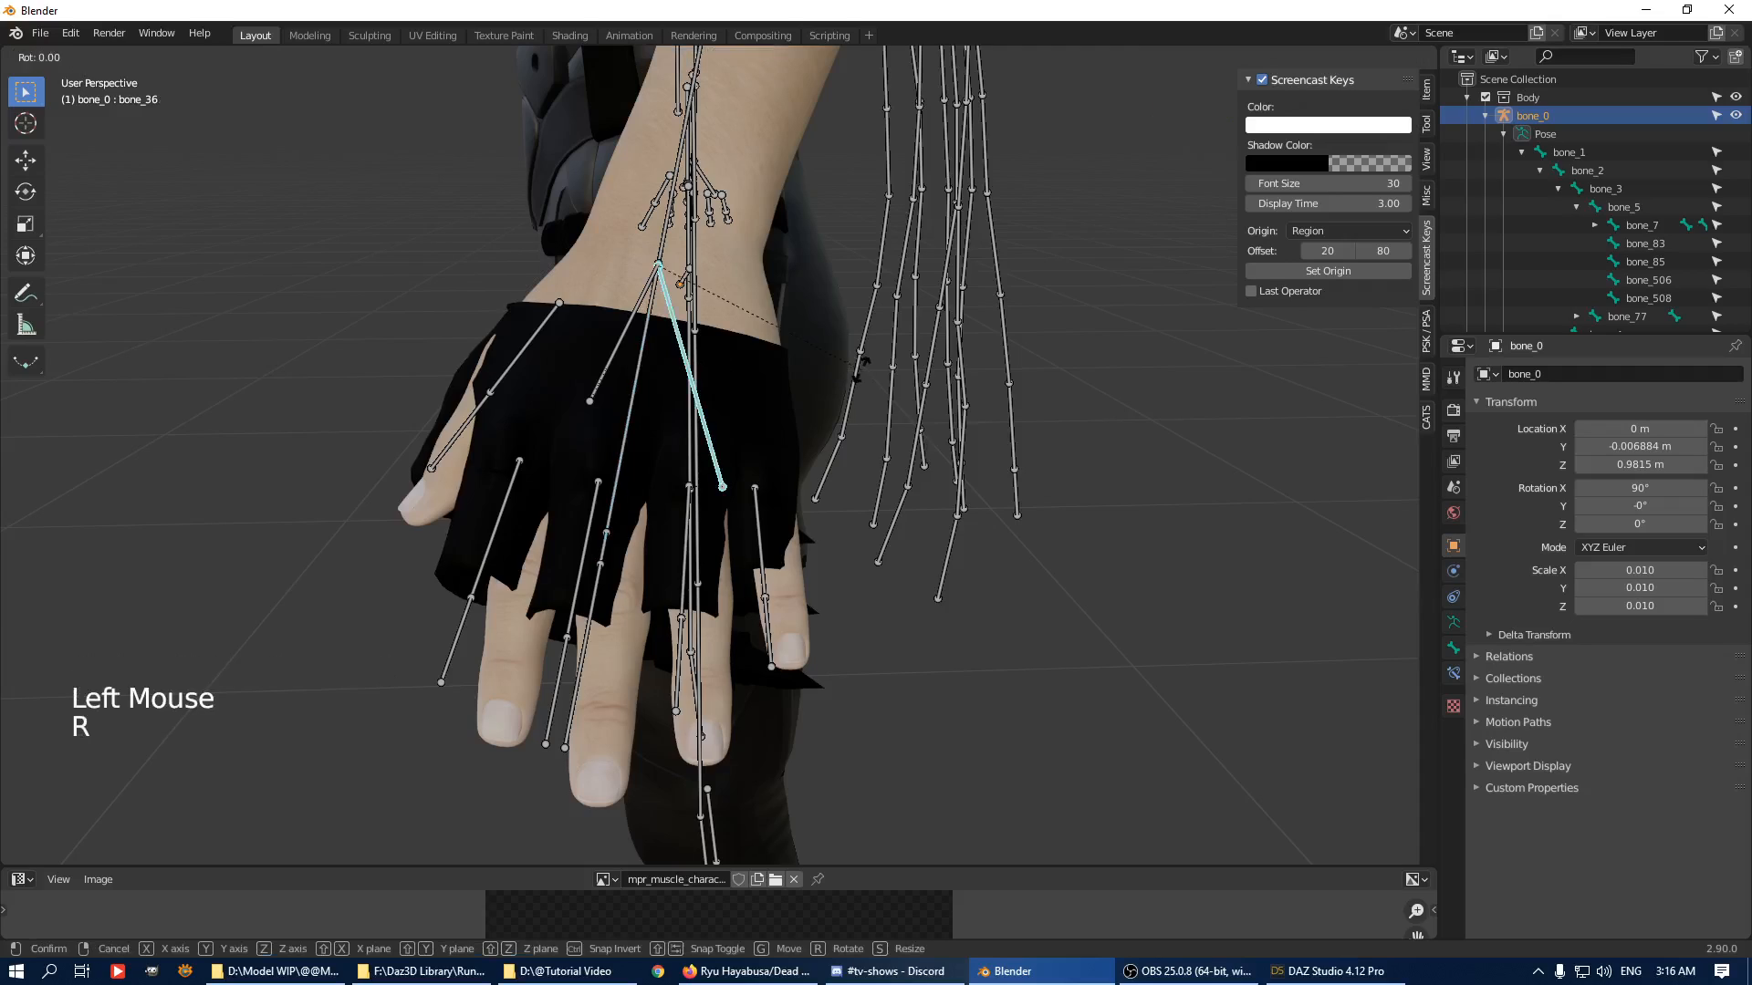
{"action": "left_click", "coordinate": [878, 376]}
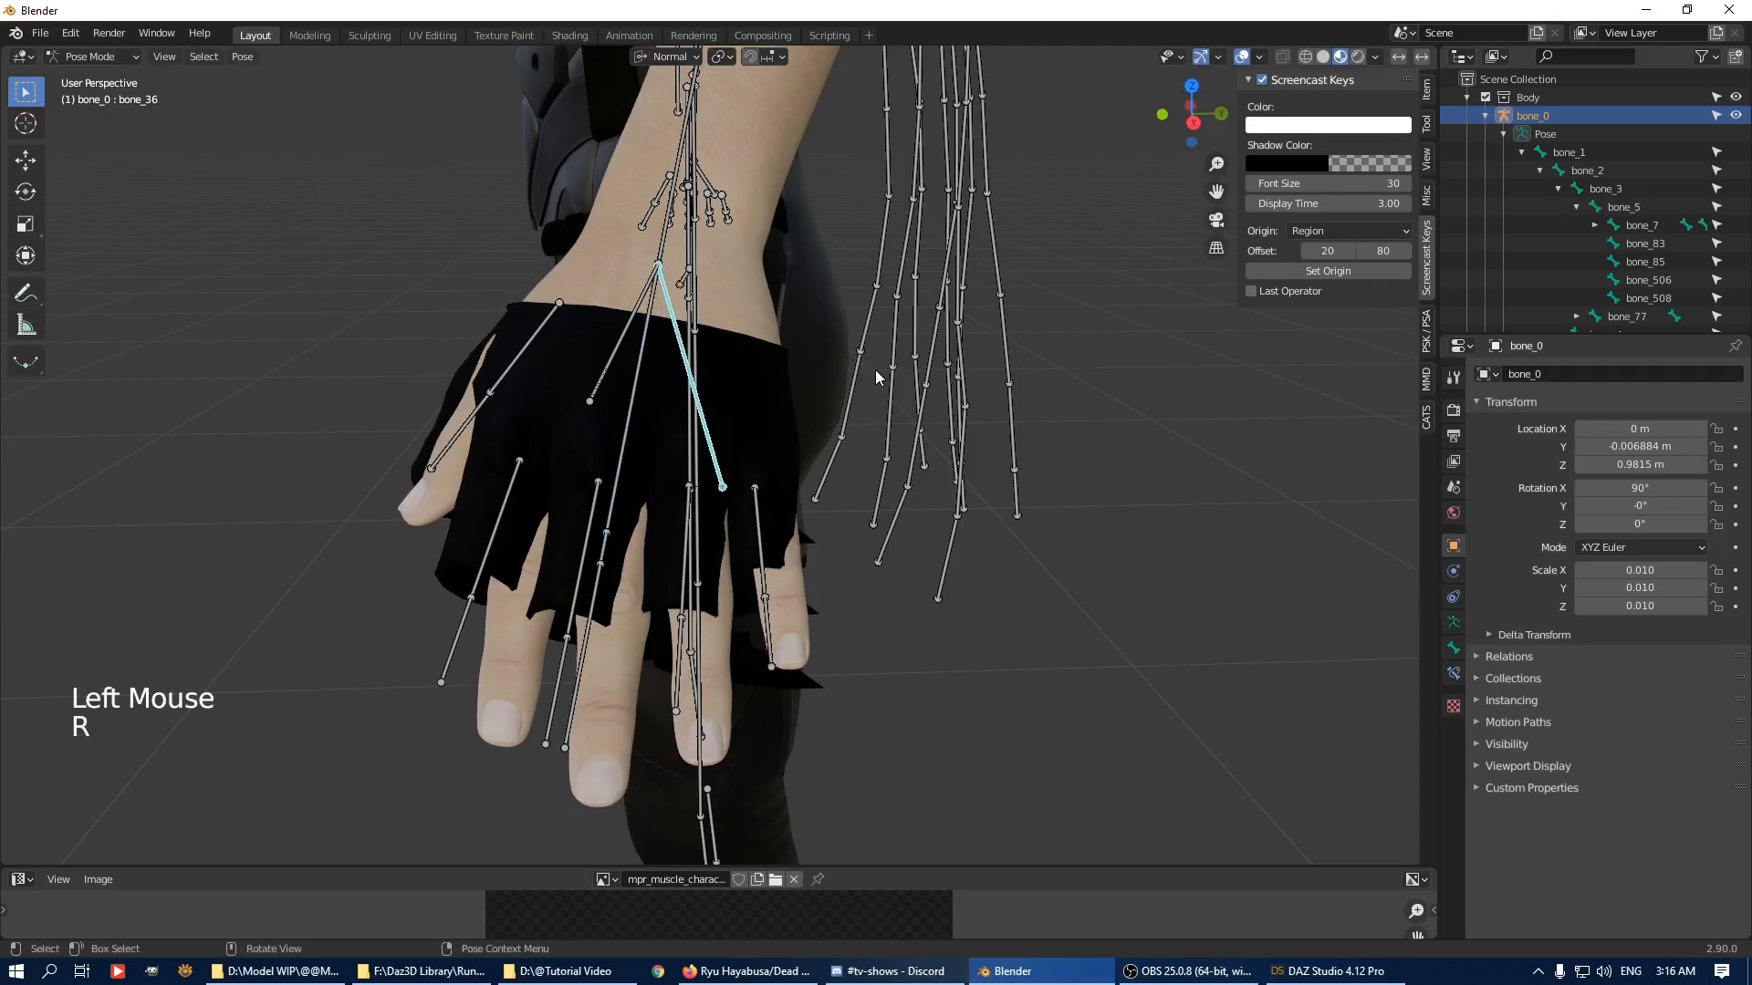
Rotate the hand bone bone_19 about -3° to line the glove's finger openings up with the figure's fingers.
{"action": "left_click", "coordinate": [619, 340]}
{"action": "key", "text": "r"}
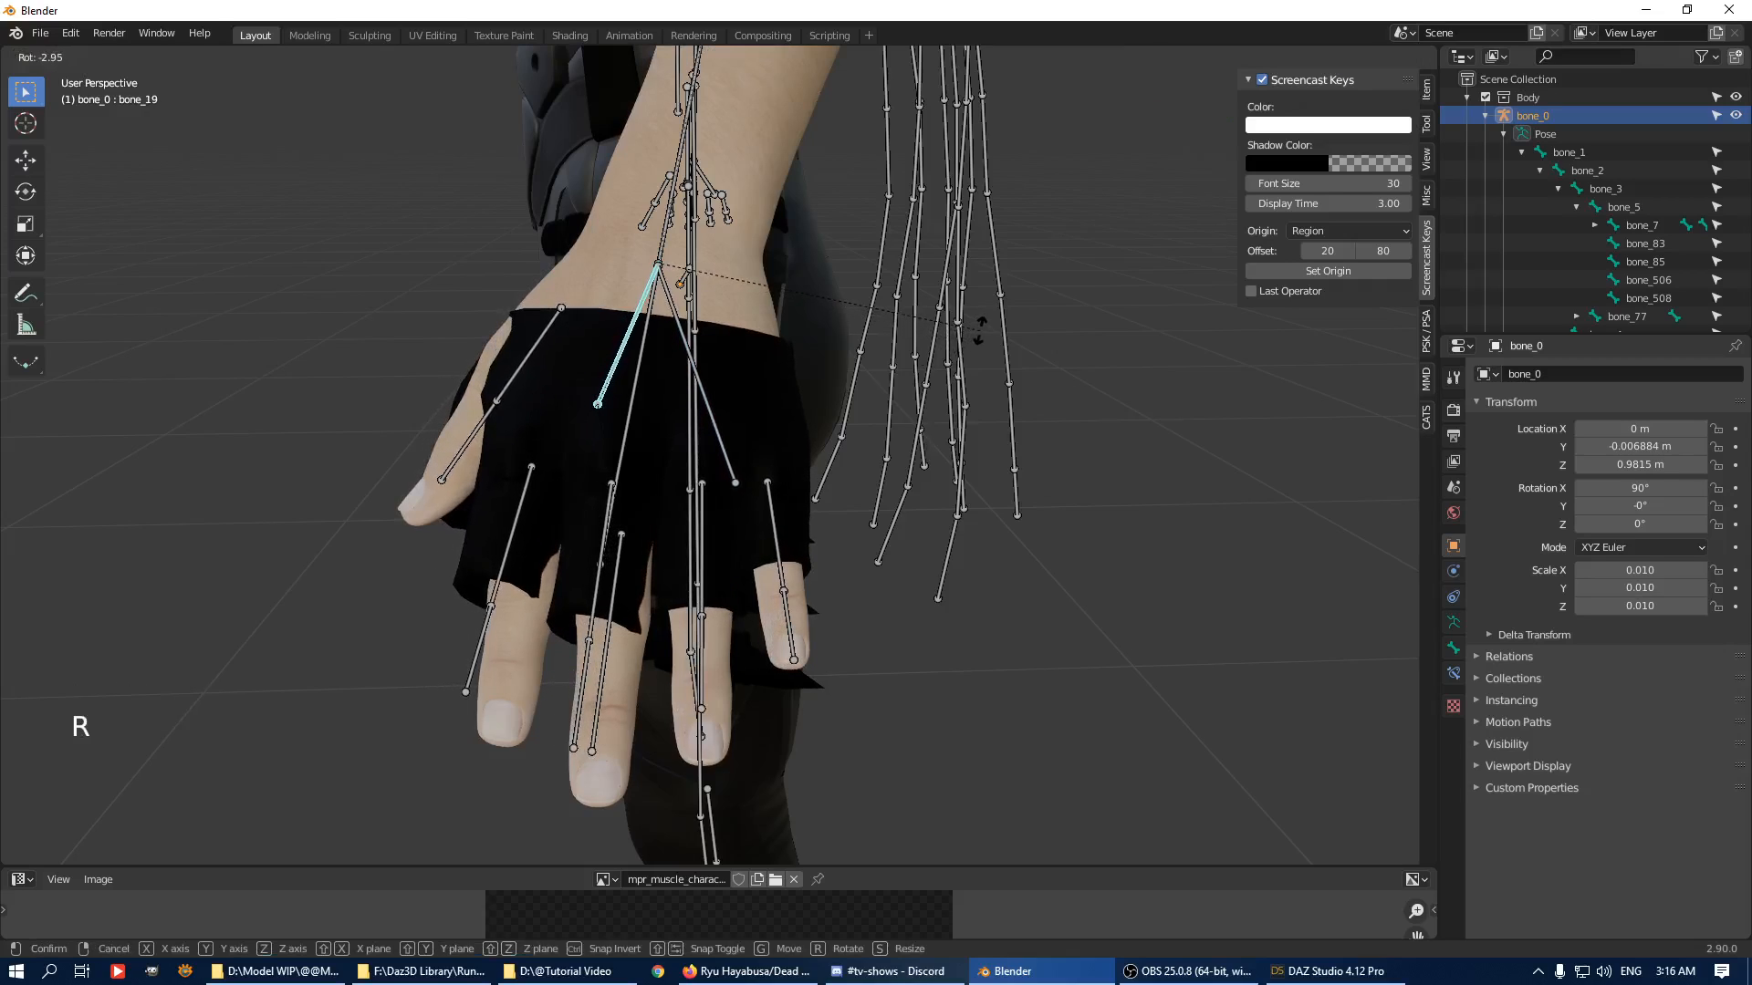
{"action": "left_click", "coordinate": [994, 314]}
Rotate the thumb bone bone_30 from two viewing angles to align the glove's thumb with the figure's thumb.
{"action": "middle_click_drag", "start_coordinate": [993, 314], "coordinate": [861, 188]}
{"action": "key", "text": "KP_Decimal"}
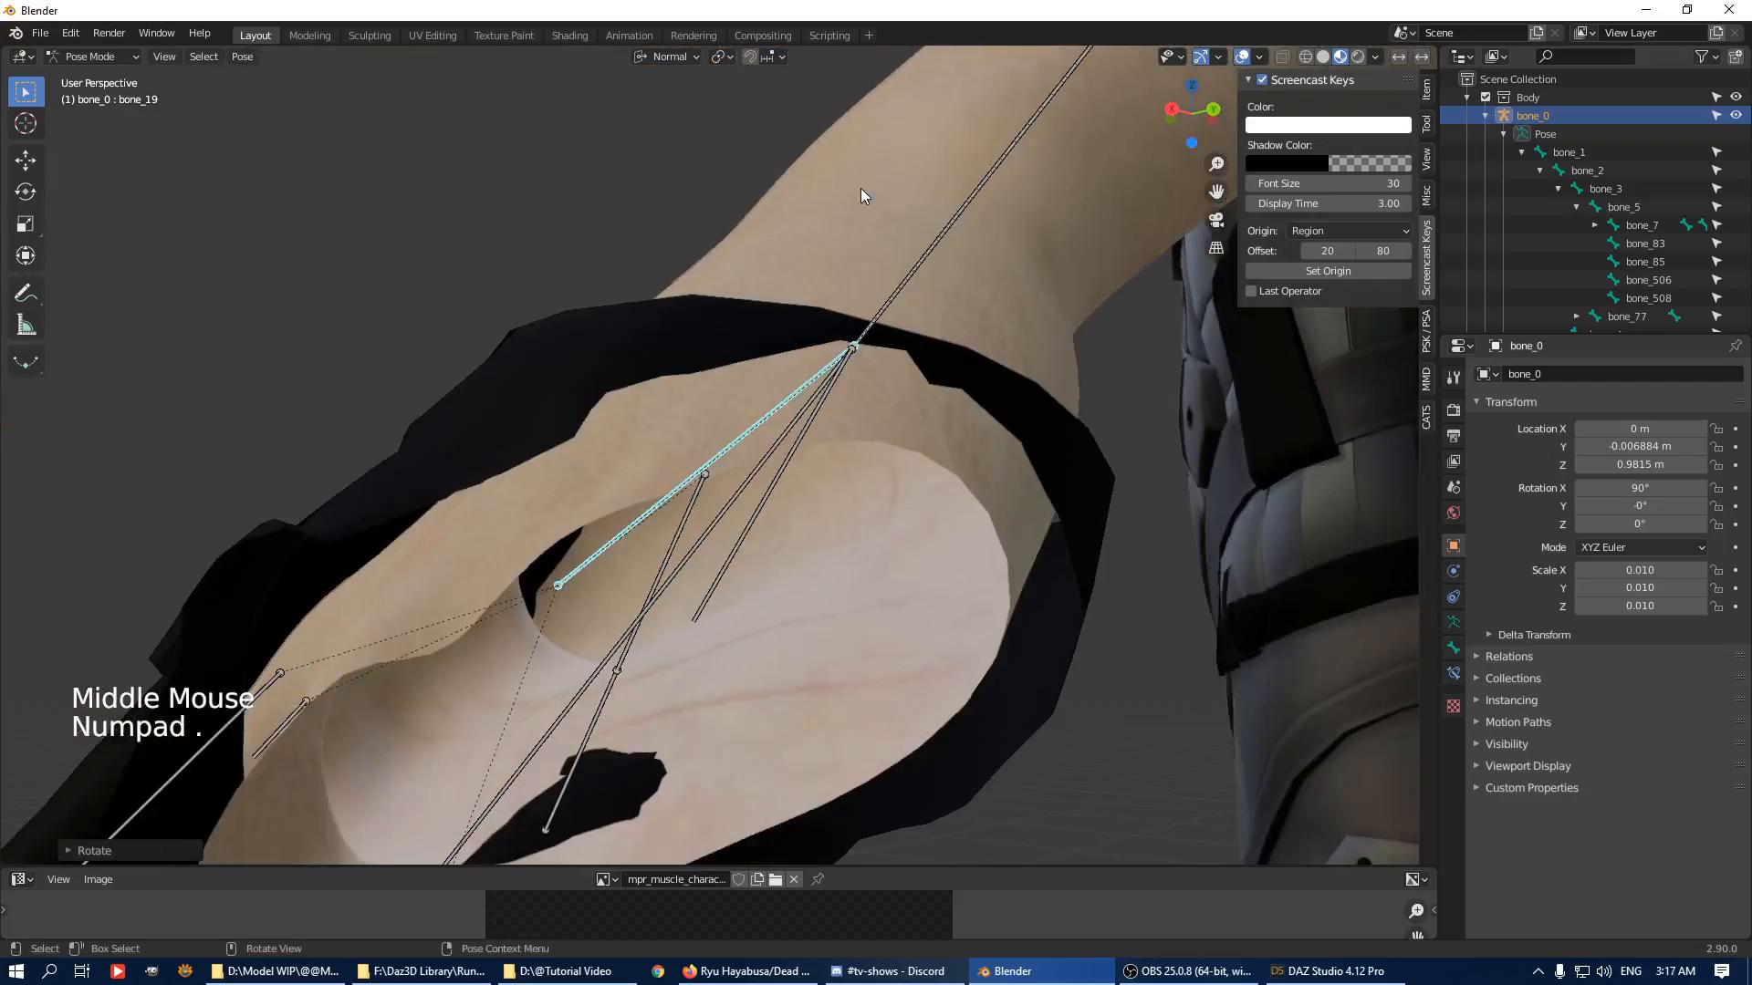
{"action": "scroll", "coordinate": [741, 300], "scroll_direction": "down", "scroll_amount": 5}
{"action": "scroll", "coordinate": [741, 299], "scroll_direction": "down", "scroll_amount": 3}
{"action": "middle_click_drag", "start_coordinate": [741, 300], "coordinate": [1105, 476]}
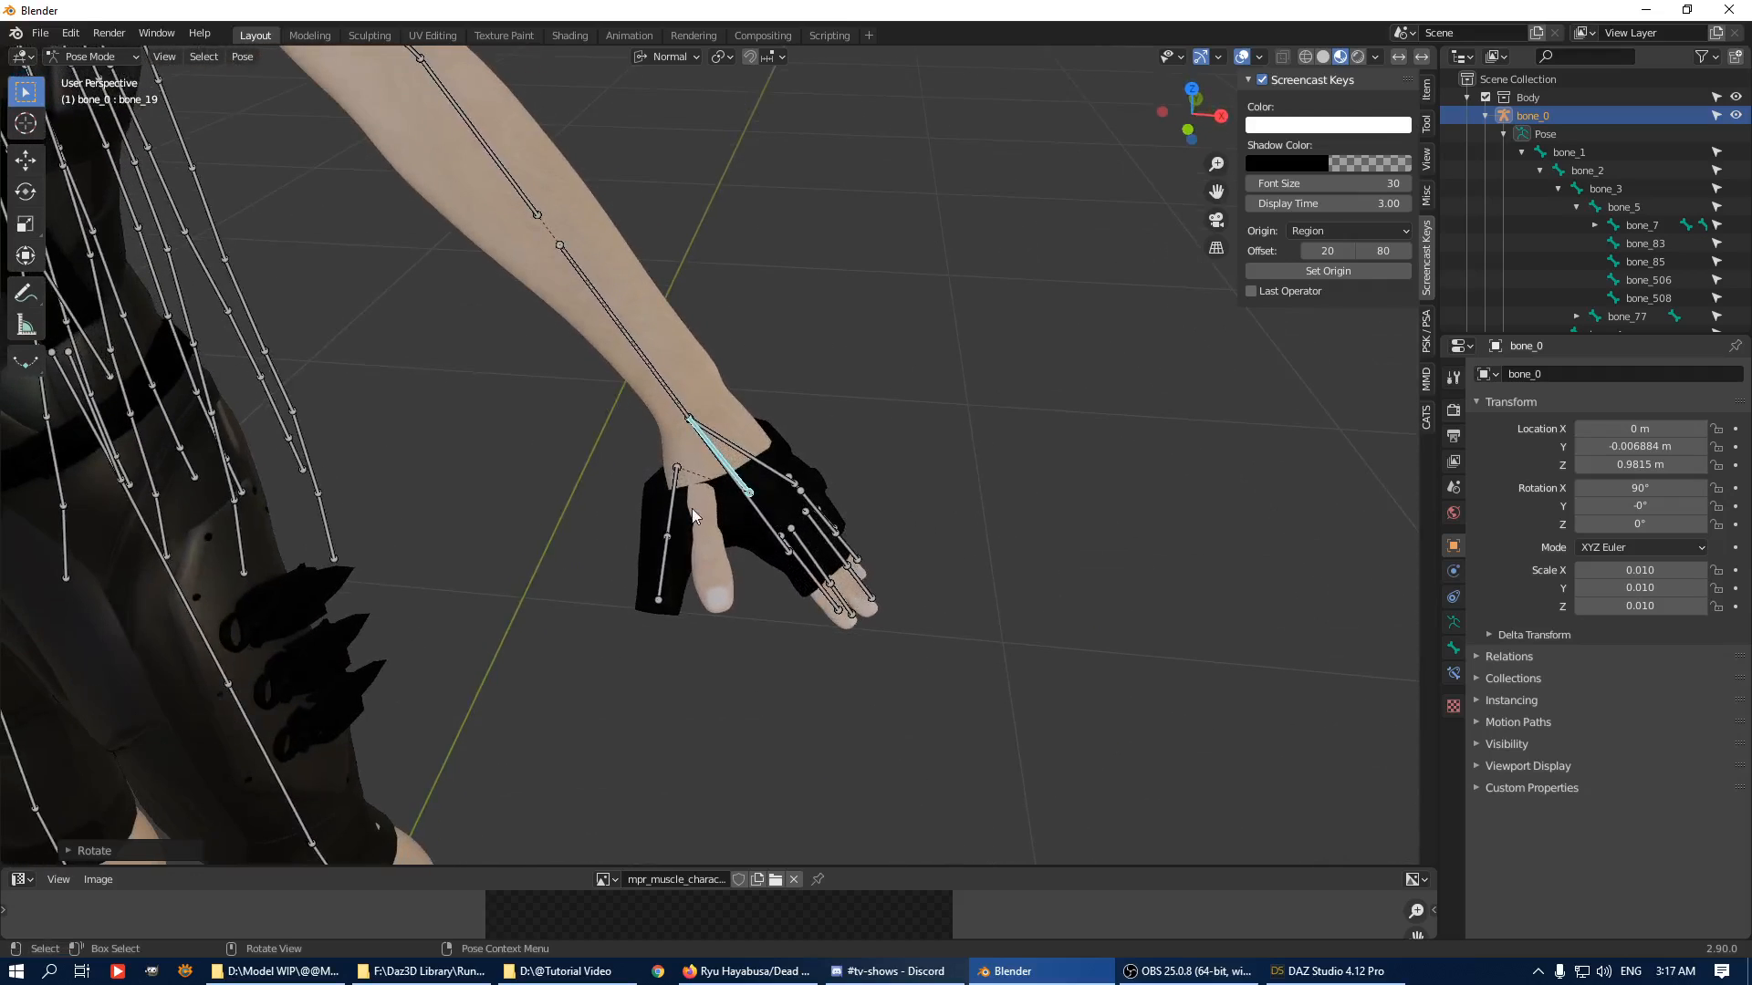
{"action": "middle_click_drag", "start_coordinate": [924, 496], "coordinate": [930, 446]}
{"action": "key", "text": "r"}
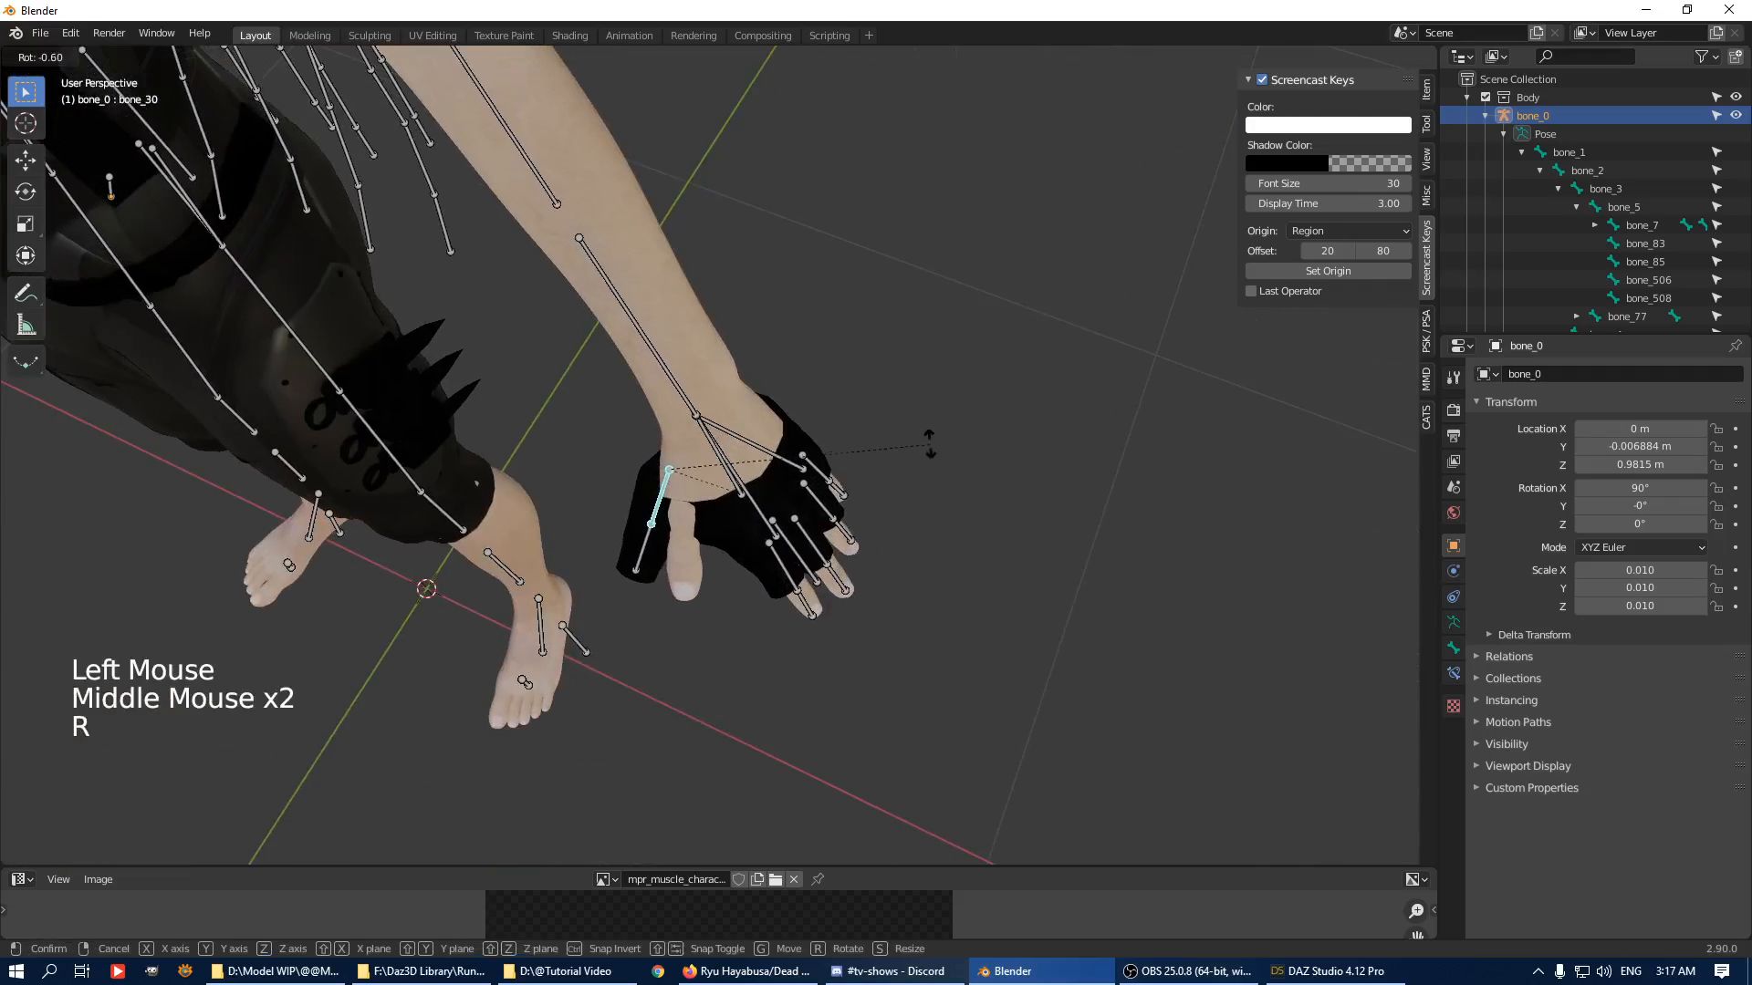
{"action": "left_click", "coordinate": [922, 355]}
{"action": "middle_click_drag", "start_coordinate": [726, 430], "coordinate": [849, 451]}
{"action": "key", "text": "r"}
{"action": "left_click", "coordinate": [893, 364]}
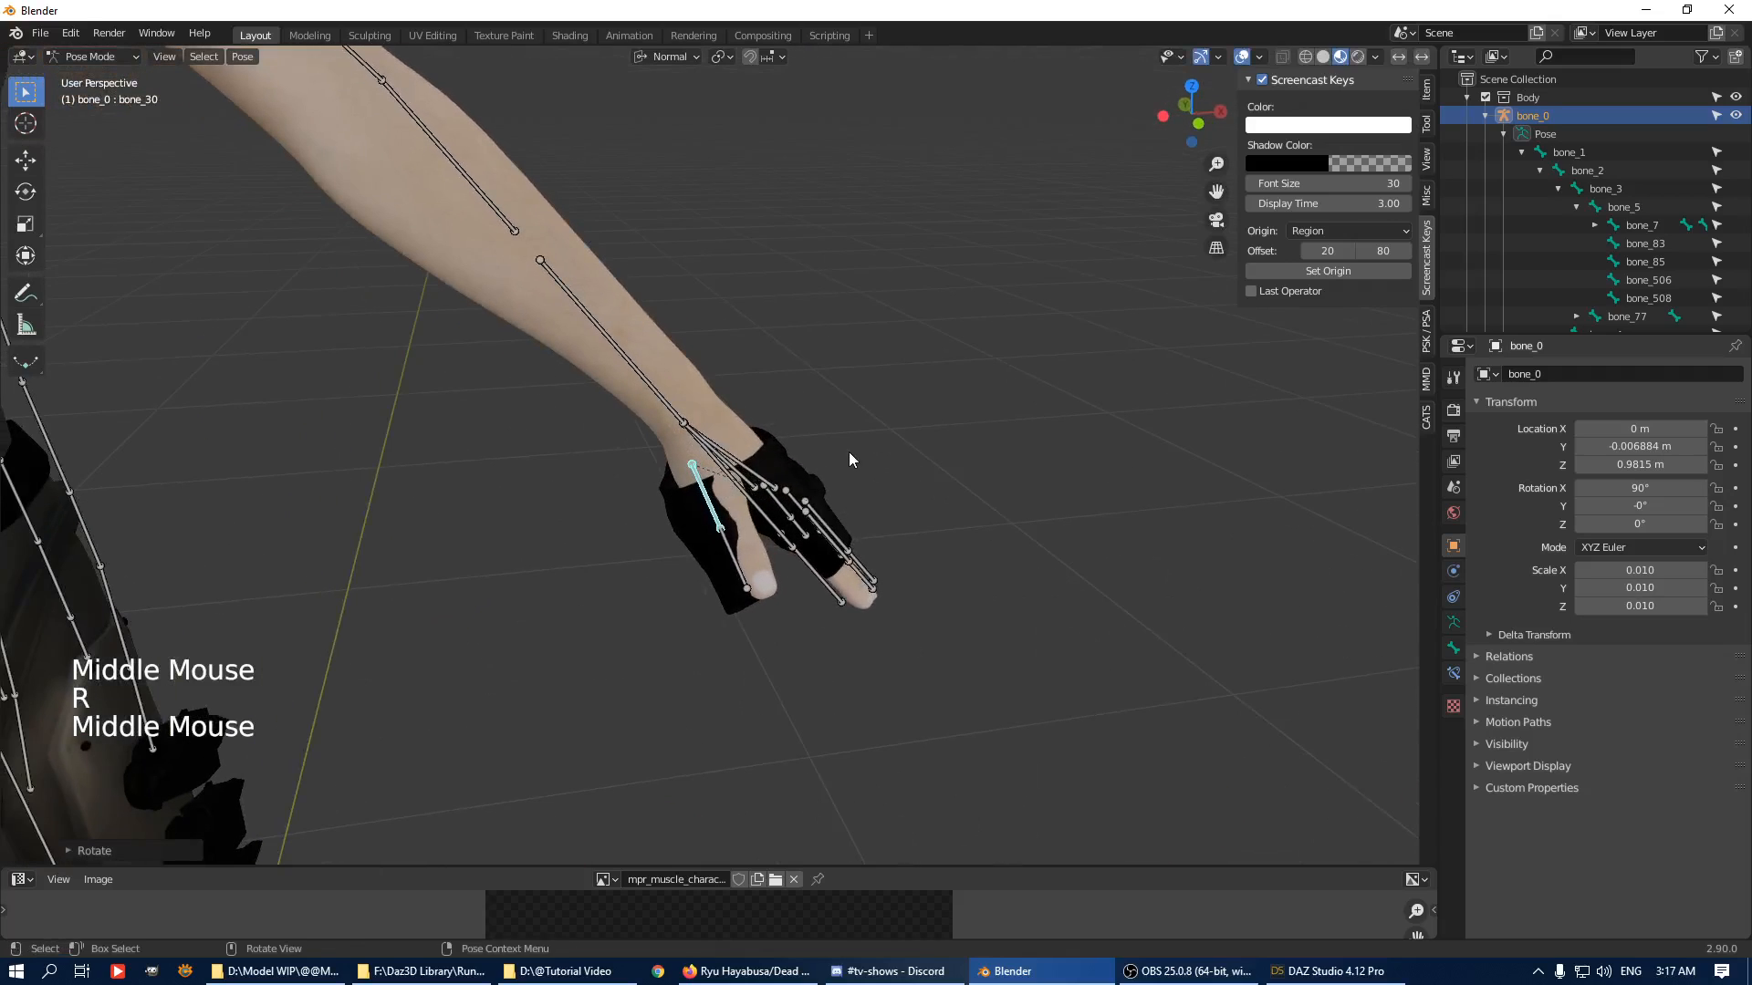
Move the thumb bone bone_30 about 0.027 m toward the wrist so the glove's thumb fits over the figure's thumb.
{"action": "key", "text": "g"}
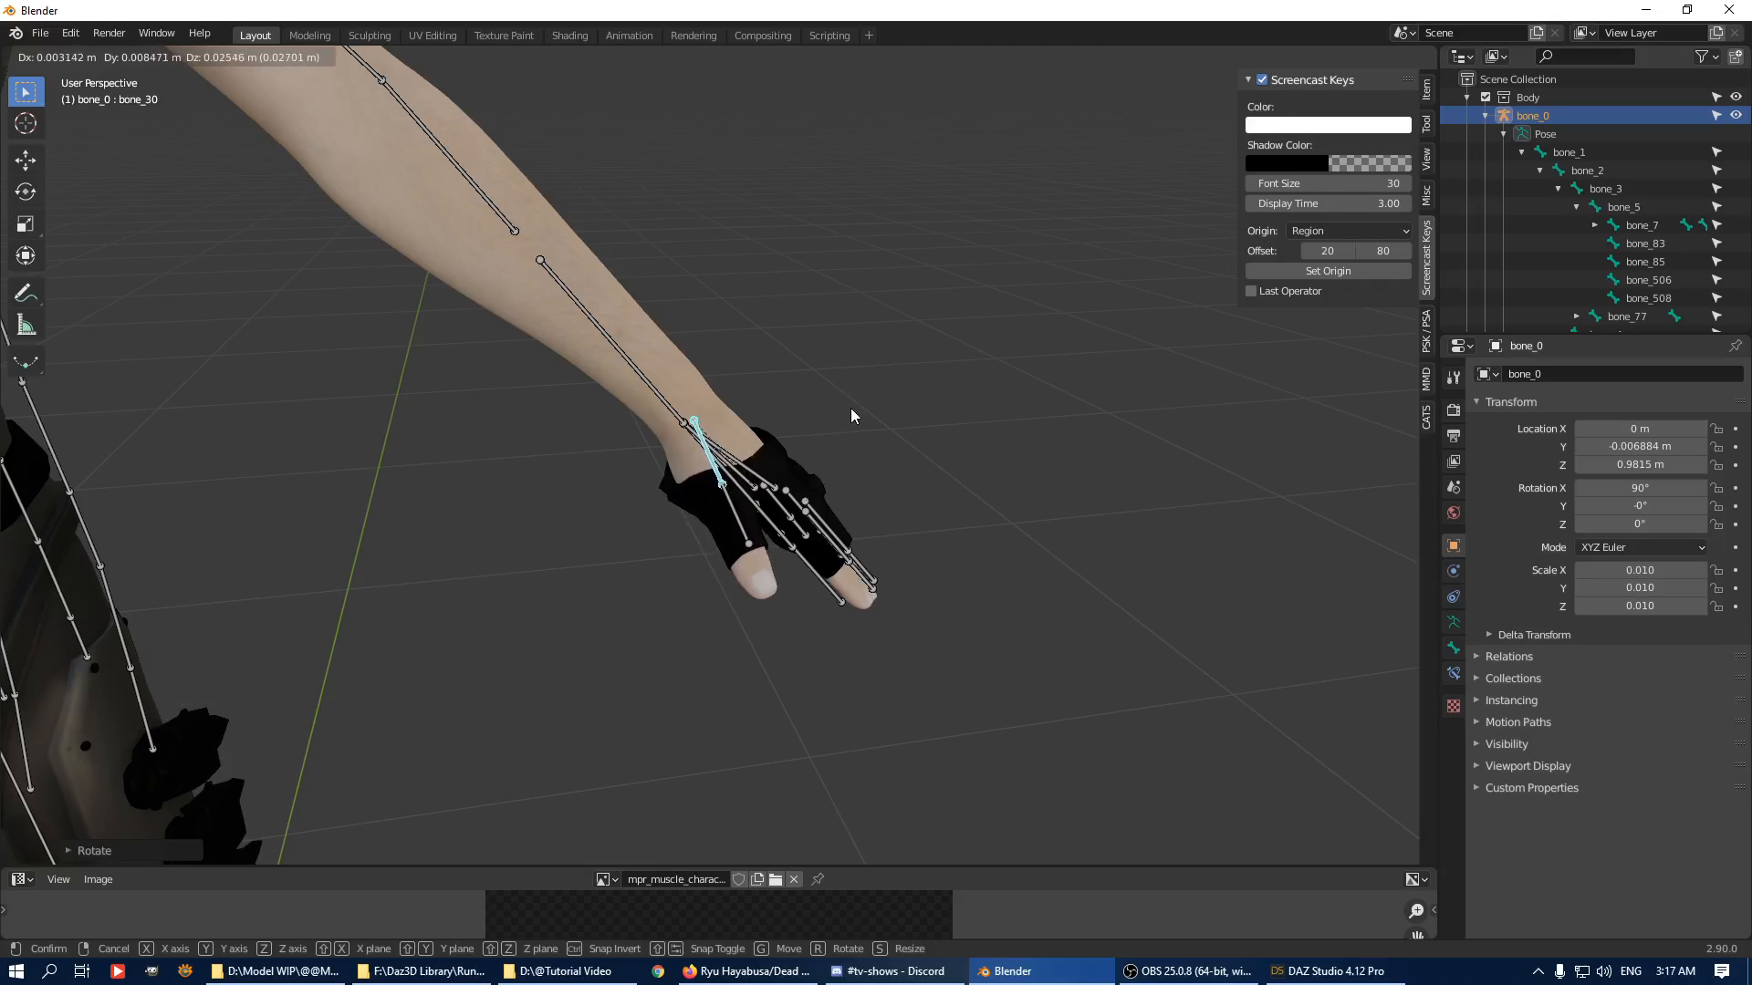
{"action": "left_click", "coordinate": [852, 416]}
{"action": "middle_click_drag", "start_coordinate": [852, 416], "coordinate": [555, 462]}
{"action": "scroll", "coordinate": [868, 446], "scroll_direction": "up", "scroll_amount": 2}
{"action": "scroll", "coordinate": [836, 462], "scroll_direction": "down", "scroll_amount": 3}
{"action": "middle_click_drag", "start_coordinate": [812, 458], "coordinate": [782, 454]}
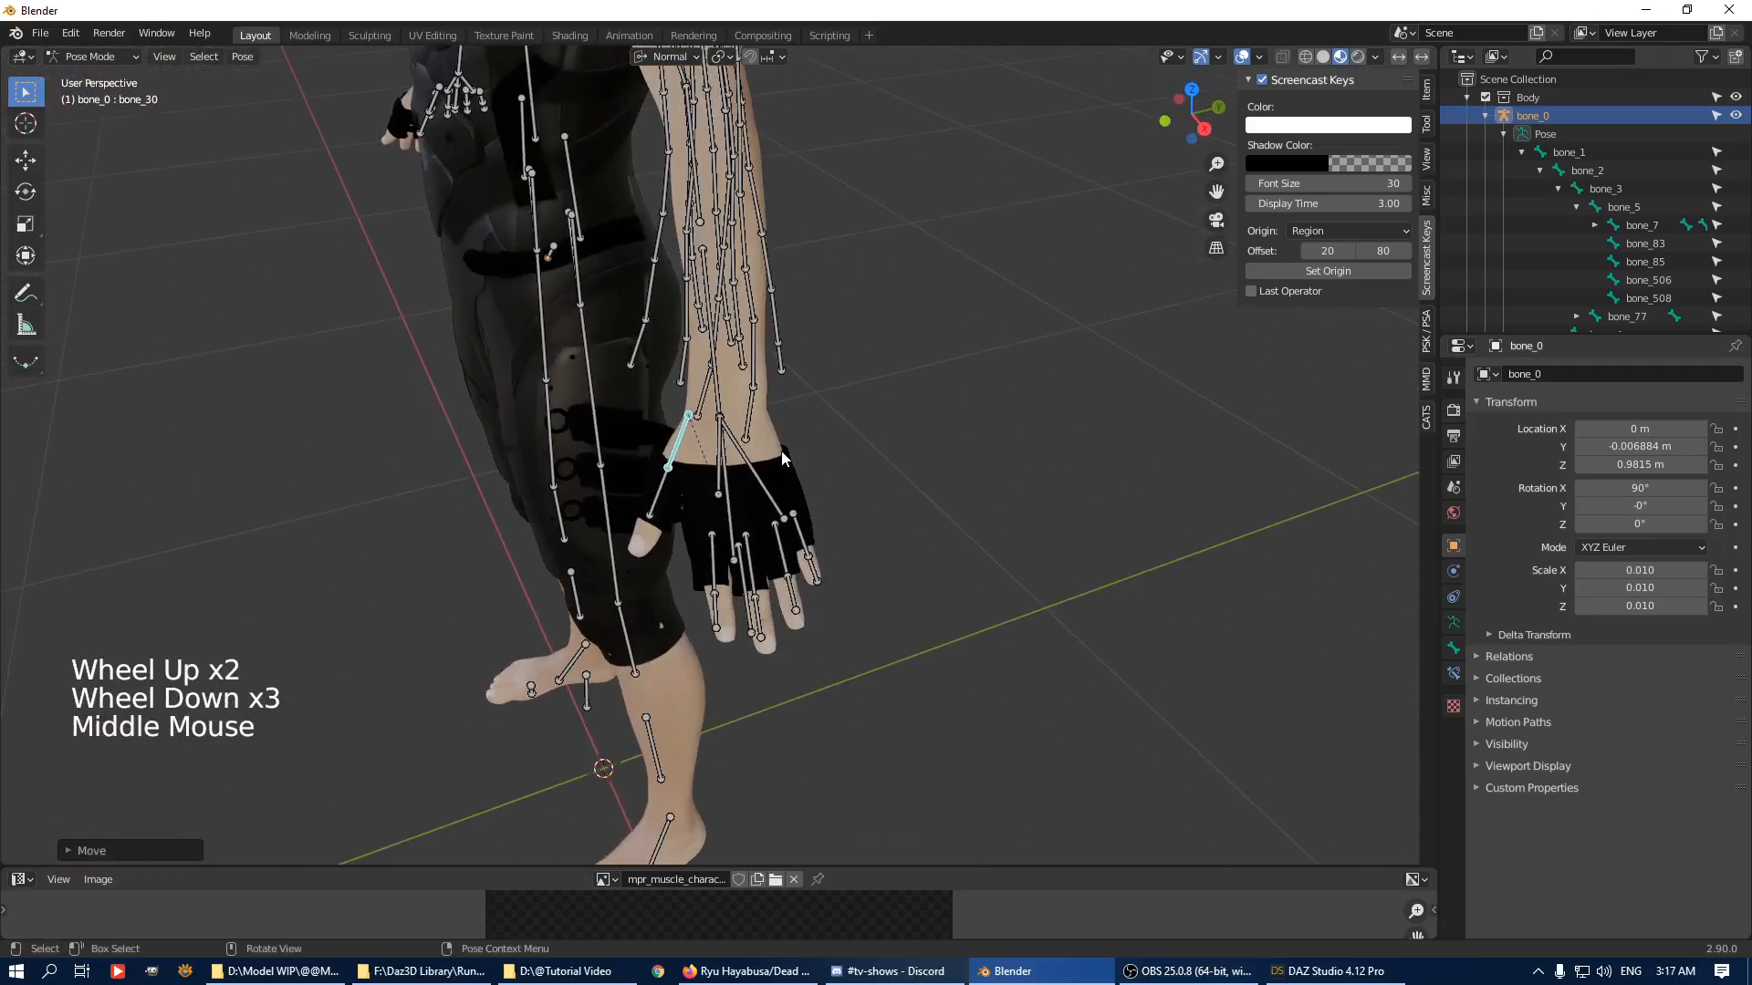
Return to Object Mode, hide the bone_0 armature, and apply the bone_0 Armature modifier on the Glove.
{"action": "key", "text": "ctrl+Tab"}
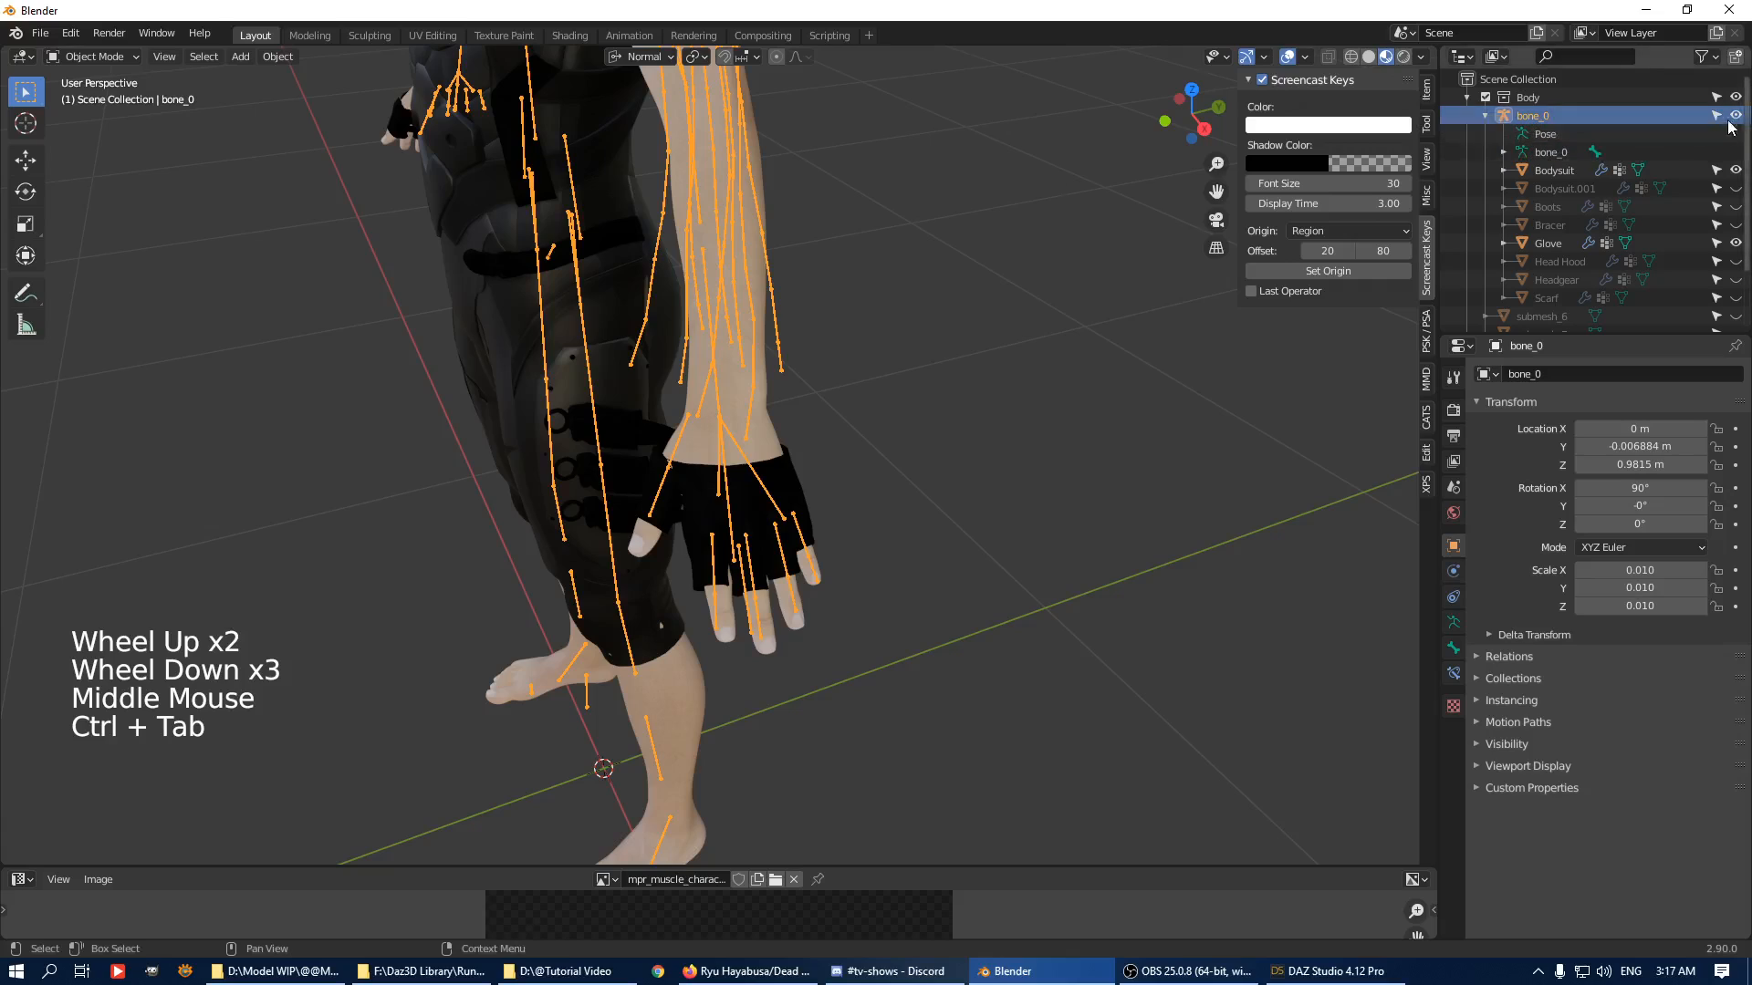
{"action": "left_click", "coordinate": [956, 357]}
{"action": "middle_click_drag", "start_coordinate": [956, 357], "coordinate": [777, 502]}
{"action": "left_click", "coordinate": [777, 502]}
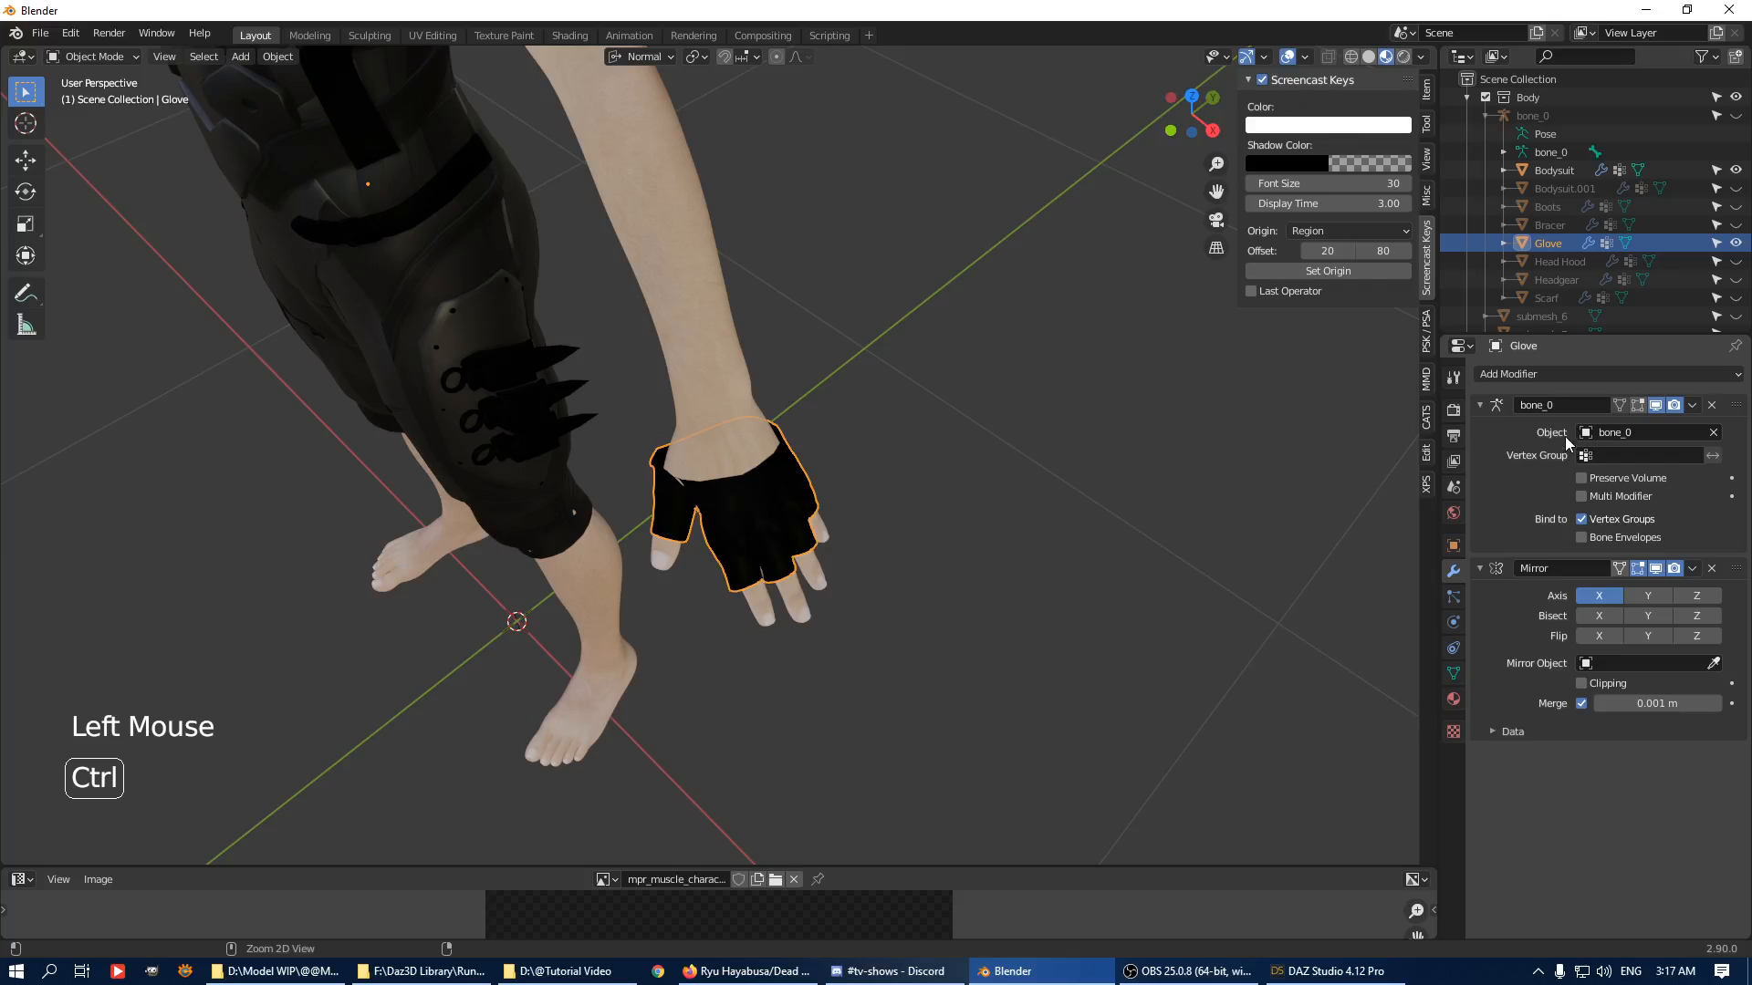
{"action": "key", "text": "ctrl+a"}
Enter Edit Mode on the Glove, enable proportional editing, and move the palm area along its normal Z axis.
{"action": "key", "text": "Tab"}
{"action": "mouse_move", "coordinate": [967, 438]}
{"action": "middle_mouse_down"}
{"action": "mouse_move", "coordinate": [813, 414]}
{"action": "mouse_move", "coordinate": [864, 508]}
{"action": "mouse_move", "coordinate": [890, 461]}
{"action": "mouse_move", "coordinate": [978, 401]}
{"action": "mouse_move", "coordinate": [967, 359]}
{"action": "mouse_move", "coordinate": [989, 337]}
{"action": "mouse_move", "coordinate": [990, 438]}
{"action": "middle_mouse_up"}
{"action": "scroll", "coordinate": [821, 515], "scroll_direction": "up", "scroll_amount": 6}
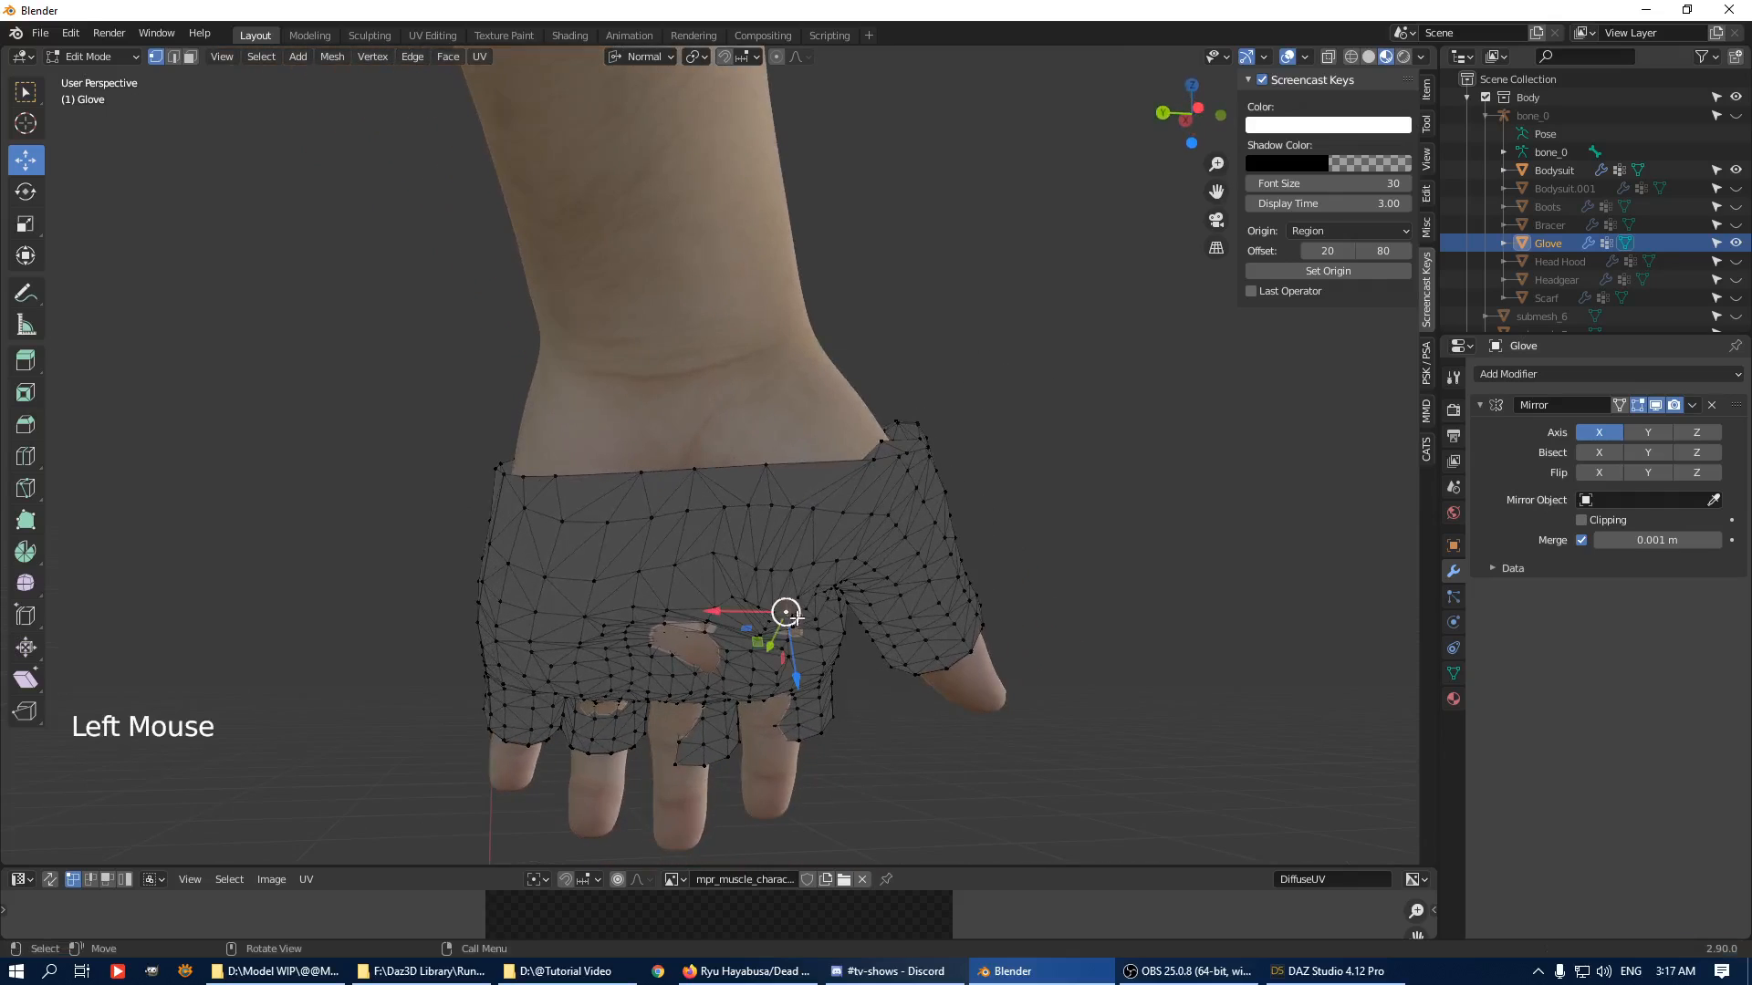
{"action": "key", "text": "ctrl+z"}
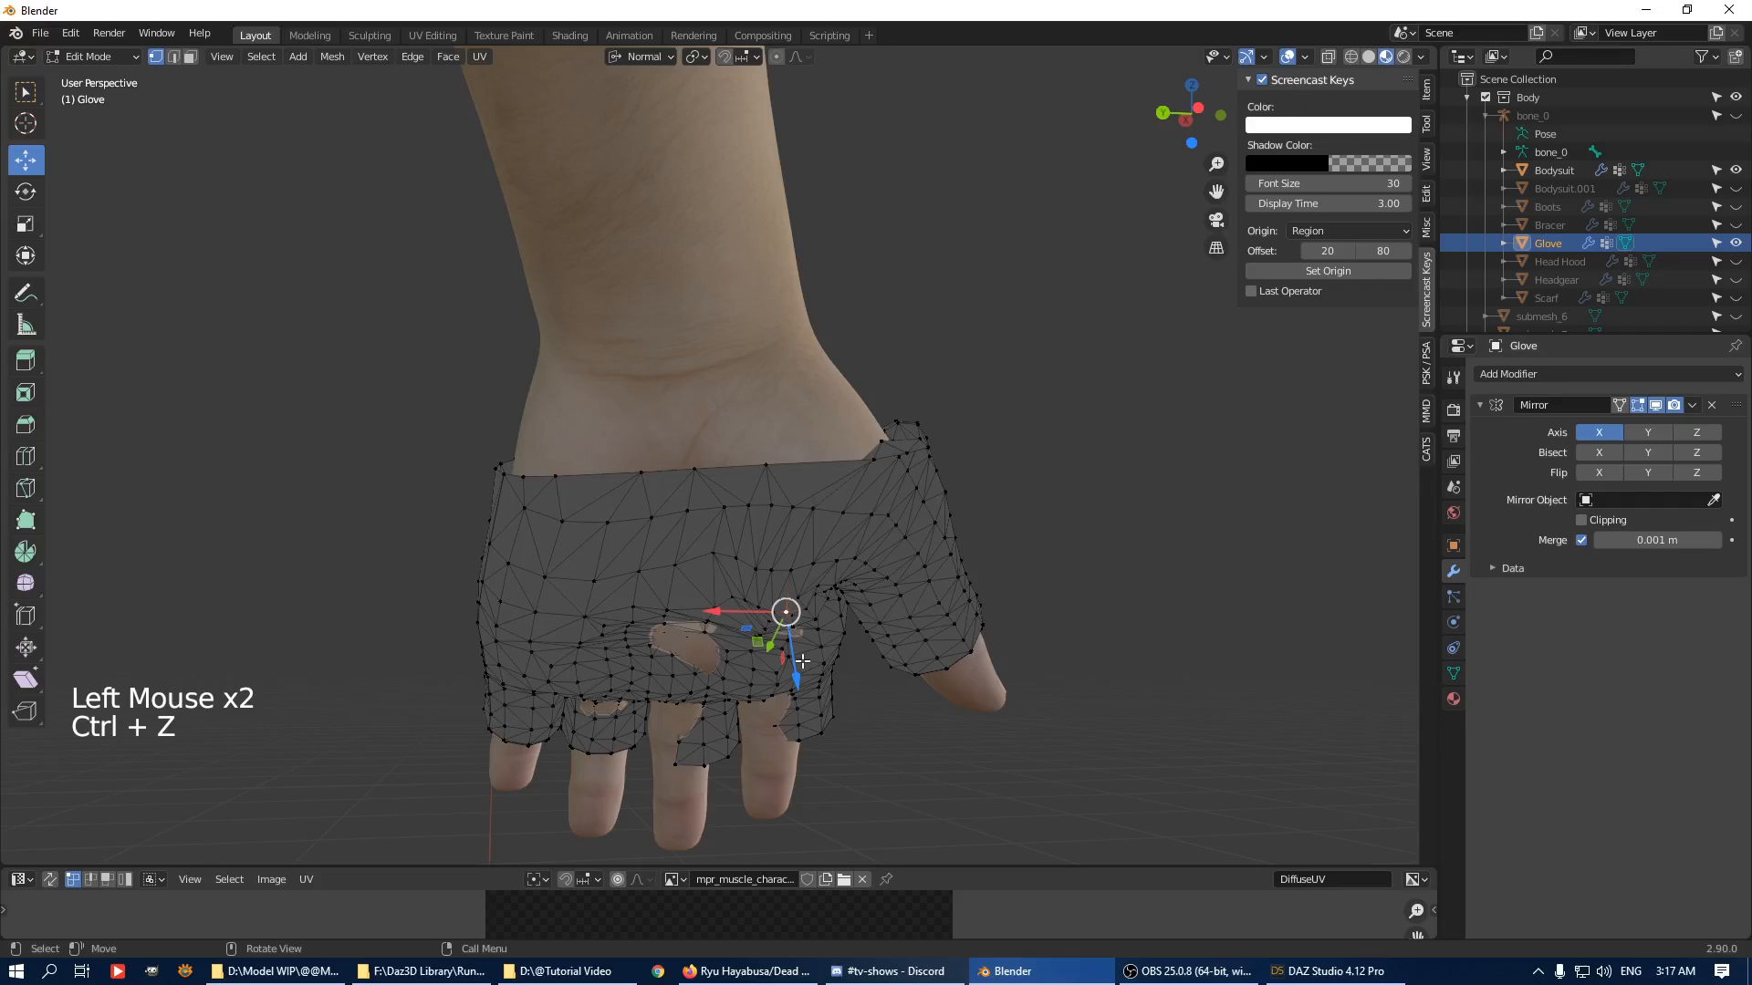
{"action": "key", "text": "o"}
{"action": "key", "text": "alt+o"}
{"action": "mouse_move", "coordinate": [794, 679]}
{"action": "left_mouse_down"}
{"action": "mouse_move", "coordinate": [799, 629]}
{"action": "mouse_move", "coordinate": [799, 648]}
{"action": "left_mouse_up"}
{"action": "scroll", "coordinate": [793, 659], "scroll_direction": "up", "scroll_amount": 13}
{"action": "middle_click_drag", "start_coordinate": [799, 647], "coordinate": [776, 603]}
{"action": "scroll", "coordinate": [1698, 264], "scroll_direction": "down", "scroll_amount": 9}
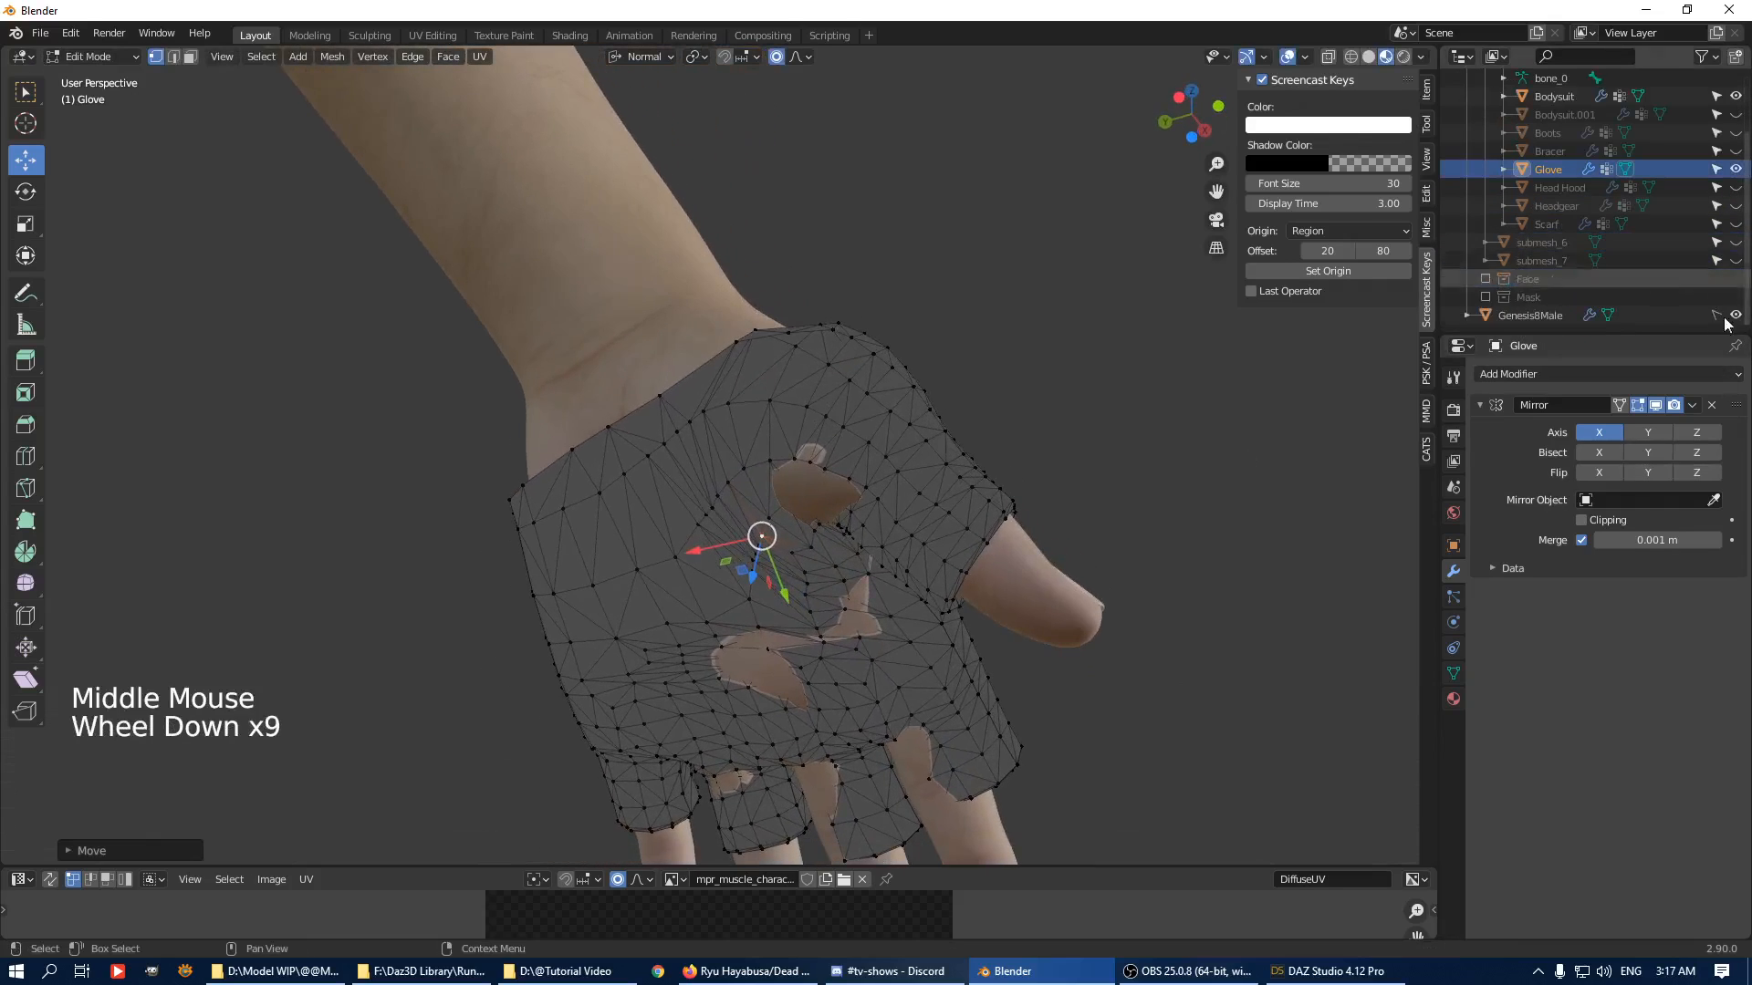
Hide Genesis8Male and convert all triangles of the Glove mesh to quads.
{"action": "left_click", "coordinate": [1736, 315]}
{"action": "middle_click_drag", "start_coordinate": [711, 429], "coordinate": [925, 471]}
{"action": "key", "text": "a"}
{"action": "key", "text": "alt+j"}
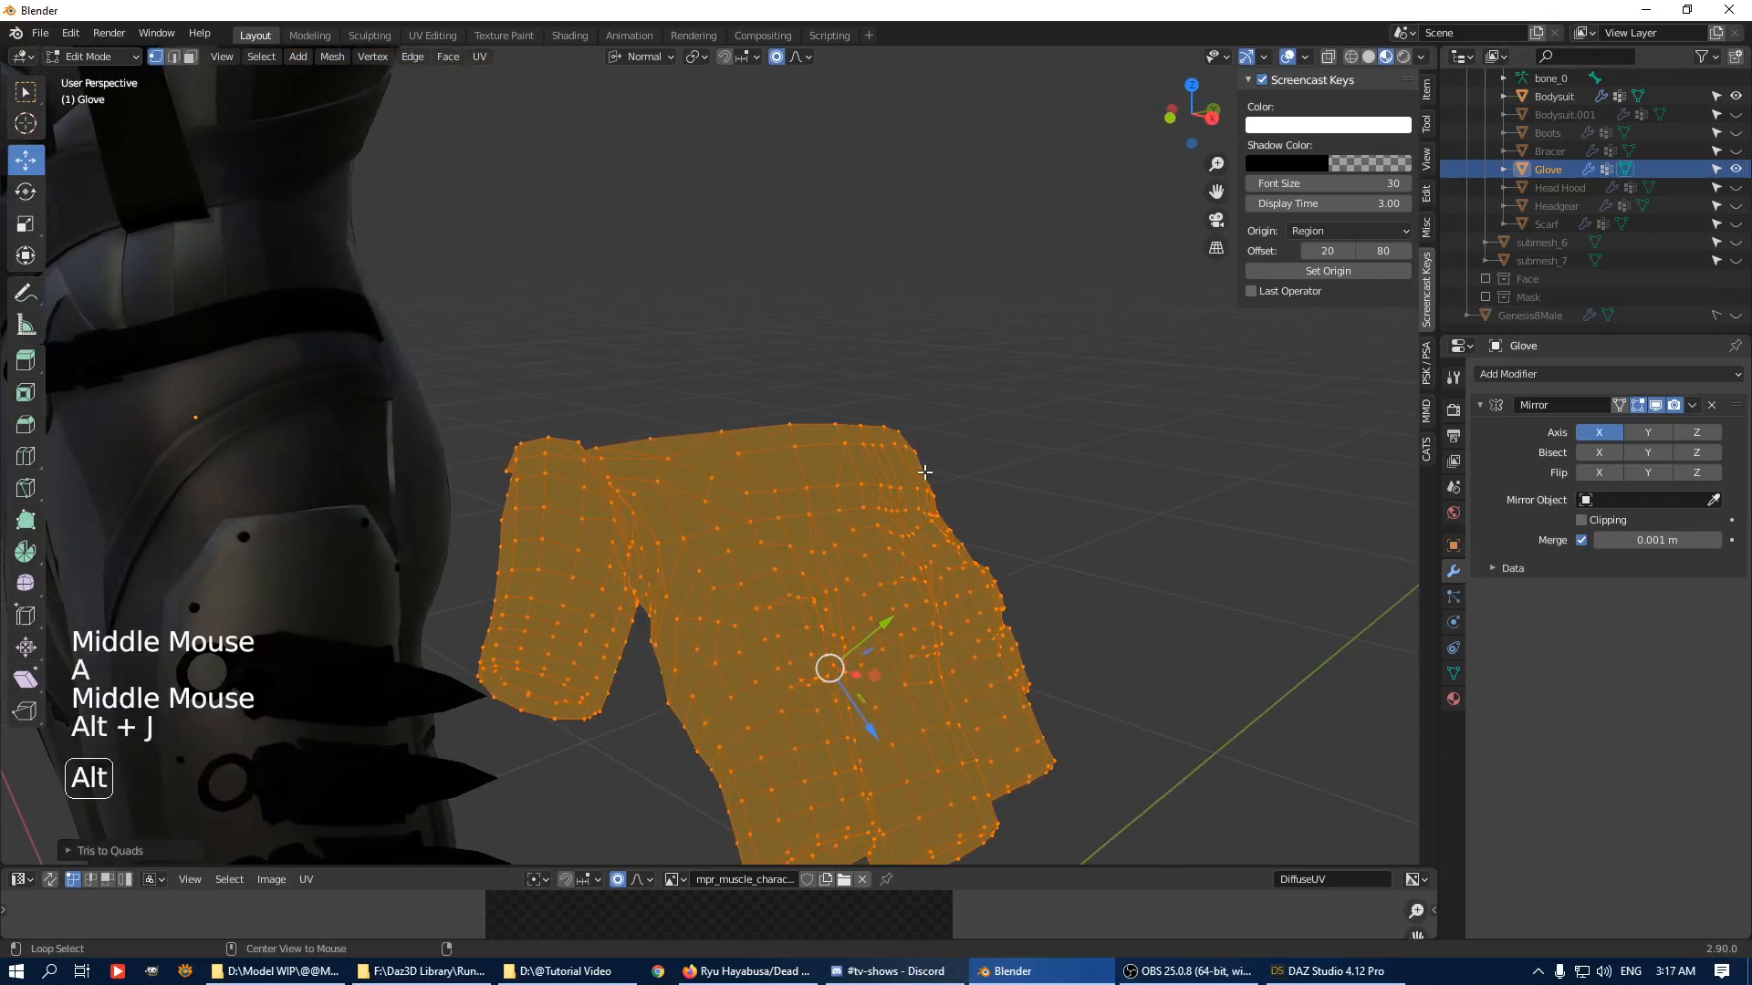
Switch the Glove mesh to edge selection and inspect its quad topology around the thumb and fingers.
{"action": "middle_click_drag", "start_coordinate": [933, 465], "coordinate": [649, 416]}
{"action": "scroll", "coordinate": [840, 450], "scroll_direction": "up", "scroll_amount": 2}
{"action": "scroll", "coordinate": [841, 450], "scroll_direction": "up", "scroll_amount": 1}
{"action": "key", "text": "2"}
{"action": "middle_click_drag", "start_coordinate": [665, 345], "coordinate": [765, 841]}
{"action": "scroll", "coordinate": [659, 301], "scroll_direction": "down", "scroll_amount": 3}
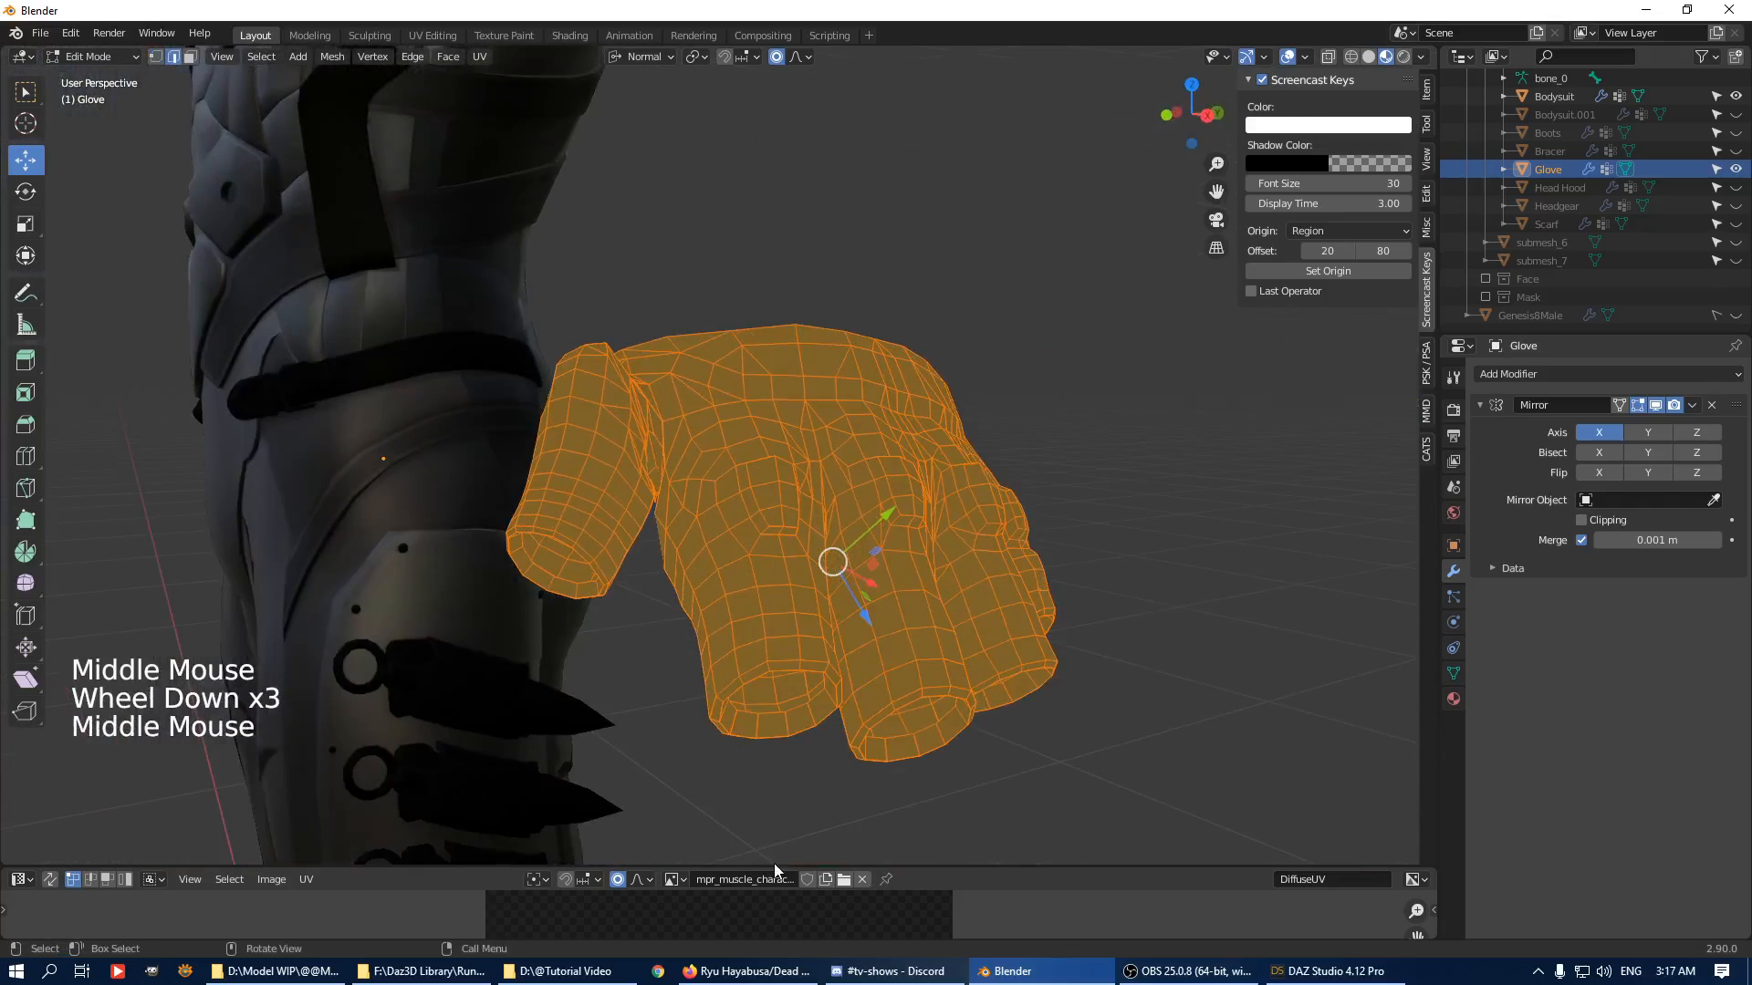
Enlarge the UV editor, select the whole Glove mesh, and bring its UV island into view.
{"action": "left_click", "coordinate": [775, 865]}
{"action": "left_click_drag", "start_coordinate": [775, 865], "coordinate": [774, 578]}
{"action": "key", "text": "a"}
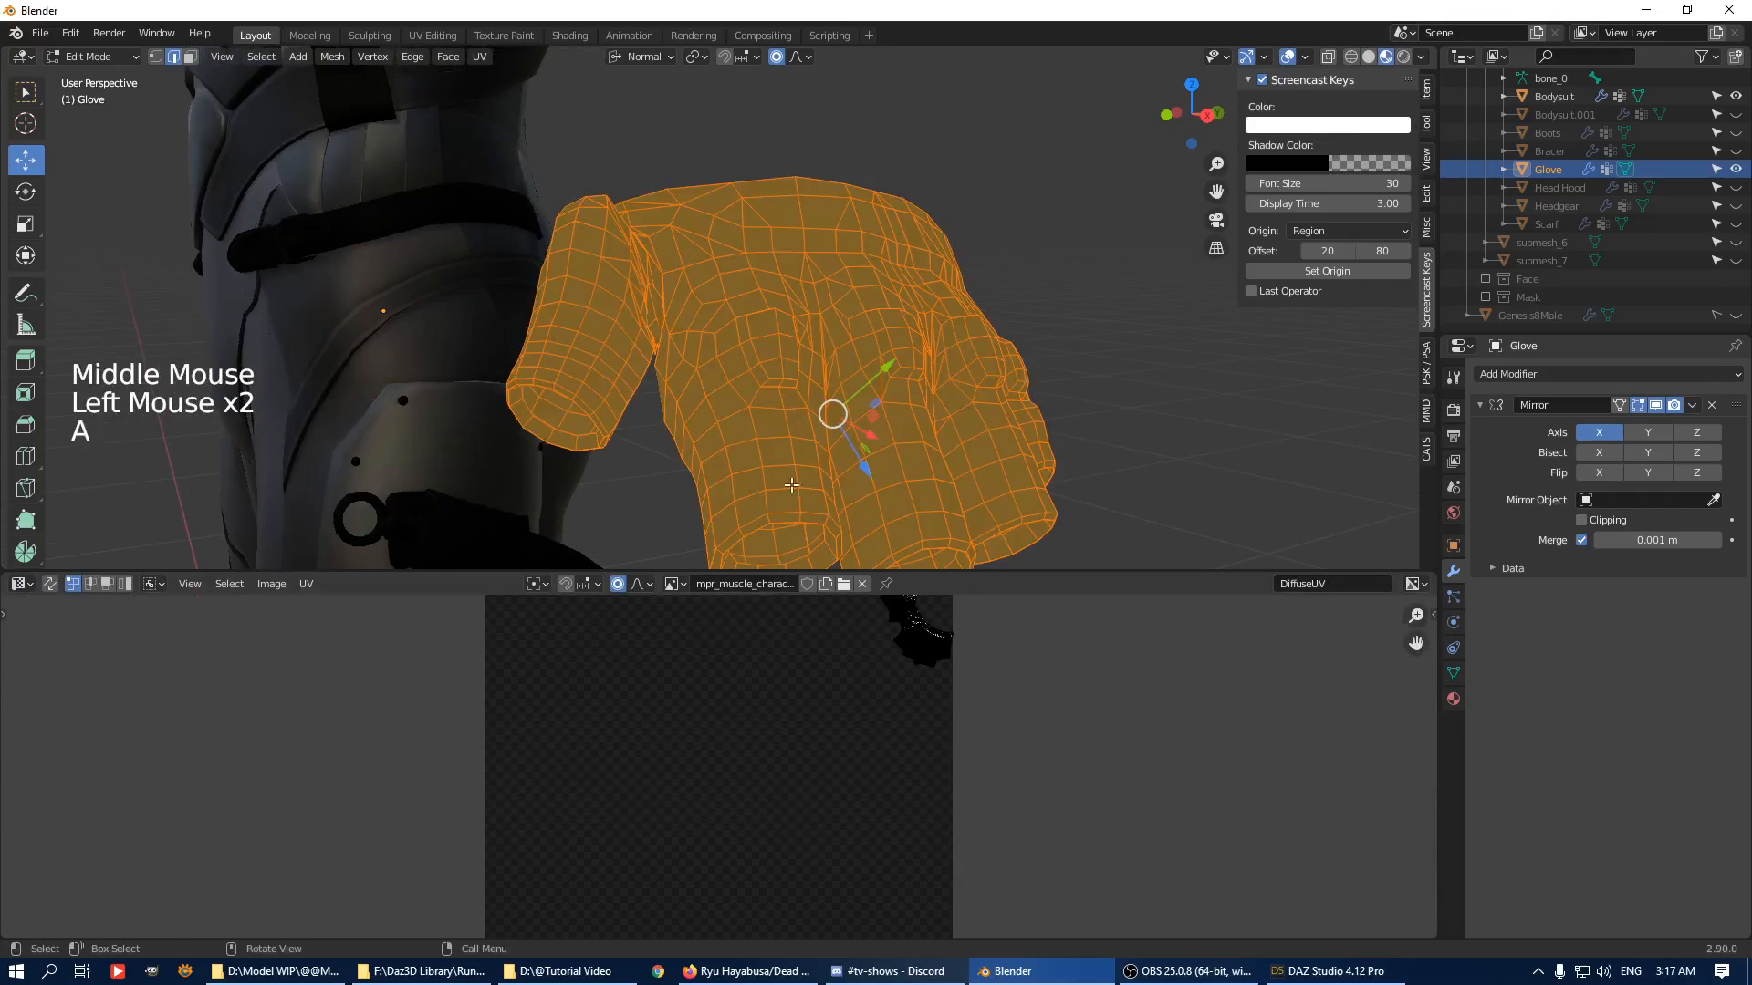
{"action": "scroll", "coordinate": [595, 884], "scroll_direction": "down", "scroll_amount": 3}
{"action": "middle_click_drag", "start_coordinate": [595, 884], "coordinate": [758, 798]}
{"action": "scroll", "coordinate": [758, 798], "scroll_direction": "up", "scroll_amount": 3}
{"action": "scroll", "coordinate": [993, 708], "scroll_direction": "up", "scroll_amount": 8}
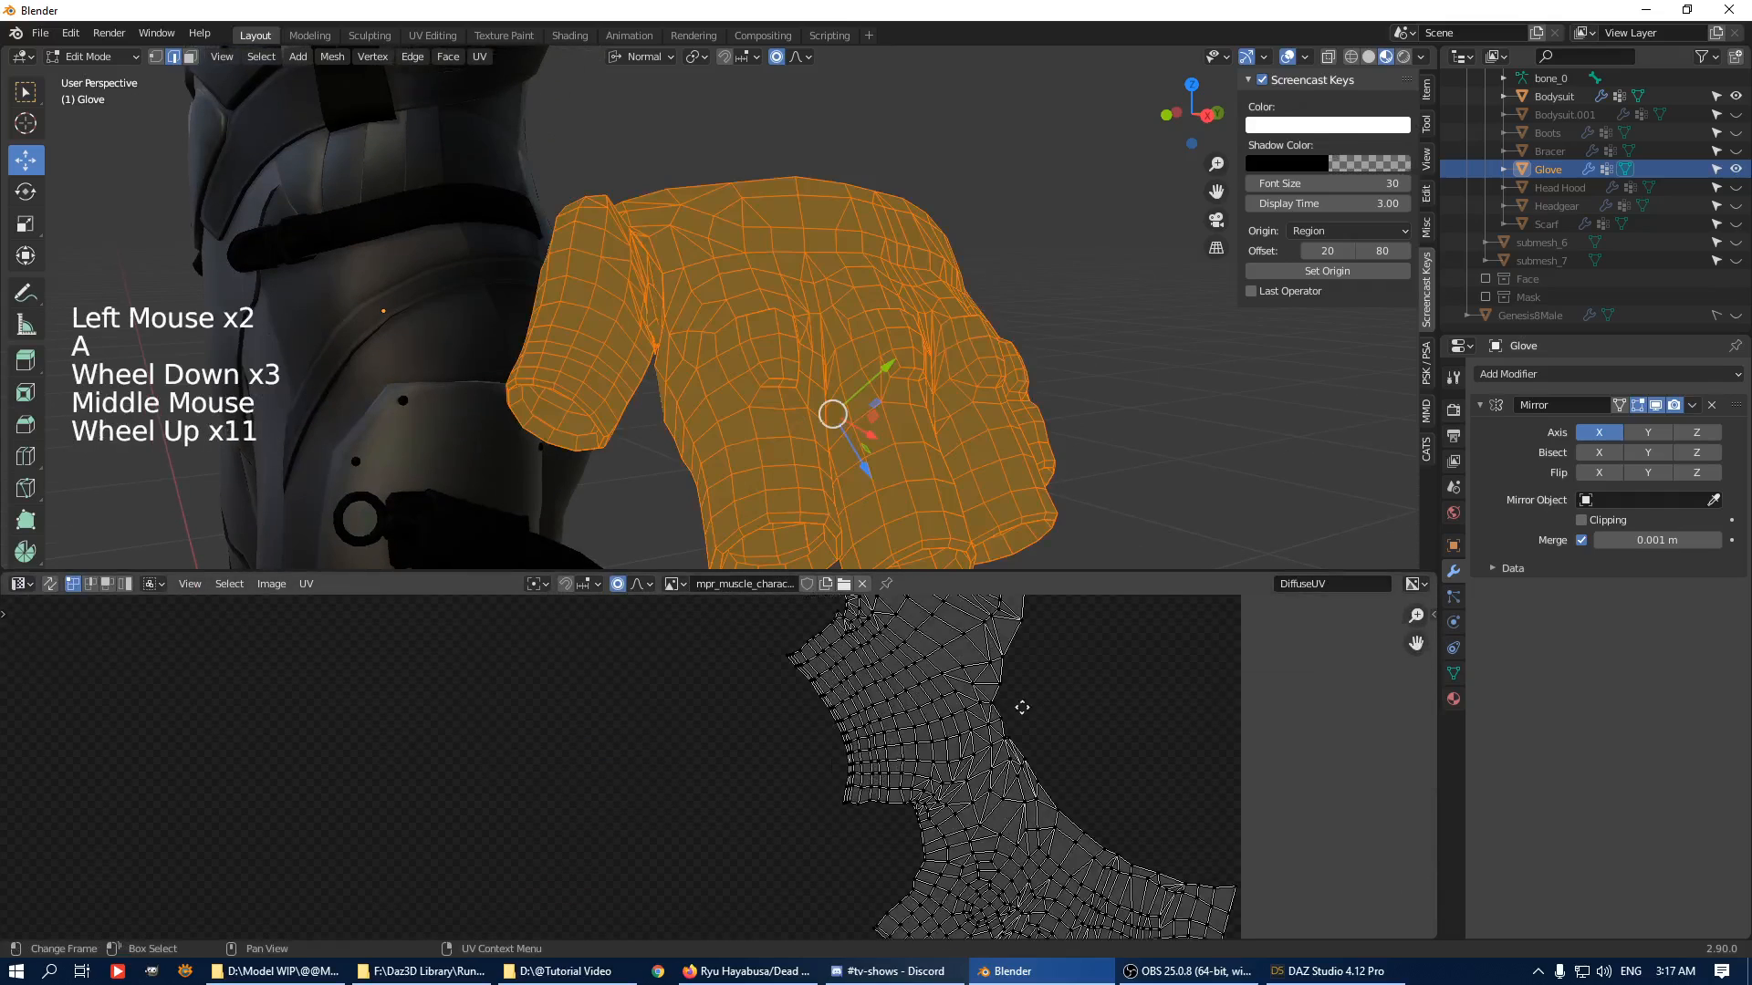
{"action": "middle_click_drag", "start_coordinate": [1016, 708], "coordinate": [705, 777]}
{"action": "scroll", "coordinate": [901, 822], "scroll_direction": "up", "scroll_amount": 3}
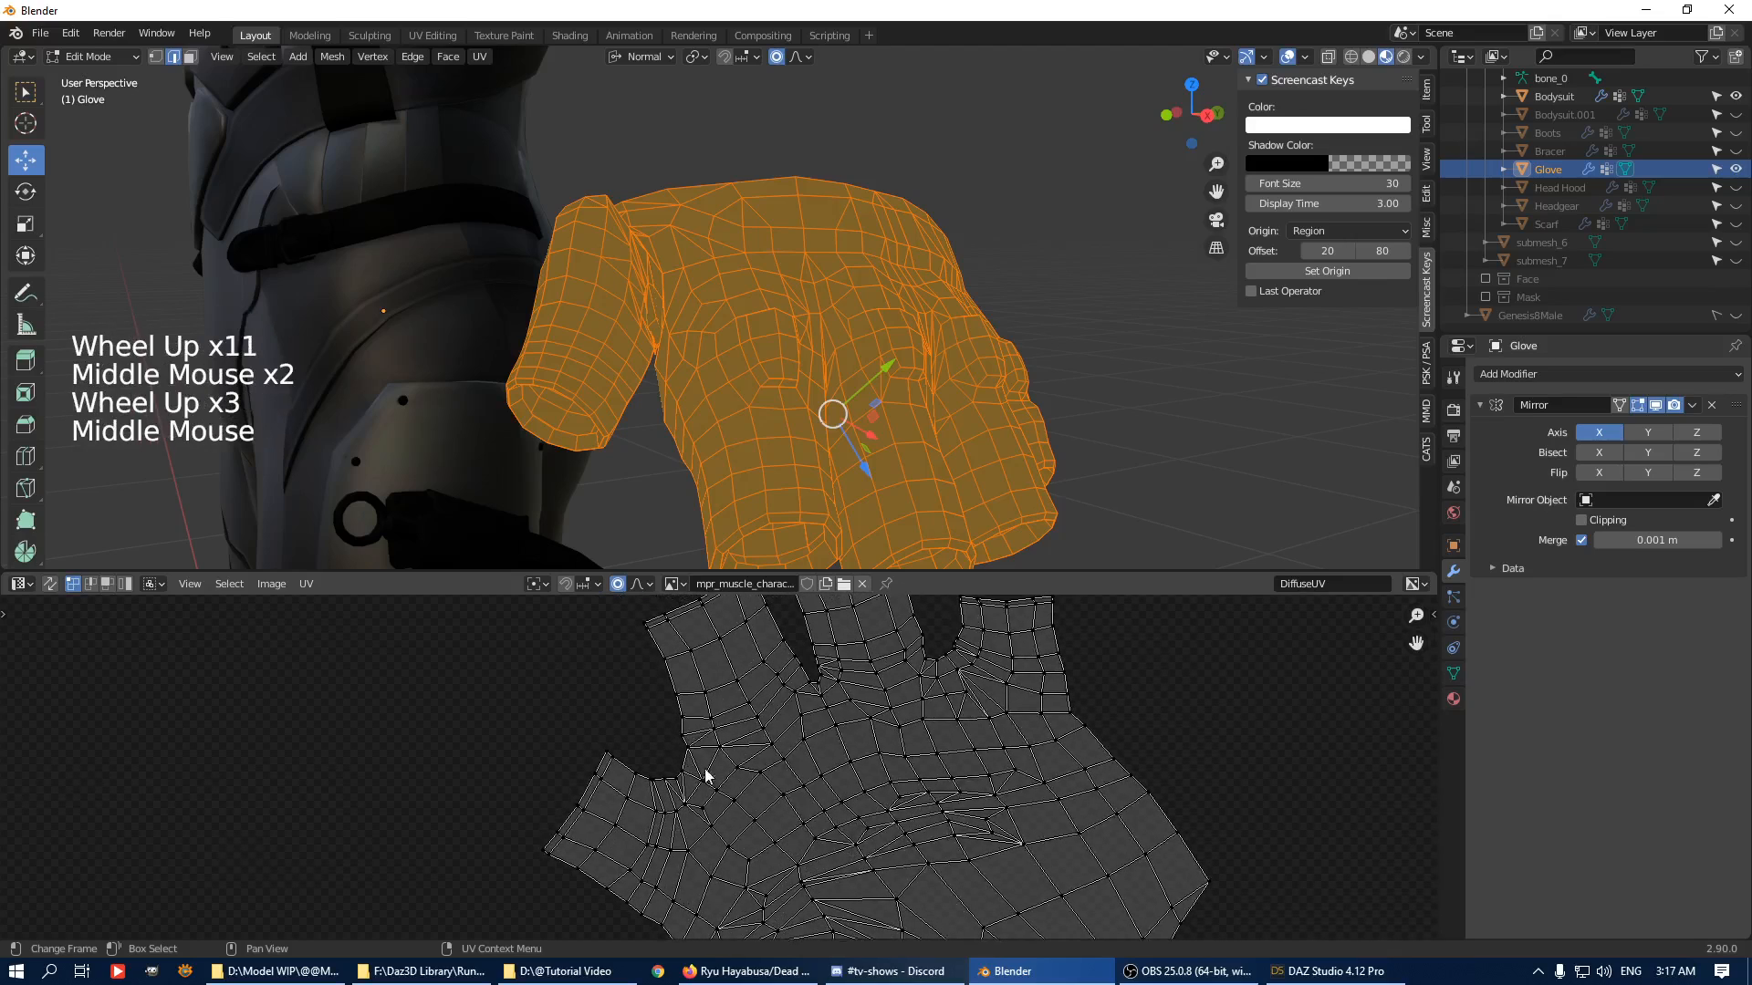
{"action": "middle_click_drag", "start_coordinate": [894, 706], "coordinate": [794, 802]}
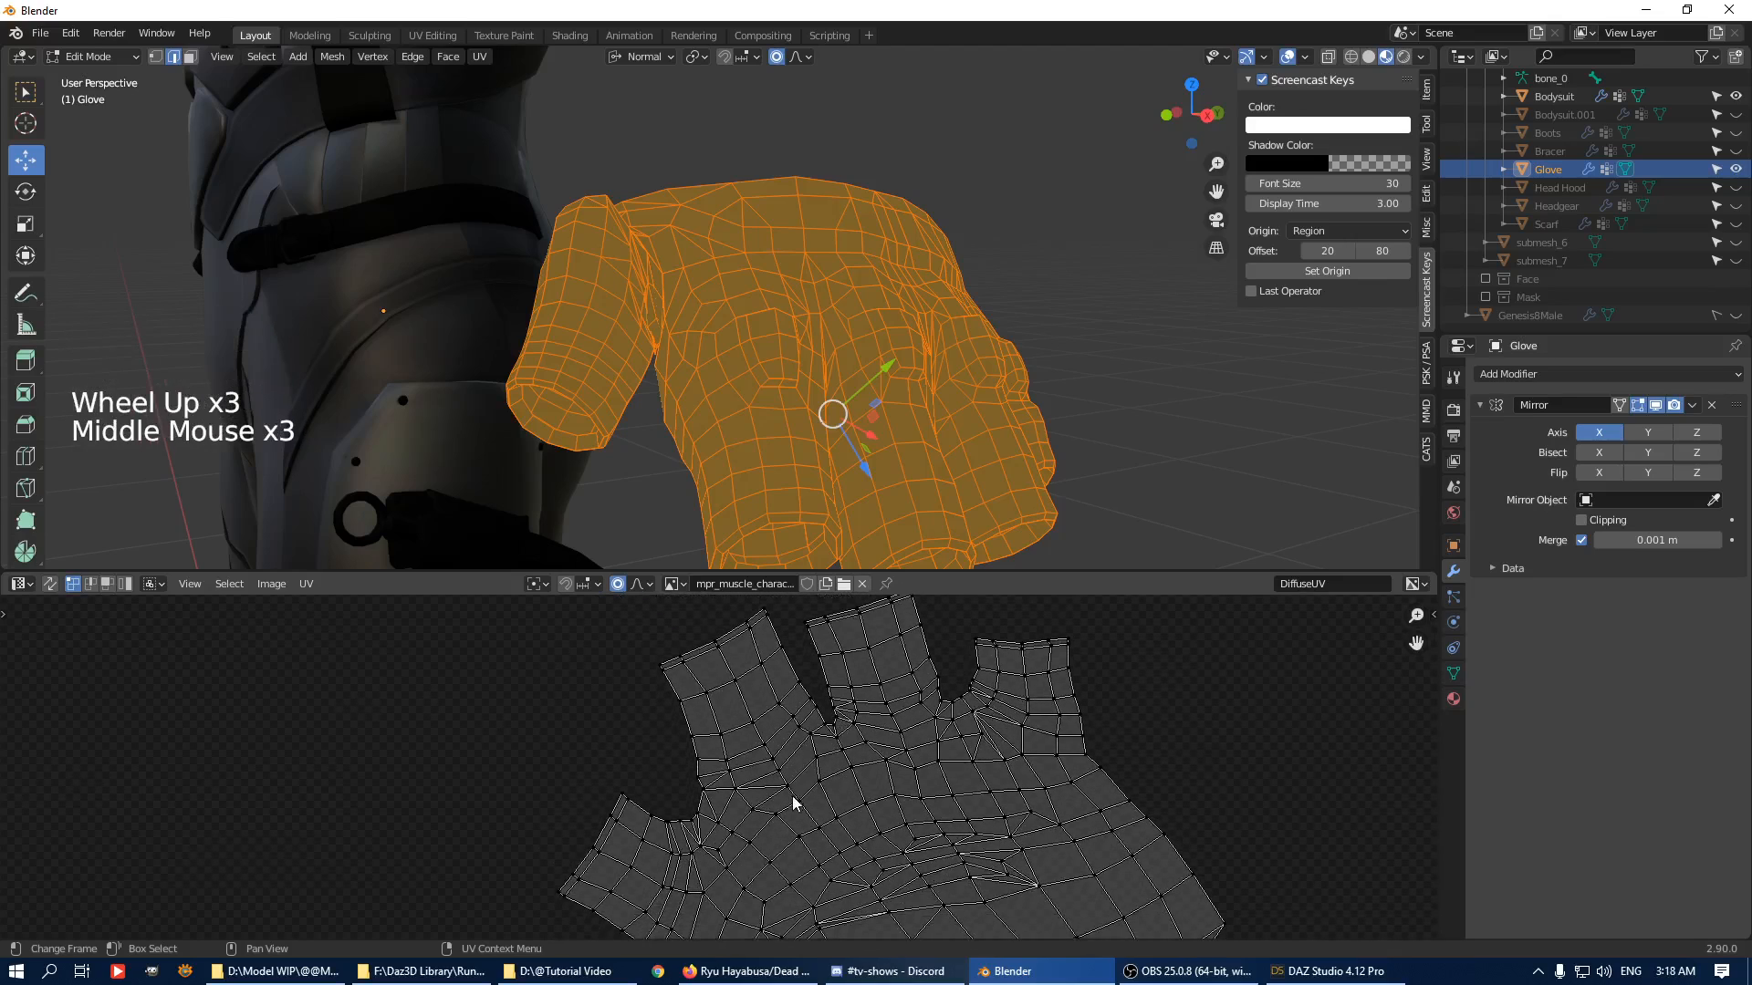
{"action": "scroll", "coordinate": [731, 801], "scroll_direction": "up", "scroll_amount": 3}
{"action": "left_click", "coordinate": [737, 783]}
{"action": "key", "text": "2"}
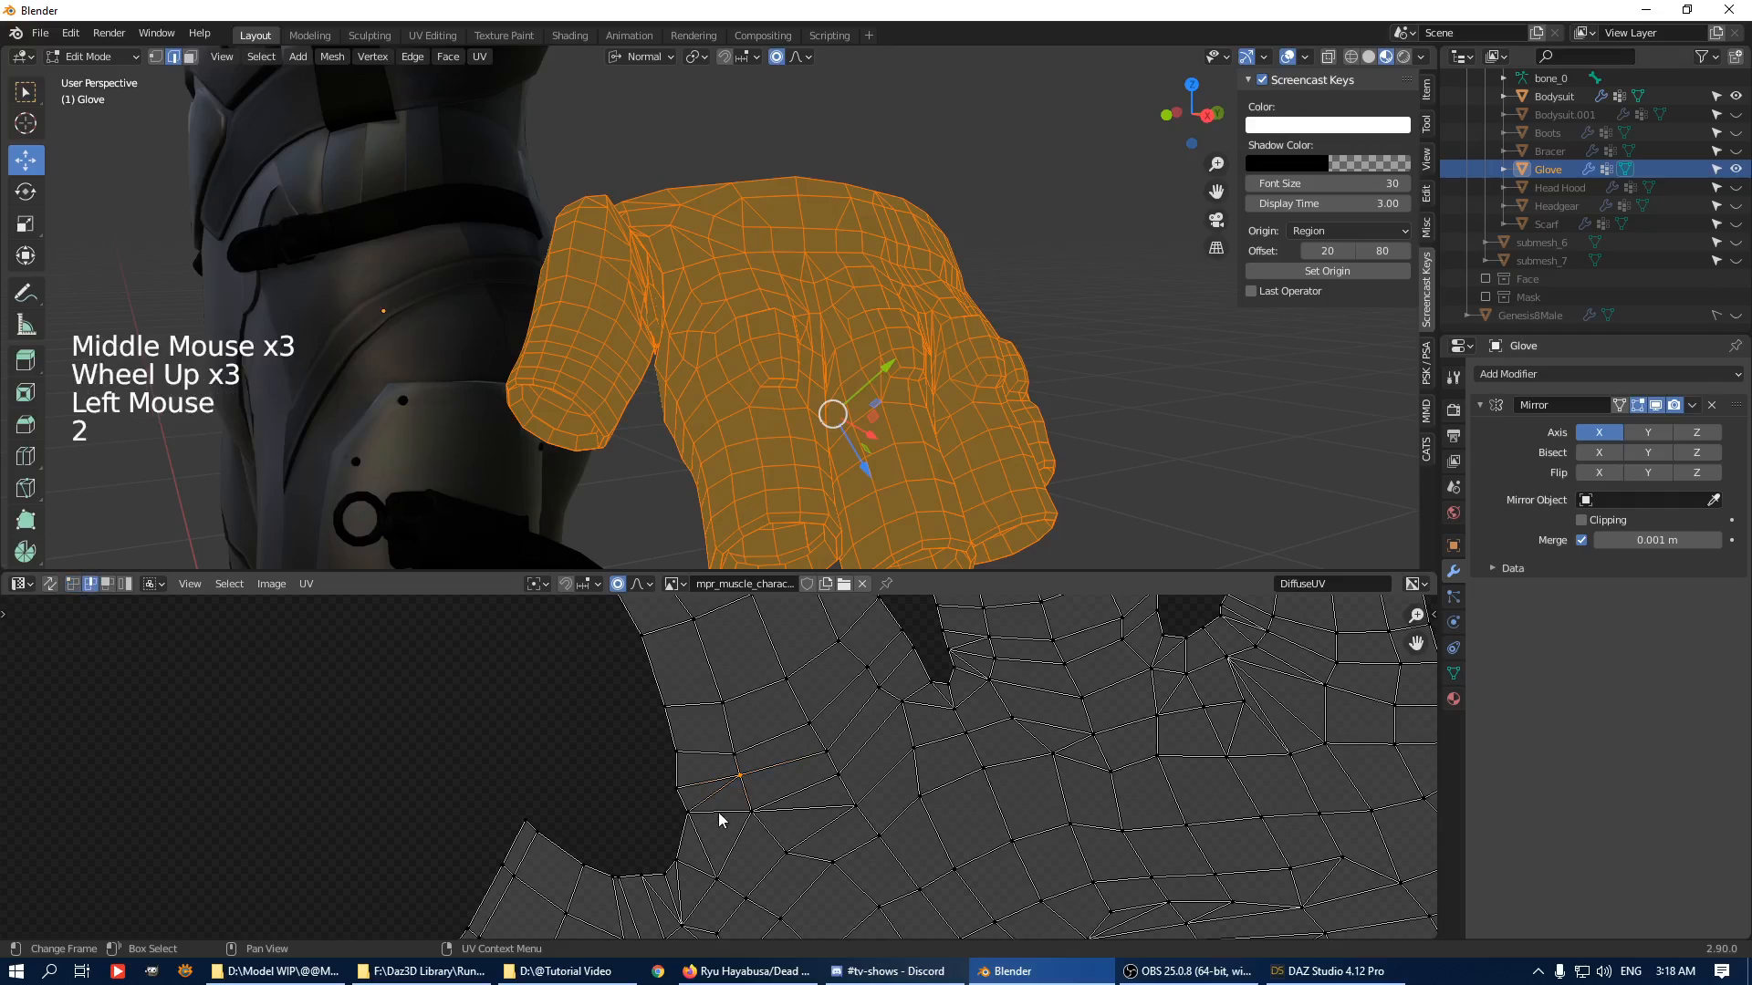
{"action": "left_click", "coordinate": [709, 793]}
{"action": "left_click", "coordinate": [790, 819], "text": "shift"}
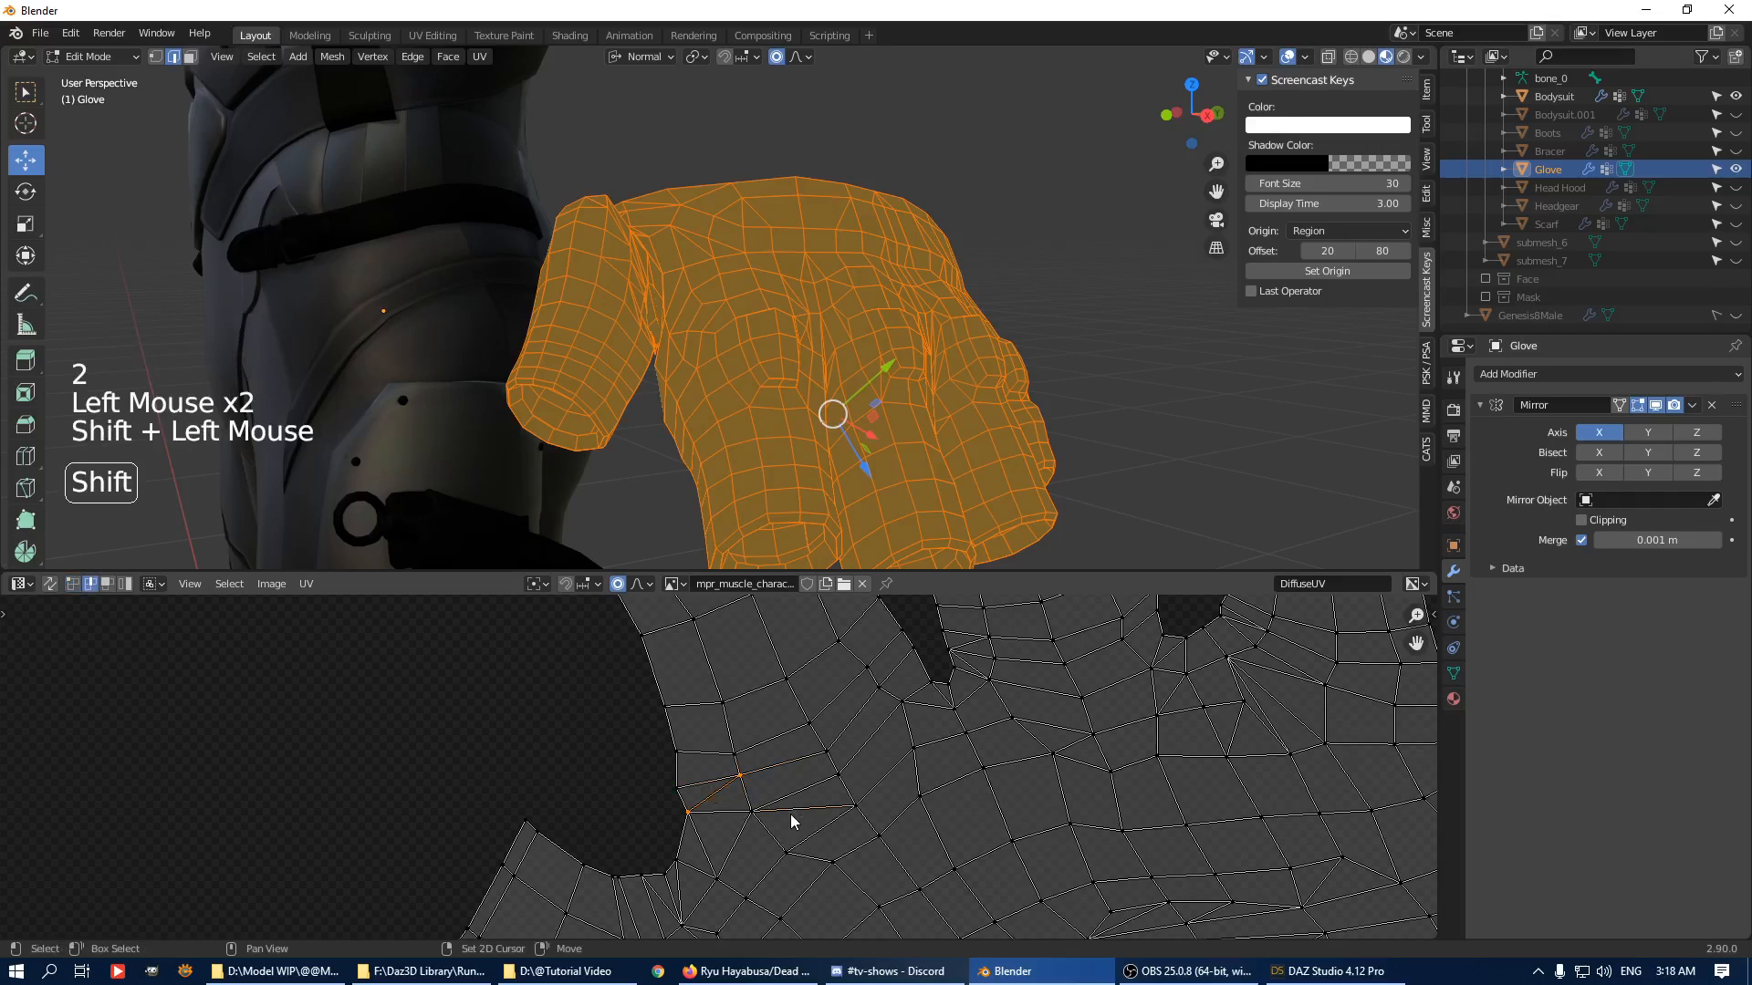
{"action": "left_click", "coordinate": [727, 795]}
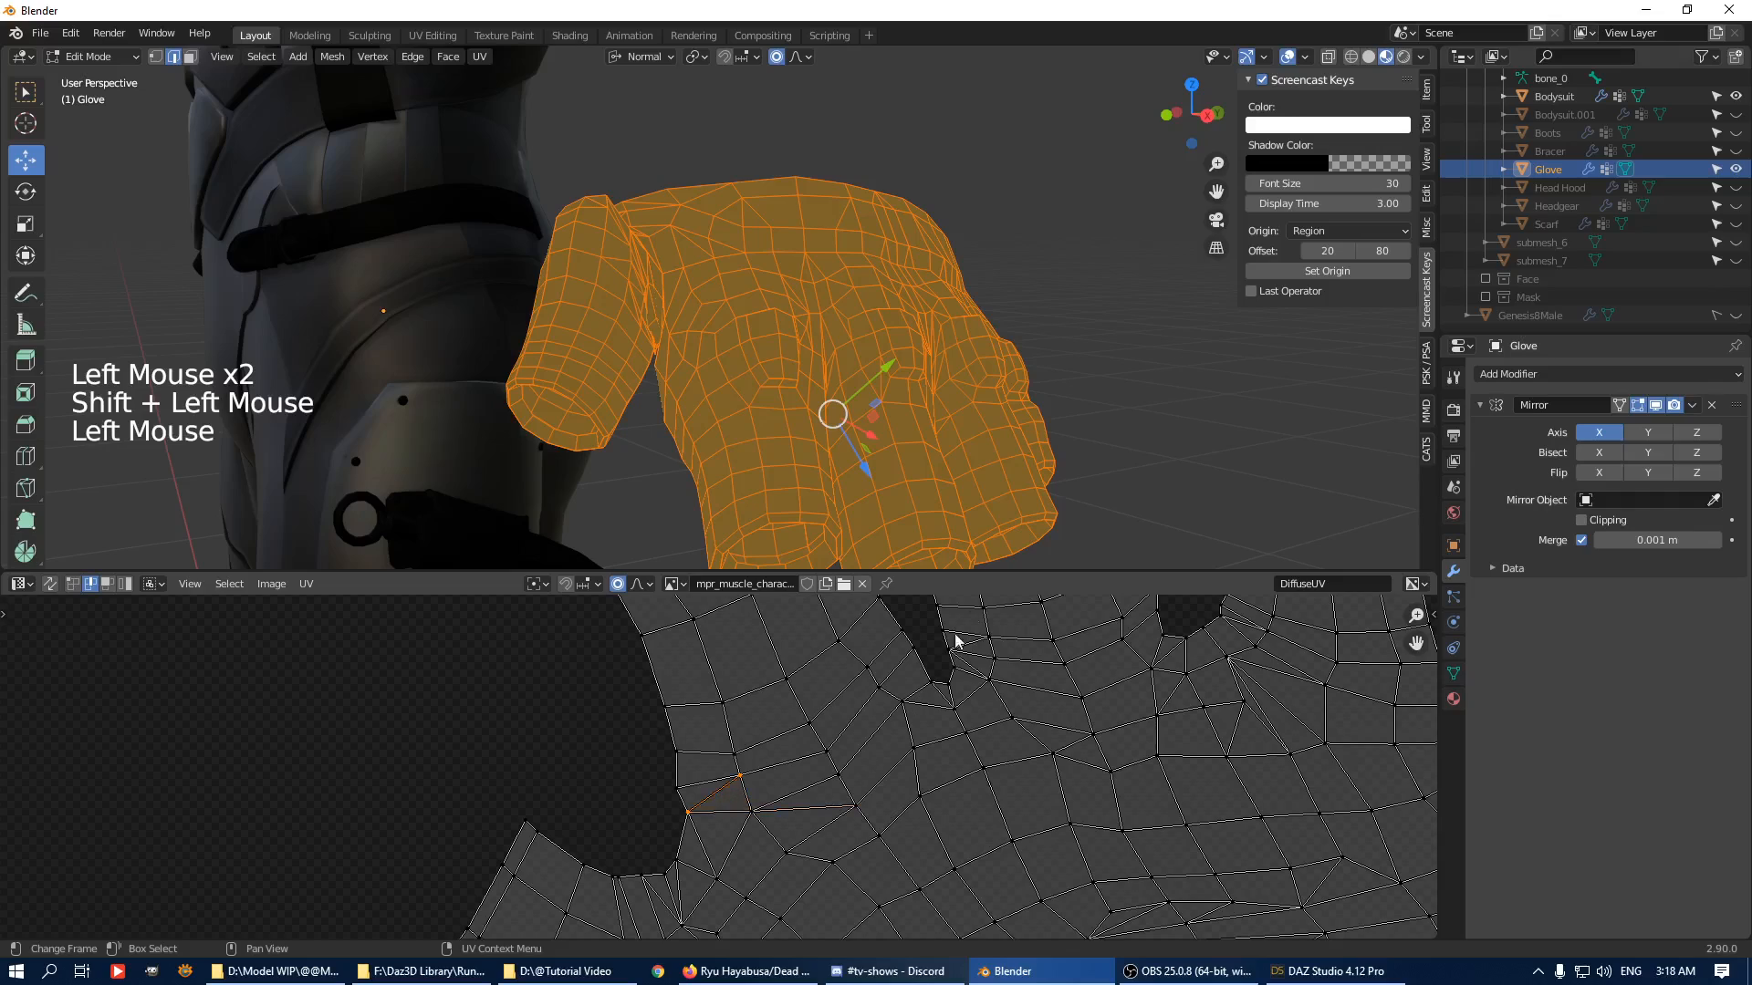
{"action": "left_click", "coordinate": [837, 814], "text": "ctrl"}
{"action": "left_click", "coordinate": [735, 808]}
{"action": "left_click", "coordinate": [750, 807], "text": "shift"}
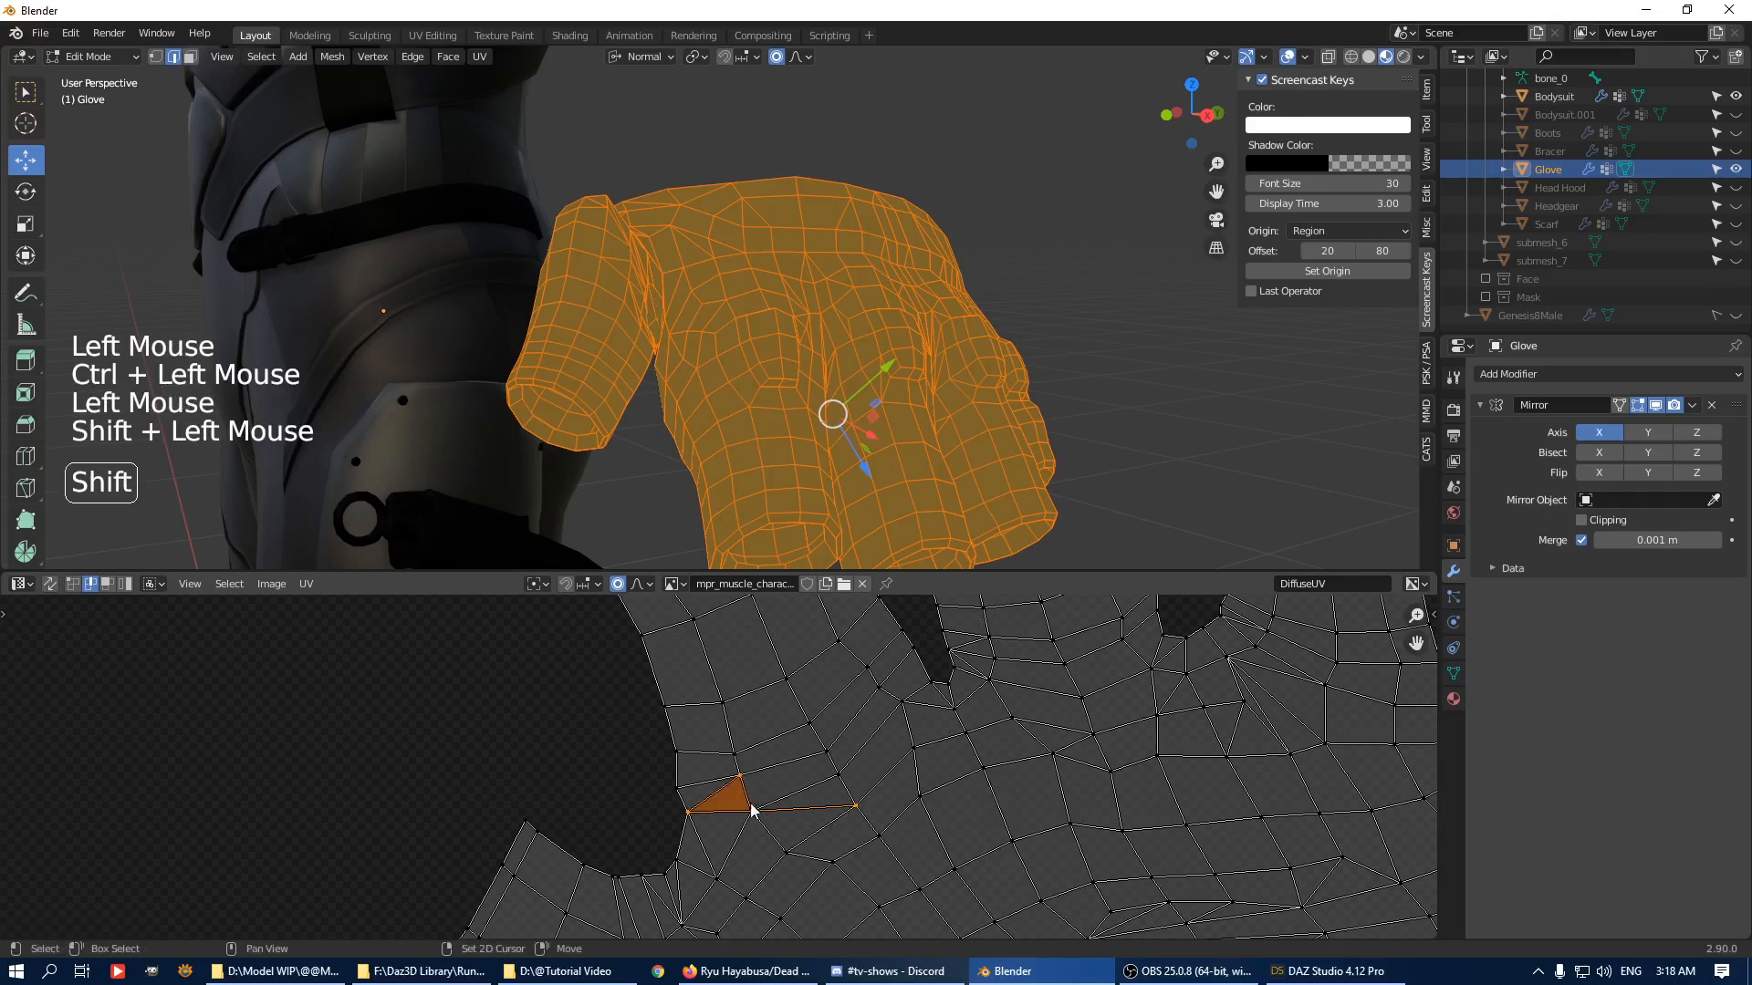
{"action": "left_click", "coordinate": [714, 793]}
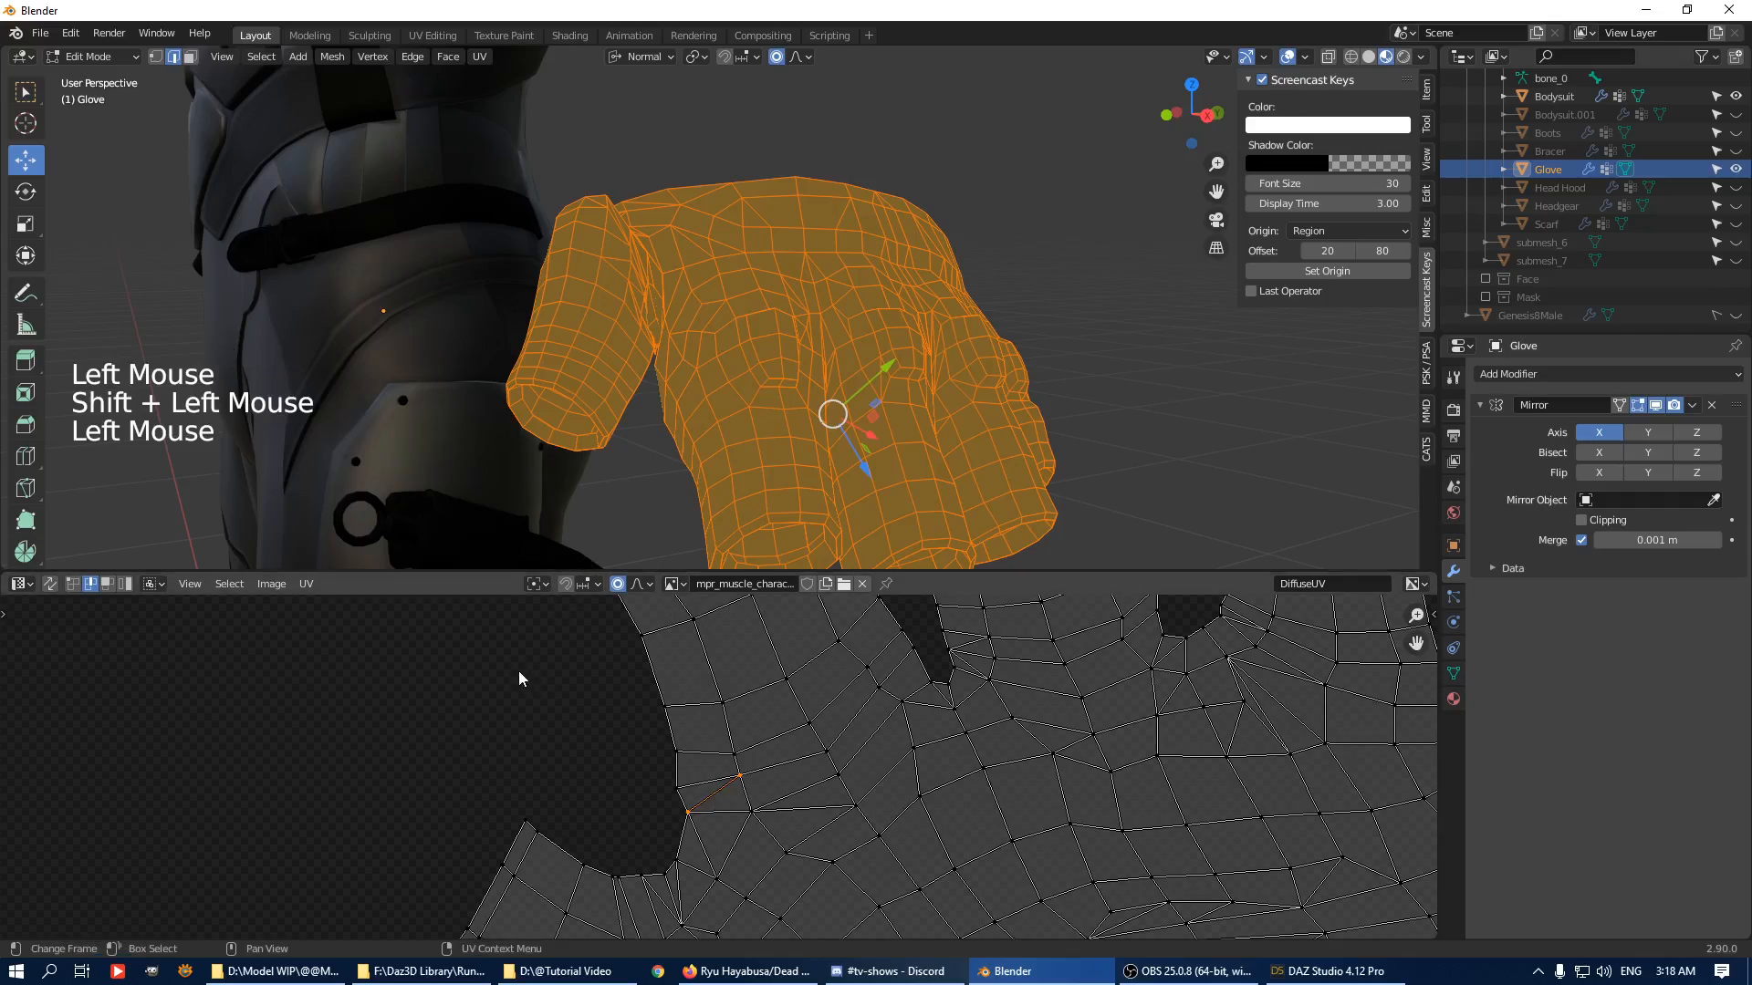
Turn on UV sync selection and dissolve the stray diagonal edges at the finger gap of the Glove mesh.
{"action": "key", "text": "2"}
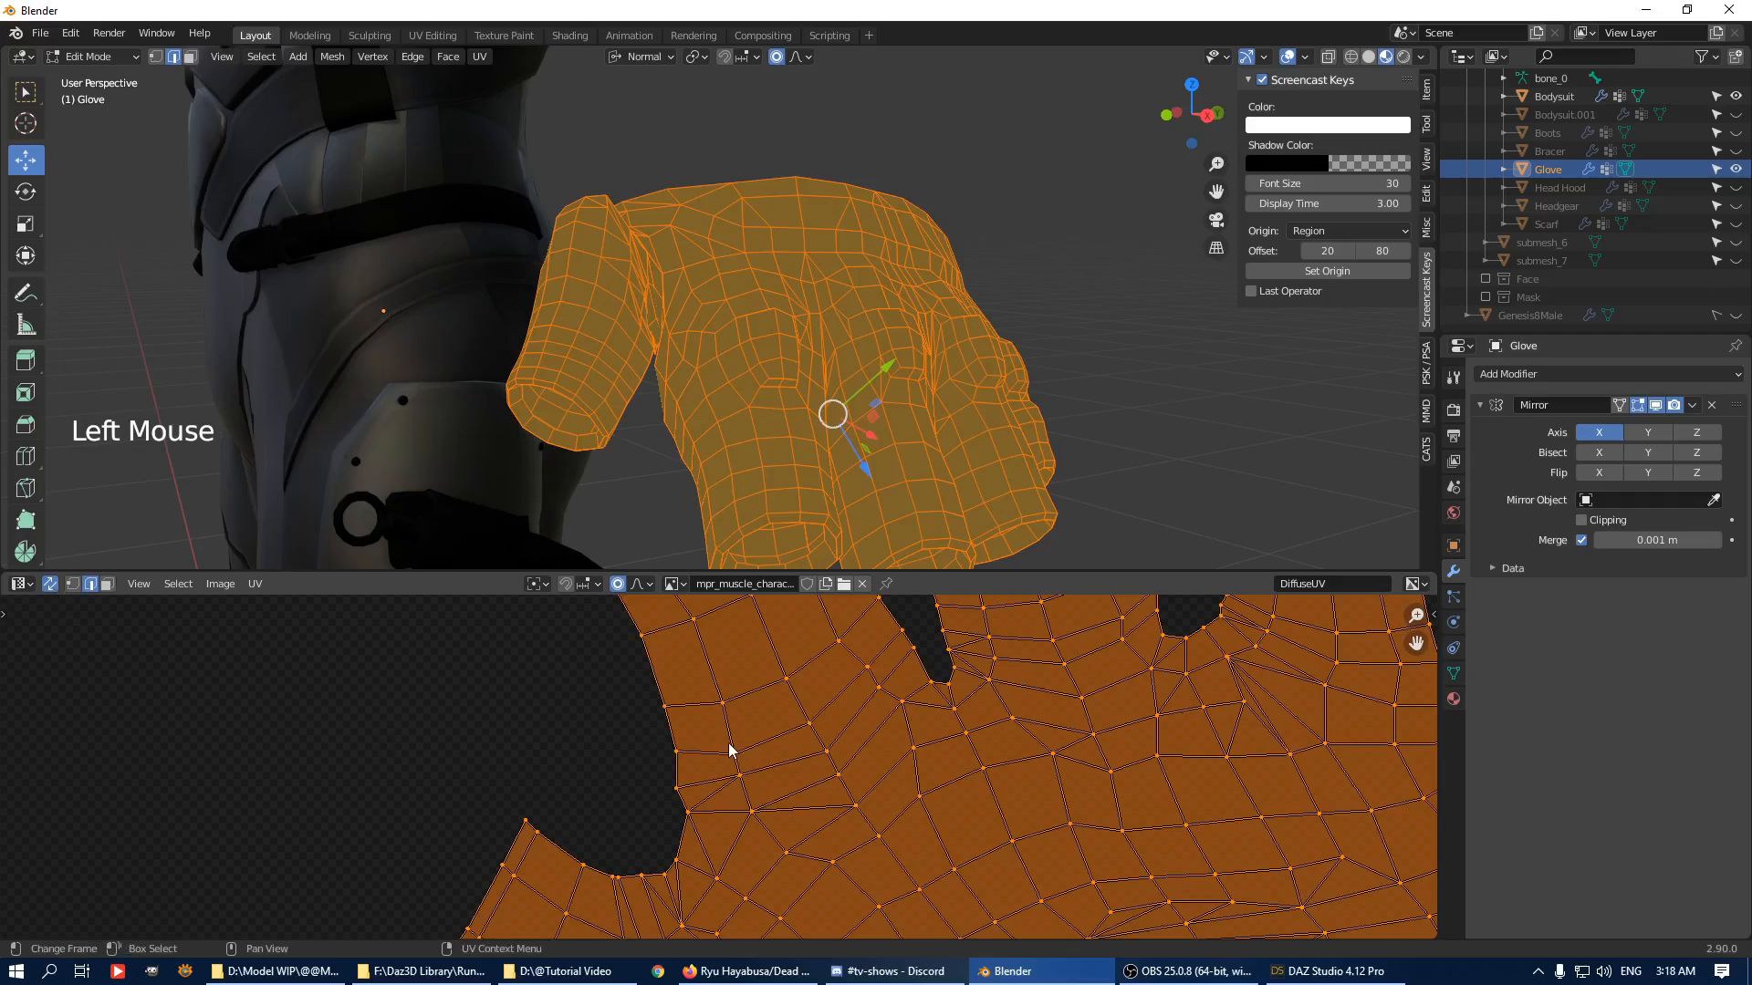
{"action": "double_click", "coordinate": [715, 801]}
{"action": "left_click", "coordinate": [810, 829], "text": "shift"}
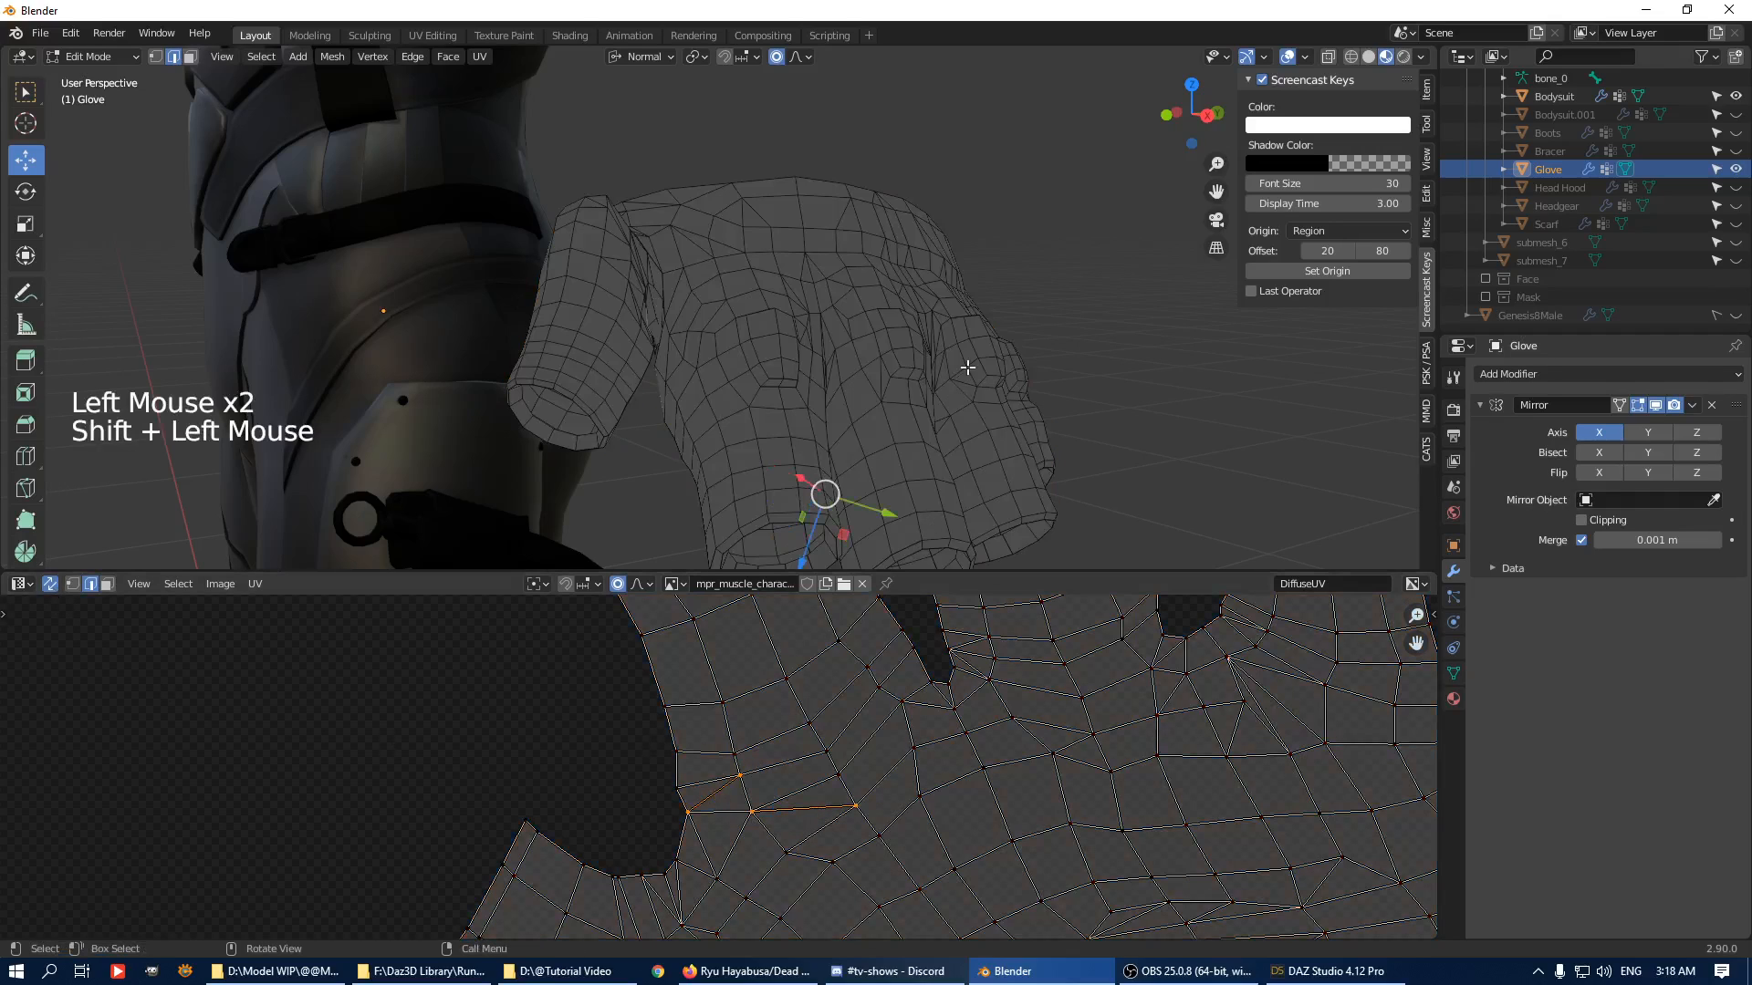
{"action": "key", "text": "Delete"}
{"action": "key", "text": "KP_Decimal"}
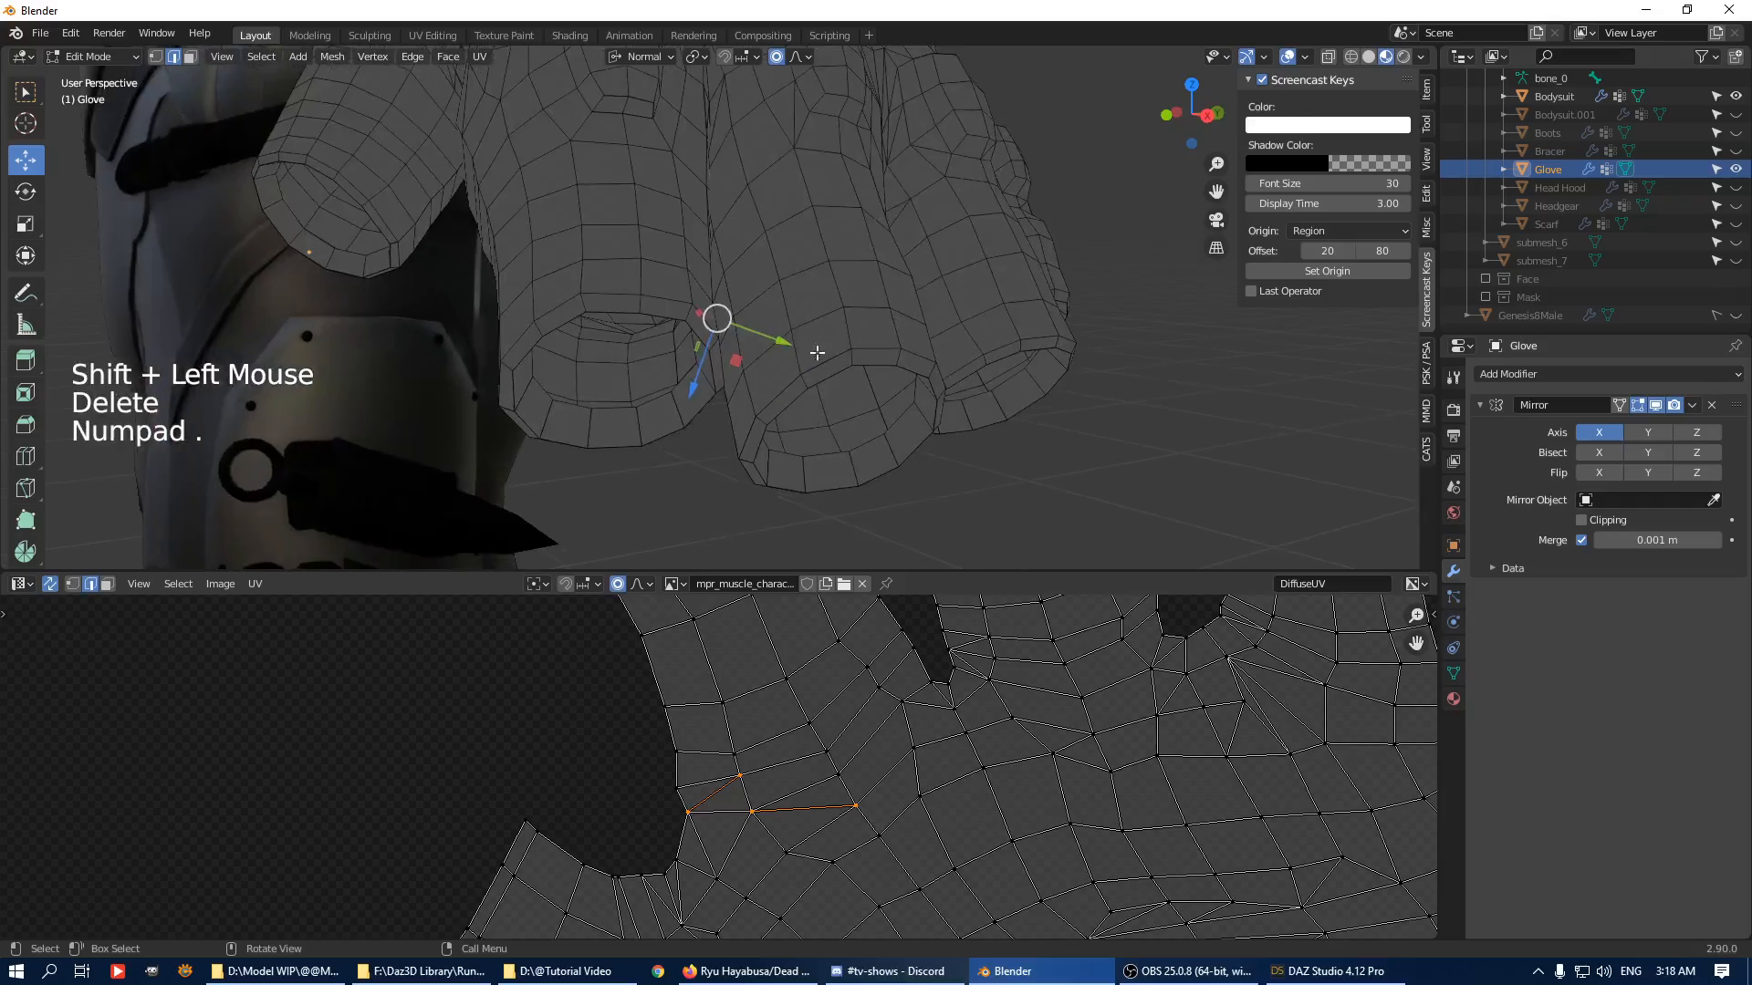
{"action": "middle_click_drag", "start_coordinate": [906, 282], "coordinate": [691, 283]}
{"action": "scroll", "coordinate": [840, 210], "scroll_direction": "up", "scroll_amount": 2}
{"action": "scroll", "coordinate": [773, 270], "scroll_direction": "down", "scroll_amount": 2}
{"action": "key", "text": "KP_5"}
{"action": "scroll", "coordinate": [773, 271], "scroll_direction": "up", "scroll_amount": 5}
{"action": "left_click", "coordinate": [648, 227], "text": "shift"}
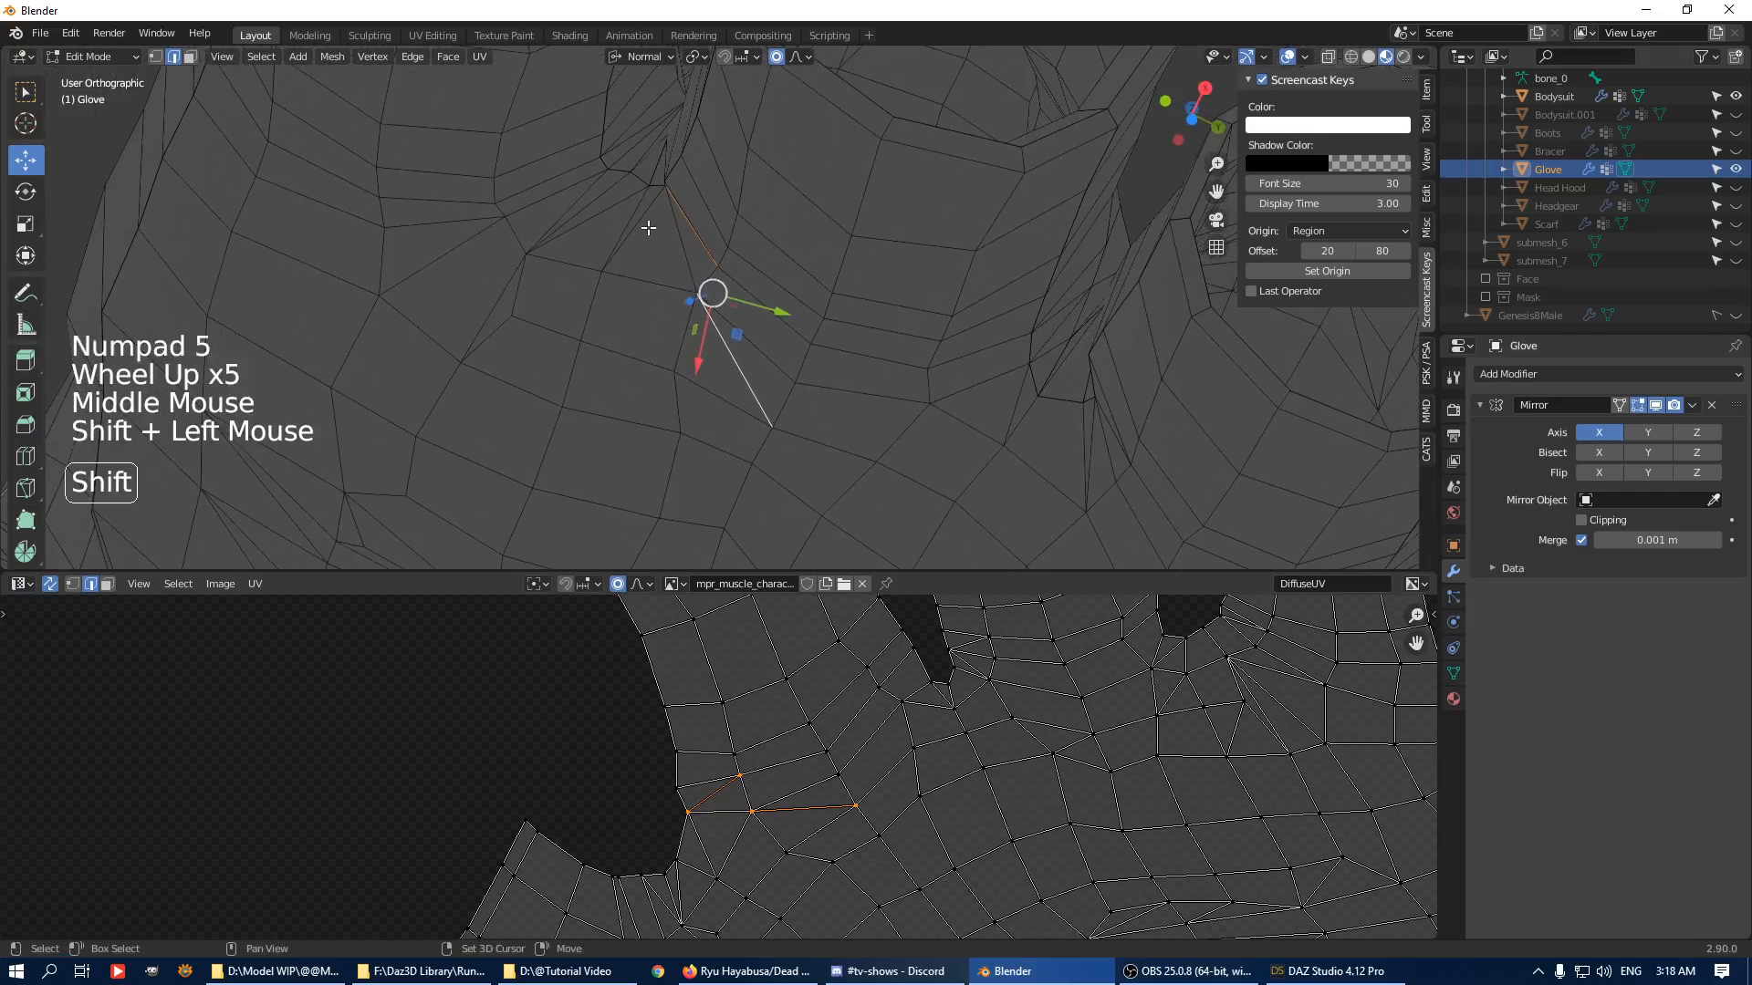
{"action": "key", "text": "Delete"}
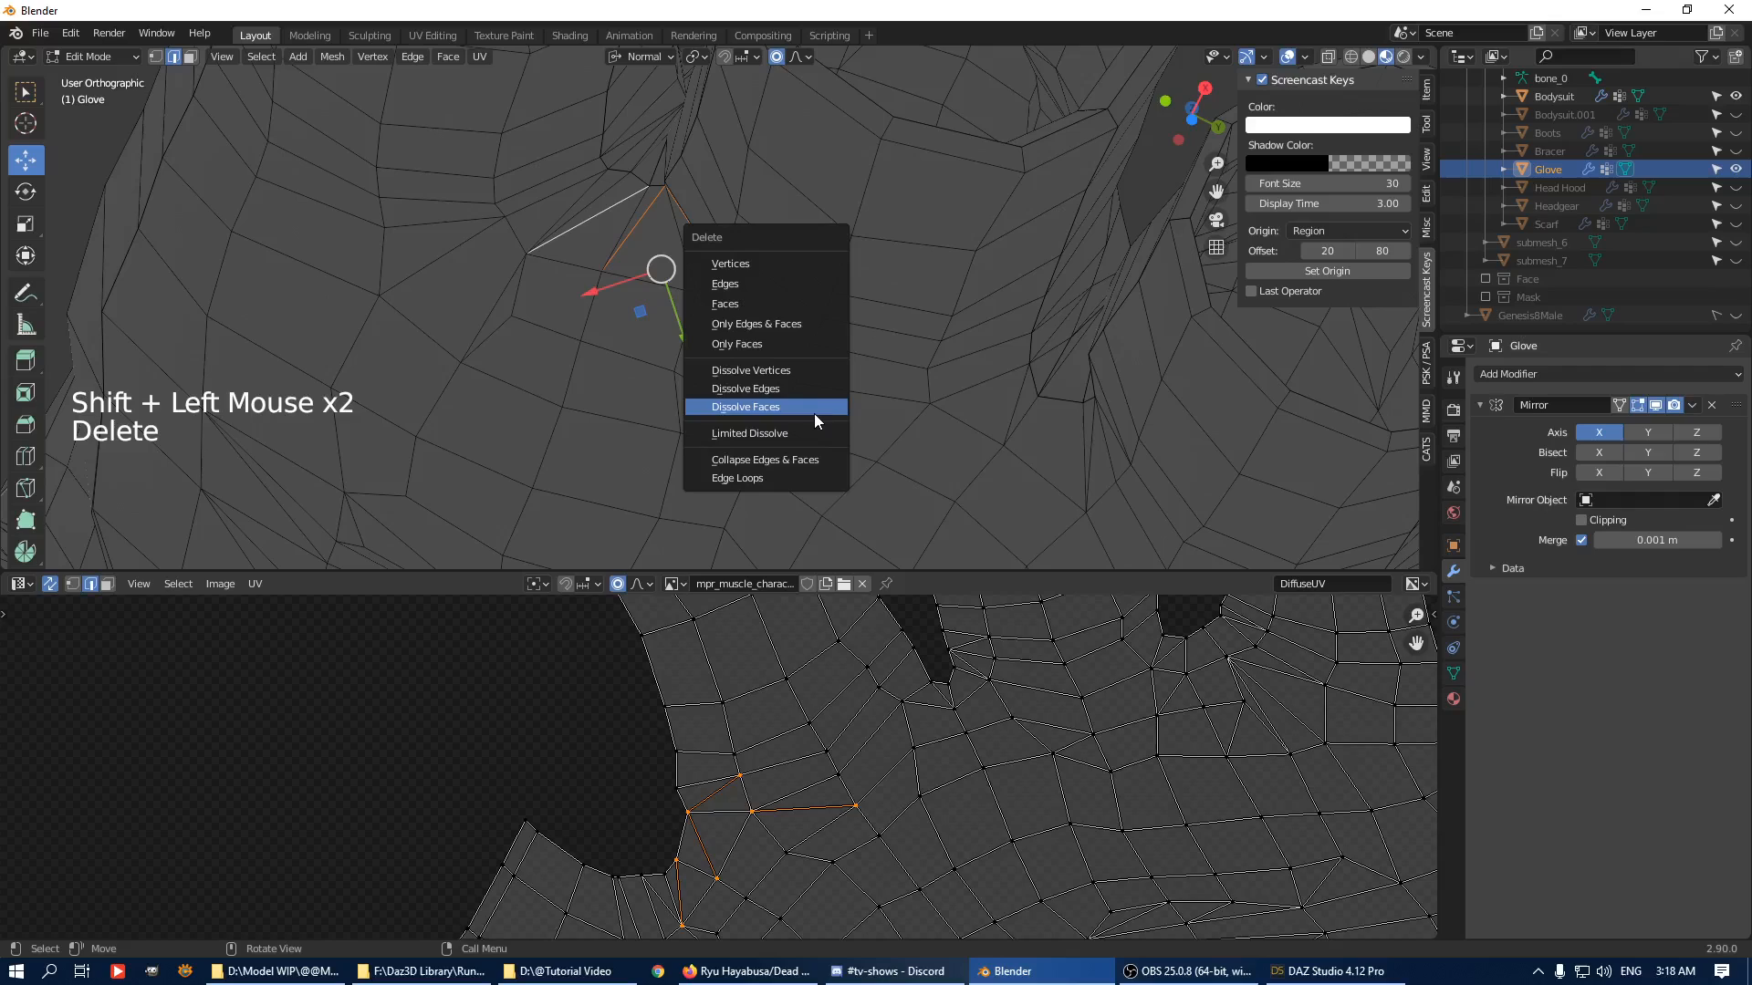
{"action": "left_click", "coordinate": [812, 392]}
Dissolve the single diagonal edge in the middle of the hand, below the finger bases.
{"action": "scroll", "coordinate": [935, 341], "scroll_direction": "down", "scroll_amount": 5}
{"action": "middle_click_drag", "start_coordinate": [934, 340], "coordinate": [833, 304]}
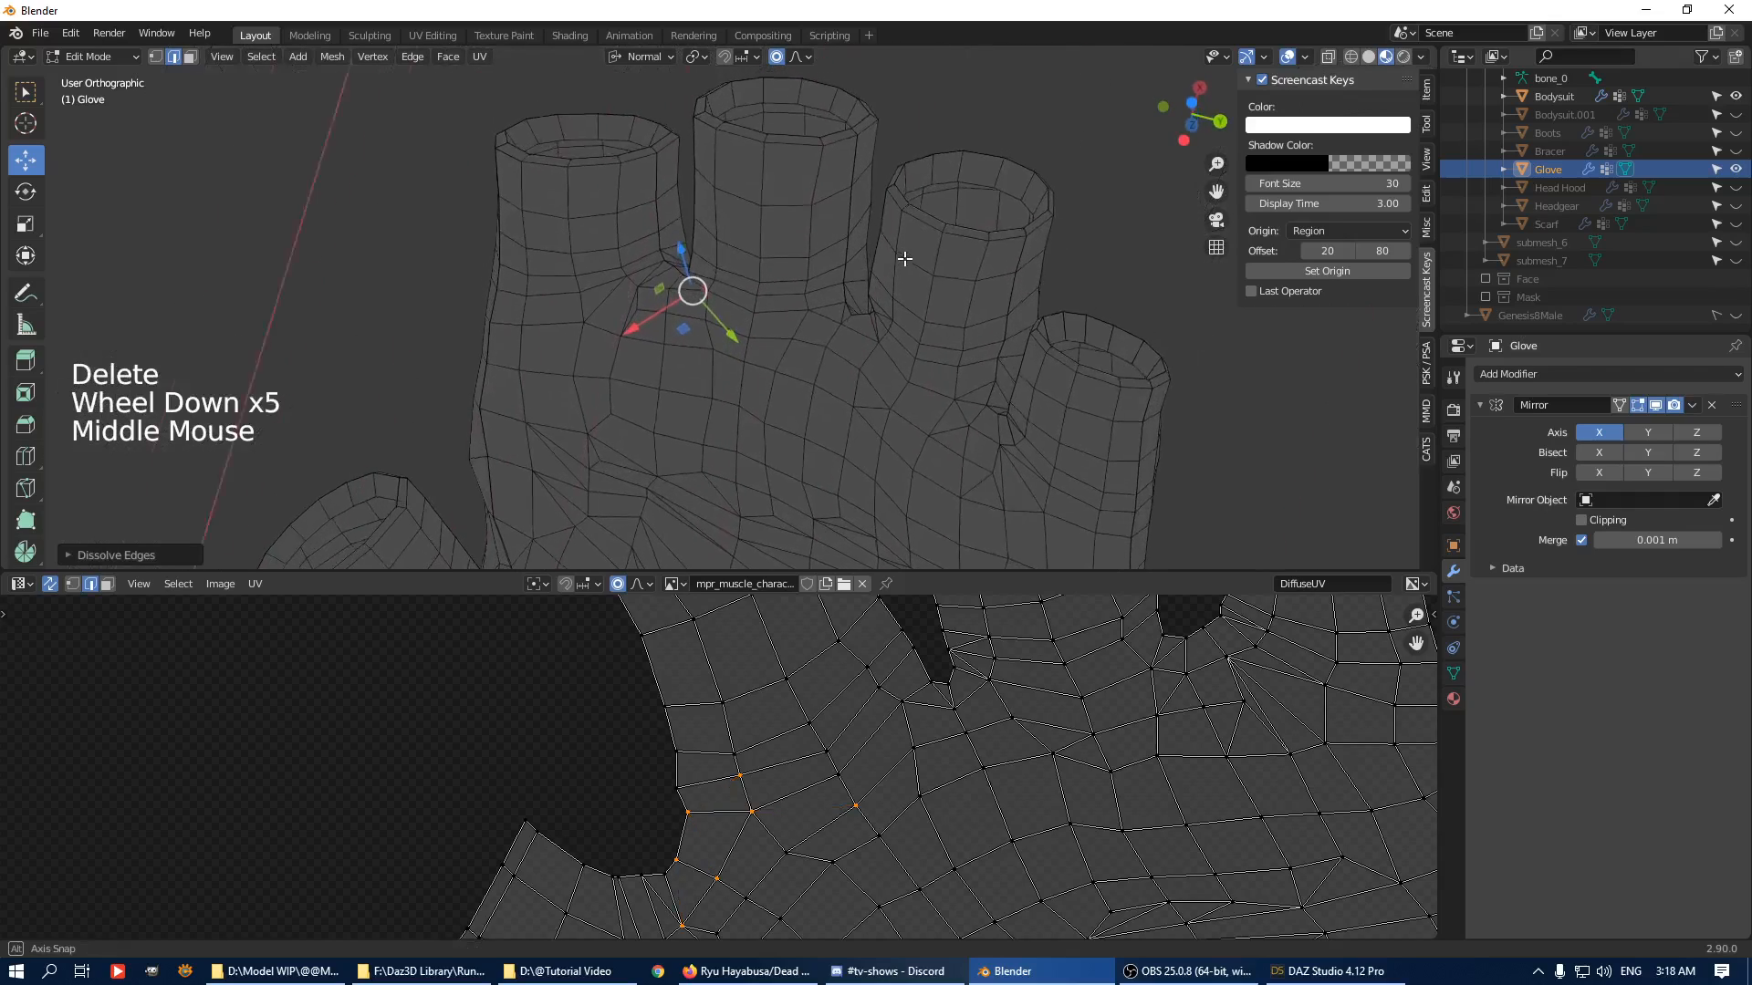
{"action": "left_click", "coordinate": [831, 303]}
{"action": "middle_click_drag", "start_coordinate": [930, 379], "coordinate": [981, 374], "text": "shift"}
{"action": "scroll", "coordinate": [793, 356], "scroll_direction": "up", "scroll_amount": 3}
{"action": "key", "text": "Delete"}
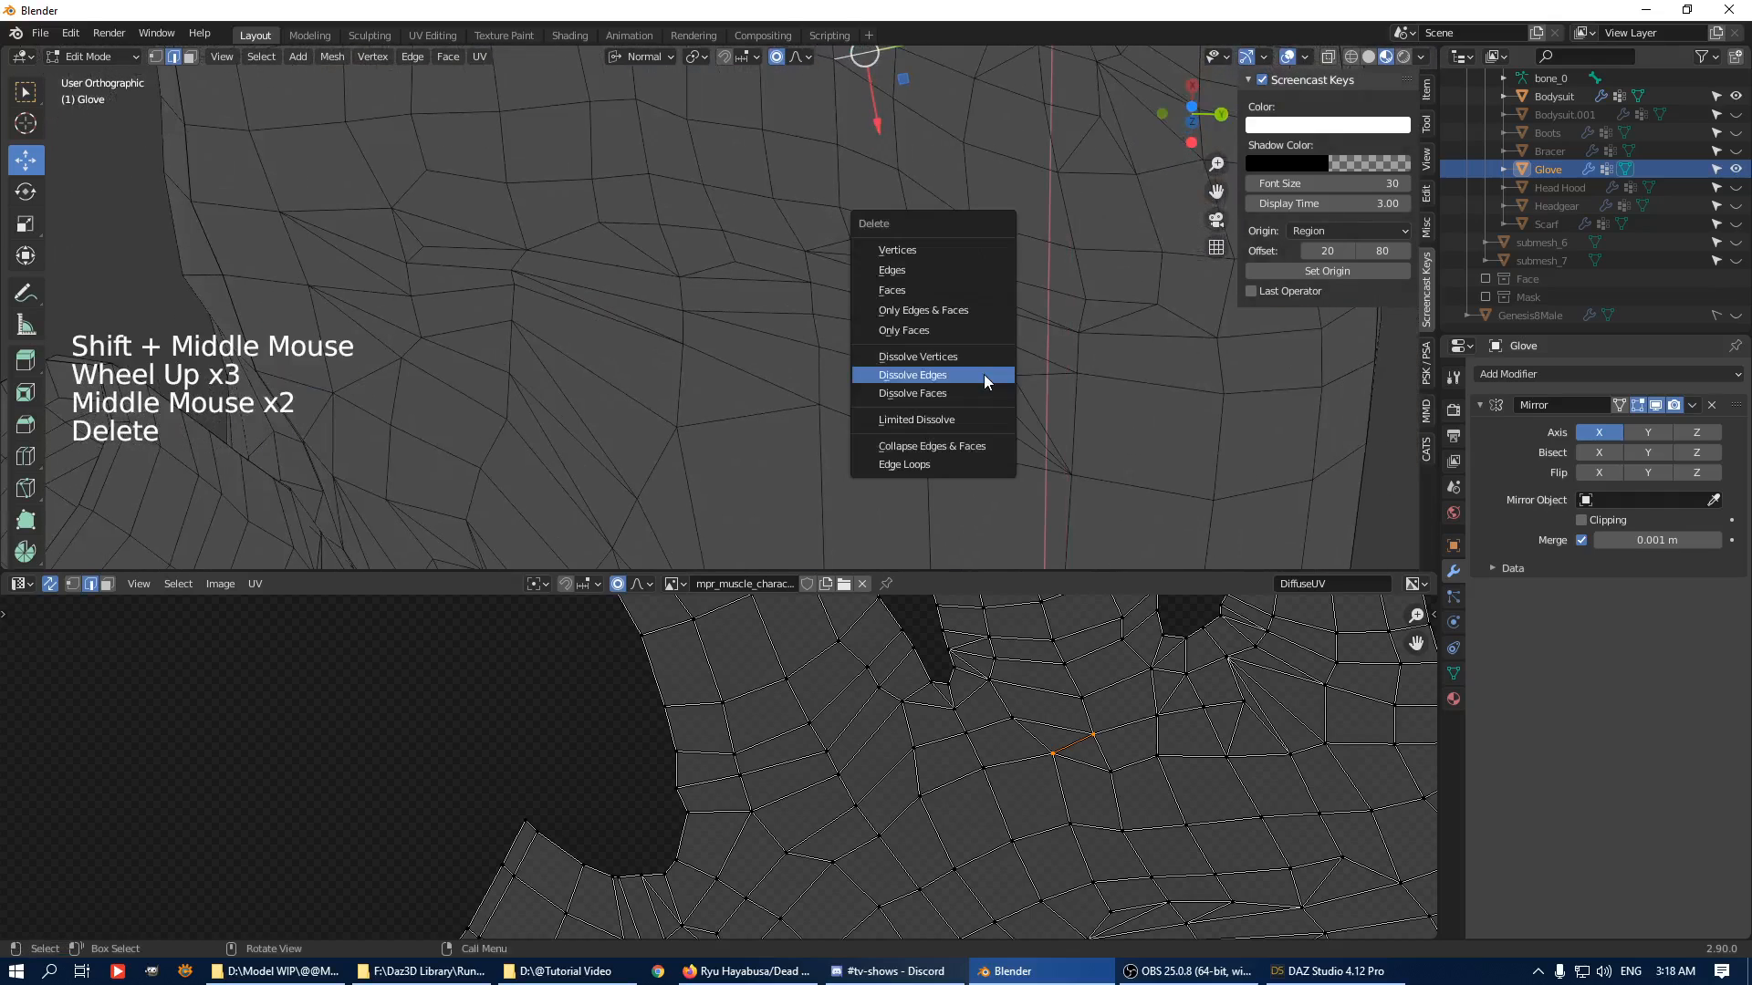
{"action": "left_click", "coordinate": [984, 374]}
Connect two vertices across the creased area of the hand with a new edge and dissolve the neighbouring diagonal edges.
{"action": "key", "text": "1"}
{"action": "left_click", "coordinate": [821, 313], "text": "shift"}
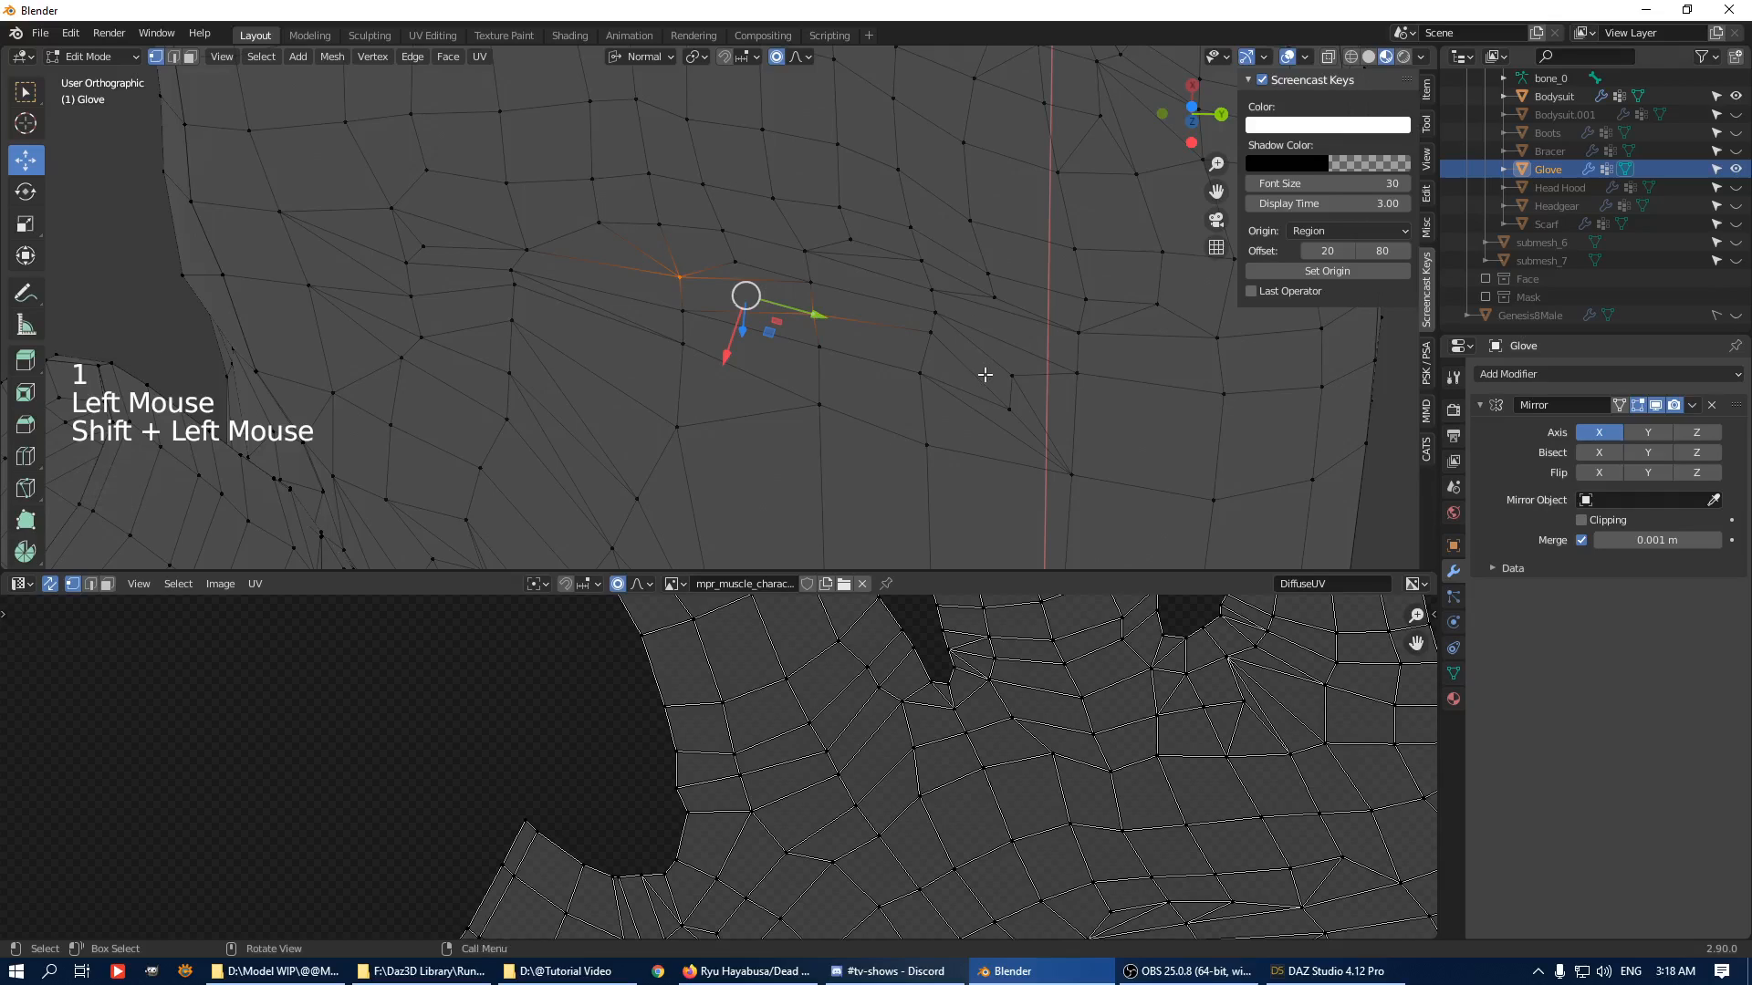
{"action": "left_click", "coordinate": [1502, 374]}
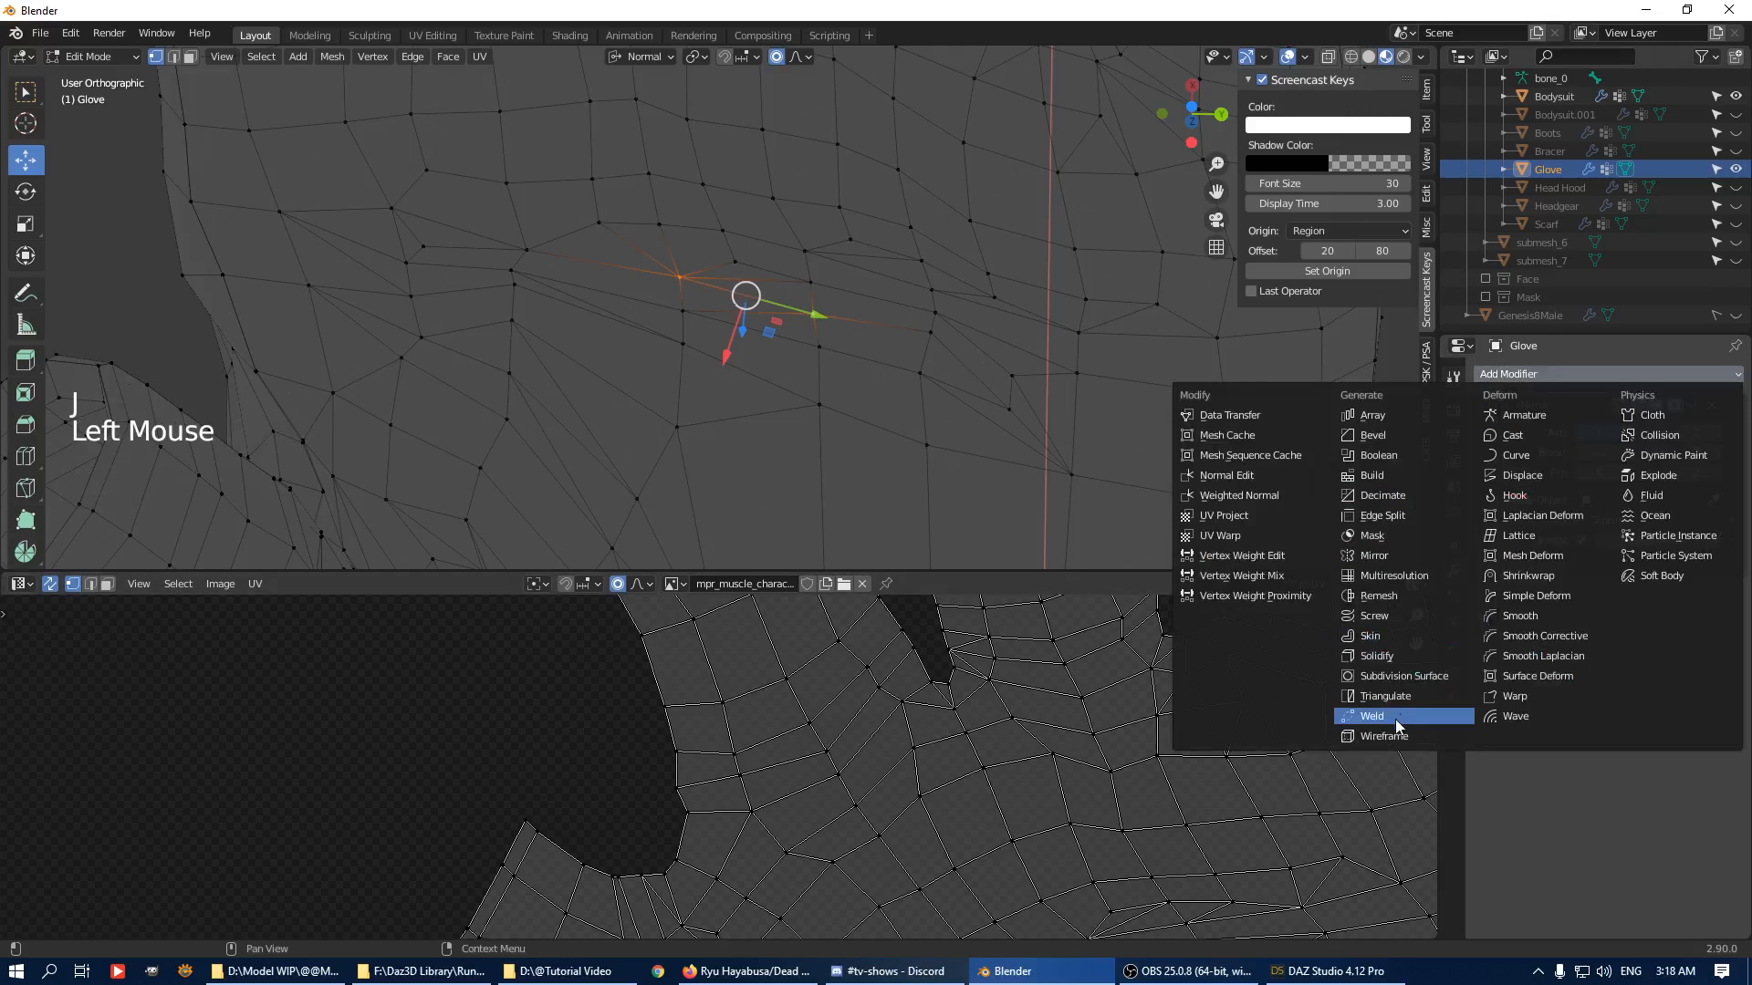
{"action": "left_click", "coordinate": [1374, 556]}
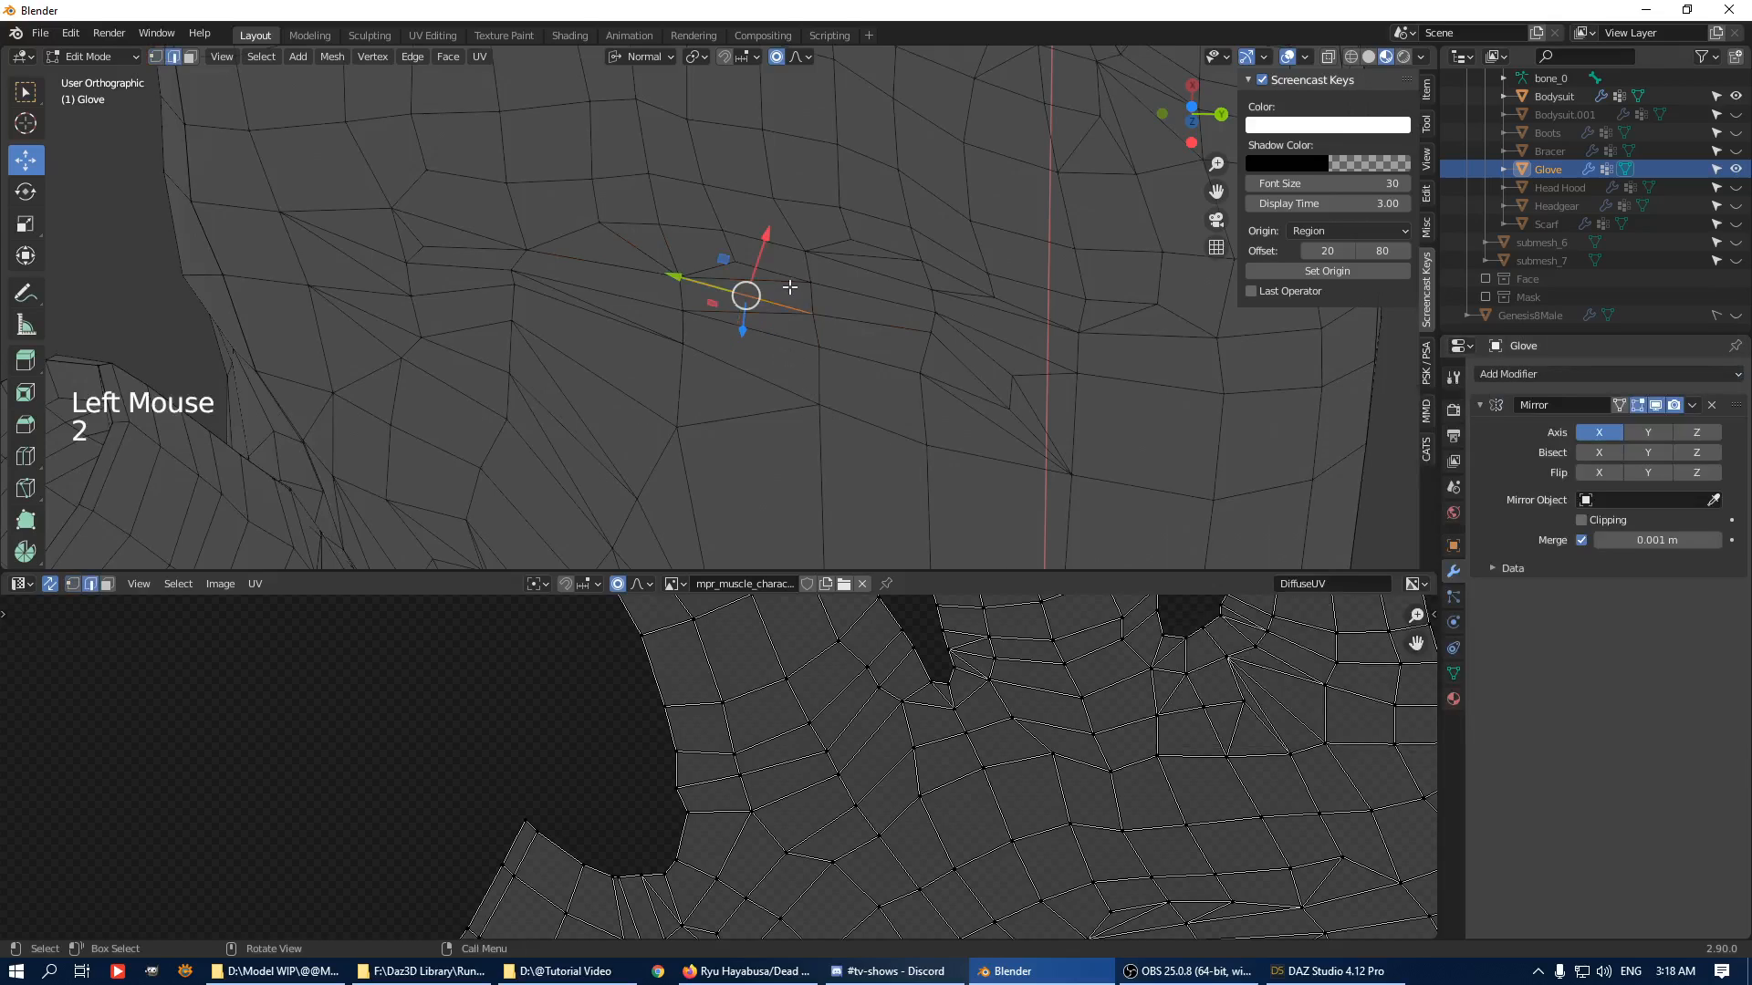
{"action": "left_click", "coordinate": [777, 313], "text": "shift"}
{"action": "key", "text": "Delete"}
{"action": "left_click", "coordinate": [638, 314]}
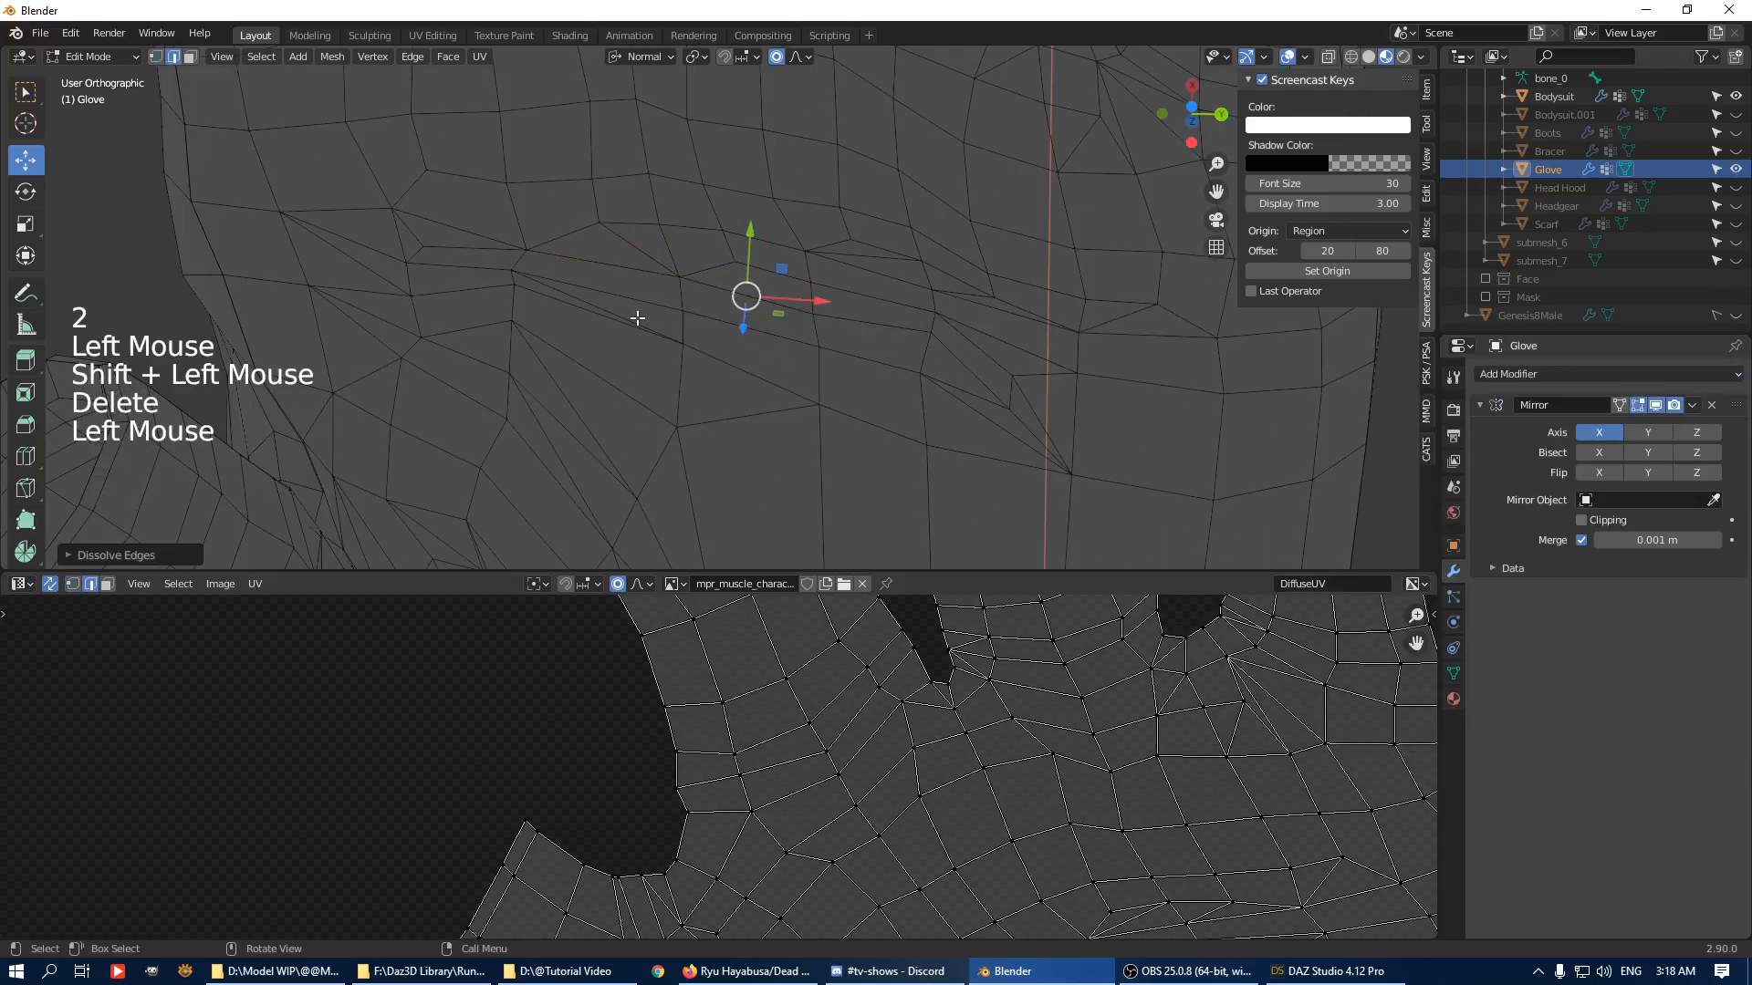
{"action": "key", "text": "Delete"}
{"action": "left_click", "coordinate": [813, 346]}
Dissolve two long diagonal edges just below the creased area of the hand.
{"action": "middle_click_drag", "start_coordinate": [598, 470], "coordinate": [670, 423], "text": "shift"}
{"action": "left_click", "coordinate": [667, 422]}
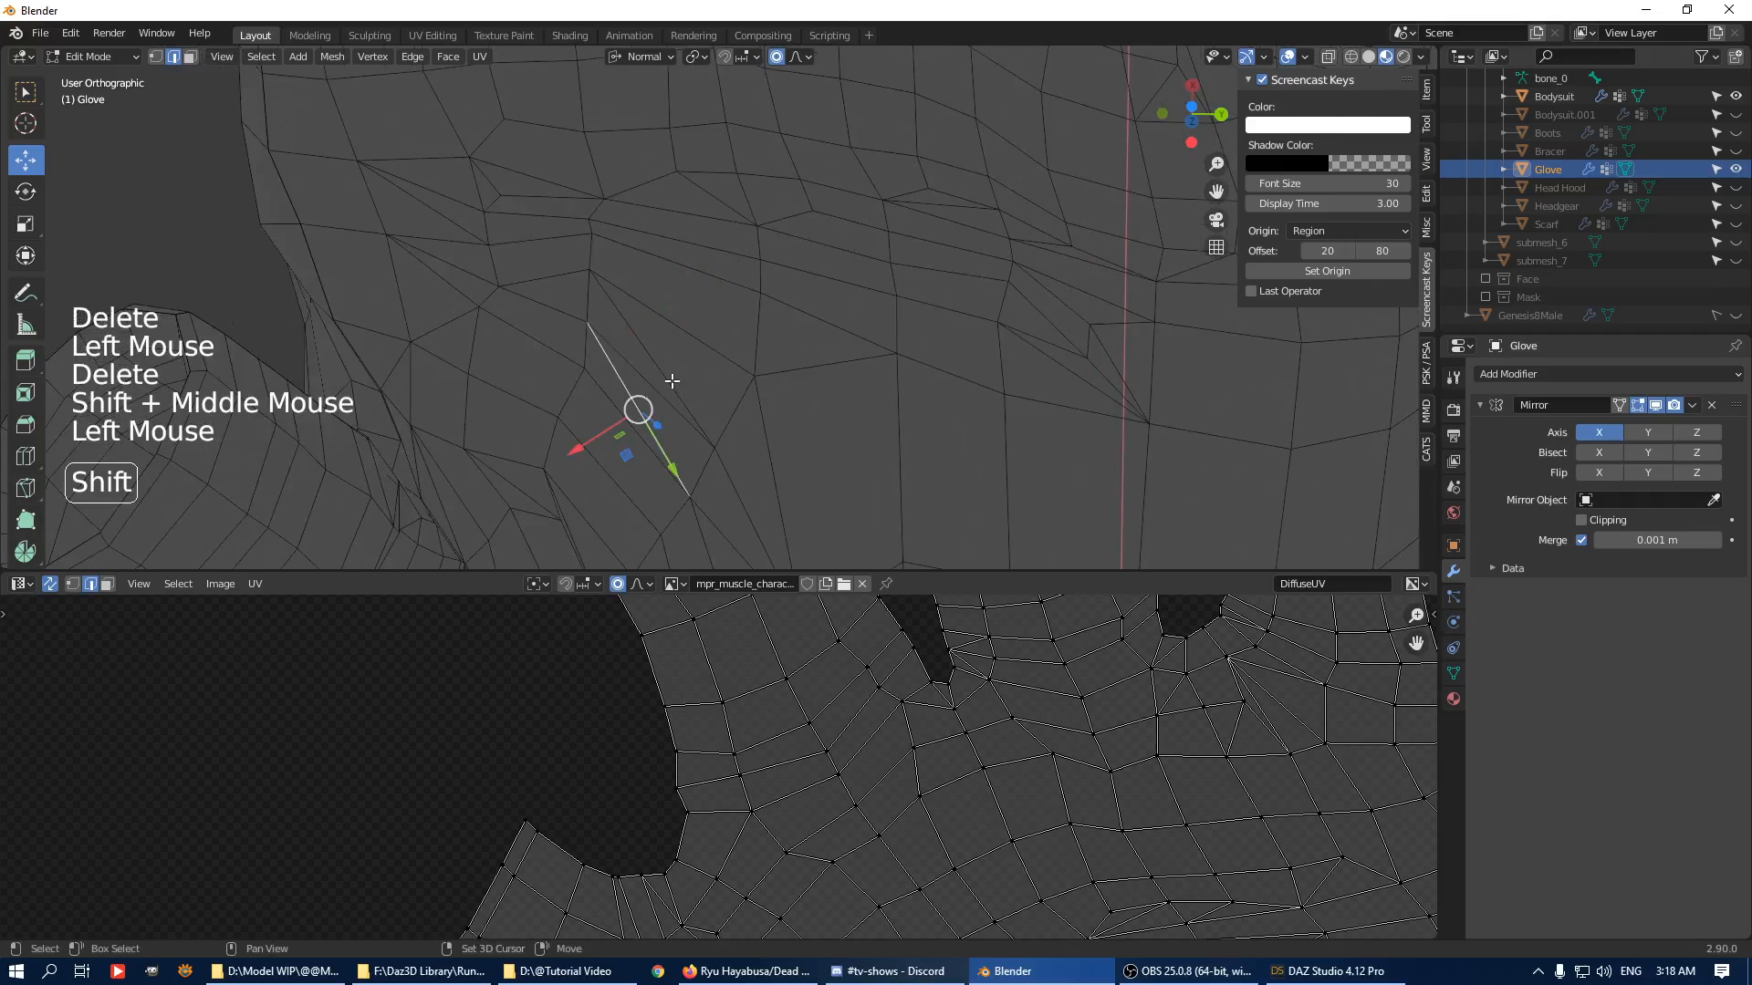
{"action": "left_click", "coordinate": [672, 380], "text": "shift"}
{"action": "key", "text": "Delete"}
Join two pairs of vertices with new connecting edges in the creased area toward the side of the hand.
{"action": "middle_click_drag", "start_coordinate": [820, 418], "coordinate": [454, 258]}
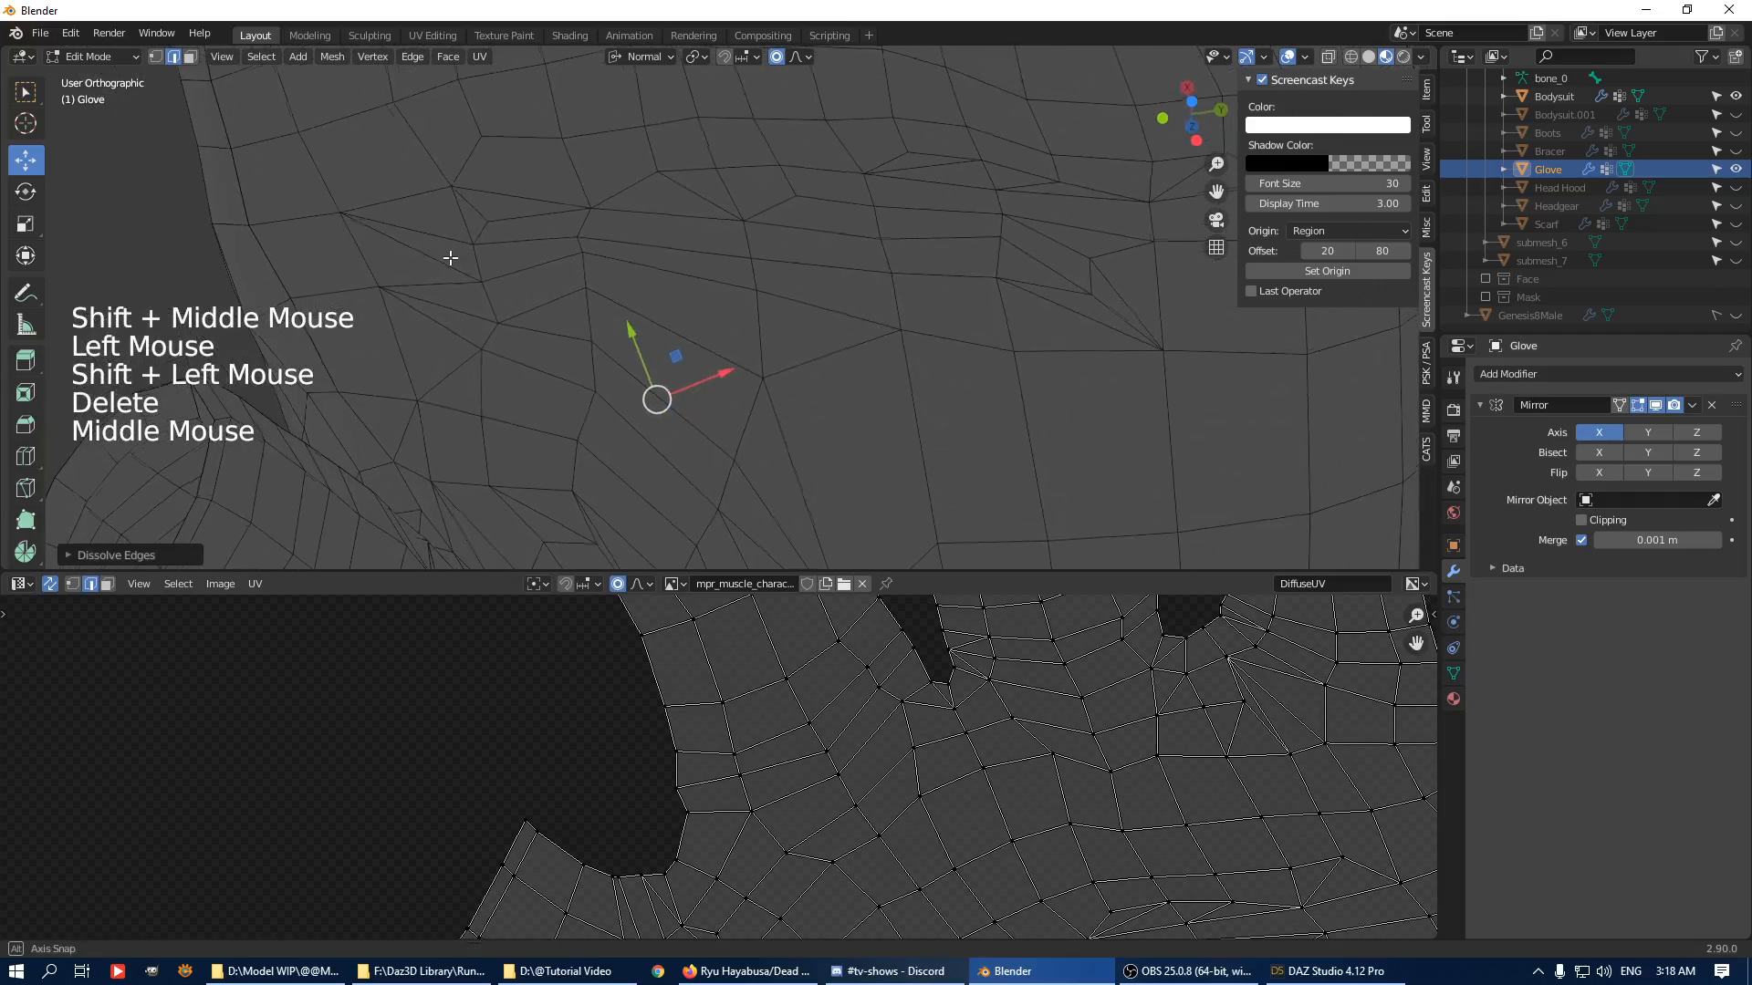
{"action": "key", "text": "1"}
{"action": "left_click", "coordinate": [582, 293]}
{"action": "left_click", "coordinate": [481, 282], "text": "shift"}
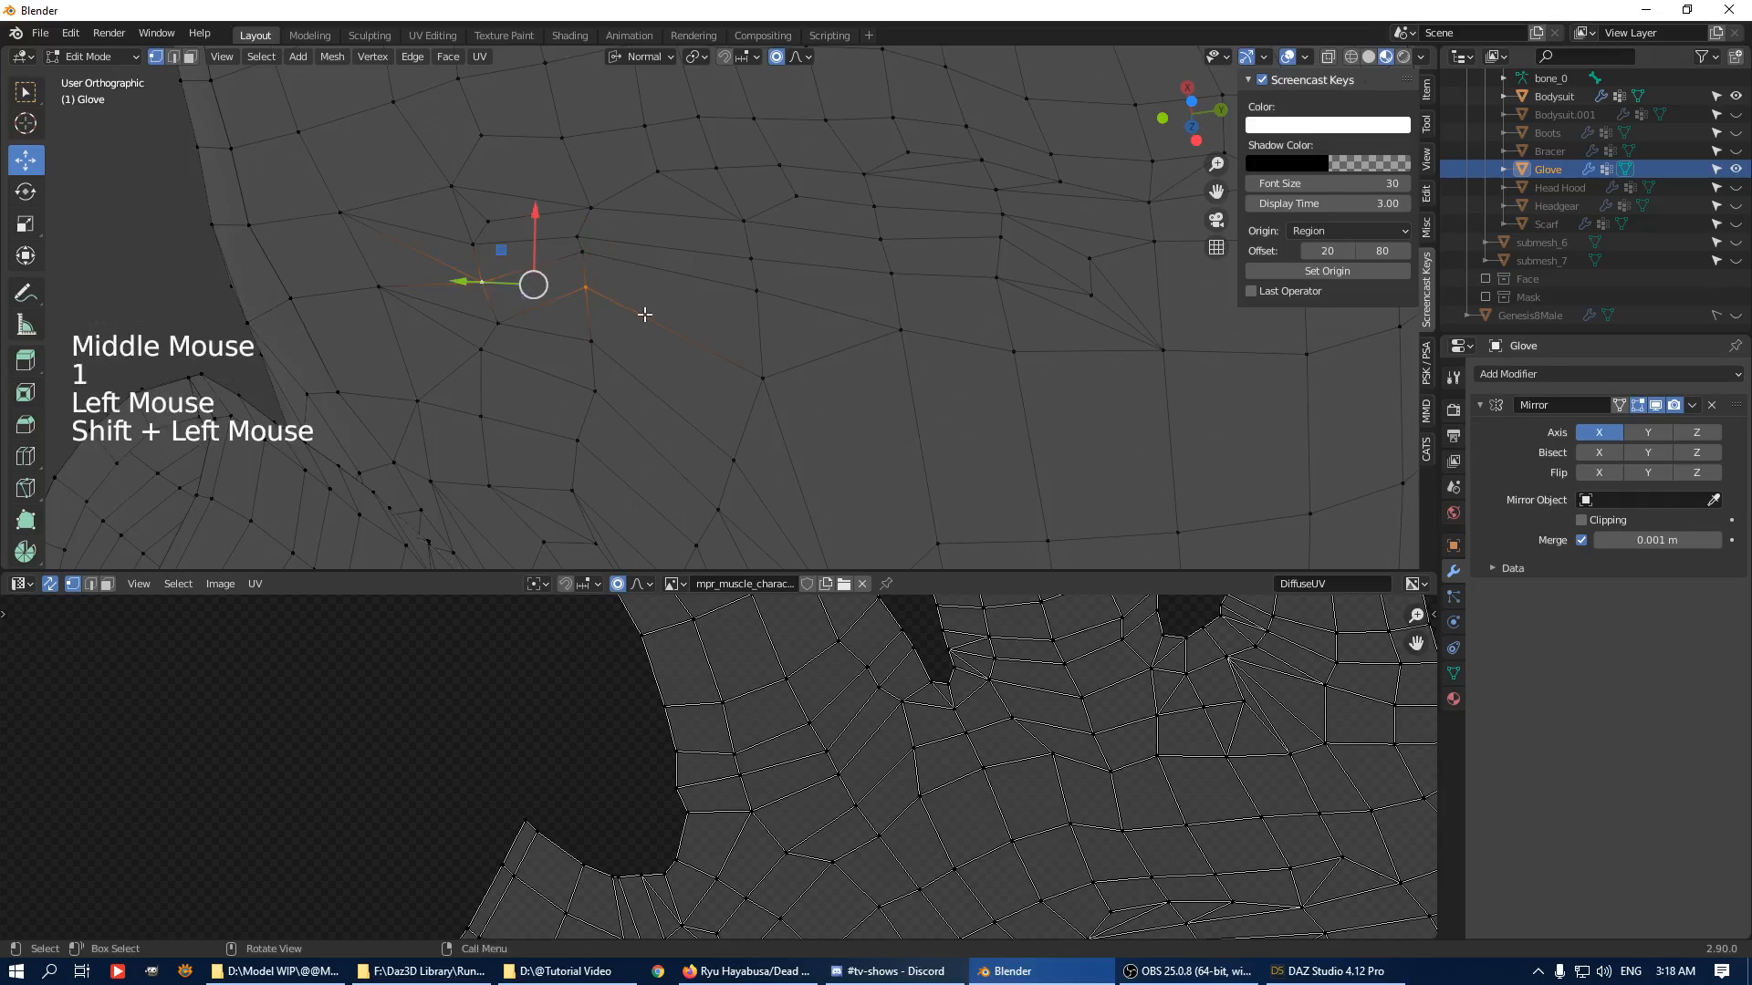
{"action": "key", "text": "j"}
{"action": "key", "text": "2"}
{"action": "key", "text": "1"}
{"action": "left_click", "coordinate": [472, 244]}
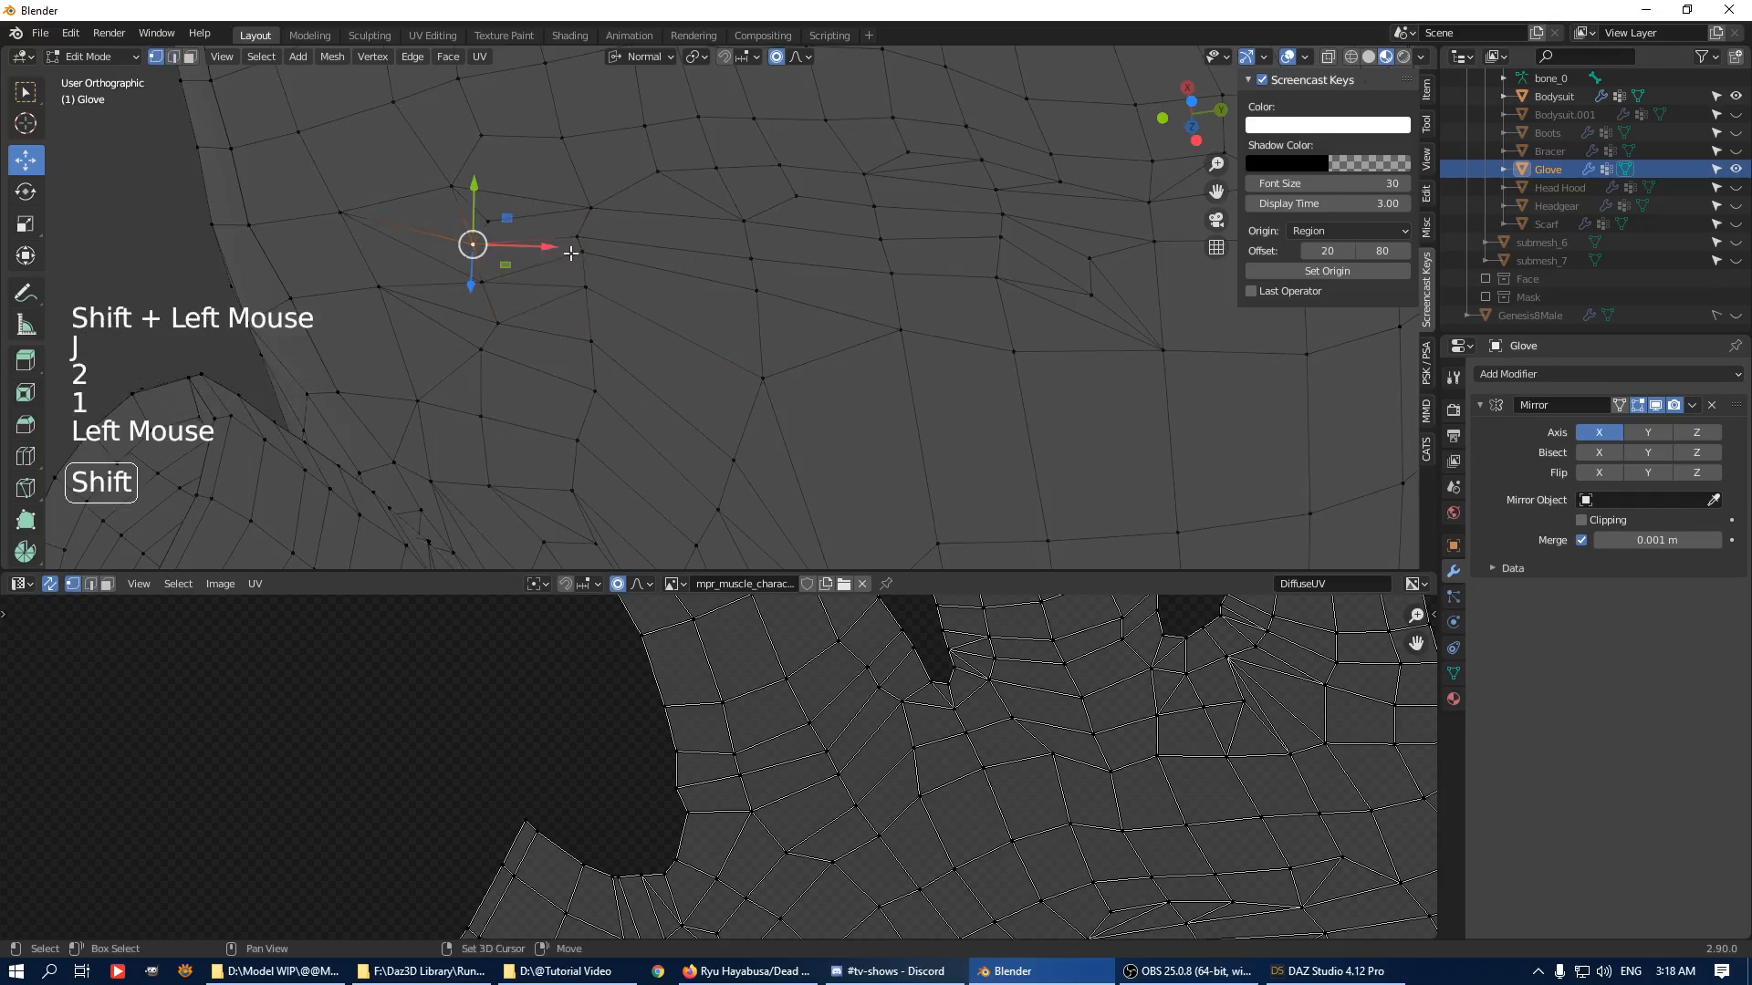
{"action": "left_click", "coordinate": [574, 253], "text": "shift"}
{"action": "key", "text": "j"}
Dissolve the leftover diagonal edges around the newly connected edges.
{"action": "key", "text": "2"}
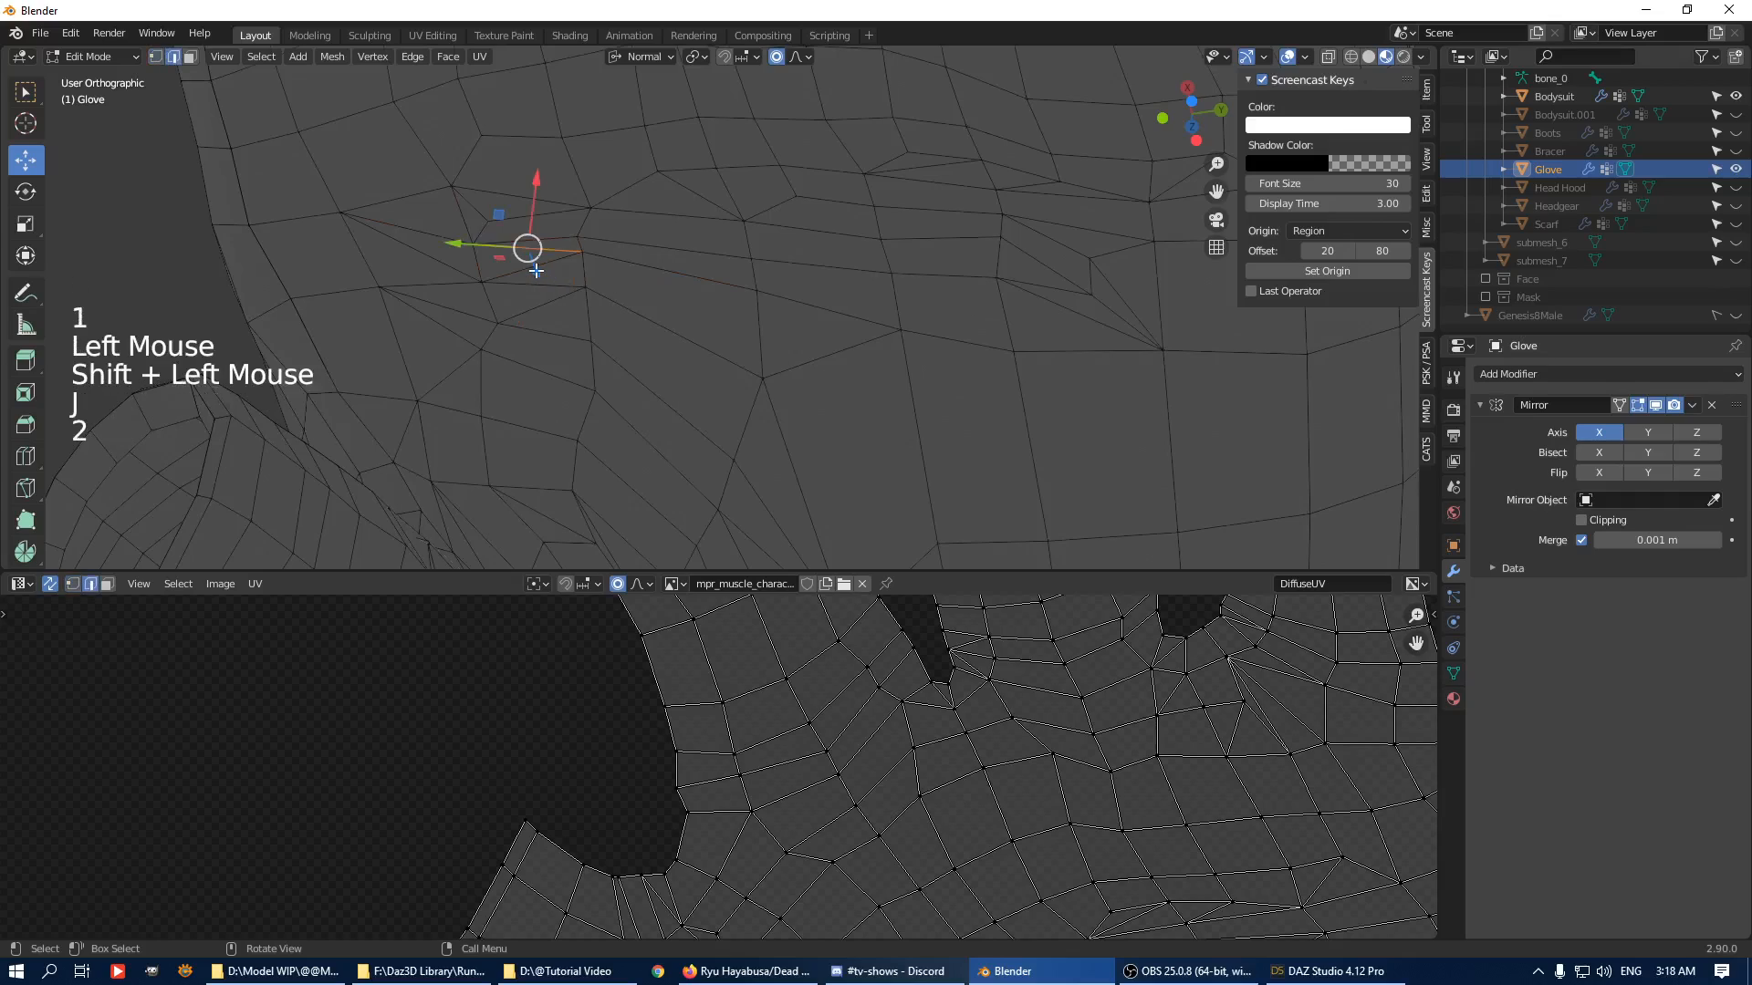
{"action": "left_click", "coordinate": [538, 271]}
{"action": "left_click", "coordinate": [529, 313], "text": "shift"}
{"action": "key", "text": "Delete"}
{"action": "left_click", "coordinate": [480, 301]}
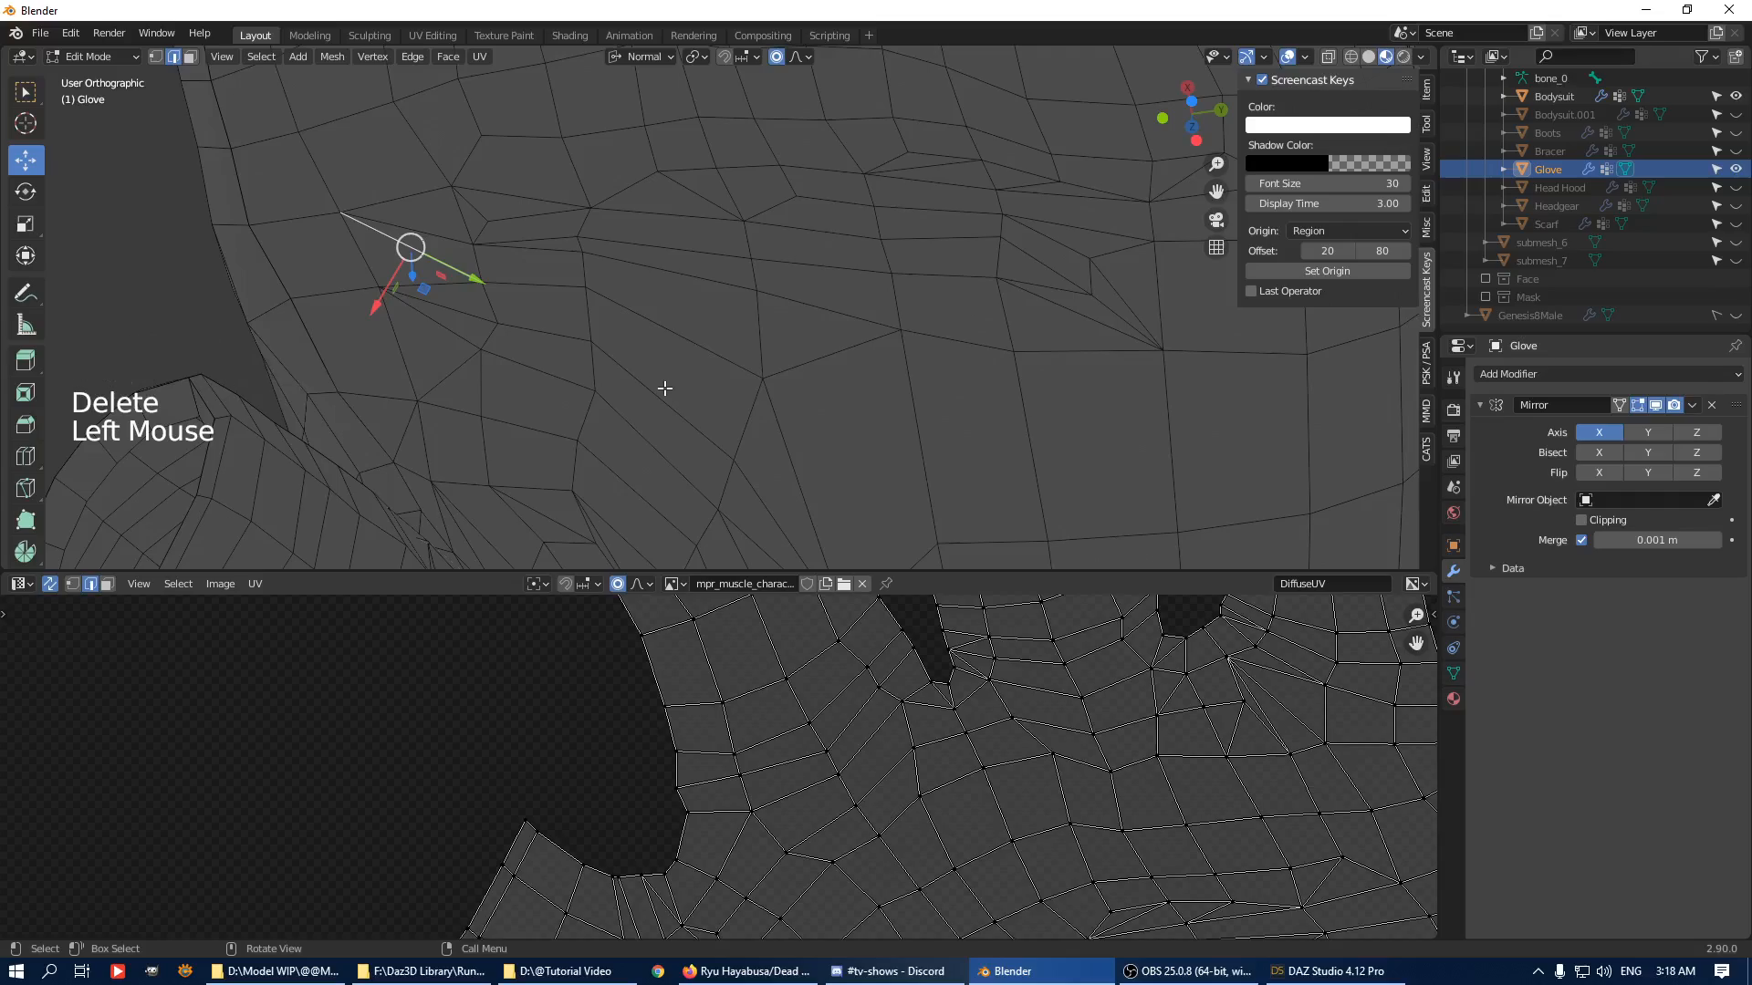
Dissolve the stray edges in the gap between two fingers on the knuckle side of the Glove.
{"action": "scroll", "coordinate": [664, 388], "scroll_direction": "down", "scroll_amount": 4}
{"action": "middle_click_drag", "start_coordinate": [664, 388], "coordinate": [339, 412]}
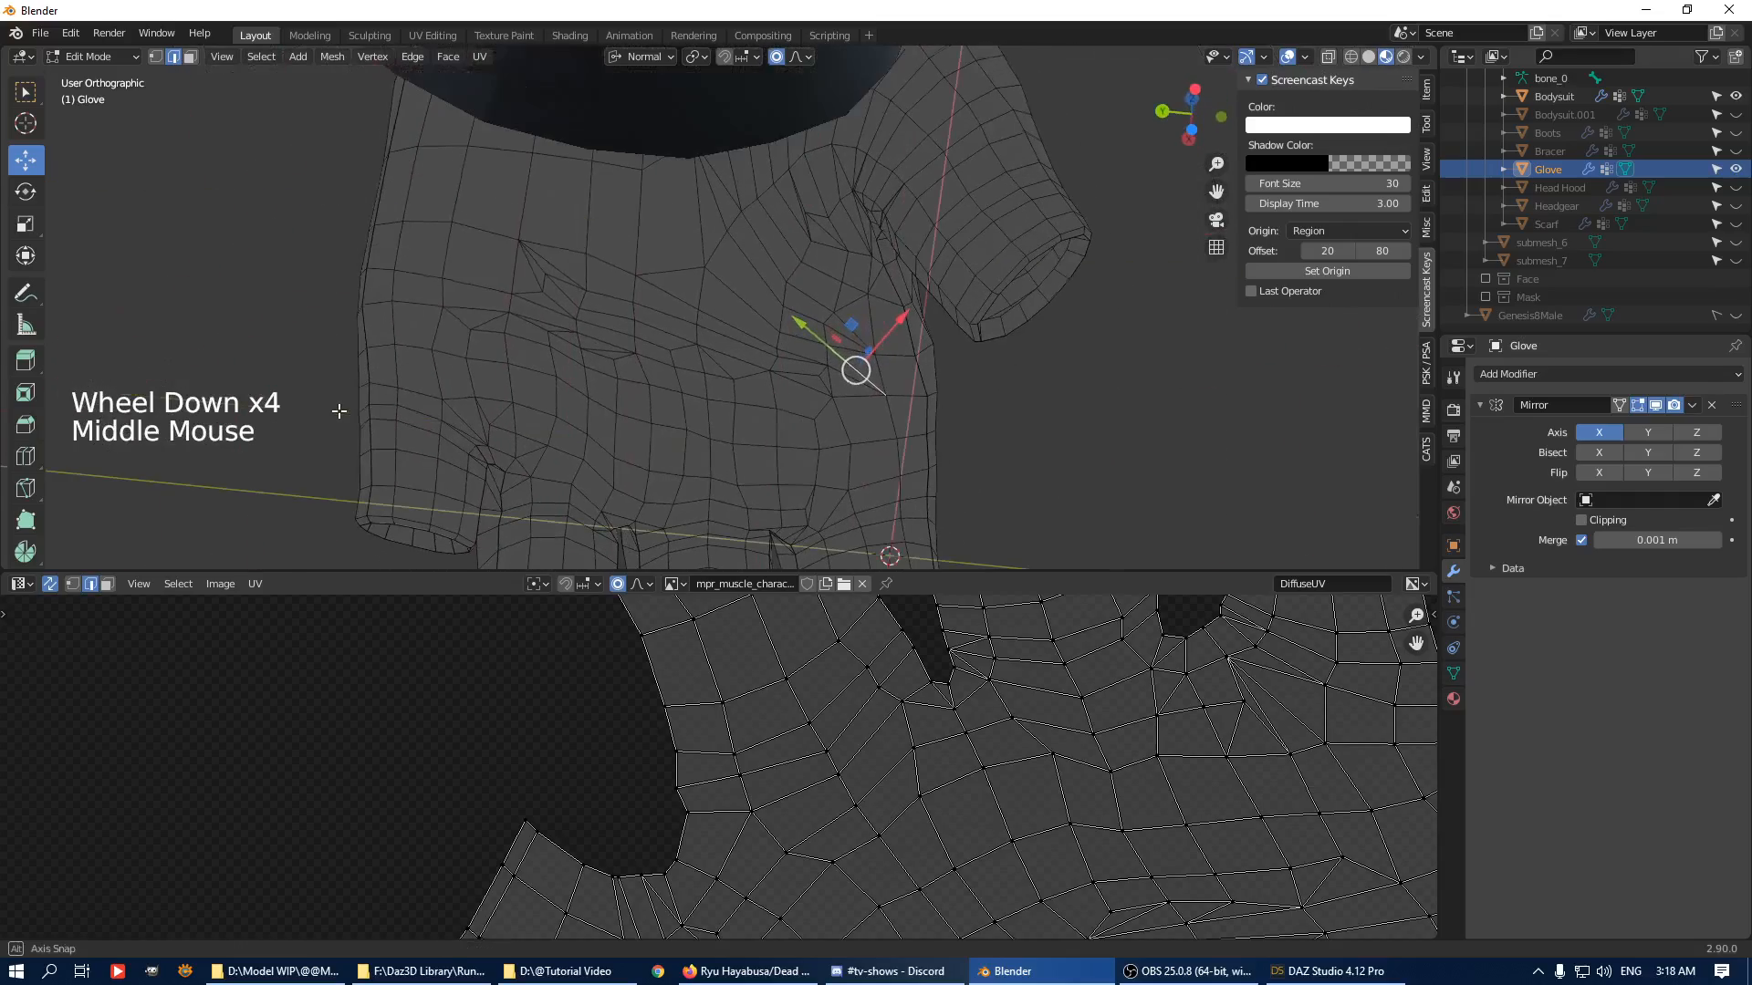
{"action": "middle_click_drag", "start_coordinate": [685, 336], "coordinate": [911, 337], "text": "shift"}
{"action": "scroll", "coordinate": [782, 379], "scroll_direction": "up", "scroll_amount": 3}
{"action": "scroll", "coordinate": [822, 286], "scroll_direction": "up", "scroll_amount": 1}
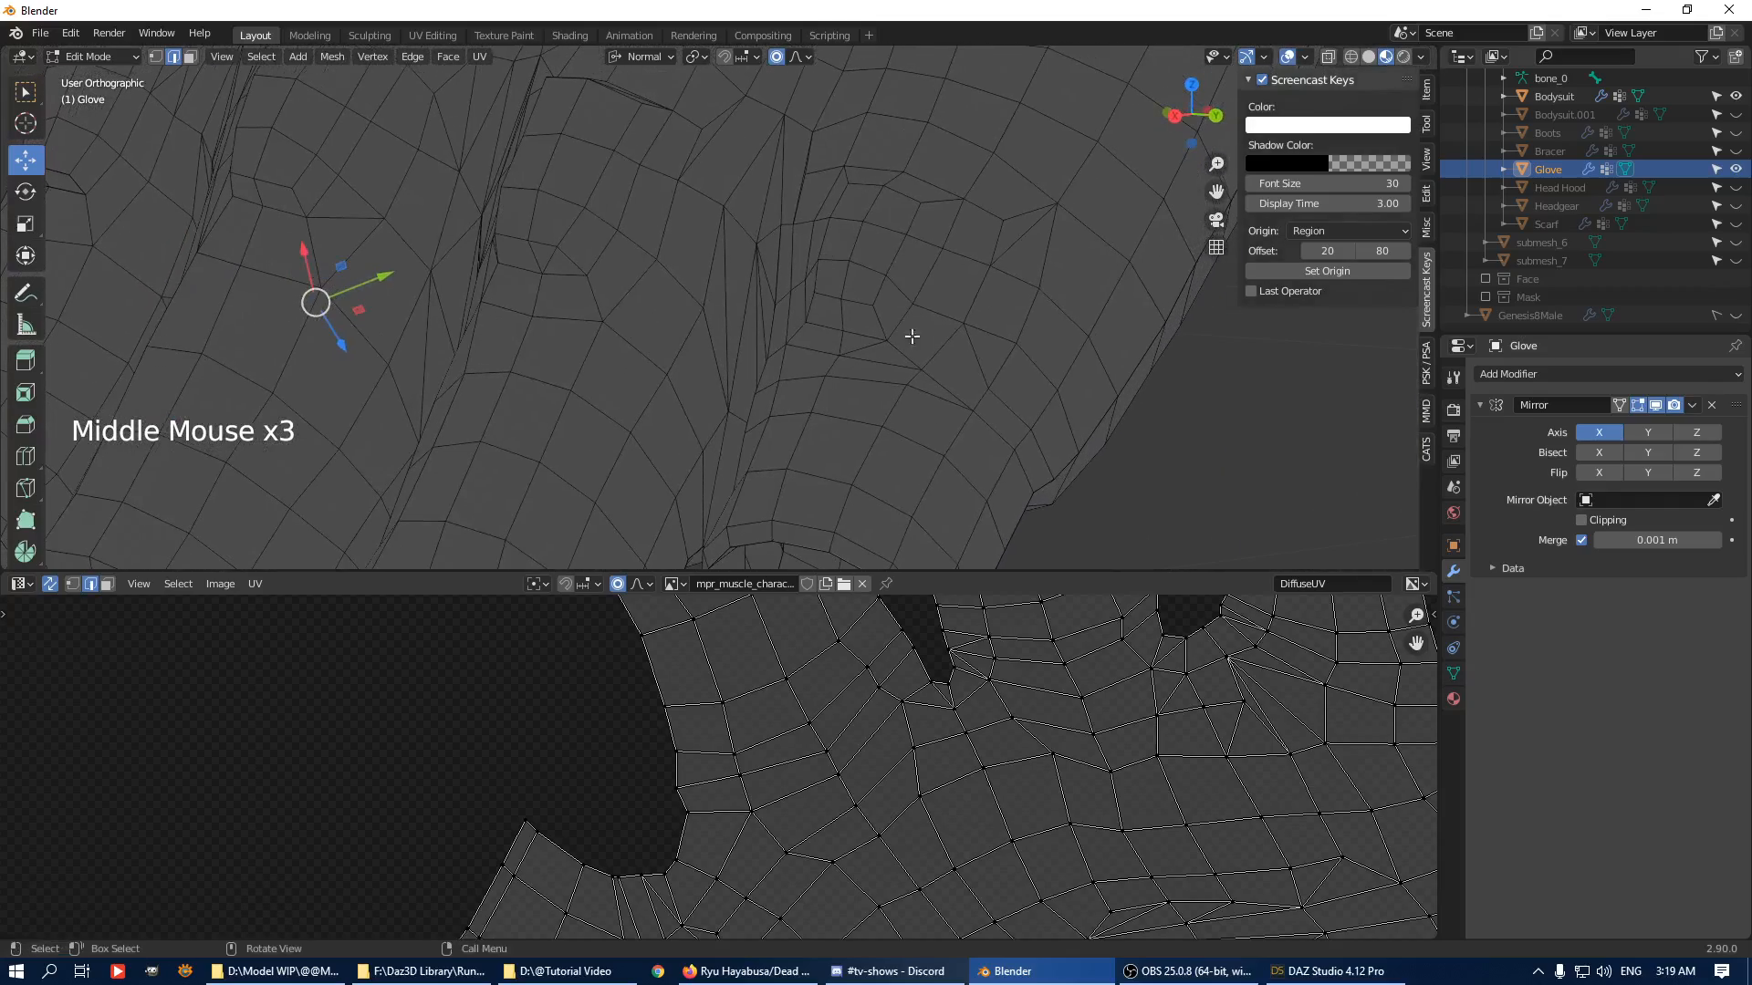
{"action": "middle_click_drag", "start_coordinate": [790, 201], "coordinate": [895, 246]}
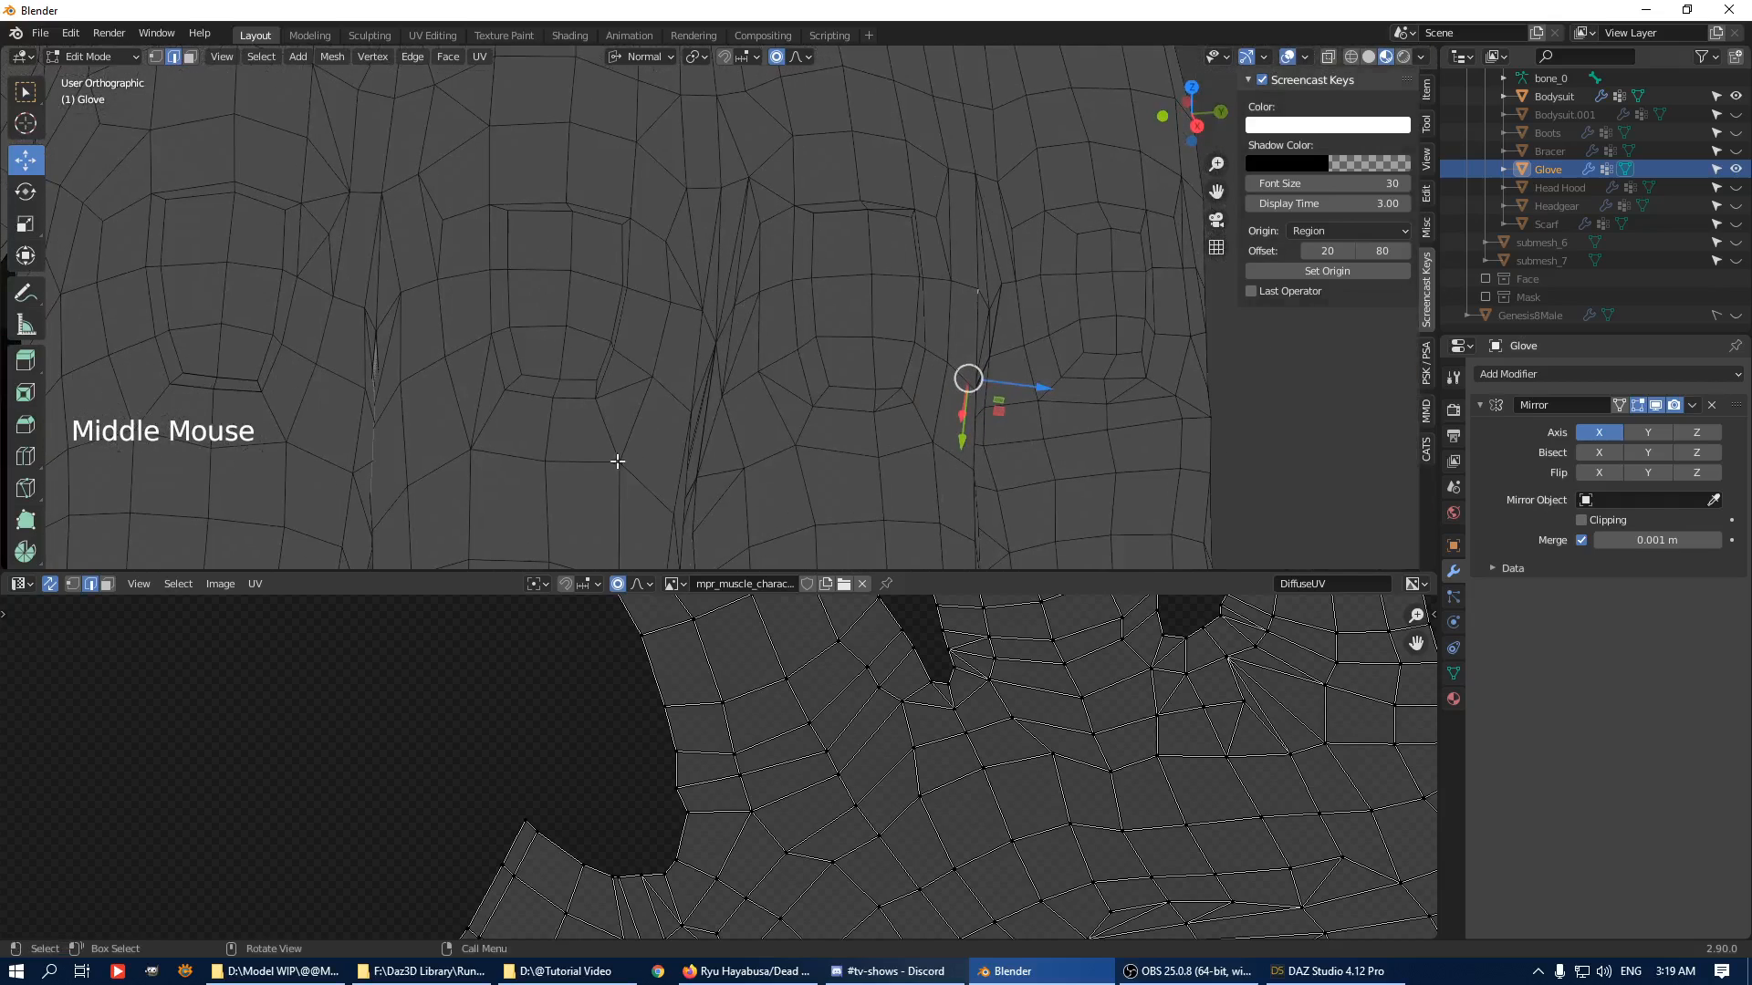
{"action": "key", "text": "Delete"}
{"action": "left_click", "coordinate": [927, 299]}
Connect two vertices with a new edge inside the irregular triangles near the outer border of the lower UV island.
{"action": "scroll", "coordinate": [970, 797], "scroll_direction": "down", "scroll_amount": 3}
{"action": "middle_click_drag", "start_coordinate": [970, 798], "coordinate": [943, 683]}
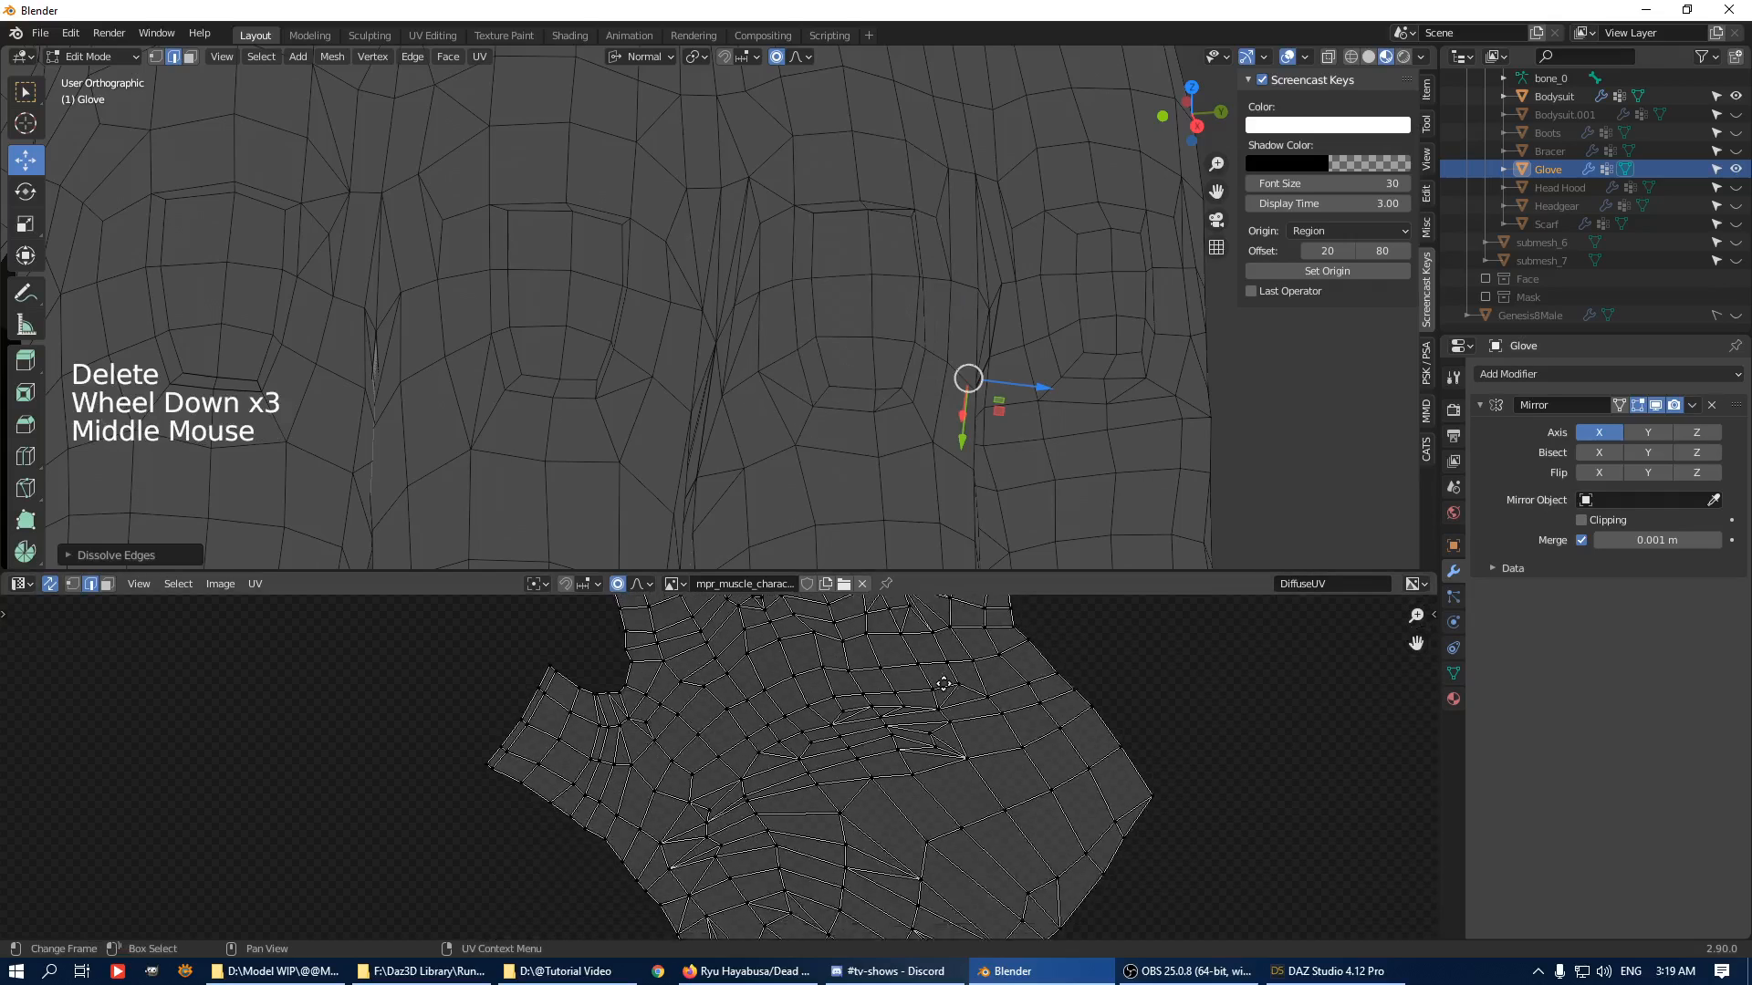
{"action": "scroll", "coordinate": [907, 833], "scroll_direction": "up", "scroll_amount": 3}
{"action": "scroll", "coordinate": [895, 692], "scroll_direction": "down", "scroll_amount": 2}
{"action": "middle_click_drag", "start_coordinate": [907, 833], "coordinate": [916, 638]}
{"action": "scroll", "coordinate": [948, 757], "scroll_direction": "down", "scroll_amount": 2}
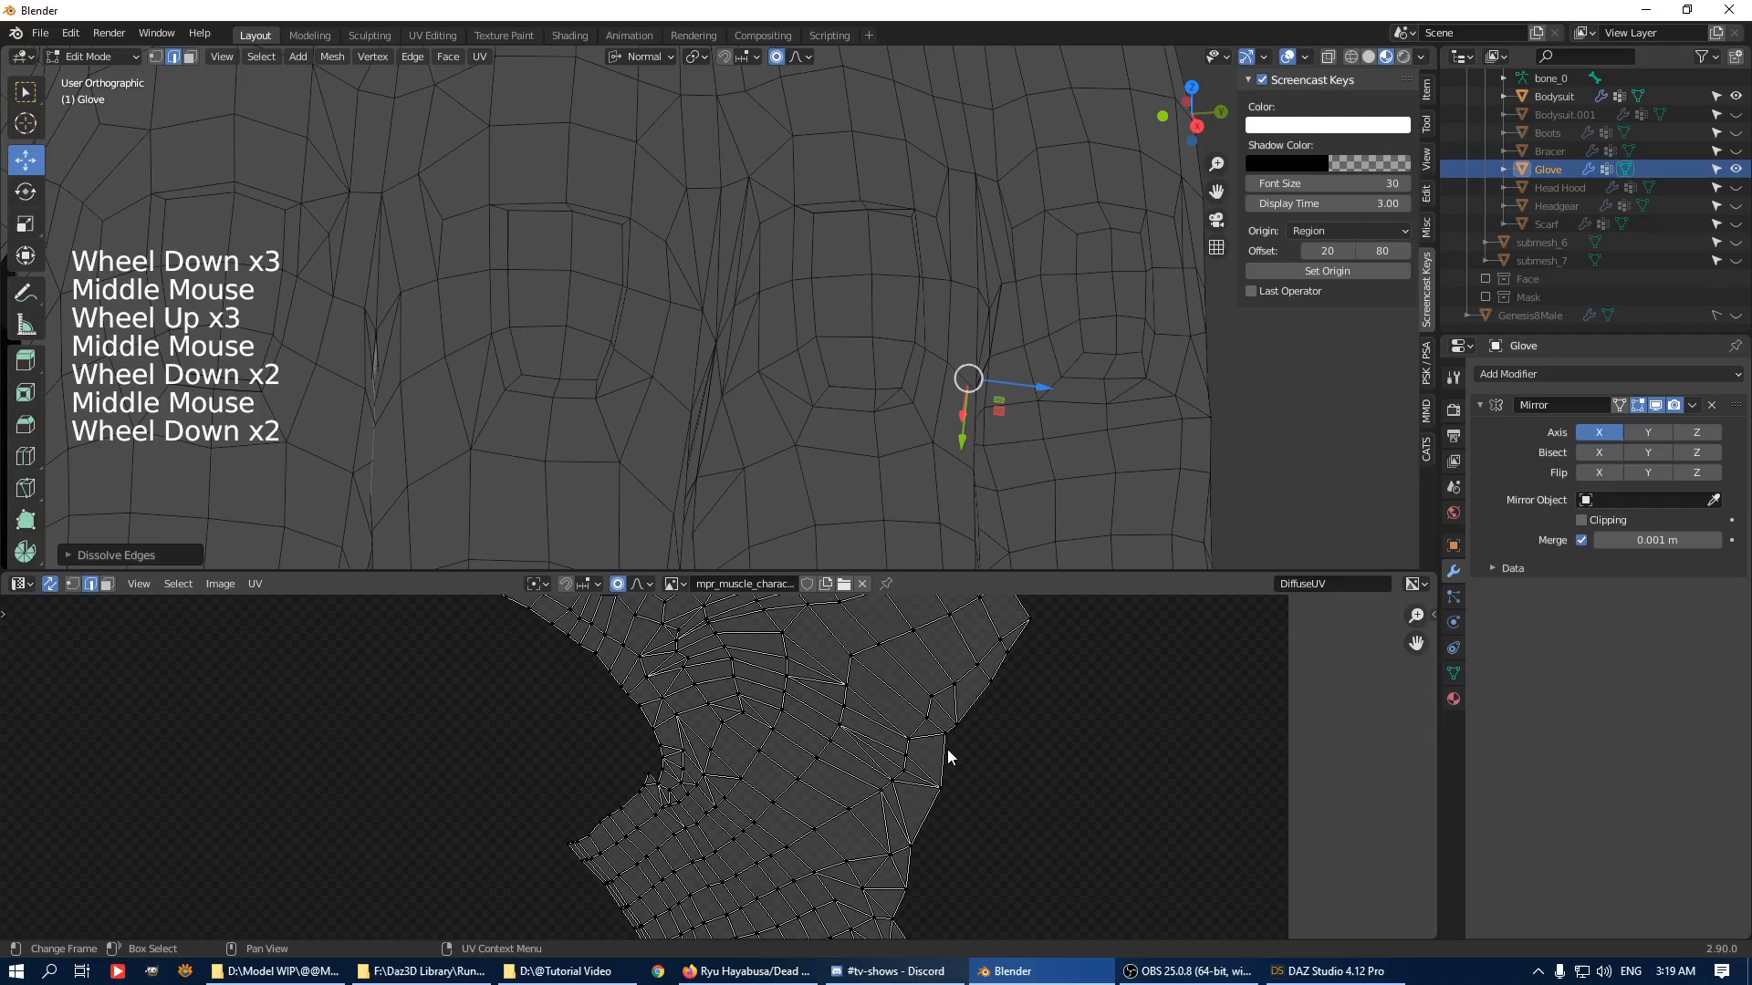
{"action": "middle_click_drag", "start_coordinate": [948, 757], "coordinate": [824, 743]}
{"action": "scroll", "coordinate": [824, 743], "scroll_direction": "down", "scroll_amount": 1}
{"action": "scroll", "coordinate": [833, 758], "scroll_direction": "up", "scroll_amount": 3}
{"action": "key", "text": "1"}
{"action": "left_click", "coordinate": [809, 720]}
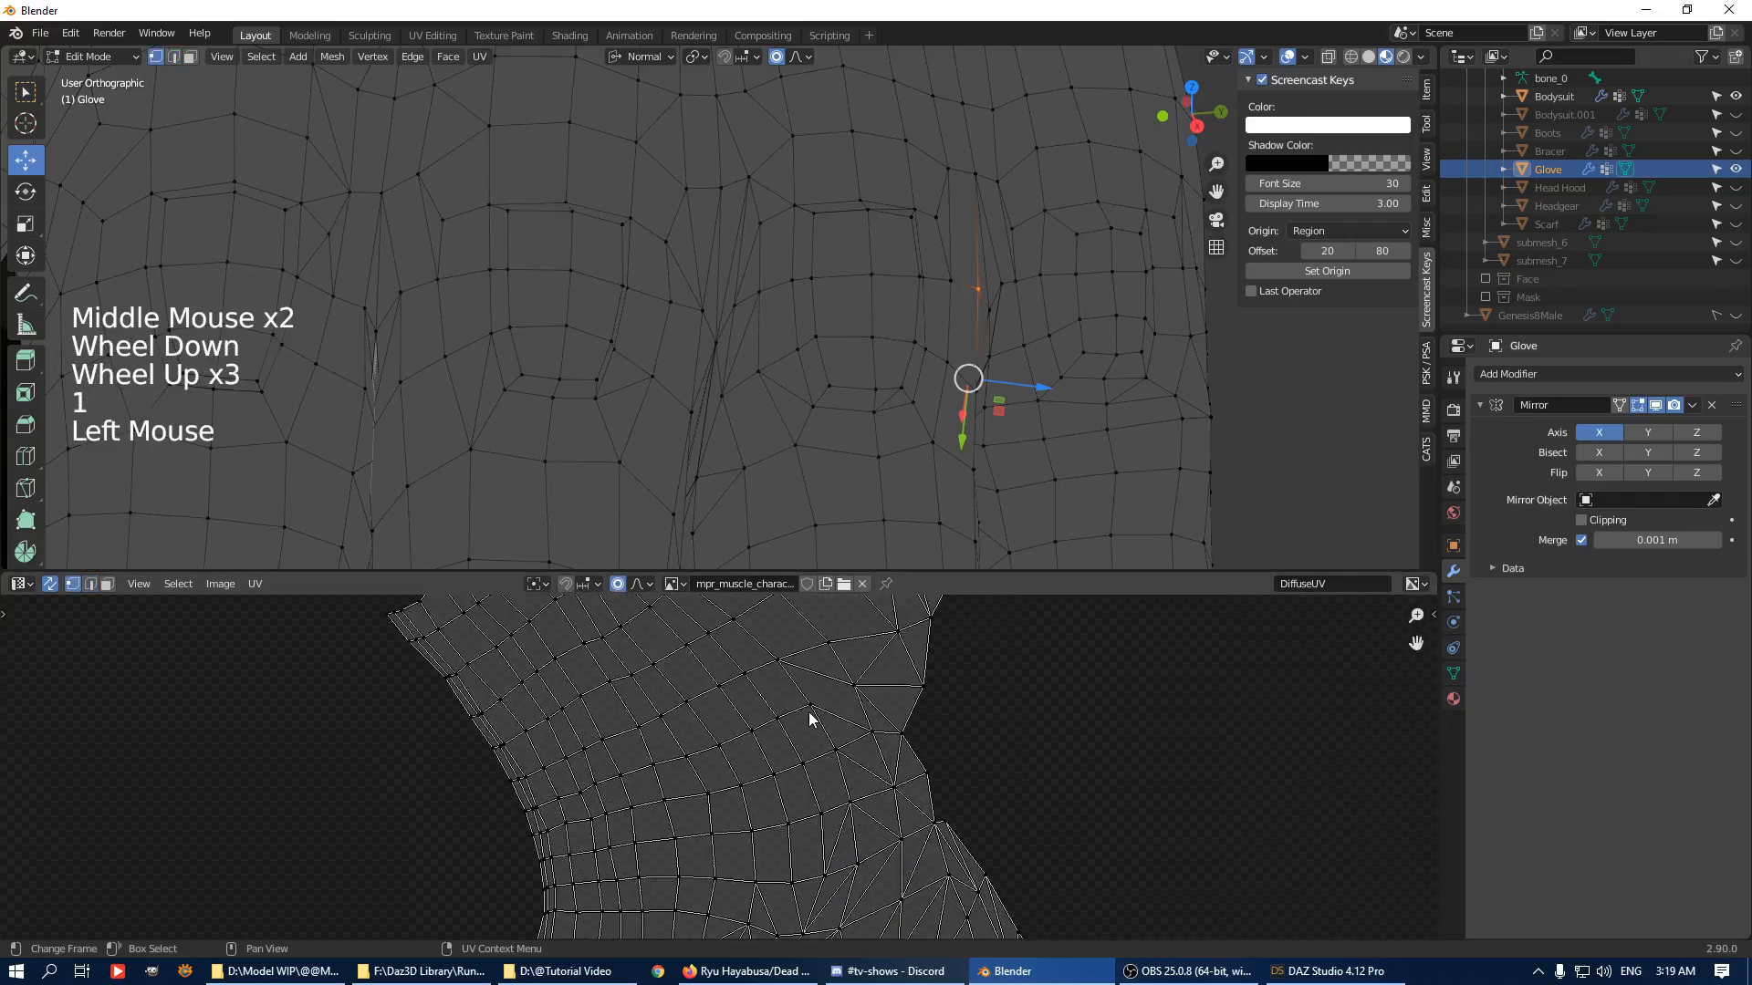
{"action": "left_click", "coordinate": [853, 685], "text": "shift"}
{"action": "key", "text": "j"}
Select the diagonal edges around the new connection in the UV layout and dissolve them.
{"action": "key", "text": "1"}
{"action": "key", "text": "2"}
{"action": "key", "text": "2"}
{"action": "key", "text": "2"}
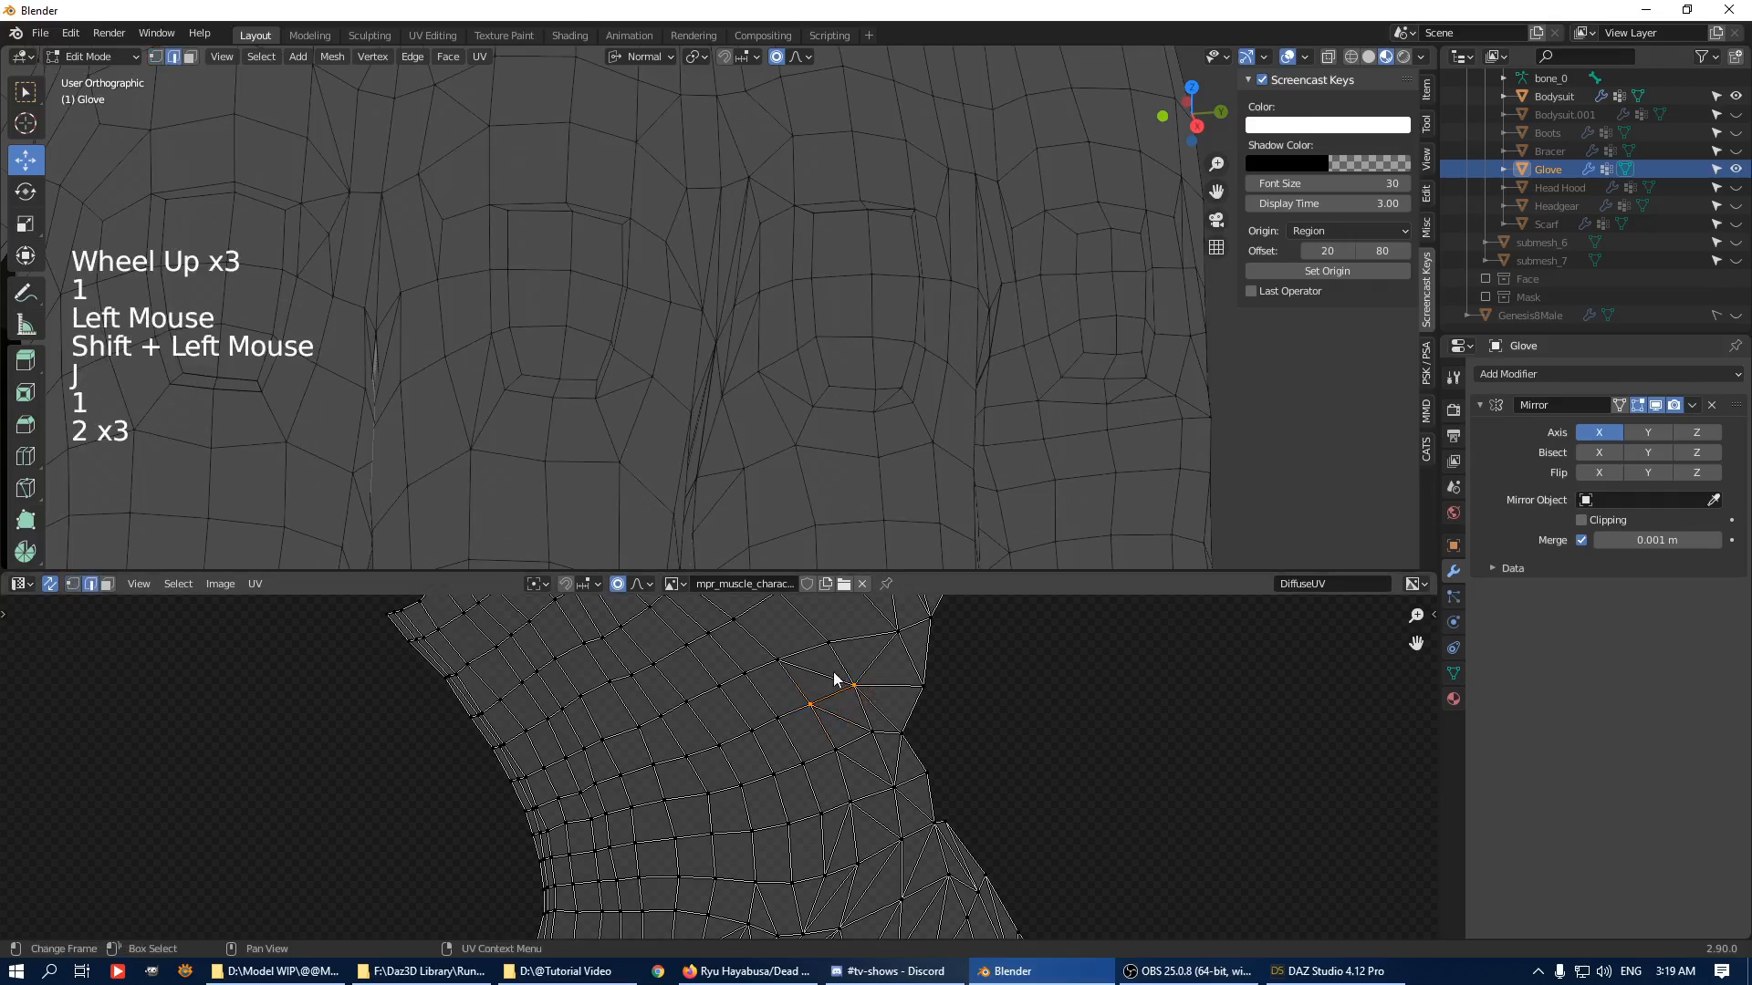
{"action": "left_click", "coordinate": [835, 679]}
{"action": "left_click", "coordinate": [842, 718], "text": "shift"}
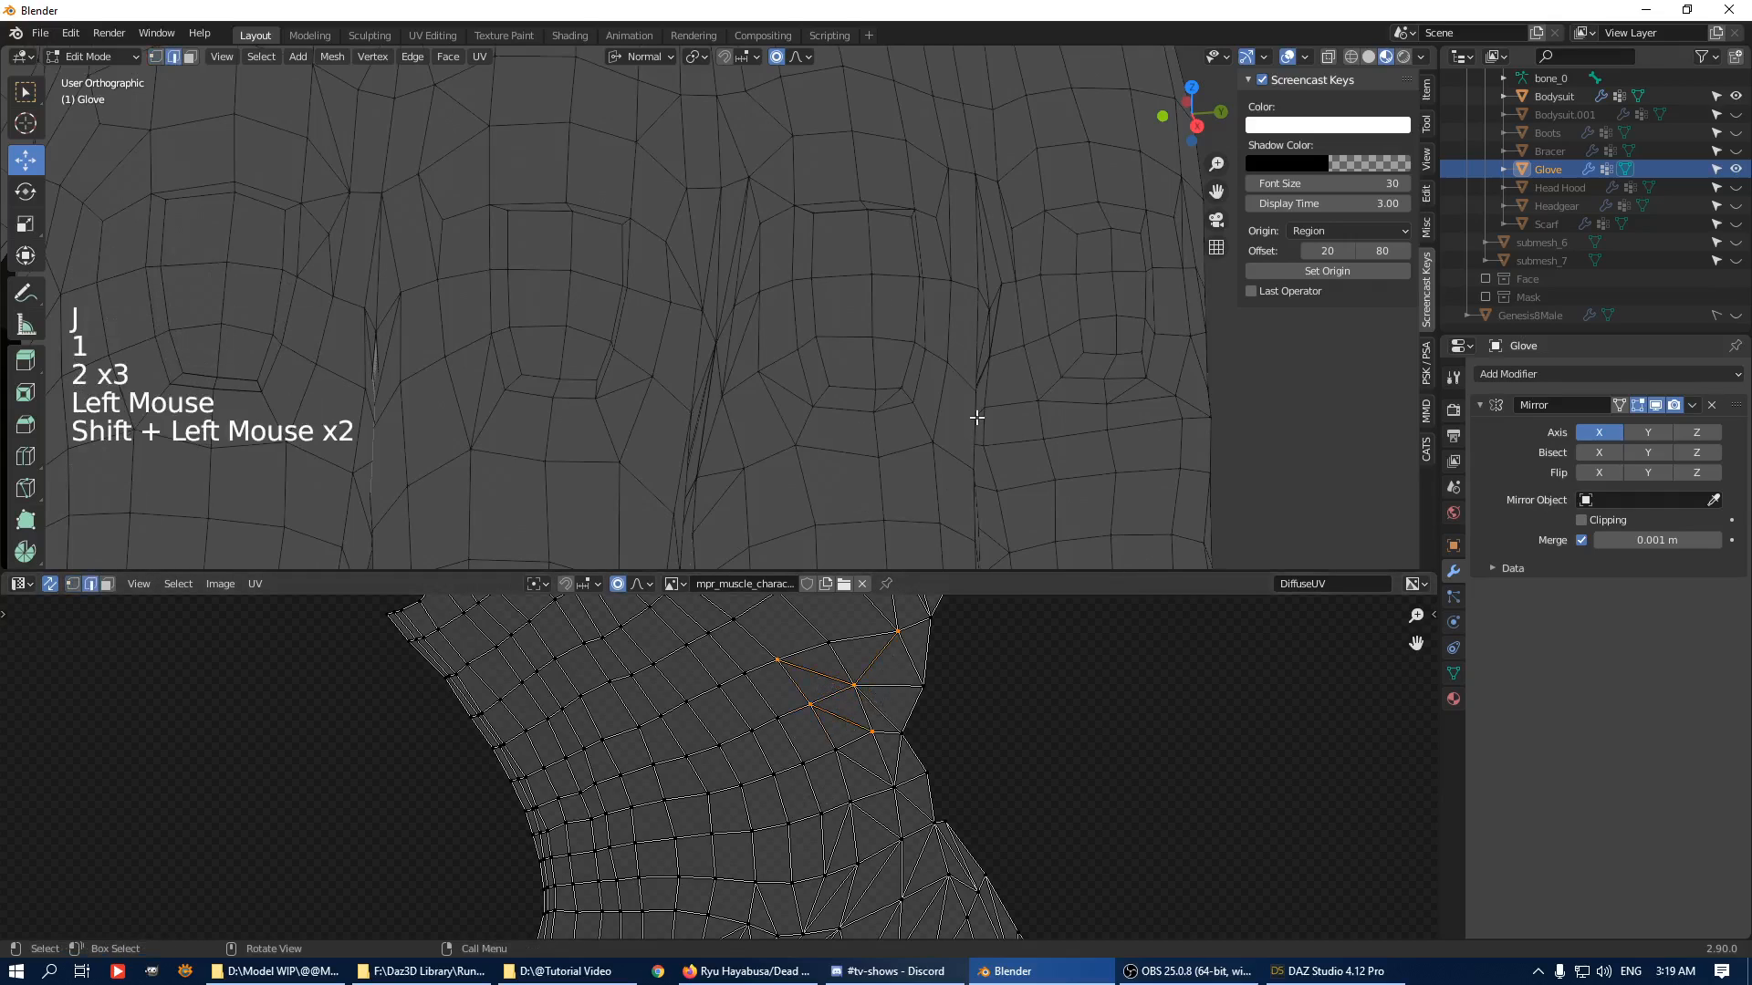
{"action": "key", "text": "Delete"}
{"action": "left_click", "coordinate": [977, 419]}
Dissolve the steep diagonal edge farther along the same outer border of the UV island.
{"action": "middle_click_drag", "start_coordinate": [922, 782], "coordinate": [839, 865]}
{"action": "left_click", "coordinate": [939, 449]}
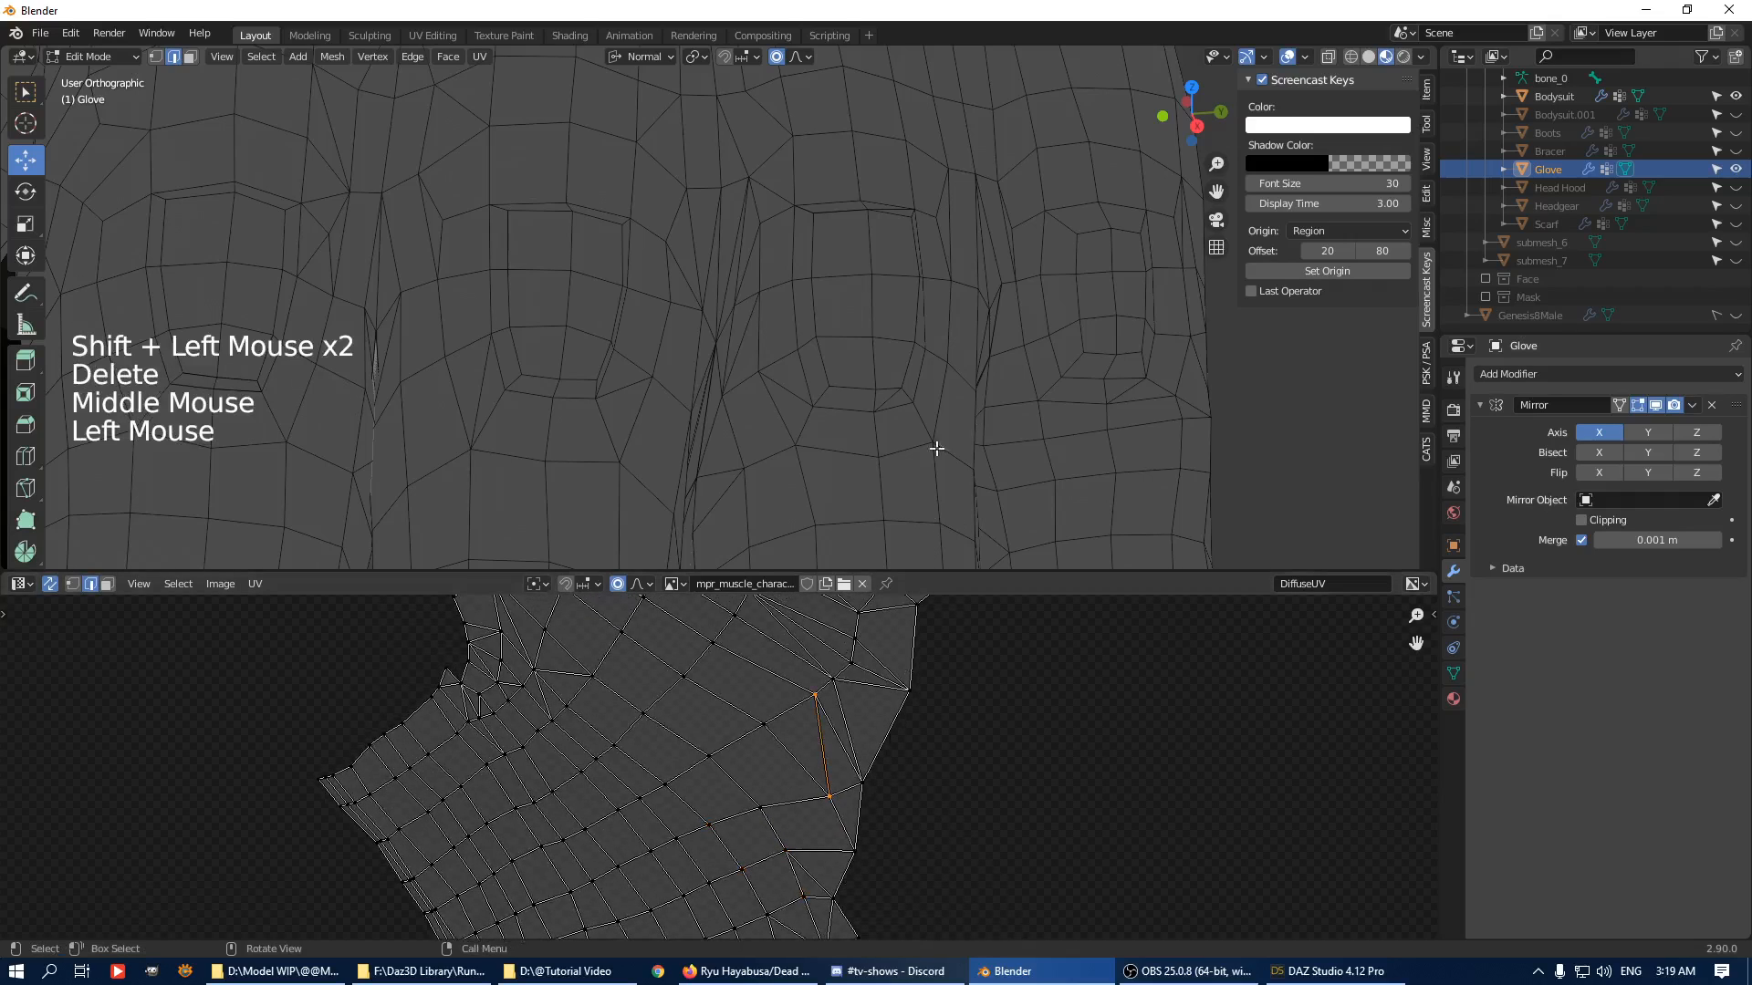
{"action": "key", "text": "Delete"}
{"action": "left_click", "coordinate": [939, 399]}
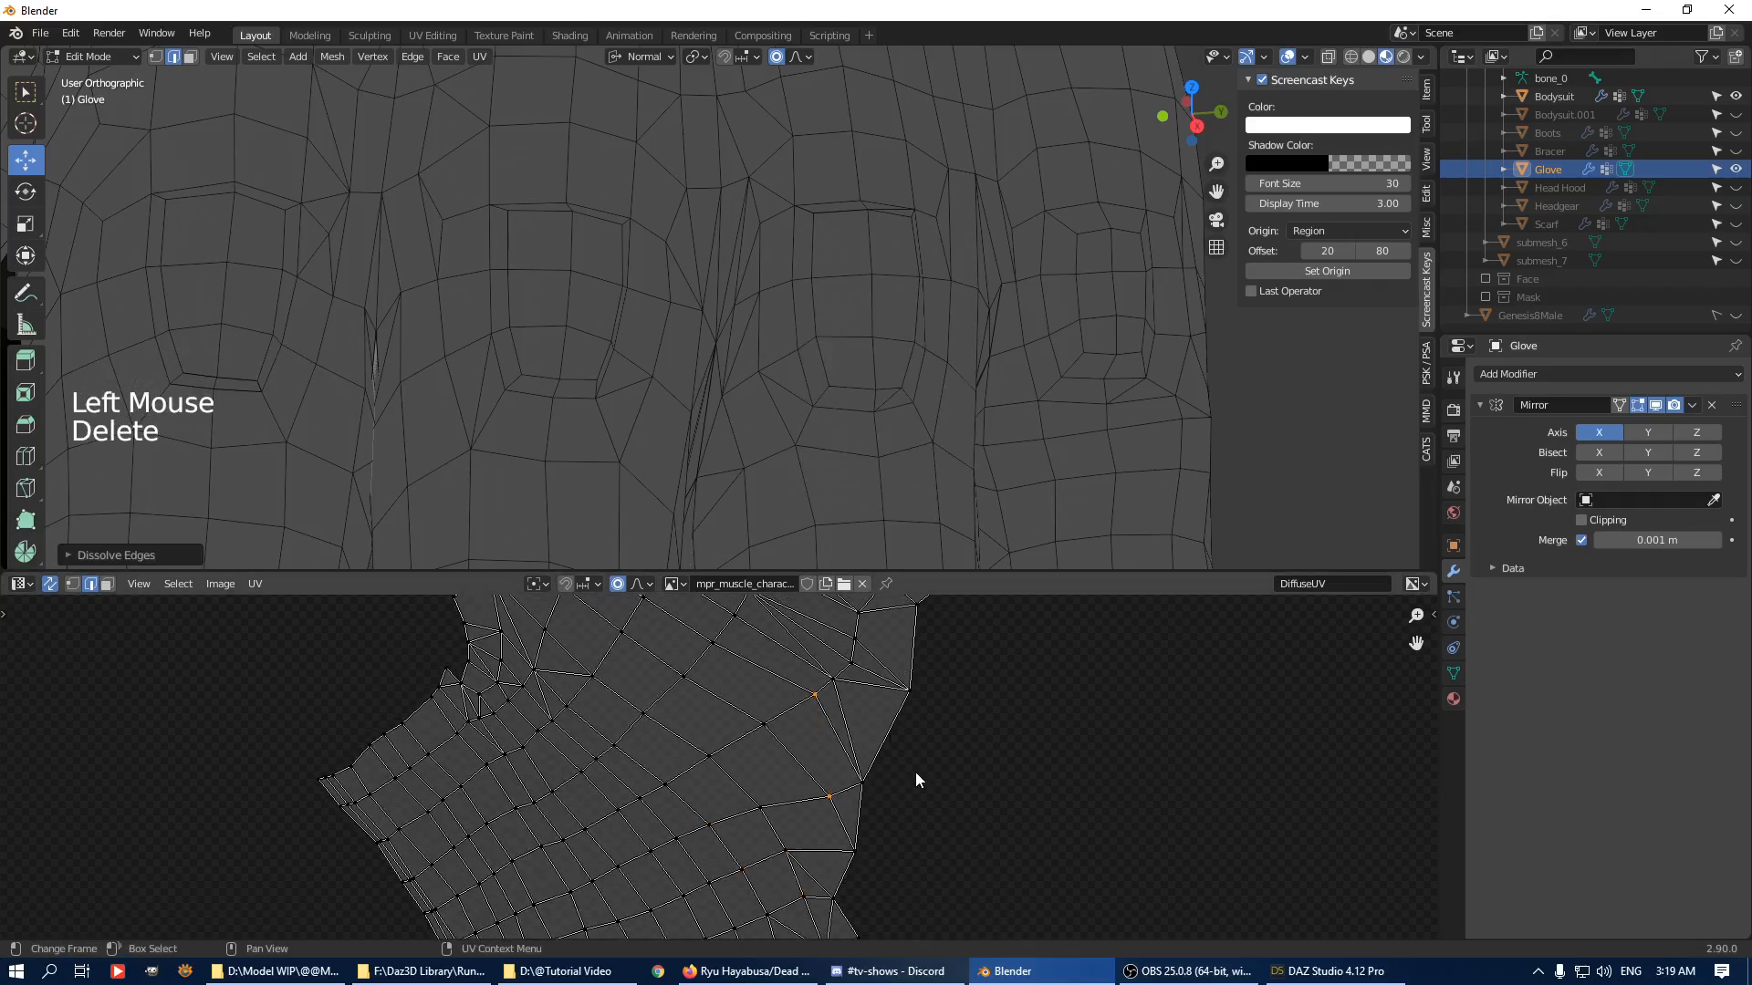
Dissolve the group of diagonal edges beside the concave border on the opposite side of the UV island.
{"action": "middle_click_drag", "start_coordinate": [524, 805], "coordinate": [934, 836]}
{"action": "scroll", "coordinate": [821, 828], "scroll_direction": "up", "scroll_amount": 3}
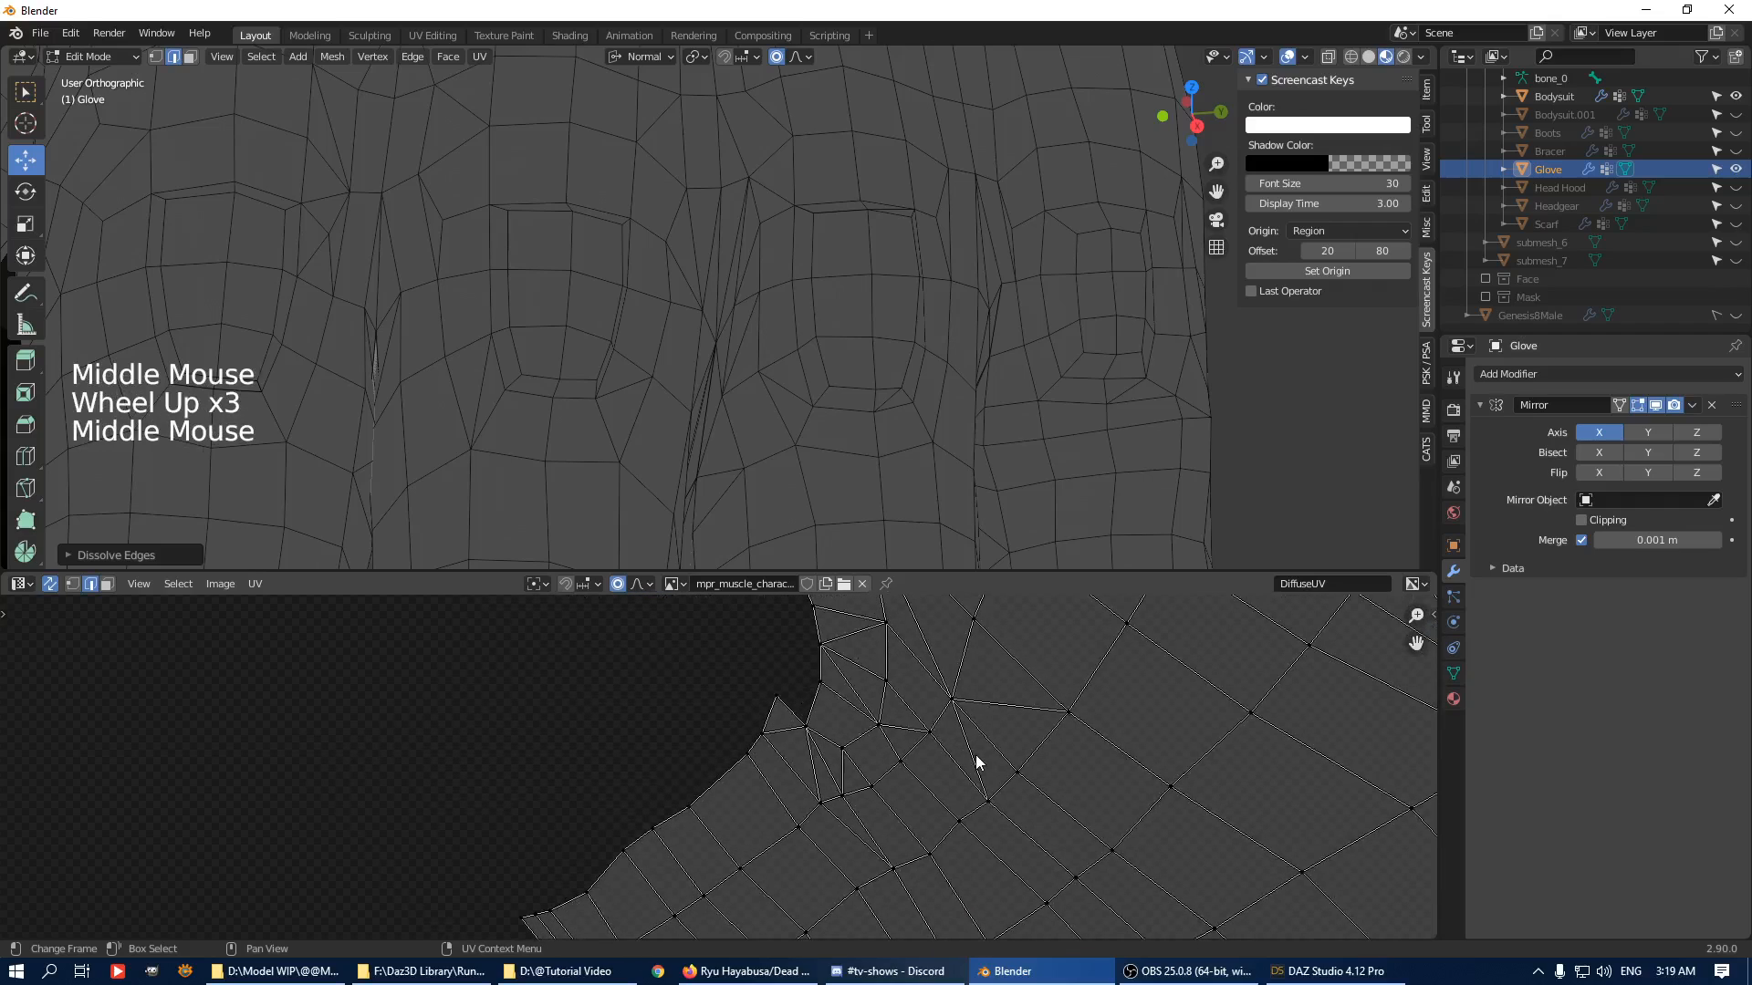
{"action": "left_click", "coordinate": [970, 759]}
{"action": "left_click", "coordinate": [992, 706], "text": "shift"}
{"action": "left_click", "coordinate": [917, 636], "text": "shift"}
{"action": "middle_click_drag", "start_coordinate": [918, 636], "coordinate": [884, 774]}
{"action": "left_click", "coordinate": [857, 718], "text": "shift"}
{"action": "key", "text": "Delete"}
{"action": "left_click", "coordinate": [1020, 475]}
Dissolve the two short diagonal edges next to the concave border of the UV island.
{"action": "scroll", "coordinate": [763, 737], "scroll_direction": "down", "scroll_amount": 2}
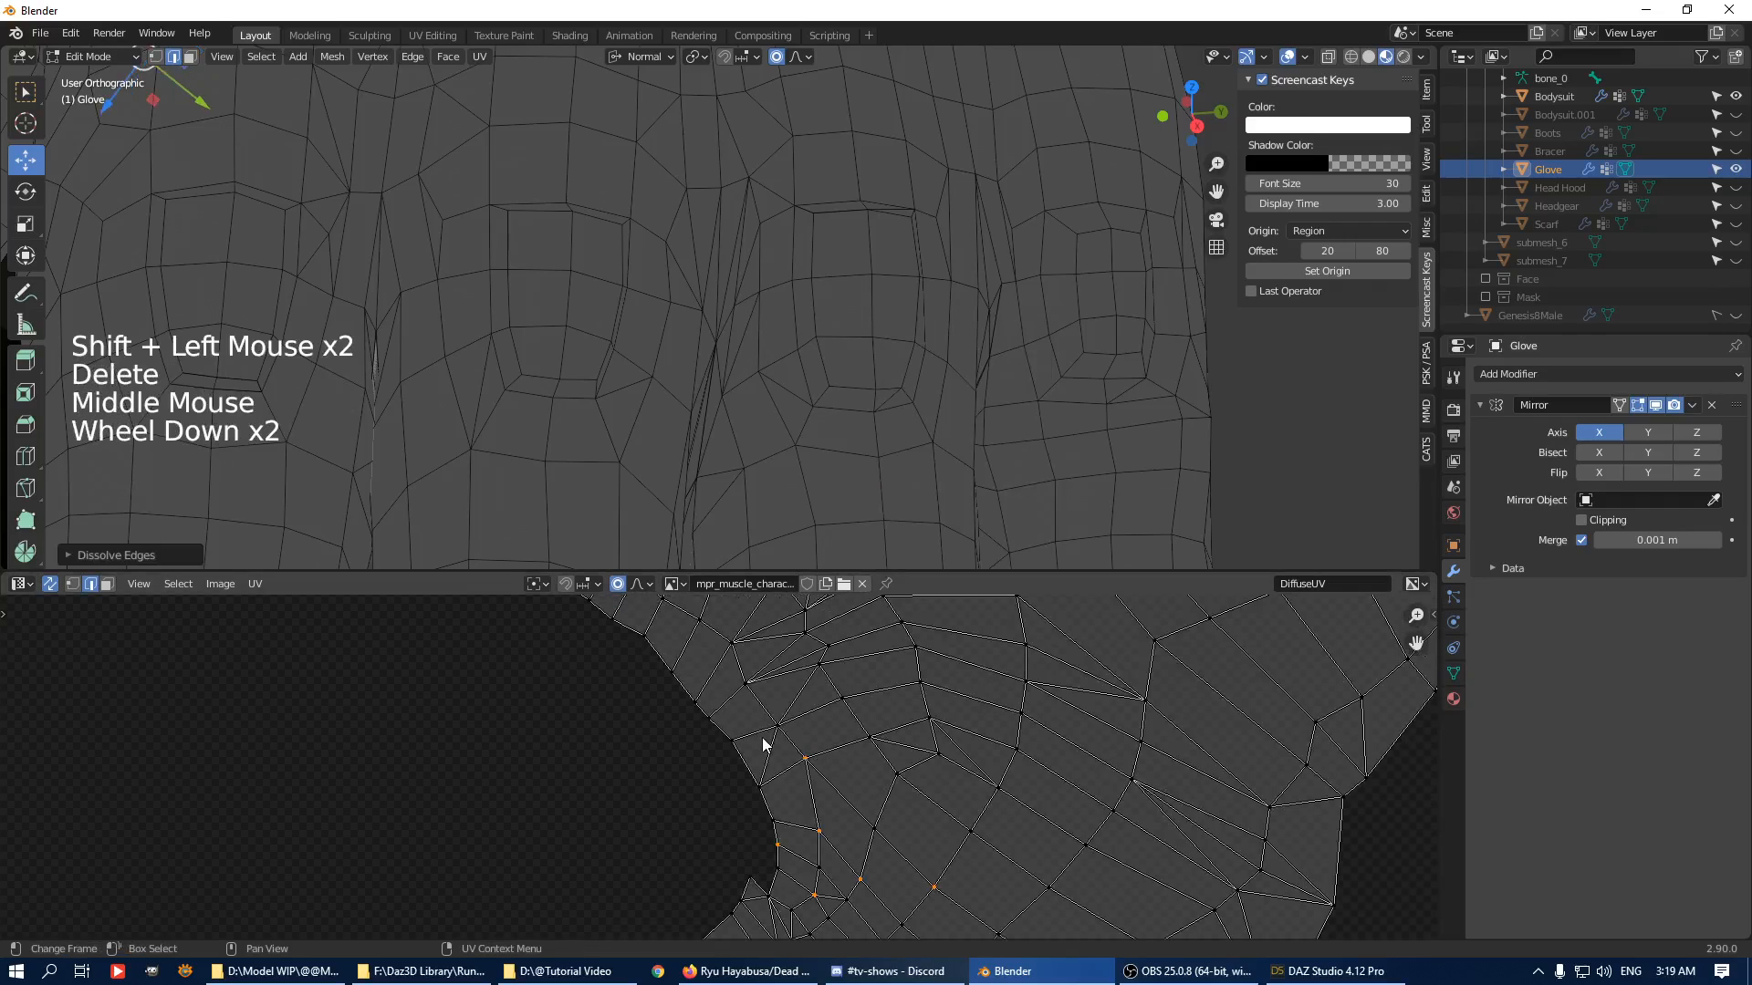
{"action": "left_click", "coordinate": [794, 708]}
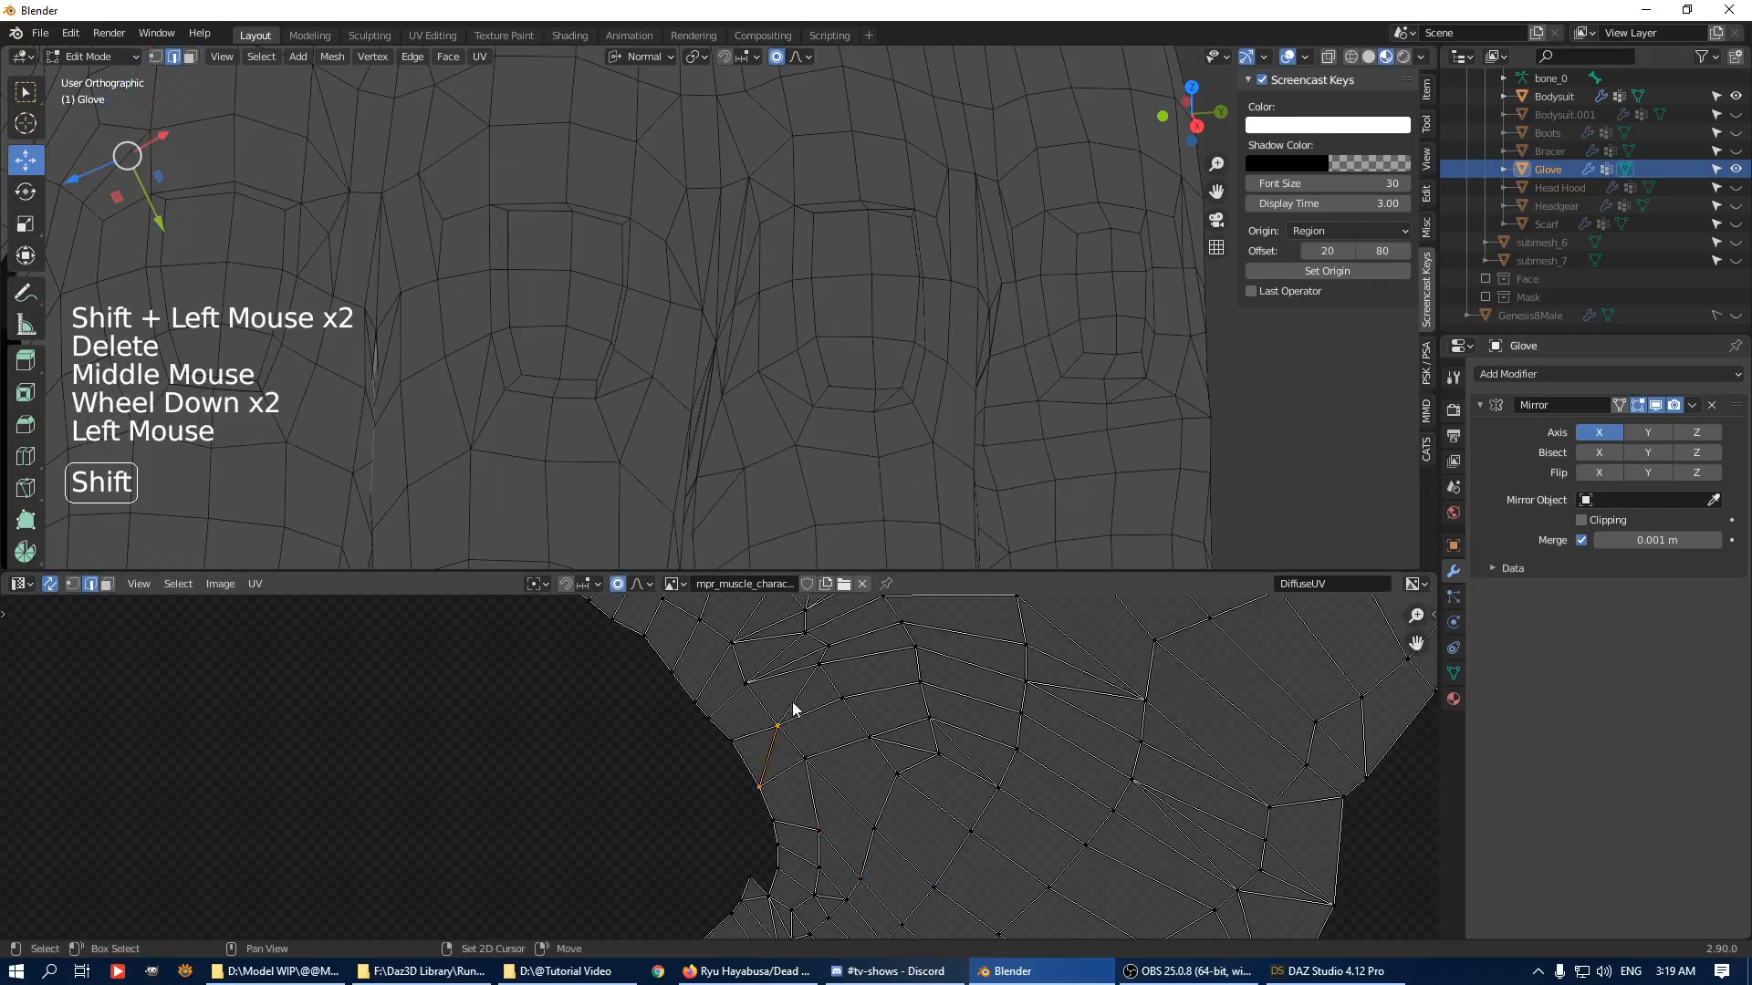
{"action": "left_click", "coordinate": [769, 755], "text": "shift"}
{"action": "key", "text": "Delete"}
{"action": "left_click", "coordinate": [987, 425]}
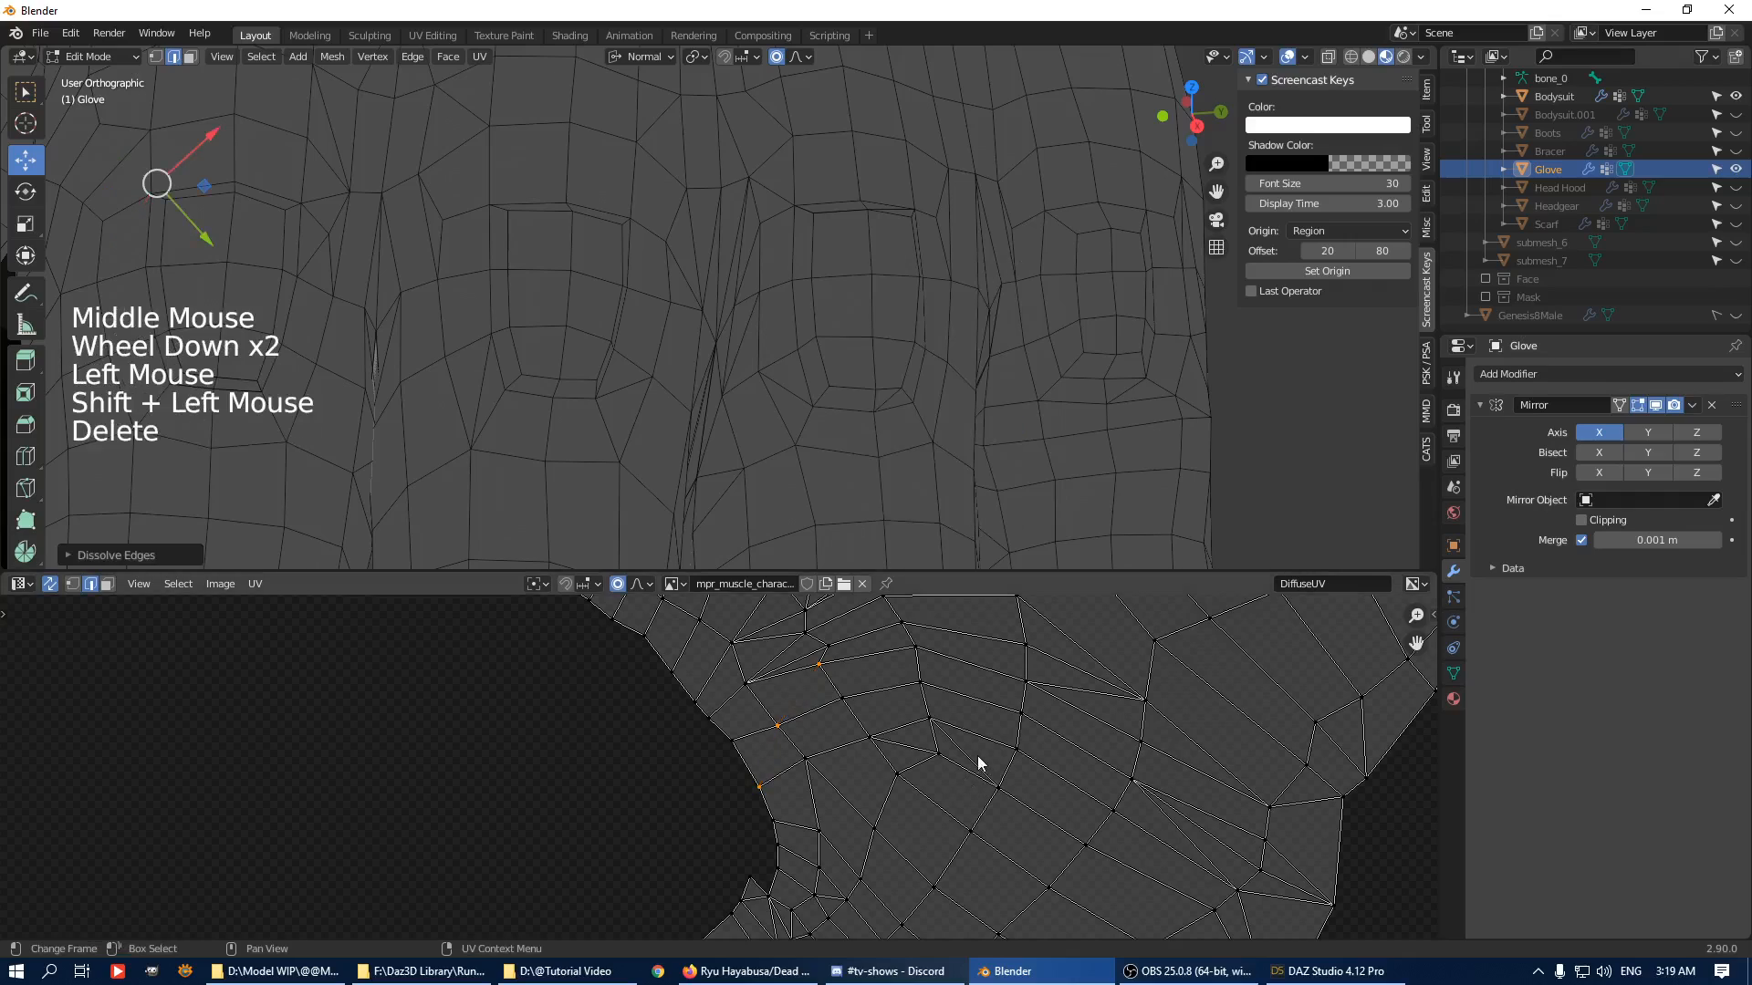
Dissolve the three diagonal edges that break up the quads in the middle of the UV island.
{"action": "left_click", "coordinate": [974, 758]}
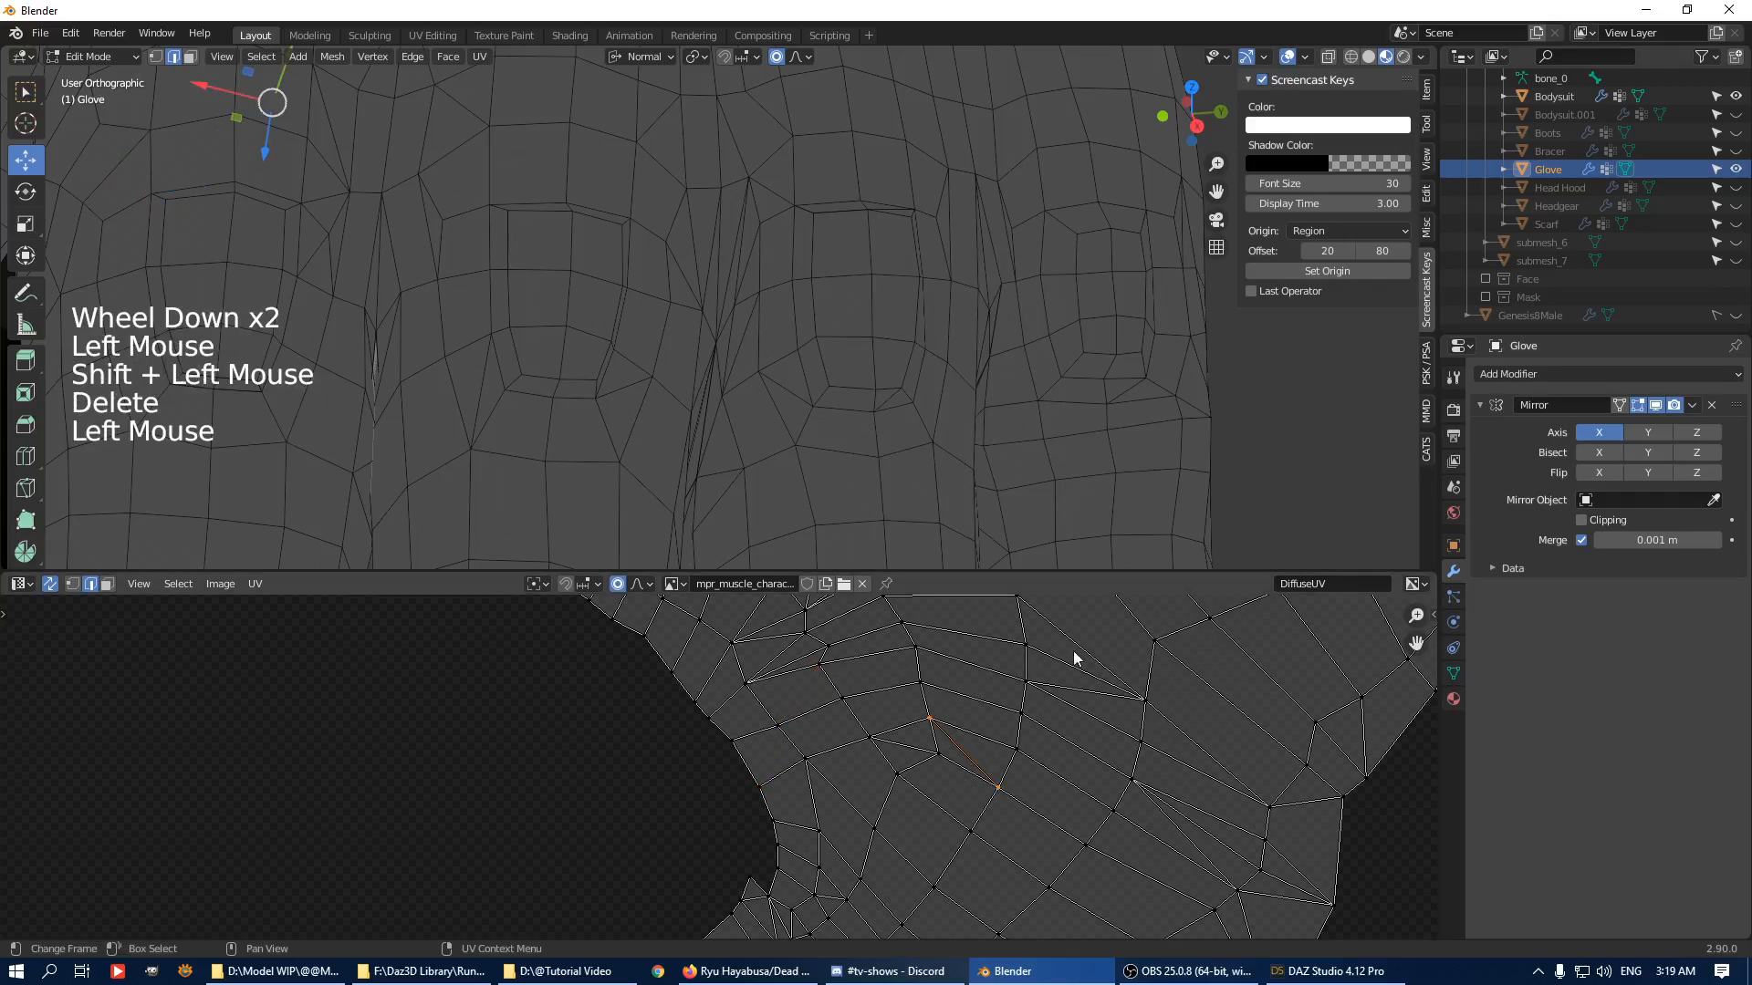
{"action": "left_click", "coordinate": [901, 745], "text": "shift"}
{"action": "left_click", "coordinate": [1086, 691], "text": "shift"}
{"action": "key", "text": "Delete"}
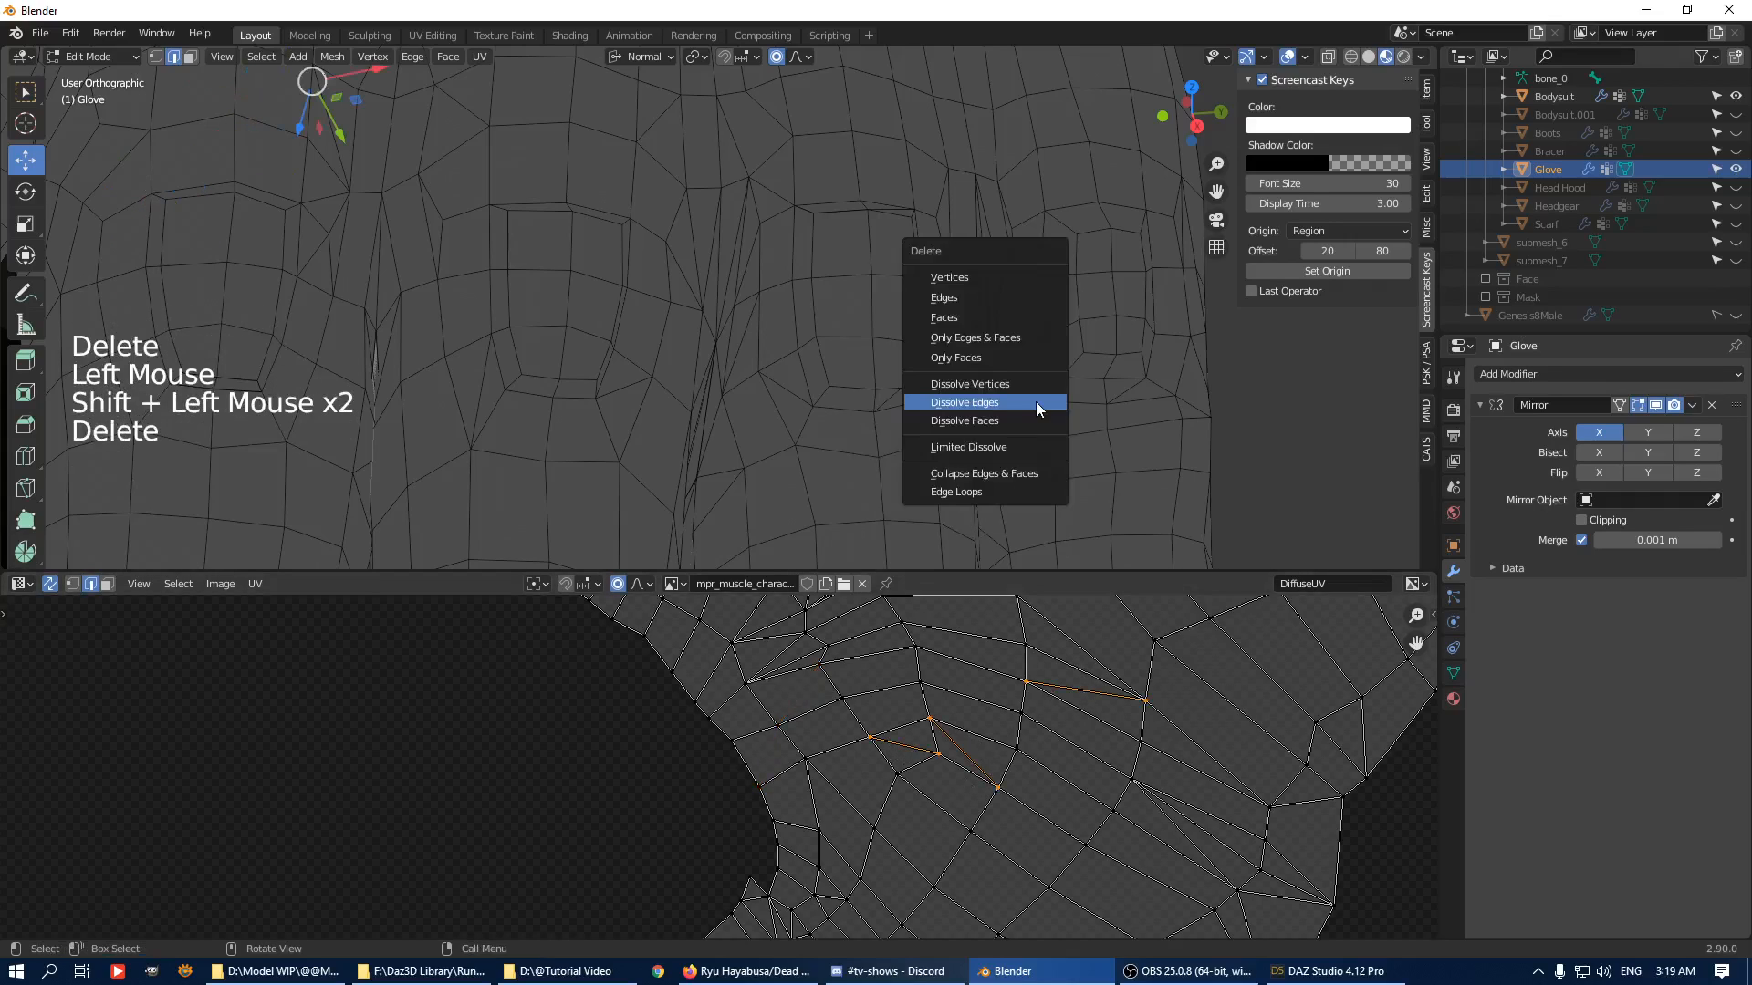
{"action": "left_click", "coordinate": [1036, 403]}
Connect the vertices where the two long diagonal edges fan out toward the outer border of the UV island.
{"action": "left_click", "coordinate": [1174, 834]}
{"action": "left_click", "coordinate": [1191, 803], "text": "shift"}
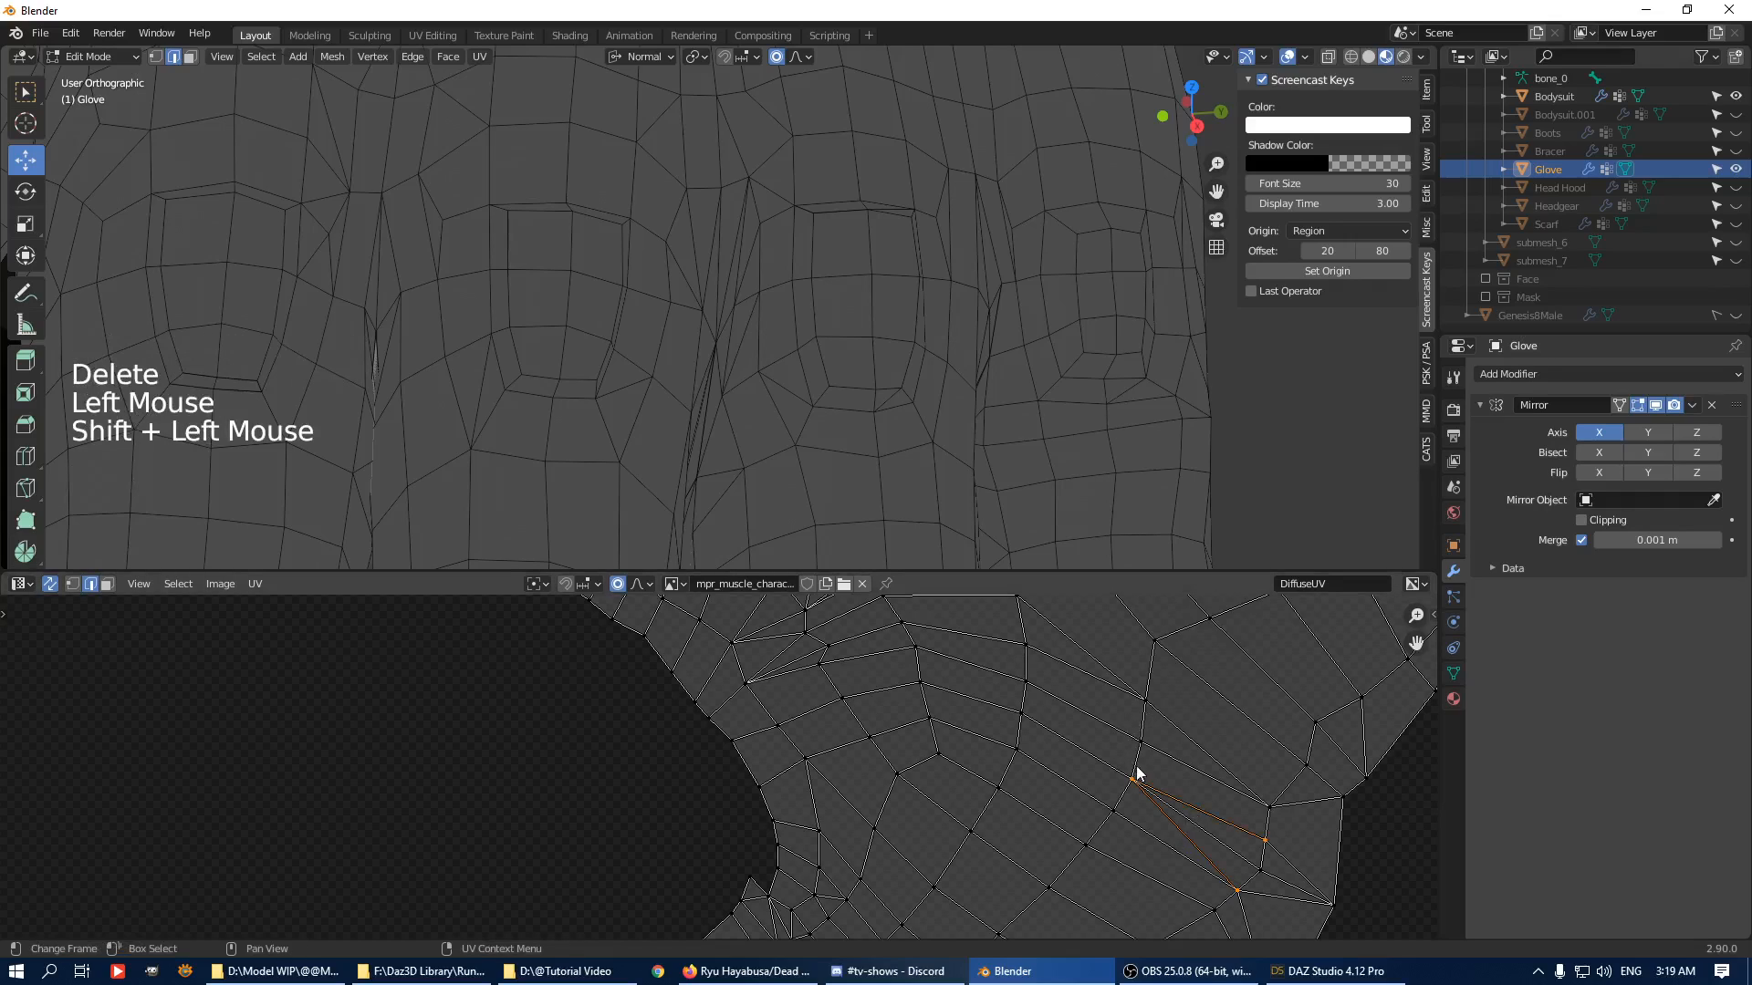
{"action": "left_click", "coordinate": [1251, 833]}
{"action": "left_click", "coordinate": [1136, 760], "text": "shift"}
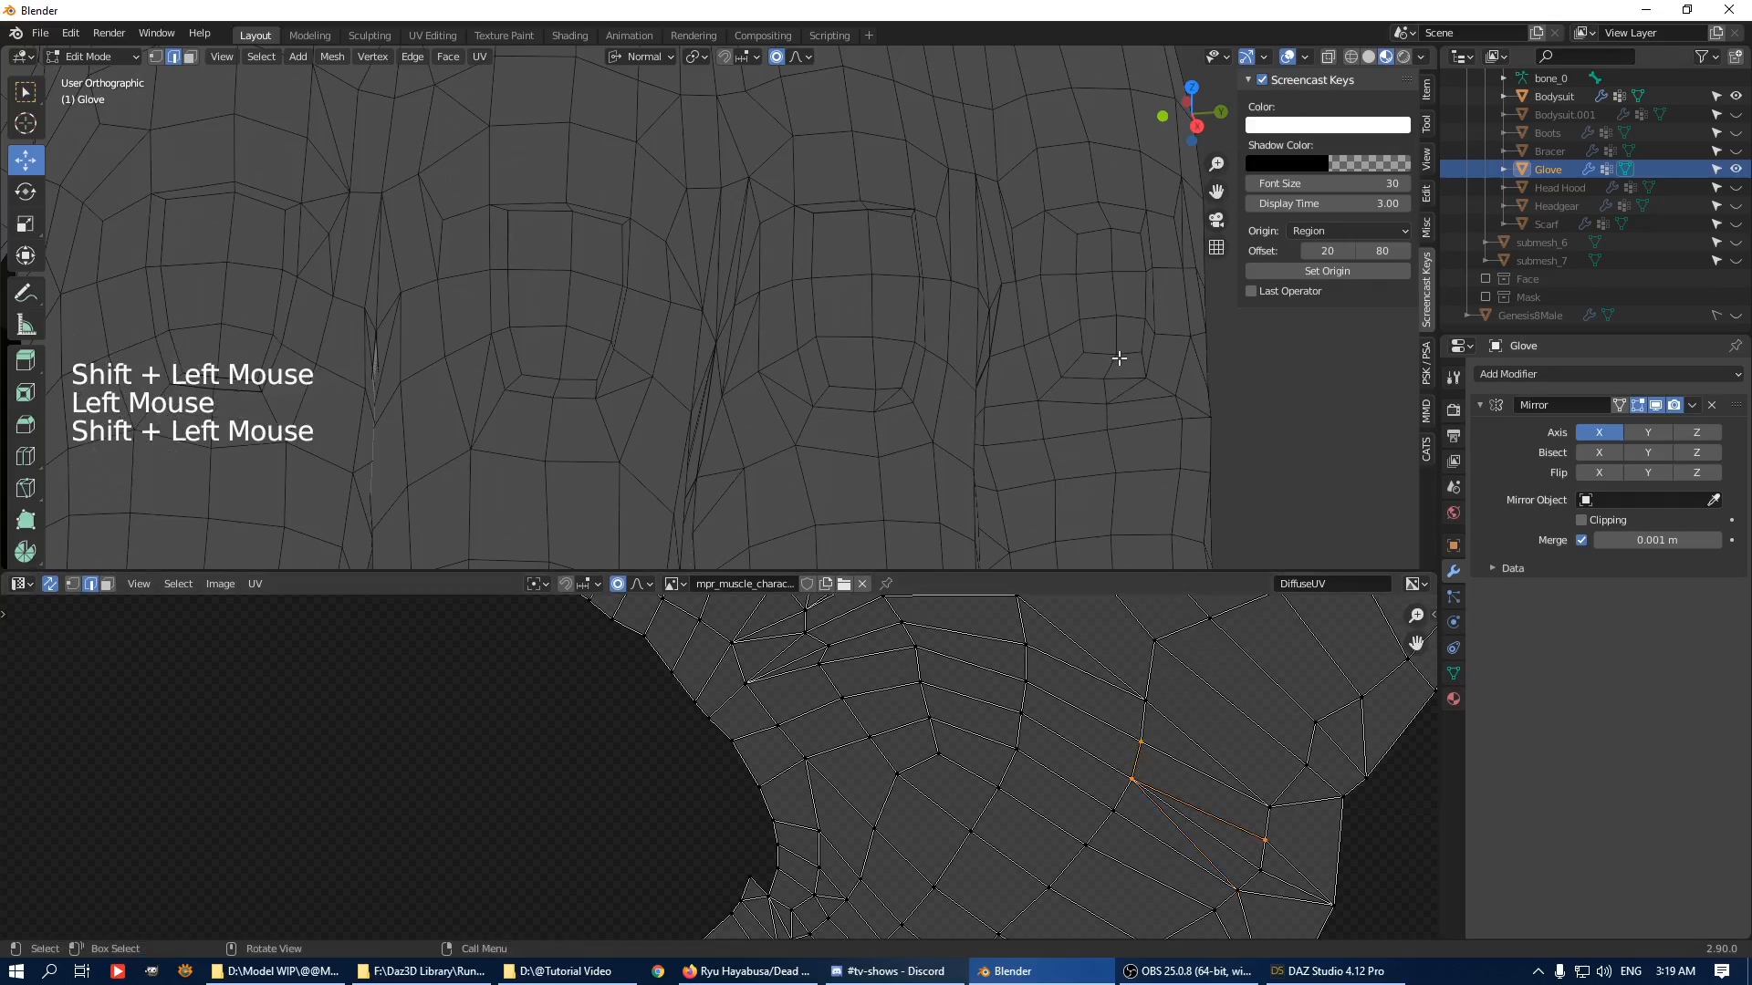
{"action": "key", "text": "j"}
Dissolve the two fanned diagonal edges and the neighbouring long edge toward the outer border.
{"action": "left_click", "coordinate": [1196, 819]}
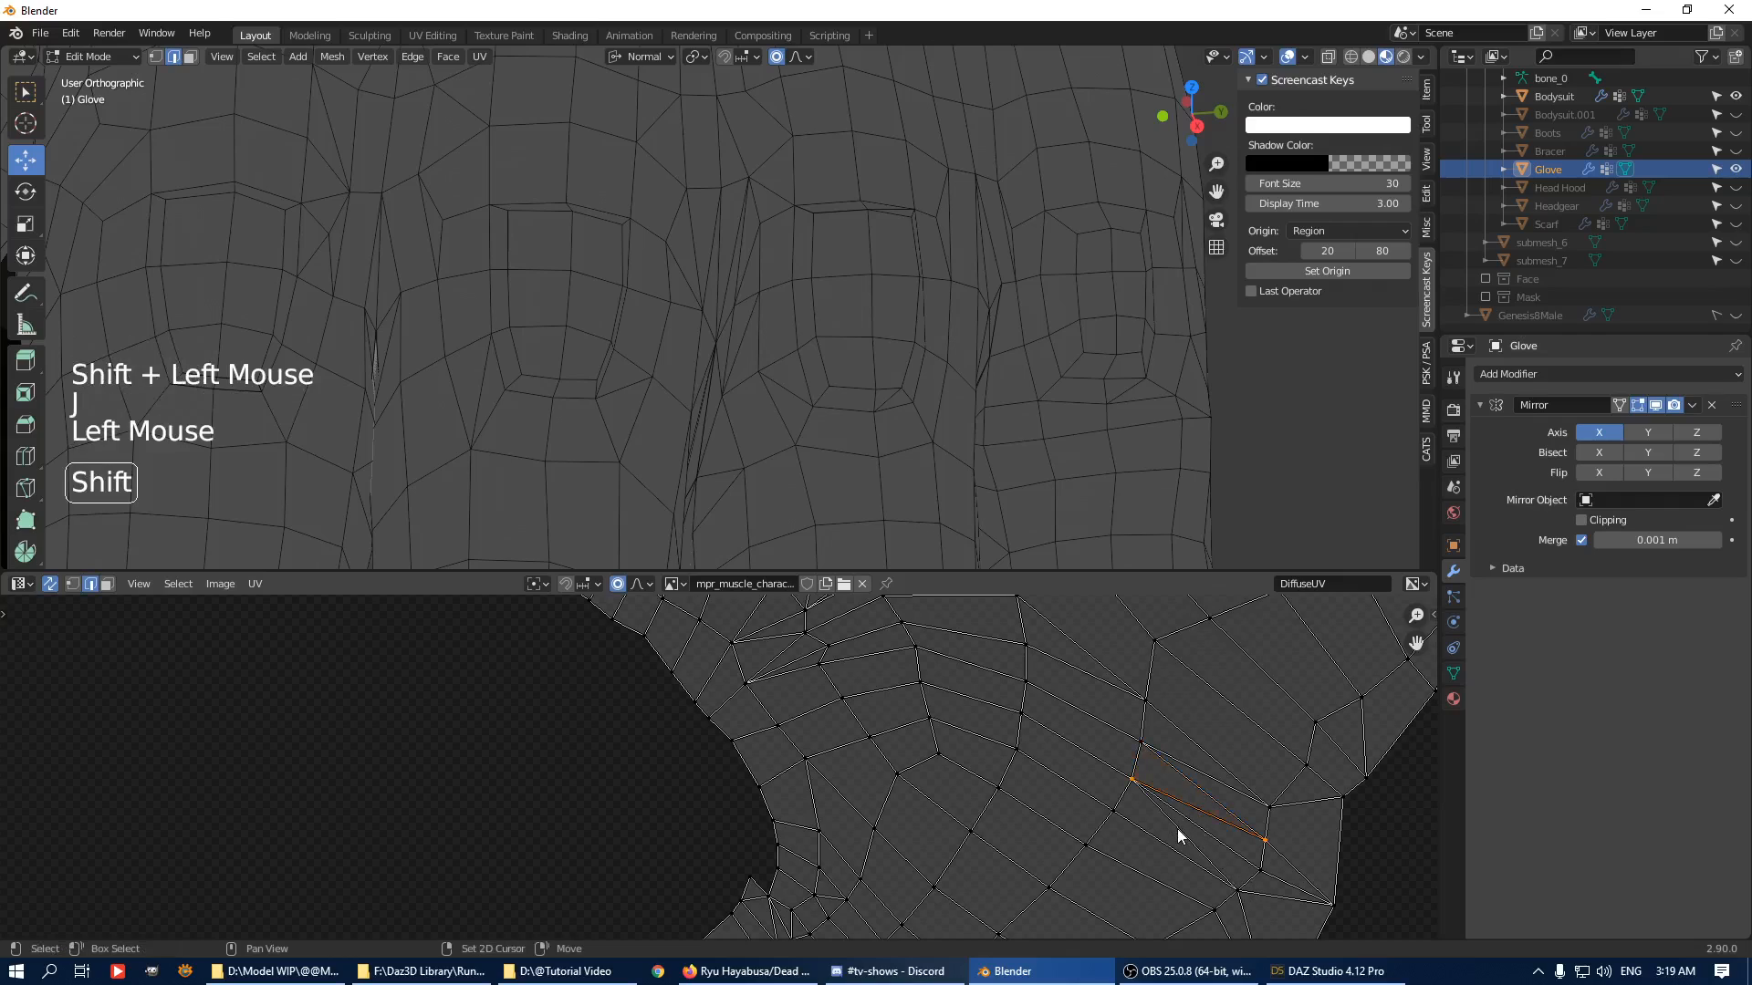
{"action": "left_click", "coordinate": [1177, 829], "text": "shift"}
{"action": "key", "text": "Delete"}
{"action": "left_click", "coordinate": [1126, 364]}
{"action": "left_click", "coordinate": [1229, 786]}
{"action": "key", "text": "Delete"}
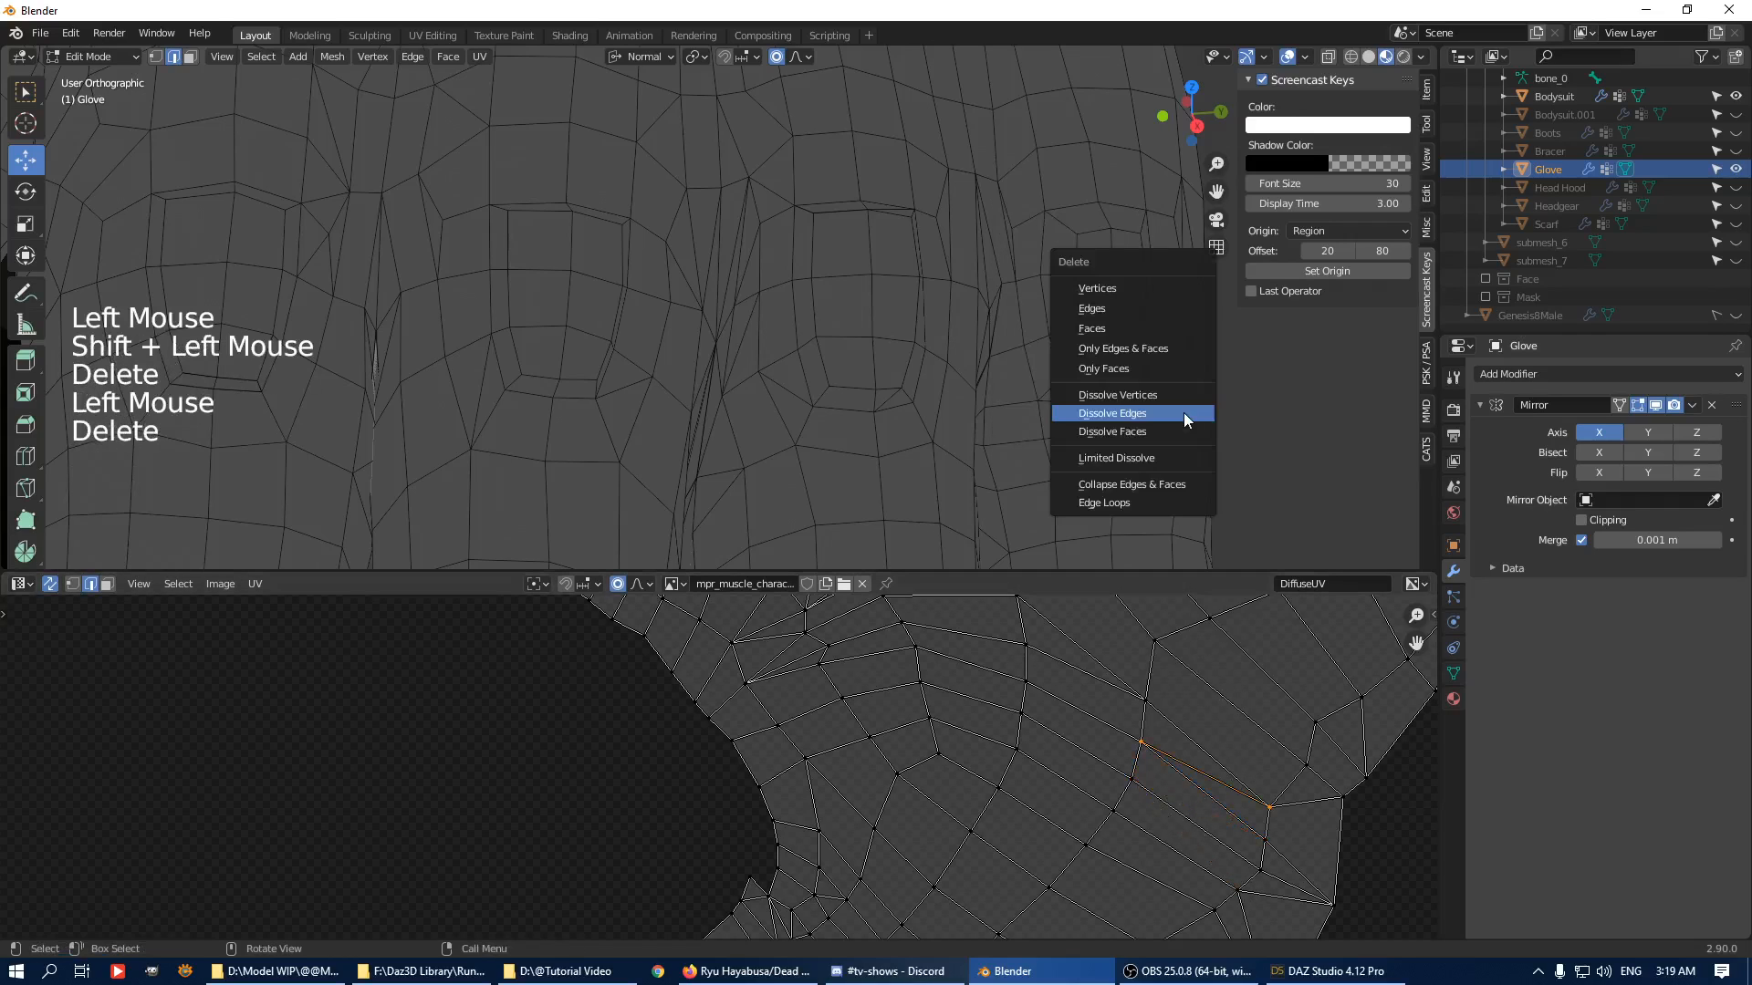
{"action": "left_click", "coordinate": [1184, 412]}
Dissolve the two short diagonal edges at the base of the middle finger in the UV layout.
{"action": "middle_click_drag", "start_coordinate": [1201, 802], "coordinate": [952, 900]}
{"action": "scroll", "coordinate": [1021, 782], "scroll_direction": "down", "scroll_amount": 4}
{"action": "middle_click_drag", "start_coordinate": [909, 760], "coordinate": [731, 835]}
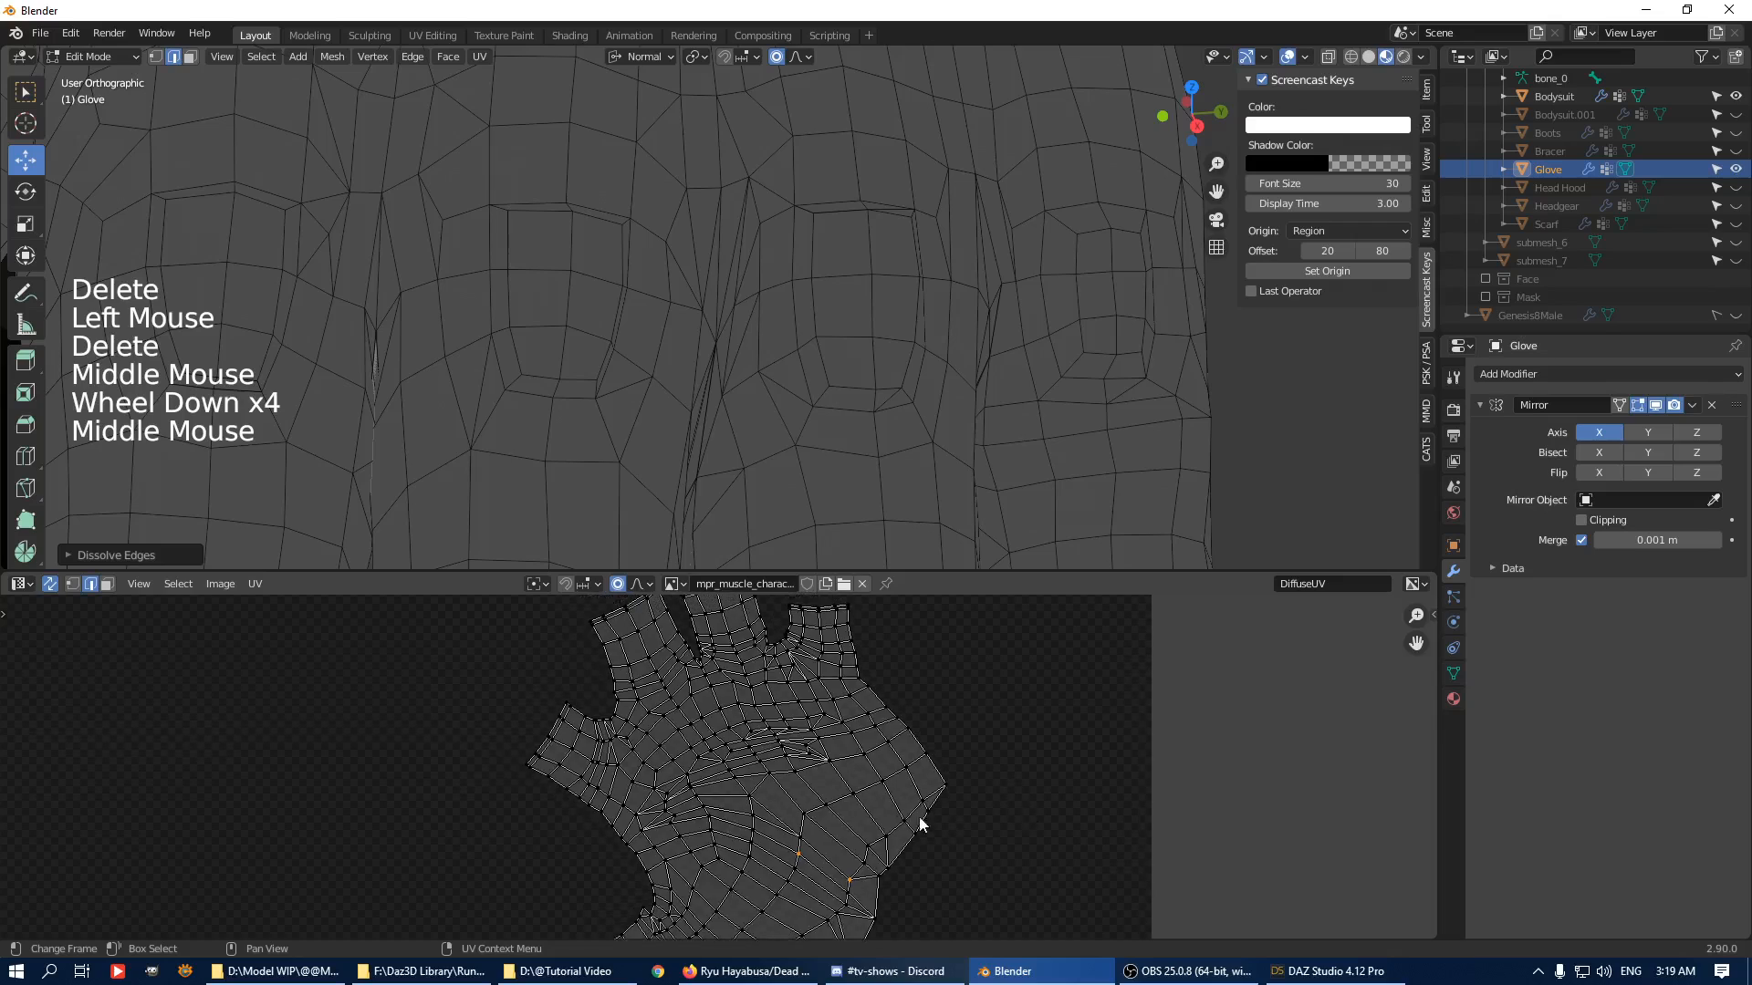
{"action": "scroll", "coordinate": [920, 824], "scroll_direction": "up", "scroll_amount": 3}
{"action": "middle_click_drag", "start_coordinate": [808, 792], "coordinate": [675, 831]}
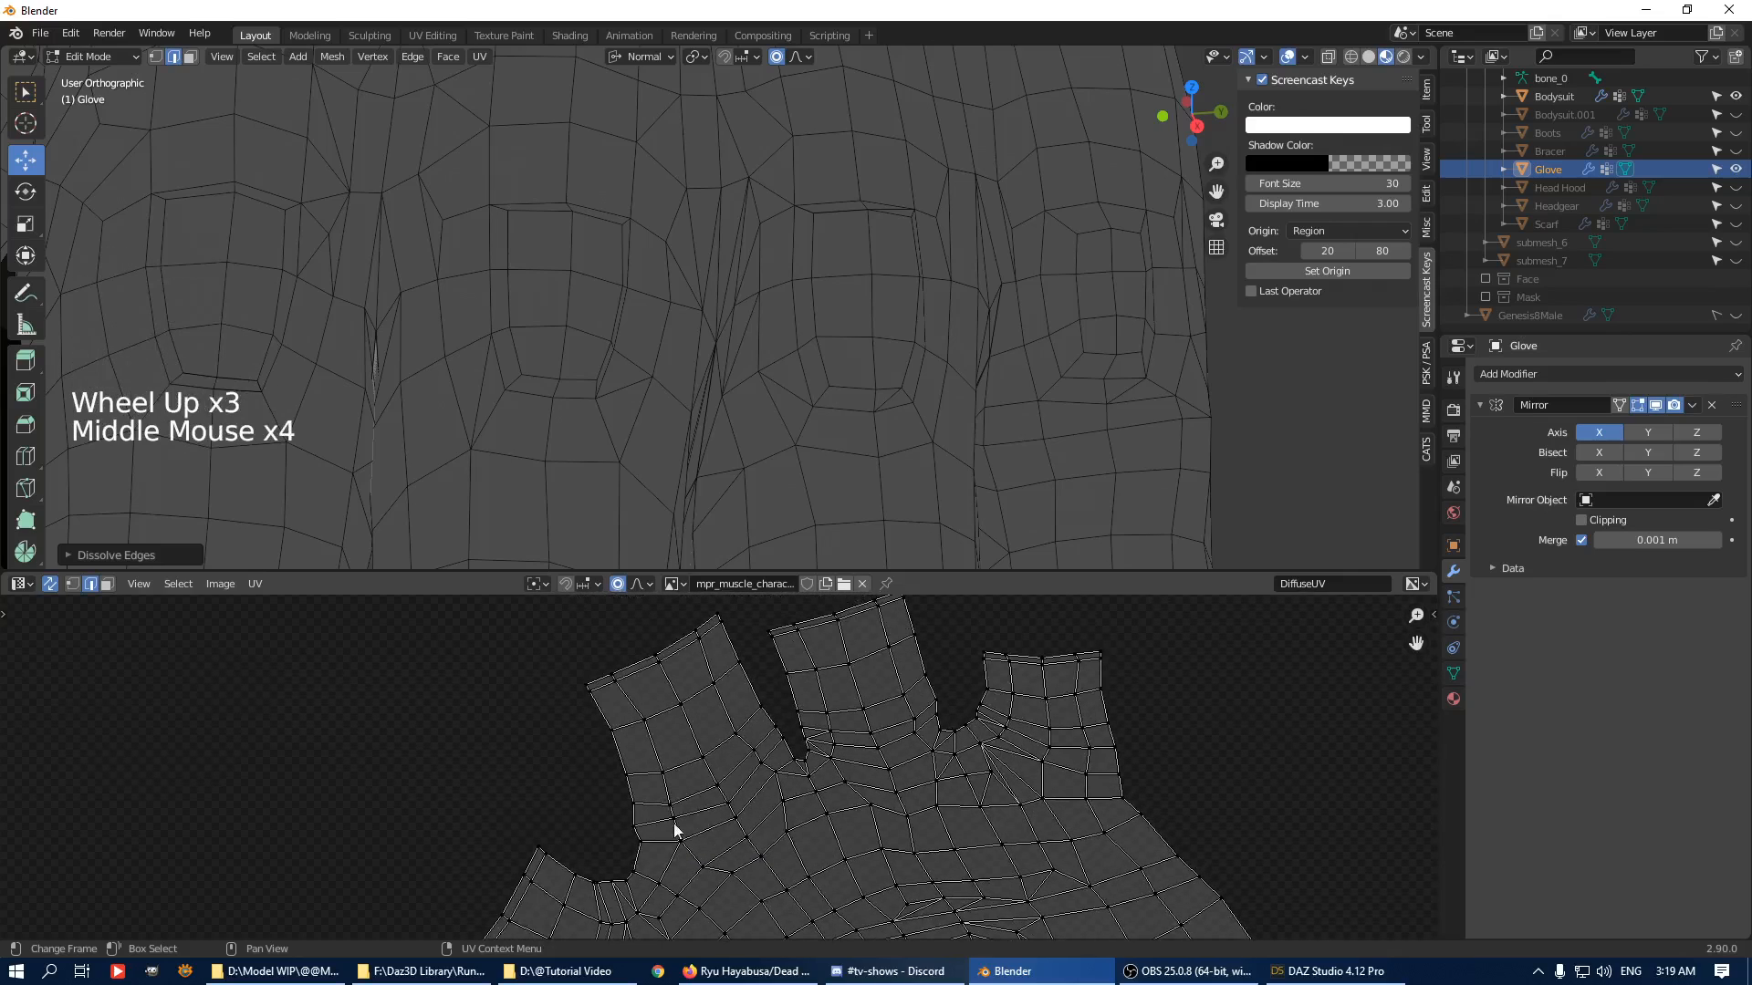
{"action": "left_click", "coordinate": [816, 738]}
{"action": "left_click", "coordinate": [828, 754], "text": "shift"}
{"action": "key", "text": "Delete"}
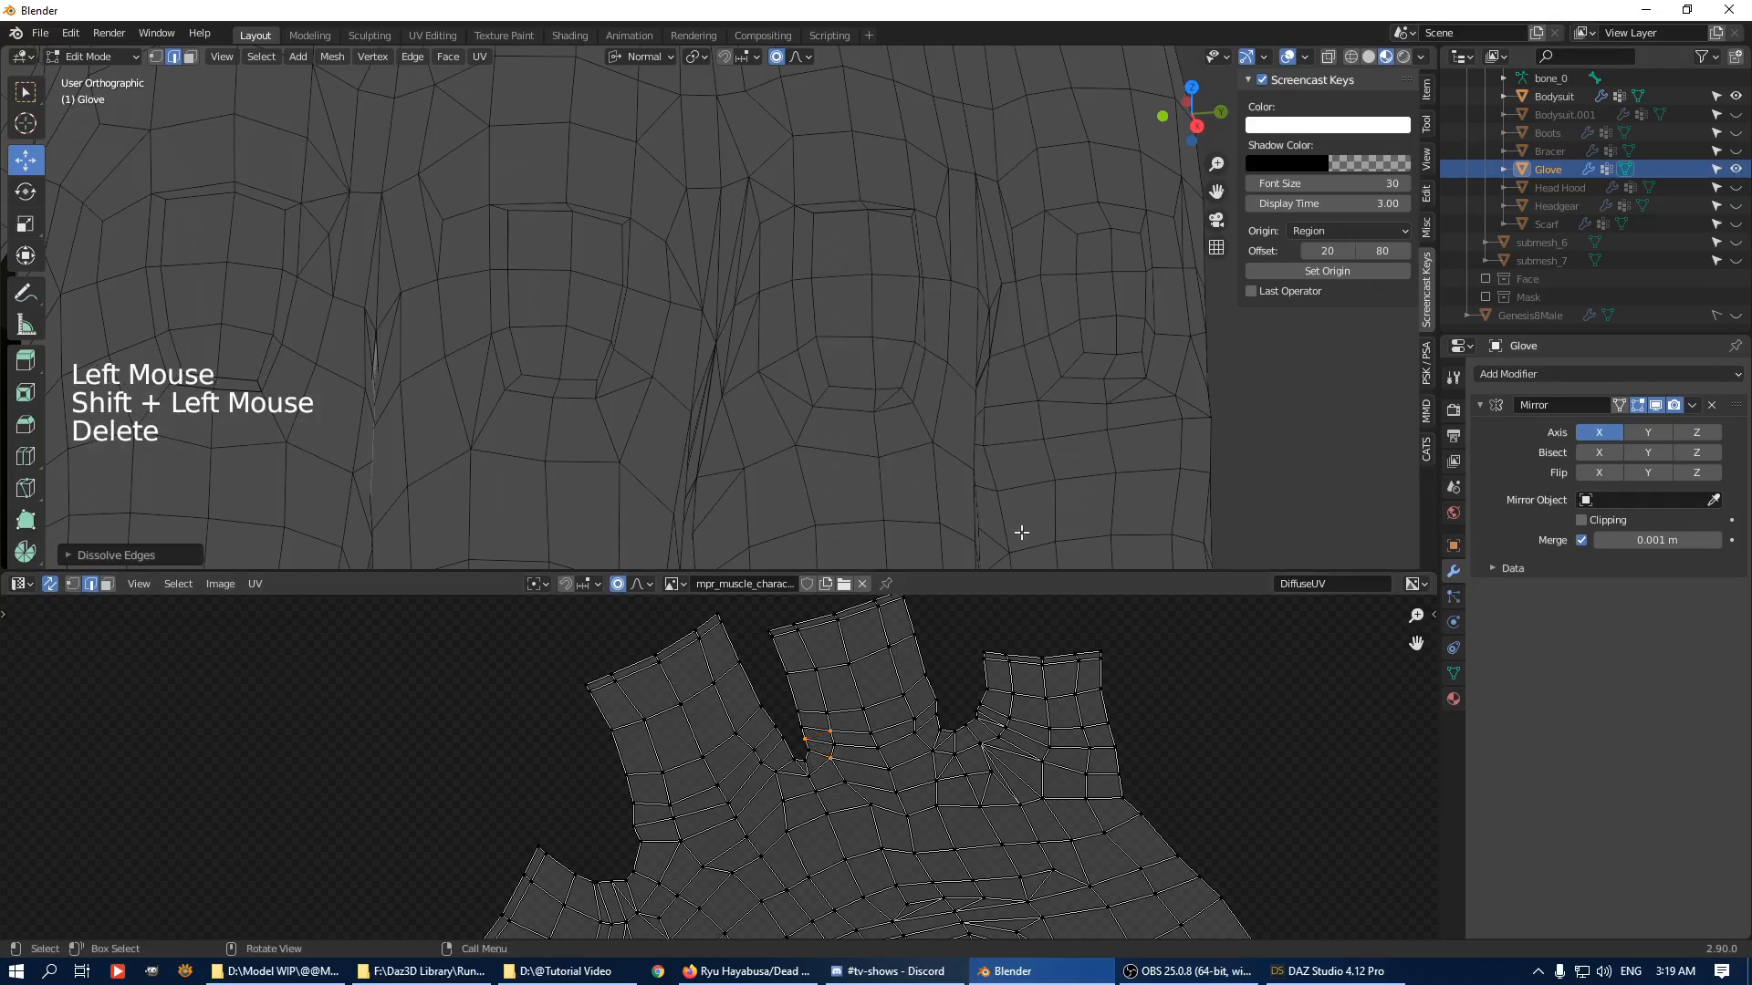
Try dissolving the diagonal edge beside the gap next to the short finger, and undo it.
{"action": "left_click", "coordinate": [1004, 727]}
{"action": "key", "text": "Delete"}
{"action": "middle_click_drag", "start_coordinate": [1013, 762], "coordinate": [919, 794]}
{"action": "scroll", "coordinate": [1212, 802], "scroll_direction": "up", "scroll_amount": 5}
{"action": "key", "text": "ctrl+z"}
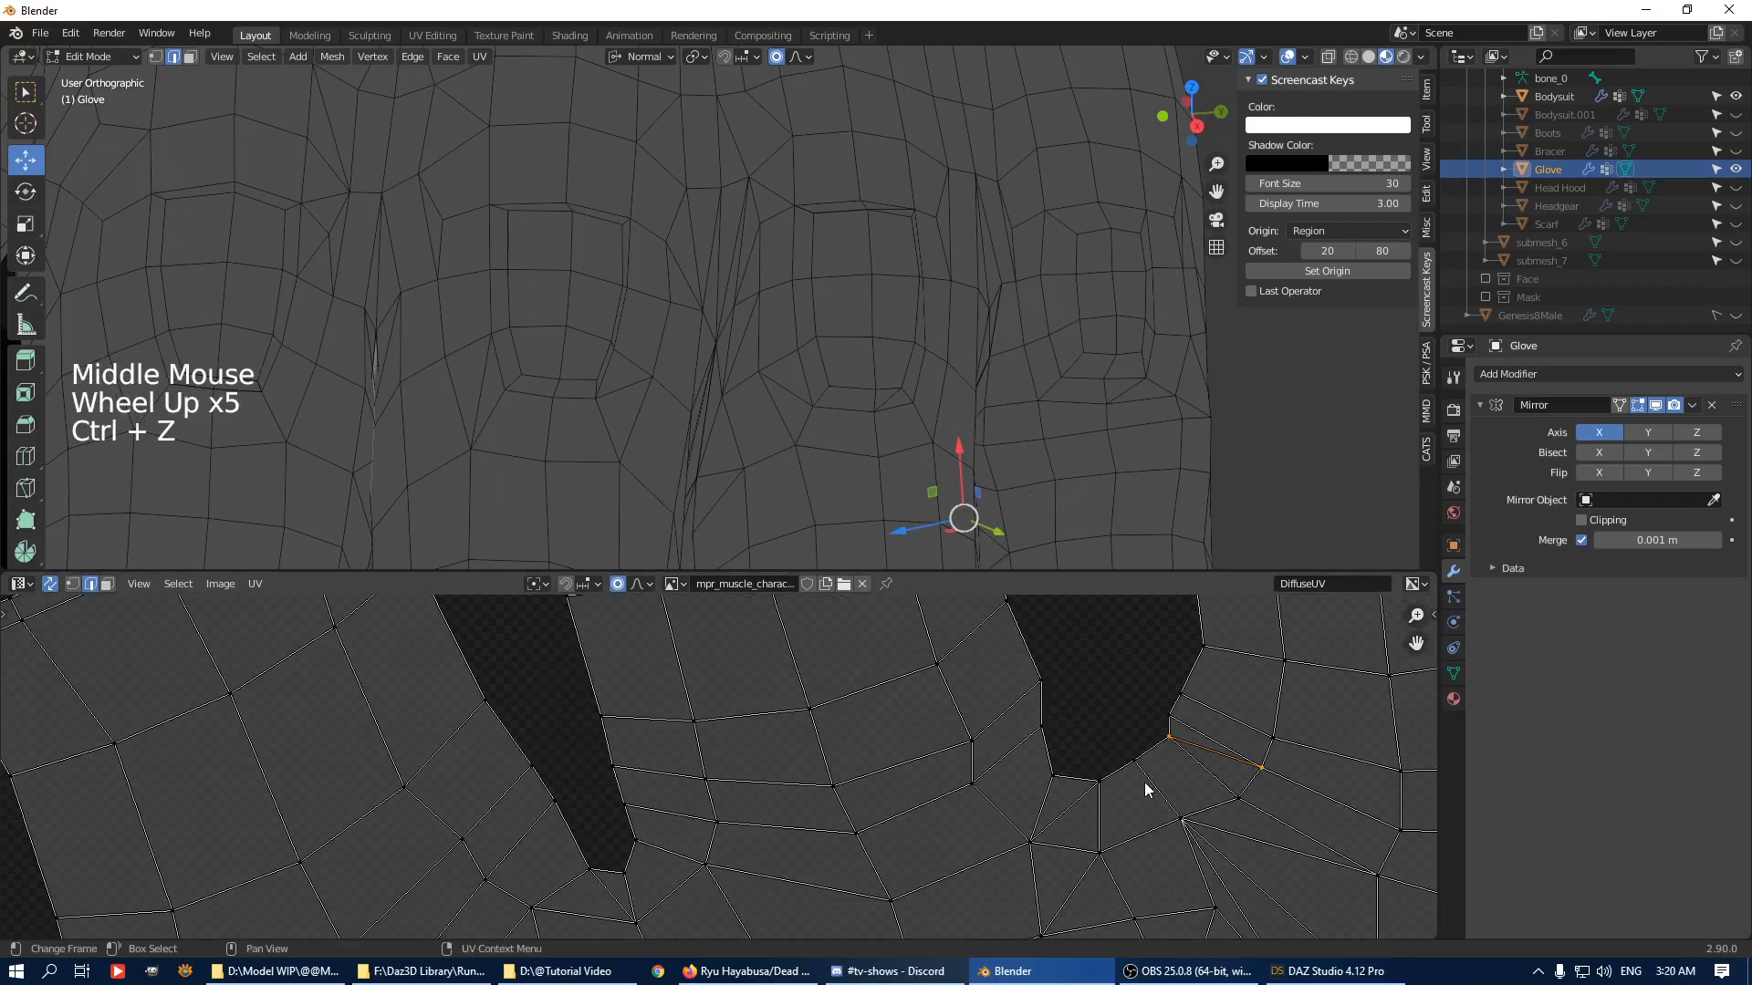
Select the whole Glove mesh and merge its duplicate vertices by distance.
{"action": "key", "text": "a"}
{"action": "key", "text": "q"}
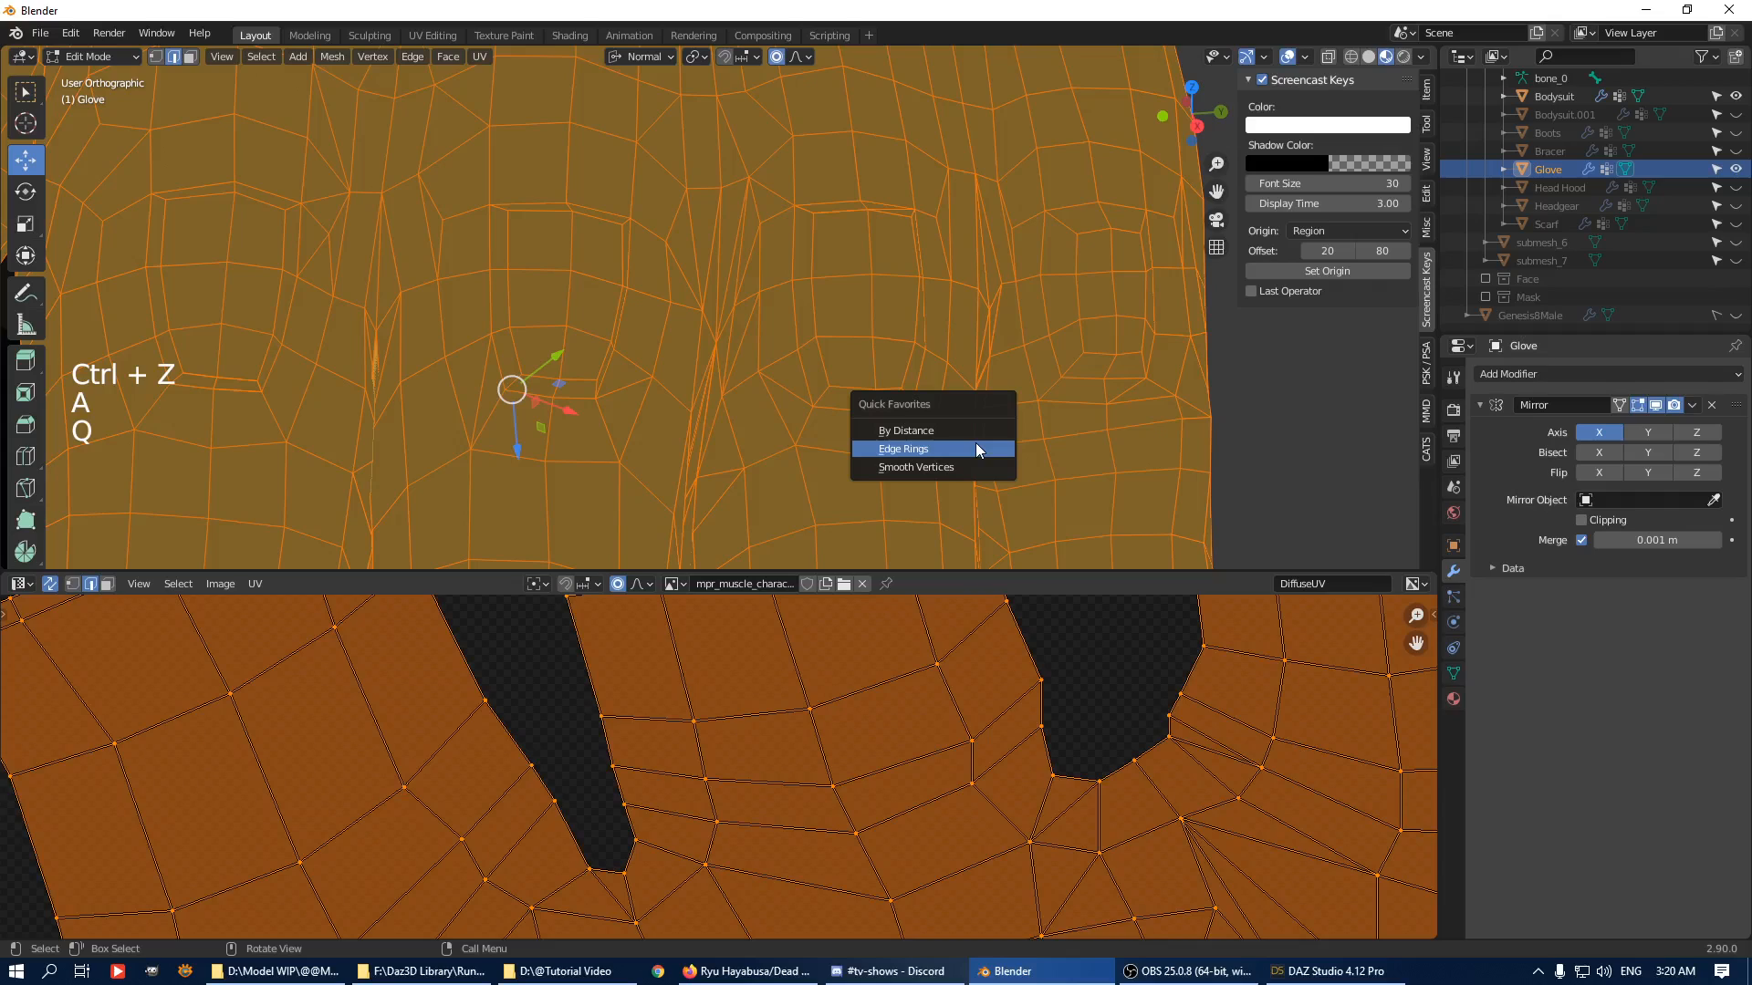
{"action": "left_click", "coordinate": [975, 430]}
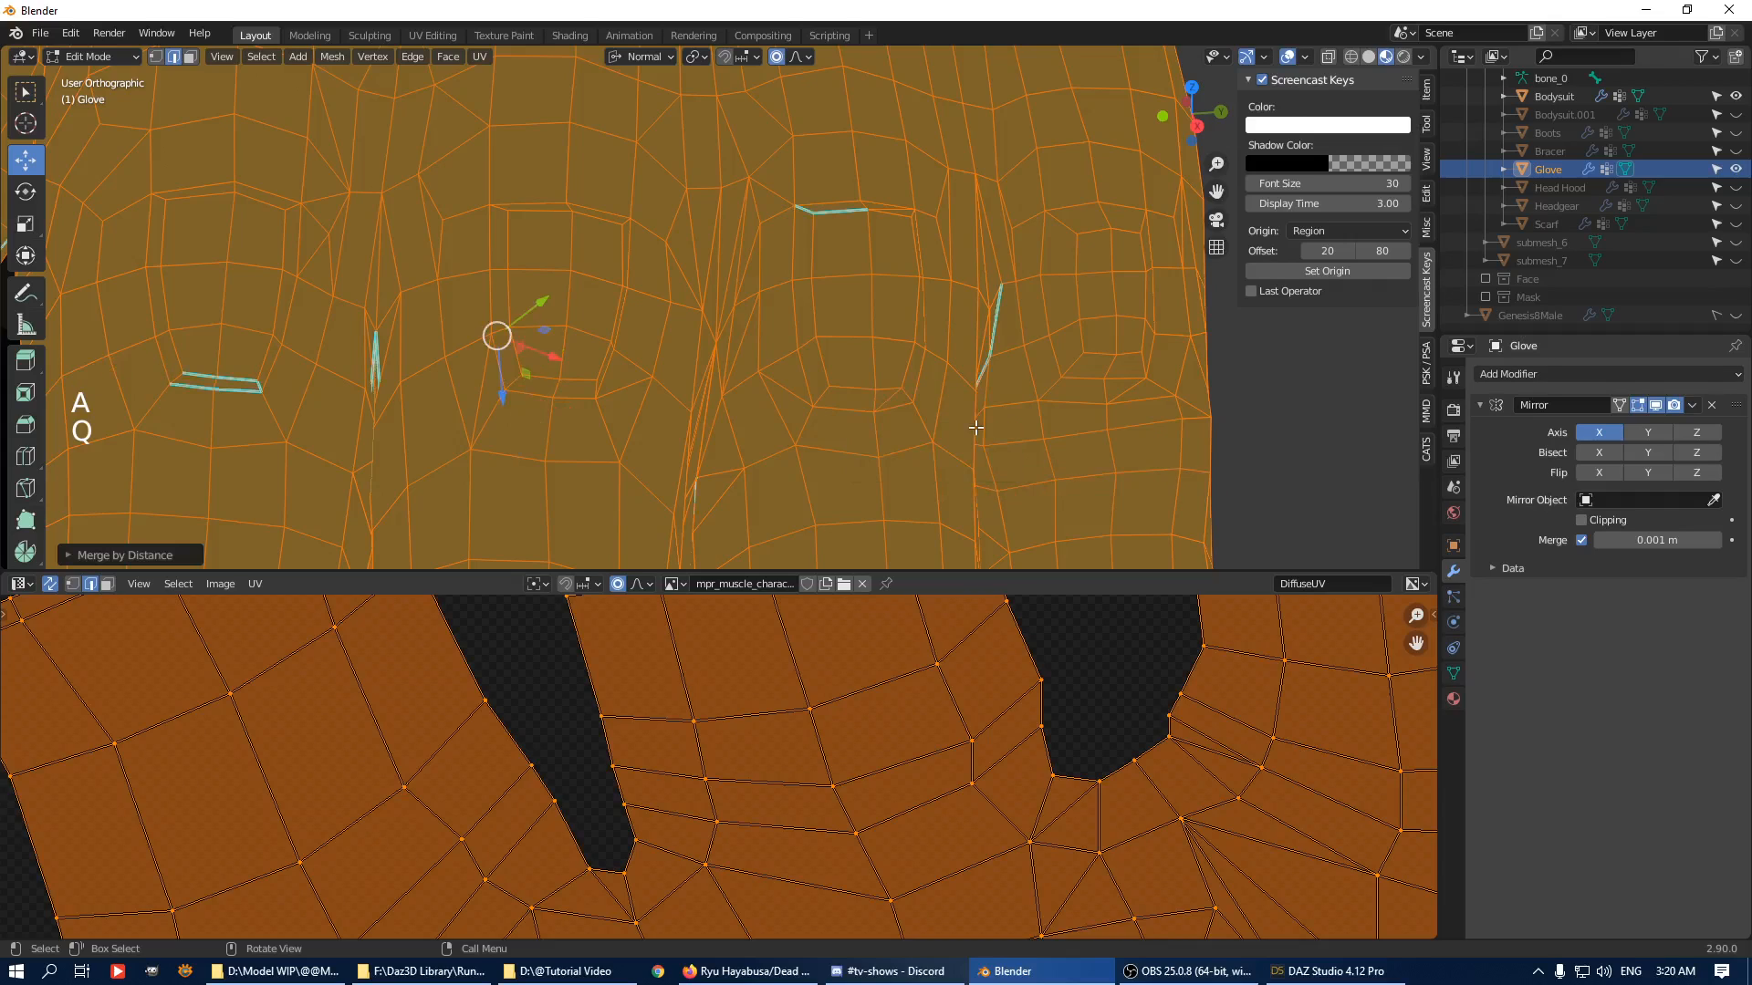
Dissolve the diagonal edge beside the rounded gap next to the short finger.
{"action": "left_click", "coordinate": [1198, 752]}
{"action": "key", "text": "Delete"}
{"action": "left_click", "coordinate": [1108, 414]}
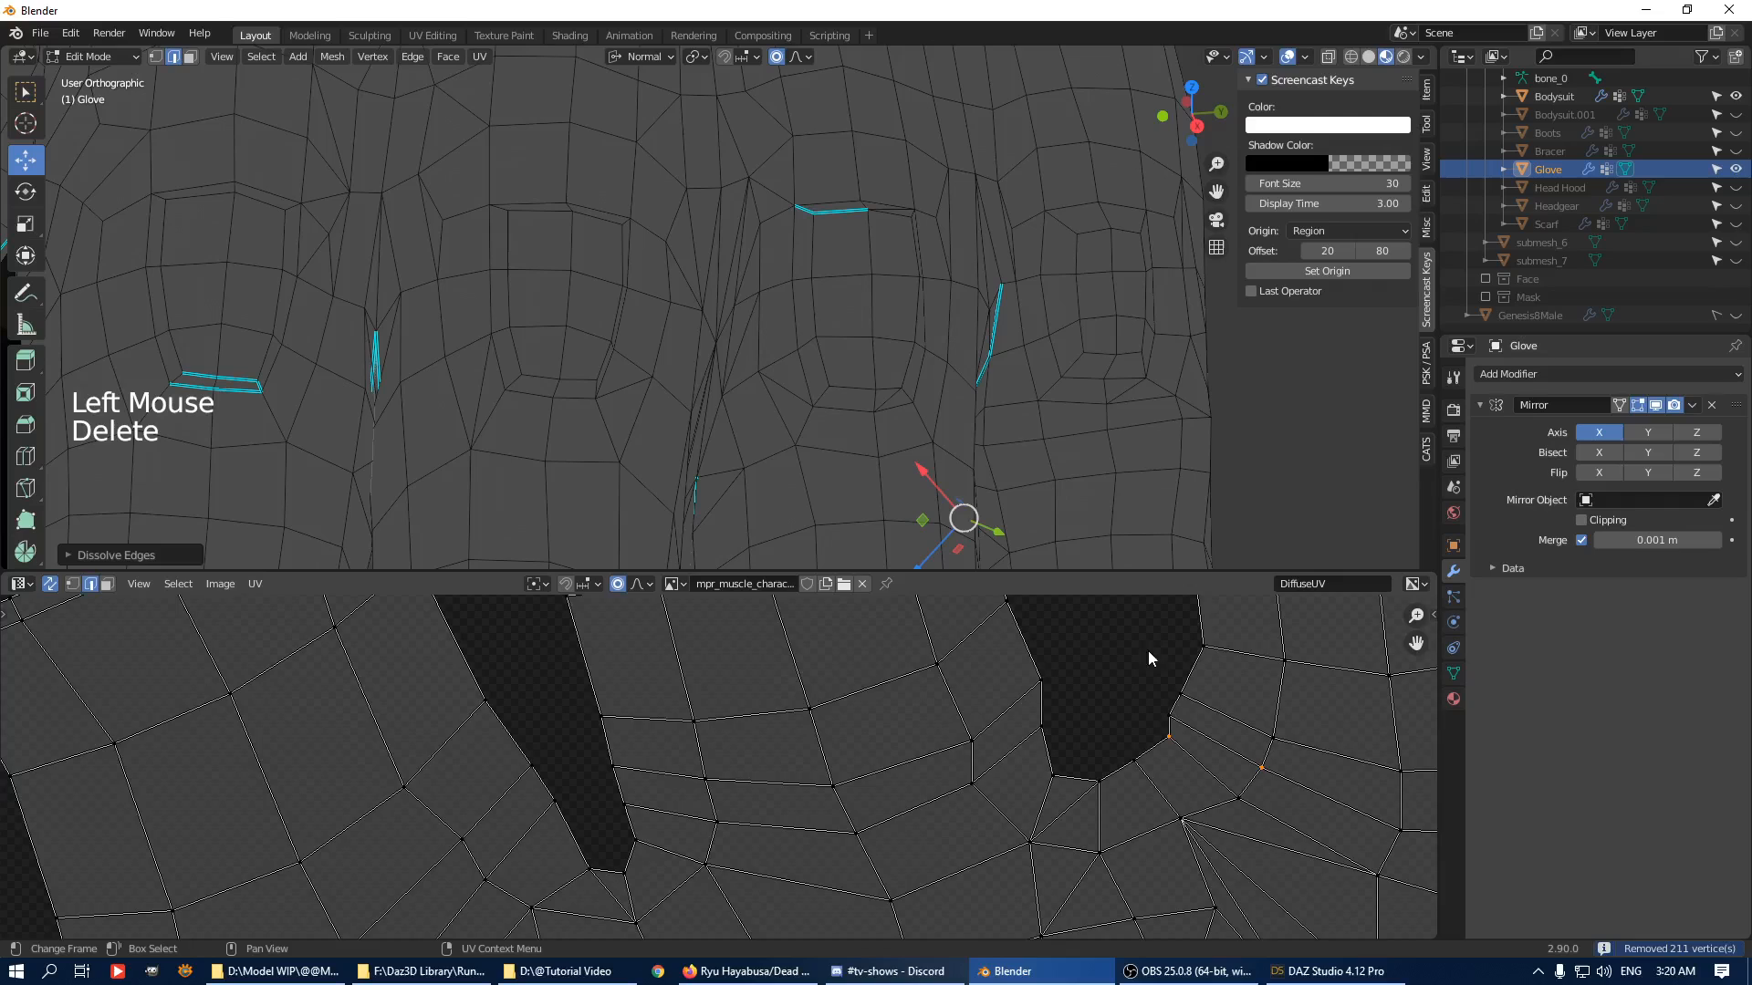
Dissolve the three diagonal edges that fan out across the palm below the short finger.
{"action": "scroll", "coordinate": [1112, 805], "scroll_direction": "down", "scroll_amount": 3}
{"action": "middle_click_drag", "start_coordinate": [1111, 804], "coordinate": [1015, 743]}
{"action": "left_click", "coordinate": [903, 747]}
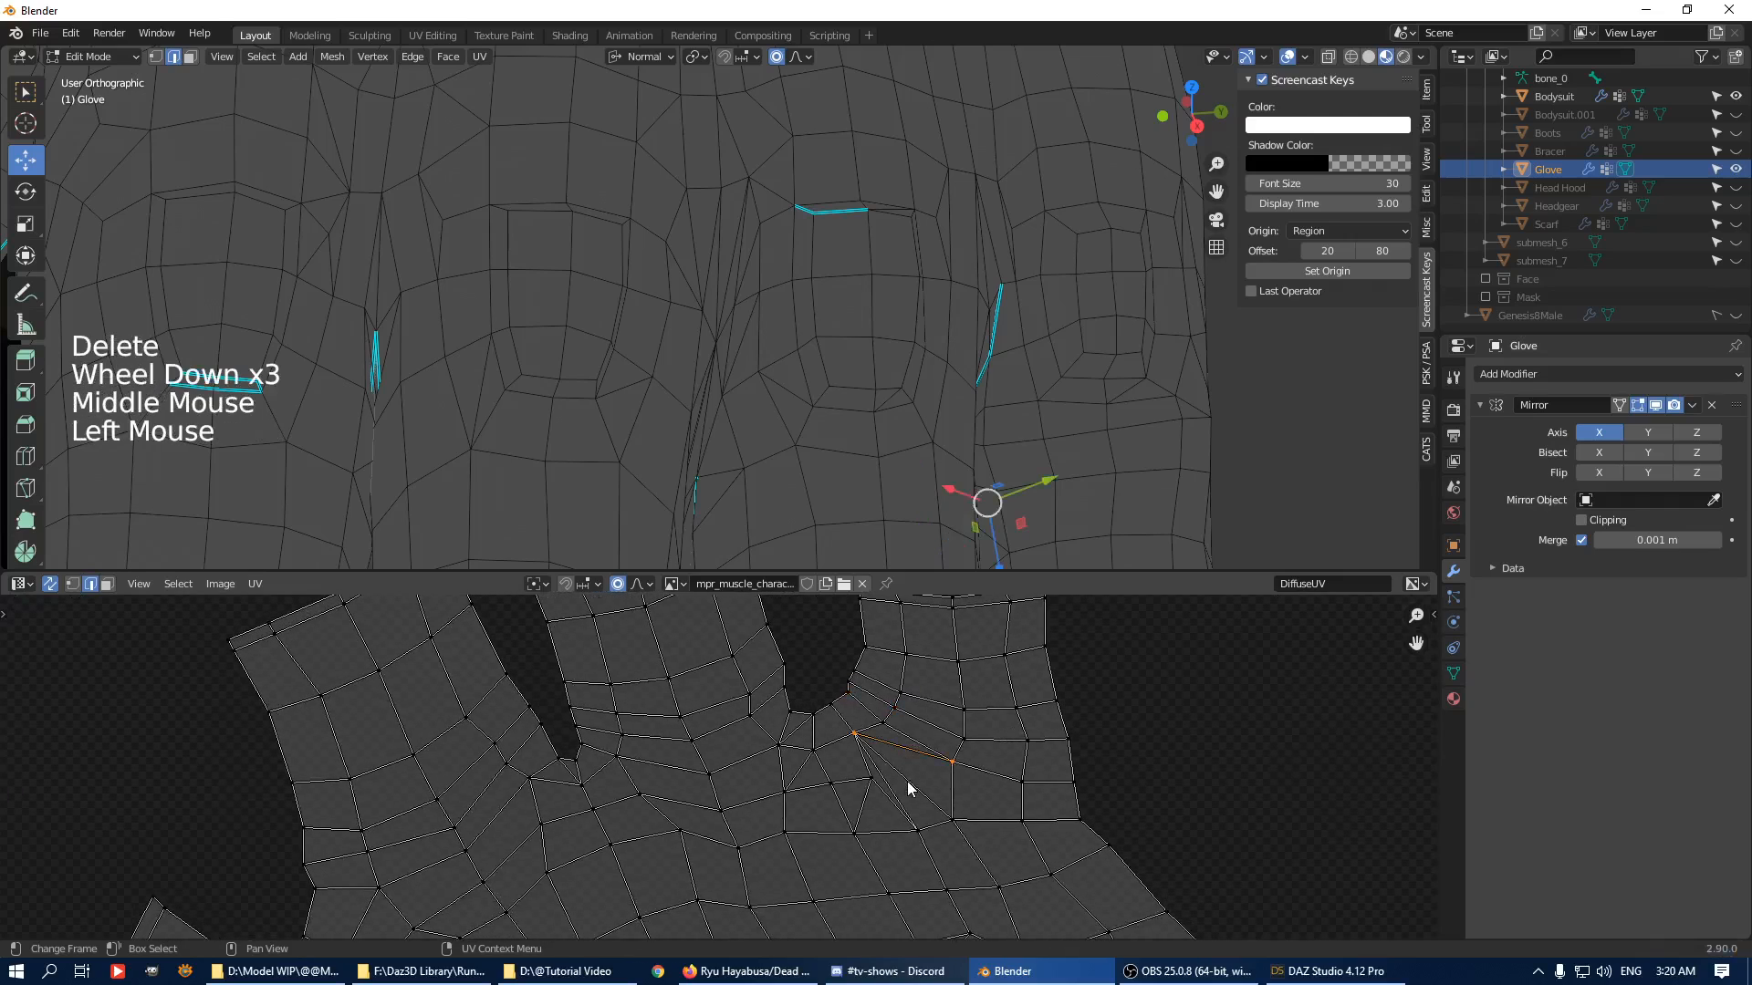
{"action": "left_click", "coordinate": [895, 782], "text": "shift"}
{"action": "key", "text": "Delete"}
{"action": "left_click", "coordinate": [862, 805]}
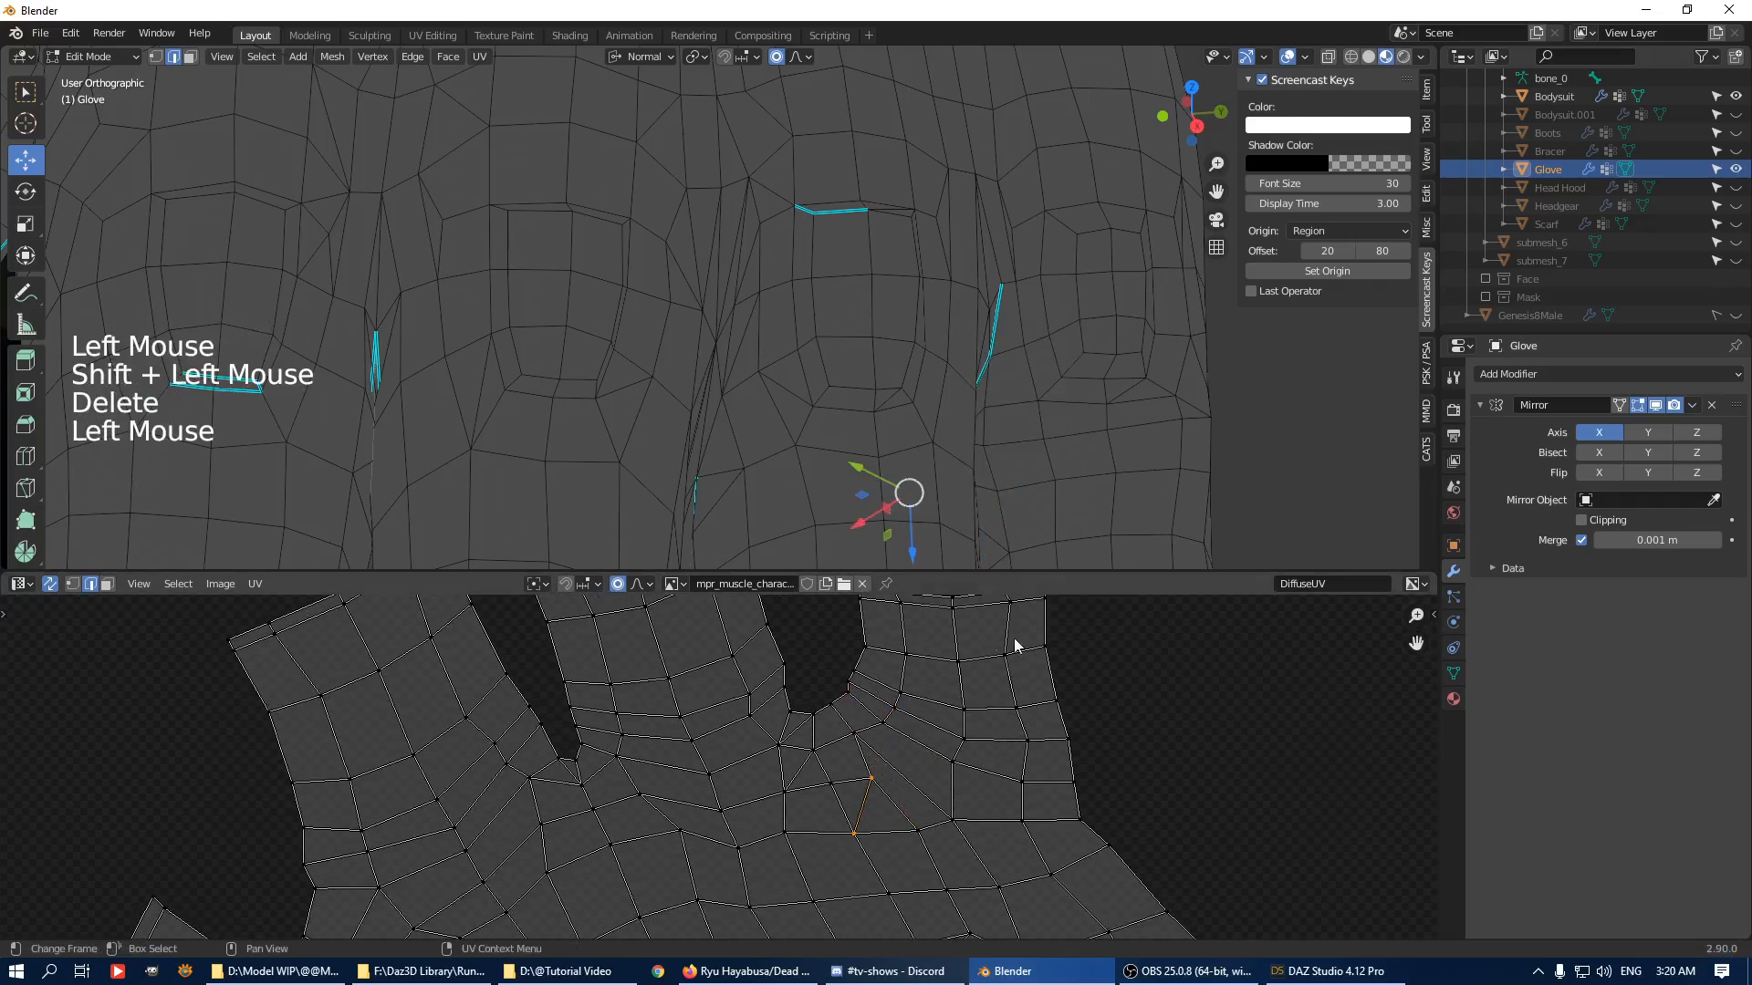
{"action": "key", "text": "Delete"}
{"action": "left_click", "coordinate": [1094, 497]}
Dissolve the two connected edges running down from the bottom of the gap beside the short finger.
{"action": "middle_click_drag", "start_coordinate": [816, 763], "coordinate": [821, 841]}
{"action": "left_click", "coordinate": [810, 813]}
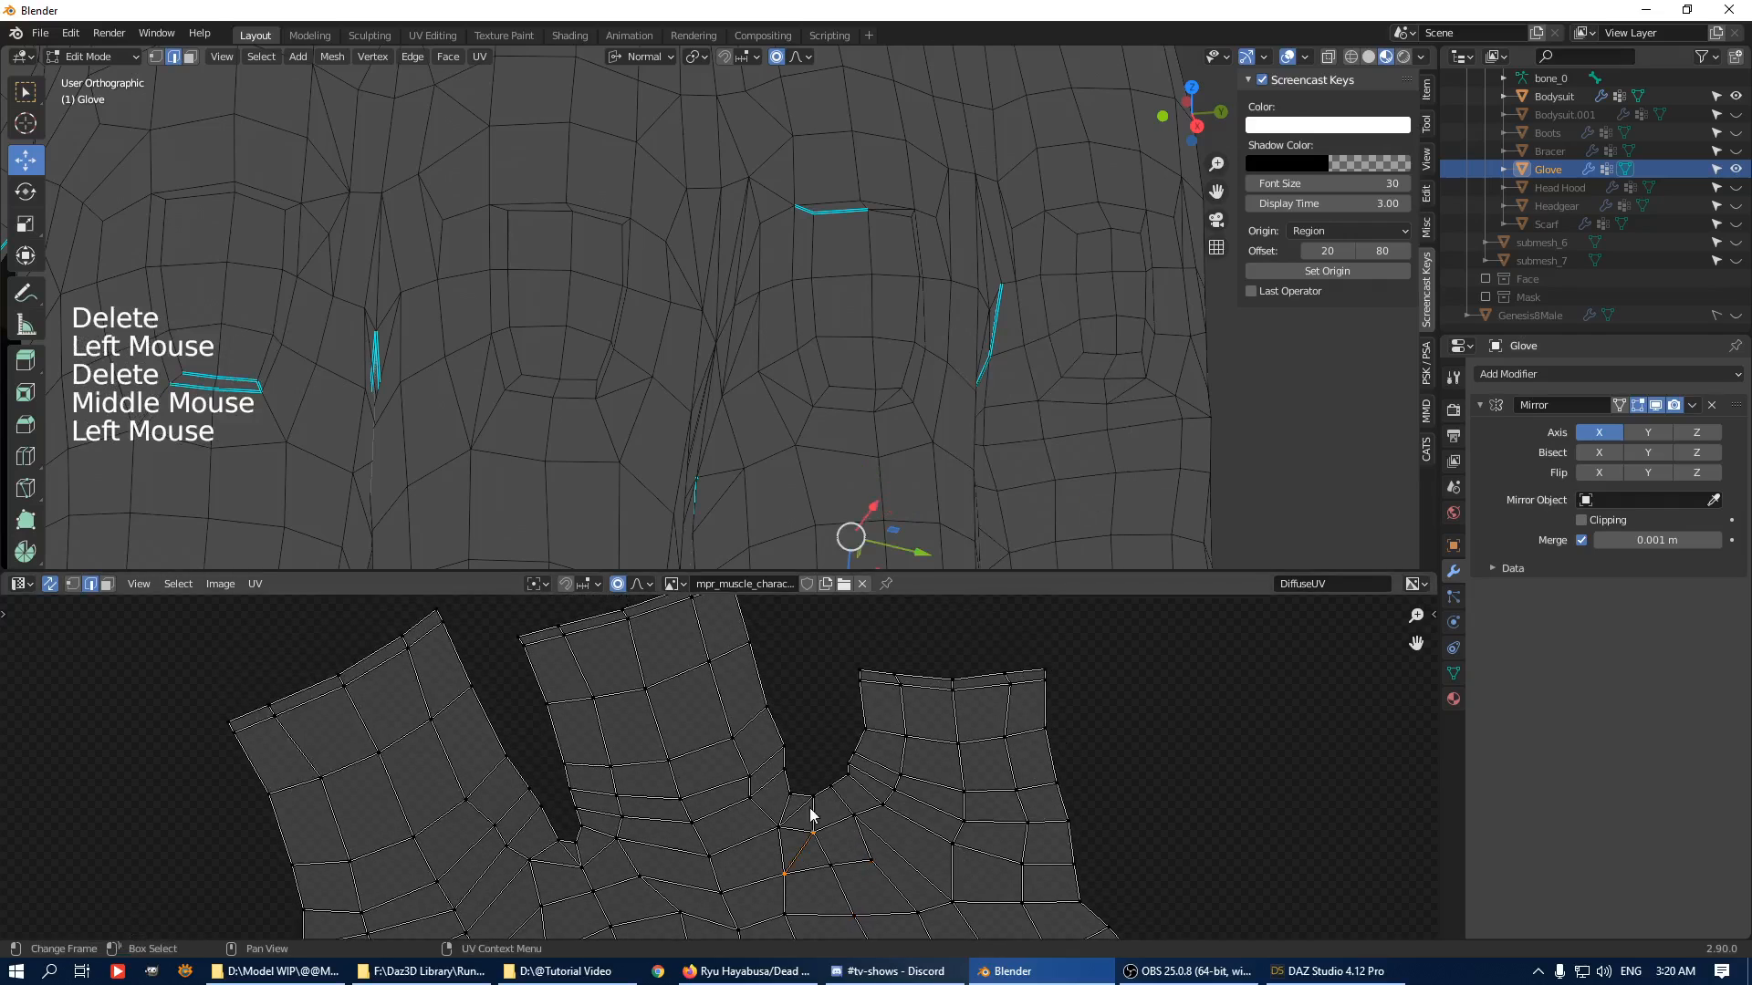
{"action": "left_click", "coordinate": [812, 799], "text": "shift"}
{"action": "key", "text": "Delete"}
{"action": "left_click", "coordinate": [935, 449]}
Dissolve the diagonal edge at the base of the thumb, next to the concave border.
{"action": "scroll", "coordinate": [615, 840], "scroll_direction": "down", "scroll_amount": 1}
{"action": "middle_click_drag", "start_coordinate": [616, 840], "coordinate": [798, 741]}
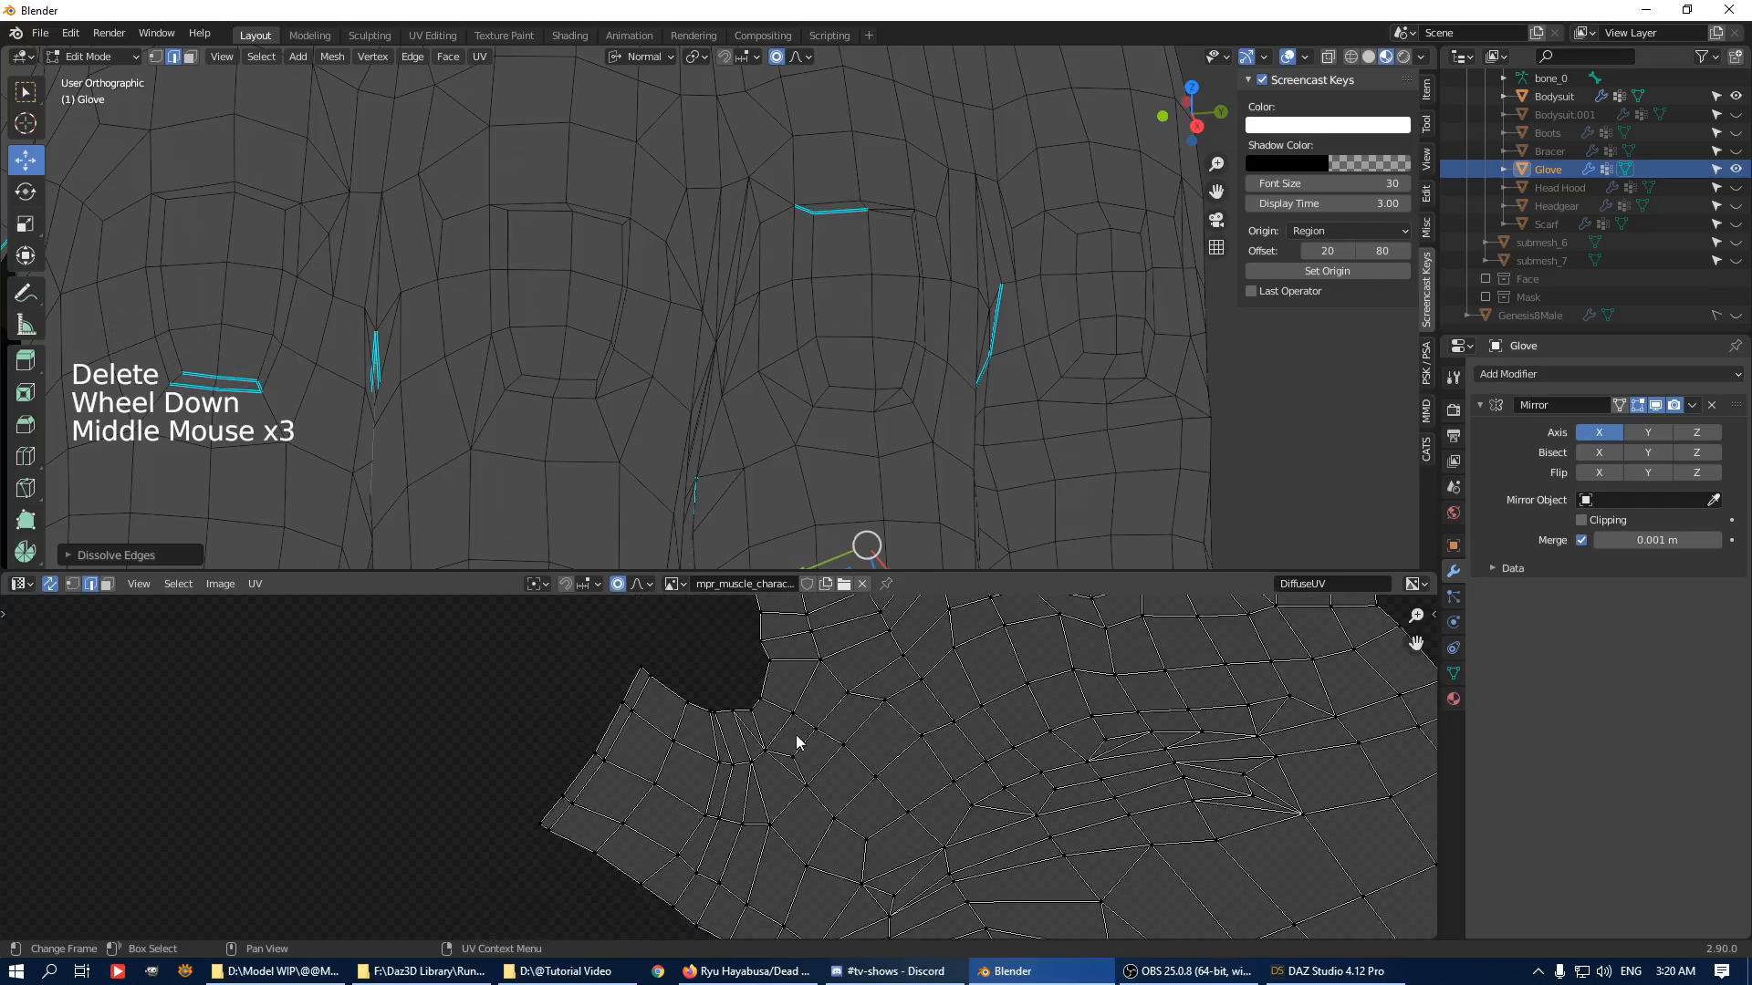
{"action": "key", "text": "Delete"}
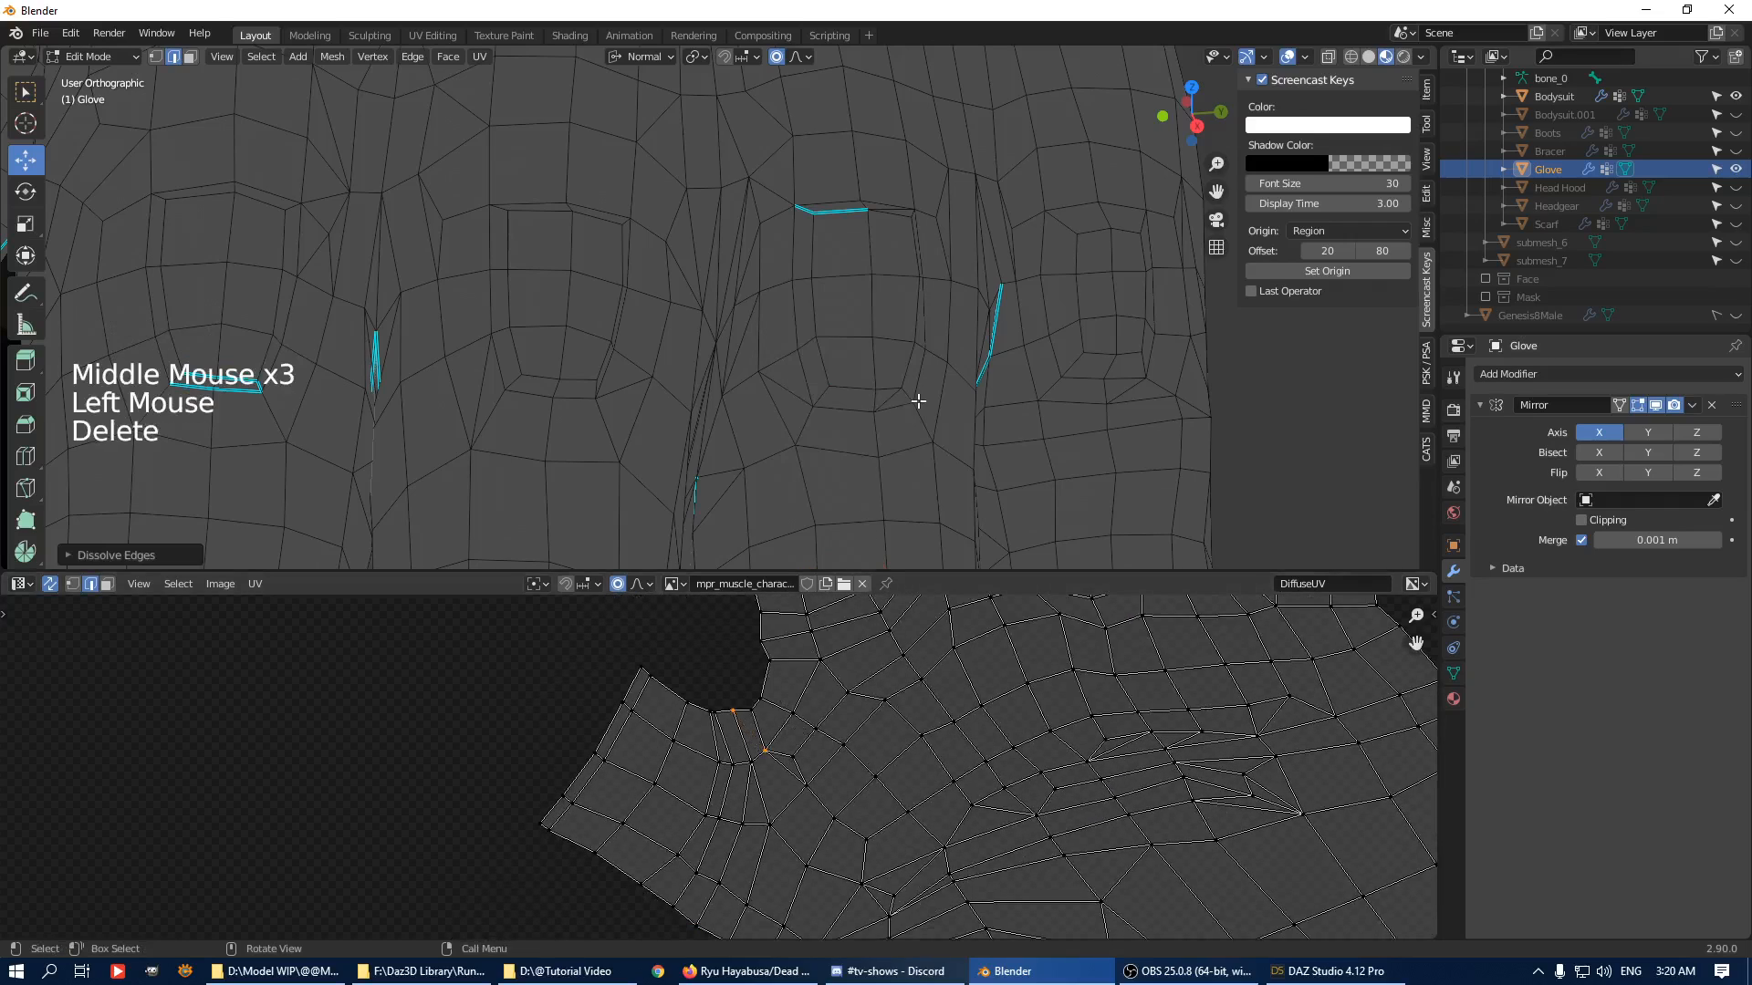
Connect two vertices with a new edge across the irregular faces of the palm below the thumb.
{"action": "middle_click_drag", "start_coordinate": [860, 835], "coordinate": [771, 680]}
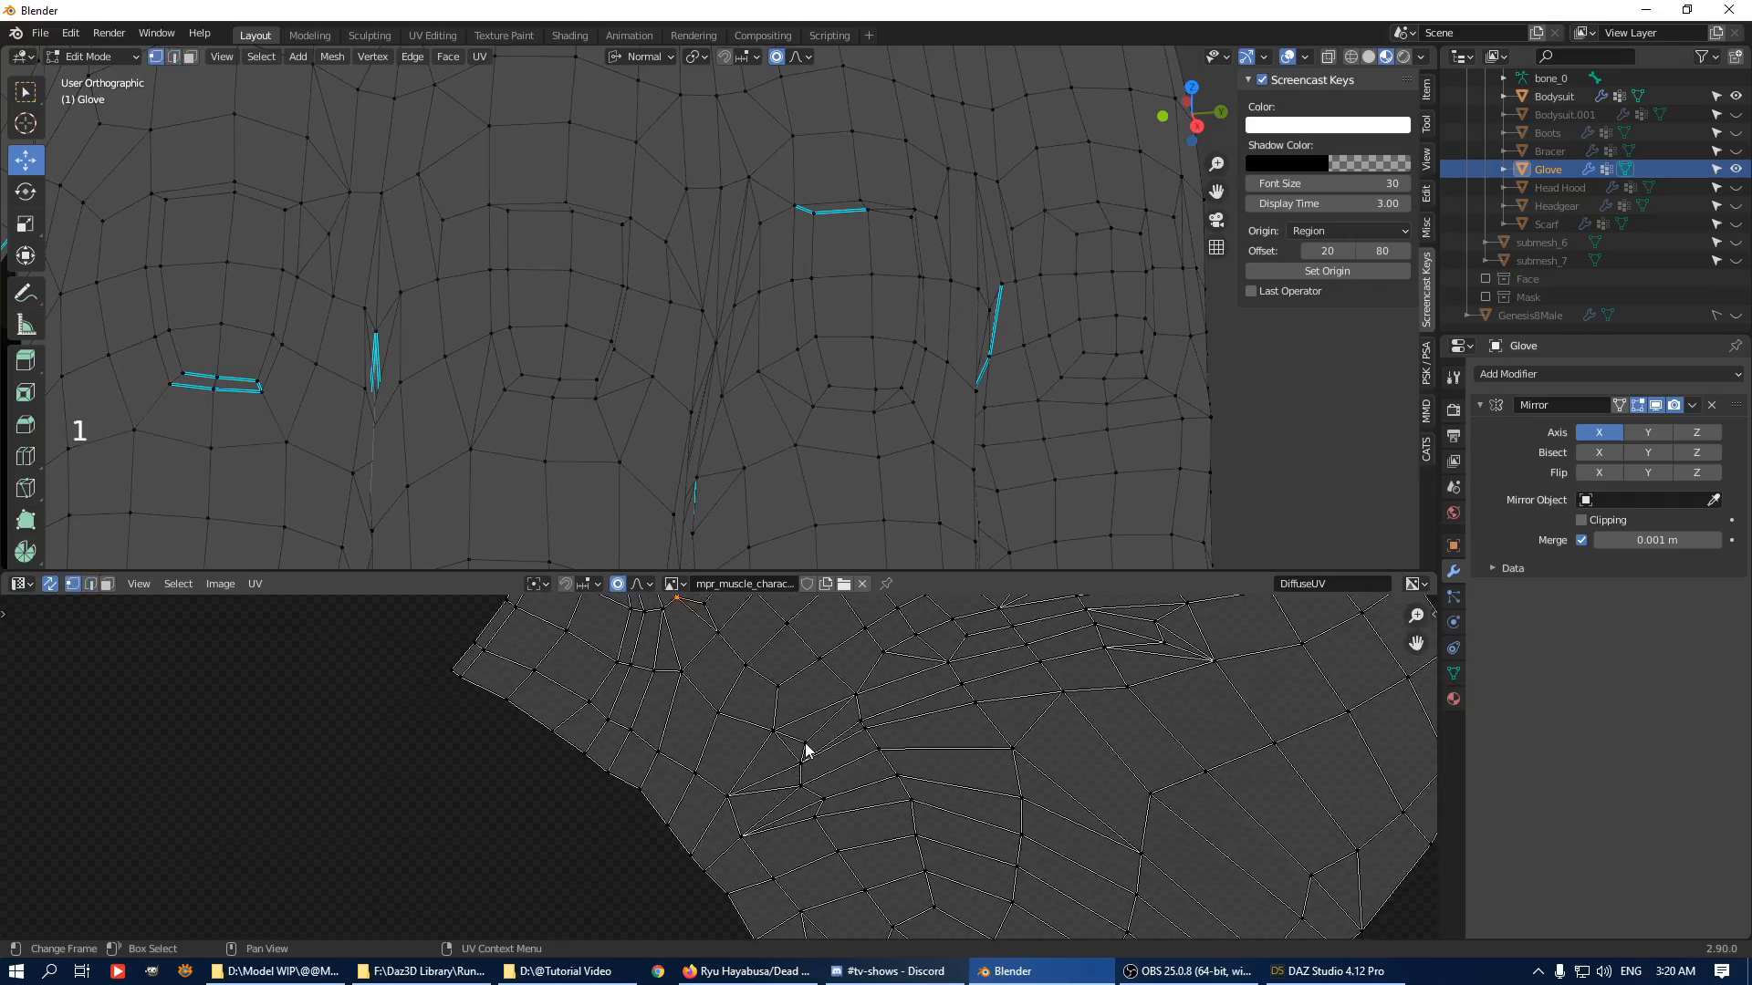
{"action": "left_click", "coordinate": [244, 376]}
{"action": "left_click", "coordinate": [289, 353], "text": "shift"}
{"action": "key", "text": "j"}
Dissolve the two diagonal edges on either side of the new connection below the thumb.
{"action": "key", "text": "2"}
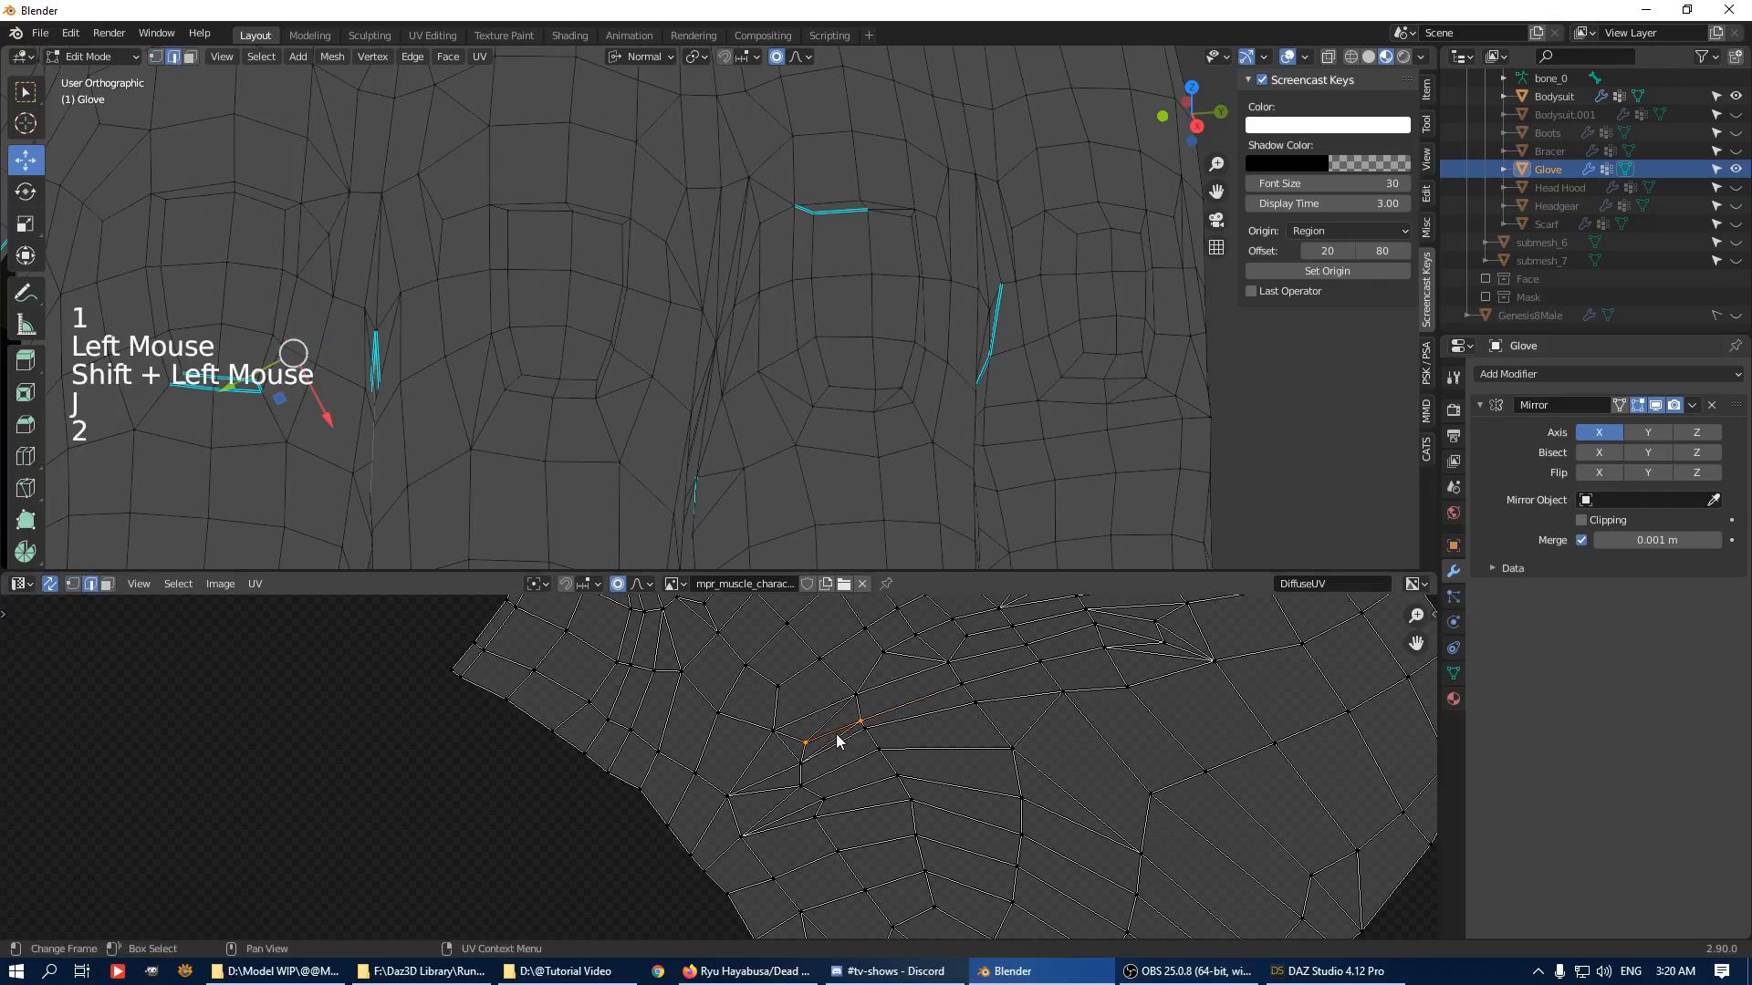
{"action": "left_click", "coordinate": [837, 734]}
{"action": "left_click", "coordinate": [833, 719], "text": "shift"}
{"action": "left_click", "coordinate": [839, 737]}
{"action": "left_click", "coordinate": [834, 717], "text": "shift"}
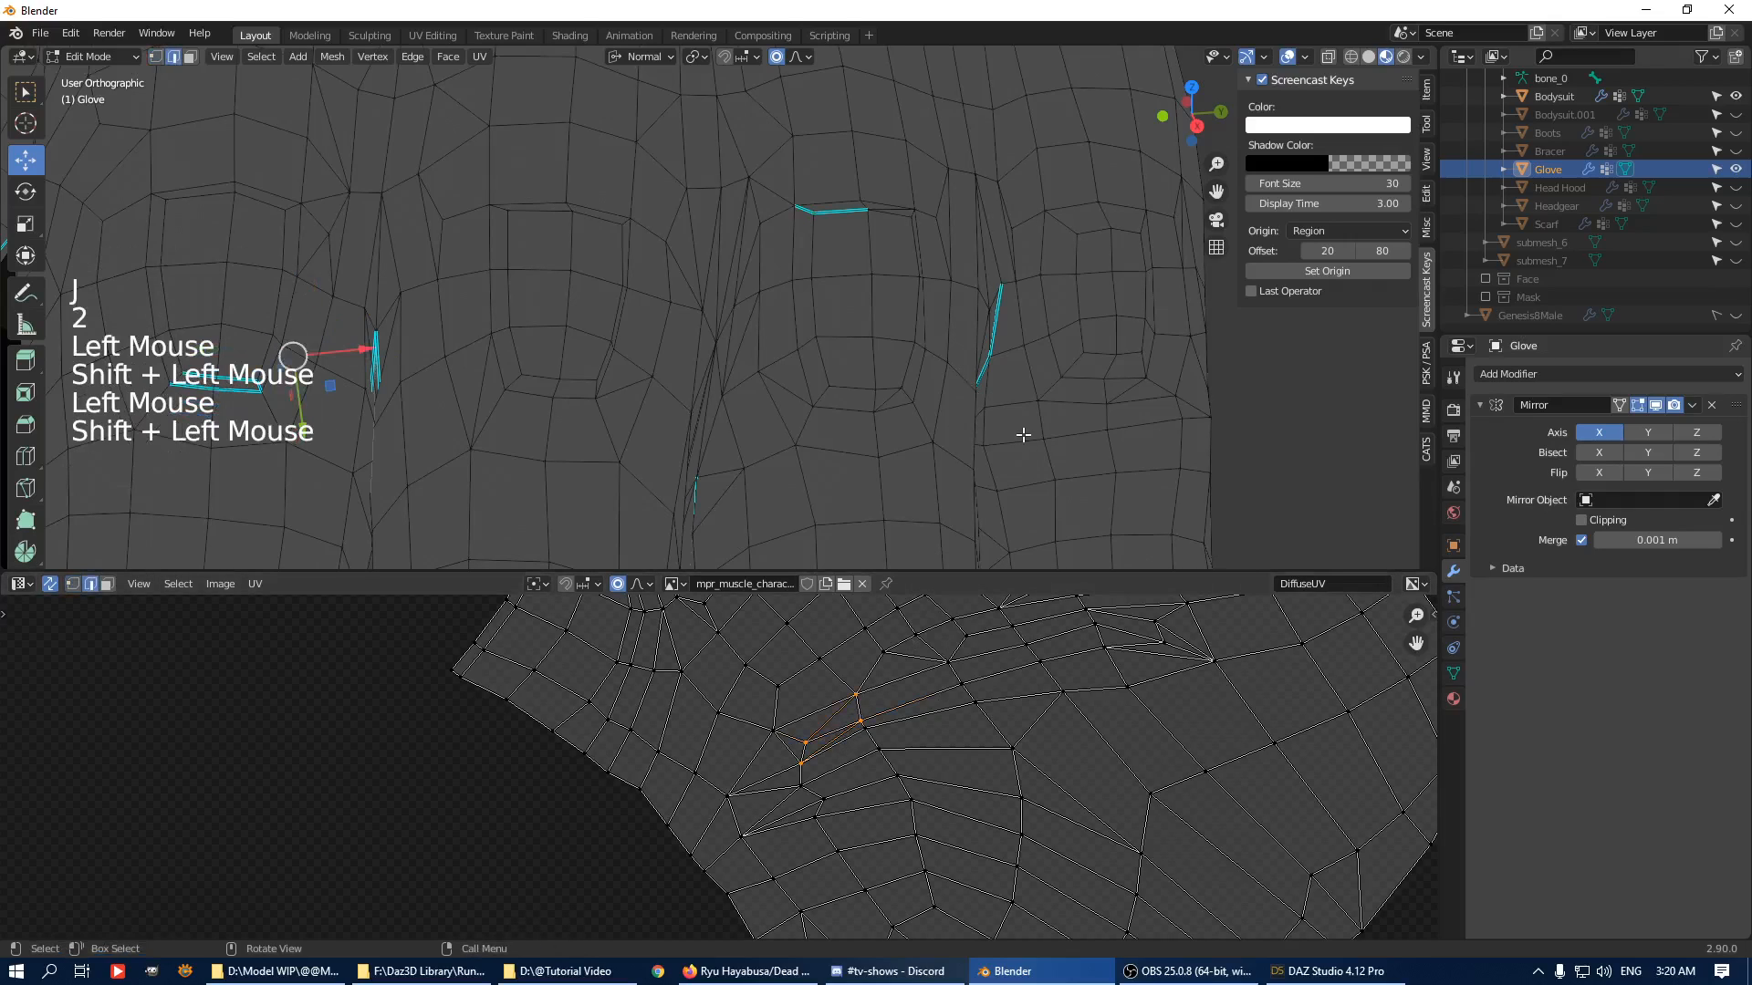
{"action": "key", "text": "Delete"}
Dissolve the two diagonal edges in the narrow triangles at the middle of the palm.
{"action": "middle_click_drag", "start_coordinate": [1077, 694], "coordinate": [932, 764]}
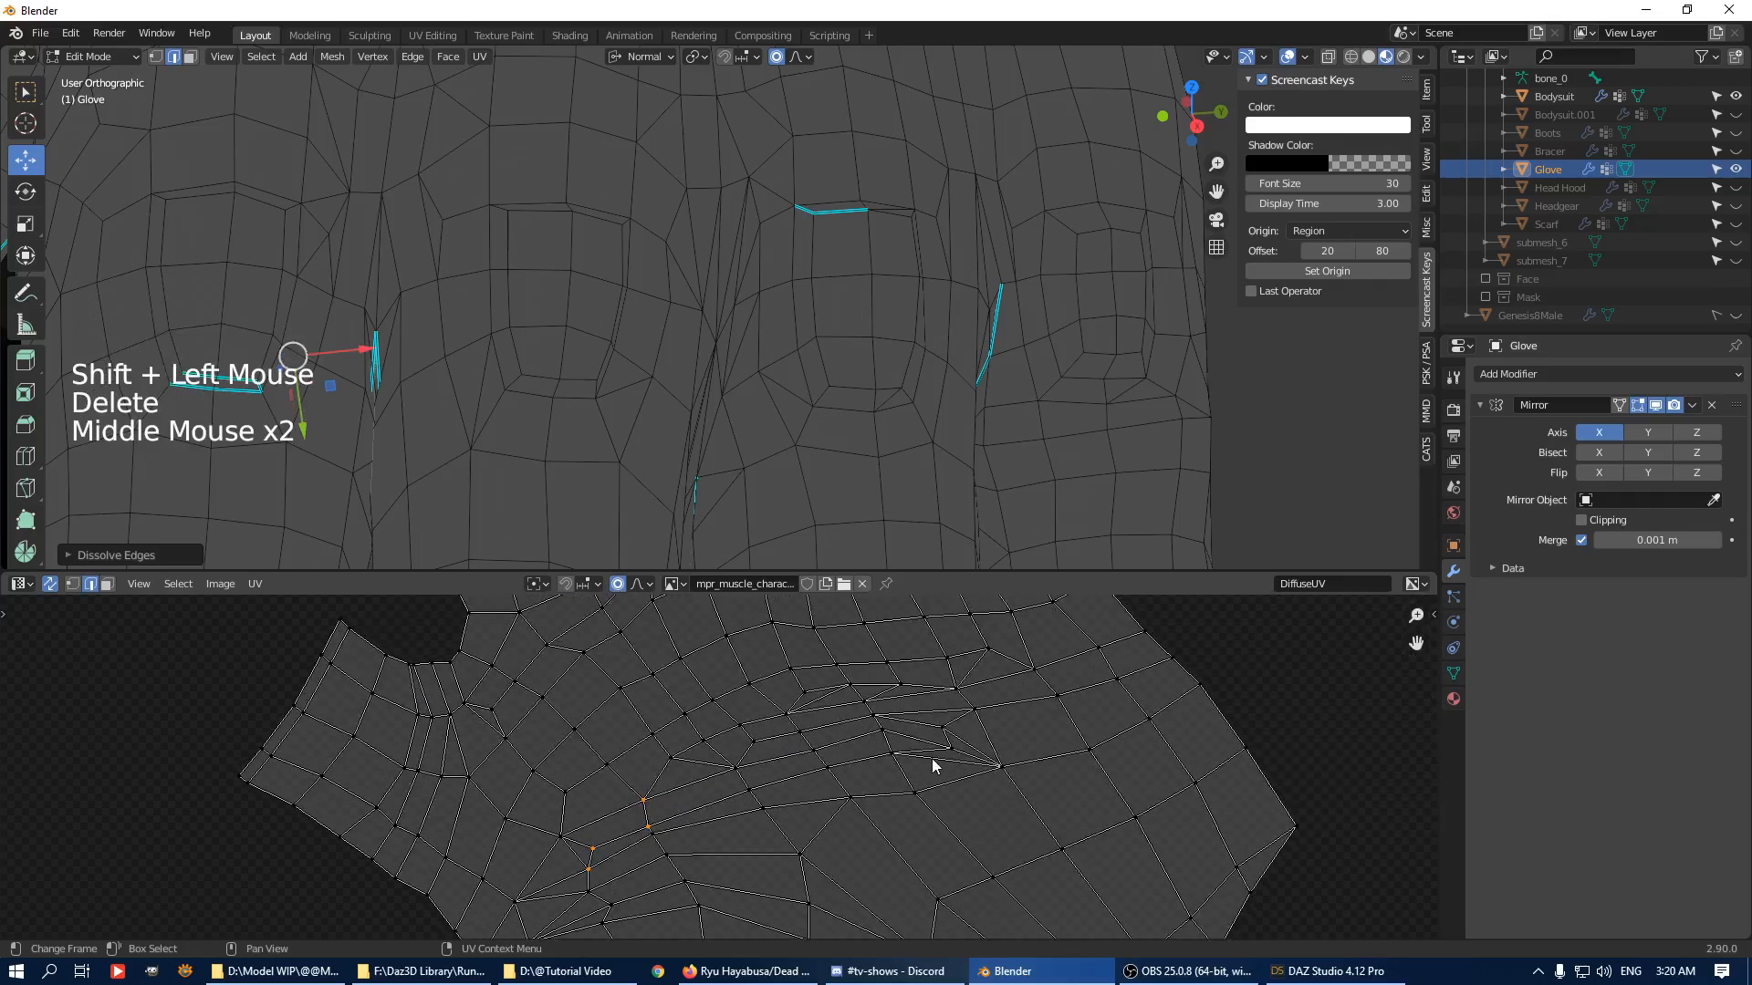
{"action": "left_click", "coordinate": [935, 759]}
{"action": "left_click", "coordinate": [970, 747], "text": "shift"}
{"action": "key", "text": "Delete"}
{"action": "left_click", "coordinate": [1017, 456]}
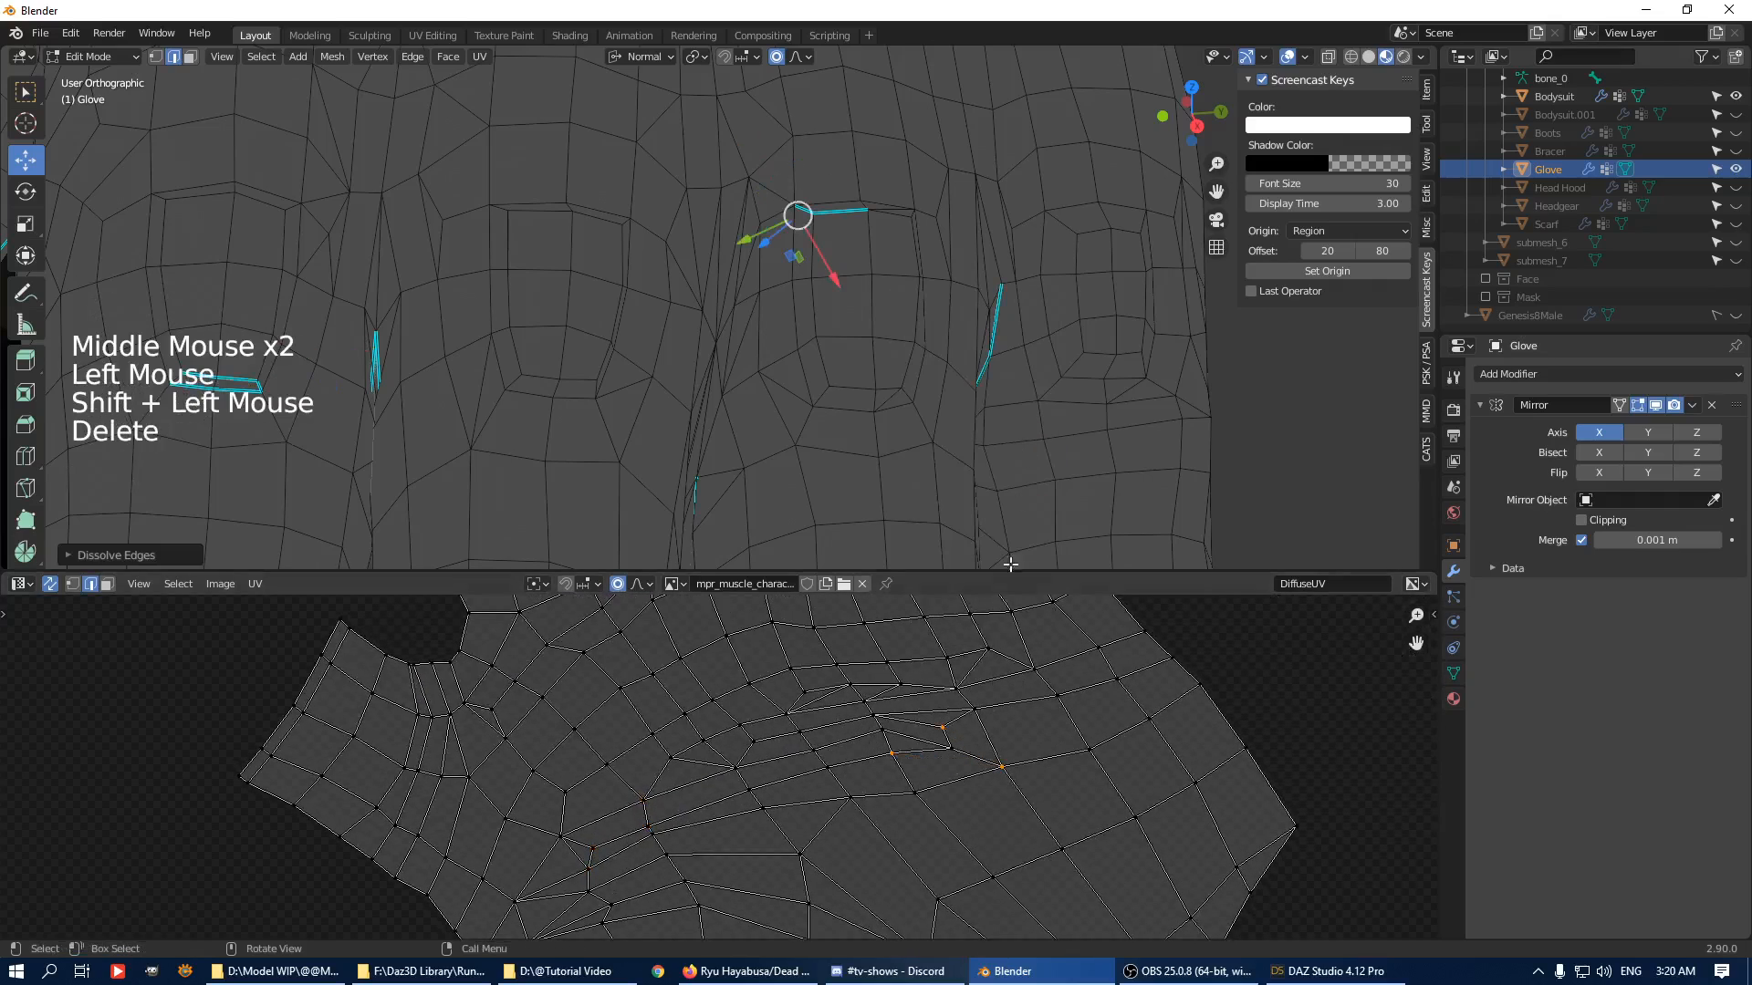
Clear the selection and connect two vertices across the narrow face in the middle of the palm.
{"action": "key", "text": "a"}
{"action": "key", "text": "a"}
{"action": "key", "text": "a"}
{"action": "key", "text": "1"}
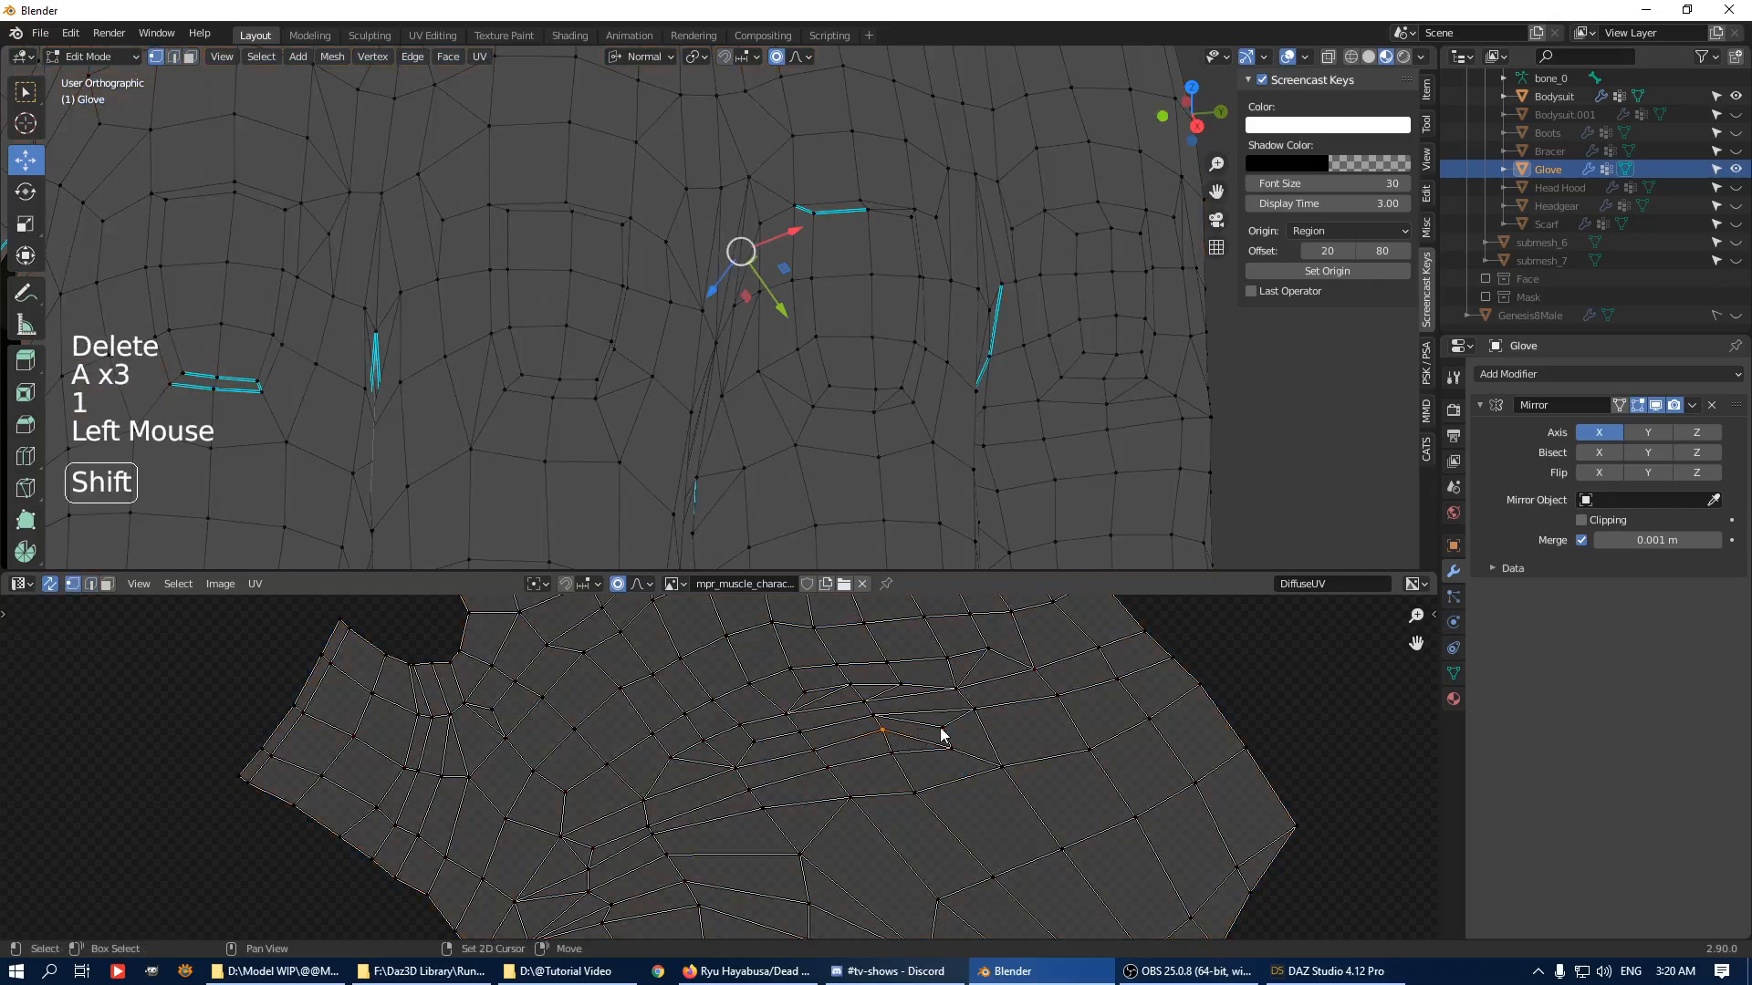
{"action": "left_click", "coordinate": [946, 739], "text": "shift"}
{"action": "key", "text": "j"}
Dissolve the two diagonal edges beside the new connection in the middle of the palm.
{"action": "key", "text": "2"}
{"action": "left_click", "coordinate": [923, 737]}
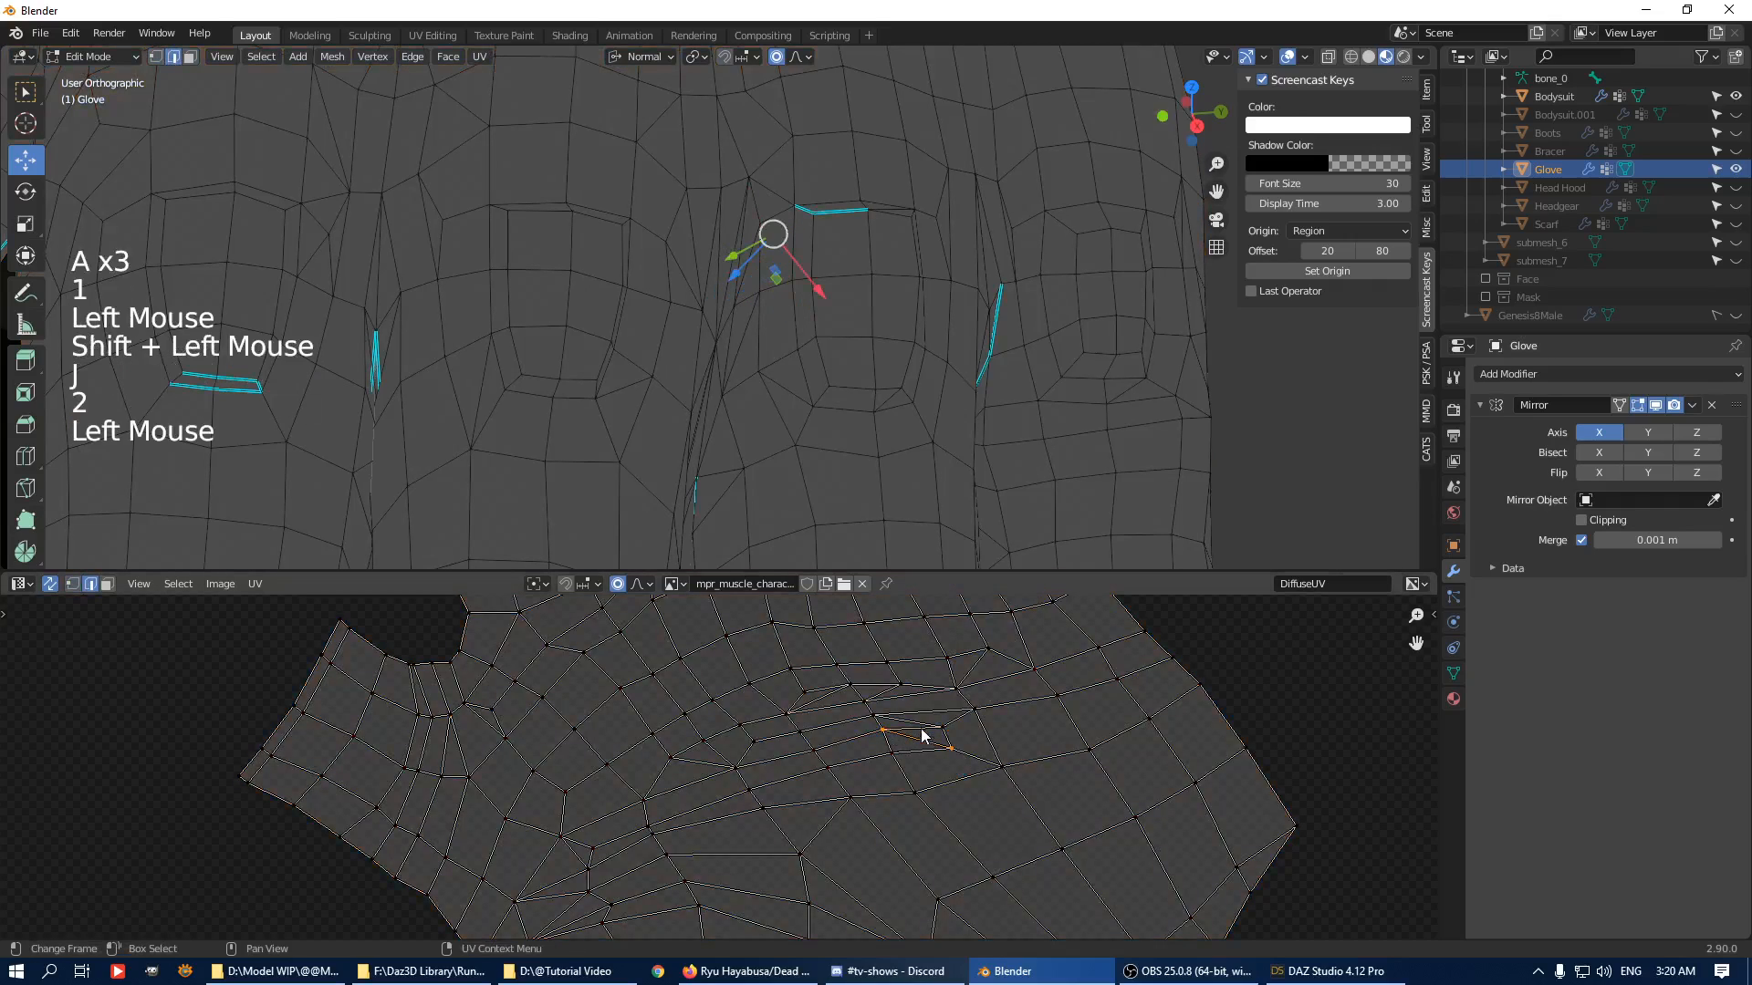
{"action": "left_click", "coordinate": [877, 722], "text": "shift"}
{"action": "key", "text": "Delete"}
{"action": "left_click", "coordinate": [1036, 486]}
Dissolve the stray edge at the corner of the rectangular patch beside the highlighted seam on the glove mesh.
{"action": "mouse_move", "coordinate": [884, 438]}
{"action": "middle_mouse_down"}
{"action": "mouse_move", "coordinate": [851, 446]}
{"action": "mouse_move", "coordinate": [862, 419]}
{"action": "middle_mouse_up"}
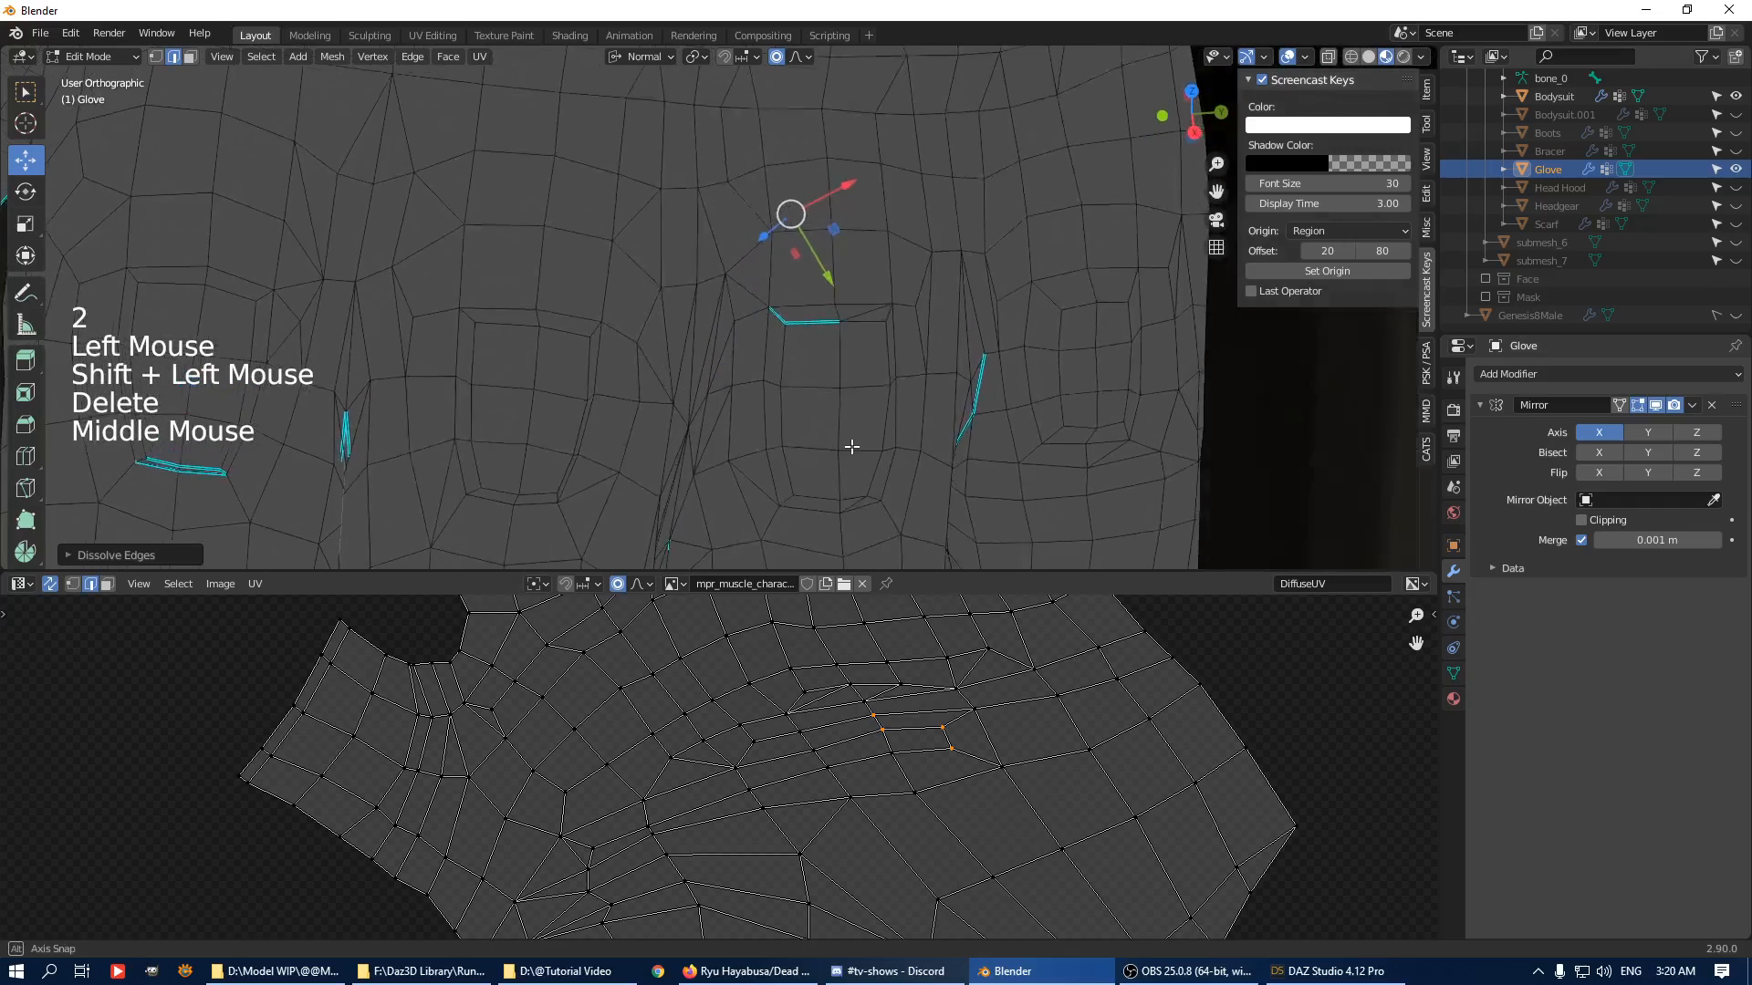
{"action": "left_click", "coordinate": [863, 336]}
{"action": "key", "text": "Delete"}
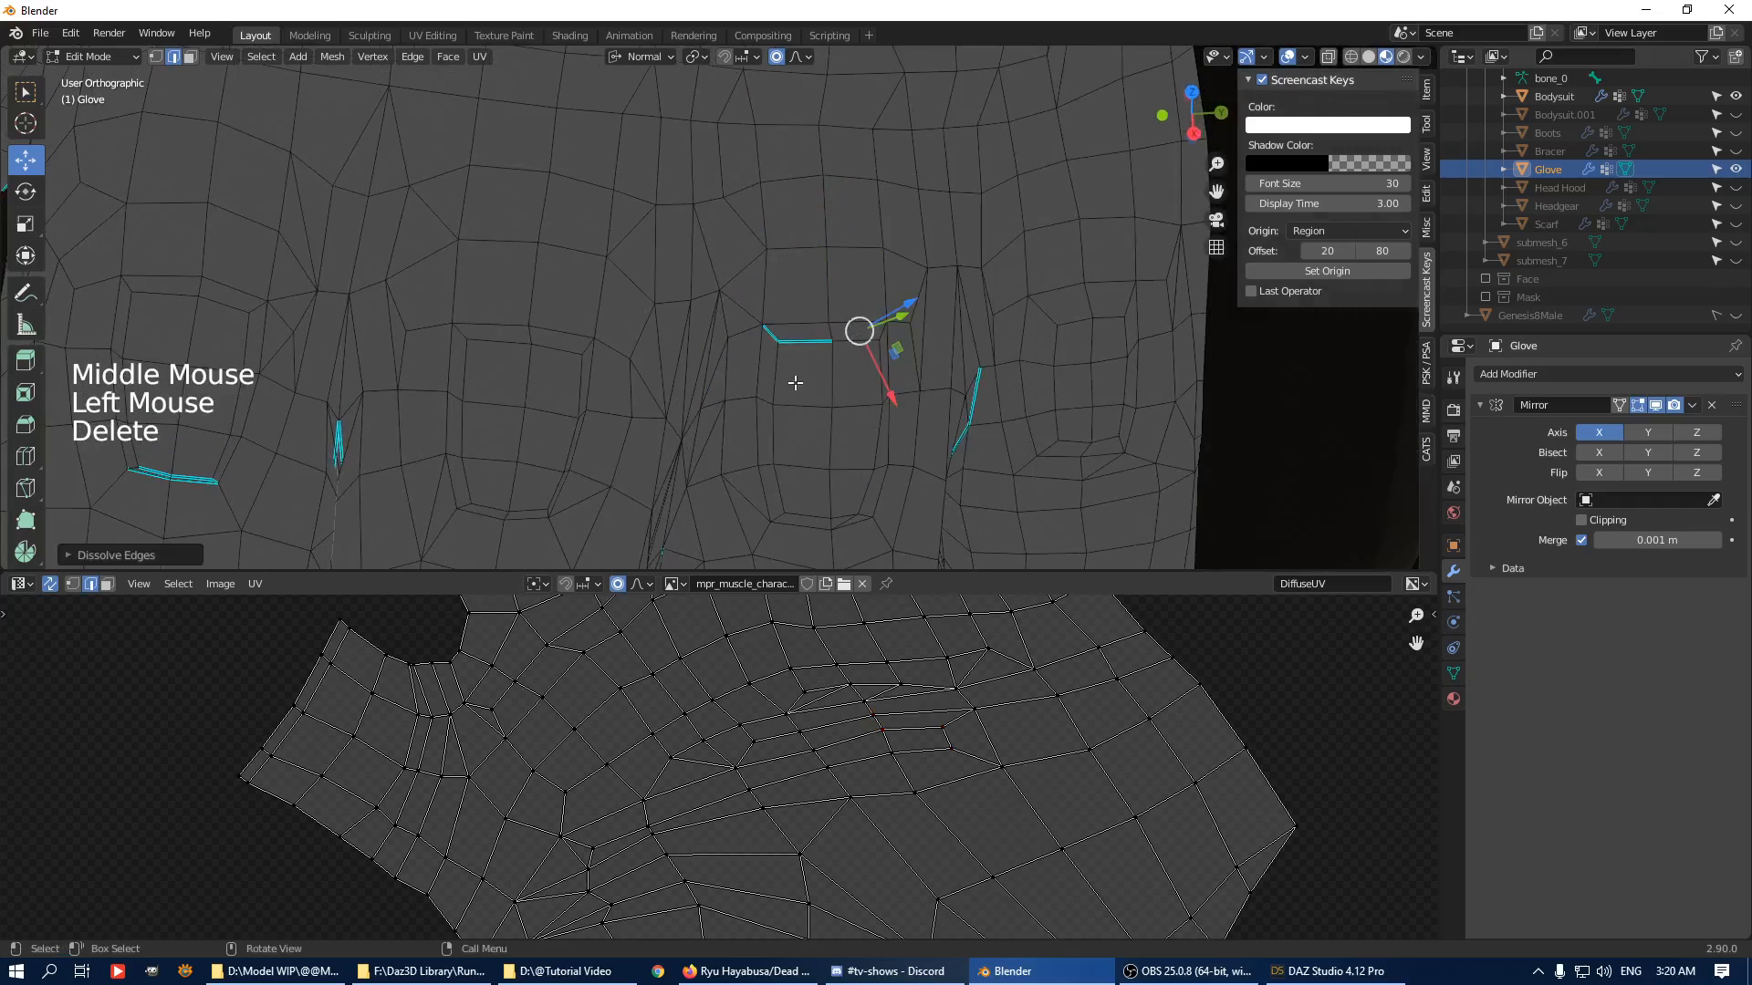
{"action": "middle_click_drag", "start_coordinate": [771, 633], "coordinate": [780, 659]}
{"action": "left_click", "coordinate": [714, 346]}
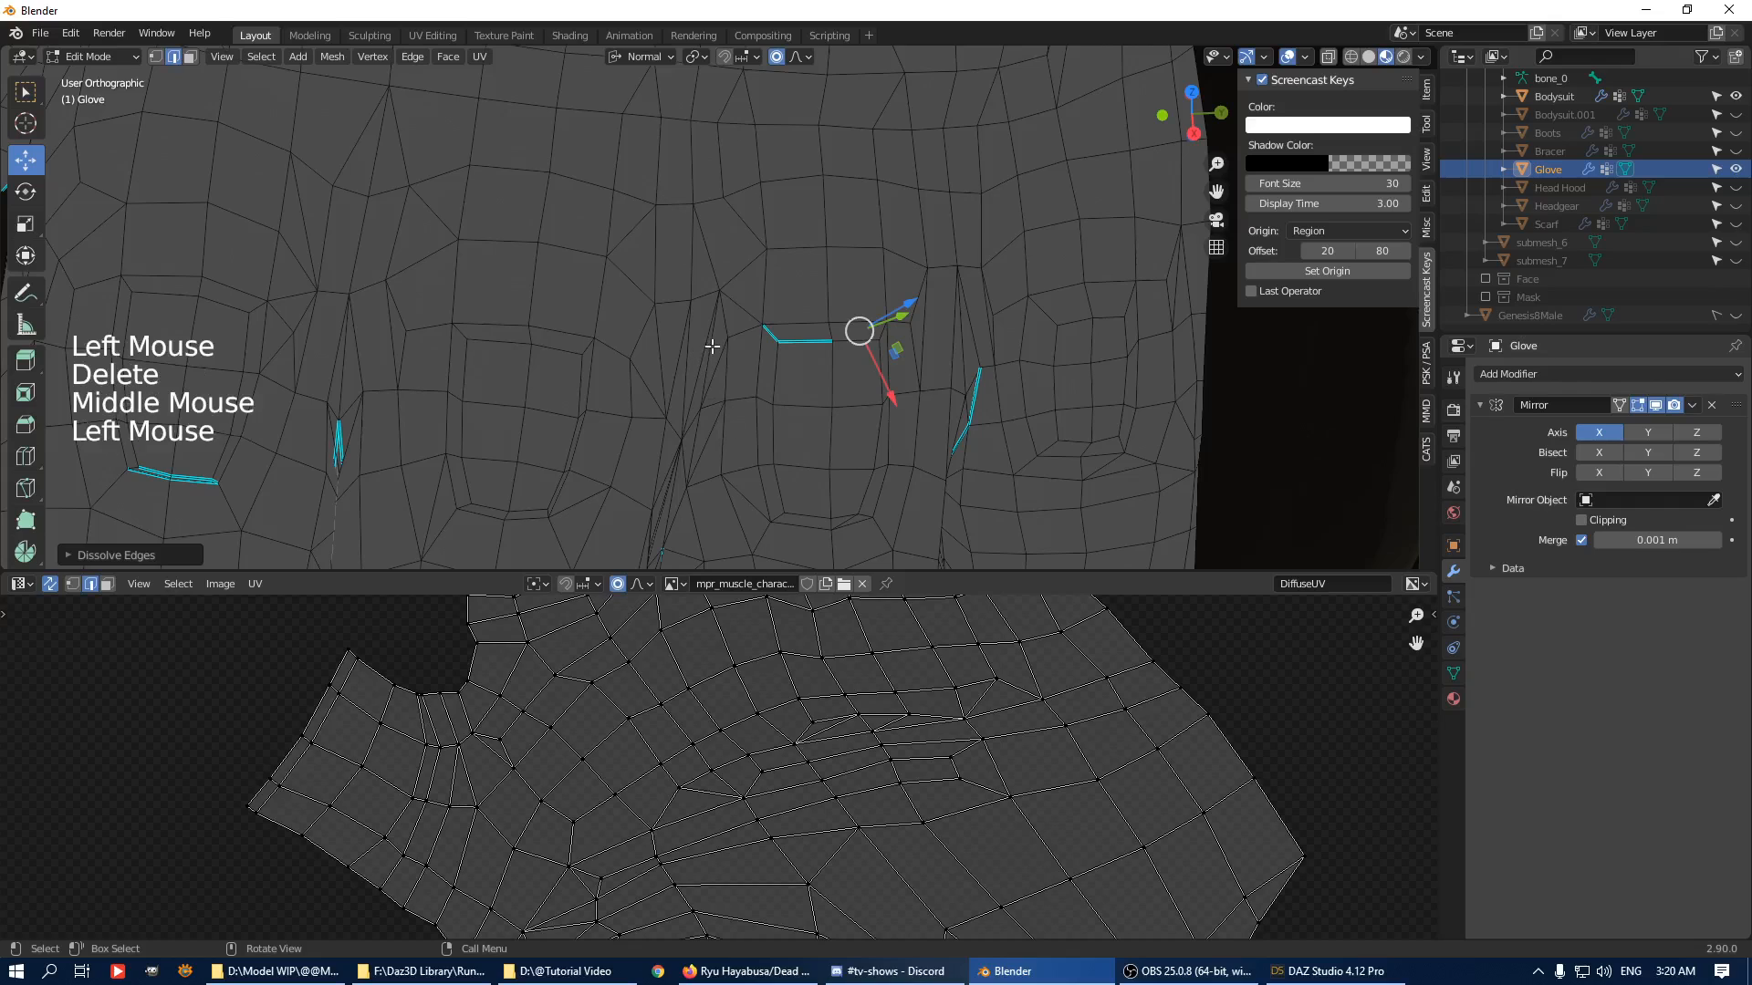
Select the diagonal edges clustered around the inner corner where the finger strip meets the wider UV area and dissolve them.
{"action": "scroll", "coordinate": [830, 730], "scroll_direction": "down", "scroll_amount": 4}
{"action": "middle_click_drag", "start_coordinate": [840, 771], "coordinate": [754, 912]}
{"action": "middle_click_drag", "start_coordinate": [1126, 782], "coordinate": [1000, 852]}
{"action": "scroll", "coordinate": [758, 785], "scroll_direction": "up", "scroll_amount": 6}
{"action": "scroll", "coordinate": [720, 698], "scroll_direction": "down", "scroll_amount": 4}
{"action": "middle_click_drag", "start_coordinate": [720, 698], "coordinate": [763, 797]}
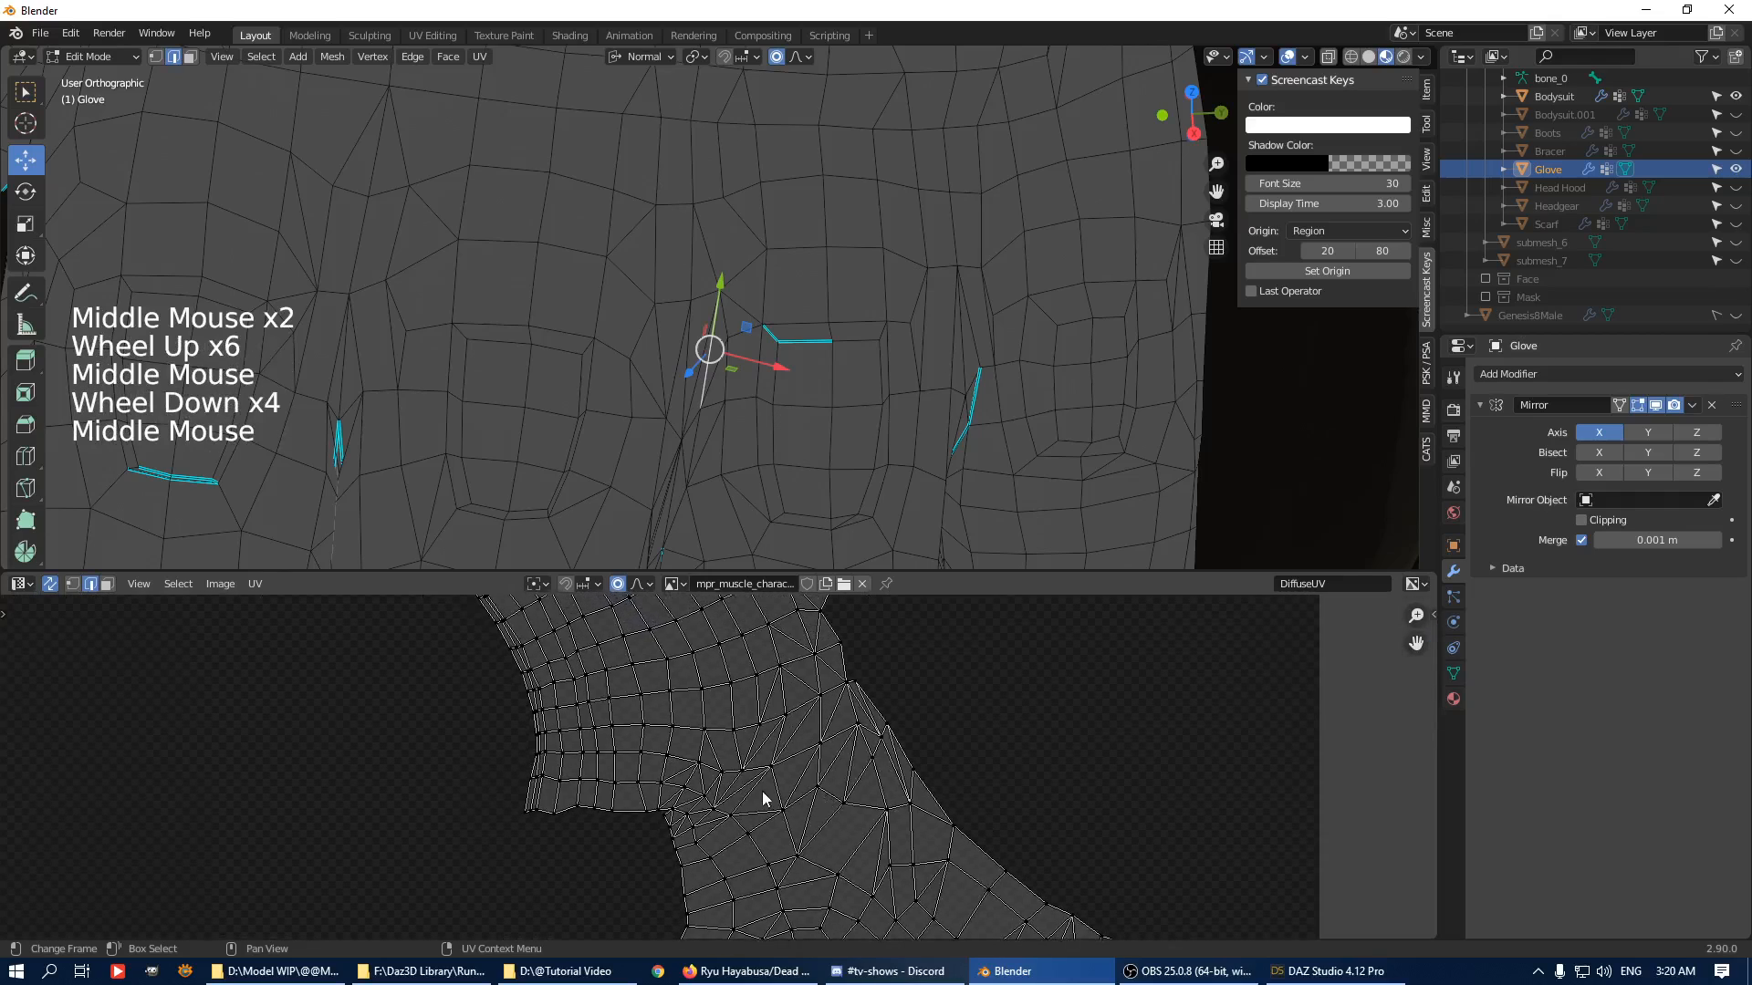
{"action": "scroll", "coordinate": [757, 801], "scroll_direction": "up", "scroll_amount": 2}
{"action": "key", "text": "2"}
{"action": "left_click", "coordinate": [650, 783]}
{"action": "left_click", "coordinate": [648, 818], "text": "shift"}
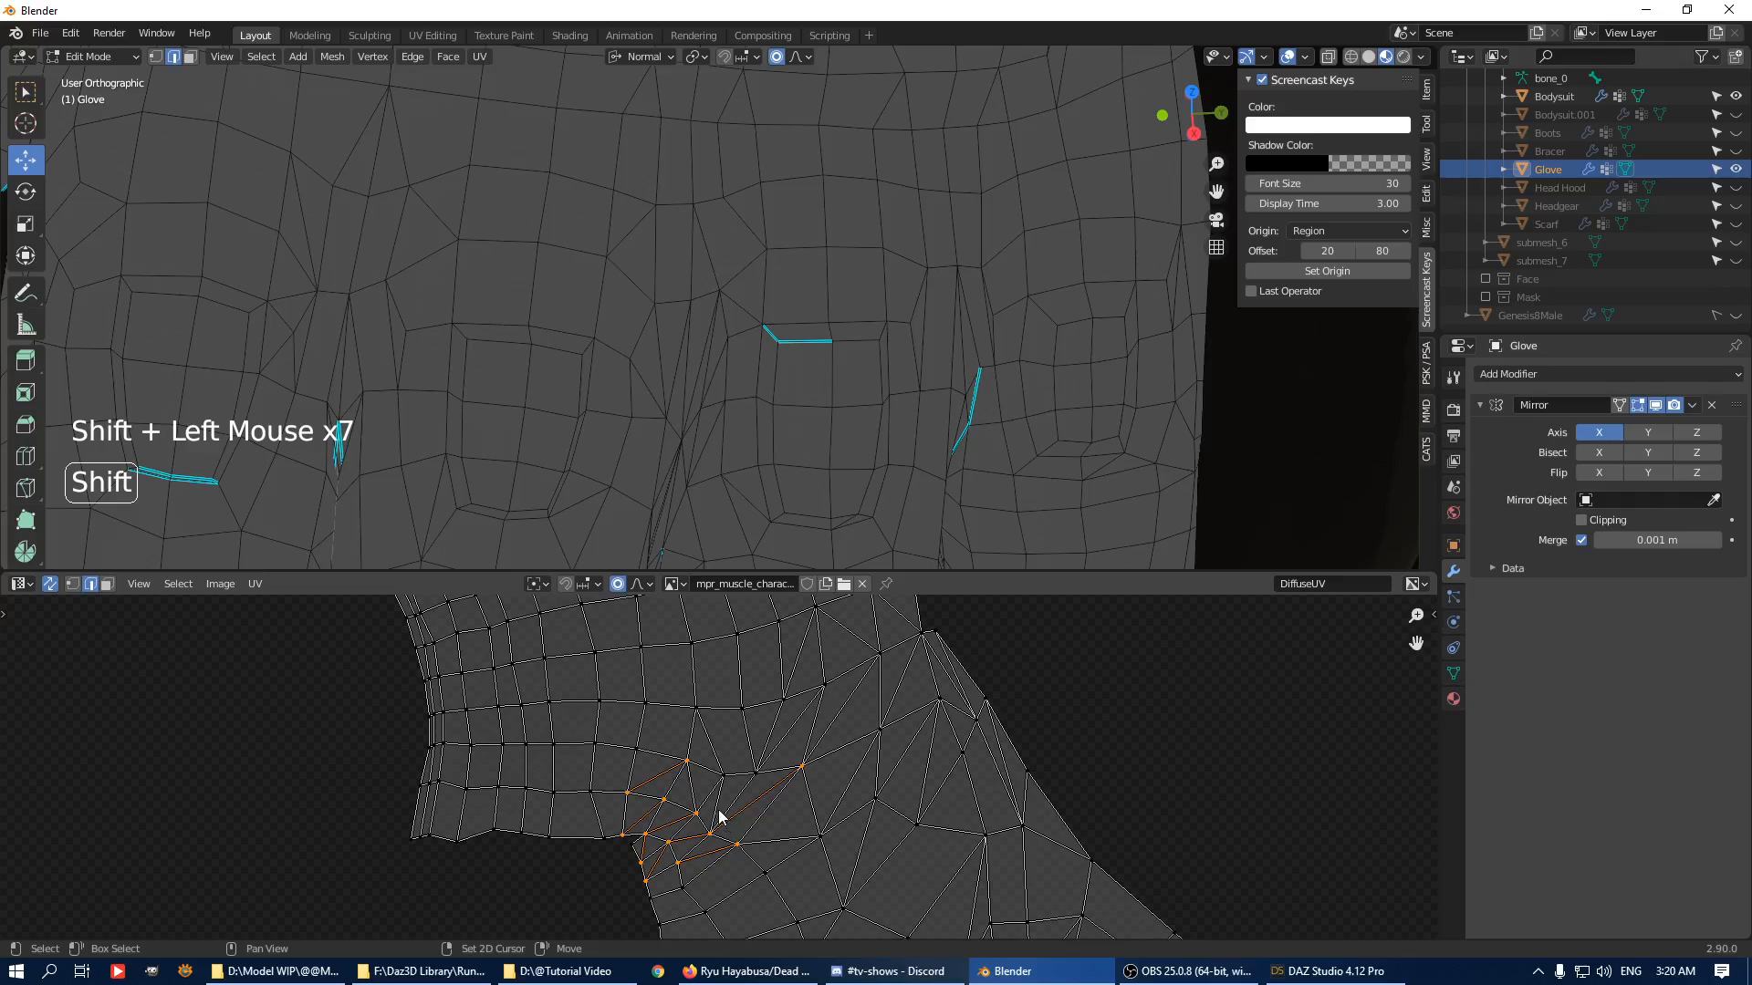
{"action": "key", "text": "Delete"}
Connect two vertices with a new edge across the irregular face just above the inner corner.
{"action": "key", "text": "1"}
{"action": "left_click", "coordinate": [908, 387]}
{"action": "left_click", "coordinate": [905, 377], "text": "shift"}
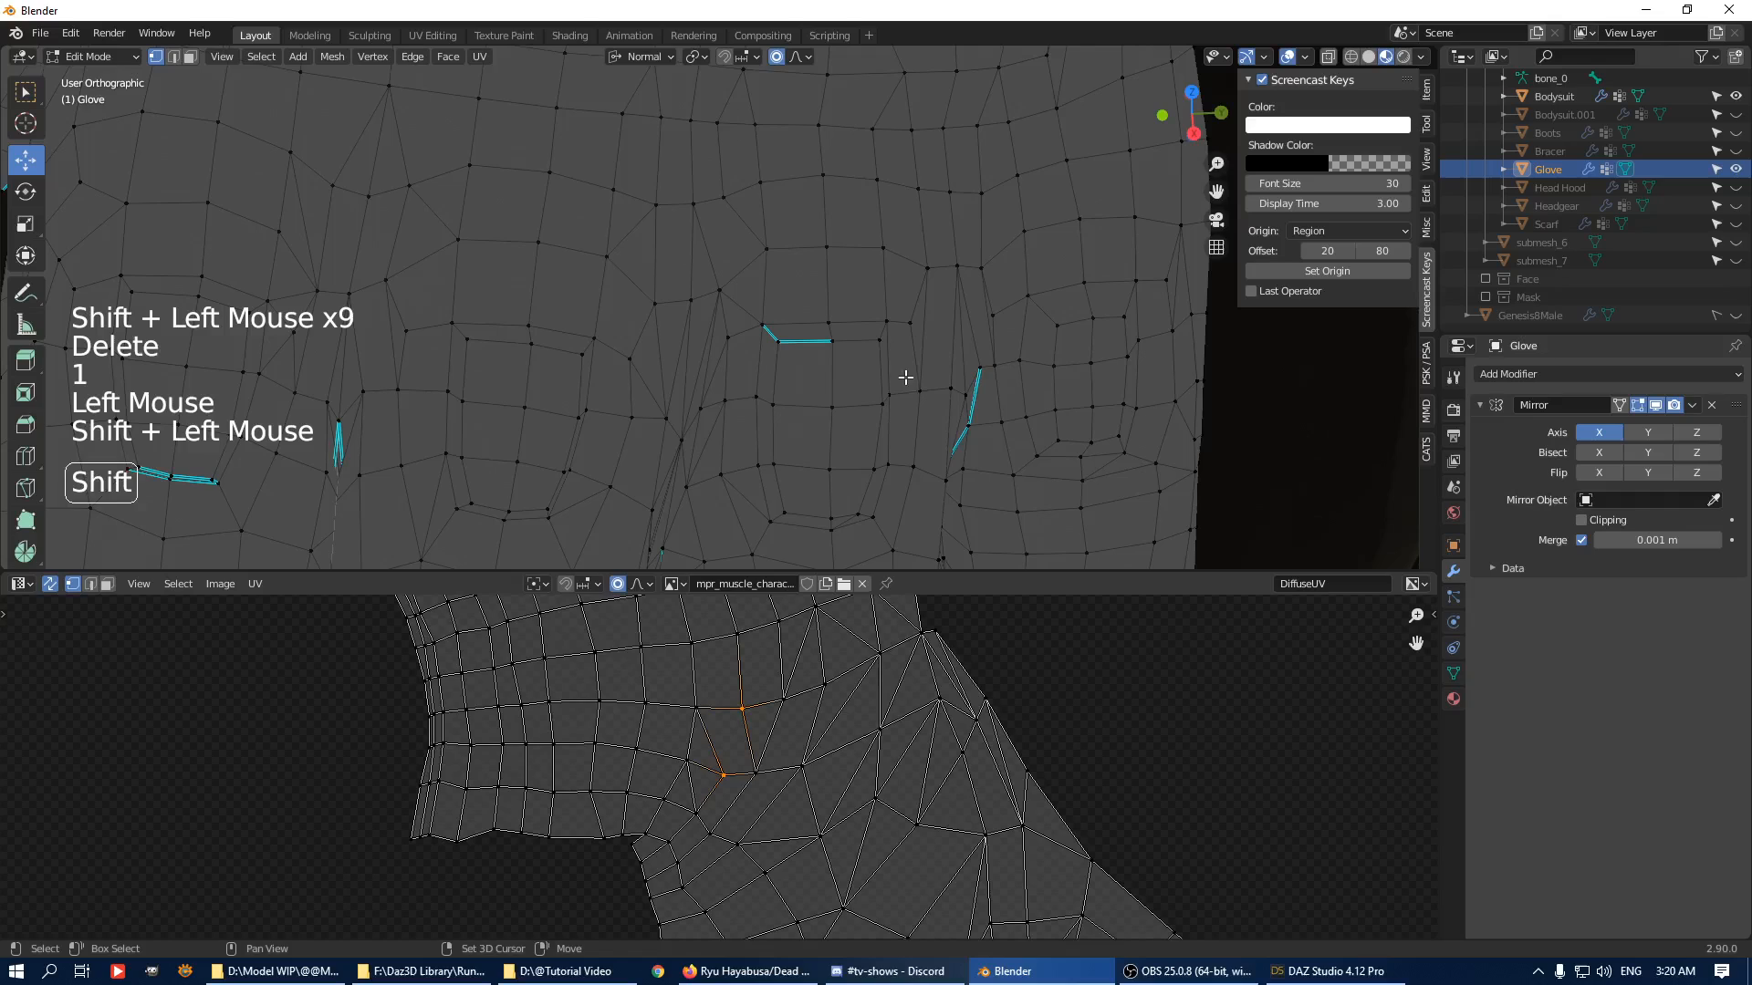
{"action": "key", "text": "j"}
Select the diagonal edges running from the finger strip's inner corner toward the glove's slanted outer border and dissolve them.
{"action": "key", "text": "2"}
{"action": "left_click", "coordinate": [720, 739]}
{"action": "left_click", "coordinate": [697, 782], "text": "shift"}
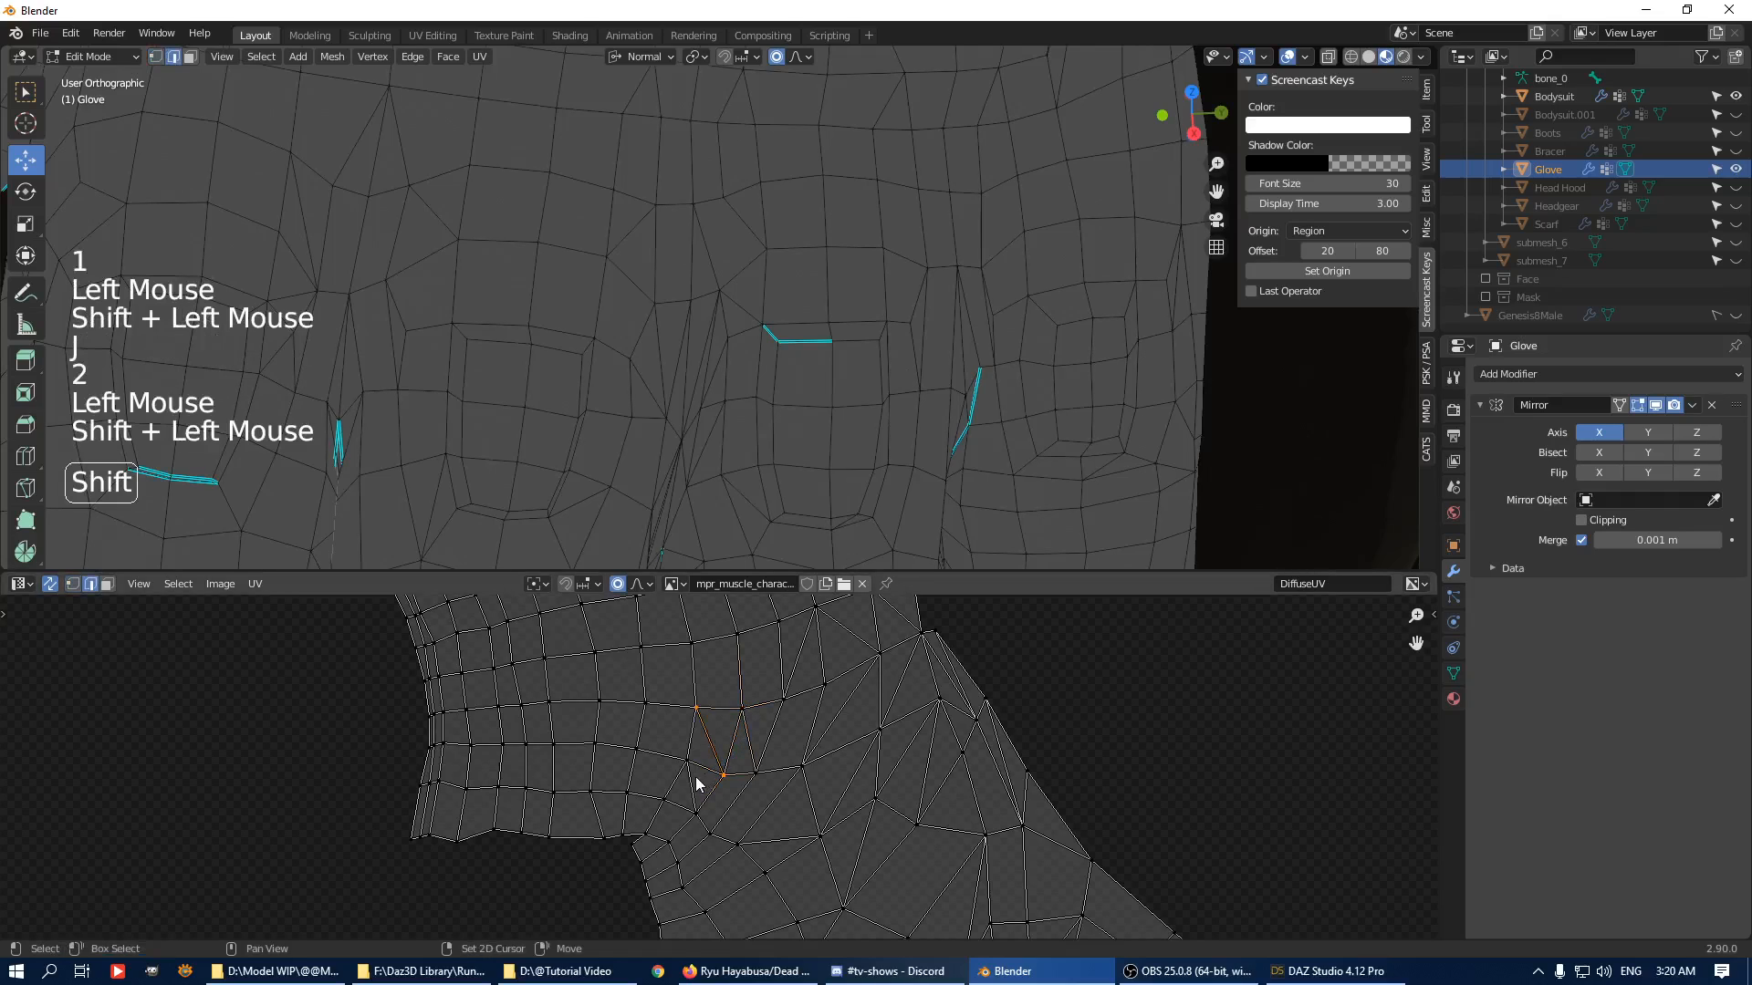
{"action": "left_click", "coordinate": [746, 743], "text": "shift"}
{"action": "middle_click_drag", "start_coordinate": [747, 743], "coordinate": [689, 843]}
{"action": "left_click", "coordinate": [744, 753], "text": "shift"}
{"action": "left_click", "coordinate": [791, 729], "text": "shift"}
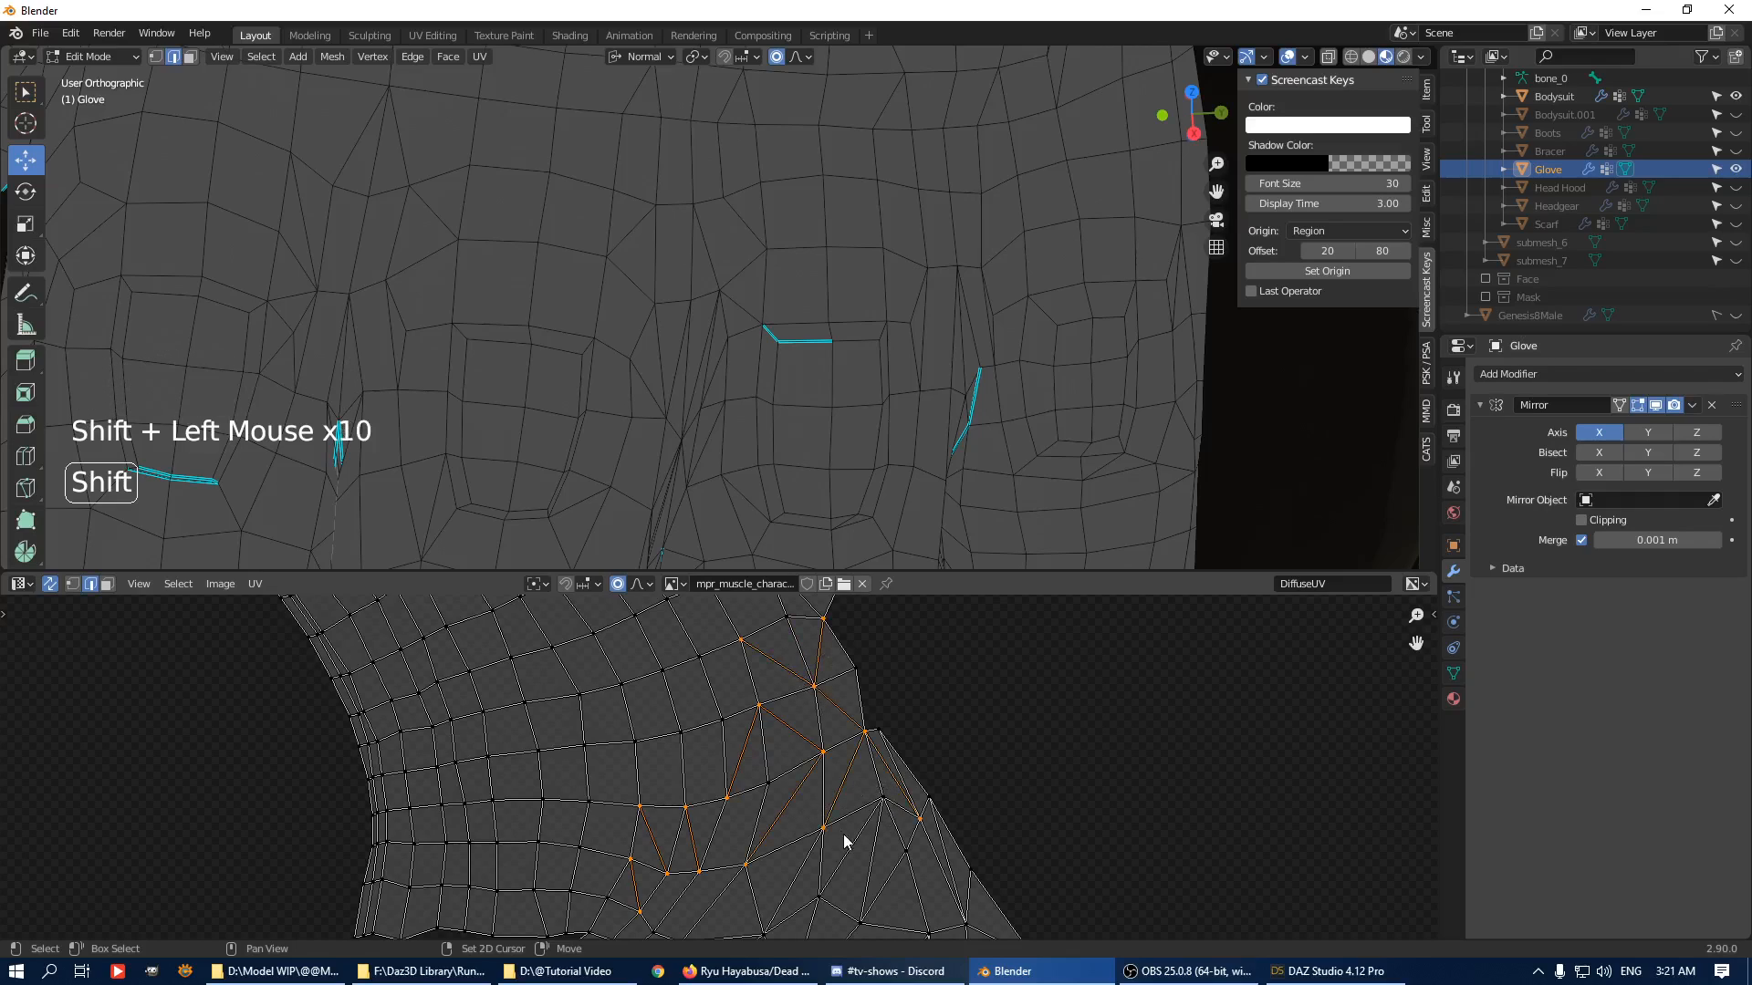
{"action": "middle_click_drag", "start_coordinate": [859, 889], "coordinate": [782, 743]}
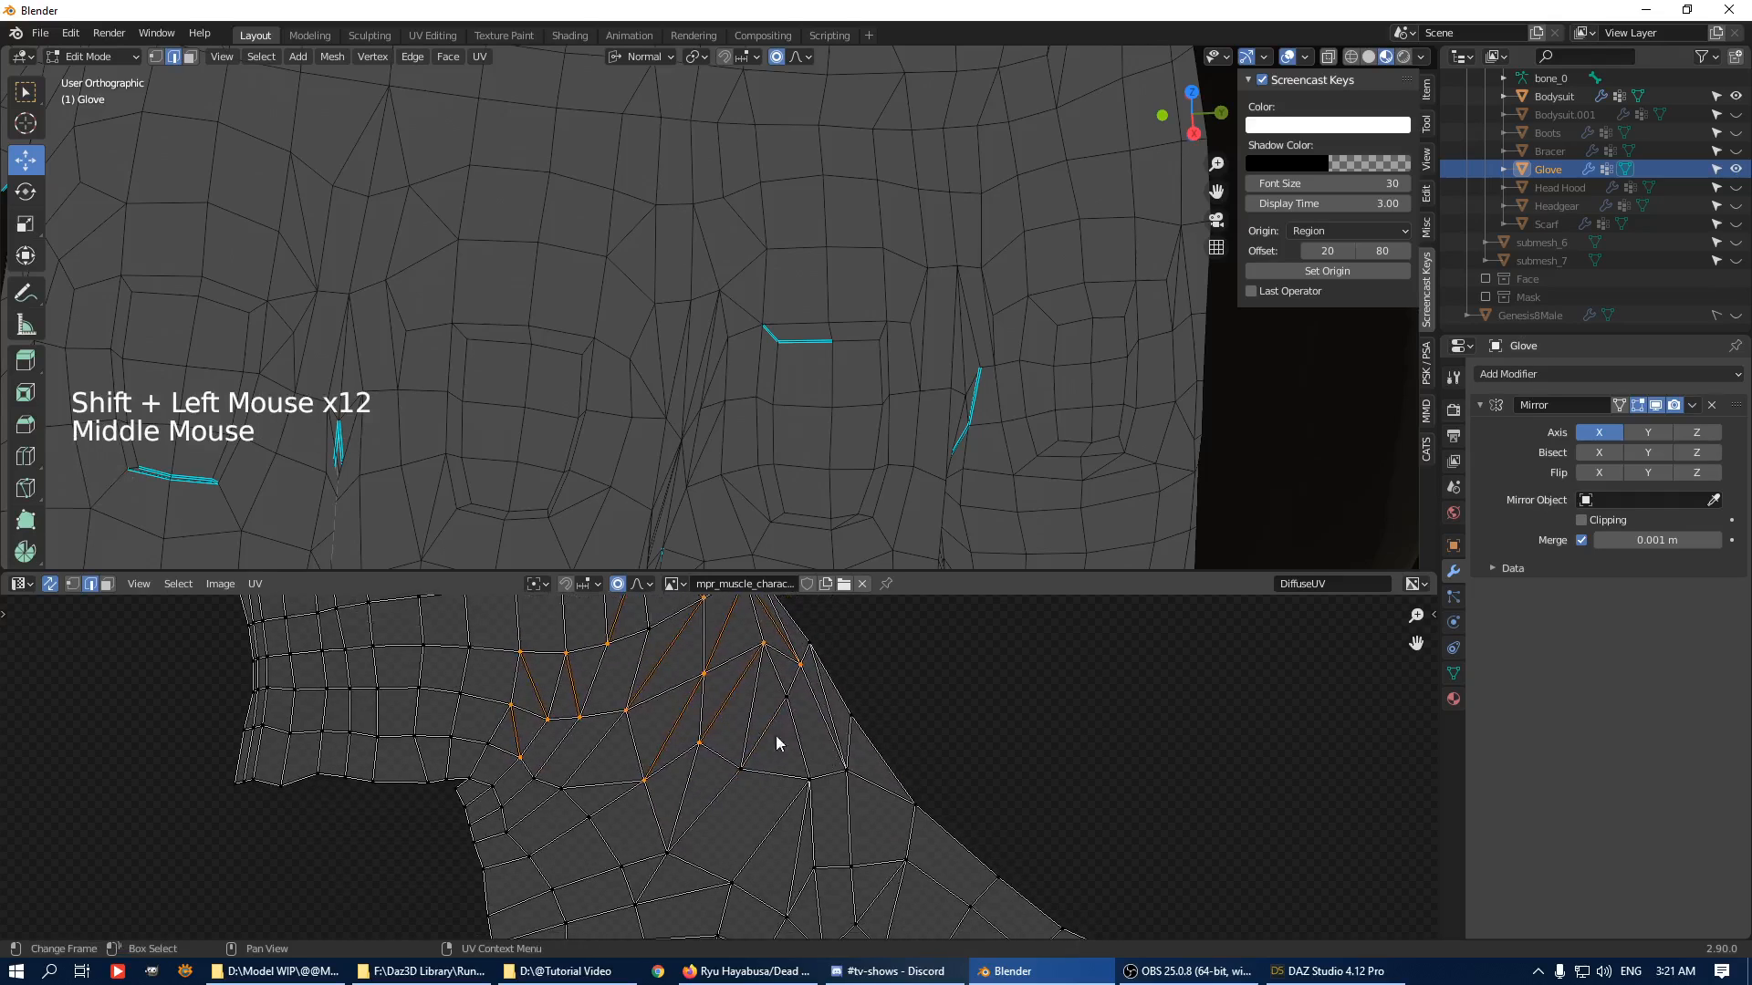
{"action": "left_click", "coordinate": [741, 715], "text": "shift"}
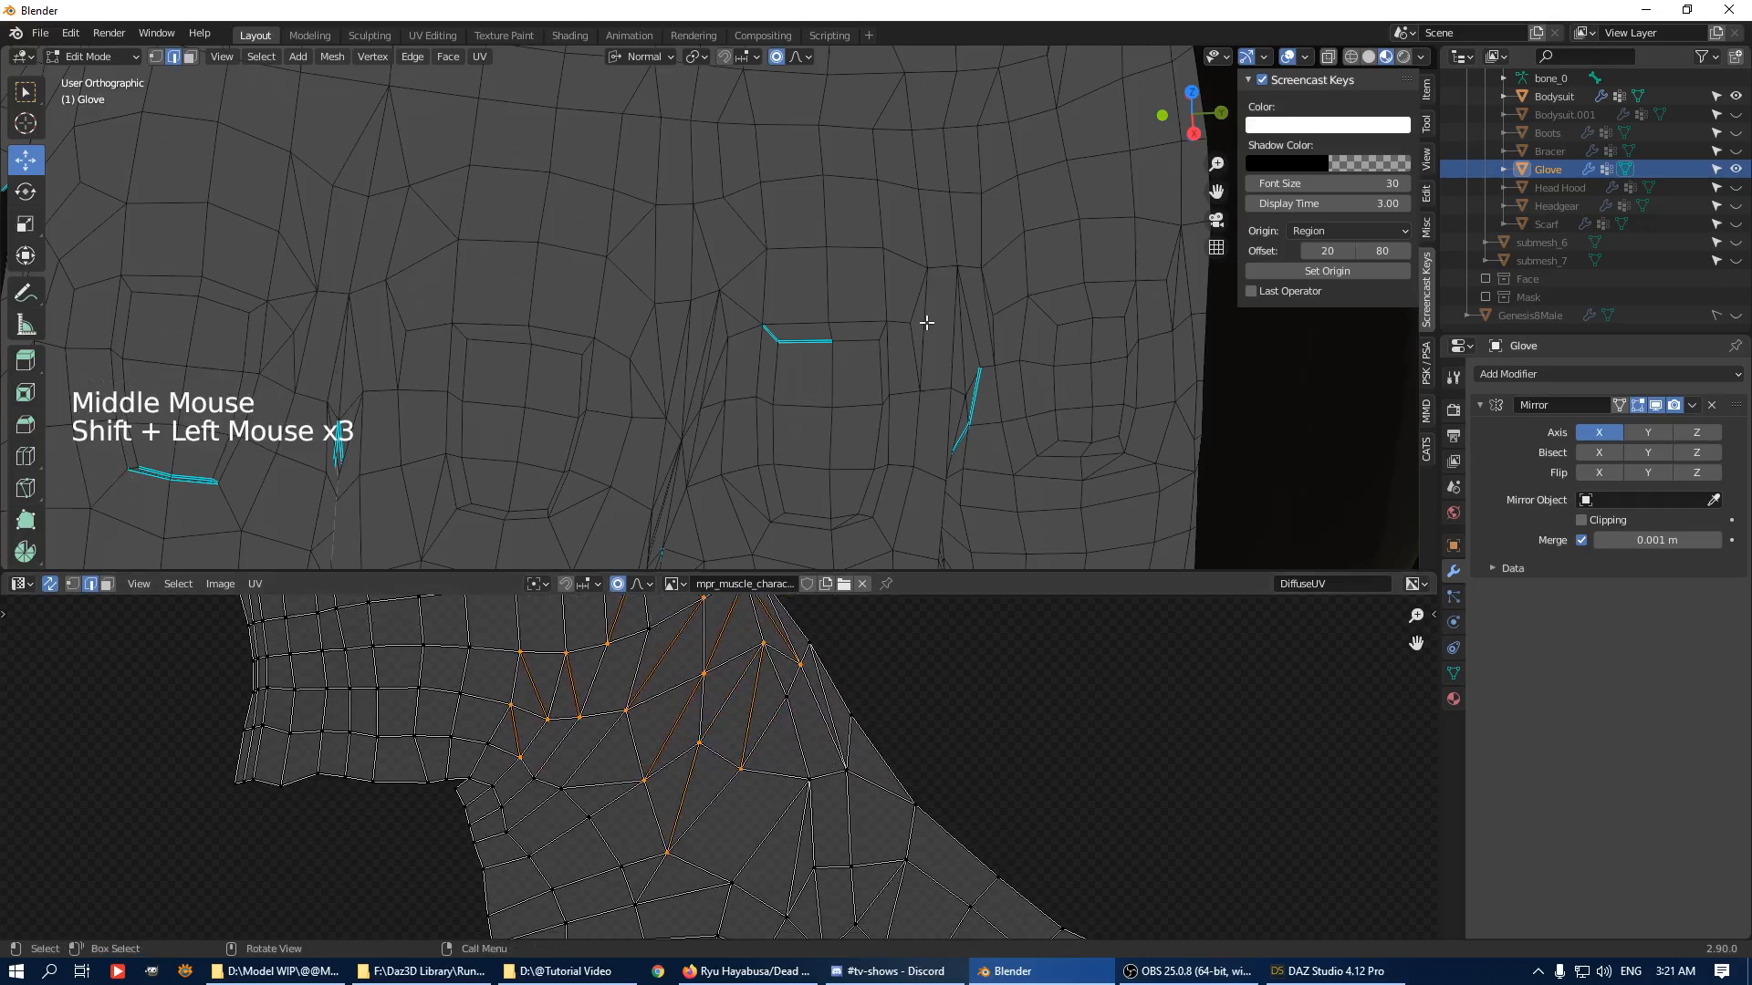
{"action": "key", "text": "Delete"}
{"action": "left_click", "coordinate": [876, 301]}
Dissolve the narrow, steep diagonal edges just inside the slanted outer border of the glove's UV area.
{"action": "middle_click_drag", "start_coordinate": [853, 733], "coordinate": [757, 790]}
{"action": "left_click", "coordinate": [727, 753]}
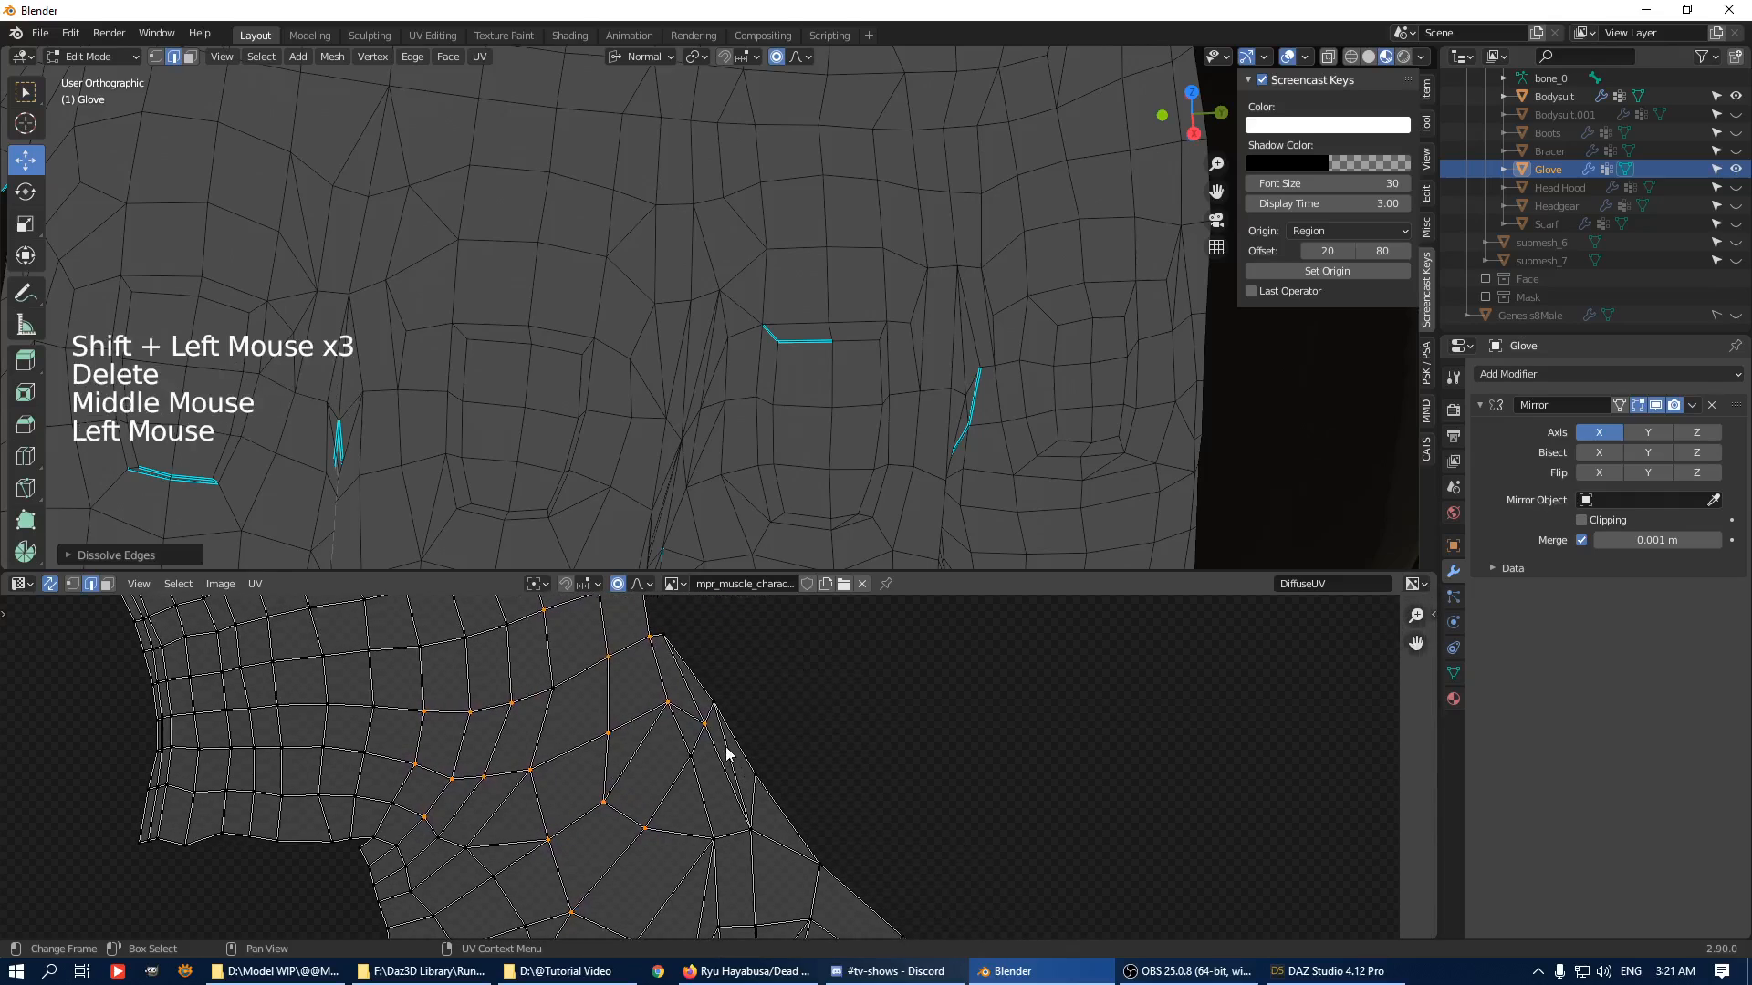
{"action": "left_click", "coordinate": [686, 695], "text": "shift"}
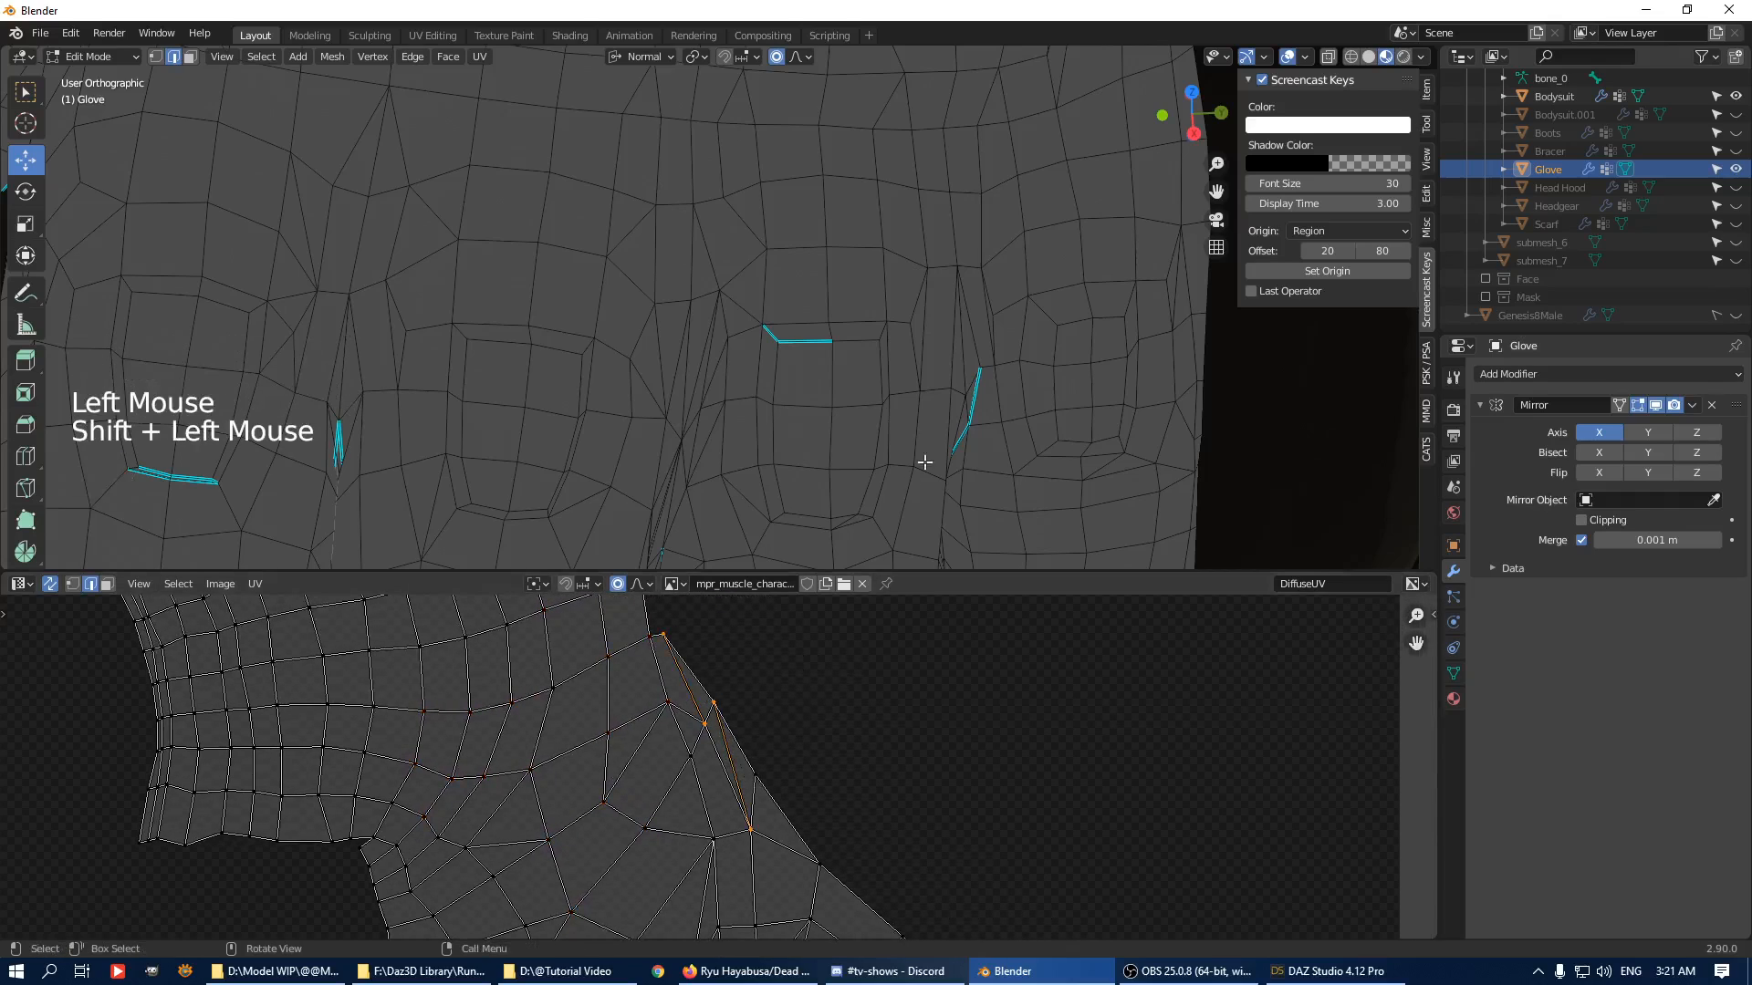
{"action": "key", "text": "Delete"}
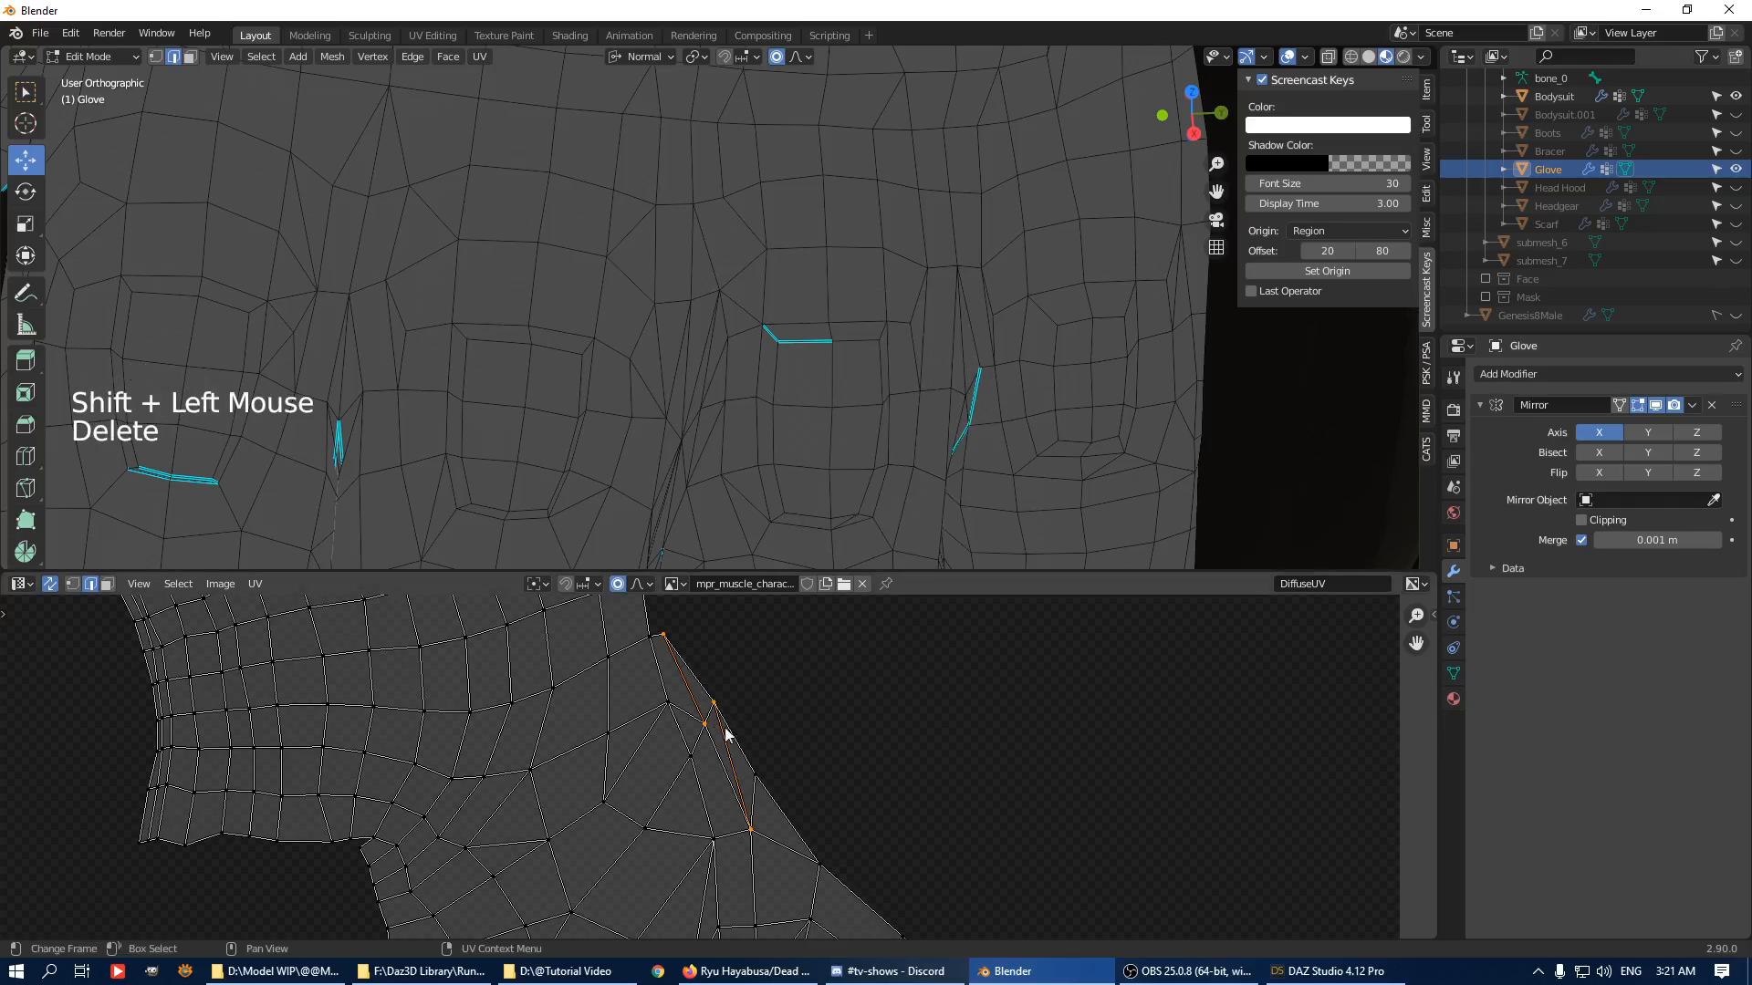
{"action": "left_click", "coordinate": [725, 750]}
{"action": "key", "text": "Delete"}
{"action": "left_click", "coordinate": [968, 444]}
Dissolve the long slanted edge beside the narrow parallel edges just below the cleaned outer border area.
{"action": "middle_click_drag", "start_coordinate": [801, 739], "coordinate": [804, 613]}
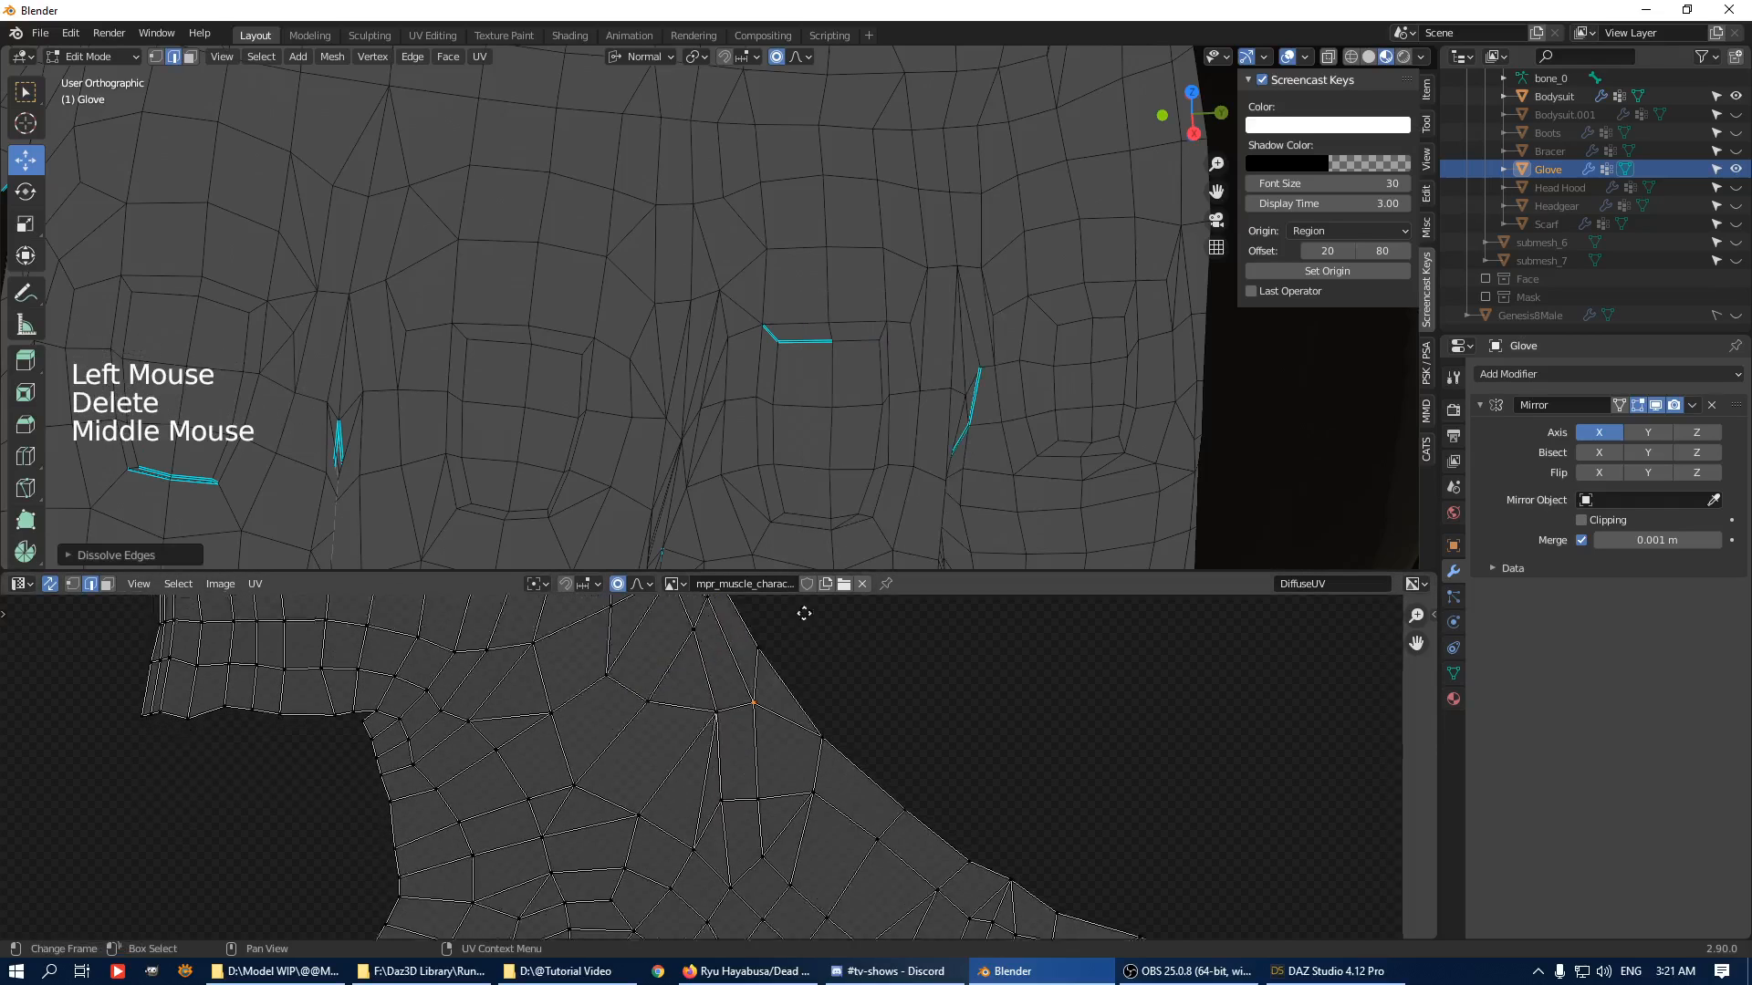
{"action": "middle_click_drag", "start_coordinate": [780, 768], "coordinate": [778, 710]}
{"action": "left_click", "coordinate": [682, 699]}
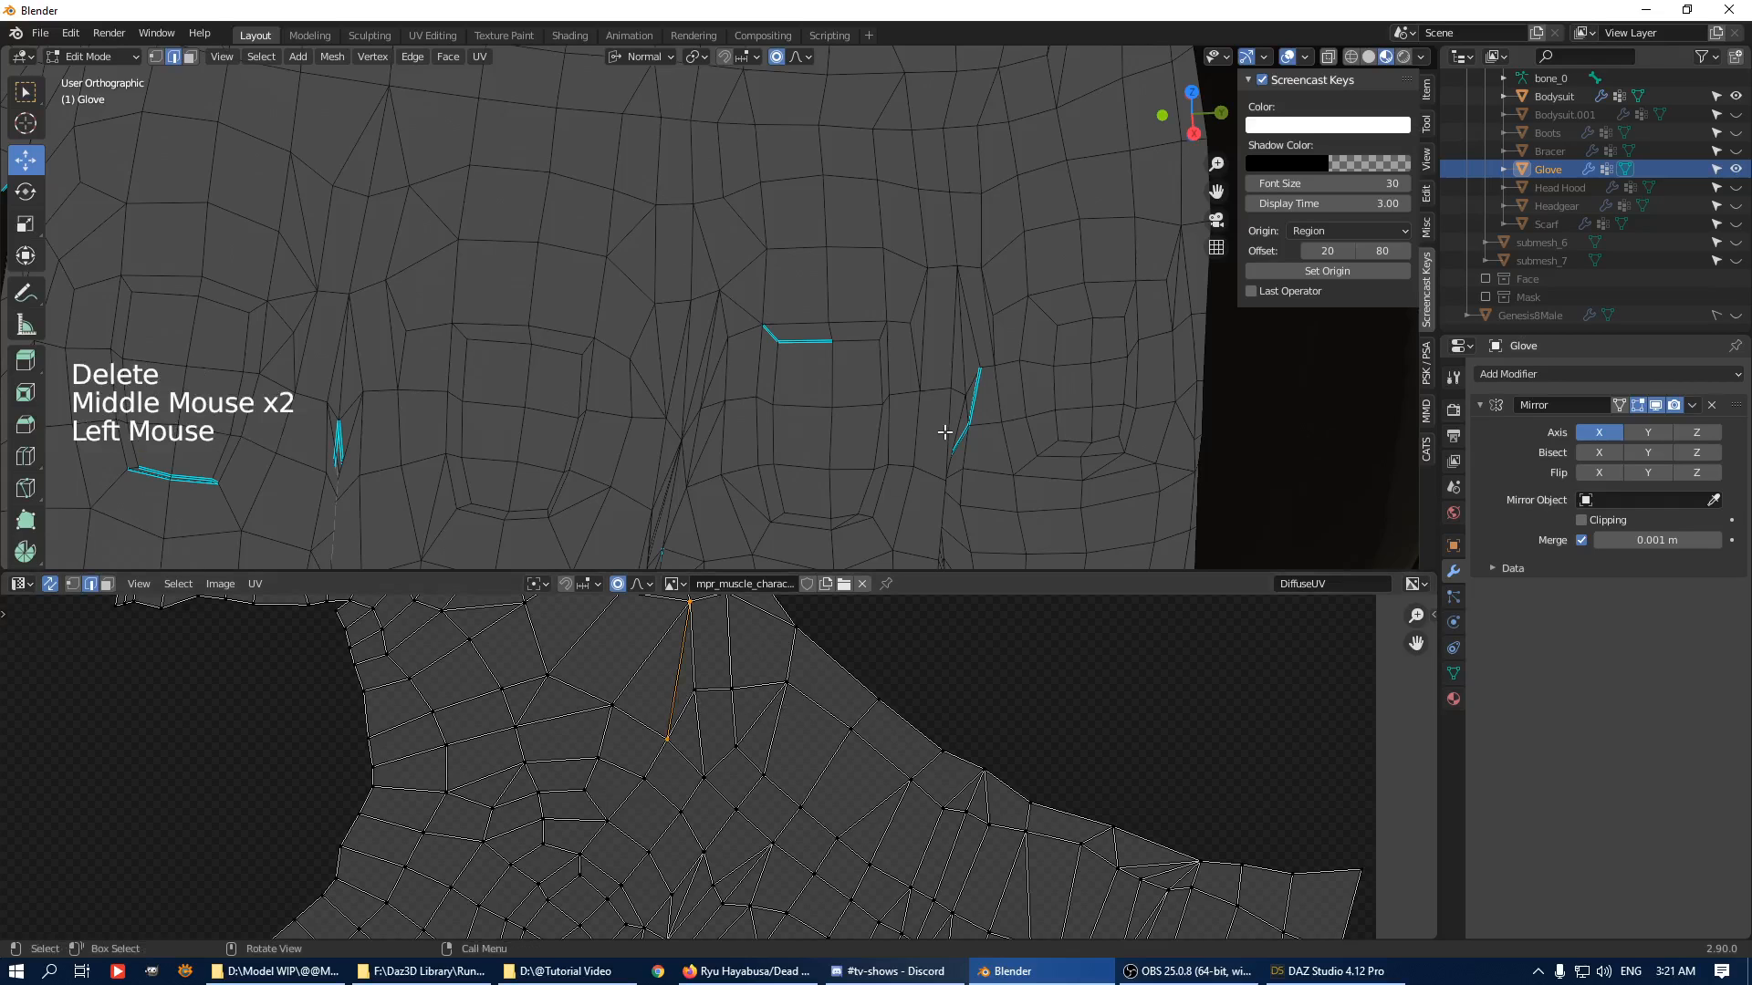
{"action": "key", "text": "Delete"}
{"action": "scroll", "coordinate": [818, 796], "scroll_direction": "down", "scroll_amount": 2}
{"action": "middle_click_drag", "start_coordinate": [818, 797], "coordinate": [873, 642]}
{"action": "middle_click_drag", "start_coordinate": [785, 705], "coordinate": [794, 614]}
{"action": "scroll", "coordinate": [789, 766], "scroll_direction": "up", "scroll_amount": 1}
{"action": "scroll", "coordinate": [789, 767], "scroll_direction": "up", "scroll_amount": 1}
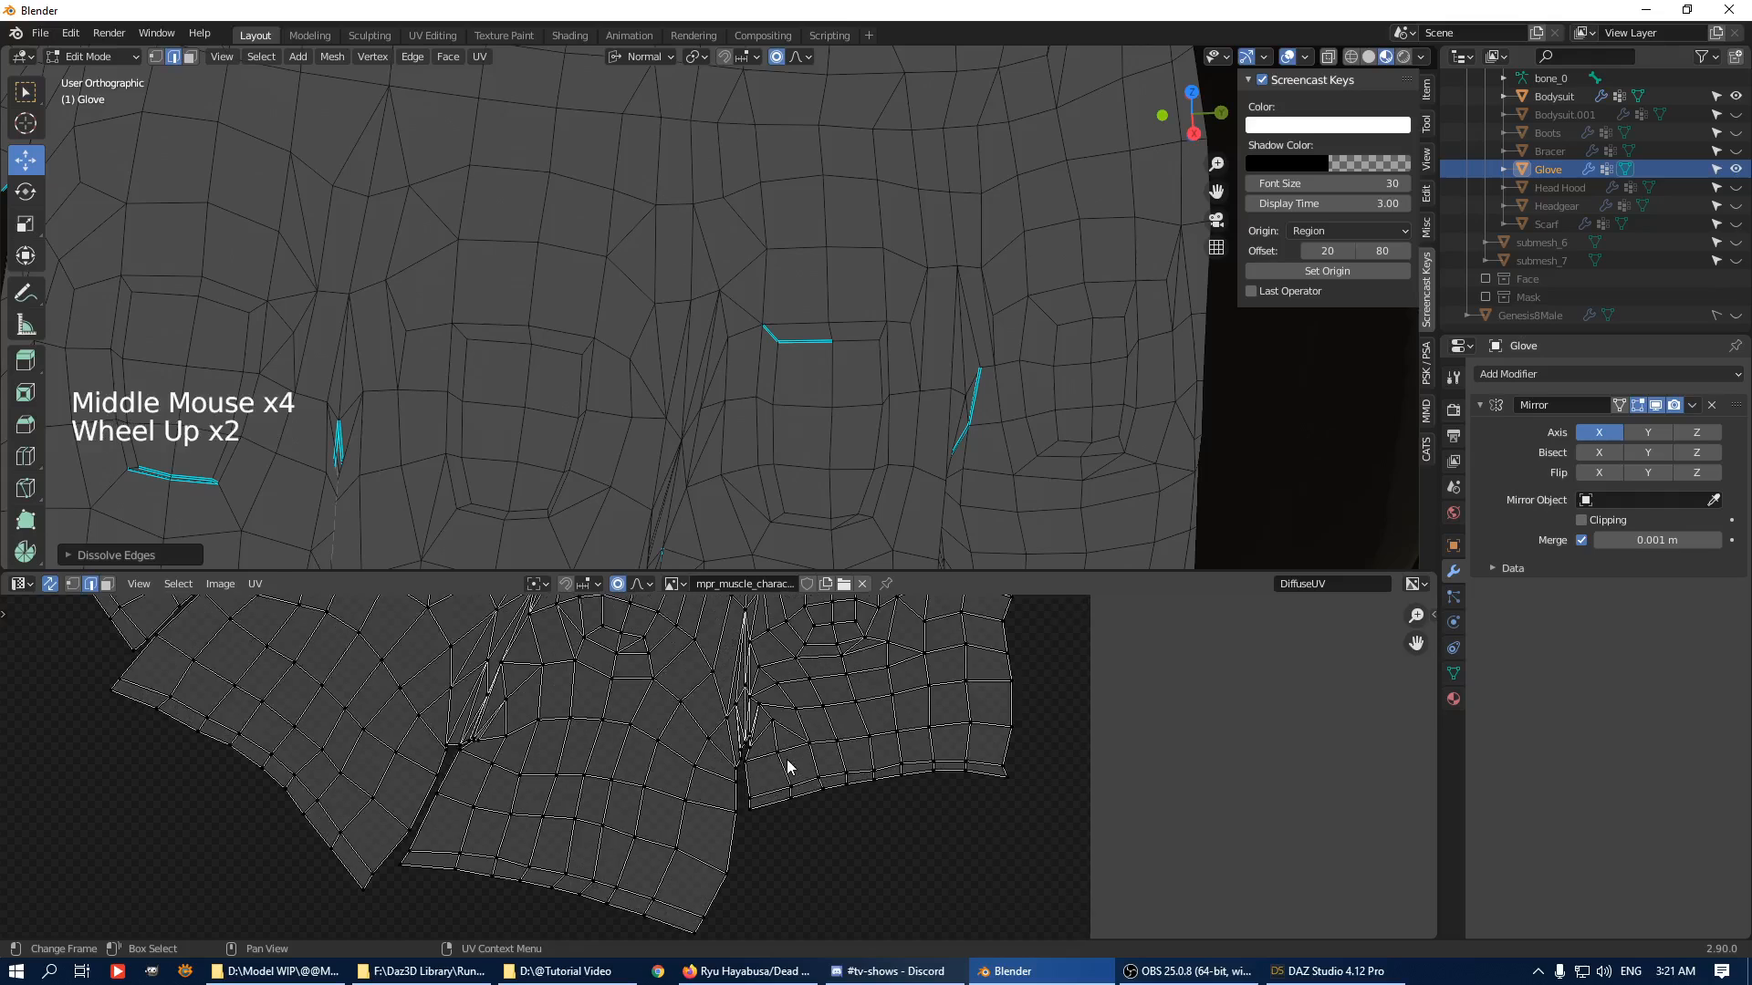
Dissolve the two narrow edges at the lower end of the gap between the glove's ring and little fingers.
{"action": "scroll", "coordinate": [797, 761], "scroll_direction": "up", "scroll_amount": 1}
{"action": "middle_click_drag", "start_coordinate": [776, 730], "coordinate": [825, 614]}
{"action": "scroll", "coordinate": [791, 762], "scroll_direction": "up", "scroll_amount": 4}
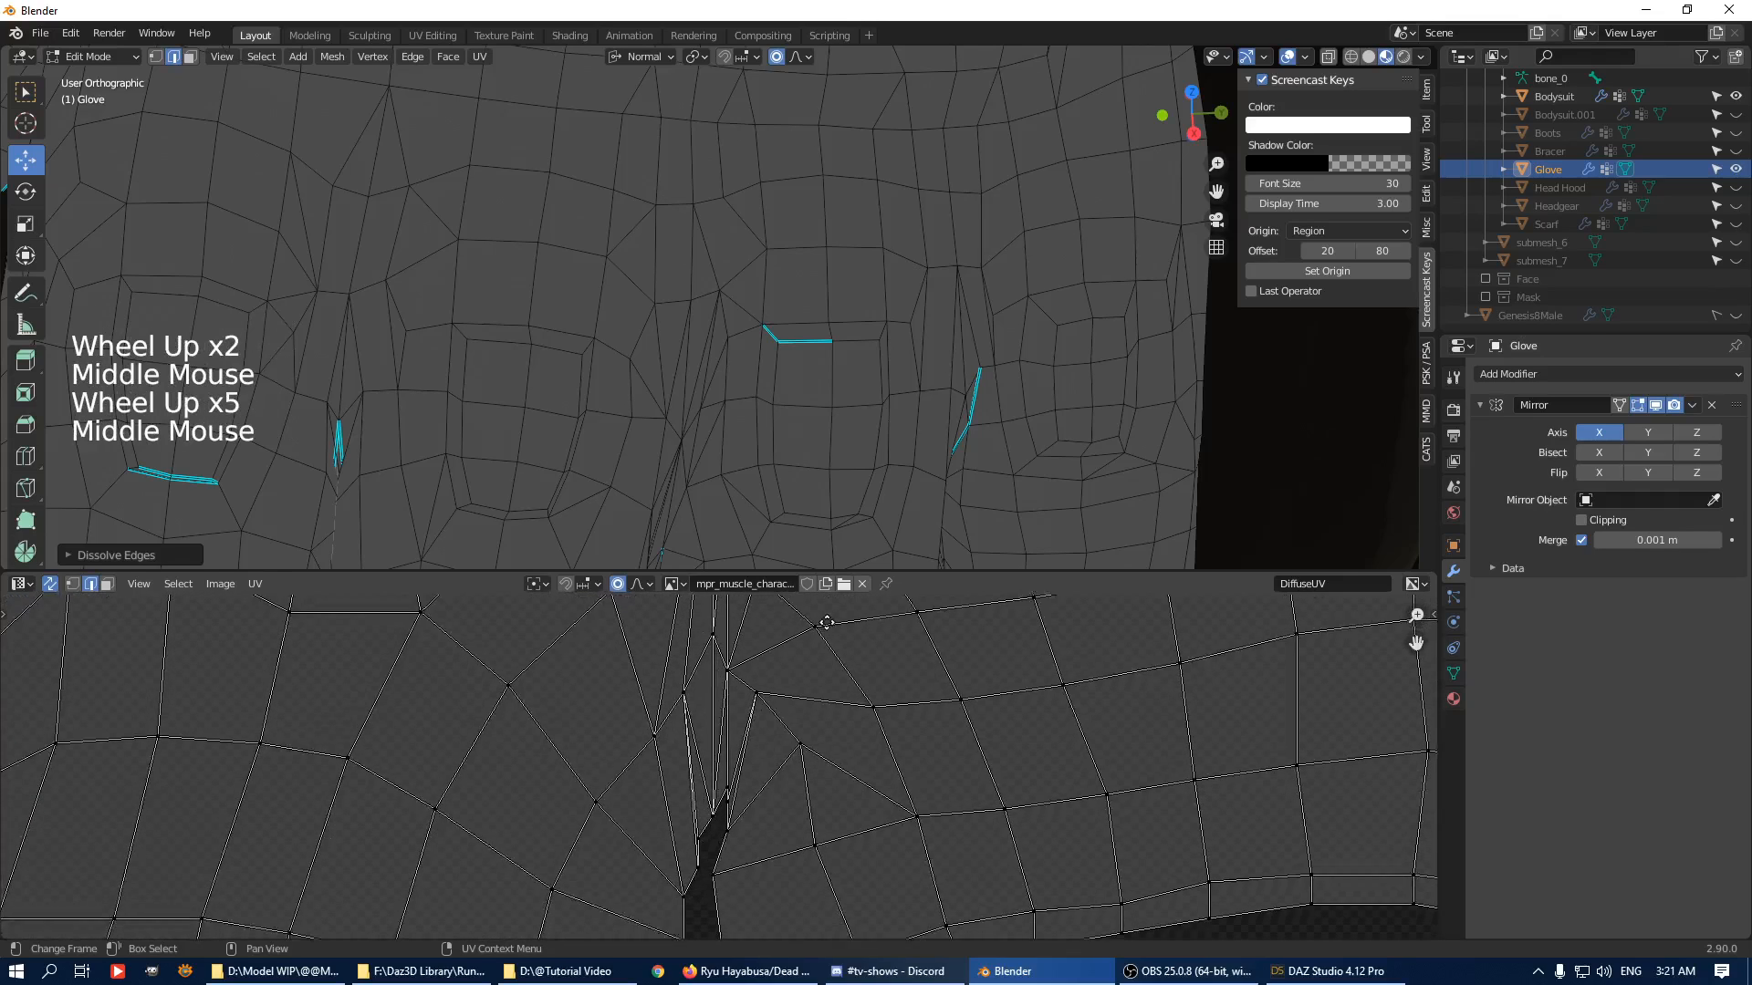
{"action": "left_click", "coordinate": [746, 760]}
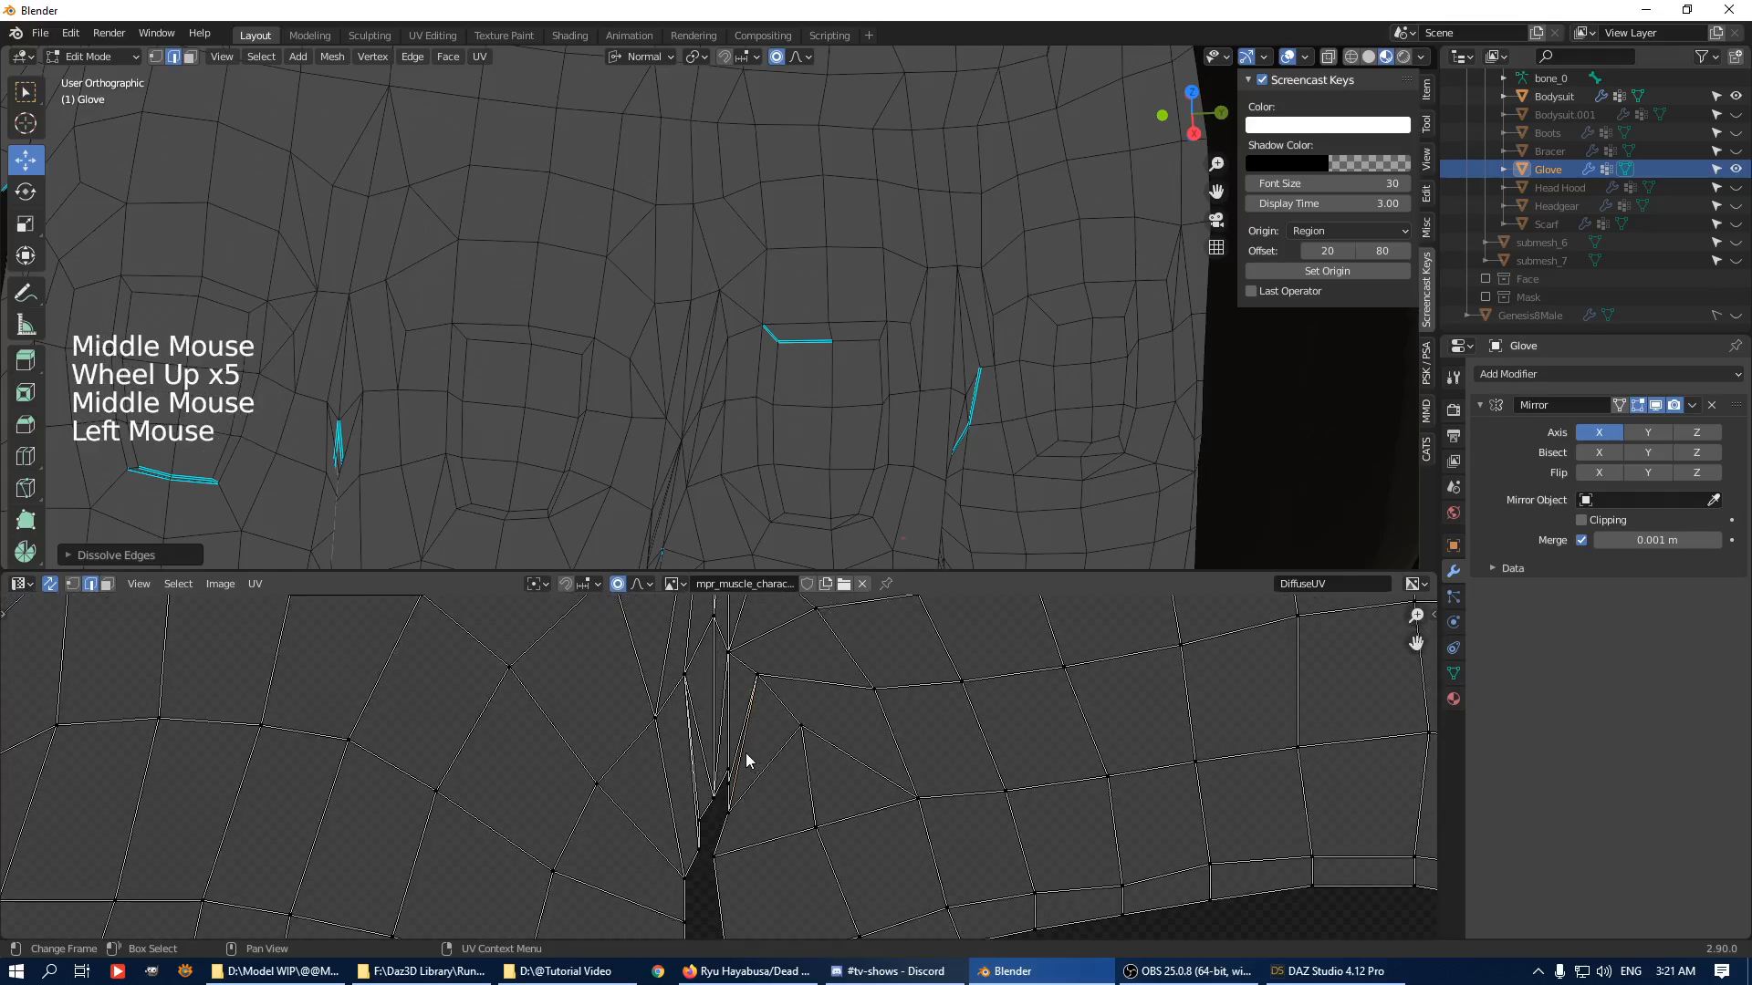
{"action": "left_click", "coordinate": [691, 792], "text": "shift"}
{"action": "key", "text": "Delete"}
{"action": "left_click", "coordinate": [874, 429]}
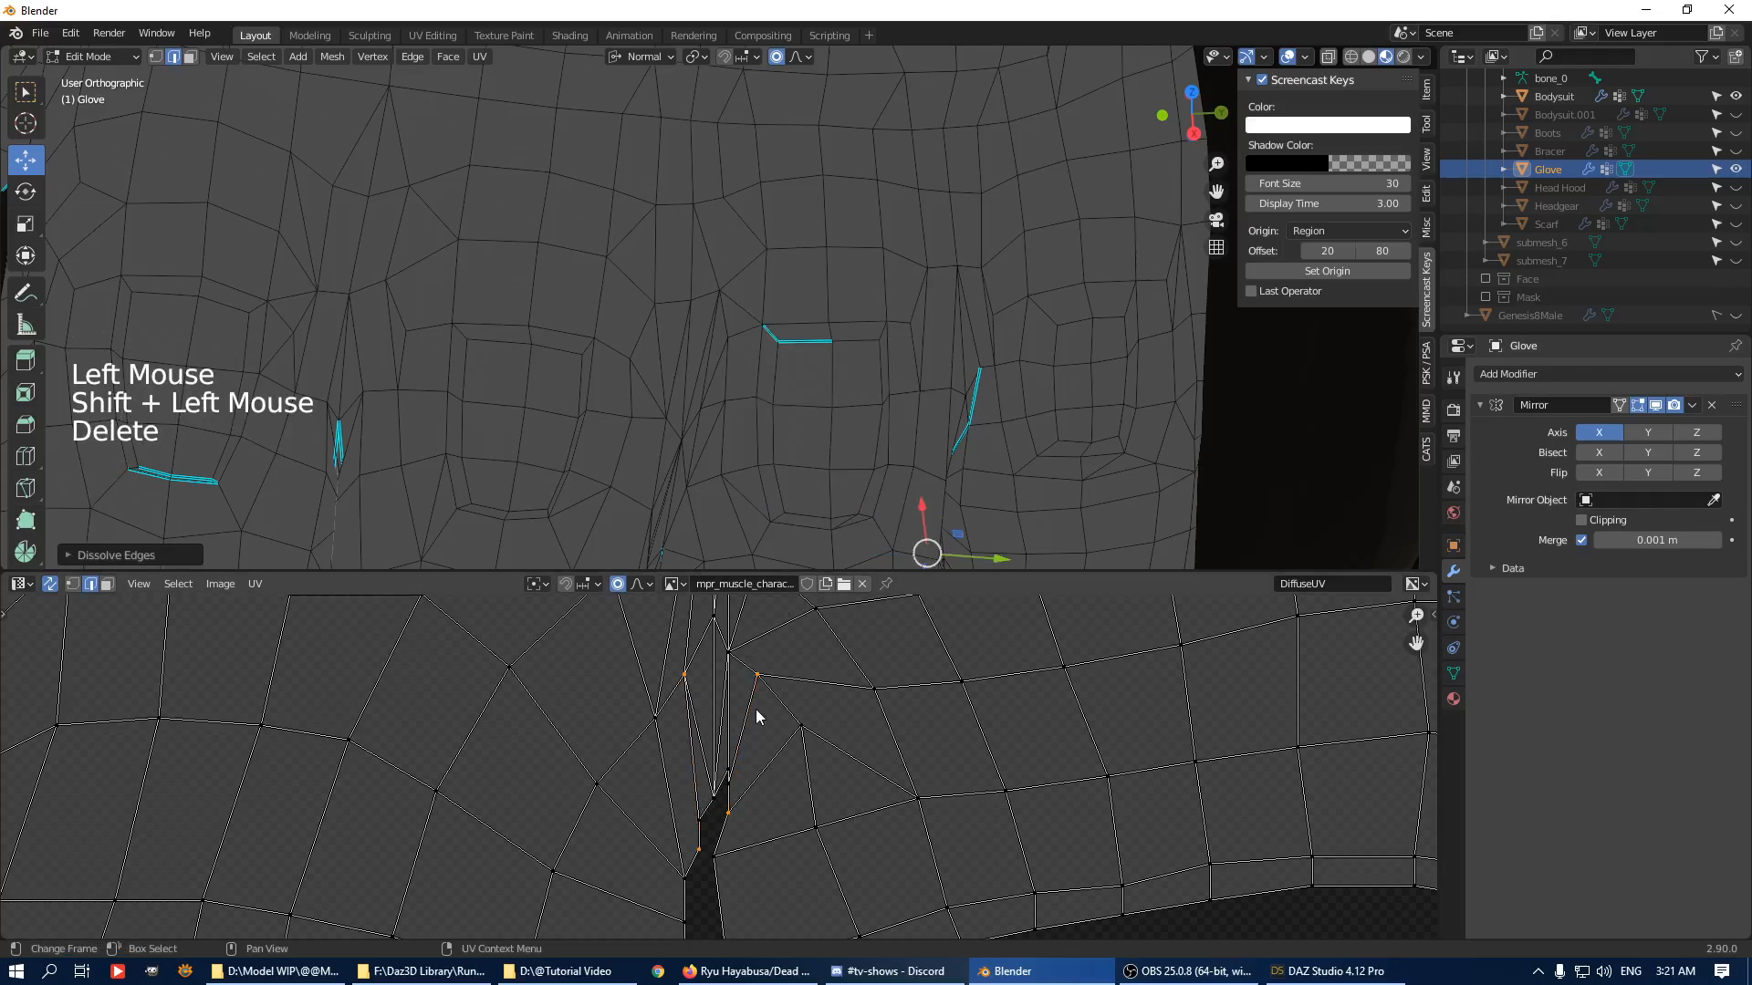
Dissolve the remaining long thin edges further up the gap between the ring and little fingers.
{"action": "left_click", "coordinate": [713, 746]}
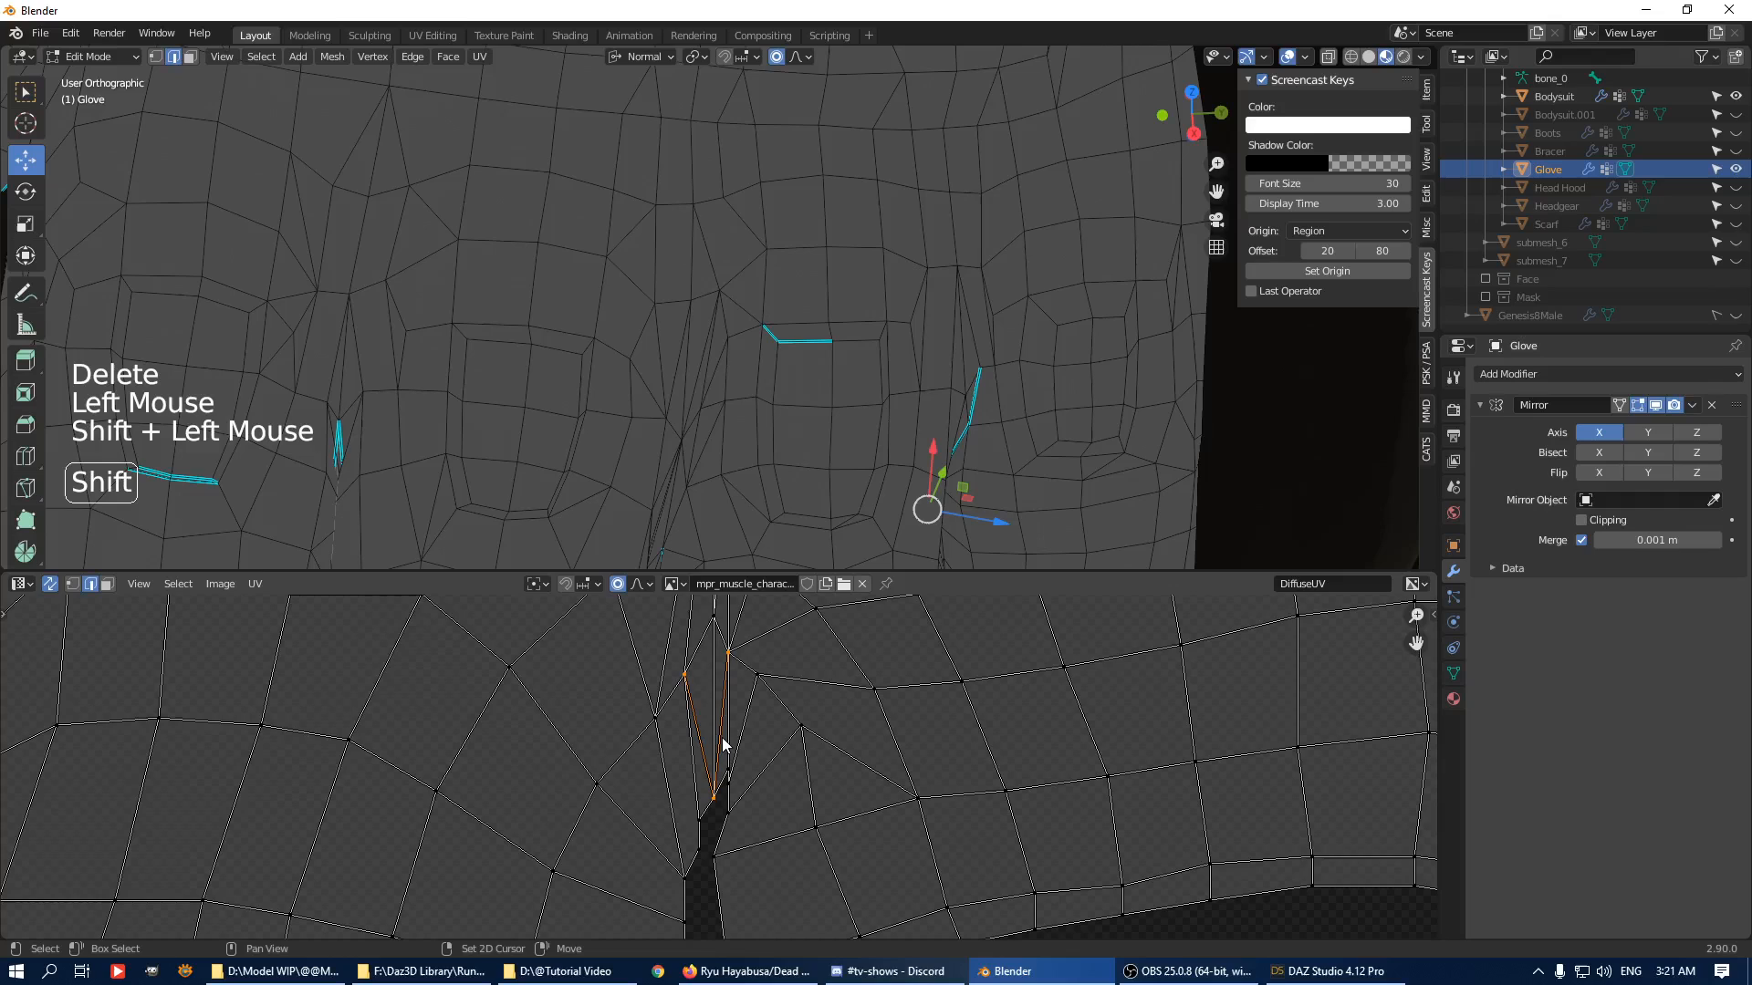
{"action": "middle_click_drag", "start_coordinate": [769, 682], "coordinate": [770, 758]}
{"action": "key", "text": "Delete"}
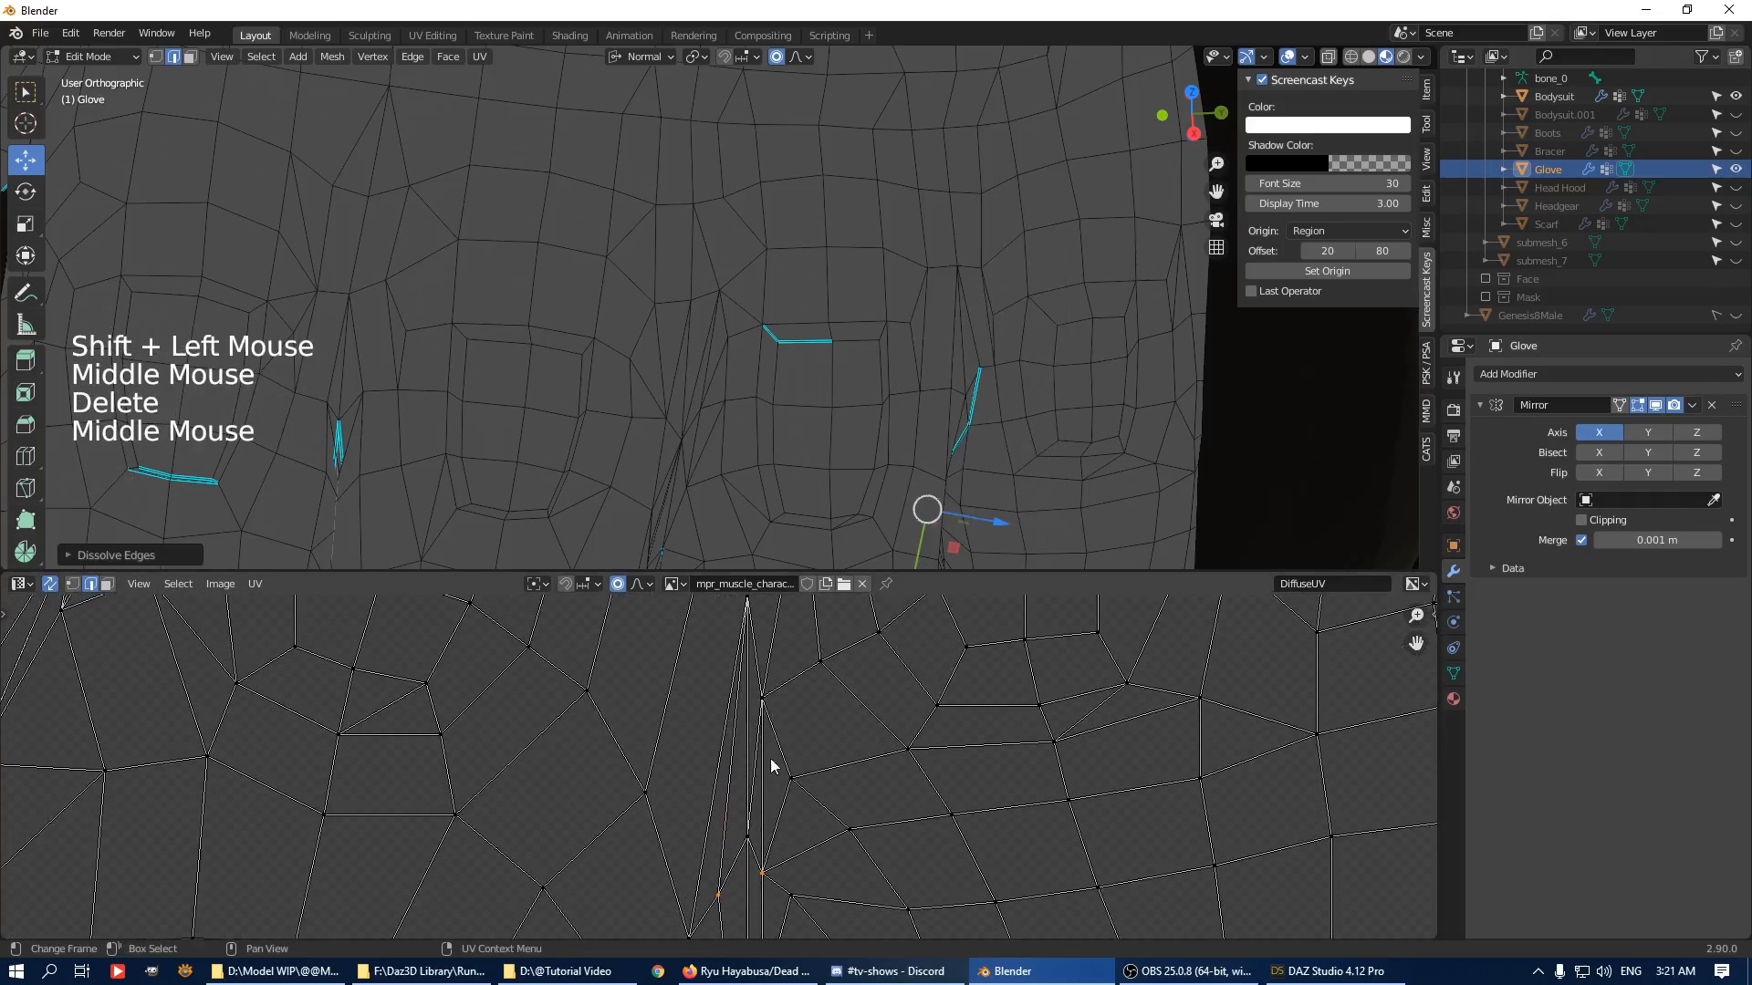
{"action": "left_click", "coordinate": [754, 747]}
{"action": "key", "text": "Delete"}
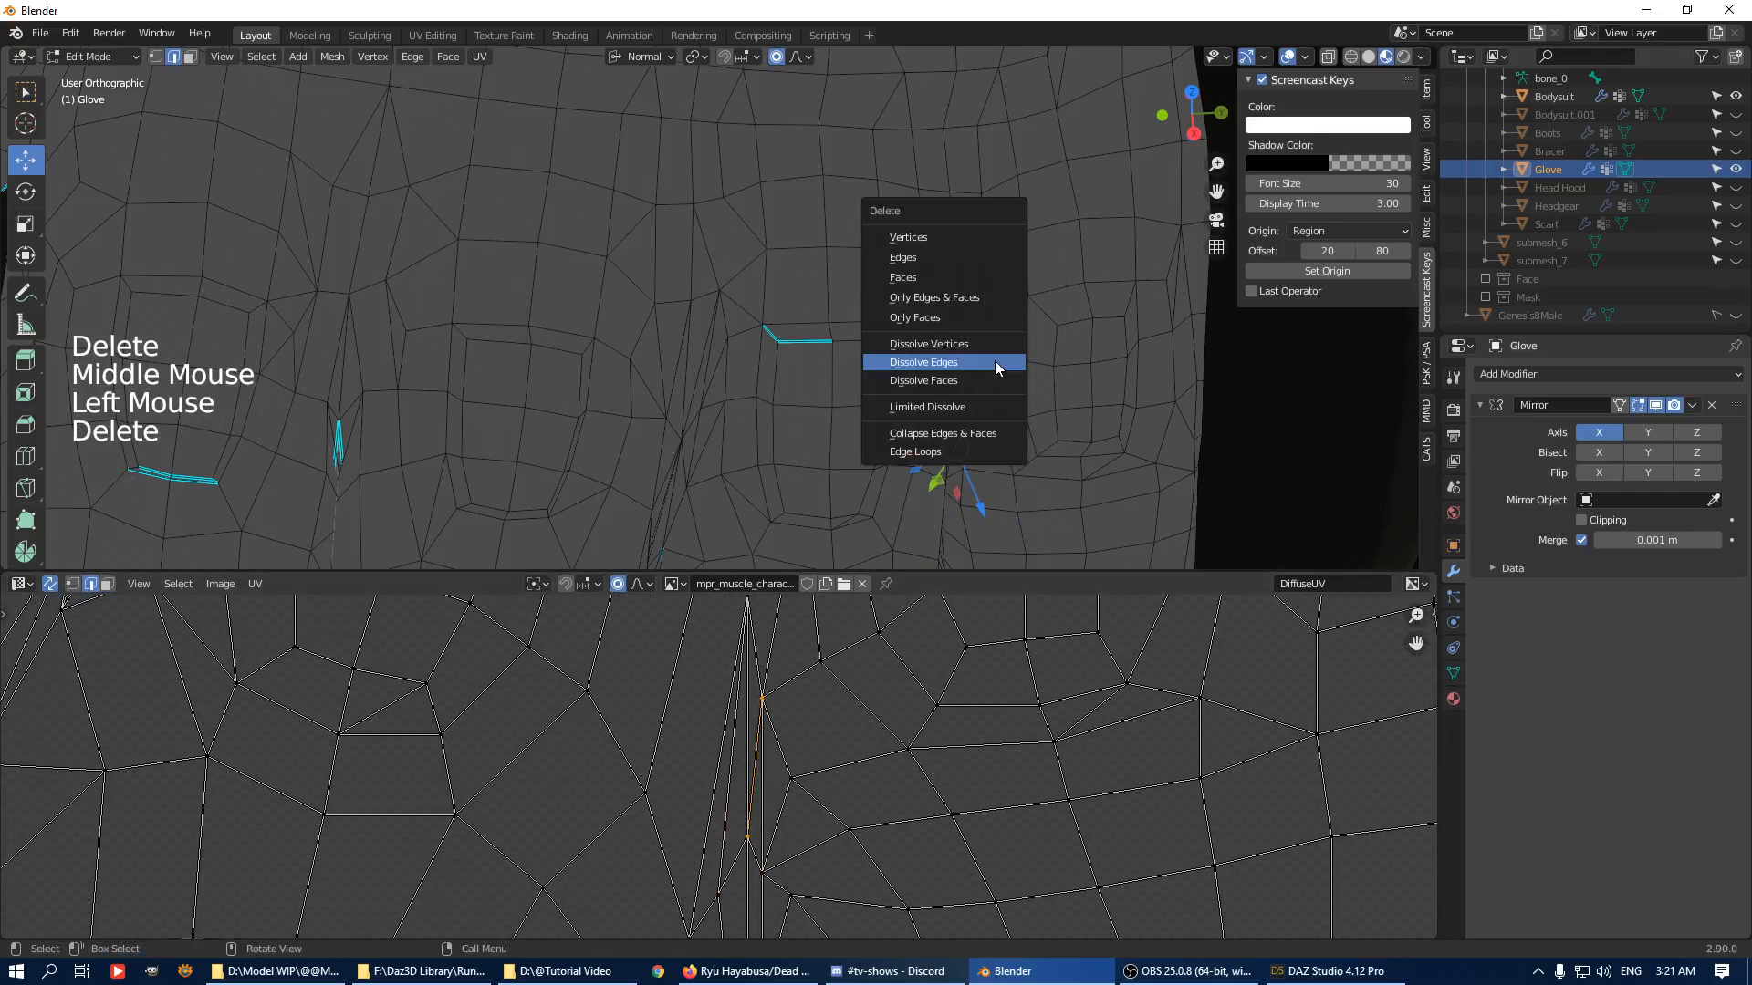
{"action": "left_click", "coordinate": [994, 359]}
Connect the two vertices across the narrow faces above the ring and little finger gap with a new edge.
{"action": "scroll", "coordinate": [876, 716], "scroll_direction": "down", "scroll_amount": 1}
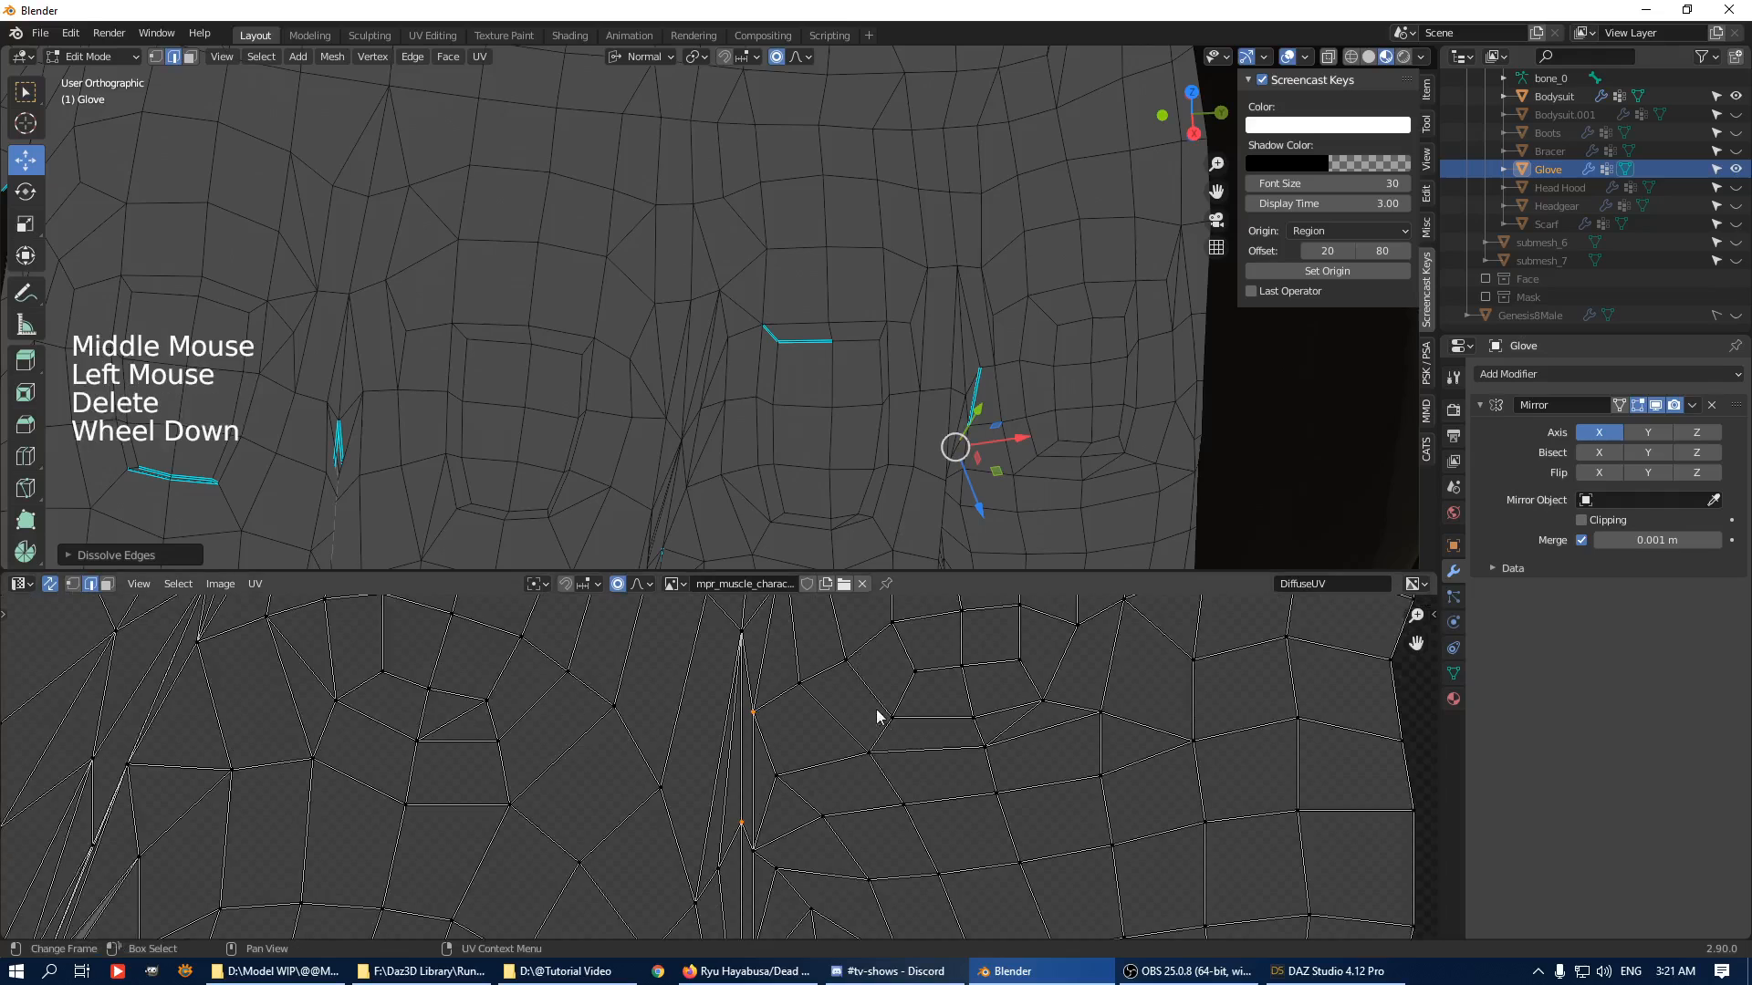
{"action": "middle_click_drag", "start_coordinate": [876, 715], "coordinate": [784, 851]}
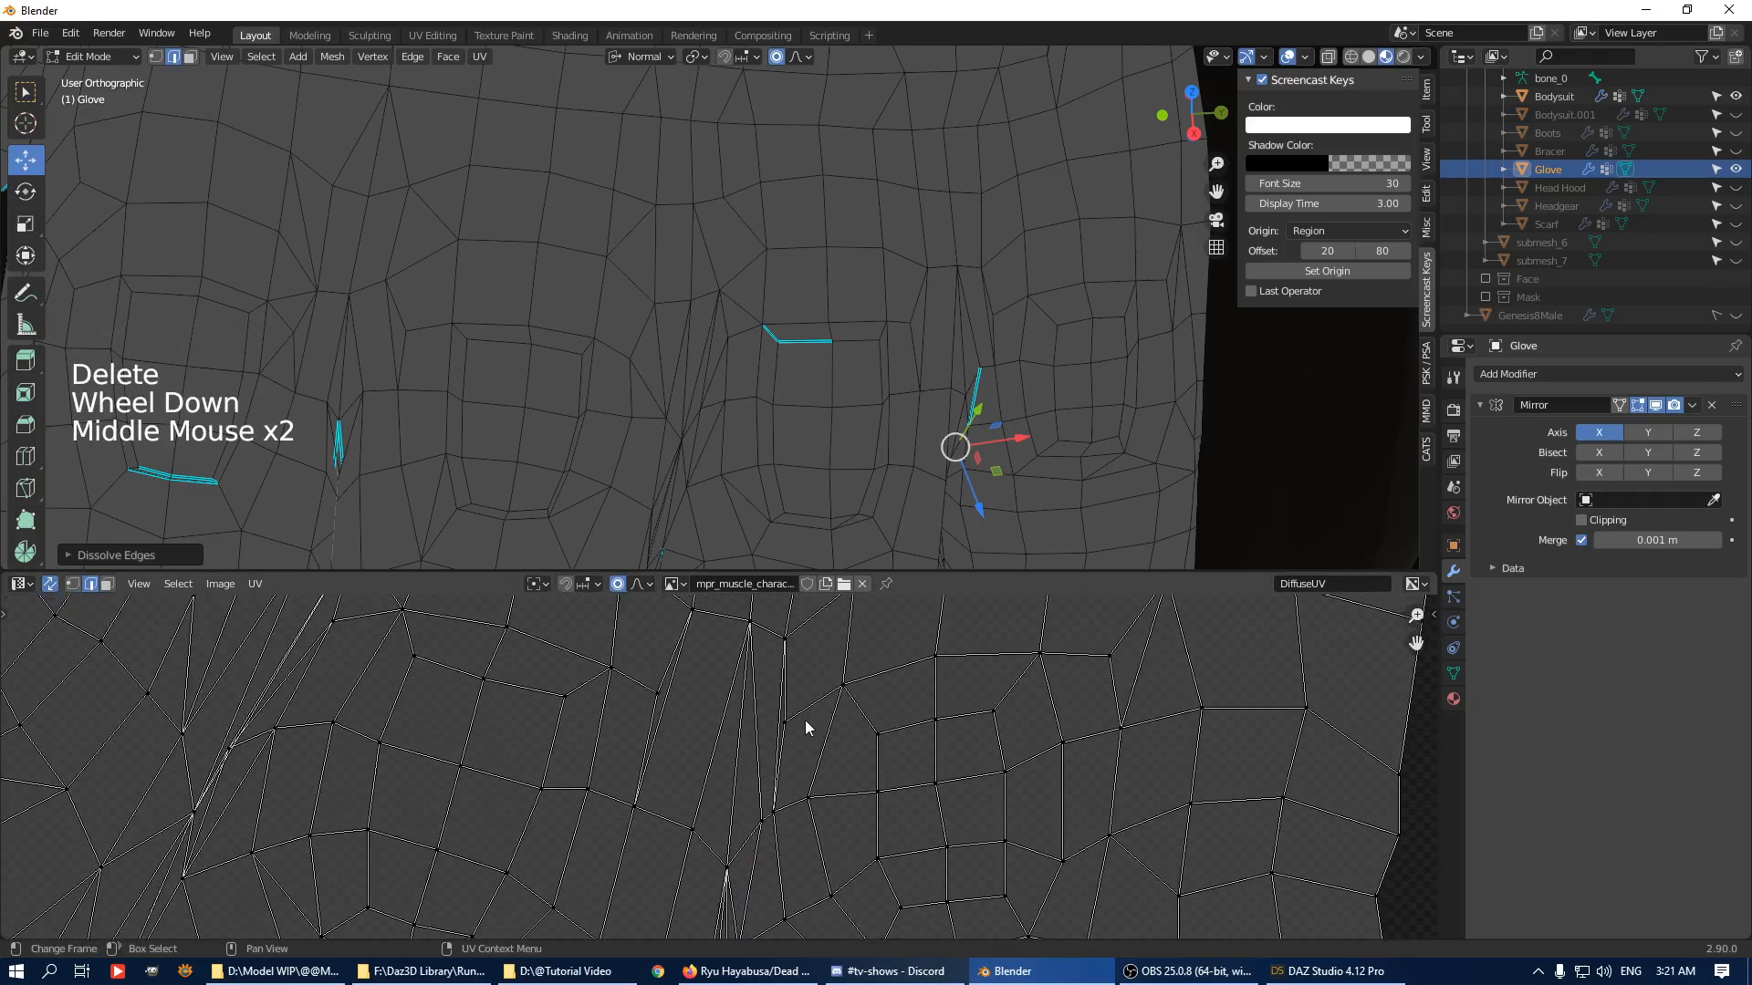
{"action": "key", "text": "1"}
{"action": "left_click", "coordinate": [764, 721]}
{"action": "left_click", "coordinate": [762, 824], "text": "shift"}
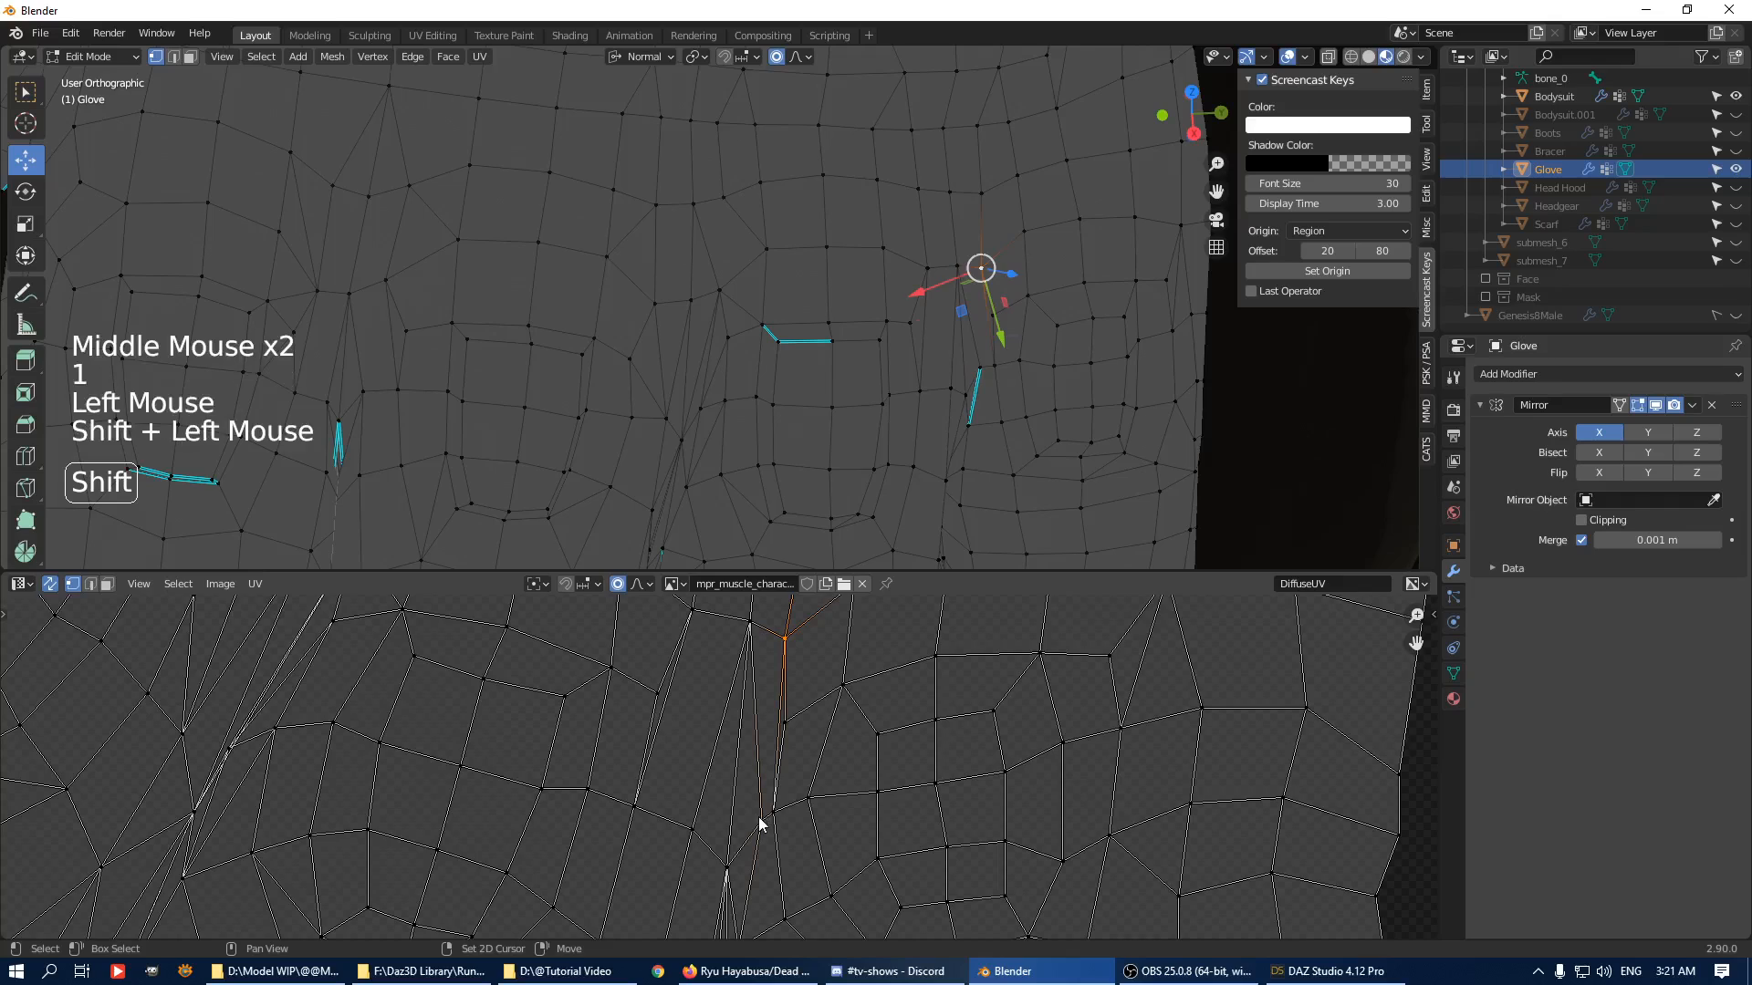
{"action": "key", "text": "j"}
Dissolve the two edges beside the newly connected edge above the ring and little finger gap.
{"action": "key", "text": "2"}
{"action": "left_click", "coordinate": [775, 735]}
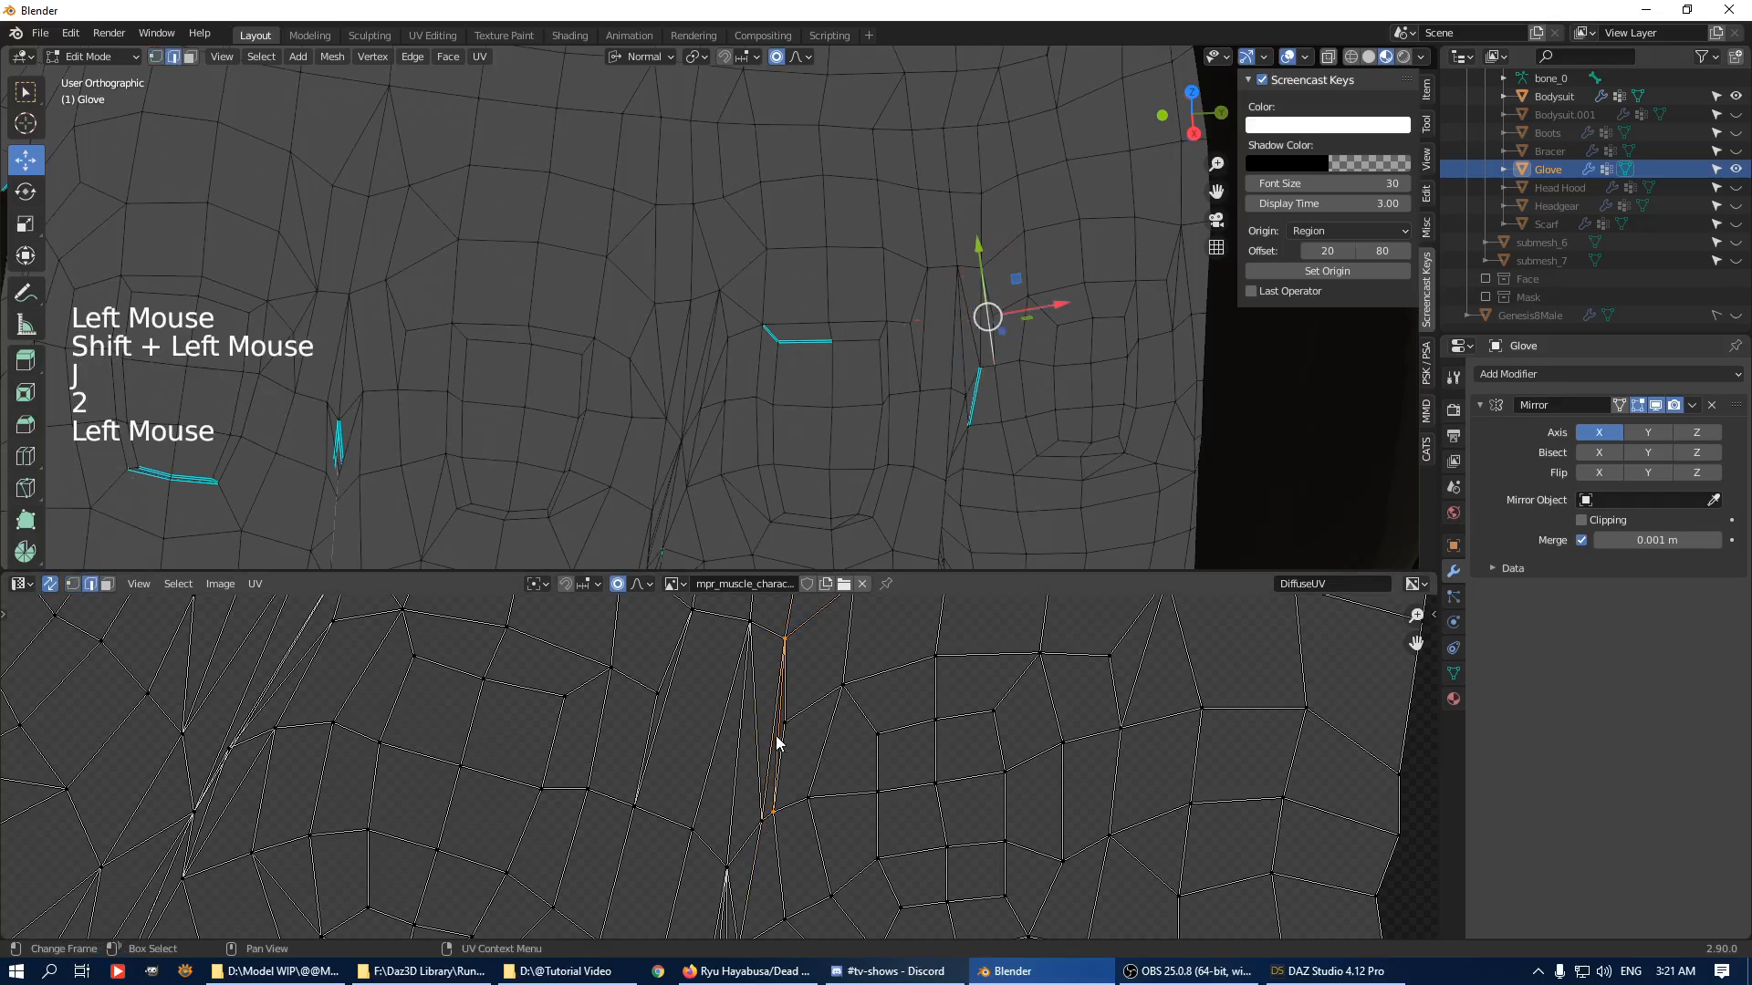
{"action": "left_click", "coordinate": [796, 688], "text": "shift"}
{"action": "key", "text": "Delete"}
Inspect the topology around the other finger gaps in the glove's UV layout for stray narrow edges.
{"action": "scroll", "coordinate": [872, 797], "scroll_direction": "down", "scroll_amount": 3}
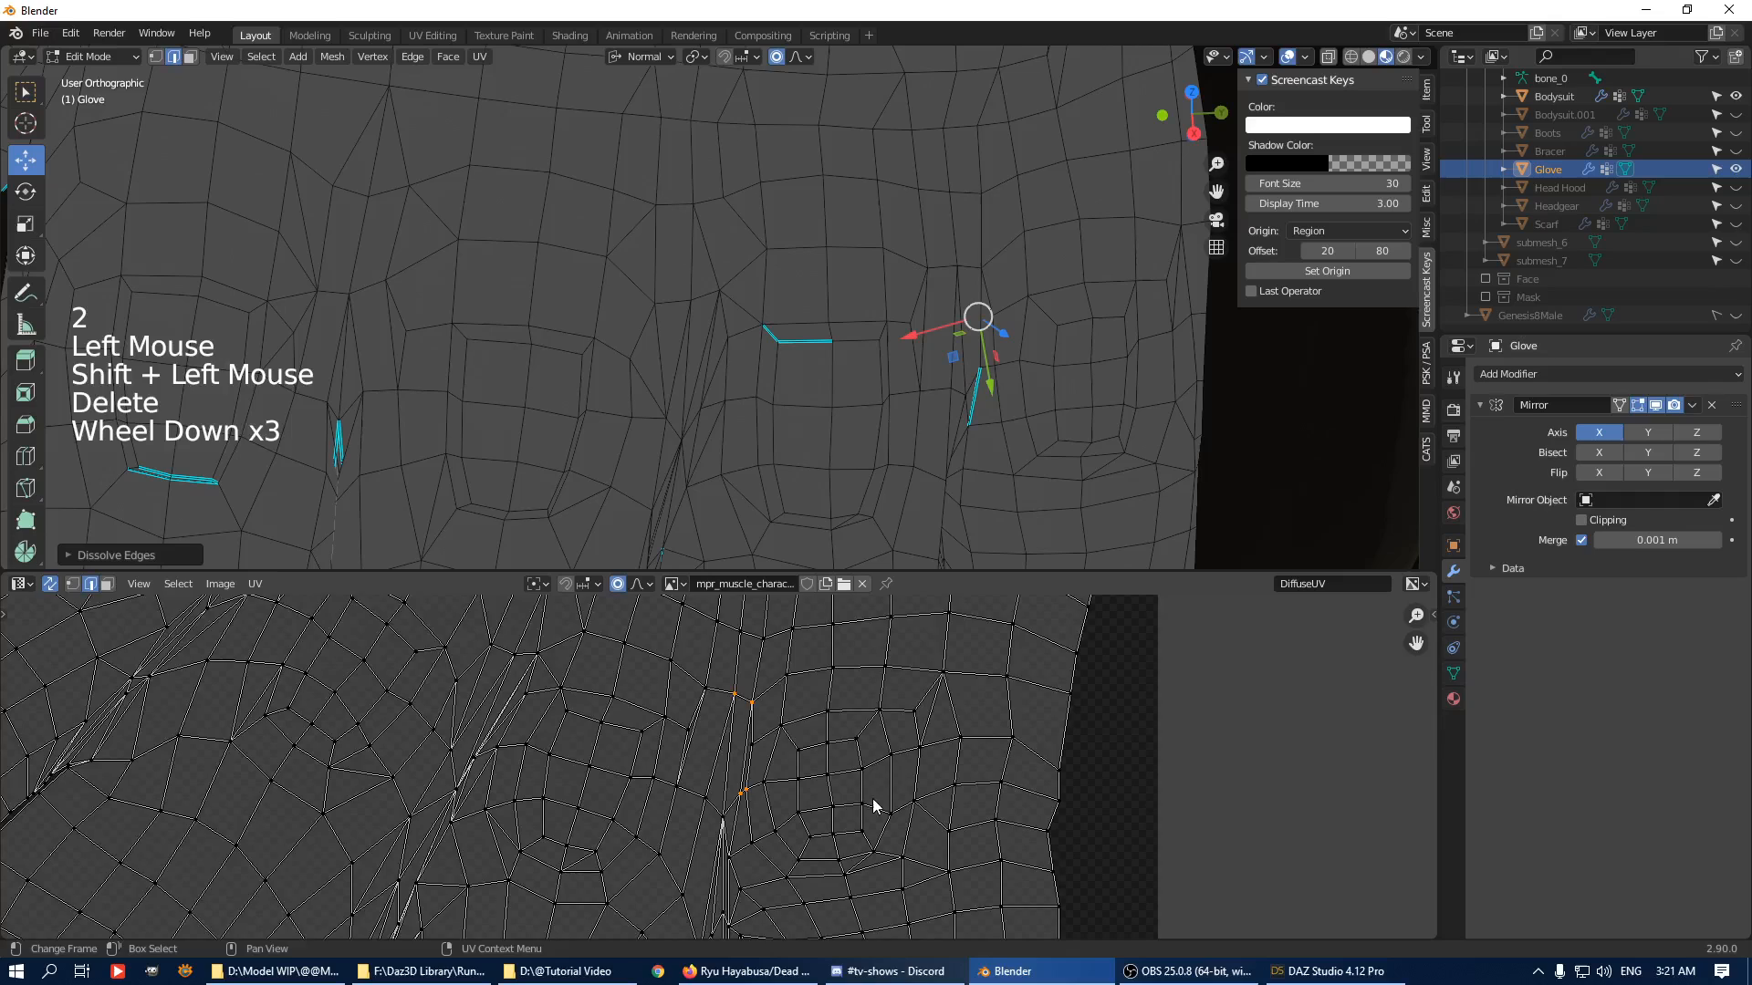
{"action": "middle_click_drag", "start_coordinate": [872, 797], "coordinate": [795, 854]}
{"action": "scroll", "coordinate": [836, 857], "scroll_direction": "up", "scroll_amount": 3}
{"action": "scroll", "coordinate": [885, 753], "scroll_direction": "up", "scroll_amount": 2}
{"action": "middle_click_drag", "start_coordinate": [782, 739], "coordinate": [813, 922]}
{"action": "middle_click_drag", "start_coordinate": [888, 686], "coordinate": [731, 938]}
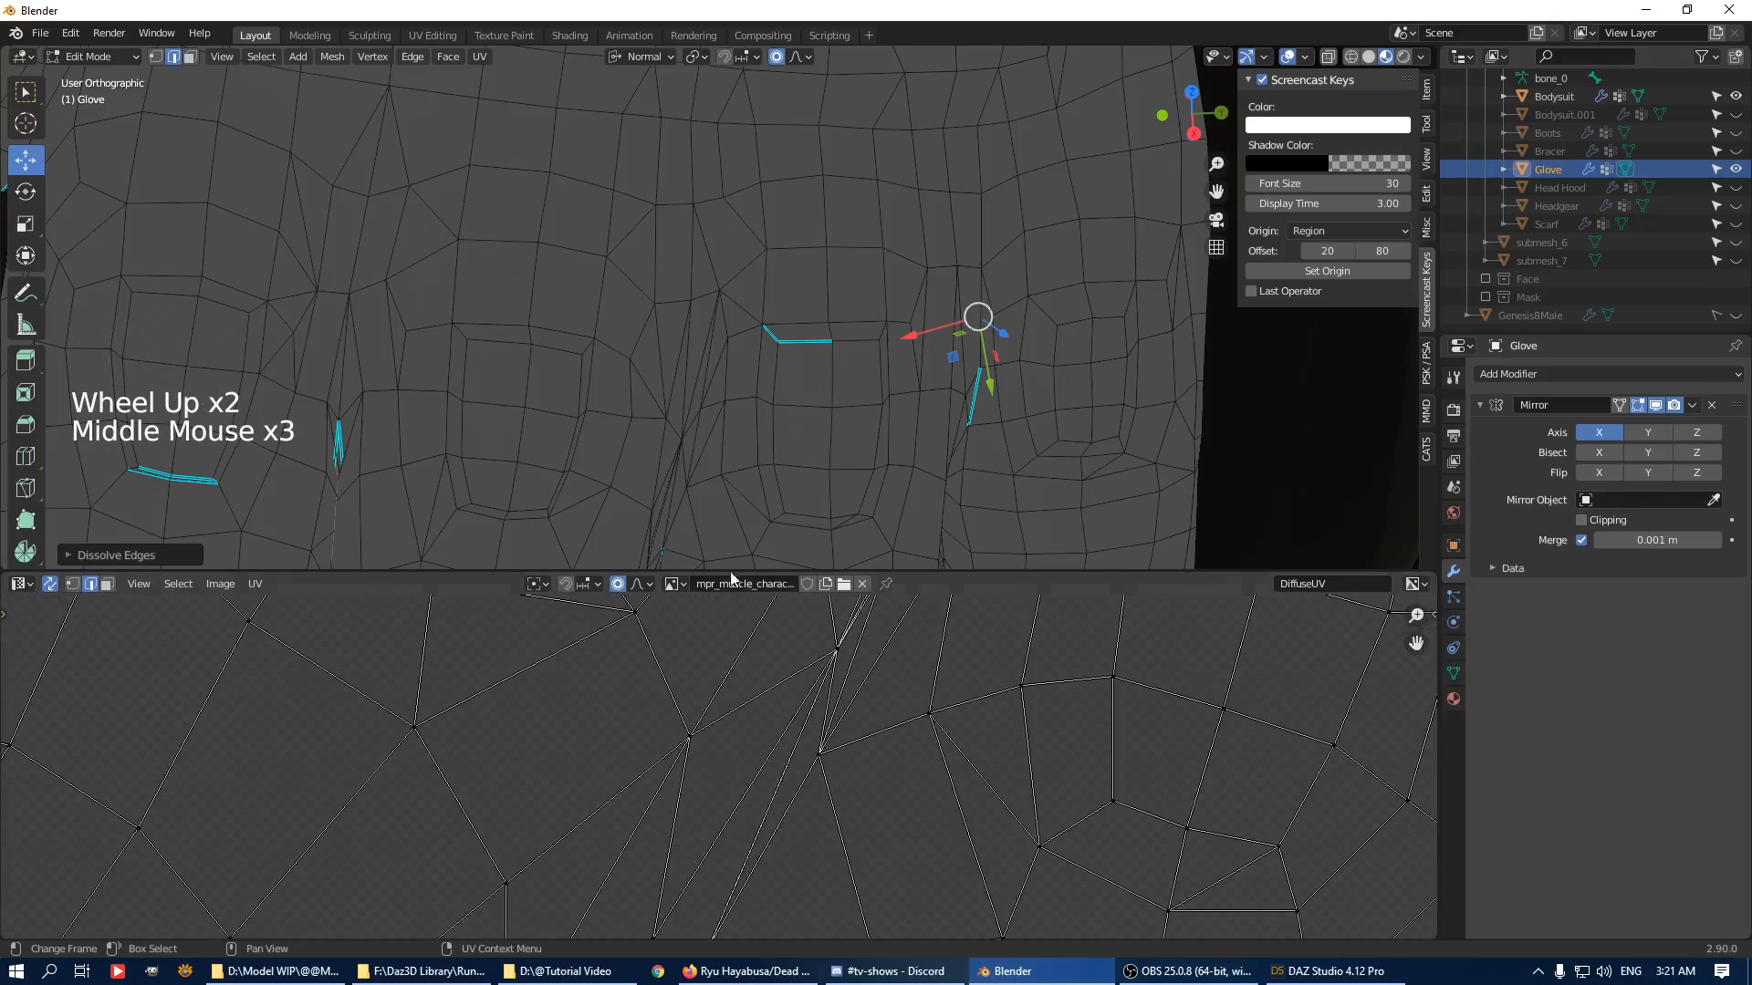
{"action": "scroll", "coordinate": [731, 520], "scroll_direction": "down", "scroll_amount": 5}
{"action": "scroll", "coordinate": [903, 763], "scroll_direction": "down", "scroll_amount": 4}
{"action": "middle_click_drag", "start_coordinate": [903, 764], "coordinate": [812, 735]}
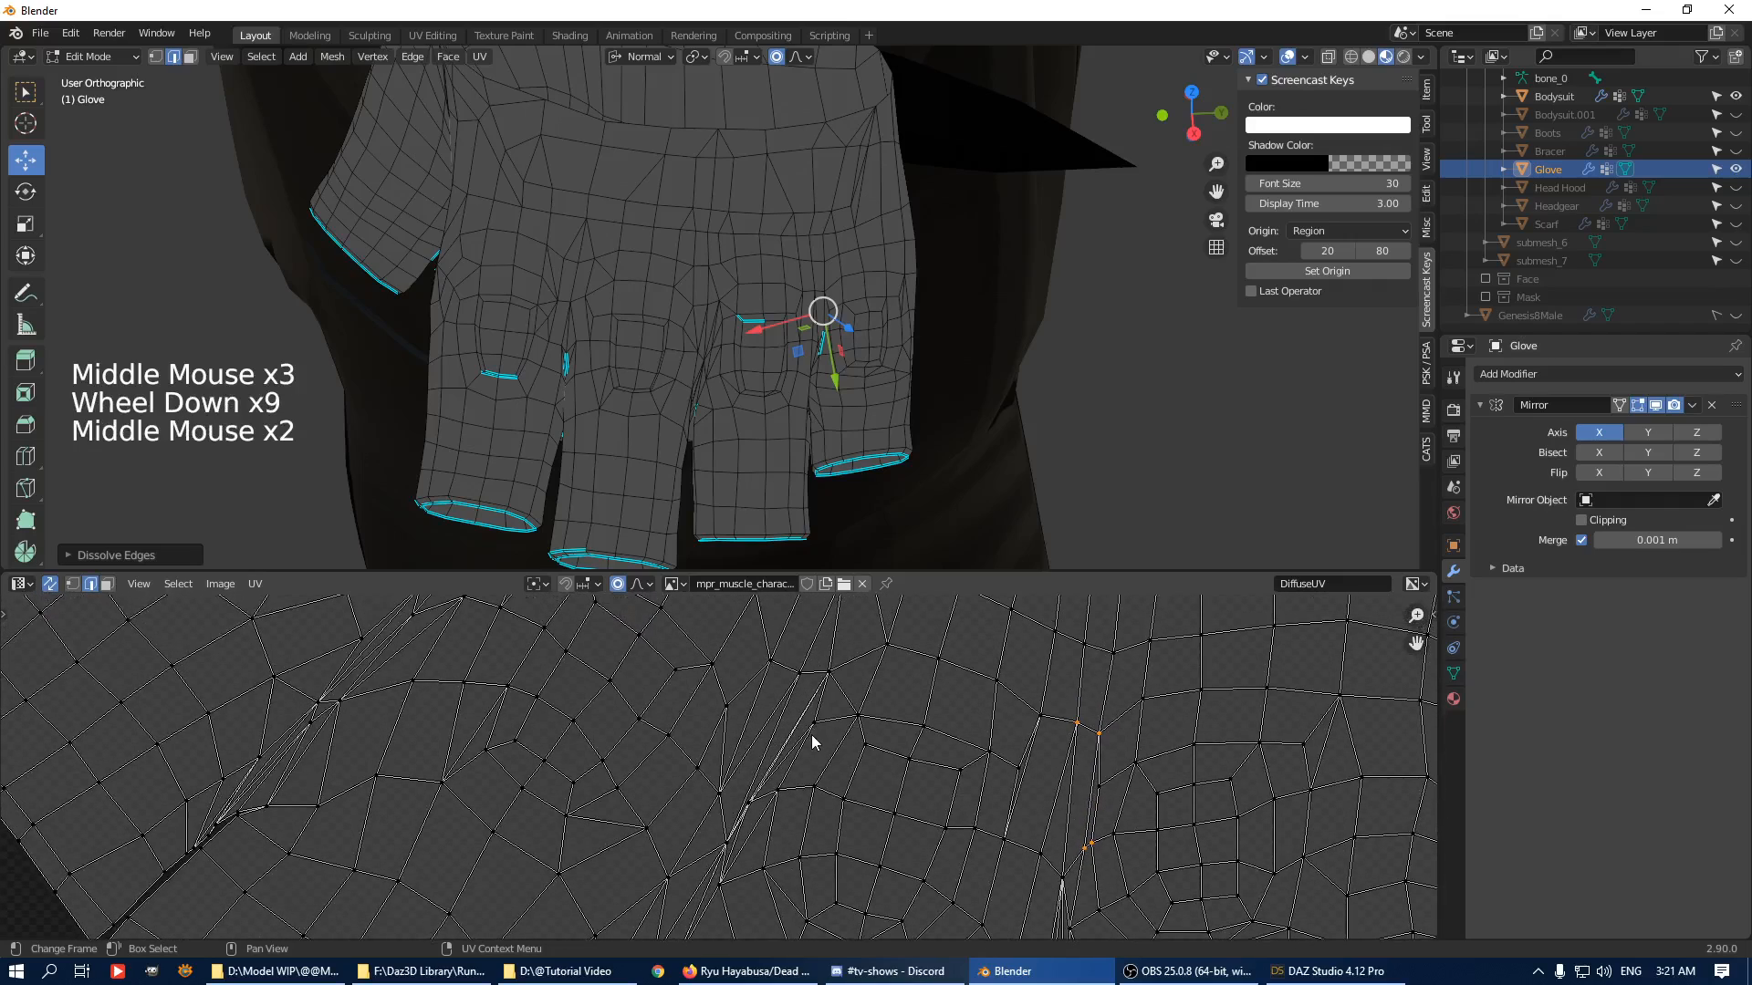
{"action": "scroll", "coordinate": [766, 716], "scroll_direction": "up", "scroll_amount": 1}
{"action": "left_click", "coordinate": [757, 701]}
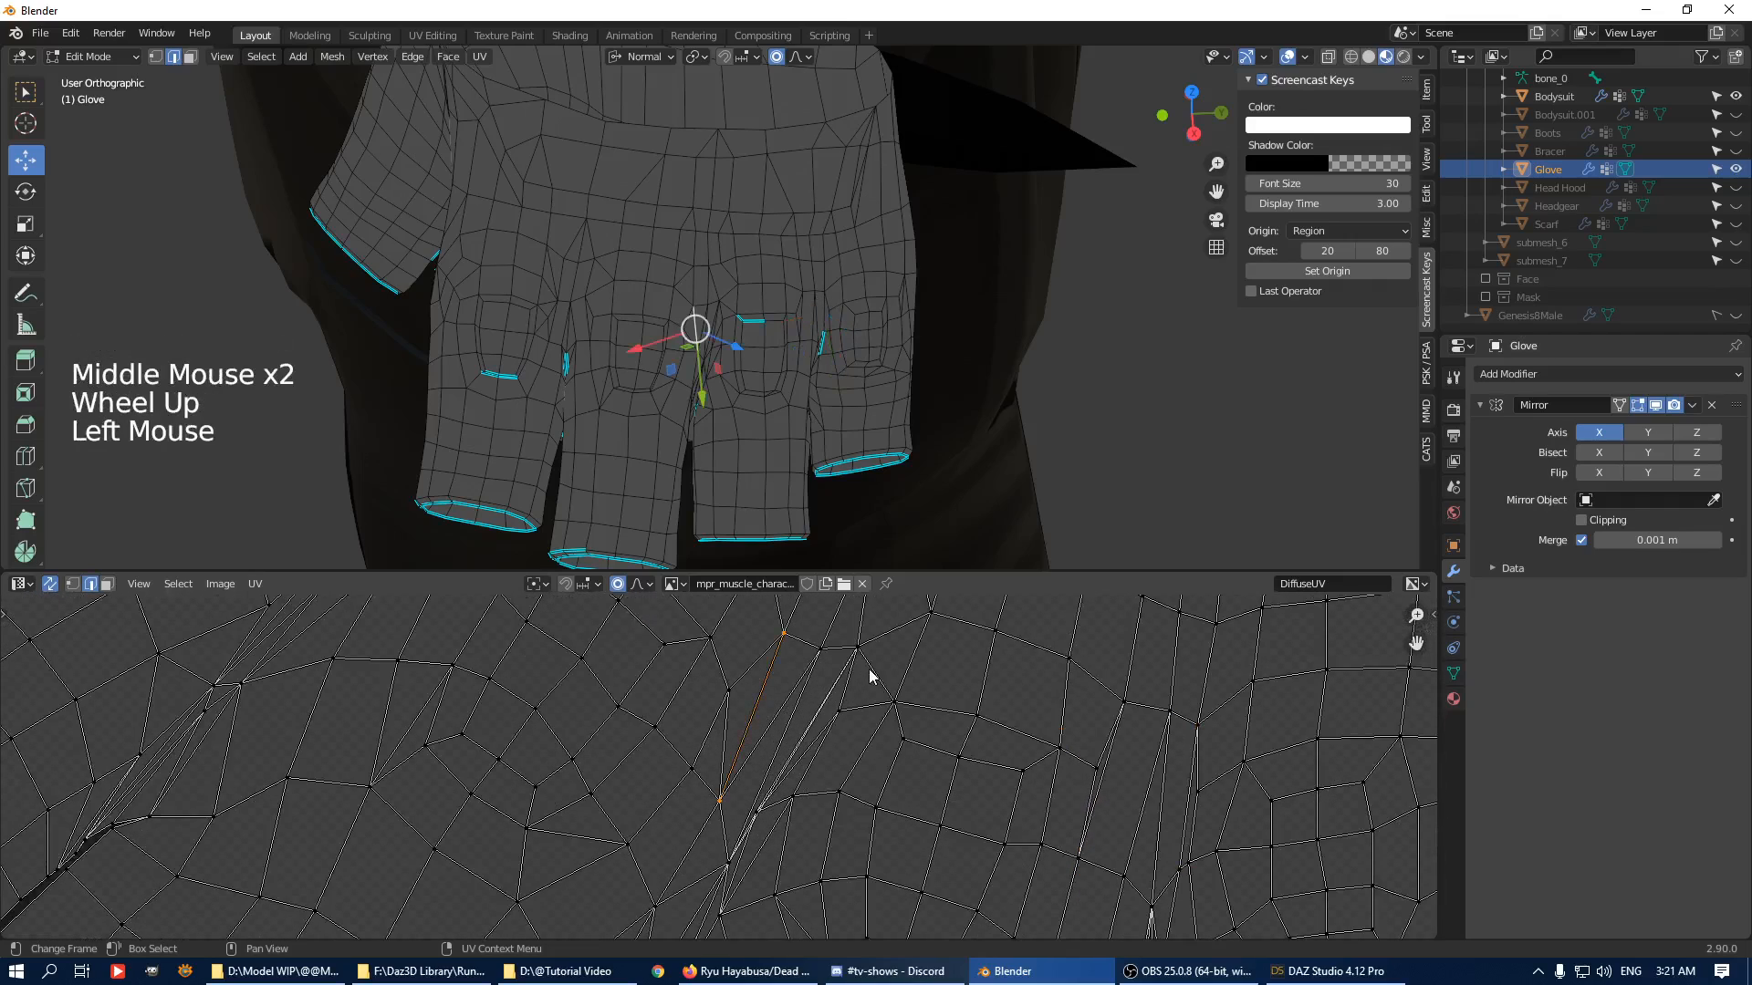
{"action": "middle_click_drag", "start_coordinate": [460, 744], "coordinate": [775, 843]}
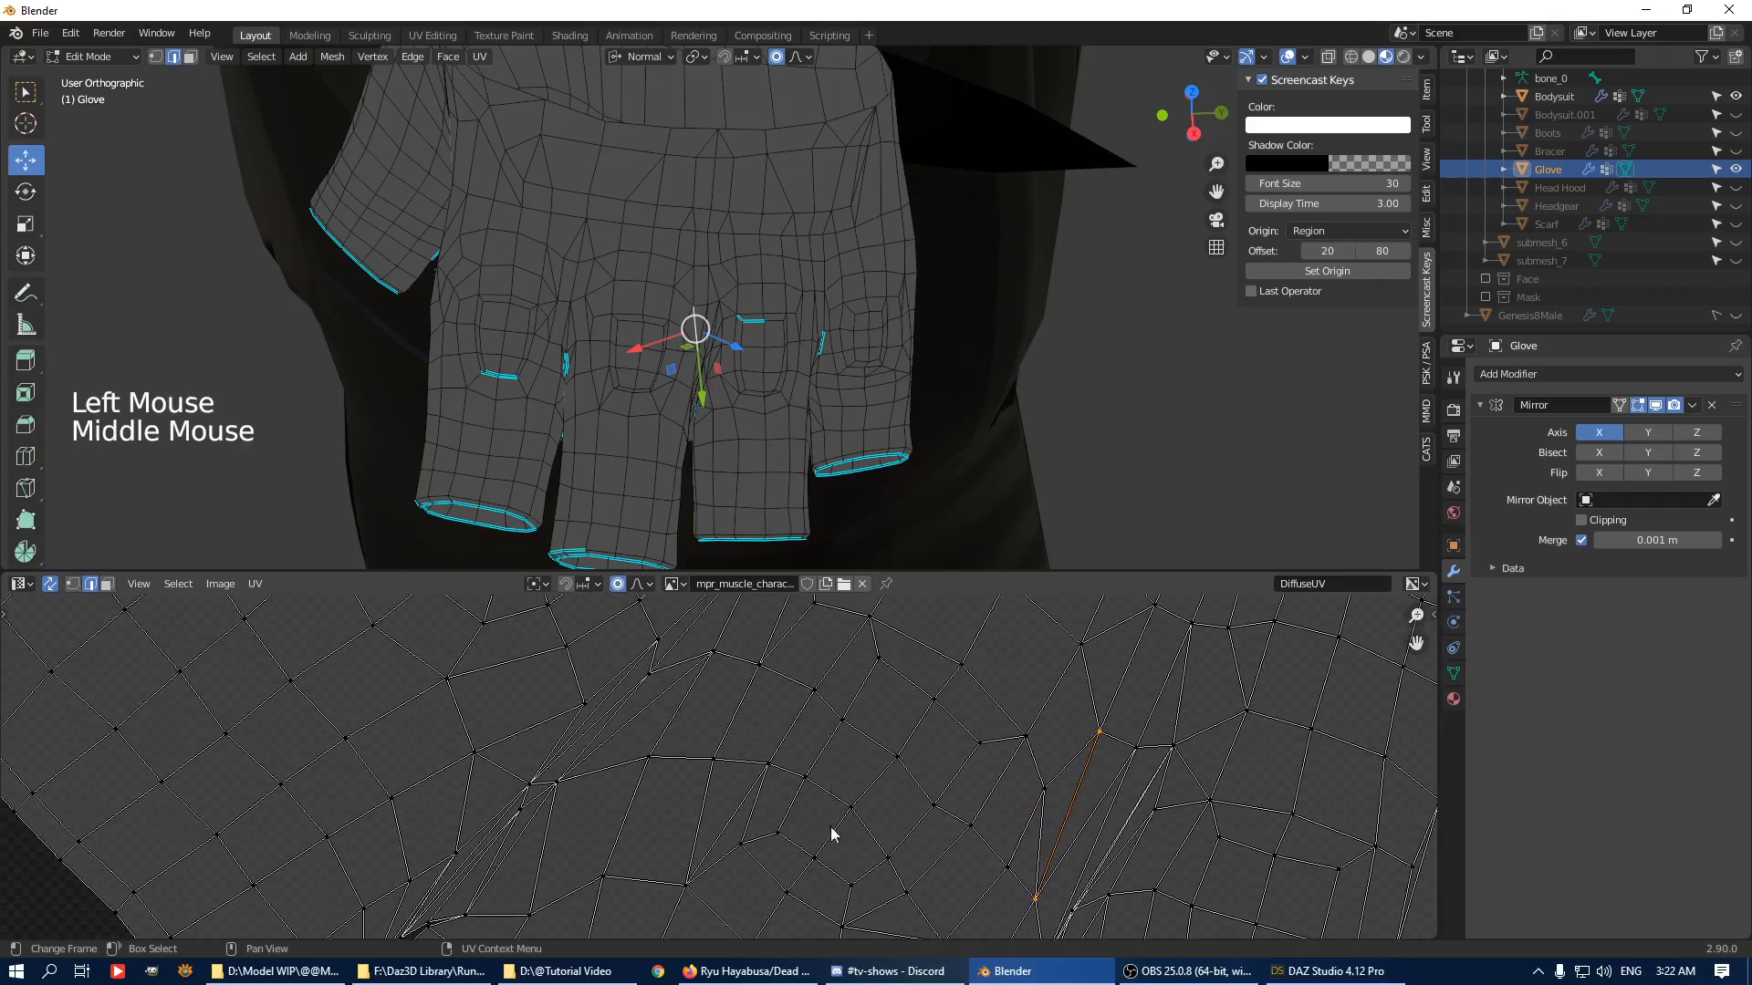
Dissolve the slanted edge above the gap between the glove's index and middle fingers.
{"action": "middle_click_drag", "start_coordinate": [847, 721], "coordinate": [933, 827]}
{"action": "mouse_move", "coordinate": [790, 730]}
{"action": "middle_mouse_down"}
{"action": "mouse_move", "coordinate": [873, 765]}
{"action": "mouse_move", "coordinate": [867, 730]}
{"action": "mouse_move", "coordinate": [806, 714]}
{"action": "middle_mouse_up"}
{"action": "scroll", "coordinate": [880, 730], "scroll_direction": "down", "scroll_amount": 3}
{"action": "left_click", "coordinate": [806, 713]}
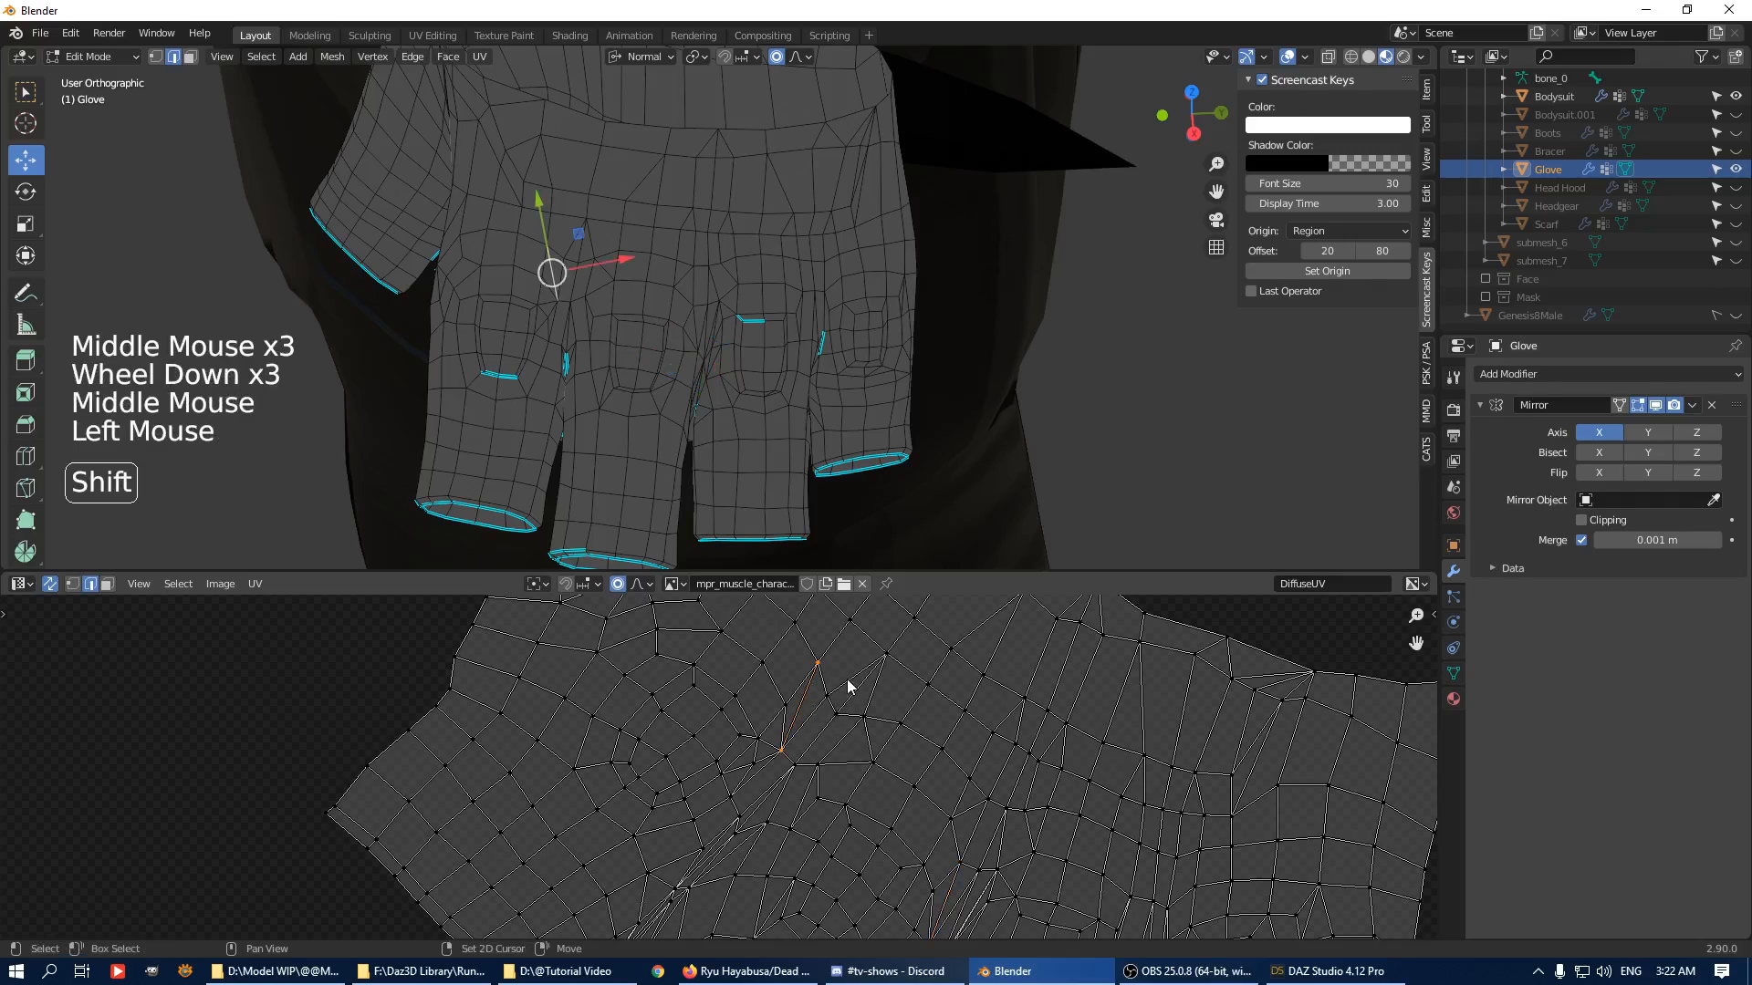
{"action": "key", "text": "Delete"}
{"action": "left_click", "coordinate": [887, 423]}
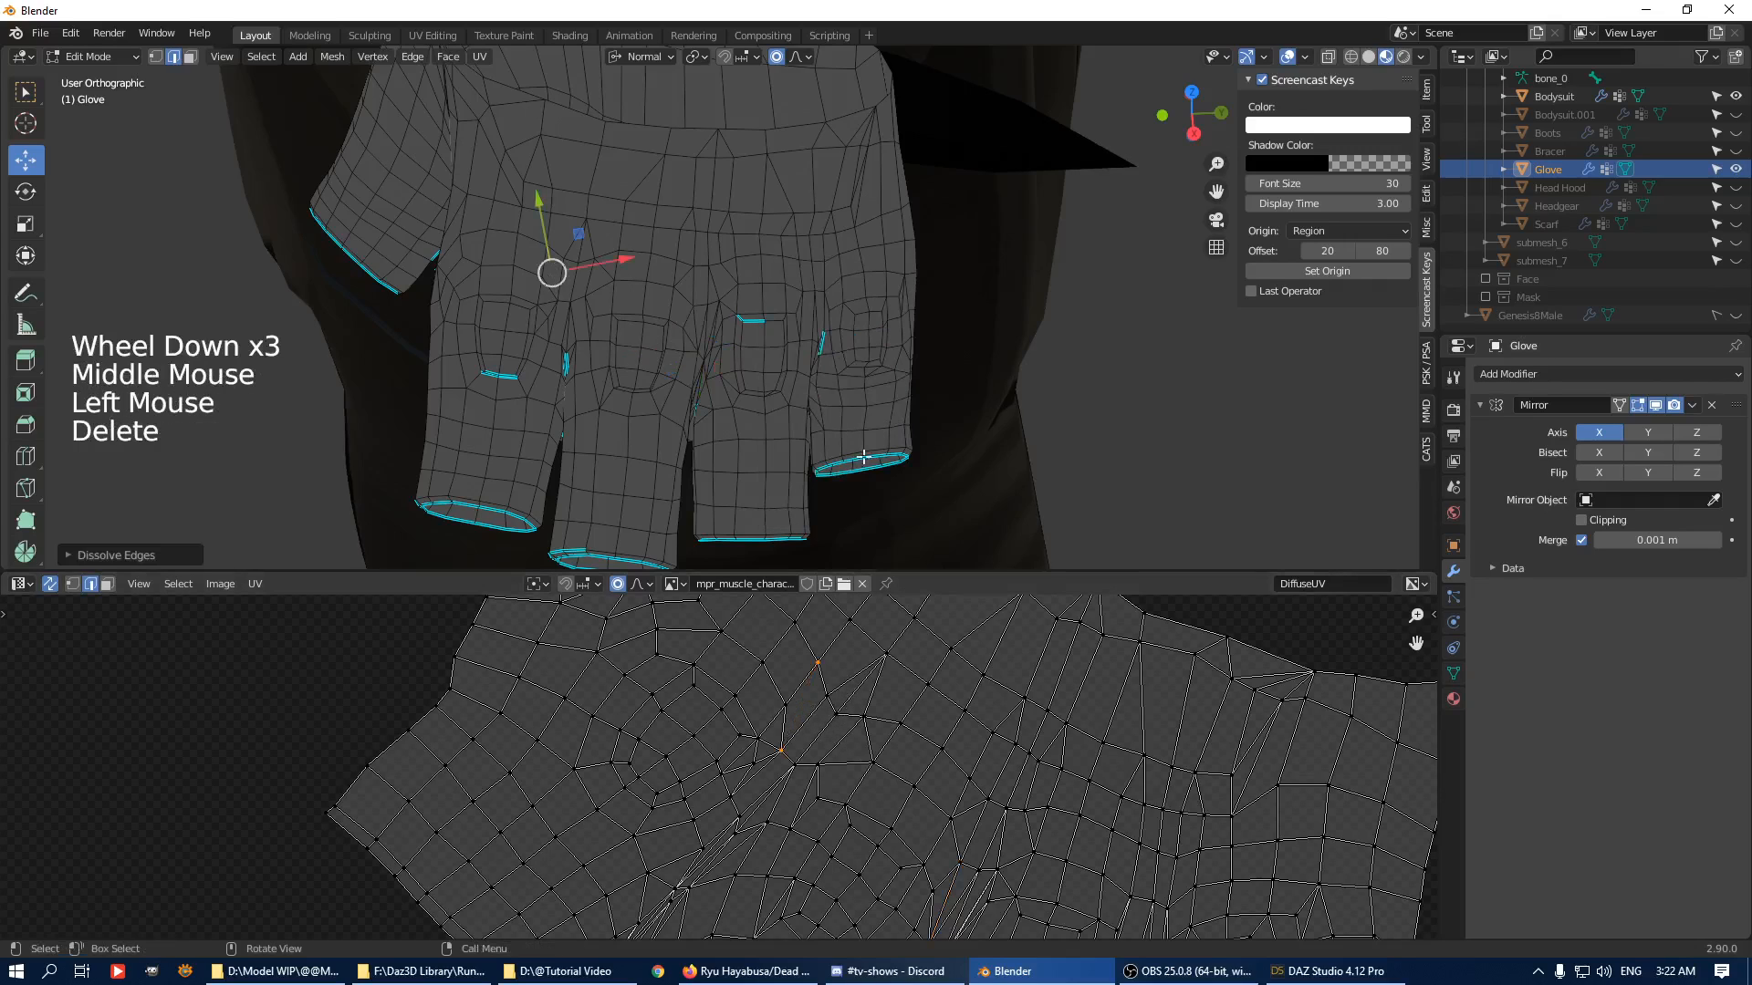
Enlarge the 3D viewport and add a Subdivision Surface modifier to the glove.
{"action": "middle_click_drag", "start_coordinate": [810, 790], "coordinate": [876, 672]}
{"action": "scroll", "coordinate": [841, 688], "scroll_direction": "up", "scroll_amount": 1}
{"action": "scroll", "coordinate": [841, 688], "scroll_direction": "up", "scroll_amount": 2}
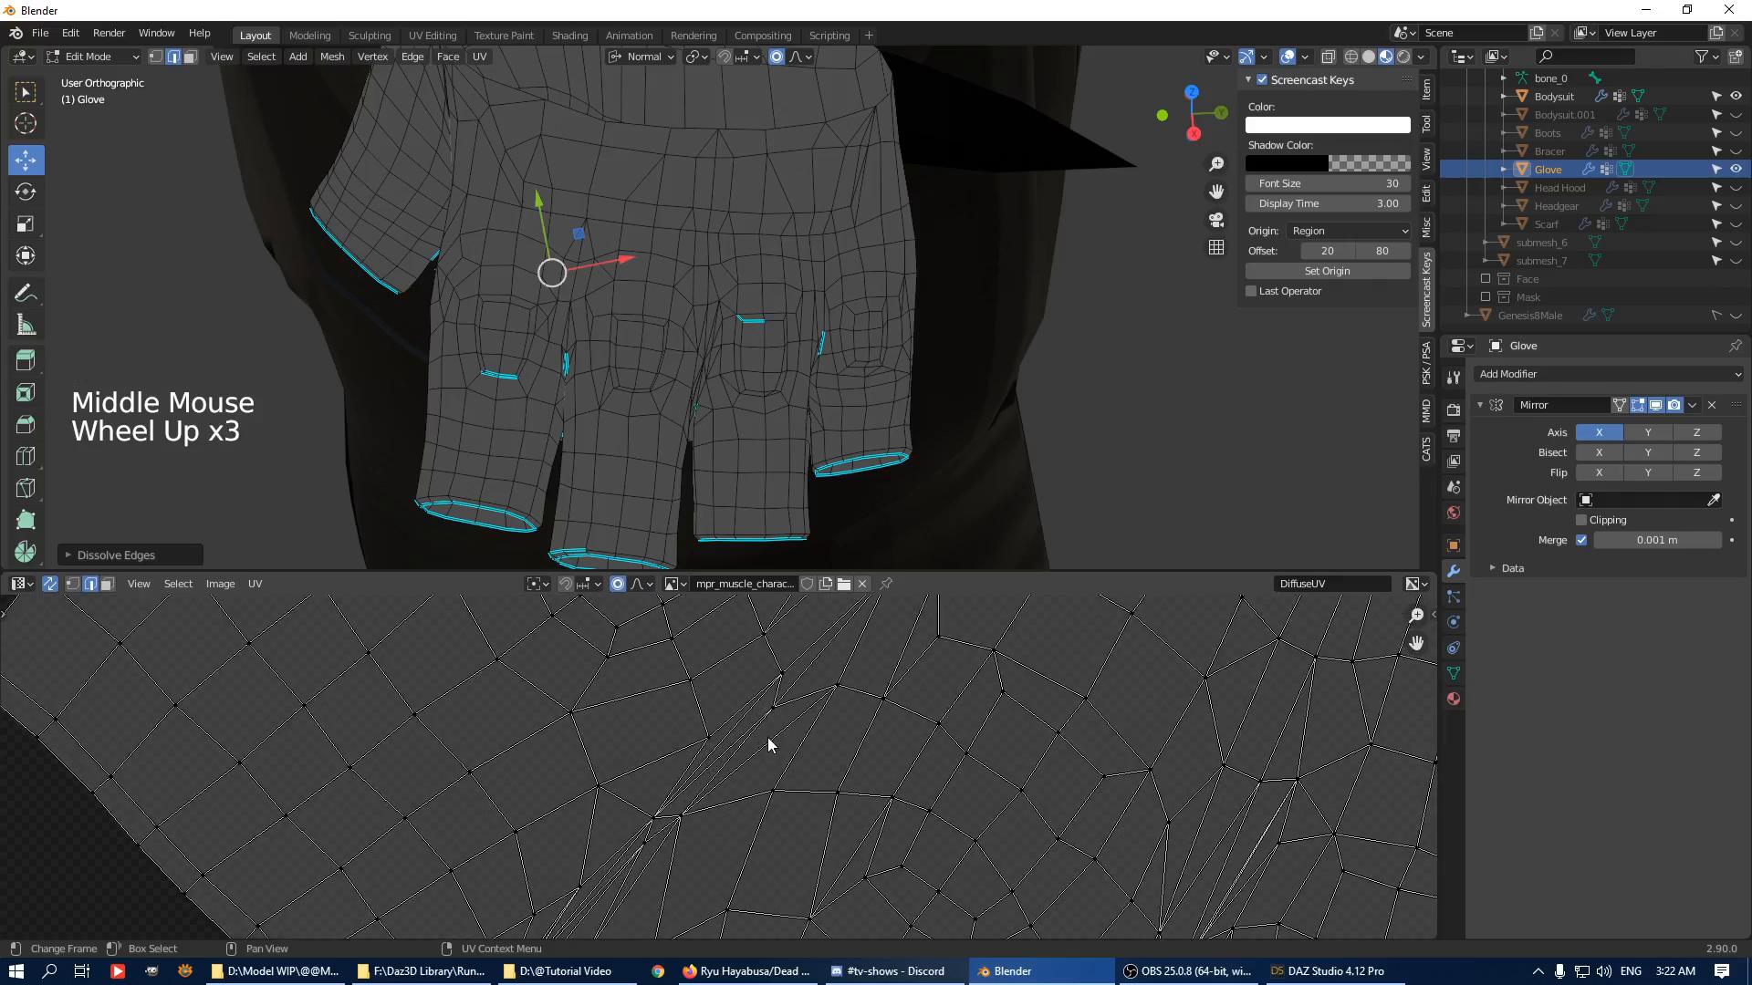
{"action": "scroll", "coordinate": [732, 761], "scroll_direction": "down", "scroll_amount": 6}
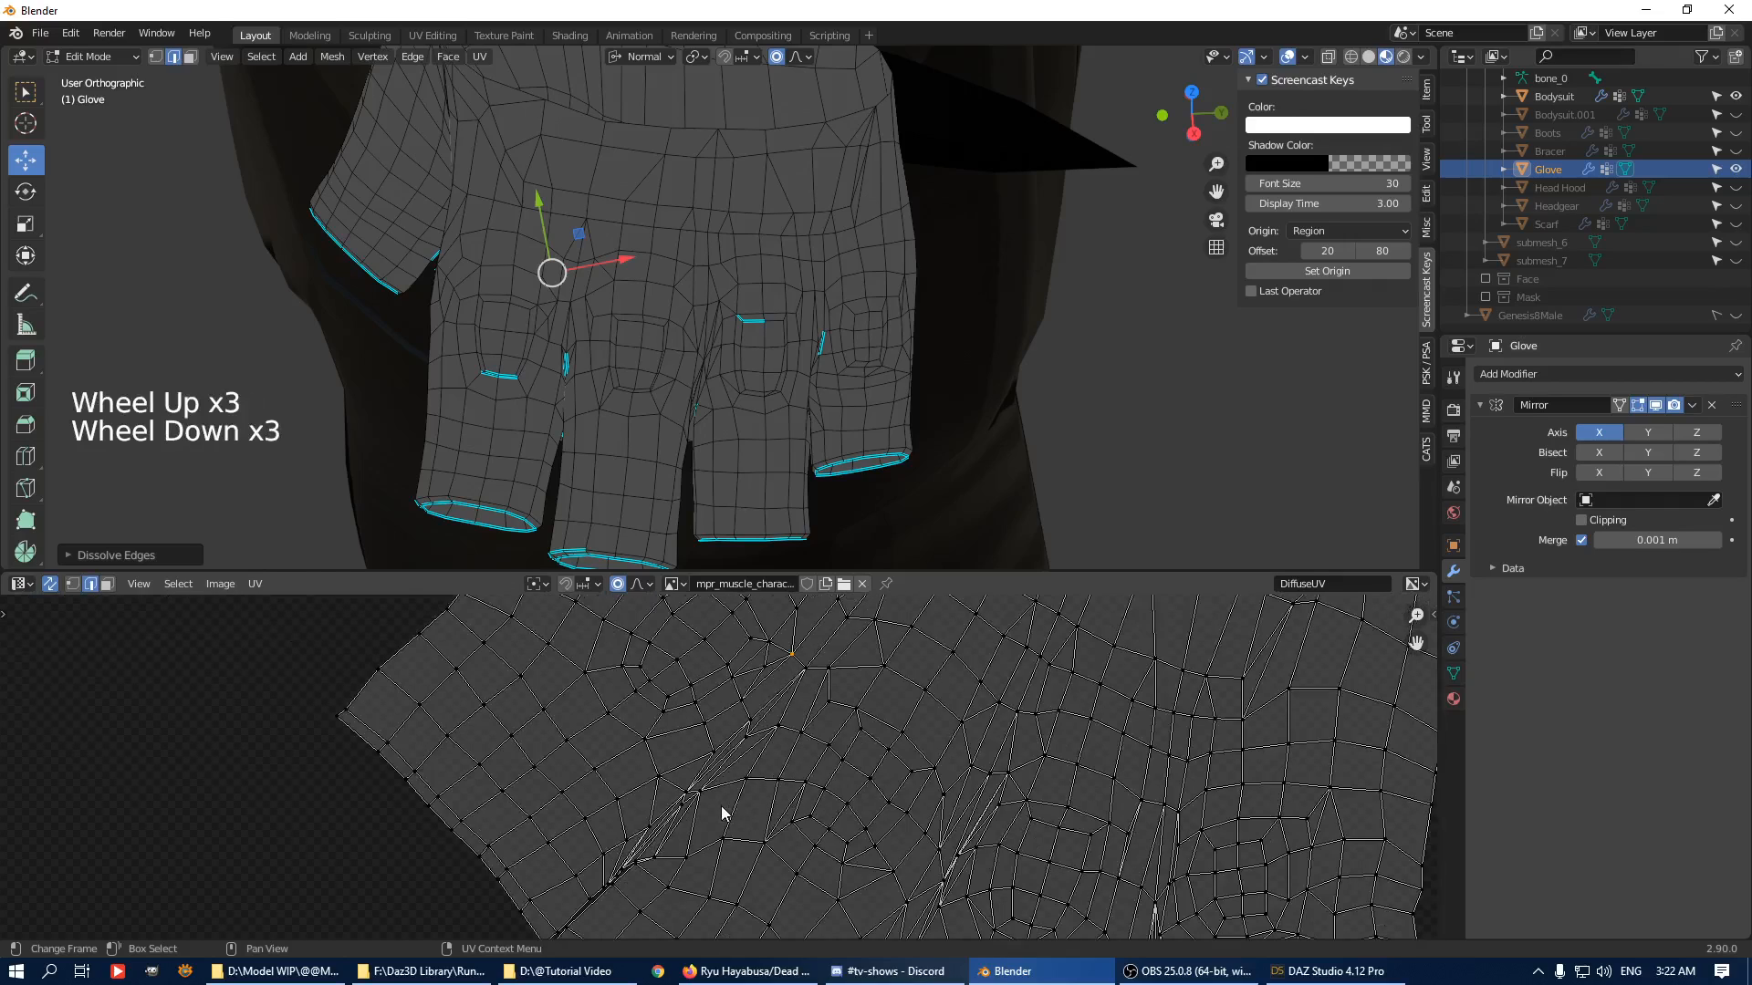
{"action": "left_click_drag", "start_coordinate": [896, 571], "coordinate": [896, 793]}
{"action": "left_click", "coordinate": [1608, 374]}
{"action": "left_click", "coordinate": [1338, 650]}
{"action": "scroll", "coordinate": [798, 384], "scroll_direction": "up", "scroll_amount": 3}
{"action": "middle_click_drag", "start_coordinate": [797, 429], "coordinate": [931, 379]}
{"action": "scroll", "coordinate": [1037, 372], "scroll_direction": "up", "scroll_amount": 2}
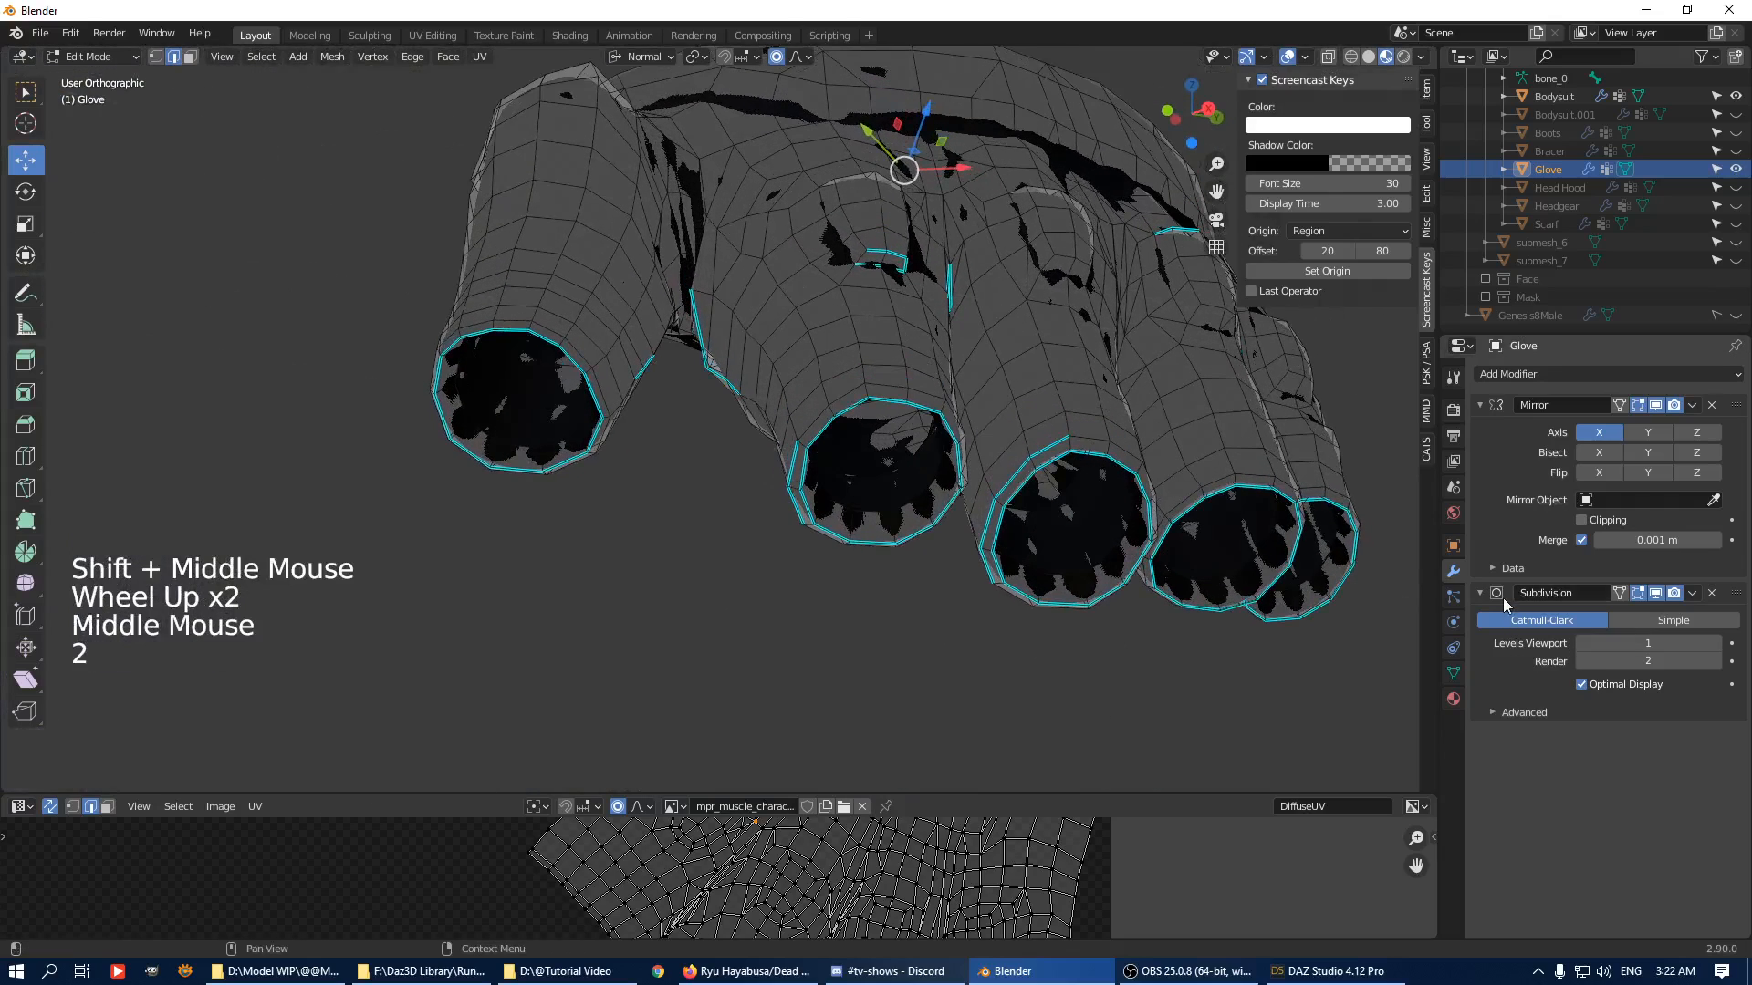
Set the Subdivision viewport level to 0 and select the edge loops inside the glove's finger openings.
{"action": "left_click", "coordinate": [1583, 643]}
{"action": "key", "text": "2"}
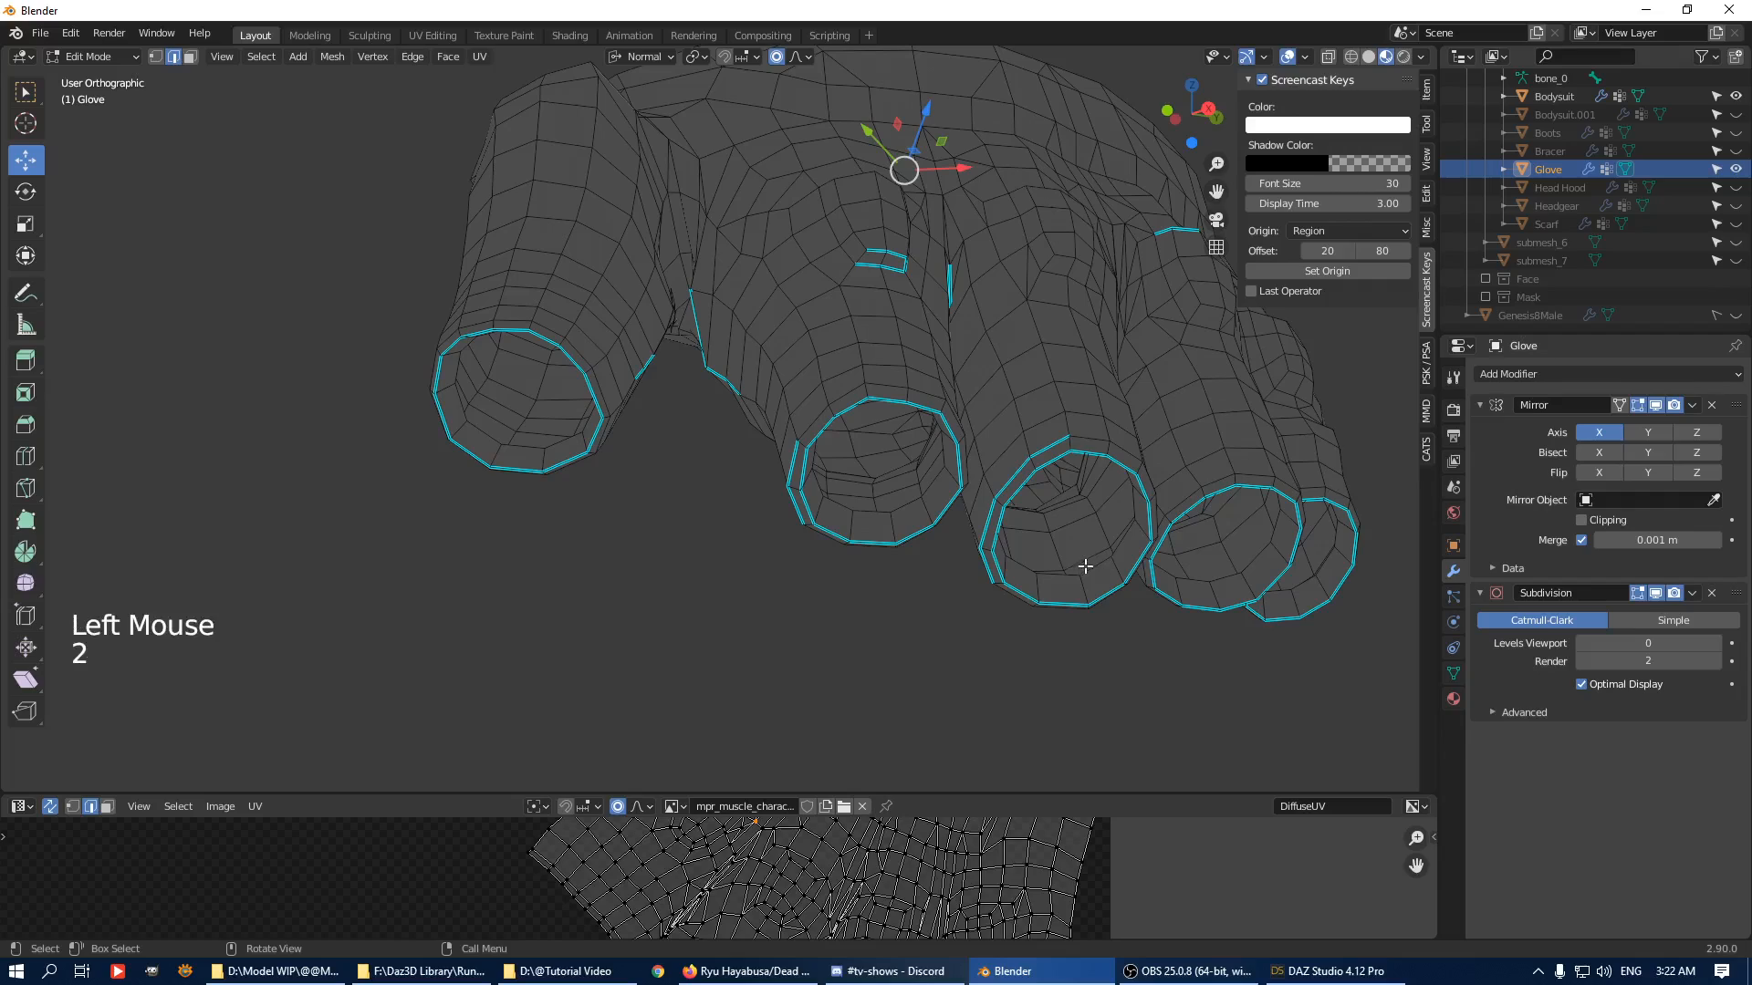
{"action": "left_click", "coordinate": [1109, 582], "text": "alt"}
{"action": "left_click", "coordinate": [1218, 582], "text": "alt+shift"}
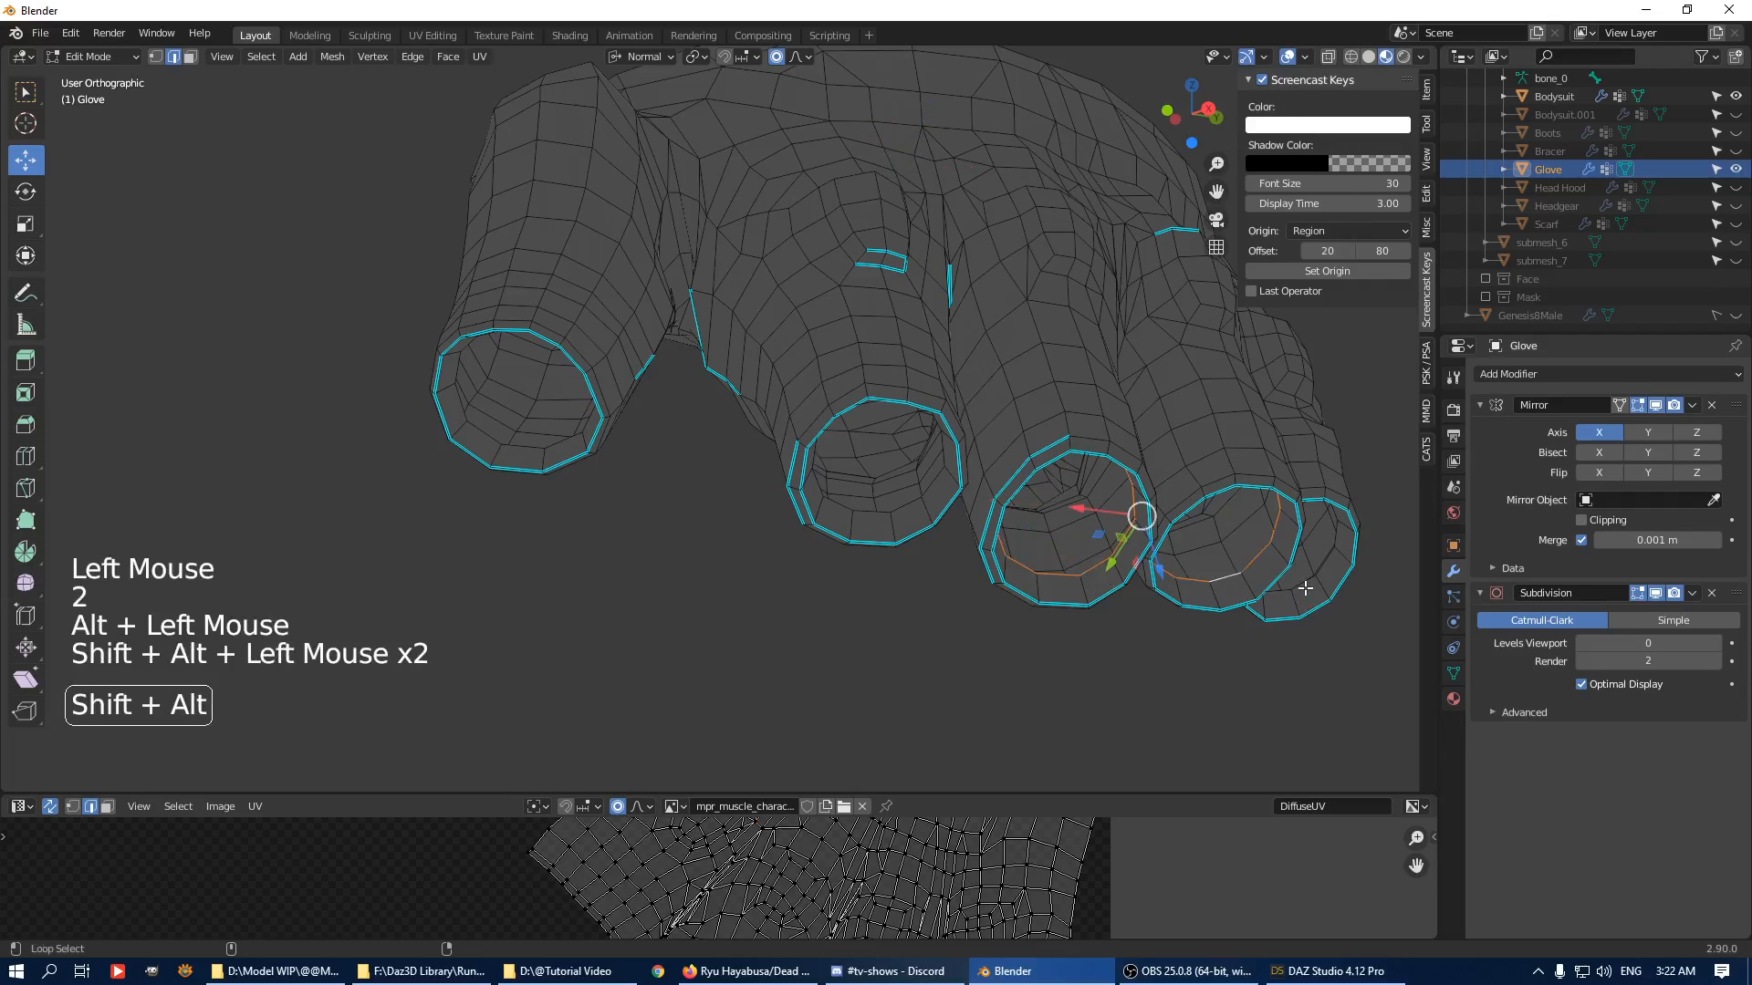
{"action": "left_click", "coordinate": [1305, 586], "text": "alt+shift"}
{"action": "left_click", "coordinate": [902, 509], "text": "alt+shift"}
Set the Subdivision viewport level to 1 and show the Genesis8Male body to check the glove around the hand.
{"action": "middle_click_drag", "start_coordinate": [605, 445], "coordinate": [621, 438]}
{"action": "scroll", "coordinate": [620, 438], "scroll_direction": "down", "scroll_amount": 6}
{"action": "middle_click_drag", "start_coordinate": [620, 438], "coordinate": [639, 447]}
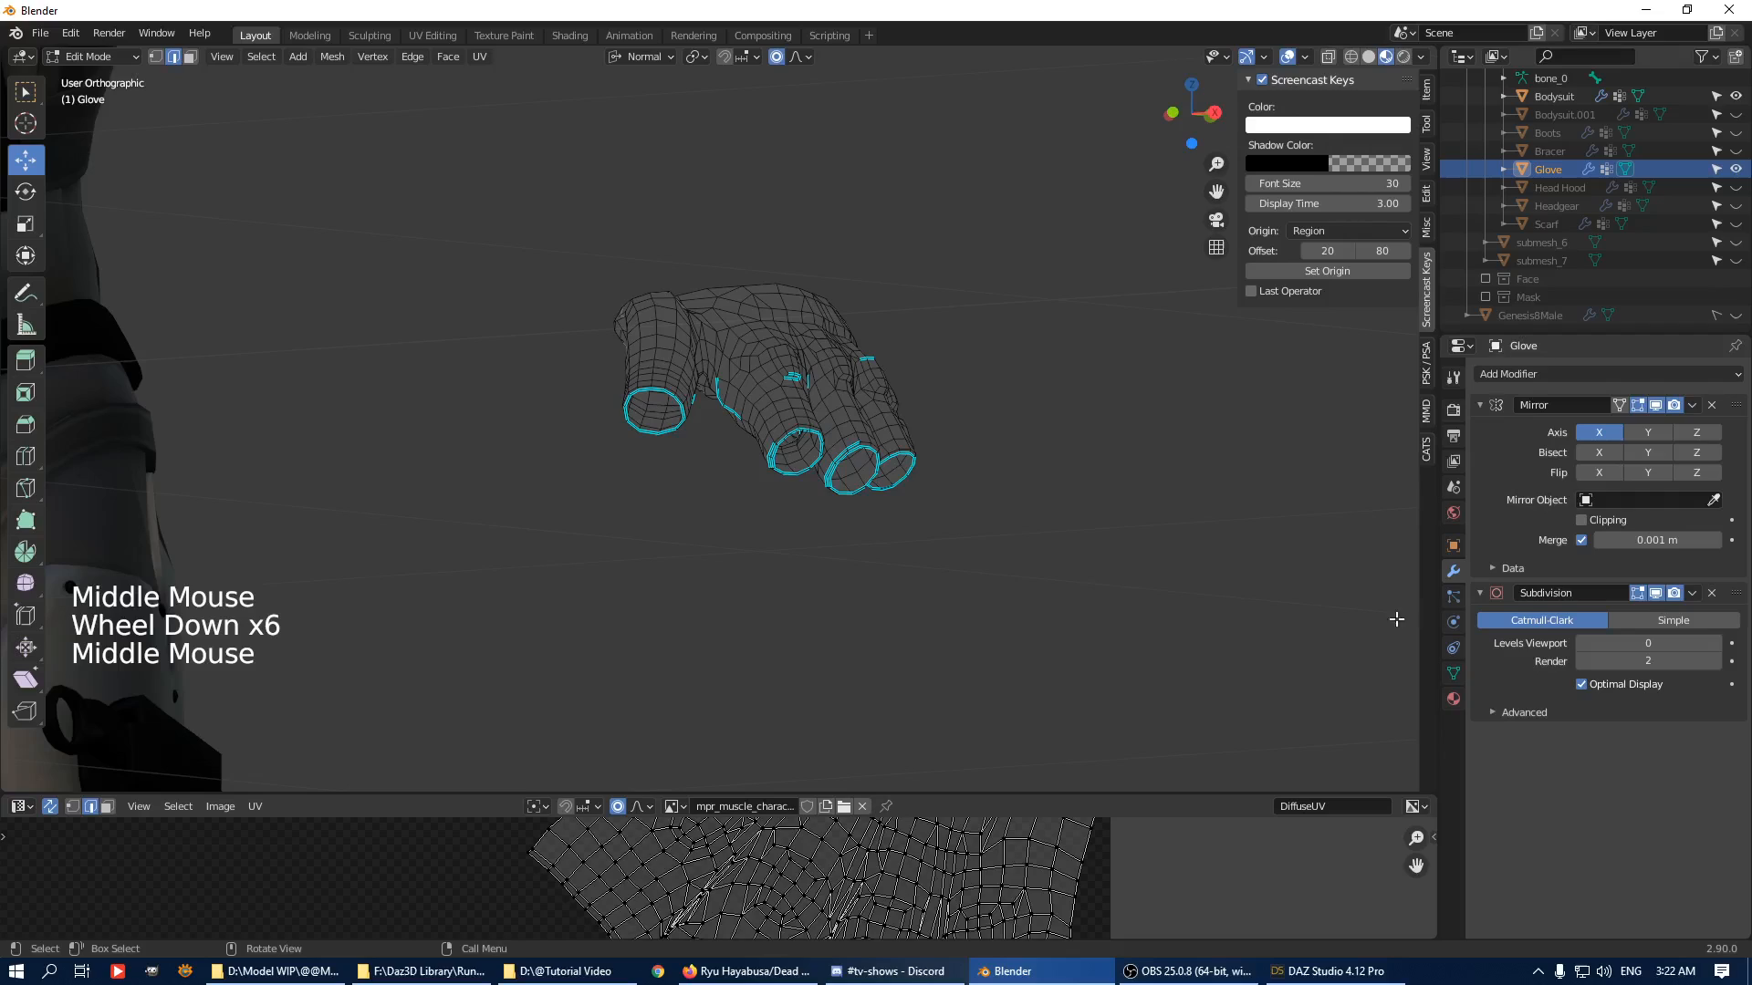
{"action": "left_click", "coordinate": [1714, 646]}
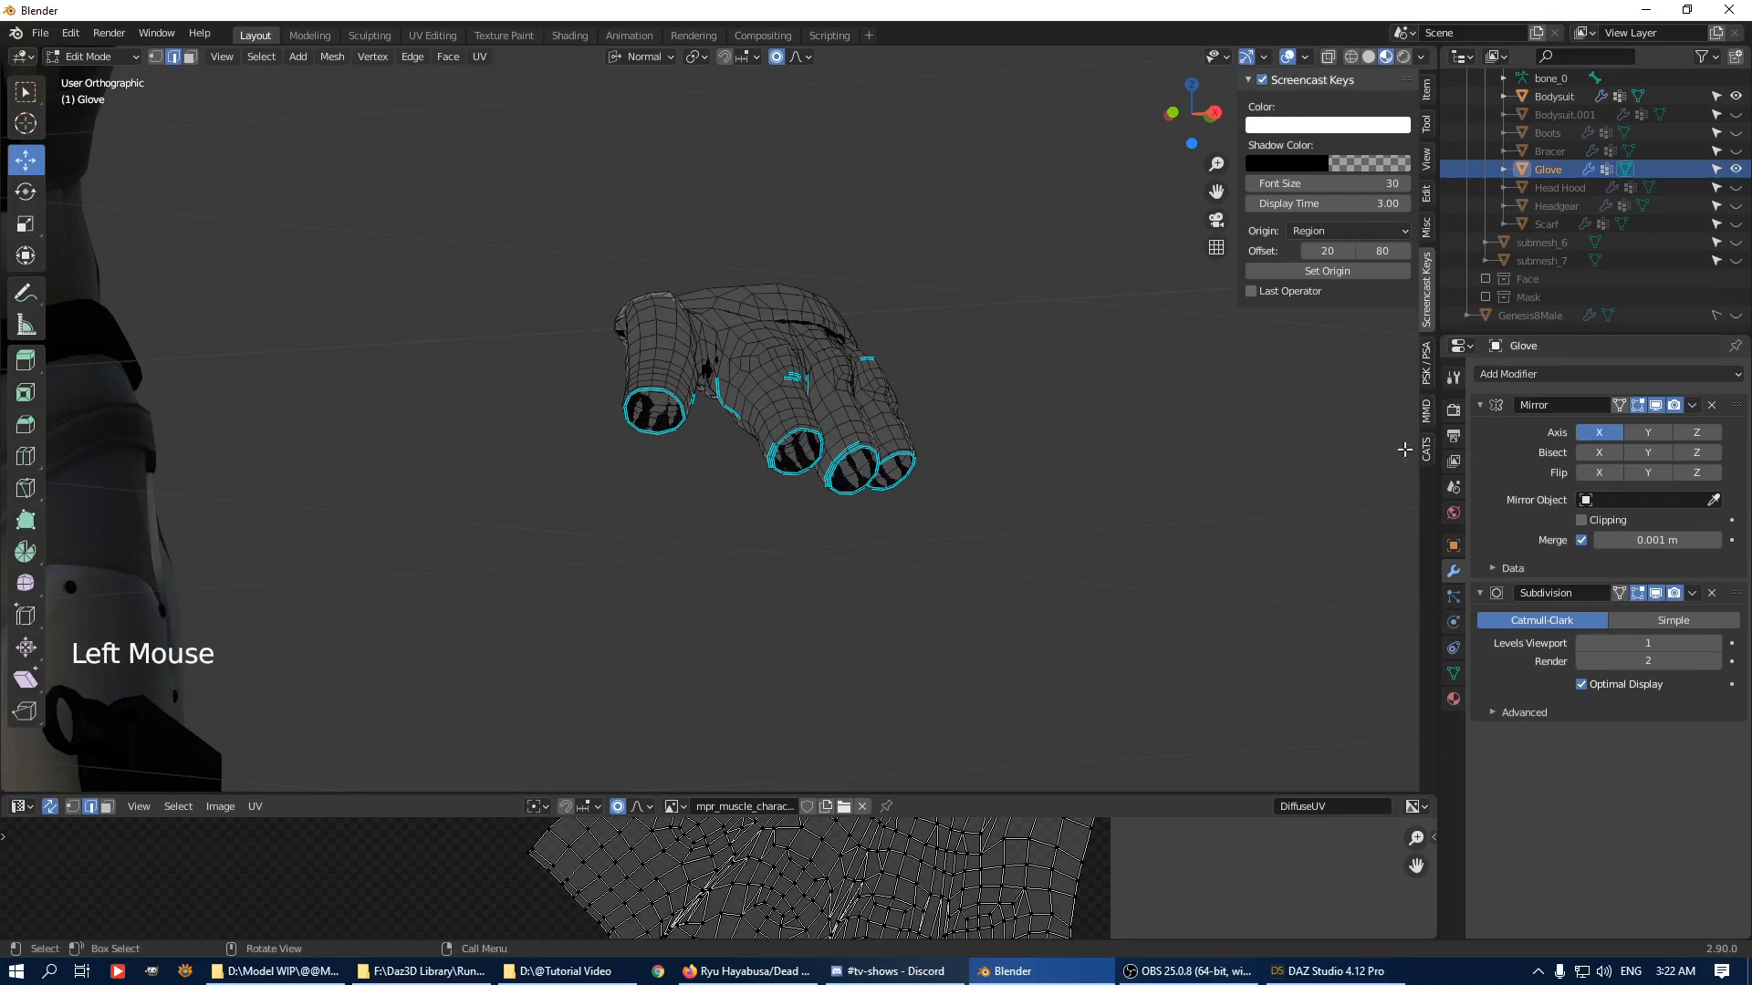
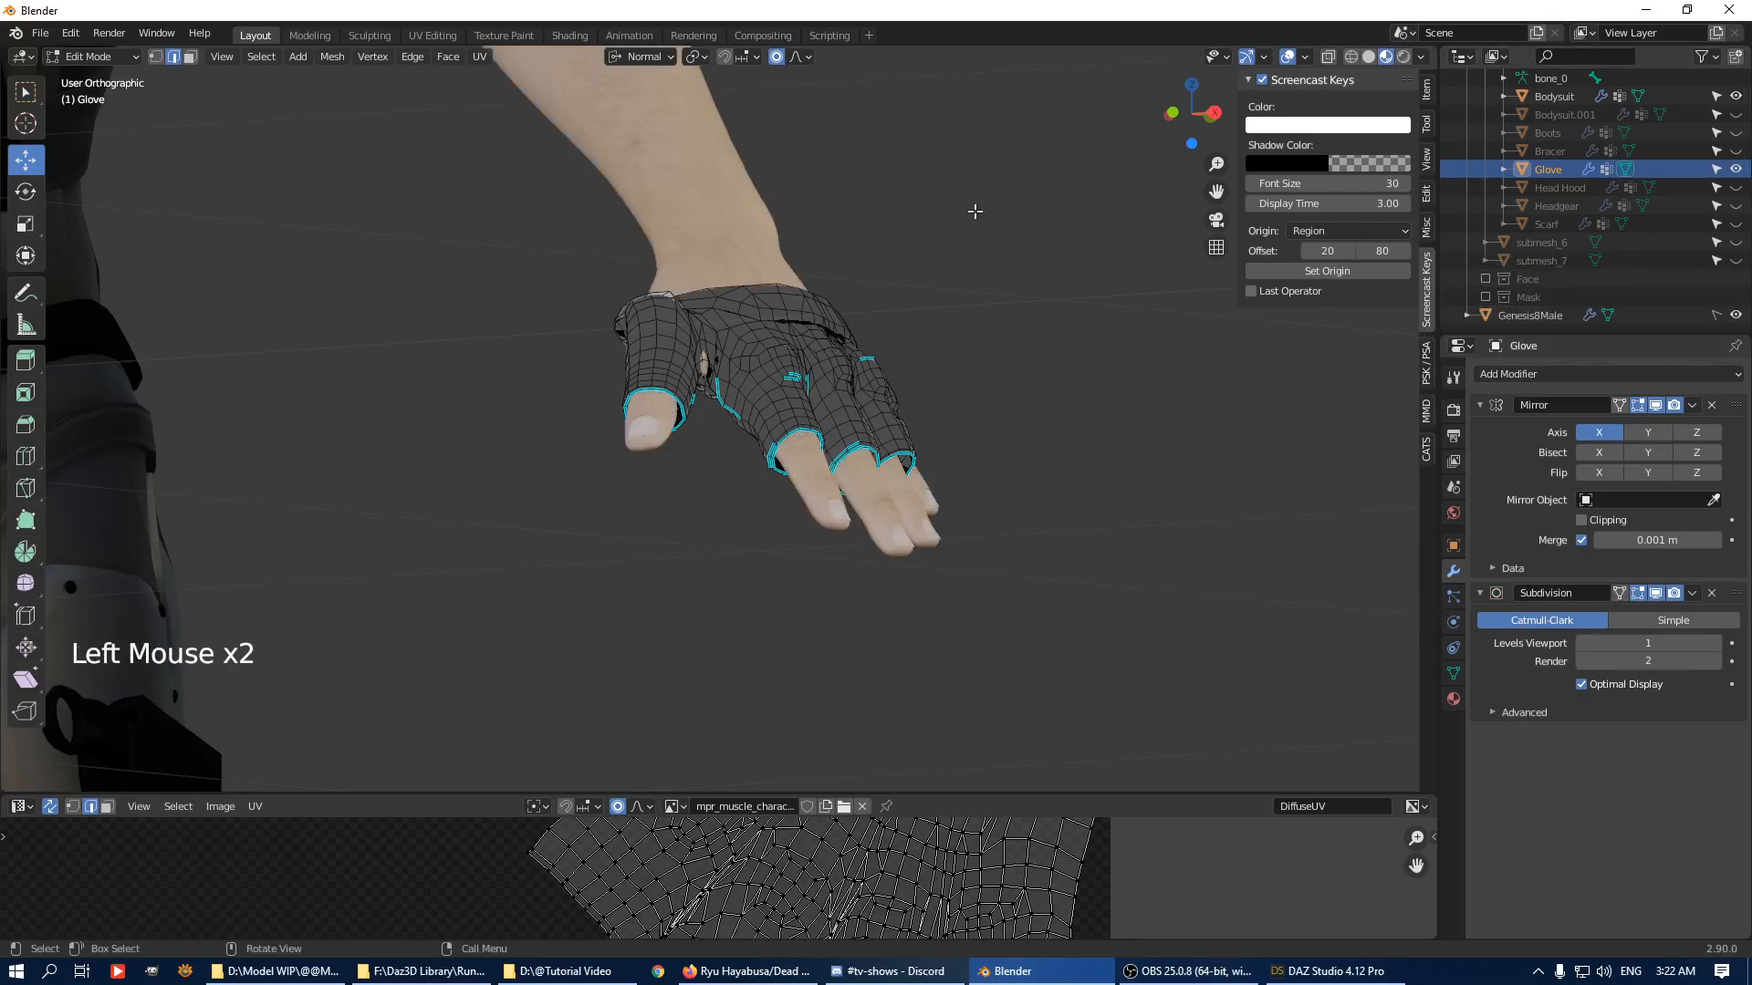
{"action": "middle_click_drag", "start_coordinate": [936, 304], "coordinate": [789, 386]}
{"action": "middle_click_drag", "start_coordinate": [736, 323], "coordinate": [790, 223]}
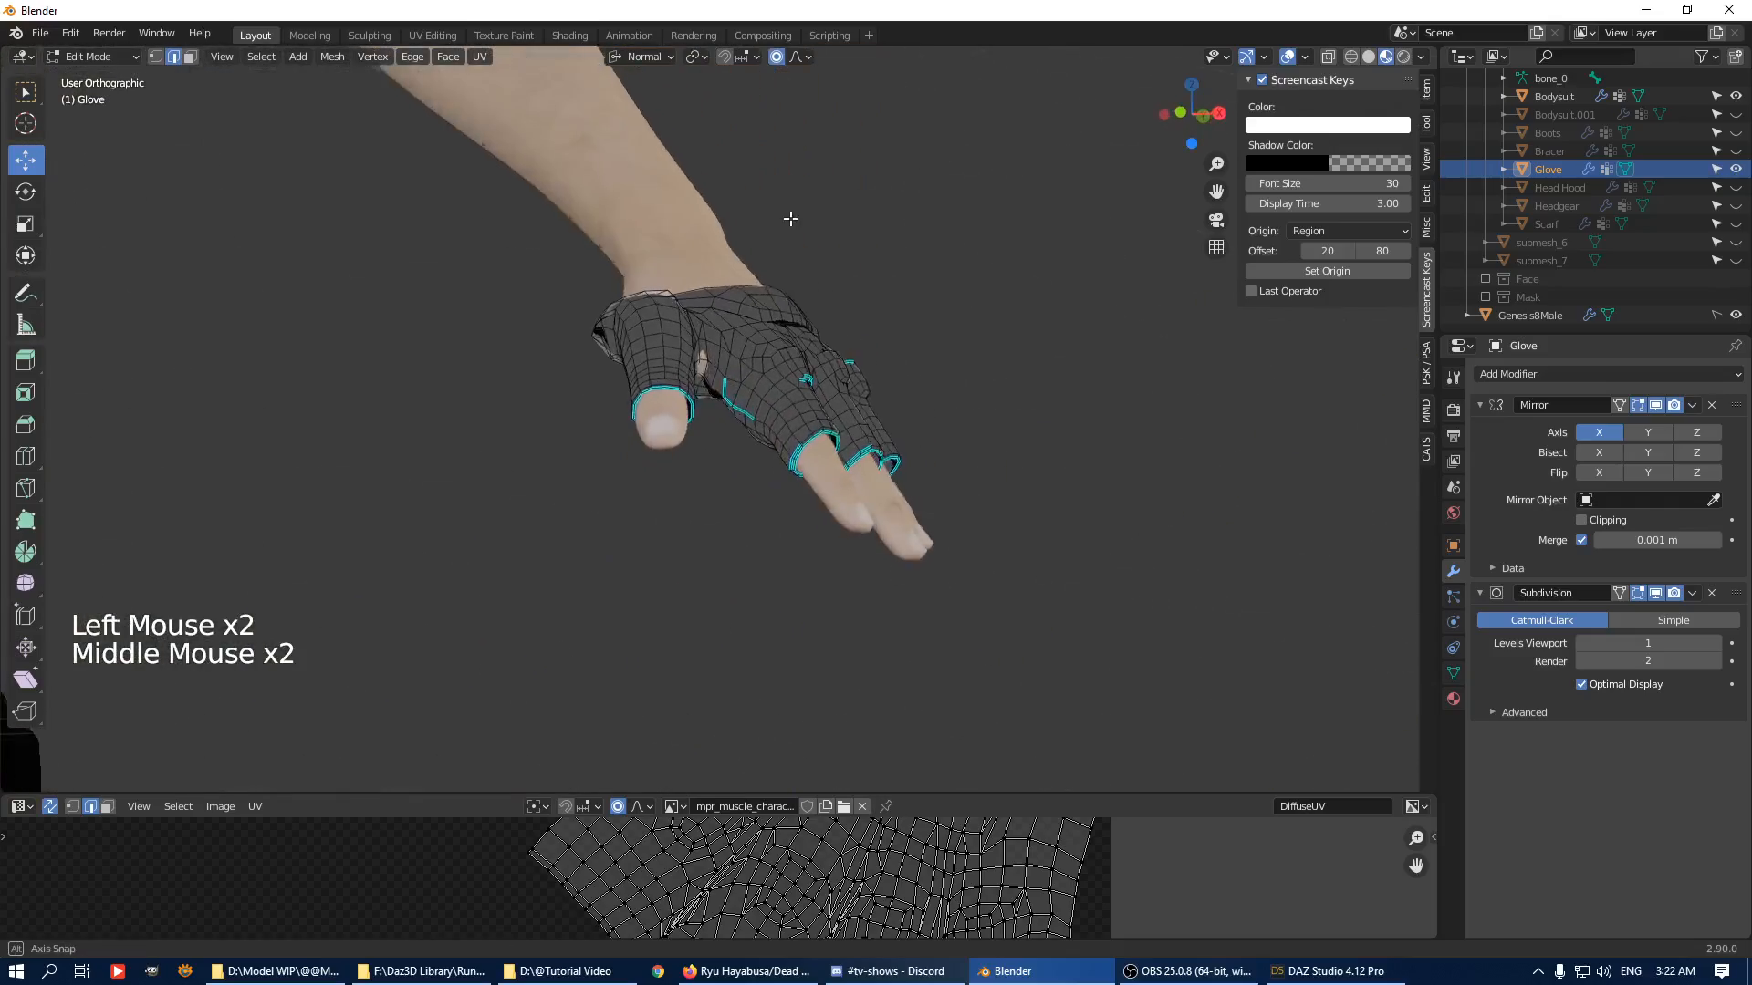
{"action": "scroll", "coordinate": [891, 380], "scroll_direction": "up", "scroll_amount": 5}
{"action": "middle_click_drag", "start_coordinate": [891, 380], "coordinate": [794, 303]}
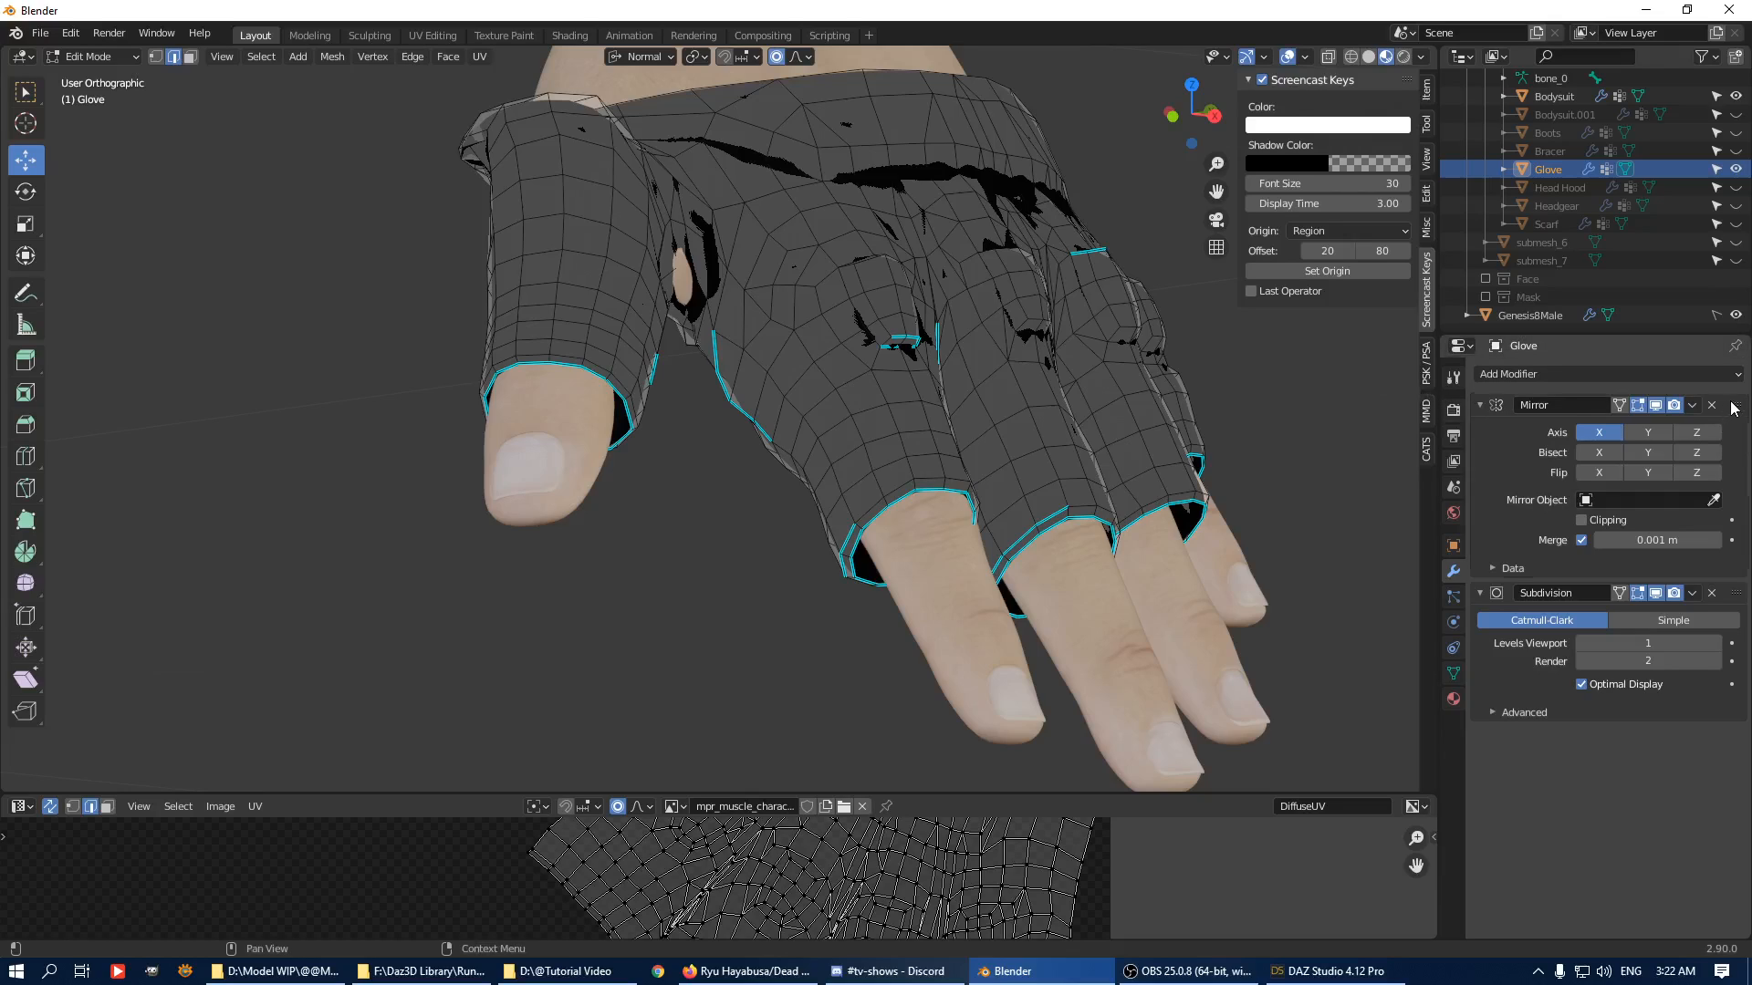
Add a Shrinkwrap modifier to the glove and order the modifiers as Subdivision, Shrinkwrap, Mirror.
{"action": "left_click_drag", "start_coordinate": [1733, 406], "coordinate": [1720, 737]}
{"action": "left_click", "coordinate": [1569, 375]}
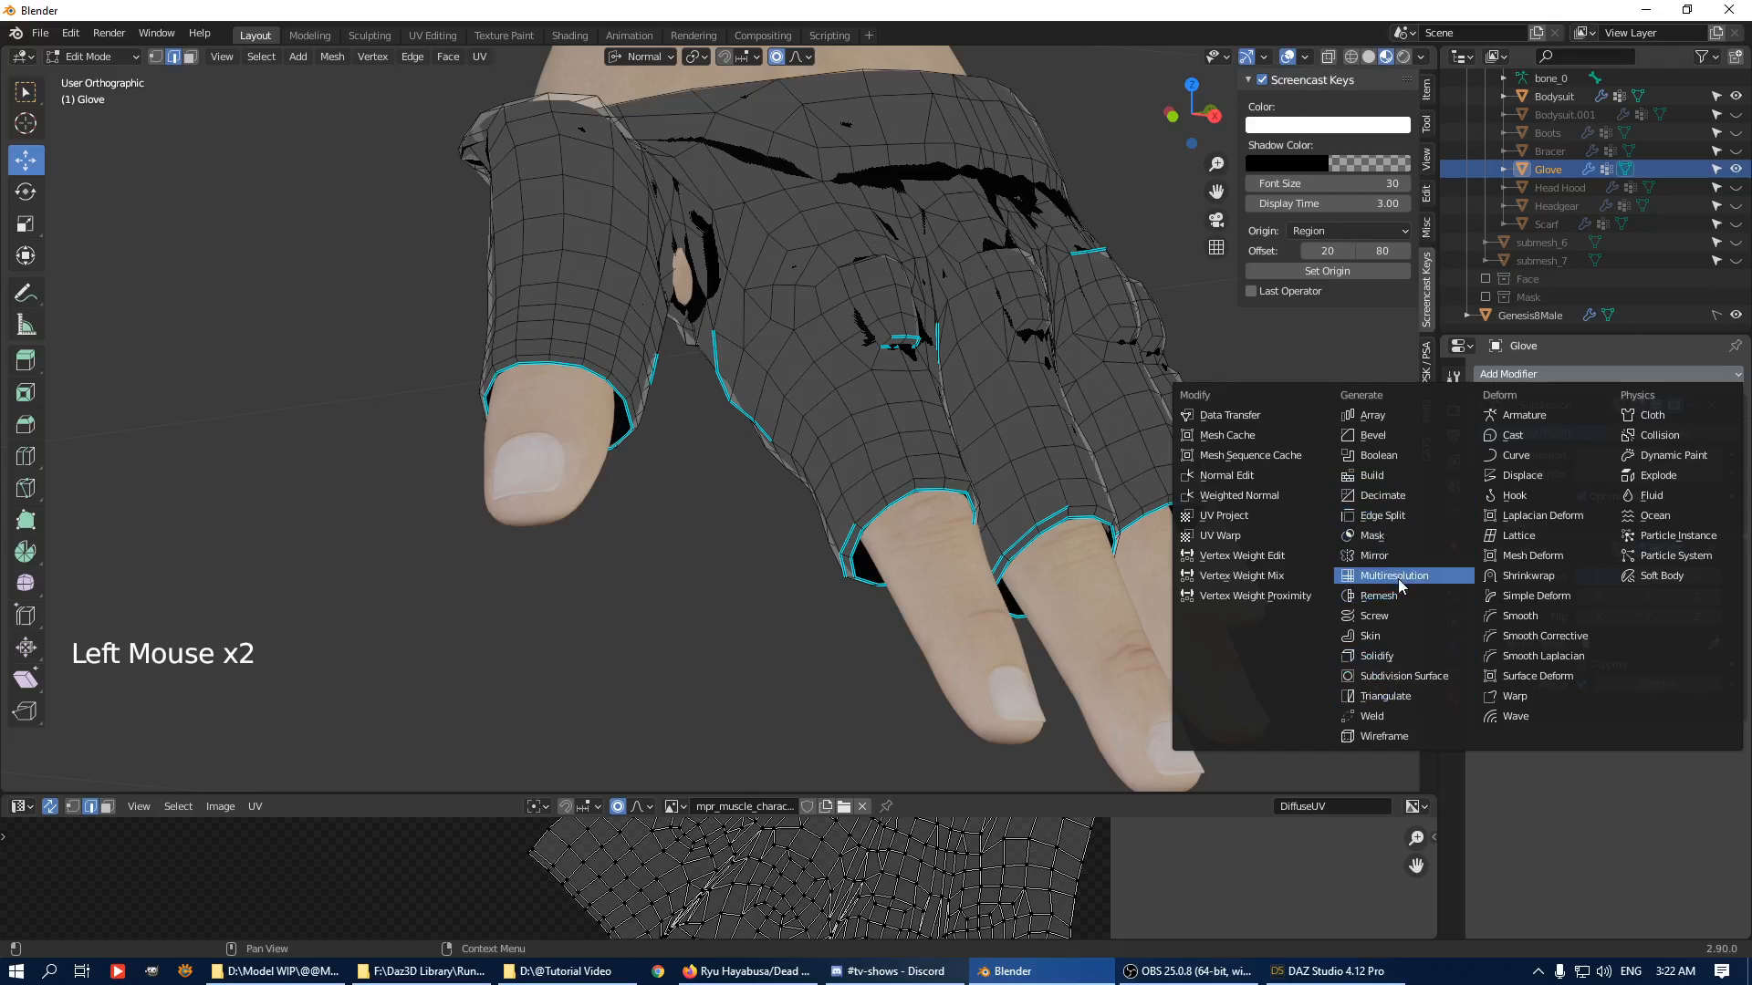
{"action": "left_click", "coordinate": [1529, 575]}
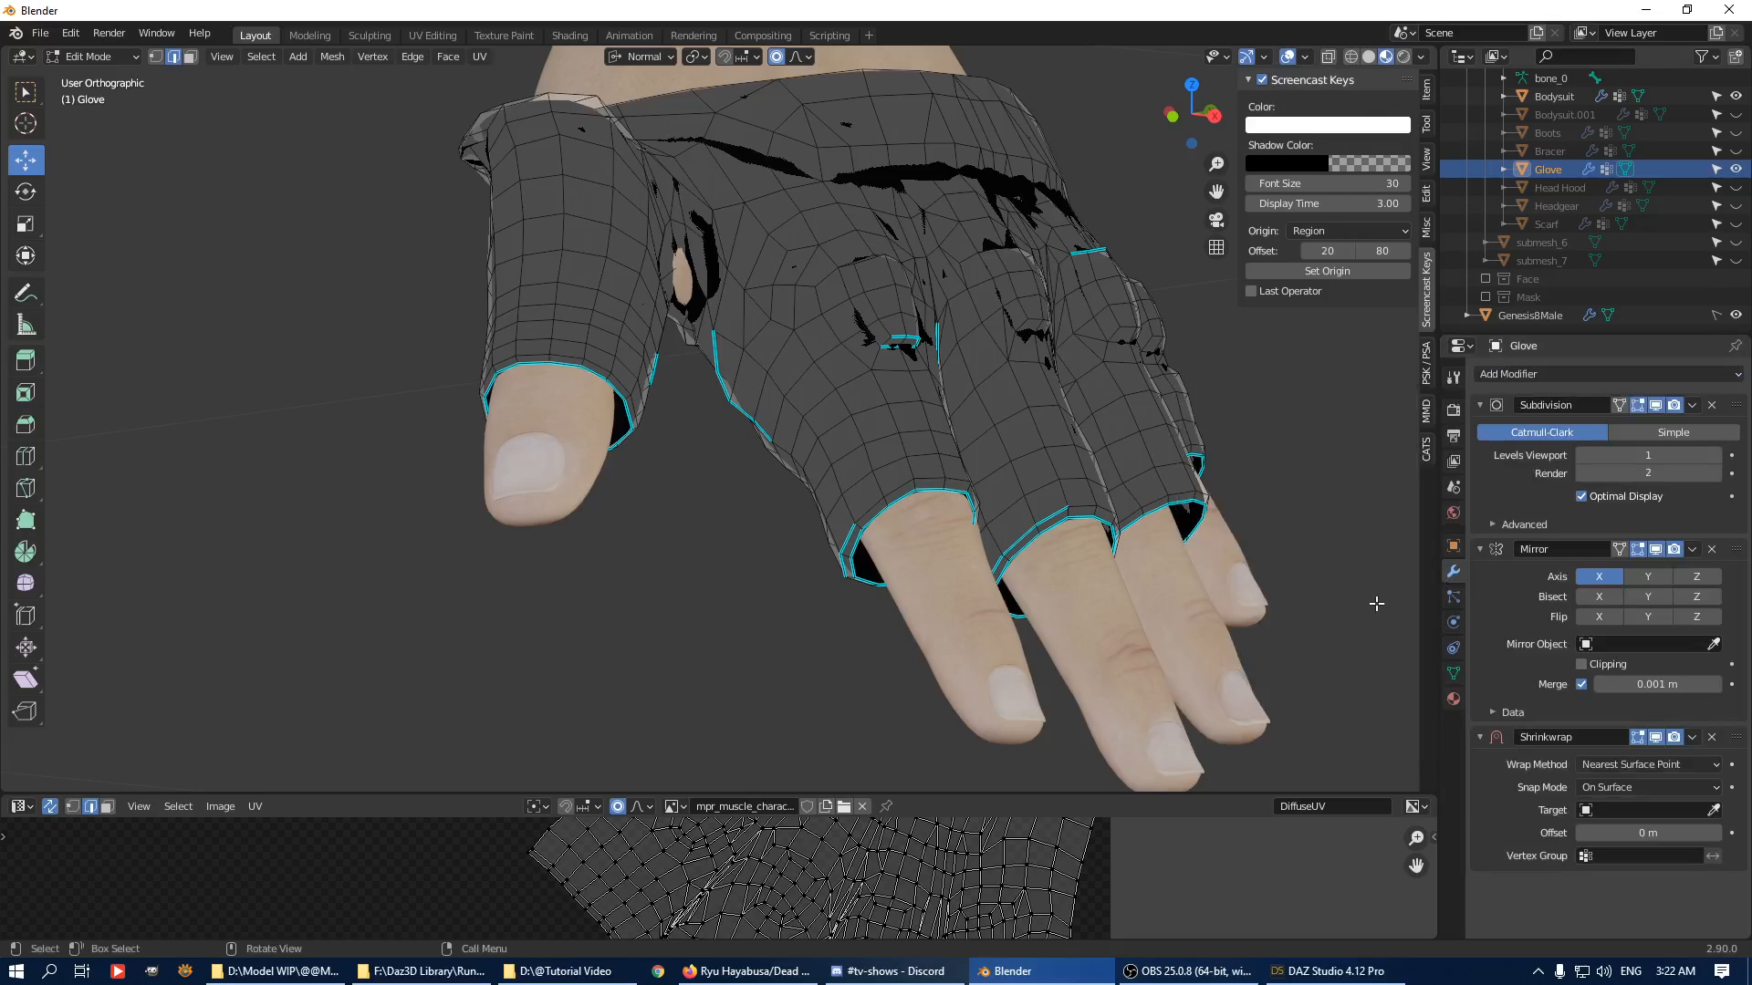
{"action": "left_click_drag", "start_coordinate": [1732, 744], "coordinate": [1730, 552]}
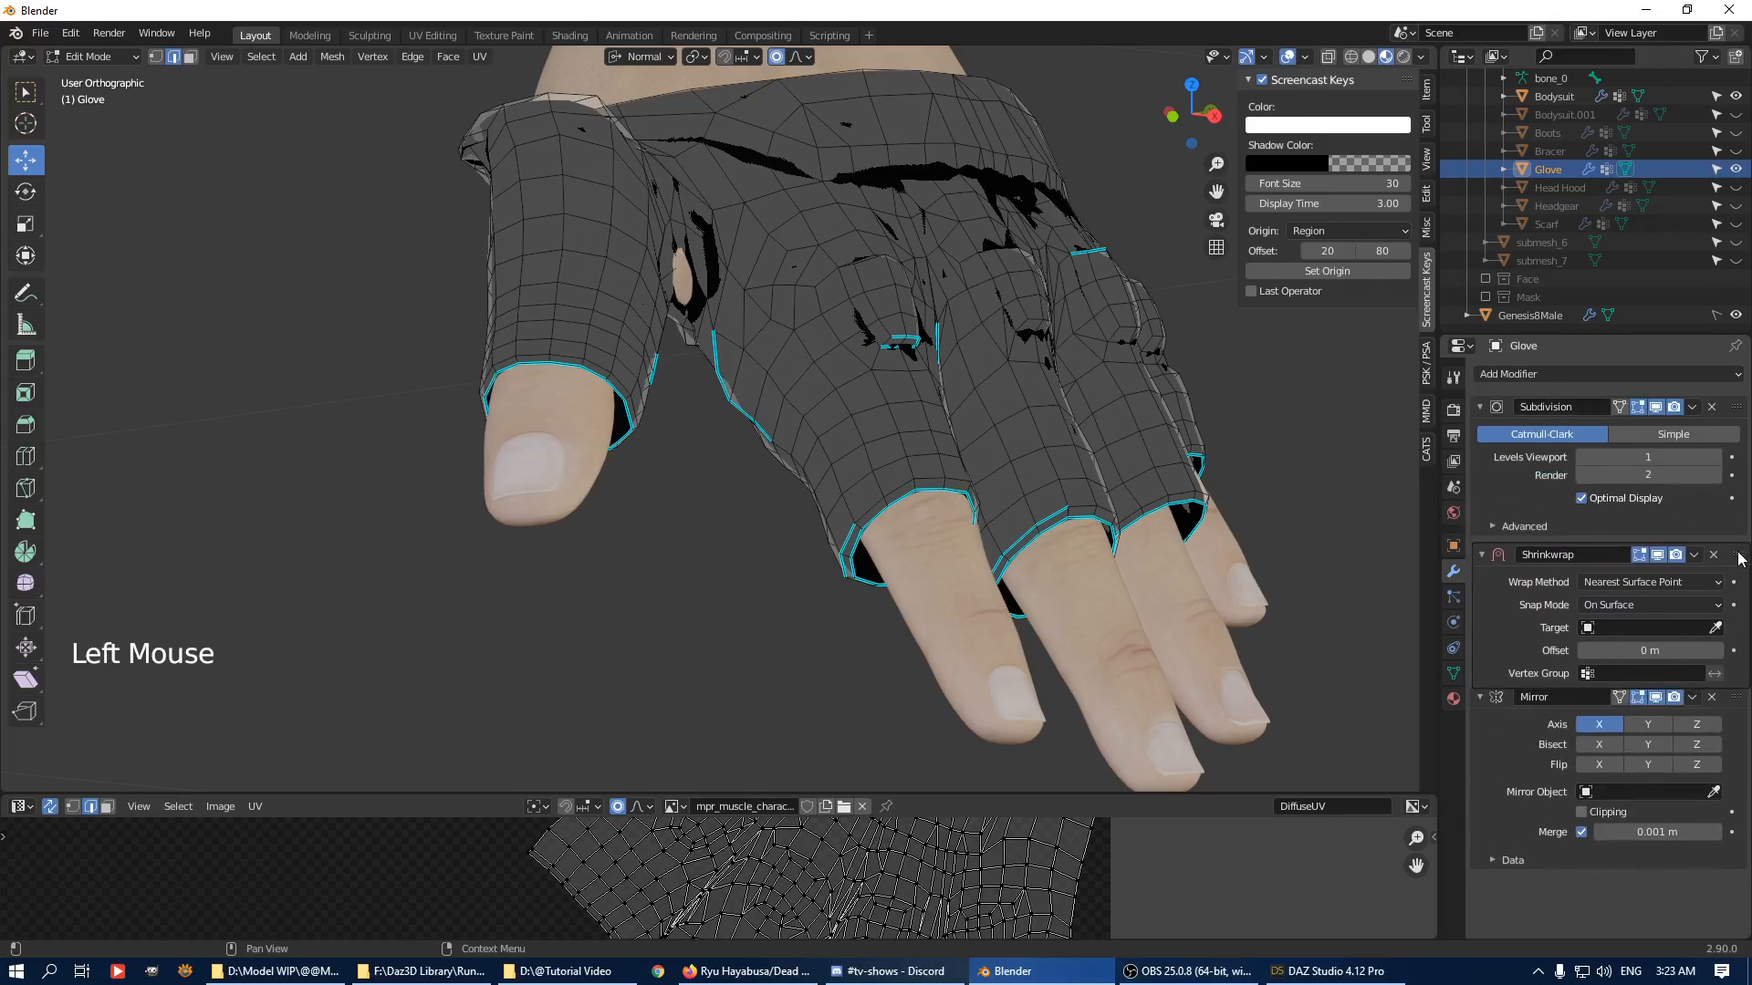
Set the Shrinkwrap target to Genesis8Male and its offset to 0.01 m.
{"action": "left_click", "coordinate": [1633, 622]}
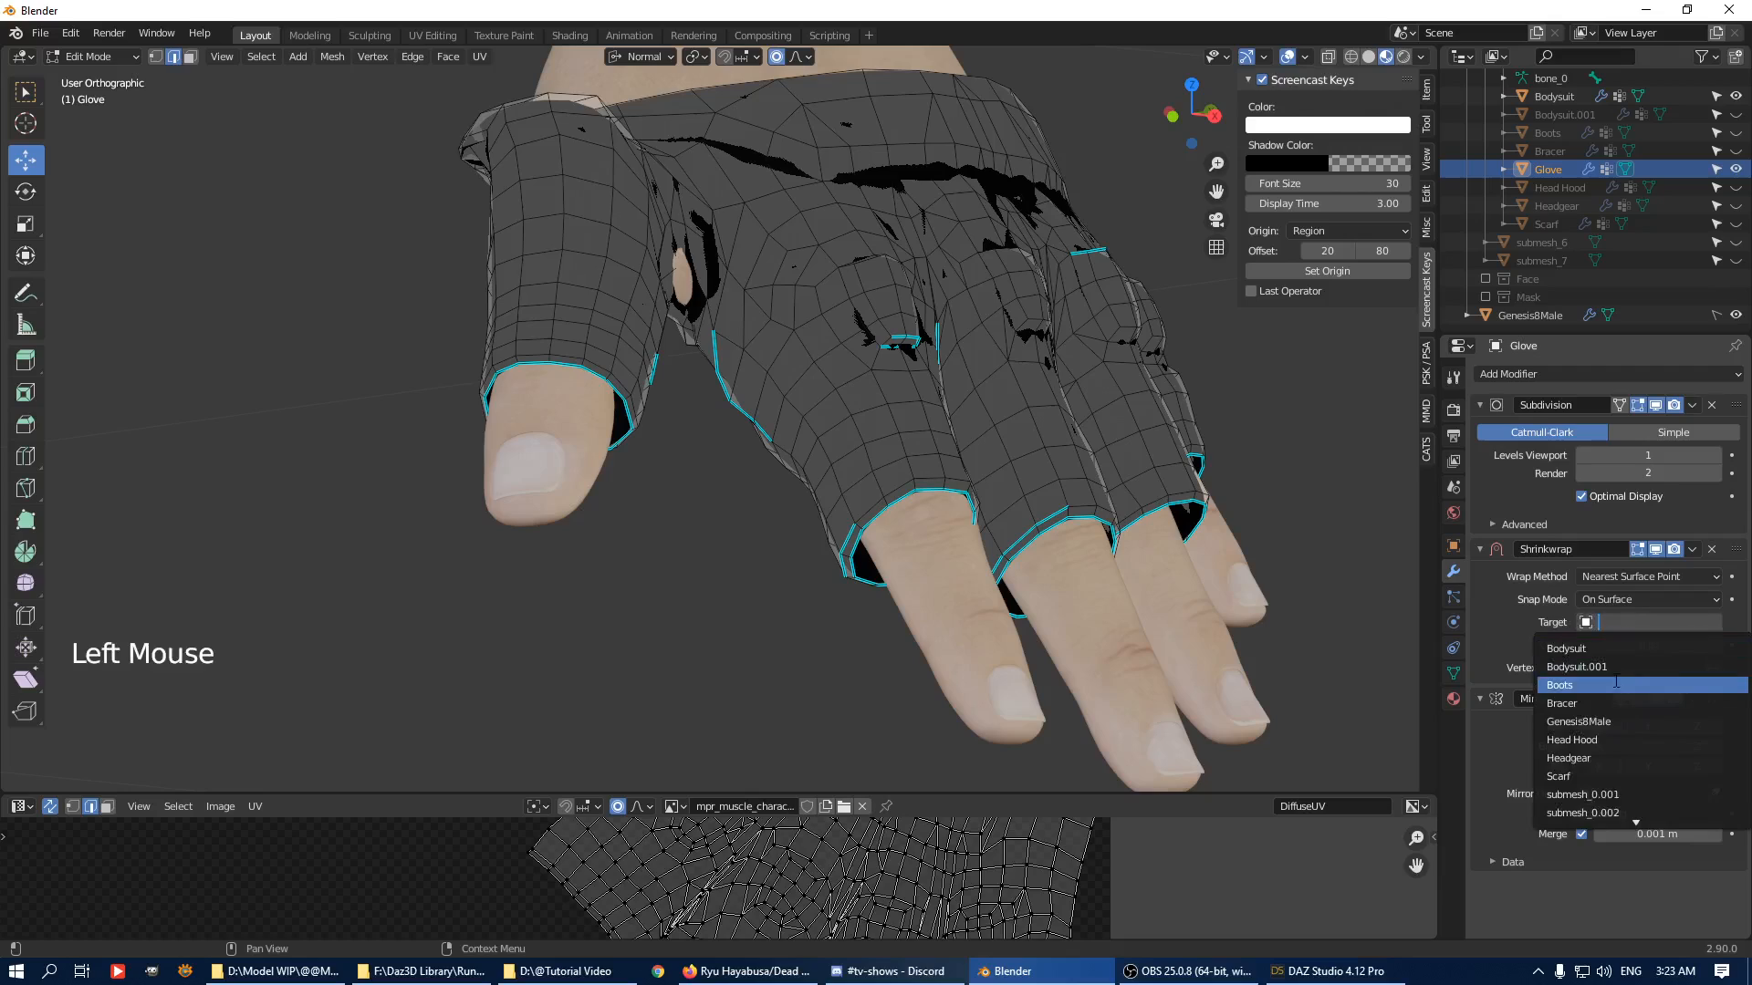
{"action": "left_click", "coordinate": [1606, 723]}
{"action": "left_click", "coordinate": [1628, 644]}
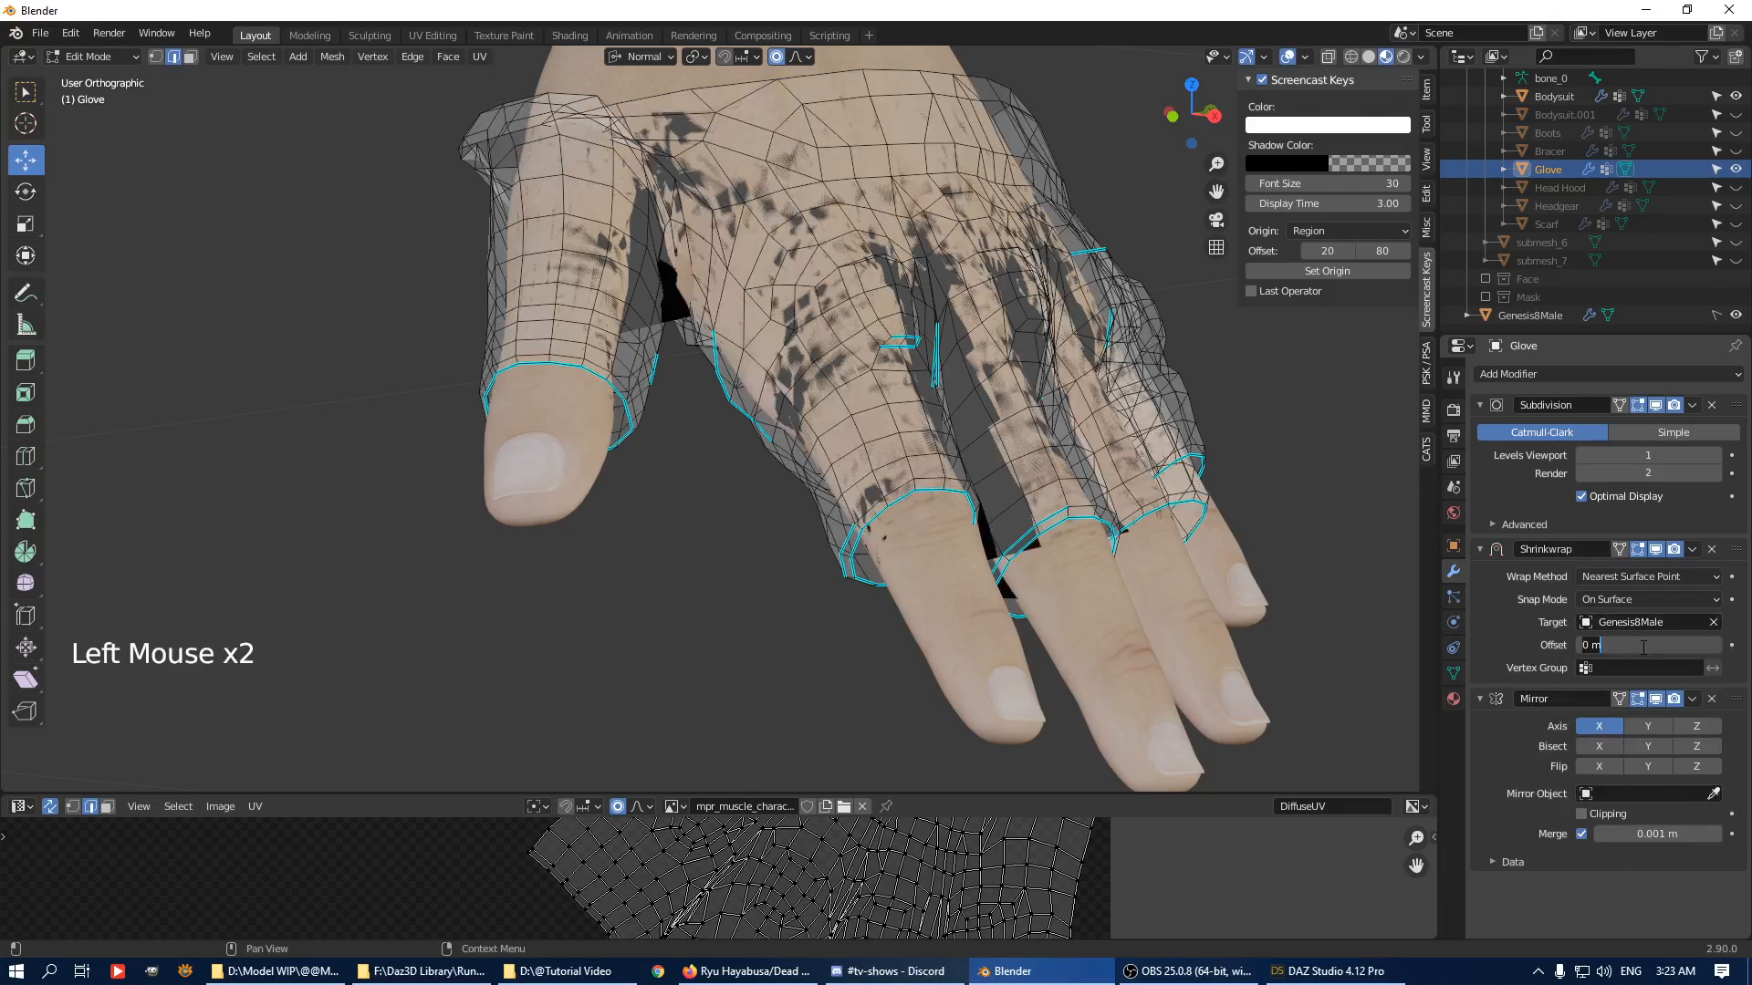
{"action": "type", "text": "0.01"}
{"action": "key", "text": "Return"}
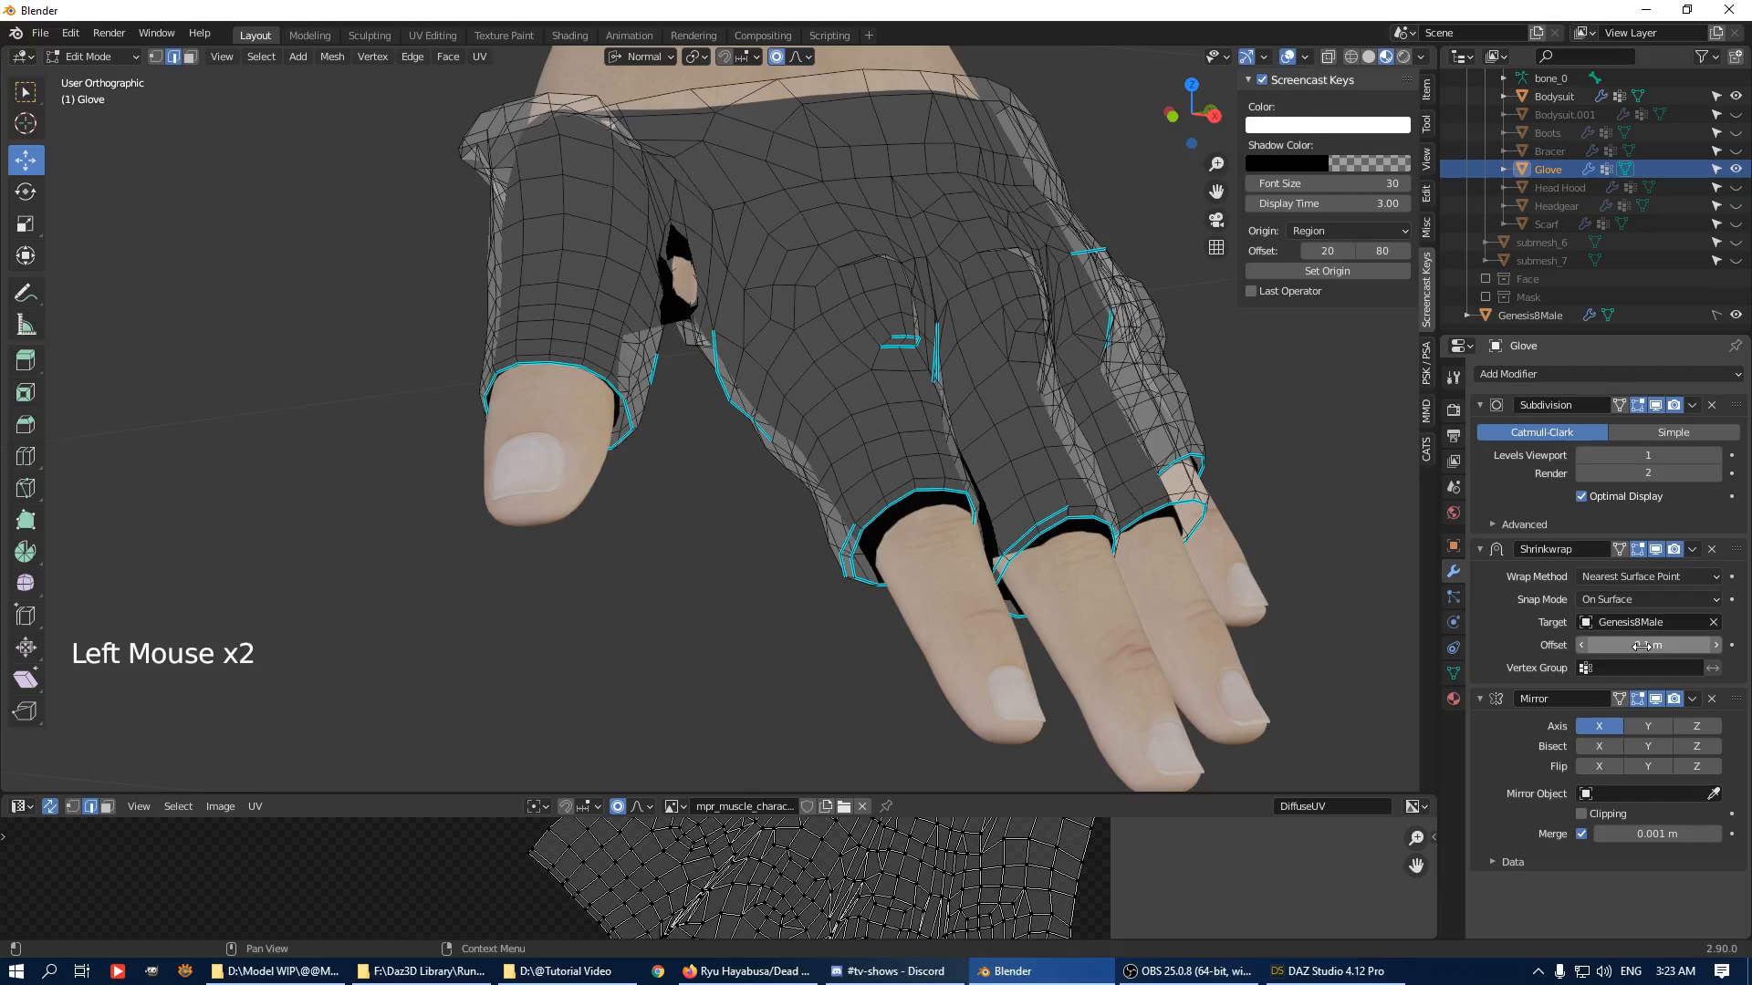
{"action": "middle_click_drag", "start_coordinate": [950, 606], "coordinate": [830, 520]}
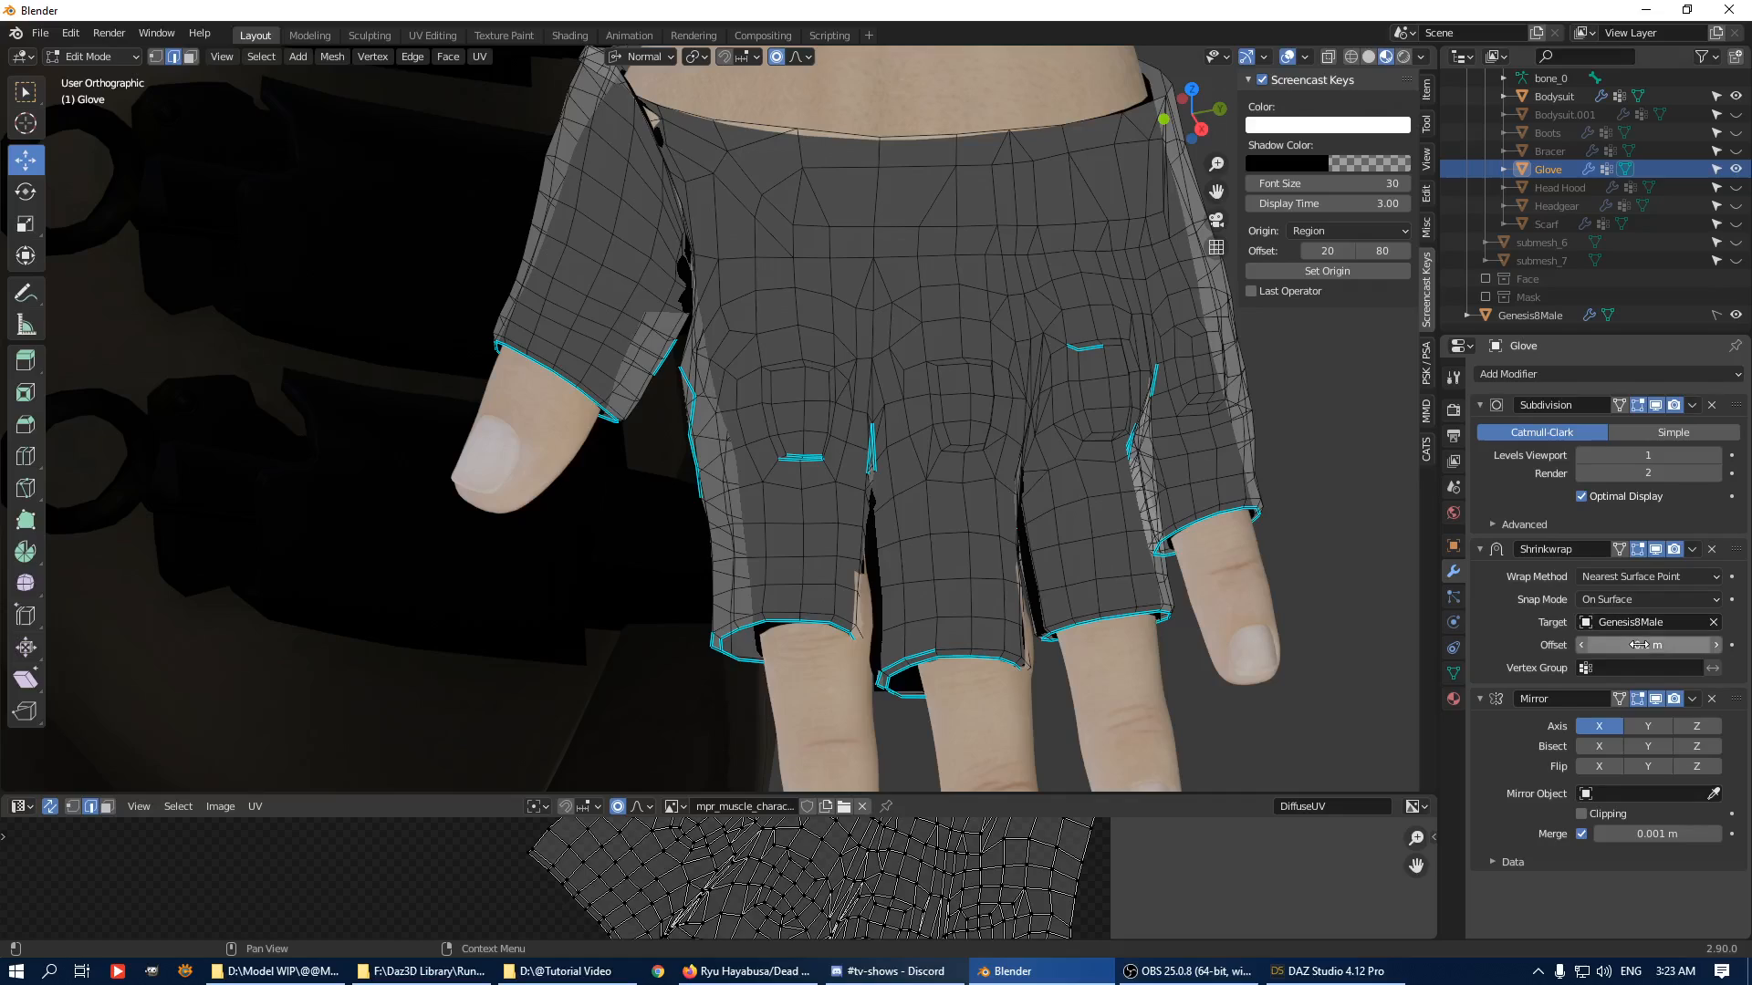
Set the Shrinkwrap modifier's snap mode to Outside Surface and check the glove's fit around the fingers.
{"action": "left_click", "coordinate": [1679, 600]}
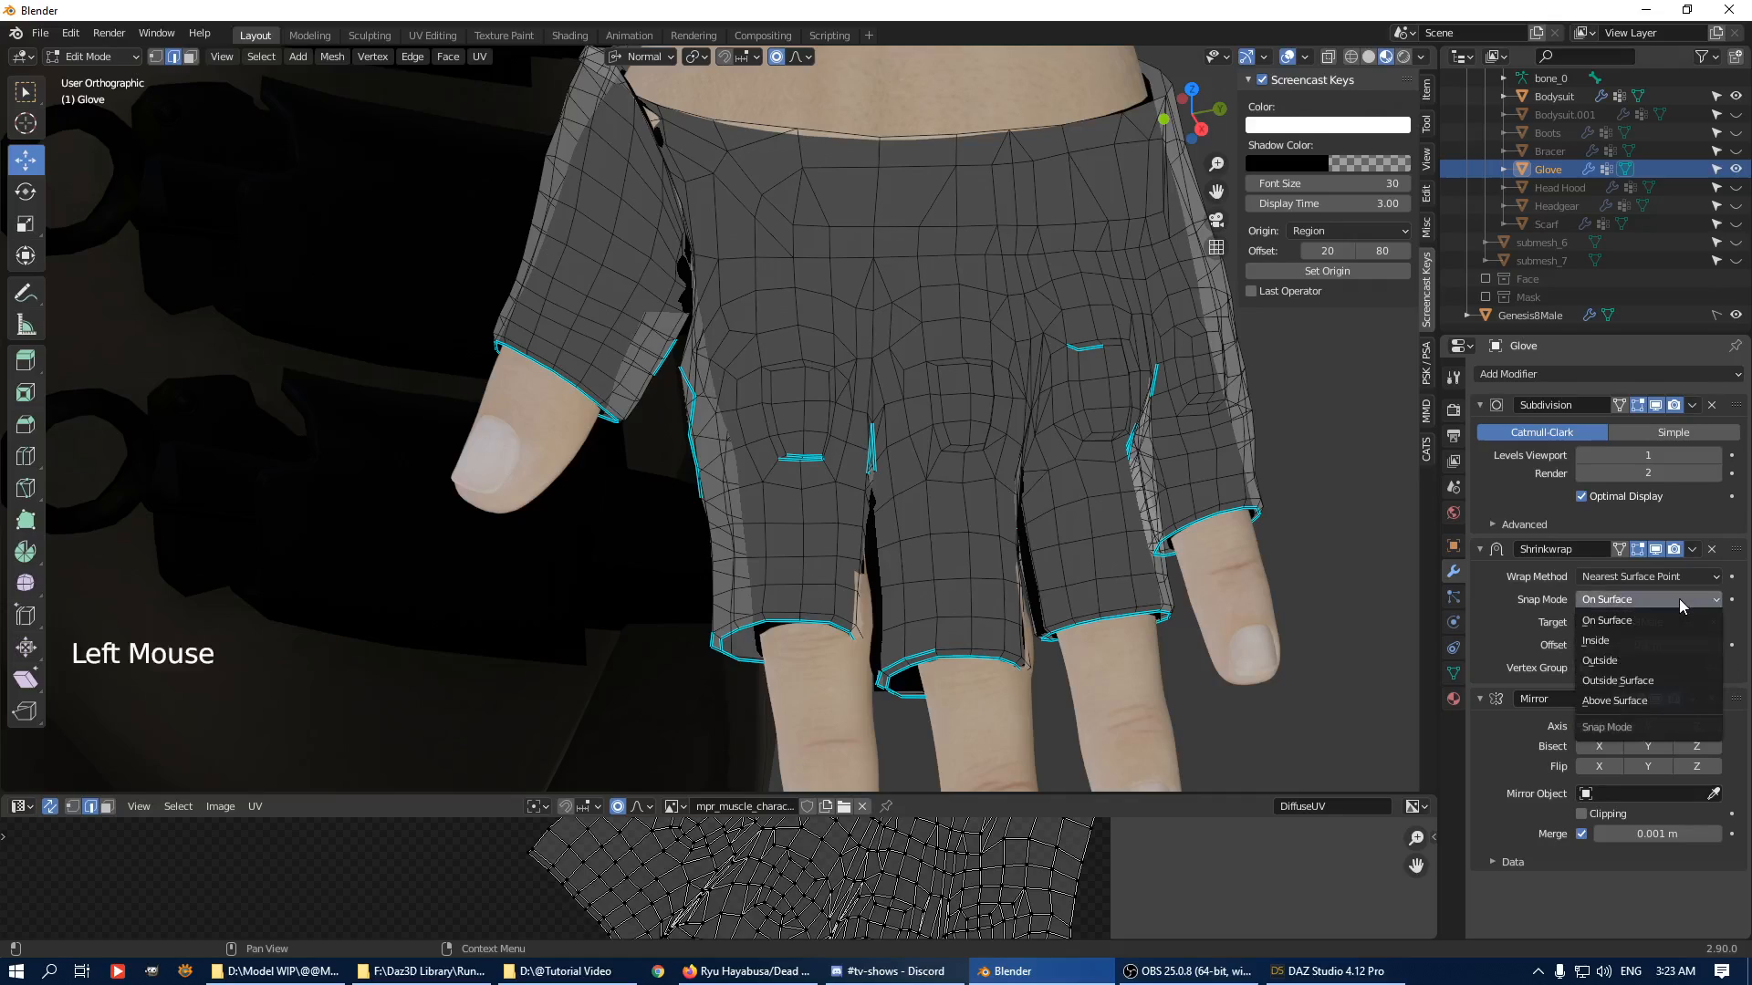
{"action": "left_click", "coordinate": [1648, 680]}
{"action": "scroll", "coordinate": [847, 470], "scroll_direction": "down", "scroll_amount": 3}
{"action": "middle_click_drag", "start_coordinate": [847, 470], "coordinate": [964, 503]}
Select the edge between the ring and little finger openings and move it along its normal towards the ring finger.
{"action": "key", "text": "2"}
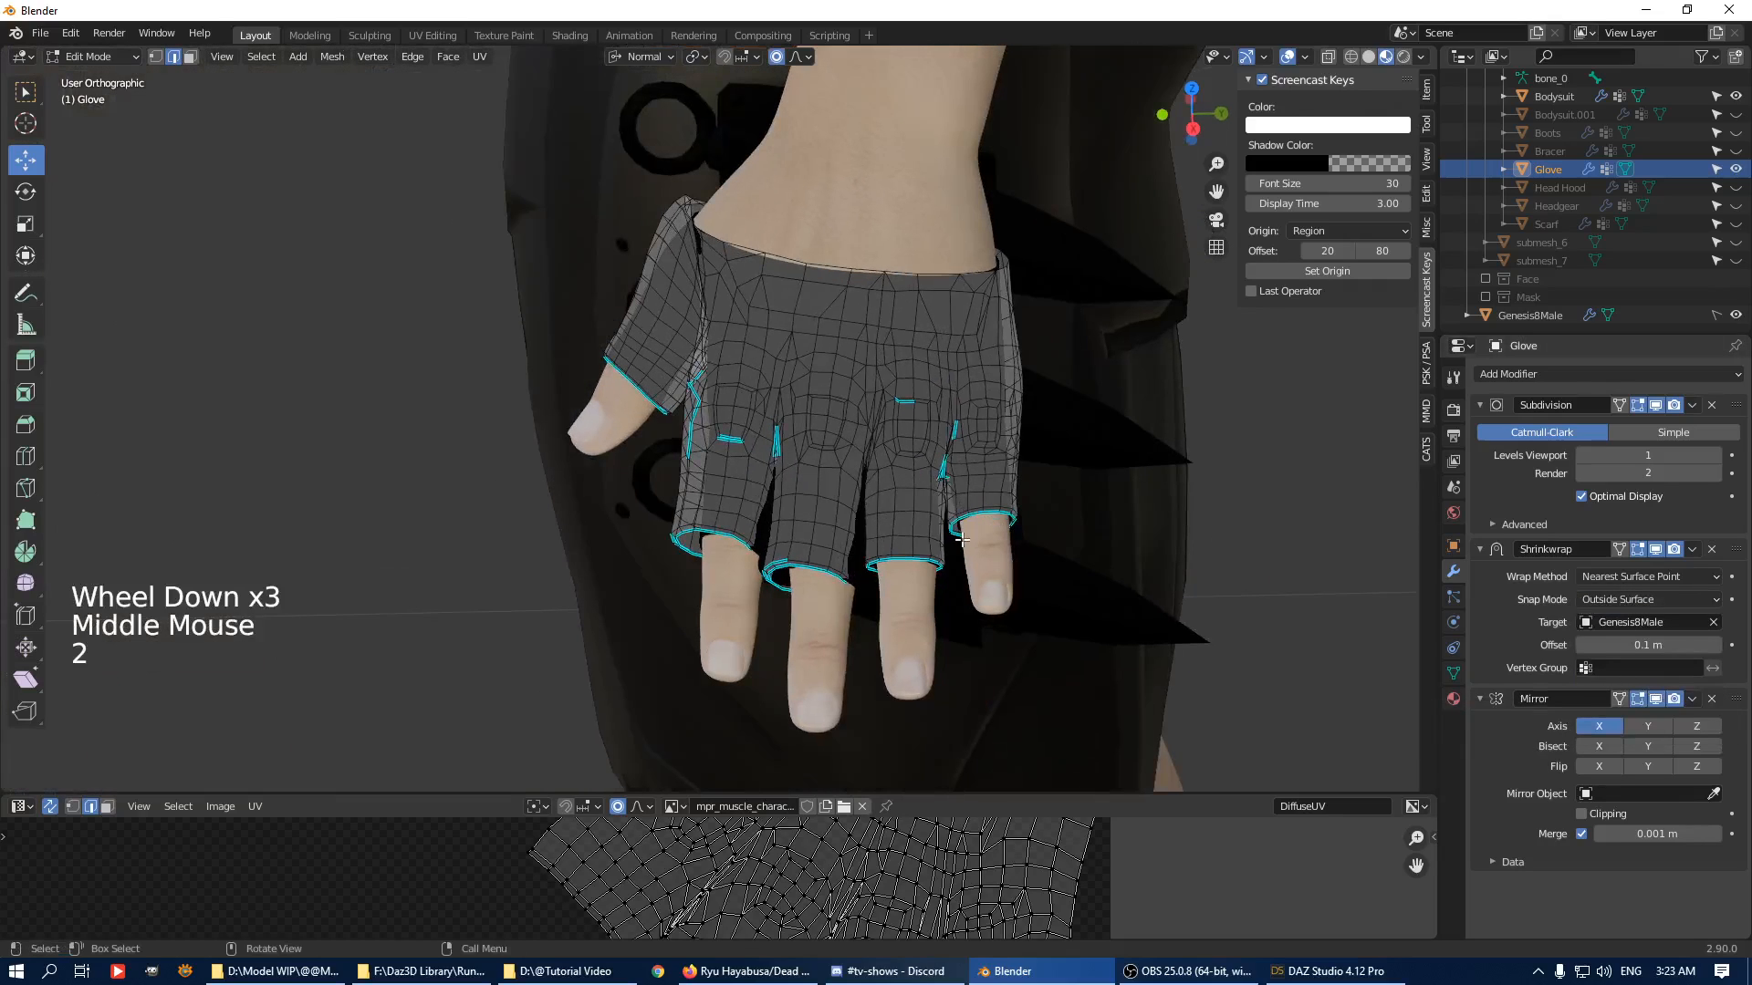
{"action": "left_click", "coordinate": [963, 533], "text": "alt"}
{"action": "left_click", "coordinate": [958, 540]}
{"action": "middle_click_drag", "start_coordinate": [1044, 497], "coordinate": [985, 467]}
{"action": "scroll", "coordinate": [1004, 457], "scroll_direction": "up", "scroll_amount": 3}
{"action": "middle_click_drag", "start_coordinate": [985, 467], "coordinate": [910, 497]}
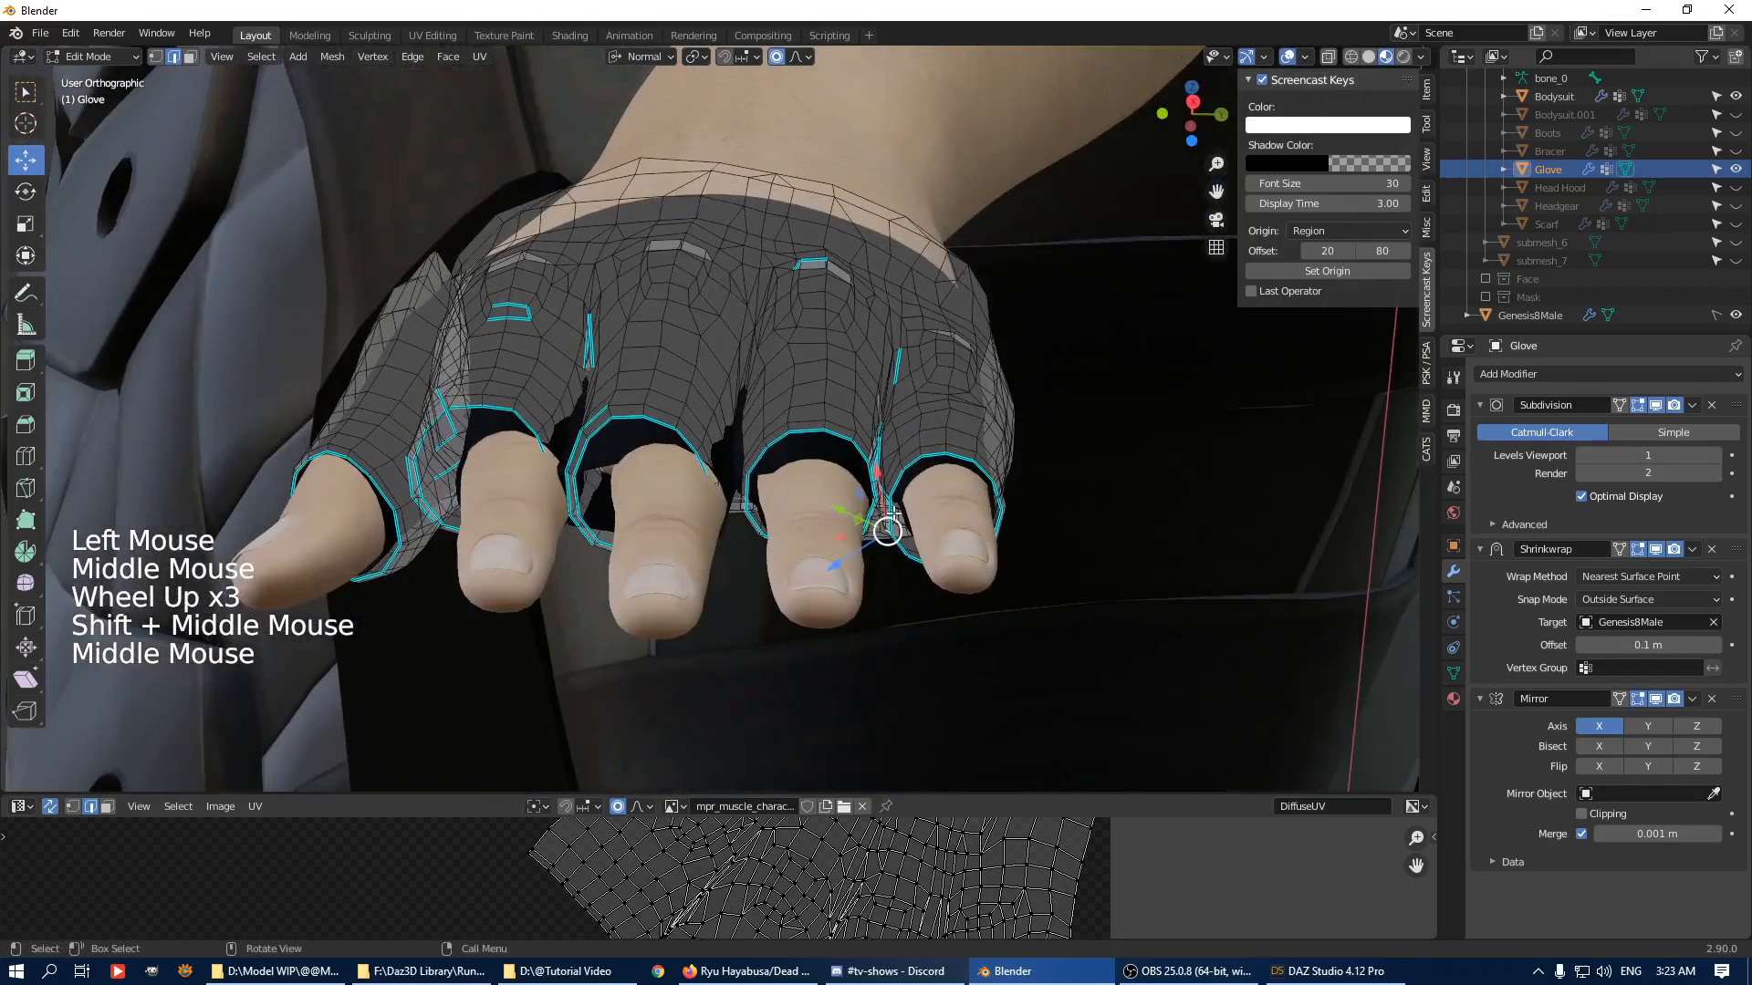
{"action": "left_click", "coordinate": [893, 514]}
{"action": "middle_click_drag", "start_coordinate": [1036, 477], "coordinate": [1004, 502]}
{"action": "key", "text": "2"}
{"action": "left_click", "coordinate": [856, 554]}
{"action": "middle_click_drag", "start_coordinate": [940, 550], "coordinate": [921, 675]}
{"action": "left_click_drag", "start_coordinate": [848, 643], "coordinate": [796, 639]}
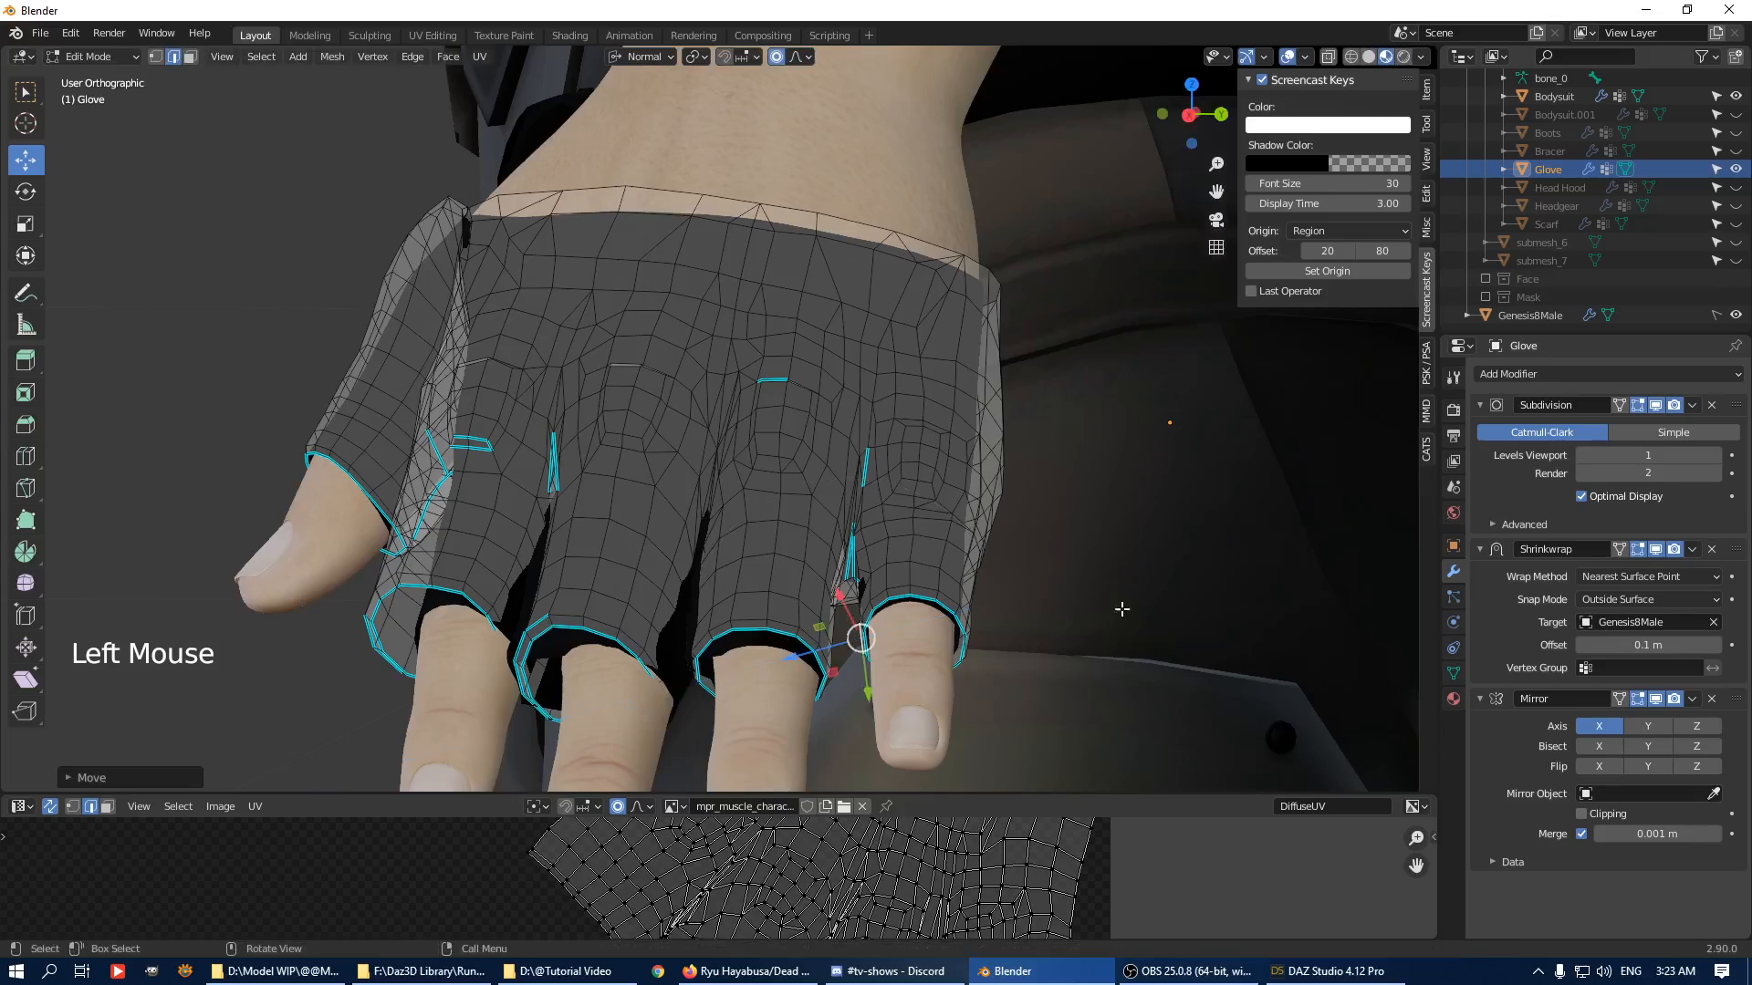
Try the Outside snap mode on the Shrinkwrap modifier, check the glove's surface, and restore Outside Surface.
{"action": "left_click", "coordinate": [1626, 598]}
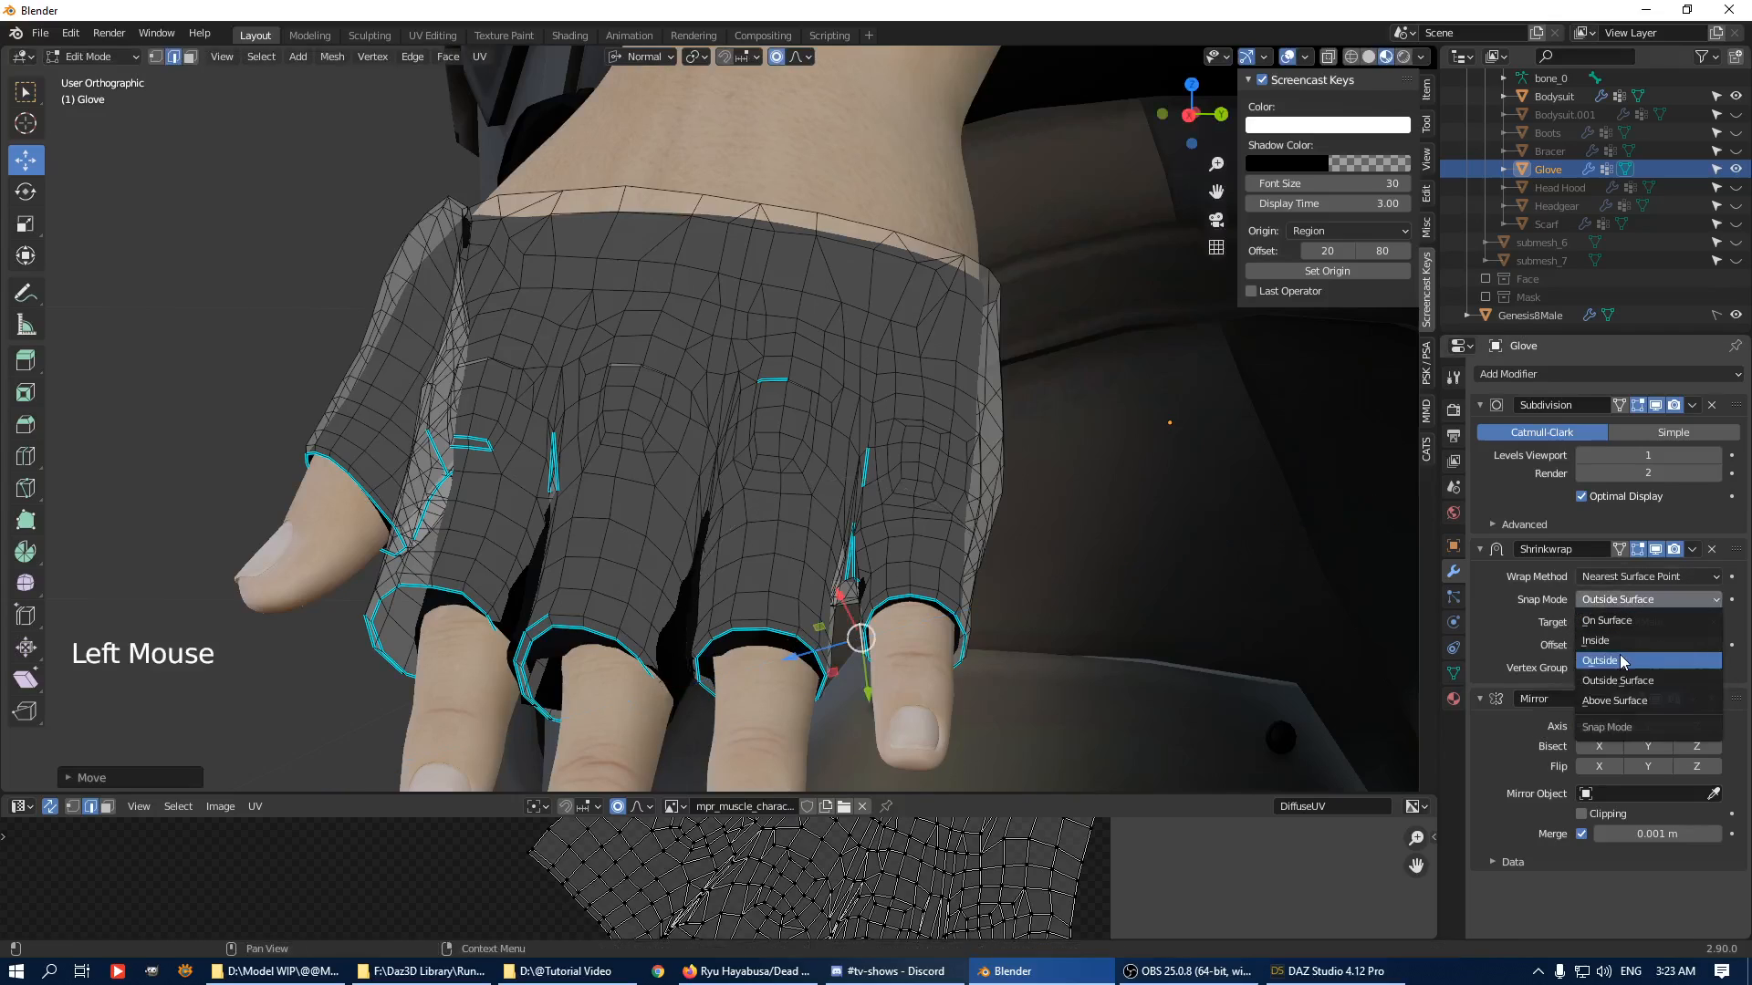
{"action": "left_click", "coordinate": [1621, 661]}
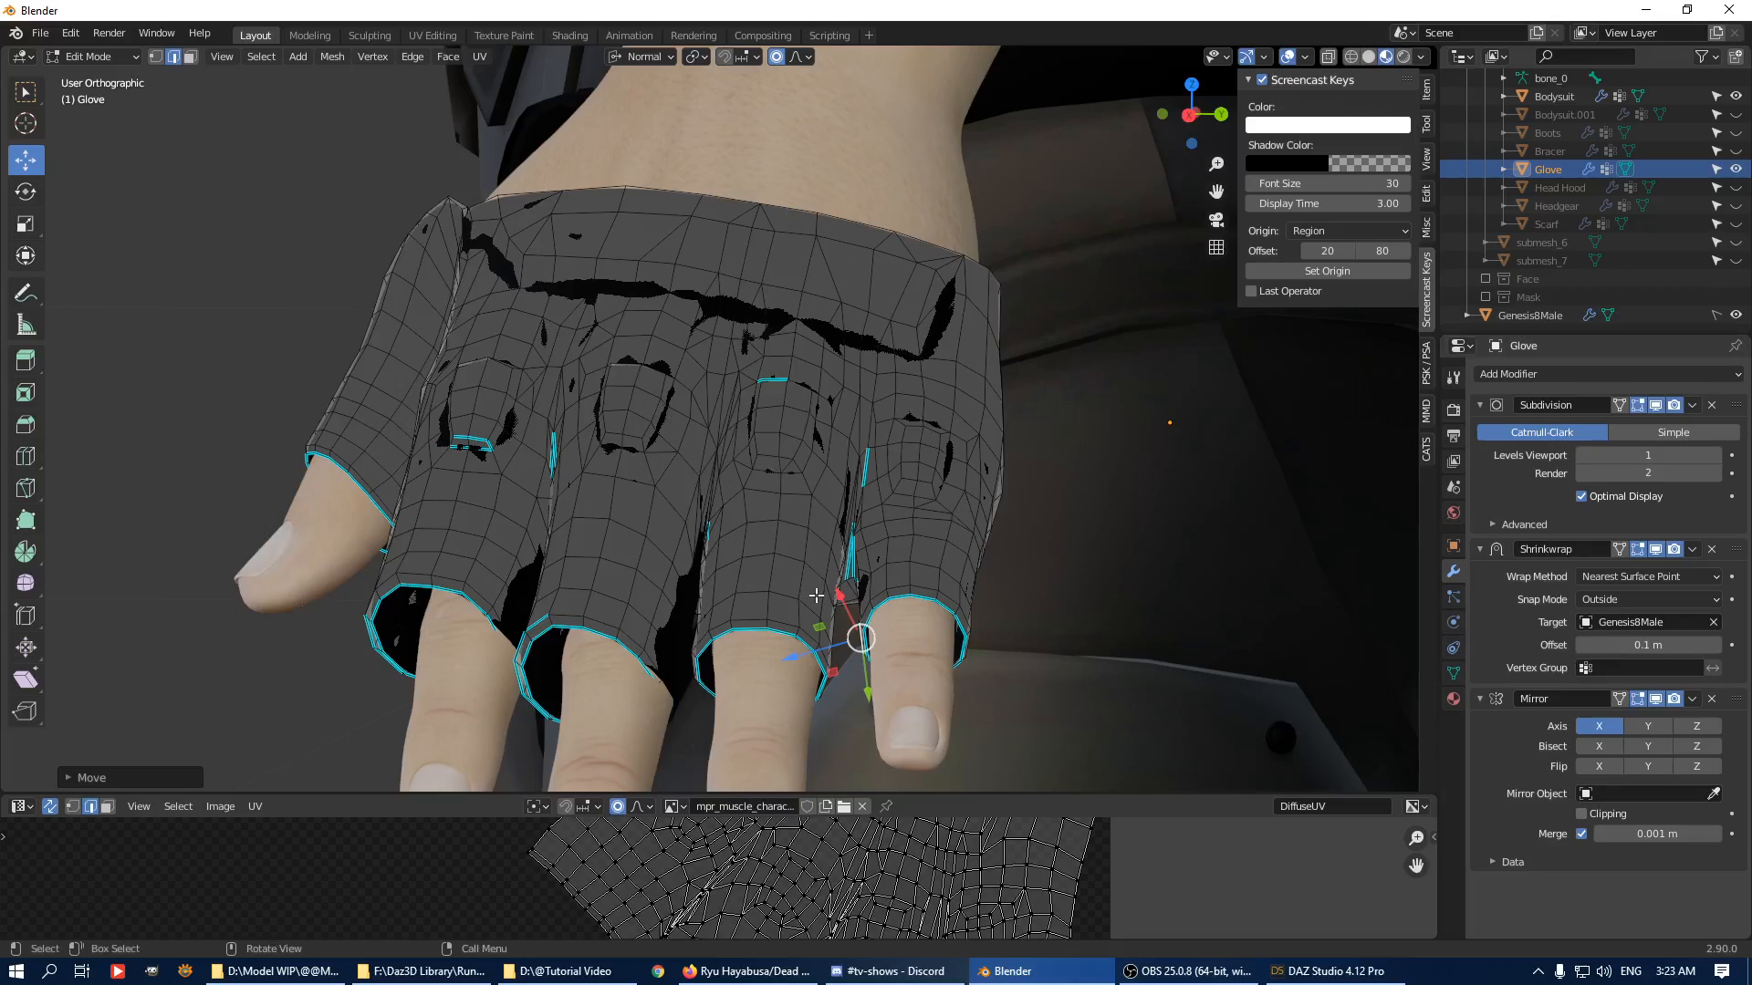
{"action": "middle_click_drag", "start_coordinate": [815, 595], "coordinate": [1056, 644]}
{"action": "scroll", "coordinate": [1003, 620], "scroll_direction": "up", "scroll_amount": 2}
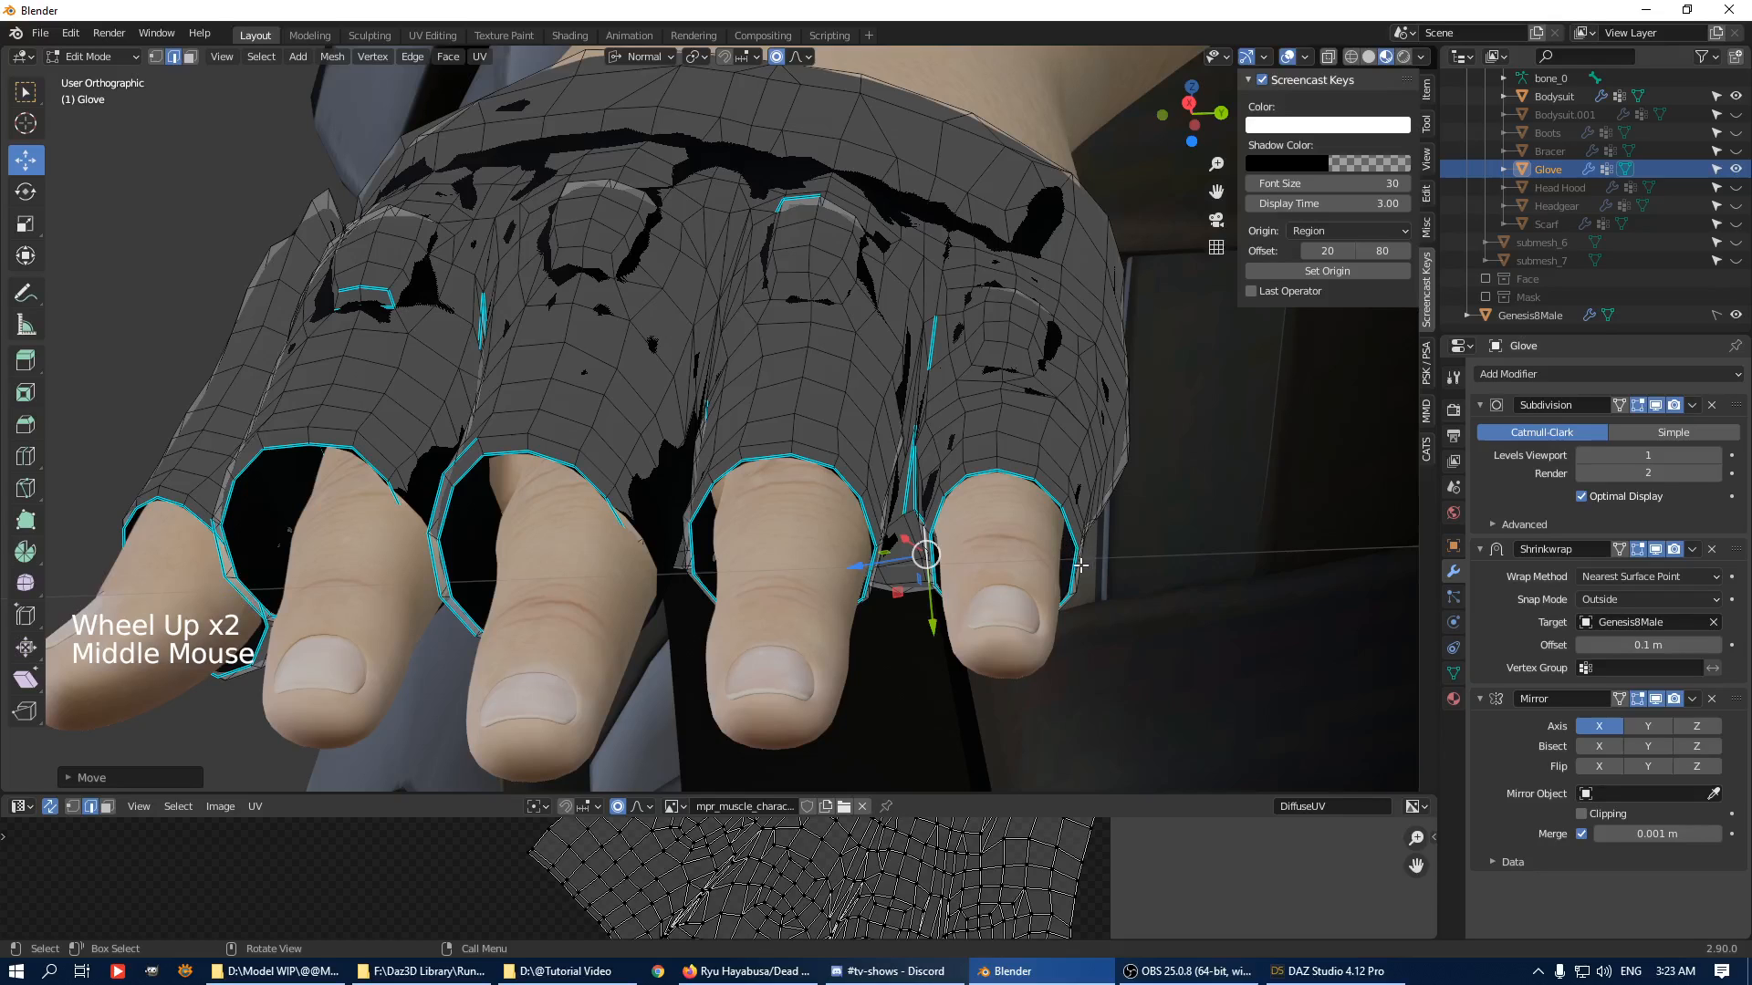
{"action": "middle_click_drag", "start_coordinate": [1079, 538], "coordinate": [1159, 668]}
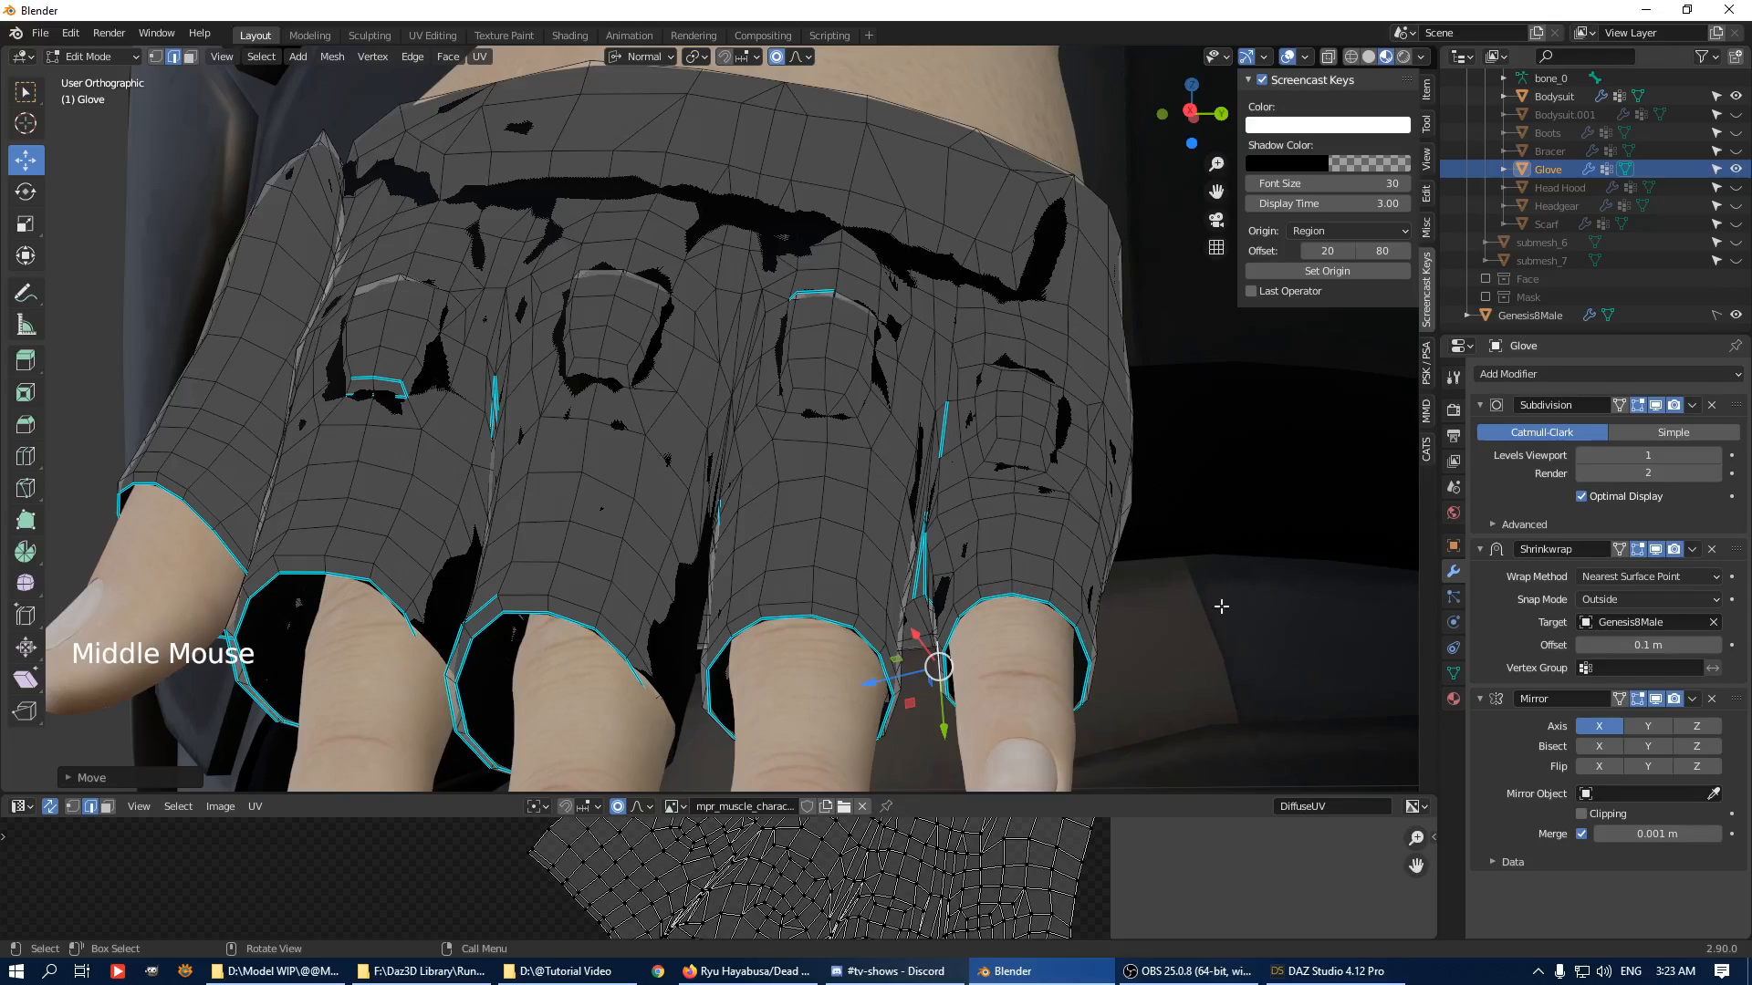
{"action": "left_click", "coordinate": [1624, 595]}
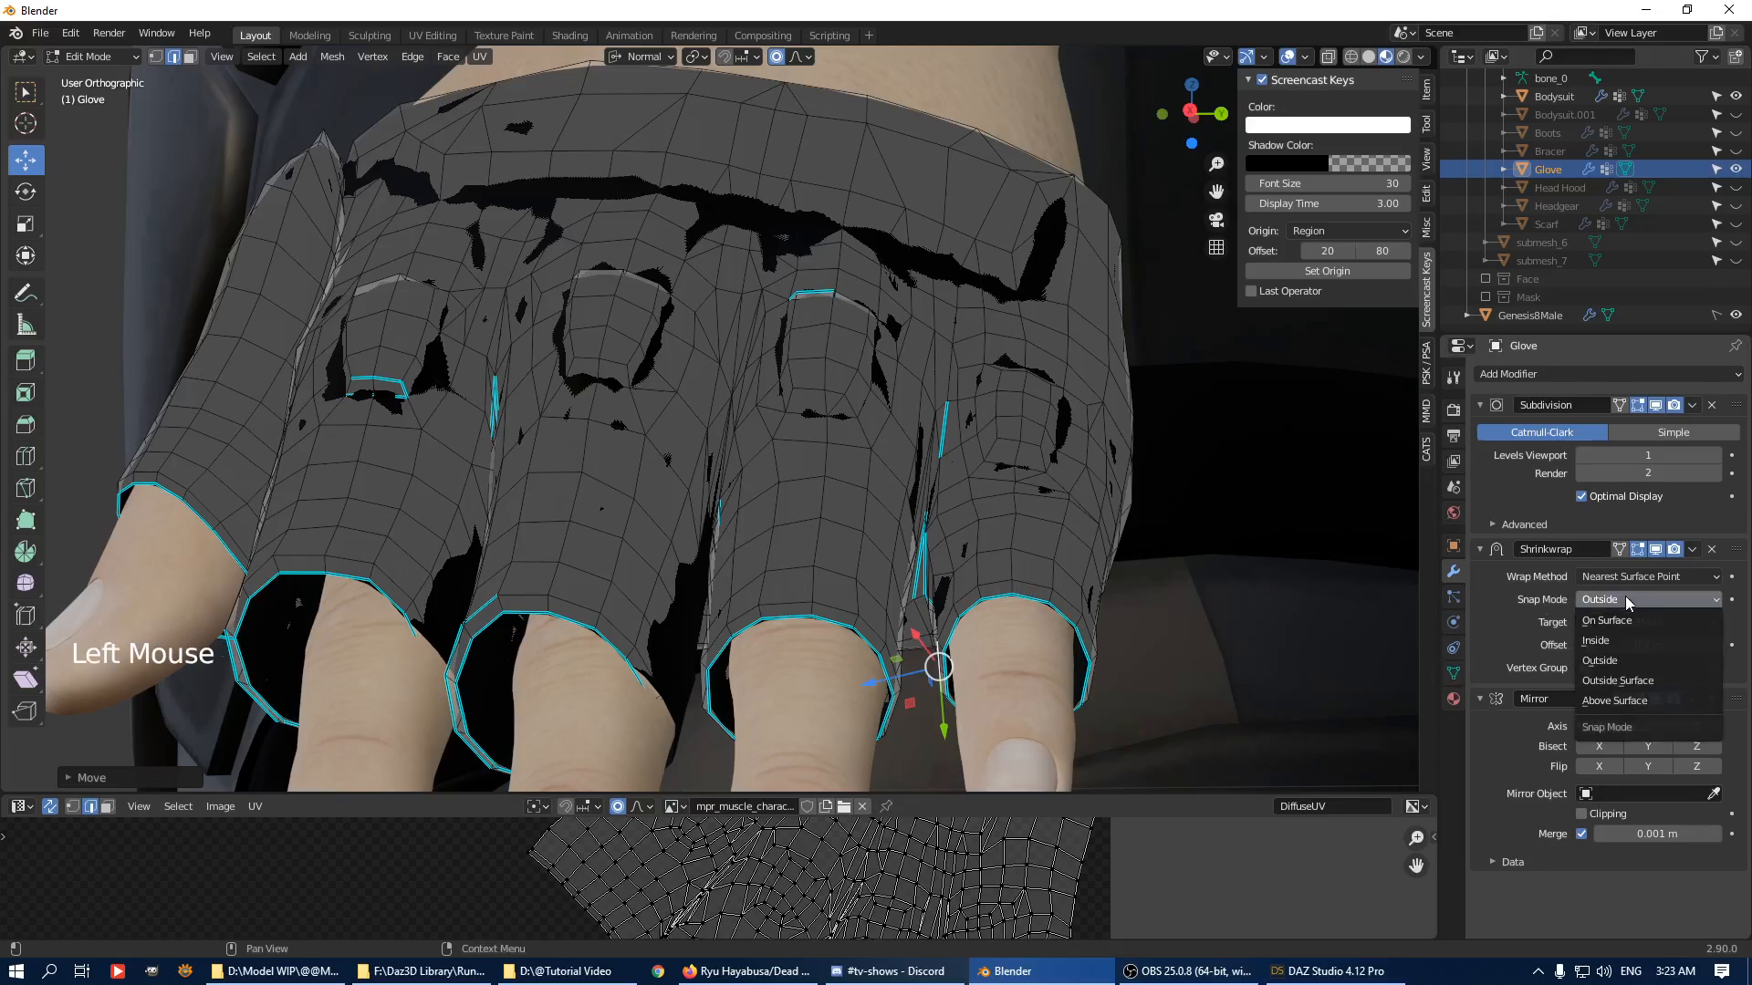
{"action": "left_click", "coordinate": [1619, 681]}
Pull a vertex on the glove's little-finger side inward towards the hand using proportional editing.
{"action": "middle_click_drag", "start_coordinate": [913, 584], "coordinate": [1004, 507]}
{"action": "key", "text": "1"}
{"action": "left_click", "coordinate": [1131, 383]}
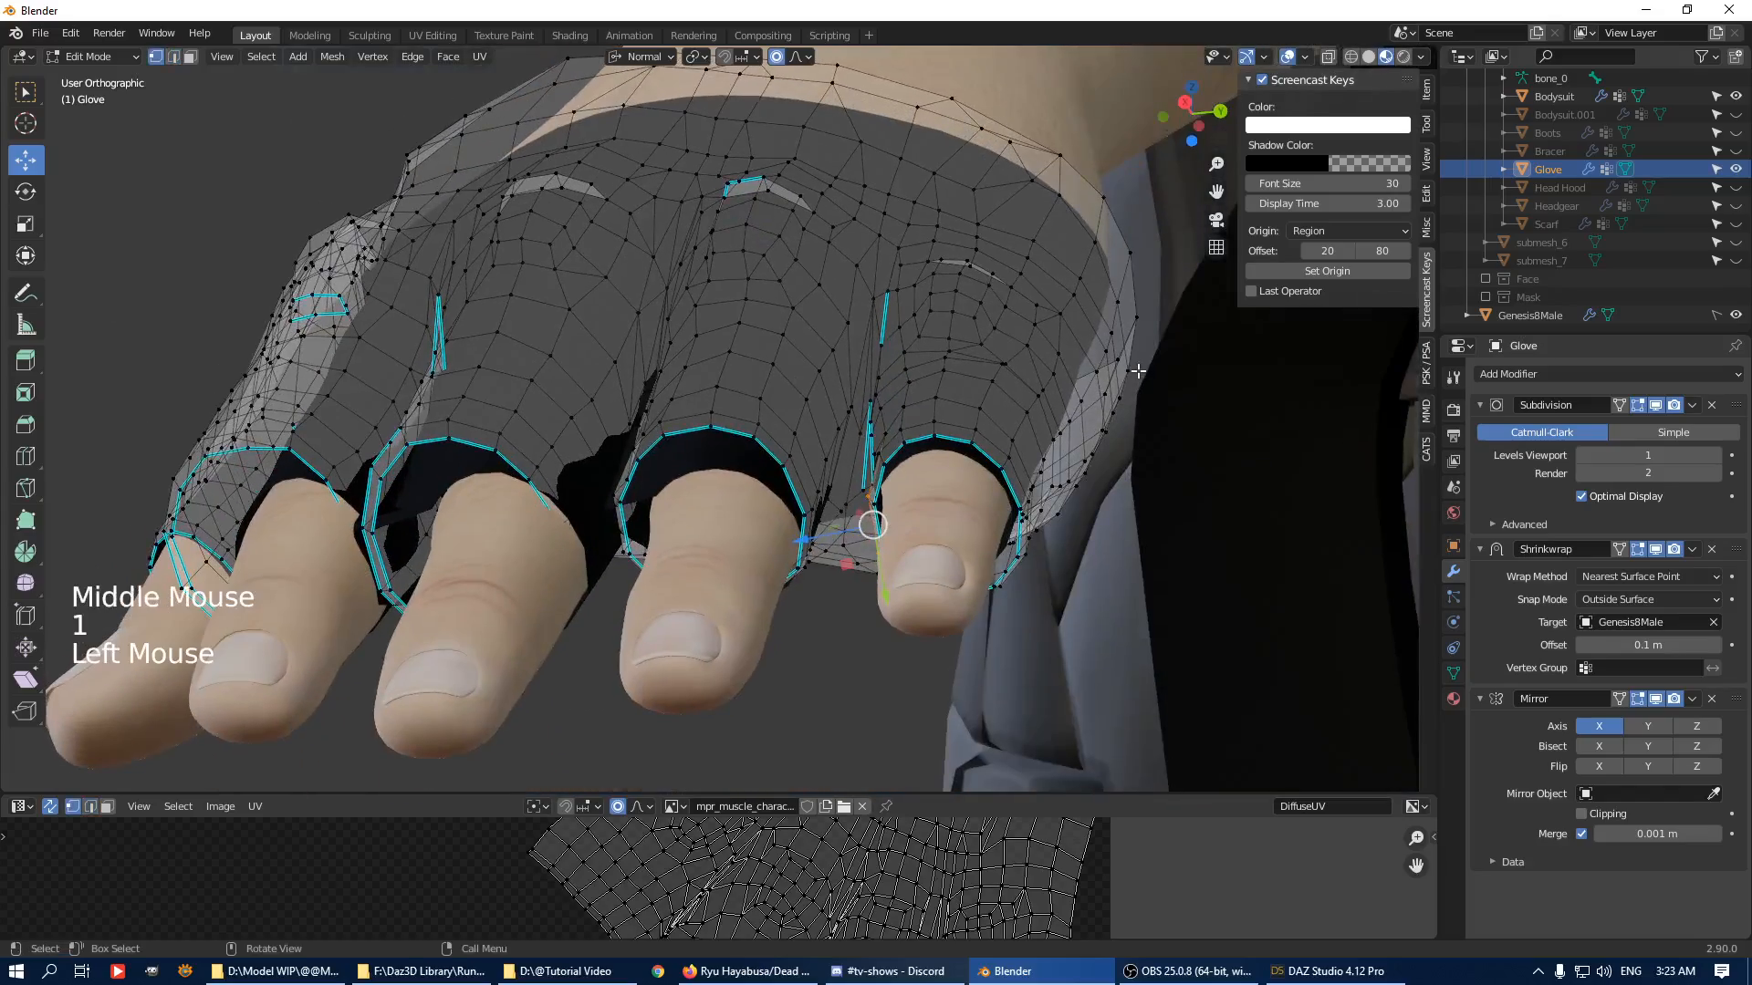
{"action": "middle_click_drag", "start_coordinate": [1132, 383], "coordinate": [1085, 319]}
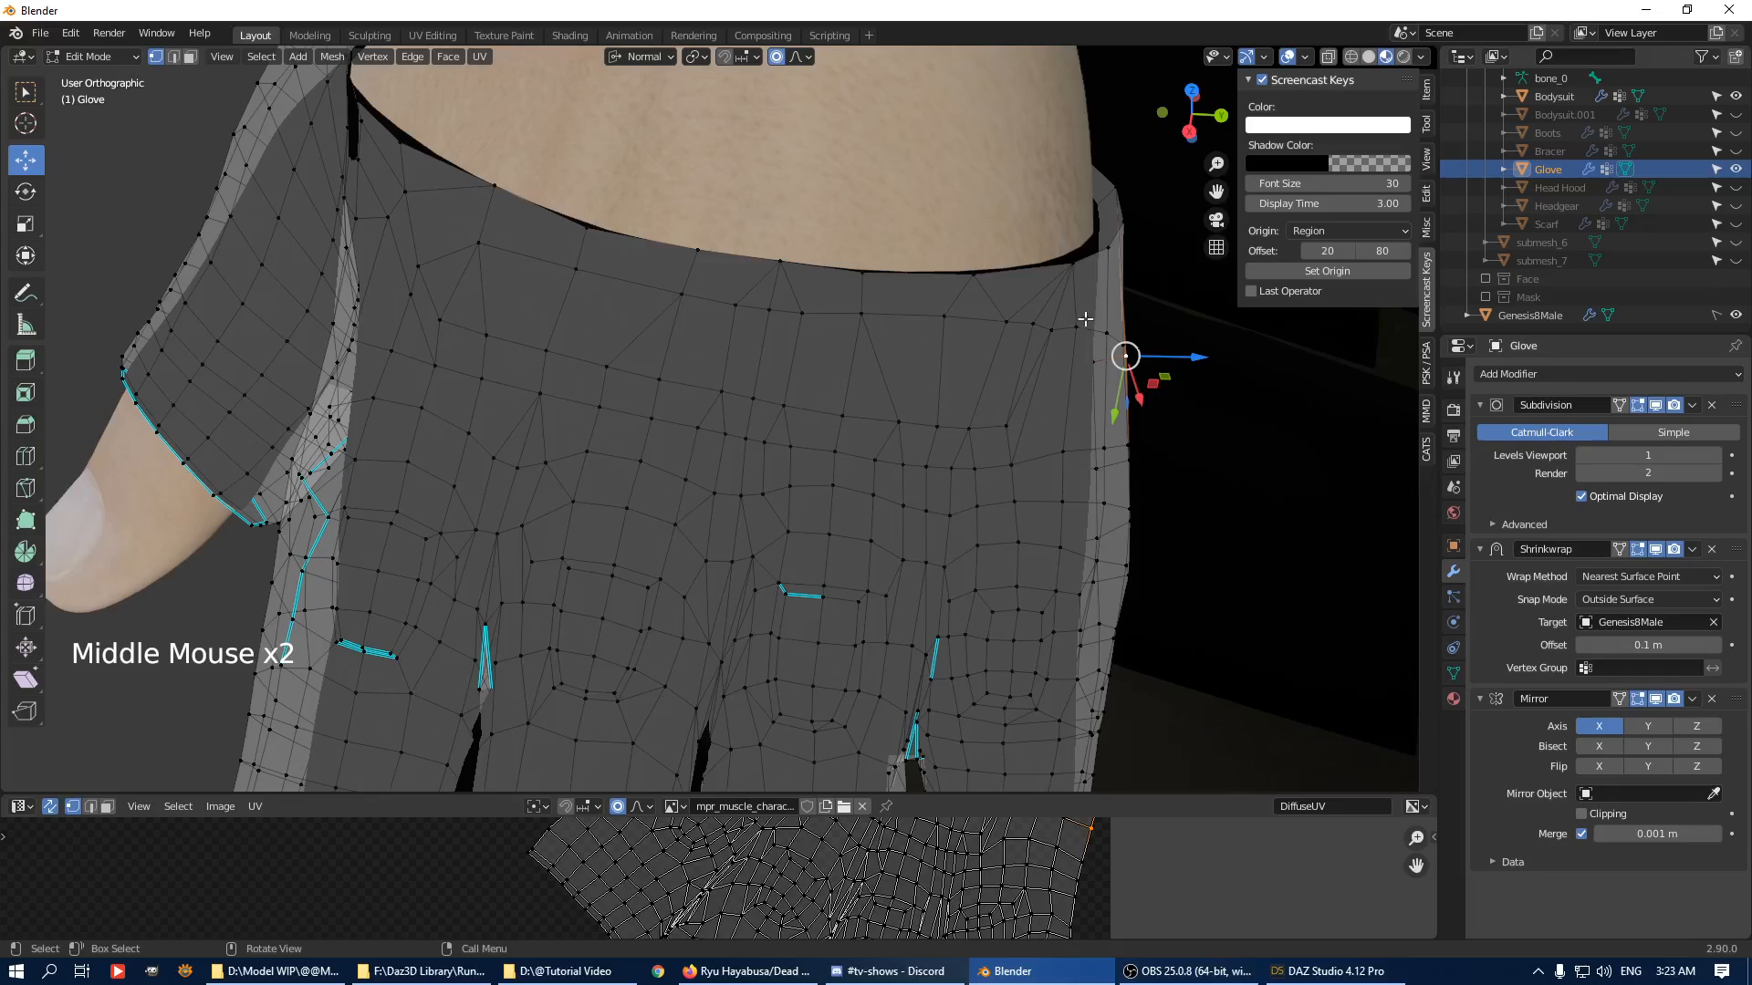
{"action": "left_click", "coordinate": [1129, 450]}
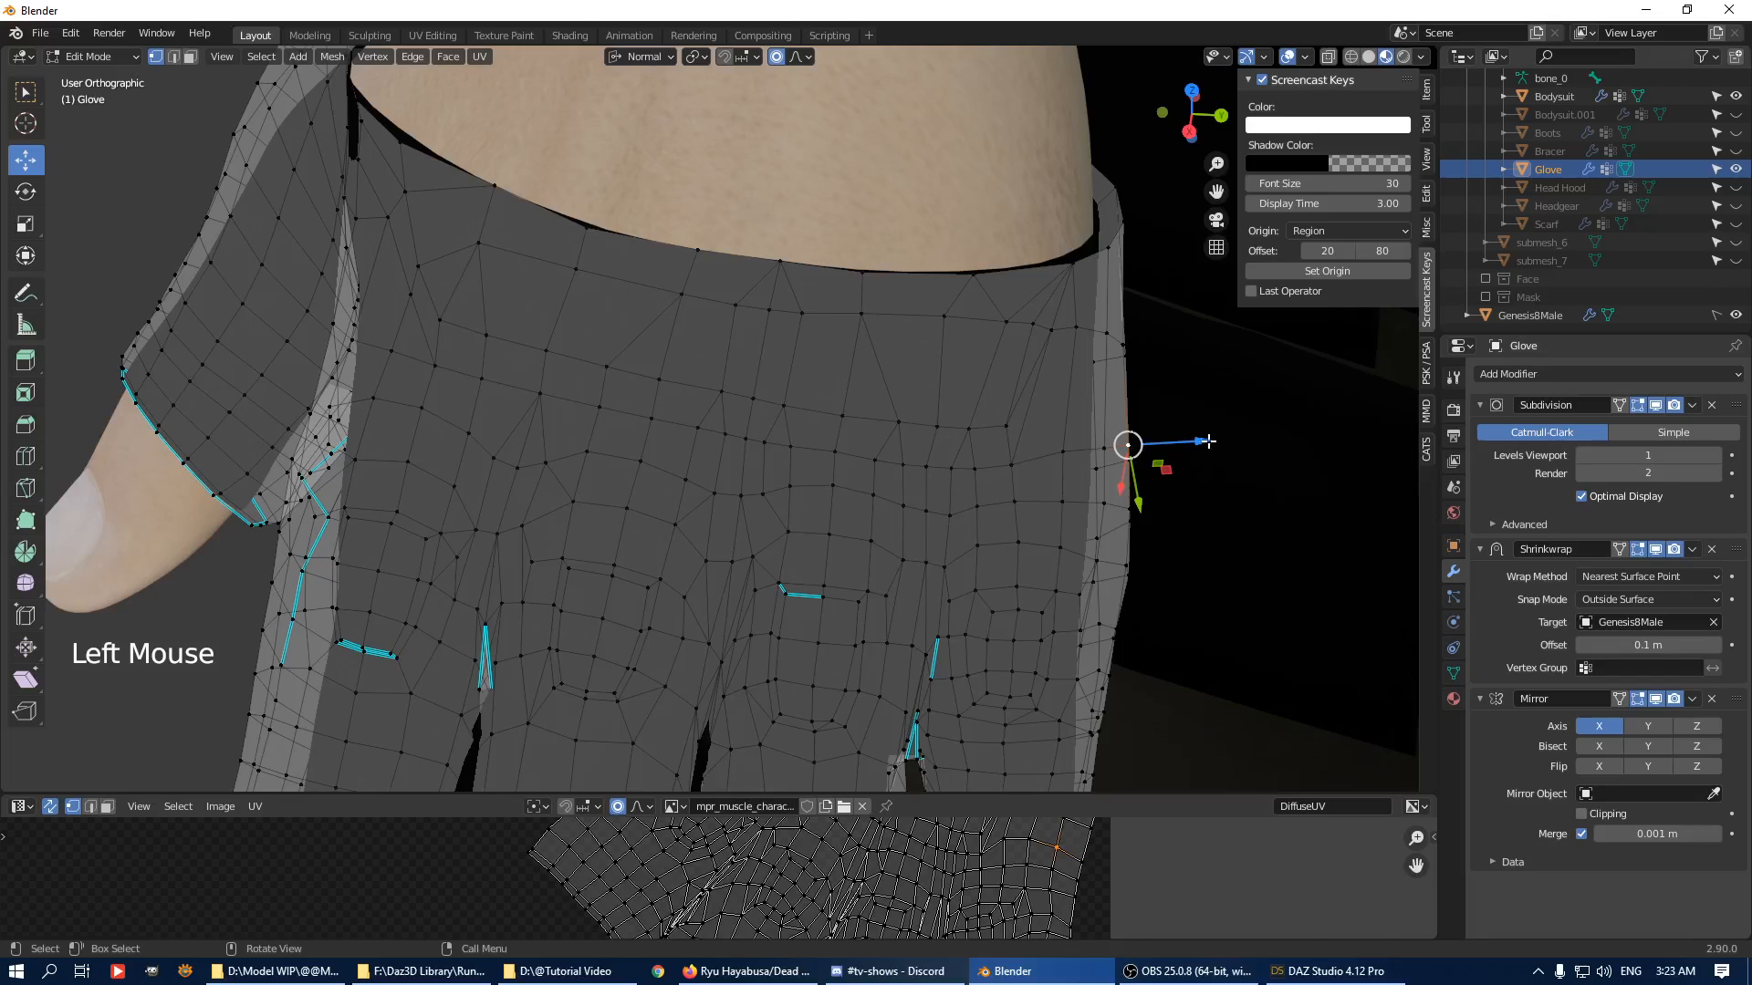
{"action": "left_click_drag", "start_coordinate": [1209, 441], "coordinate": [1172, 438]}
{"action": "scroll", "coordinate": [1174, 438], "scroll_direction": "down", "scroll_amount": 3}
{"action": "scroll", "coordinate": [1167, 527], "scroll_direction": "down", "scroll_amount": 2}
{"action": "middle_click_drag", "start_coordinate": [1167, 527], "coordinate": [1019, 484]}
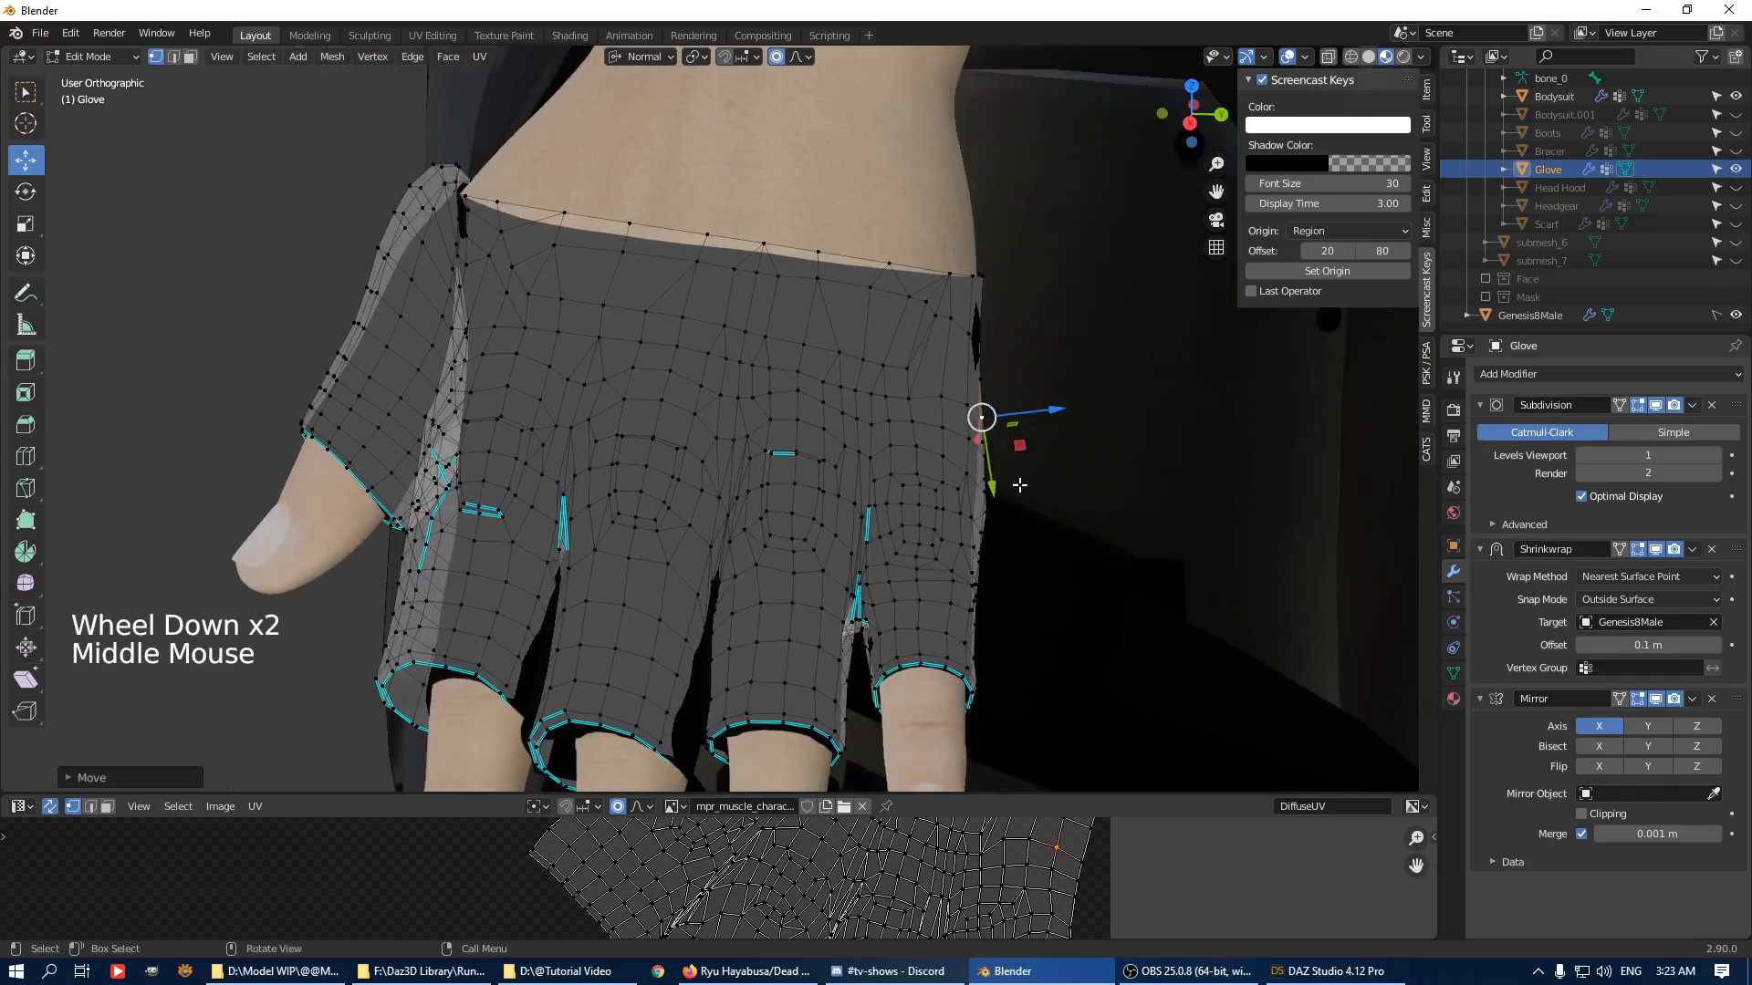
Adjust further vertices lower on the little-finger half of the glove to tighten it around the hand.
{"action": "left_click", "coordinate": [984, 490]}
{"action": "left_click_drag", "start_coordinate": [1051, 485], "coordinate": [1048, 477]}
{"action": "scroll", "coordinate": [1048, 477], "scroll_direction": "down", "scroll_amount": 1}
{"action": "middle_click_drag", "start_coordinate": [1048, 477], "coordinate": [836, 599]}
{"action": "left_click", "coordinate": [827, 575]}
{"action": "left_click_drag", "start_coordinate": [905, 578], "coordinate": [887, 579]}
{"action": "scroll", "coordinate": [891, 578], "scroll_direction": "up", "scroll_amount": 7}
Select the highest knuckle vertices across the fingers and lower them towards the hand.
{"action": "middle_click_drag", "start_coordinate": [887, 579], "coordinate": [848, 290]}
{"action": "middle_click_drag", "start_coordinate": [849, 290], "coordinate": [835, 278]}
{"action": "left_click", "coordinate": [835, 281]}
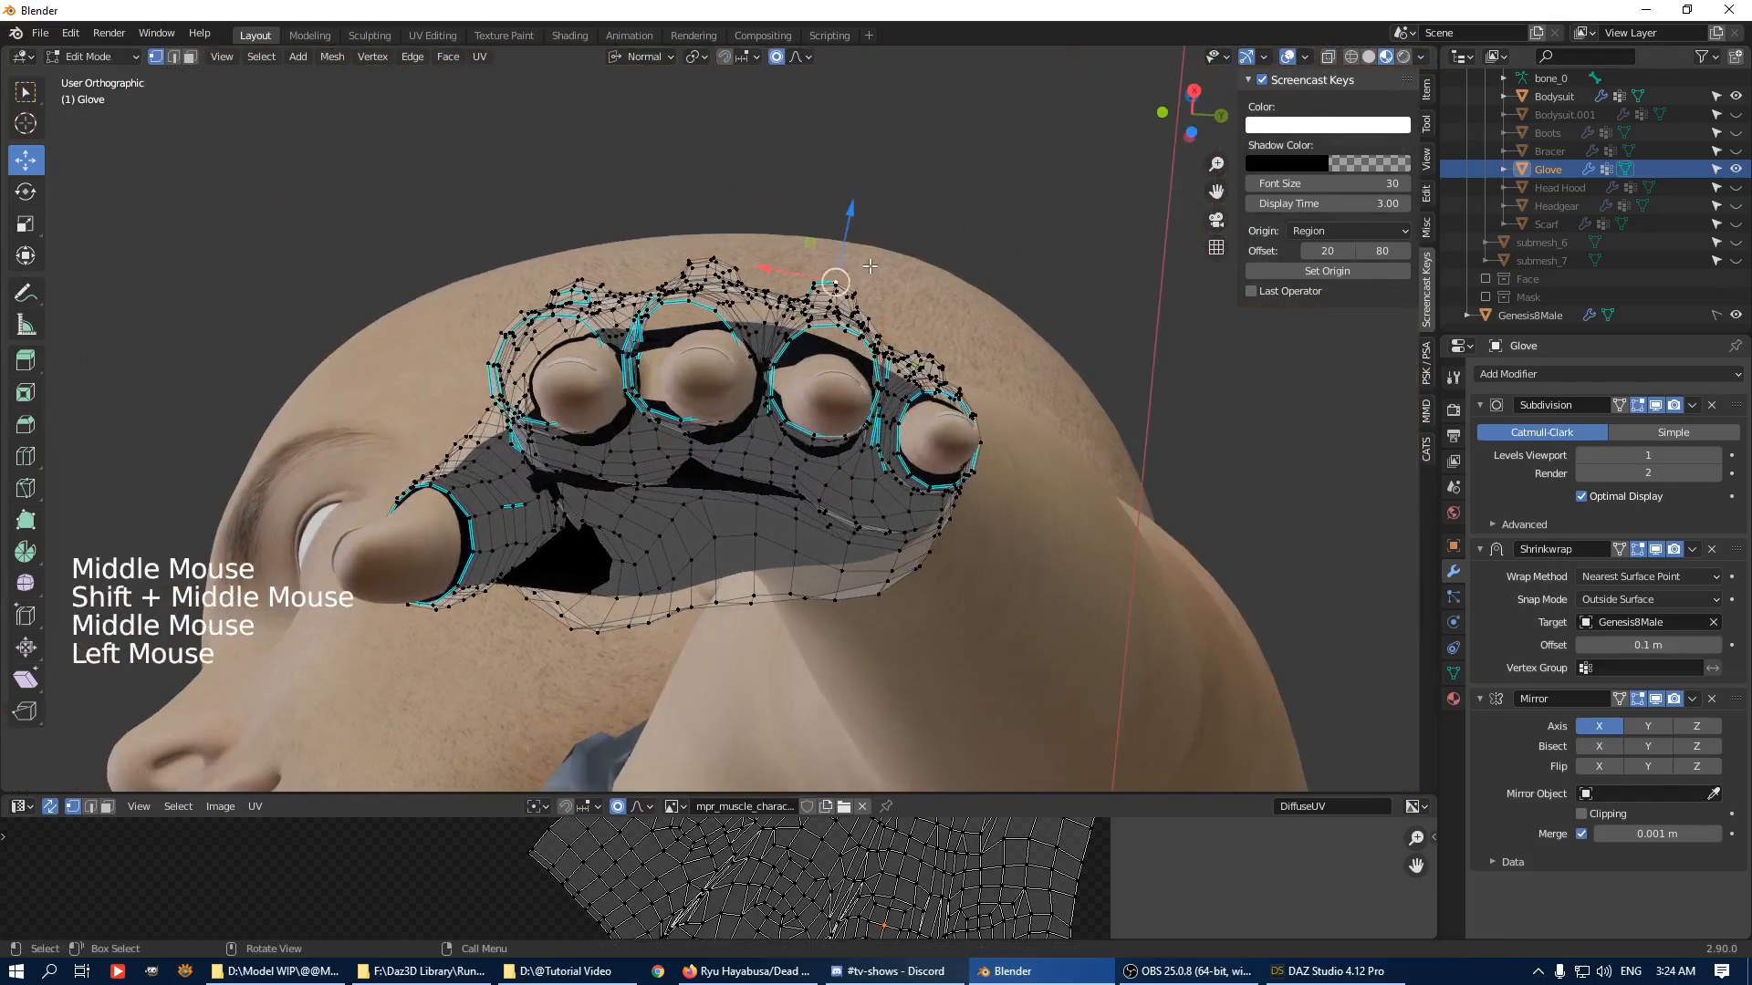
{"action": "left_click", "coordinate": [713, 259], "text": "shift"}
{"action": "left_click", "coordinate": [704, 237]}
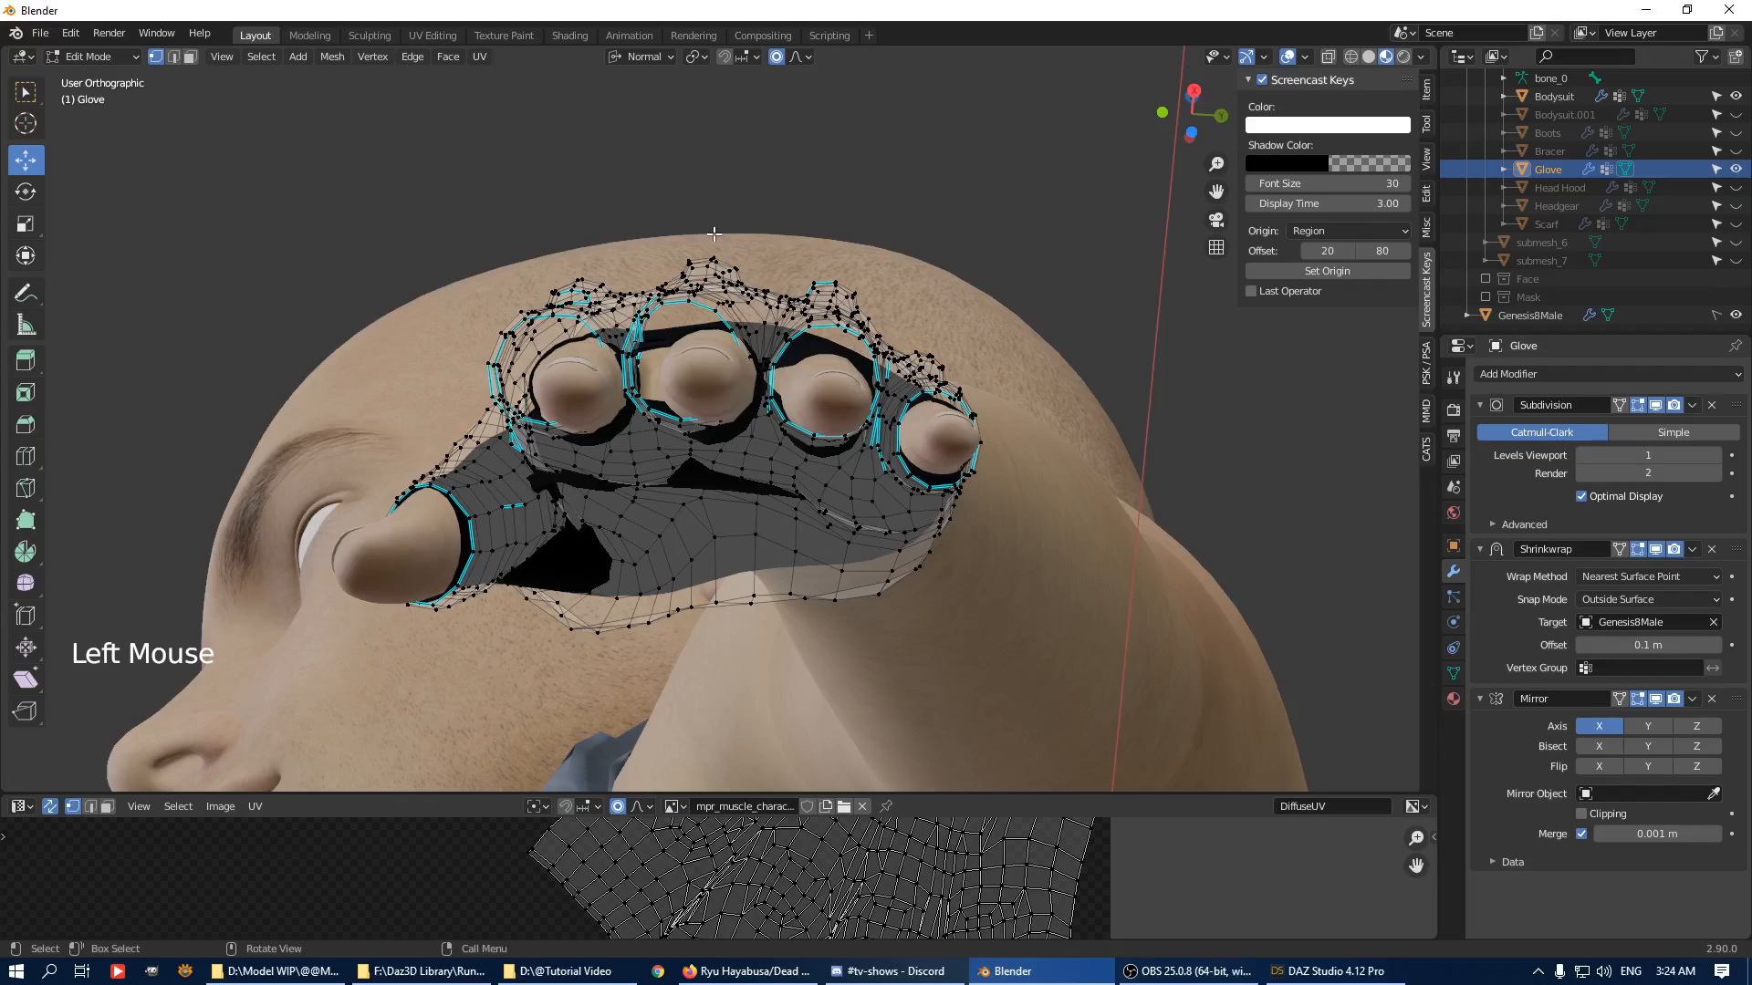
{"action": "key", "text": "ctrl+z"}
{"action": "left_click_drag", "start_coordinate": [719, 227], "coordinate": [720, 281]}
{"action": "scroll", "coordinate": [718, 248], "scroll_direction": "down", "scroll_amount": 13}
Adjust the ring finger's knuckle vertex and pull both sides of its finger sleeve inward.
{"action": "middle_click_drag", "start_coordinate": [720, 280], "coordinate": [801, 521]}
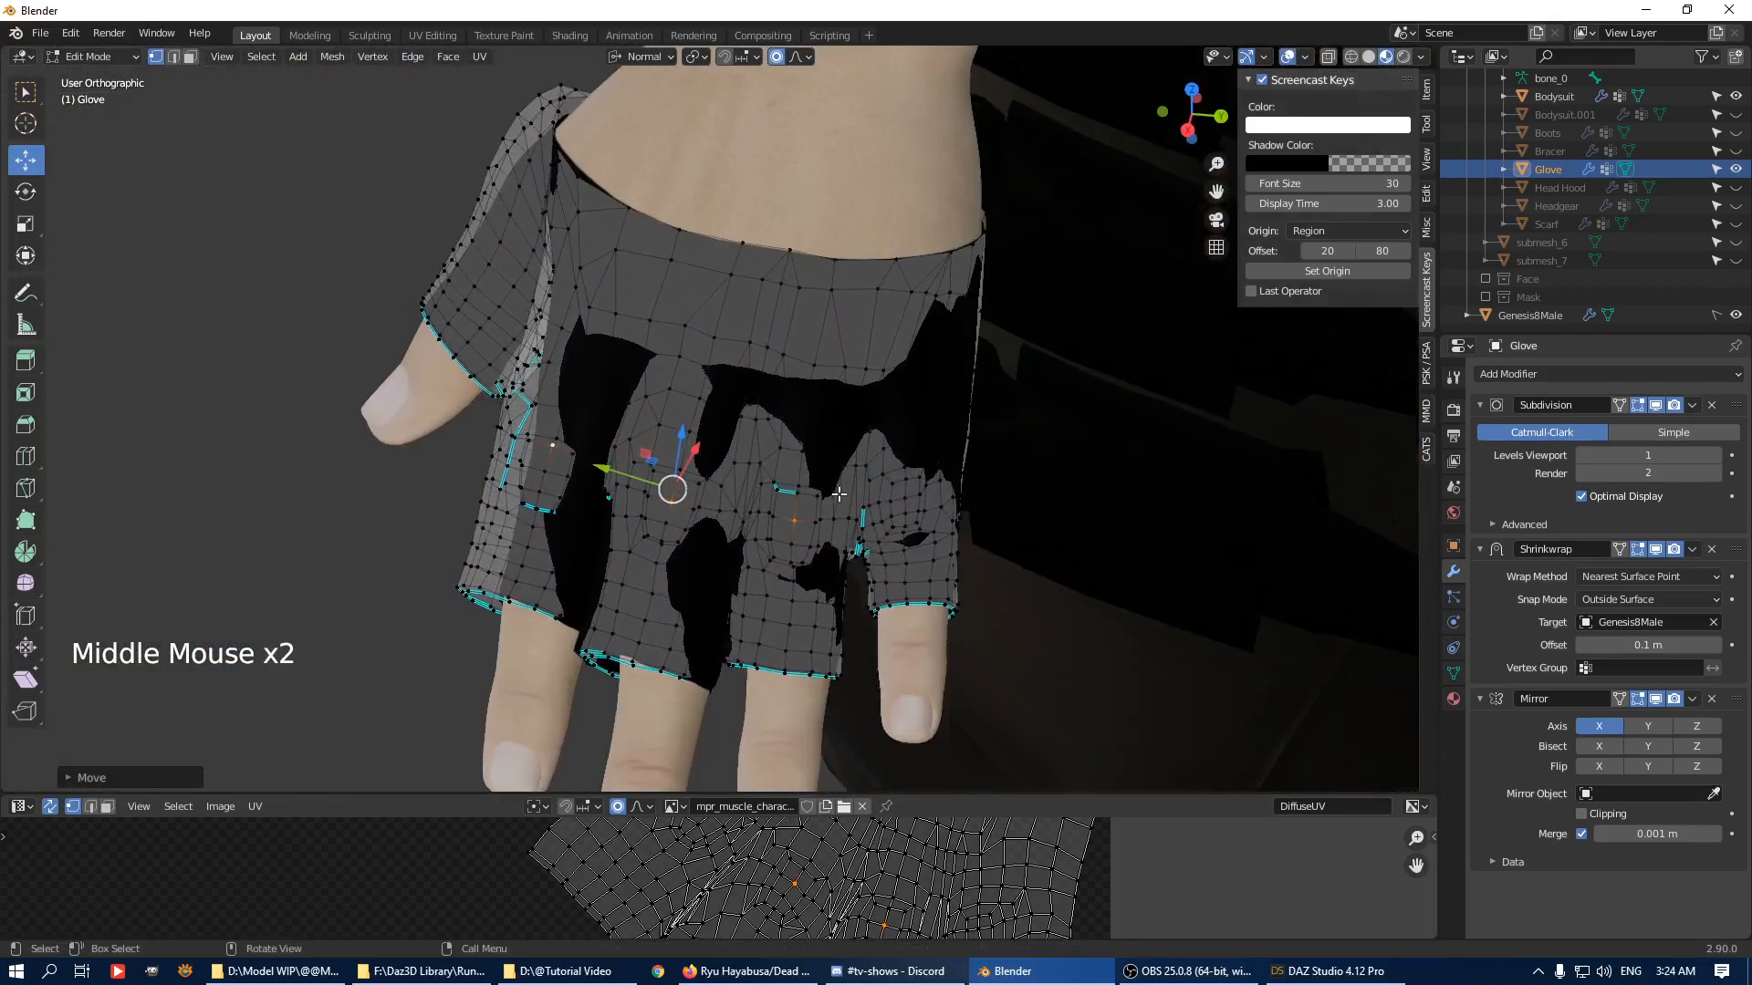
{"action": "left_click", "coordinate": [801, 521]}
{"action": "left_click_drag", "start_coordinate": [751, 529], "coordinate": [816, 593]}
{"action": "scroll", "coordinate": [760, 515], "scroll_direction": "up", "scroll_amount": 6}
{"action": "left_click", "coordinate": [856, 617]}
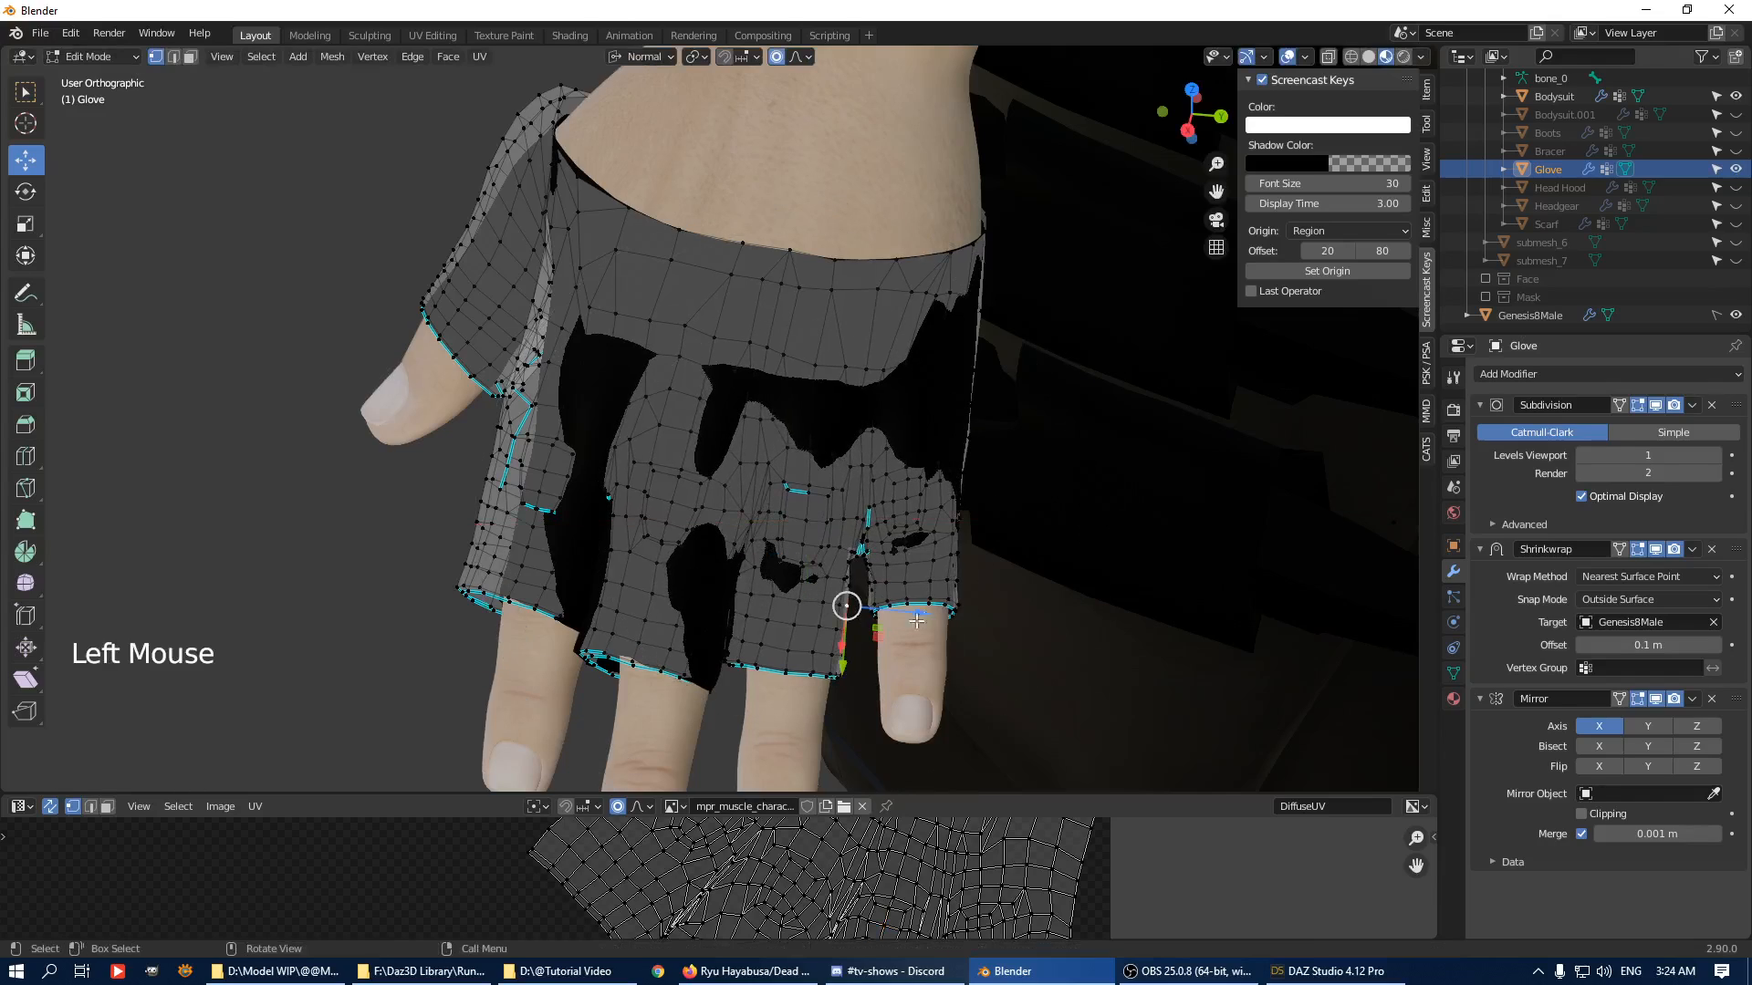
{"action": "left_click_drag", "start_coordinate": [916, 615], "coordinate": [909, 614]}
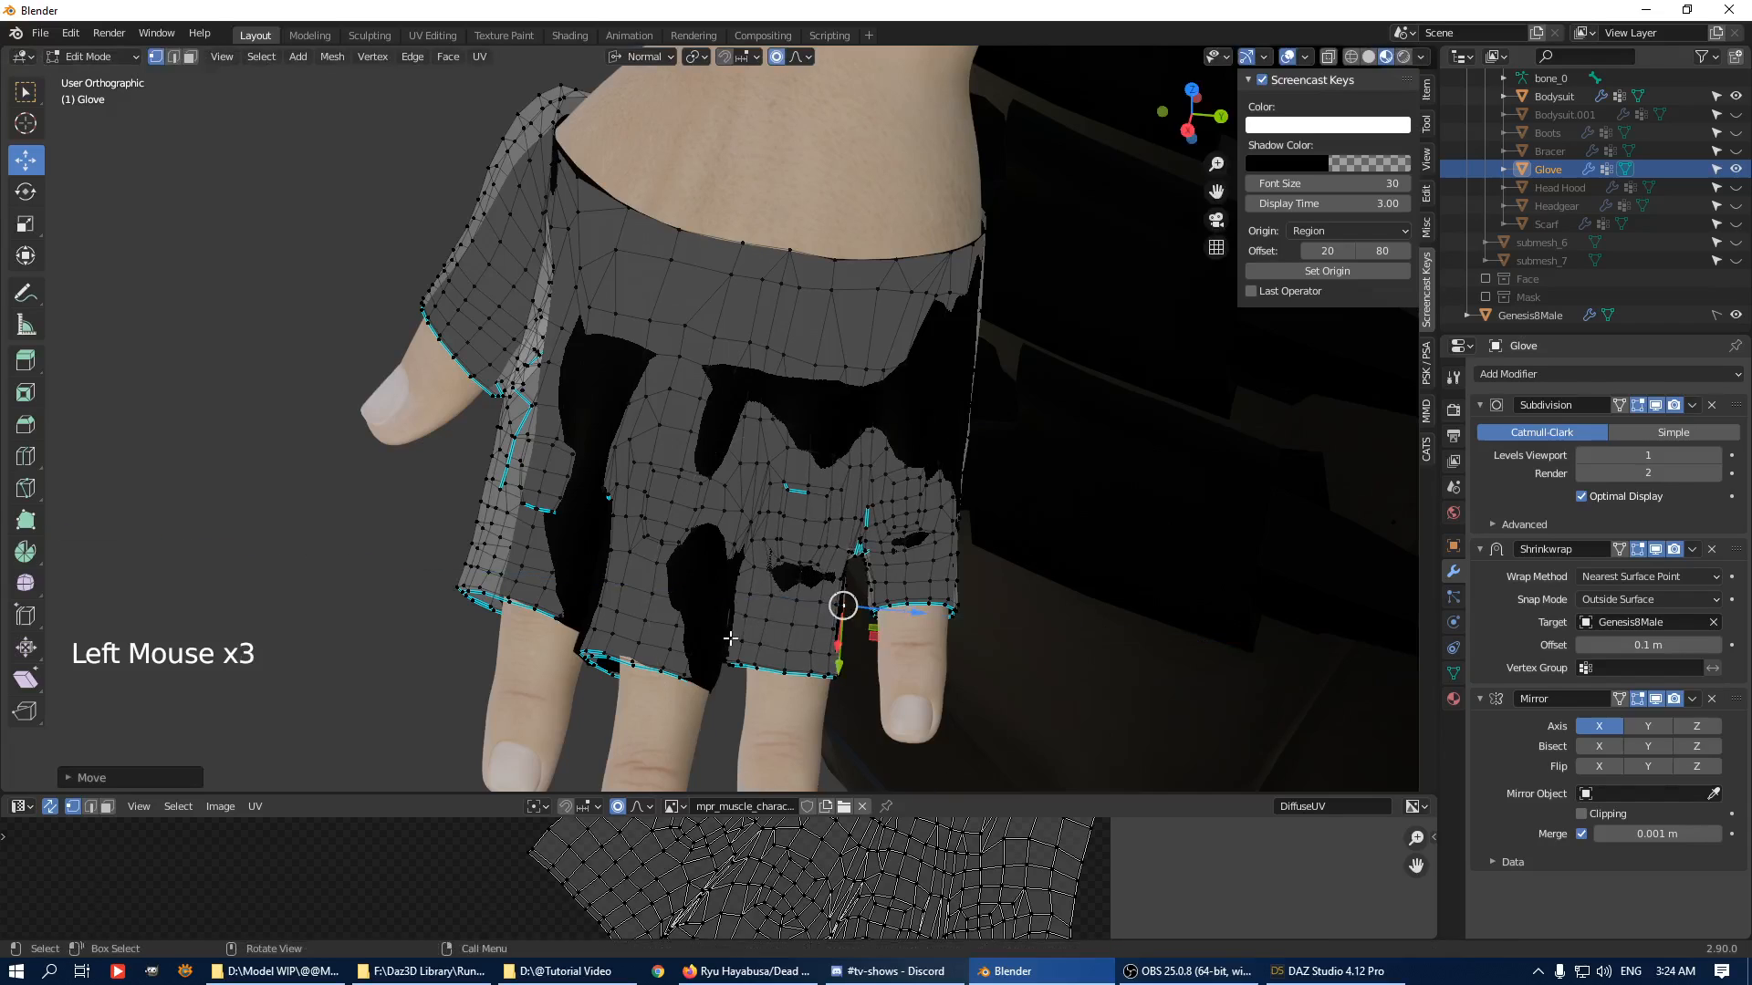
{"action": "left_click", "coordinate": [730, 638]}
{"action": "left_click_drag", "start_coordinate": [686, 626], "coordinate": [699, 629]}
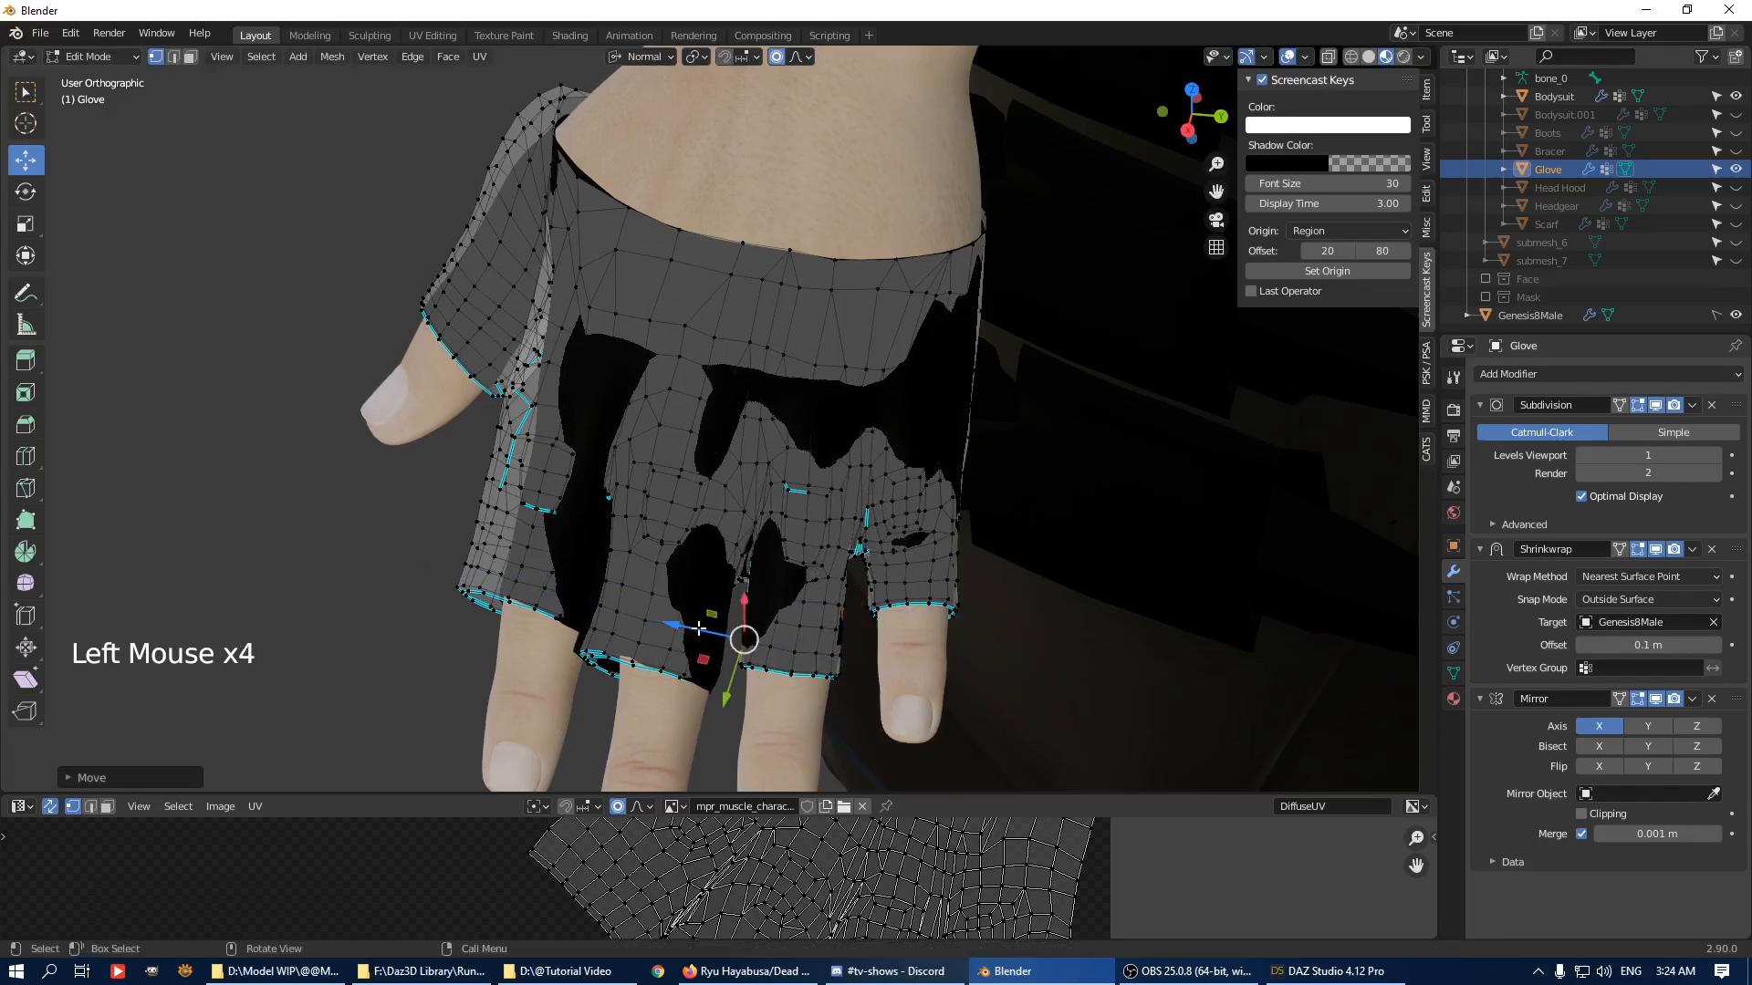
Pull the index-facing side of the middle finger's opening inward and adjust its knuckle vertex.
{"action": "middle_click_drag", "start_coordinate": [699, 629], "coordinate": [666, 629]}
{"action": "left_click", "coordinate": [634, 632]}
{"action": "left_click", "coordinate": [623, 632]}
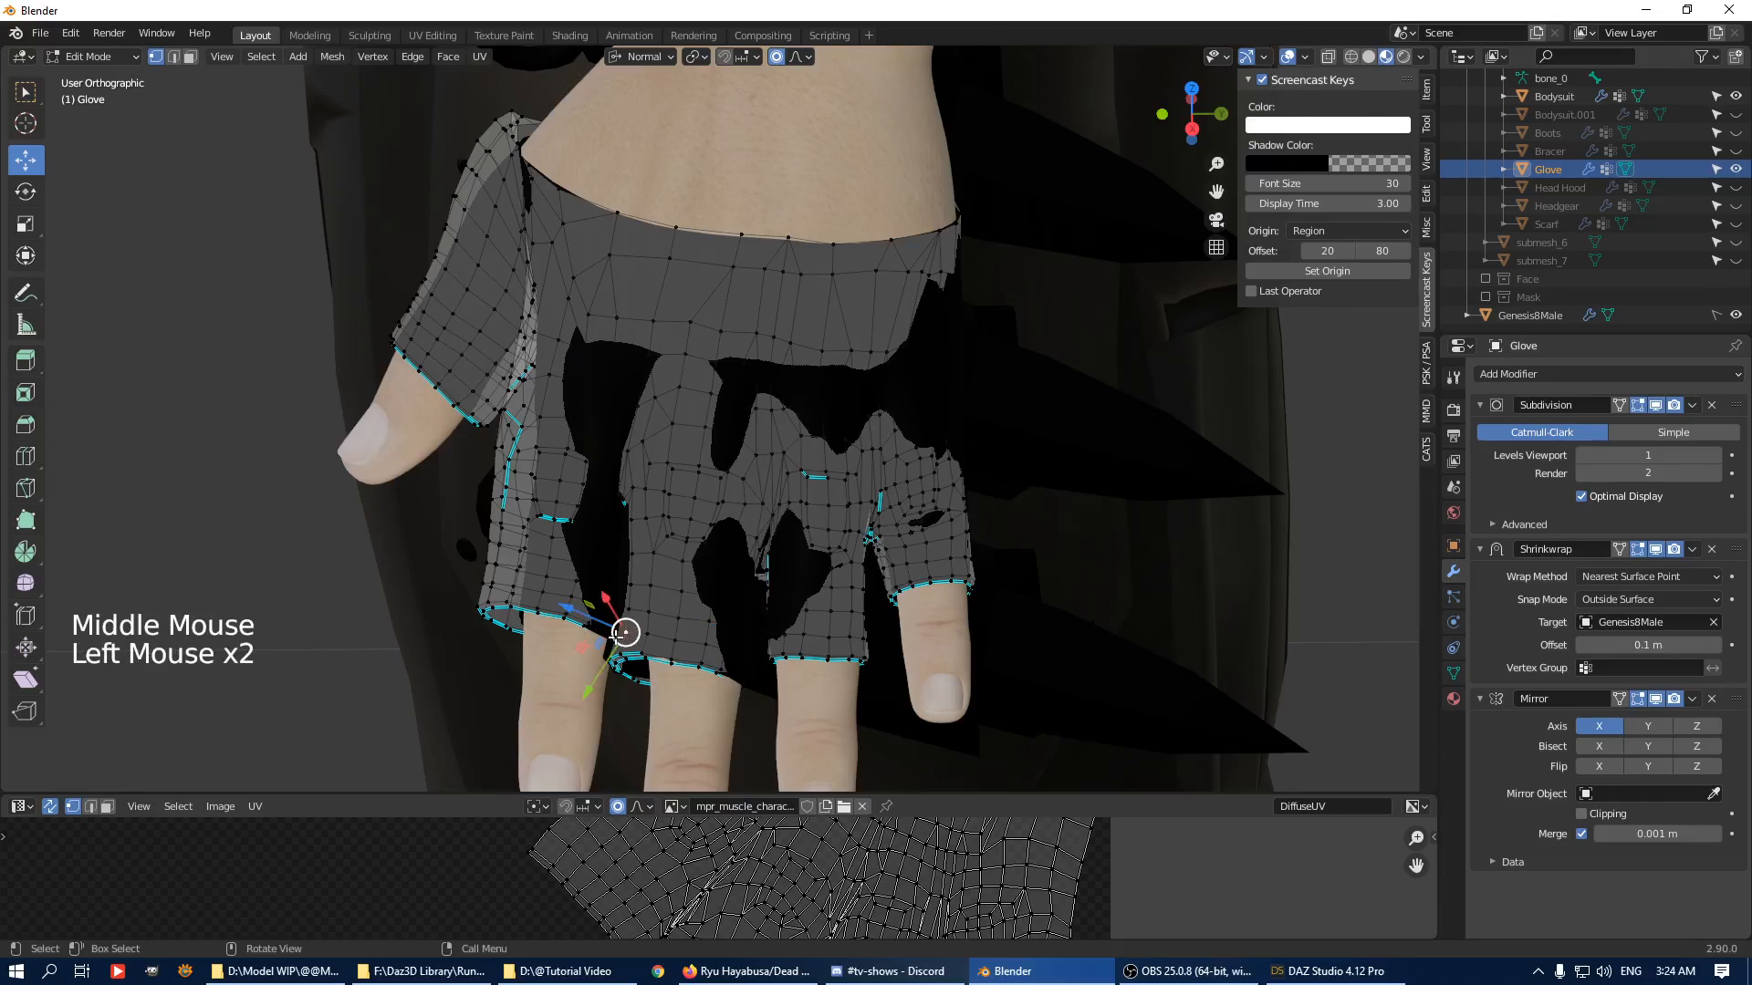
{"action": "left_click_drag", "start_coordinate": [581, 641], "coordinate": [596, 610]}
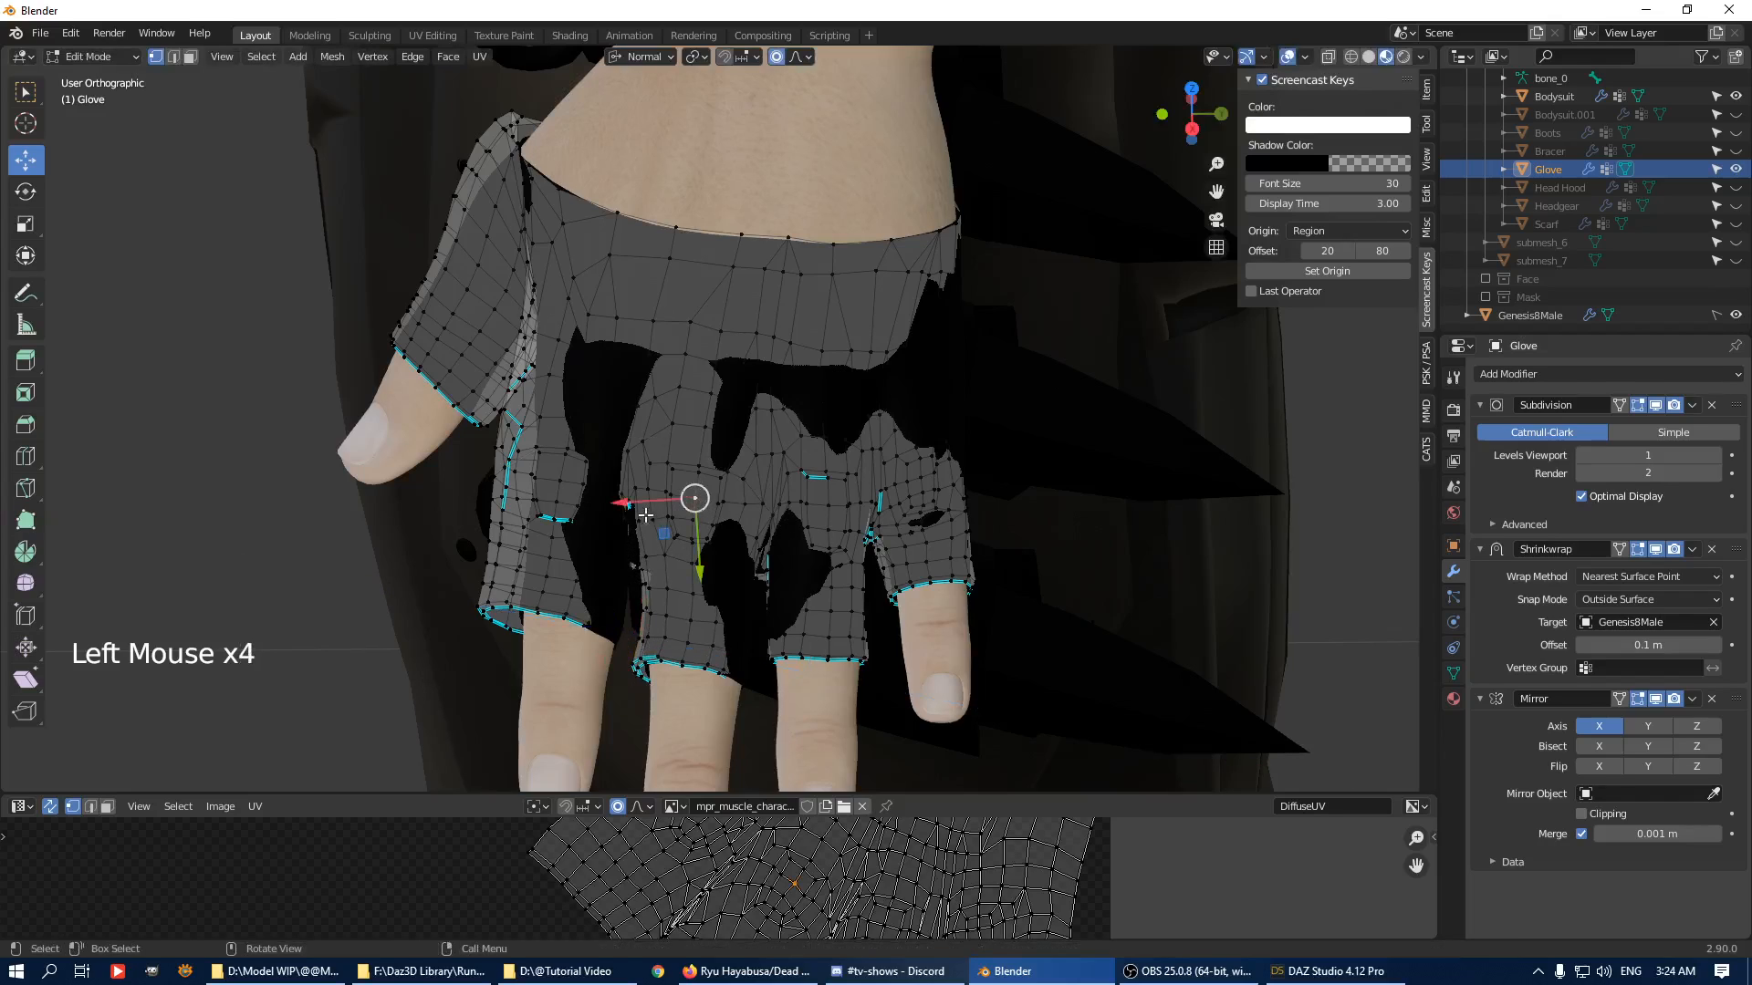
{"action": "left_click_drag", "start_coordinate": [628, 507], "coordinate": [642, 506]}
Adjust vertices along the index finger sleeve and its side facing the thumb.
{"action": "middle_click_drag", "start_coordinate": [604, 569], "coordinate": [696, 531], "text": "shift"}
{"action": "left_click", "coordinate": [585, 539]}
{"action": "left_click_drag", "start_coordinate": [538, 526], "coordinate": [536, 526]}
{"action": "left_click", "coordinate": [606, 397]}
{"action": "left_click", "coordinate": [545, 406]}
{"action": "left_click_drag", "start_coordinate": [545, 406], "coordinate": [578, 400]}
Adjust vertices on the index finger's knuckle and on the back of the hand above it.
{"action": "middle_click_drag", "start_coordinate": [754, 428], "coordinate": [829, 402]}
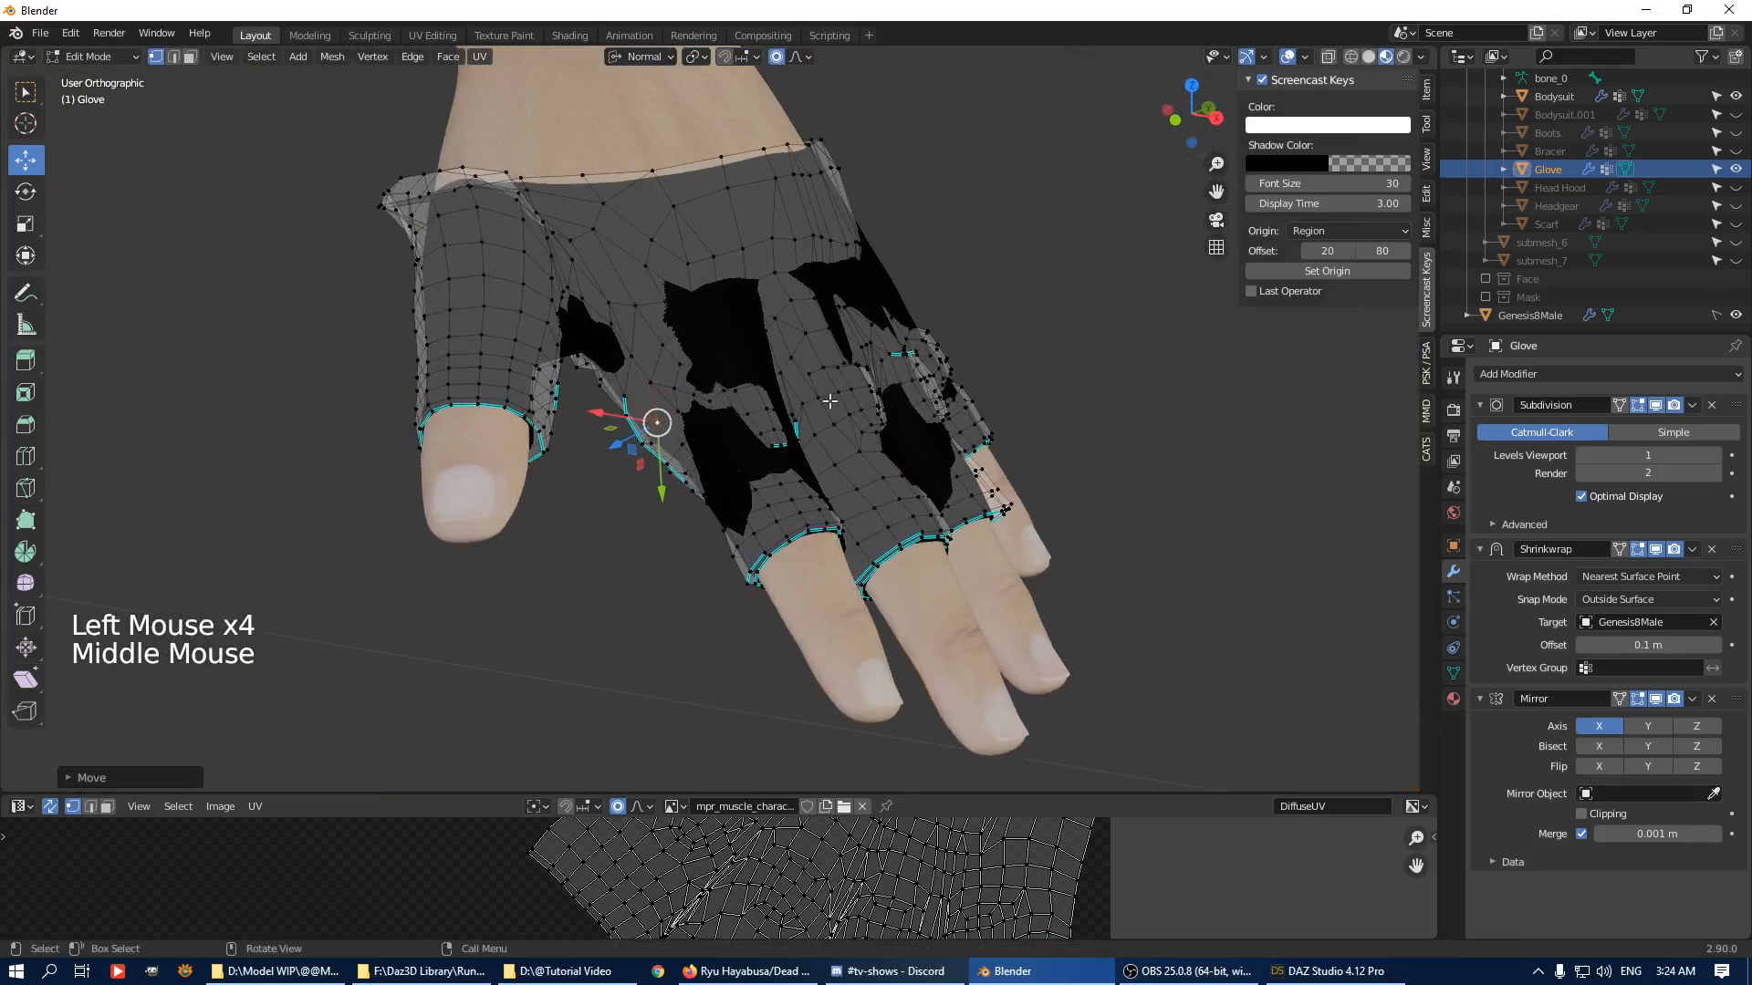
{"action": "left_click", "coordinate": [772, 416]}
{"action": "left_click", "coordinate": [772, 416]}
{"action": "left_click_drag", "start_coordinate": [801, 388], "coordinate": [794, 388]}
{"action": "left_click", "coordinate": [789, 310]}
{"action": "left_click_drag", "start_coordinate": [764, 294], "coordinate": [779, 280]}
Move the middle finger opening's hem vertex on the index side inward against the finger.
{"action": "mouse_move", "coordinate": [917, 315]}
{"action": "middle_mouse_down"}
{"action": "mouse_move", "coordinate": [782, 290]}
{"action": "mouse_move", "coordinate": [837, 172]}
{"action": "mouse_move", "coordinate": [803, 294]}
{"action": "mouse_move", "coordinate": [900, 332]}
{"action": "middle_mouse_up"}
{"action": "scroll", "coordinate": [803, 294], "scroll_direction": "up", "scroll_amount": 2}
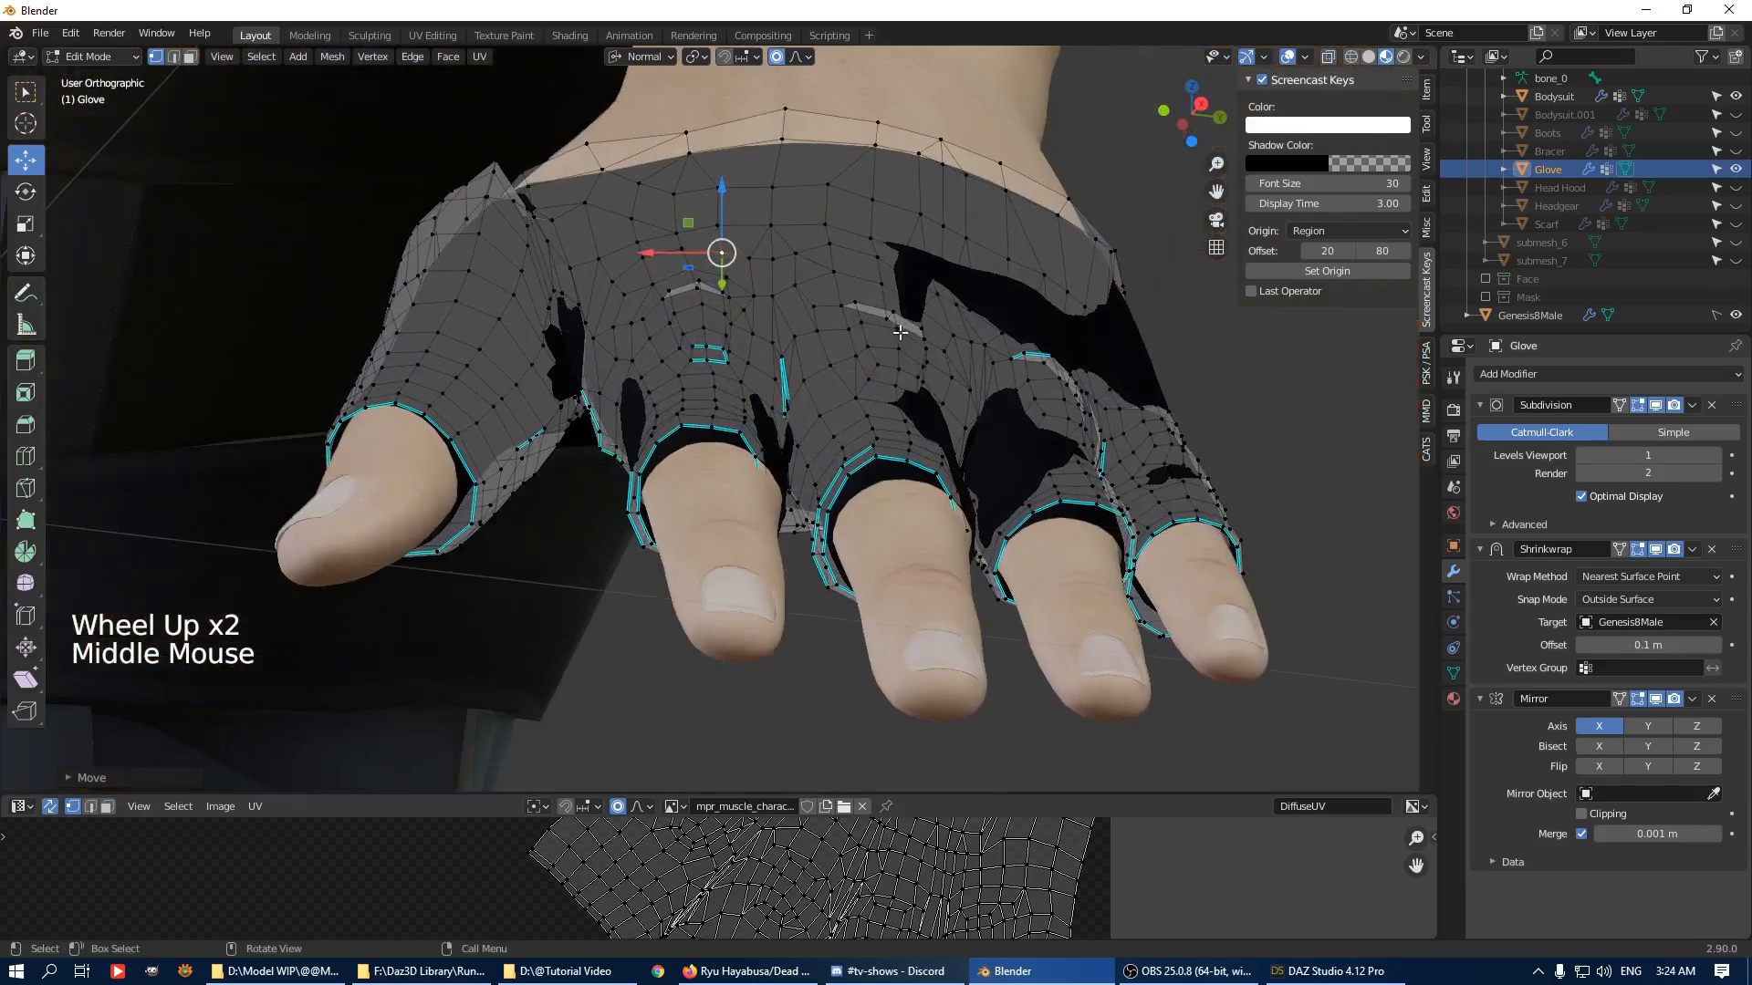
{"action": "left_click", "coordinate": [867, 467]}
{"action": "middle_click_drag", "start_coordinate": [868, 461], "coordinate": [845, 700]}
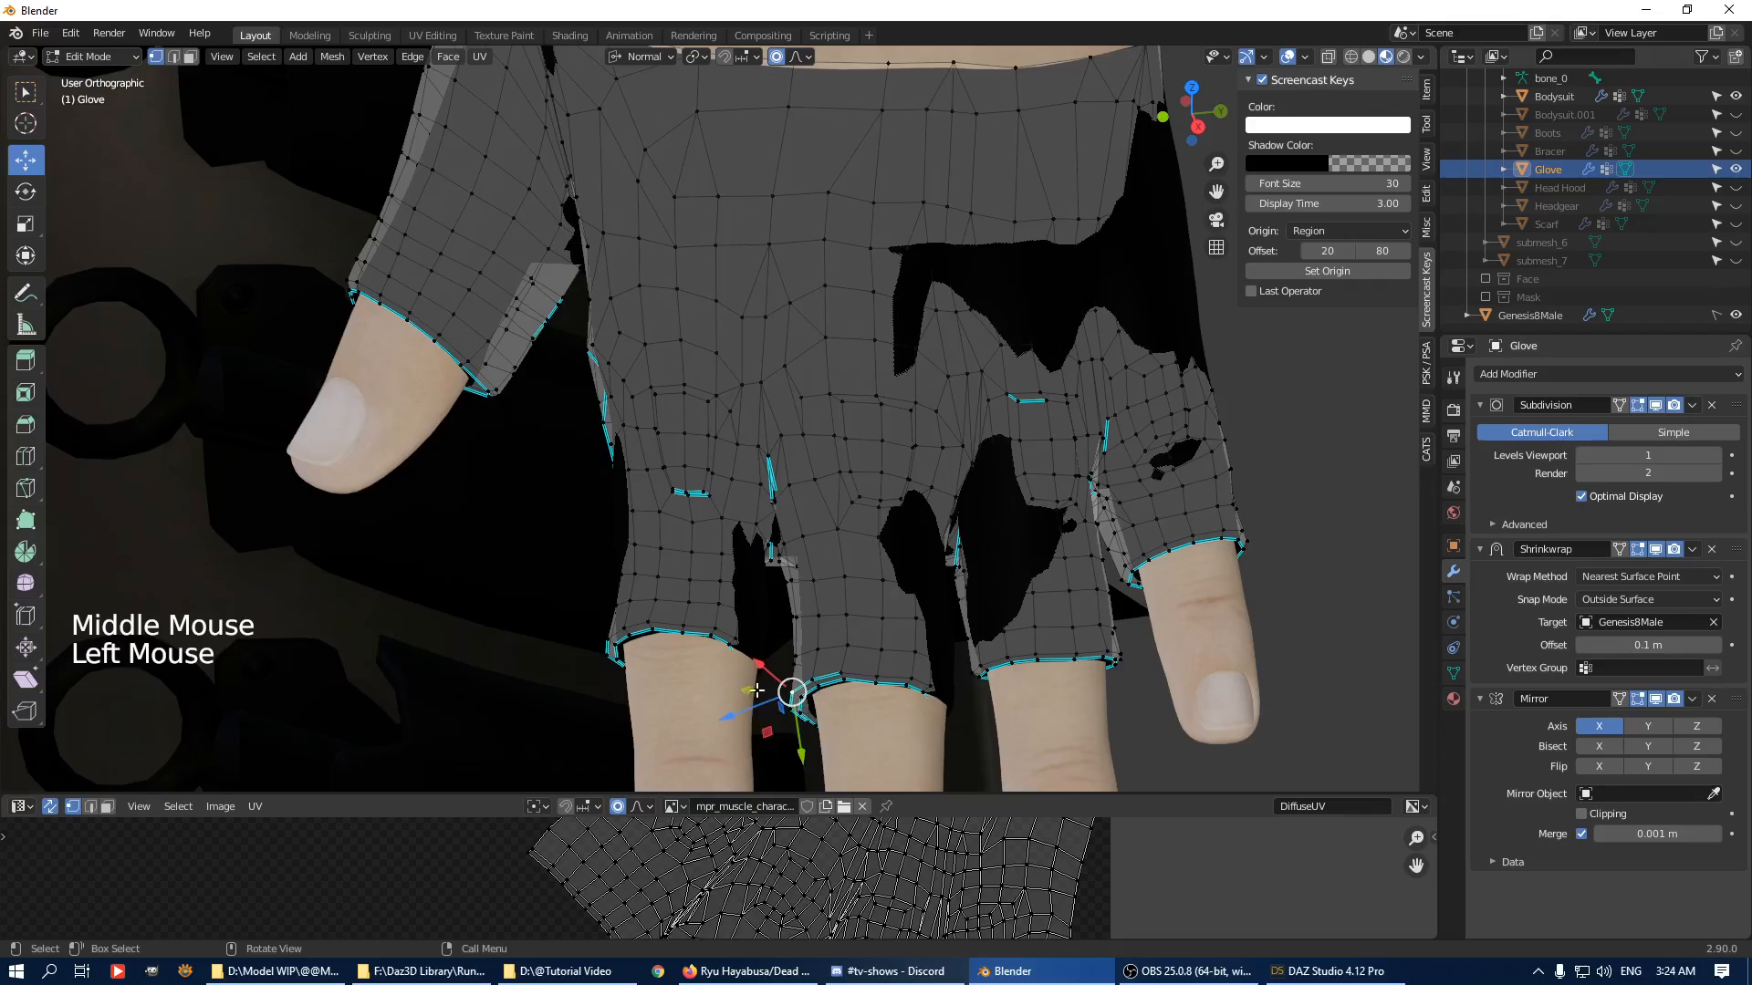
{"action": "left_click_drag", "start_coordinate": [744, 712], "coordinate": [766, 710]}
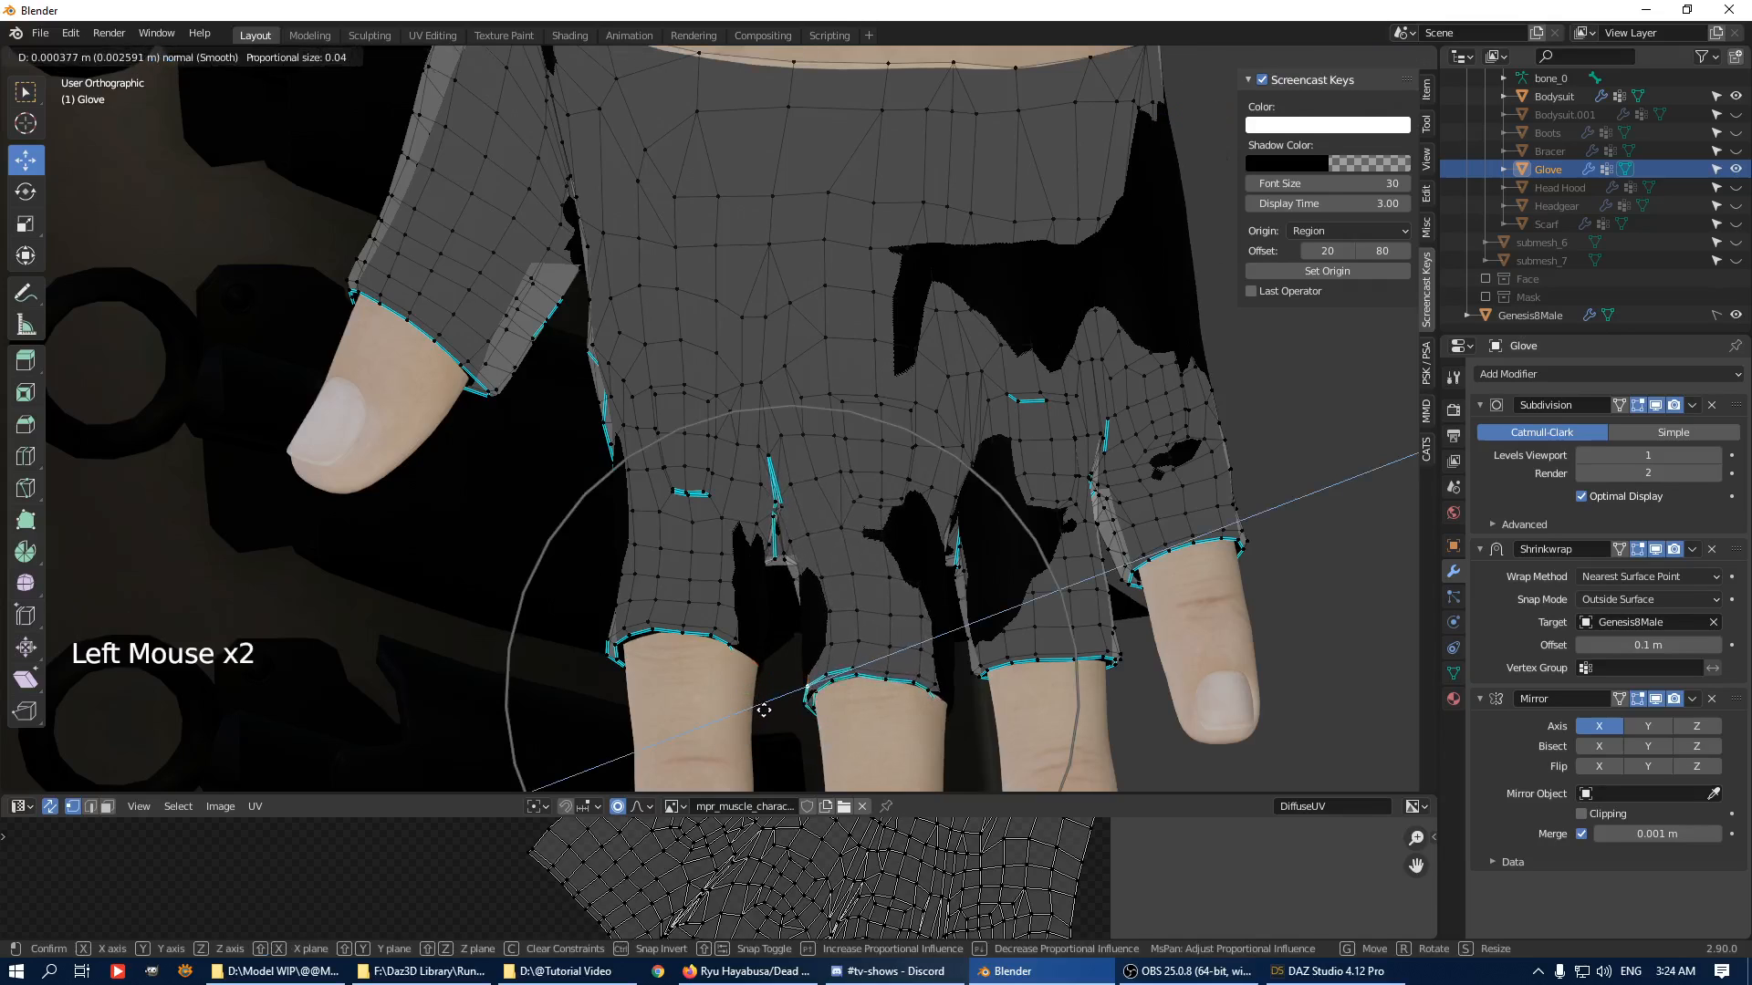
Move the vertex in the gap between the middle and ring fingers using a smaller proportional influence.
{"action": "middle_click_drag", "start_coordinate": [763, 710], "coordinate": [931, 498]}
{"action": "left_click", "coordinate": [932, 449]}
{"action": "left_click_drag", "start_coordinate": [871, 459], "coordinate": [845, 457]}
{"action": "scroll", "coordinate": [841, 463], "scroll_direction": "up", "scroll_amount": 7}
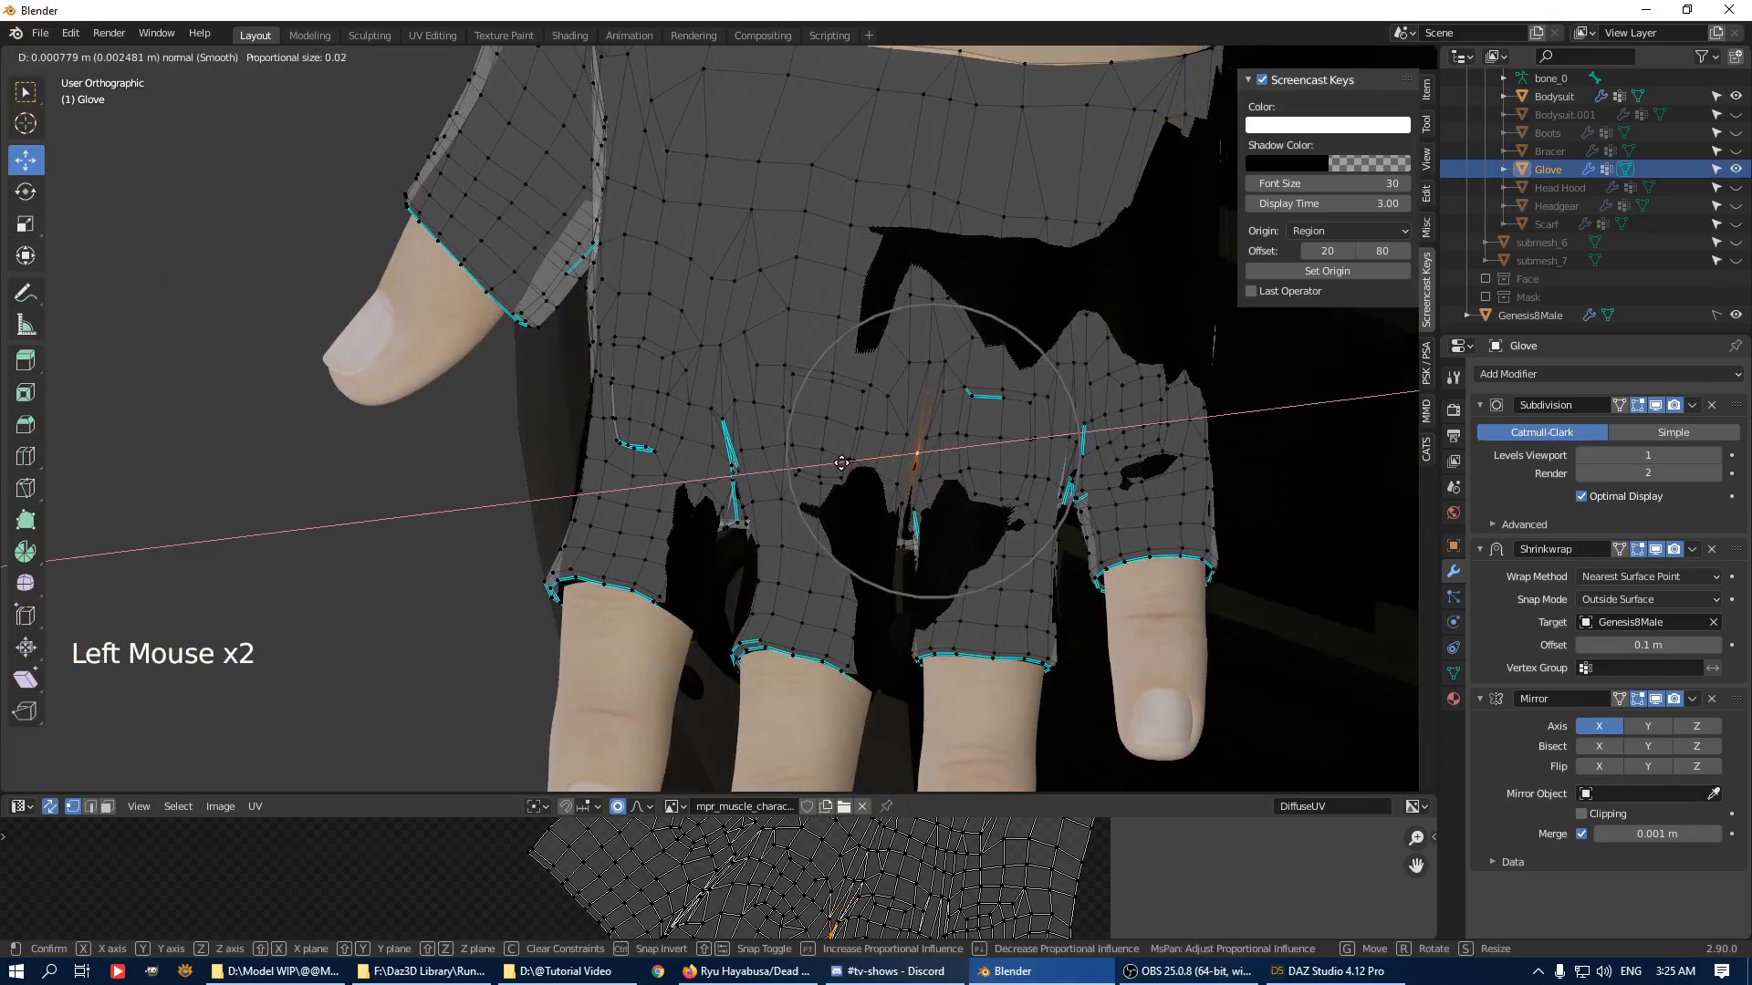
{"action": "left_click", "coordinate": [841, 463]}
Reposition a palm vertex below the little finger's base using proportional editing.
{"action": "middle_click_drag", "start_coordinate": [841, 463], "coordinate": [1045, 446]}
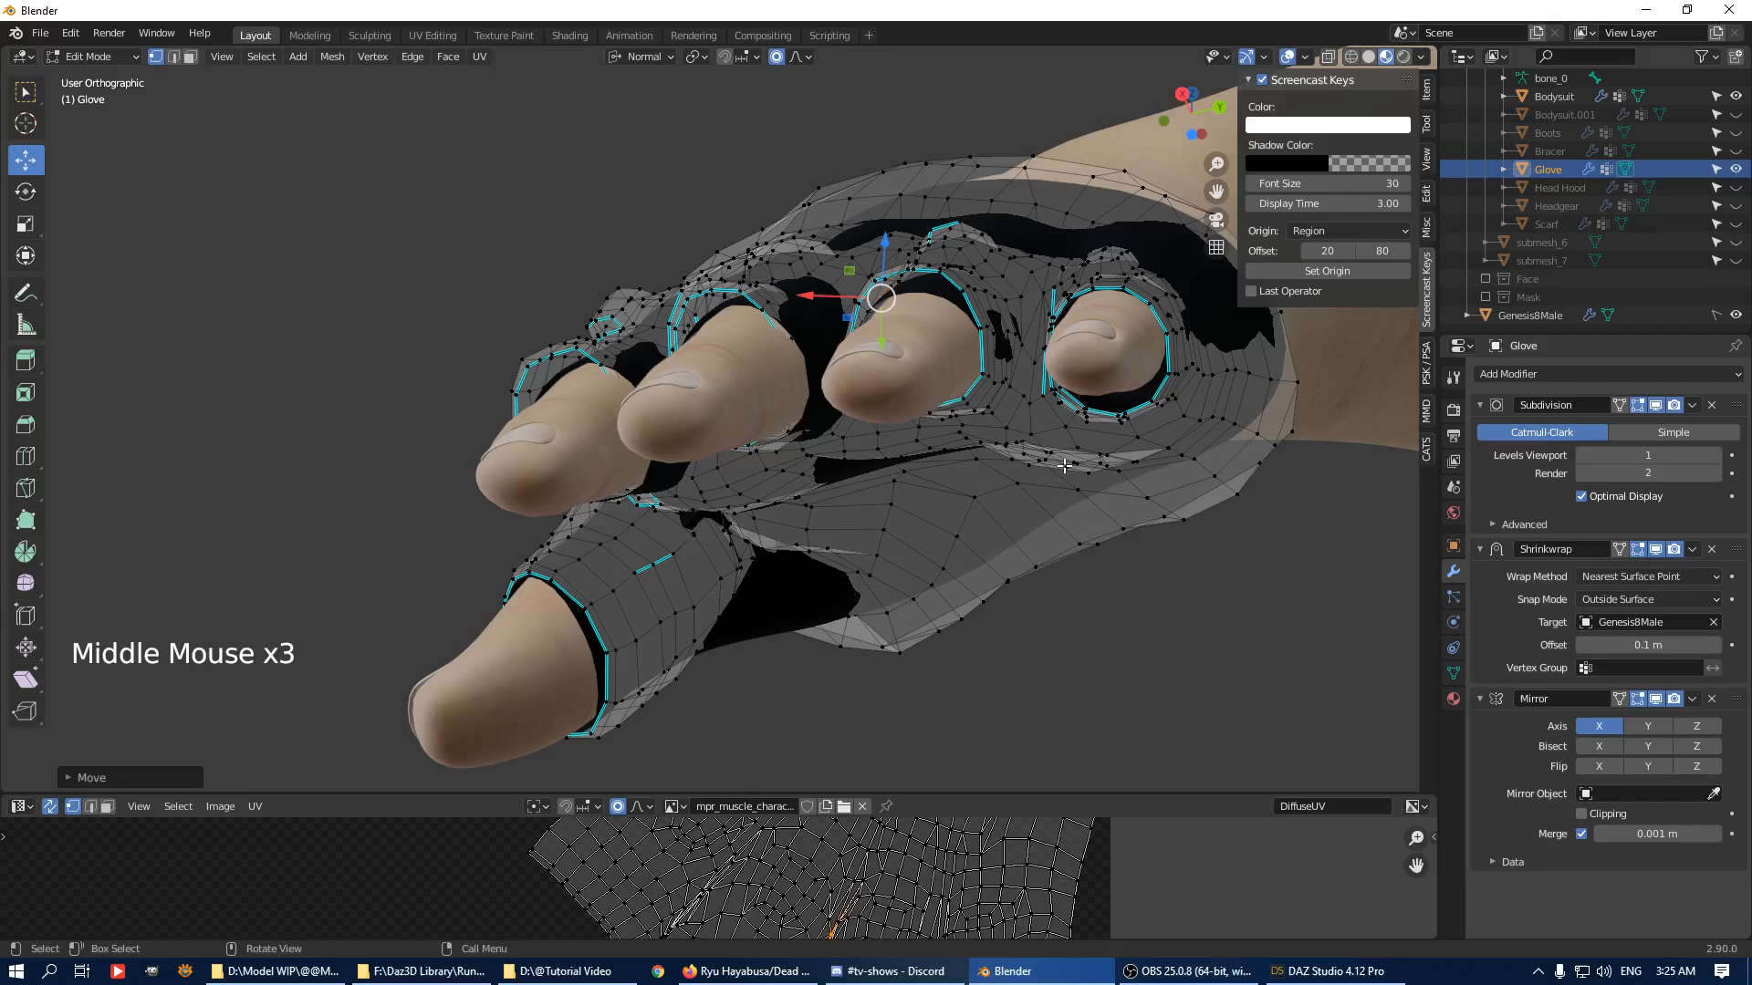
{"action": "left_click", "coordinate": [1065, 466]}
{"action": "left_click_drag", "start_coordinate": [1063, 464], "coordinate": [1064, 500]}
{"action": "scroll", "coordinate": [1054, 526], "scroll_direction": "down", "scroll_amount": 7}
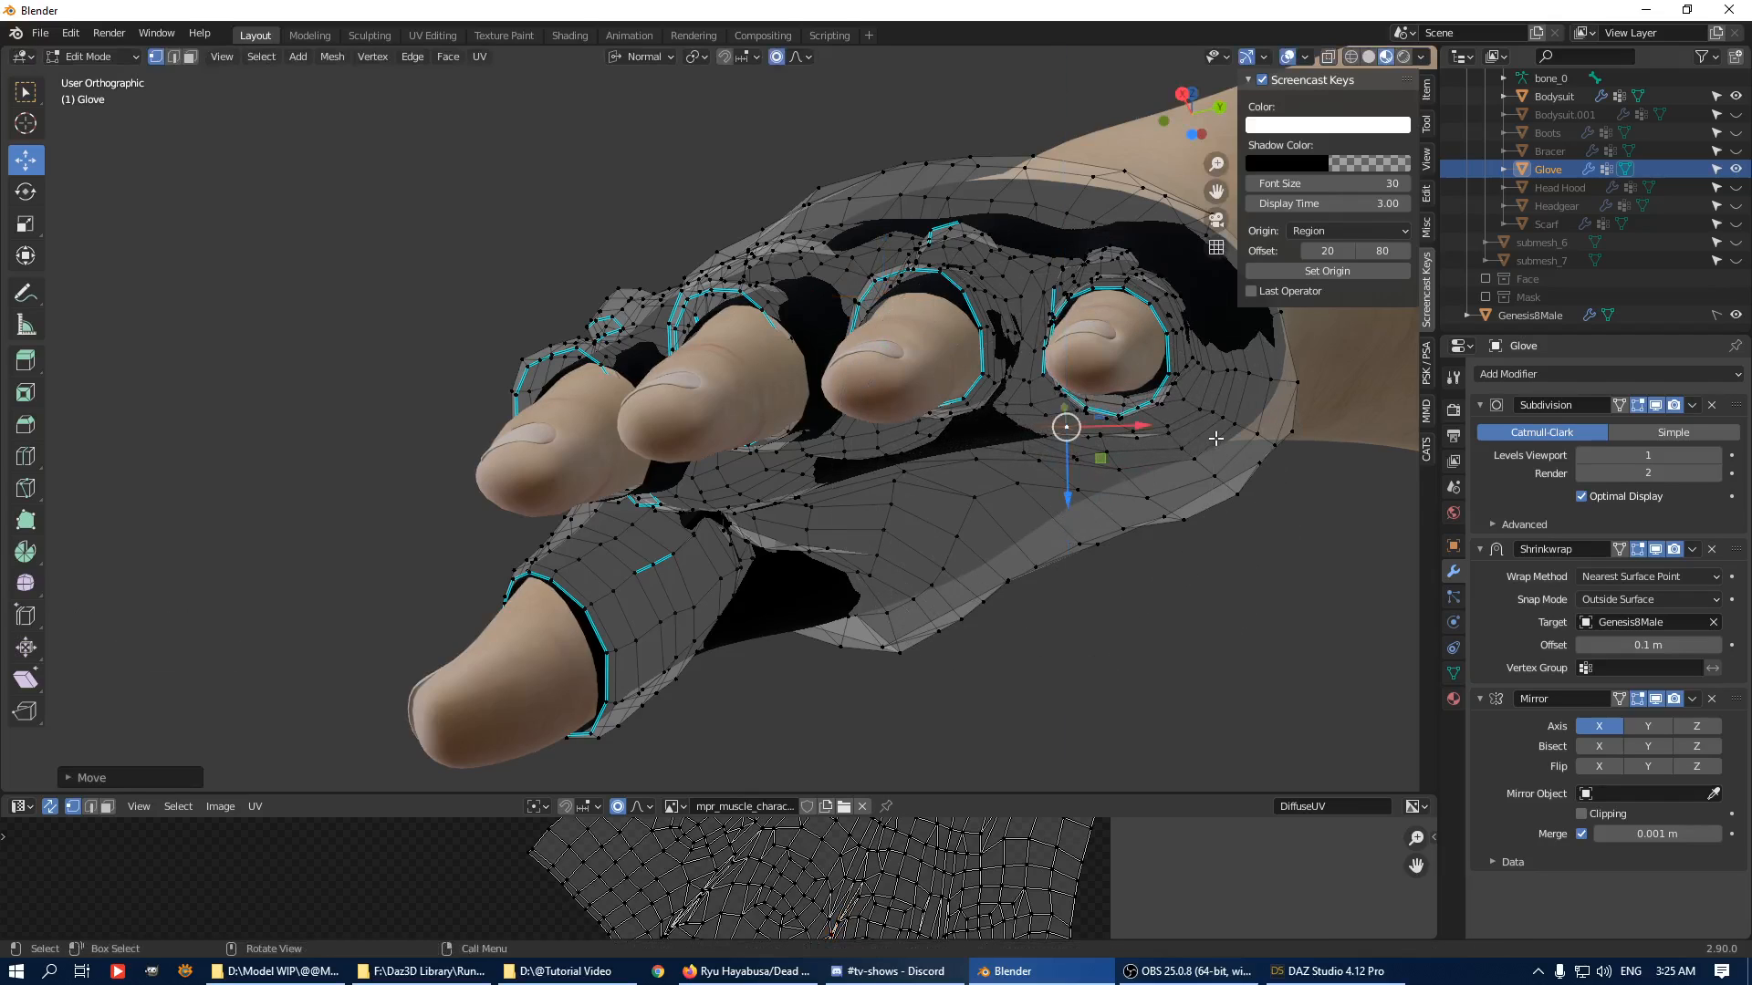
Raise the lower vertex of the little finger's opening and a vertex on the palm's outer edge towards the hand.
{"action": "middle_click_drag", "start_coordinate": [1215, 439], "coordinate": [1279, 429]}
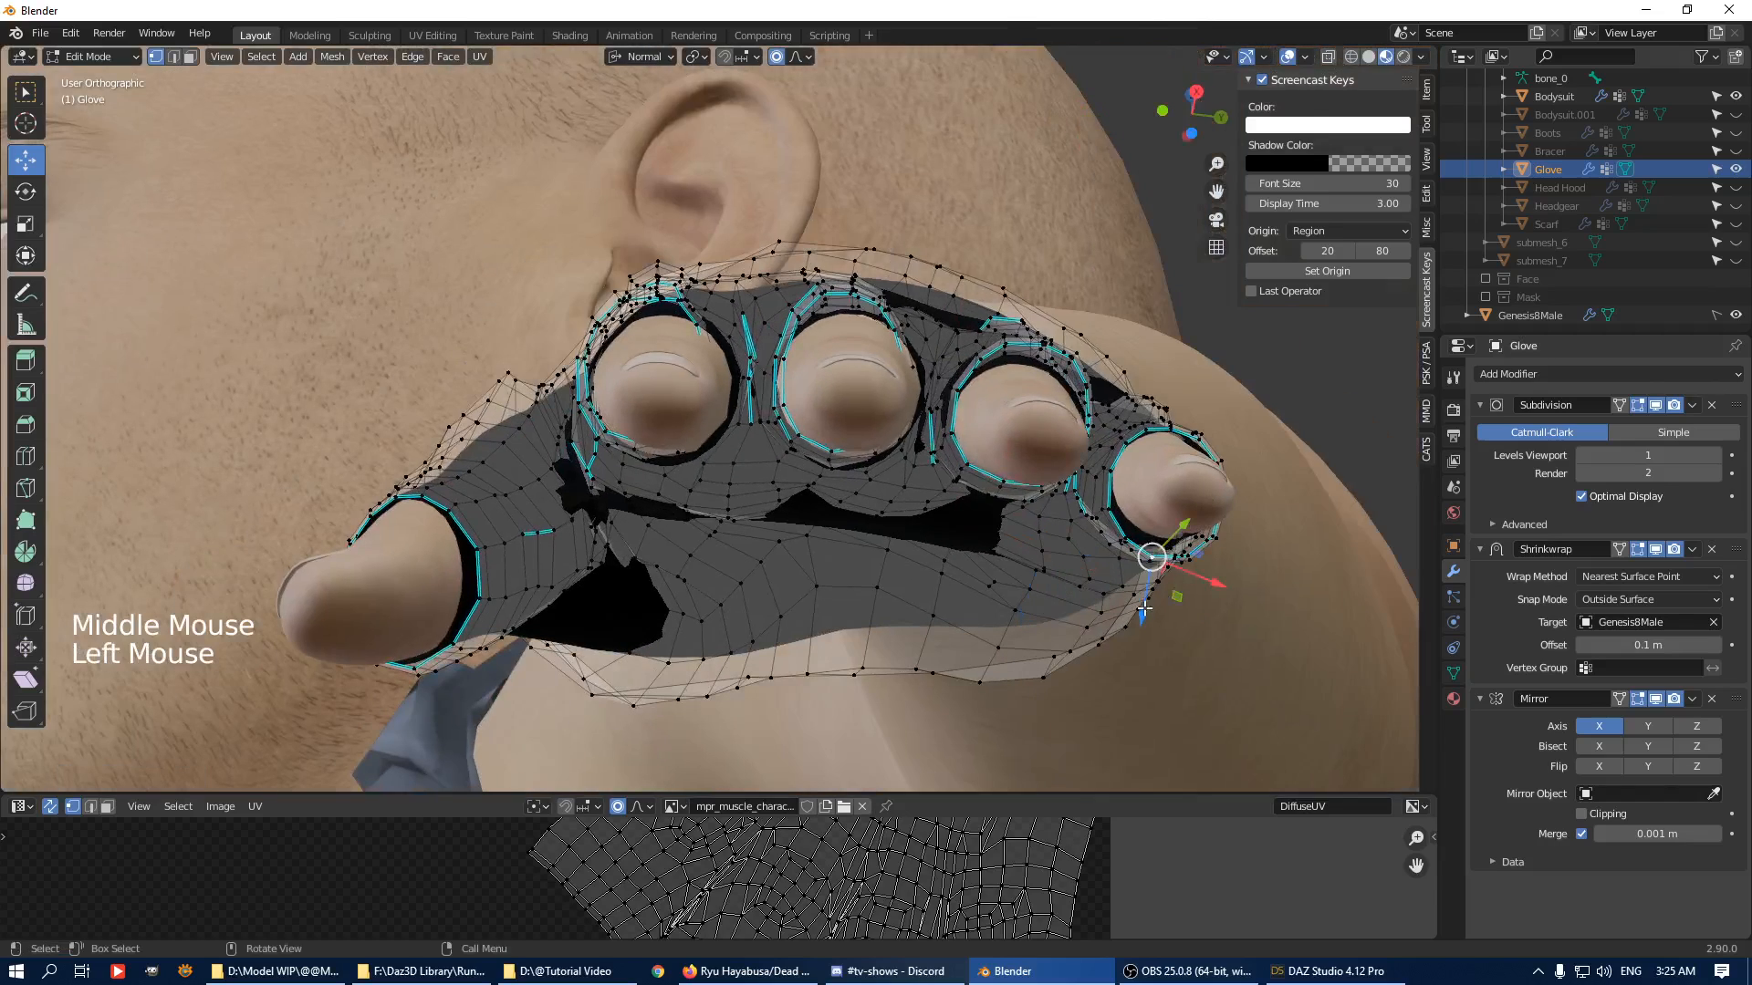
{"action": "left_click_drag", "start_coordinate": [1144, 609], "coordinate": [1148, 597]}
{"action": "middle_click_drag", "start_coordinate": [1149, 597], "coordinate": [1011, 707]}
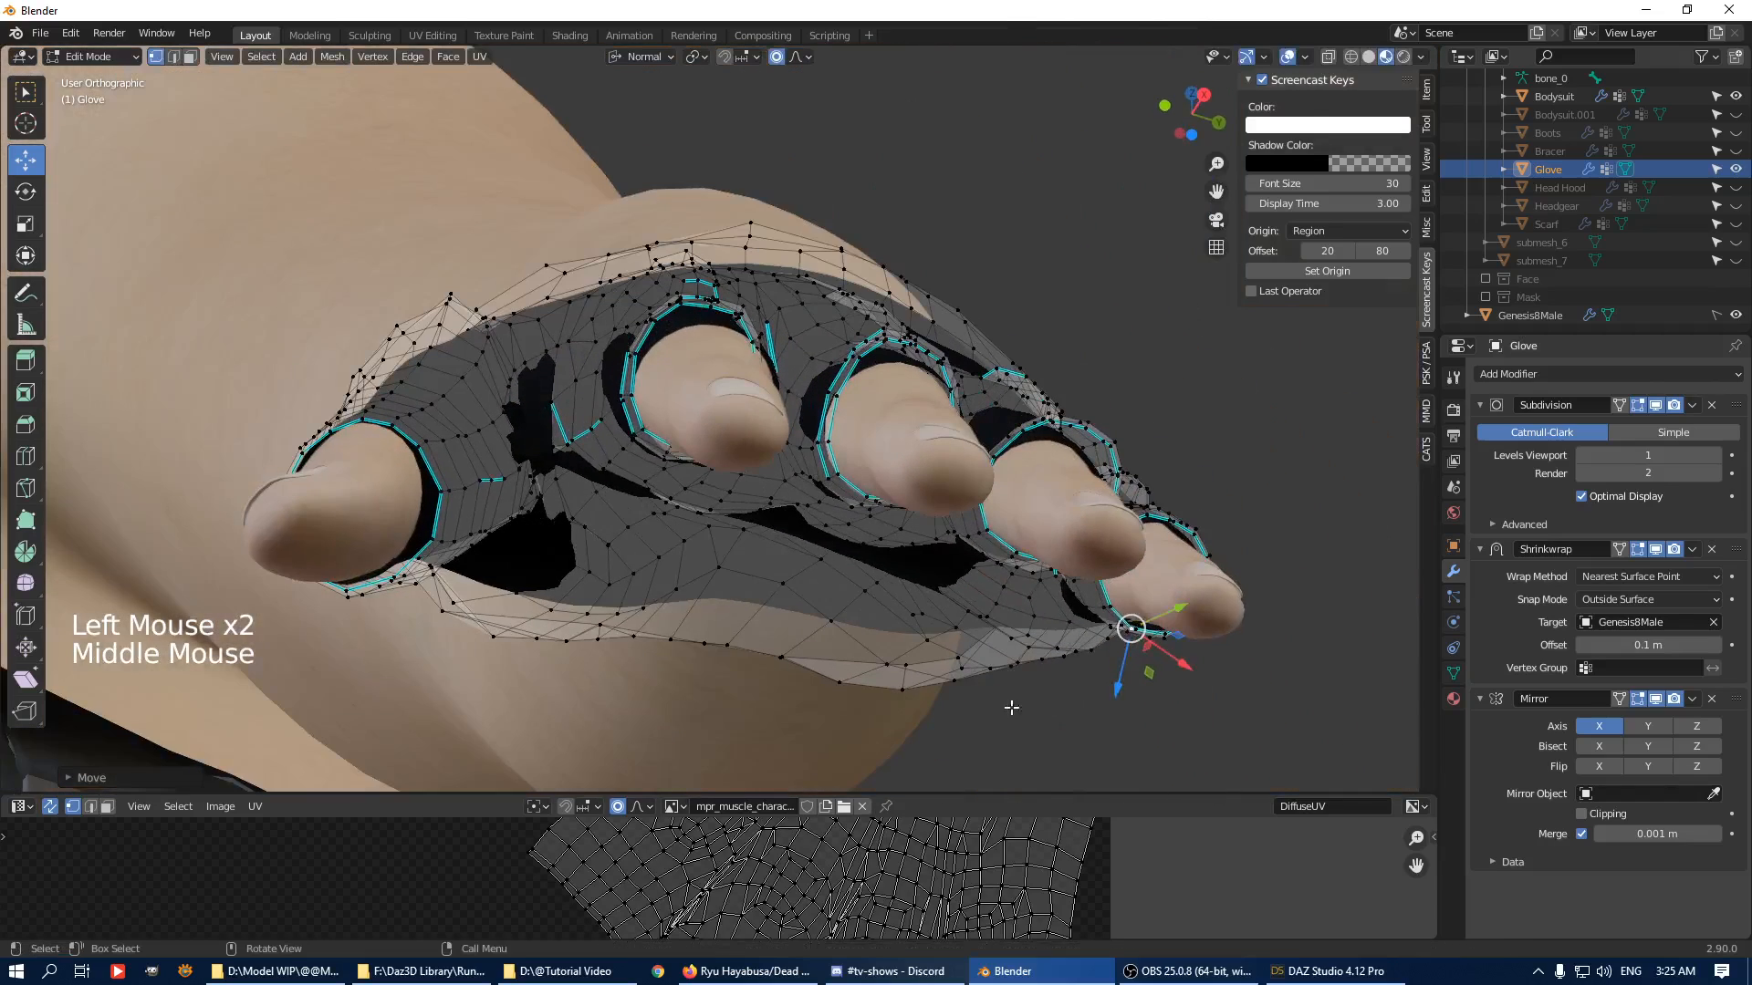
{"action": "left_click_drag", "start_coordinate": [957, 740], "coordinate": [967, 715]}
{"action": "scroll", "coordinate": [1018, 519], "scroll_direction": "down", "scroll_amount": 2}
Pull vertices at the wrist opening inward towards the wrist, including the one near the thumb.
{"action": "middle_click_drag", "start_coordinate": [1018, 519], "coordinate": [1041, 175]}
{"action": "left_click_drag", "start_coordinate": [1175, 270], "coordinate": [1121, 248]}
{"action": "middle_click_drag", "start_coordinate": [1121, 248], "coordinate": [864, 465], "text": "shift"}
{"action": "left_click", "coordinate": [872, 405]}
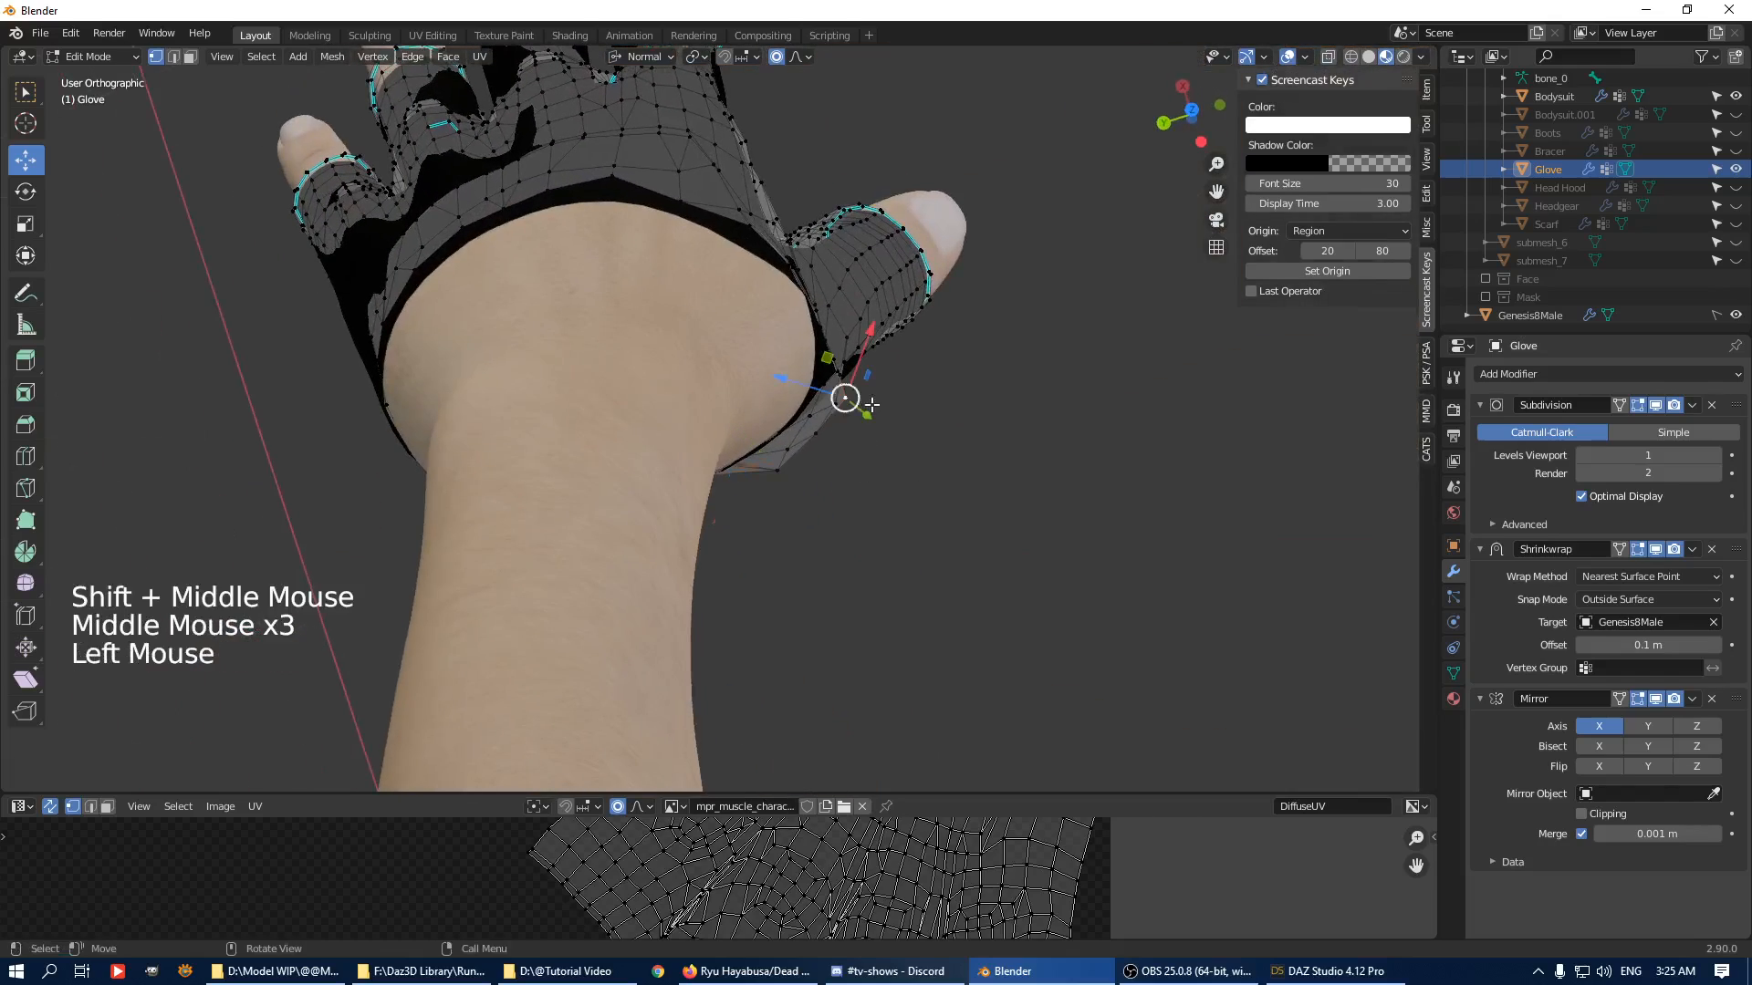
{"action": "left_click_drag", "start_coordinate": [825, 399], "coordinate": [762, 374]}
{"action": "middle_click_drag", "start_coordinate": [762, 374], "coordinate": [801, 564]}
Move a vertex on the thumb sleeve's inner side towards the thumb using proportional editing.
{"action": "left_click", "coordinate": [763, 617]}
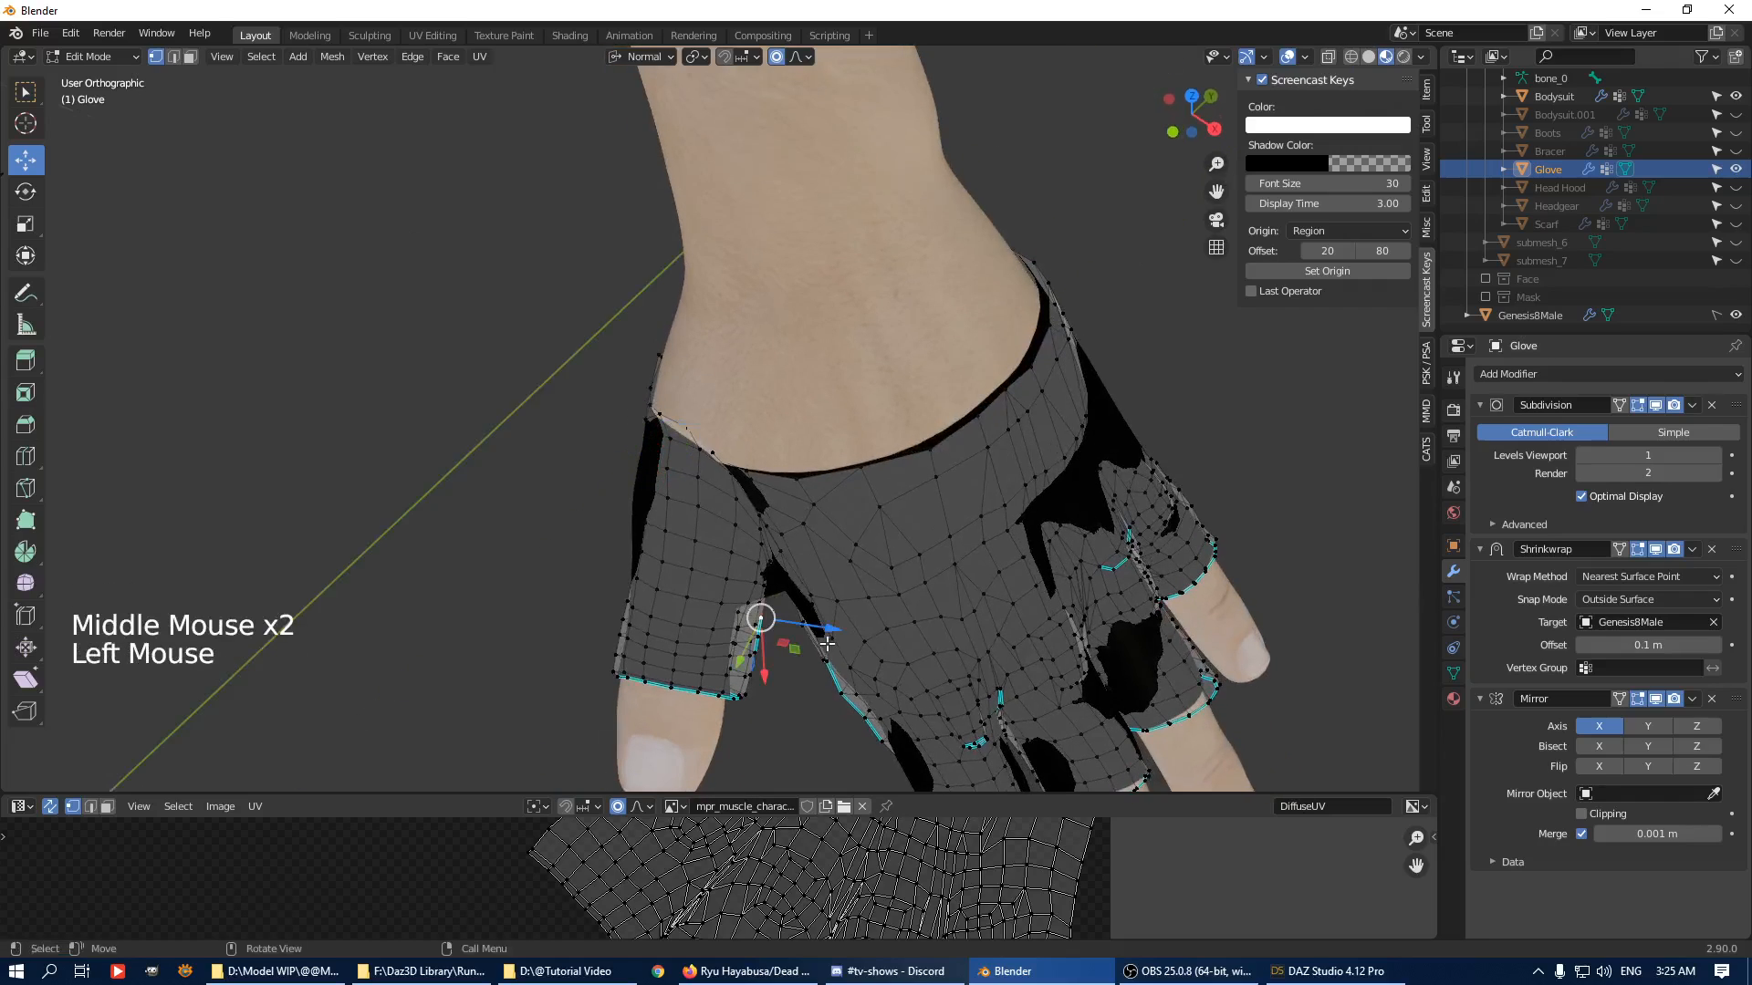
{"action": "left_click_drag", "start_coordinate": [824, 629], "coordinate": [811, 622]}
{"action": "scroll", "coordinate": [807, 623], "scroll_direction": "up", "scroll_amount": 6}
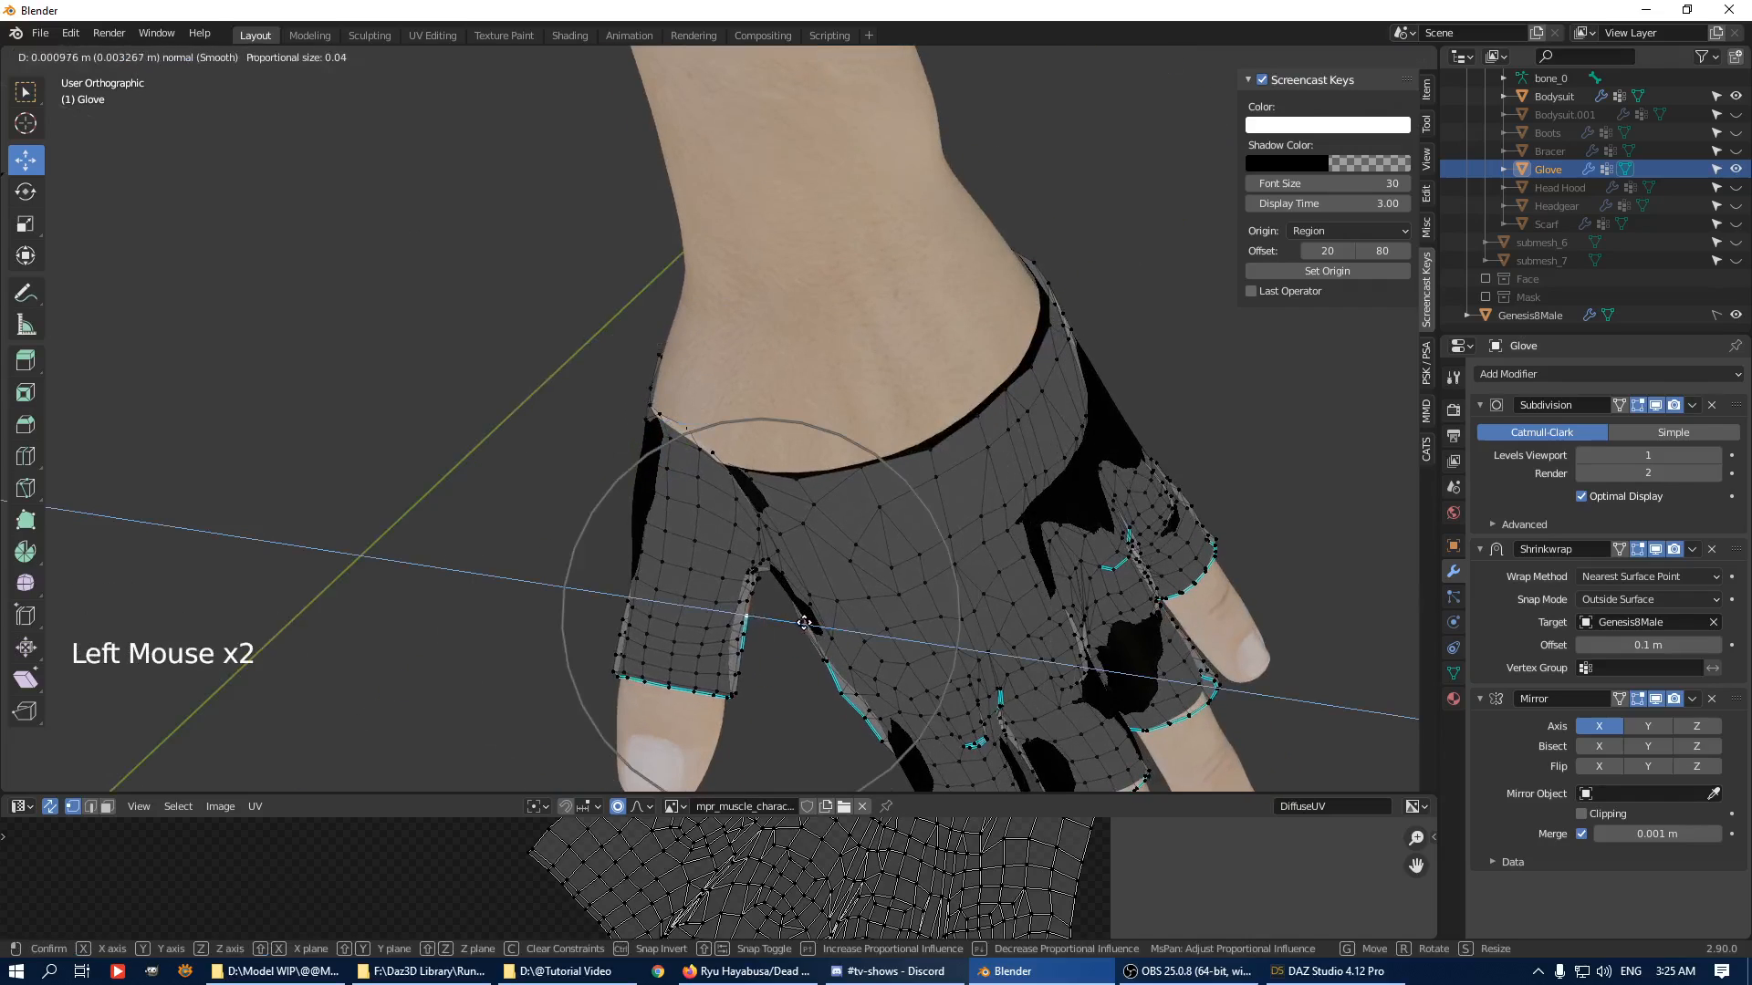
{"action": "left_click", "coordinate": [797, 624]}
Move a vertex on the thumb sleeve's outer side outward and check the glove in Object Mode.
{"action": "middle_click_drag", "start_coordinate": [797, 623], "coordinate": [632, 513]}
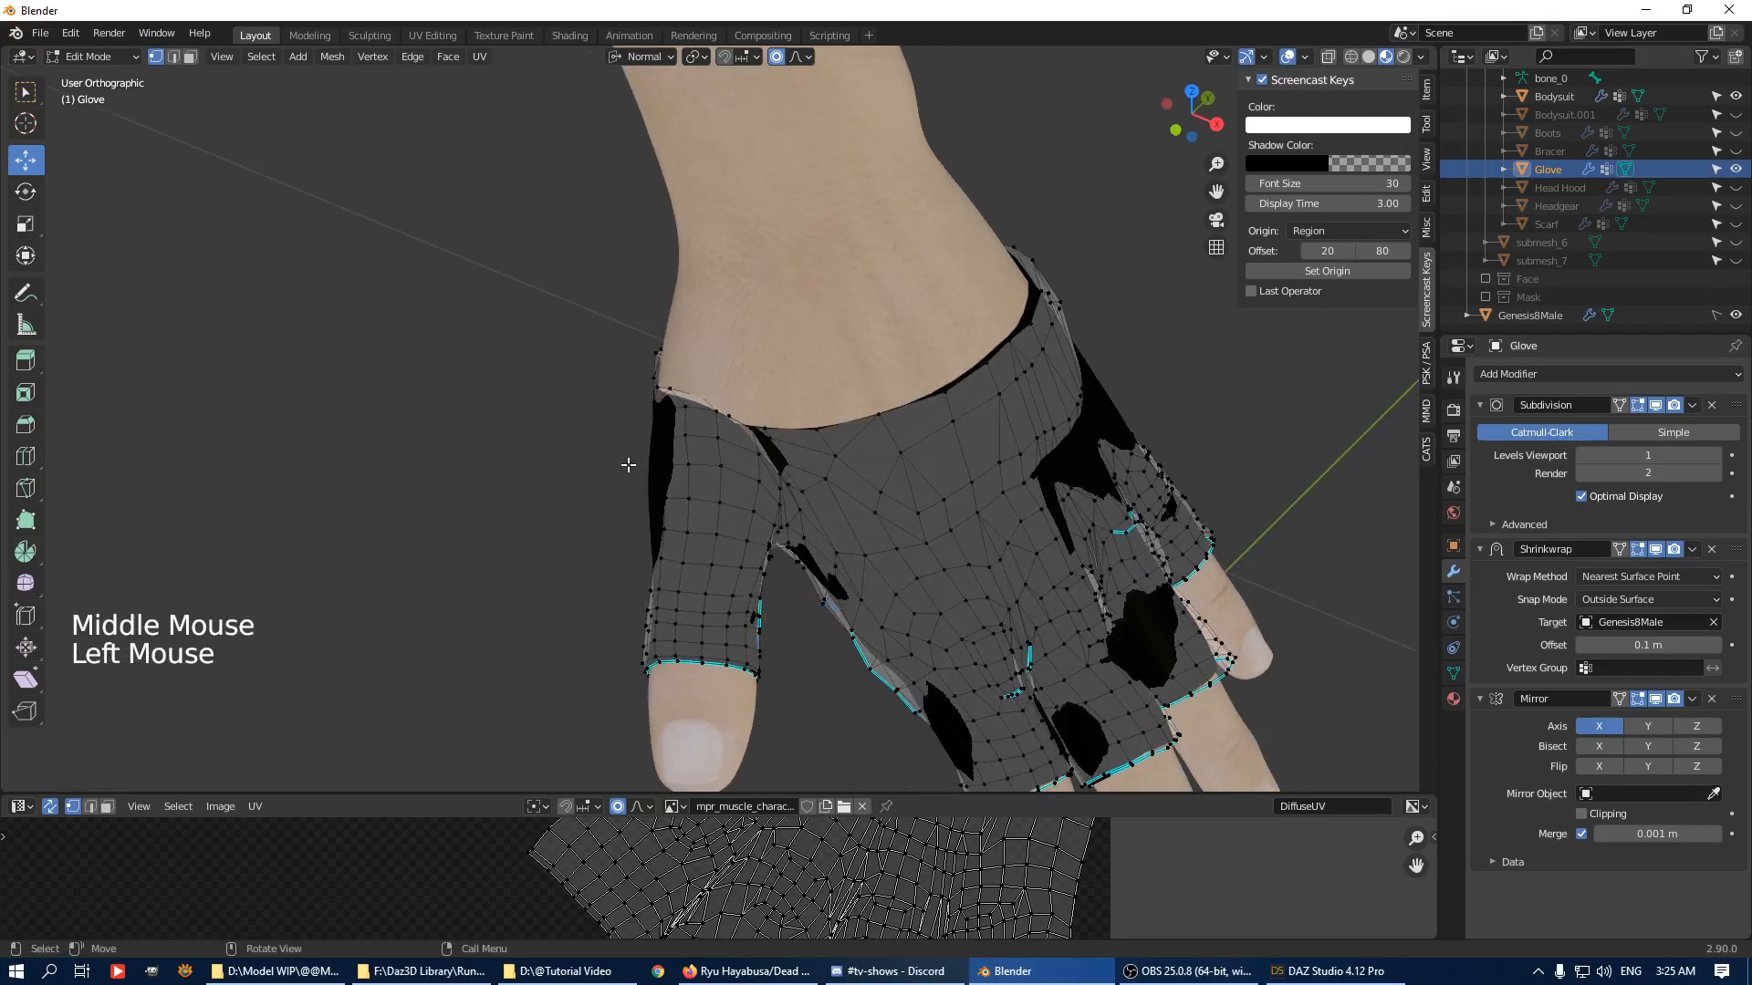
{"action": "left_click_drag", "start_coordinate": [597, 465], "coordinate": [573, 458]}
{"action": "scroll", "coordinate": [575, 457], "scroll_direction": "down", "scroll_amount": 2}
{"action": "middle_click_drag", "start_coordinate": [584, 454], "coordinate": [771, 435]}
{"action": "key", "text": "Tab"}
{"action": "middle_click_drag", "start_coordinate": [775, 374], "coordinate": [890, 319]}
Move the vertex on the outer edge of the glove's thumb base using proportional editing.
{"action": "key", "text": "Tab"}
{"action": "scroll", "coordinate": [889, 319], "scroll_direction": "up", "scroll_amount": 4}
{"action": "middle_click_drag", "start_coordinate": [890, 319], "coordinate": [884, 501]}
{"action": "left_click", "coordinate": [900, 548]}
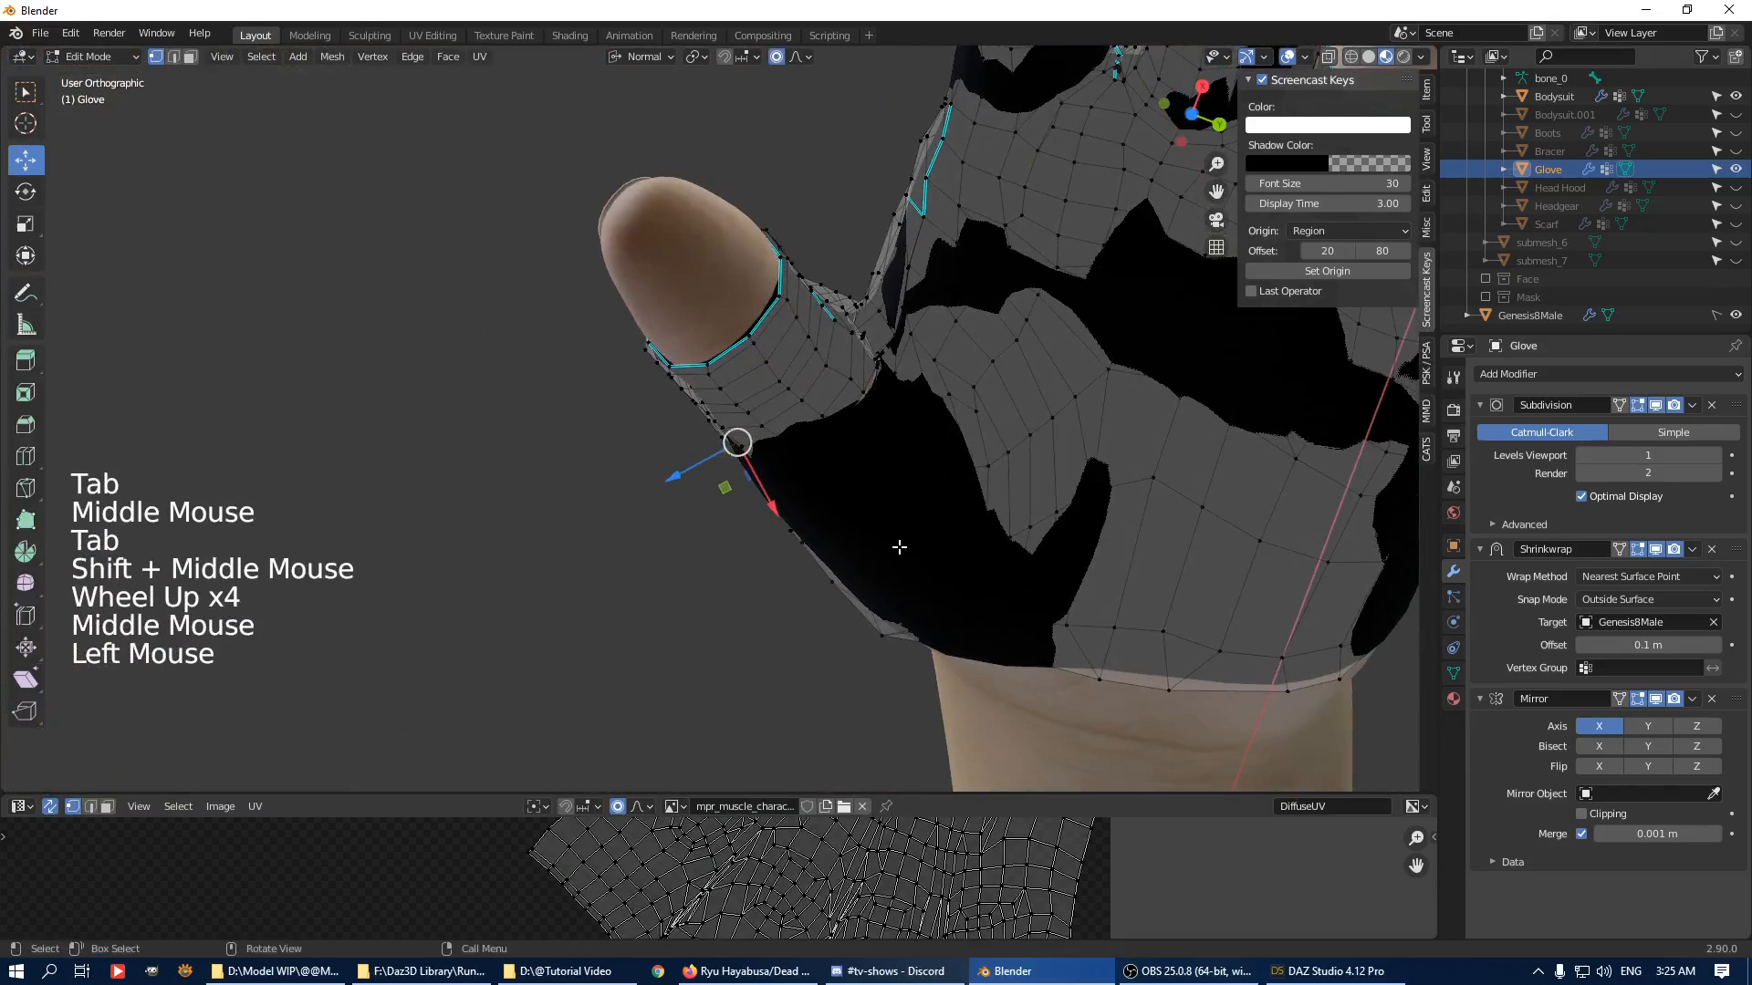
{"action": "left_click_drag", "start_coordinate": [901, 566], "coordinate": [898, 547]}
{"action": "middle_click_drag", "start_coordinate": [898, 547], "coordinate": [895, 514]}
Merge two overlapping vertices in the crease between the thumb sleeve and the palm at their center.
{"action": "scroll", "coordinate": [899, 506], "scroll_direction": "up", "scroll_amount": 3}
{"action": "middle_click_drag", "start_coordinate": [969, 430], "coordinate": [906, 433]}
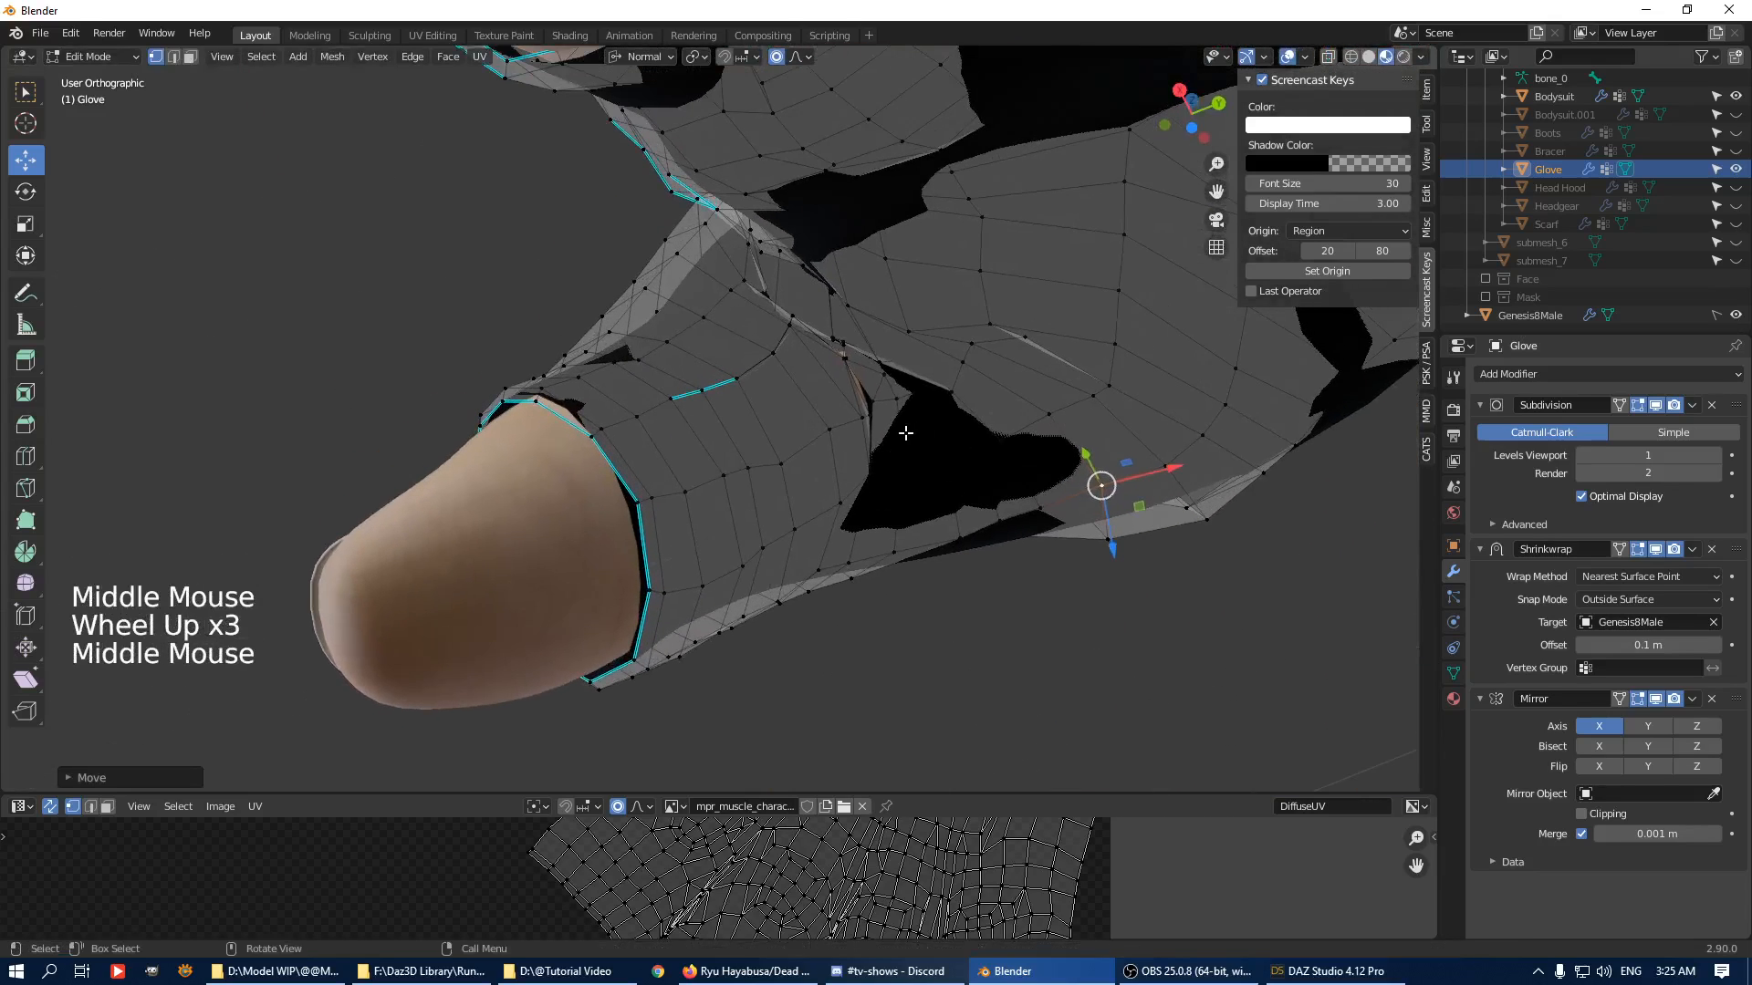
{"action": "left_click", "coordinate": [870, 412]}
{"action": "key", "text": "KP_5"}
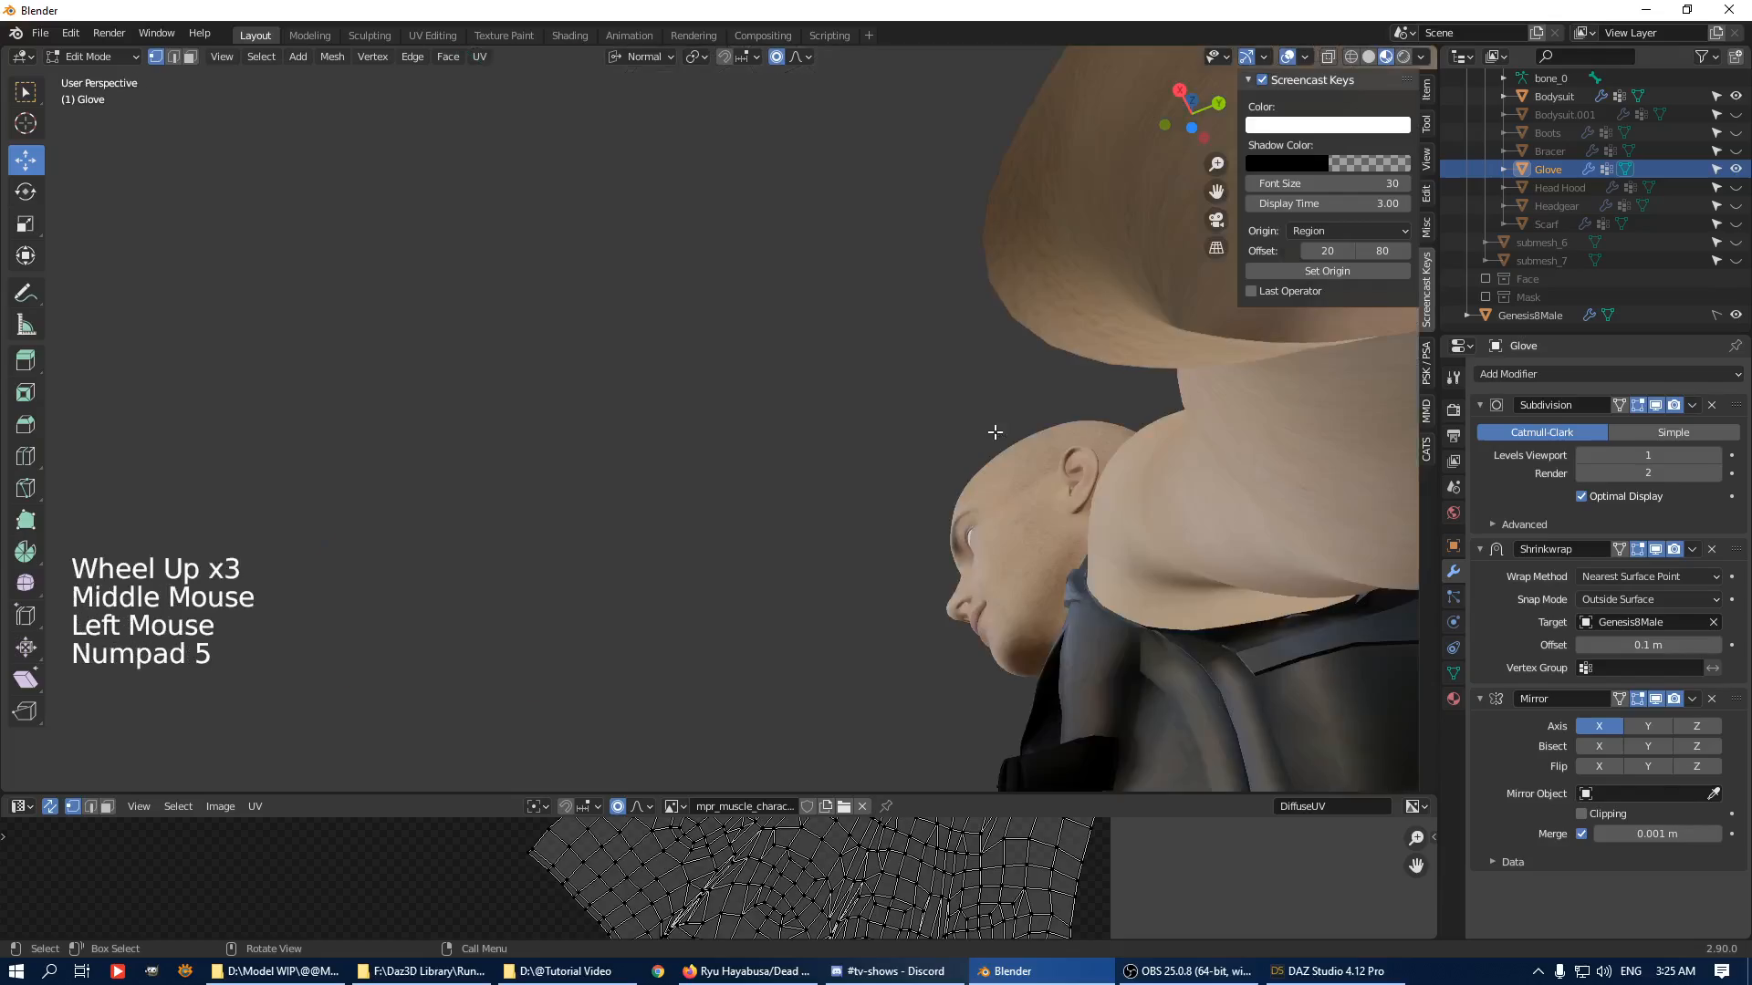
{"action": "key", "text": "KP_Decimal"}
{"action": "key", "text": "KP_5"}
{"action": "scroll", "coordinate": [907, 418], "scroll_direction": "up", "scroll_amount": 6}
{"action": "scroll", "coordinate": [907, 418], "scroll_direction": "up", "scroll_amount": 4}
{"action": "middle_click_drag", "start_coordinate": [907, 418], "coordinate": [860, 299]}
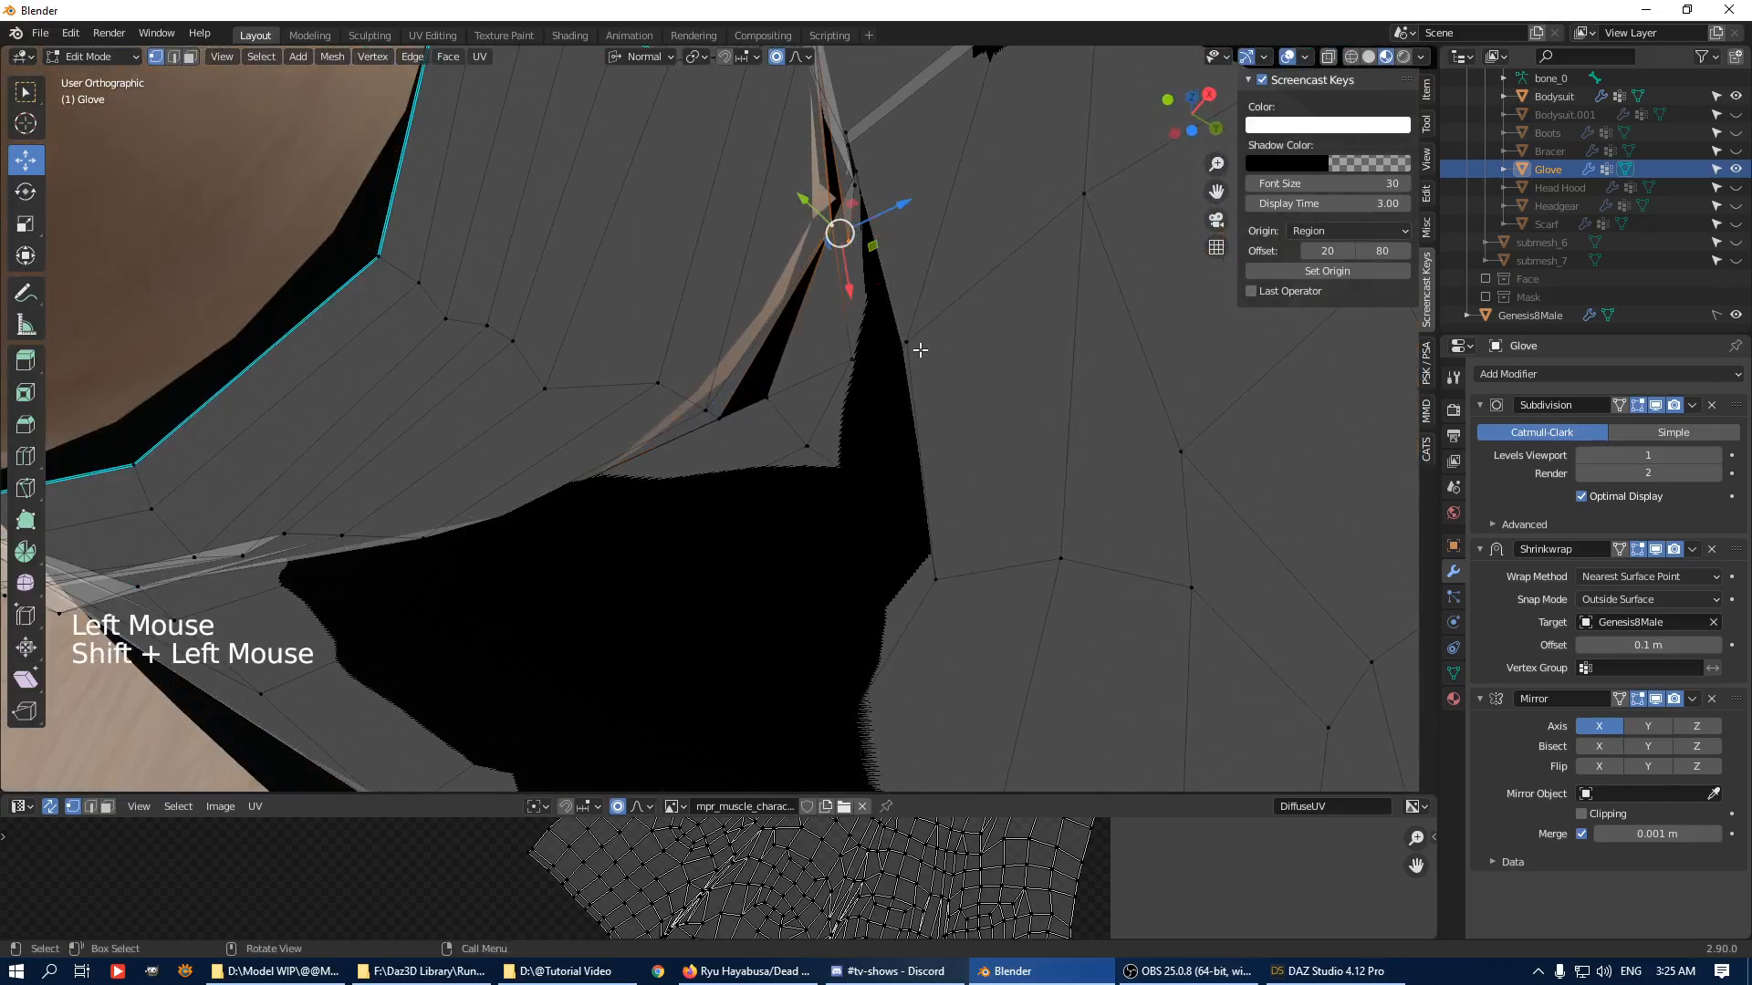
{"action": "key", "text": "alt+m"}
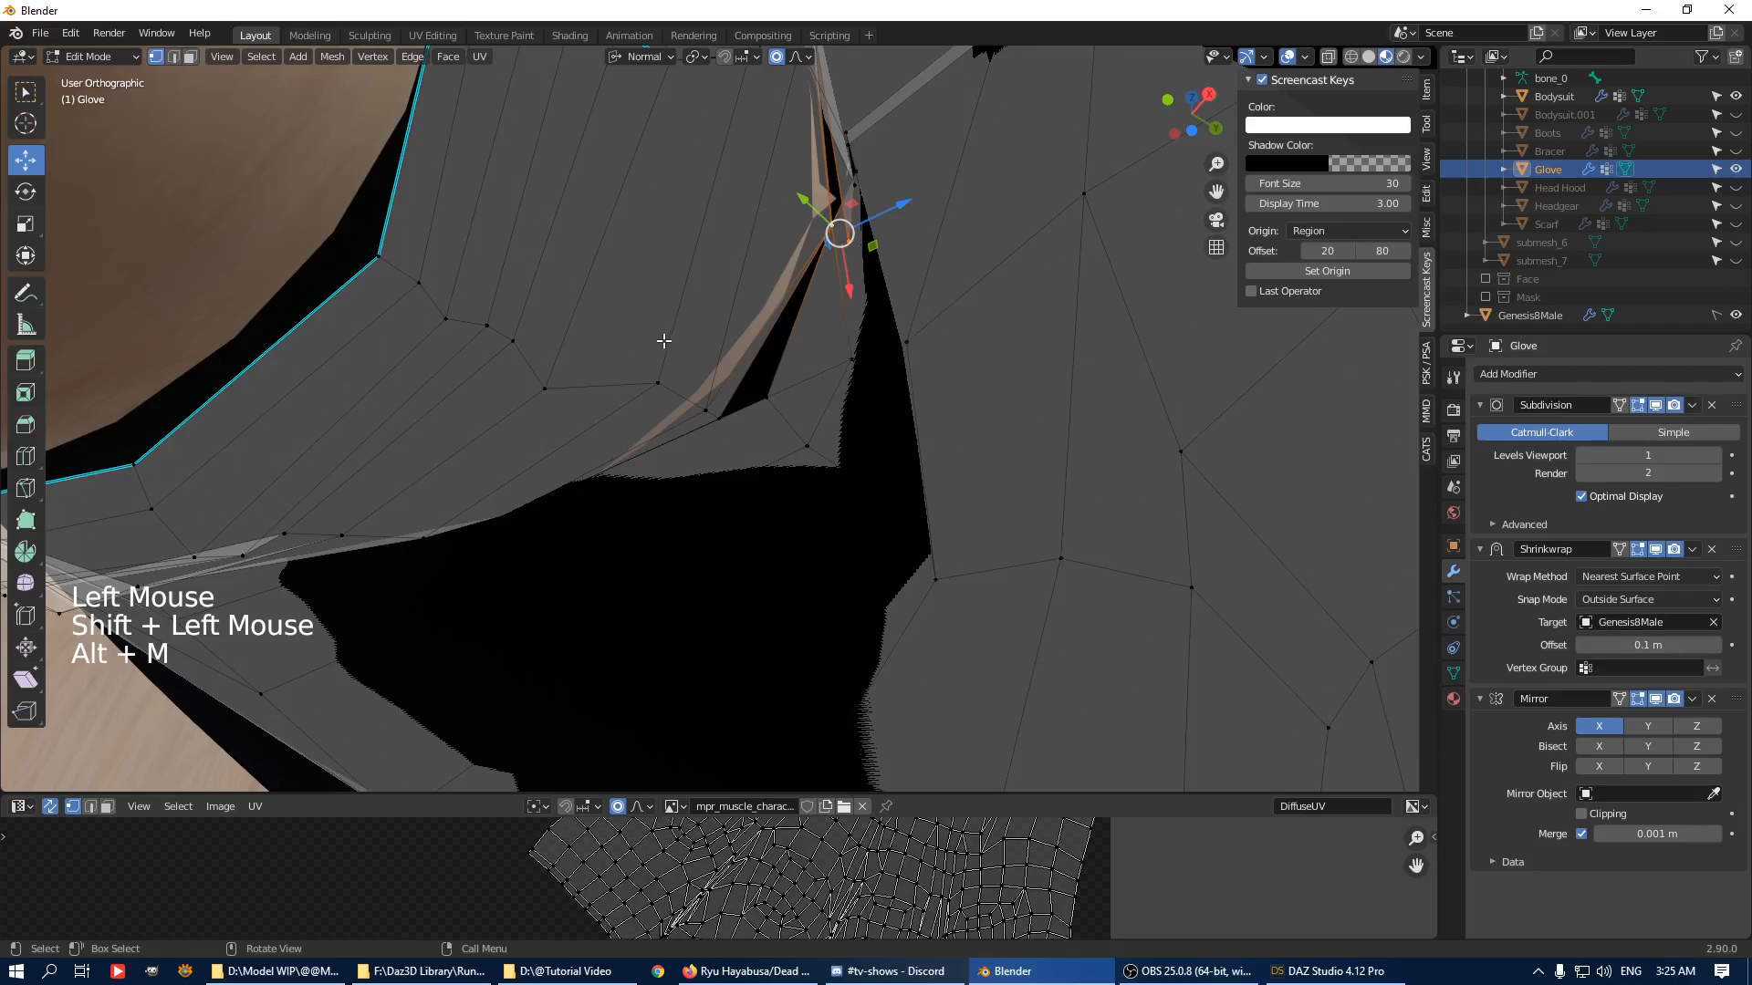
{"action": "key", "text": "m"}
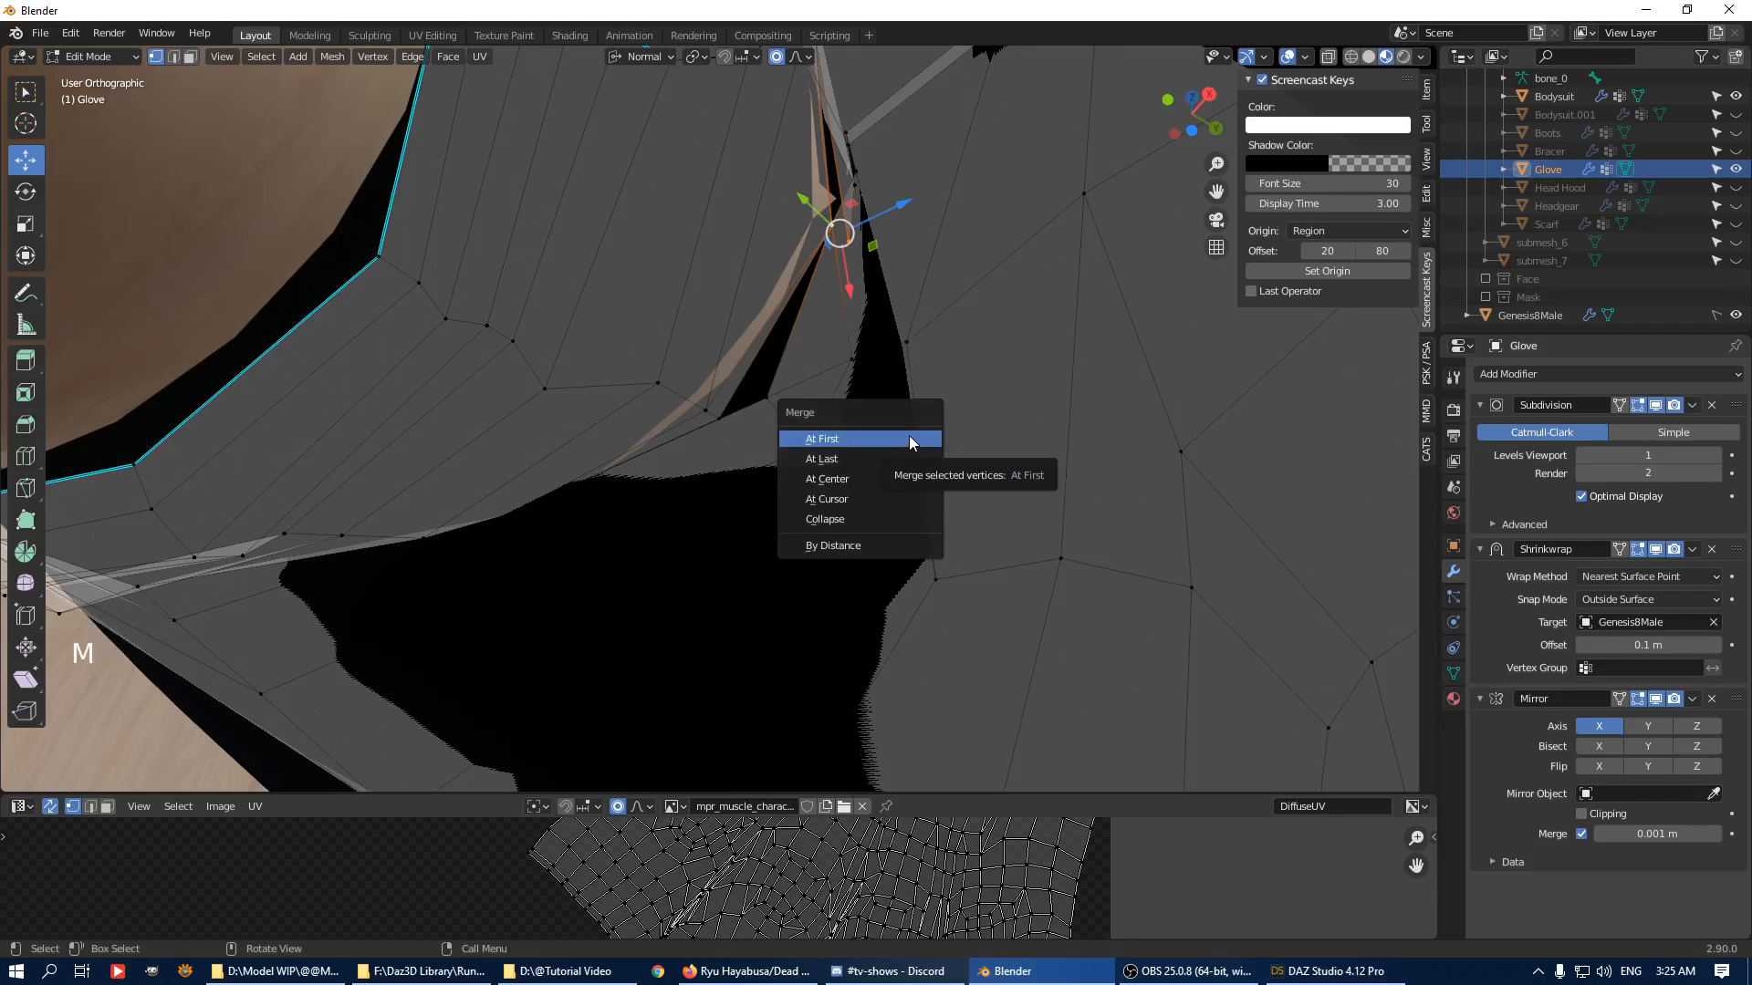
{"action": "left_click", "coordinate": [885, 480]}
Merge the neighbouring pair of close vertices further along the thumb crease.
{"action": "middle_click_drag", "start_coordinate": [885, 480], "coordinate": [752, 413]}
{"action": "left_click", "coordinate": [745, 372], "text": "shift"}
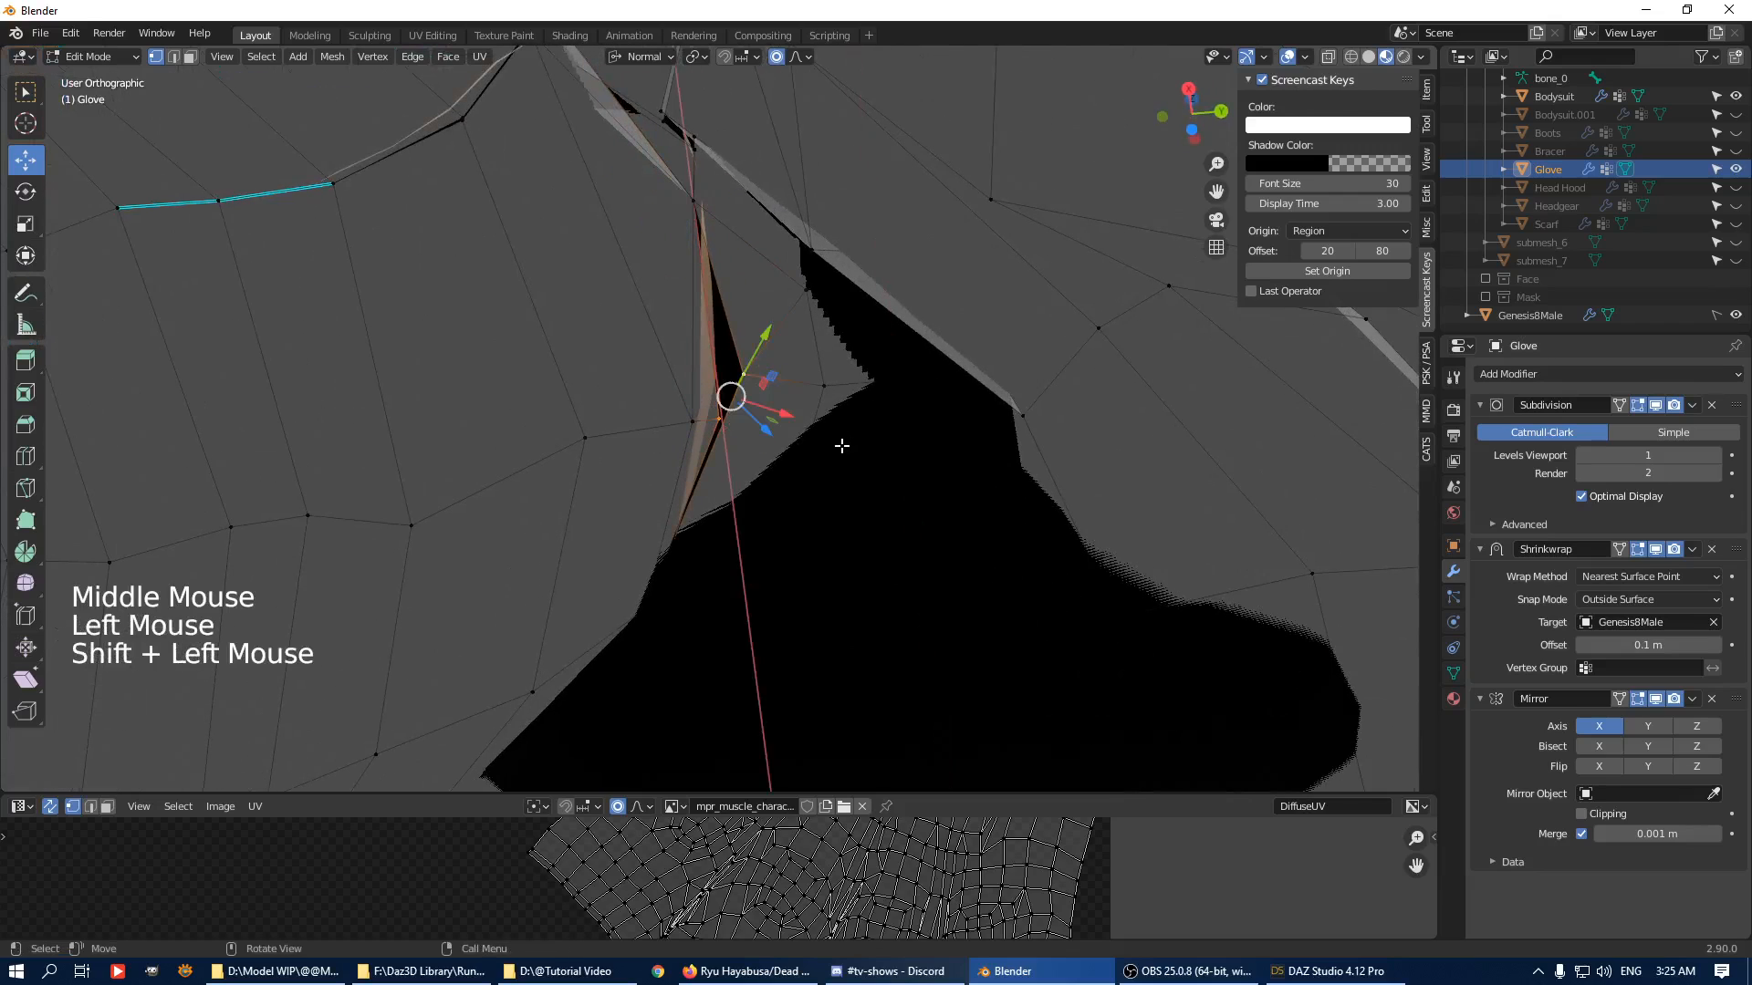
{"action": "key", "text": "m"}
{"action": "left_click", "coordinate": [835, 449]}
Select the vertex at the web between thumb and index finger and hide the Genesis8Male body.
{"action": "middle_click_drag", "start_coordinate": [835, 449], "coordinate": [1076, 281]}
{"action": "left_click", "coordinate": [770, 315]}
{"action": "left_click", "coordinate": [766, 315], "text": "shift"}
{"action": "left_click", "coordinate": [766, 313]}
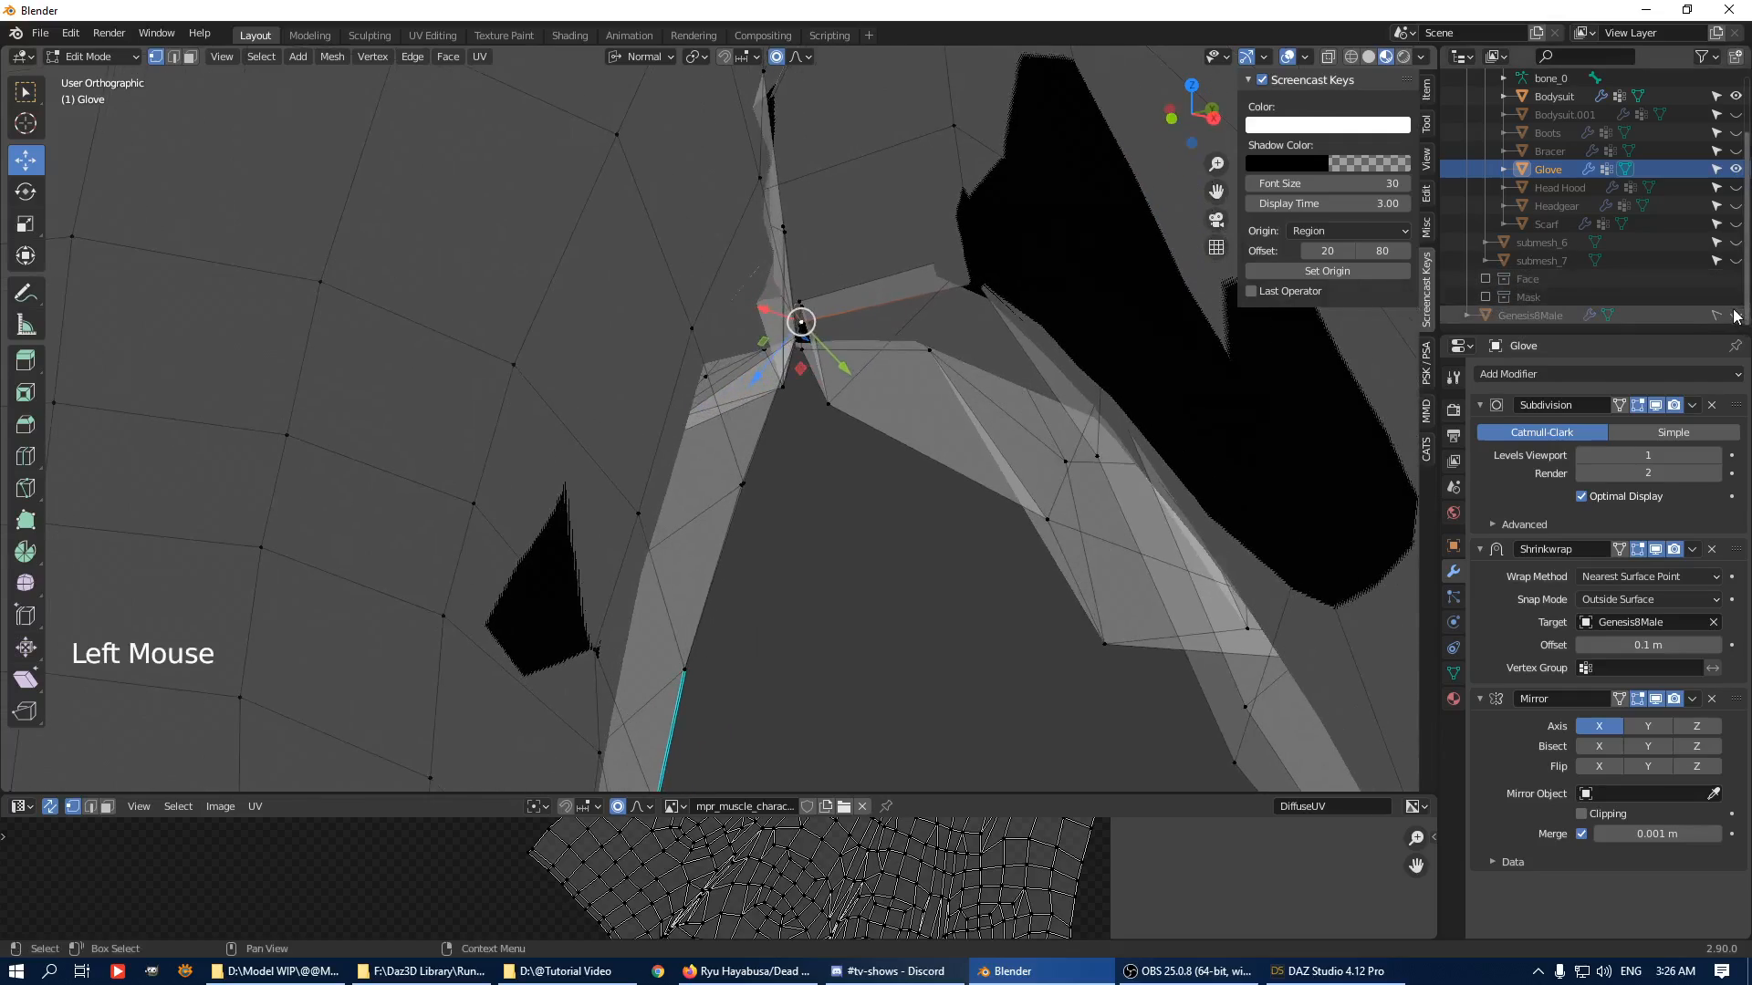
Examine the selected vertex and the surrounding mesh where the thumb sleeve meets the palm.
{"action": "scroll", "coordinate": [813, 282], "scroll_direction": "down", "scroll_amount": 3}
{"action": "key", "text": "KP_5"}
{"action": "middle_click_drag", "start_coordinate": [812, 282], "coordinate": [923, 298]}
{"action": "key", "text": "KP_Decimal"}
{"action": "scroll", "coordinate": [762, 392], "scroll_direction": "up", "scroll_amount": 4}
{"action": "scroll", "coordinate": [763, 391], "scroll_direction": "down", "scroll_amount": 3}
{"action": "scroll", "coordinate": [834, 371], "scroll_direction": "up", "scroll_amount": 3}
{"action": "scroll", "coordinate": [950, 383], "scroll_direction": "down", "scroll_amount": 3}
{"action": "scroll", "coordinate": [868, 344], "scroll_direction": "up", "scroll_amount": 2}
{"action": "scroll", "coordinate": [838, 598], "scroll_direction": "down", "scroll_amount": 2}
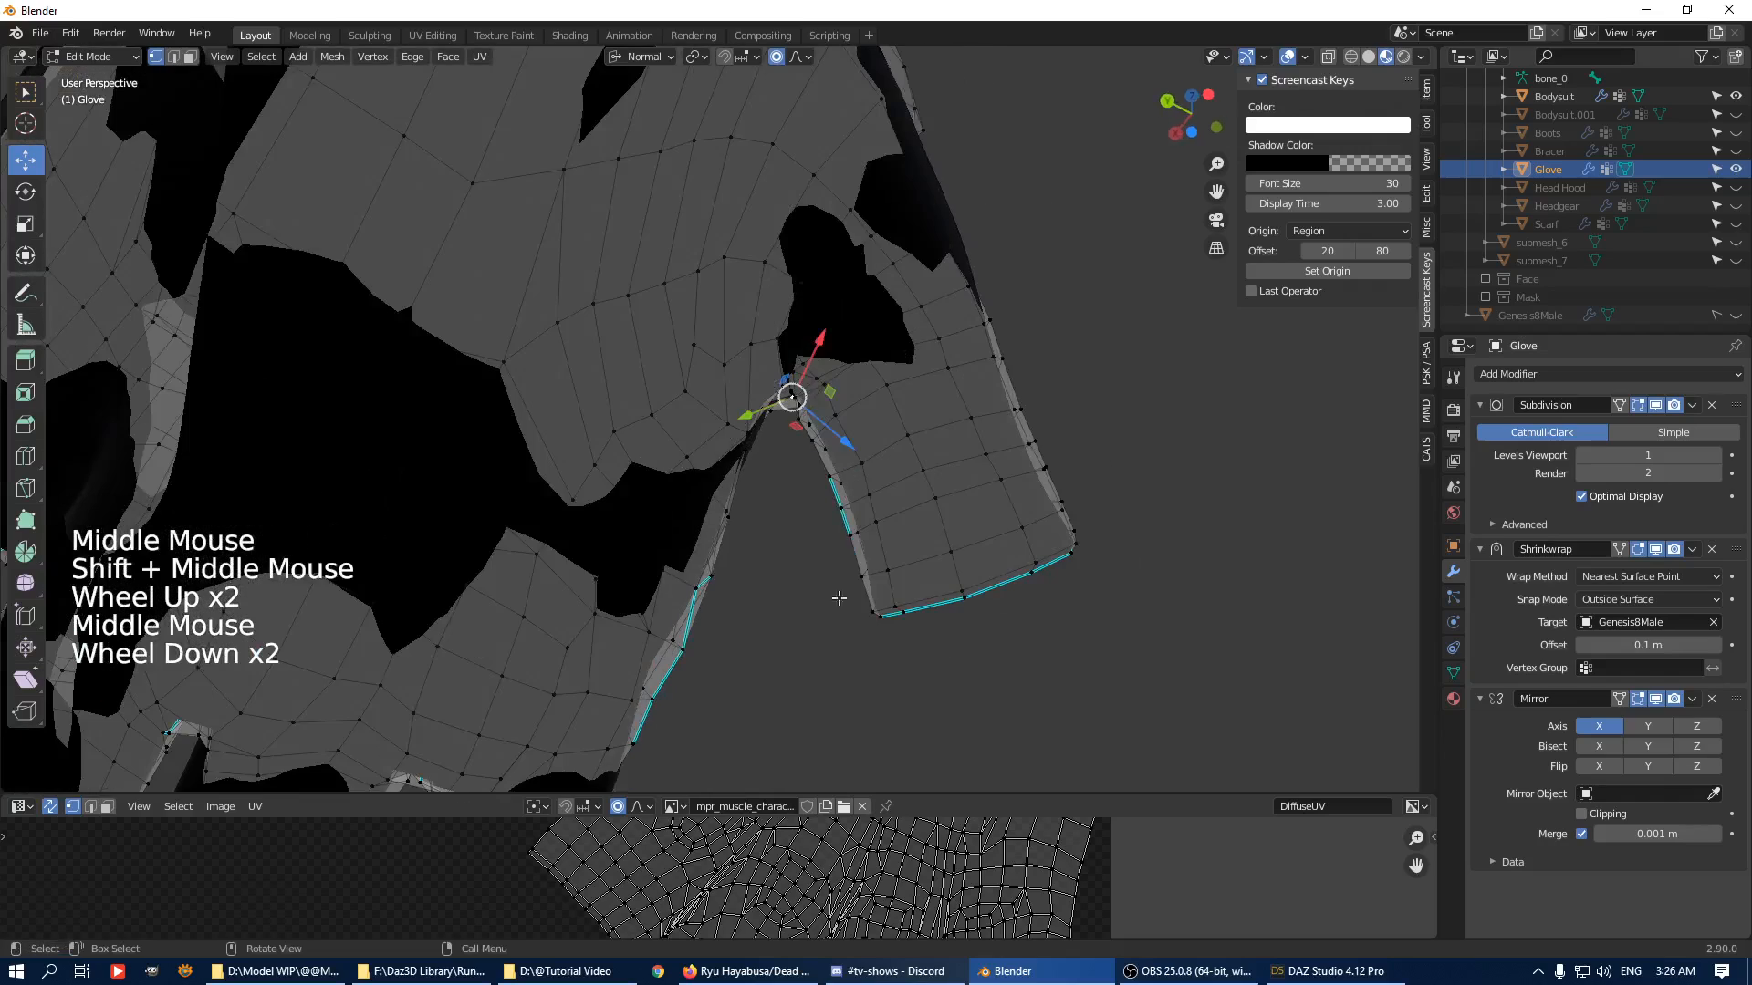
Frame the selected vertex in the UV editor and enlarge that editor's area.
{"action": "scroll", "coordinate": [851, 899], "scroll_direction": "down", "scroll_amount": 4}
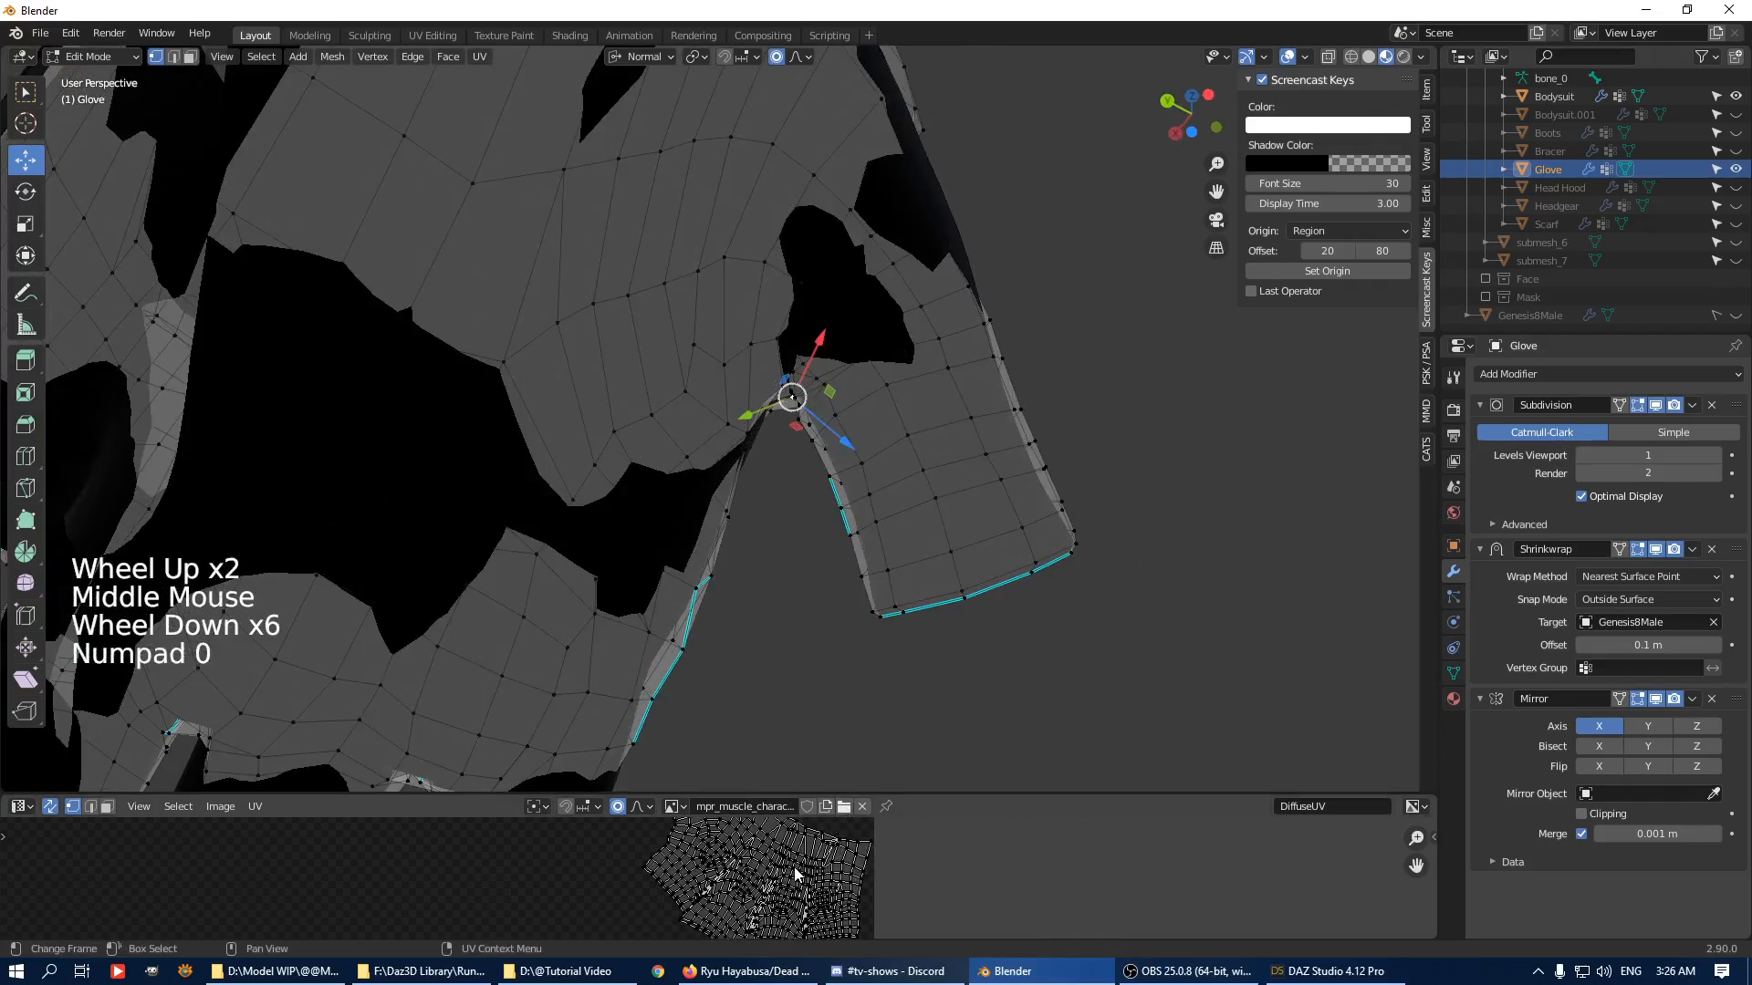
{"action": "key", "text": "KP_Decimal"}
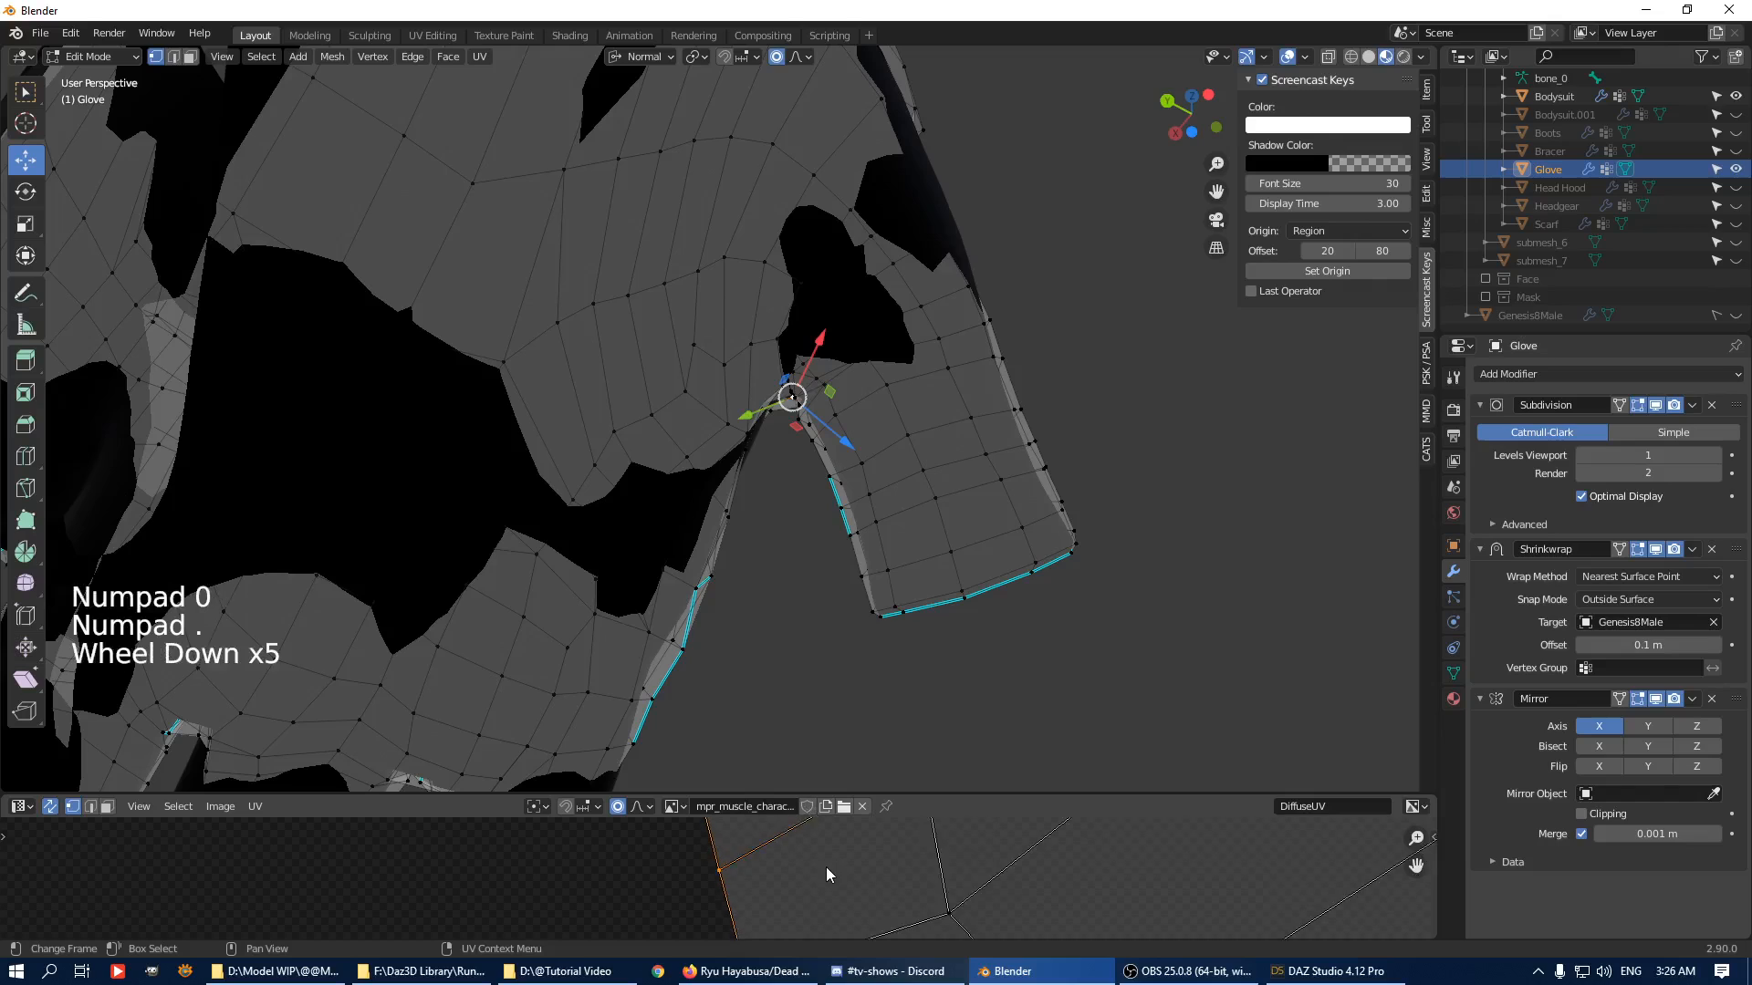
{"action": "left_click_drag", "start_coordinate": [846, 794], "coordinate": [849, 656]}
Set the Subdivision modifier's viewport level to 0.
{"action": "middle_click_drag", "start_coordinate": [844, 629], "coordinate": [903, 552]}
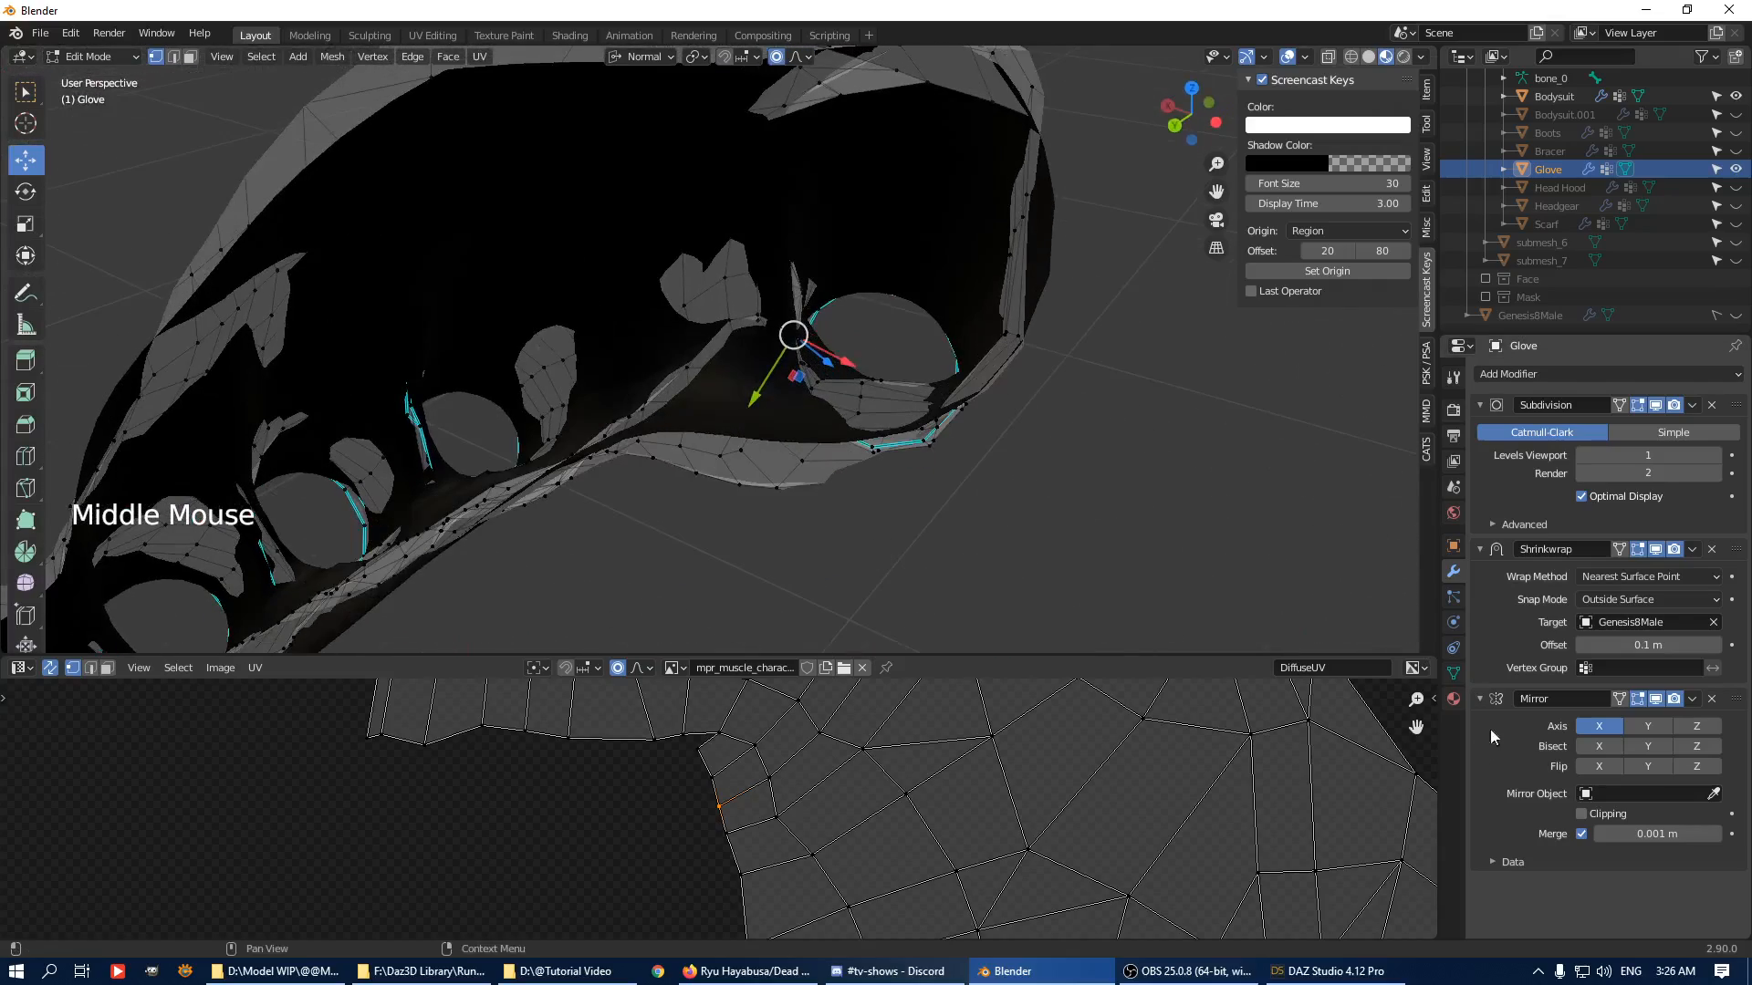
{"action": "left_click", "coordinate": [1581, 456]}
{"action": "middle_click_drag", "start_coordinate": [1169, 380], "coordinate": [782, 349]}
{"action": "mouse_move", "coordinate": [782, 349]}
{"action": "middle_mouse_down"}
{"action": "mouse_move", "coordinate": [821, 344]}
{"action": "mouse_move", "coordinate": [790, 410]}
{"action": "mouse_move", "coordinate": [786, 345]}
{"action": "middle_mouse_up"}
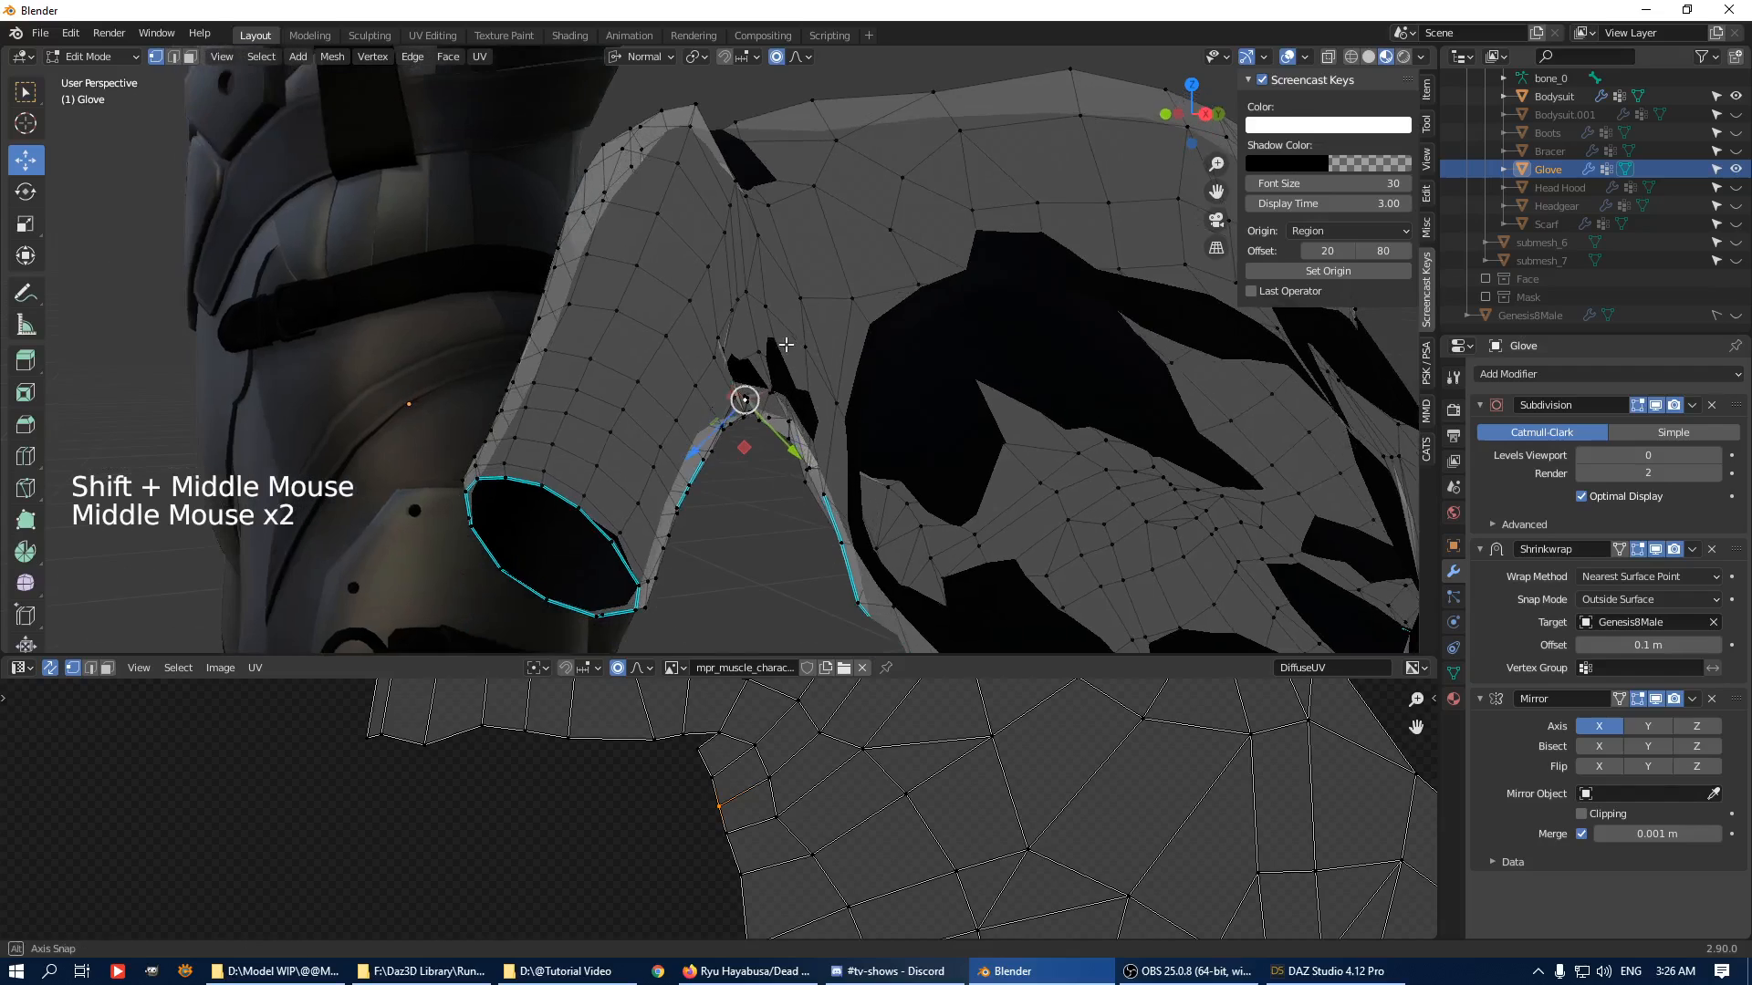
Move the vertex just above the thumb web using proportional editing.
{"action": "left_click", "coordinate": [759, 352]}
{"action": "mouse_move", "coordinate": [726, 372]}
{"action": "left_mouse_down"}
{"action": "mouse_move", "coordinate": [723, 392]}
{"action": "mouse_move", "coordinate": [753, 354]}
{"action": "left_mouse_up"}
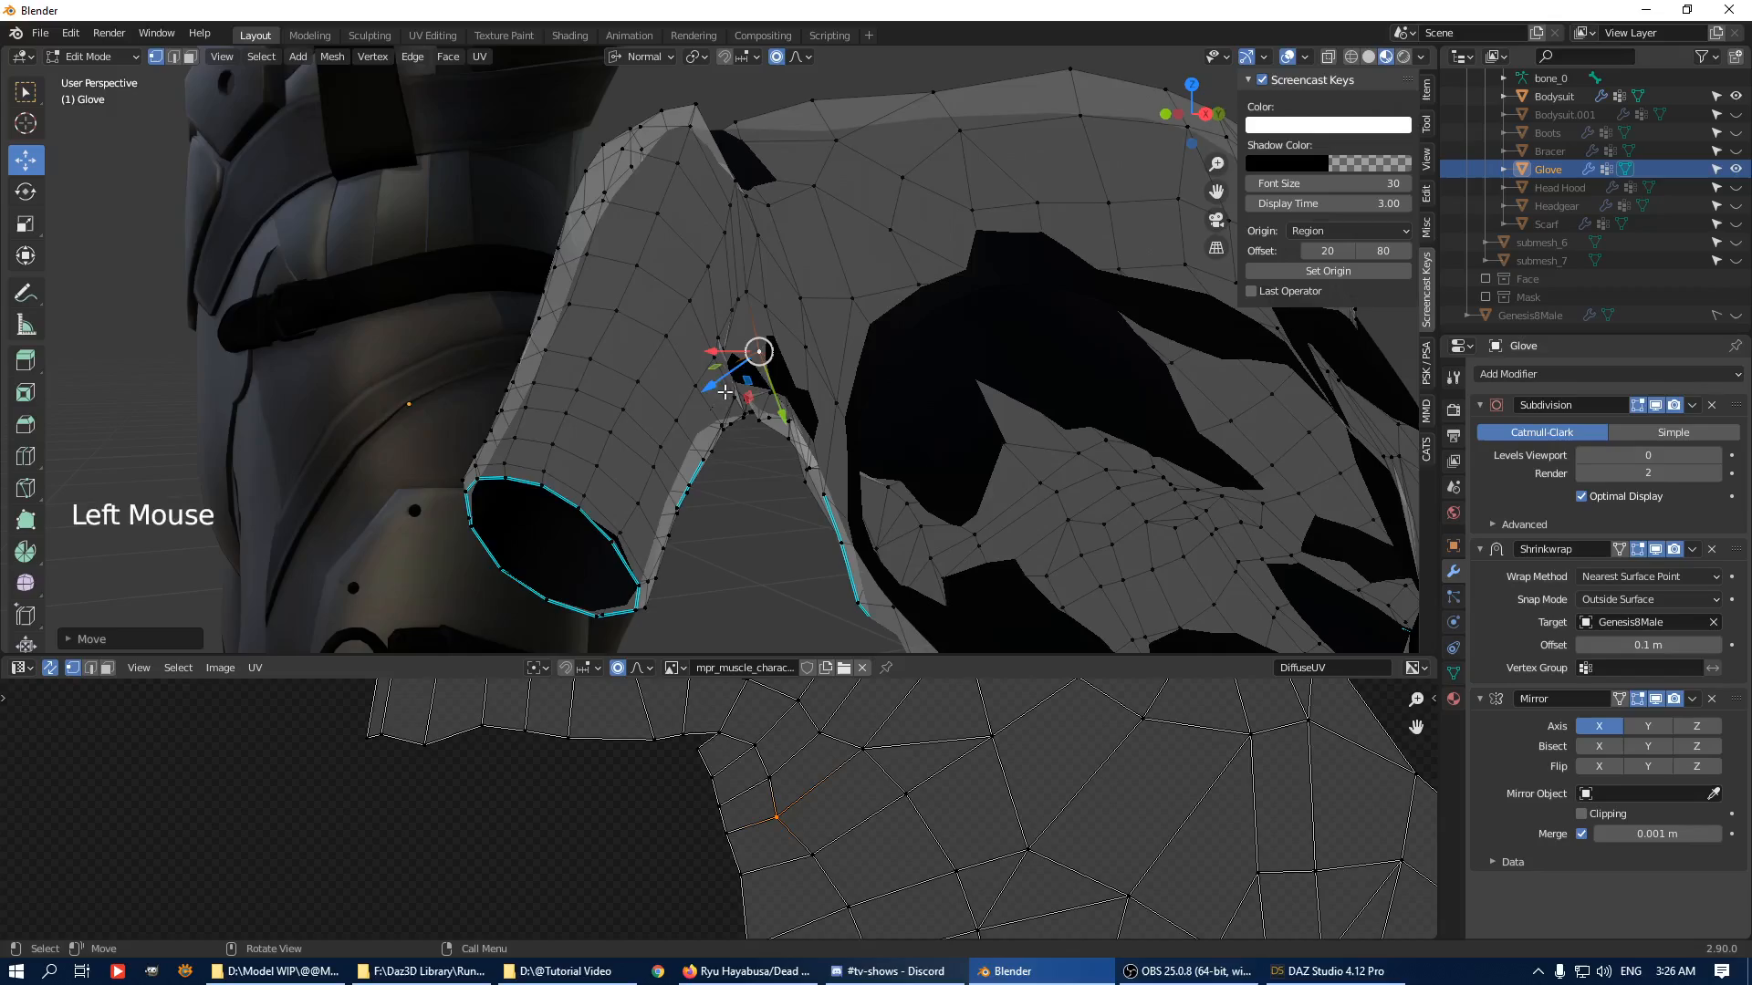
{"action": "middle_click_drag", "start_coordinate": [753, 354], "coordinate": [743, 375]}
{"action": "left_click_drag", "start_coordinate": [743, 375], "coordinate": [740, 344]}
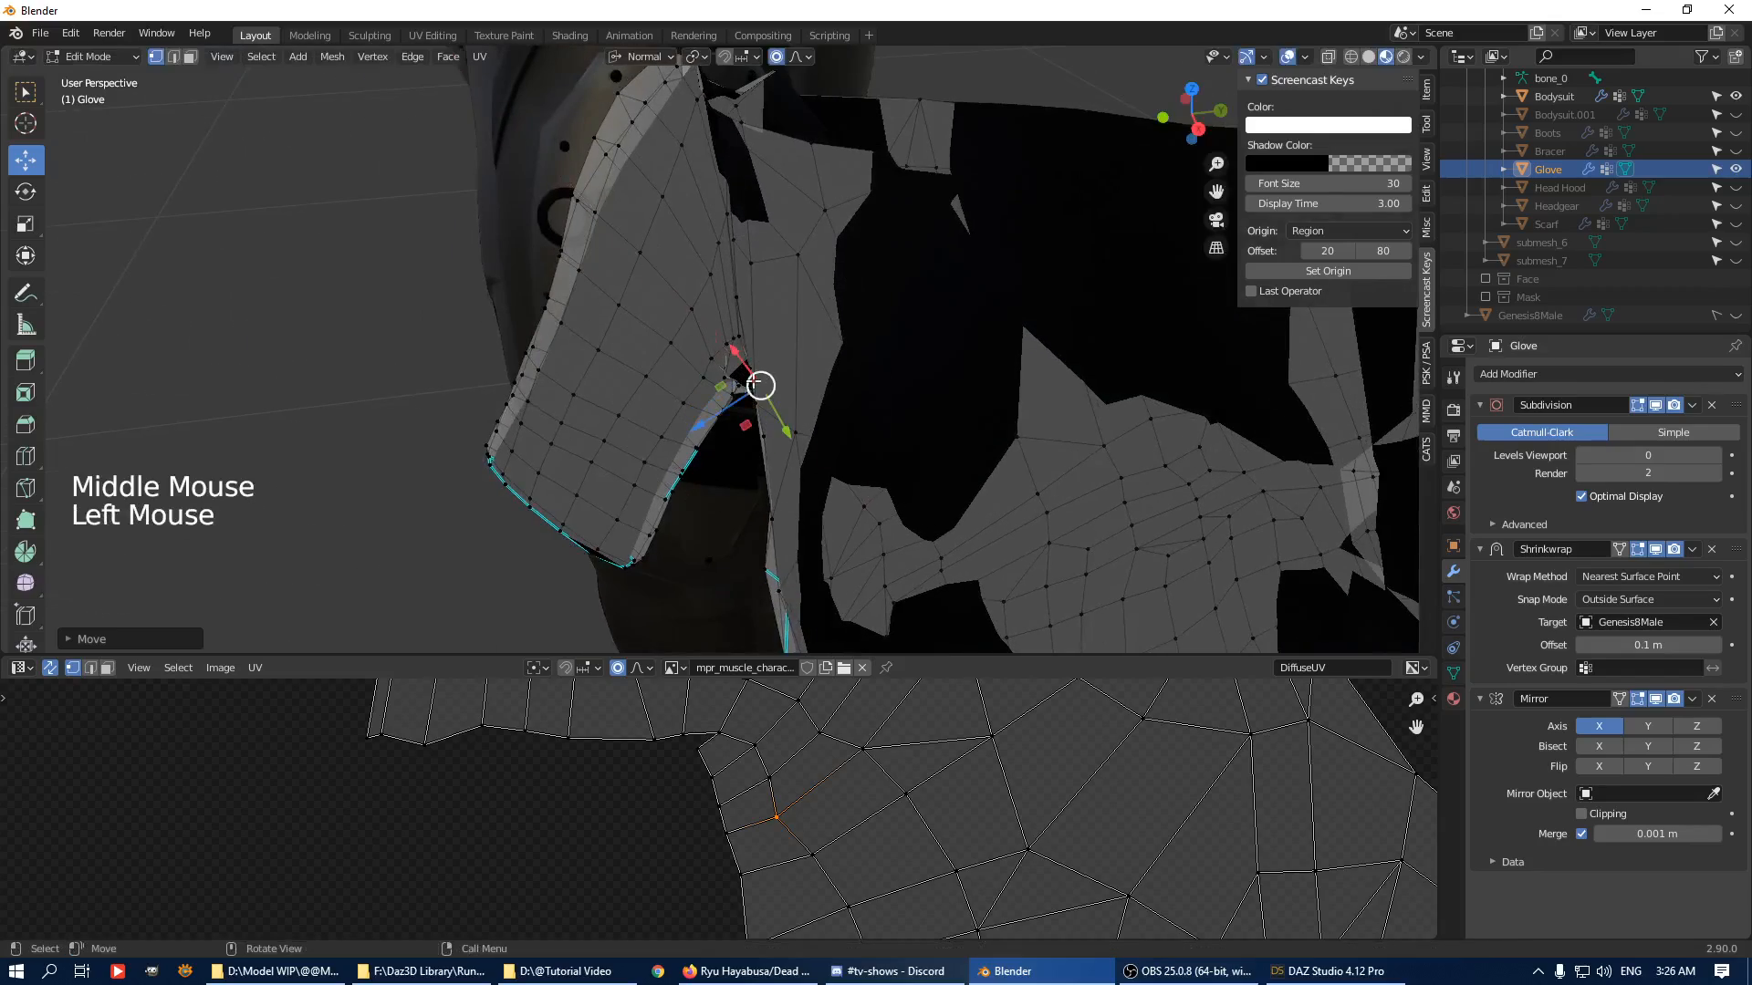
{"action": "middle_click_drag", "start_coordinate": [740, 345], "coordinate": [772, 268]}
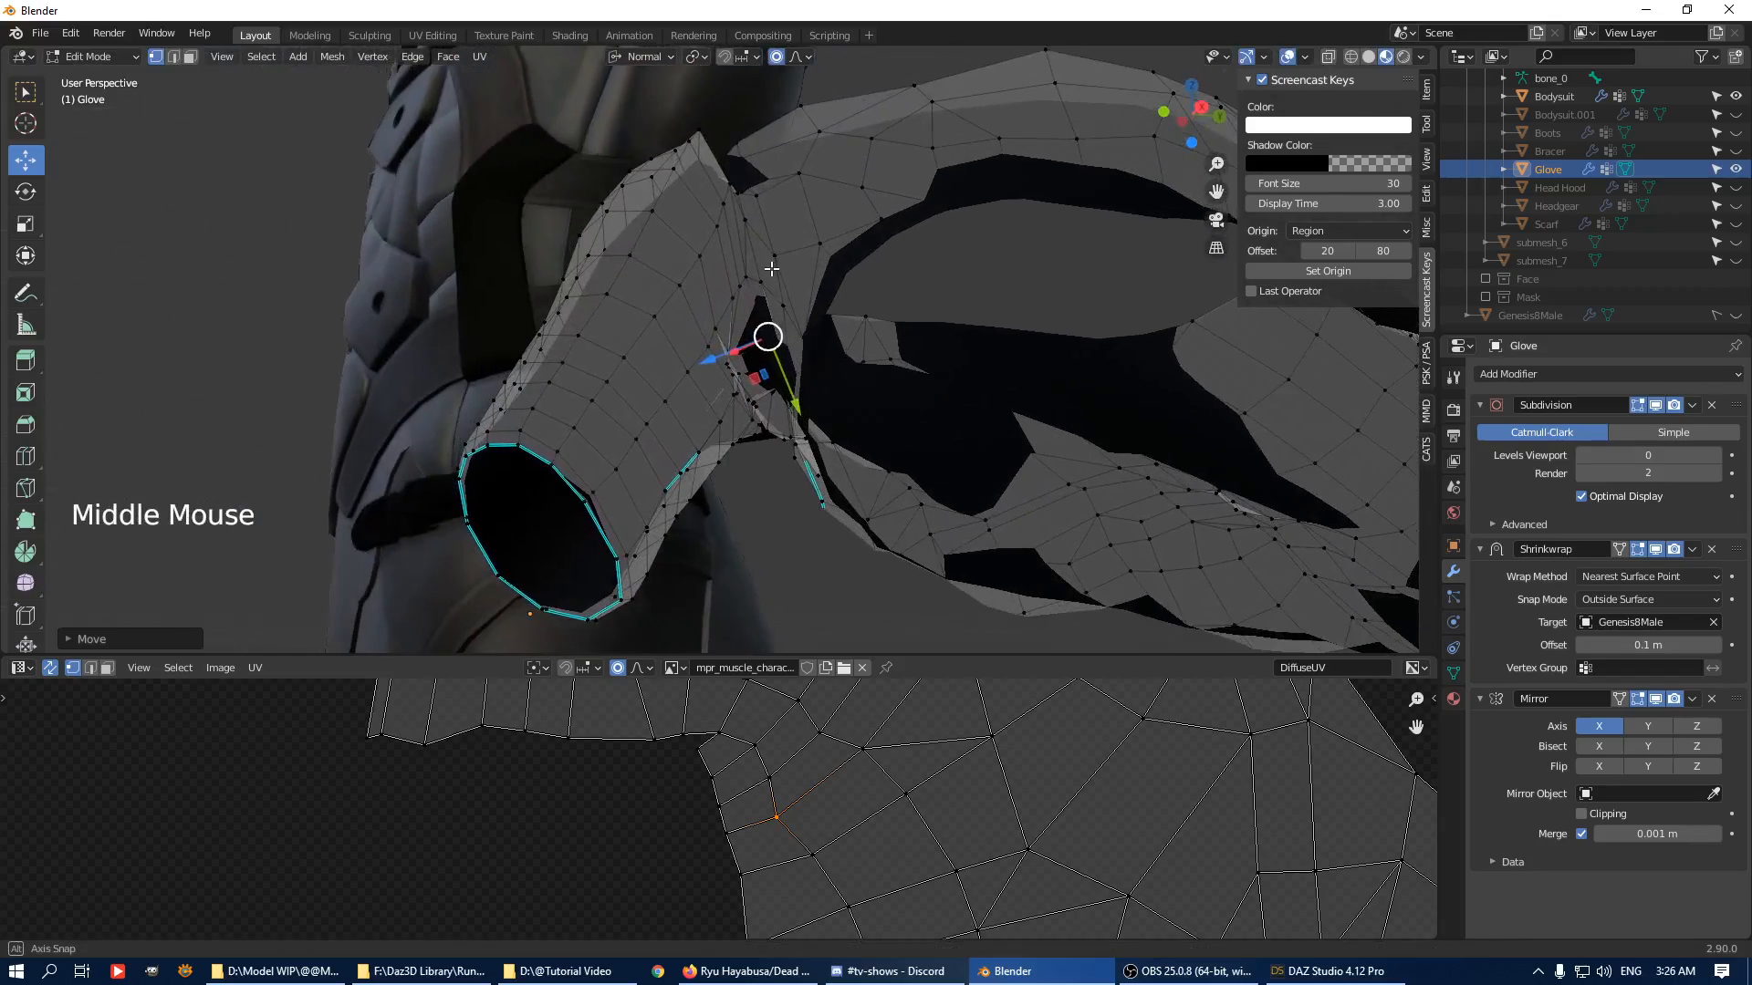
Turn on X-ray display and view the tangled vertices in the thumb crease in close-up orthographic view.
{"action": "key", "text": "KP_5"}
{"action": "scroll", "coordinate": [754, 290], "scroll_direction": "up", "scroll_amount": 12}
{"action": "middle_click_drag", "start_coordinate": [844, 429], "coordinate": [867, 461]}
{"action": "left_click", "coordinate": [1243, 155]}
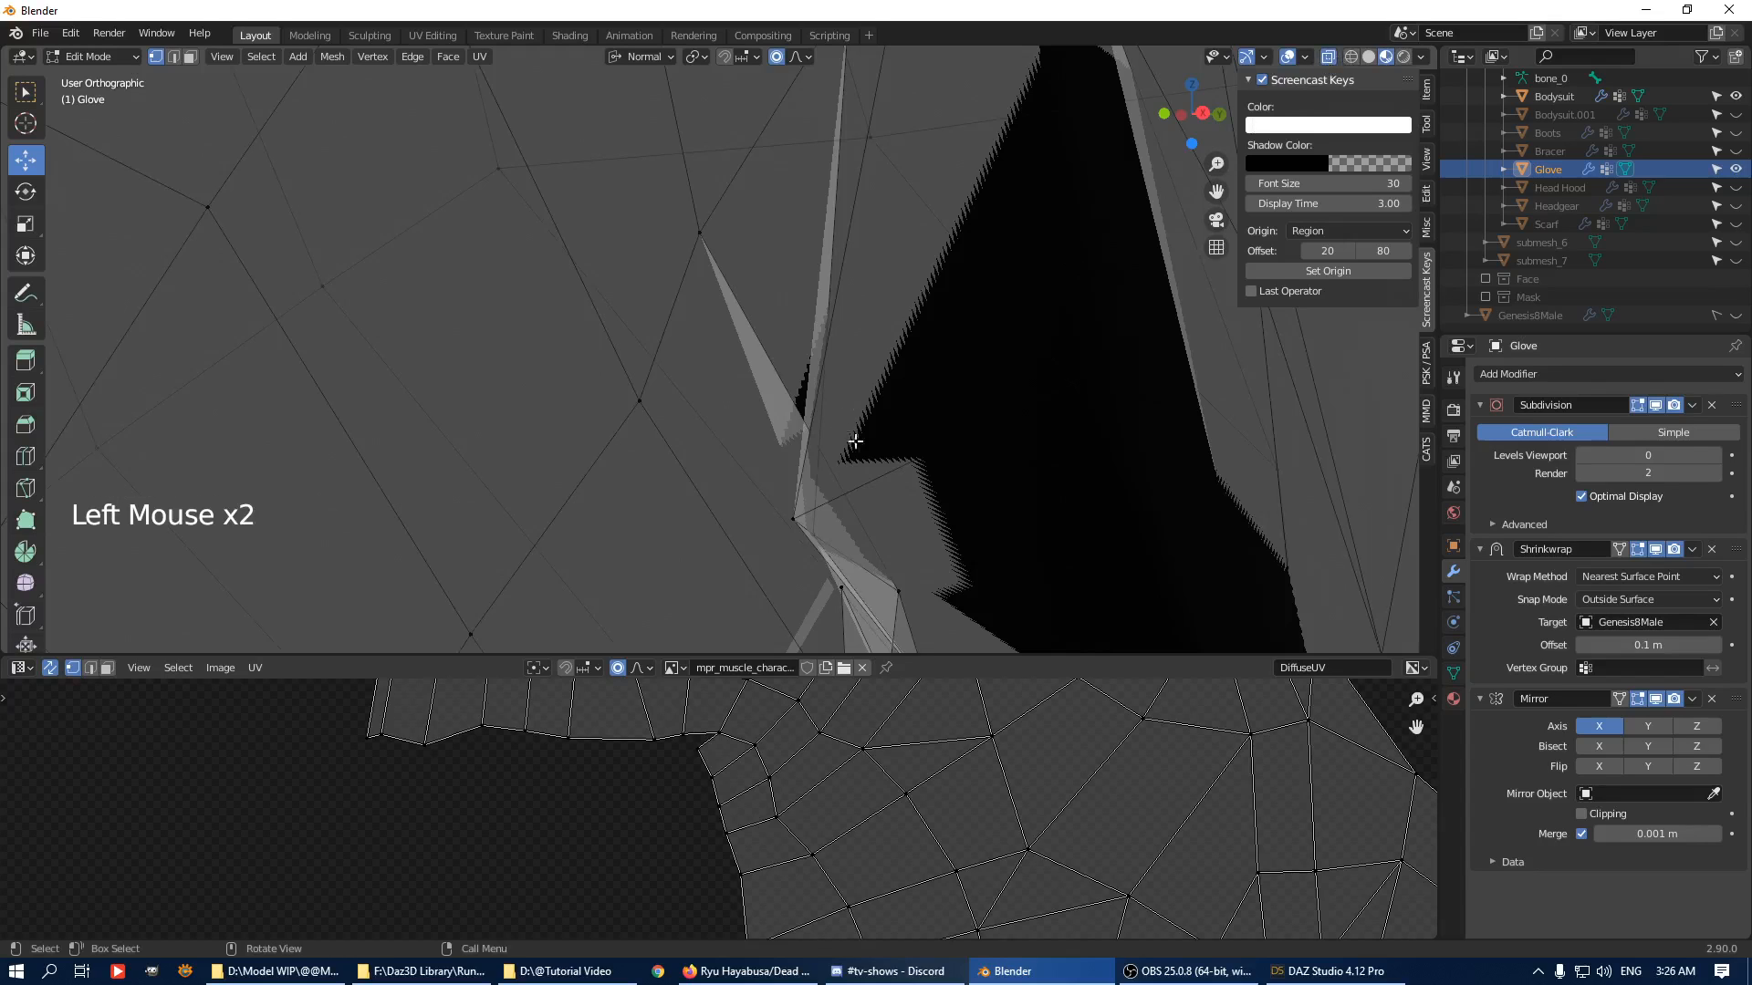
{"action": "middle_click_drag", "start_coordinate": [855, 442], "coordinate": [907, 501]}
{"action": "scroll", "coordinate": [851, 443], "scroll_direction": "down", "scroll_amount": 2}
{"action": "left_click_drag", "start_coordinate": [907, 500], "coordinate": [792, 470]}
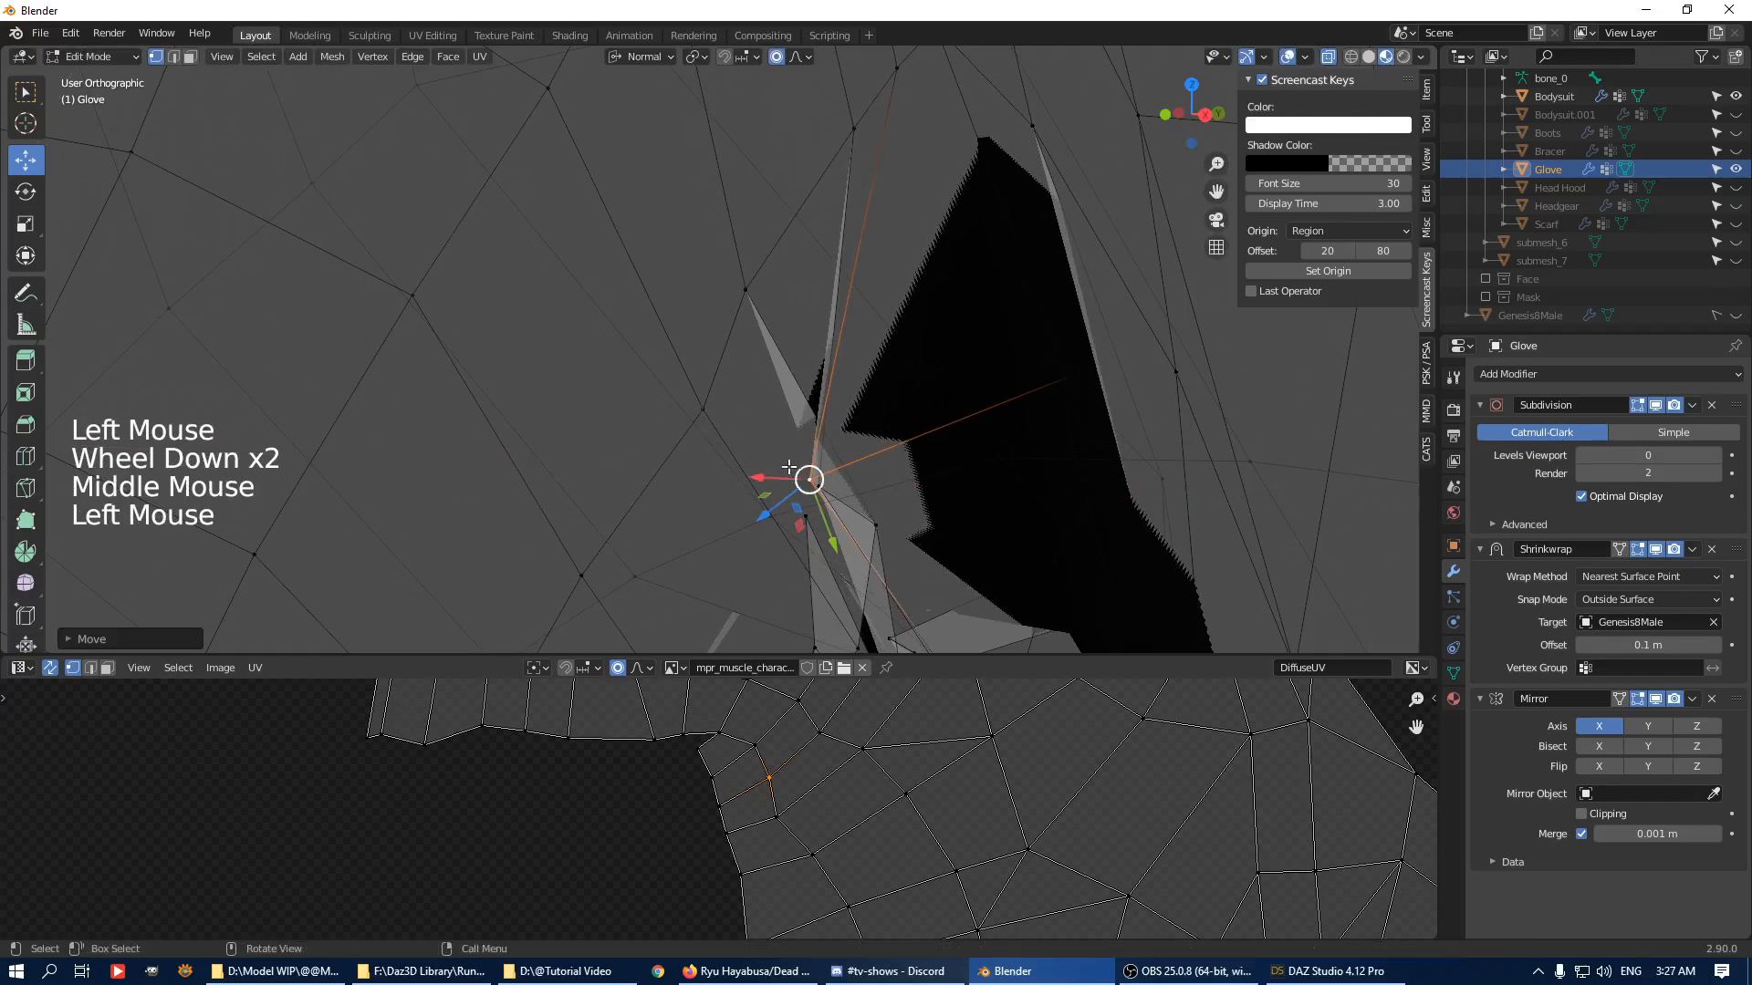
{"action": "key", "text": "ctrl+z"}
{"action": "middle_click_drag", "start_coordinate": [897, 546], "coordinate": [906, 460], "text": "shift"}
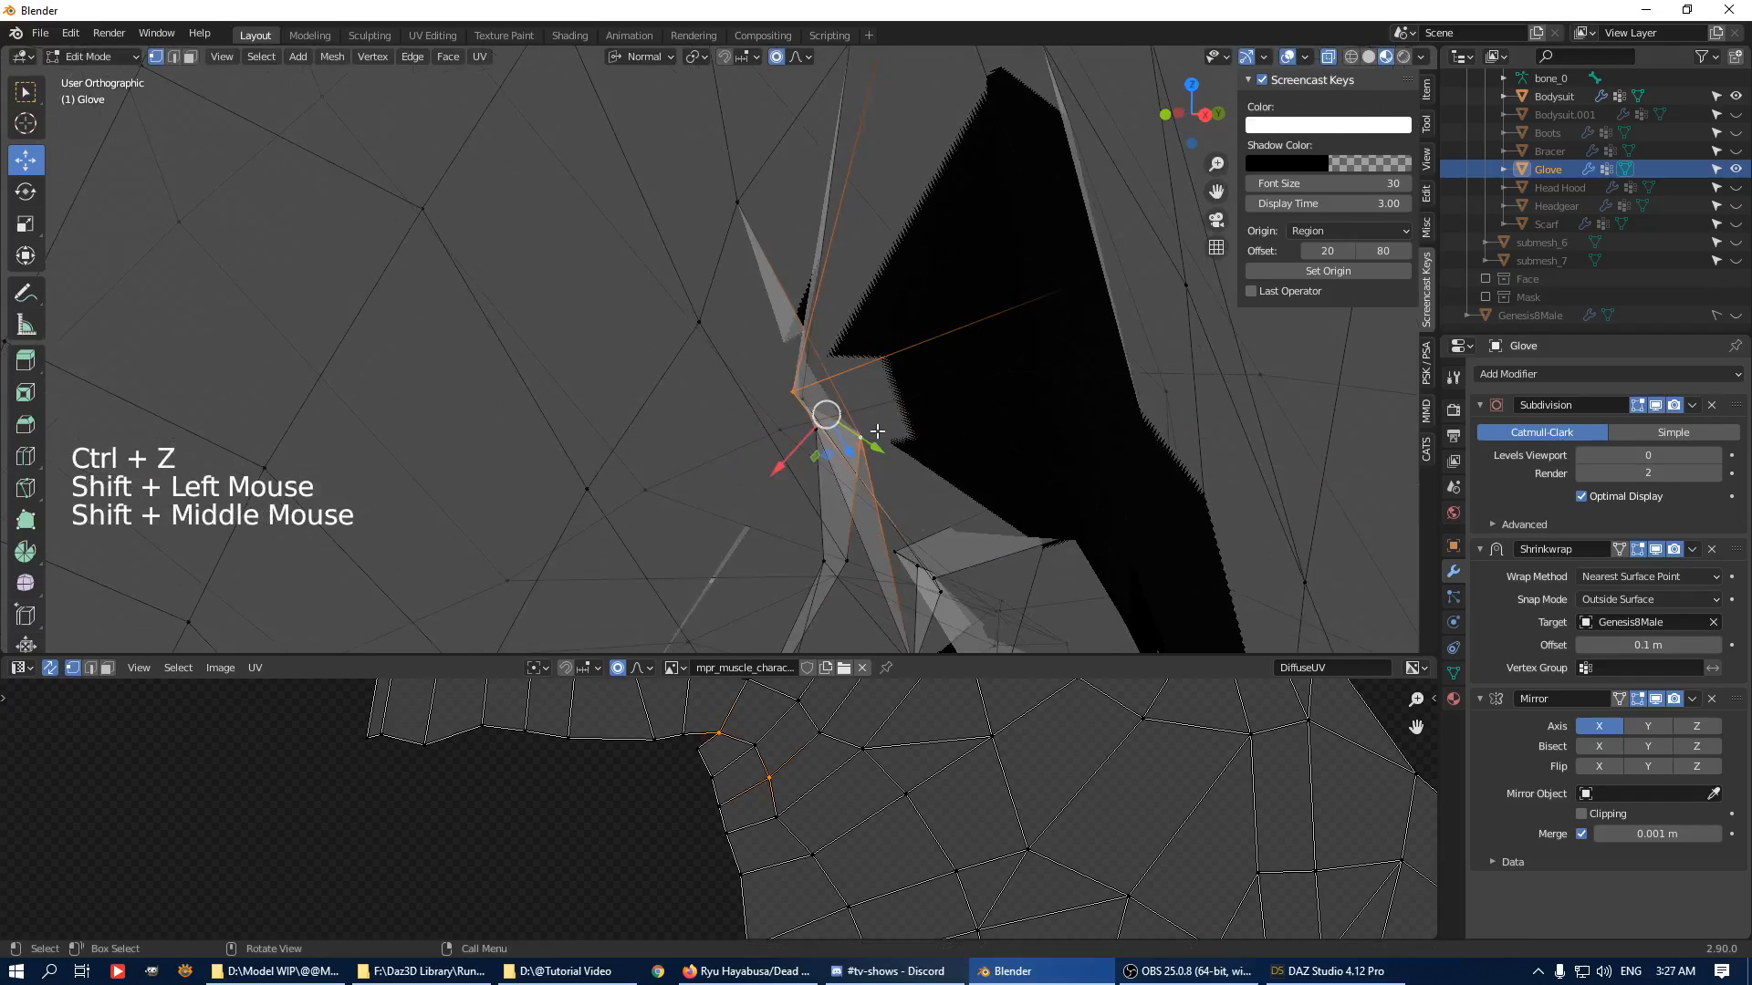
{"action": "left_click", "coordinate": [873, 448]}
{"action": "left_click_drag", "start_coordinate": [888, 436], "coordinate": [892, 443]}
{"action": "key", "text": "ctrl+z"}
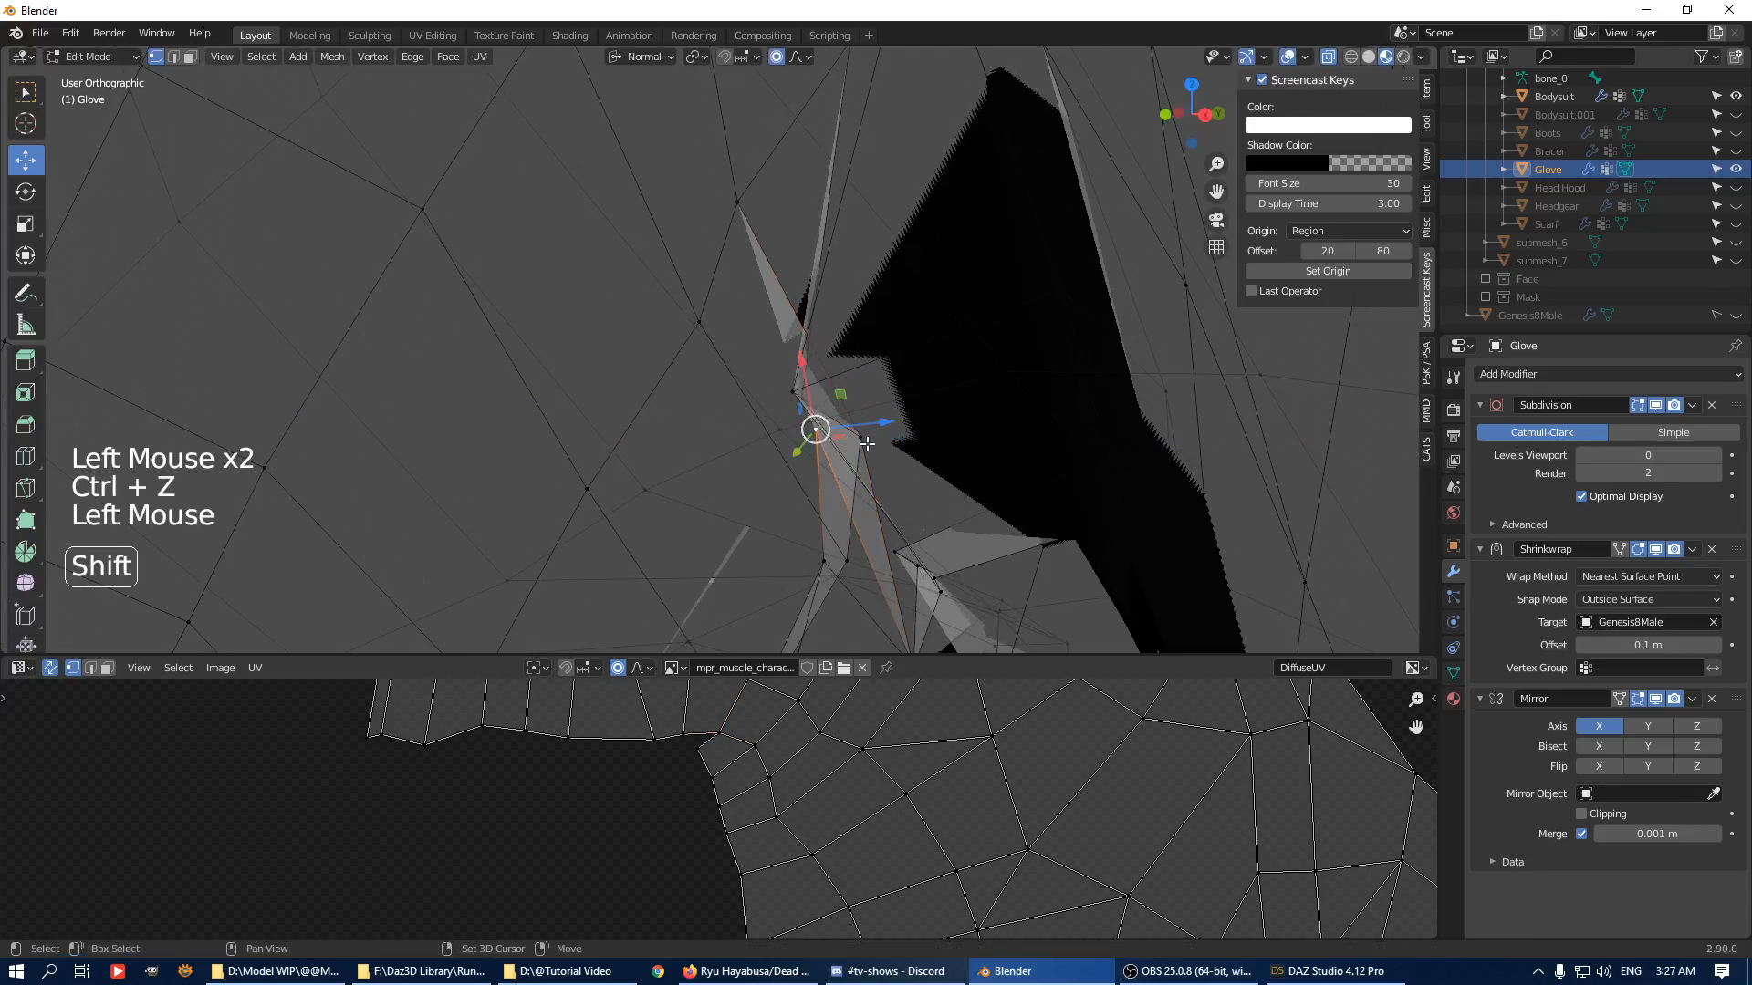
Merge two adjacent pairs of overlapping vertices along the seam in the thumb crease.
{"action": "scroll", "coordinate": [915, 494], "scroll_direction": "down", "scroll_amount": 2}
{"action": "middle_click_drag", "start_coordinate": [915, 494], "coordinate": [858, 324], "text": "shift"}
{"action": "scroll", "coordinate": [858, 324], "scroll_direction": "up", "scroll_amount": 2}
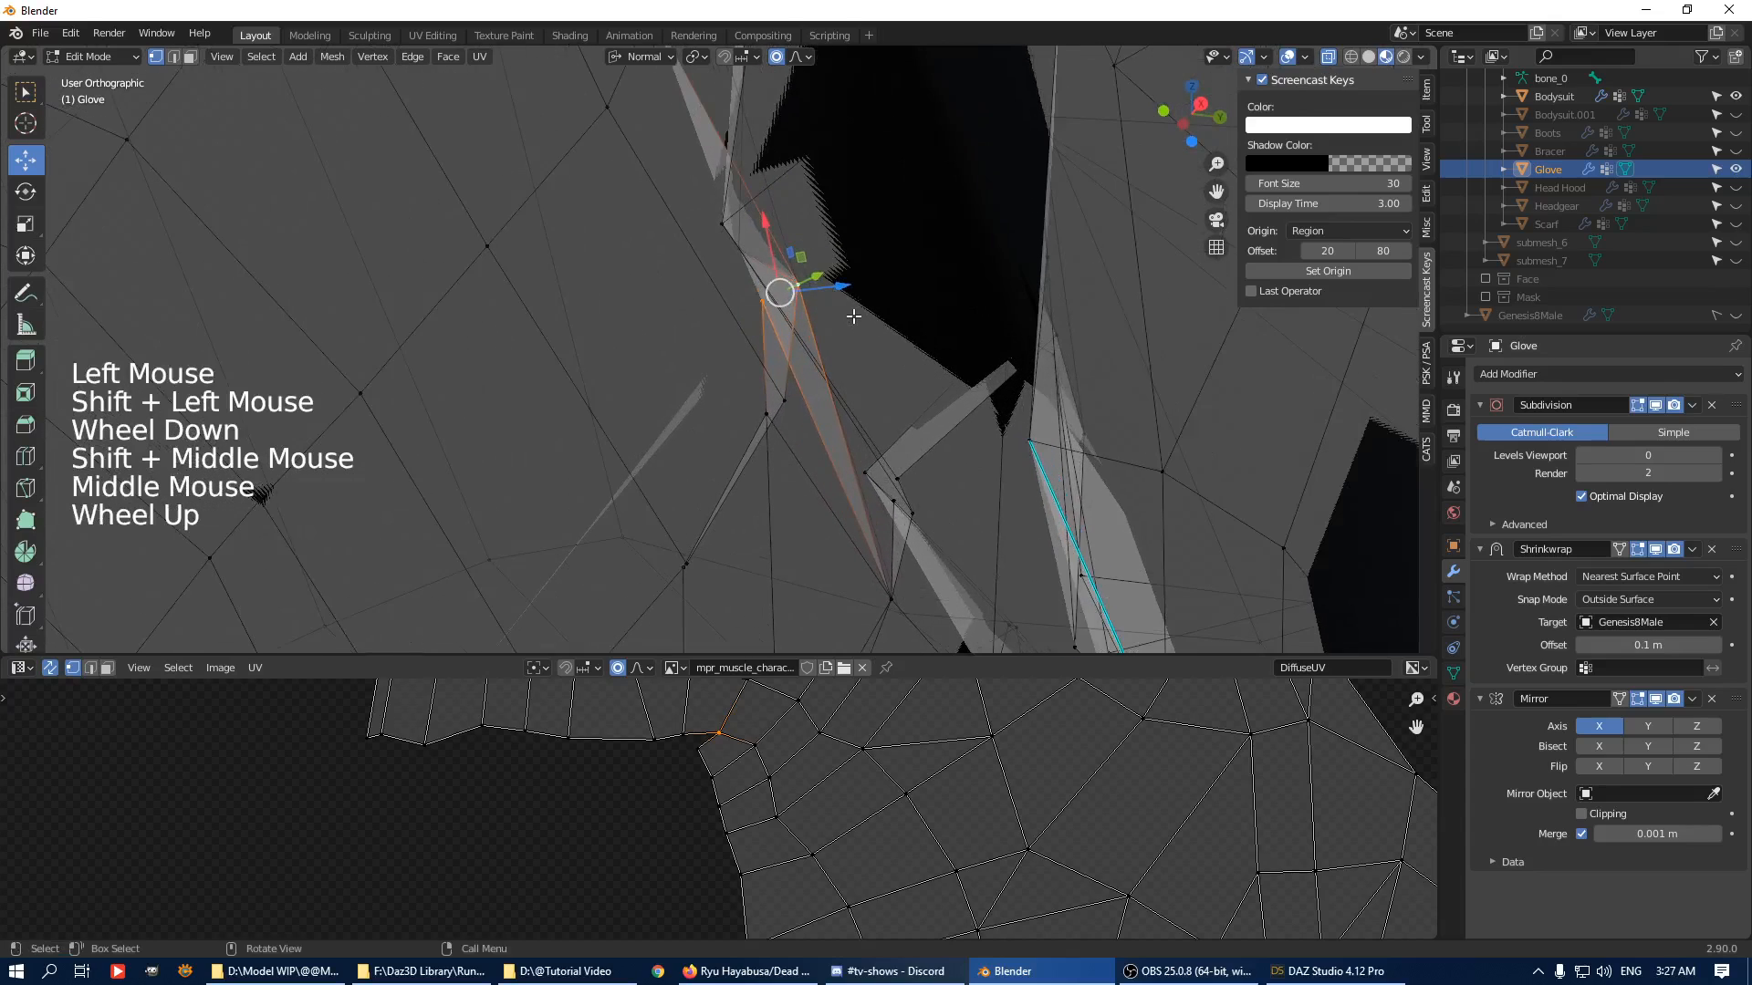
{"action": "key", "text": "m"}
{"action": "left_click", "coordinate": [855, 323]}
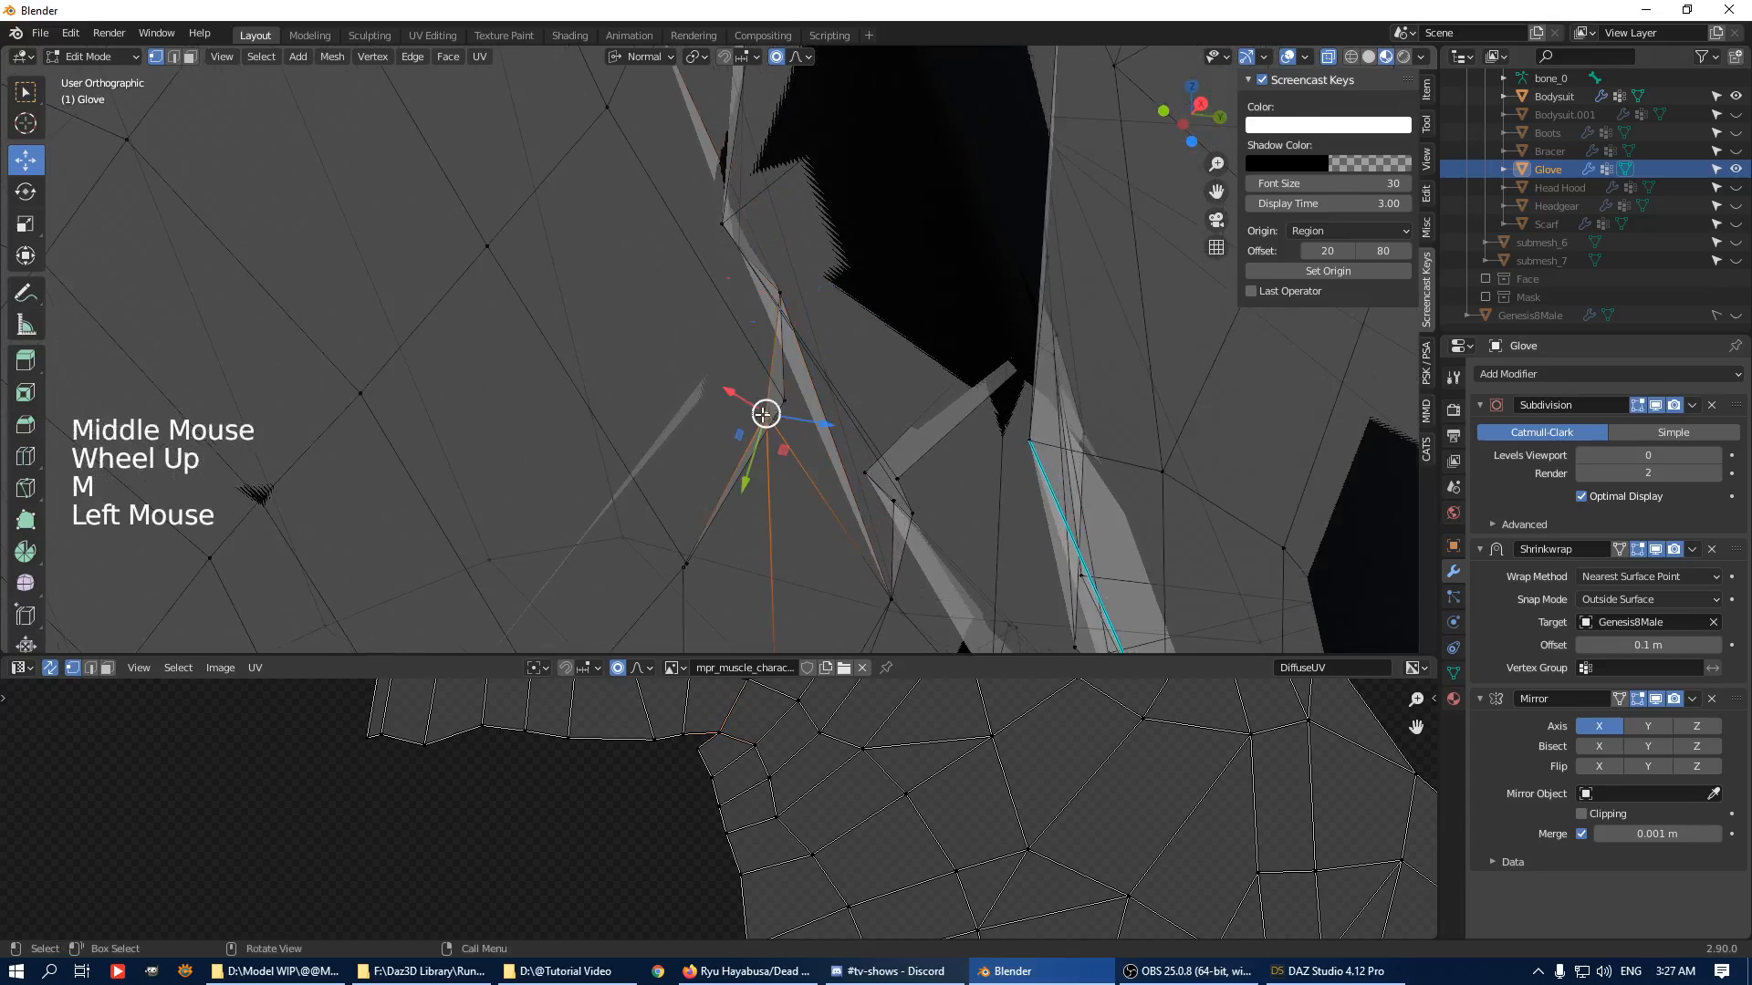
{"action": "left_click", "coordinate": [865, 420]}
{"action": "scroll", "coordinate": [865, 420], "scroll_direction": "down", "scroll_amount": 2}
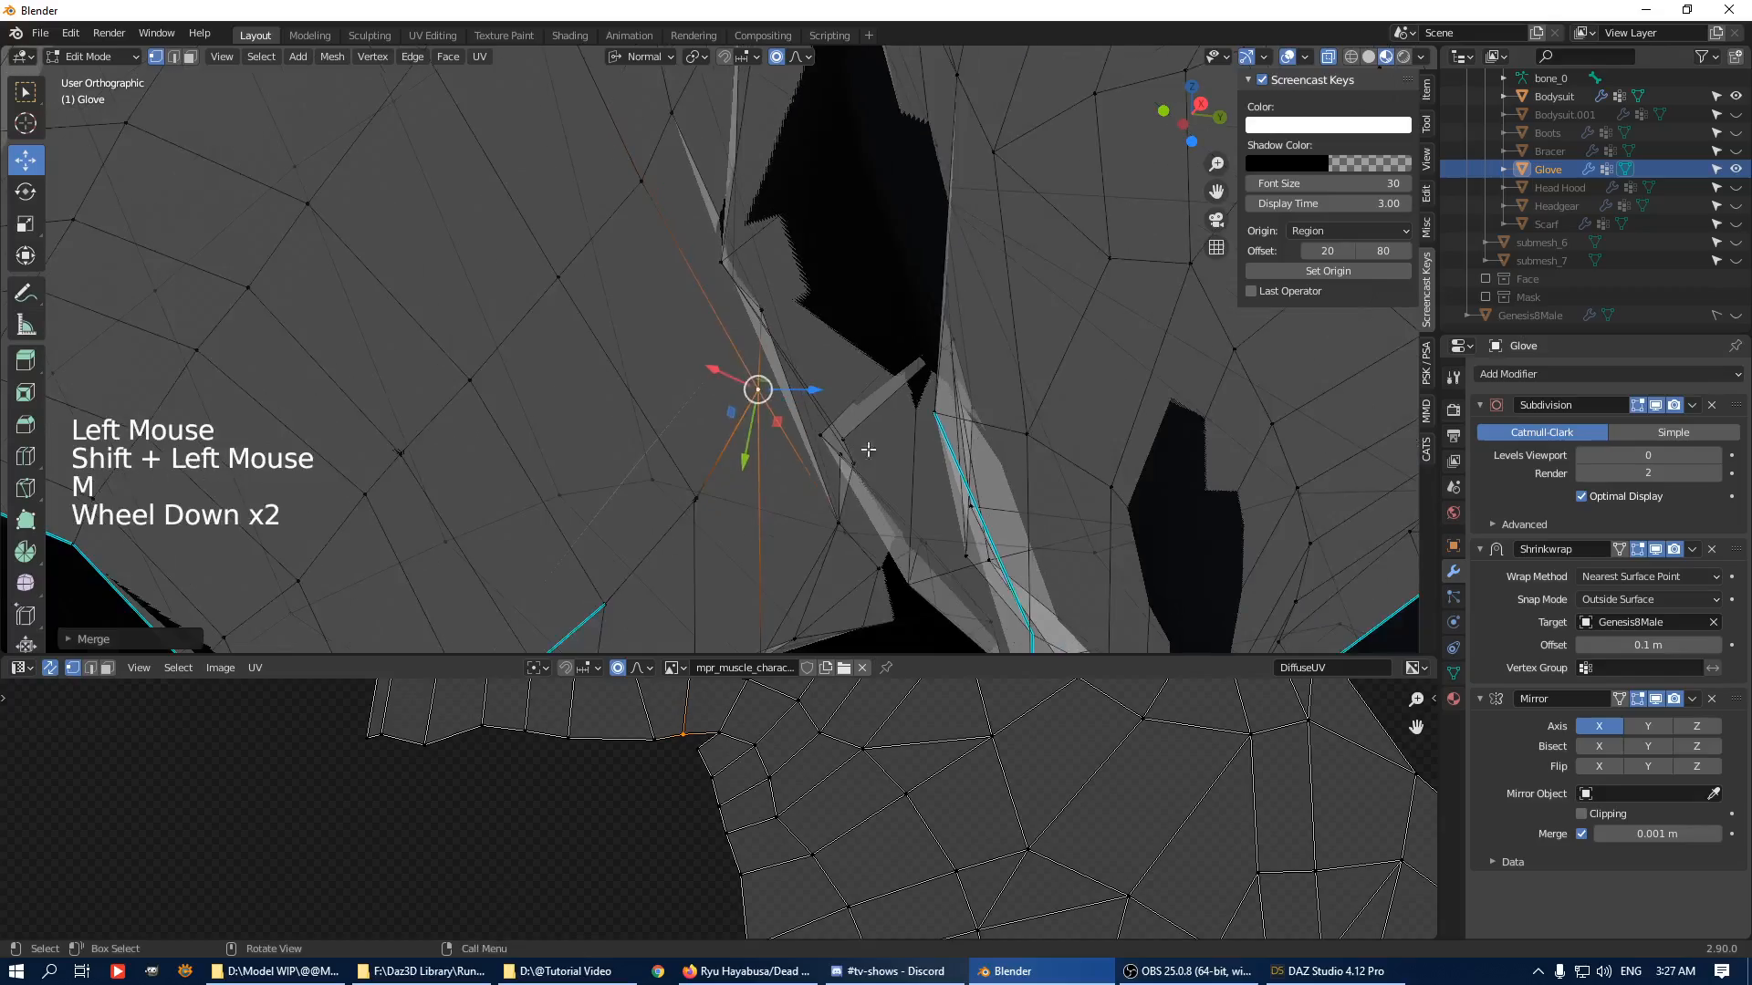
Merge the next pairs of close vertices at the lower part of the thumb web.
{"action": "mouse_move", "coordinate": [865, 419]}
{"action": "middle_mouse_down", "text": "shift"}
{"action": "mouse_move", "coordinate": [876, 384]}
{"action": "mouse_move", "coordinate": [891, 387]}
{"action": "mouse_move", "coordinate": [890, 347]}
{"action": "mouse_move", "coordinate": [907, 380]}
{"action": "mouse_move", "coordinate": [868, 387]}
{"action": "middle_mouse_up", "text": "shift"}
{"action": "left_click", "coordinate": [838, 386]}
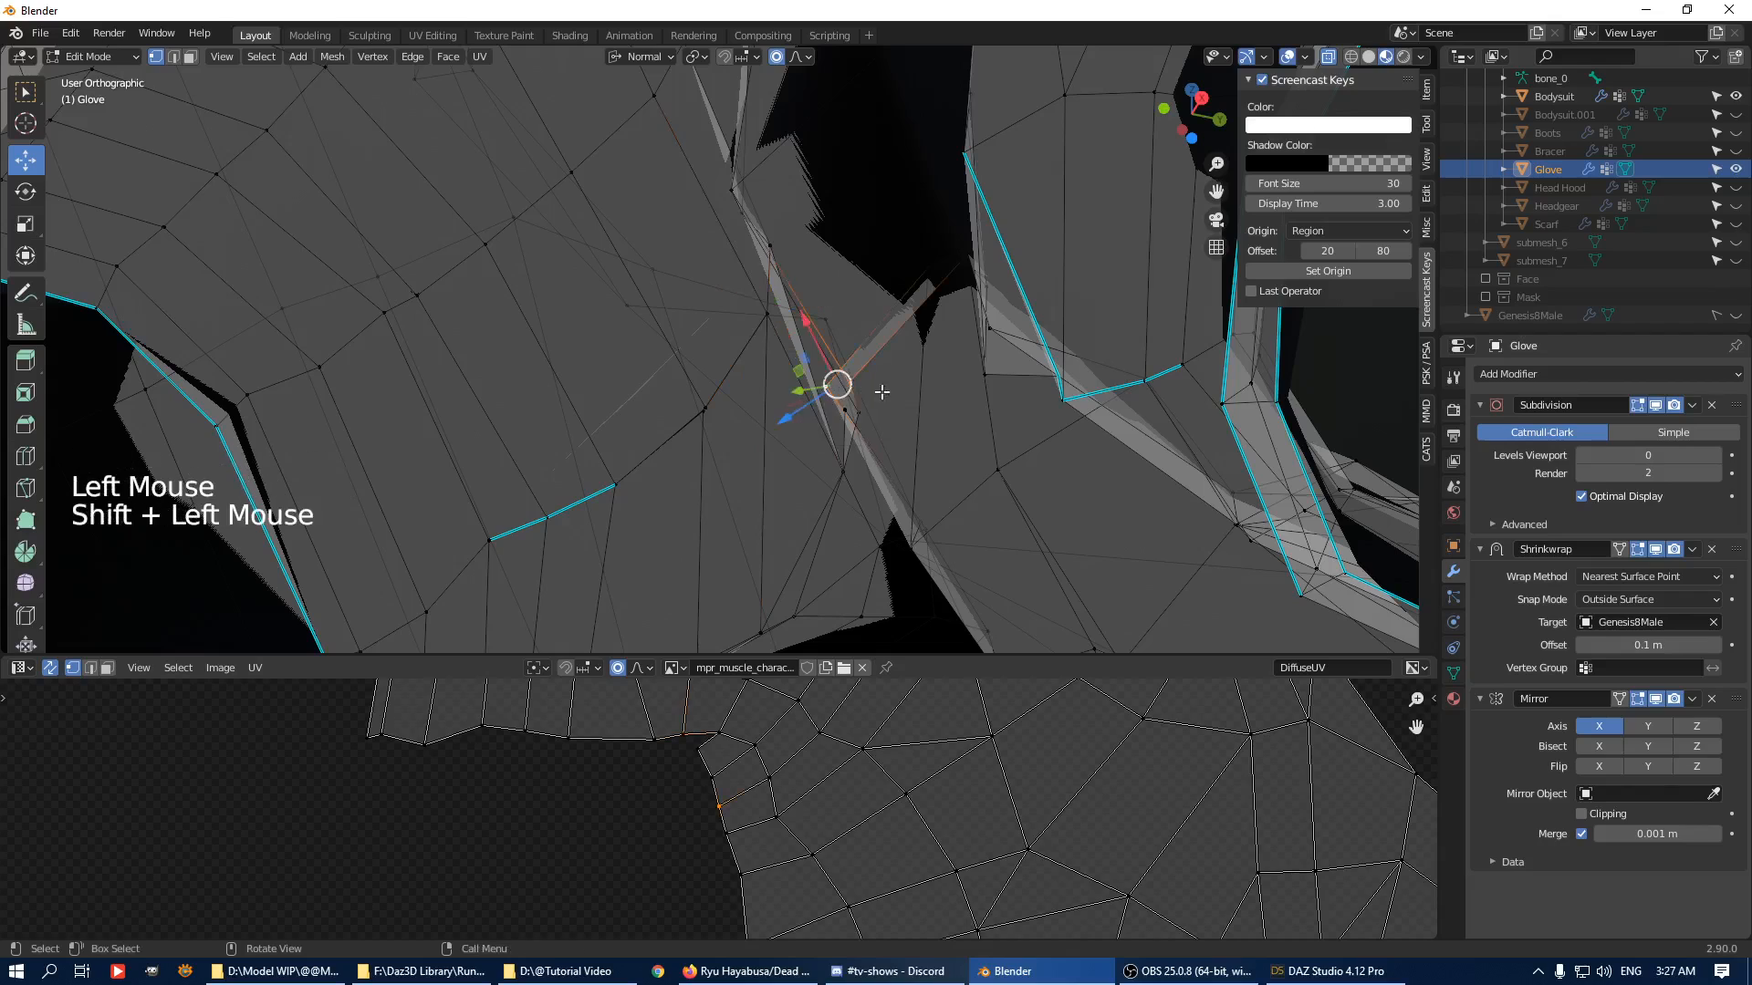
{"action": "left_click", "coordinate": [864, 417]}
{"action": "left_click", "coordinate": [857, 407], "text": "shift"}
{"action": "key", "text": "m"}
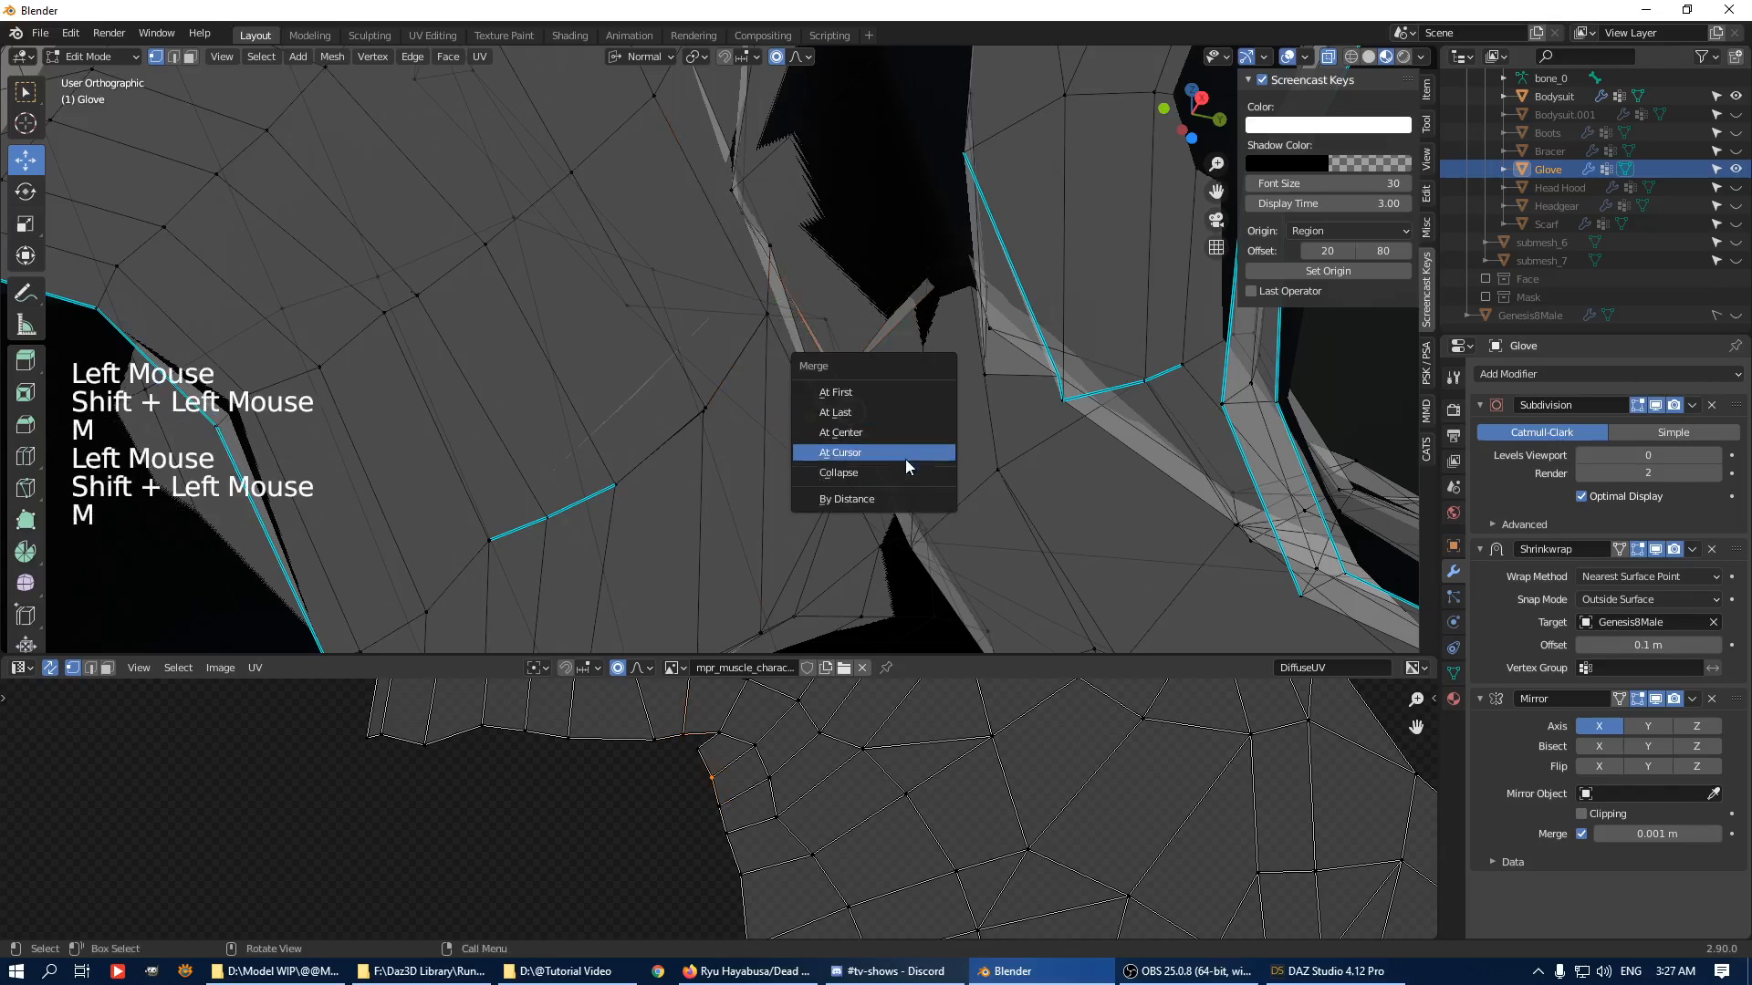
Select two vertices in the thumb crease, expand the selection by one ring and apply Smooth Vertices three times.
{"action": "middle_click_drag", "start_coordinate": [950, 502], "coordinate": [730, 196]}
{"action": "left_click", "coordinate": [734, 190]}
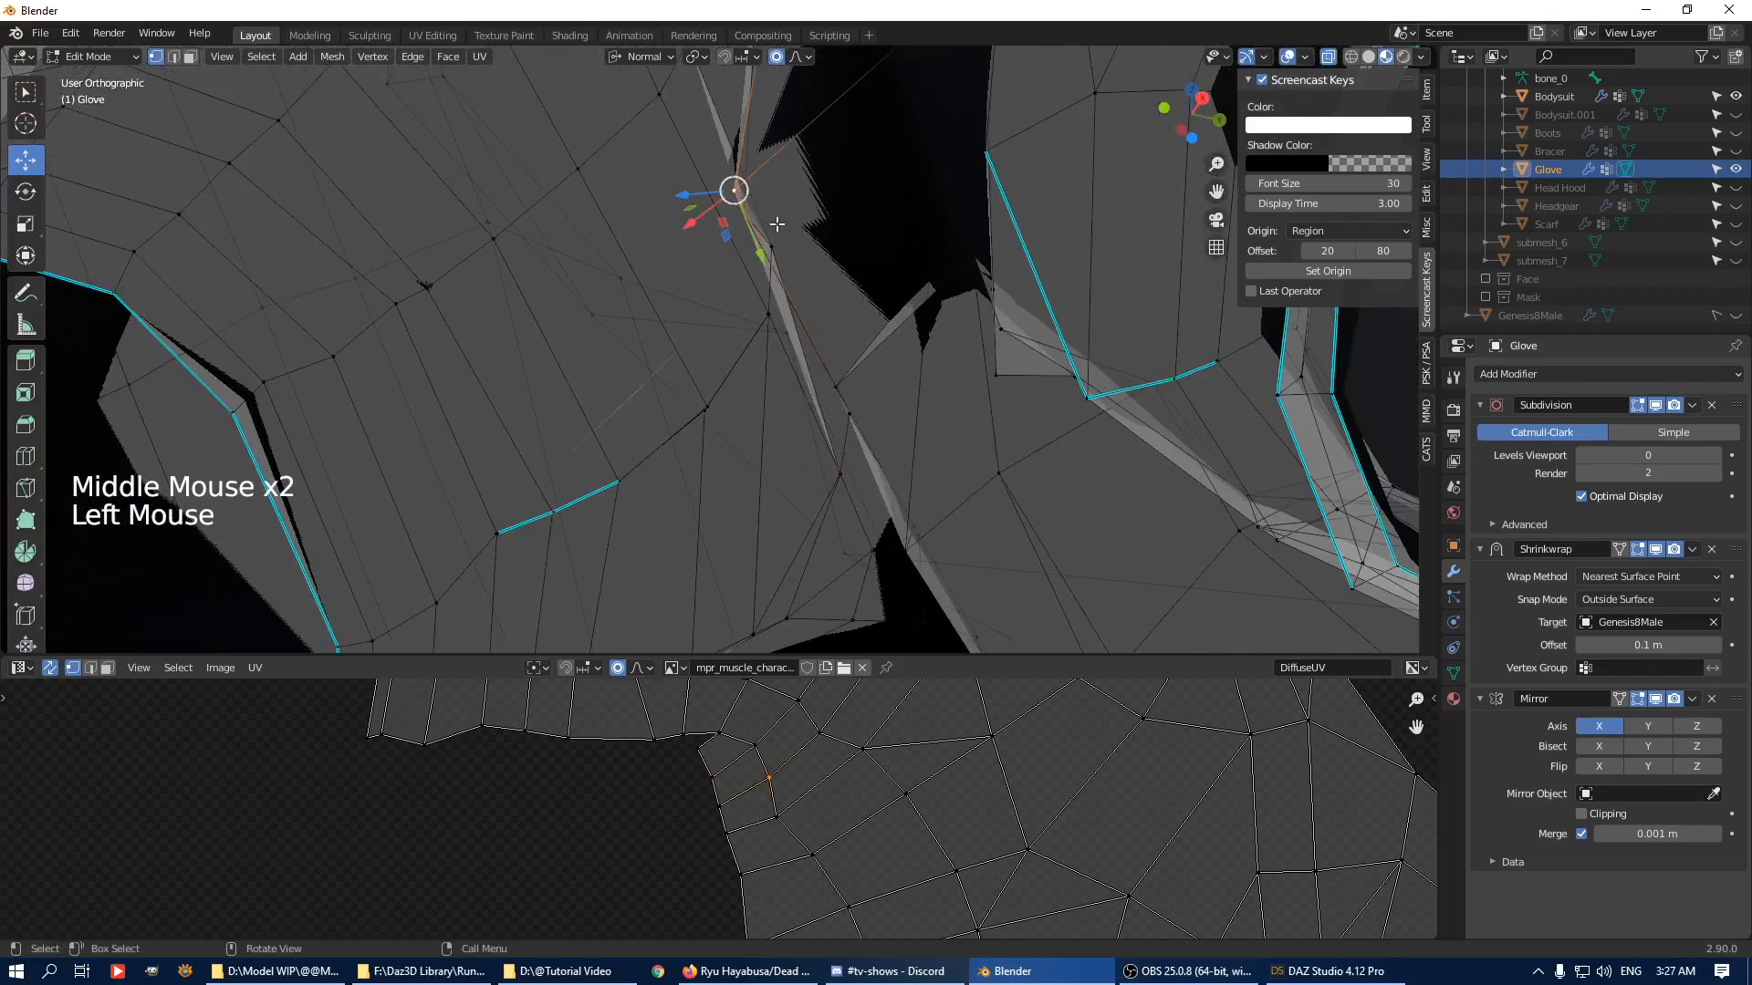
{"action": "left_click", "coordinate": [774, 251], "text": "shift"}
{"action": "key", "text": "ctrl+KP_Add"}
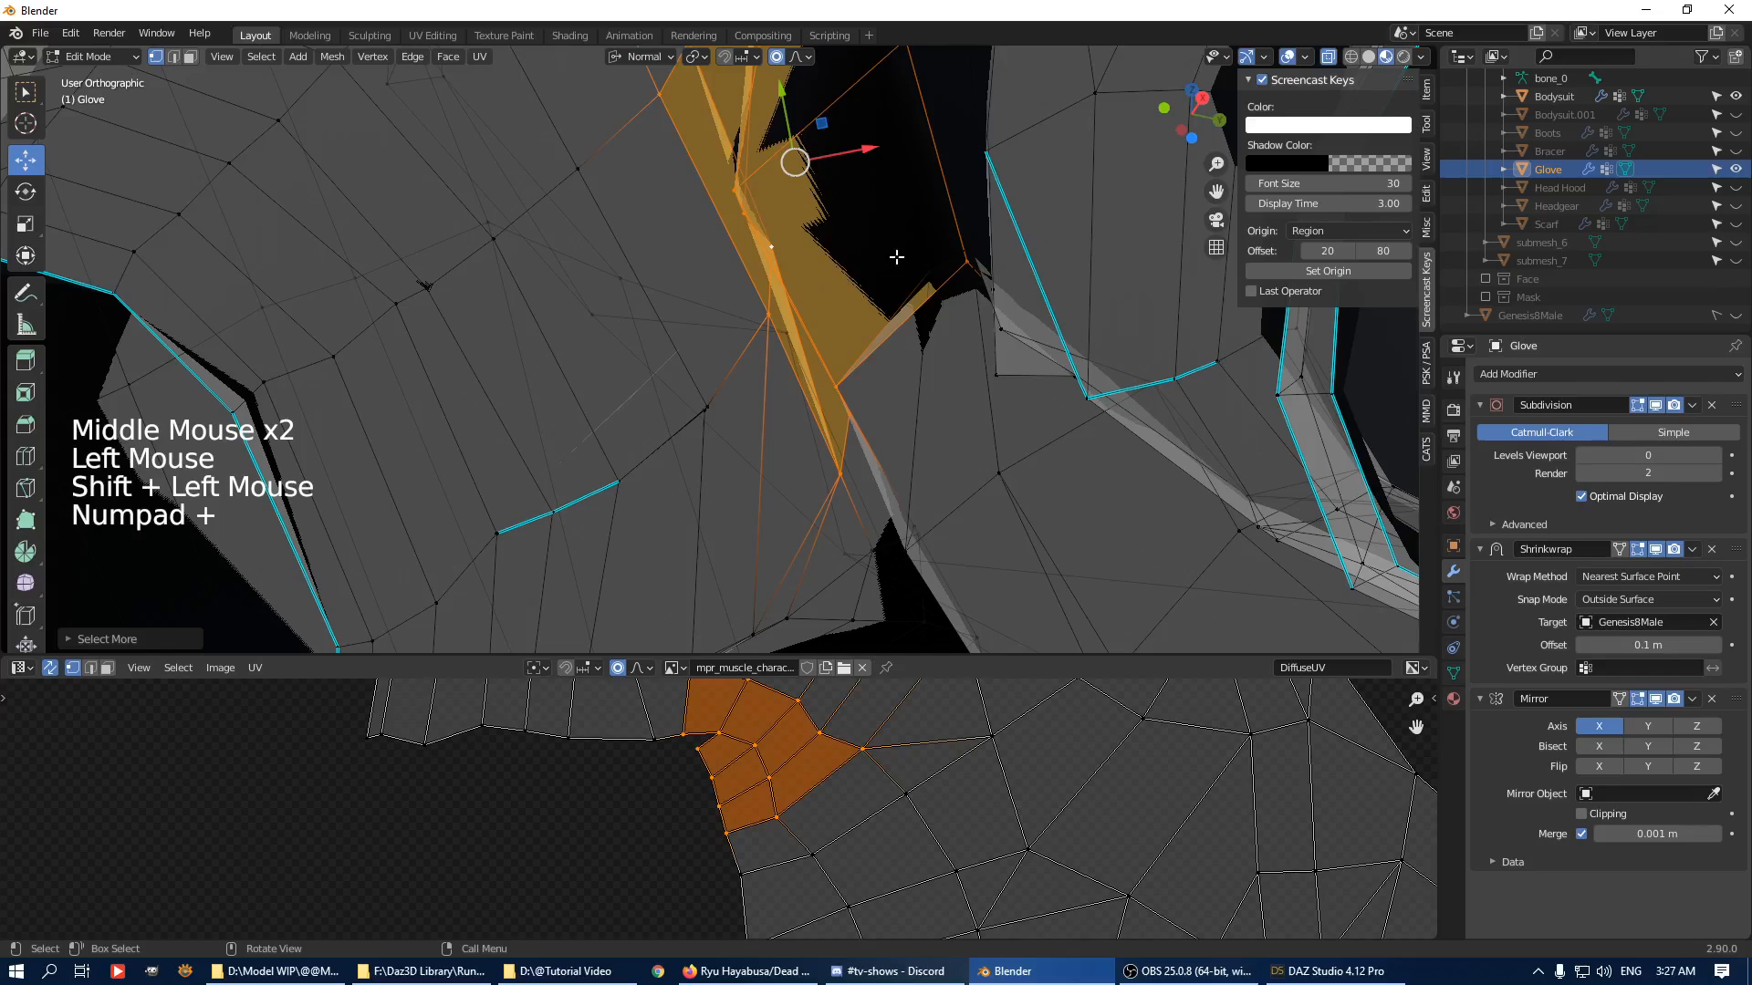
{"action": "key", "text": "q"}
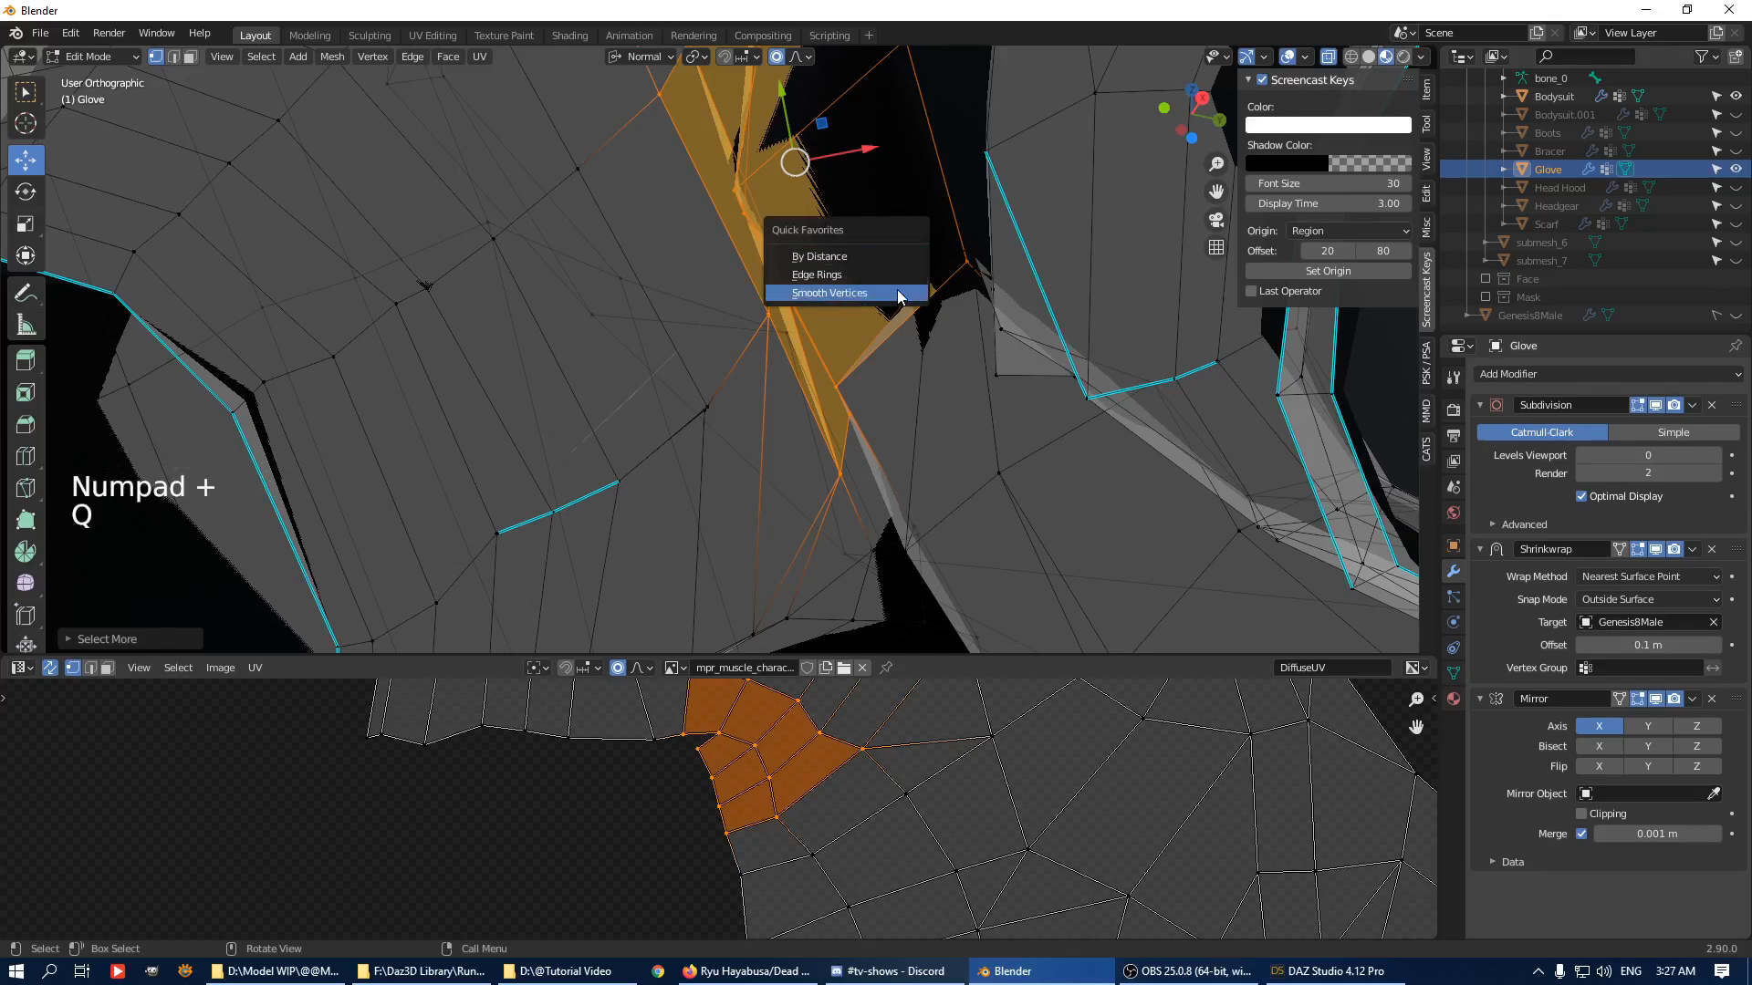
{"action": "left_click", "coordinate": [898, 293]}
{"action": "key", "text": "q"}
{"action": "left_click", "coordinate": [898, 294]}
{"action": "key", "text": "q"}
{"action": "left_click", "coordinate": [898, 294]}
{"action": "middle_click_drag", "start_coordinate": [898, 294], "coordinate": [863, 513]}
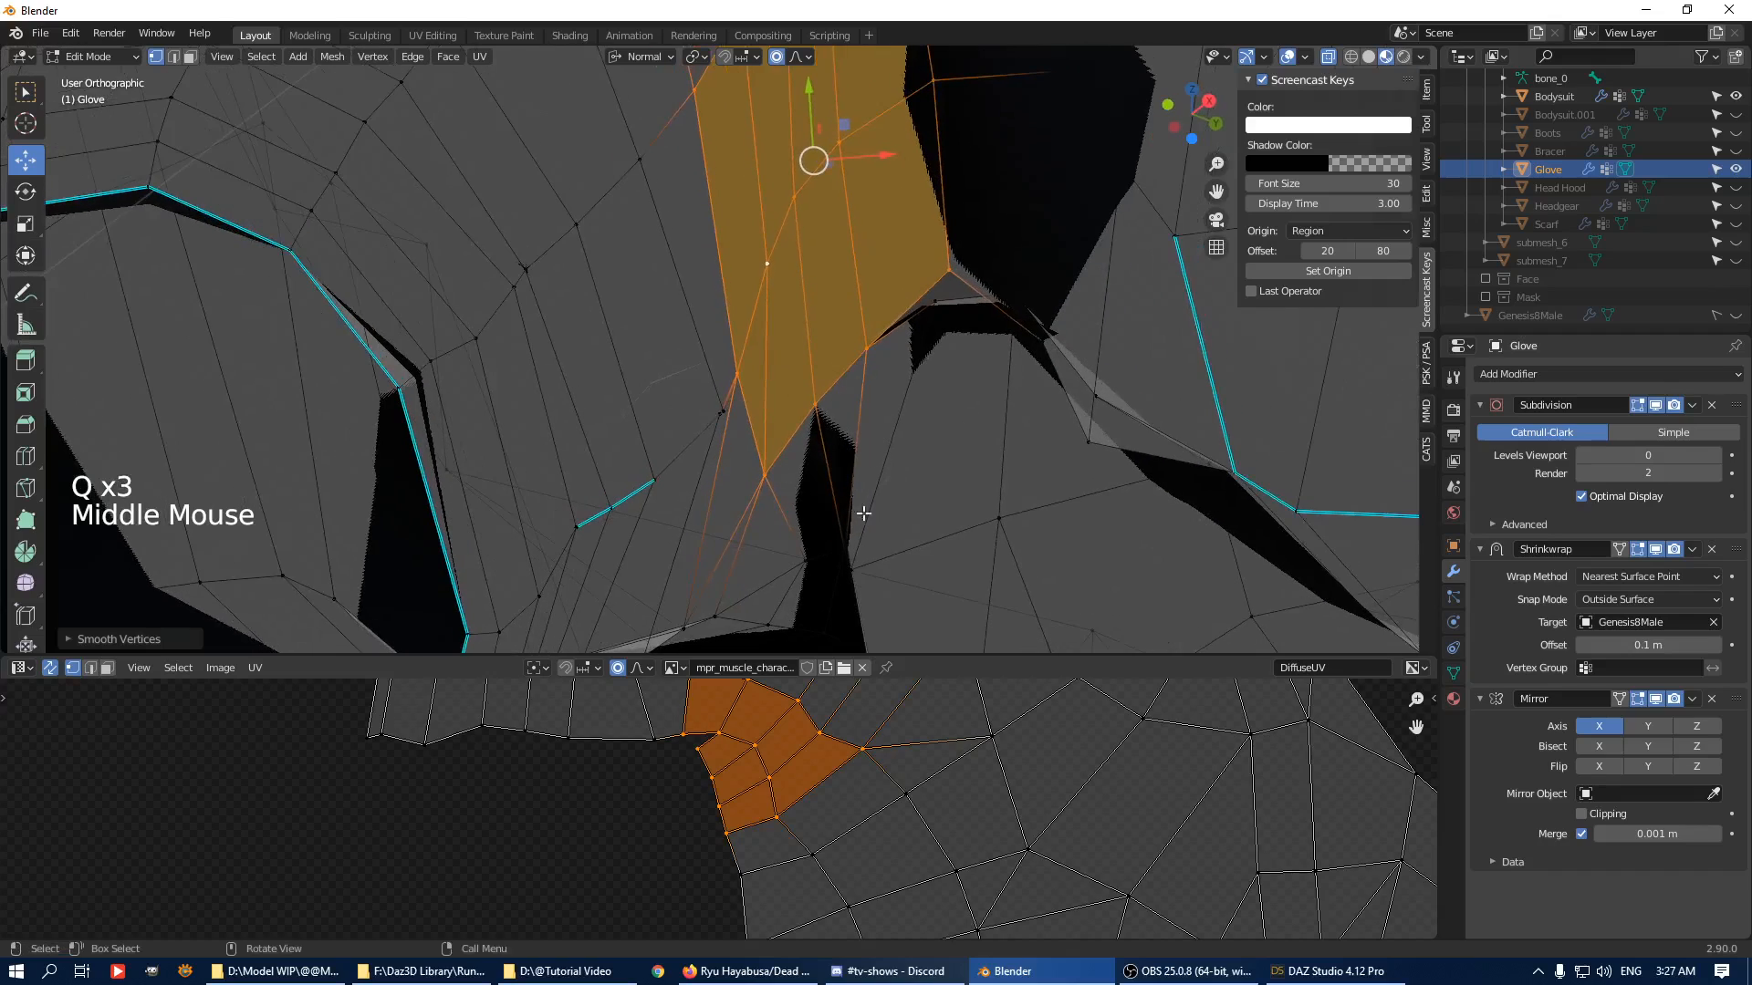
Select the vertices below the smoothed patch, expand the selection twice and smooth them.
{"action": "left_click", "coordinate": [849, 568]}
{"action": "key", "text": "KP_Add"}
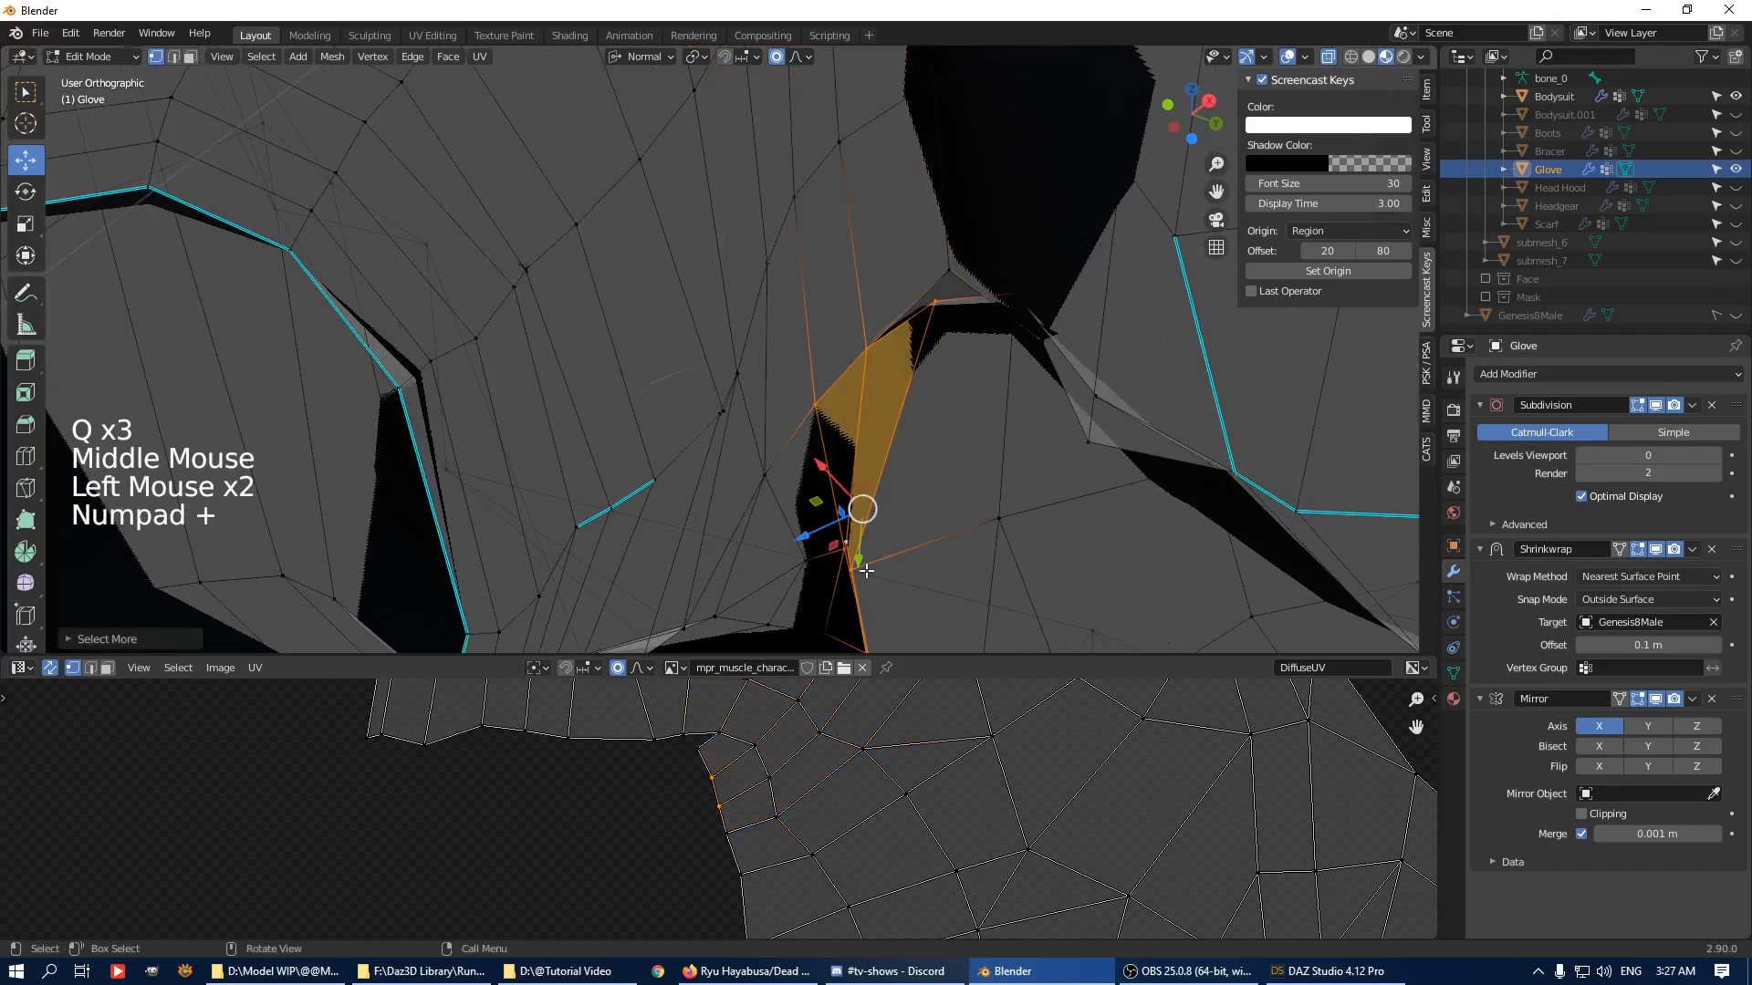
{"action": "key", "text": "KP_Add"}
{"action": "key", "text": "q"}
{"action": "left_click", "coordinate": [844, 497]}
Switch to vertex selection and merge two close vertices at the lower tip of the web's dark gap.
{"action": "middle_click_drag", "start_coordinate": [845, 496], "coordinate": [1055, 352], "text": "shift"}
{"action": "key", "text": "1"}
{"action": "left_click", "coordinate": [1049, 389]}
{"action": "left_click", "coordinate": [1110, 383], "text": "shift"}
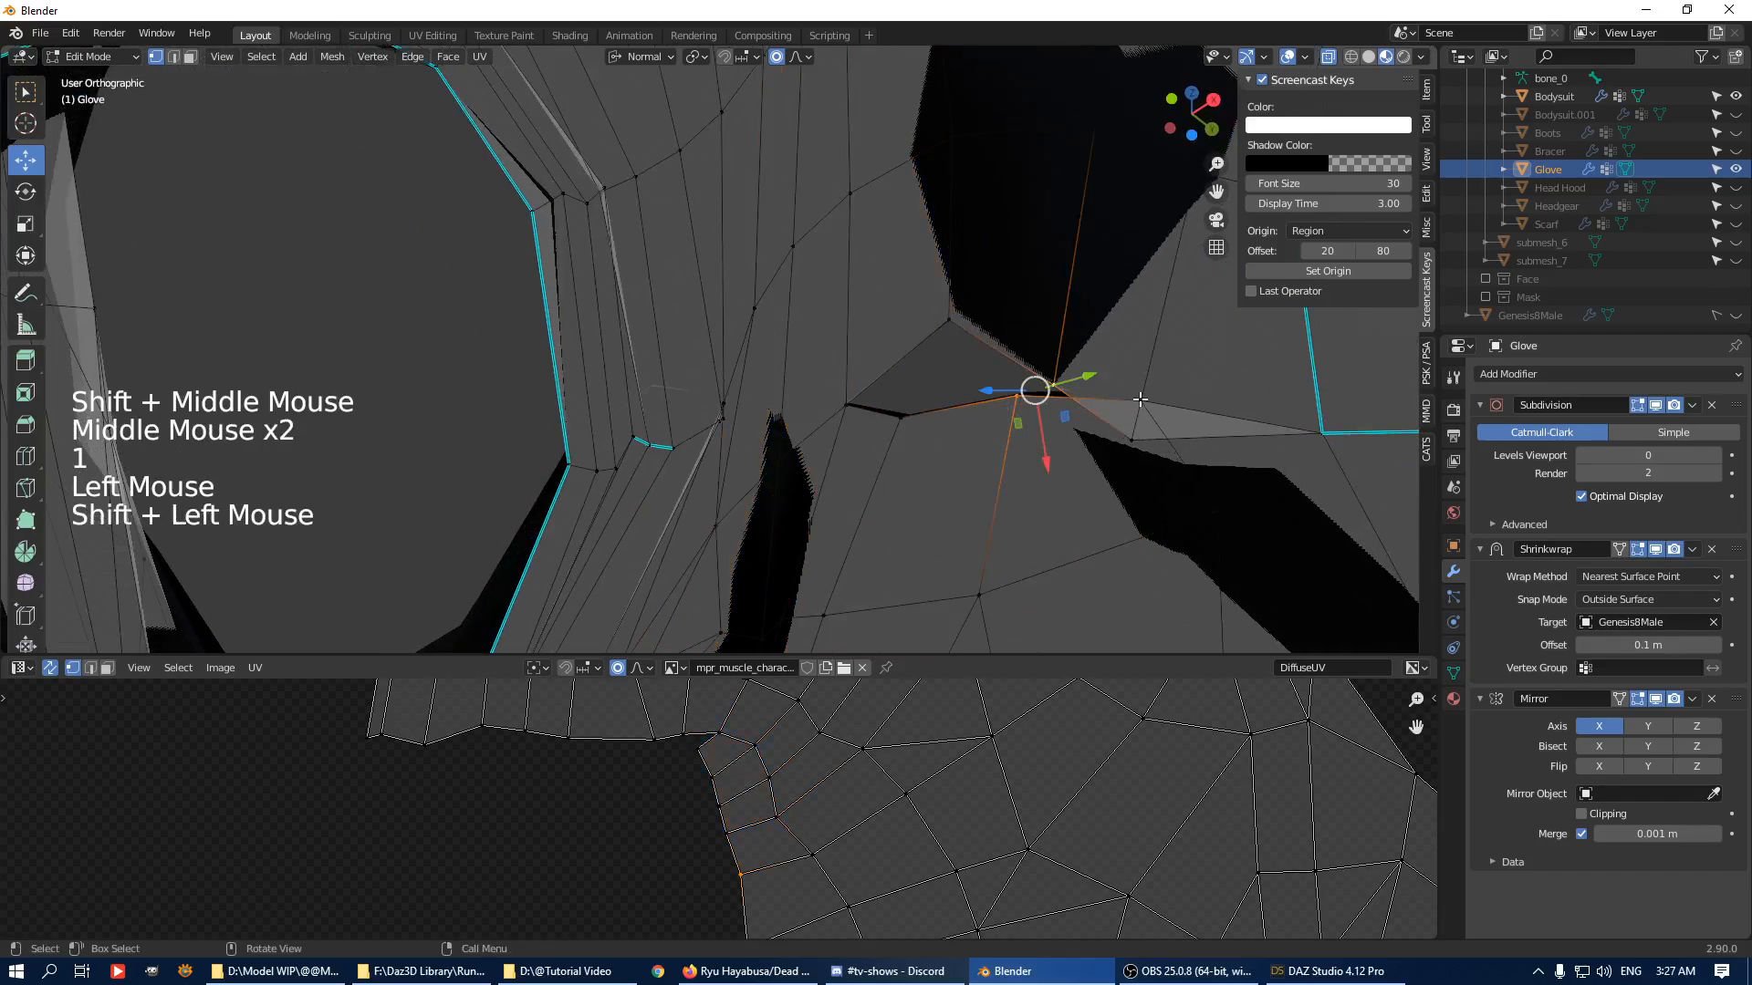
{"action": "key", "text": "m"}
{"action": "left_click", "coordinate": [1141, 398]}
Merge the vertex at the inner corner of the web with the one above it.
{"action": "left_click", "coordinate": [901, 416]}
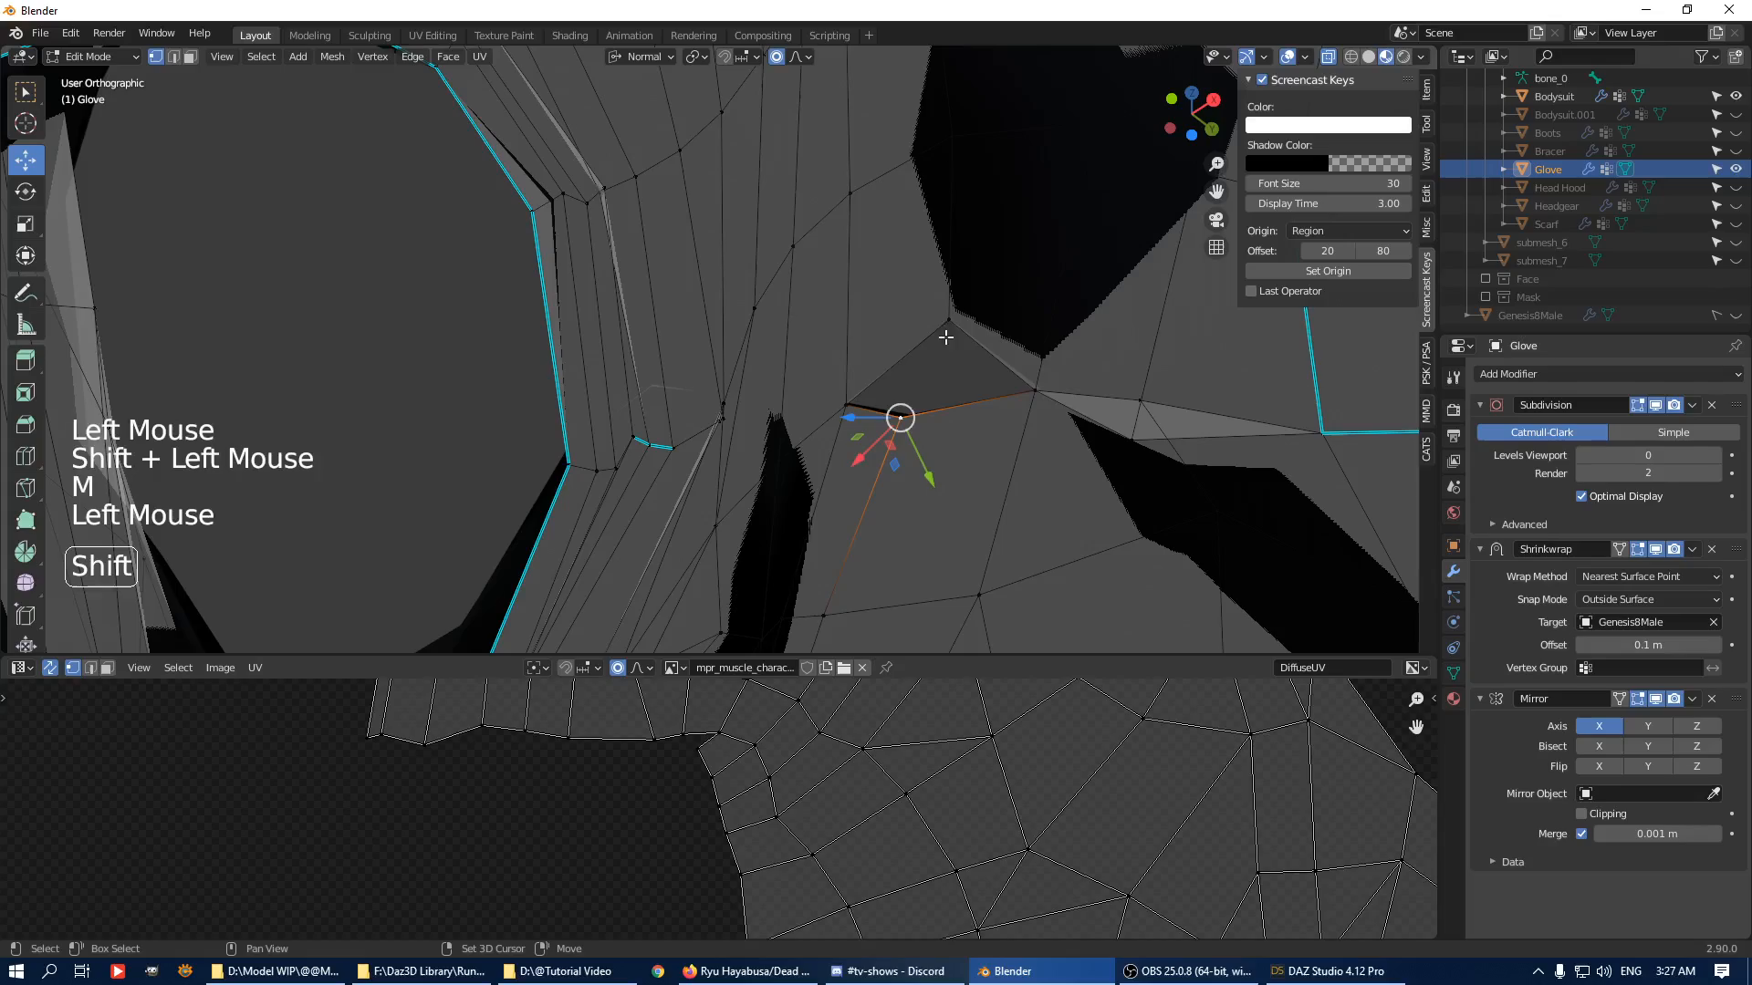
{"action": "left_click", "coordinate": [952, 315], "text": "shift"}
{"action": "key", "text": "m"}
{"action": "left_click", "coordinate": [1063, 359]}
{"action": "scroll", "coordinate": [912, 379], "scroll_direction": "down", "scroll_amount": 4}
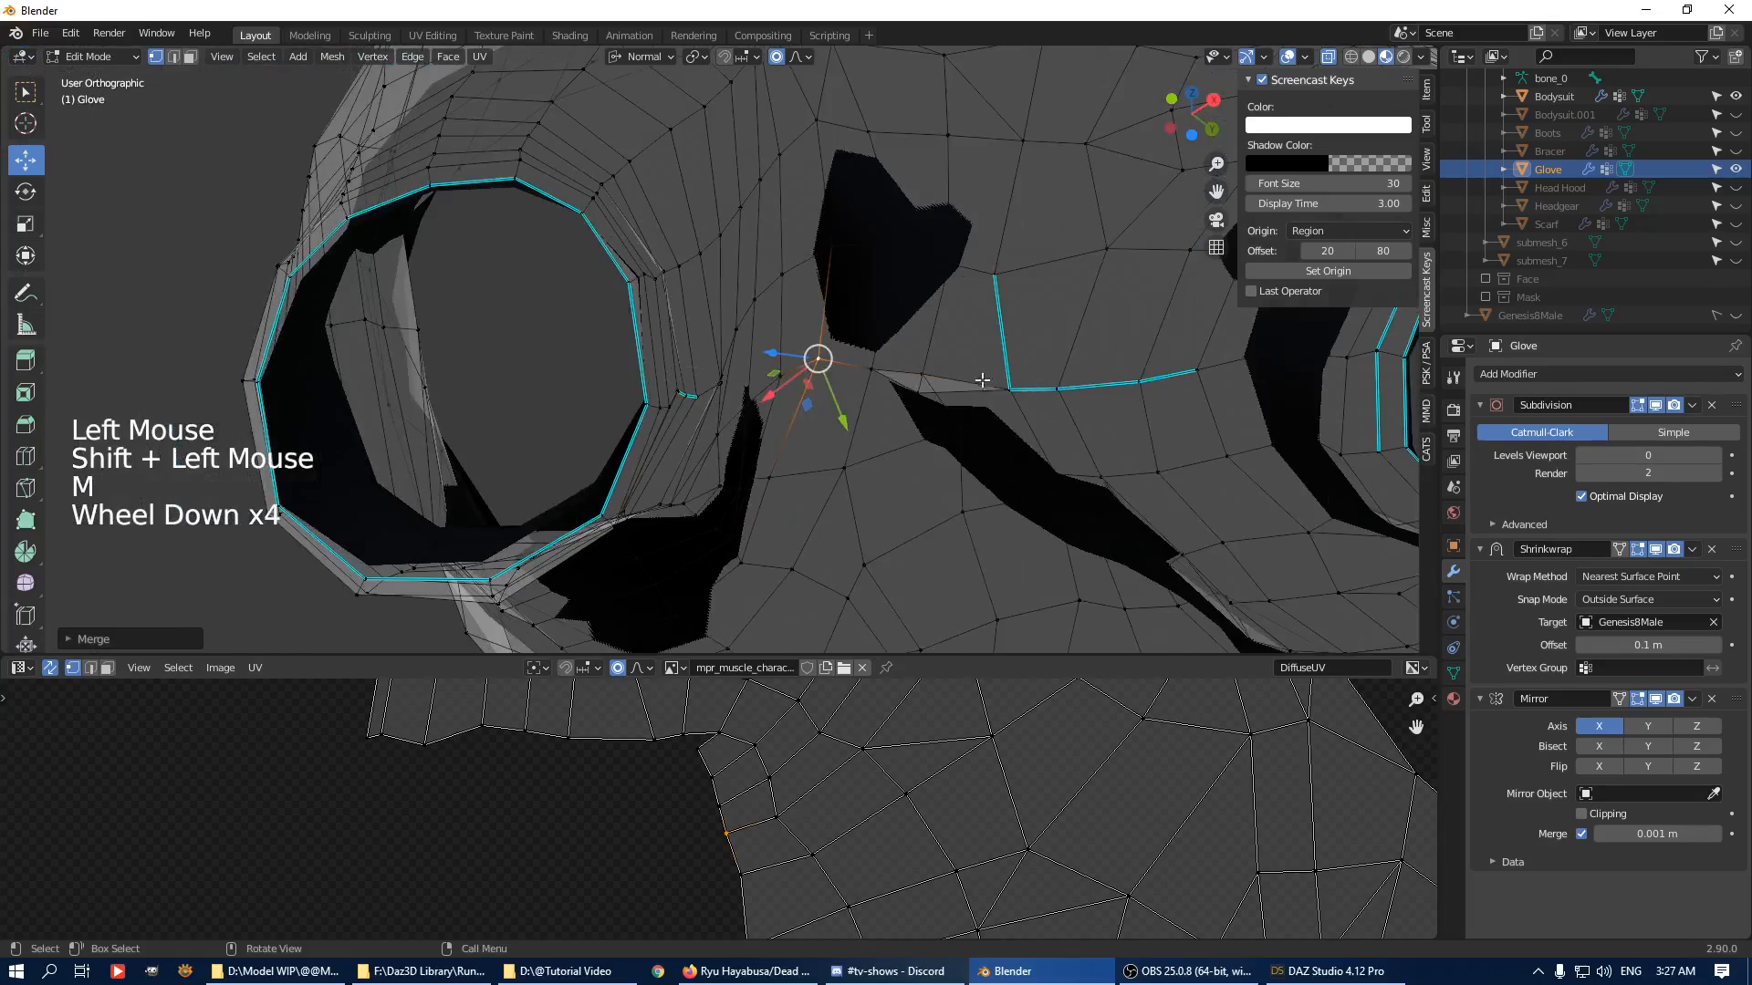
Merge another pair of close vertices on the palm side of the thumb web.
{"action": "mouse_move", "coordinate": [912, 380]}
{"action": "middle_mouse_down"}
{"action": "mouse_move", "coordinate": [994, 423]}
{"action": "mouse_move", "coordinate": [1045, 349]}
{"action": "mouse_move", "coordinate": [950, 391]}
{"action": "mouse_move", "coordinate": [884, 387]}
{"action": "middle_mouse_up"}
{"action": "left_click", "coordinate": [949, 412]}
{"action": "left_click", "coordinate": [1037, 453], "text": "shift"}
{"action": "key", "text": "m"}
{"action": "left_click", "coordinate": [1037, 452]}
Select a vertex in the thumb web's dark gap, expand the selection once, merge it by distance and smooth it.
{"action": "scroll", "coordinate": [822, 438], "scroll_direction": "down", "scroll_amount": 2}
{"action": "middle_click_drag", "start_coordinate": [822, 438], "coordinate": [782, 430], "text": "shift"}
{"action": "left_click", "coordinate": [744, 428]}
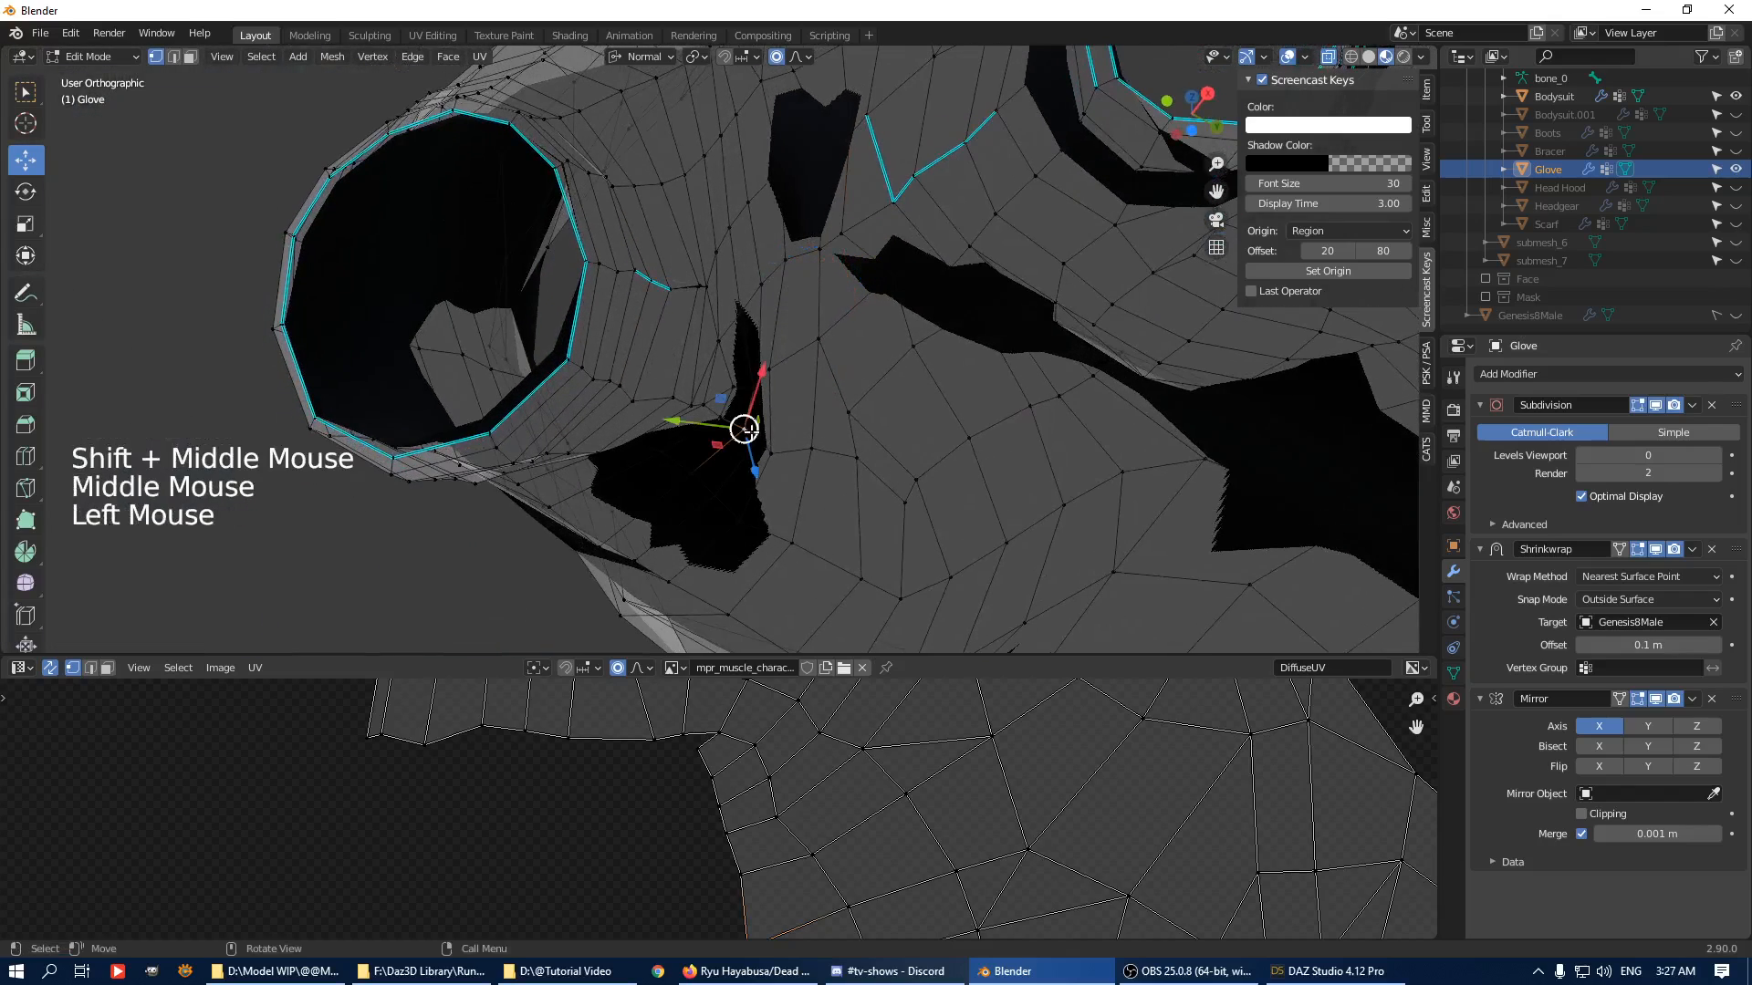
{"action": "key", "text": "KP_Add"}
{"action": "key", "text": "q"}
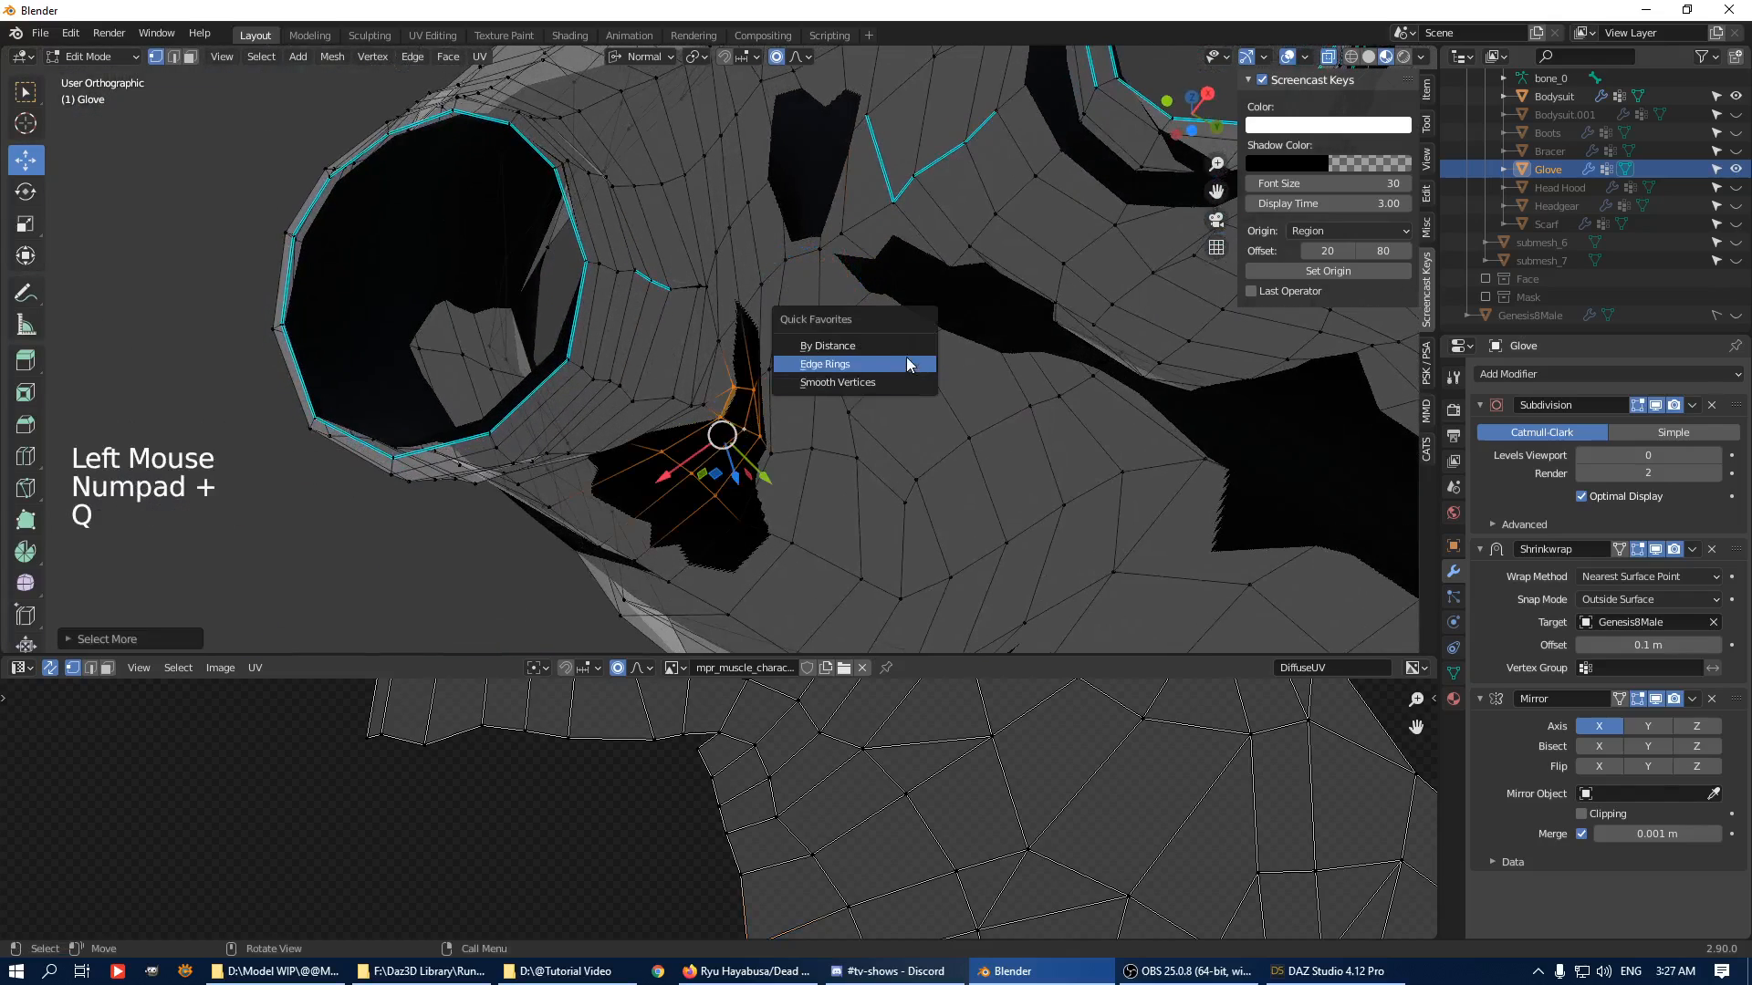
{"action": "left_click", "coordinate": [908, 355]}
{"action": "key", "text": "q"}
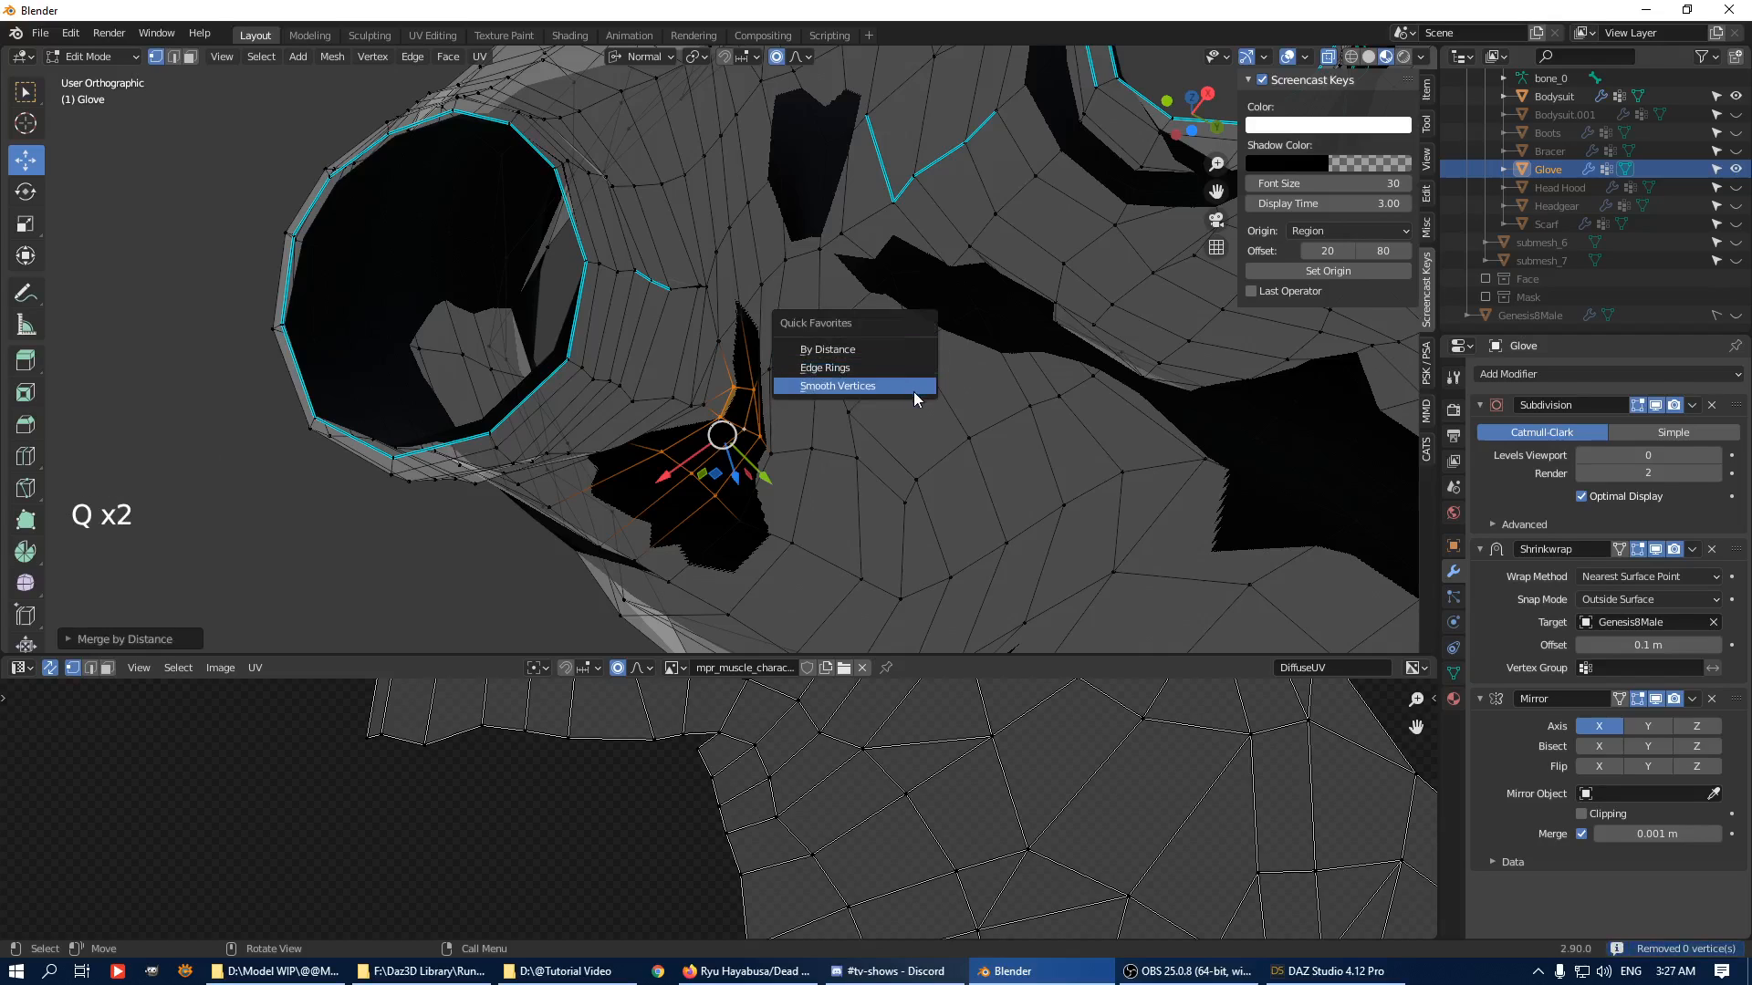
{"action": "left_click", "coordinate": [914, 387]}
Show the Genesis8Male body and nudge the glove vertices along the thumb's inner side closer to the thumb.
{"action": "left_click", "coordinate": [1734, 315]}
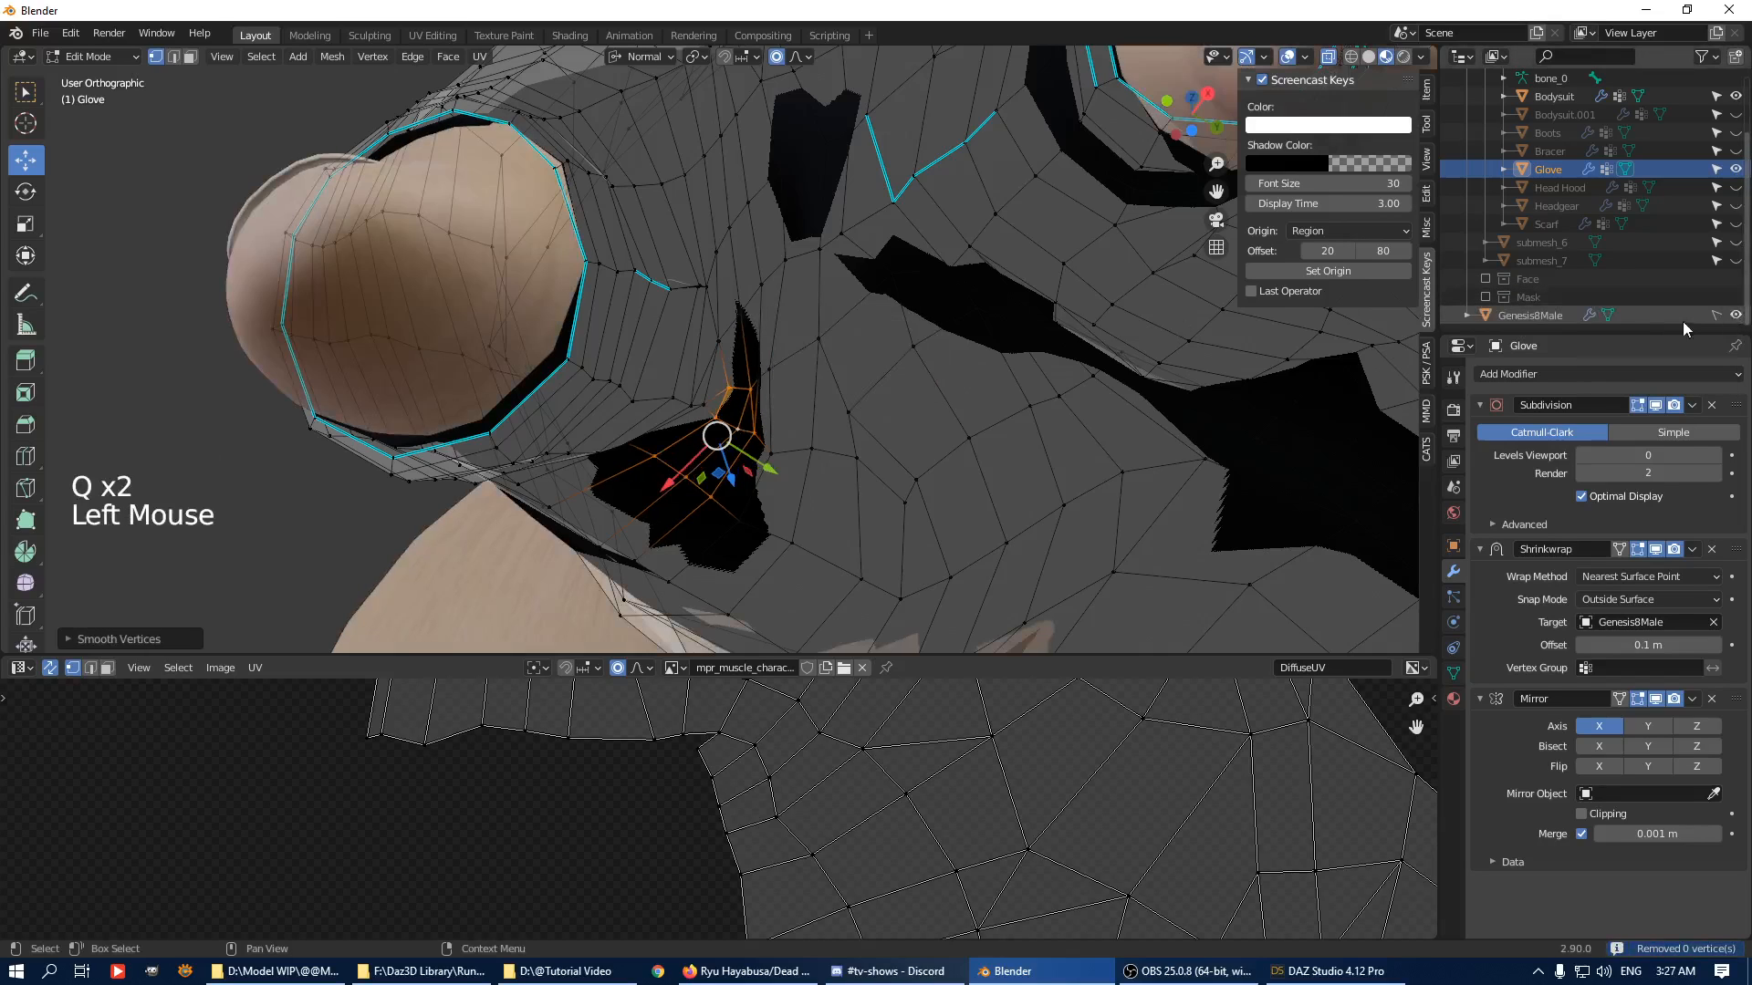
{"action": "middle_click_drag", "start_coordinate": [712, 401], "coordinate": [763, 391]}
{"action": "scroll", "coordinate": [613, 519], "scroll_direction": "down", "scroll_amount": 3}
{"action": "middle_click_drag", "start_coordinate": [614, 518], "coordinate": [672, 540]}
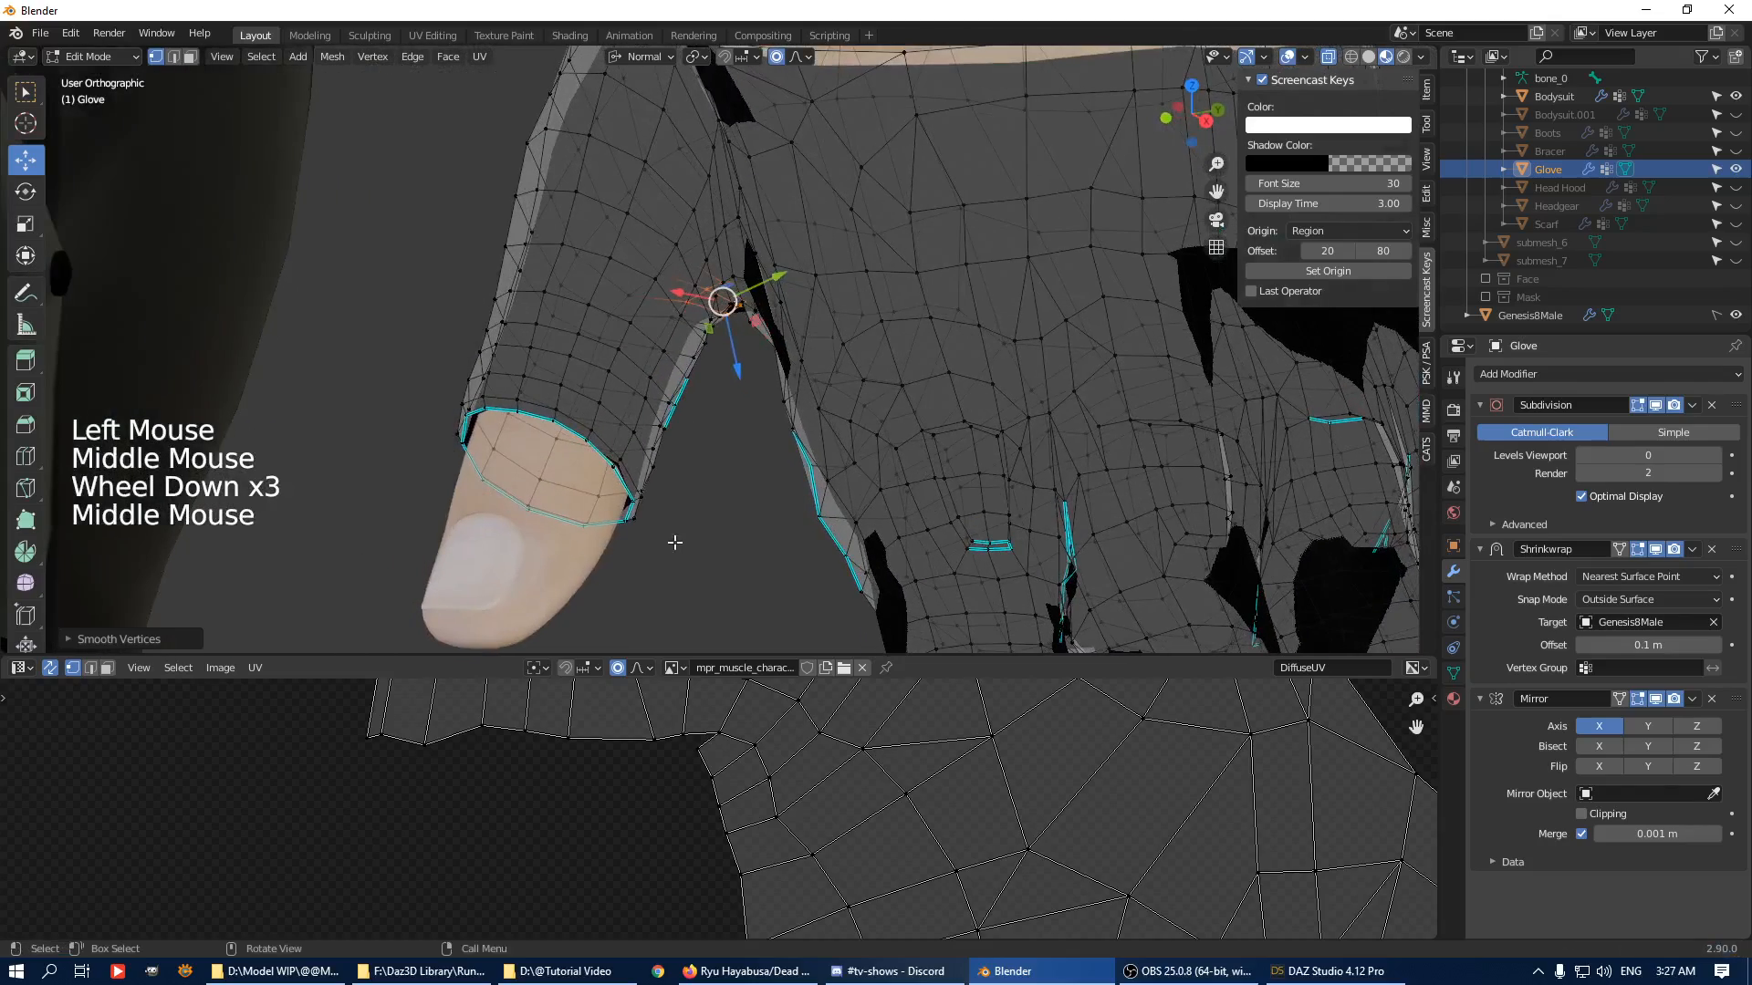
{"action": "left_click", "coordinate": [625, 508]}
{"action": "left_click_drag", "start_coordinate": [626, 508], "coordinate": [673, 566]}
{"action": "middle_click_drag", "start_coordinate": [703, 460], "coordinate": [712, 380]}
{"action": "left_click", "coordinate": [710, 378]}
{"action": "left_click_drag", "start_coordinate": [758, 416], "coordinate": [728, 407]}
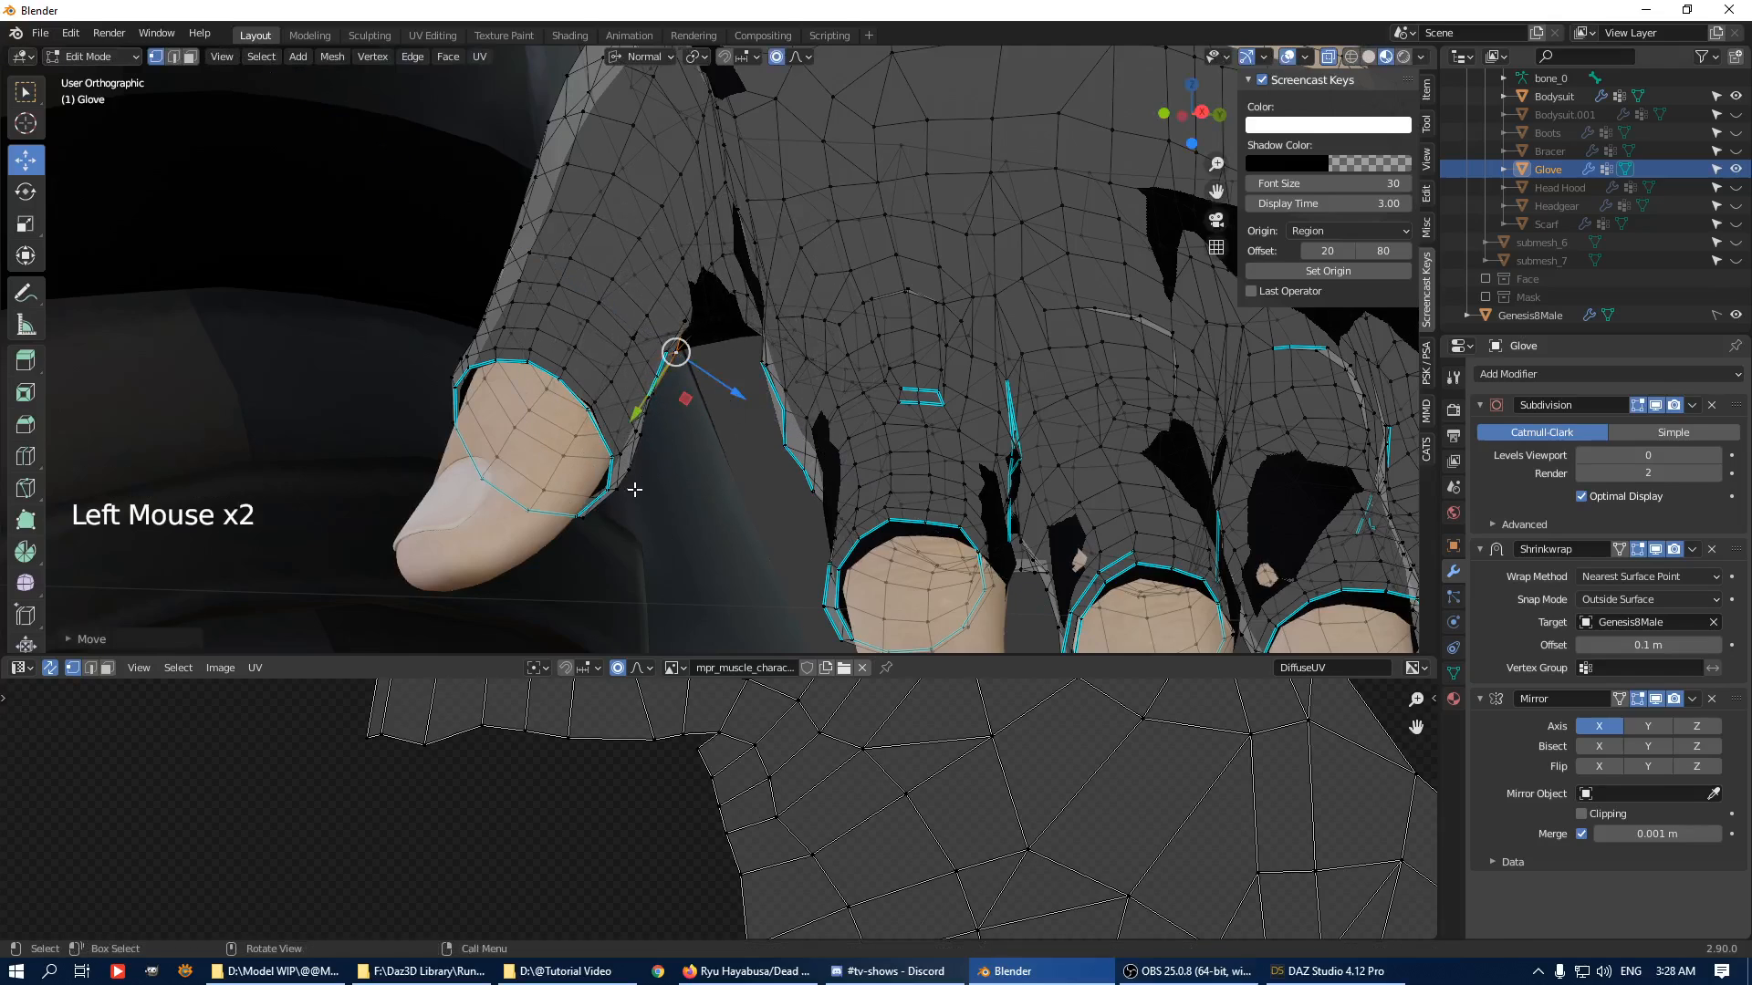
{"action": "left_click_drag", "start_coordinate": [704, 510], "coordinate": [691, 504]}
Move the outer vertex at the glove's wrist edge above the thumb inward along its normal.
{"action": "middle_click_drag", "start_coordinate": [692, 504], "coordinate": [646, 317]}
{"action": "left_click", "coordinate": [597, 216]}
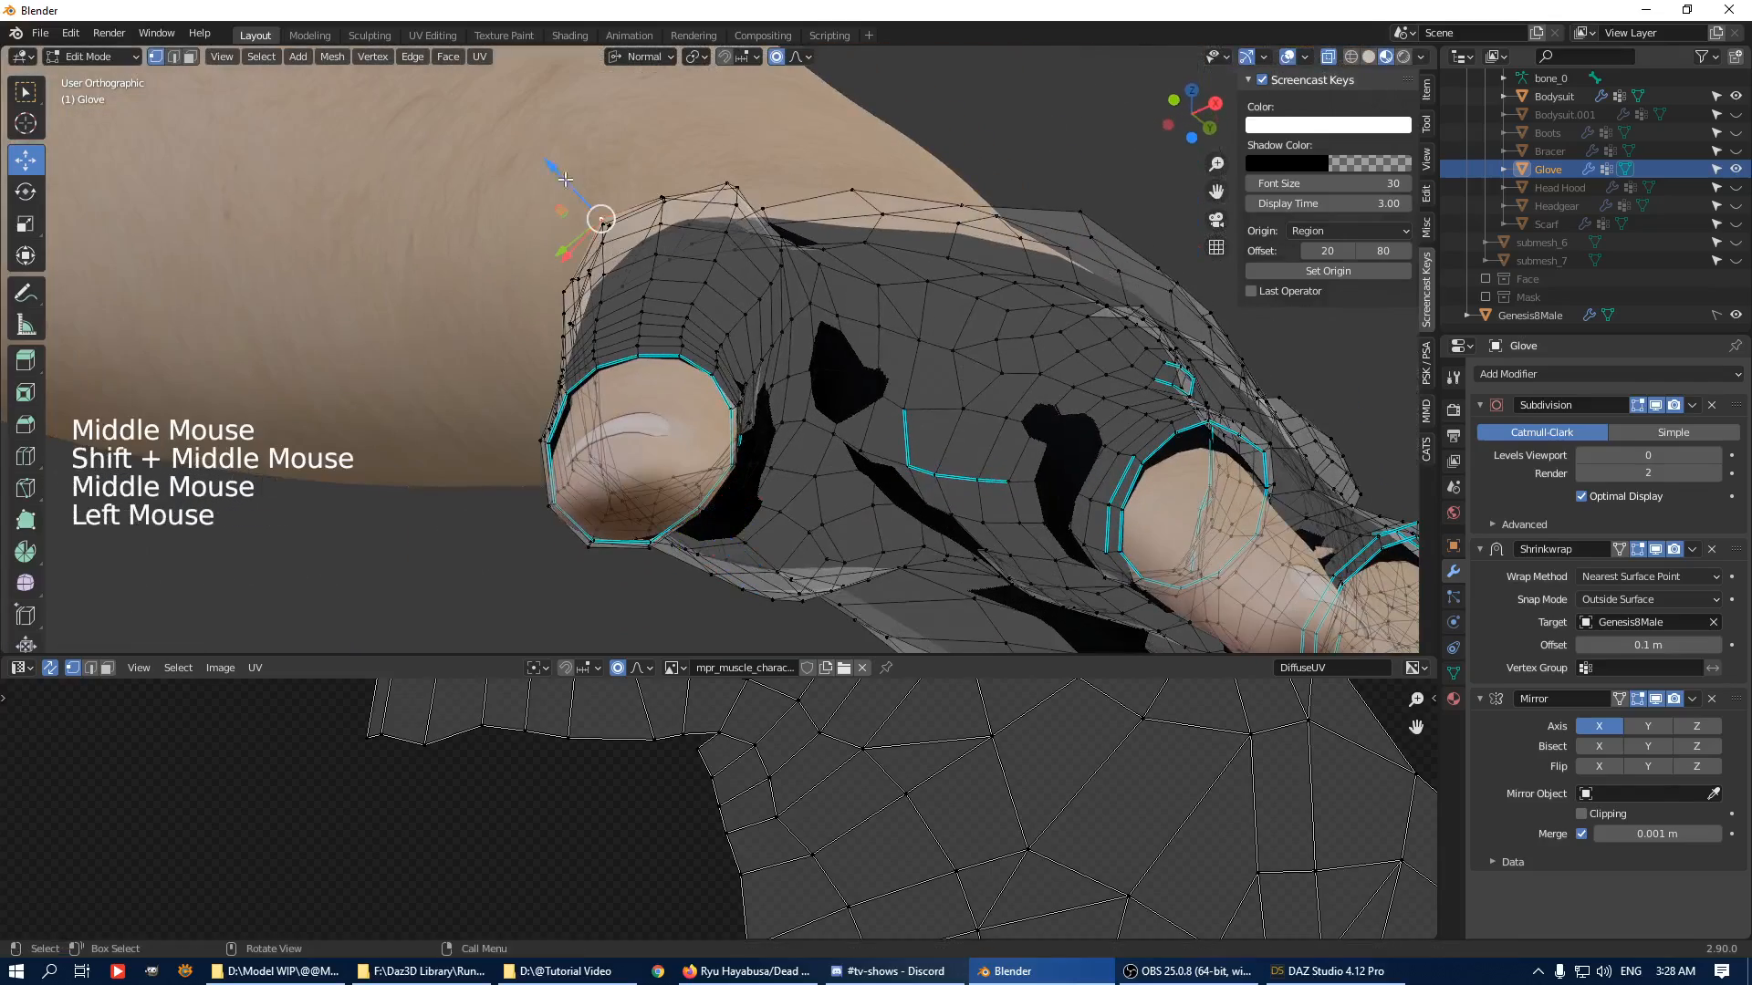
{"action": "left_click_drag", "start_coordinate": [551, 169], "coordinate": [563, 205]}
Select a vertex at the thumb base near the wrist edge, expand the selection three times and smooth it repeatedly.
{"action": "middle_click_drag", "start_coordinate": [562, 204], "coordinate": [1078, 199]}
{"action": "left_click", "coordinate": [766, 195]}
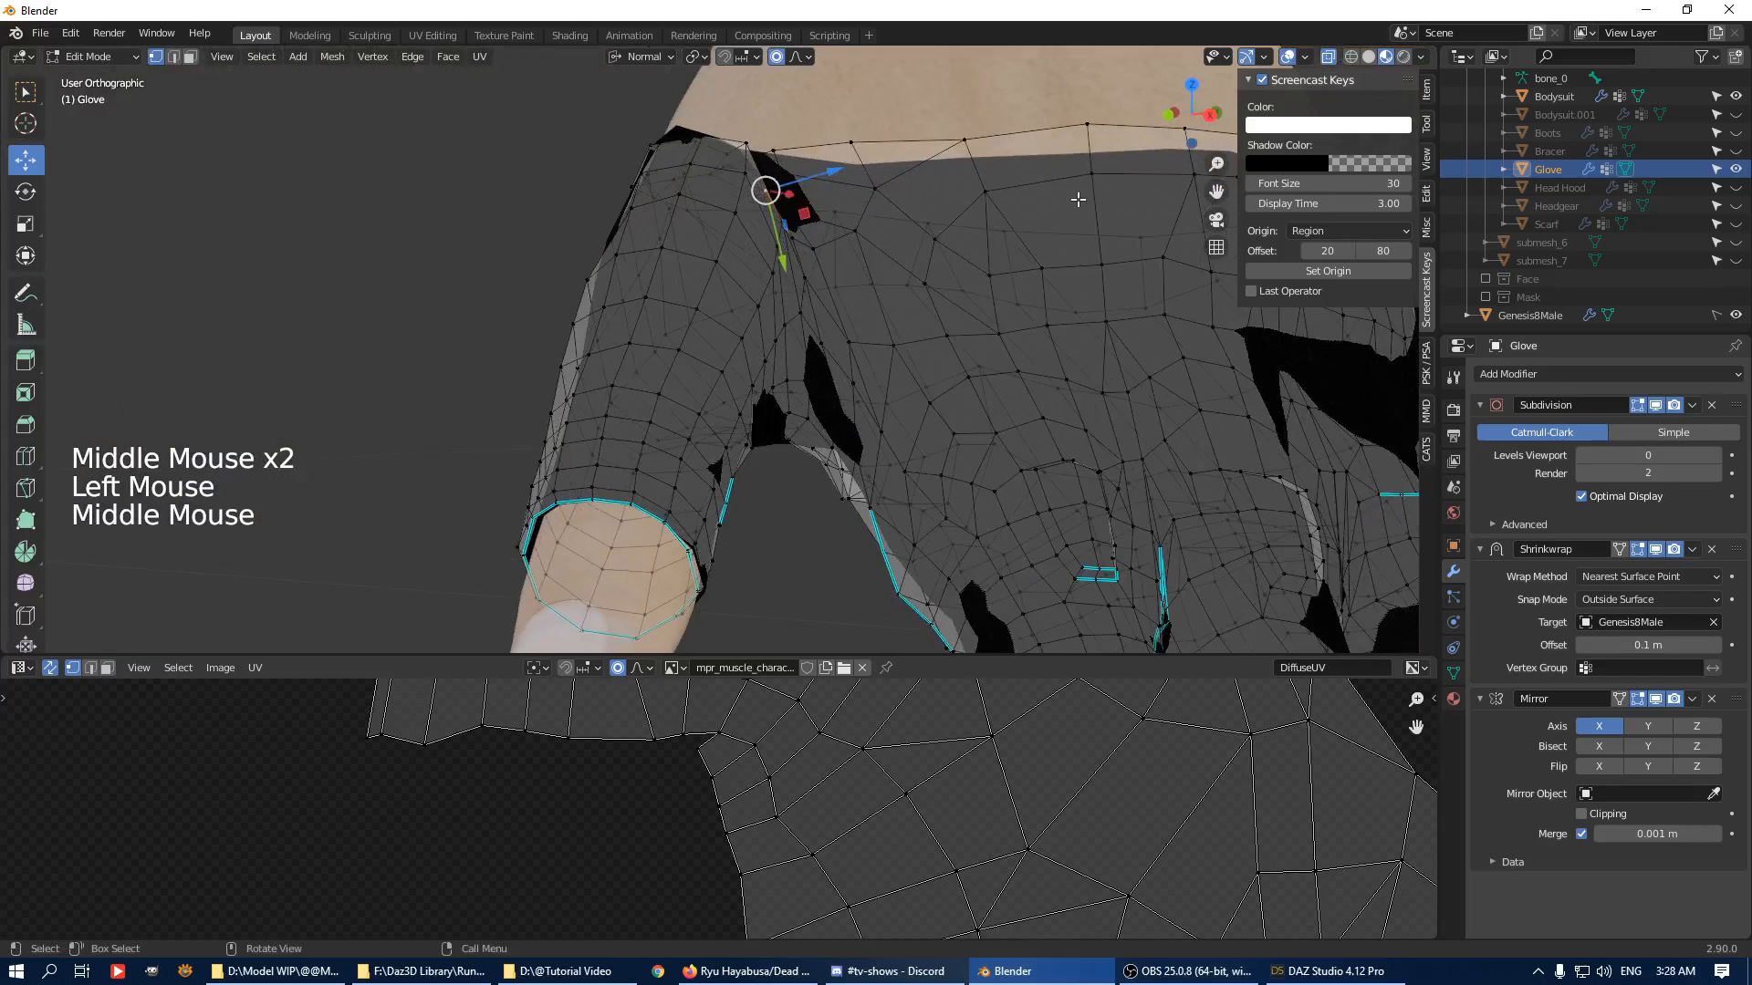
{"action": "key", "text": "ctrl+KP_Add"}
{"action": "key", "text": "ctrl+KP_Add"}
{"action": "key", "text": "ctrl+KP_Add"}
{"action": "key", "text": "q"}
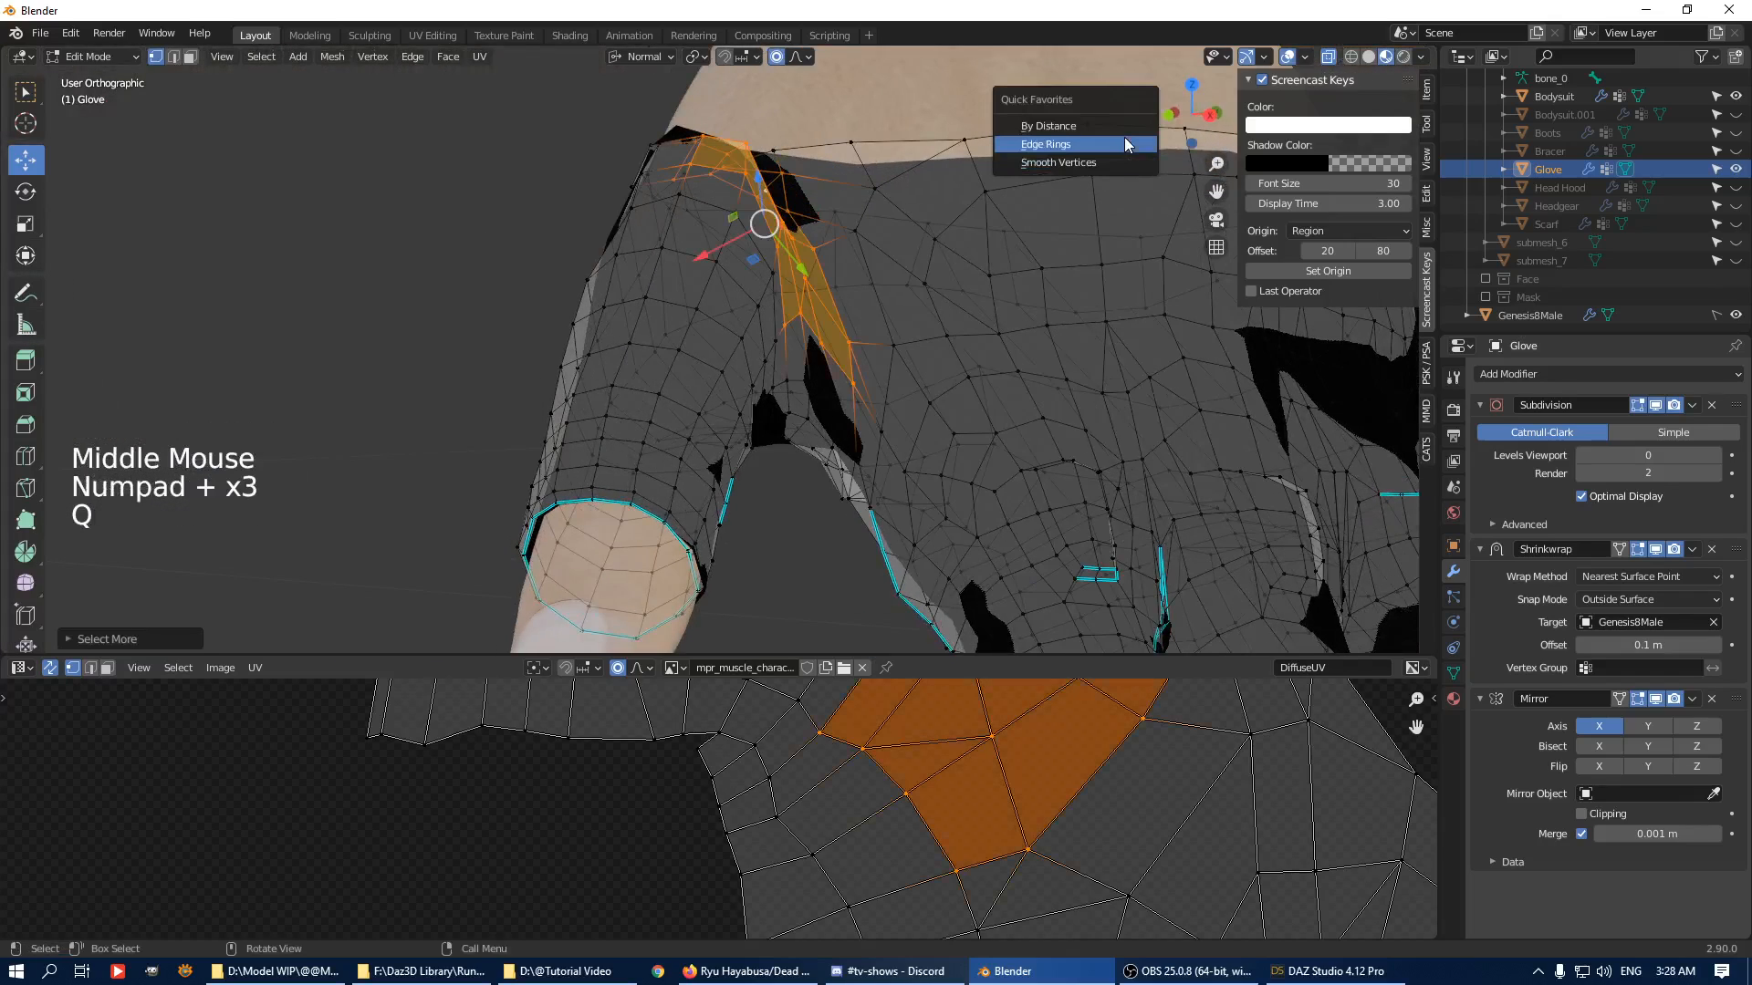
{"action": "left_click", "coordinate": [1128, 175]}
{"action": "left_click", "coordinate": [1129, 169]}
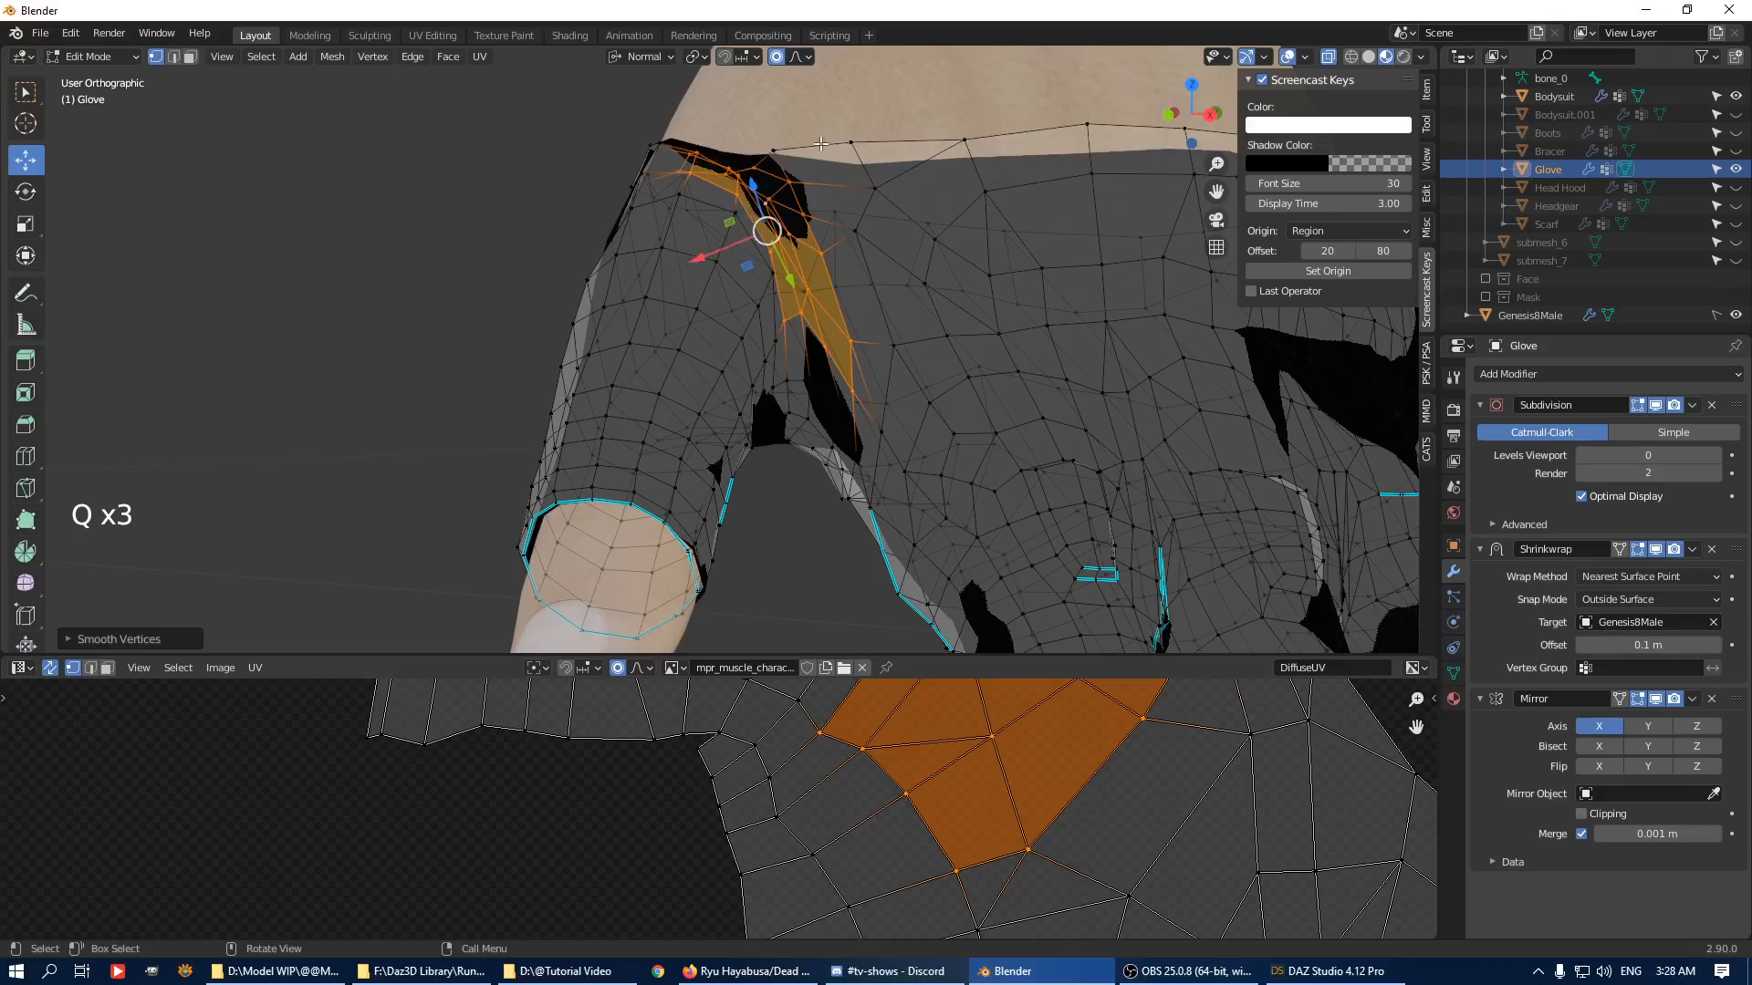
Turn off X-ray and smooth the protruding wrist-edge vertex on the palm side of the thumb three times.
{"action": "middle_click_drag", "start_coordinate": [1128, 175], "coordinate": [879, 171]}
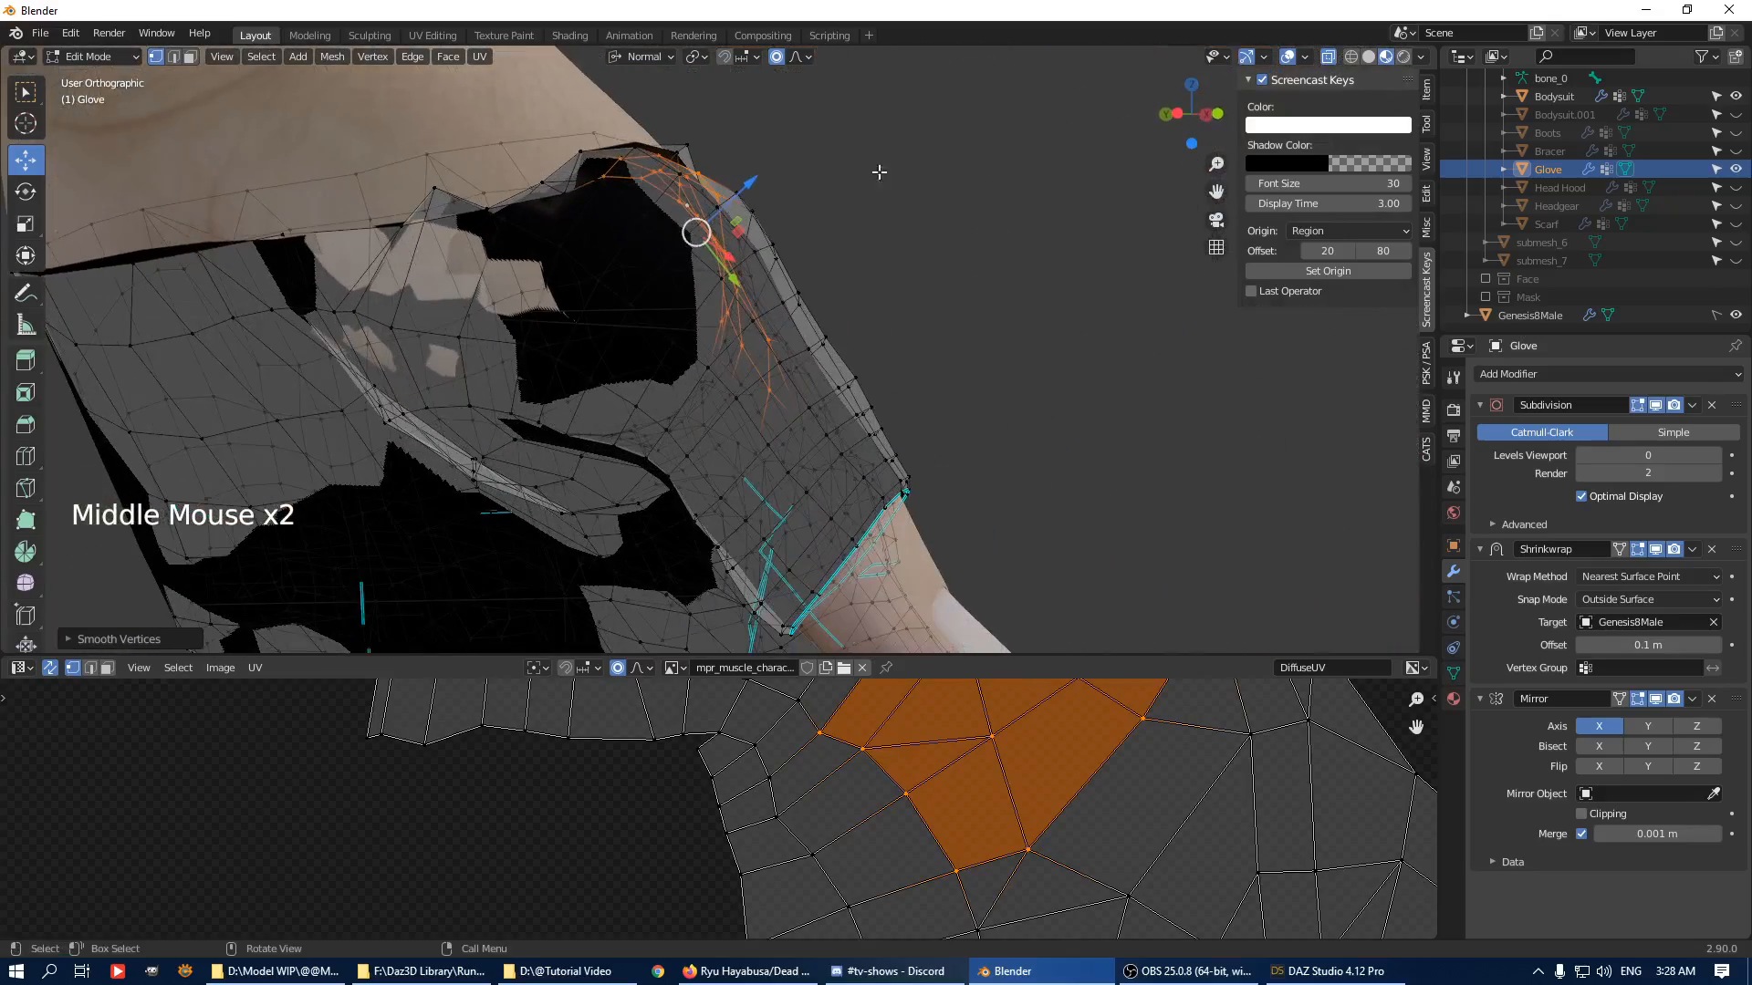
{"action": "left_click", "coordinate": [1332, 57]}
{"action": "middle_click_drag", "start_coordinate": [628, 281], "coordinate": [835, 292], "text": "shift"}
{"action": "middle_click_drag", "start_coordinate": [835, 293], "coordinate": [848, 209]}
{"action": "left_click", "coordinate": [836, 184]}
{"action": "key", "text": "q"}
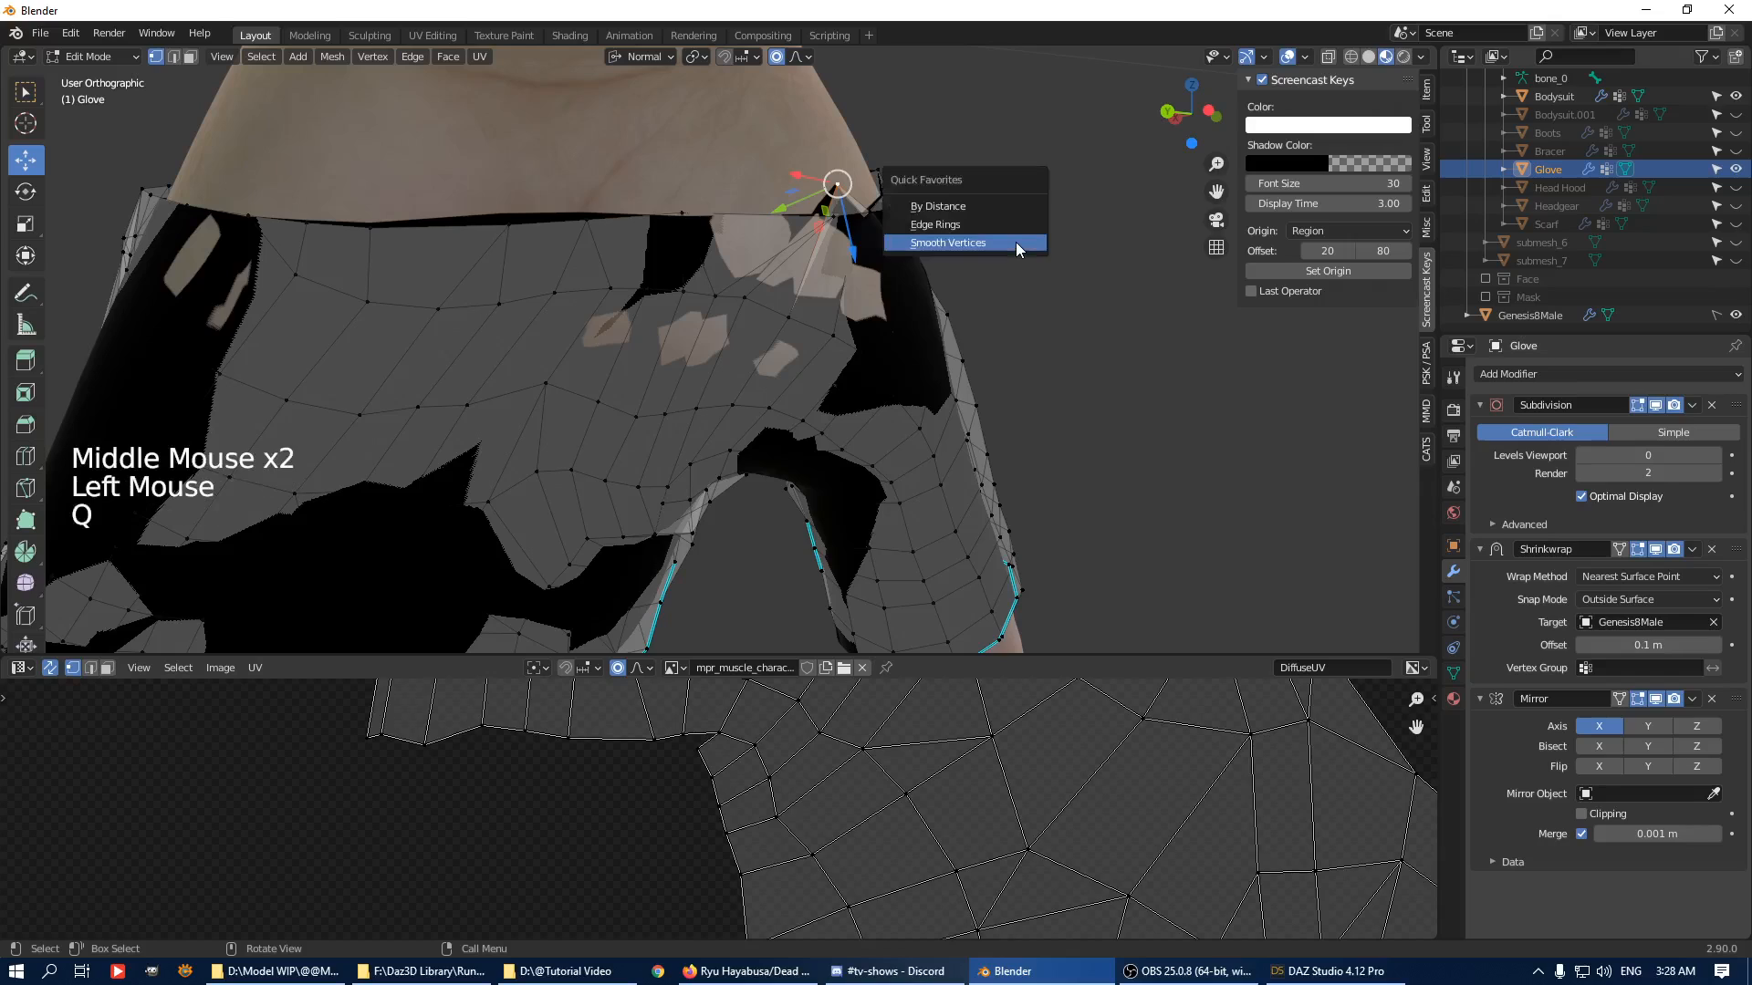
{"action": "left_click", "coordinate": [1015, 243]}
{"action": "key", "text": "q"}
{"action": "left_click", "coordinate": [1015, 243]}
{"action": "key", "text": "q"}
{"action": "left_click", "coordinate": [1016, 243]}
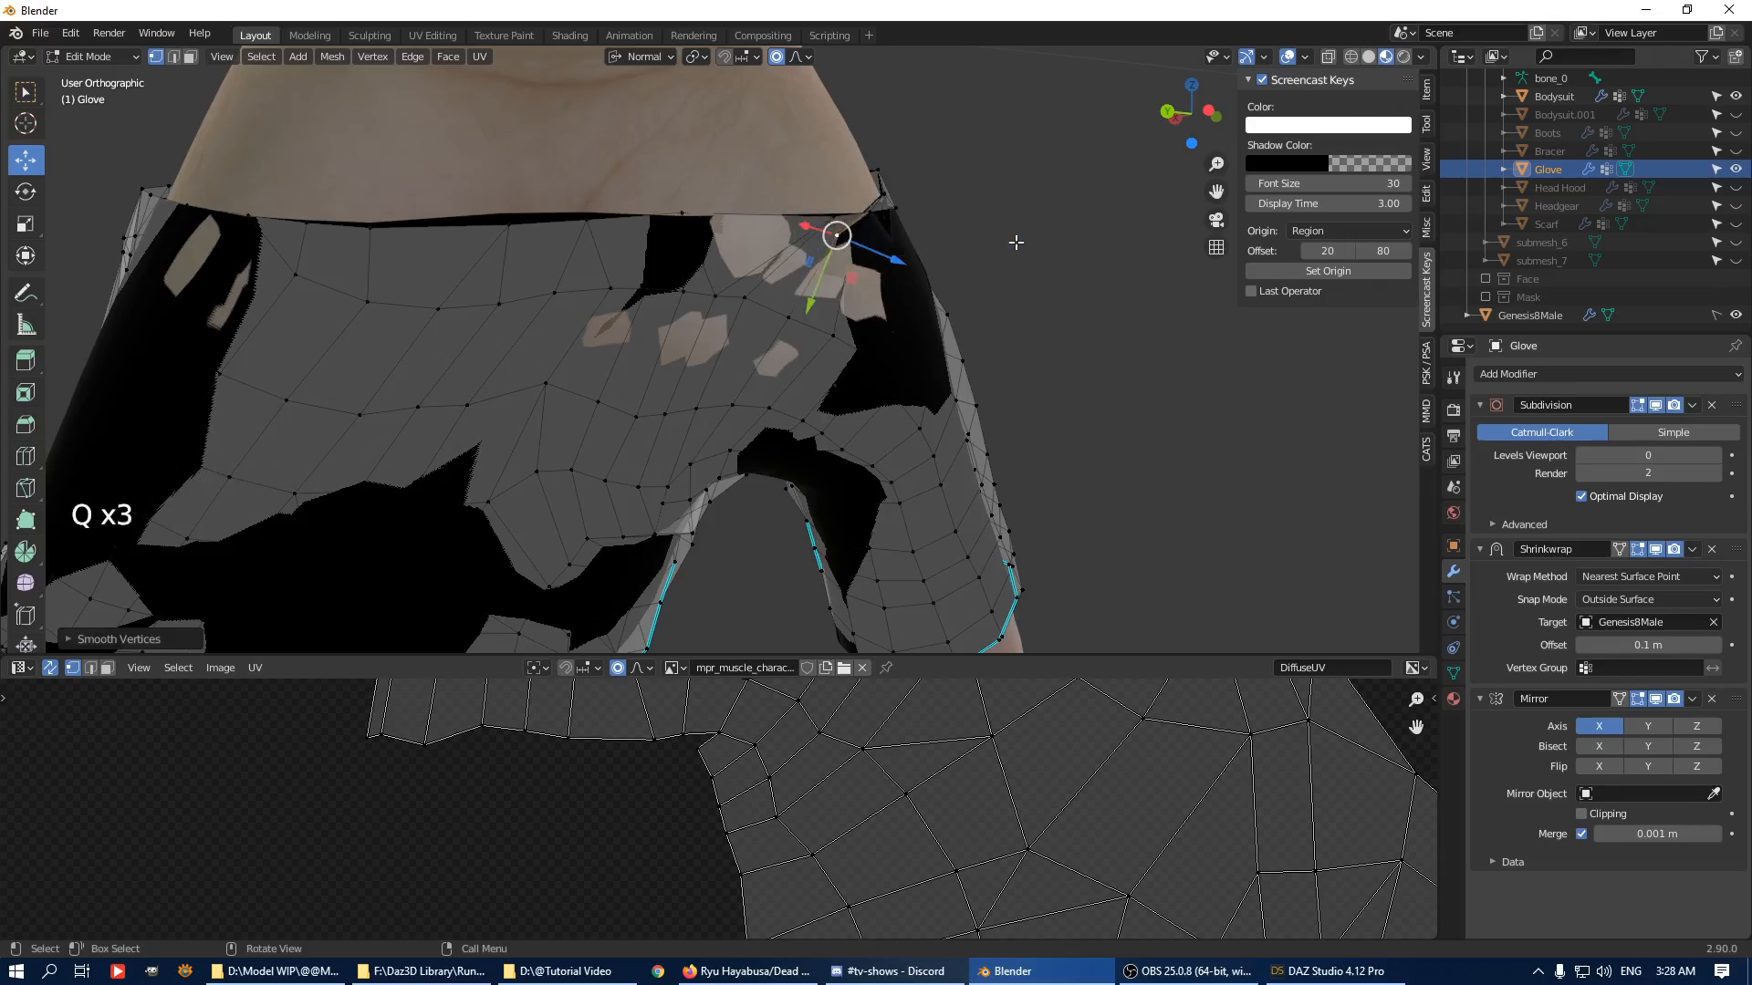
Smooth the neighbouring wrist-edge vertex beside the thumb base twice.
{"action": "middle_click_drag", "start_coordinate": [1015, 243], "coordinate": [800, 217]}
{"action": "left_click", "coordinate": [884, 215]}
{"action": "left_click", "coordinate": [800, 218]}
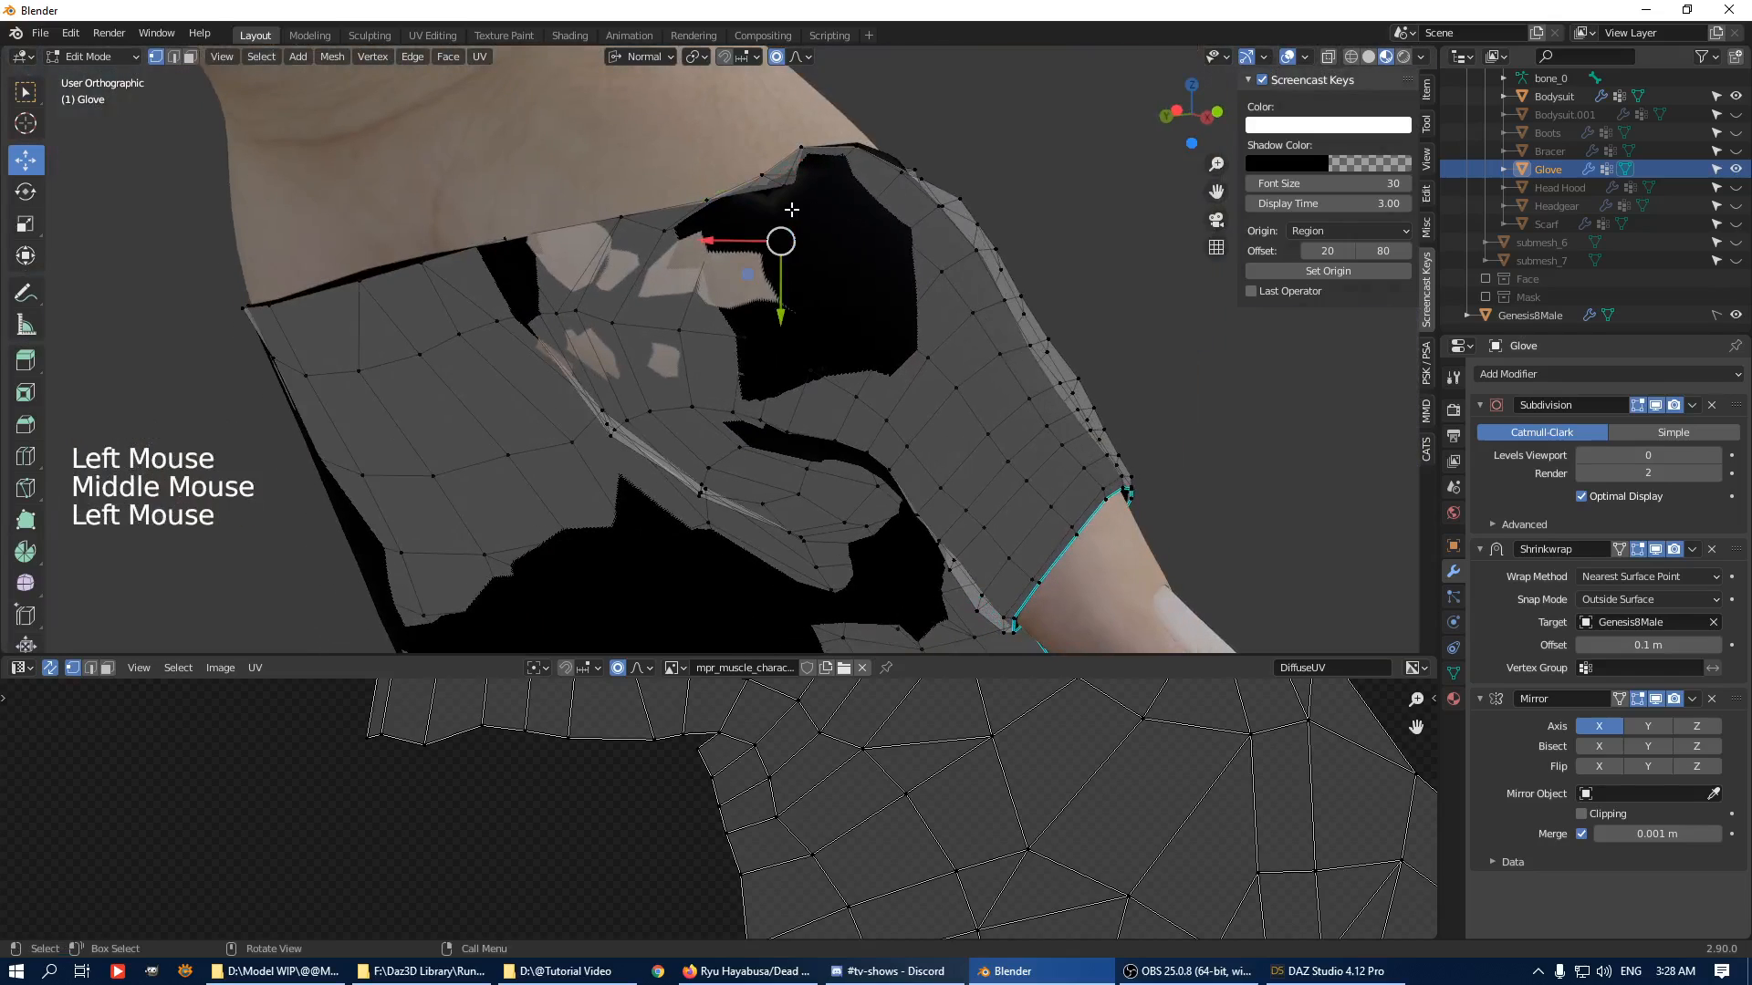
{"action": "key", "text": "q"}
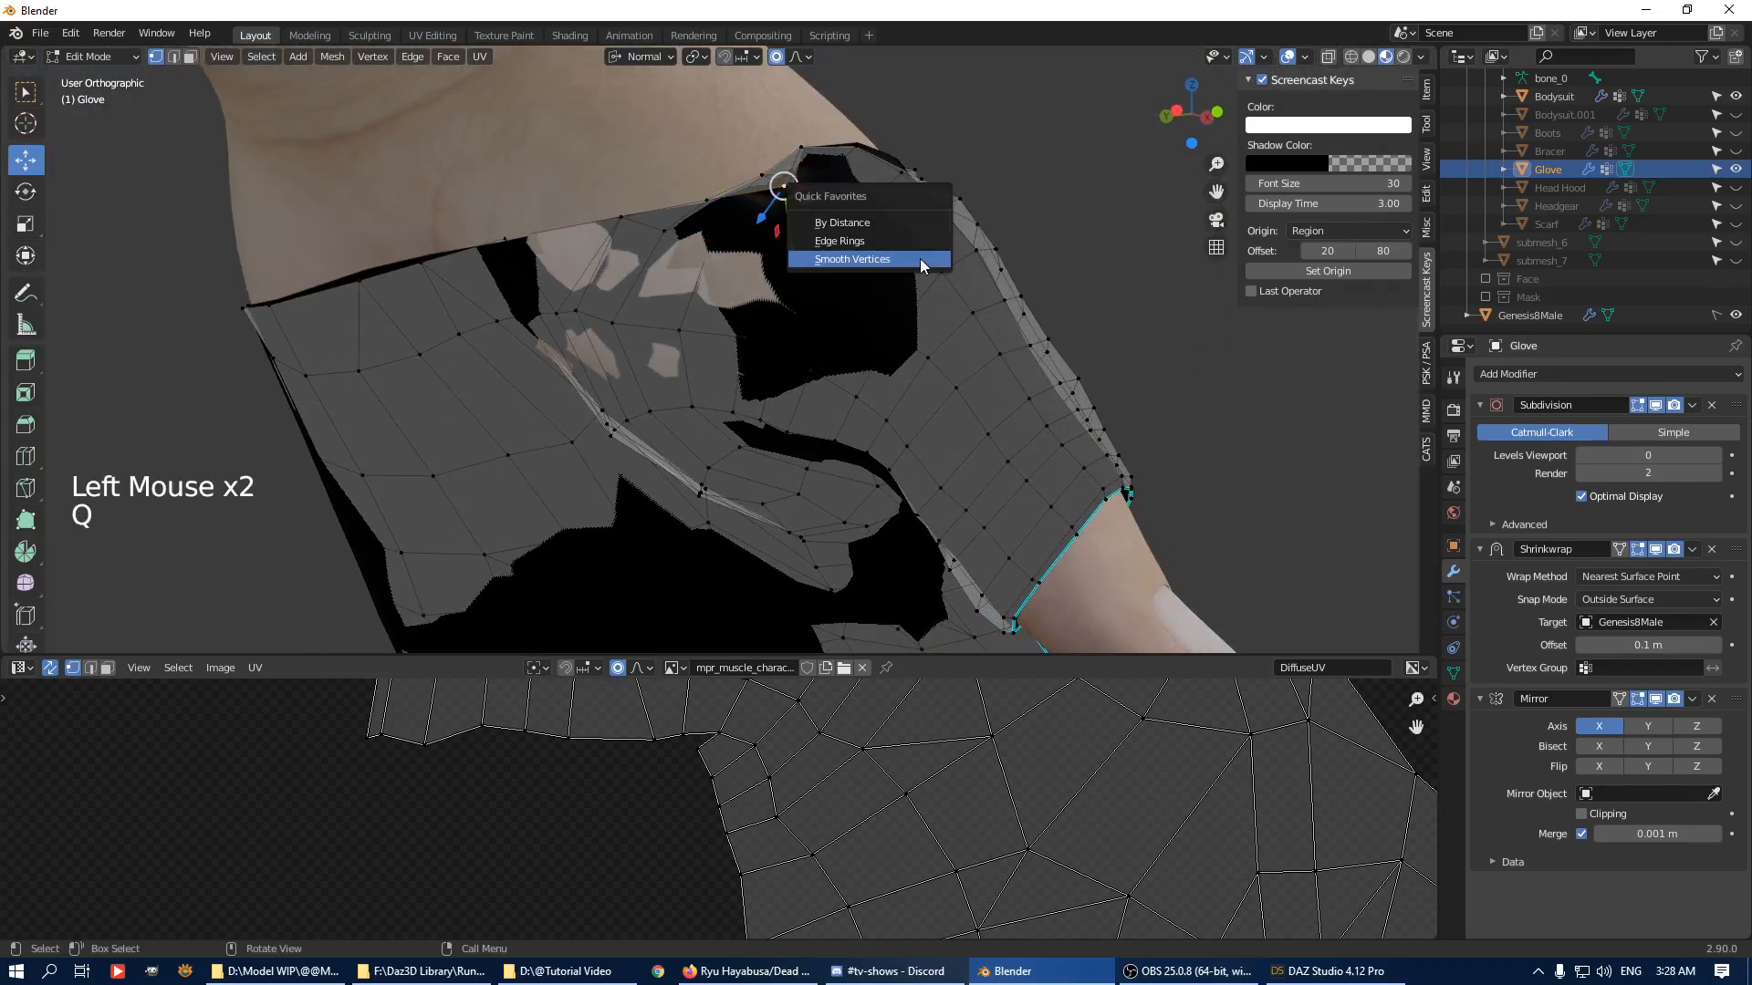
{"action": "left_click", "coordinate": [920, 259]}
{"action": "key", "text": "q"}
{"action": "left_click", "coordinate": [919, 259]}
Select two adjacent vertices on the wrist edge by the thumb base and smooth them together.
{"action": "middle_click_drag", "start_coordinate": [920, 259], "coordinate": [829, 182]}
{"action": "left_click", "coordinate": [828, 181]}
{"action": "left_click", "coordinate": [814, 178], "text": "shift"}
{"action": "key", "text": "q"}
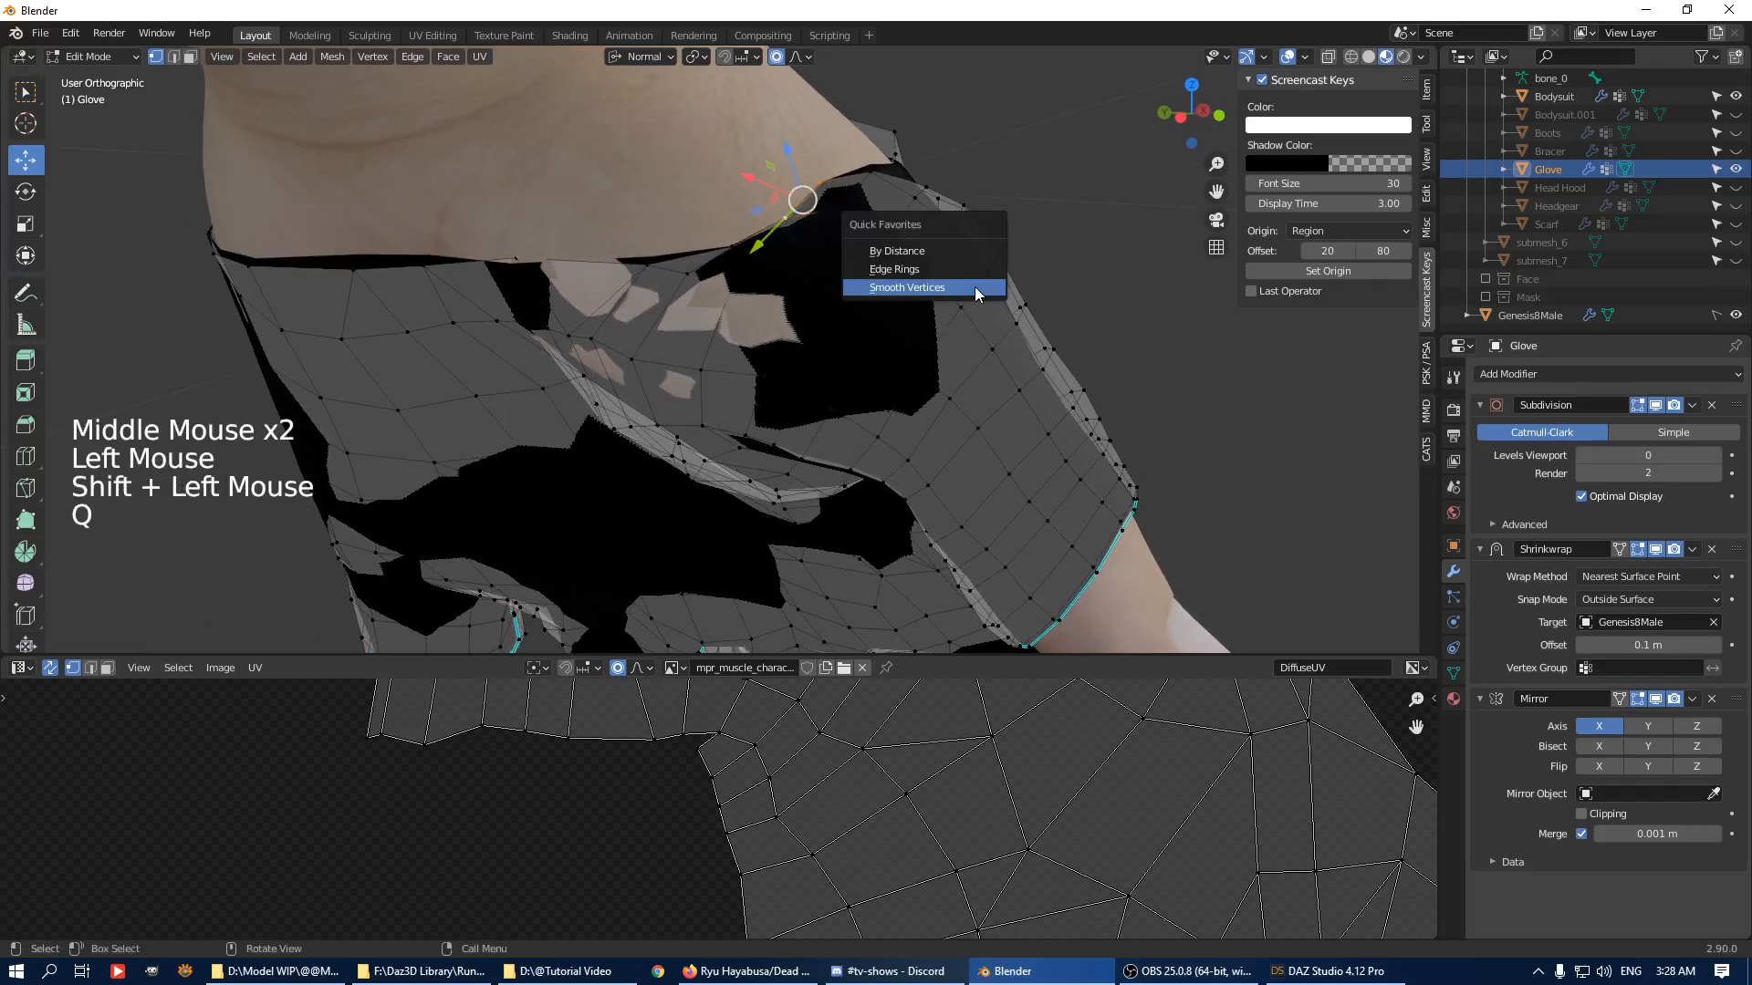
{"action": "left_click", "coordinate": [975, 287]}
{"action": "key", "text": "q"}
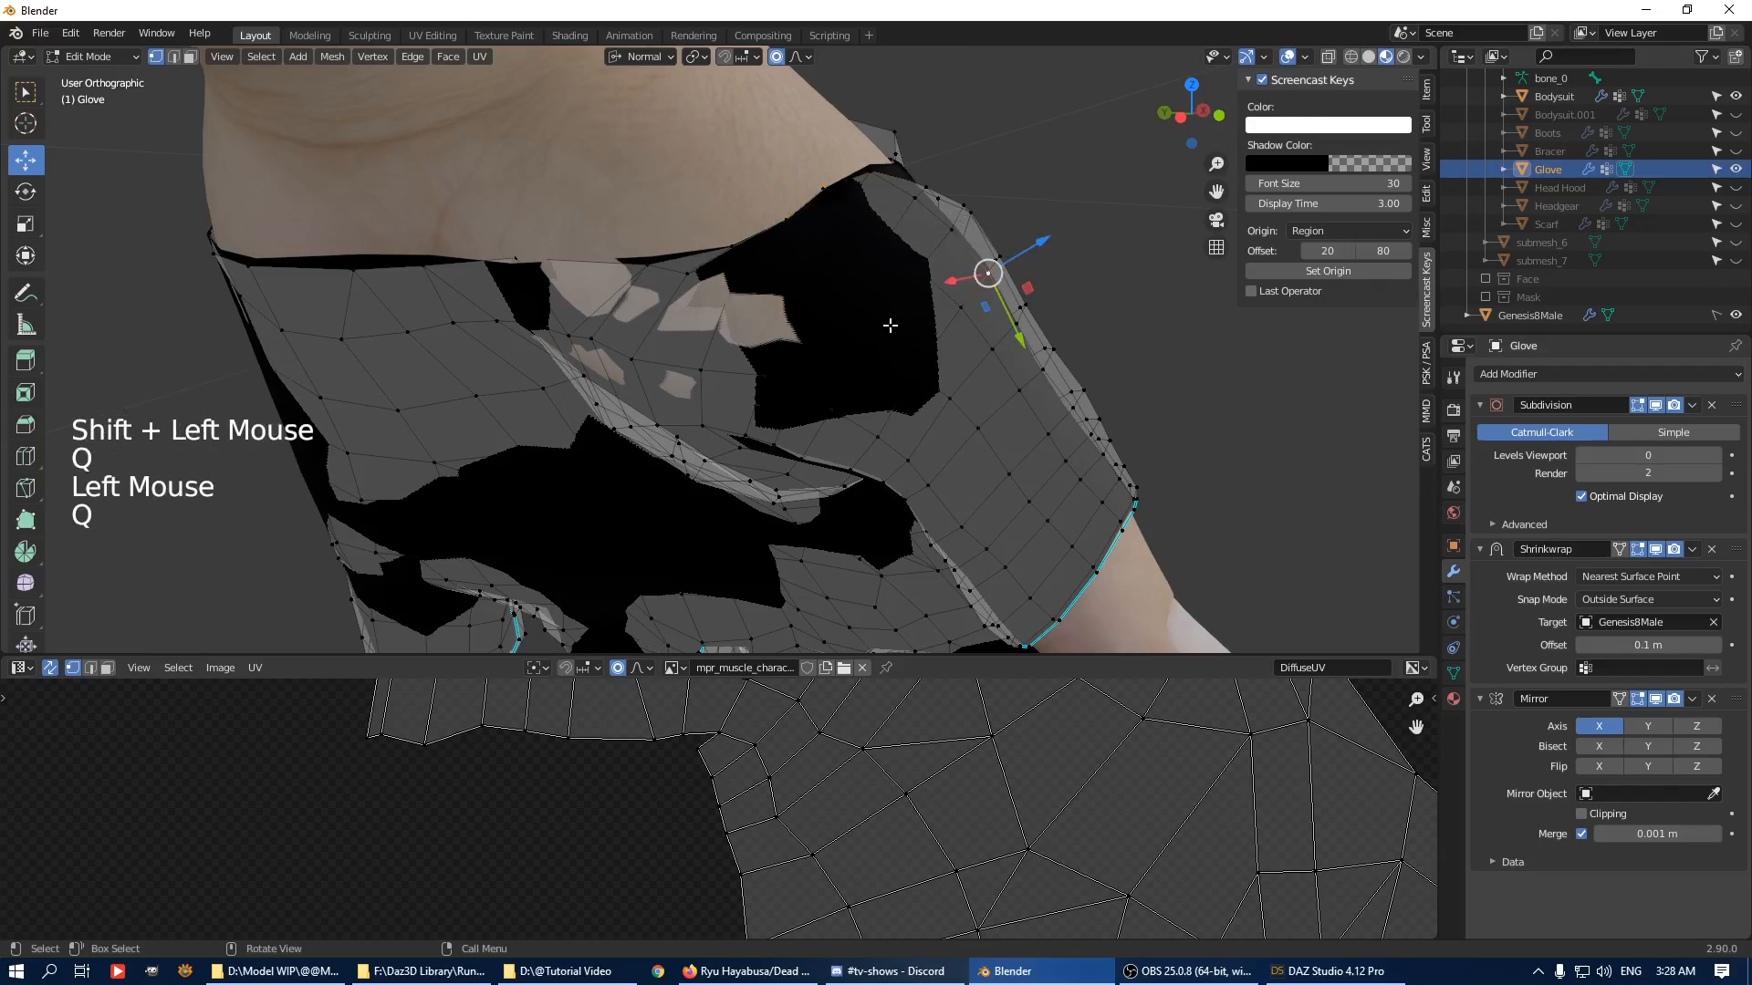
Select a vertex on the palm side of the thumb base, expand the selection three times and smooth it twice.
{"action": "left_click", "coordinate": [863, 333]}
{"action": "middle_click_drag", "start_coordinate": [897, 312], "coordinate": [986, 285]}
{"action": "left_click", "coordinate": [961, 294]}
{"action": "left_click_drag", "start_coordinate": [961, 295], "coordinate": [991, 305]}
{"action": "key", "text": "KP_Add"}
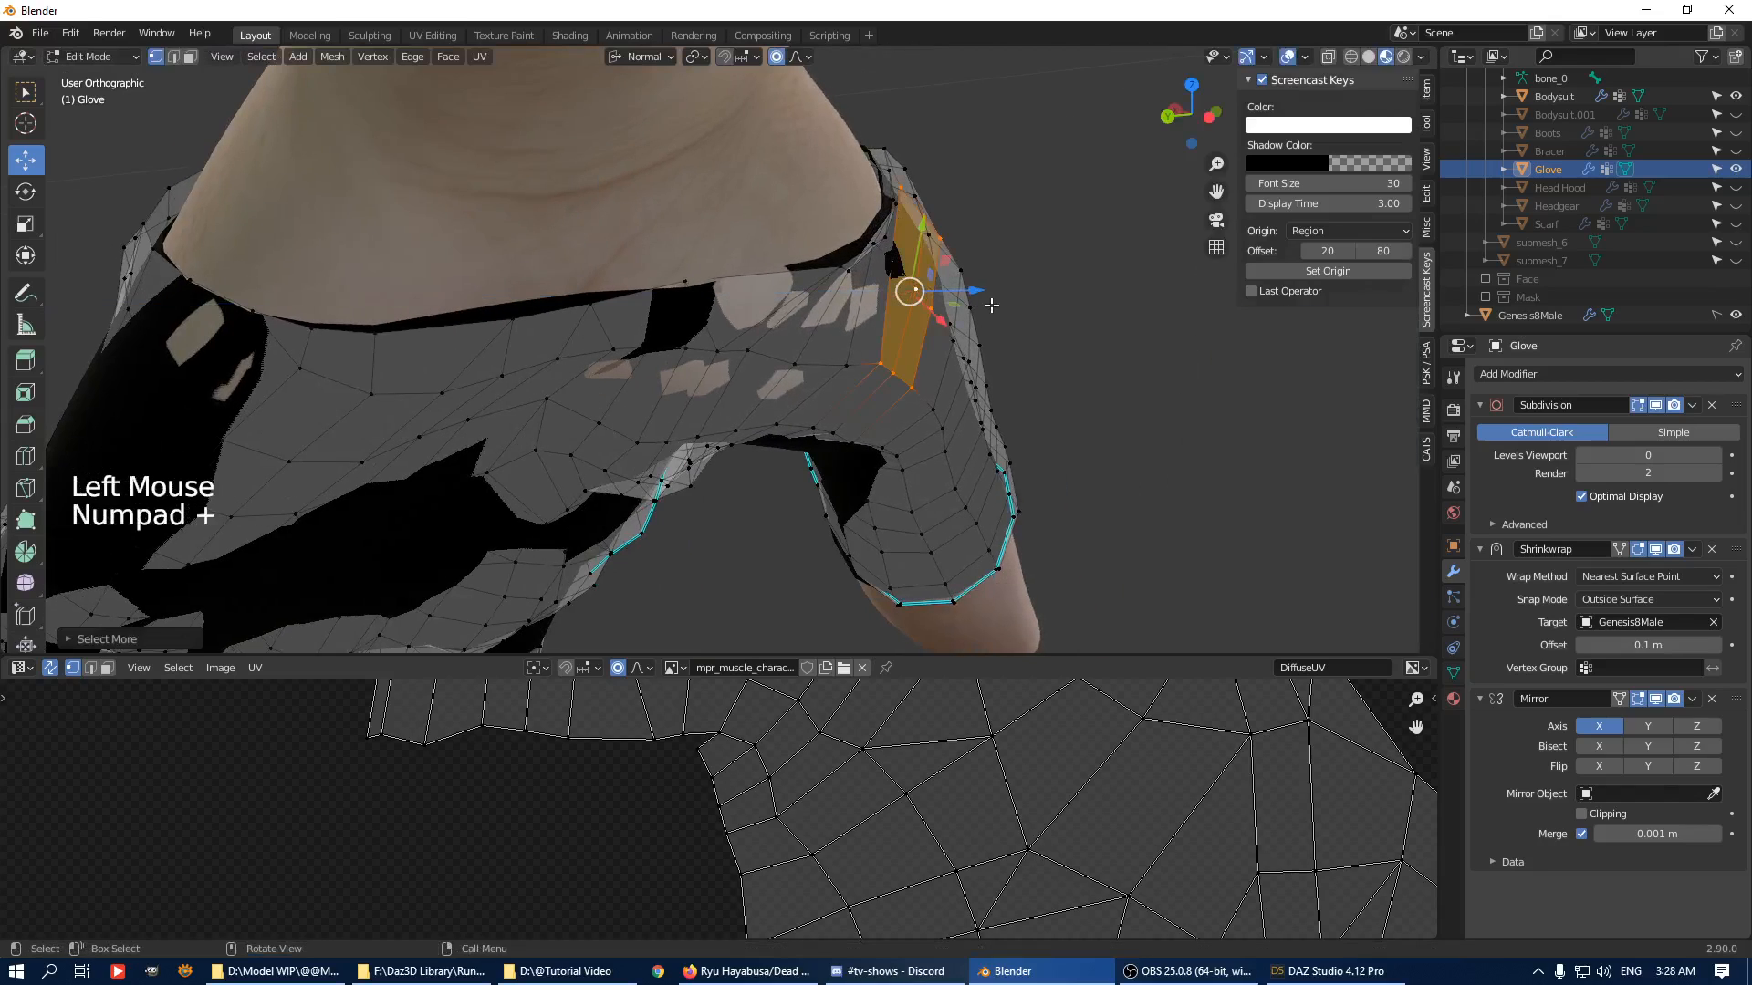
{"action": "key", "text": "KP_Add"}
{"action": "key", "text": "KP_Add"}
{"action": "key", "text": "q"}
{"action": "left_click", "coordinate": [991, 305]}
{"action": "key", "text": "q"}
{"action": "left_click", "coordinate": [991, 305]}
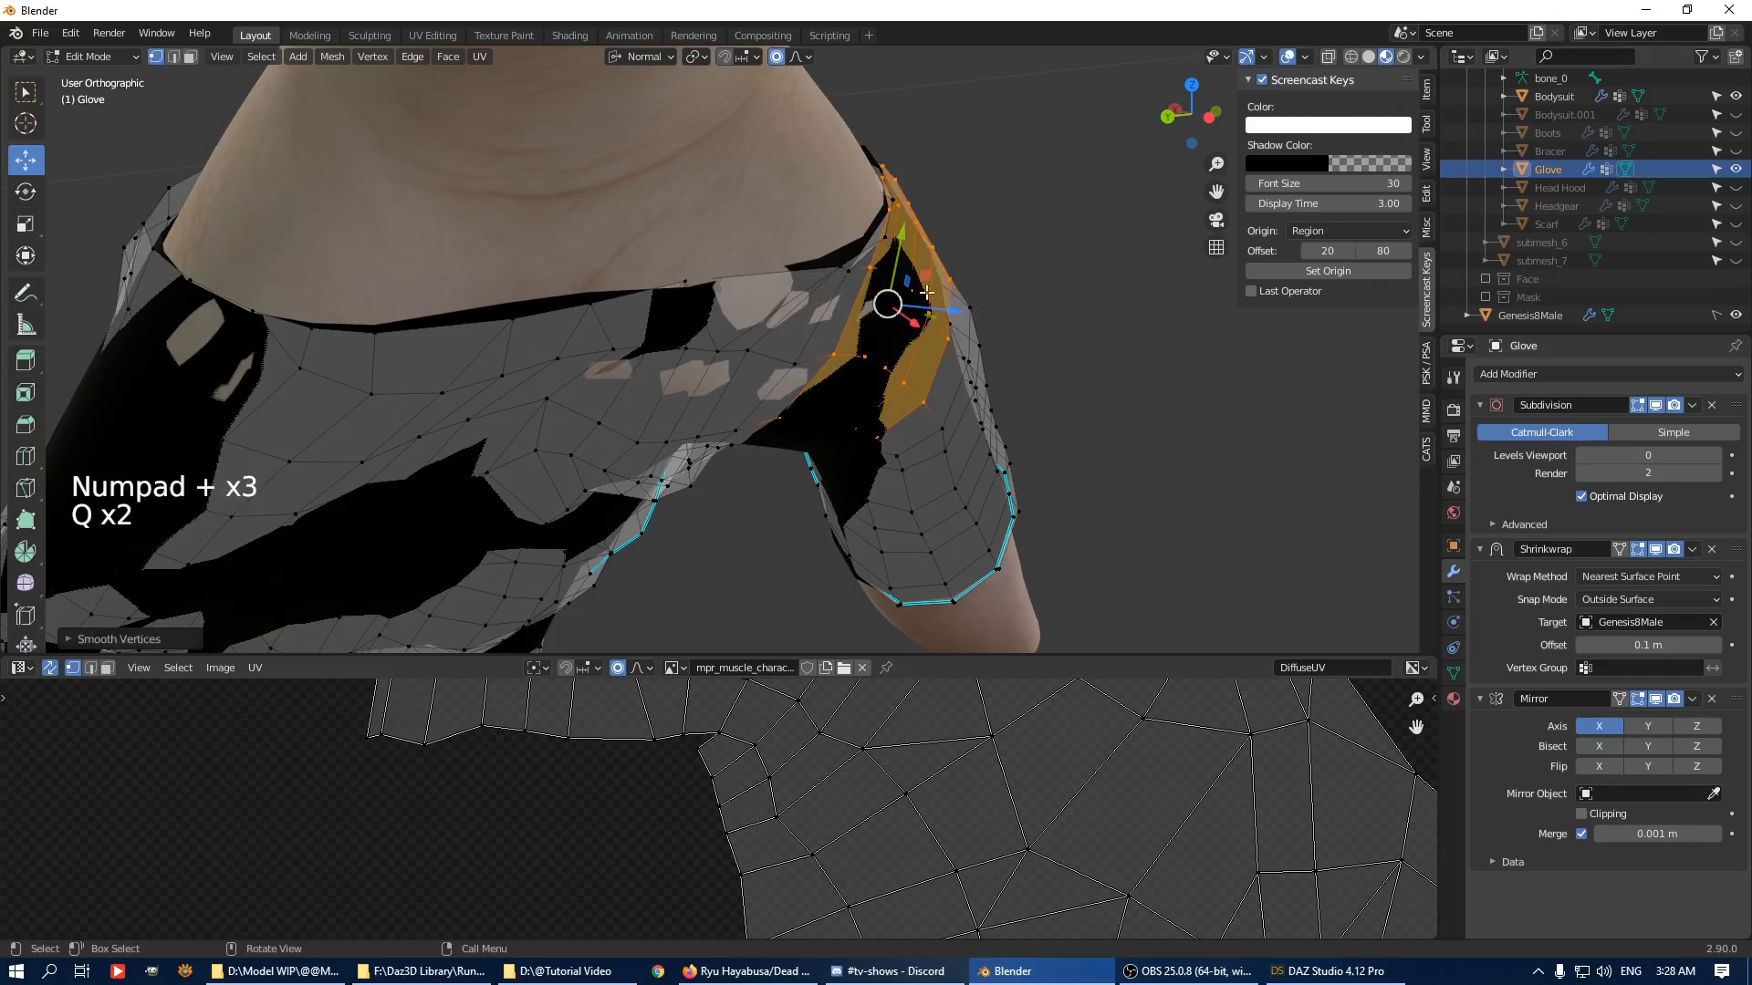
Select the wrist-edge vertex above the thumb base, expand the selection once and smooth it repeatedly.
{"action": "left_click", "coordinate": [885, 240]}
{"action": "key", "text": "KP_Add"}
{"action": "key", "text": "q"}
{"action": "left_click", "coordinate": [963, 281]}
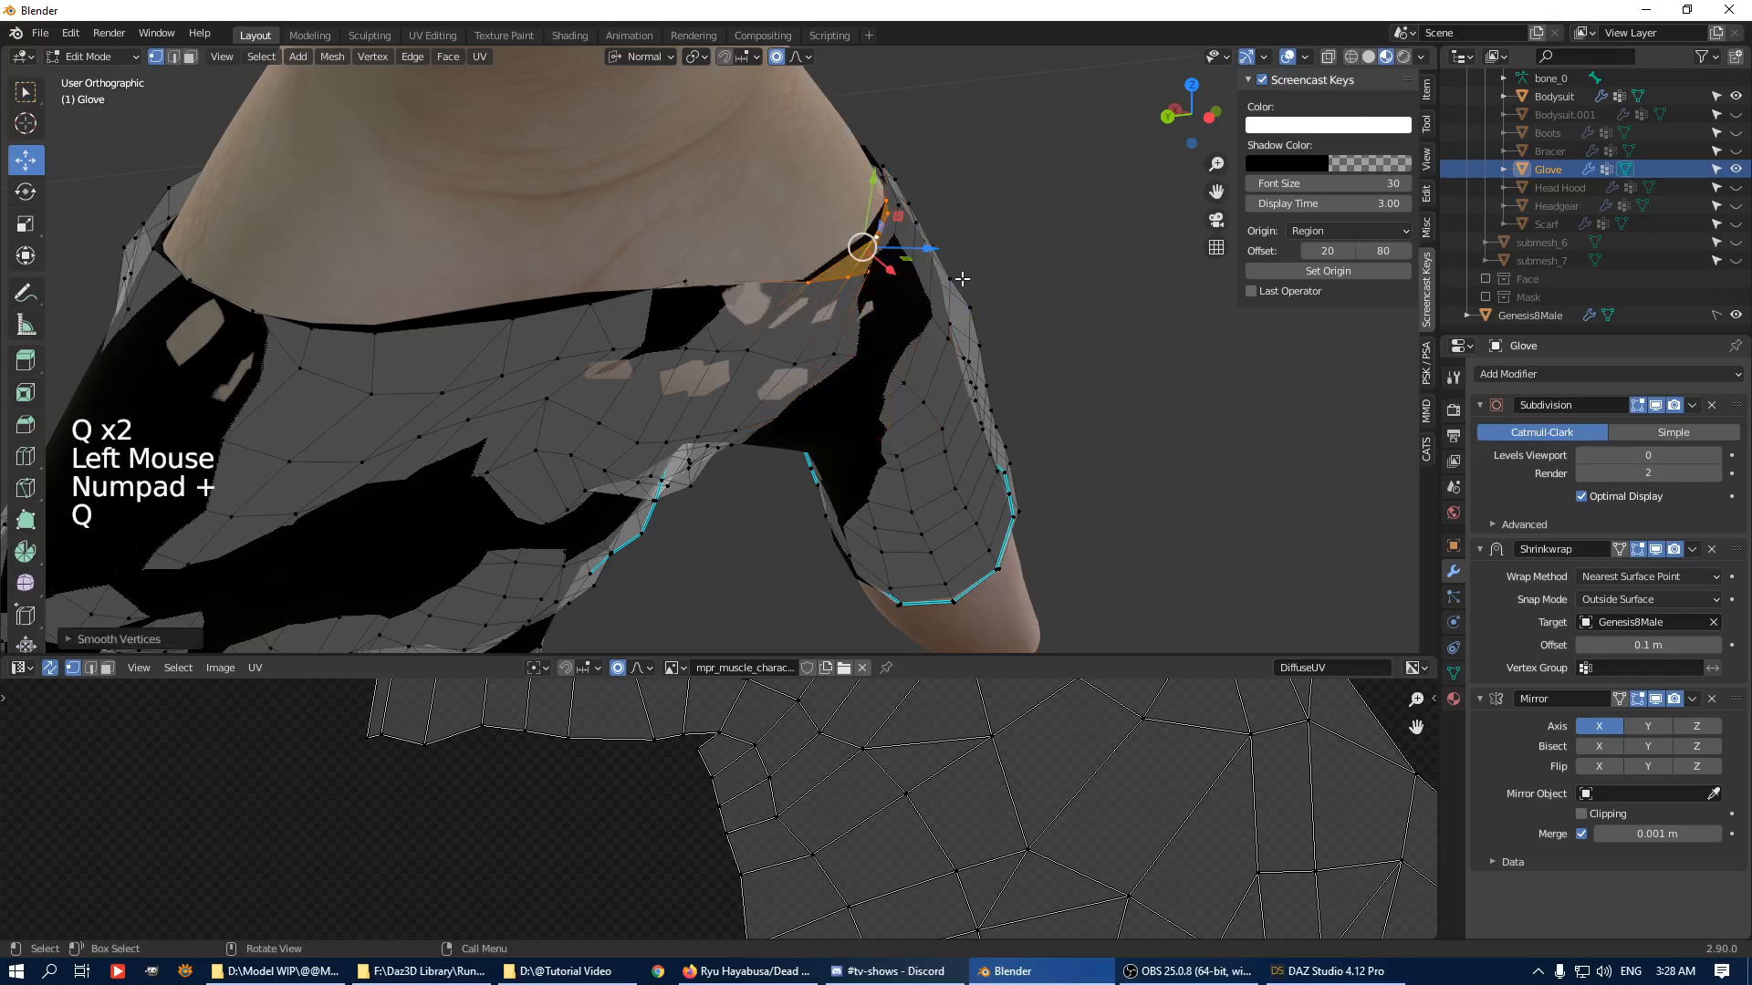
{"action": "key", "text": "q"}
{"action": "key", "text": "q"}
{"action": "middle_click_drag", "start_coordinate": [964, 285], "coordinate": [791, 253]}
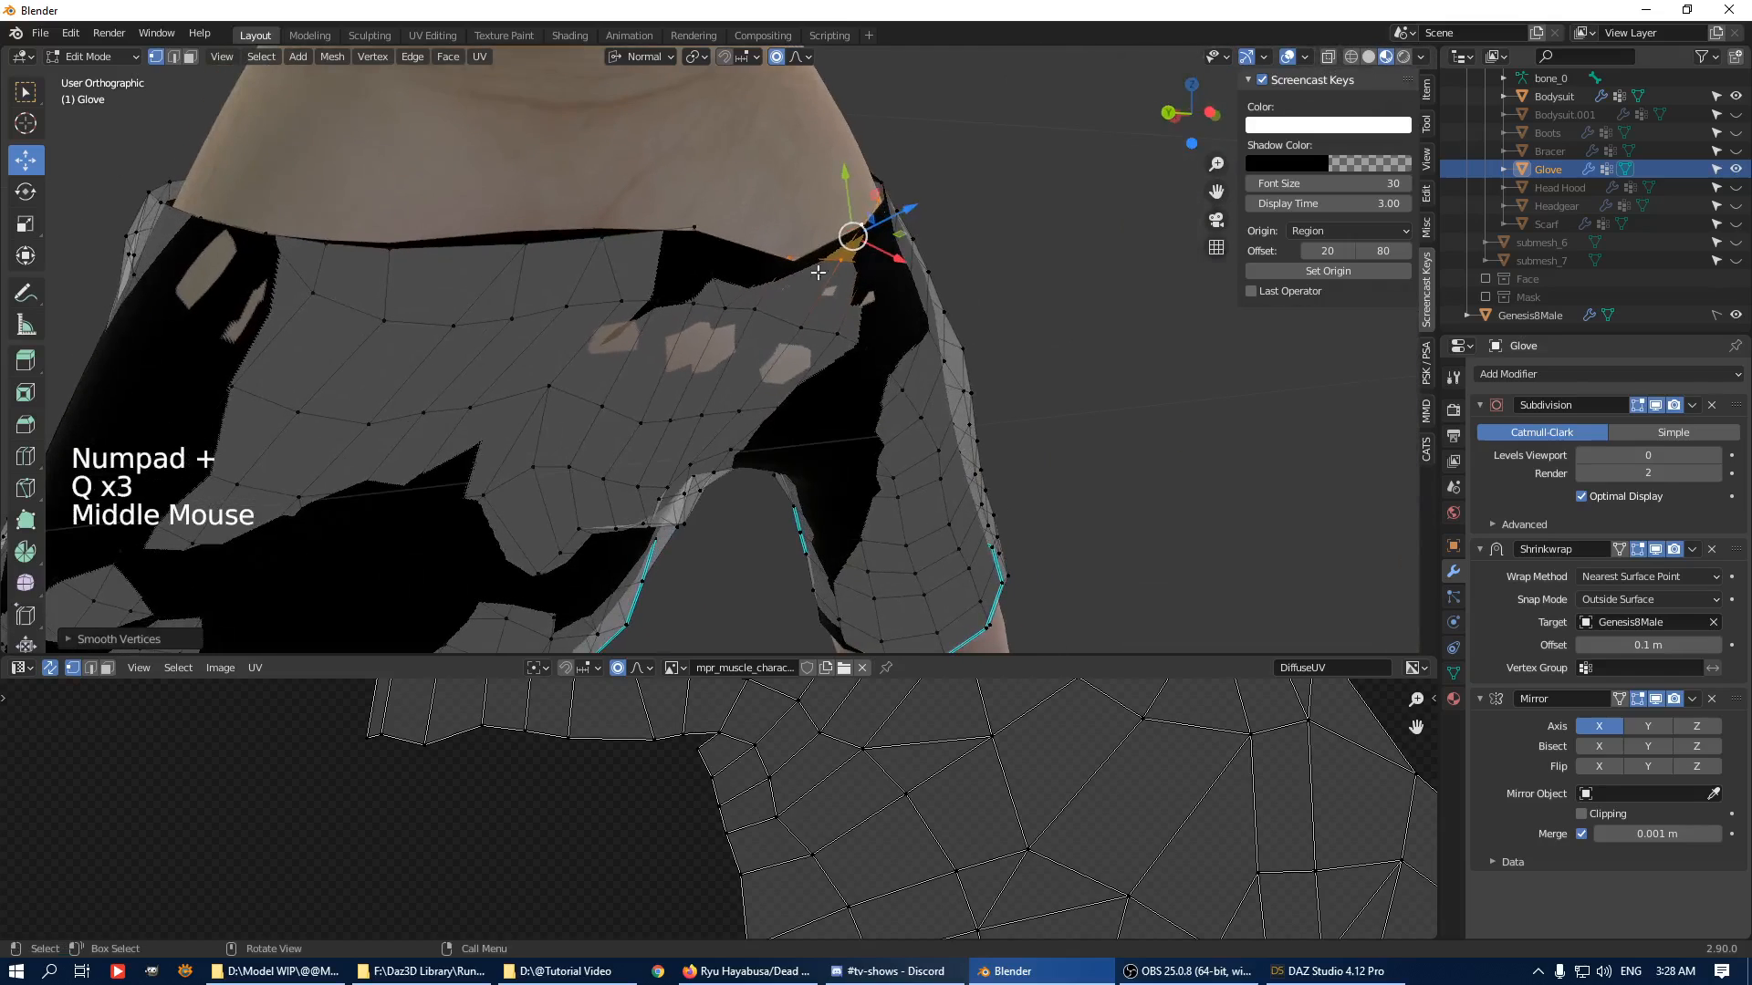
Nudge a palm vertex below the wrist edge along its normal, where the skin pokes through.
{"action": "left_click", "coordinate": [792, 254]}
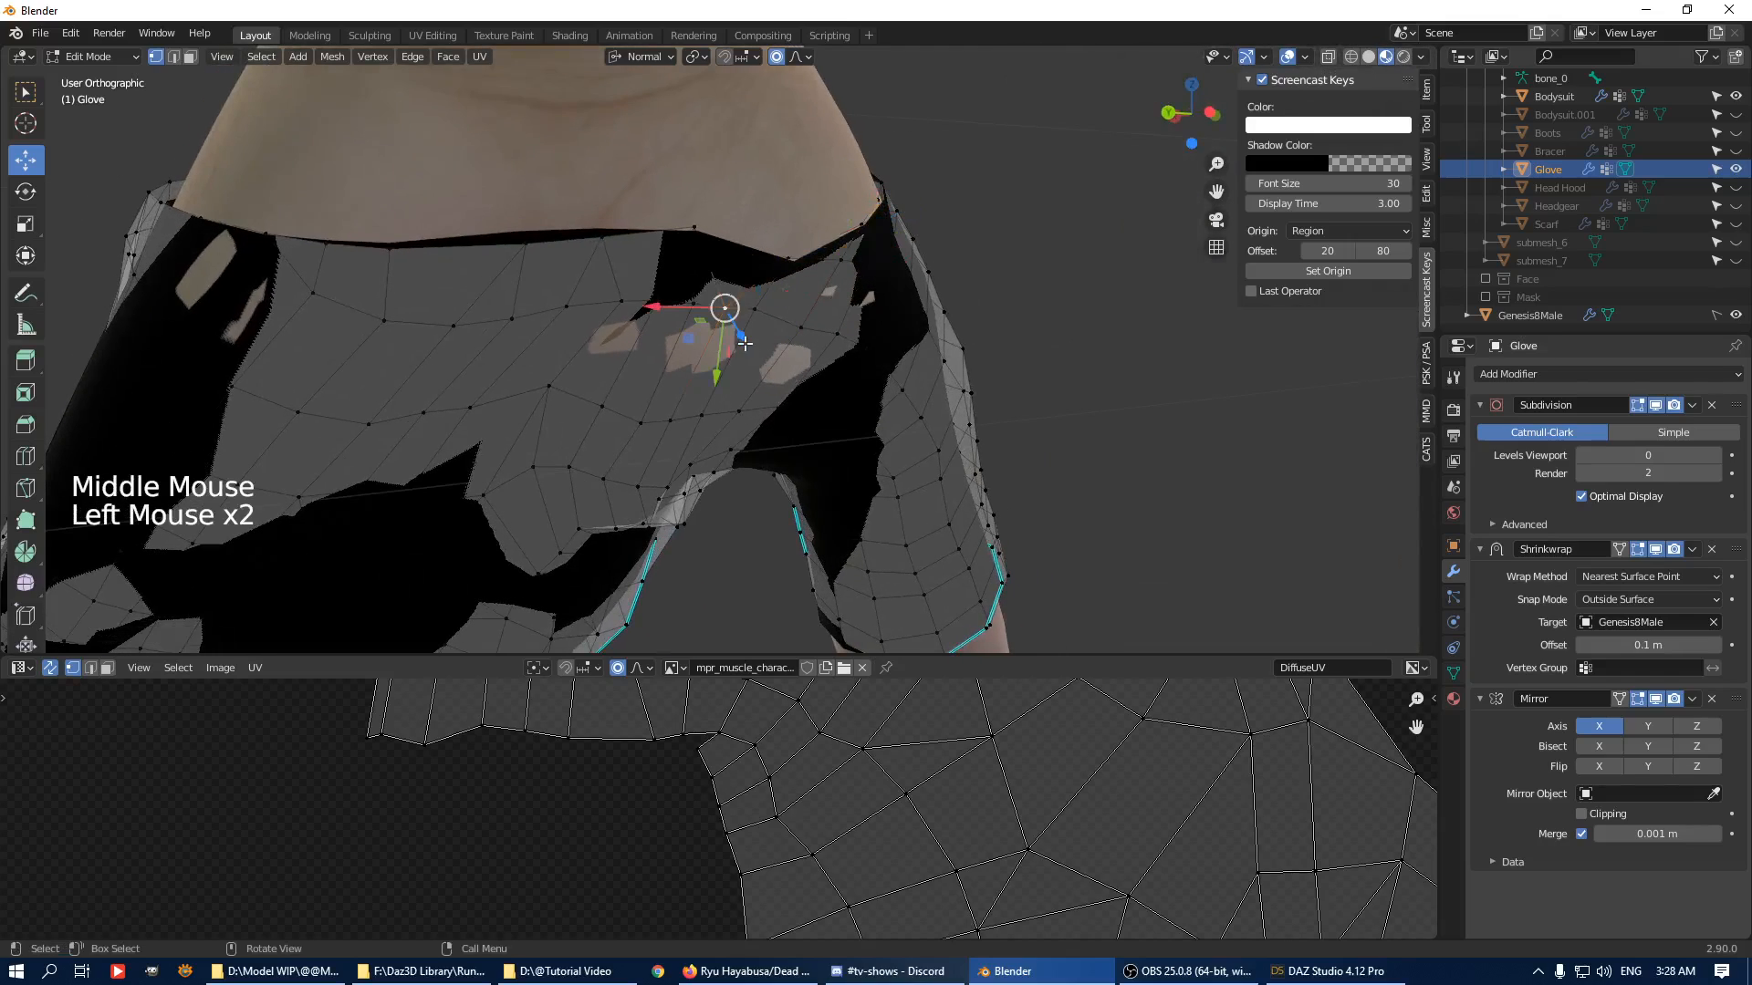
{"action": "left_click_drag", "start_coordinate": [745, 343], "coordinate": [754, 342]}
{"action": "scroll", "coordinate": [787, 283], "scroll_direction": "down", "scroll_amount": 2}
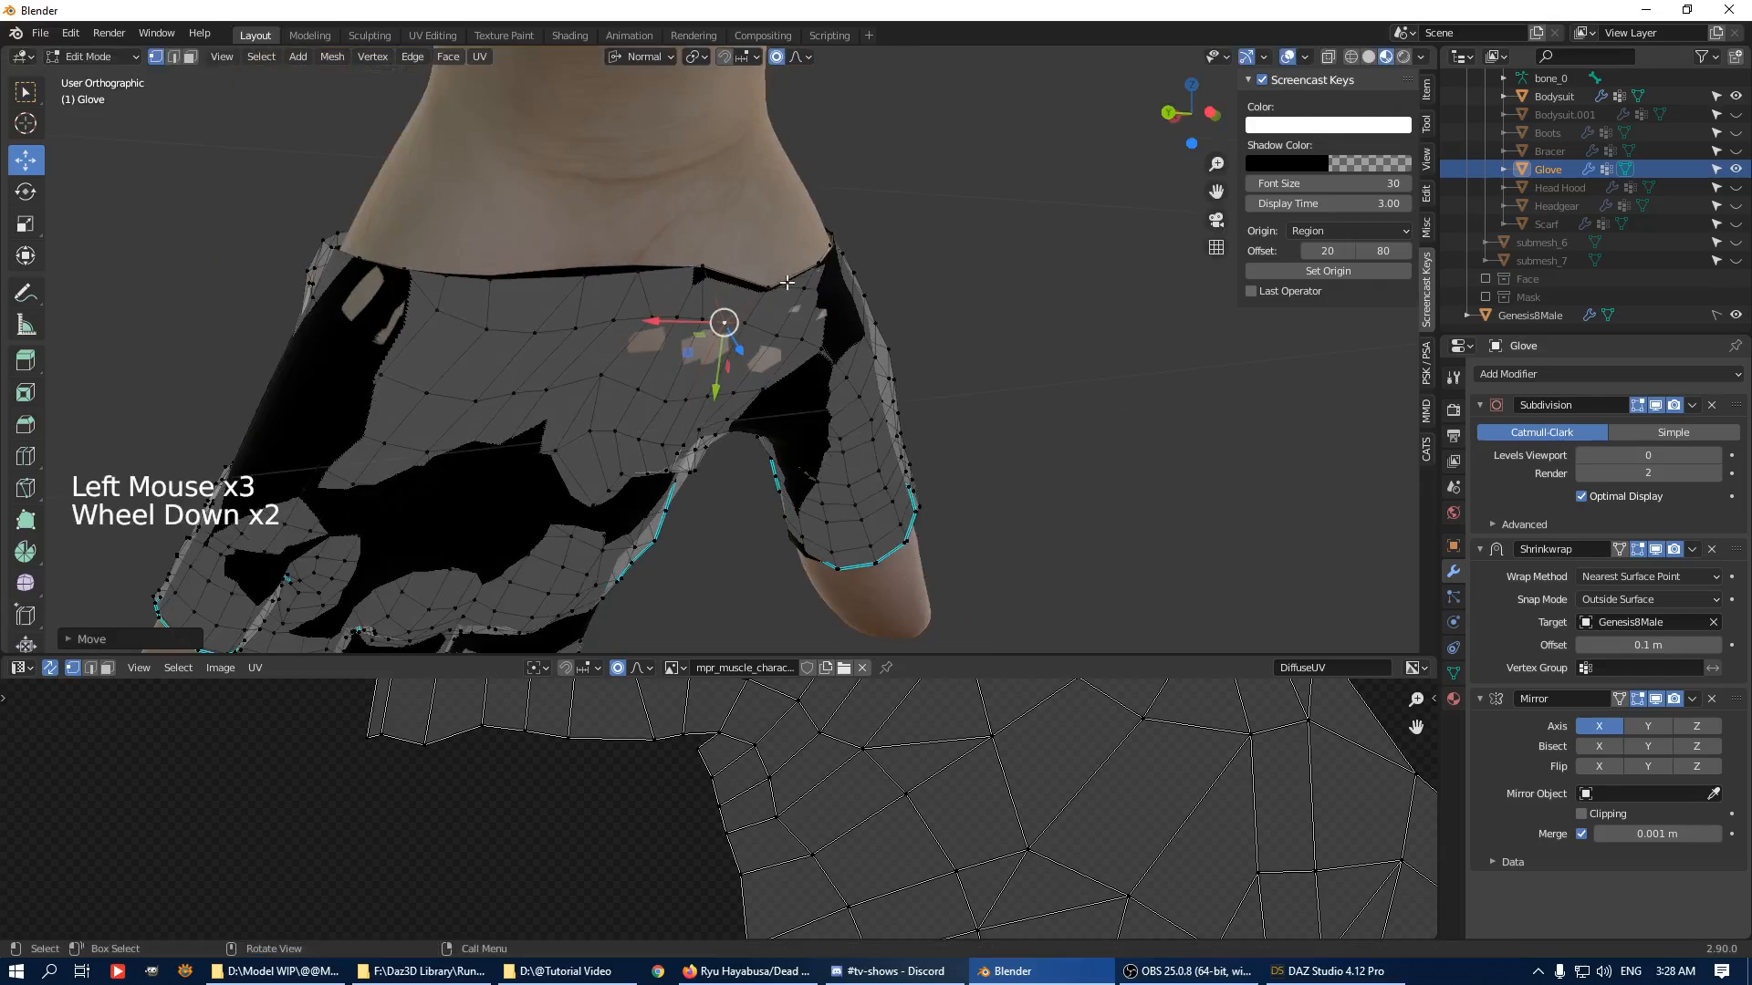
Pull two vertices on the thumb's outer side inward along their normals.
{"action": "middle_click_drag", "start_coordinate": [787, 283], "coordinate": [802, 253]}
{"action": "left_click", "coordinate": [896, 366]}
{"action": "left_click_drag", "start_coordinate": [947, 355], "coordinate": [938, 353]}
{"action": "left_click", "coordinate": [915, 488]}
{"action": "left_click_drag", "start_coordinate": [975, 471], "coordinate": [964, 469]}
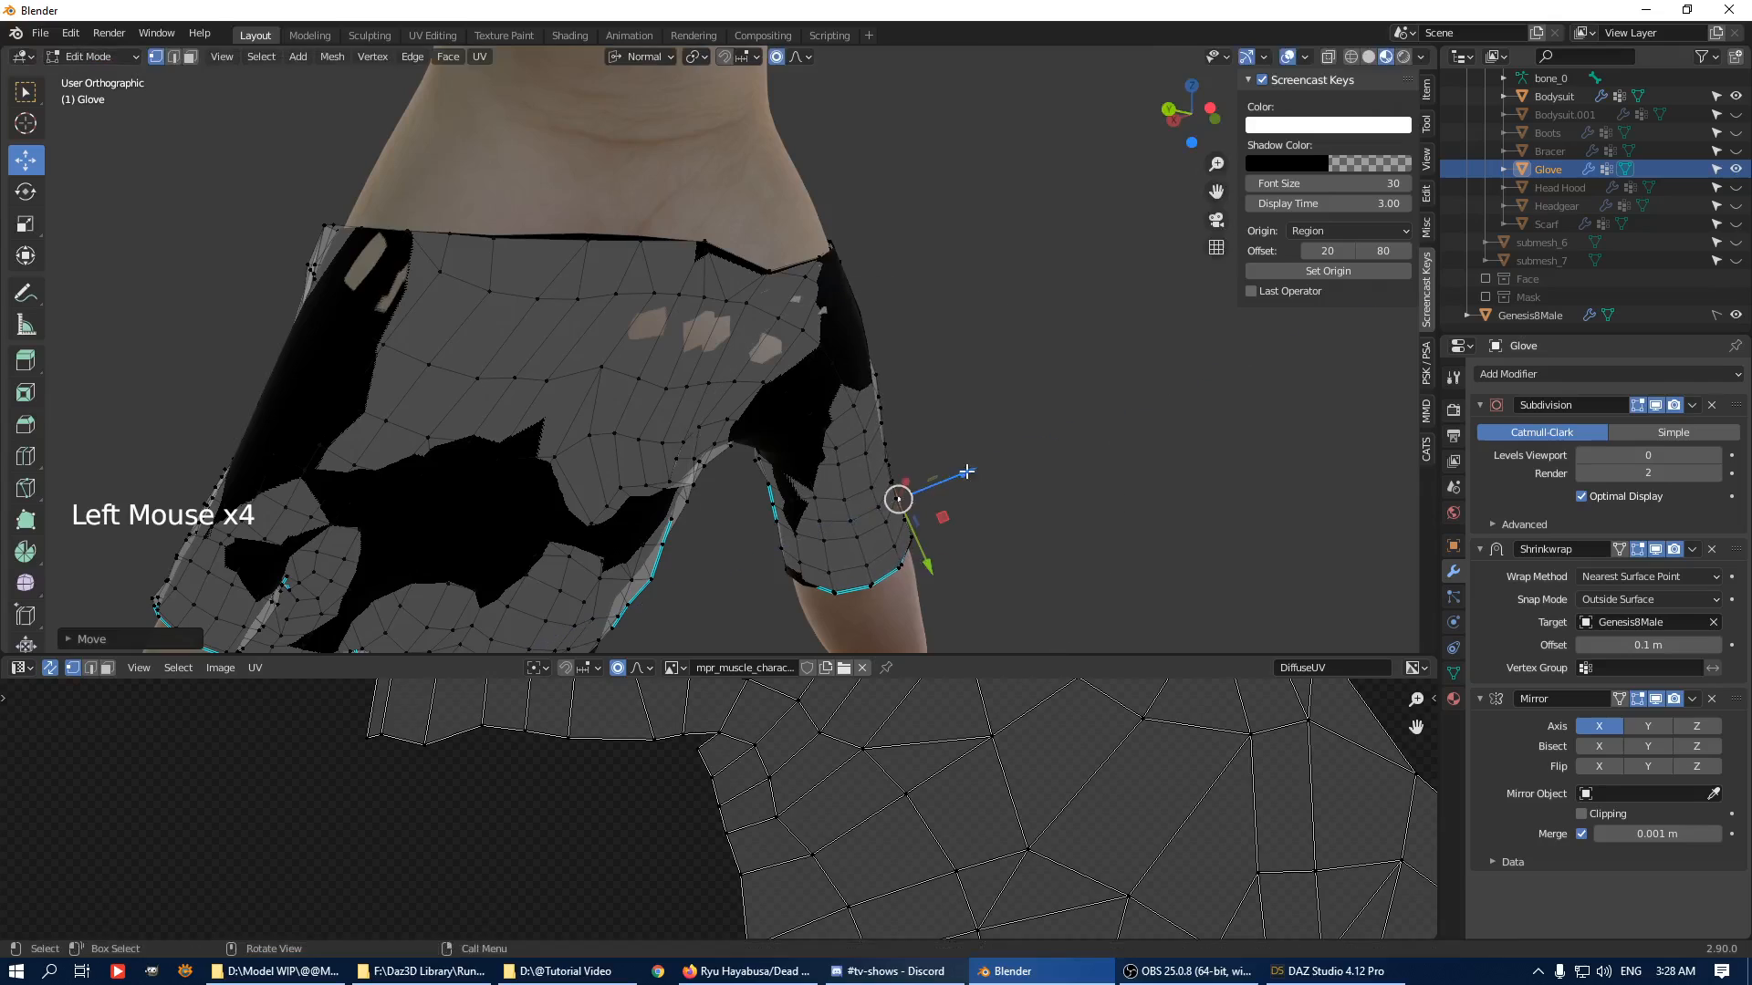
Move a vertex on the little-finger side of the palm slightly to adjust the fit.
{"action": "middle_click_drag", "start_coordinate": [963, 469], "coordinate": [644, 312], "text": "shift"}
{"action": "left_click", "coordinate": [644, 312]}
{"action": "middle_click_drag", "start_coordinate": [758, 369], "coordinate": [827, 373]}
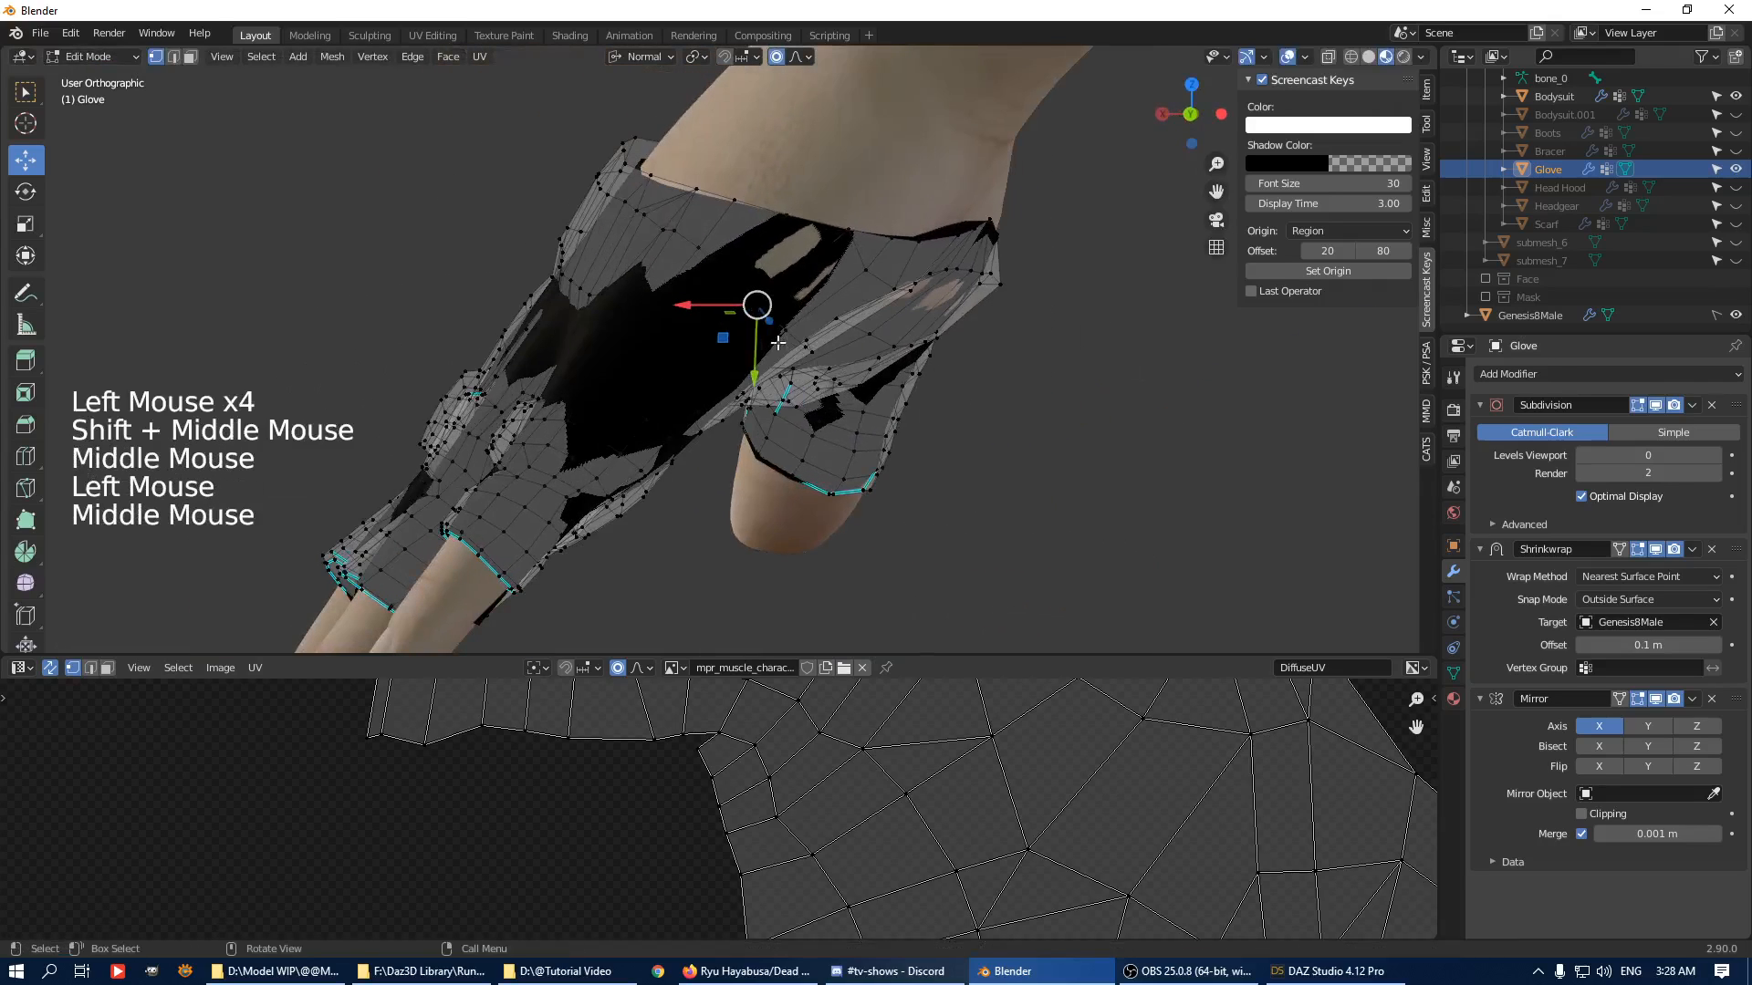
{"action": "left_click_drag", "start_coordinate": [779, 342], "coordinate": [777, 330]}
Select a vertex on the palm's wrist edge, expand the selection once and smooth it.
{"action": "middle_click_drag", "start_coordinate": [777, 330], "coordinate": [913, 255]}
{"action": "left_click", "coordinate": [967, 240]}
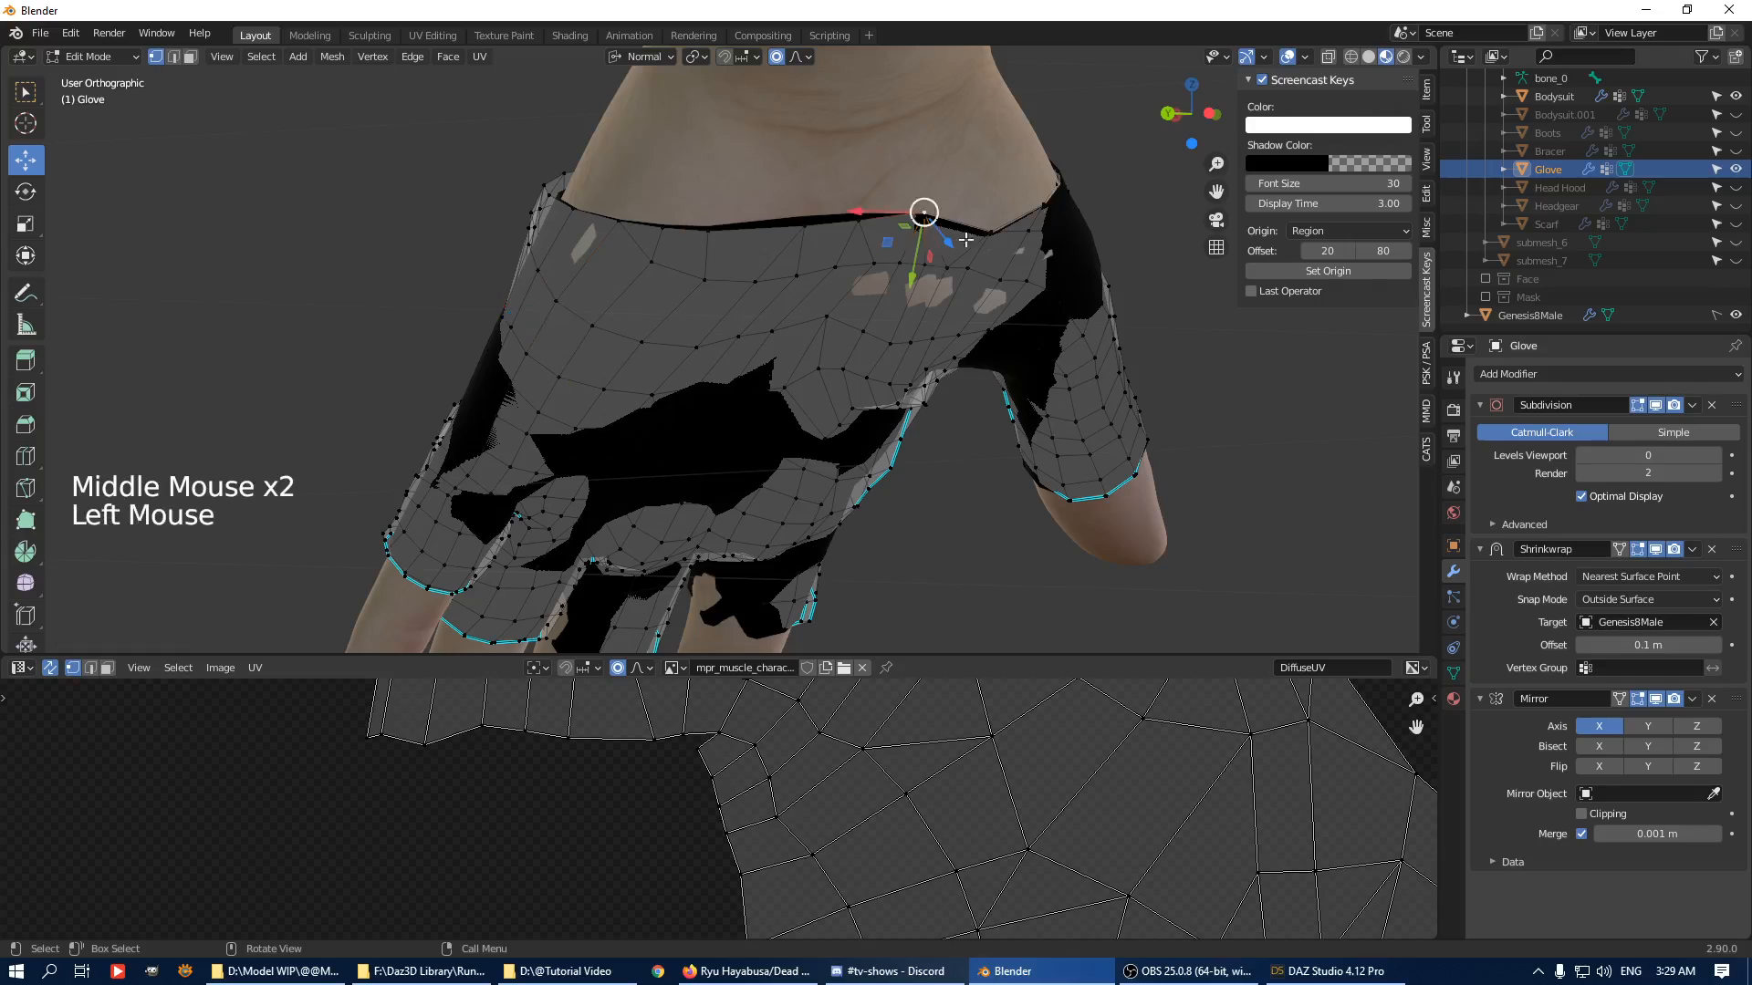
{"action": "key", "text": "ctrl+KP_Add"}
{"action": "key", "text": "ctrl+KP_Subtract"}
{"action": "key", "text": "ctrl+KP_Add"}
{"action": "key", "text": "q"}
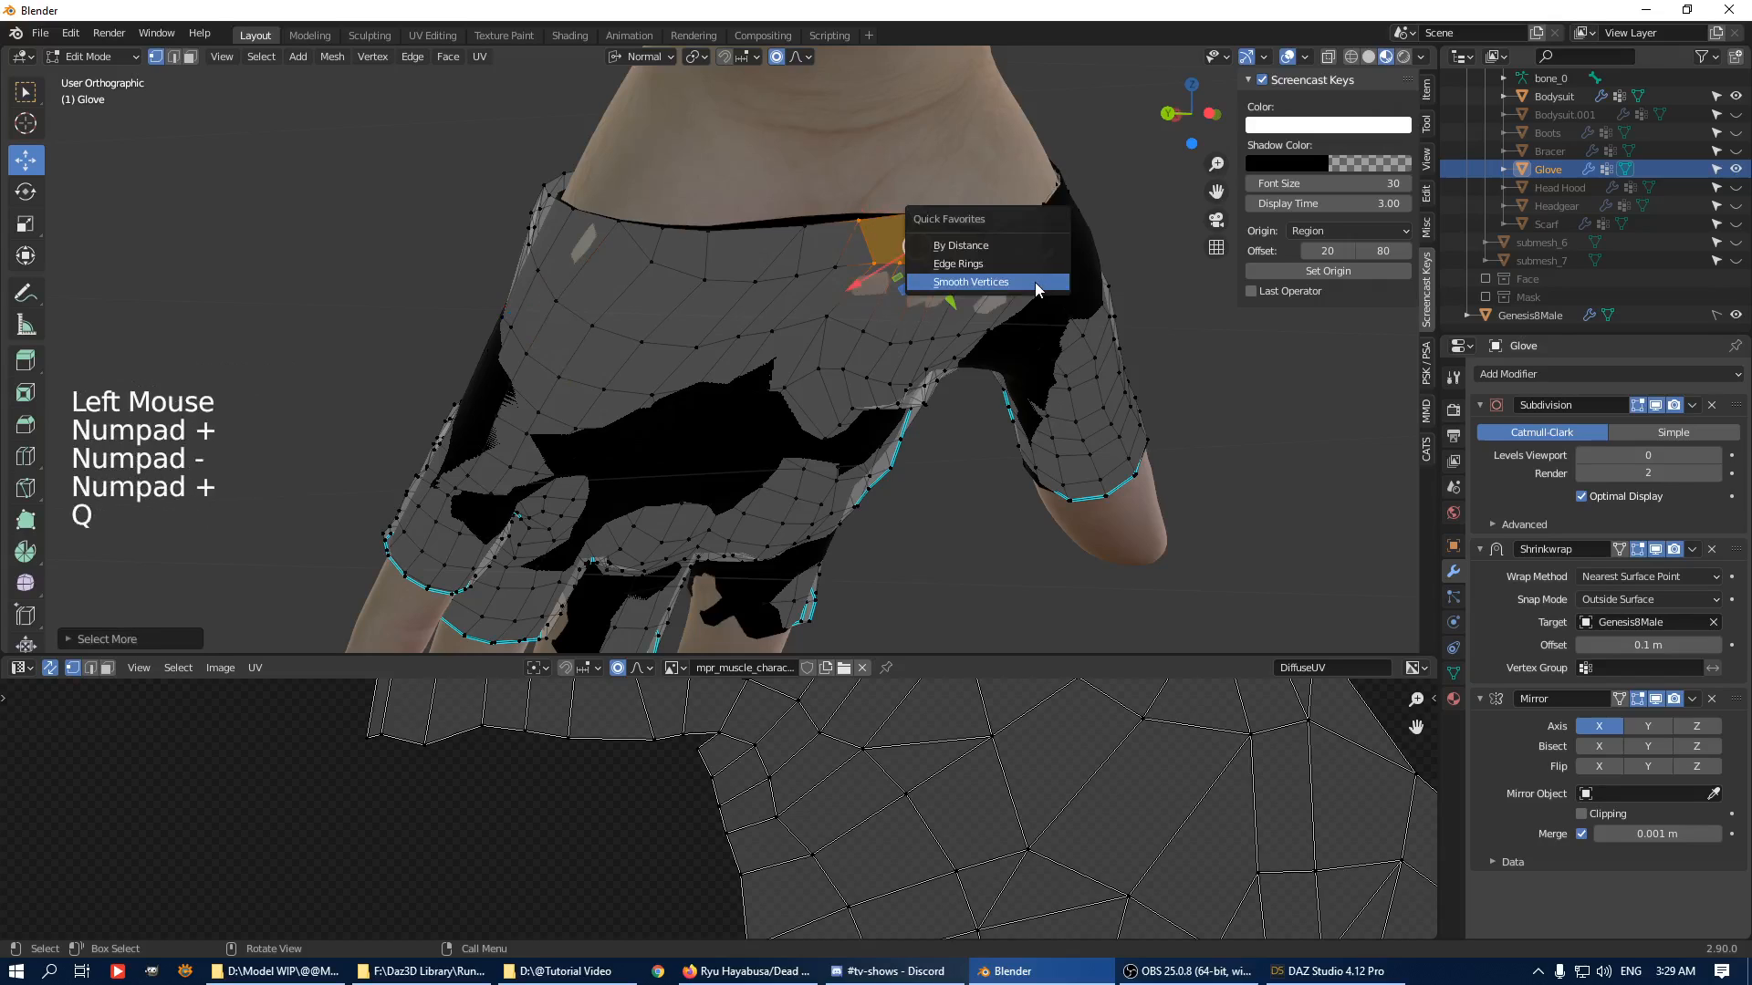
{"action": "left_click", "coordinate": [1036, 282]}
Select a vertex in the crease on the back of the thumb base, expand the selection once and smooth it twice.
{"action": "middle_click_drag", "start_coordinate": [1036, 284], "coordinate": [865, 435]}
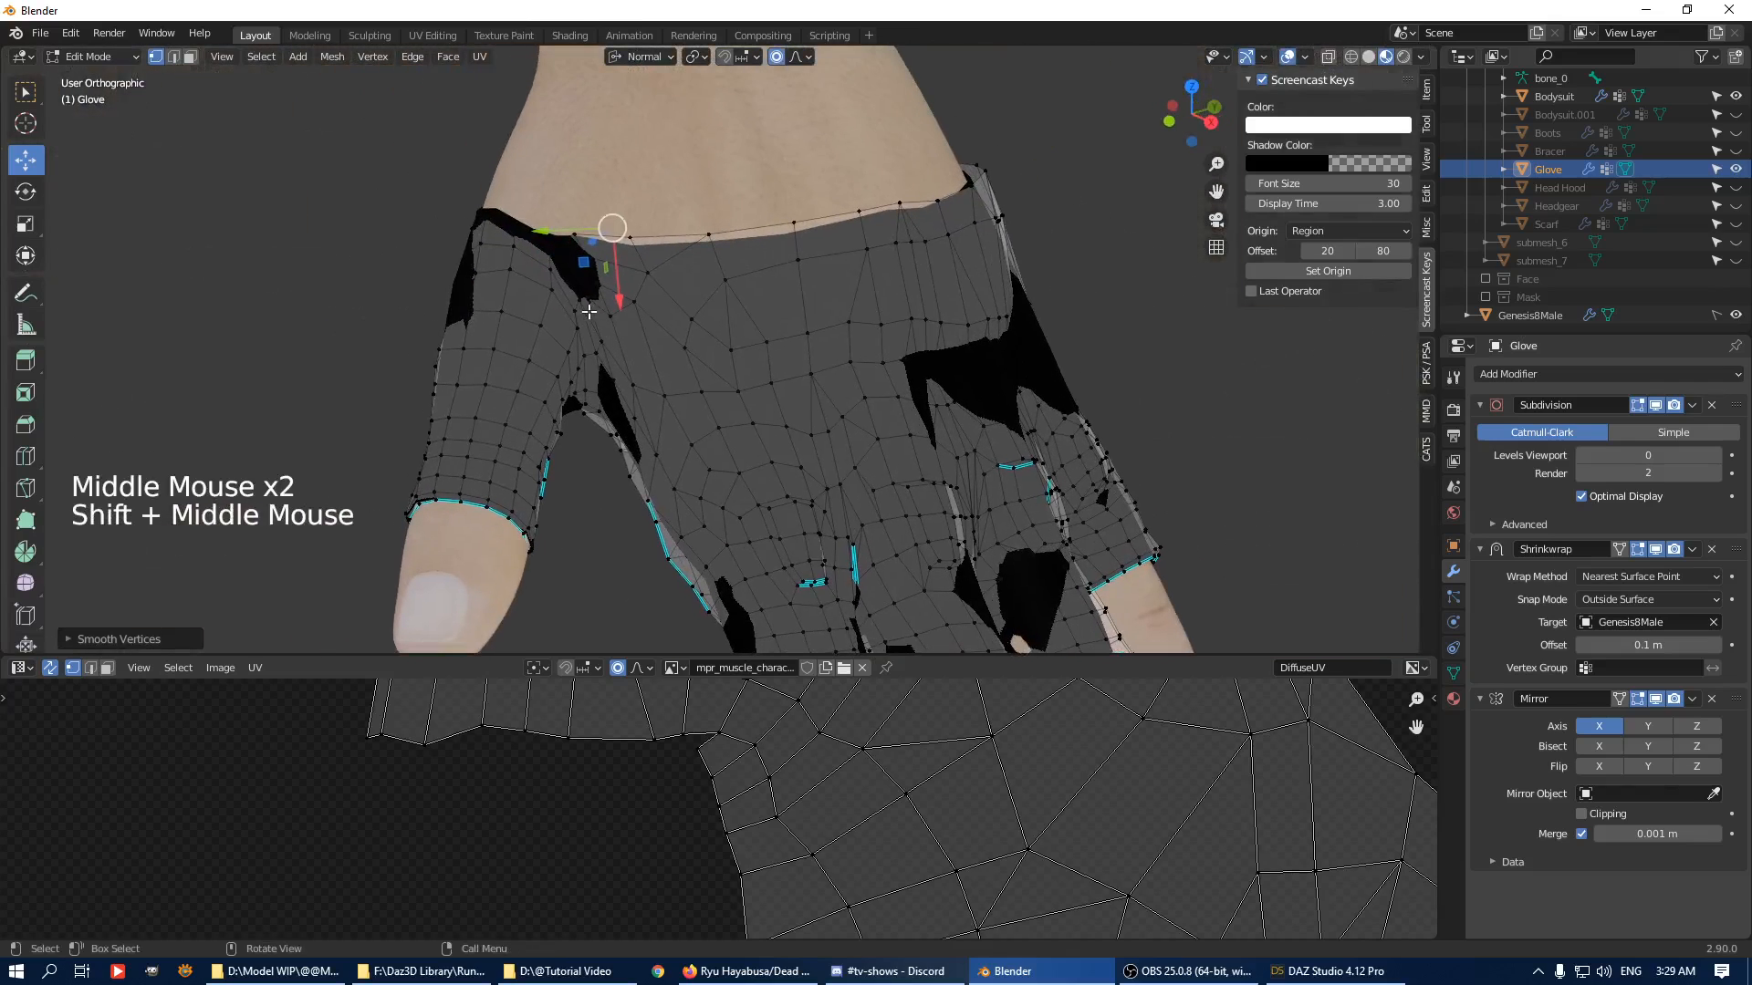
{"action": "left_click", "coordinate": [865, 434]}
{"action": "key", "text": "KP_Add"}
{"action": "key", "text": "q"}
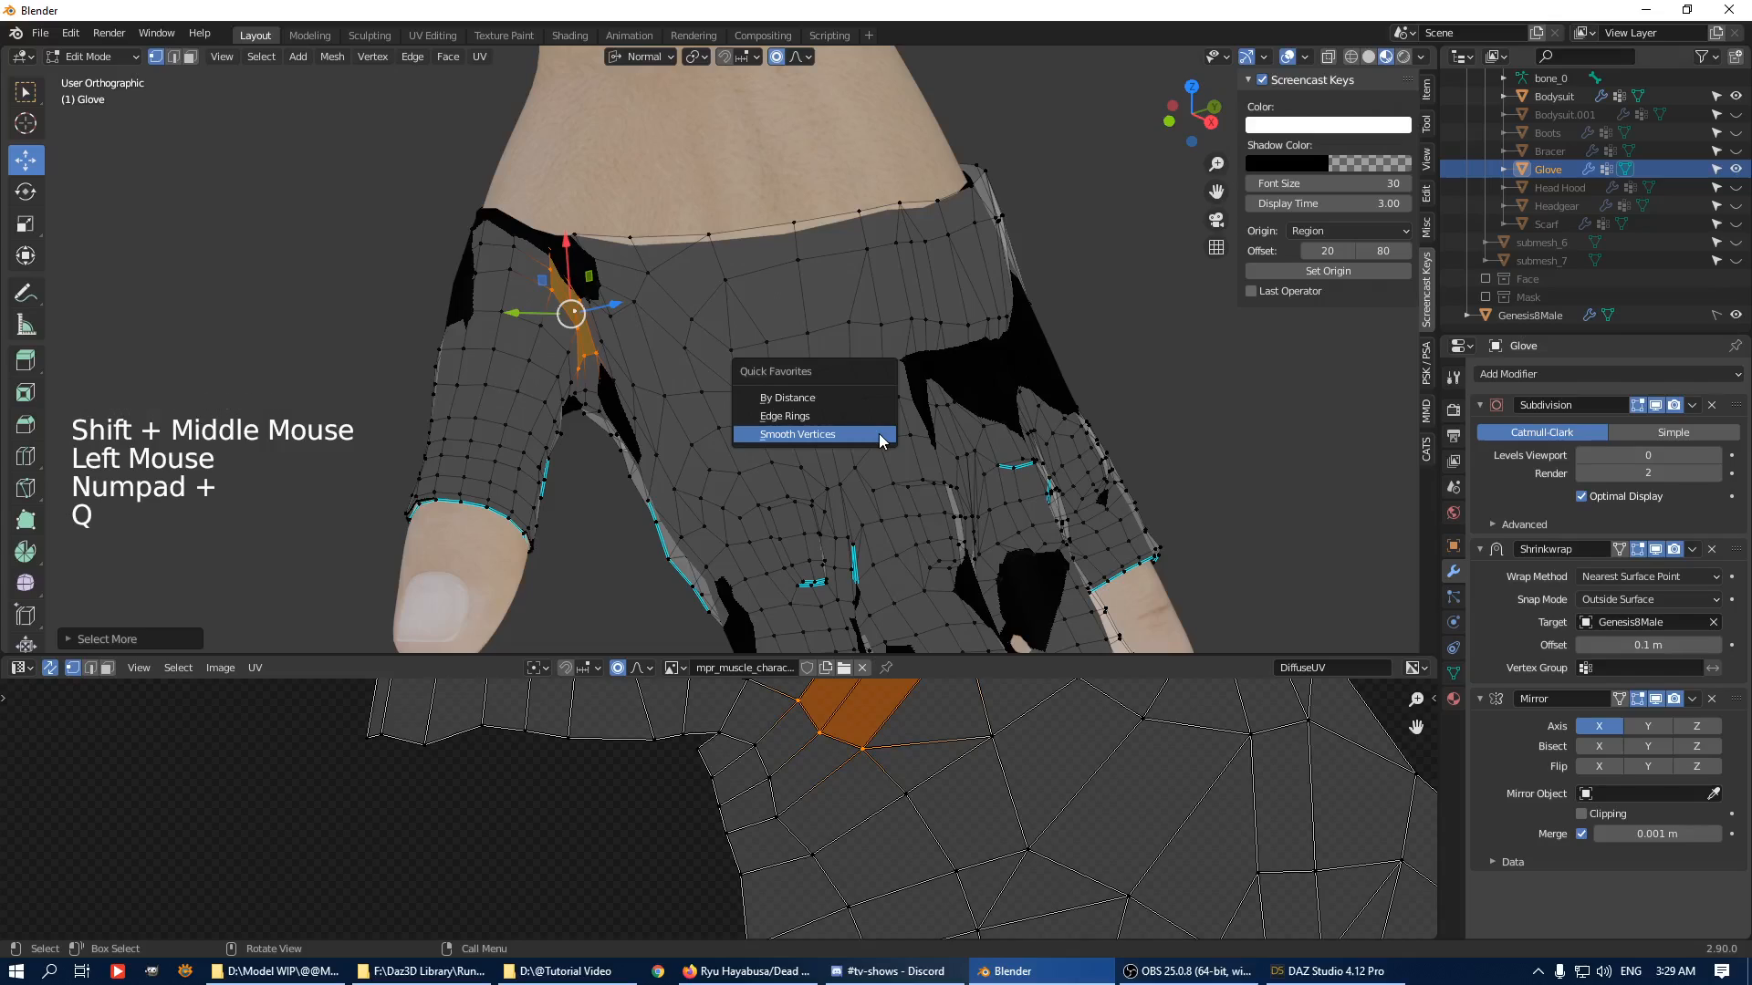
{"action": "left_click", "coordinate": [864, 433]}
{"action": "key", "text": "q"}
{"action": "left_click", "coordinate": [859, 428]}
Select a neighbouring vertex in the thumb base crease, expand the selection three times and smooth it twice.
{"action": "left_click", "coordinate": [596, 309]}
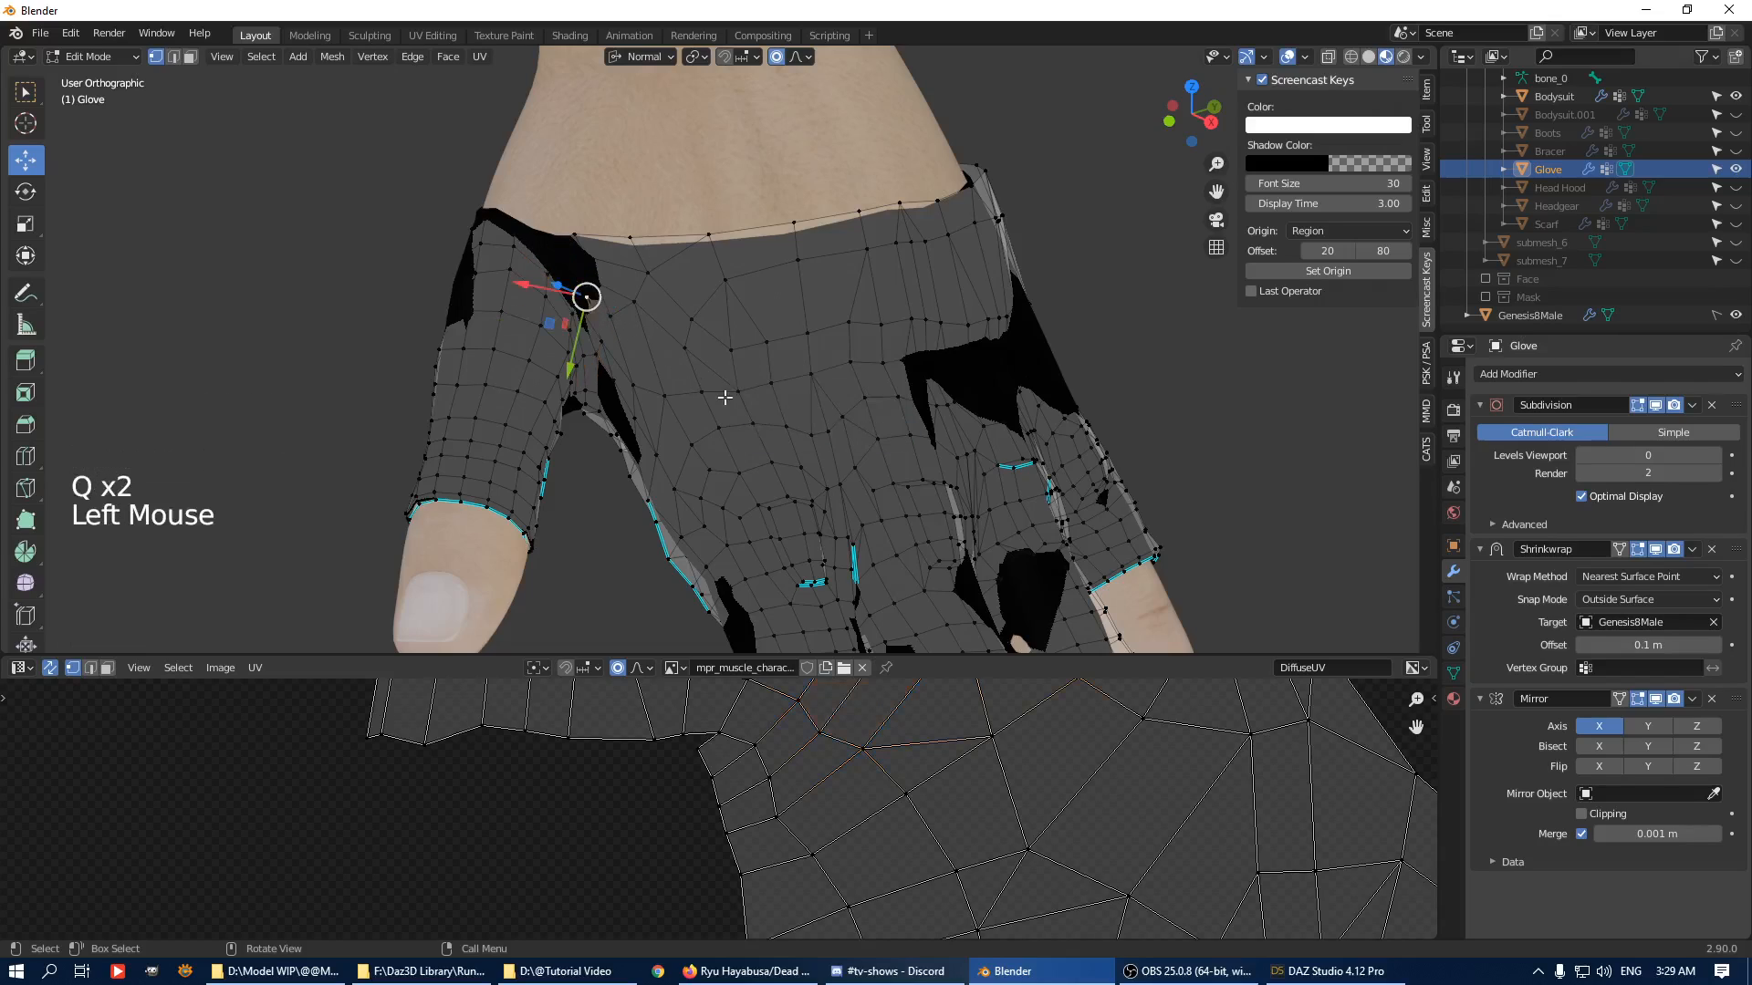
{"action": "key", "text": "KP_Add"}
{"action": "key", "text": "KP_Add"}
{"action": "key", "text": "KP_Add"}
{"action": "key", "text": "q"}
{"action": "left_click", "coordinate": [730, 391]}
{"action": "key", "text": "q"}
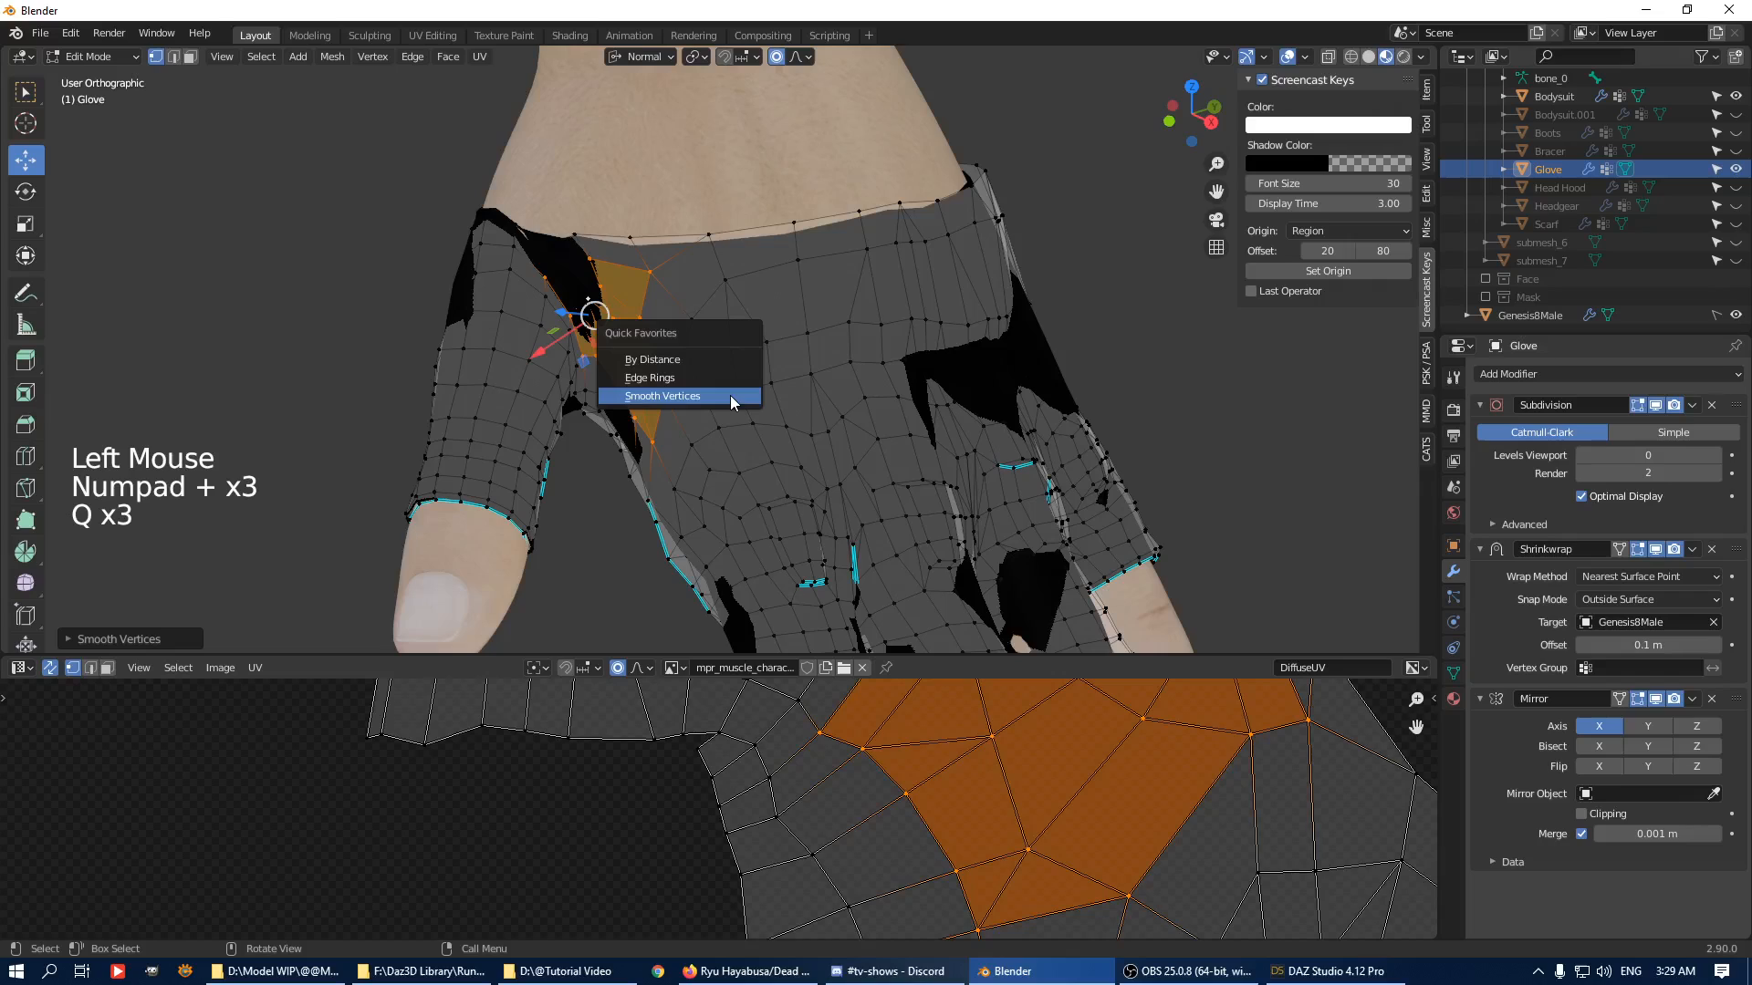
{"action": "left_click", "coordinate": [730, 396]}
Pull three protruding vertices on the back of the glove near the wrist edge inward against the hand.
{"action": "middle_click_drag", "start_coordinate": [730, 395], "coordinate": [597, 225]}
{"action": "scroll", "coordinate": [652, 330], "scroll_direction": "up", "scroll_amount": 1}
{"action": "scroll", "coordinate": [638, 329], "scroll_direction": "up", "scroll_amount": 3}
{"action": "scroll", "coordinate": [655, 290], "scroll_direction": "down", "scroll_amount": 4}
{"action": "left_click", "coordinate": [796, 301]}
{"action": "middle_click_drag", "start_coordinate": [917, 277], "coordinate": [851, 244]}
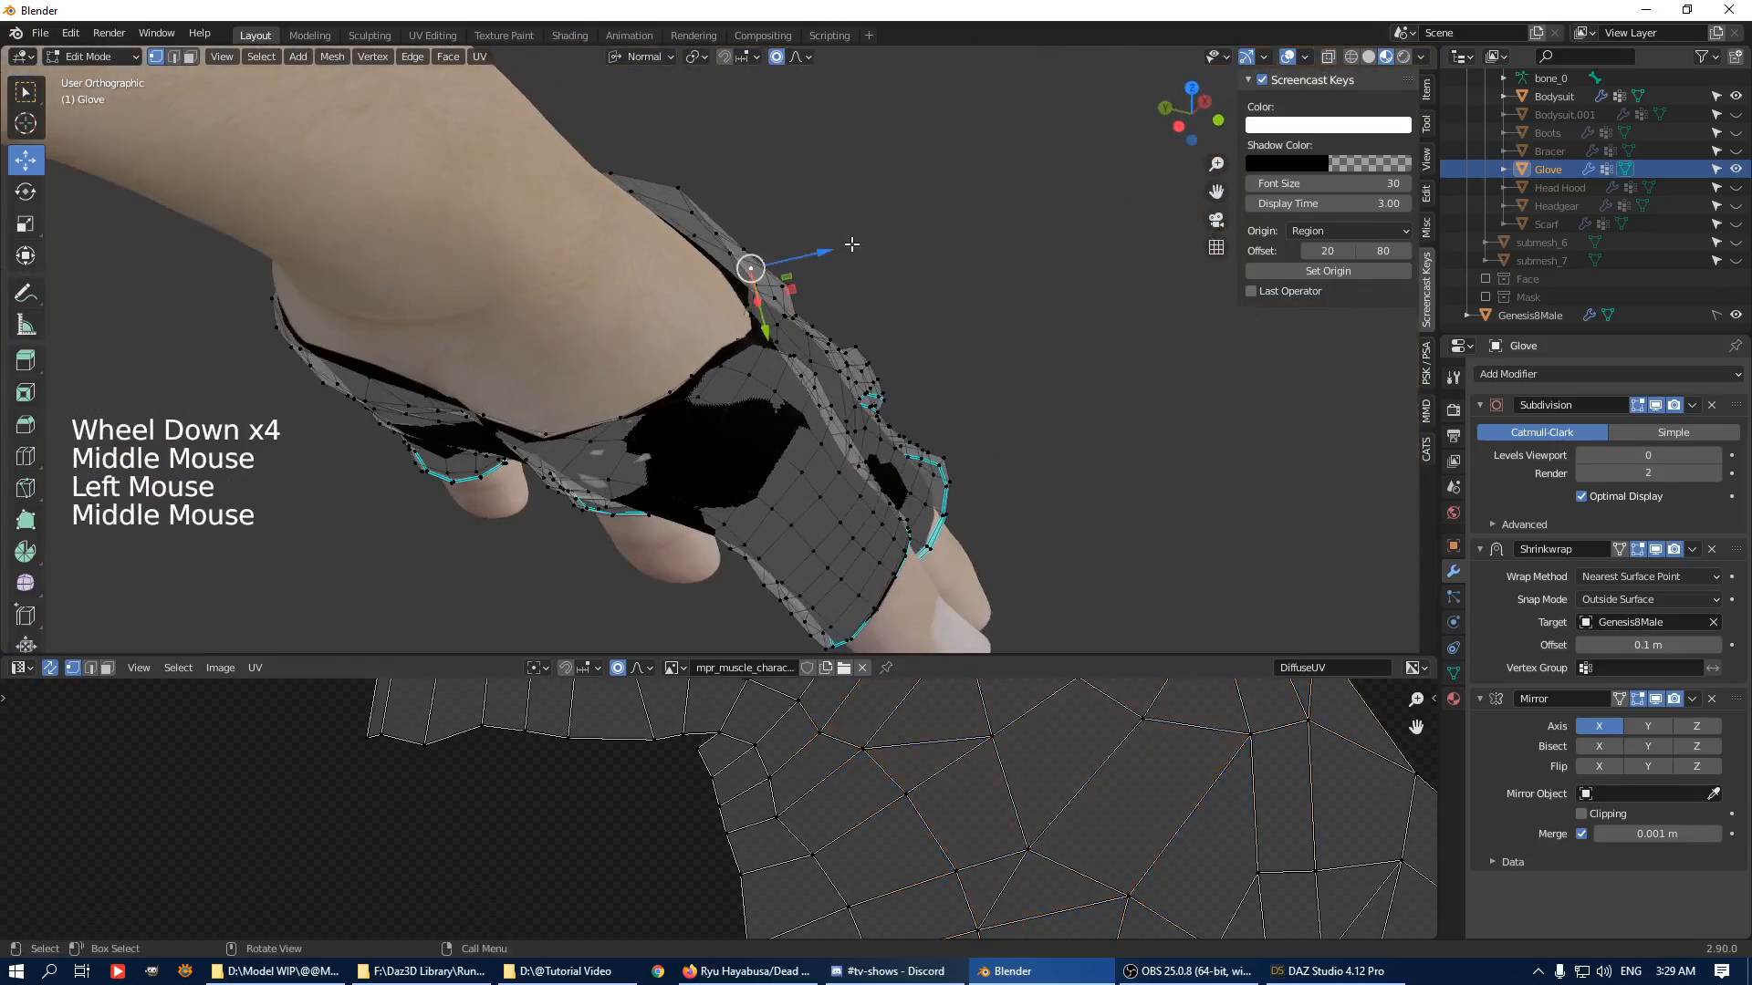
{"action": "left_click_drag", "start_coordinate": [829, 256], "coordinate": [792, 260]}
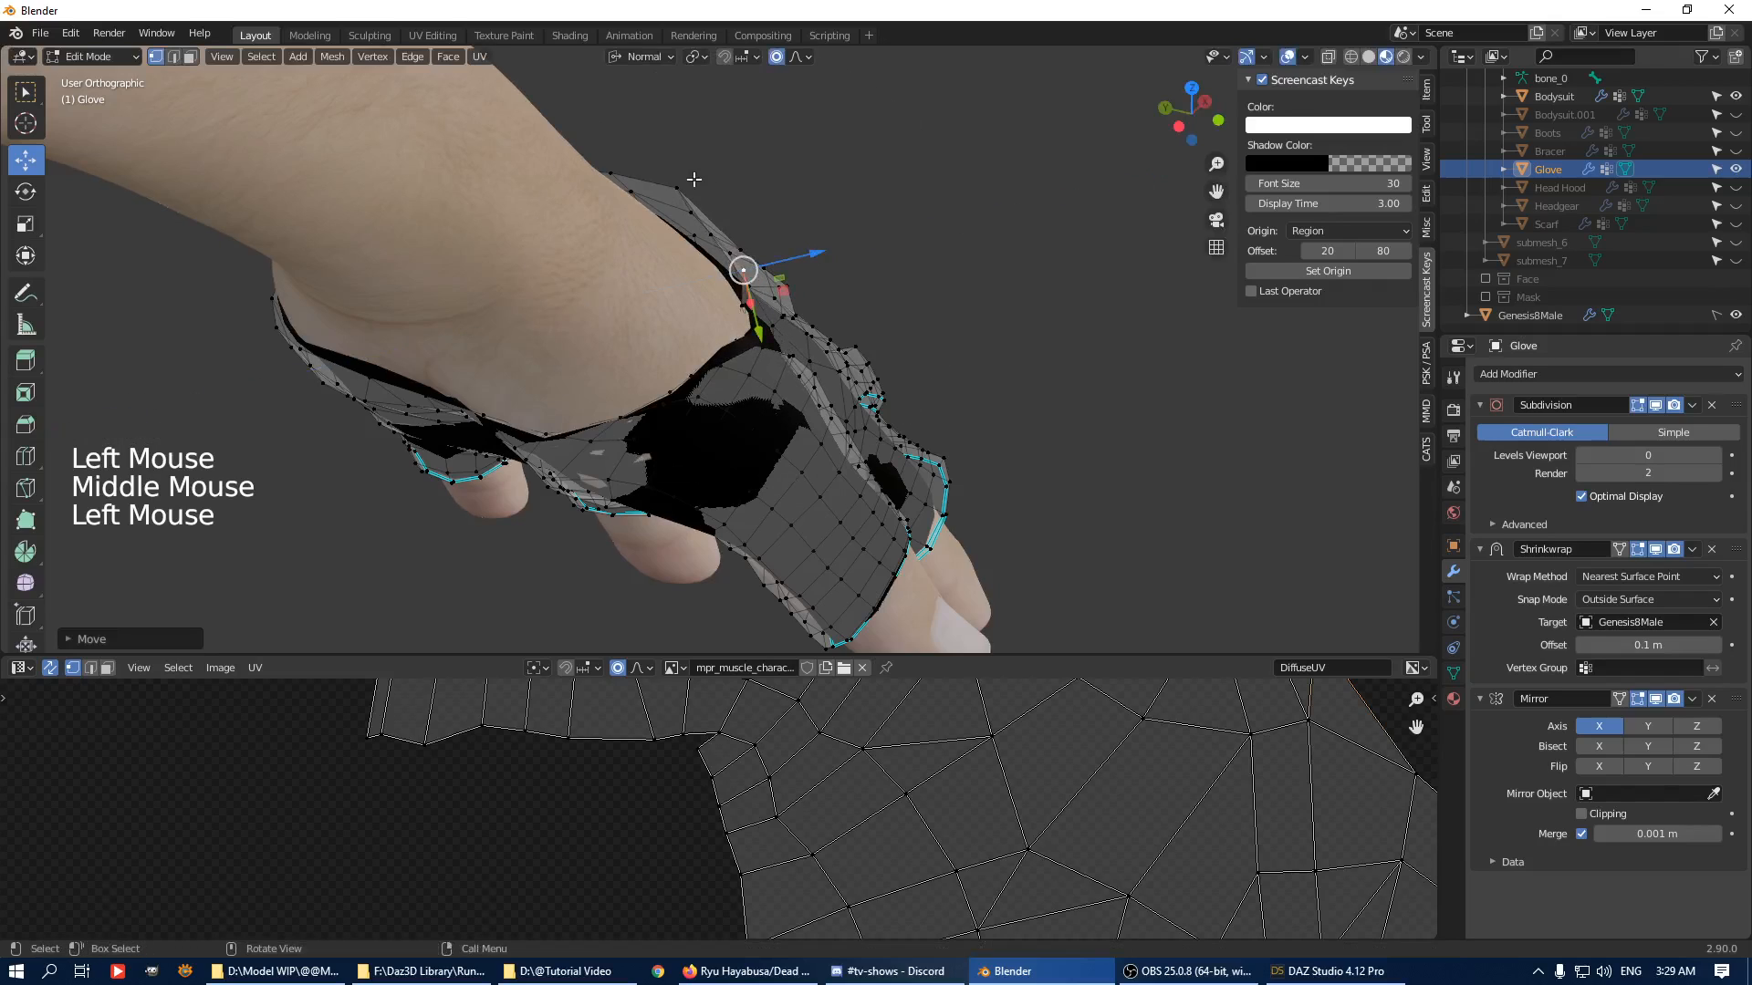
{"action": "left_click", "coordinate": [677, 188]}
{"action": "mouse_move", "coordinate": [708, 138]}
{"action": "left_mouse_down"}
{"action": "mouse_move", "coordinate": [680, 151]}
{"action": "mouse_move", "coordinate": [697, 144]}
{"action": "left_mouse_up"}
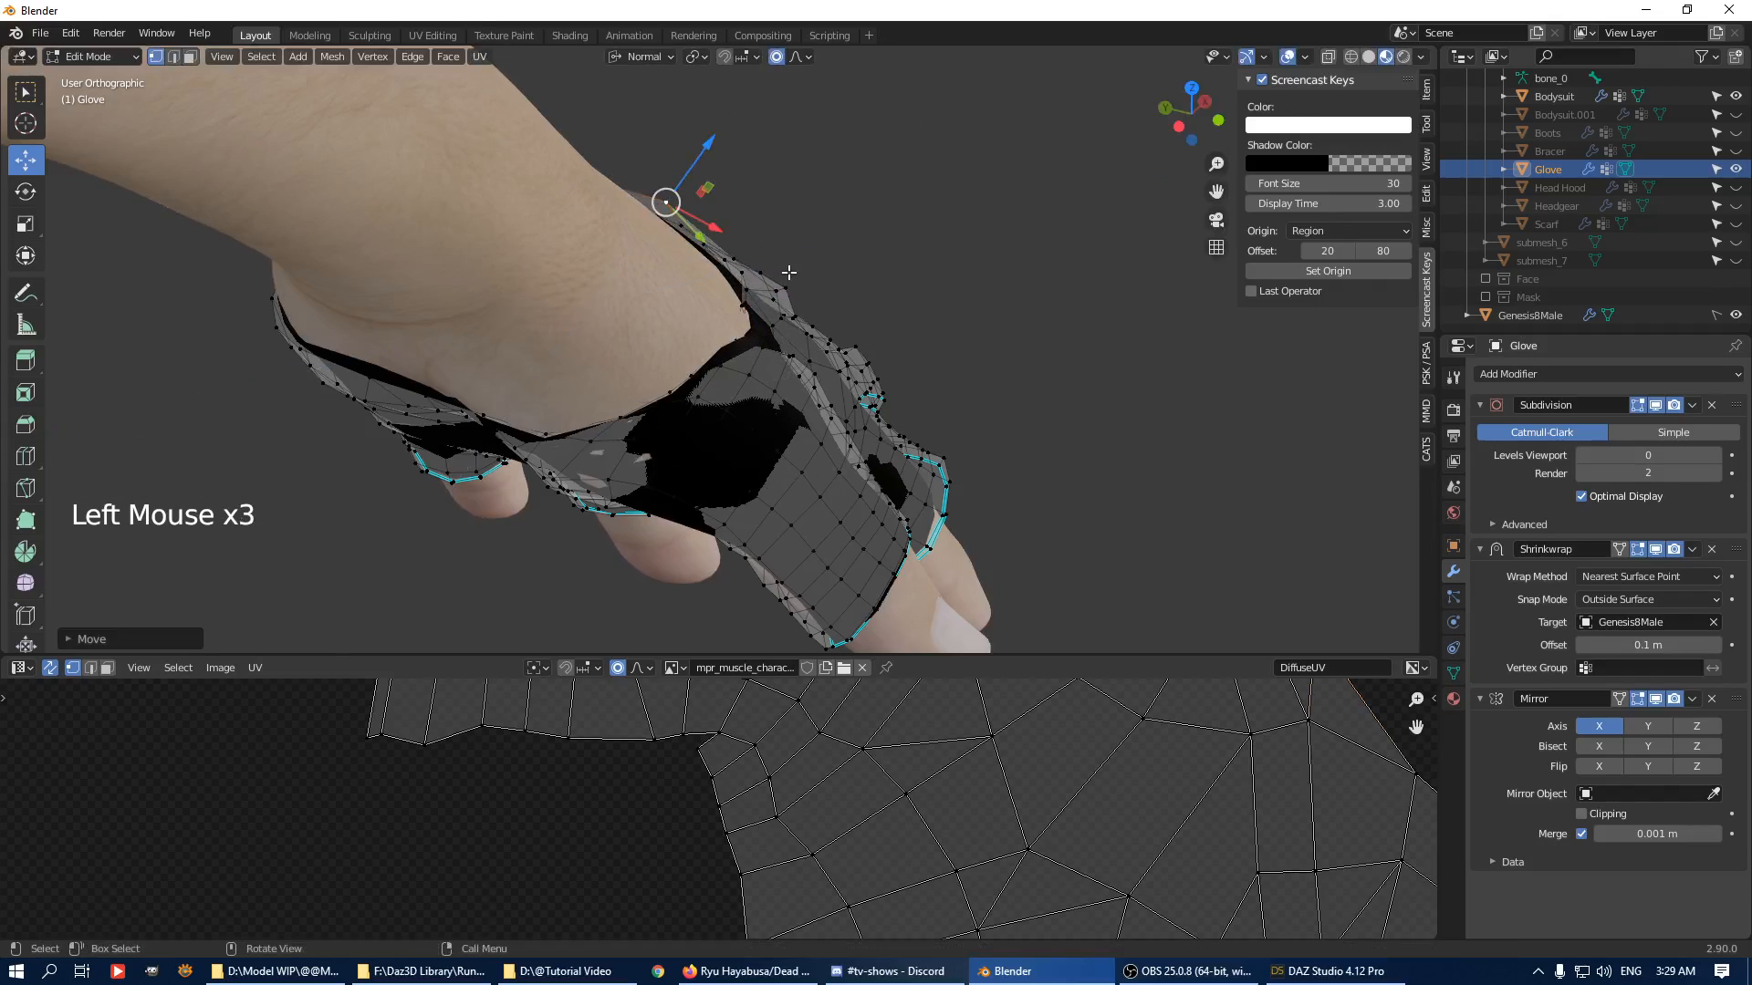
{"action": "left_click", "coordinate": [786, 287]}
{"action": "left_click_drag", "start_coordinate": [827, 255], "coordinate": [813, 263]}
Return the glove to Object Mode and check its overall fit on the hand.
{"action": "middle_click_drag", "start_coordinate": [827, 291], "coordinate": [874, 402]}
{"action": "scroll", "coordinate": [866, 393], "scroll_direction": "down", "scroll_amount": 4}
{"action": "key", "text": "Tab"}
{"action": "middle_click_drag", "start_coordinate": [874, 401], "coordinate": [869, 347]}
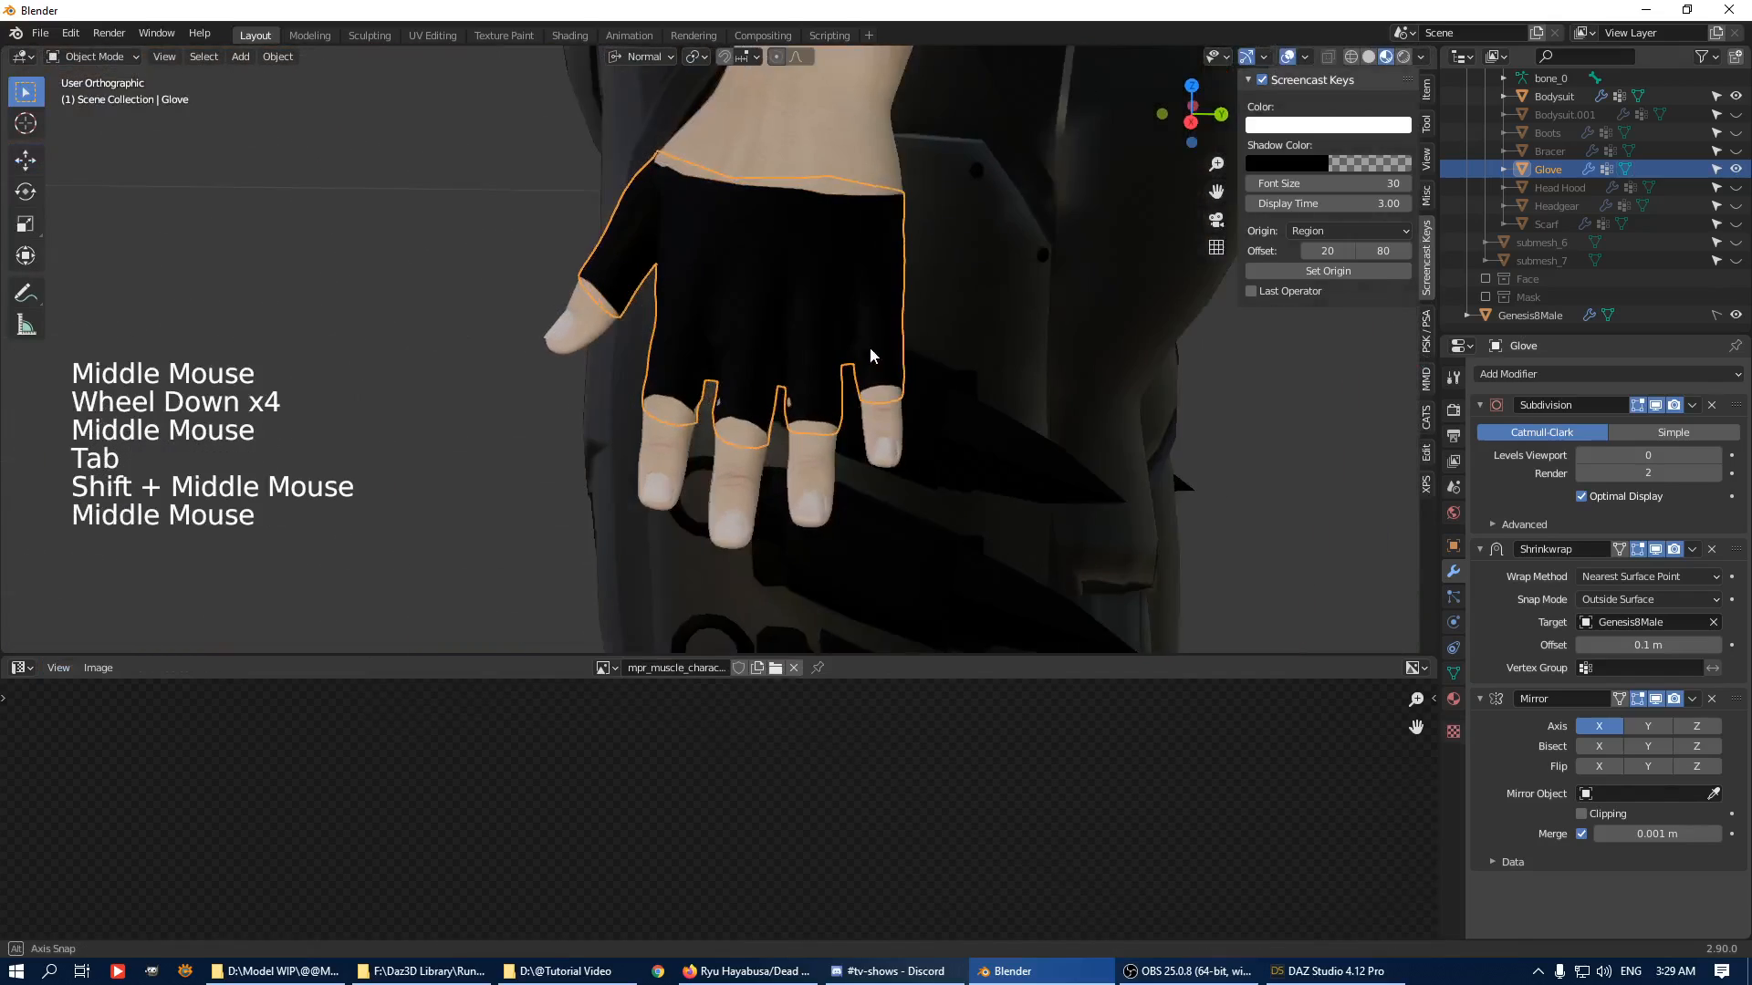
Return the glove to Edit Mode and nudge one vertex between the index and middle fingers and one between the middle and ring fingers.
{"action": "scroll", "coordinate": [802, 403], "scroll_direction": "up", "scroll_amount": 3}
{"action": "middle_click_drag", "start_coordinate": [802, 402], "coordinate": [907, 442]}
{"action": "key", "text": "Tab"}
{"action": "left_click", "coordinate": [842, 447]}
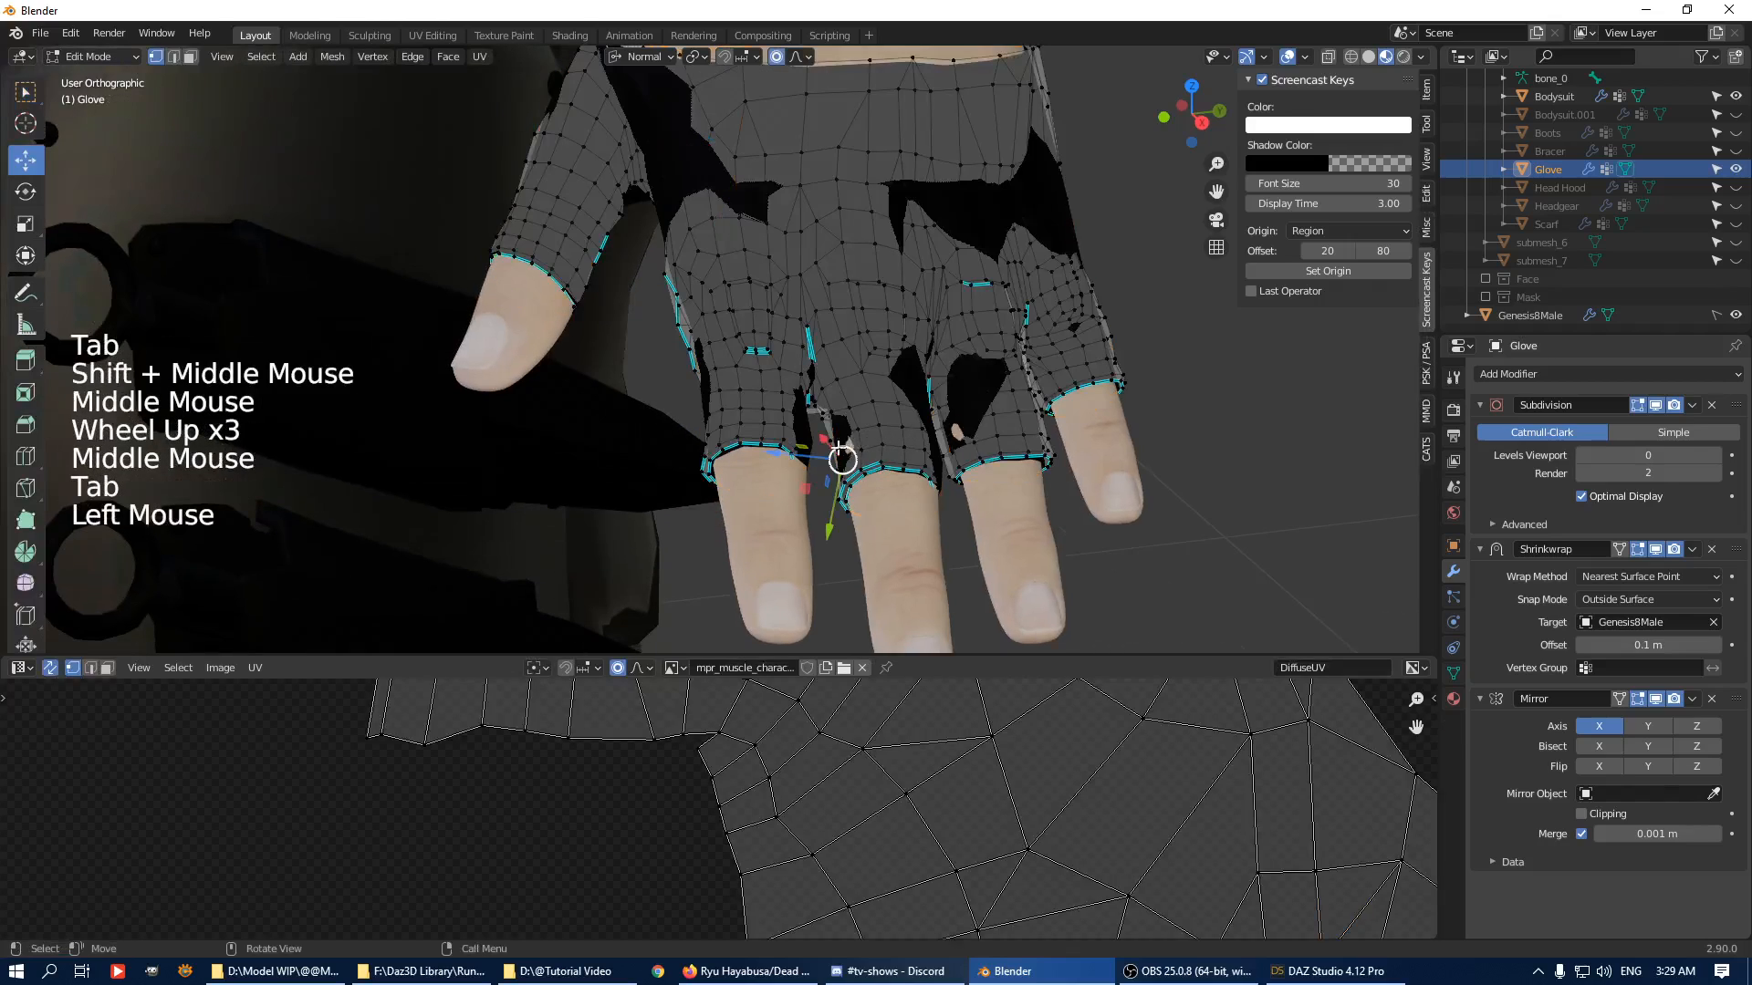
{"action": "left_click_drag", "start_coordinate": [798, 454], "coordinate": [794, 456]}
{"action": "left_click", "coordinate": [964, 423]}
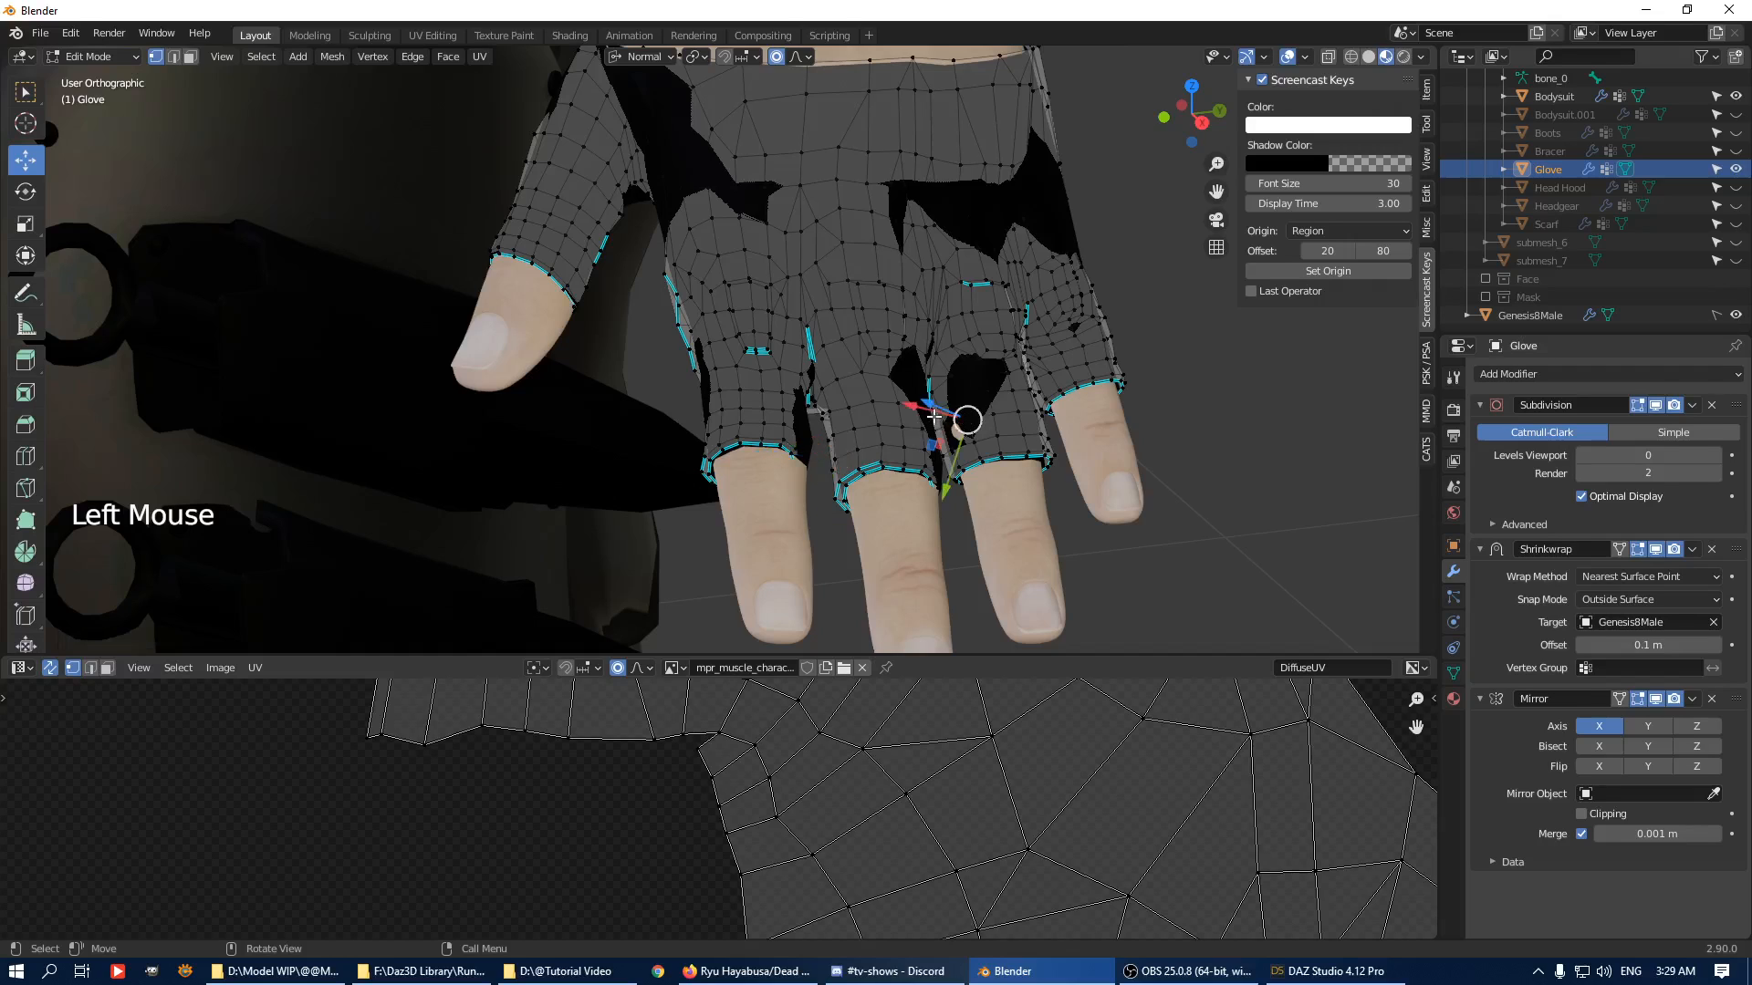
{"action": "left_click_drag", "start_coordinate": [940, 403], "coordinate": [937, 398]}
Select the edge loop around the glove's middle finger opening and shift it slightly sideways.
{"action": "middle_click_drag", "start_coordinate": [937, 398], "coordinate": [720, 543]}
{"action": "left_click", "coordinate": [708, 526], "text": "alt"}
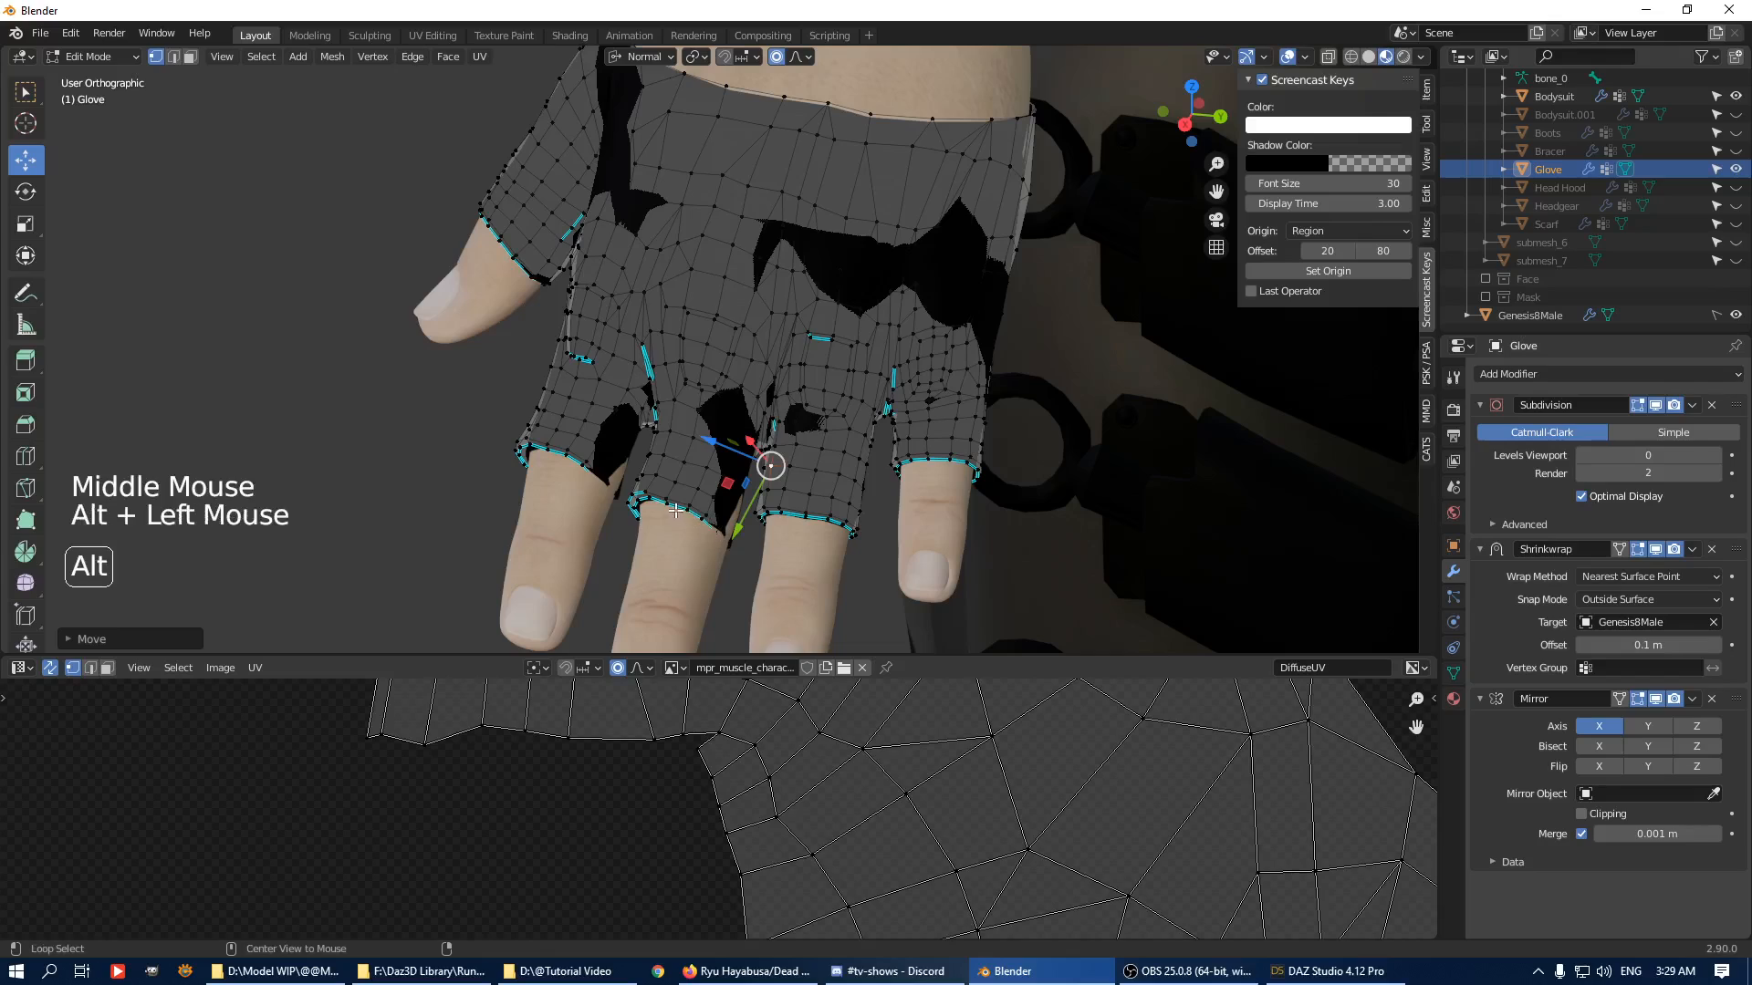
{"action": "left_click_drag", "start_coordinate": [601, 516], "coordinate": [614, 515]}
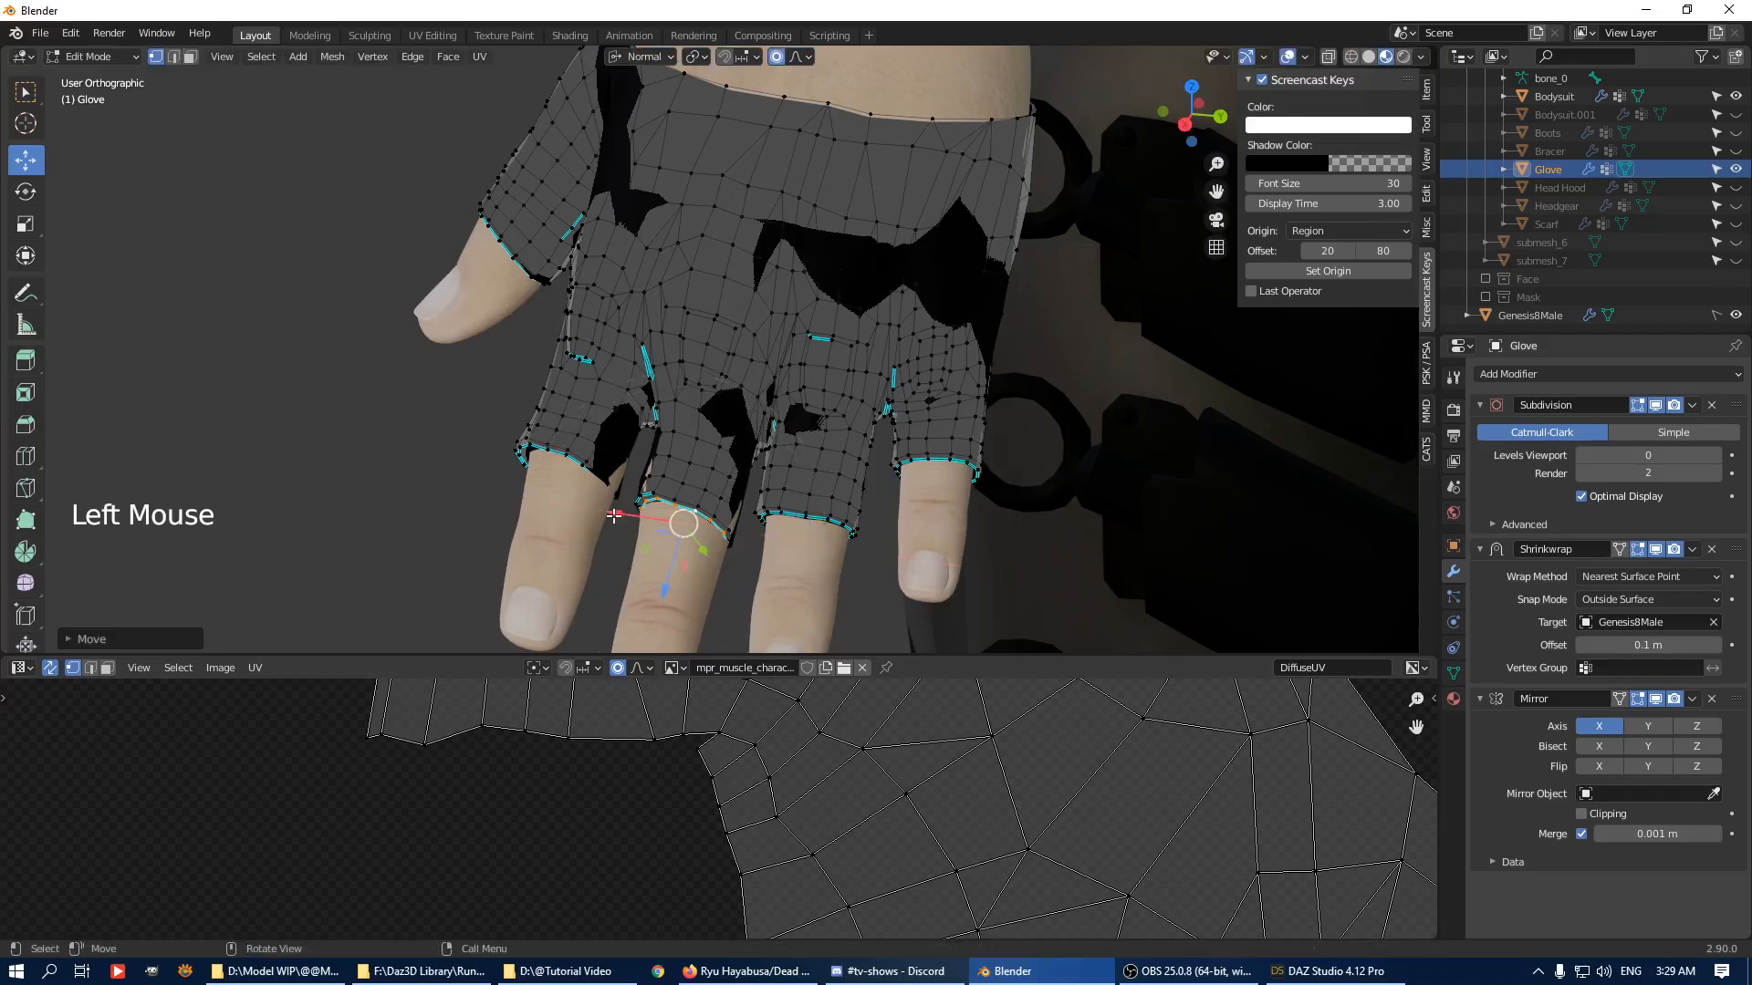
{"action": "middle_click_drag", "start_coordinate": [614, 516], "coordinate": [720, 497]}
{"action": "scroll", "coordinate": [748, 497], "scroll_direction": "down", "scroll_amount": 2}
{"action": "key", "text": "s"}
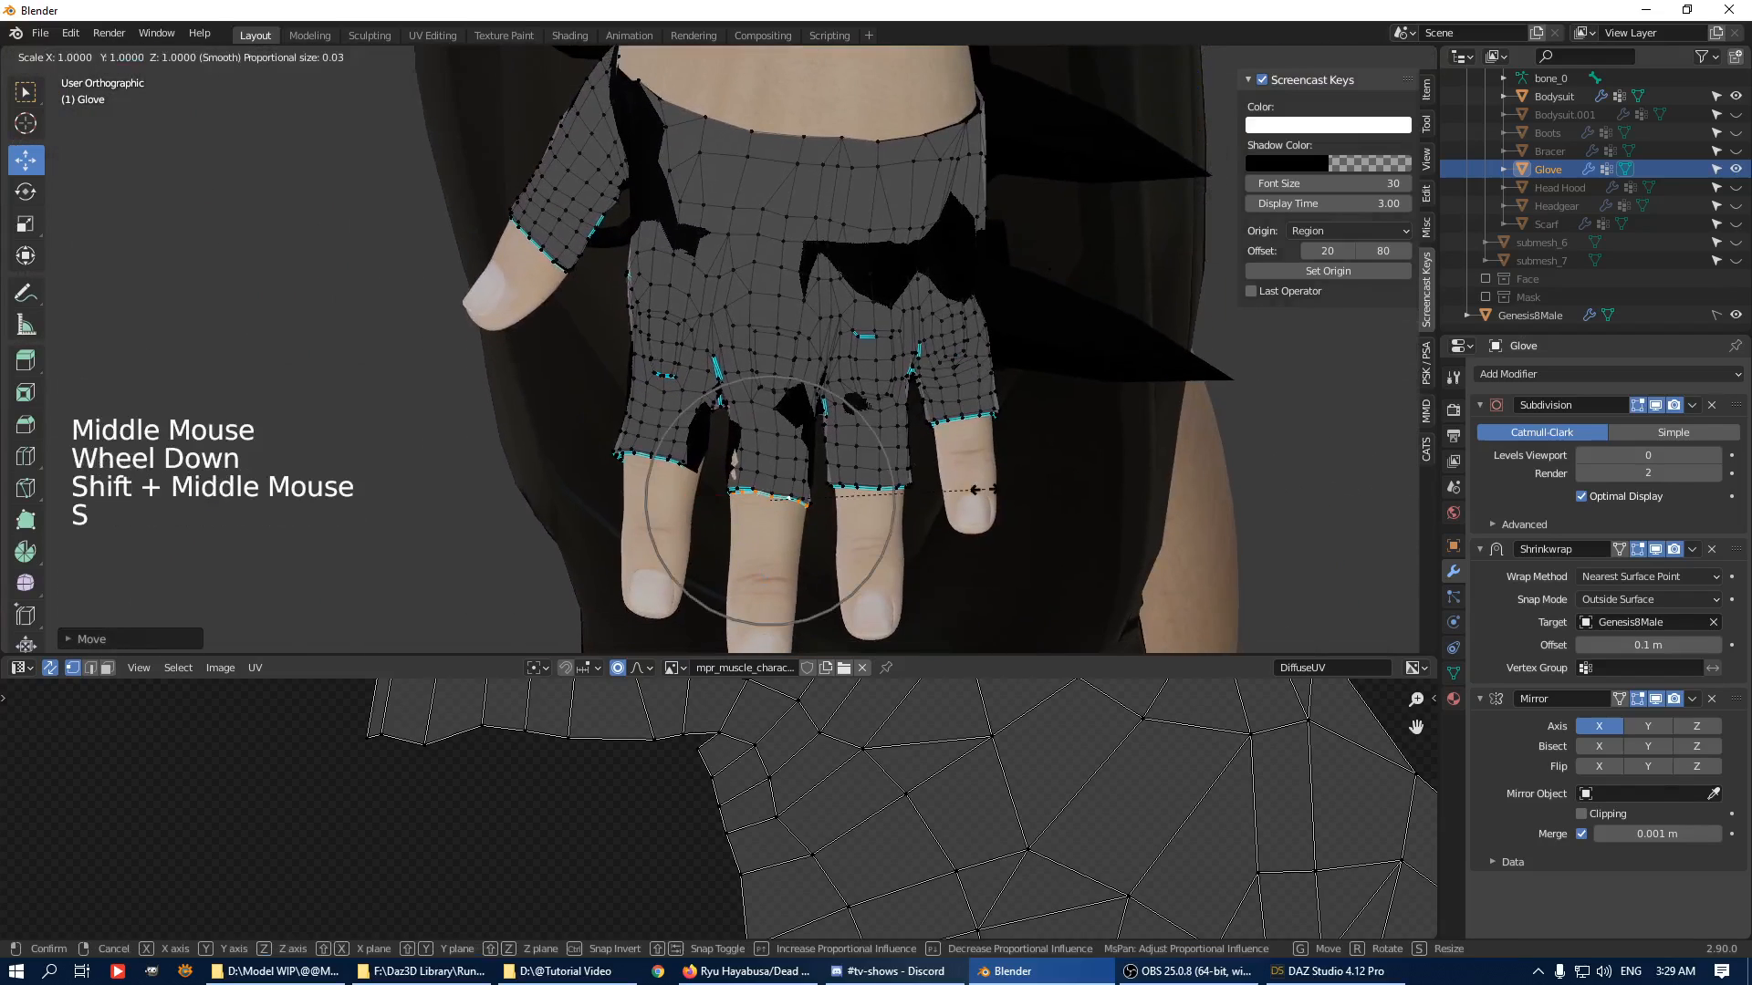
{"action": "right_click", "coordinate": [975, 489]}
{"action": "middle_click_drag", "start_coordinate": [975, 488], "coordinate": [700, 489]}
Move two vertices on the glove in the gap between the index and middle fingers to fit the hand.
{"action": "left_click", "coordinate": [794, 315]}
{"action": "left_click", "coordinate": [738, 398]}
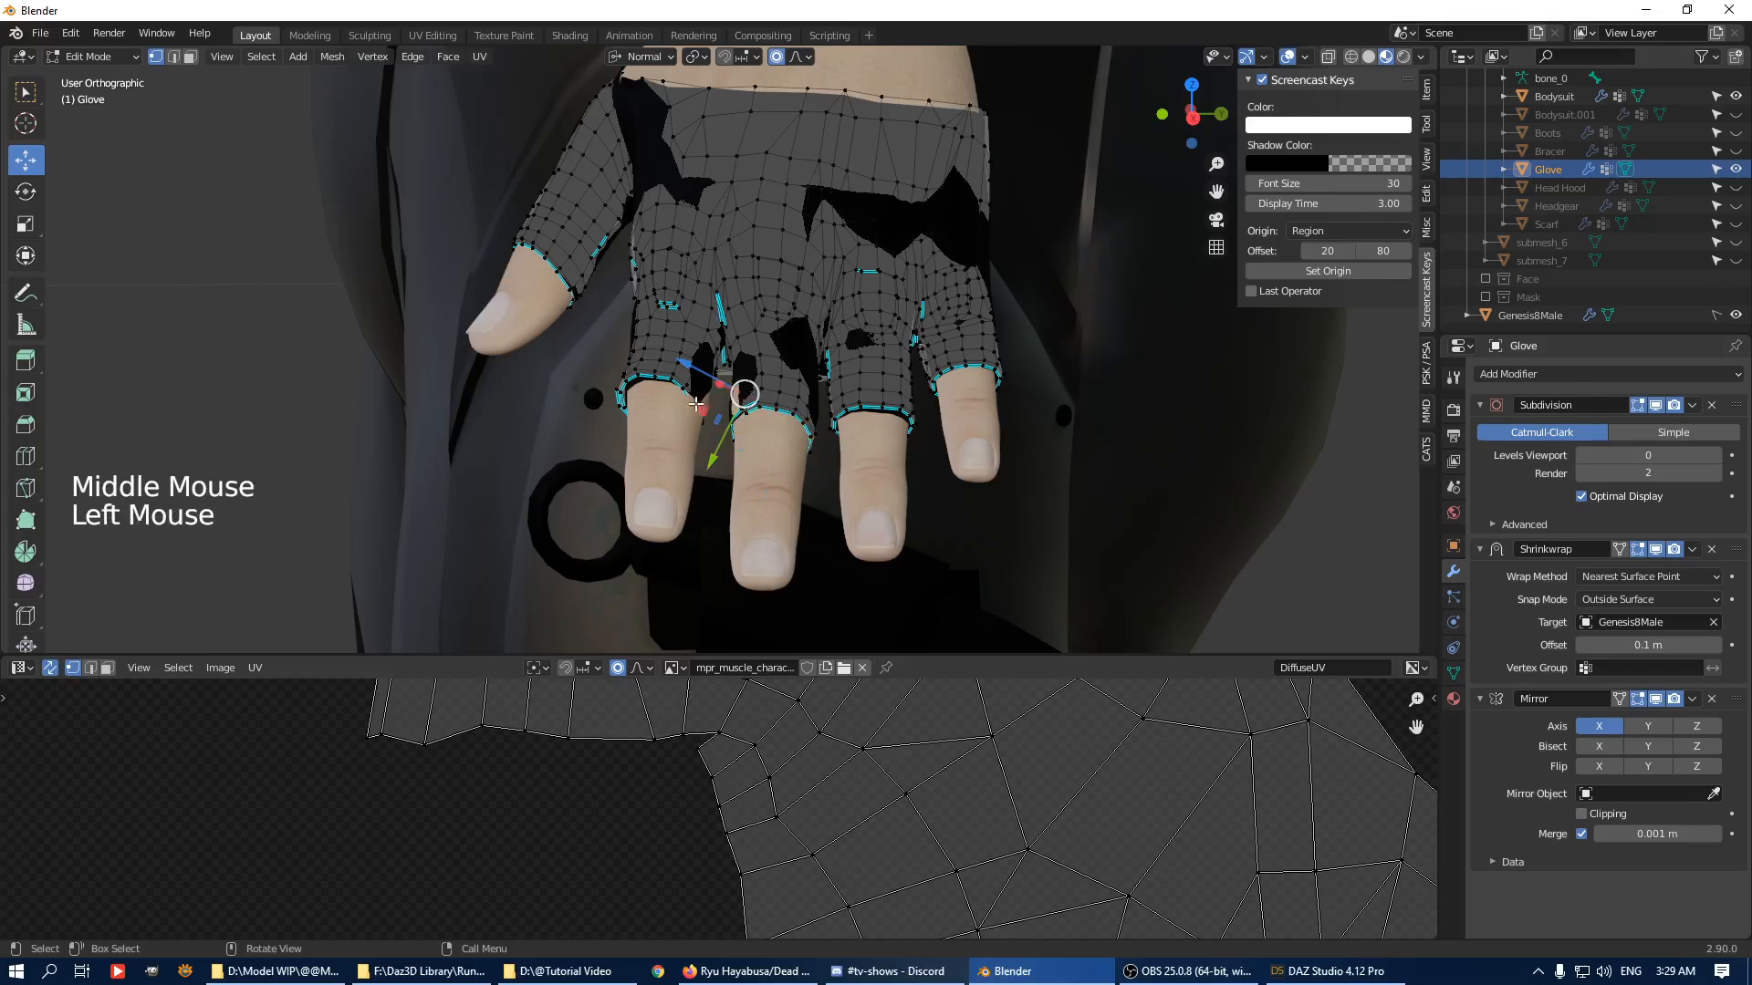
{"action": "left_click_drag", "start_coordinate": [641, 413], "coordinate": [659, 412]}
{"action": "middle_click_drag", "start_coordinate": [658, 412], "coordinate": [715, 336]}
{"action": "scroll", "coordinate": [787, 454], "scroll_direction": "up", "scroll_amount": 4}
{"action": "left_click", "coordinate": [728, 355]}
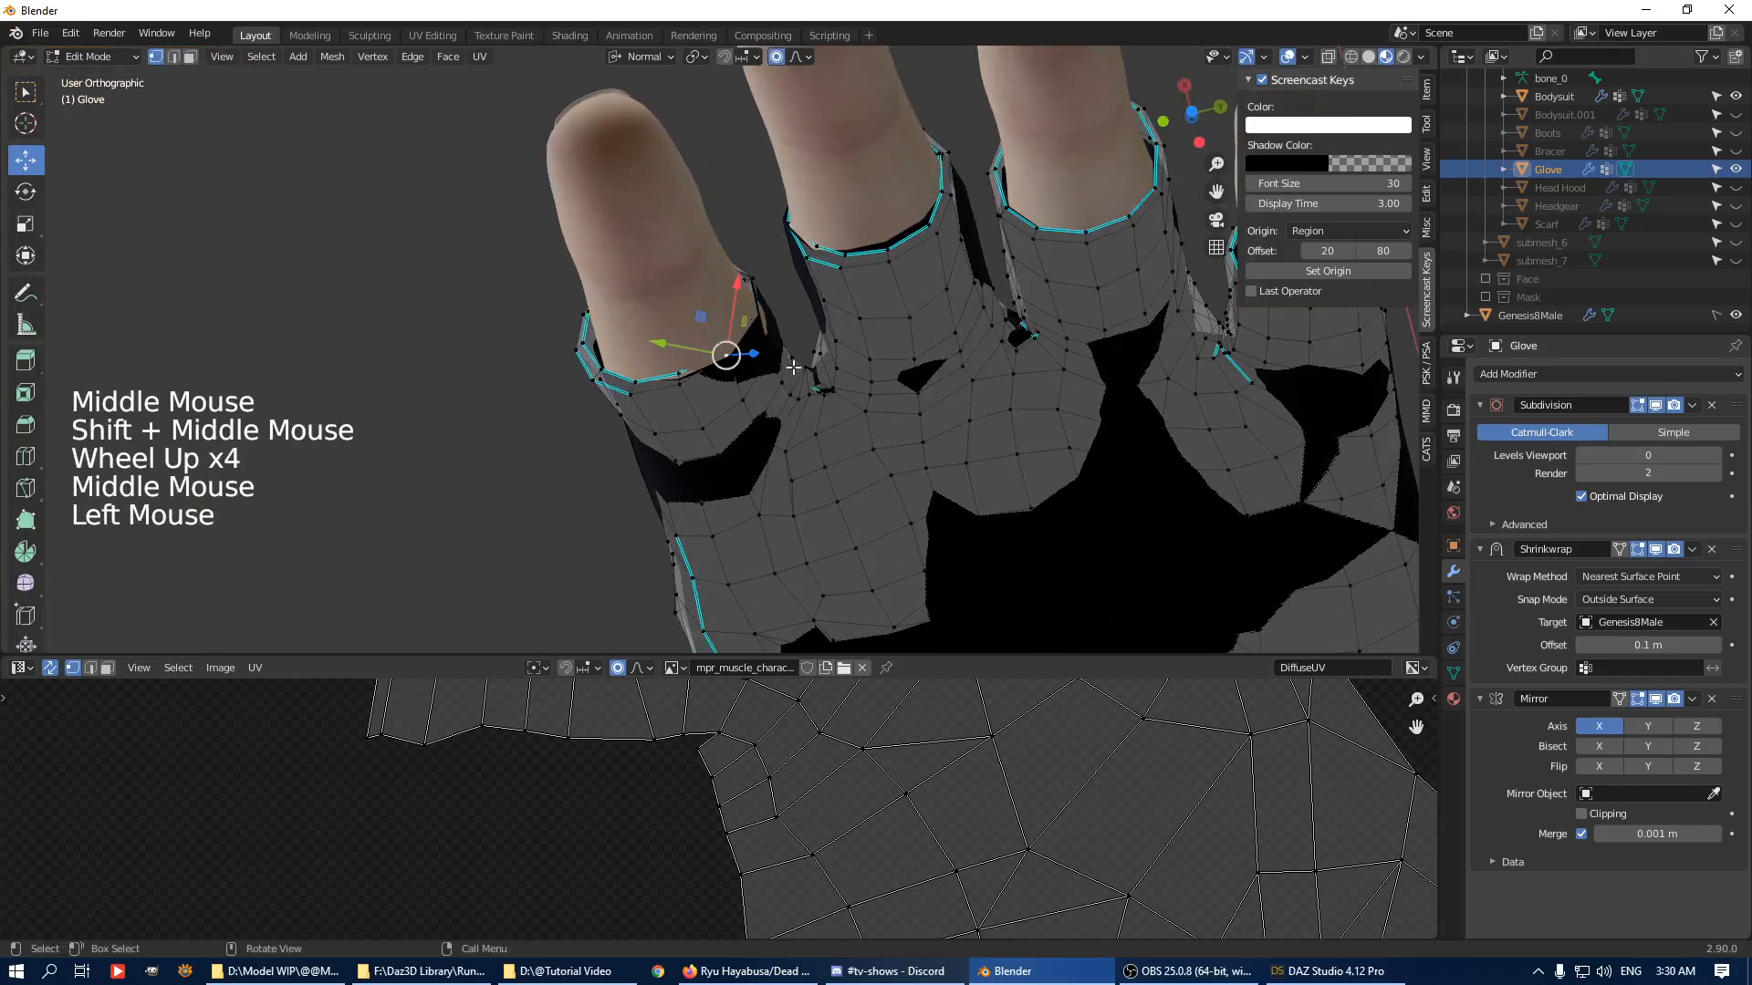
{"action": "left_click_drag", "start_coordinate": [770, 354], "coordinate": [774, 359]}
Adjust a vertex on the index-facing side of the middle finger and another in the adjoining finger gap.
{"action": "middle_click_drag", "start_coordinate": [775, 360], "coordinate": [715, 618]}
{"action": "left_click", "coordinate": [847, 497]}
{"action": "left_click_drag", "start_coordinate": [825, 453], "coordinate": [810, 447]}
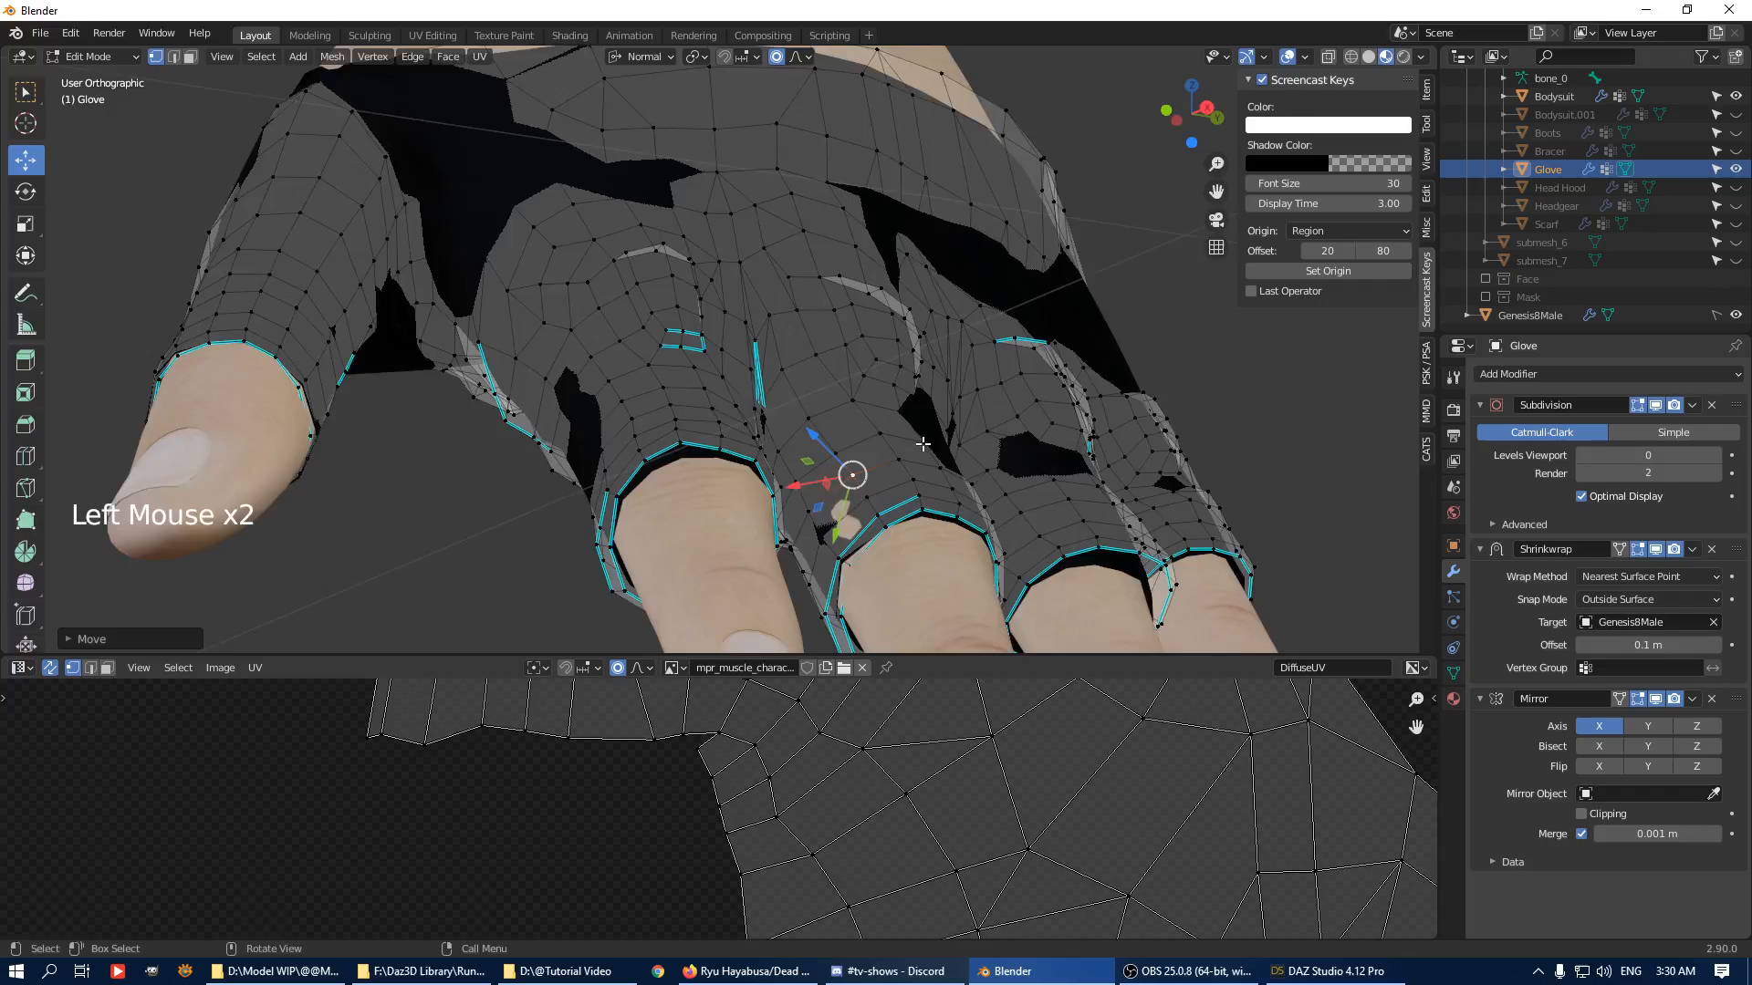
{"action": "middle_click_drag", "start_coordinate": [810, 447], "coordinate": [799, 432]}
{"action": "left_click", "coordinate": [799, 432]}
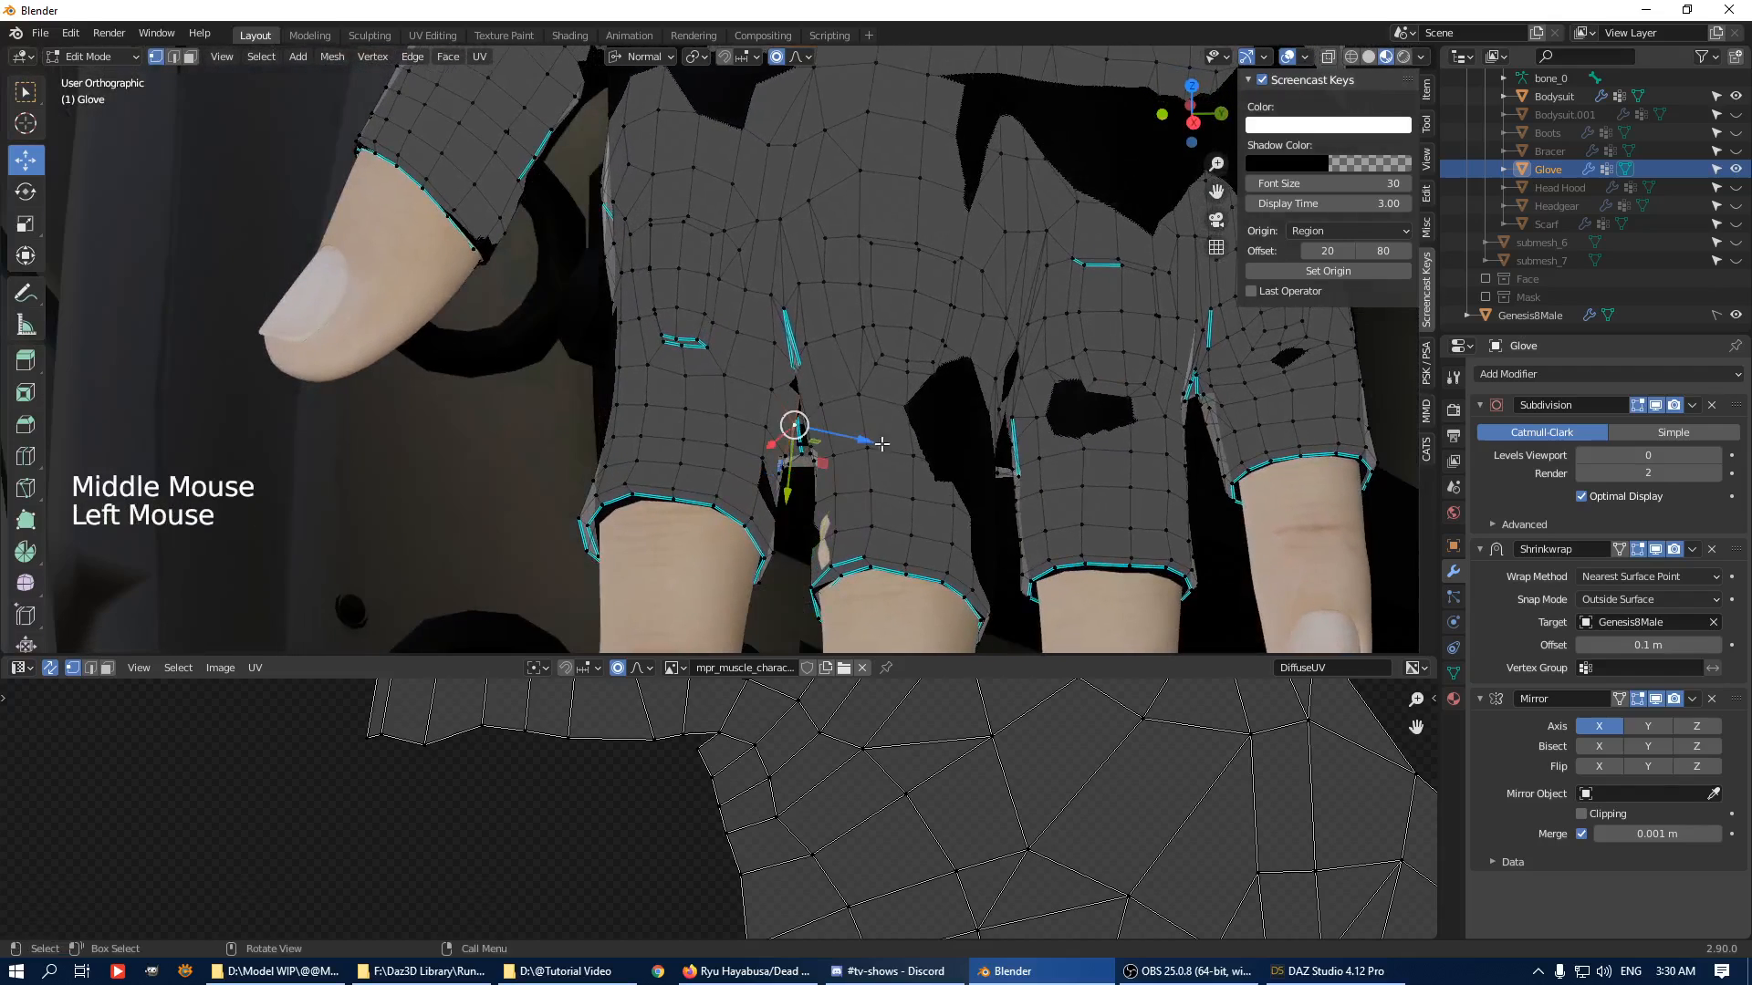
{"action": "left_click_drag", "start_coordinate": [801, 429], "coordinate": [852, 439]}
Select a vertex at the base of the glove's middle finger, expand the selection three times and smooth it.
{"action": "middle_click_drag", "start_coordinate": [853, 439], "coordinate": [857, 393]}
{"action": "left_click", "coordinate": [803, 330]}
{"action": "key", "text": "ctrl+KP_Add"}
{"action": "key", "text": "ctrl+KP_Add"}
{"action": "key", "text": "ctrl+KP_Add"}
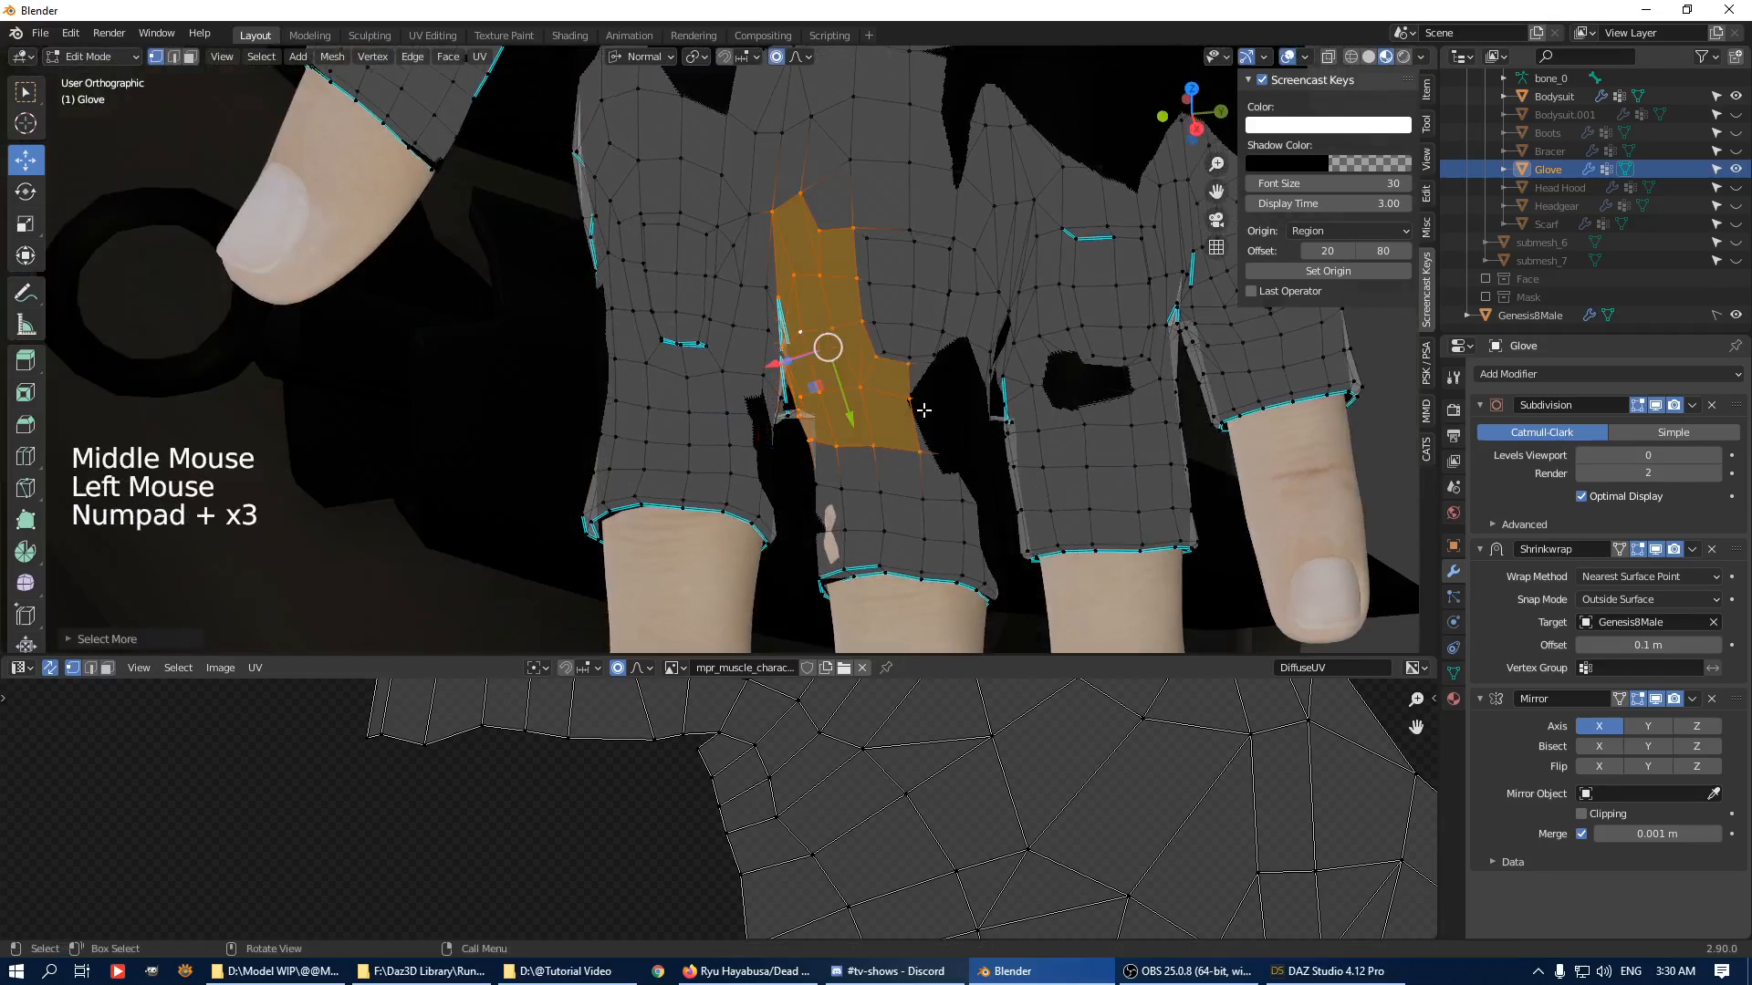
{"action": "key", "text": "q"}
Smooth the index-middle finger gap from a vertex selection expanded three times, and adjust a single vertex beside it.
{"action": "left_click", "coordinate": [780, 399]}
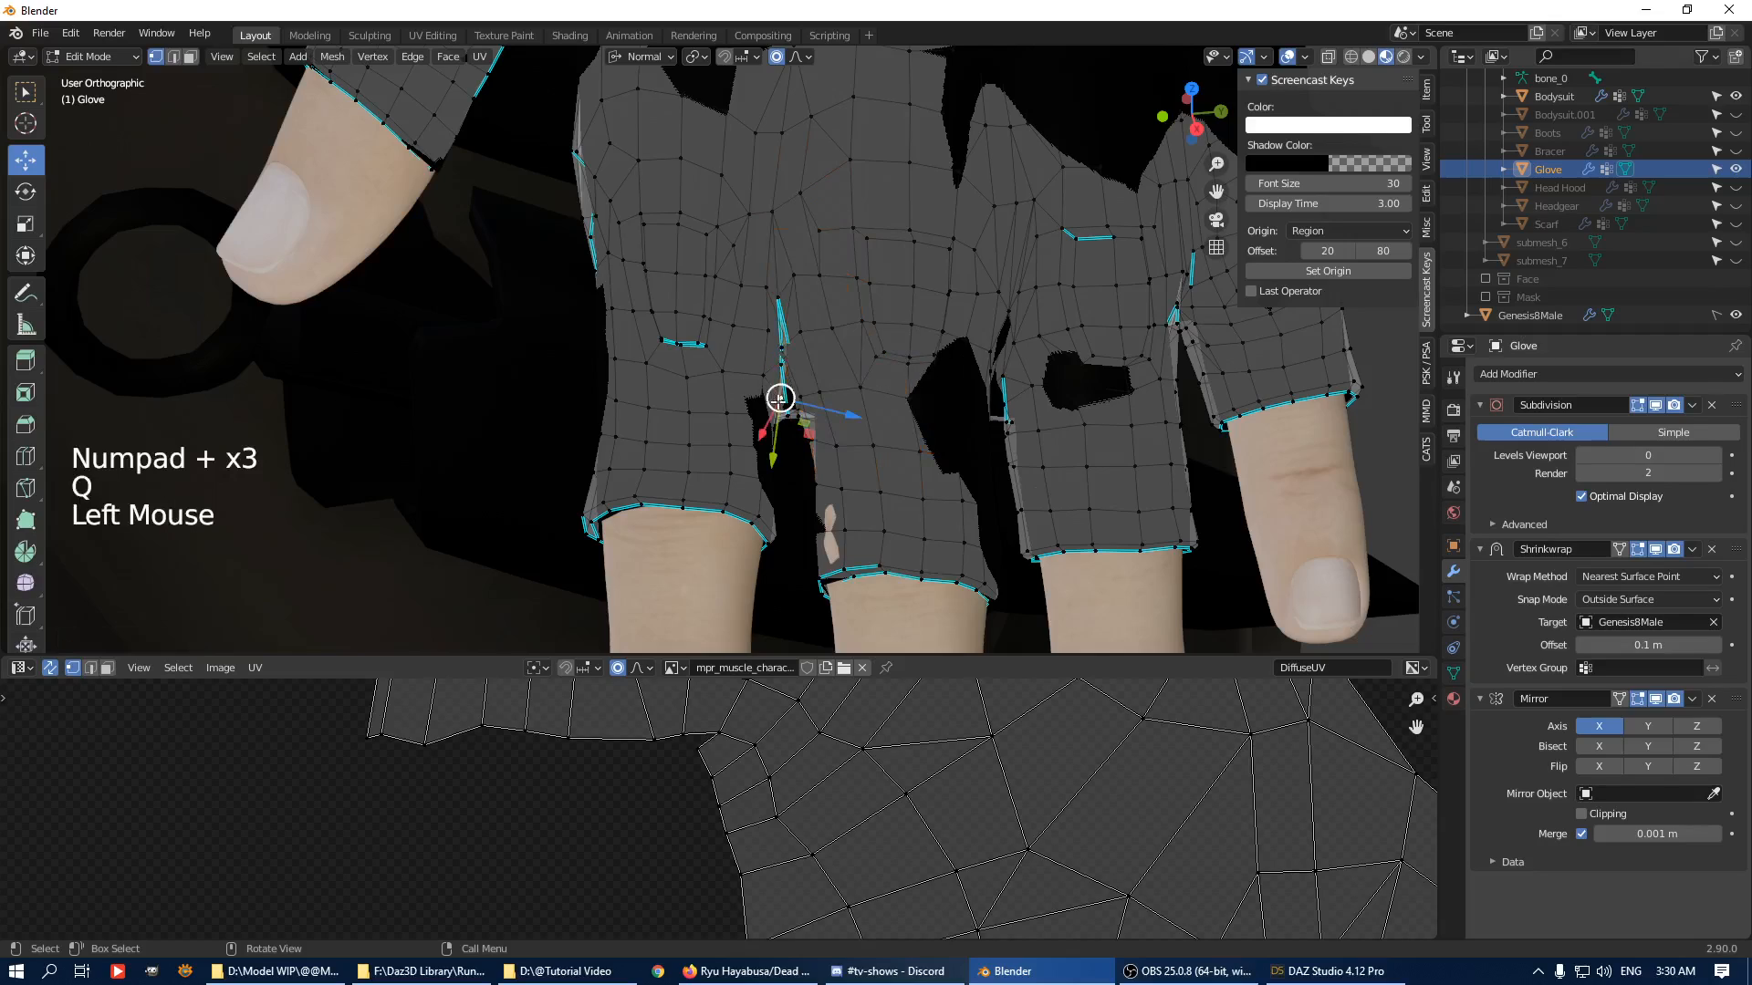
{"action": "key", "text": "ctrl+KP_Add"}
{"action": "key", "text": "ctrl+KP_Add"}
{"action": "key", "text": "ctrl+KP_Add"}
{"action": "key", "text": "q"}
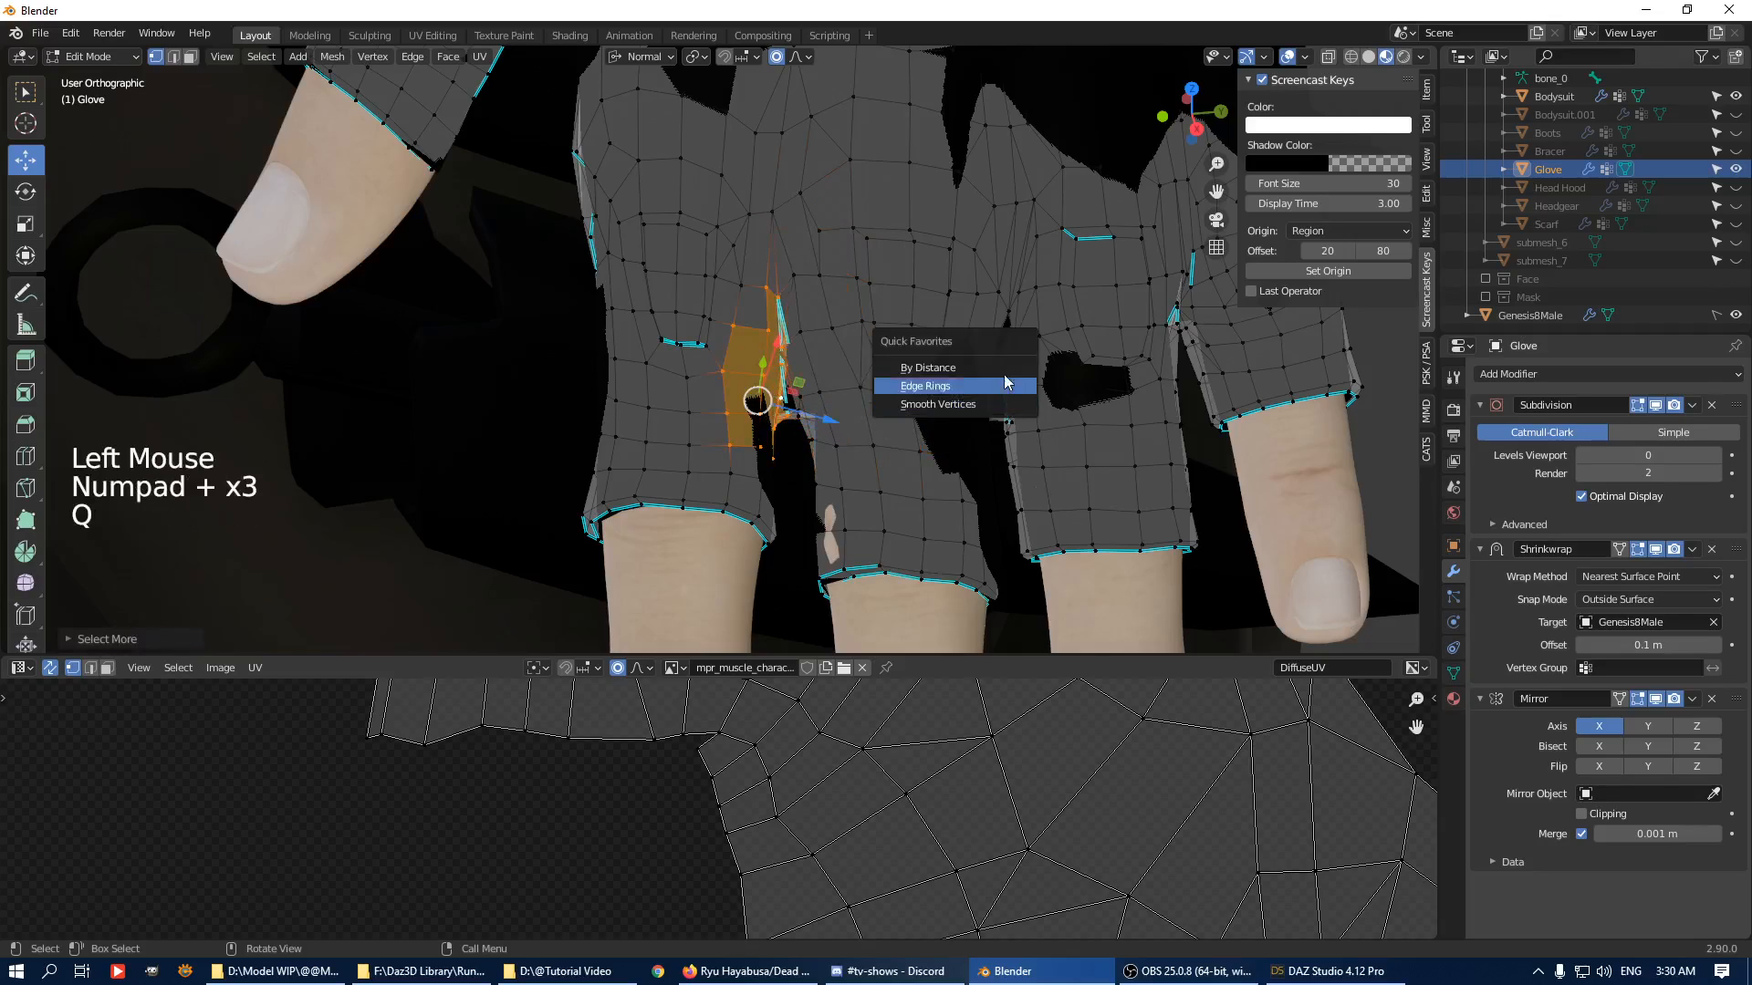
{"action": "left_click", "coordinate": [1002, 408]}
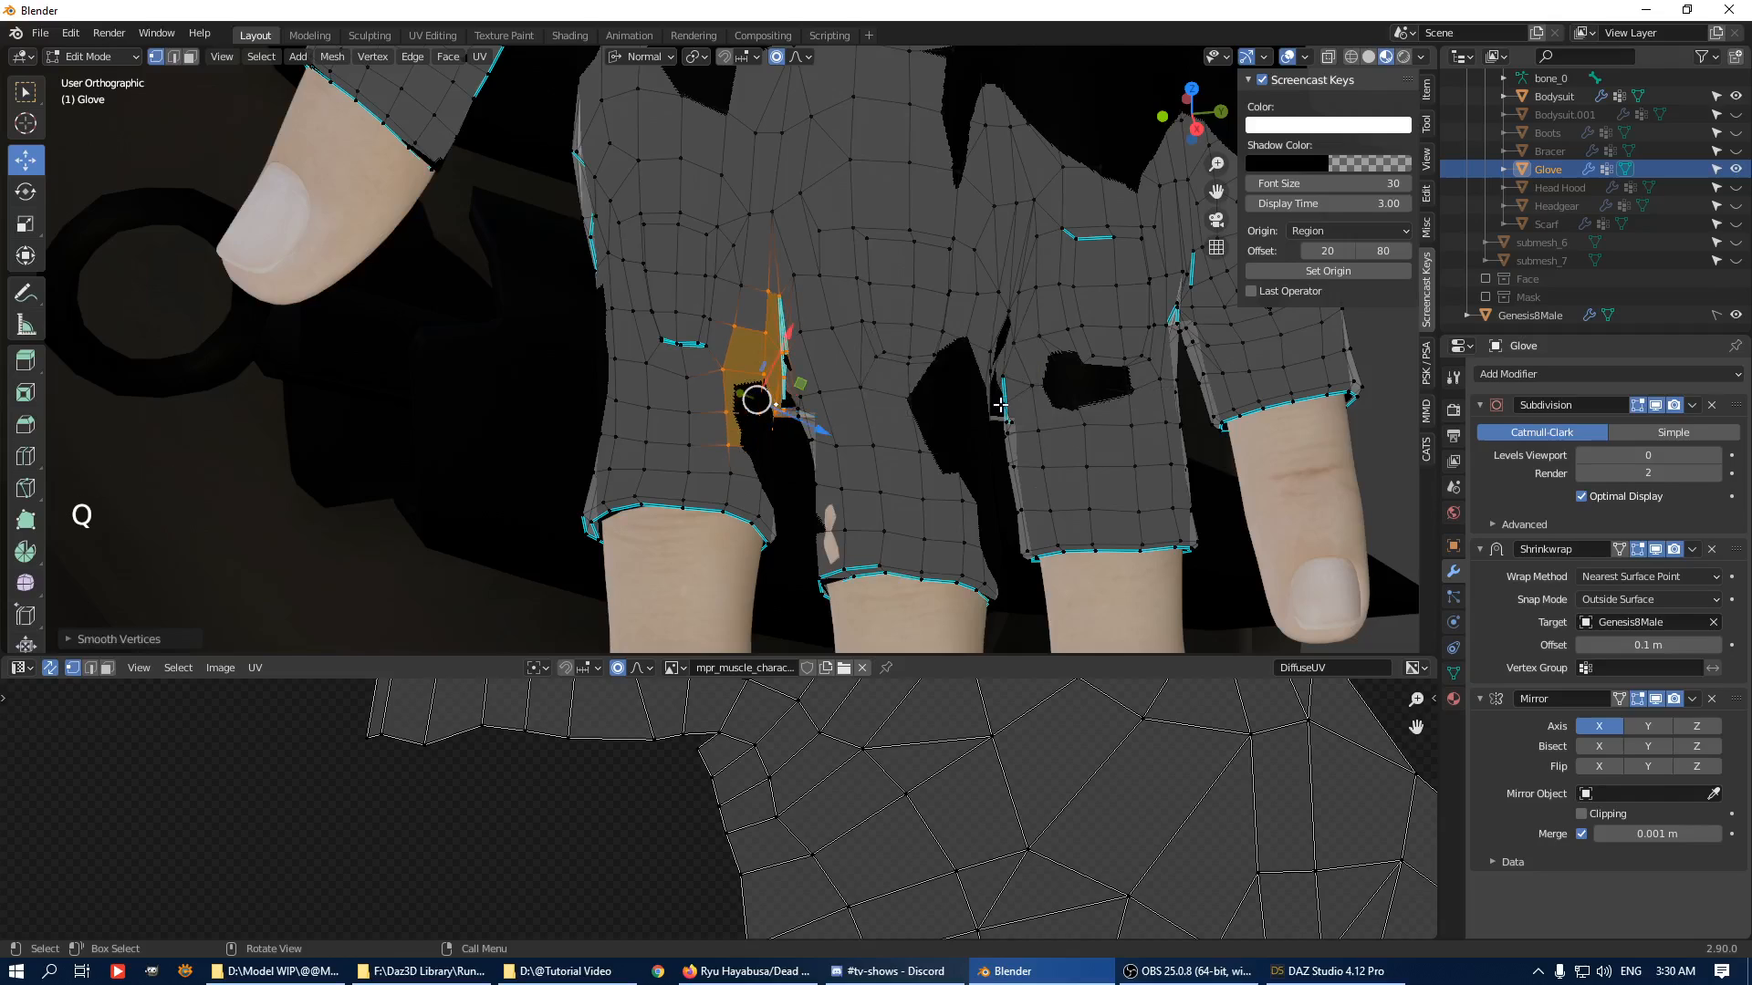
{"action": "left_click", "coordinate": [771, 429]}
{"action": "left_click_drag", "start_coordinate": [836, 440], "coordinate": [825, 438]}
Try to pull out the vertex where skin pokes through the index-facing side of the middle finger.
{"action": "middle_click_drag", "start_coordinate": [840, 531], "coordinate": [850, 542]}
{"action": "left_click", "coordinate": [818, 518]}
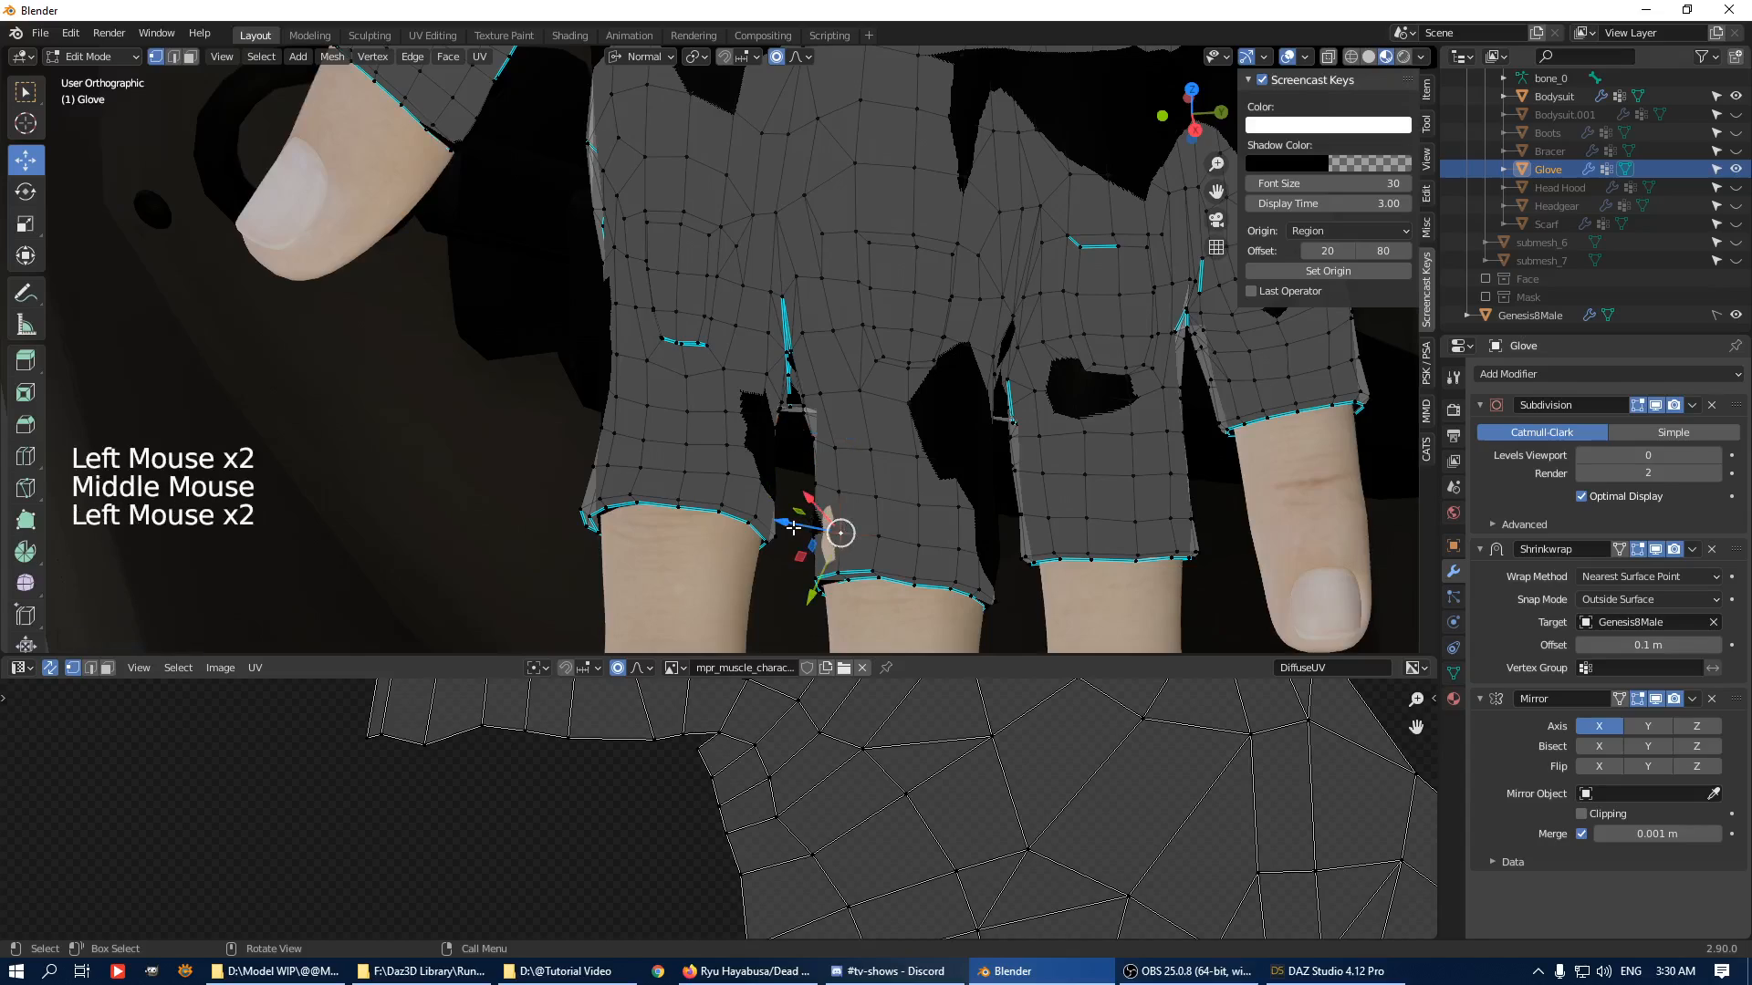
{"action": "left_click_drag", "start_coordinate": [793, 528], "coordinate": [787, 527]}
{"action": "middle_click_drag", "start_coordinate": [790, 525], "coordinate": [941, 457]}
{"action": "key", "text": "ctrl+z"}
Select a vertex in the gap between the ring and little fingers, expand the selection once and smooth it twice.
{"action": "scroll", "coordinate": [944, 456], "scroll_direction": "up", "scroll_amount": 1}
{"action": "scroll", "coordinate": [967, 438], "scroll_direction": "down", "scroll_amount": 3}
{"action": "scroll", "coordinate": [1049, 410], "scroll_direction": "up", "scroll_amount": 2}
{"action": "scroll", "coordinate": [970, 489], "scroll_direction": "up", "scroll_amount": 1}
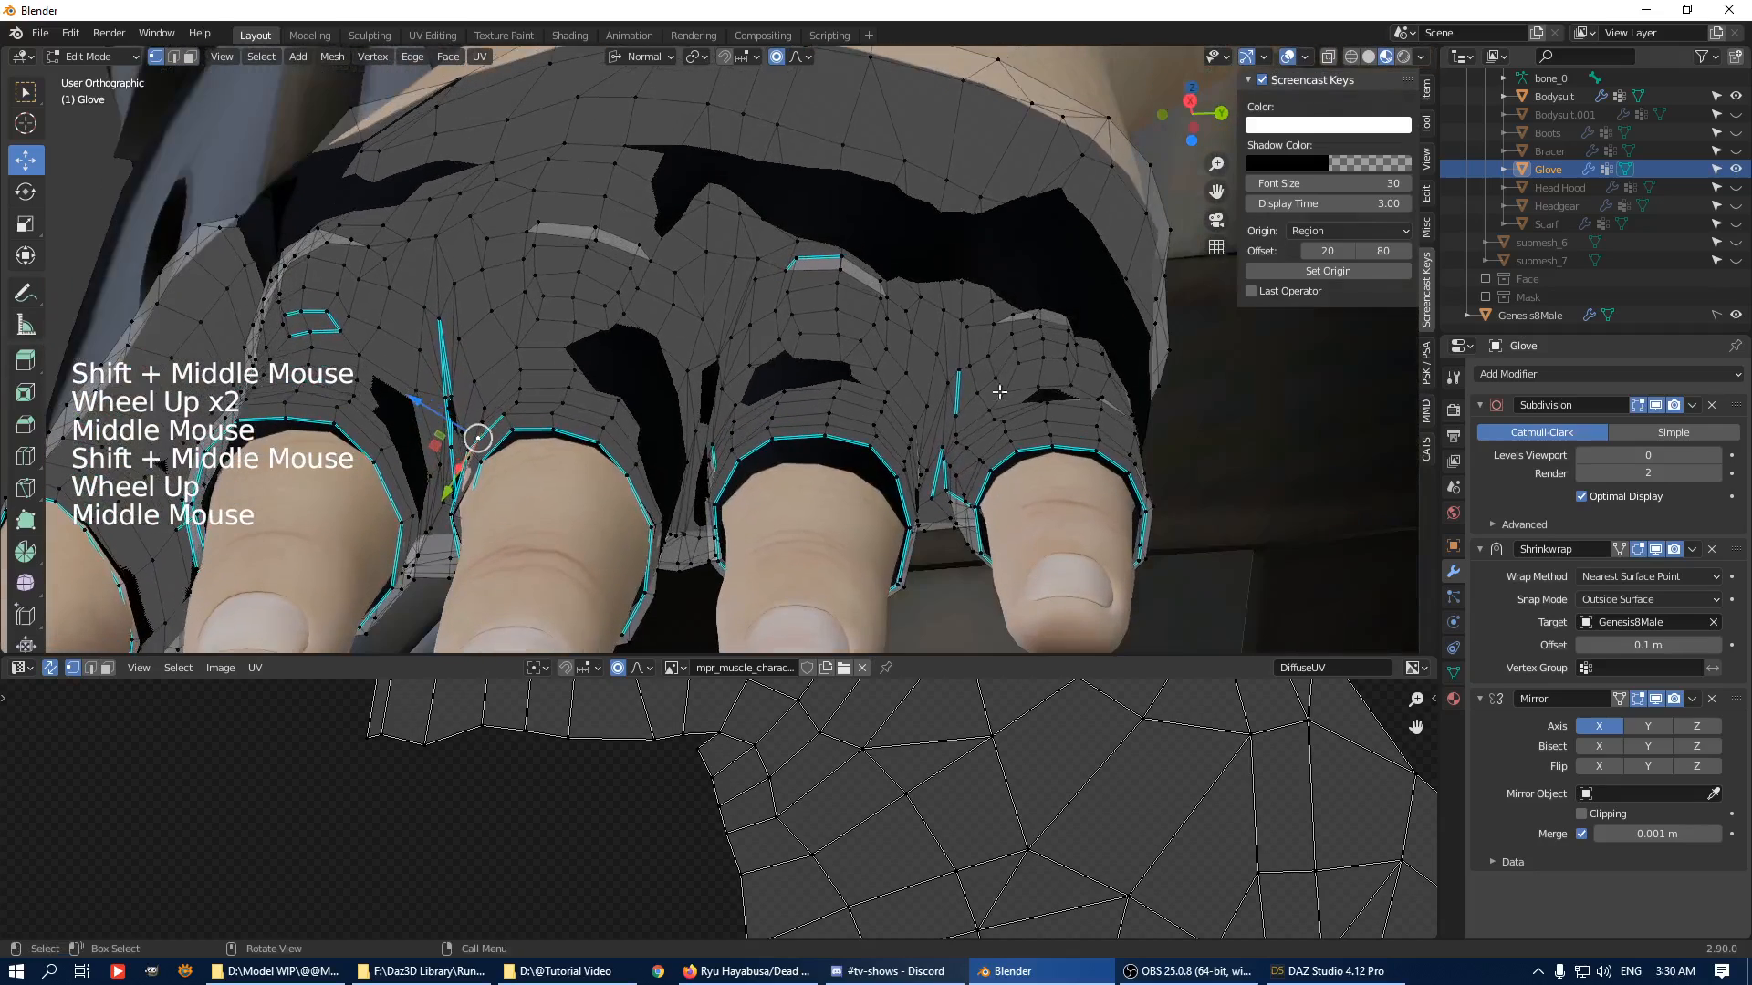
{"action": "key", "text": "KP_Add"}
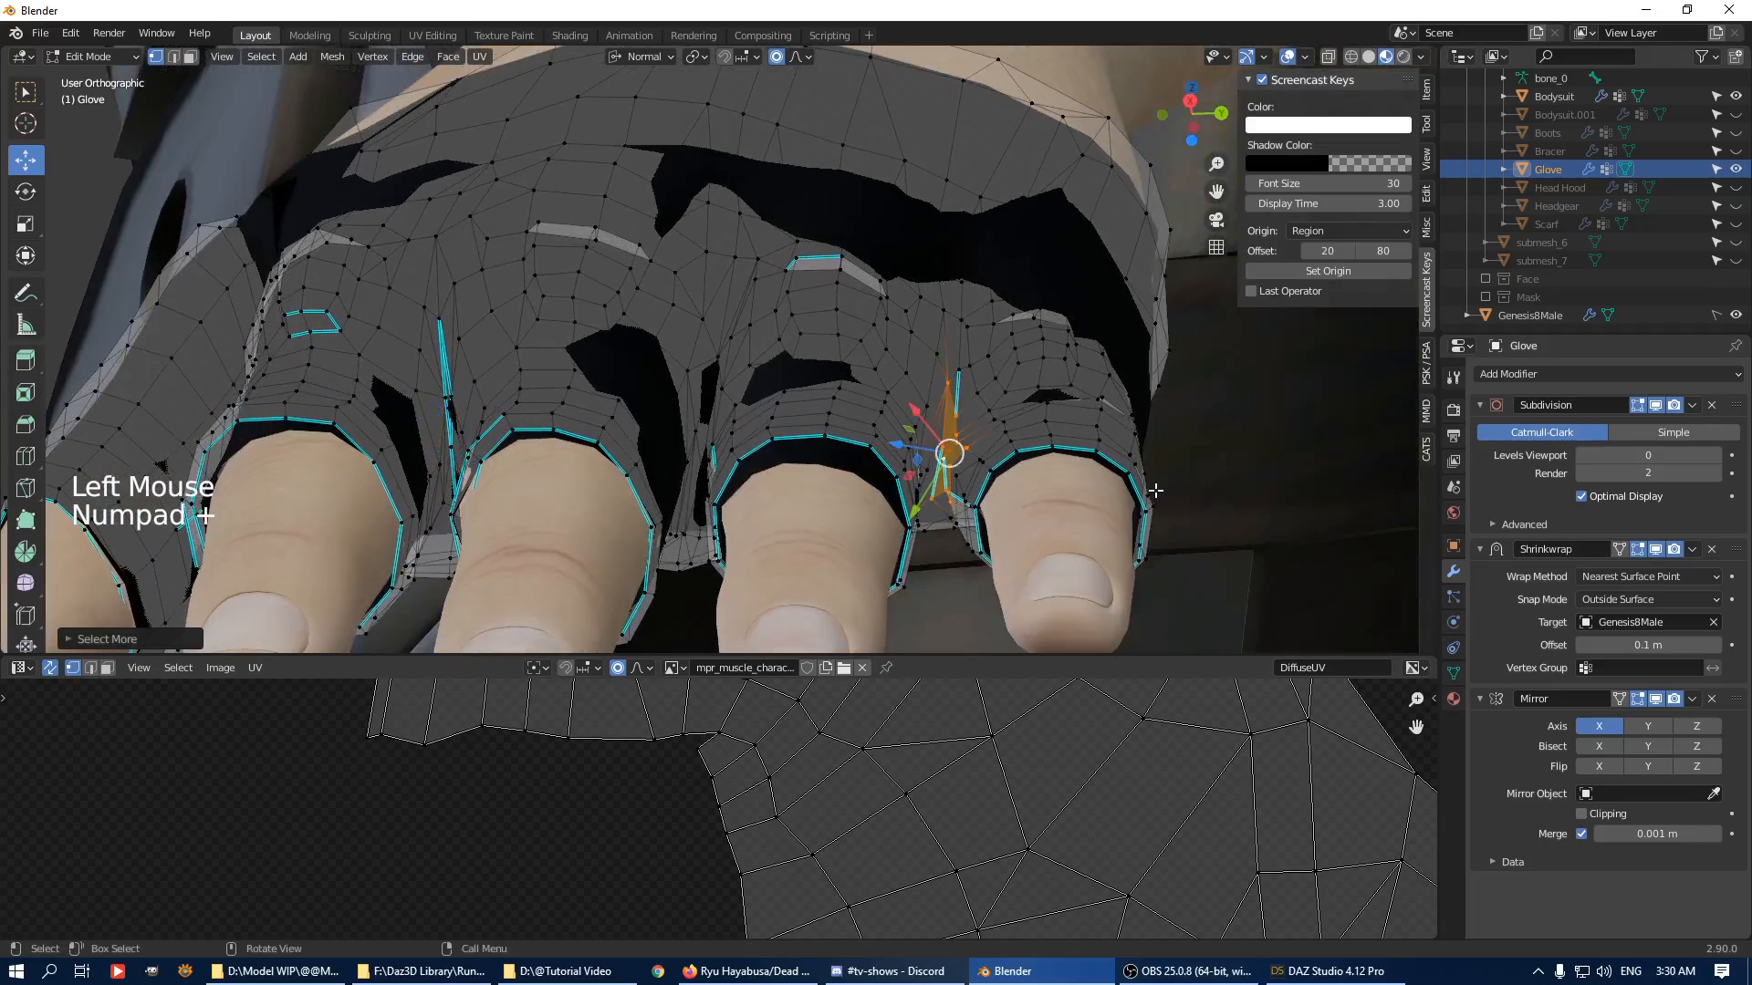
{"action": "key", "text": "q"}
{"action": "key", "text": "q"}
Move a vertex on the side of the ring finger facing the little finger to fit the hand.
{"action": "middle_click_drag", "start_coordinate": [1264, 463], "coordinate": [1051, 527]}
{"action": "left_click", "coordinate": [929, 624]}
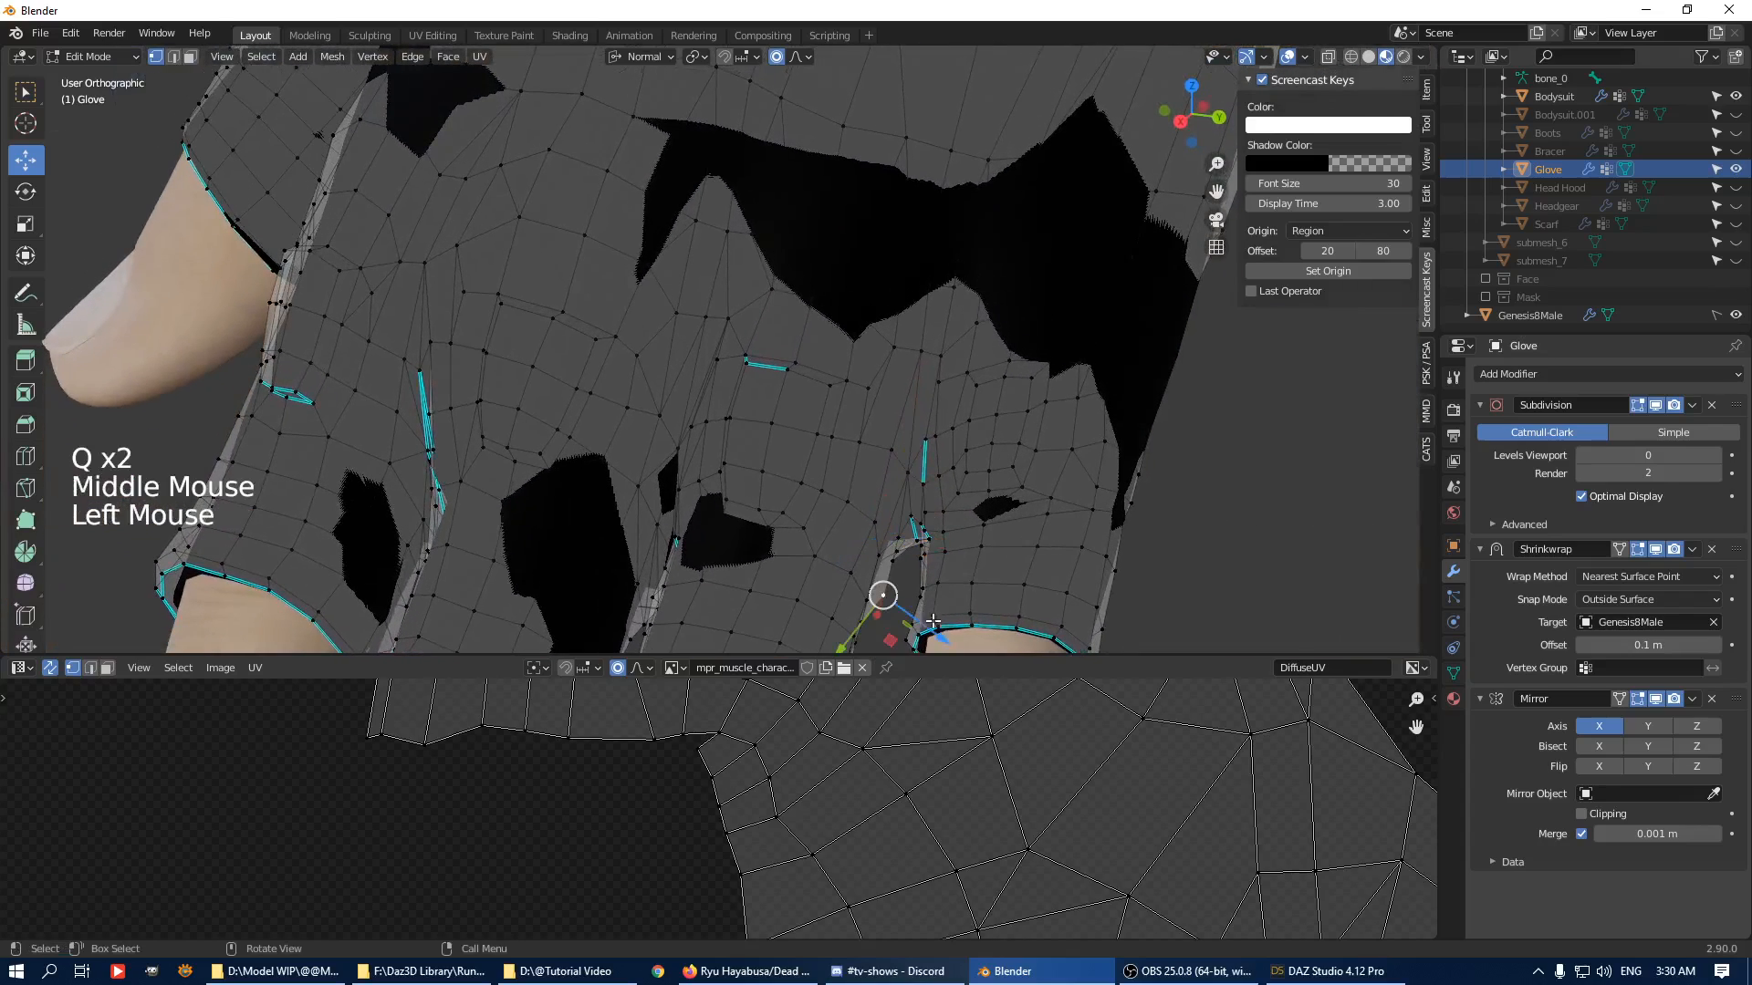
{"action": "left_click_drag", "start_coordinate": [929, 624], "coordinate": [928, 629]}
Switch the glove to Object Mode and inspect the fit around the fingers.
{"action": "scroll", "coordinate": [973, 496], "scroll_direction": "down", "scroll_amount": 4}
{"action": "middle_click_drag", "start_coordinate": [974, 496], "coordinate": [903, 262]}
{"action": "scroll", "coordinate": [873, 298], "scroll_direction": "down", "scroll_amount": 3}
{"action": "key", "text": "Tab"}
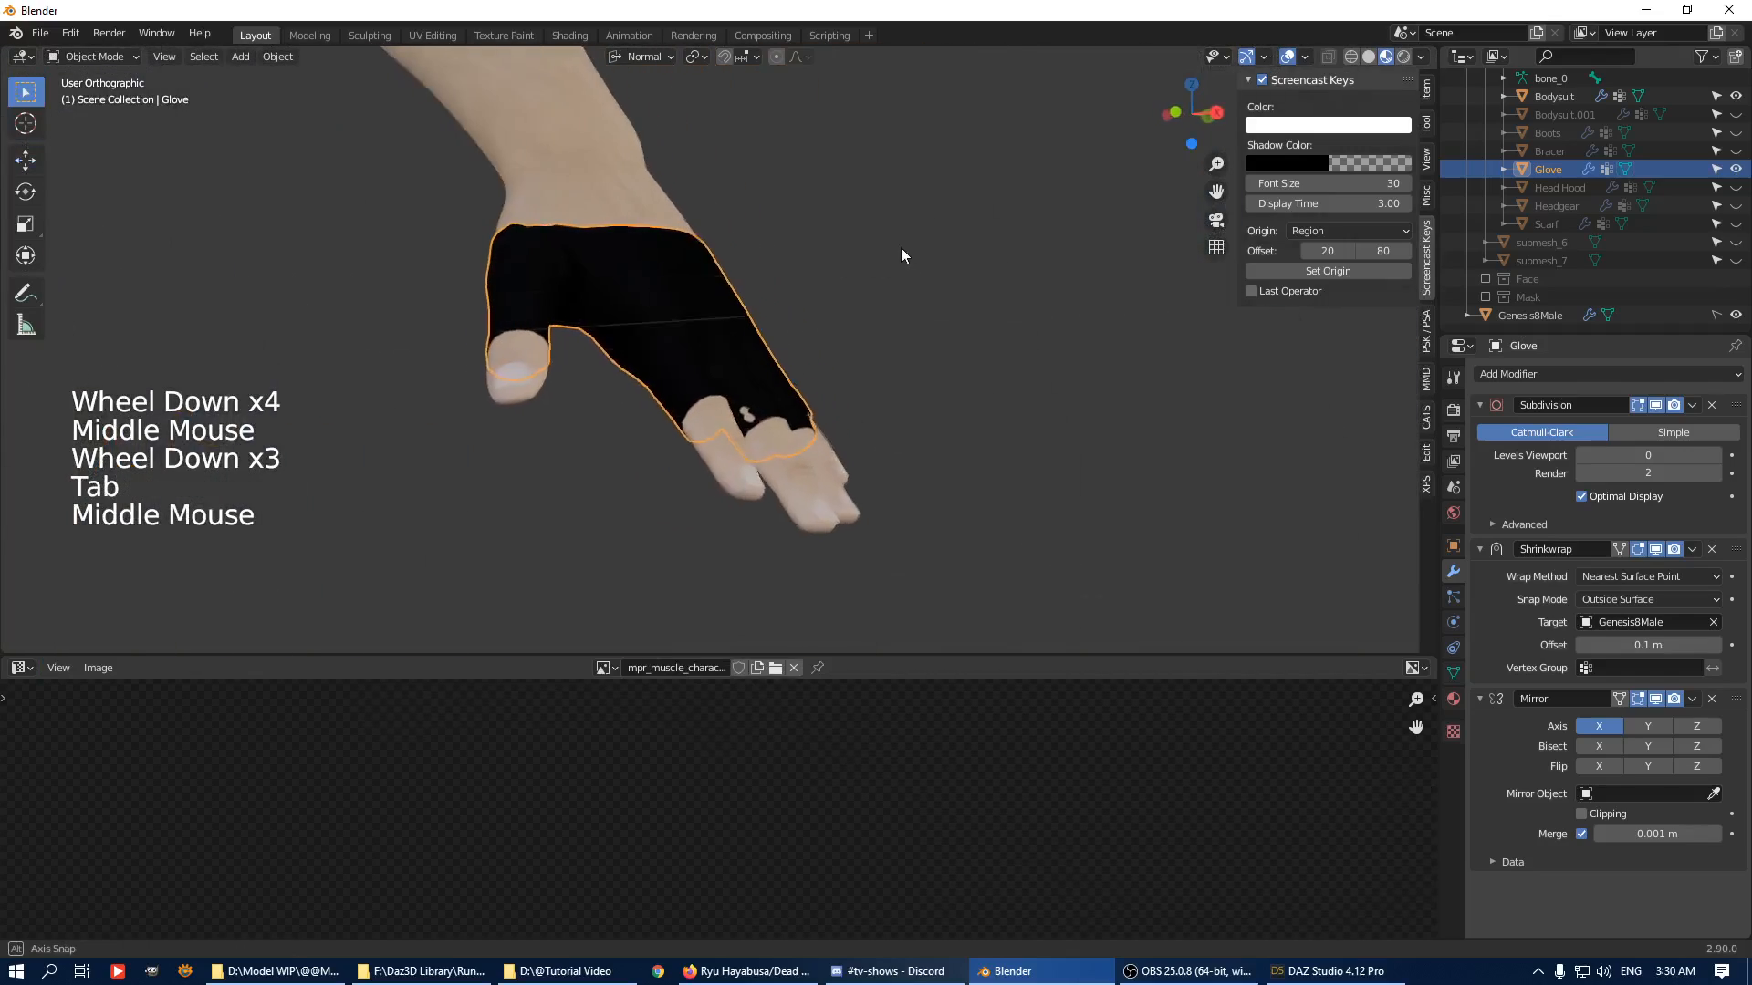
{"action": "scroll", "coordinate": [782, 407], "scroll_direction": "down", "scroll_amount": 1}
{"action": "scroll", "coordinate": [782, 407], "scroll_direction": "up", "scroll_amount": 3}
Return to Edit Mode and select one vertex on each of the glove's four knuckles.
{"action": "key", "text": "Tab"}
{"action": "middle_click_drag", "start_coordinate": [782, 407], "coordinate": [574, 294]}
{"action": "scroll", "coordinate": [681, 466], "scroll_direction": "up", "scroll_amount": 2}
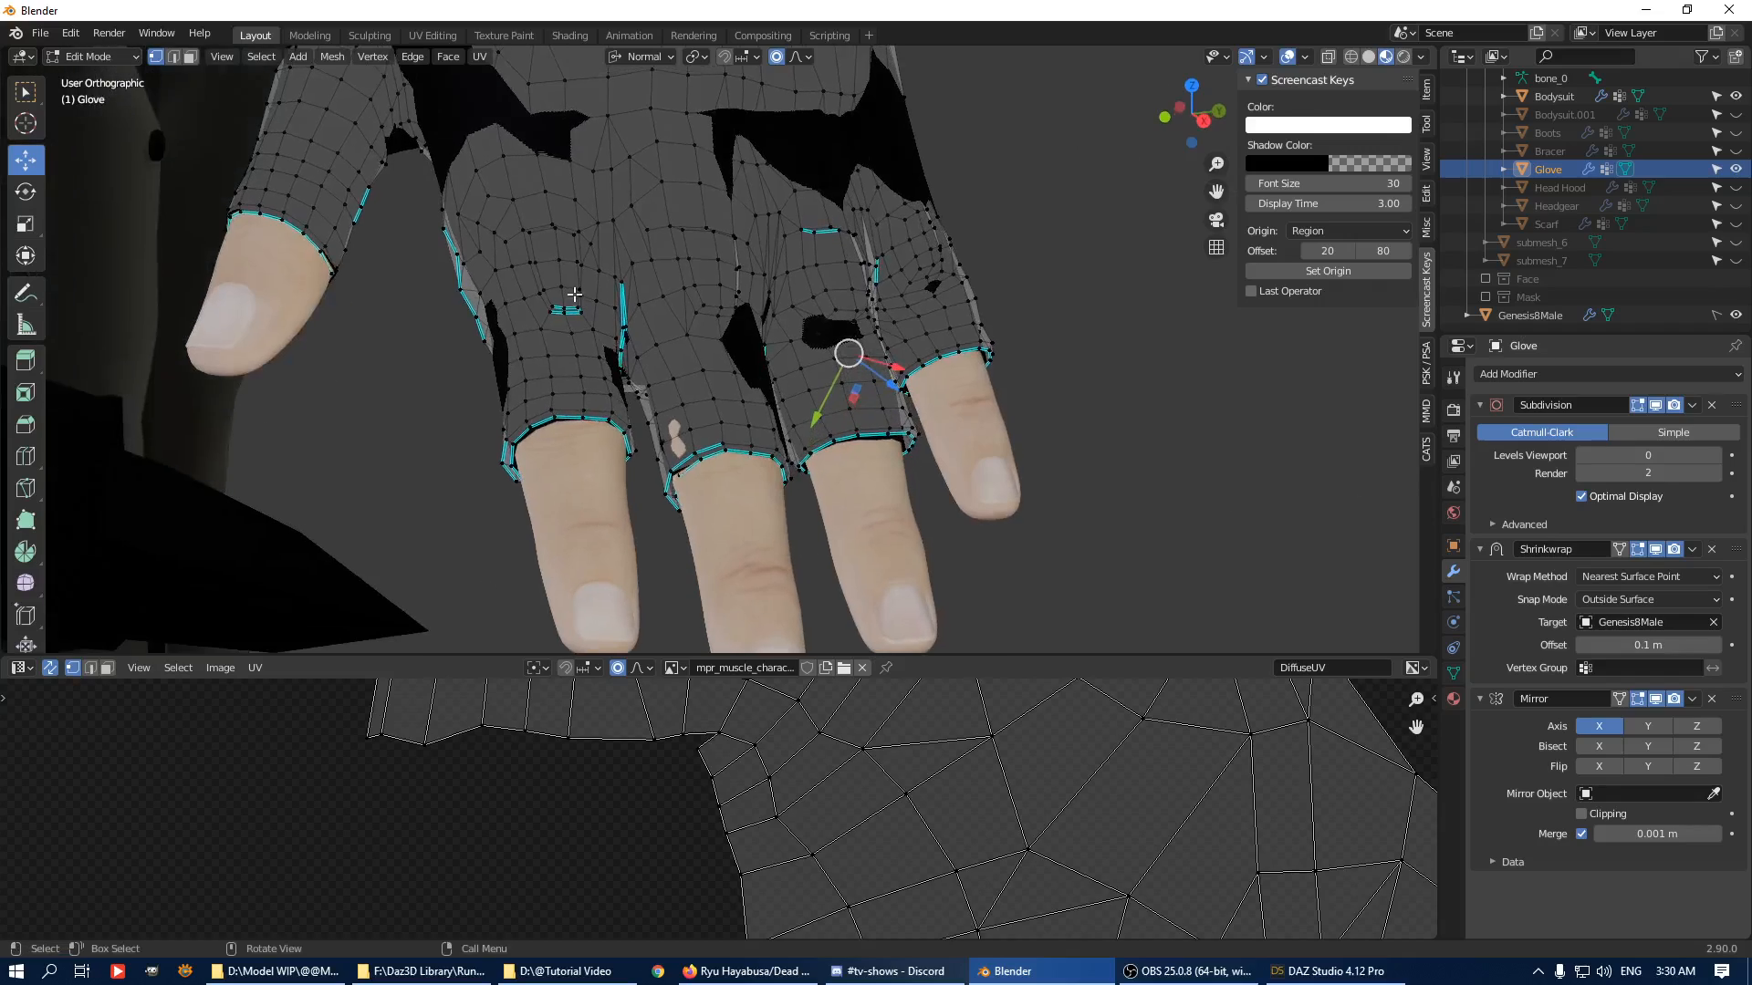
{"action": "middle_click_drag", "start_coordinate": [747, 304], "coordinate": [644, 295]}
{"action": "left_click", "coordinate": [510, 243]}
{"action": "middle_click_drag", "start_coordinate": [510, 242], "coordinate": [930, 374], "text": "shift"}
{"action": "middle_click_drag", "start_coordinate": [930, 374], "coordinate": [853, 302]}
{"action": "left_click", "coordinate": [851, 302], "text": "shift"}
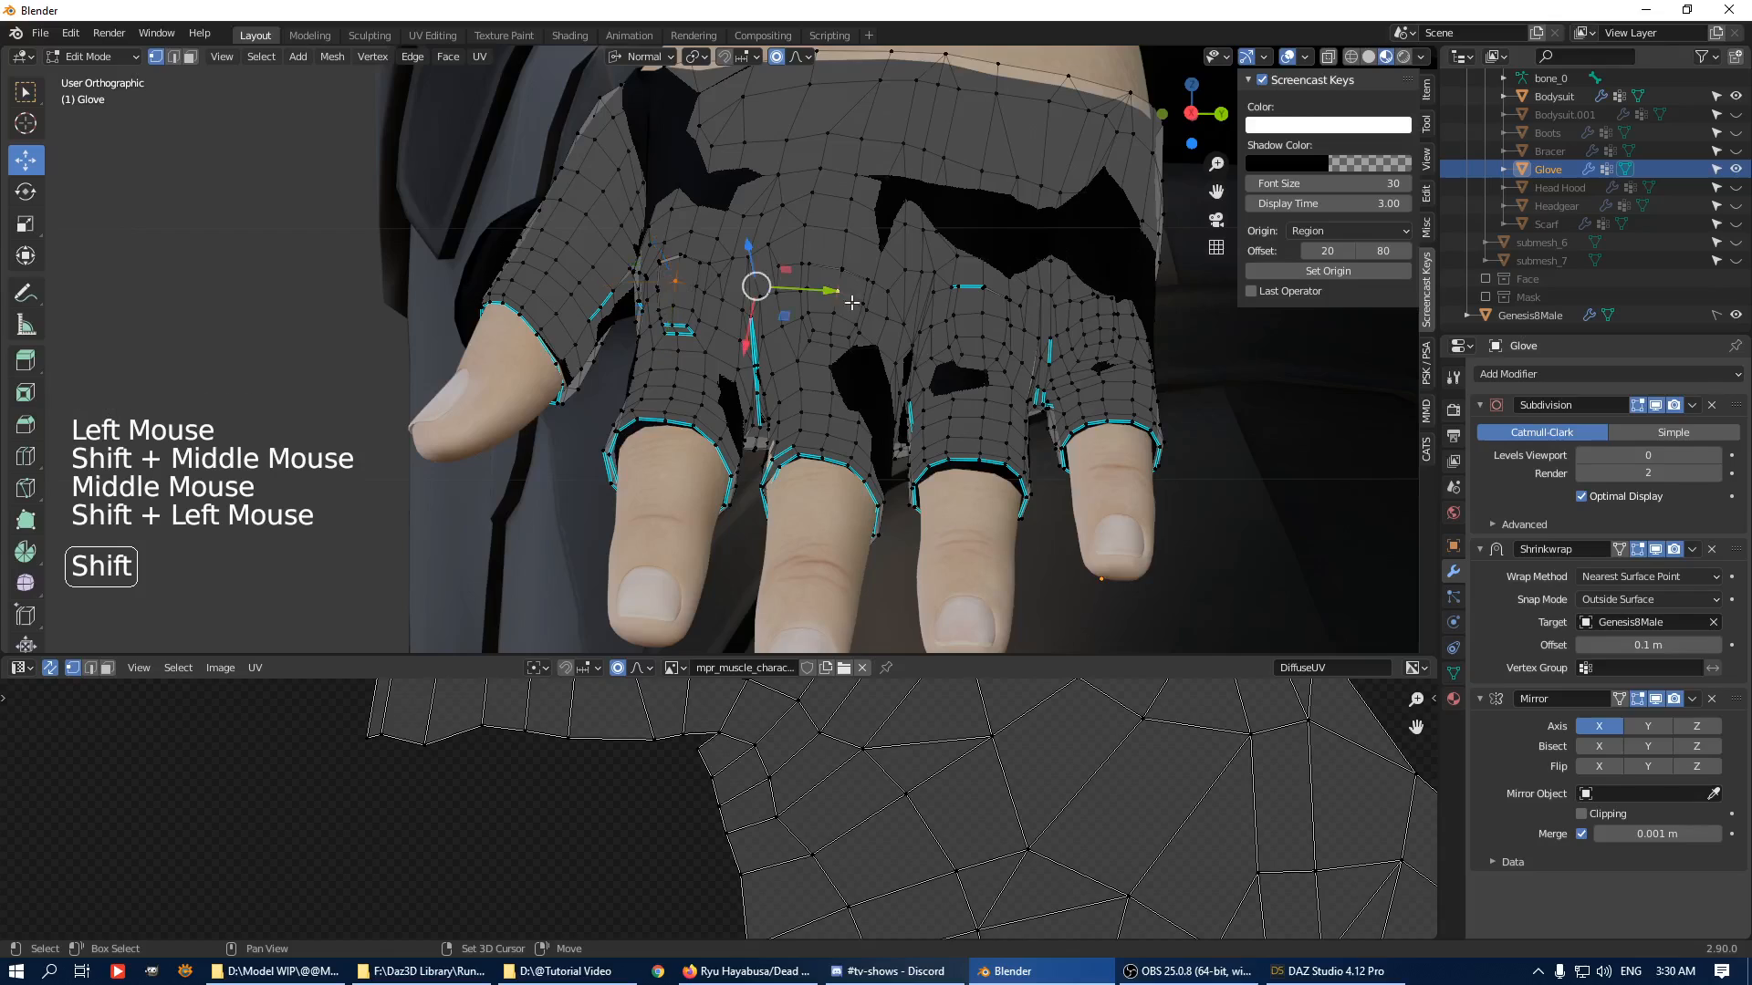
{"action": "left_click", "coordinate": [983, 312], "text": "shift"}
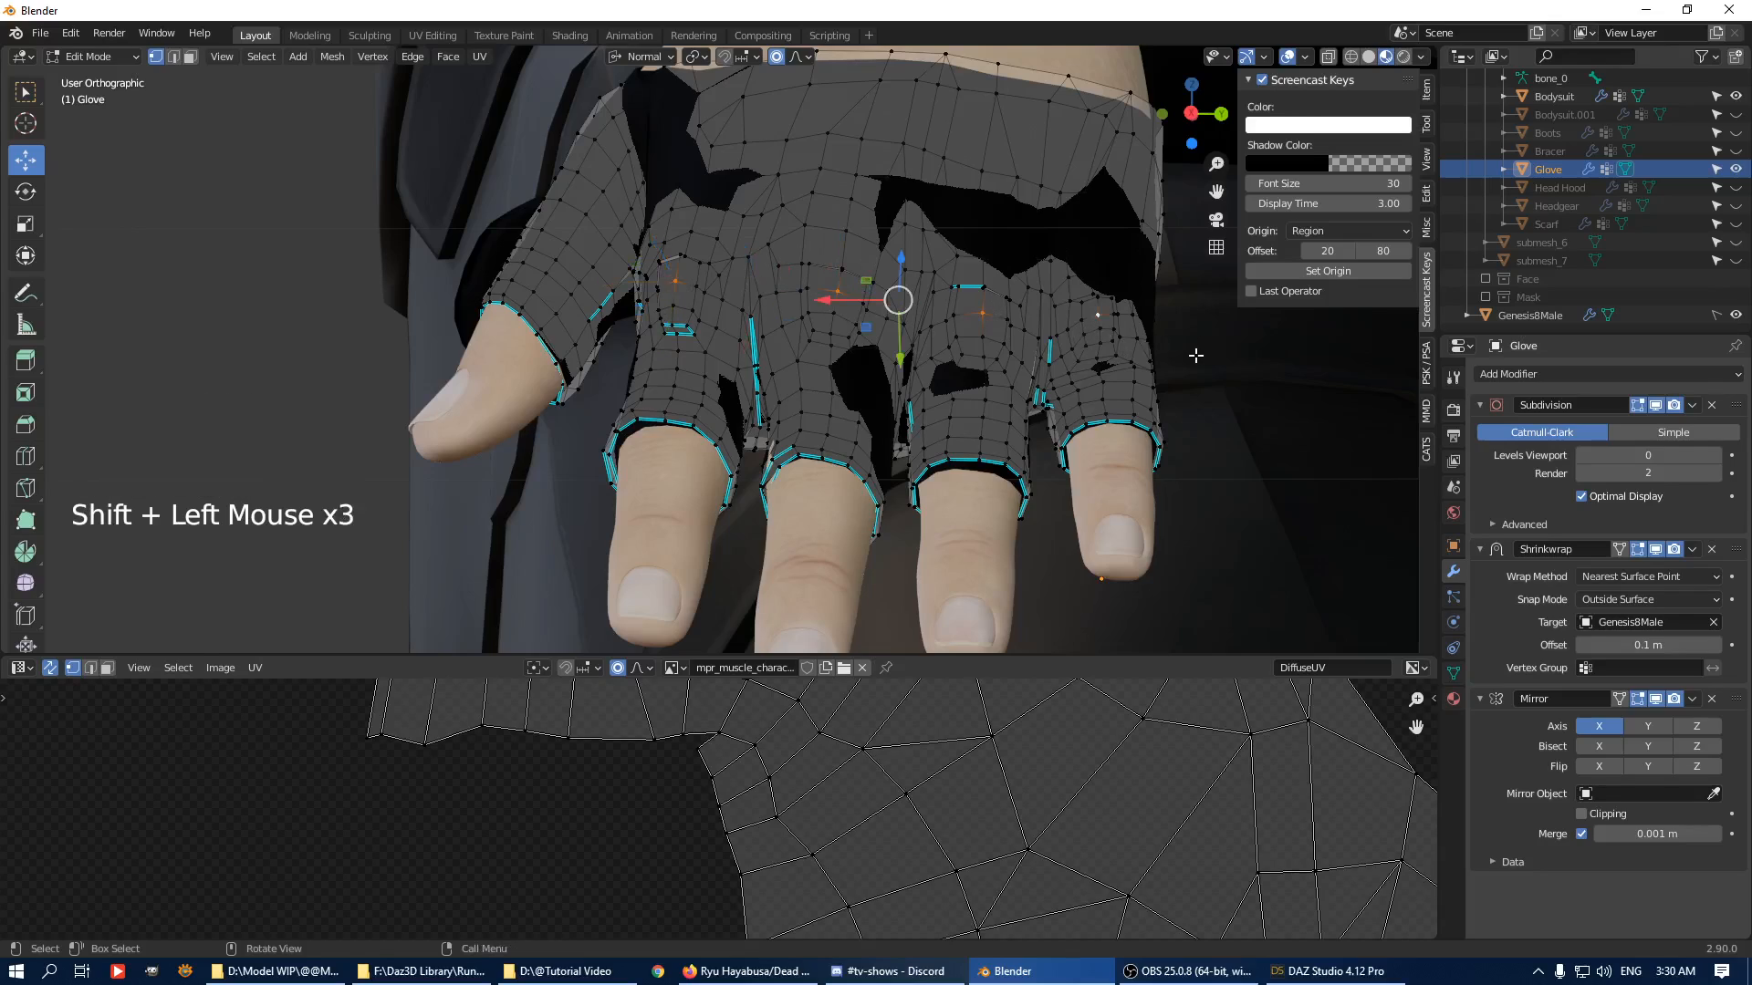
Expand the knuckle selection three times and add neighbouring vertices to fill out the four patches.
{"action": "key", "text": "KP_Add"}
{"action": "key", "text": "KP_Add"}
{"action": "key", "text": "KP_Add"}
{"action": "left_click", "coordinate": [668, 334], "text": "shift"}
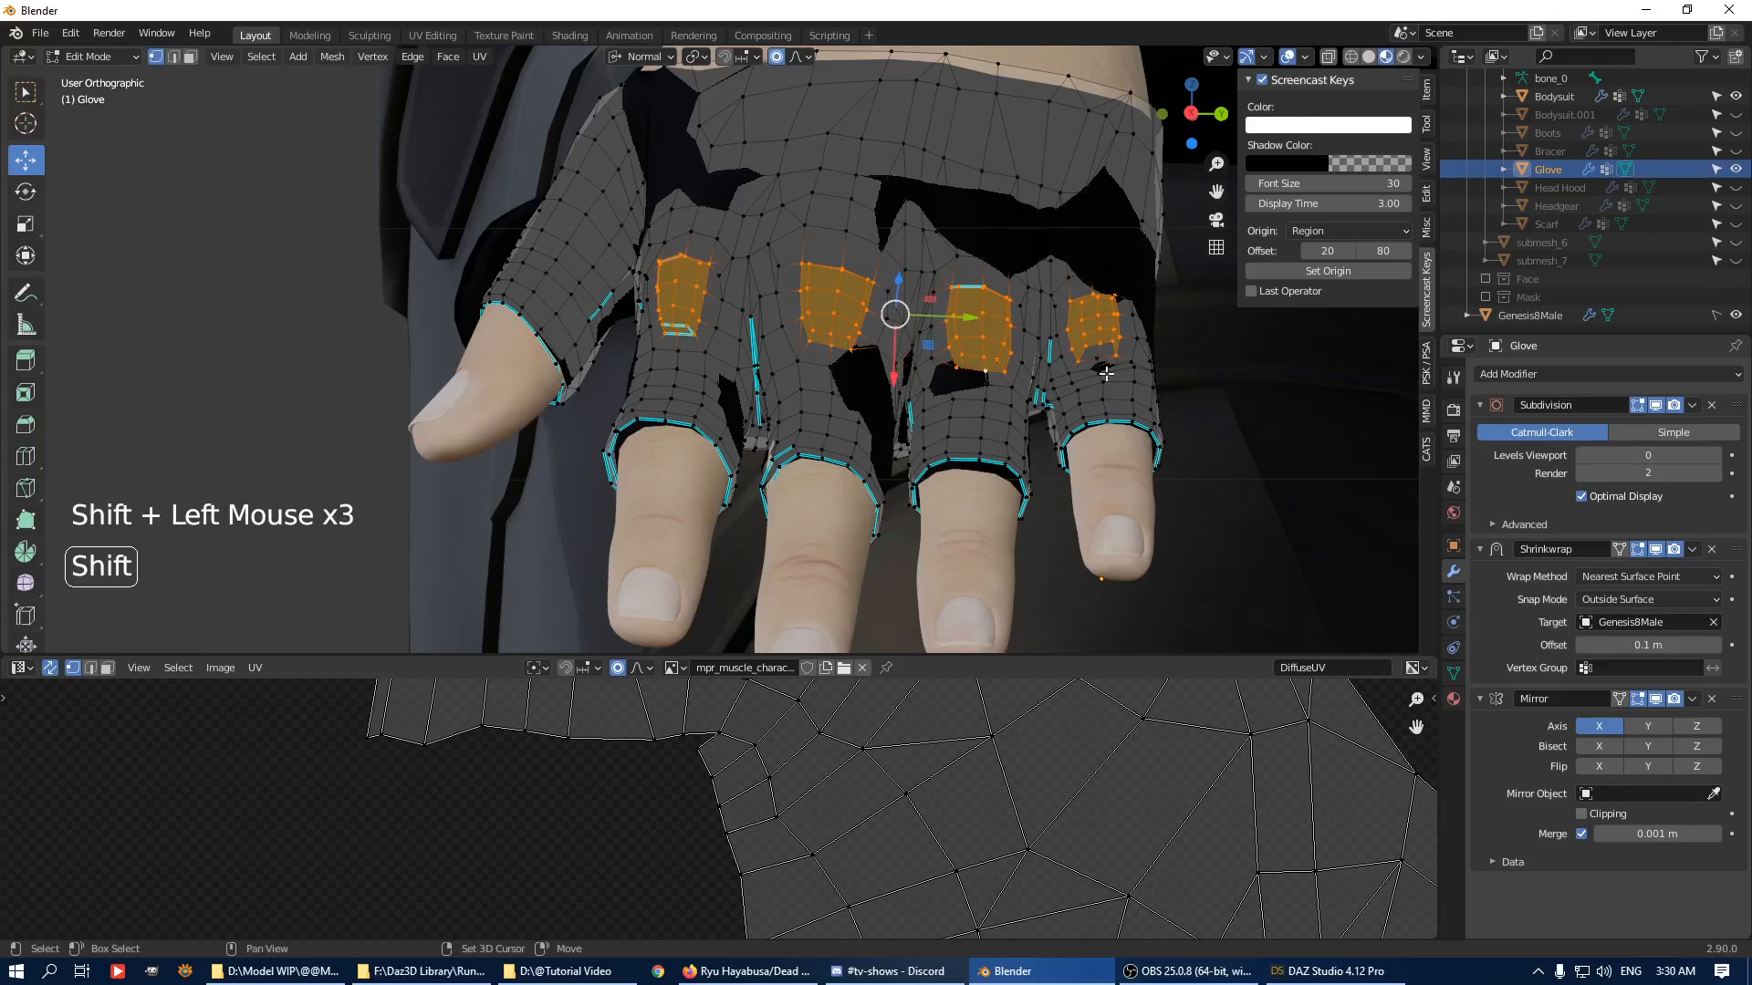
Create a vertex group named Kuncles for the selected knuckle vertices.
{"action": "left_click", "coordinate": [1453, 672]}
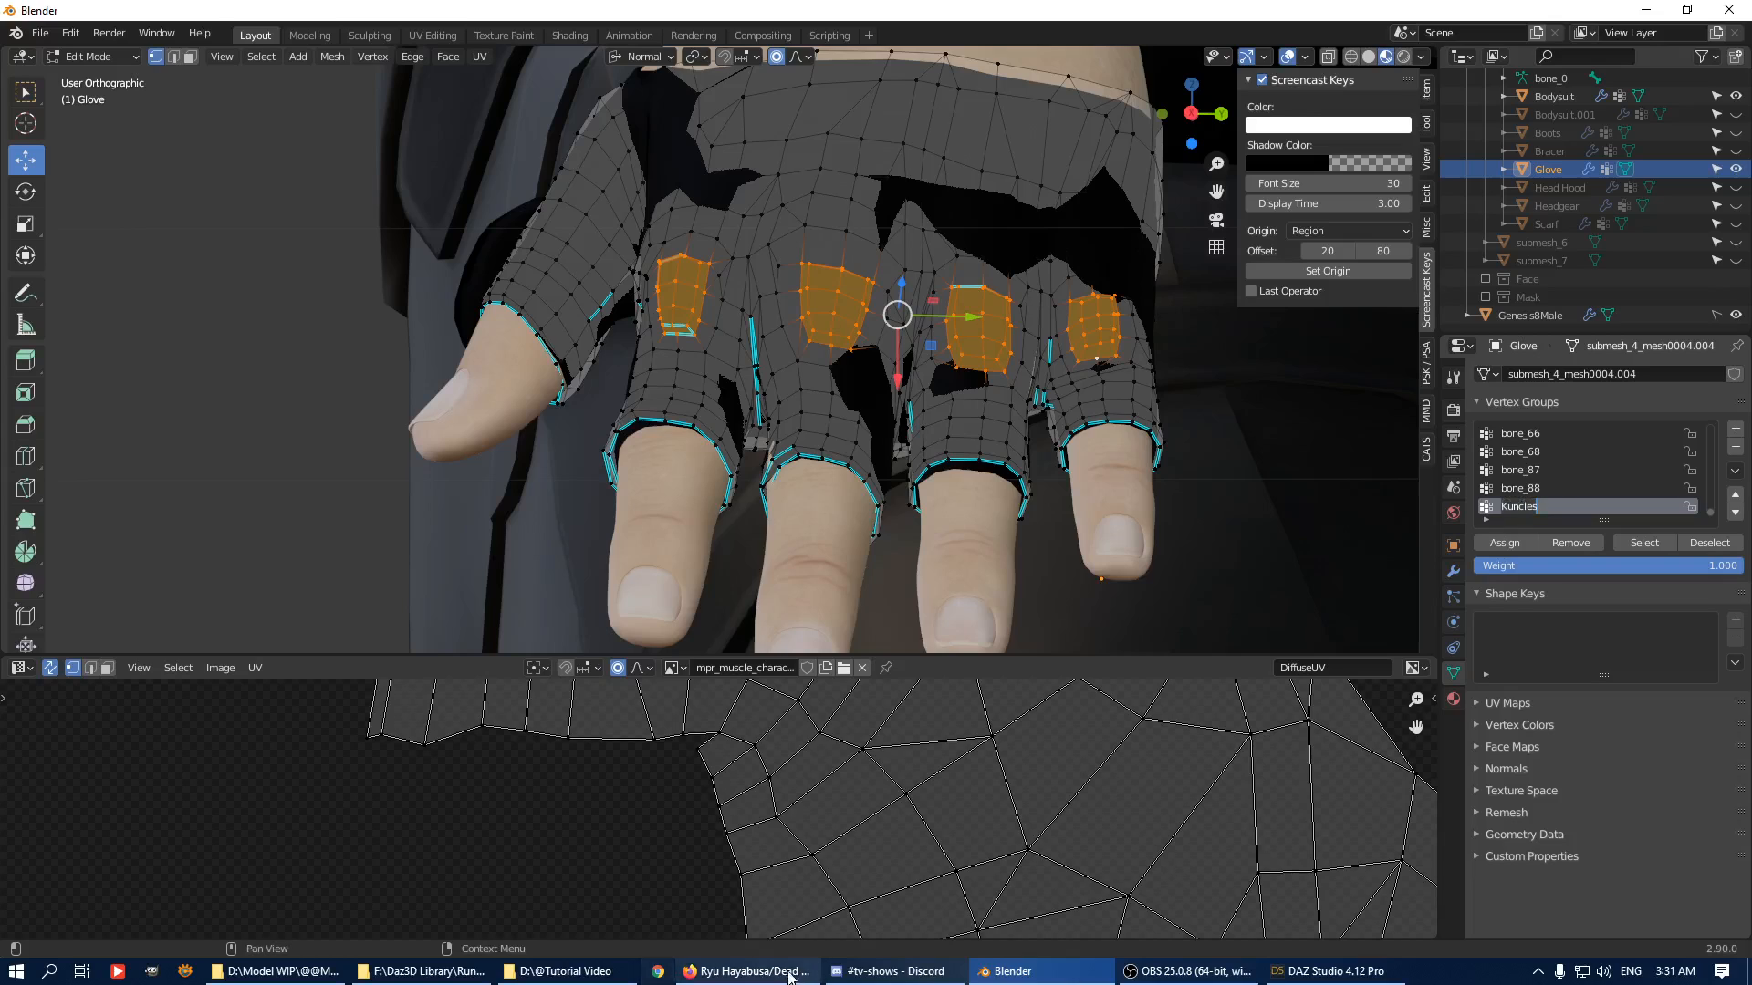
Switch to Firefox, search Google for "Kuncles+" to check the spelling, and return to Blender.
{"action": "left_click", "coordinate": [746, 971]}
{"action": "left_click", "coordinate": [1248, 42]}
{"action": "type", "text": "Kuncles+"}
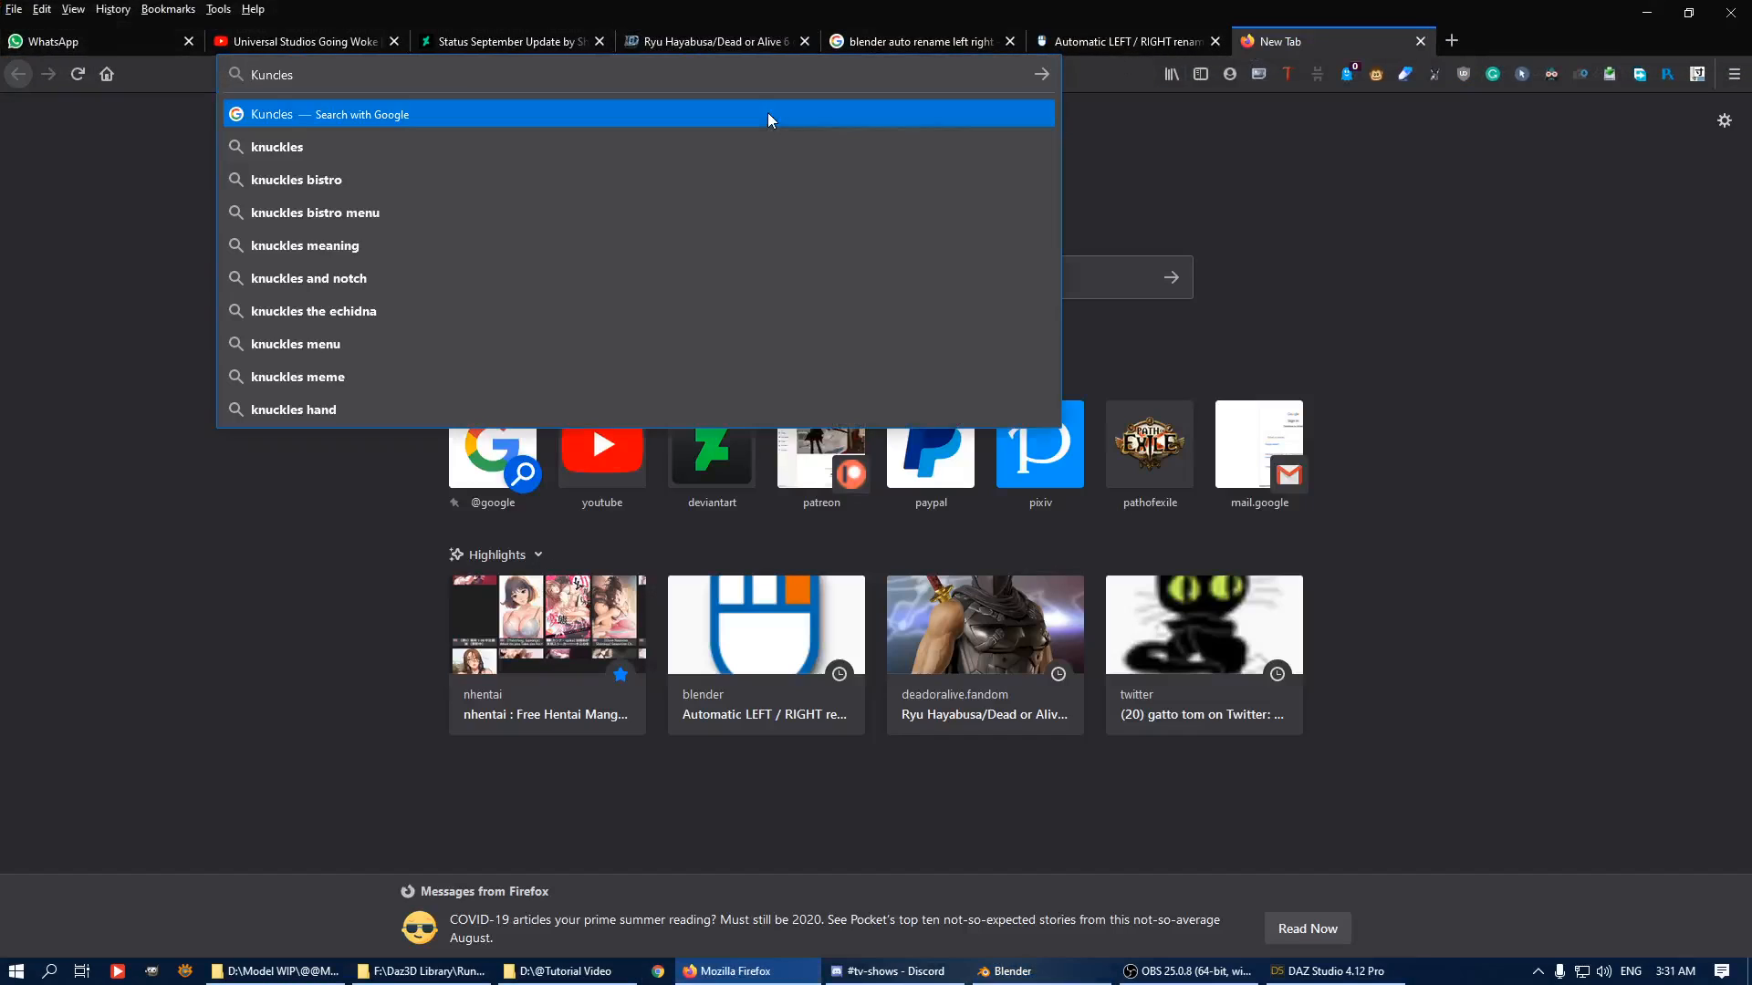
{"action": "key", "text": "Return"}
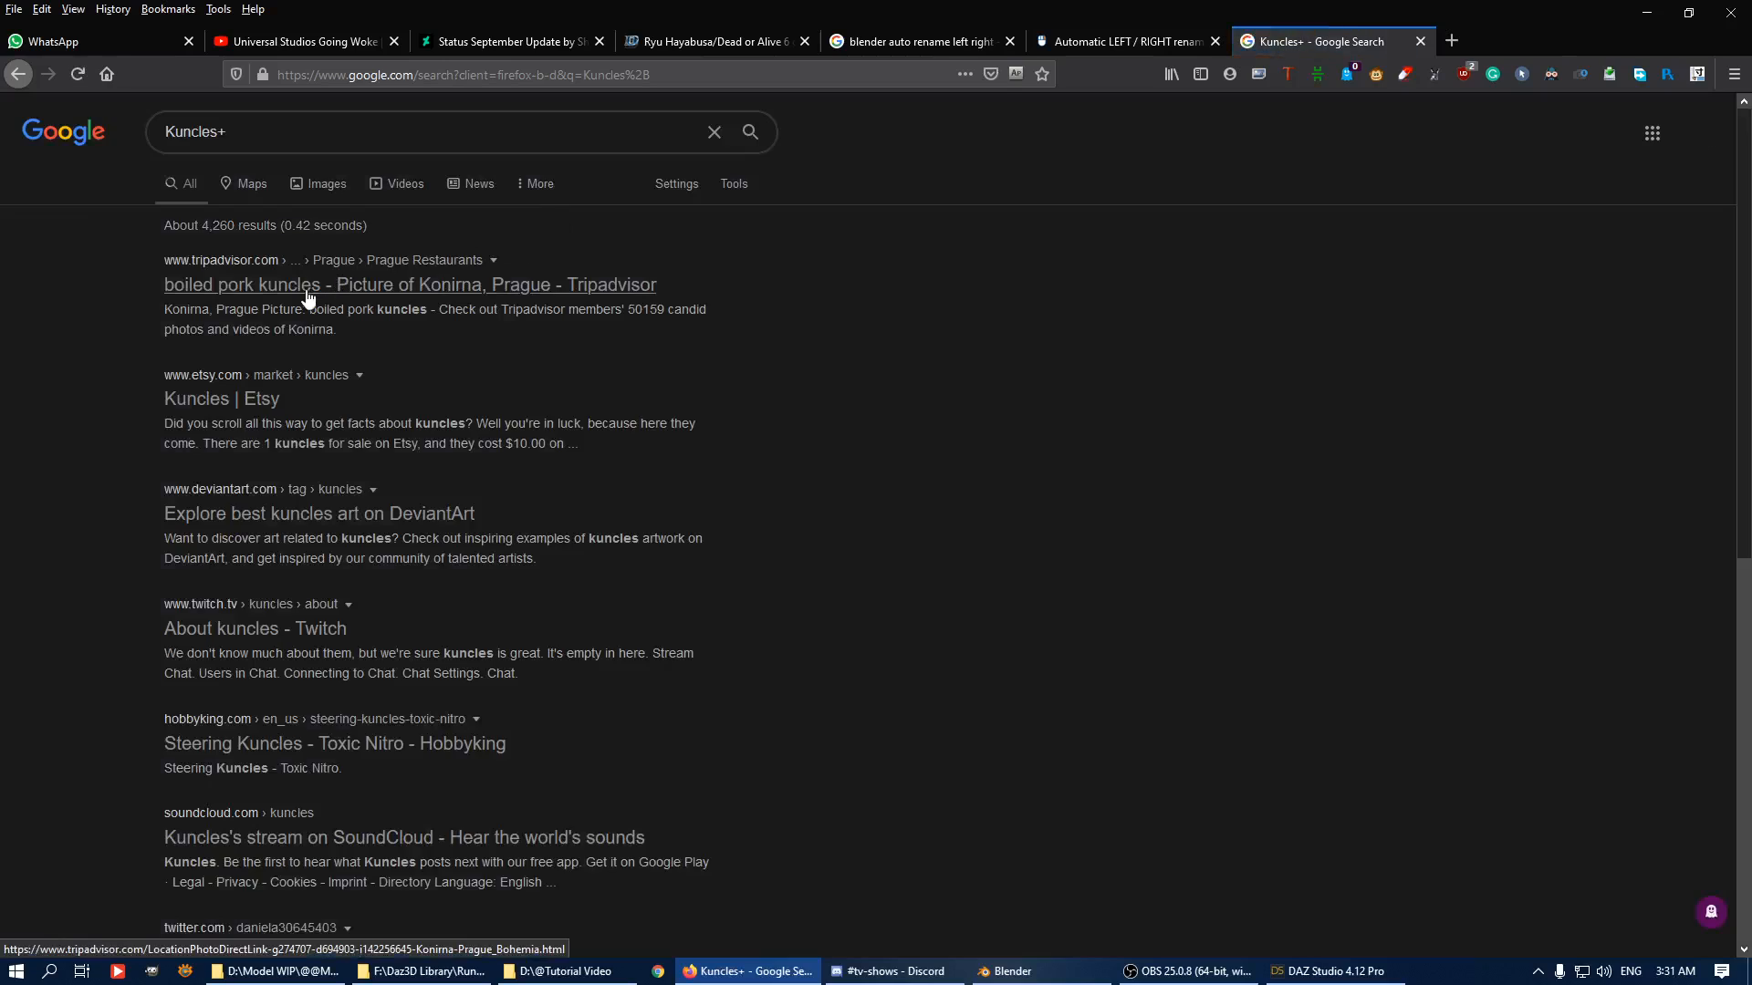
{"action": "left_click_drag", "start_coordinate": [156, 401], "coordinate": [224, 408]}
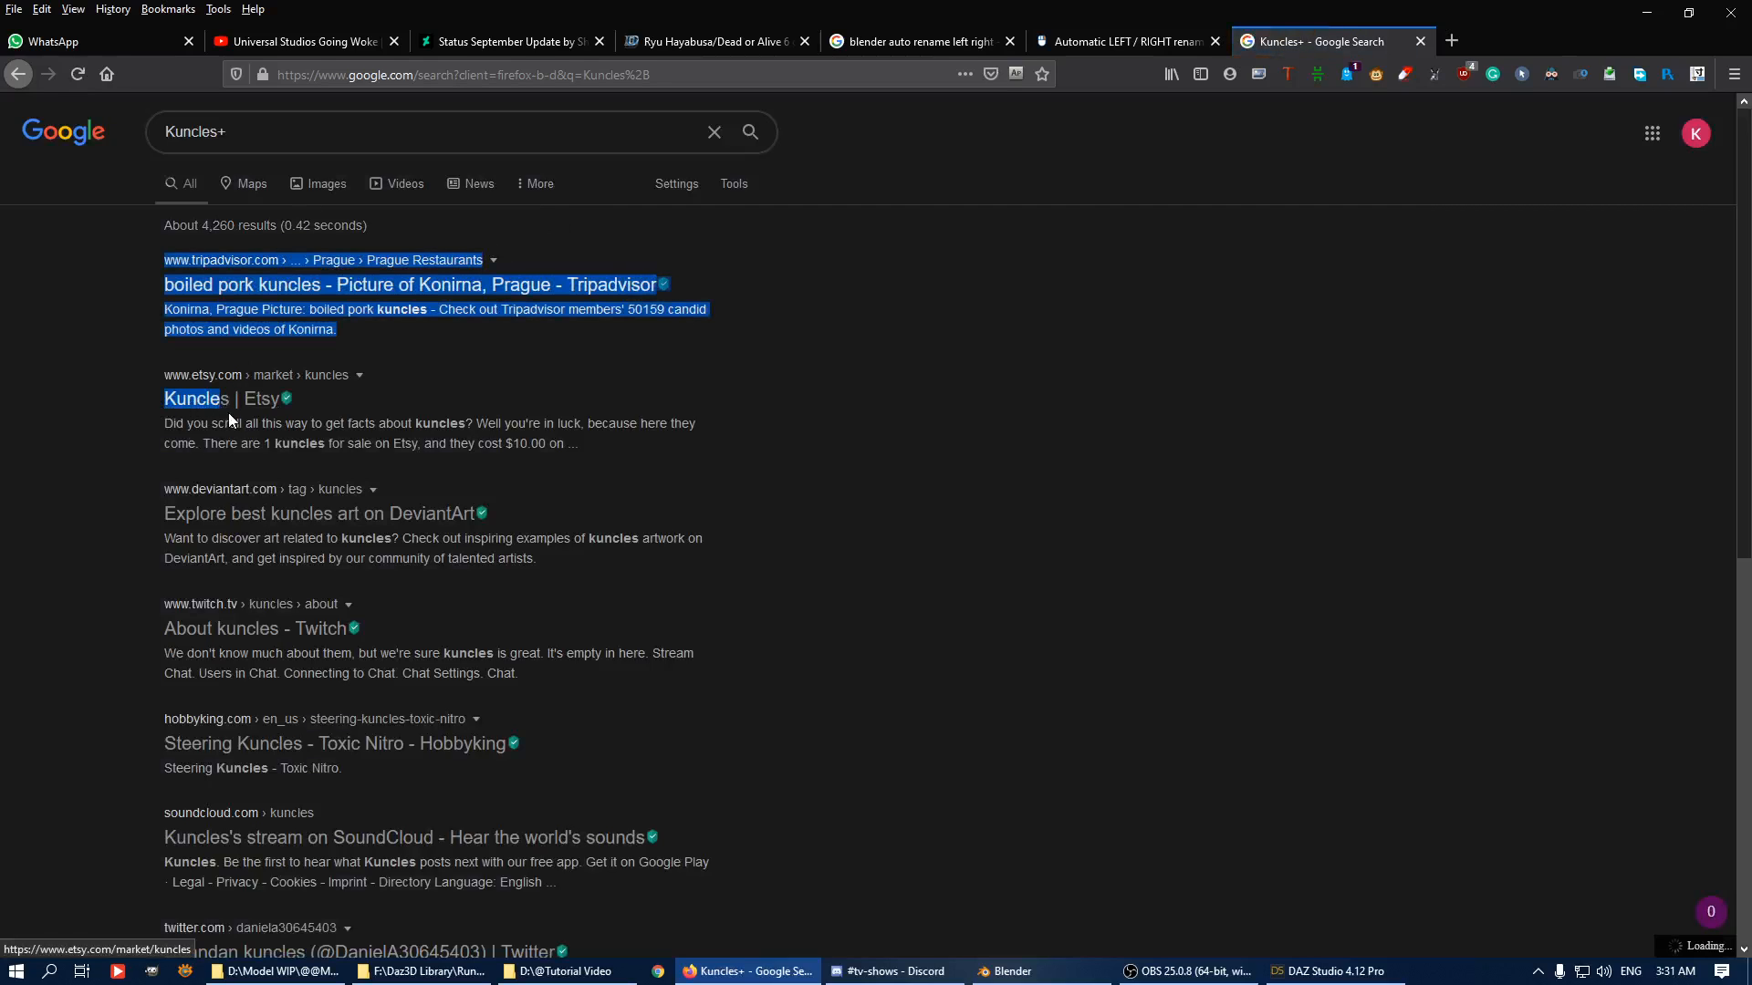
{"action": "left_click", "coordinate": [228, 416]}
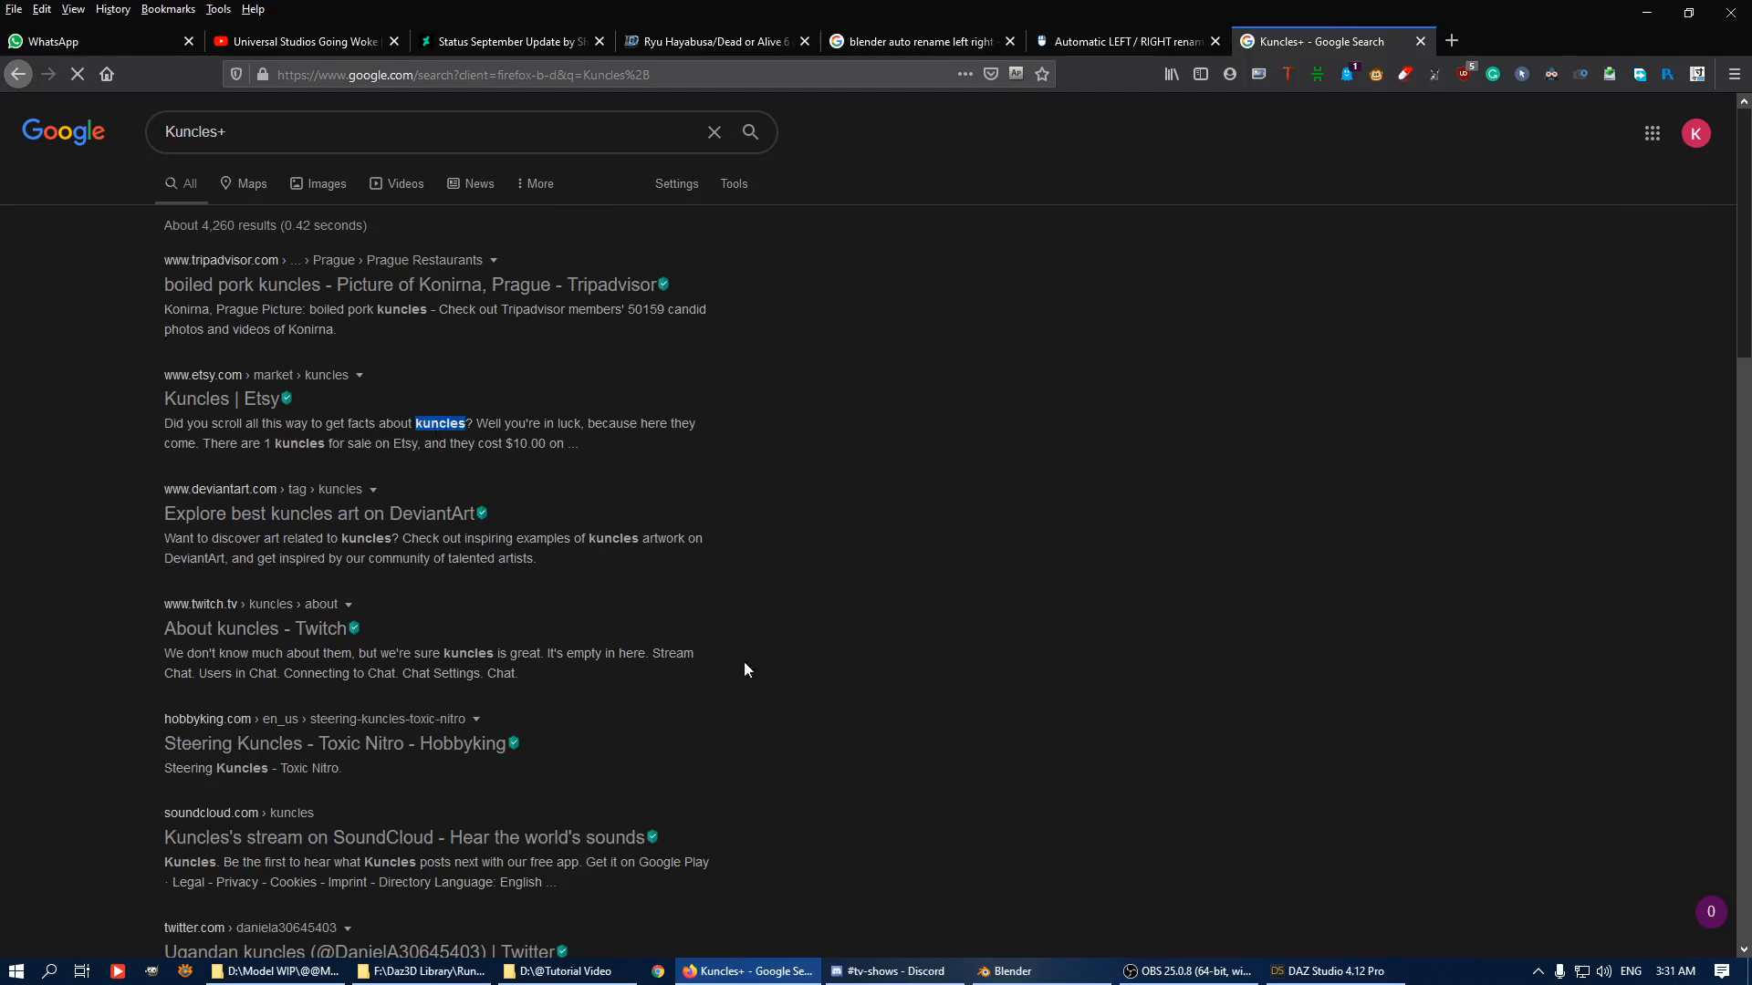
{"action": "key", "text": "alt+Tab"}
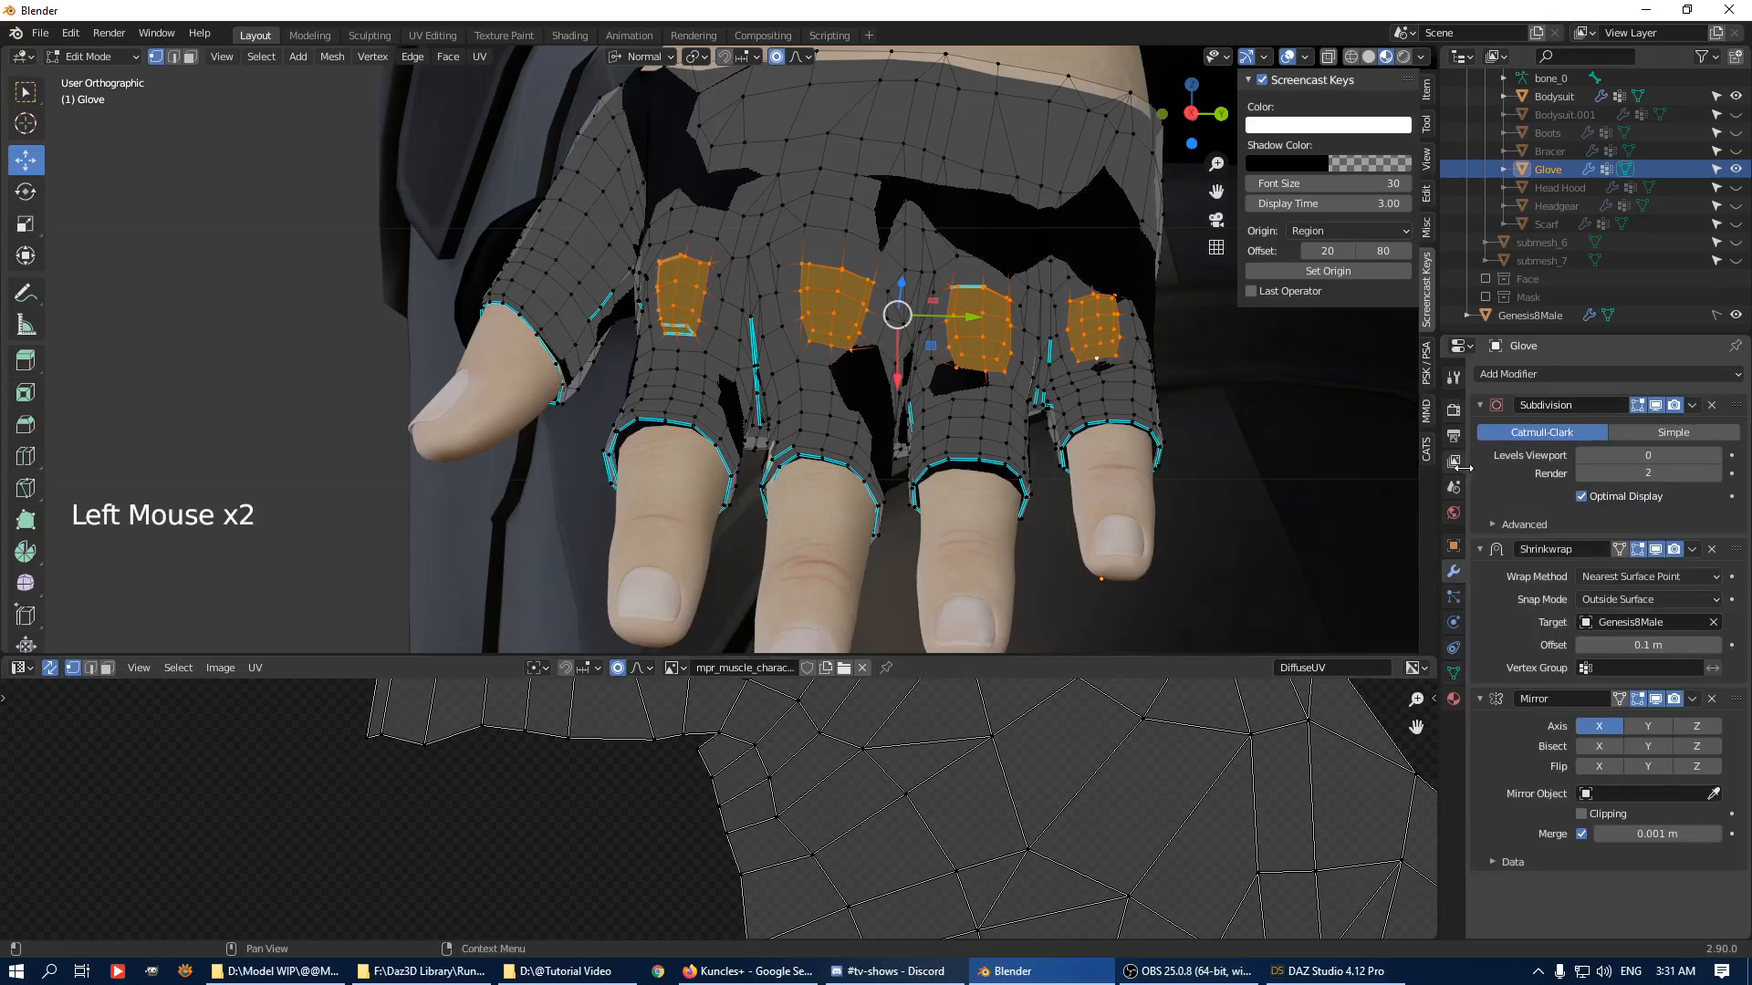
Set the glove's Shrinkwrap modifier to use the Kuncles vertex group.
{"action": "left_click", "coordinate": [1665, 669]}
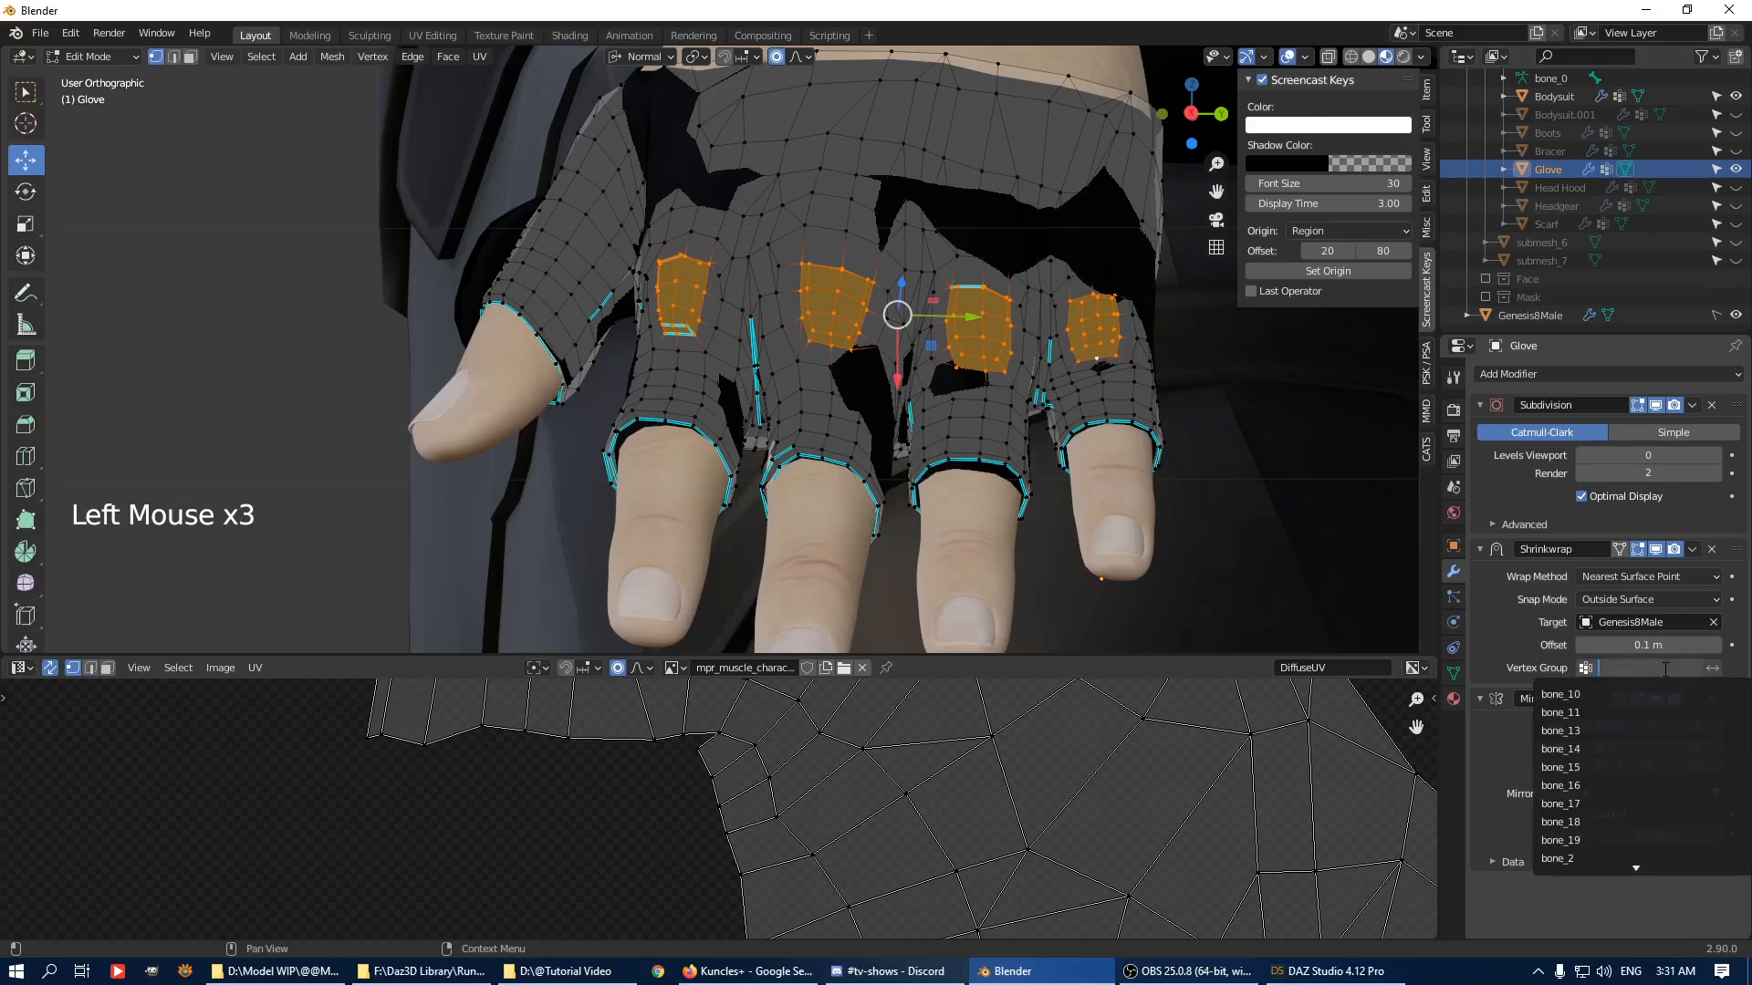
{"action": "type", "text": "k"}
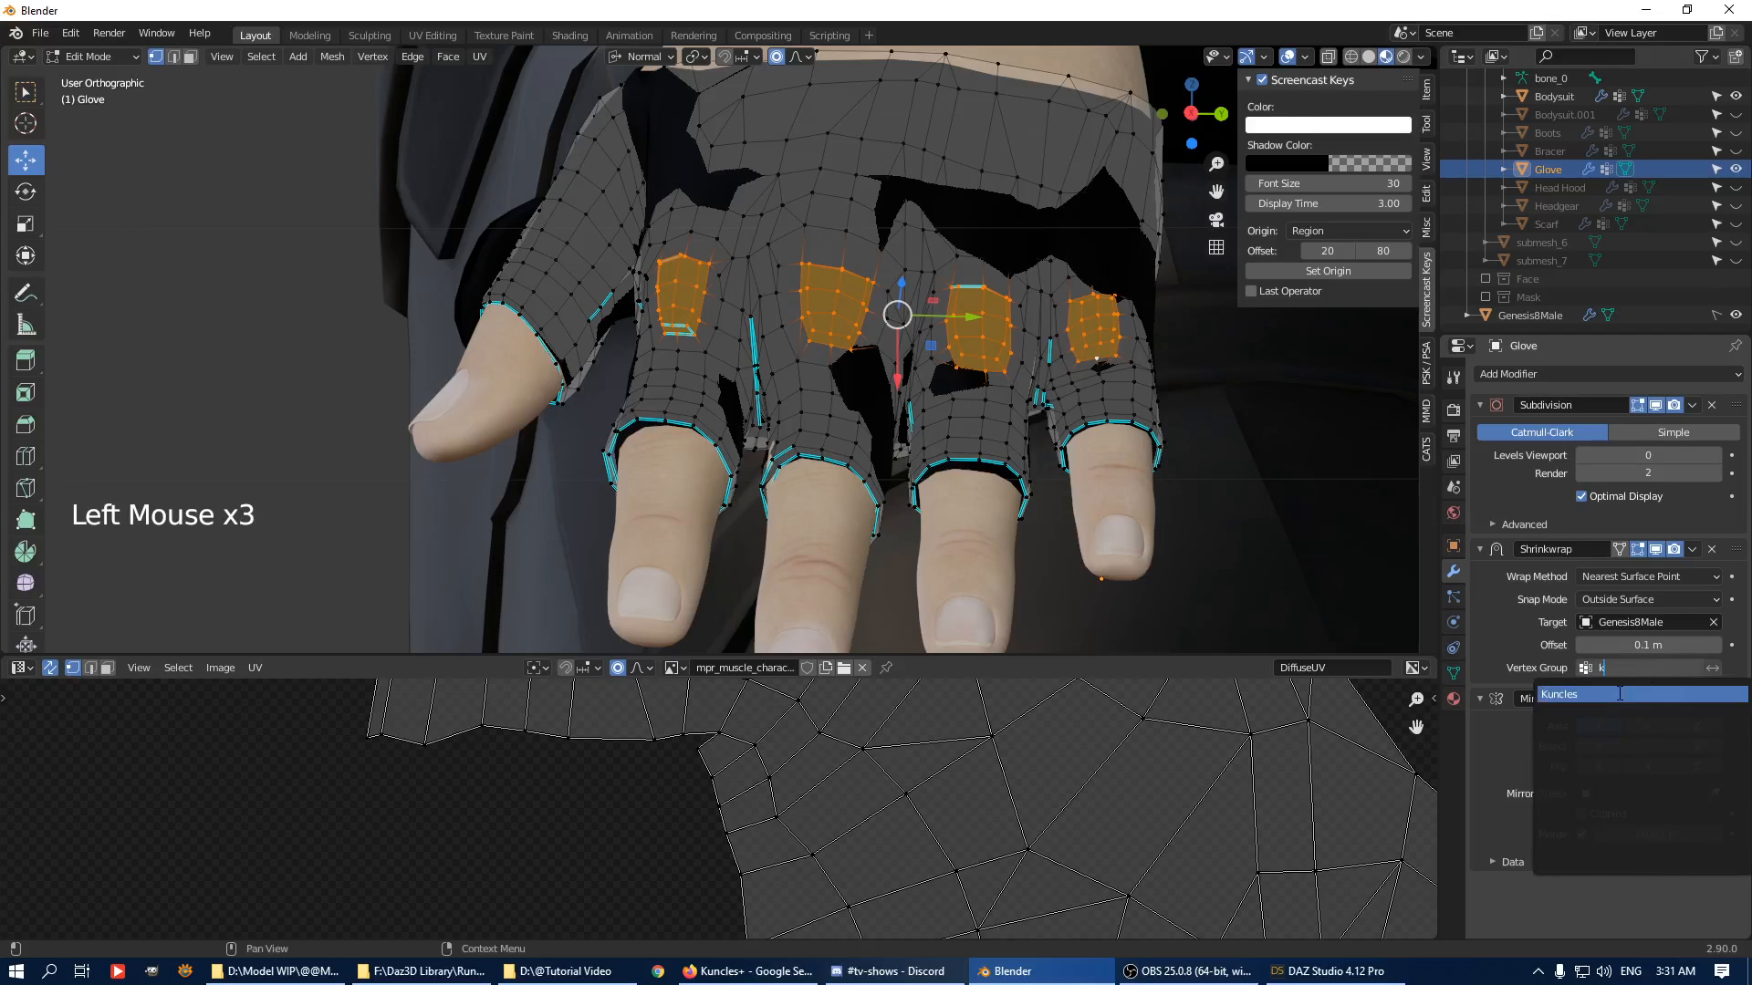
{"action": "left_click", "coordinate": [1619, 694]}
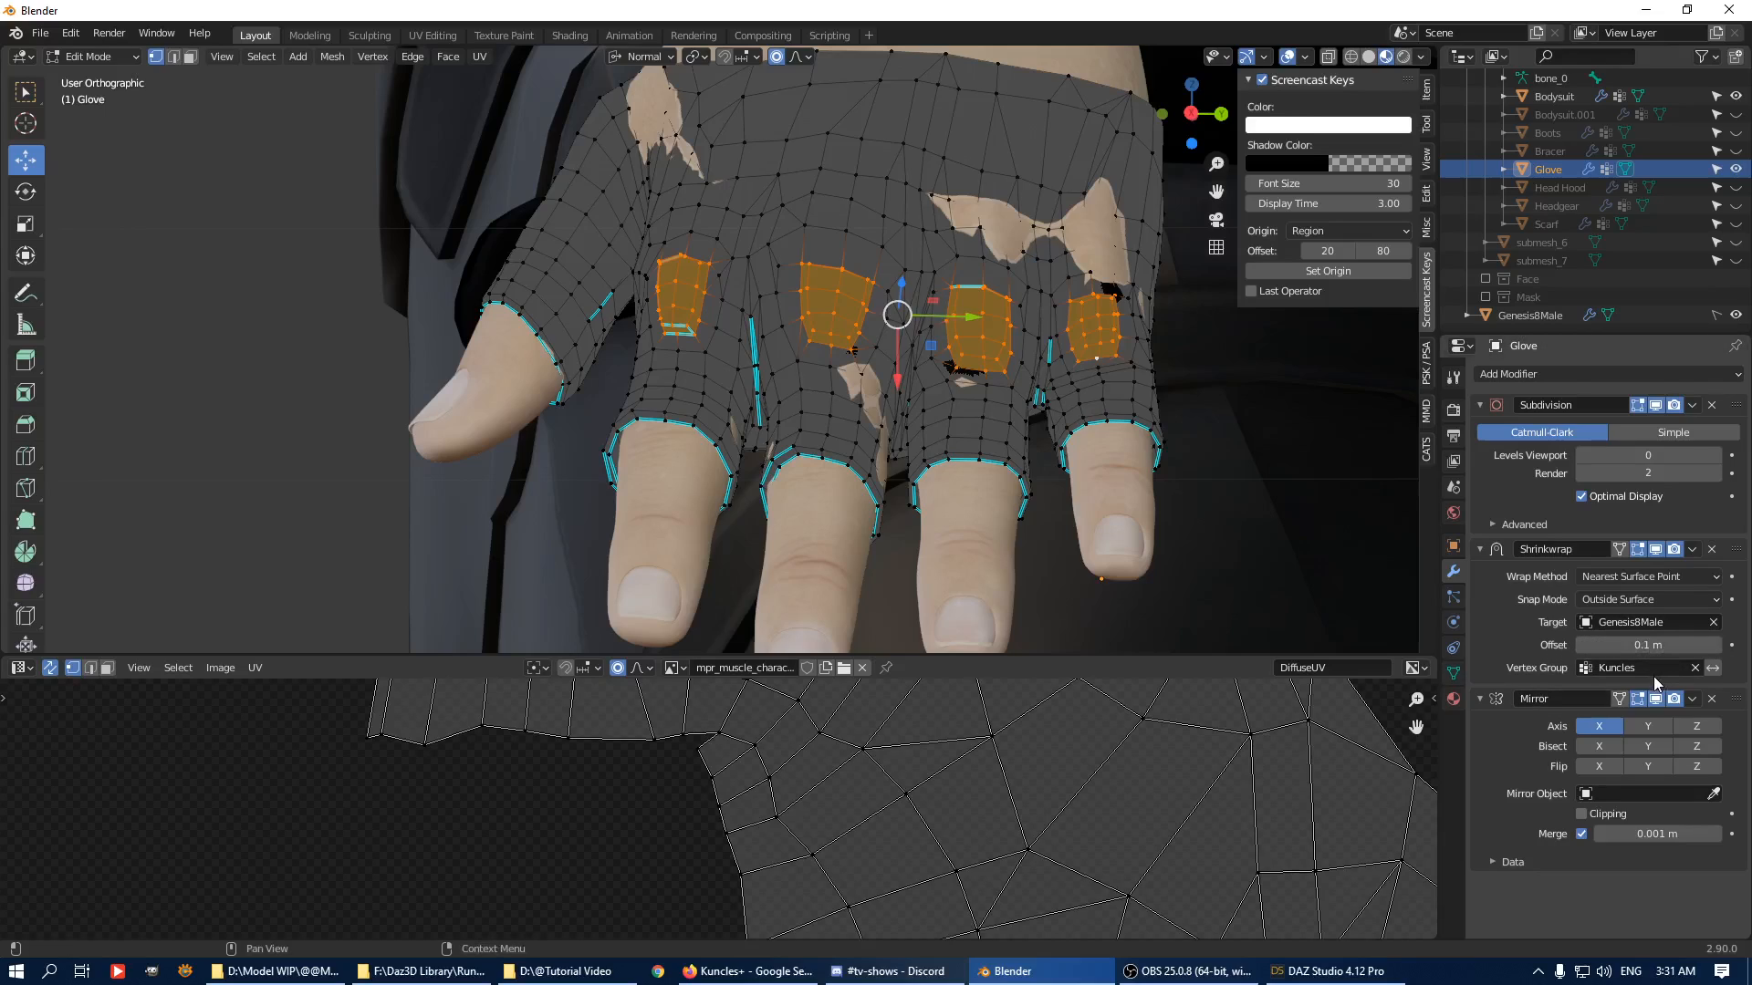
{"action": "mouse_move", "coordinate": [999, 252]}
{"action": "middle_mouse_down"}
{"action": "mouse_move", "coordinate": [1154, 231]}
{"action": "mouse_move", "coordinate": [983, 248]}
{"action": "middle_mouse_up"}
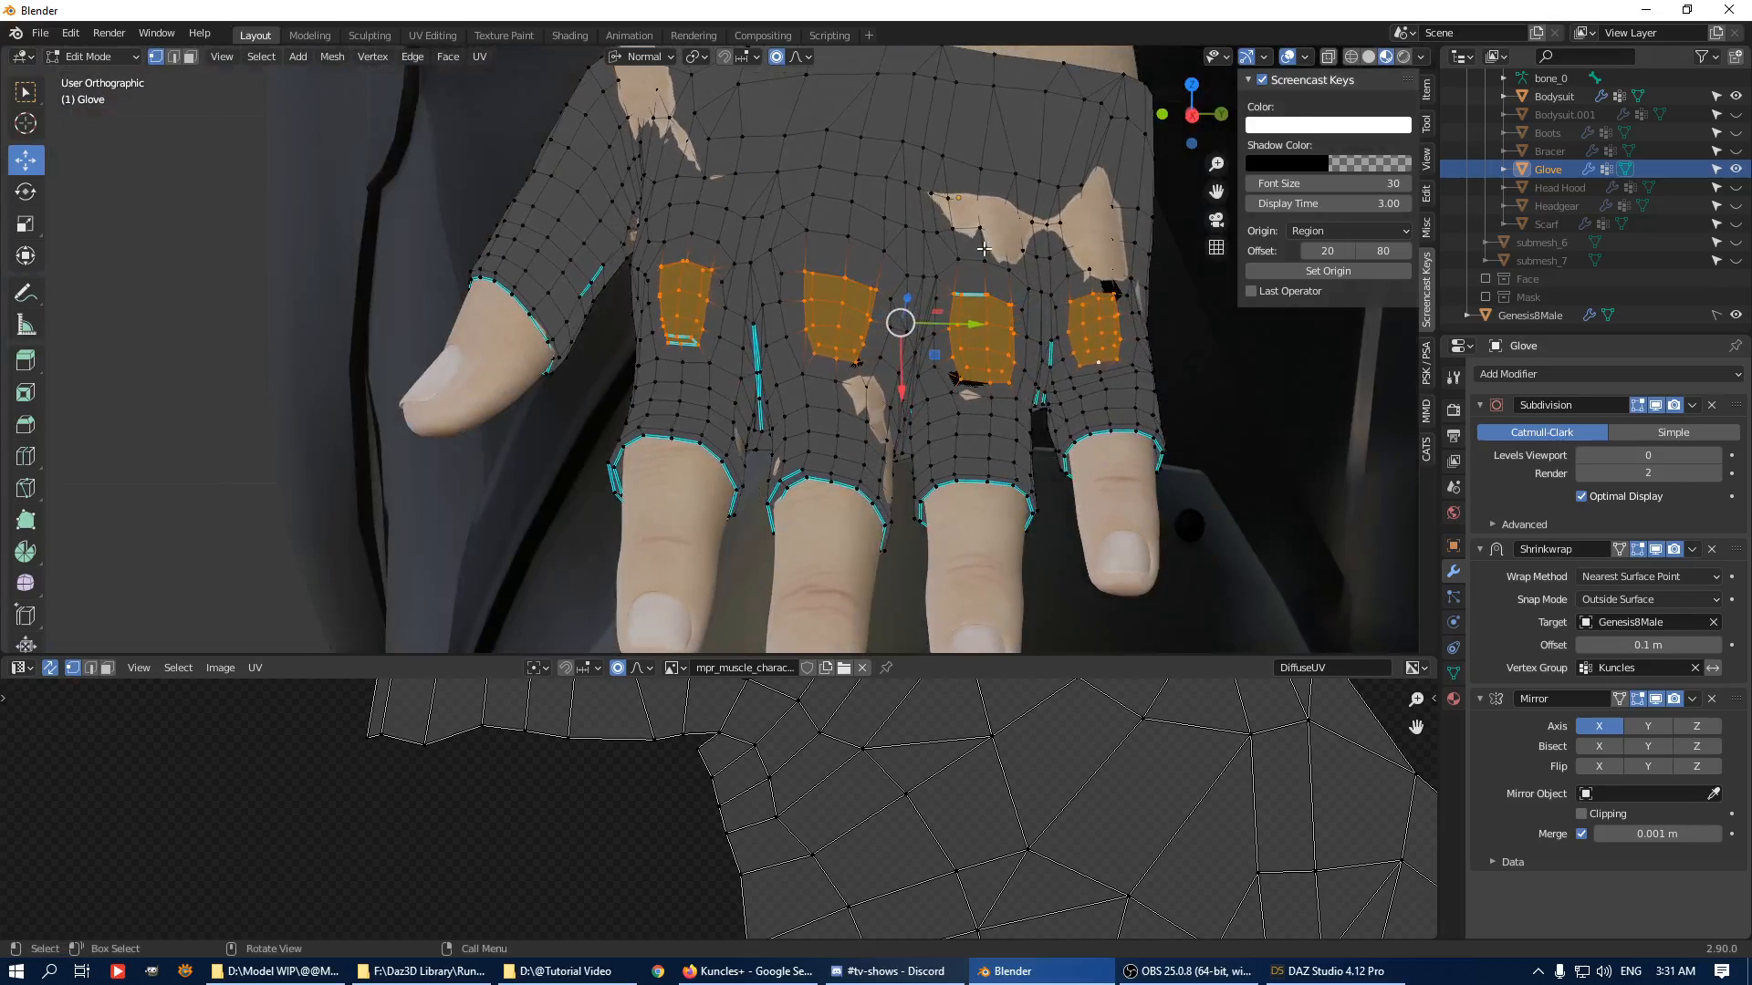
Invert the knuckle selection on the glove and expand the resulting selection once.
{"action": "key", "text": "ctrl+i"}
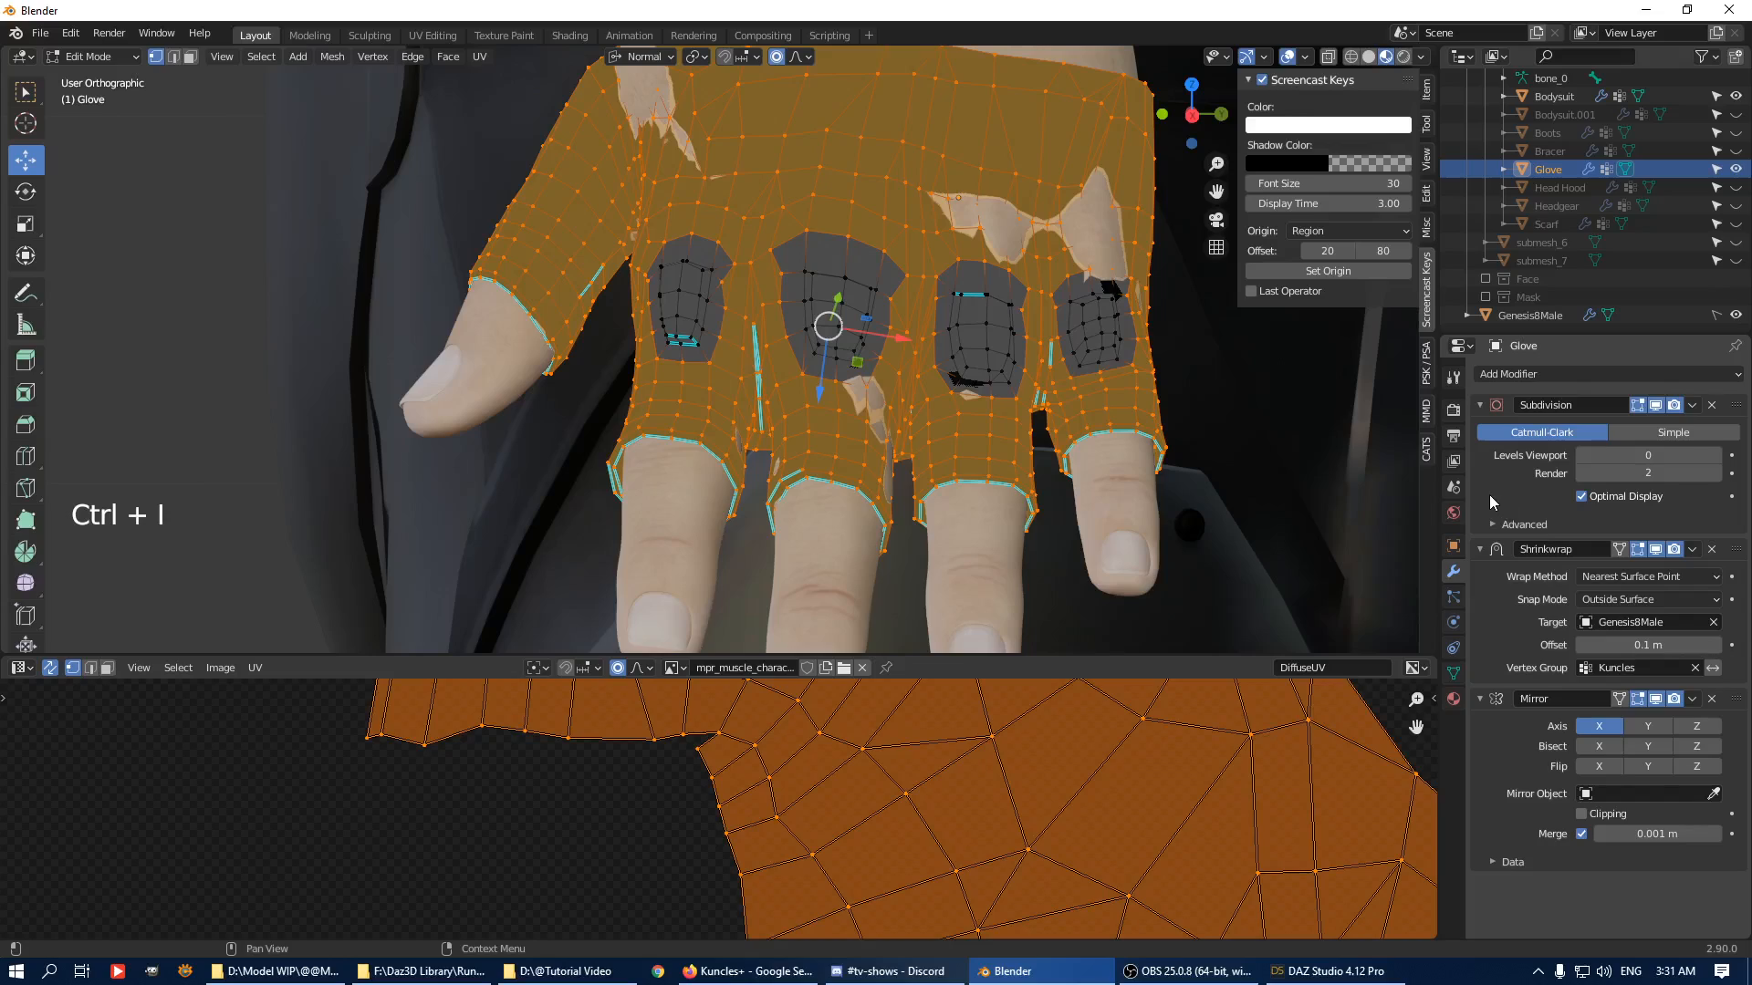
{"action": "key", "text": "KP_Subtract"}
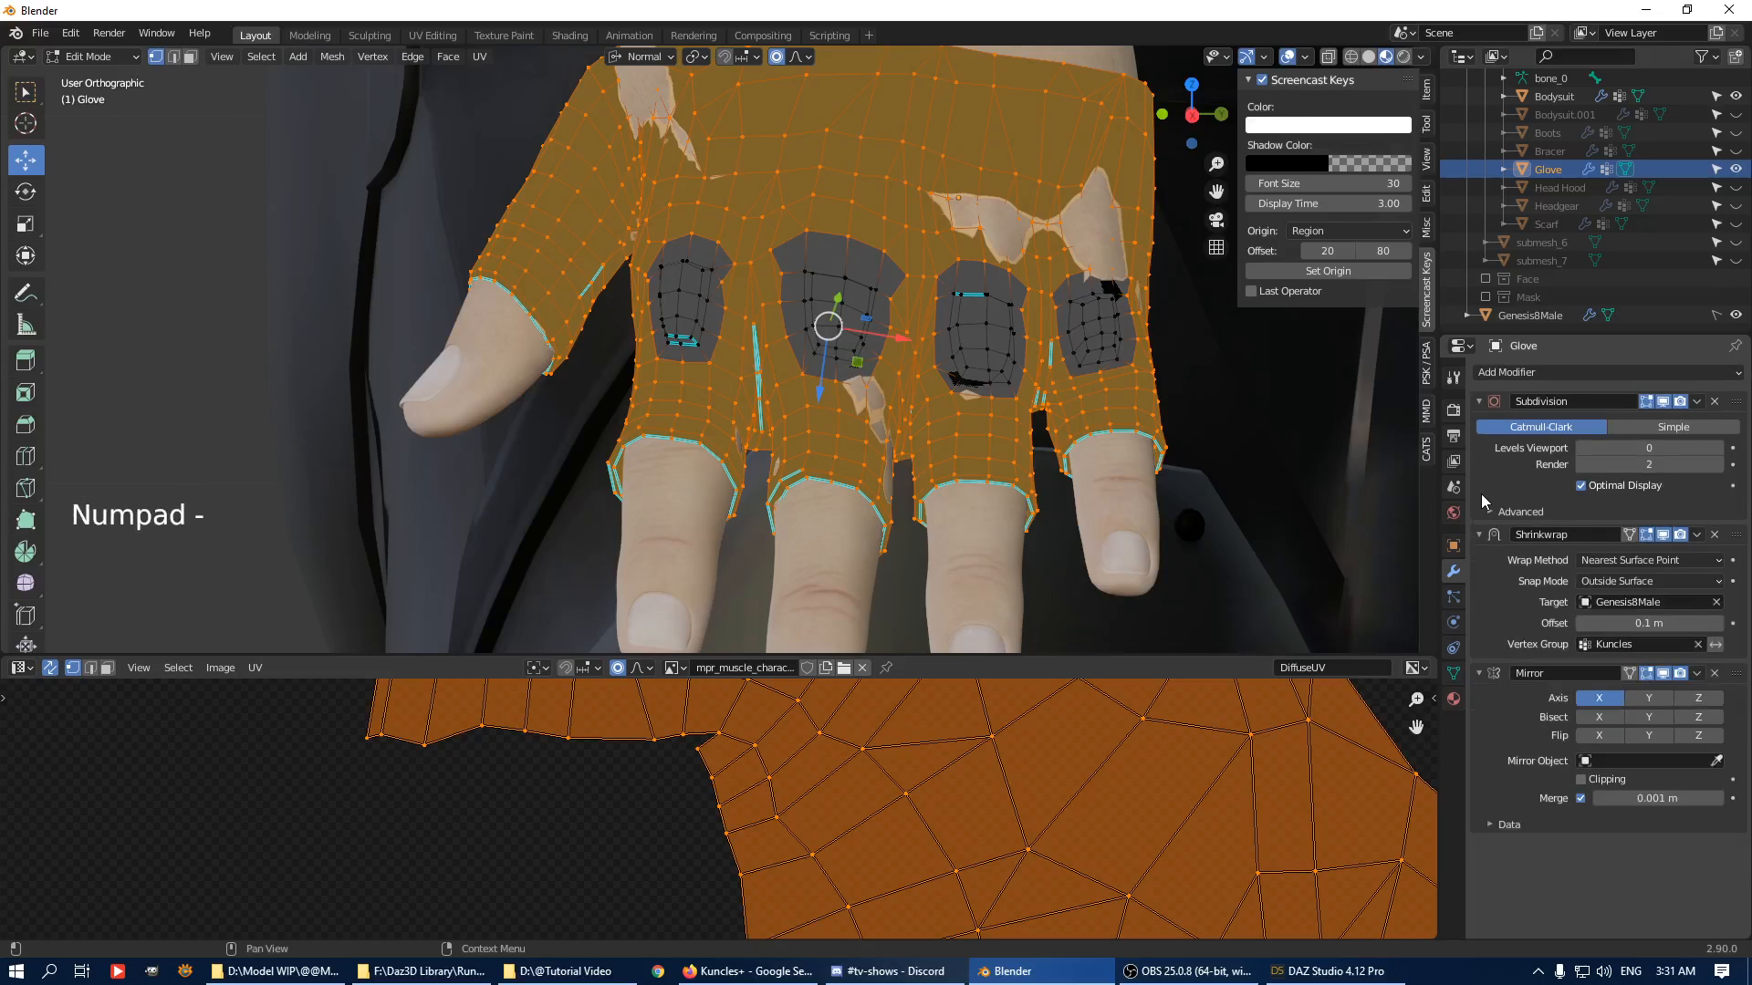
{"action": "key", "text": "KP_Add"}
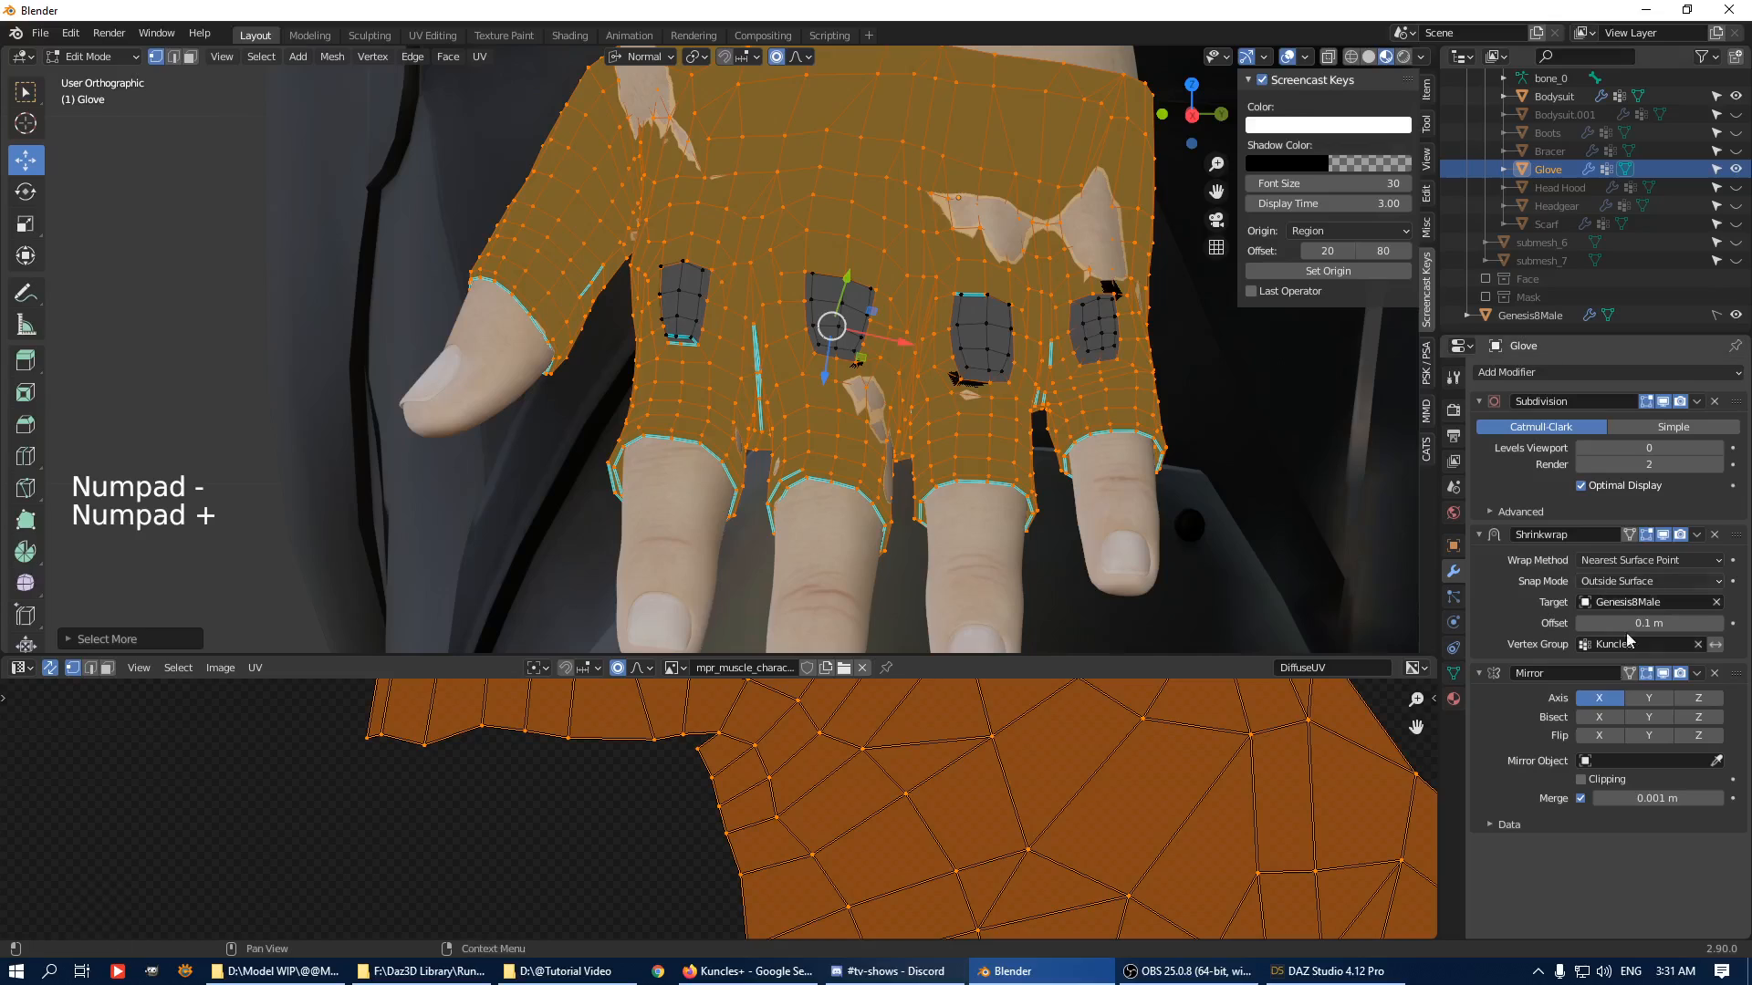
Assign the selected non-knuckle vertices to the Kuncles vertex group, and remove the inverted, once-expanded knuckle selection from it.
{"action": "left_click", "coordinate": [1454, 675]}
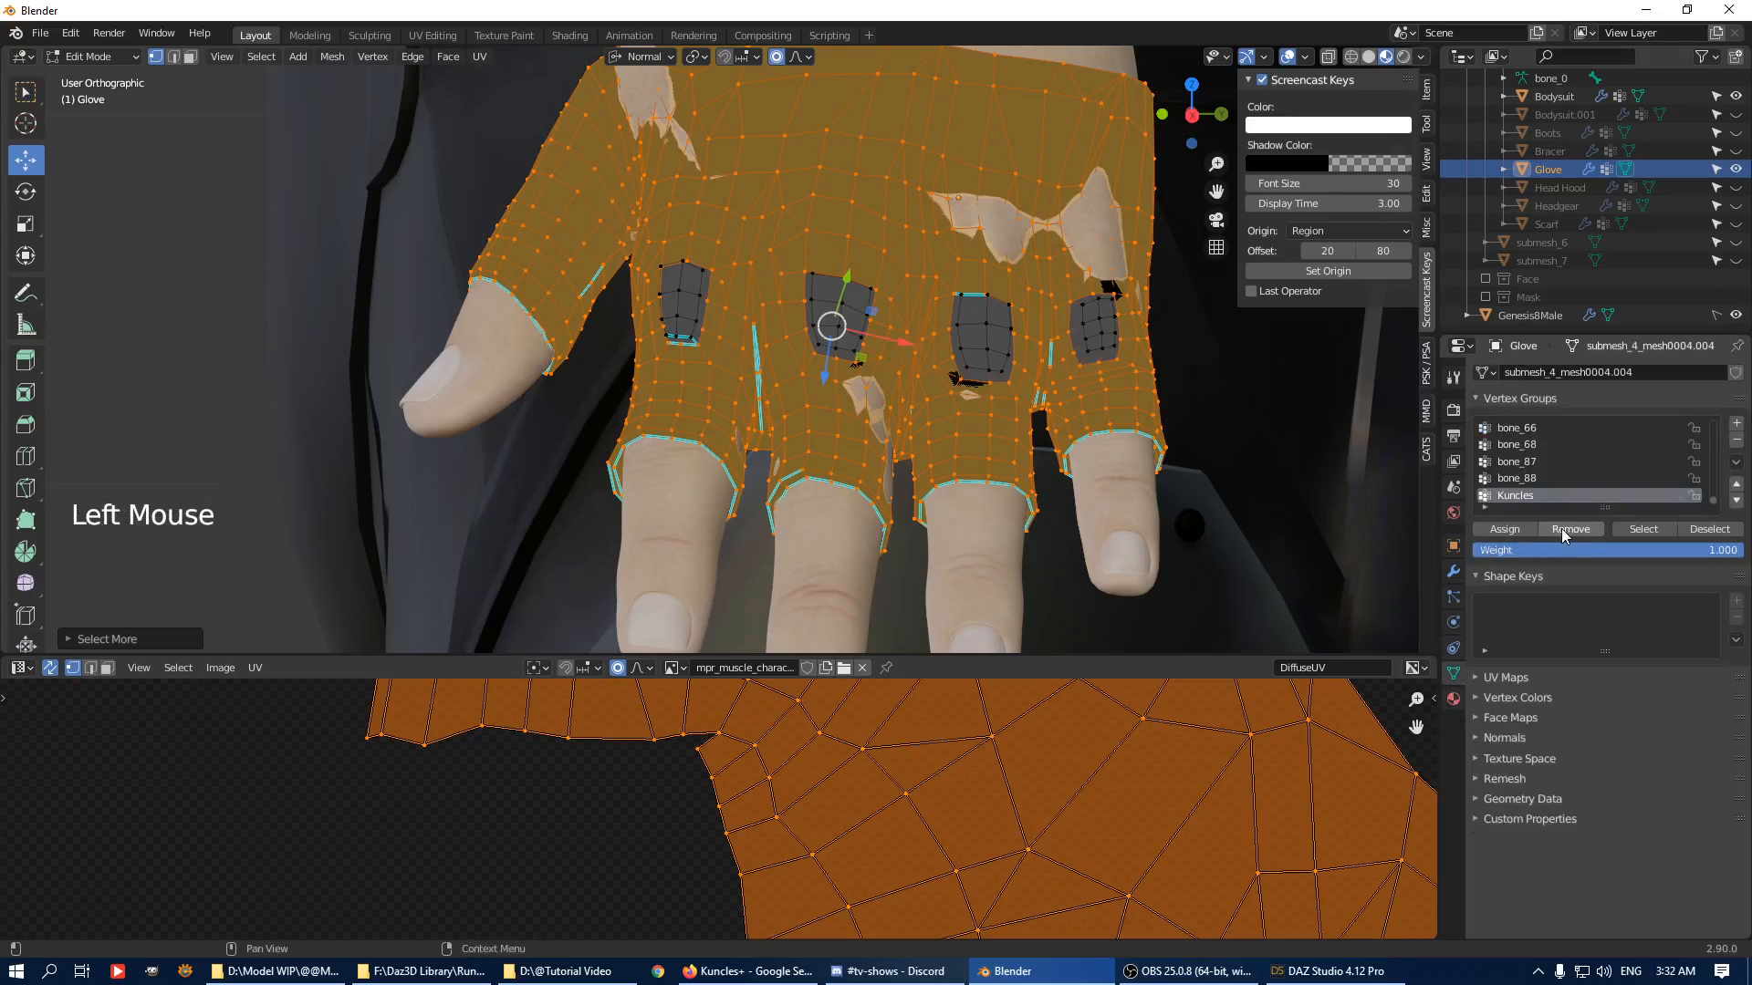
{"action": "left_click", "coordinate": [1505, 529]}
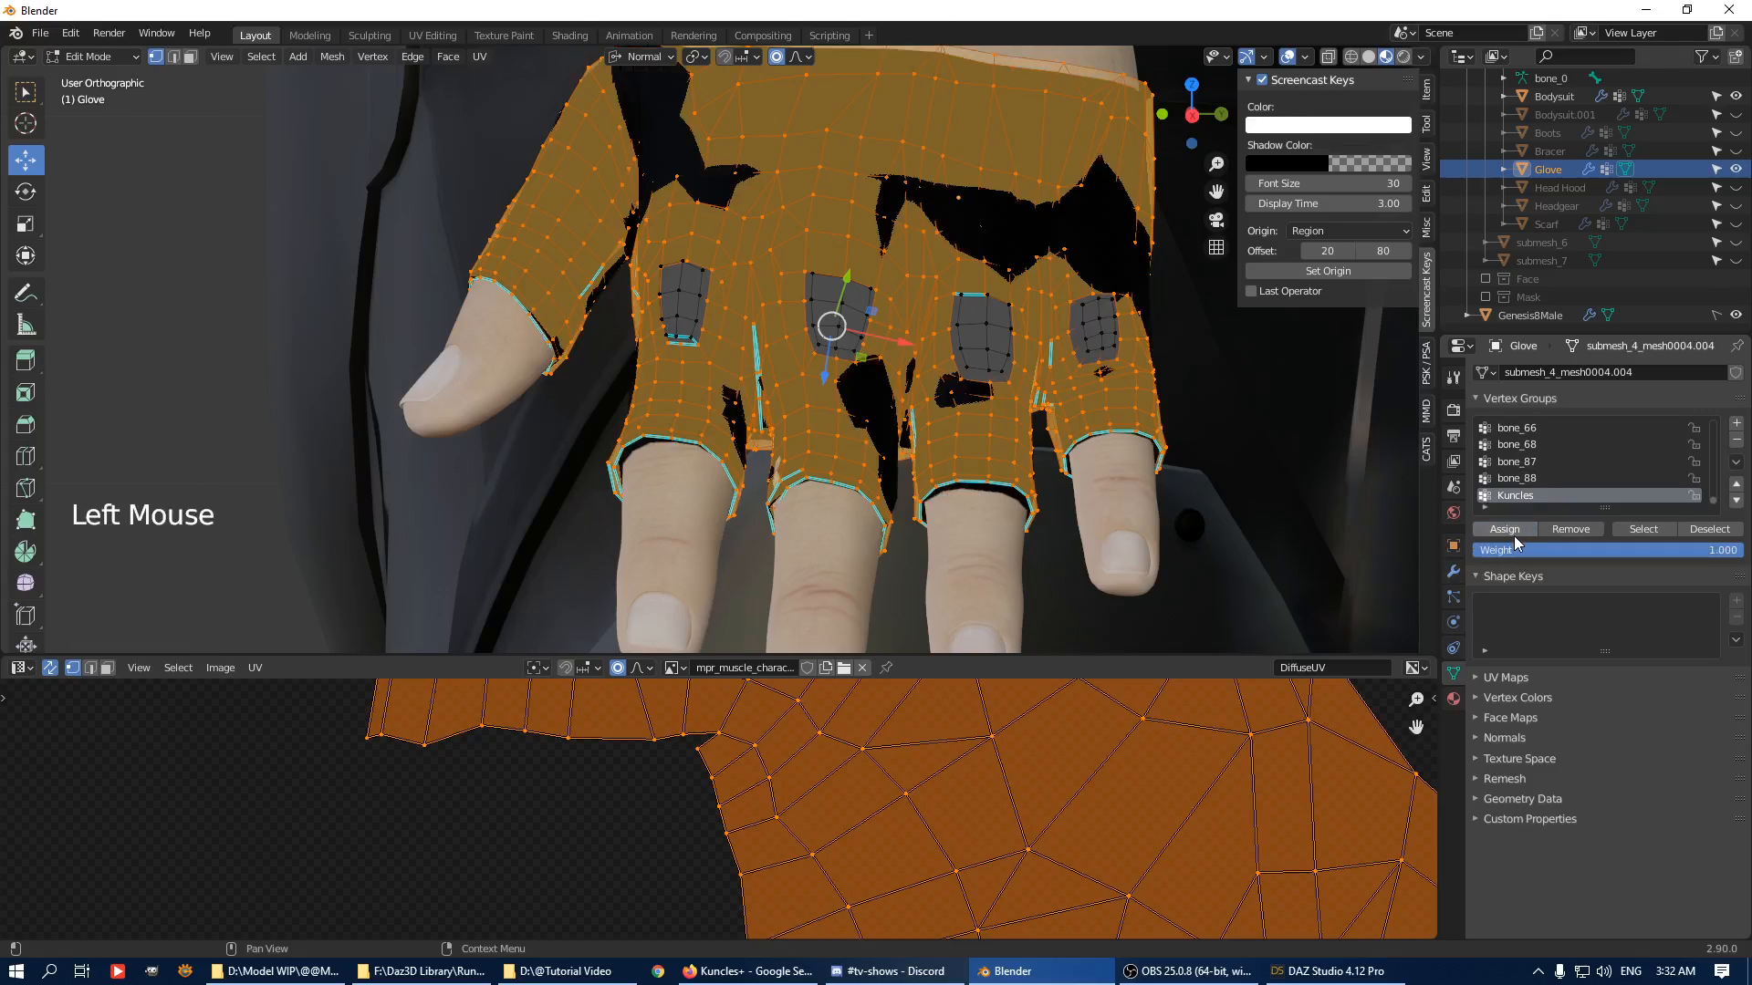
{"action": "key", "text": "ctrl+i"}
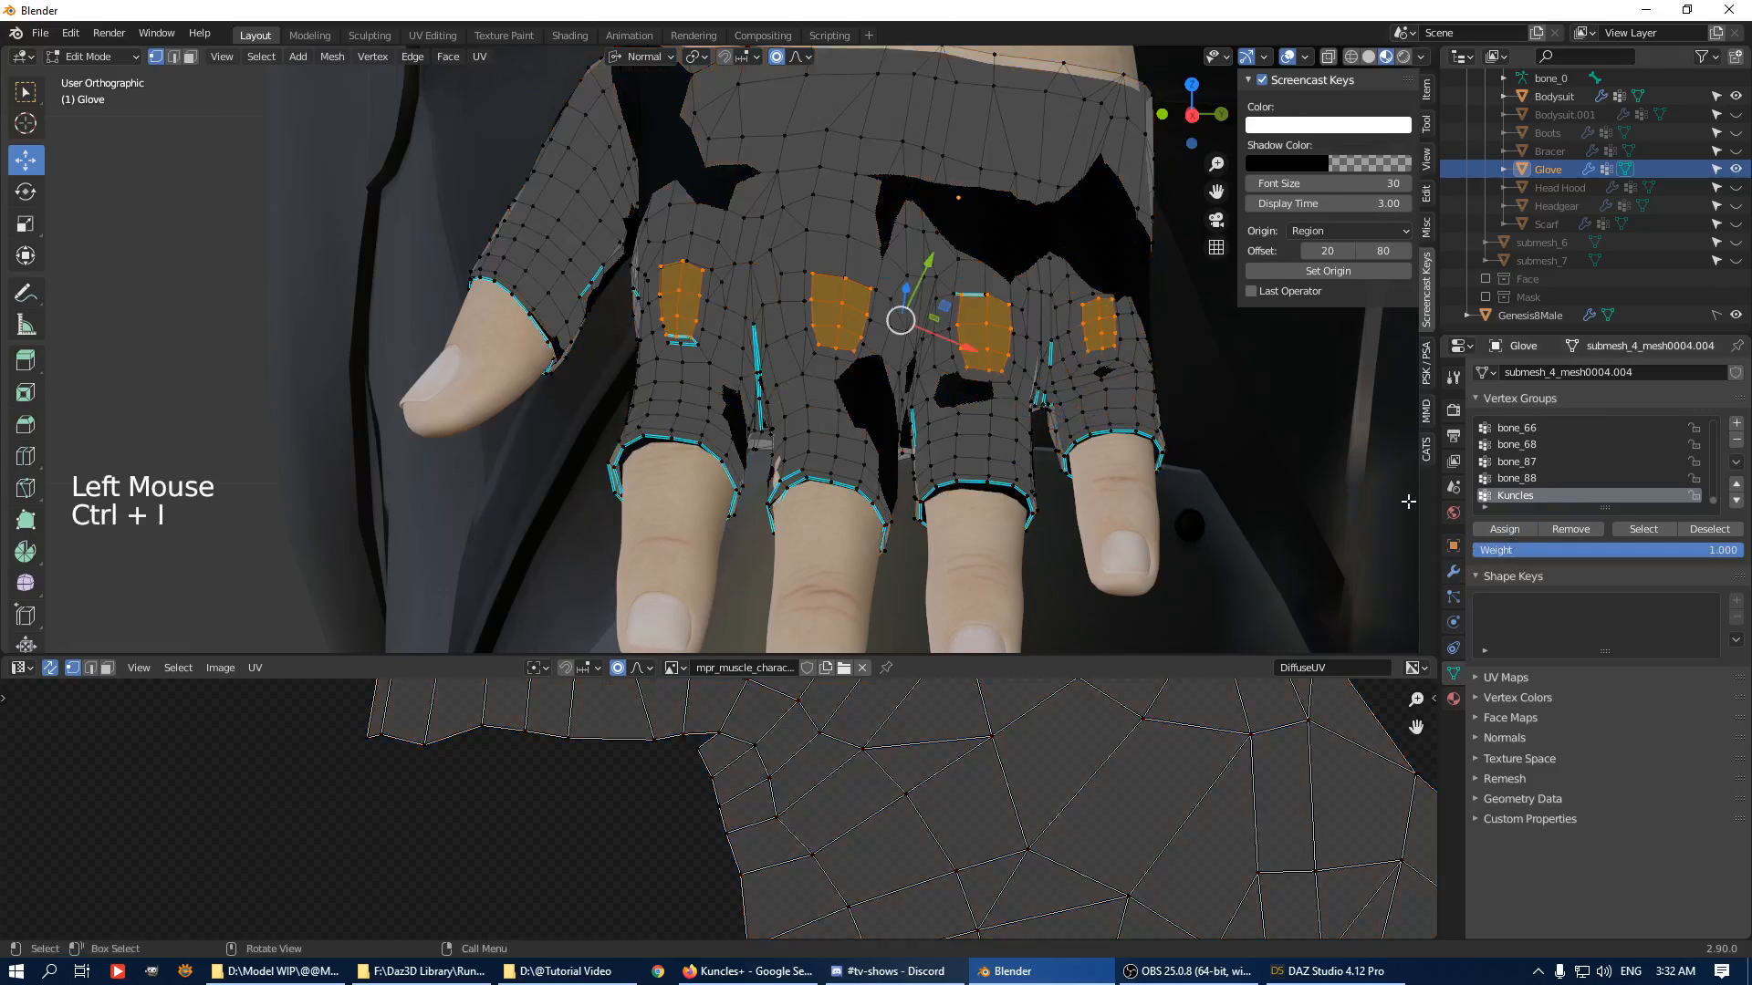
{"action": "key", "text": "ctrl+KP_Add"}
{"action": "left_click", "coordinate": [1570, 530]}
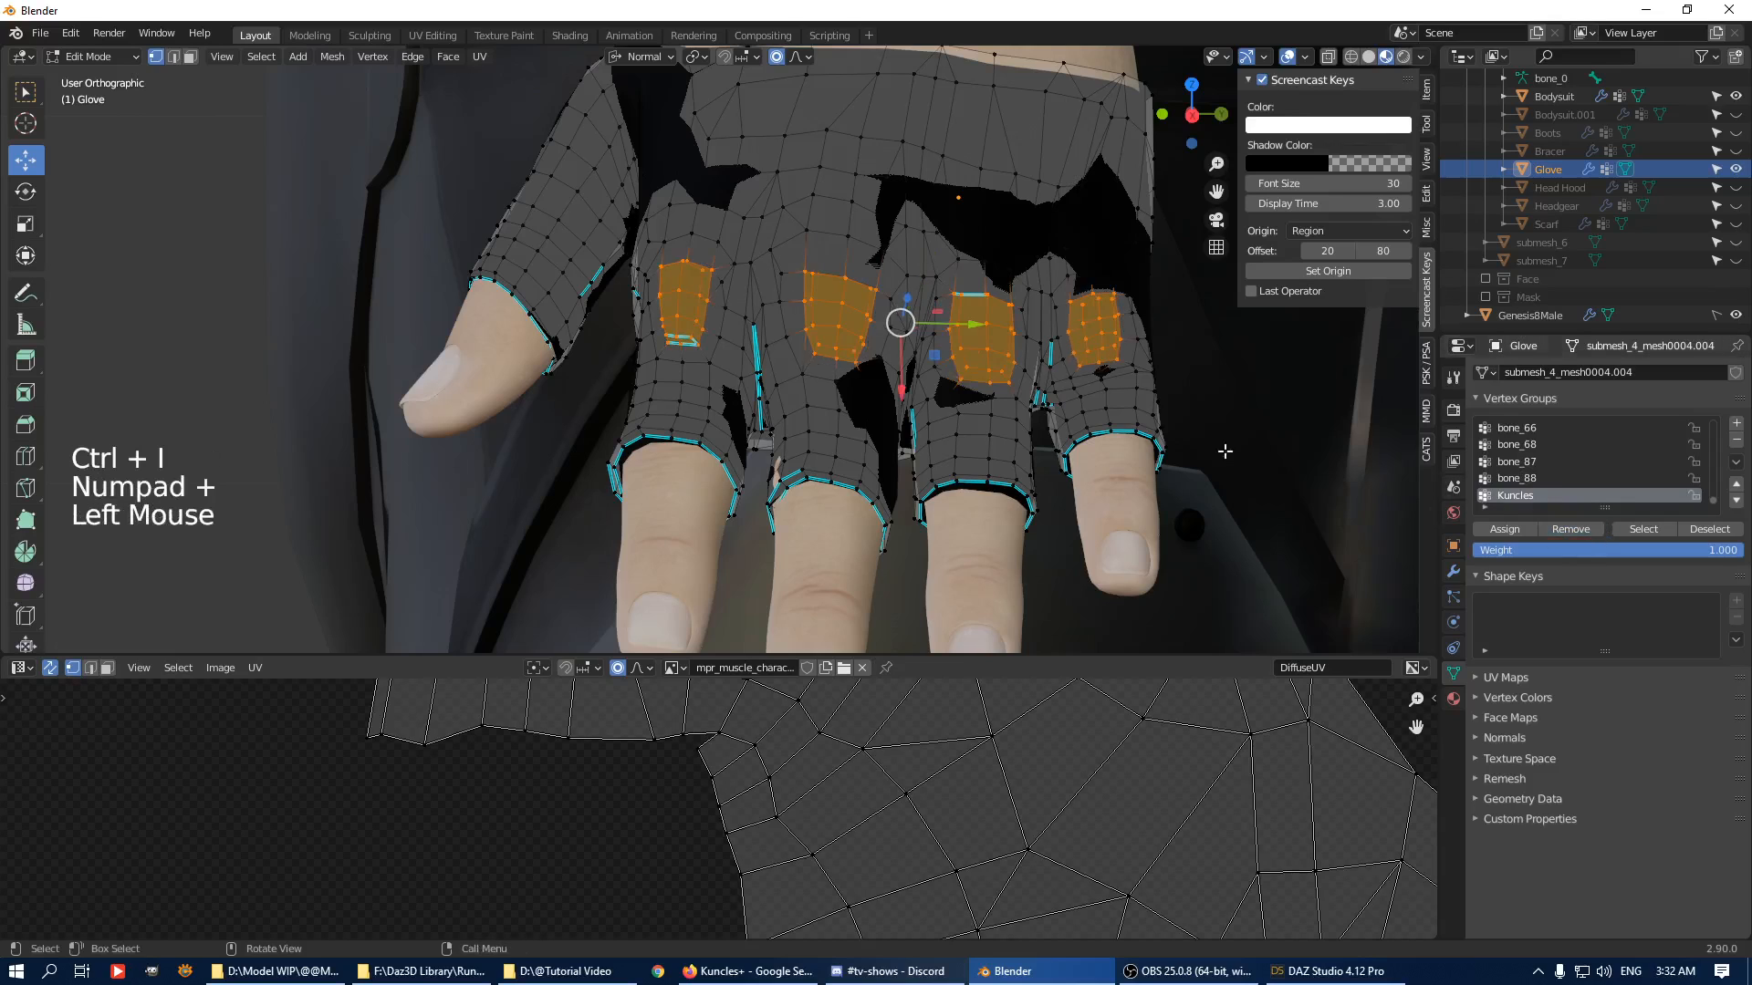
Move the selected knuckle patches of the glove slightly along their normal.
{"action": "middle_click_drag", "start_coordinate": [1223, 450], "coordinate": [964, 286]}
{"action": "key", "text": "Tab"}
{"action": "key", "text": "Tab"}
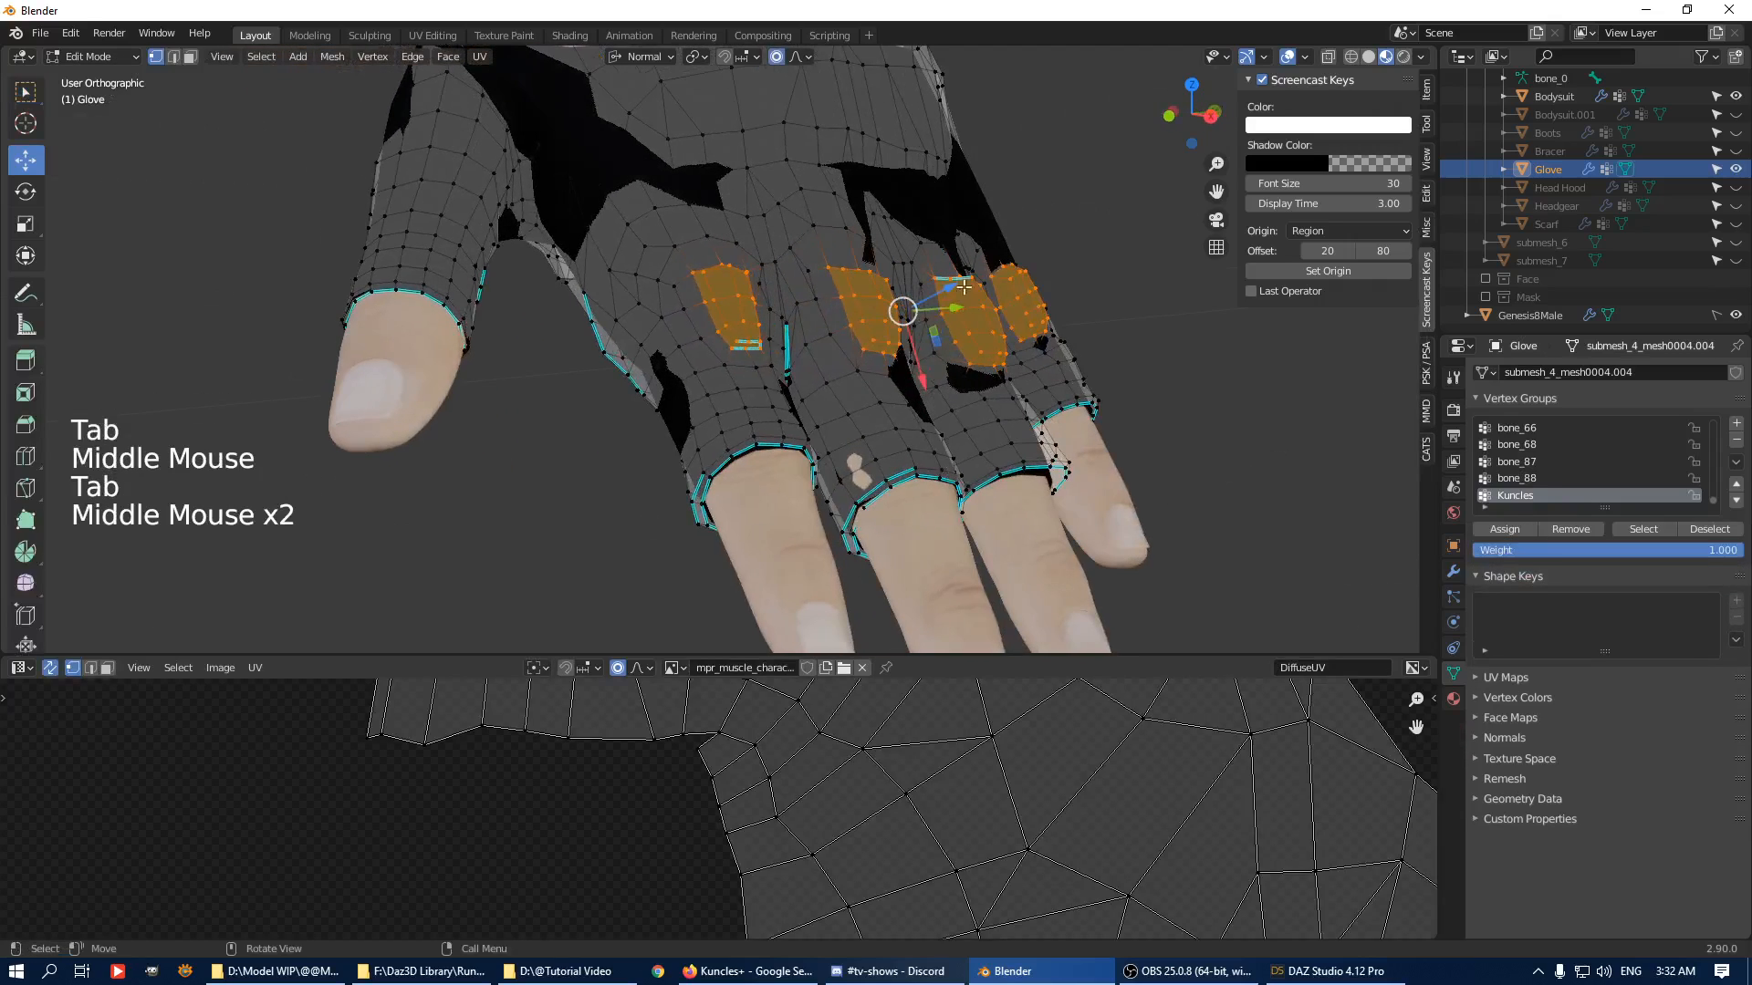
{"action": "left_click_drag", "start_coordinate": [952, 290], "coordinate": [932, 287]}
{"action": "middle_click_drag", "start_coordinate": [899, 308], "coordinate": [888, 356]}
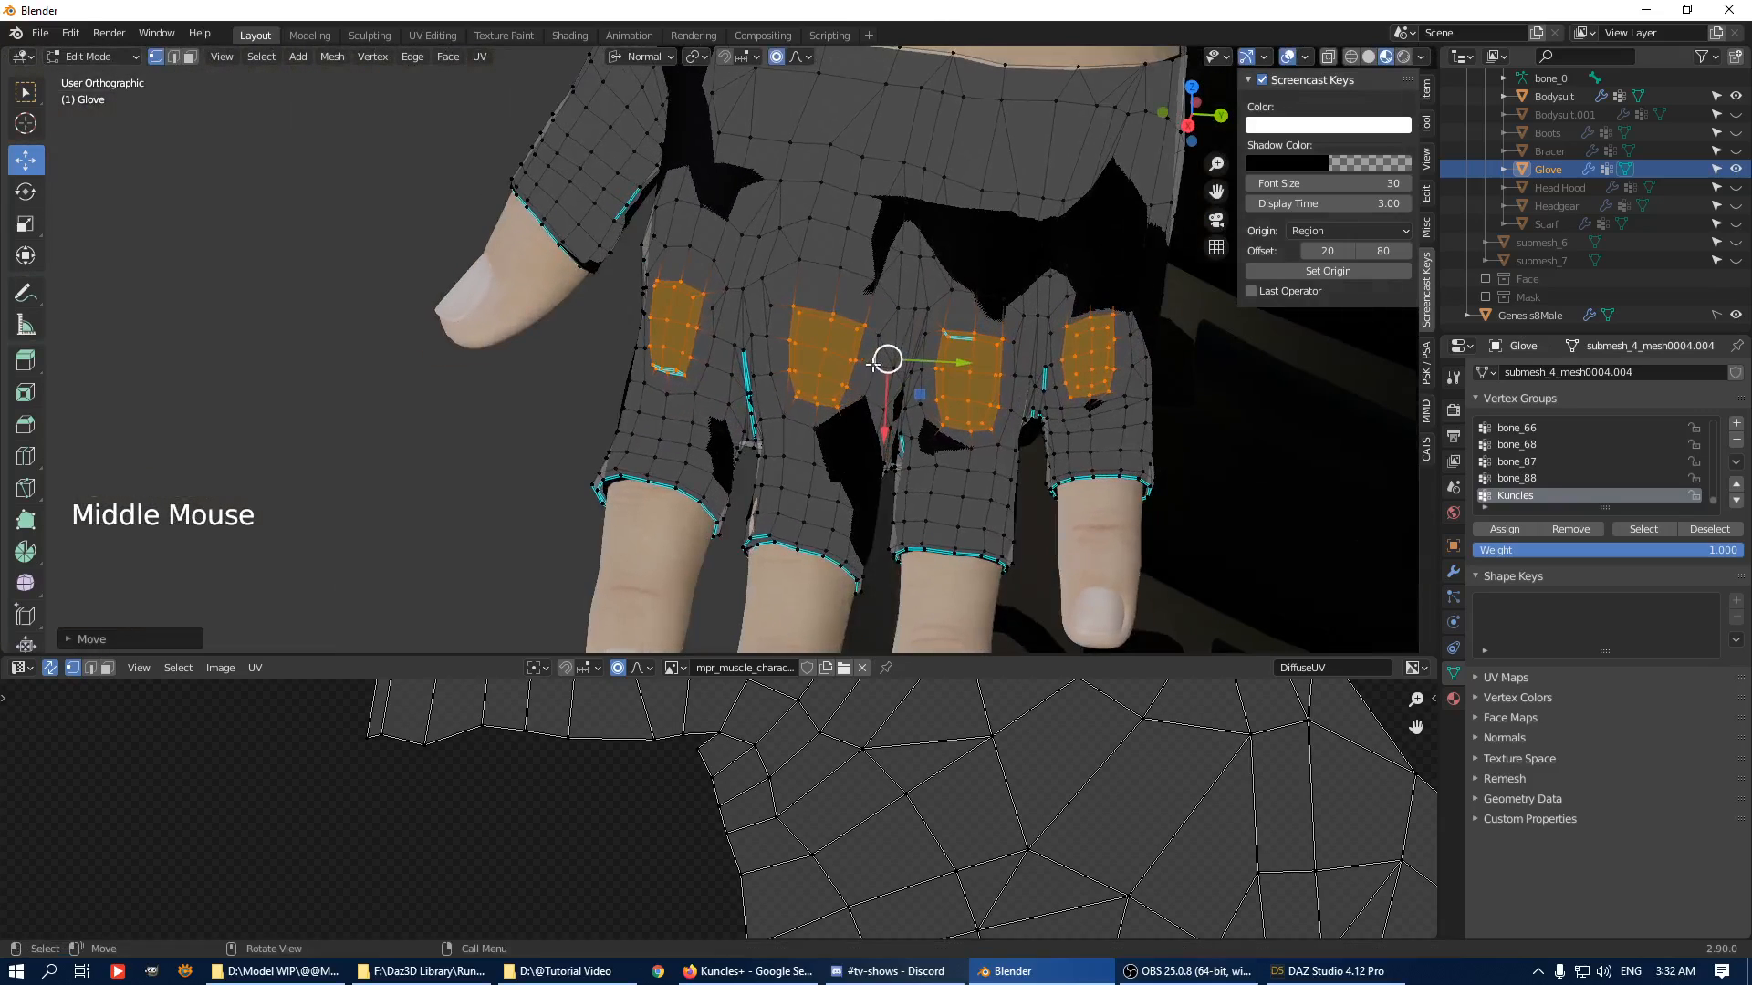
Reposition single glove vertices on the middle and ring finger knuckles and in the gap between those fingers using proportional editing.
{"action": "left_click", "coordinate": [835, 359]}
{"action": "left_click_drag", "start_coordinate": [751, 351], "coordinate": [765, 351]}
{"action": "scroll", "coordinate": [765, 350], "scroll_direction": "down", "scroll_amount": 5}
{"action": "middle_click_drag", "start_coordinate": [977, 369], "coordinate": [927, 369]}
{"action": "left_click", "coordinate": [929, 369]}
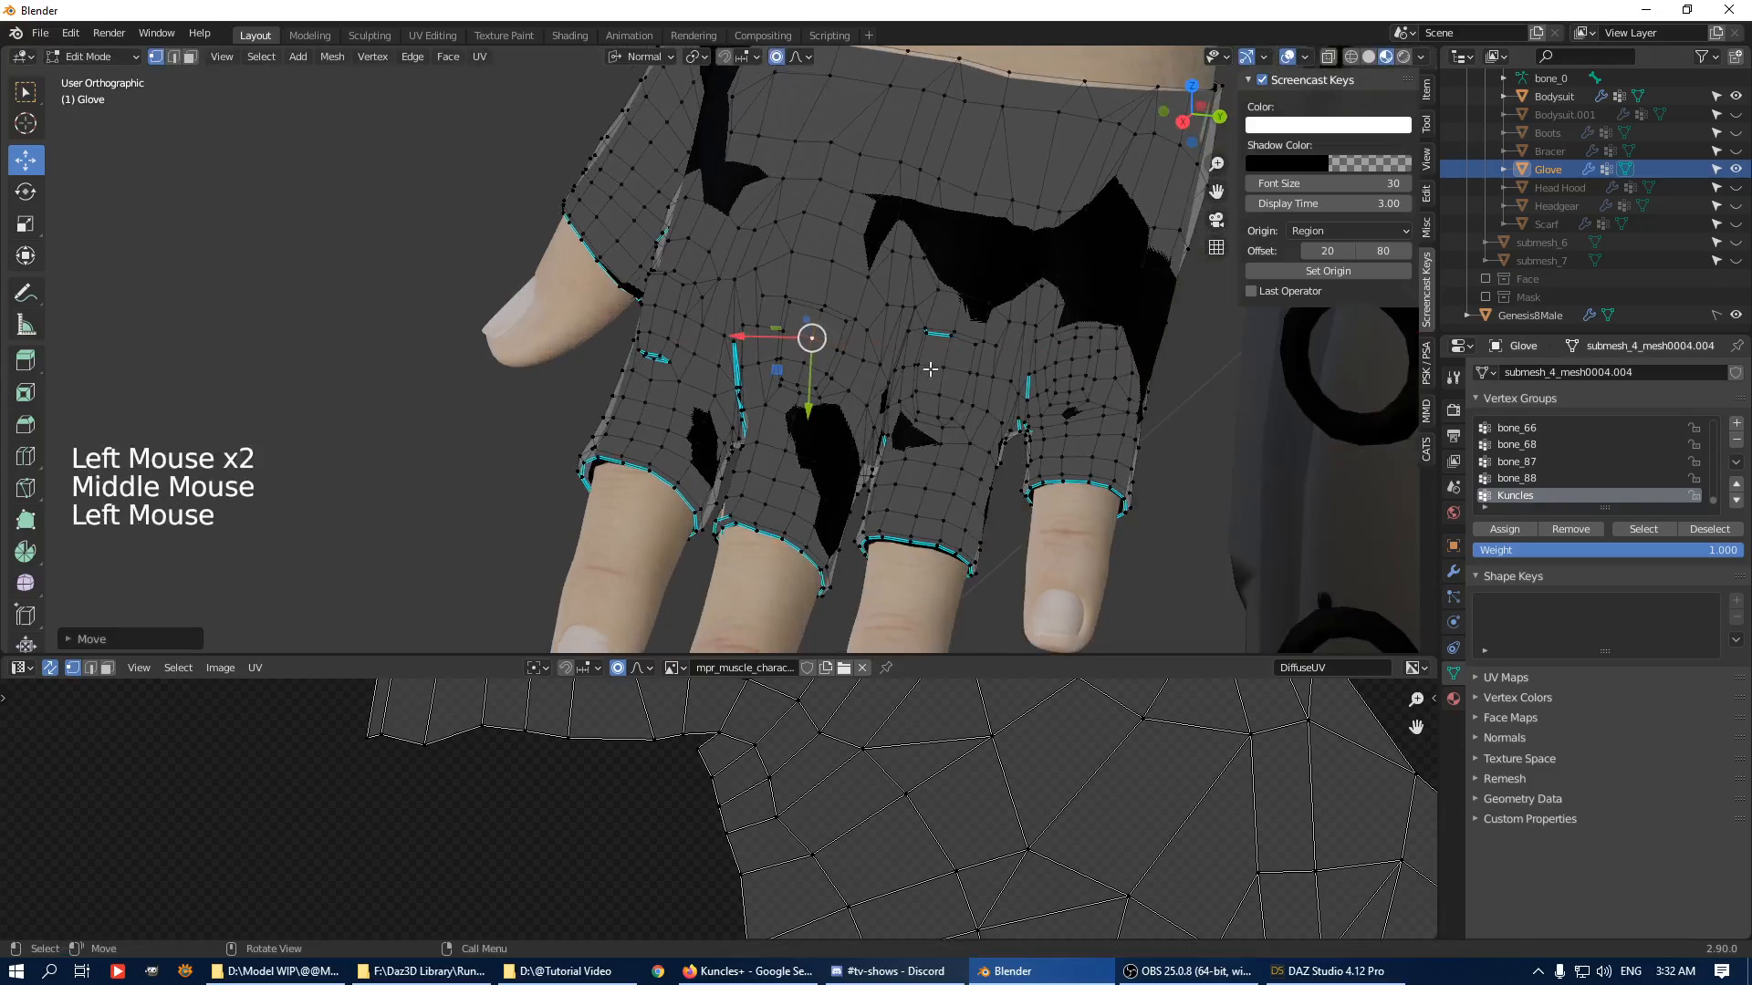
{"action": "left_click", "coordinate": [943, 367]}
{"action": "left_click_drag", "start_coordinate": [892, 364], "coordinate": [898, 366]}
{"action": "middle_click_drag", "start_coordinate": [897, 366], "coordinate": [912, 482]}
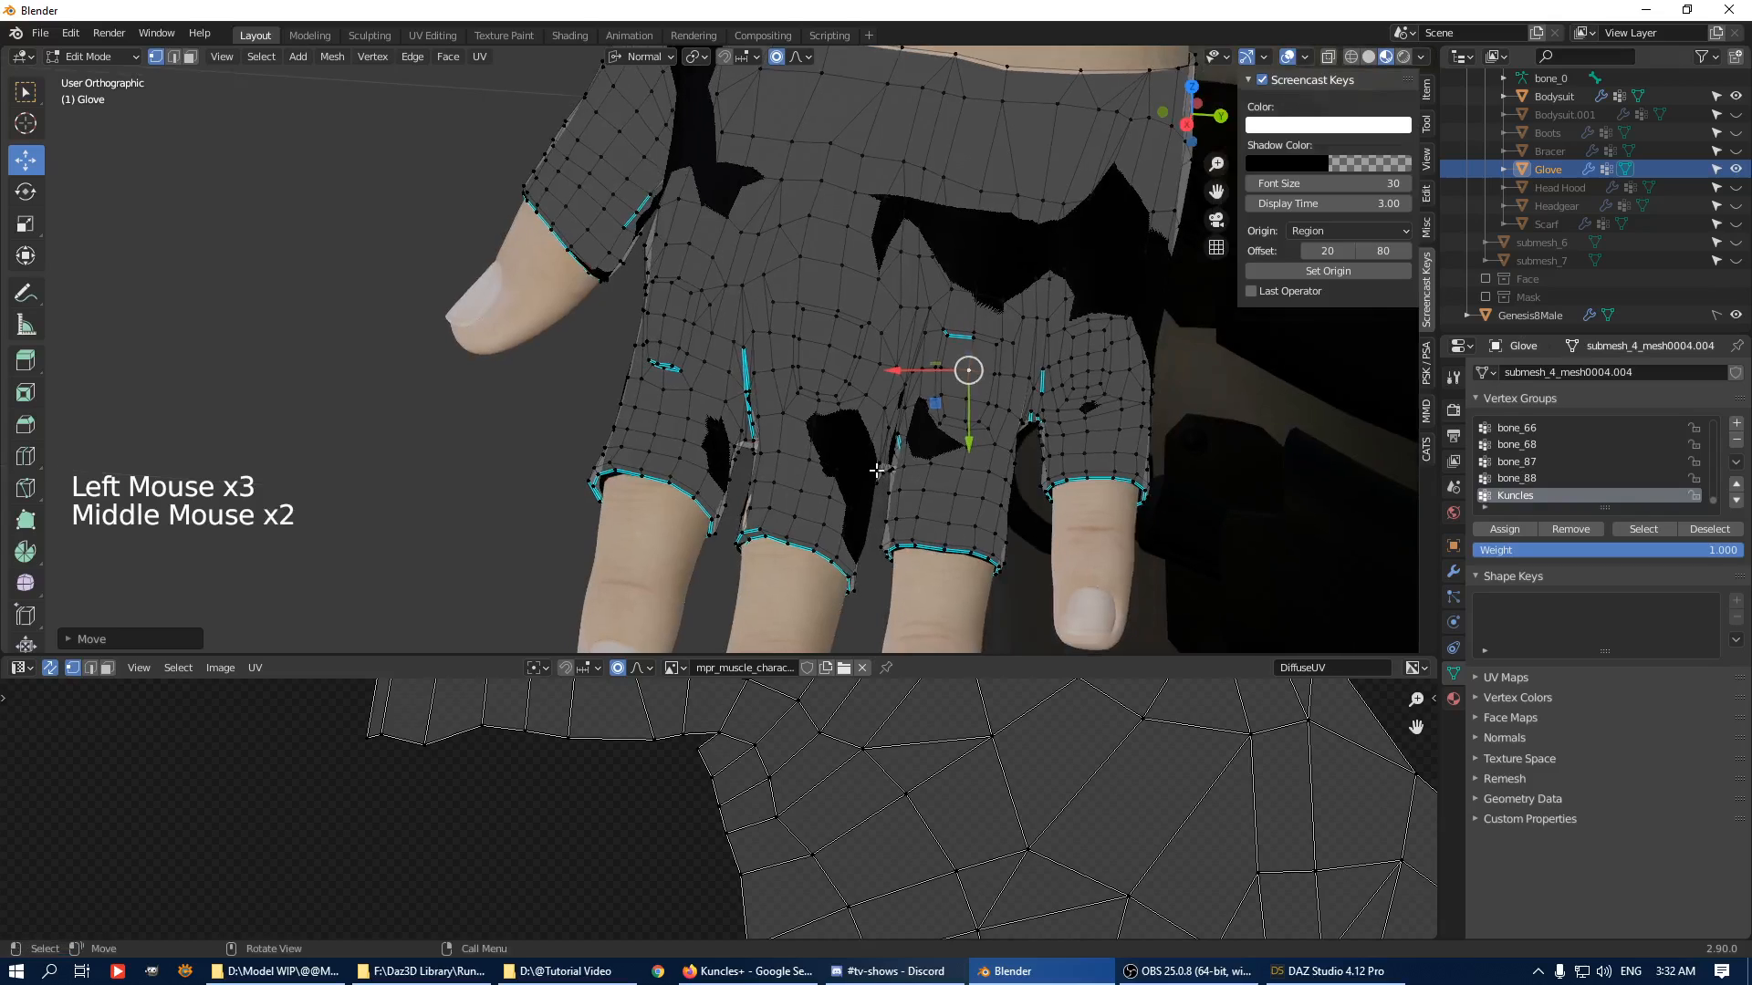
{"action": "left_click", "coordinate": [881, 472]}
{"action": "left_click_drag", "start_coordinate": [935, 517], "coordinate": [884, 473]}
Select a vertex in the gap between the middle and ring fingers, expand the selection three times and smooth the vertices.
{"action": "key", "text": "KP_Decimal"}
{"action": "middle_click_drag", "start_coordinate": [884, 473], "coordinate": [843, 399]}
{"action": "scroll", "coordinate": [843, 400], "scroll_direction": "up", "scroll_amount": 4}
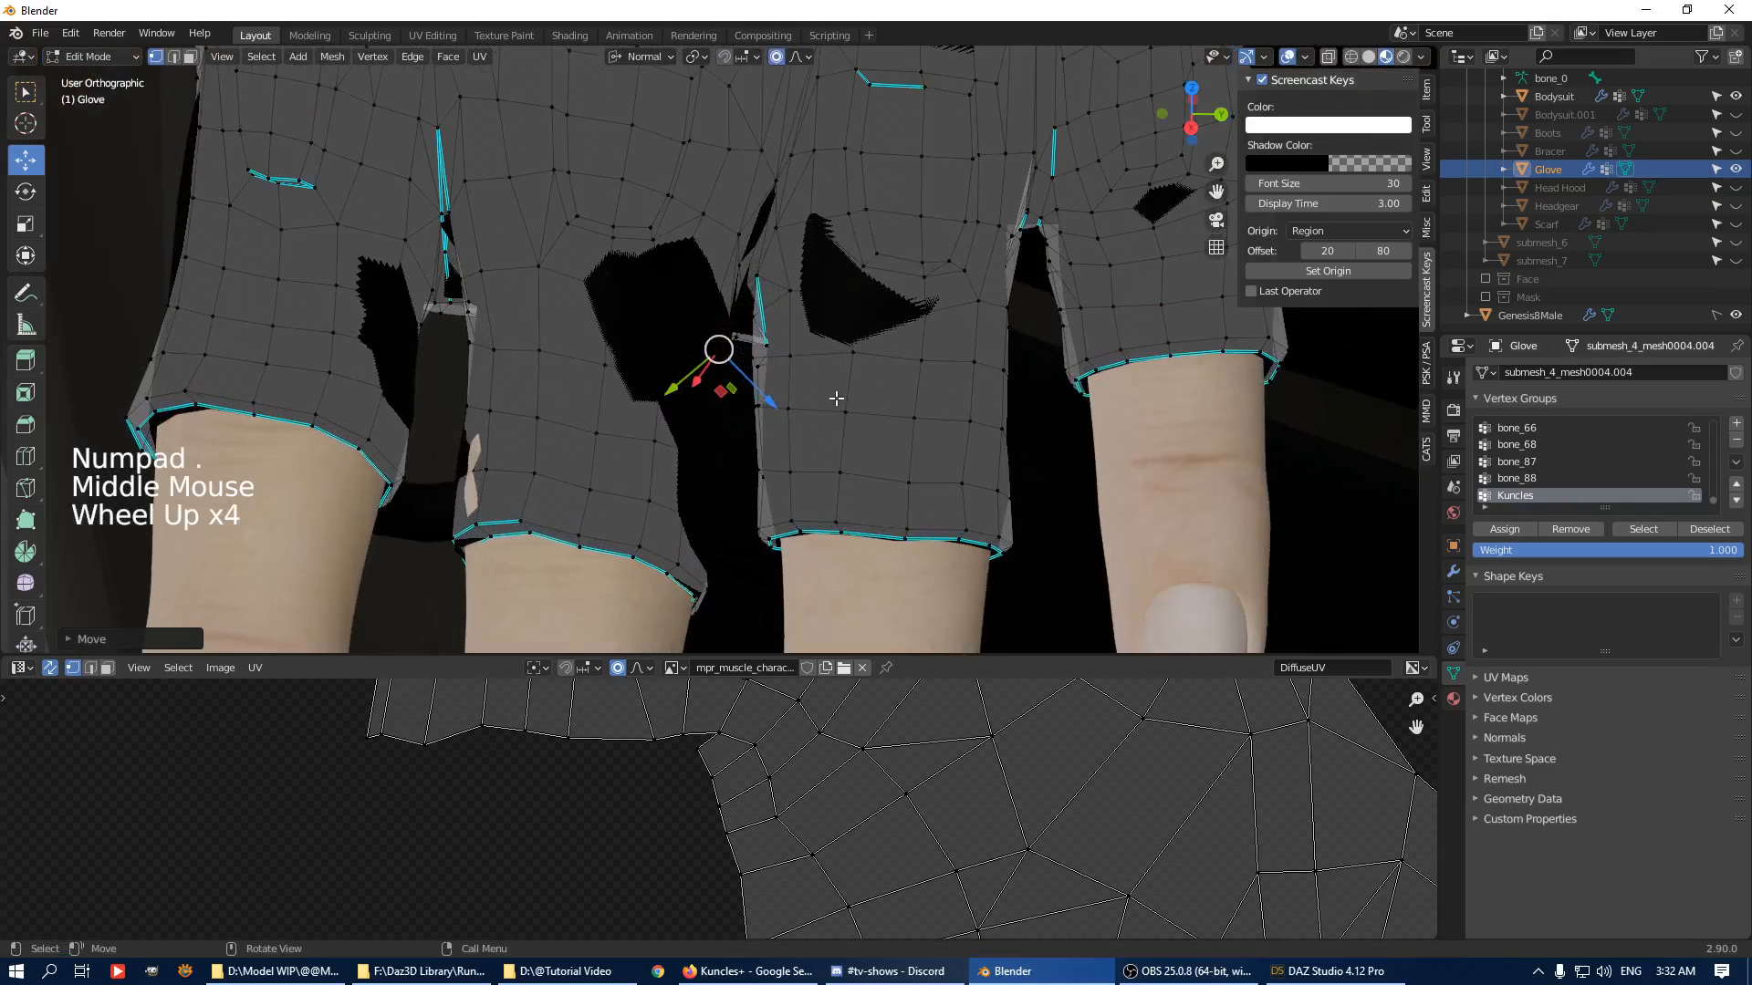
{"action": "scroll", "coordinate": [839, 394], "scroll_direction": "up", "scroll_amount": 1}
{"action": "left_click", "coordinate": [743, 340]}
{"action": "middle_click_drag", "start_coordinate": [743, 340], "coordinate": [858, 364]}
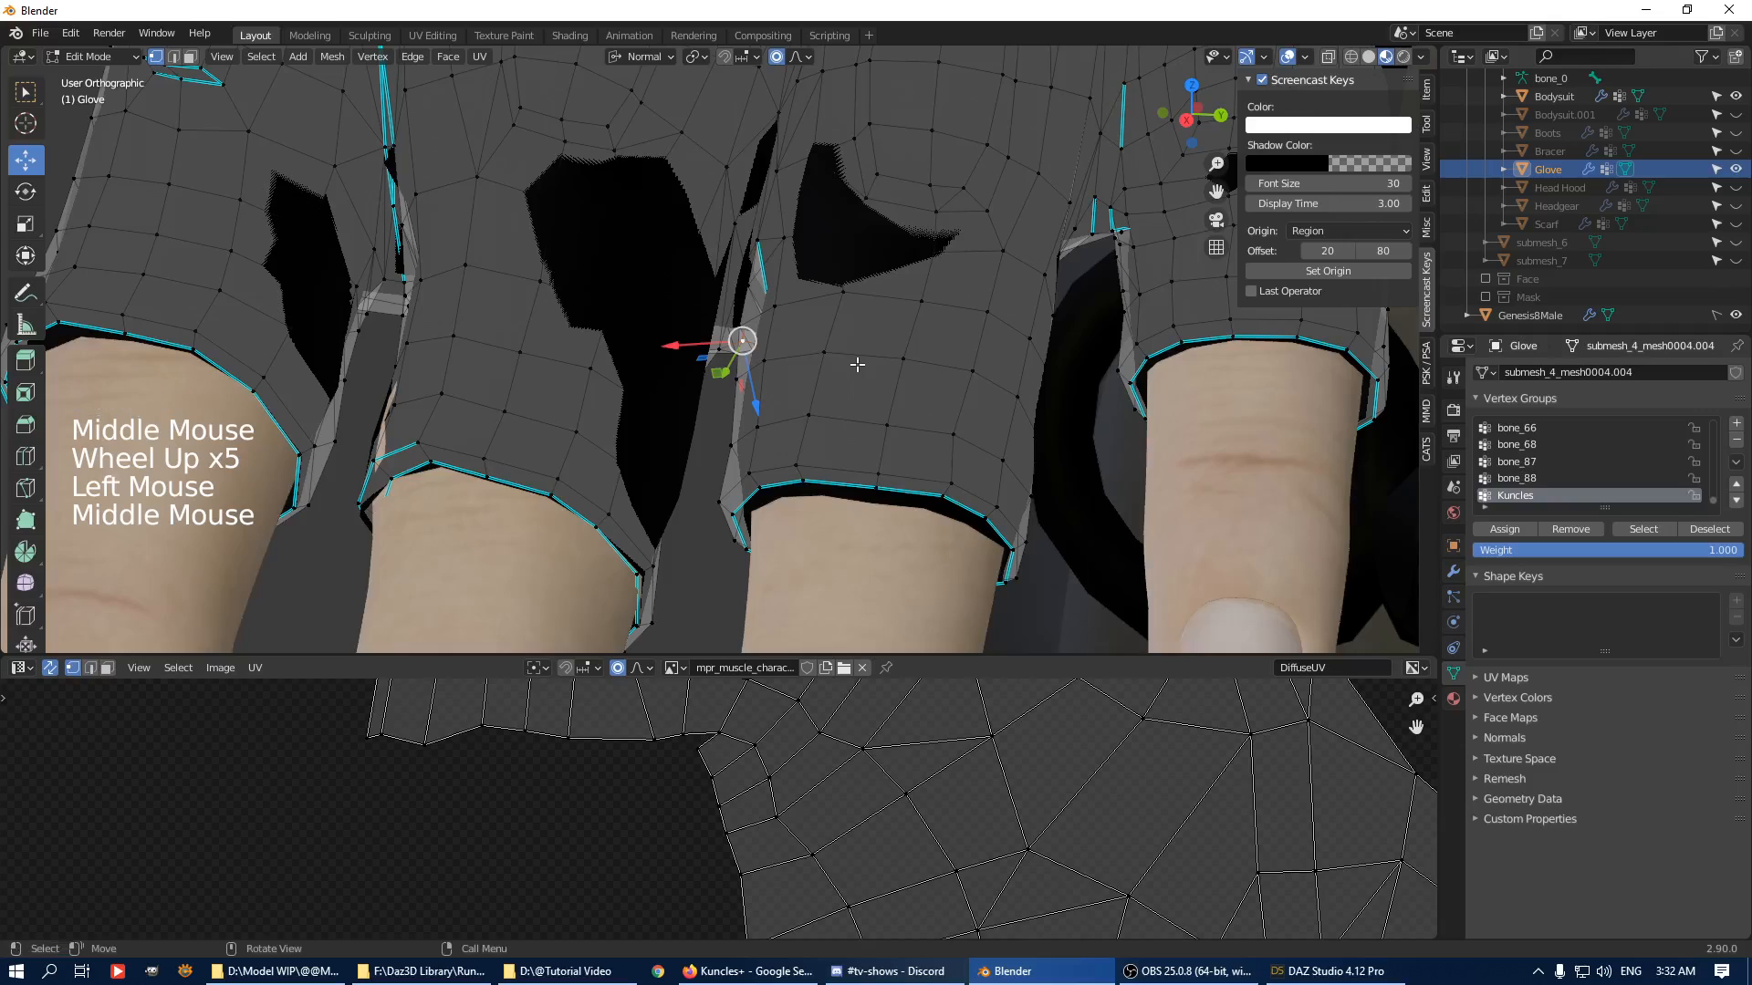
{"action": "key", "text": "KP_Add"}
{"action": "key", "text": "KP_Add"}
{"action": "key", "text": "KP_Add"}
{"action": "scroll", "coordinate": [857, 365], "scroll_direction": "down", "scroll_amount": 3}
{"action": "key", "text": "q"}
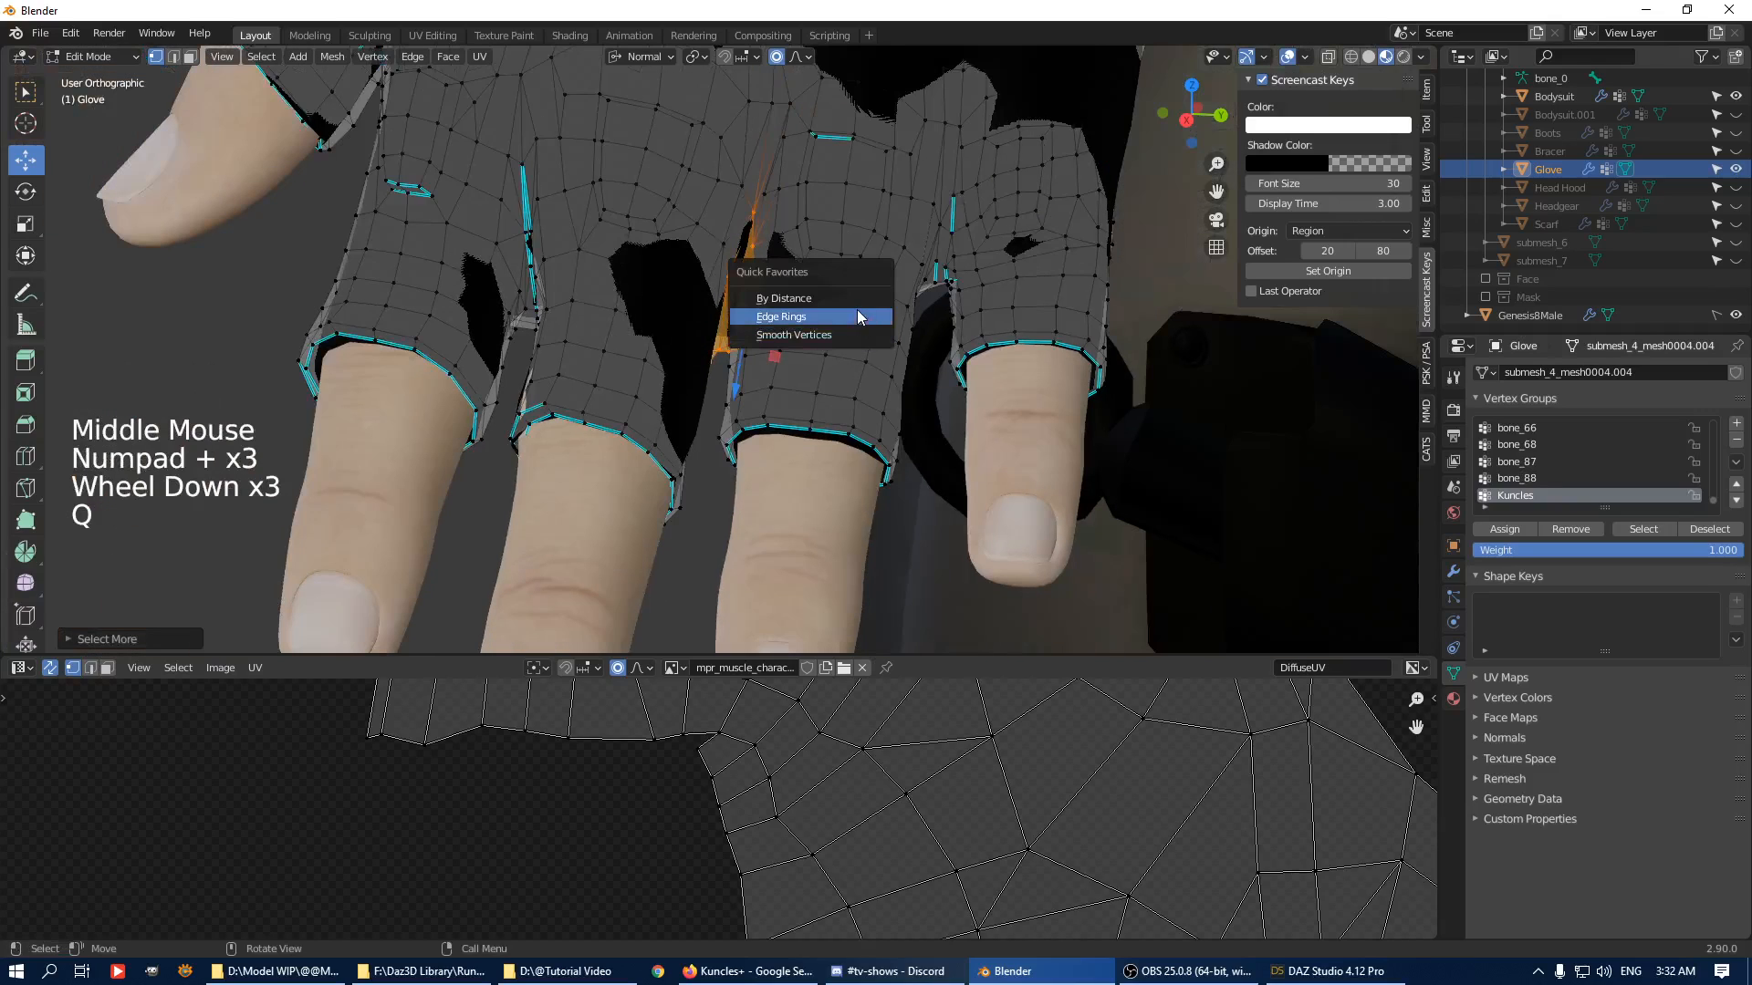
{"action": "key", "text": "q"}
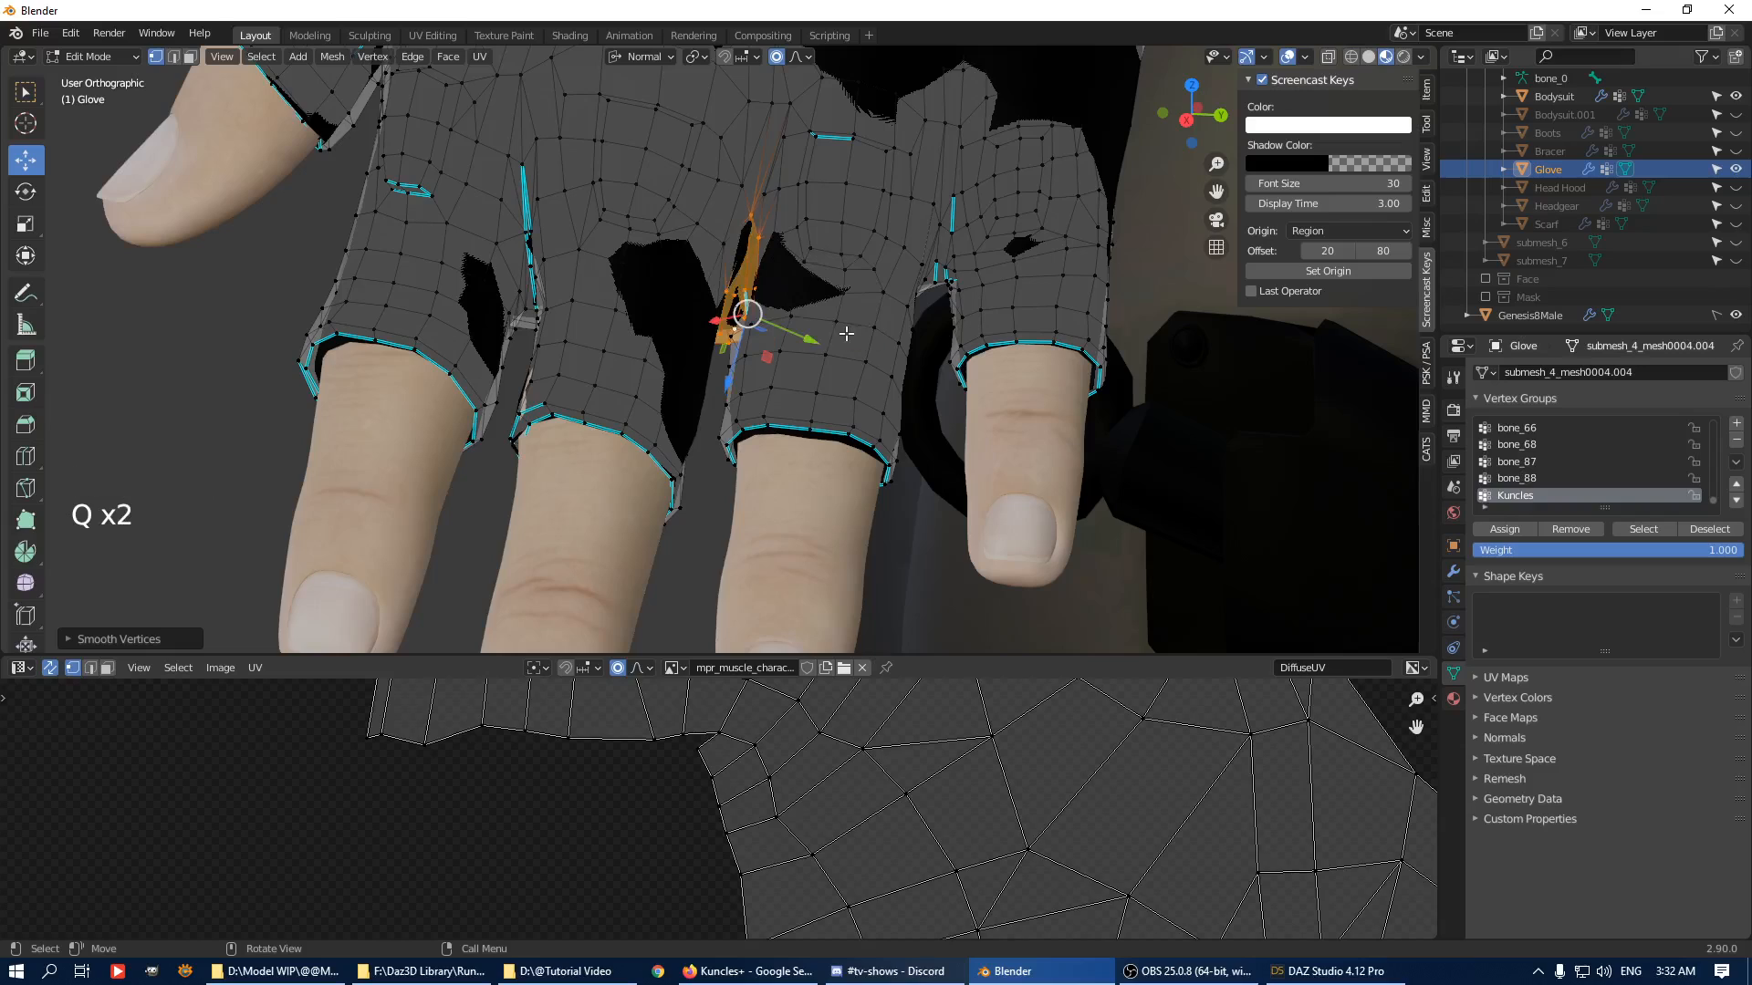
Smooth the glove vertices between the ring and little fingers, expanding the selection three times from one gap vertex.
{"action": "middle_click_drag", "start_coordinate": [847, 334], "coordinate": [894, 353]}
{"action": "left_click", "coordinate": [978, 362]}
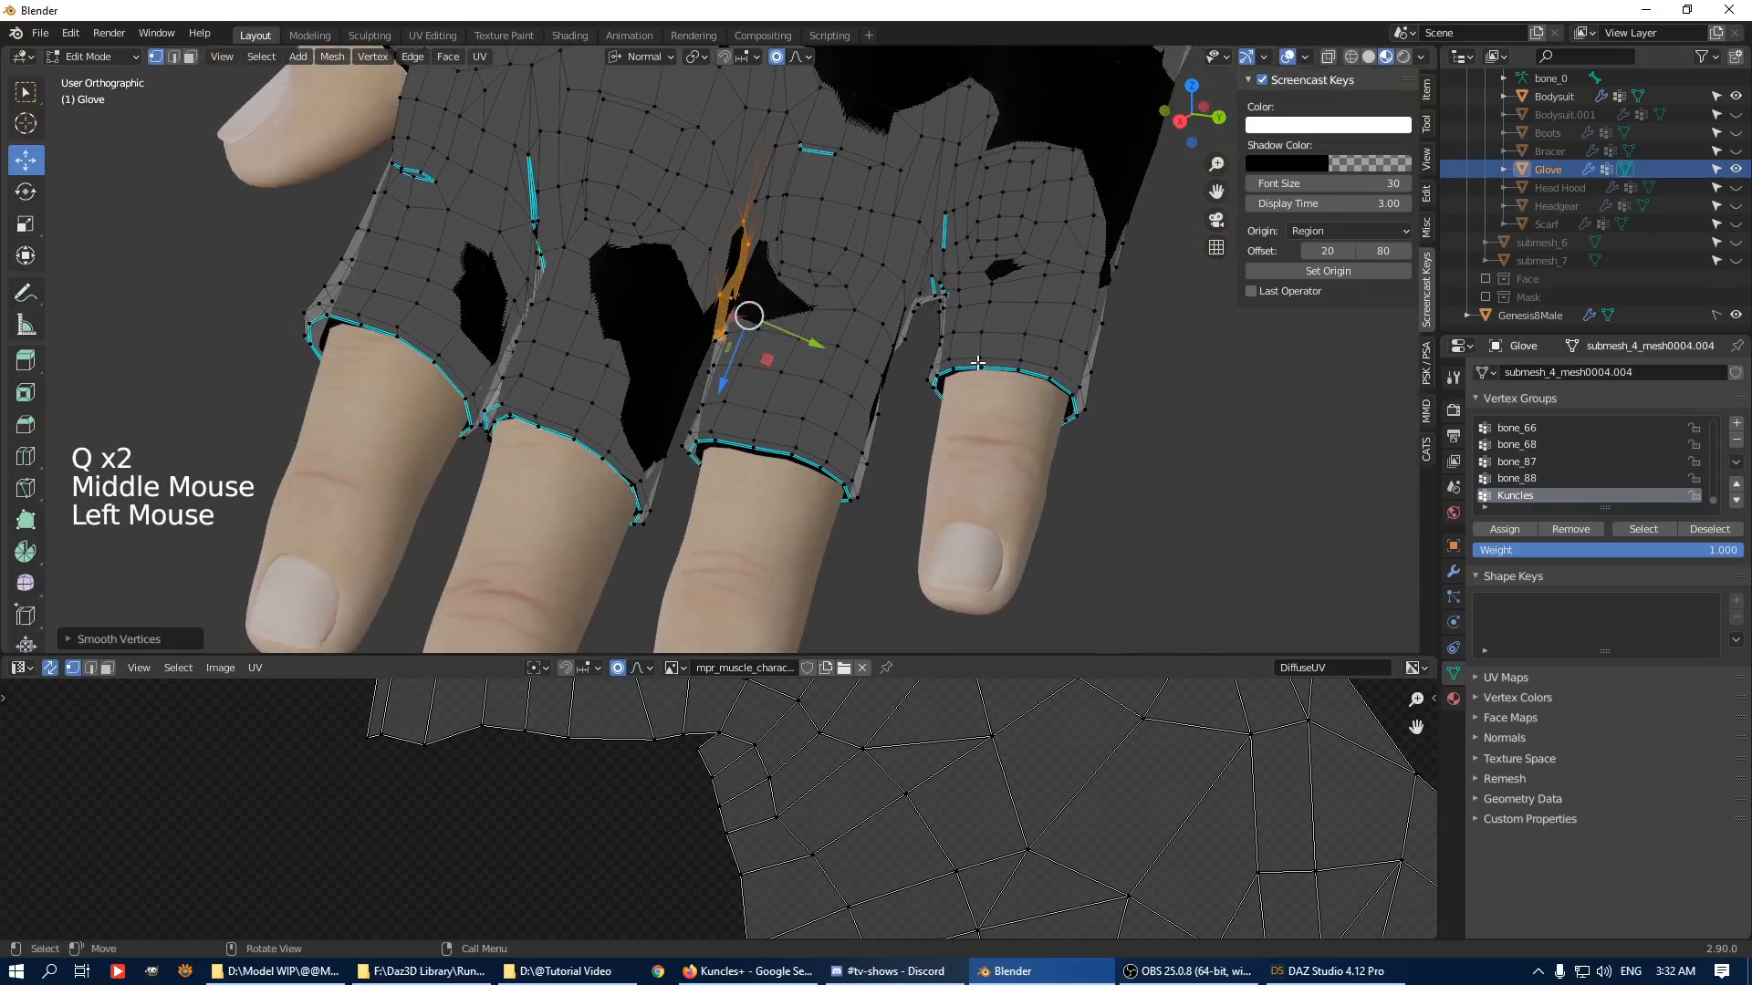
{"action": "left_click", "coordinate": [935, 294]}
{"action": "key", "text": "ctrl+KP_Add"}
{"action": "key", "text": "ctrl+KP_Add"}
{"action": "key", "text": "ctrl+KP_Add"}
{"action": "key", "text": "q"}
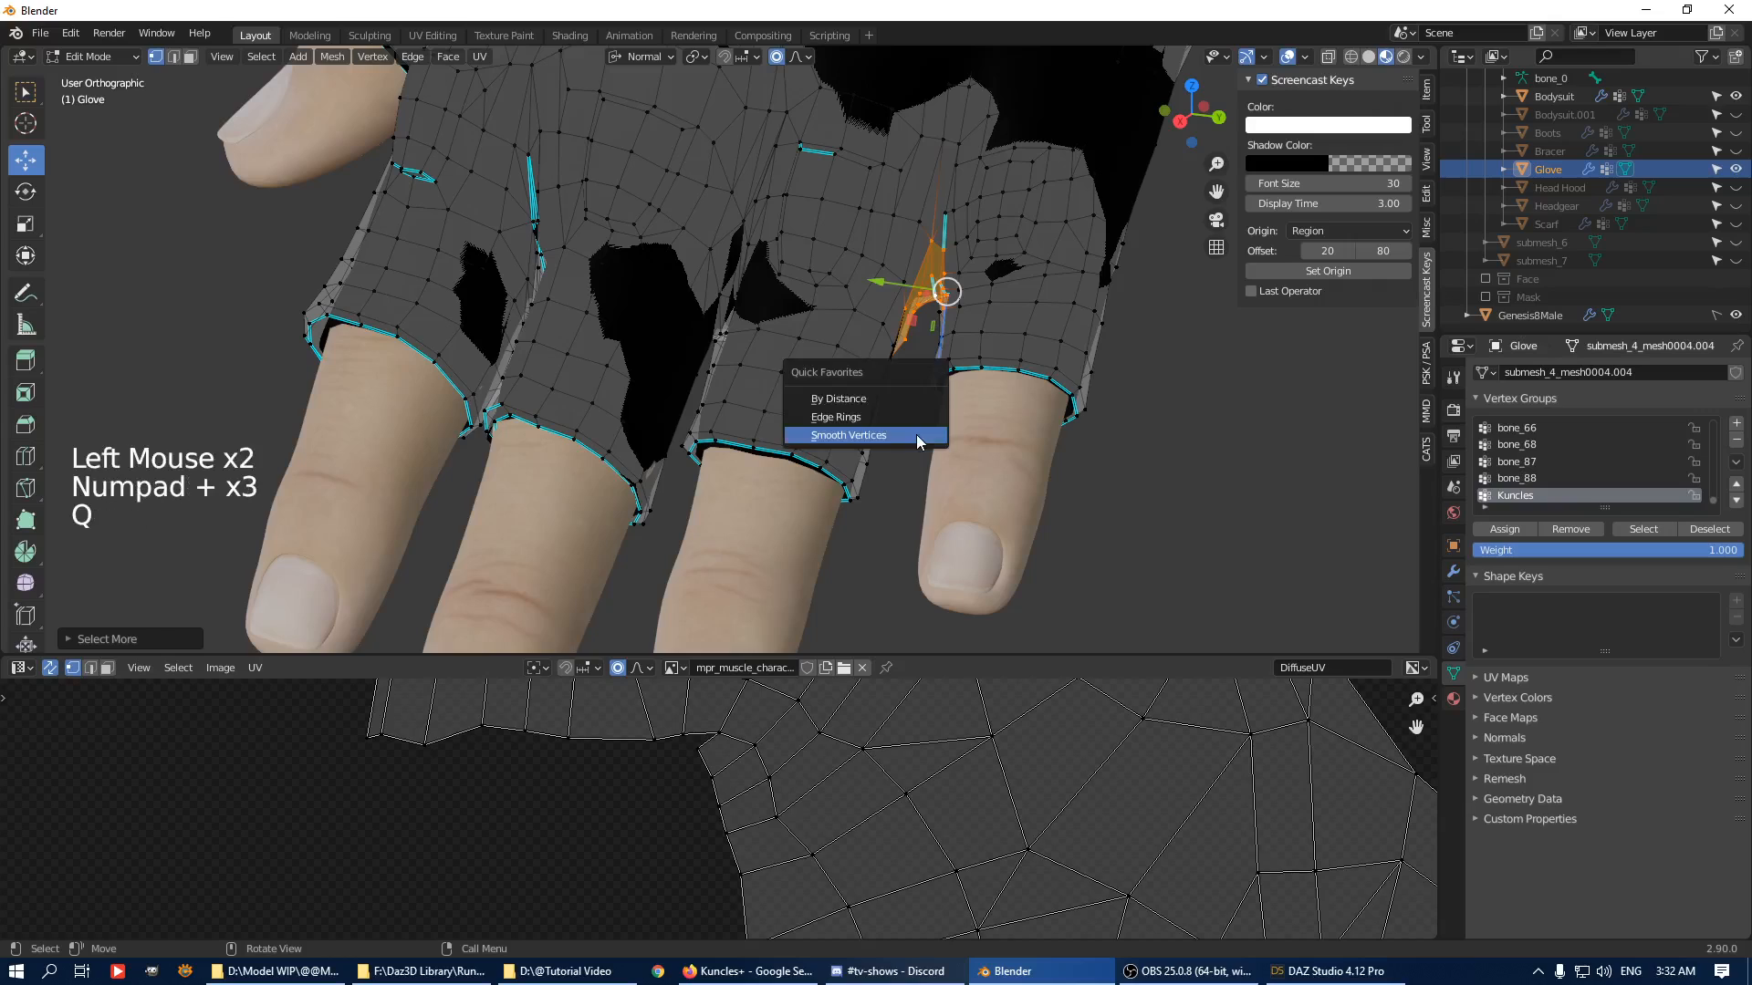
{"action": "key", "text": "q"}
Smooth the glove vertices between the index and middle fingers repeatedly, using a selection expanded three times from the gap.
{"action": "middle_click_drag", "start_coordinate": [916, 435], "coordinate": [594, 340]}
{"action": "left_click", "coordinate": [537, 323]}
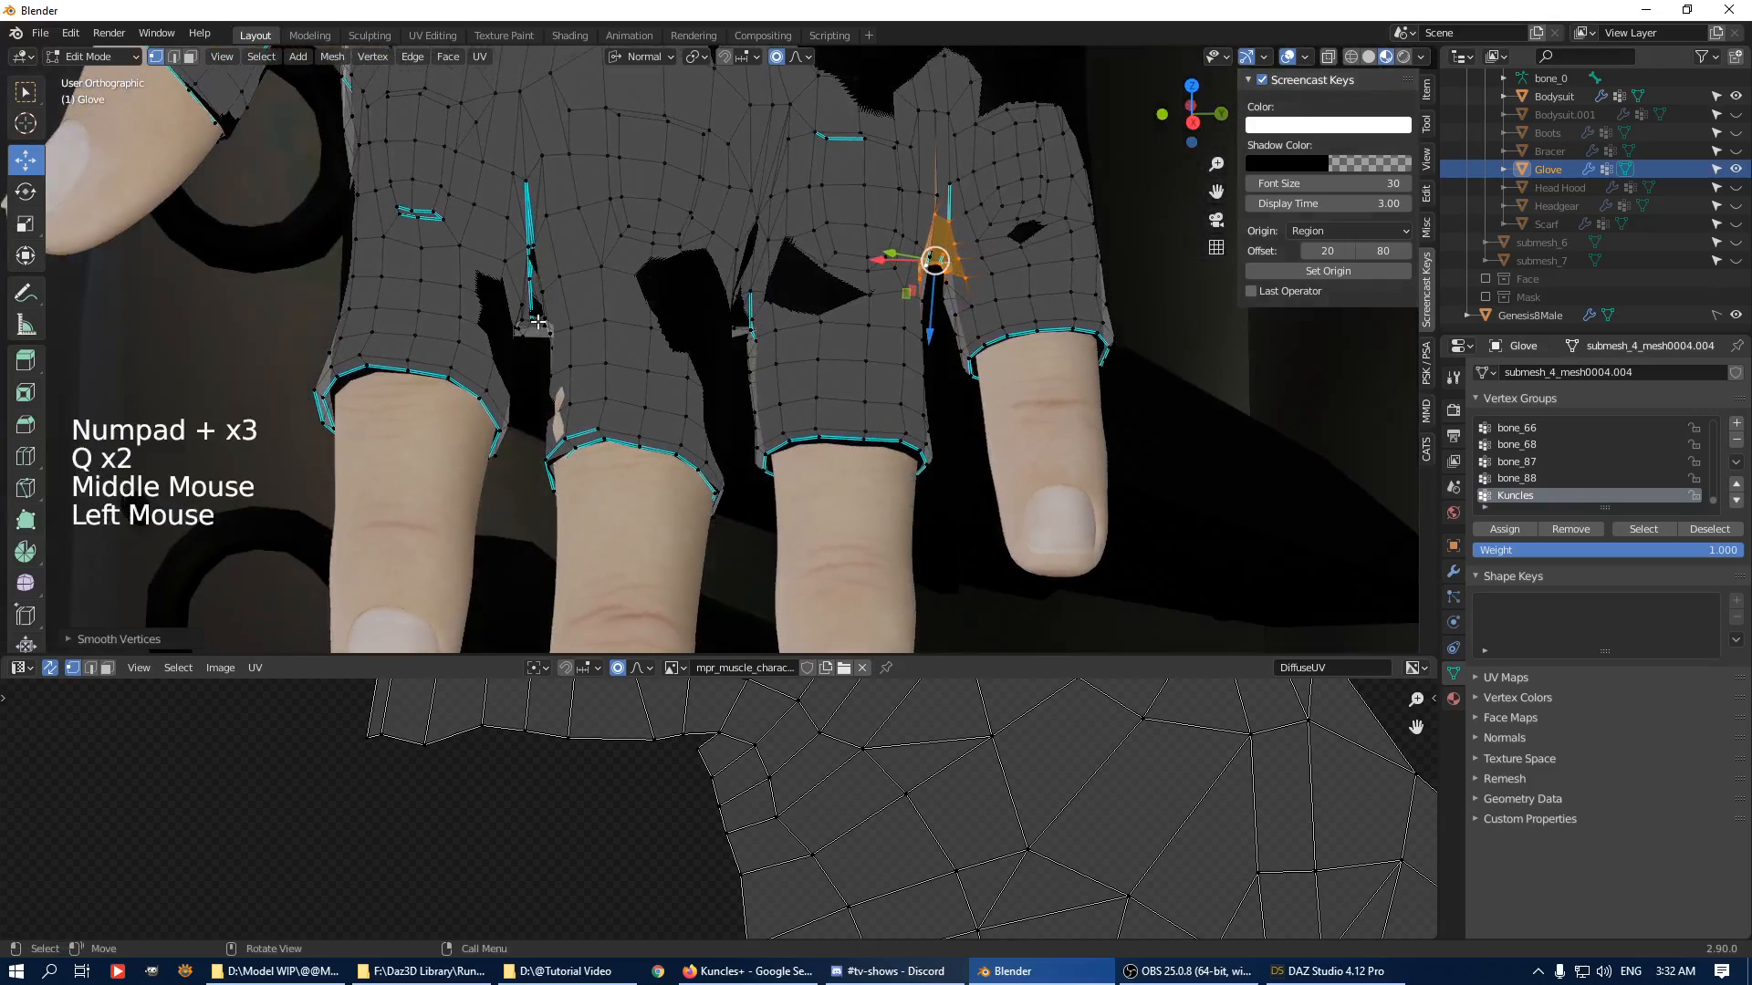
{"action": "key", "text": "ctrl+KP_Add"}
{"action": "key", "text": "ctrl+KP_Add"}
{"action": "key", "text": "ctrl+KP_Add"}
{"action": "key", "text": "q"}
{"action": "key", "text": "q"}
{"action": "key", "text": "q"}
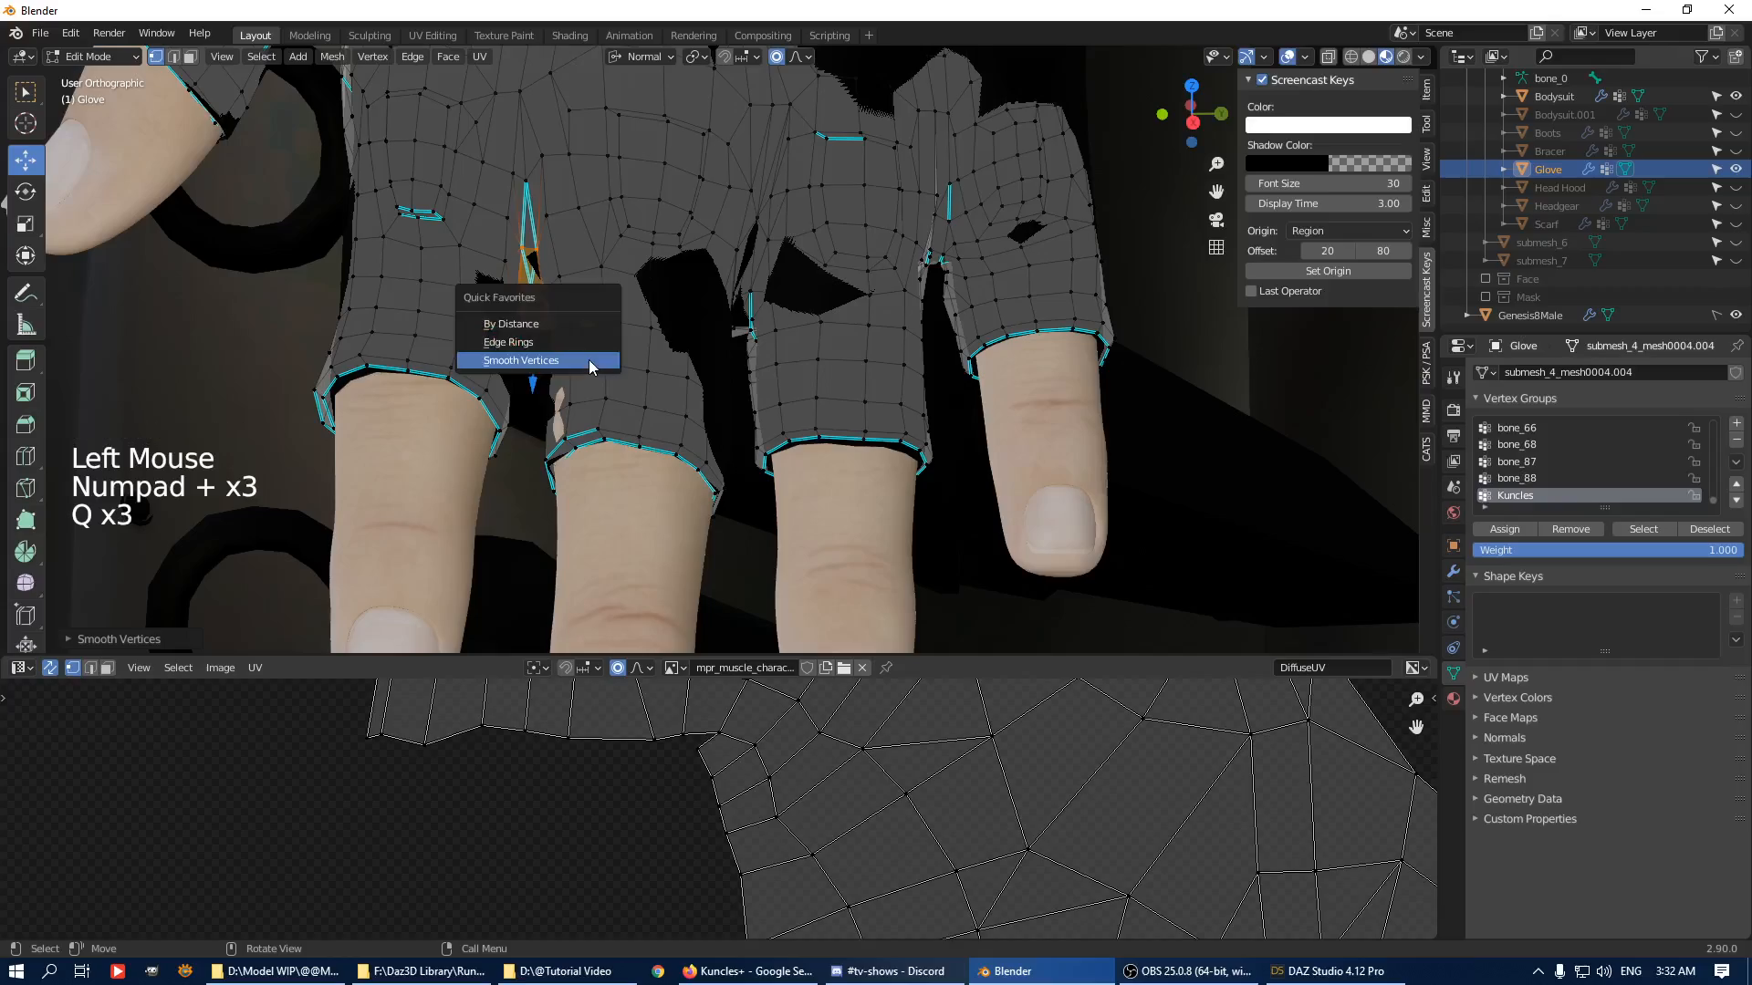
Adjust a glove vertex beside the middle finger opening to cover the skin poking through.
{"action": "scroll", "coordinate": [766, 395], "scroll_direction": "up", "scroll_amount": 1}
{"action": "middle_click_drag", "start_coordinate": [581, 278], "coordinate": [769, 411], "text": "shift"}
{"action": "key", "text": "Tab"}
{"action": "key", "text": "Tab"}
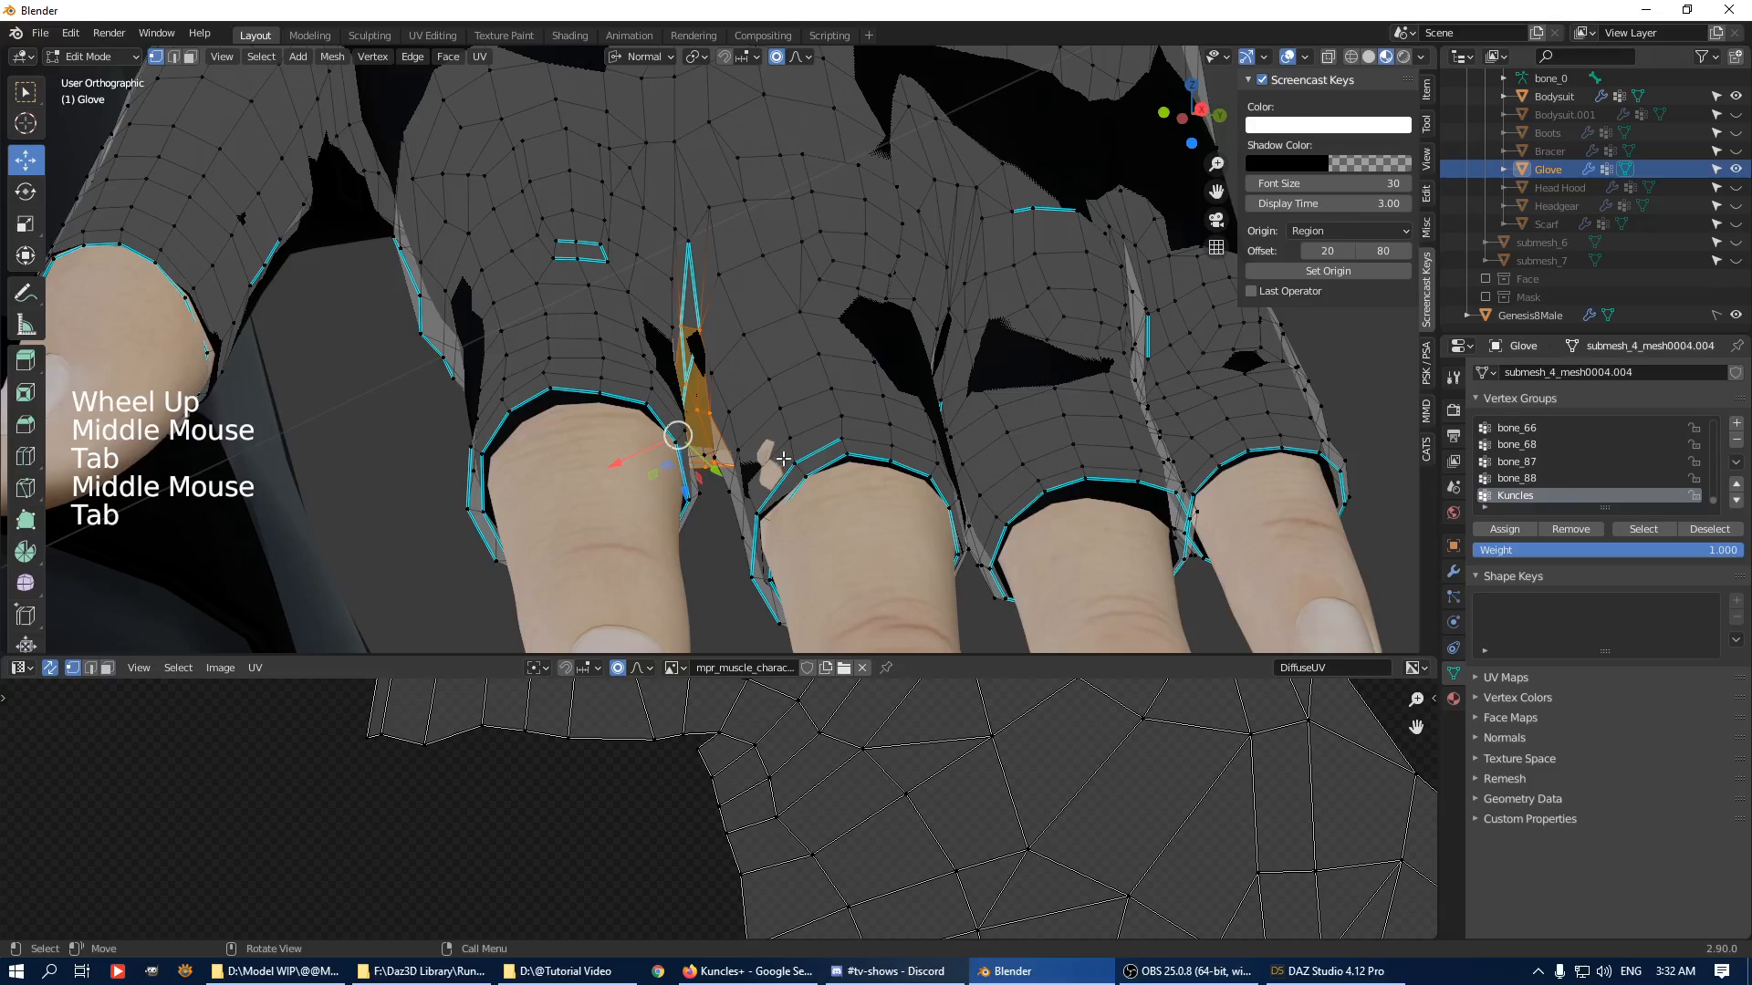
{"action": "left_click", "coordinate": [807, 432]}
{"action": "left_click_drag", "start_coordinate": [743, 421], "coordinate": [726, 410]}
{"action": "middle_click_drag", "start_coordinate": [726, 410], "coordinate": [558, 234]}
{"action": "scroll", "coordinate": [856, 447], "scroll_direction": "down", "scroll_amount": 2}
Return to Object Mode, unhide the Bracer and select it.
{"action": "key", "text": "Tab"}
{"action": "scroll", "coordinate": [857, 447], "scroll_direction": "down", "scroll_amount": 2}
{"action": "scroll", "coordinate": [830, 272], "scroll_direction": "down", "scroll_amount": 3}
{"action": "scroll", "coordinate": [870, 190], "scroll_direction": "down", "scroll_amount": 3}
{"action": "left_click", "coordinate": [1735, 151]}
{"action": "left_click", "coordinate": [828, 268]}
Apply the bone_0 armature modifier on the Bracer in Object Mode.
{"action": "scroll", "coordinate": [830, 292], "scroll_direction": "down", "scroll_amount": 4}
{"action": "key", "text": "Tab"}
{"action": "middle_click_drag", "start_coordinate": [769, 234], "coordinate": [820, 272]}
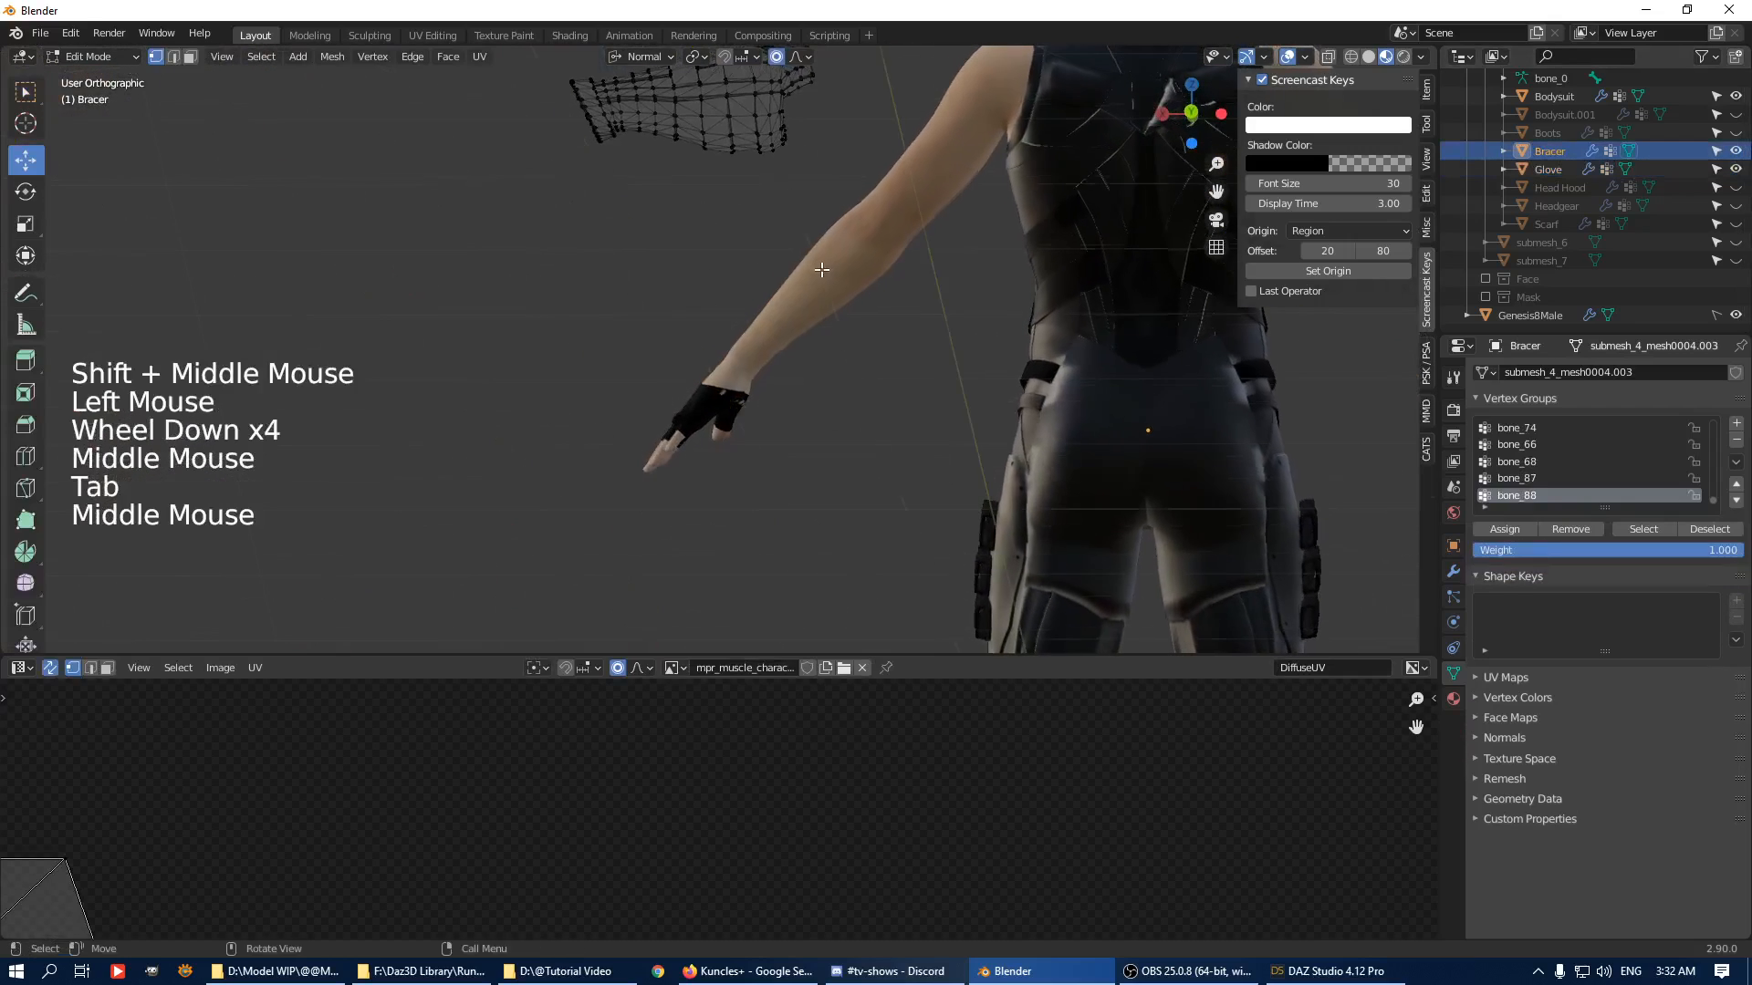
{"action": "key", "text": "Tab"}
{"action": "left_click", "coordinate": [1453, 572]}
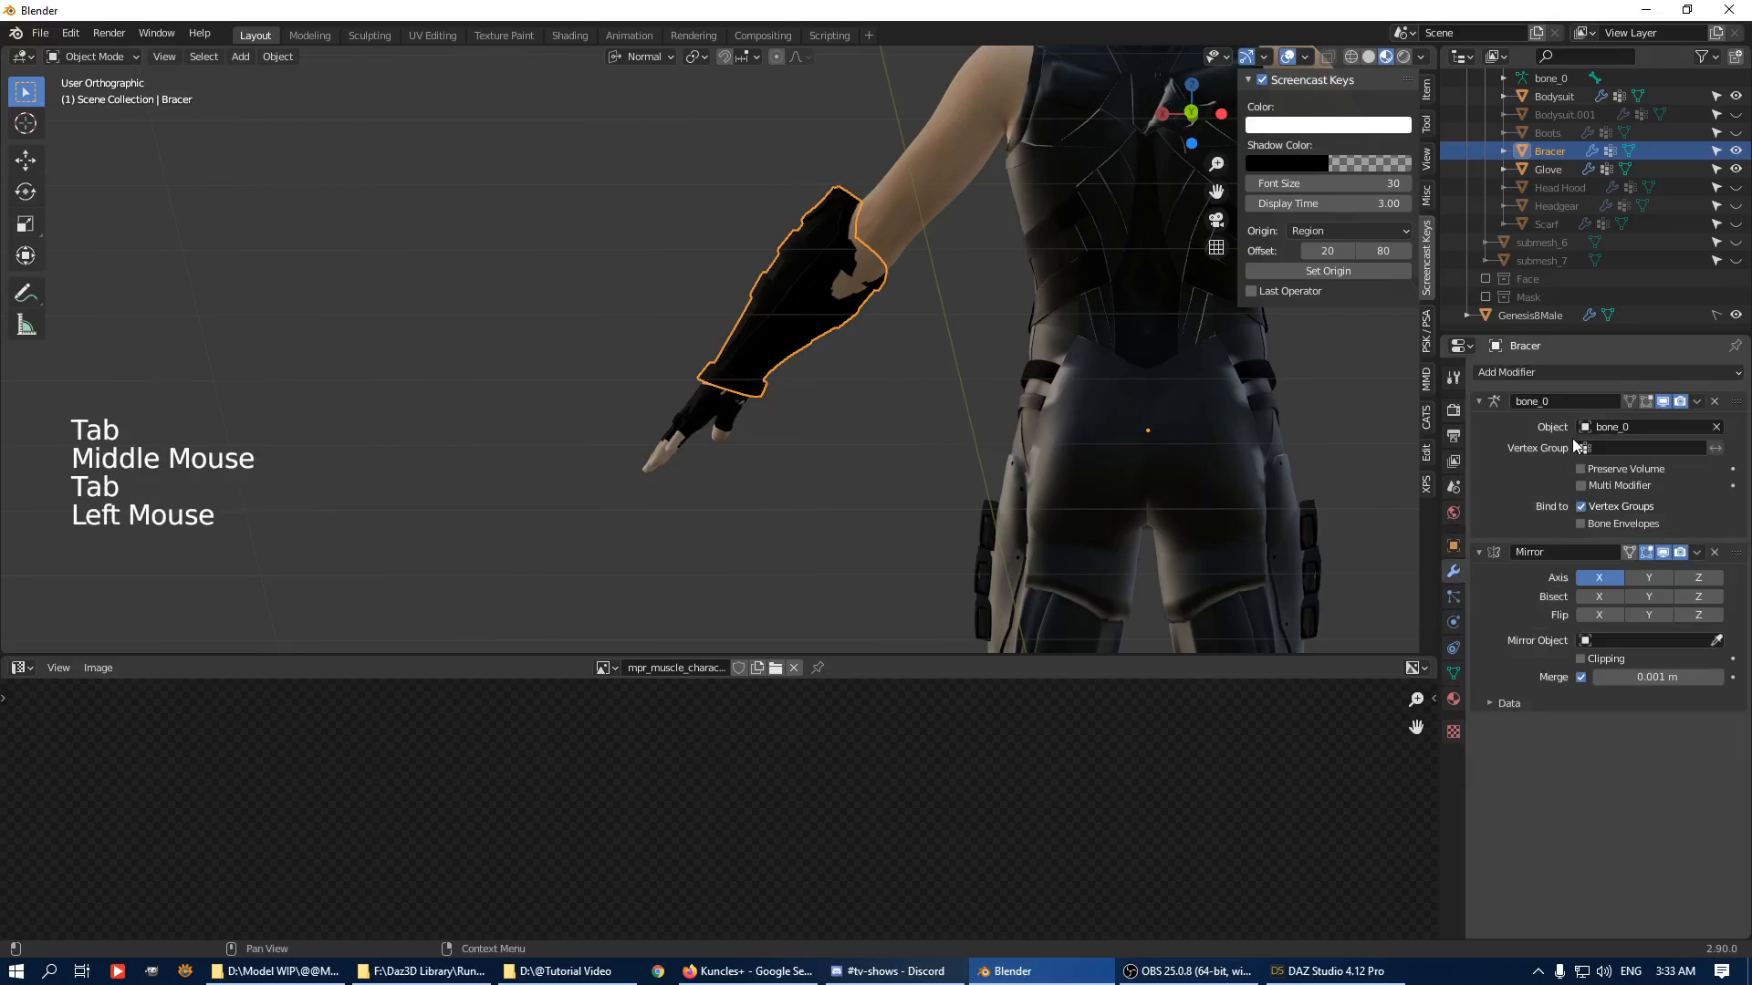
{"action": "key", "text": "ctrl+a"}
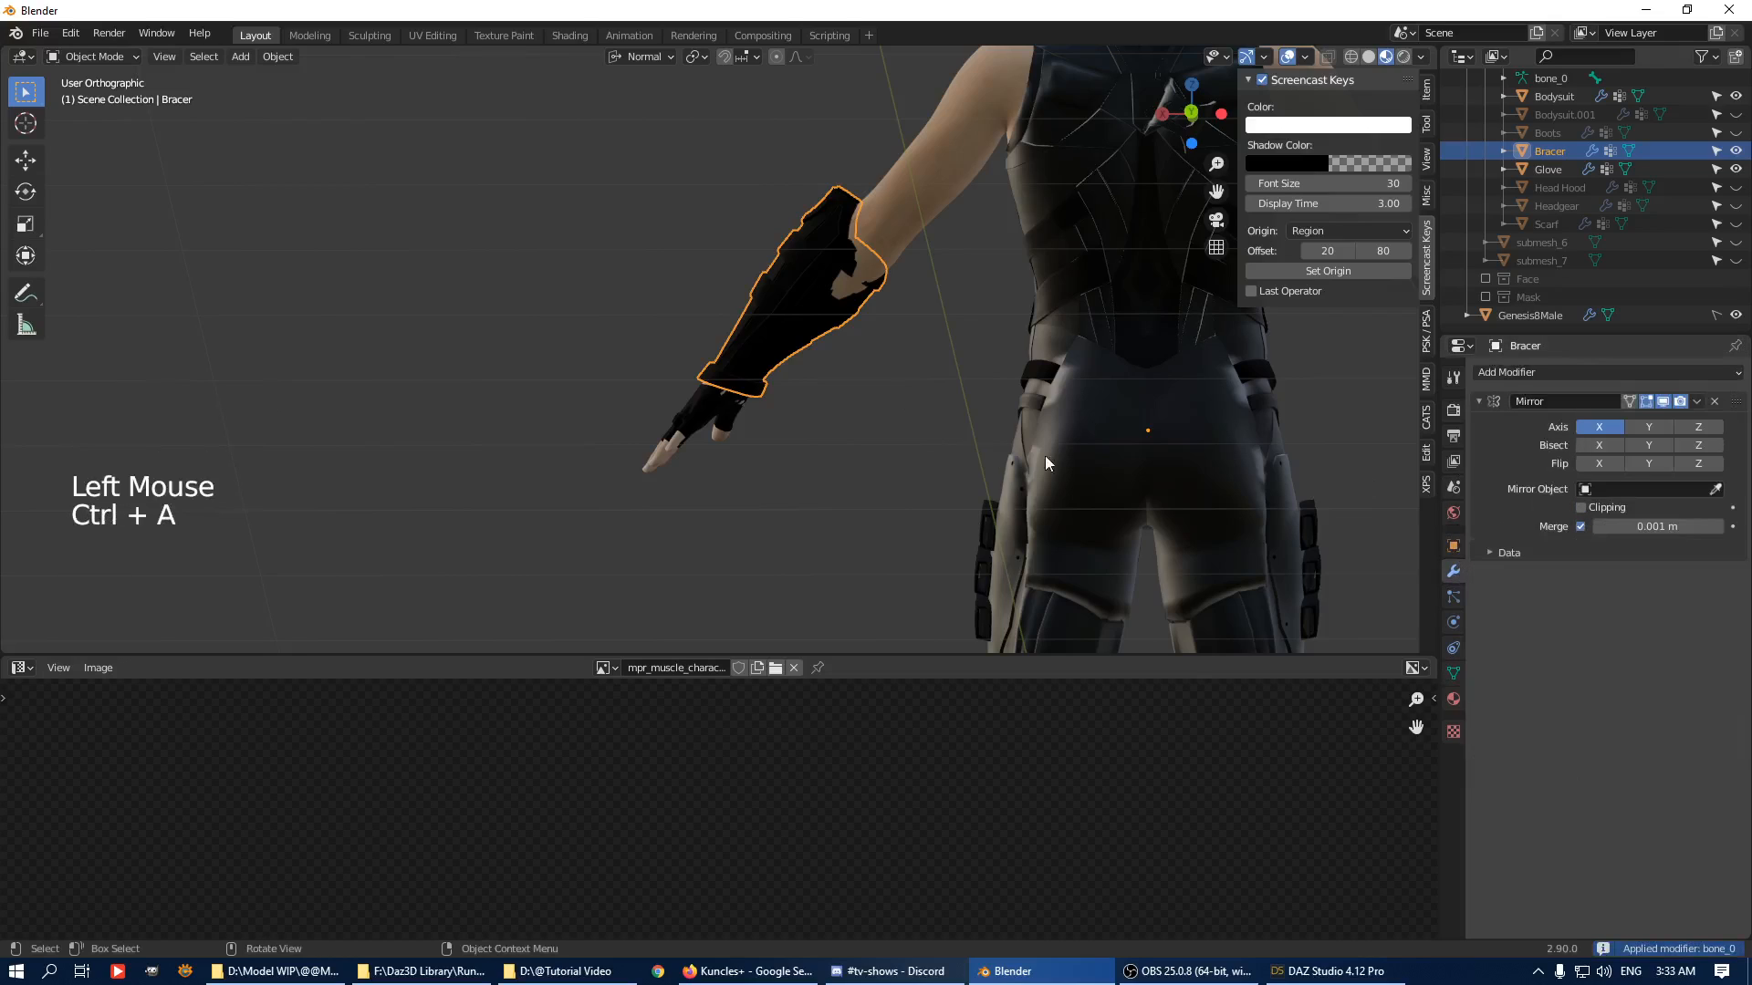
Select the whole bracer mesh in Edit Mode and rotate it slightly about its normal Y axis.
{"action": "middle_click_drag", "start_coordinate": [963, 317], "coordinate": [945, 298]}
{"action": "key", "text": "Tab"}
{"action": "key", "text": "a"}
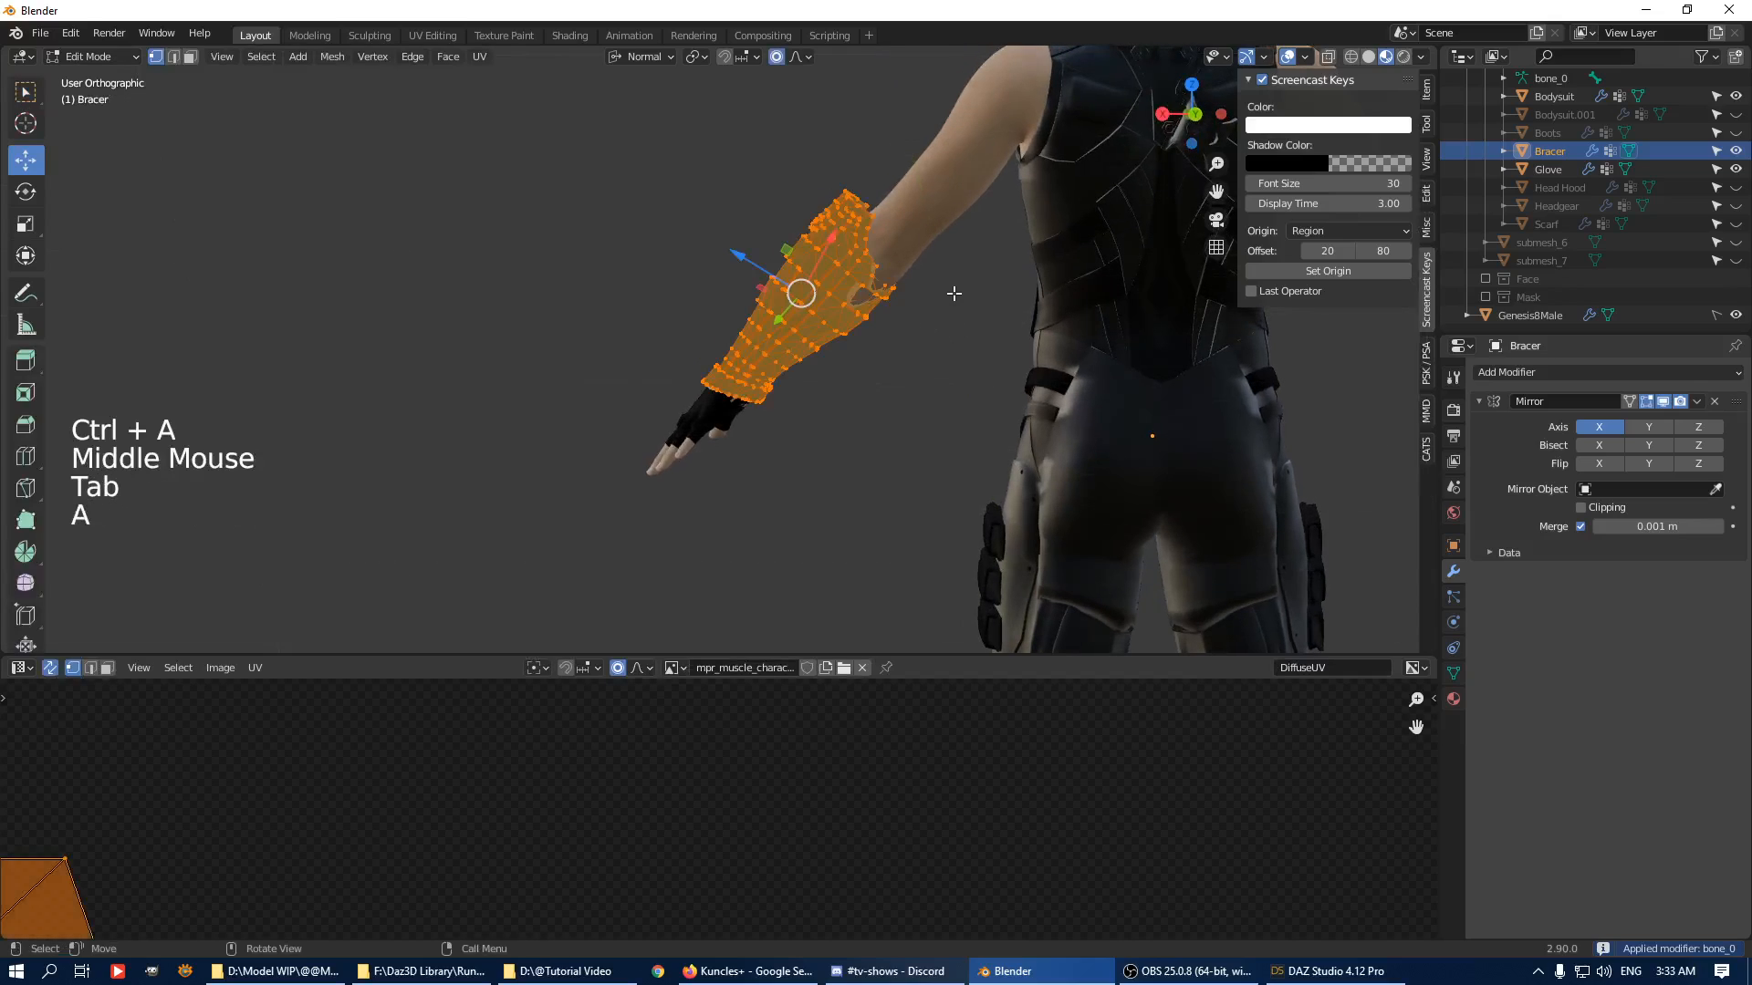
{"action": "key", "text": "r"}
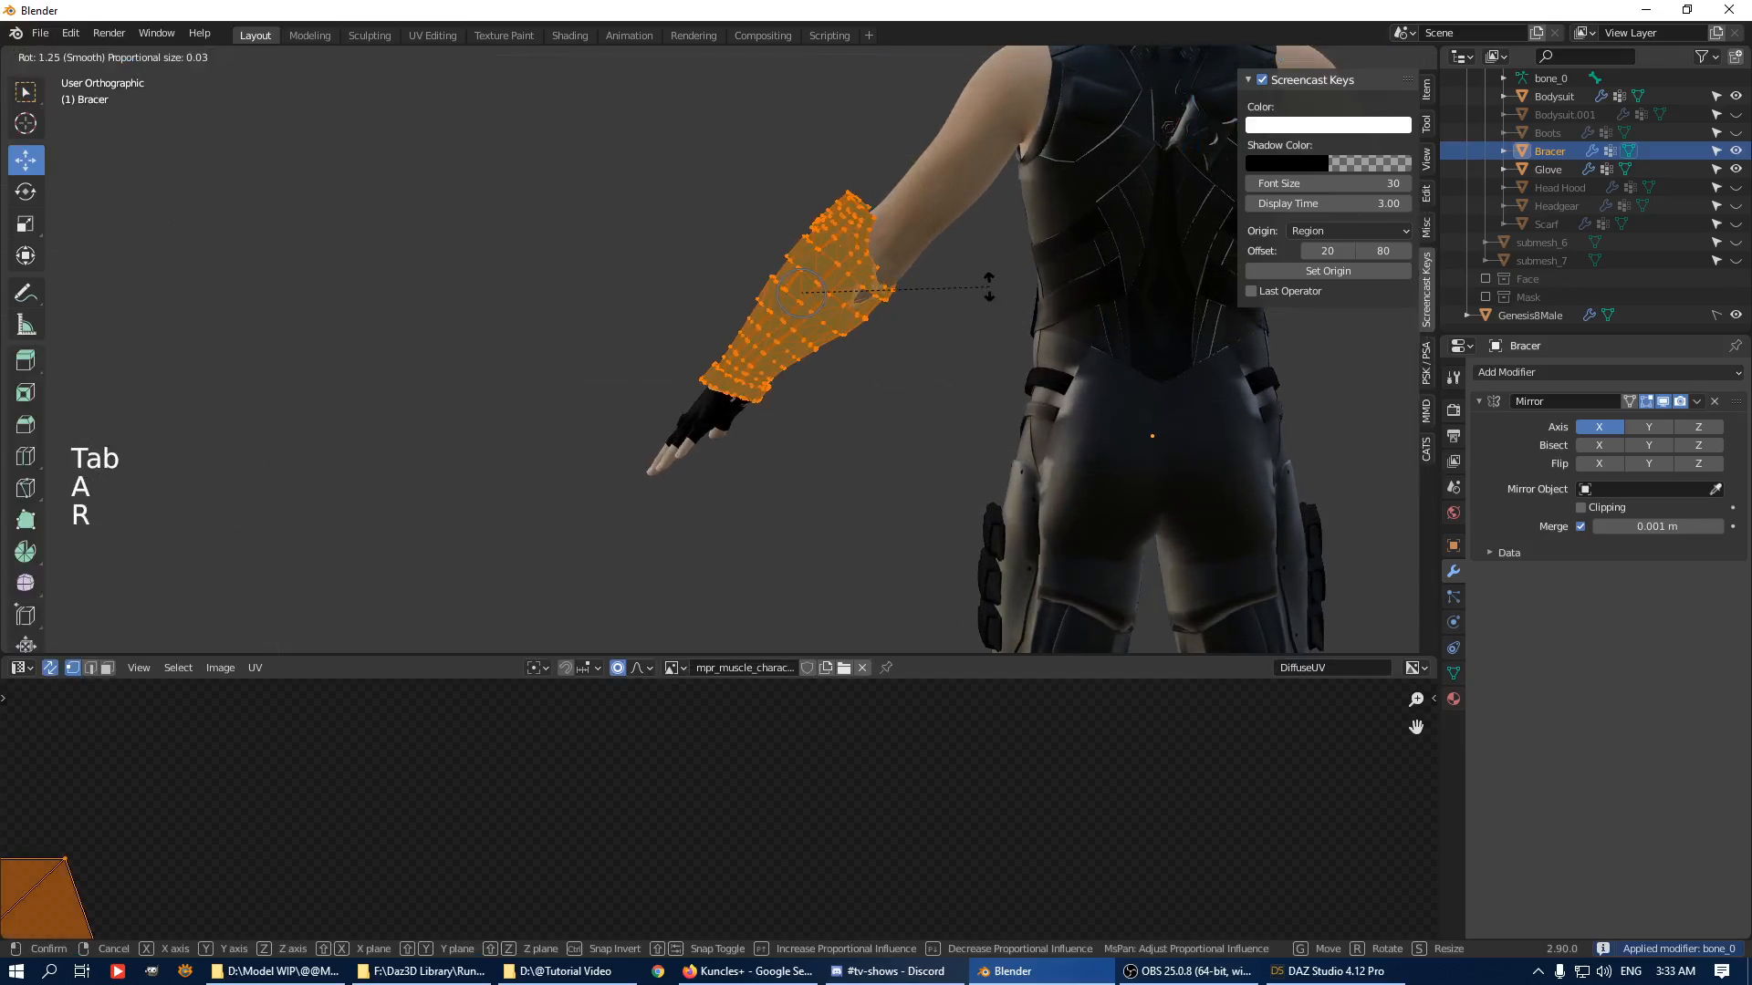
{"action": "key", "text": "x"}
{"action": "key", "text": "y"}
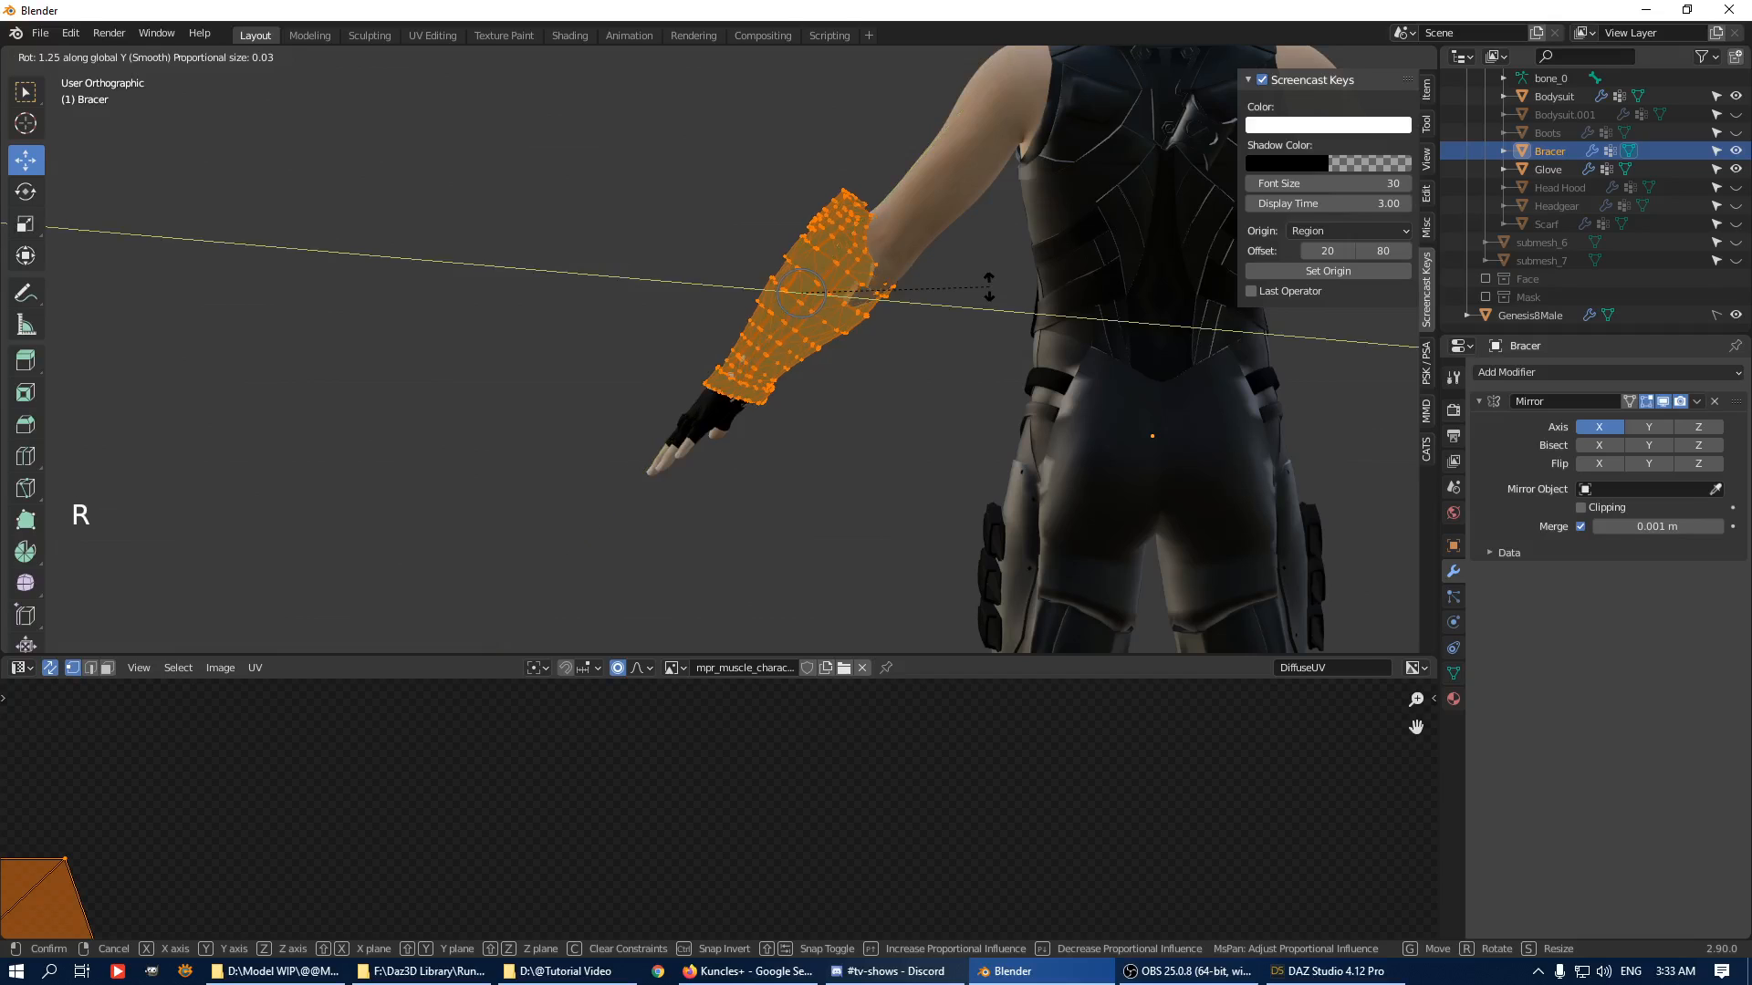
{"action": "middle_click_drag", "start_coordinate": [989, 286], "coordinate": [1071, 386]}
{"action": "key", "text": "r"}
{"action": "key", "text": "r"}
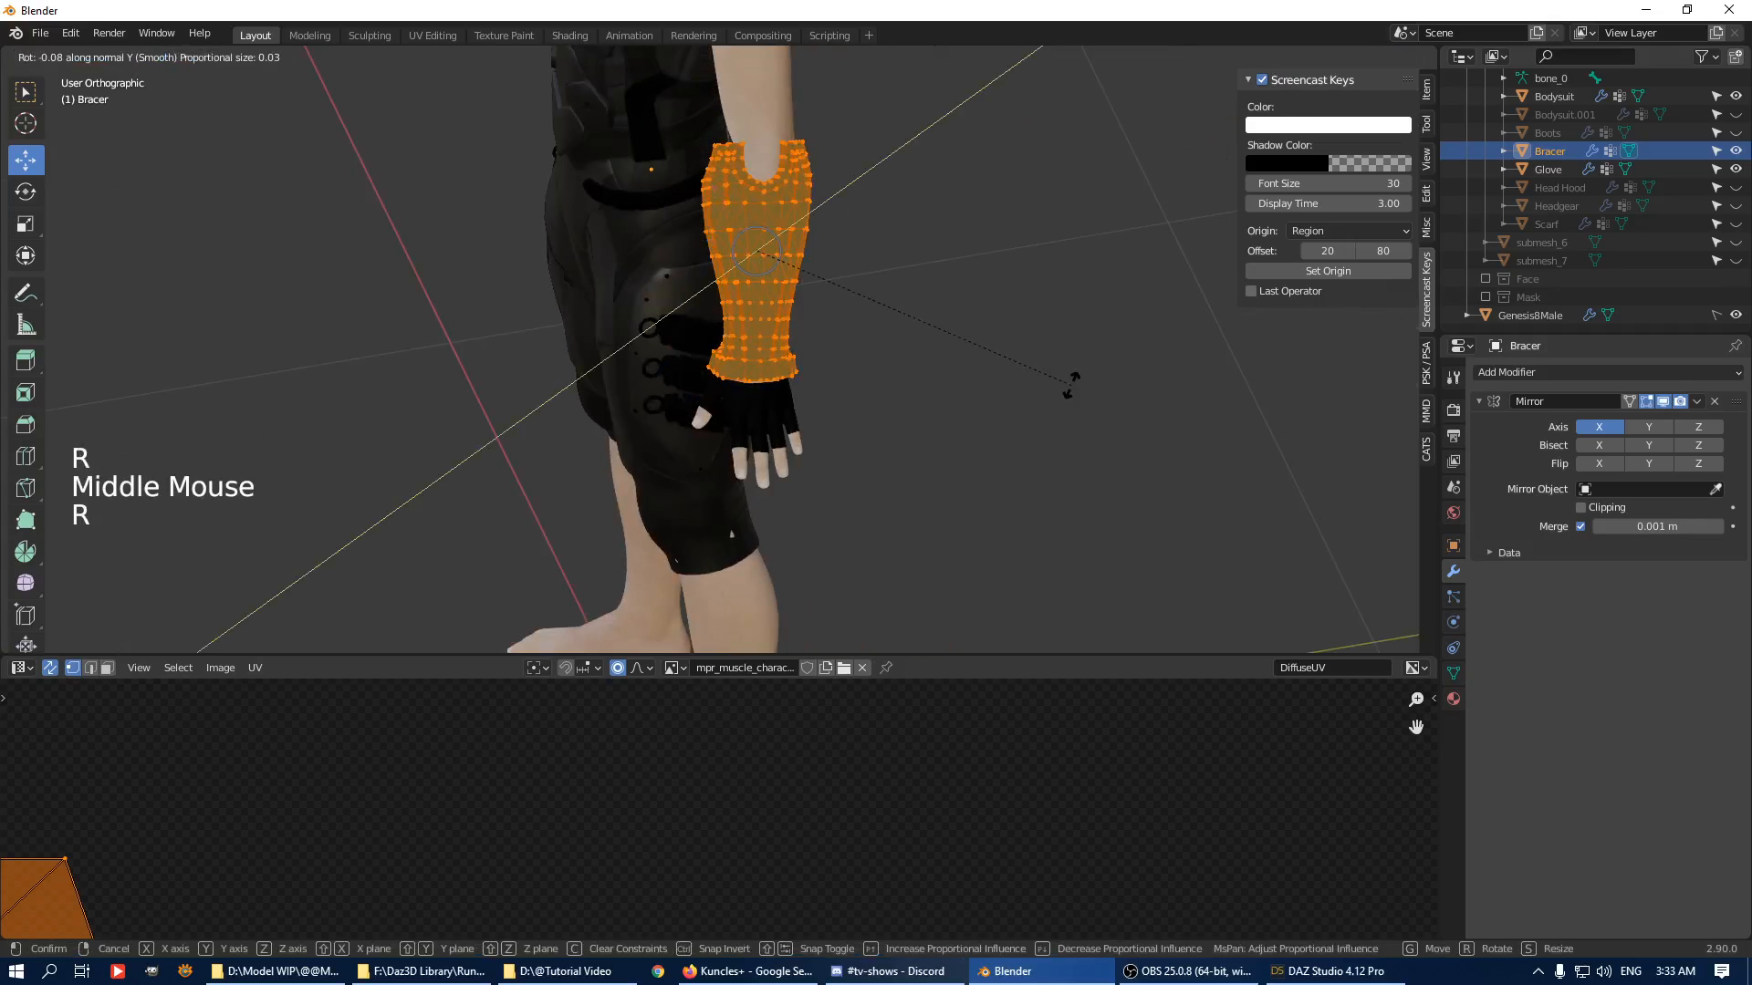
{"action": "key", "text": "y"}
{"action": "left_click", "coordinate": [1064, 347]}
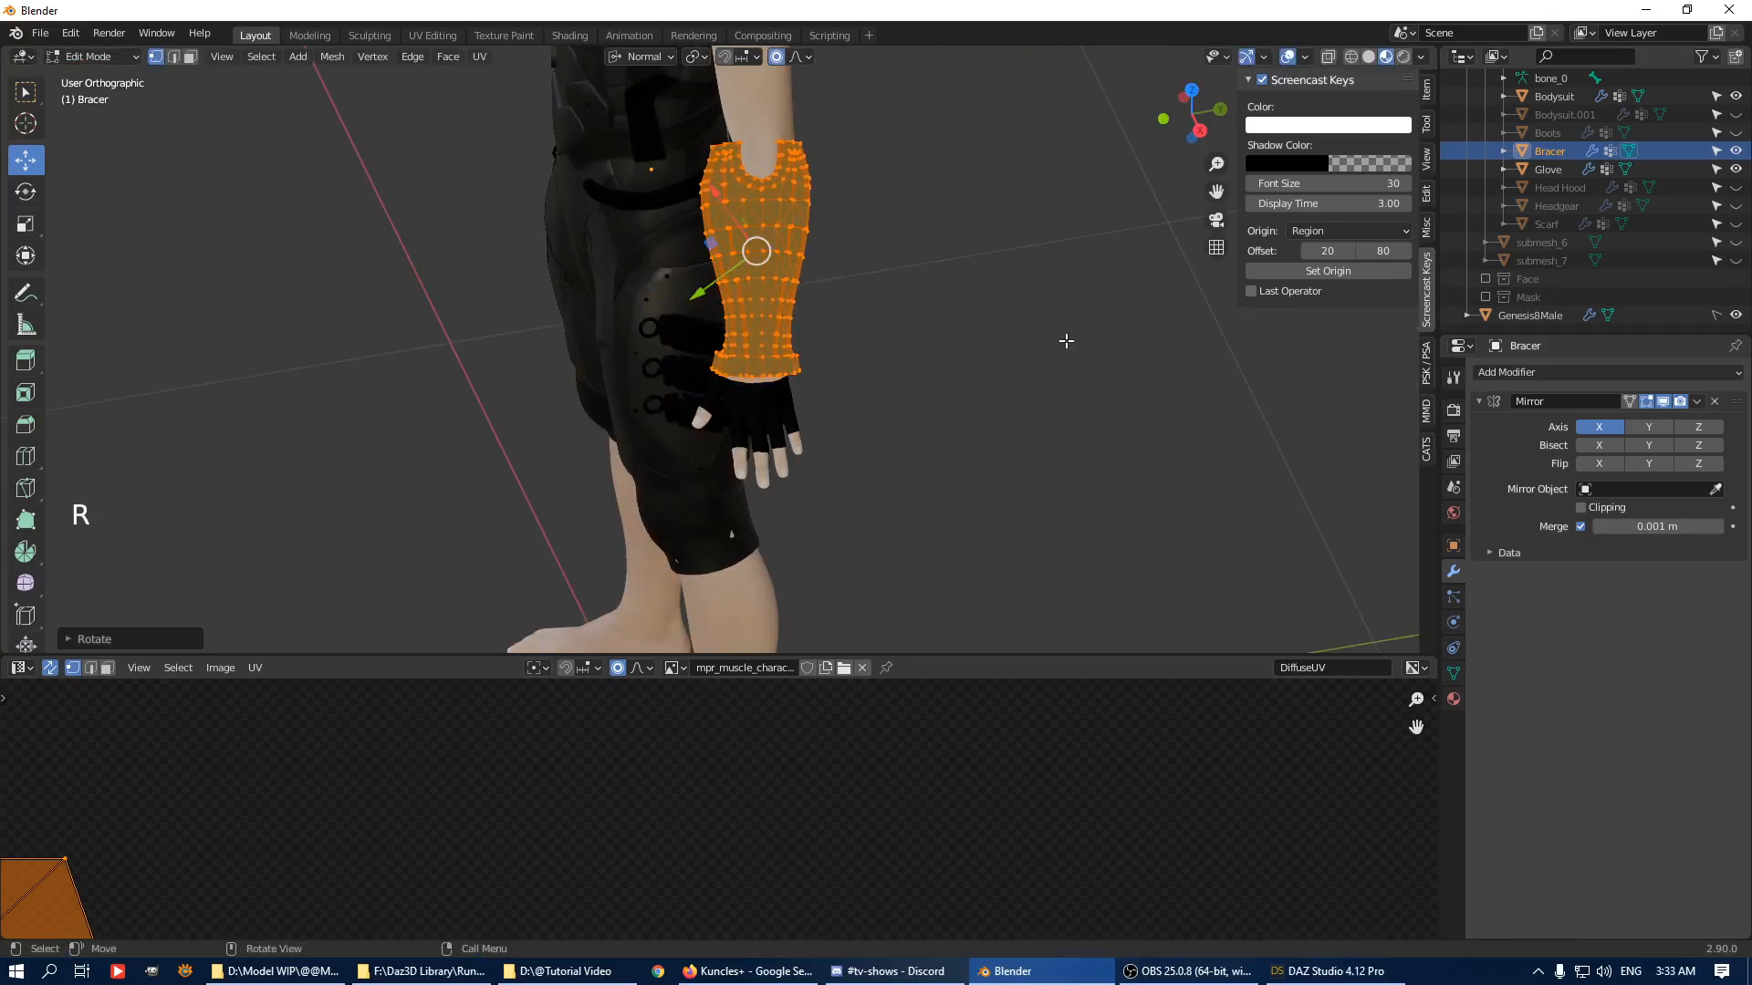
Move the whole bracer to line it up with the forearm from two viewing angles.
{"action": "middle_click_drag", "start_coordinate": [1064, 340], "coordinate": [809, 252]}
{"action": "left_click_drag", "start_coordinate": [809, 252], "coordinate": [790, 263]}
{"action": "middle_click_drag", "start_coordinate": [791, 263], "coordinate": [794, 325]}
{"action": "left_click_drag", "start_coordinate": [786, 326], "coordinate": [797, 314]}
{"action": "middle_click_drag", "start_coordinate": [797, 315], "coordinate": [966, 305]}
Try to rotate and shift the whole bracer around the forearm, and undo the last three changes.
{"action": "key", "text": "r"}
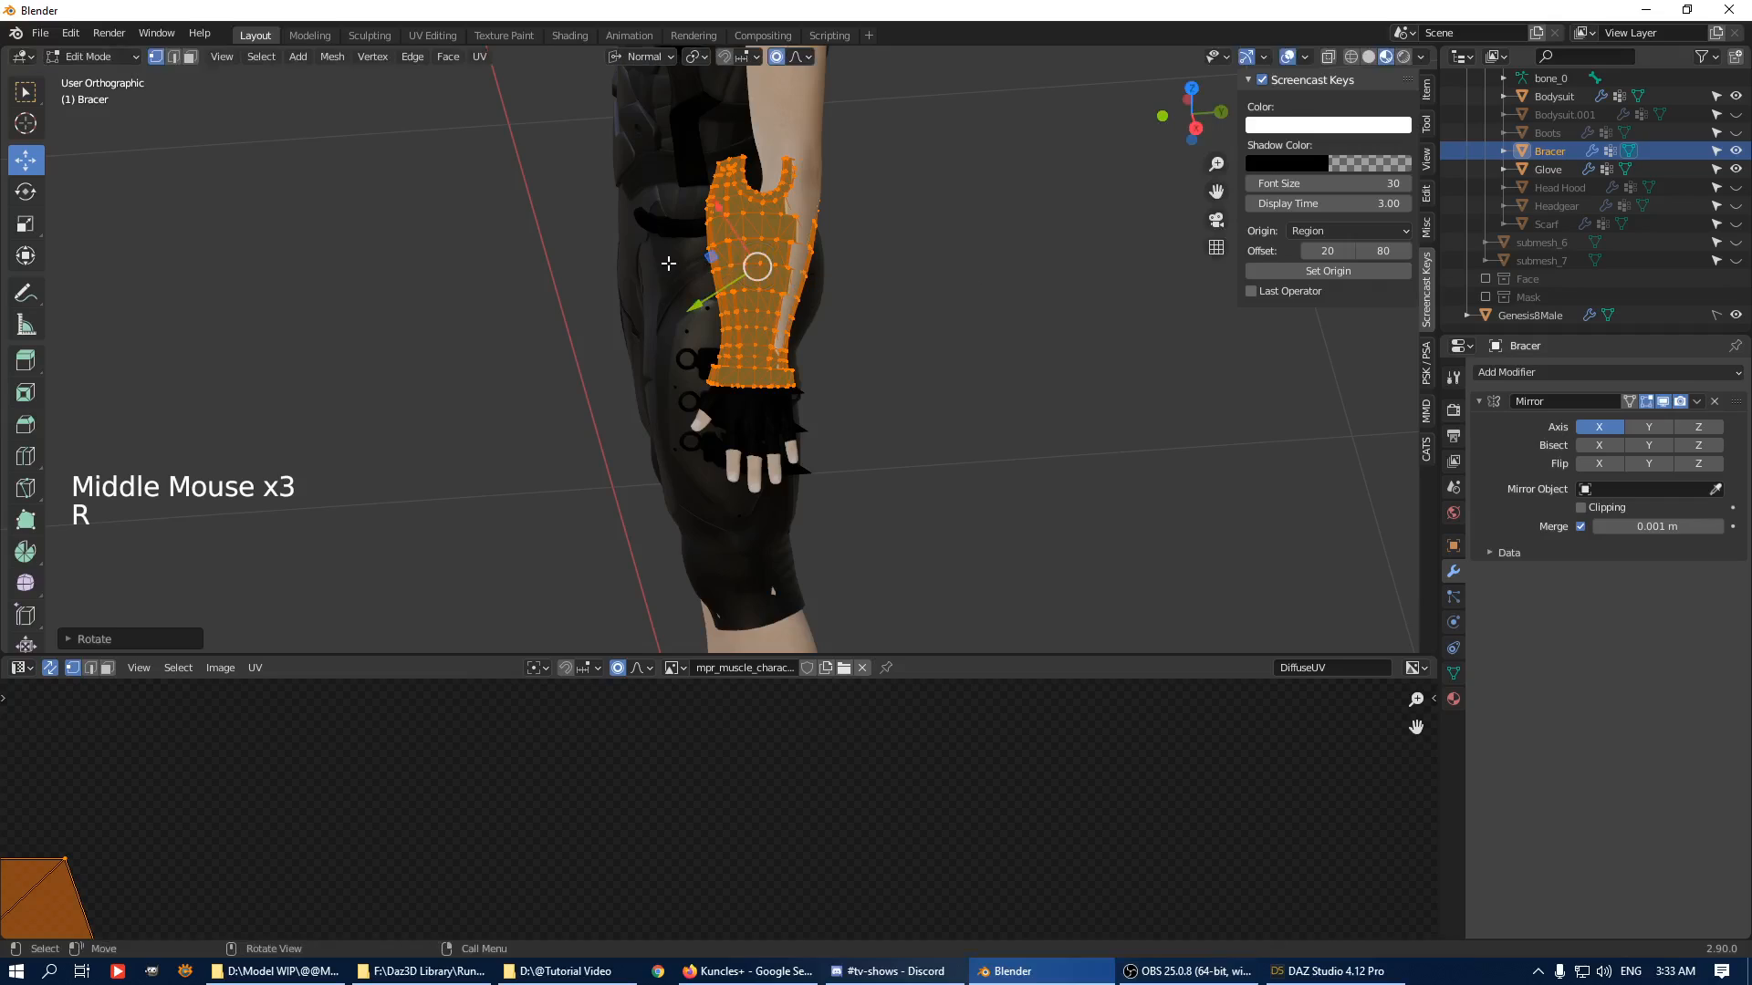
{"action": "left_click", "coordinate": [936, 303]}
{"action": "left_click_drag", "start_coordinate": [760, 266], "coordinate": [783, 269]}
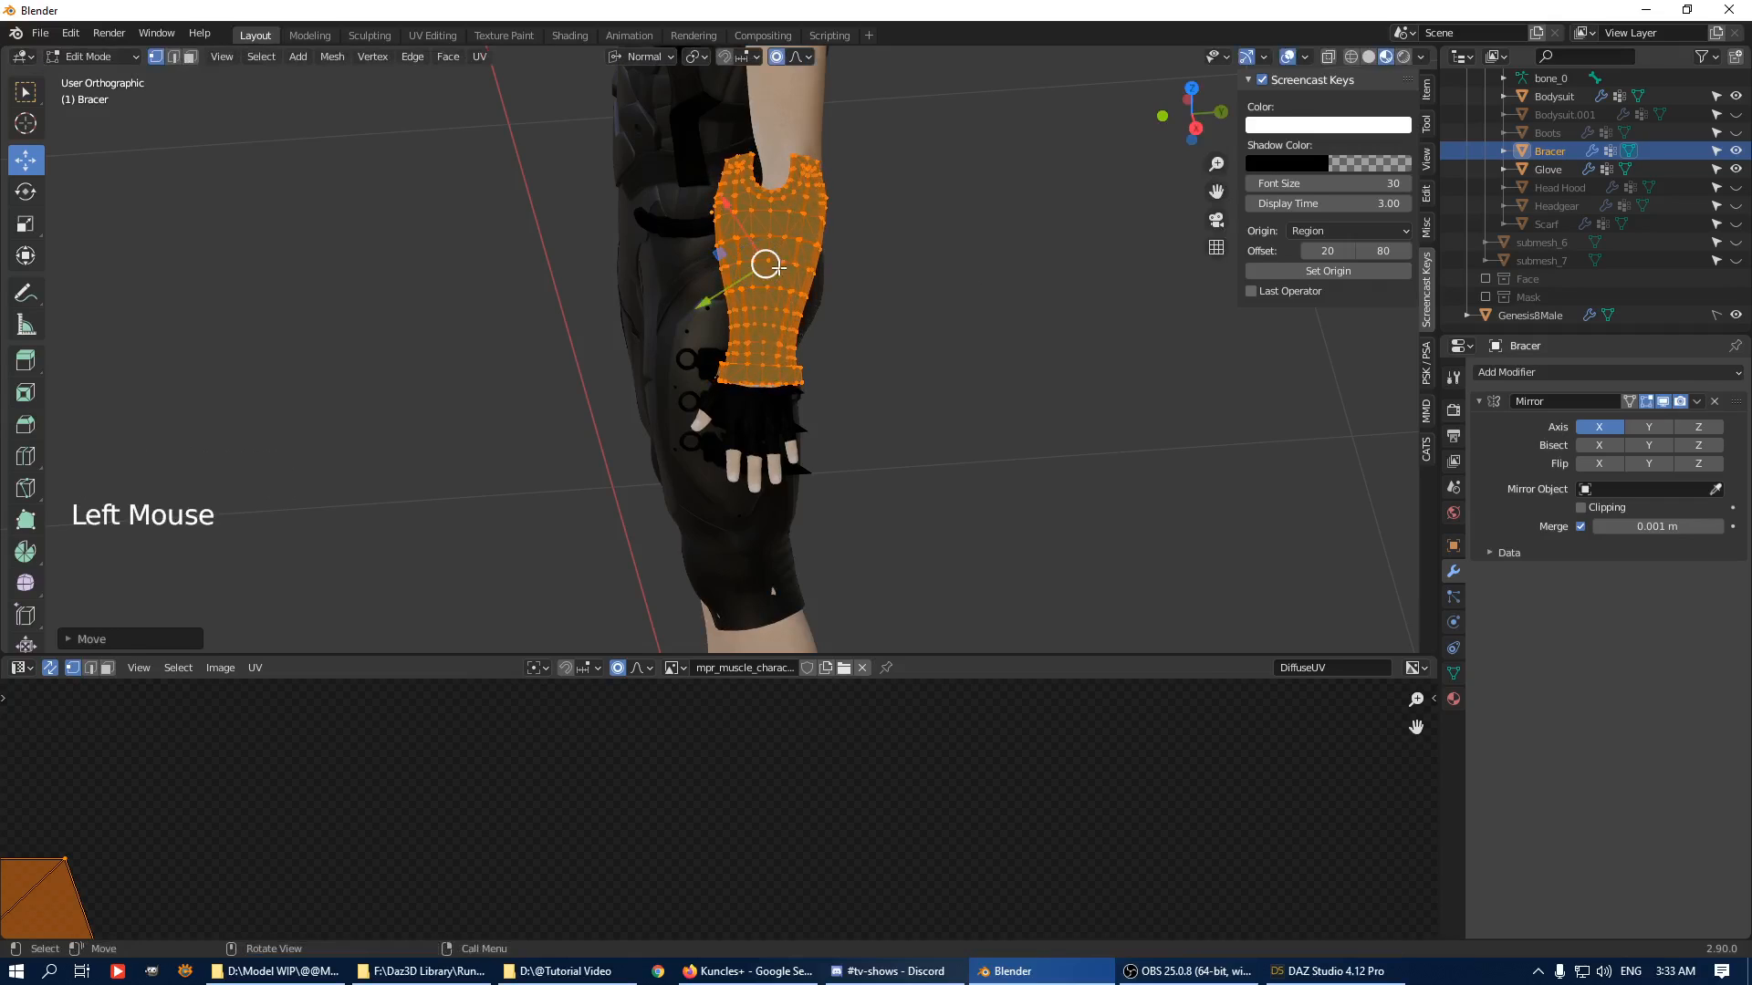
{"action": "key", "text": "ctrl+z"}
{"action": "key", "text": "ctrl+z"}
{"action": "key", "text": "ctrl+z"}
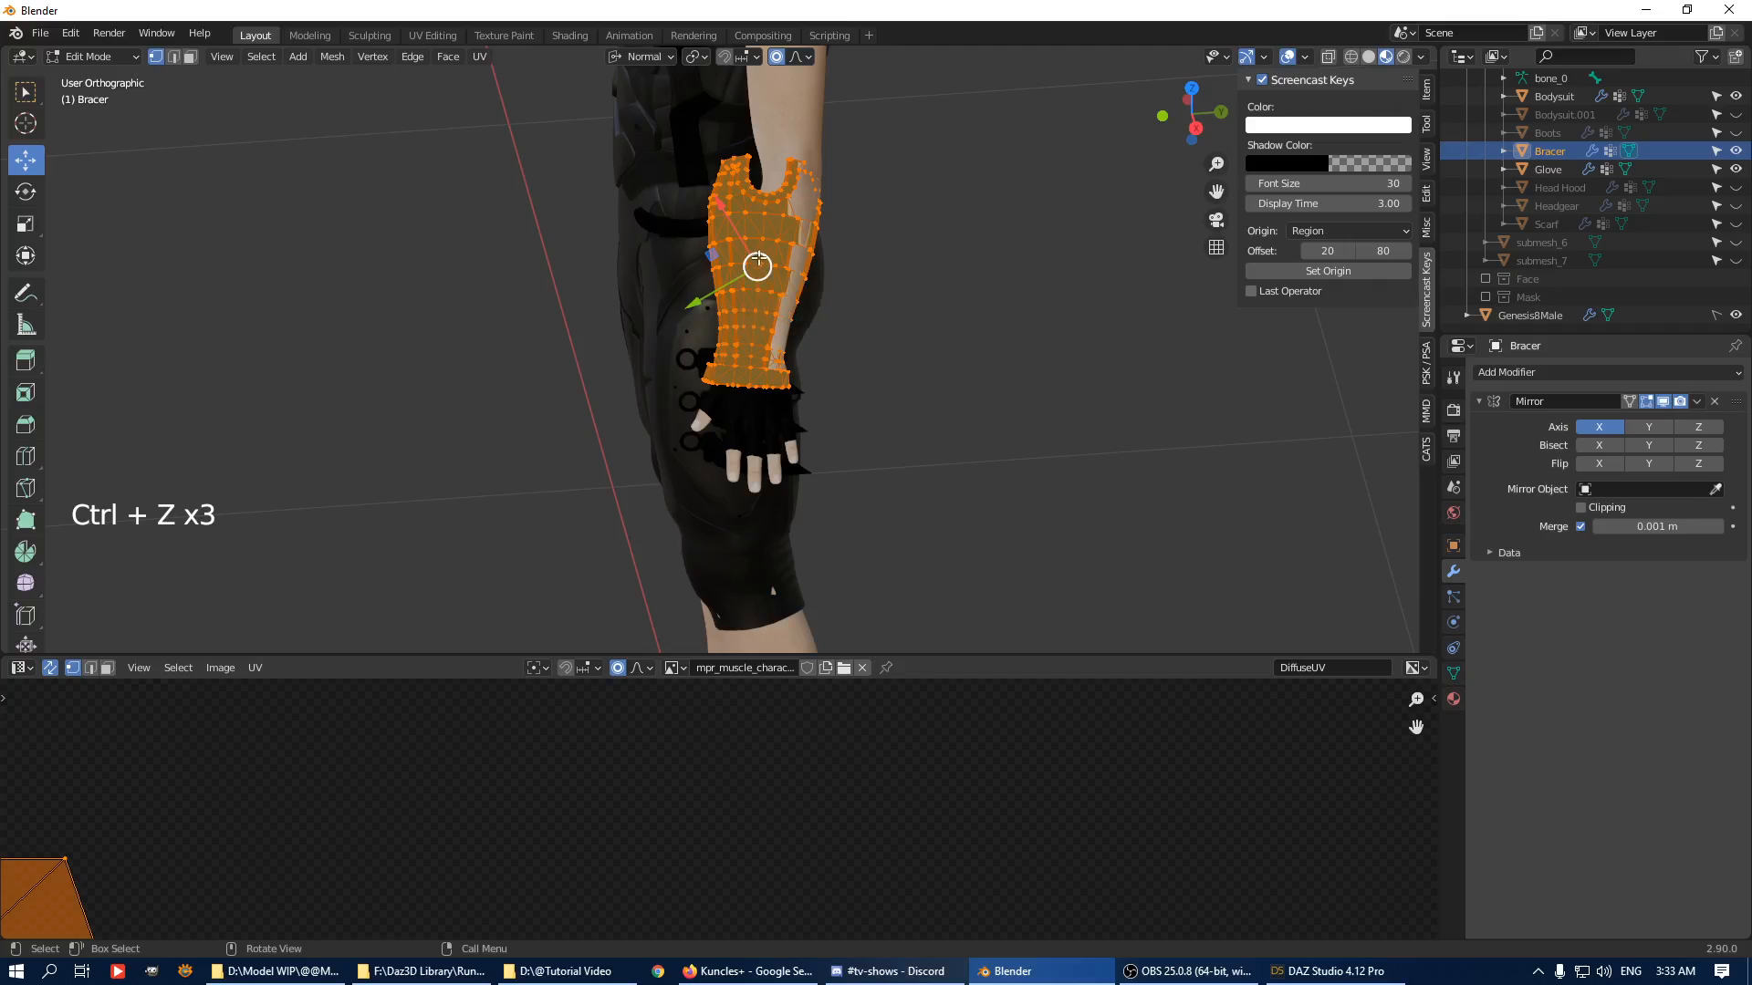
Shift the whole bracer slightly sideways to centre it on the forearm.
{"action": "middle_click_drag", "start_coordinate": [758, 260], "coordinate": [695, 310]}
{"action": "left_click_drag", "start_coordinate": [699, 272], "coordinate": [713, 274]}
{"action": "middle_click_drag", "start_coordinate": [712, 274], "coordinate": [702, 365]}
{"action": "scroll", "coordinate": [703, 365], "scroll_direction": "up", "scroll_amount": 8}
{"action": "middle_click_drag", "start_coordinate": [702, 365], "coordinate": [694, 392]}
Try to move a part of the bracer near the wrist with proportional editing, and undo it.
{"action": "key", "text": "2"}
{"action": "left_click", "coordinate": [691, 411]}
{"action": "middle_click_drag", "start_coordinate": [691, 410], "coordinate": [730, 337]}
{"action": "mouse_move", "coordinate": [730, 335]}
{"action": "left_mouse_down"}
{"action": "mouse_move", "coordinate": [701, 352]}
{"action": "mouse_move", "coordinate": [721, 347]}
{"action": "left_mouse_up"}
{"action": "scroll", "coordinate": [719, 345], "scroll_direction": "down", "scroll_amount": 9}
{"action": "key", "text": "ctrl+z"}
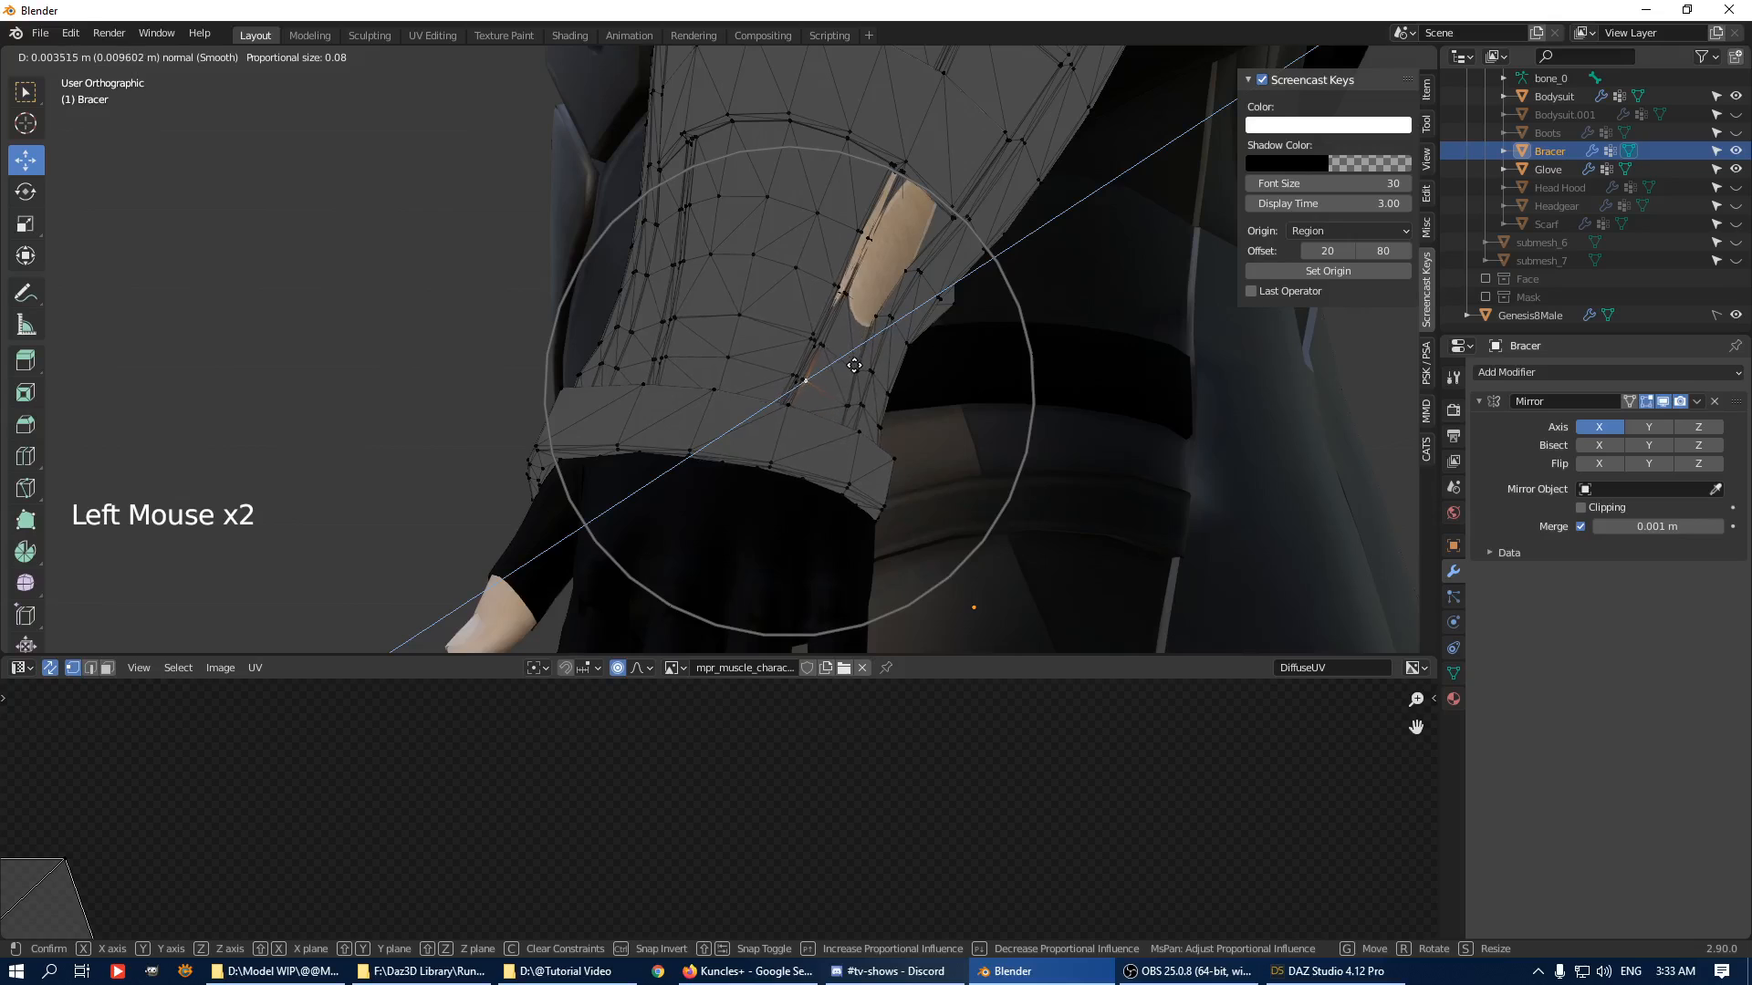
Pull bracer vertices outward along their normal where the forearm skin pokes through above the wrist.
{"action": "left_click_drag", "start_coordinate": [854, 310], "coordinate": [859, 305]}
{"action": "left_click", "coordinate": [873, 243]}
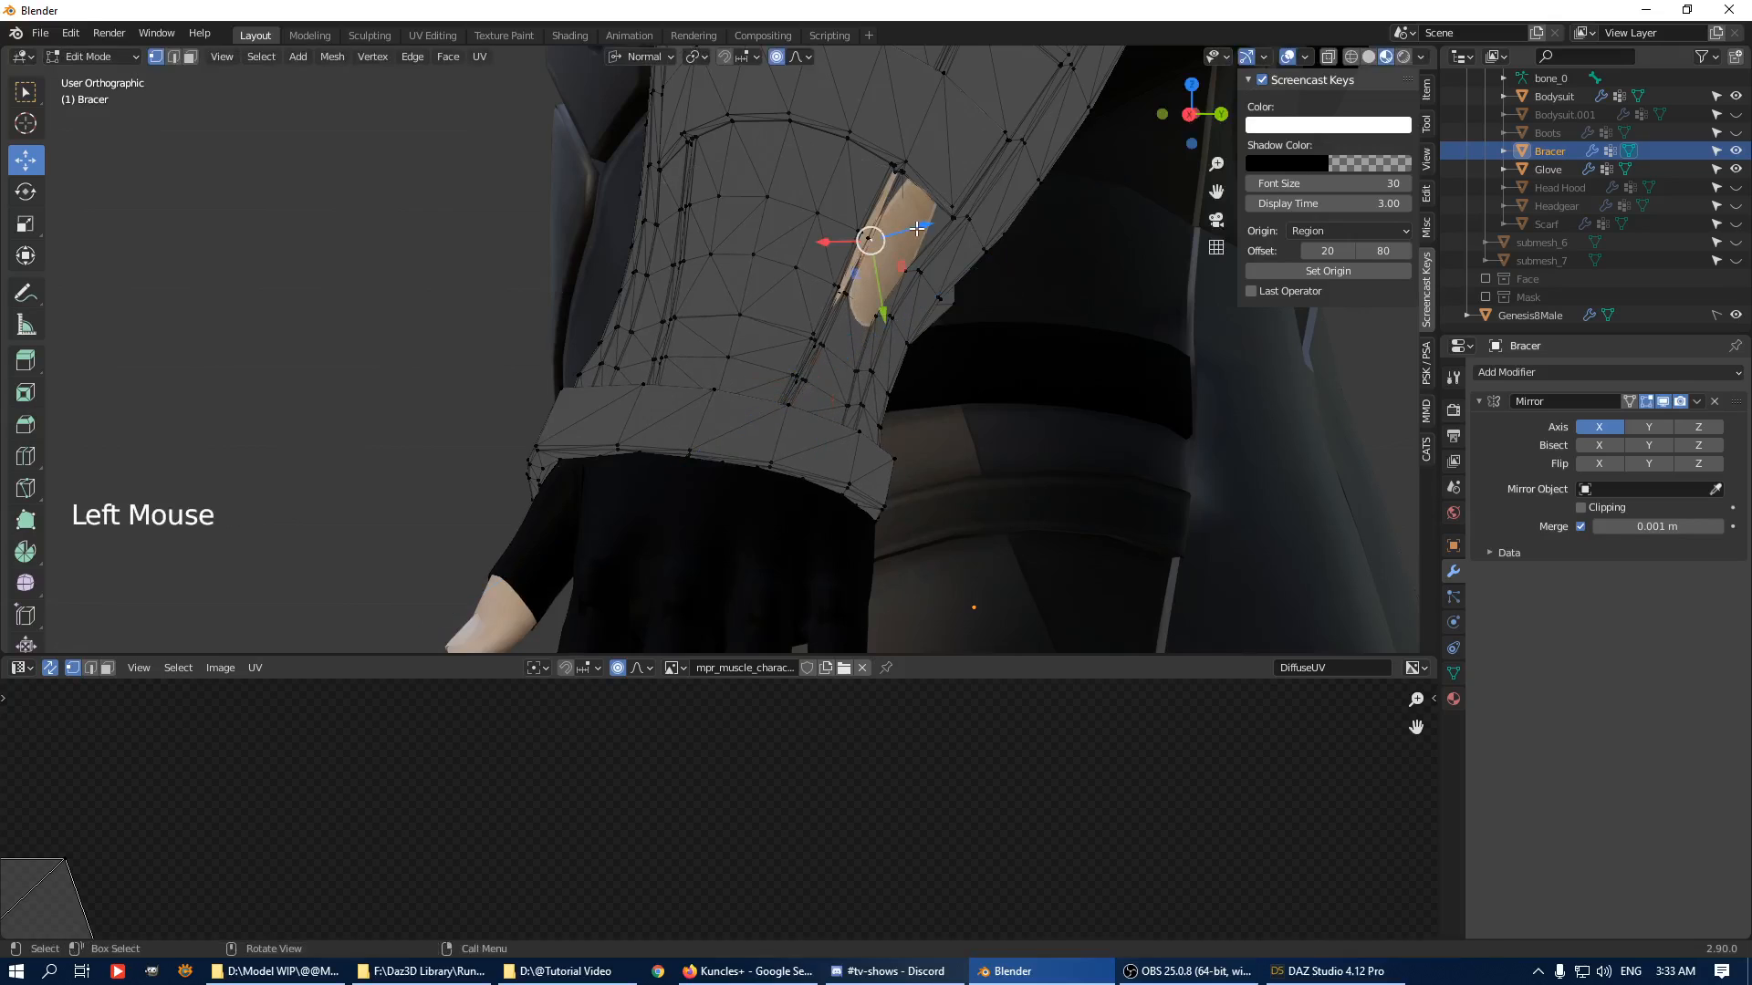
{"action": "left_click_drag", "start_coordinate": [916, 228], "coordinate": [930, 222]}
{"action": "scroll", "coordinate": [867, 496], "scroll_direction": "down", "scroll_amount": 3}
Pull the vertex at the bracer's wrist opening outward from the back of the hand.
{"action": "middle_click_drag", "start_coordinate": [868, 507], "coordinate": [771, 418]}
{"action": "left_click", "coordinate": [717, 400]}
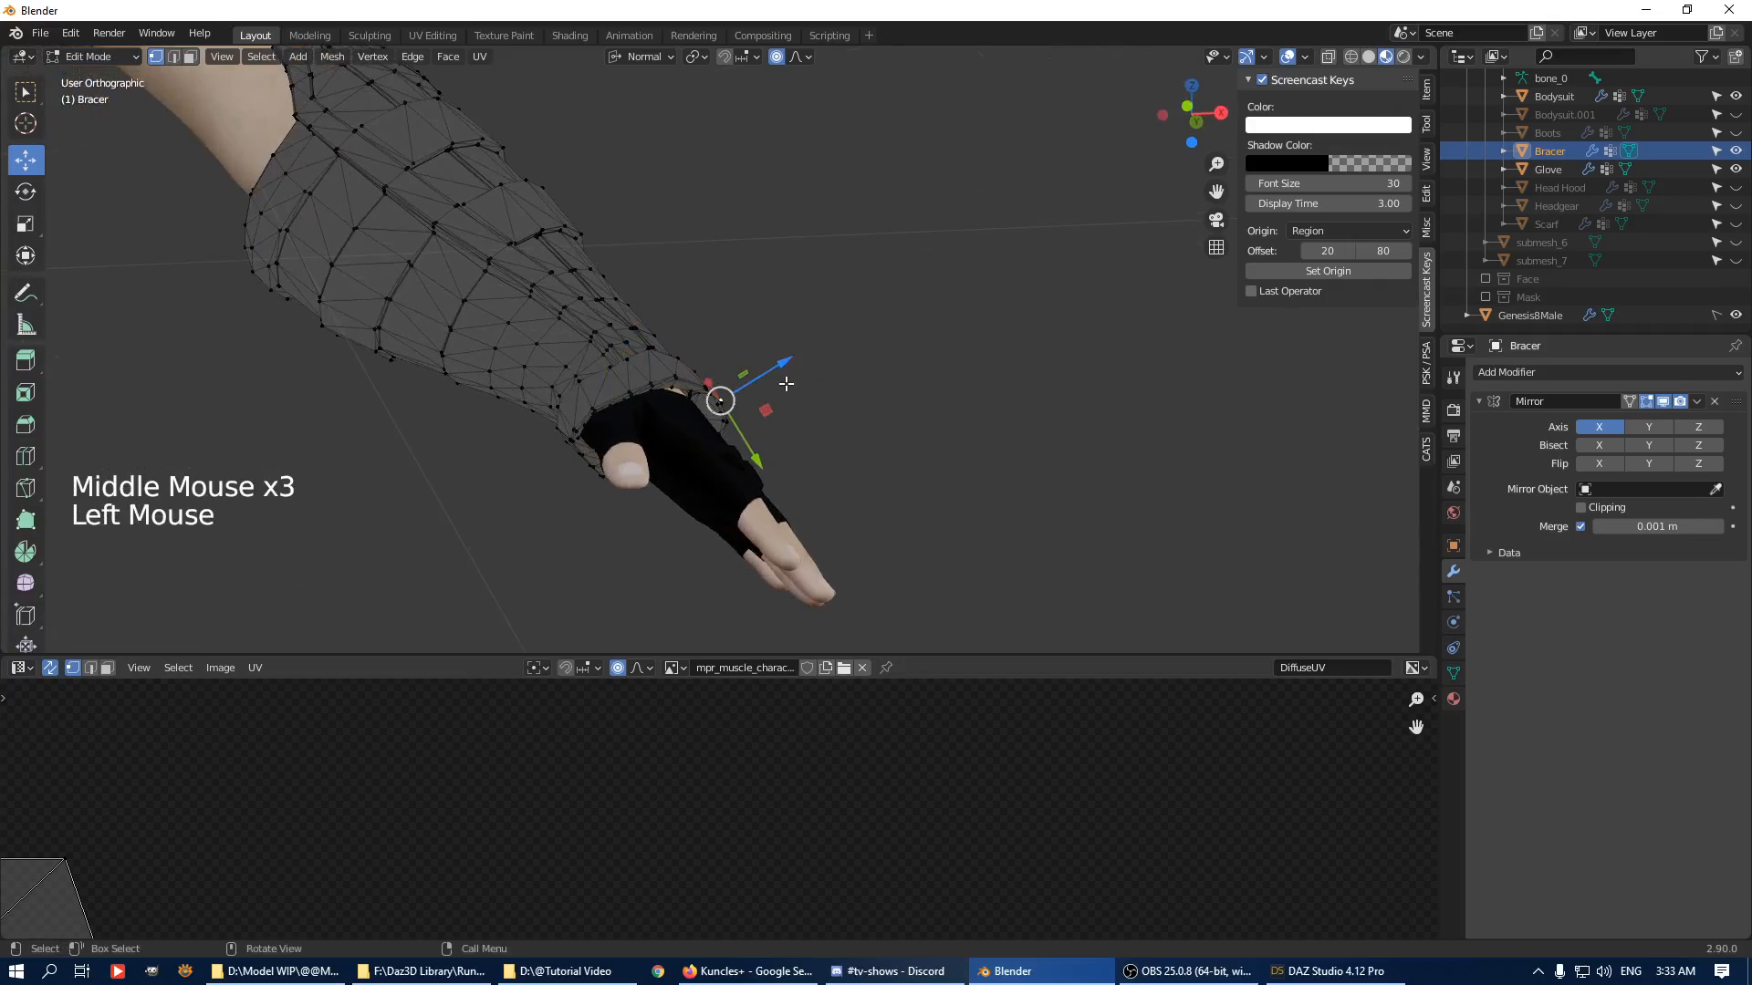
{"action": "left_click_drag", "start_coordinate": [741, 385], "coordinate": [757, 368]}
{"action": "scroll", "coordinate": [769, 366], "scroll_direction": "down", "scroll_amount": 2}
Switch to edge selection and move two edges of the bracer's wrist opening on the little-finger and palm sides.
{"action": "middle_click_drag", "start_coordinate": [757, 369], "coordinate": [654, 326]}
{"action": "key", "text": "2"}
{"action": "left_click", "coordinate": [715, 512]}
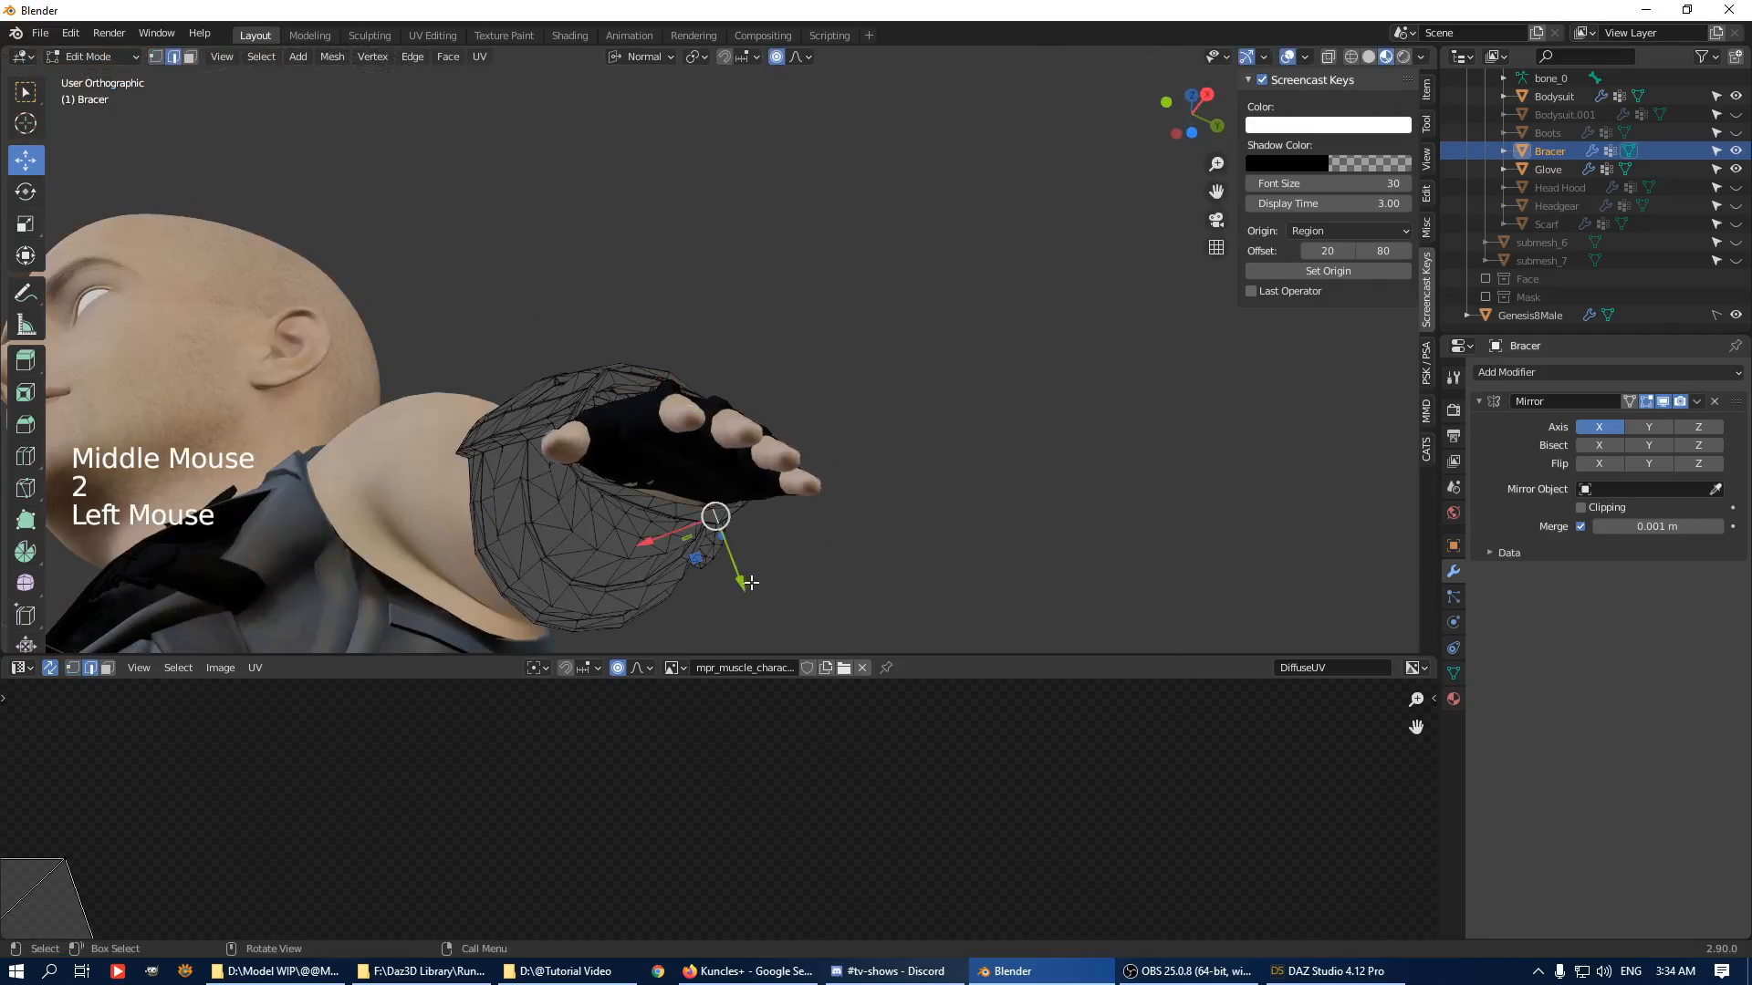
{"action": "left_click_drag", "start_coordinate": [719, 528], "coordinate": [739, 574]}
{"action": "middle_click_drag", "start_coordinate": [739, 574], "coordinate": [614, 486]}
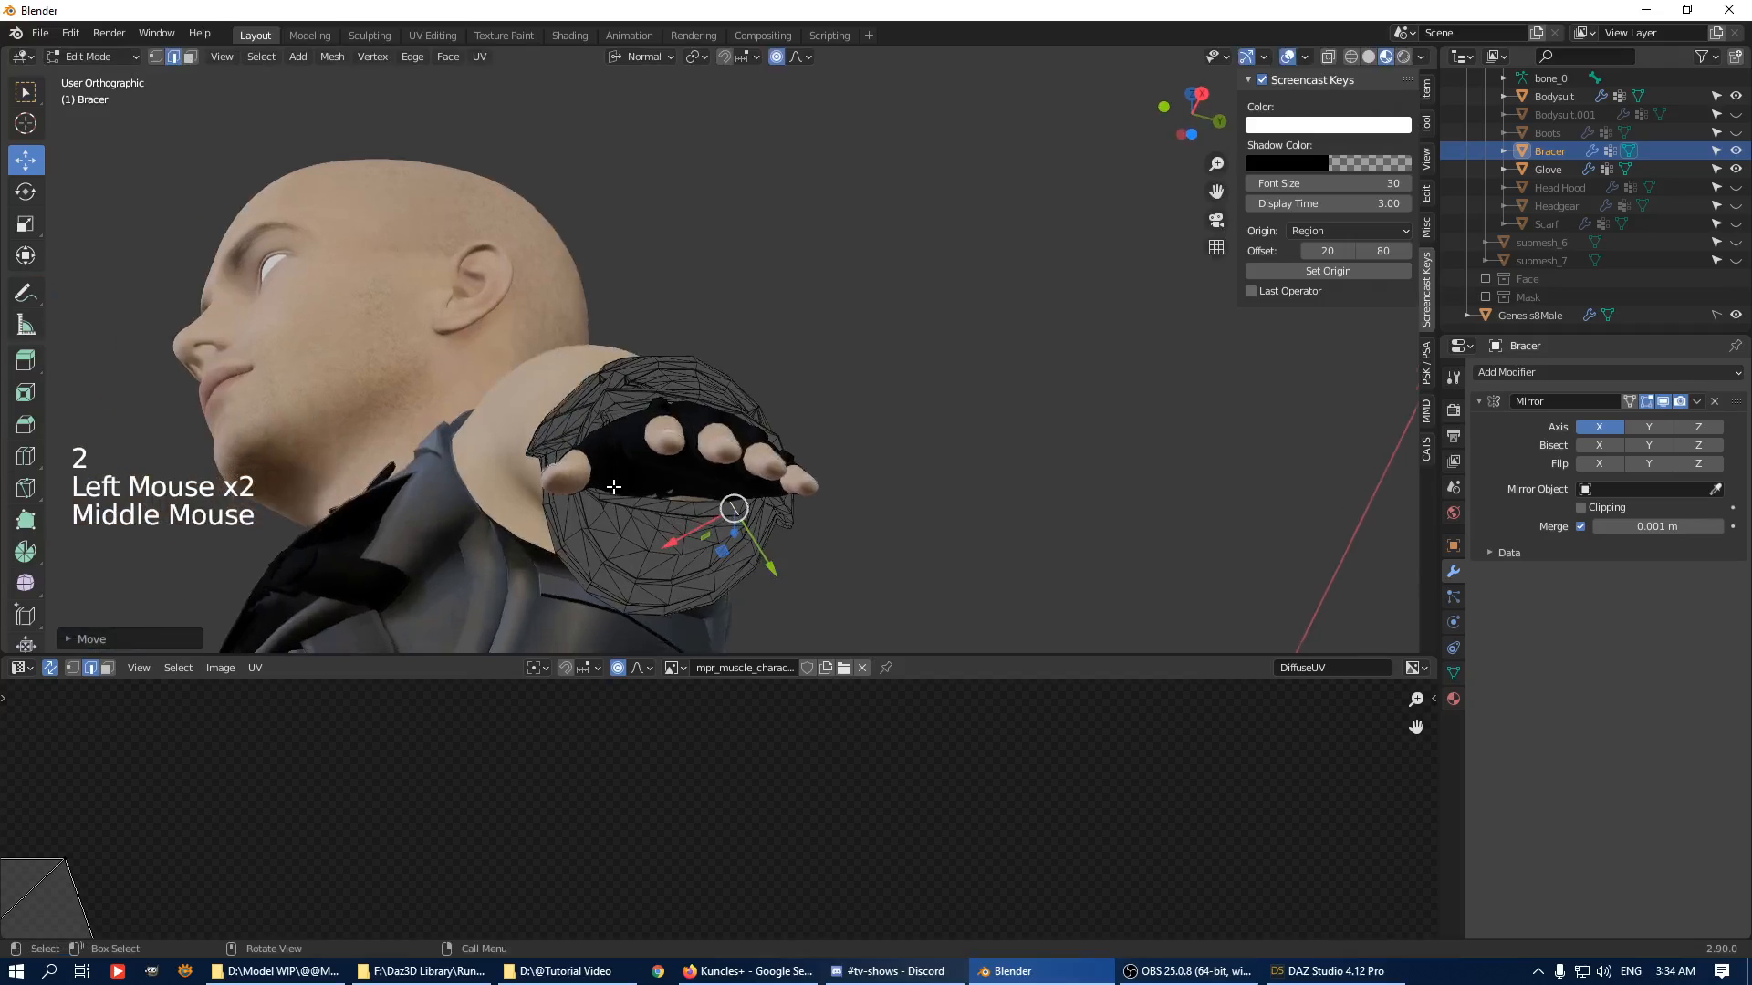
{"action": "left_click", "coordinate": [667, 508]}
{"action": "left_click_drag", "start_coordinate": [684, 461], "coordinate": [684, 457]}
{"action": "middle_click_drag", "start_coordinate": [685, 456], "coordinate": [657, 465]}
Move two edges of the bracer's wrist opening outward along their normals on the thumb side.
{"action": "middle_click_drag", "start_coordinate": [657, 466], "coordinate": [677, 208], "text": "shift"}
{"action": "scroll", "coordinate": [637, 453], "scroll_direction": "up", "scroll_amount": 2}
{"action": "left_click", "coordinate": [698, 218]}
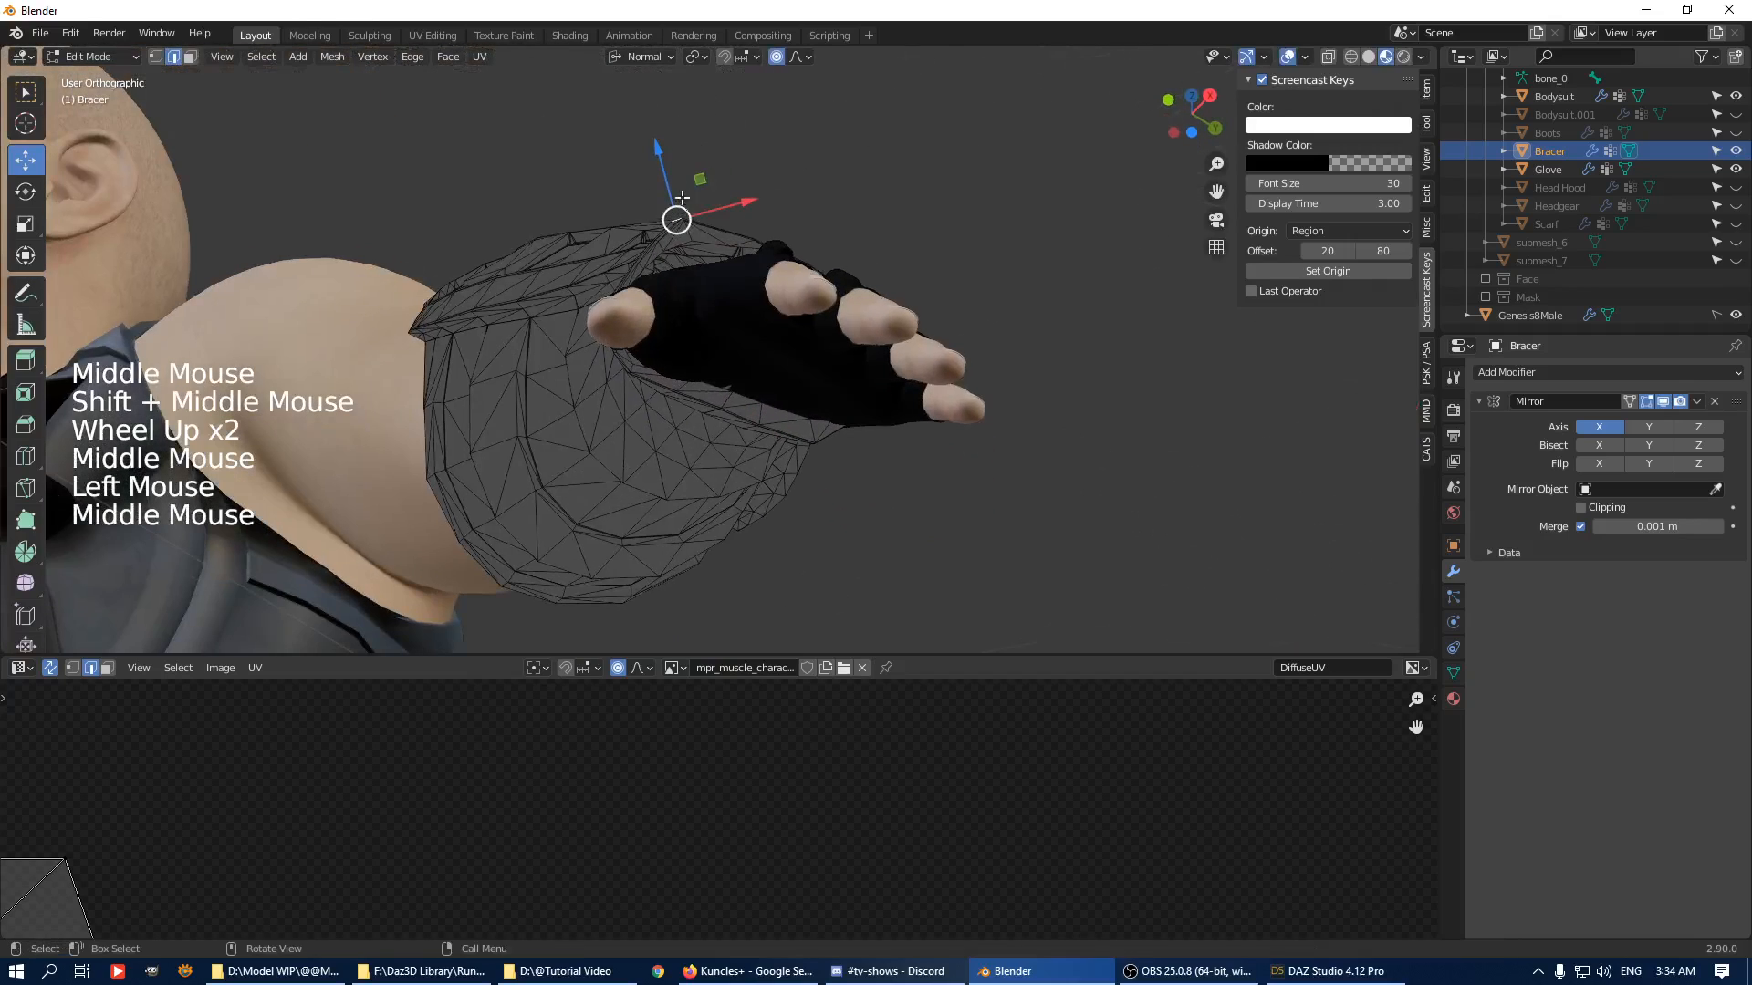
{"action": "mouse_move", "coordinate": [671, 195]}
{"action": "left_mouse_down"}
{"action": "mouse_move", "coordinate": [660, 174]}
{"action": "mouse_move", "coordinate": [662, 187]}
{"action": "left_mouse_up"}
{"action": "middle_click_drag", "start_coordinate": [662, 188], "coordinate": [649, 275]}
{"action": "left_click", "coordinate": [675, 261]}
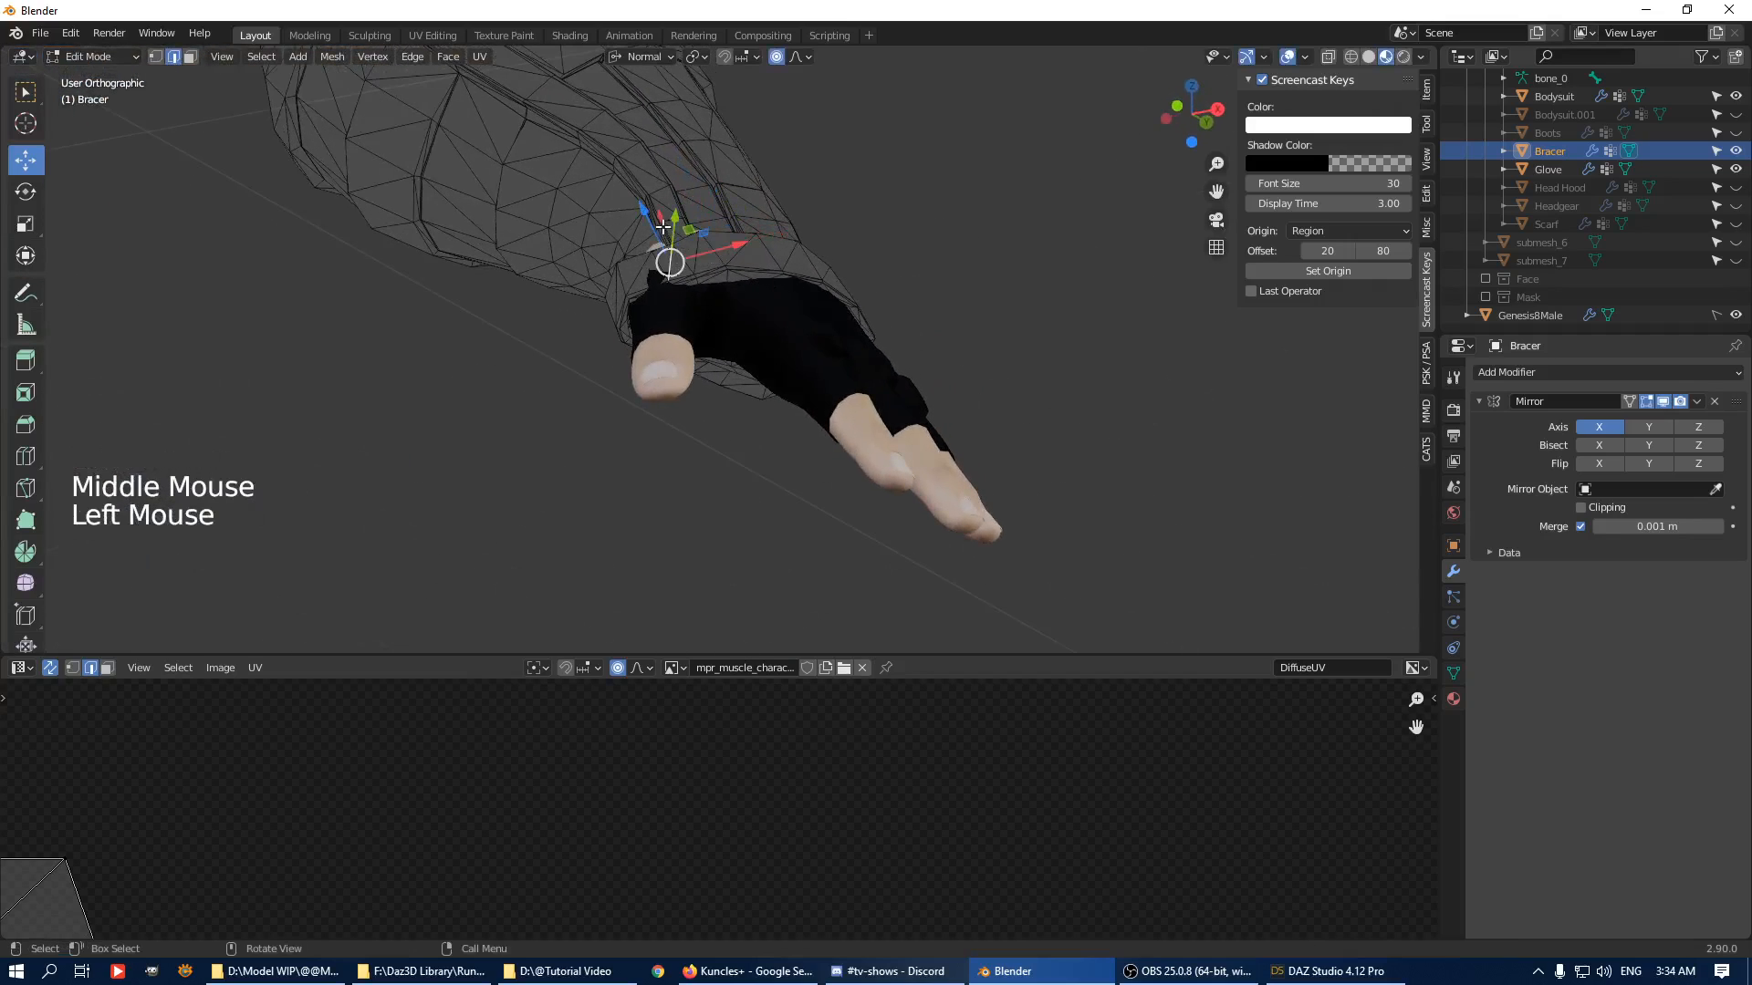
{"action": "left_click", "coordinate": [665, 231]}
{"action": "left_click", "coordinate": [643, 242]}
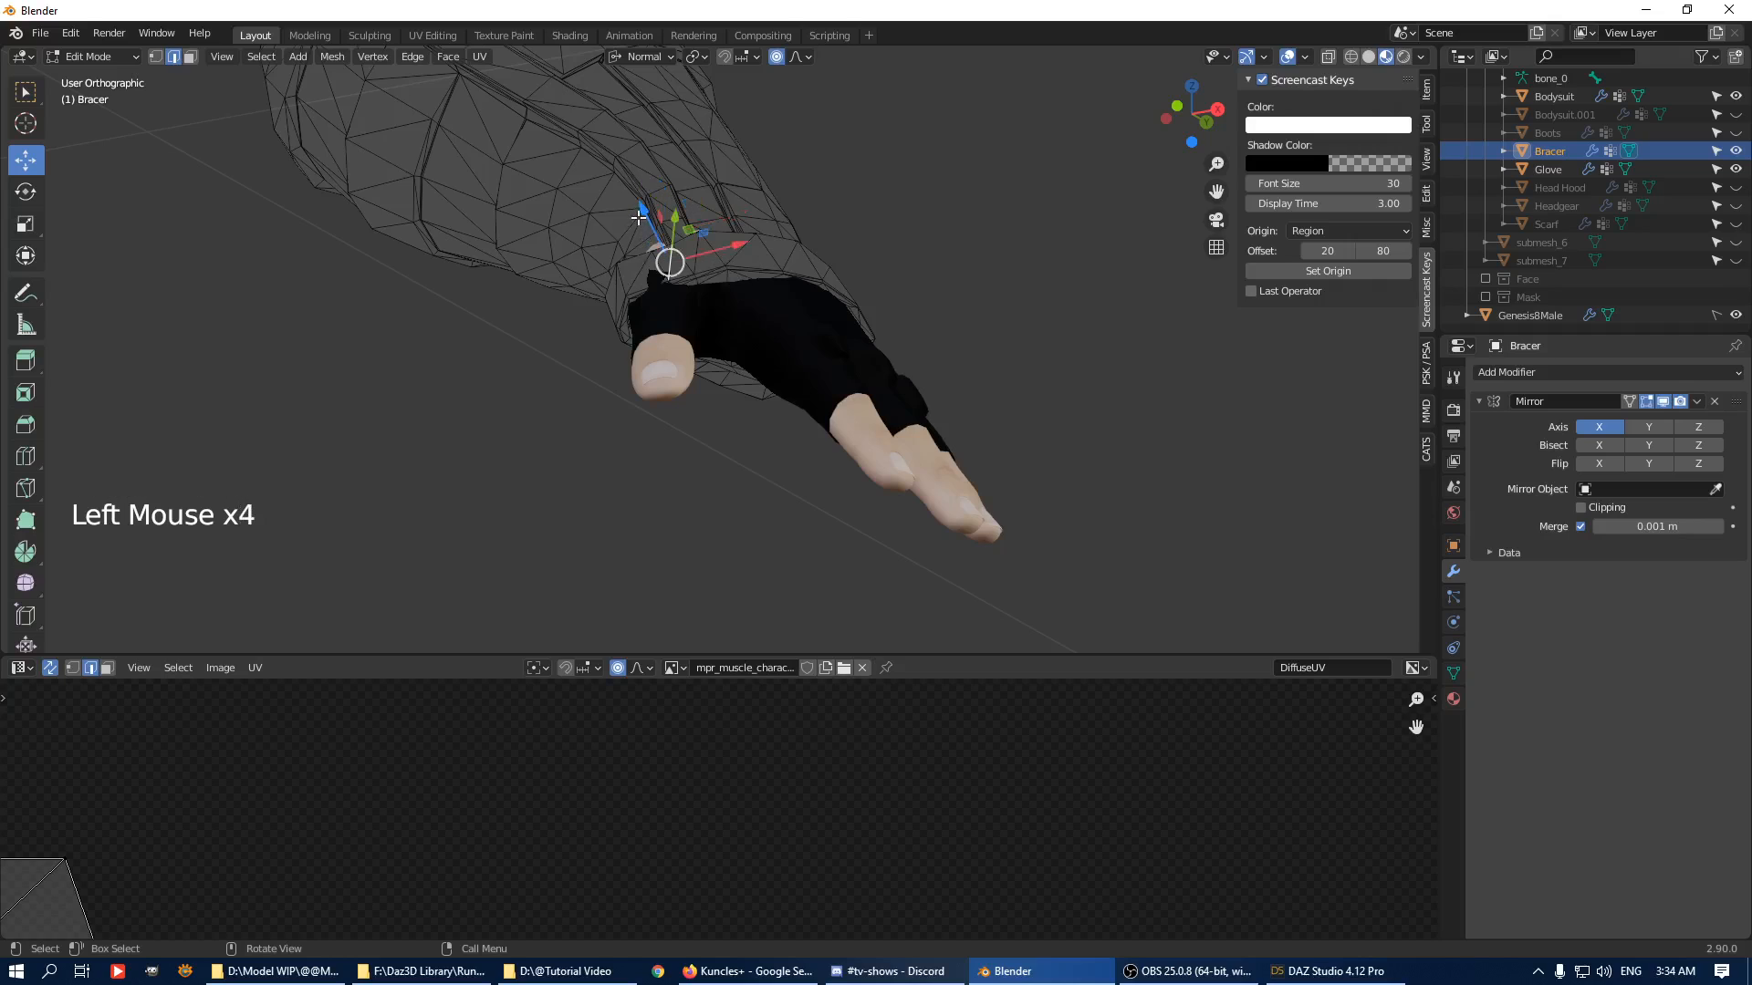
{"action": "left_click_drag", "start_coordinate": [638, 217], "coordinate": [637, 201]}
Pull the edge above the wrist where skin pokes through outward, and the cuff edge on the little-finger side too.
{"action": "middle_click_drag", "start_coordinate": [637, 201], "coordinate": [766, 260]}
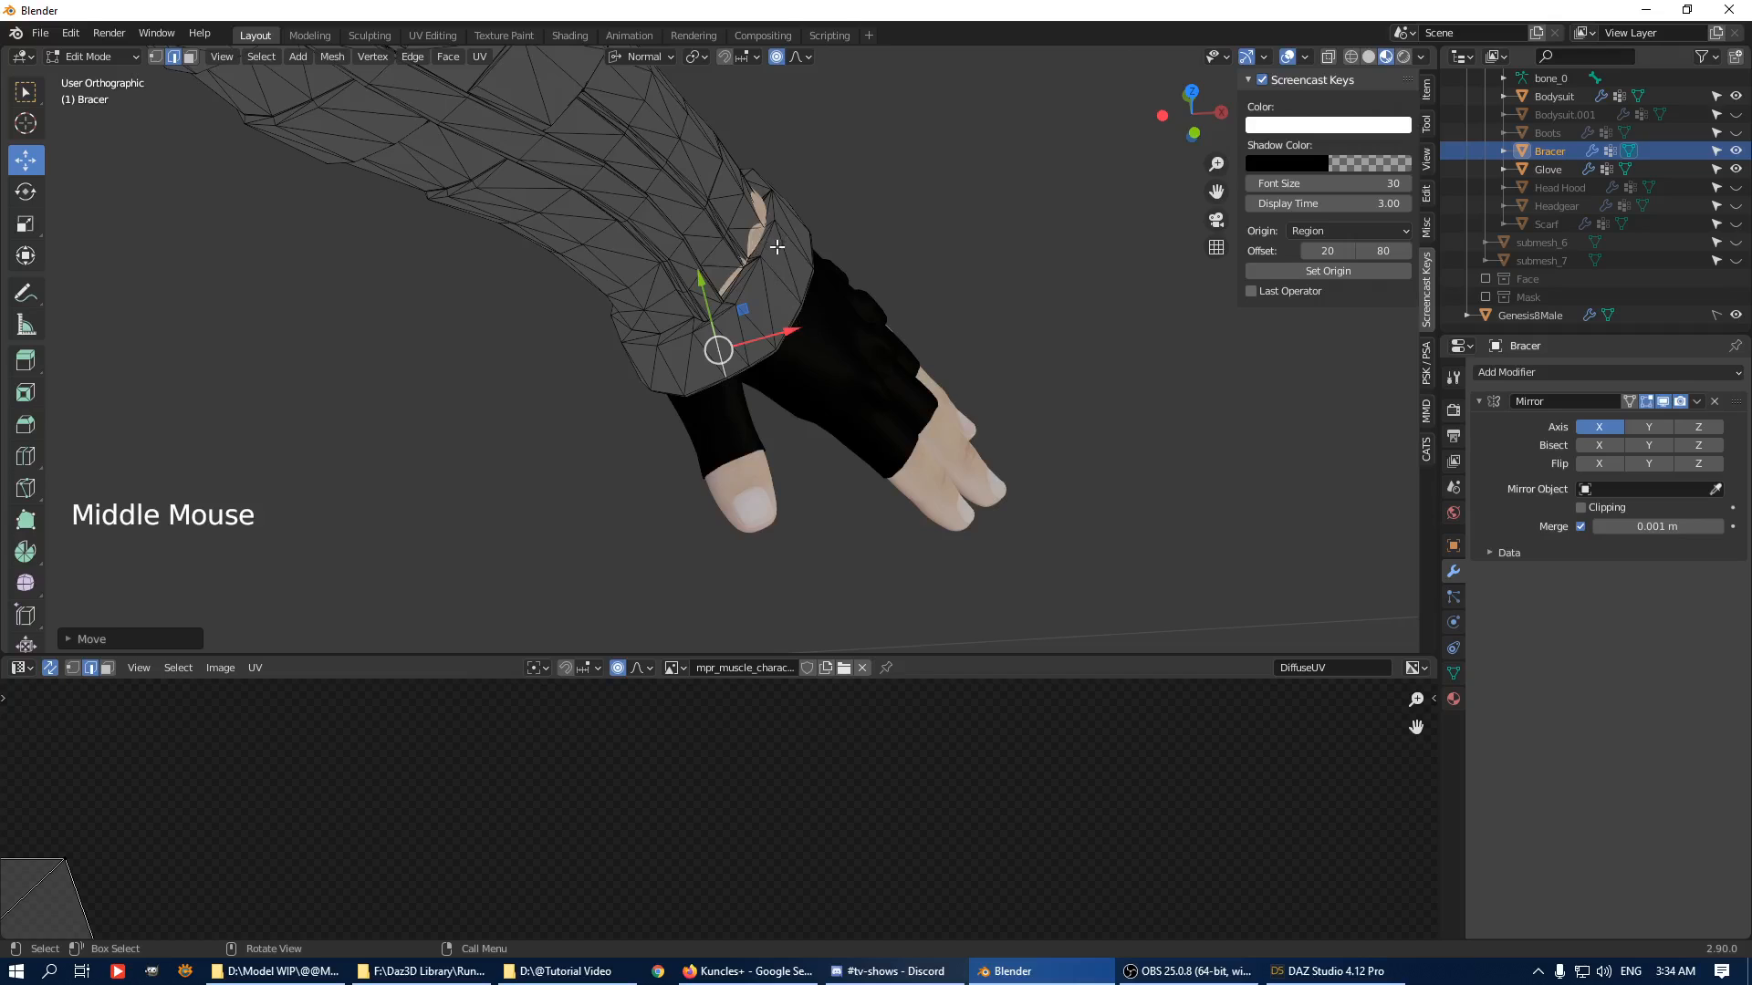
{"action": "left_click", "coordinate": [776, 246]}
{"action": "left_click_drag", "start_coordinate": [796, 253], "coordinate": [826, 243]}
{"action": "middle_click_drag", "start_coordinate": [826, 243], "coordinate": [893, 365]}
{"action": "left_click", "coordinate": [887, 338]}
{"action": "left_click_drag", "start_coordinate": [891, 340], "coordinate": [949, 349]}
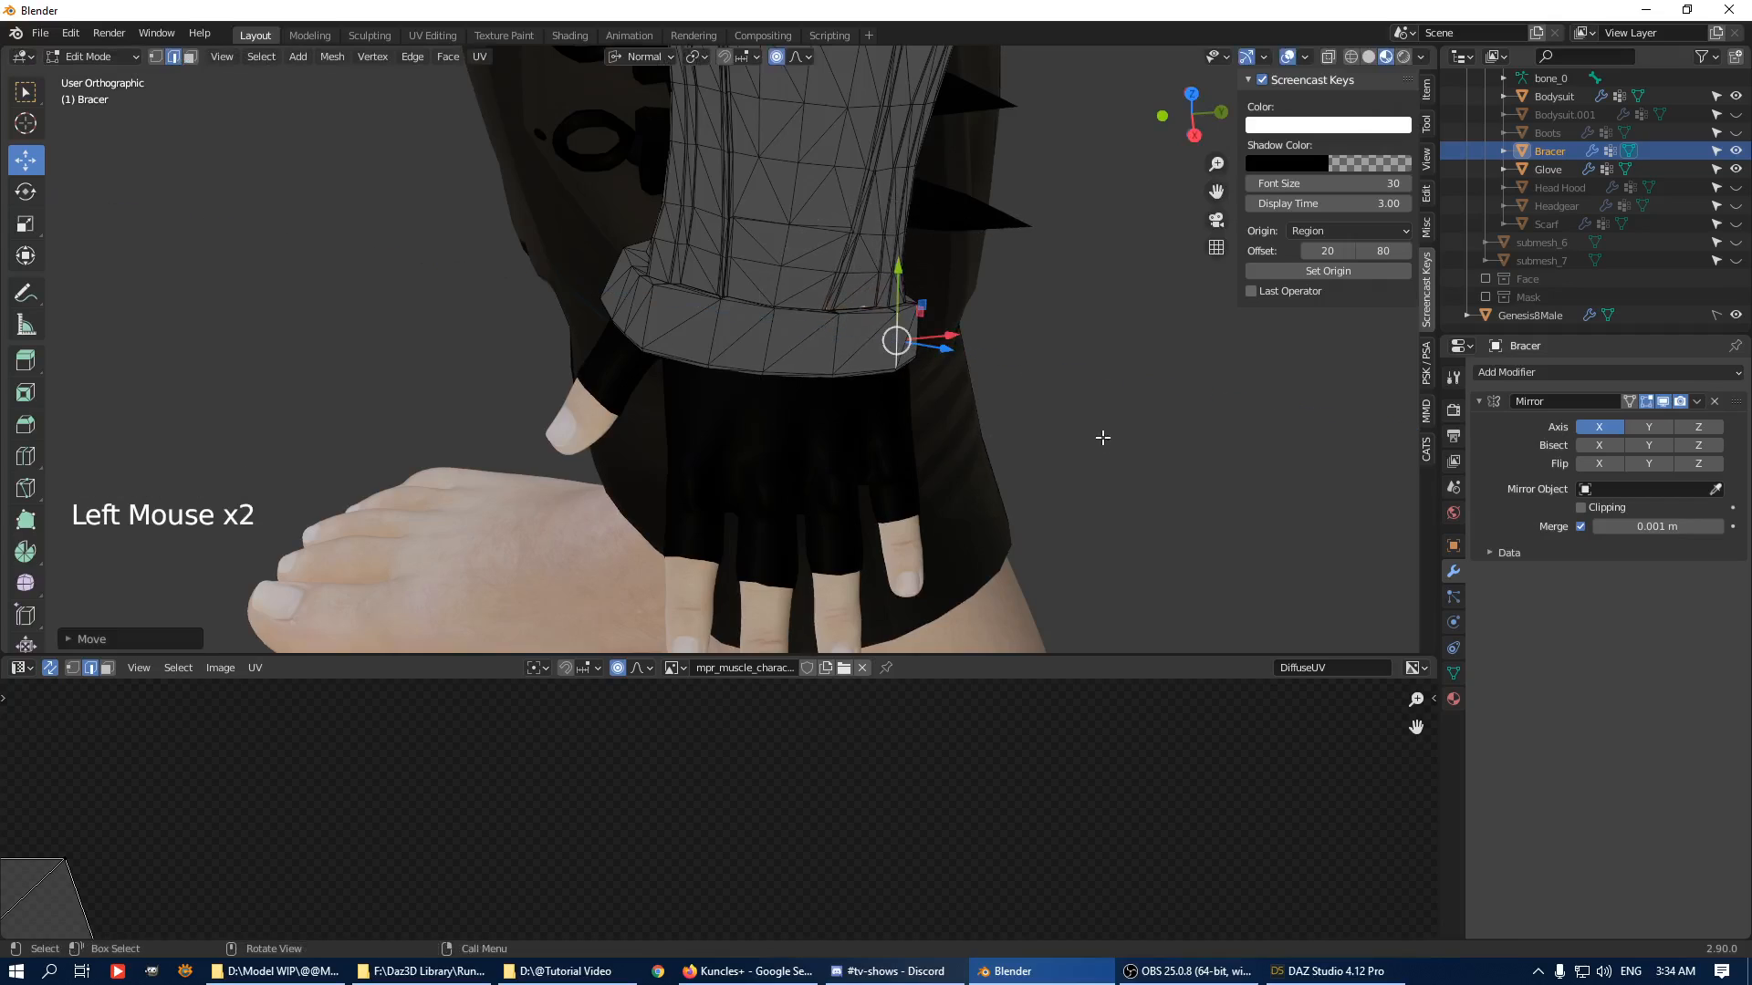
Reposition further edges around the bracer's cuff, including the little-finger side, to even its fit around the glove.
{"action": "left_click", "coordinate": [941, 348]}
{"action": "middle_click_drag", "start_coordinate": [943, 347], "coordinate": [890, 345]}
{"action": "left_click", "coordinate": [792, 258]}
{"action": "left_click_drag", "start_coordinate": [889, 345], "coordinate": [898, 347]}
{"action": "middle_click_drag", "start_coordinate": [898, 347], "coordinate": [986, 237]}
{"action": "left_click_drag", "start_coordinate": [942, 270], "coordinate": [951, 268]}
{"action": "middle_click_drag", "start_coordinate": [951, 267], "coordinate": [857, 175]}
{"action": "left_click", "coordinate": [813, 193]}
{"action": "left_click_drag", "start_coordinate": [821, 143], "coordinate": [824, 153]}
{"action": "middle_click_drag", "start_coordinate": [824, 153], "coordinate": [785, 292]}
{"action": "left_click", "coordinate": [740, 278]}
{"action": "left_click_drag", "start_coordinate": [808, 309], "coordinate": [820, 316]}
Select the edge loop around the bracer's wrist opening, extrude it and scale the new edge.
{"action": "middle_click_drag", "start_coordinate": [821, 316], "coordinate": [966, 176]}
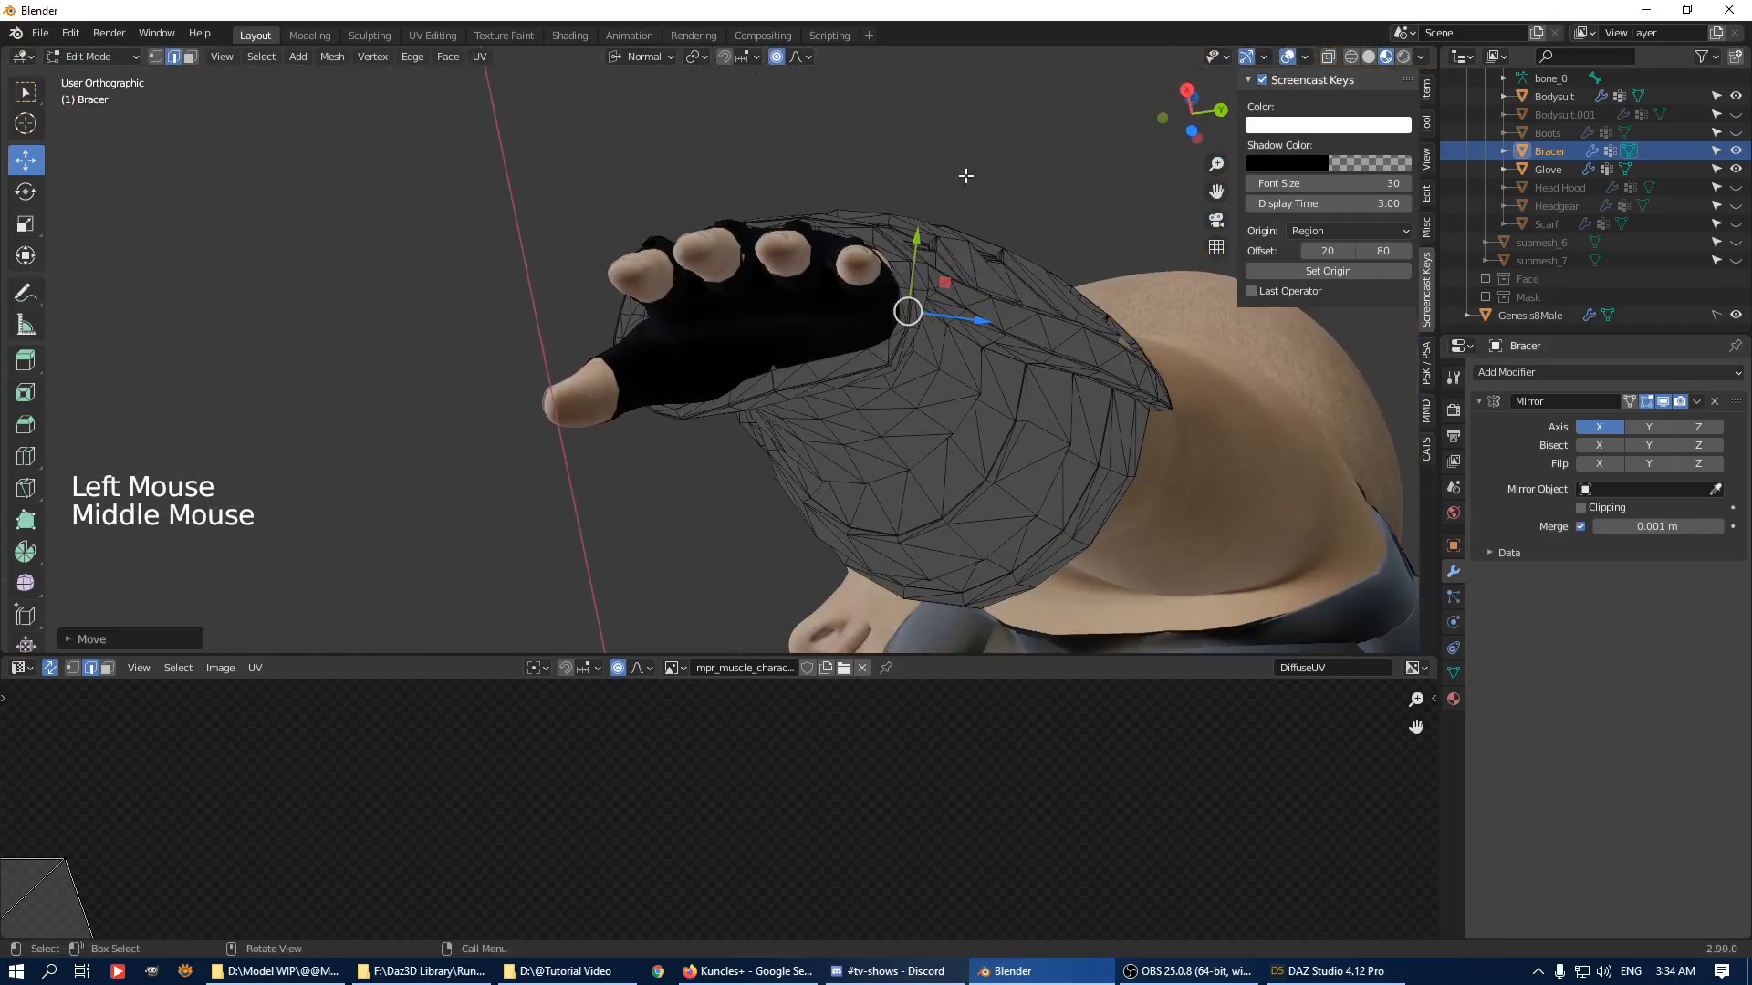
{"action": "left_click", "coordinate": [889, 263], "text": "alt"}
{"action": "key", "text": "e"}
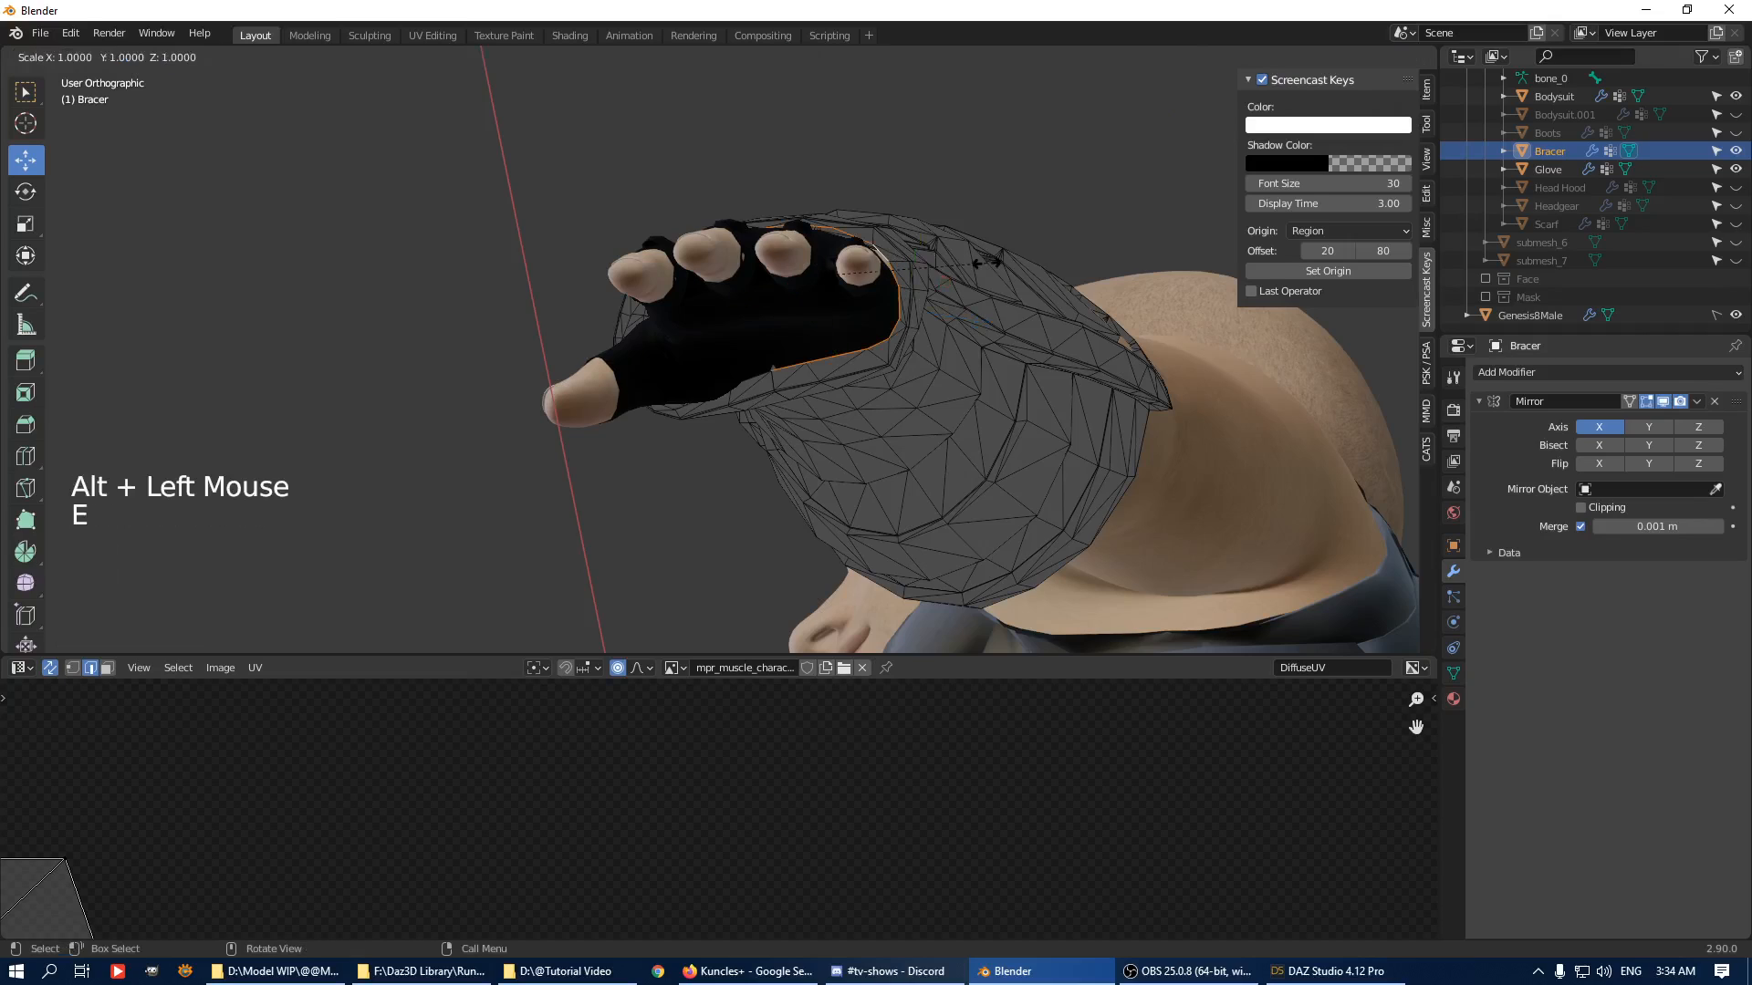
Adjust single edges of the bracer's wrist opening around the thumb side to follow the glove closely.
{"action": "middle_click_drag", "start_coordinate": [947, 265], "coordinate": [815, 440]}
{"action": "left_click", "coordinate": [812, 360]}
{"action": "left_click_drag", "start_coordinate": [751, 460], "coordinate": [764, 434]}
{"action": "scroll", "coordinate": [756, 451], "scroll_direction": "up", "scroll_amount": 5}
{"action": "middle_click_drag", "start_coordinate": [580, 347], "coordinate": [651, 394]}
{"action": "left_click", "coordinate": [685, 398]}
{"action": "left_click_drag", "start_coordinate": [640, 445], "coordinate": [641, 437]}
{"action": "middle_click_drag", "start_coordinate": [641, 437], "coordinate": [719, 333]}
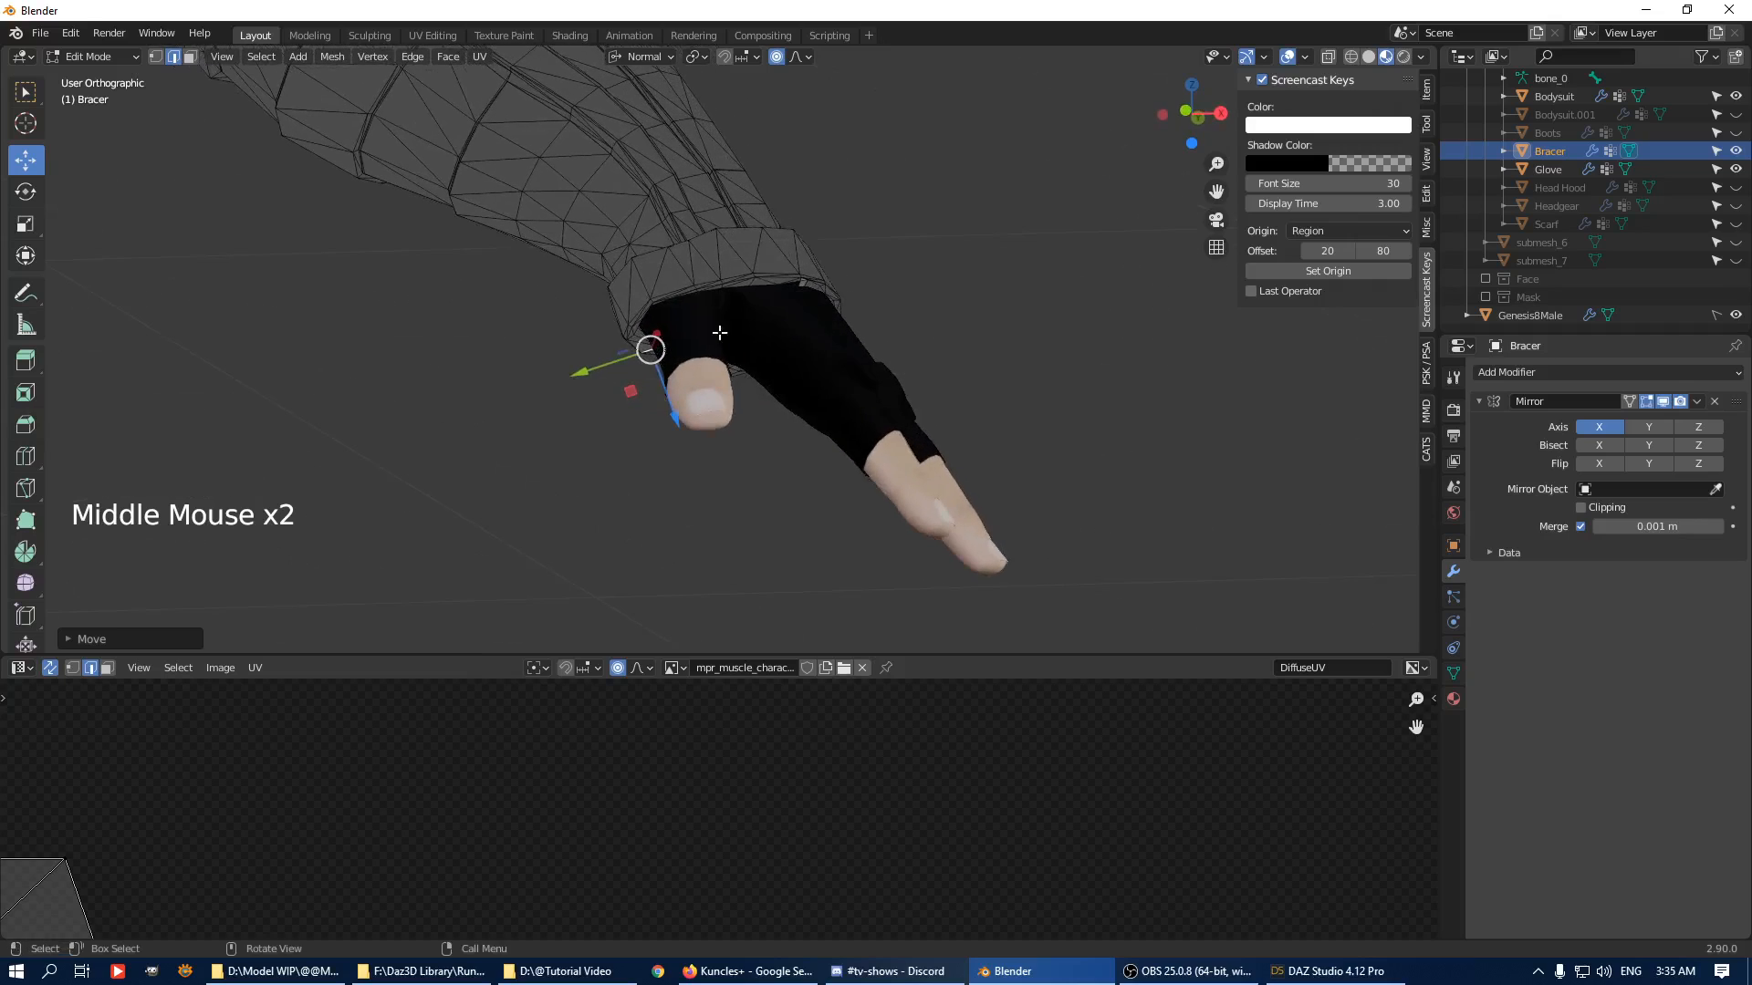
{"action": "left_click", "coordinate": [618, 319]}
{"action": "left_click_drag", "start_coordinate": [559, 329], "coordinate": [572, 322]}
Push the body-side edge at the bracer's mid-forearm toward the arm along its normal, using proportional size 0.14.
{"action": "scroll", "coordinate": [583, 282], "scroll_direction": "down", "scroll_amount": 3}
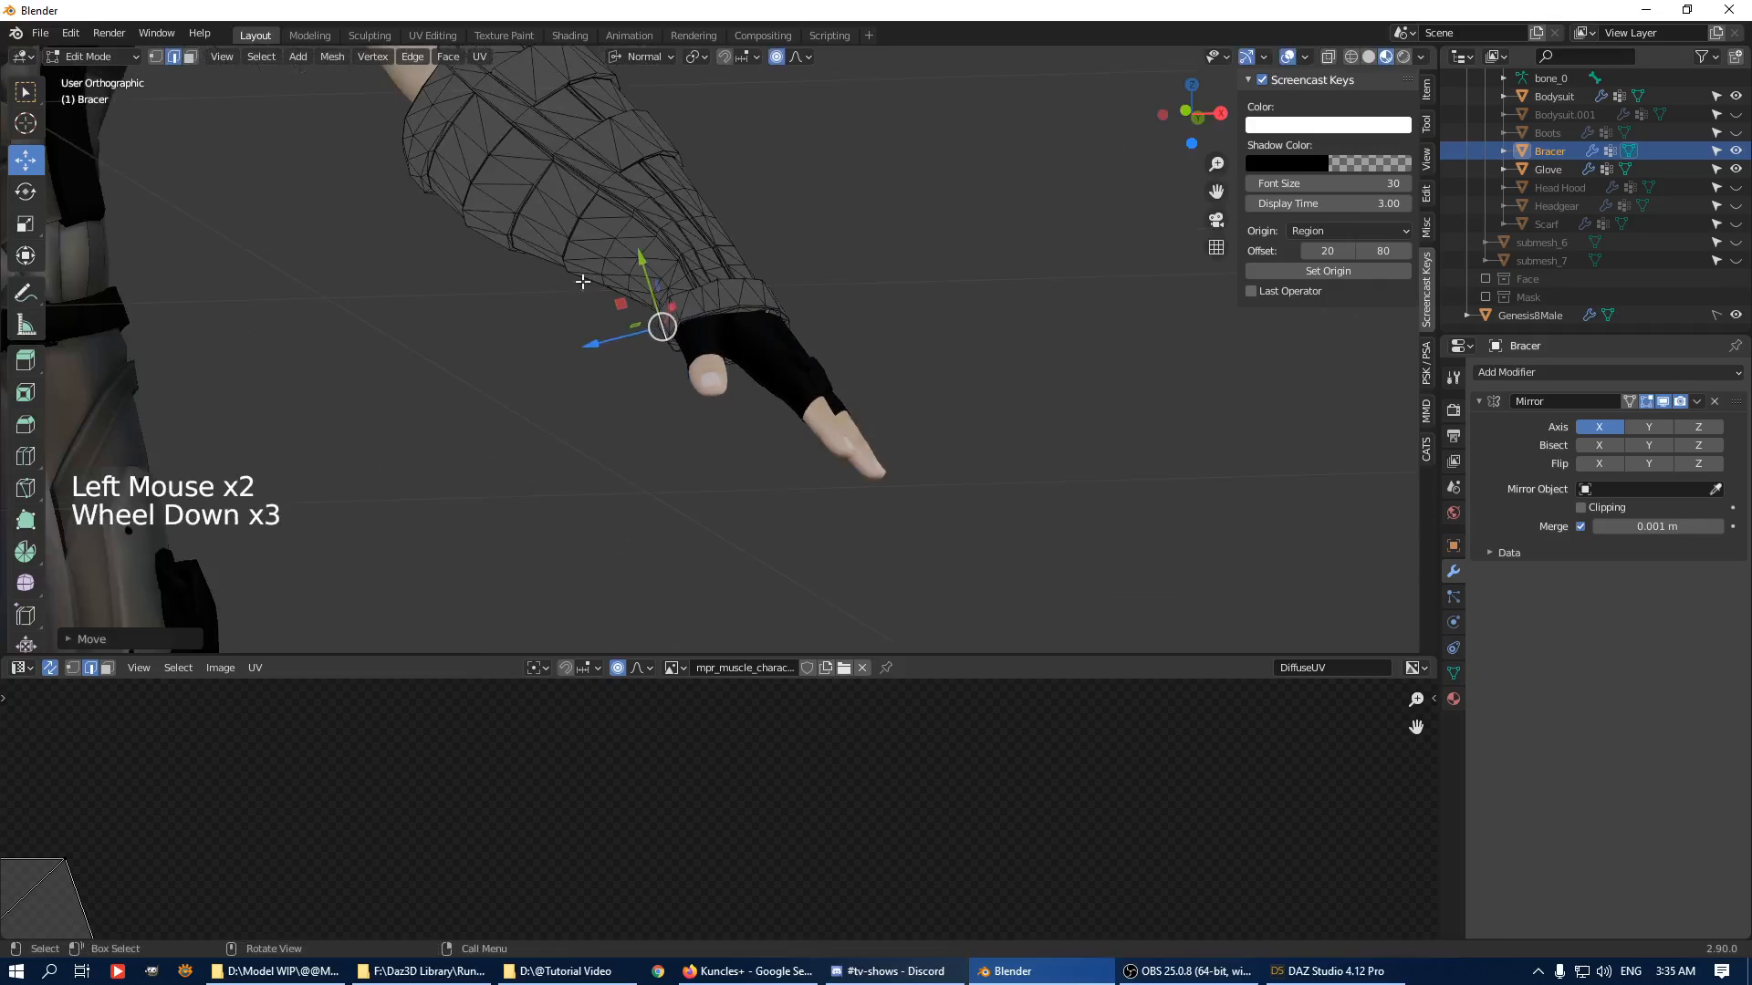
{"action": "middle_click_drag", "start_coordinate": [583, 282], "coordinate": [588, 488], "text": "shift"}
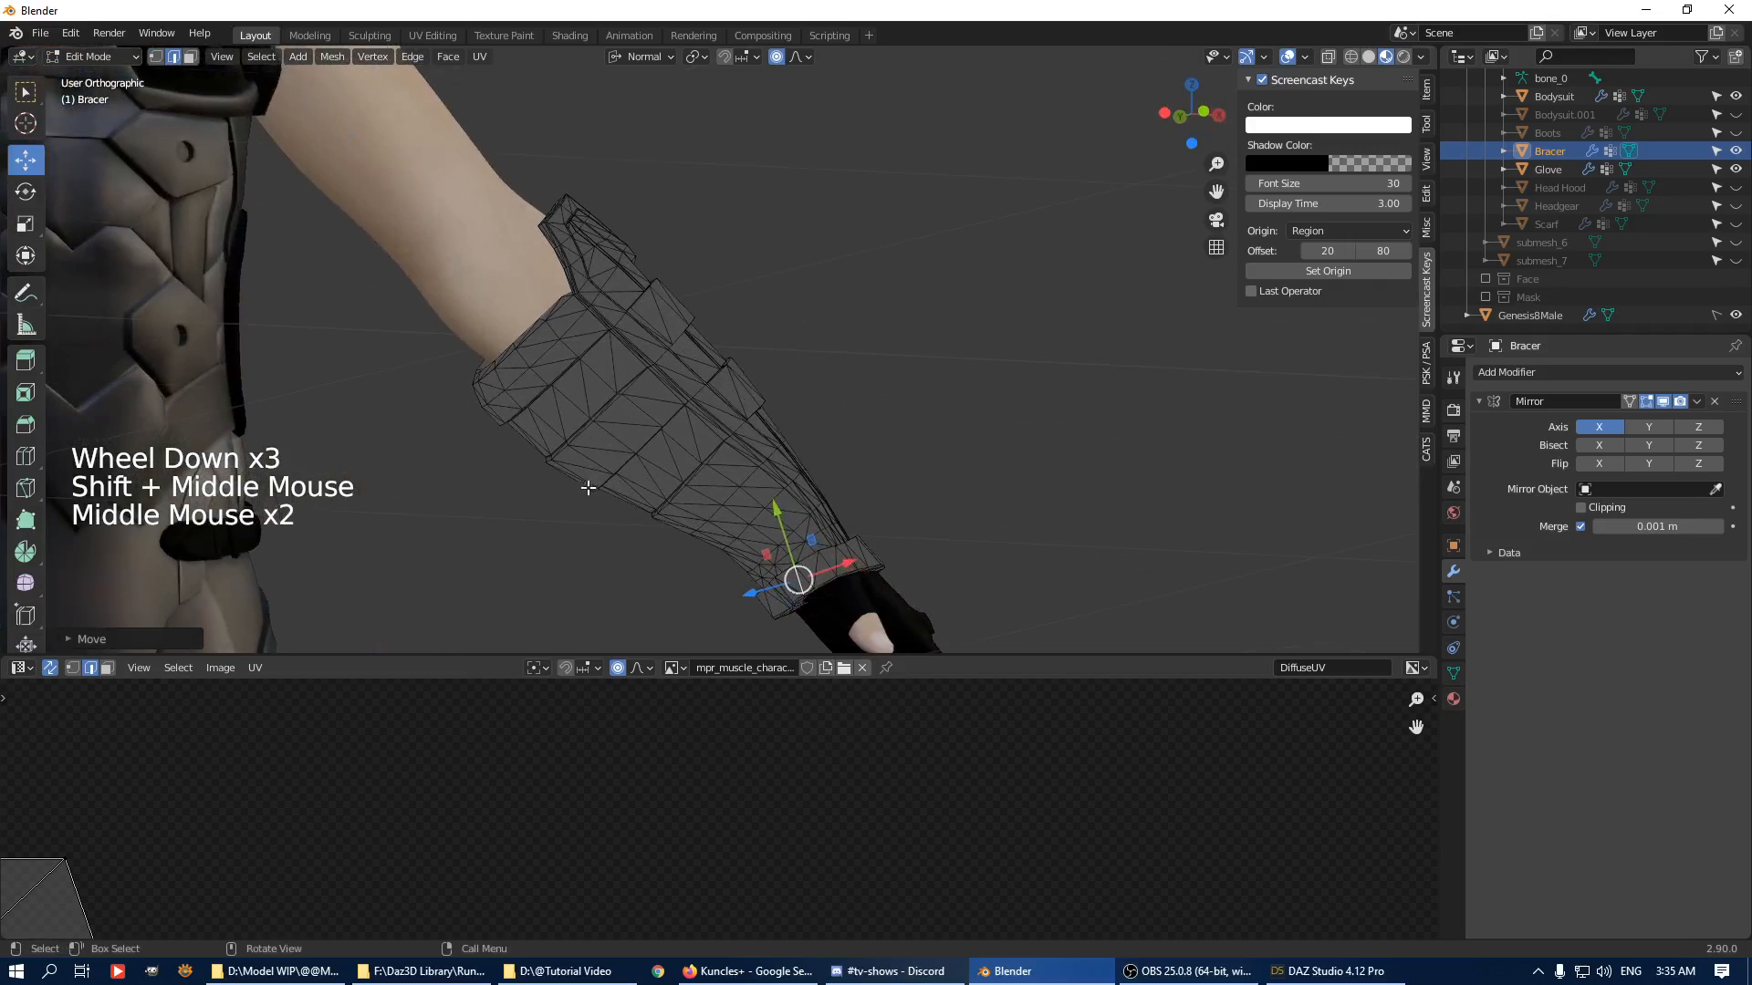
{"action": "left_click", "coordinate": [568, 508]}
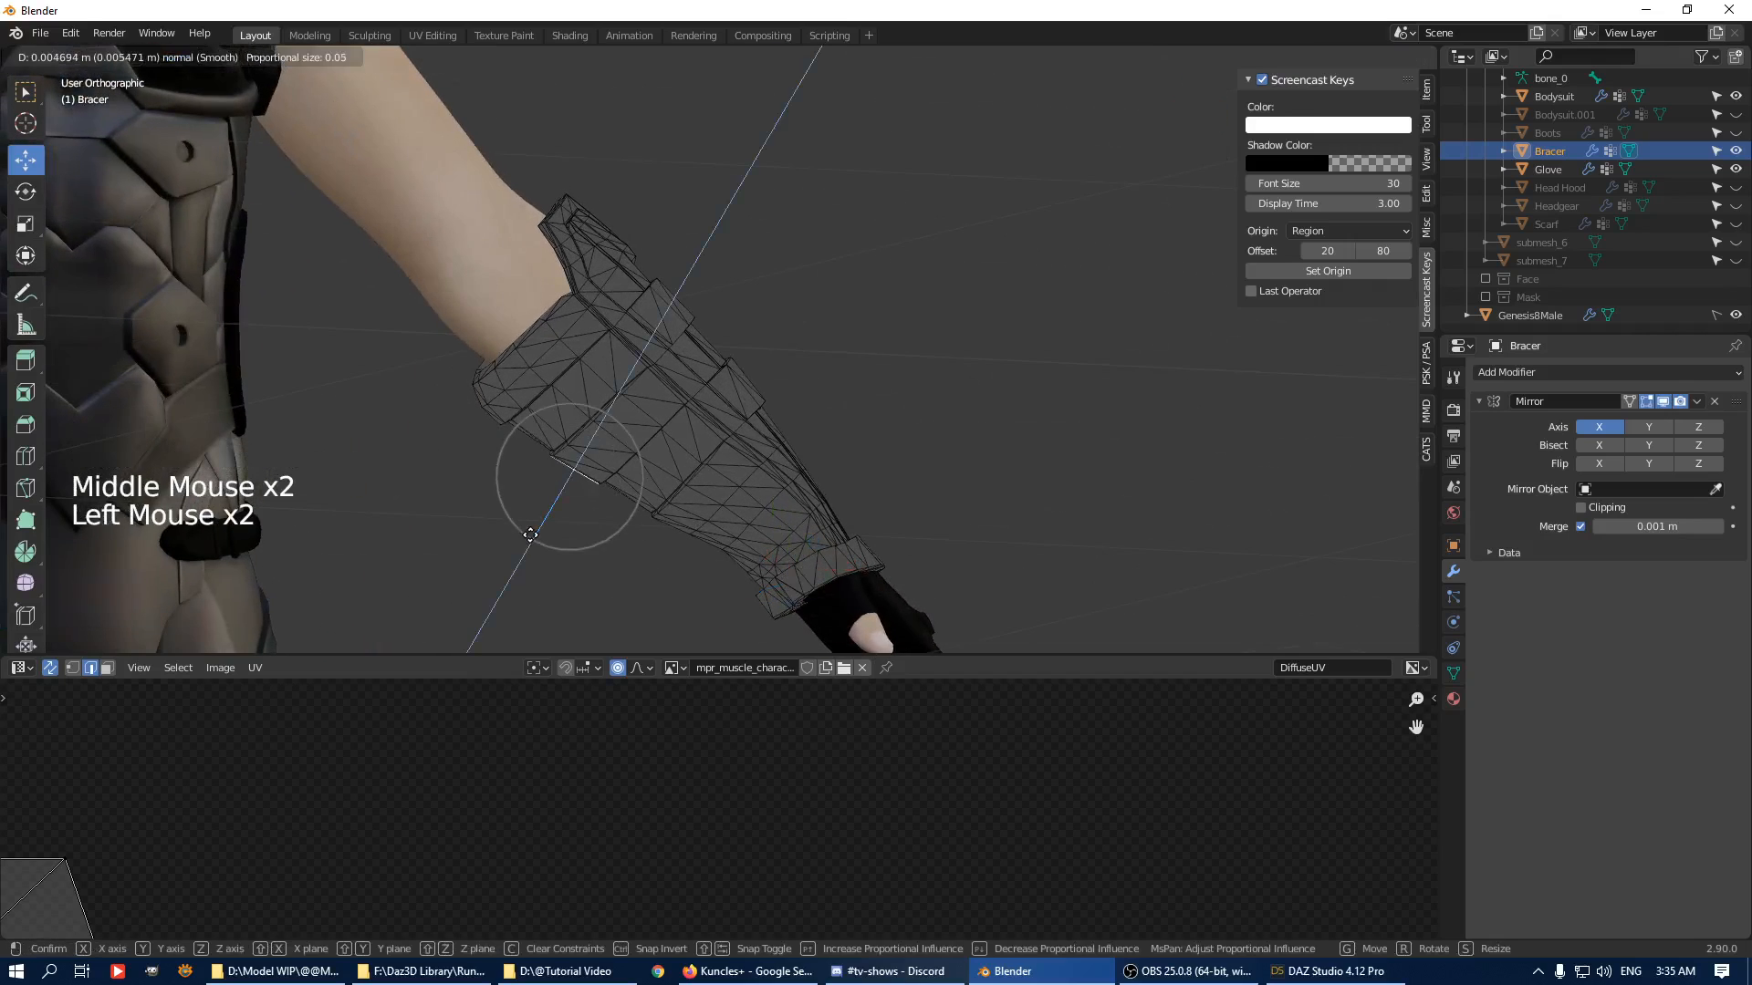
{"action": "scroll", "coordinate": [530, 535], "scroll_direction": "down", "scroll_amount": 11}
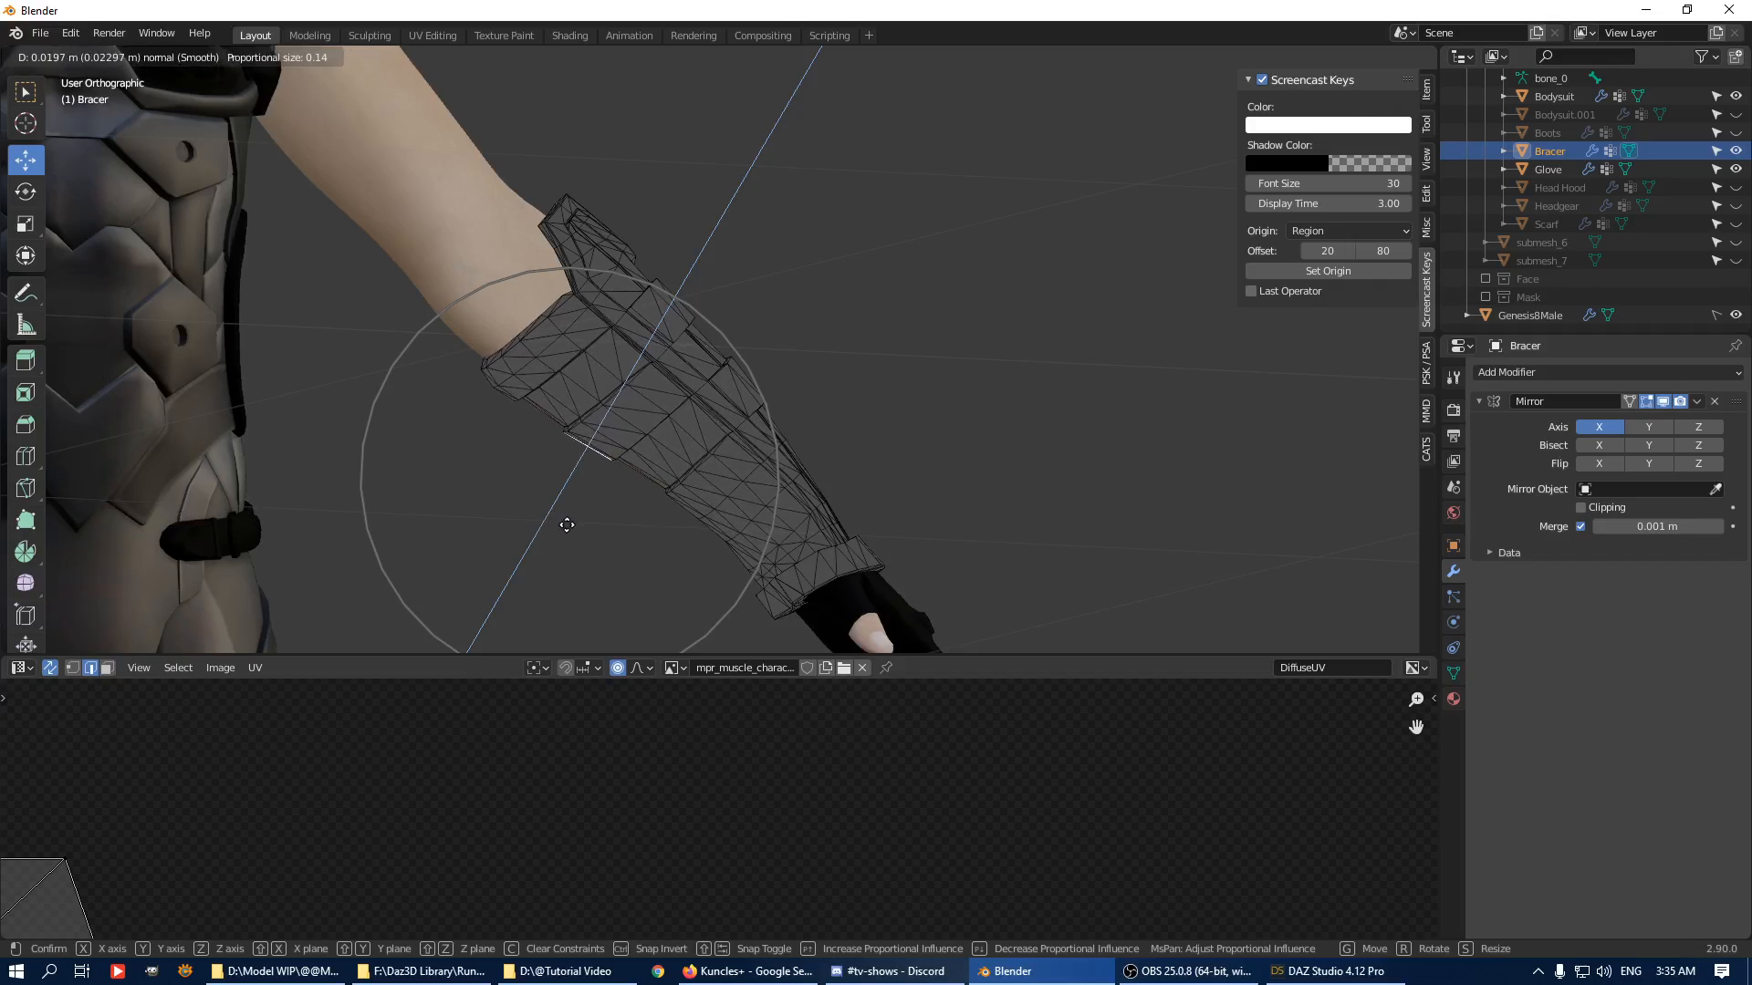
{"action": "left_click", "coordinate": [566, 524]}
Switch to vertex selection, select a vertex inside the bracer's elbow opening, grow the selection and delete it.
{"action": "middle_click_drag", "start_coordinate": [566, 525], "coordinate": [770, 383]}
{"action": "scroll", "coordinate": [770, 383], "scroll_direction": "up", "scroll_amount": 1}
{"action": "key", "text": "1"}
{"action": "left_click", "coordinate": [722, 375]}
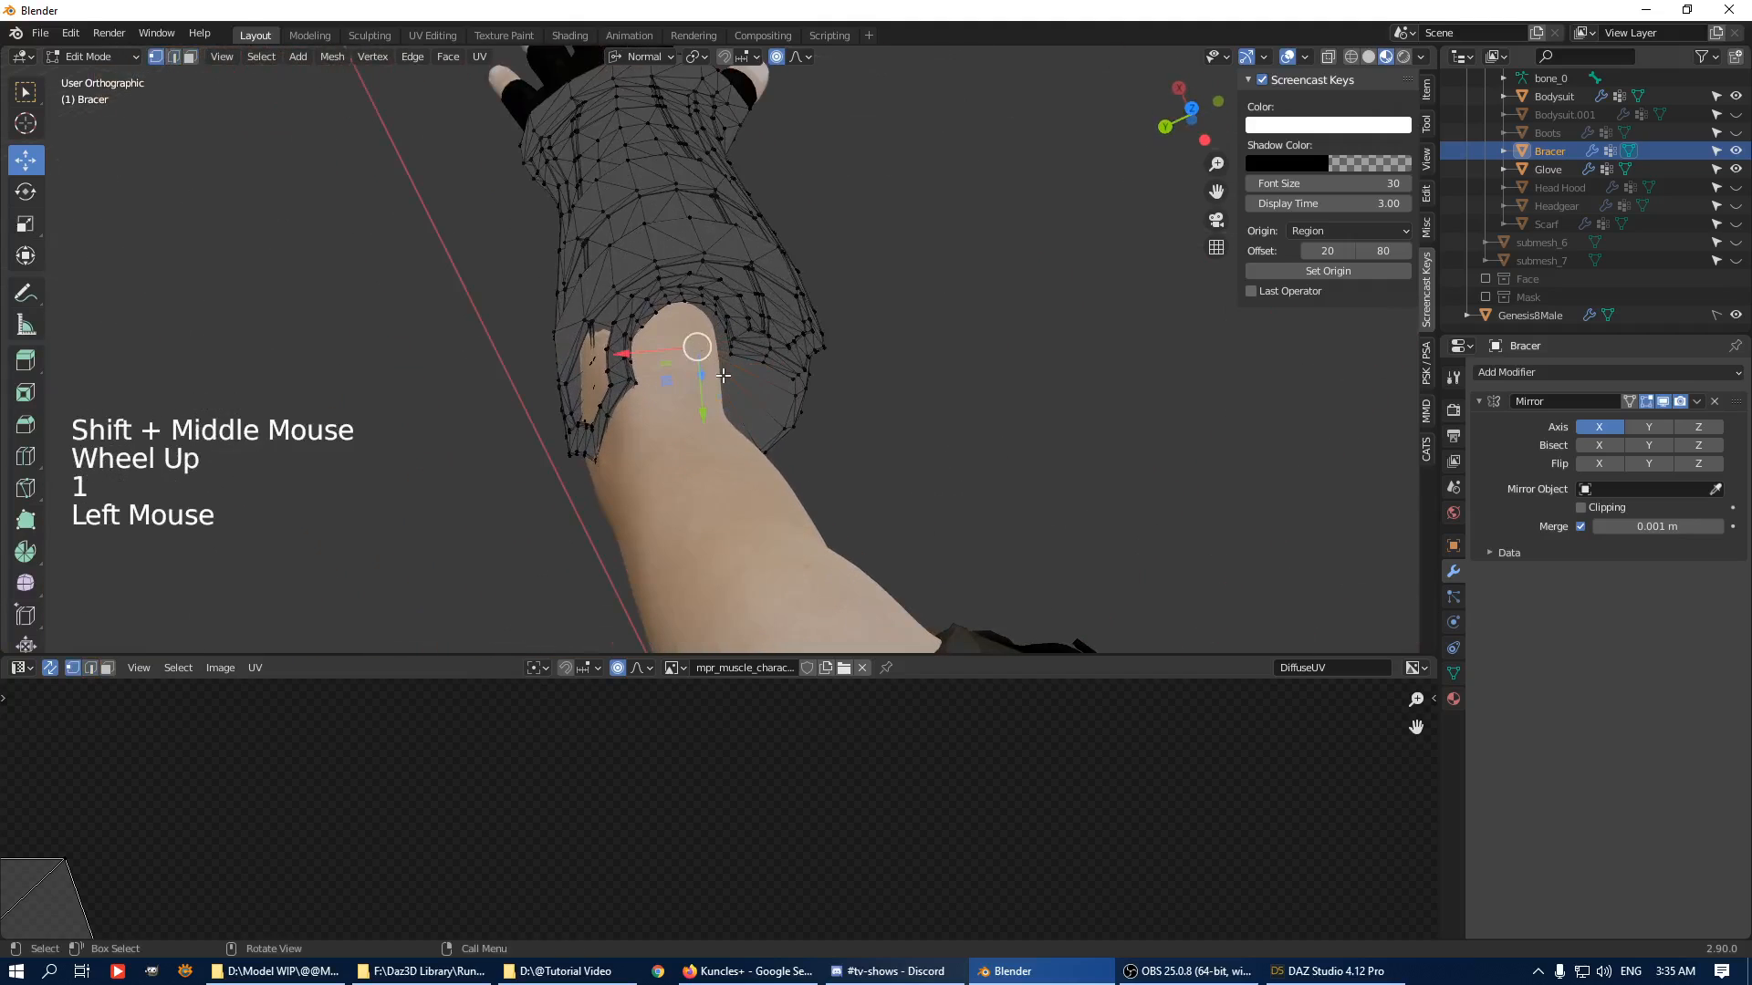
{"action": "key", "text": "ctrl+KP_Add"}
{"action": "key", "text": "Delete"}
{"action": "left_click", "coordinate": [1011, 256]}
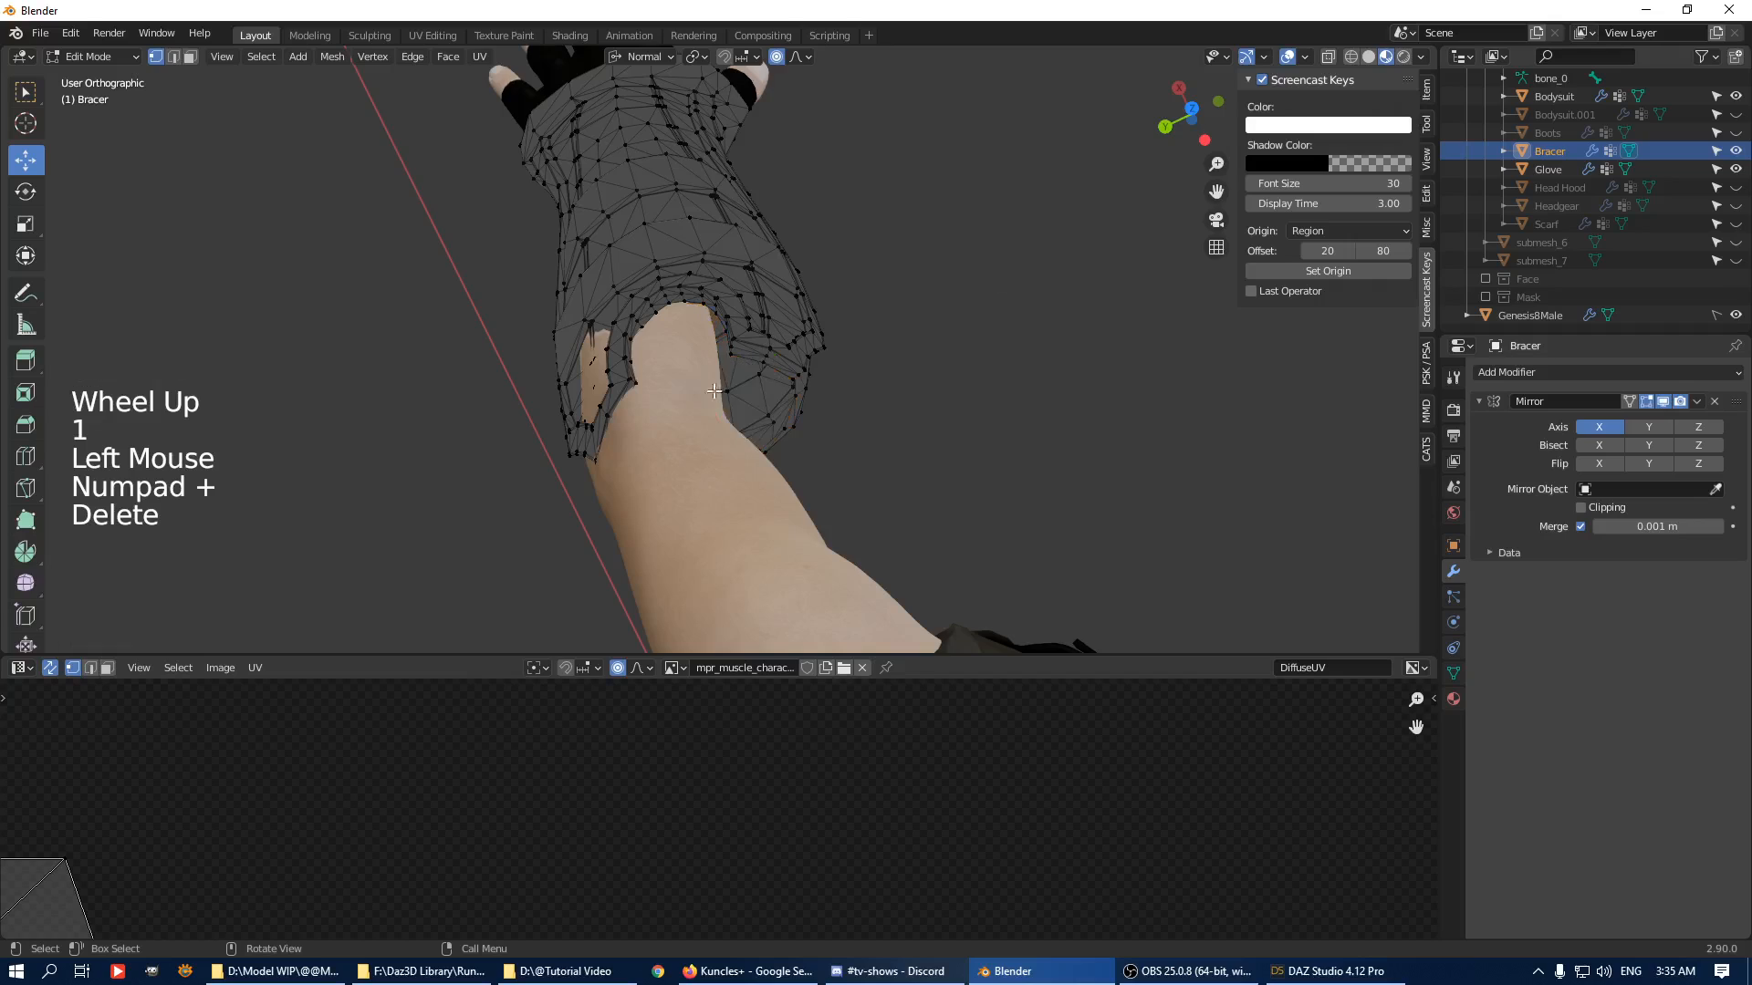
Select the edge loop around the bracer's elbow opening, move it sideways to center it on the arm, and scale it.
{"action": "key", "text": "2"}
{"action": "middle_click_drag", "start_coordinate": [714, 391], "coordinate": [786, 394]}
{"action": "left_click", "coordinate": [795, 344], "text": "alt"}
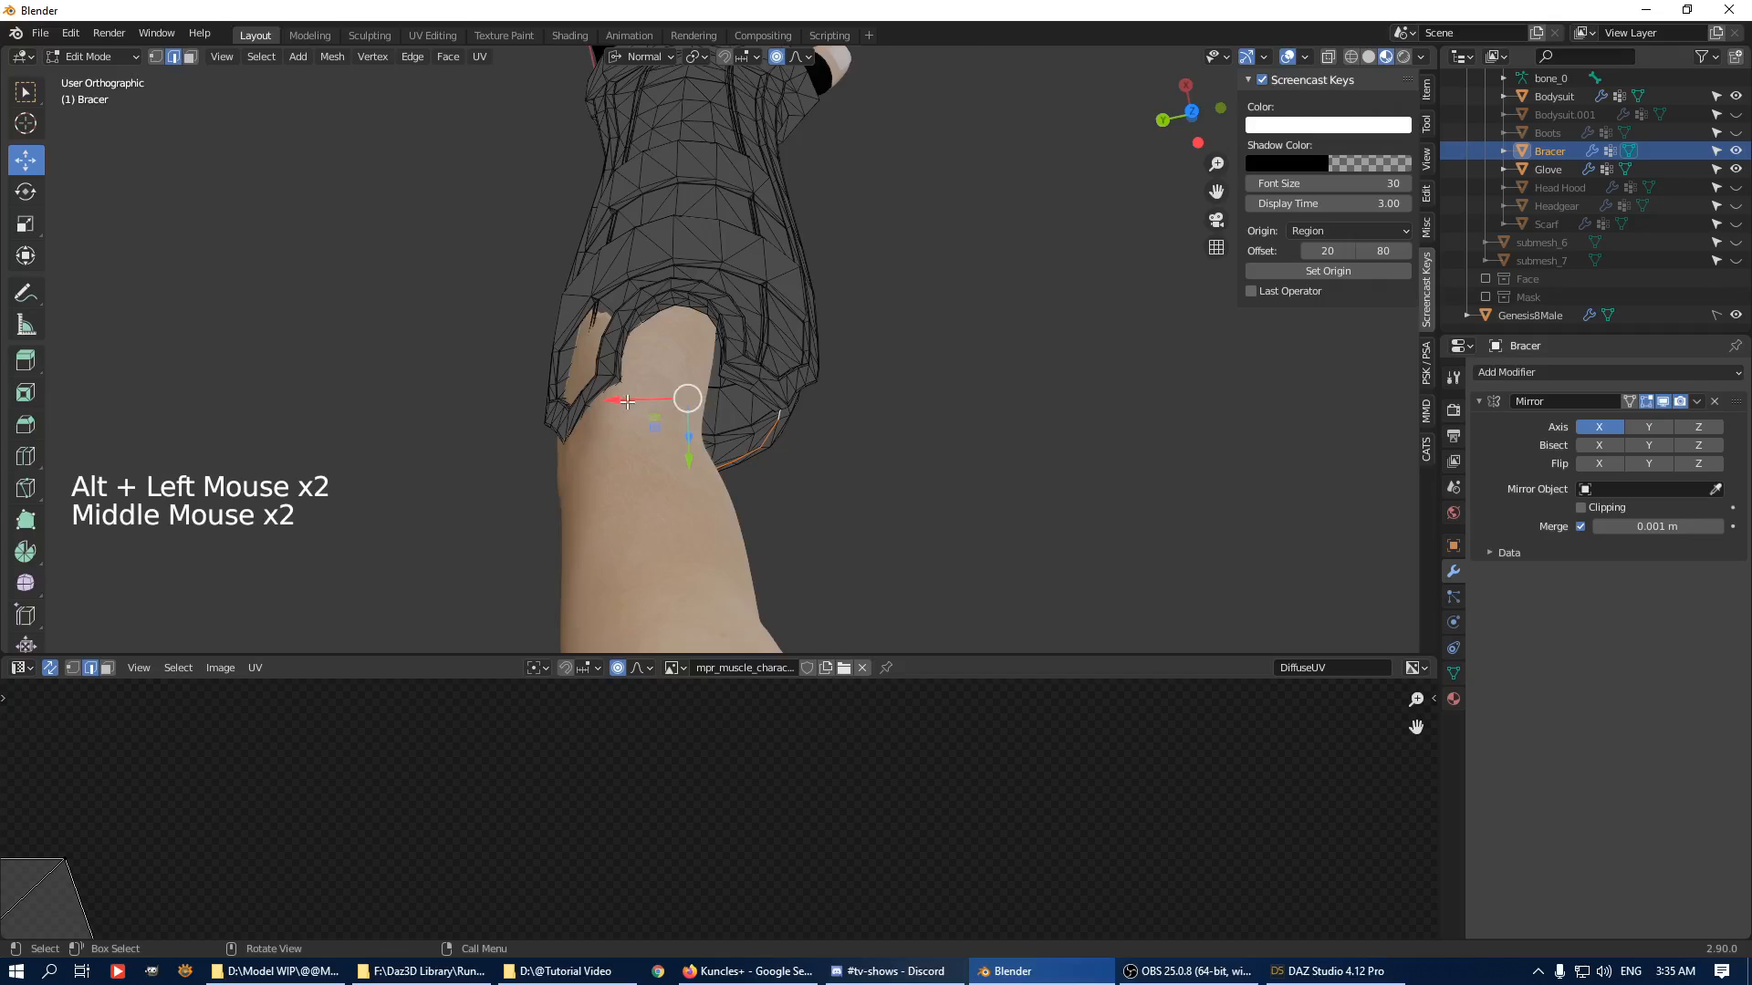
{"action": "left_click_drag", "start_coordinate": [627, 401], "coordinate": [573, 402]}
{"action": "scroll", "coordinate": [598, 402], "scroll_direction": "down", "scroll_amount": 4}
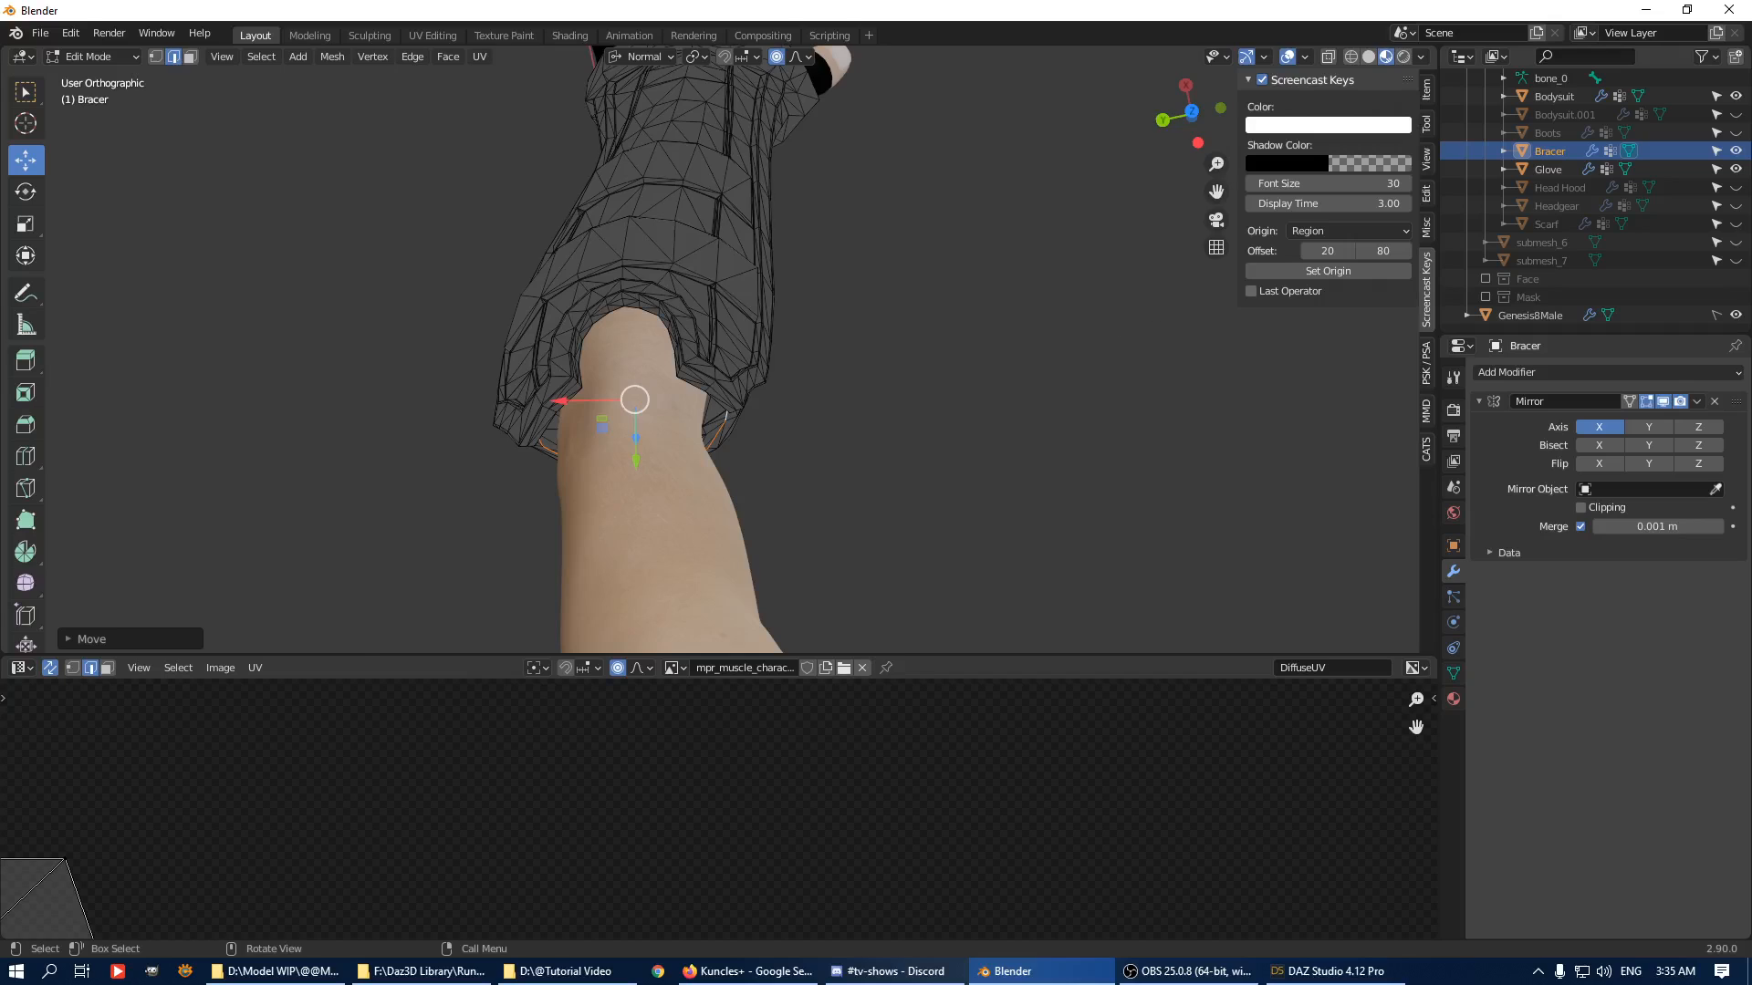
{"action": "key", "text": "s"}
{"action": "left_click", "coordinate": [1056, 304]}
Move the bracer edge beside the elbow opening where the forearm skin pokes through, enlarging the proportional influence.
{"action": "middle_click_drag", "start_coordinate": [1022, 302], "coordinate": [807, 251]}
{"action": "middle_click_drag", "start_coordinate": [782, 398], "coordinate": [565, 410]}
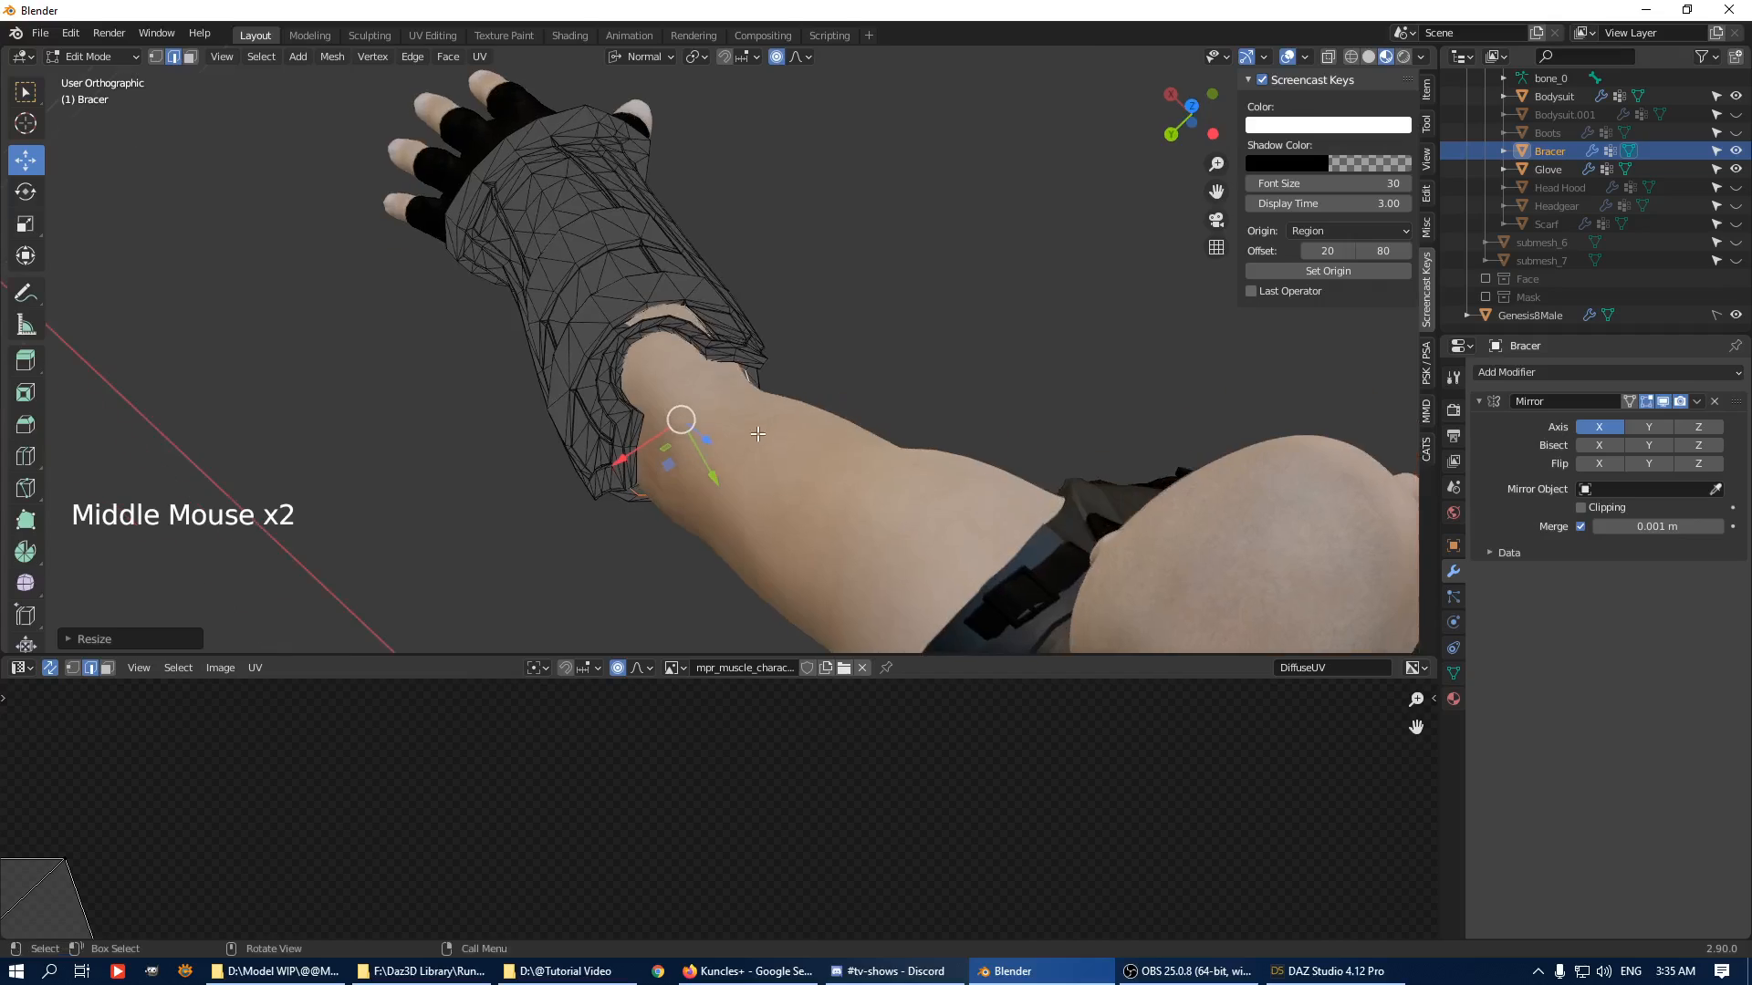
{"action": "middle_click_drag", "start_coordinate": [712, 265], "coordinate": [833, 325]}
{"action": "scroll", "coordinate": [833, 324], "scroll_direction": "up", "scroll_amount": 2}
{"action": "key", "text": "2"}
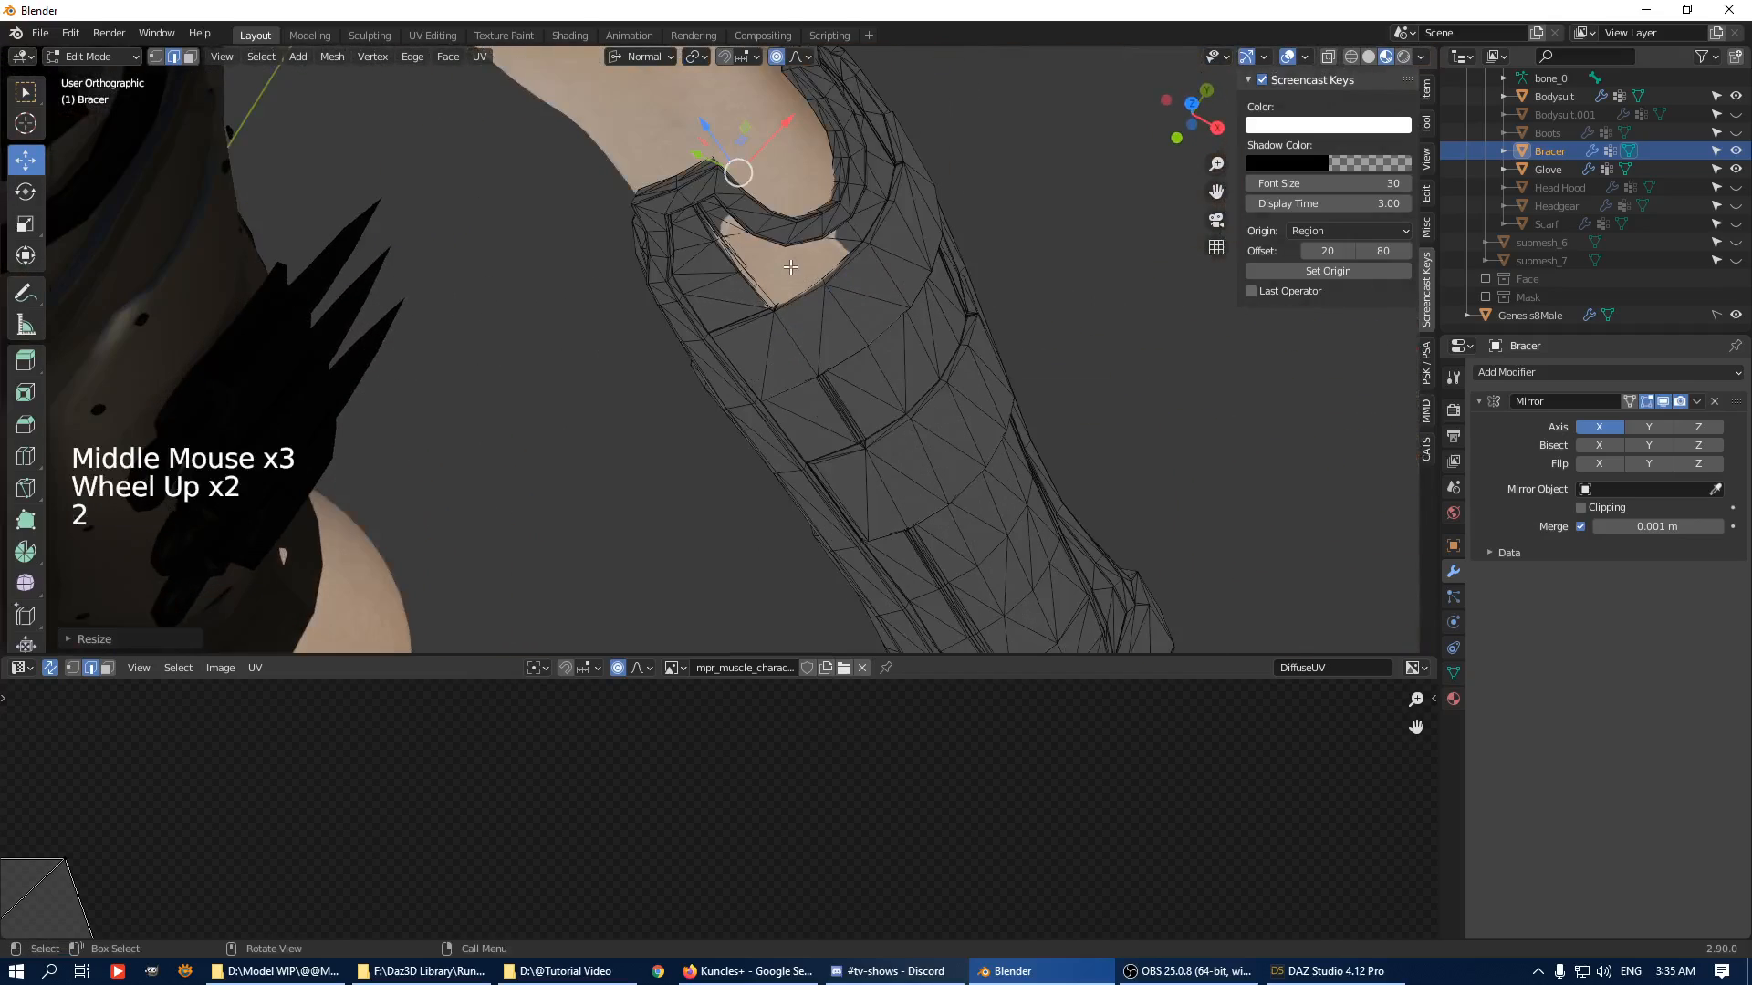
{"action": "left_click", "coordinate": [766, 257]}
{"action": "middle_click_drag", "start_coordinate": [767, 257], "coordinate": [879, 342], "text": "shift"}
{"action": "left_click_drag", "start_coordinate": [802, 316], "coordinate": [808, 316]}
Move one edge of the bracer's elbow opening inward toward the arm.
{"action": "scroll", "coordinate": [811, 314], "scroll_direction": "up", "scroll_amount": 8}
{"action": "middle_click_drag", "start_coordinate": [808, 317], "coordinate": [733, 437]}
{"action": "left_click", "coordinate": [650, 419]}
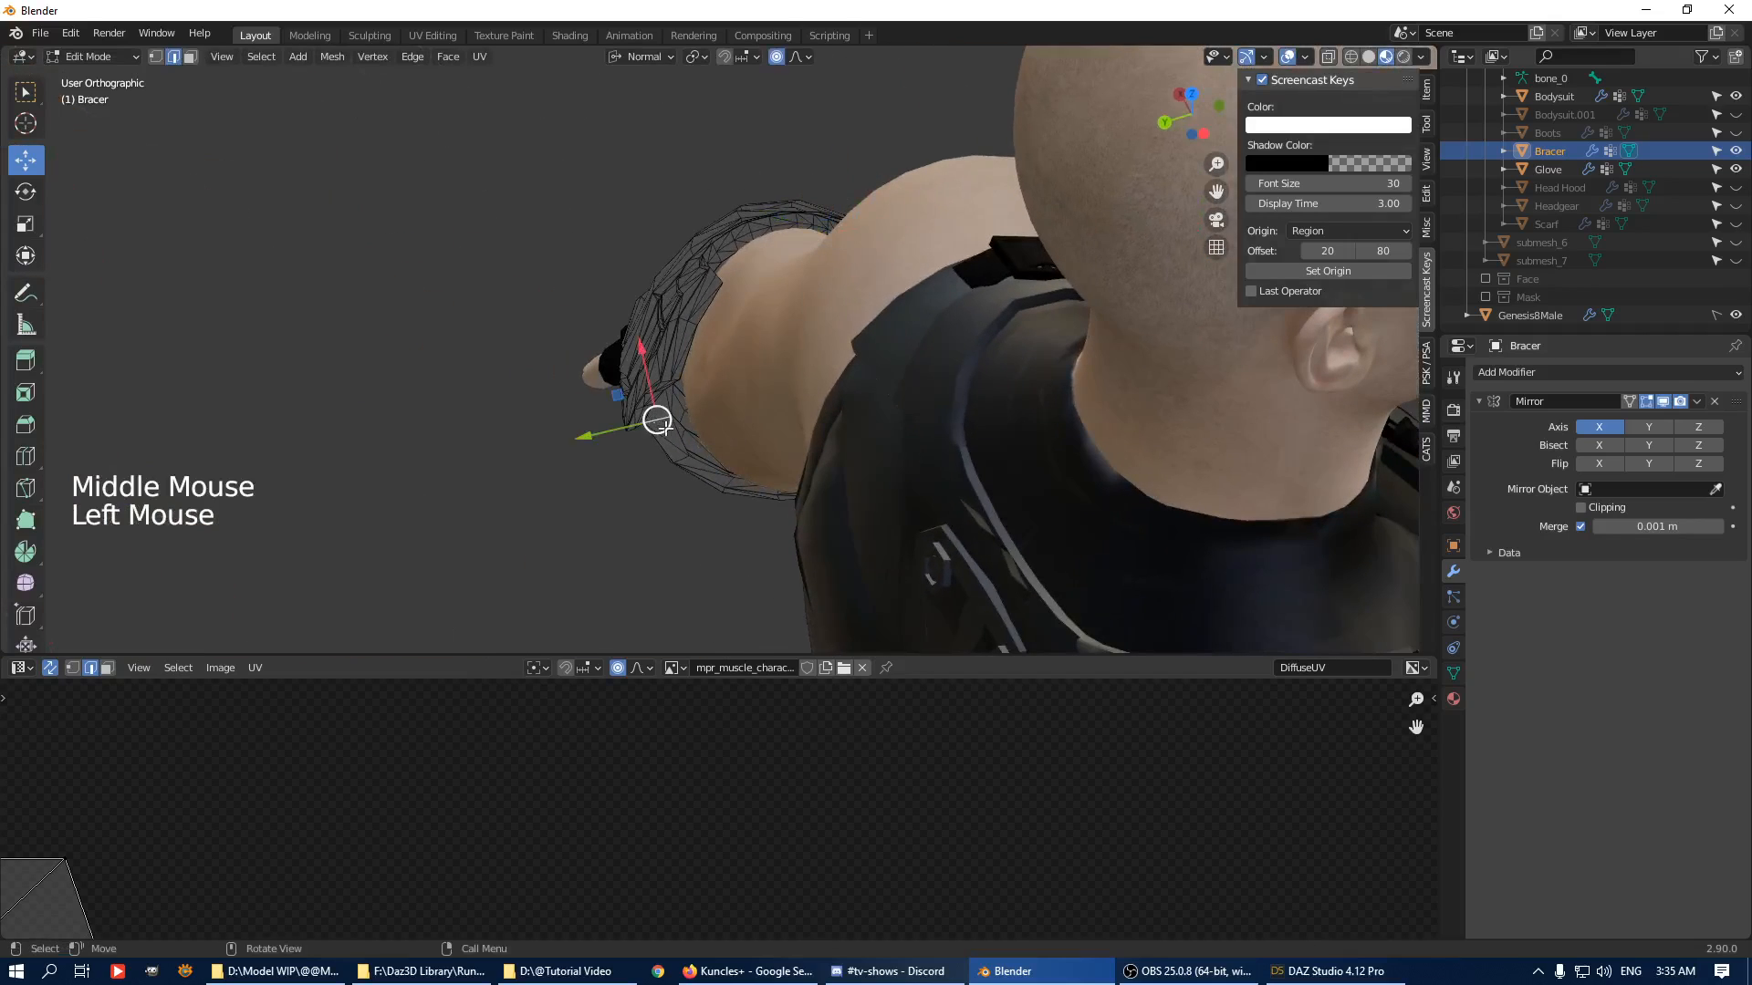
{"action": "left_click_drag", "start_coordinate": [595, 433], "coordinate": [626, 418]}
Try to adjust the torso-side edges of the bracer's elbow opening to fit the arm.
{"action": "middle_click_drag", "start_coordinate": [794, 395], "coordinate": [935, 321]}
{"action": "left_click", "coordinate": [913, 274]}
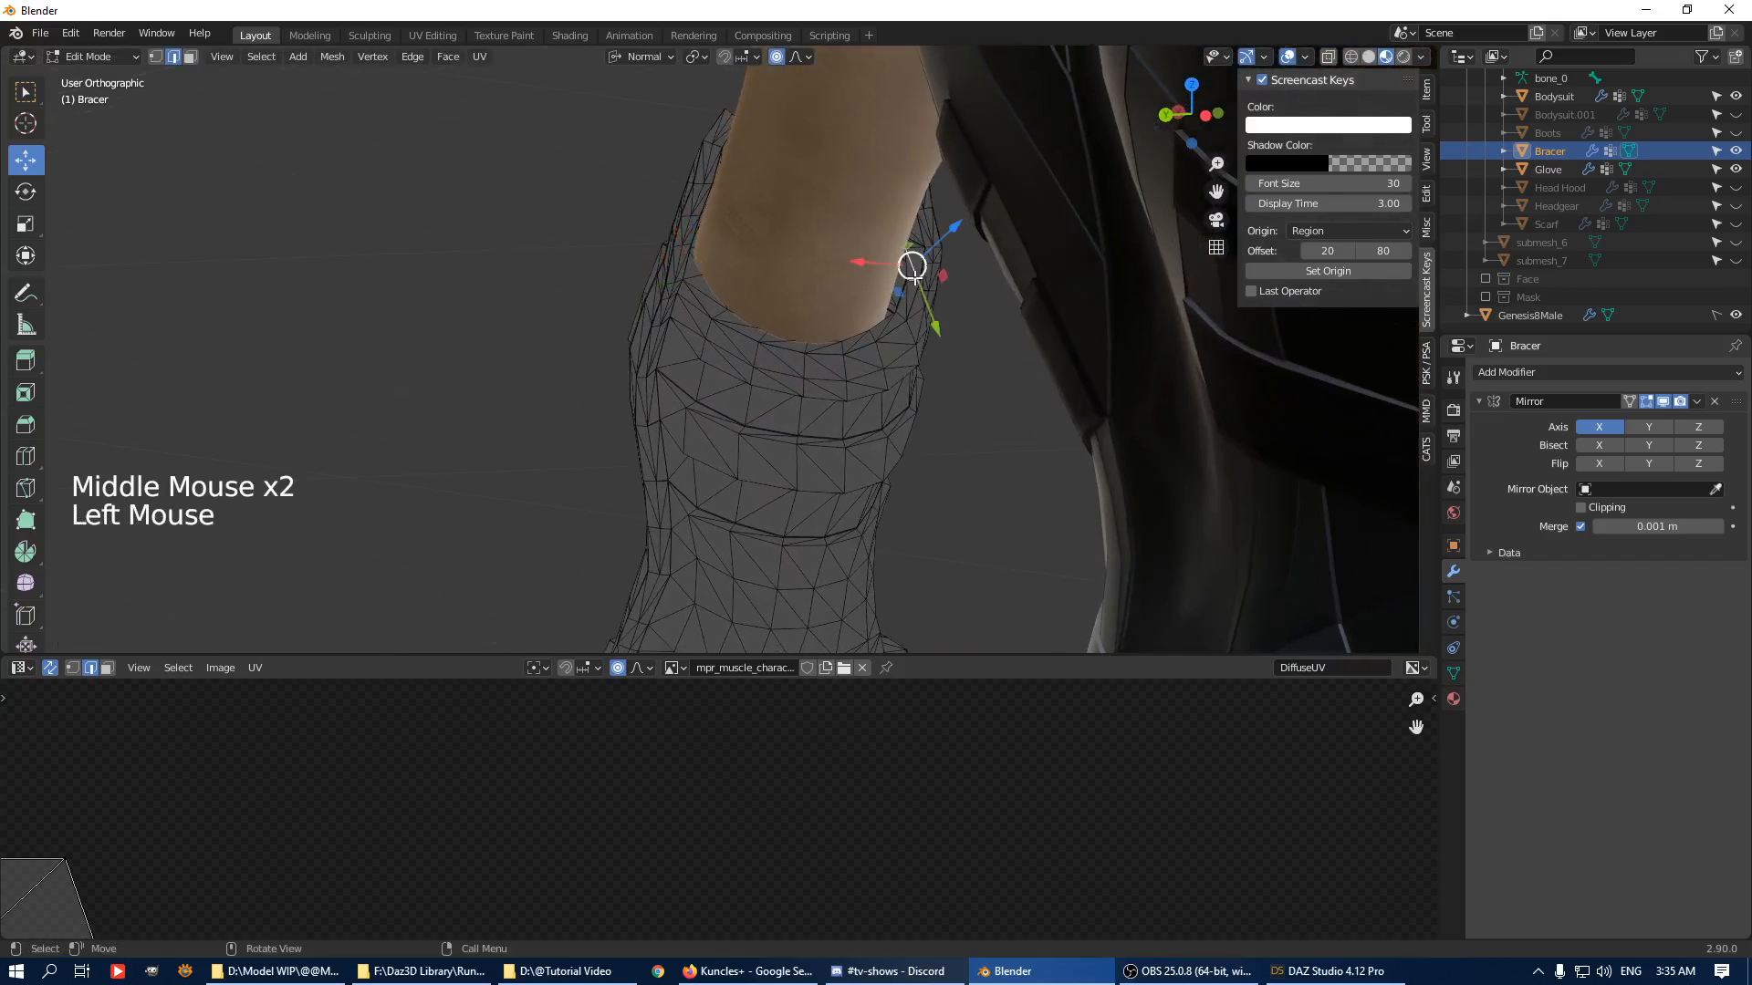
{"action": "mouse_move", "coordinate": [873, 258]}
{"action": "left_mouse_down"}
{"action": "mouse_move", "coordinate": [844, 265]}
{"action": "mouse_move", "coordinate": [858, 283]}
{"action": "left_mouse_up"}
{"action": "left_click", "coordinate": [891, 317]}
Try to pull the edge over the exposed skin near the elbow outward and adjust an edge on the forearm's outer side.
{"action": "middle_click_drag", "start_coordinate": [949, 279], "coordinate": [785, 301]}
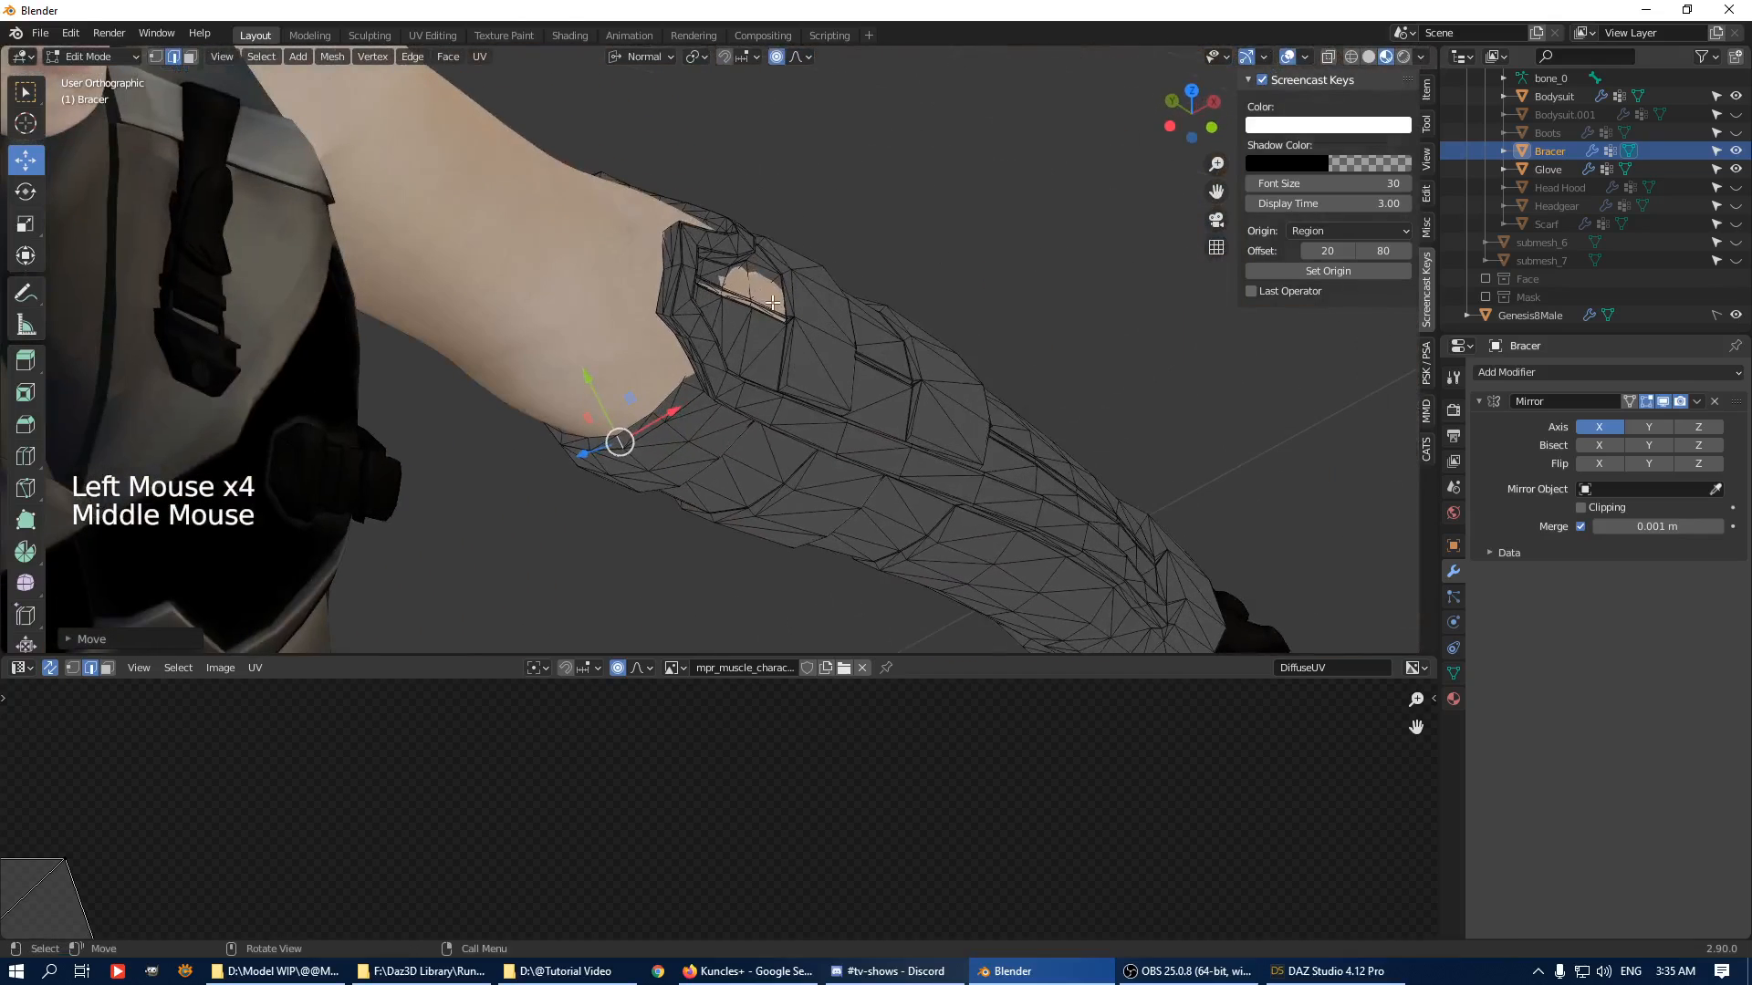
{"action": "left_click", "coordinate": [765, 298]}
{"action": "left_click_drag", "start_coordinate": [792, 271], "coordinate": [798, 266]}
{"action": "middle_click_drag", "start_coordinate": [826, 196], "coordinate": [937, 212]}
{"action": "scroll", "coordinate": [783, 162], "scroll_direction": "down", "scroll_amount": 4}
{"action": "scroll", "coordinate": [833, 298], "scroll_direction": "up", "scroll_amount": 3}
{"action": "left_click", "coordinate": [742, 198]}
{"action": "mouse_move", "coordinate": [854, 217]}
{"action": "left_mouse_down"}
{"action": "mouse_move", "coordinate": [805, 227]}
{"action": "mouse_move", "coordinate": [825, 235]}
{"action": "left_mouse_up"}
{"action": "middle_click_drag", "start_coordinate": [825, 235], "coordinate": [556, 159]}
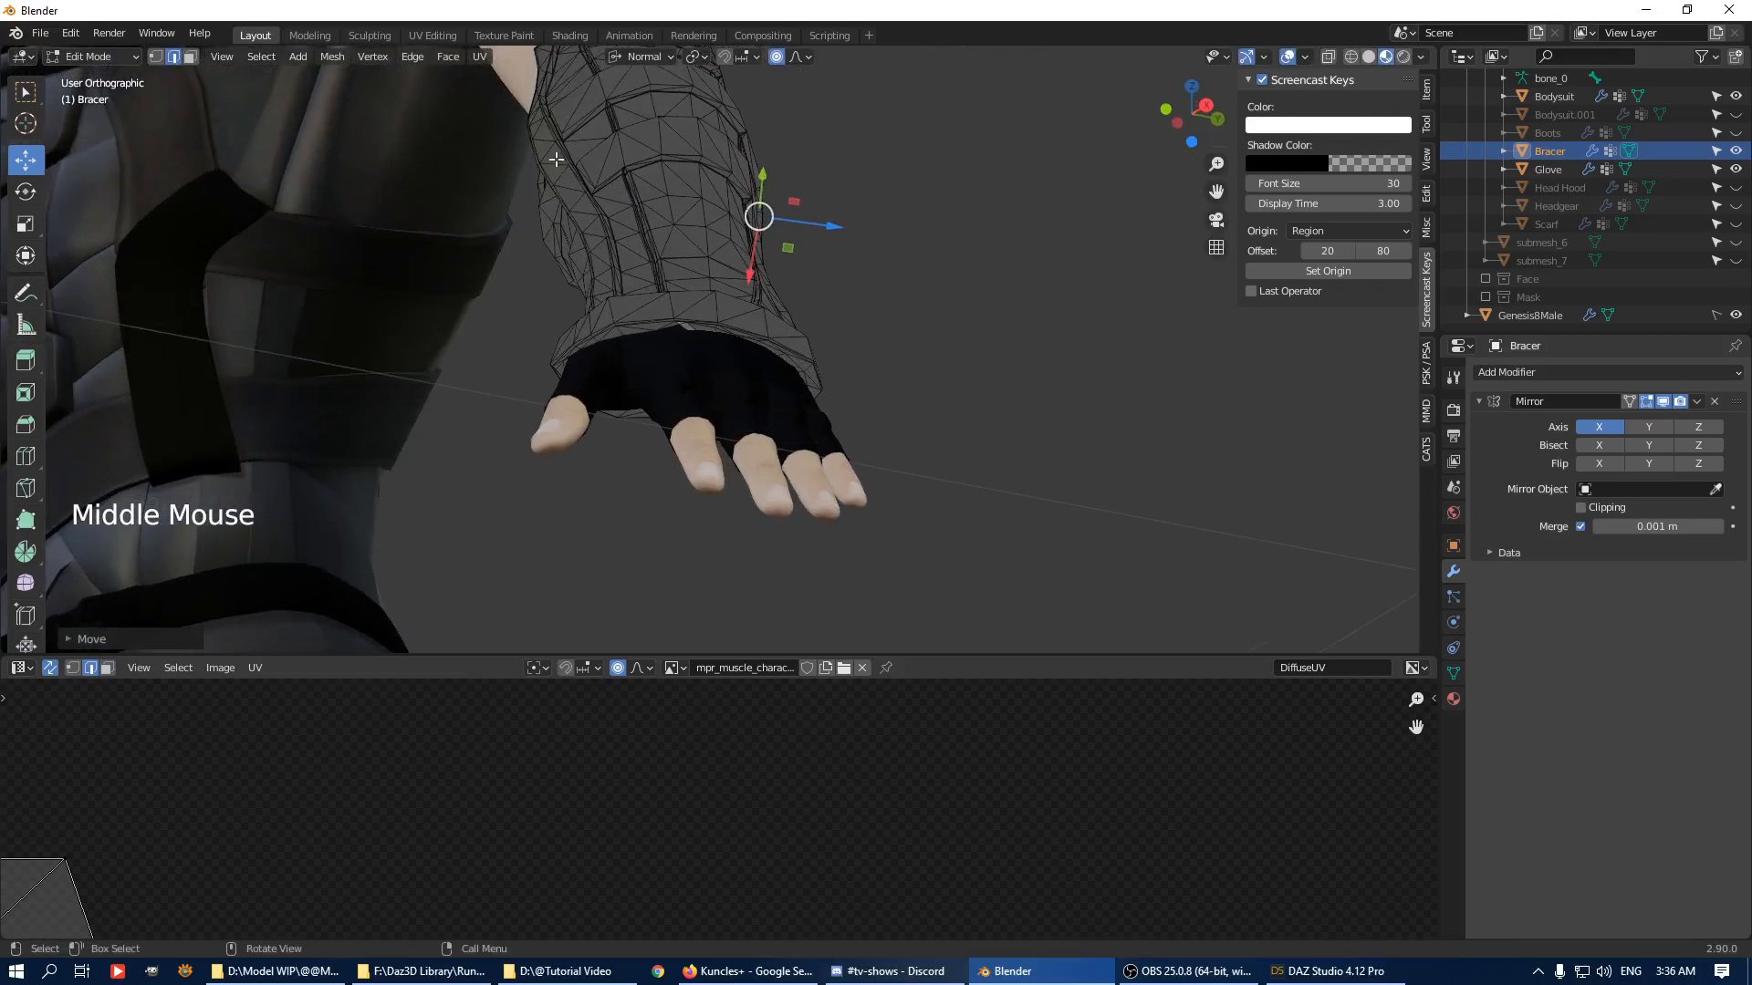
Try to adjust an edge on the forearm's thumb side and another where skin shows near the bracer's elbow tip.
{"action": "left_click", "coordinate": [547, 150]}
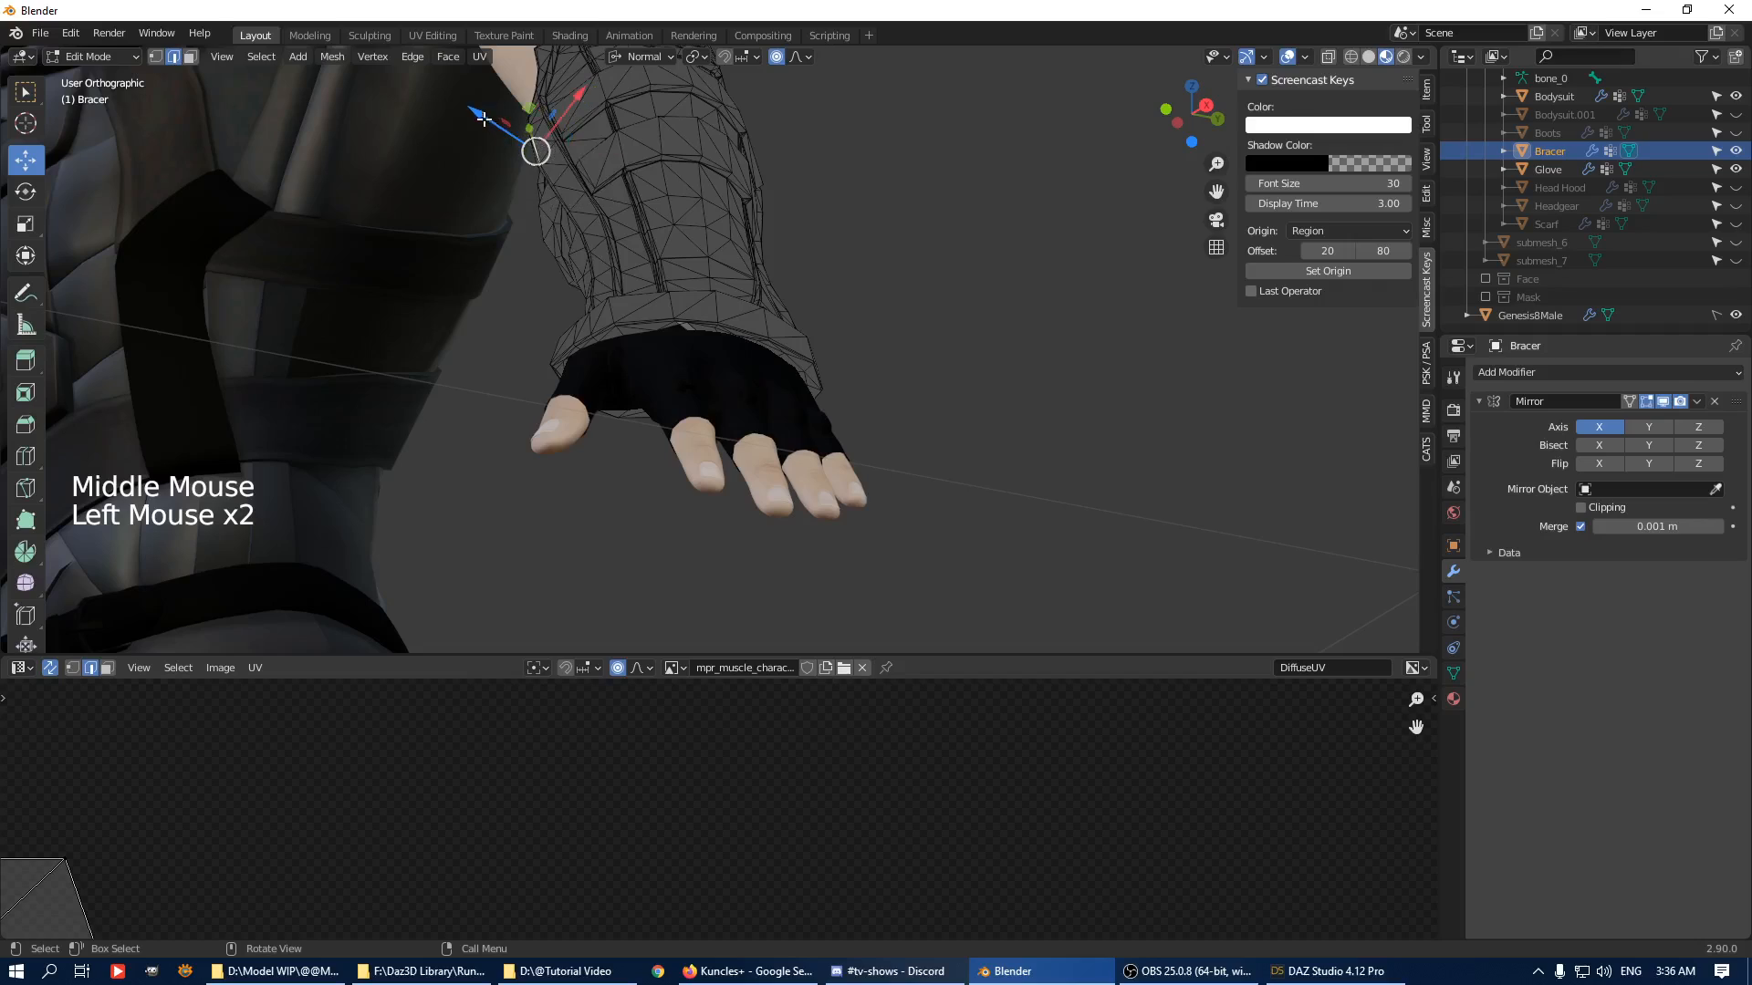
{"action": "left_click_drag", "start_coordinate": [484, 118], "coordinate": [495, 120]}
{"action": "scroll", "coordinate": [498, 117], "scroll_direction": "up", "scroll_amount": 6}
{"action": "scroll", "coordinate": [495, 121], "scroll_direction": "up", "scroll_amount": 2}
{"action": "middle_click_drag", "start_coordinate": [494, 120], "coordinate": [687, 282]}
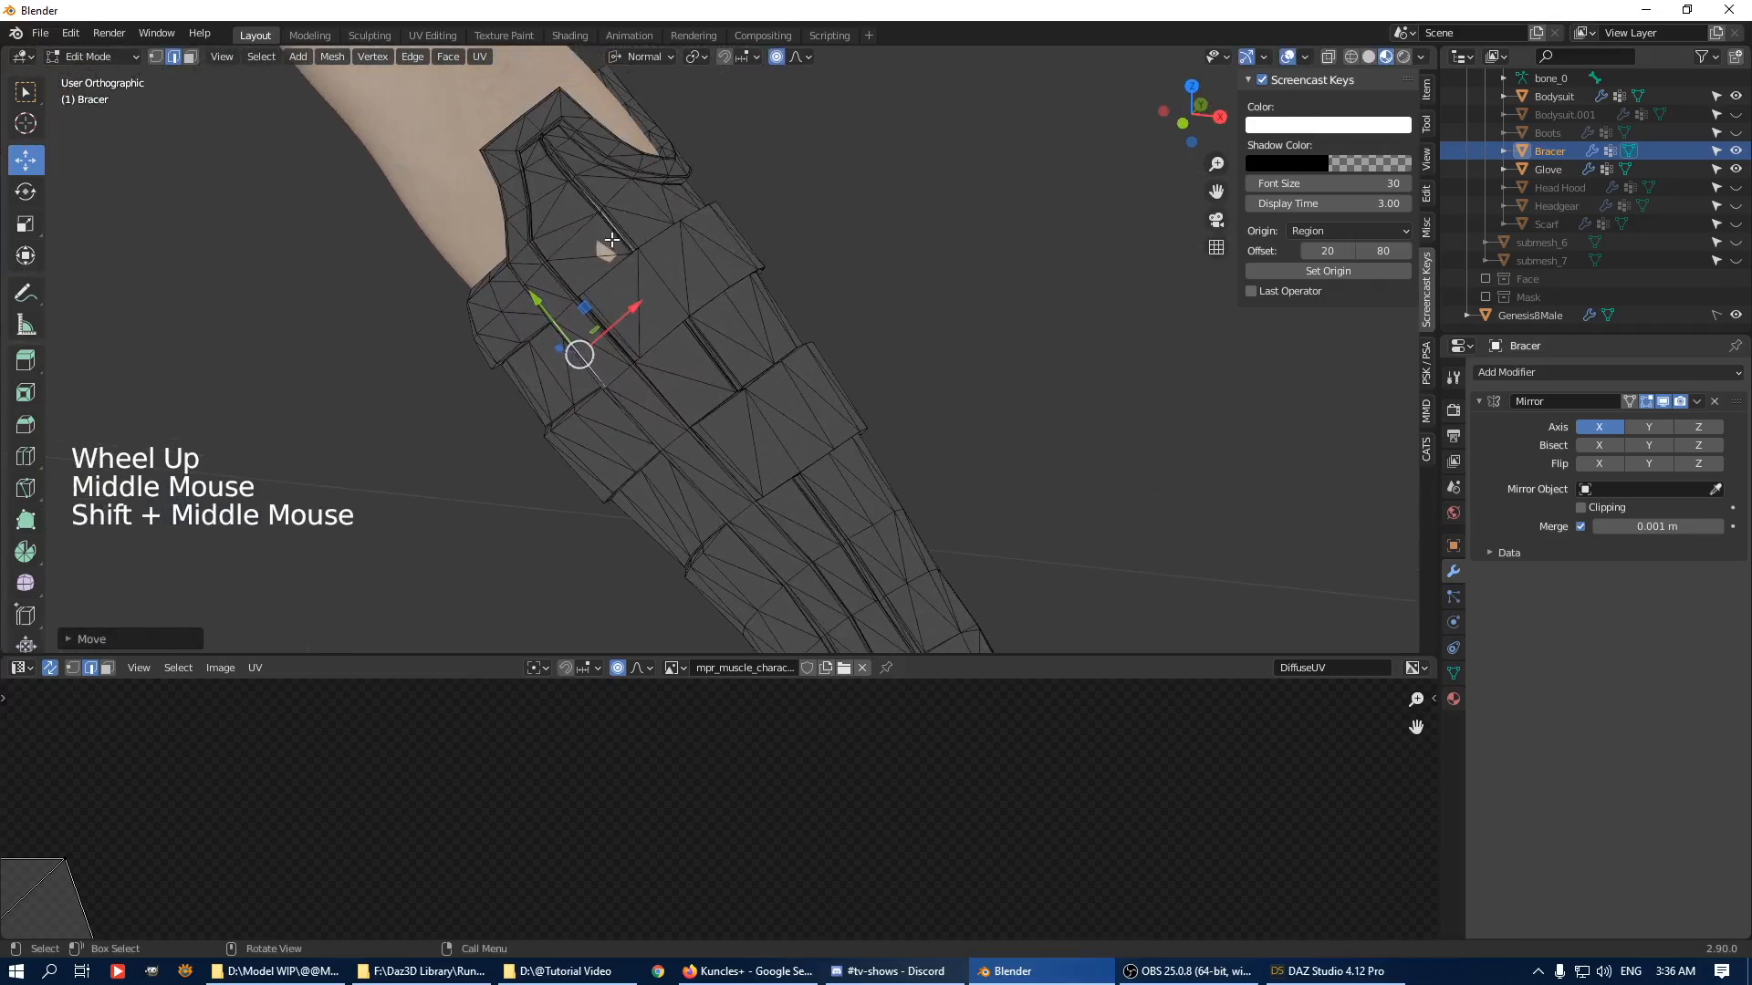
{"action": "left_click", "coordinate": [611, 240]}
{"action": "middle_click_drag", "start_coordinate": [611, 240], "coordinate": [657, 171]}
{"action": "left_click_drag", "start_coordinate": [525, 160], "coordinate": [521, 155]}
Check the bracer in Object Mode, and nudge a cuff edge on the back of the hand along its normal.
{"action": "scroll", "coordinate": [521, 155], "scroll_direction": "down", "scroll_amount": 4}
{"action": "key", "text": "Tab"}
{"action": "scroll", "coordinate": [821, 270], "scroll_direction": "down", "scroll_amount": 3}
{"action": "middle_click_drag", "start_coordinate": [817, 267], "coordinate": [737, 466]}
{"action": "scroll", "coordinate": [770, 407], "scroll_direction": "up", "scroll_amount": 5}
{"action": "key", "text": "Tab"}
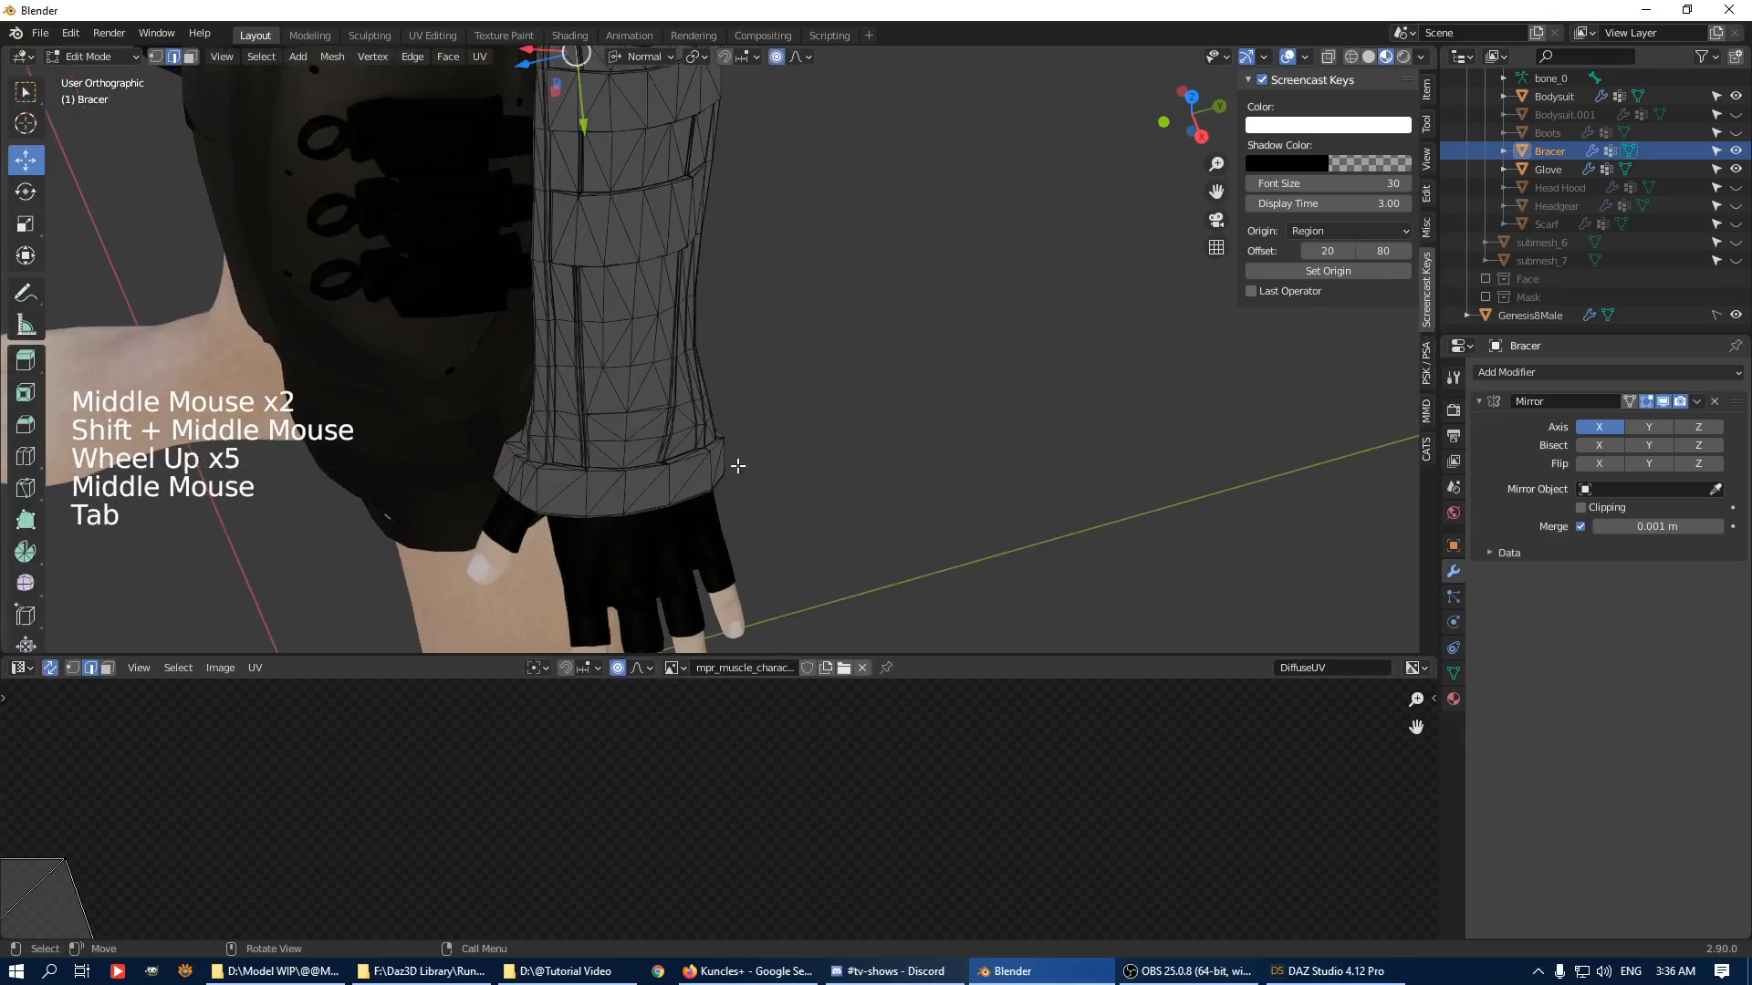
{"action": "left_click", "coordinate": [659, 476]}
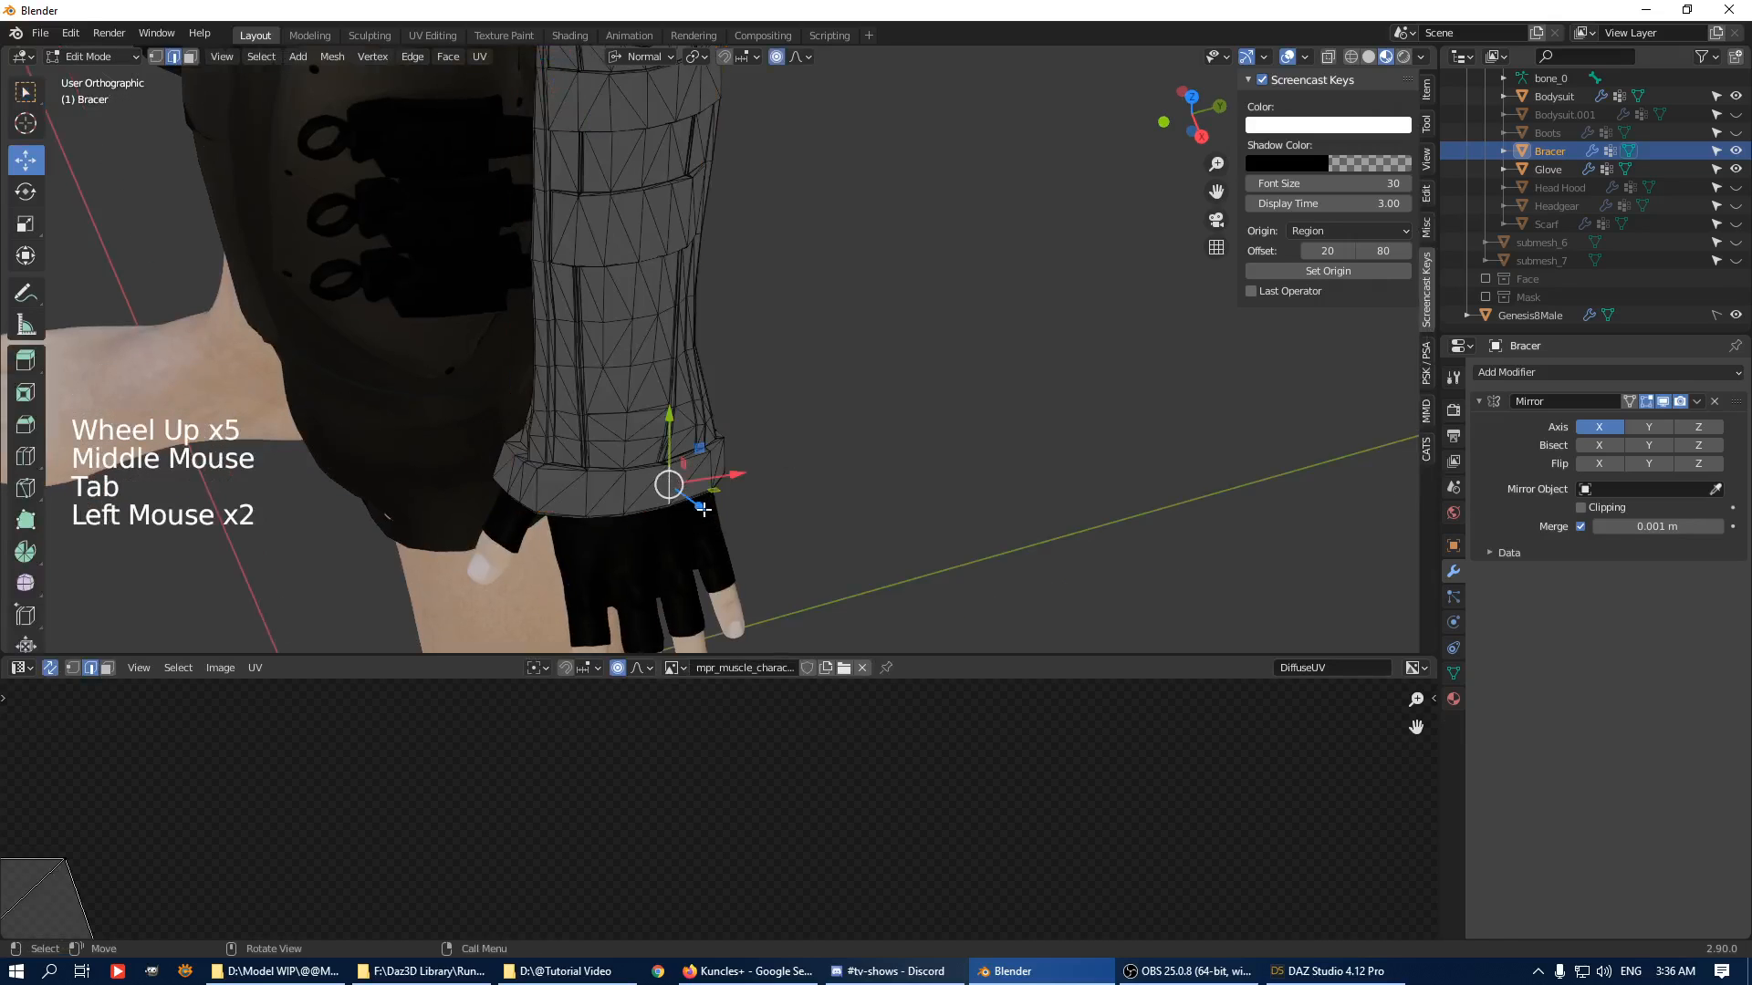
{"action": "left_click_drag", "start_coordinate": [703, 509], "coordinate": [704, 507]}
Leave mesh editing and examine the fit of the bracers on both arms from several angles.
{"action": "key", "text": "Tab"}
{"action": "middle_click_drag", "start_coordinate": [748, 496], "coordinate": [734, 341]}
{"action": "scroll", "coordinate": [927, 335], "scroll_direction": "down", "scroll_amount": 3}
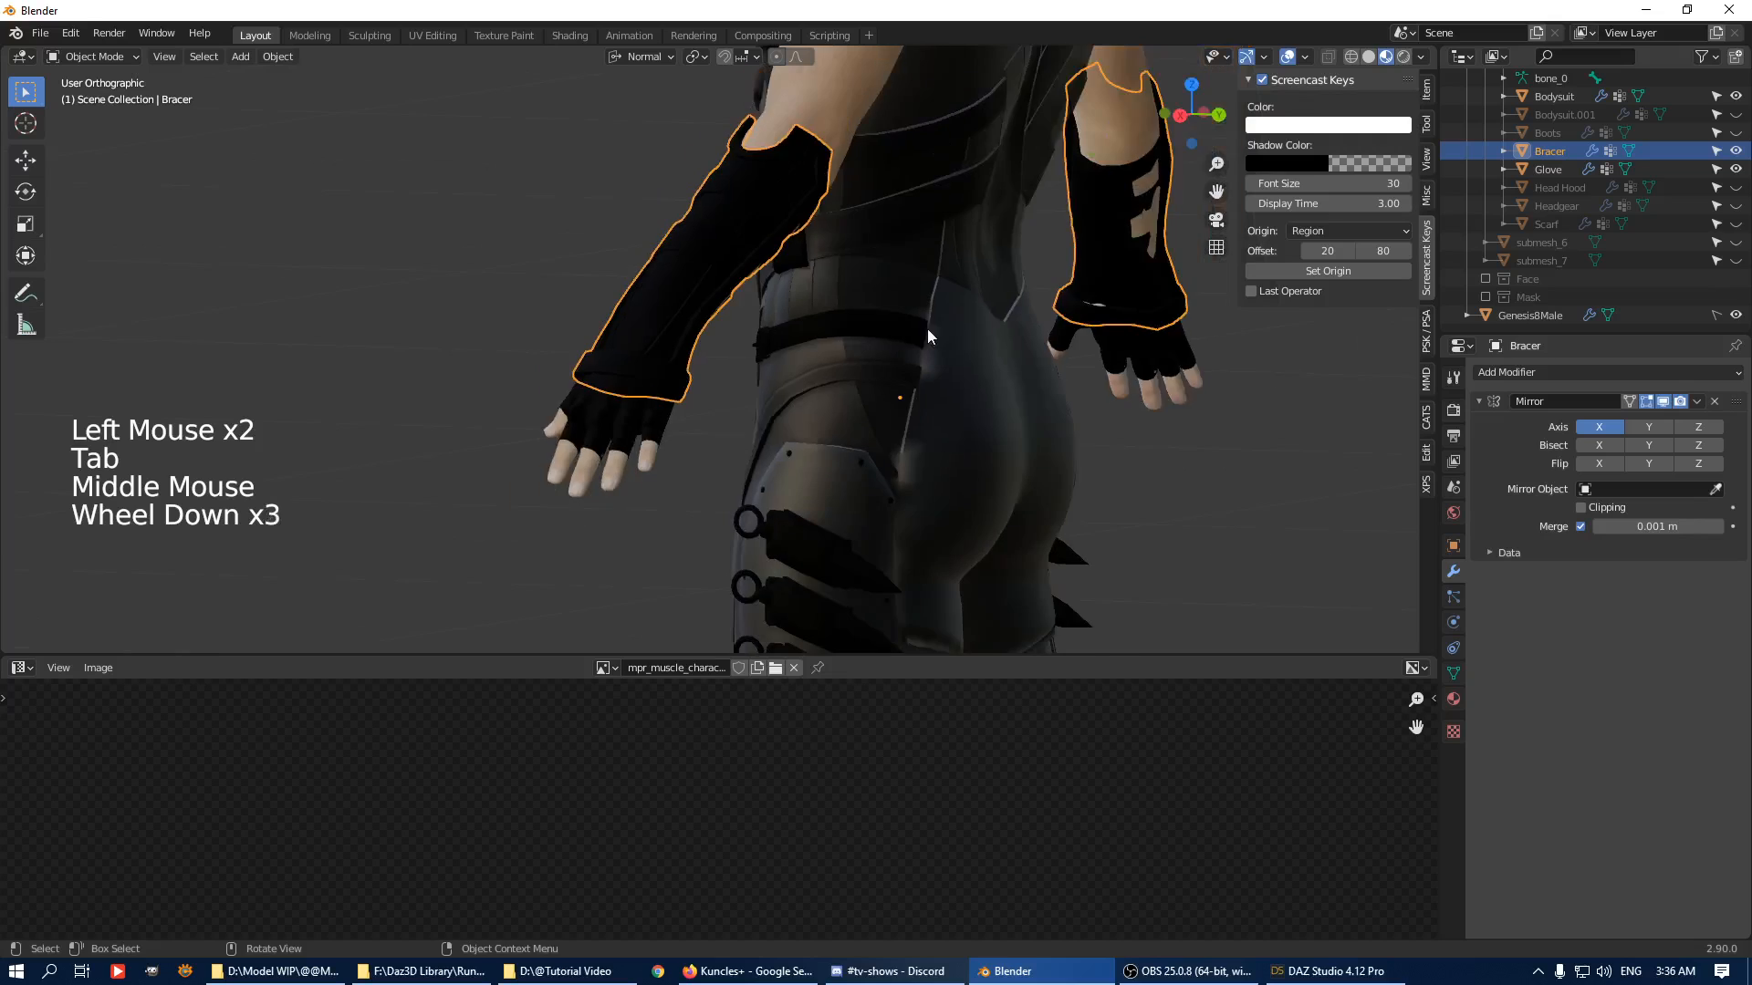
{"action": "middle_click_drag", "start_coordinate": [927, 336], "coordinate": [895, 409]}
{"action": "scroll", "coordinate": [890, 260], "scroll_direction": "down", "scroll_amount": 3}
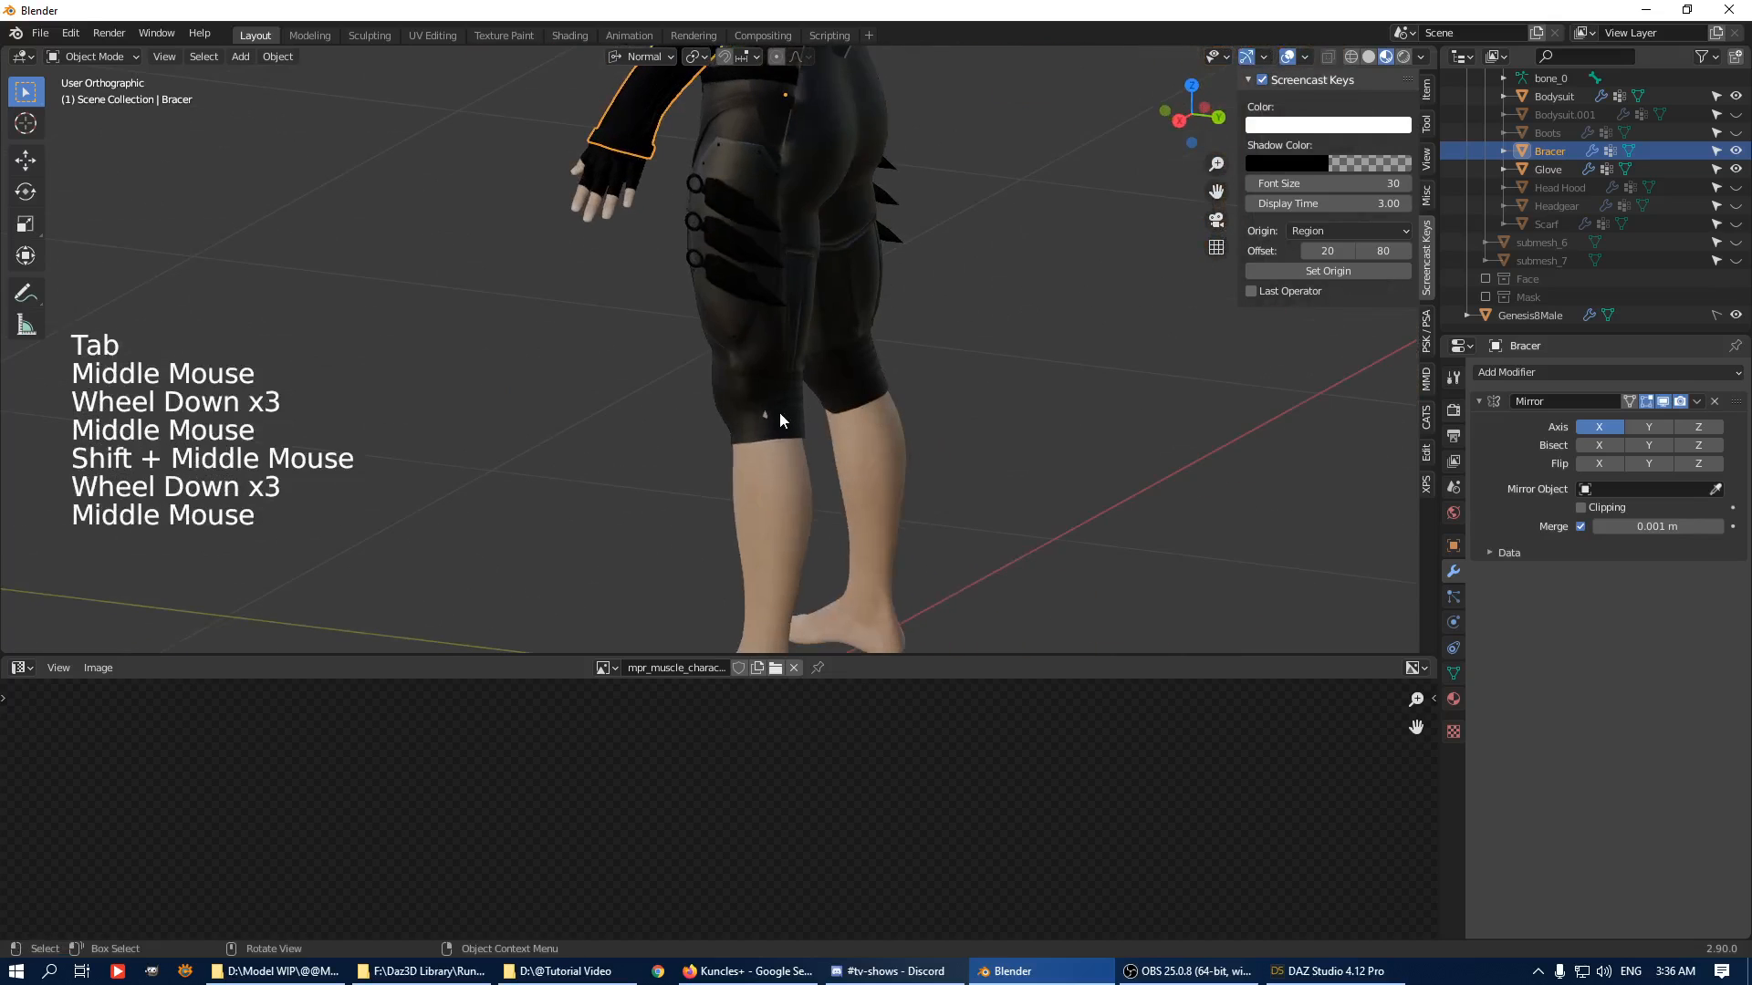
{"action": "scroll", "coordinate": [779, 420], "scroll_direction": "down", "scroll_amount": 2}
{"action": "scroll", "coordinate": [841, 309], "scroll_direction": "up", "scroll_amount": 4}
{"action": "middle_click_drag", "start_coordinate": [807, 157], "coordinate": [722, 299], "text": "shift"}
{"action": "scroll", "coordinate": [793, 302], "scroll_direction": "up", "scroll_amount": 3}
Try to move an edge on the torso-facing side of the bracer's mid-forearm along its normal.
{"action": "key", "text": "Tab"}
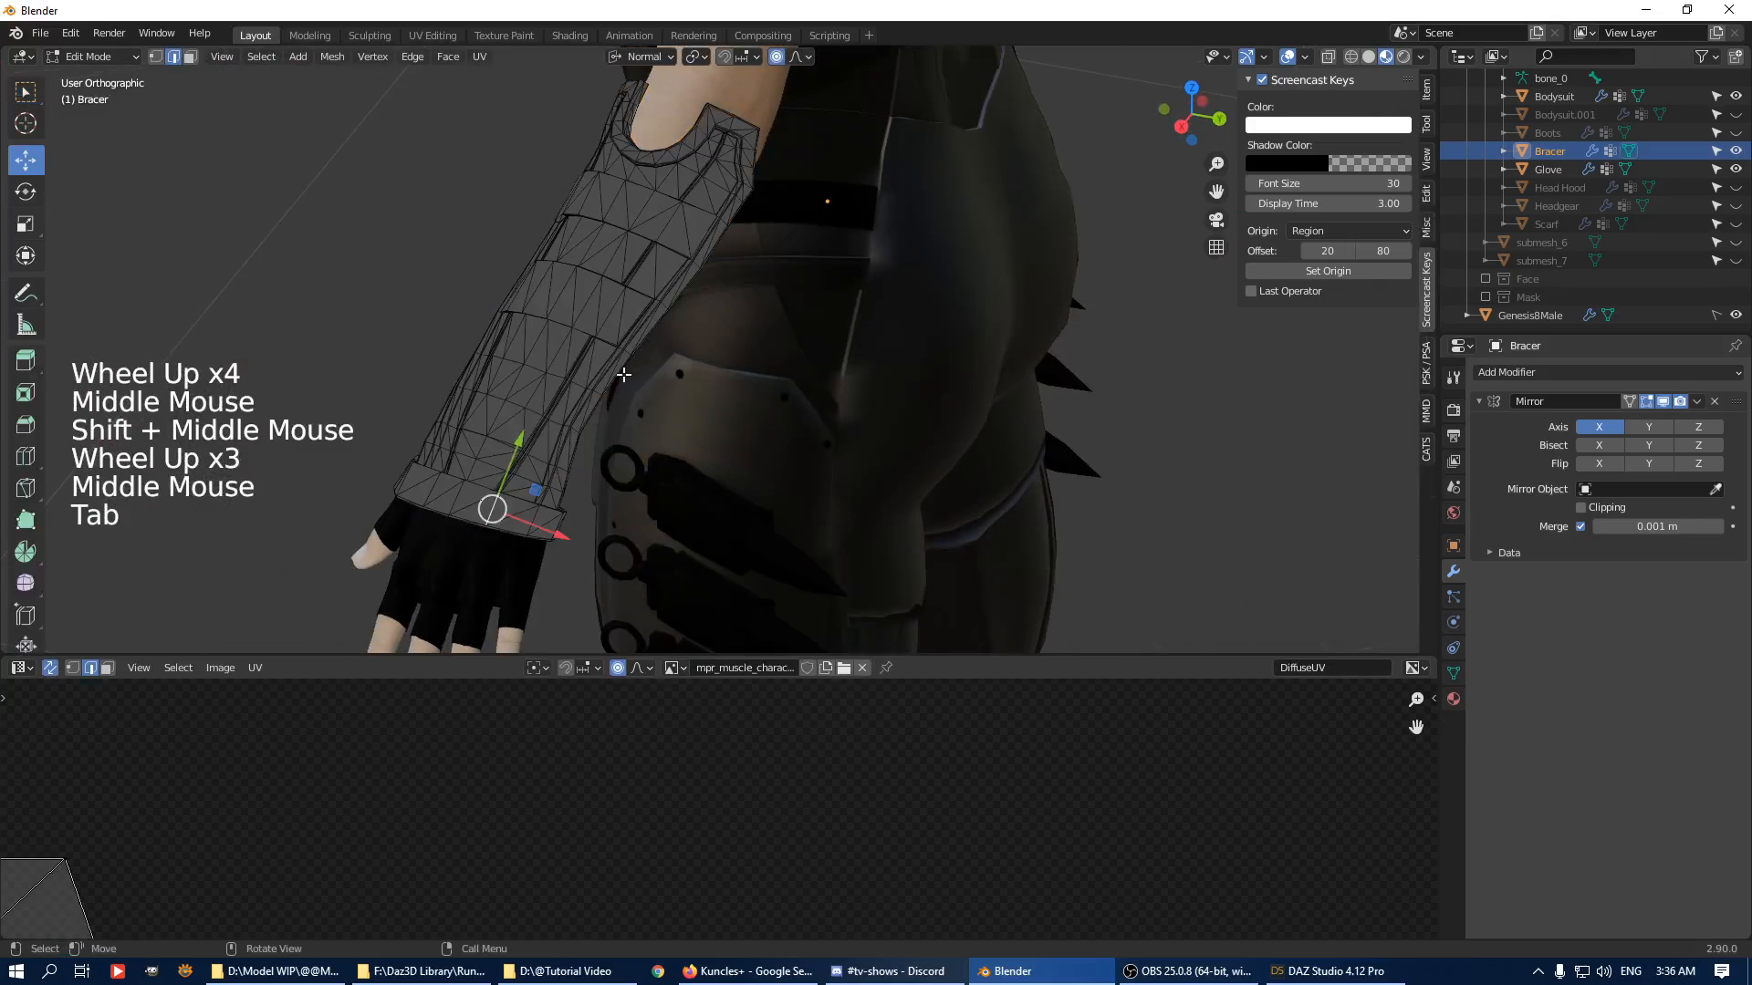
{"action": "left_click", "coordinate": [621, 374]}
{"action": "left_click", "coordinate": [668, 414]}
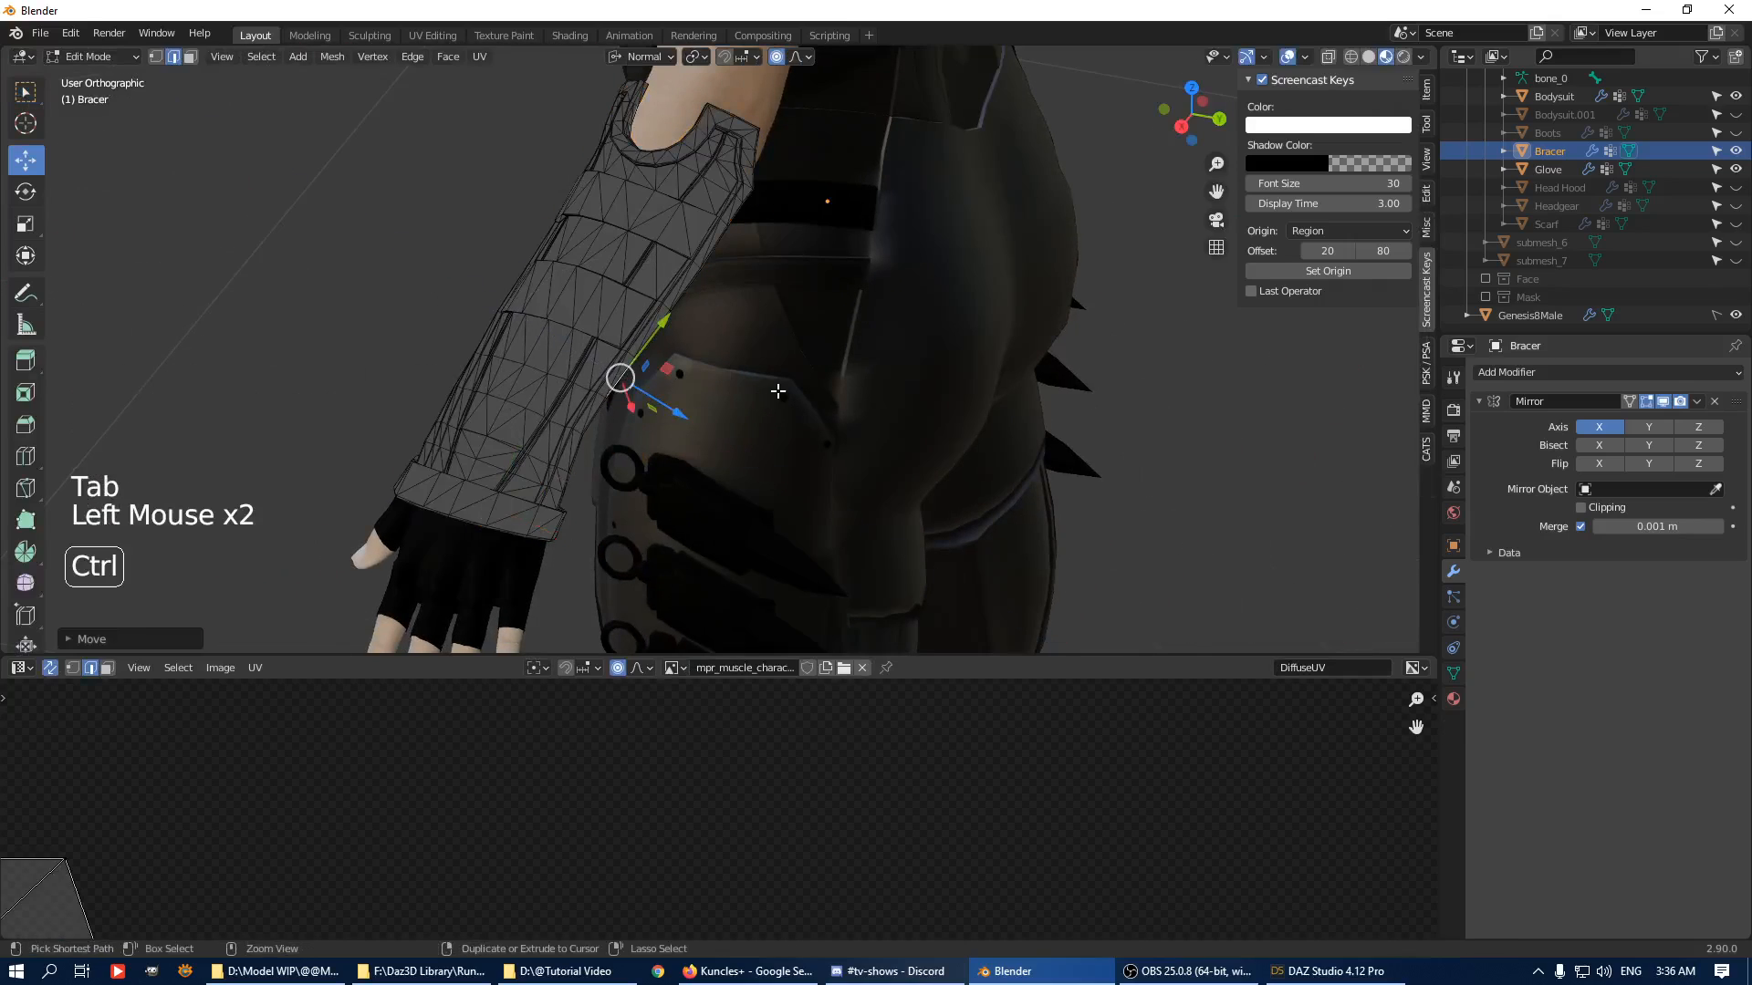
Undo the series of recent edge edits on the bracer's forearm, cuff and elbow opening.
{"action": "key", "text": "ctrl+z"}
{"action": "key", "text": "ctrl+z"}
{"action": "key", "text": "ctrl+z"}
{"action": "key", "text": "ctrl+z"}
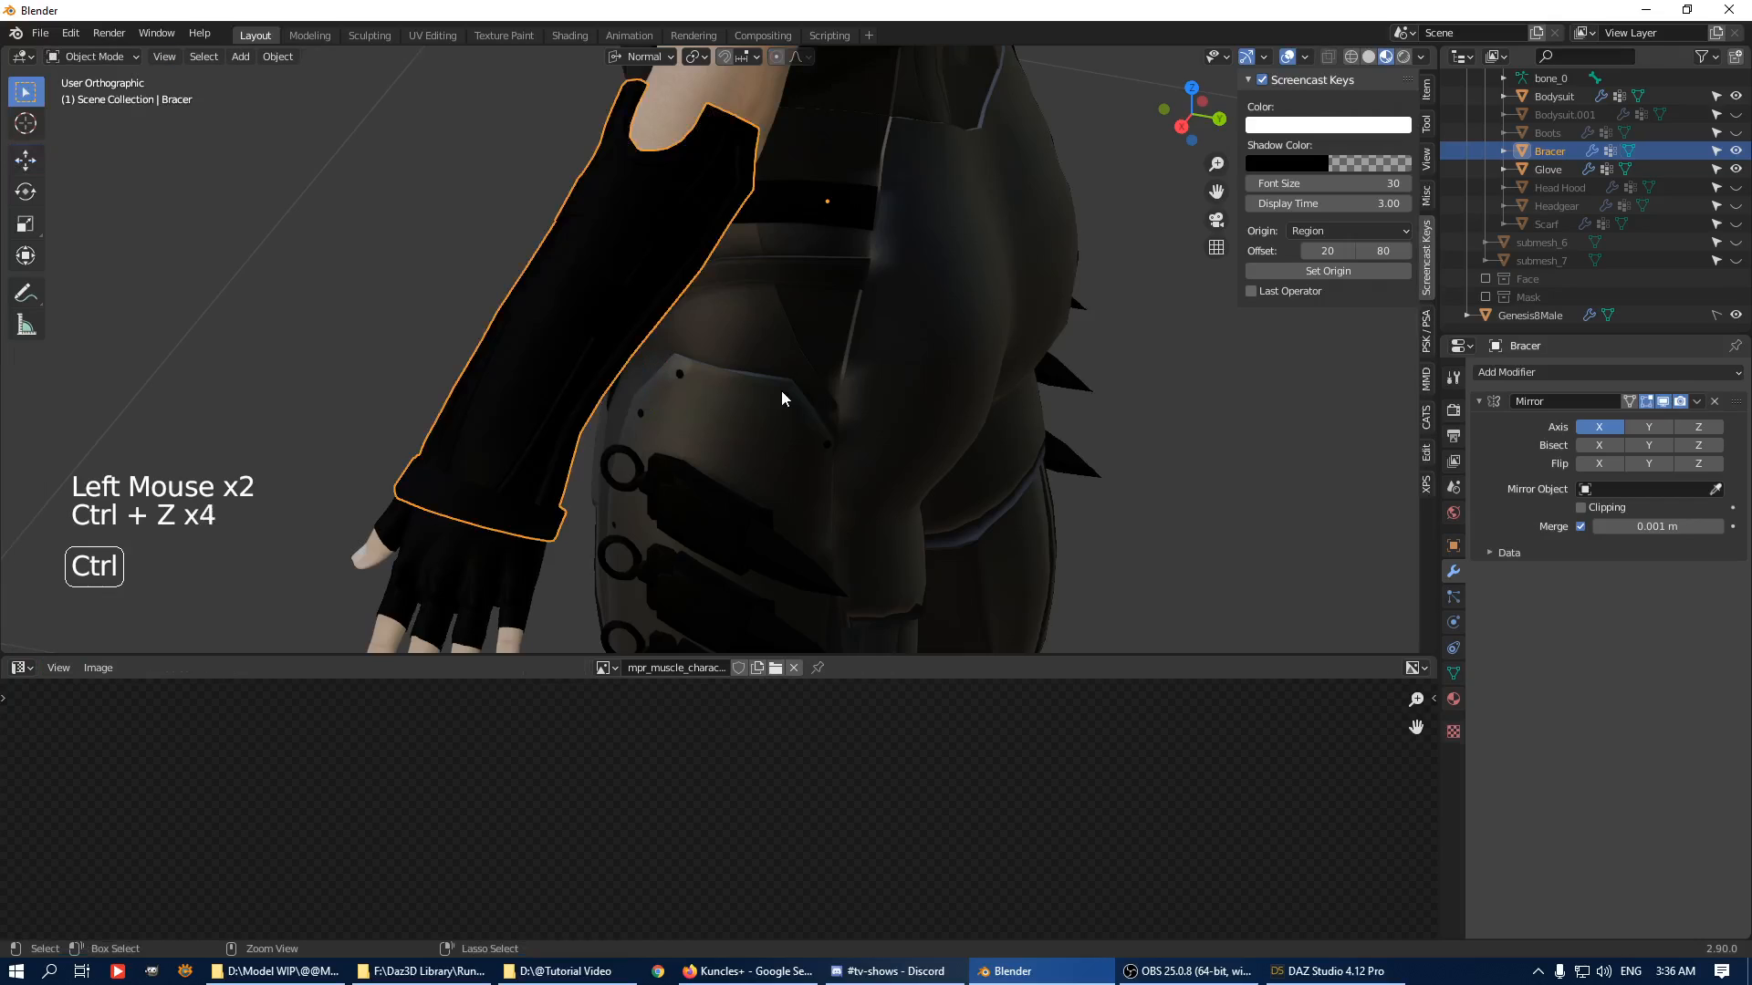
{"action": "key", "text": "ctrl+z"}
{"action": "key", "text": "ctrl+z"}
{"action": "key", "text": "ctrl+z"}
{"action": "key", "text": "ctrl+z"}
{"action": "key", "text": "ctrl+z"}
{"action": "key", "text": "ctrl+z"}
{"action": "key", "text": "ctrl+z"}
{"action": "key", "text": "ctrl+z"}
{"action": "key", "text": "ctrl+z"}
{"action": "key", "text": "ctrl+z"}
{"action": "key", "text": "ctrl+z"}
{"action": "key", "text": "ctrl+z"}
{"action": "key", "text": "ctrl+z"}
{"action": "key", "text": "ctrl+z"}
{"action": "key", "text": "ctrl+z"}
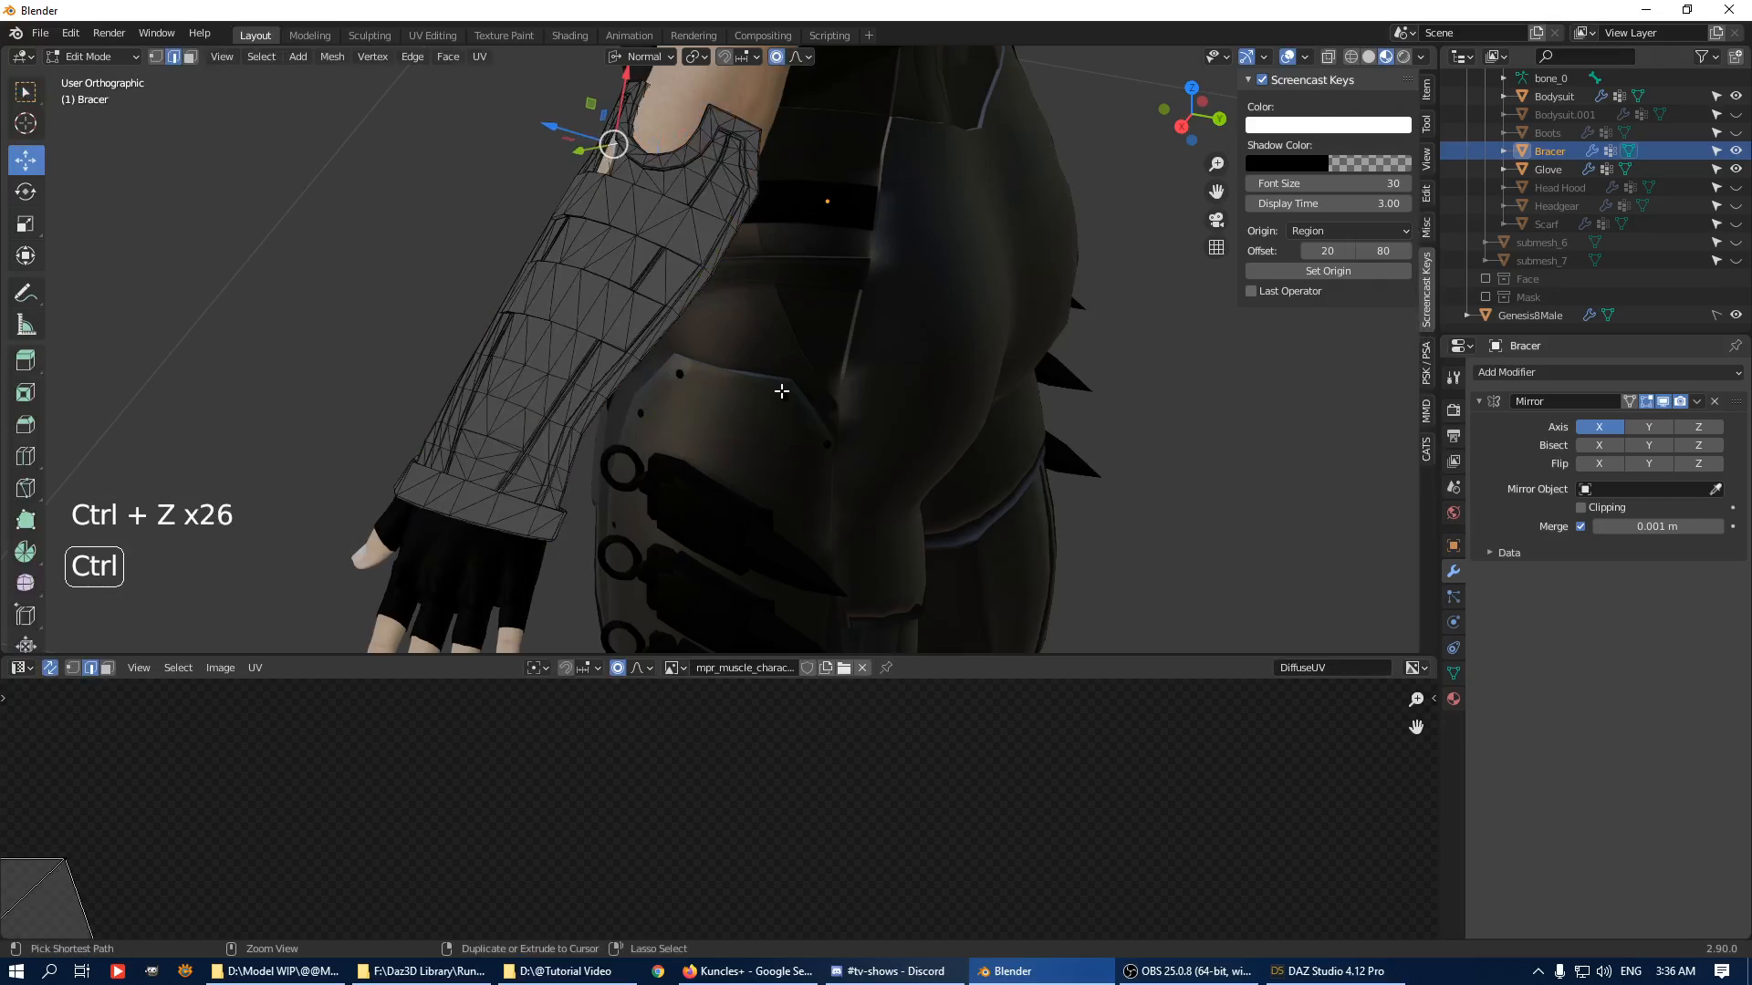
{"action": "key", "text": "ctrl+z"}
{"action": "key", "text": "ctrl+z"}
{"action": "key", "text": "ctrl+z"}
{"action": "key", "text": "ctrl+z"}
{"action": "key", "text": "ctrl+z"}
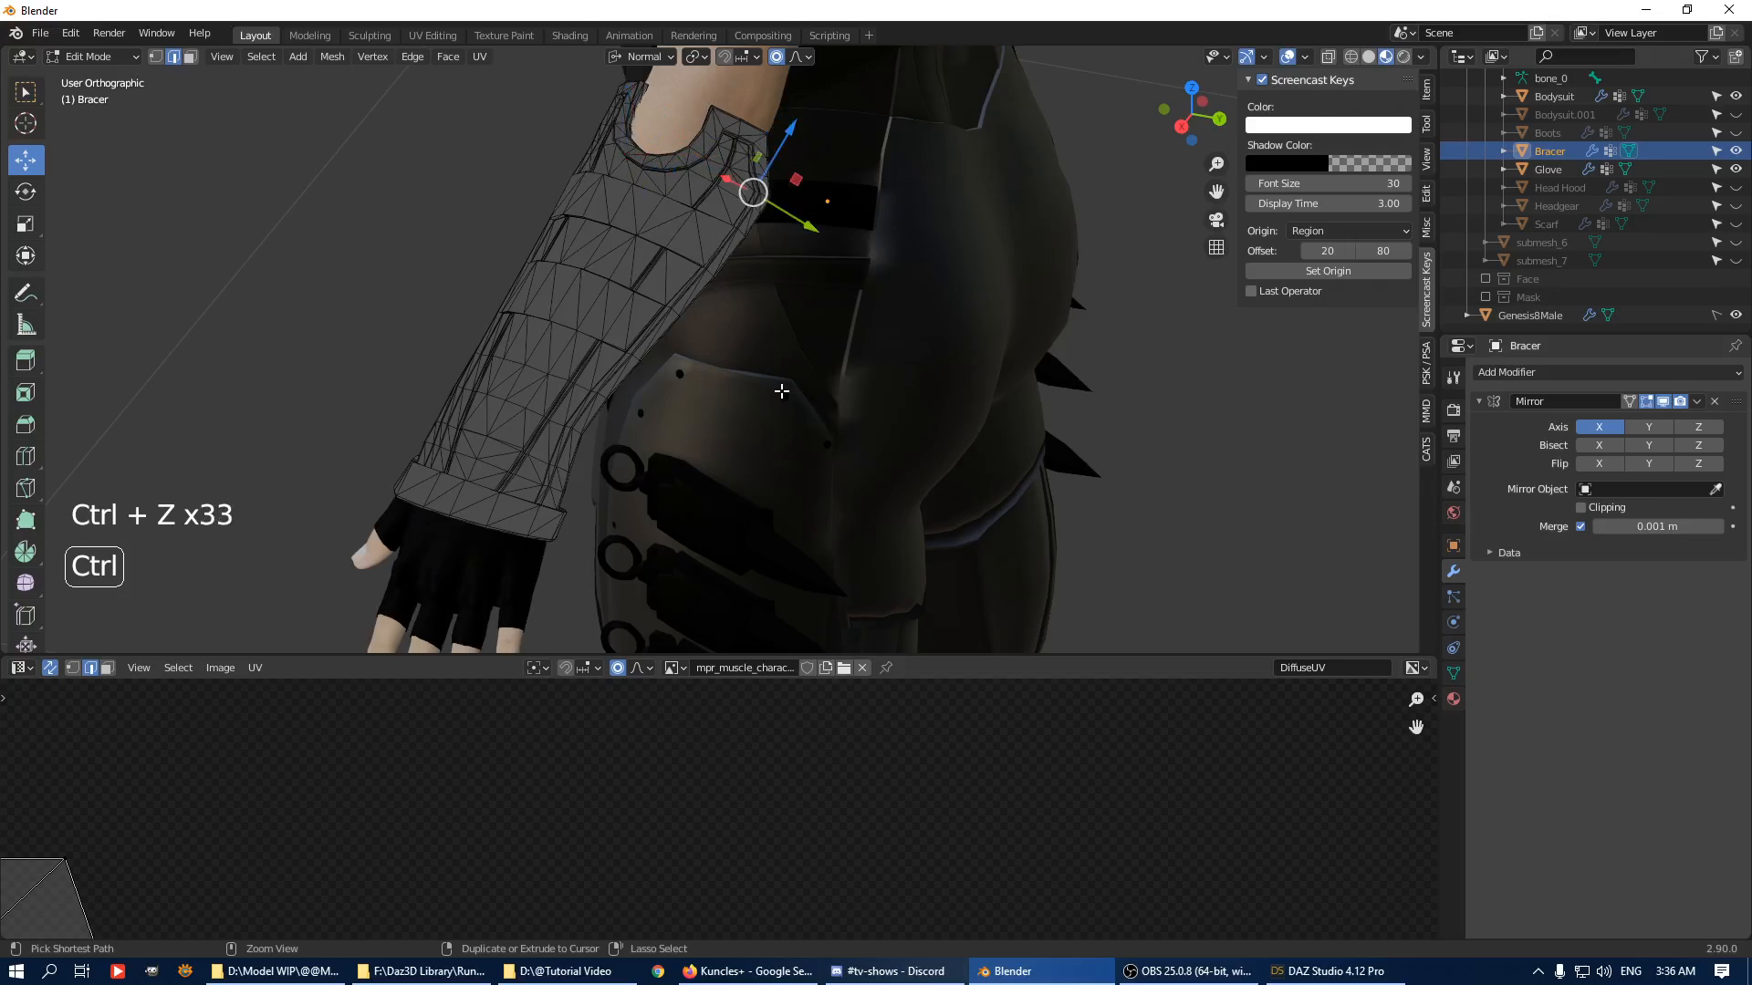
{"action": "key", "text": "ctrl+z"}
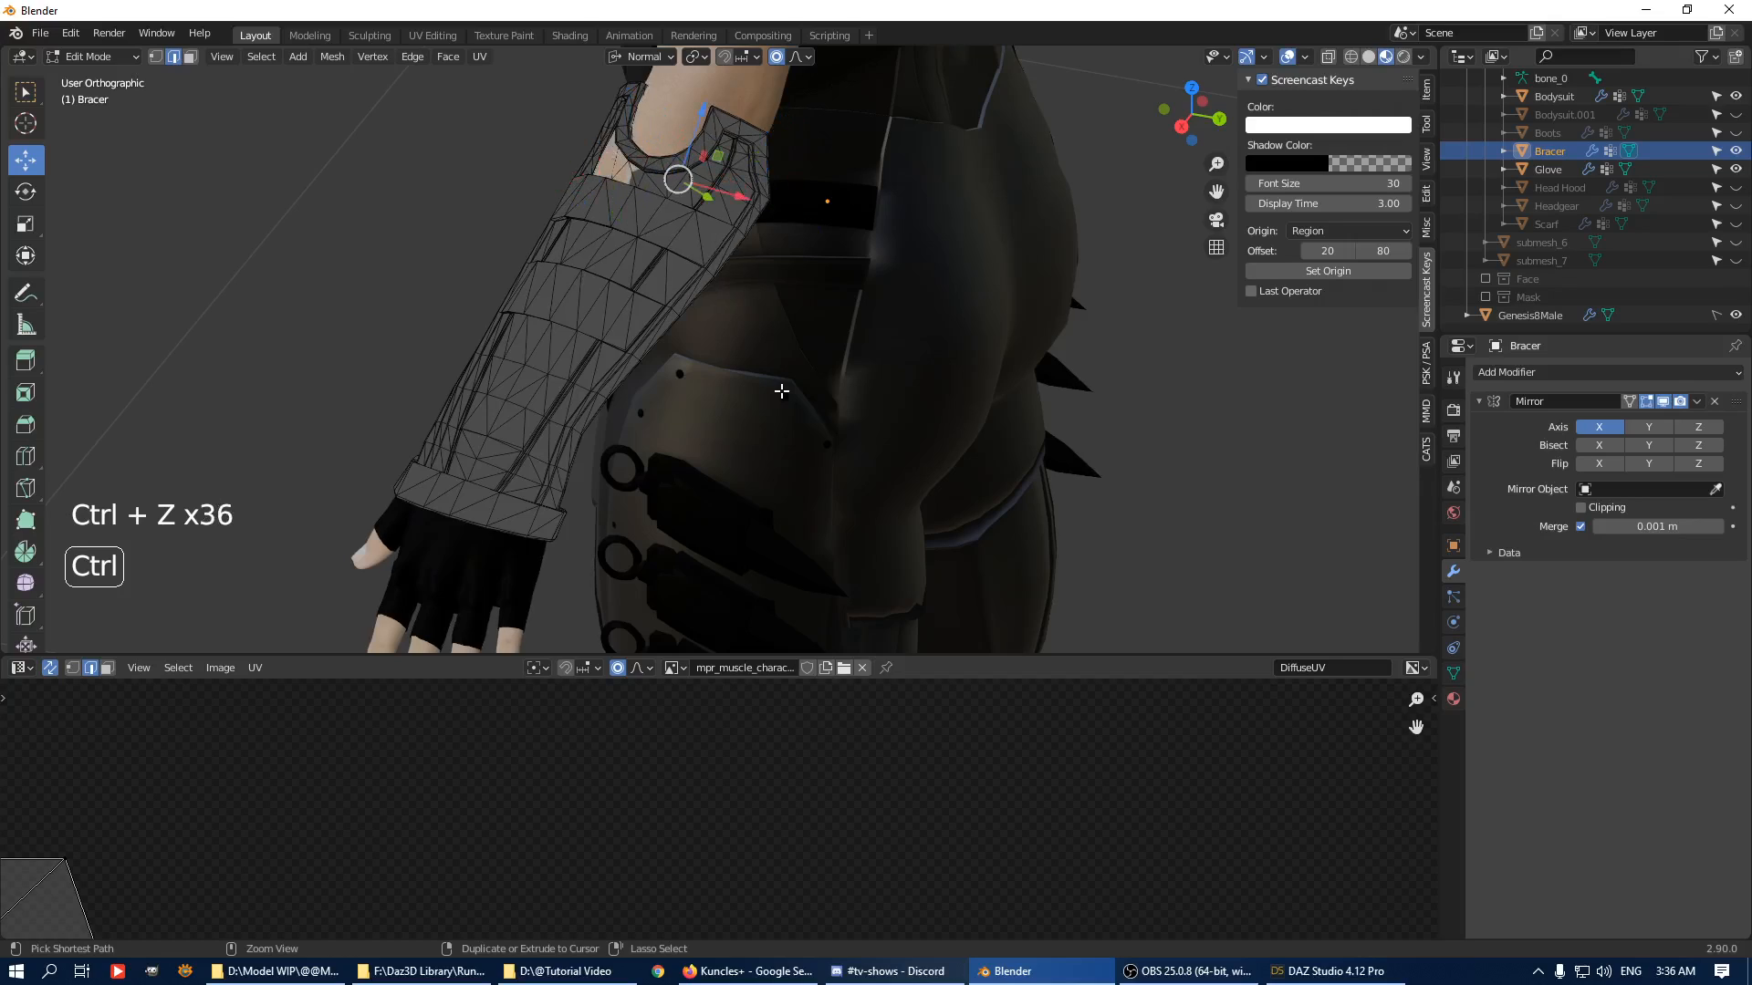
{"action": "key", "text": "ctrl+z"}
{"action": "middle_click_drag", "start_coordinate": [781, 391], "coordinate": [792, 277]}
{"action": "key", "text": "ctrl+z"}
{"action": "key", "text": "ctrl+z"}
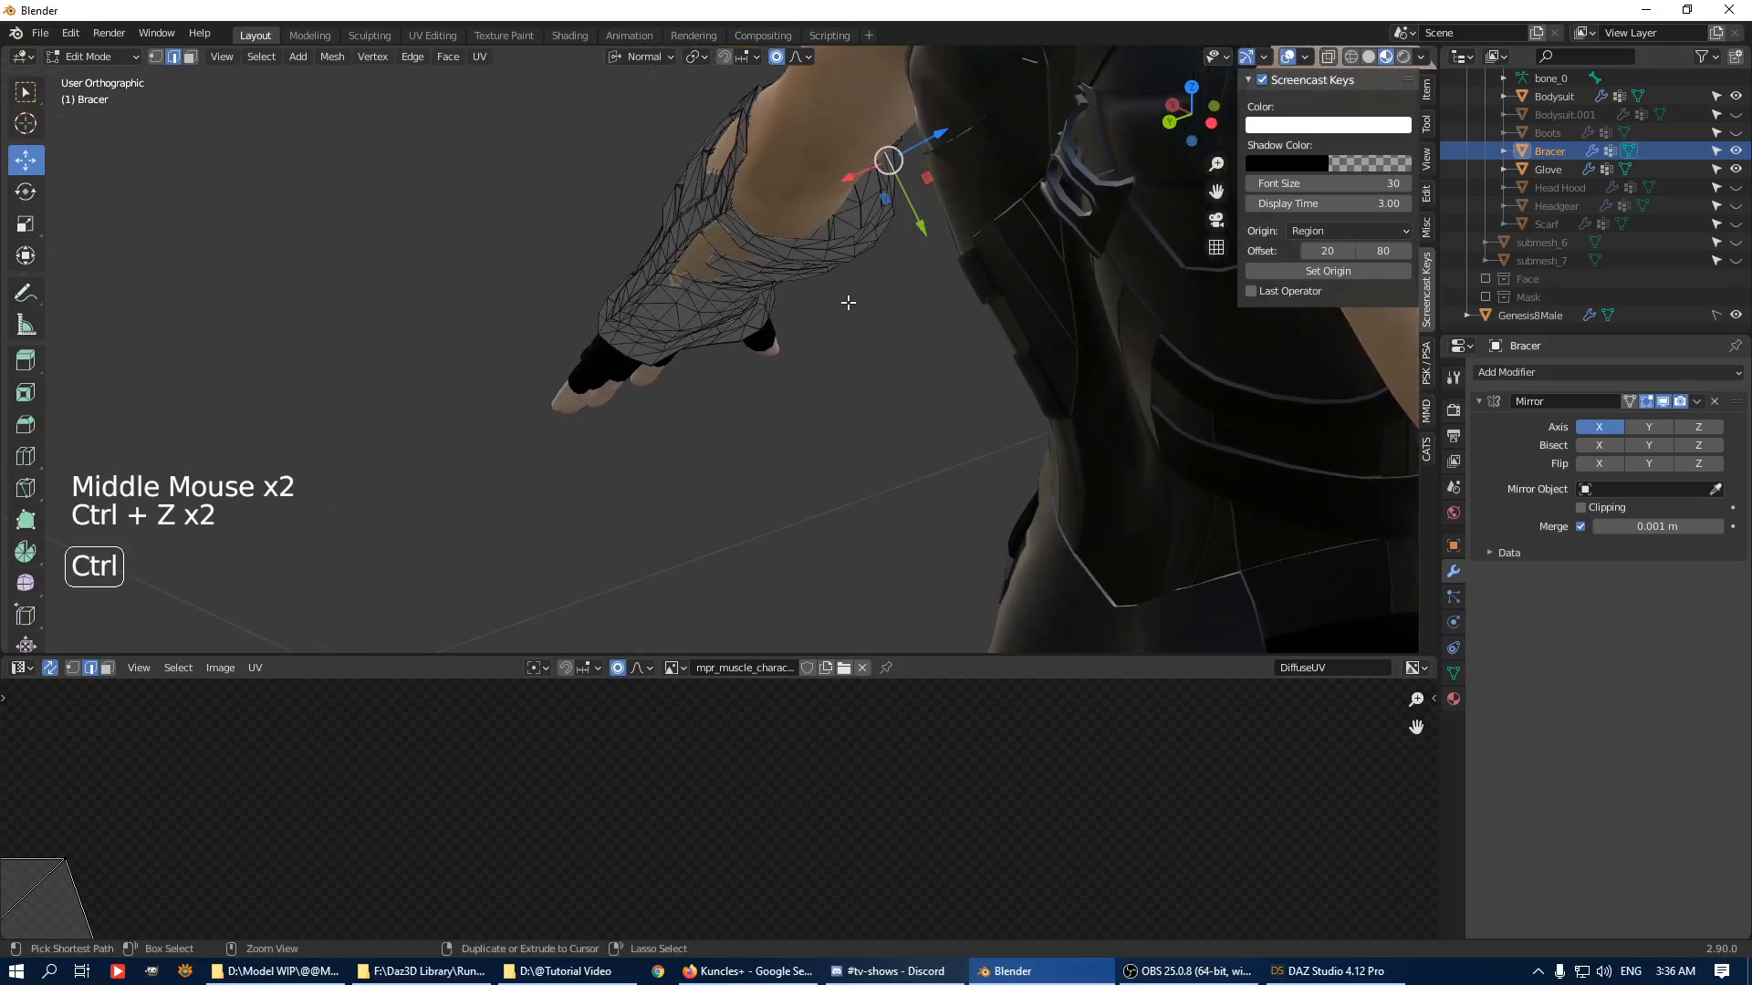
Redo the undone edge edits on the bracer's forearm, cuff and elbow opening.
{"action": "key", "text": "ctrl+shift+z"}
{"action": "key", "text": "ctrl+shift+z"}
{"action": "key", "text": "ctrl+shift+z"}
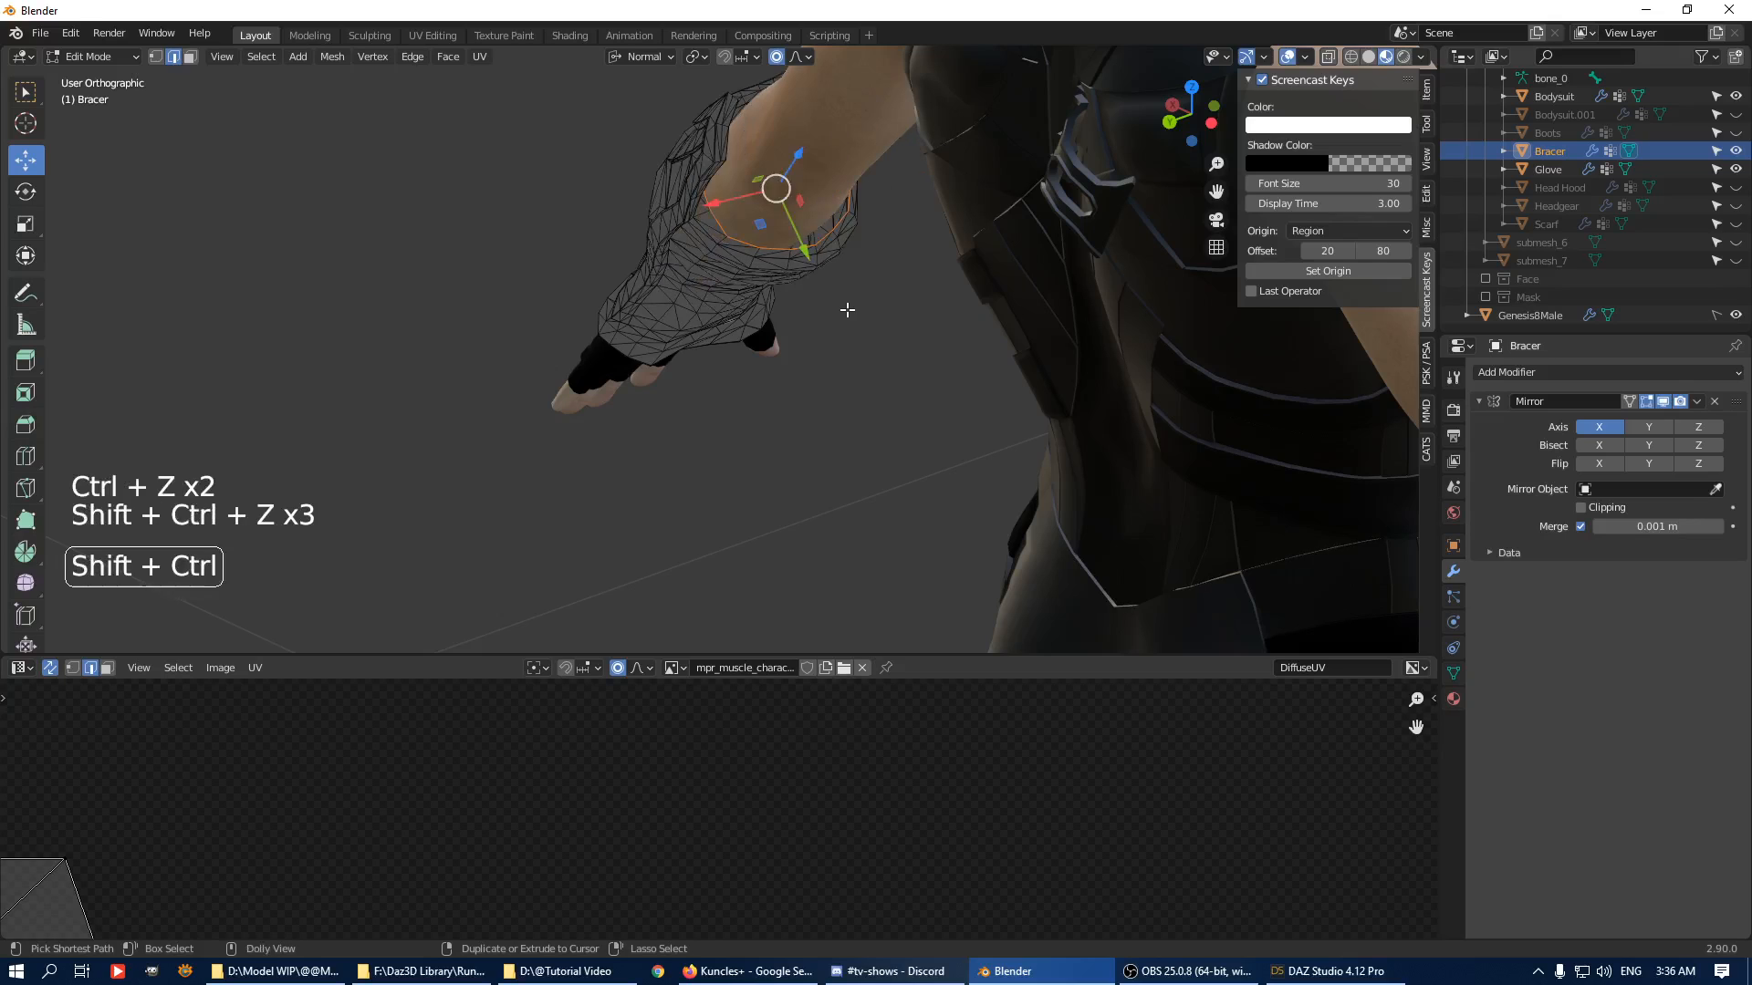
{"action": "key", "text": "ctrl+shift+z"}
Try to move an edge near the bracer's elbow opening along its normal.
{"action": "middle_click_drag", "start_coordinate": [724, 269], "coordinate": [623, 146]}
{"action": "left_click", "coordinate": [652, 237]}
{"action": "left_click_drag", "start_coordinate": [585, 97], "coordinate": [583, 83]}
{"action": "key", "text": "ctrl+z"}
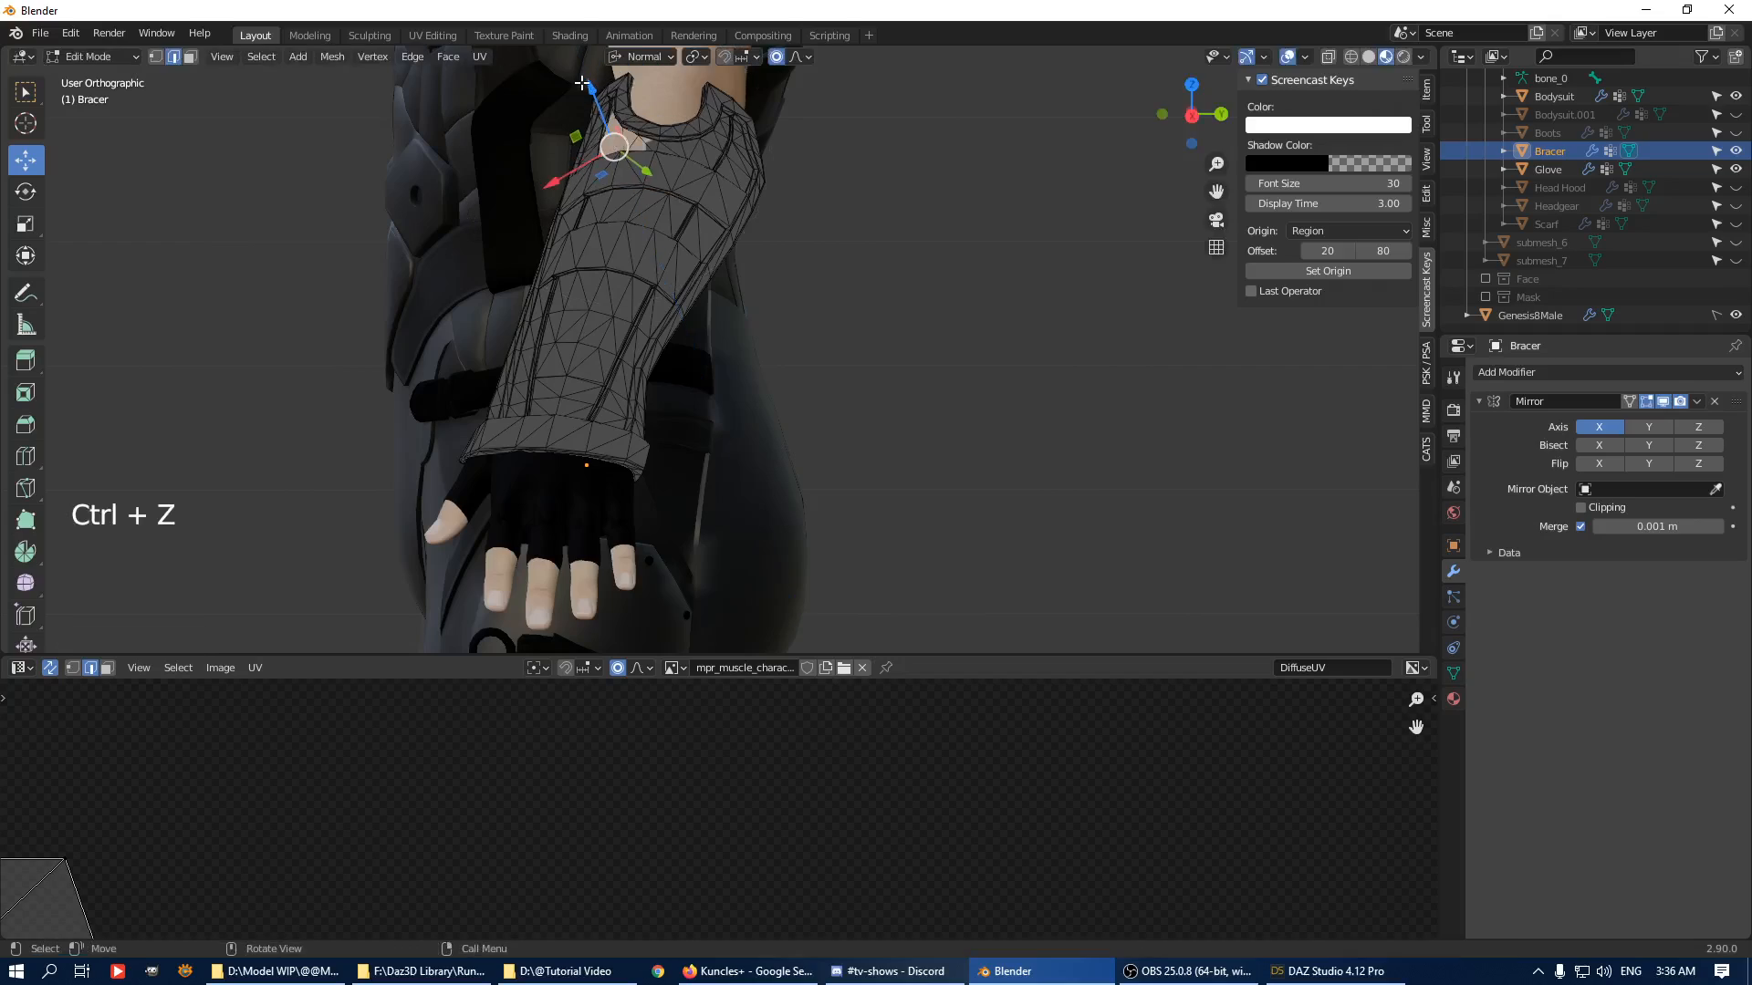
{"action": "key", "text": "ctrl+z"}
Merge the duplicate vertices of the entire bracer mesh by distance.
{"action": "key", "text": "a"}
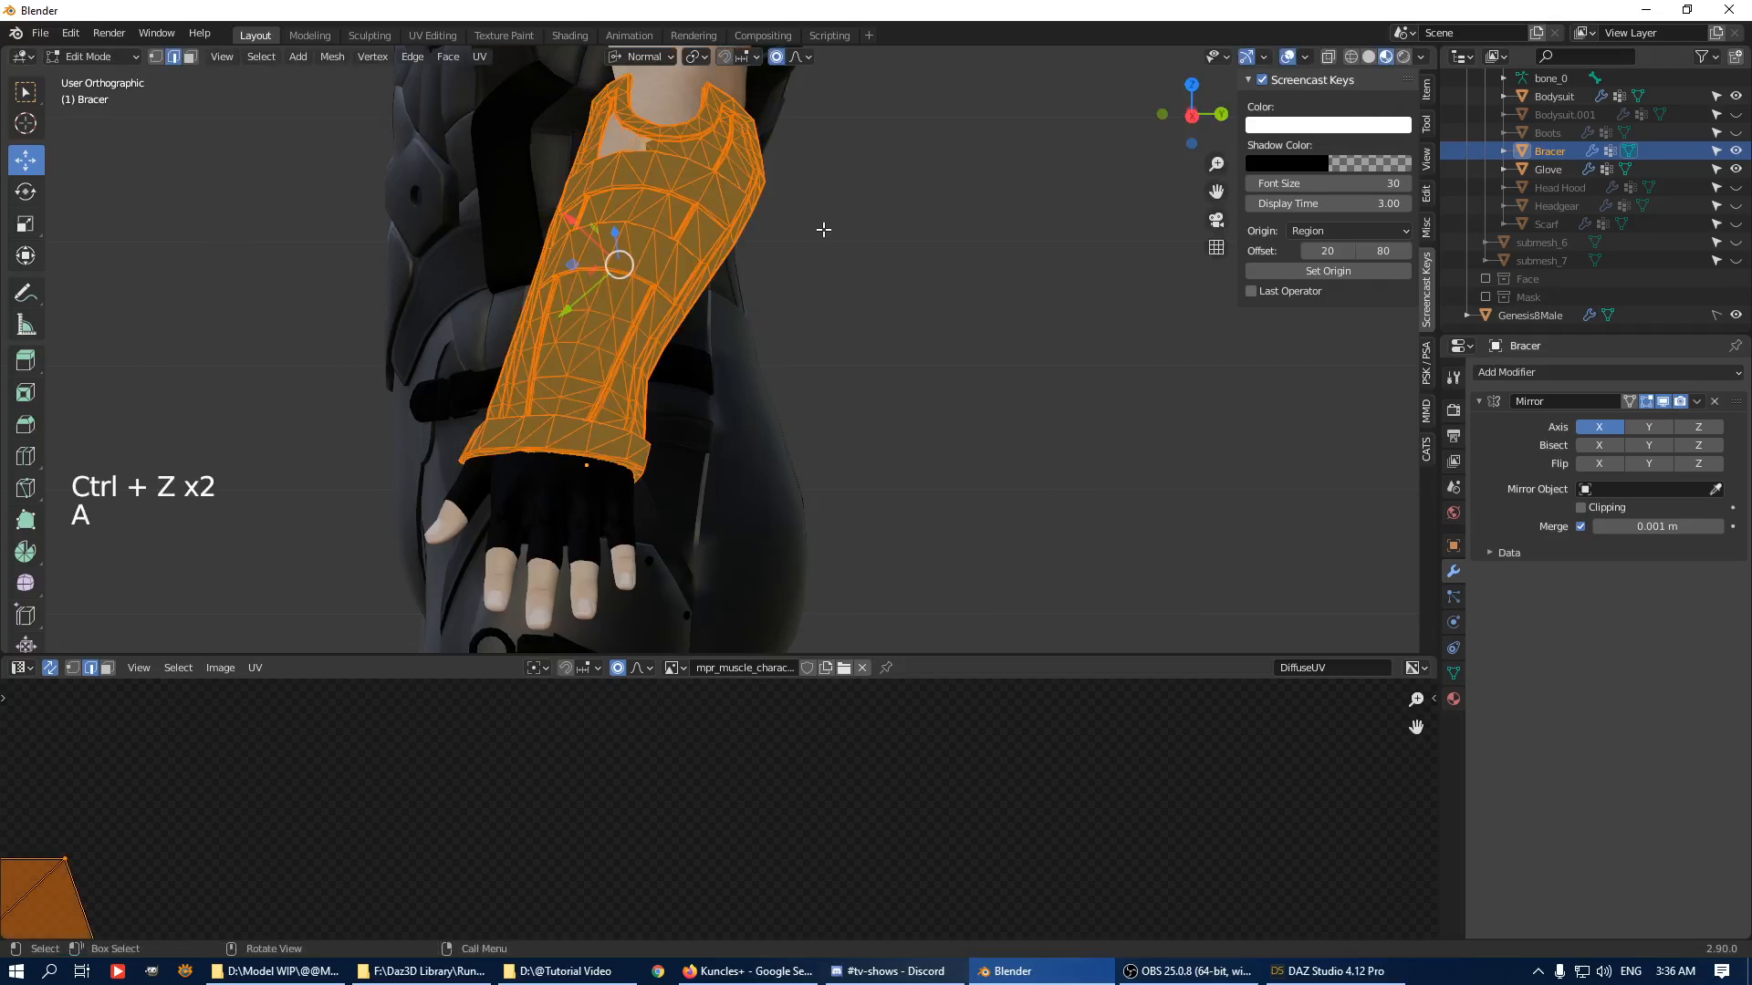
{"action": "key", "text": "q"}
{"action": "left_click", "coordinate": [819, 190]}
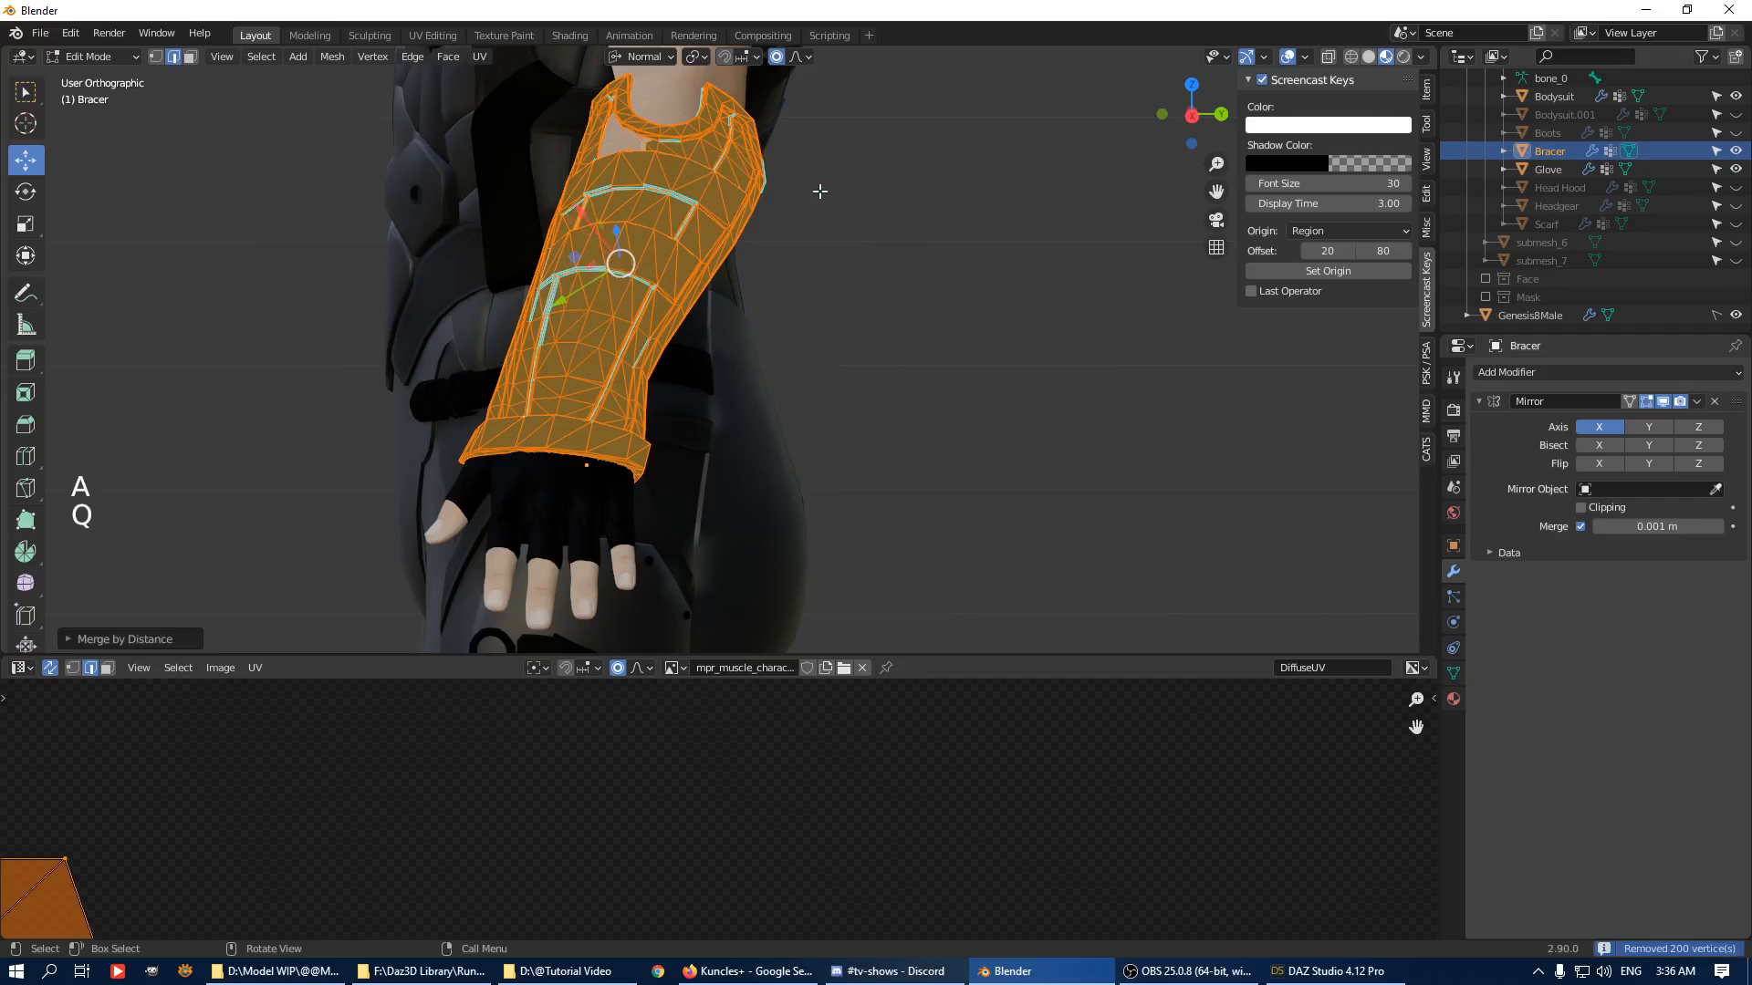
Move the edge beside the exposed skin at the bracer's elbow opening outward along its normal, using a proportional size of 0.06.
{"action": "middle_click_drag", "start_coordinate": [819, 191], "coordinate": [714, 254], "text": "shift"}
{"action": "left_click", "coordinate": [706, 236]}
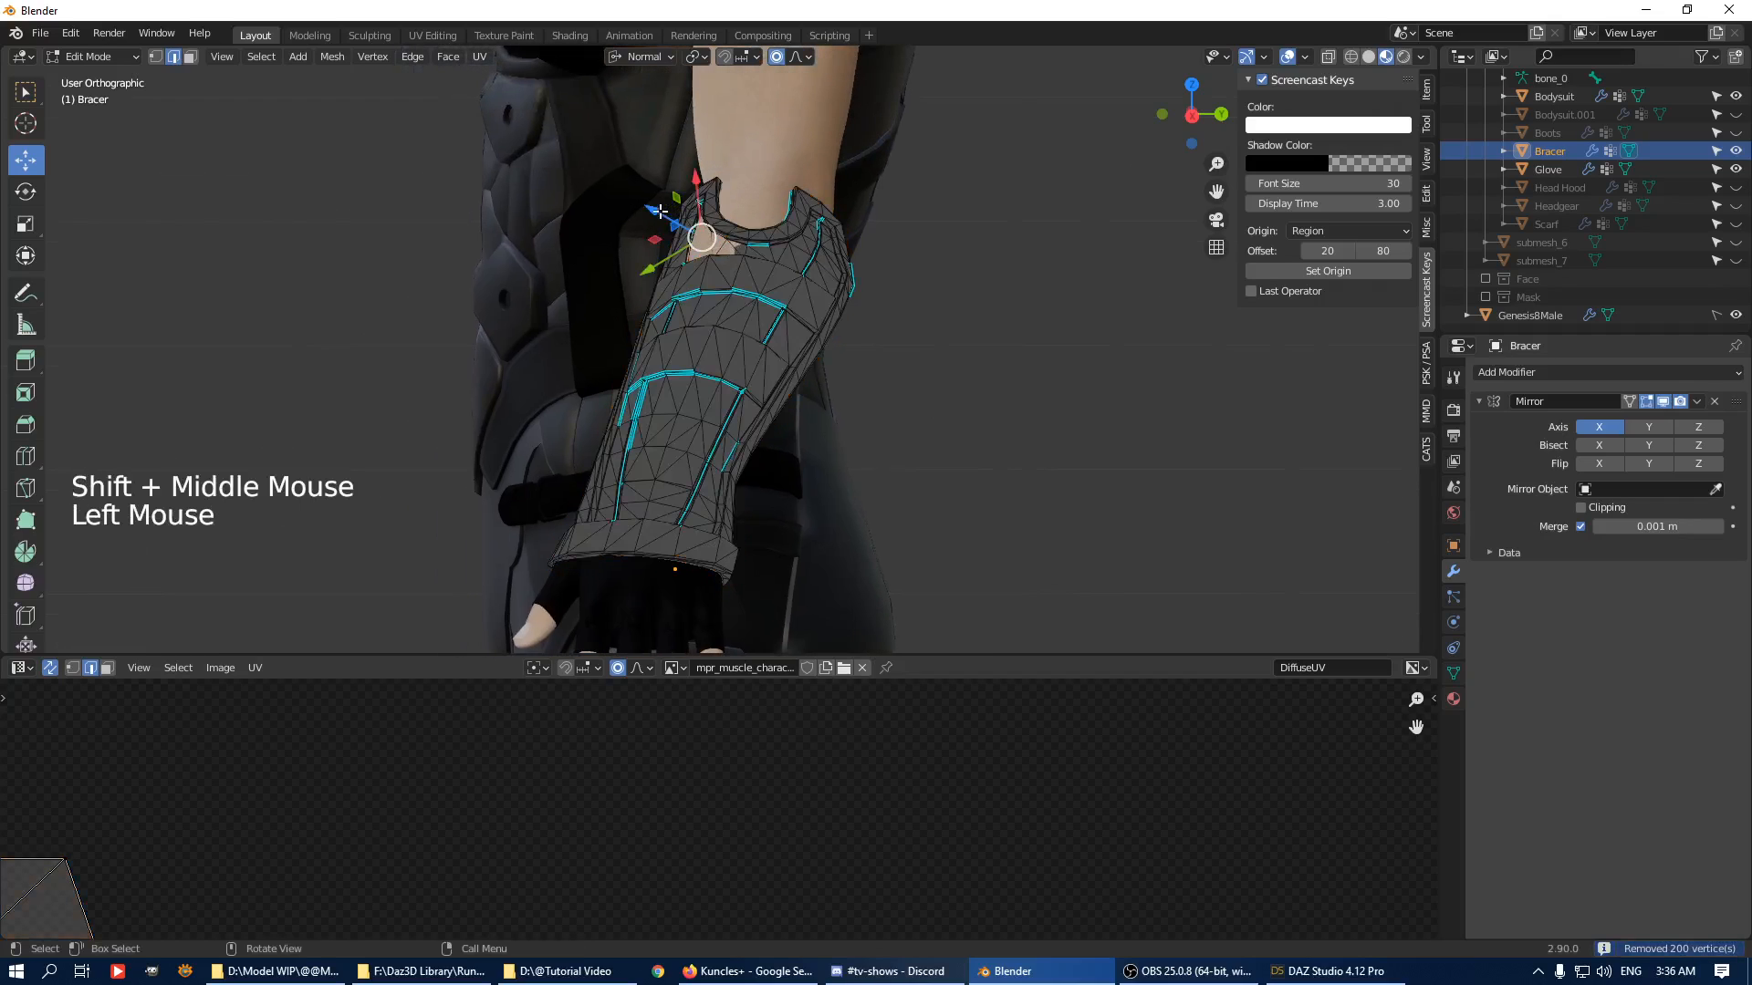
{"action": "left_click_drag", "start_coordinate": [659, 212], "coordinate": [649, 208]}
{"action": "scroll", "coordinate": [646, 207], "scroll_direction": "down", "scroll_amount": 19}
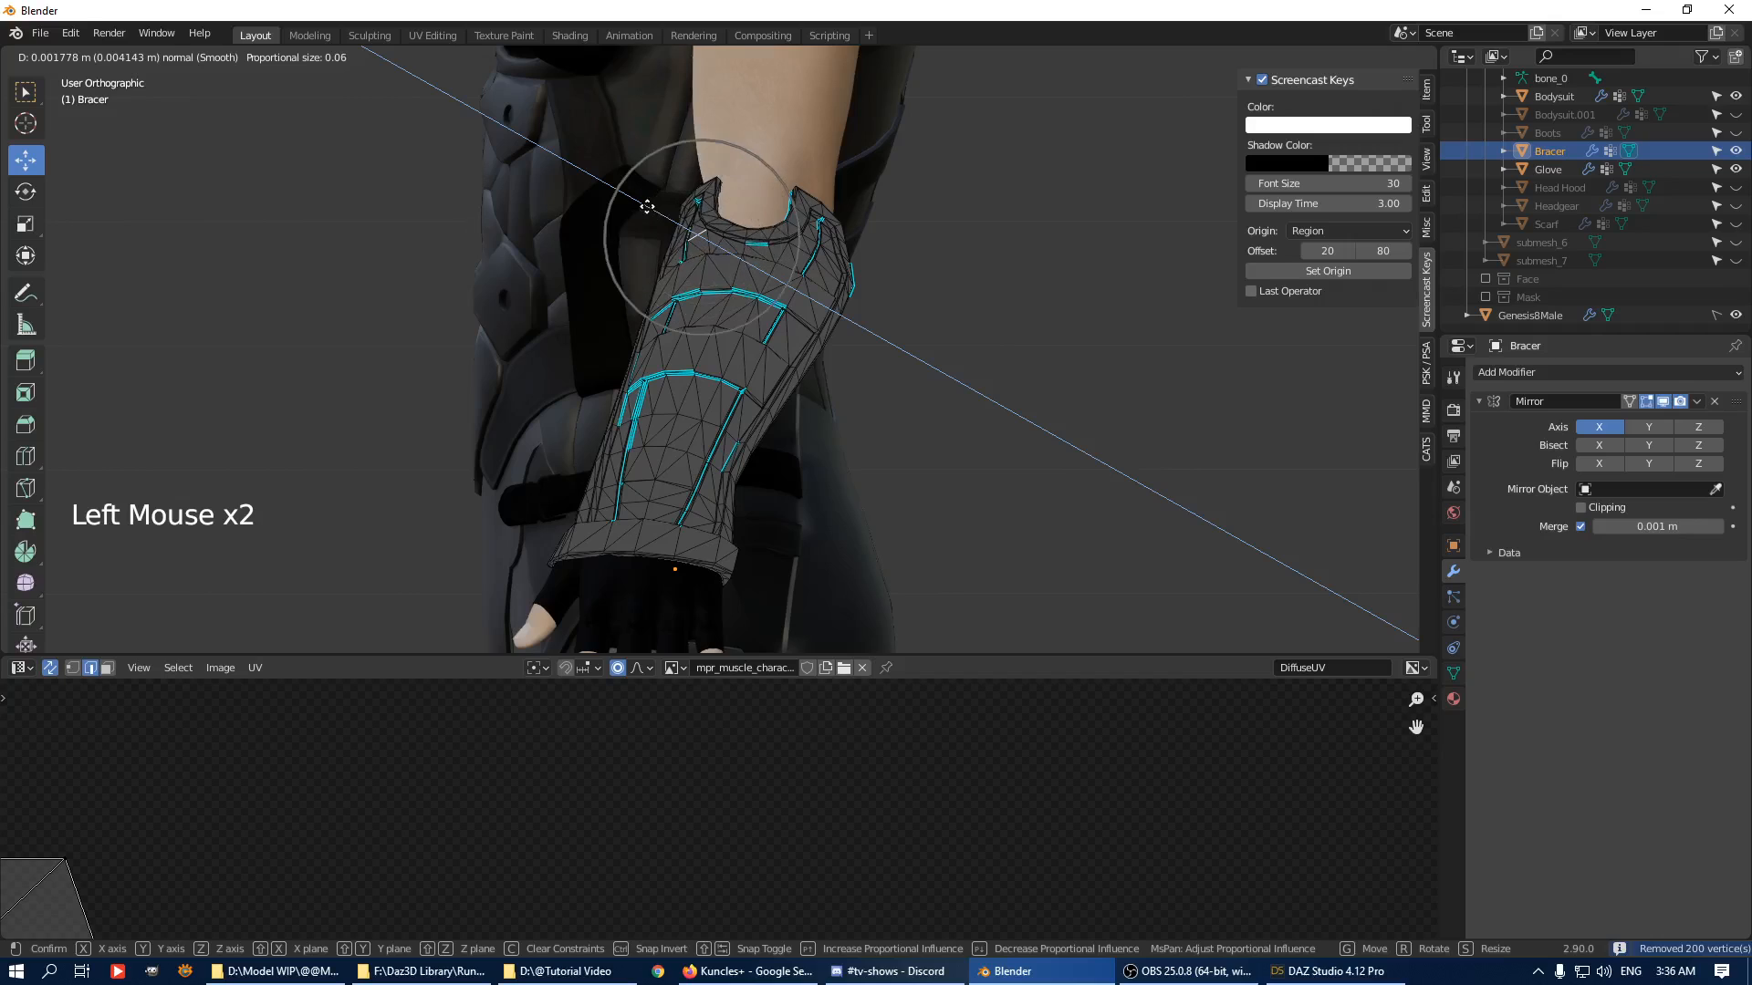
{"action": "left_click_drag", "start_coordinate": [647, 207], "coordinate": [649, 203]}
{"action": "middle_click_drag", "start_coordinate": [649, 203], "coordinate": [862, 332]}
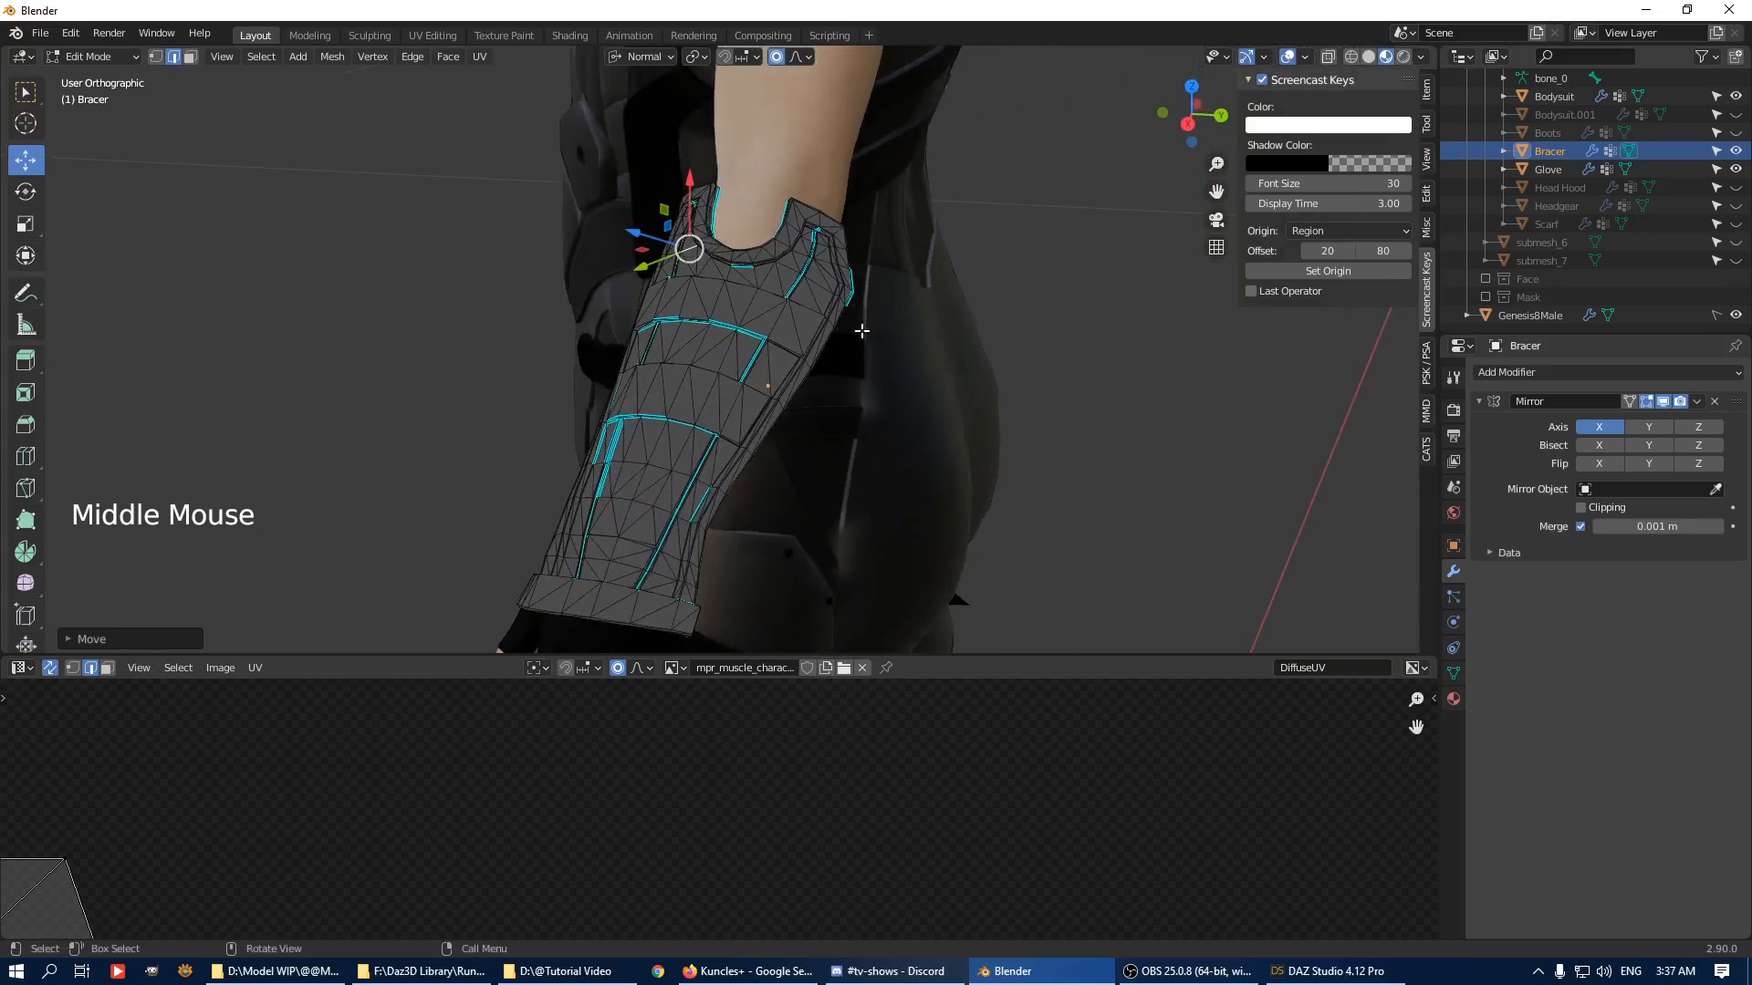
Move an edge on the rear side of the bracer's upper forearm inward along its normal.
{"action": "left_click", "coordinate": [807, 383]}
{"action": "middle_click_drag", "start_coordinate": [802, 384], "coordinate": [926, 418]}
{"action": "left_click", "coordinate": [894, 420]}
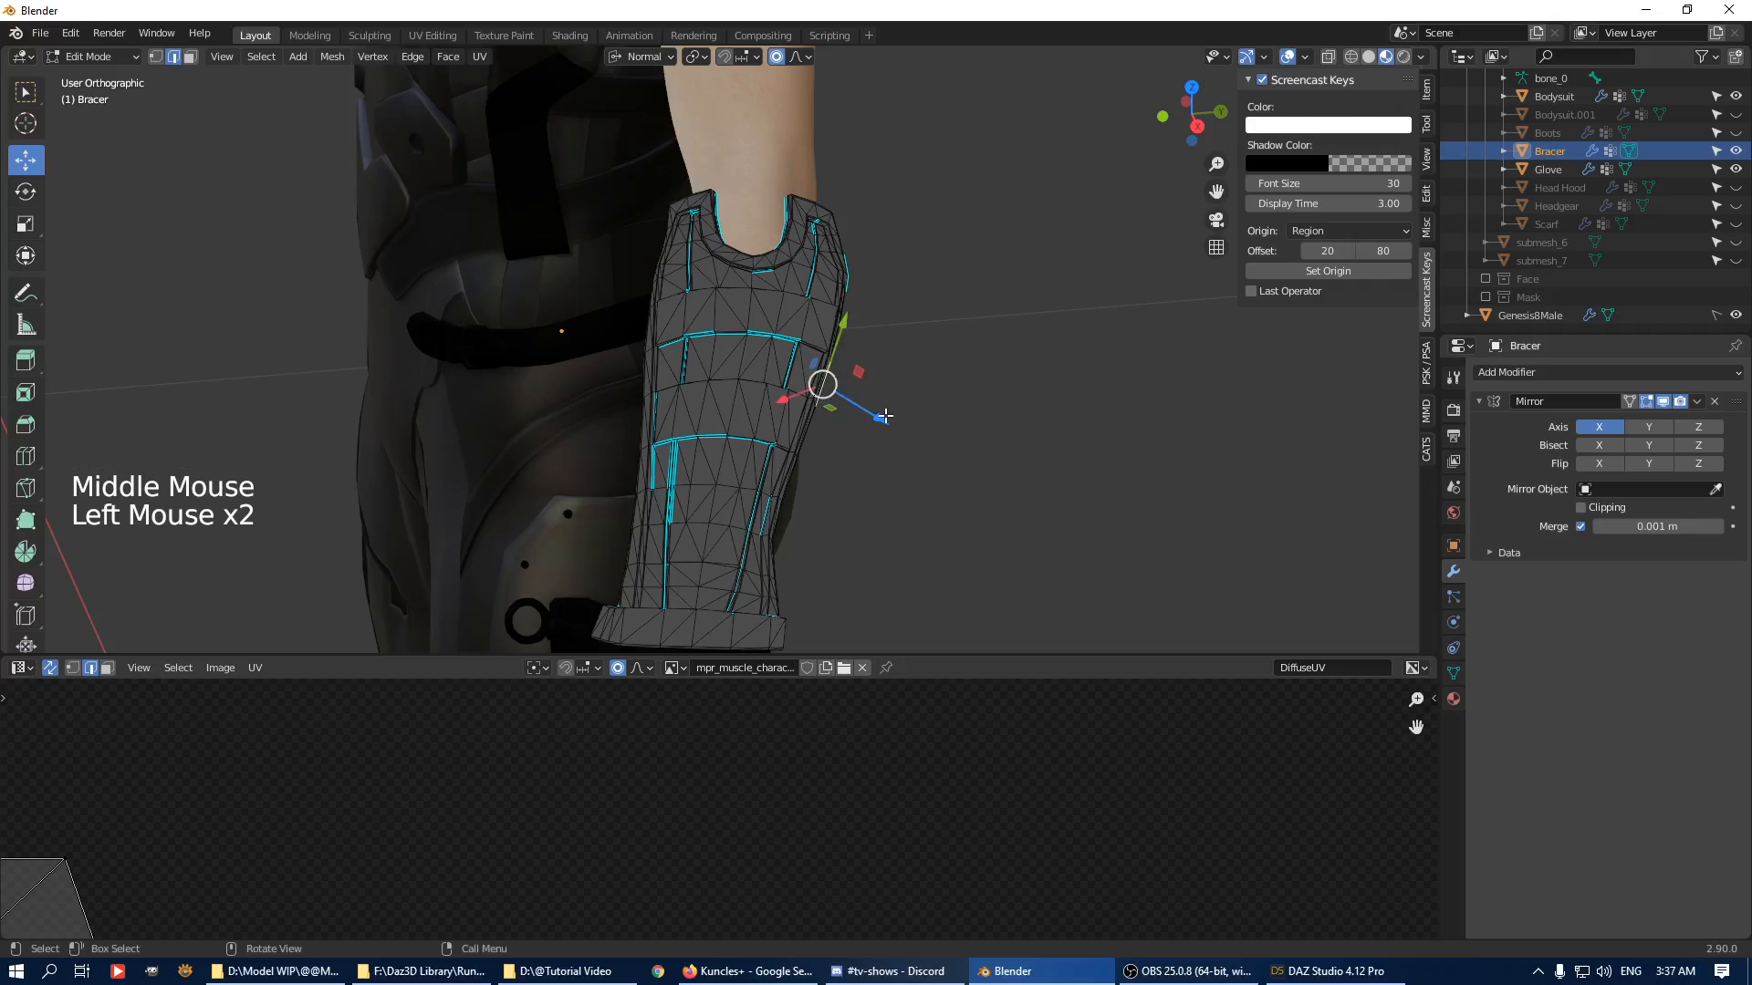
{"action": "mouse_move", "coordinate": [885, 416]}
{"action": "left_mouse_down"}
{"action": "mouse_move", "coordinate": [862, 407]}
{"action": "mouse_move", "coordinate": [880, 407]}
{"action": "left_mouse_up"}
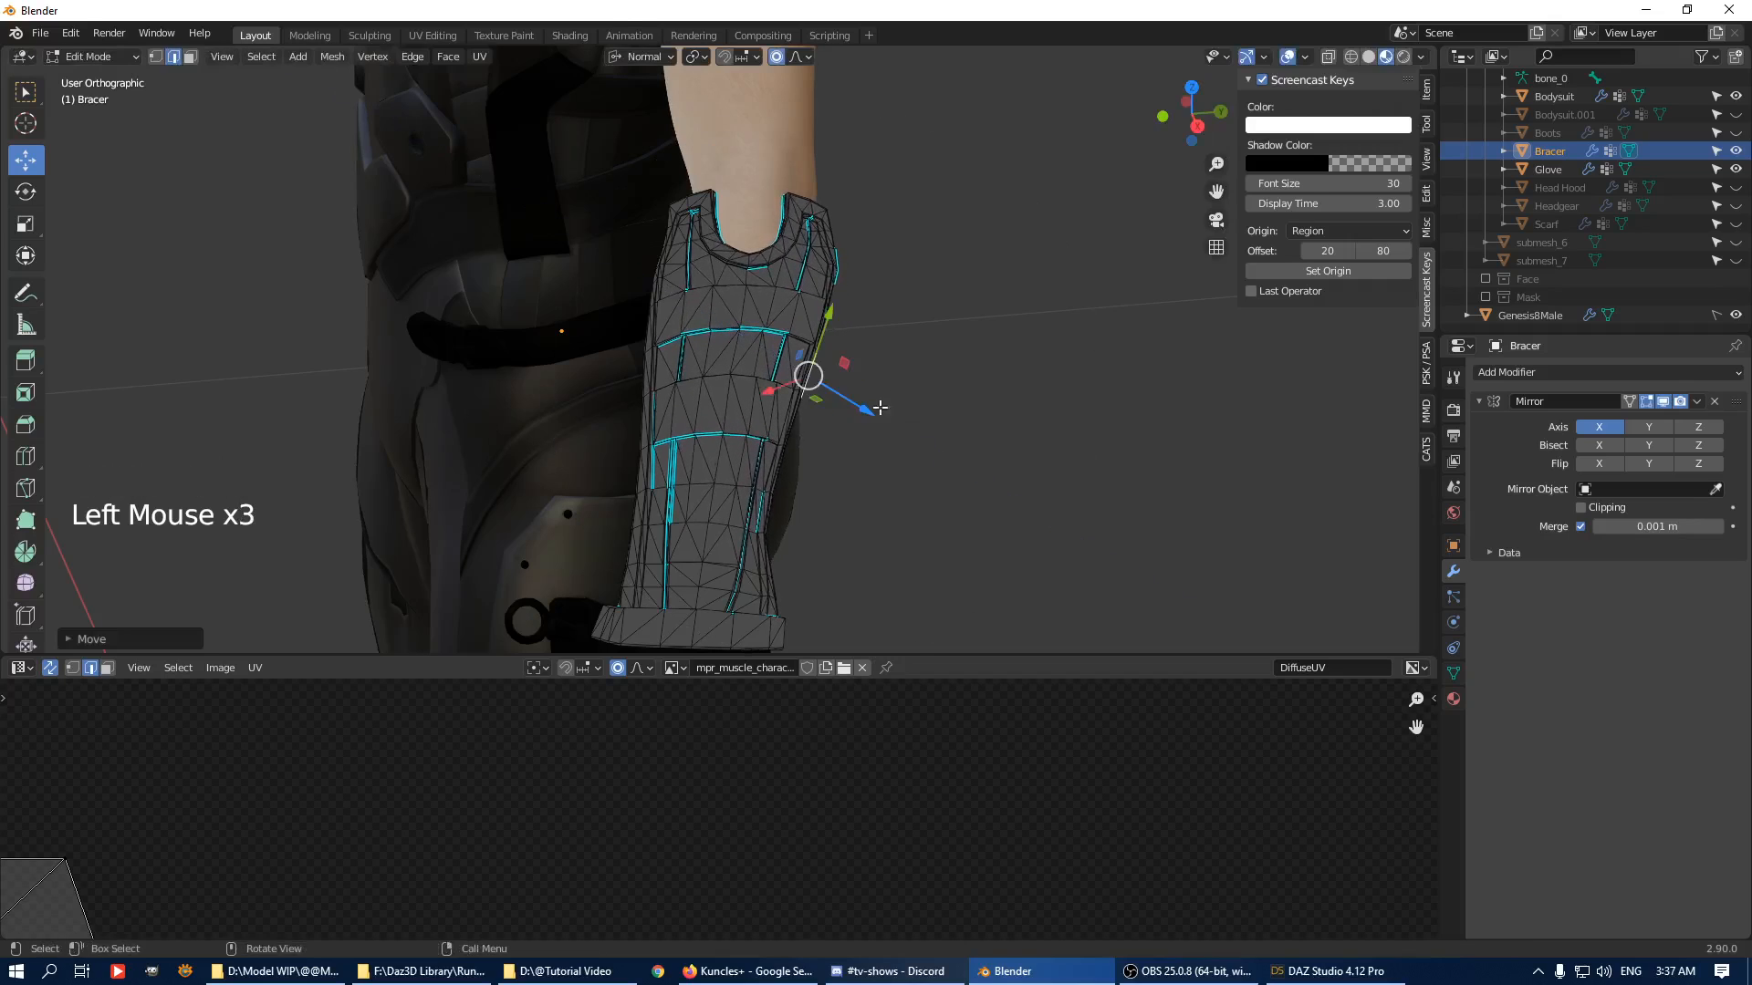
Move an edge beside the large exposed skin area of the mid-forearm along its normal so the bracer covers the arm.
{"action": "middle_click_drag", "start_coordinate": [880, 407], "coordinate": [682, 410]}
{"action": "left_click", "coordinate": [682, 411]}
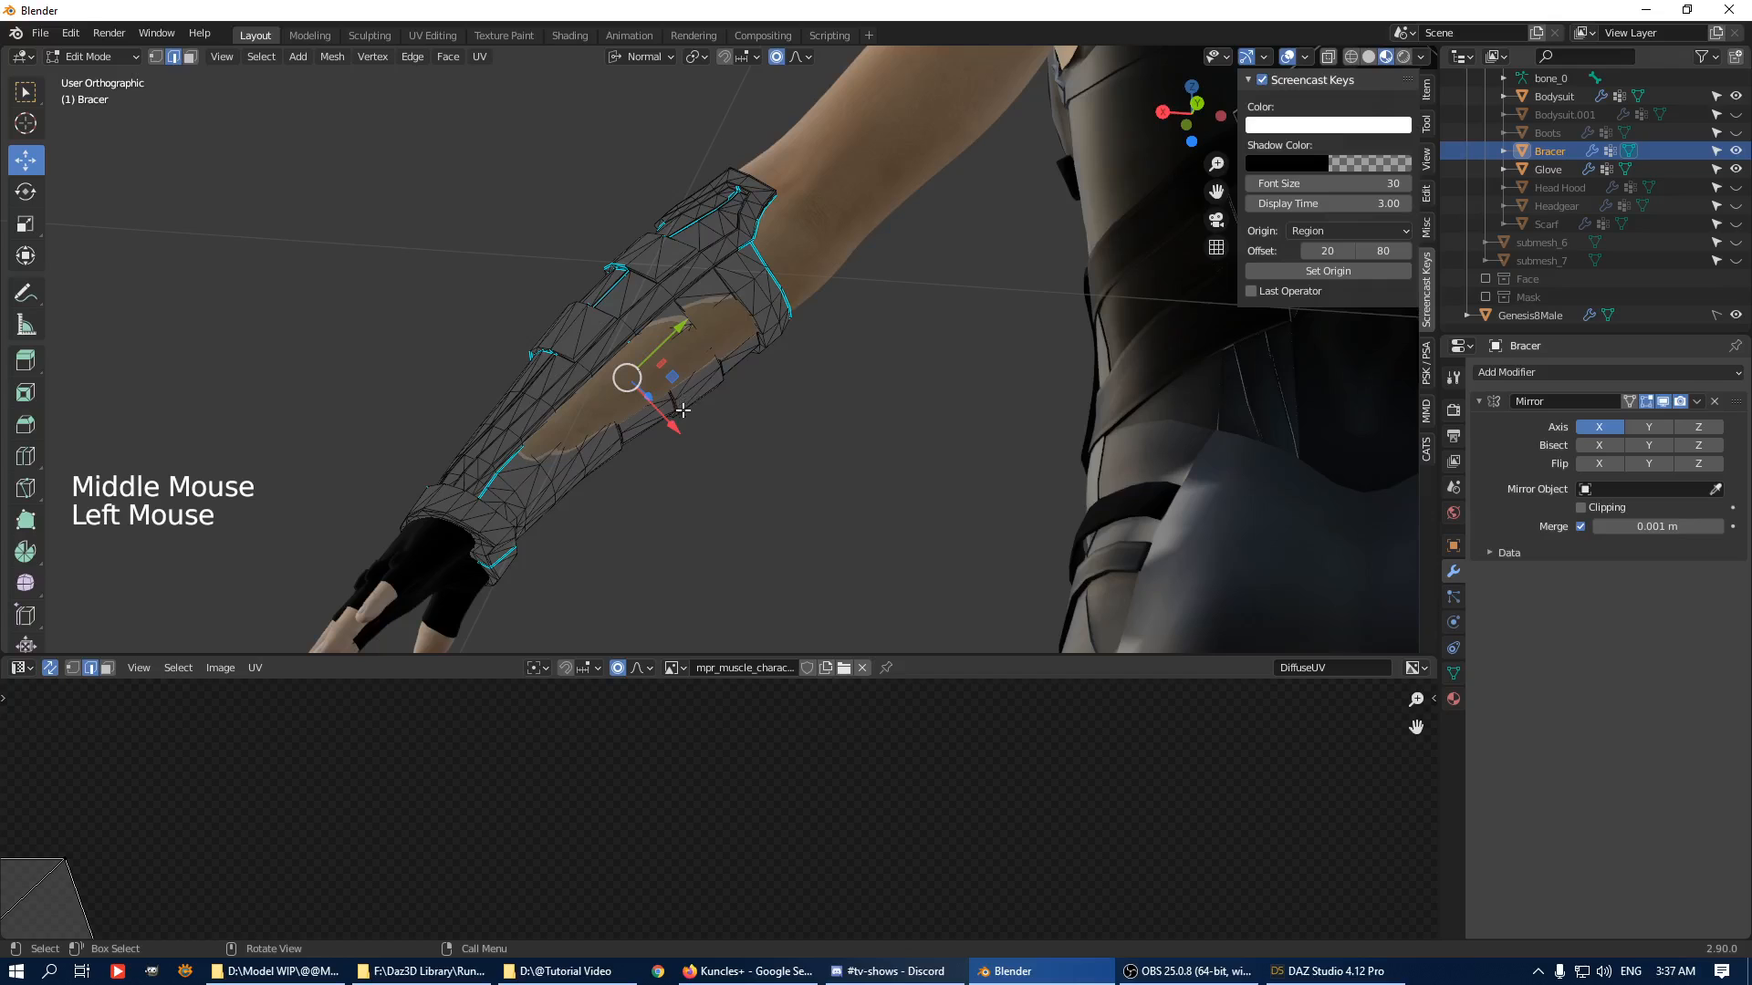
{"action": "left_click_drag", "start_coordinate": [656, 396], "coordinate": [639, 390]}
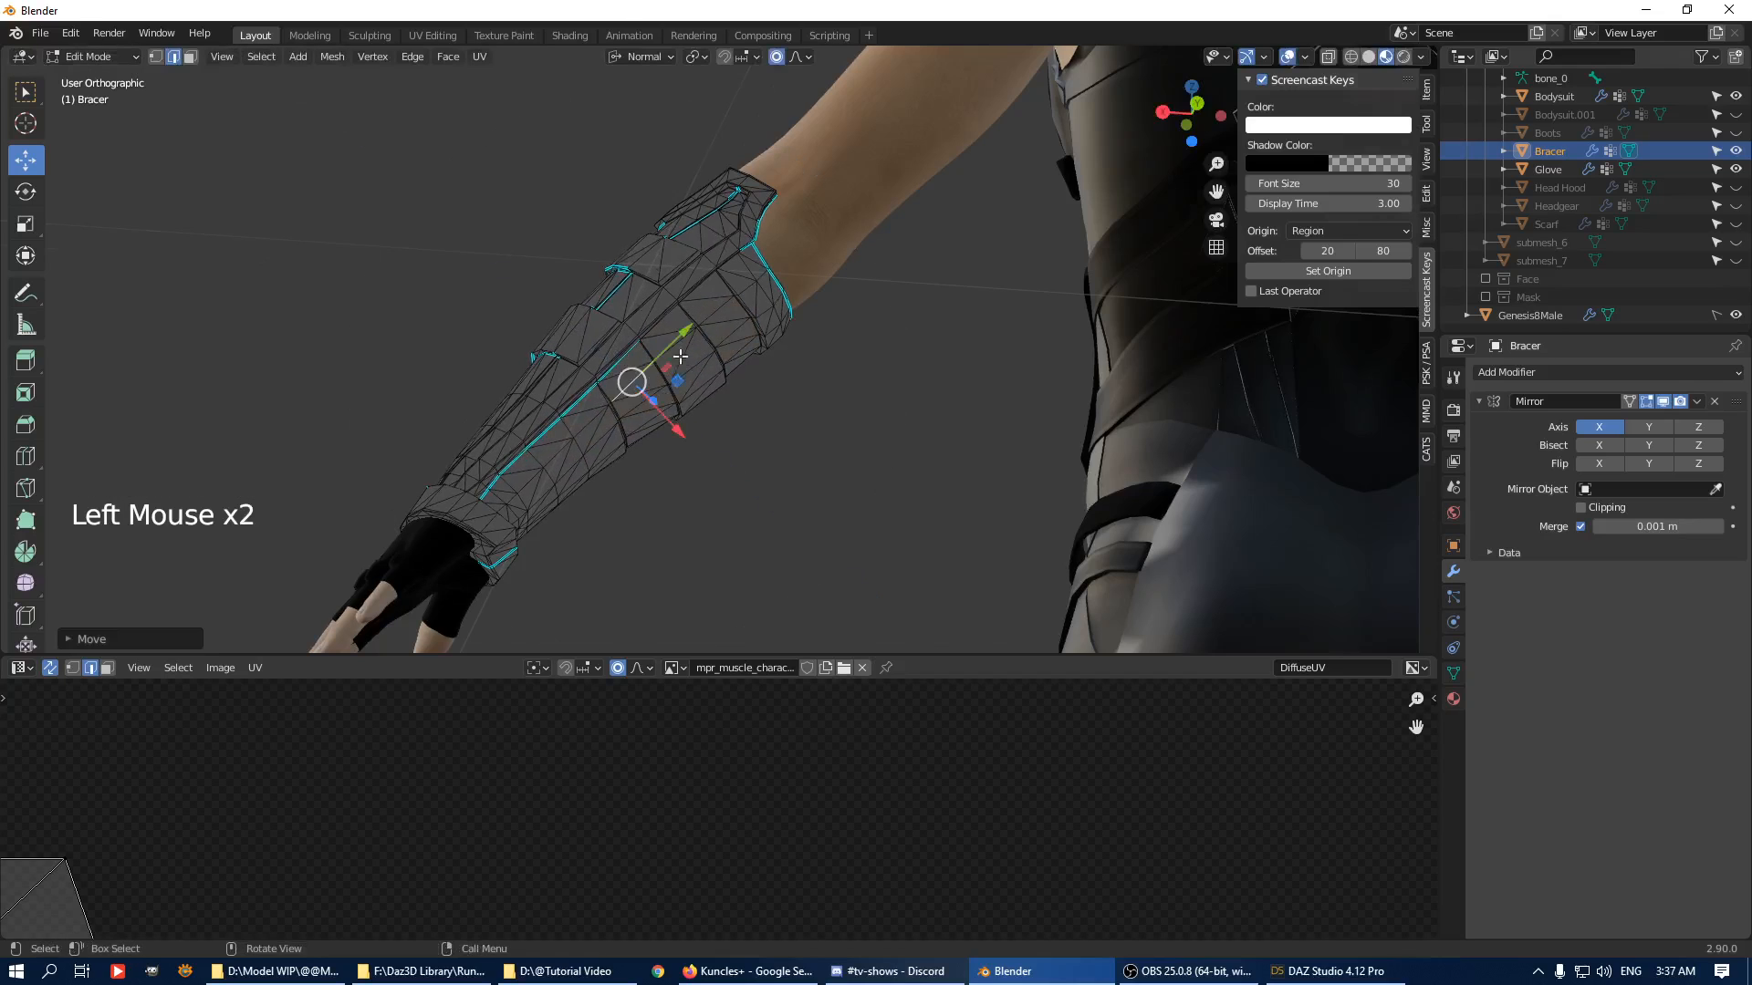
Switch to vertex selection and nudge a vertex just below the rim of the bracer's elbow opening along its normal.
{"action": "scroll", "coordinate": [639, 383], "scroll_direction": "down", "scroll_amount": 3}
{"action": "middle_click_drag", "start_coordinate": [639, 383], "coordinate": [575, 390]}
{"action": "scroll", "coordinate": [645, 383], "scroll_direction": "up", "scroll_amount": 7}
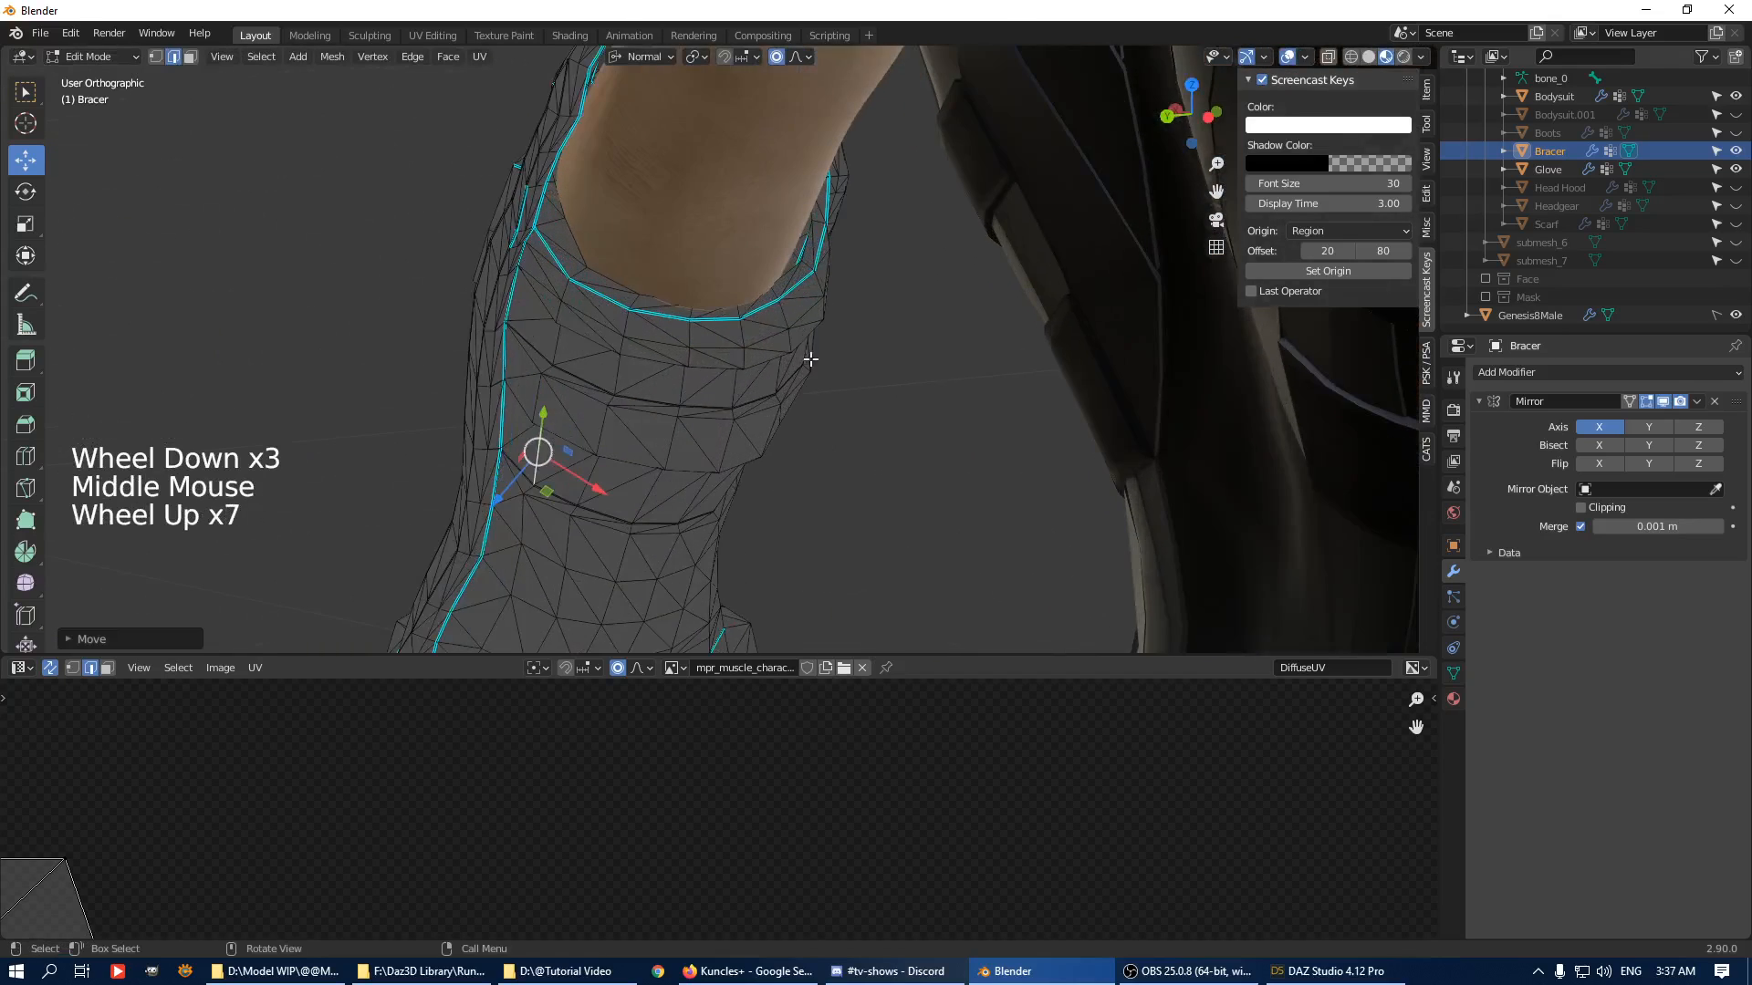
{"action": "key", "text": "1"}
{"action": "left_click", "coordinate": [765, 379]}
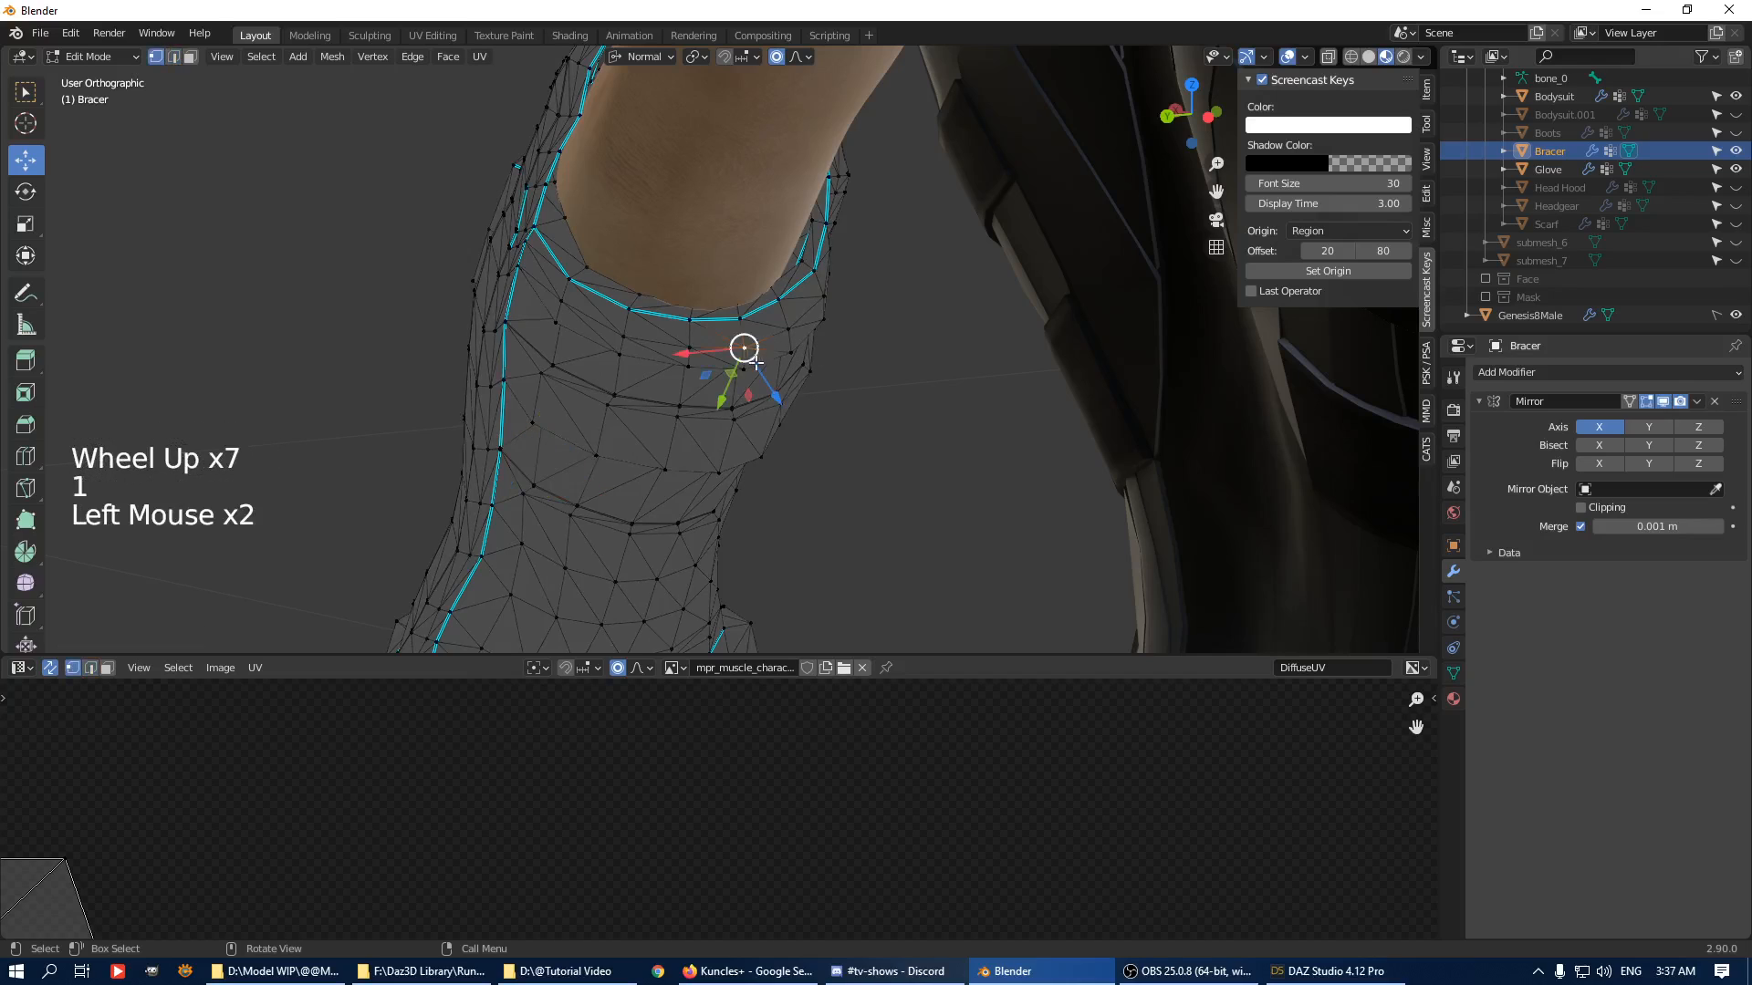
{"action": "left_click_drag", "start_coordinate": [771, 394], "coordinate": [774, 398]}
Pull a vertex on the torso-facing side of the bracer, below the elbow opening, inward along its normal.
{"action": "middle_click_drag", "start_coordinate": [880, 313], "coordinate": [856, 297]}
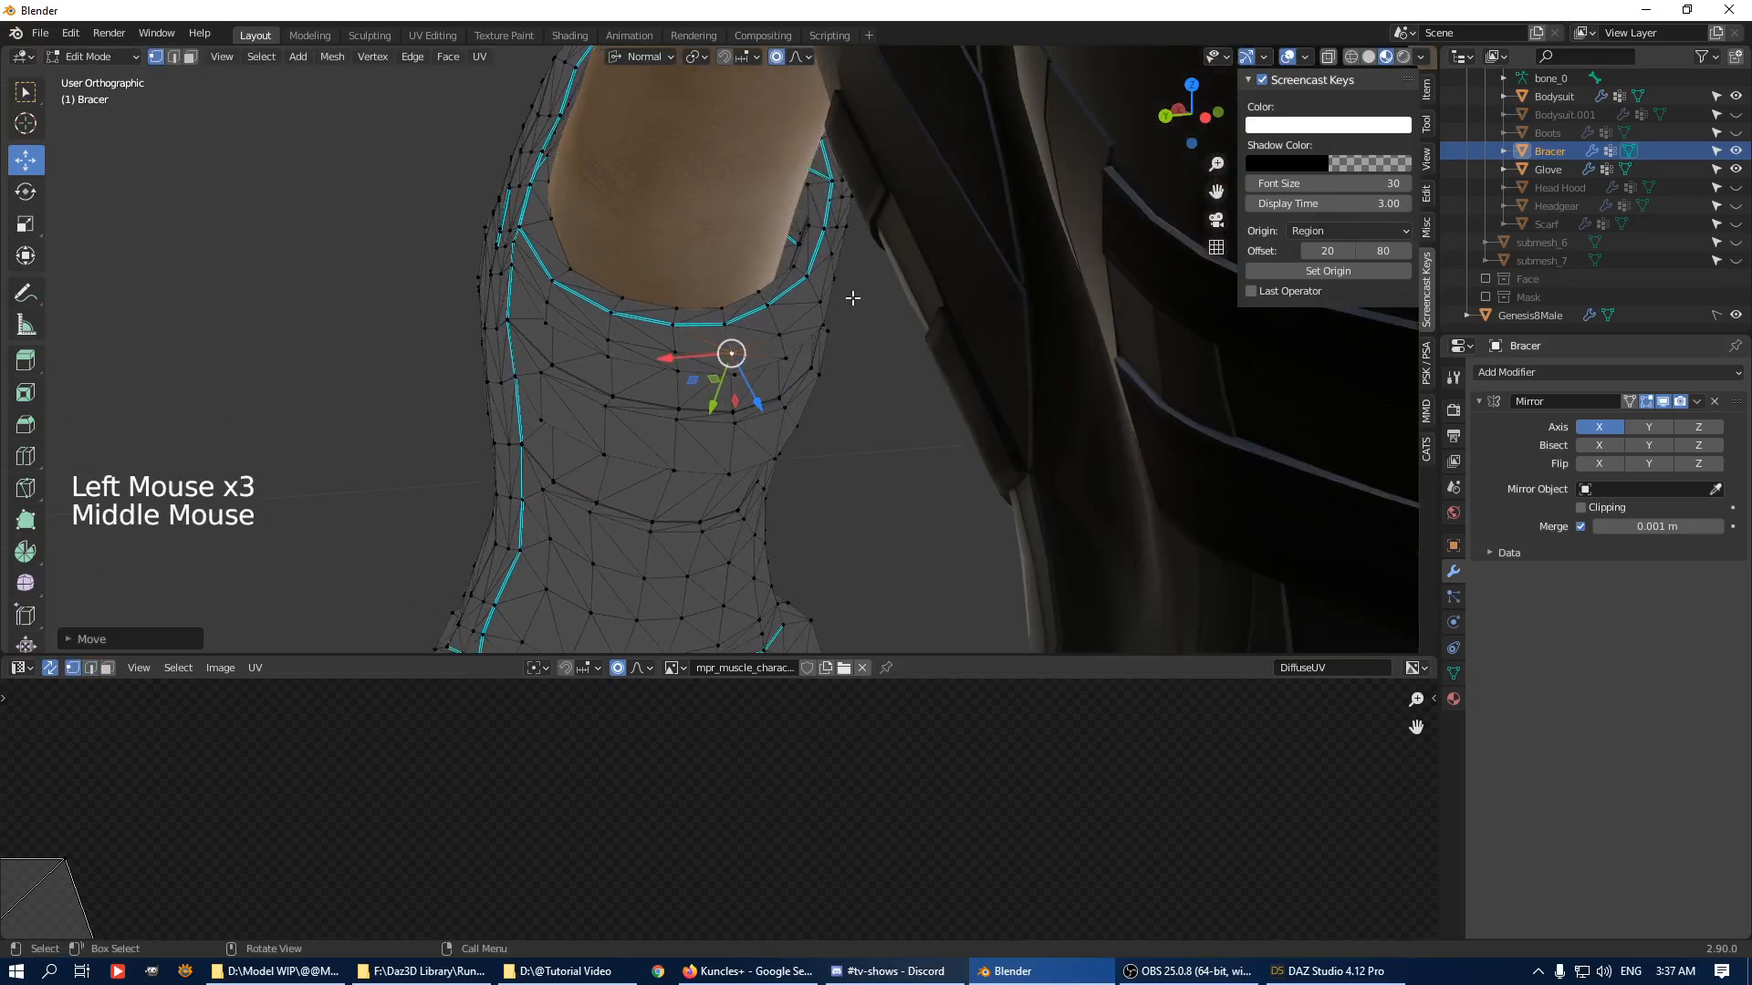
{"action": "left_click", "coordinate": [834, 279]}
{"action": "left_click", "coordinate": [827, 330]}
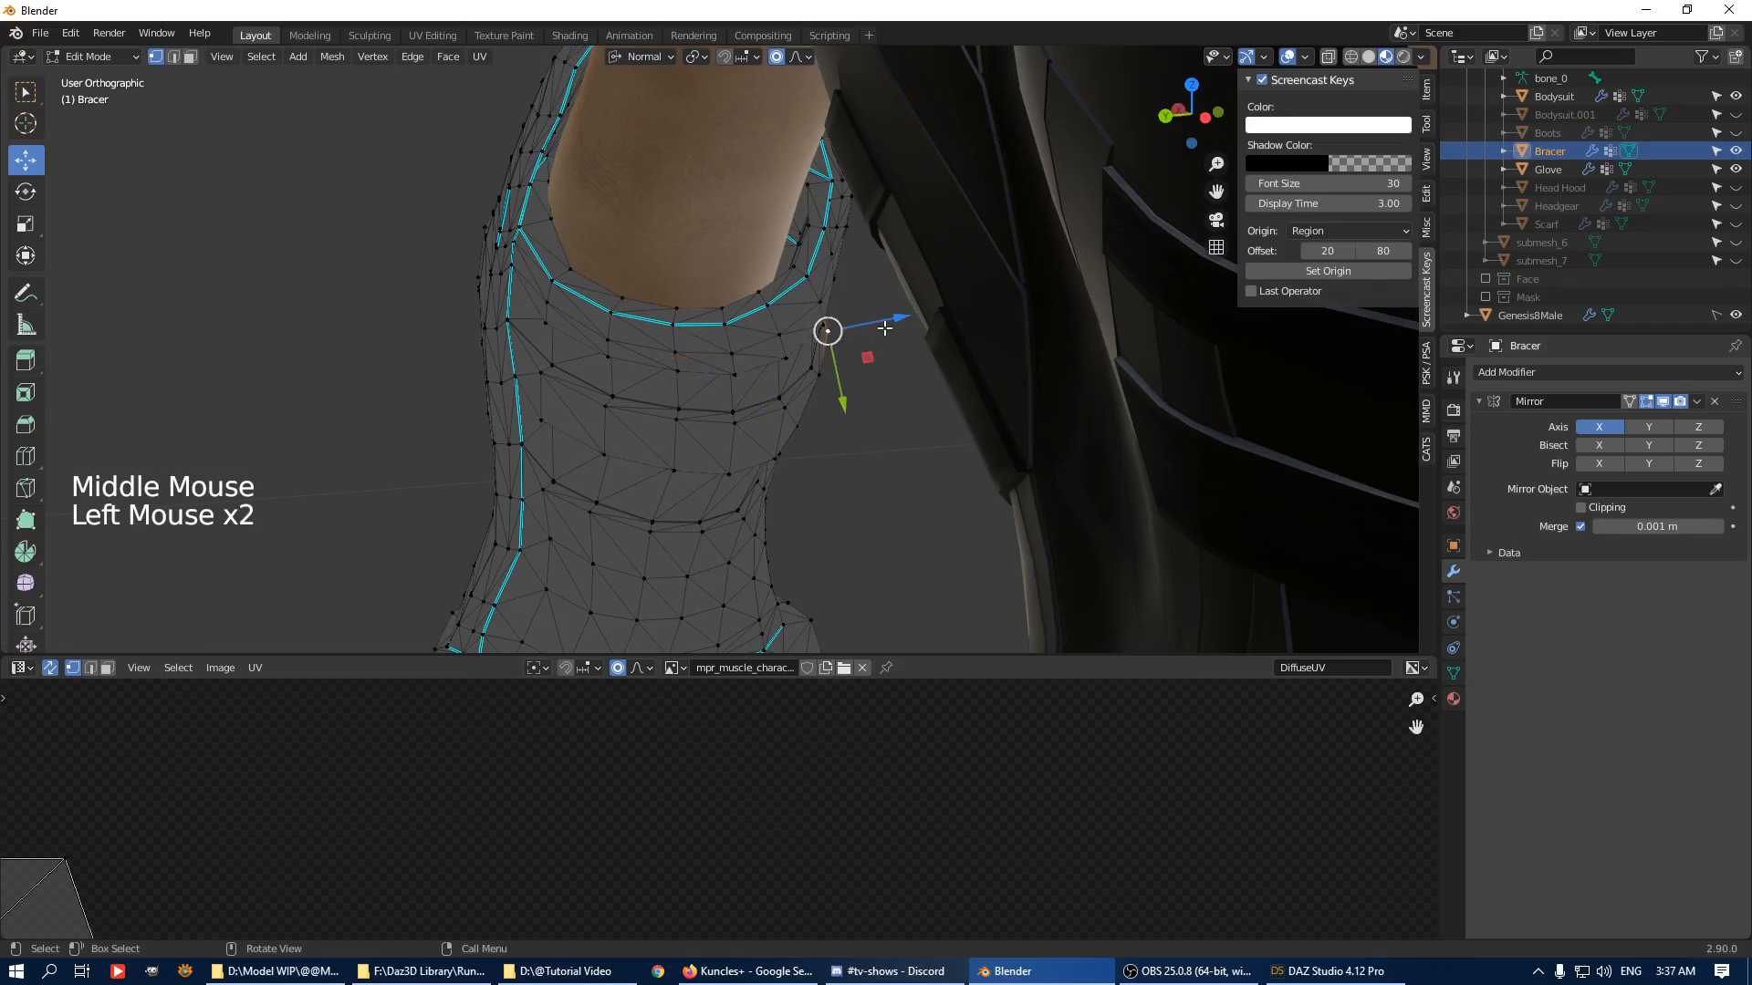
{"action": "left_click_drag", "start_coordinate": [884, 322], "coordinate": [865, 323]}
Switch to edge selection and slightly move an edge at the rim of the bracer's elbow opening.
{"action": "scroll", "coordinate": [865, 323], "scroll_direction": "up", "scroll_amount": 1}
{"action": "middle_click_drag", "start_coordinate": [864, 323], "coordinate": [790, 273]}
{"action": "scroll", "coordinate": [924, 279], "scroll_direction": "down", "scroll_amount": 7}
{"action": "scroll", "coordinate": [994, 271], "scroll_direction": "up", "scroll_amount": 5}
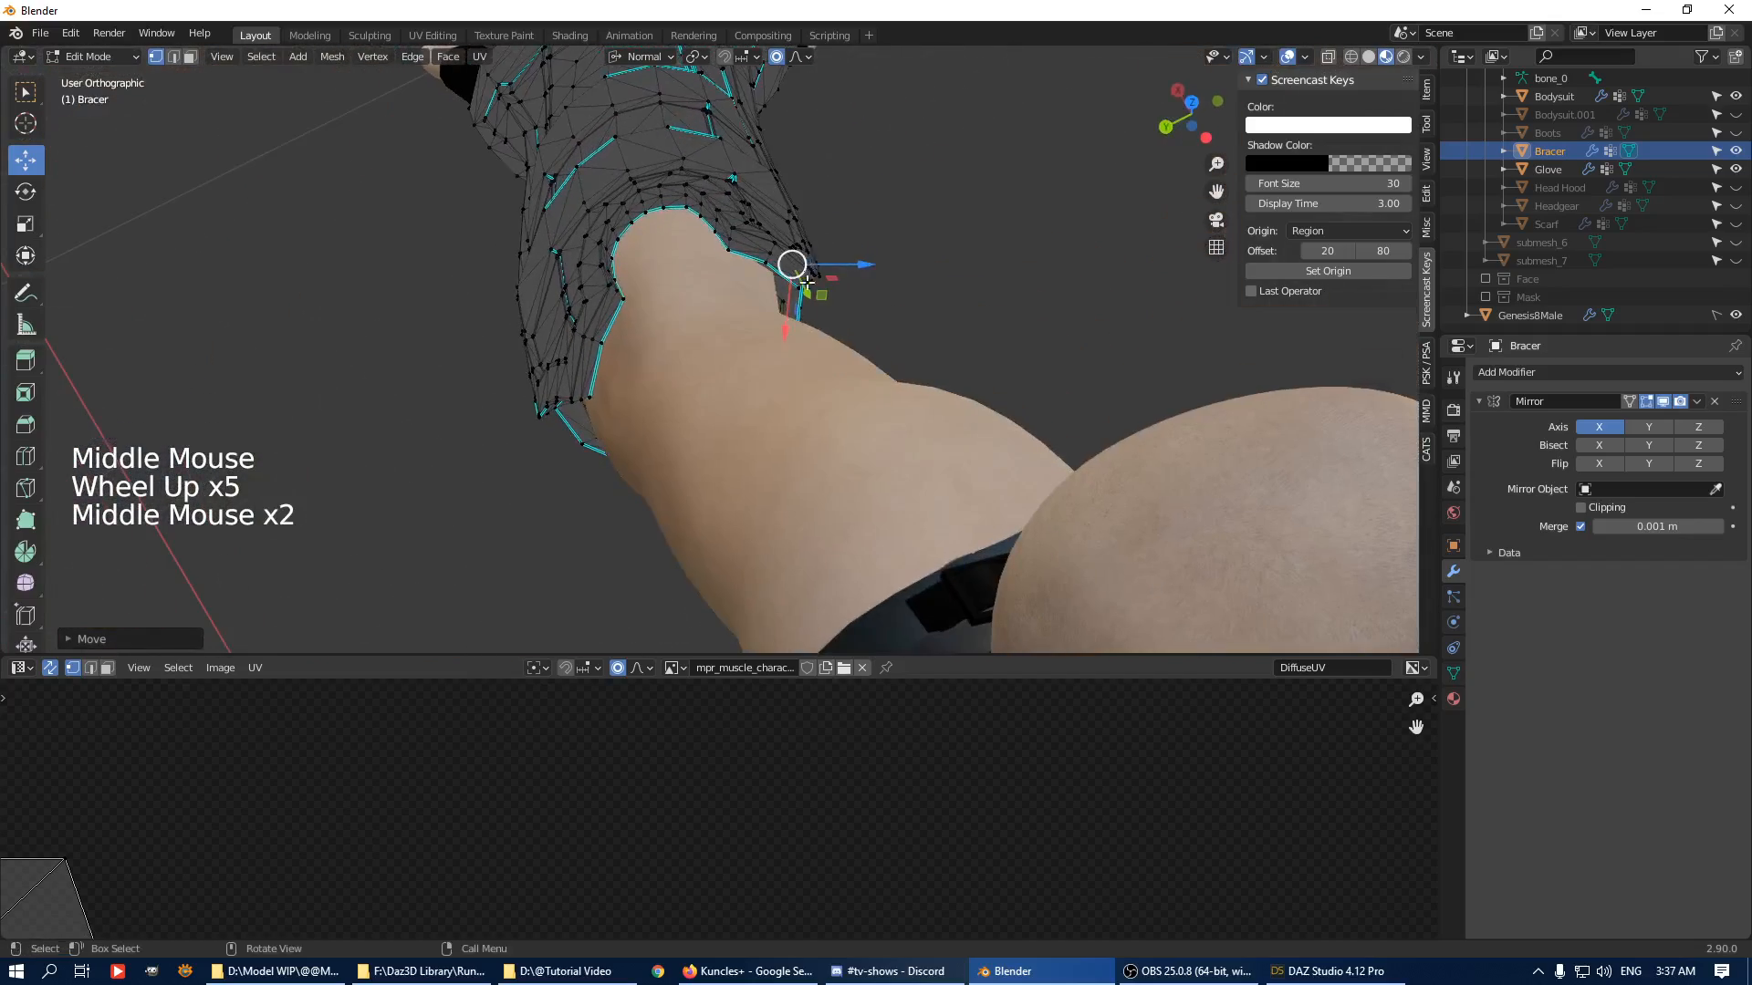
{"action": "key", "text": "2"}
{"action": "left_click", "coordinate": [792, 294]}
{"action": "left_click_drag", "start_coordinate": [750, 334], "coordinate": [752, 332]}
Leave mesh editing and examine the fit of the bracers and gloves on the whole figure, with nothing left selected.
{"action": "middle_click_drag", "start_coordinate": [752, 332], "coordinate": [969, 277]}
{"action": "scroll", "coordinate": [1060, 276], "scroll_direction": "down", "scroll_amount": 4}
{"action": "key", "text": "Tab"}
{"action": "scroll", "coordinate": [813, 272], "scroll_direction": "down", "scroll_amount": 4}
{"action": "scroll", "coordinate": [833, 284], "scroll_direction": "up", "scroll_amount": 2}
{"action": "scroll", "coordinate": [913, 272], "scroll_direction": "up", "scroll_amount": 1}
{"action": "scroll", "coordinate": [822, 274], "scroll_direction": "down", "scroll_amount": 3}
{"action": "middle_click_drag", "start_coordinate": [821, 274], "coordinate": [858, 365]}
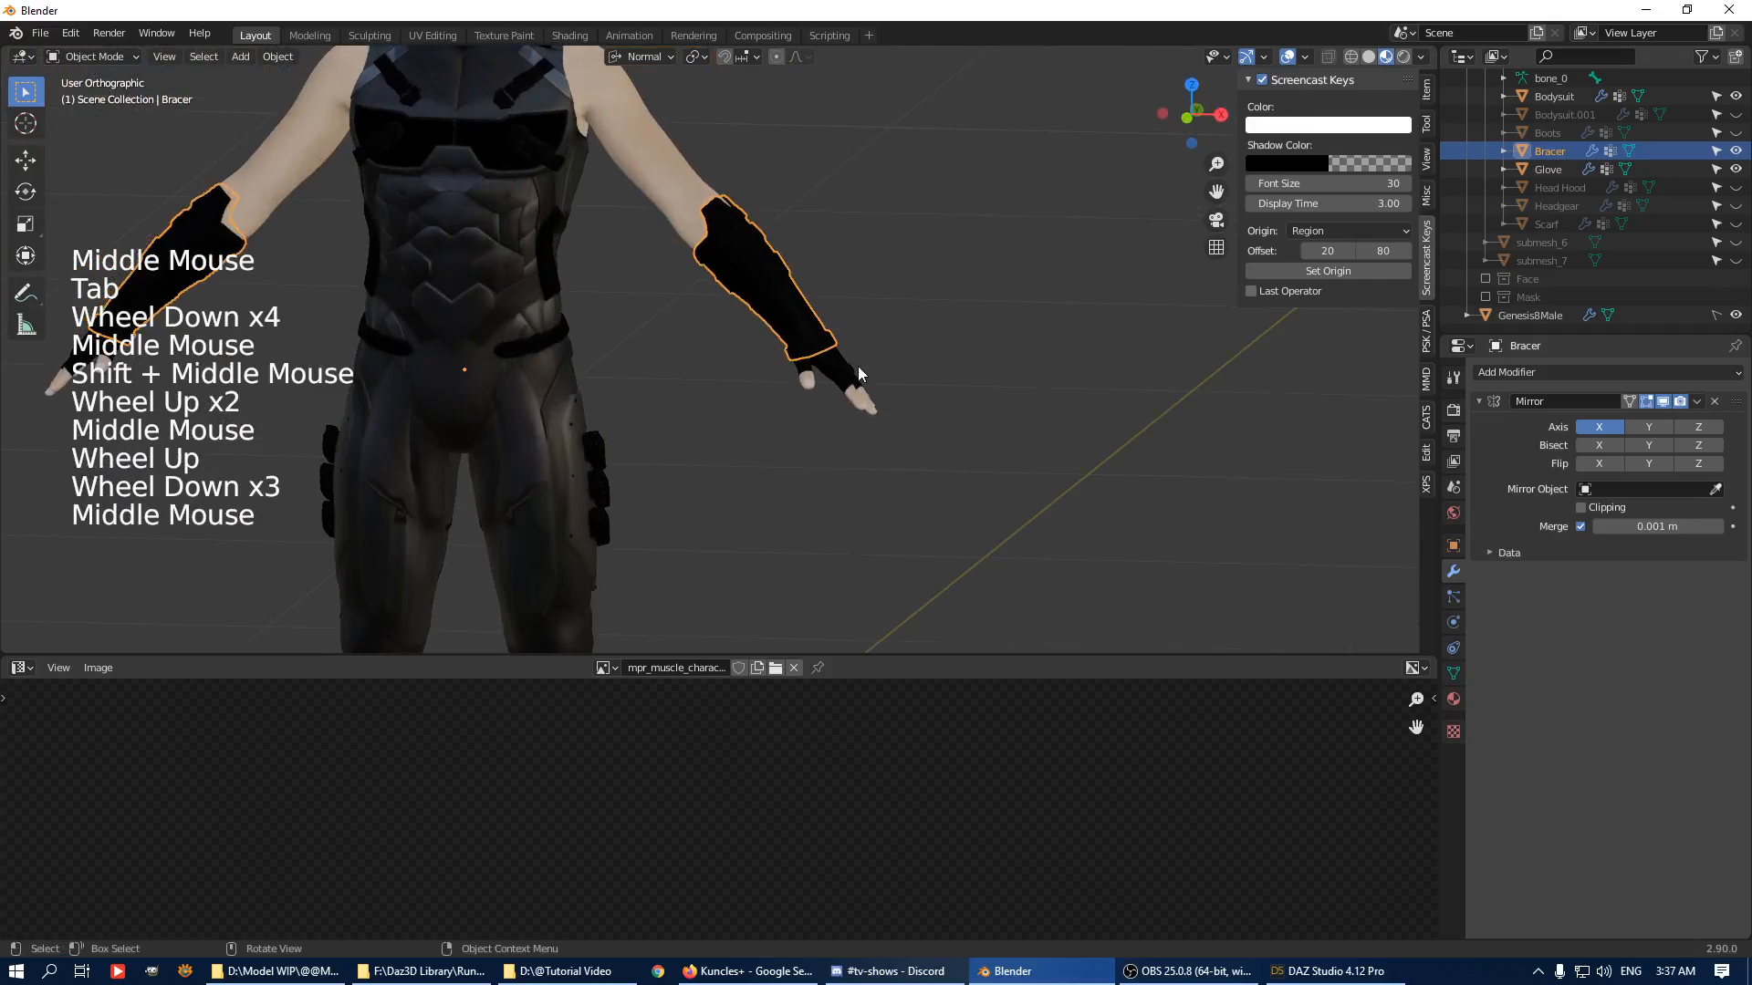
{"action": "left_click", "coordinate": [858, 365]}
{"action": "left_click", "coordinate": [899, 237]}
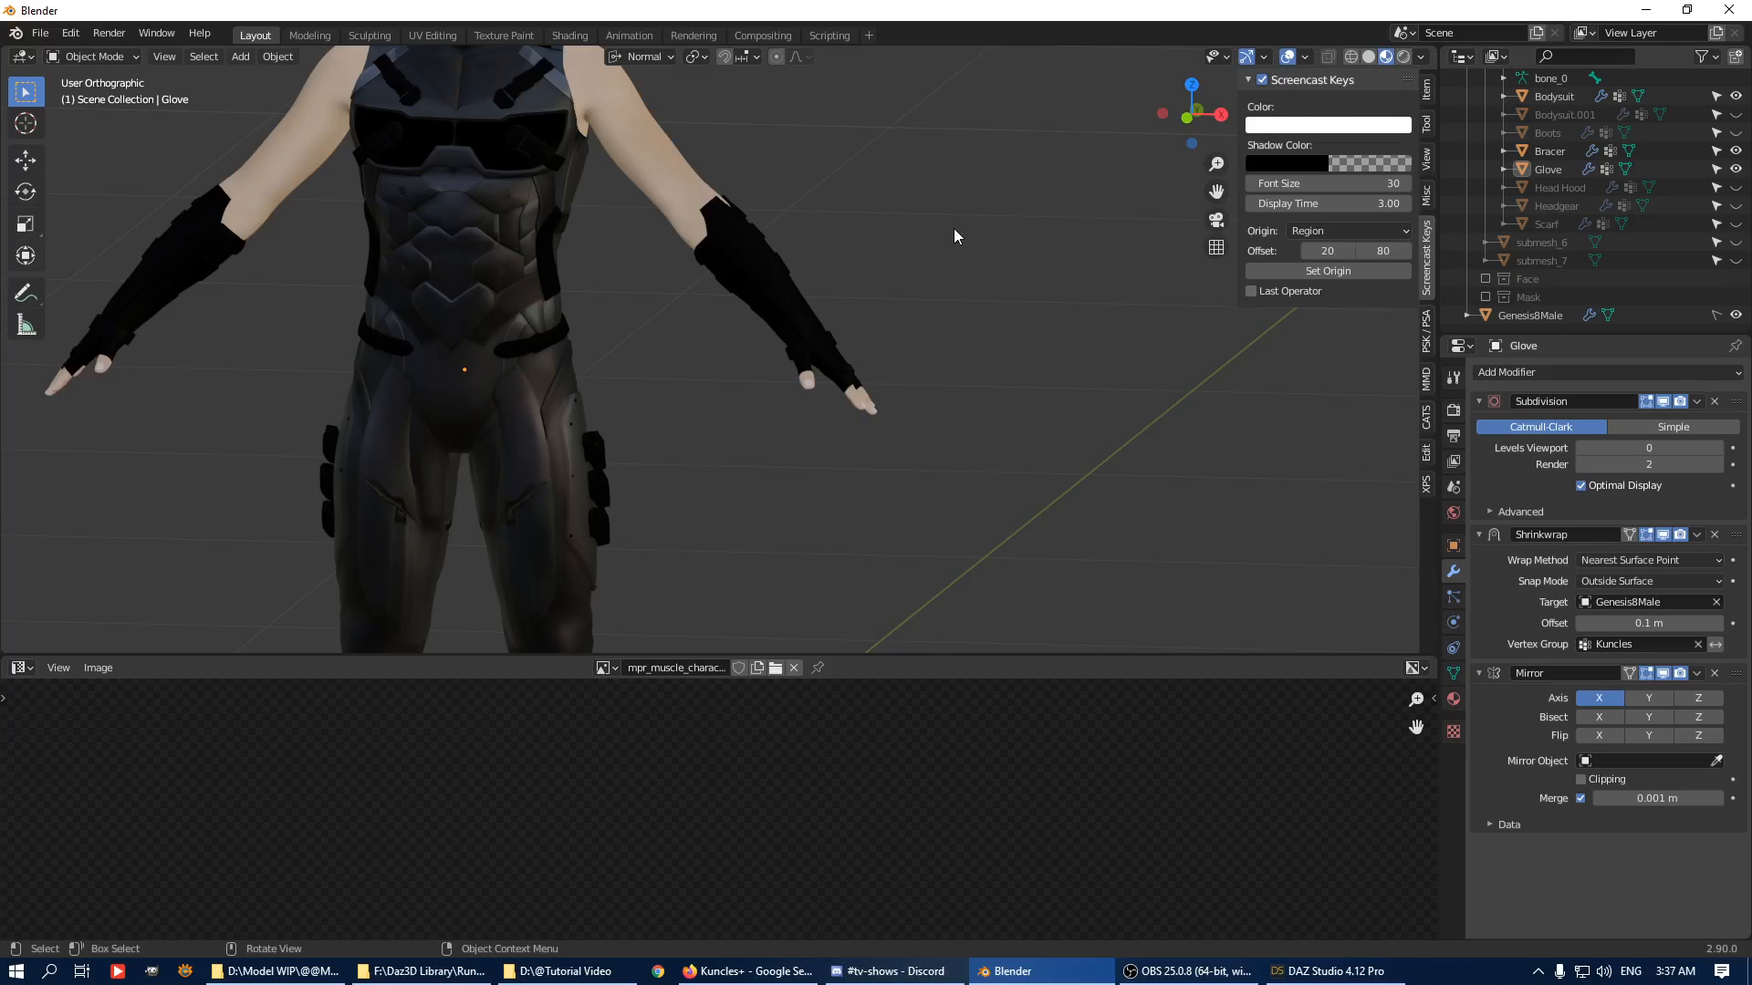
{"action": "middle_click_drag", "start_coordinate": [950, 223], "coordinate": [975, 356], "text": "shift"}
{"action": "scroll", "coordinate": [1063, 265], "scroll_direction": "down", "scroll_amount": 2}
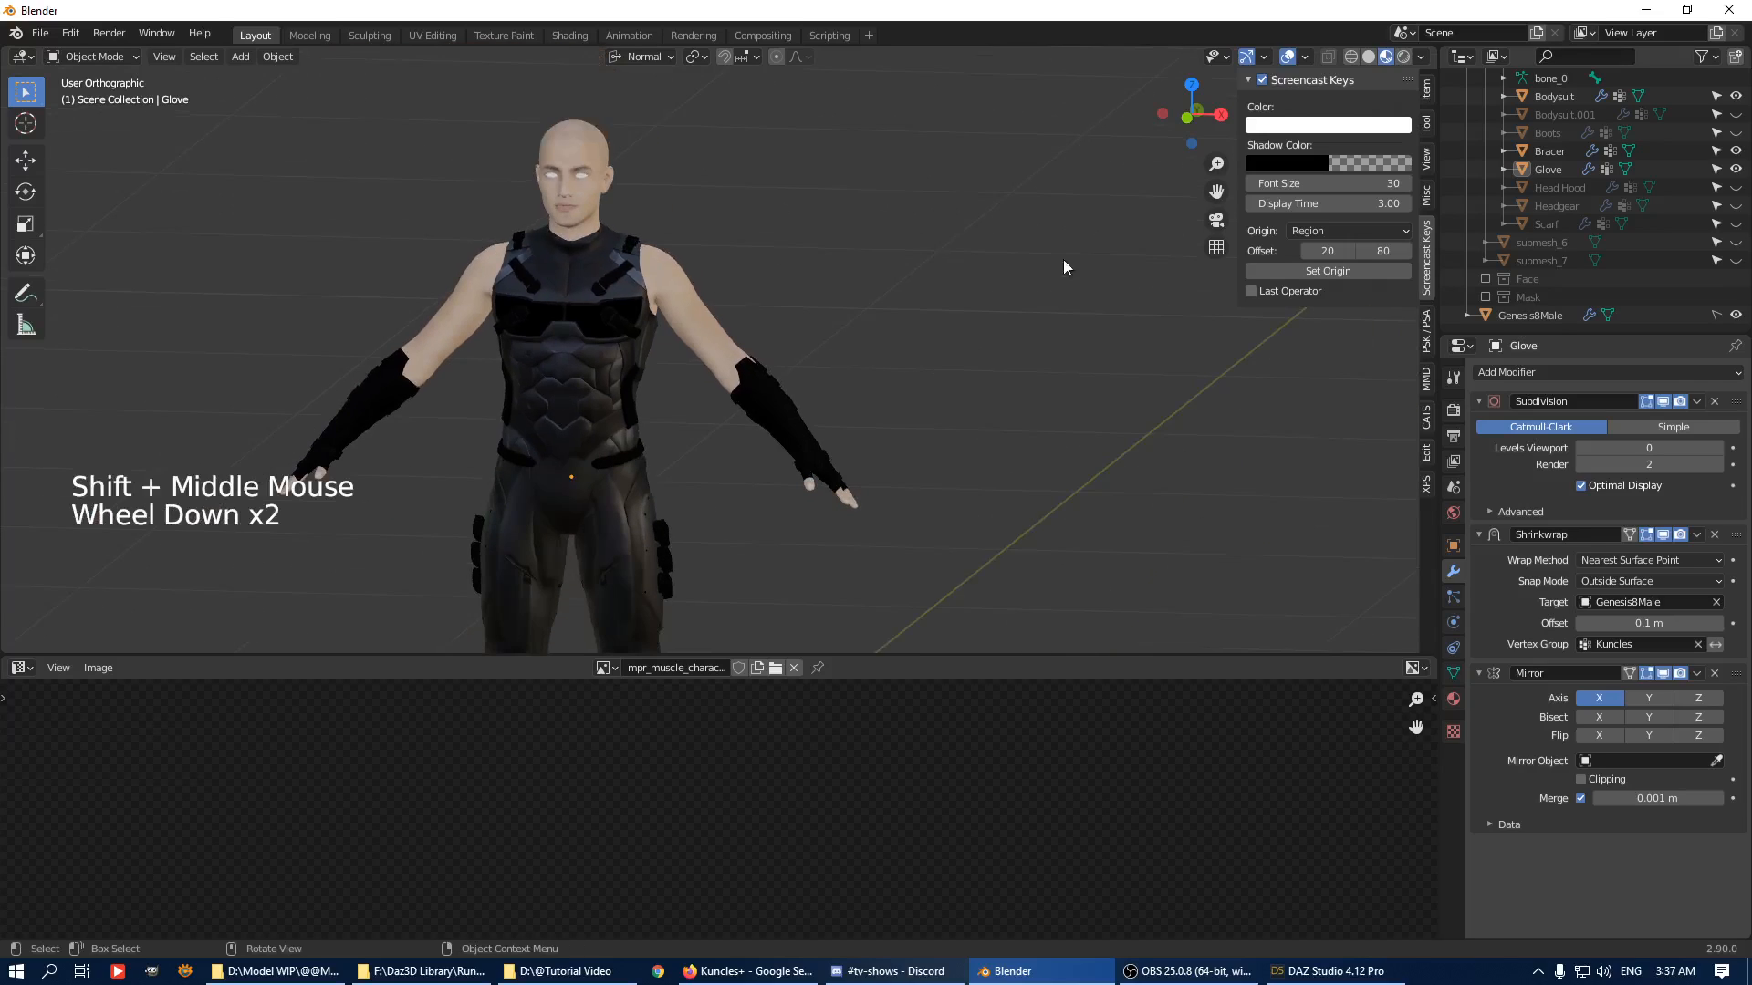
Unhide the Boots and Bodysuit.001 objects, and hide Bodysuit.001 again.
{"action": "left_click", "coordinate": [1734, 116]}
{"action": "left_click", "coordinate": [1736, 133]}
{"action": "middle_click_drag", "start_coordinate": [633, 370], "coordinate": [687, 360], "text": "shift"}
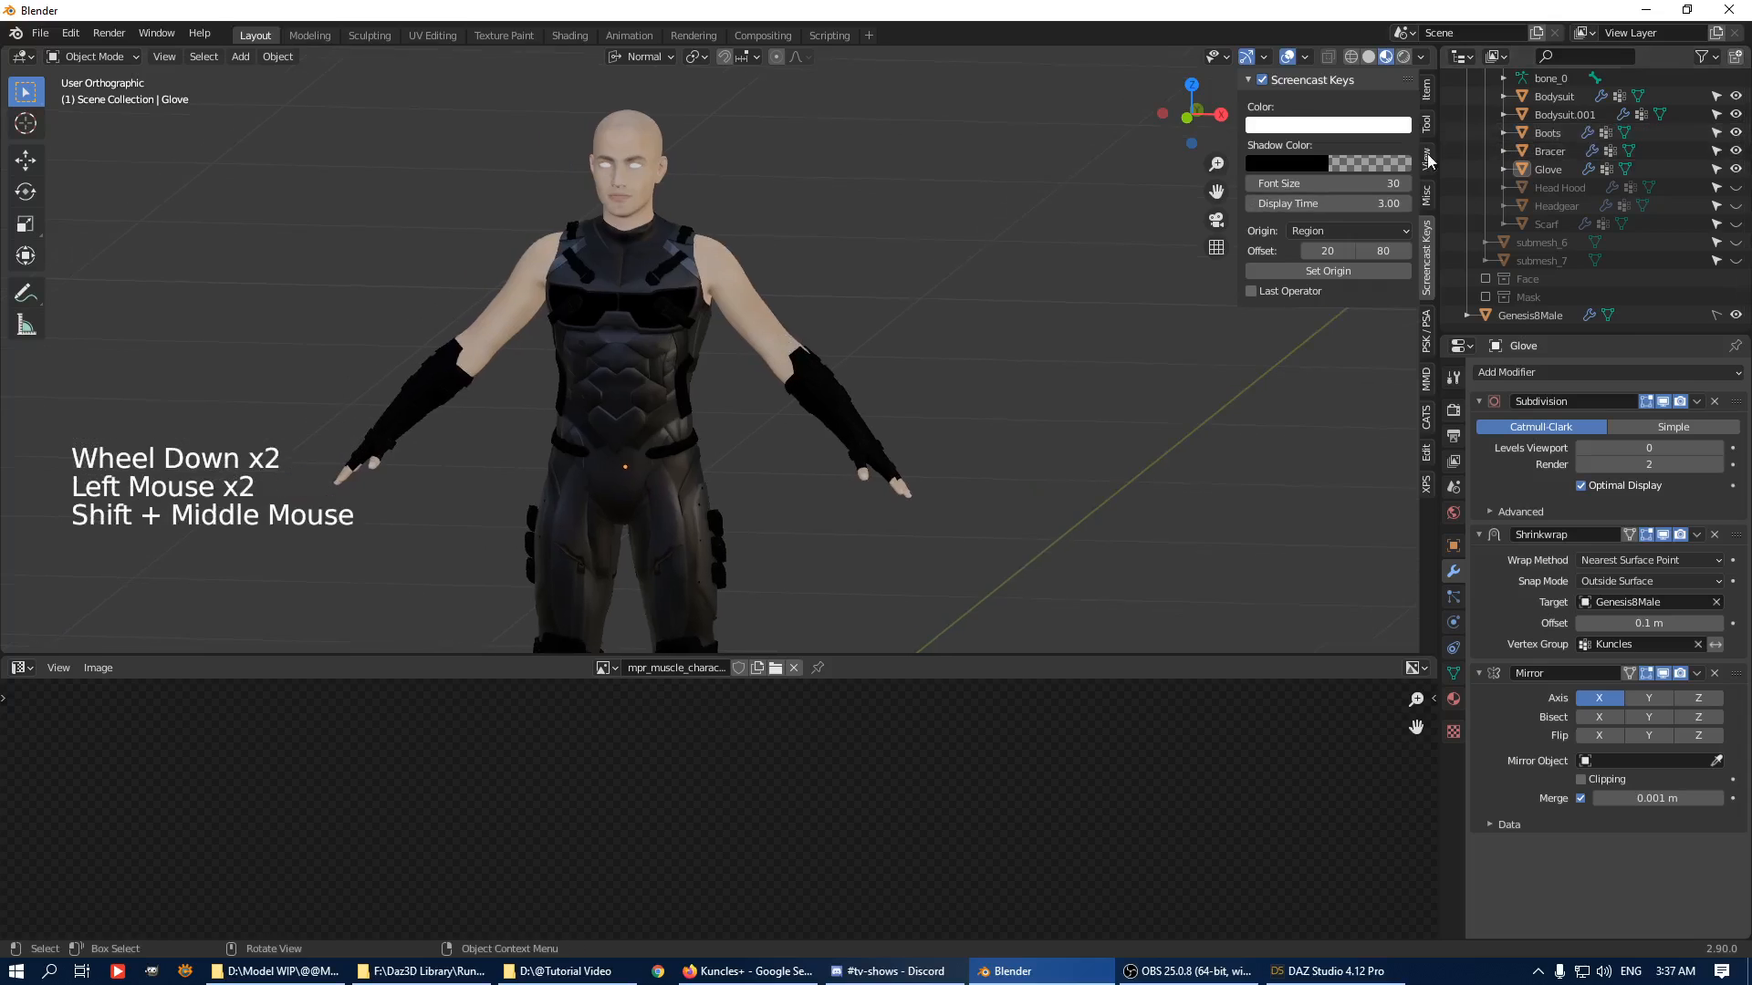
{"action": "left_click", "coordinate": [1736, 115]}
{"action": "middle_click_drag", "start_coordinate": [931, 362], "coordinate": [825, 479]}
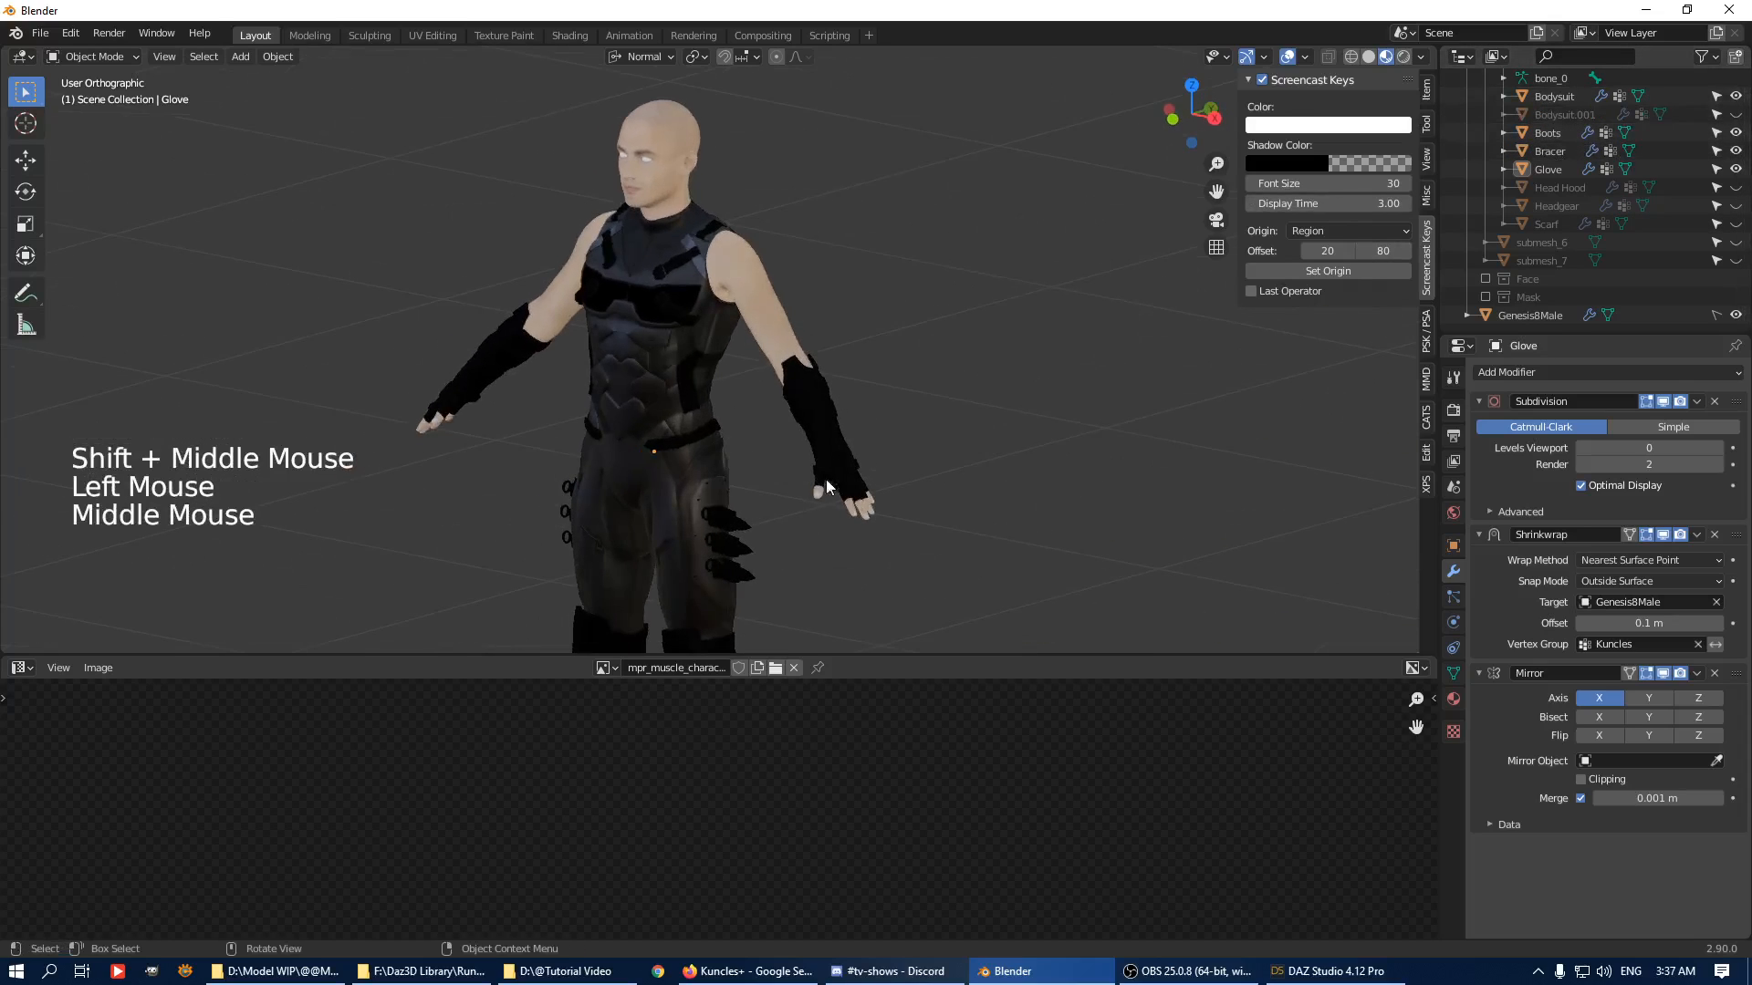
Select the glove and bracer together and export only them as an OBJ file named Black Falcon Gloves in the Legendary Black Falcon folder.
{"action": "left_click", "coordinate": [858, 490]}
{"action": "left_click", "coordinate": [484, 376], "text": "shift"}
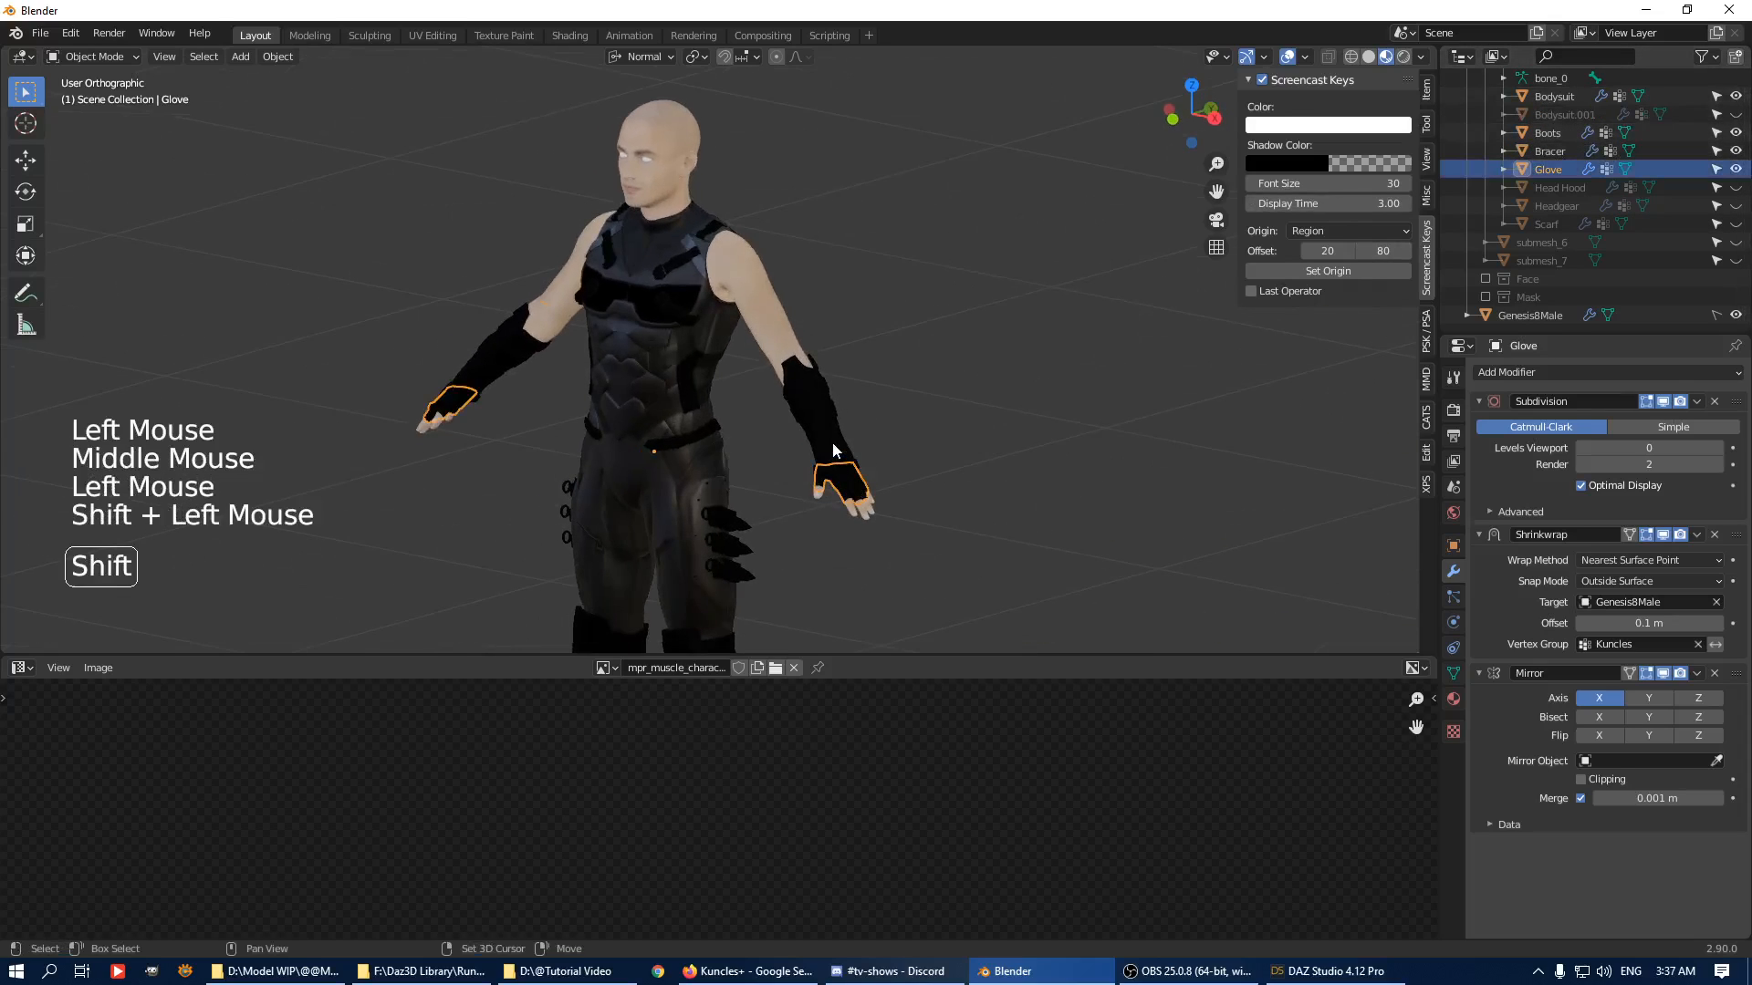
{"action": "left_click", "coordinate": [42, 34]}
{"action": "mouse_move", "coordinate": [89, 293]}
{"action": "left_click", "coordinate": [321, 371]}
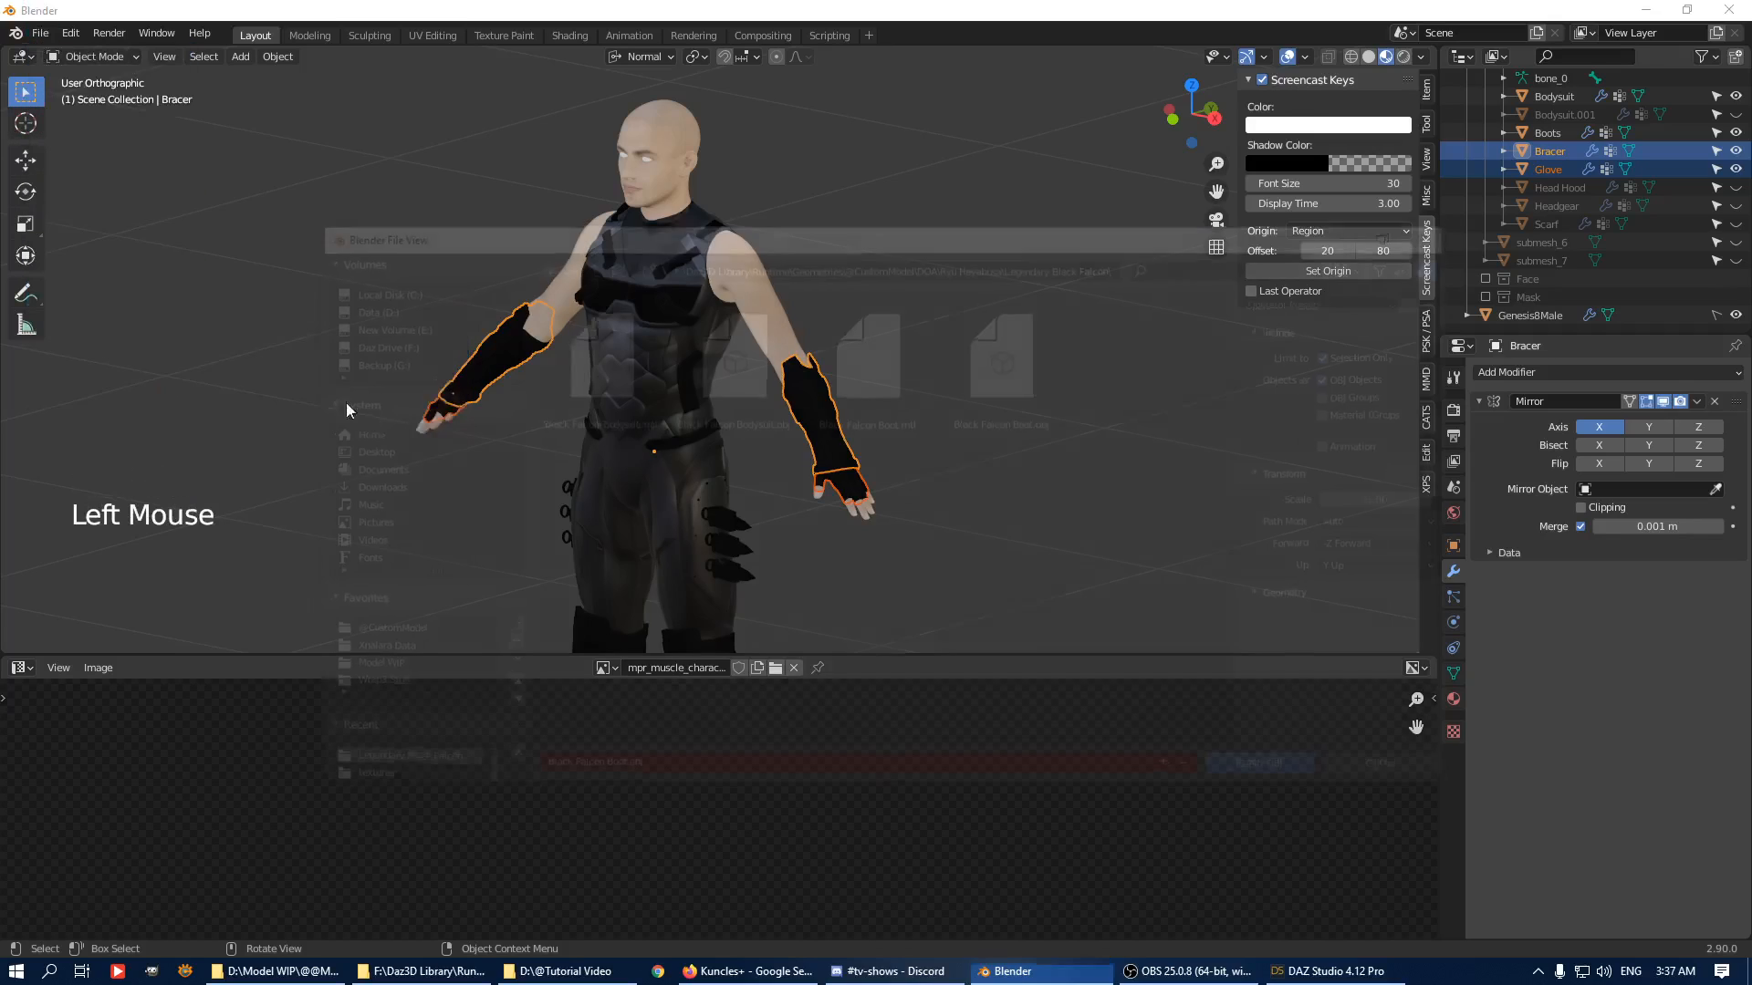
{"action": "left_click", "coordinate": [598, 776]}
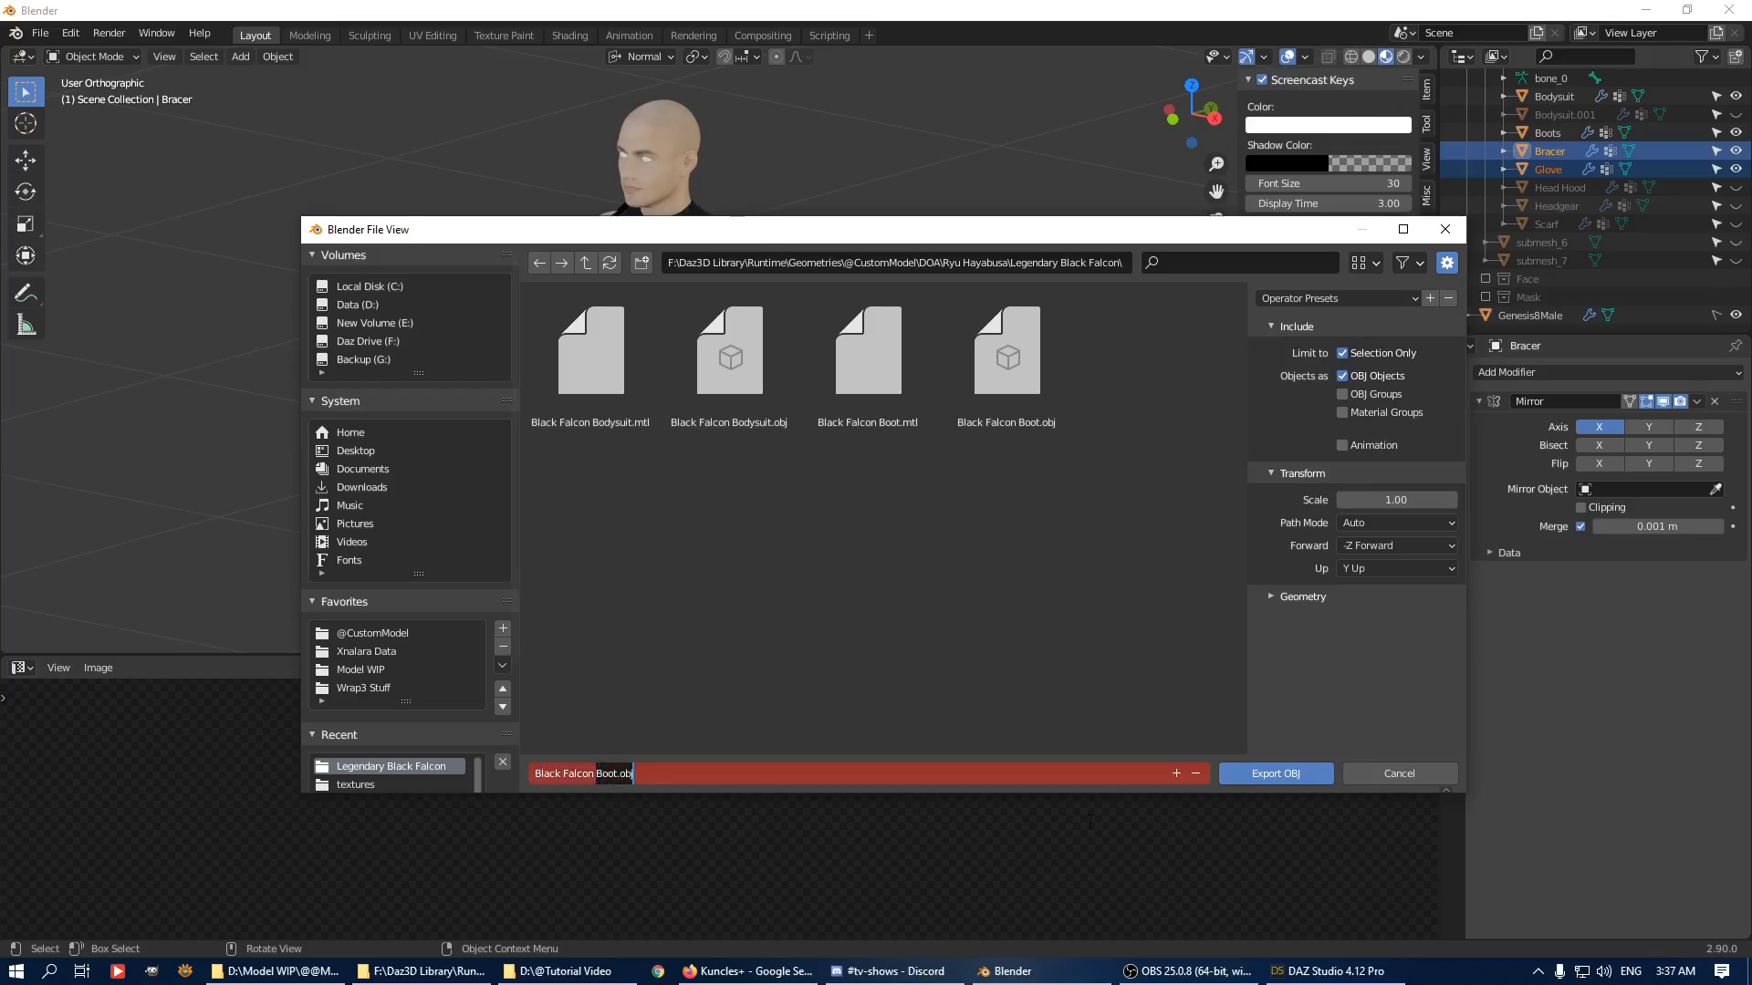
{"action": "key", "text": "BackSpace"}
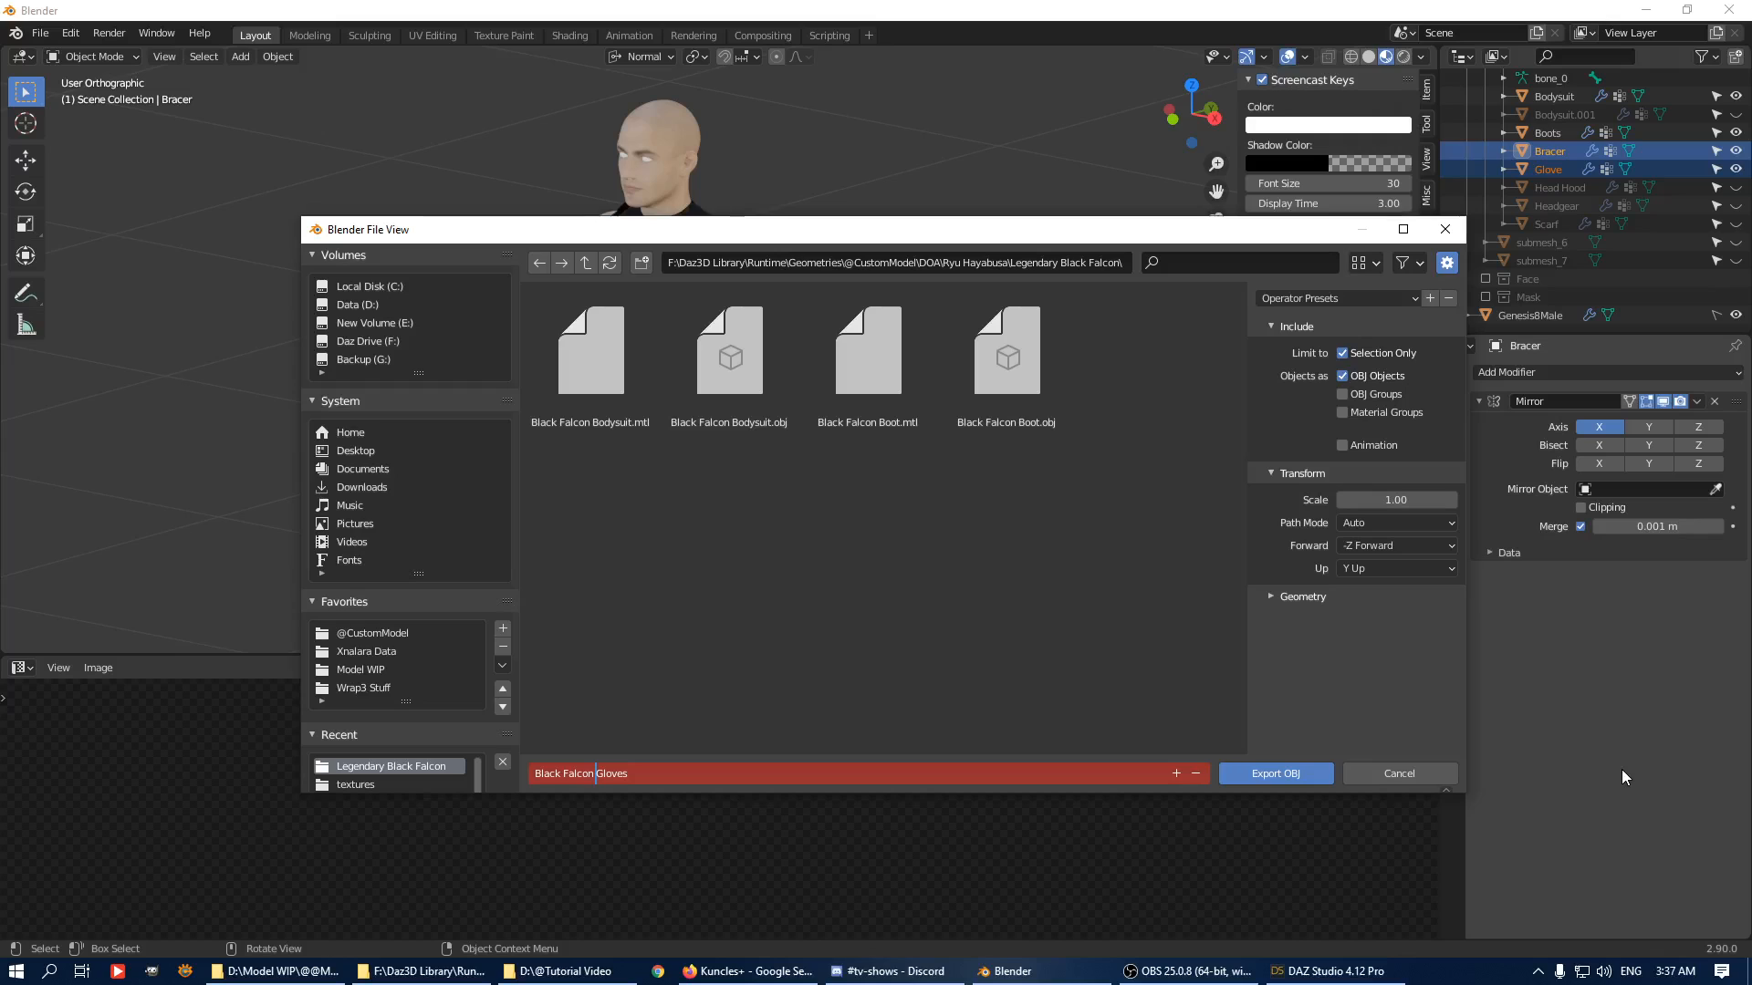
{"action": "left_click", "coordinate": [1304, 776]}
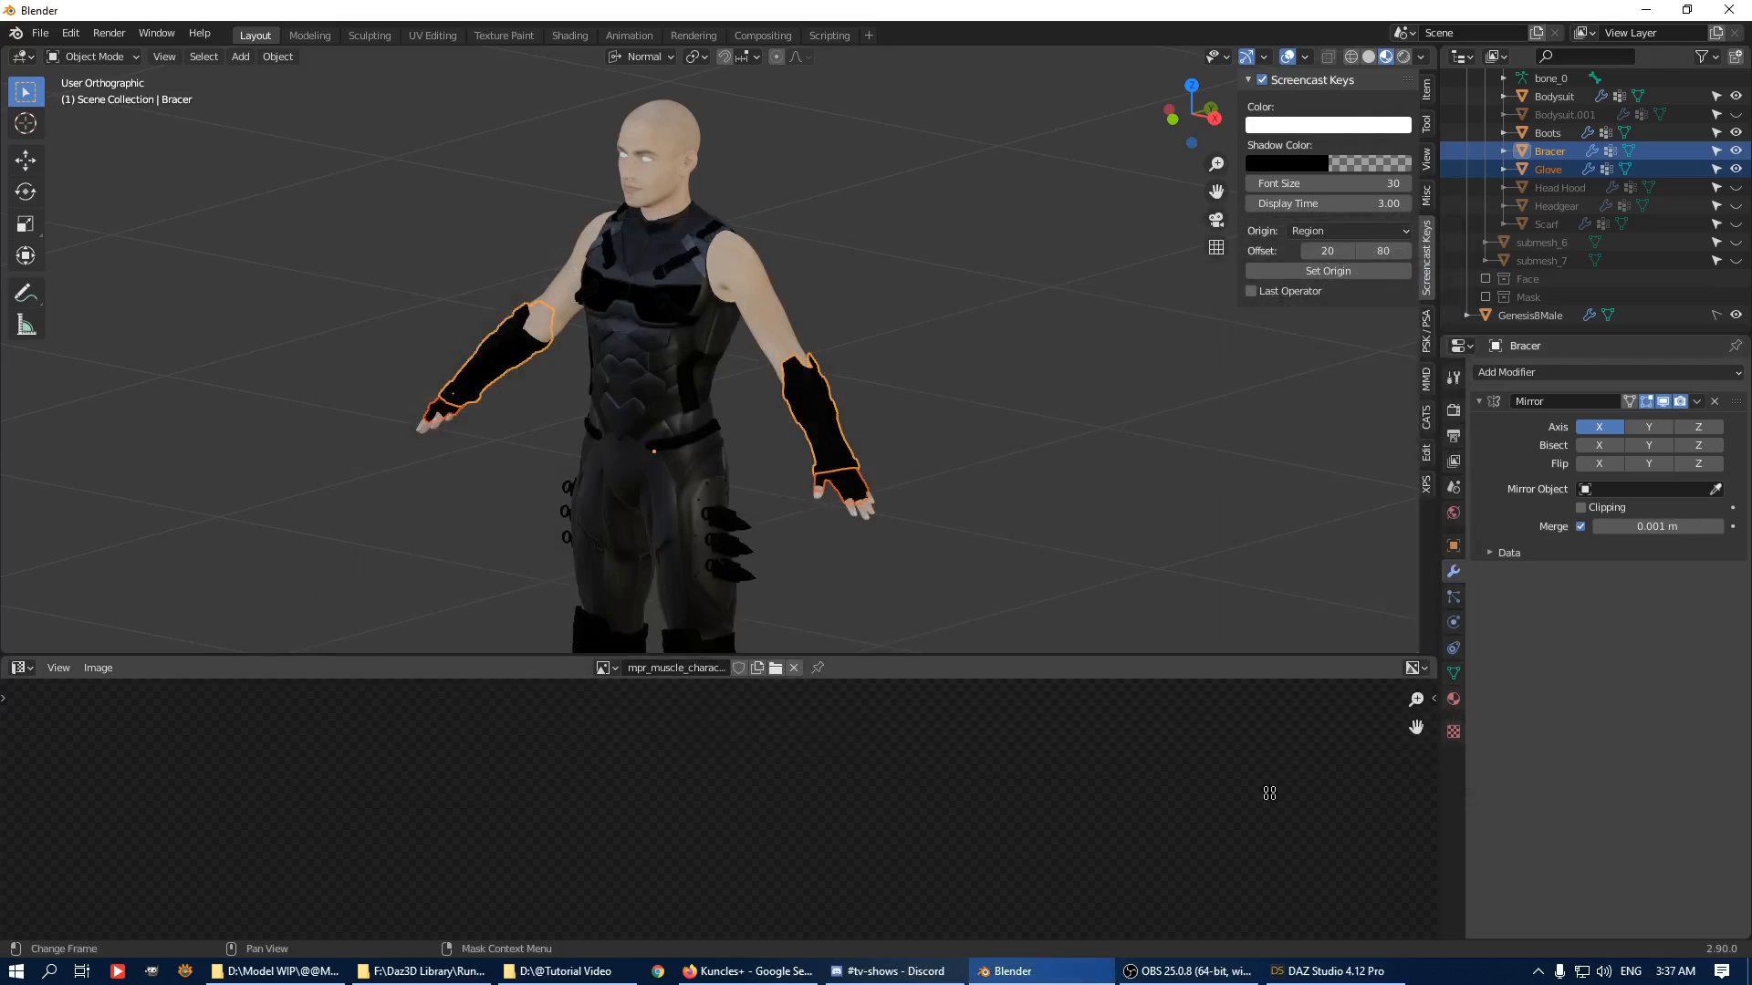
Switch to DAZ Studio and import Black Falcon Gloves.obj into the scene with the Genesis 8 Male figure.
{"action": "left_click", "coordinate": [1336, 970]}
{"action": "scroll", "coordinate": [1391, 180], "scroll_direction": "down", "scroll_amount": 5}
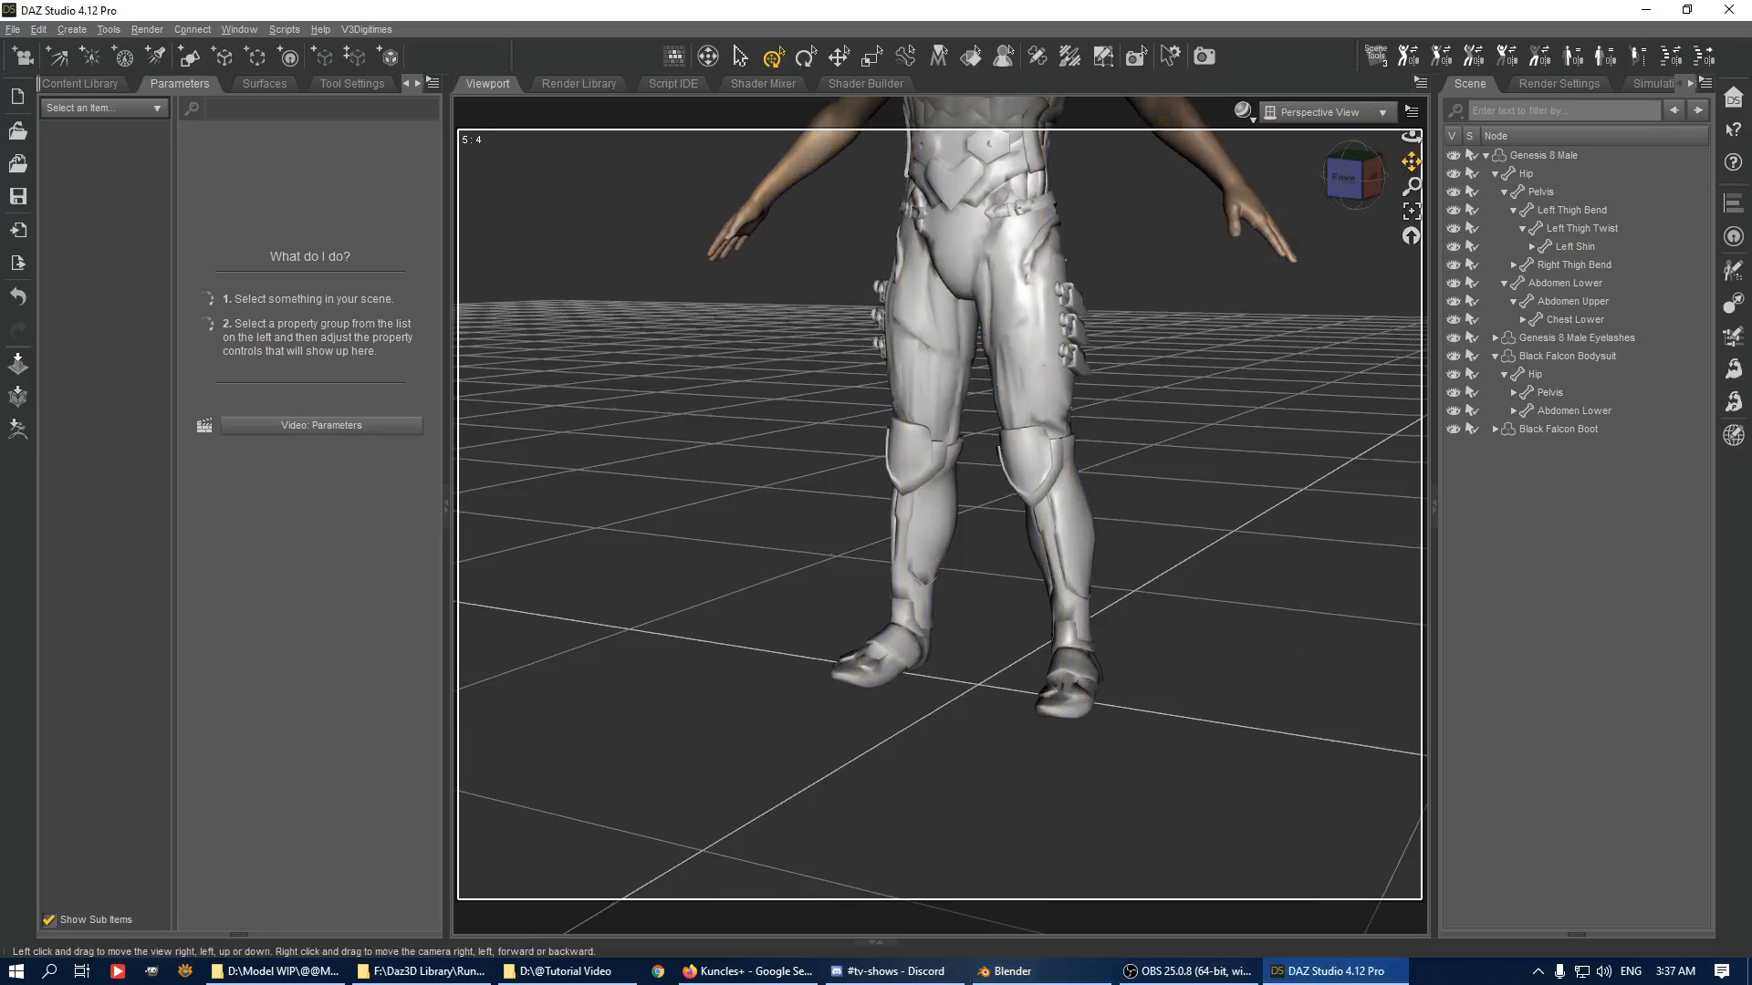
{"action": "left_click", "coordinate": [13, 29]}
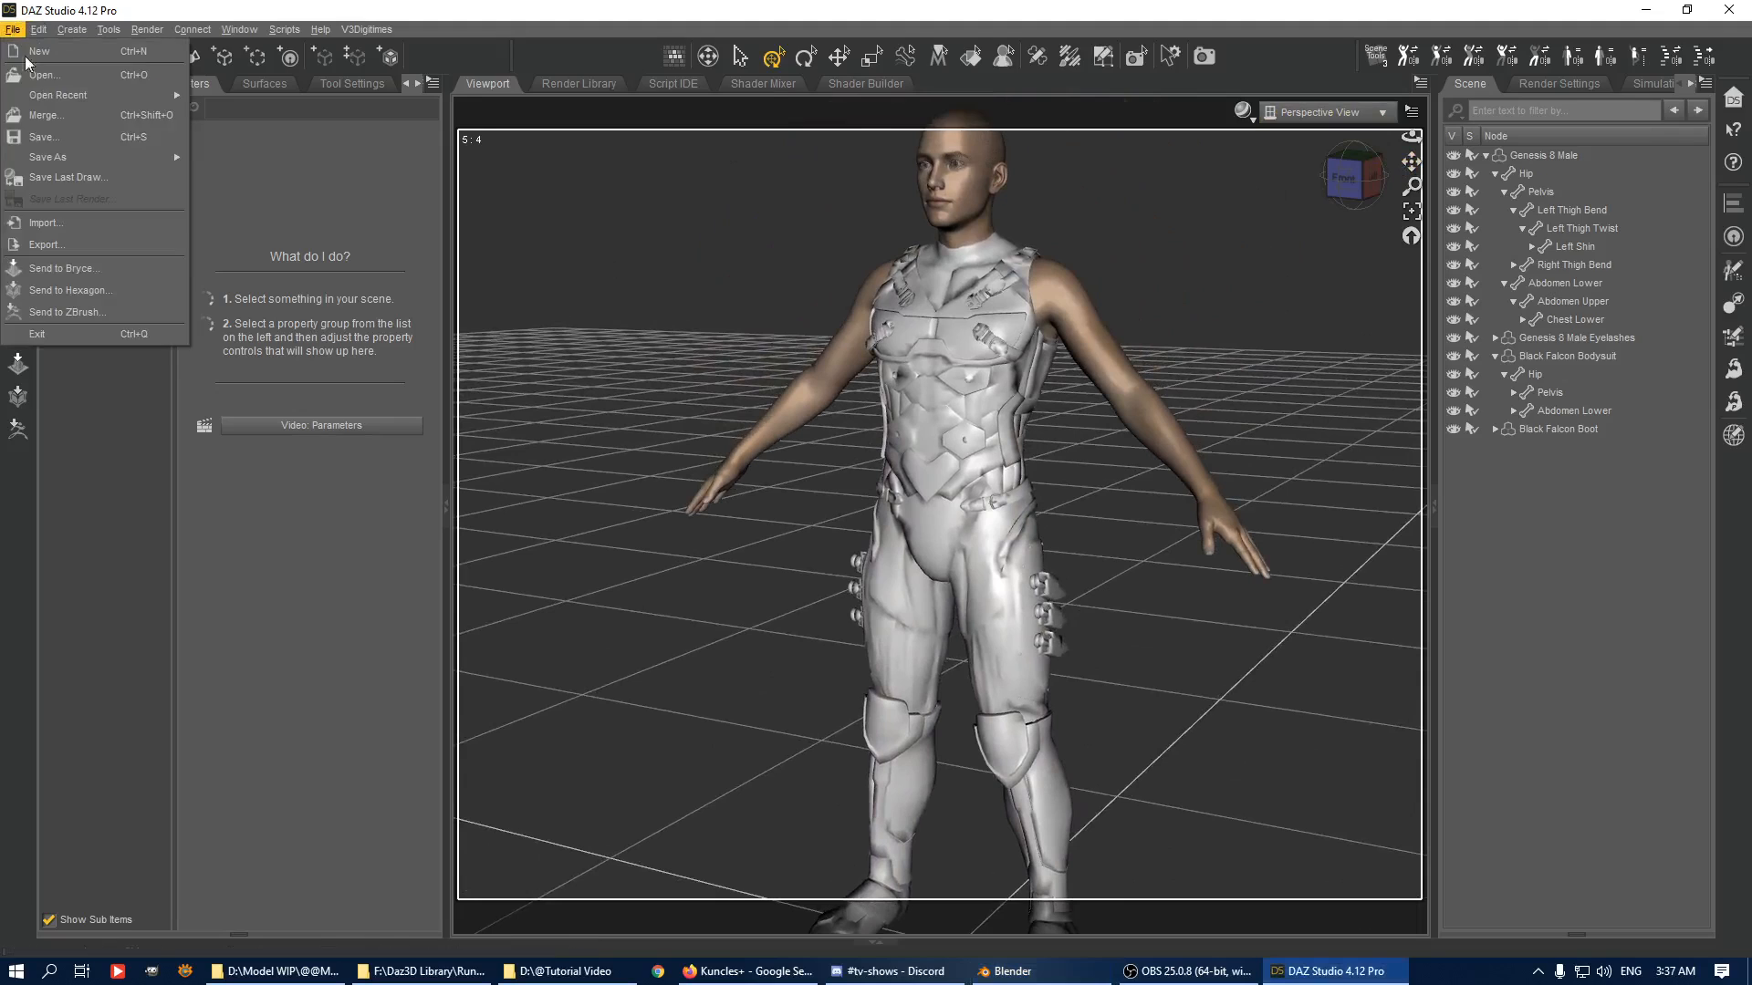
{"action": "left_click", "coordinate": [42, 223]}
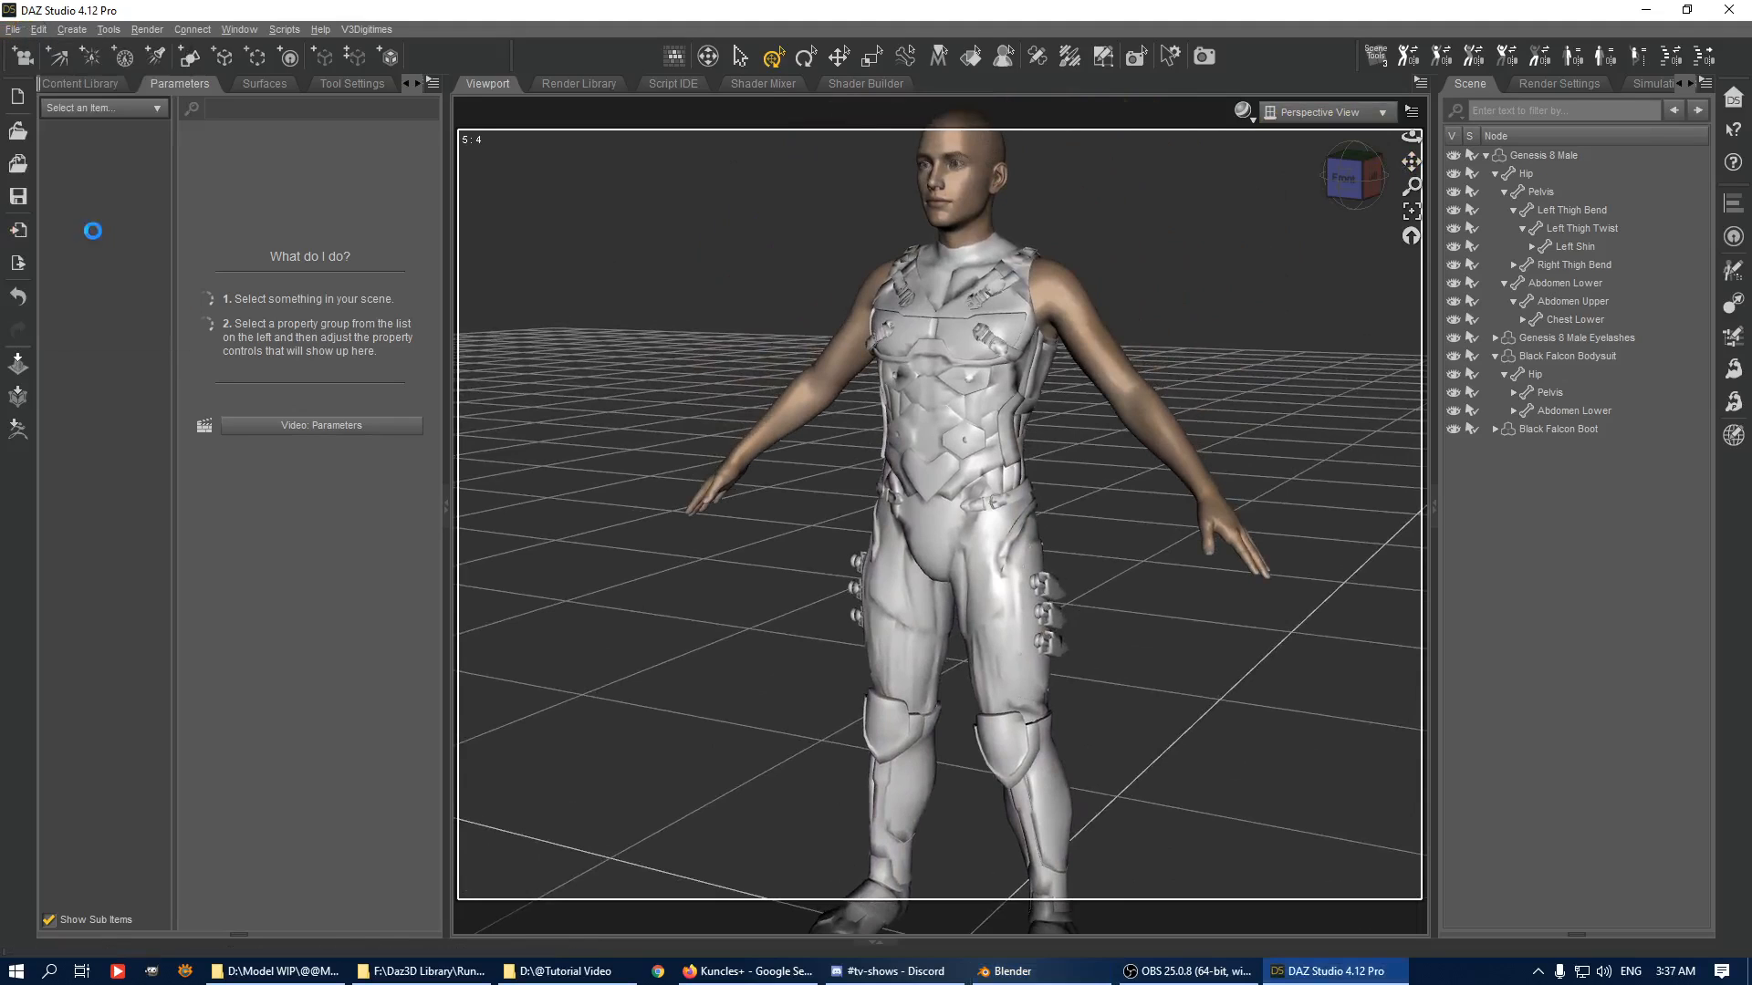
{"action": "left_click", "coordinate": [415, 182]}
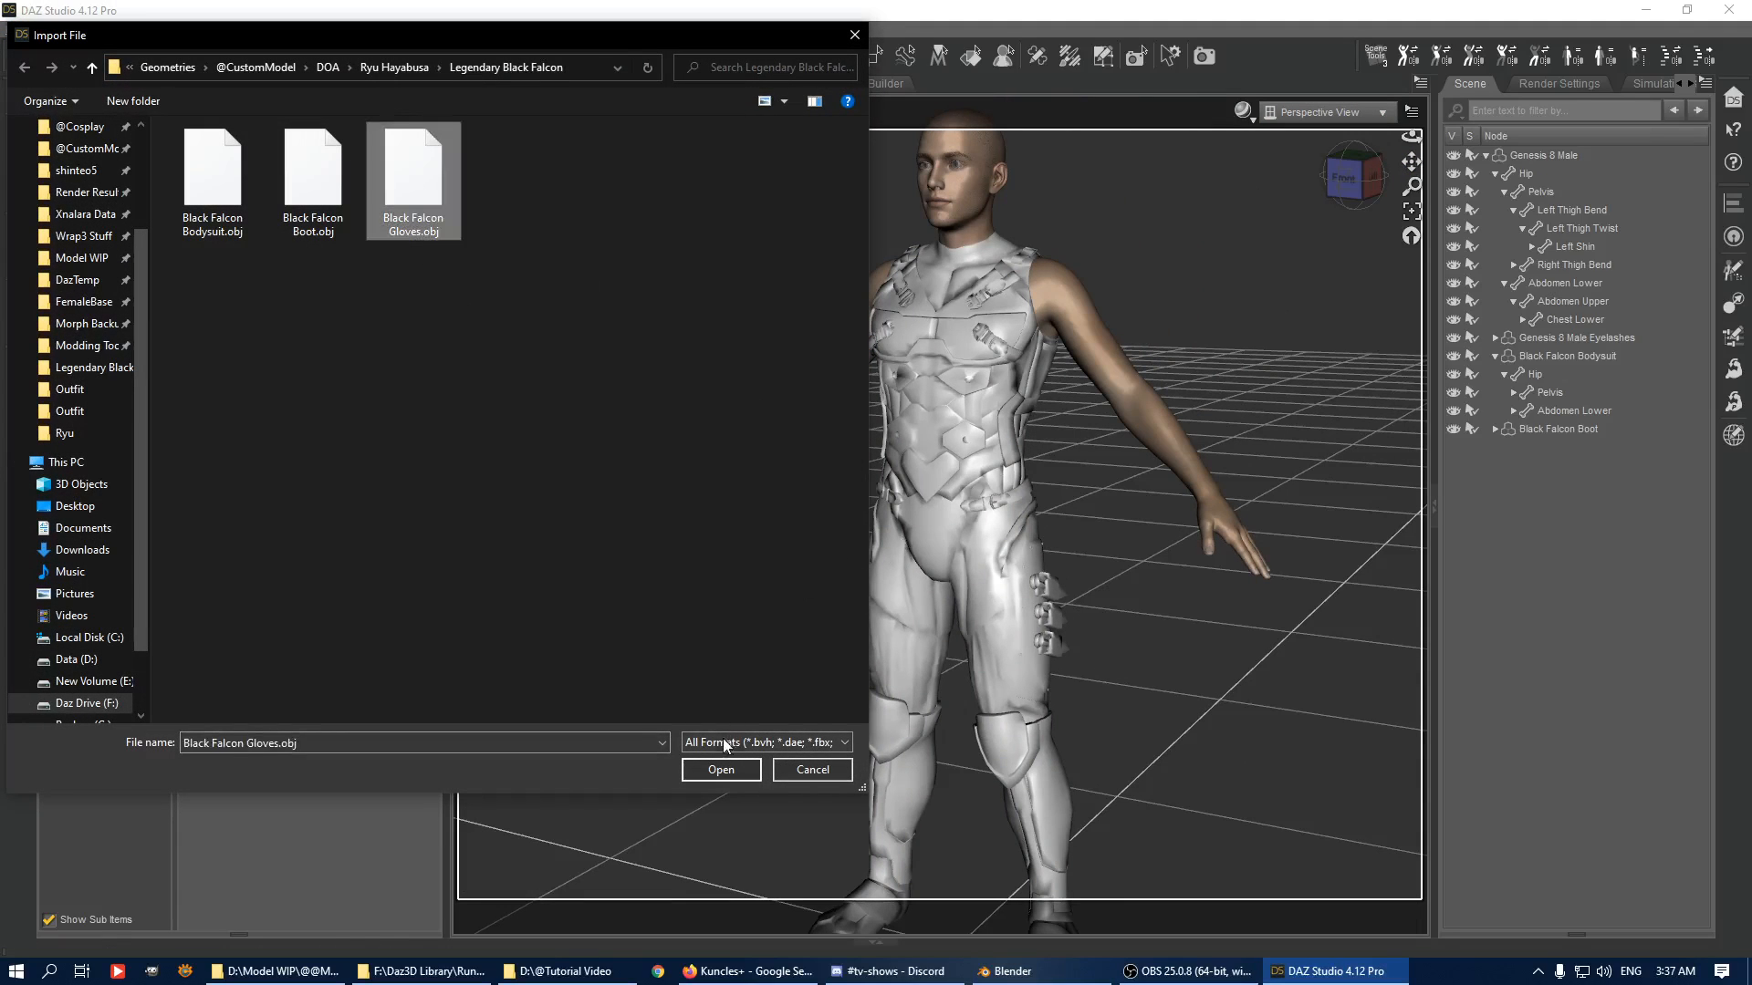
{"action": "double_click", "coordinate": [408, 193]}
{"action": "left_click", "coordinate": [756, 594]}
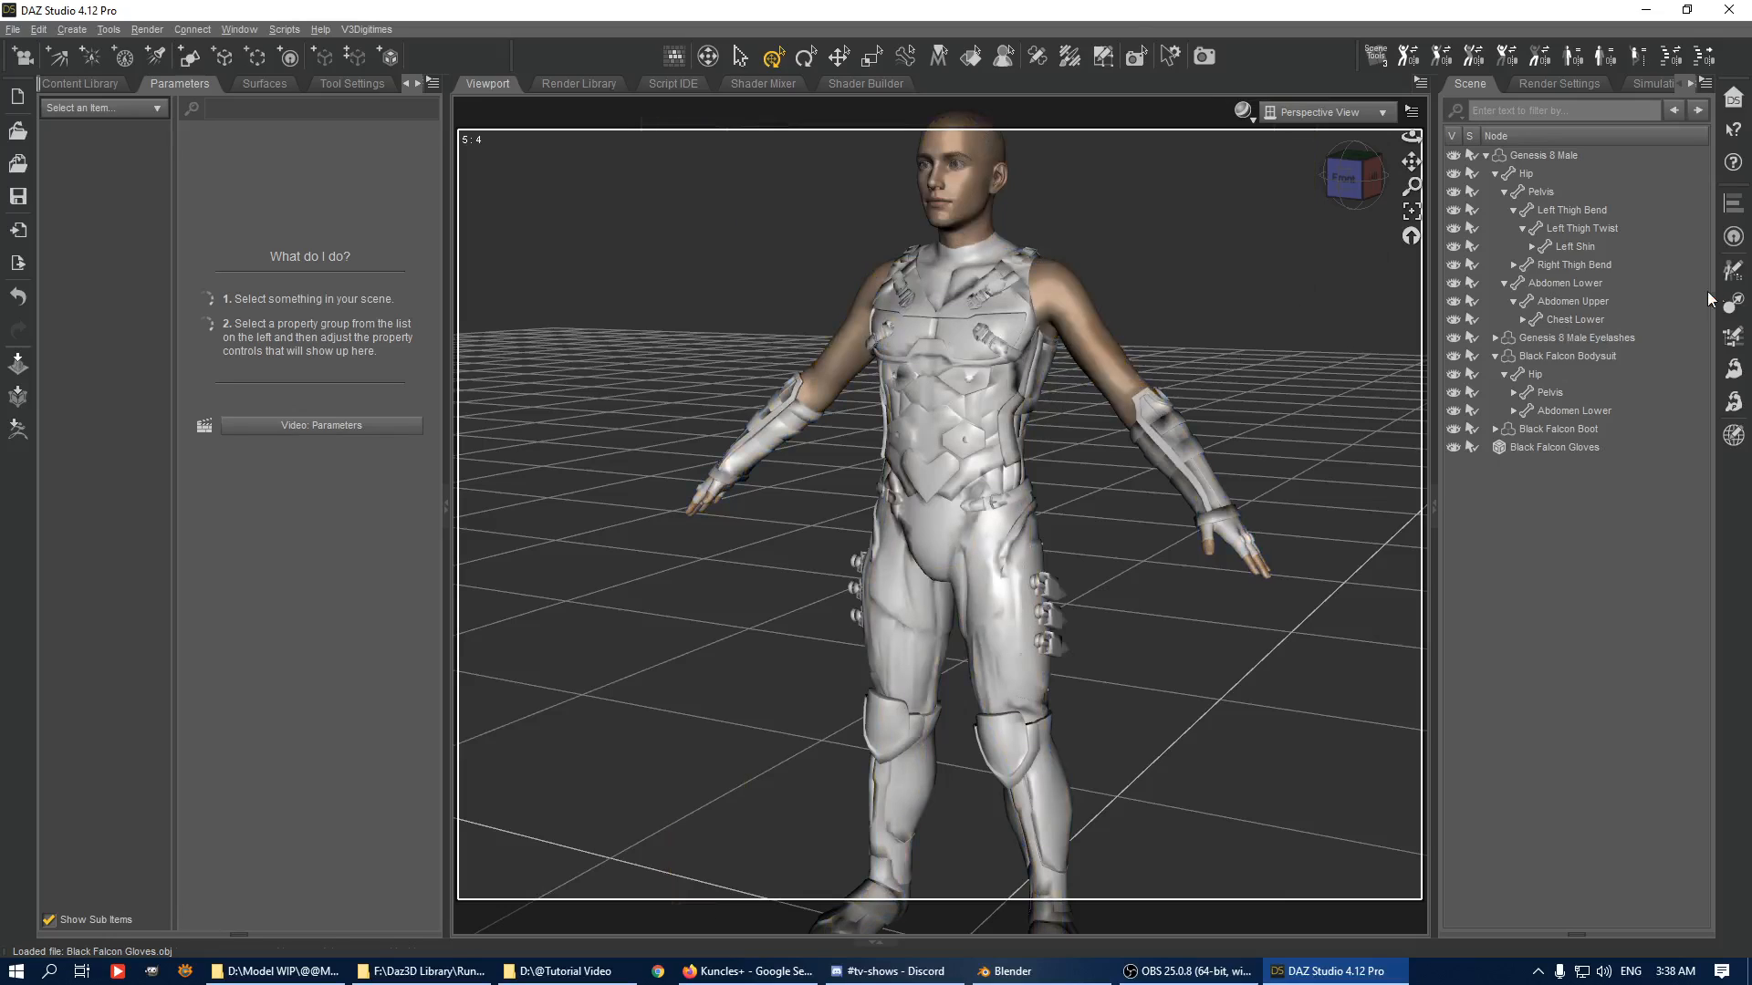
Run the Transfer Utility from Genesis 8 Male in its Current shape to Black Falcon Gloves, with fitting, parenting and a smoothing modifier enabled.
{"action": "left_click", "coordinate": [1732, 302]}
{"action": "left_click", "coordinate": [575, 400]}
{"action": "left_click", "coordinate": [586, 446]}
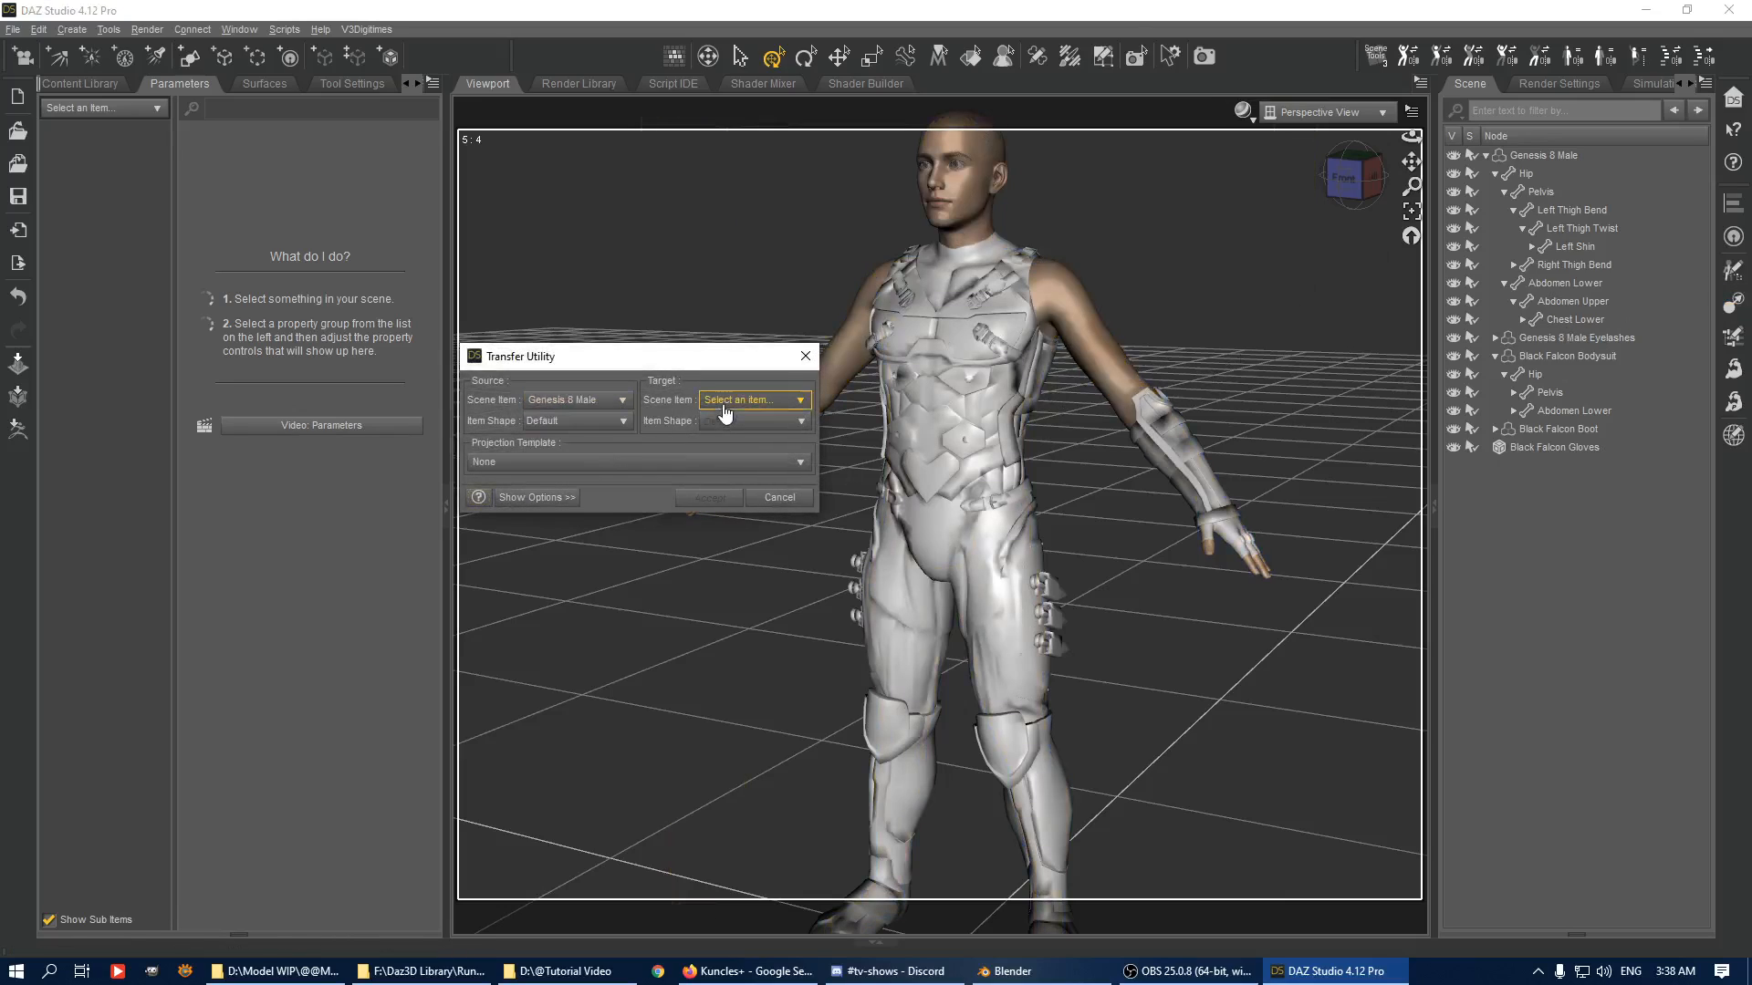
{"action": "left_click", "coordinate": [726, 410]}
{"action": "left_click", "coordinate": [774, 505]}
{"action": "left_click", "coordinate": [575, 422]}
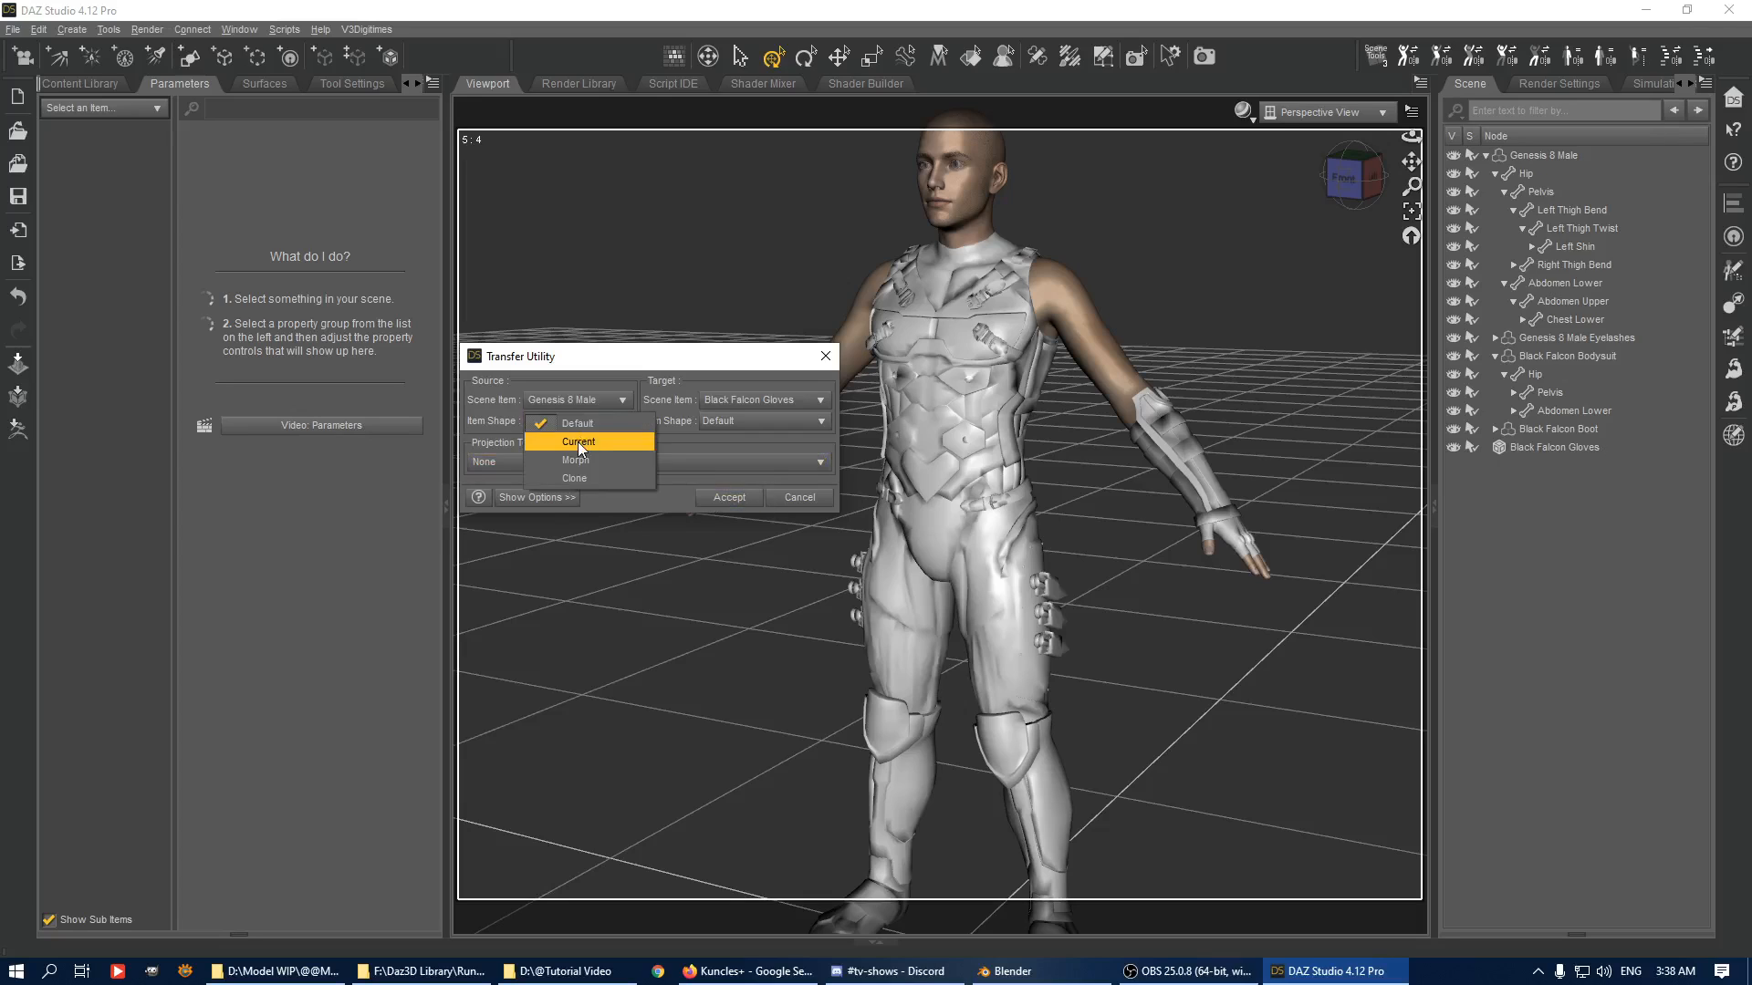
{"action": "left_click", "coordinate": [577, 442]}
{"action": "left_click", "coordinate": [537, 497]}
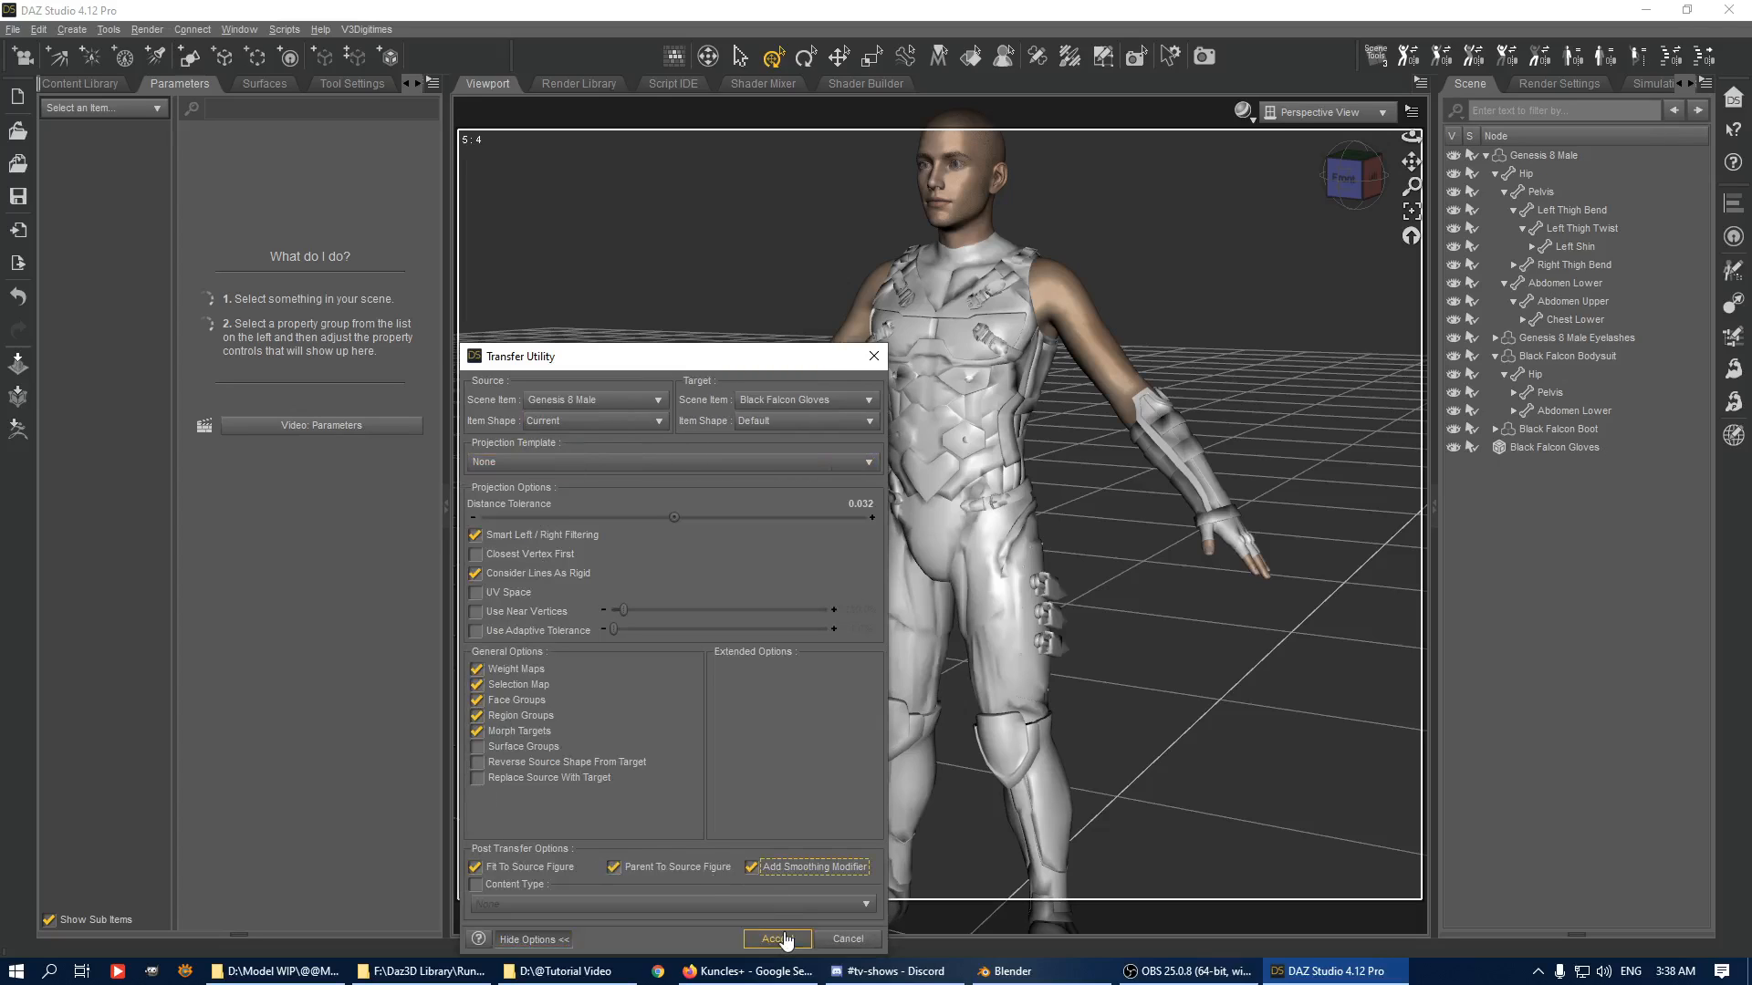
{"action": "left_click", "coordinate": [777, 939]}
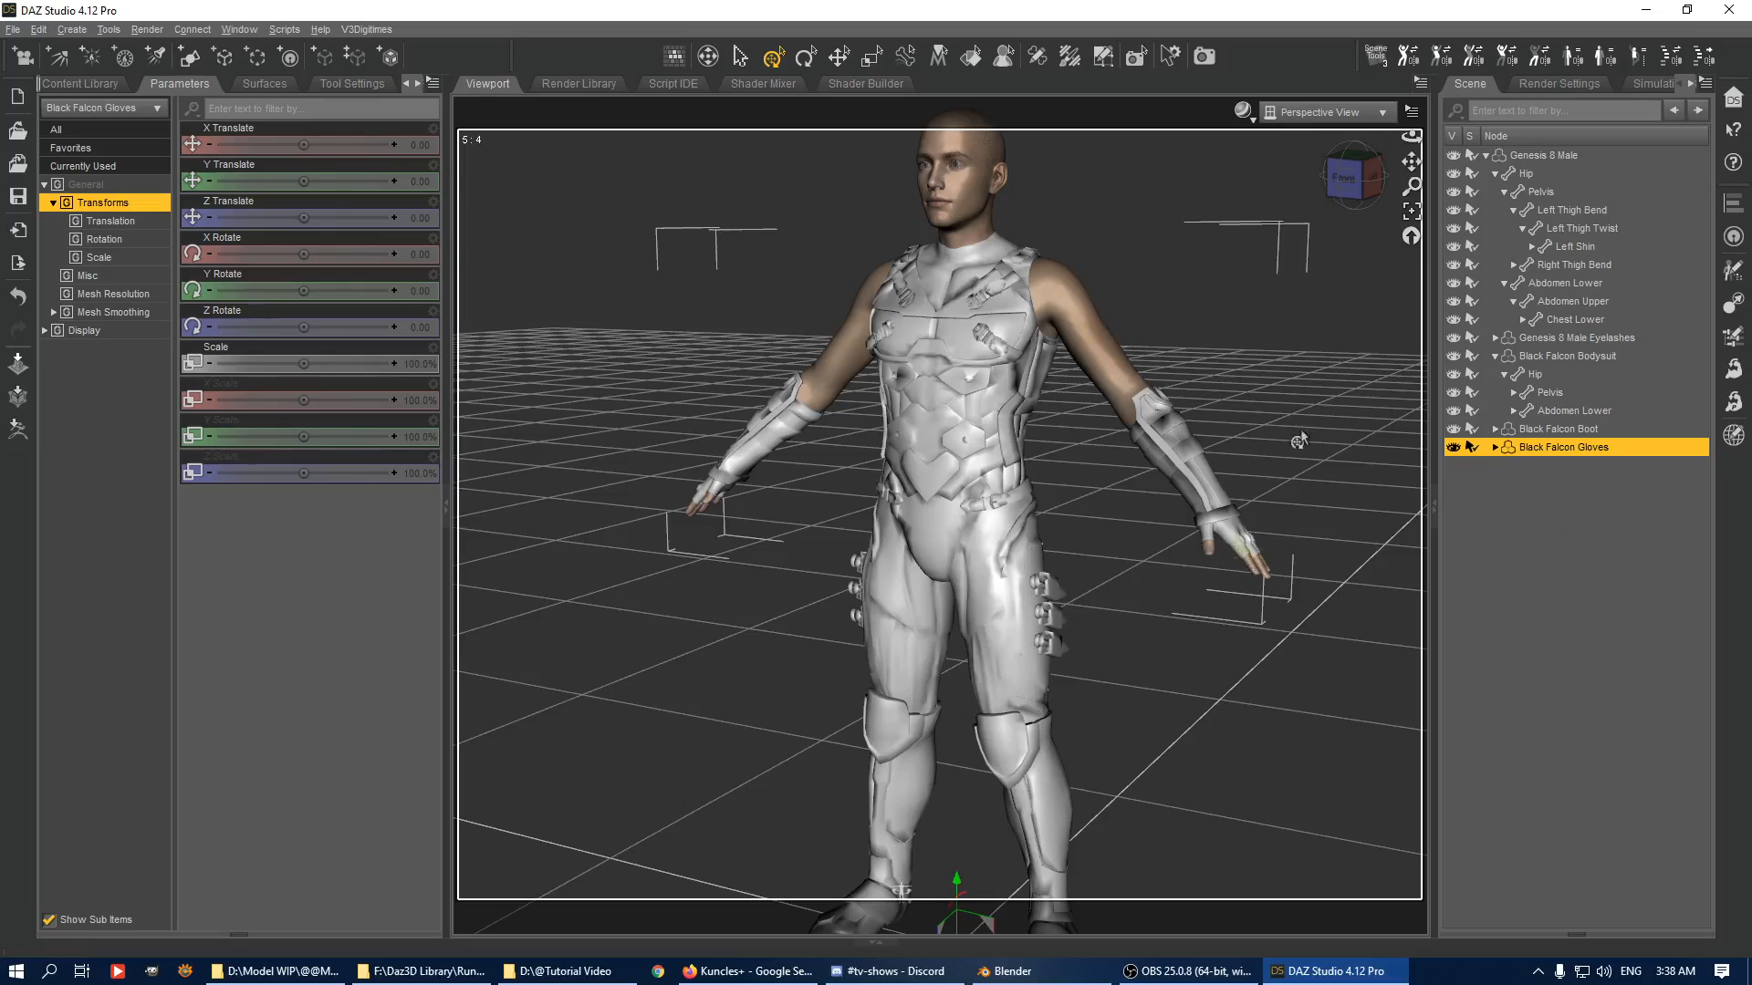
Set the left hand's Left Hand Fist pose to 145%, inspect the glove's deformation up close, and undo the pose.
{"action": "left_click_drag", "start_coordinate": [1345, 179], "coordinate": [1278, 196]}
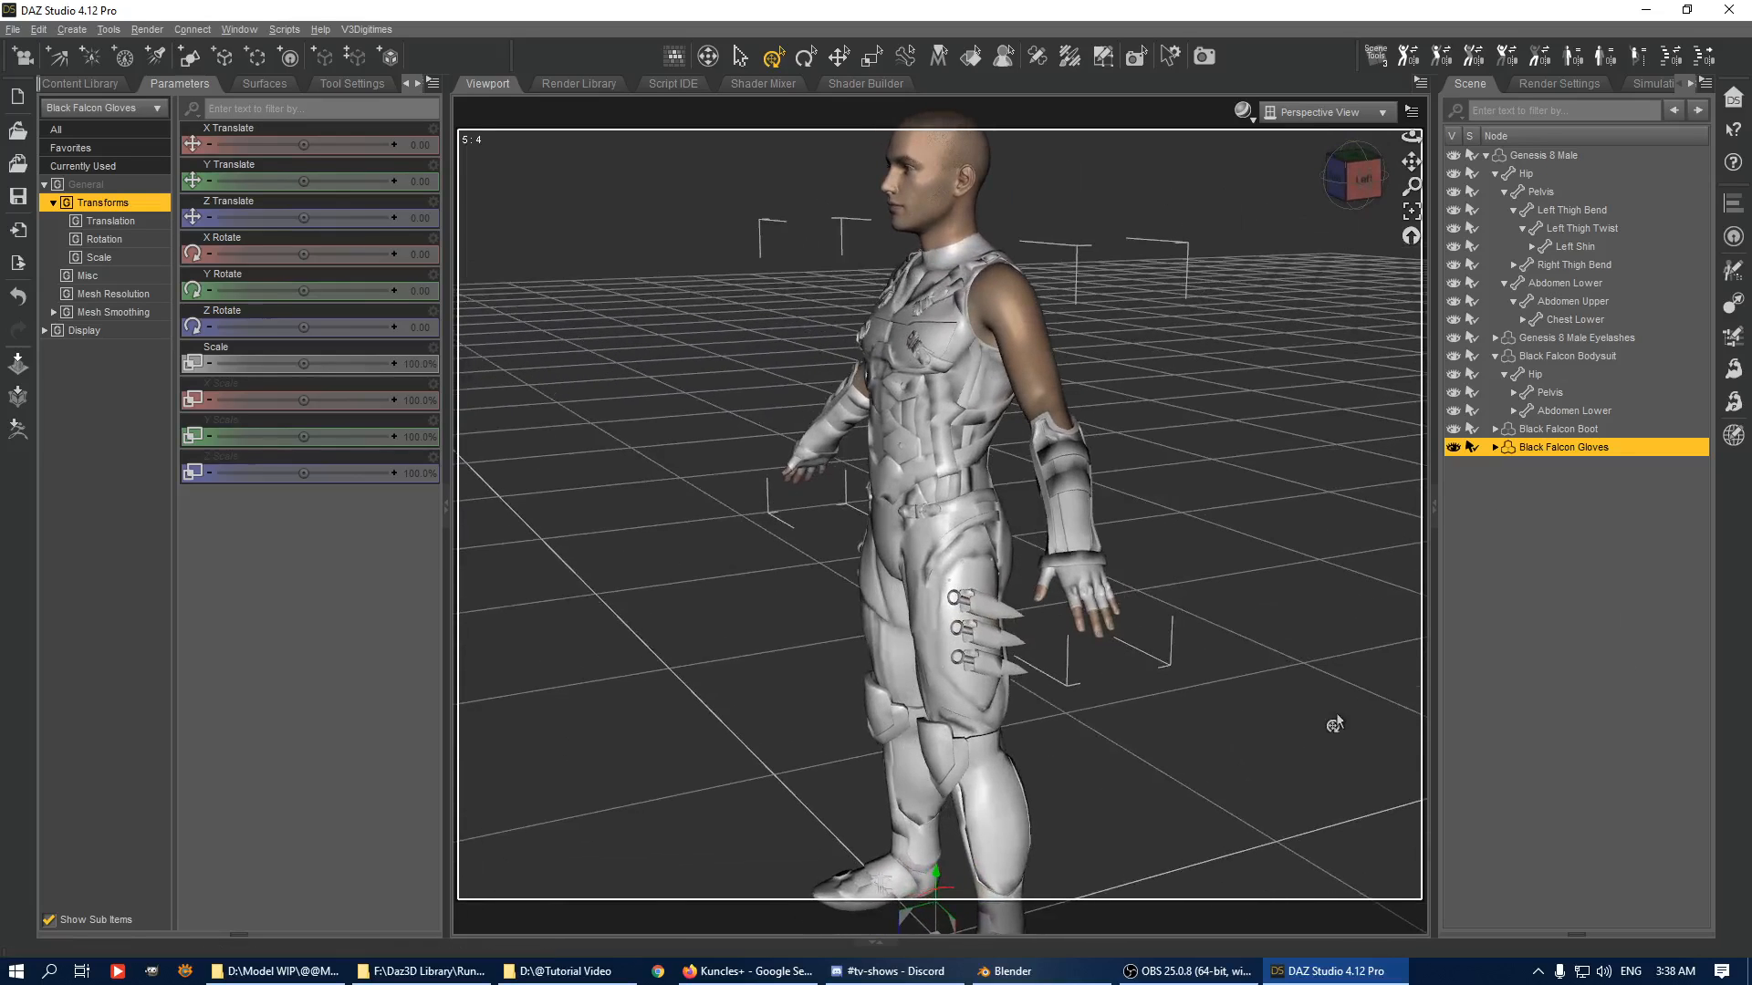
{"action": "left_click", "coordinate": [1074, 568]}
{"action": "left_click", "coordinate": [73, 313]}
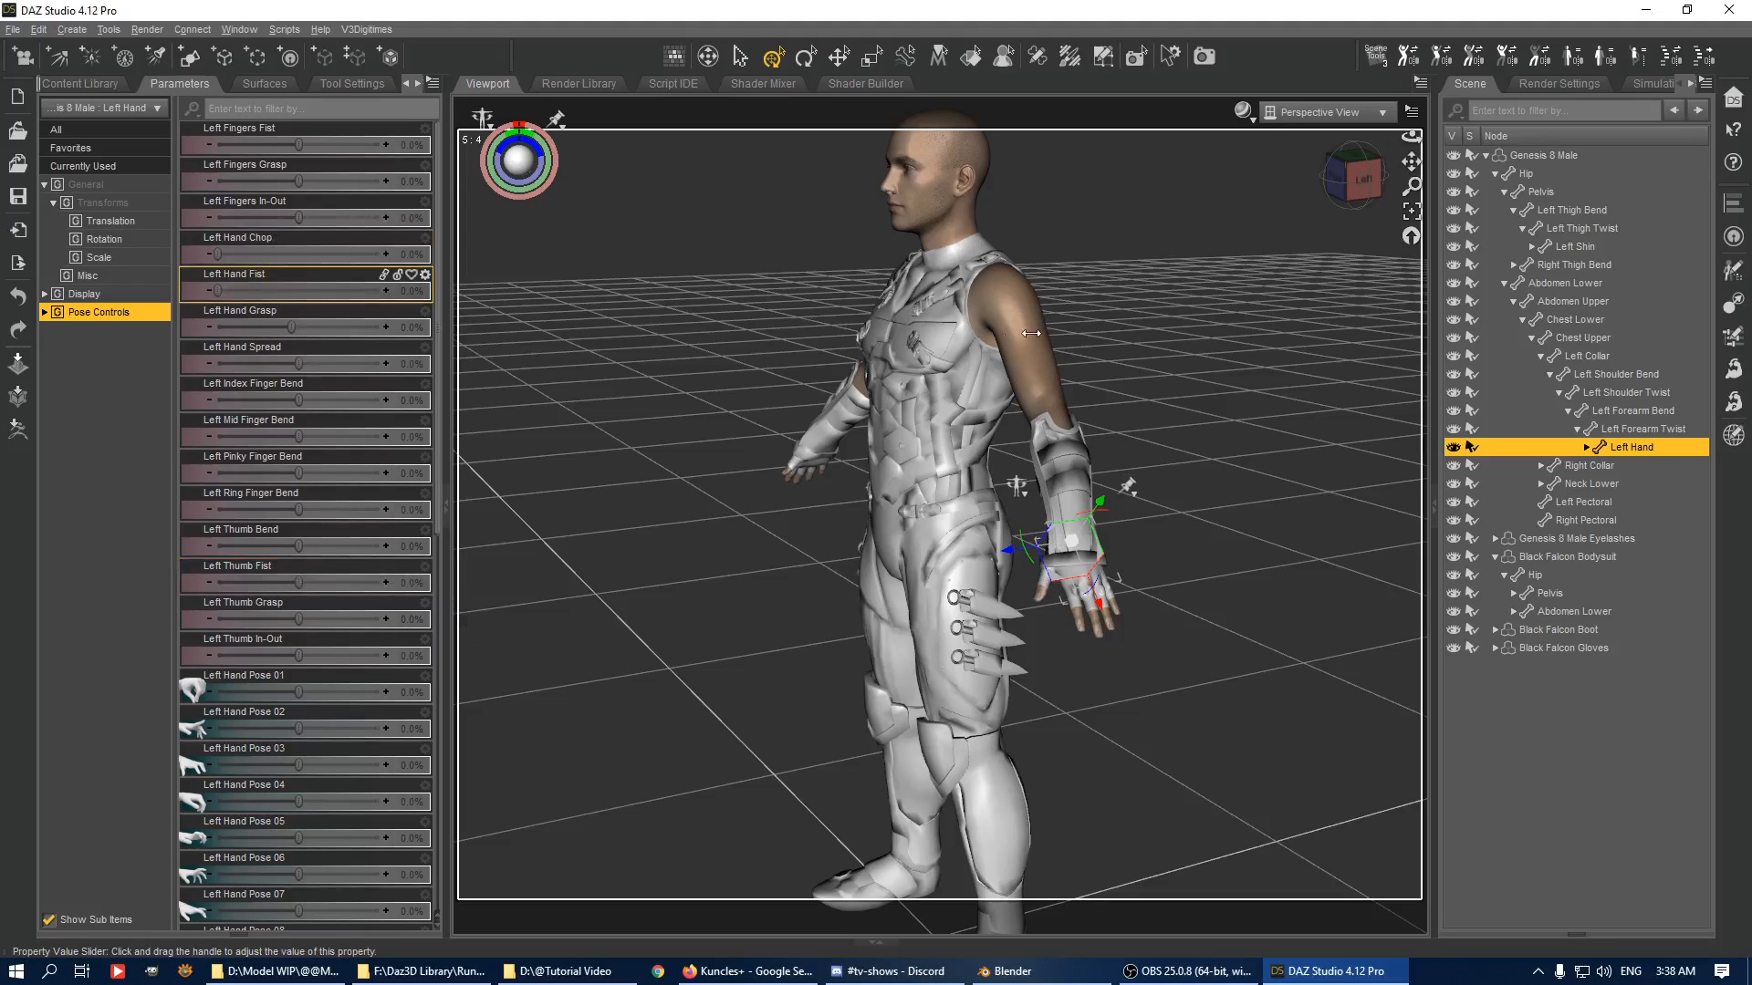
{"action": "left_click_drag", "start_coordinate": [217, 290], "coordinate": [1031, 333]}
{"action": "left_click", "coordinate": [1411, 211]}
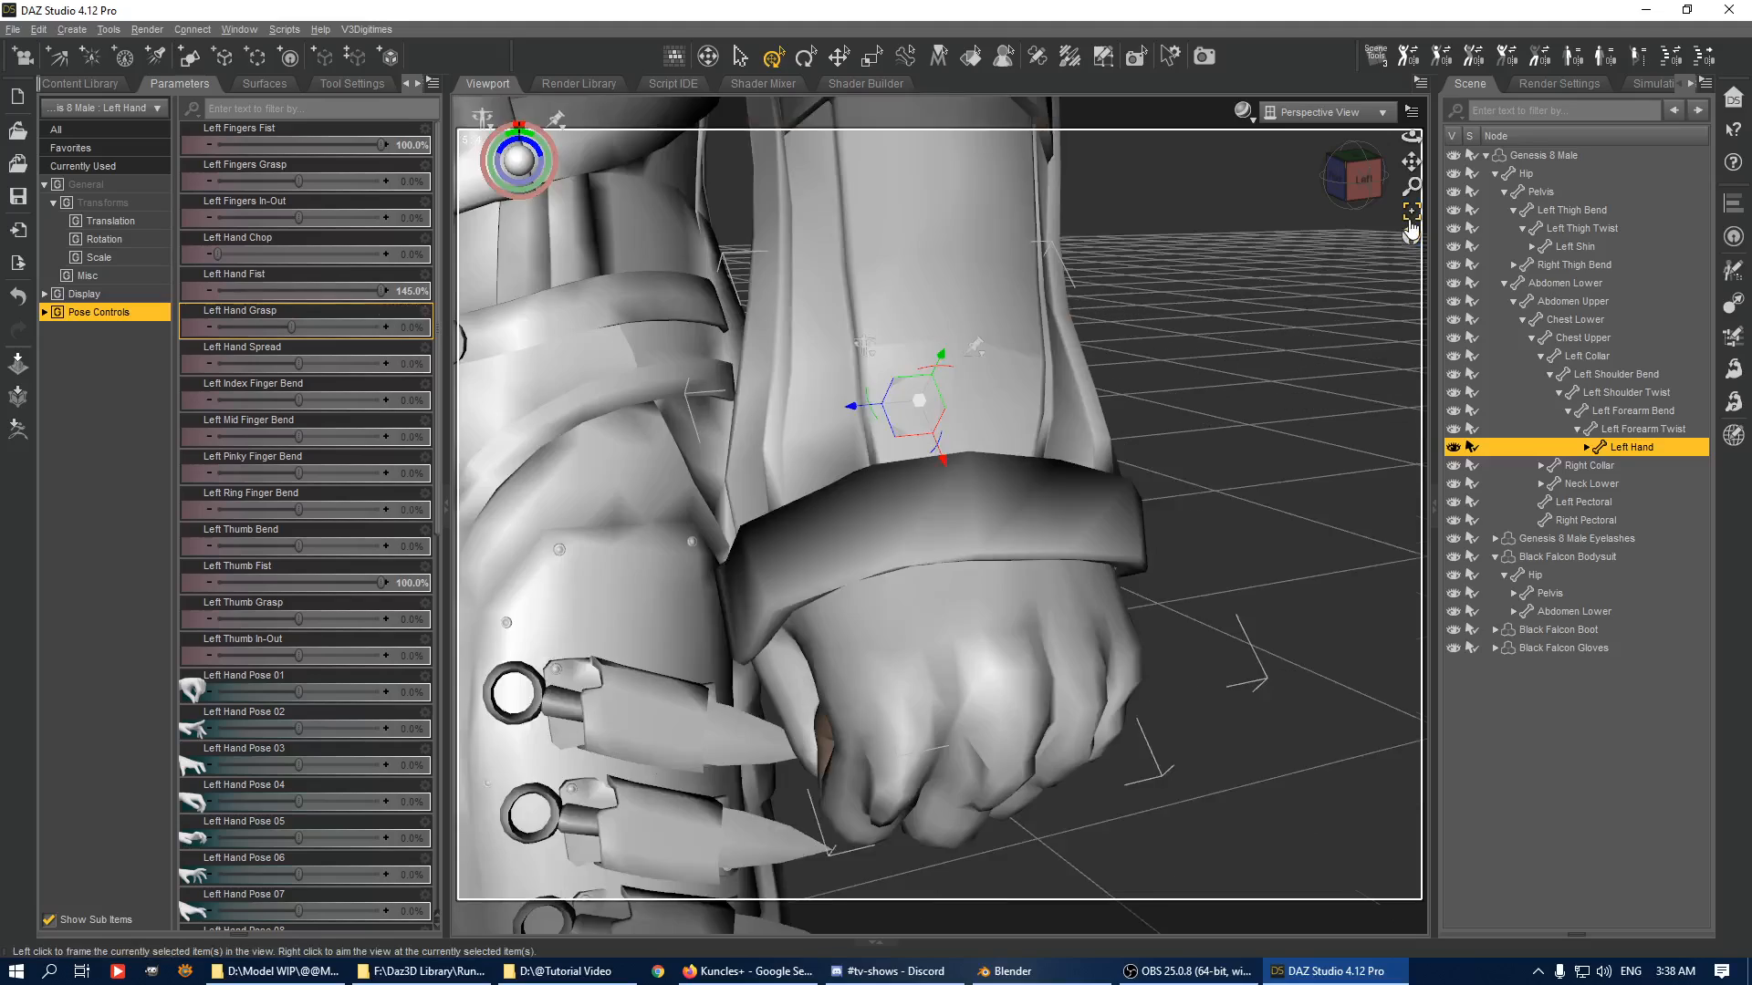
{"action": "left_click_drag", "start_coordinate": [1355, 179], "coordinate": [1387, 153]}
{"action": "key", "text": "ctrl+z"}
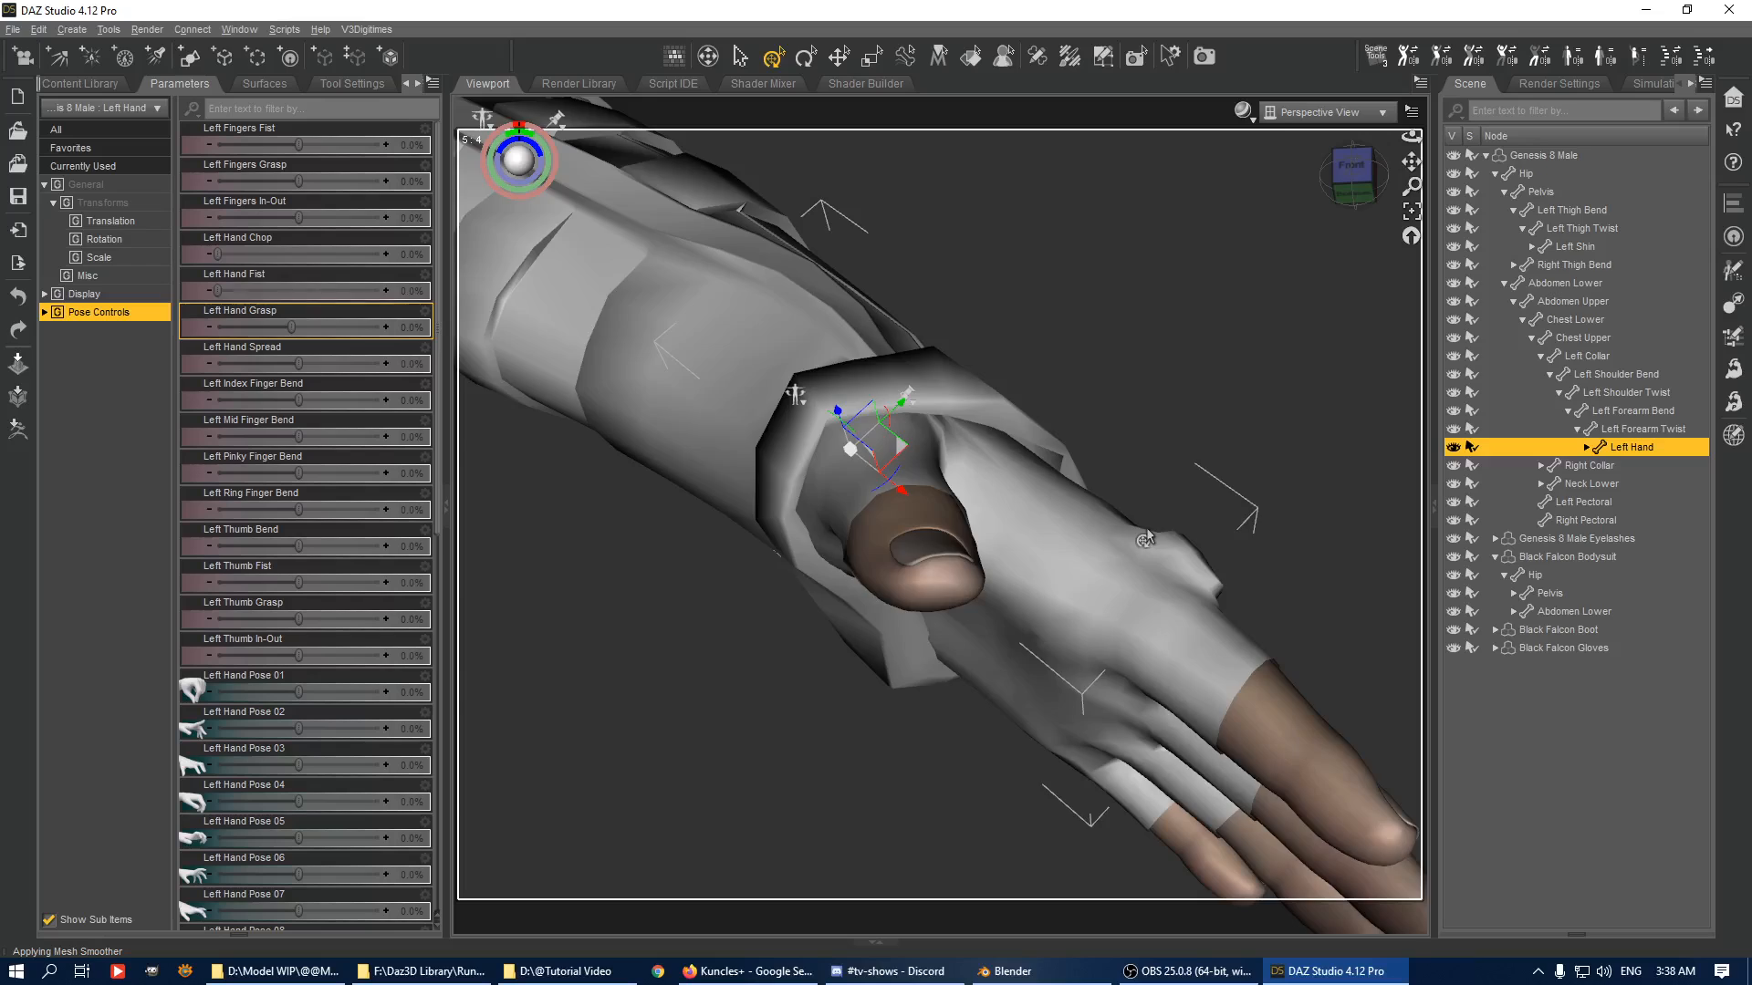
Examine the fitted gloves, bodysuit and boots together on the figure from the front and from its left side.
{"action": "scroll", "coordinate": [1146, 535], "scroll_direction": "down", "scroll_amount": 6}
{"action": "left_click_drag", "start_coordinate": [1404, 168], "coordinate": [1597, 179]}
{"action": "left_click", "coordinate": [1351, 171]}
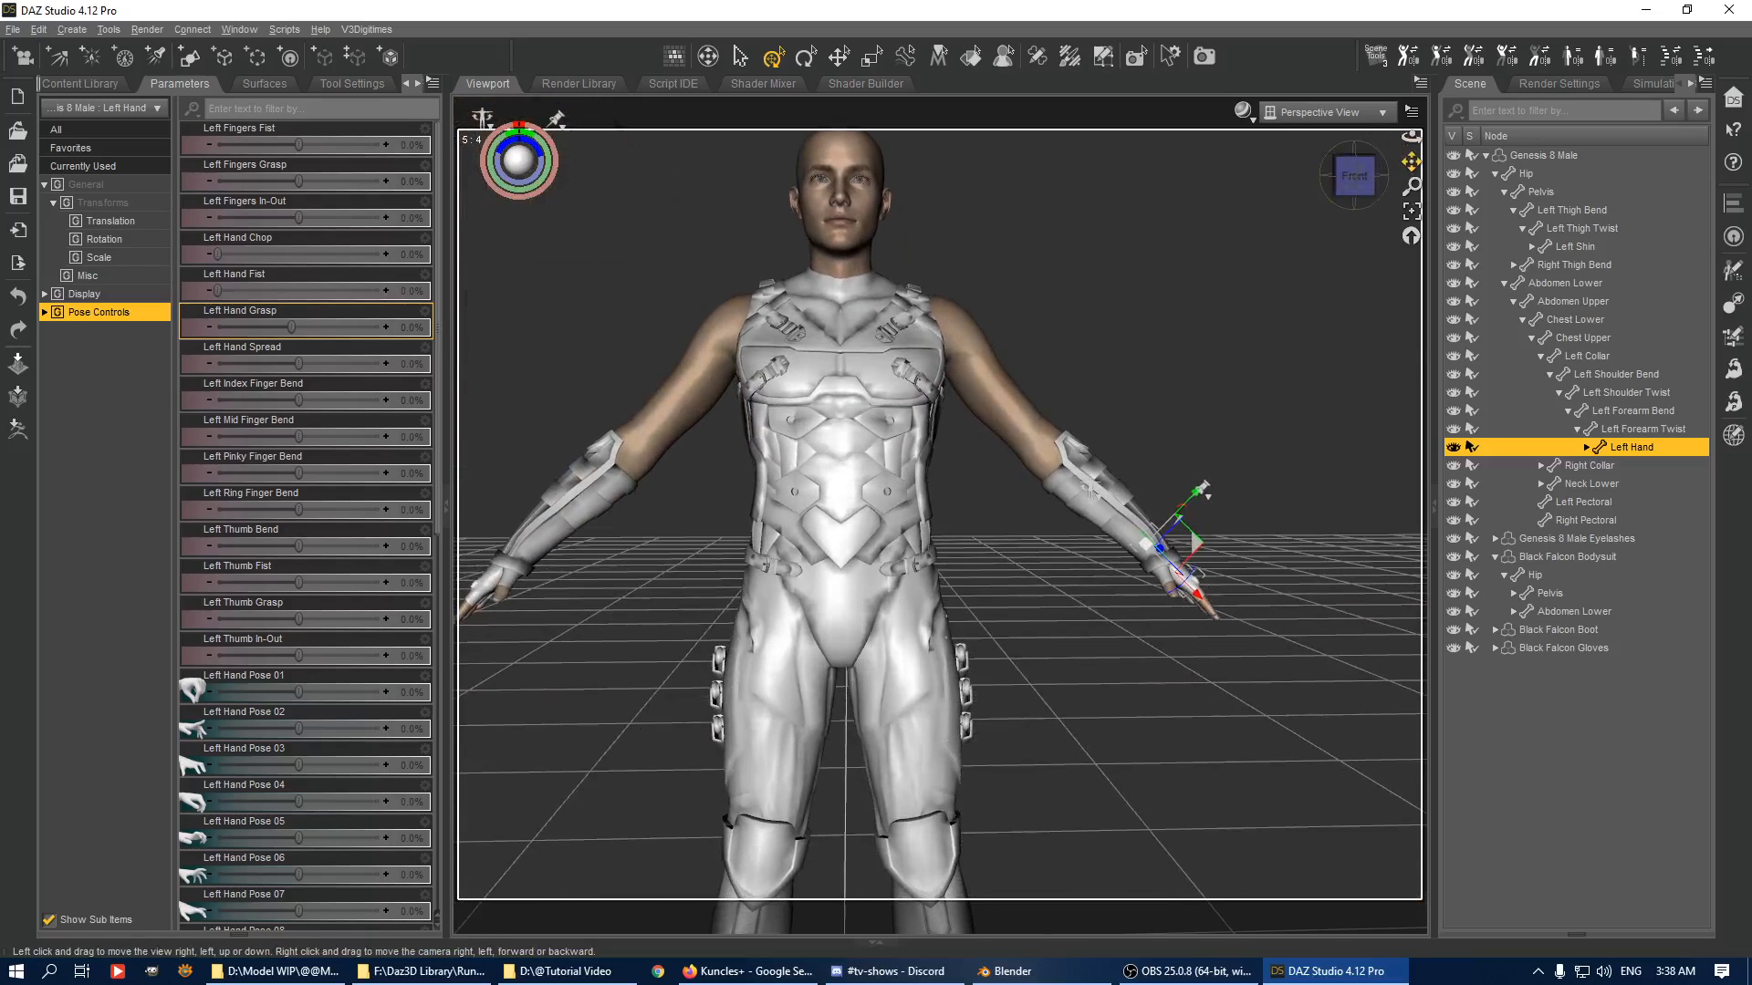
{"action": "left_click_drag", "start_coordinate": [1406, 161], "coordinate": [1387, 694]}
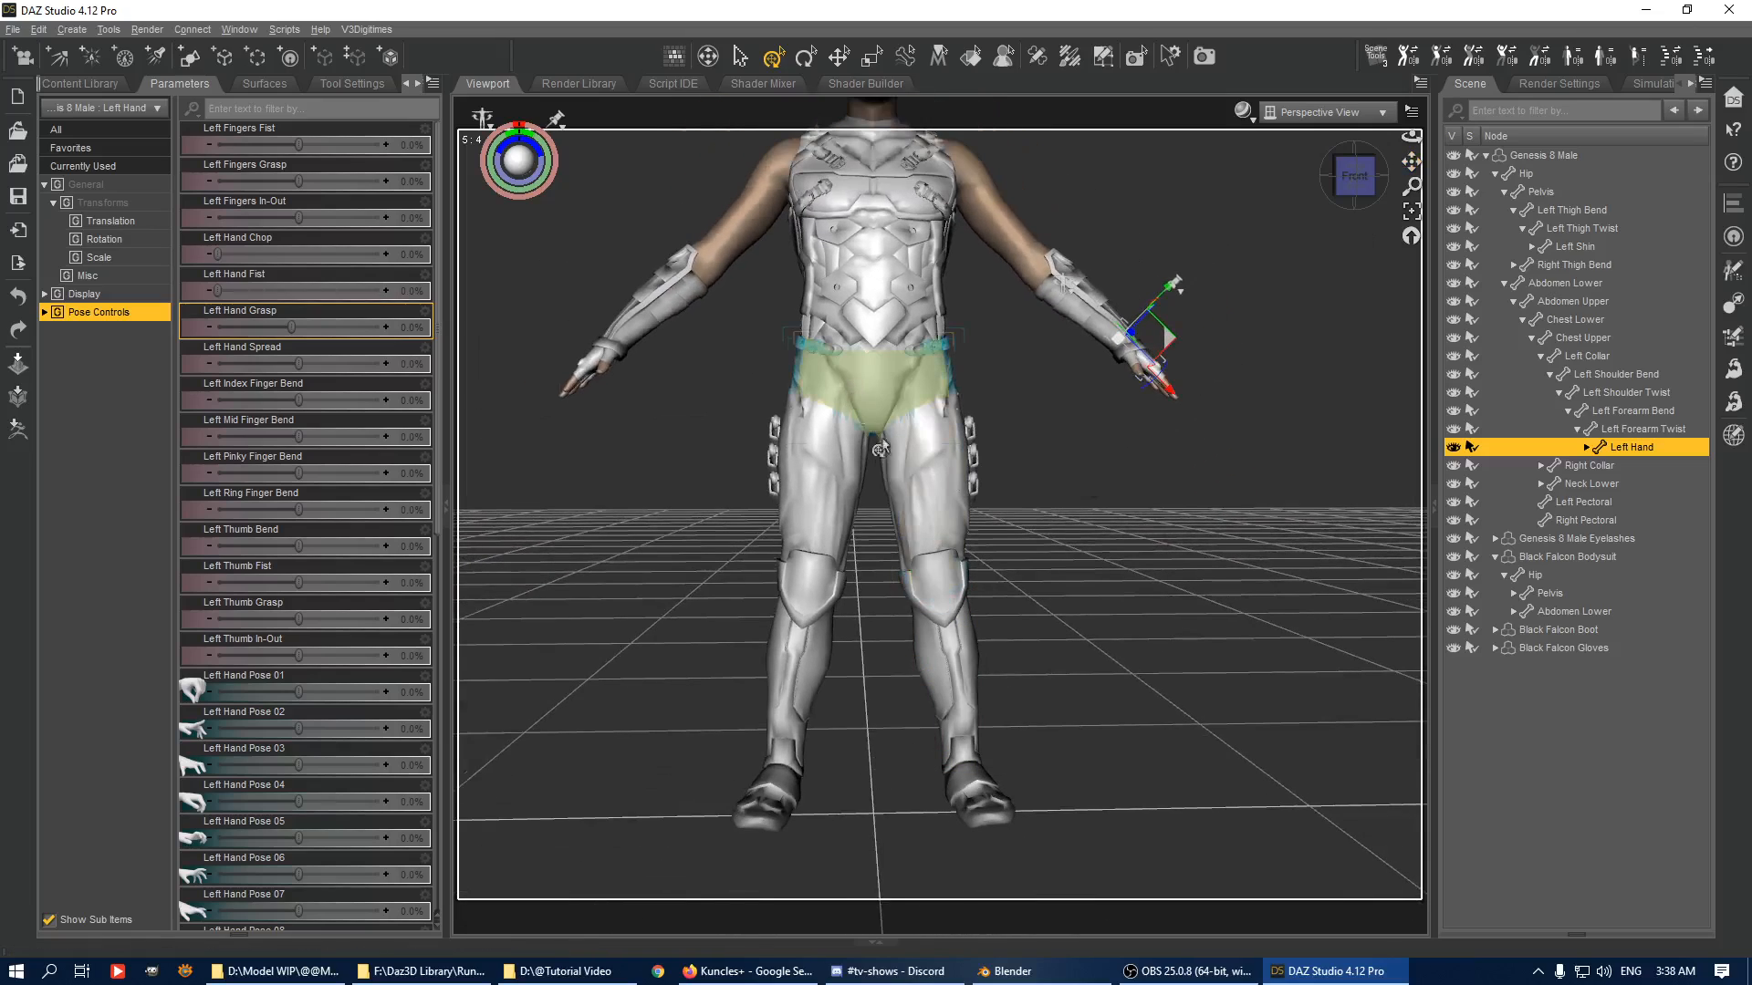
{"action": "scroll", "coordinate": [858, 401], "scroll_direction": "down", "scroll_amount": 1}
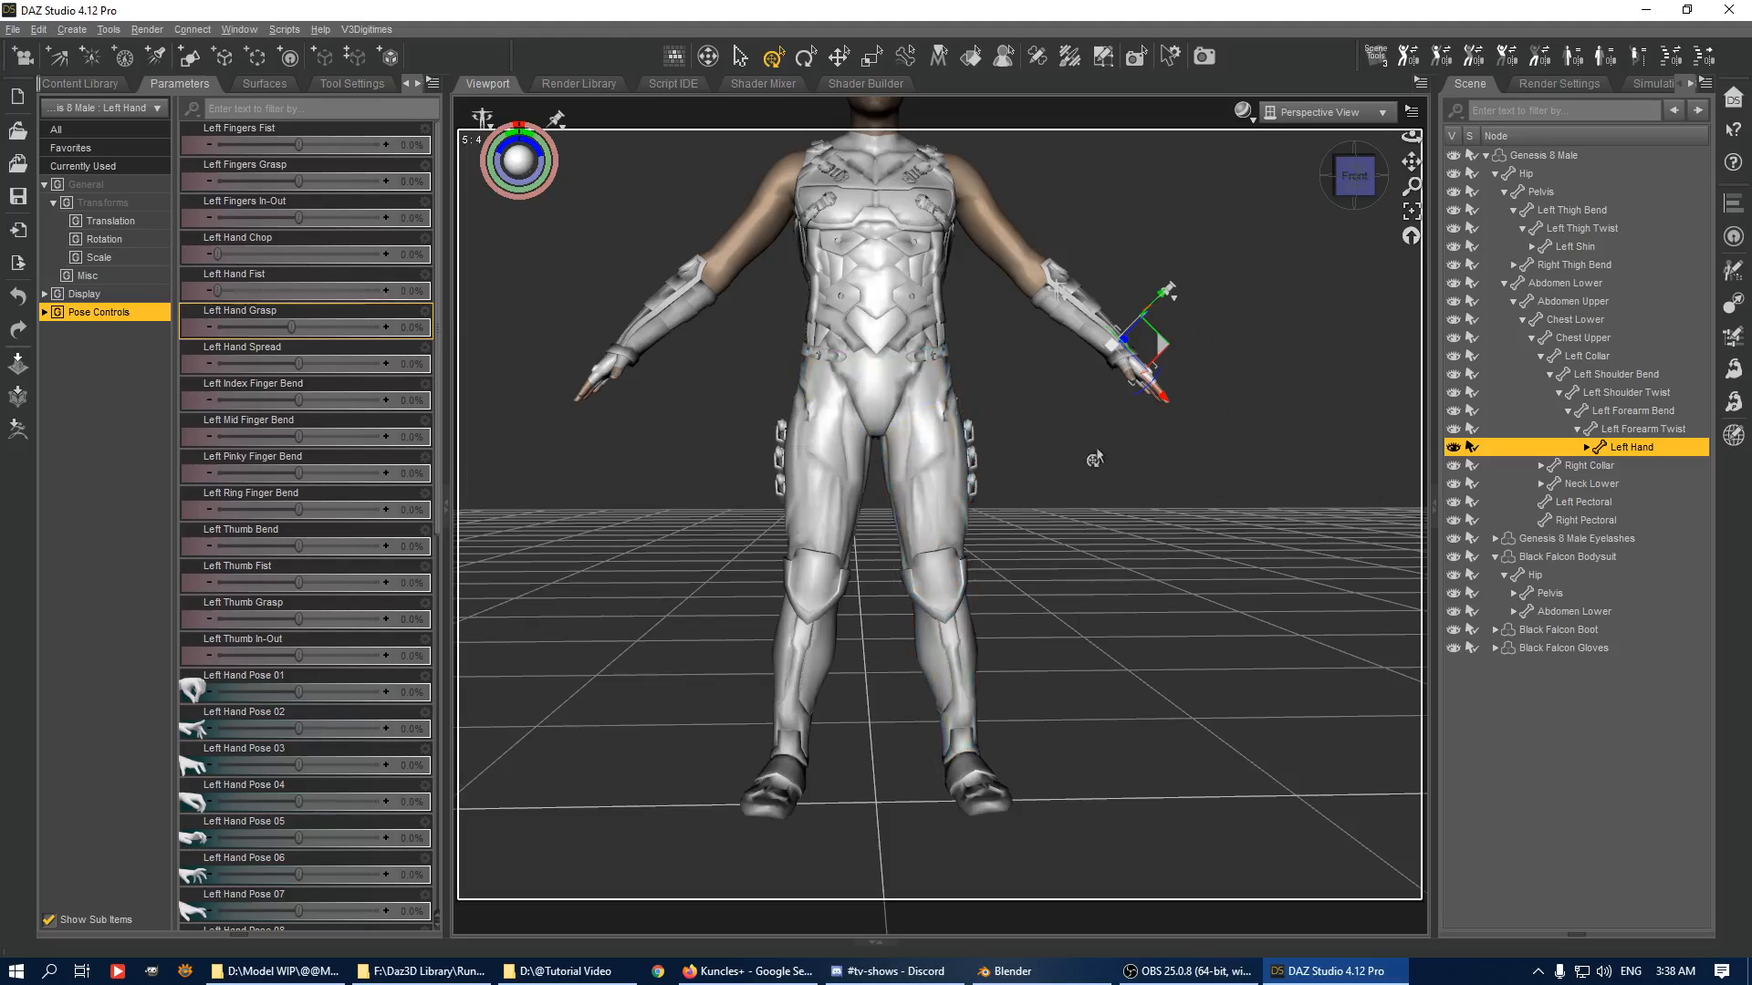
{"action": "left_click_drag", "start_coordinate": [1357, 195], "coordinate": [1243, 655]}
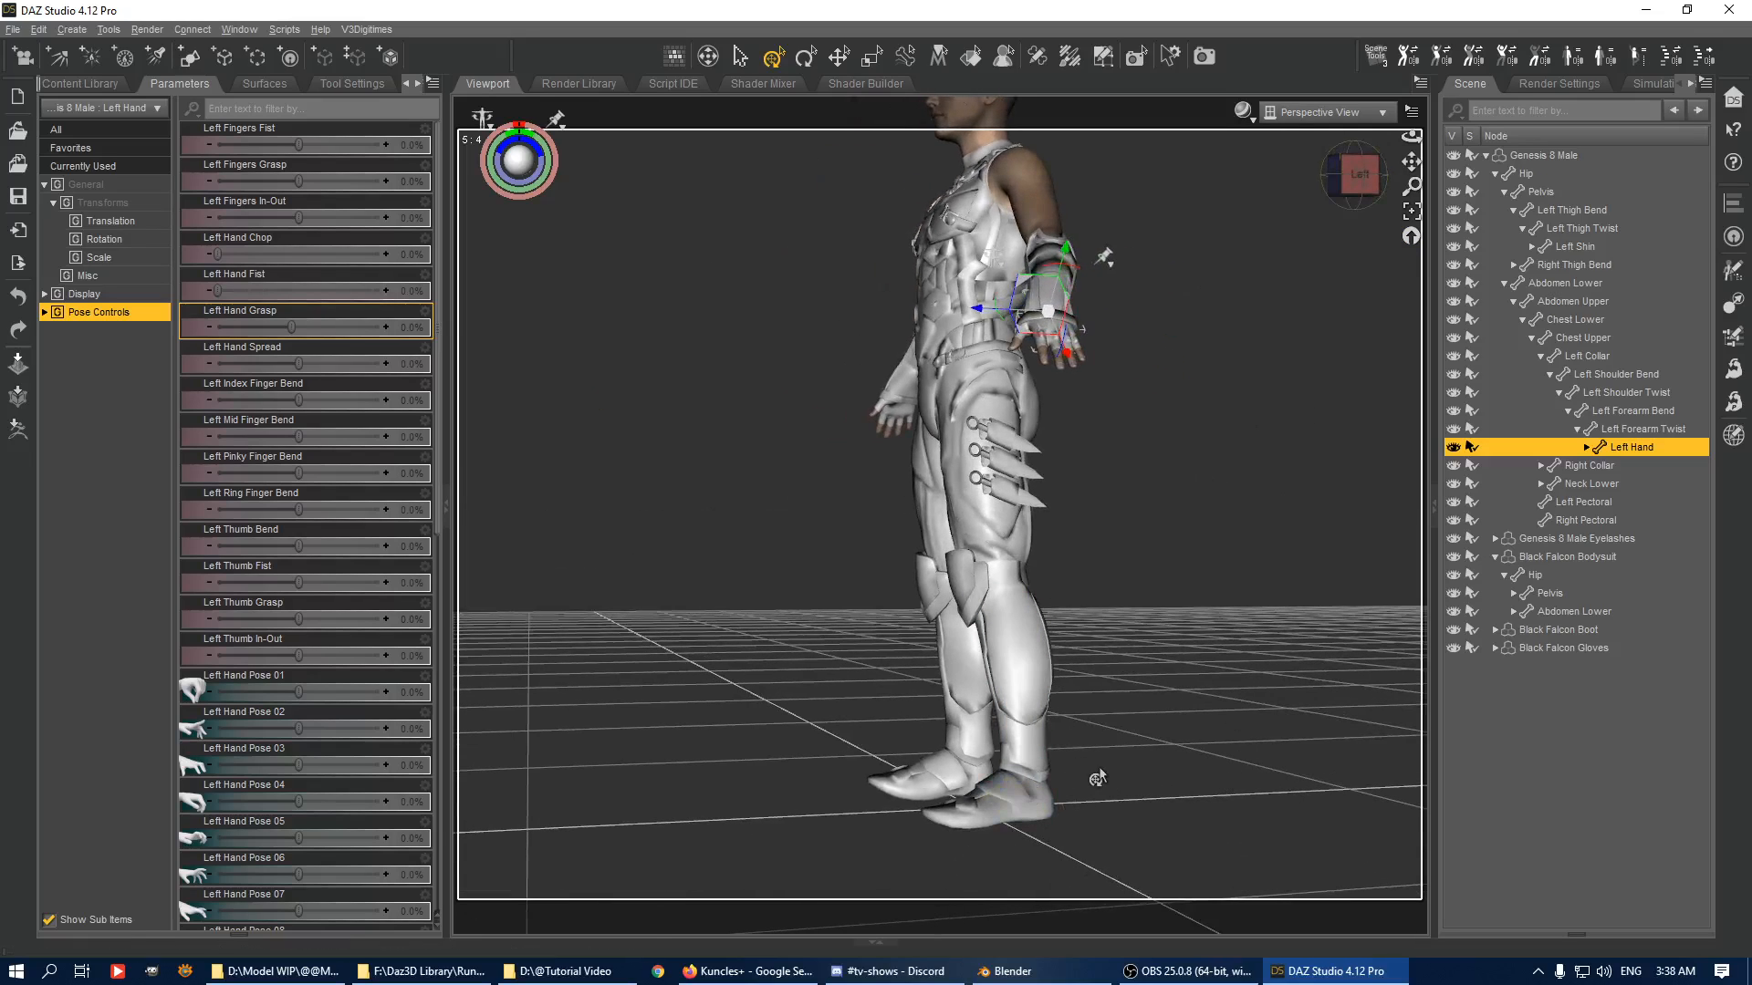